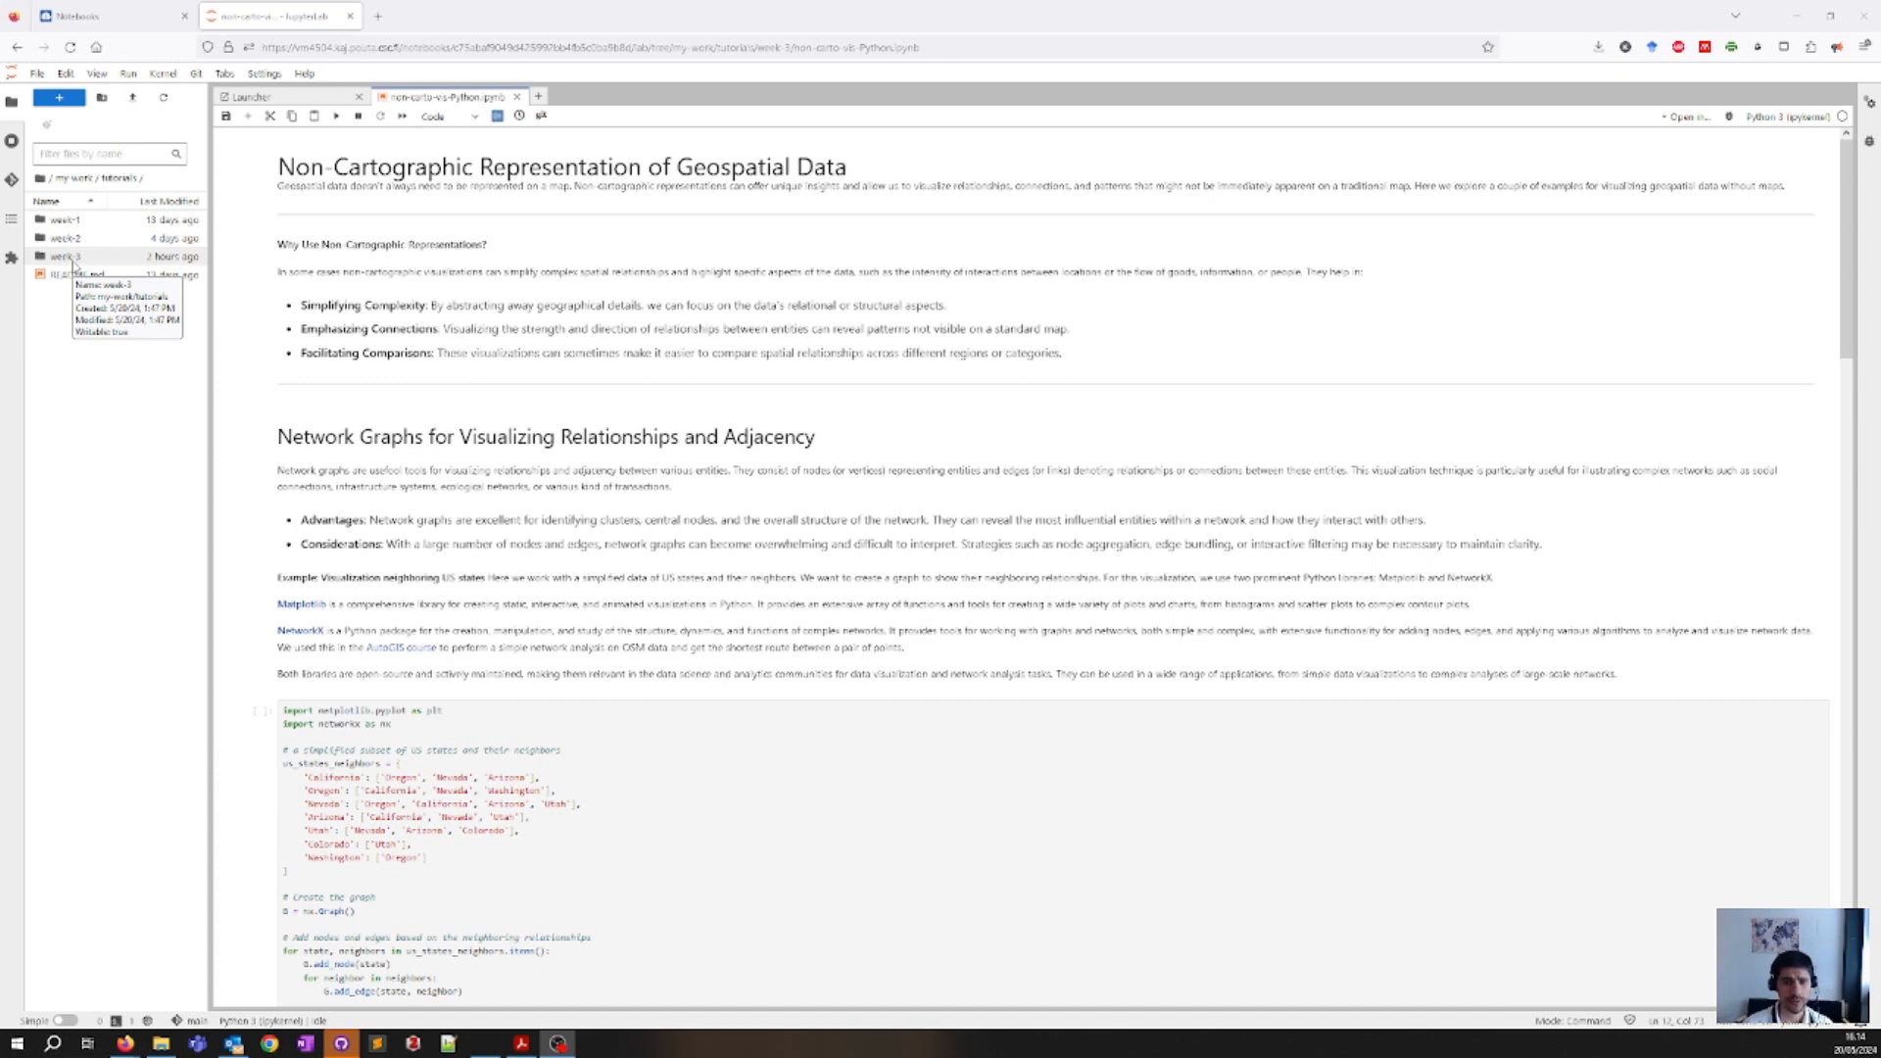
# - Open the week-3 folder and run the network graph cell that plots neighboring relationships among selected US states
pyautogui.doubleClick(66, 257)
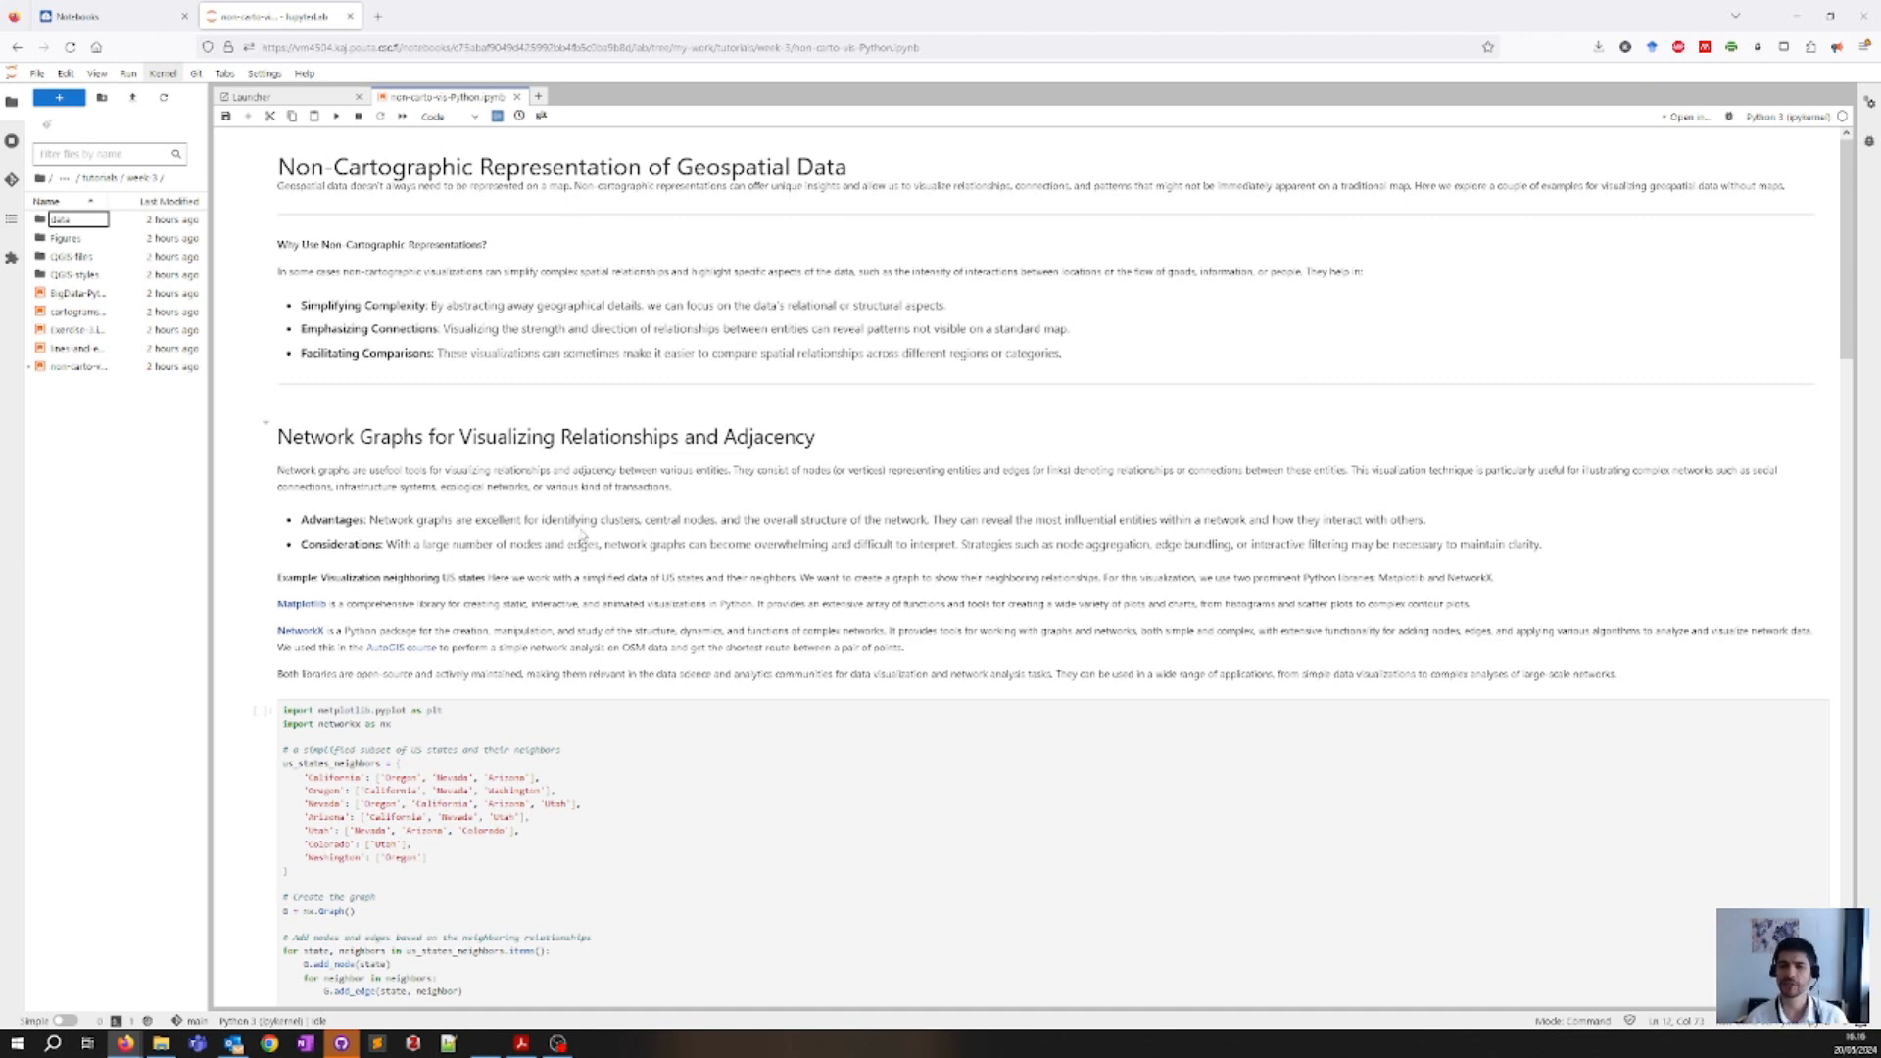
pyautogui.scroll(-1, 497, 485)
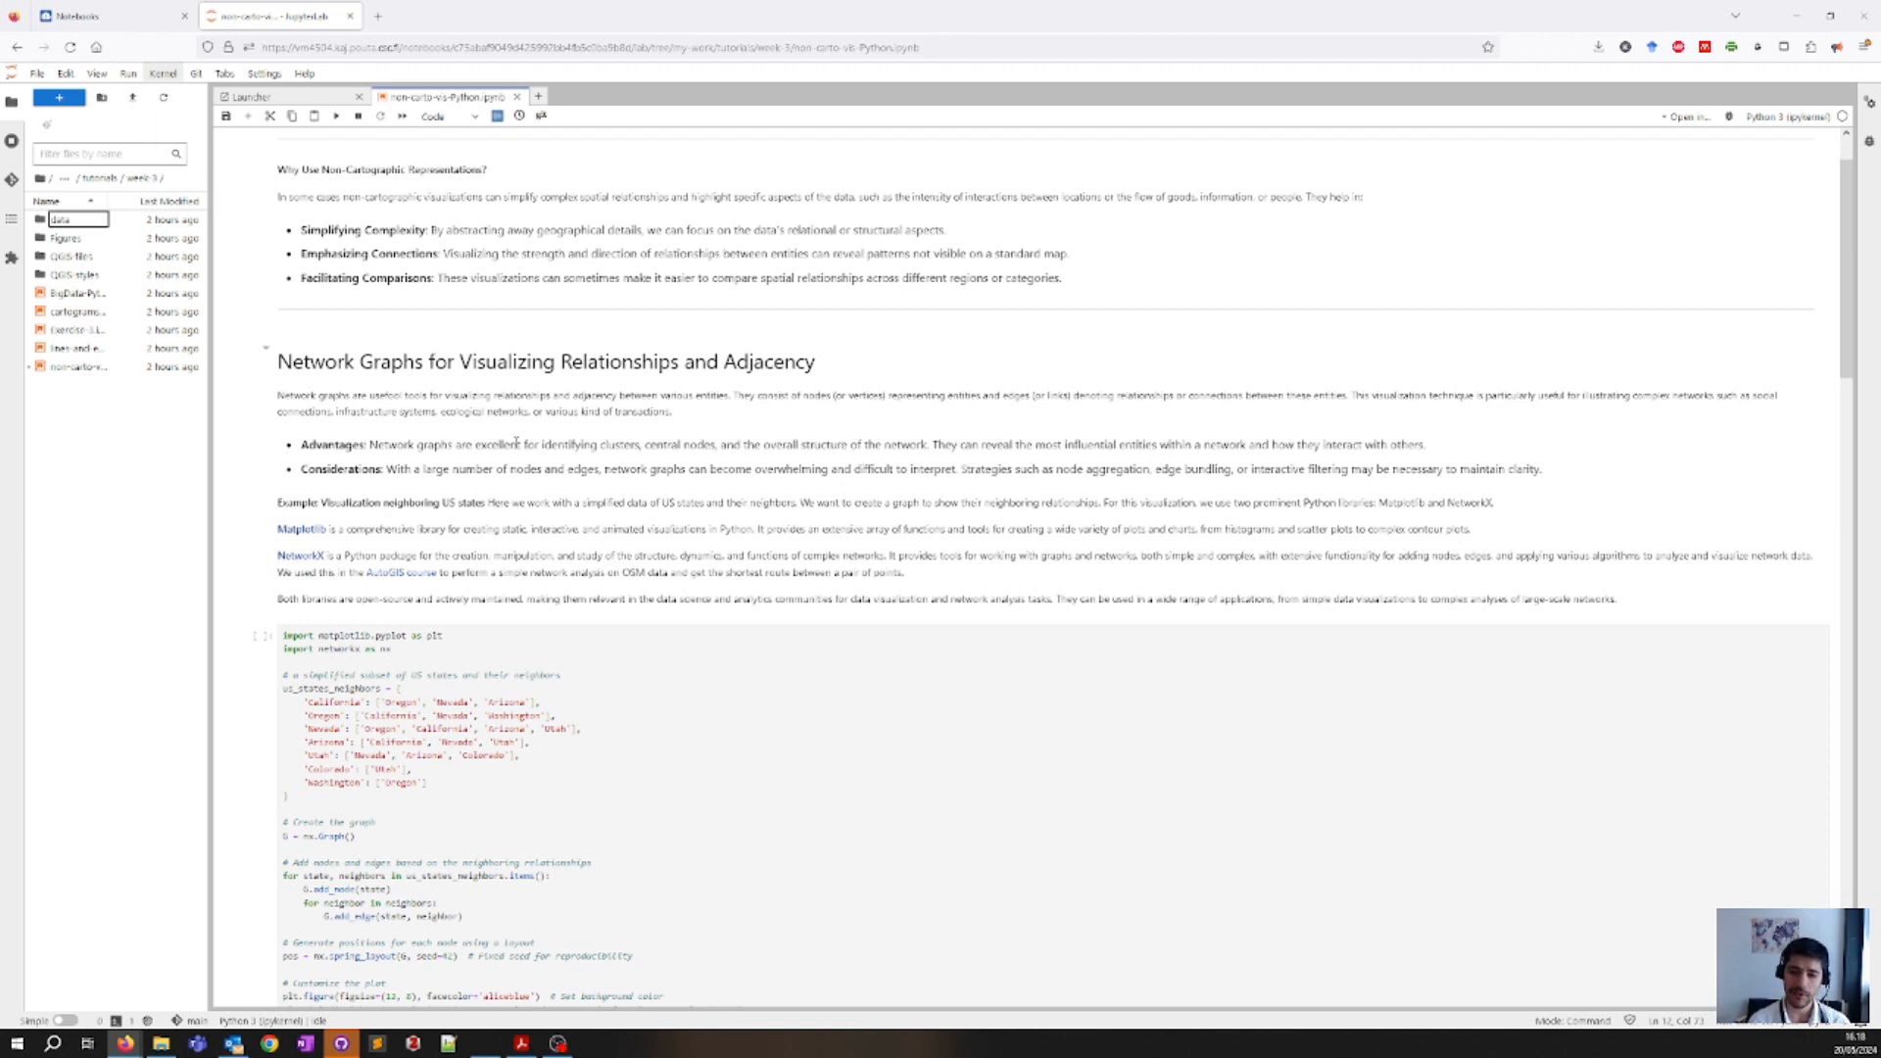
pyautogui.scroll(-2, 235, 558)
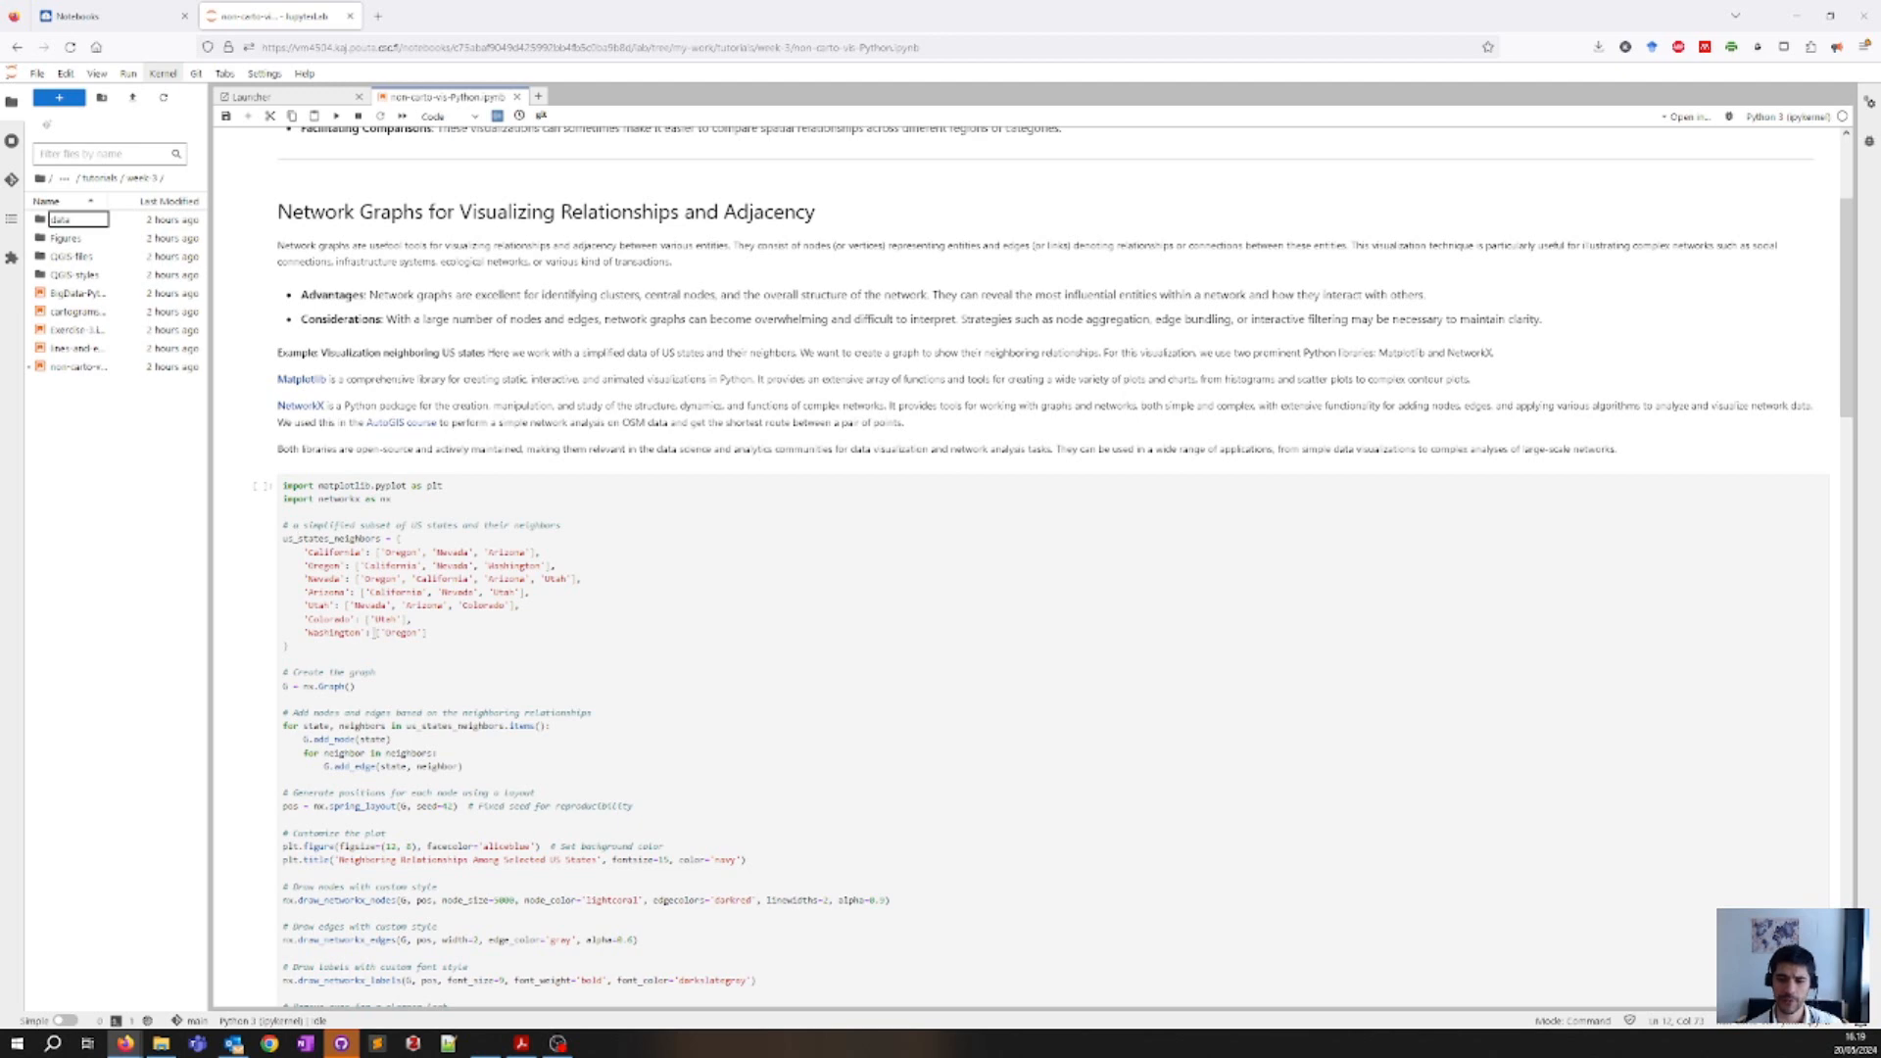
pyautogui.scroll(-3, 313, 558)
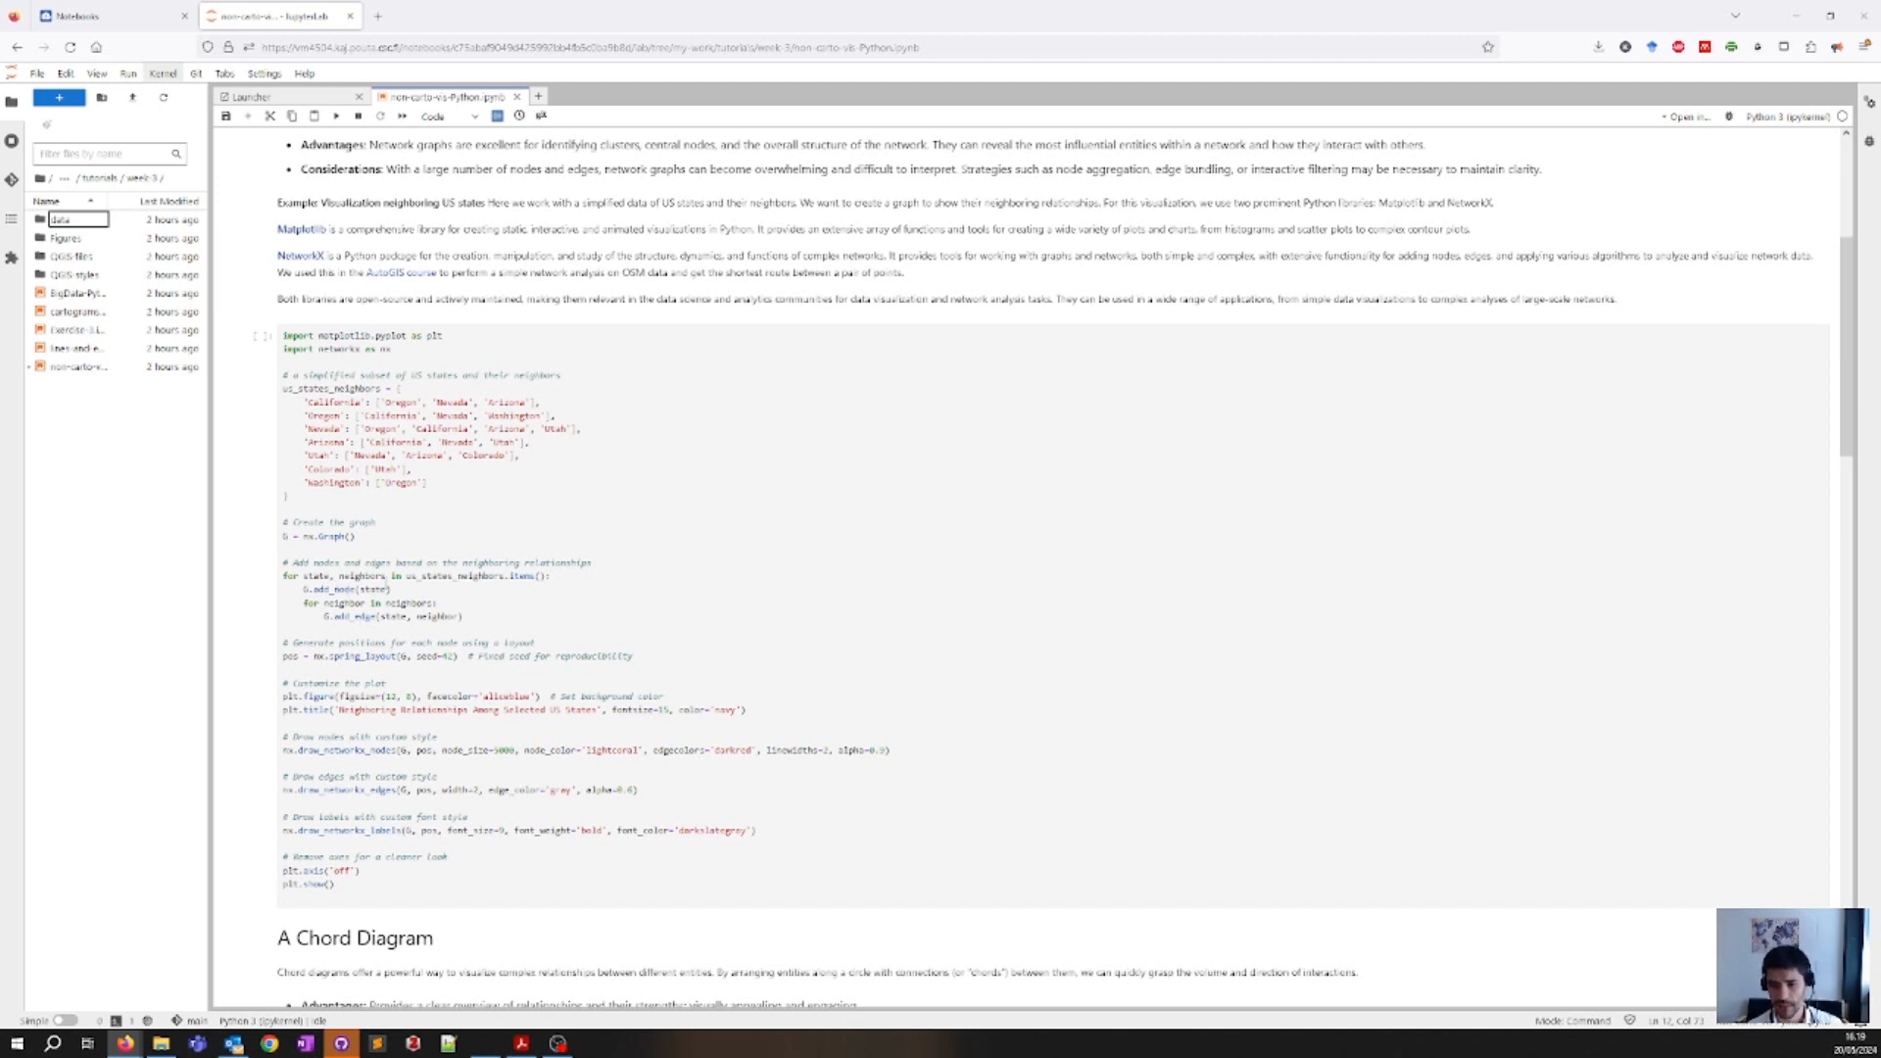
pyautogui.scroll(-1, 506, 576)
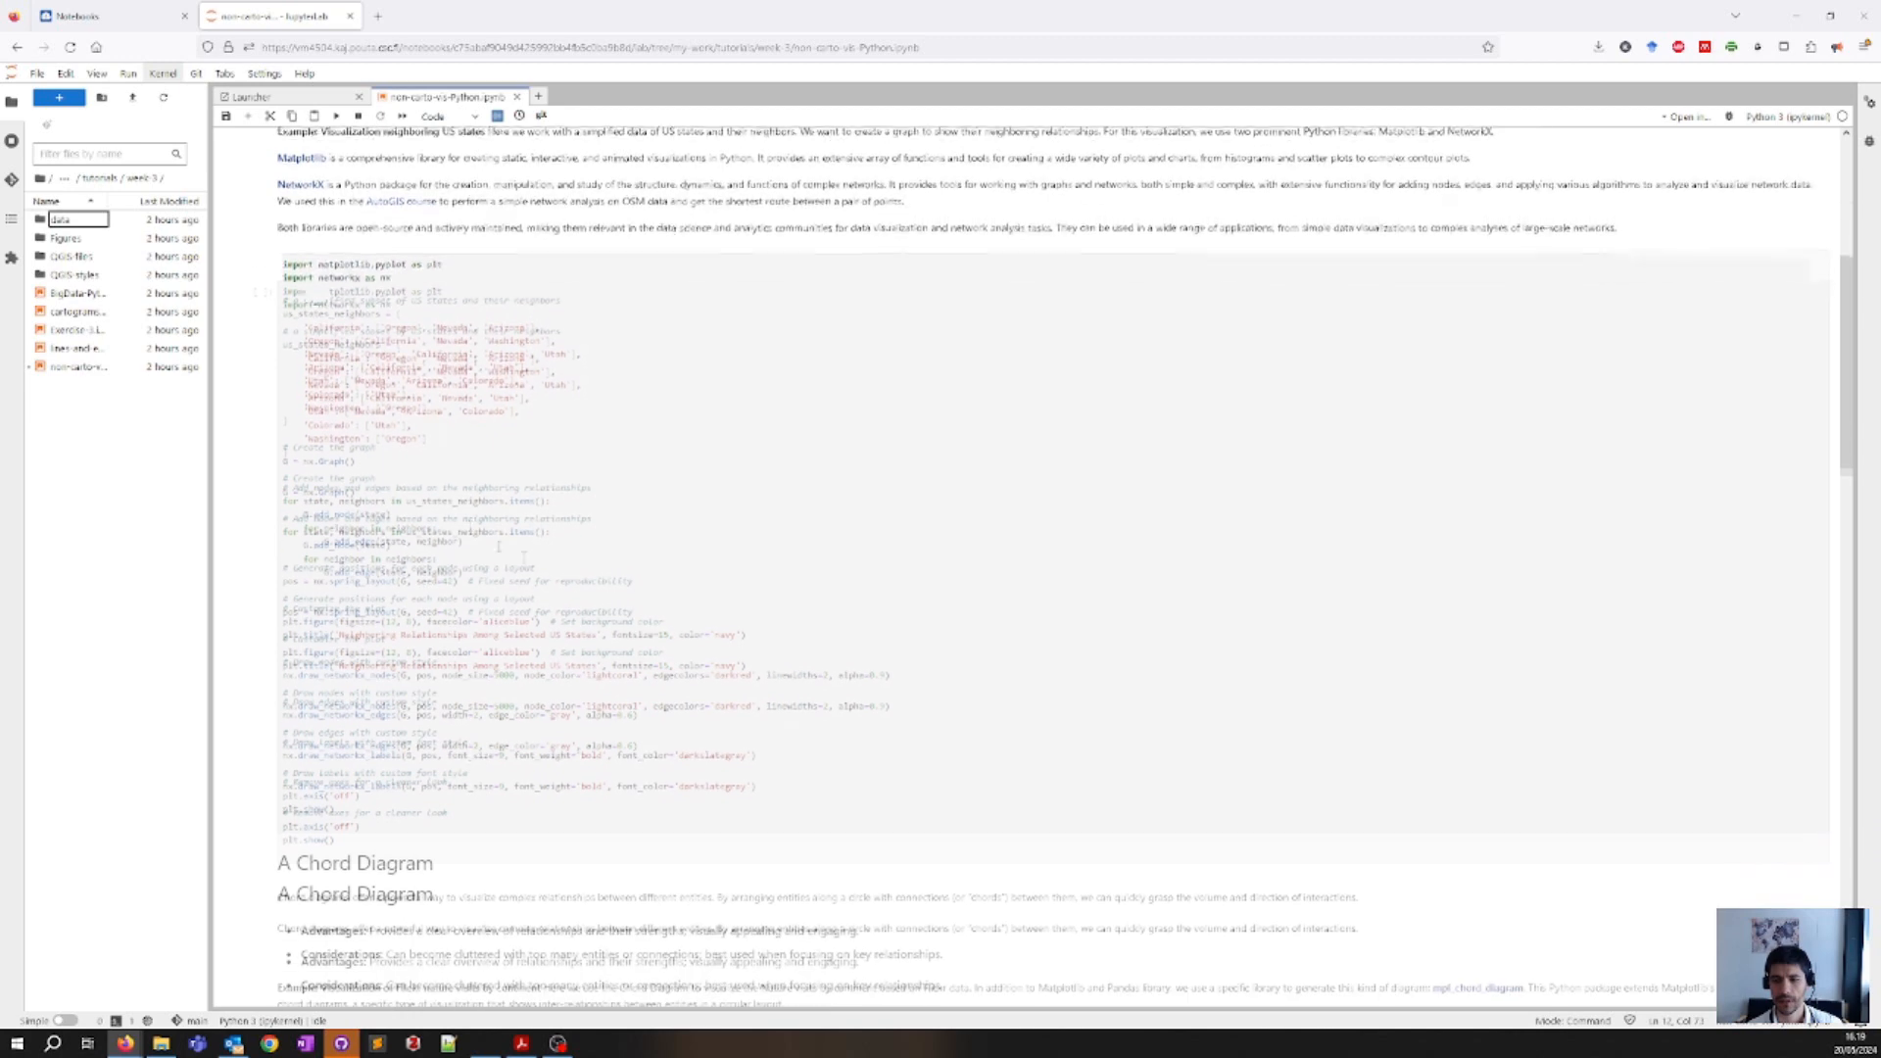
pyautogui.scroll(-2, 459, 438)
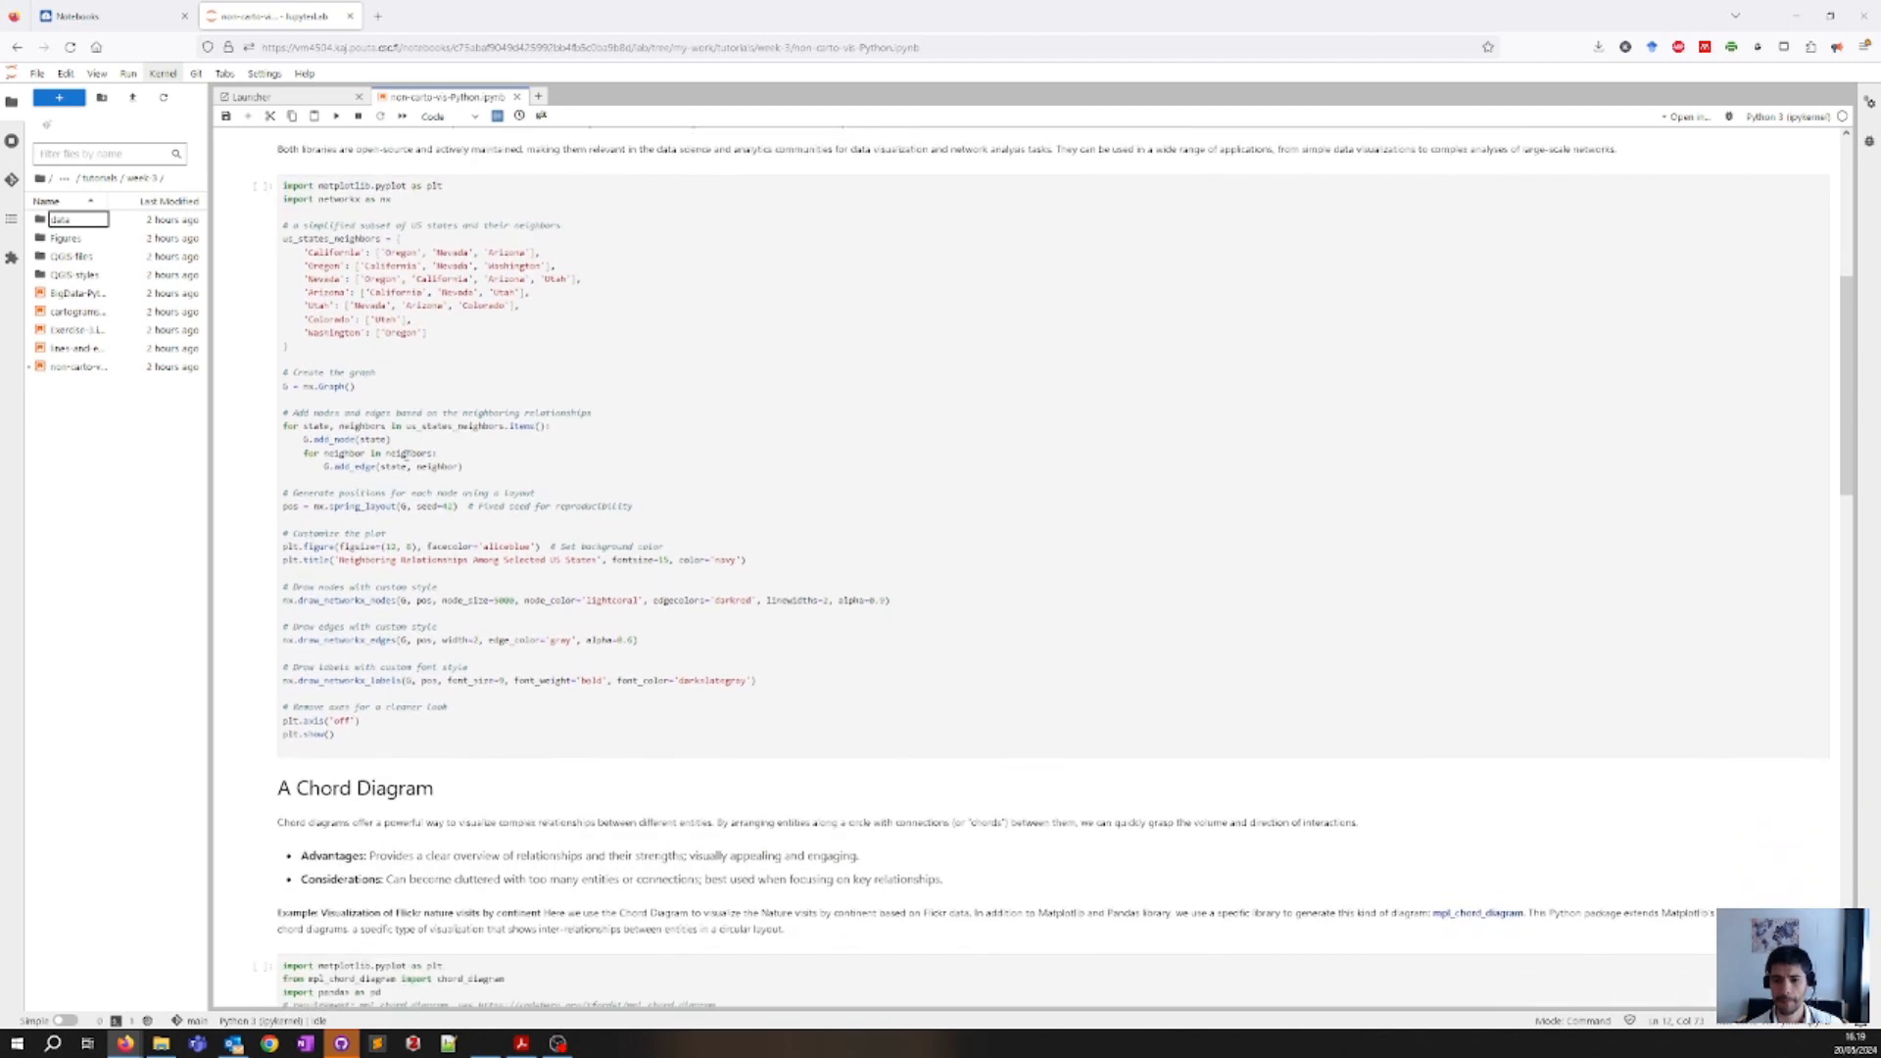
pyautogui.scroll(-3, 396, 475)
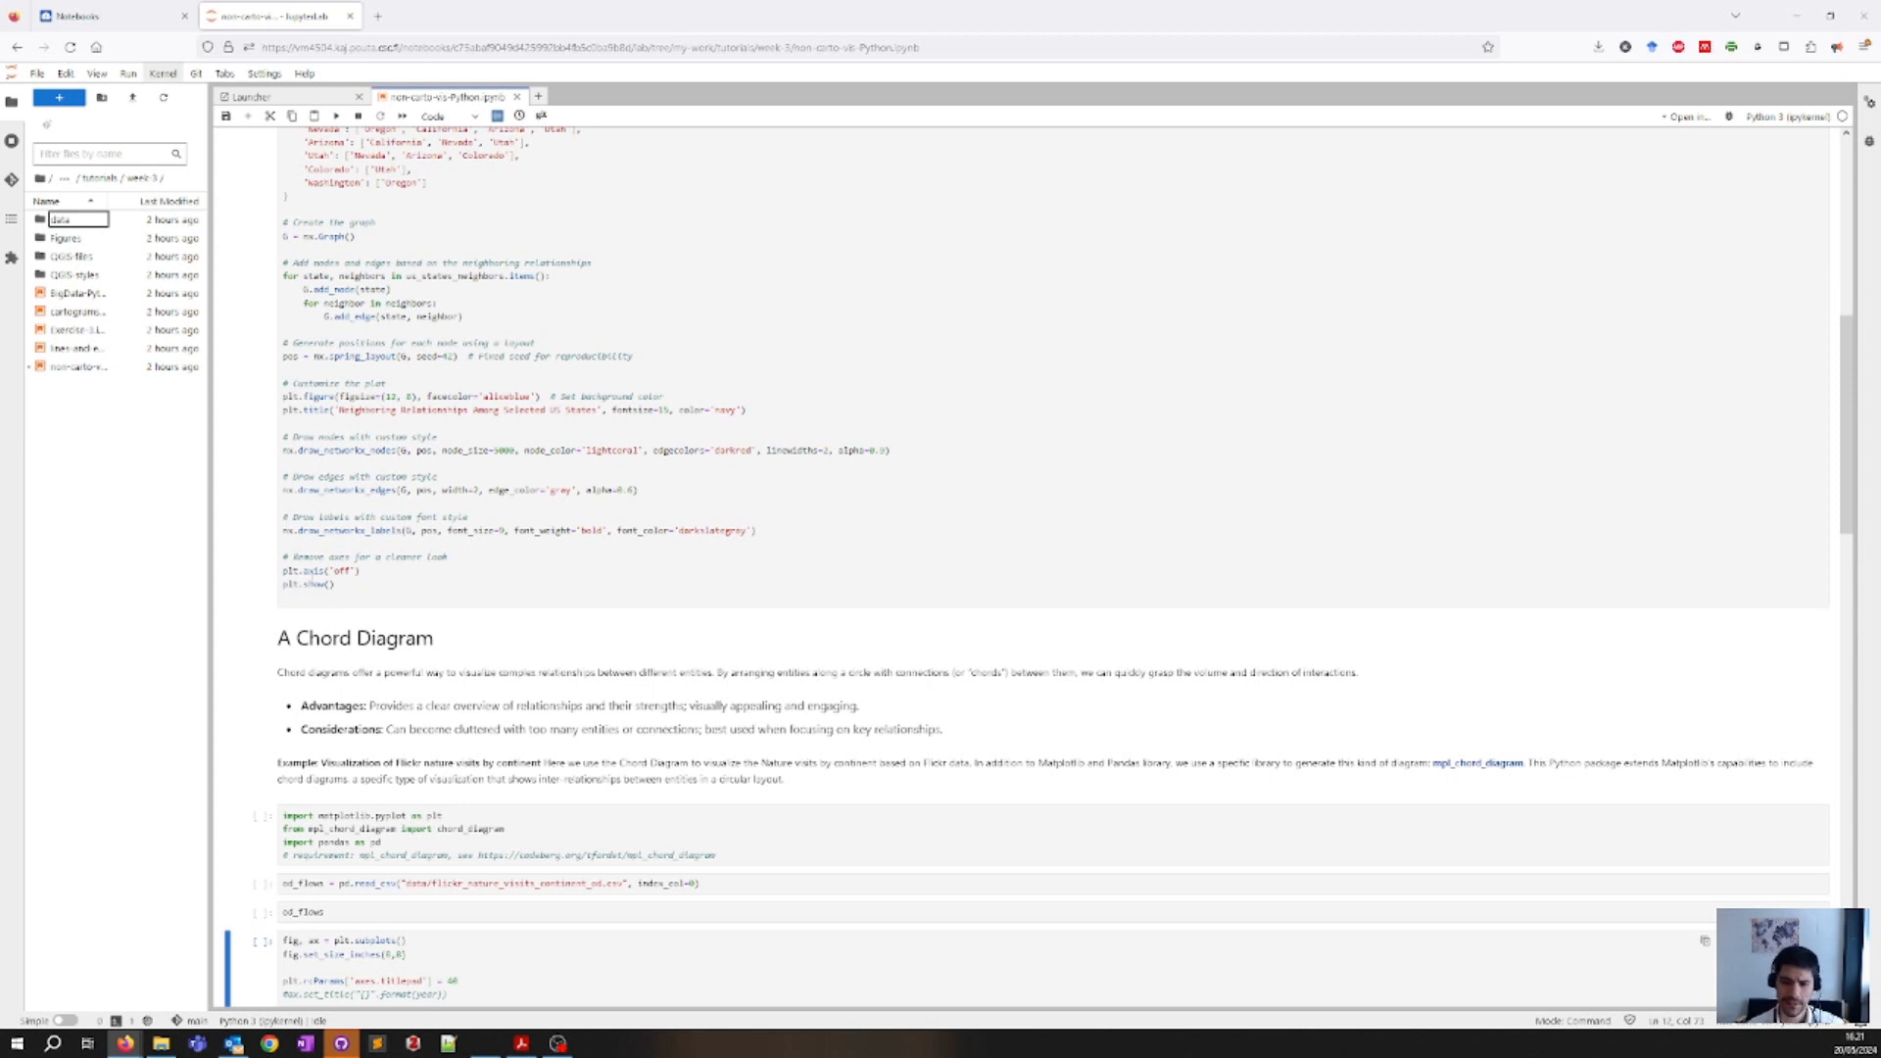
pyautogui.click(313, 604)
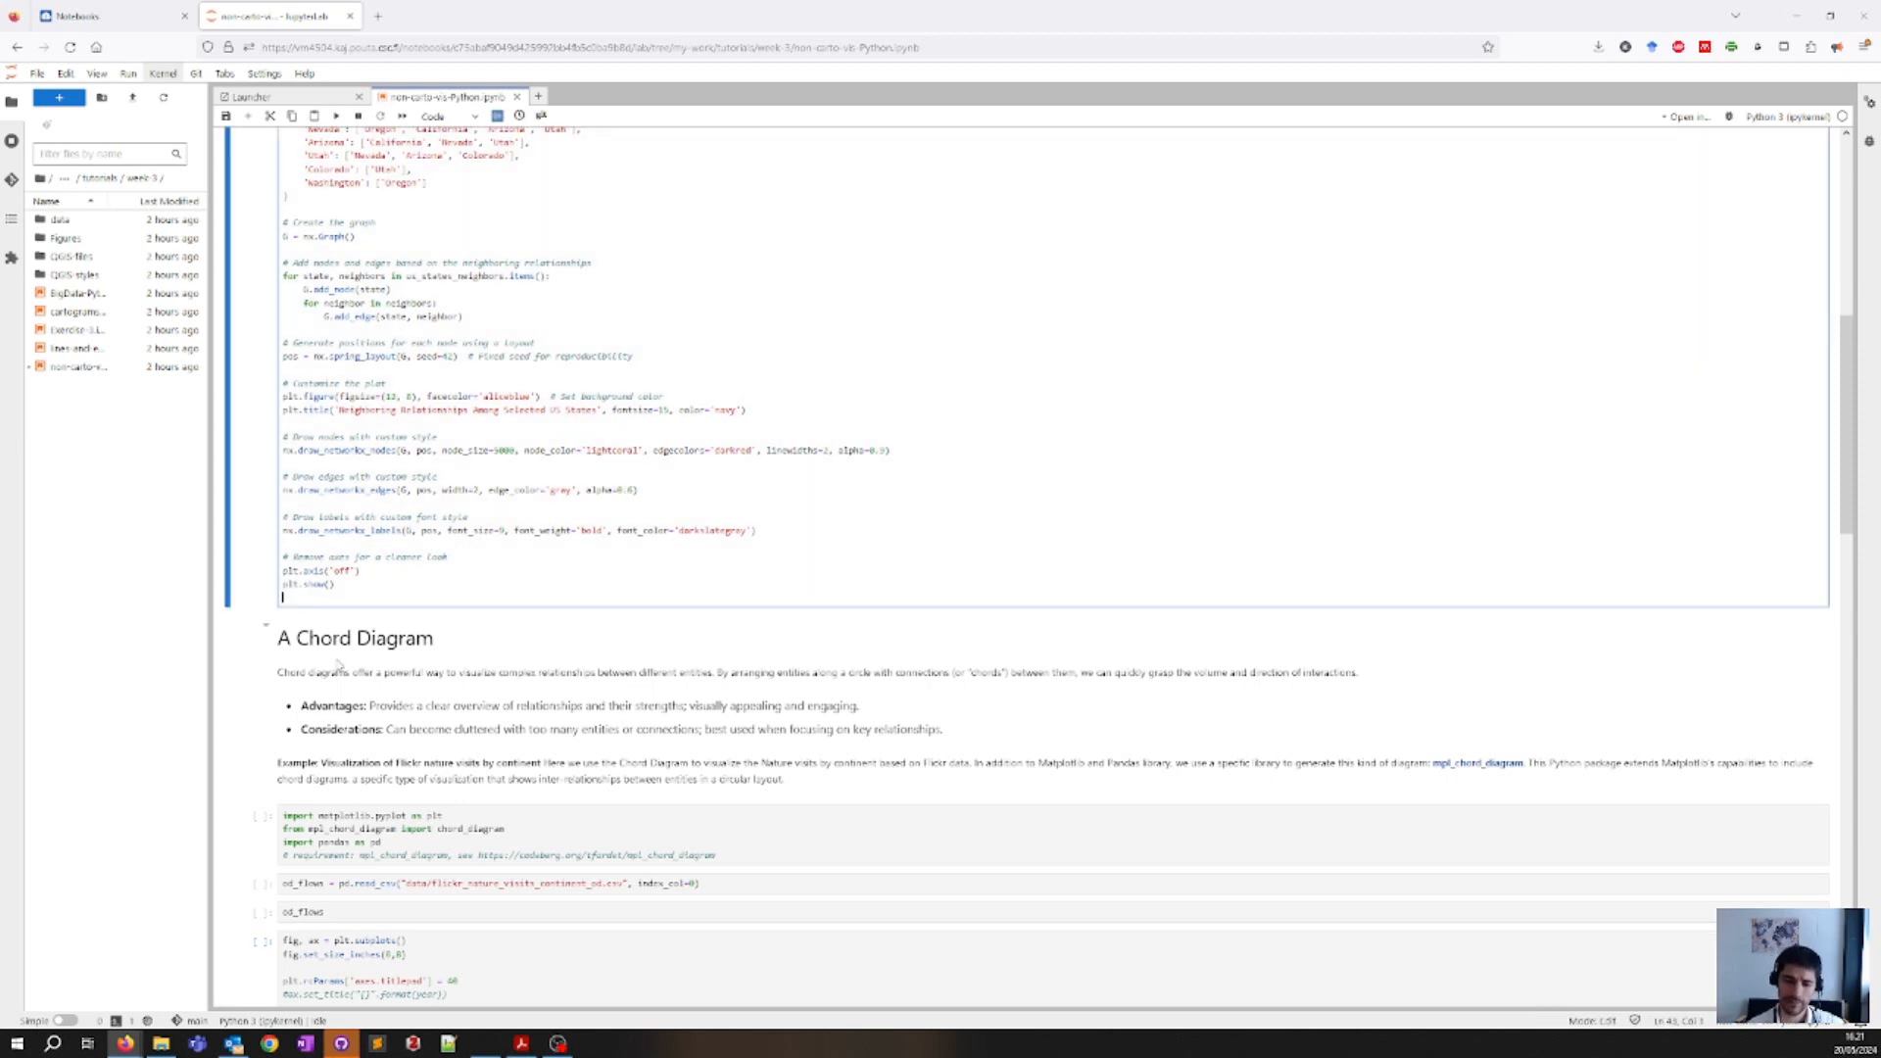
pyautogui.hotkey('shift', 'Return')
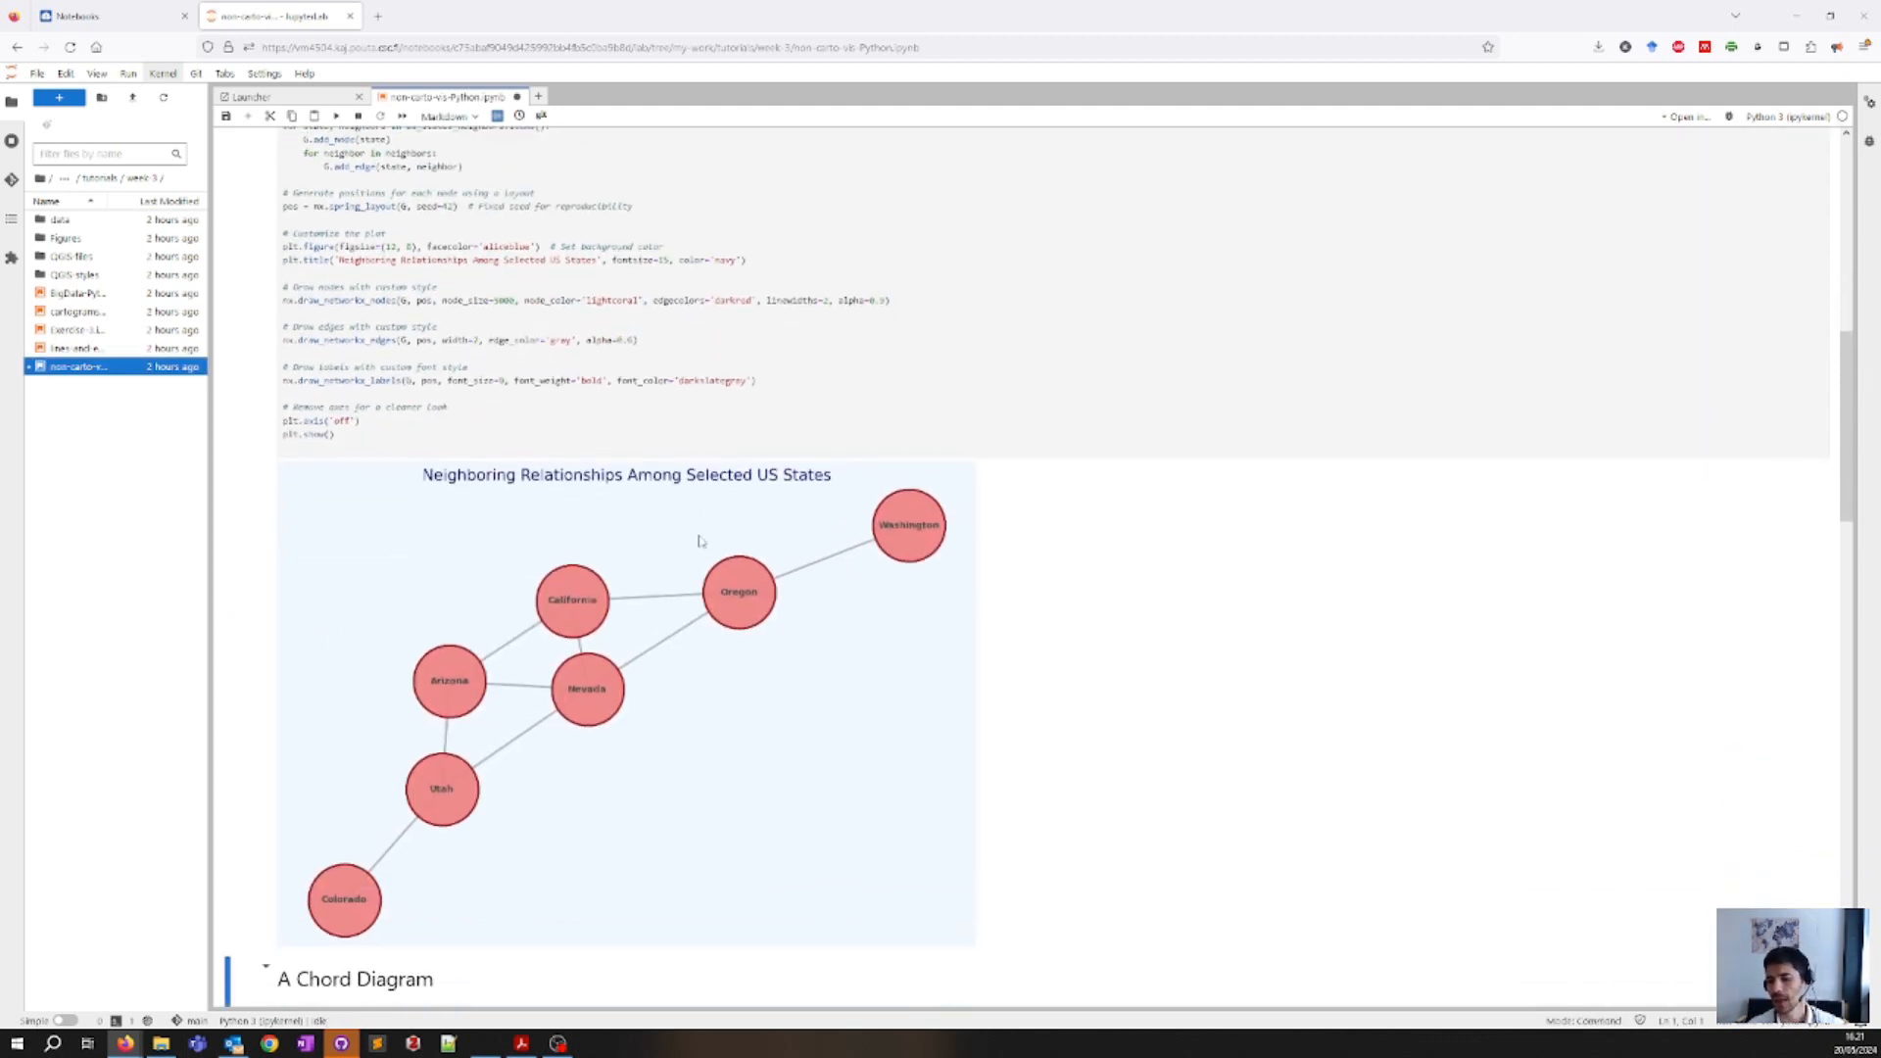
# - Review the US states network graph down to the chord diagram section and save the notebook
pyautogui.scroll(-1, 701, 538)
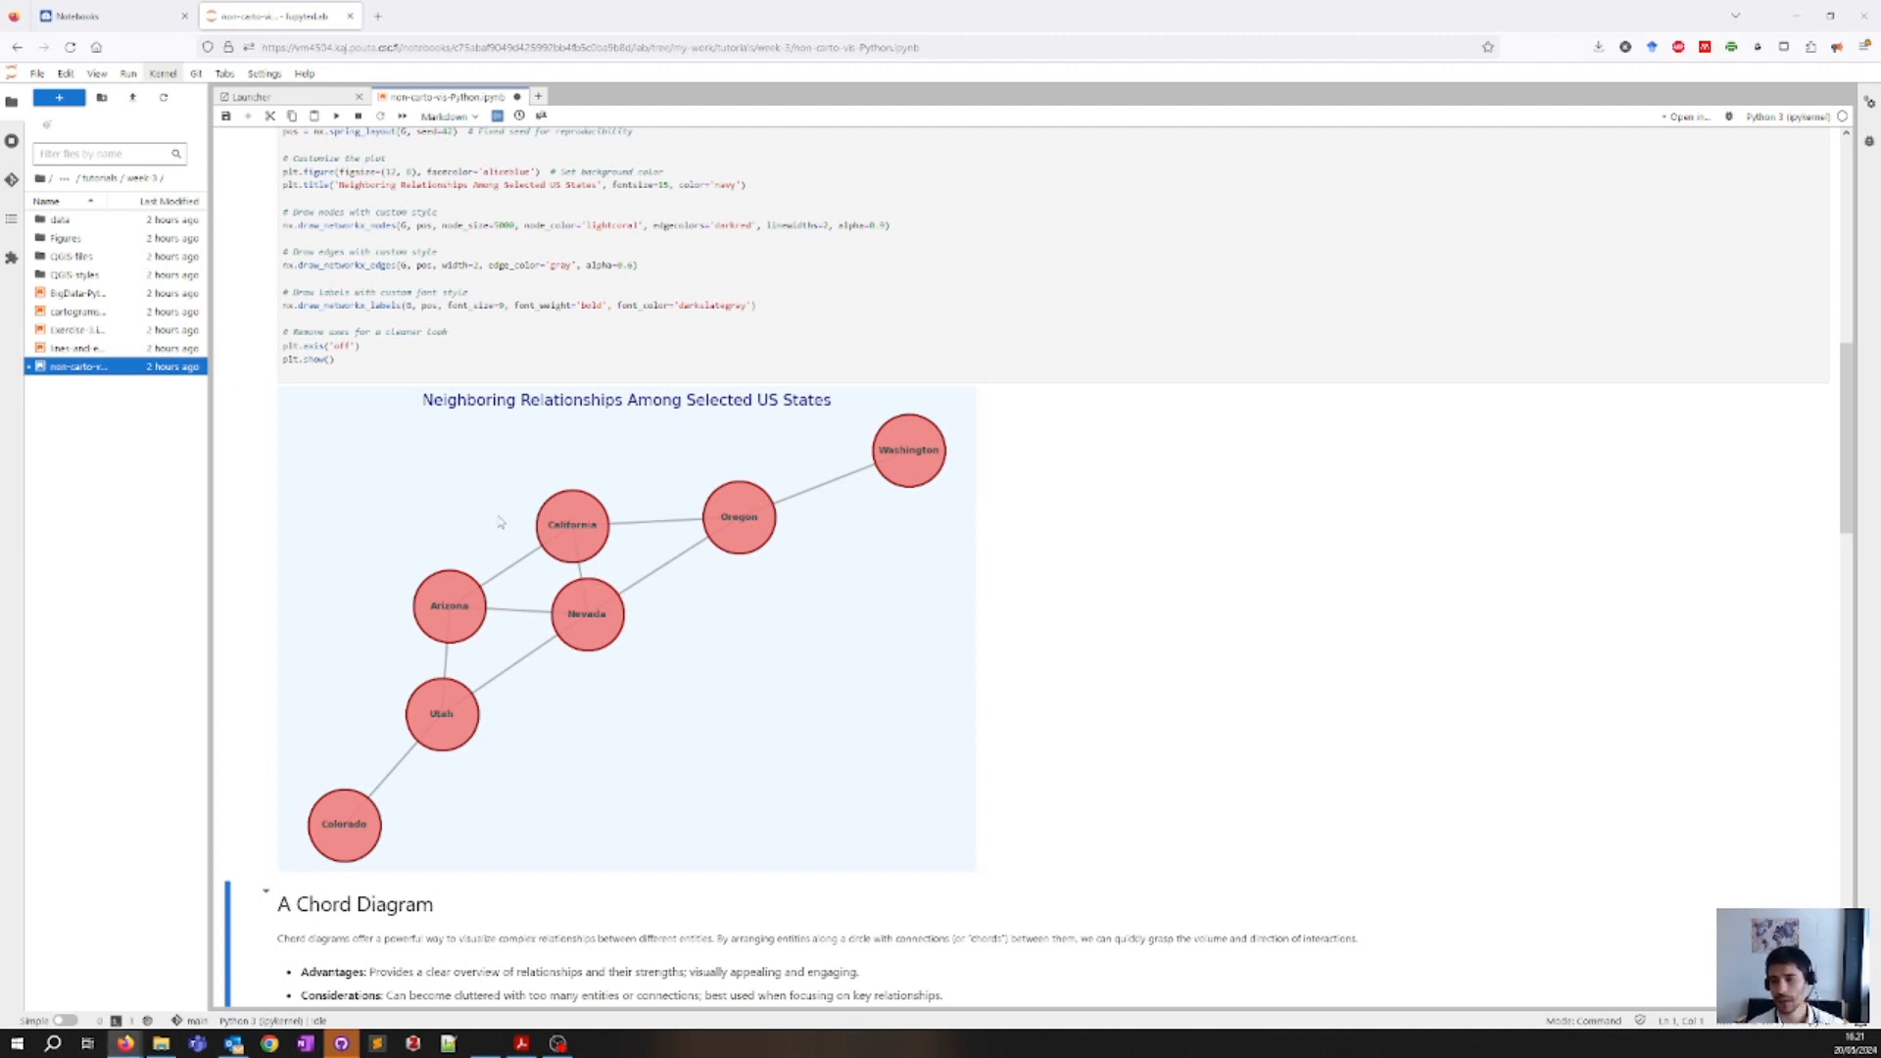
pyautogui.scroll(-3, 632, 509)
pyautogui.scroll(-2, 503, 531)
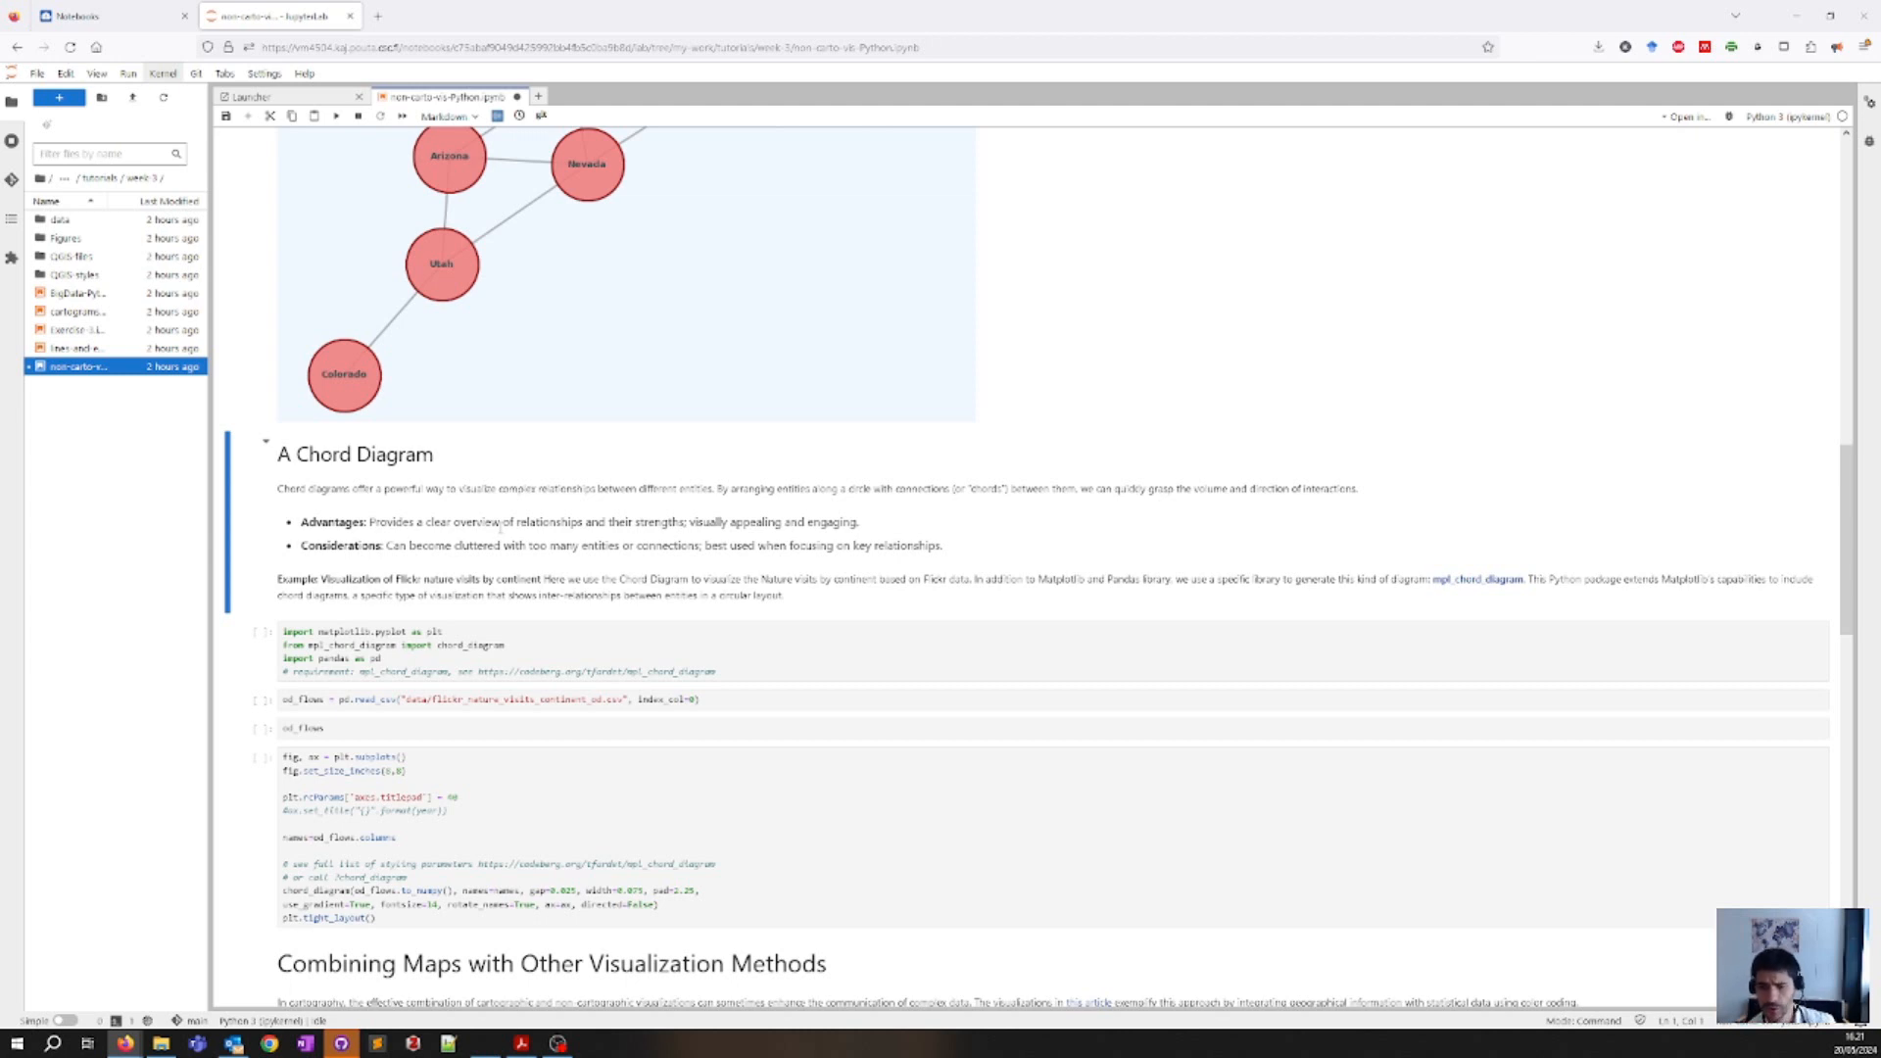
pyautogui.hotkey('ctrl', 's')
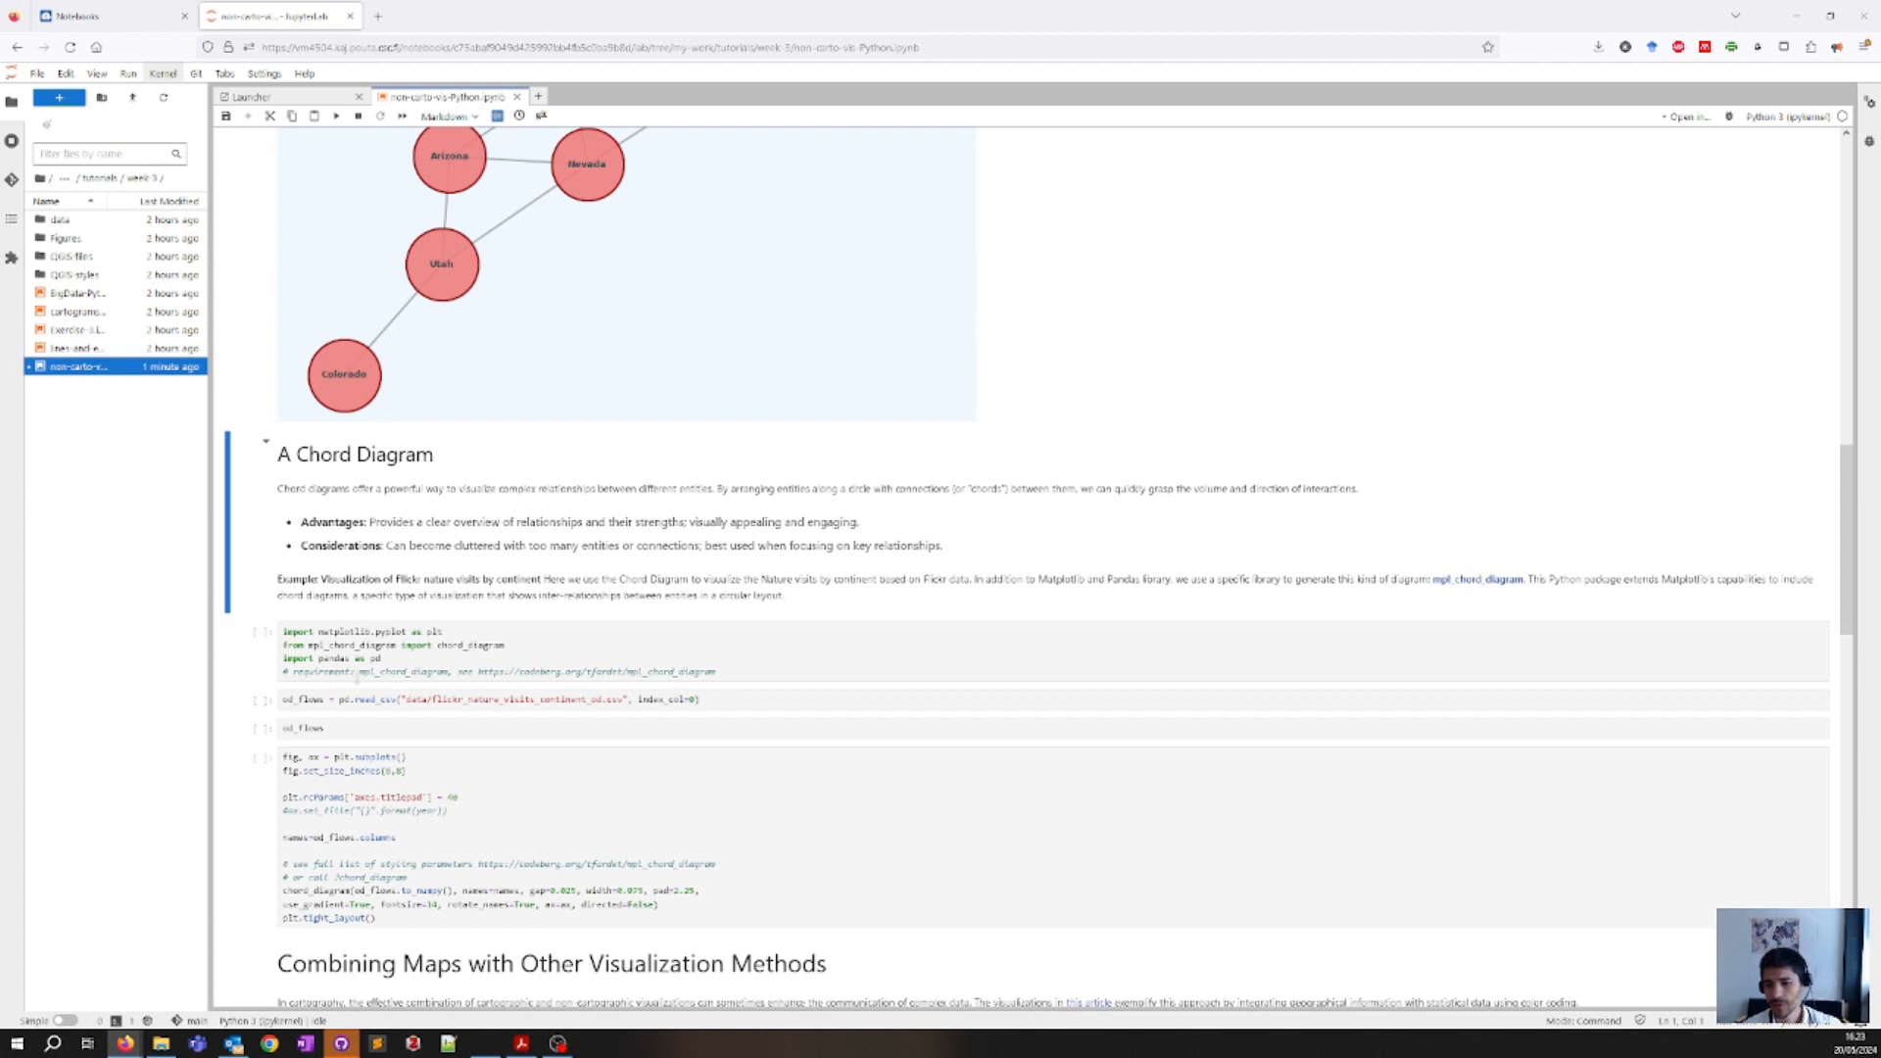
# - Run the chord diagram import cell and the cell reading data/flickr_nature_visits_continent_od.csv into od_flows
pyautogui.click(419, 671)
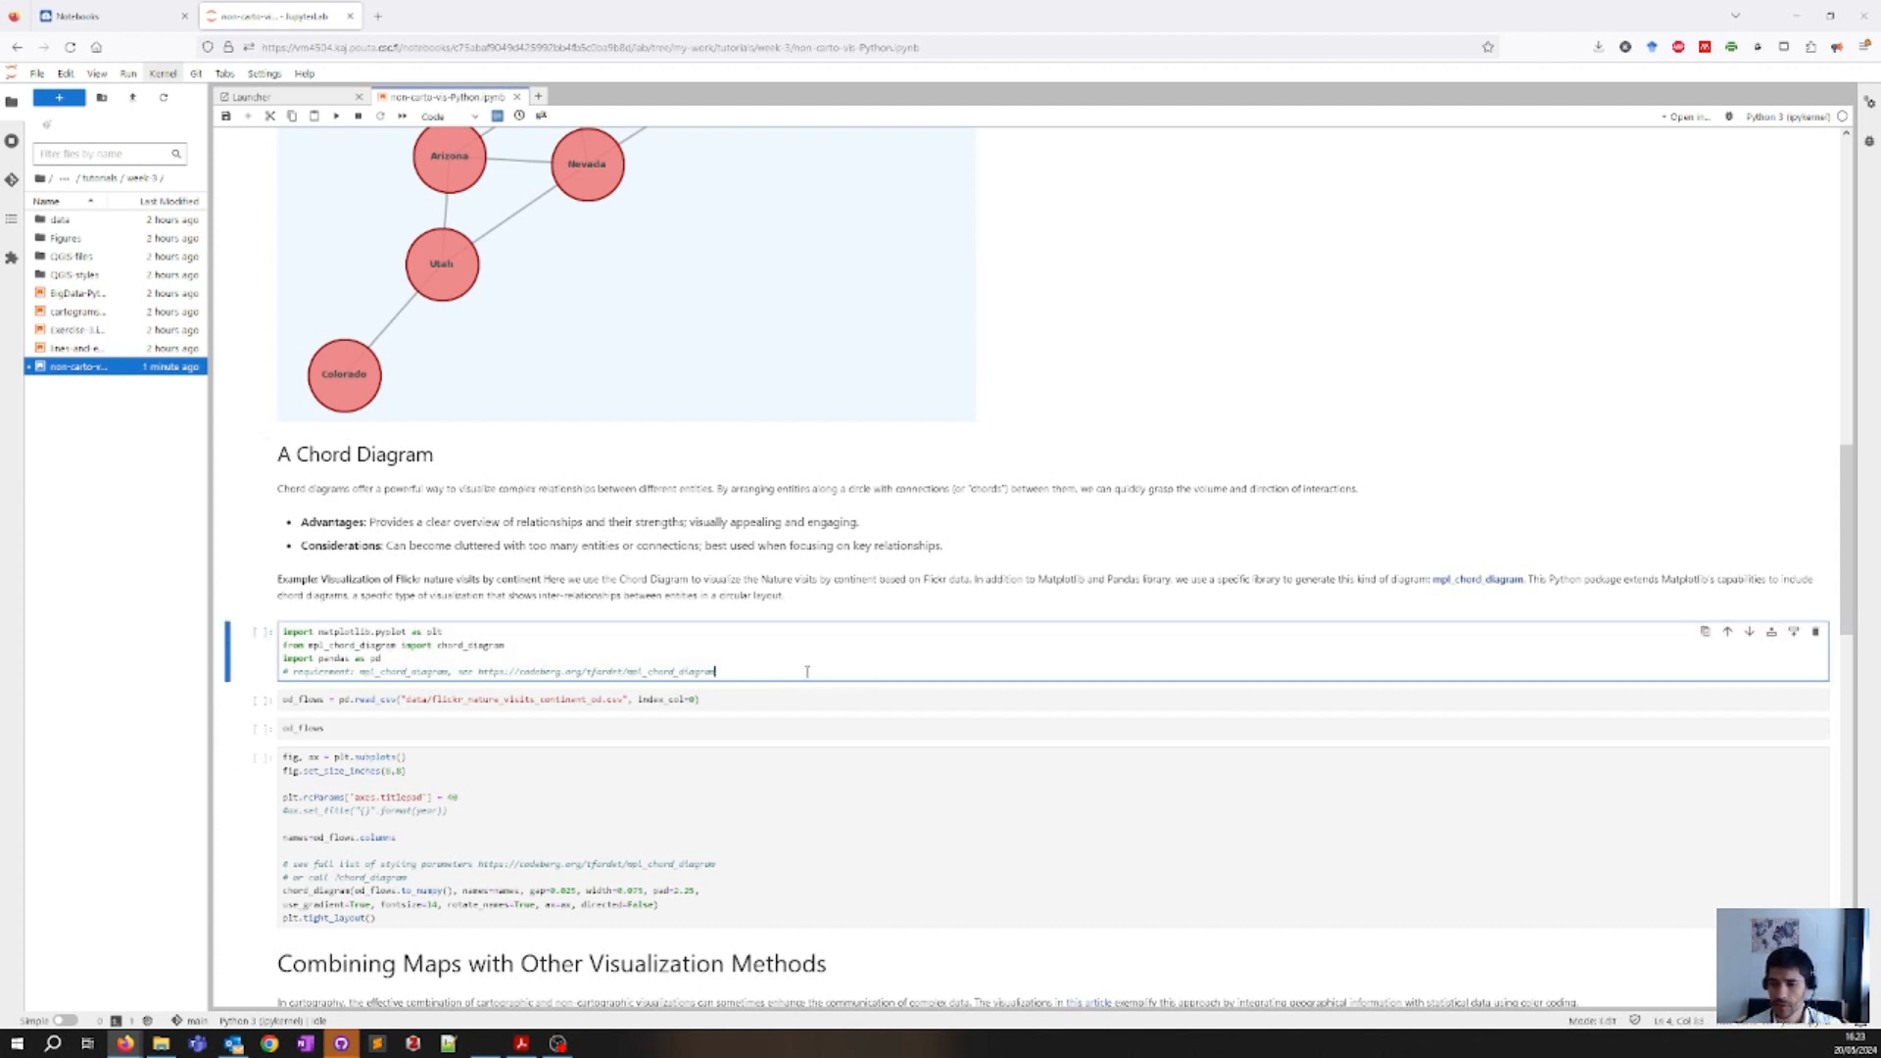
pyautogui.hotkey('shift', 'Return')
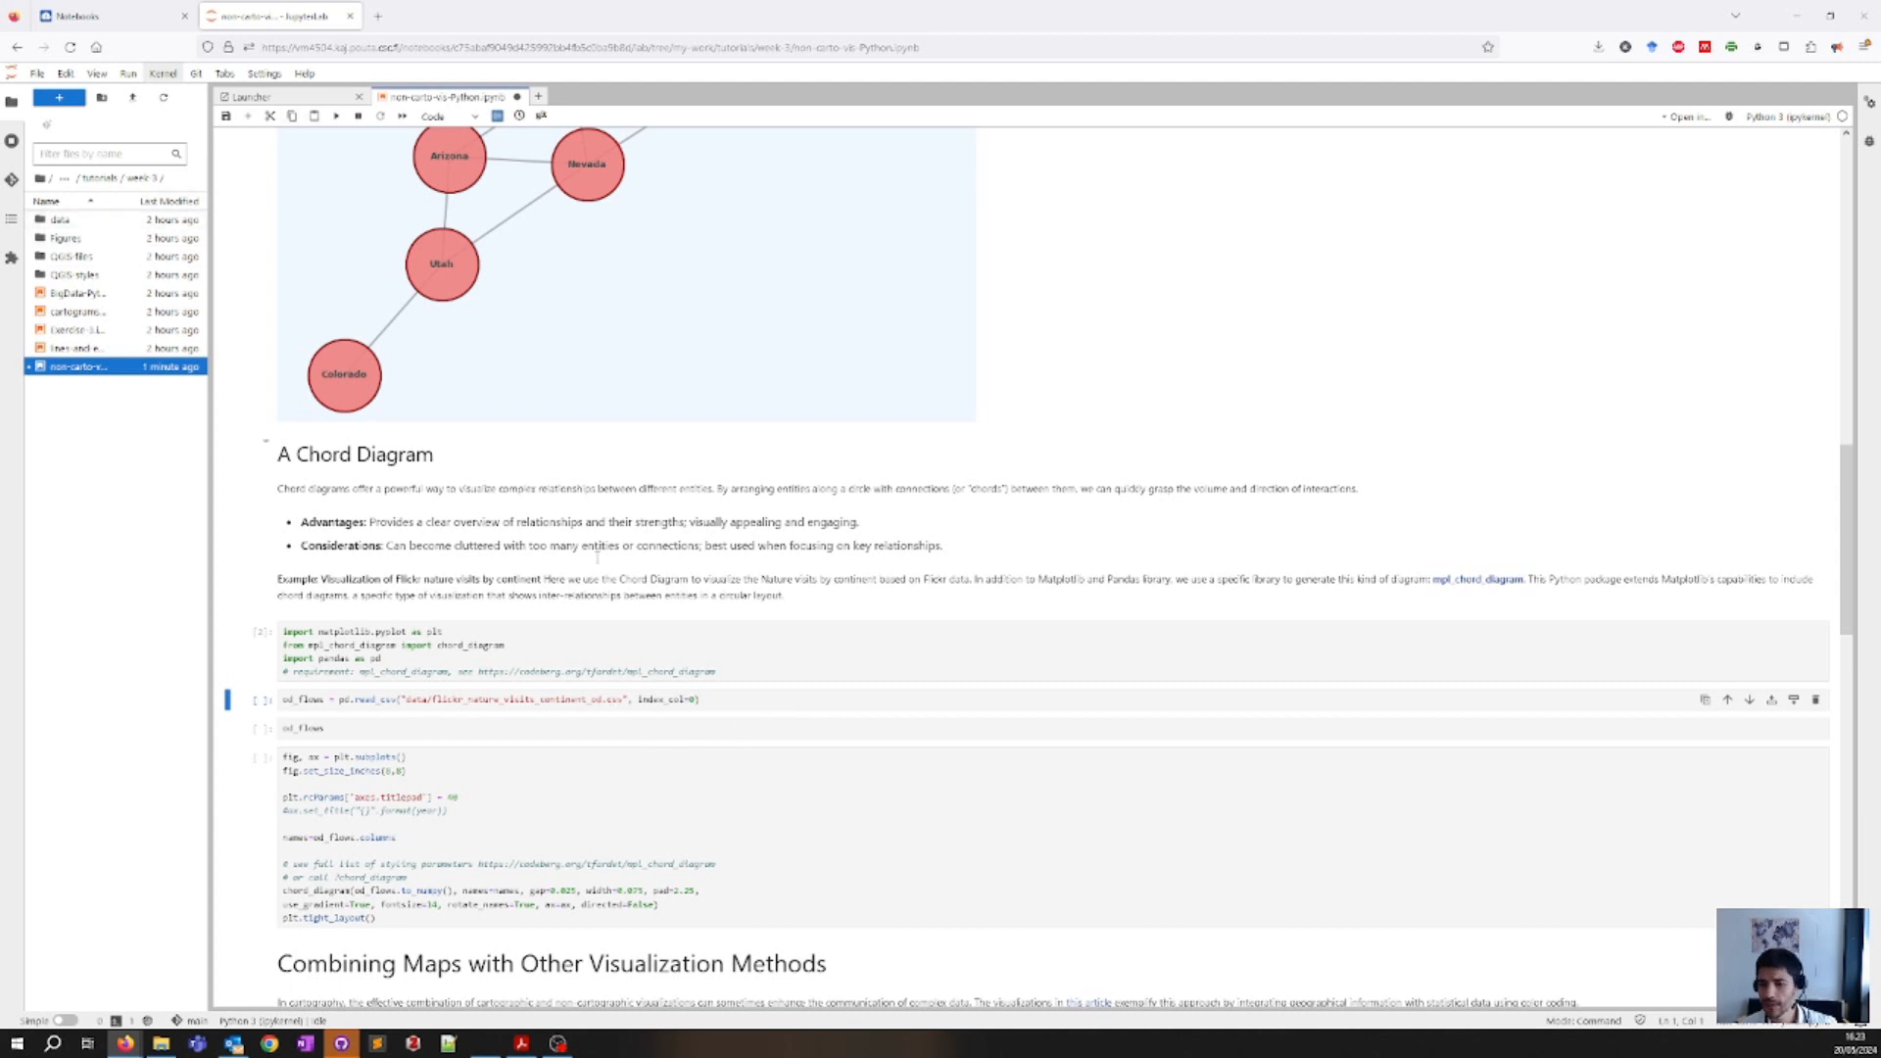
pyautogui.click(763, 701)
pyautogui.hotkey('shift', 'Return')
# - Display the od_flows origin-destination table by running its cell, and save the notebook
pyautogui.click(374, 730)
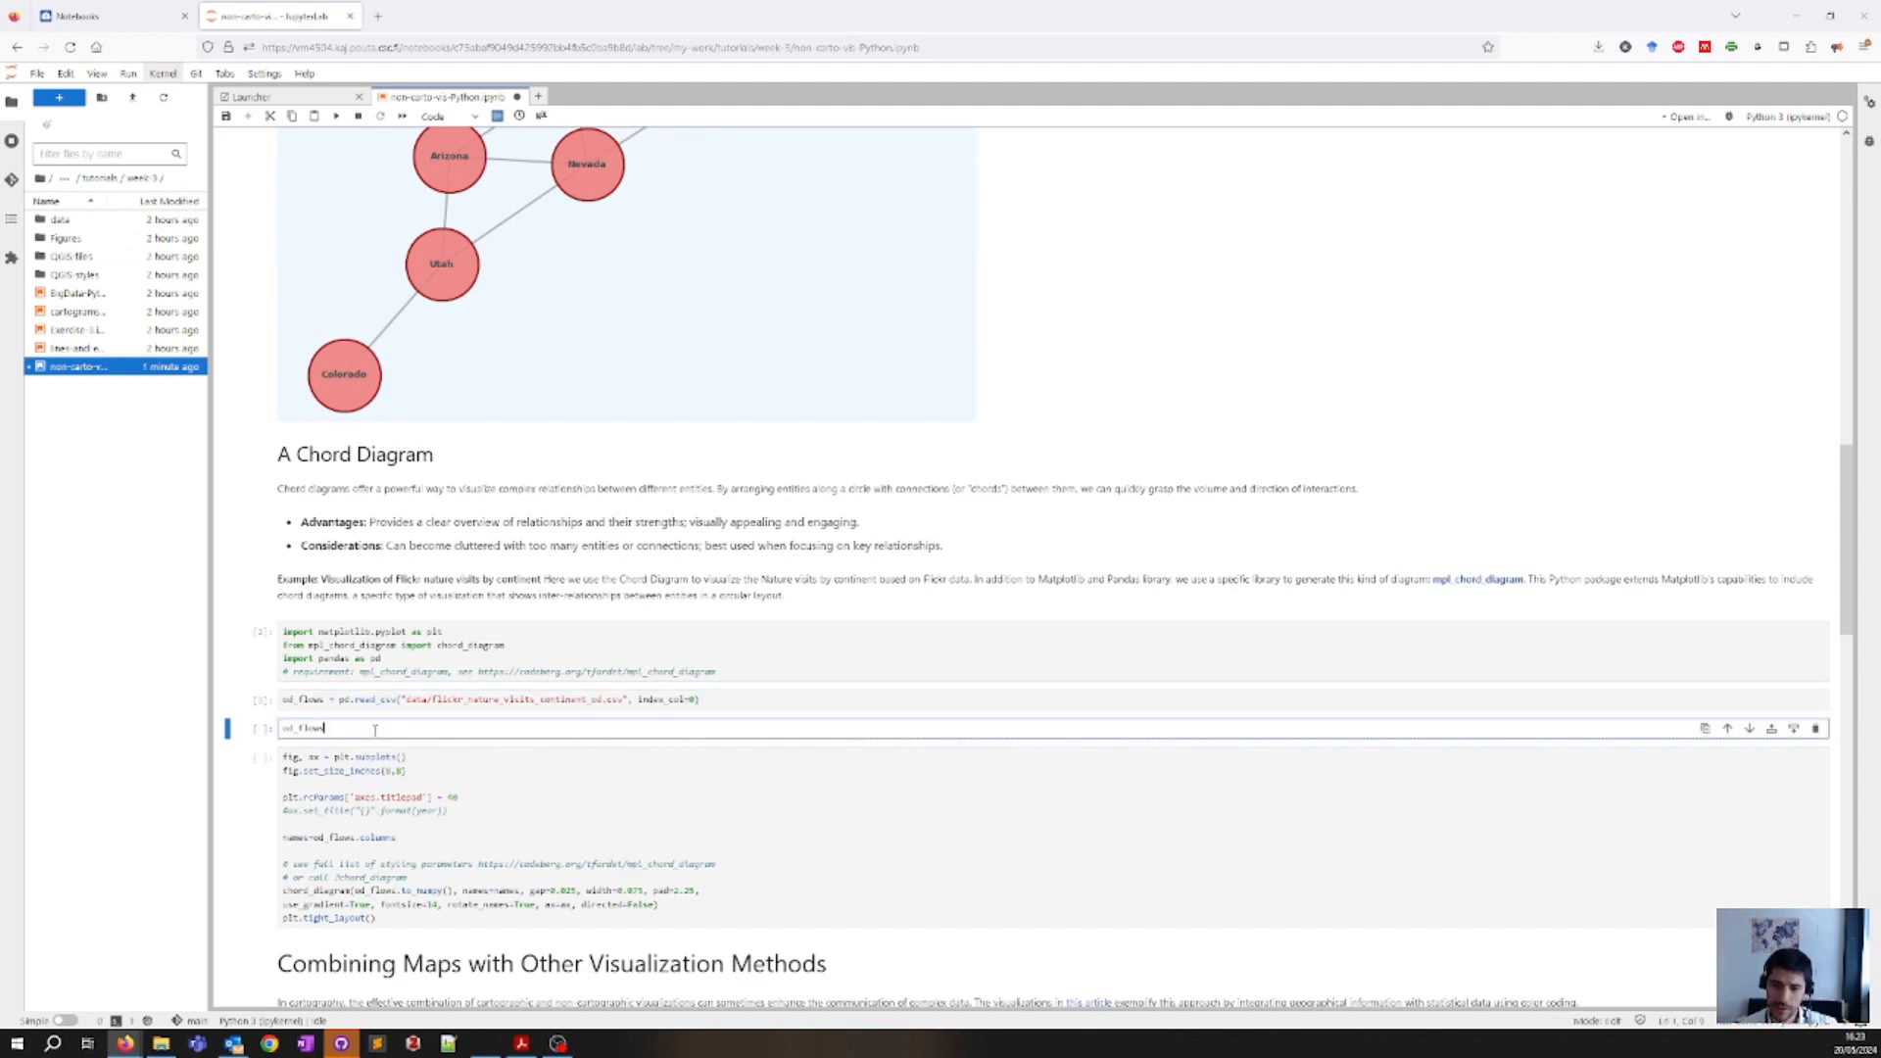
pyautogui.hotkey('shift', 'Return')
pyautogui.scroll(-3, 415, 740)
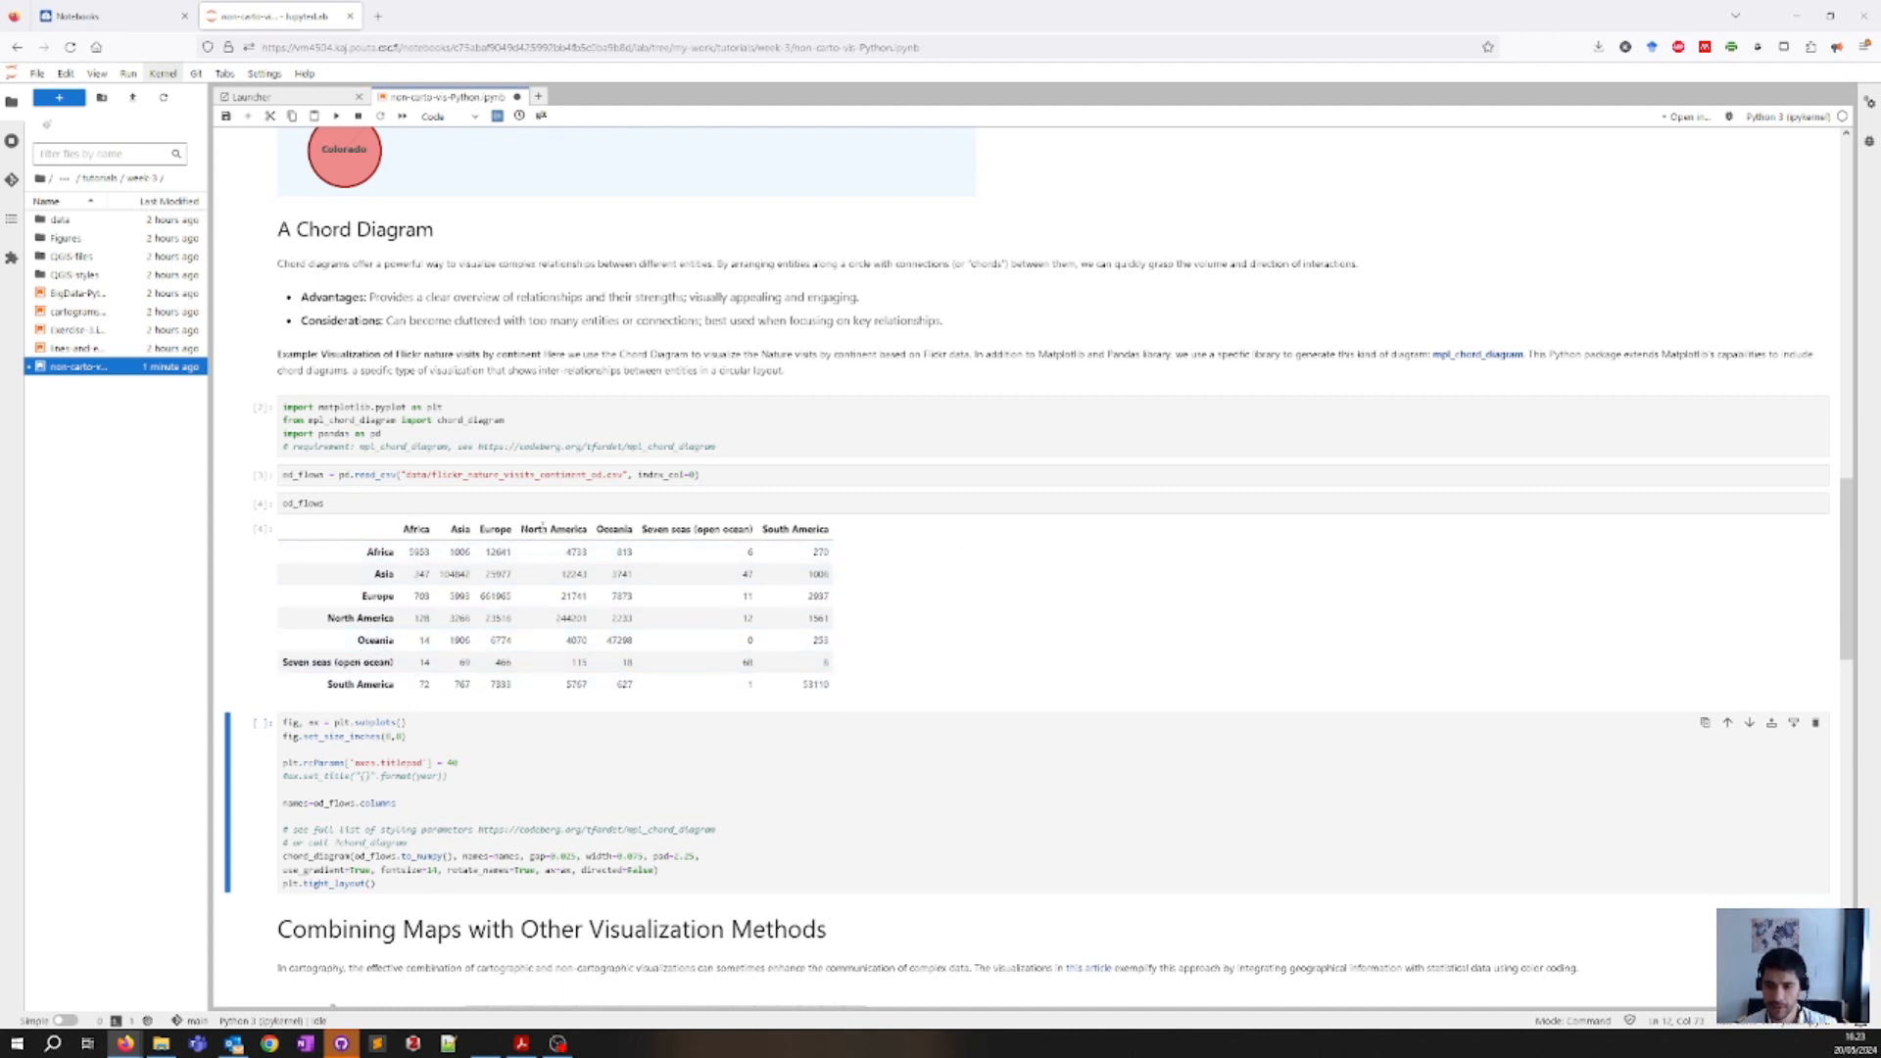
pyautogui.hotkey('ctrl', 's')
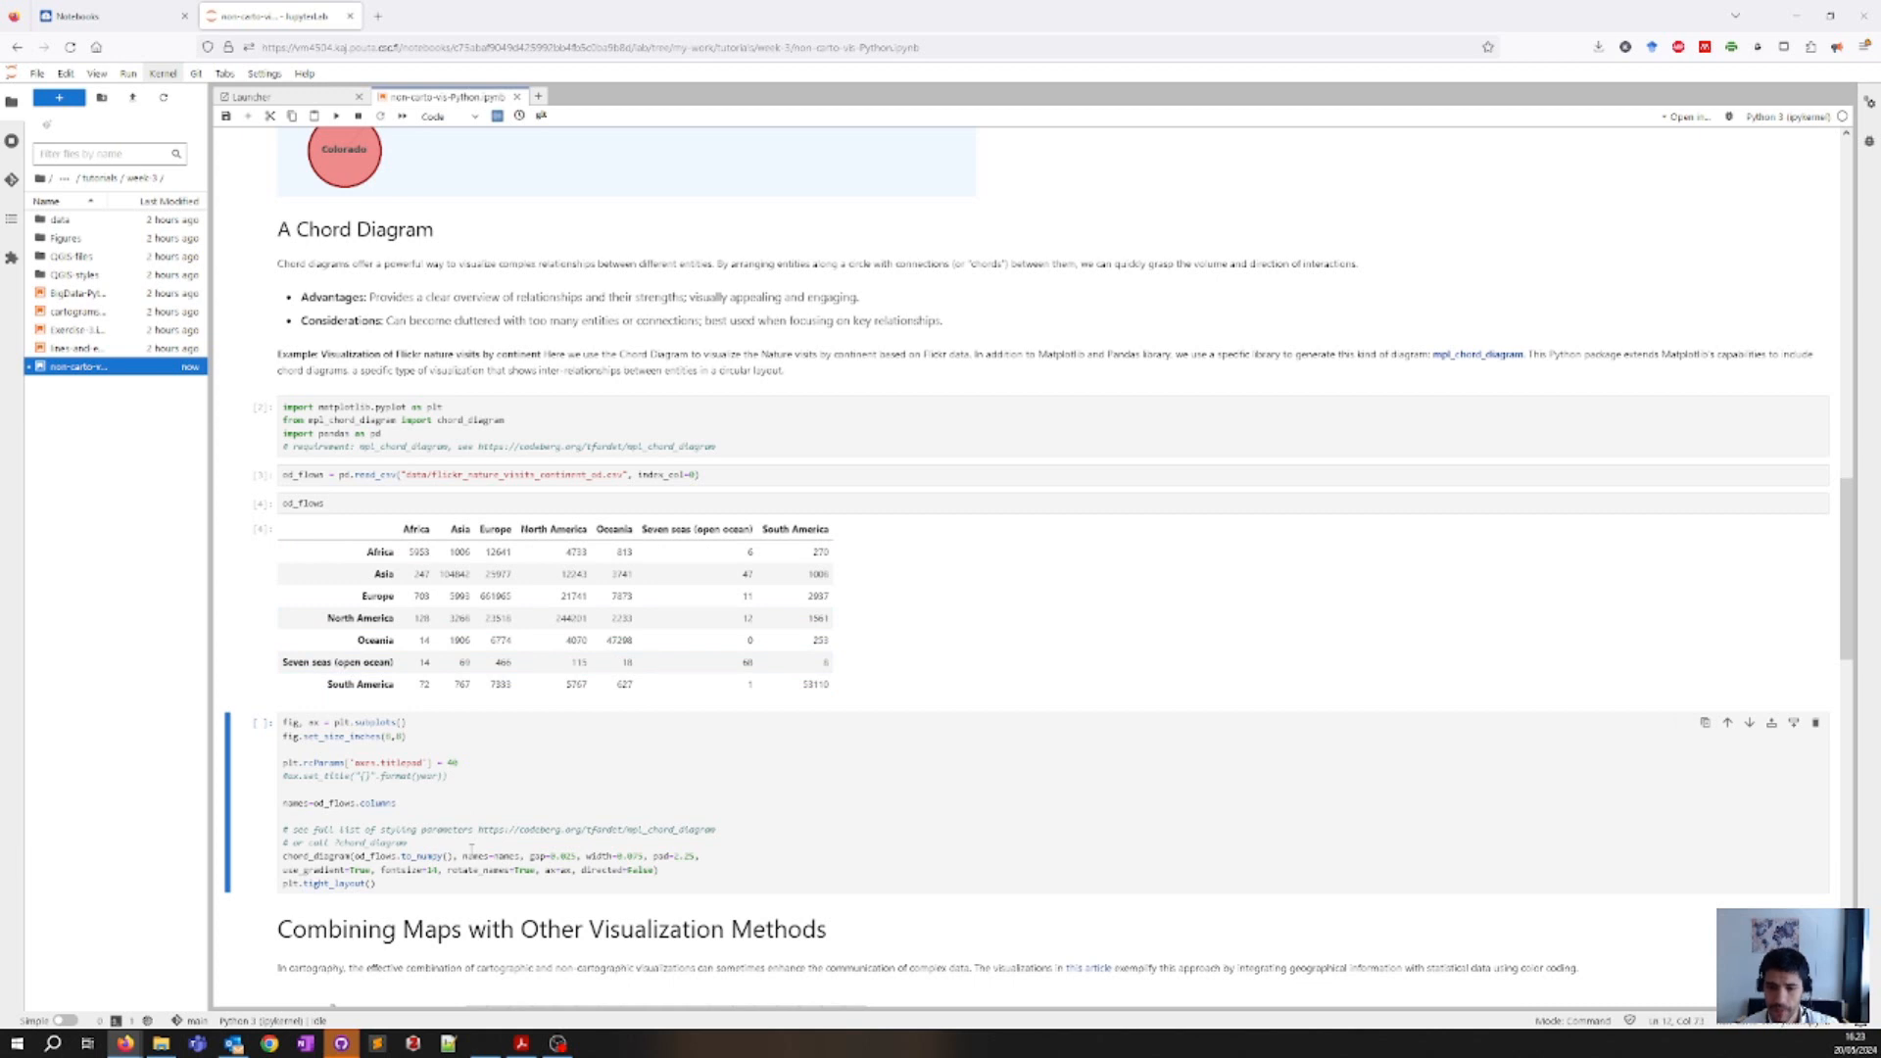
# - Run the plotting cell that draws the chord diagram of Flickr nature visits by continent
pyautogui.scroll(-1, 418, 754)
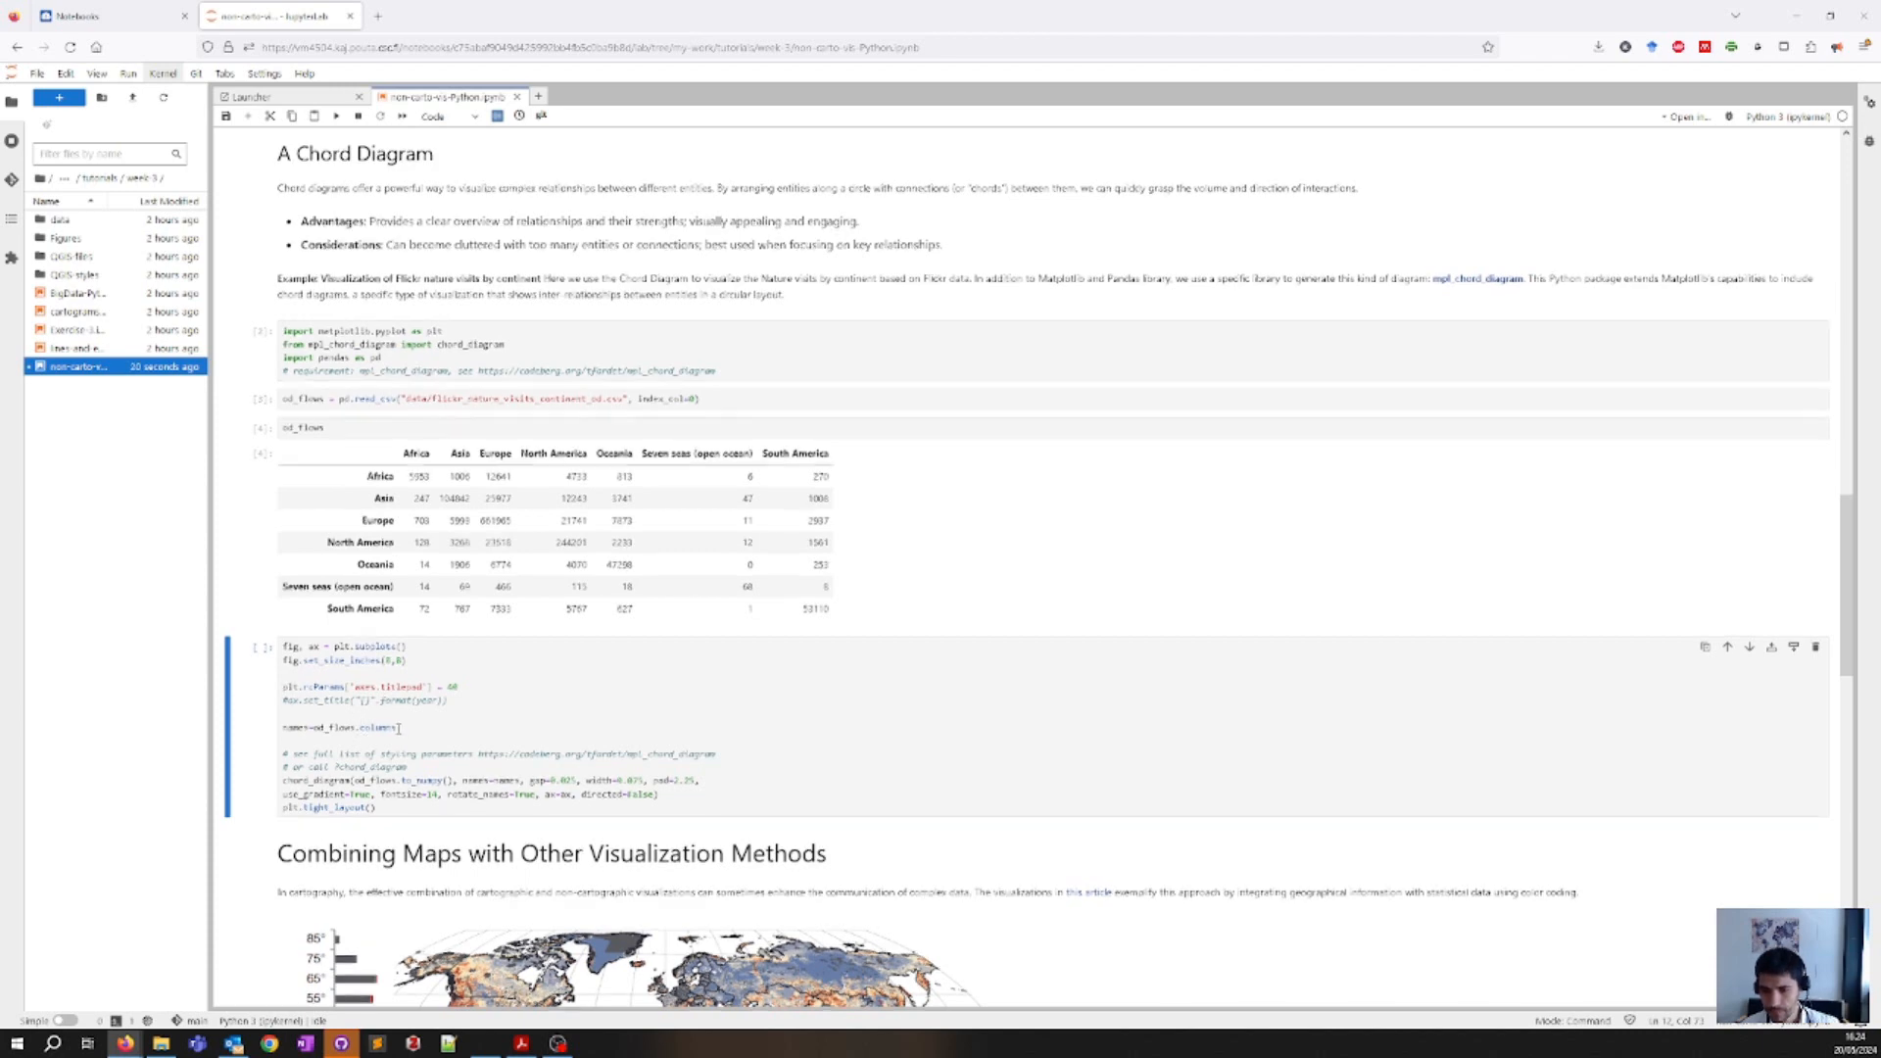
pyautogui.scroll(-1, 398, 728)
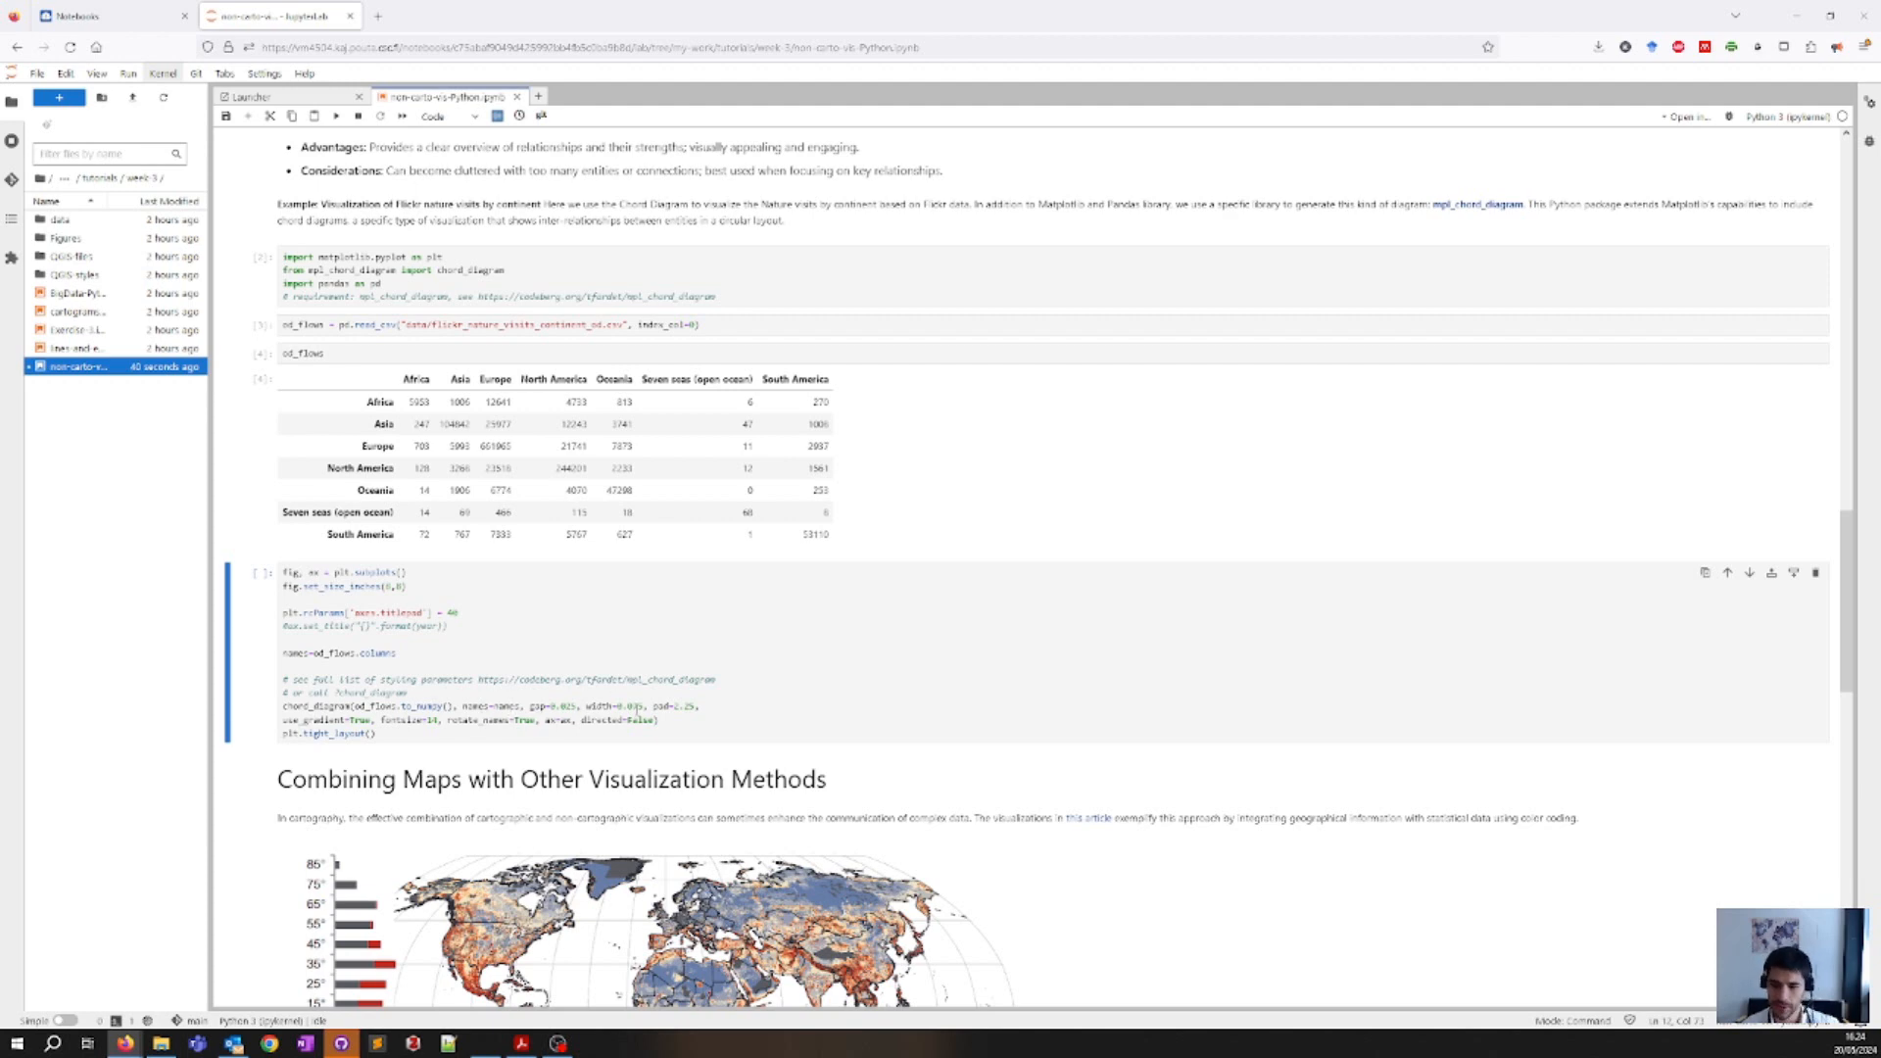
pyautogui.scroll(-1, 424, 689)
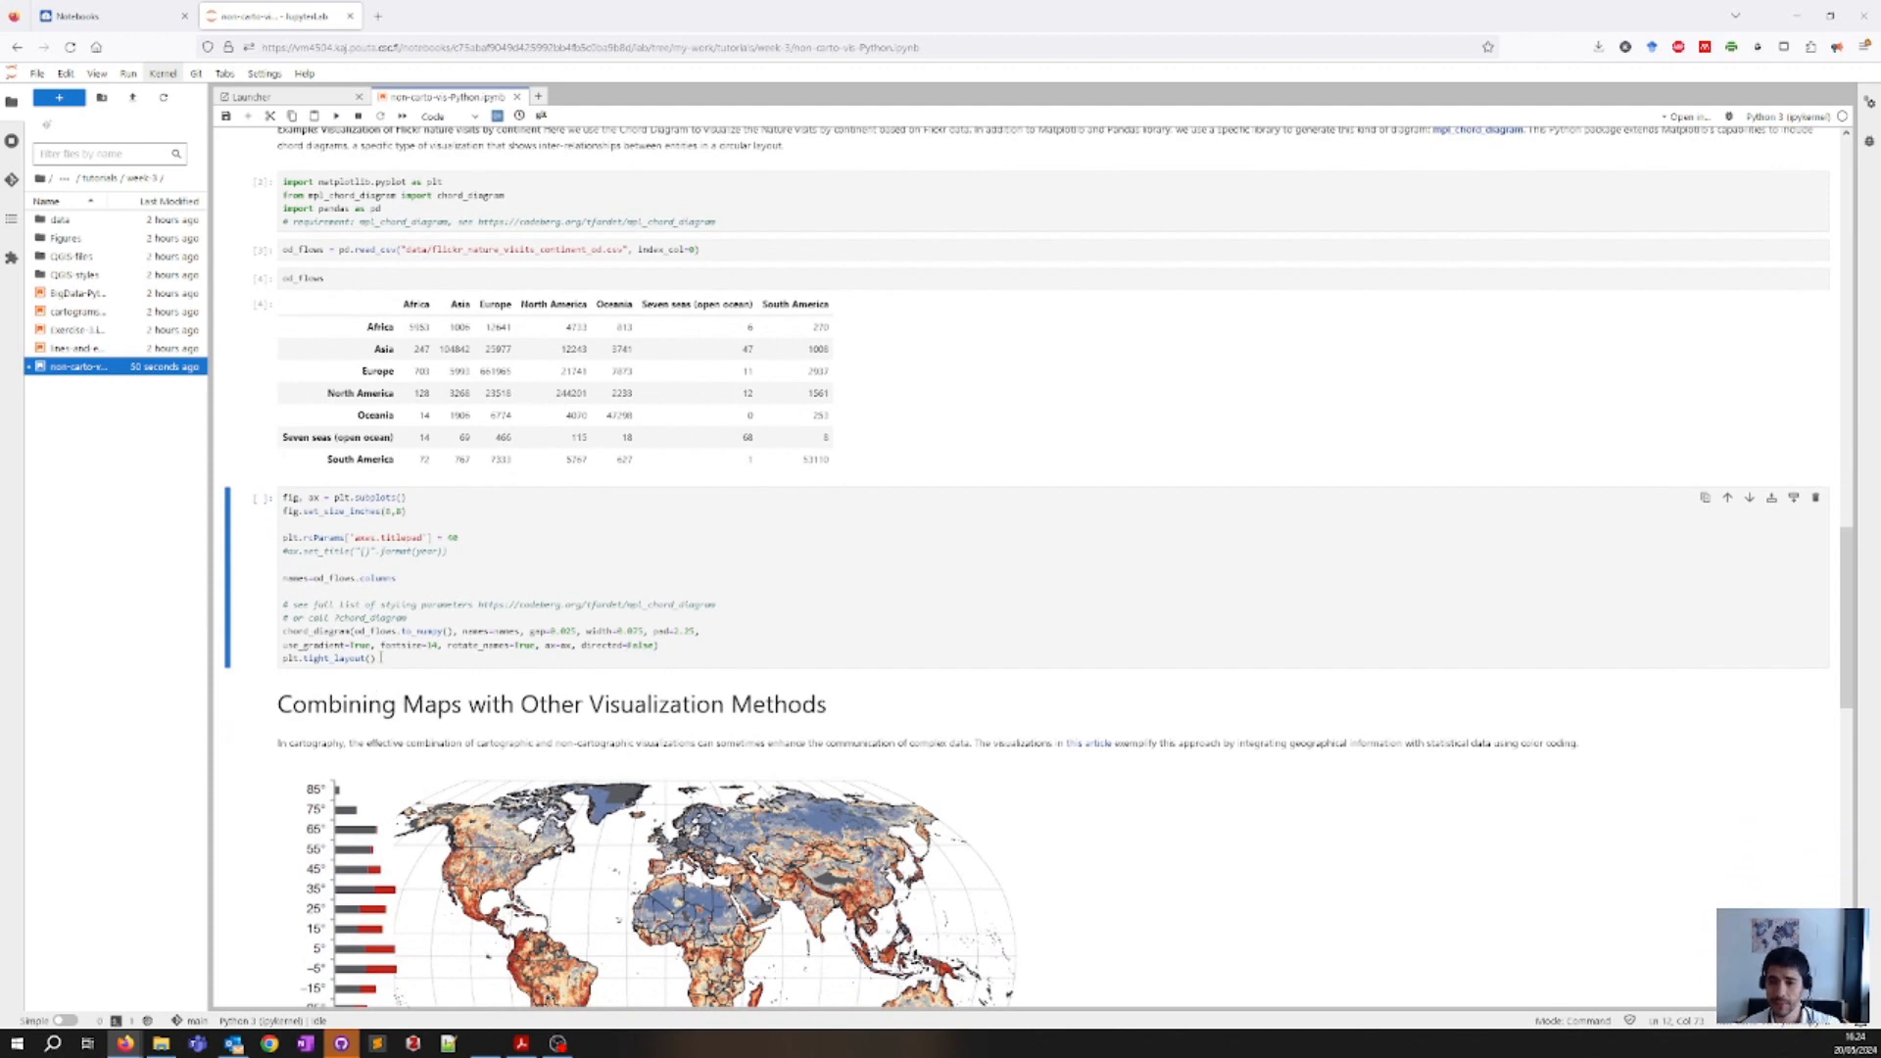
pyautogui.click(429, 665)
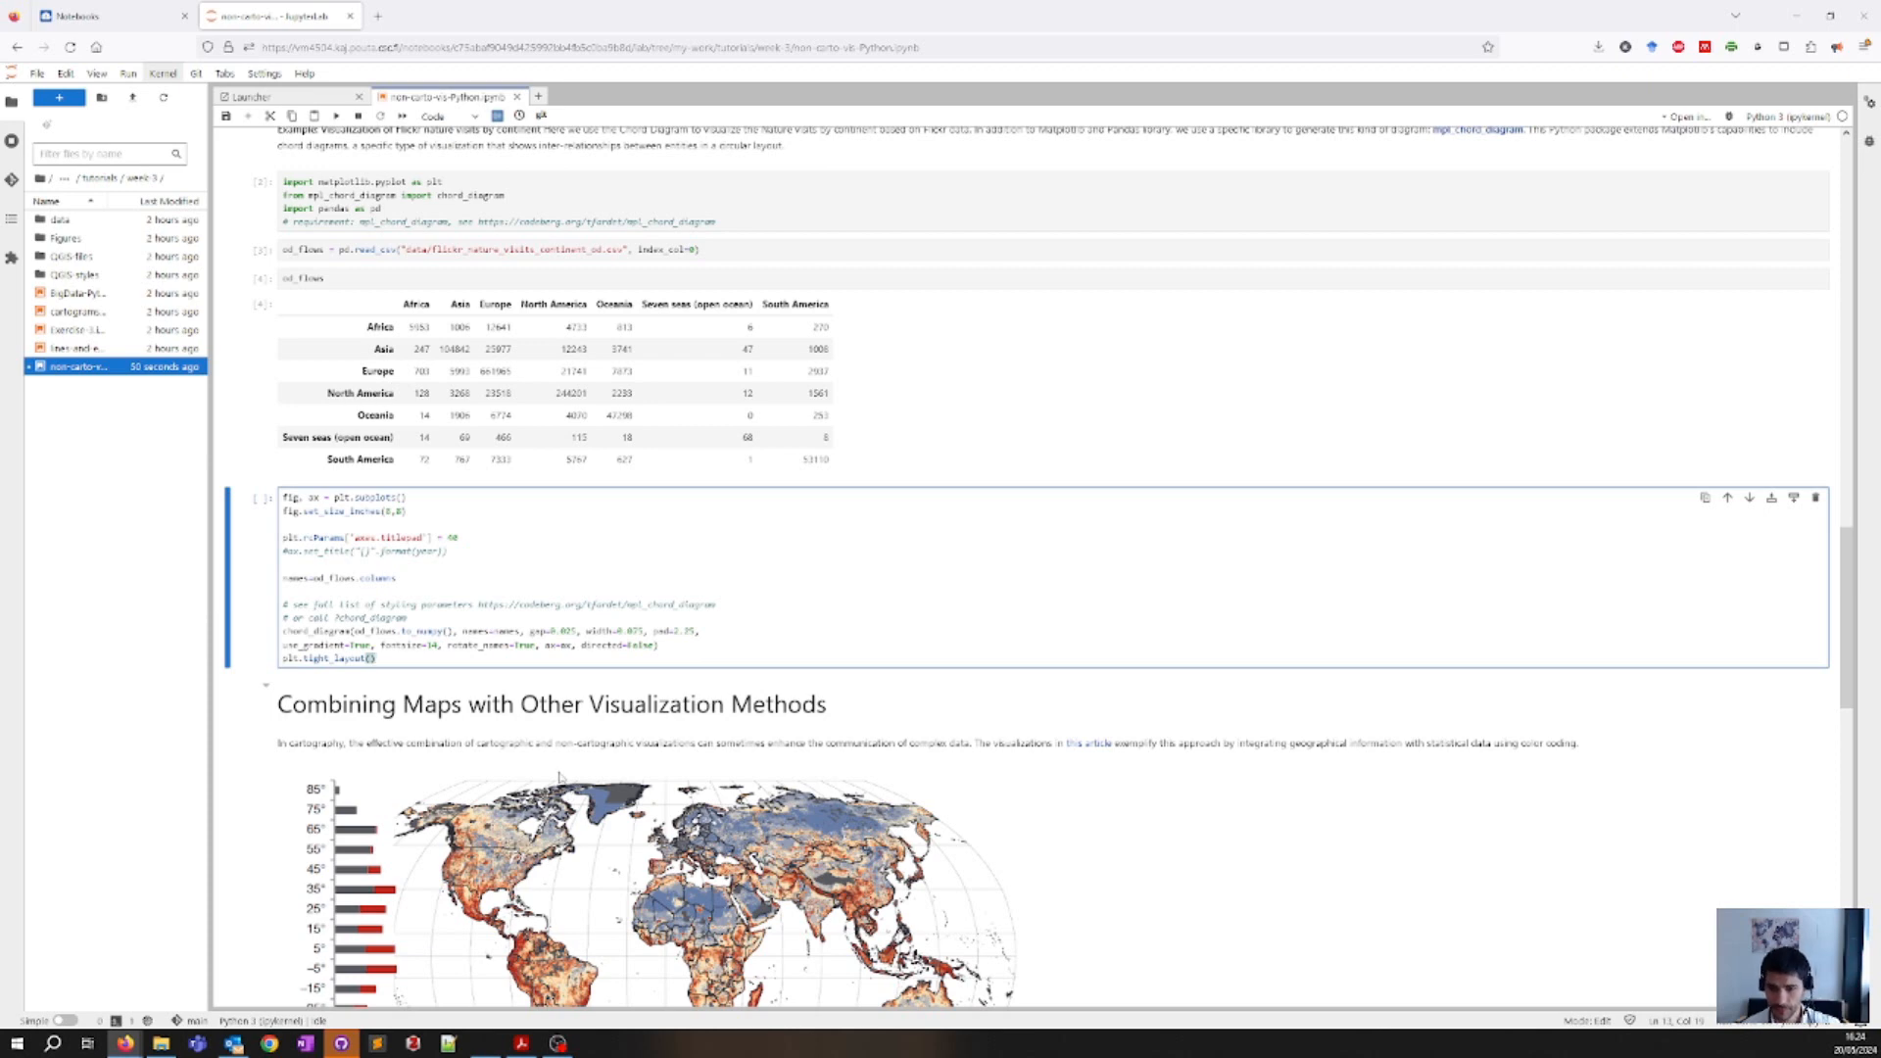
pyautogui.hotkey('shift', 'Return')
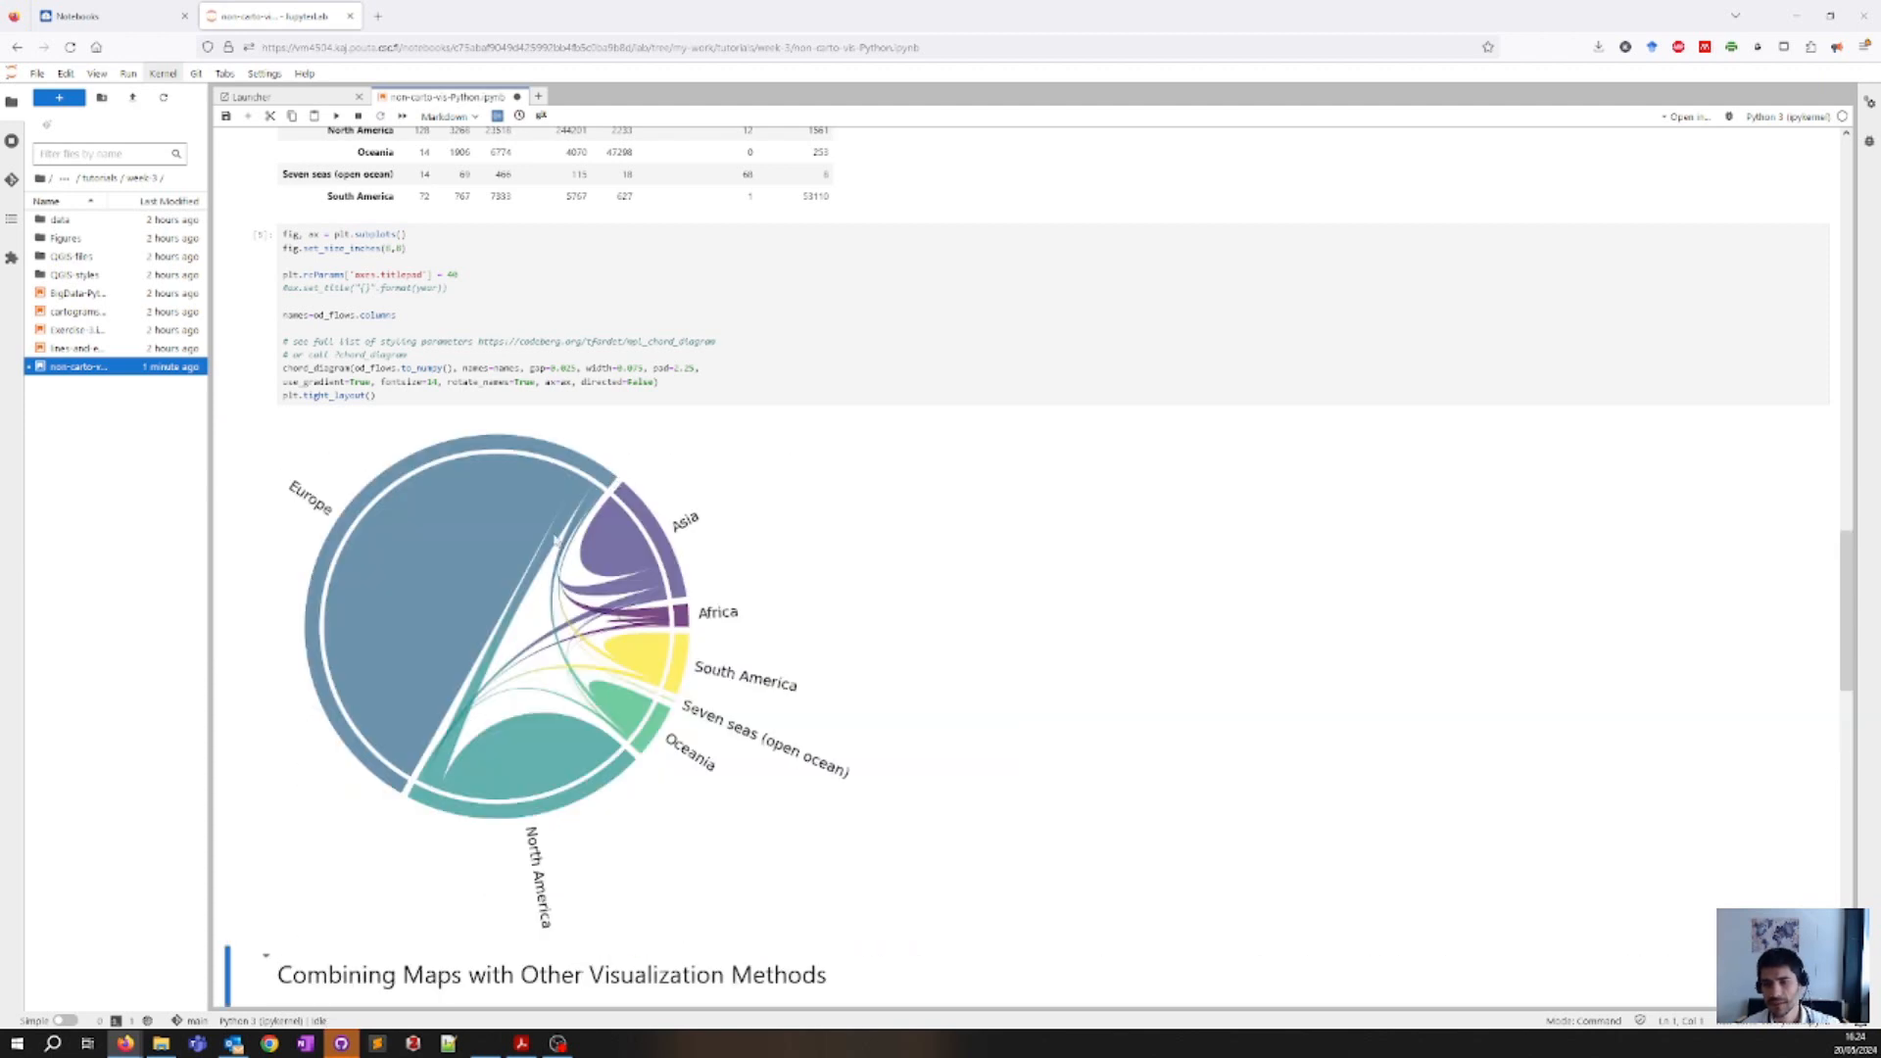
# - Examine the chord diagram, the world map combined with a latitude bar chart, and the Beyond Maps discussion section
pyautogui.scroll(1, 541, 559)
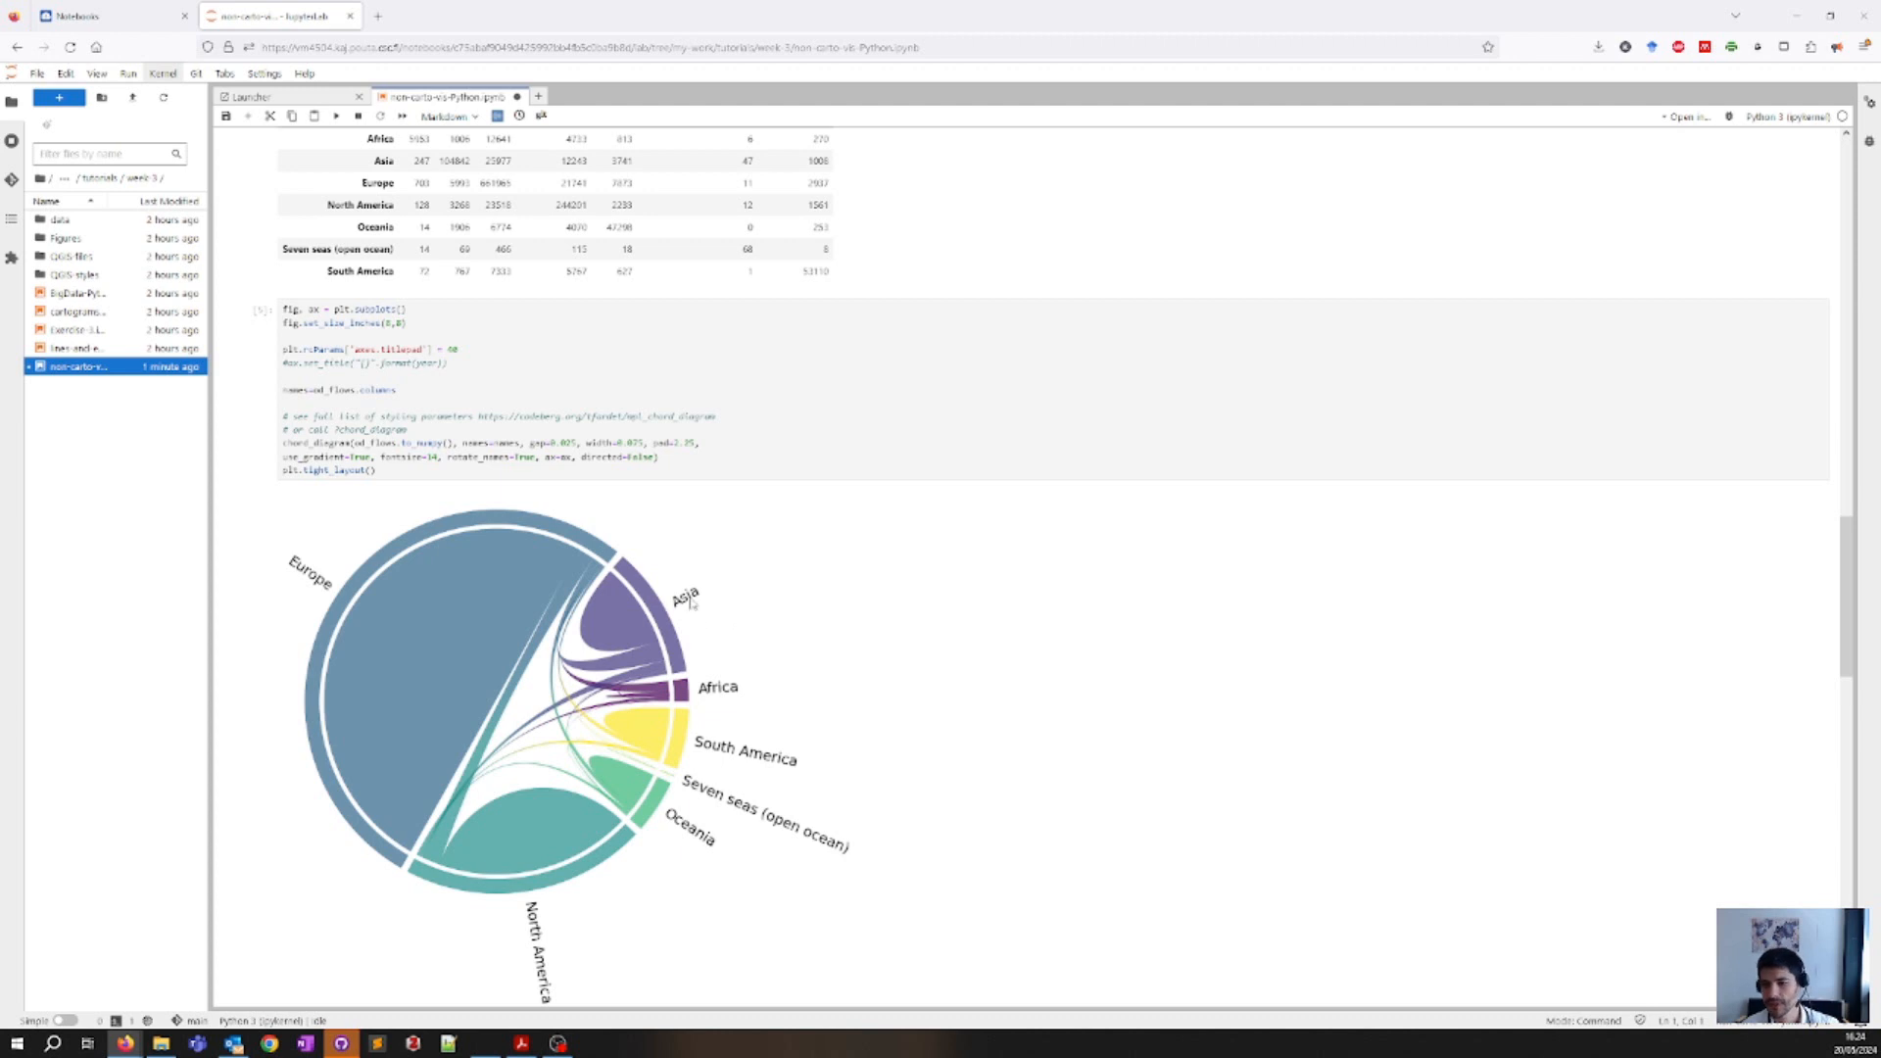
pyautogui.scroll(-3, 457, 595)
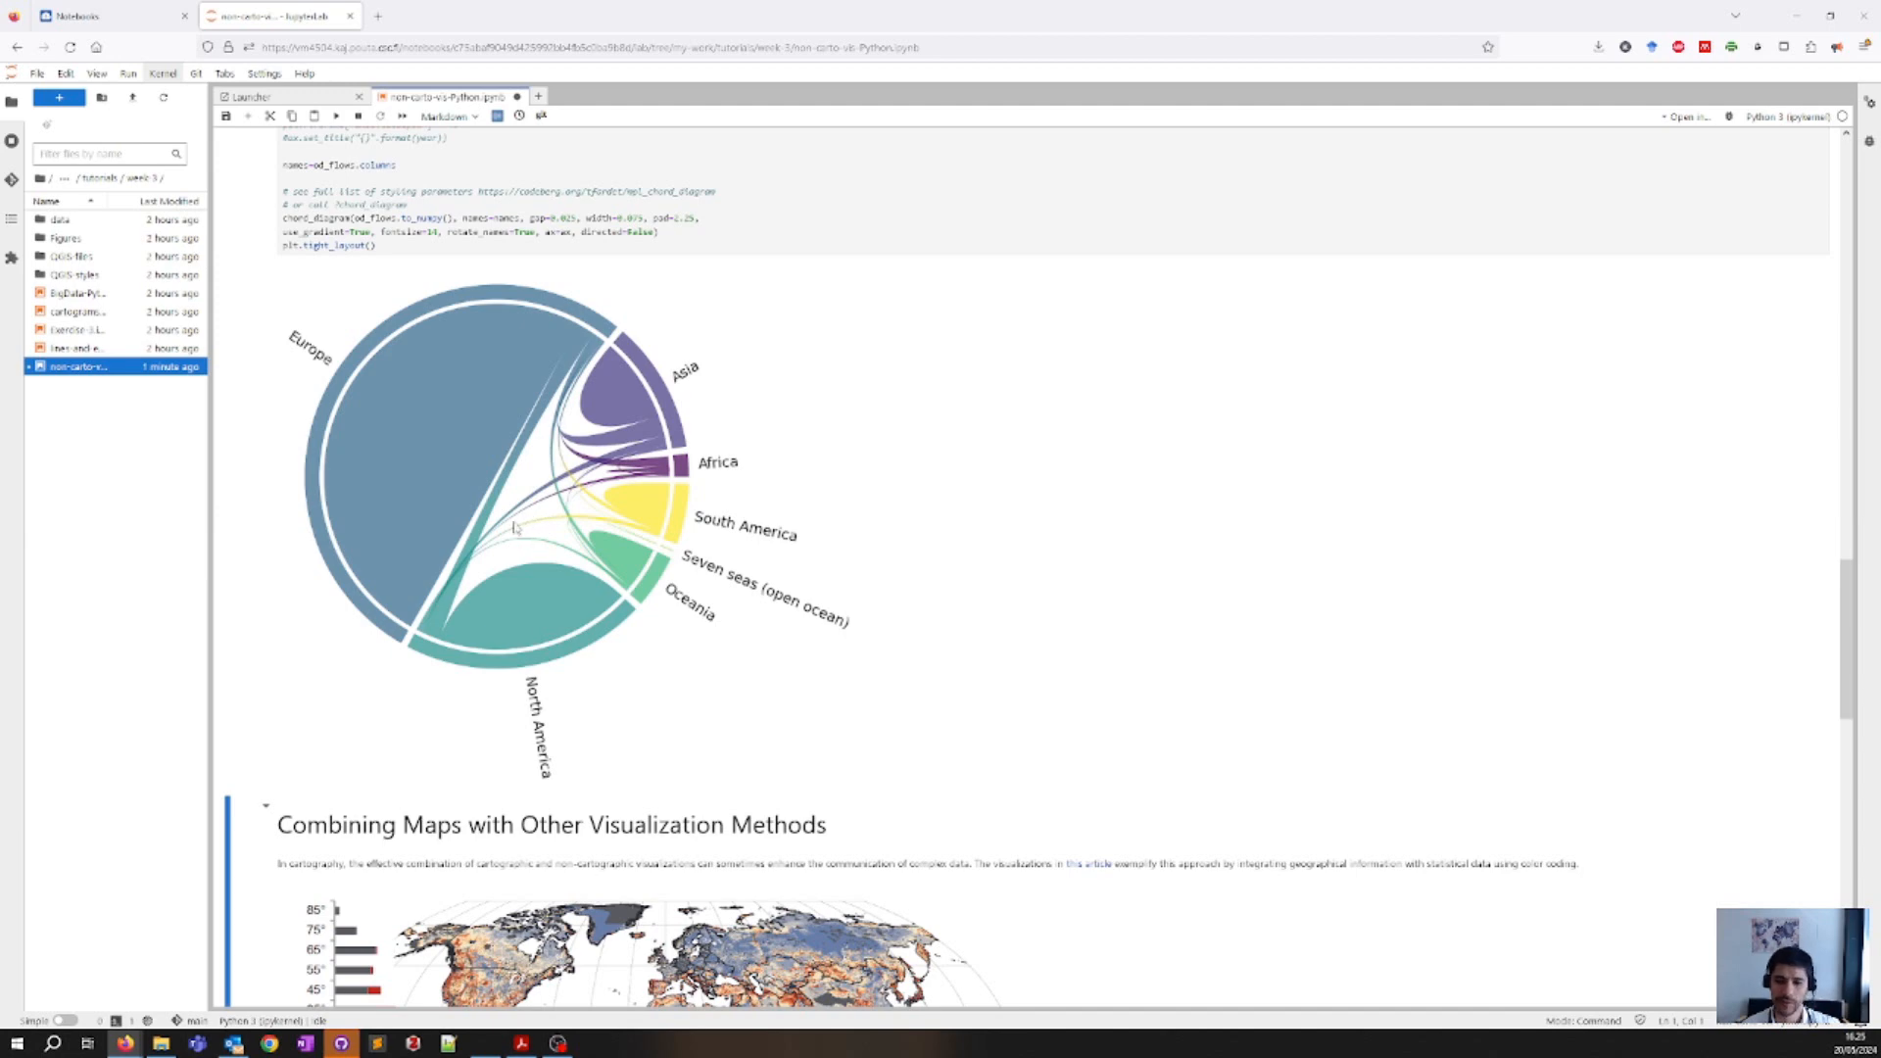
pyautogui.scroll(-3, 485, 602)
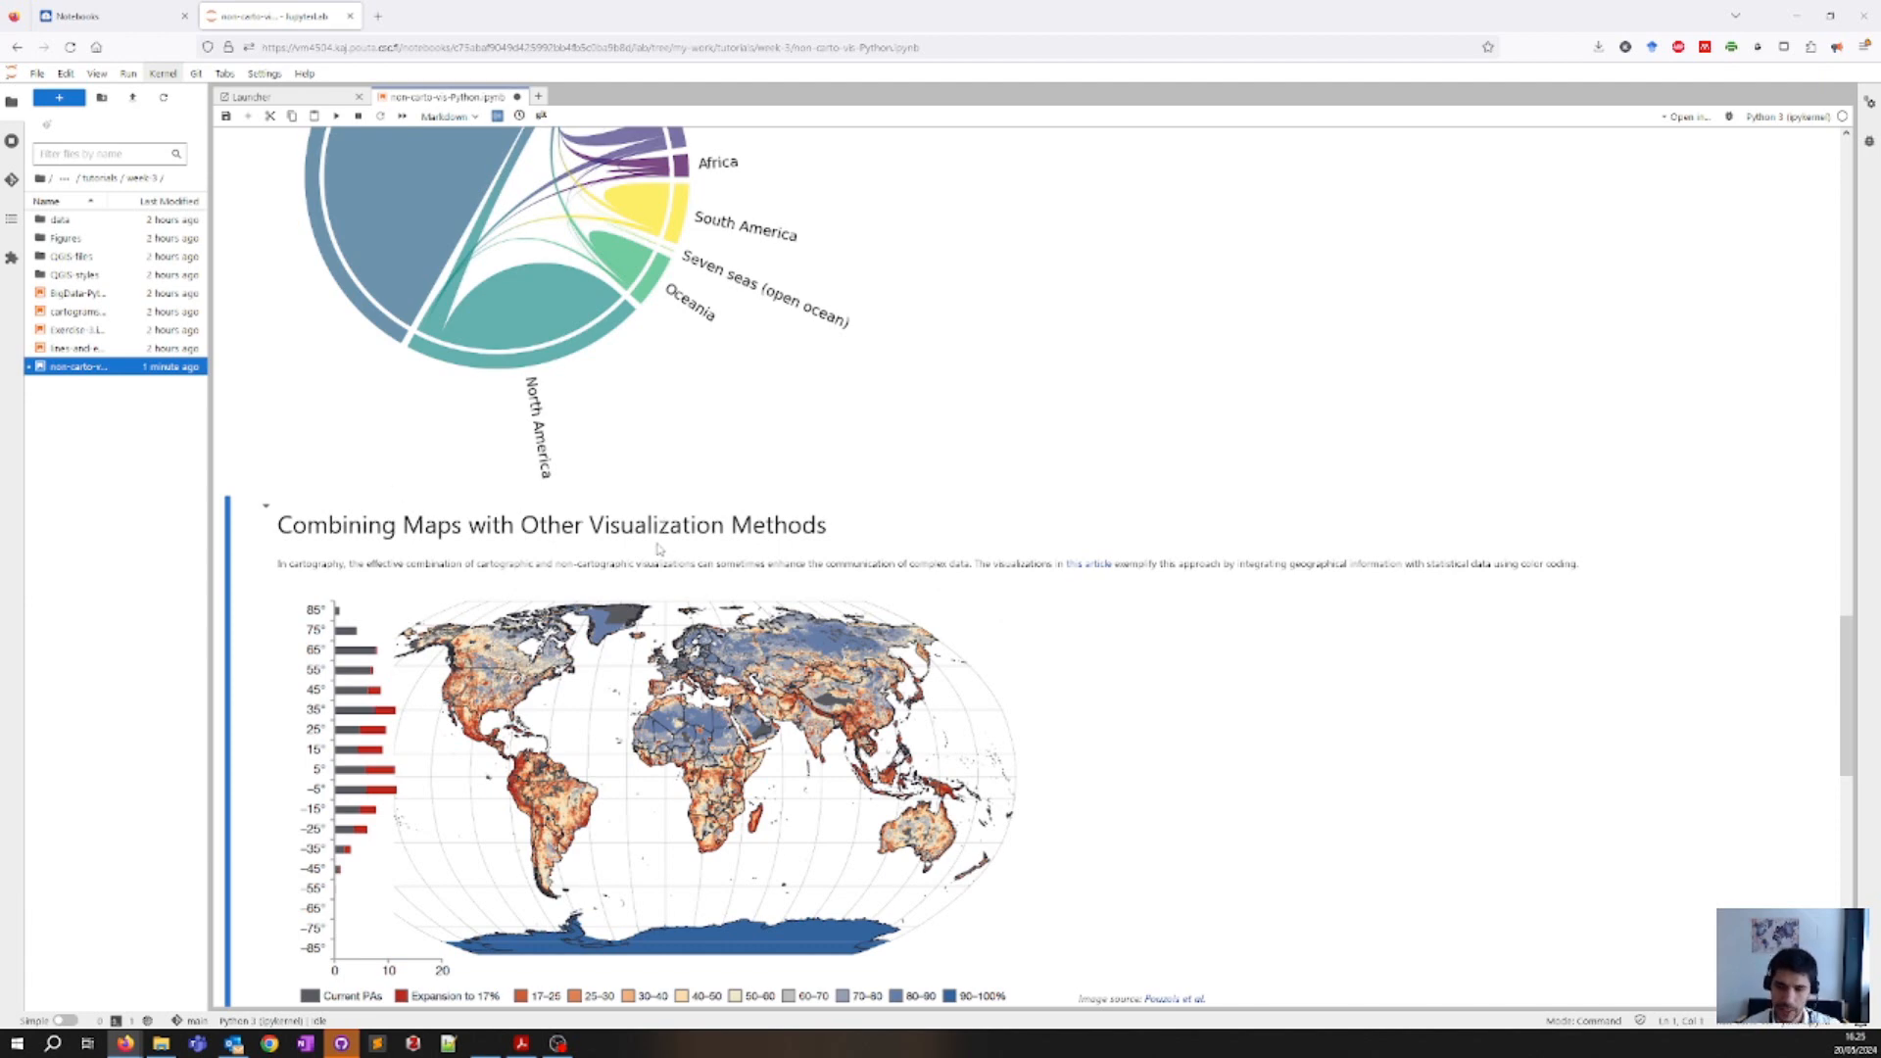
pyautogui.scroll(3, 547, 443)
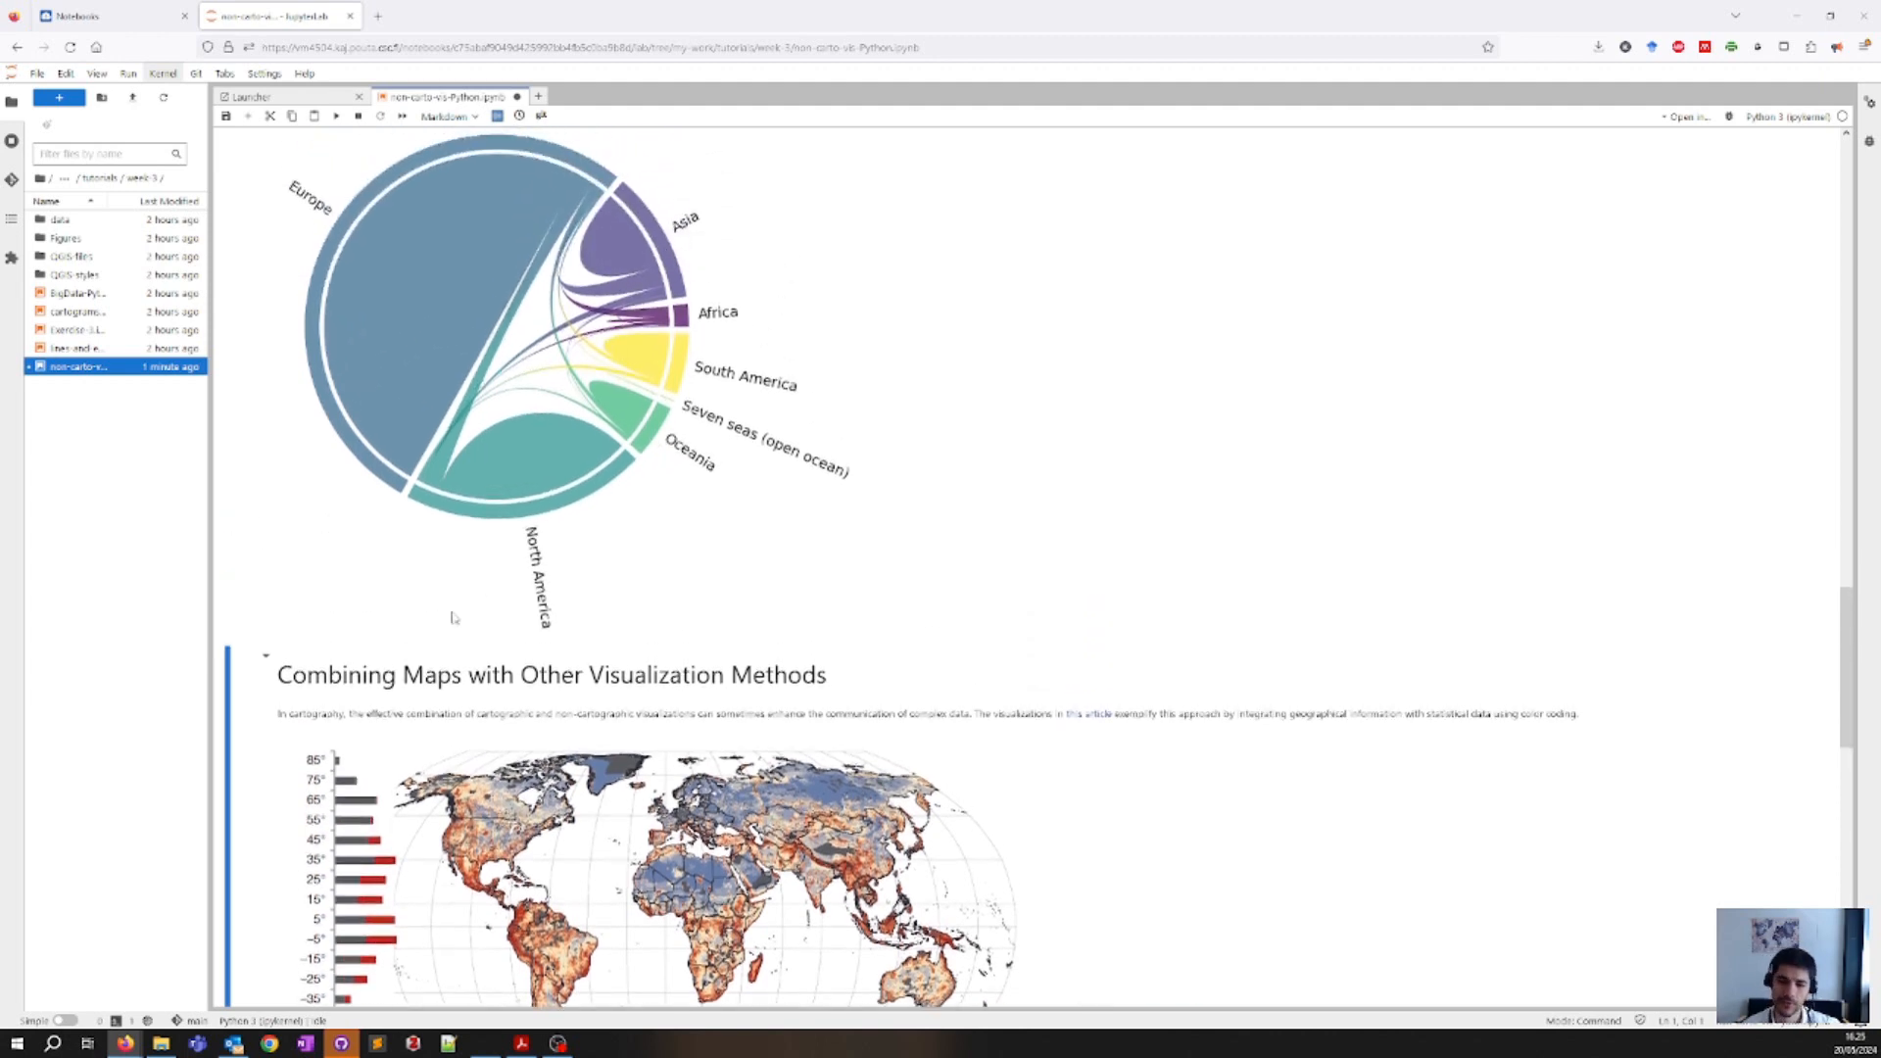
pyautogui.scroll(-3, 455, 618)
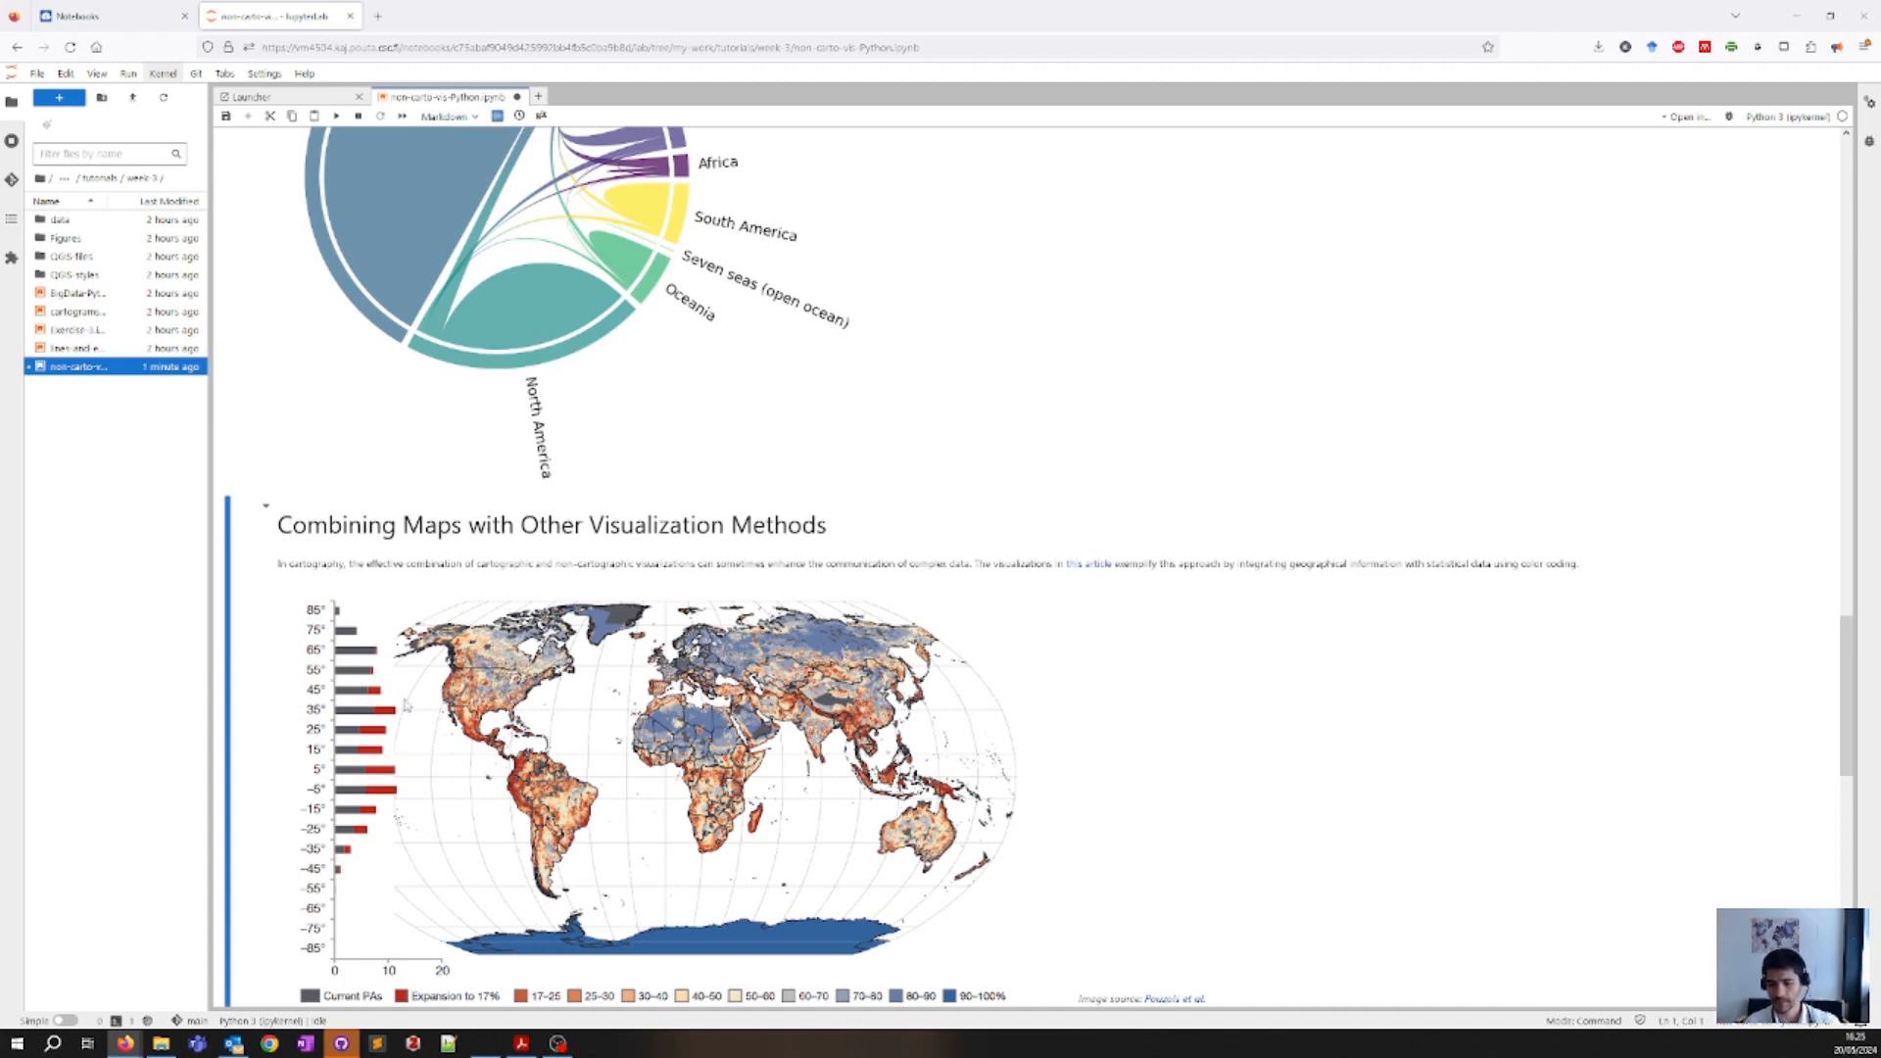
pyautogui.scroll(-1, 364, 698)
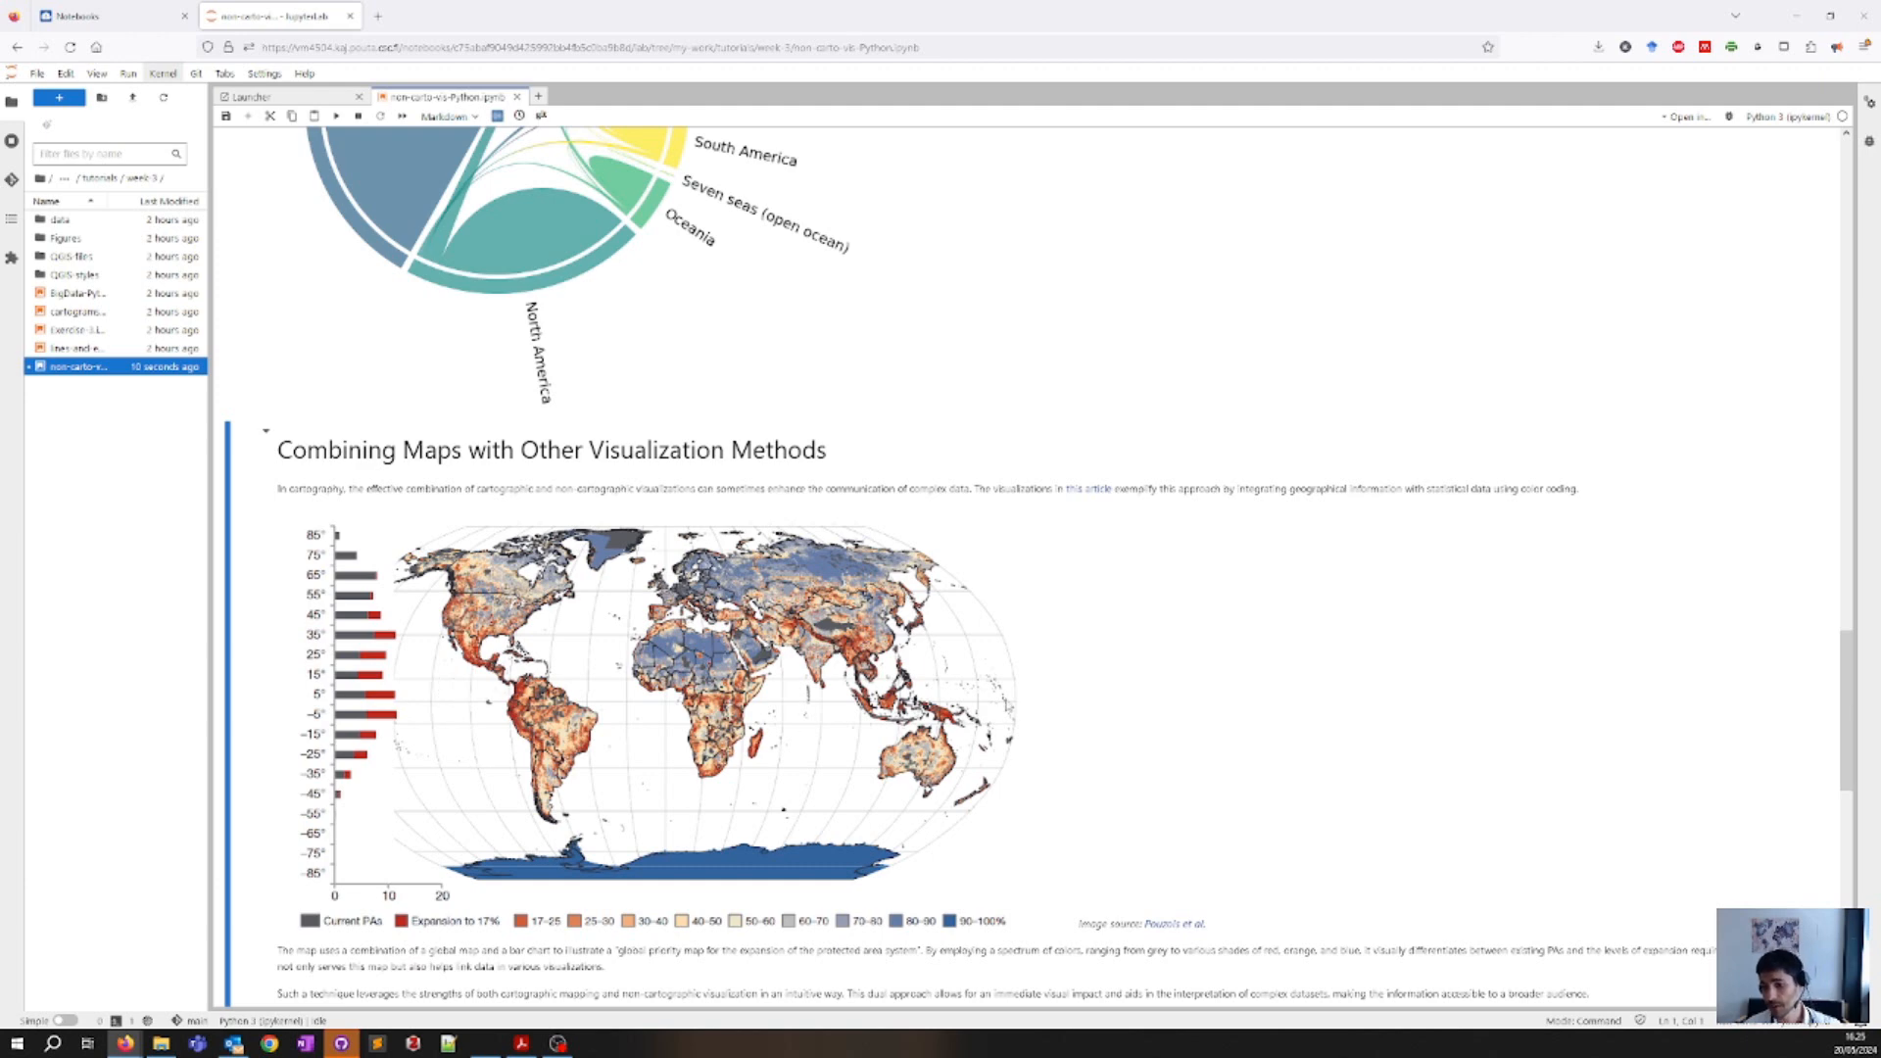
pyautogui.scroll(-1, 505, 858)
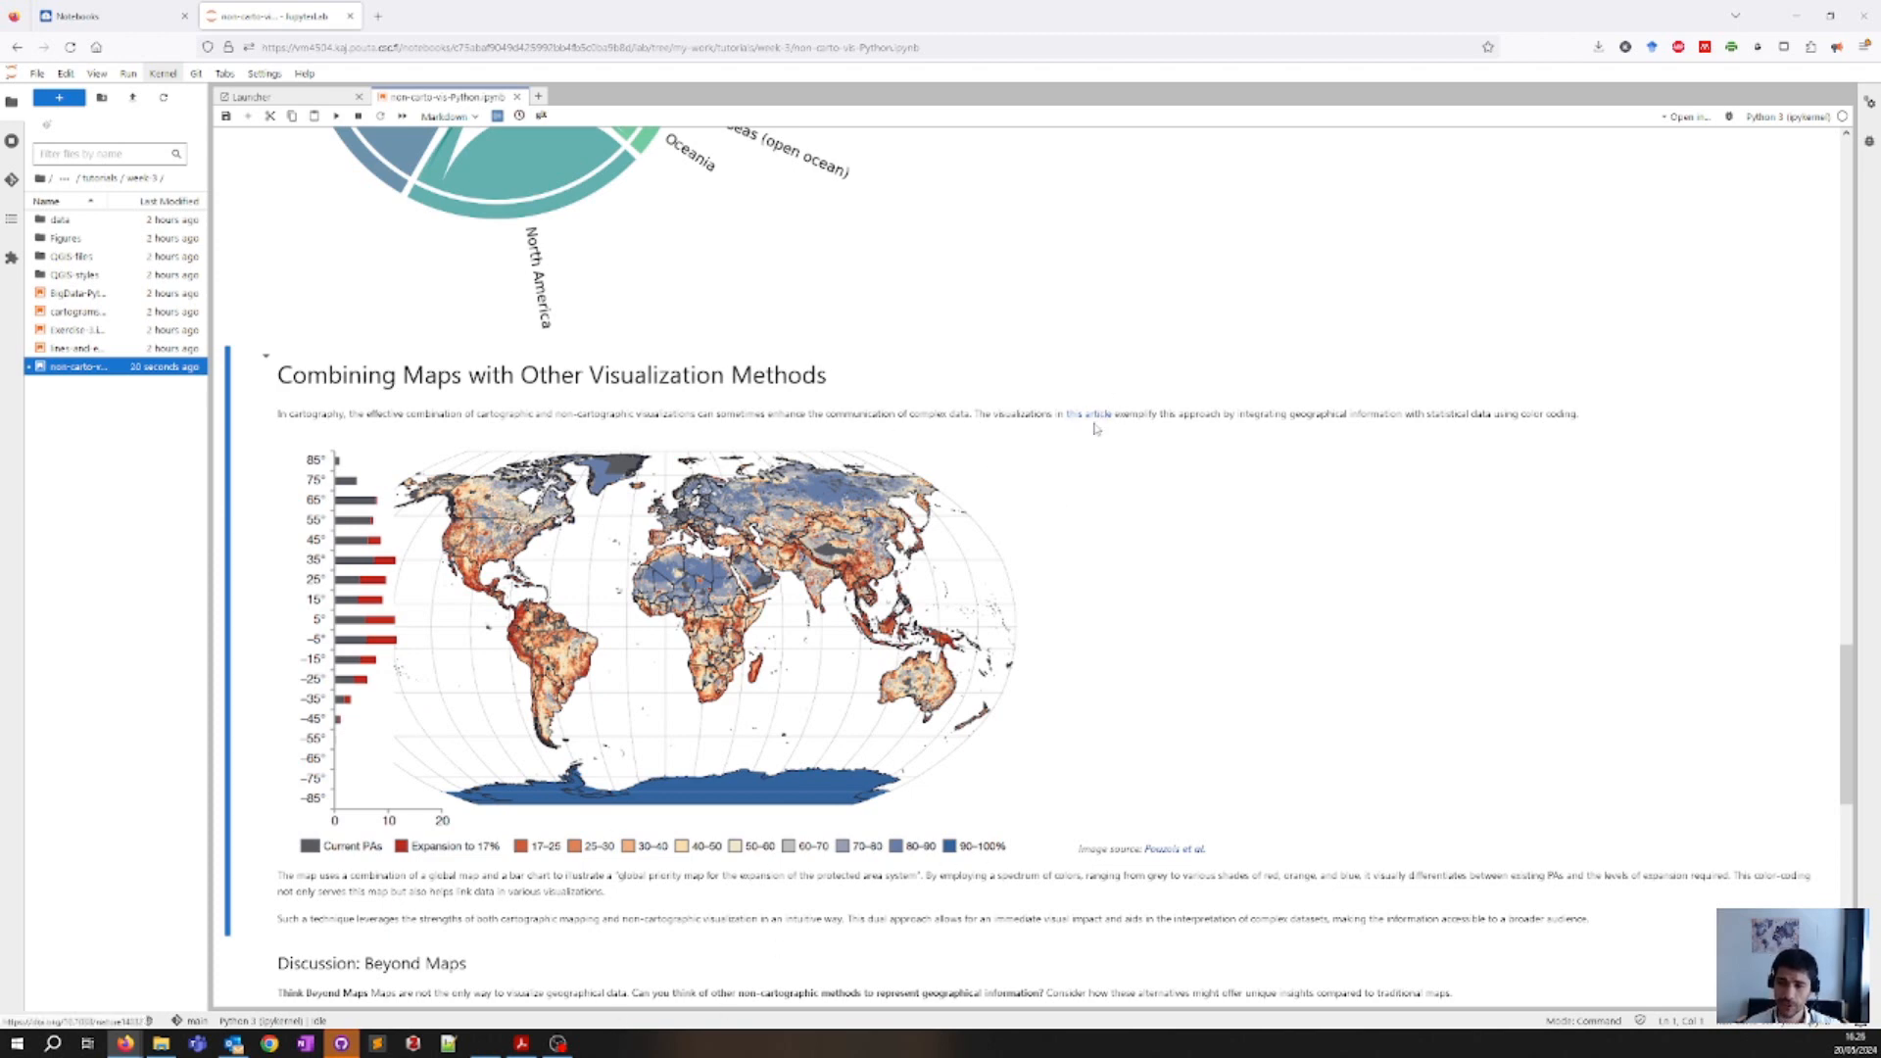
pyautogui.scroll(-3, 869, 722)
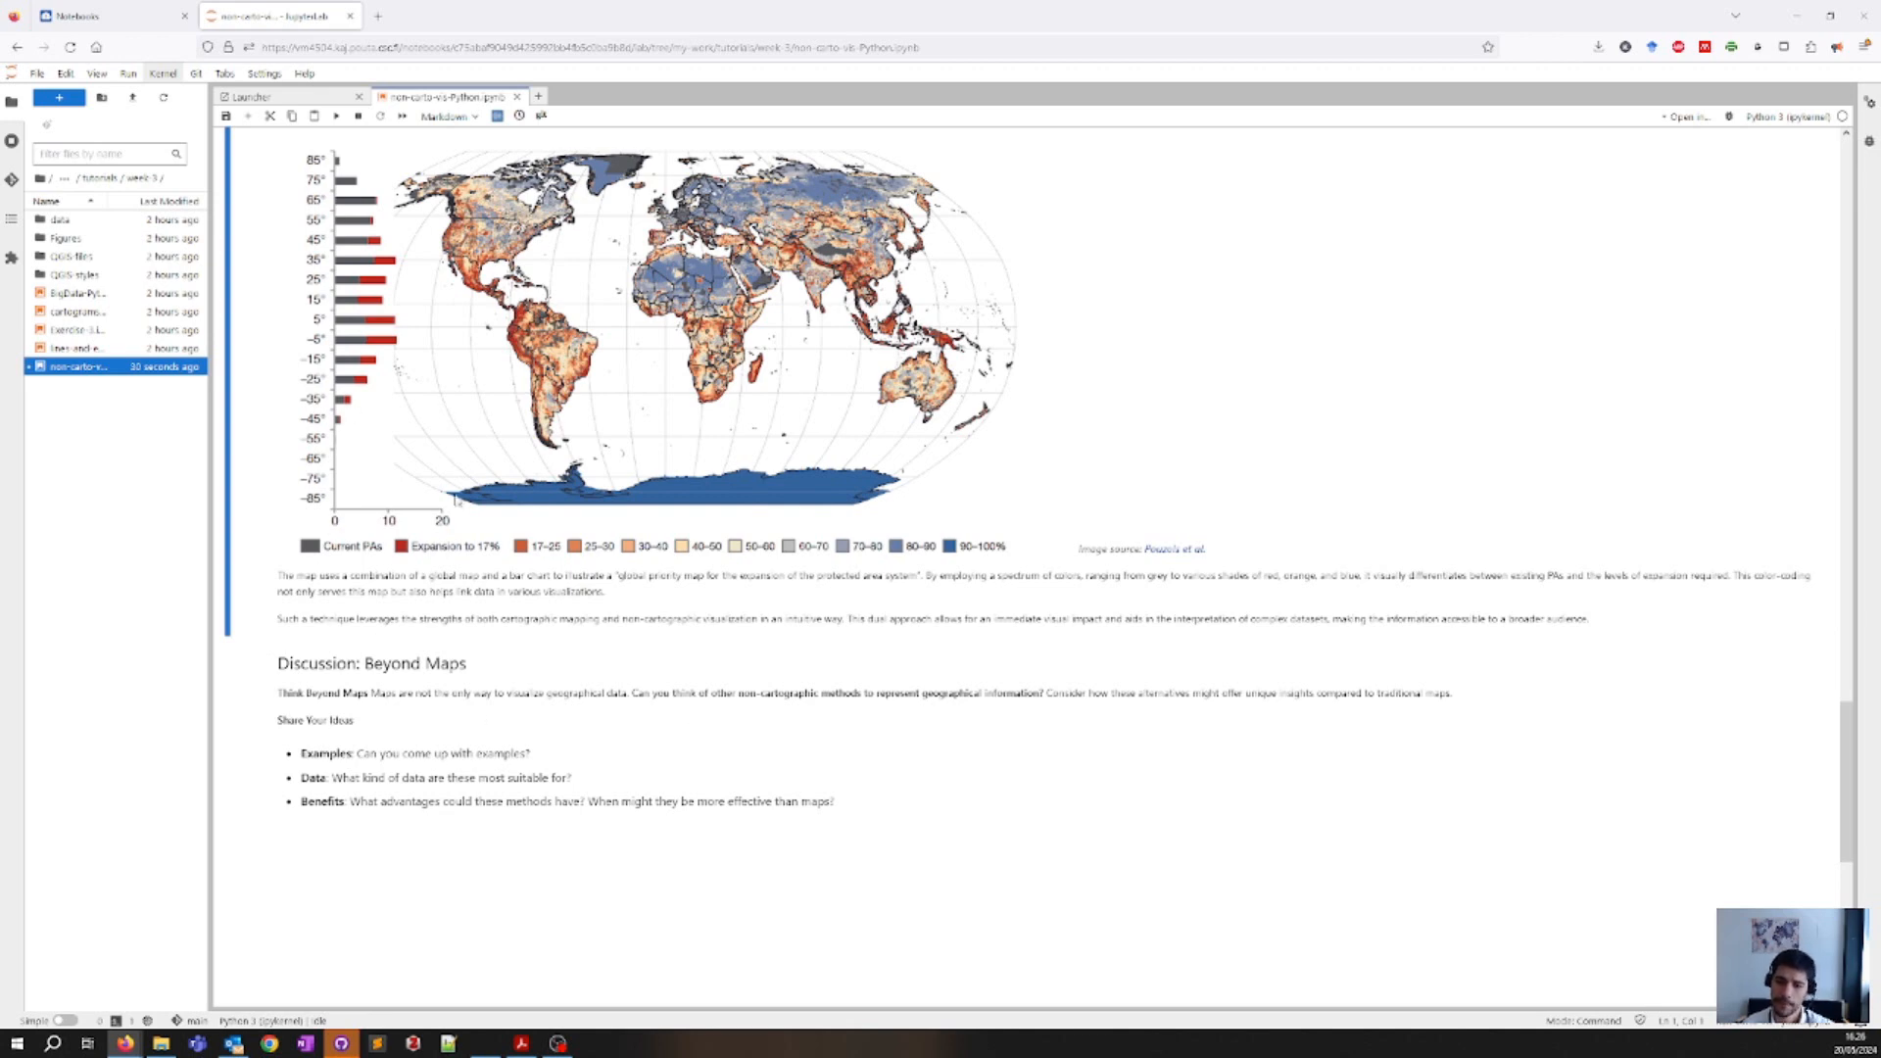
pyautogui.scroll(2, 390, 592)
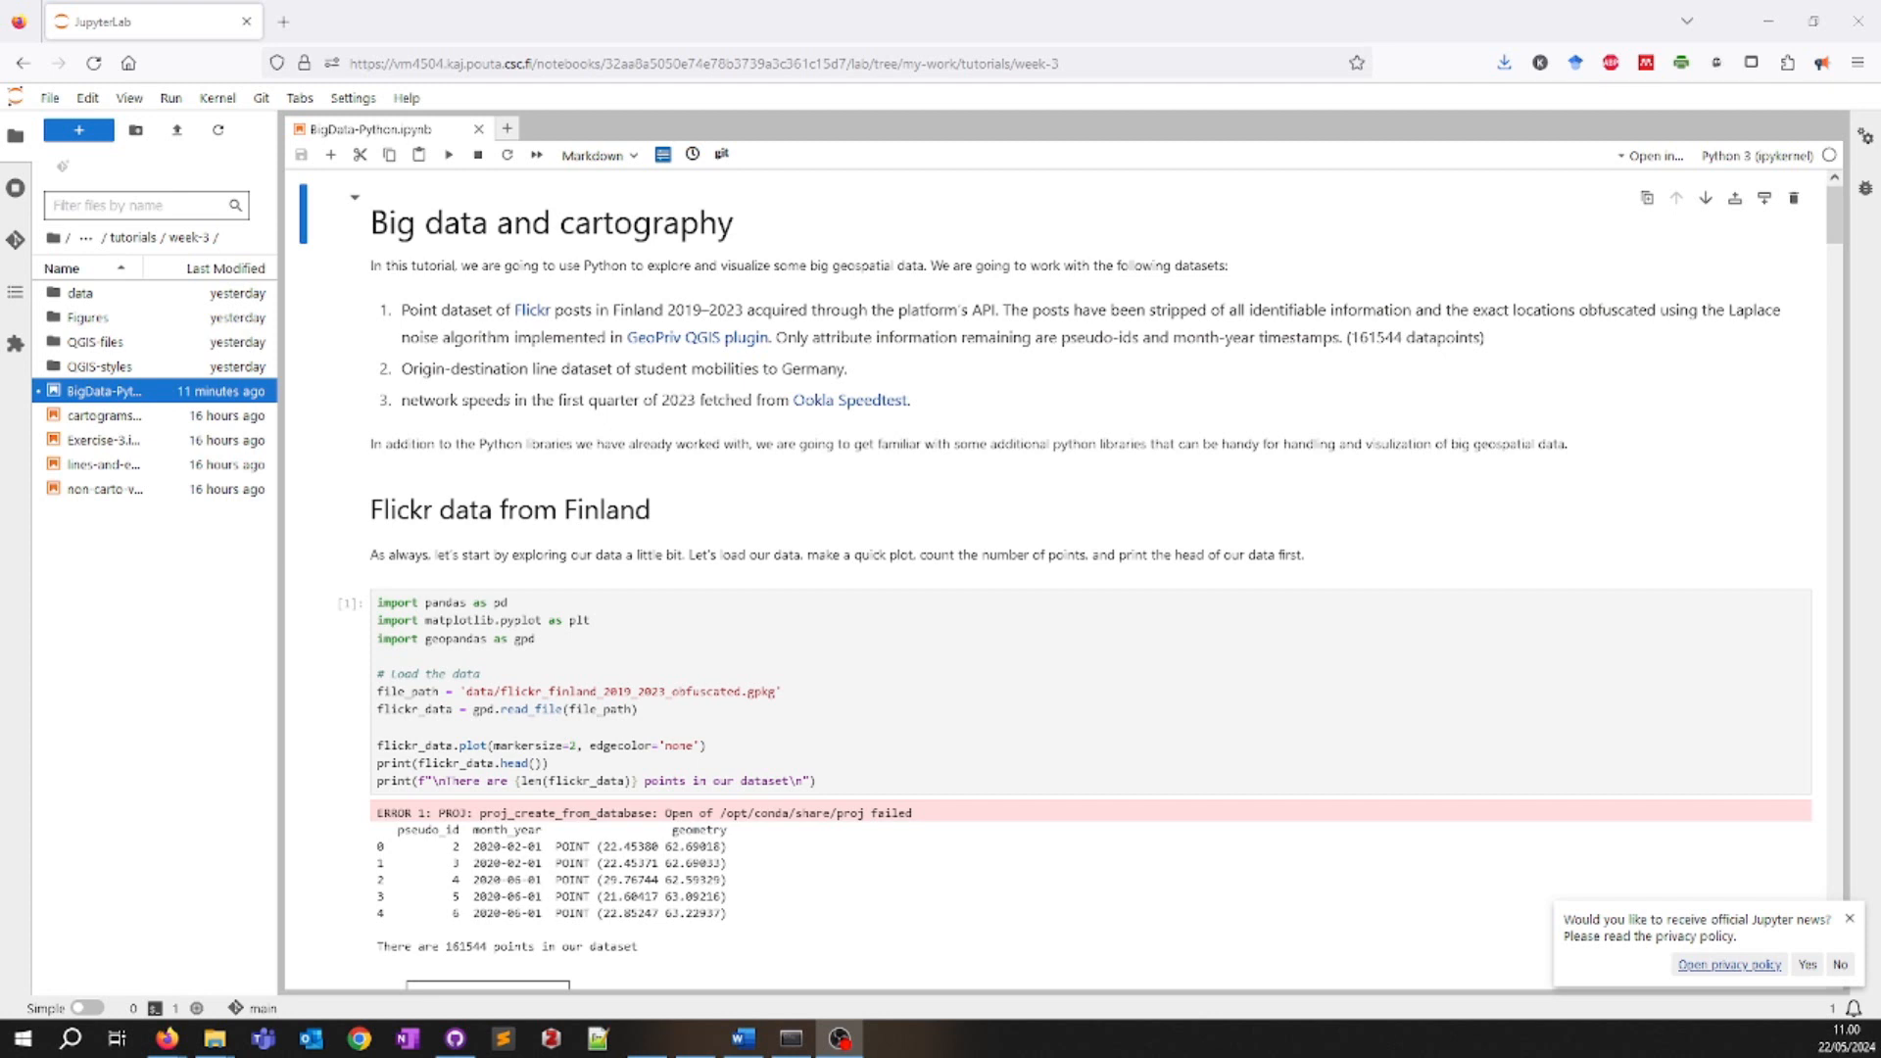
# - Dismiss the Jupyter news notification and rerun the BigData-Python cell that loads, plots and summarizes the Finland Flickr data
pyautogui.click(1850, 920)
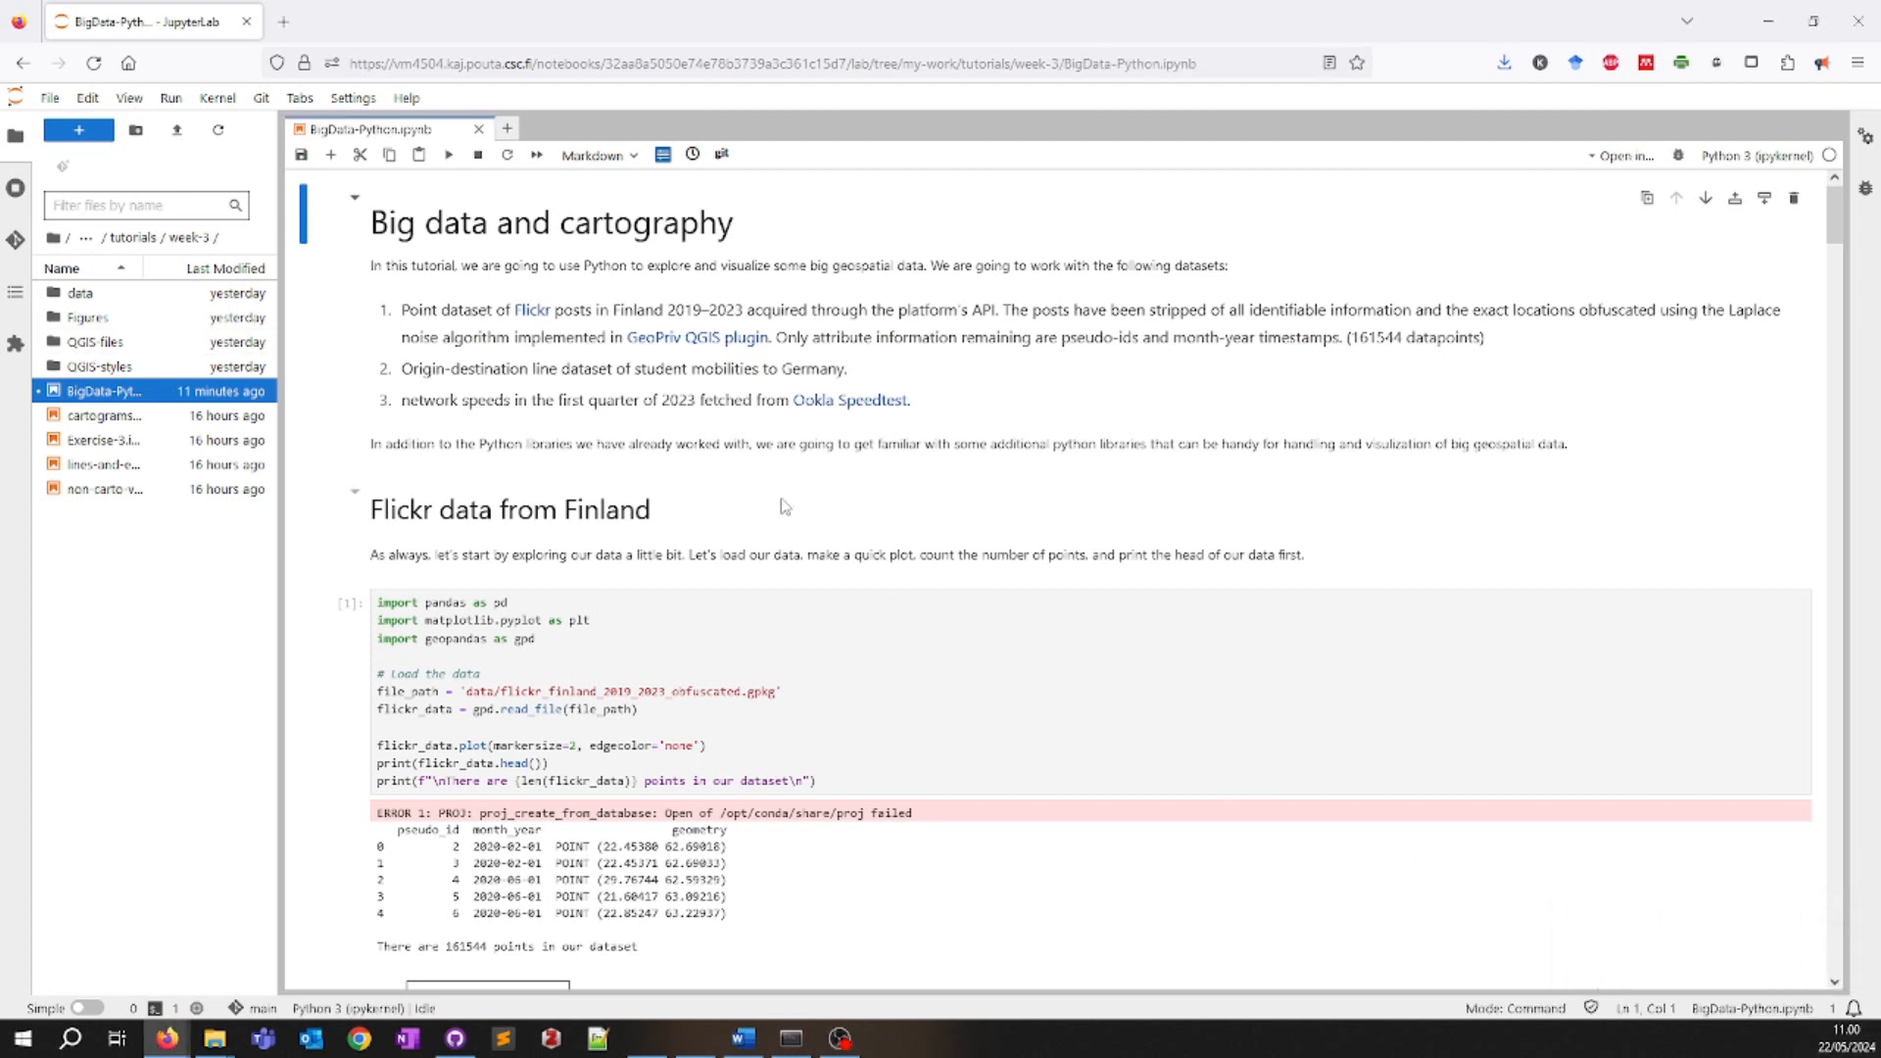
pyautogui.click(683, 647)
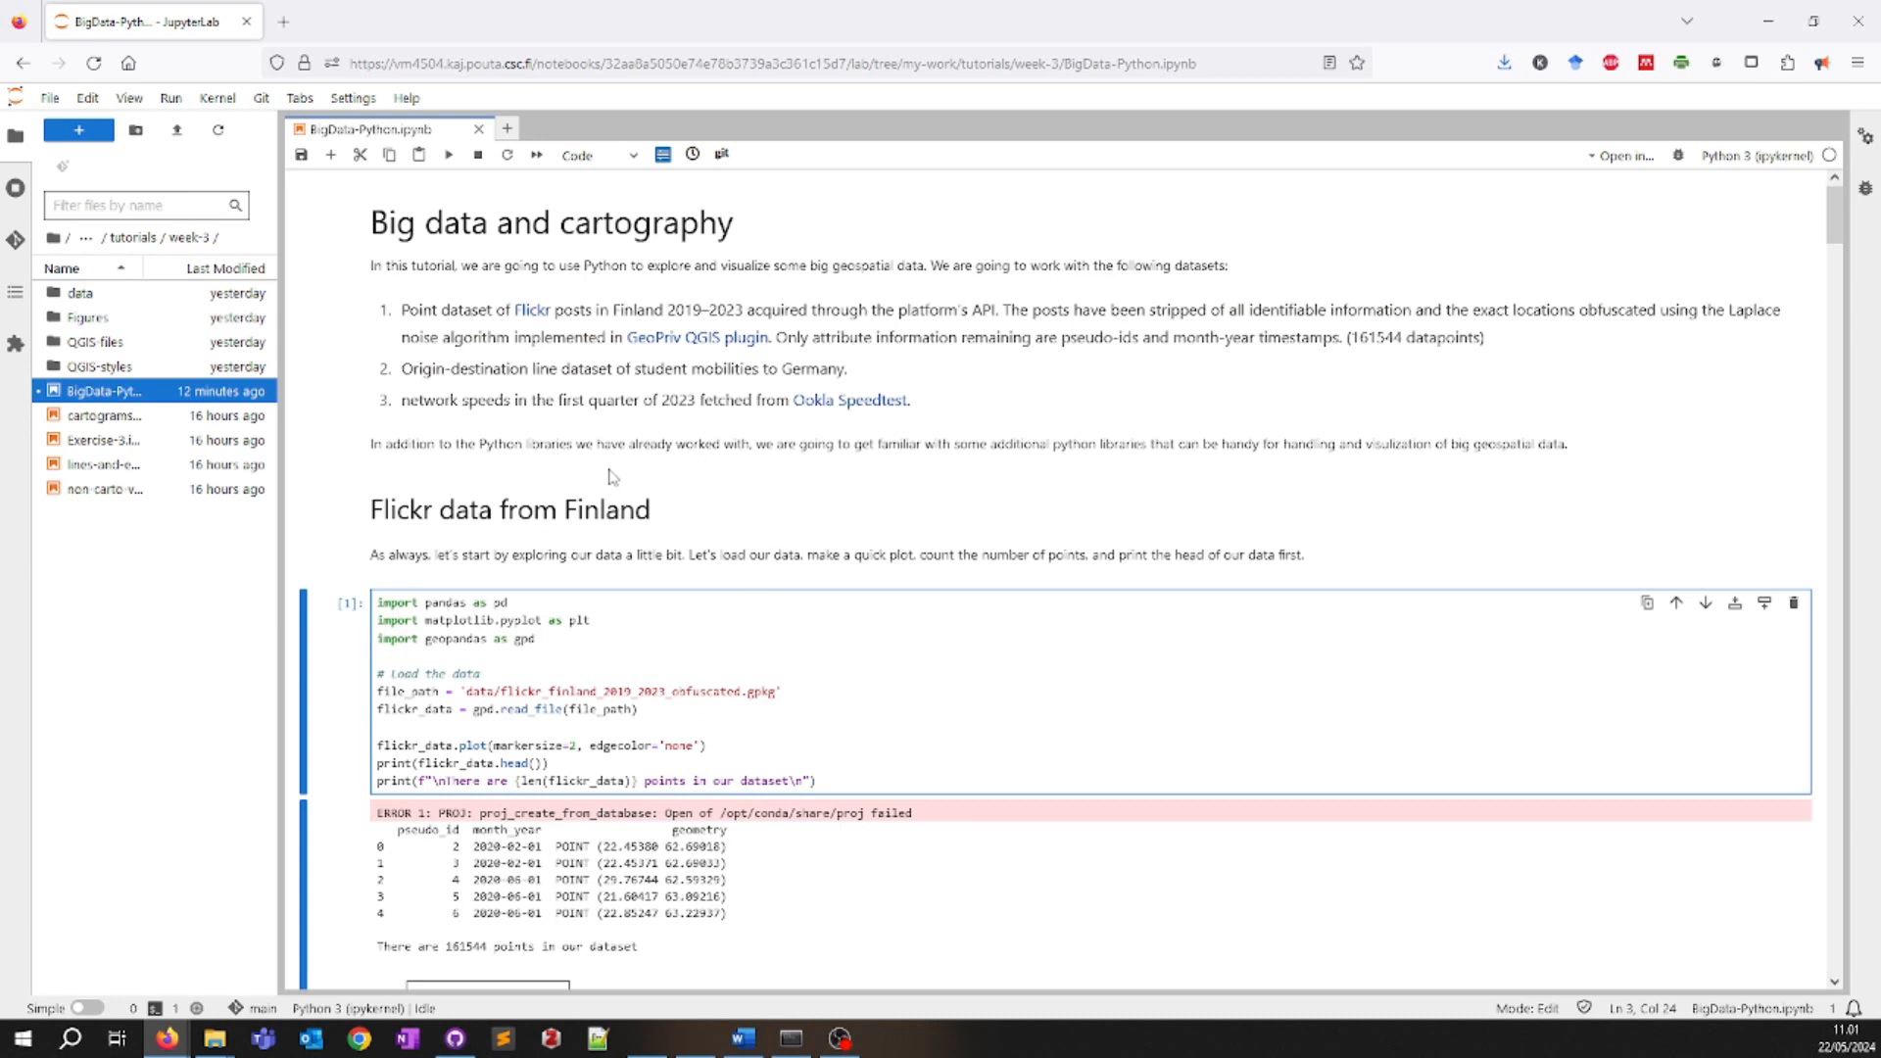
pyautogui.scroll(-3, 598, 475)
pyautogui.click(512, 458)
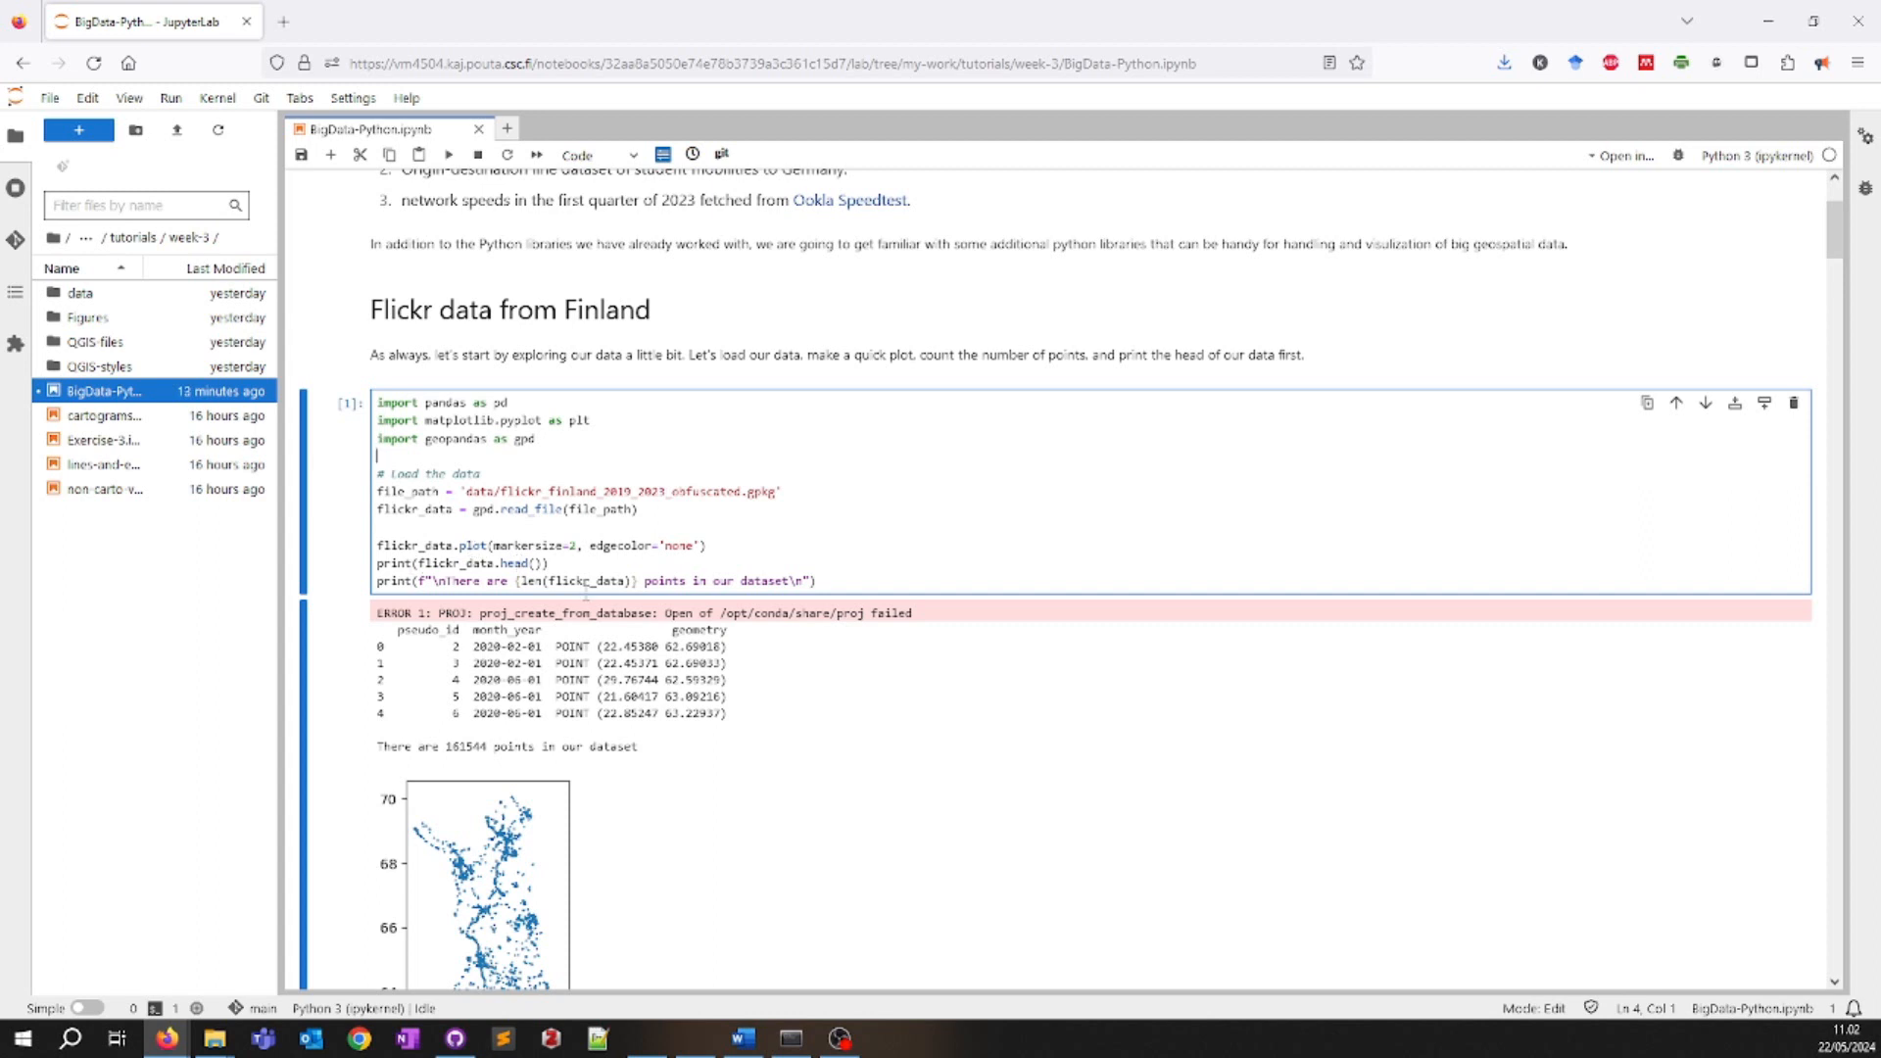
pyautogui.click(823, 583)
pyautogui.hotkey('shift', 'Return')
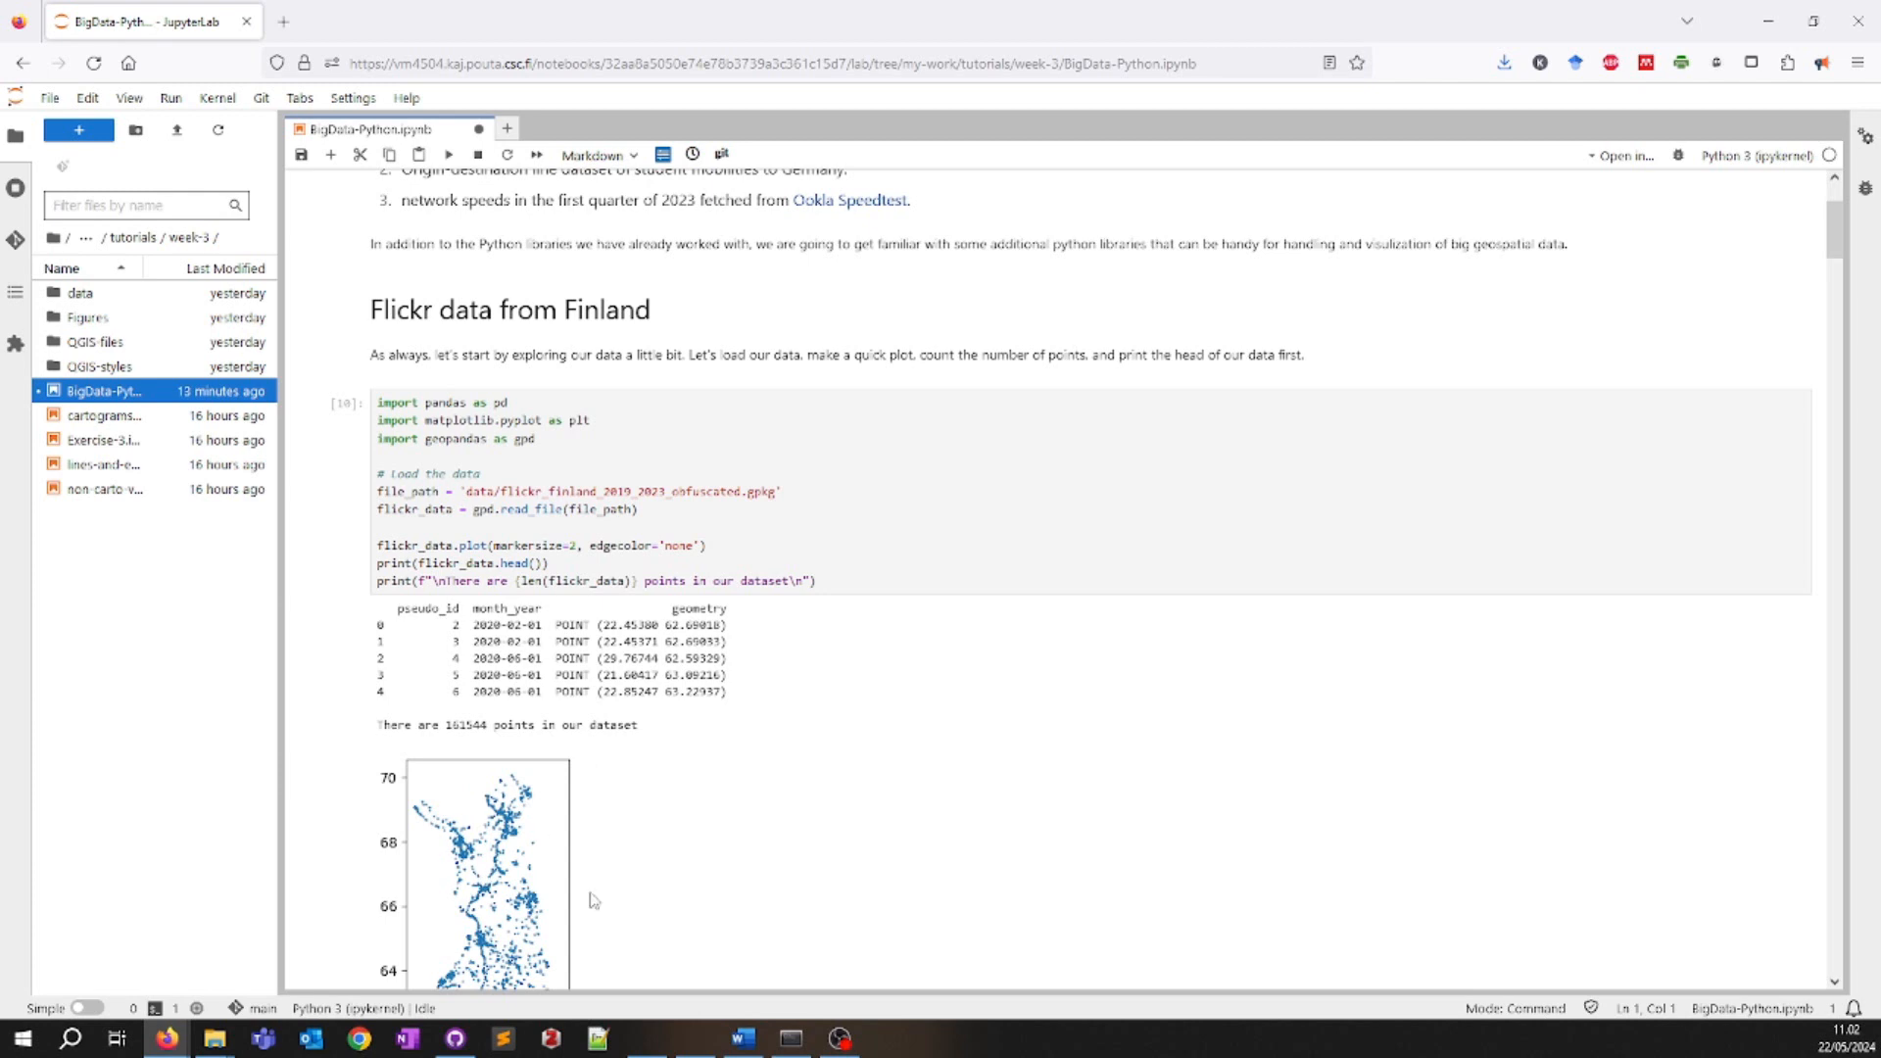
# - Examine the Flickr point plot, the photos-per-month chart and the hexbin code in the BigData-Python notebook
pyautogui.scroll(-3, 526, 832)
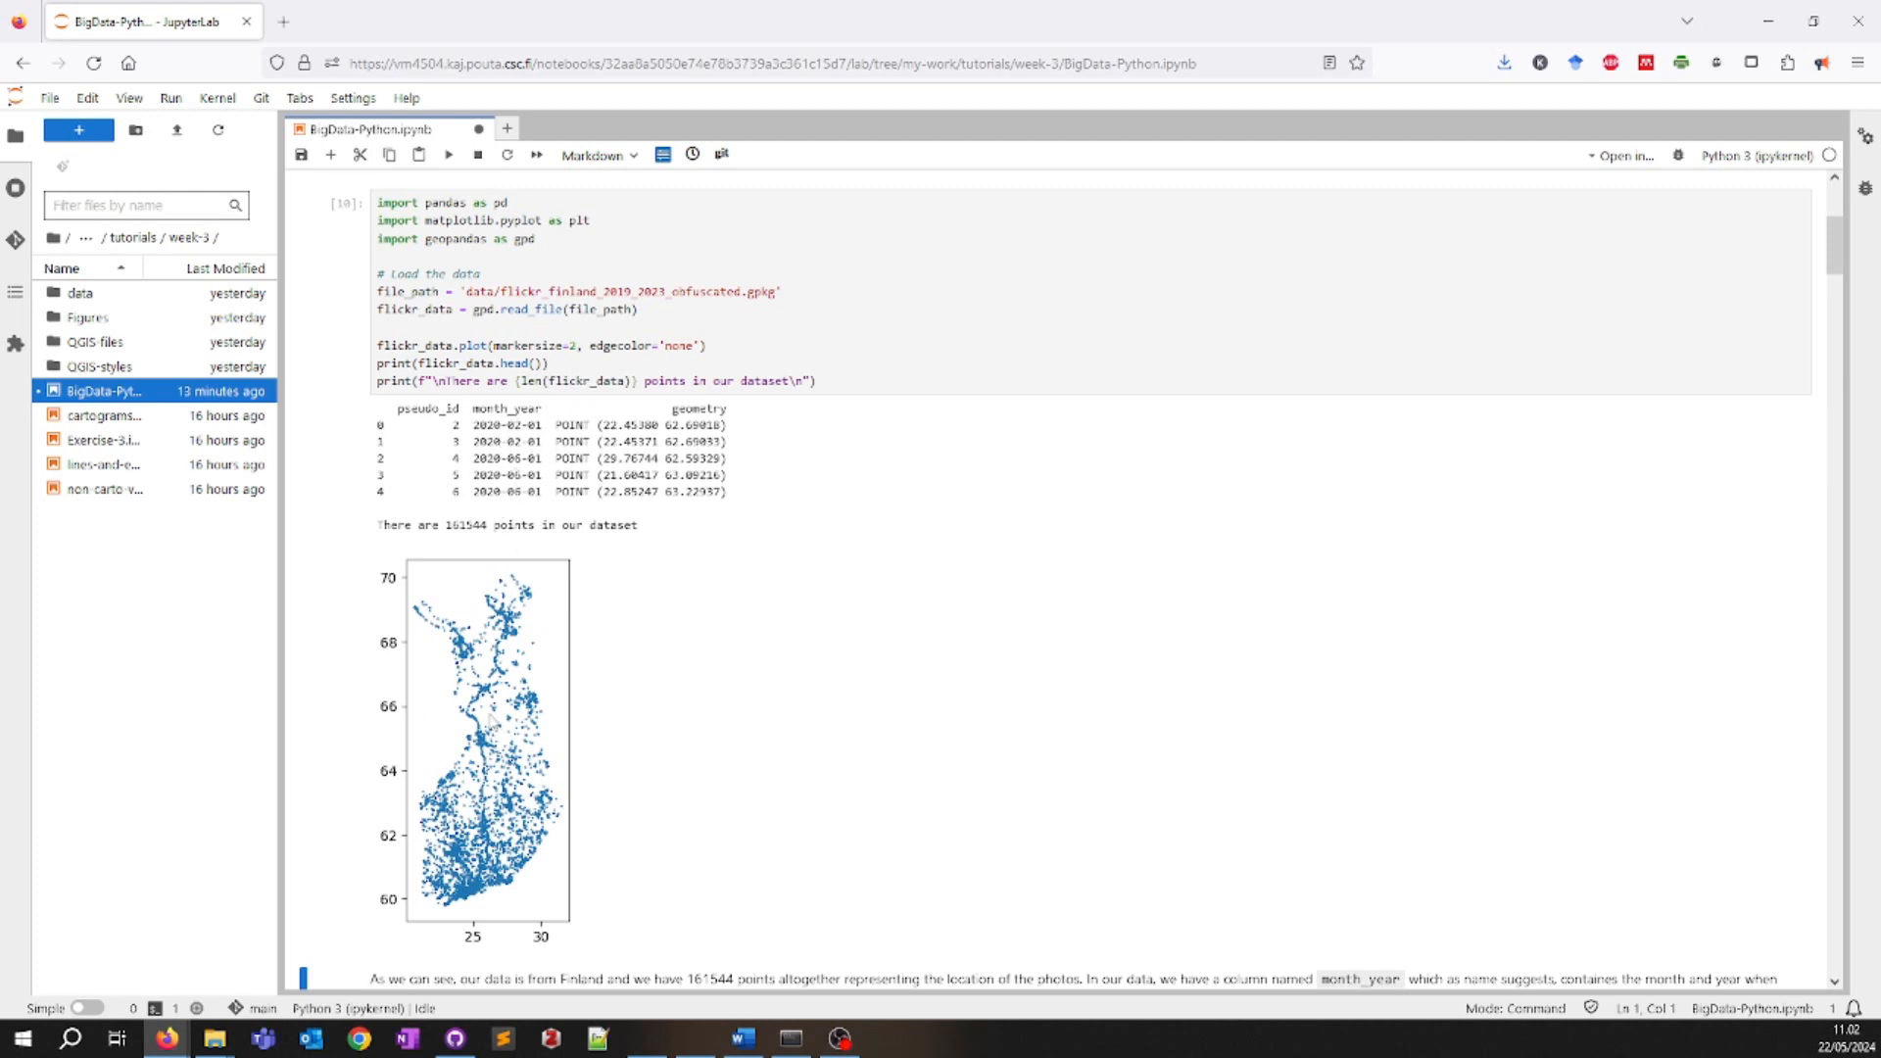
pyautogui.scroll(-3, 495, 722)
pyautogui.scroll(-3, 500, 686)
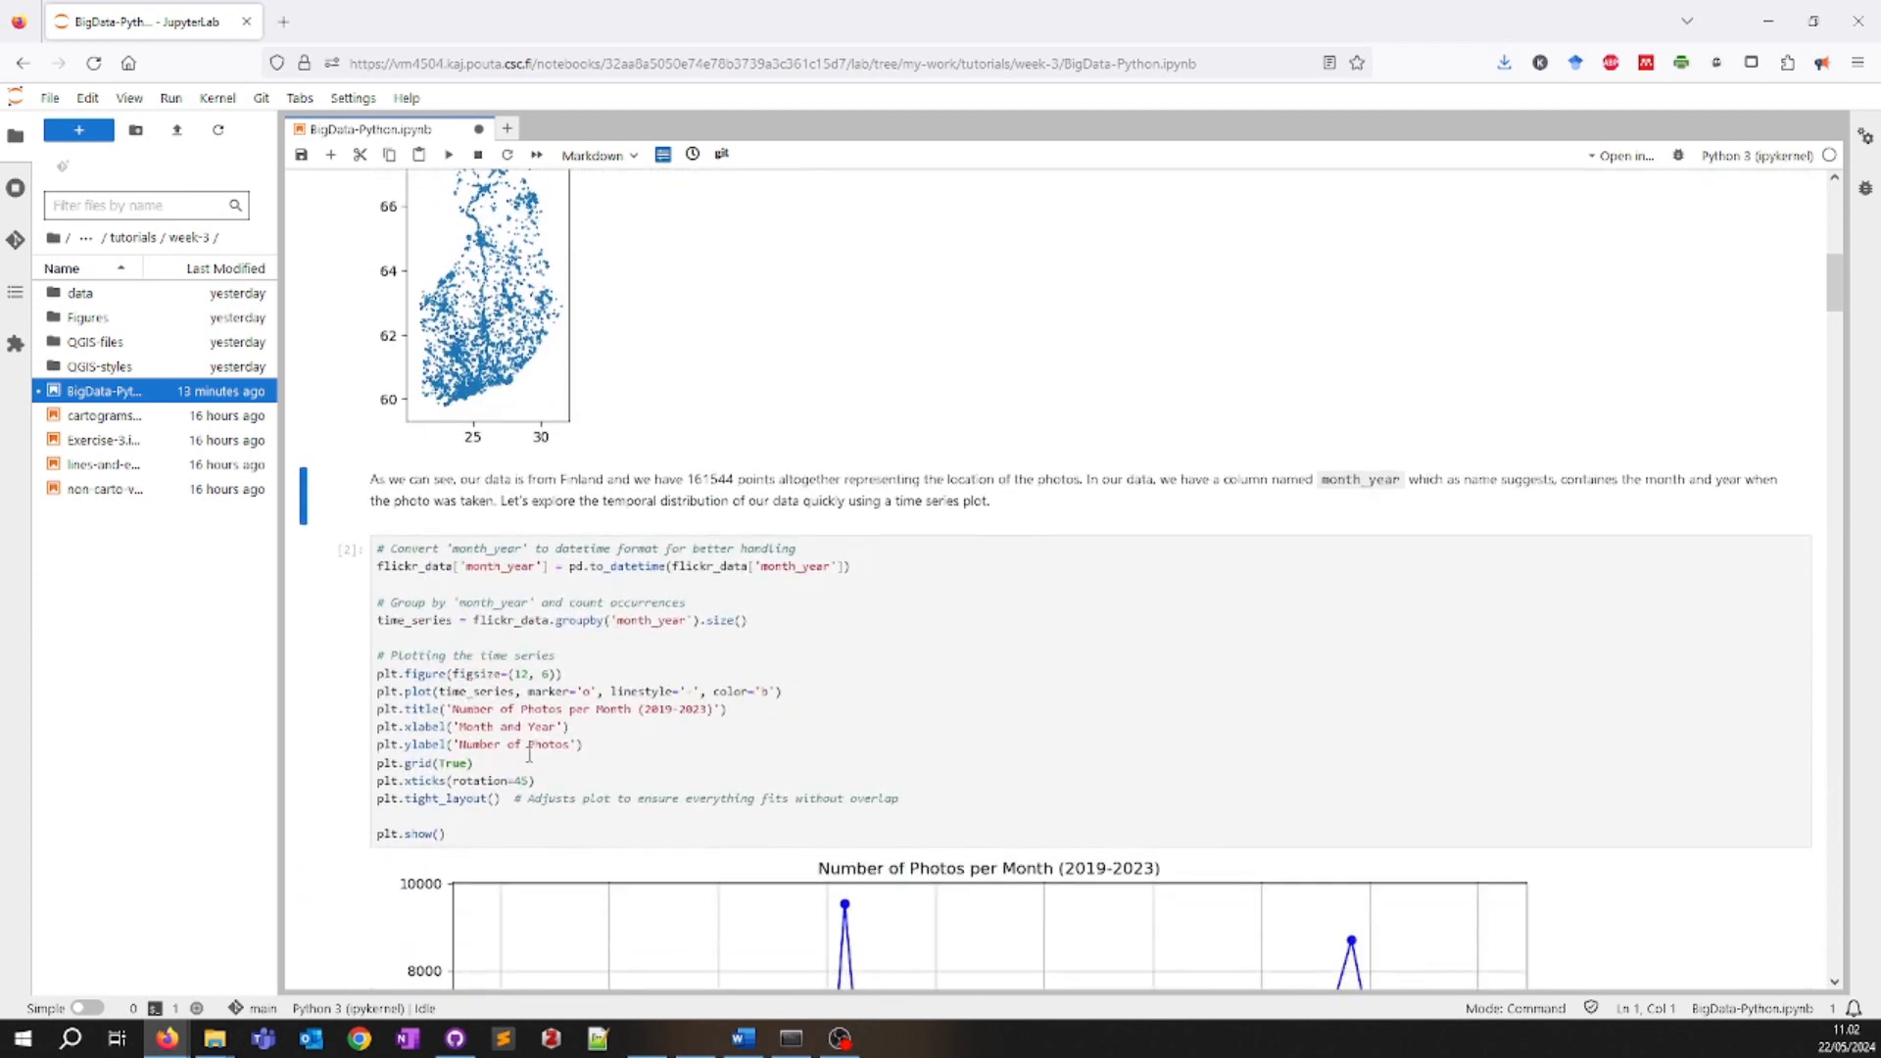
pyautogui.scroll(3, 510, 777)
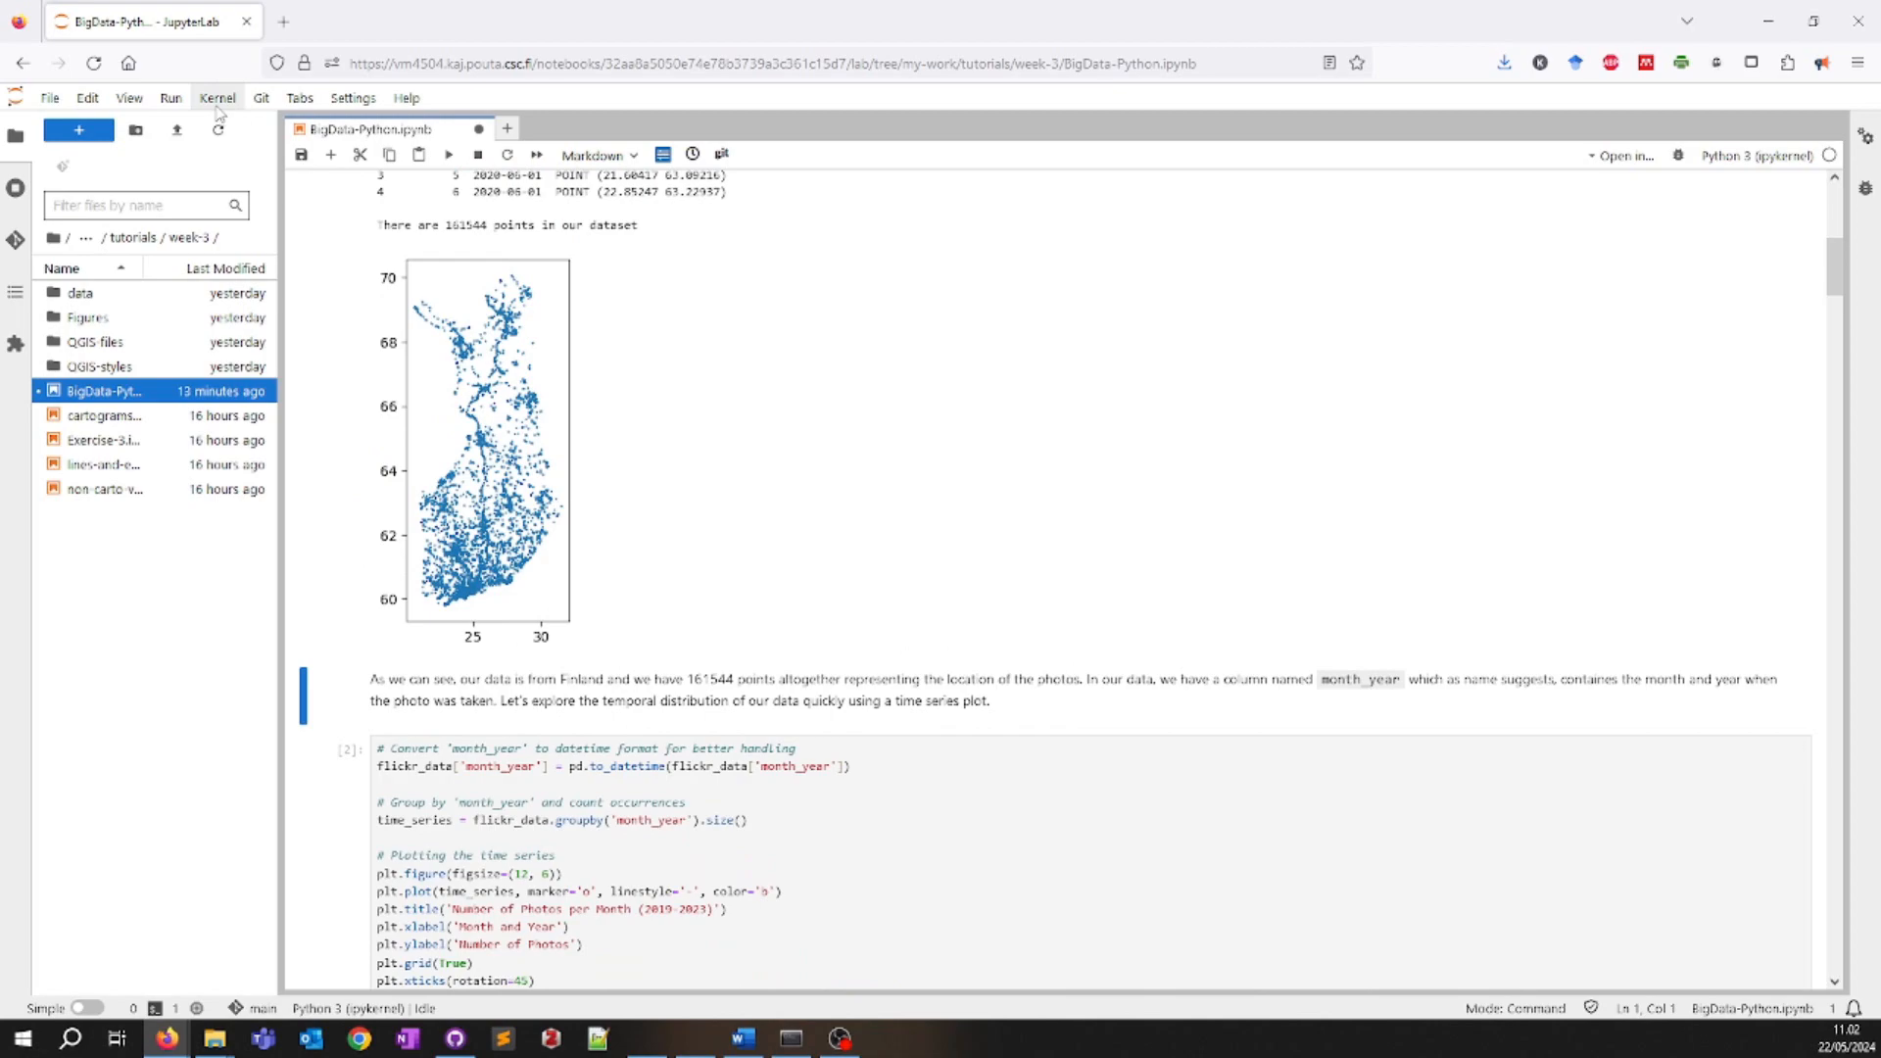
pyautogui.scroll(-3, 615, 461)
pyautogui.scroll(-15, 615, 460)
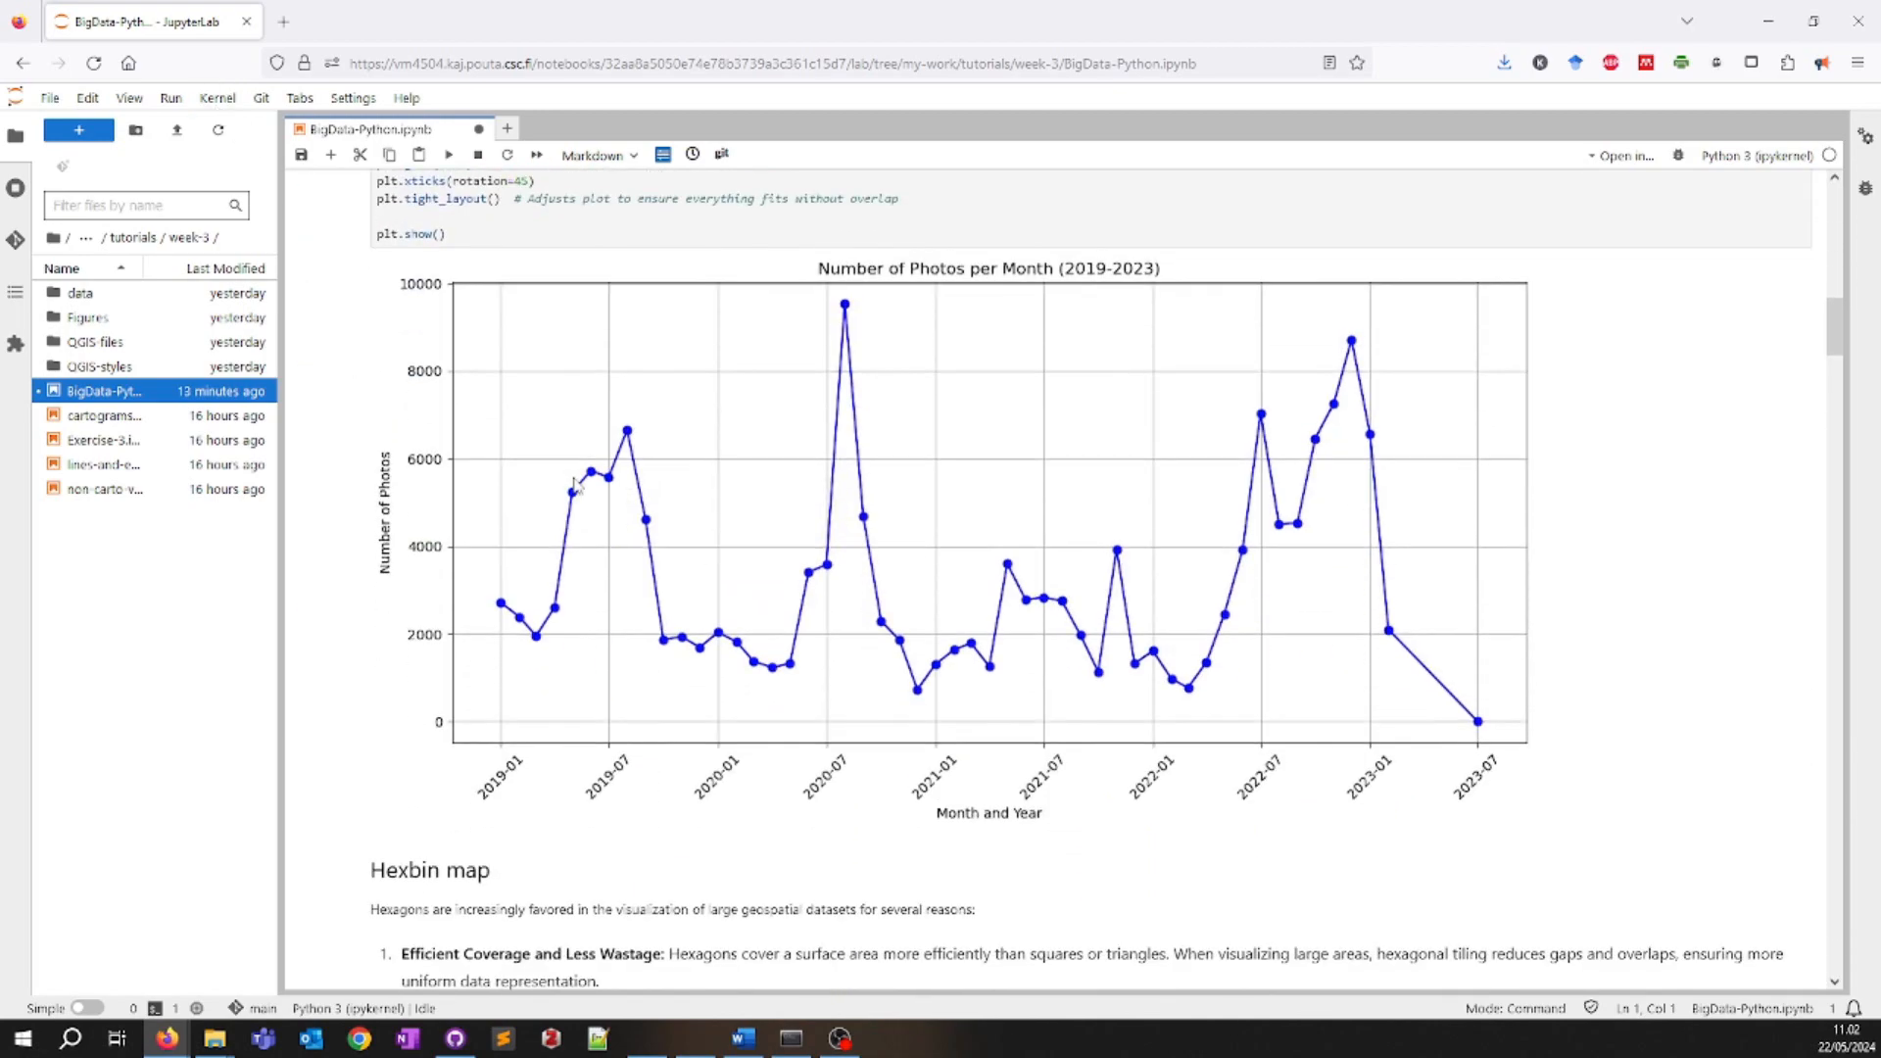
pyautogui.scroll(-3, 576, 479)
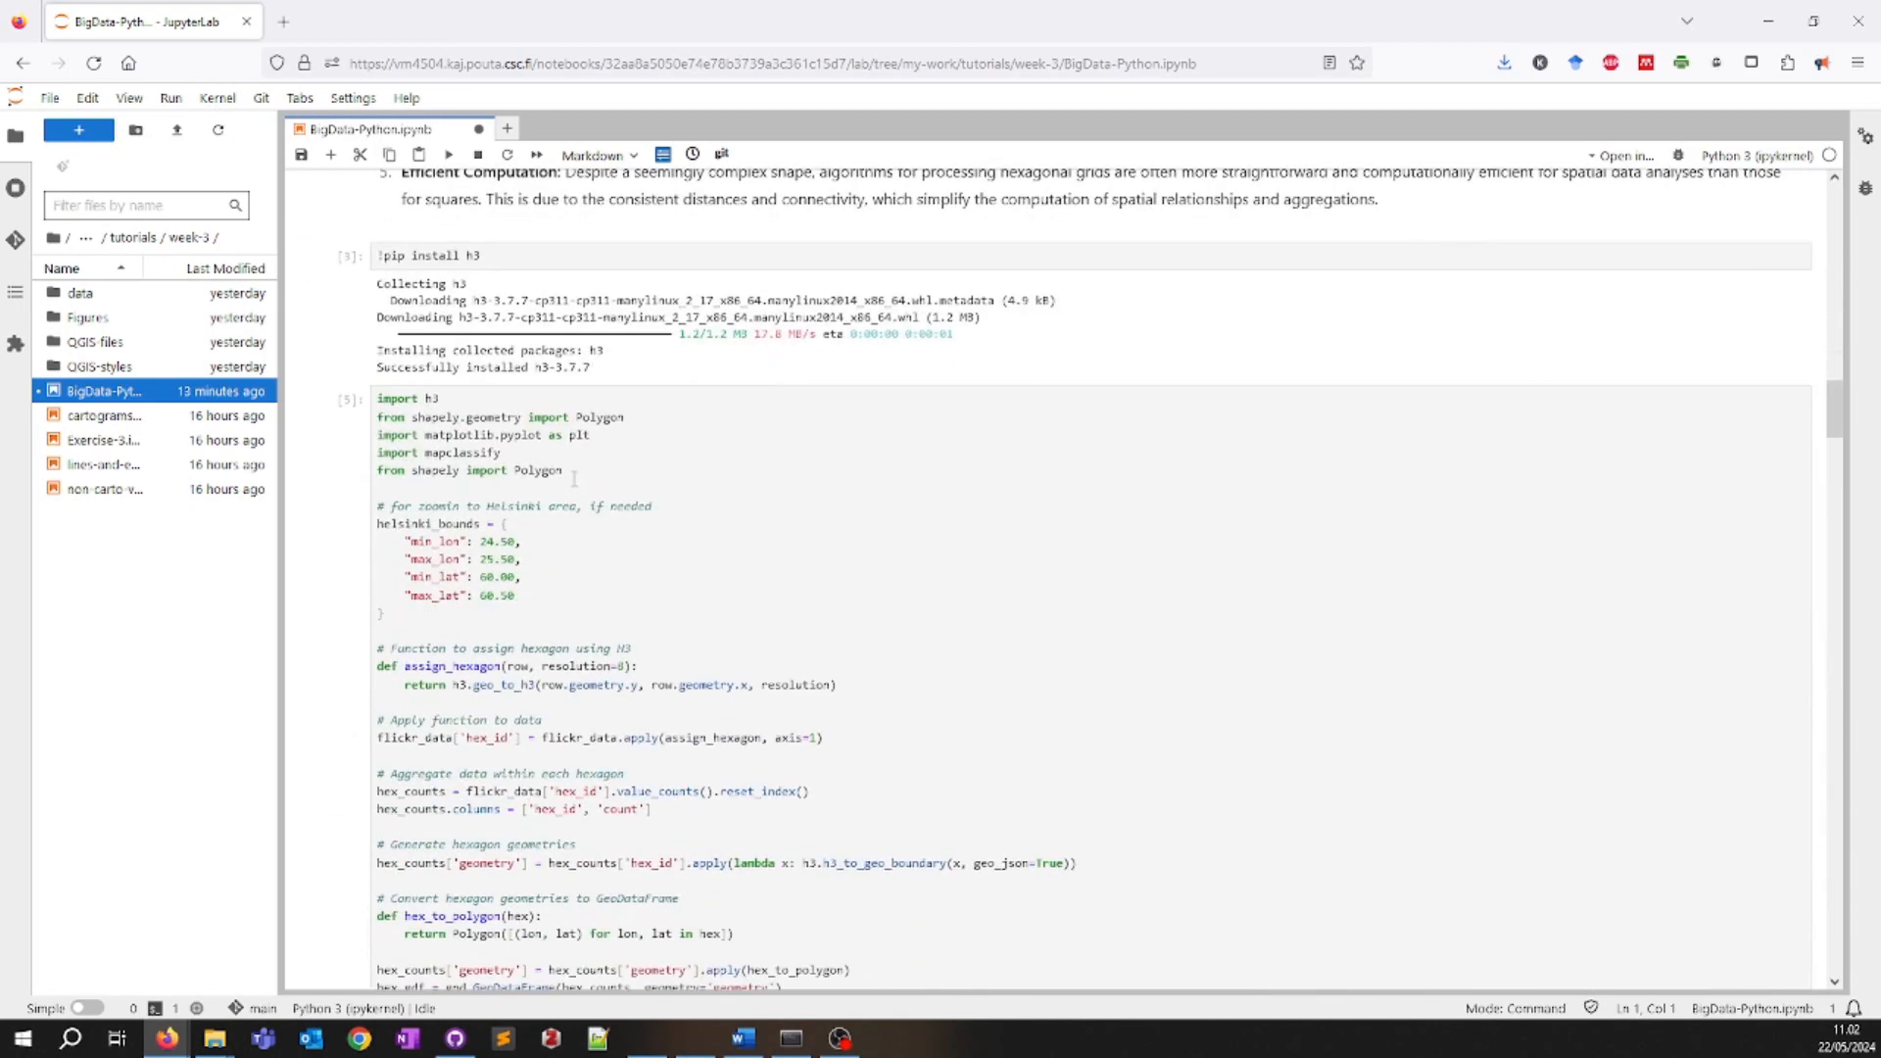
pyautogui.scroll(-3, 575, 478)
pyautogui.scroll(15, 441, 217)
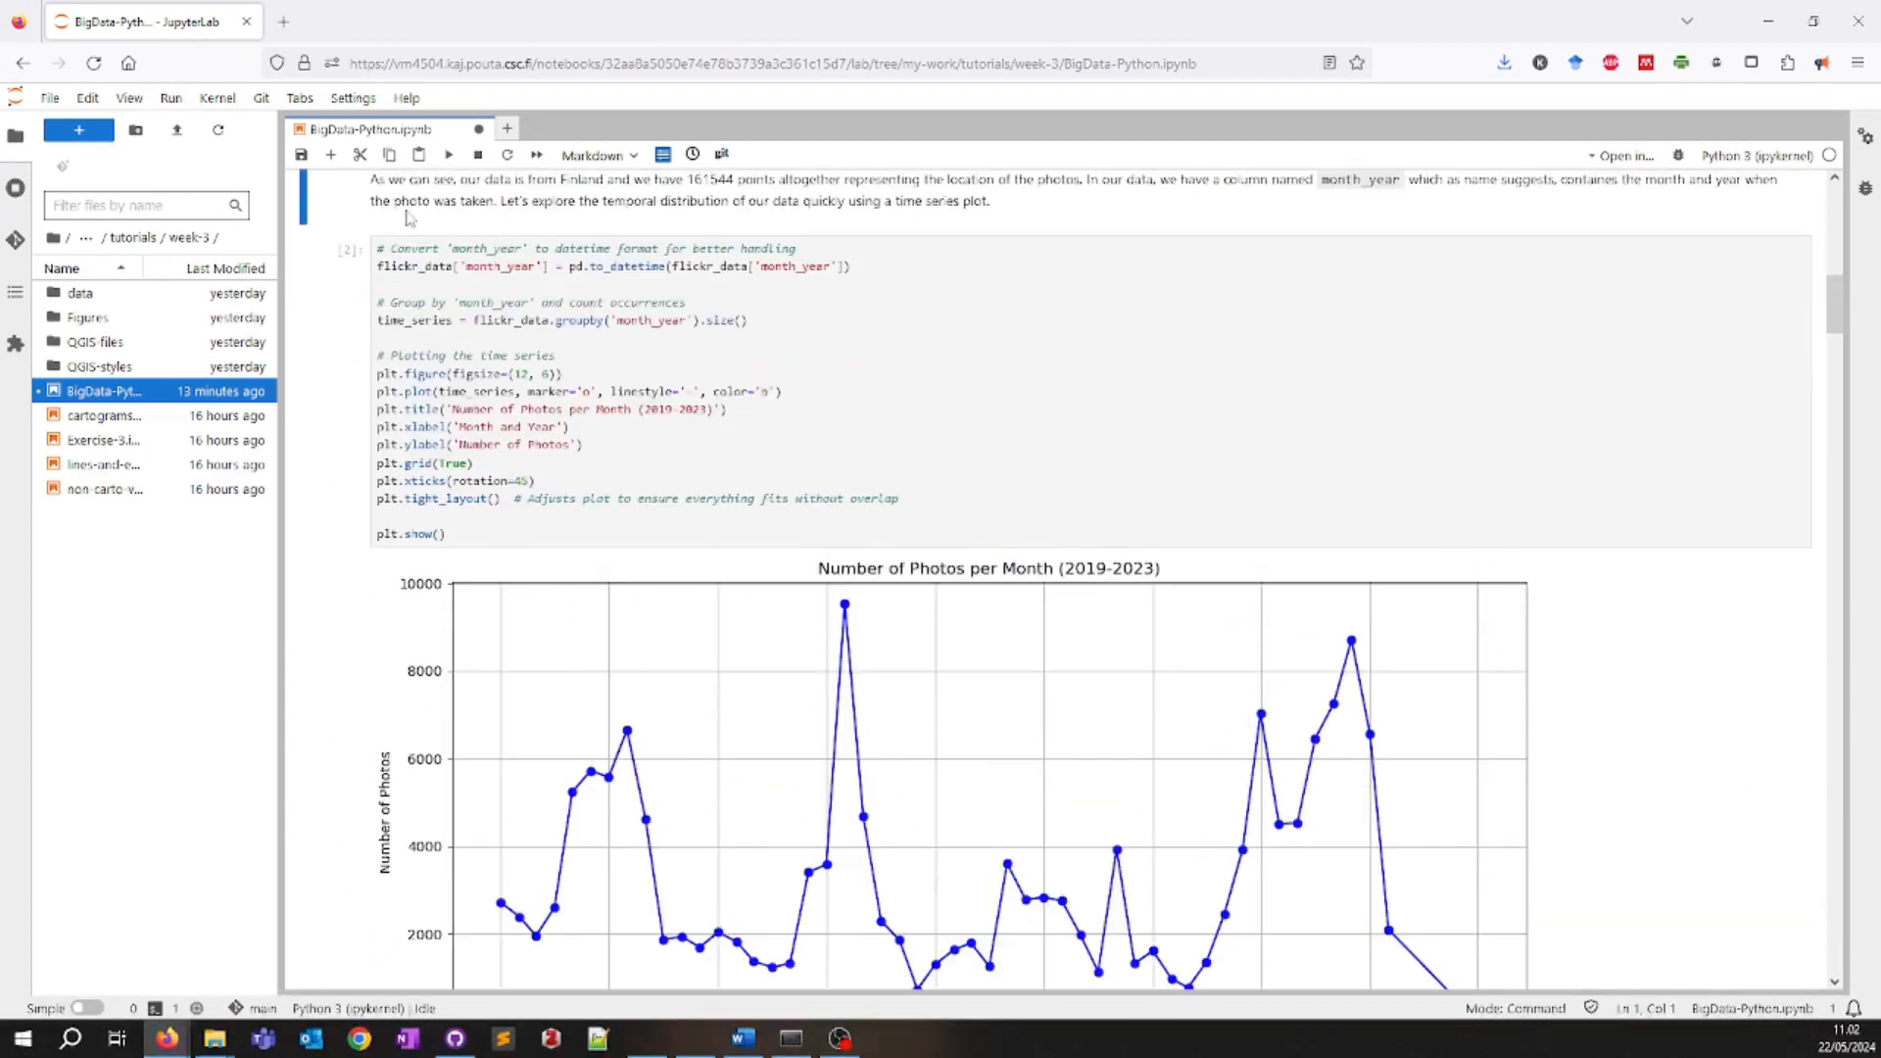
# - Restart the notebook's kernel and clear the outputs of all cells
pyautogui.click(217, 98)
pyautogui.click(251, 181)
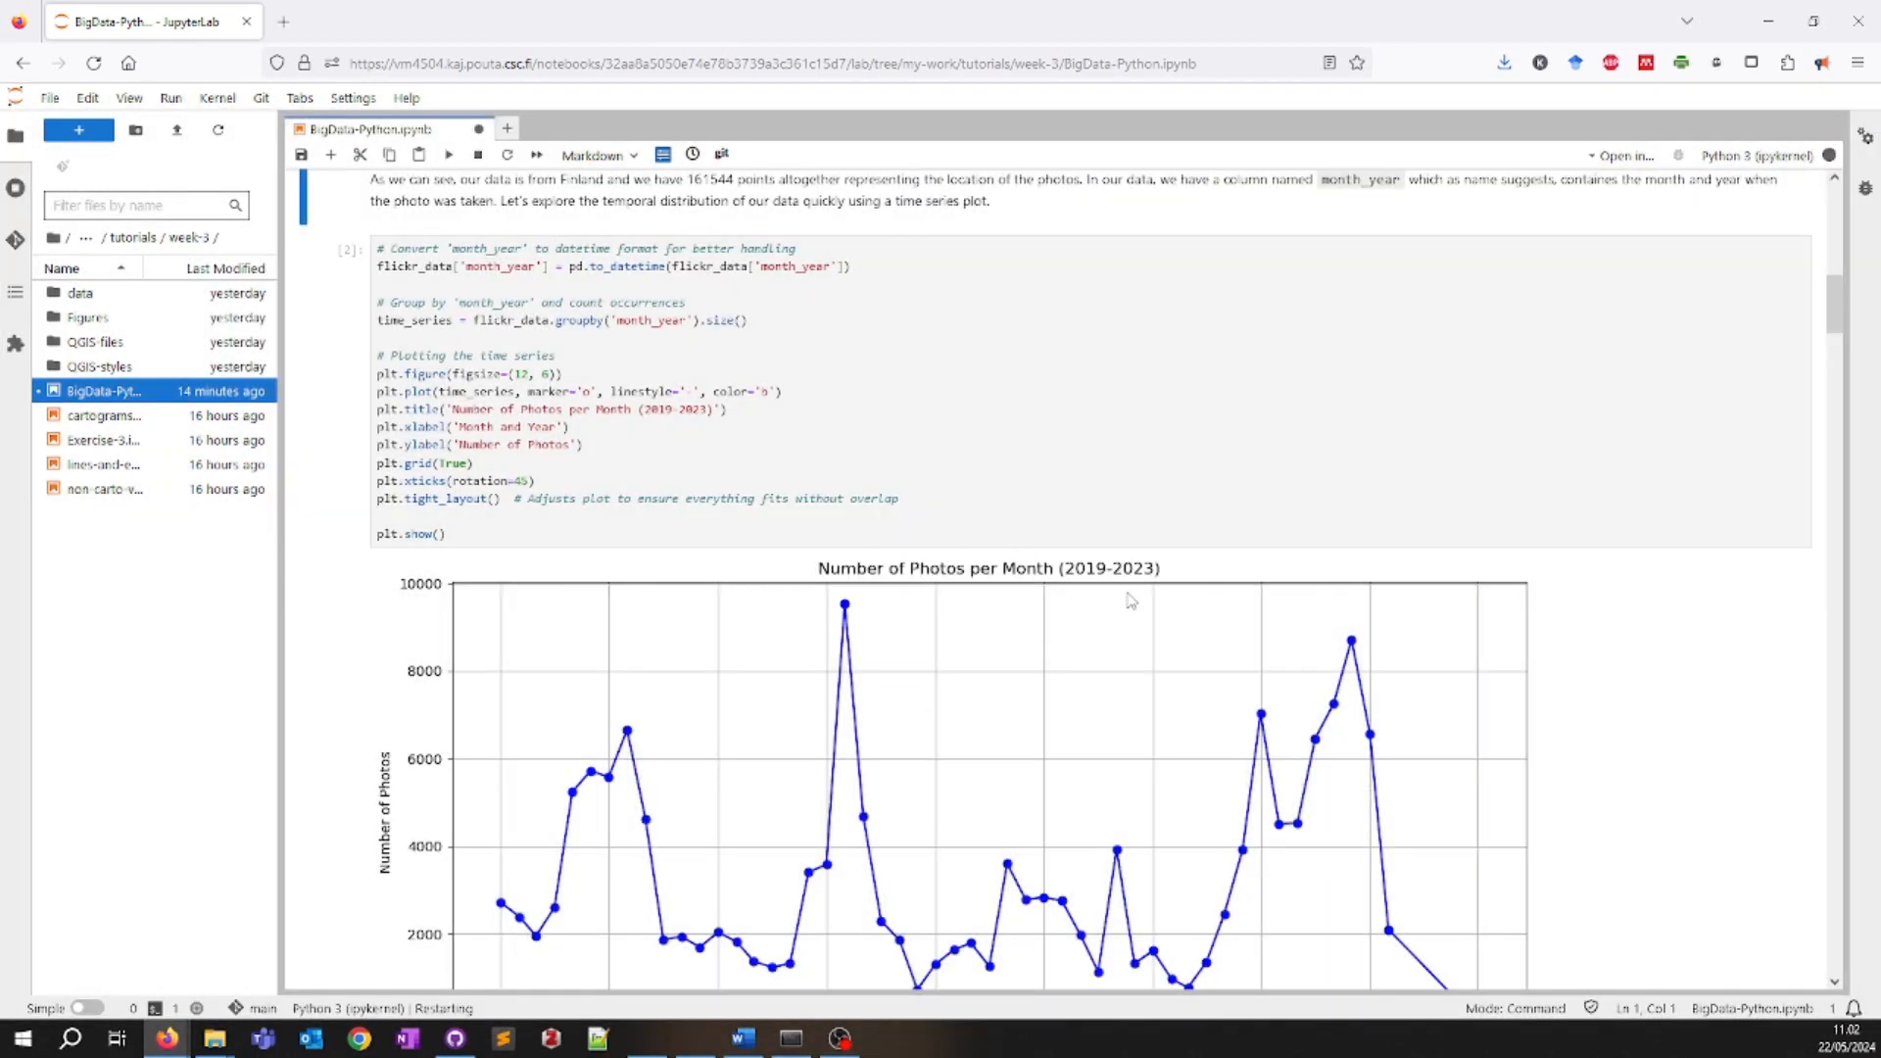
pyautogui.click(1126, 591)
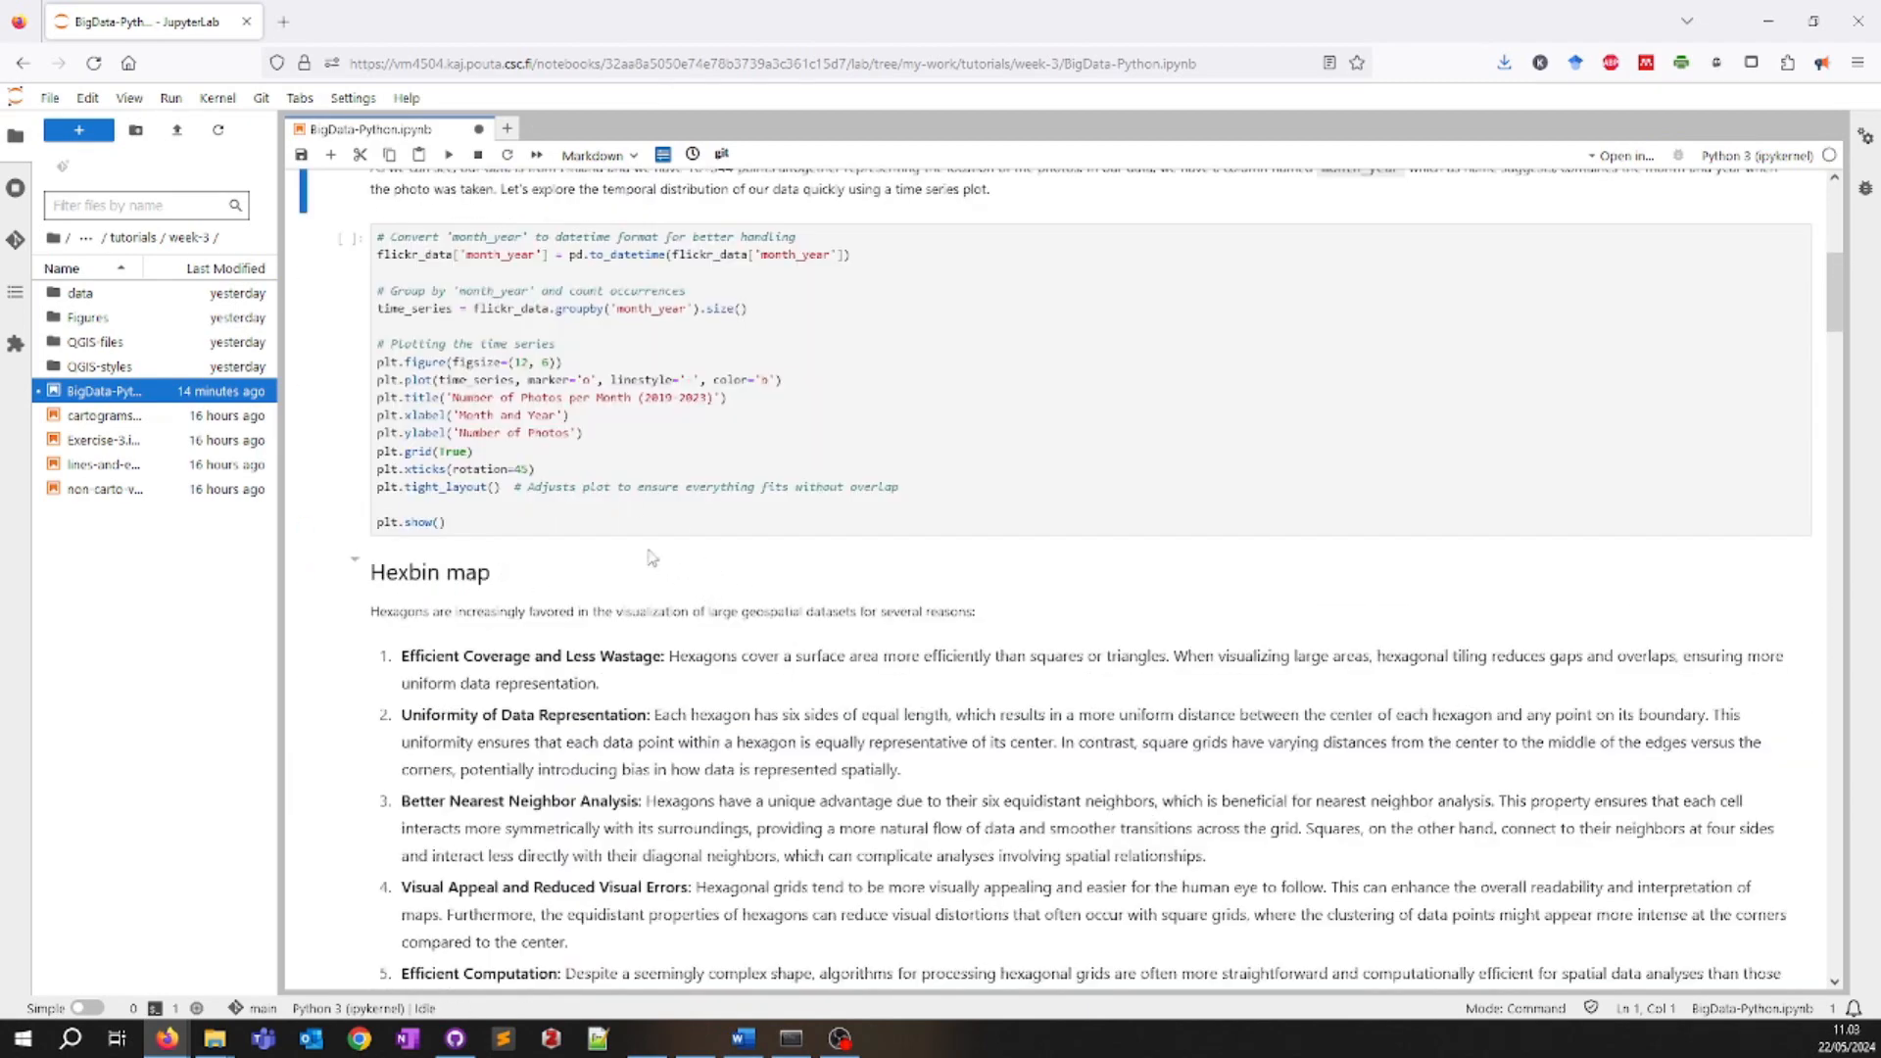
# - Run the first code cell that loads, plots and summarizes the Finland Flickr data, and save the notebook
pyautogui.scroll(10, 651, 558)
pyautogui.click(554, 662)
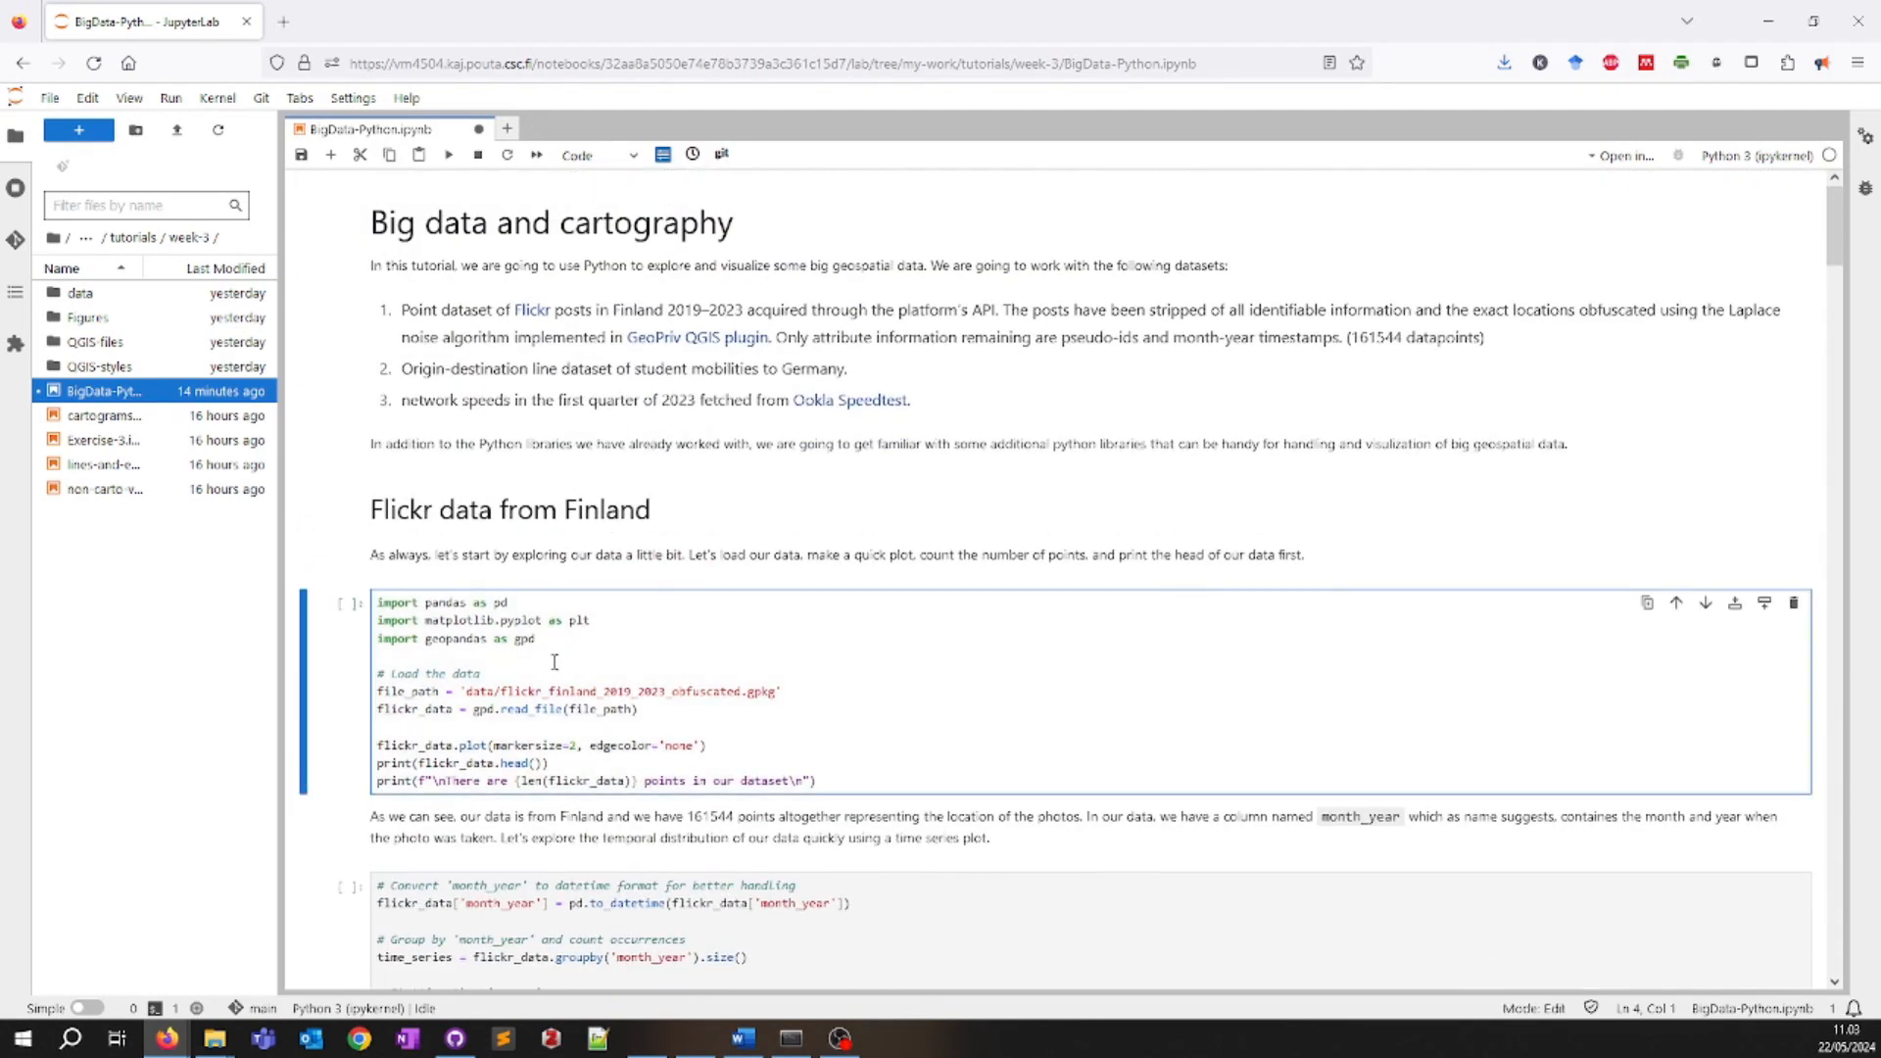
pyautogui.hotkey('shift', 'Return')
pyautogui.scroll(-3, 545, 645)
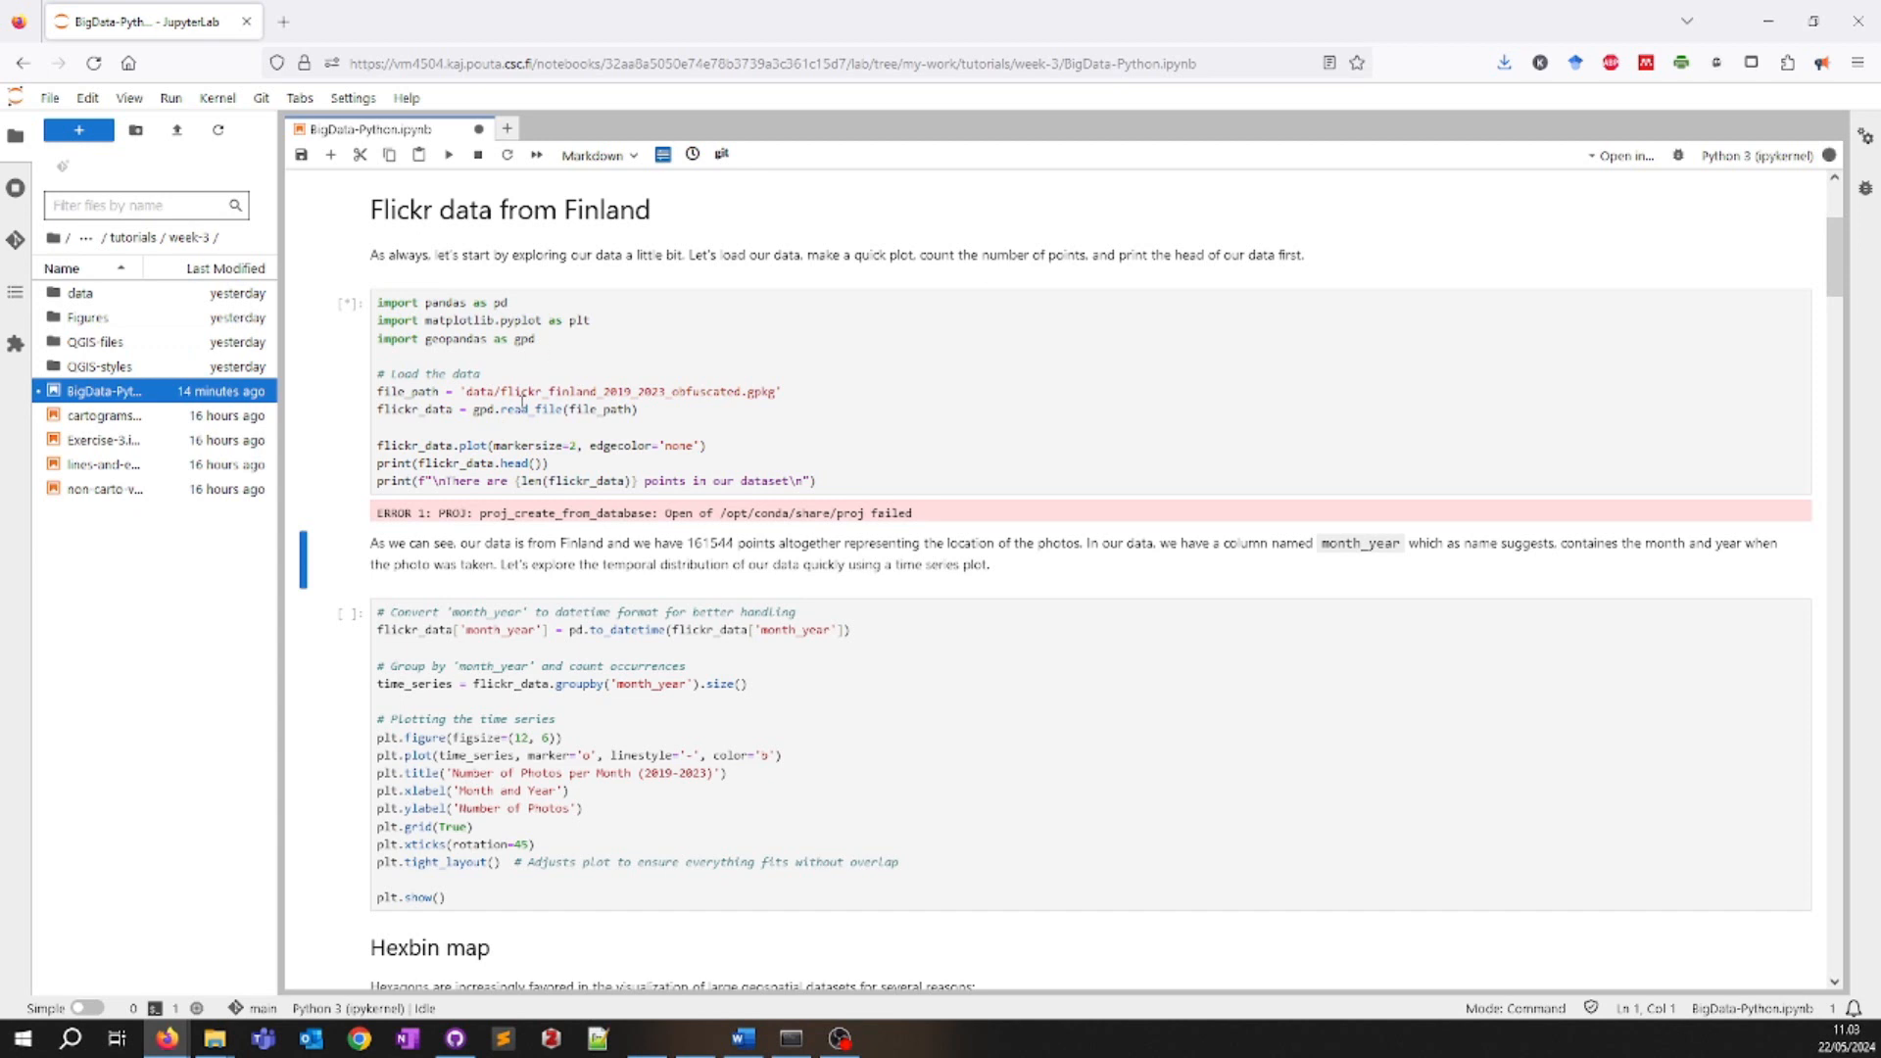
pyautogui.hotkey('ctrl', 's')
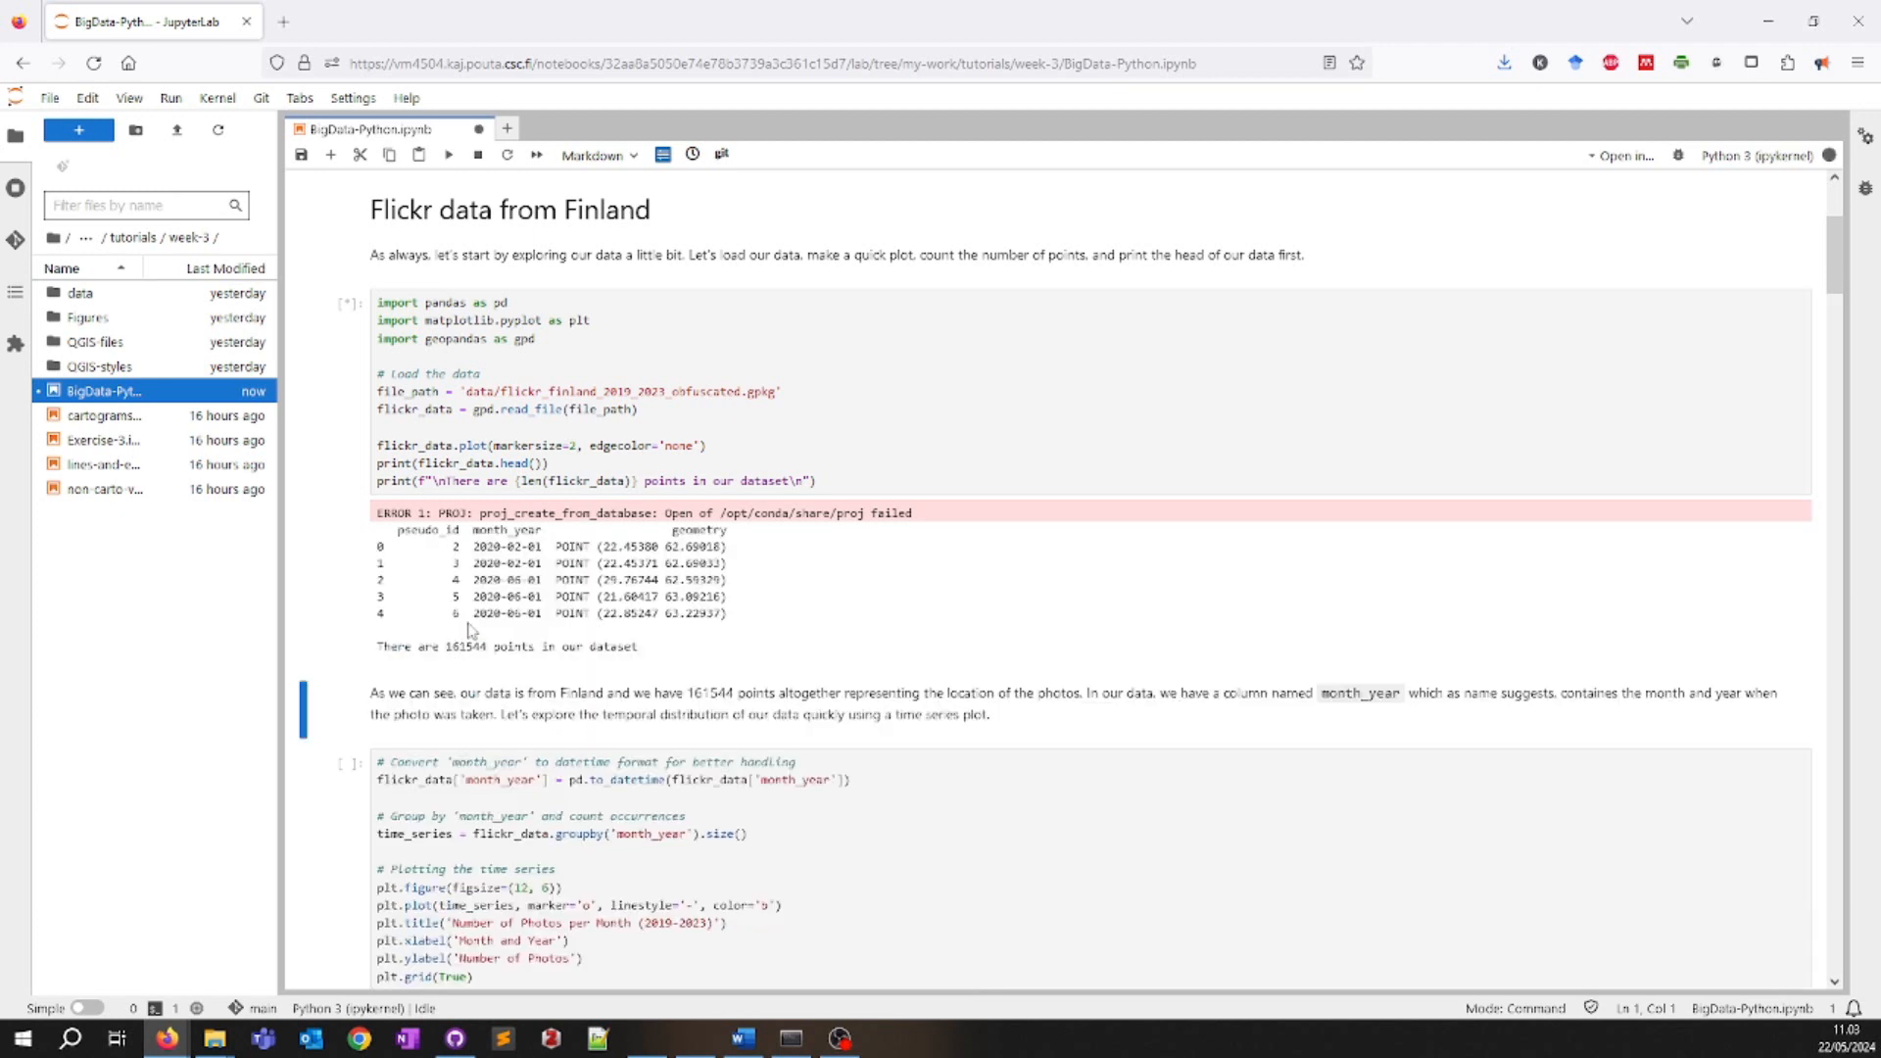
pyautogui.scroll(-1, 510, 637)
pyautogui.scroll(-1, 512, 630)
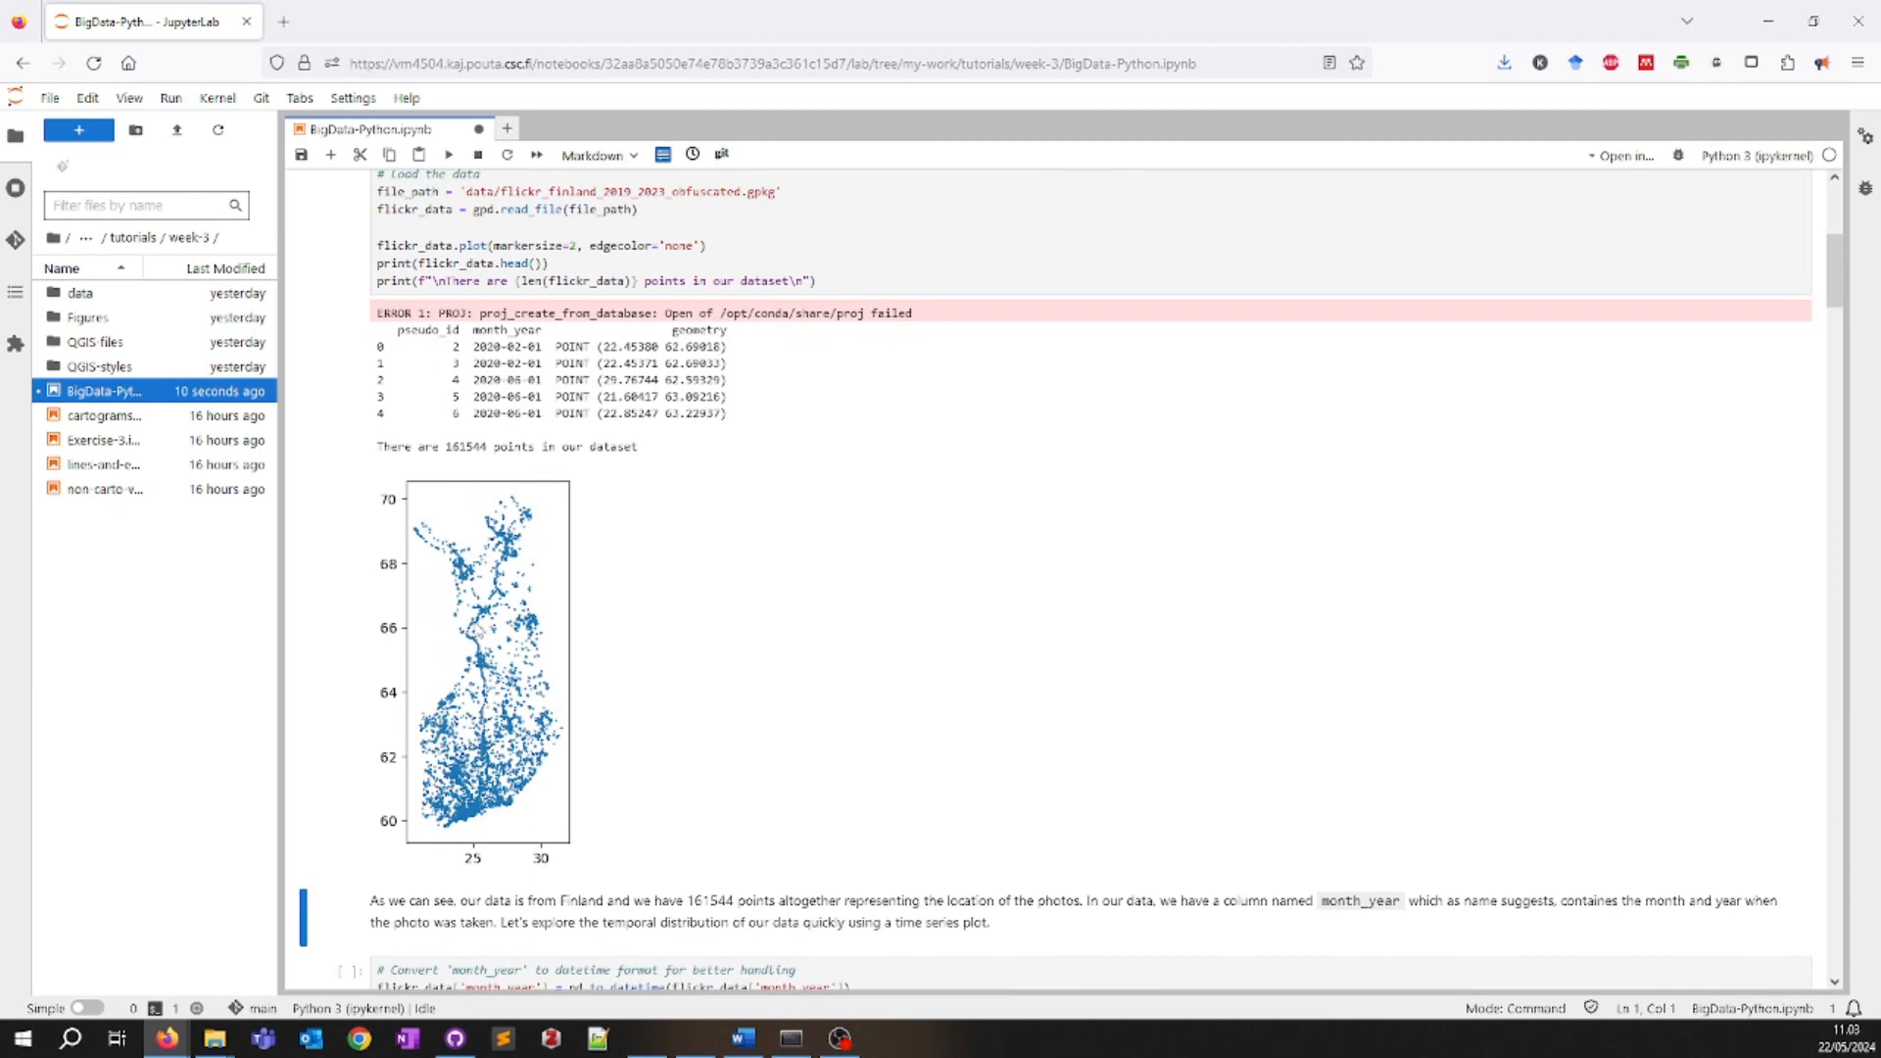
# - Run the time series cell to plot the number of Flickr photos per month for 2019-2023
pyautogui.scroll(-4, 413, 588)
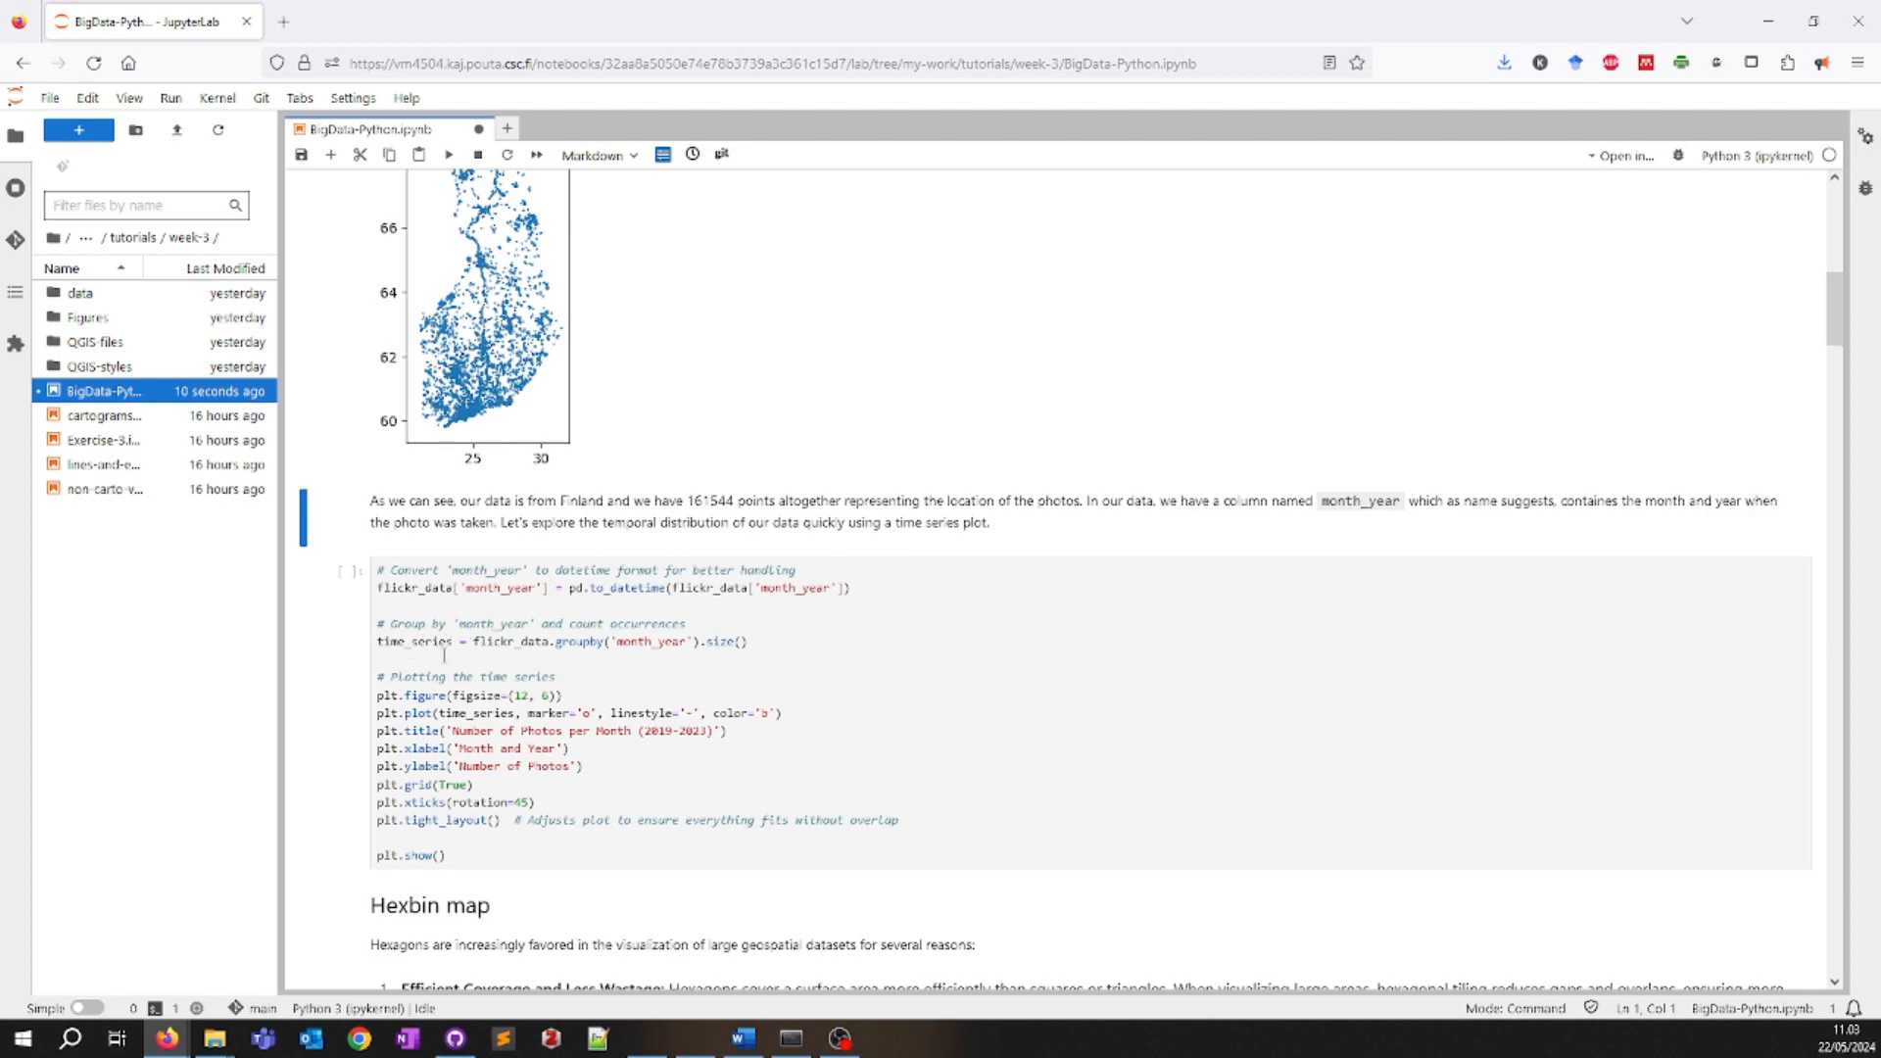
pyautogui.click(506, 731)
pyautogui.hotkey('shift', 'Return')
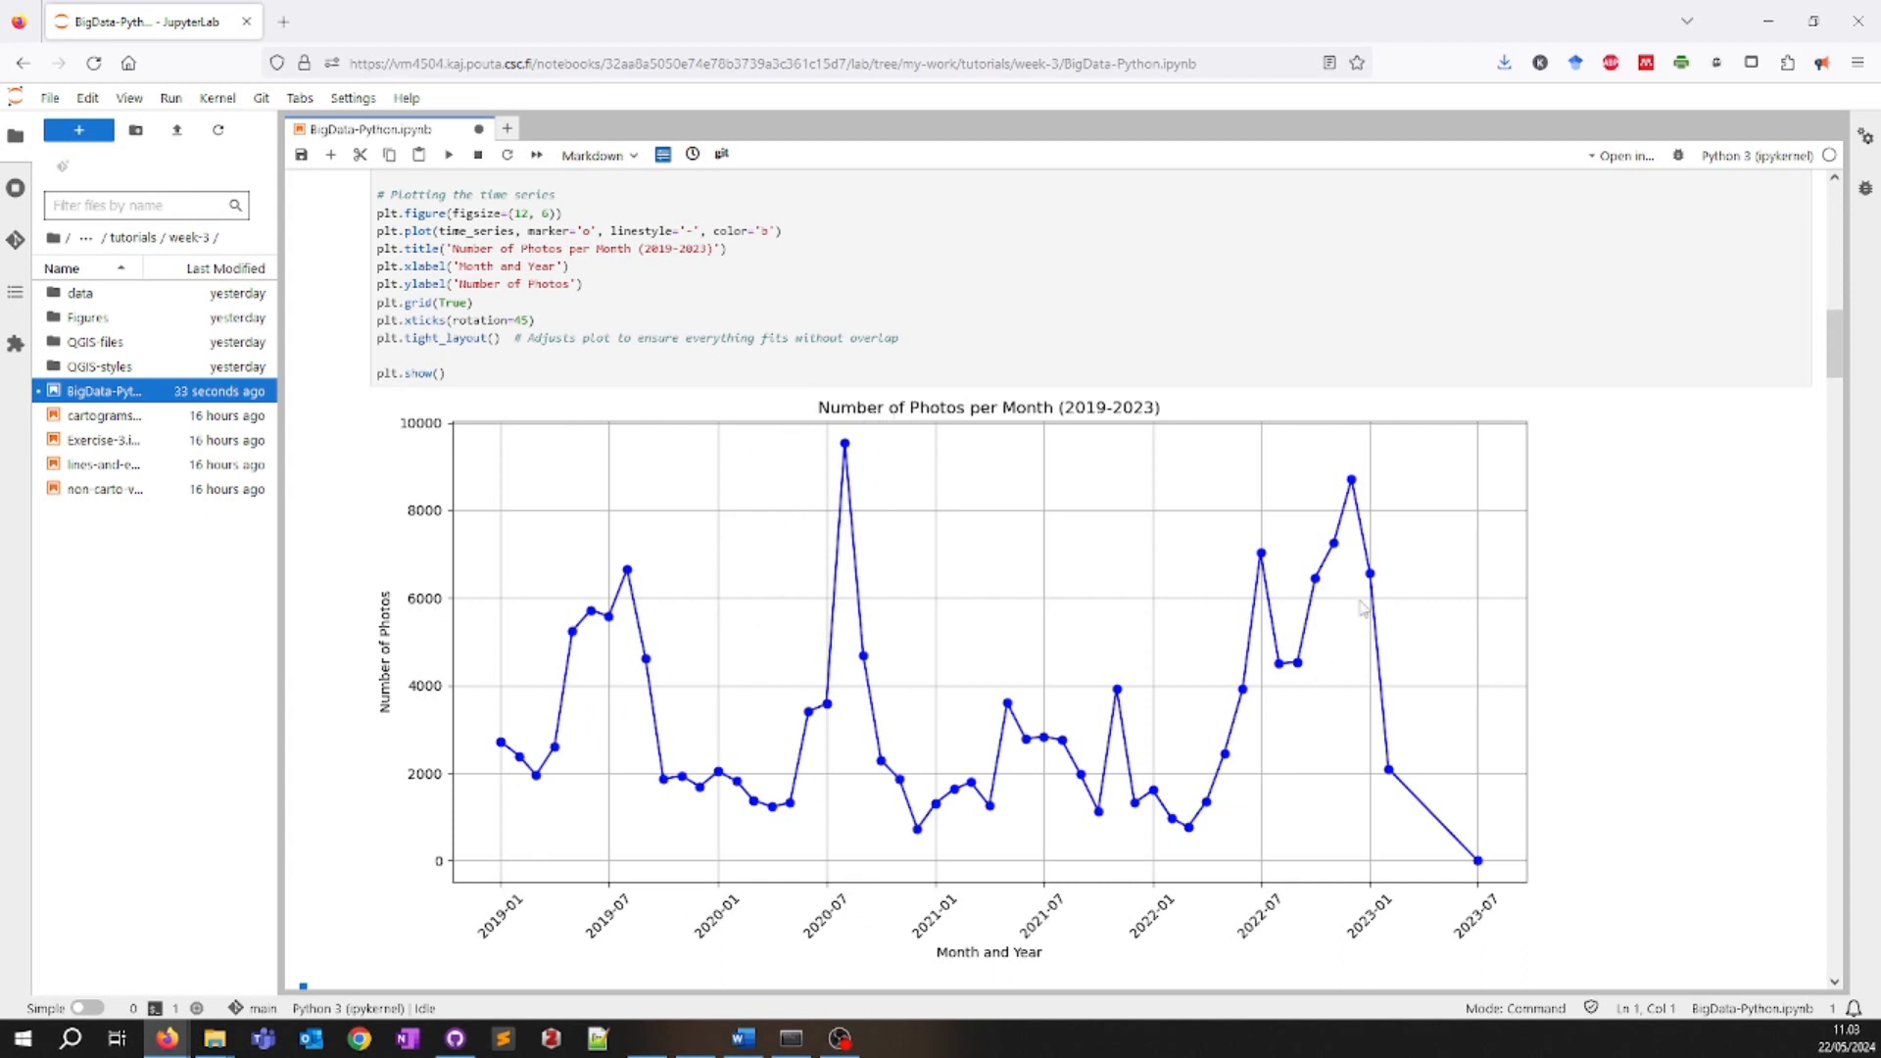
pyautogui.scroll(1, 378, 596)
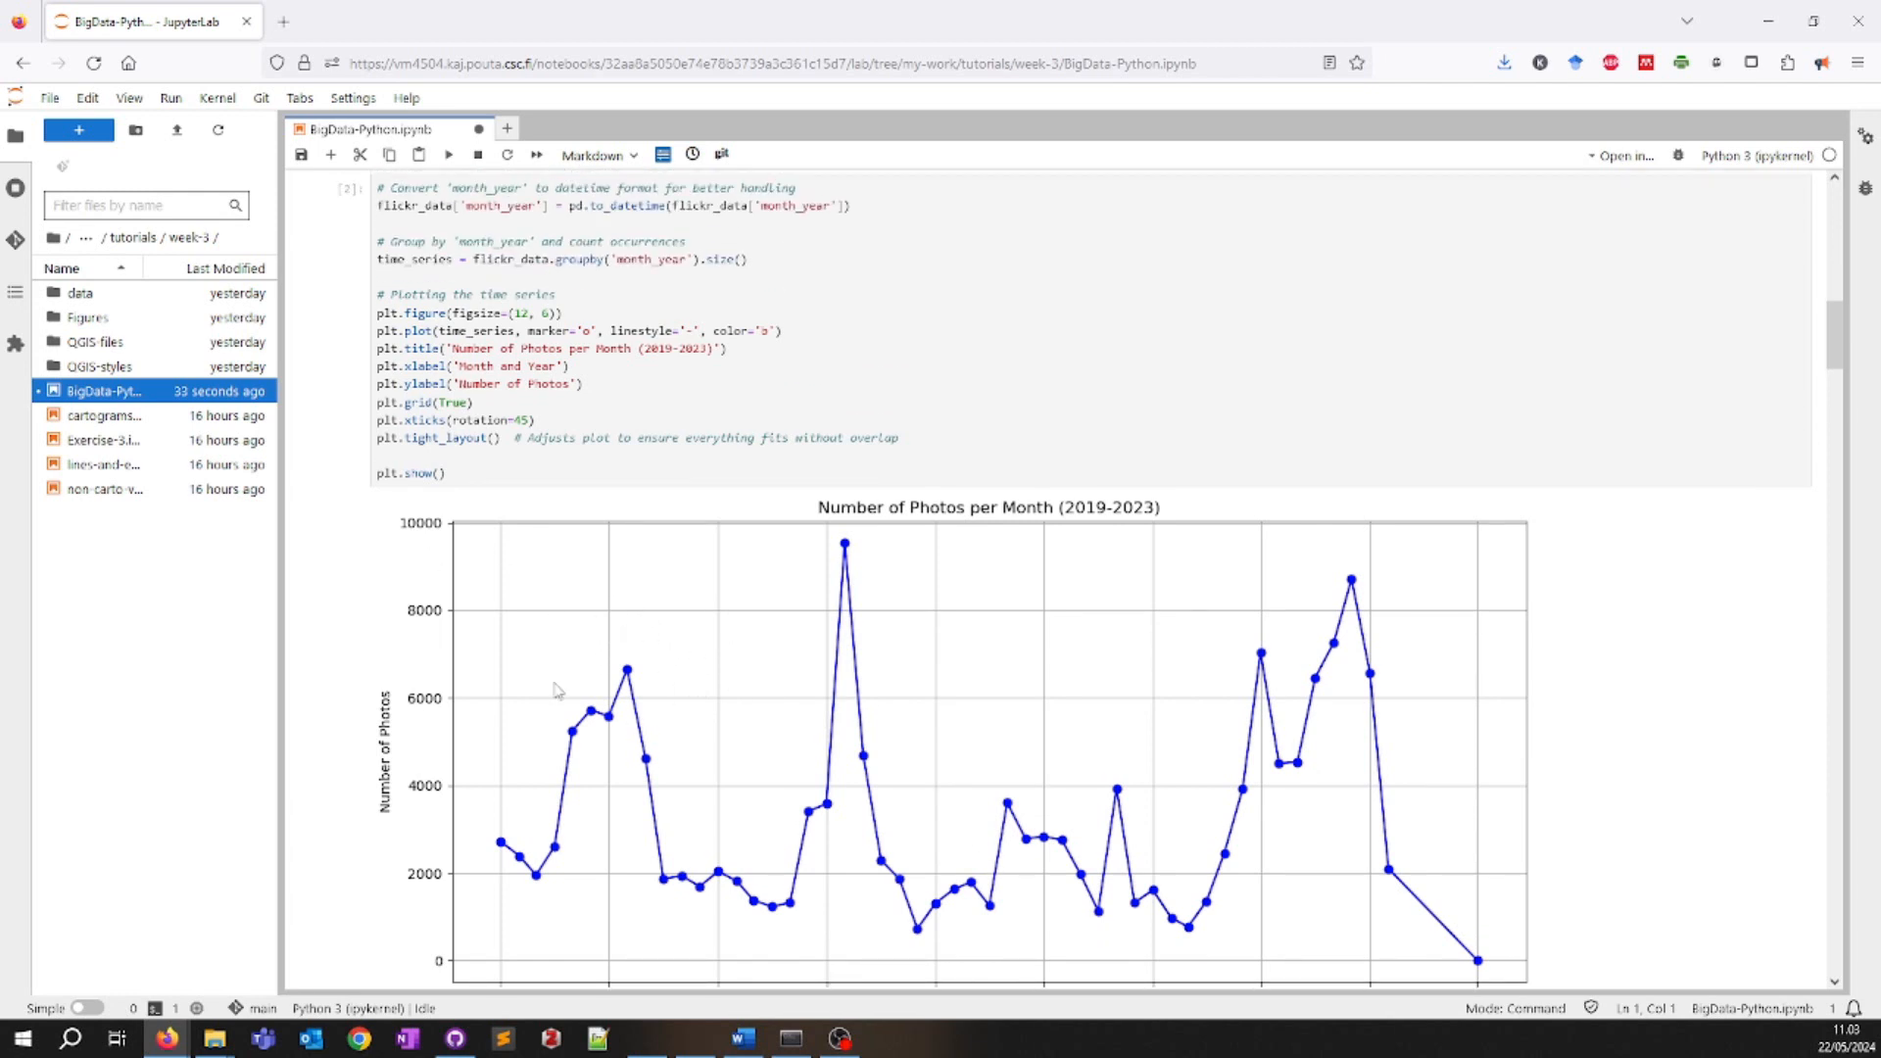
pyautogui.scroll(2, 592, 652)
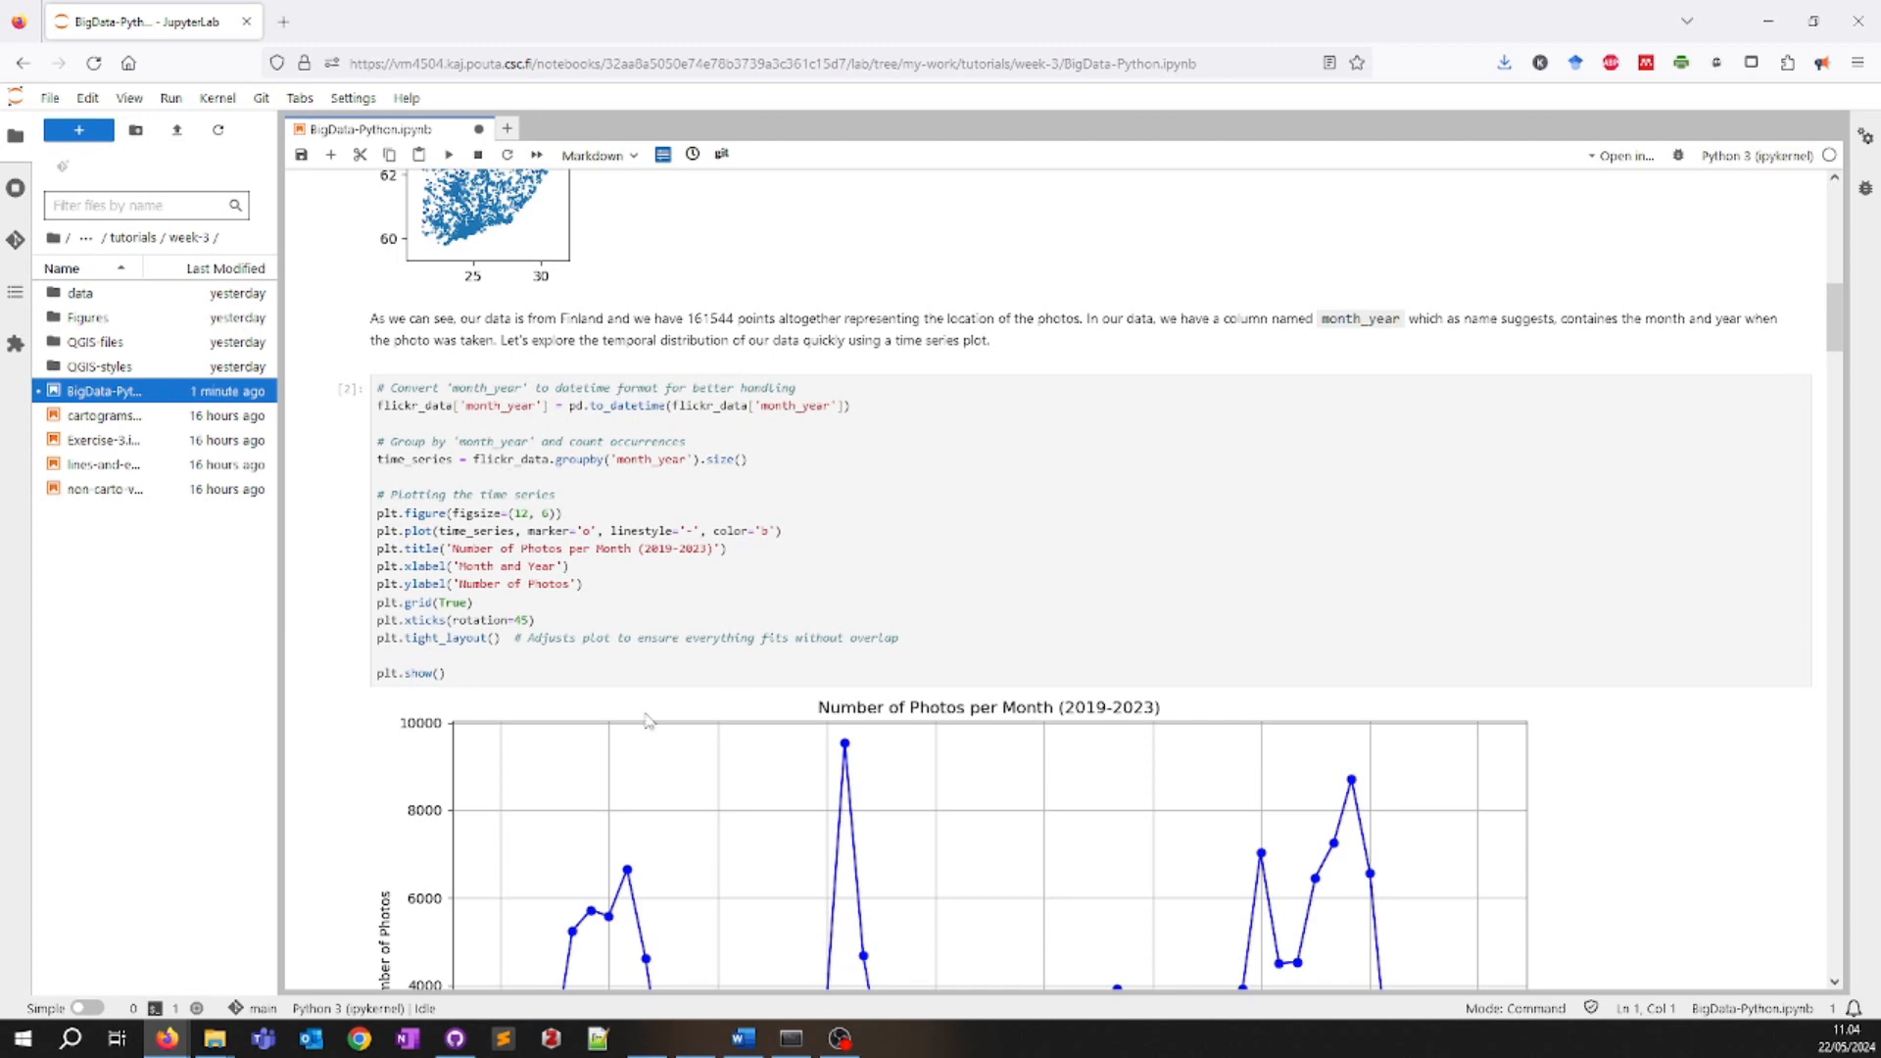
# - Review the monthly photo chart and the Hexbin map explanation, and save the notebook
pyautogui.scroll(-3, 650, 722)
pyautogui.scroll(-5, 889, 586)
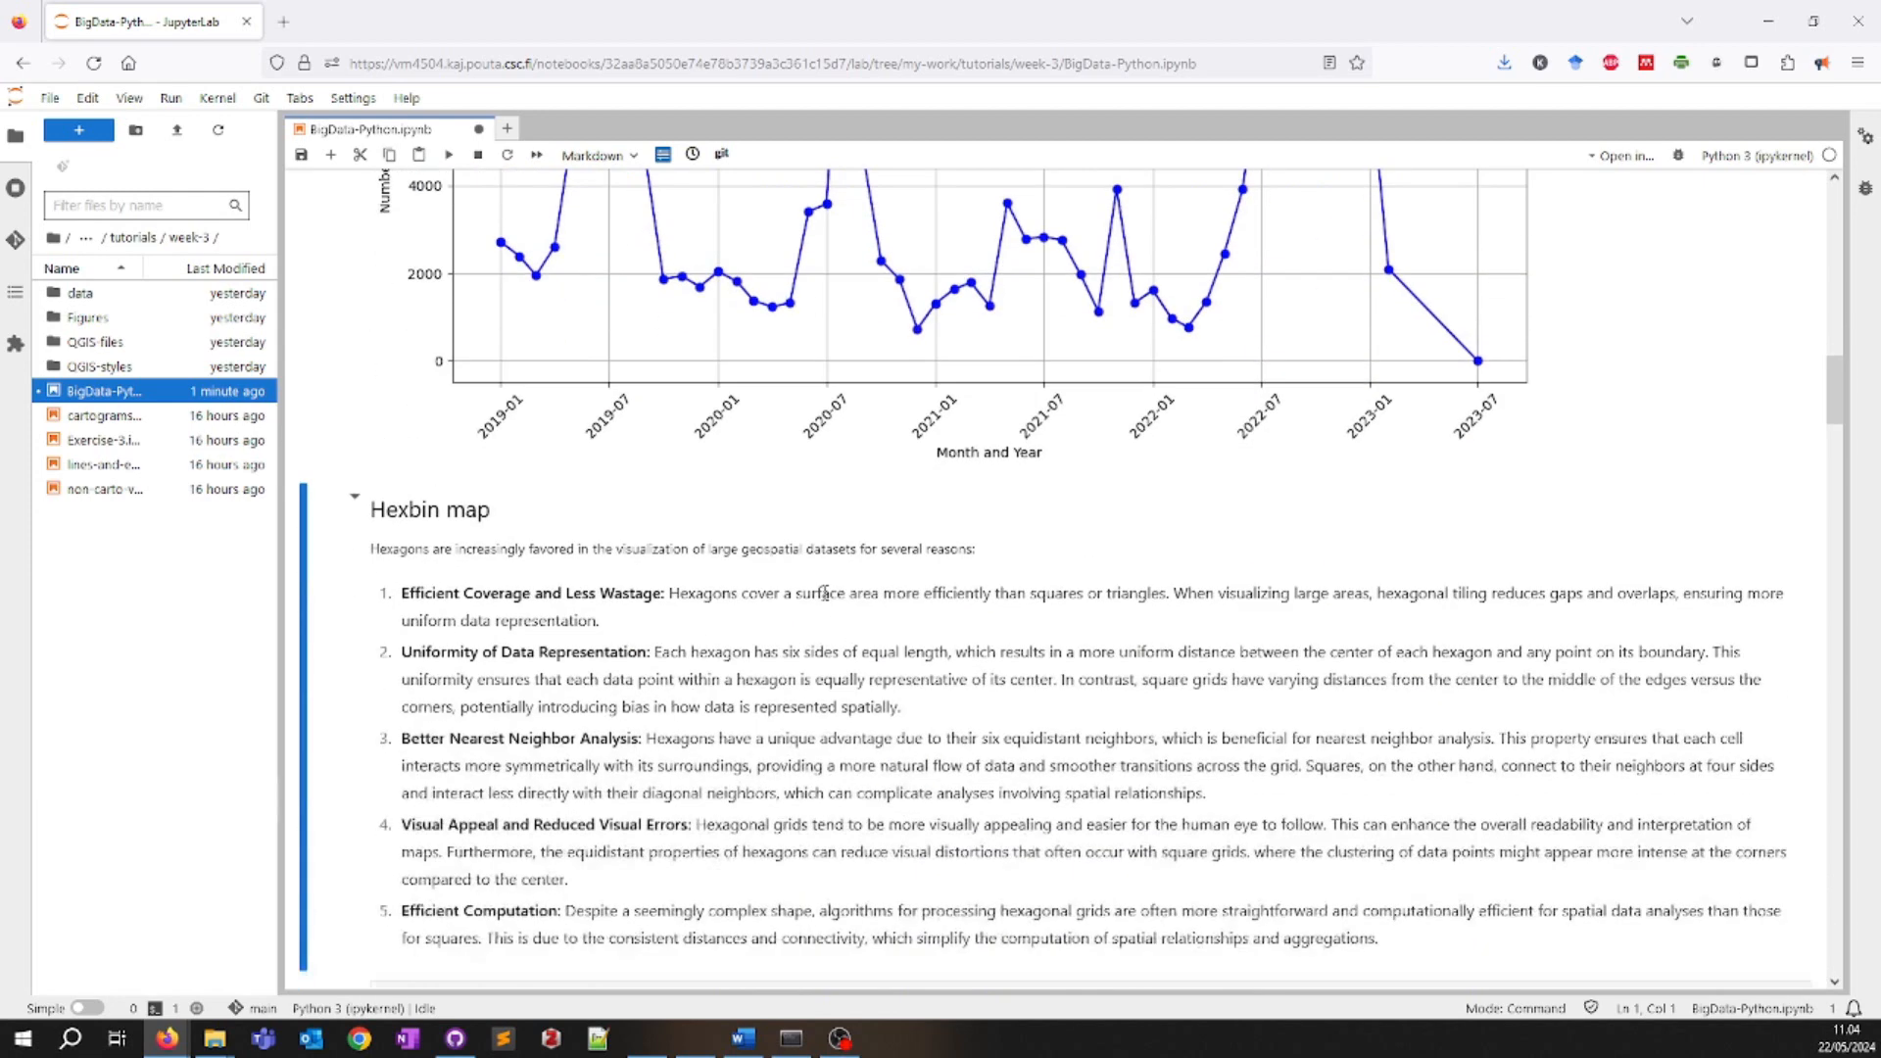
pyautogui.scroll(3, 818, 492)
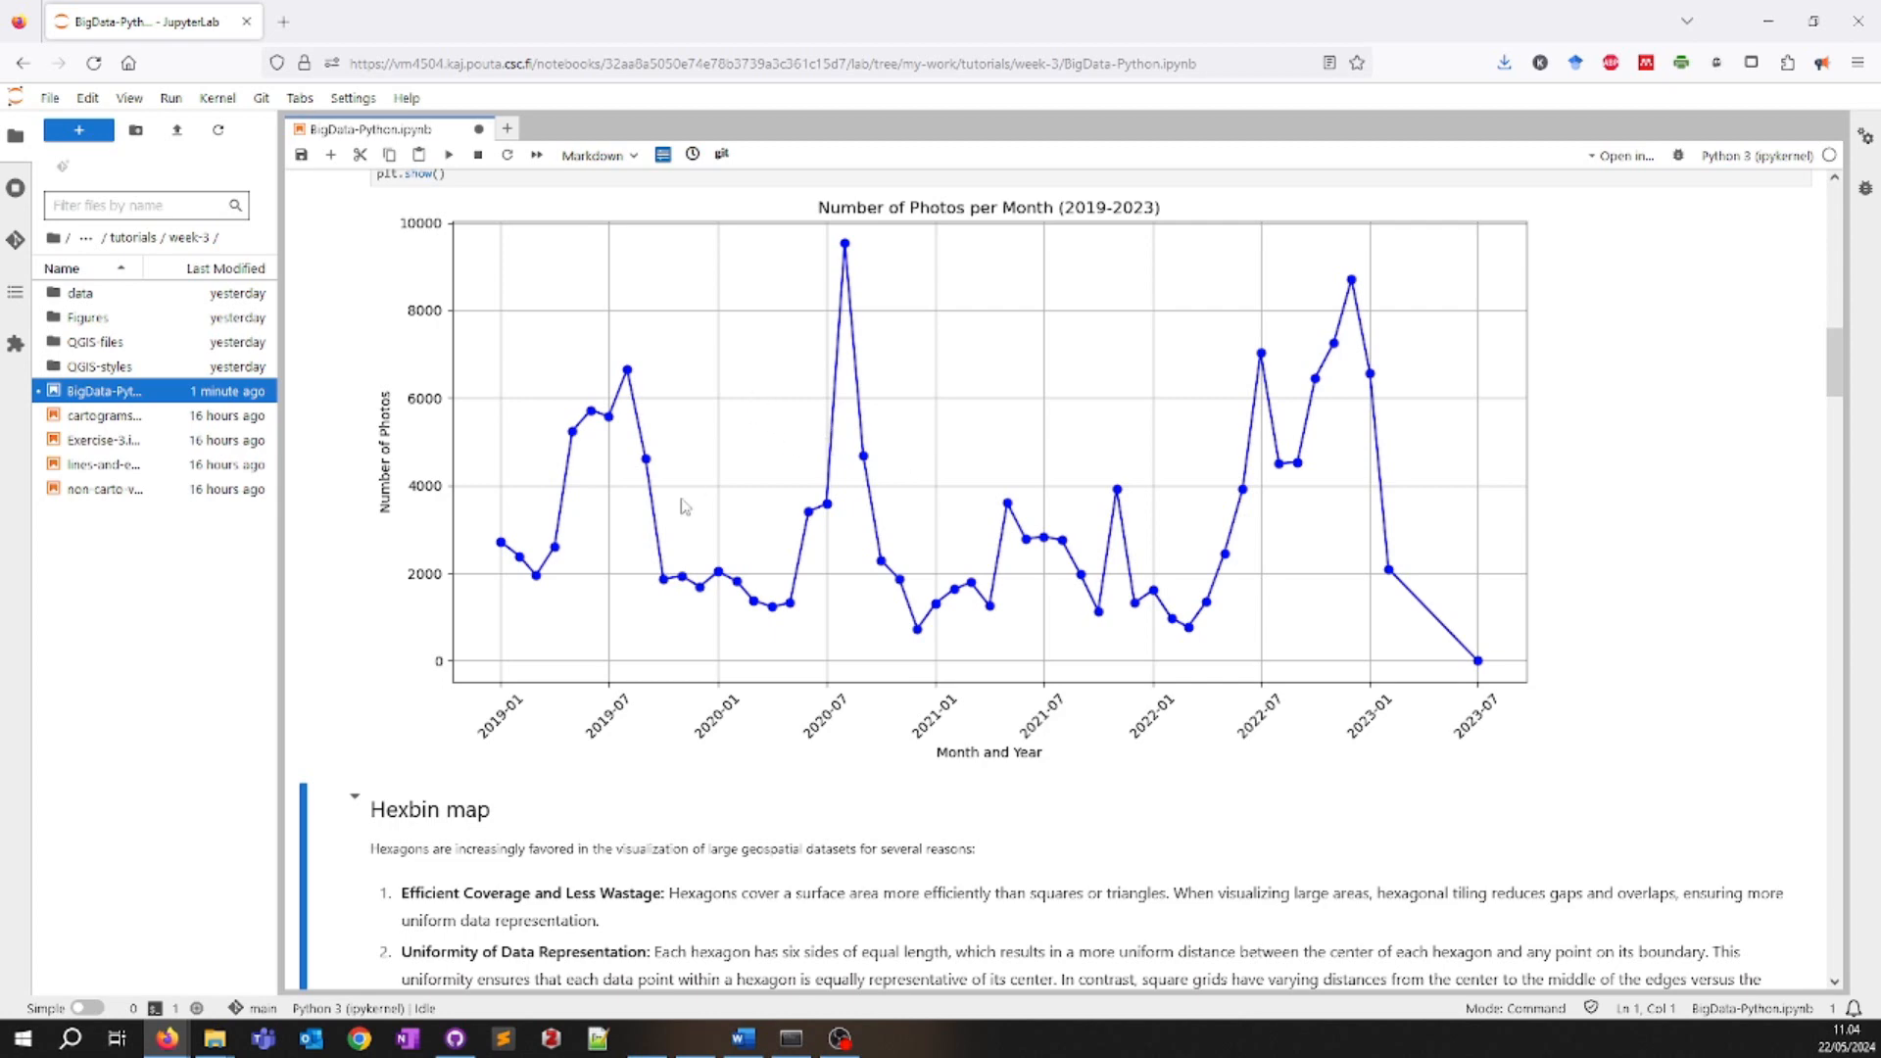
pyautogui.scroll(-5, 676, 505)
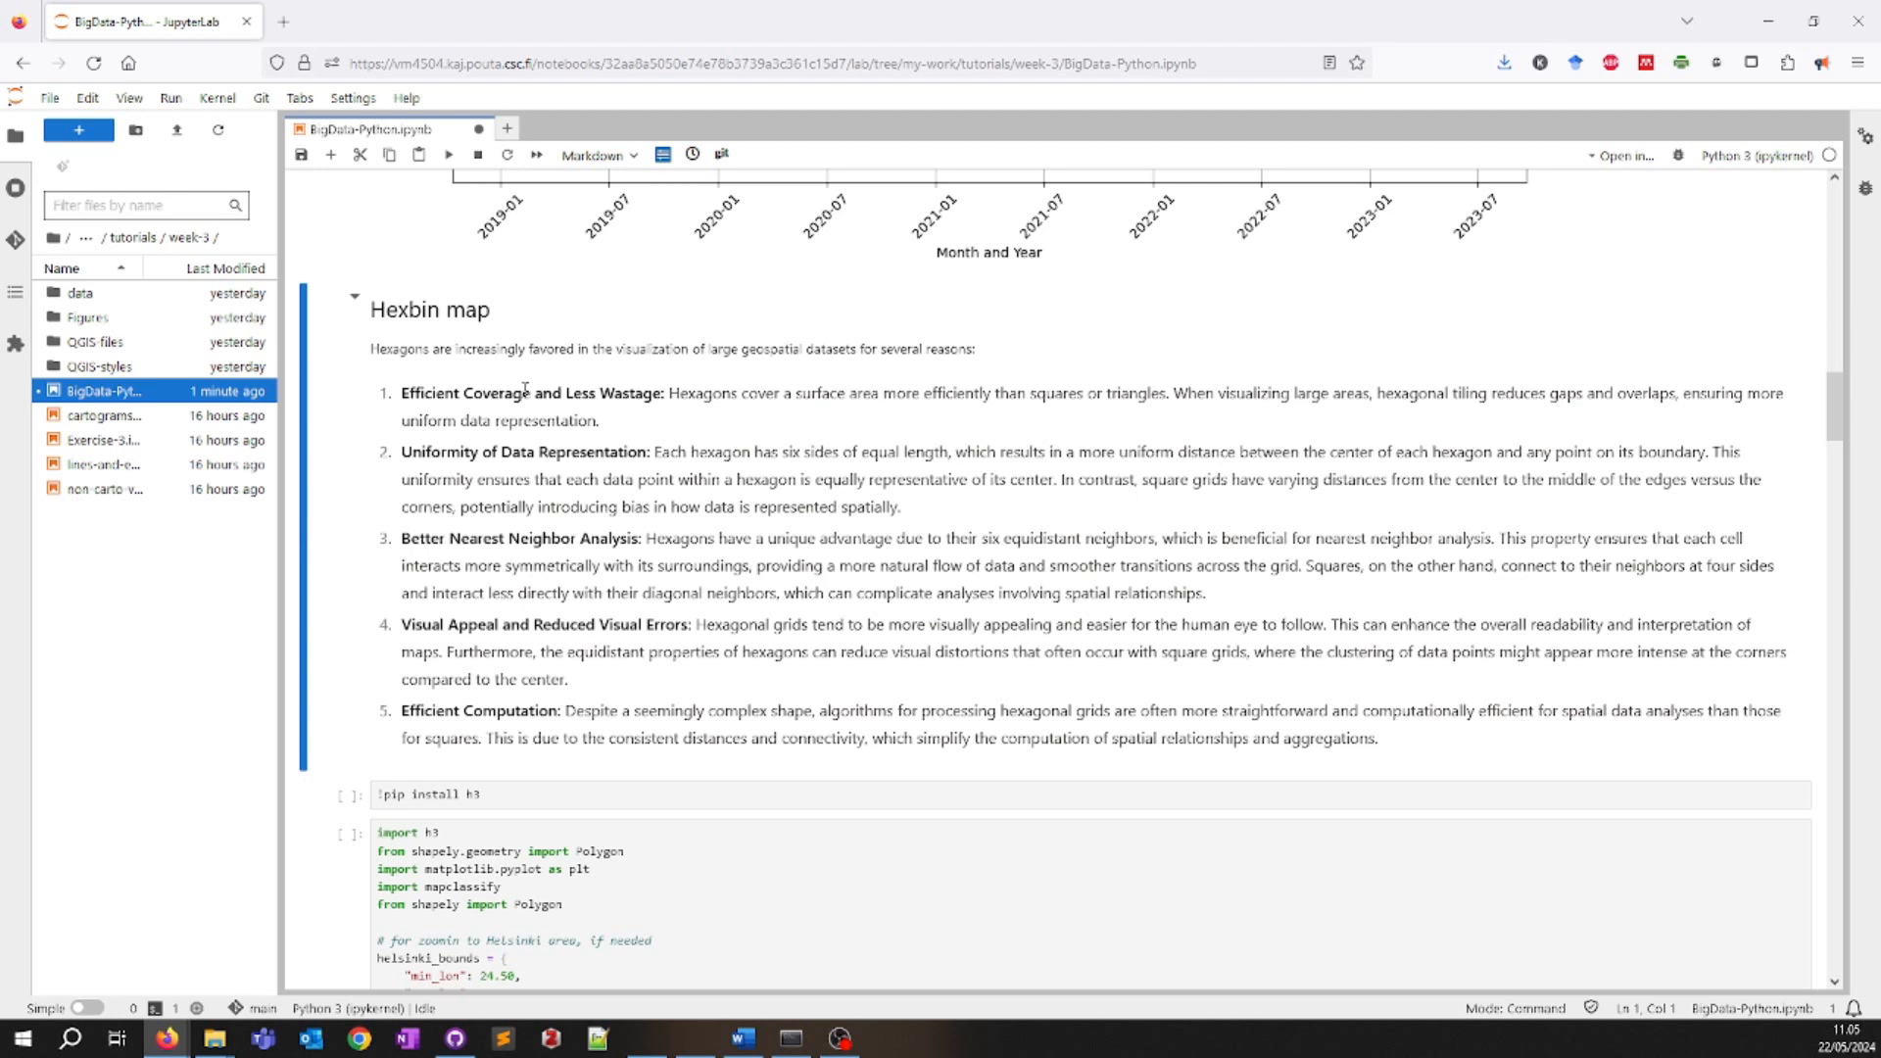
pyautogui.hotkey('ctrl', 's')
# - Install the h3 library by running the pip install cell below the Hexbin map text
pyautogui.scroll(-3, 524, 358)
pyautogui.scroll(-2, 509, 398)
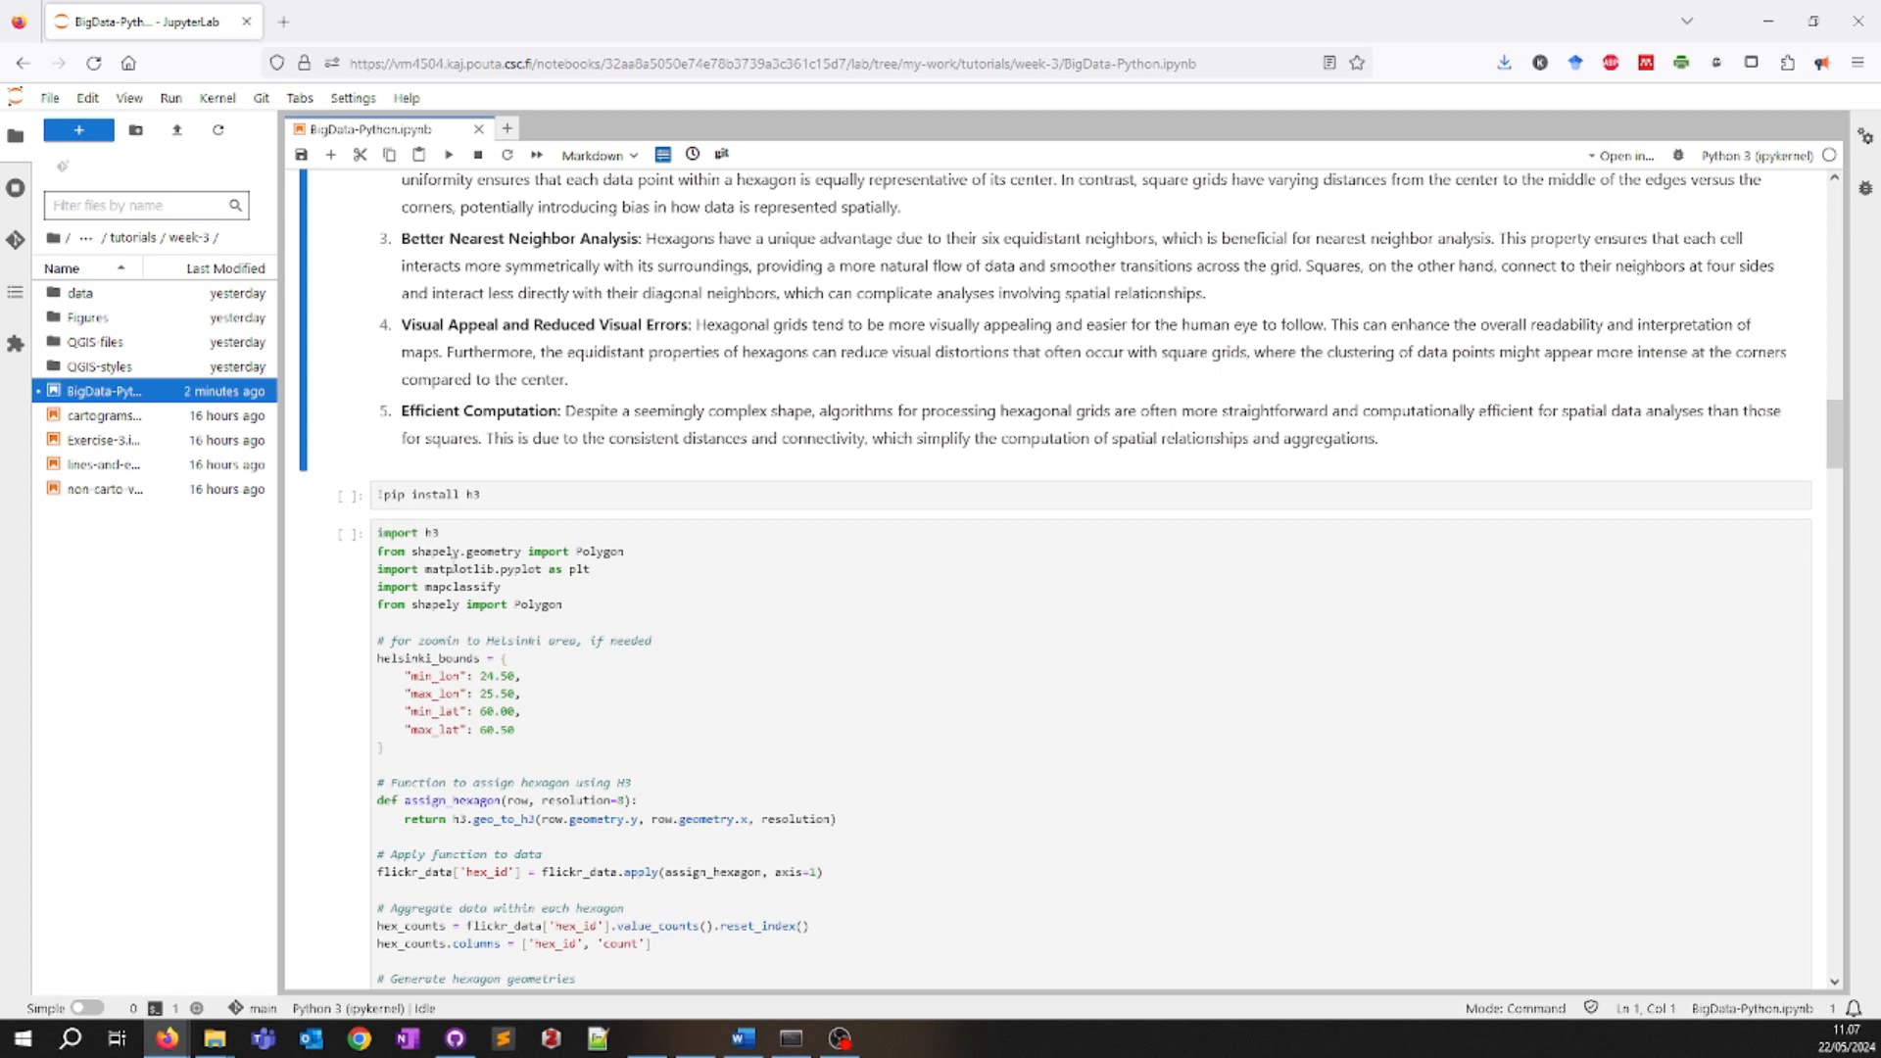
pyautogui.click(440, 534)
pyautogui.click(460, 552)
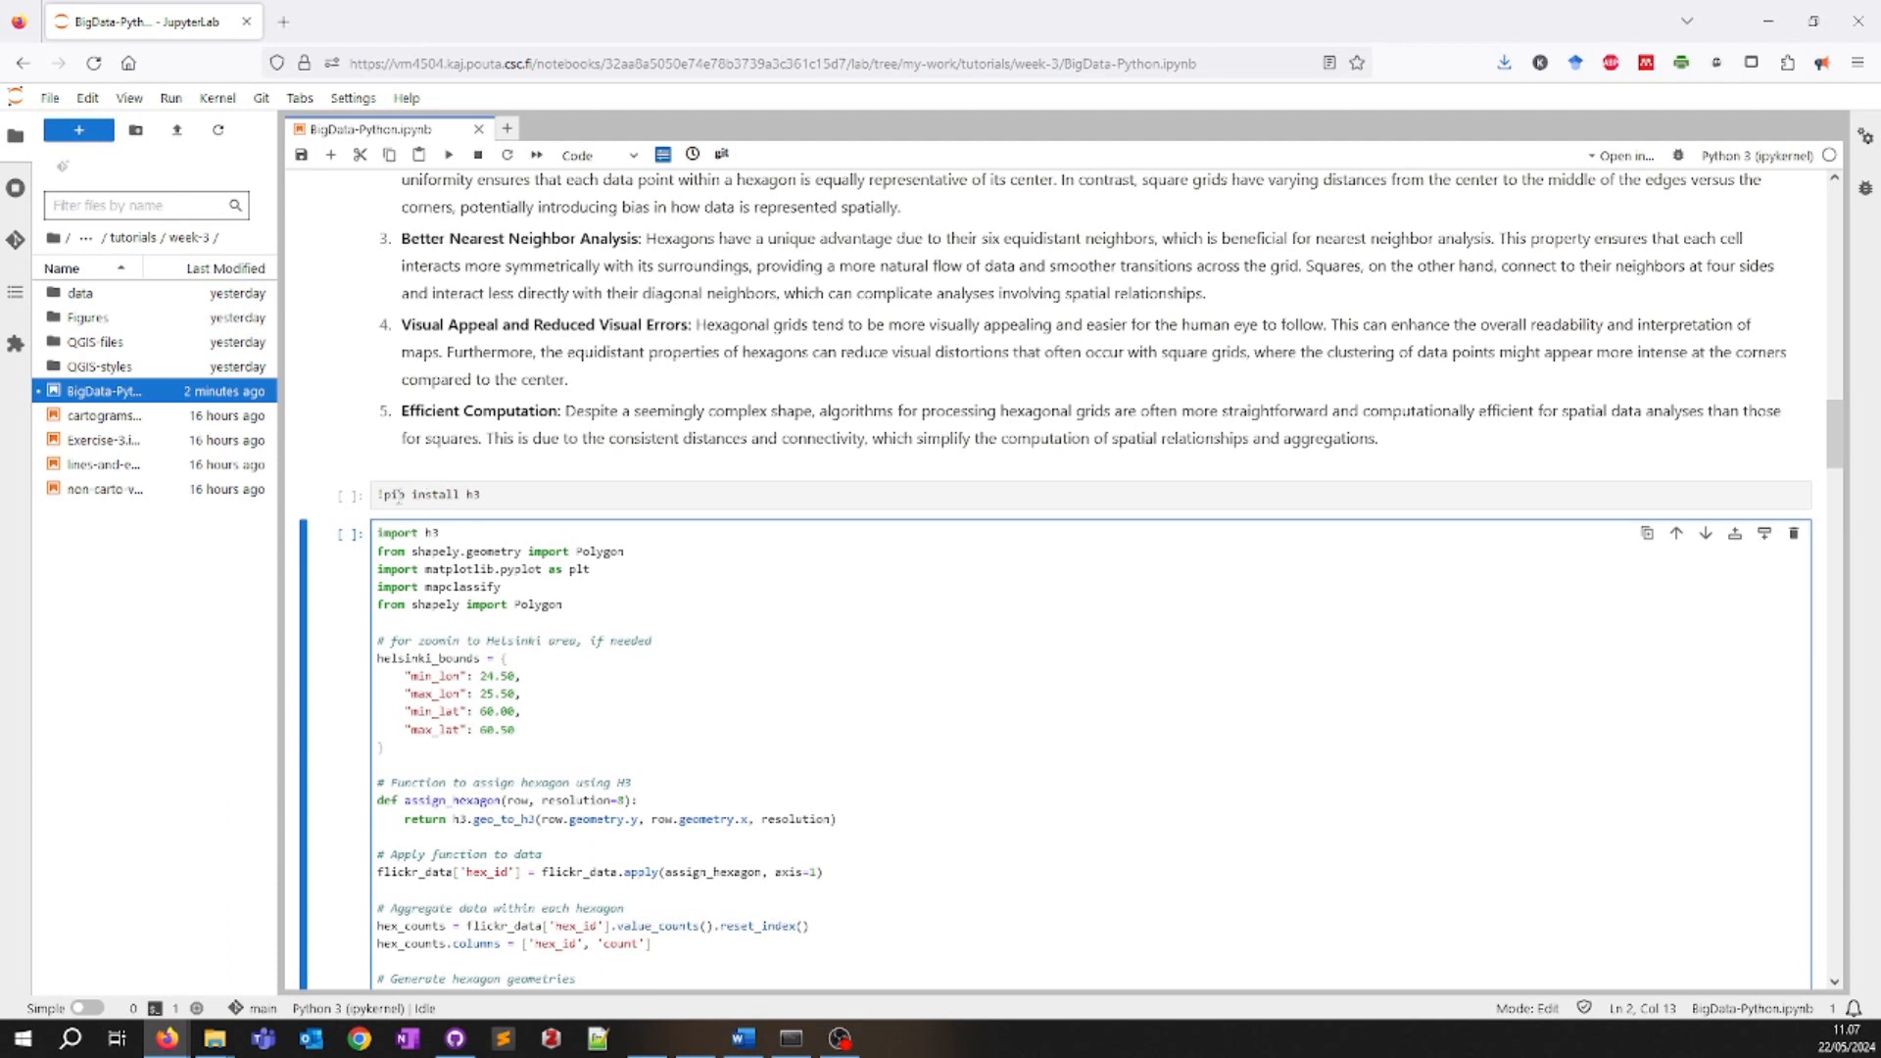
pyautogui.click(447, 495)
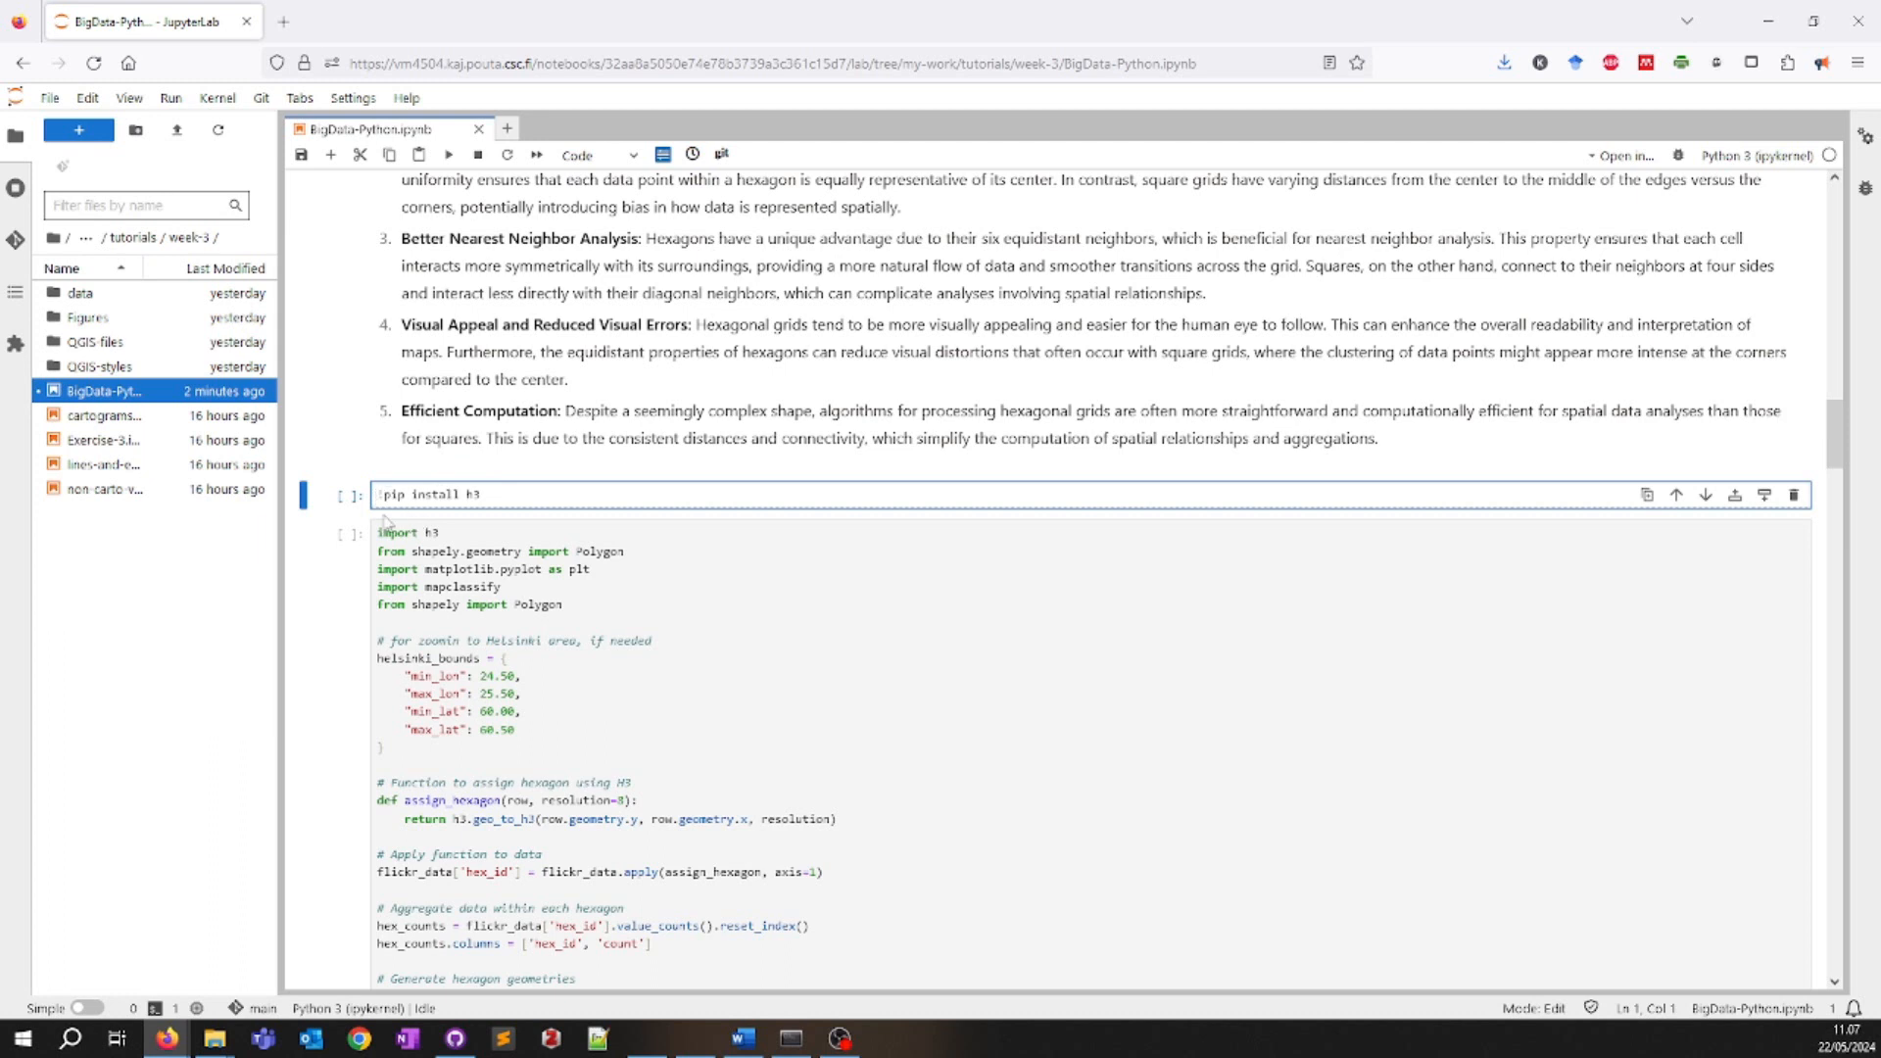
pyautogui.click(504, 497)
pyautogui.hotkey('shift', 'Return')
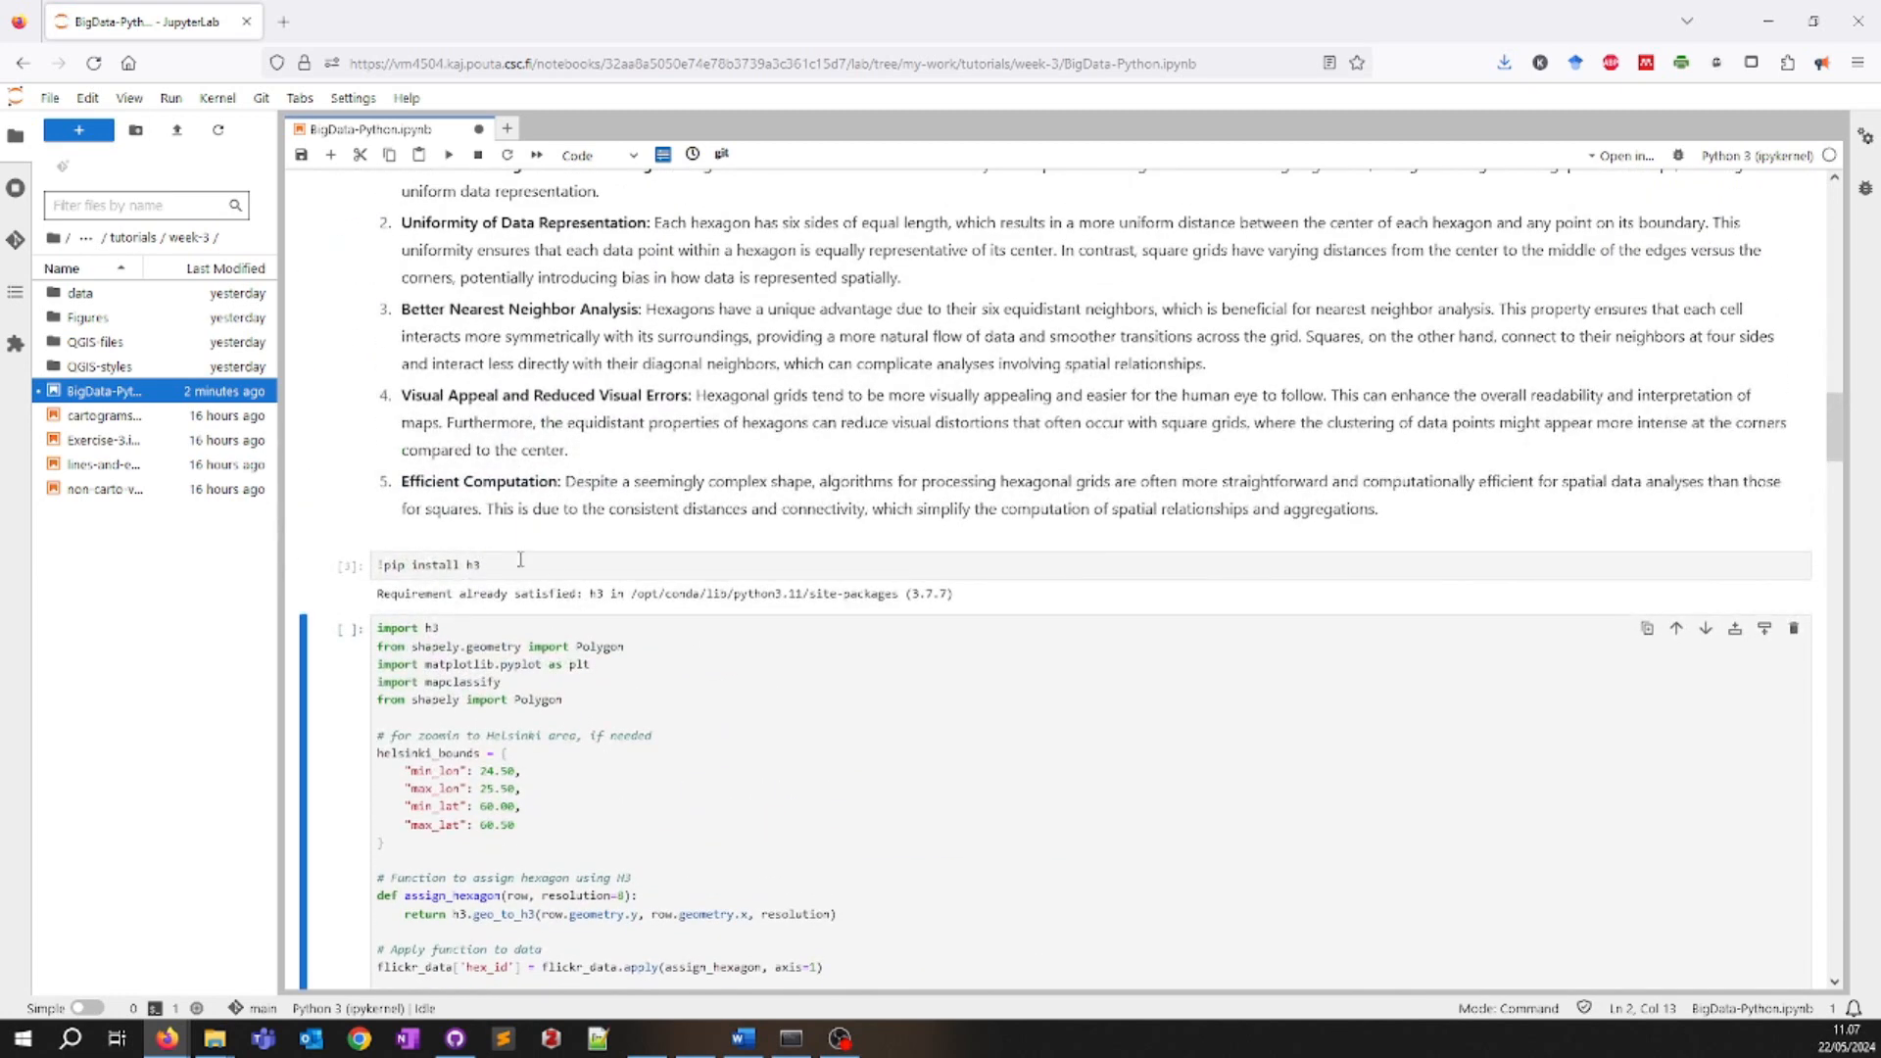
pyautogui.scroll(2, 627, 593)
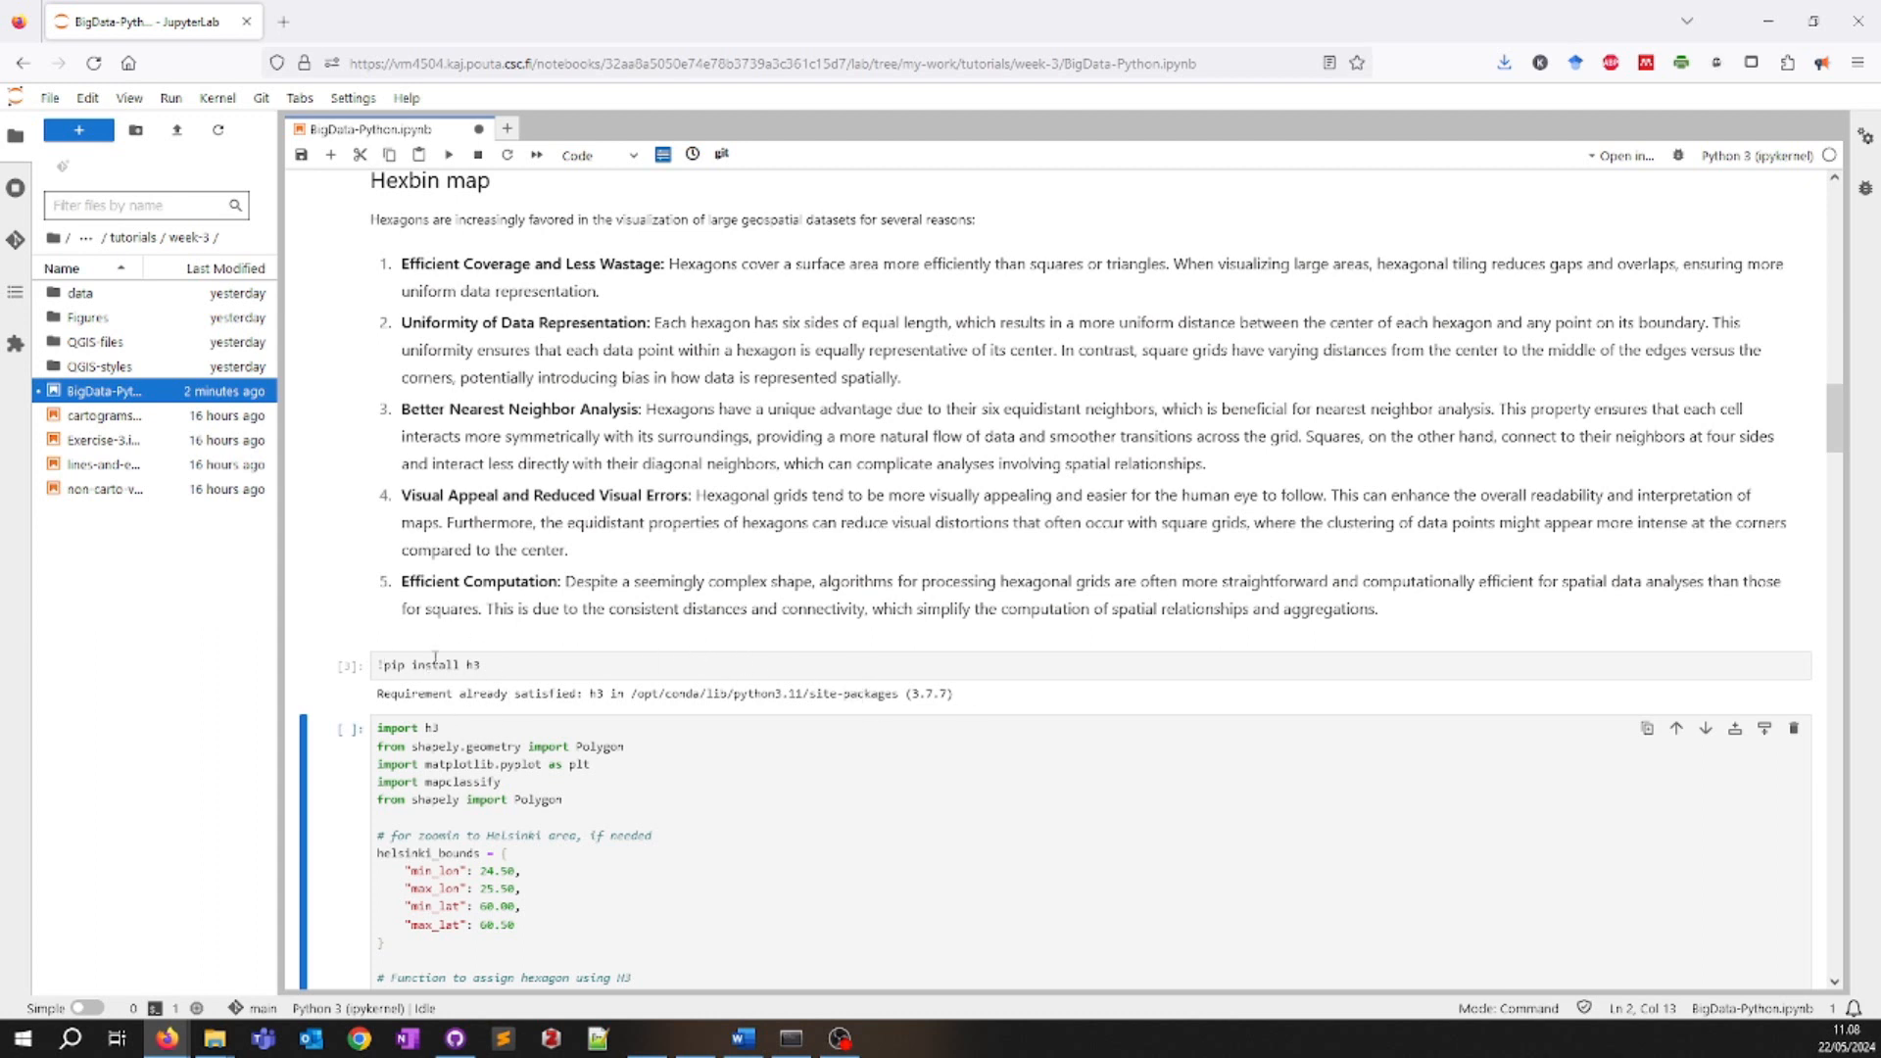
# - Delete the duplicate "from shapely import Polygon" line from the imports in the hexbin cell
pyautogui.scroll(-1, 456, 659)
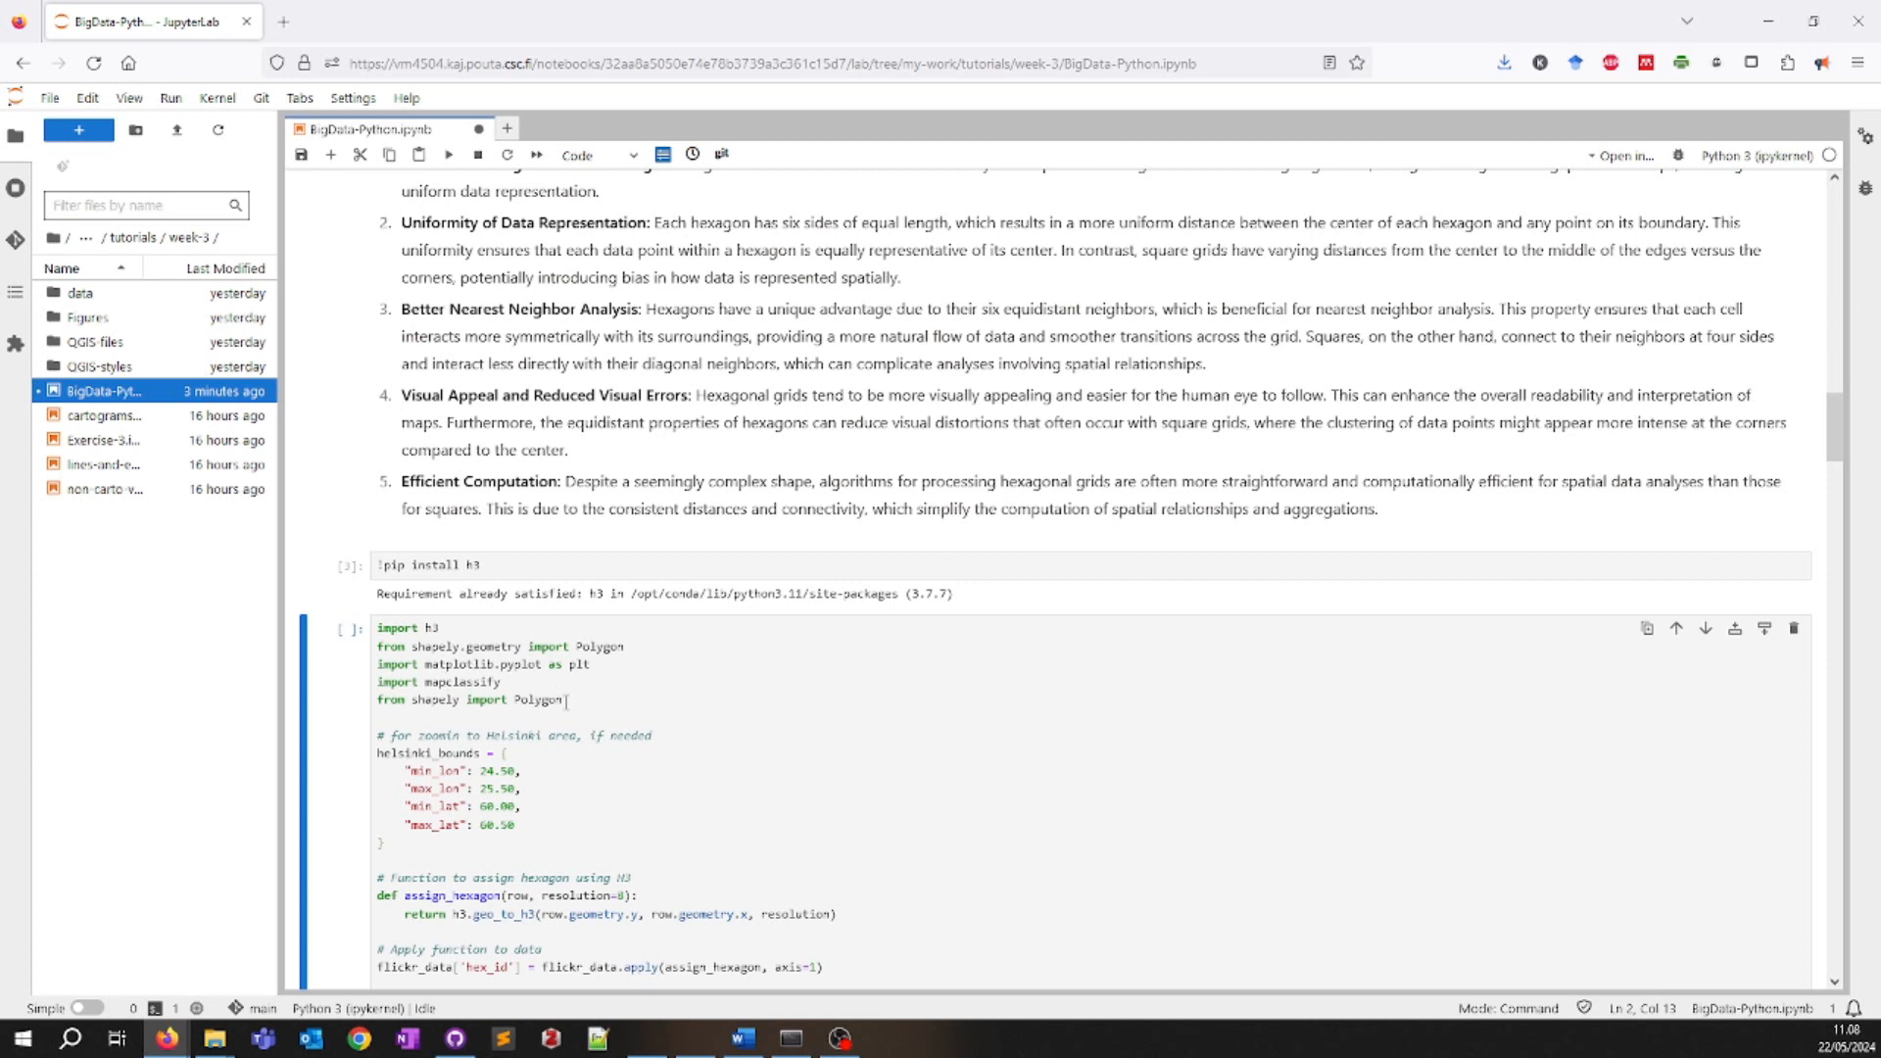
pyautogui.moveTo(566, 700); pyautogui.dragTo(358, 698)
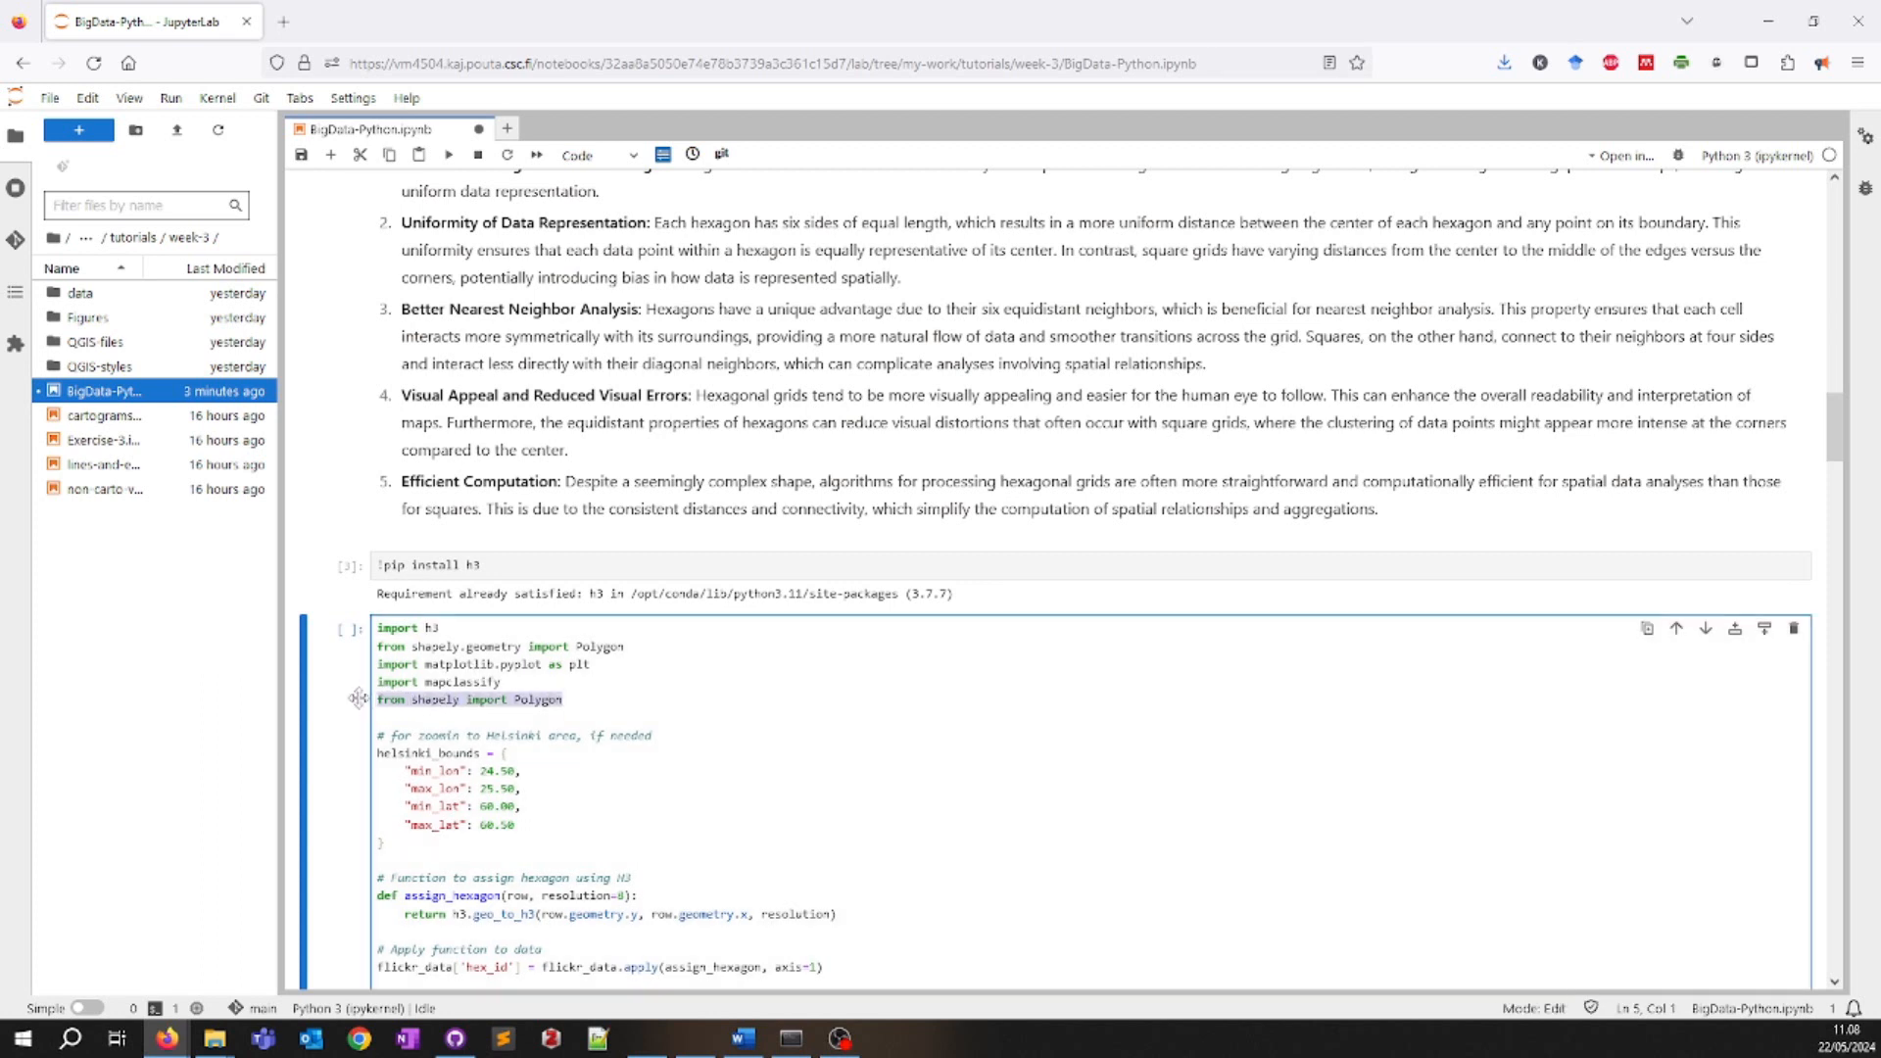
pyautogui.press('BackSpace')
pyautogui.press('BackSpace')
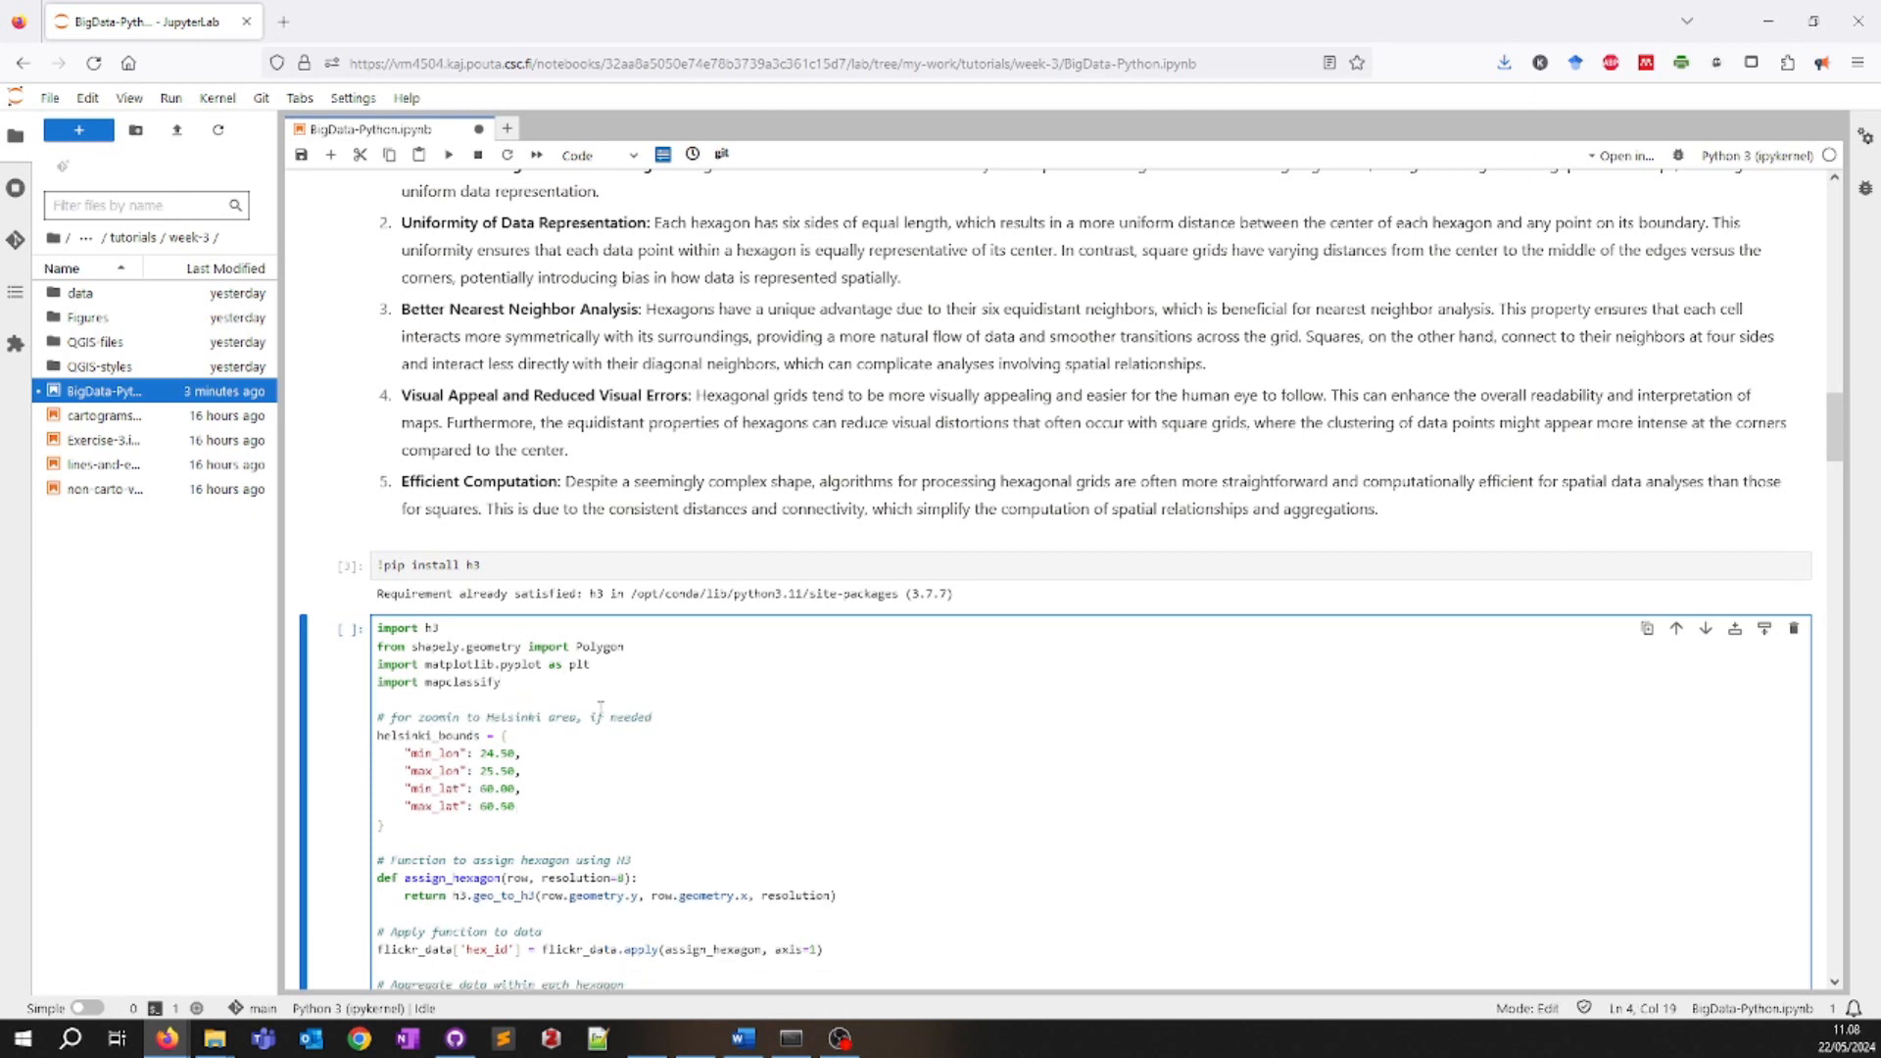
# - Comment out the ax.set_xlim and ax.set_ylim lines that restrict the hexbin plot to the Helsinki bounds
pyautogui.scroll(-1, 600, 705)
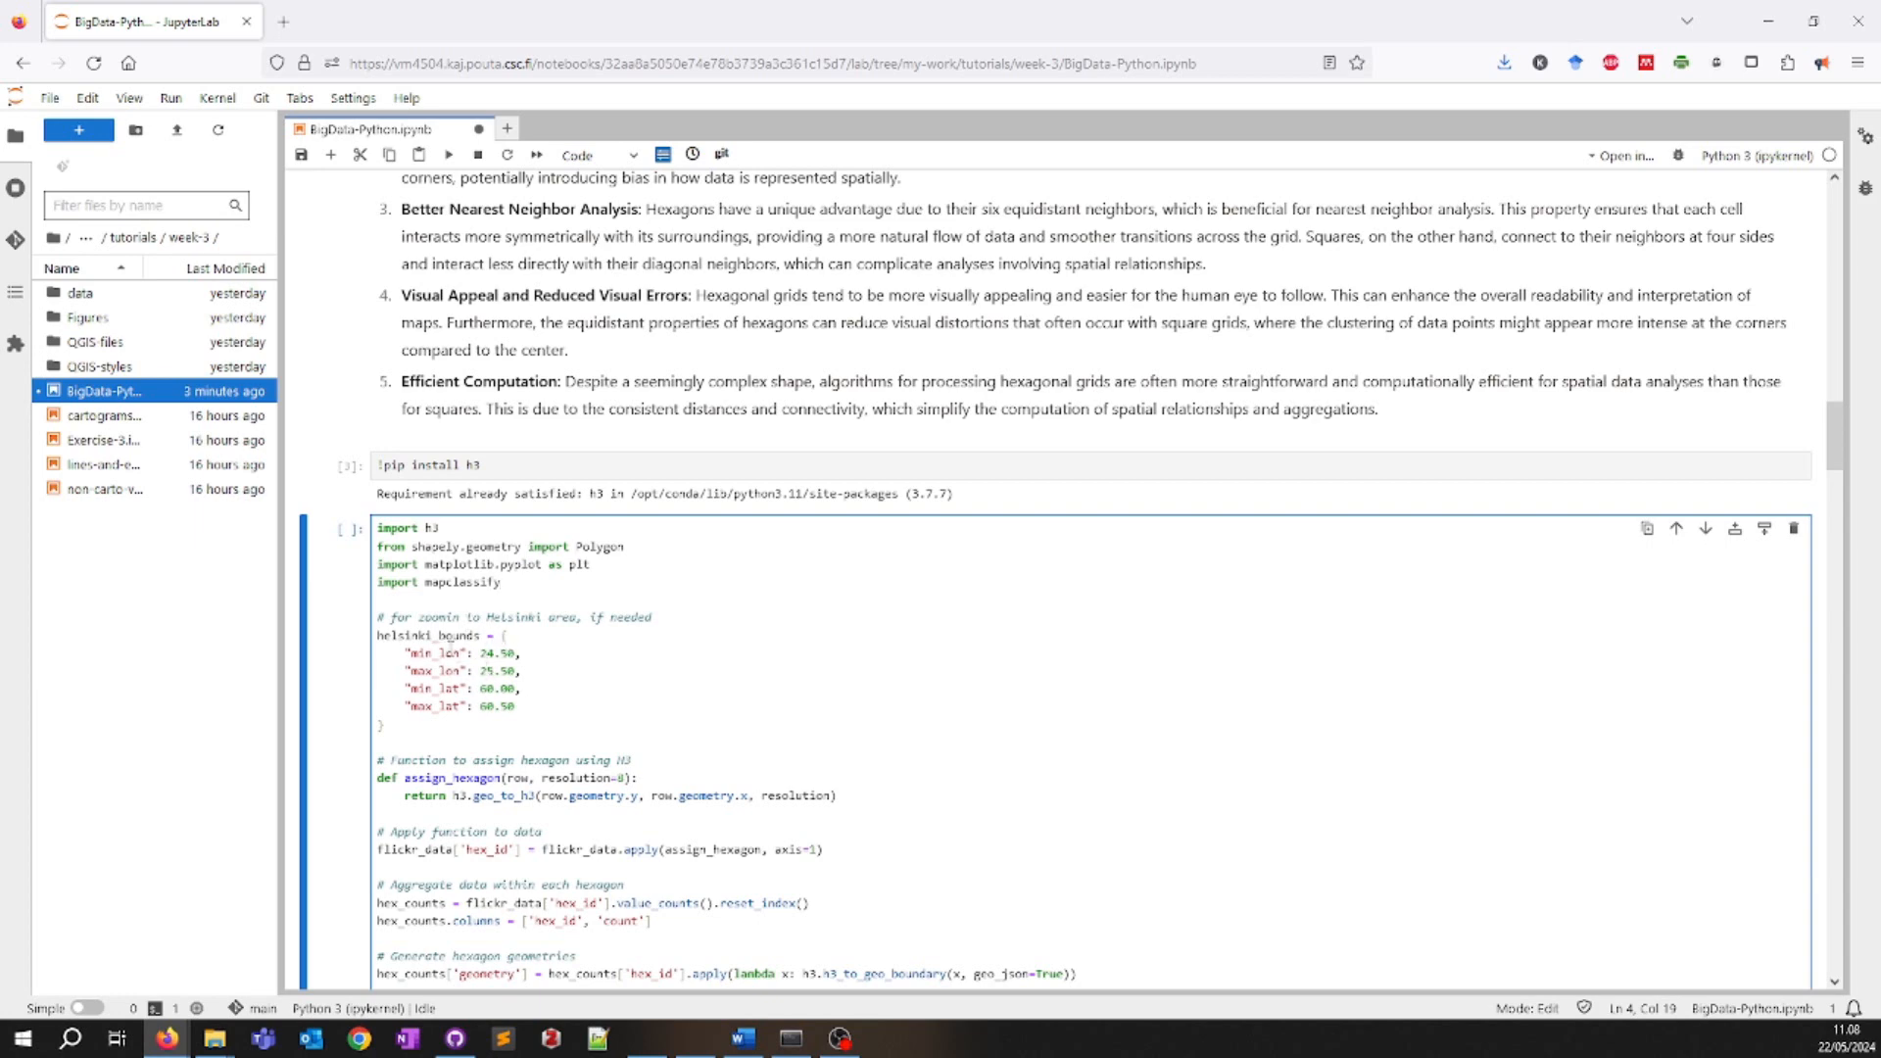
pyautogui.scroll(-2, 446, 651)
pyautogui.scroll(-1, 469, 777)
pyautogui.scroll(-1, 470, 777)
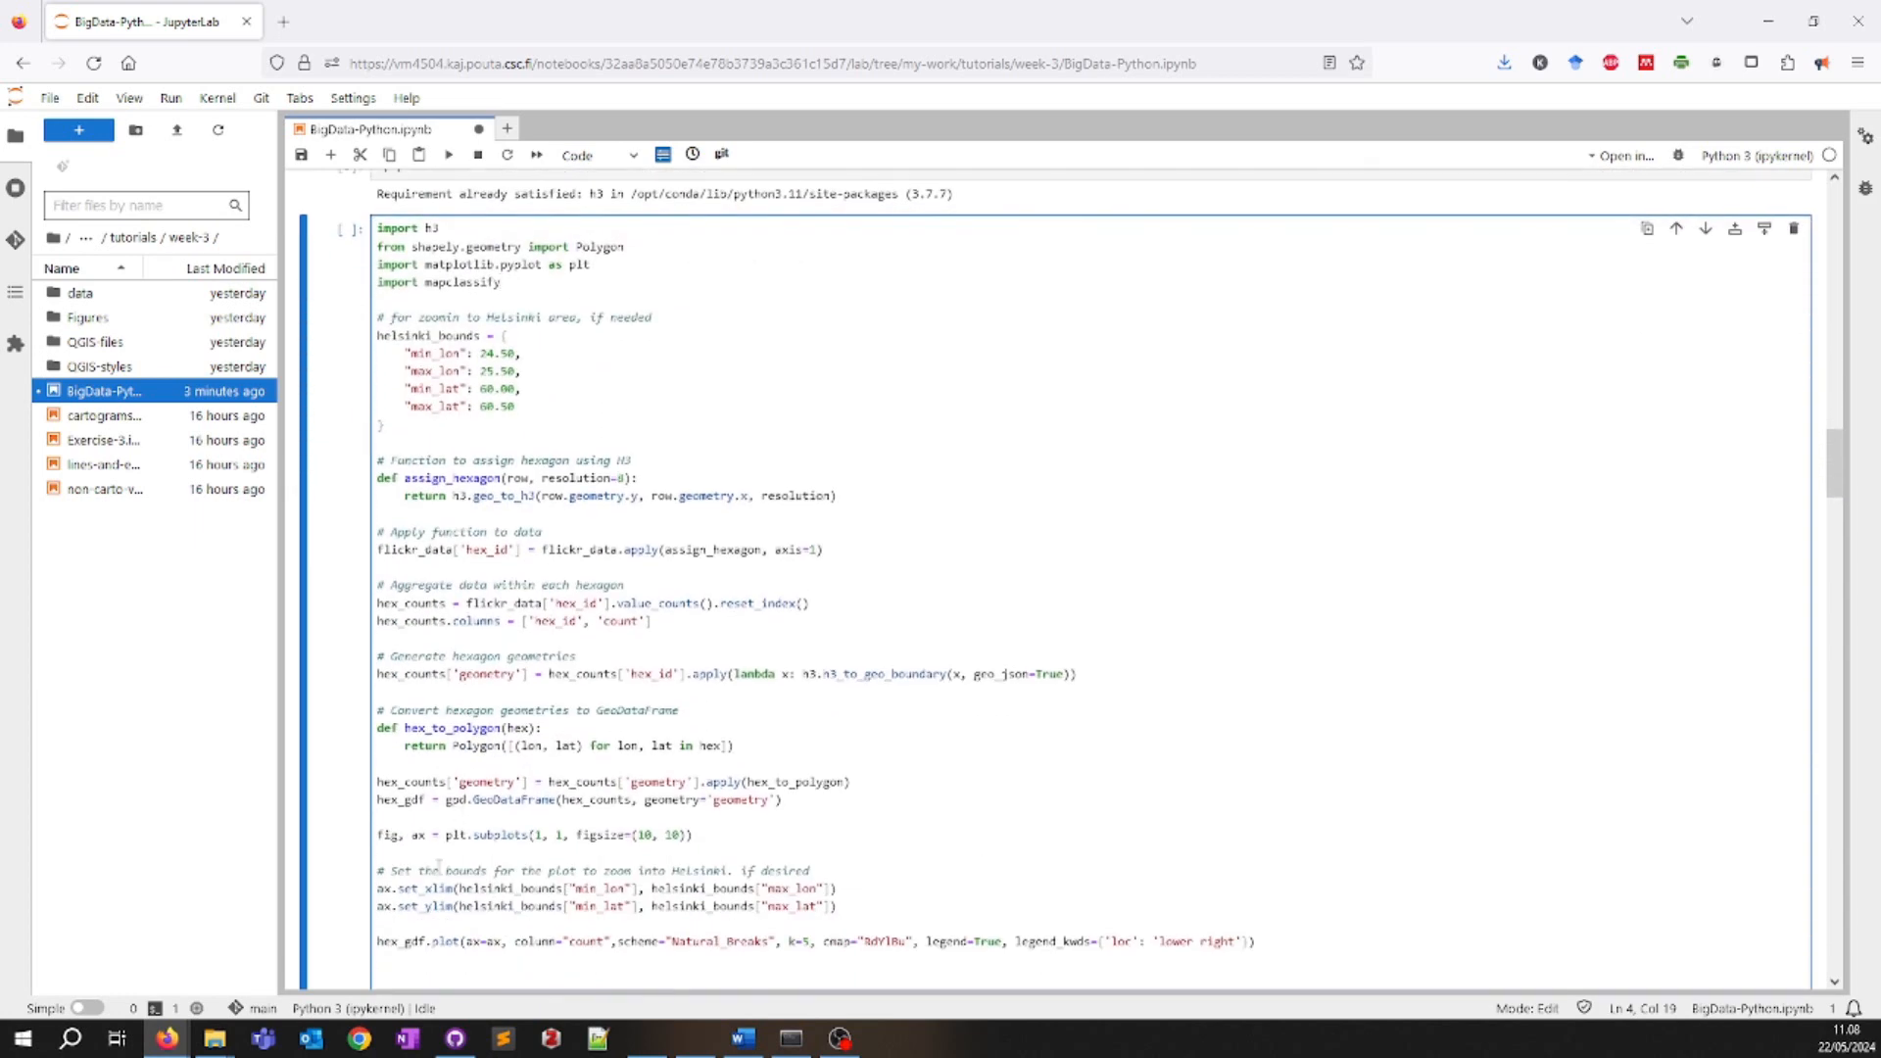
pyautogui.click(378, 889)
pyautogui.write('#')
pyautogui.click(379, 906)
pyautogui.write('#')
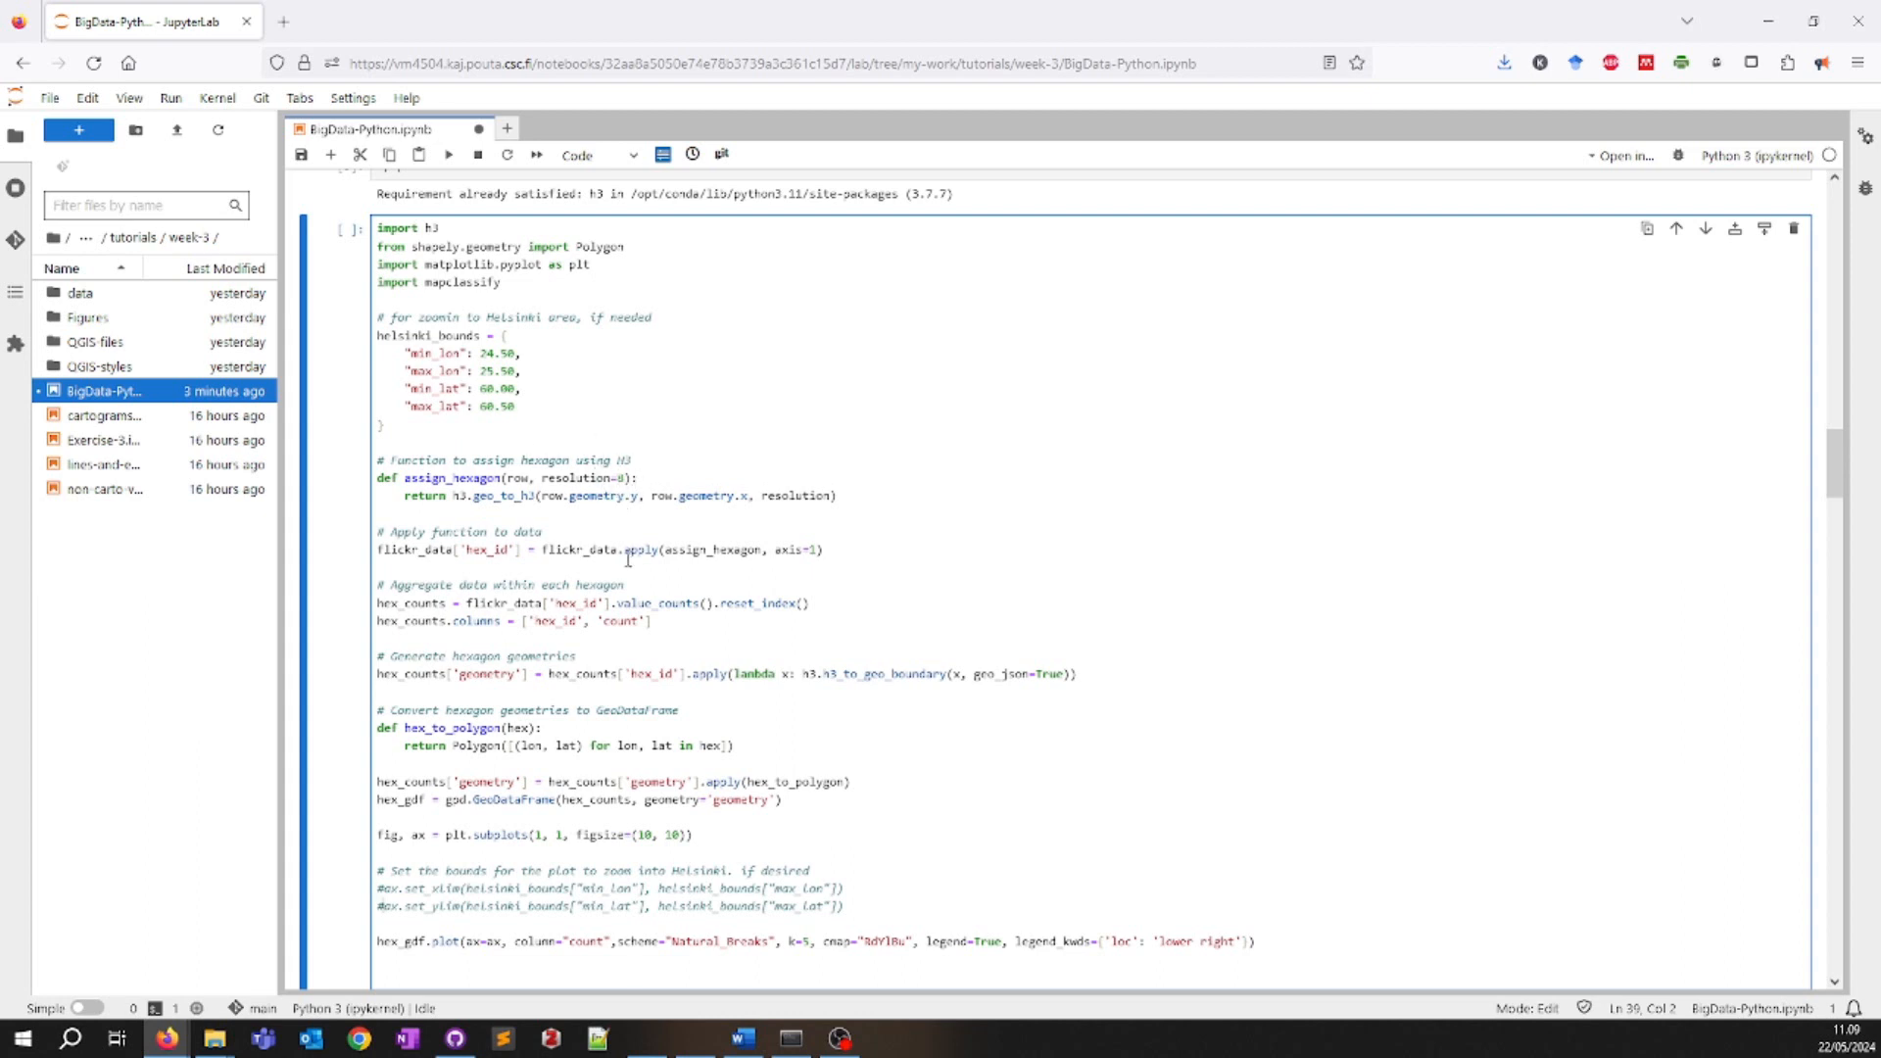
# - Save the notebook, run the hexbin cell to plot Flickr photo counts across Finland, and inspect the resulting map
pyautogui.hotkey('ctrl', 's')
pyautogui.scroll(-1, 478, 841)
pyautogui.hotkey('shift', 'Return')
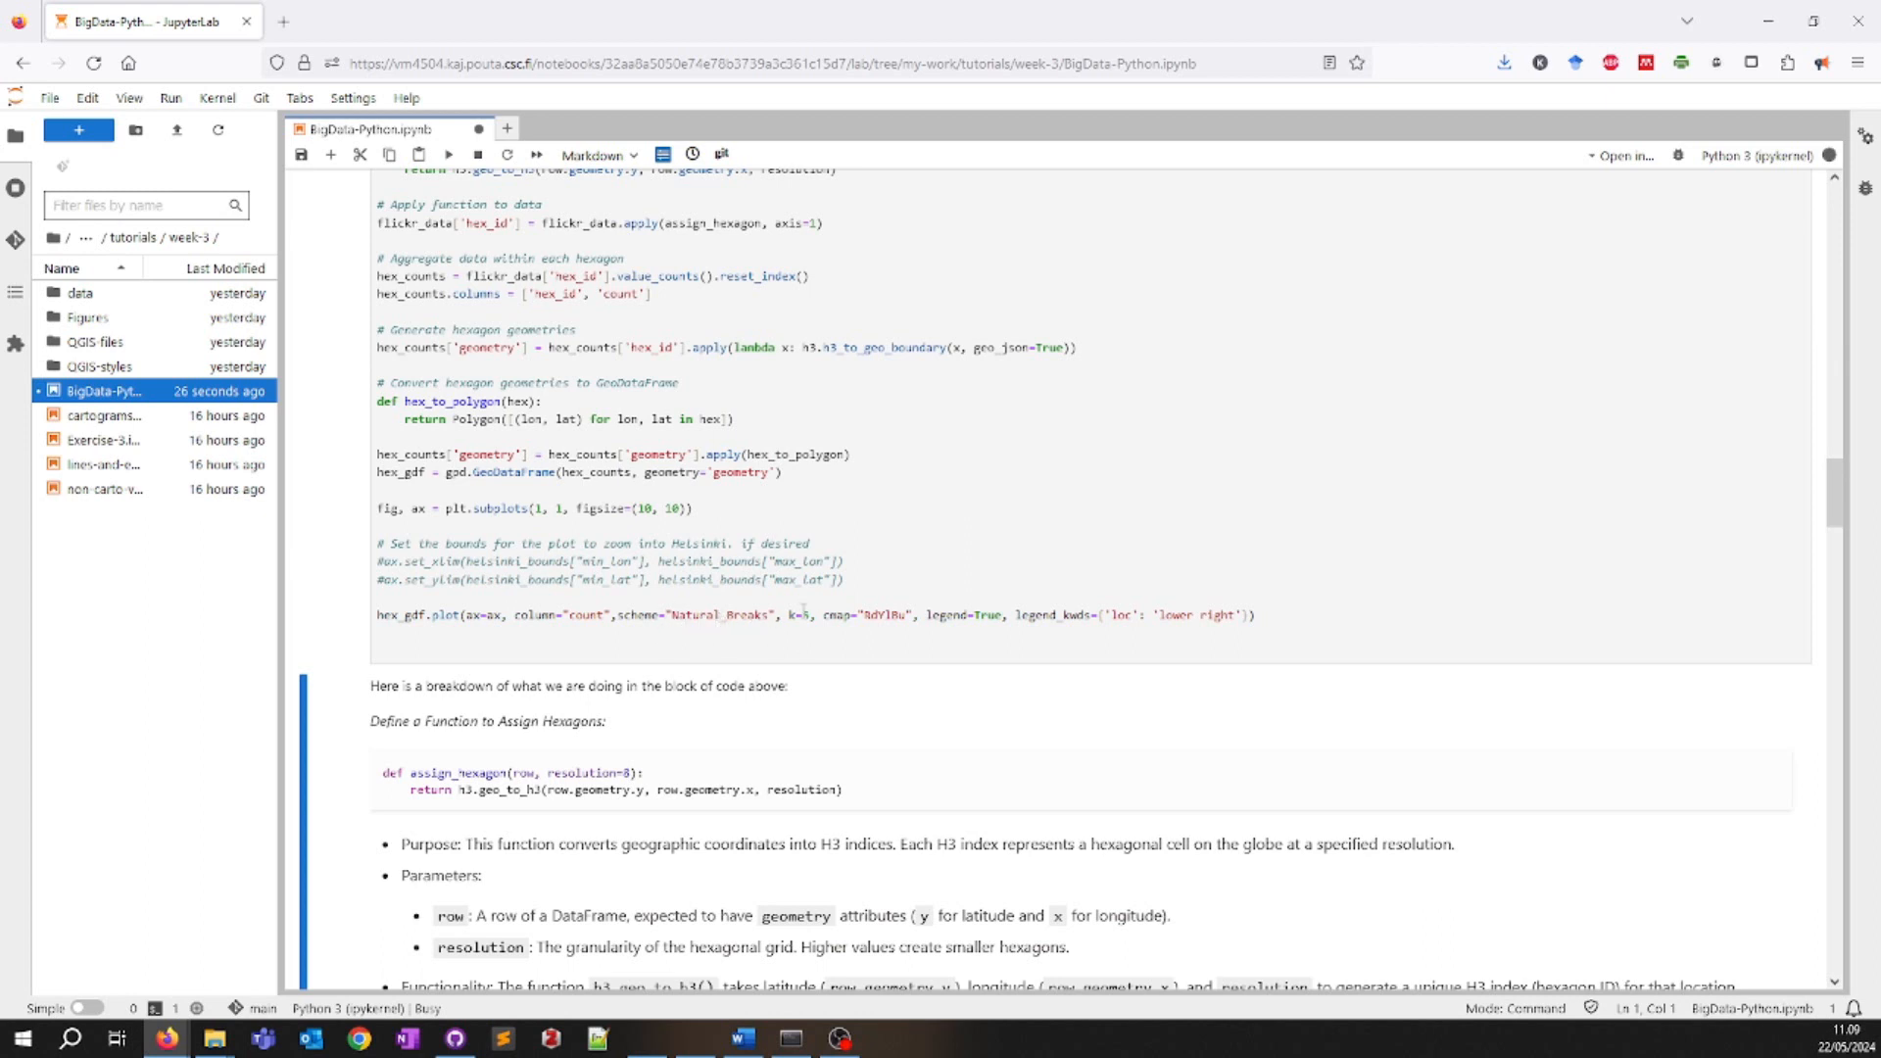
pyautogui.scroll(-1, 813, 559)
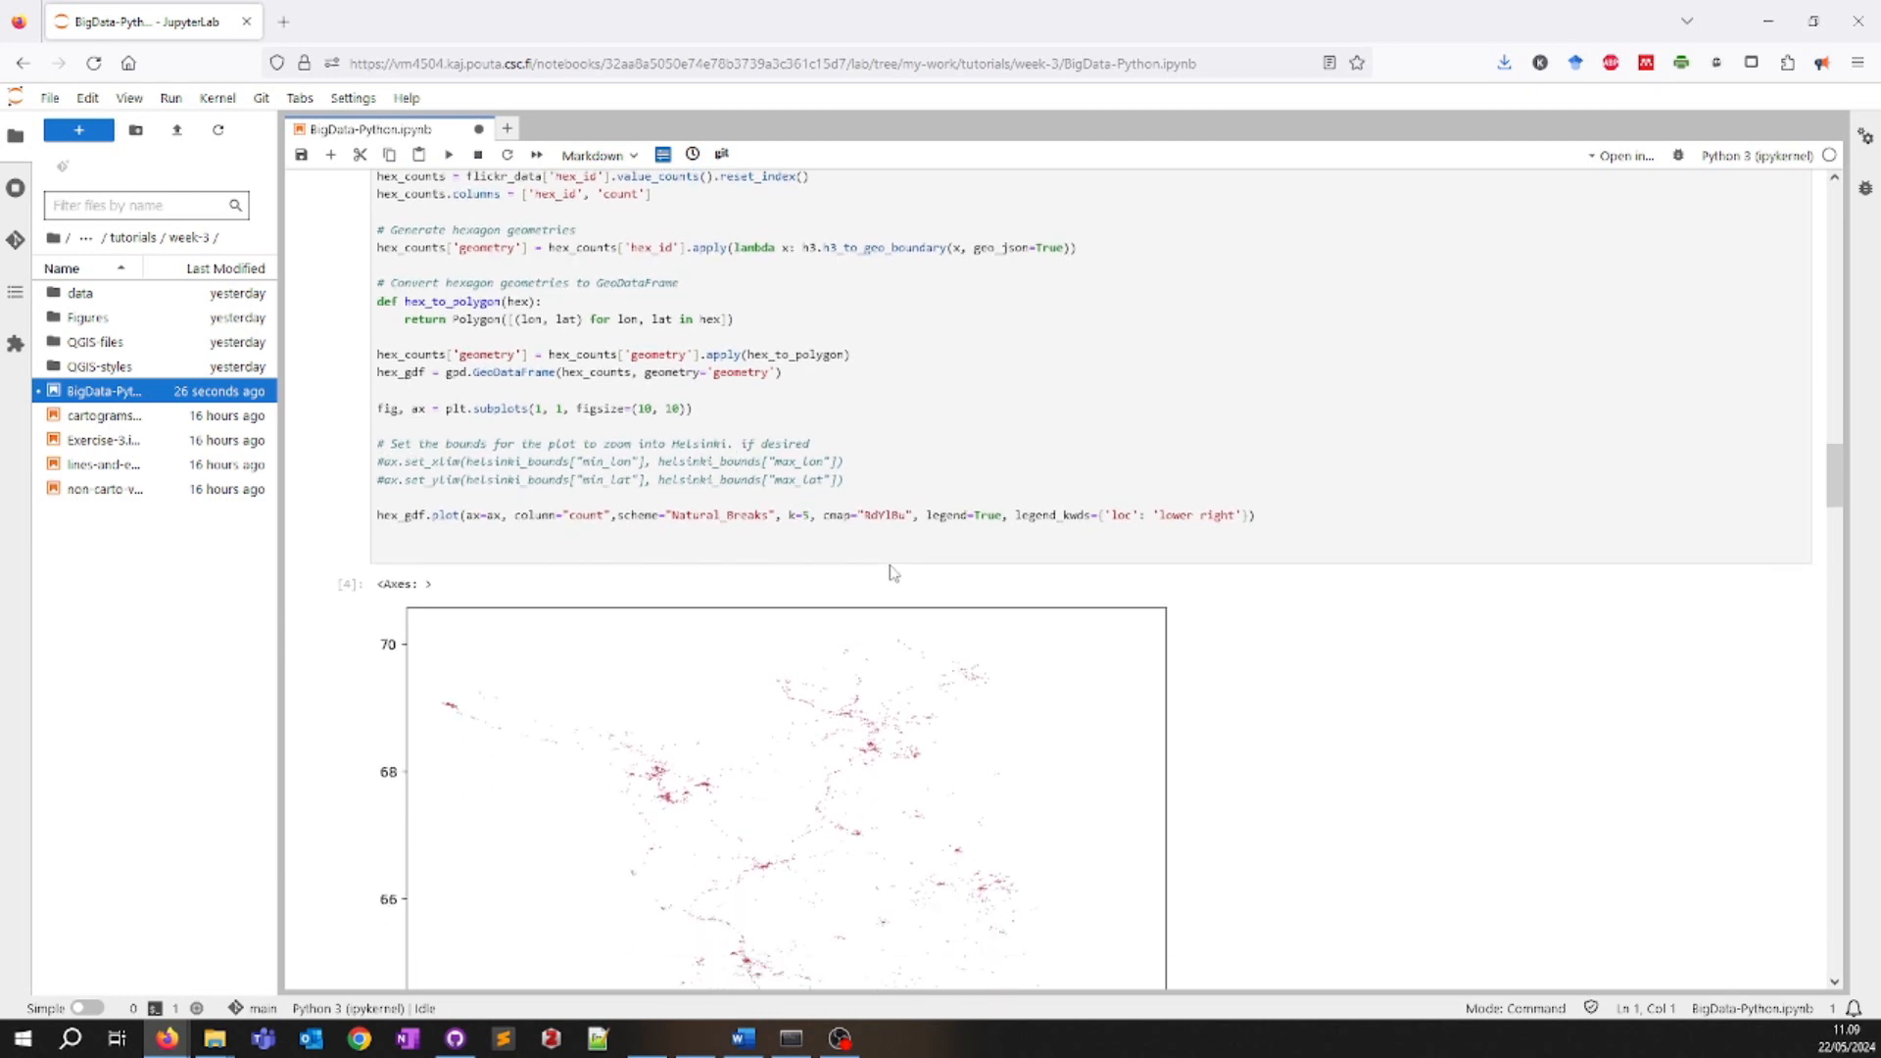
pyautogui.scroll(-4, 1026, 526)
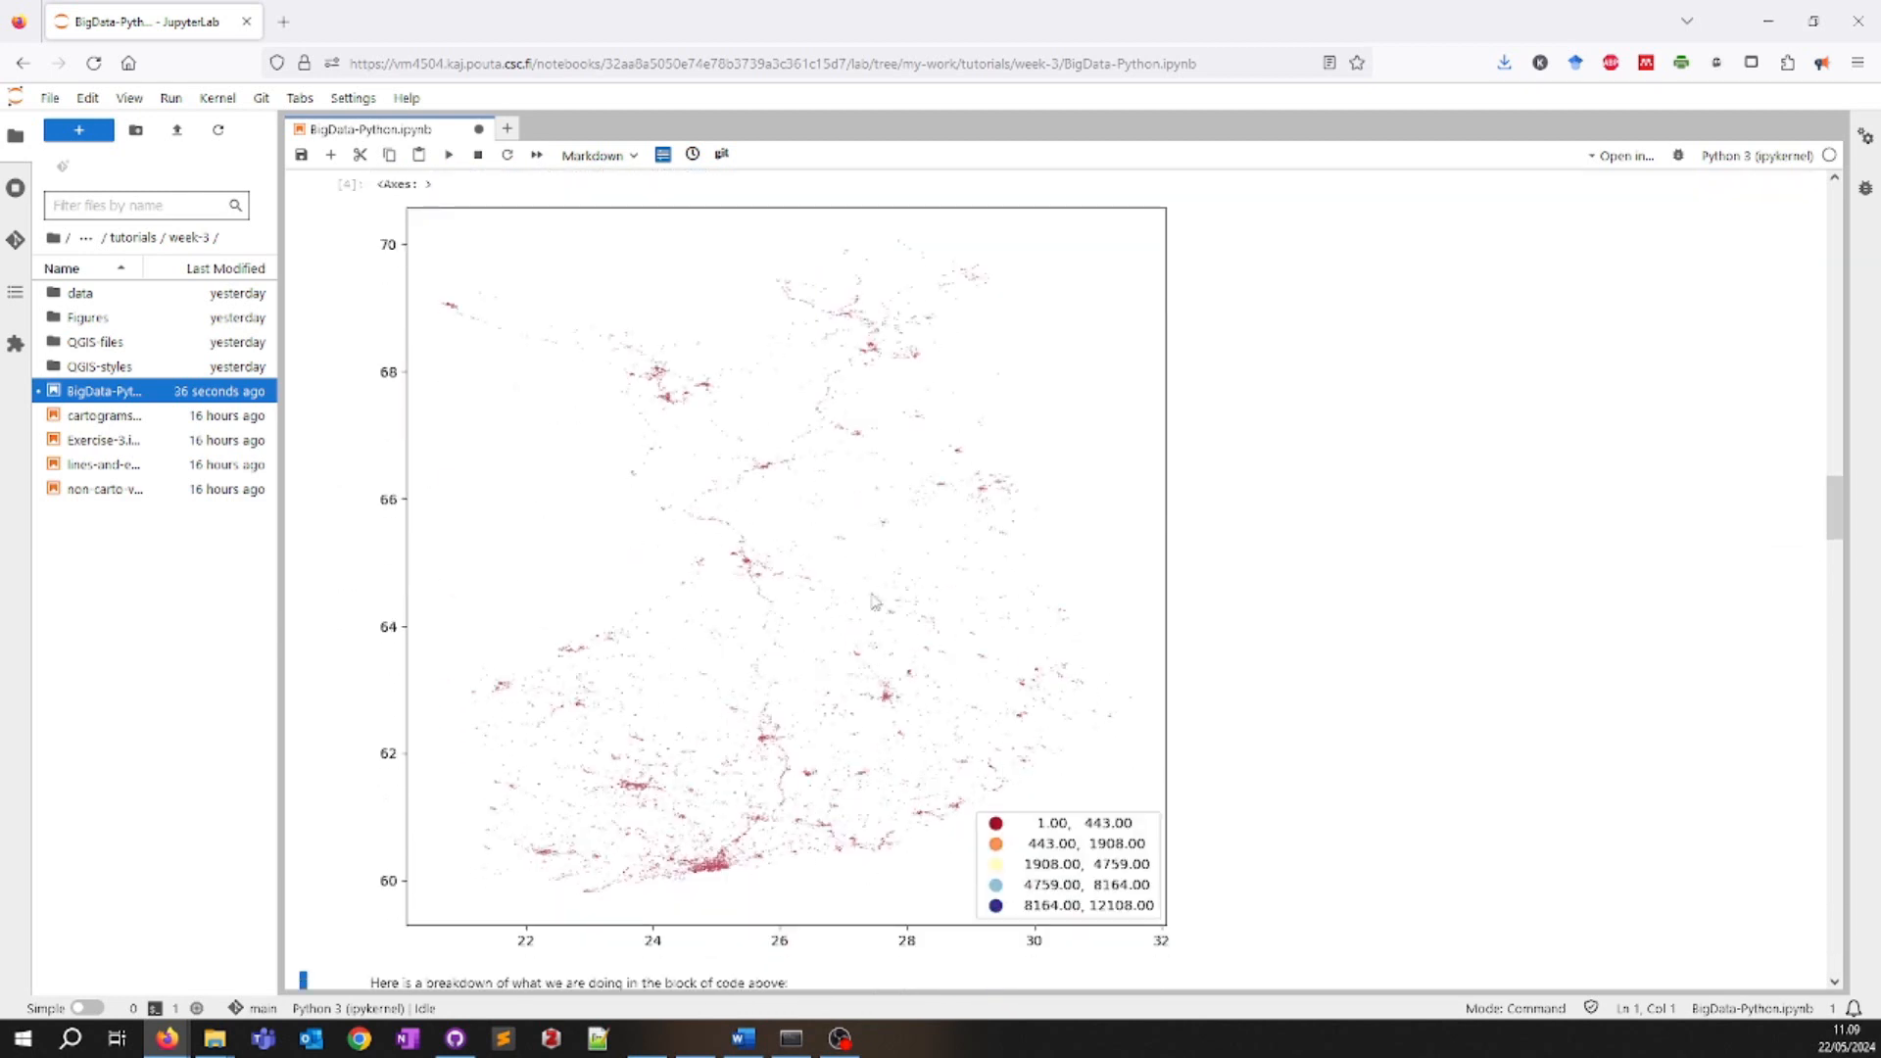
pyautogui.scroll(3, 602, 572)
pyautogui.scroll(-5, 602, 572)
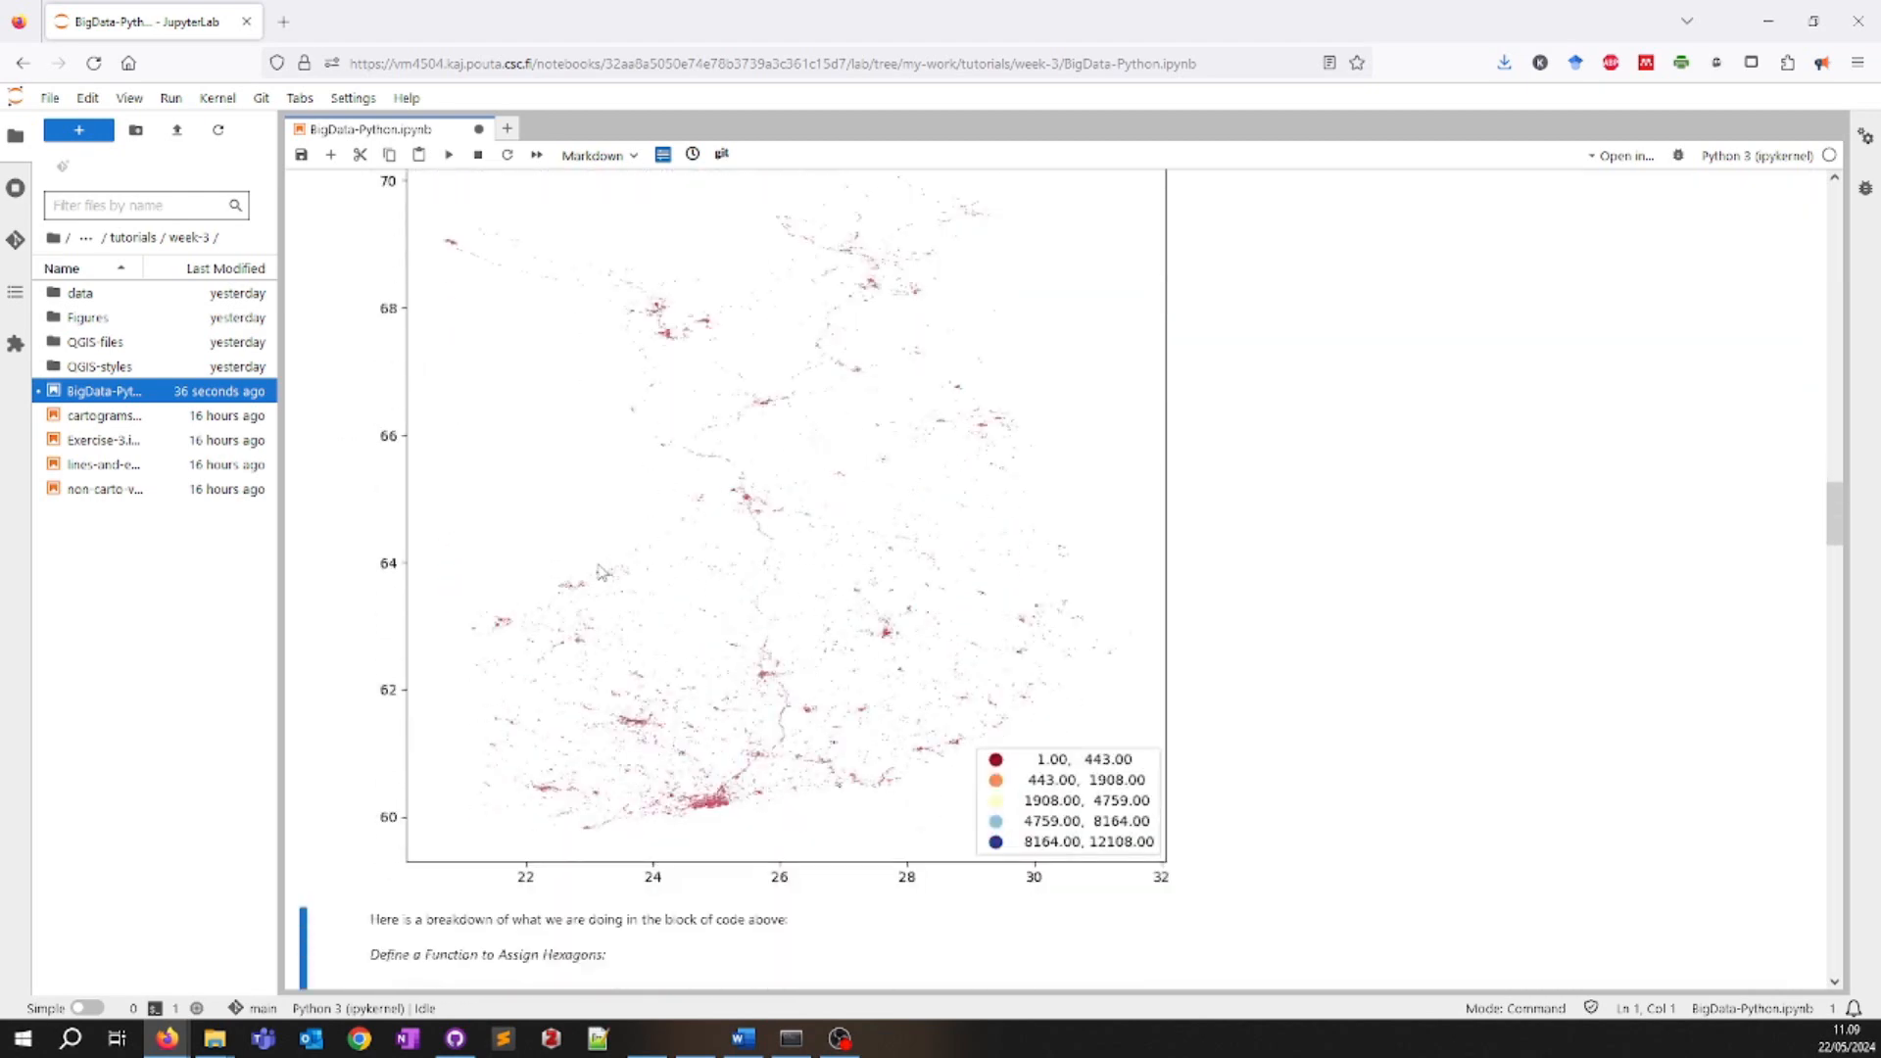
pyautogui.scroll(1, 601, 572)
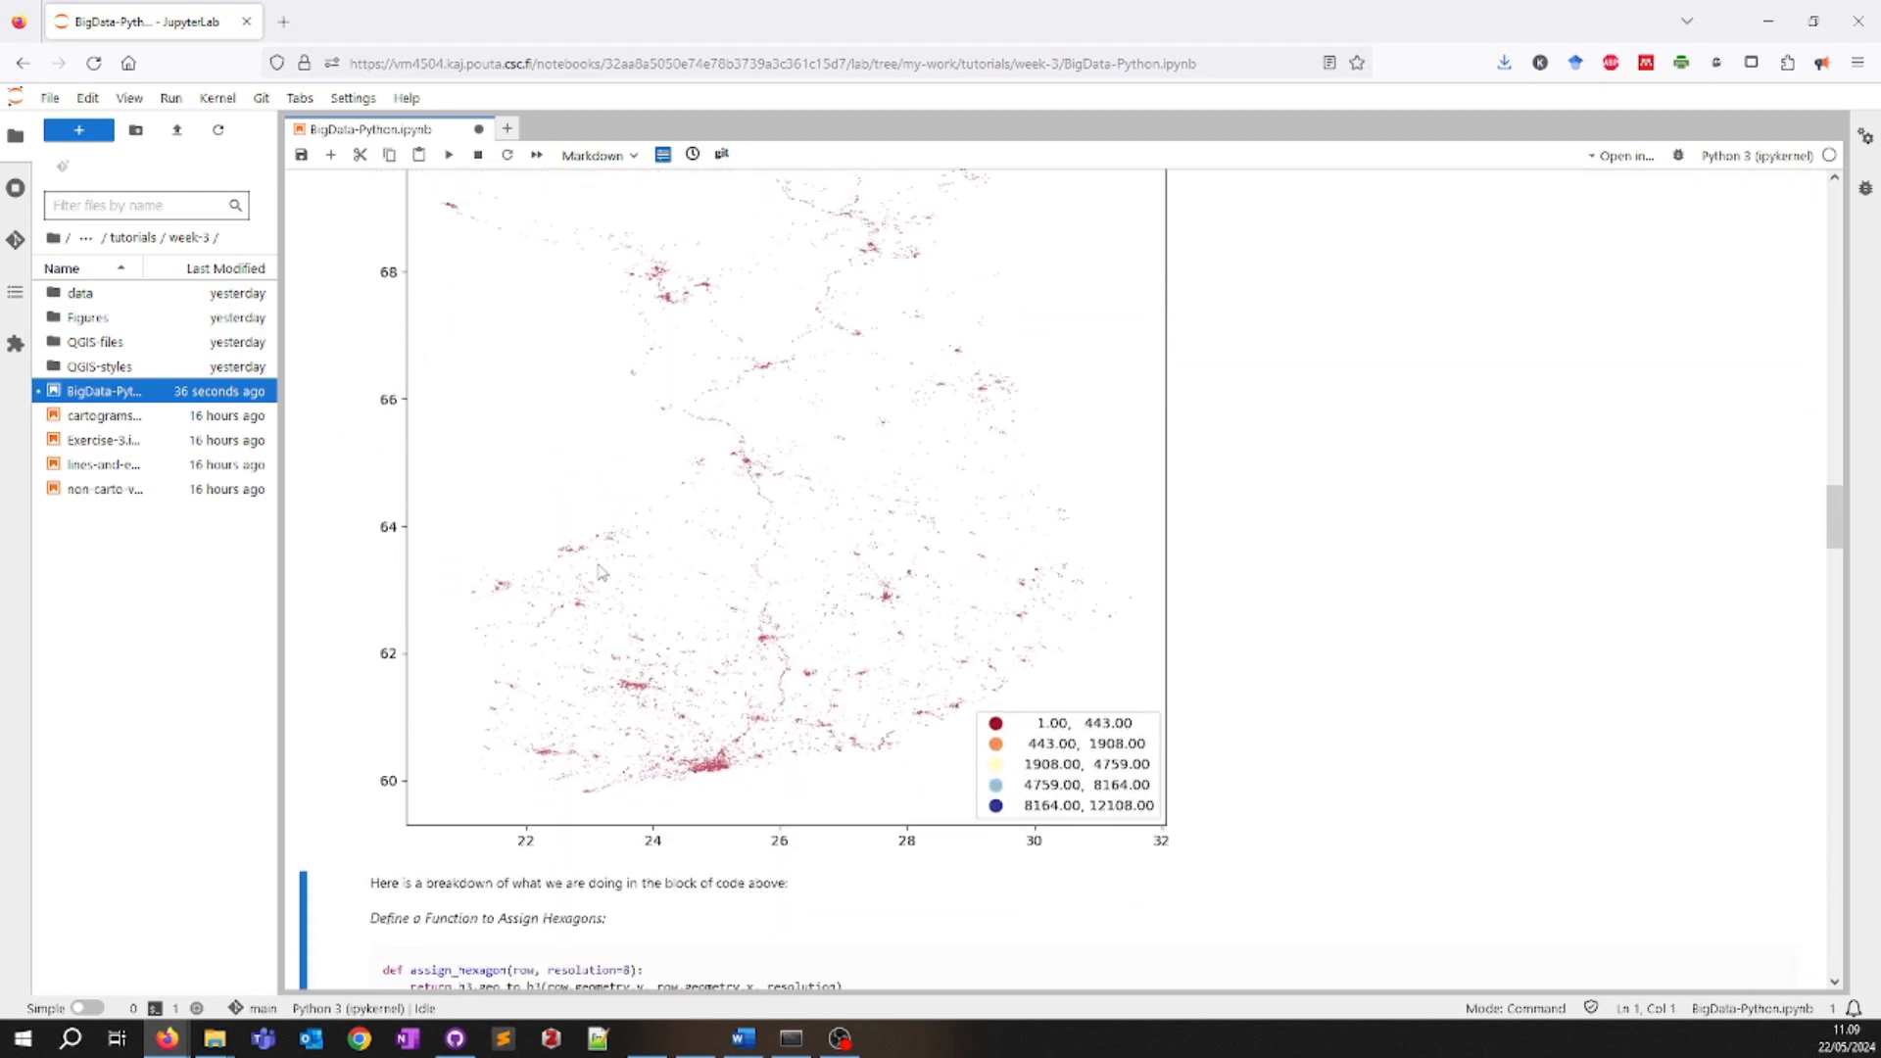
# - Uncomment the ax.set_xlim and ax.set_ylim lines in the hexbin cell and rerun it to plot only the Helsinki area
pyautogui.scroll(7, 600, 572)
pyautogui.click(384, 662)
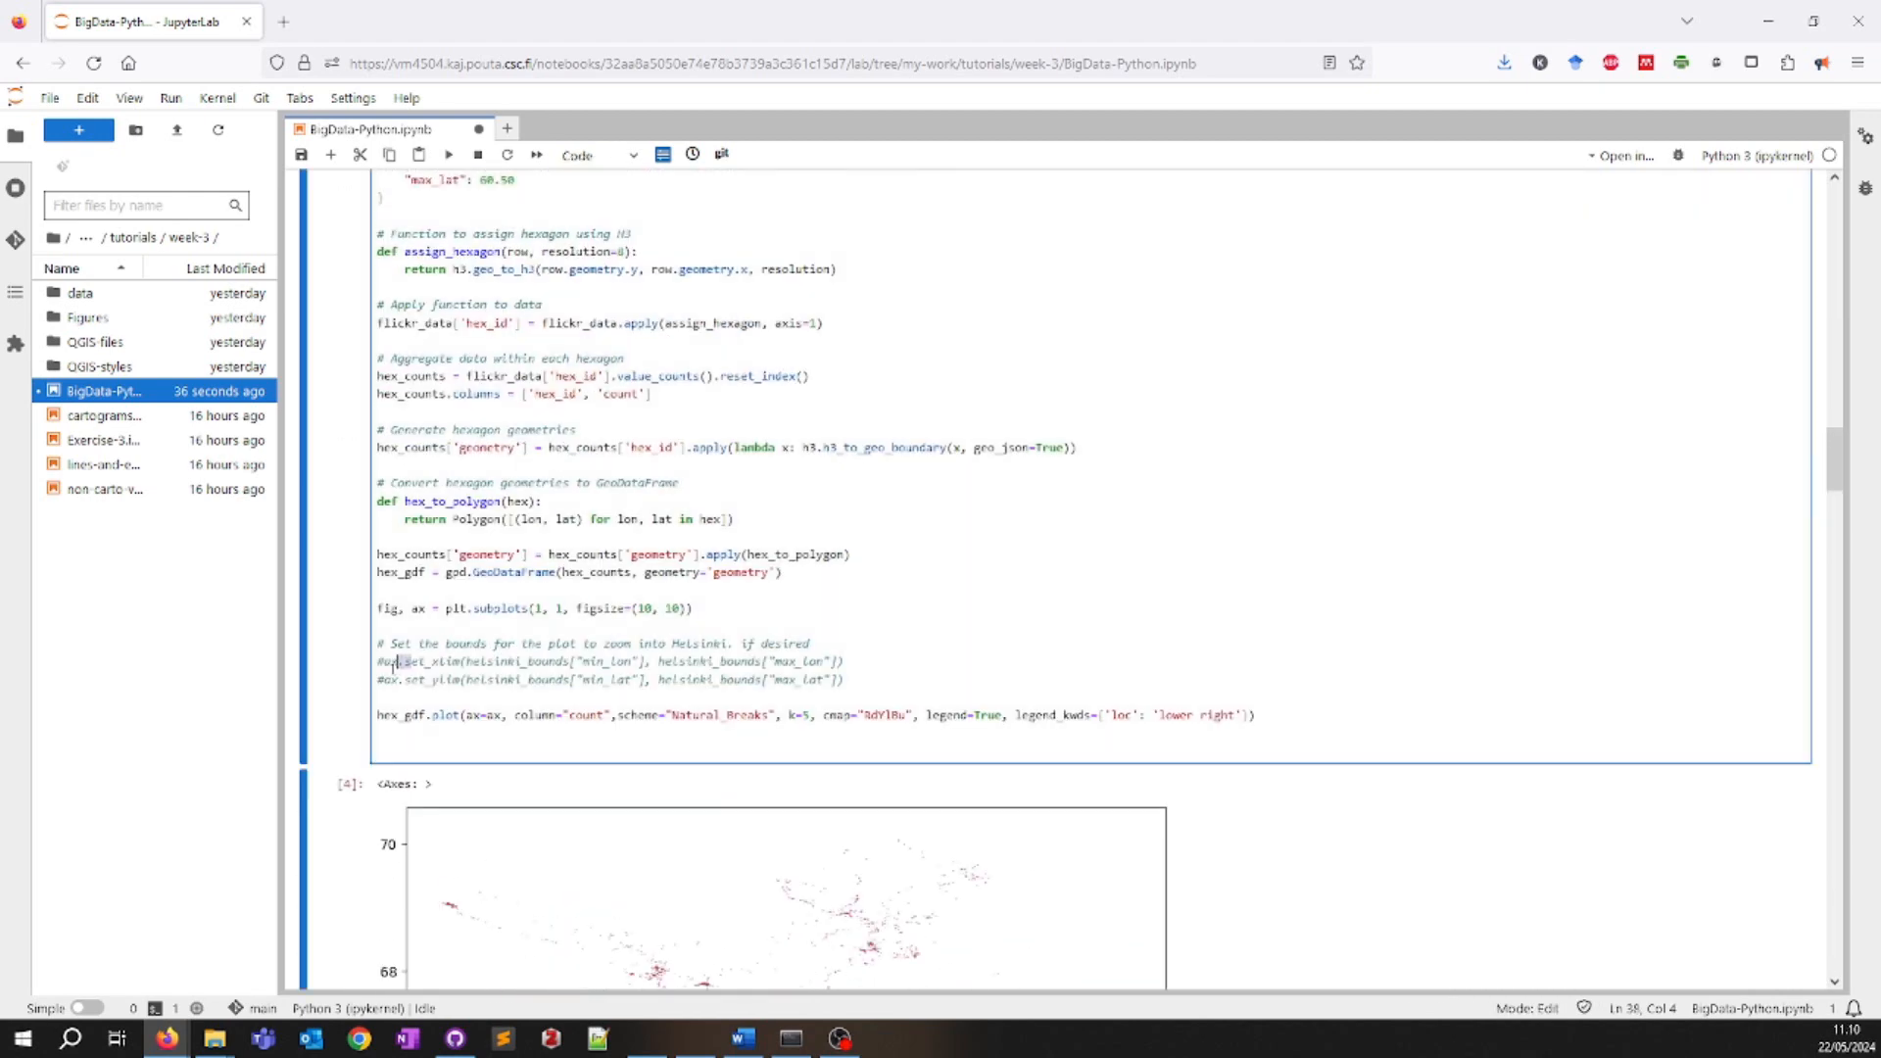
pyautogui.press('BackSpace')
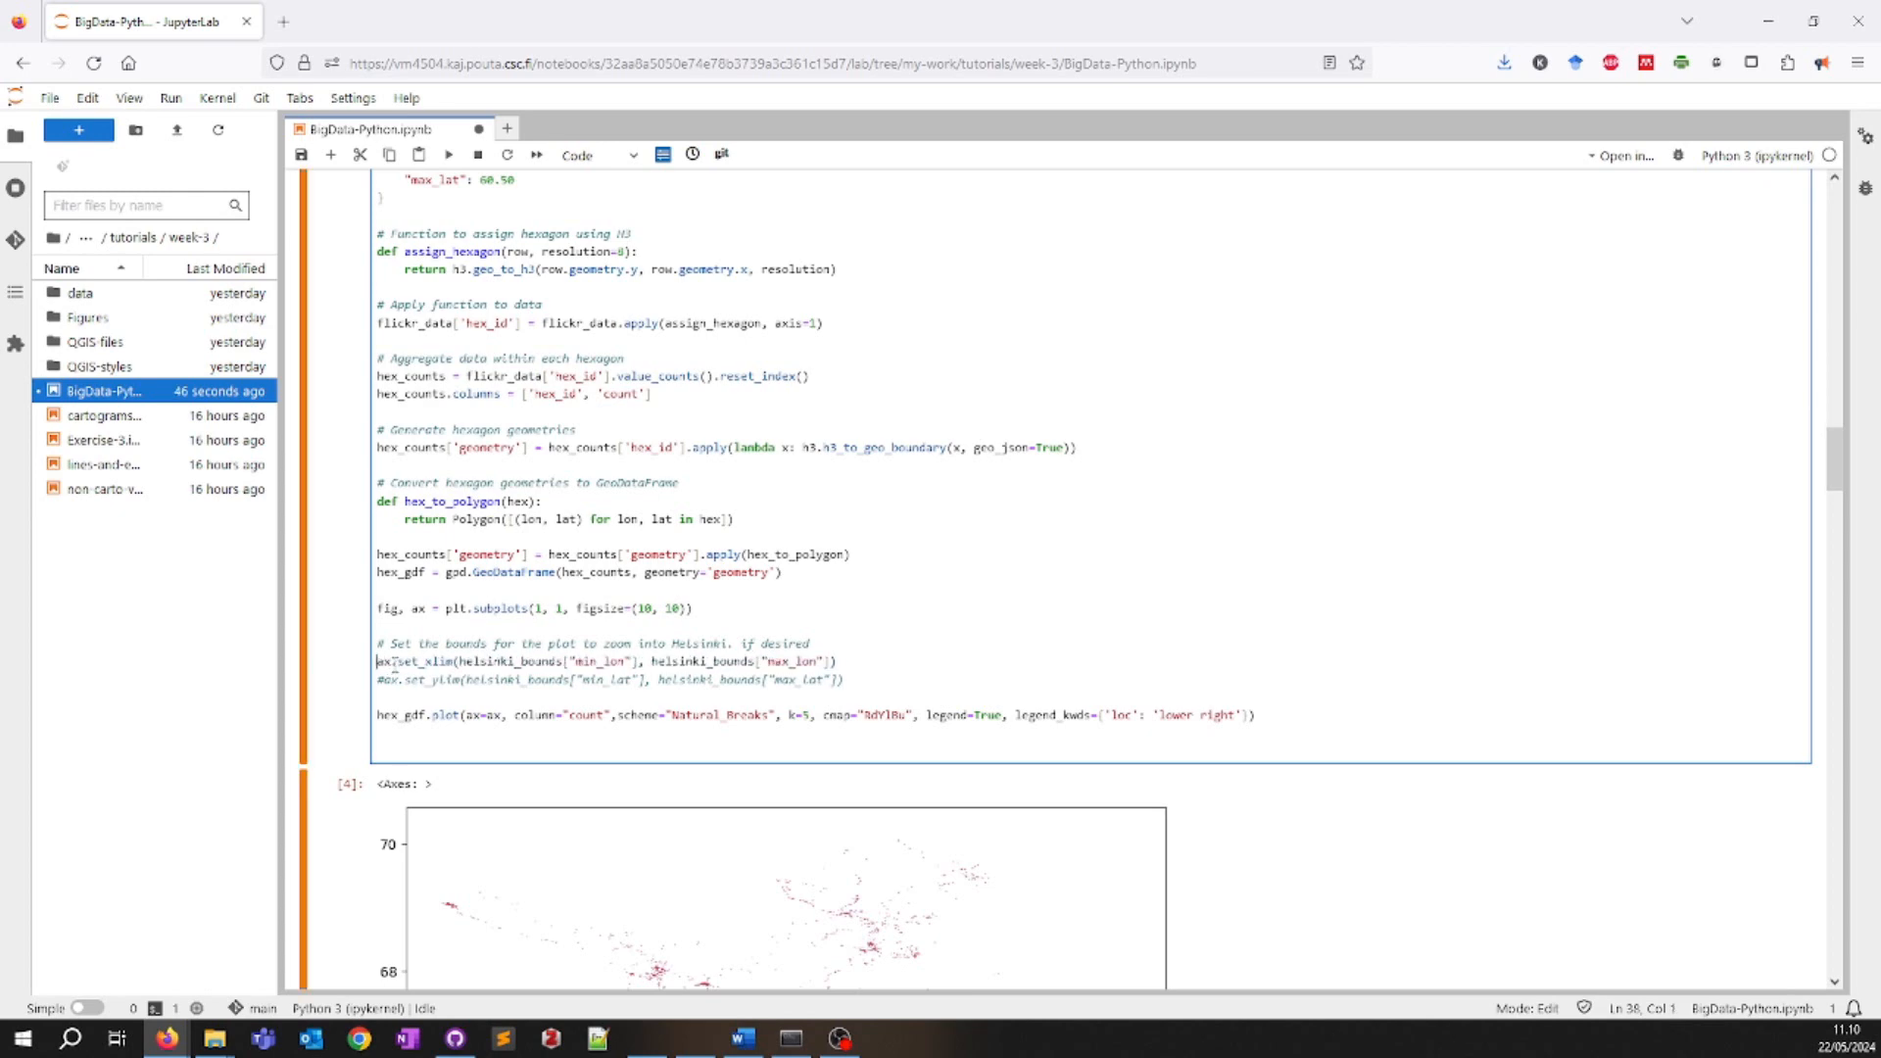
pyautogui.press('Down')
pyautogui.press('Delete')
pyautogui.hotkey('shift', 'Return')
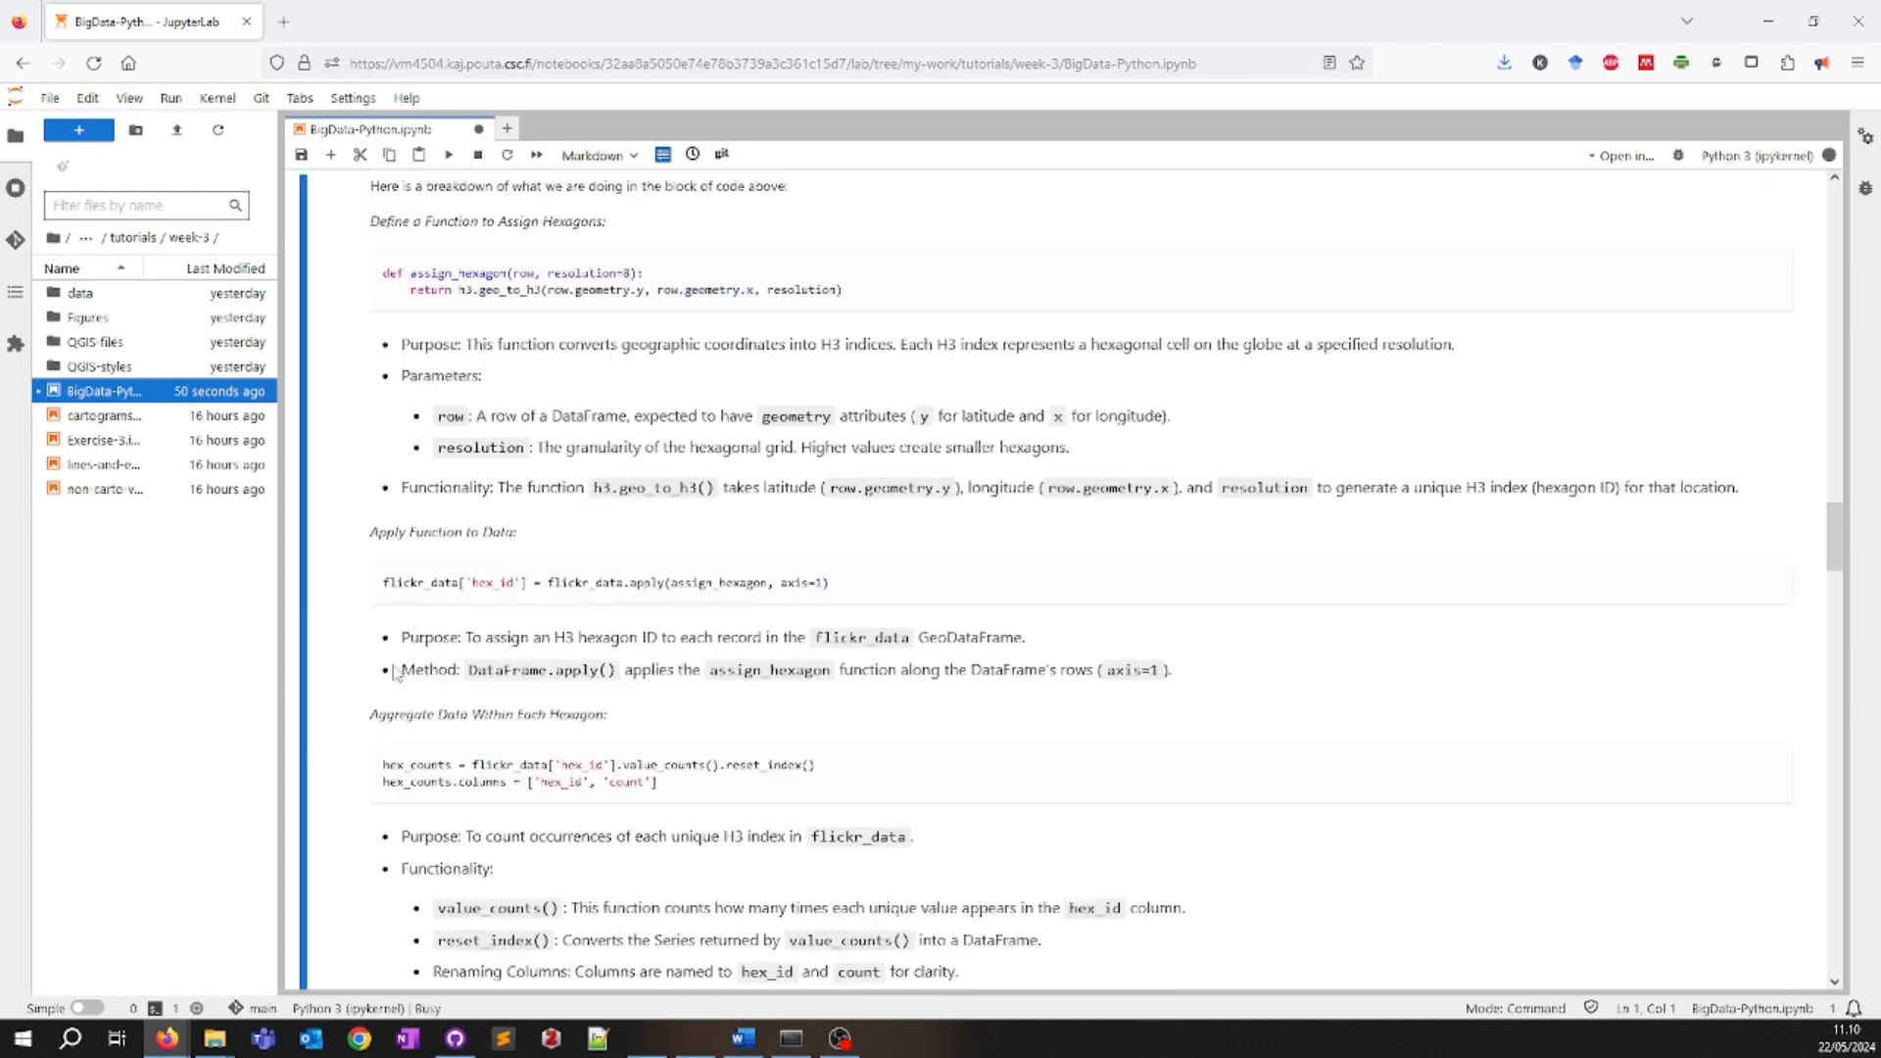
# - Examine the Helsinki hexbin map against its code and read the breakdown of the H3 functions below it
pyautogui.scroll(3, 739, 438)
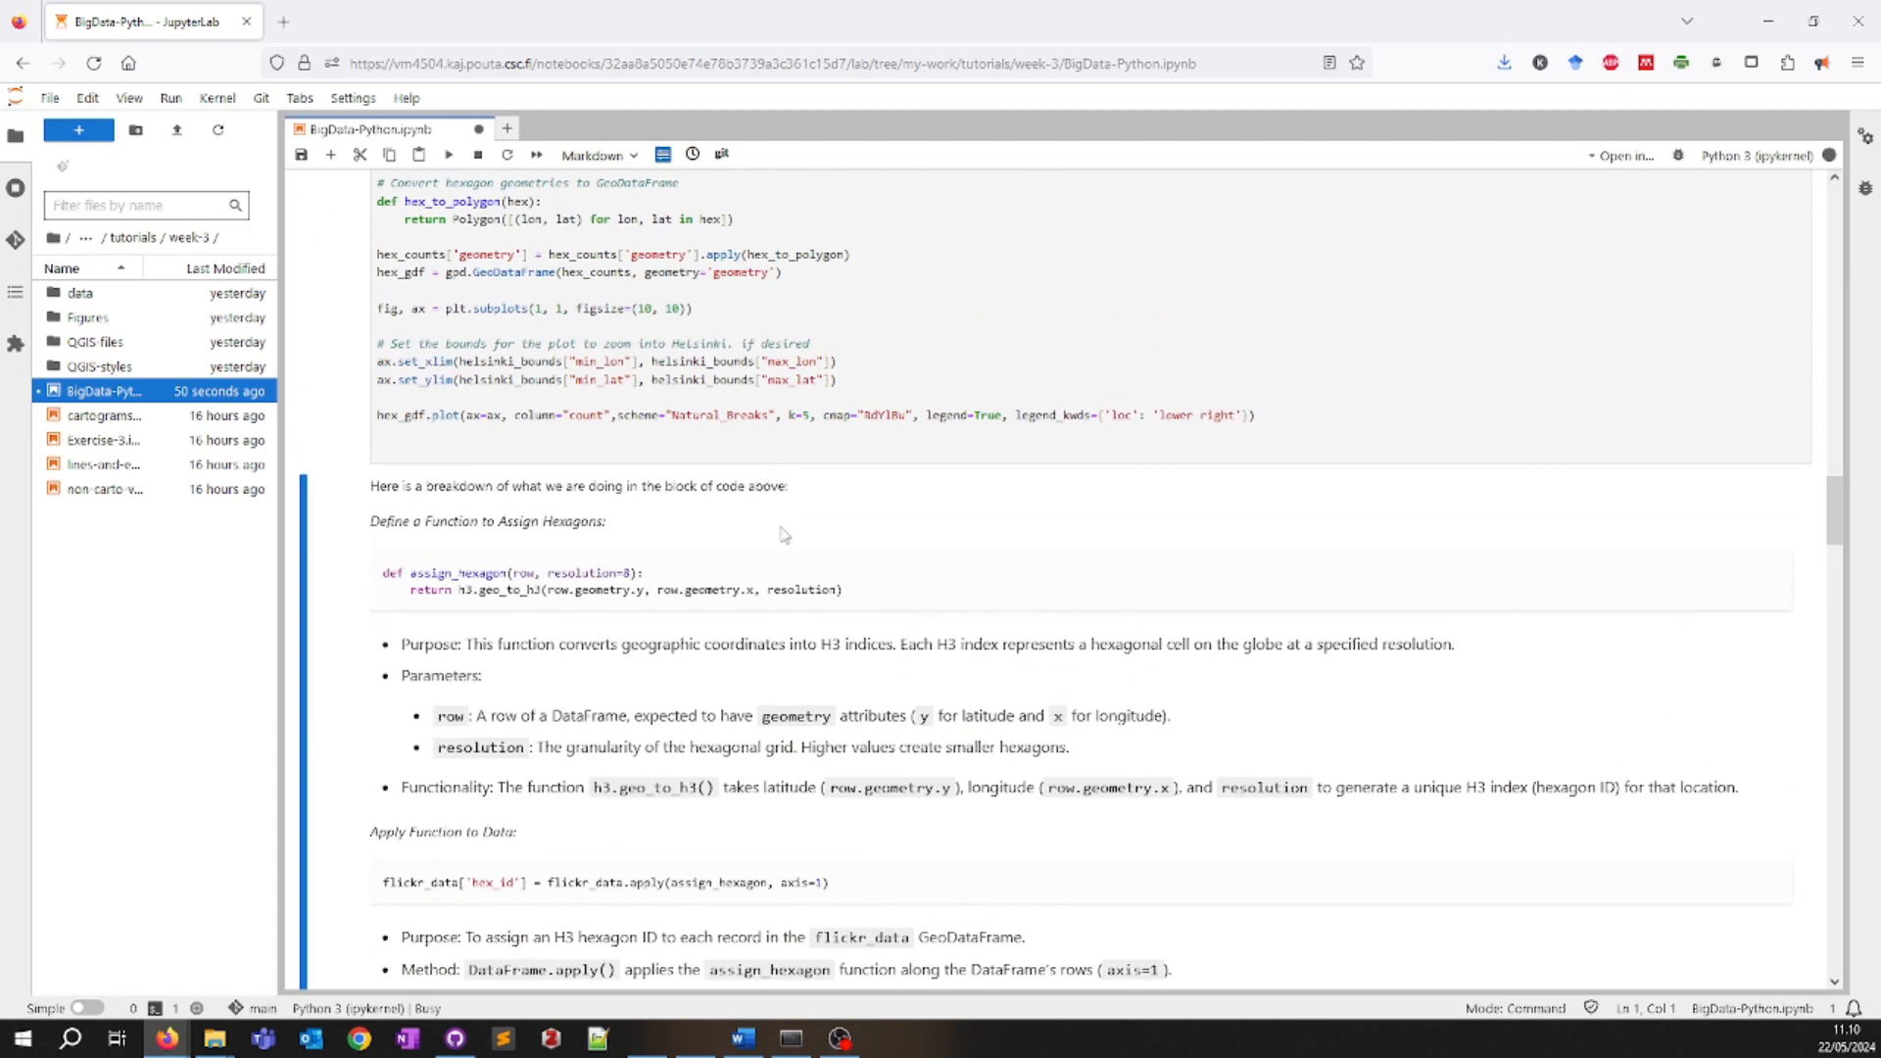
pyautogui.scroll(3, 784, 534)
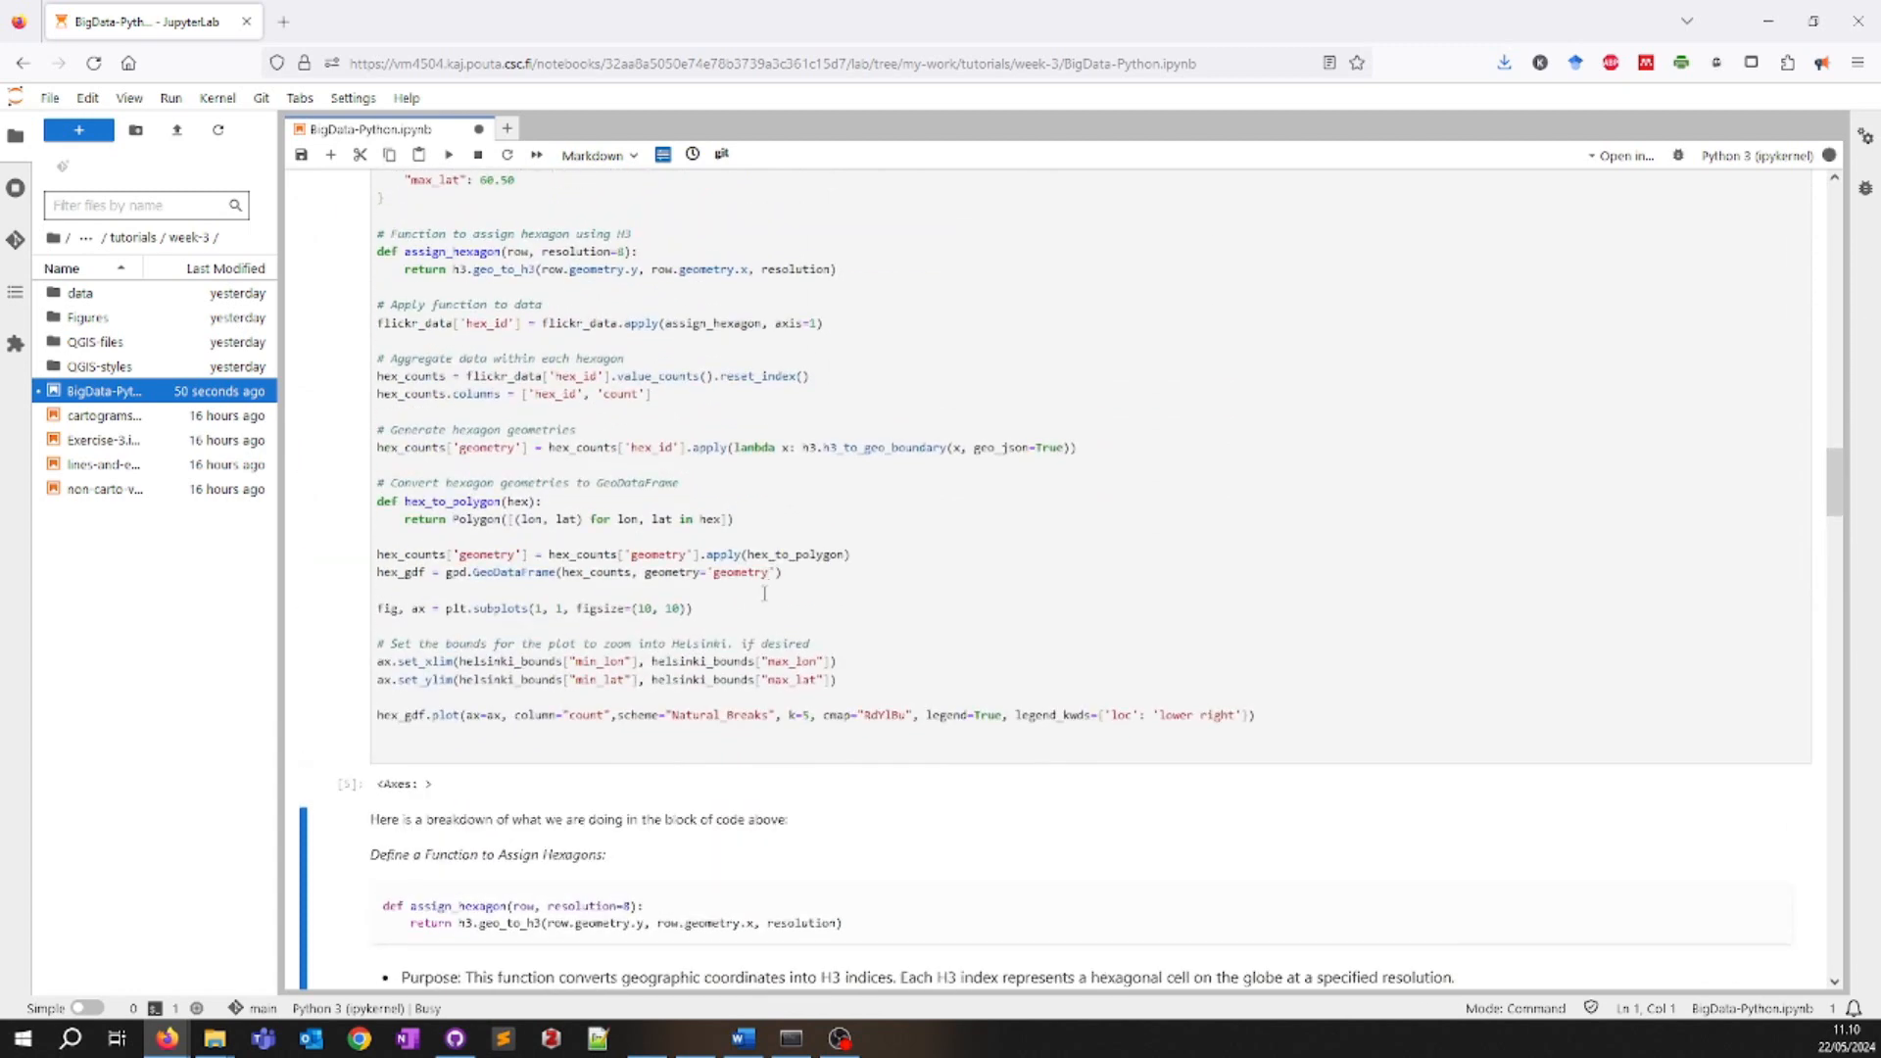
pyautogui.scroll(-5, 760, 600)
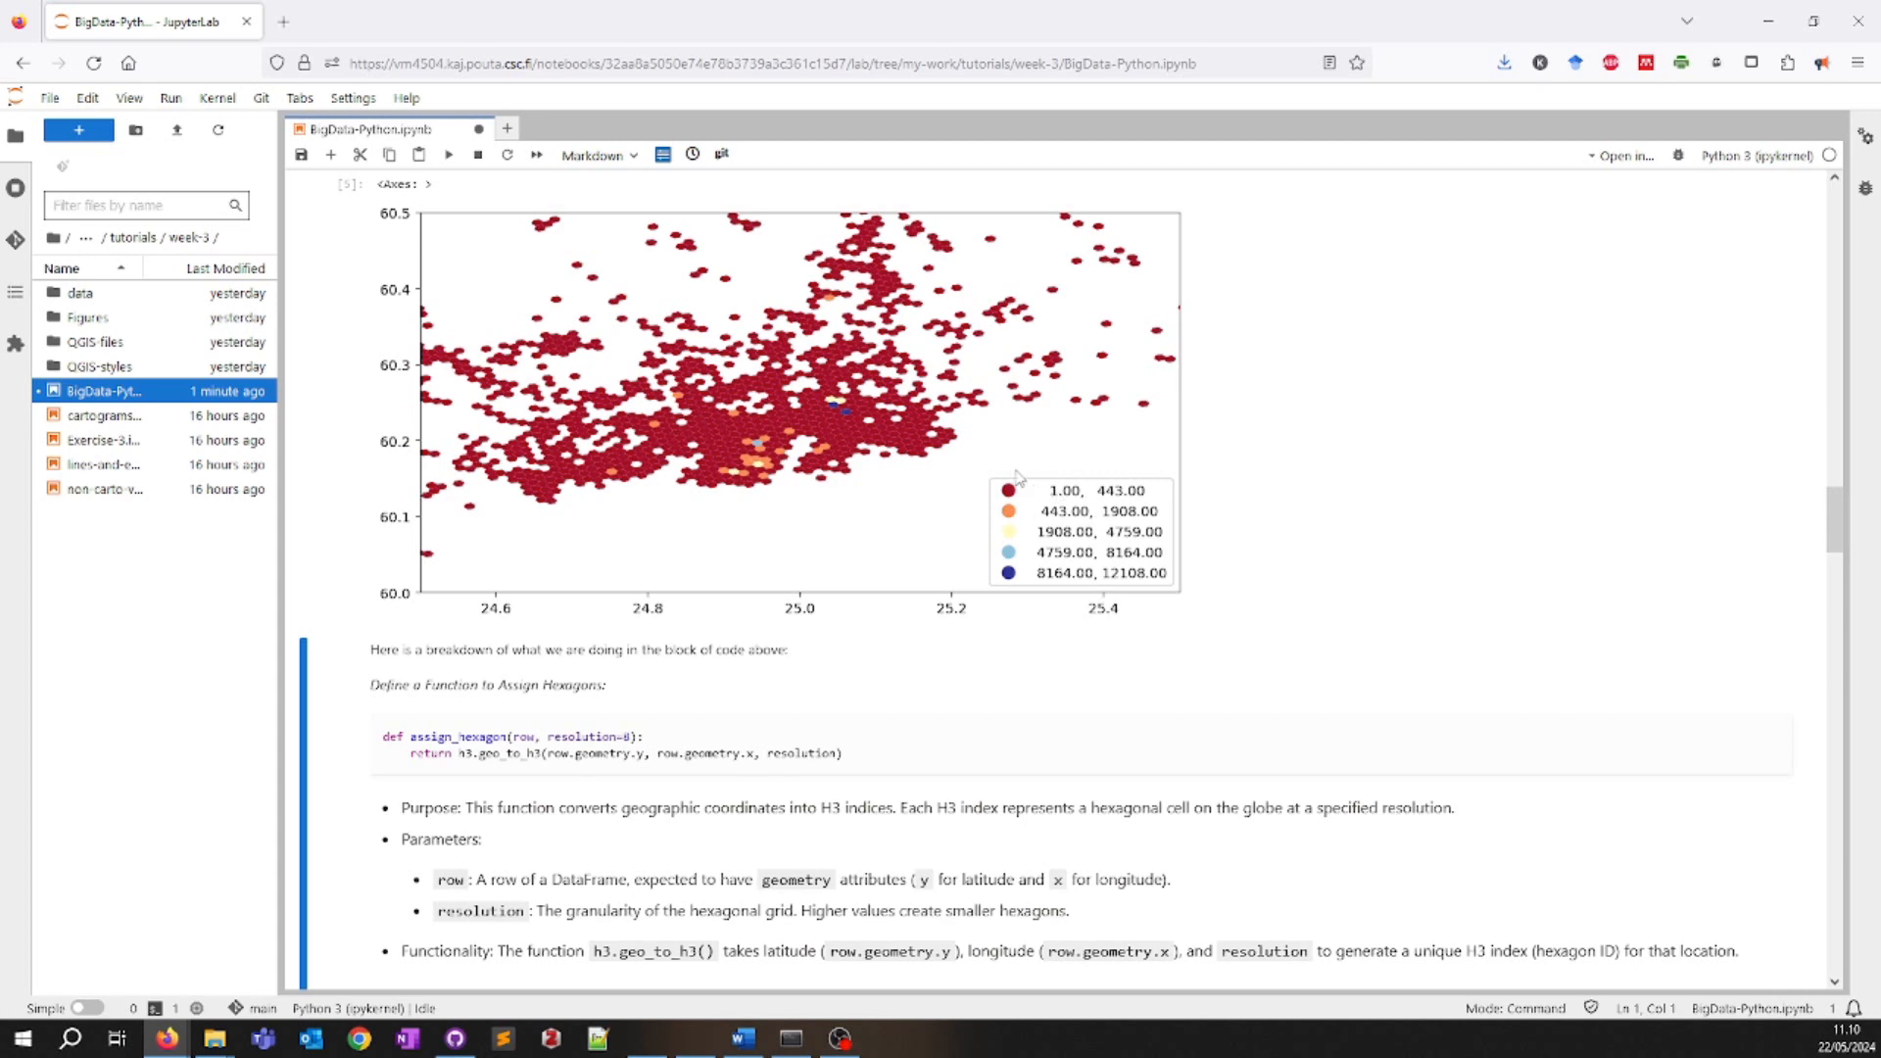
pyautogui.scroll(5, 997, 545)
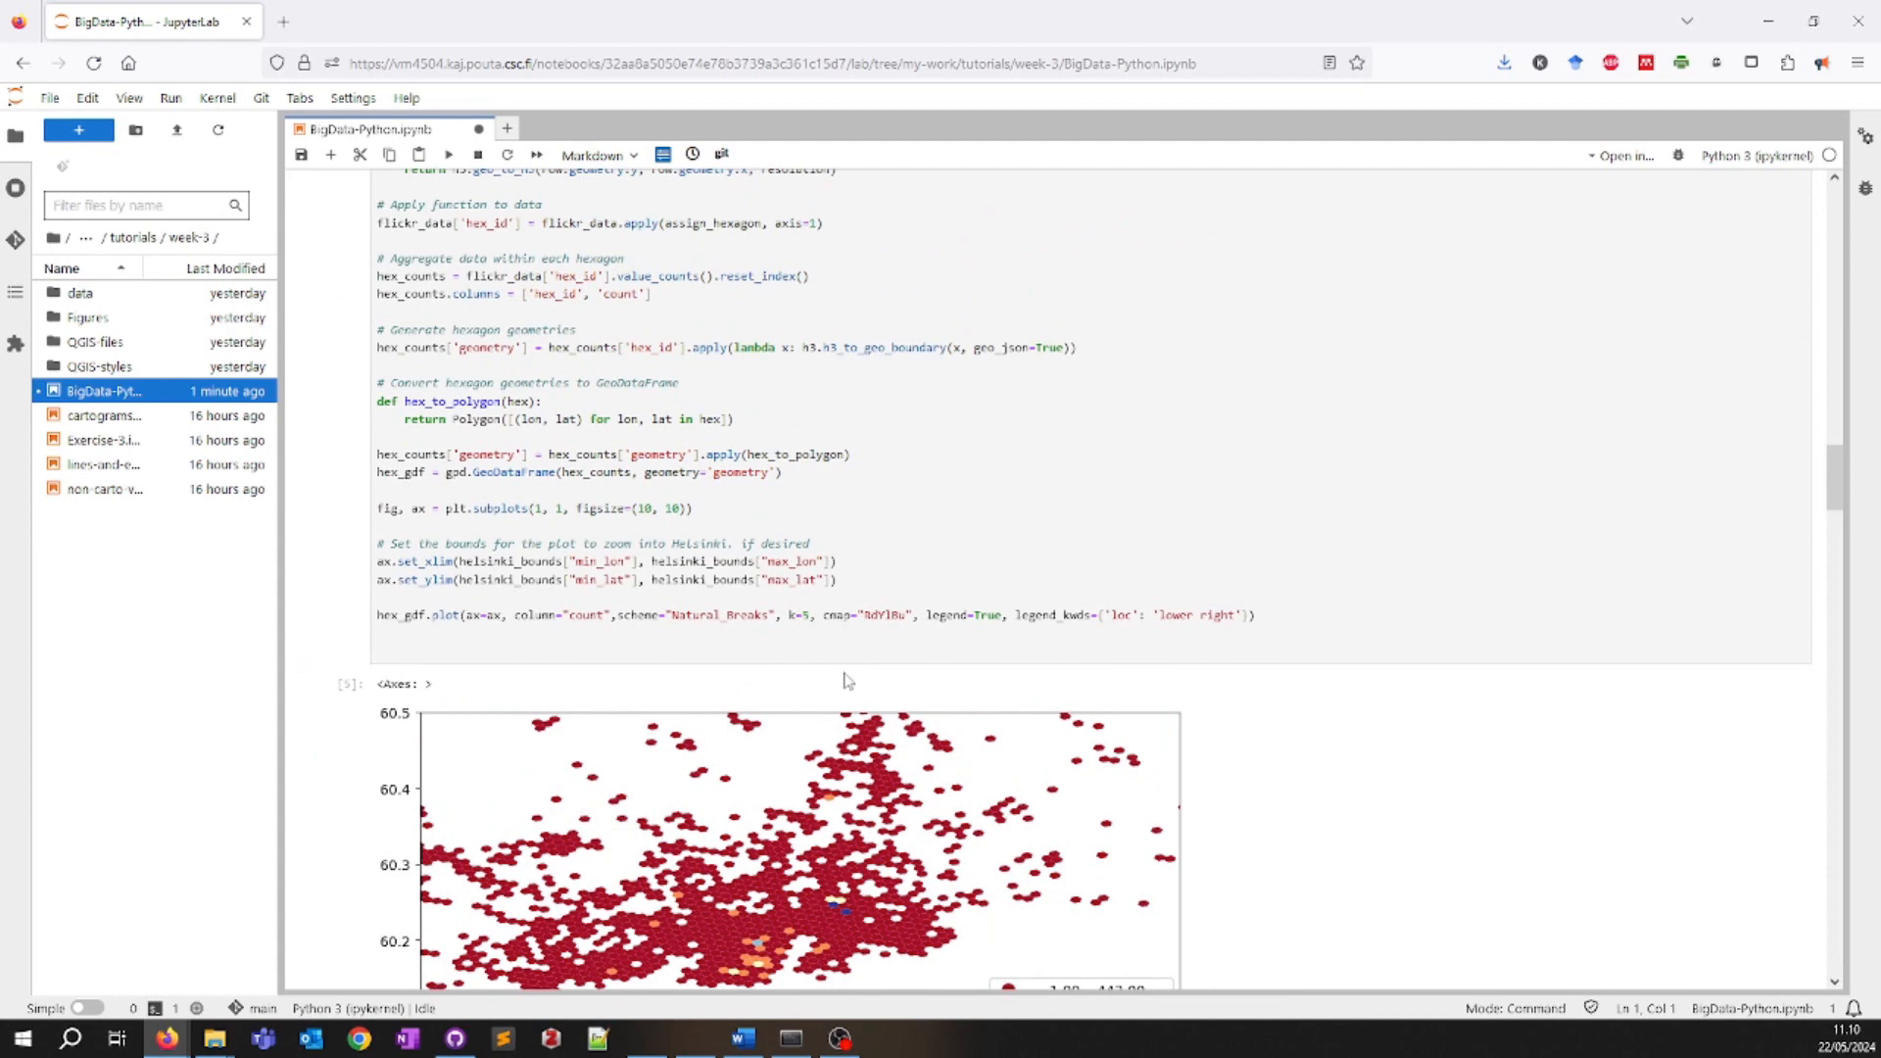
pyautogui.scroll(-5, 844, 680)
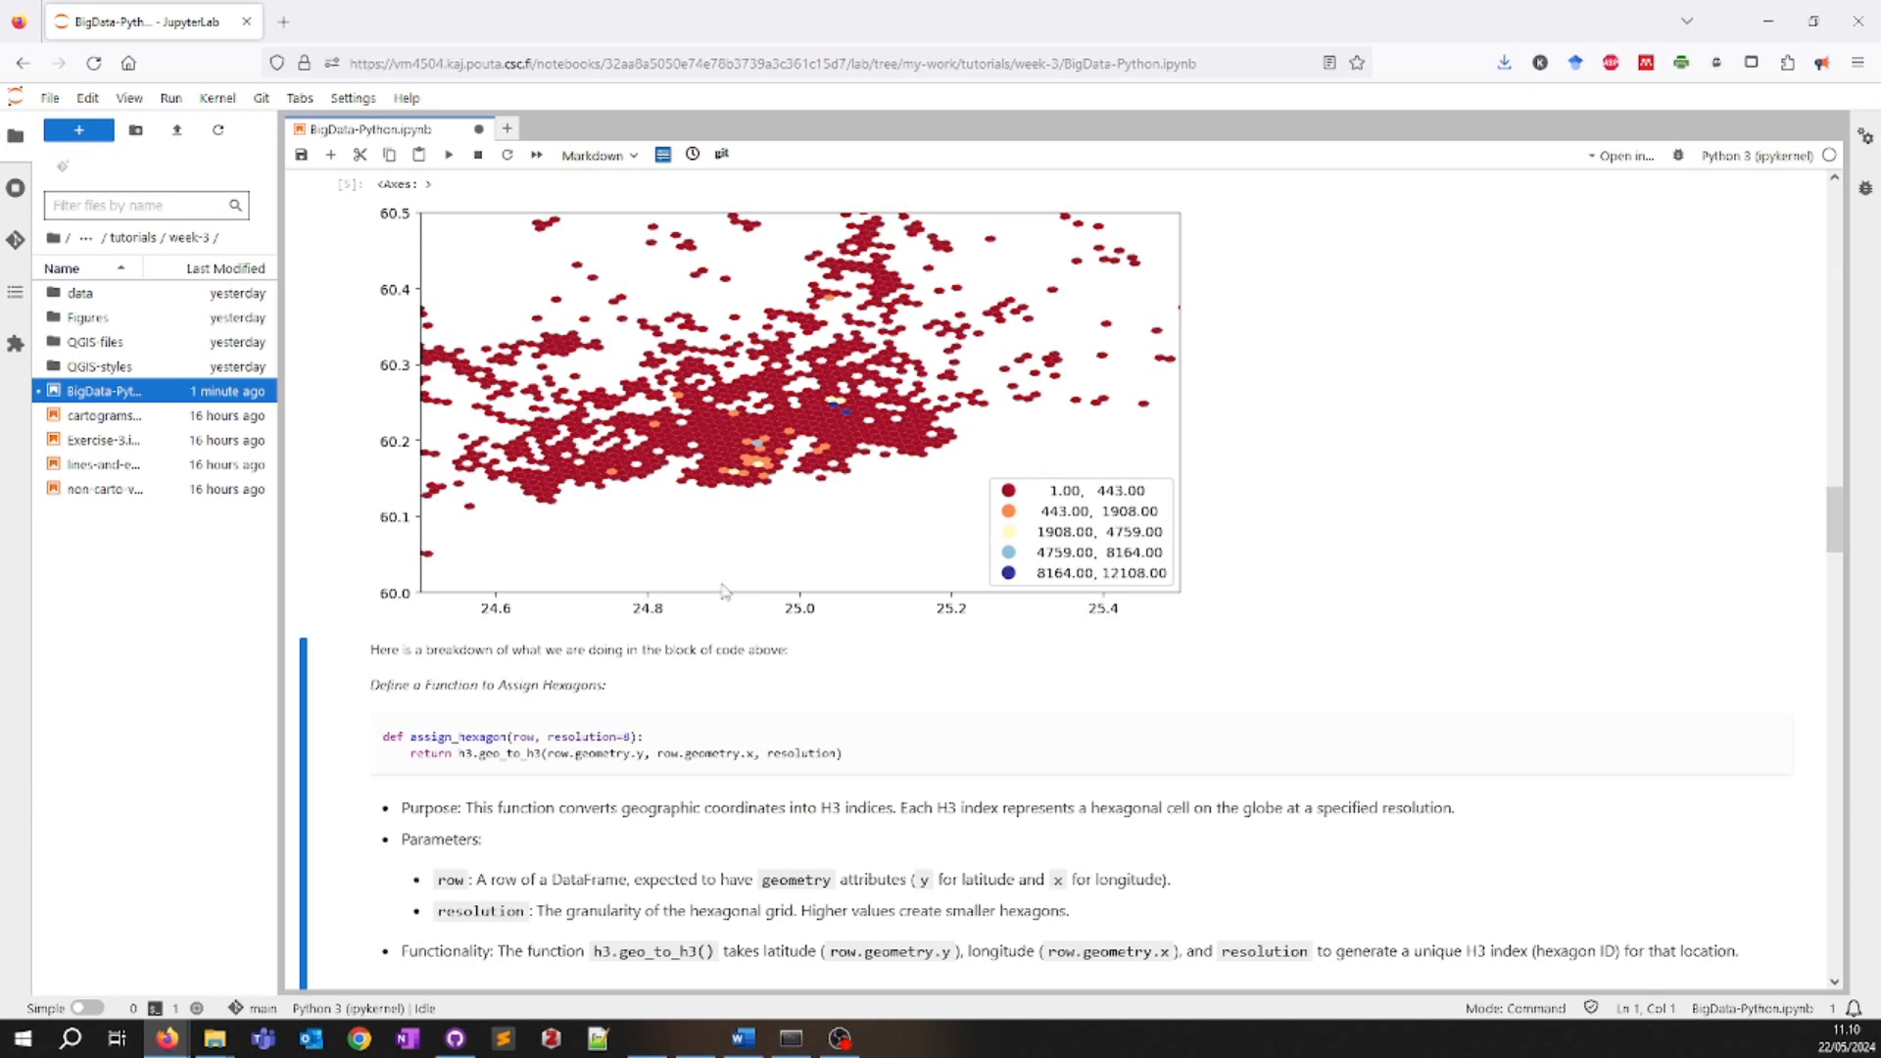
pyautogui.scroll(-3, 730, 586)
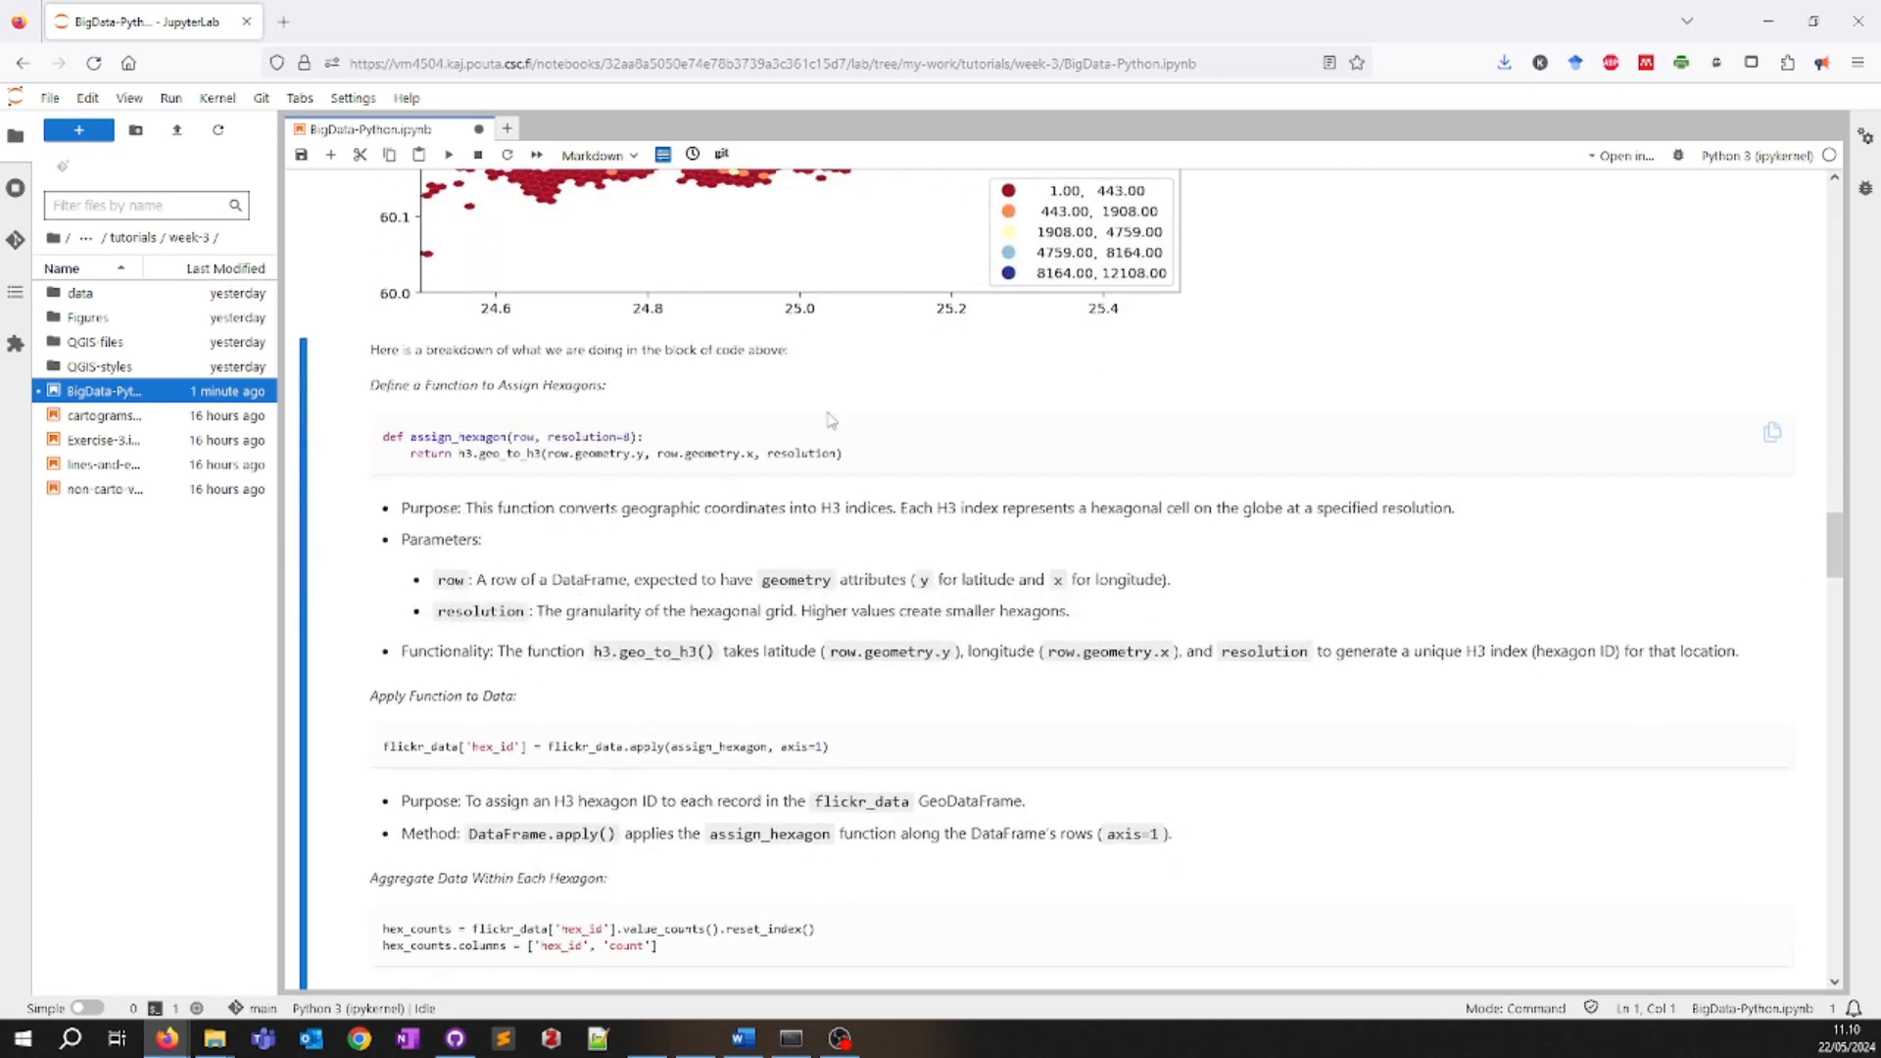
pyautogui.scroll(4, 827, 422)
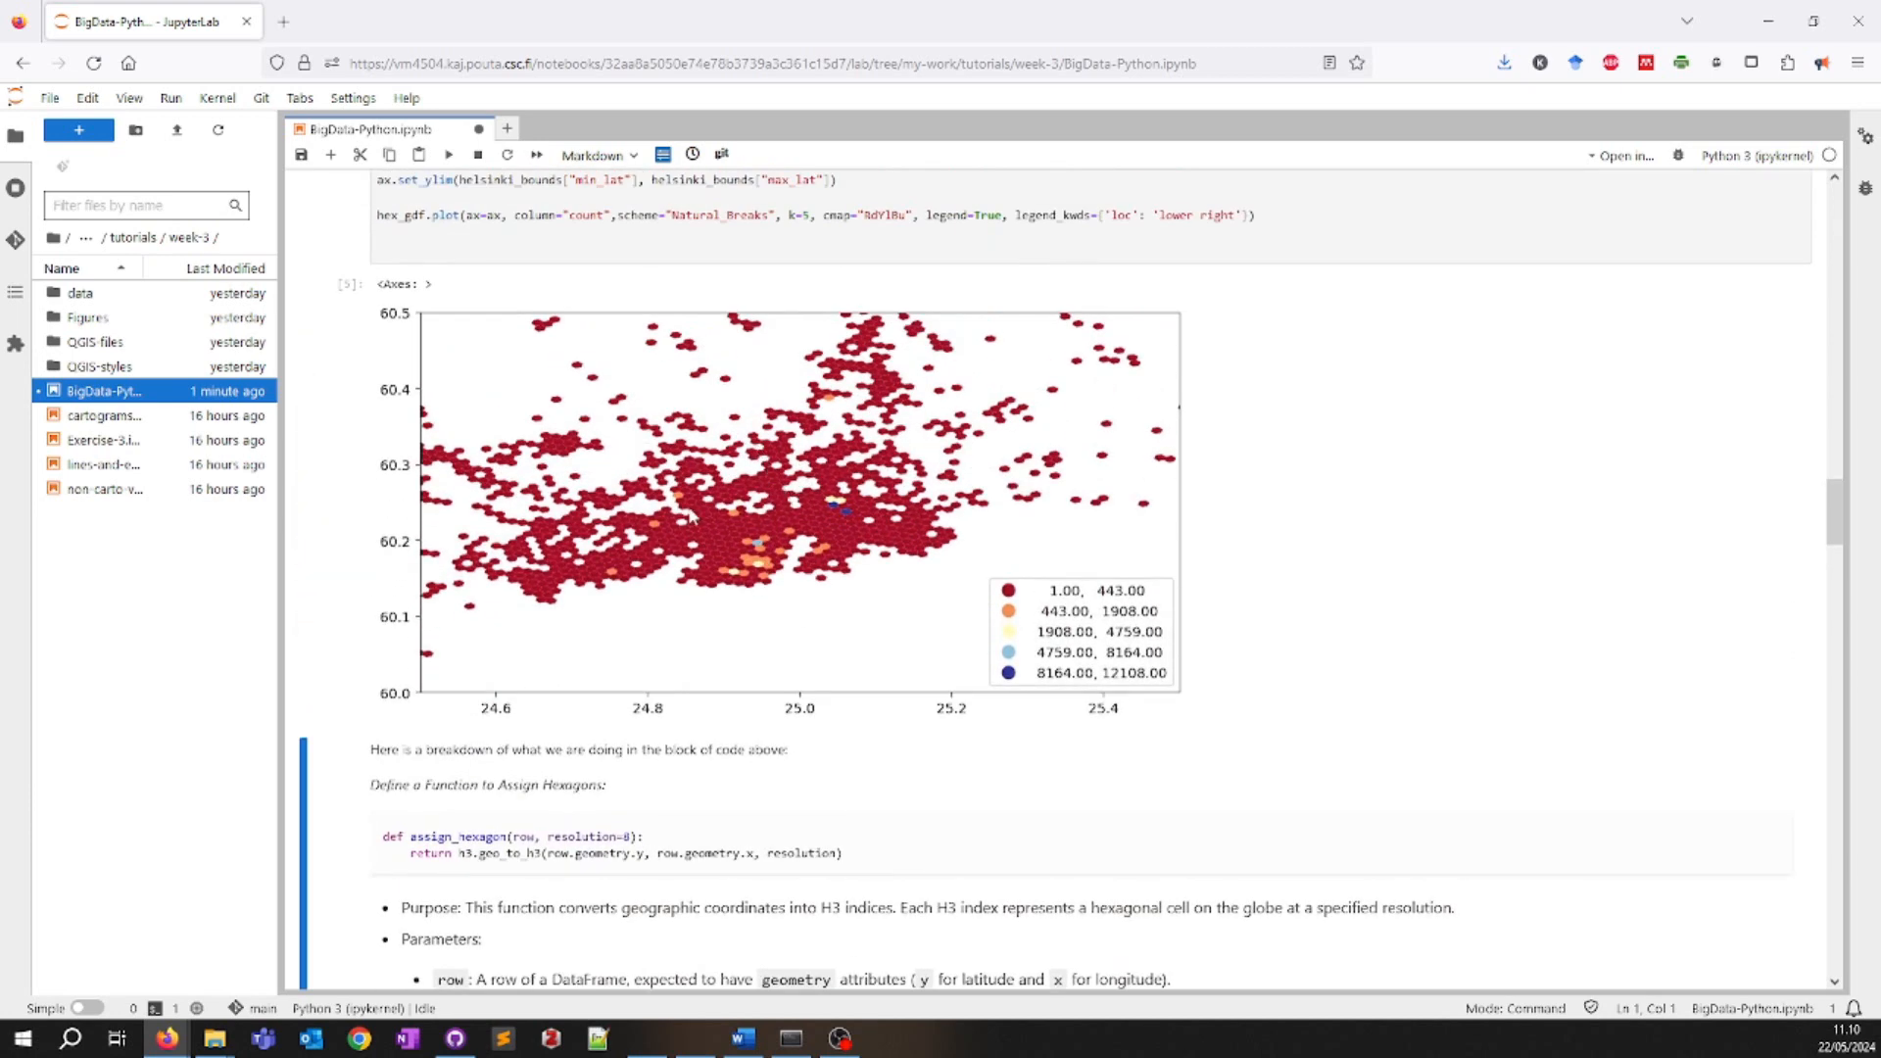
pyautogui.scroll(4, 676, 336)
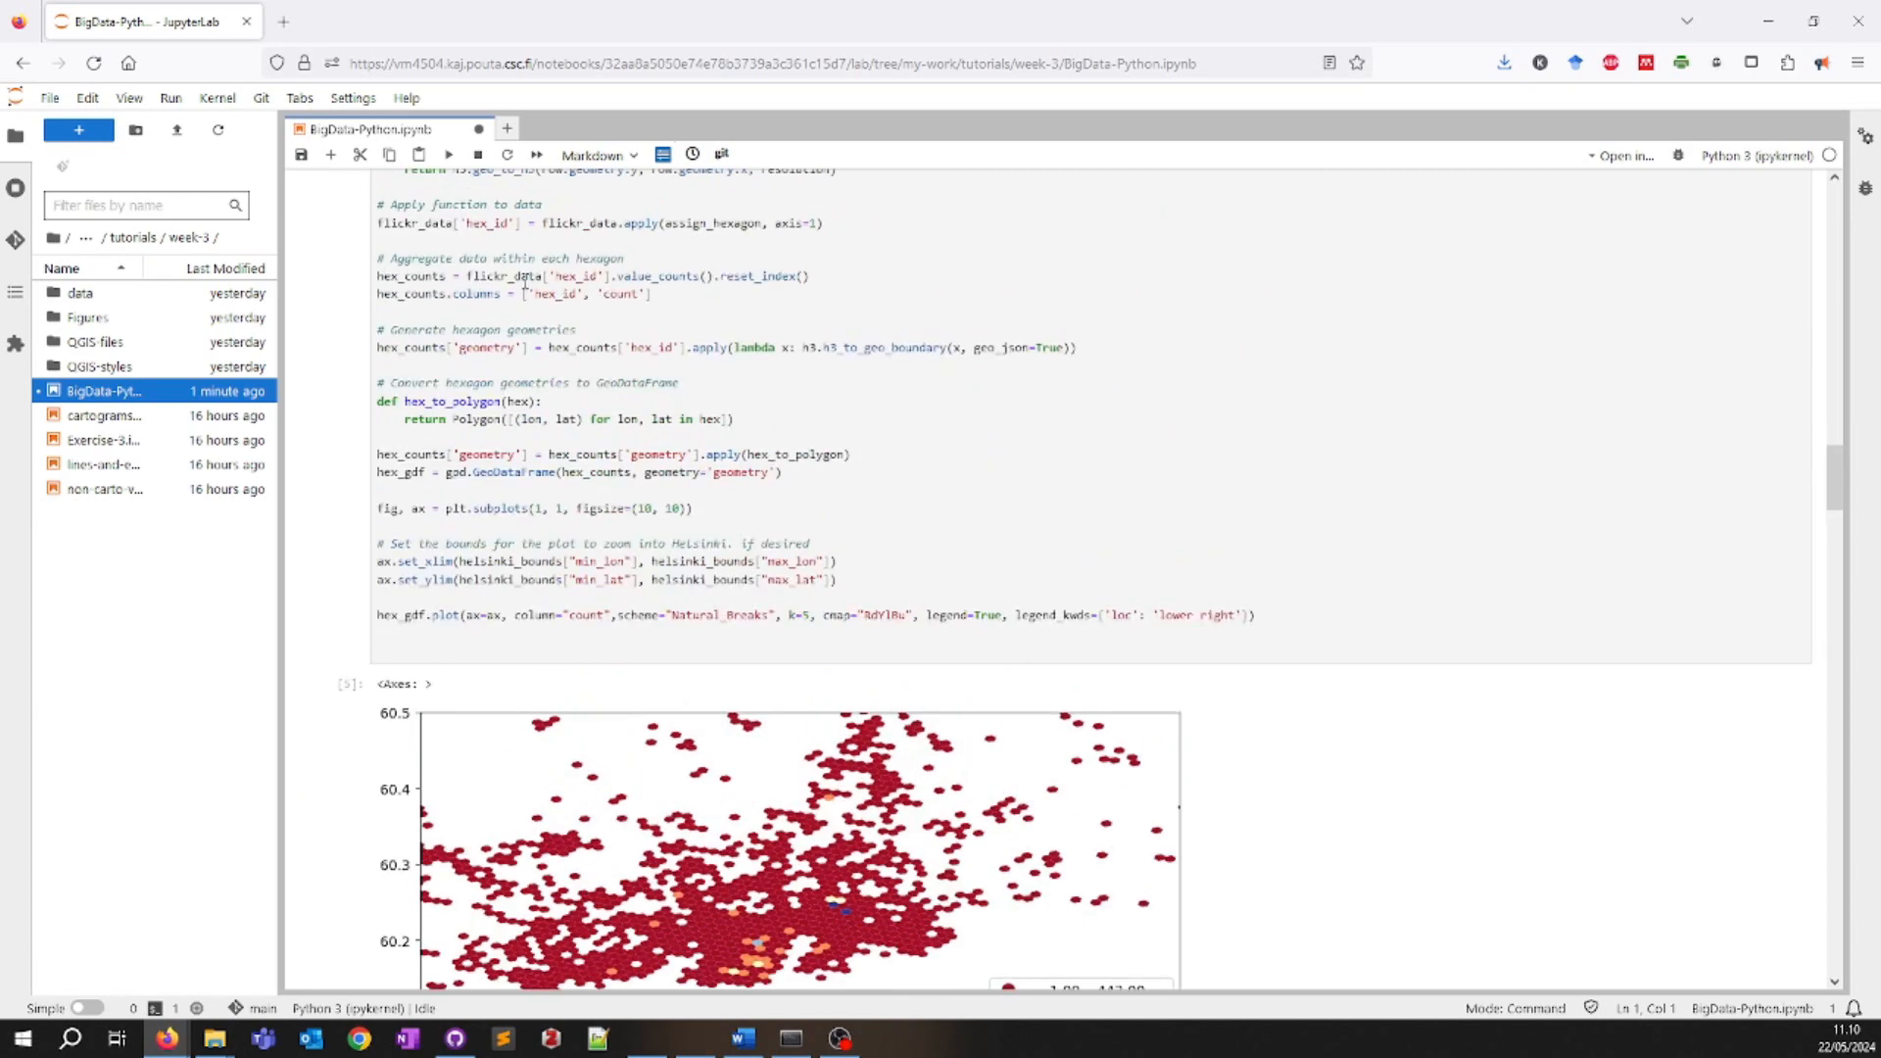
pyautogui.scroll(-7, 529, 451)
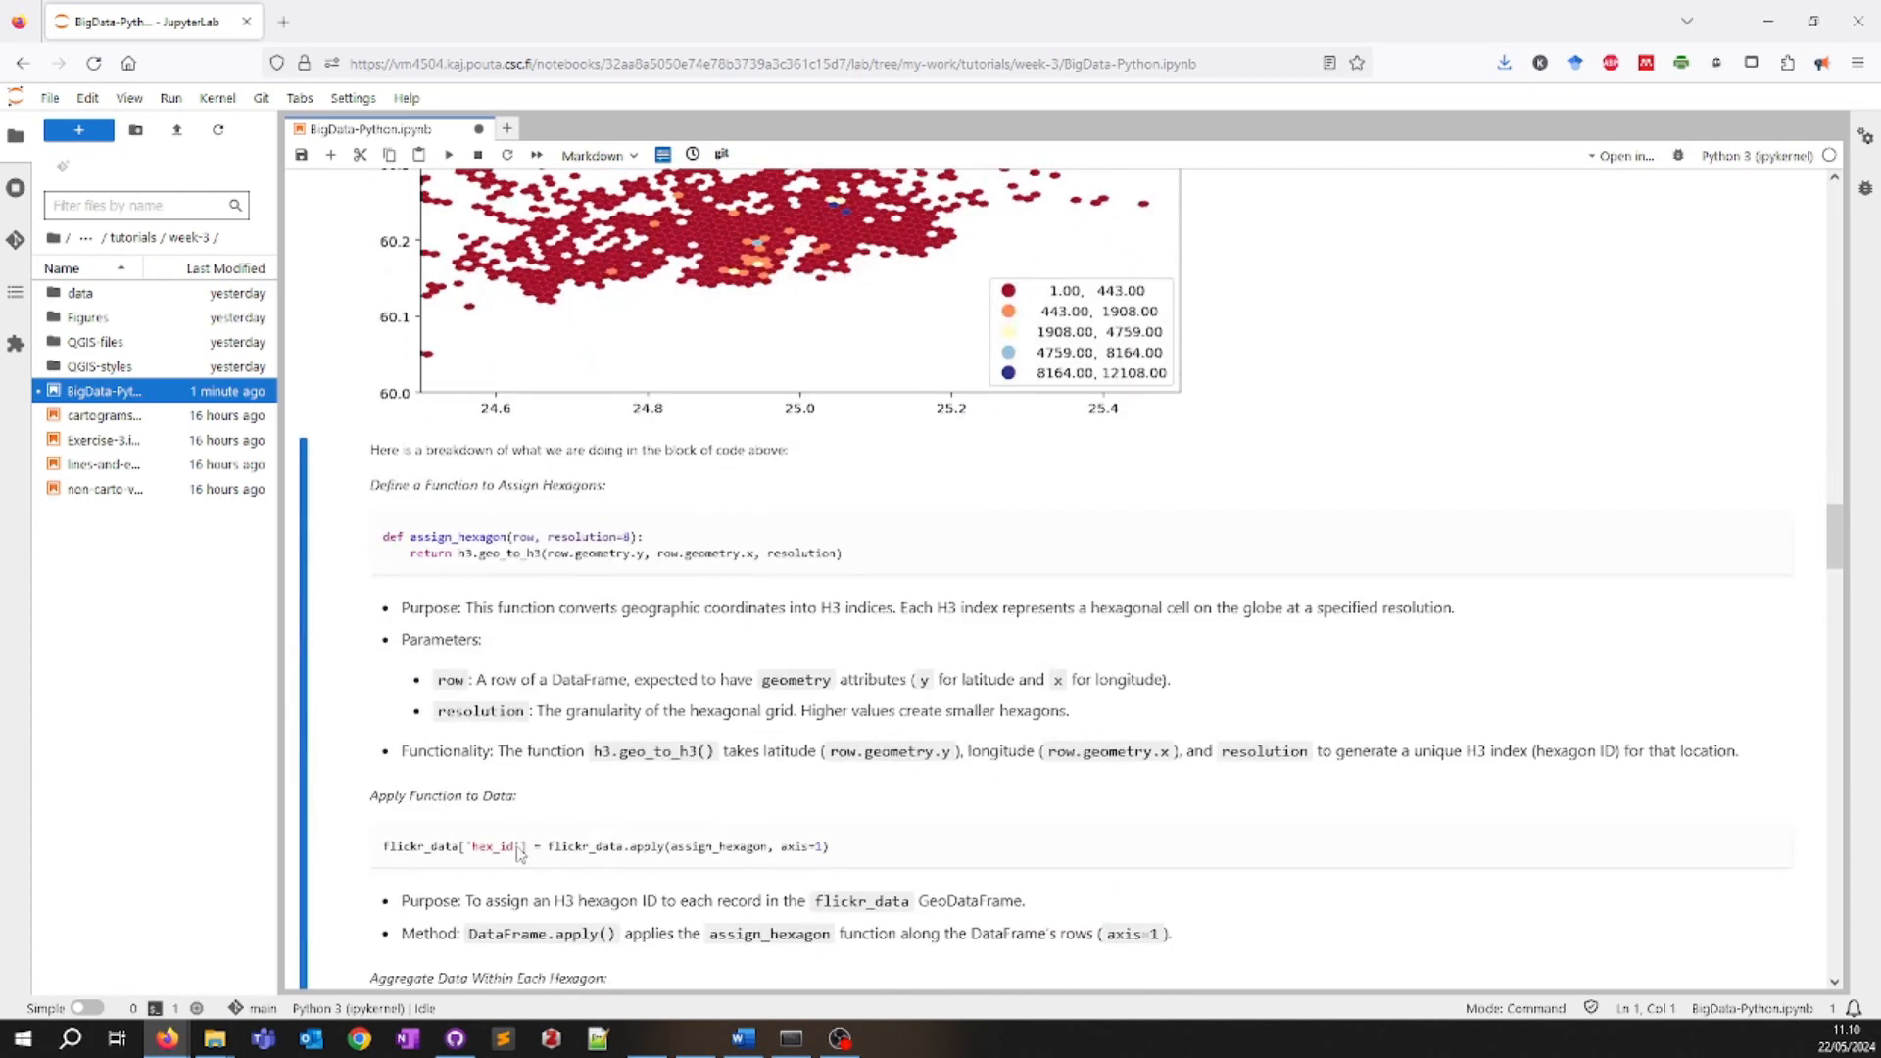
pyautogui.scroll(-4, 604, 664)
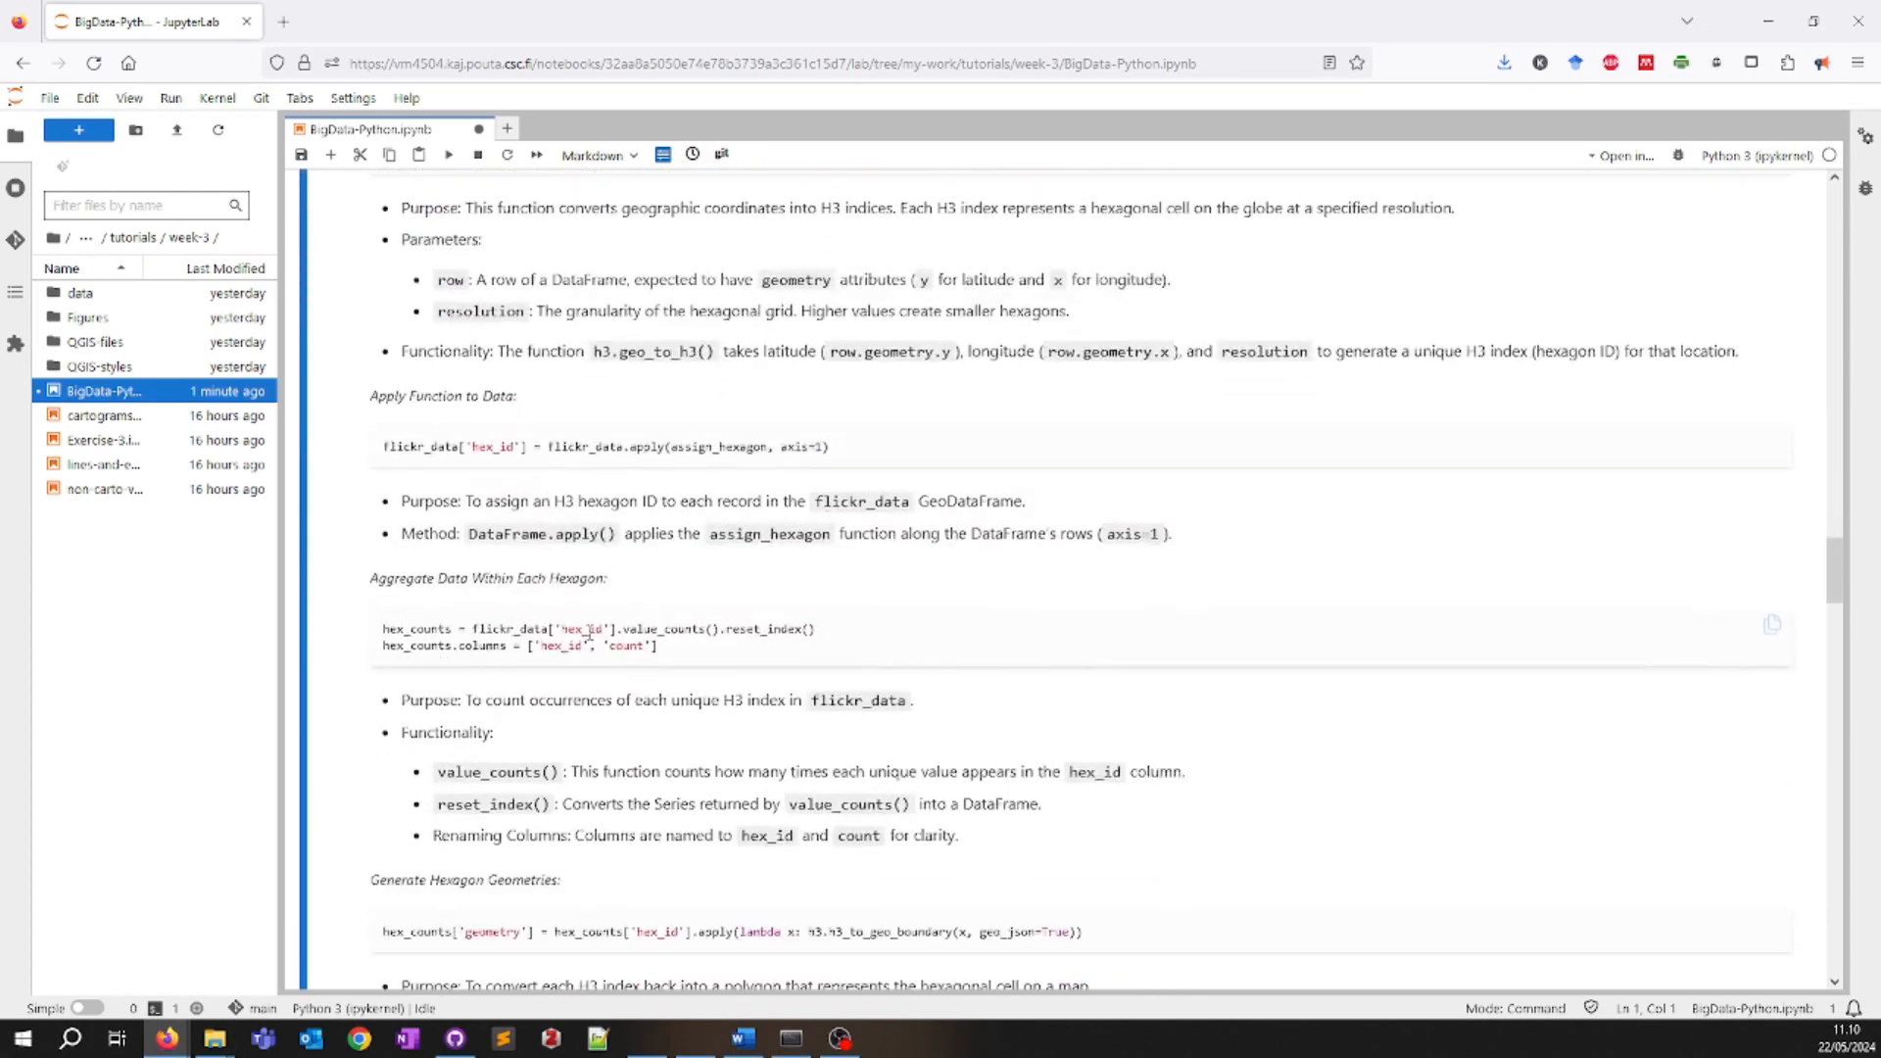
pyautogui.scroll(-4, 702, 540)
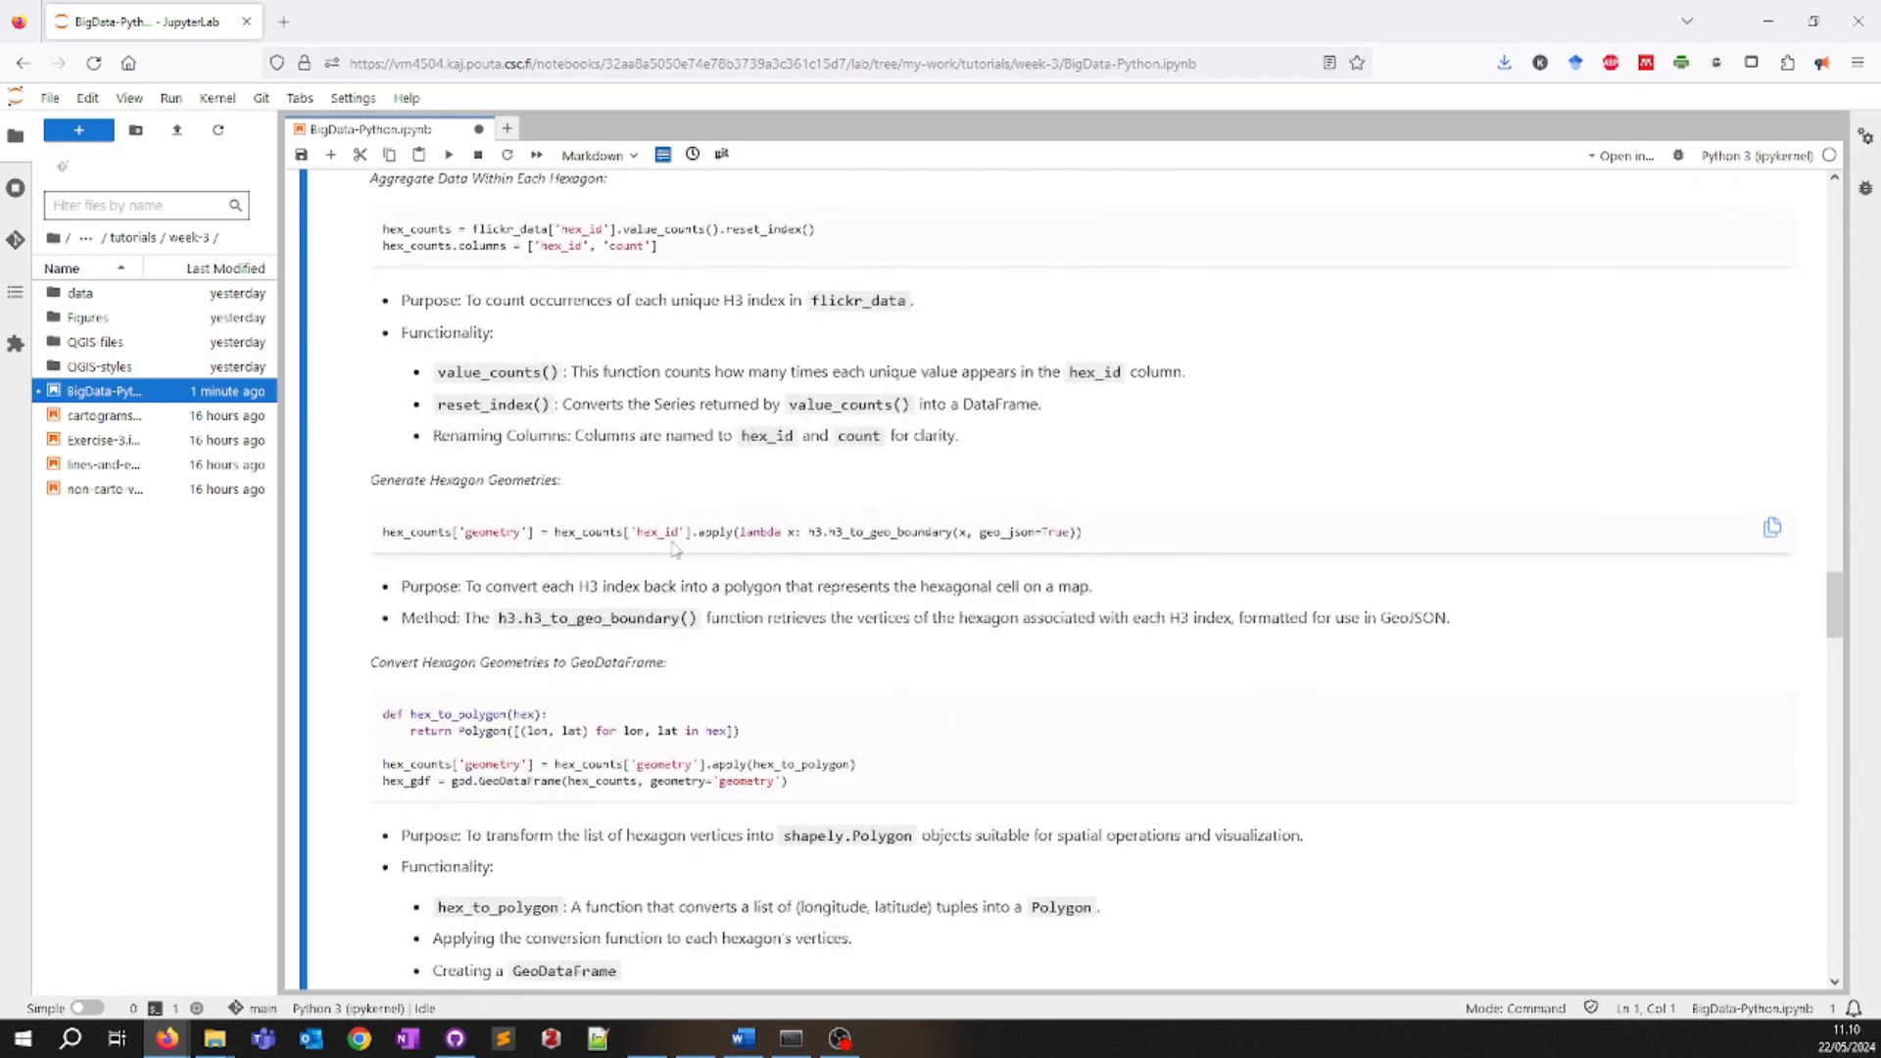
pyautogui.scroll(-4, 673, 549)
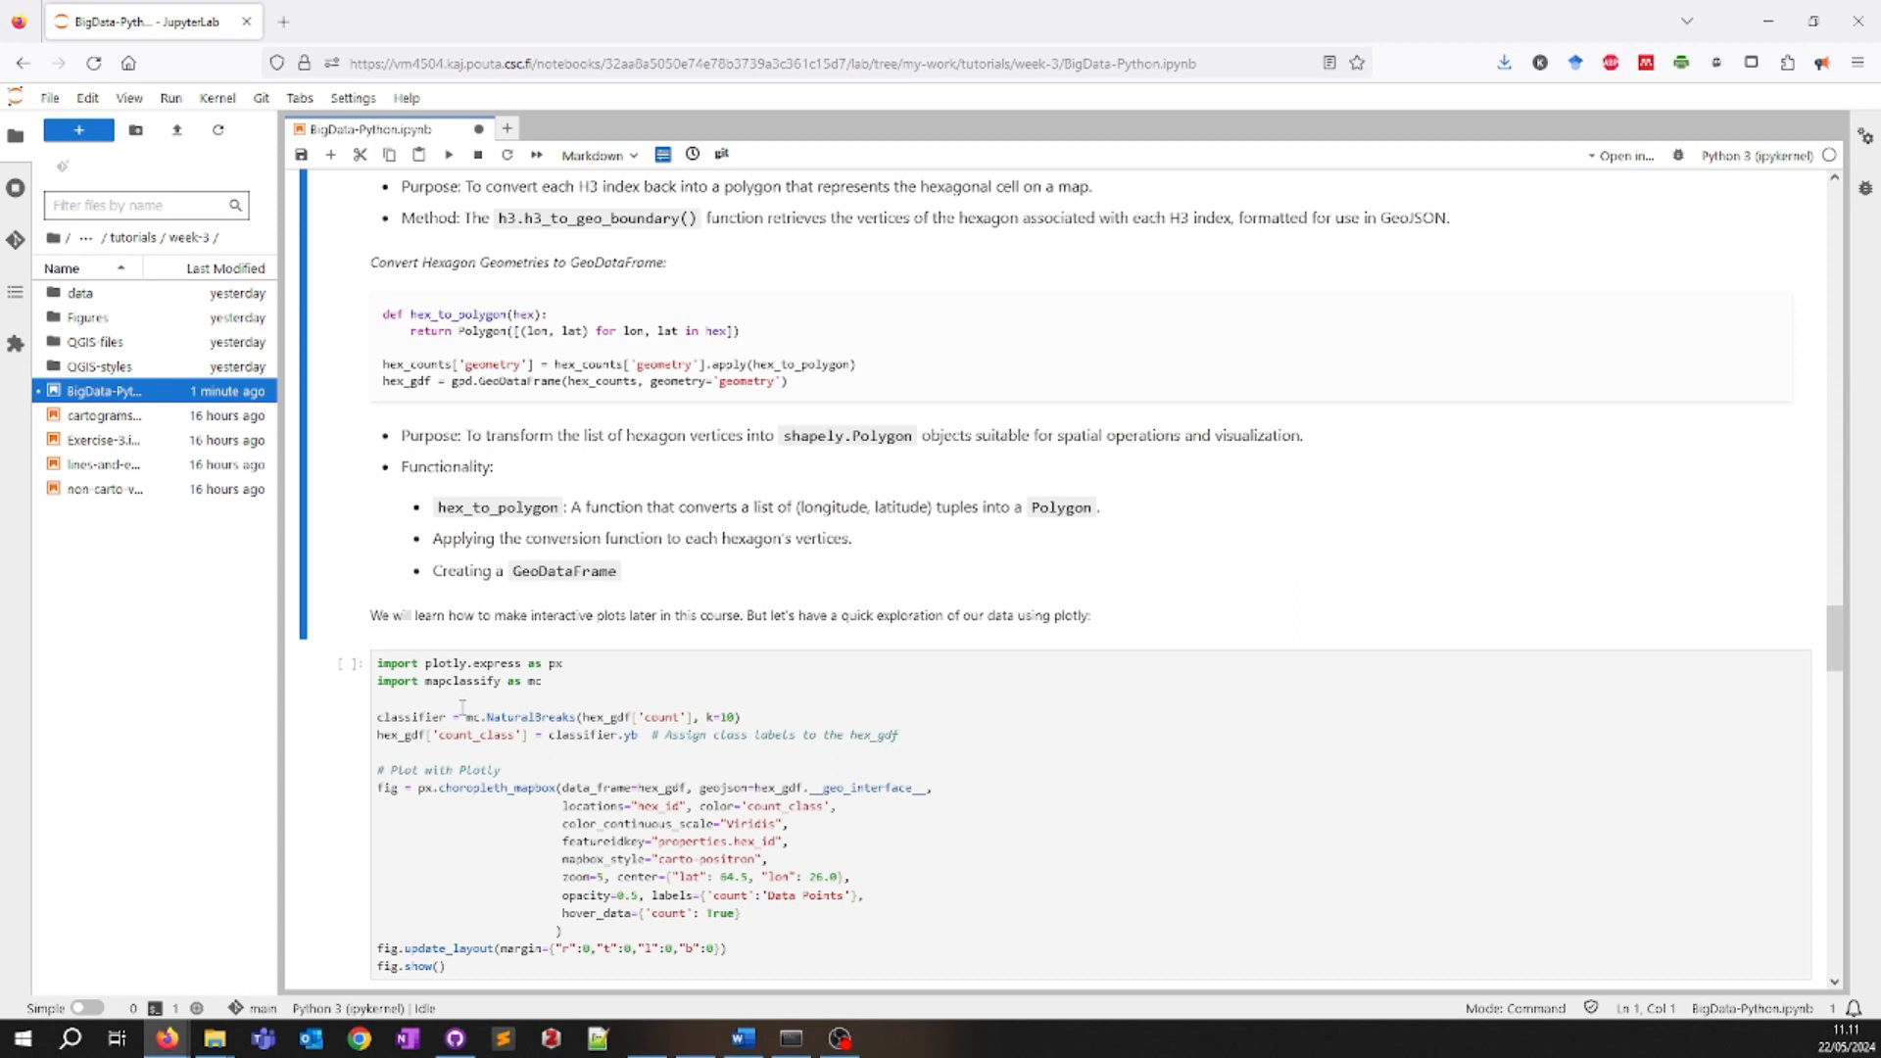
# - Save the notebook and run the plotly cell that draws the interactive choropleth map of the hexagon counts
pyautogui.hotkey('ctrl', 's')
pyautogui.scroll(3, 561, 438)
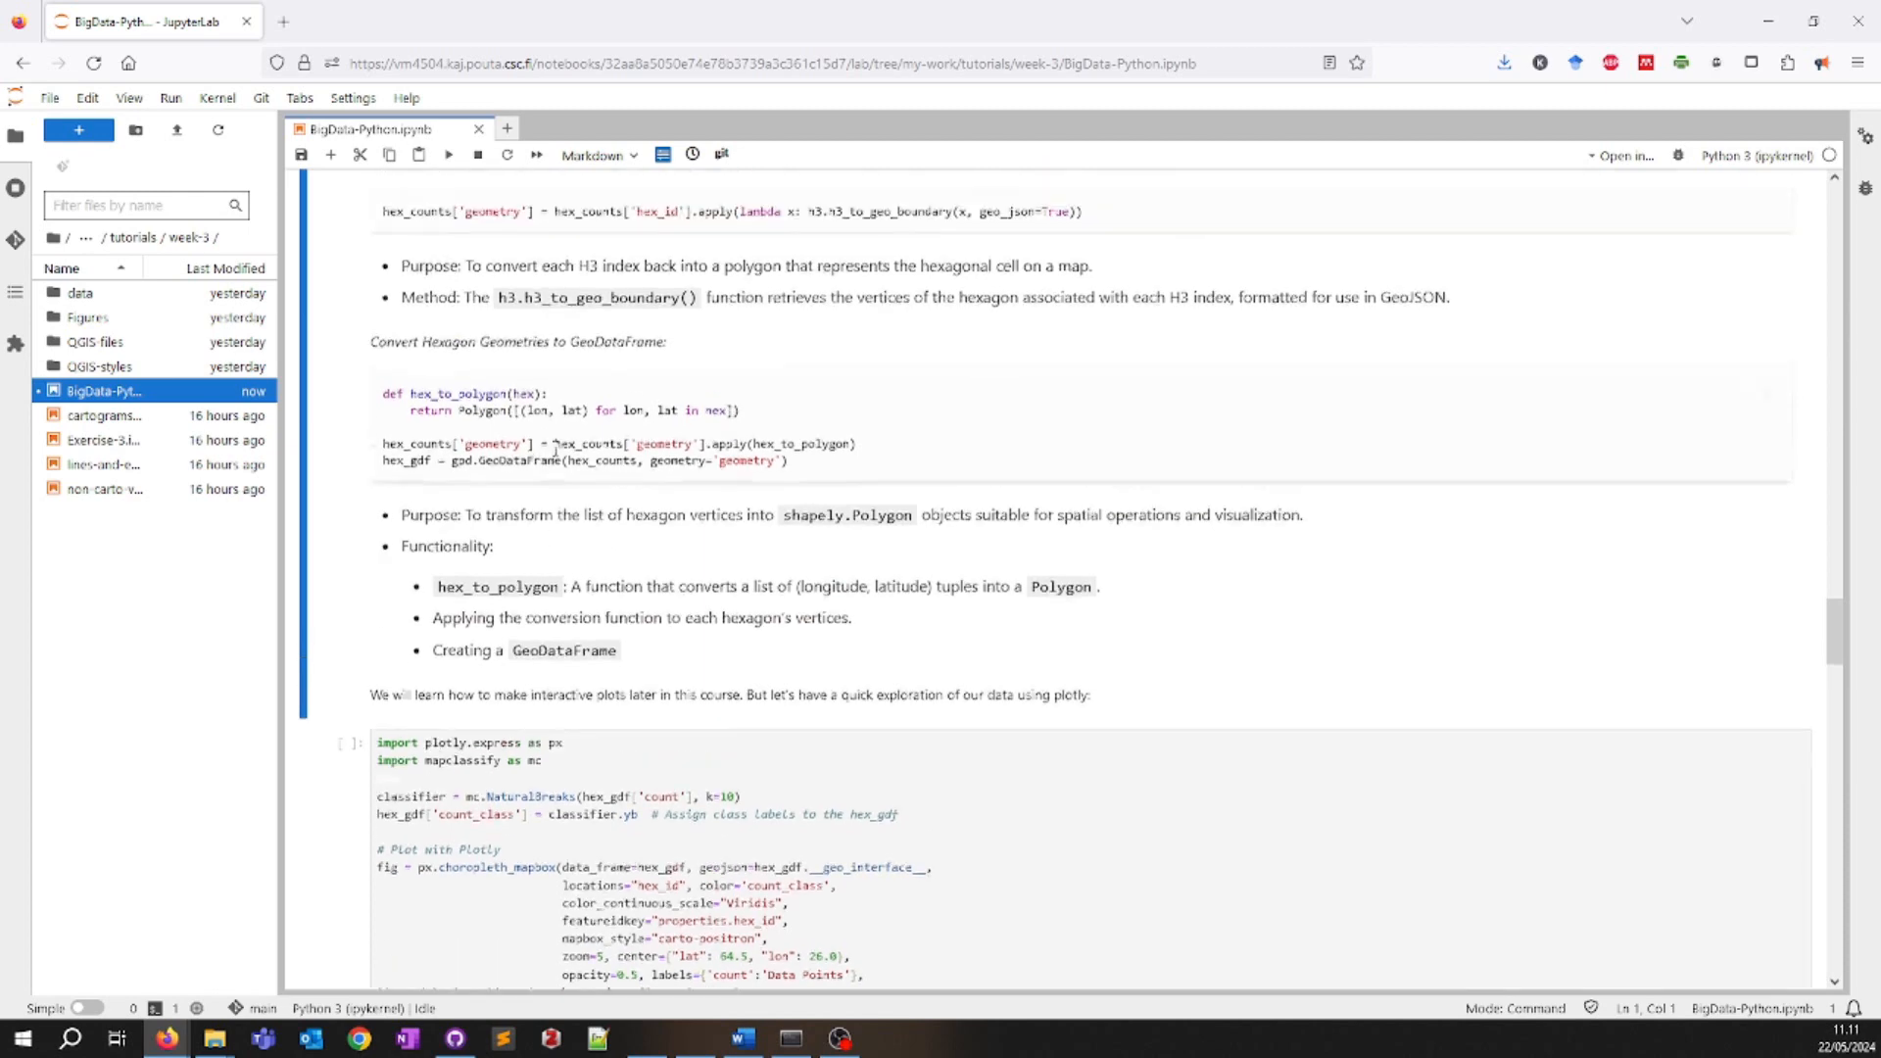
pyautogui.scroll(-3, 627, 490)
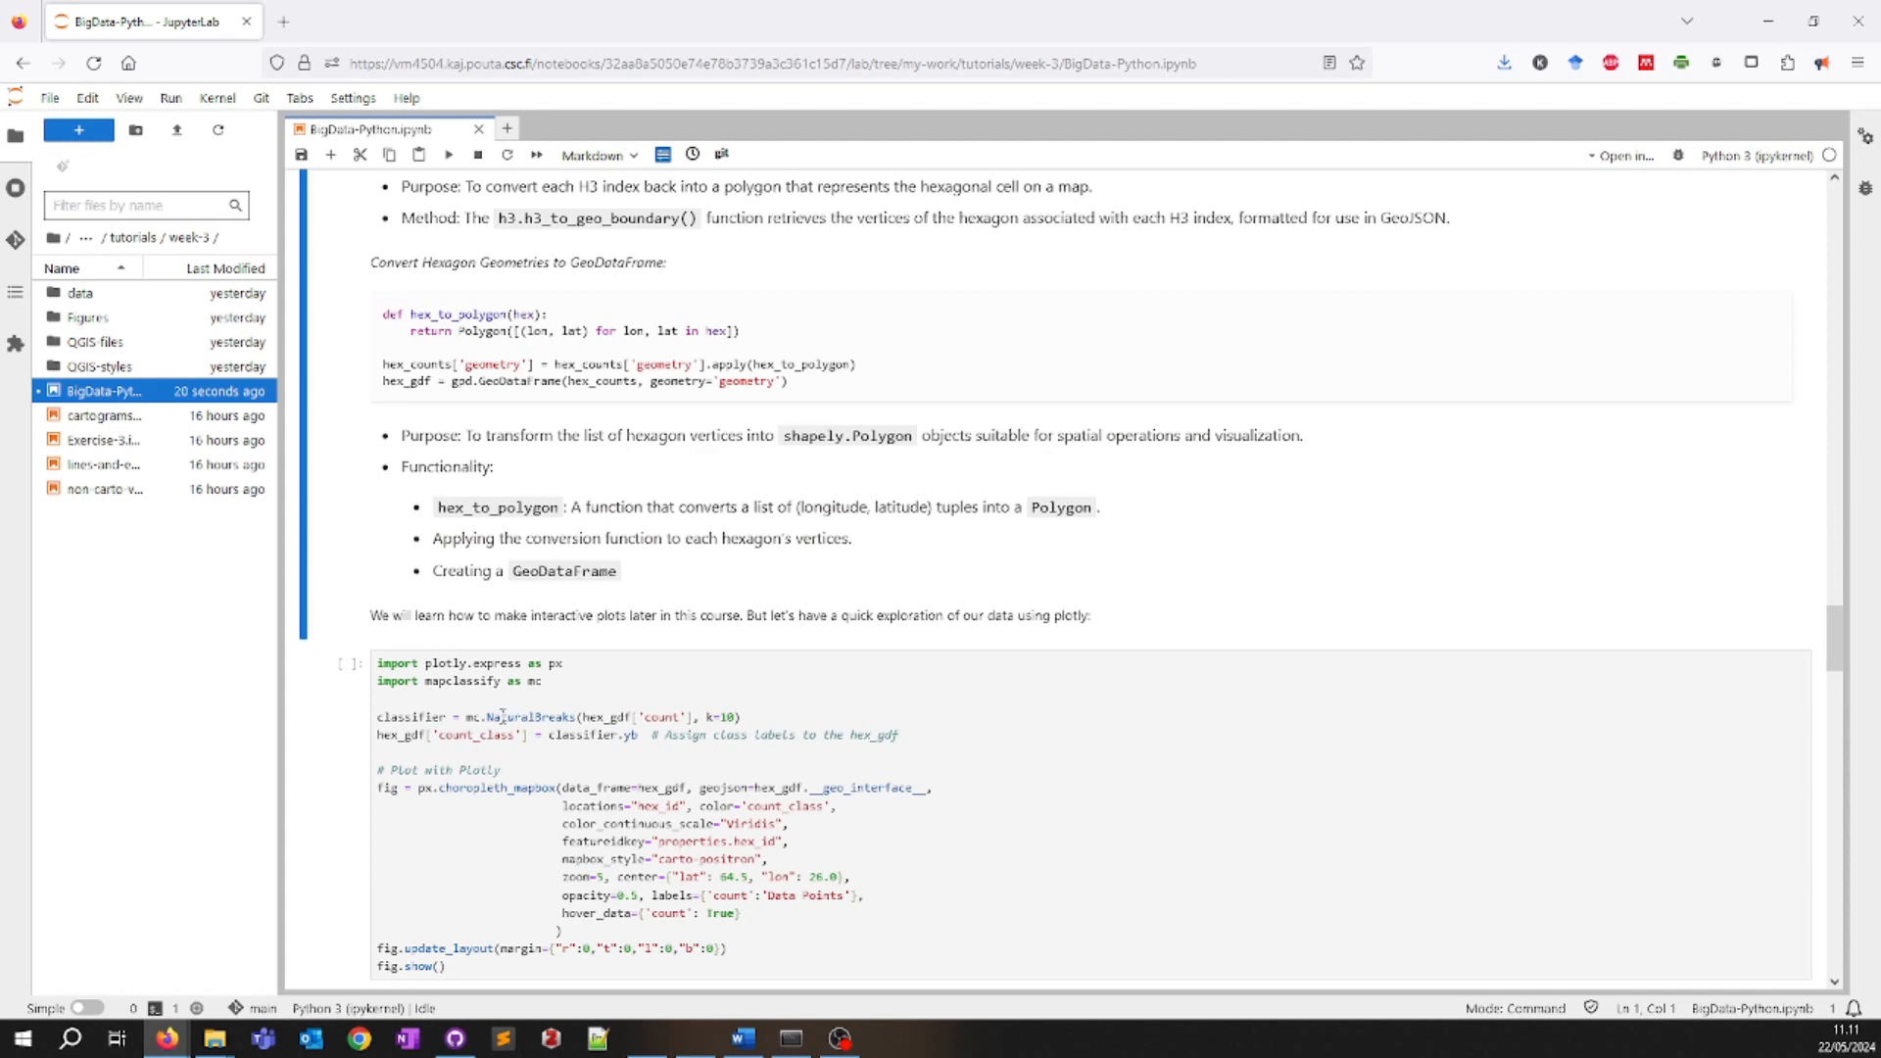
pyautogui.scroll(-3, 503, 715)
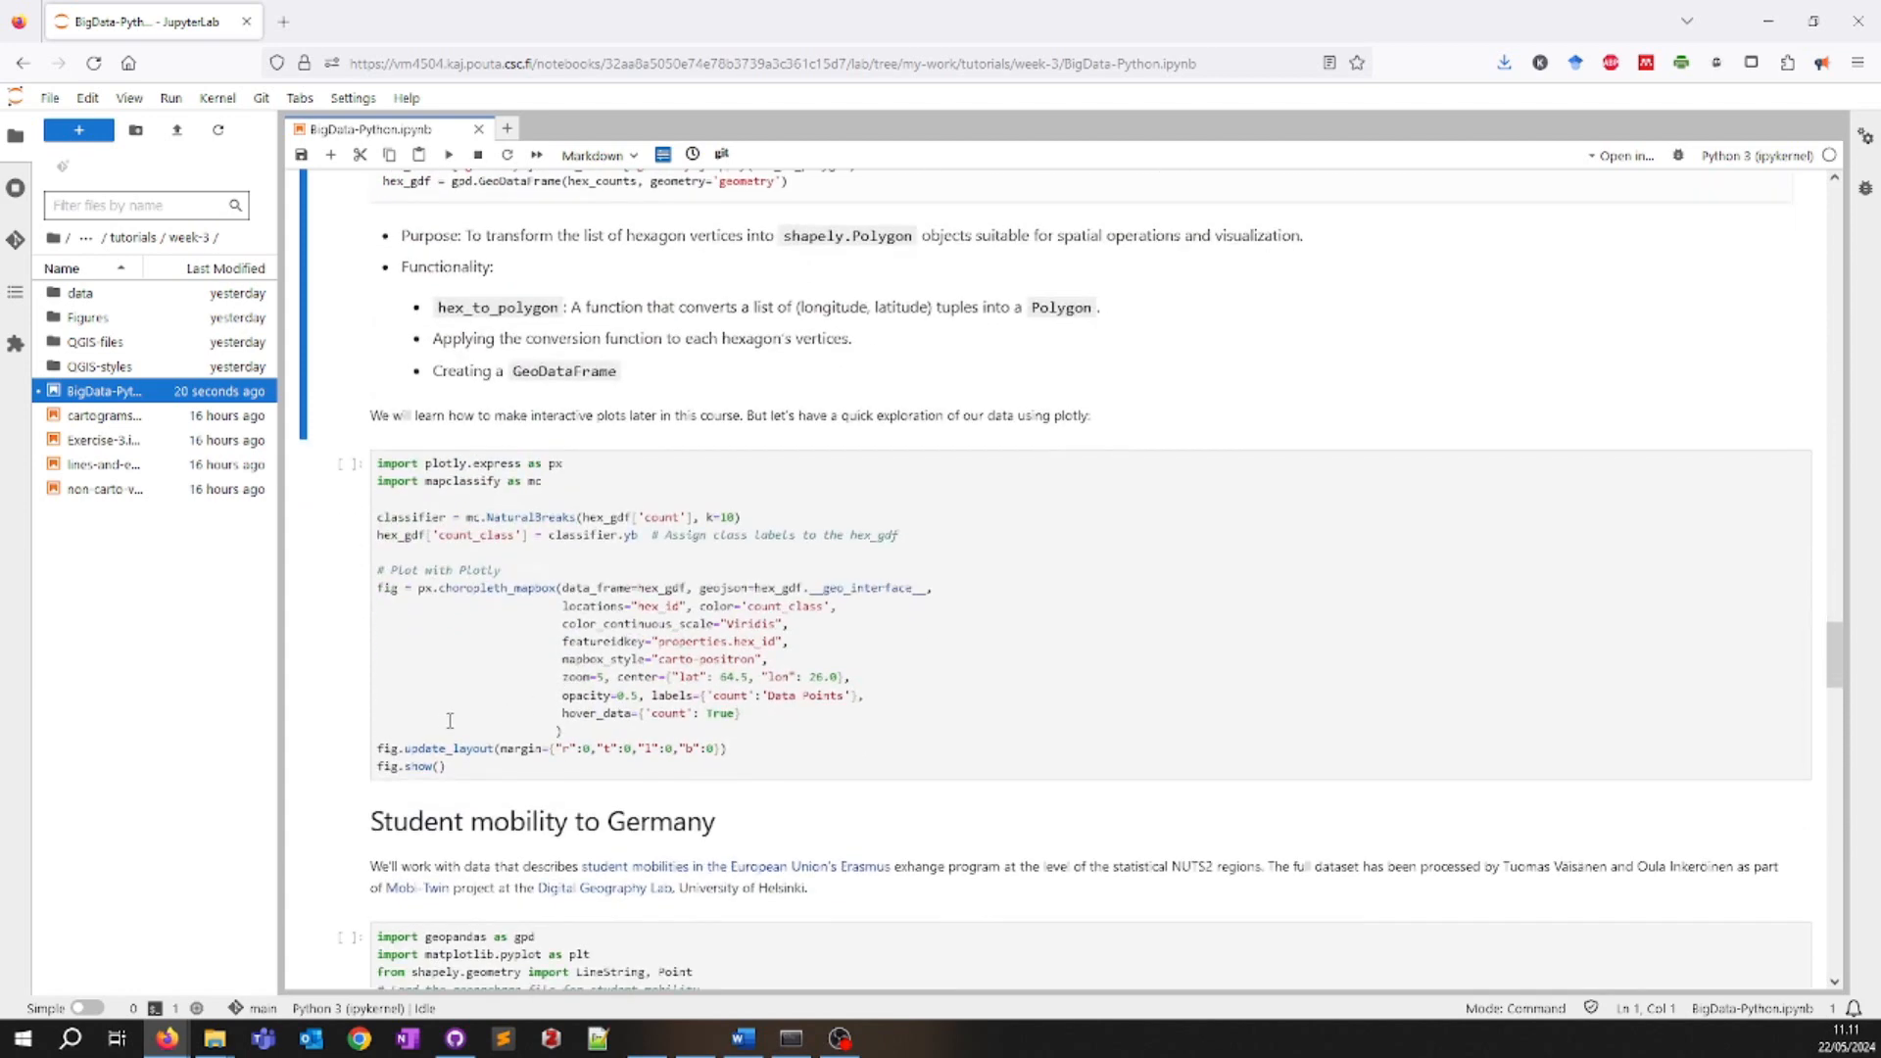
pyautogui.click(488, 778)
pyautogui.hotkey('shift', 'Return')
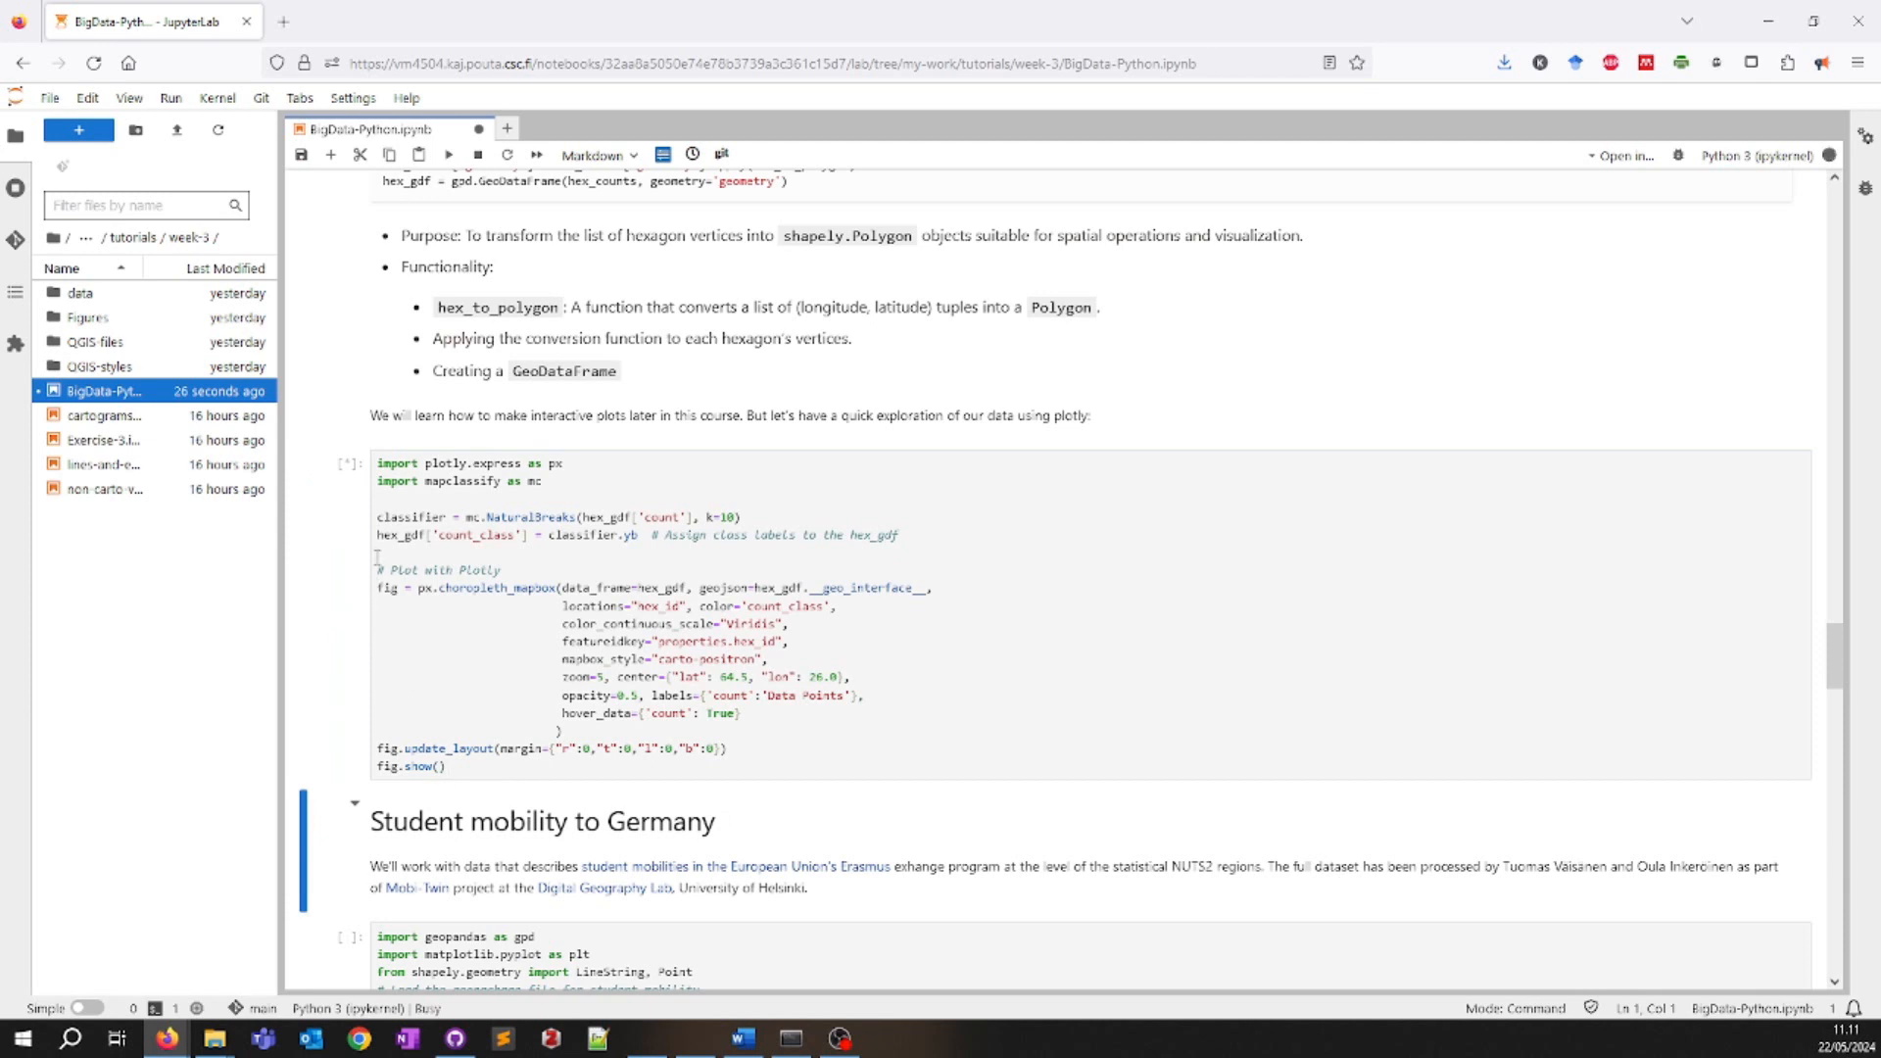
# - Explore the interactive plotly map from the whole of Finland down to the hexagons around Helsinki
pyautogui.scroll(-2, 365, 582)
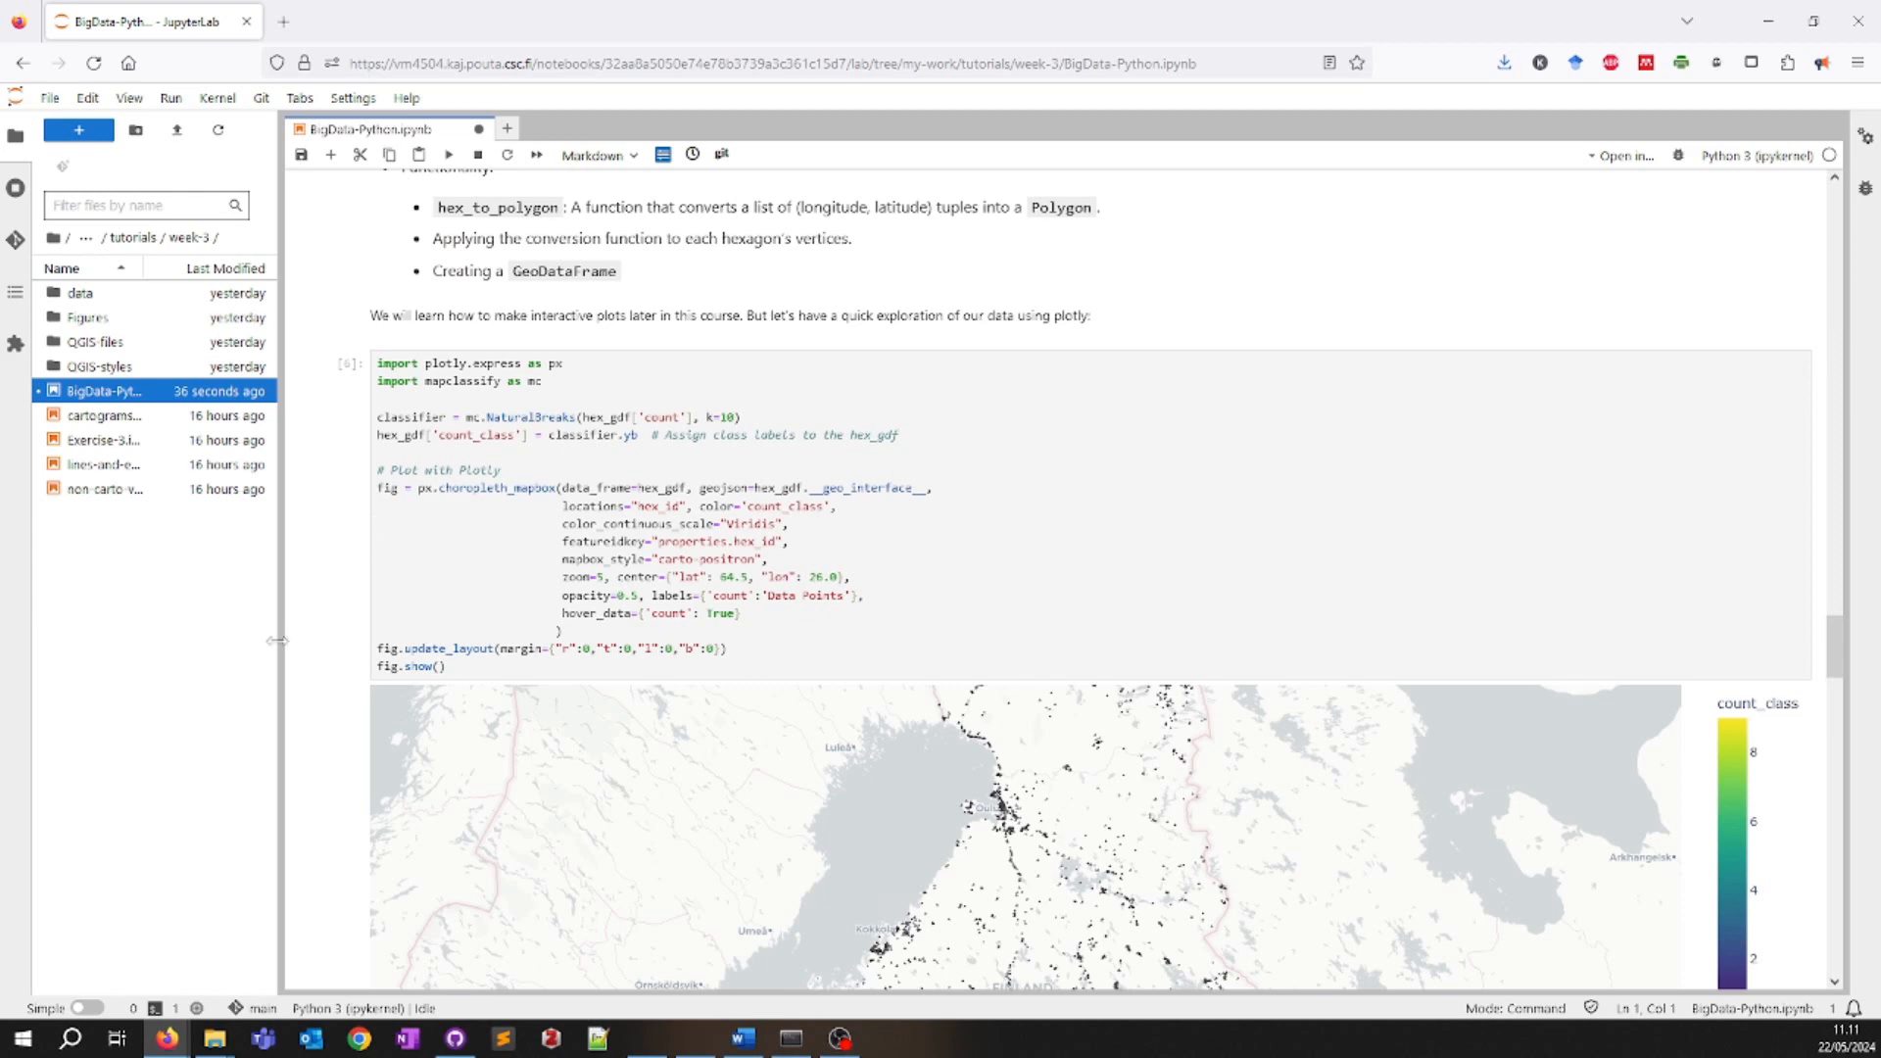
pyautogui.scroll(-1, 282, 641)
pyautogui.scroll(-3, 795, 815)
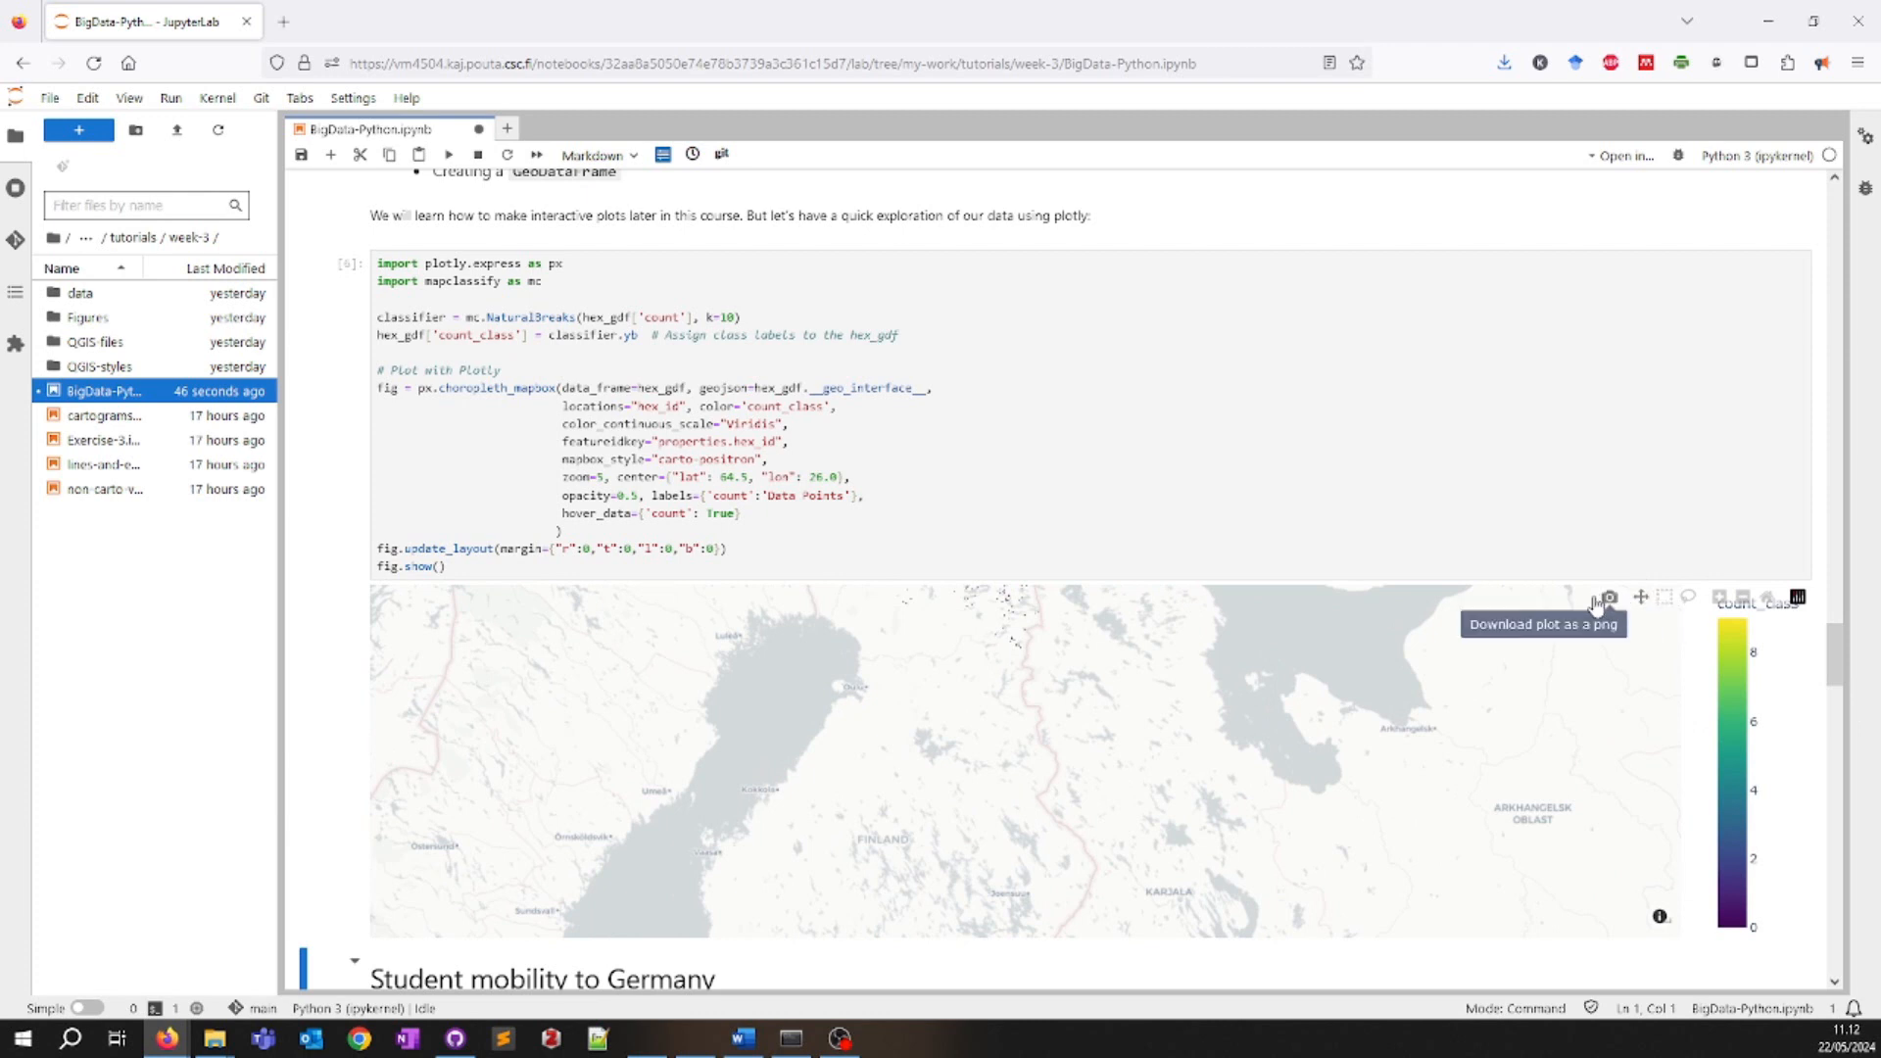
pyautogui.scroll(-3, 864, 817)
pyautogui.moveTo(865, 818); pyautogui.dragTo(891, 717)
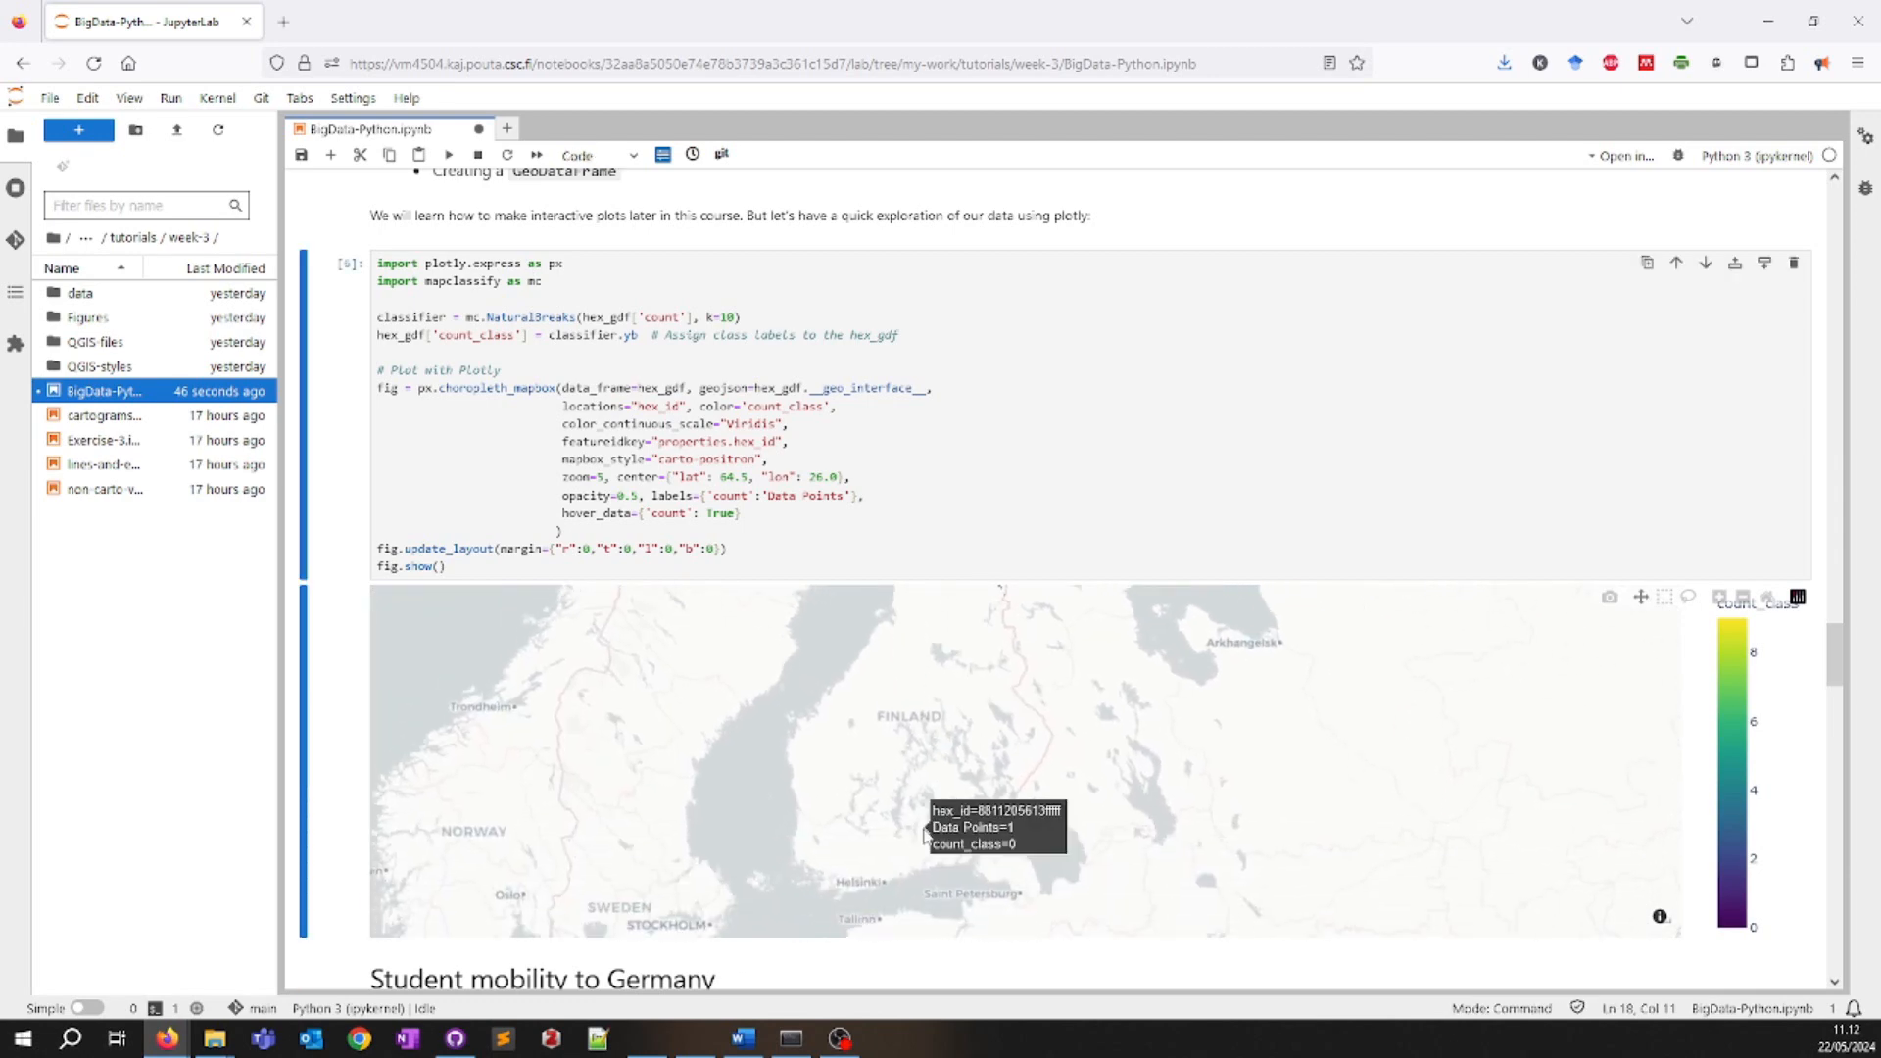
pyautogui.scroll(7, 919, 847)
pyautogui.scroll(8, 919, 847)
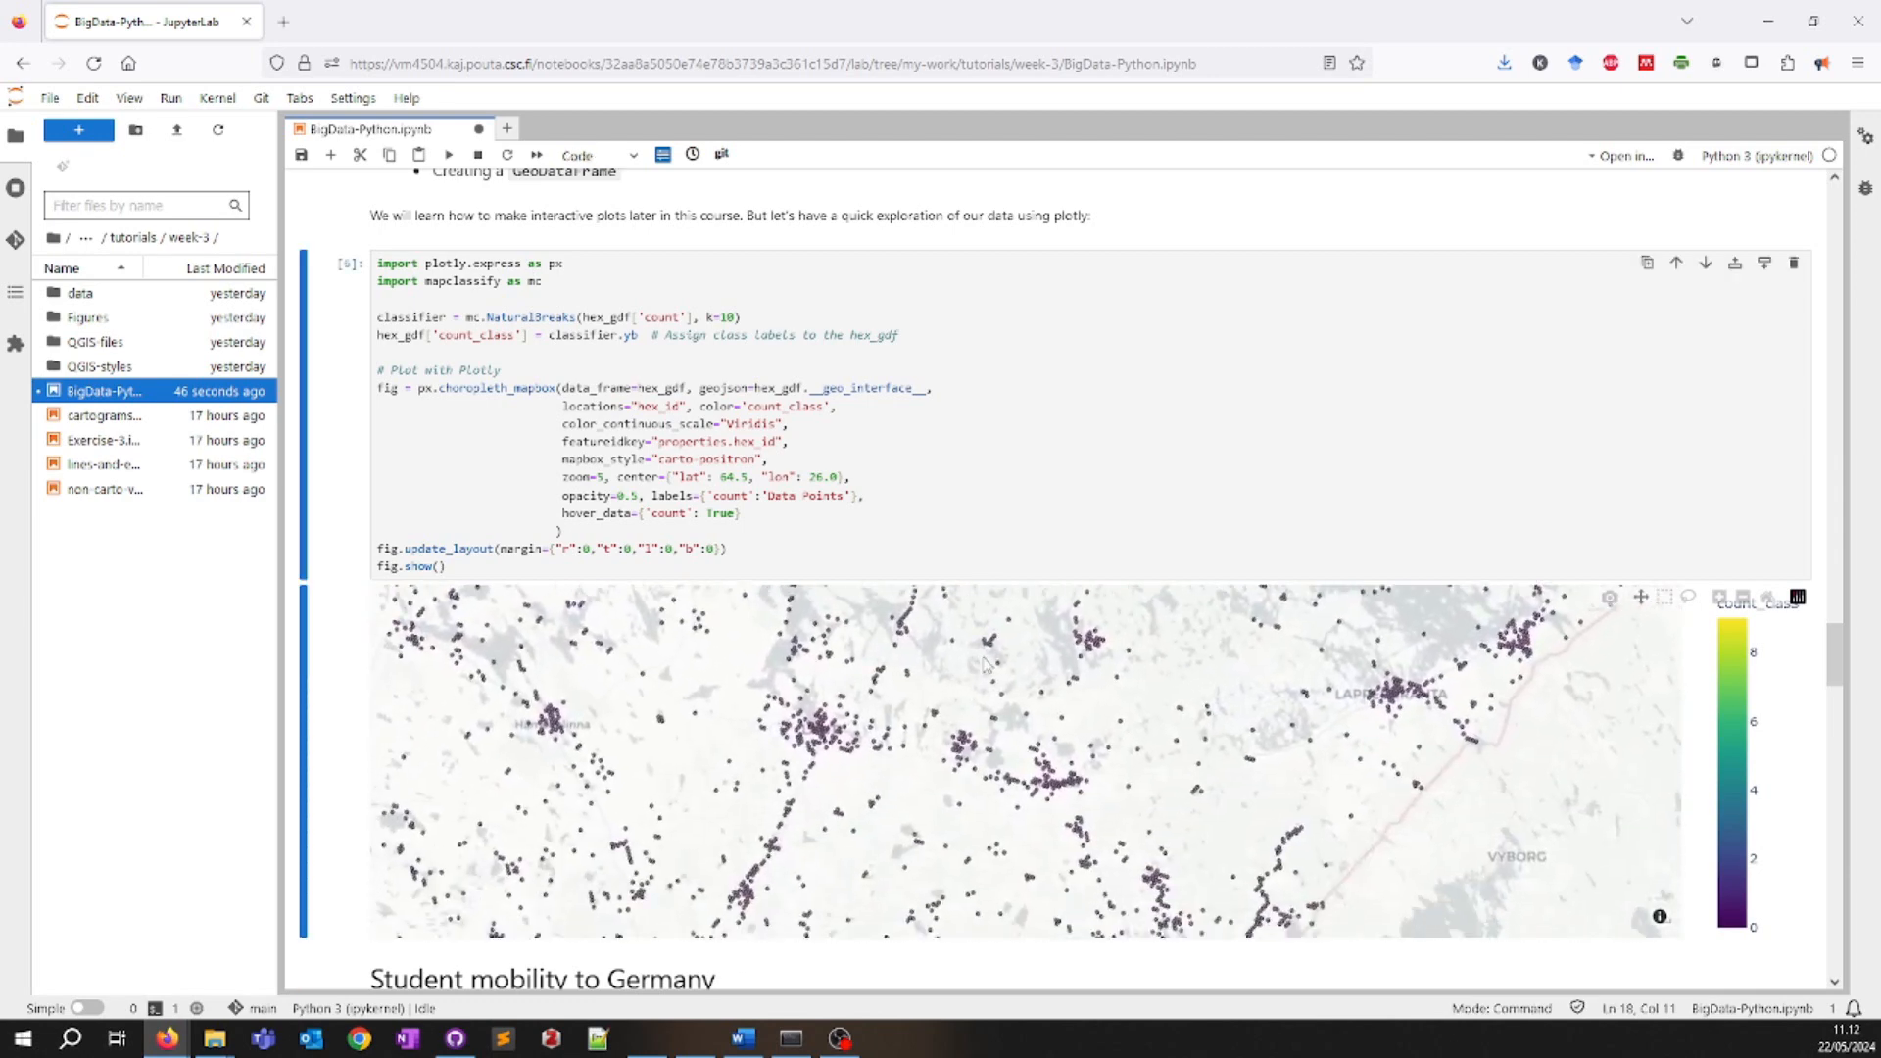
pyautogui.moveTo(791, 735); pyautogui.dragTo(853, 784)
pyautogui.moveTo(1127, 901); pyautogui.dragTo(1001, 820)
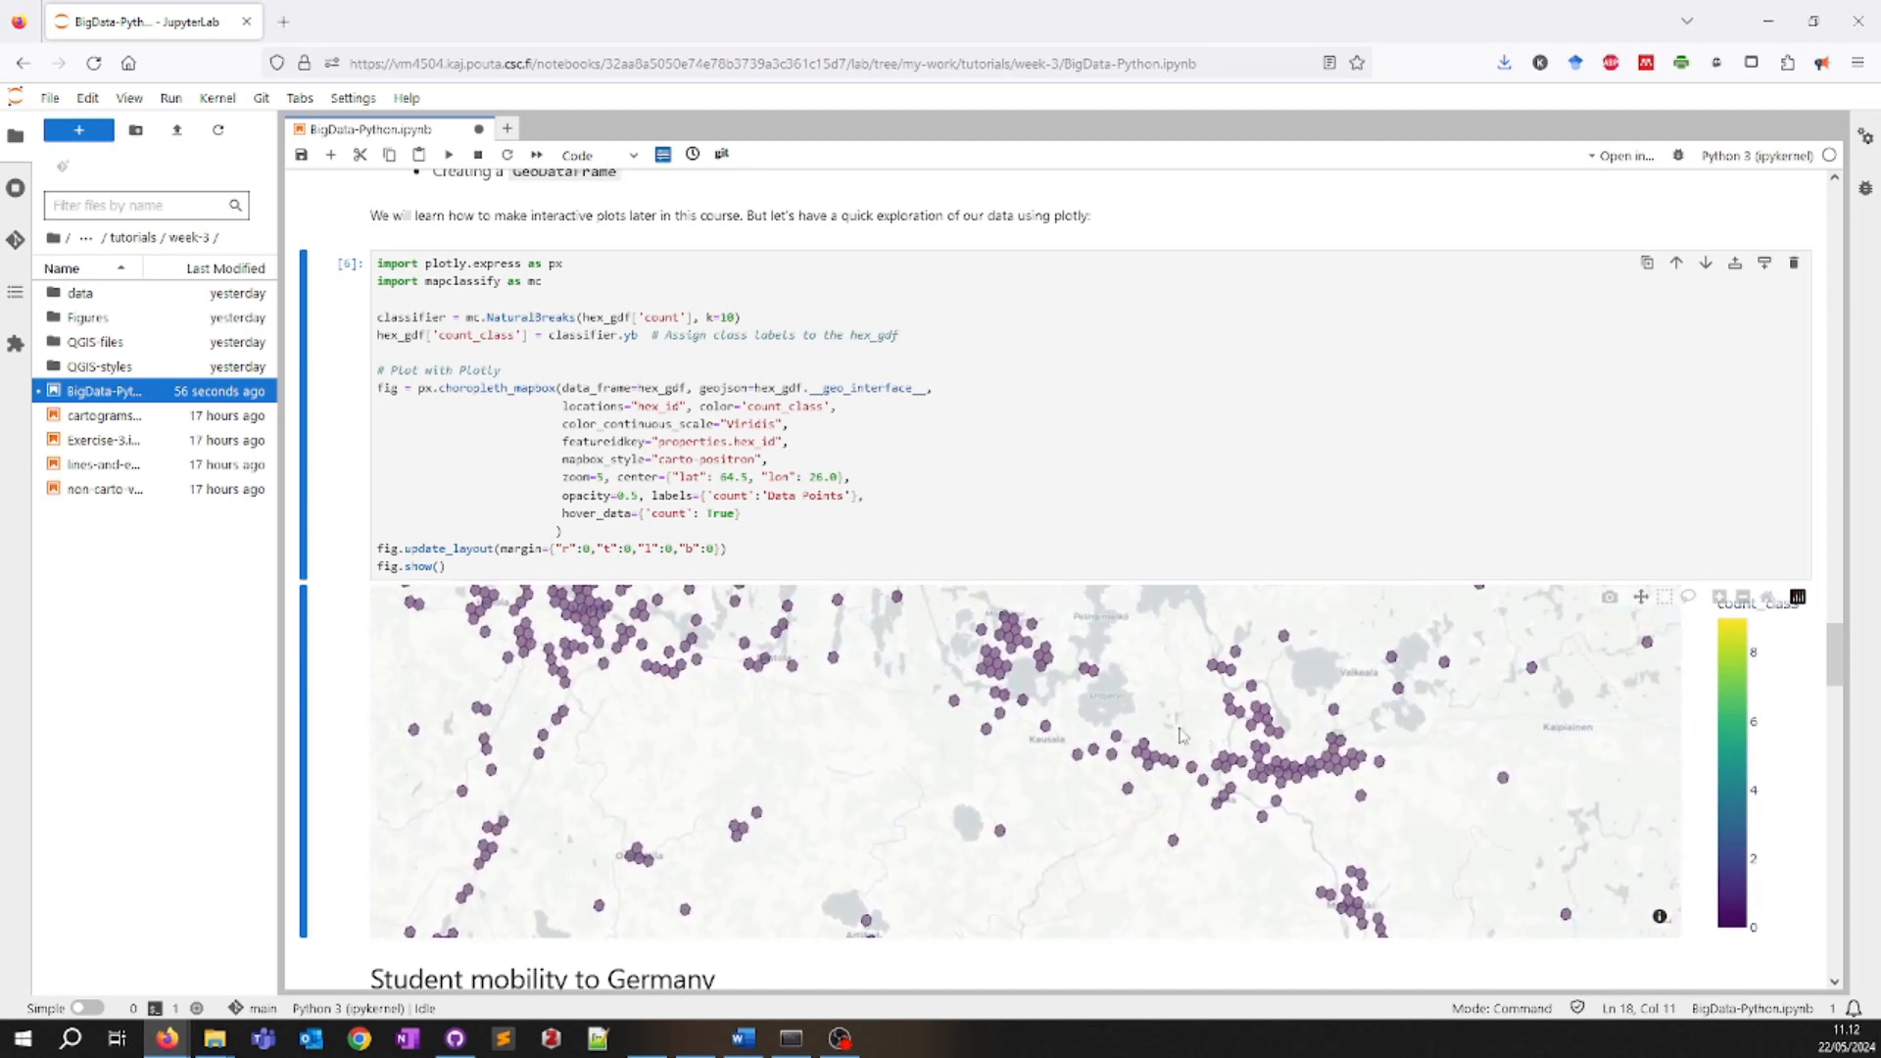
pyautogui.scroll(-2, 1061, 821)
pyautogui.scroll(-2, 1061, 821)
pyautogui.moveTo(1061, 842); pyautogui.dragTo(1029, 676)
pyautogui.moveTo(794, 902); pyautogui.dragTo(995, 729)
pyautogui.scroll(5, 827, 793)
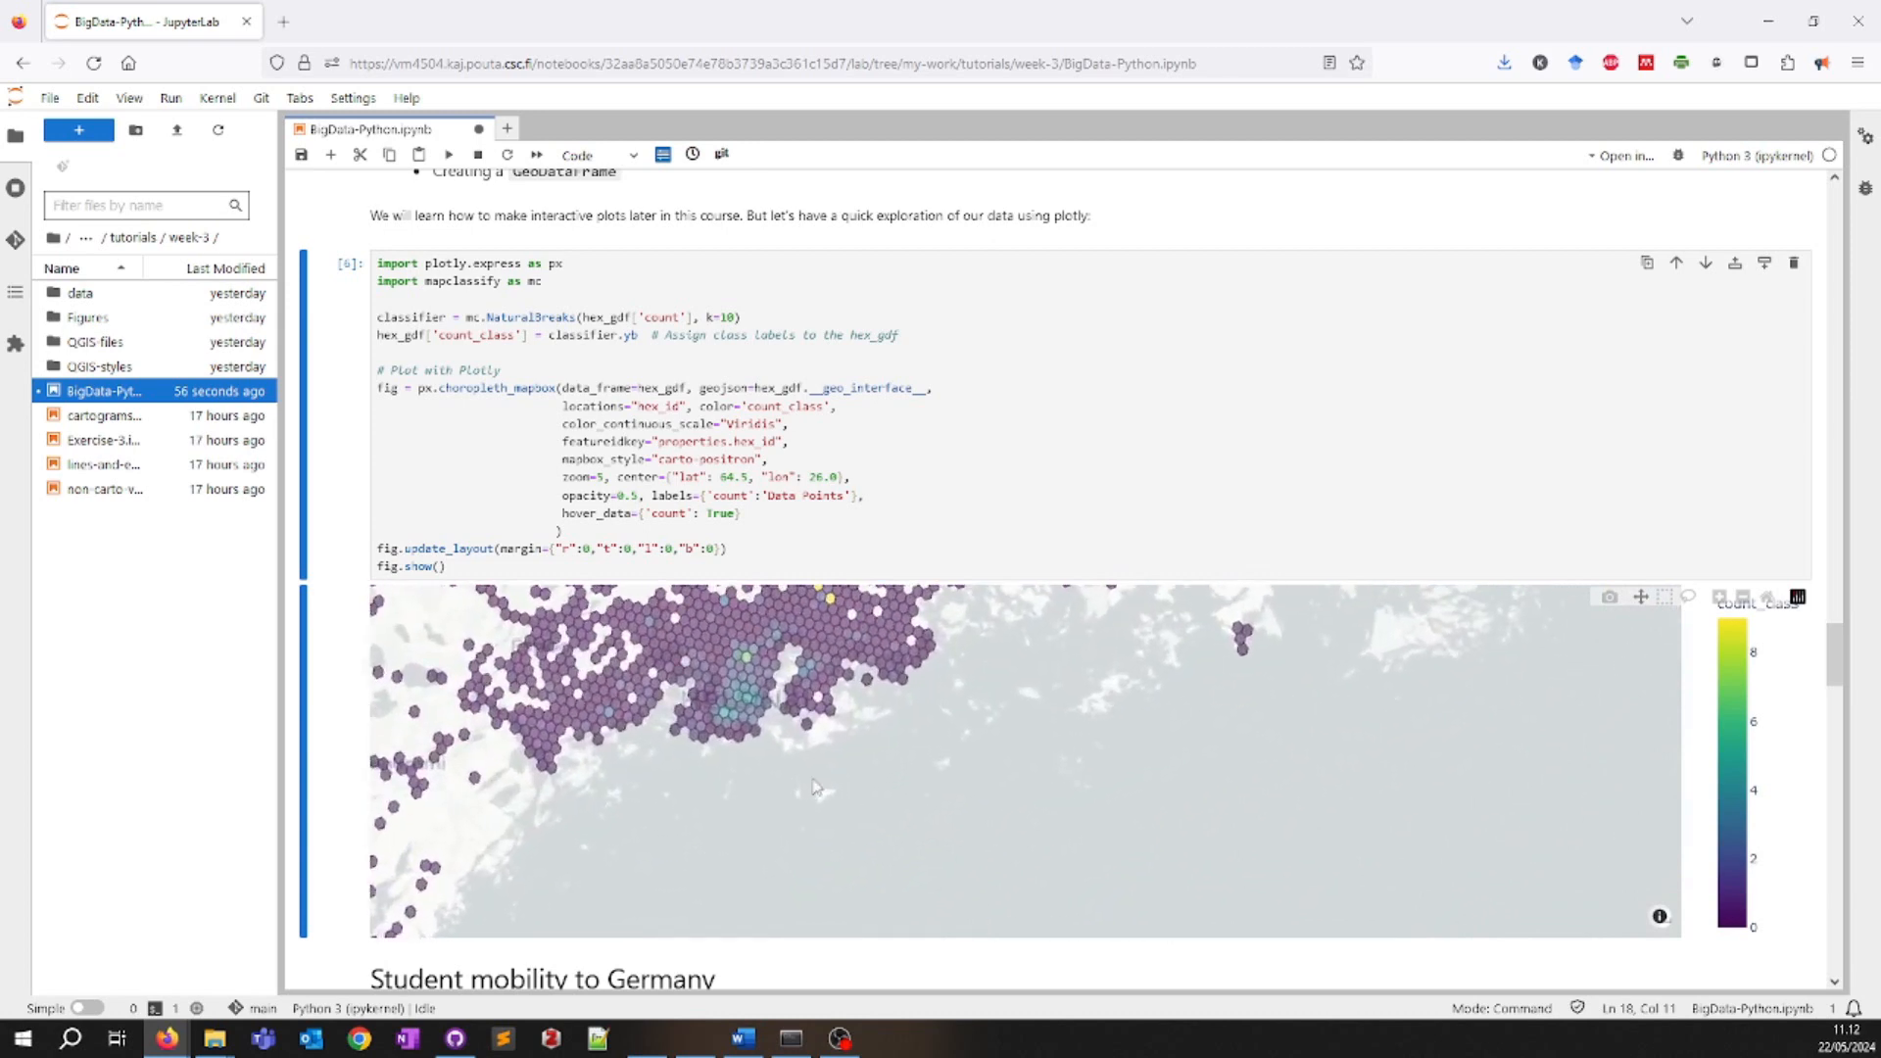
pyautogui.scroll(2, 849, 812)
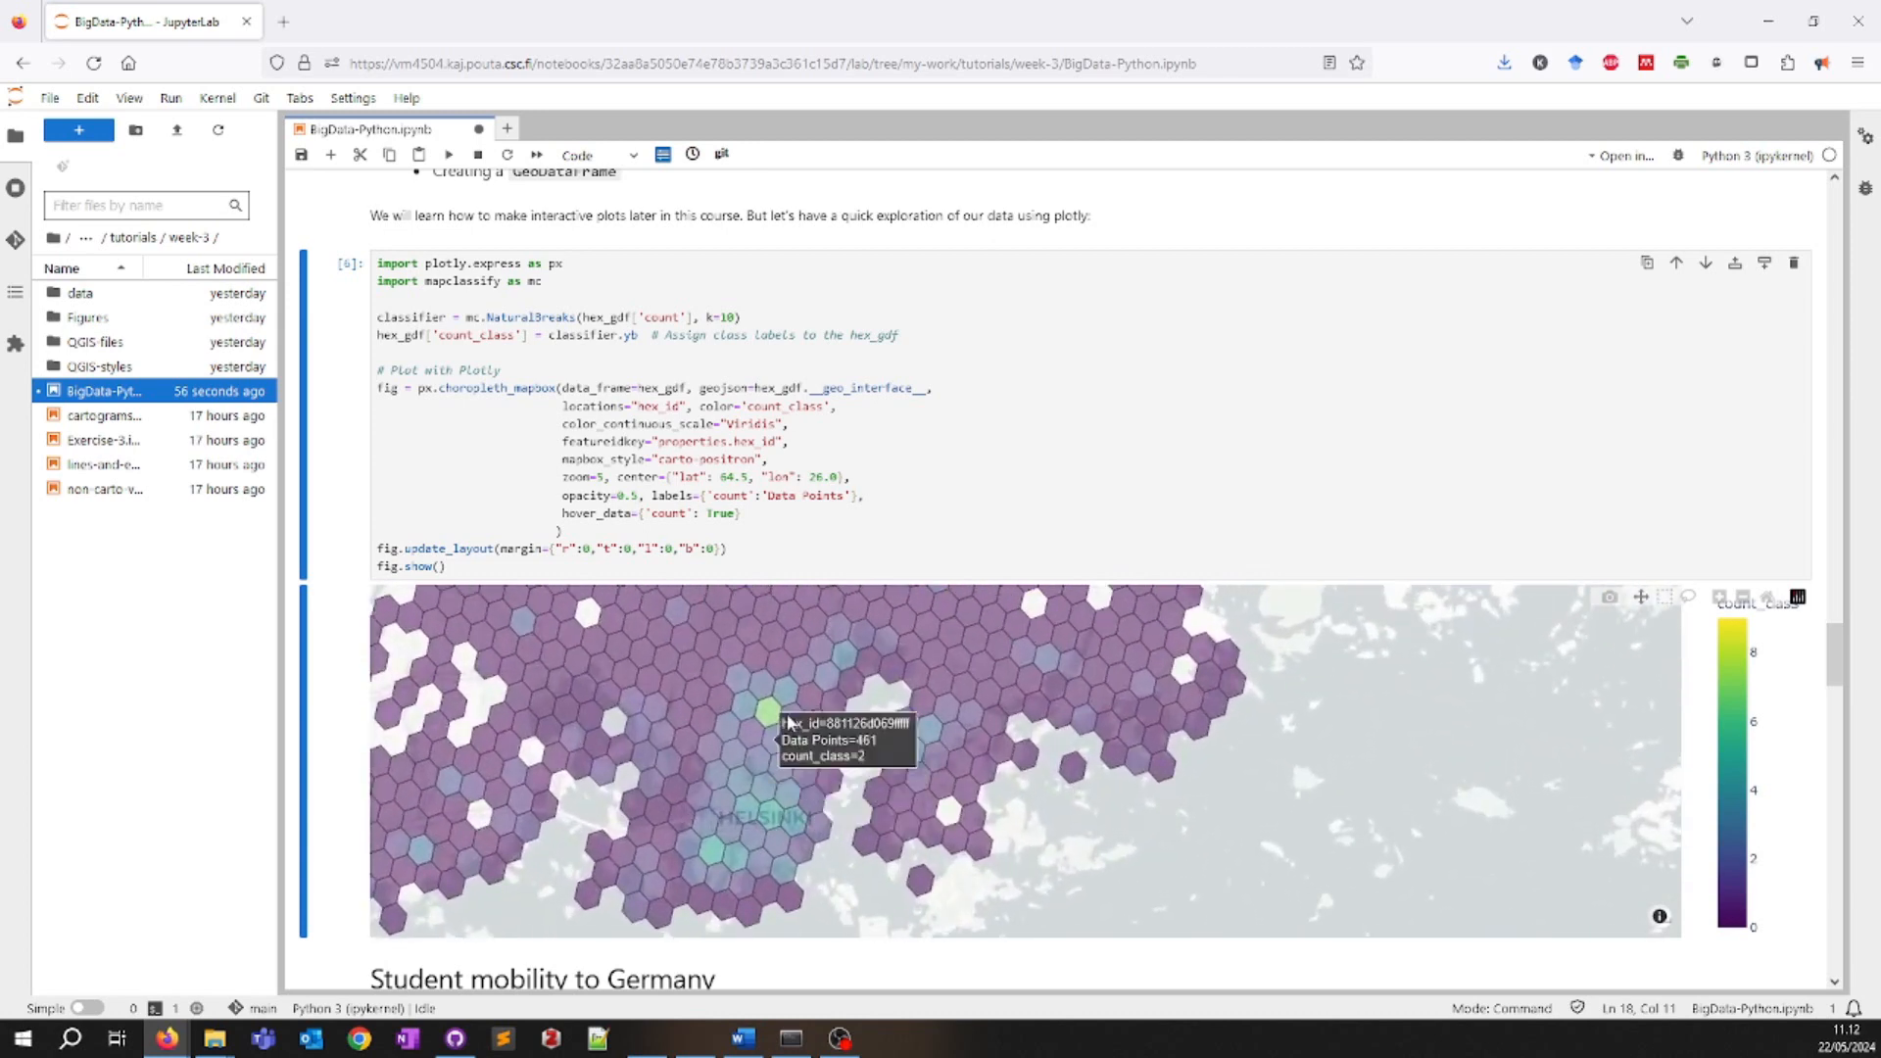
# - Inspect the hex_id, Data Points and count_class details of individual hexagons in and around Helsinki
pyautogui.moveTo(814, 749)
pyautogui.moveTo(605, 697)
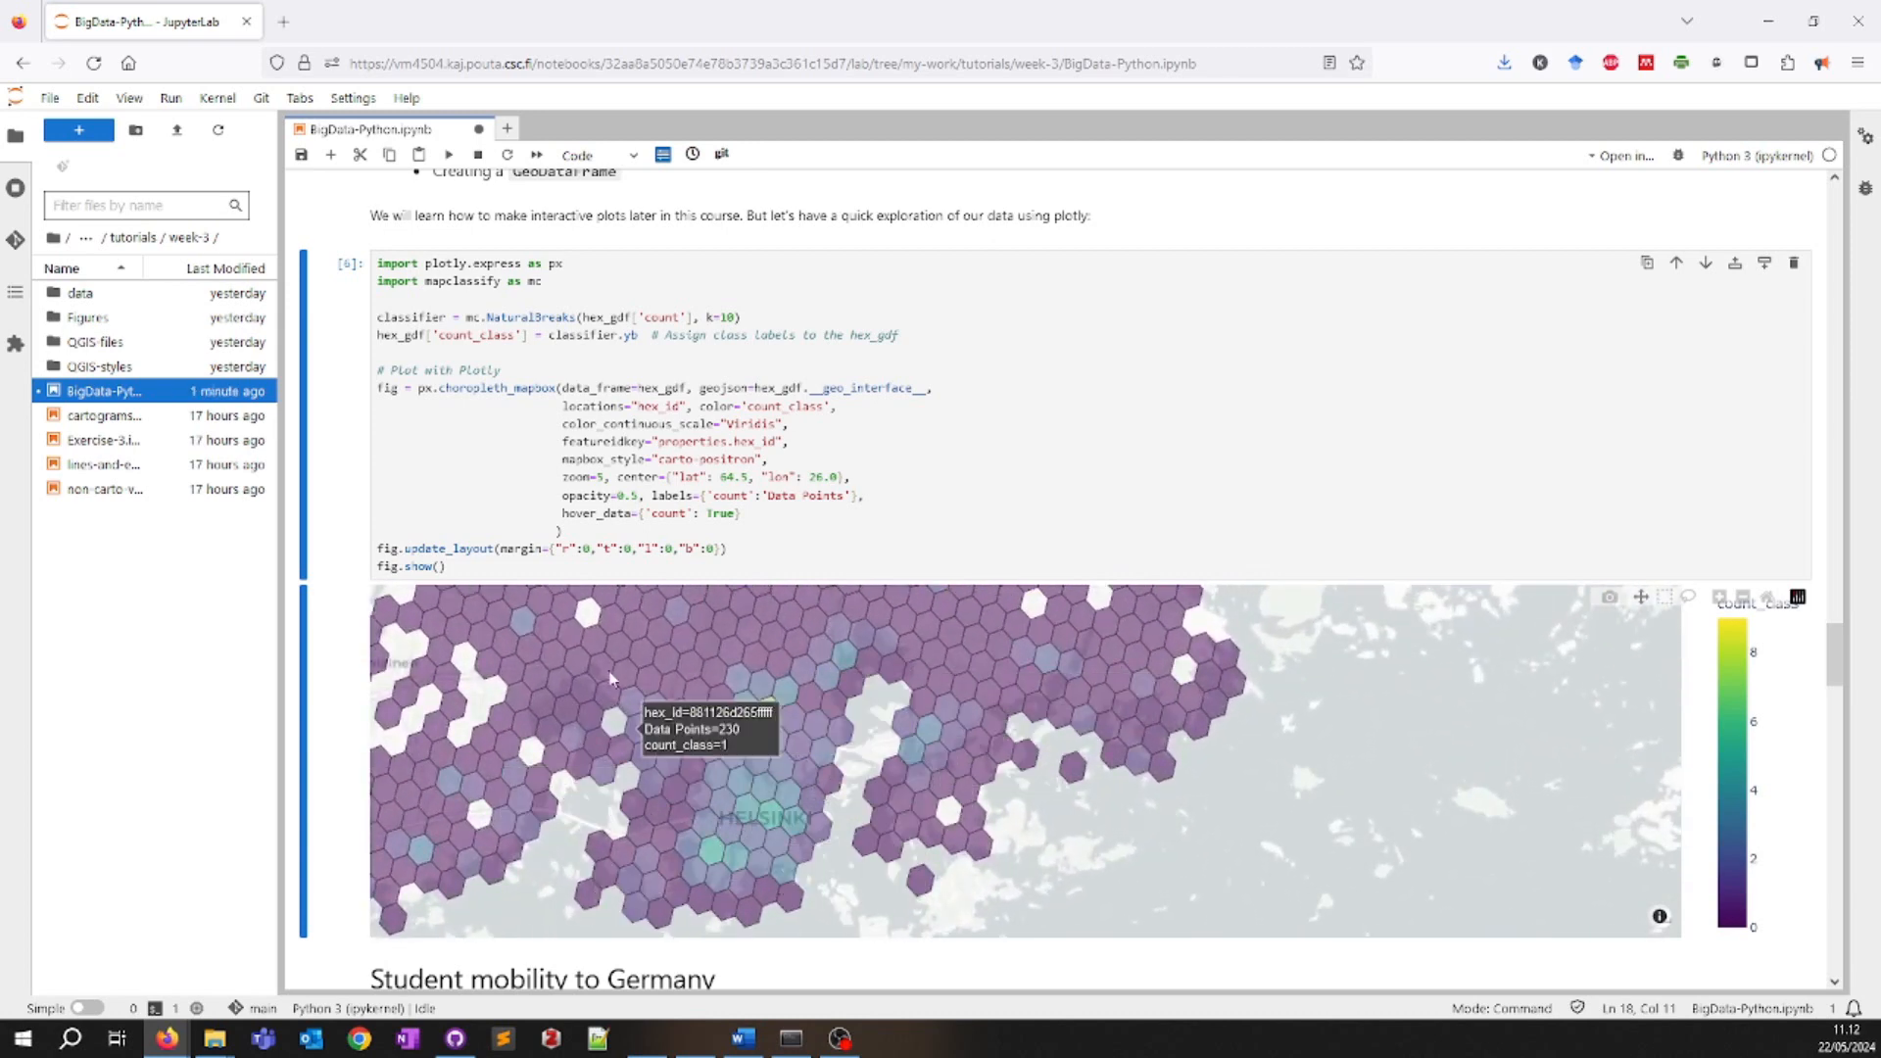
pyautogui.moveTo(701, 712)
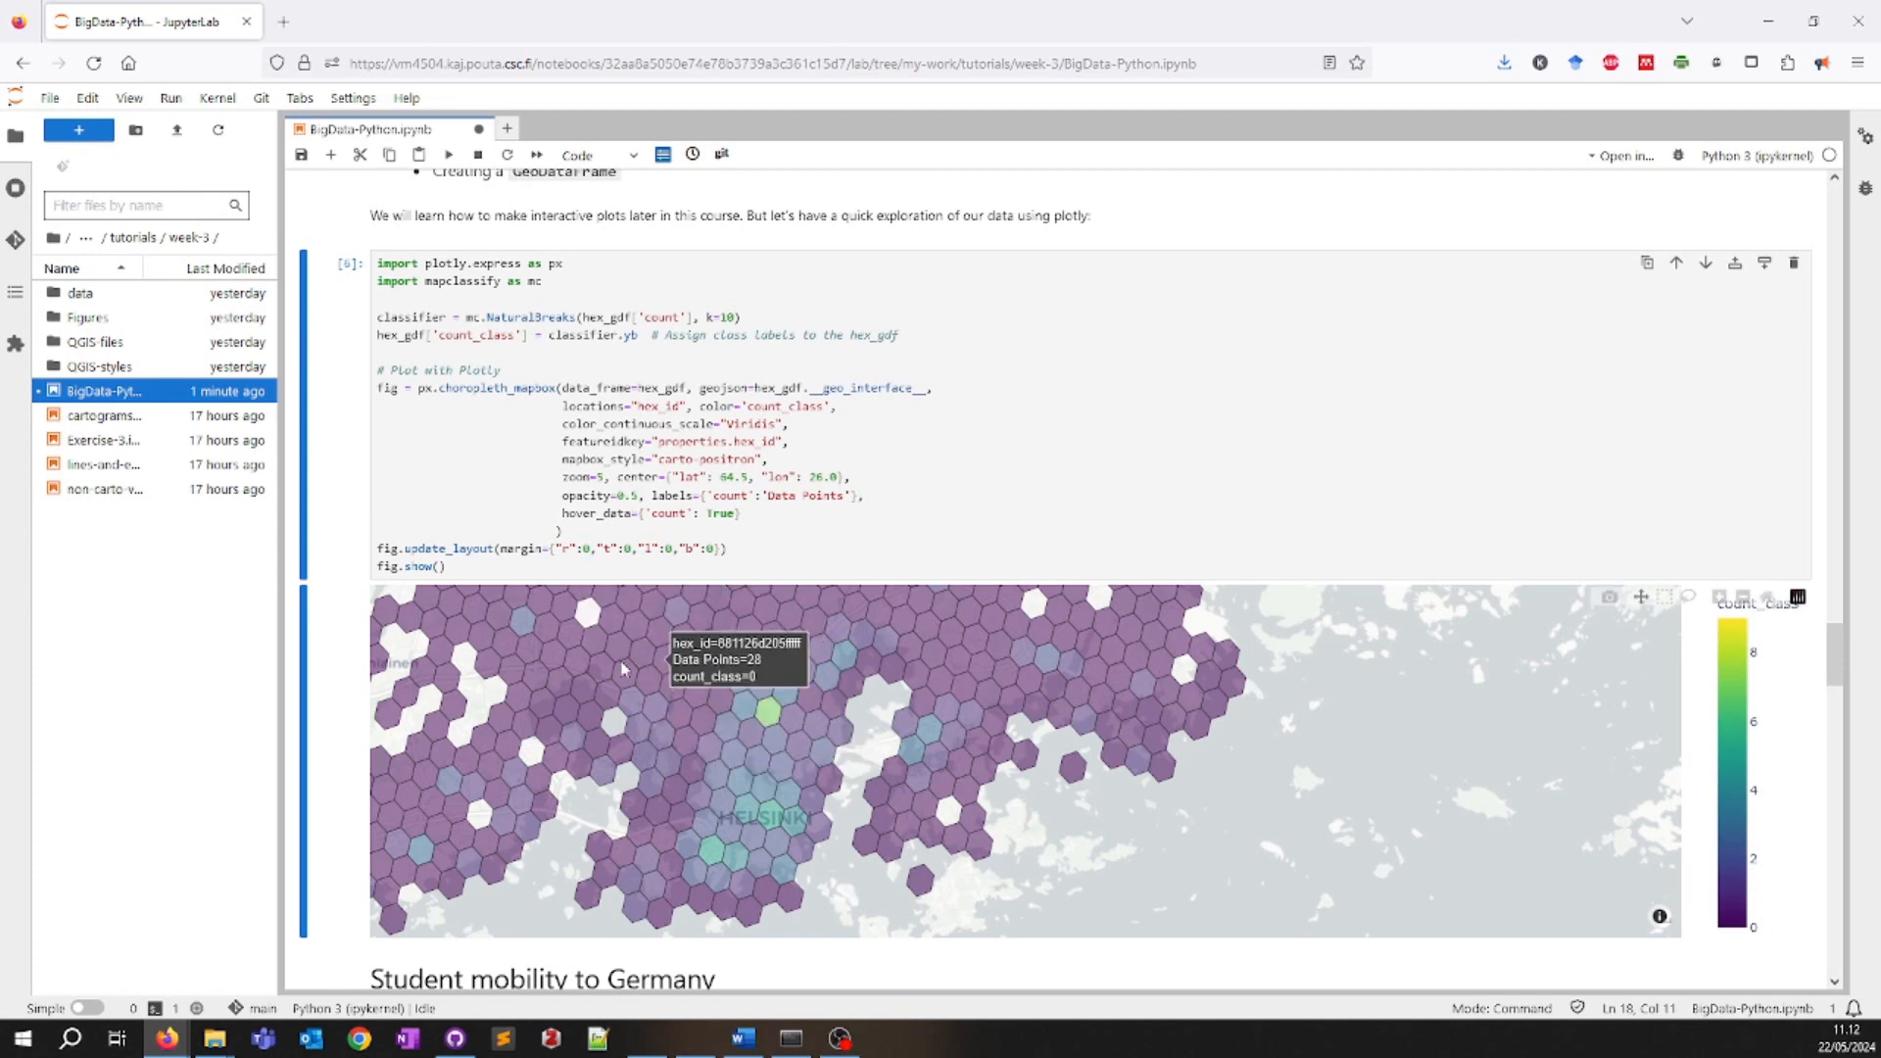
pyautogui.moveTo(710, 669)
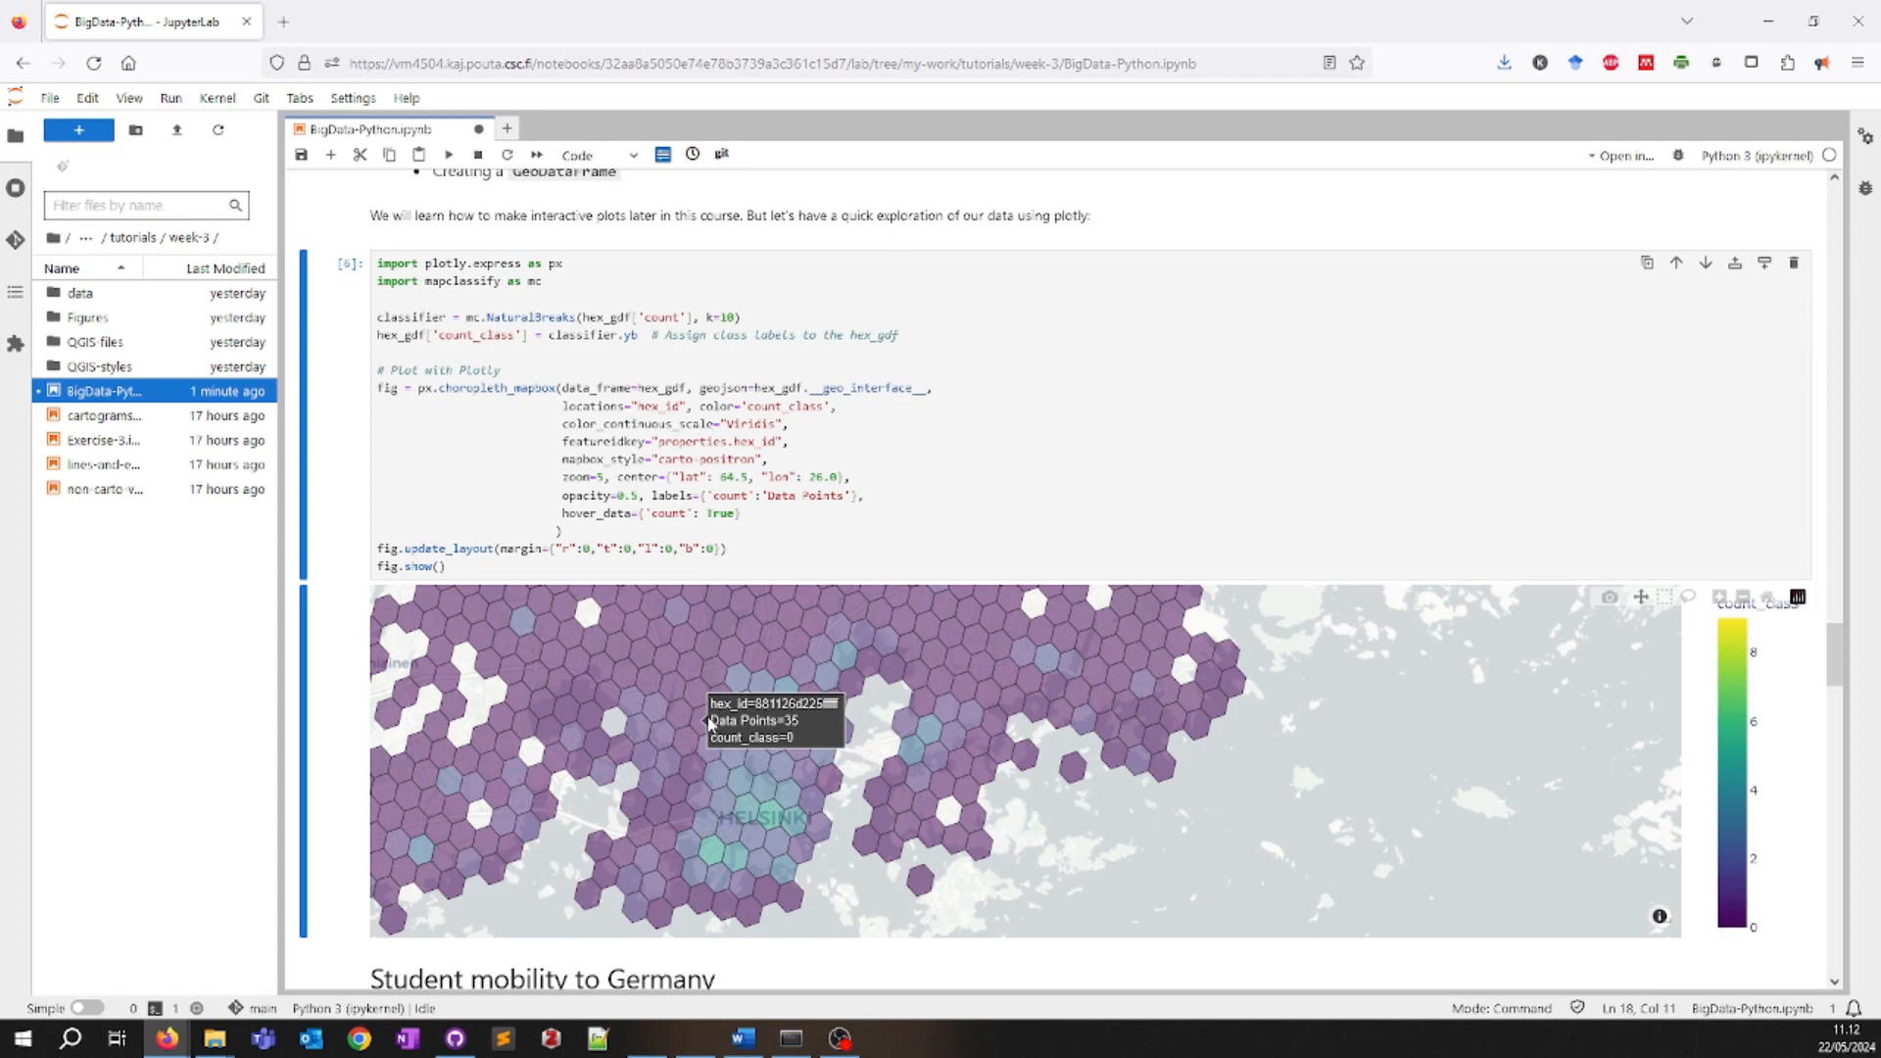
pyautogui.scroll(-2, 774, 814)
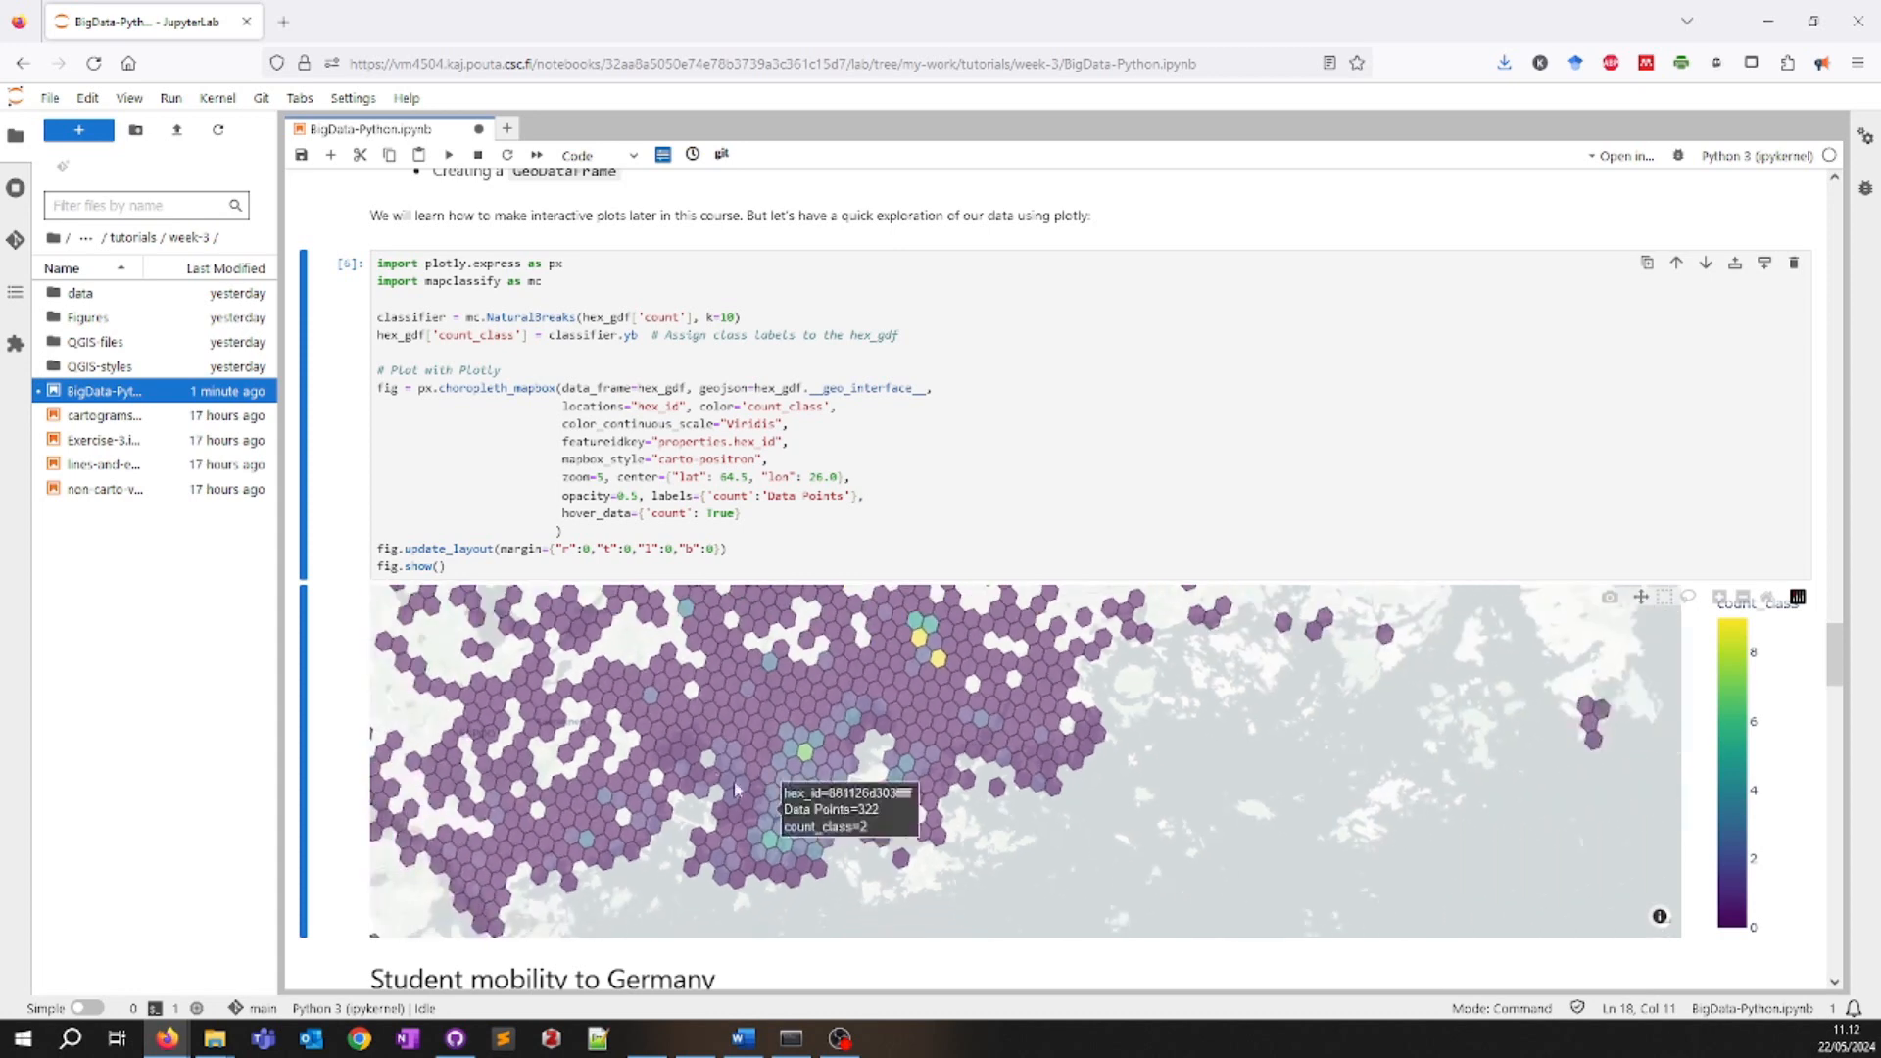
pyautogui.moveTo(557, 770); pyautogui.dragTo(746, 870)
pyautogui.scroll(-1, 676, 735)
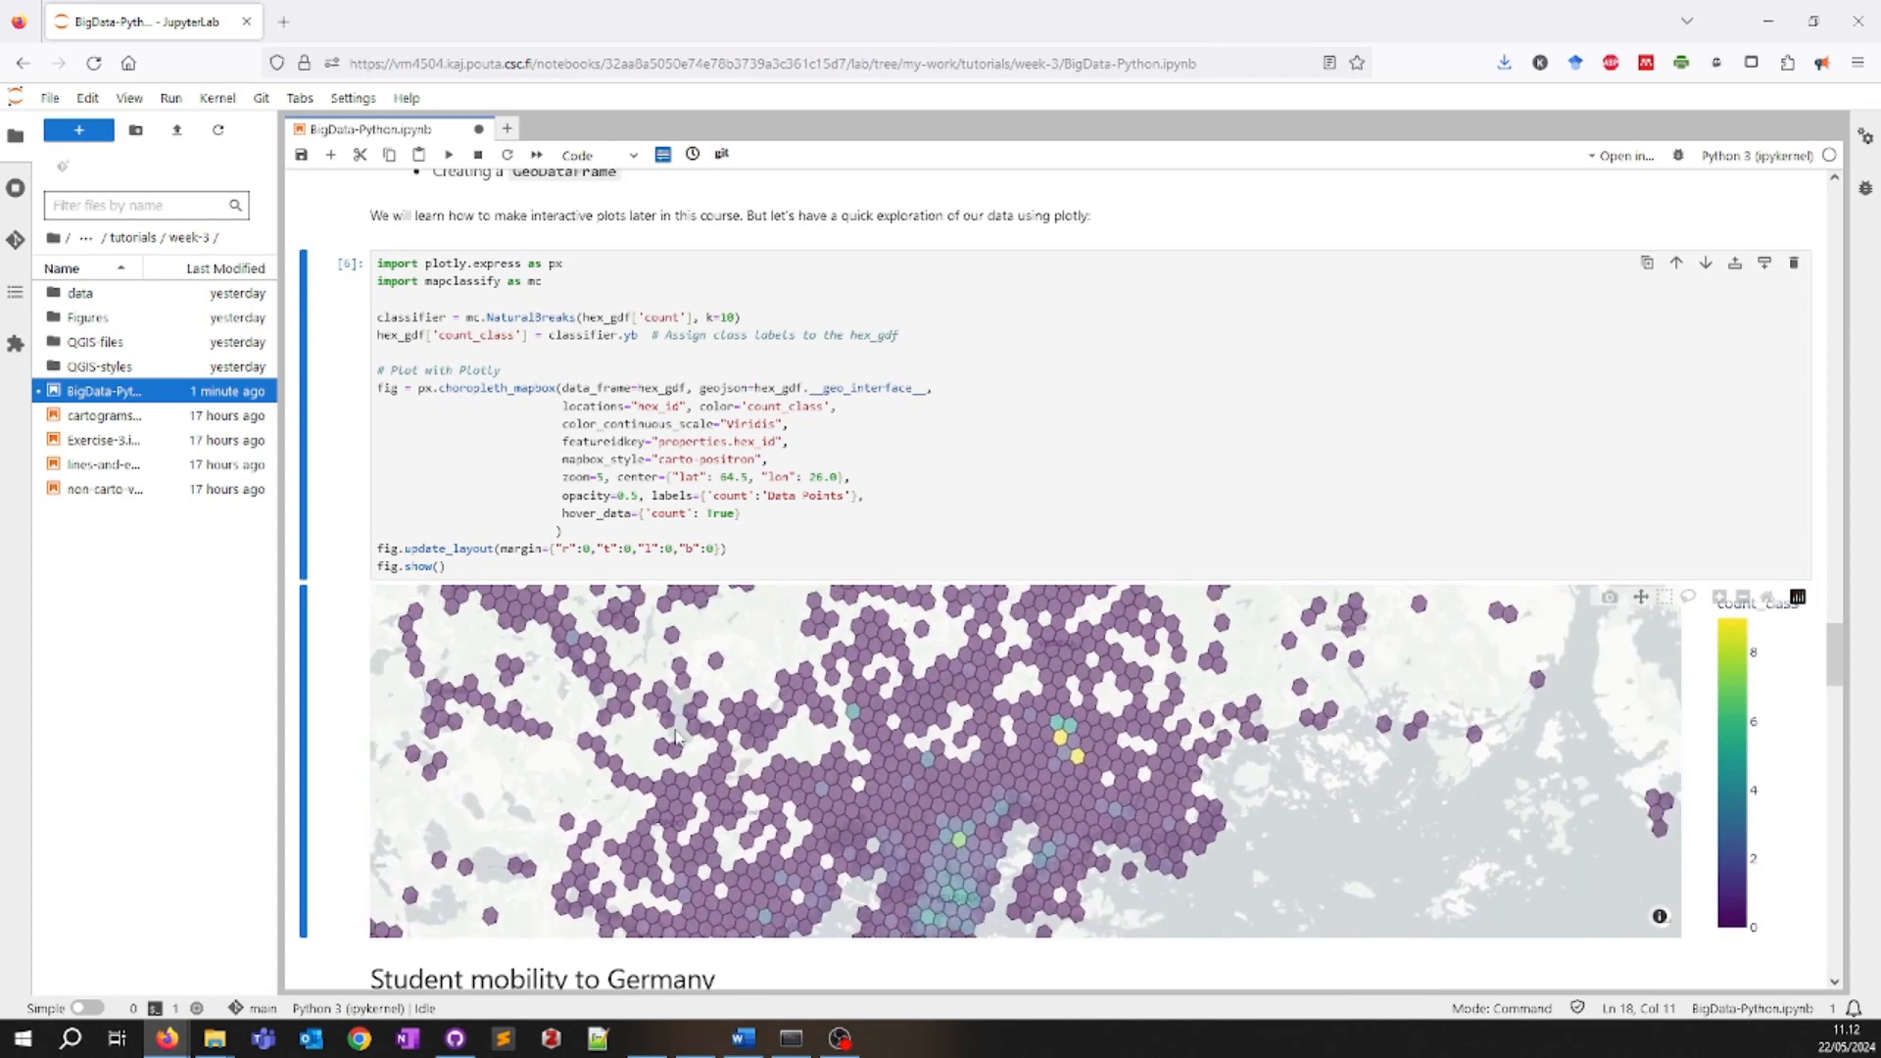
pyautogui.scroll(-1, 676, 737)
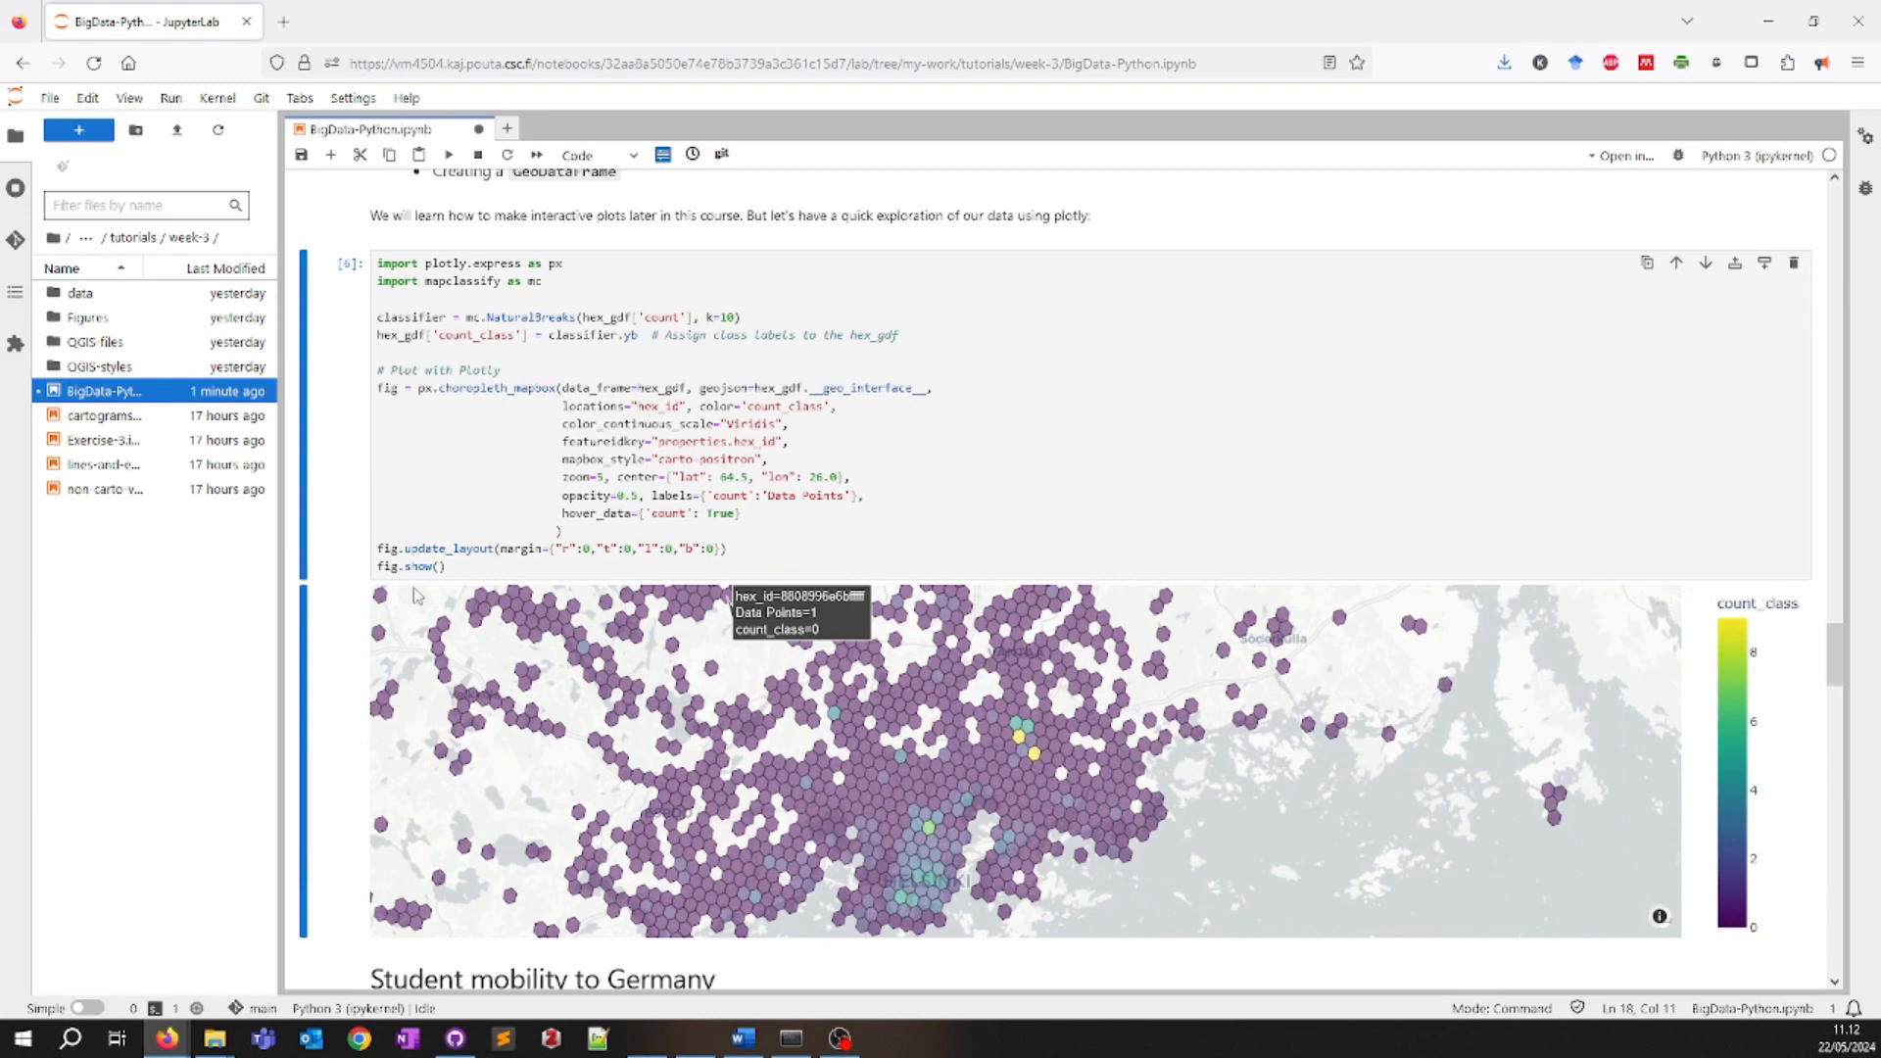
# - Save the notebook and run the first Student mobility to Germany cell, which loads, filters and aggregates the mobility data with the Europe boundaries
pyautogui.scroll(-3, 327, 594)
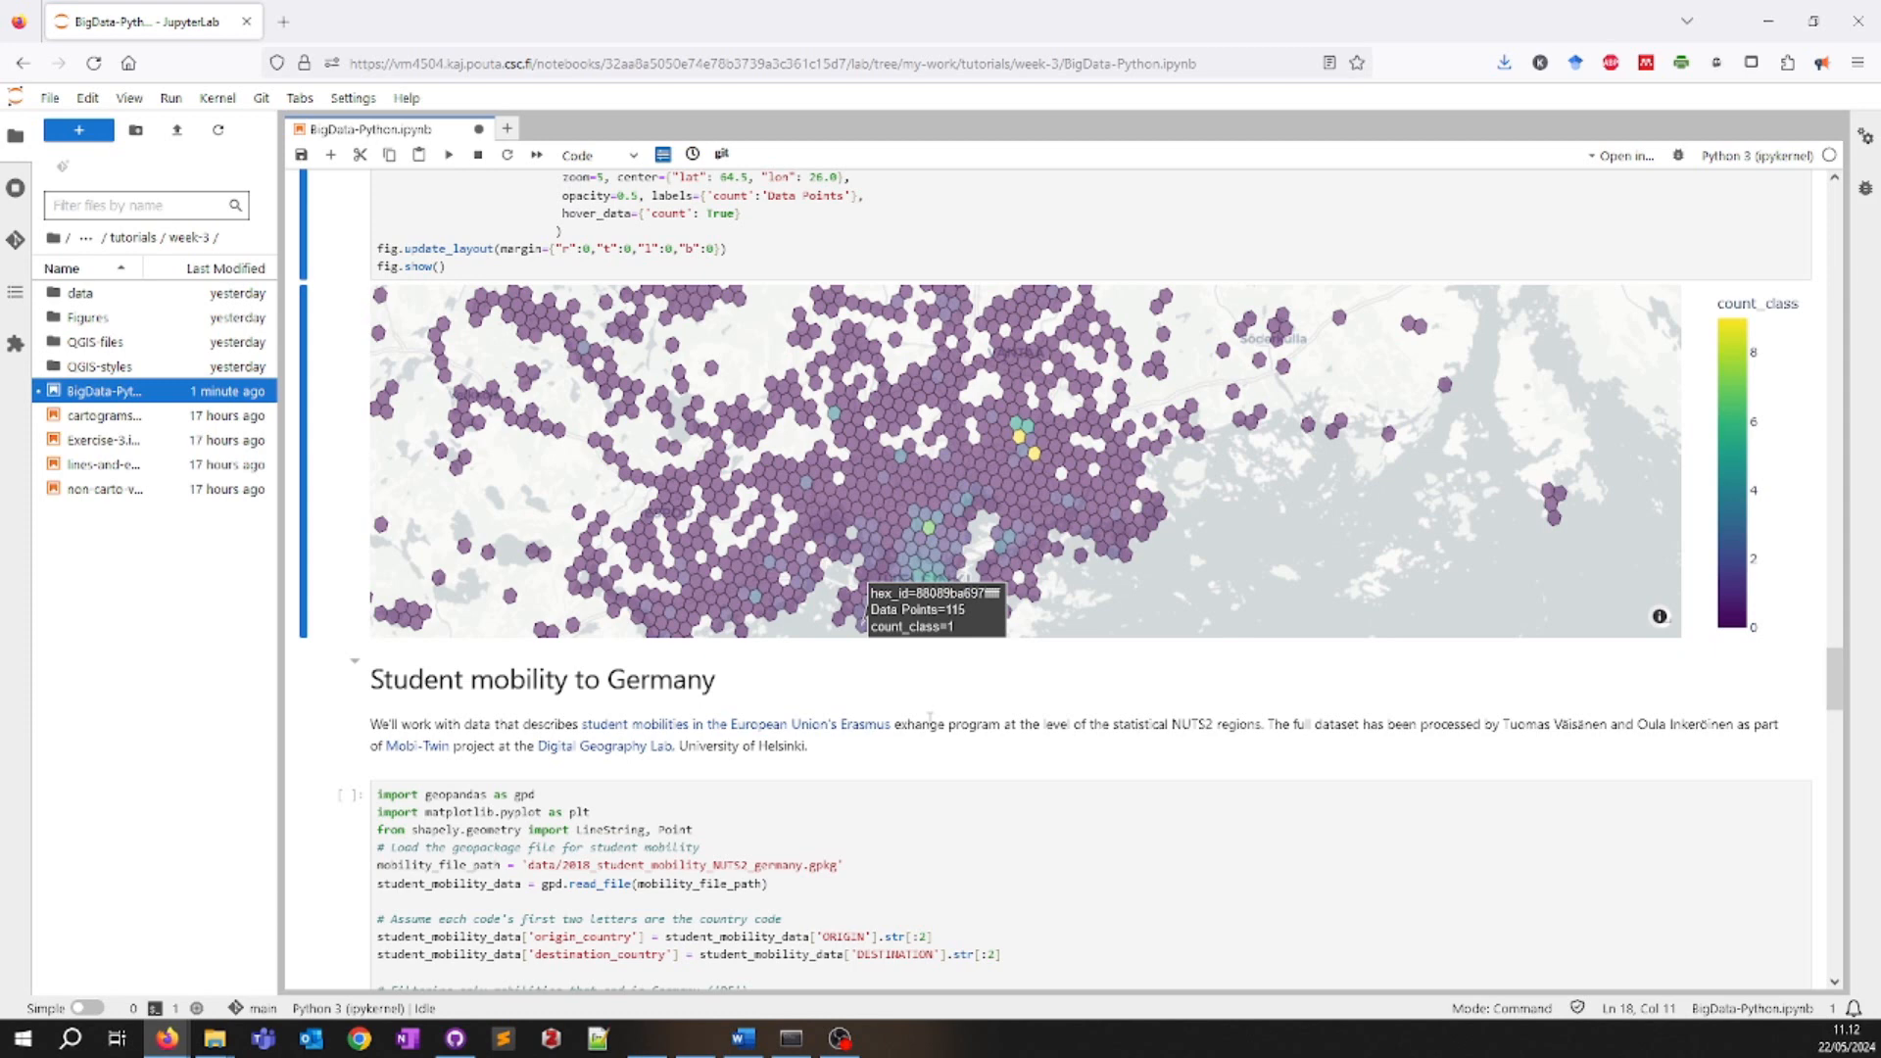
pyautogui.scroll(-3, 354, 667)
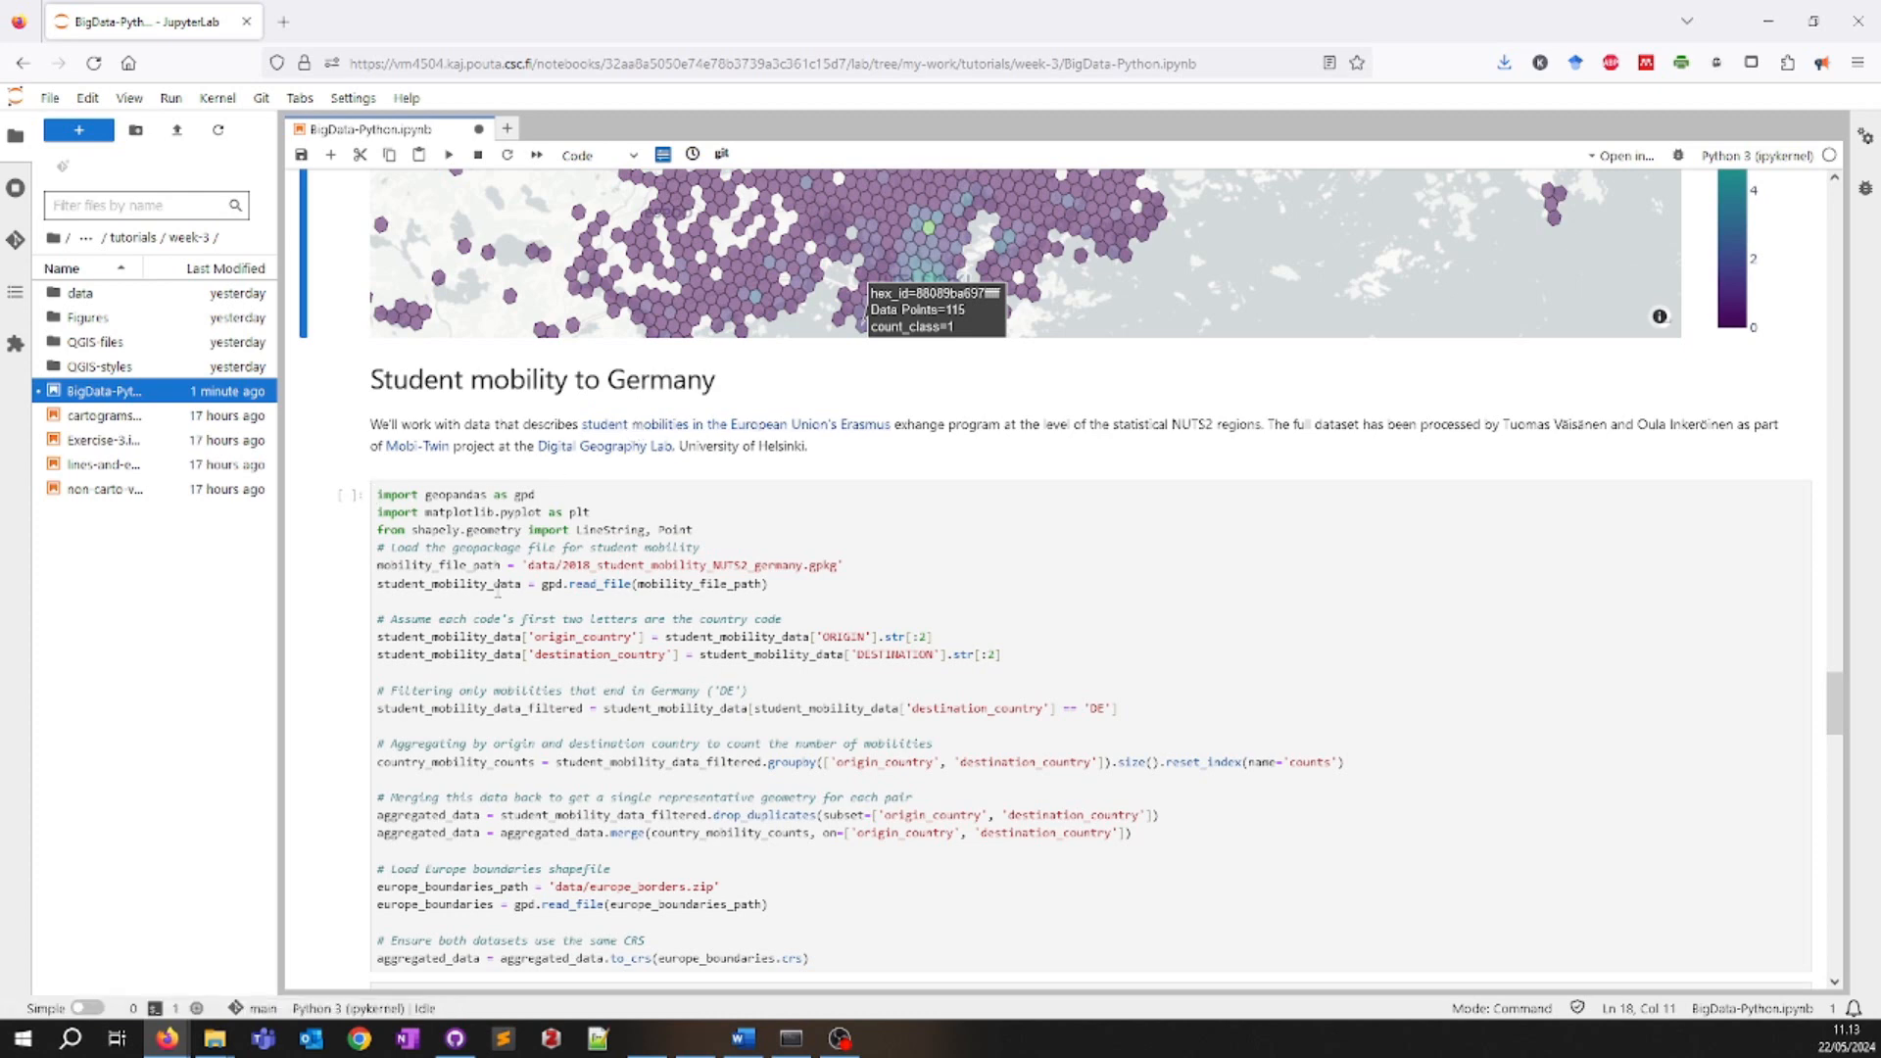
pyautogui.click(544, 619)
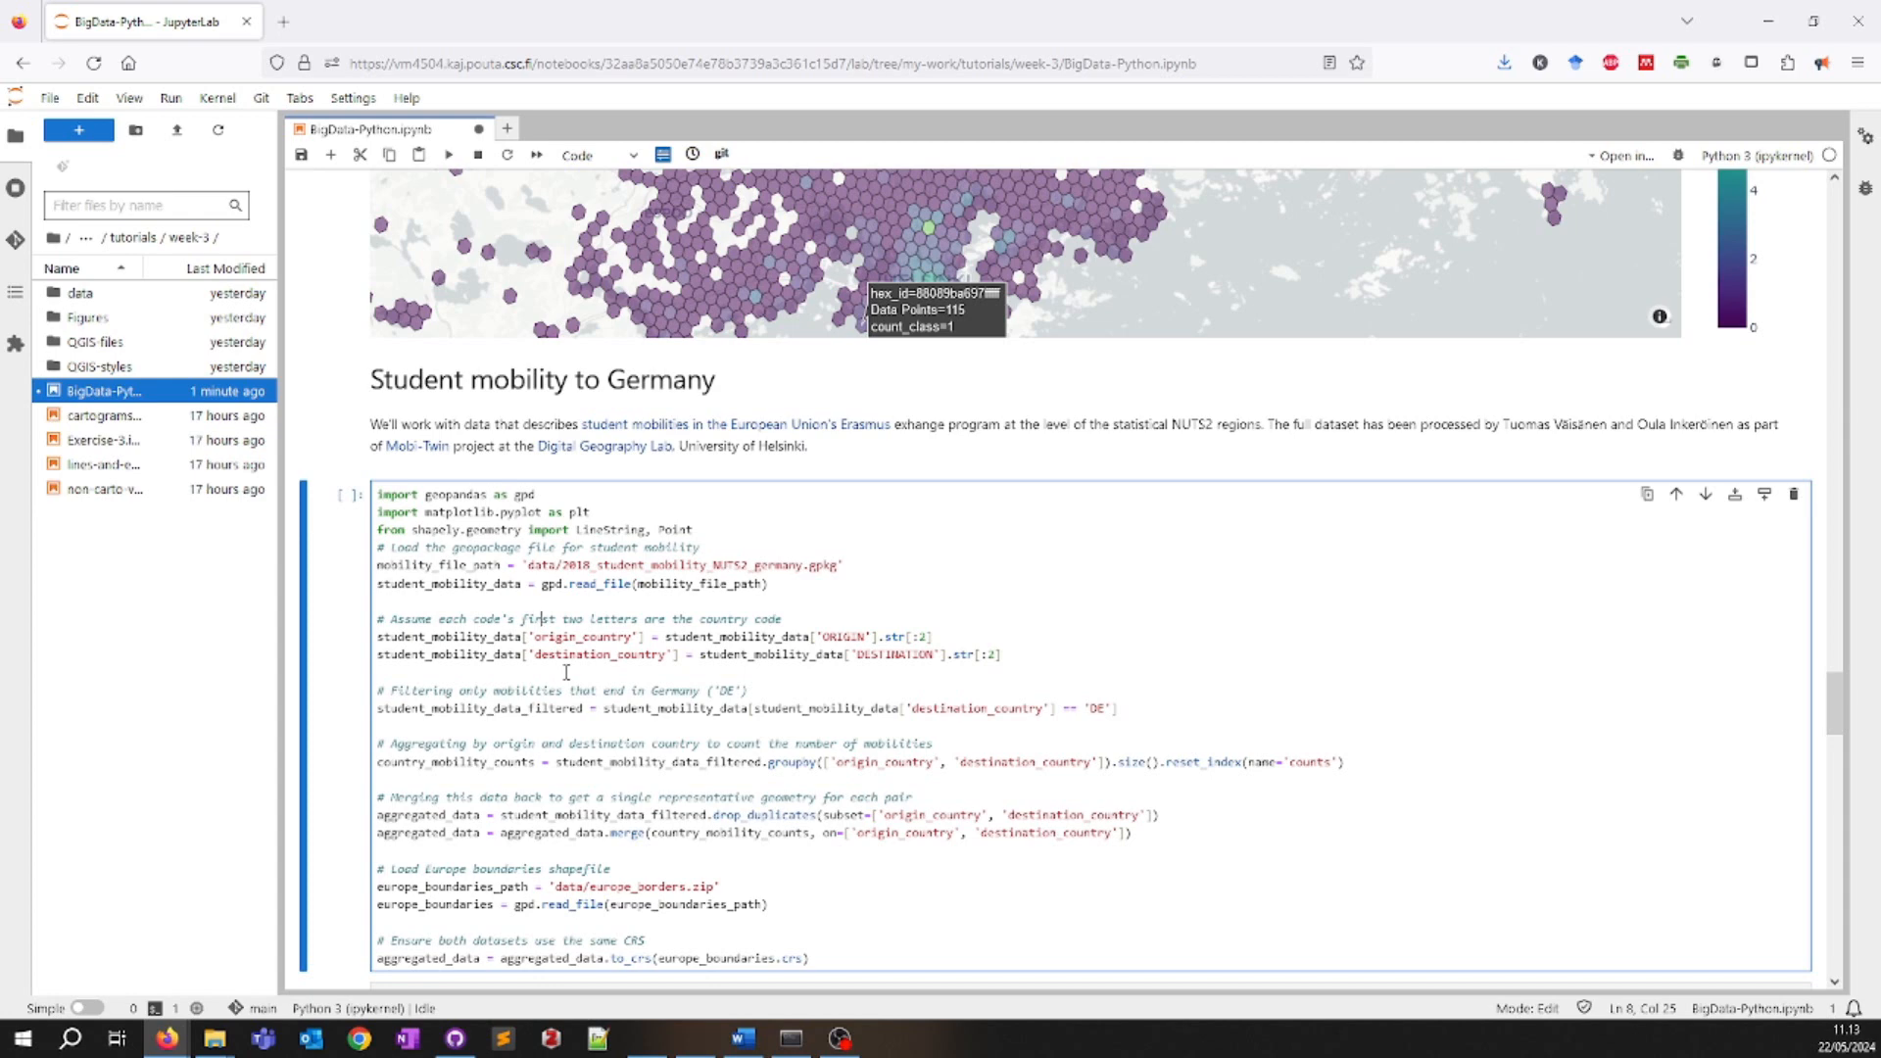
pyautogui.hotkey('ctrl', 's')
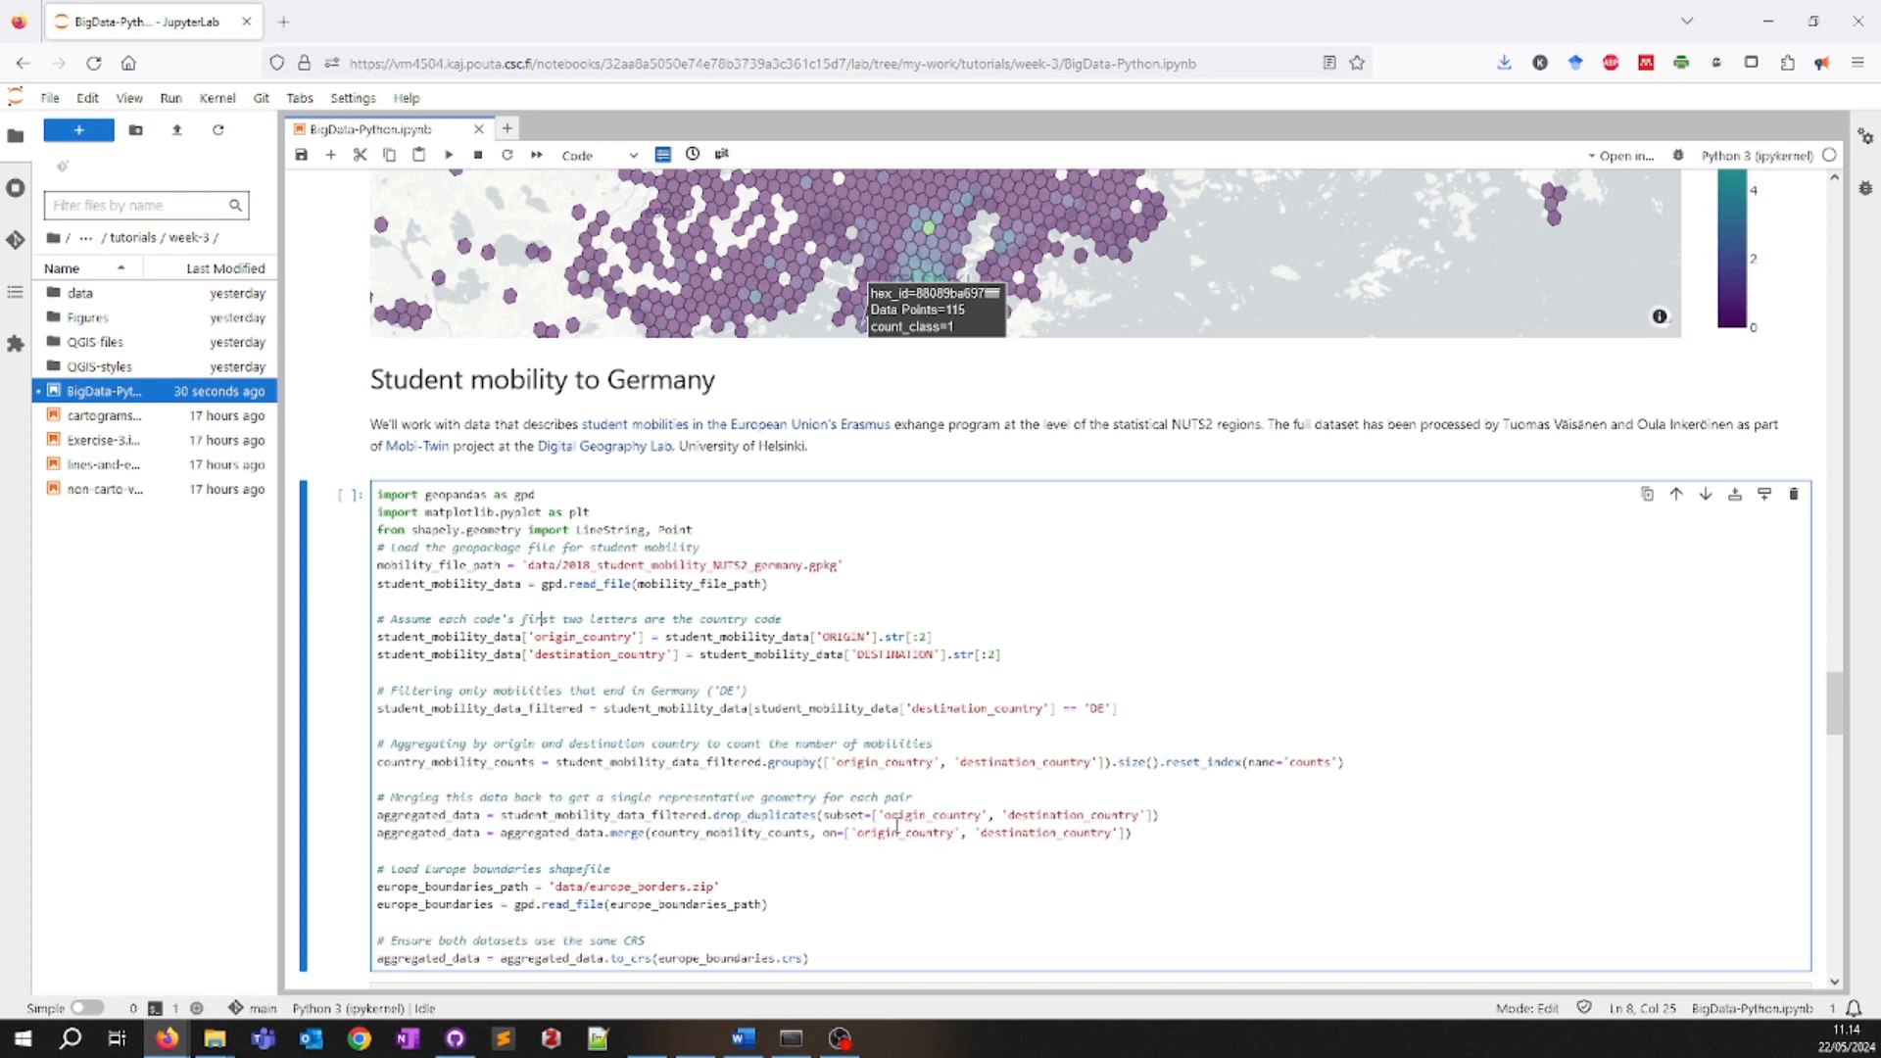
pyautogui.scroll(-2, 639, 715)
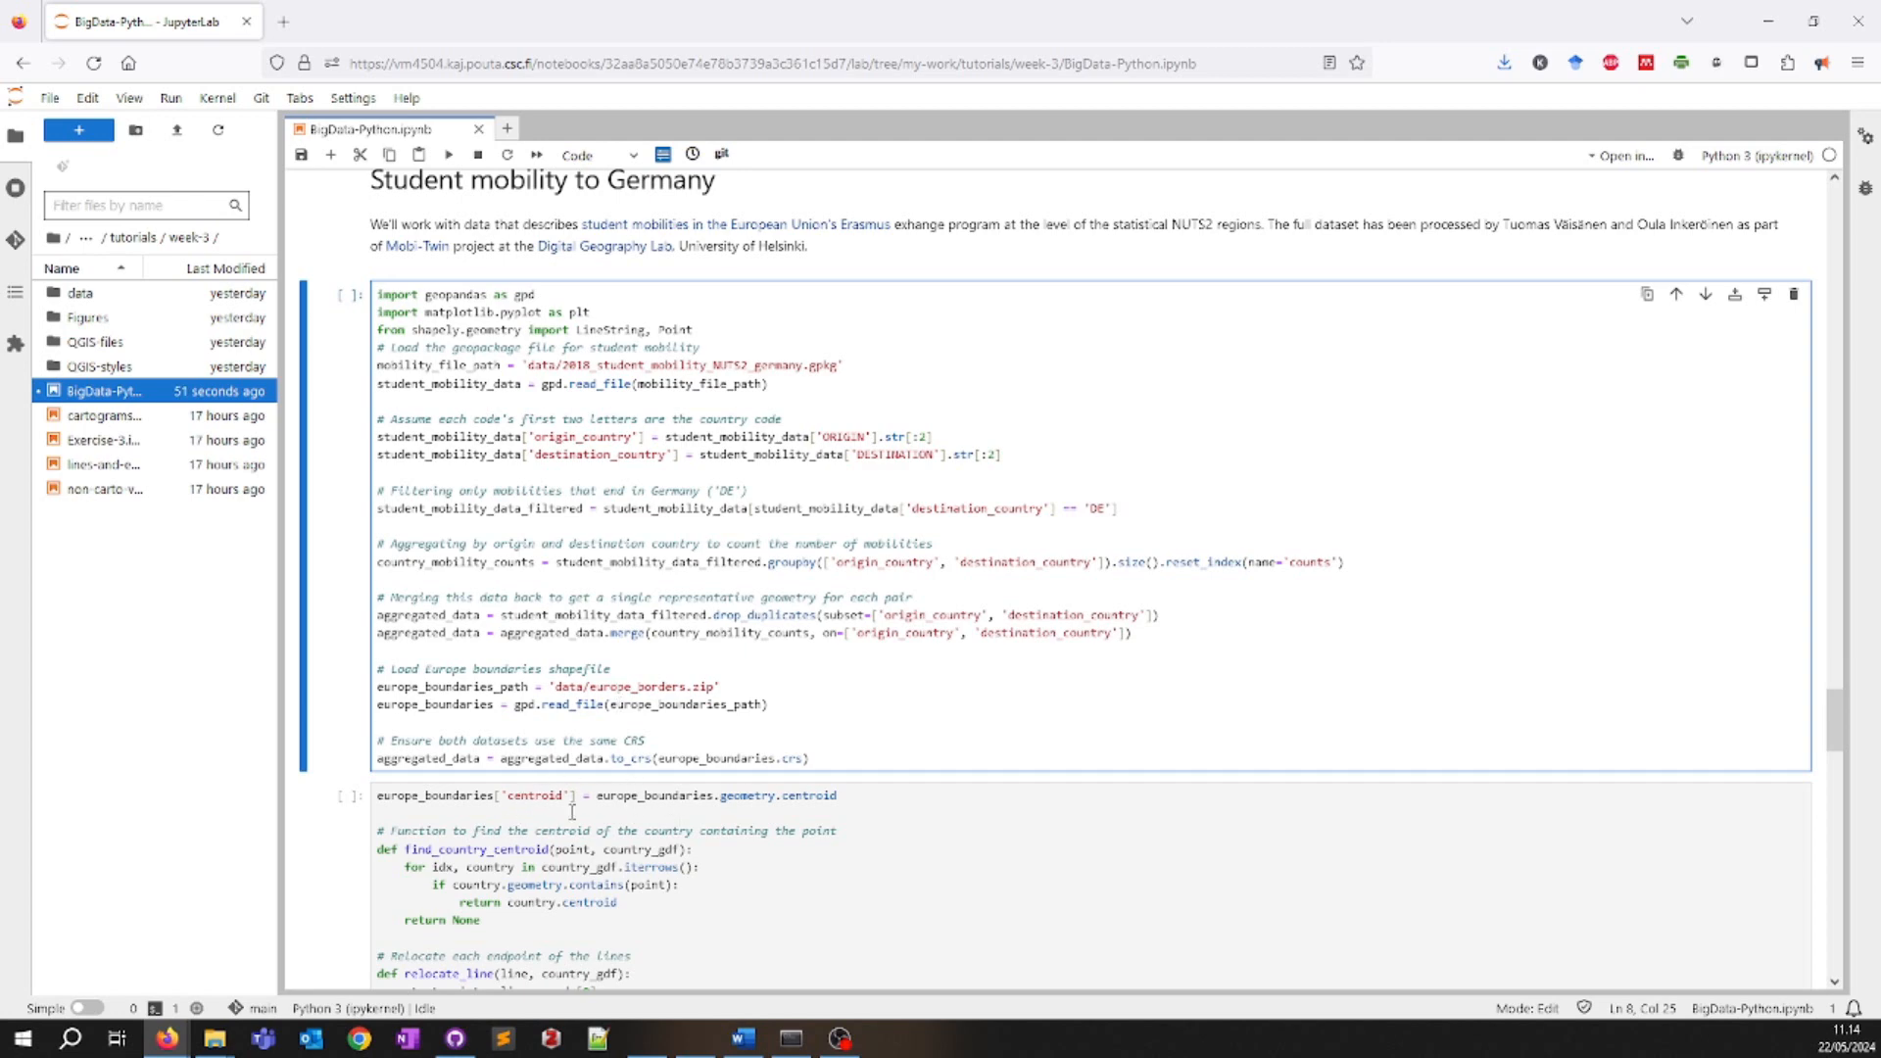
pyautogui.click(733, 726)
pyautogui.hotkey('shift', 'Return')
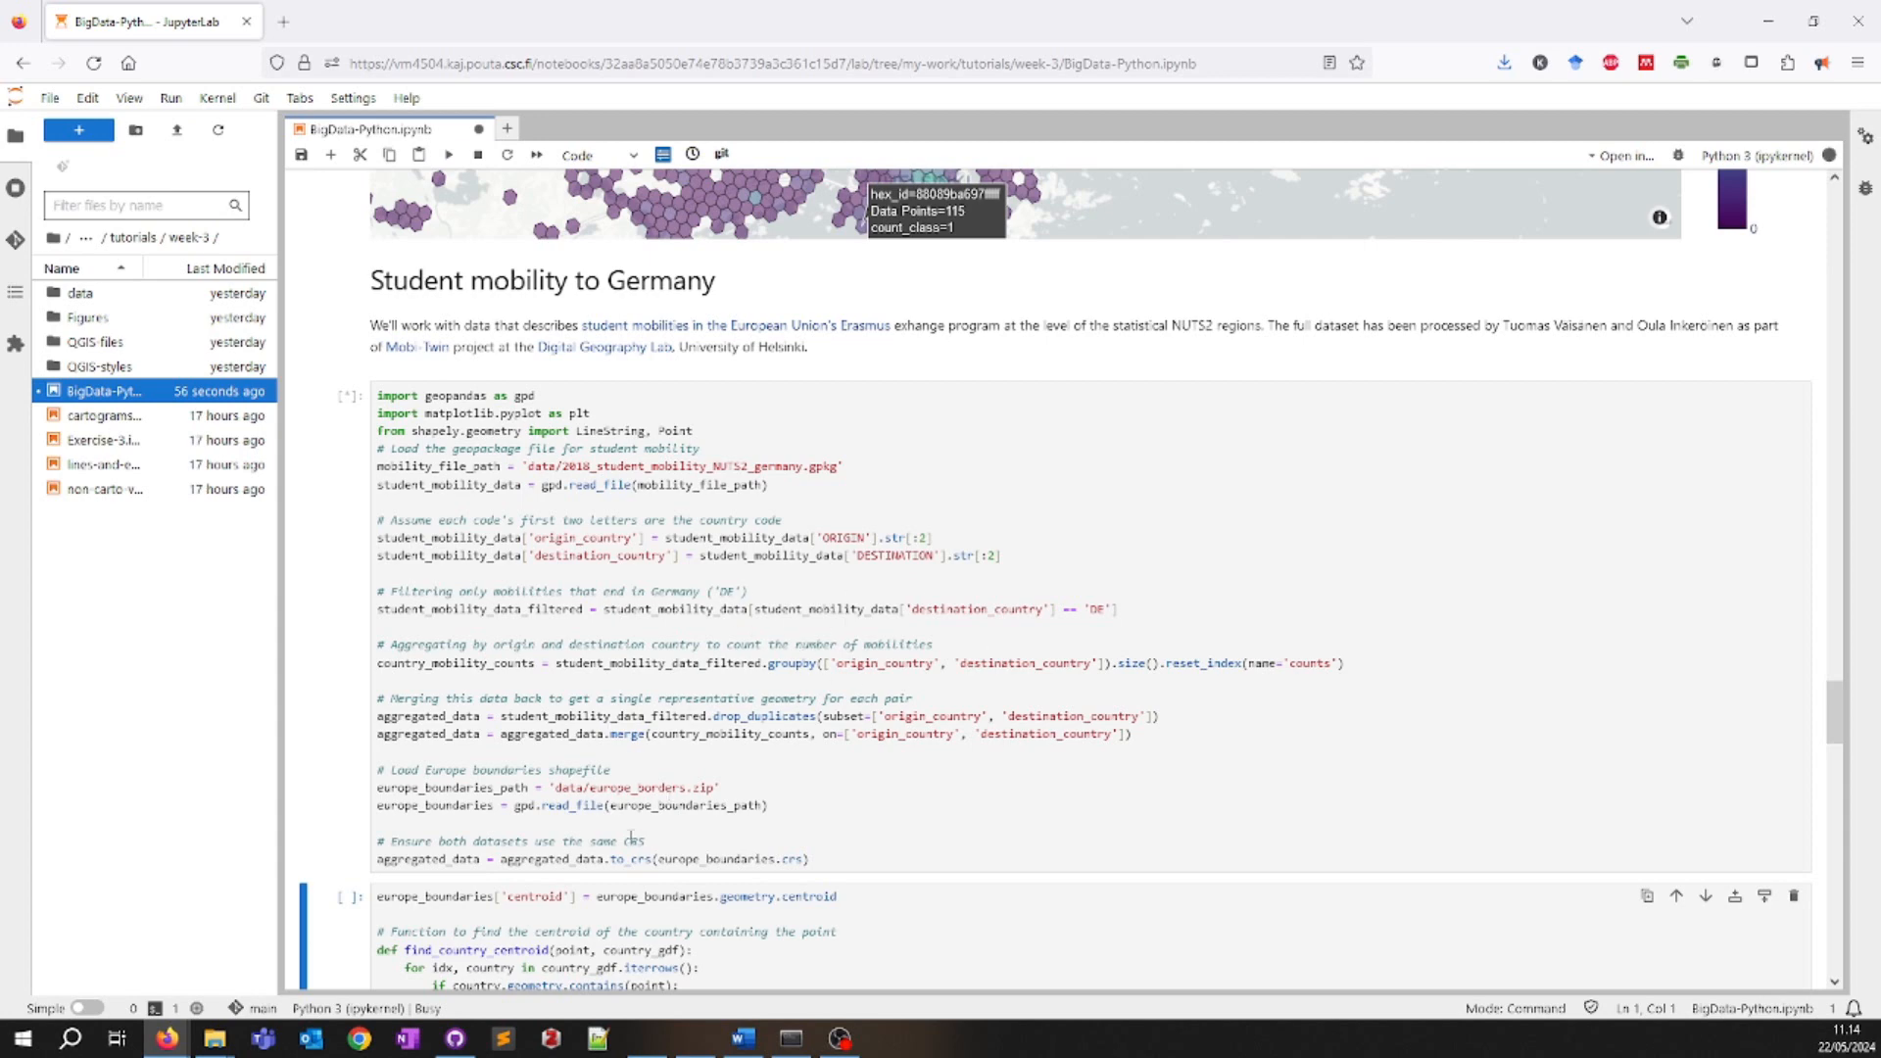
# - Run the cell that computes country centroids and relocates the endpoints of the aggregated mobility lines to them
pyautogui.scroll(-2, 636, 816)
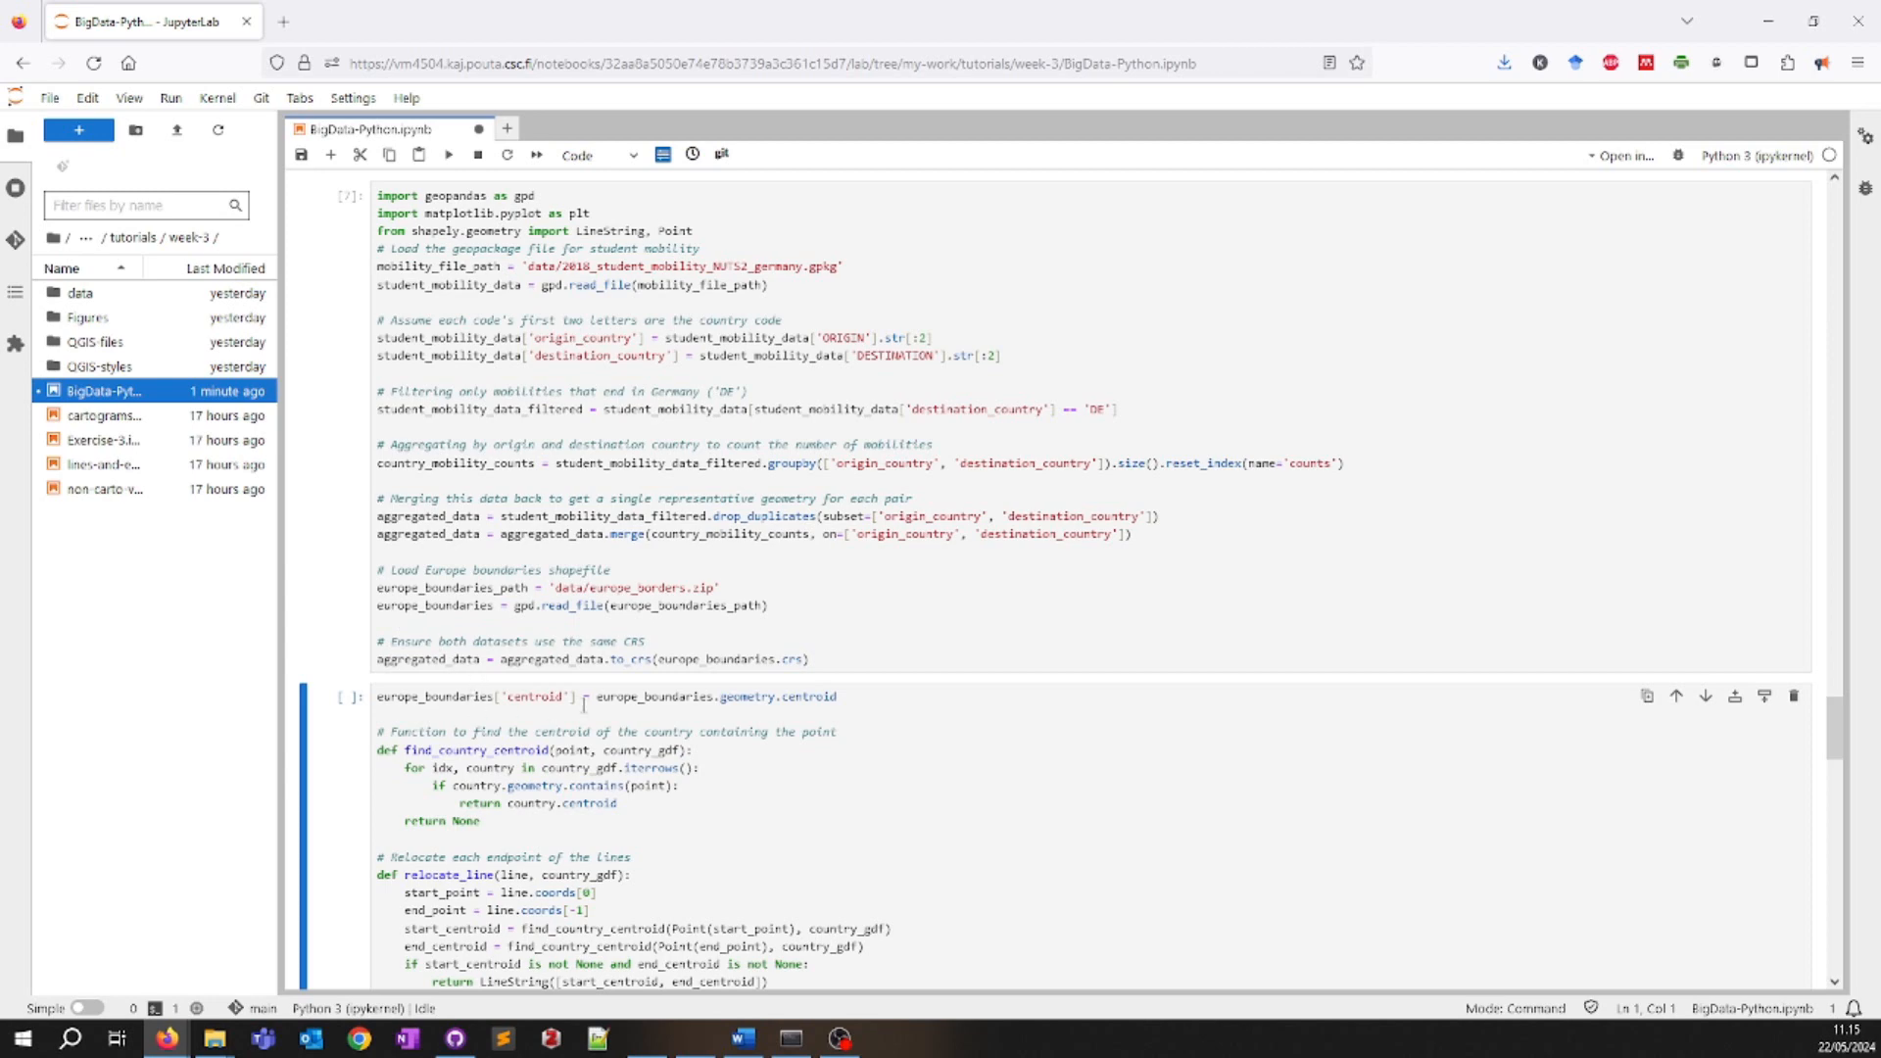
pyautogui.scroll(-2, 584, 728)
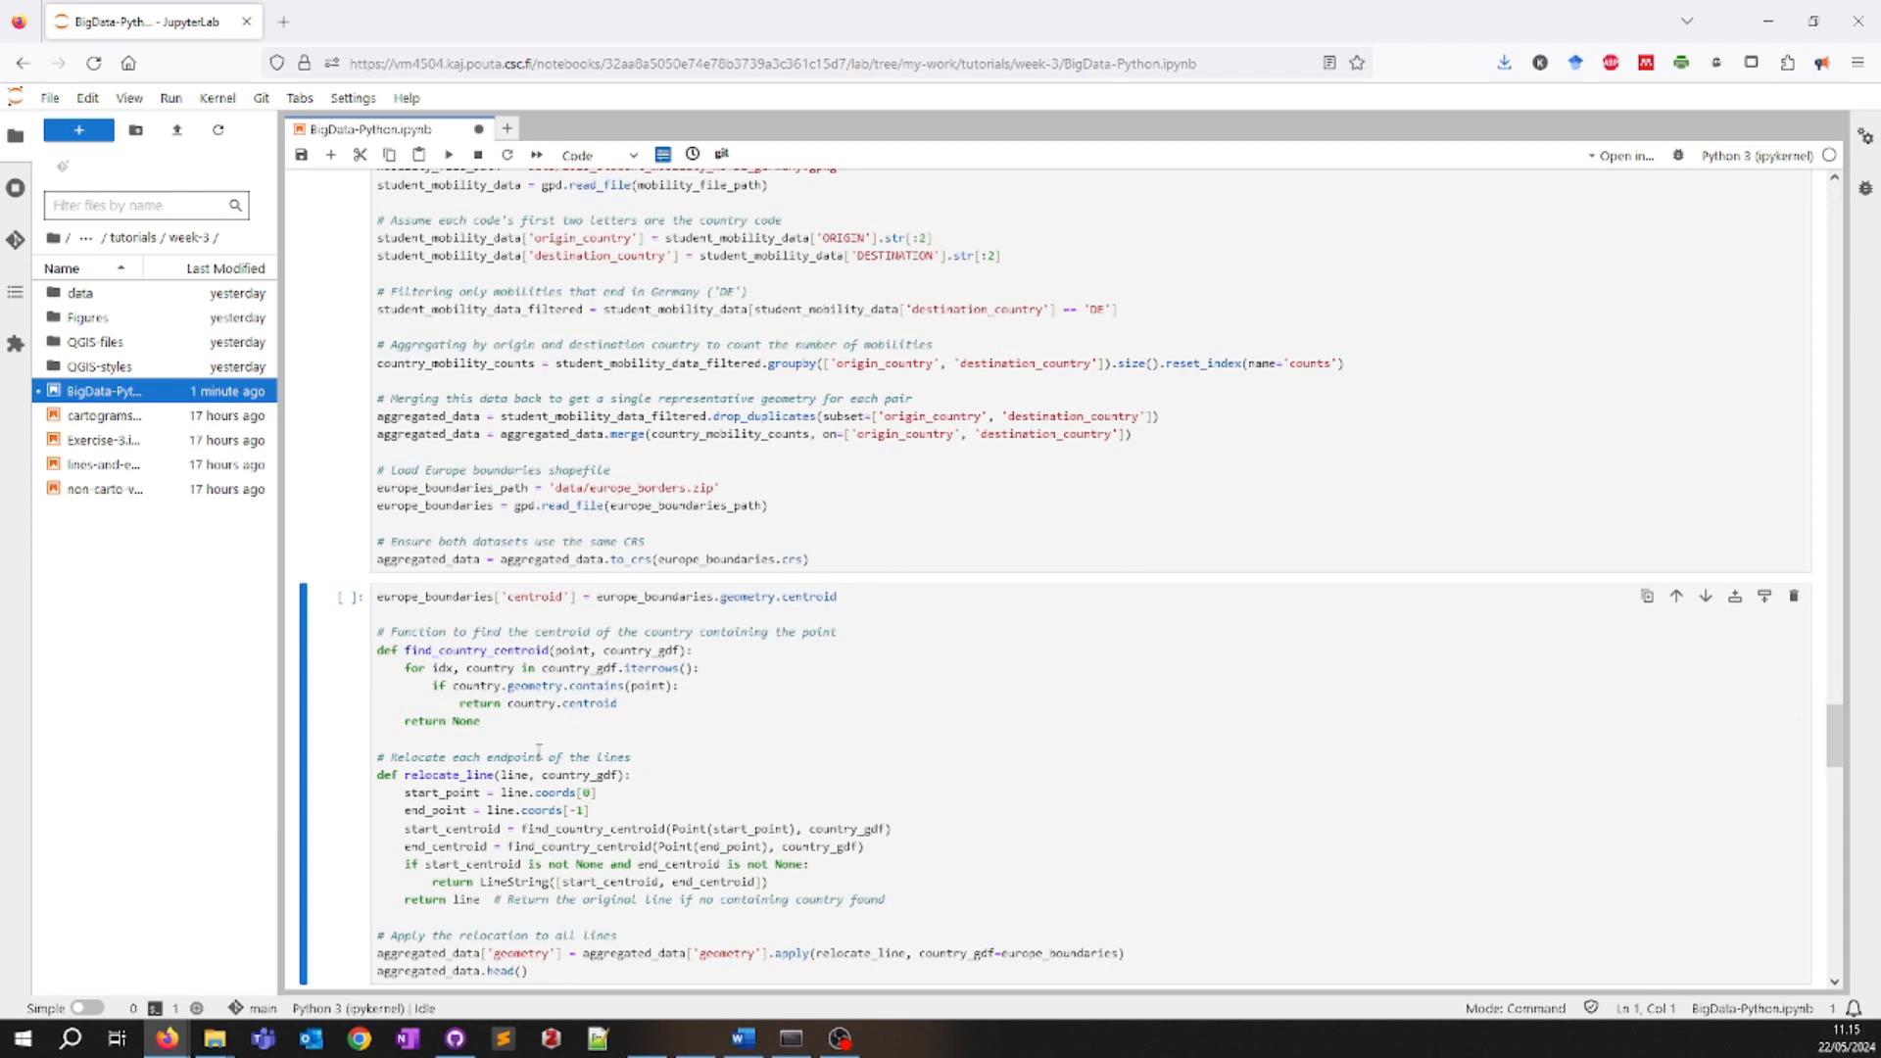
pyautogui.scroll(-6, 538, 751)
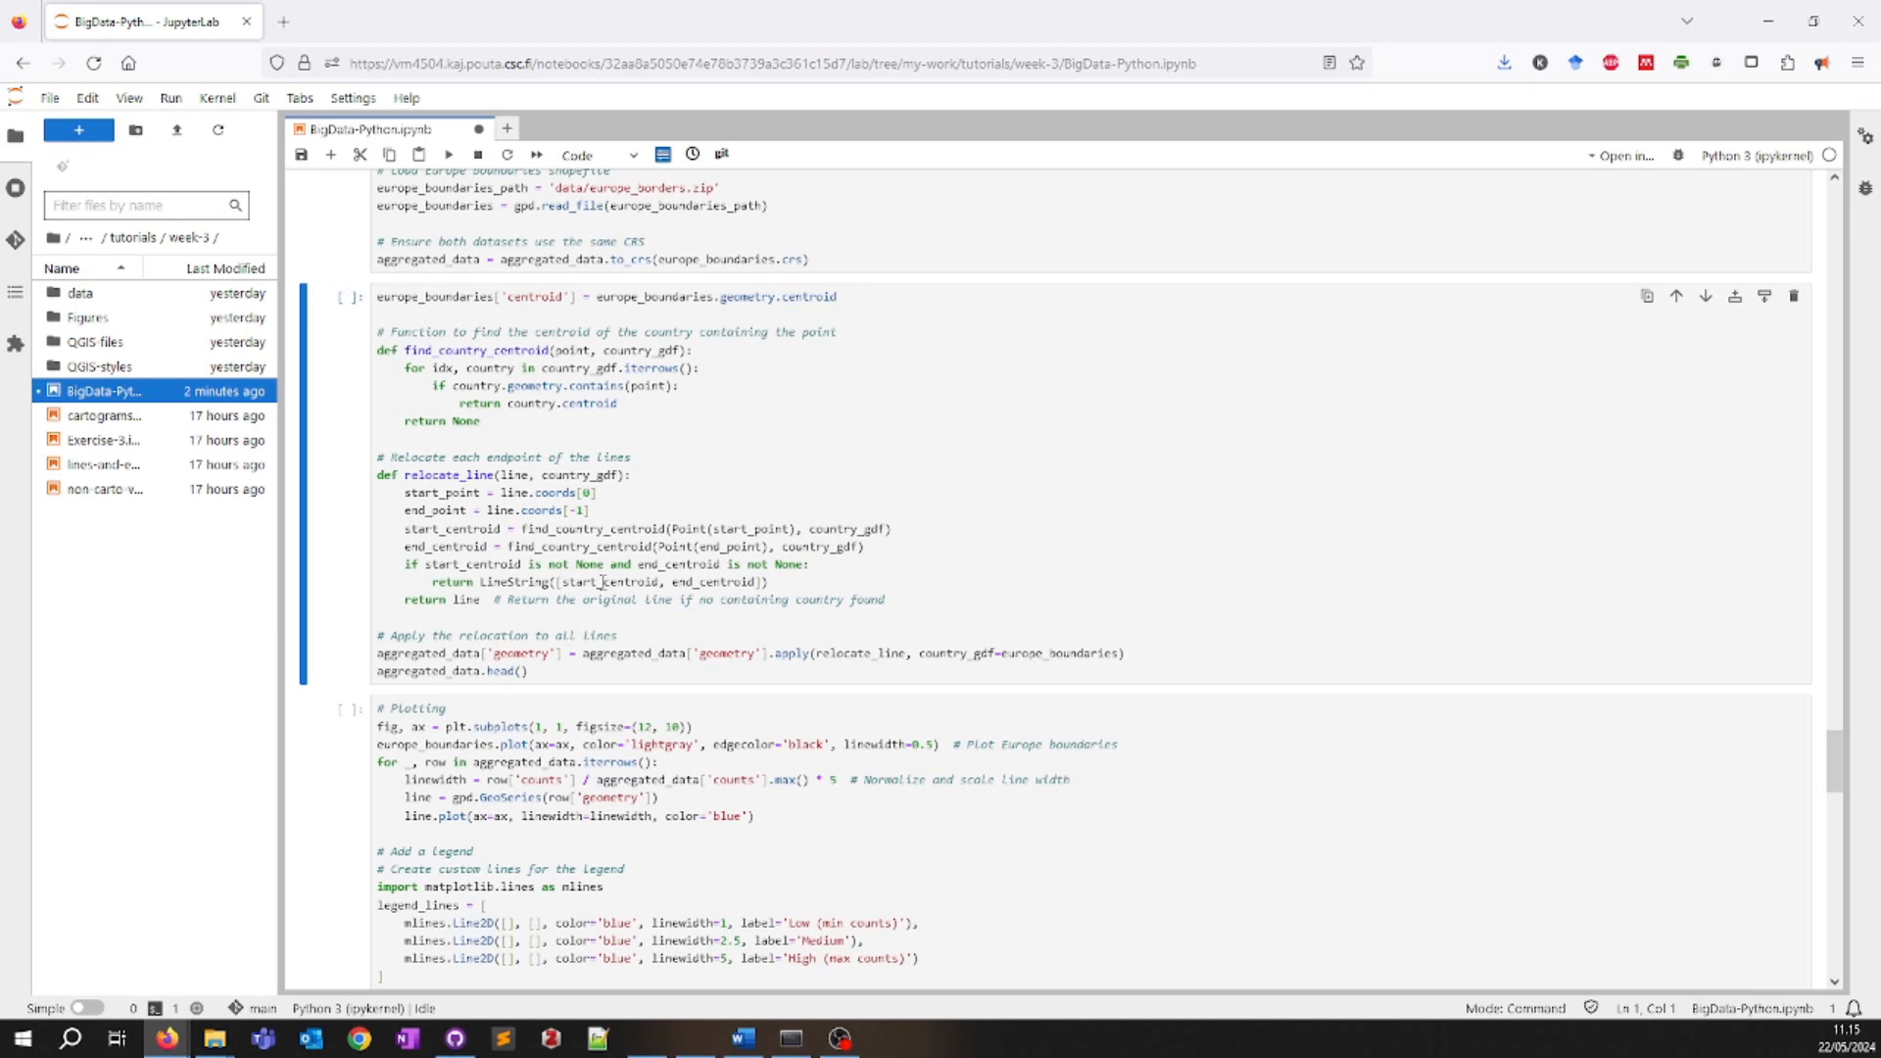
pyautogui.scroll(-3, 567, 682)
pyautogui.scroll(3, 566, 682)
pyautogui.click(504, 529)
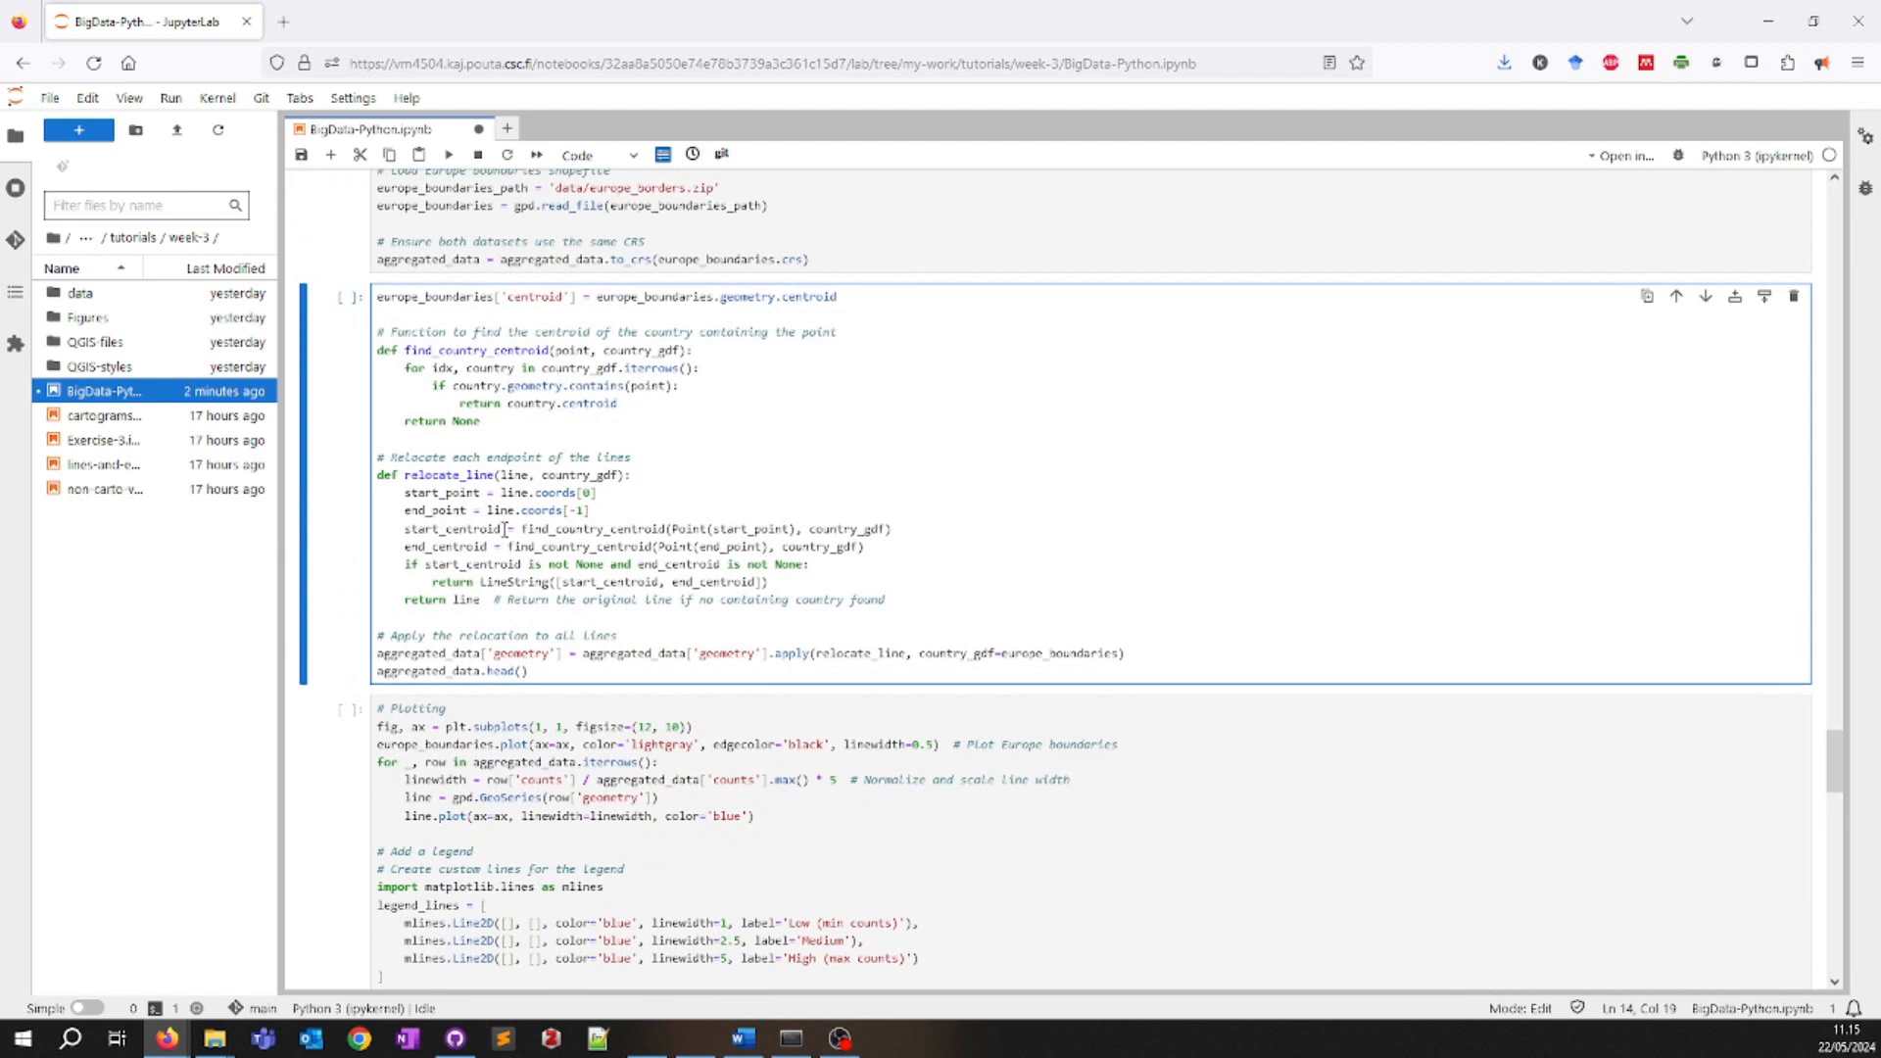
pyautogui.hotkey('shift', 'Return')
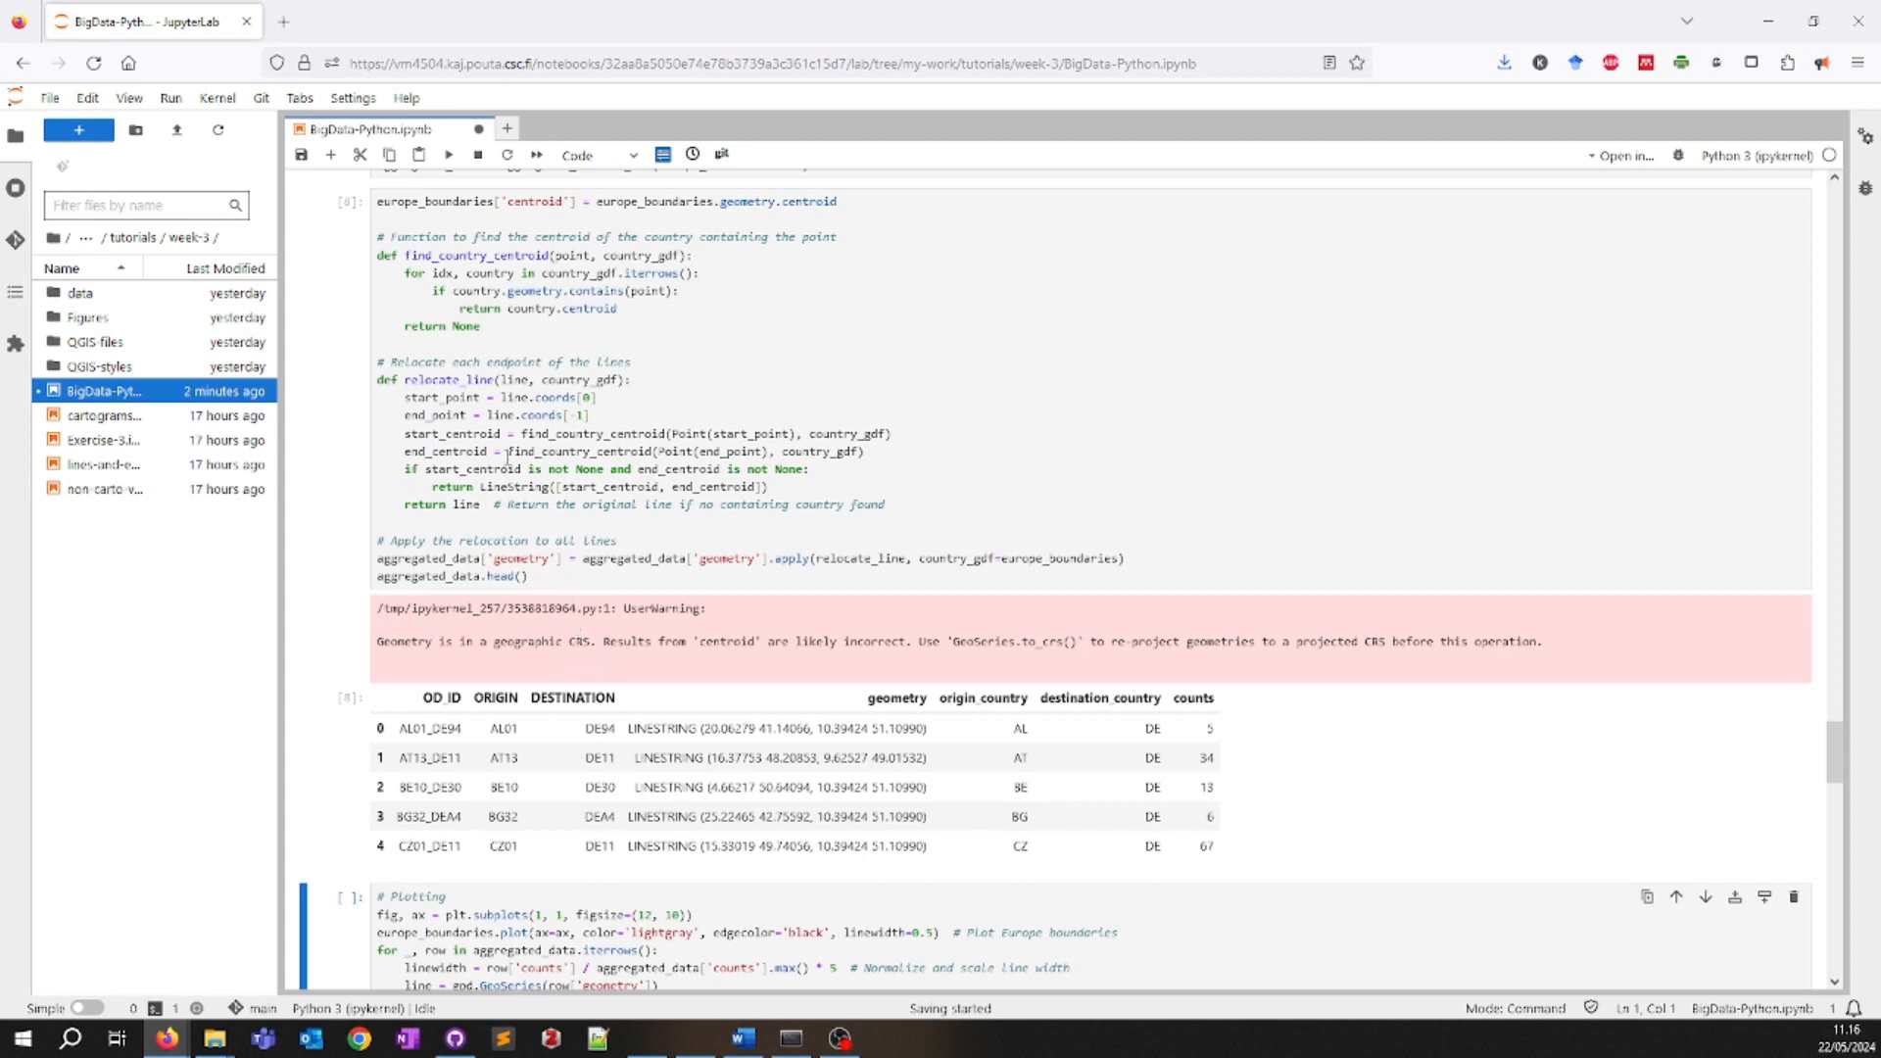
# - Run the plotting cell that draws the aggregated student mobility flows to Germany with a Mobility Volume legend
pyautogui.scroll(-5, 500, 510)
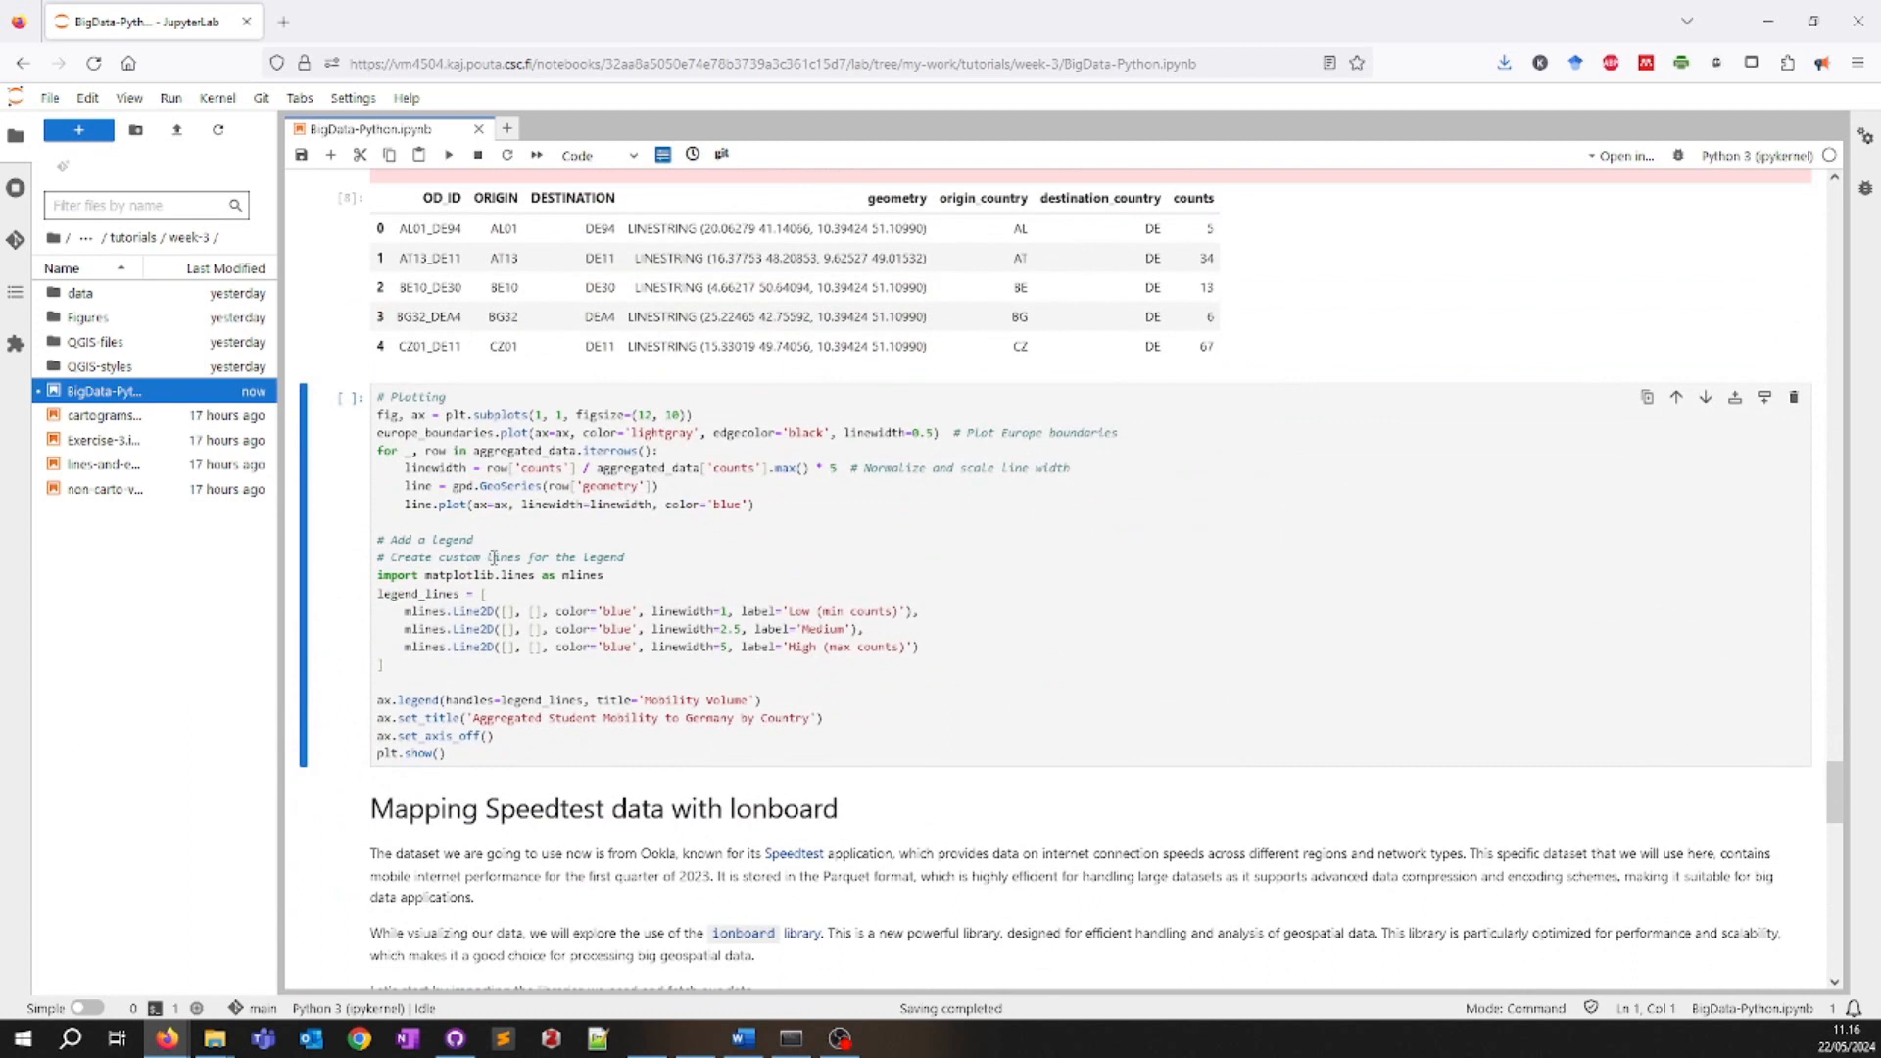
pyautogui.click(507, 546)
pyautogui.hotkey('shift', 'Return')
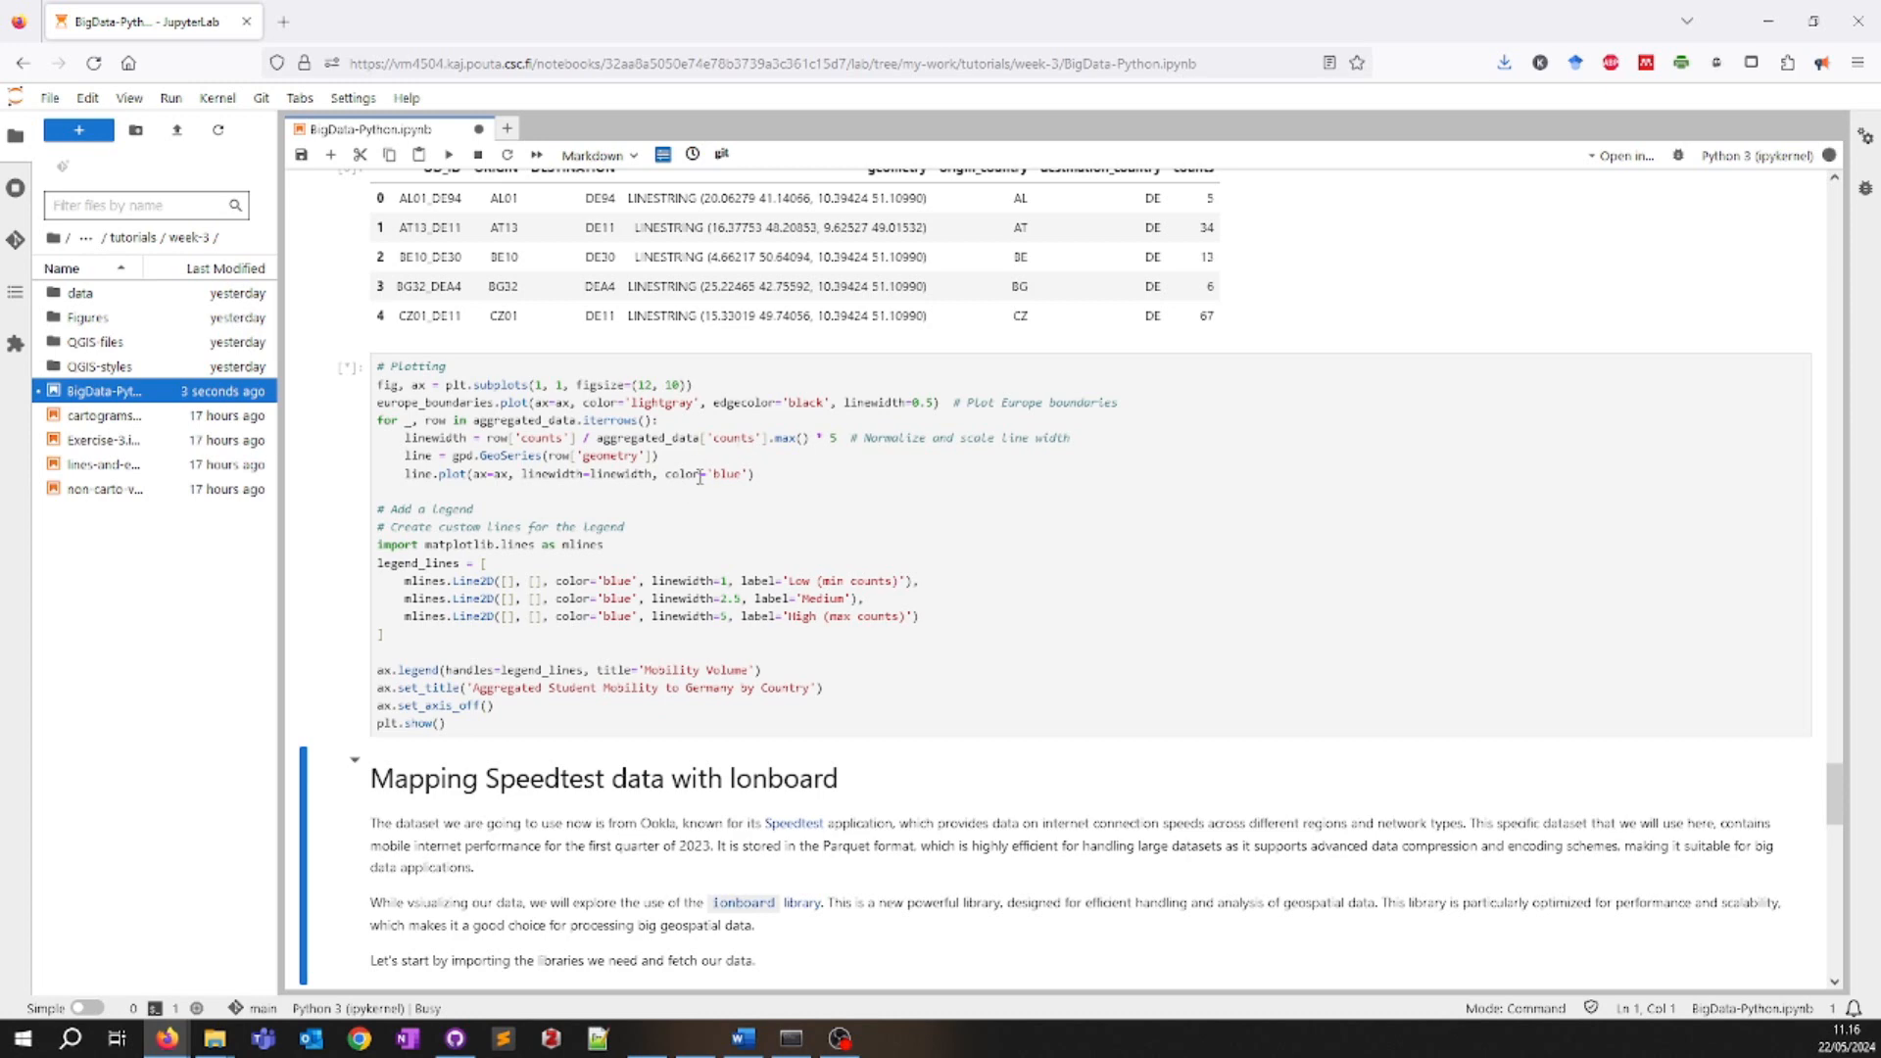
# - Examine the plotting code and the resulting map of student mobility to Germany, comparing line widths with the legend
pyautogui.scroll(4, 686, 490)
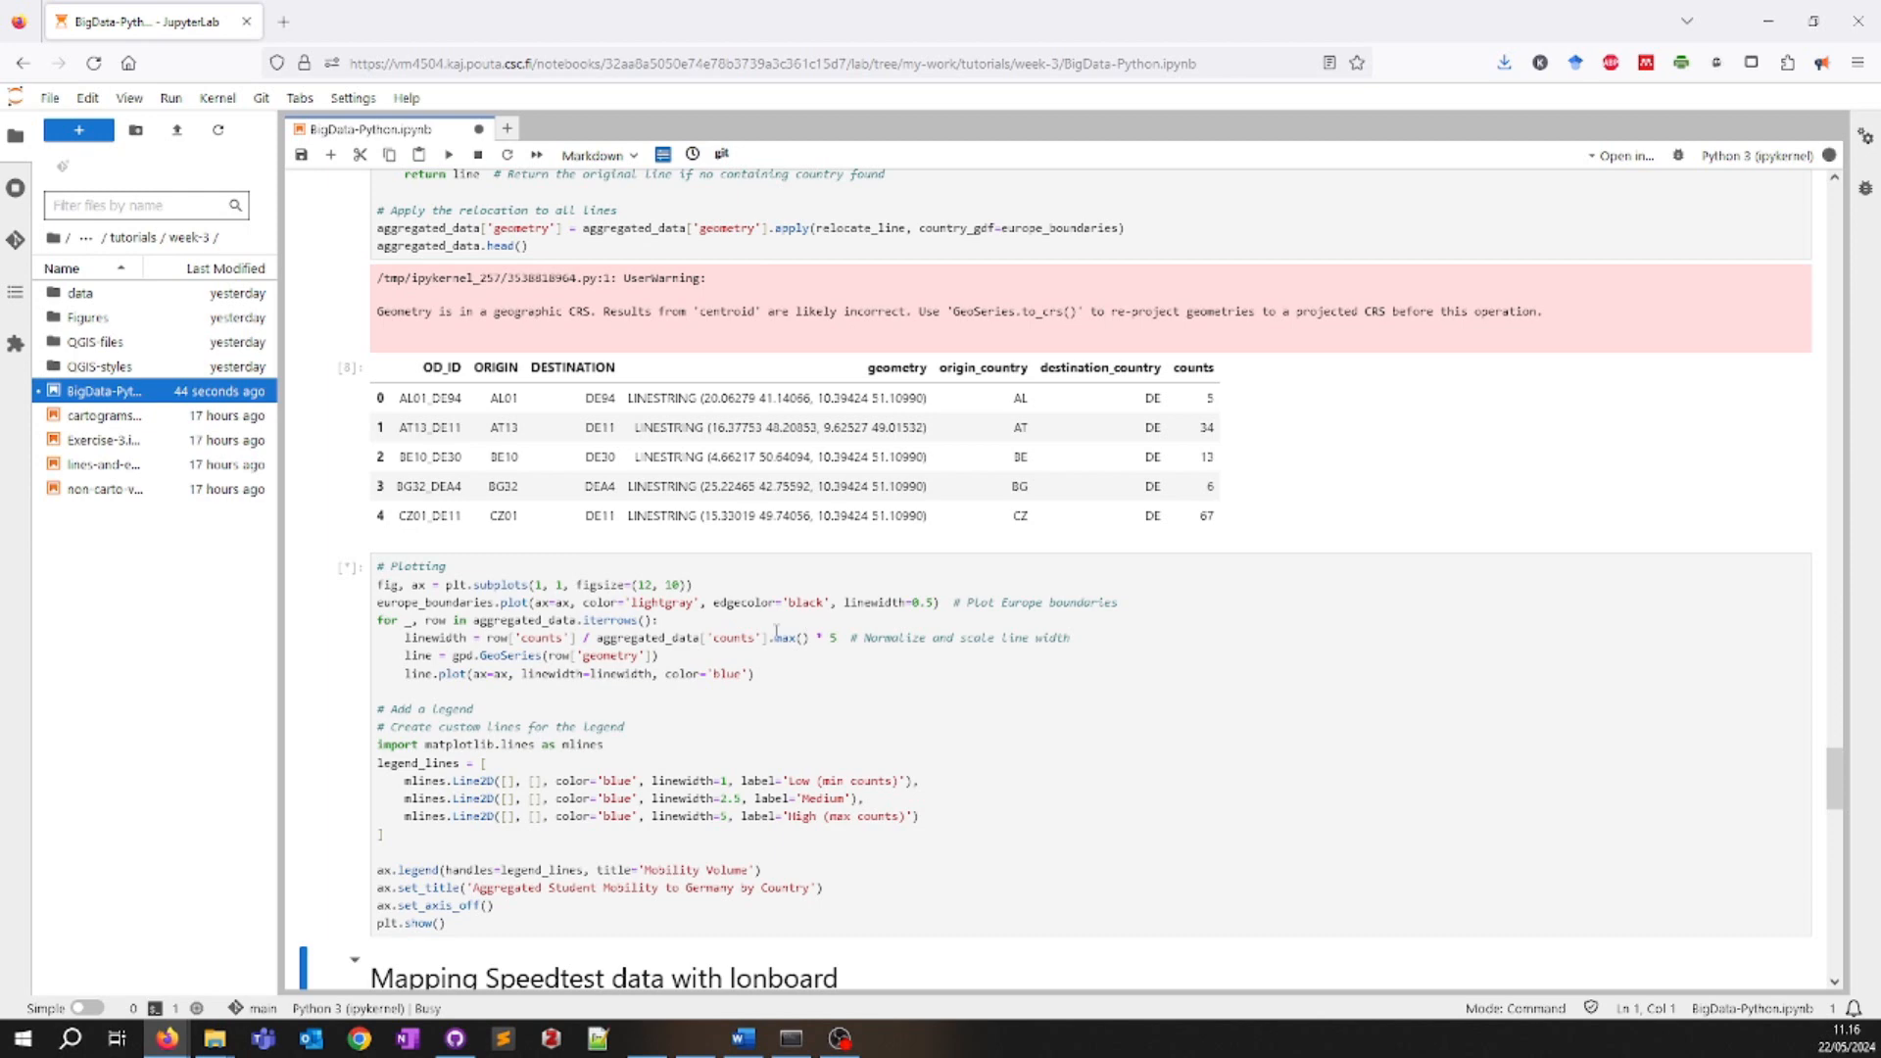
pyautogui.scroll(-4, 686, 618)
pyautogui.scroll(3, 578, 593)
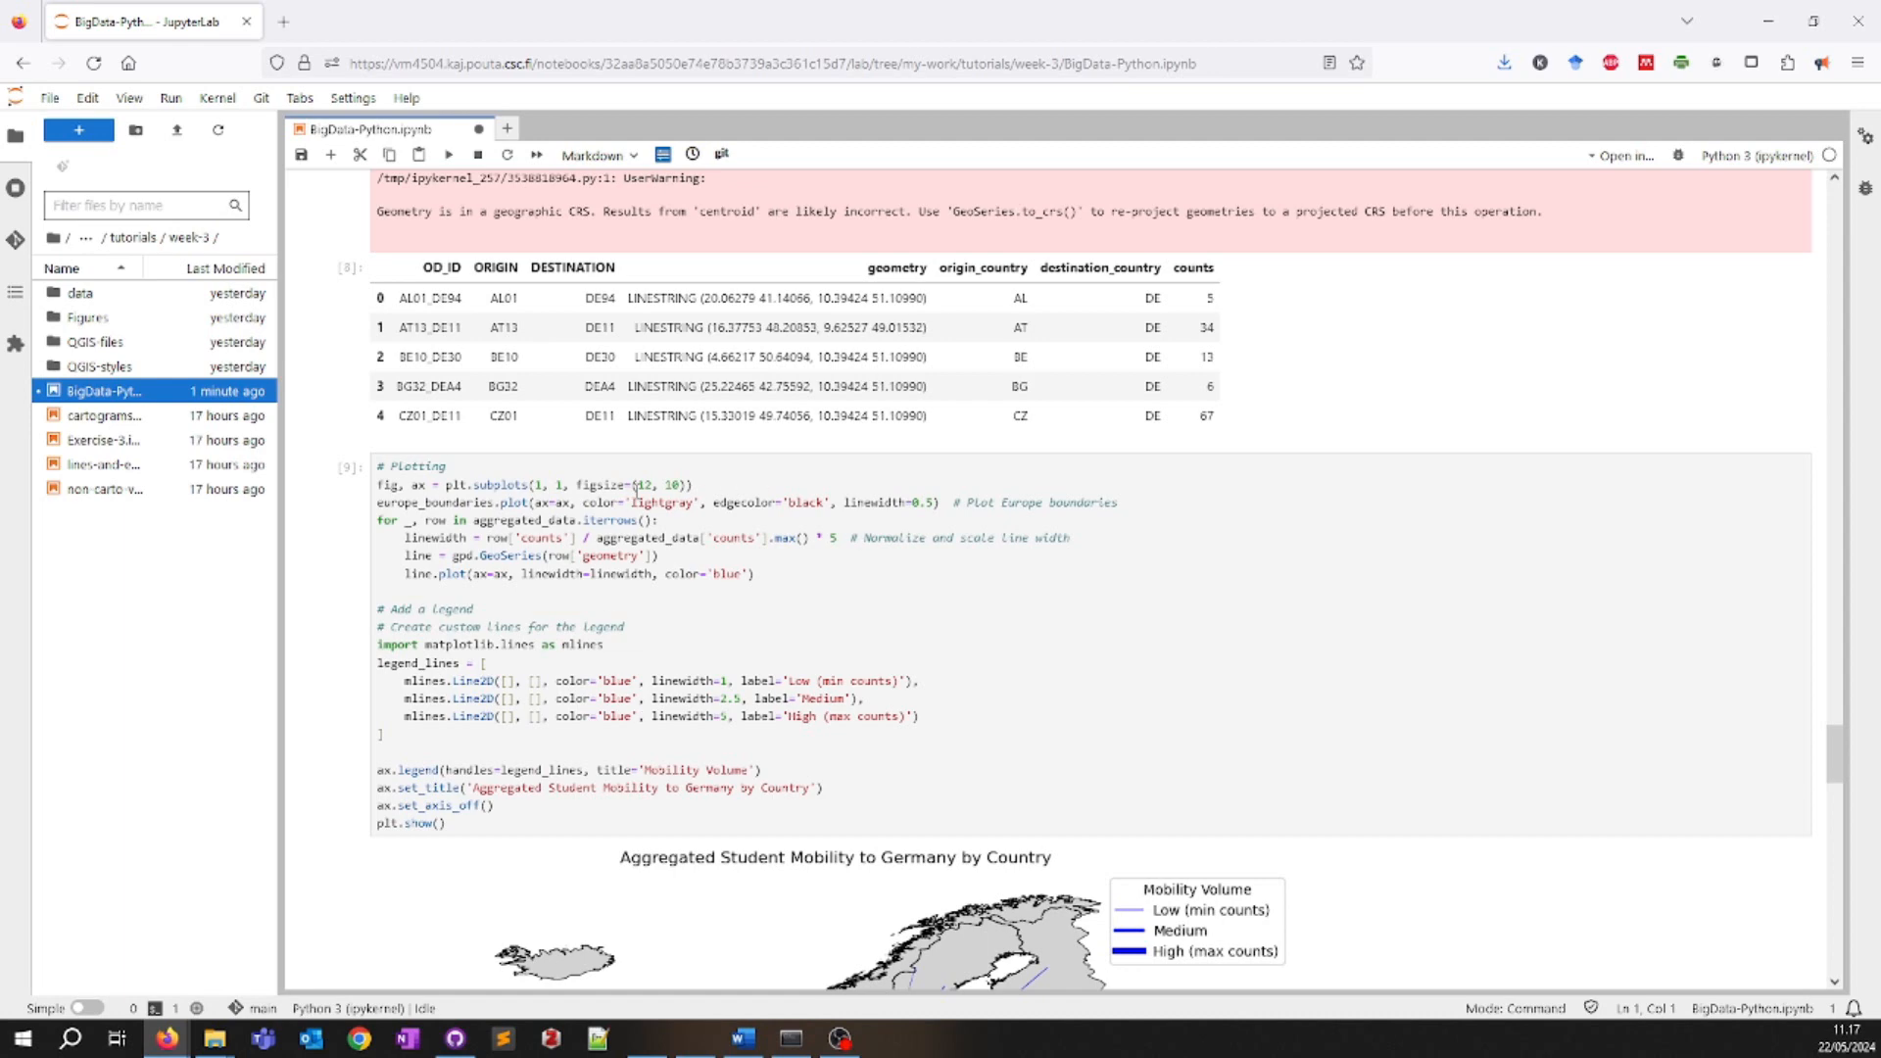
pyautogui.scroll(-4, 761, 556)
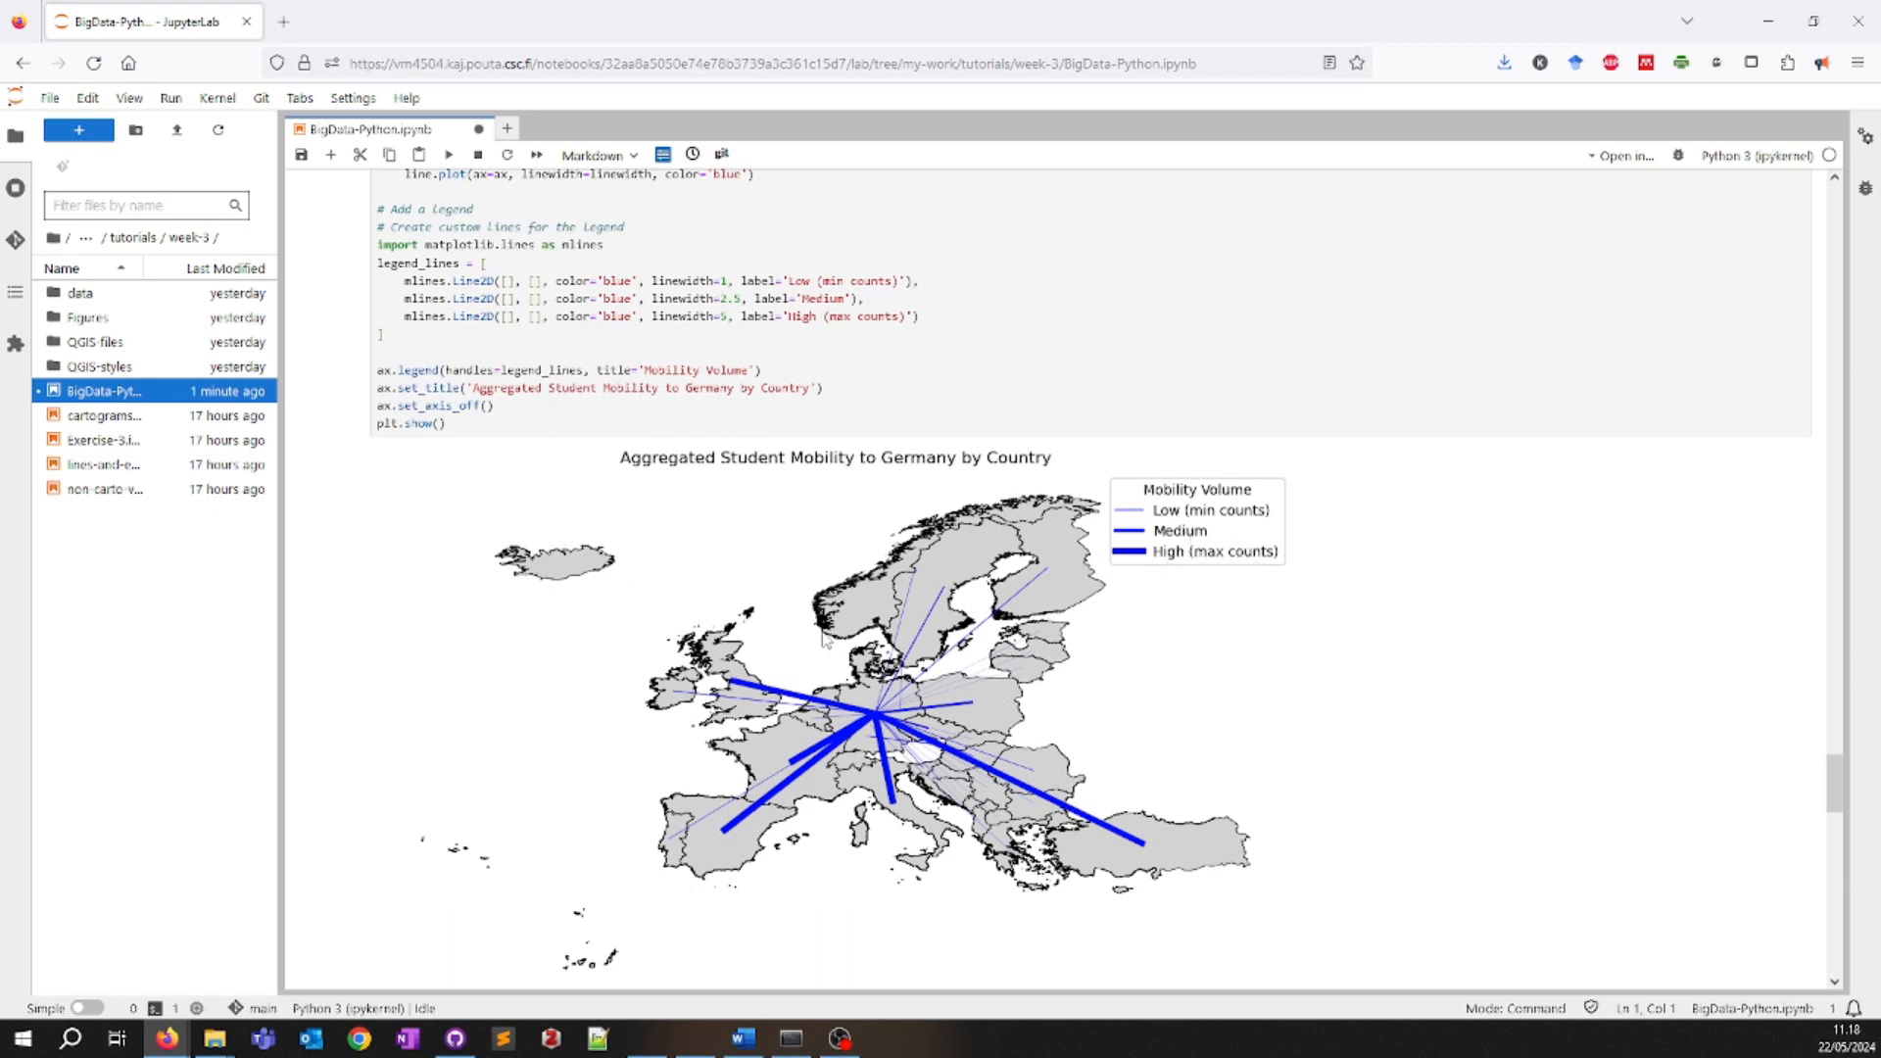
pyautogui.scroll(-2, 606, 810)
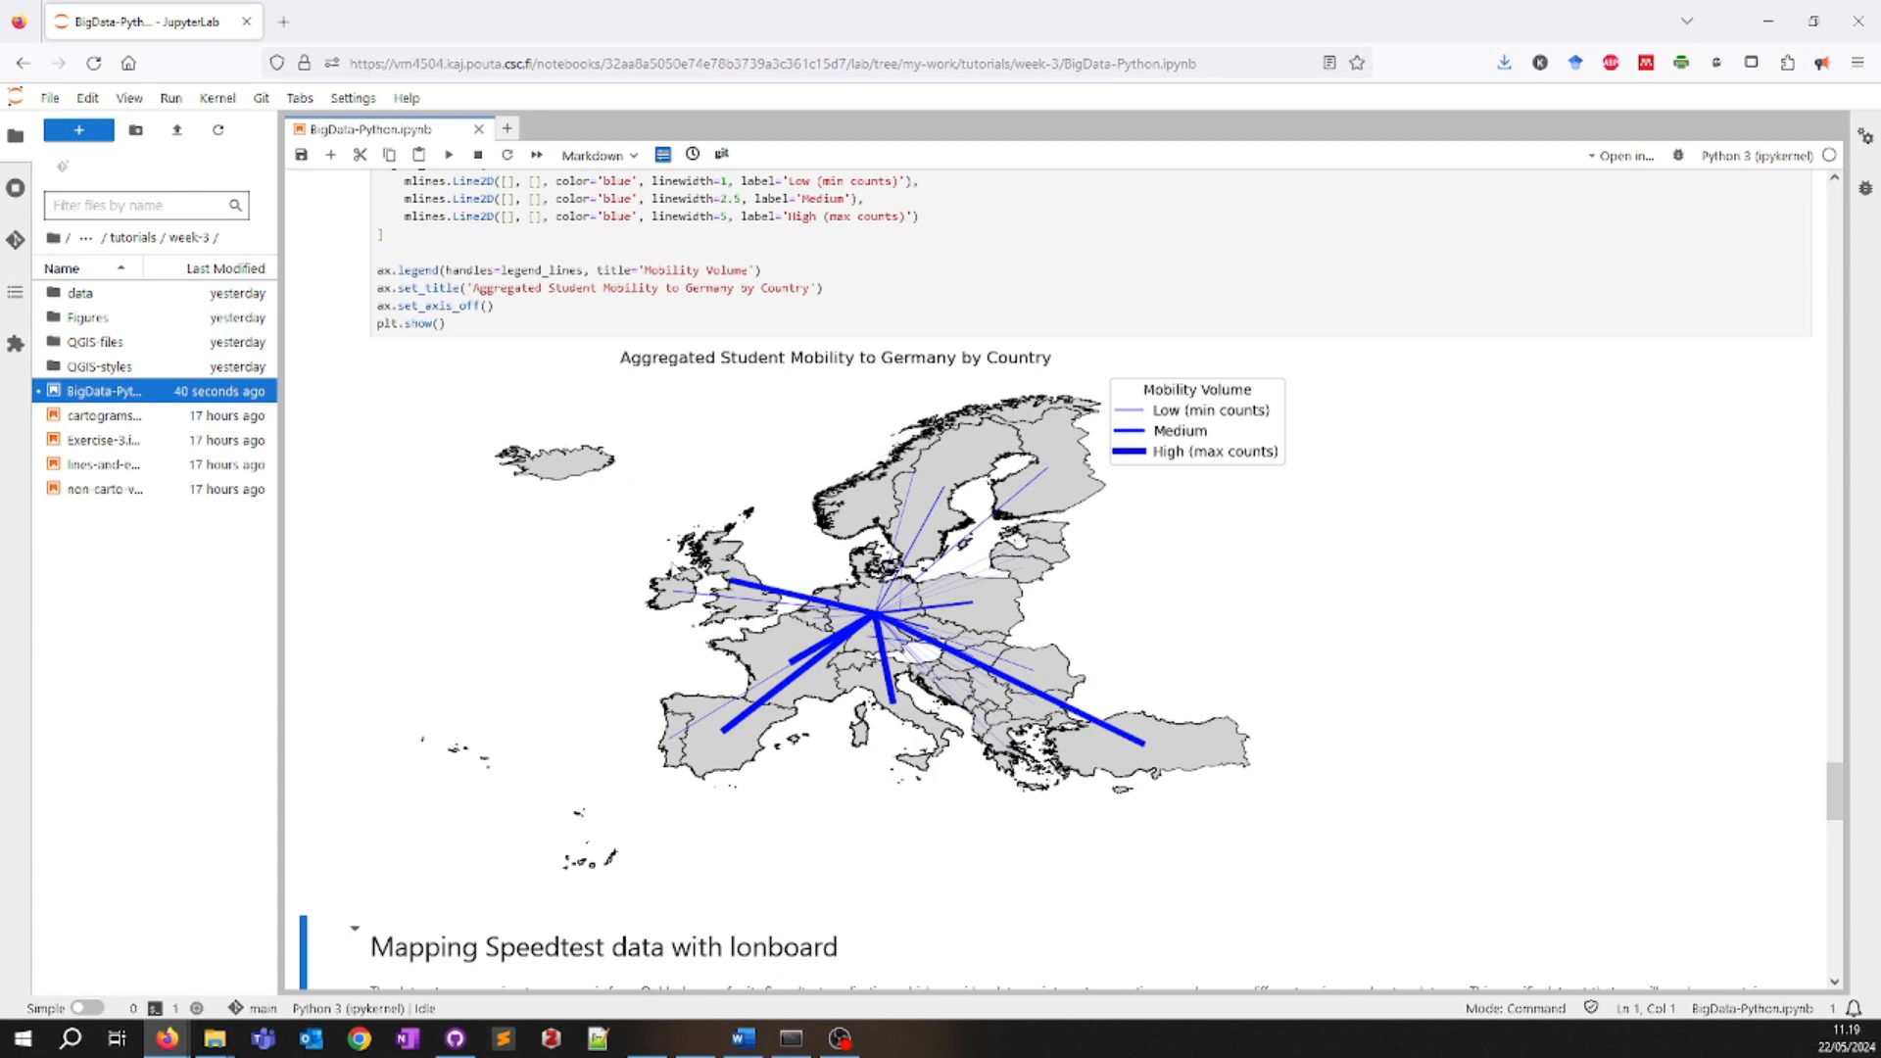
pyautogui.scroll(-3, 674, 571)
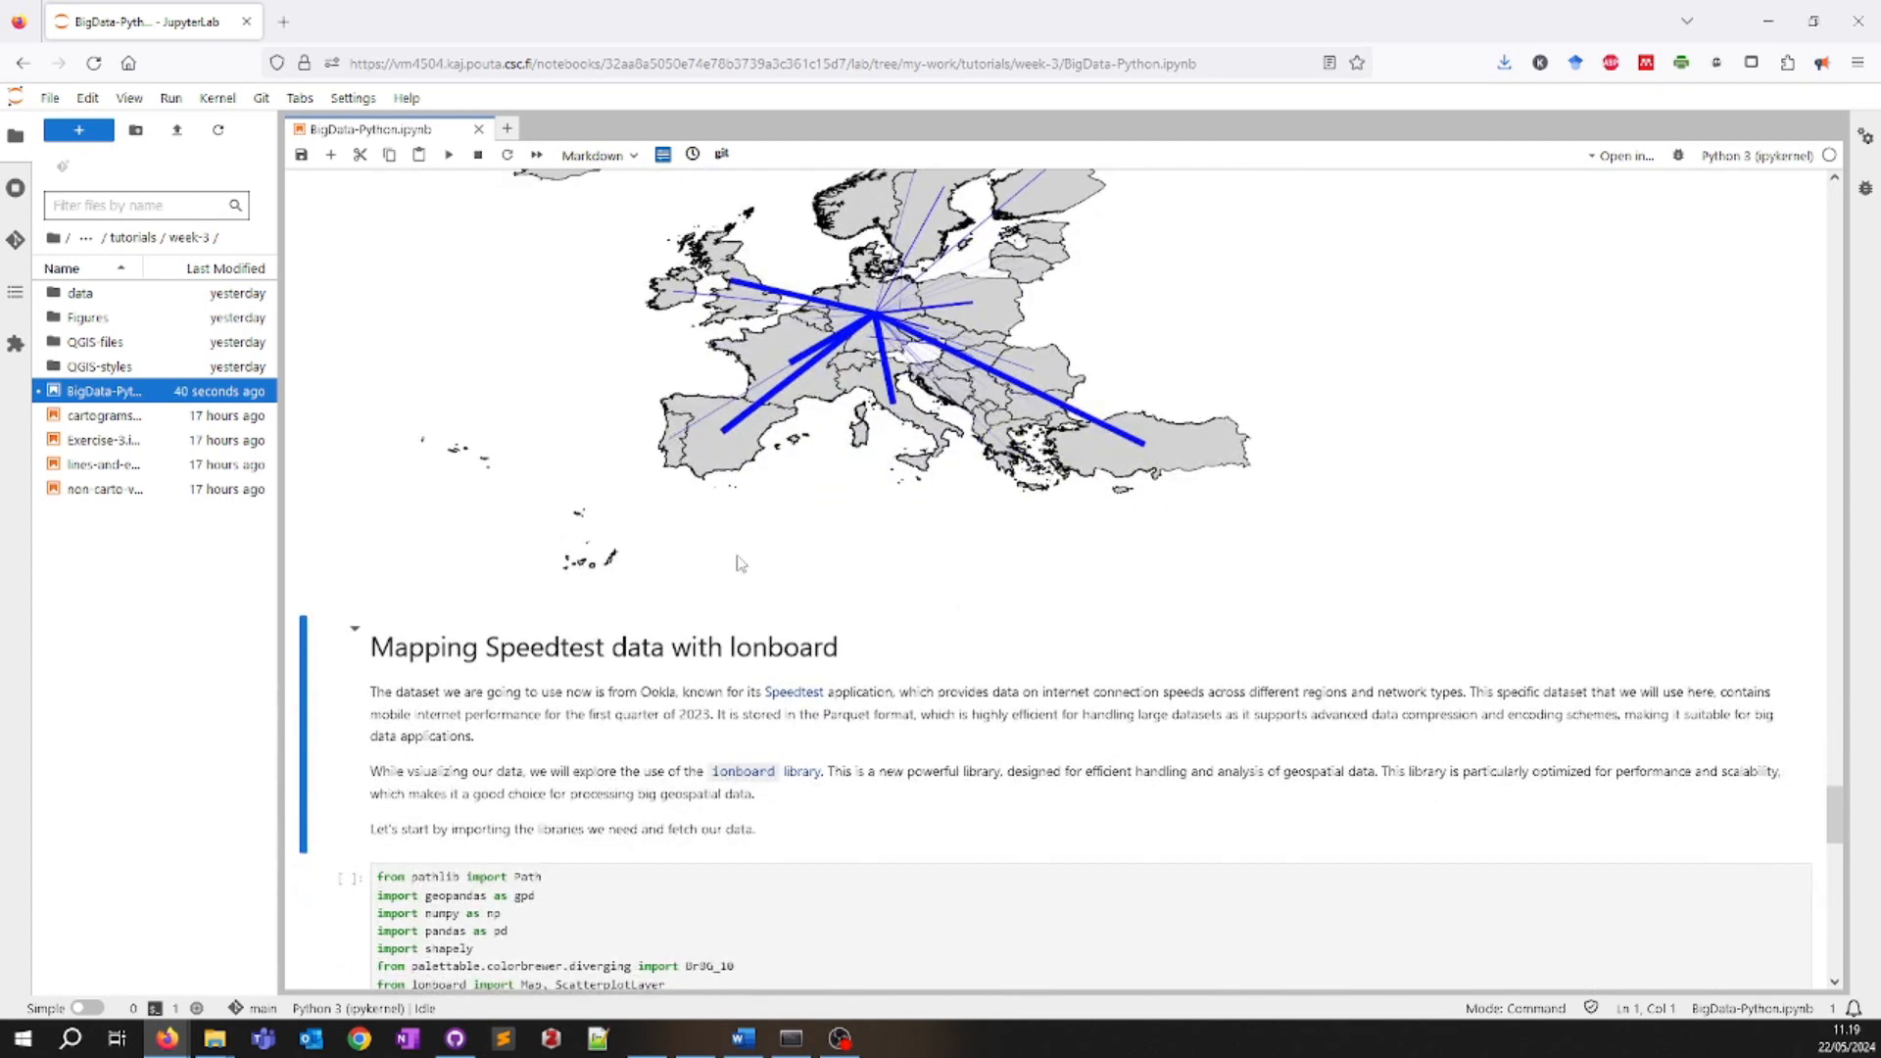
pyautogui.scroll(3, 921, 390)
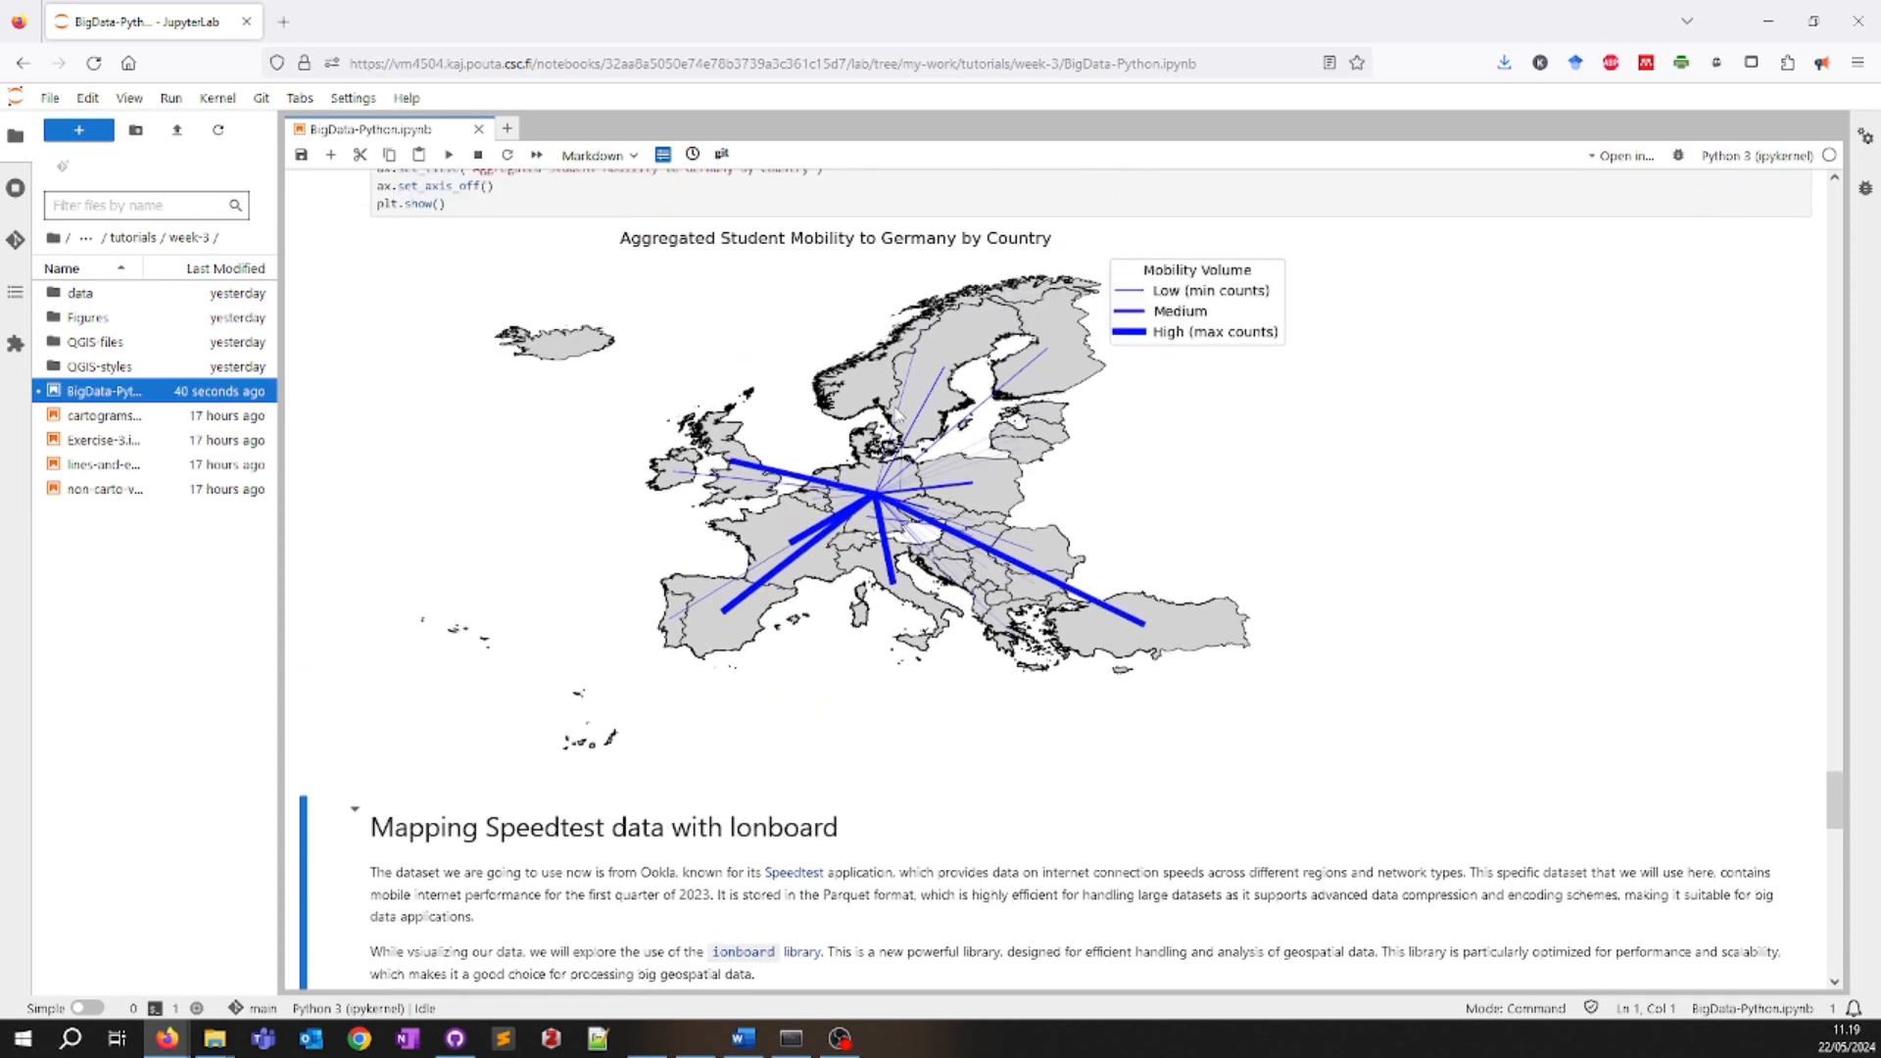
pyautogui.scroll(-1, 816, 486)
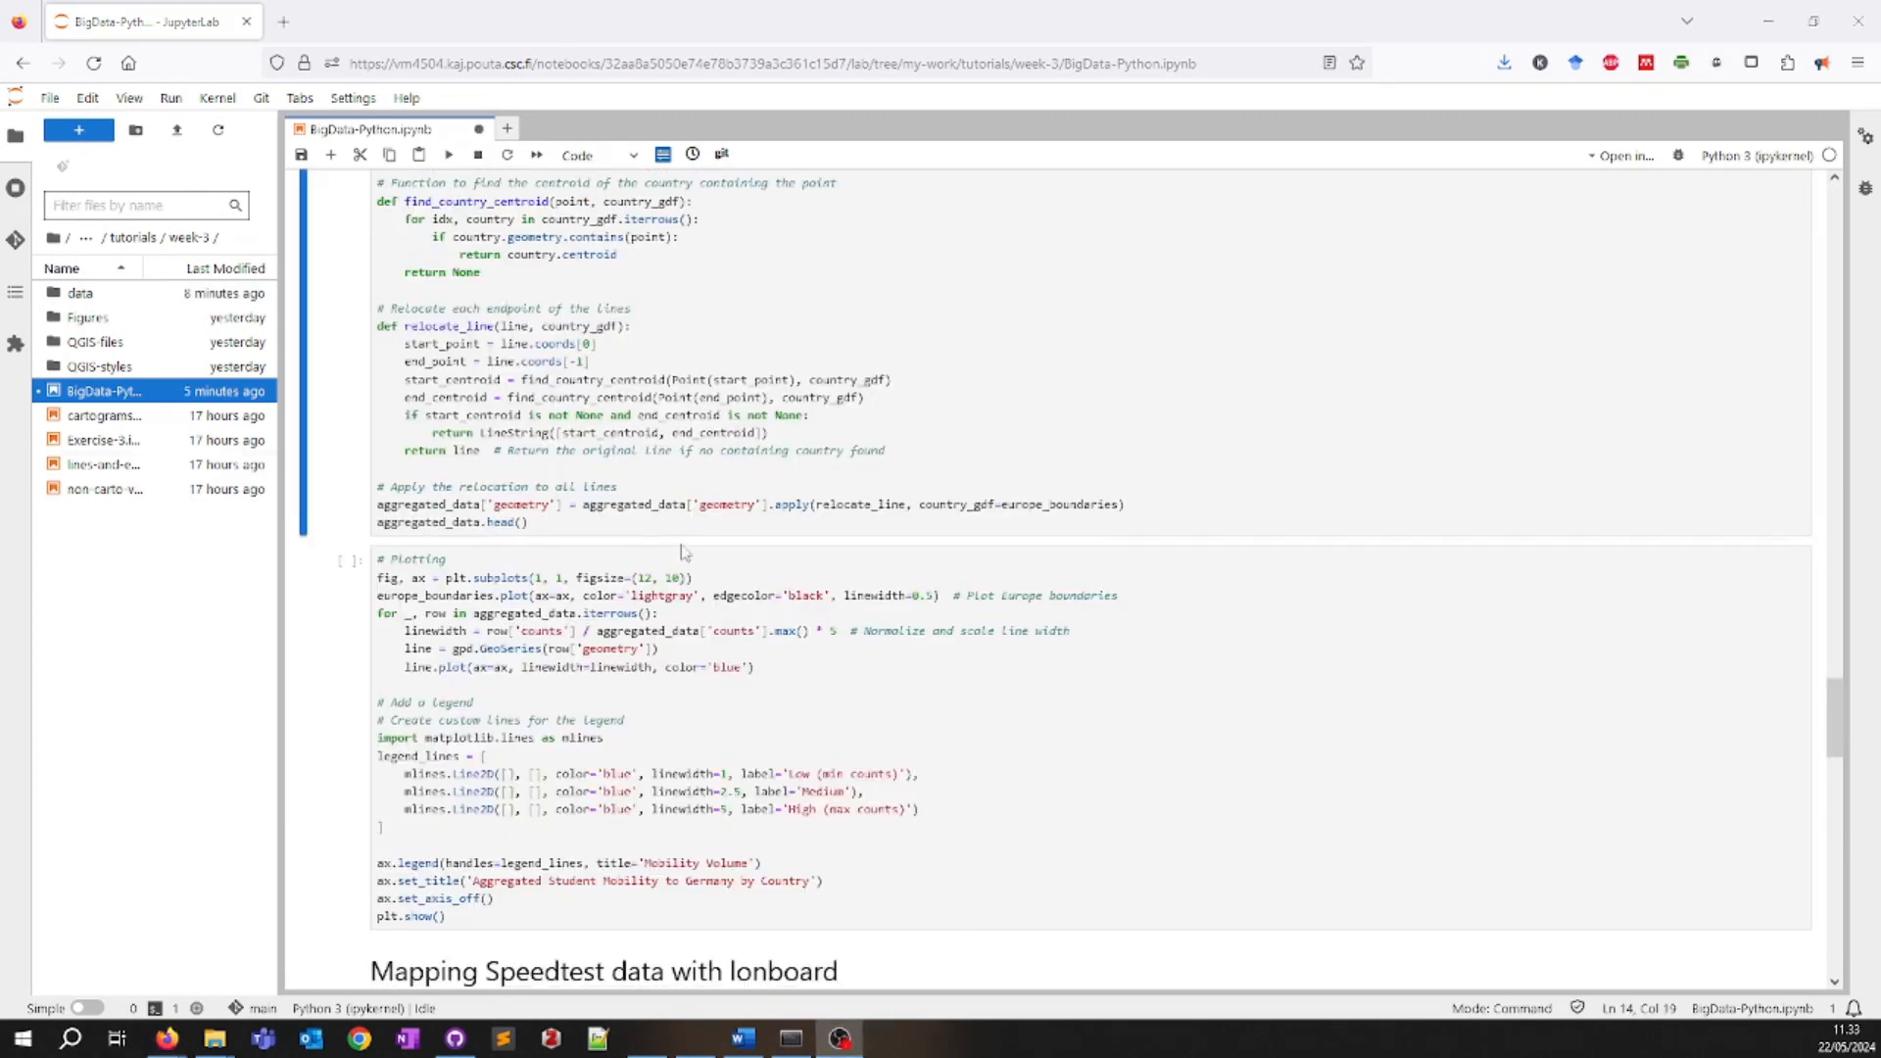
# - Run the library import cell of the Mapping Speedtest data with lonboard section
pyautogui.scroll(15, 657, 561)
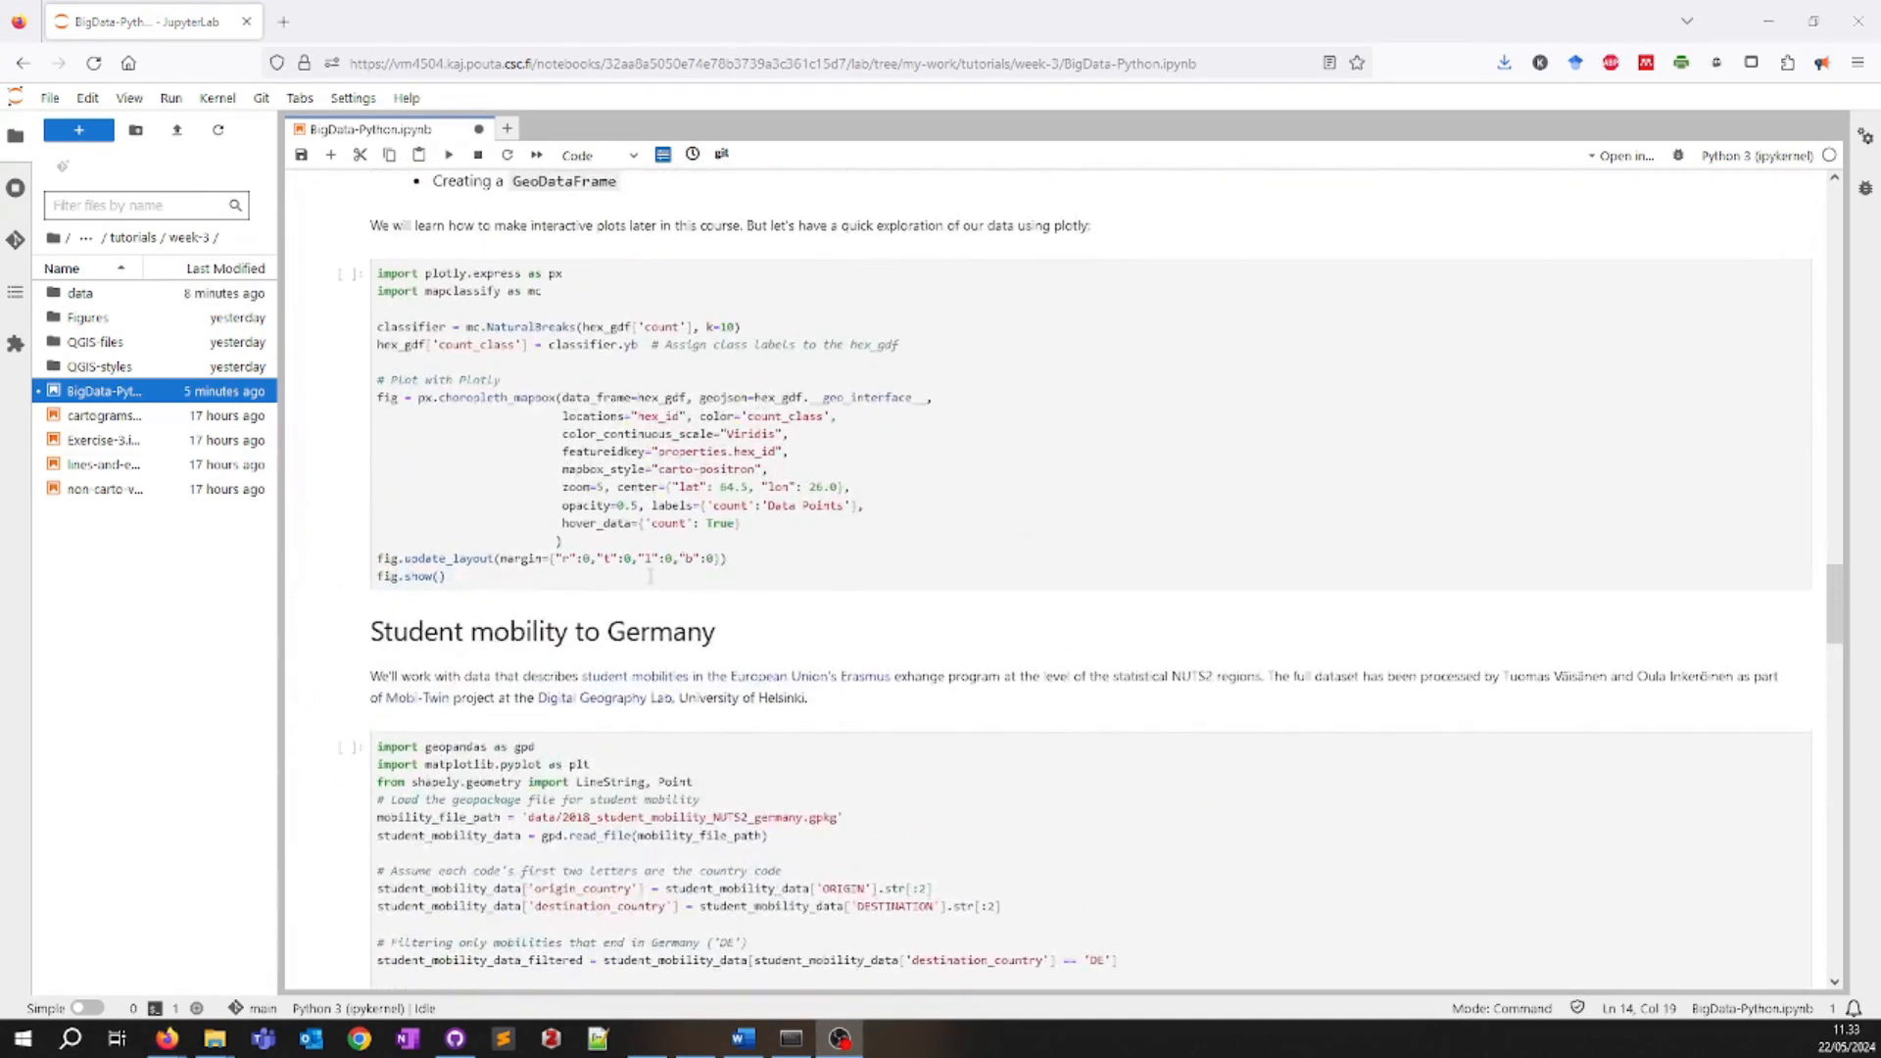
pyautogui.scroll(-15, 656, 562)
pyautogui.scroll(-1, 622, 595)
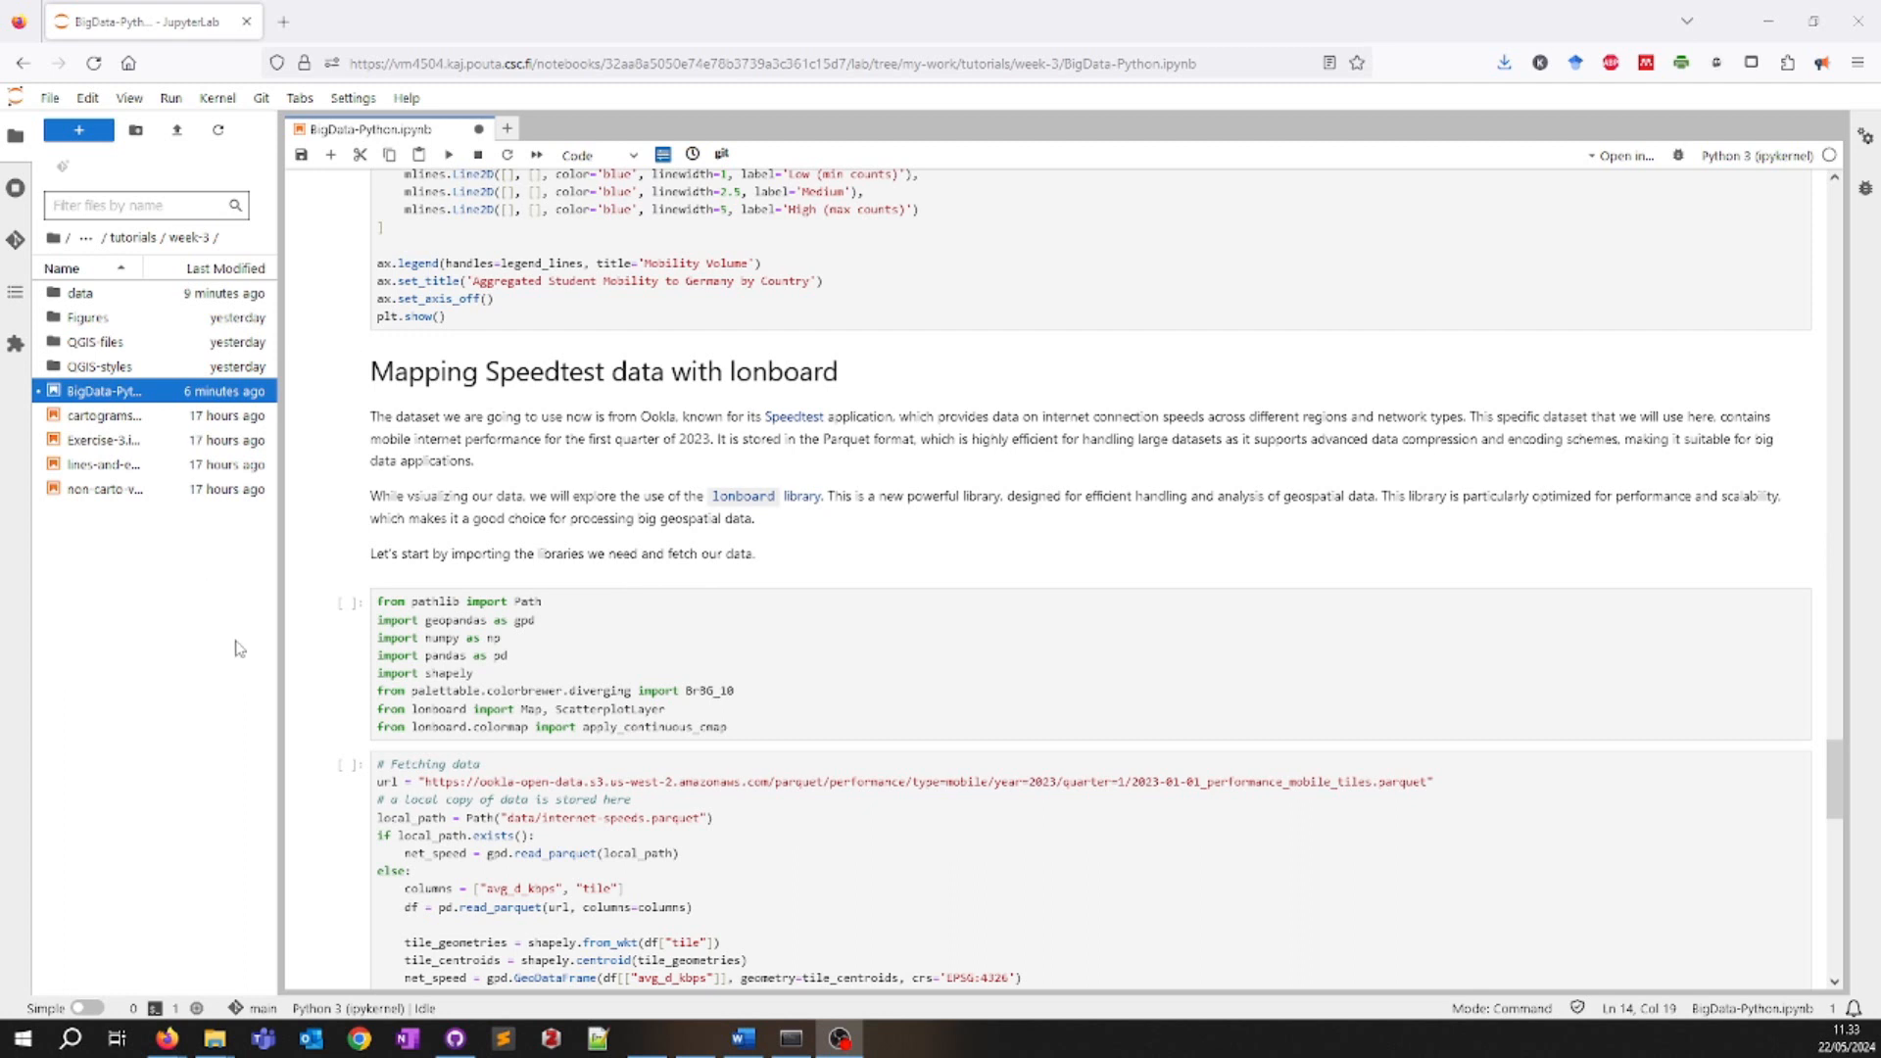
pyautogui.click(554, 689)
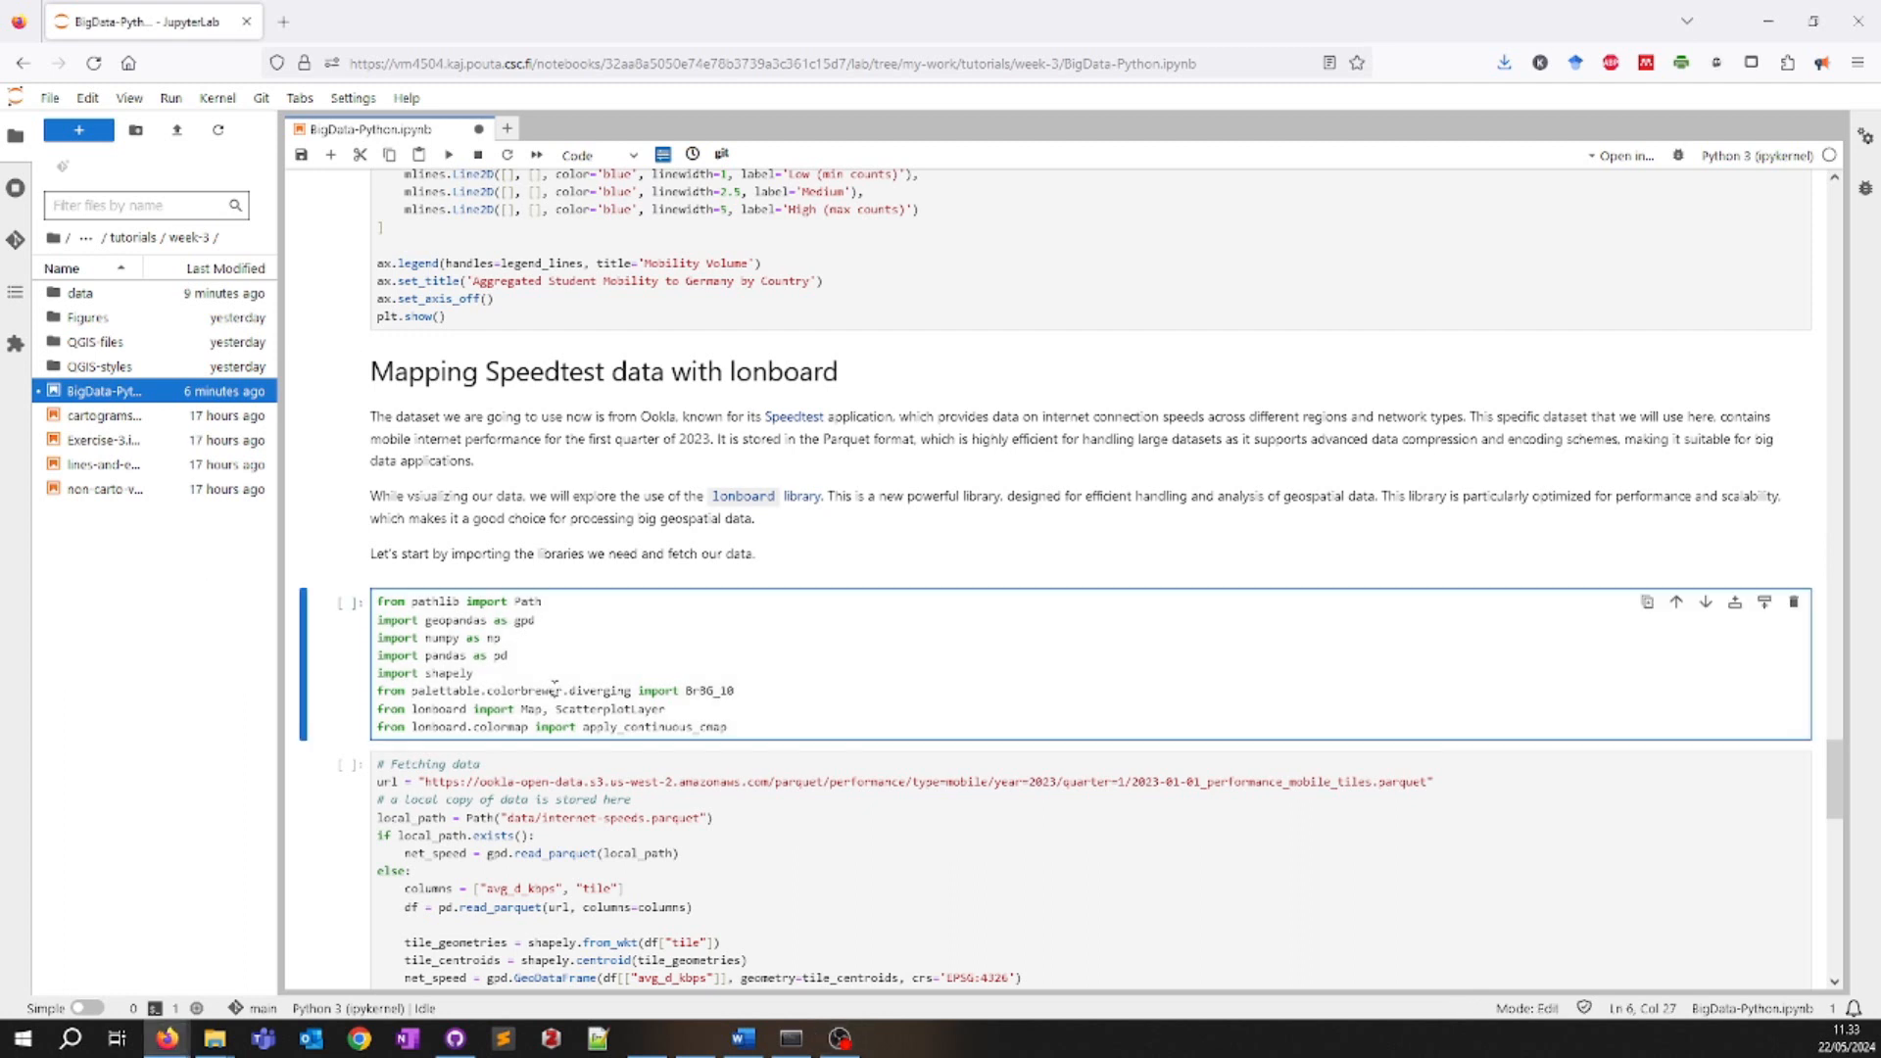
pyautogui.hotkey('shift', 'Return')
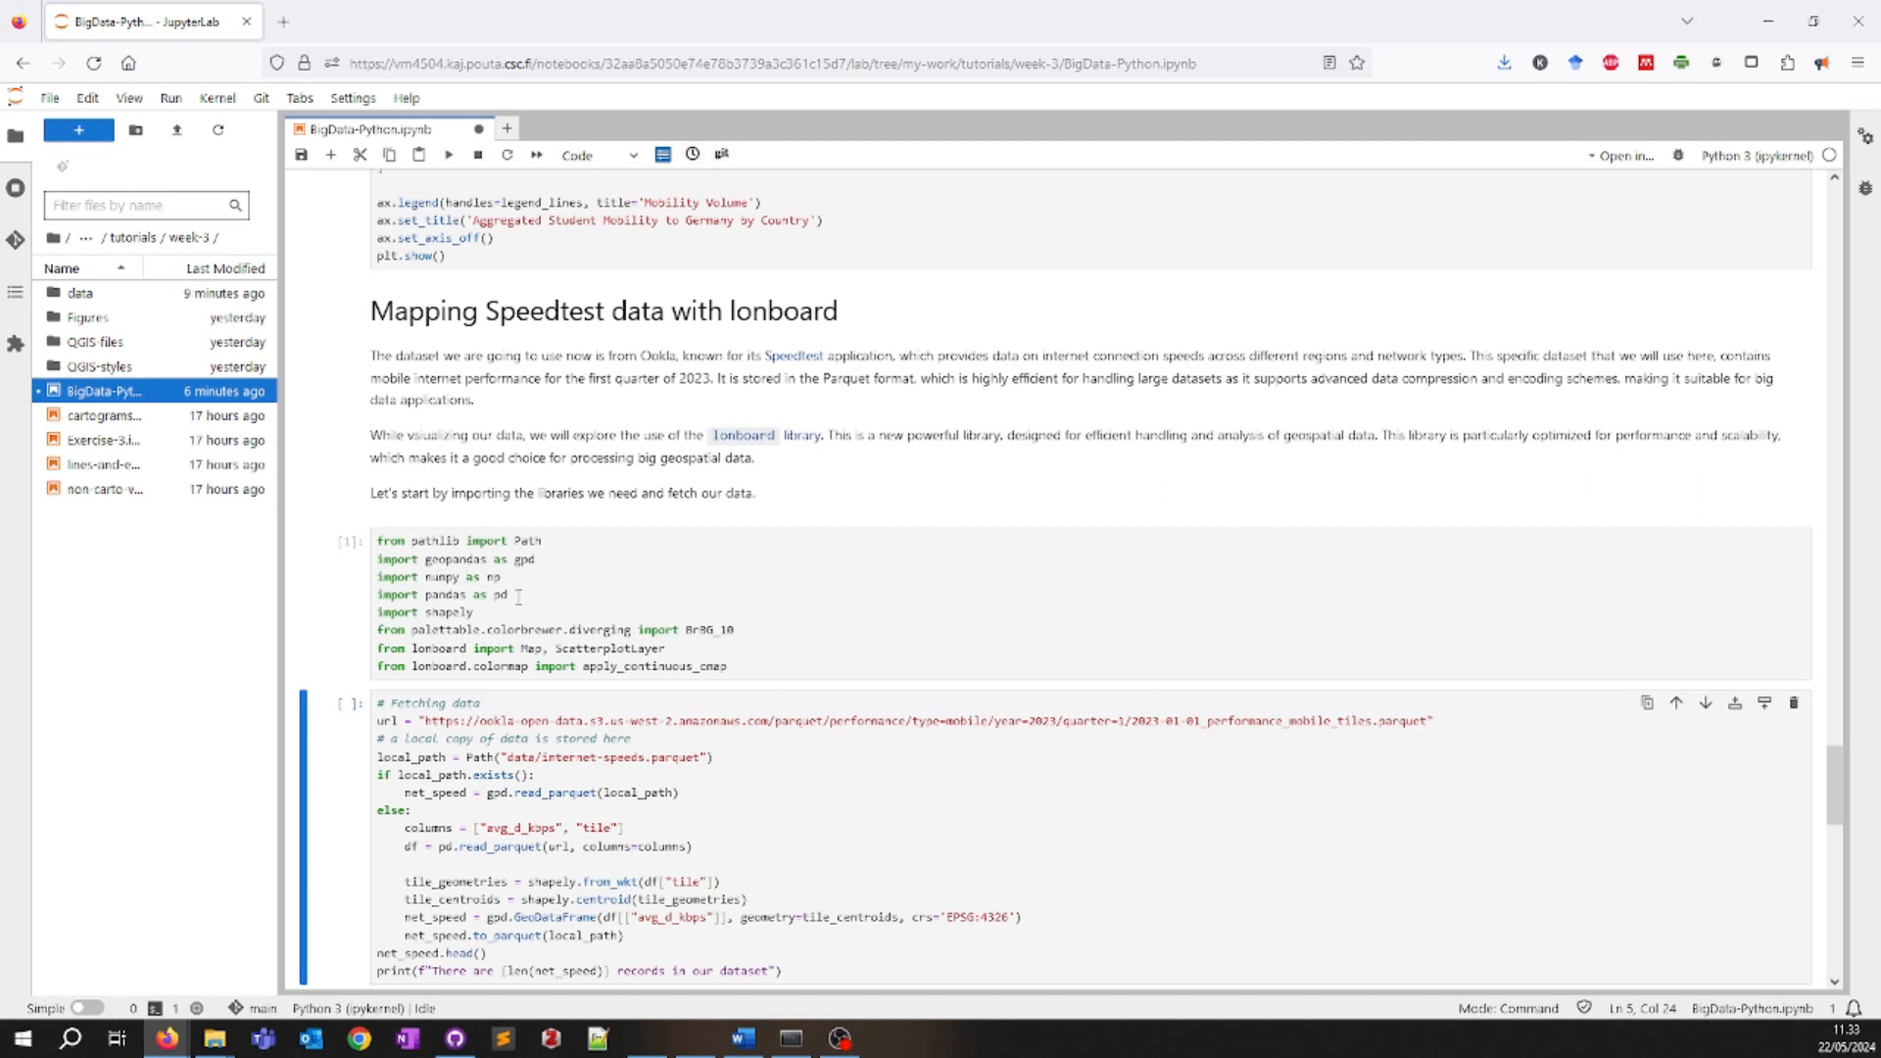
# - Run the cell that fetches the mobile internet speed data into net_speed, and save the notebook
pyautogui.scroll(-1, 509, 586)
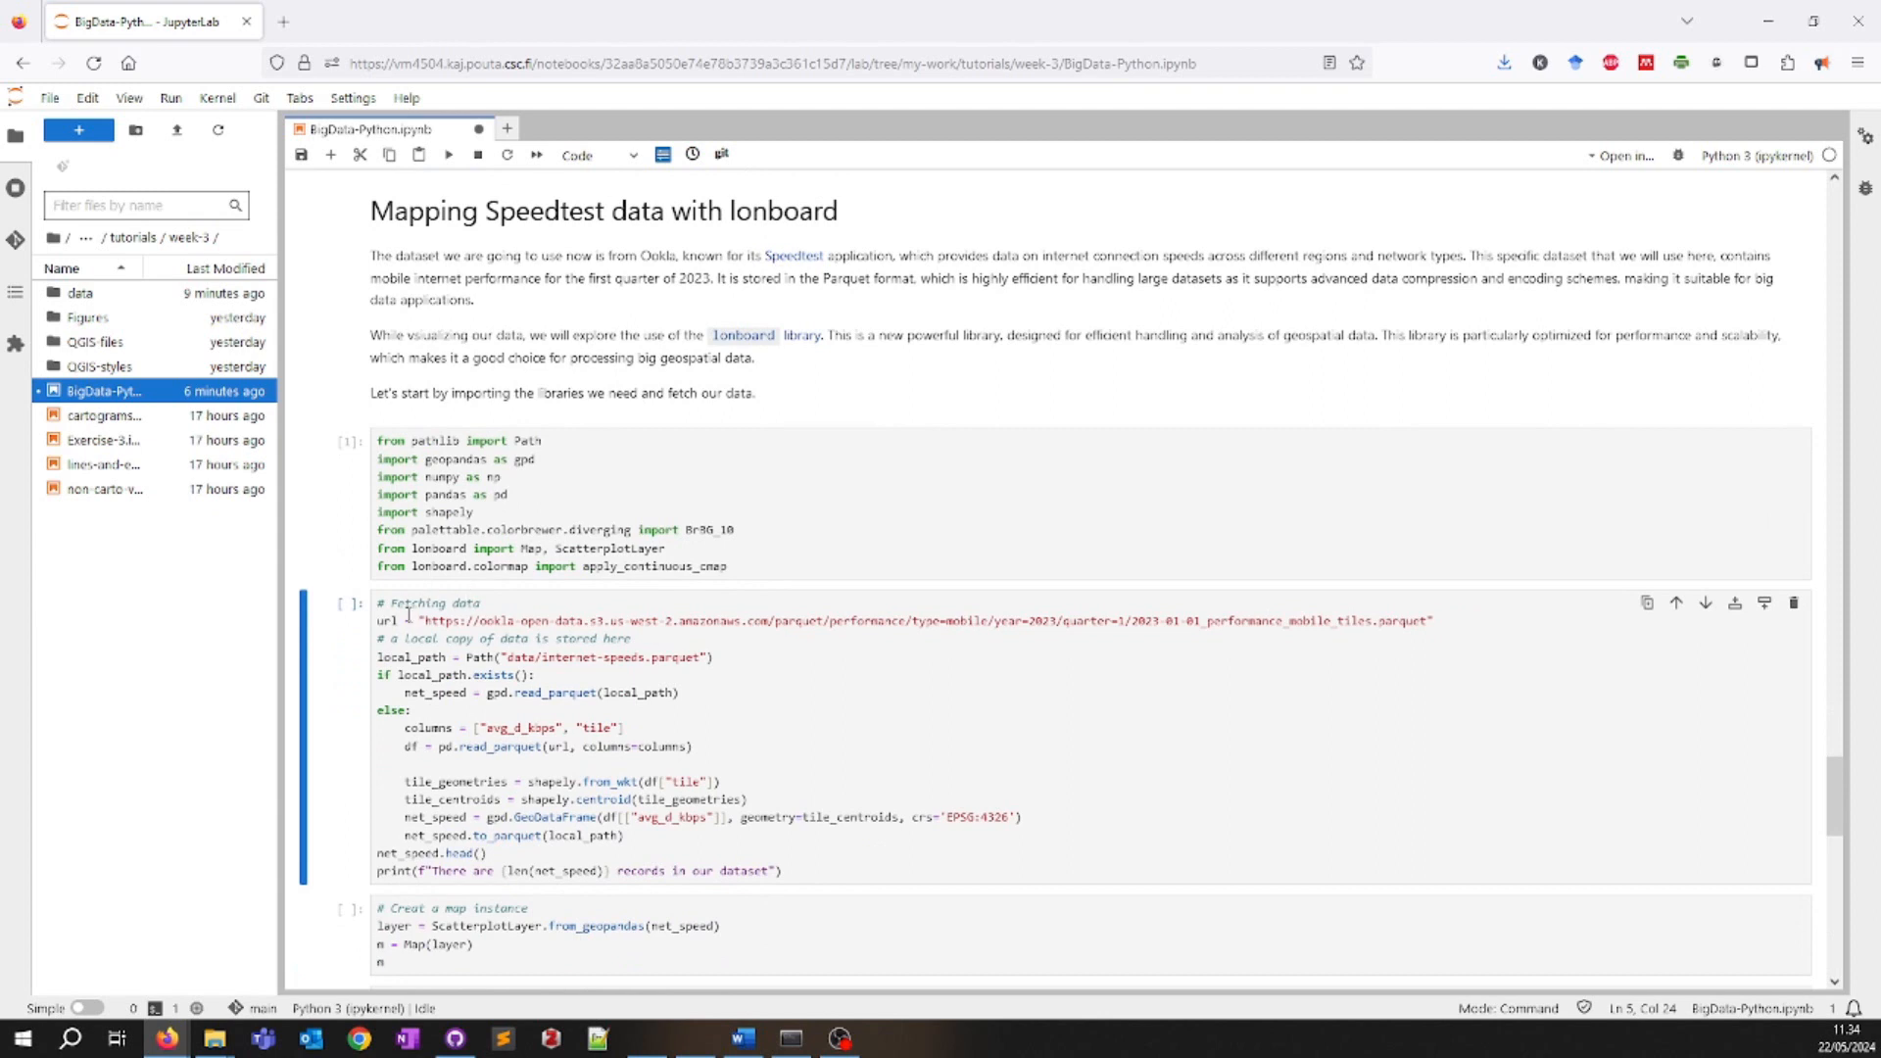
pyautogui.click(474, 638)
pyautogui.hotkey('shift', 'Return')
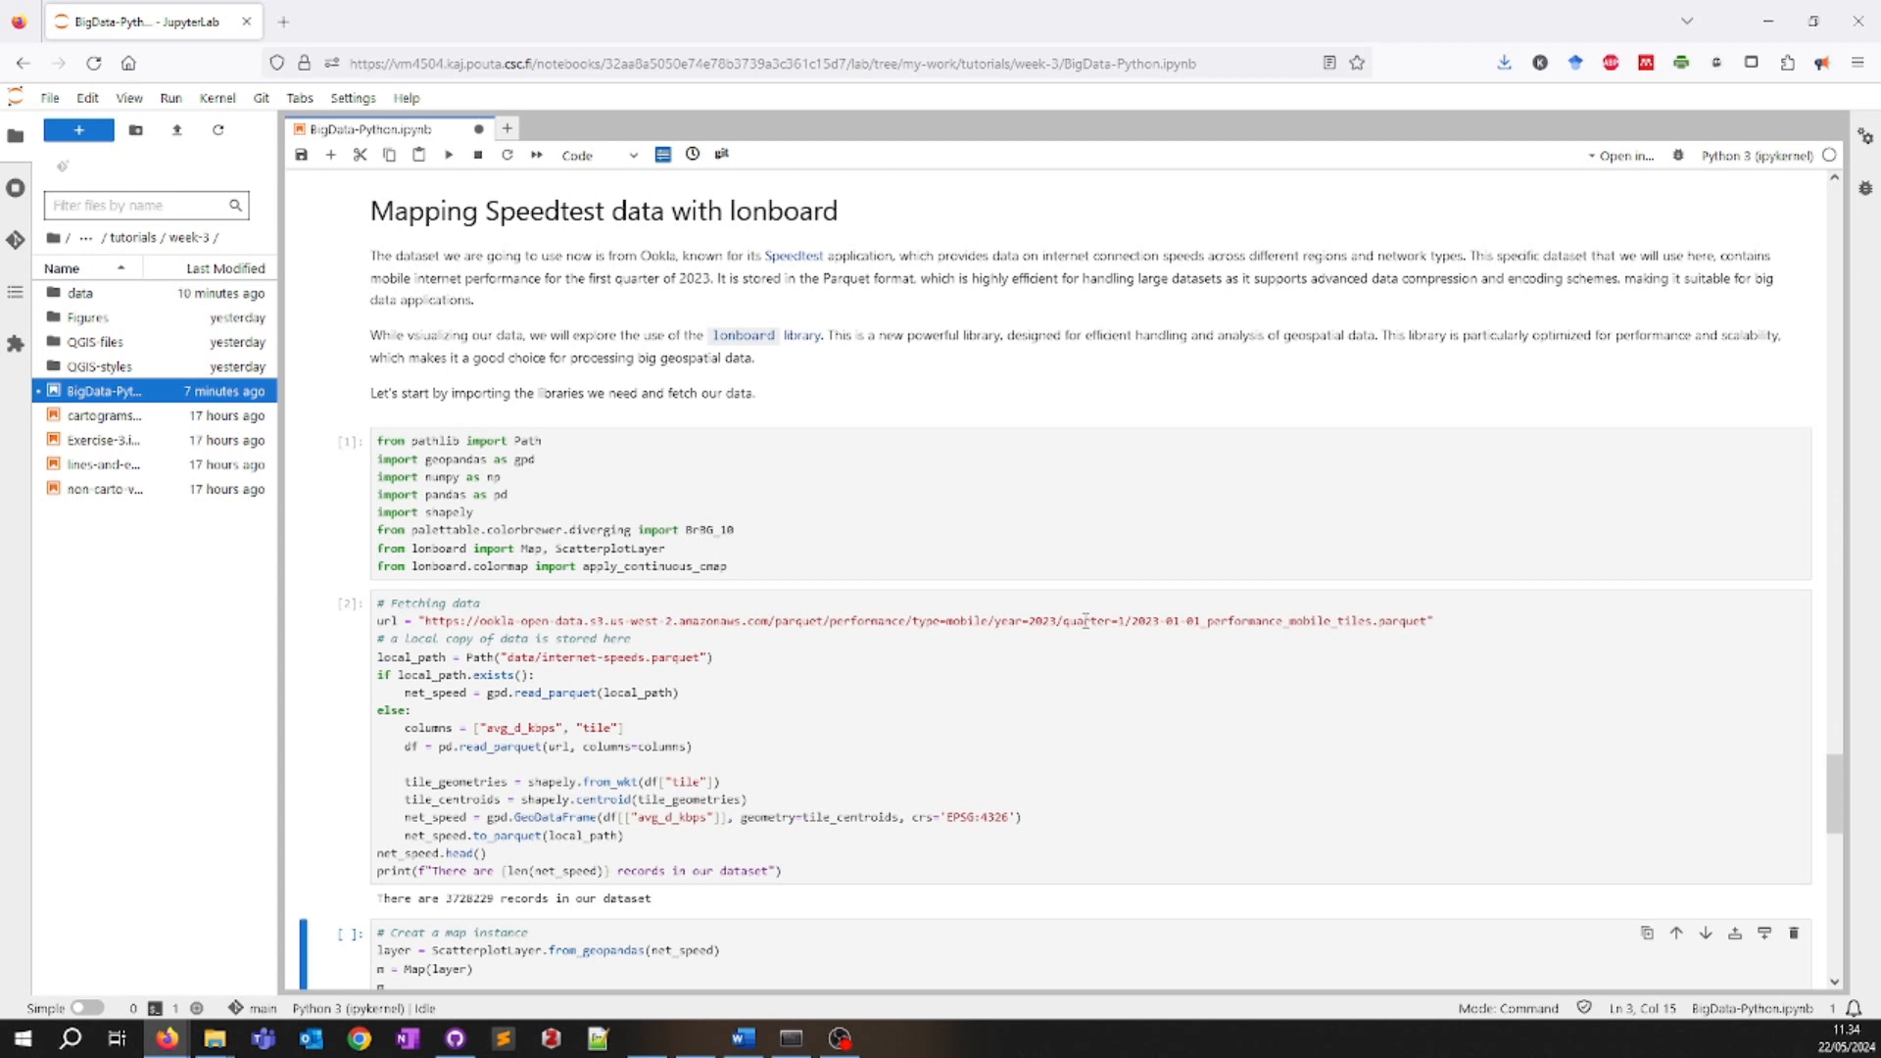
pyautogui.hotkey('ctrl', 's')
pyautogui.click(661, 799)
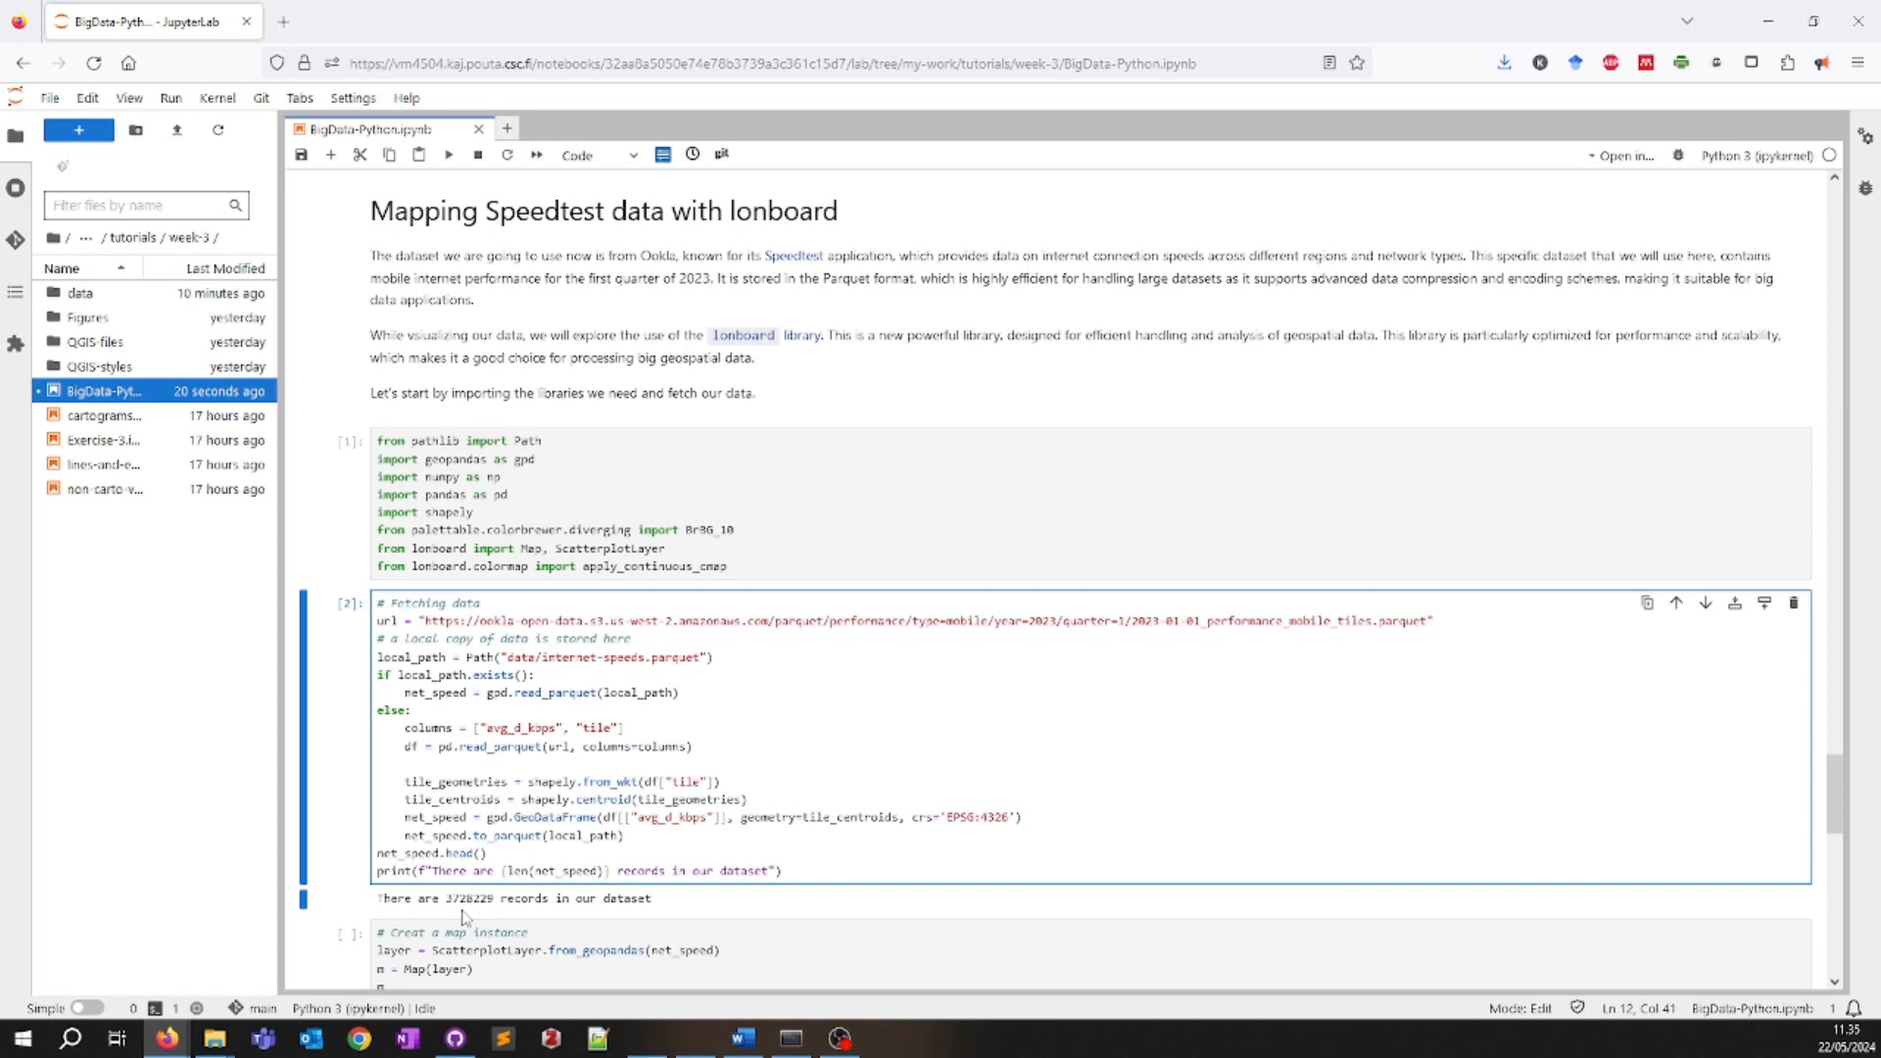
# - Run the cell that creates a lonboard map with a ScatterplotLayer from net_speed
pyautogui.scroll(-5, 557, 921)
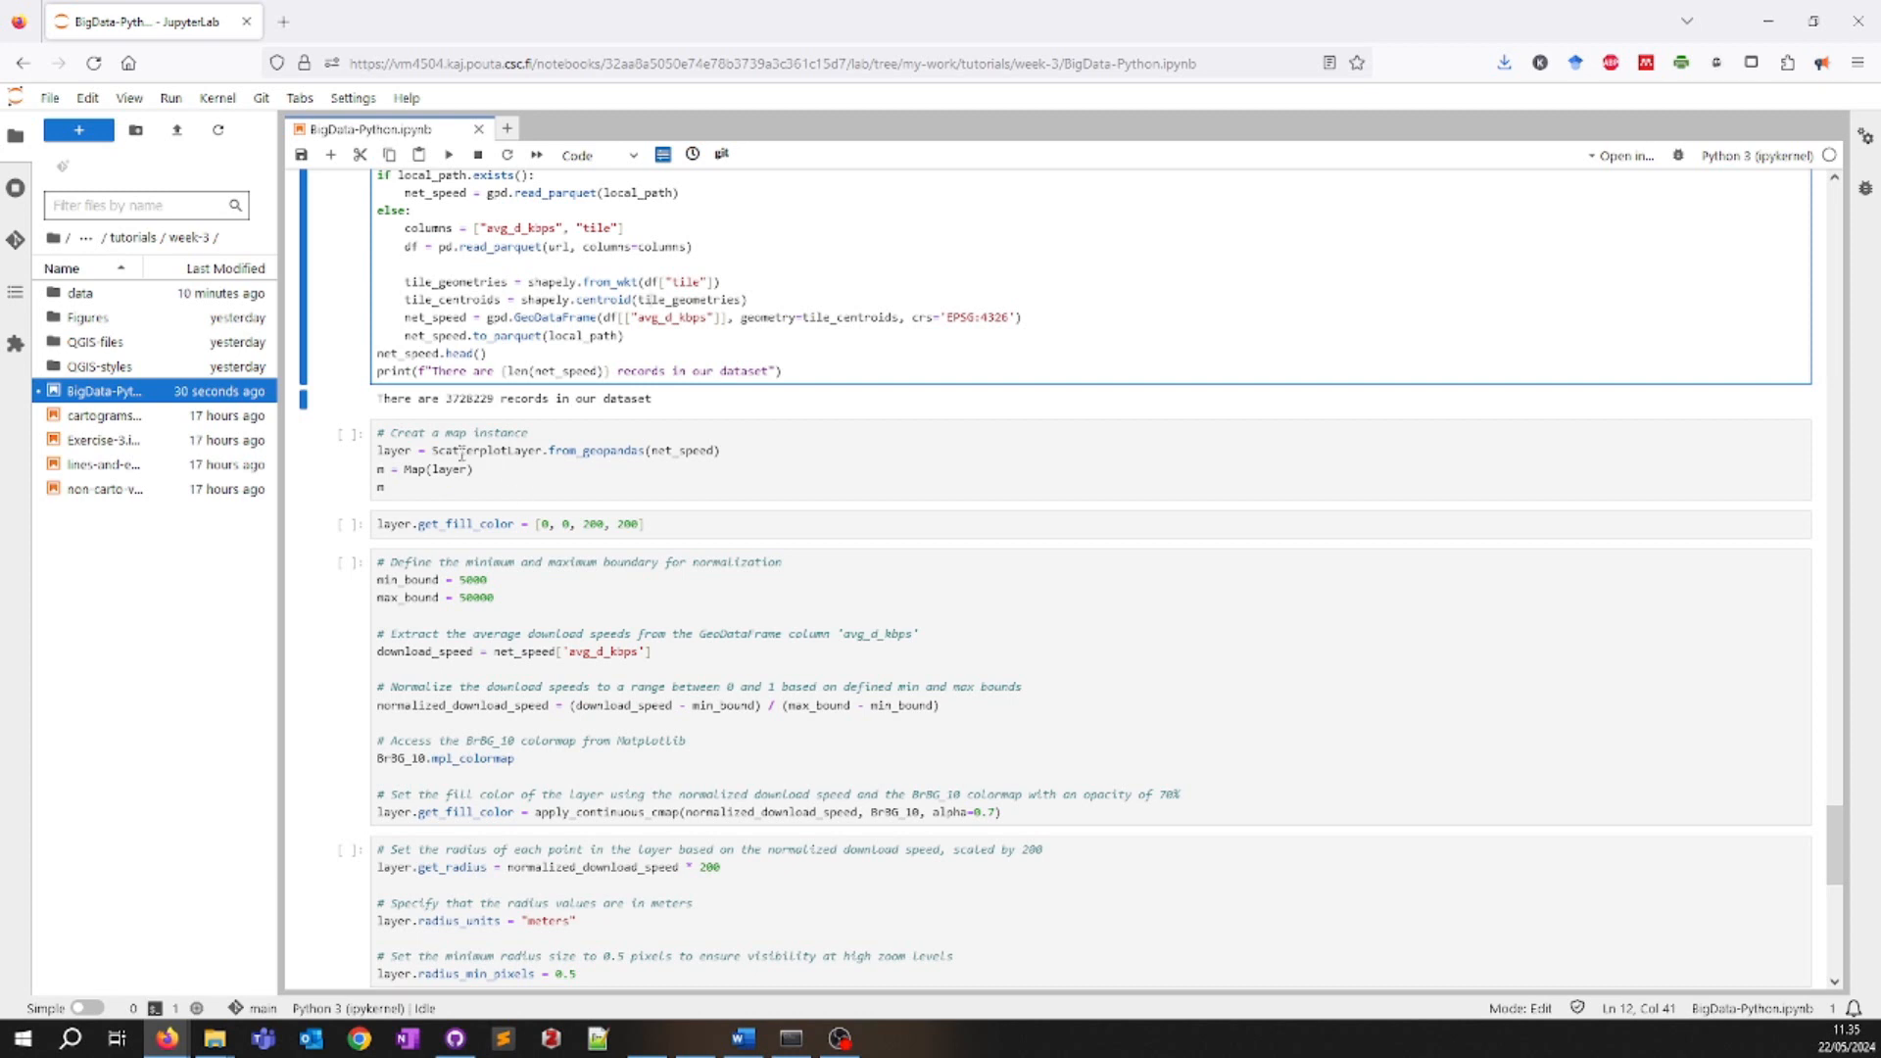
pyautogui.click(448, 487)
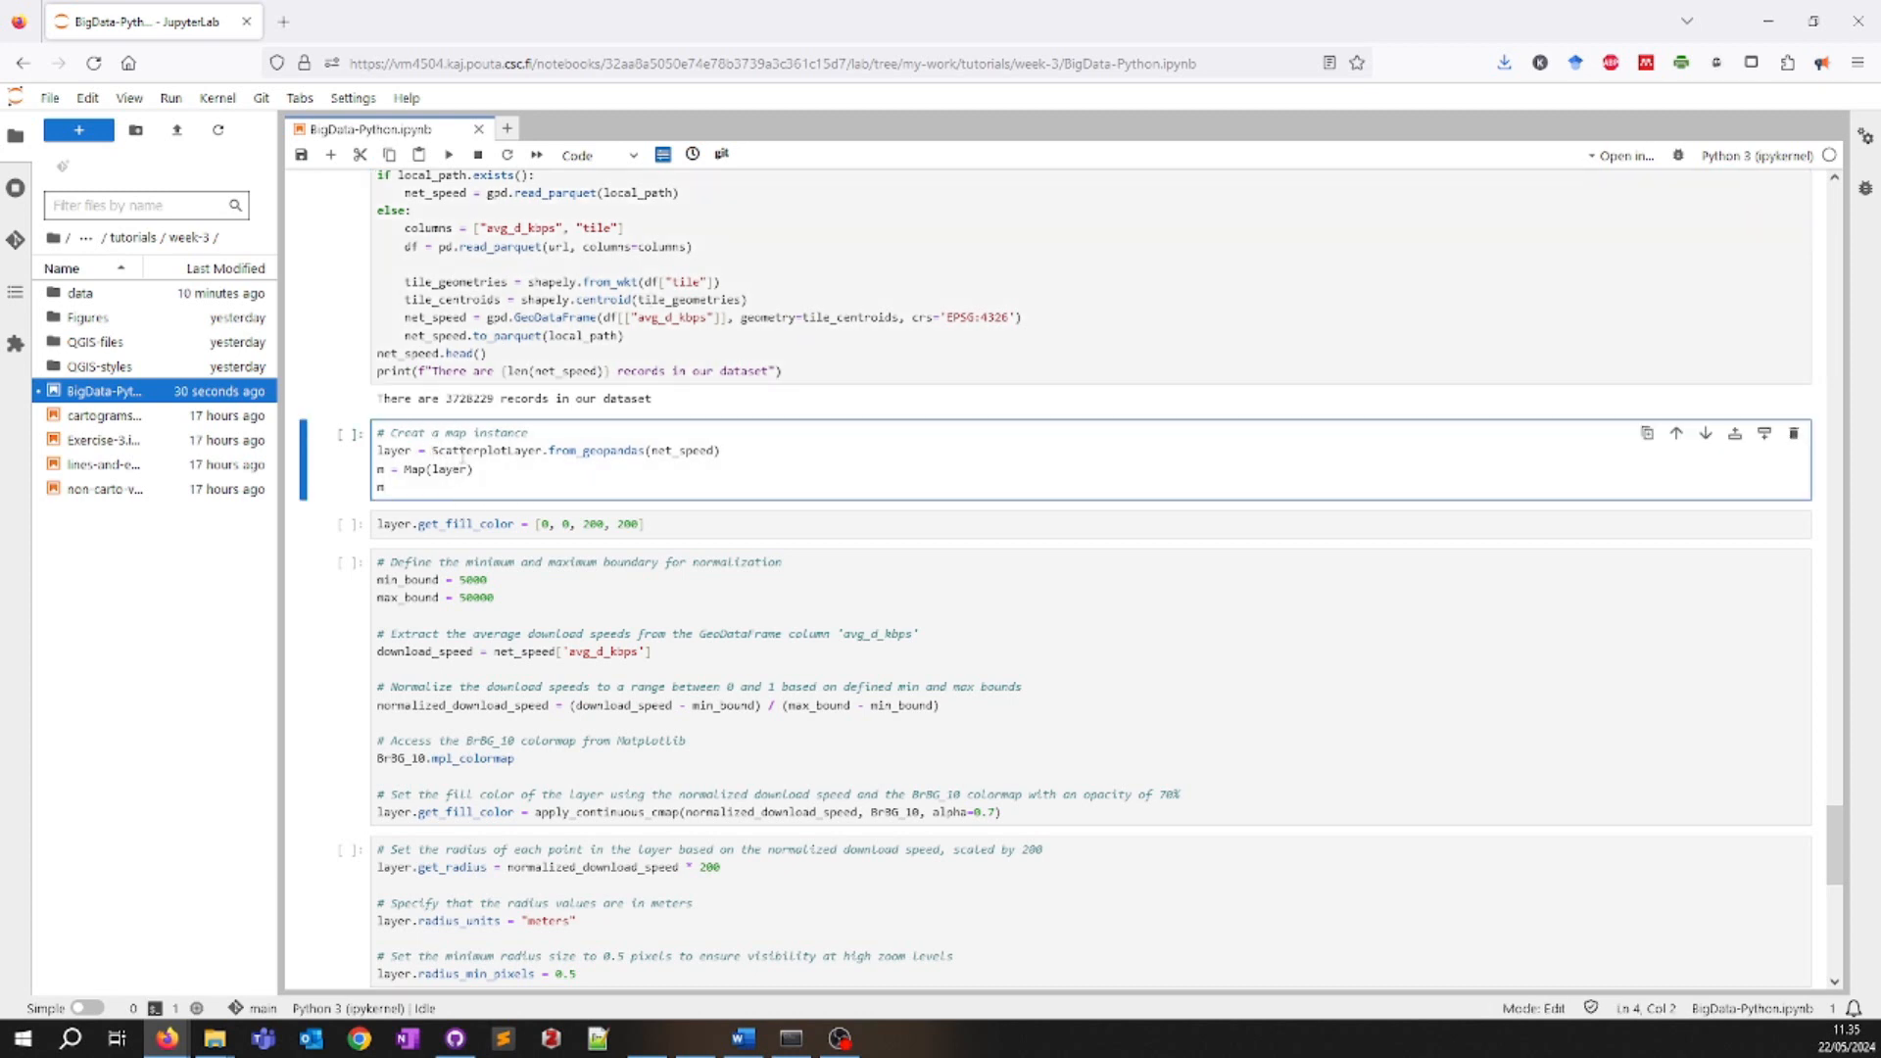
pyautogui.hotkey('shift', 'Return')
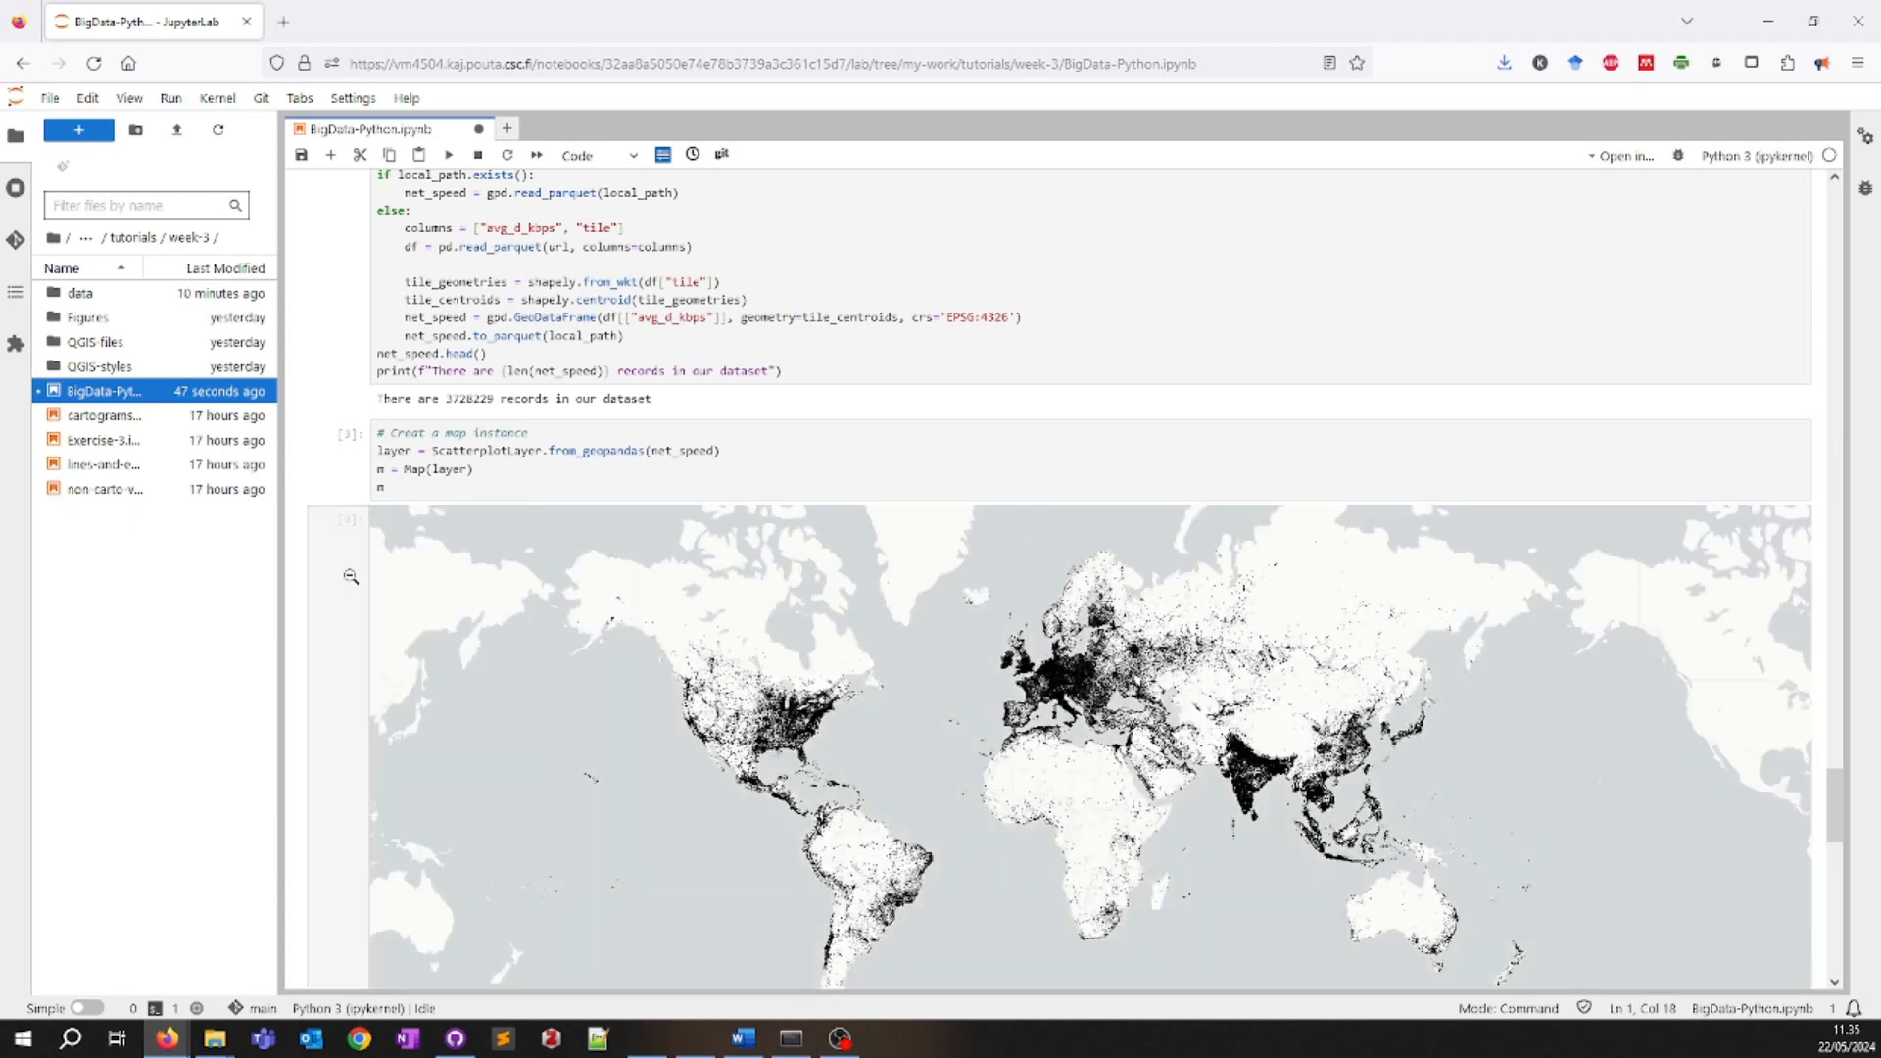
# - Explore the interactive lonboard map across Europe at several scales and inspect the avg_d_kbps values of individual points
pyautogui.scroll(5, 889, 599)
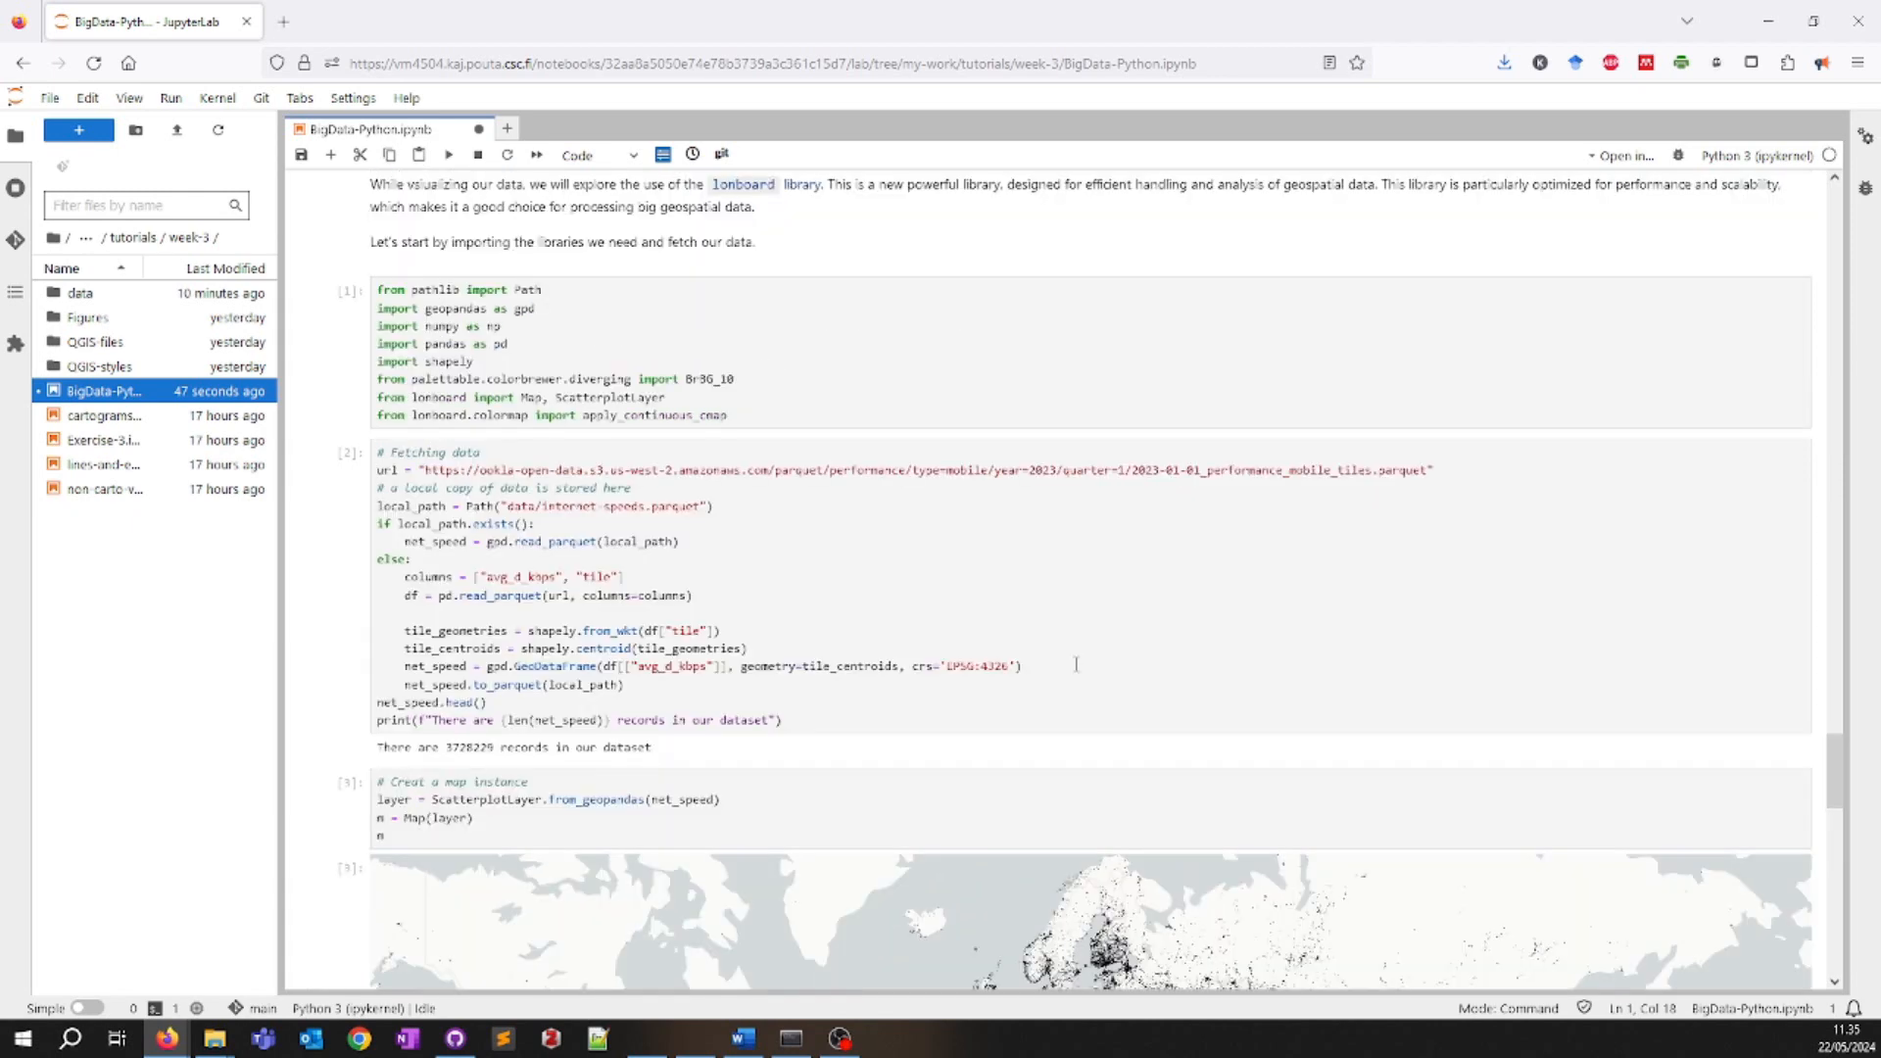
pyautogui.scroll(-5, 414, 685)
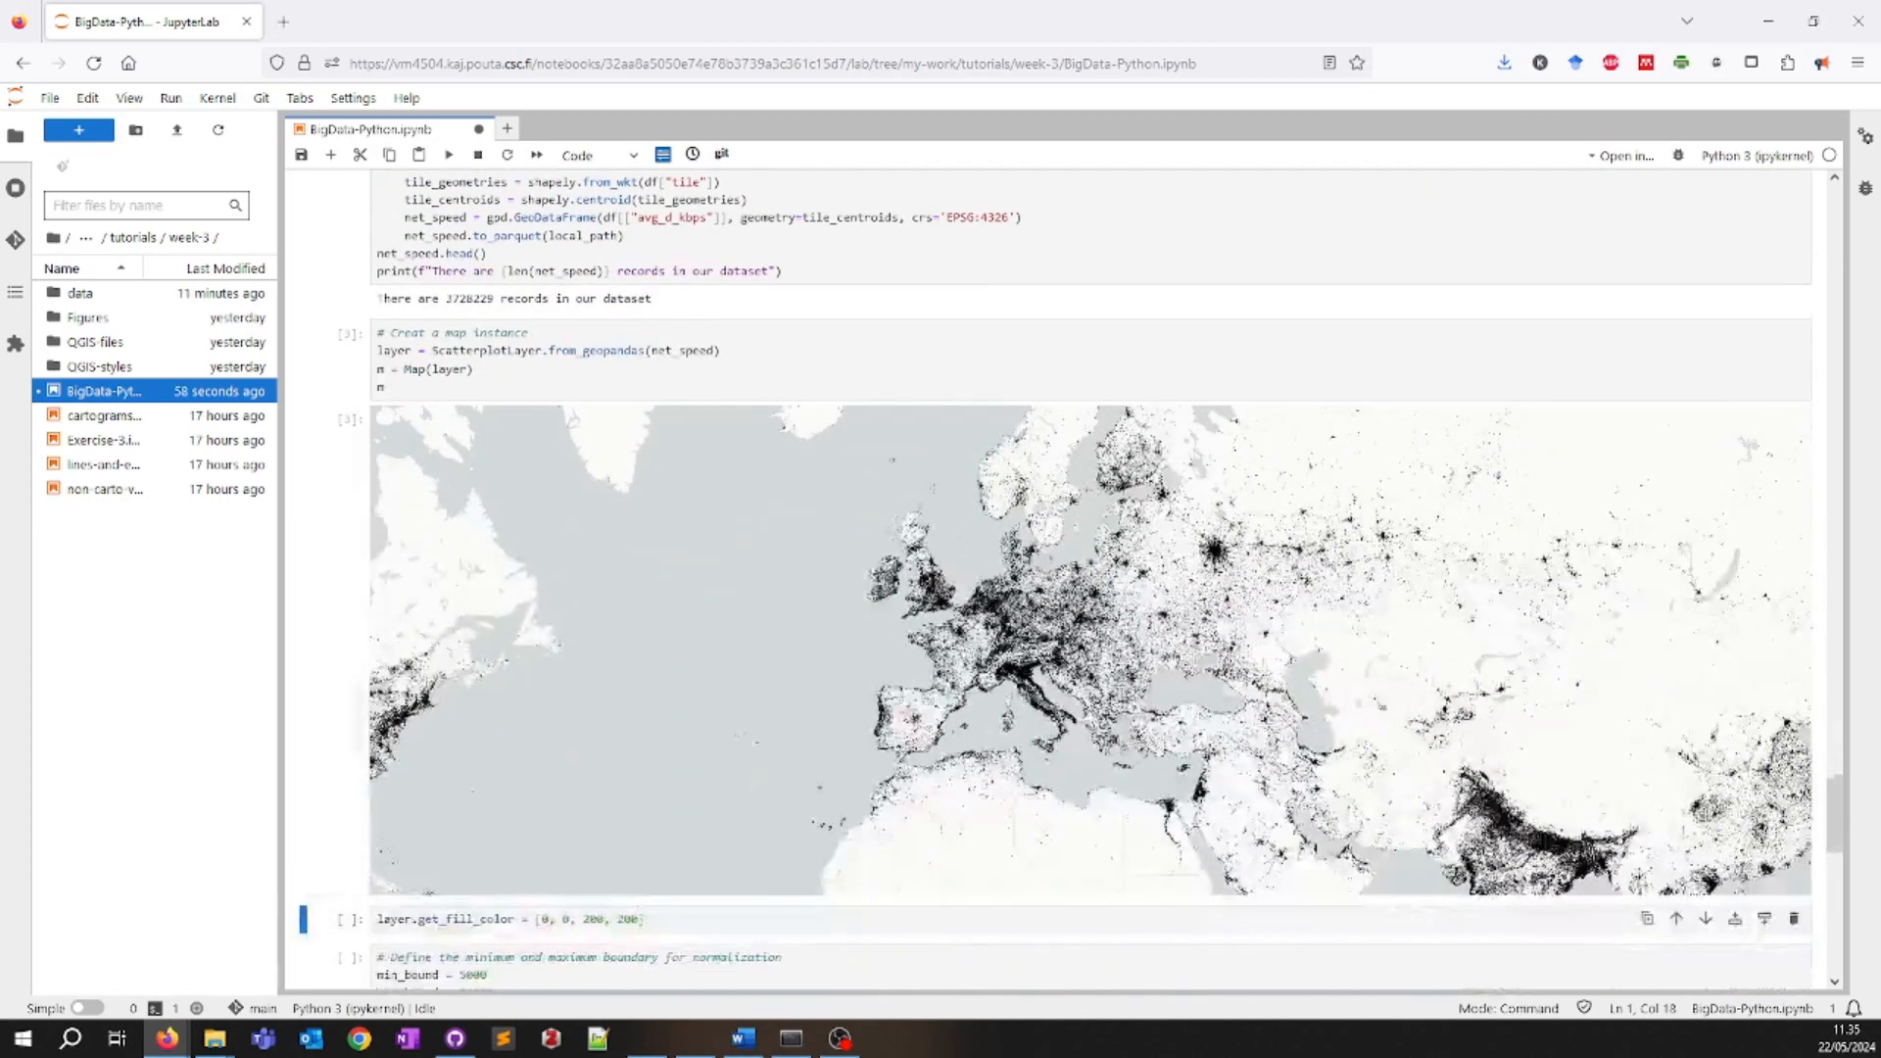
pyautogui.scroll(2, 1092, 657)
pyautogui.moveTo(678, 520); pyautogui.dragTo(822, 651)
pyautogui.scroll(5, 683, 578)
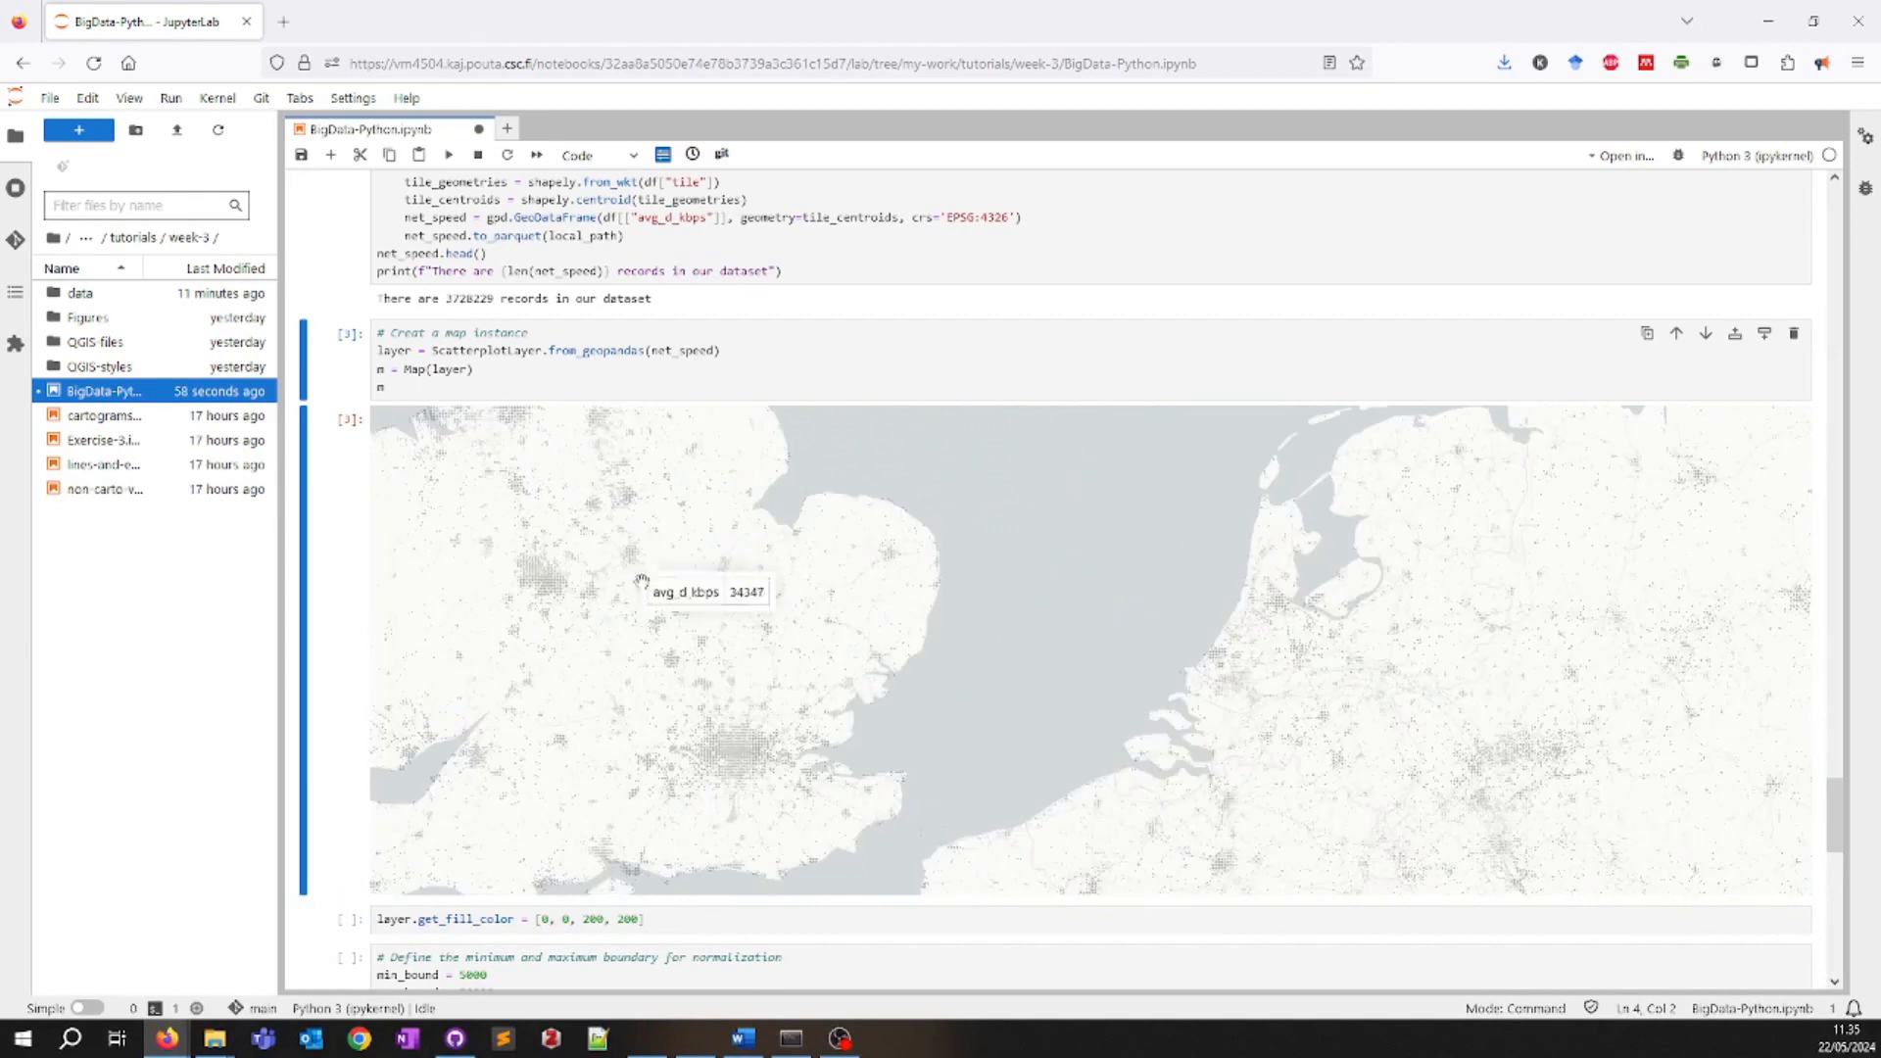
pyautogui.scroll(-3, 708, 608)
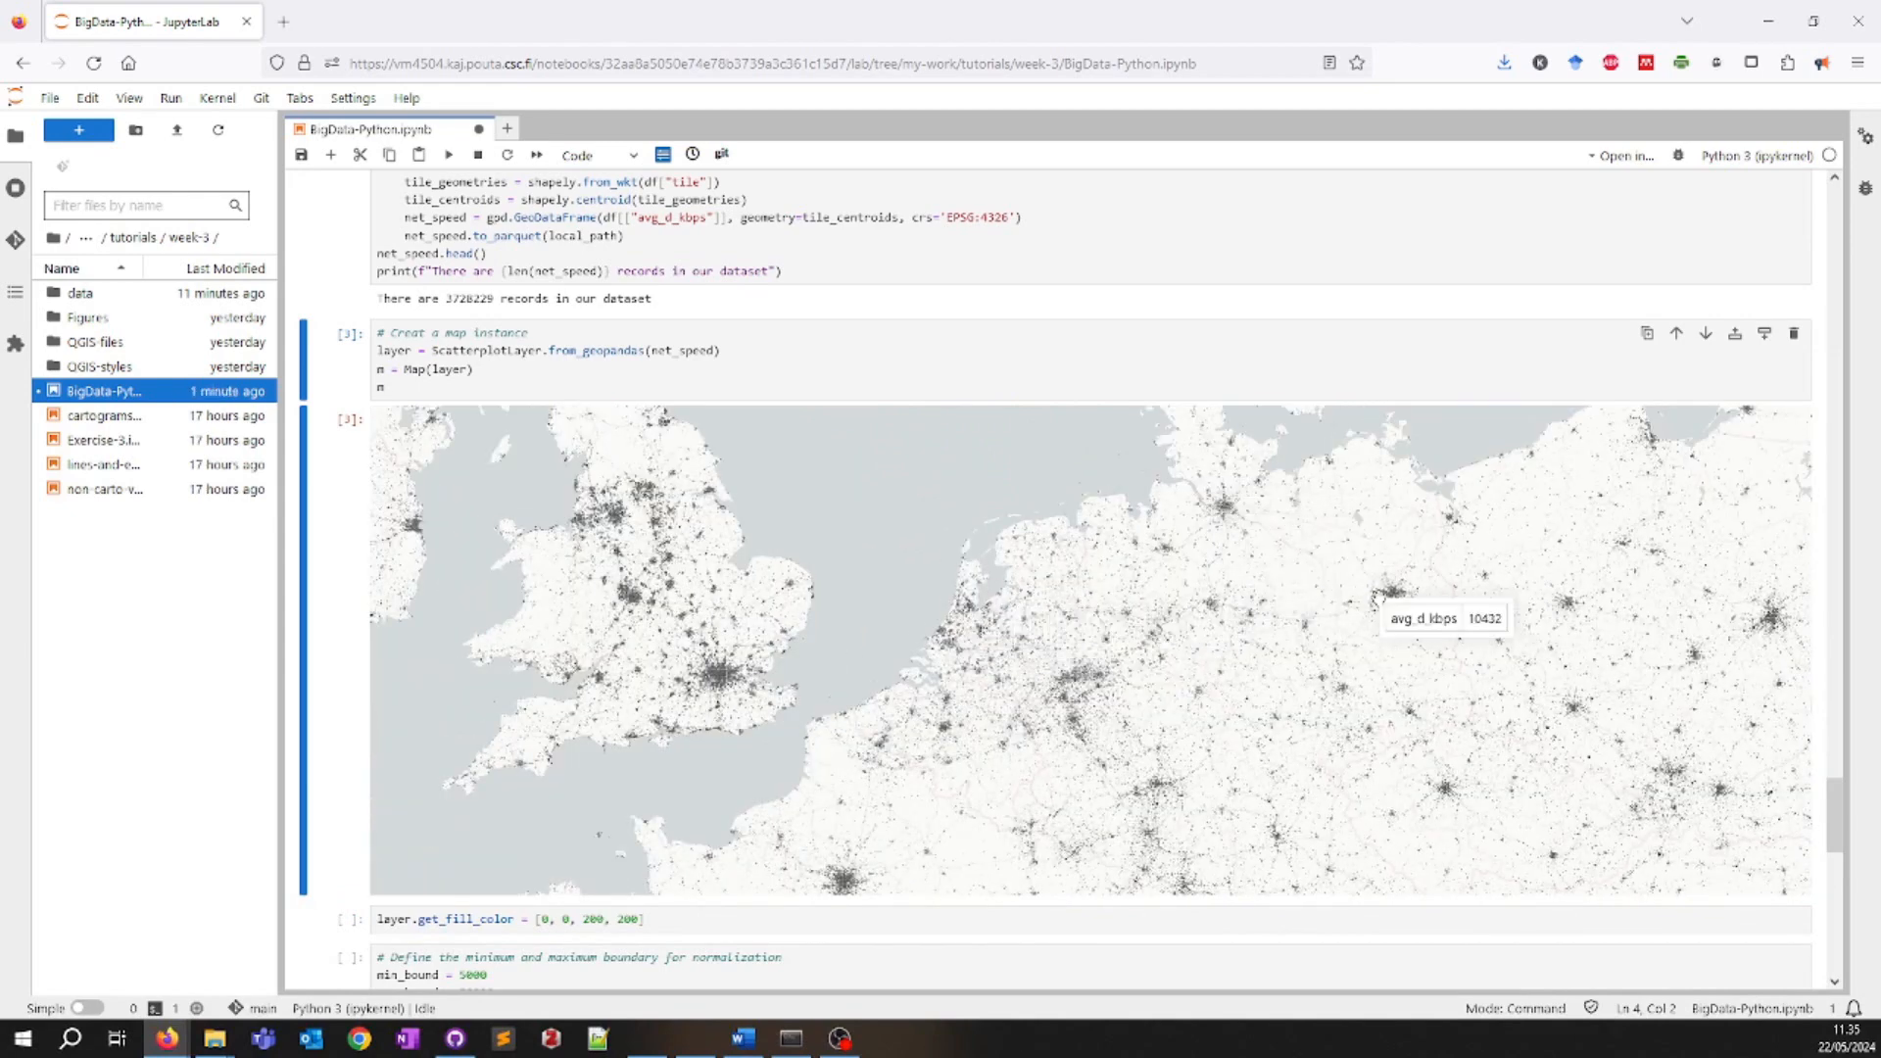
pyautogui.moveTo(1264, 666); pyautogui.dragTo(1023, 570)
pyautogui.scroll(-4, 387, 389)
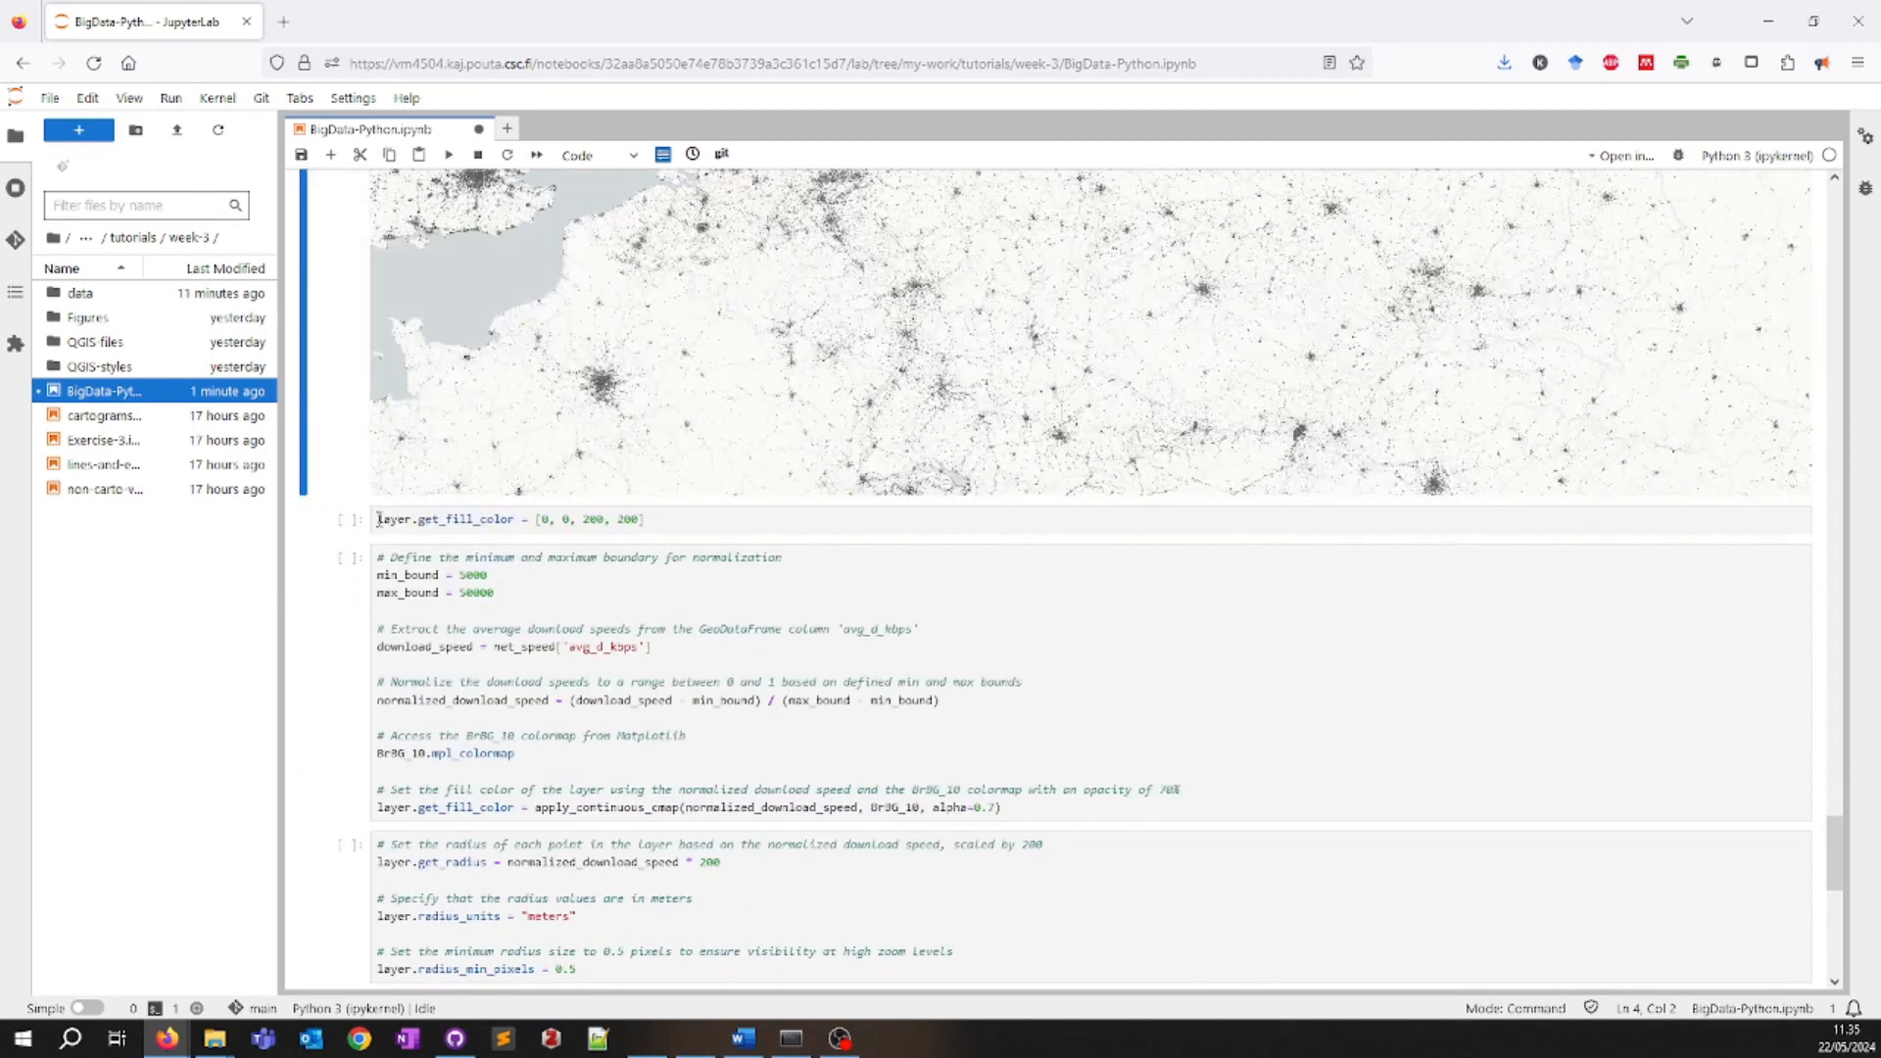
# - Run the cell that sets the layer's fill color to [0, 0, 200, 200] and check the recolored map across Europe
pyautogui.click(582, 519)
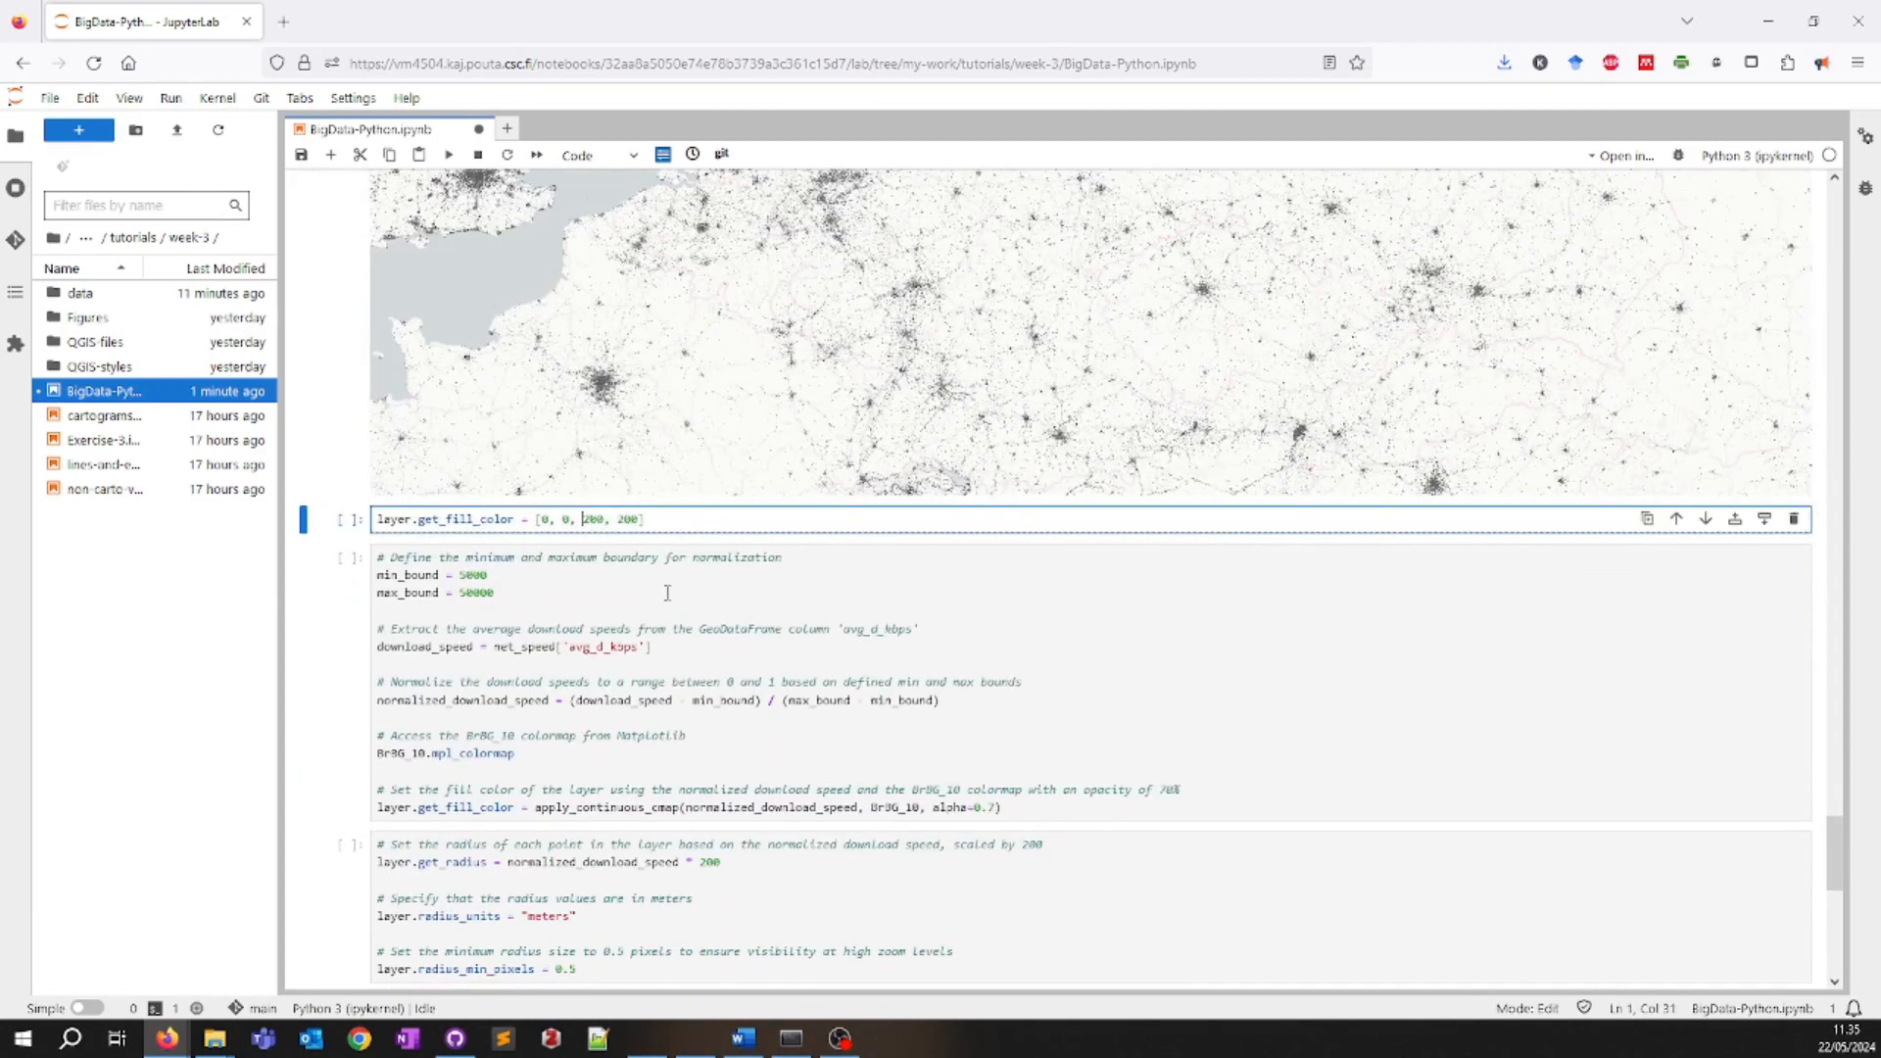
pyautogui.scroll(1, 363, 698)
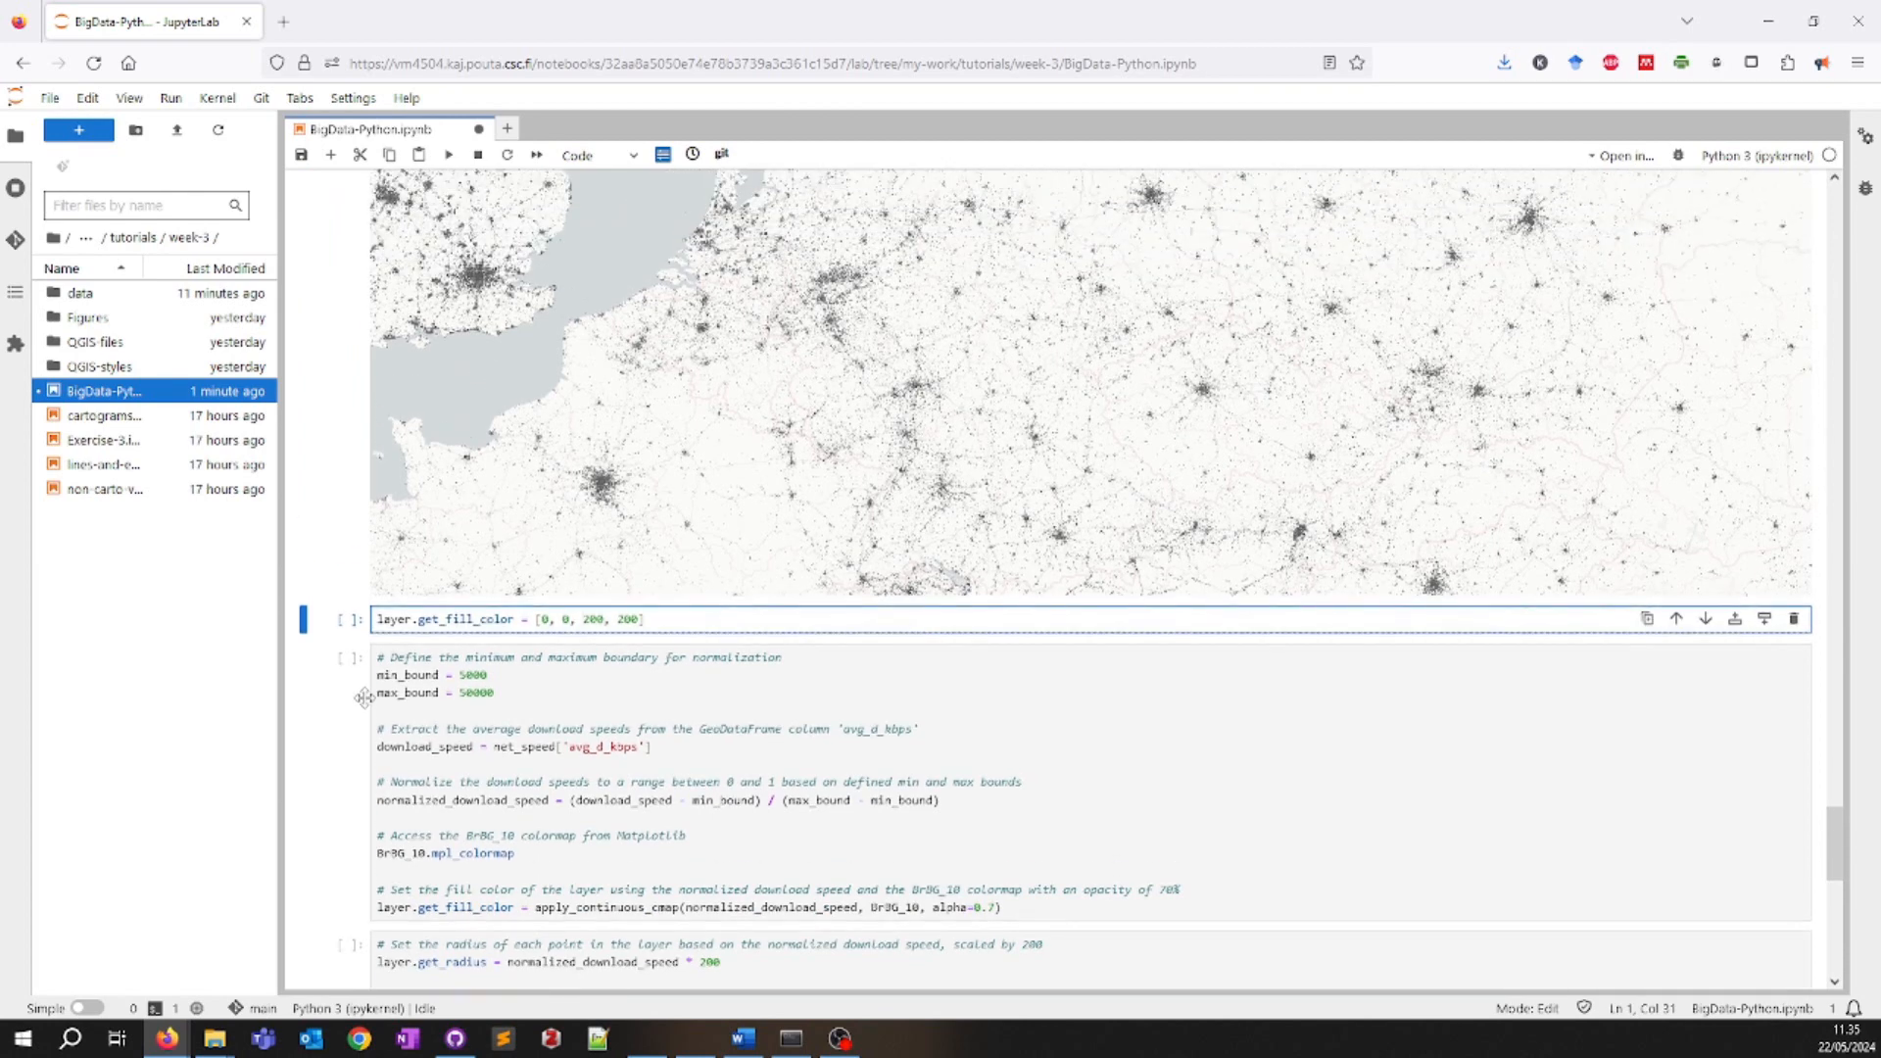
pyautogui.hotkey('shift', 'Return')
pyautogui.moveTo(678, 441); pyautogui.dragTo(942, 637)
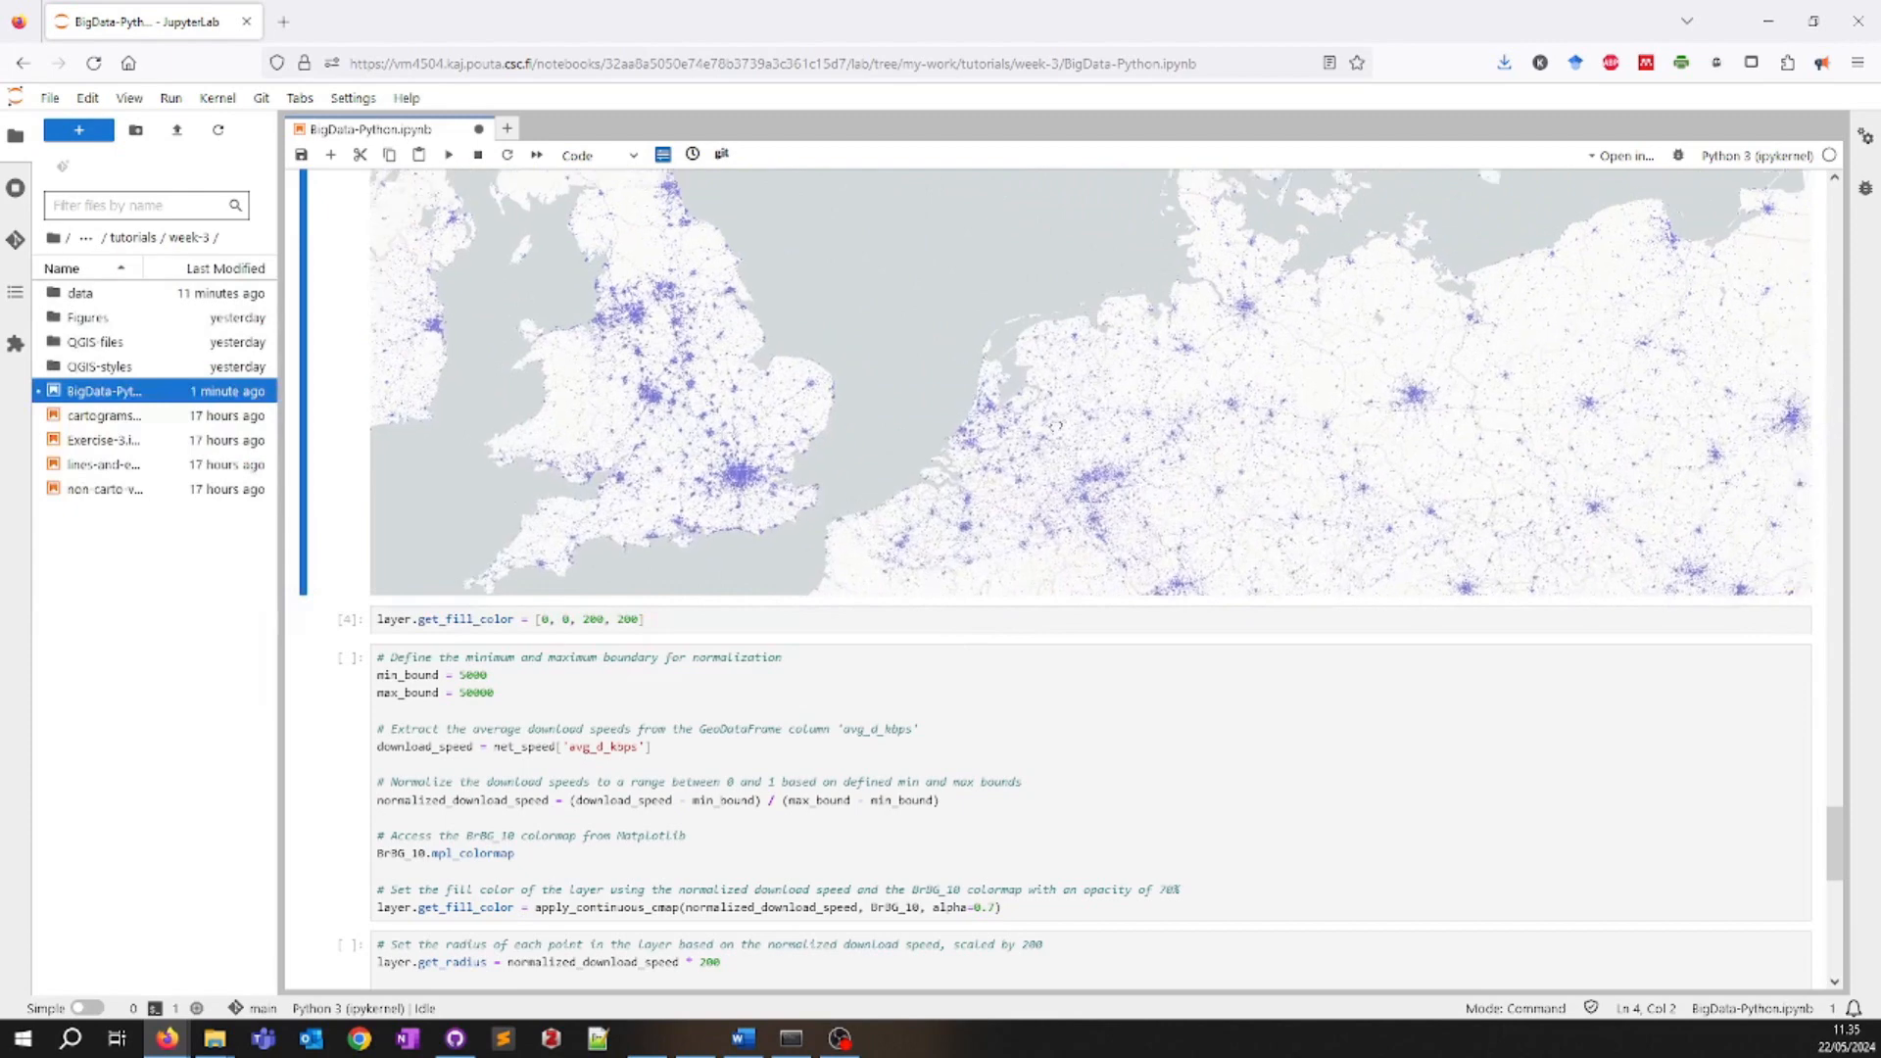
pyautogui.scroll(3, 1076, 431)
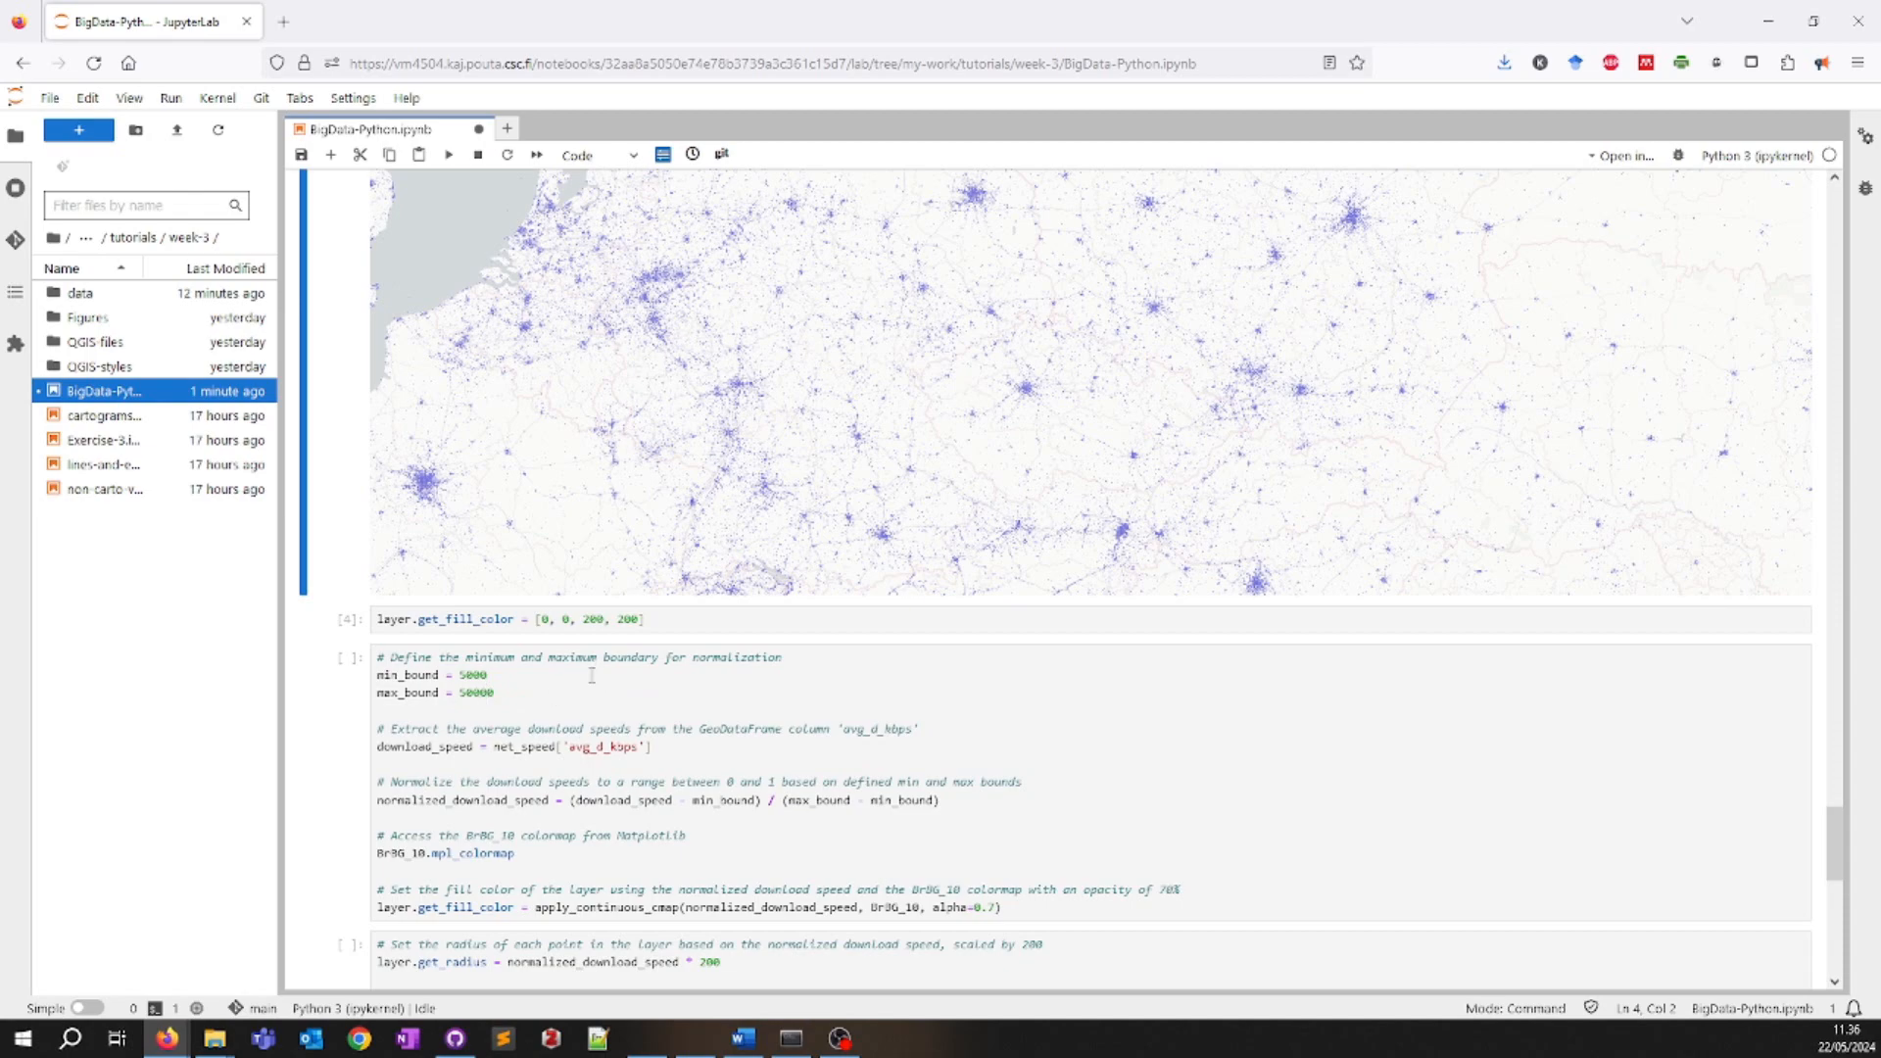
# - Run the cell that colors points by normalized download speed (5000–50000) with the BrBG_10 colormap at alpha 0.7, and save the notebook
pyautogui.click(596, 711)
pyautogui.hotkey('shift', 'Return')
pyautogui.hotkey('ctrl', 's')
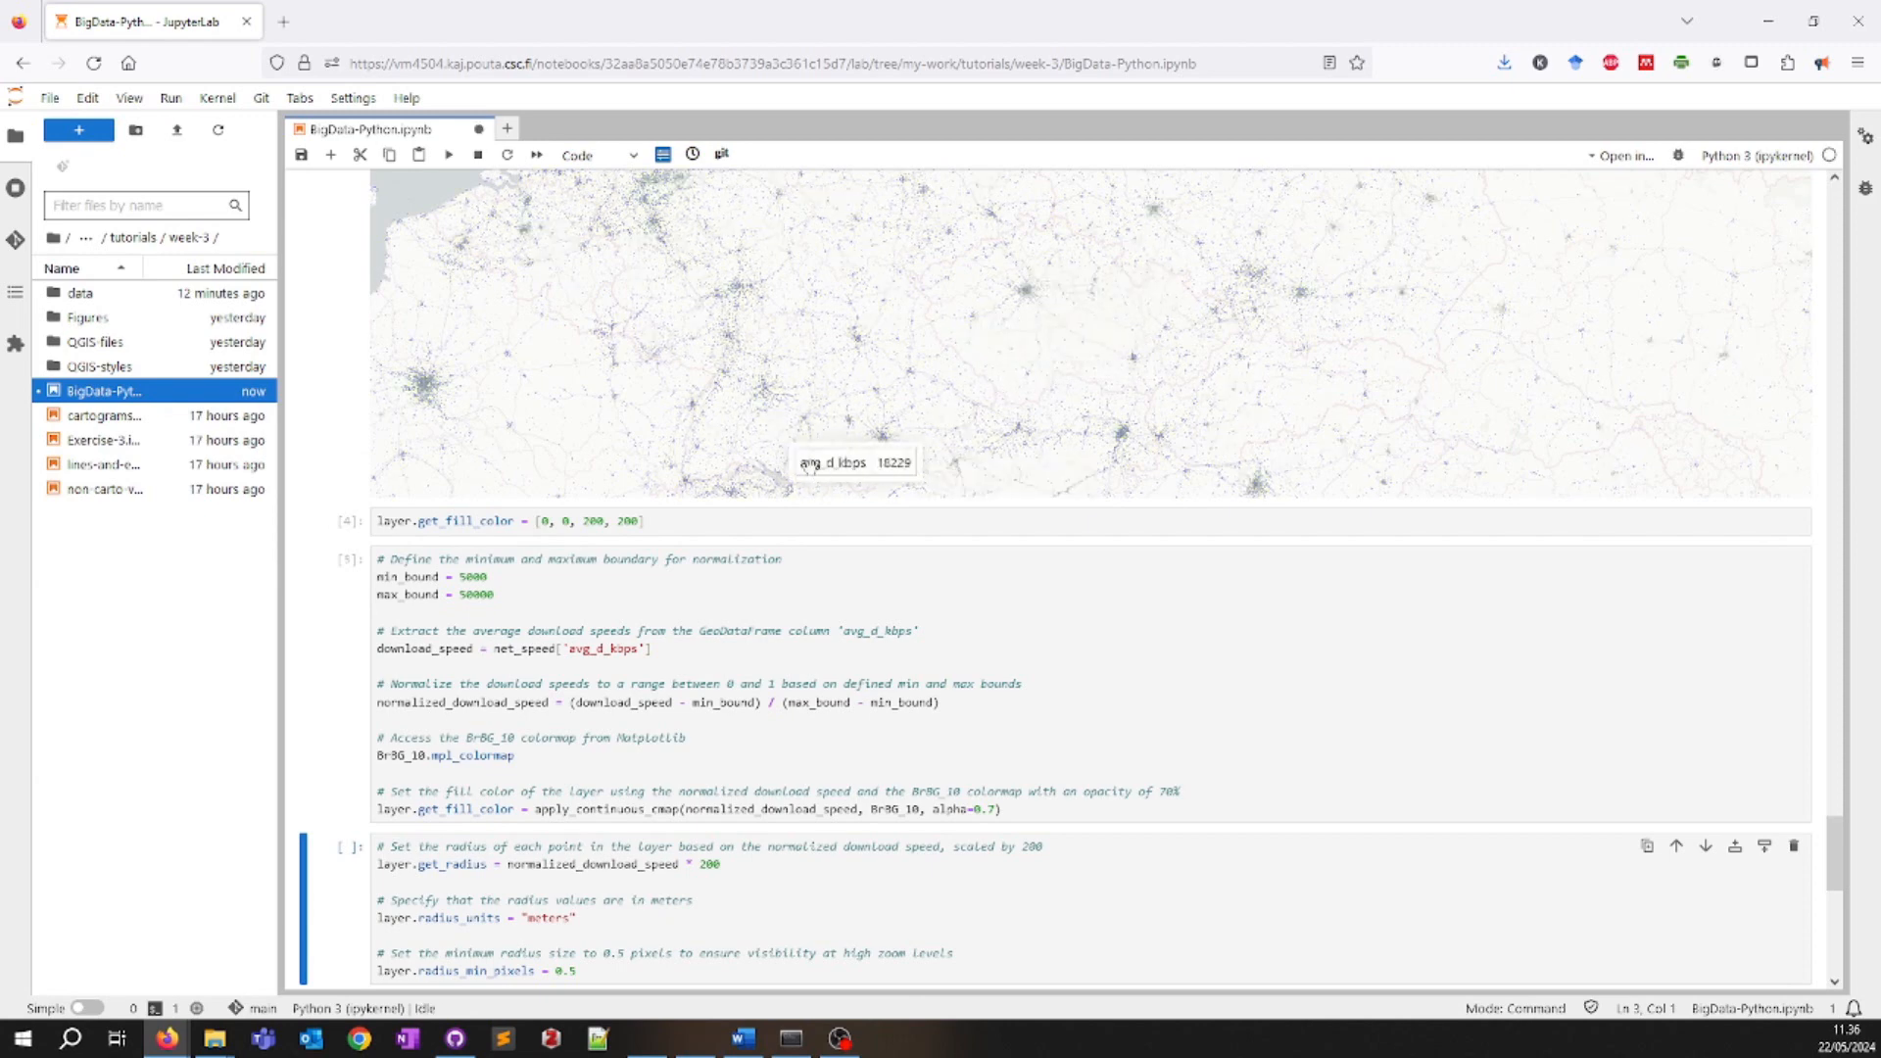
pyautogui.scroll(-5, 920, 296)
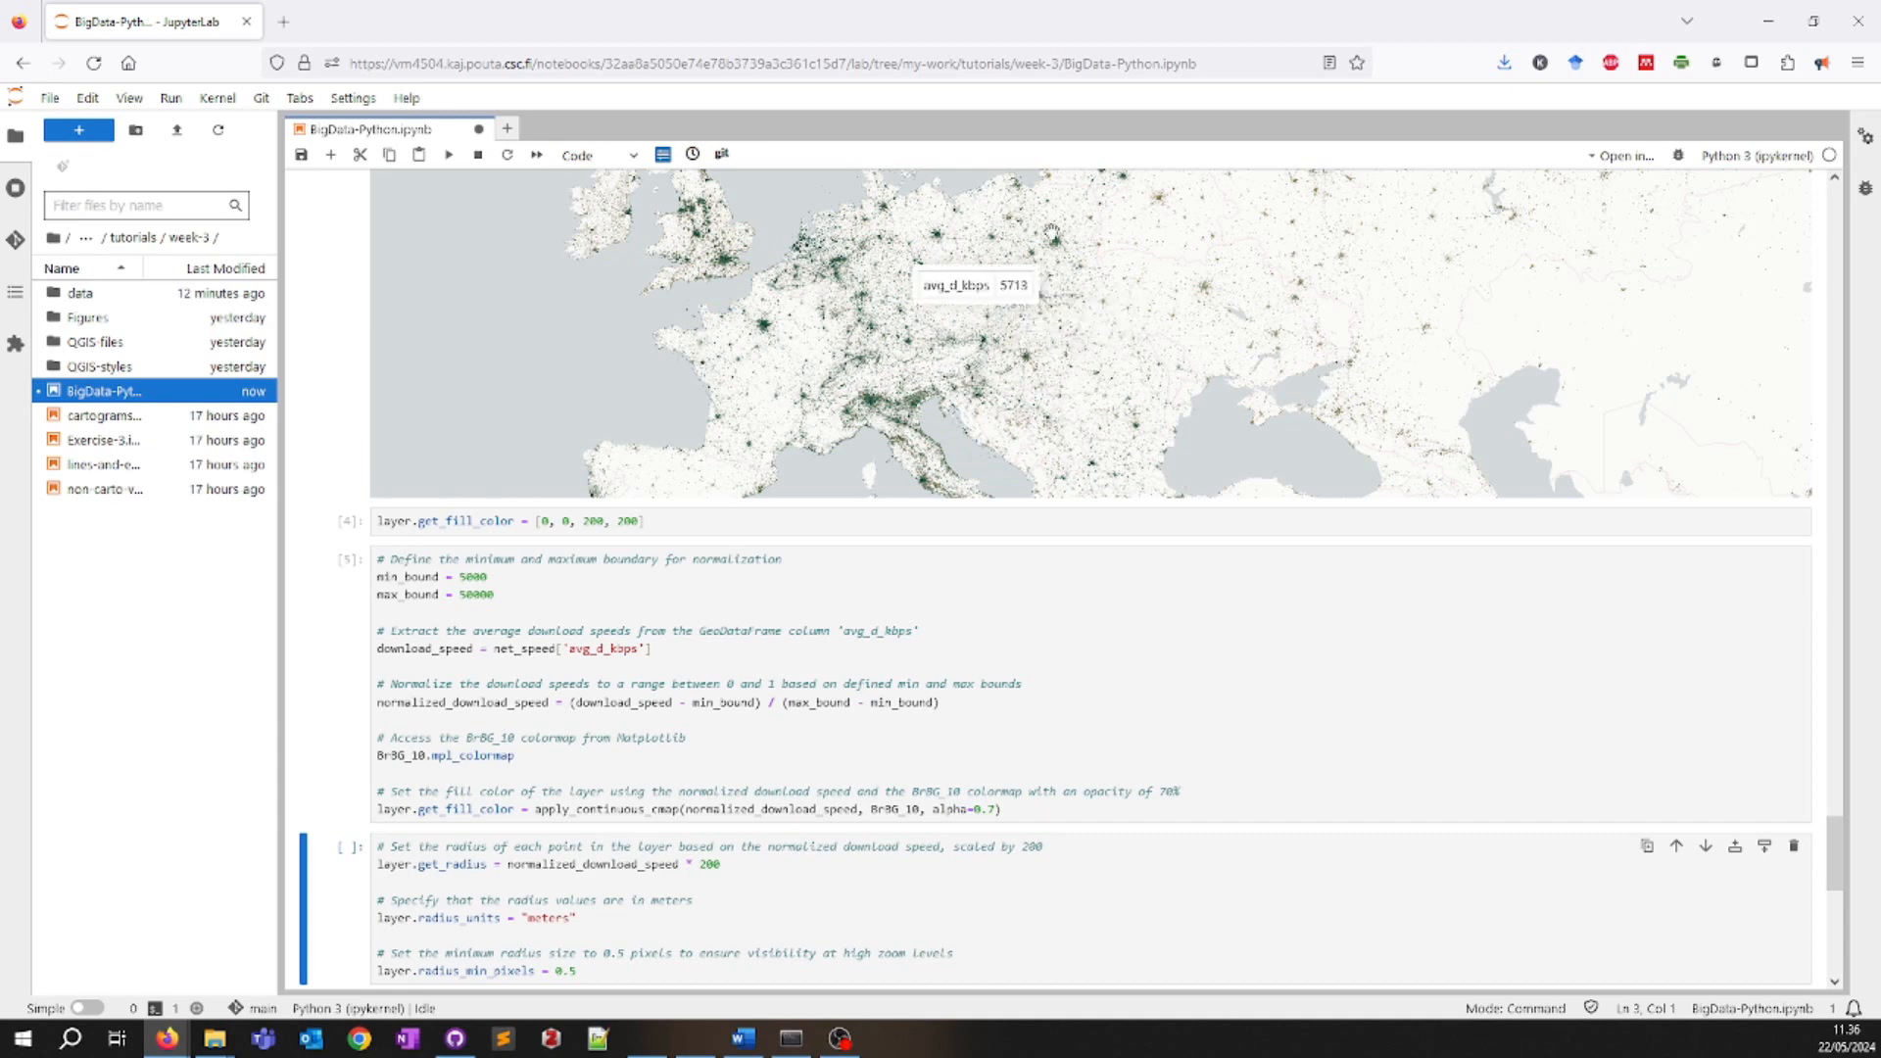
# - Run the cell that scales point radius to normalized download speed times 200, in meters, with a 0.5-pixel minimum
pyautogui.scroll(-2, 519, 809)
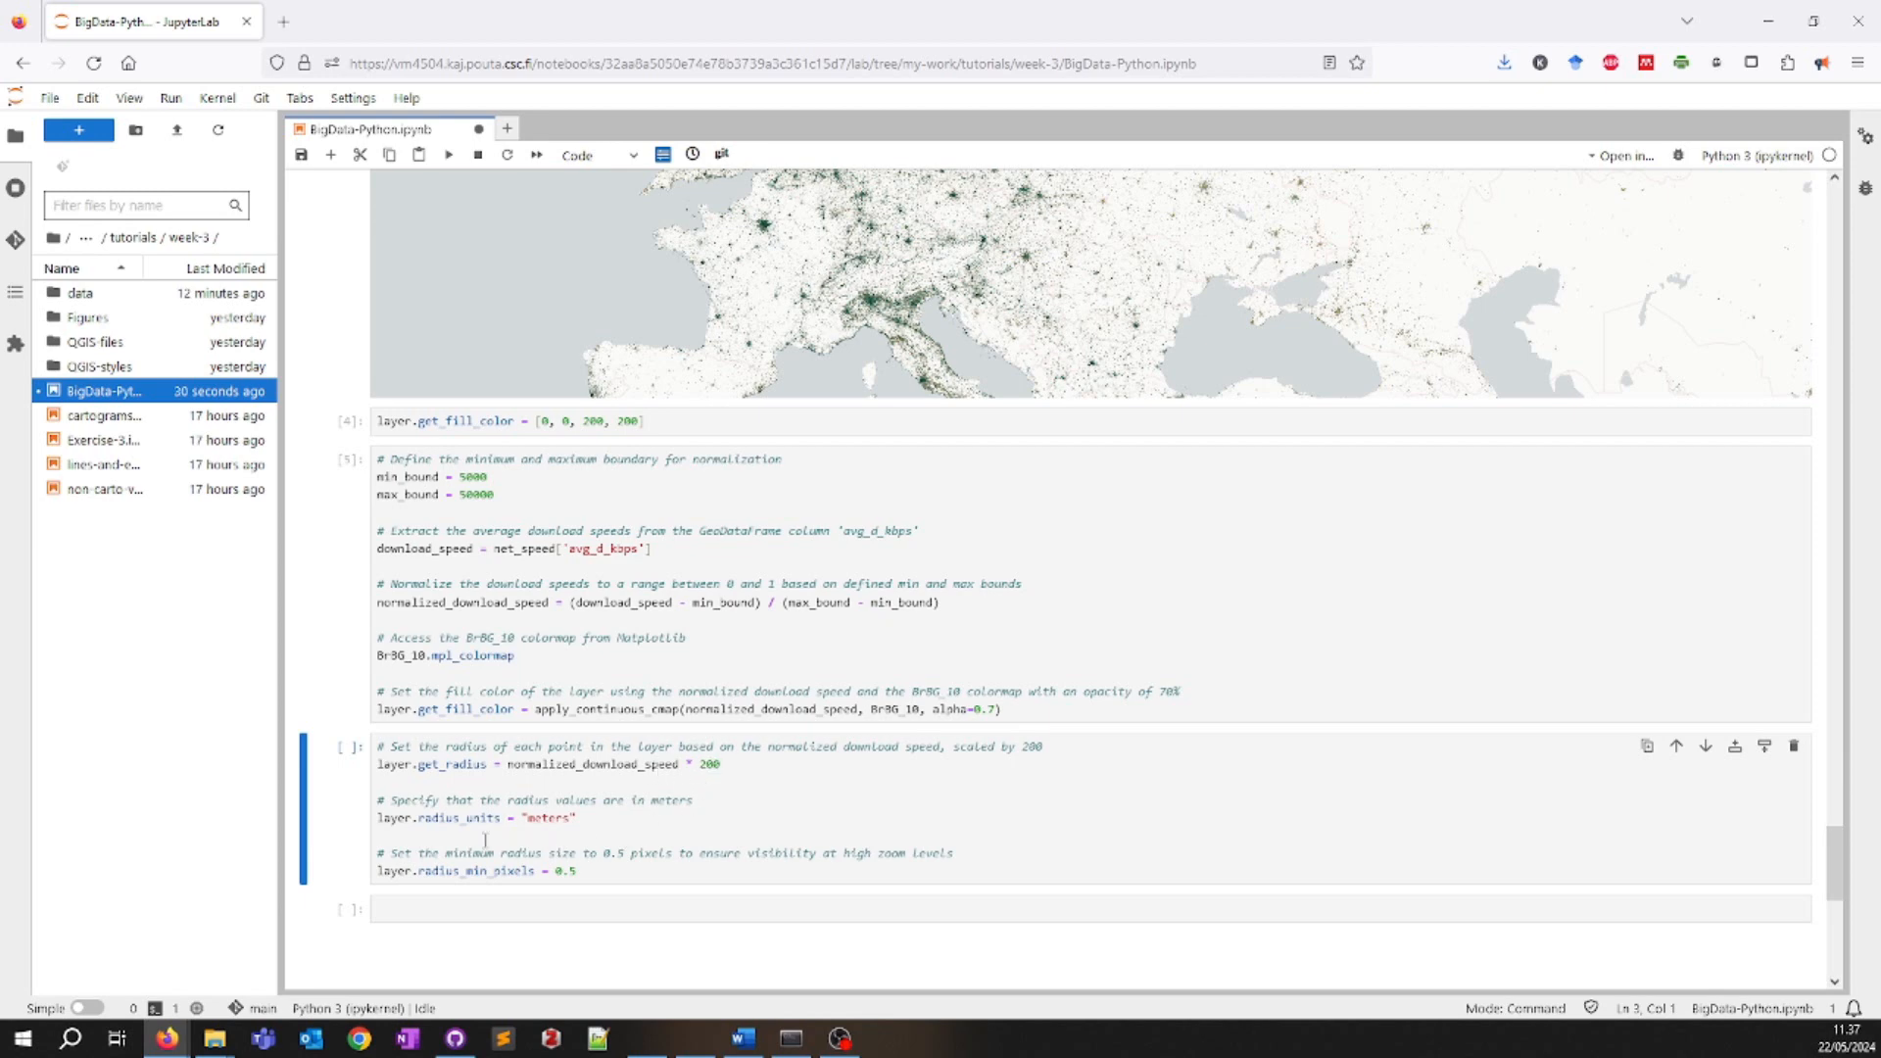
pyautogui.click(632, 898)
pyautogui.hotkey('shift', 'Return')
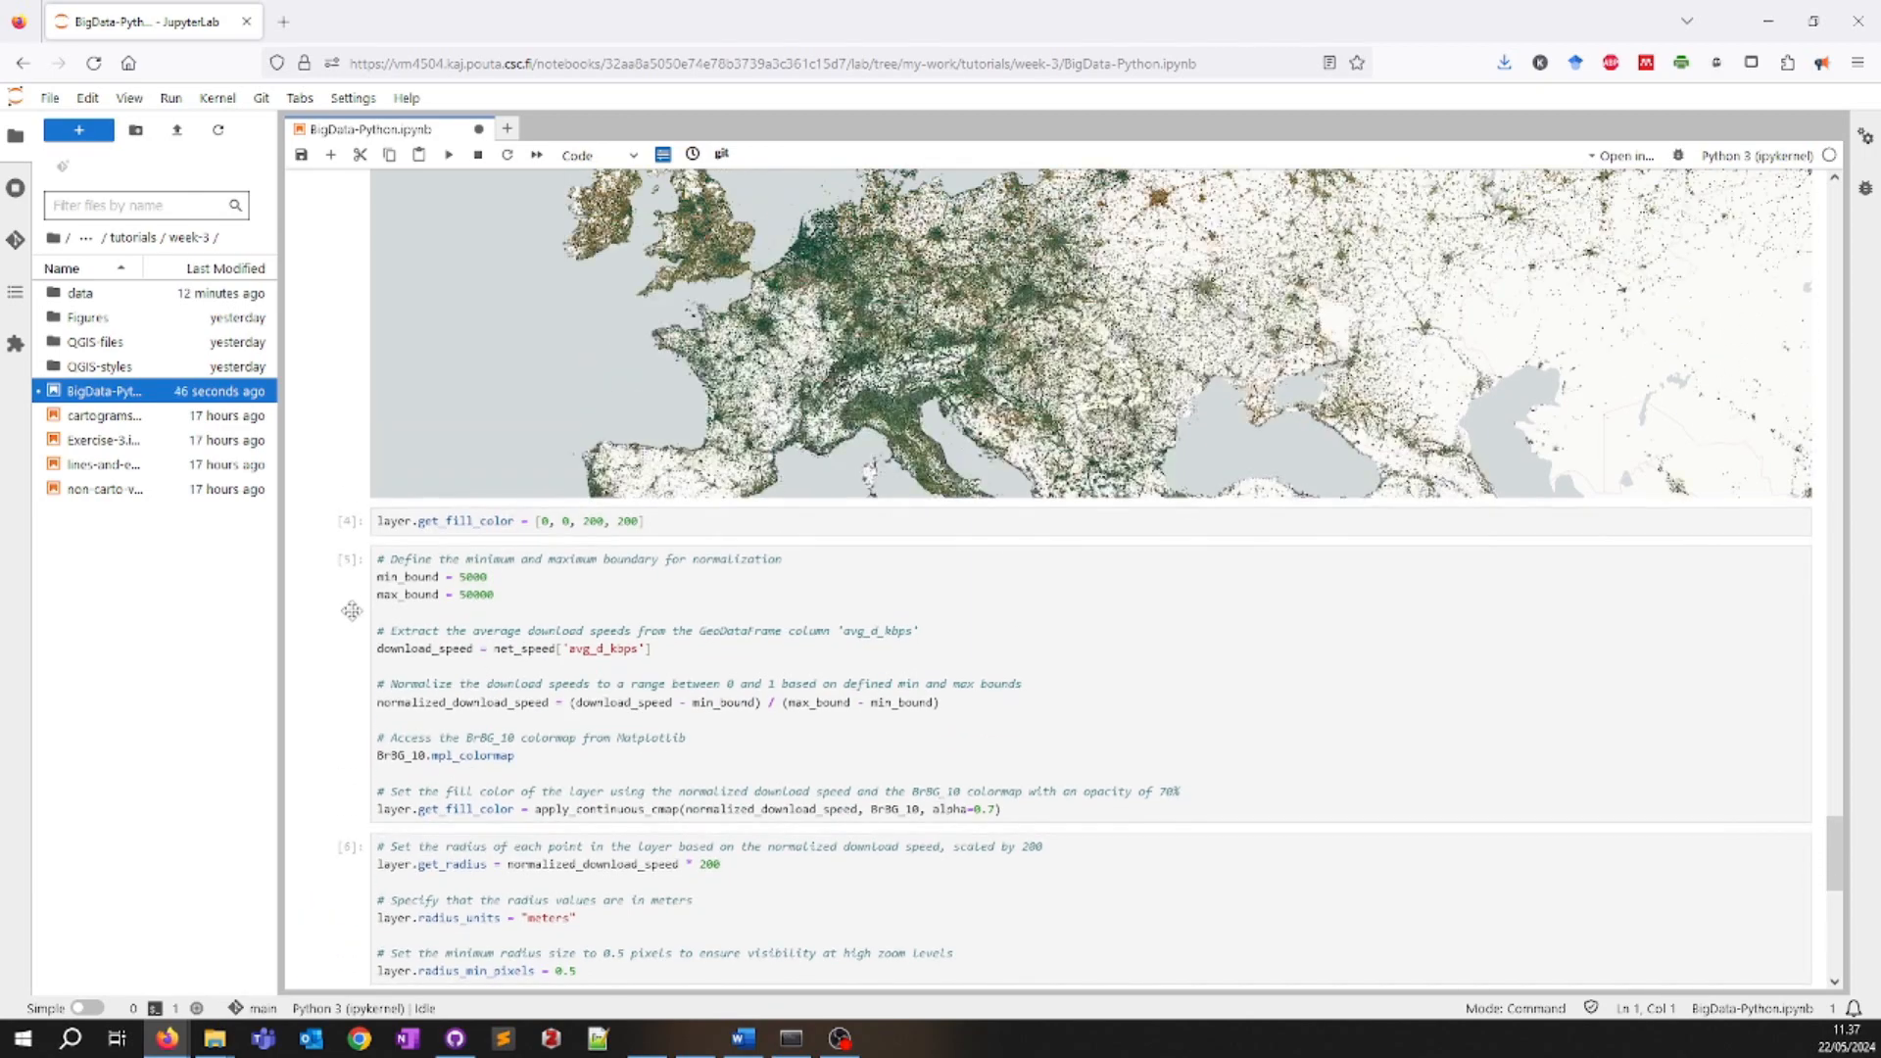
# - Explore the restyled download speed map over northern Italy and northern Europe at several scales, inspecting avg_d_kbps values of individual points
pyautogui.moveTo(838, 388)
pyautogui.moveTo(848, 413); pyautogui.dragTo(873, 303)
pyautogui.scroll(5, 873, 303)
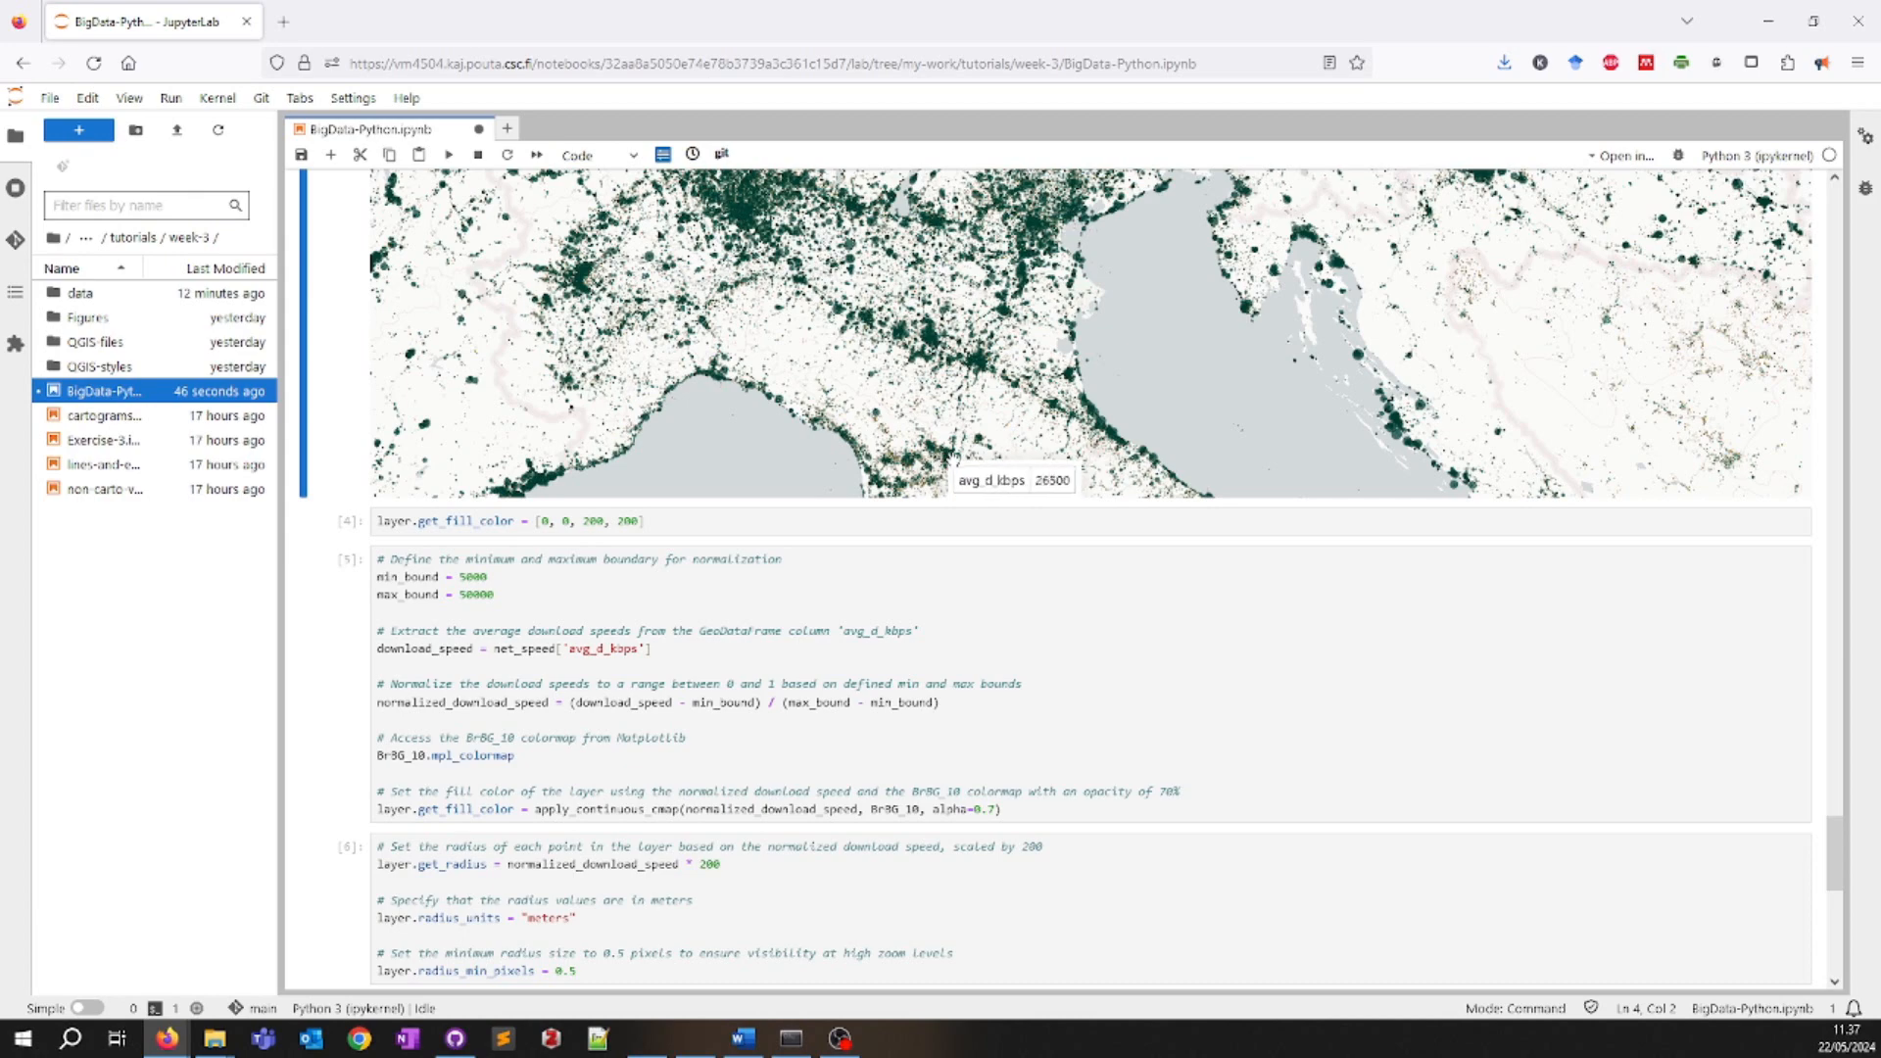
pyautogui.scroll(3, 1019, 323)
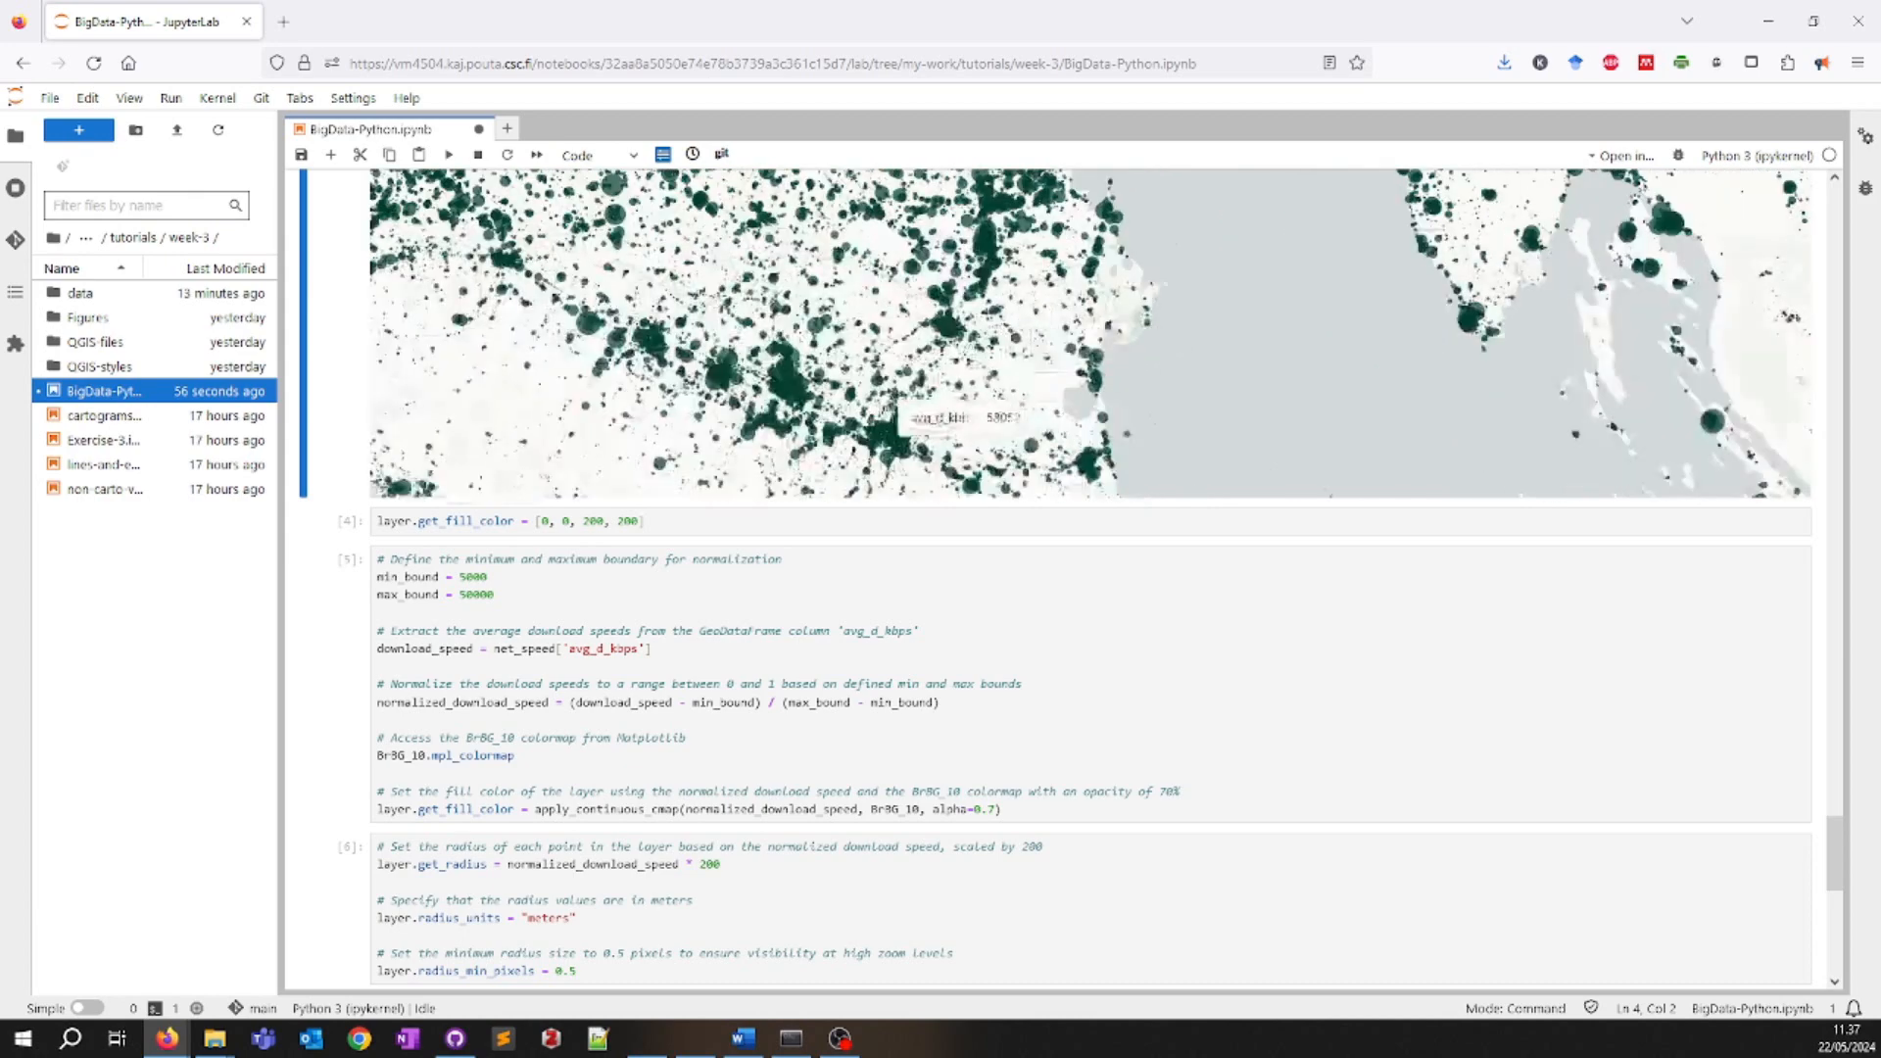
pyautogui.scroll(-5, 986, 373)
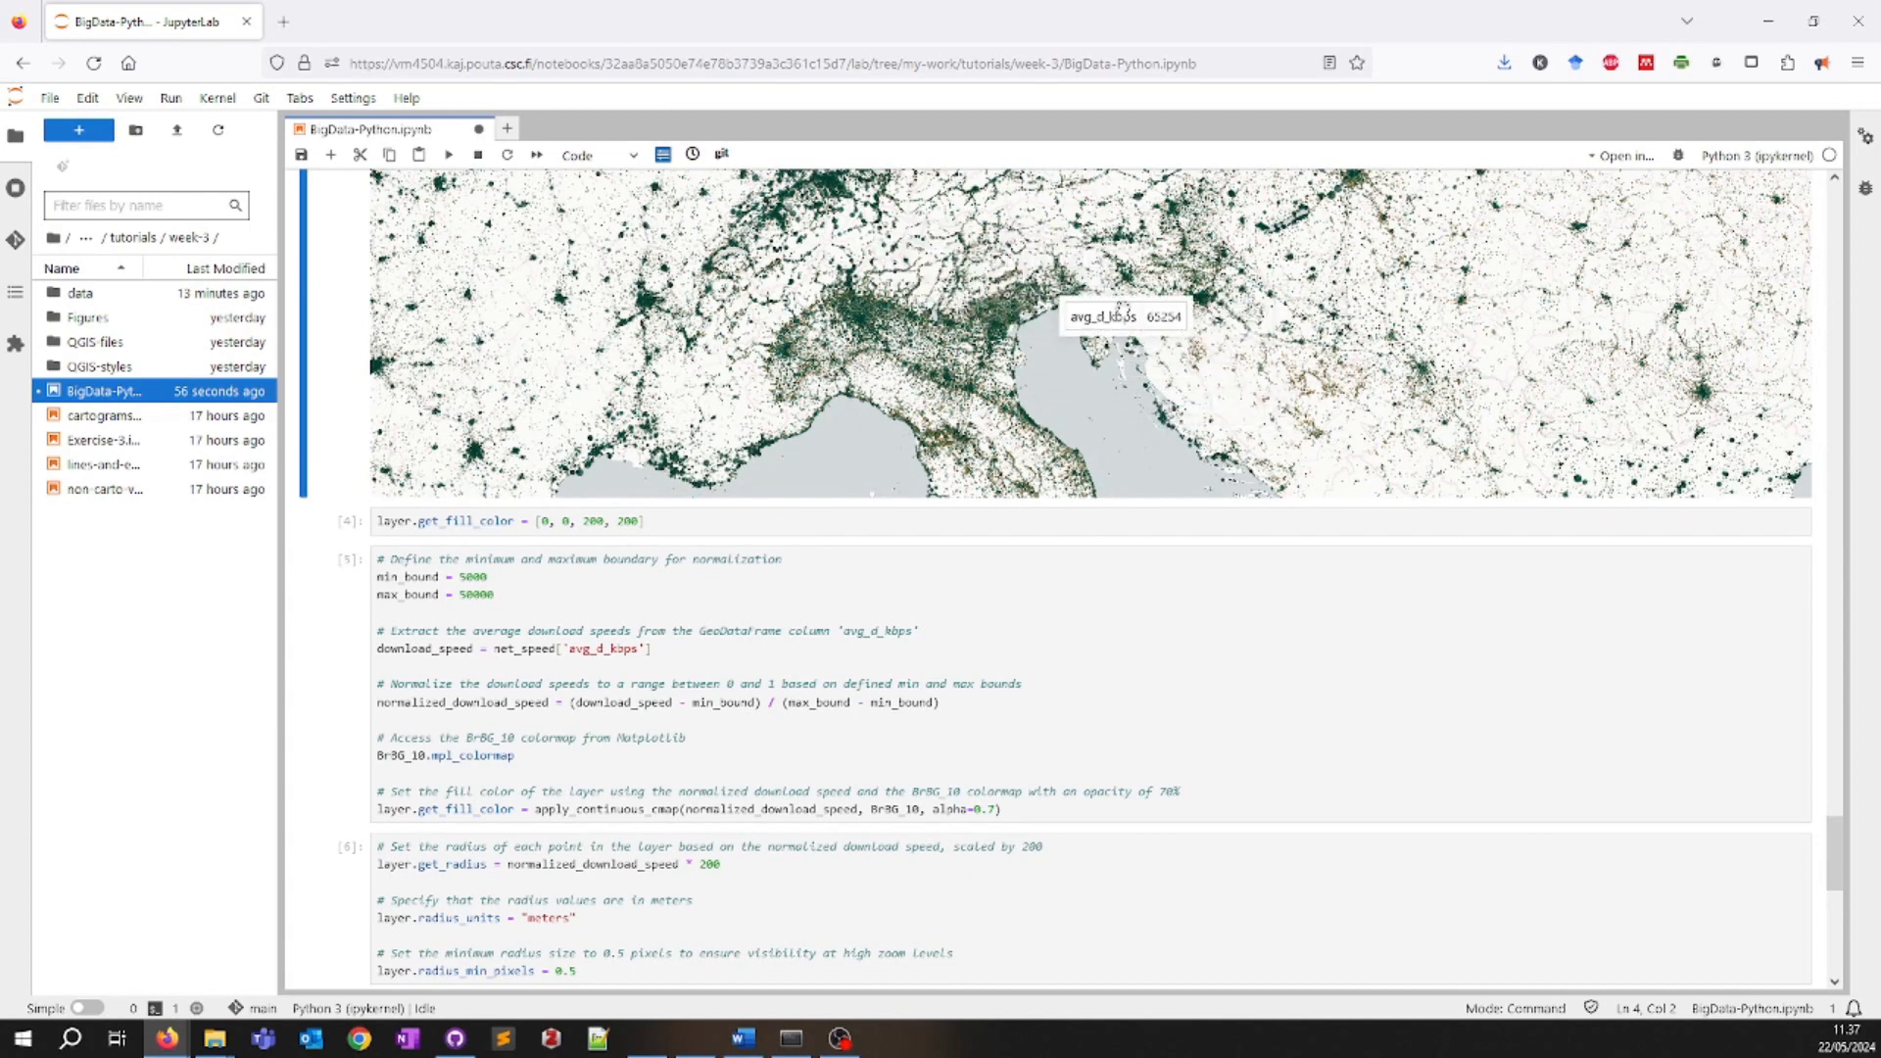
pyautogui.scroll(-5, 1193, 328)
pyautogui.moveTo(980, 269); pyautogui.dragTo(746, 435)
pyautogui.moveTo(897, 272); pyautogui.dragTo(838, 414)
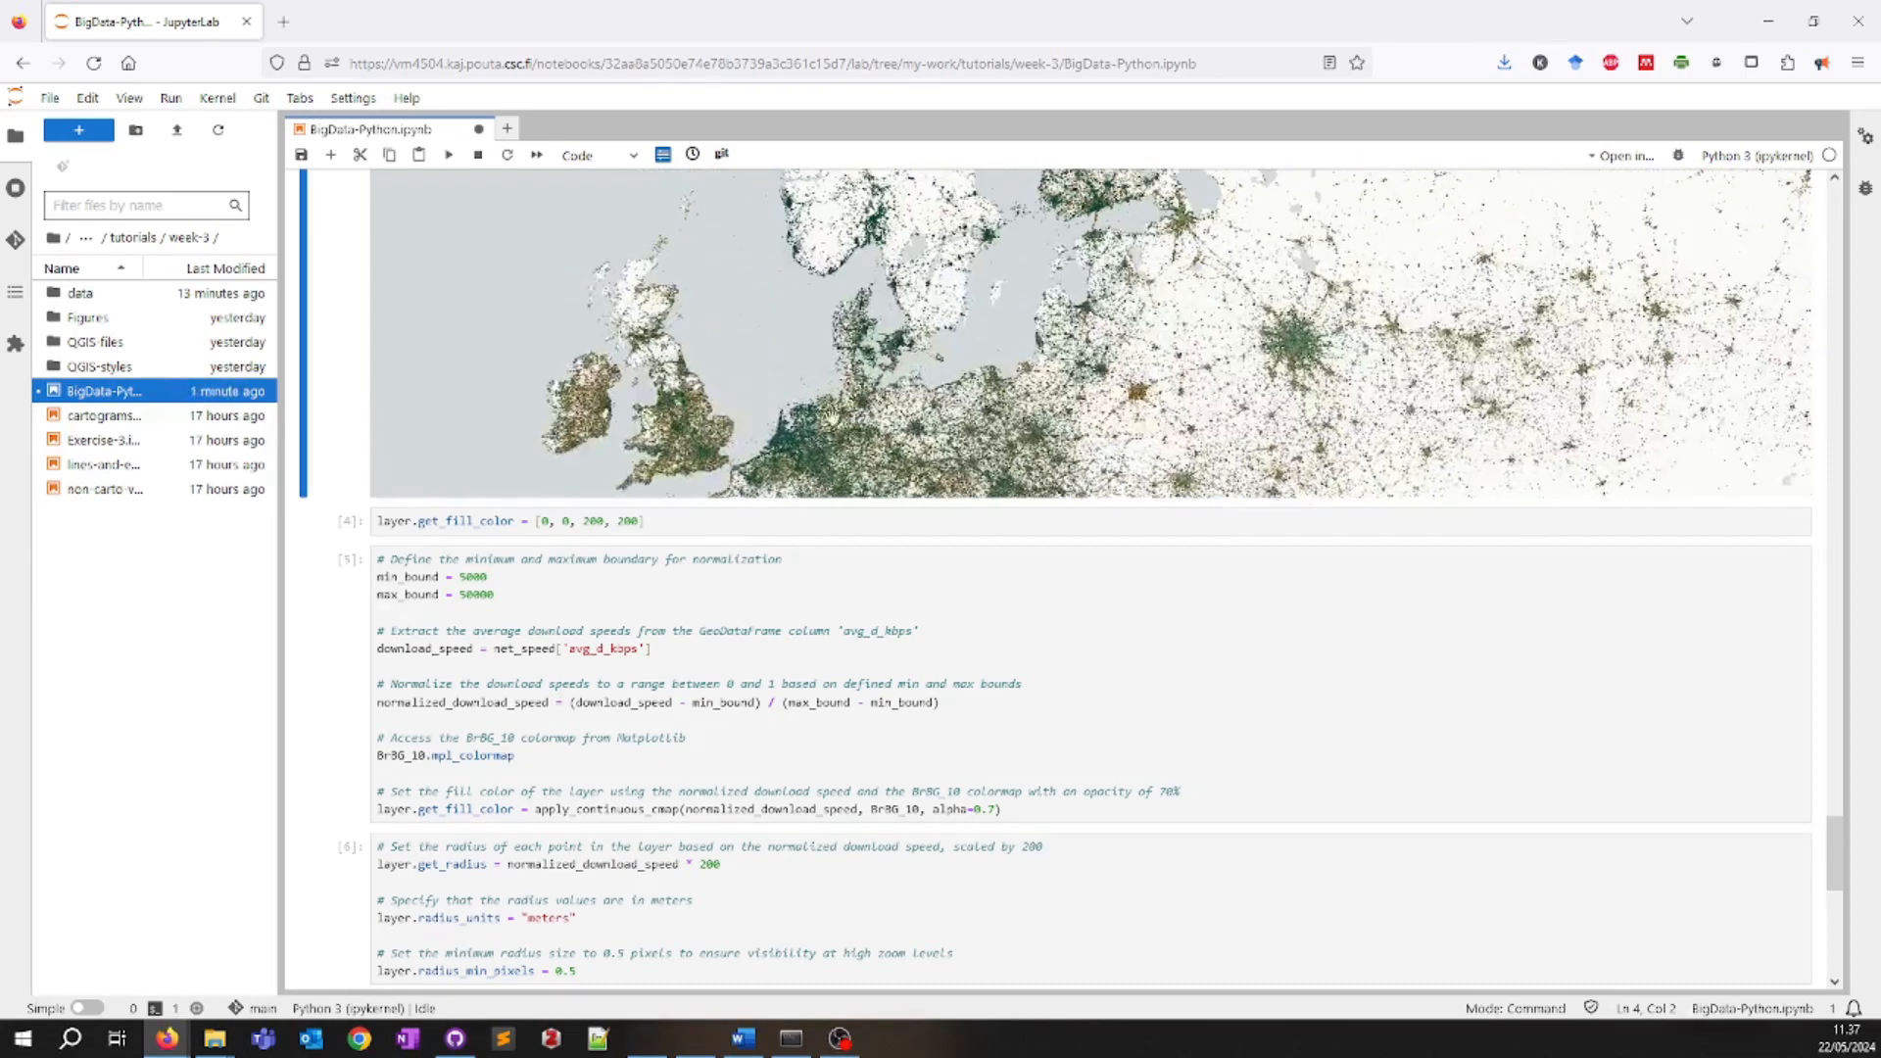
pyautogui.scroll(15, 397, 436)
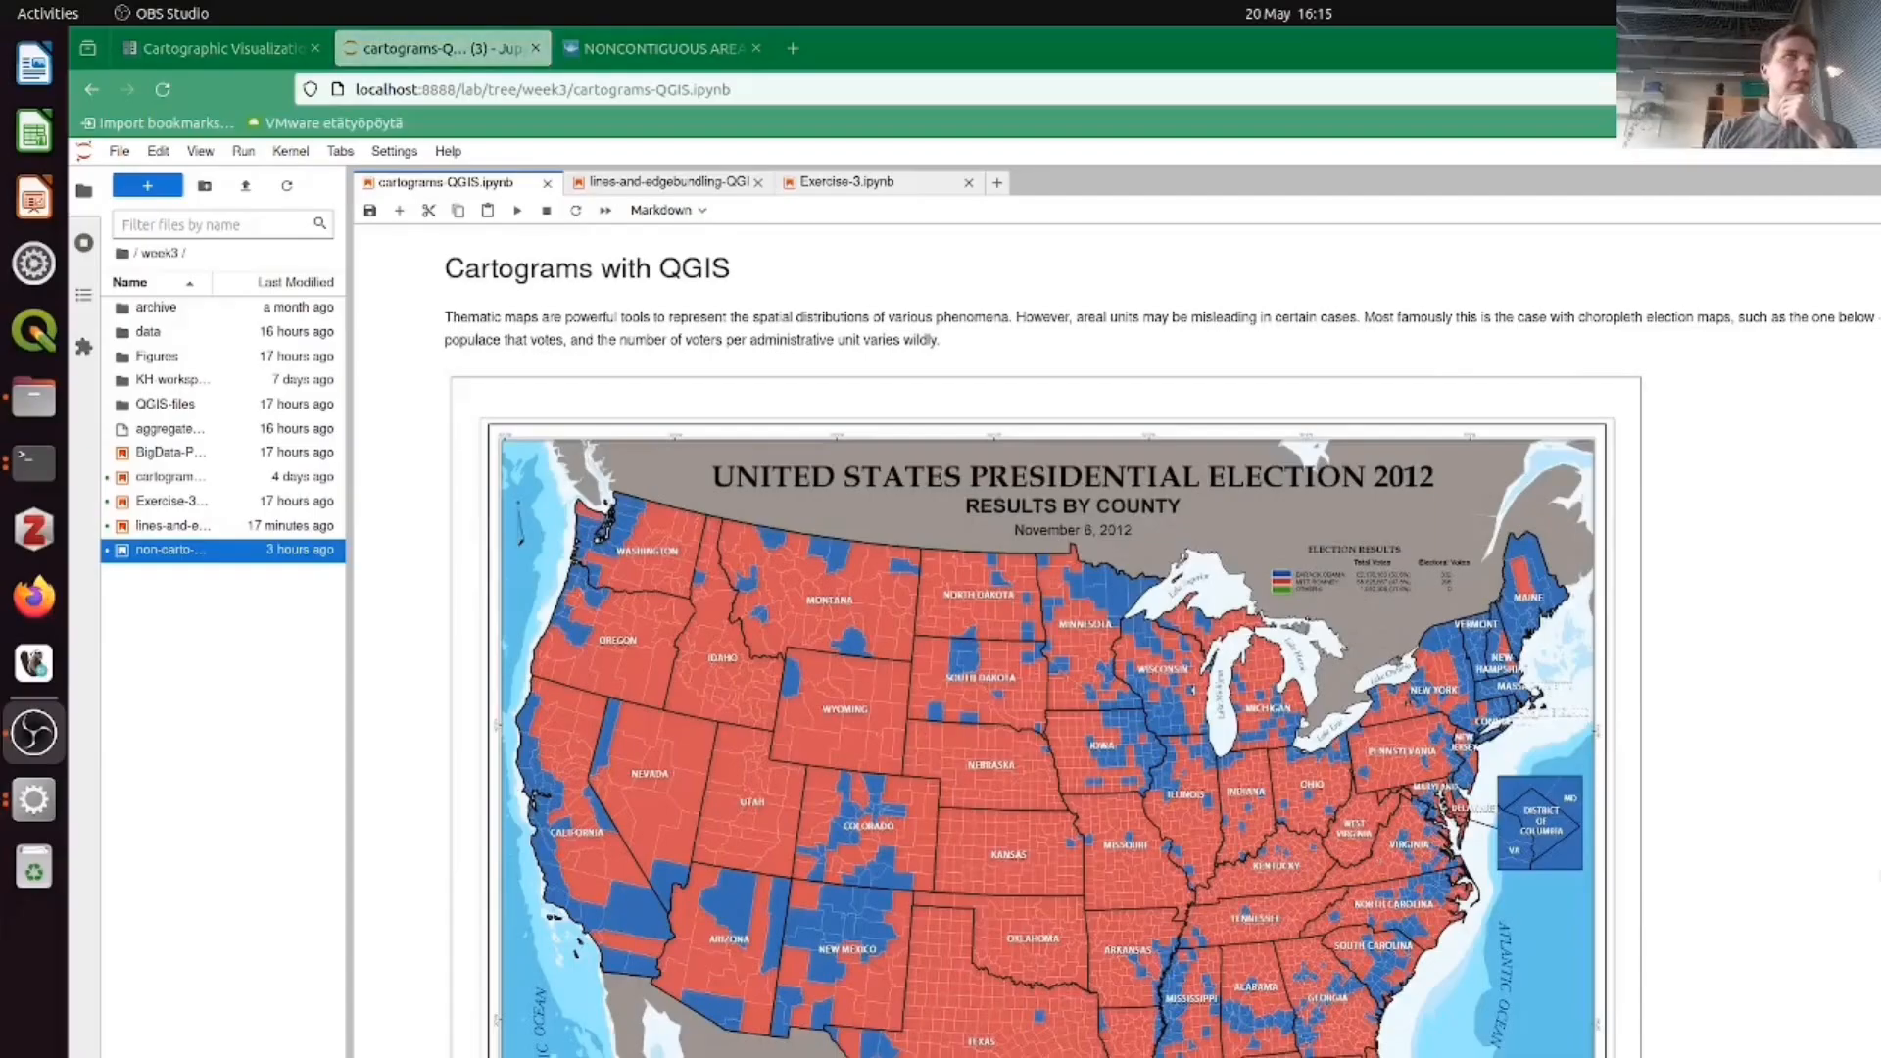
# - Review the course website's weekly topics, its General information page and its Course environment page
pyautogui.click(263, 63)
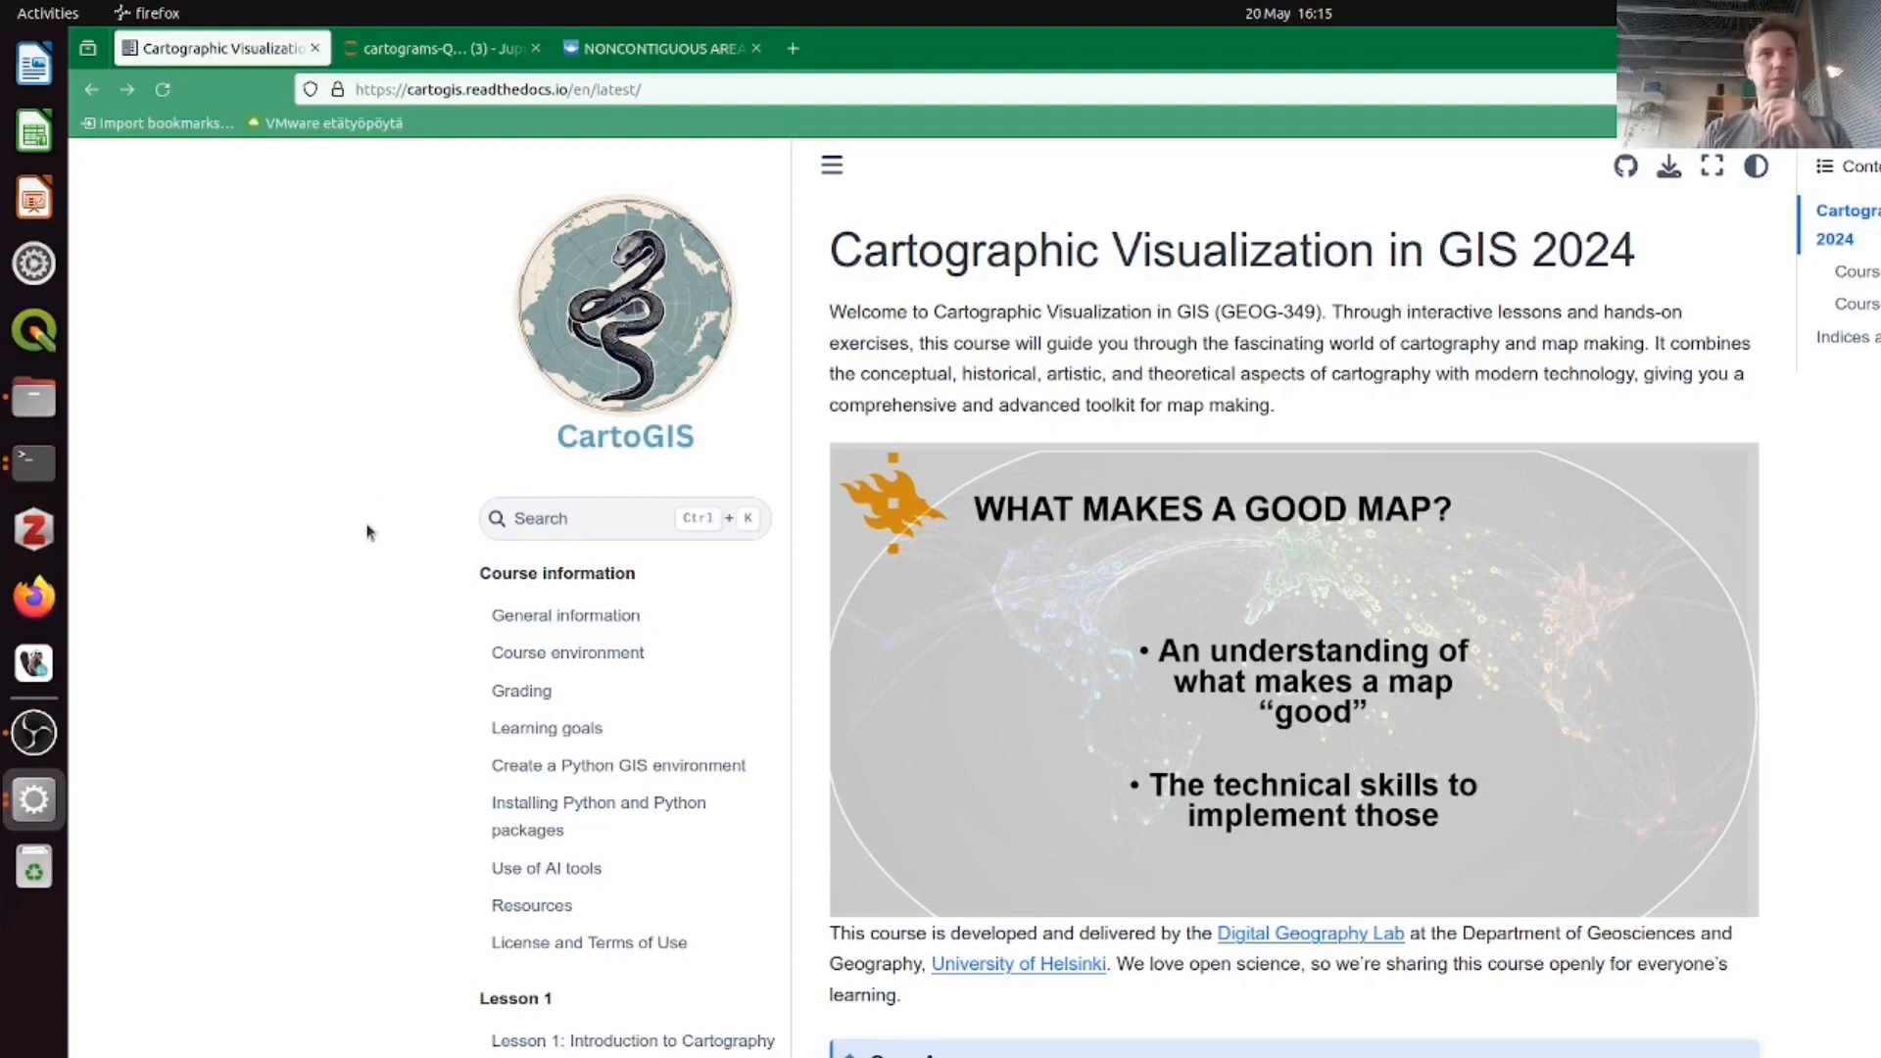
pyautogui.scroll(-15, 365, 545)
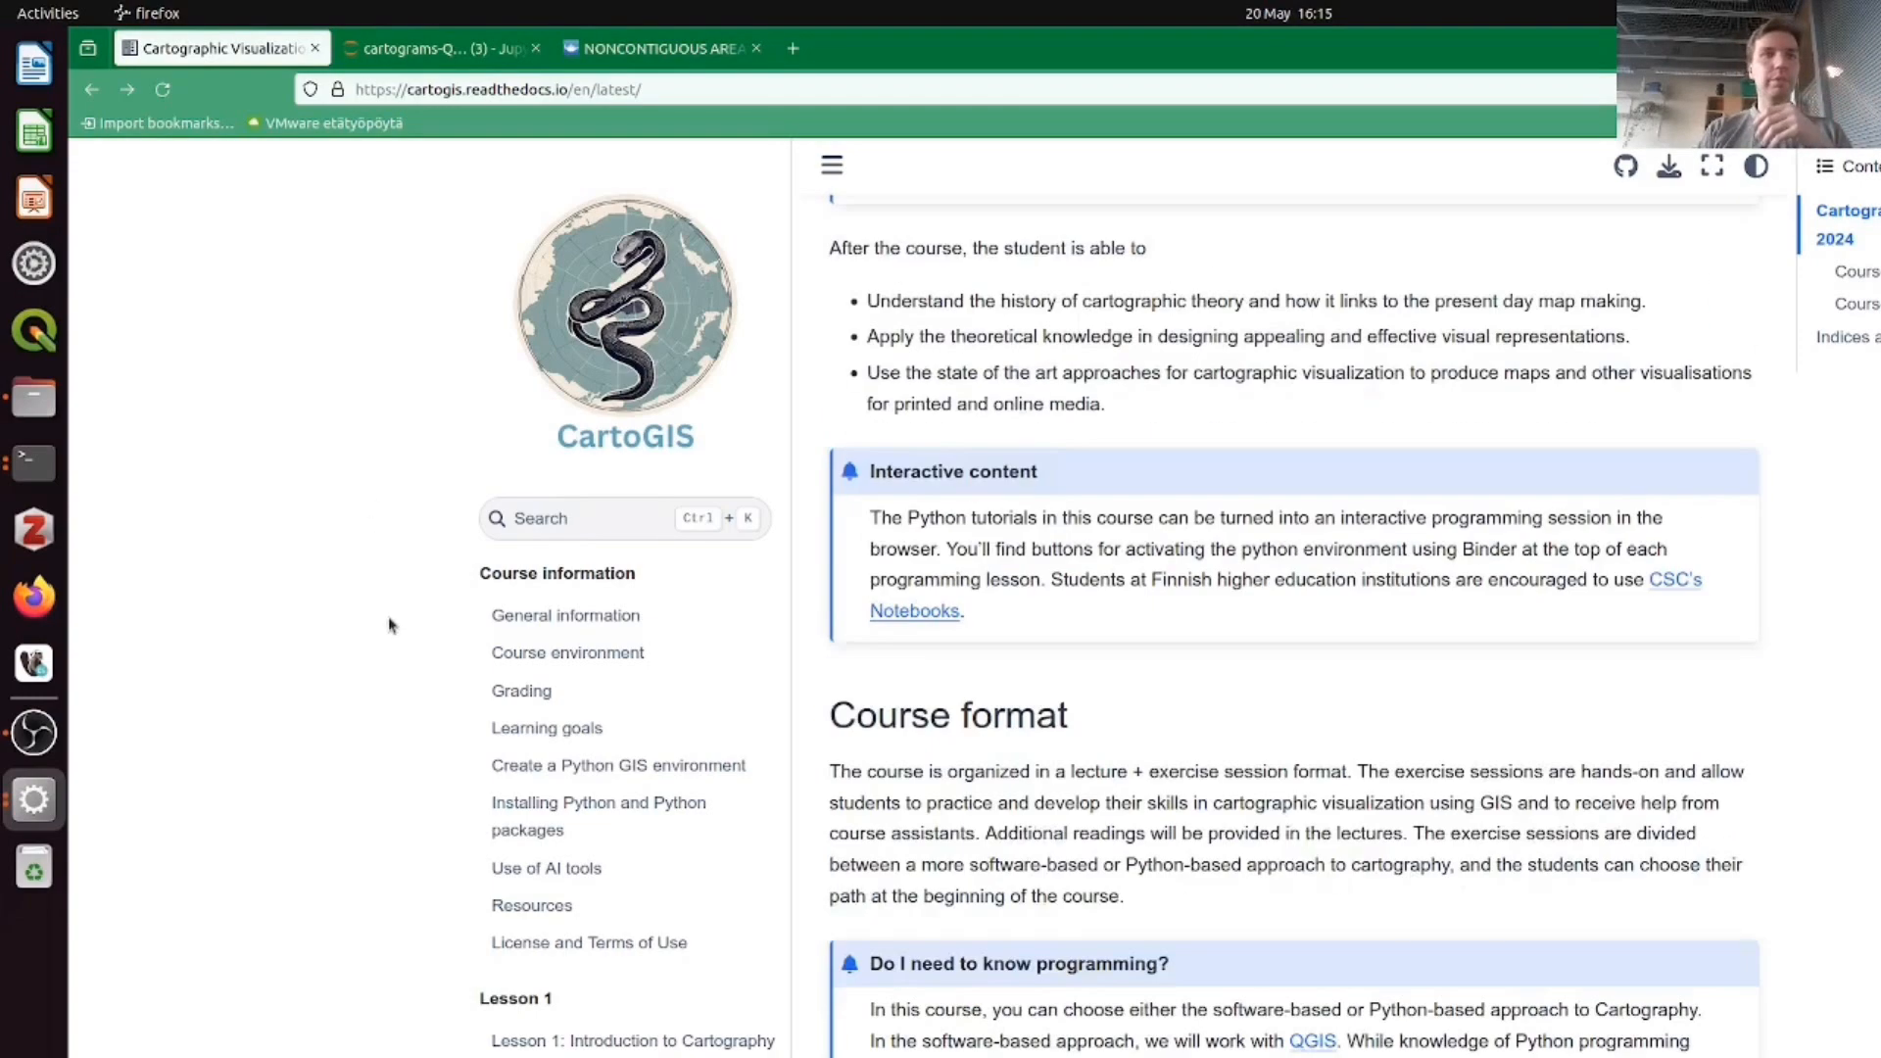
pyautogui.scroll(-8, 1391, 843)
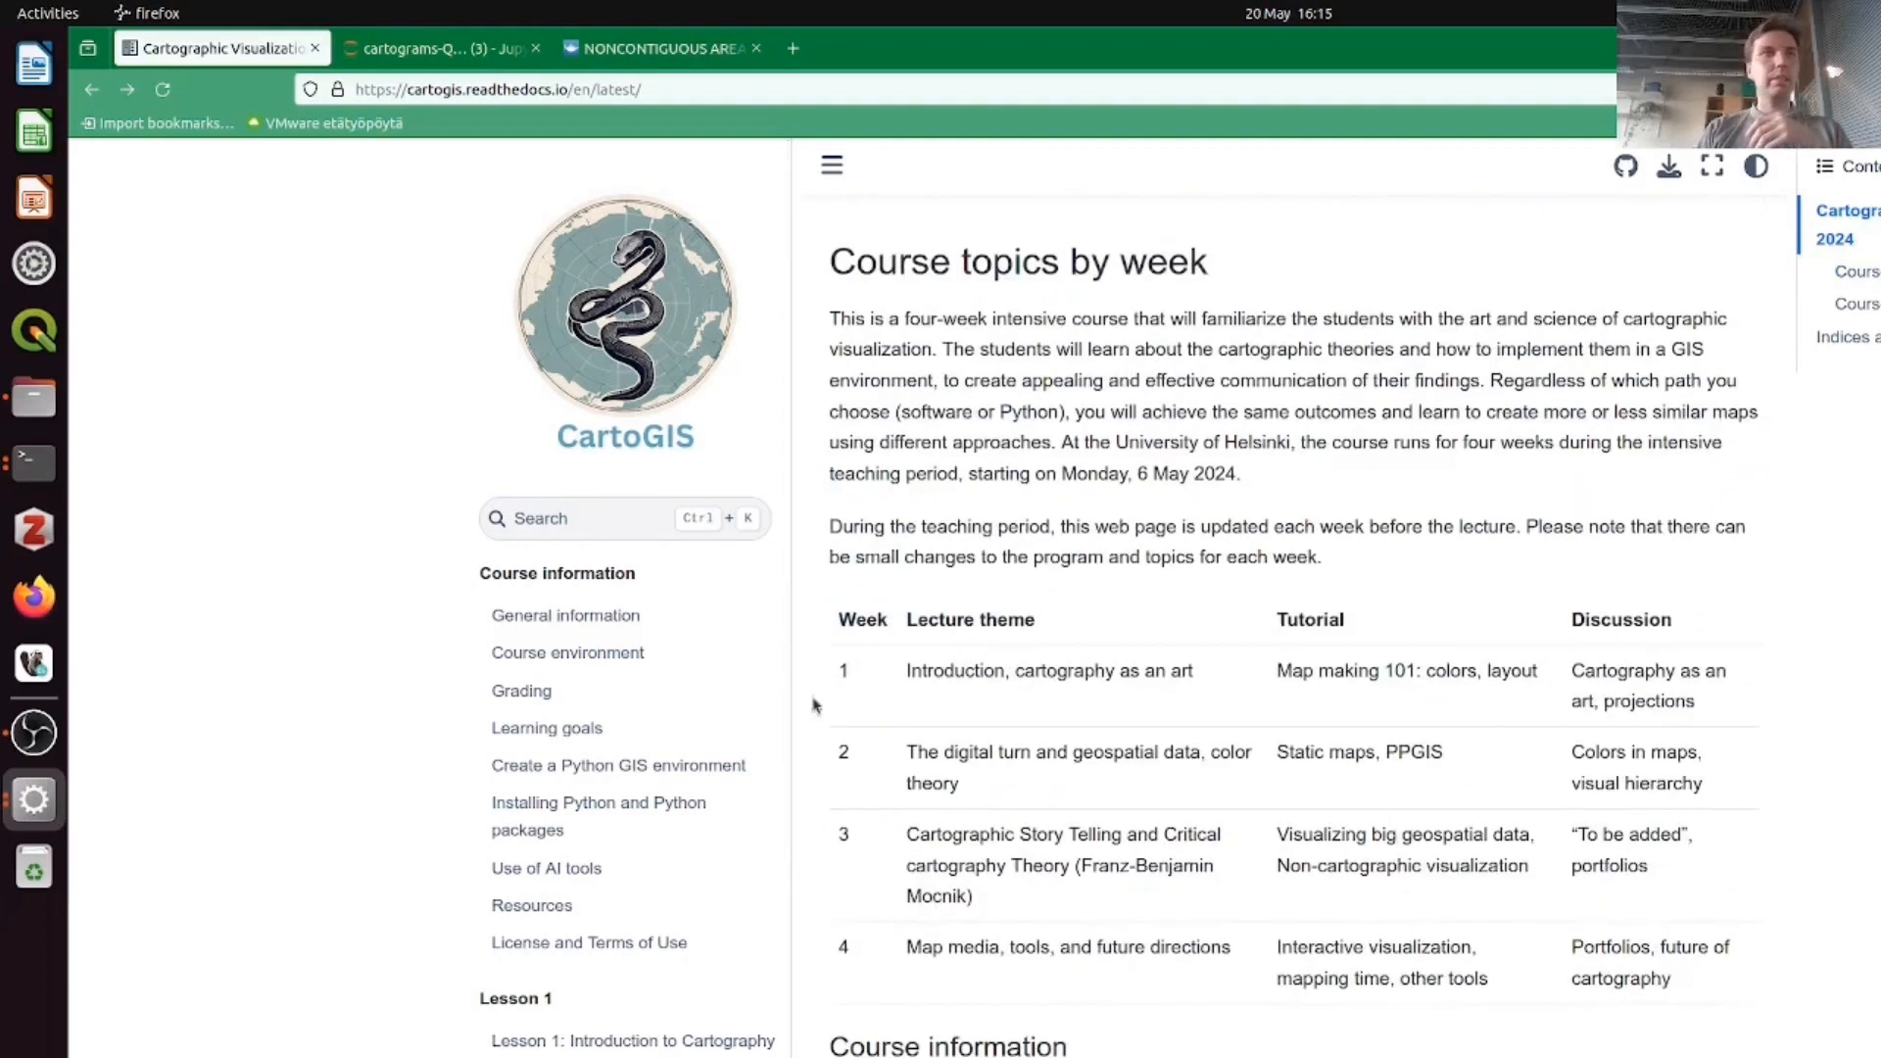
pyautogui.click(604, 618)
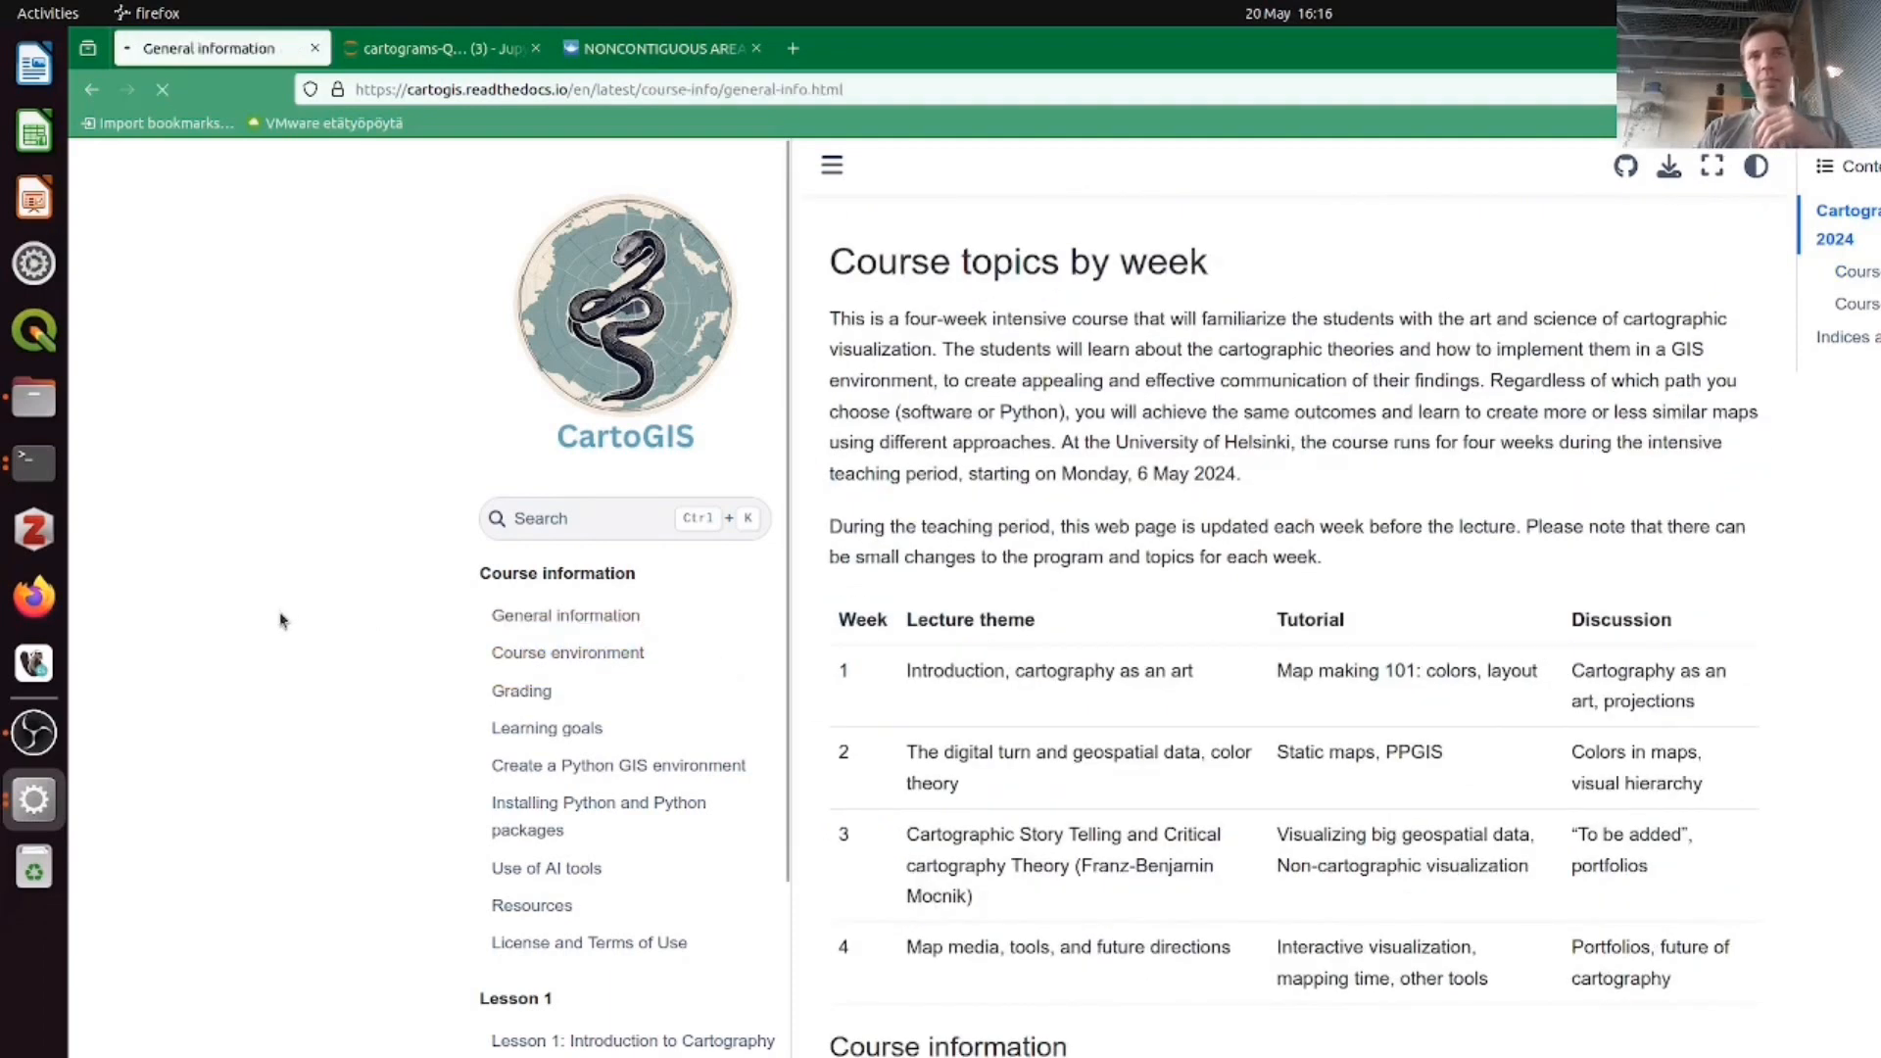
pyautogui.scroll(-5, 1180, 785)
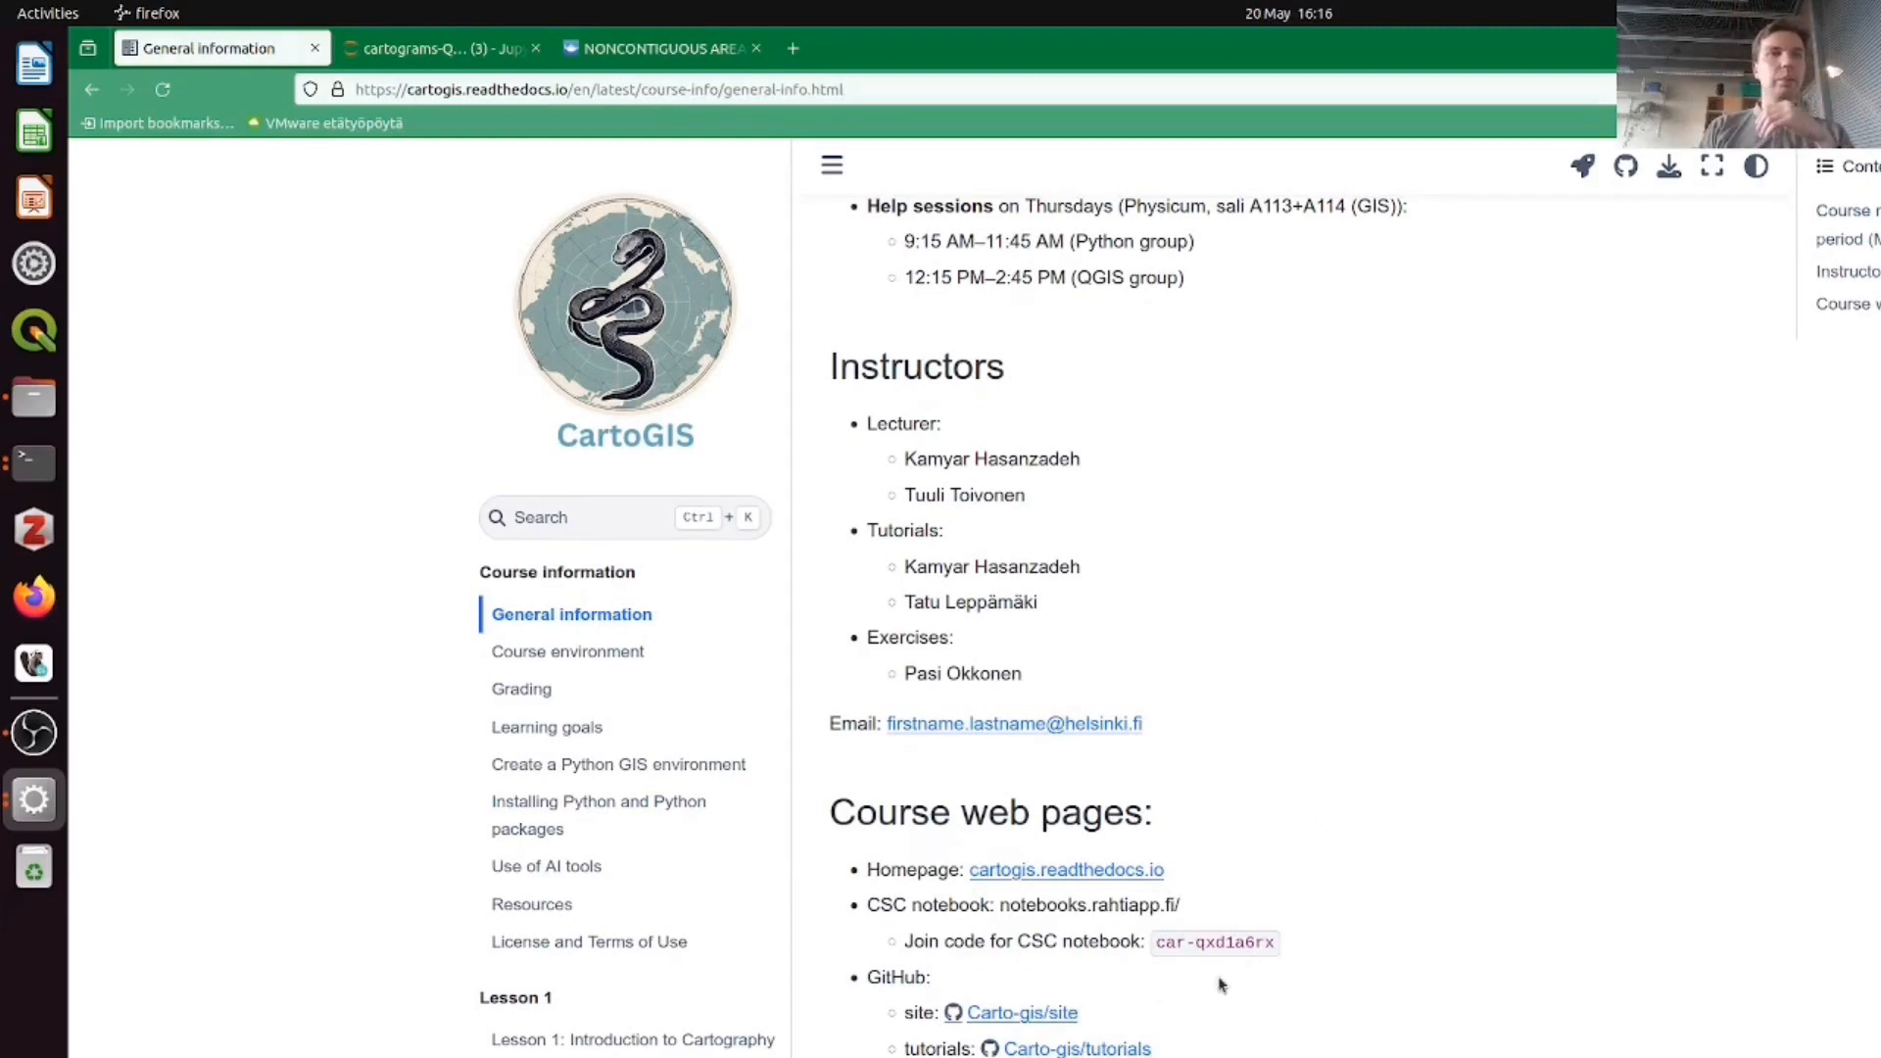
pyautogui.click(566, 654)
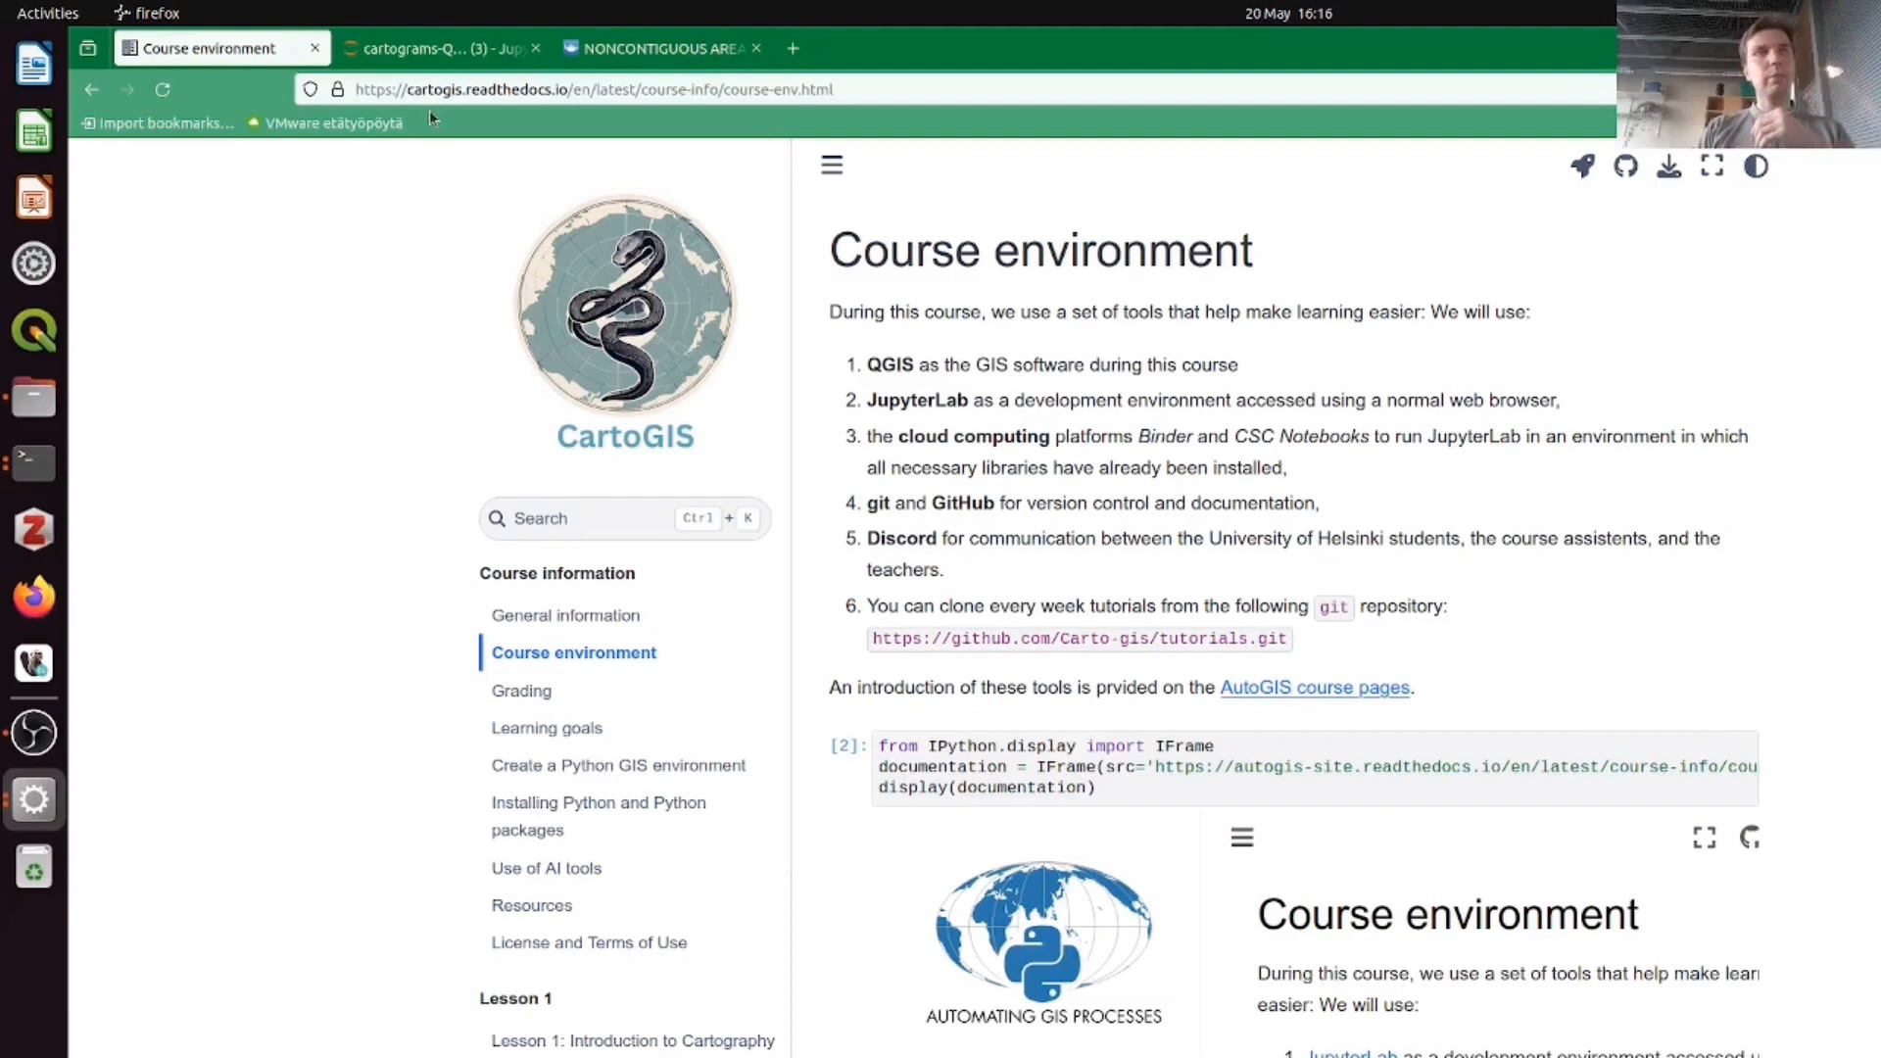
# - Open the cartograms-QGIS notebook and examine the 2012 US presidential election county map and the introduction to cartograms below it
pyautogui.click(454, 45)
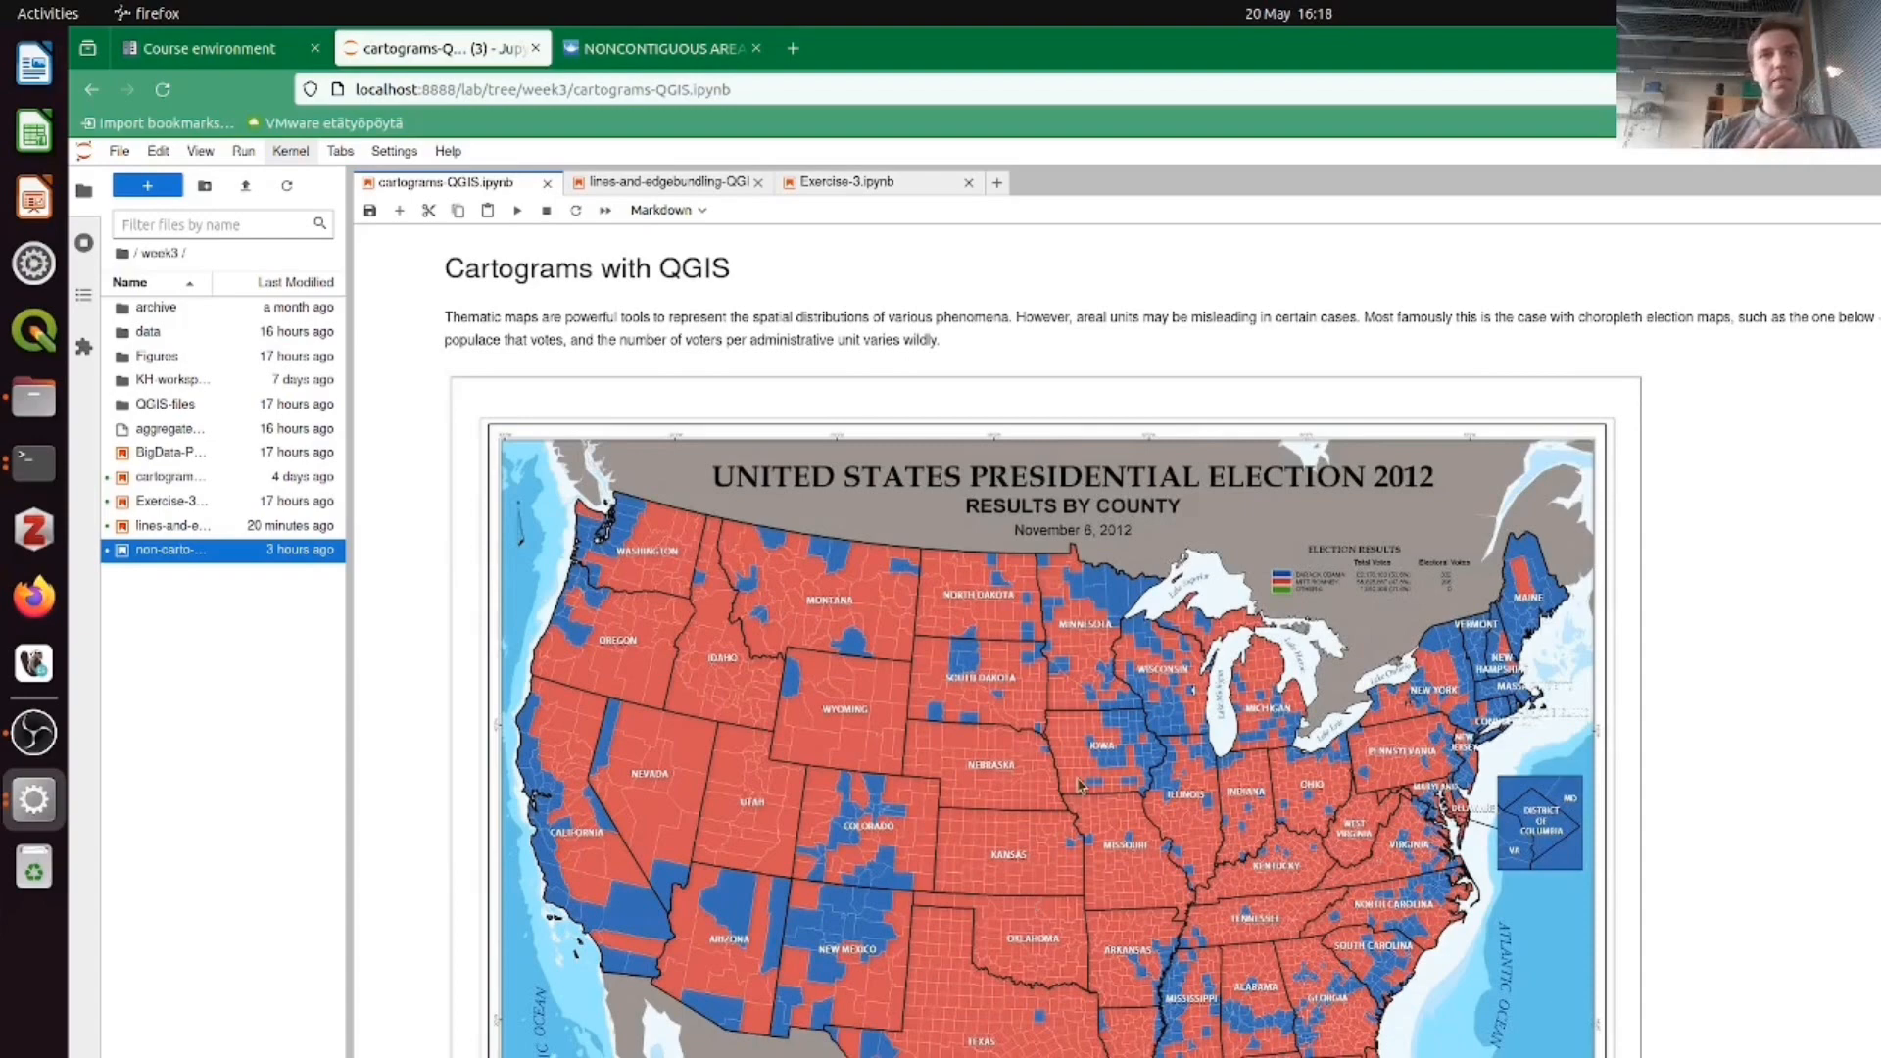
pyautogui.scroll(-3, 1078, 783)
pyautogui.scroll(-2, 1079, 784)
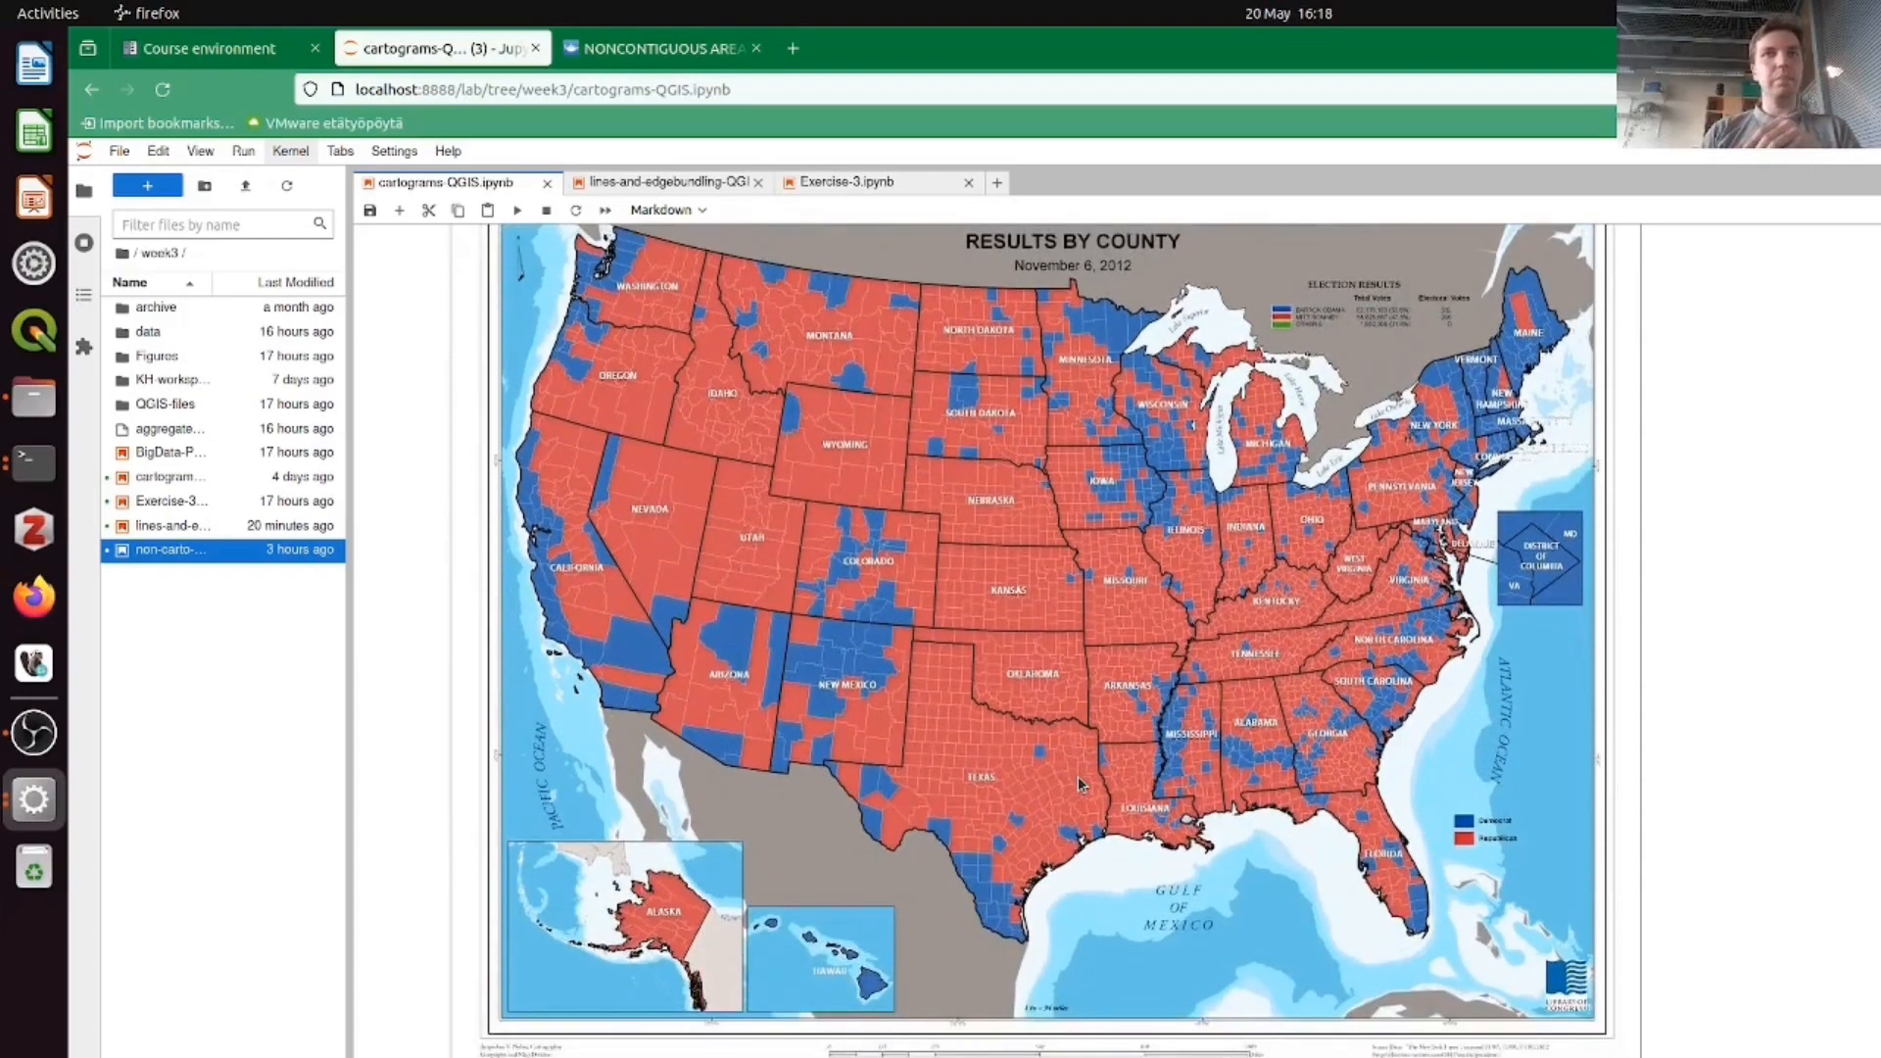
pyautogui.scroll(-6, 1079, 784)
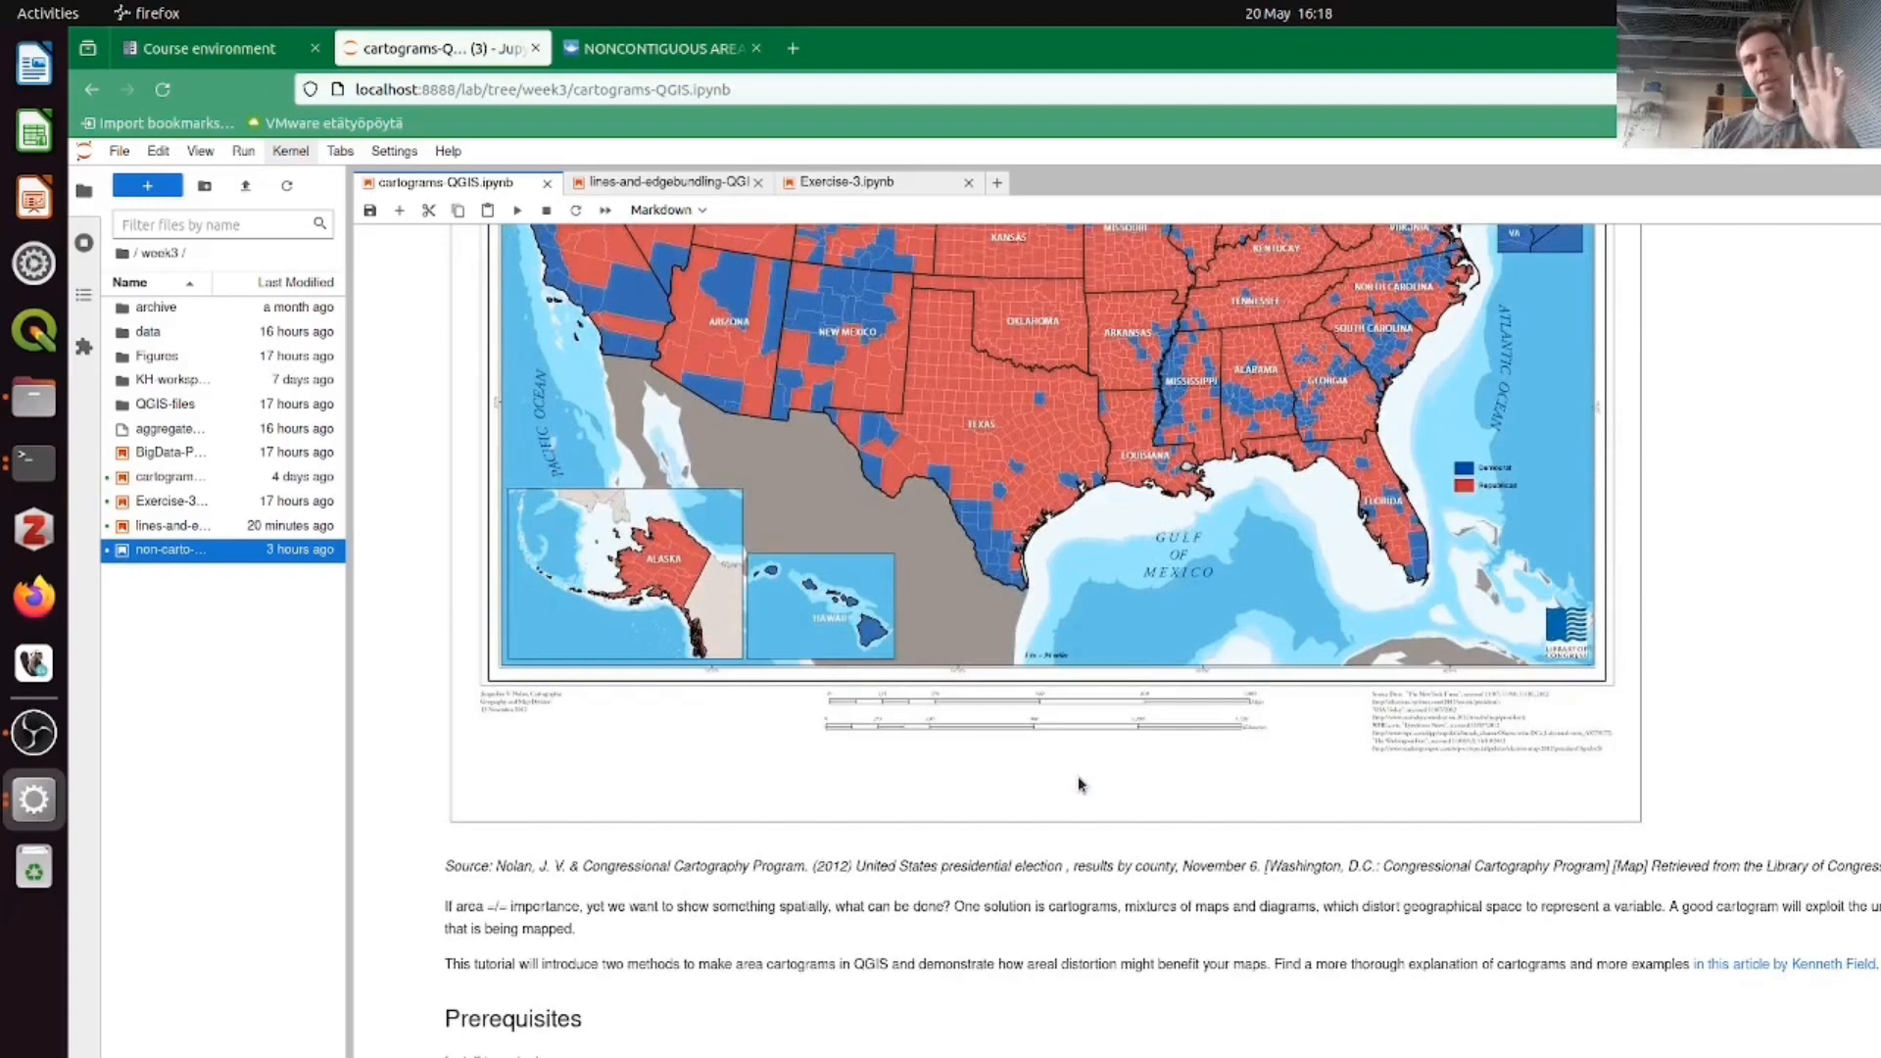
pyautogui.scroll(5, 1077, 776)
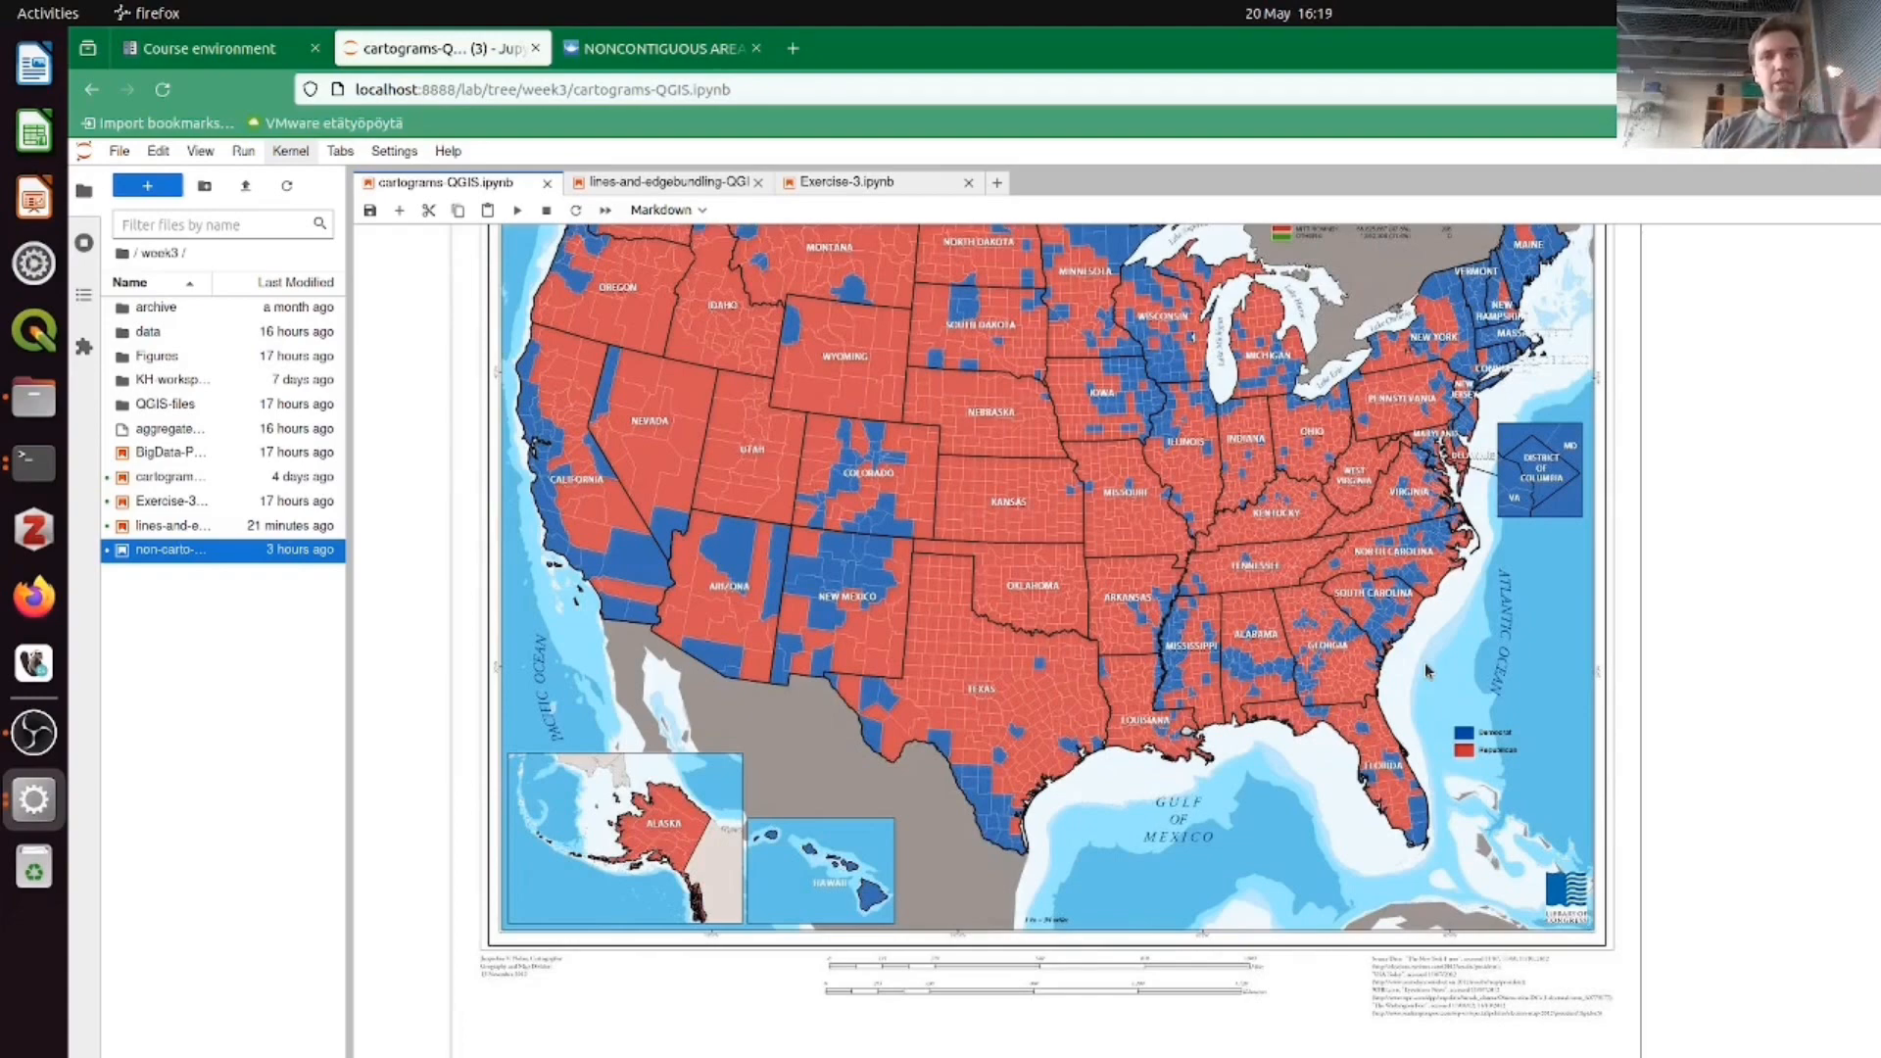
pyautogui.scroll(-3, 1425, 662)
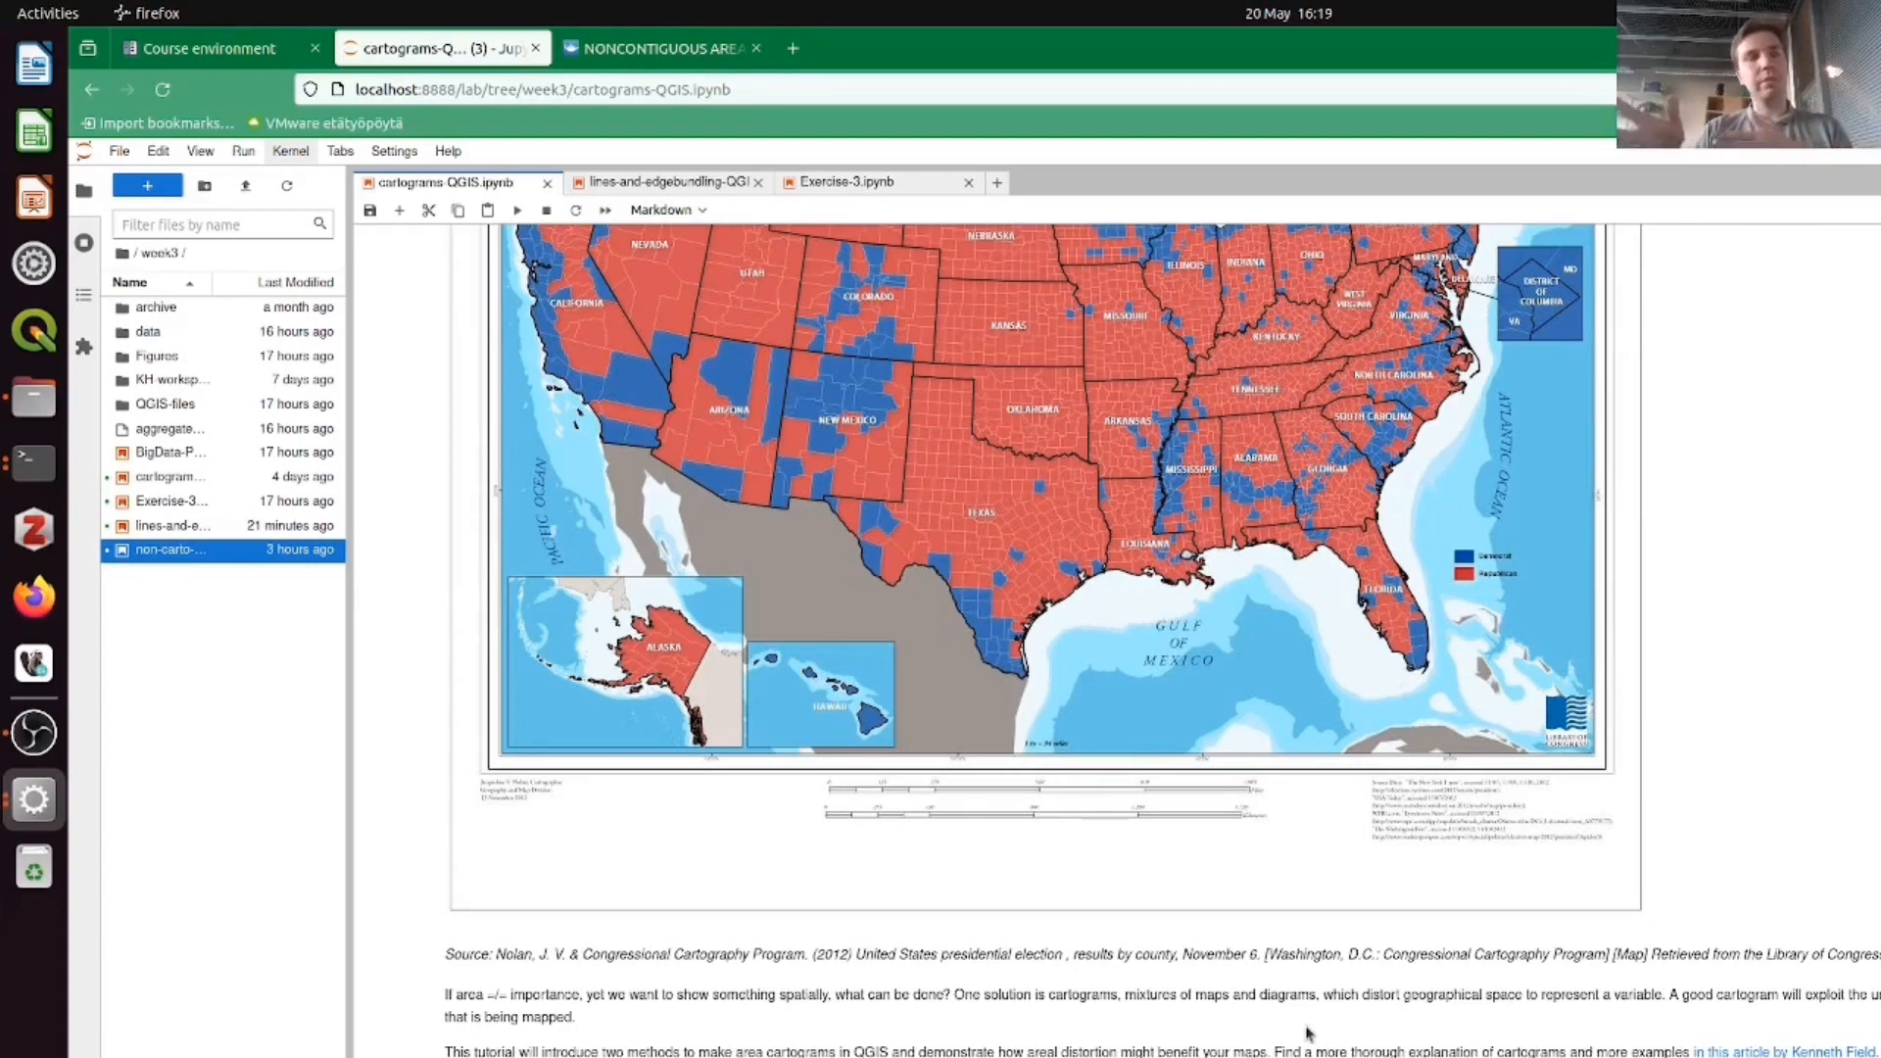
pyautogui.scroll(3, 1308, 1033)
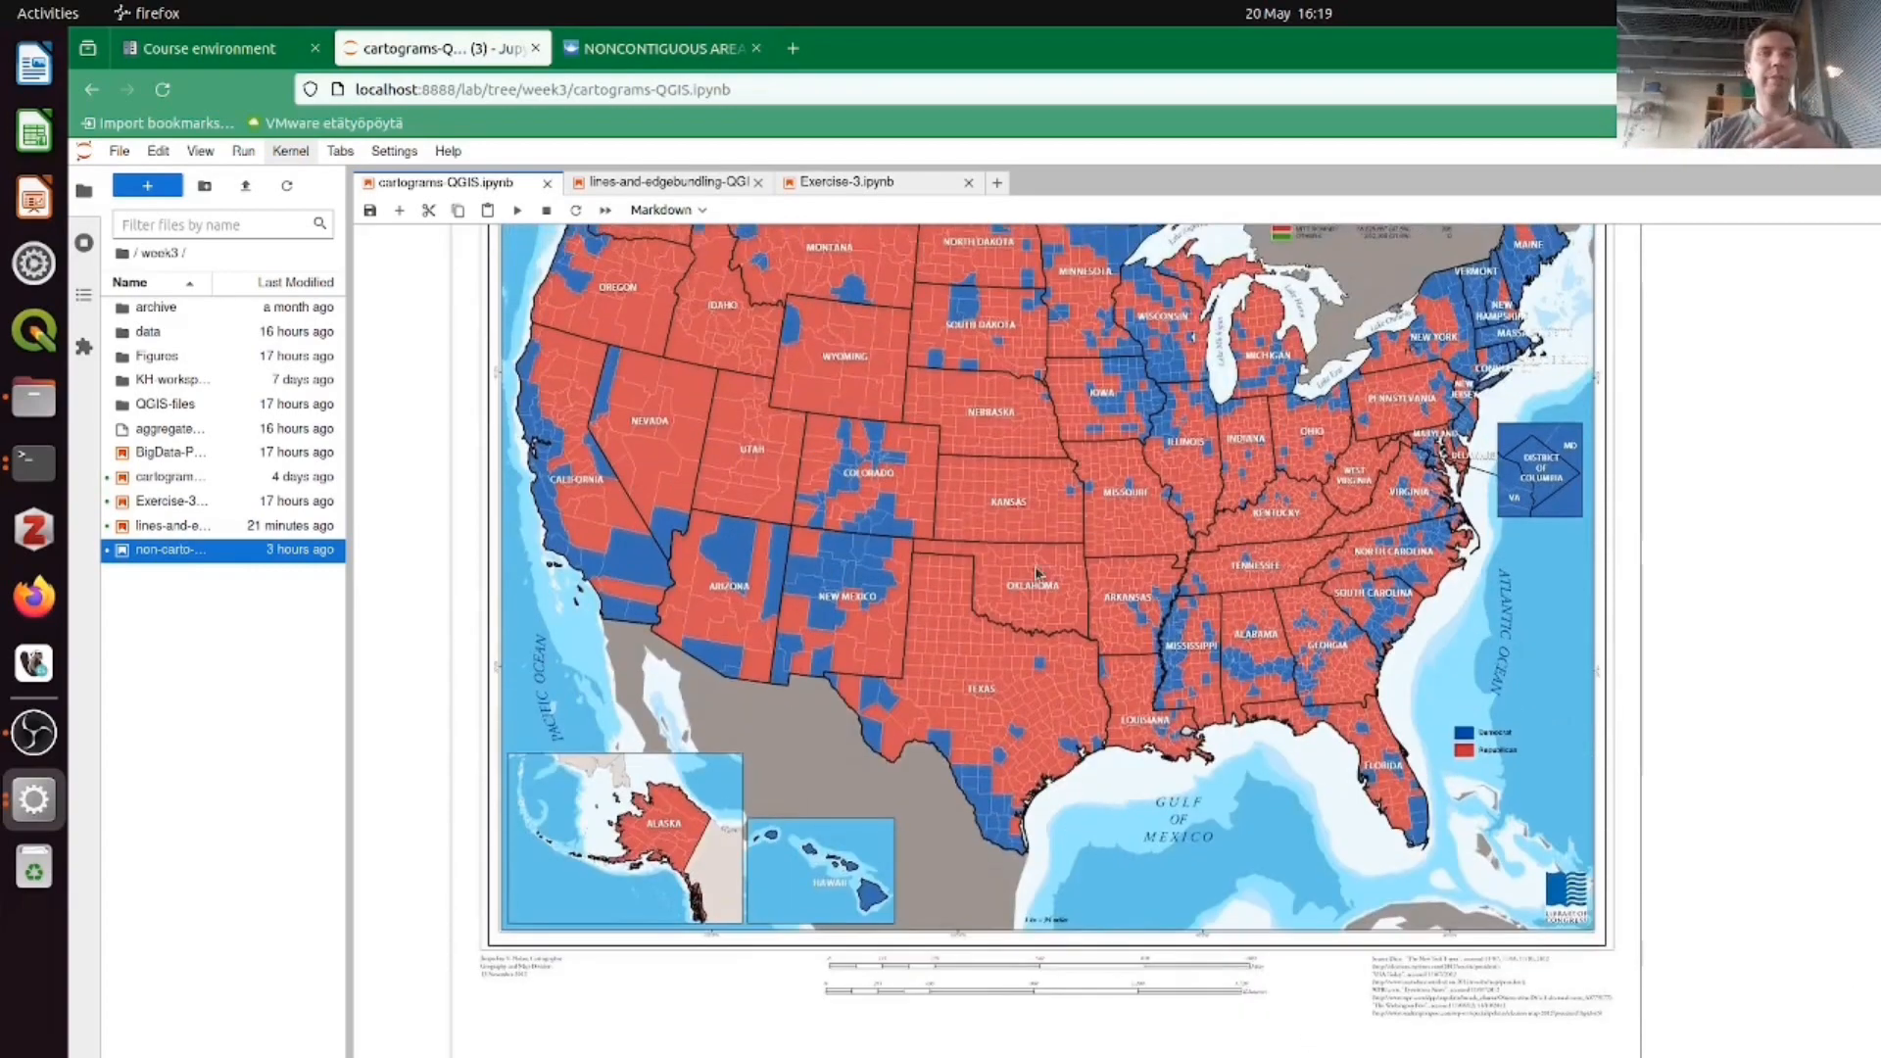
pyautogui.scroll(2, 993, 758)
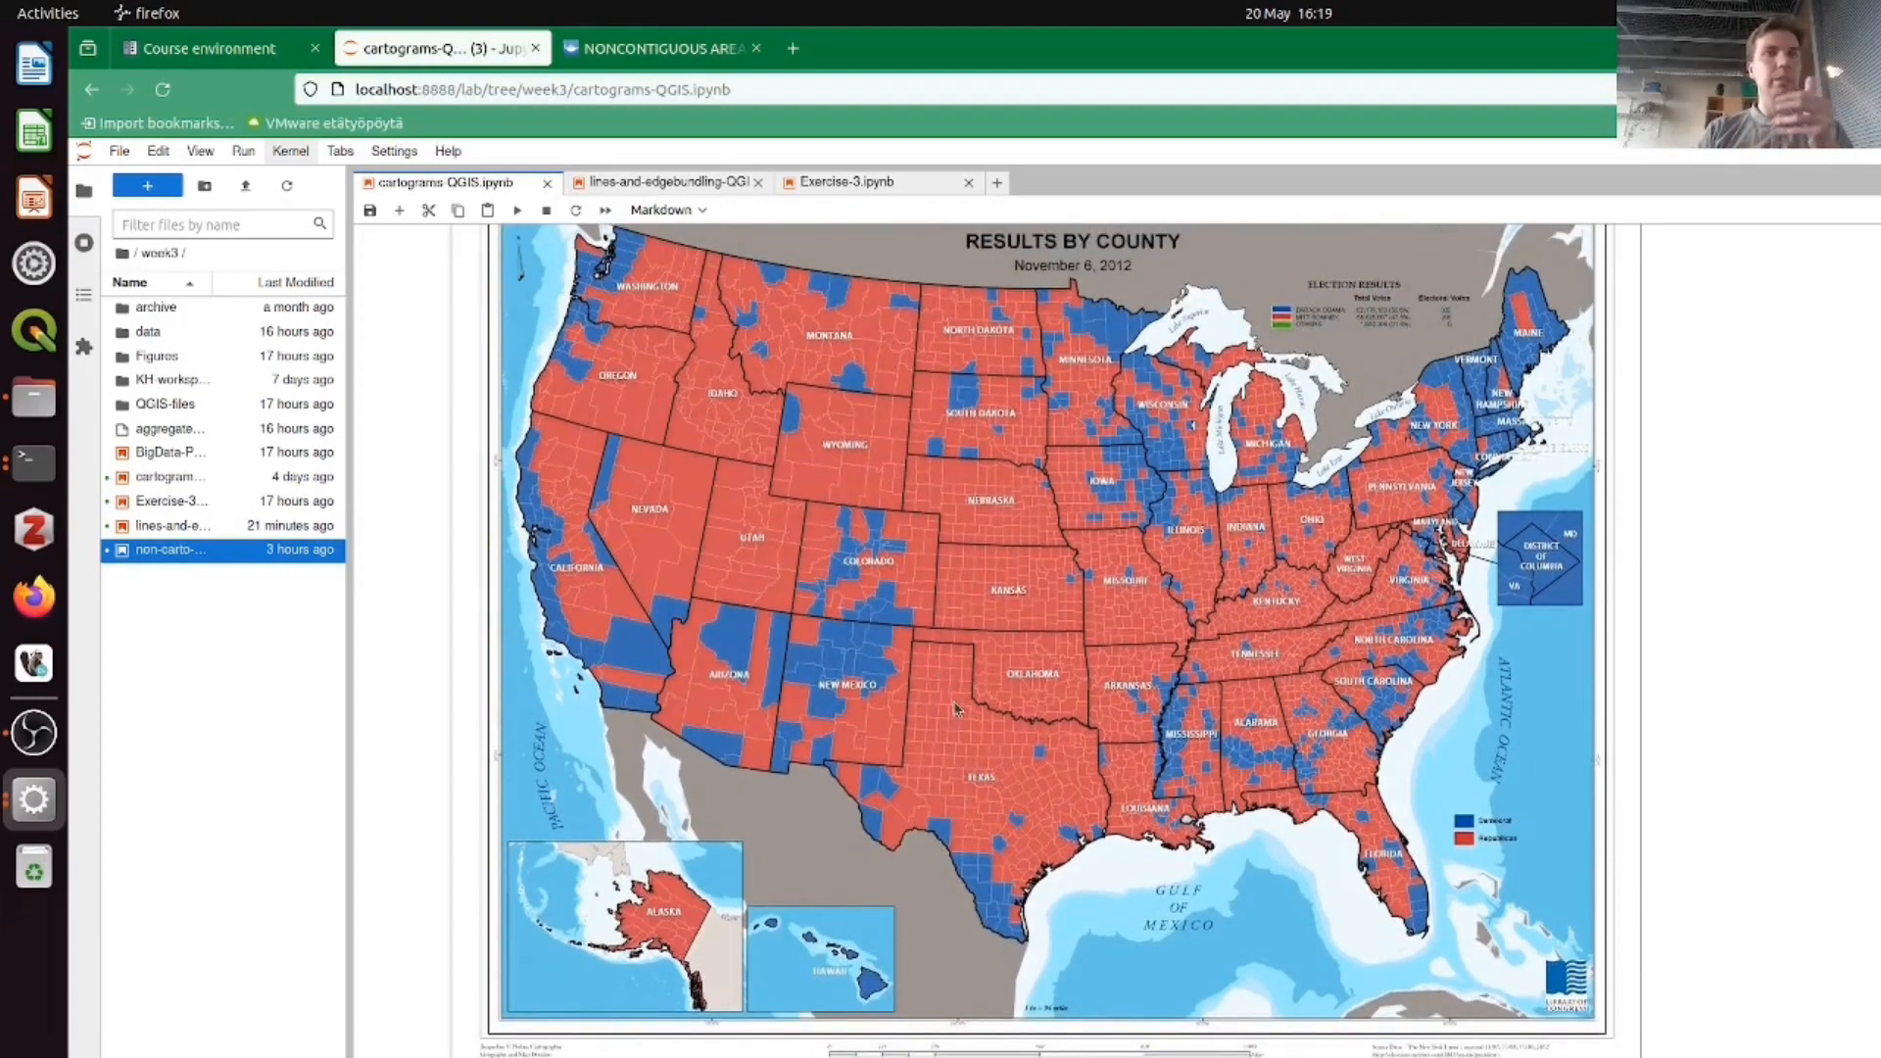
pyautogui.scroll(2, 956, 716)
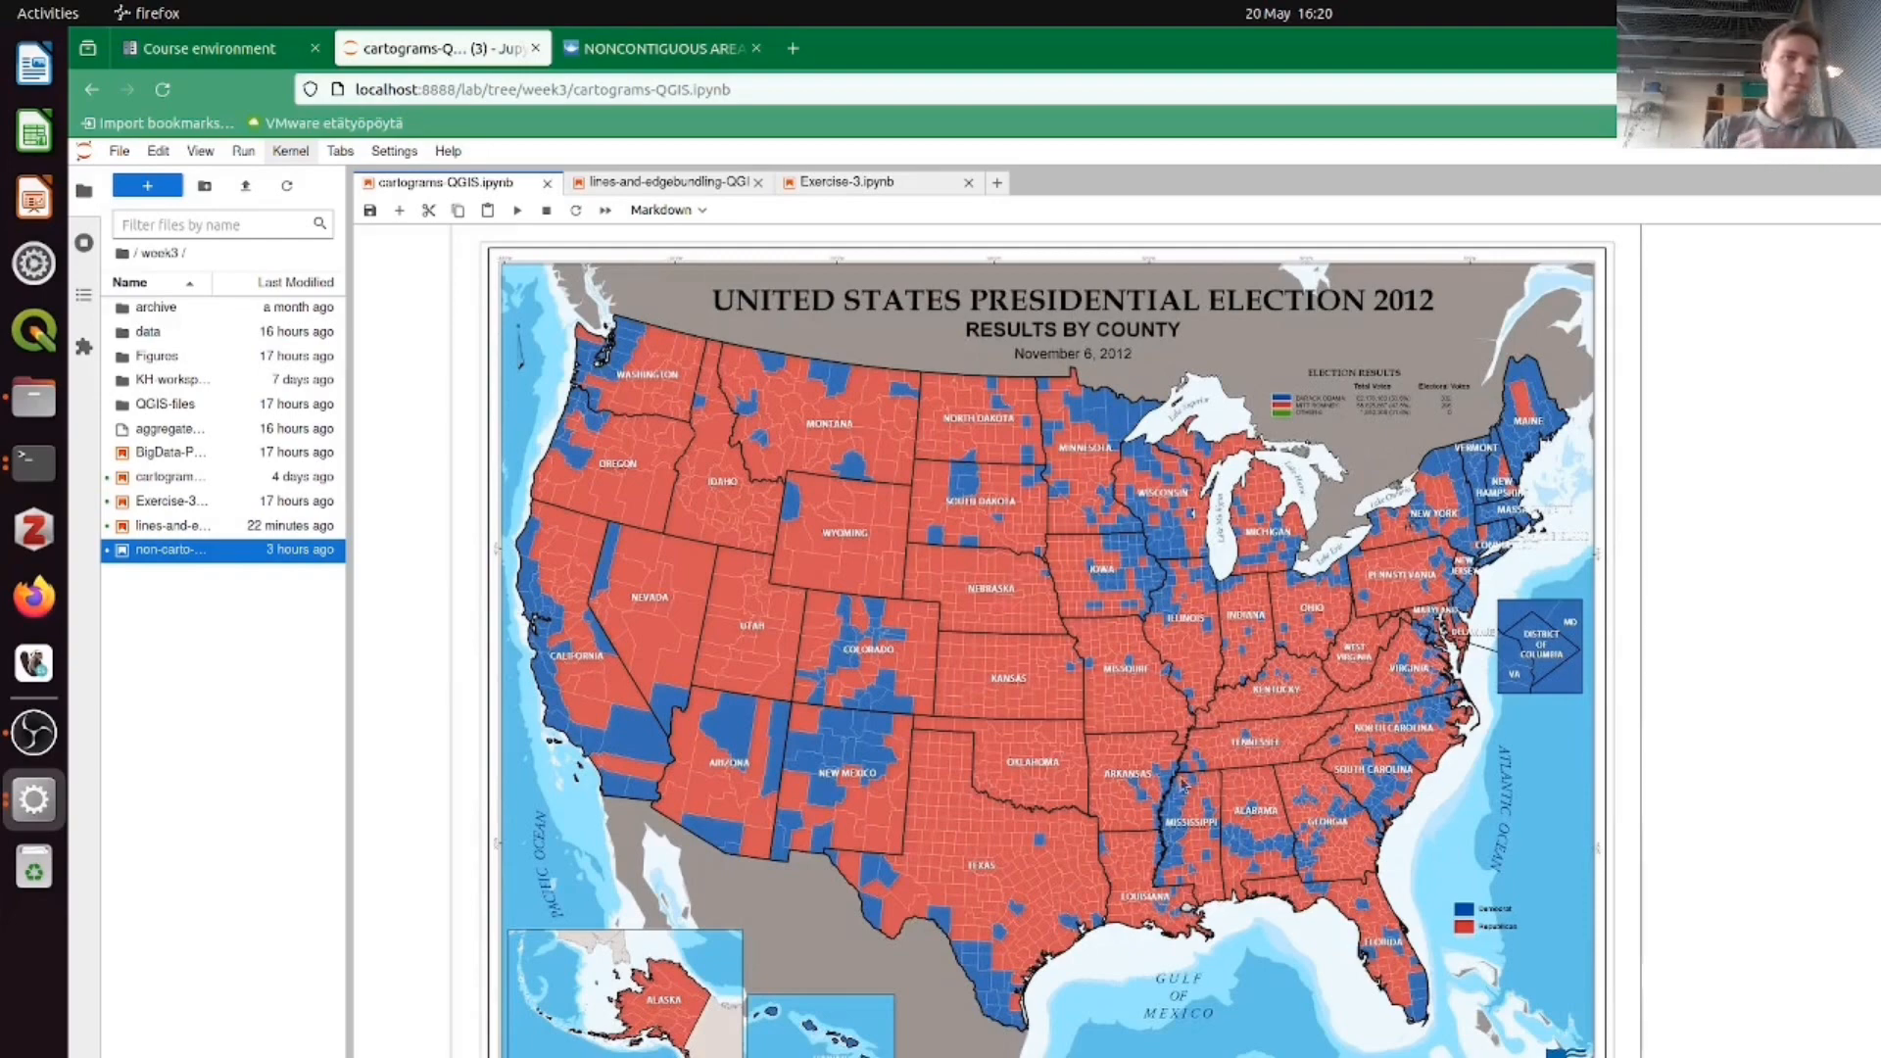
pyautogui.scroll(-3, 1201, 783)
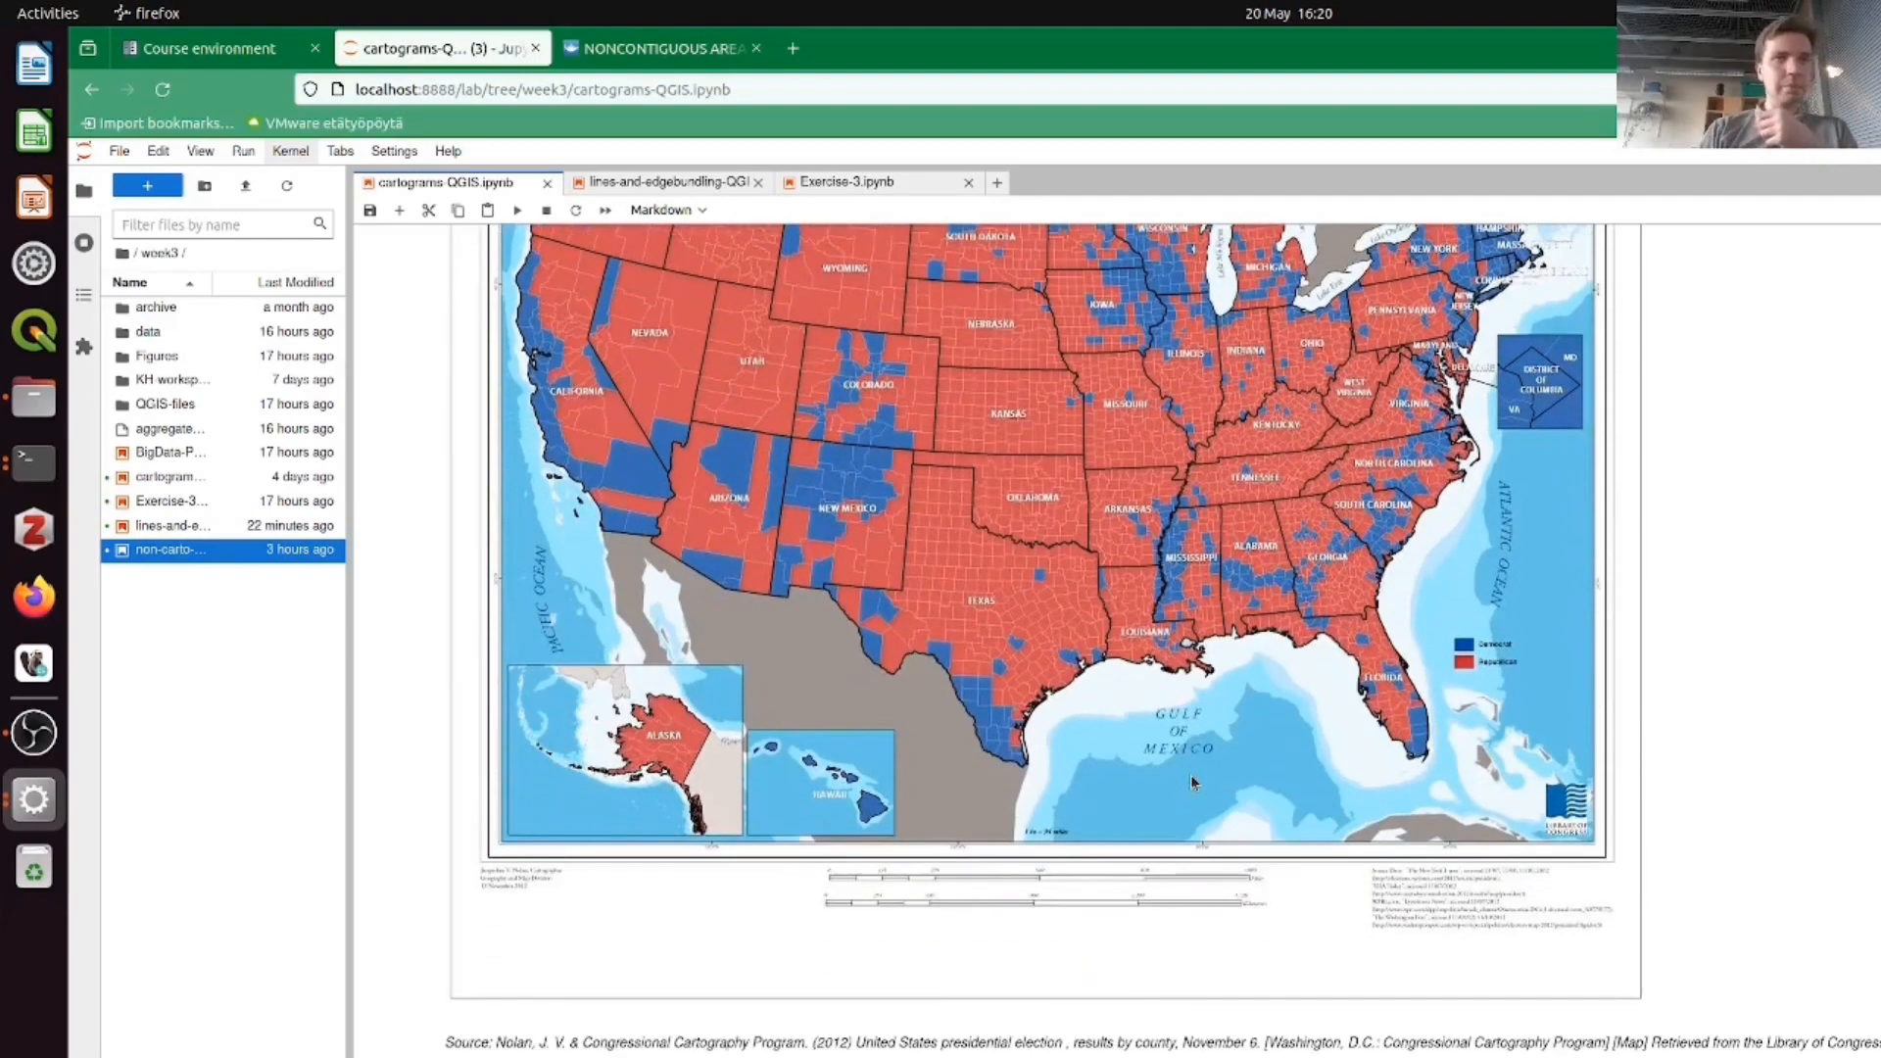
pyautogui.scroll(-1, 1192, 782)
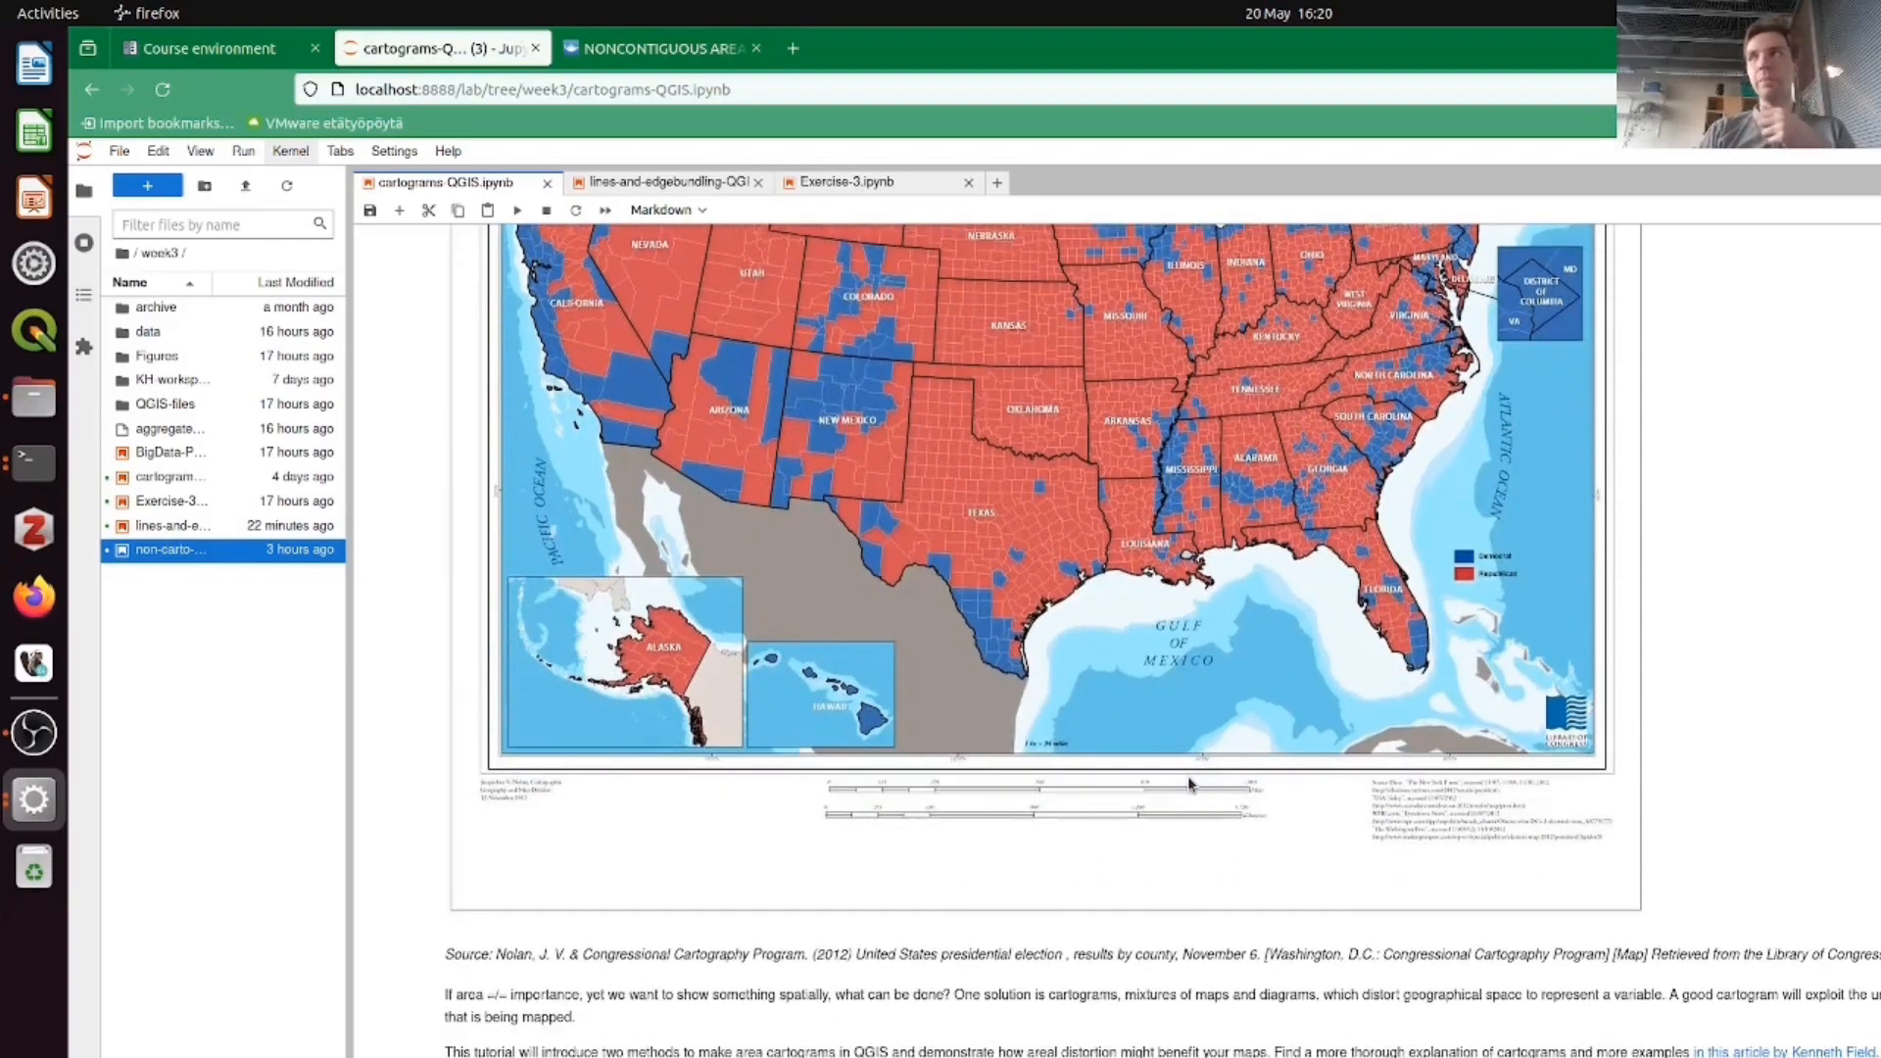
pyautogui.scroll(-2, 1192, 784)
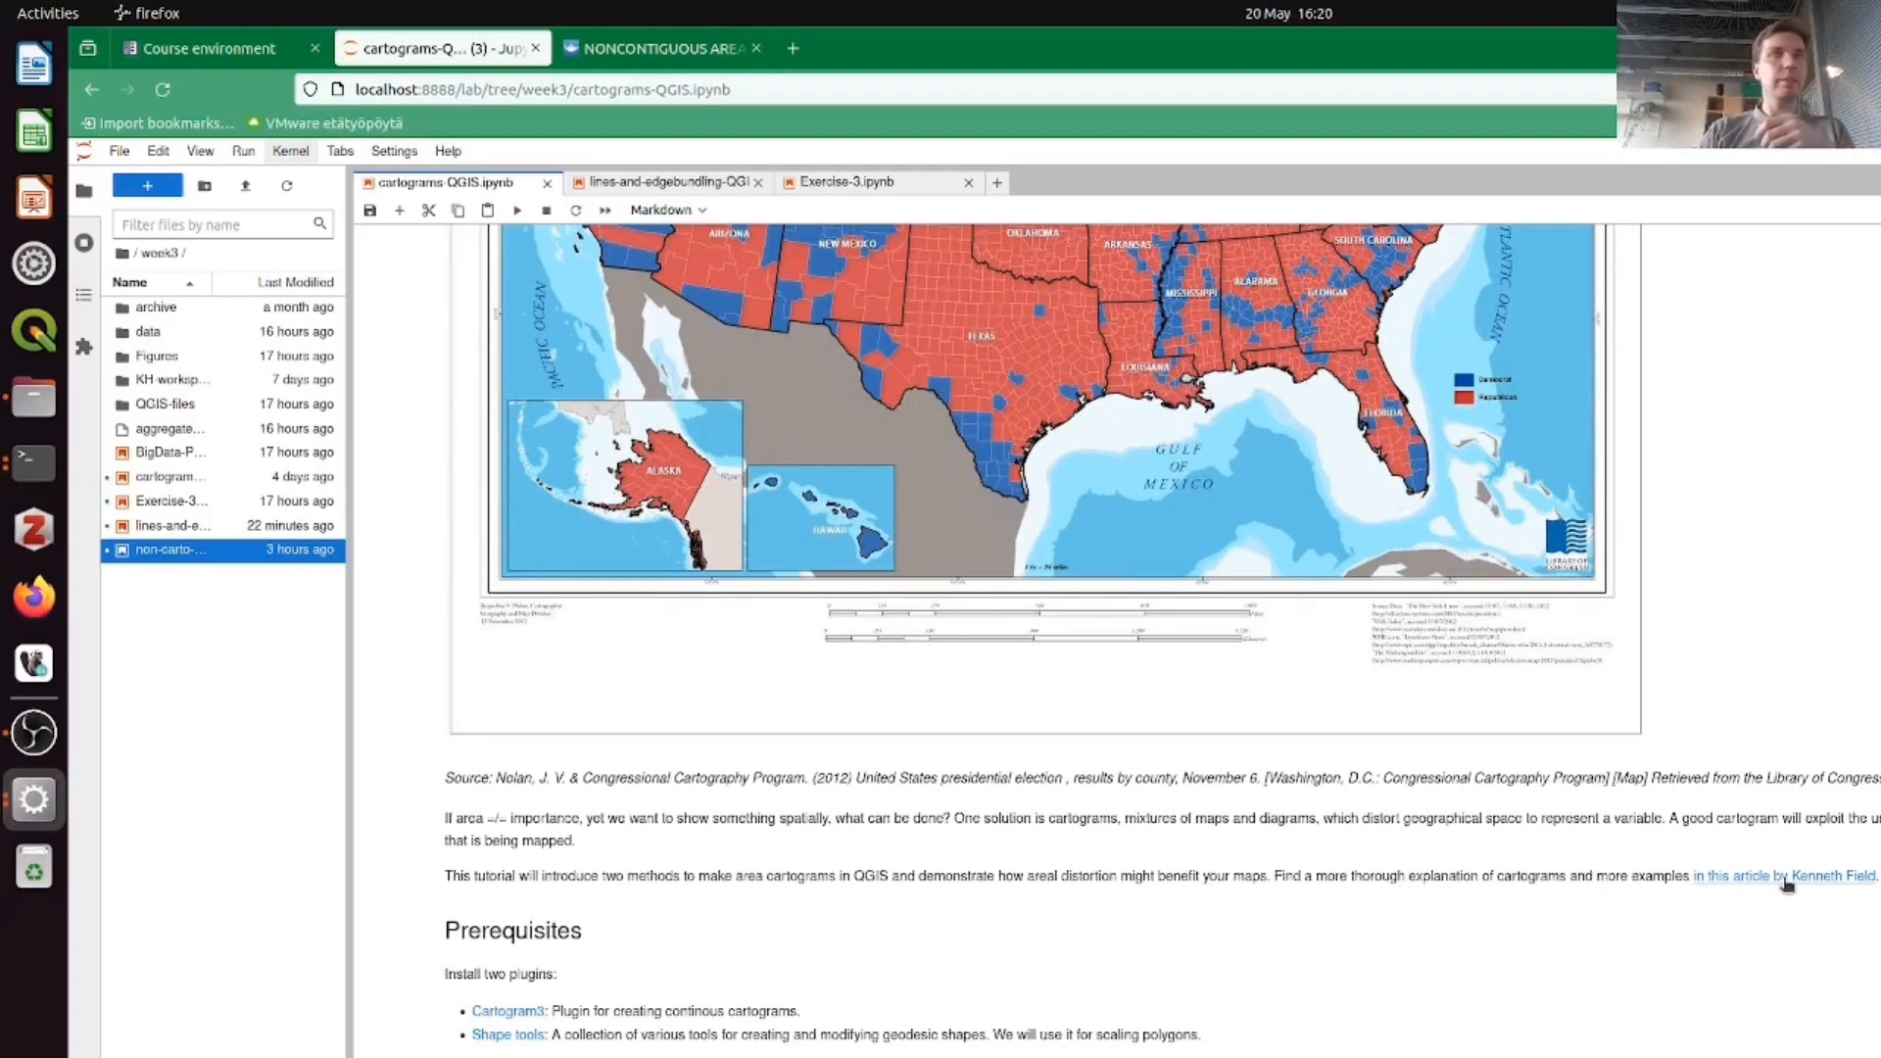
# - Open the cartogram article linked in the introduction and examine its example figures in the Graphical cartograms section
pyautogui.click(1785, 879)
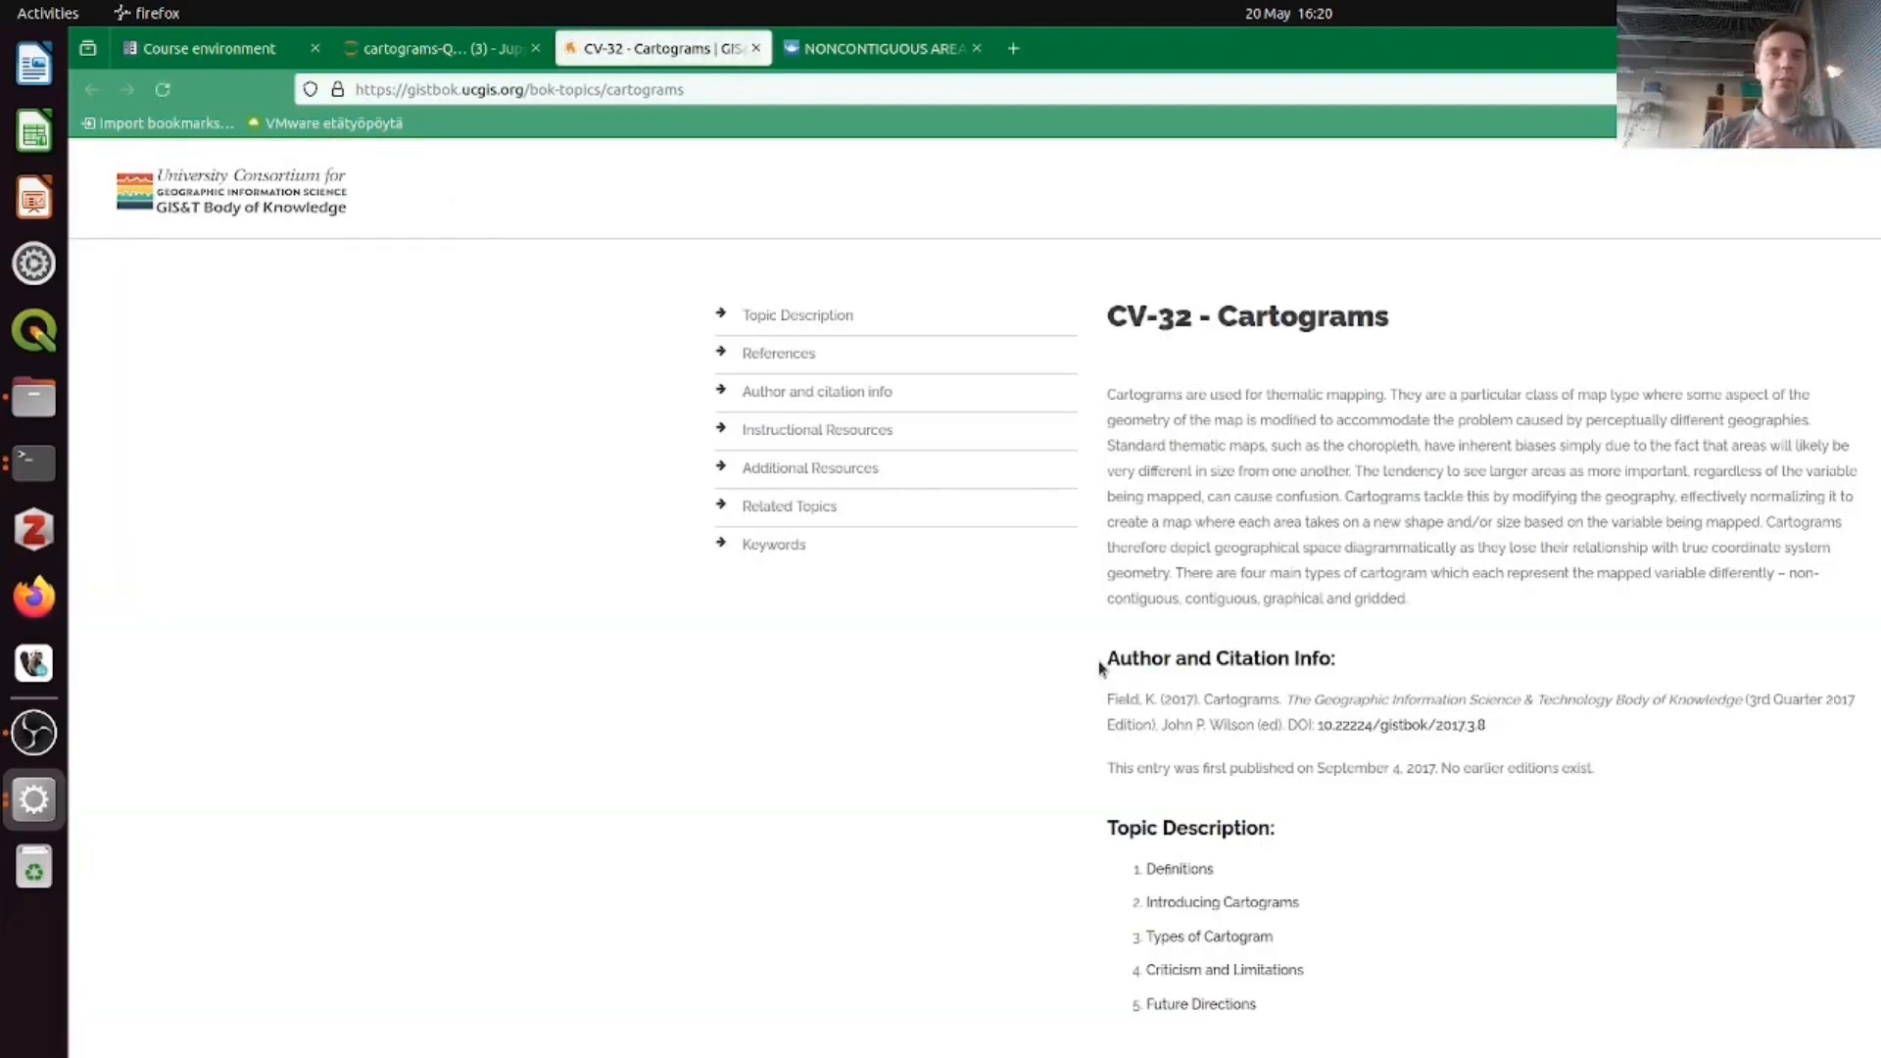
pyautogui.scroll(-15, 1099, 666)
pyautogui.scroll(-20, 1100, 666)
pyautogui.scroll(-5, 1099, 666)
pyautogui.scroll(-4, 1352, 932)
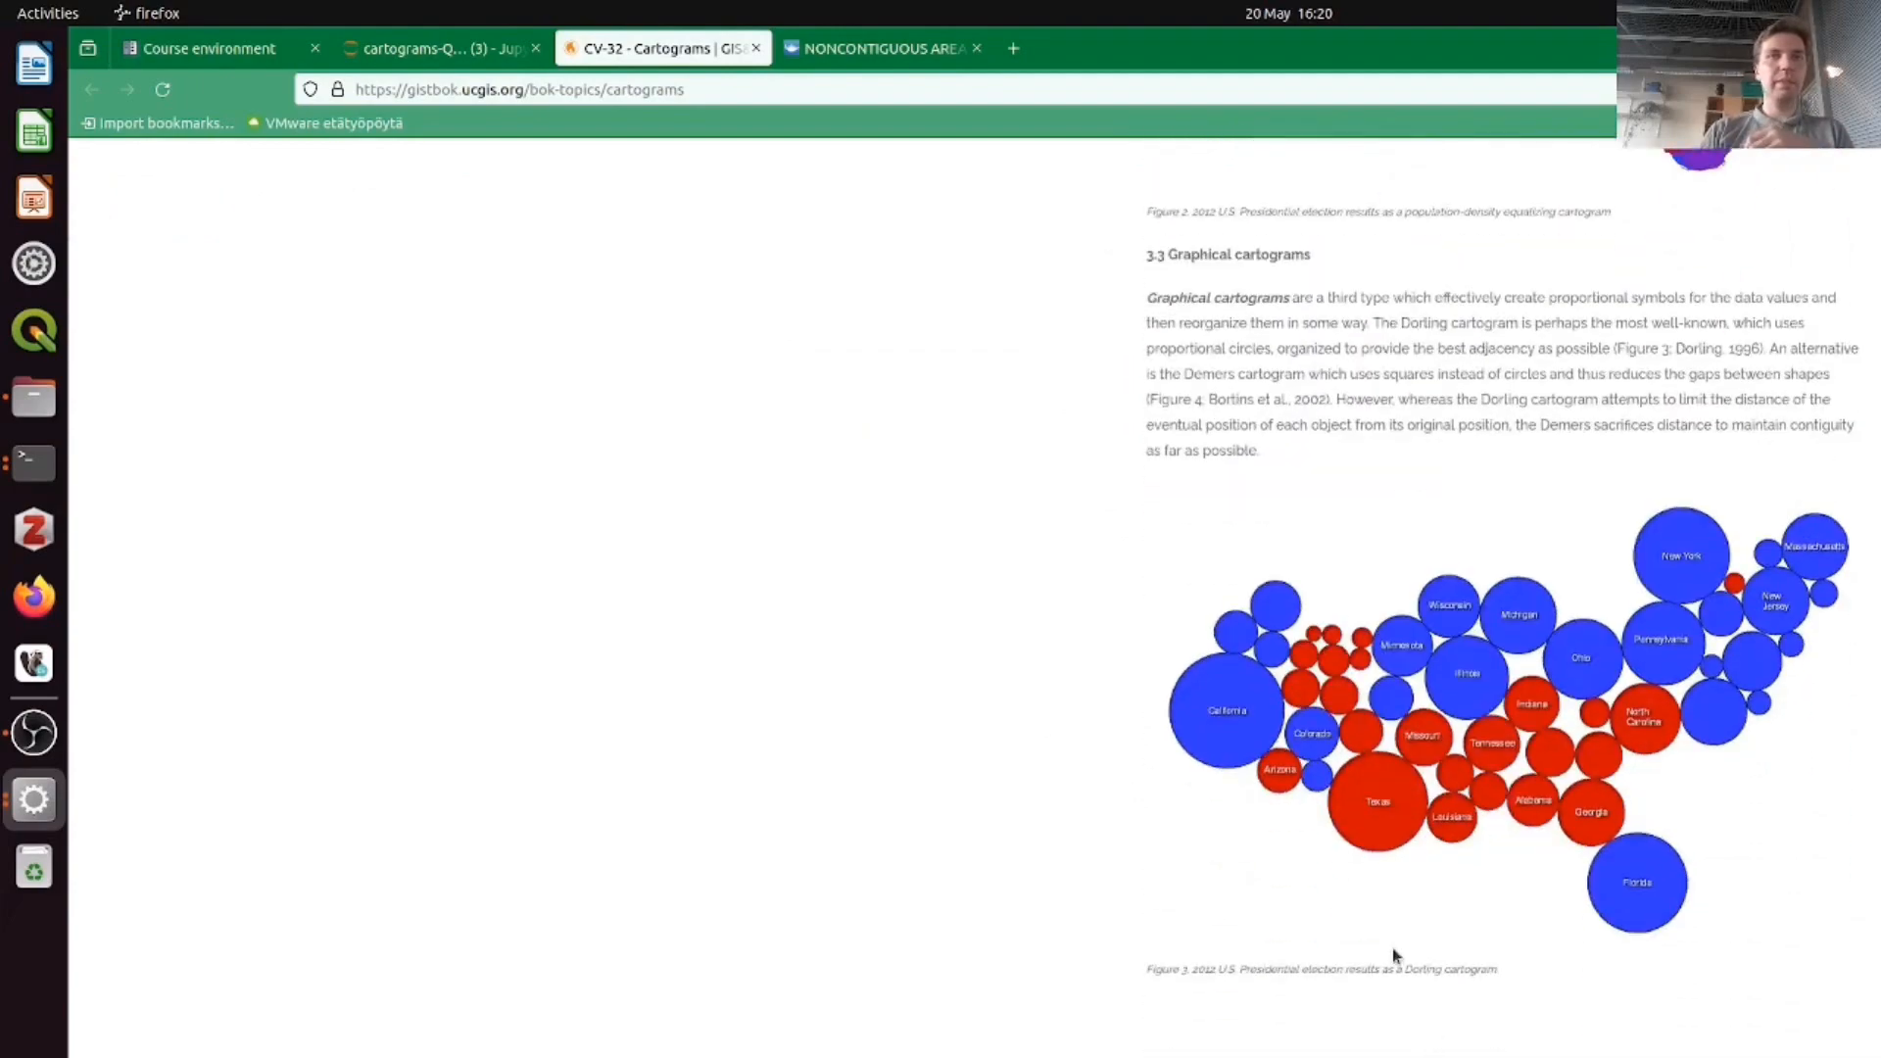
pyautogui.scroll(-2, 1393, 953)
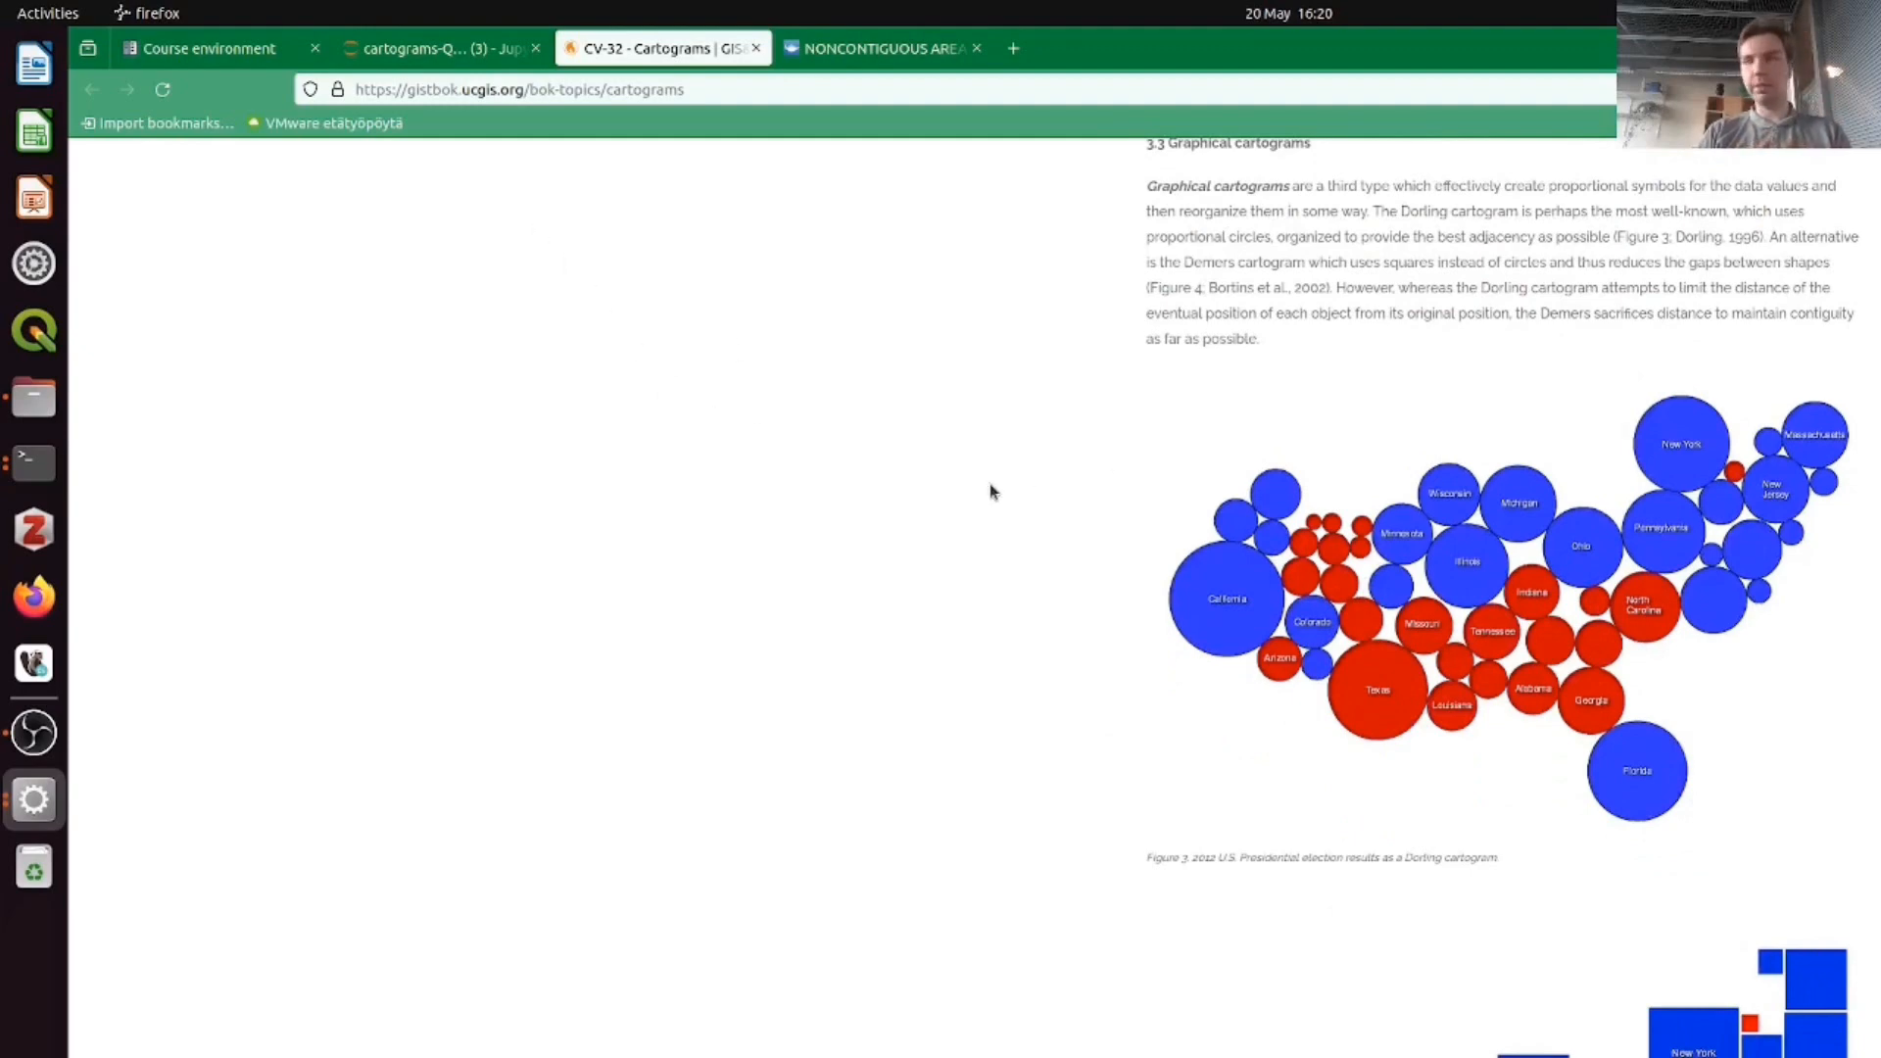
pyautogui.hotkey('ctrl', '-')
pyautogui.hotkey('ctrl', '-')
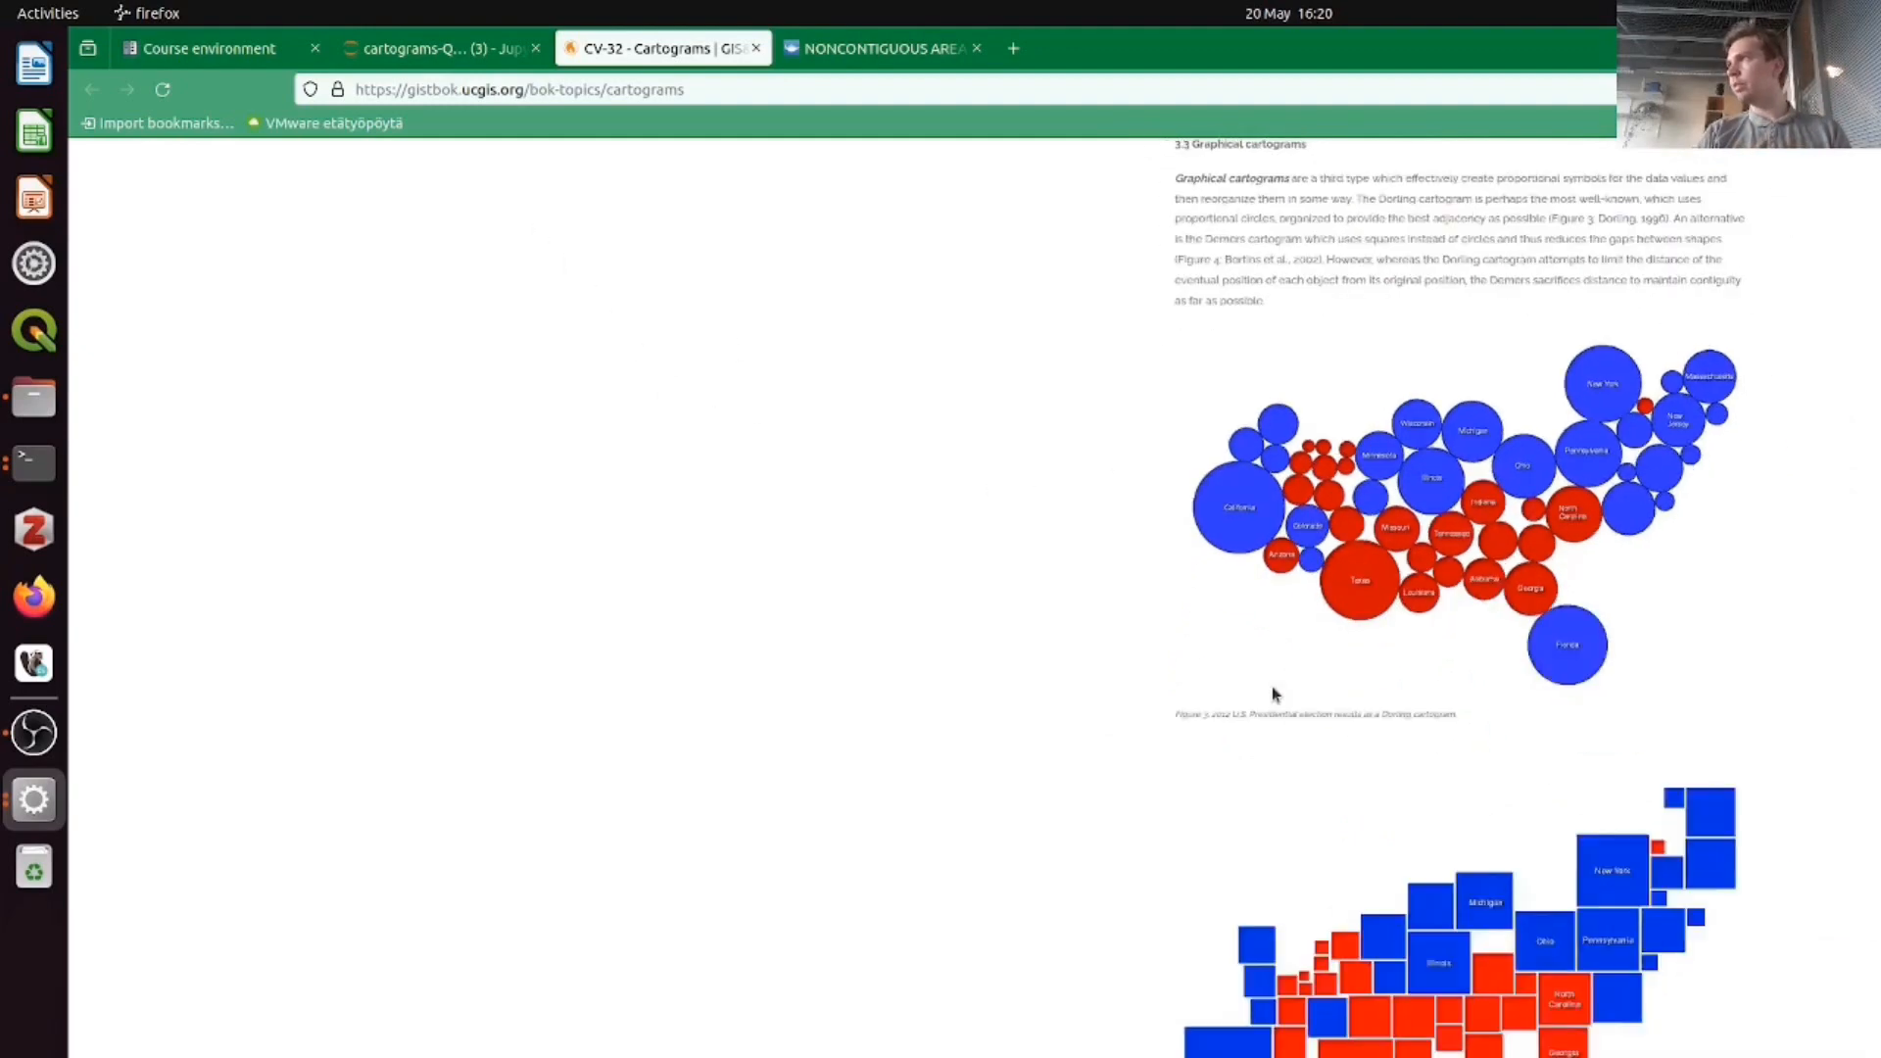
pyautogui.scroll(3, 1272, 694)
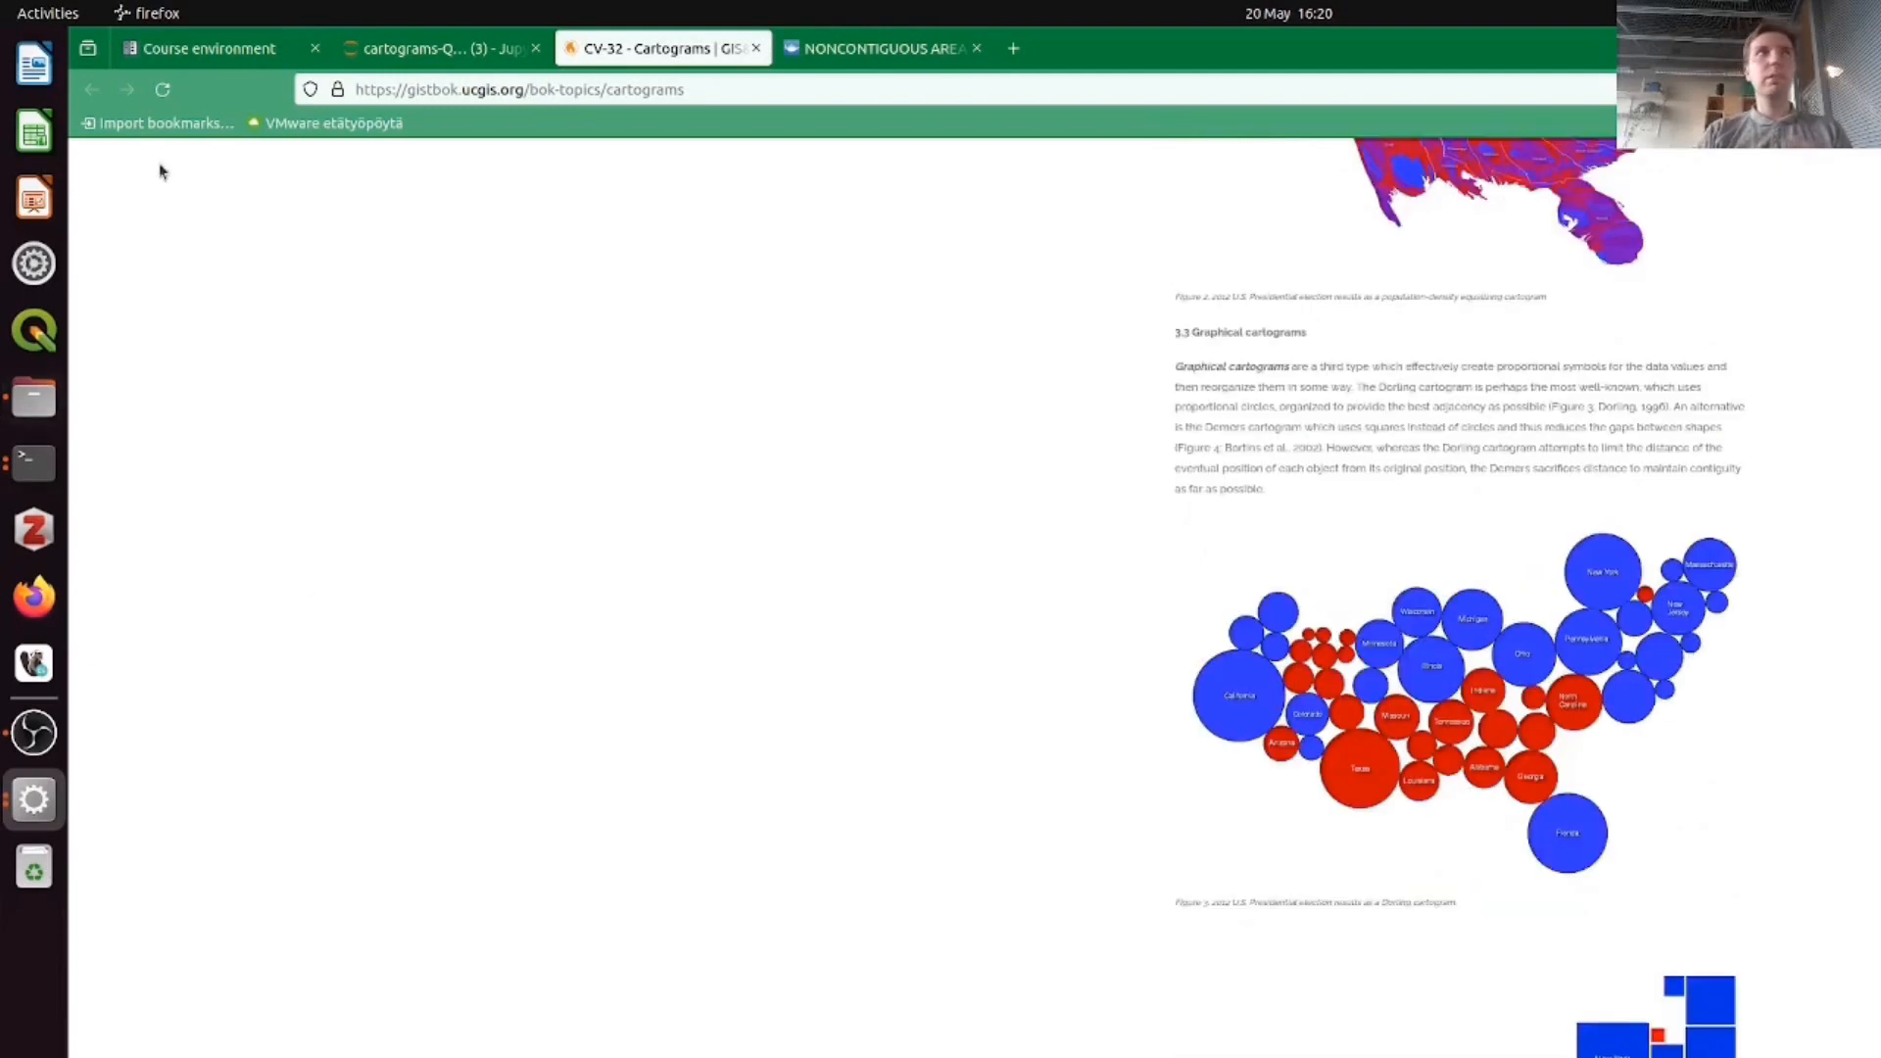
# - Return to the cartograms-QGIS notebook and read its Prerequisites and Data sections
pyautogui.click(382, 49)
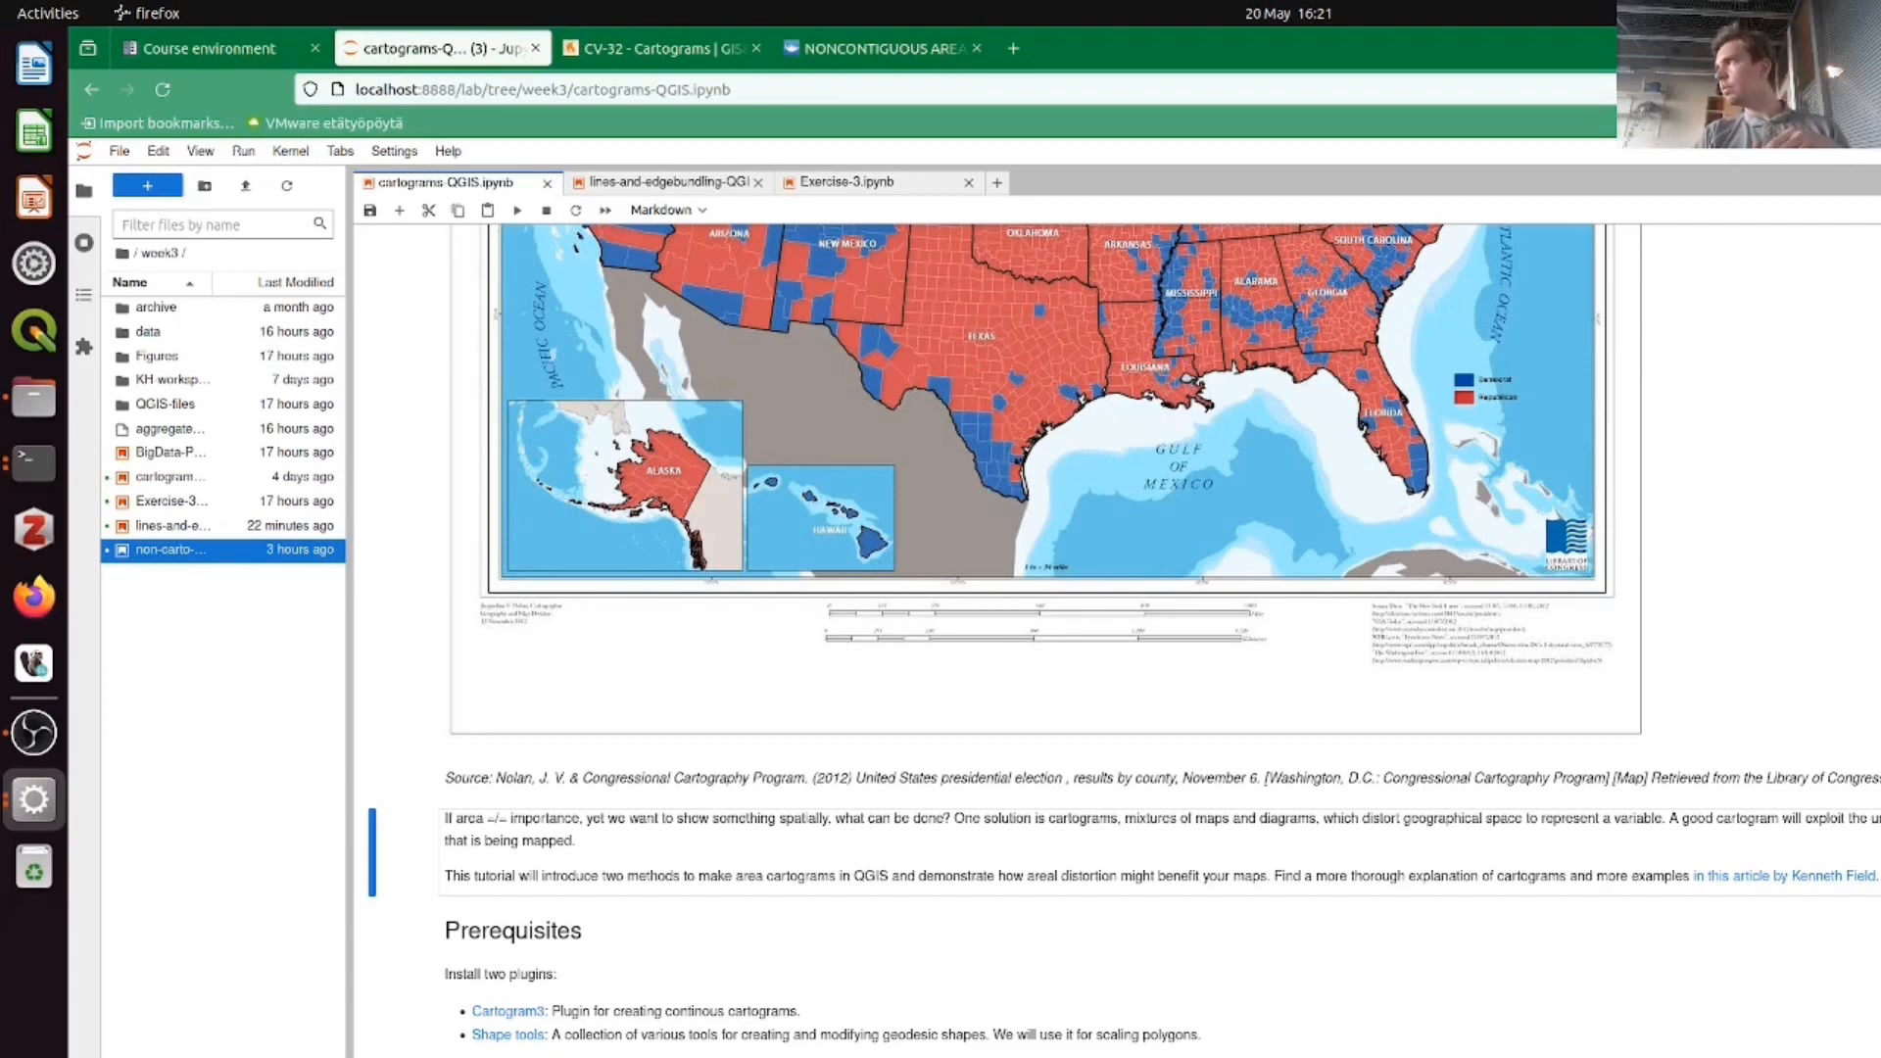
pyautogui.hotkey('alt', 'Tab')
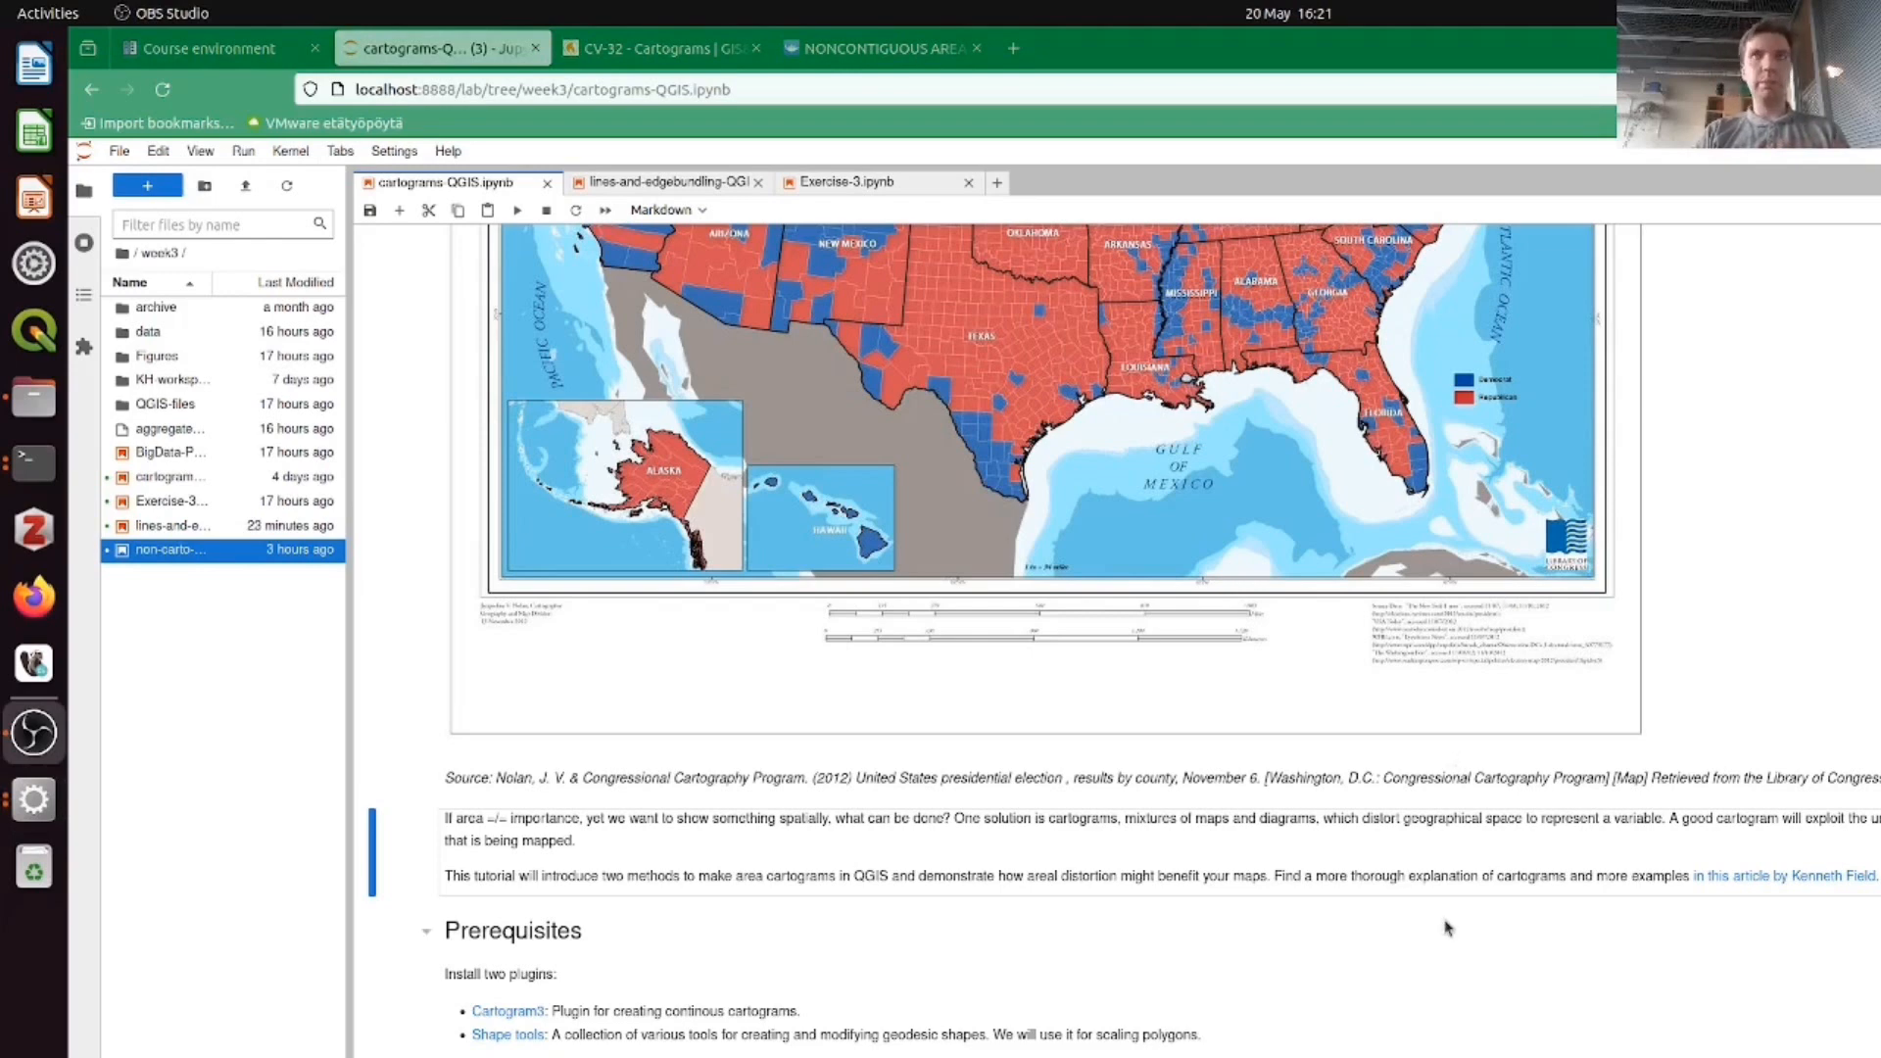
pyautogui.hotkey('alt', 'Tab')
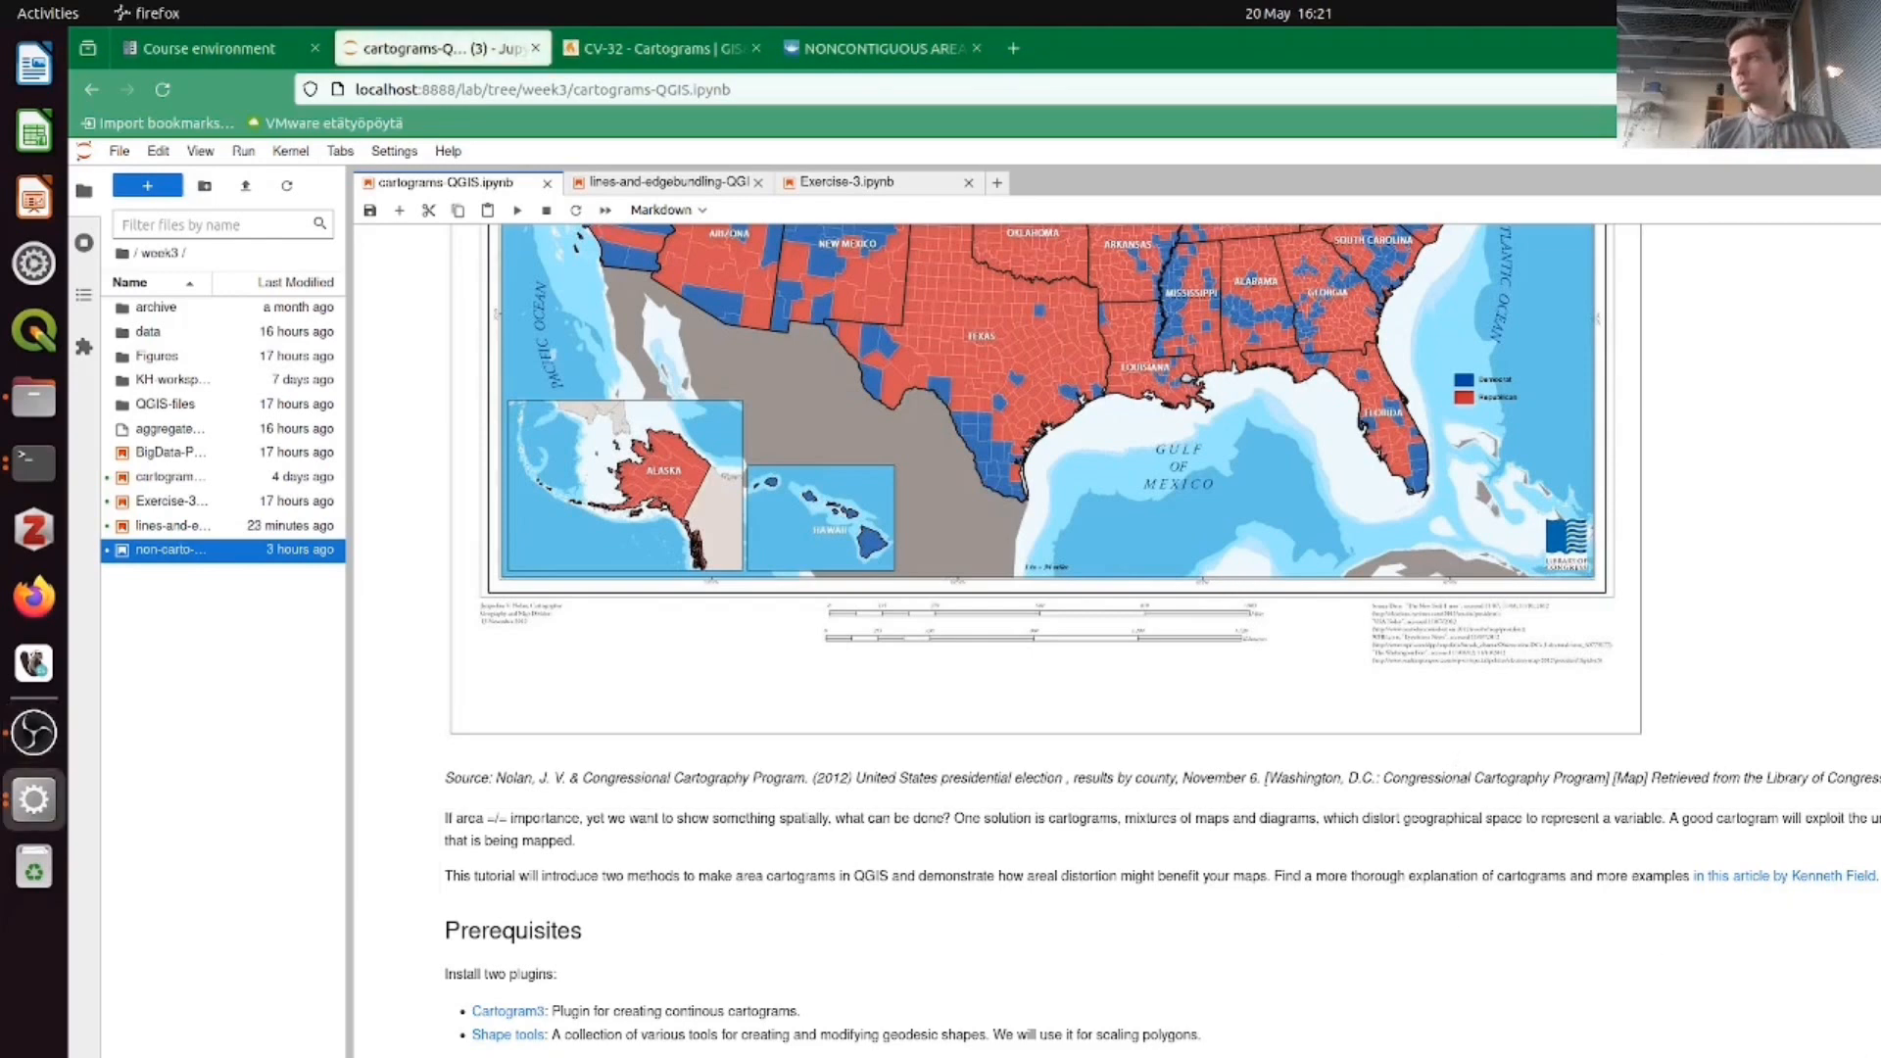
pyautogui.hotkey('alt', 'Tab')
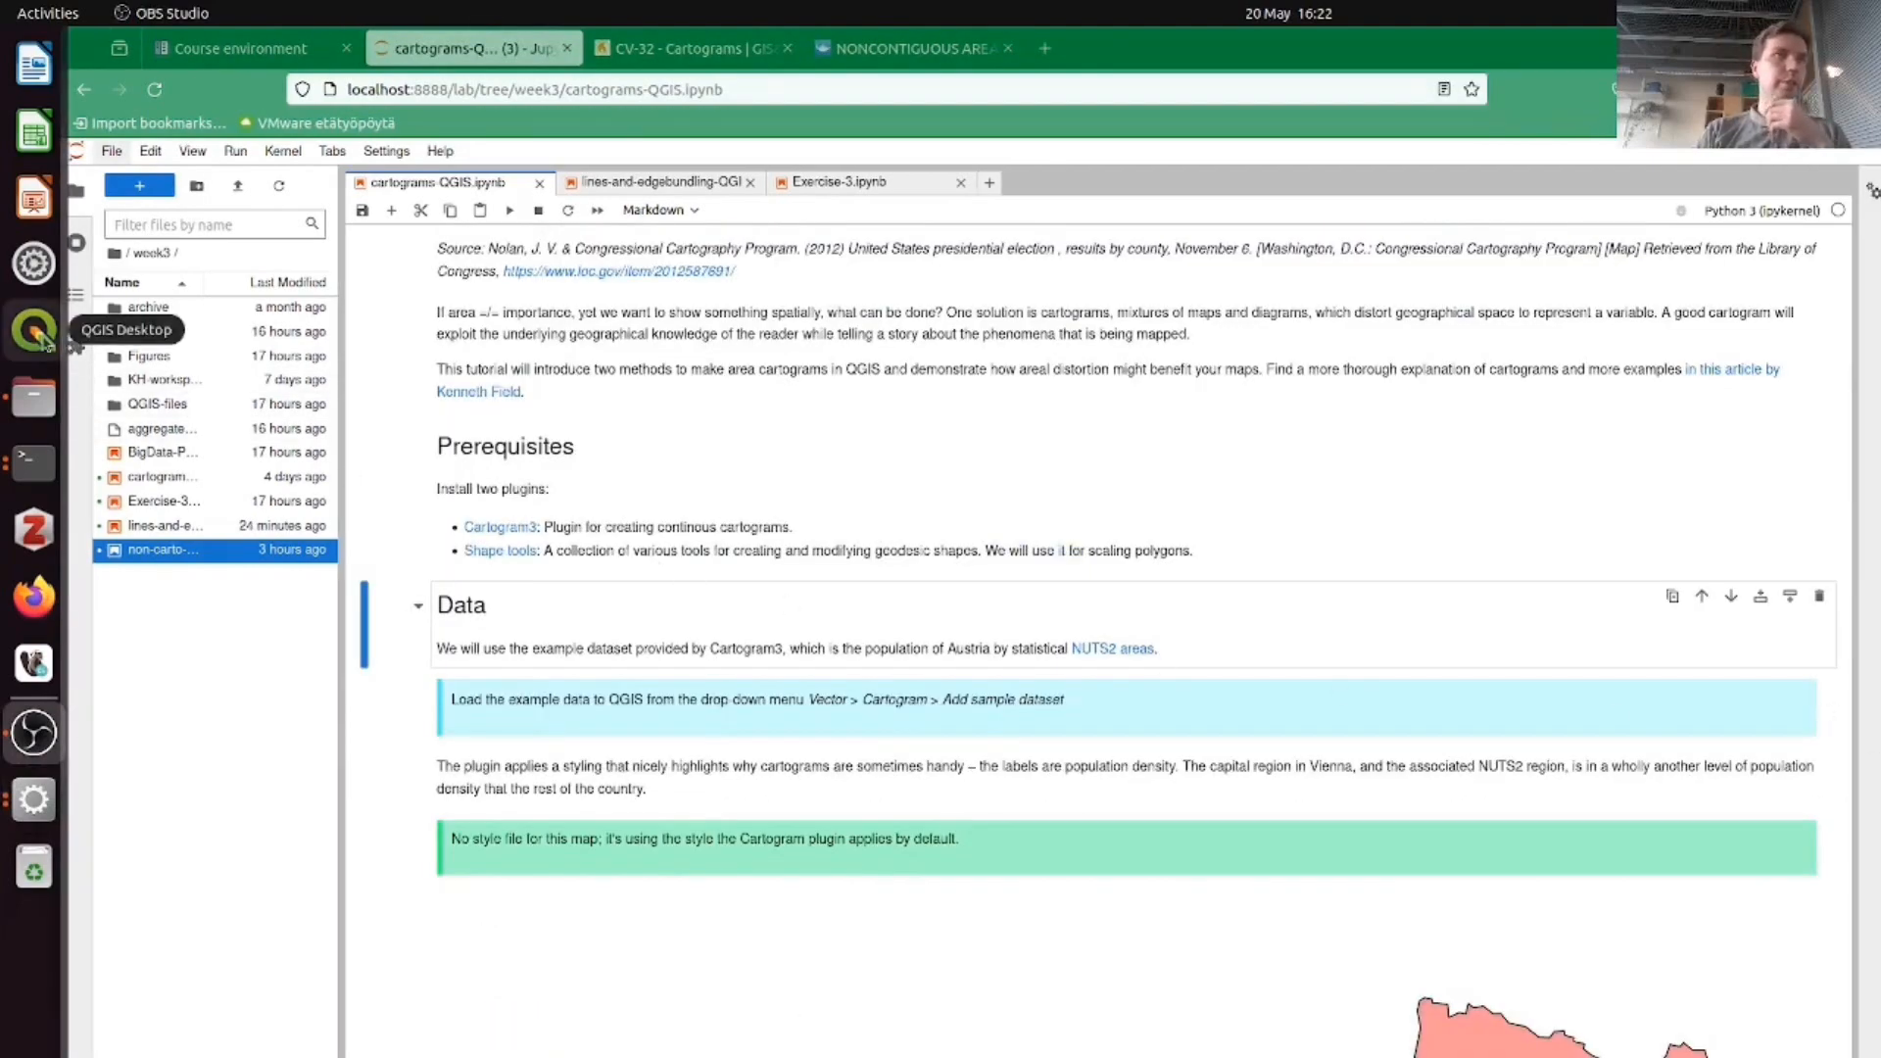
# - Switch to QGIS, create a new empty project and arrange its window to fill the screen
pyautogui.click(44, 341)
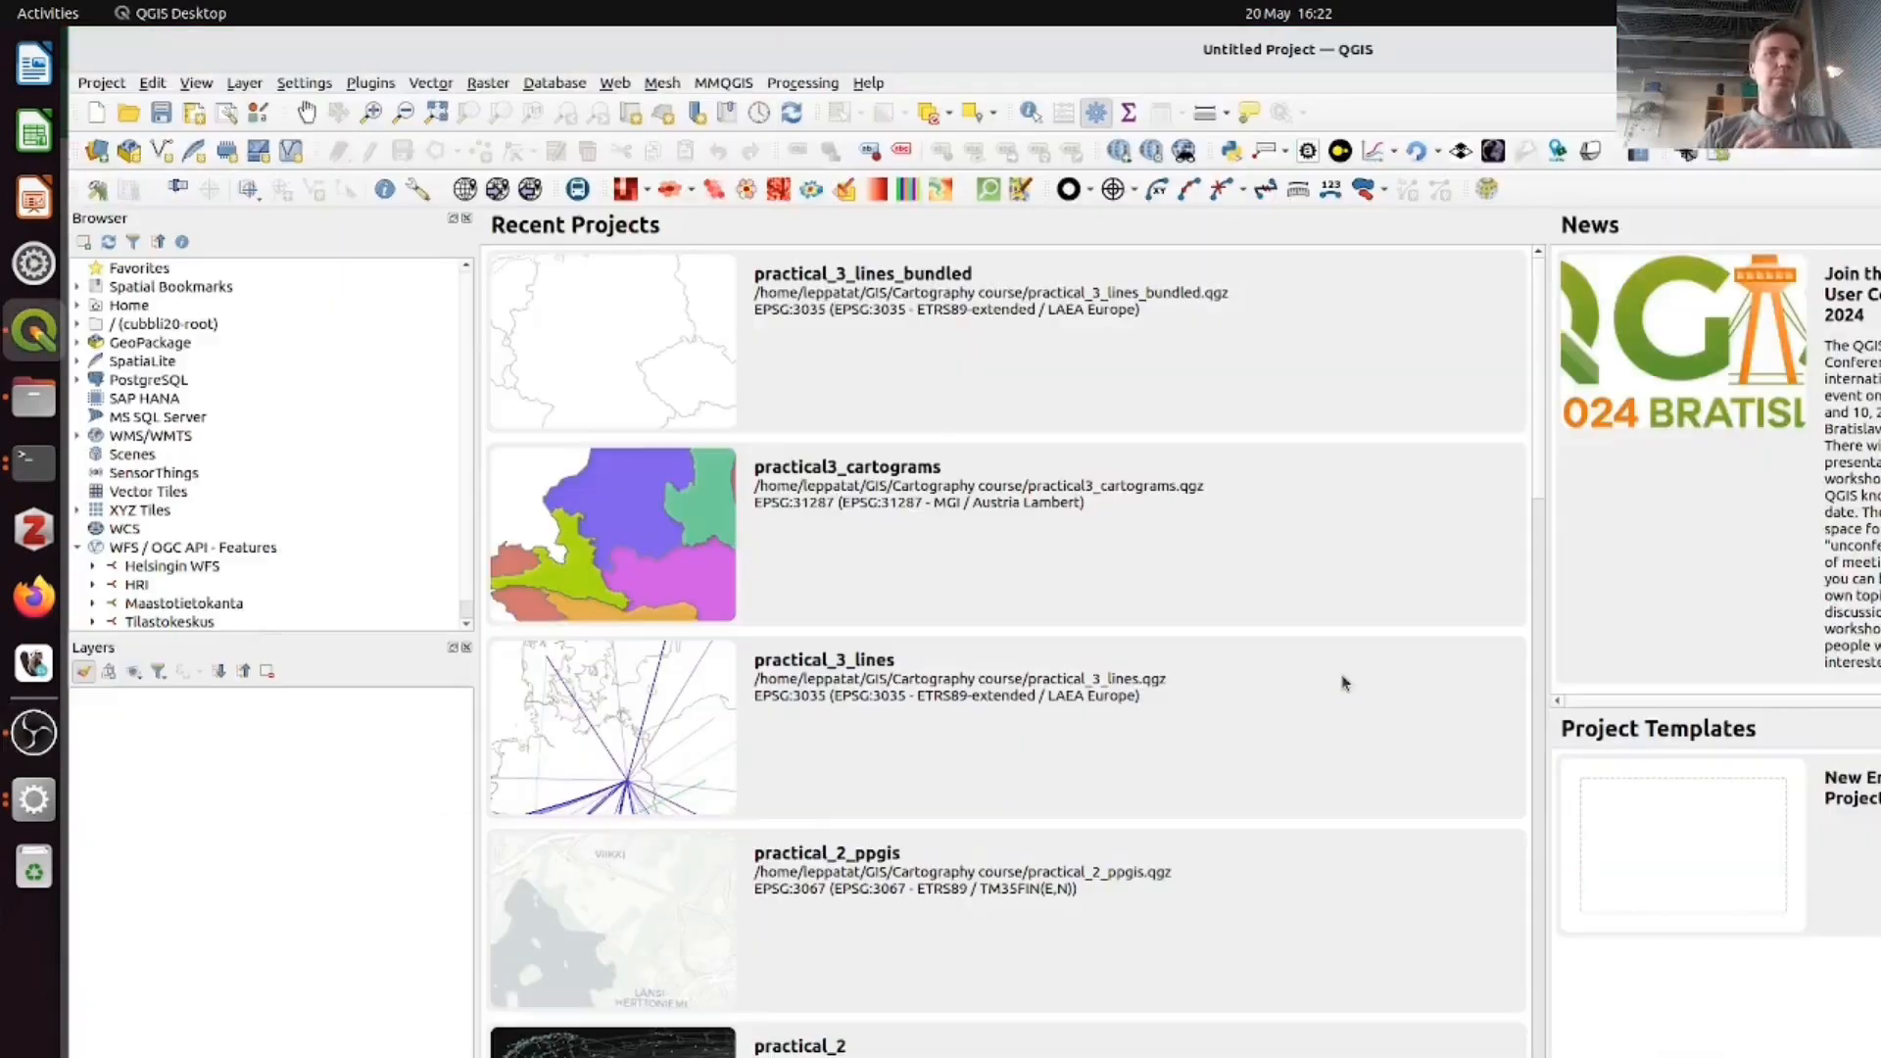
pyautogui.click(95, 113)
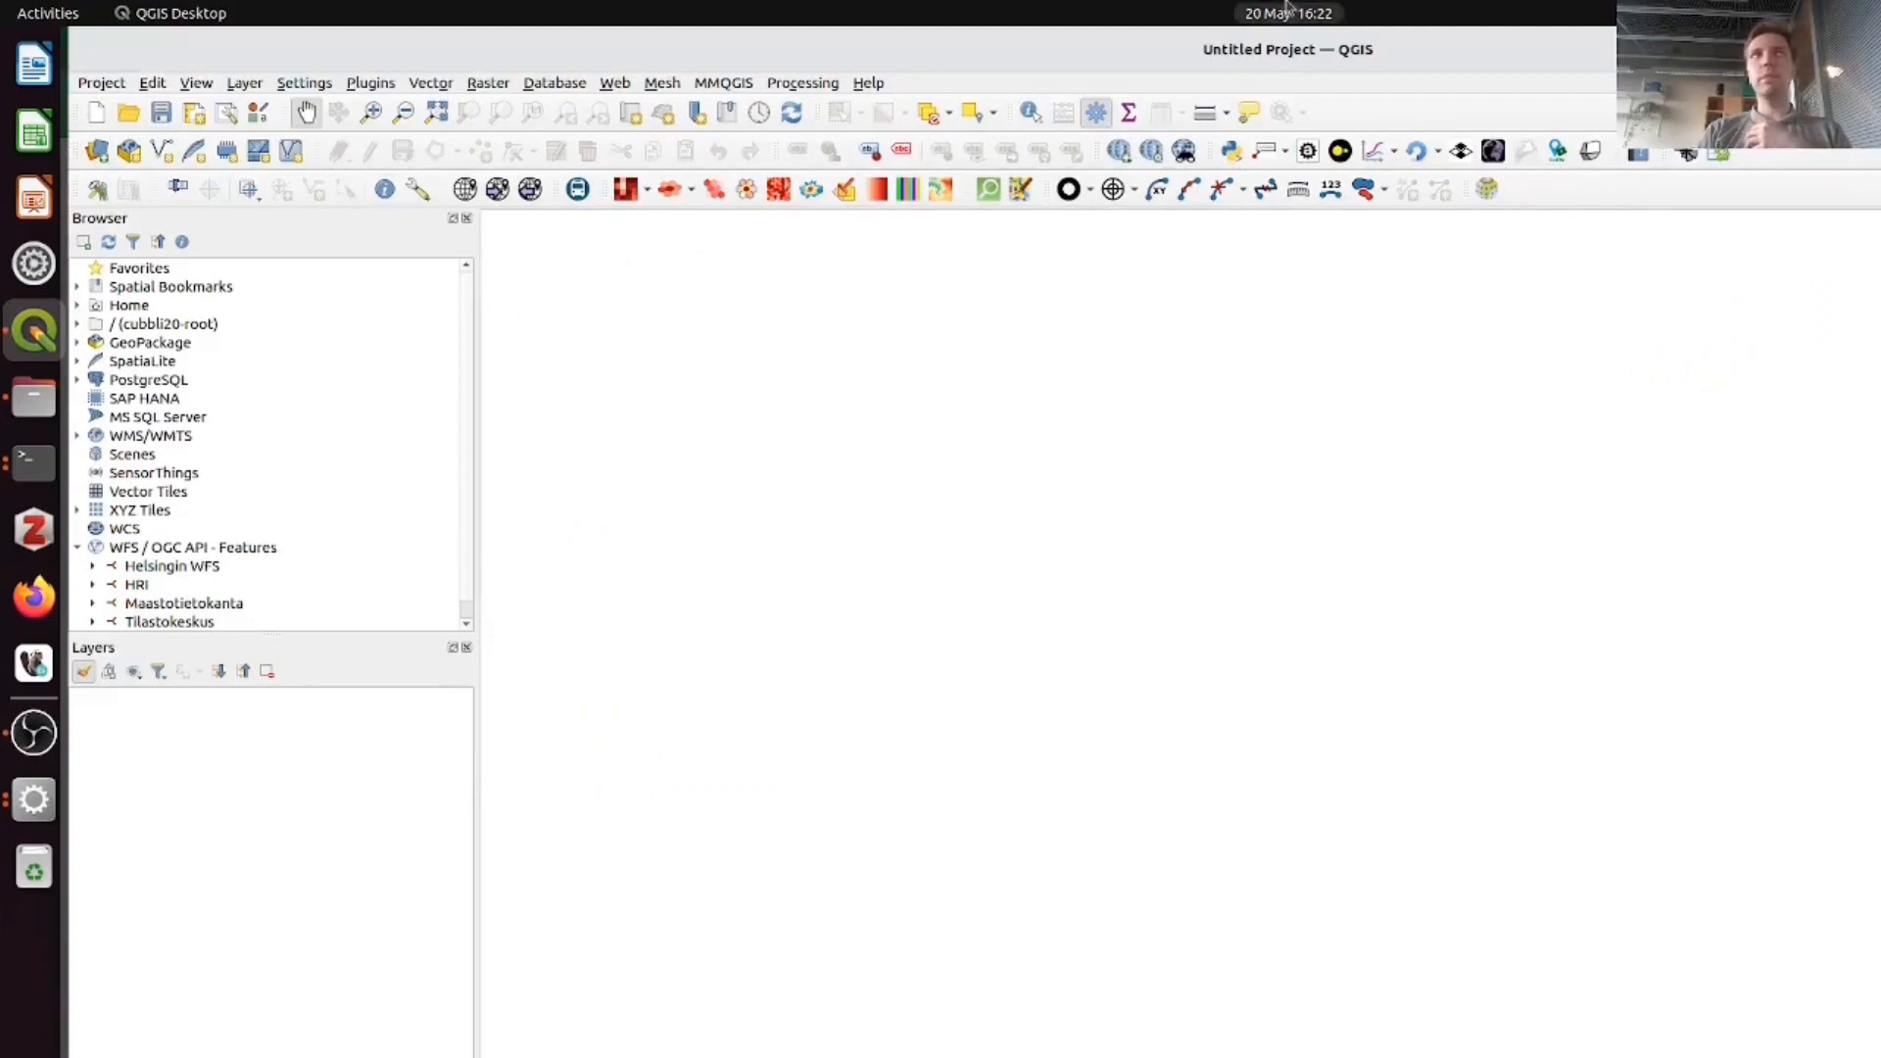
pyautogui.moveTo(1320, 49); pyautogui.dragTo(45, 252)
pyautogui.moveTo(1291, 508); pyautogui.dragTo(1880, 525)
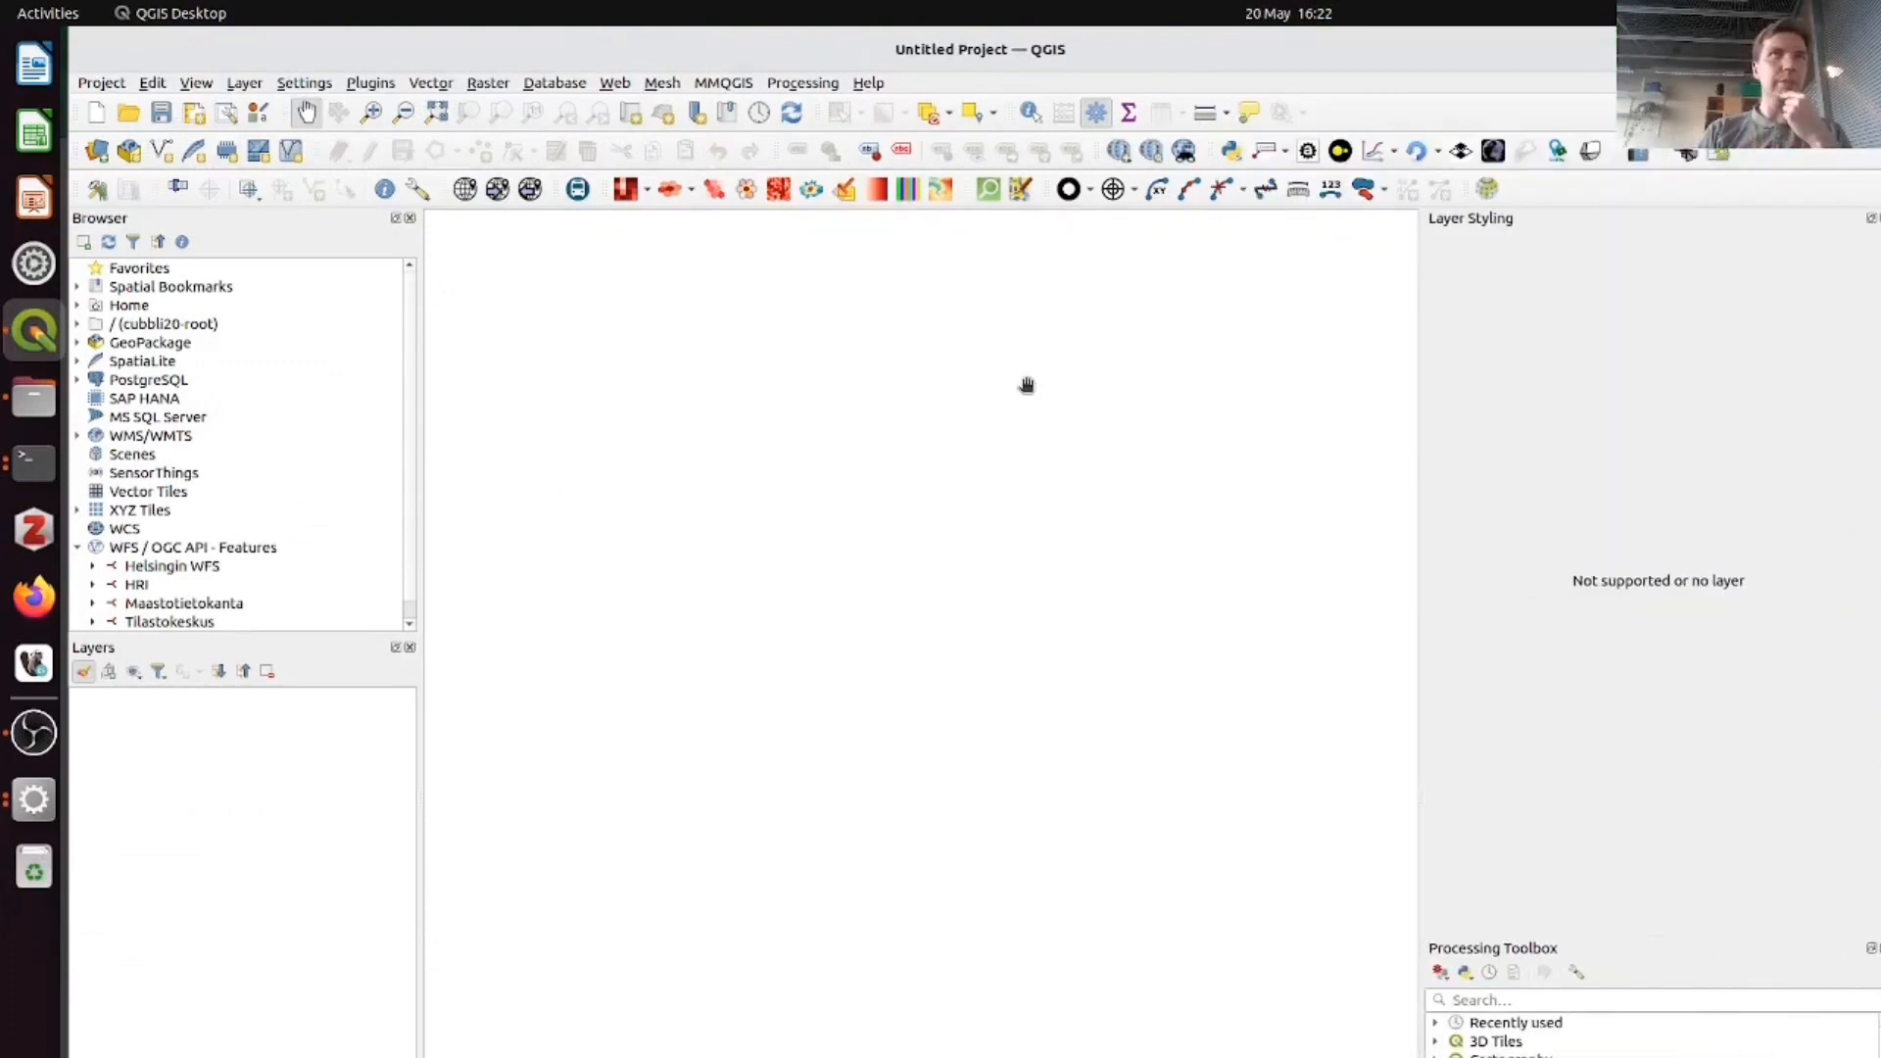
pyautogui.doubleClick(1233, 53)
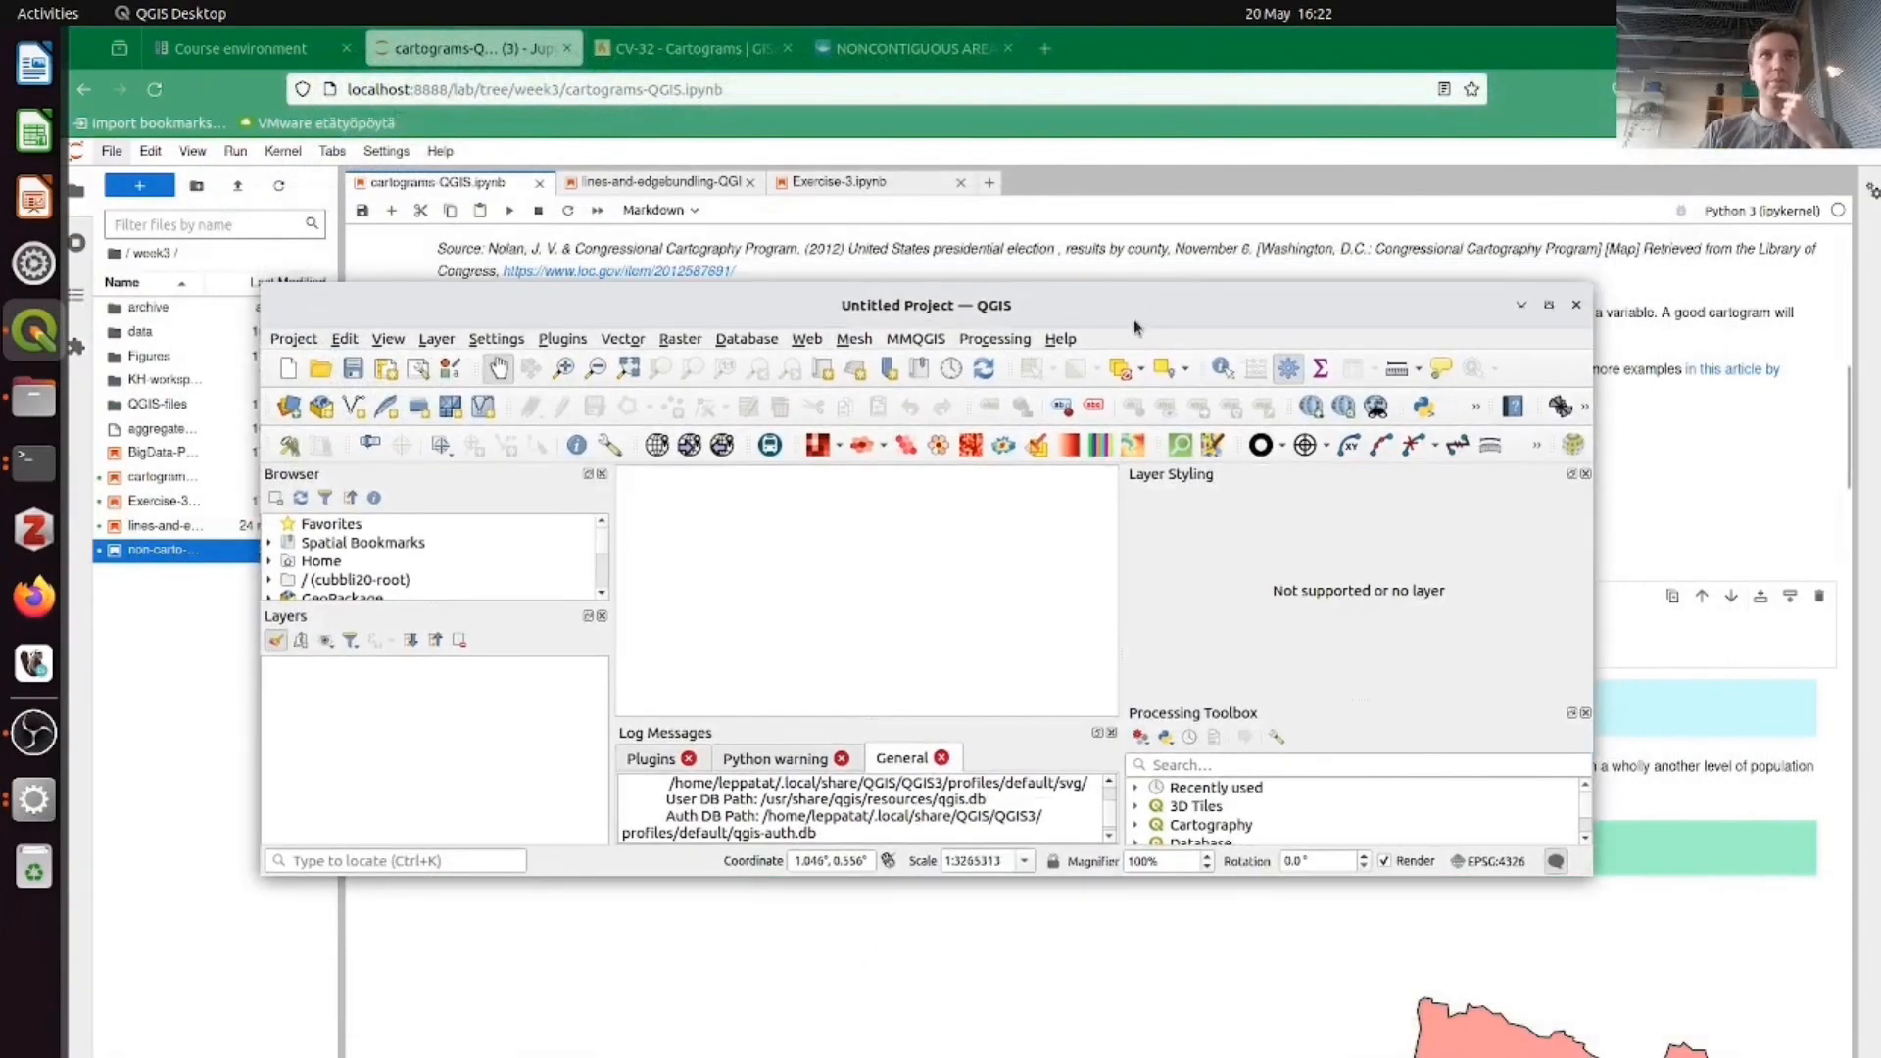
pyautogui.moveTo(1247, 39); pyautogui.dragTo(1880, 440)
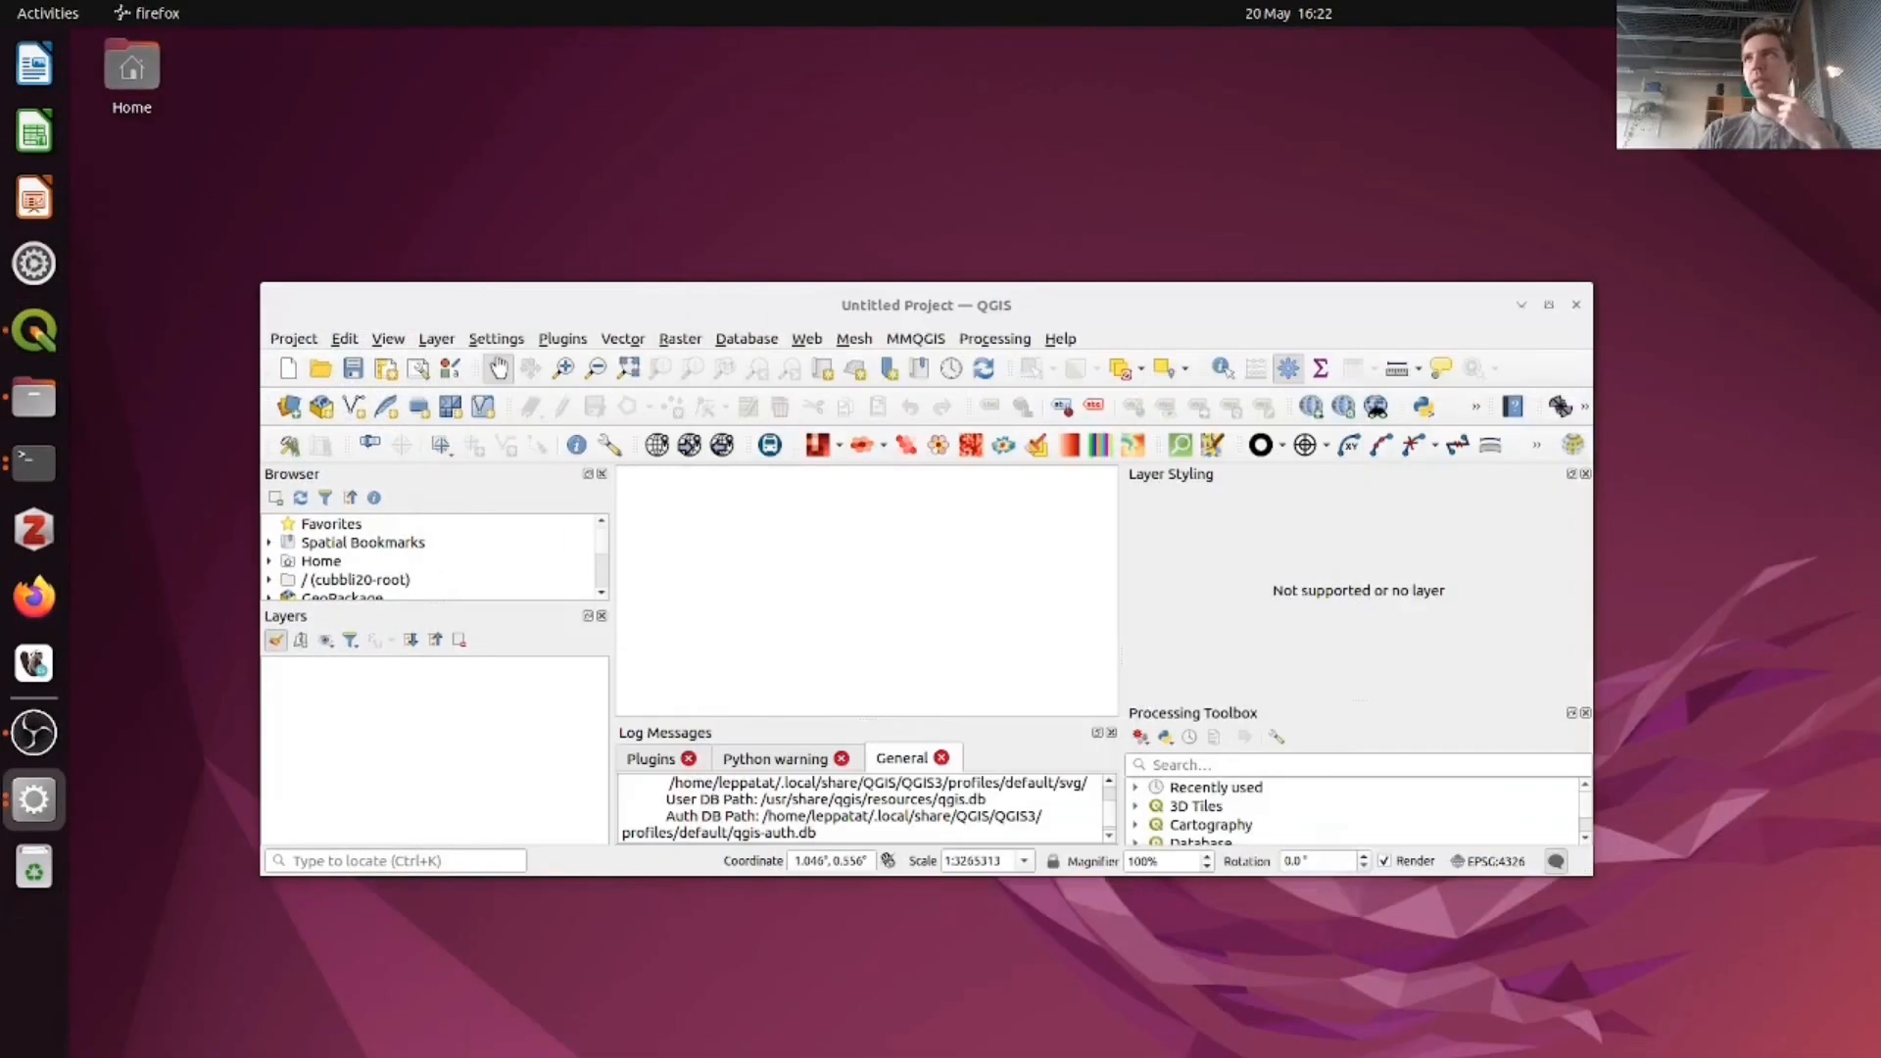
pyautogui.moveTo(1880, 323); pyautogui.dragTo(1517, 177)
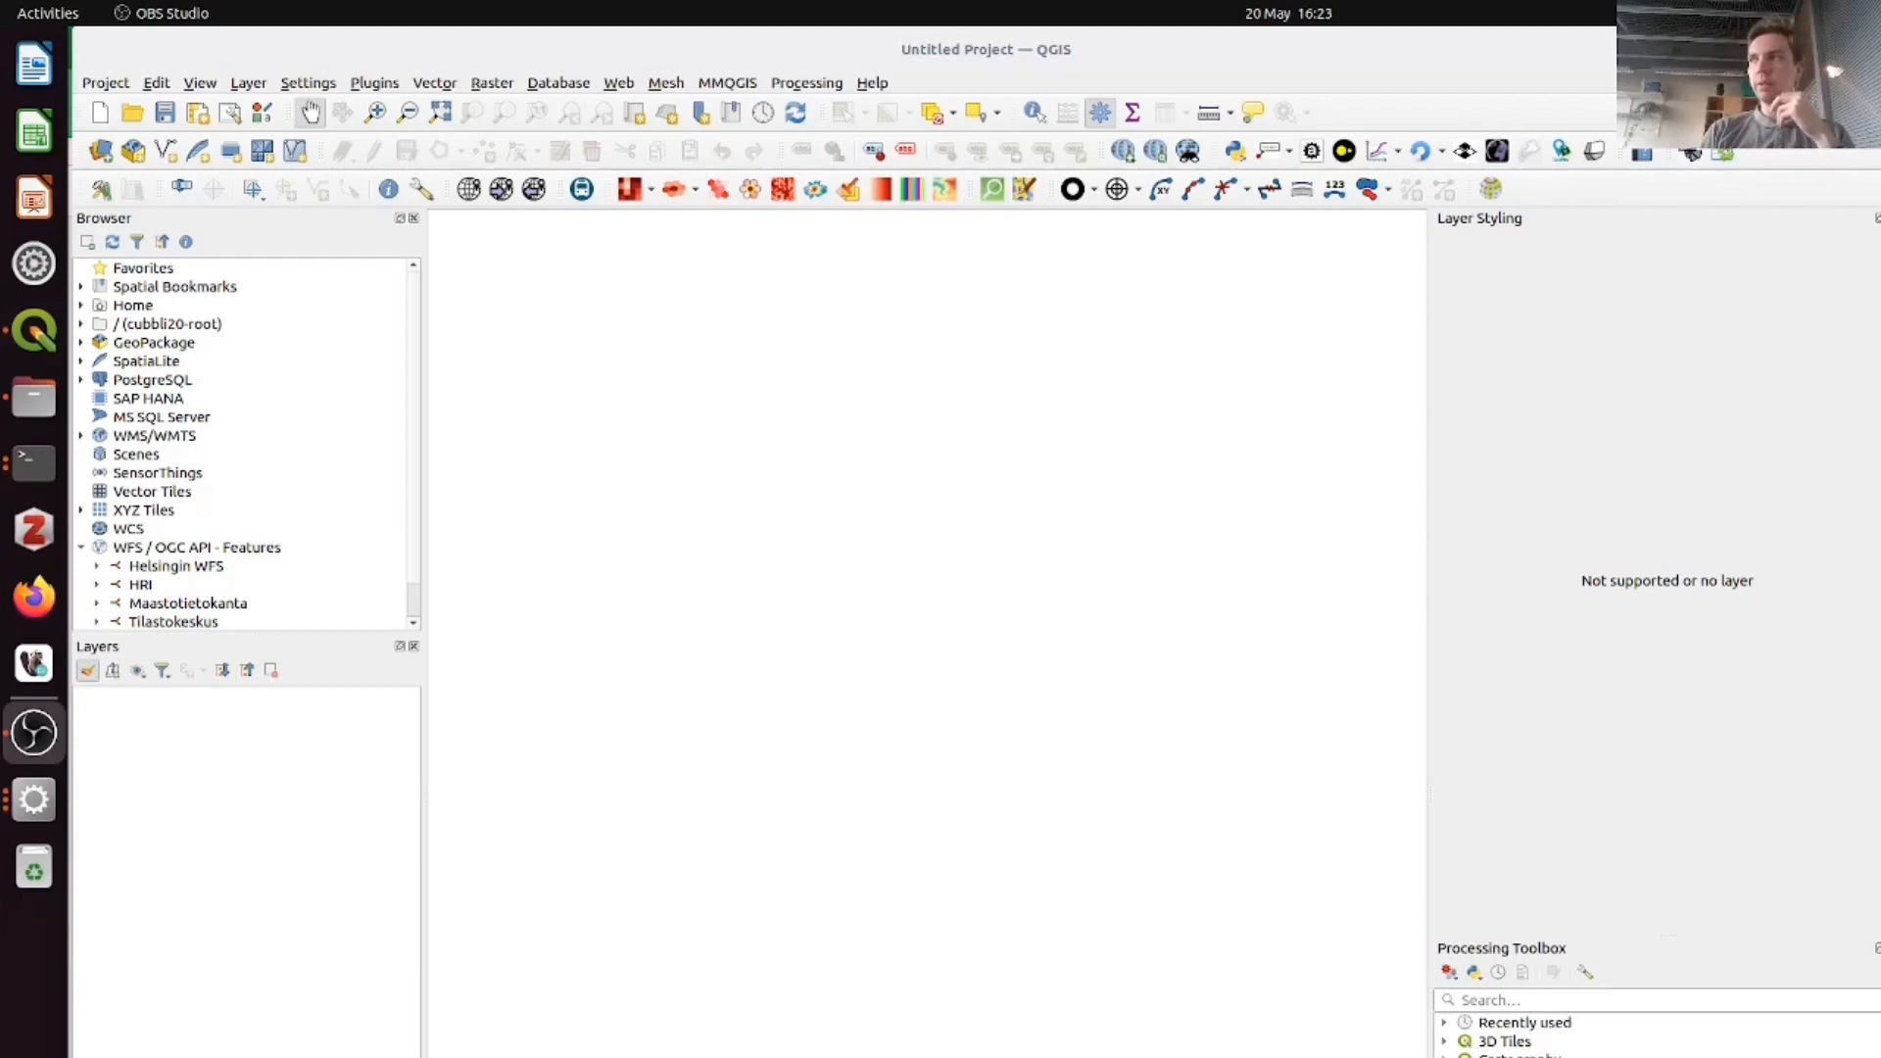
# - Search all QGIS plugins for "cartog" and review the cartogram3 plugin's description and installation status
pyautogui.click(374, 84)
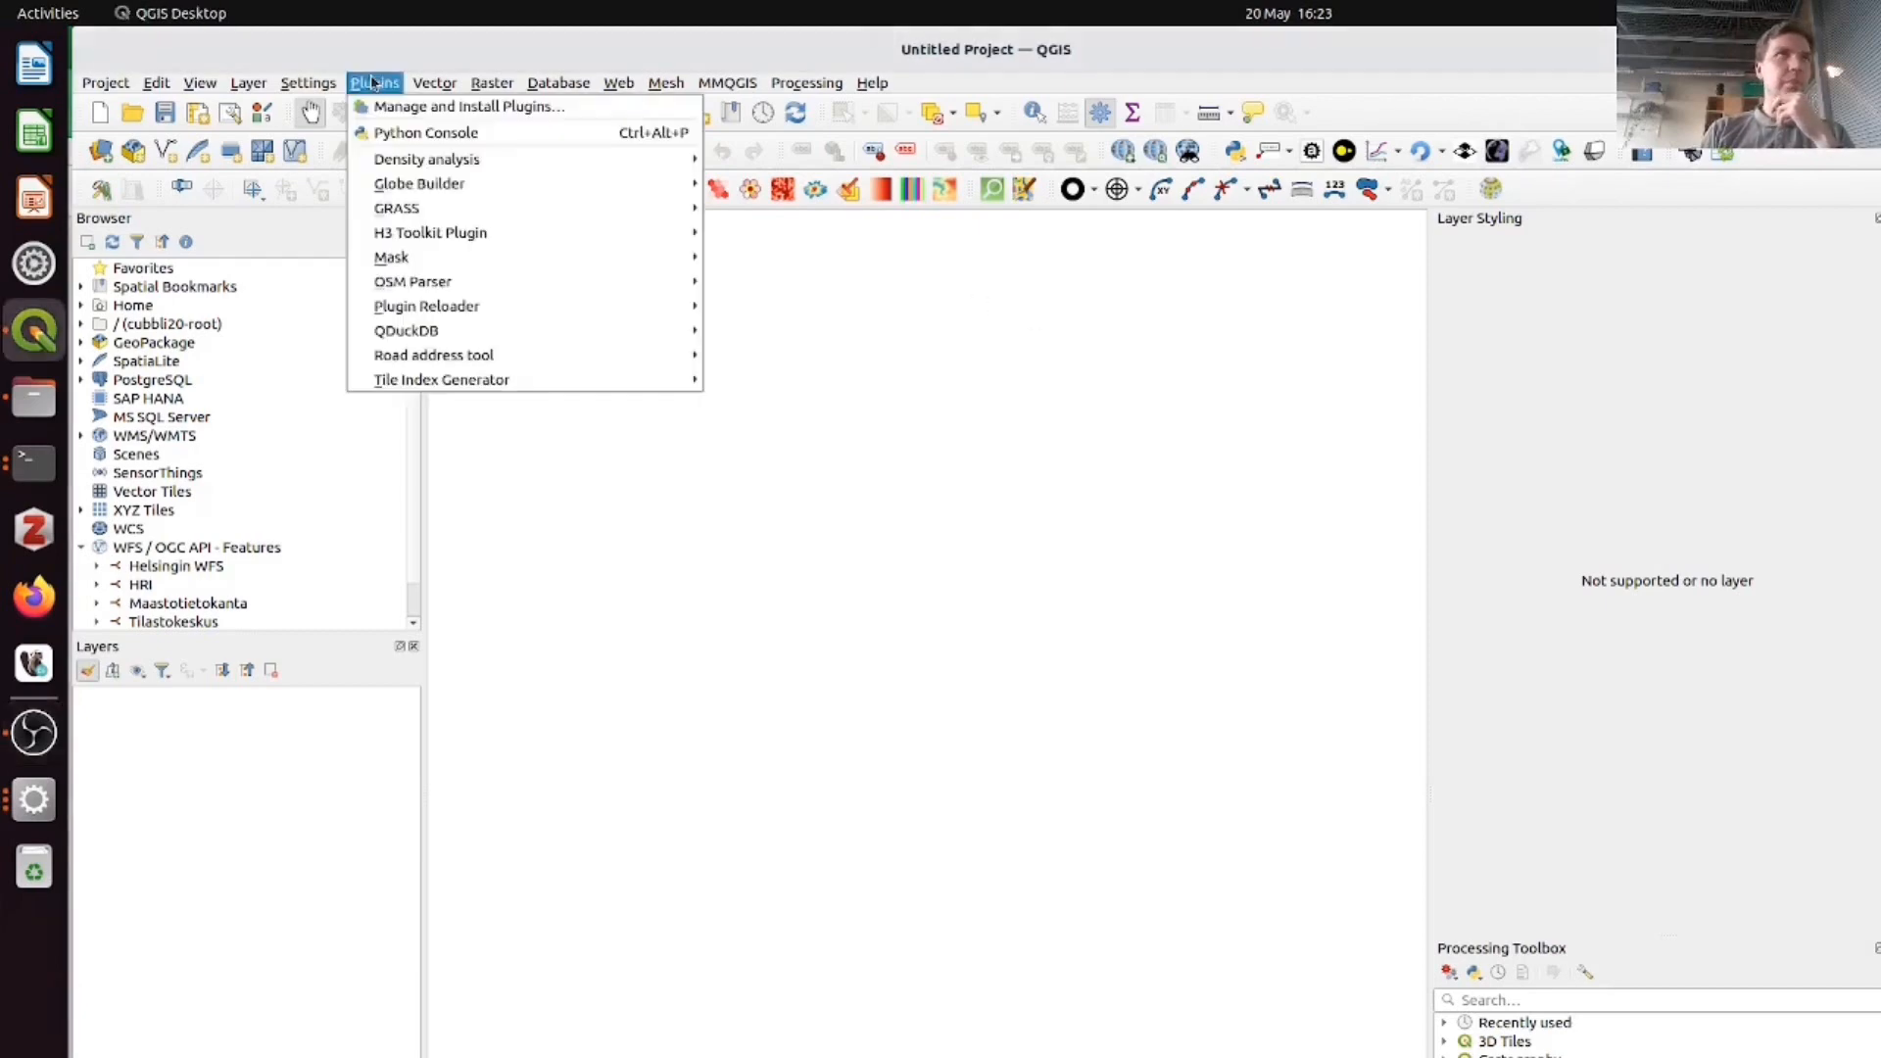
pyautogui.click(390, 108)
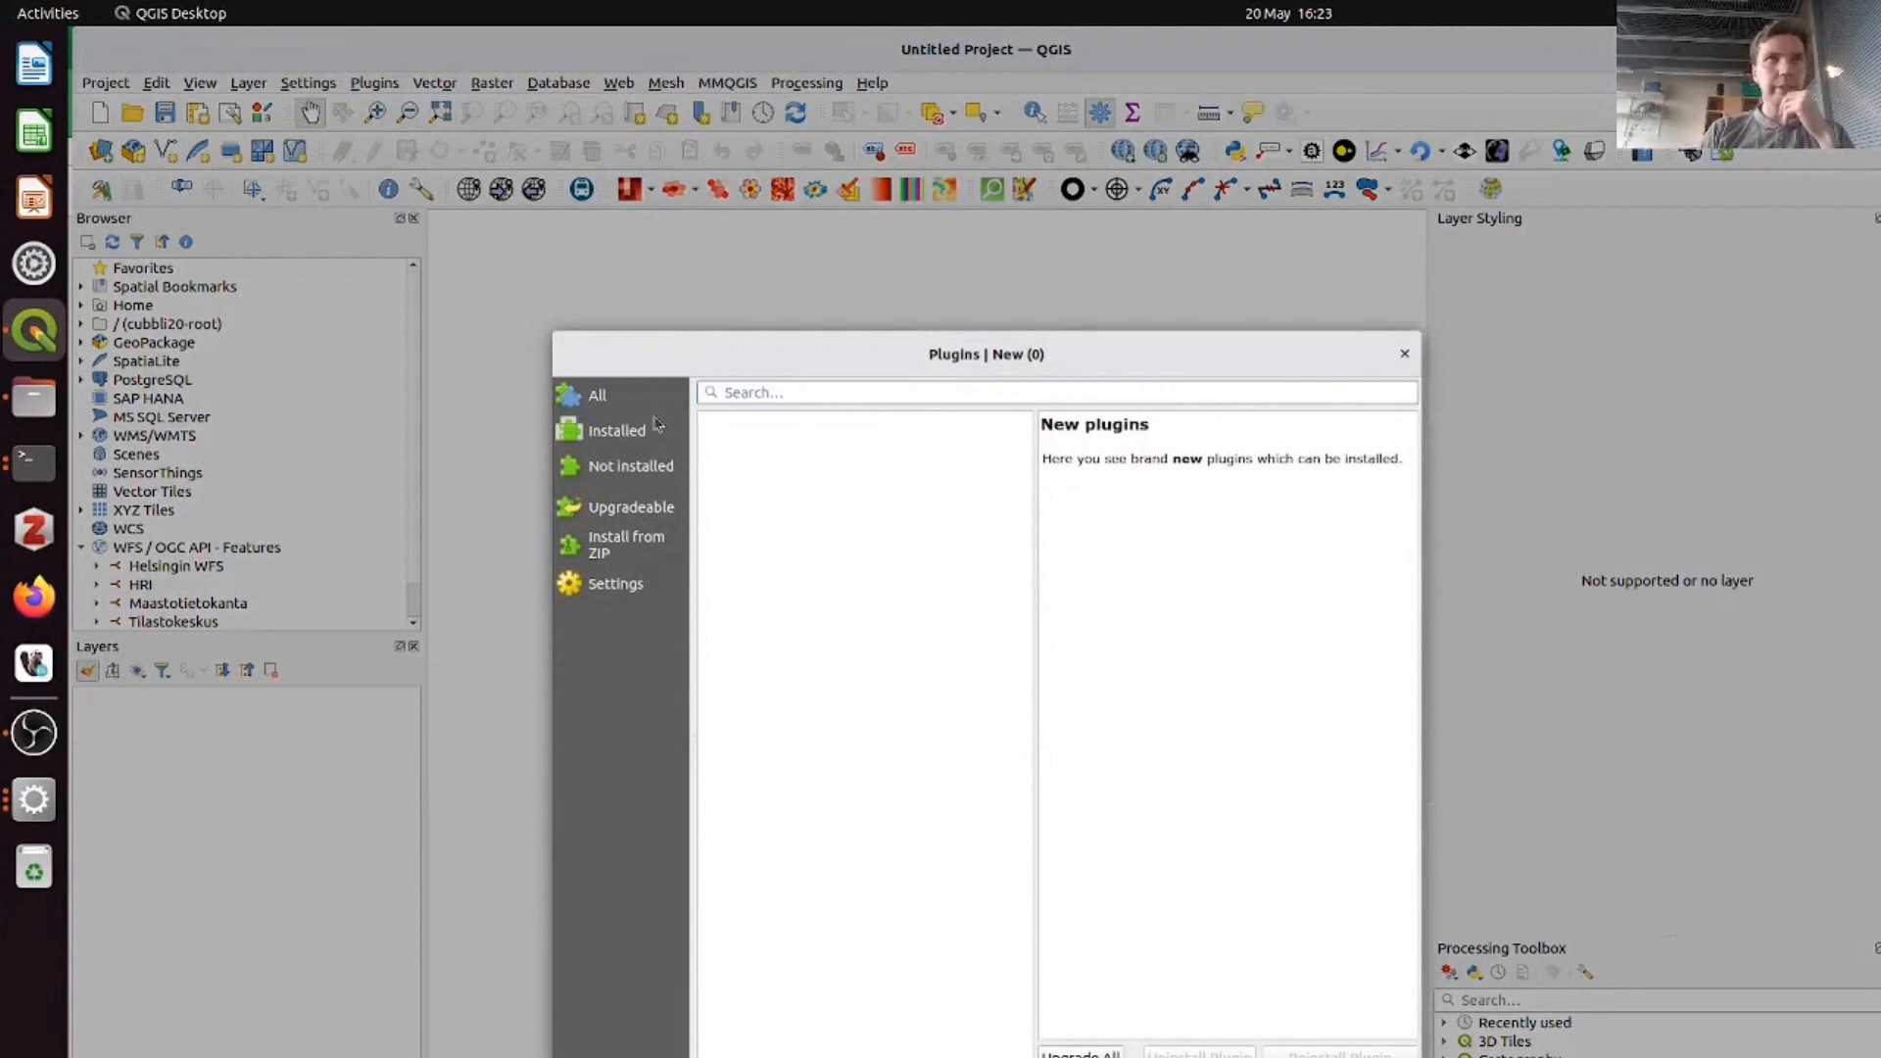
pyautogui.click(634, 400)
pyautogui.click(866, 391)
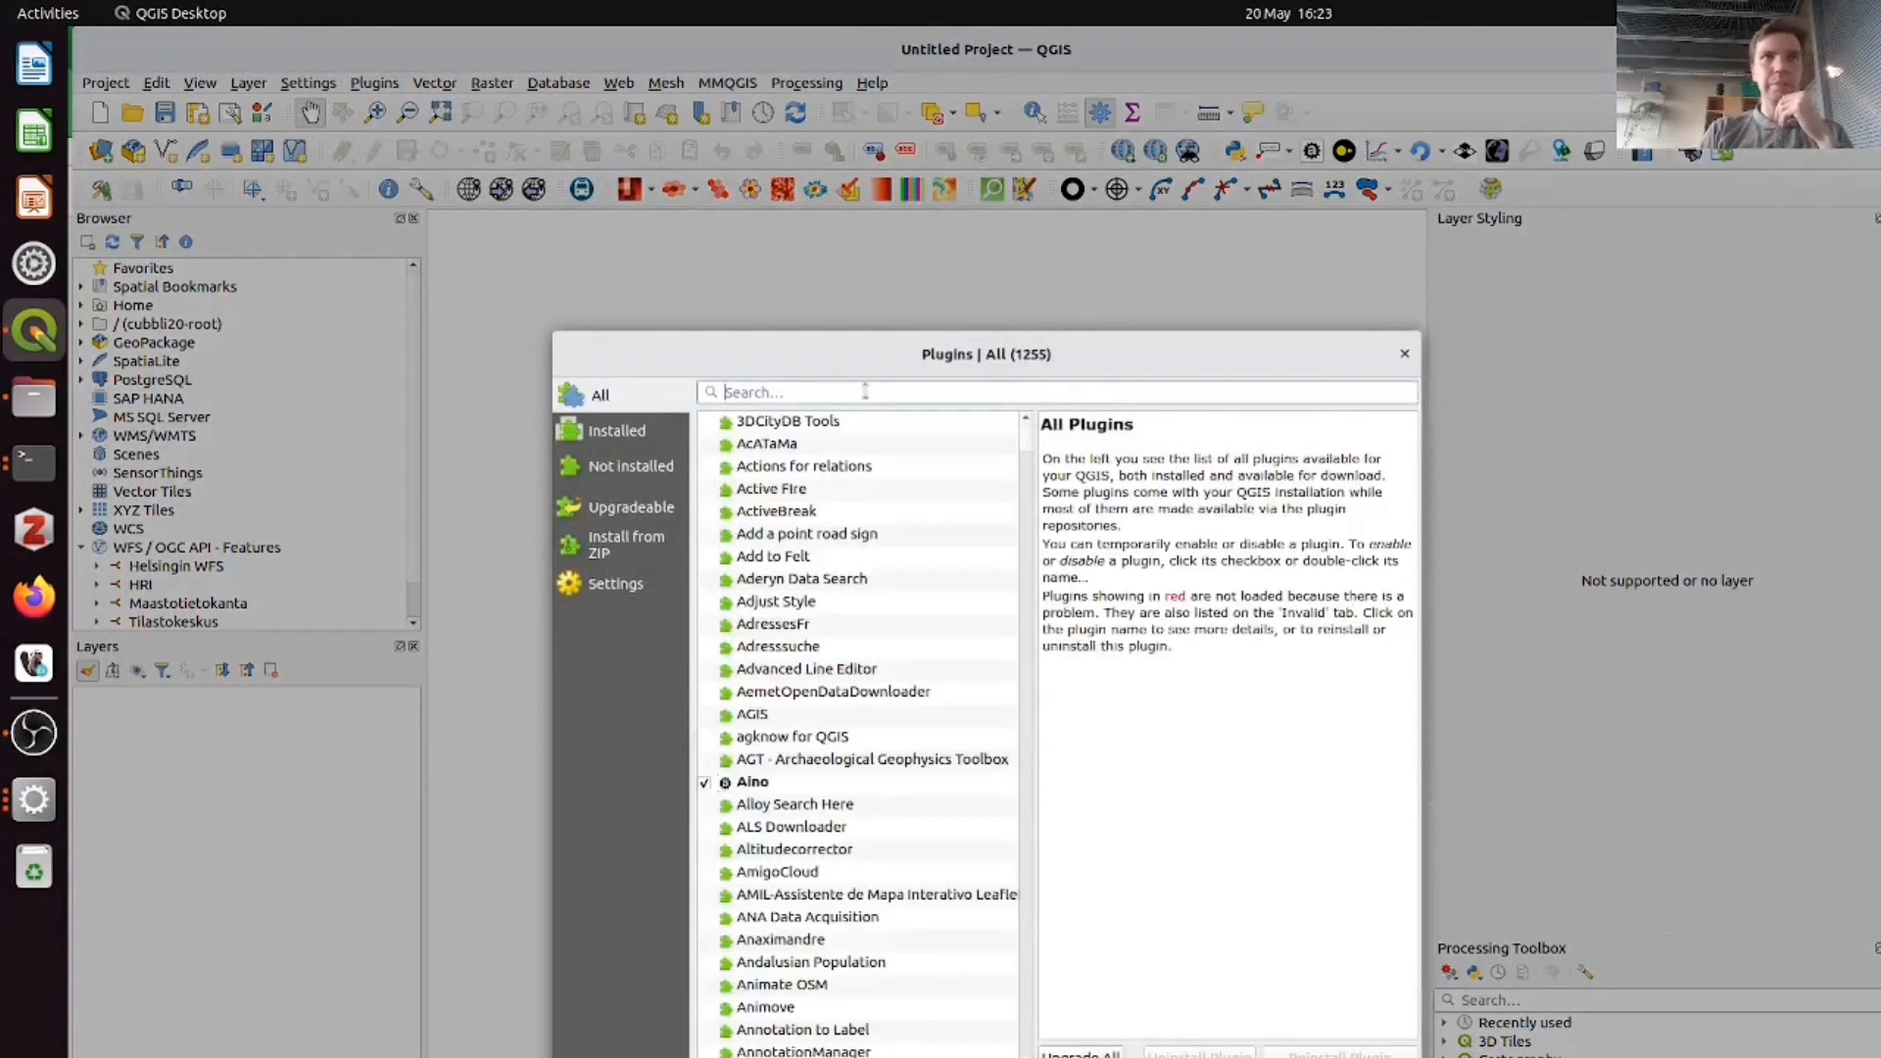
pyautogui.write('carti')
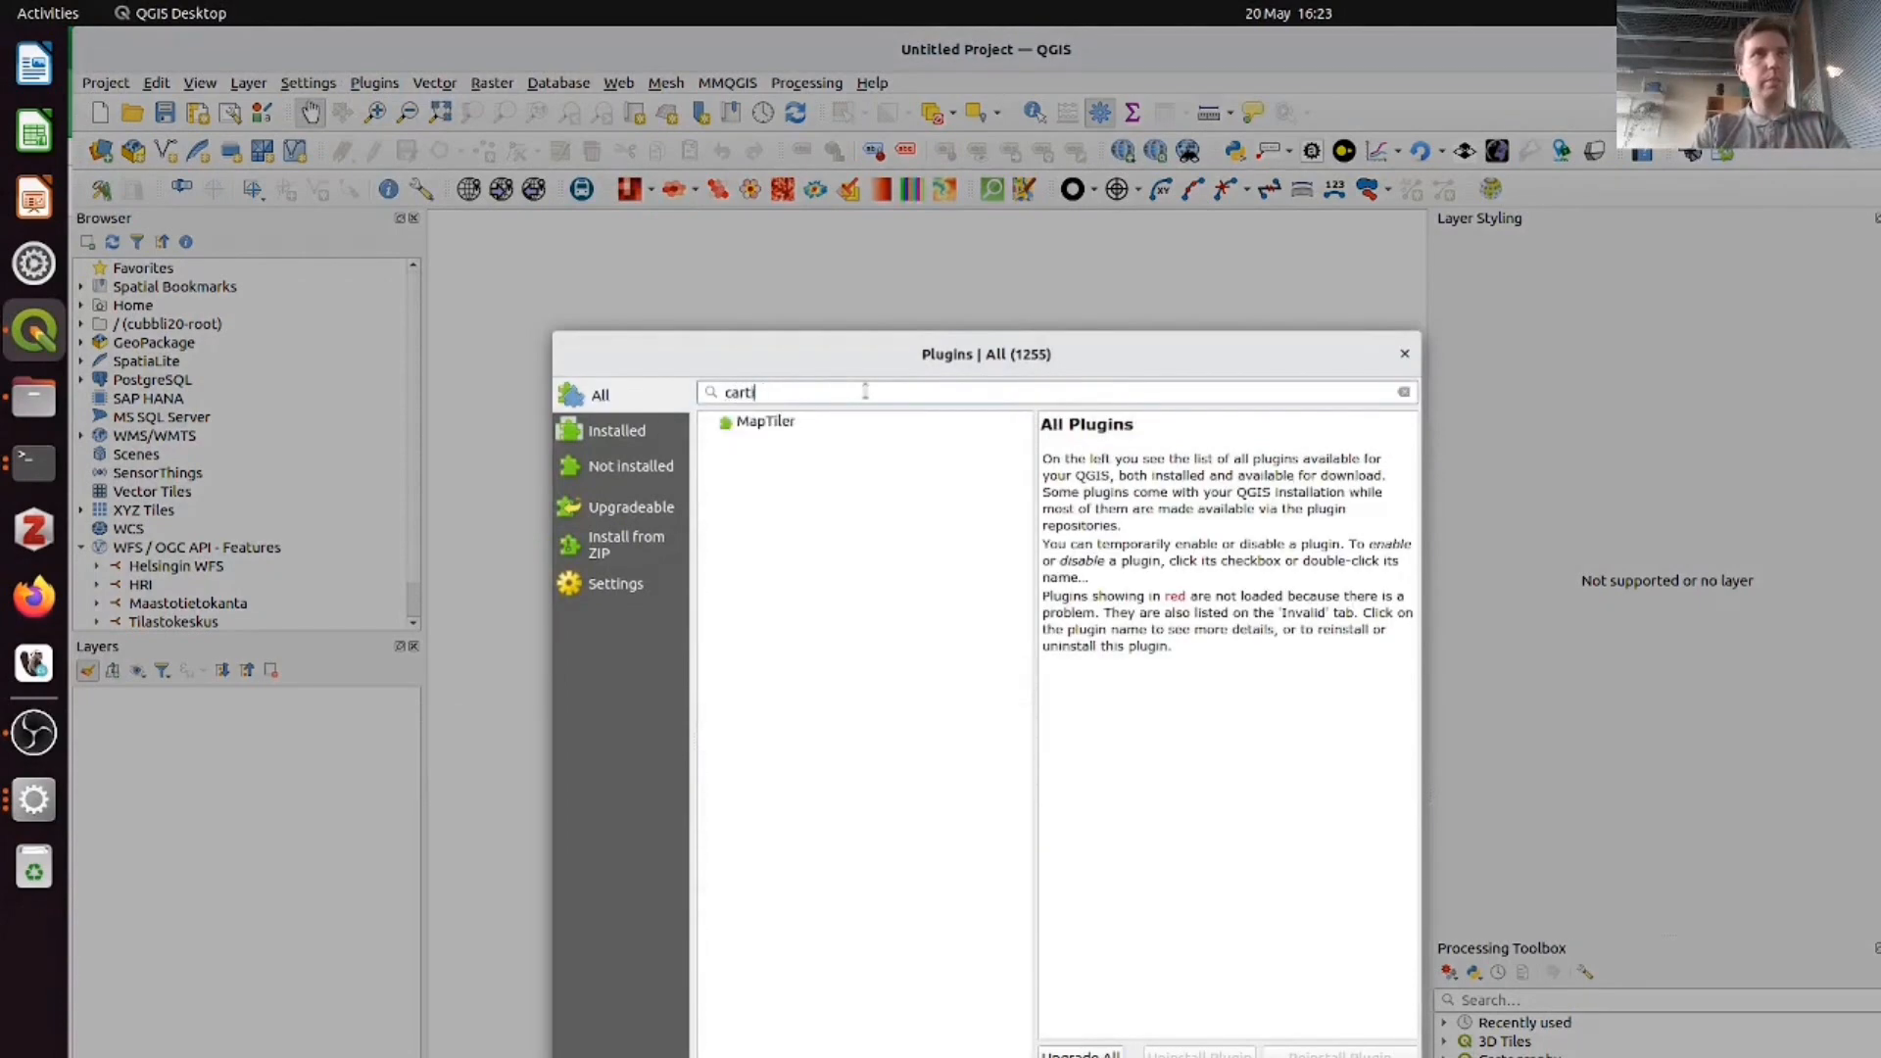
pyautogui.press('BackSpace')
pyautogui.write('og')
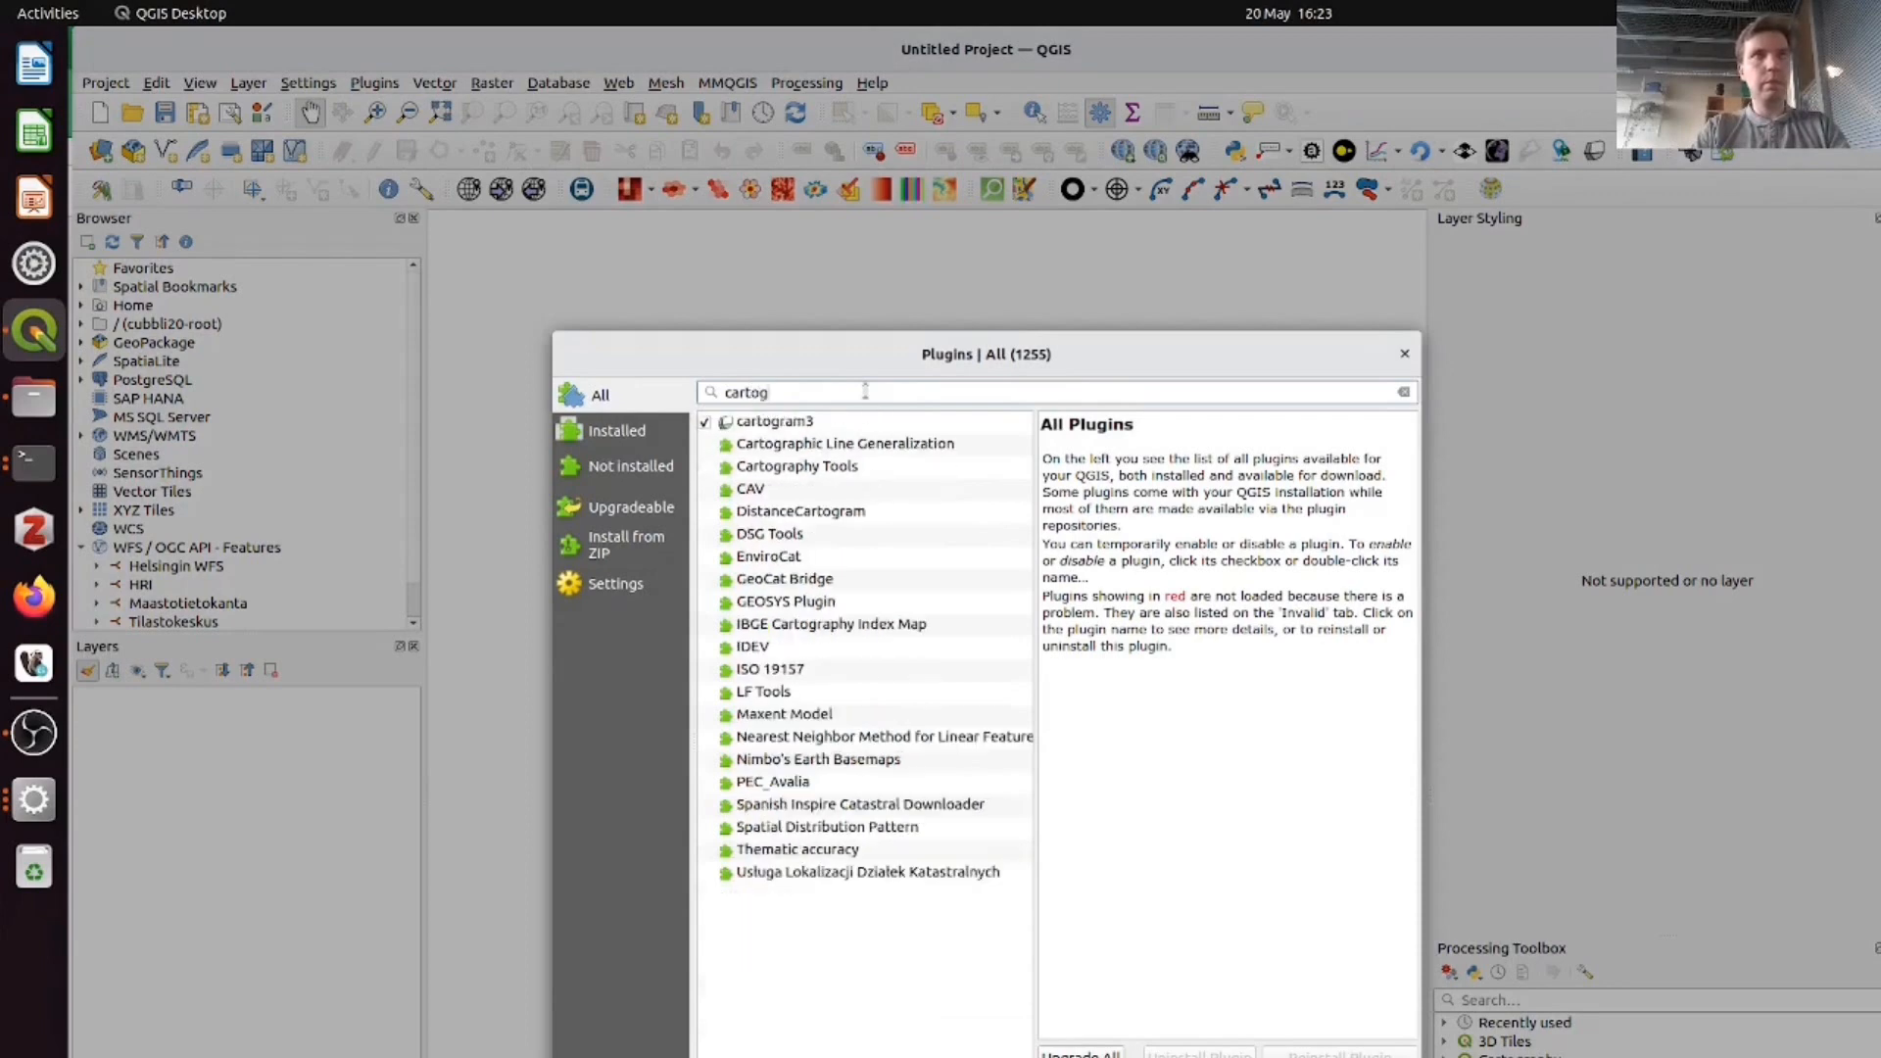
pyautogui.click(843, 421)
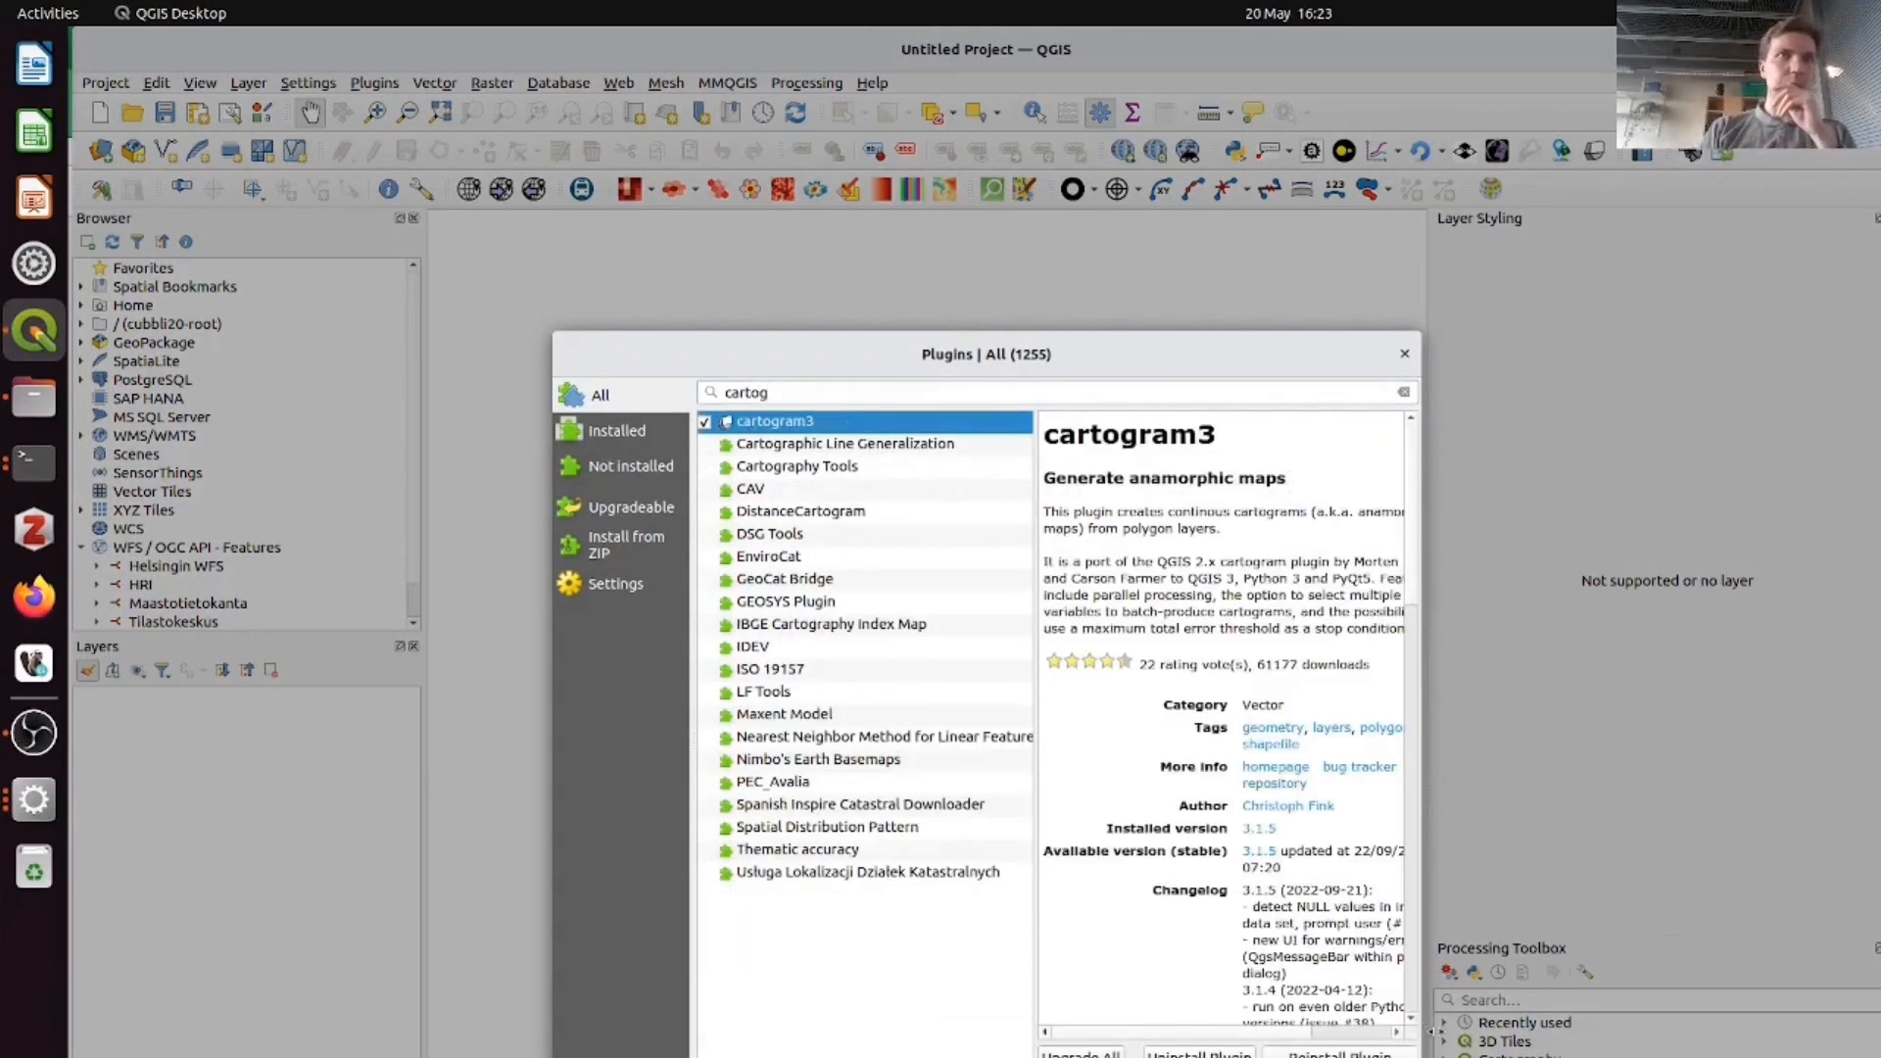
pyautogui.moveTo(1421, 1057); pyautogui.dragTo(1539, 1057)
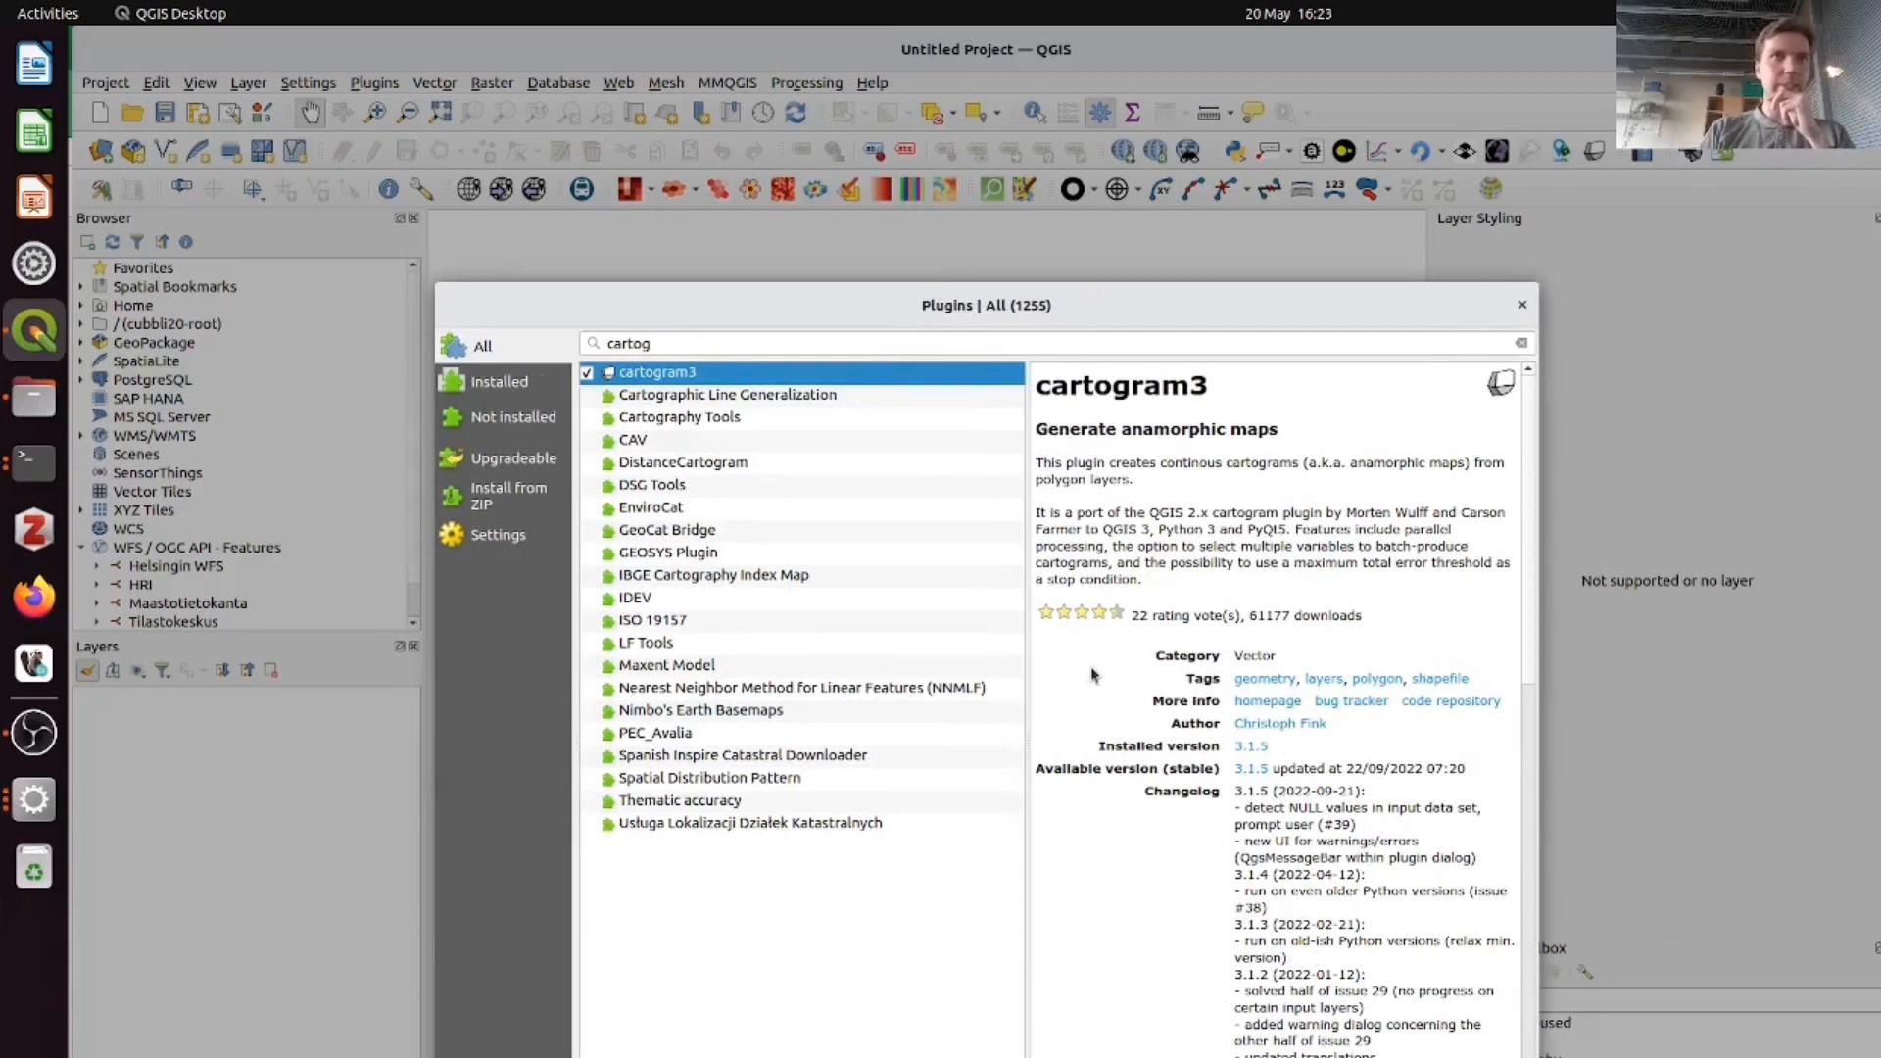
pyautogui.scroll(-3, 1092, 679)
pyautogui.scroll(3, 1092, 679)
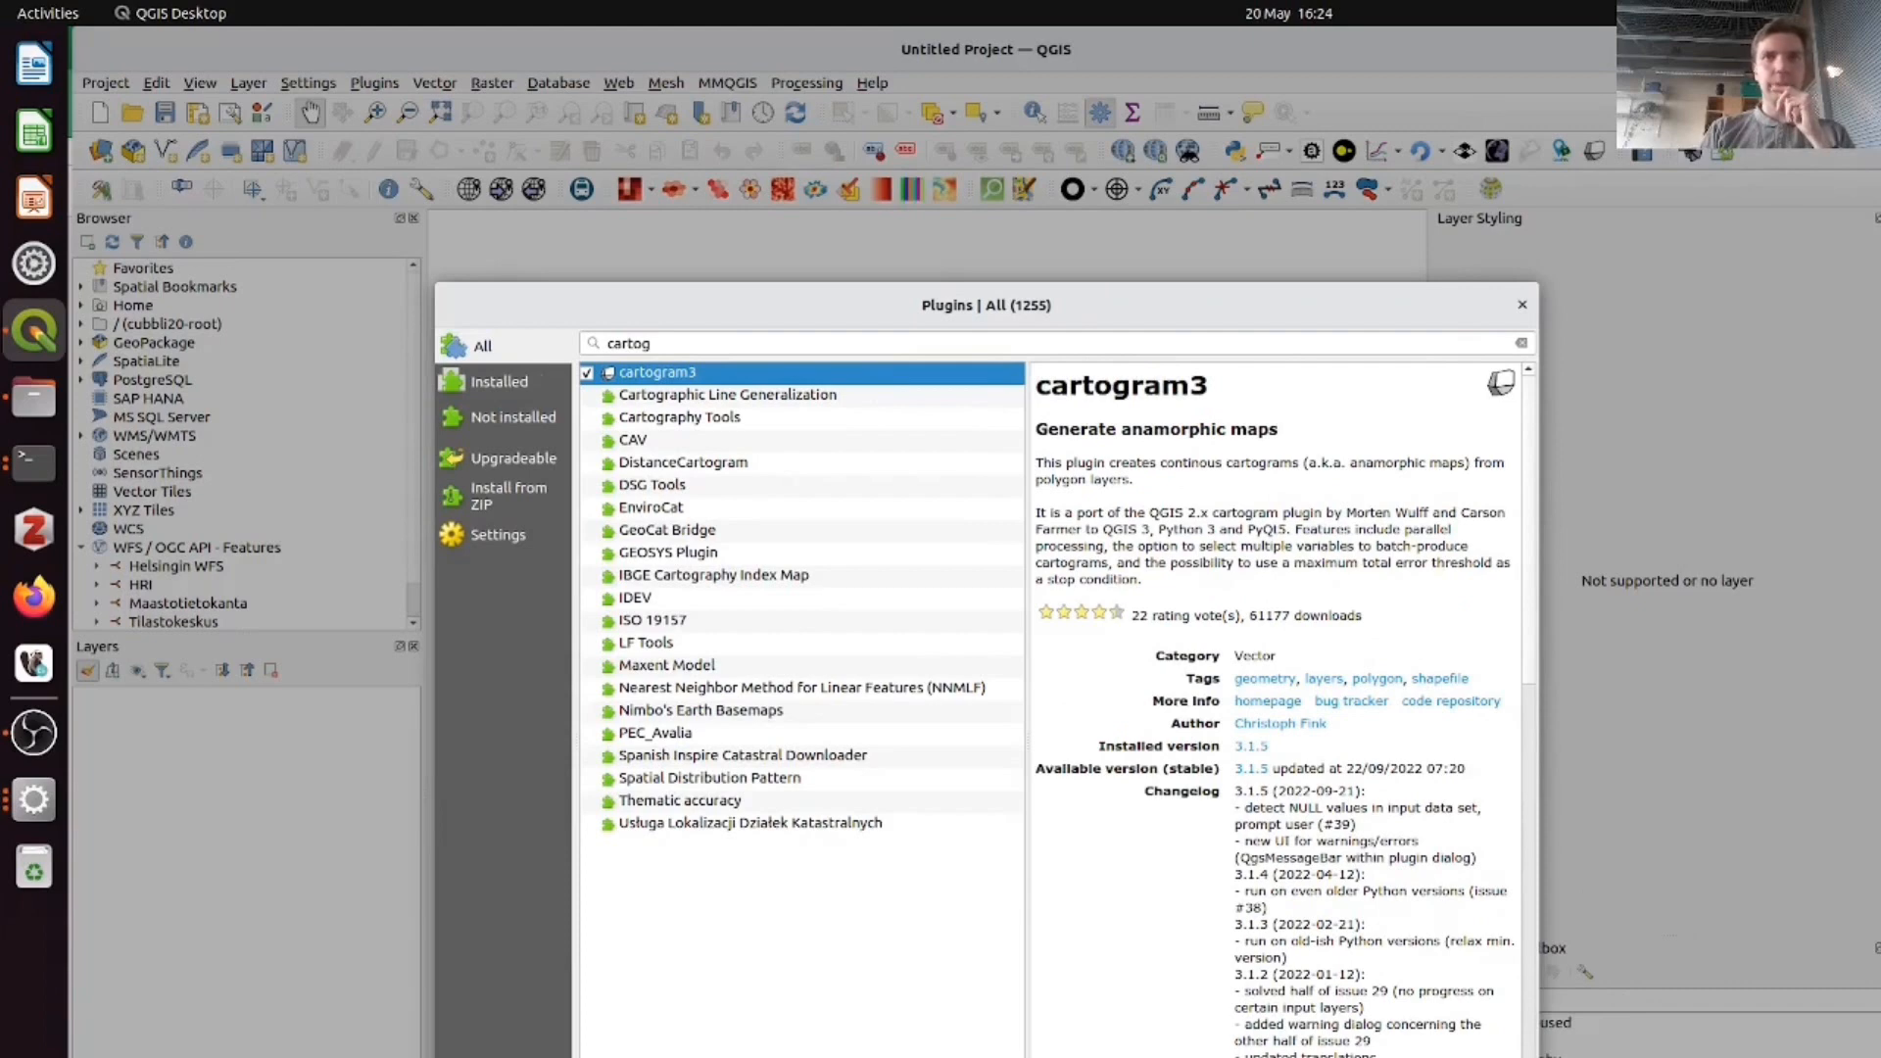
pyautogui.press('Escape')
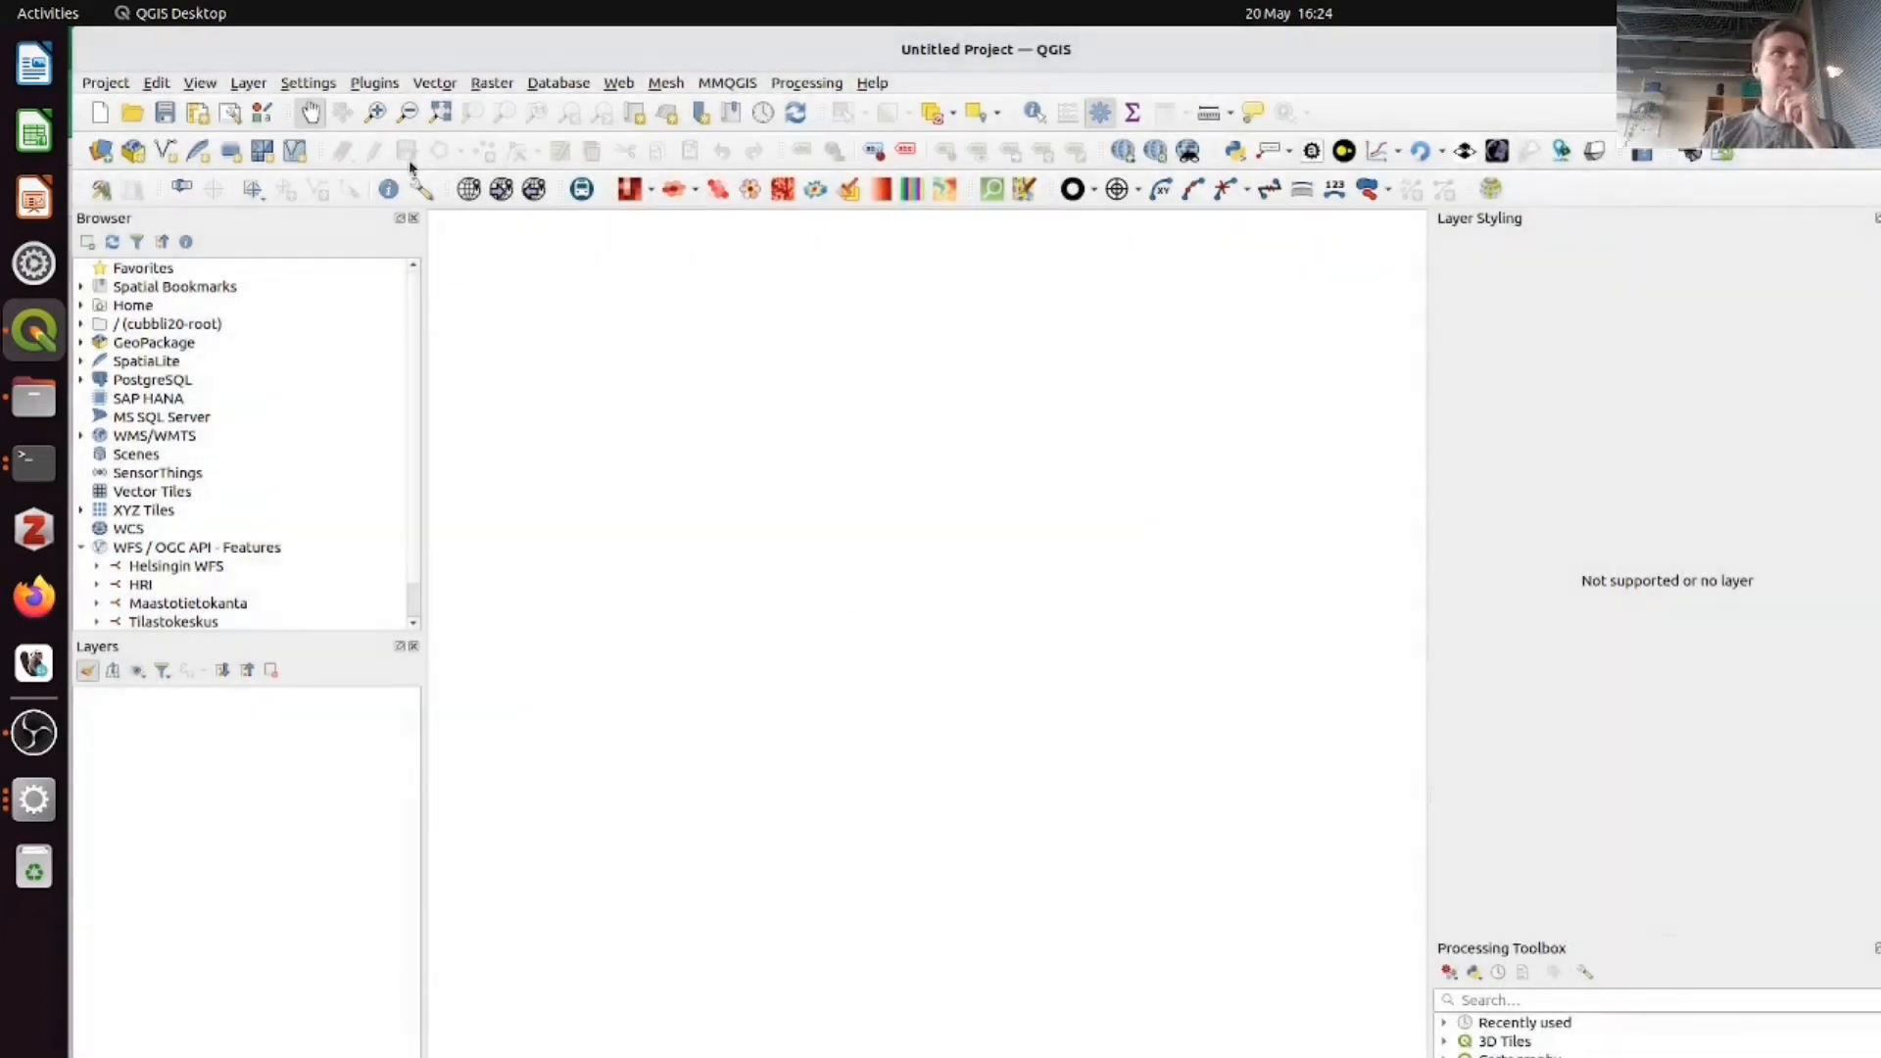
# - Search all QGIS plugins for "shape t" and review the Shape Tools plugin's description and installation status
pyautogui.click(382, 85)
pyautogui.click(401, 105)
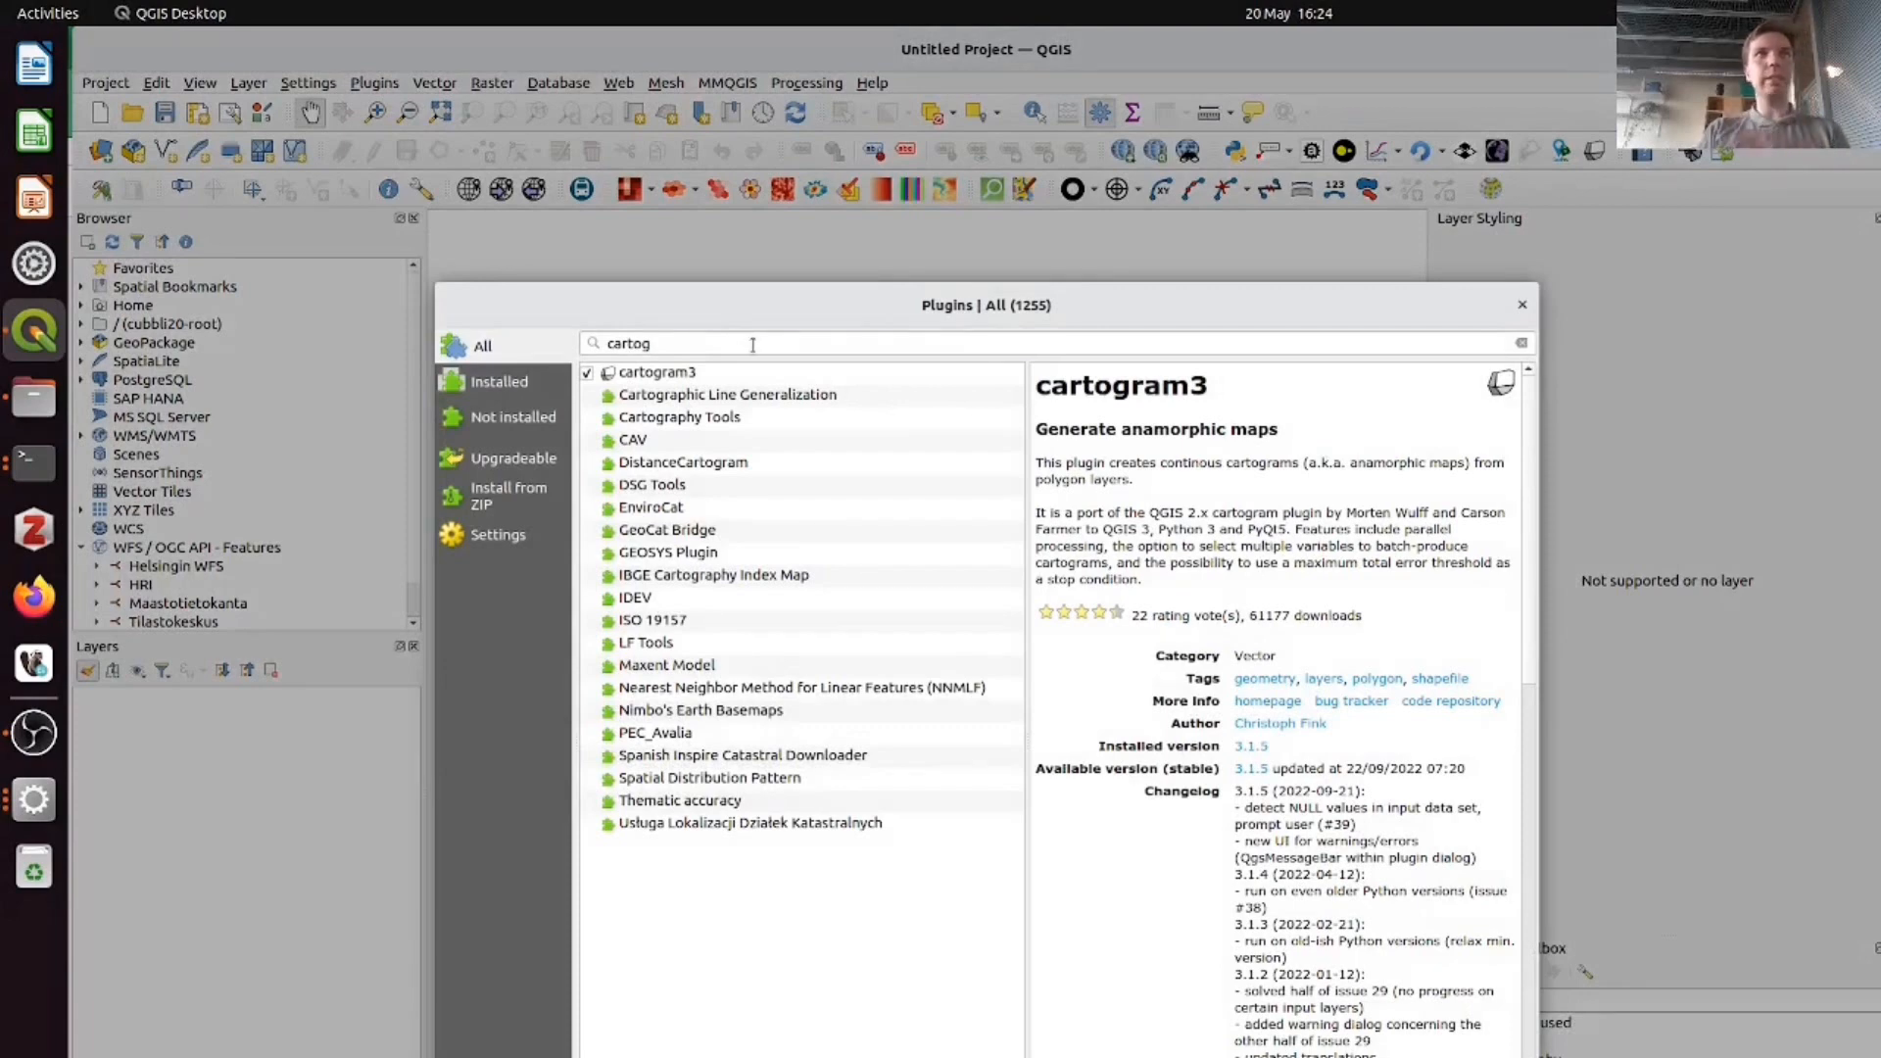
pyautogui.doubleClick(753, 345)
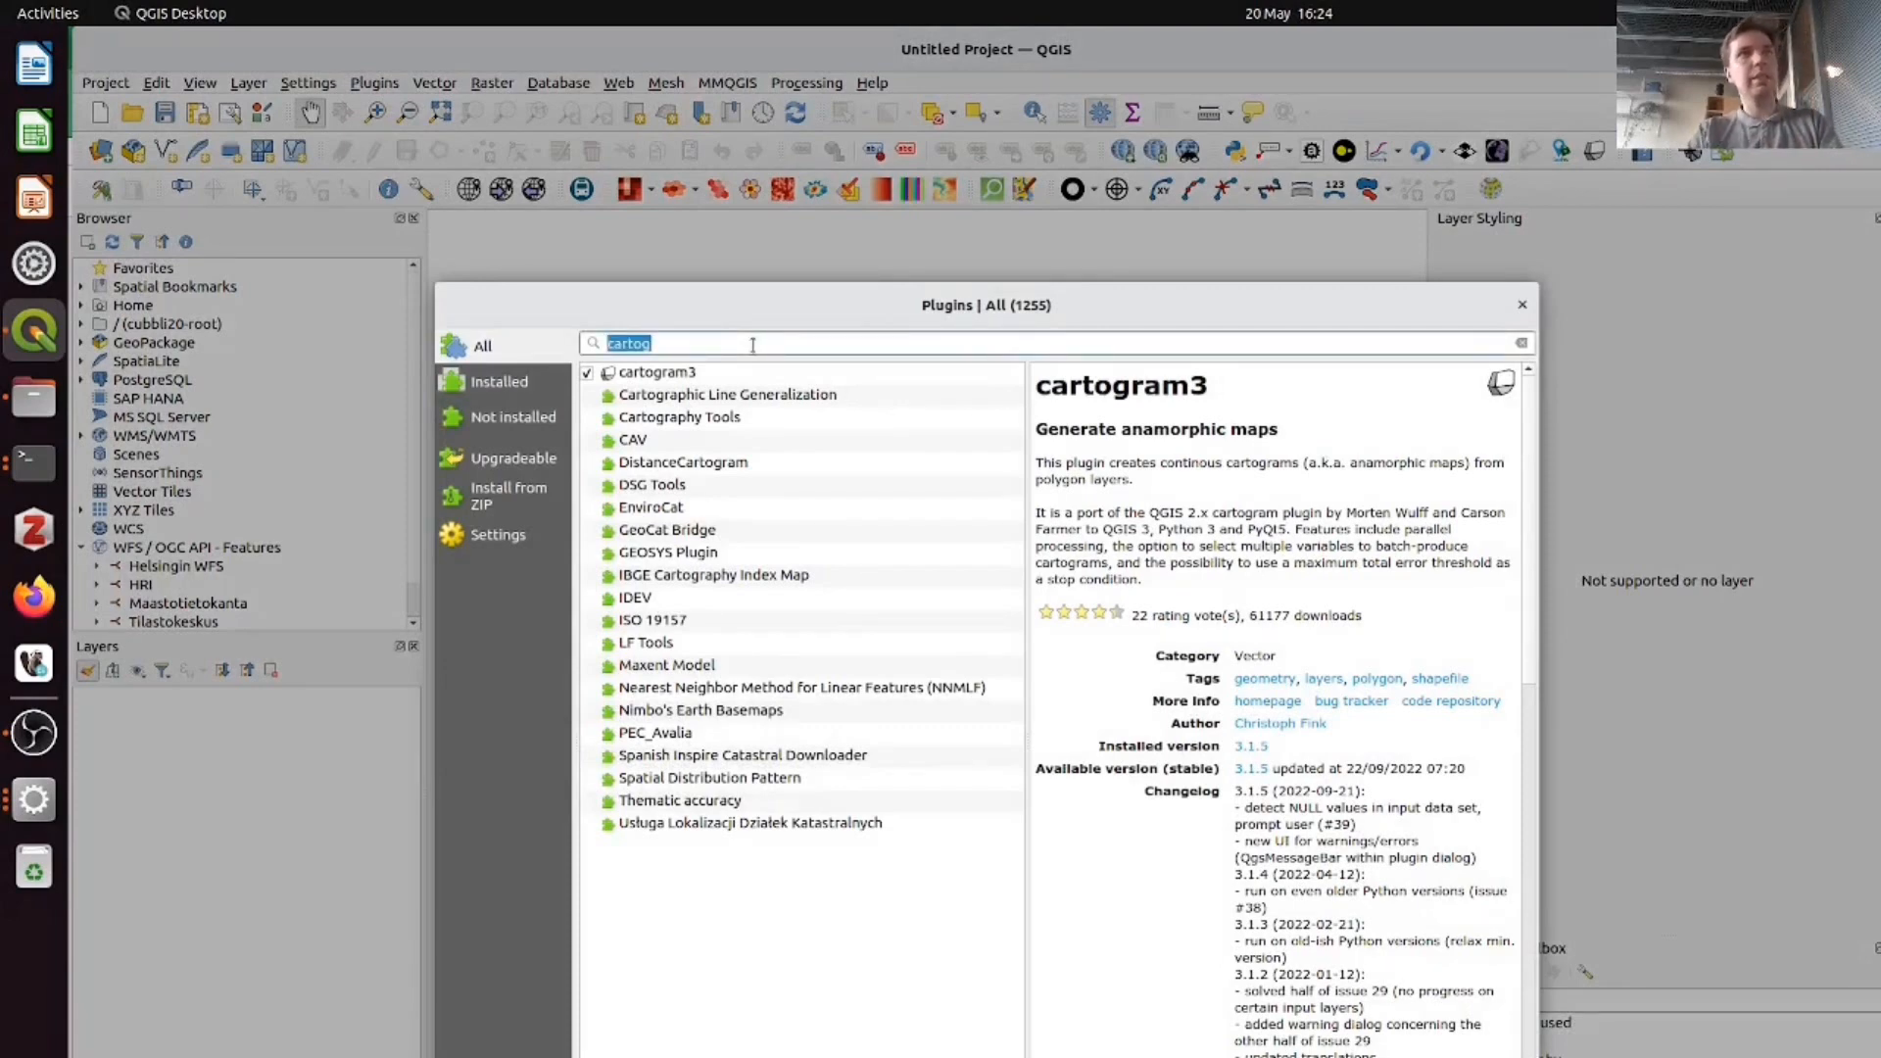
pyautogui.write('sha')
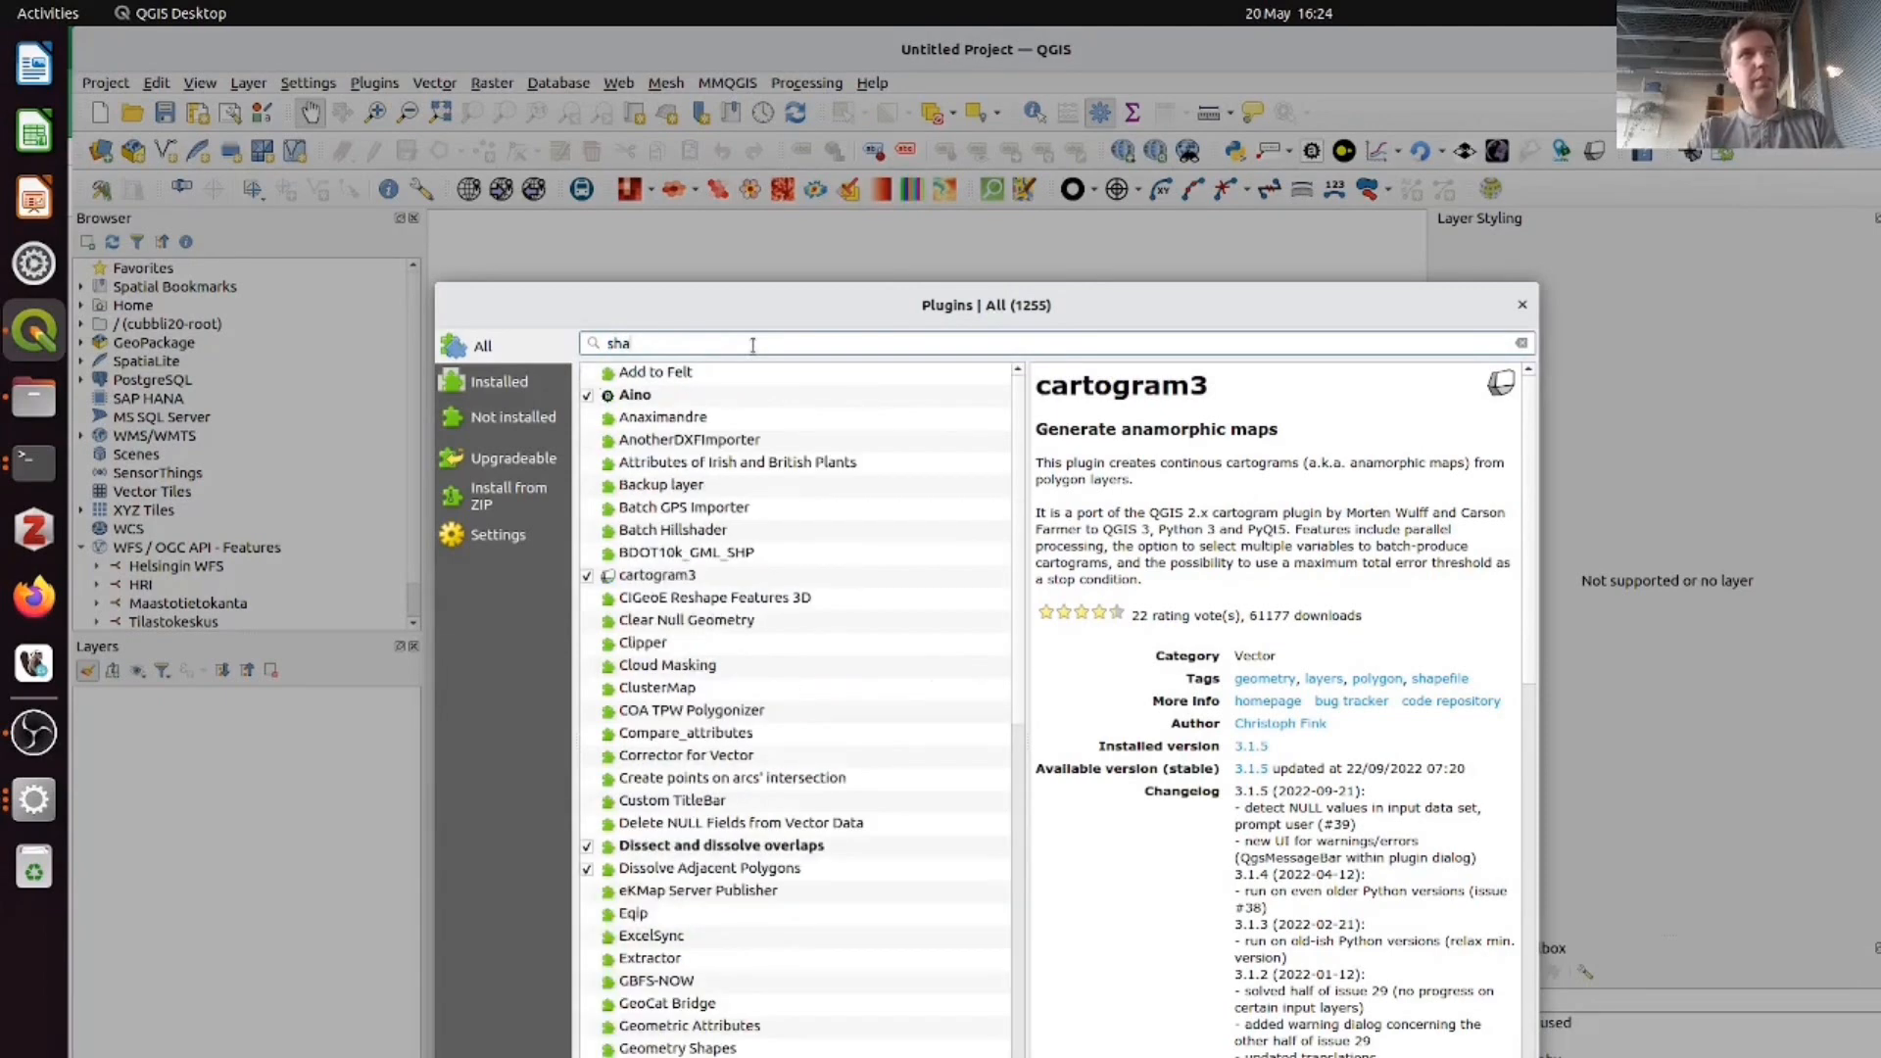
pyautogui.write('pe t')
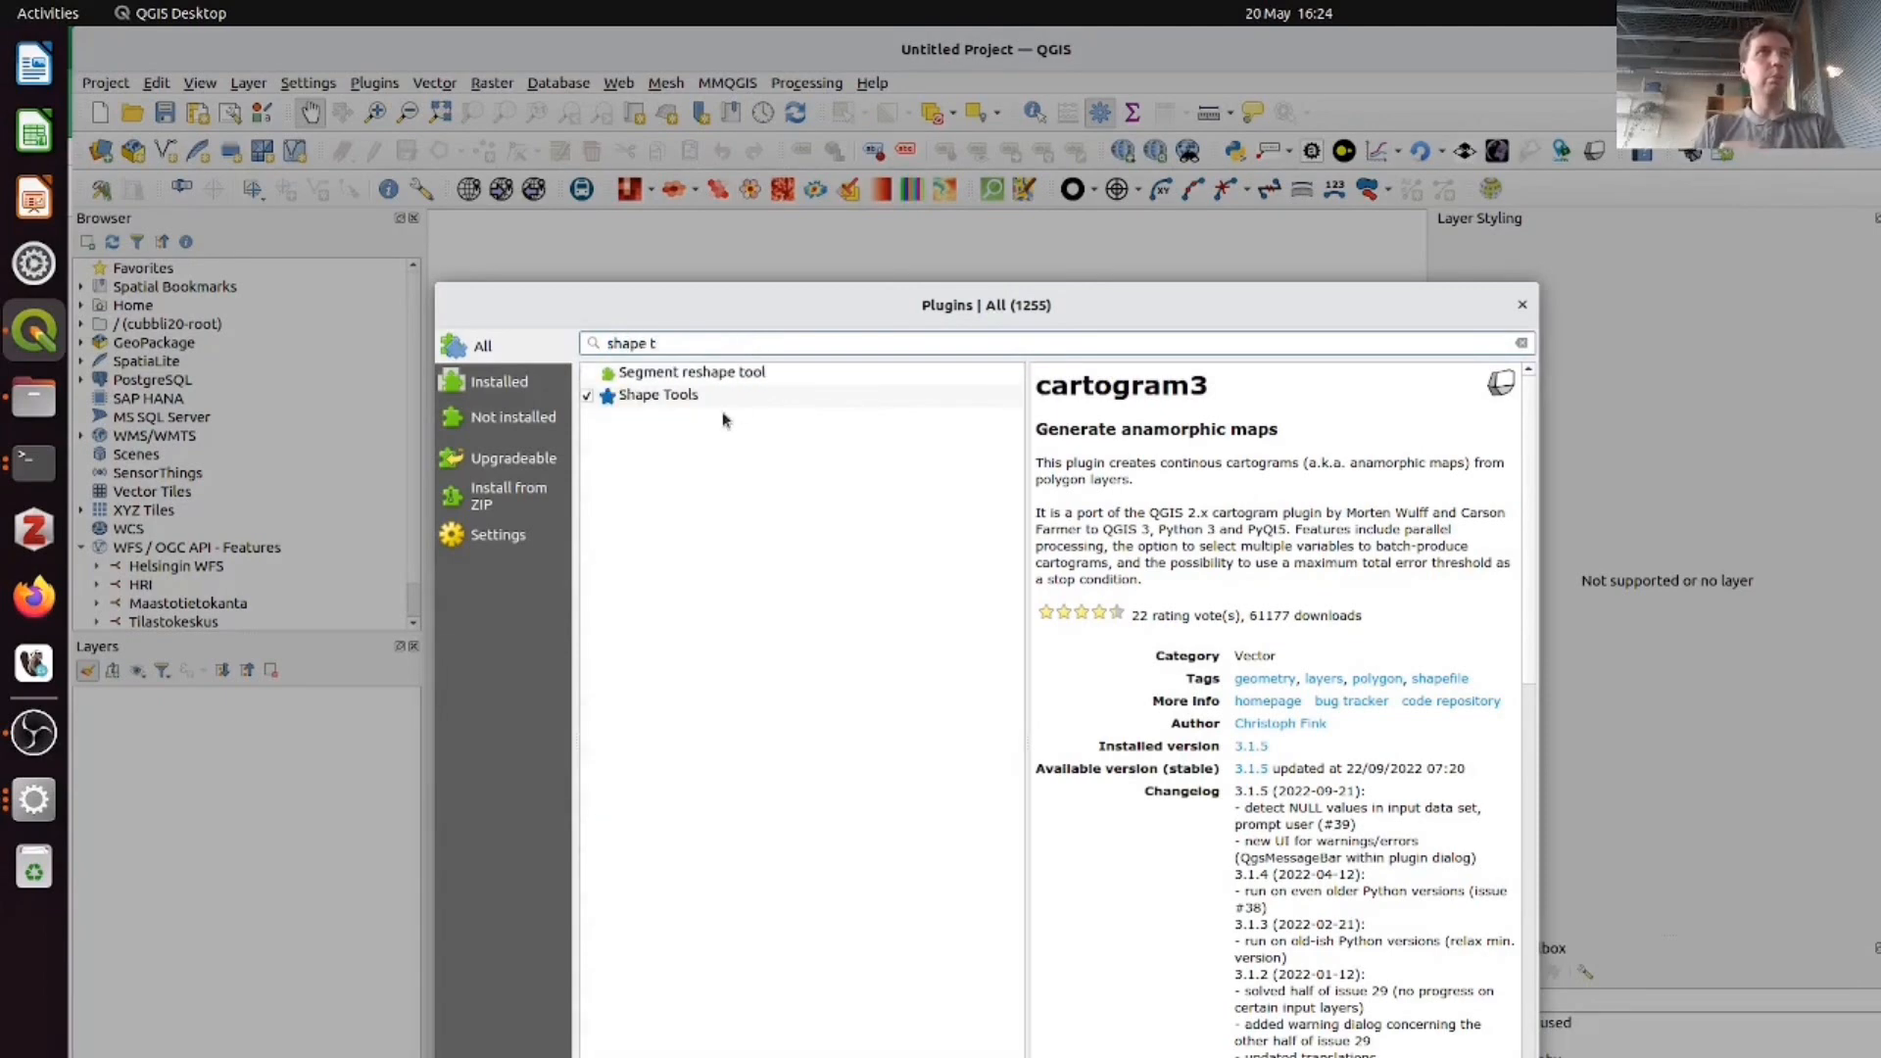
pyautogui.click(683, 402)
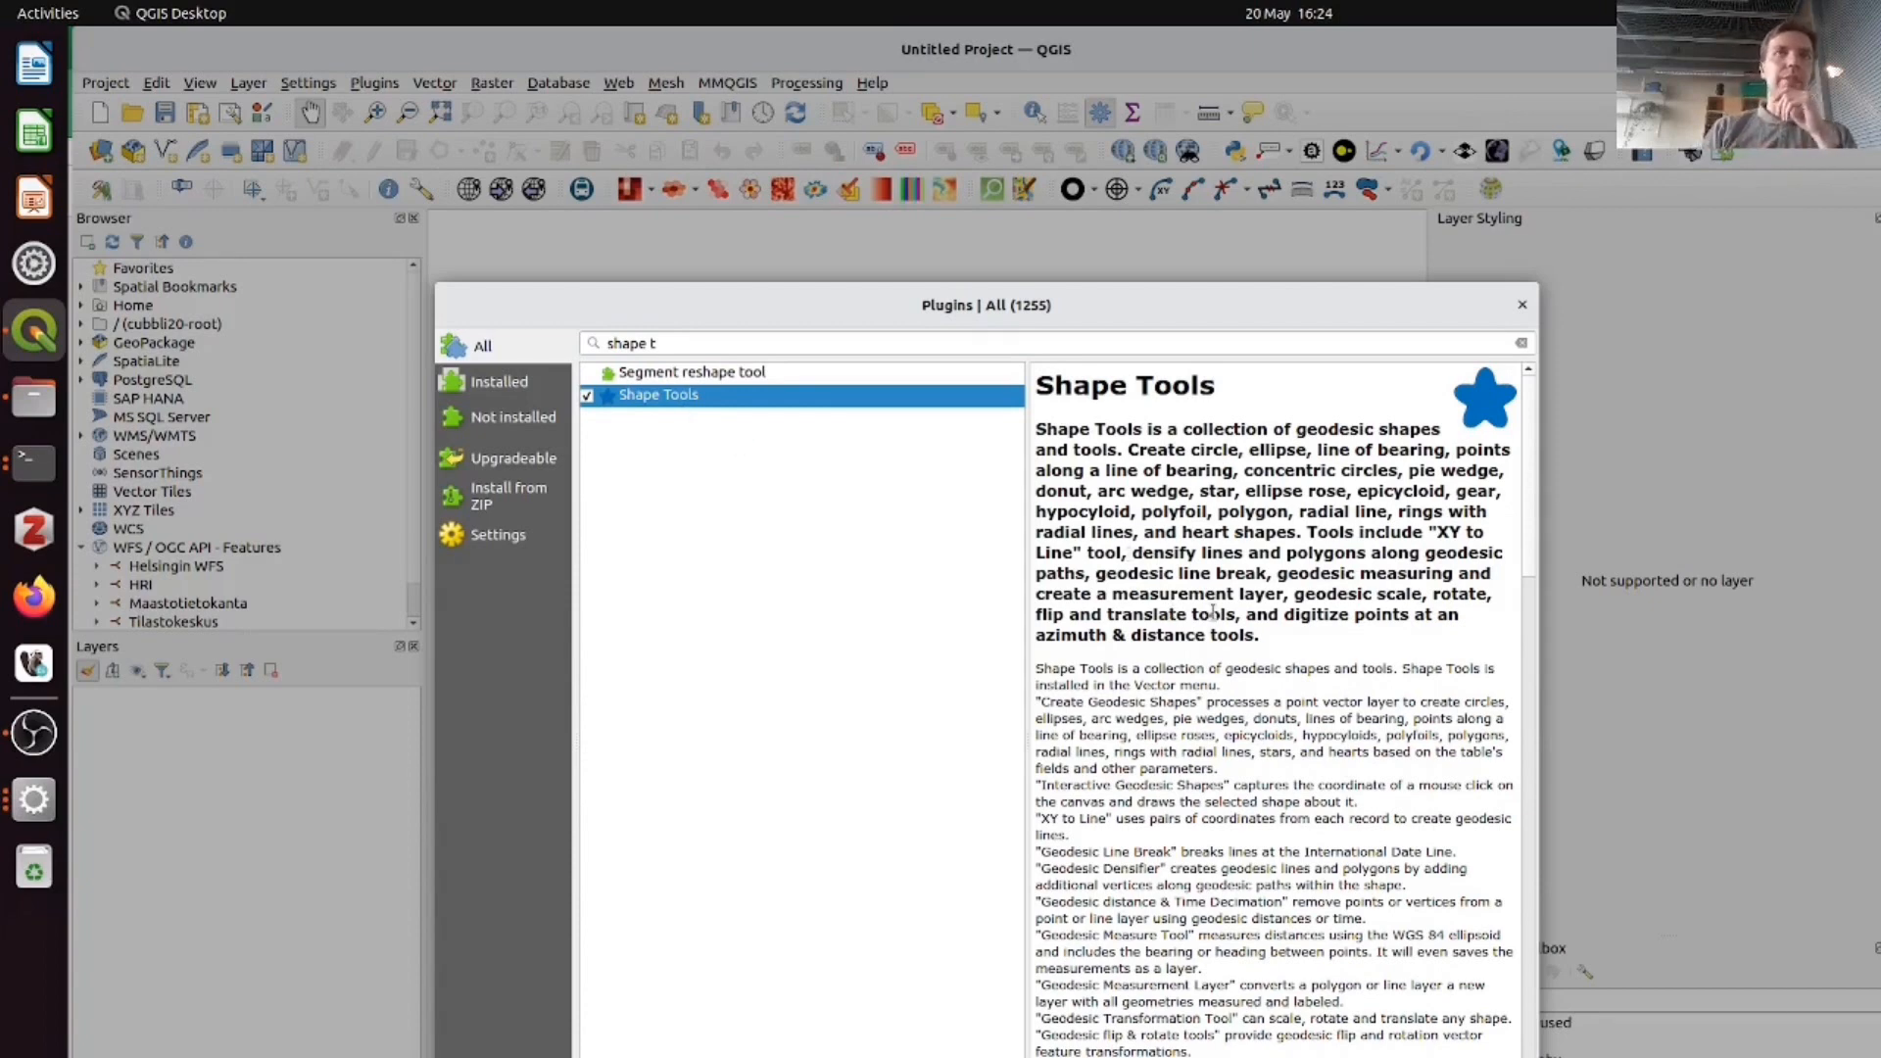
pyautogui.scroll(-2, 1213, 613)
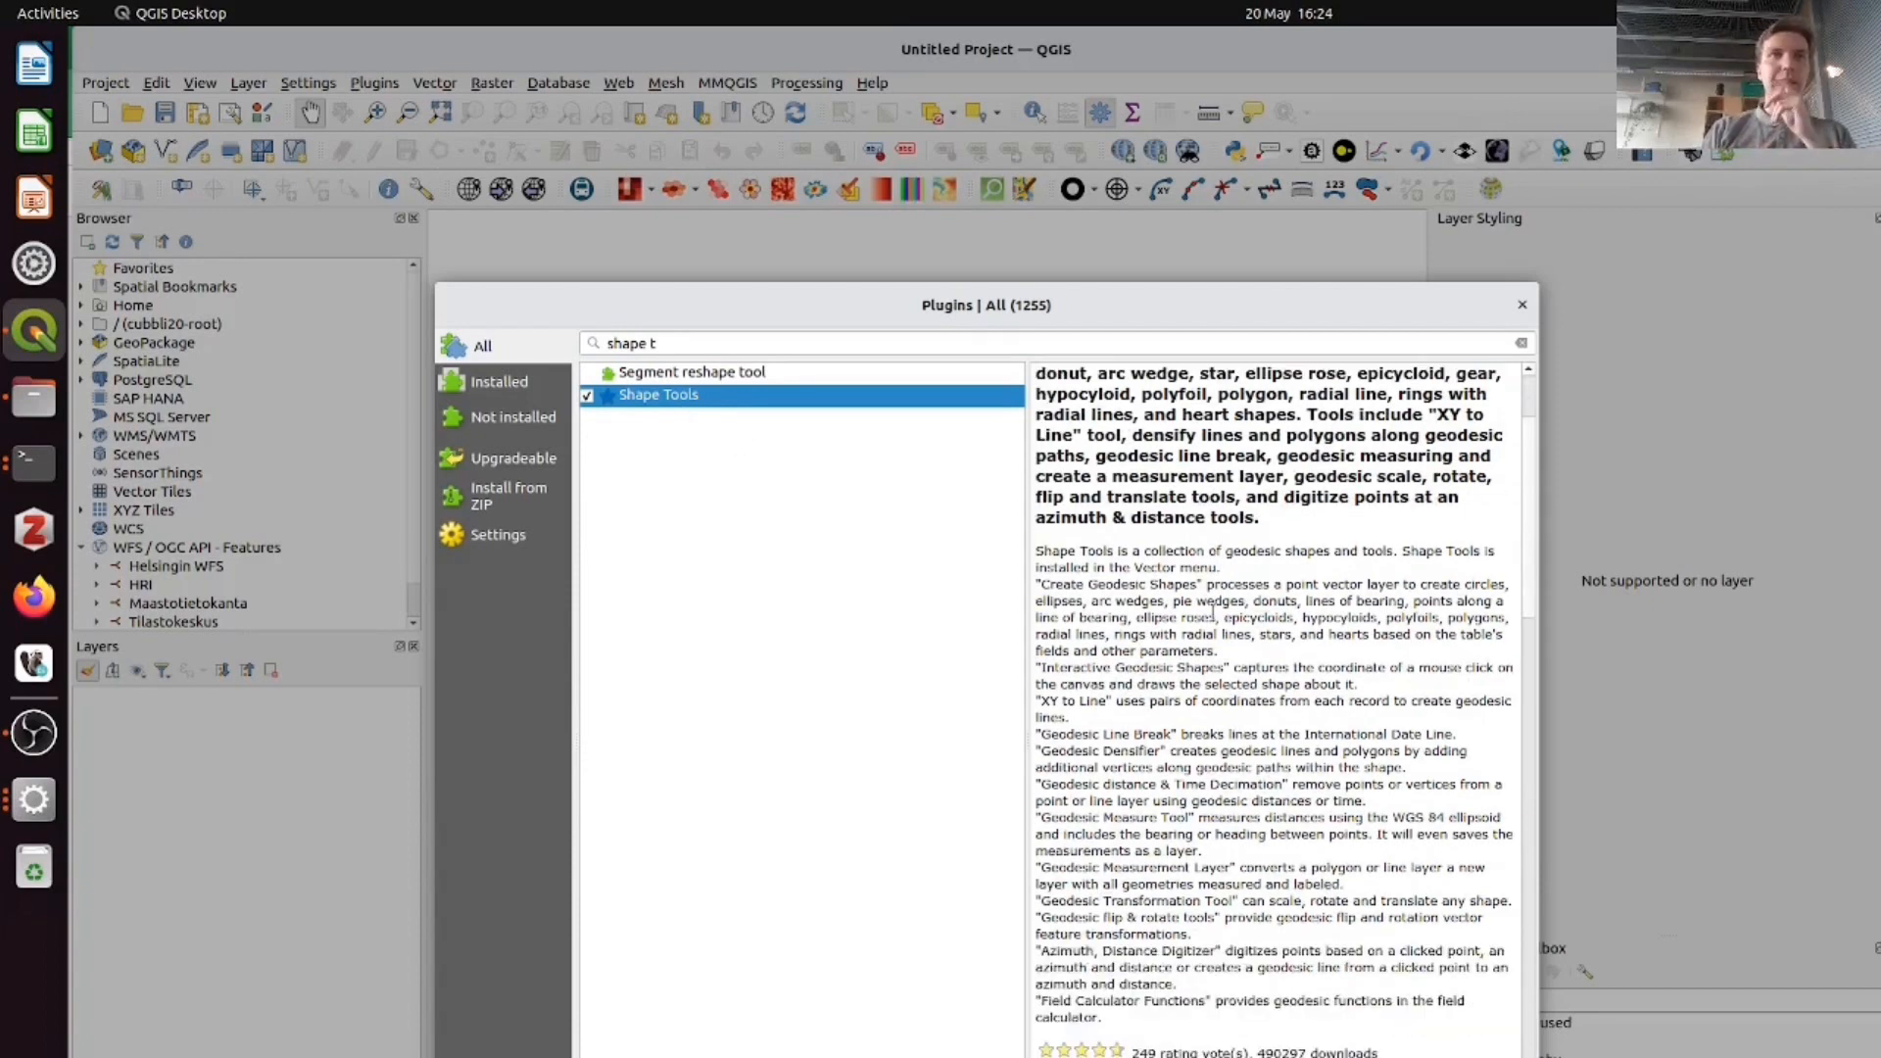
pyautogui.scroll(-2, 1213, 612)
pyautogui.scroll(4, 1213, 612)
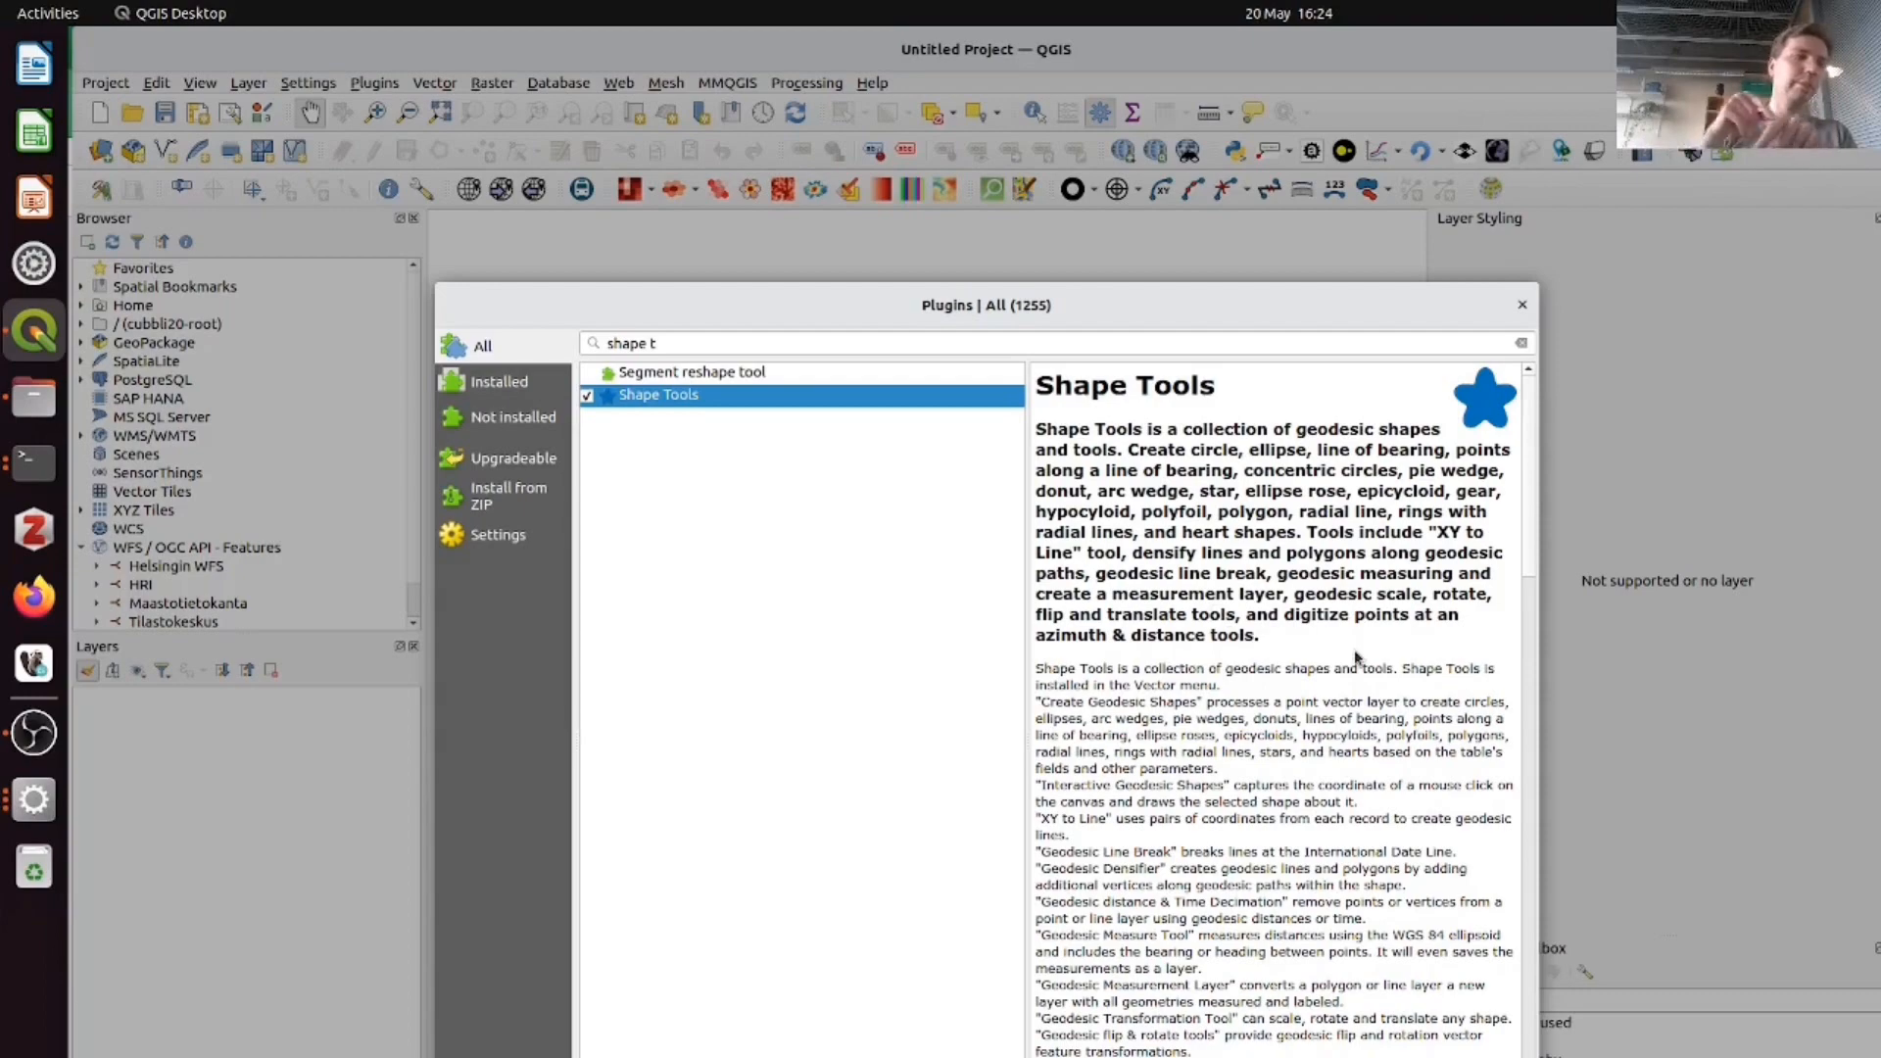
pyautogui.scroll(-7, 1356, 657)
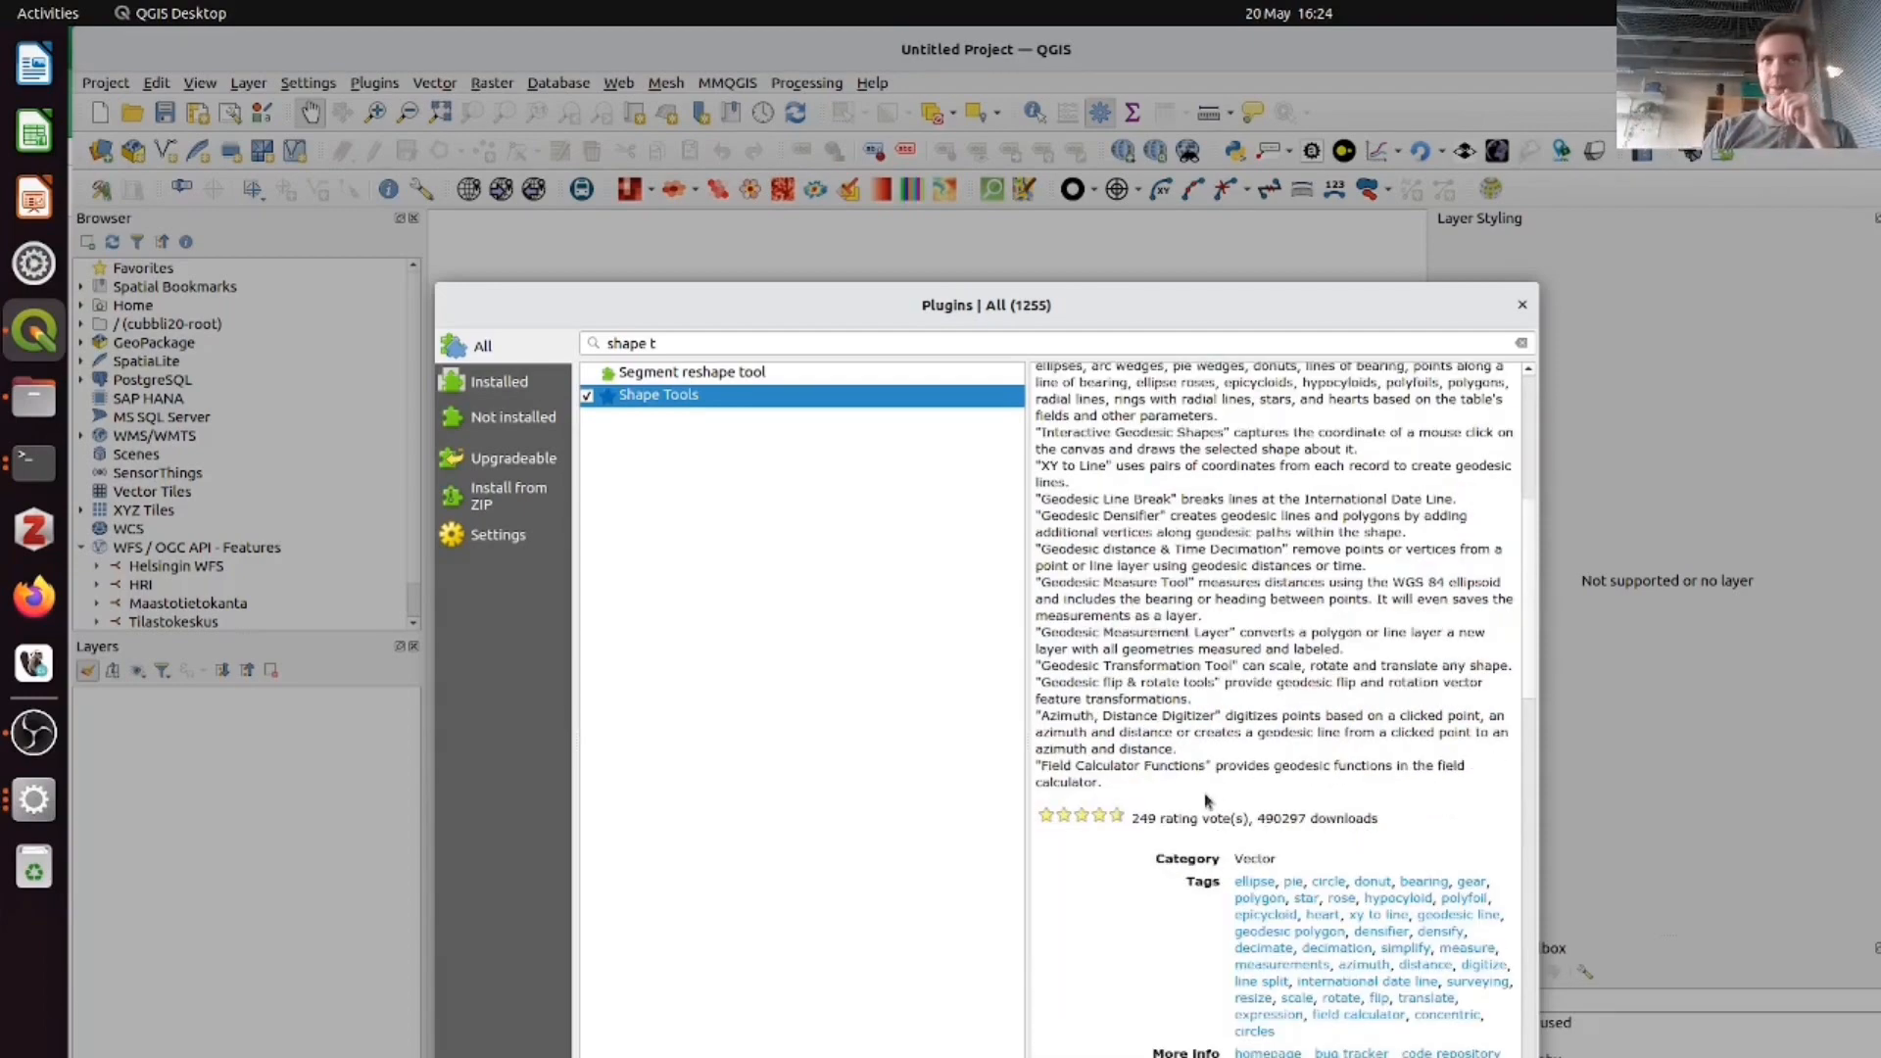
pyautogui.scroll(6, 1205, 800)
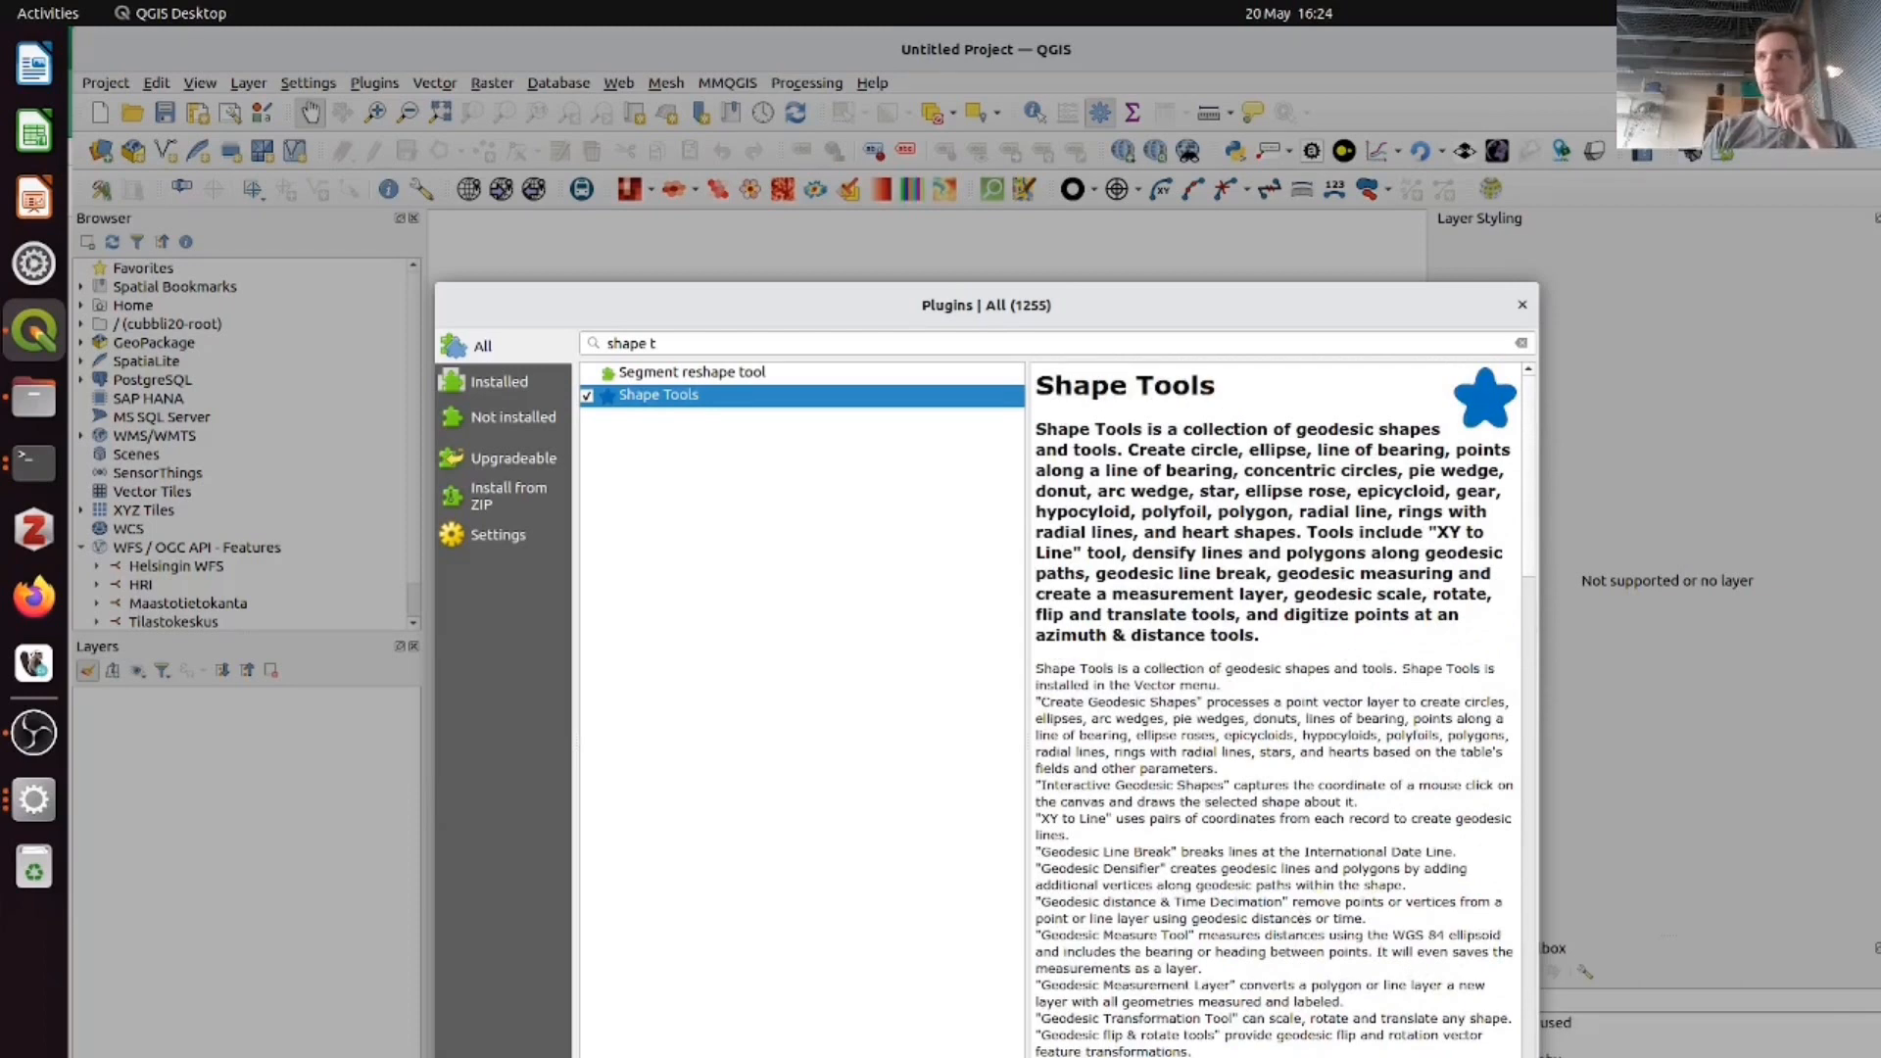
pyautogui.press('Escape')
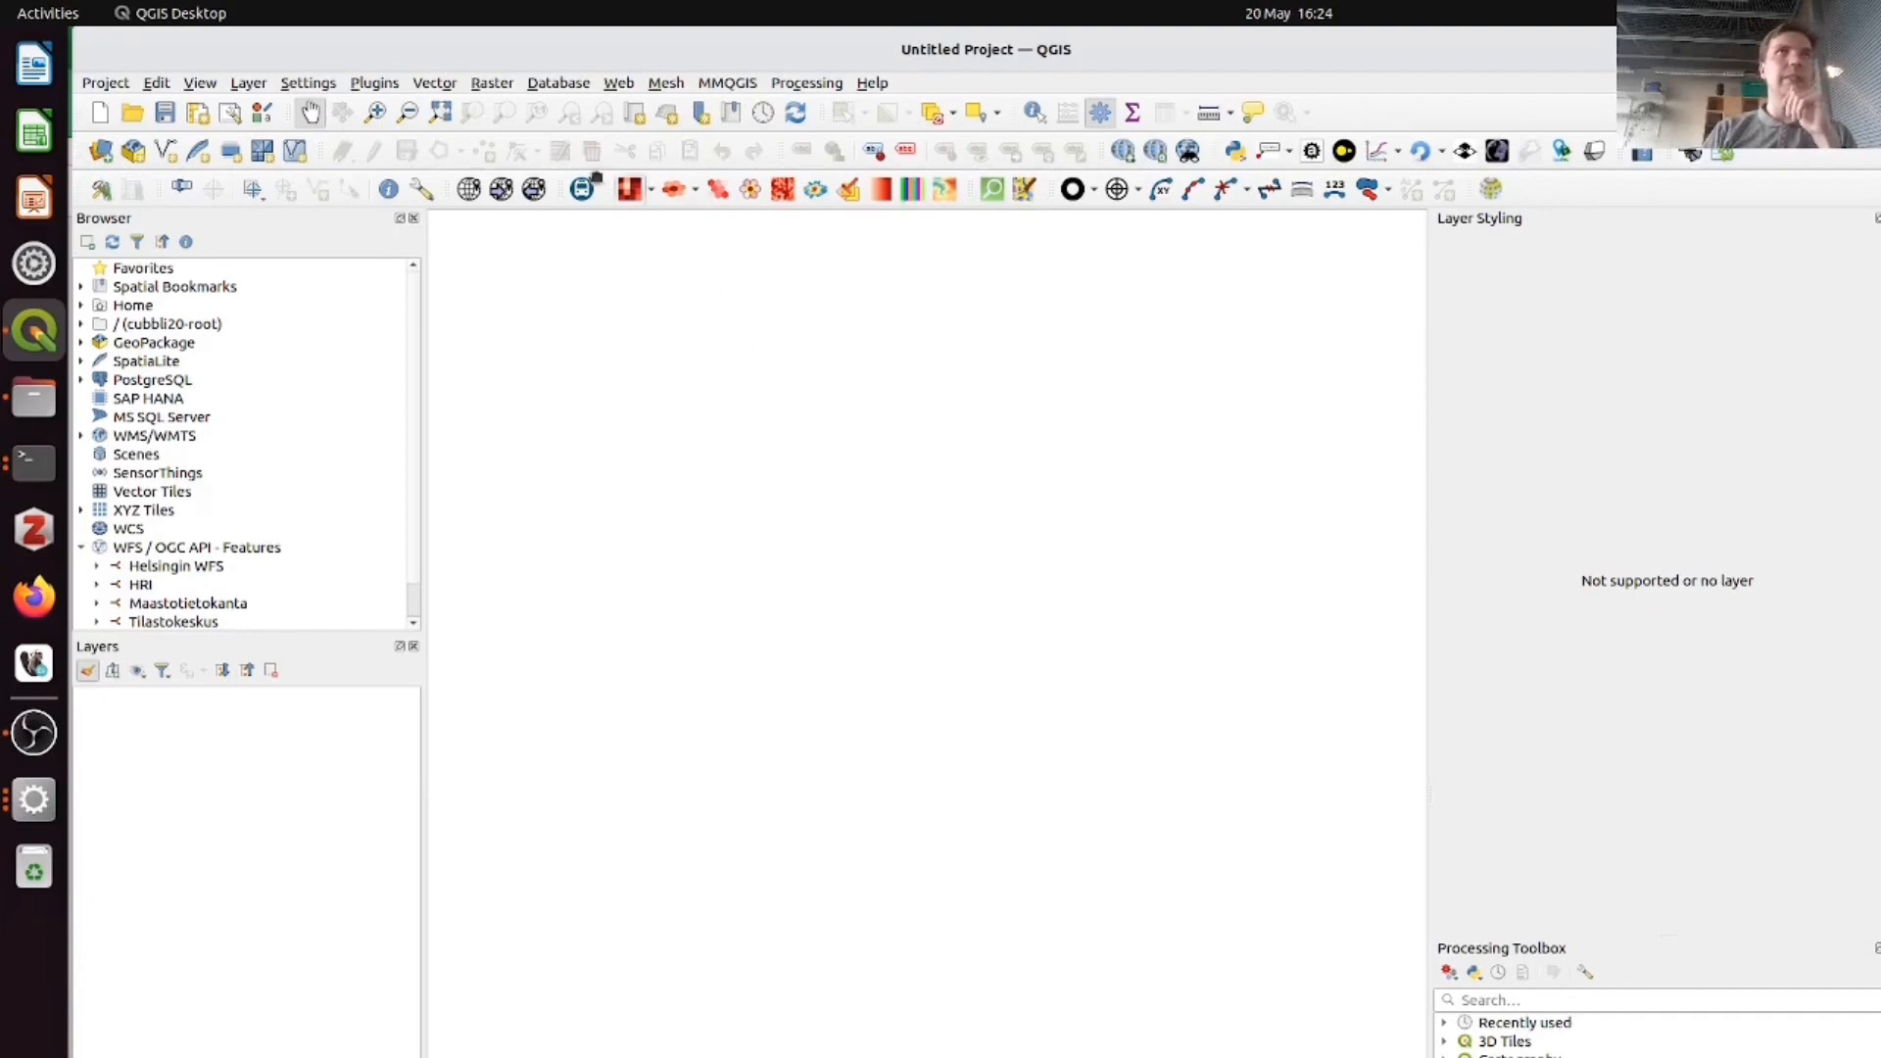
# - Add the Cartogram plugin's sample dataset of Austrian NUTS2 population and frame Austria in the map view
pyautogui.click(450, 86)
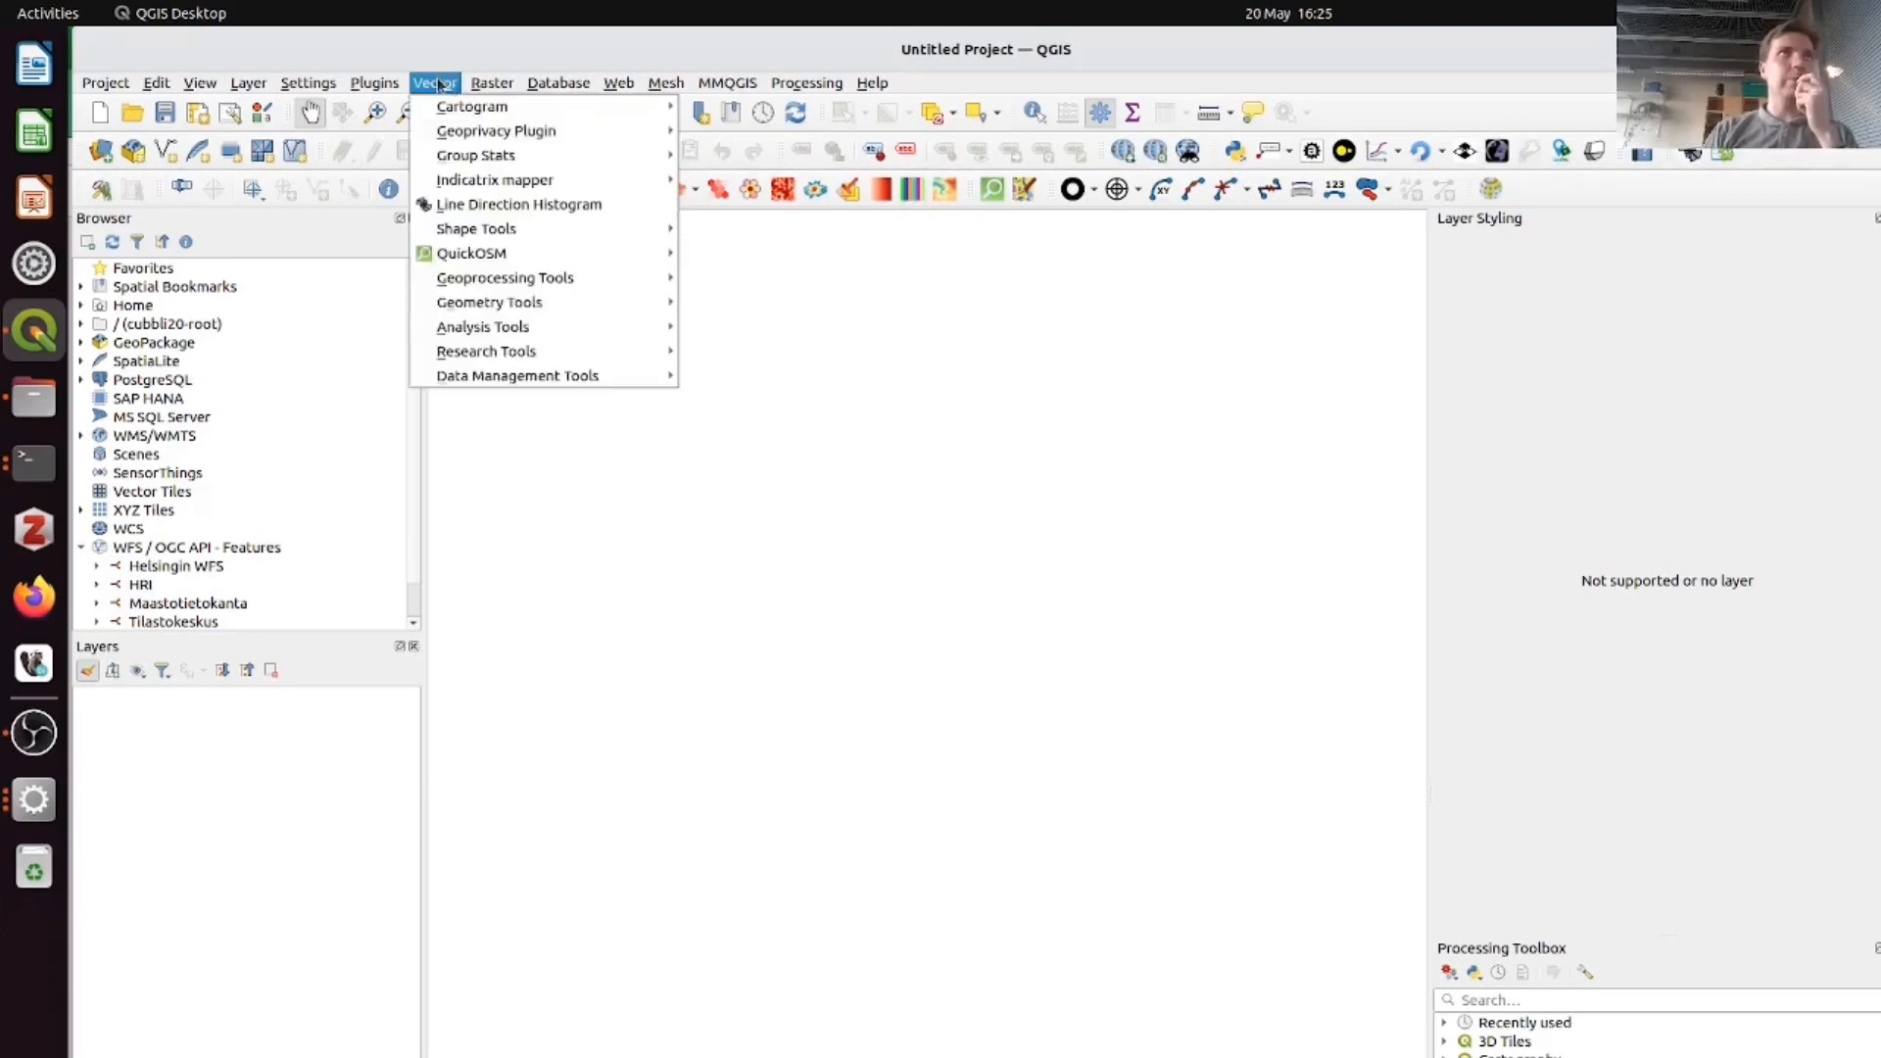
pyautogui.moveTo(443, 108)
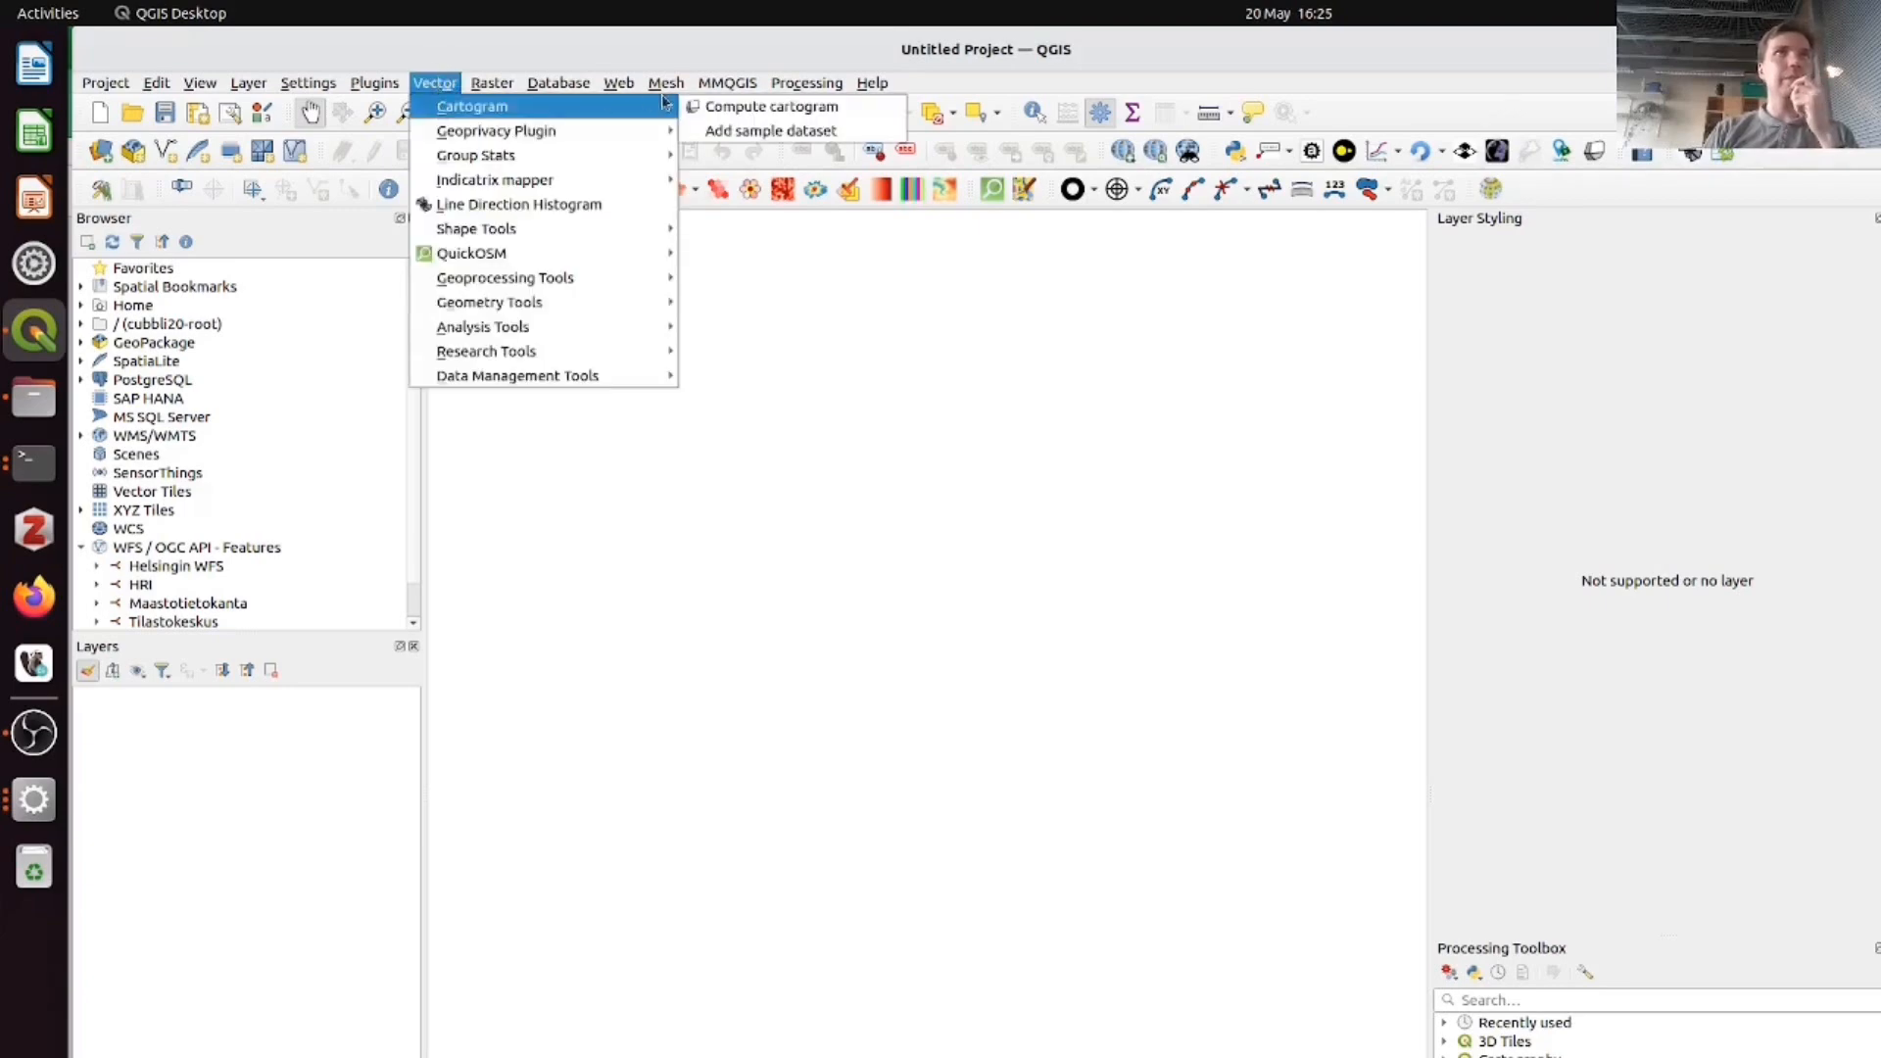
pyautogui.click(774, 132)
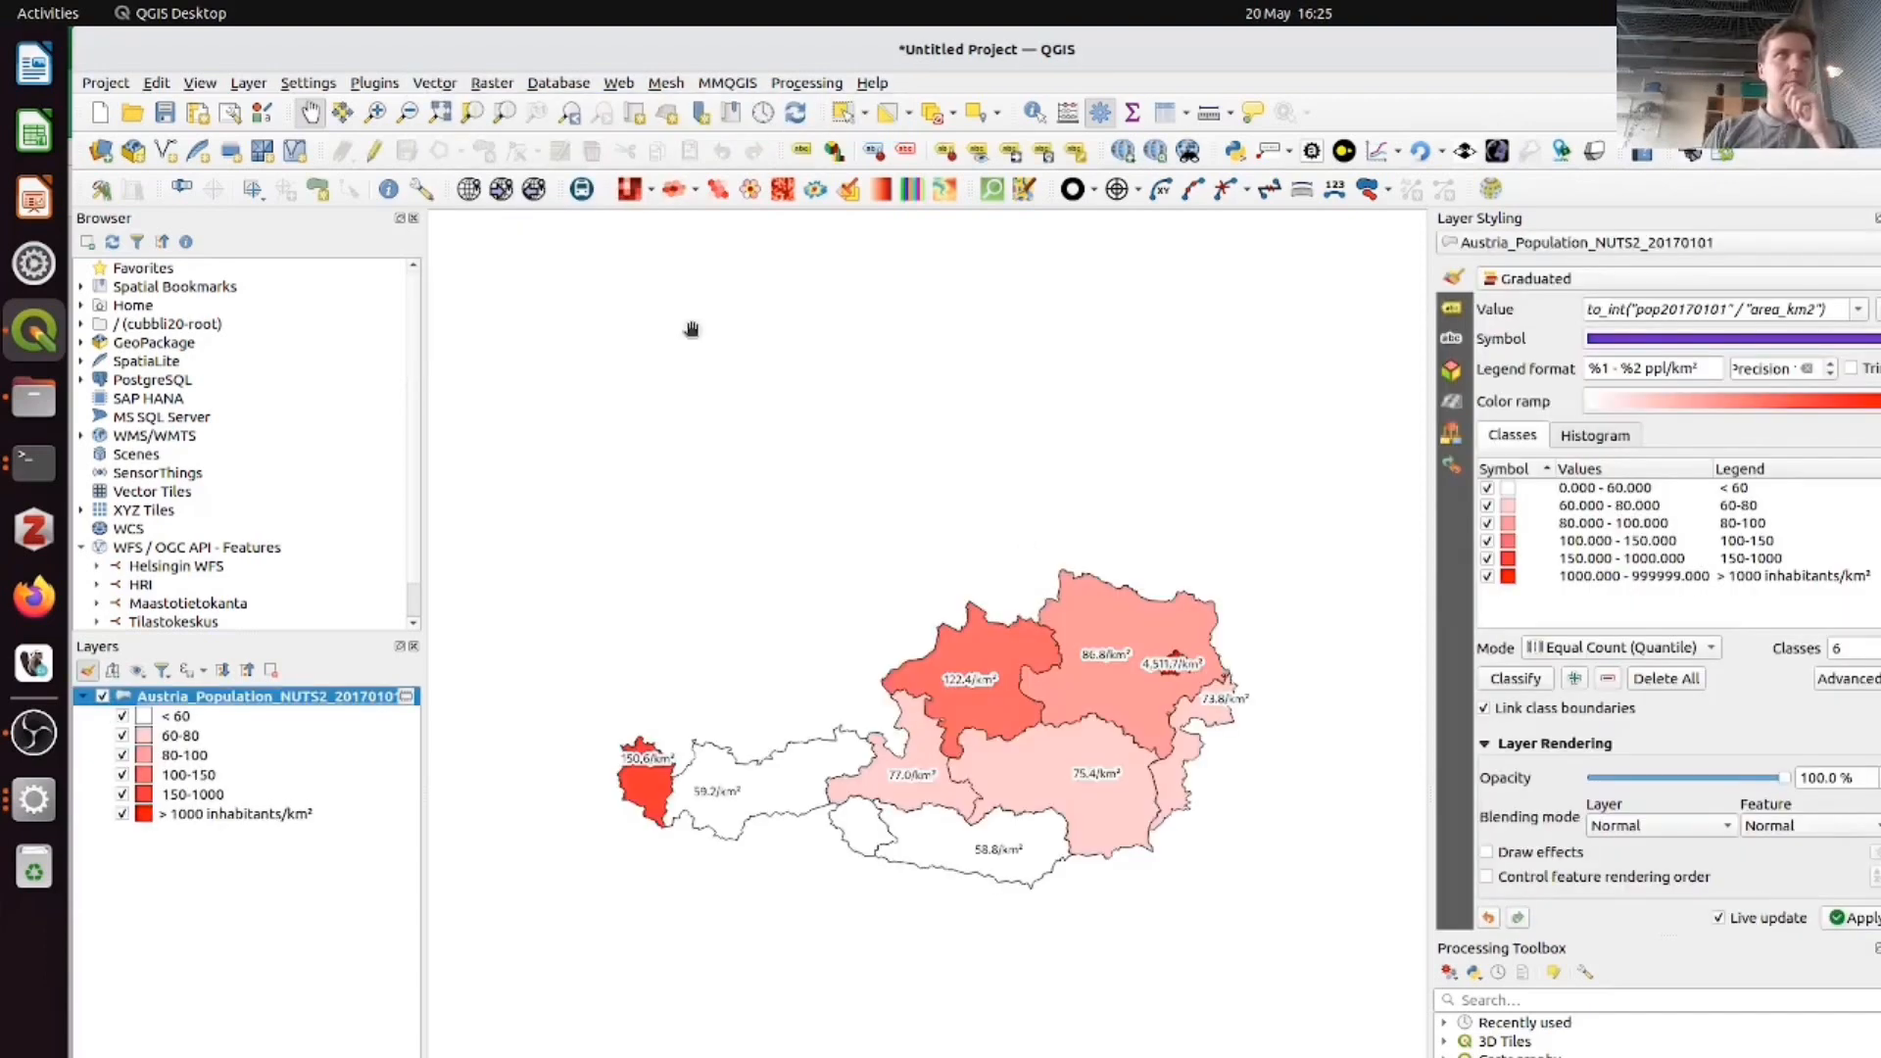
pyautogui.click(376, 112)
pyautogui.moveTo(504, 436); pyautogui.dragTo(1308, 962)
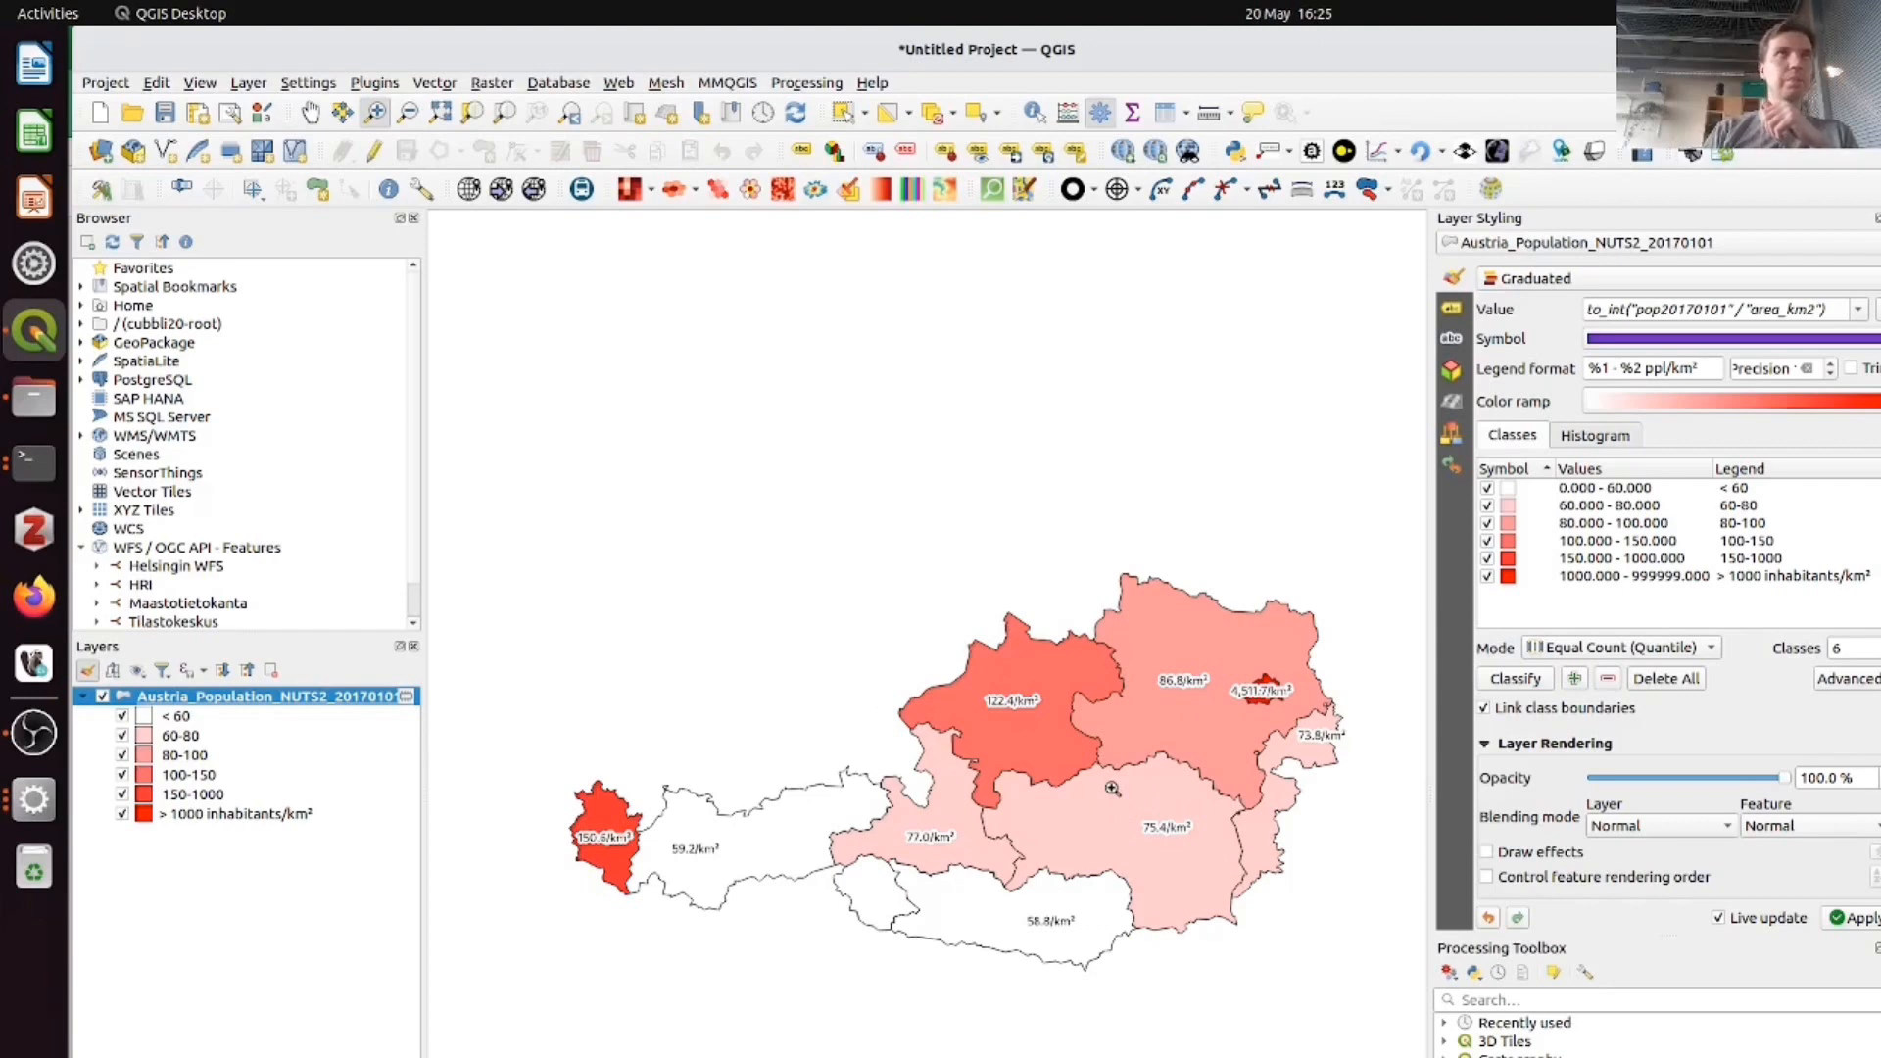
# - Add the OSM Standard basemap to the project with QuickMapServices
pyautogui.click(618, 83)
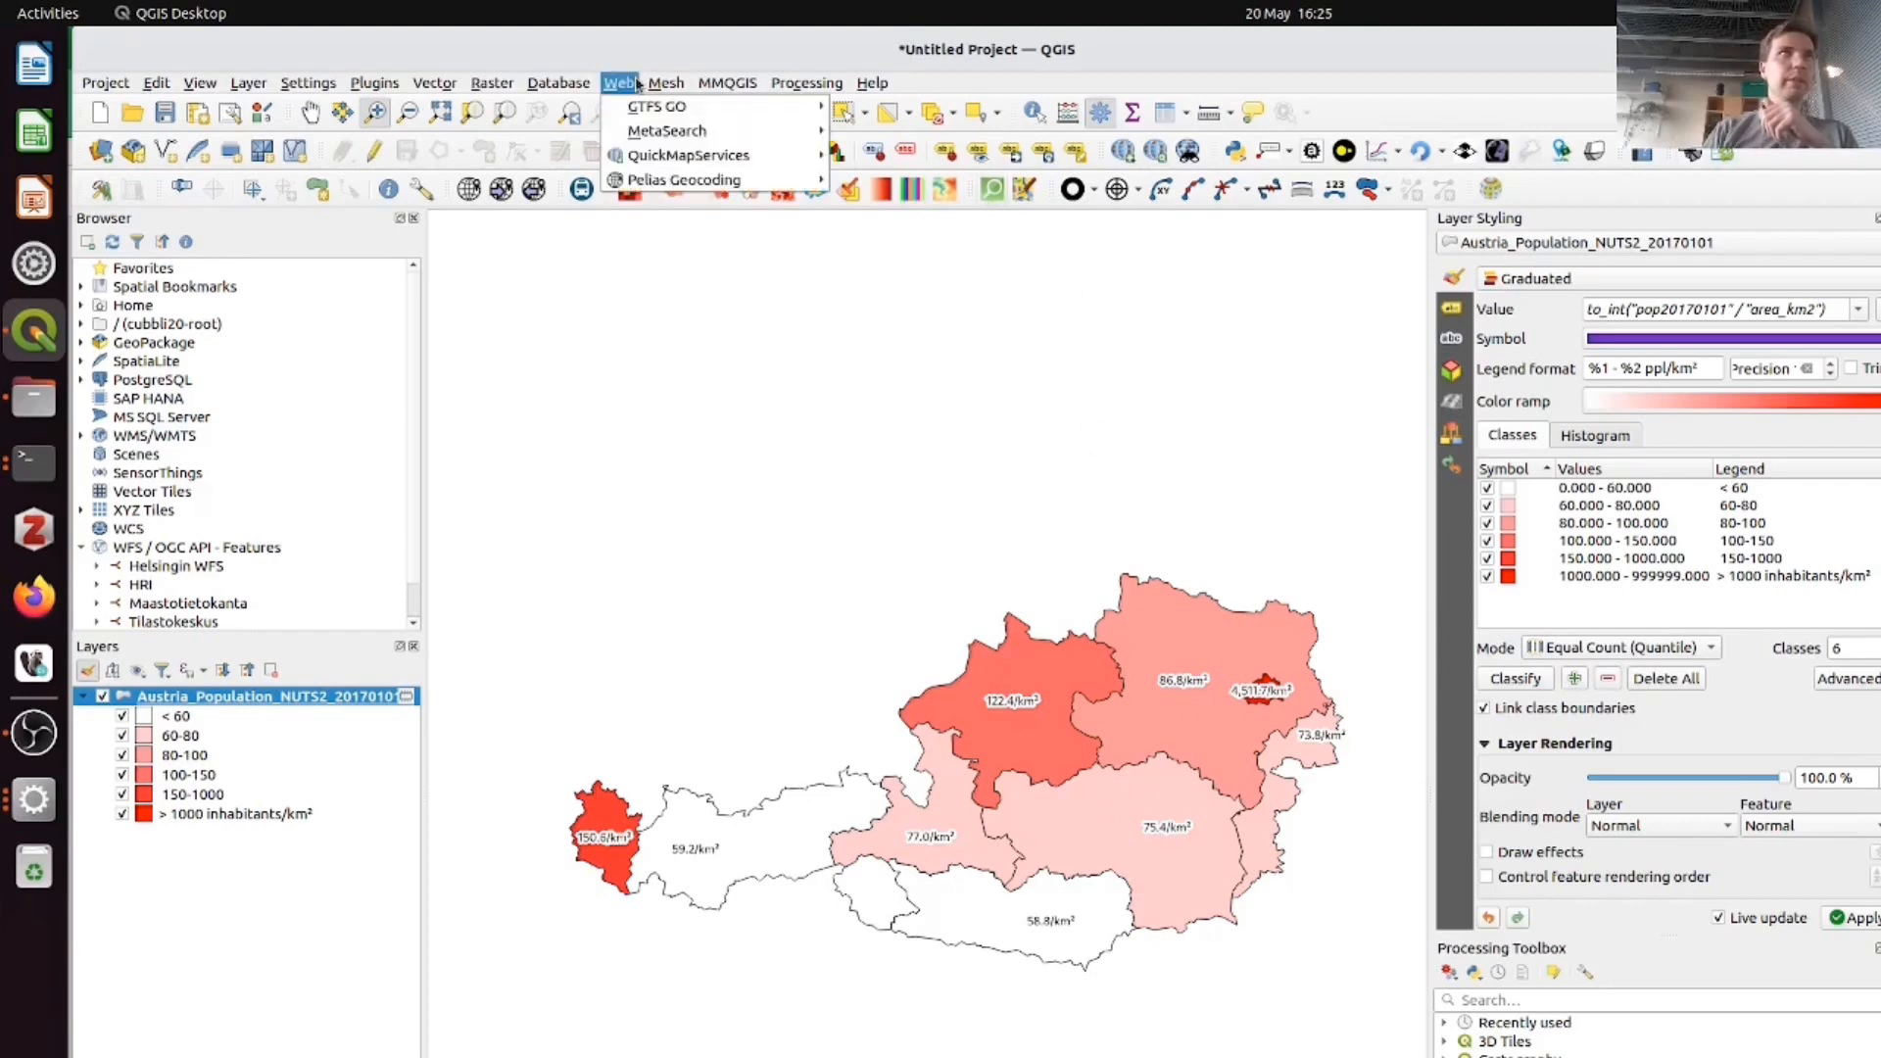
pyautogui.moveTo(635, 144)
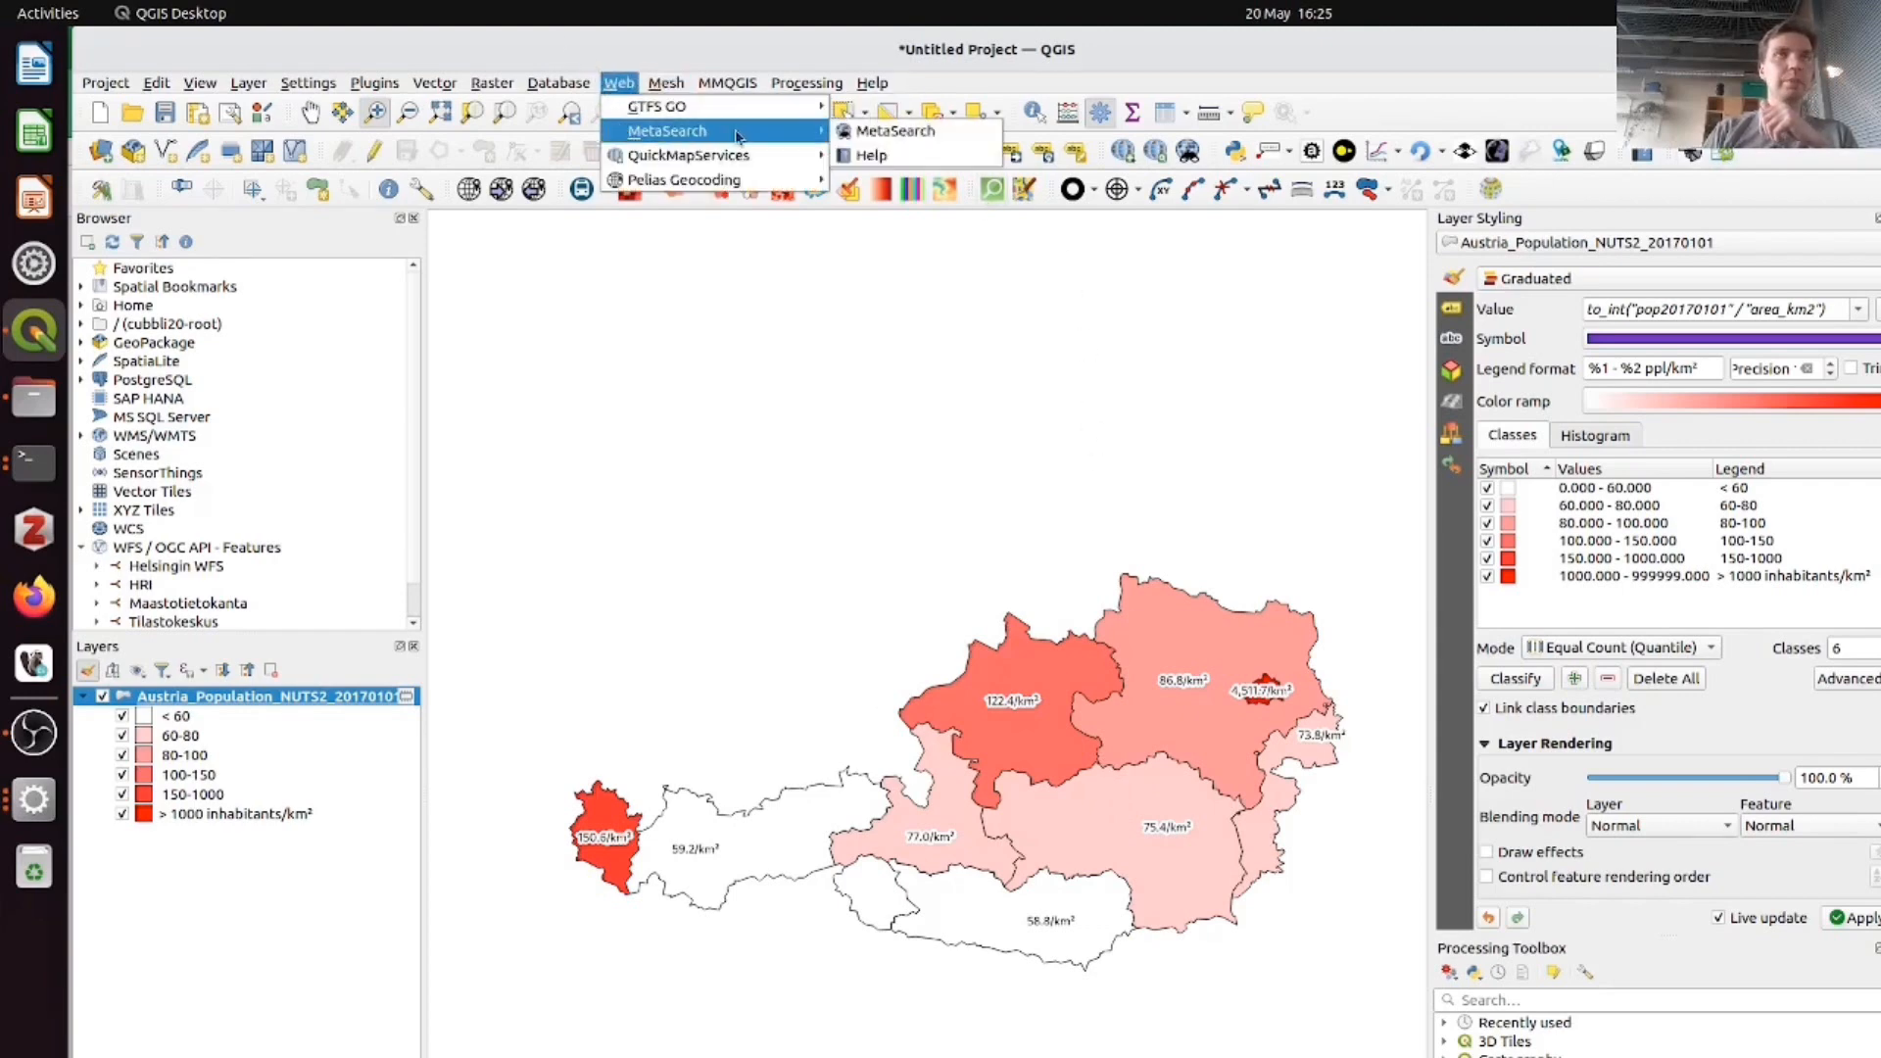
pyautogui.moveTo(755, 157)
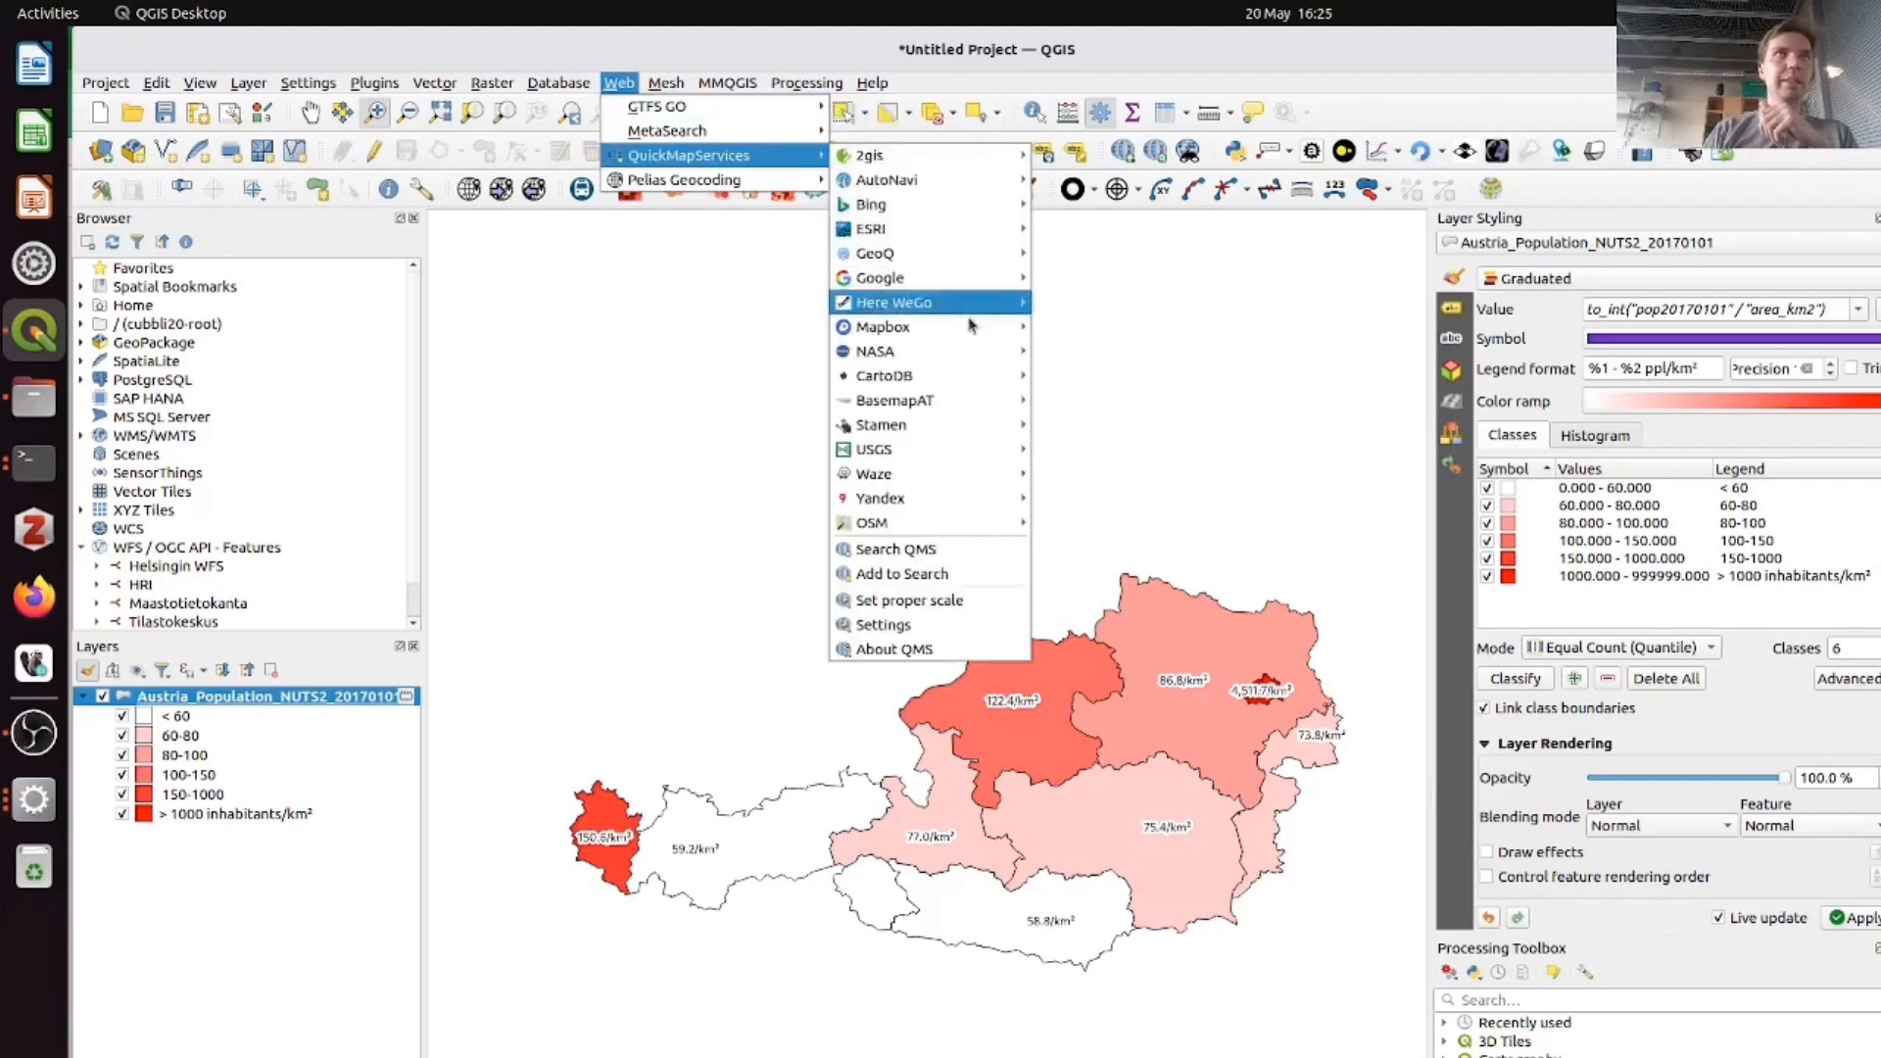
pyautogui.moveTo(972, 522)
pyautogui.click(1127, 523)
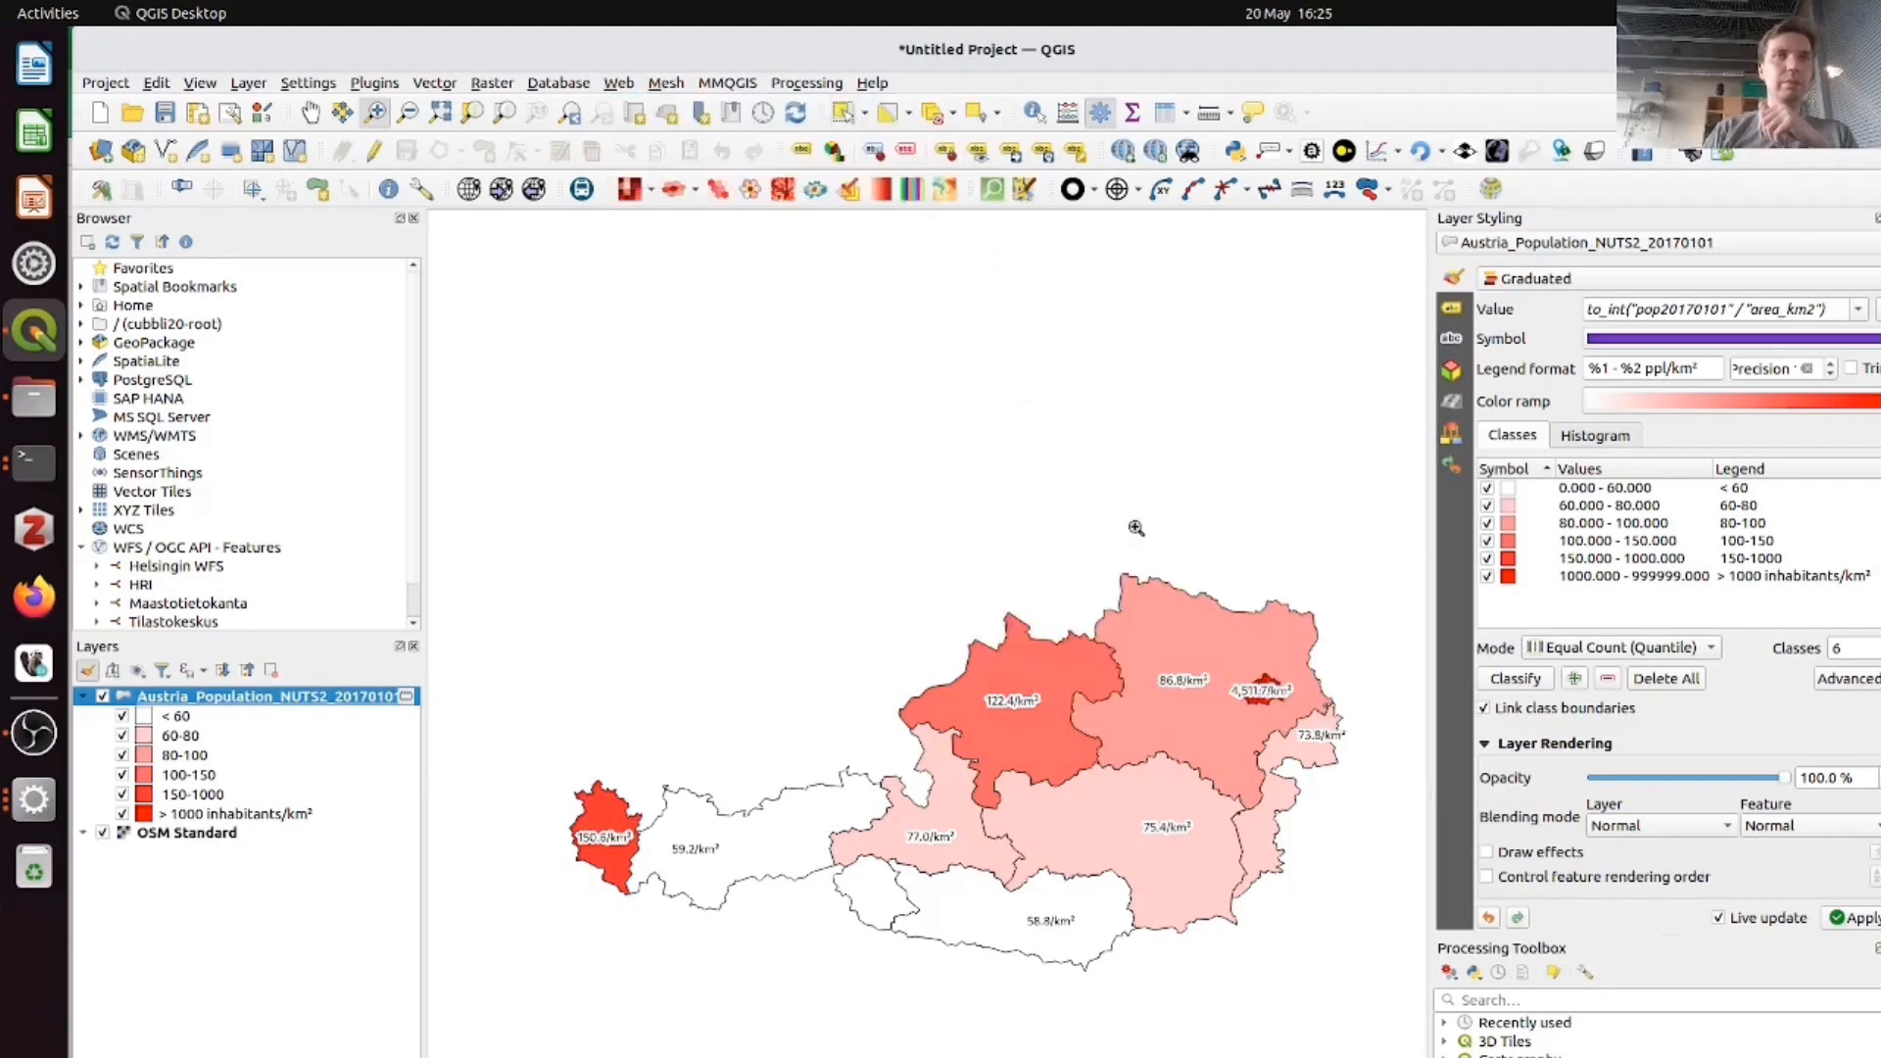
# - Toggle the Austria population layer to compare it with the basemap, and hide the OSM Standard layer
pyautogui.click(103, 697)
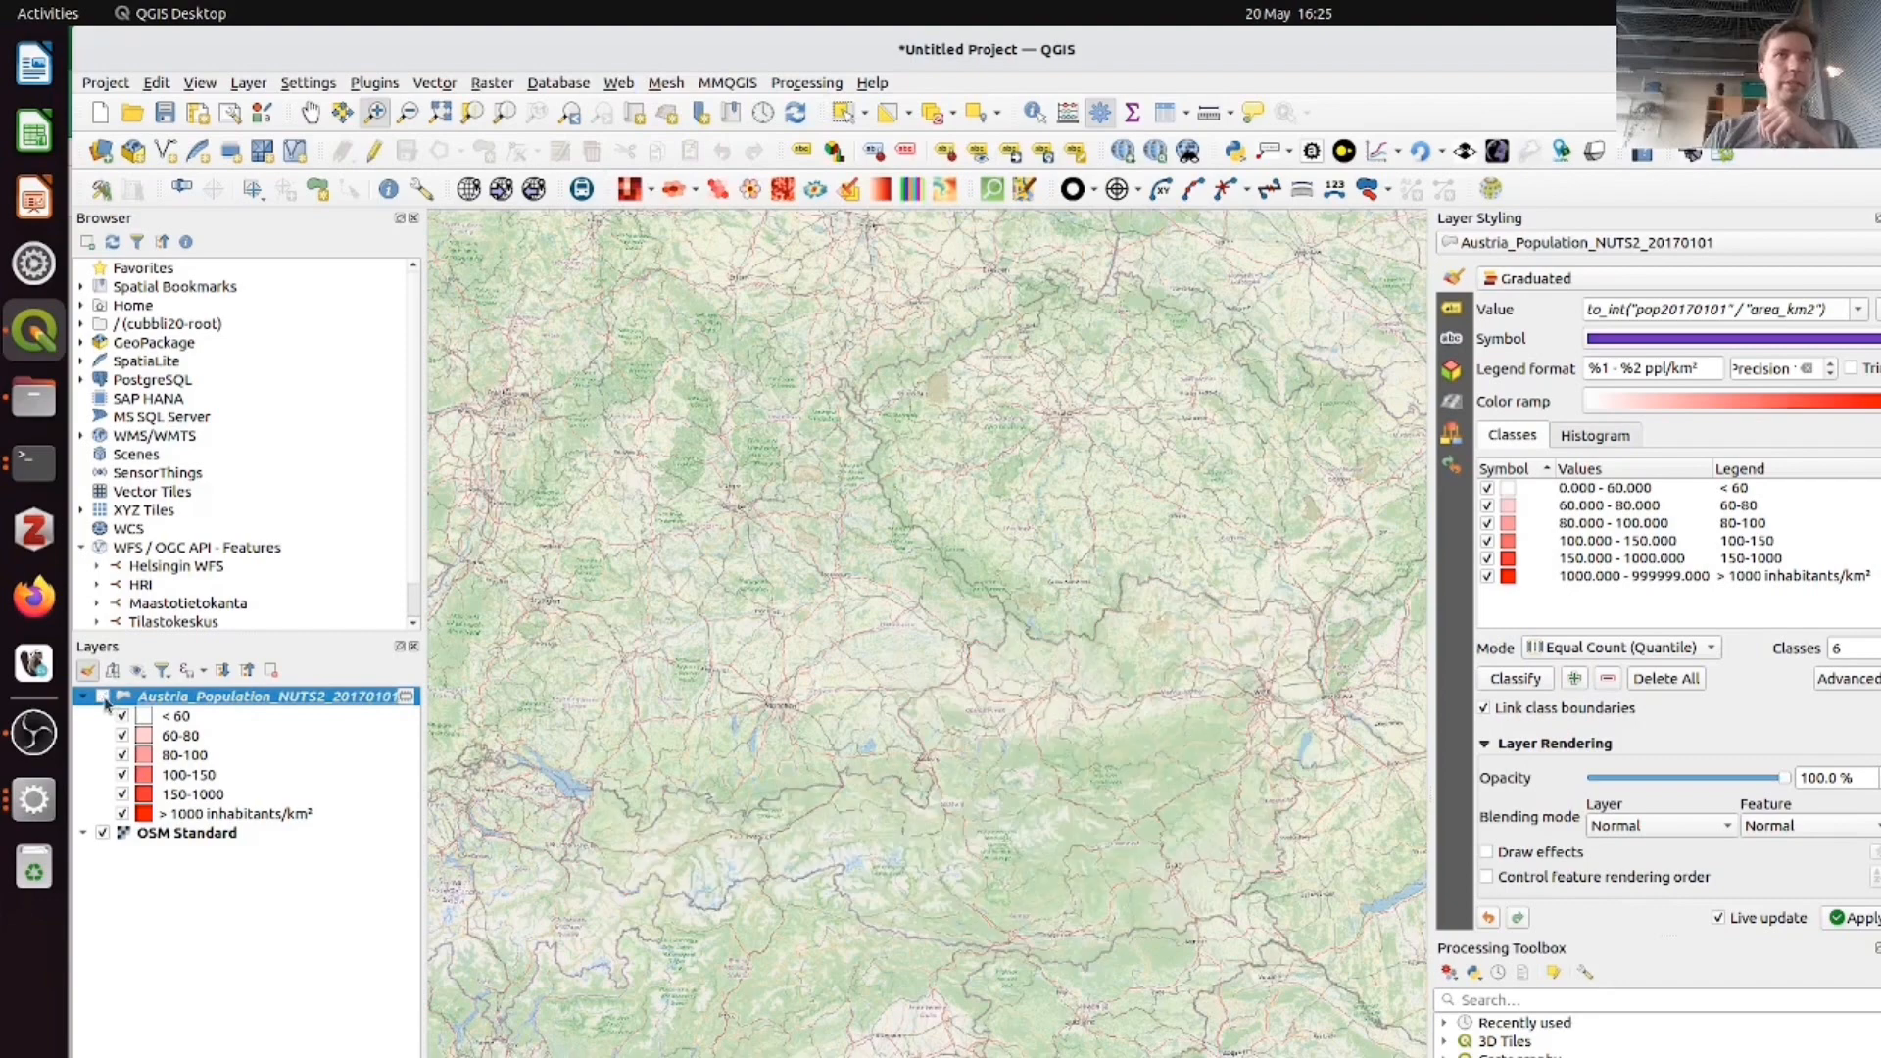
pyautogui.click(104, 698)
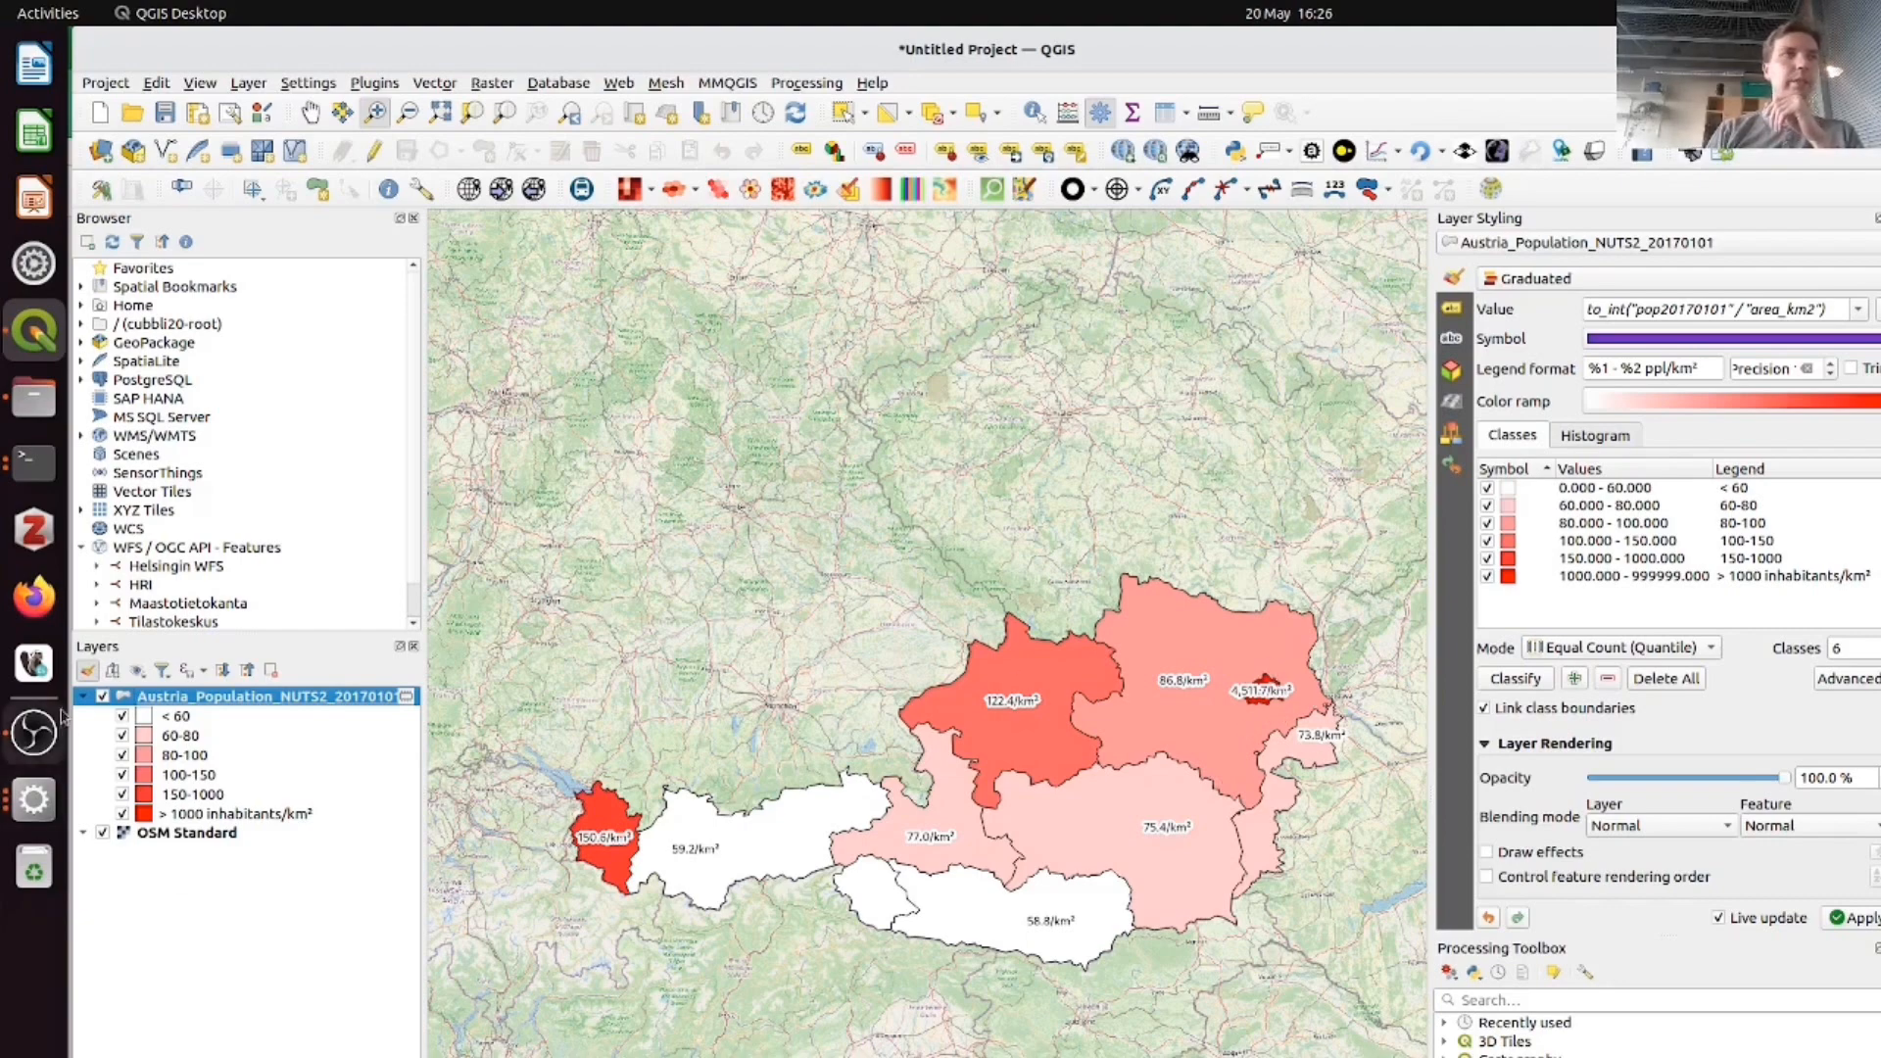
pyautogui.click(103, 698)
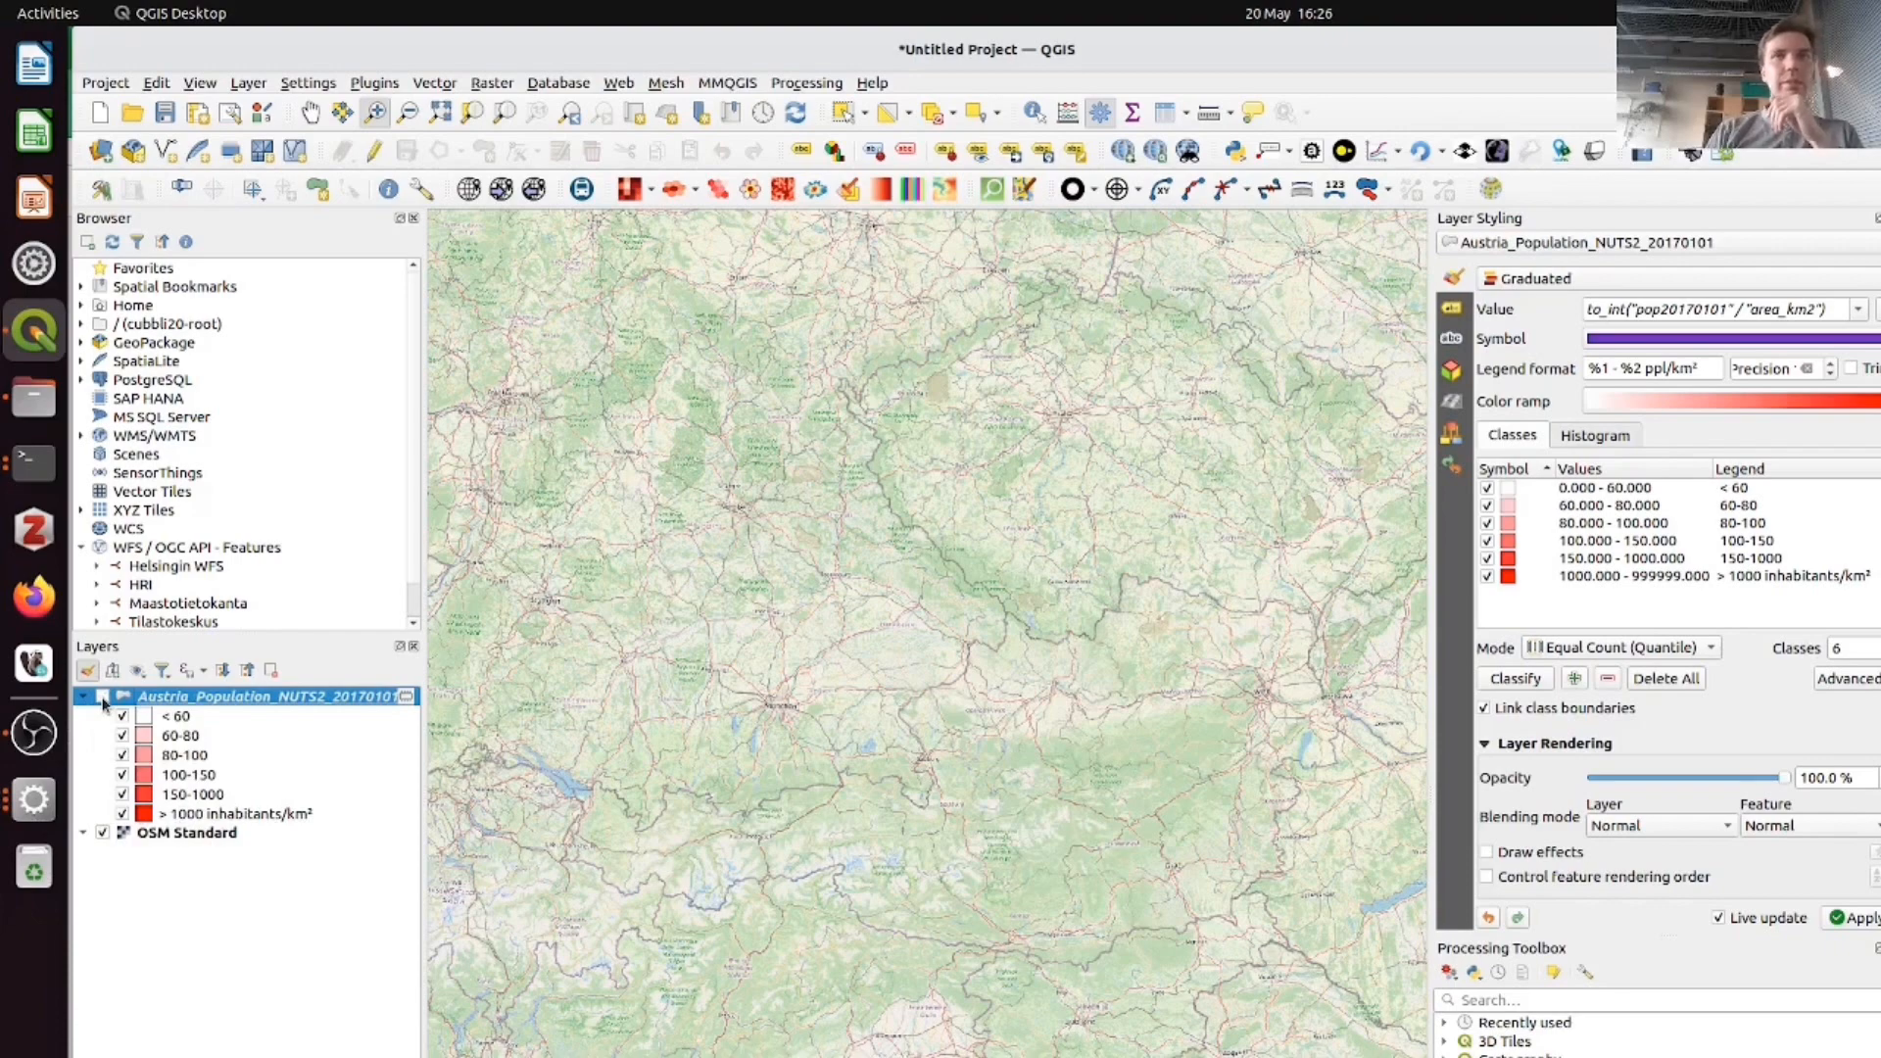
pyautogui.click(103, 698)
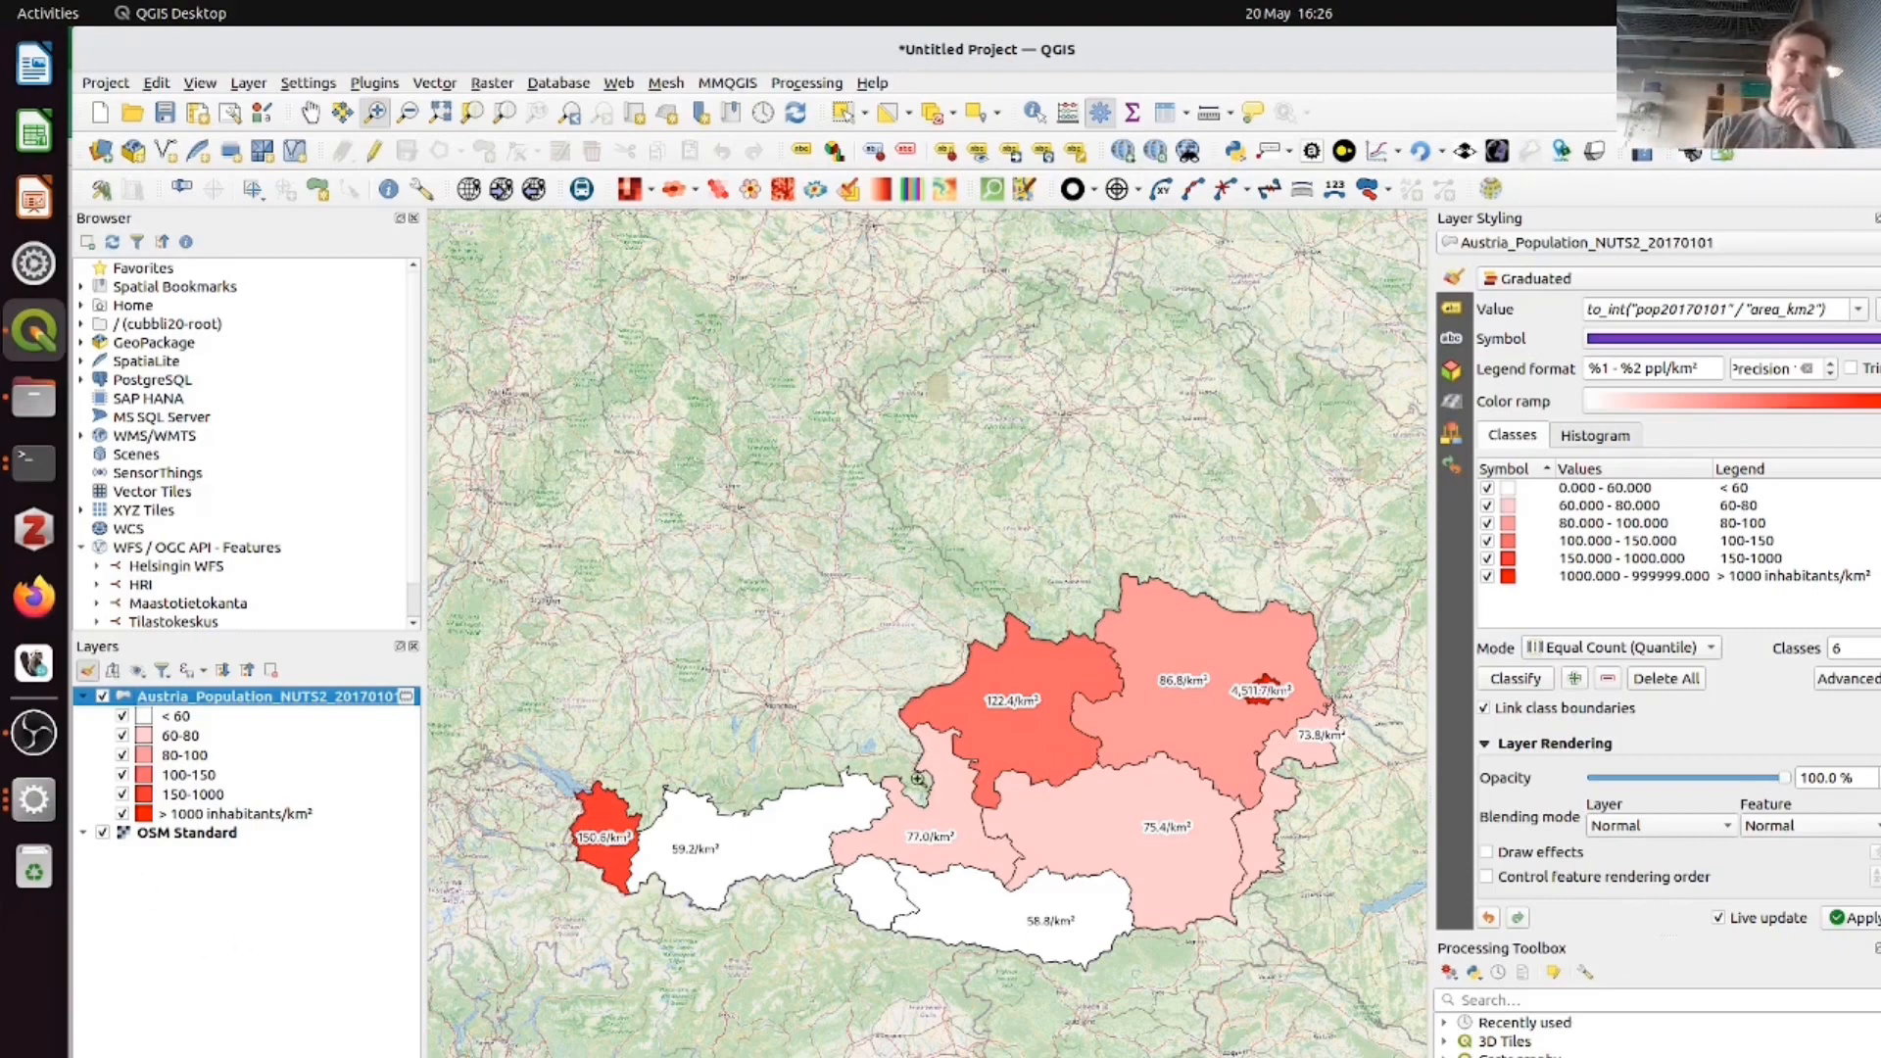
pyautogui.click(103, 833)
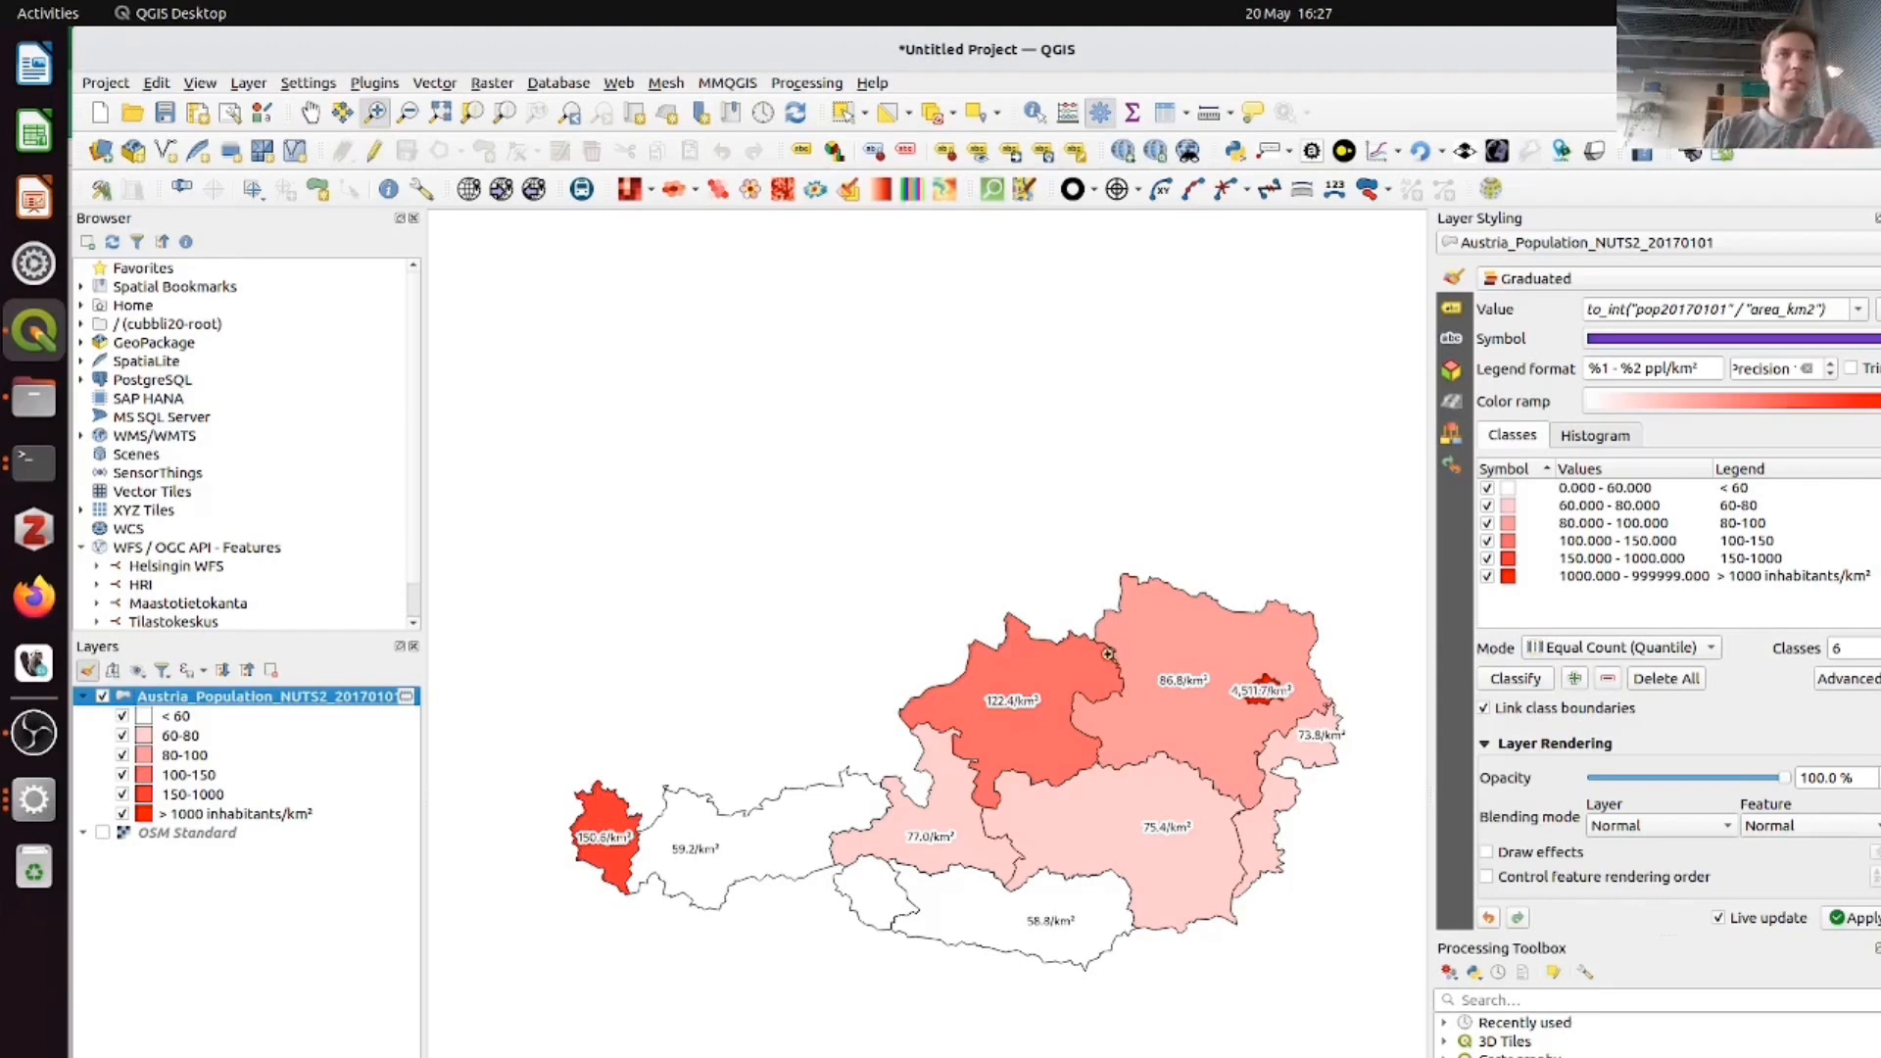
pyautogui.rightClick(1061, 642)
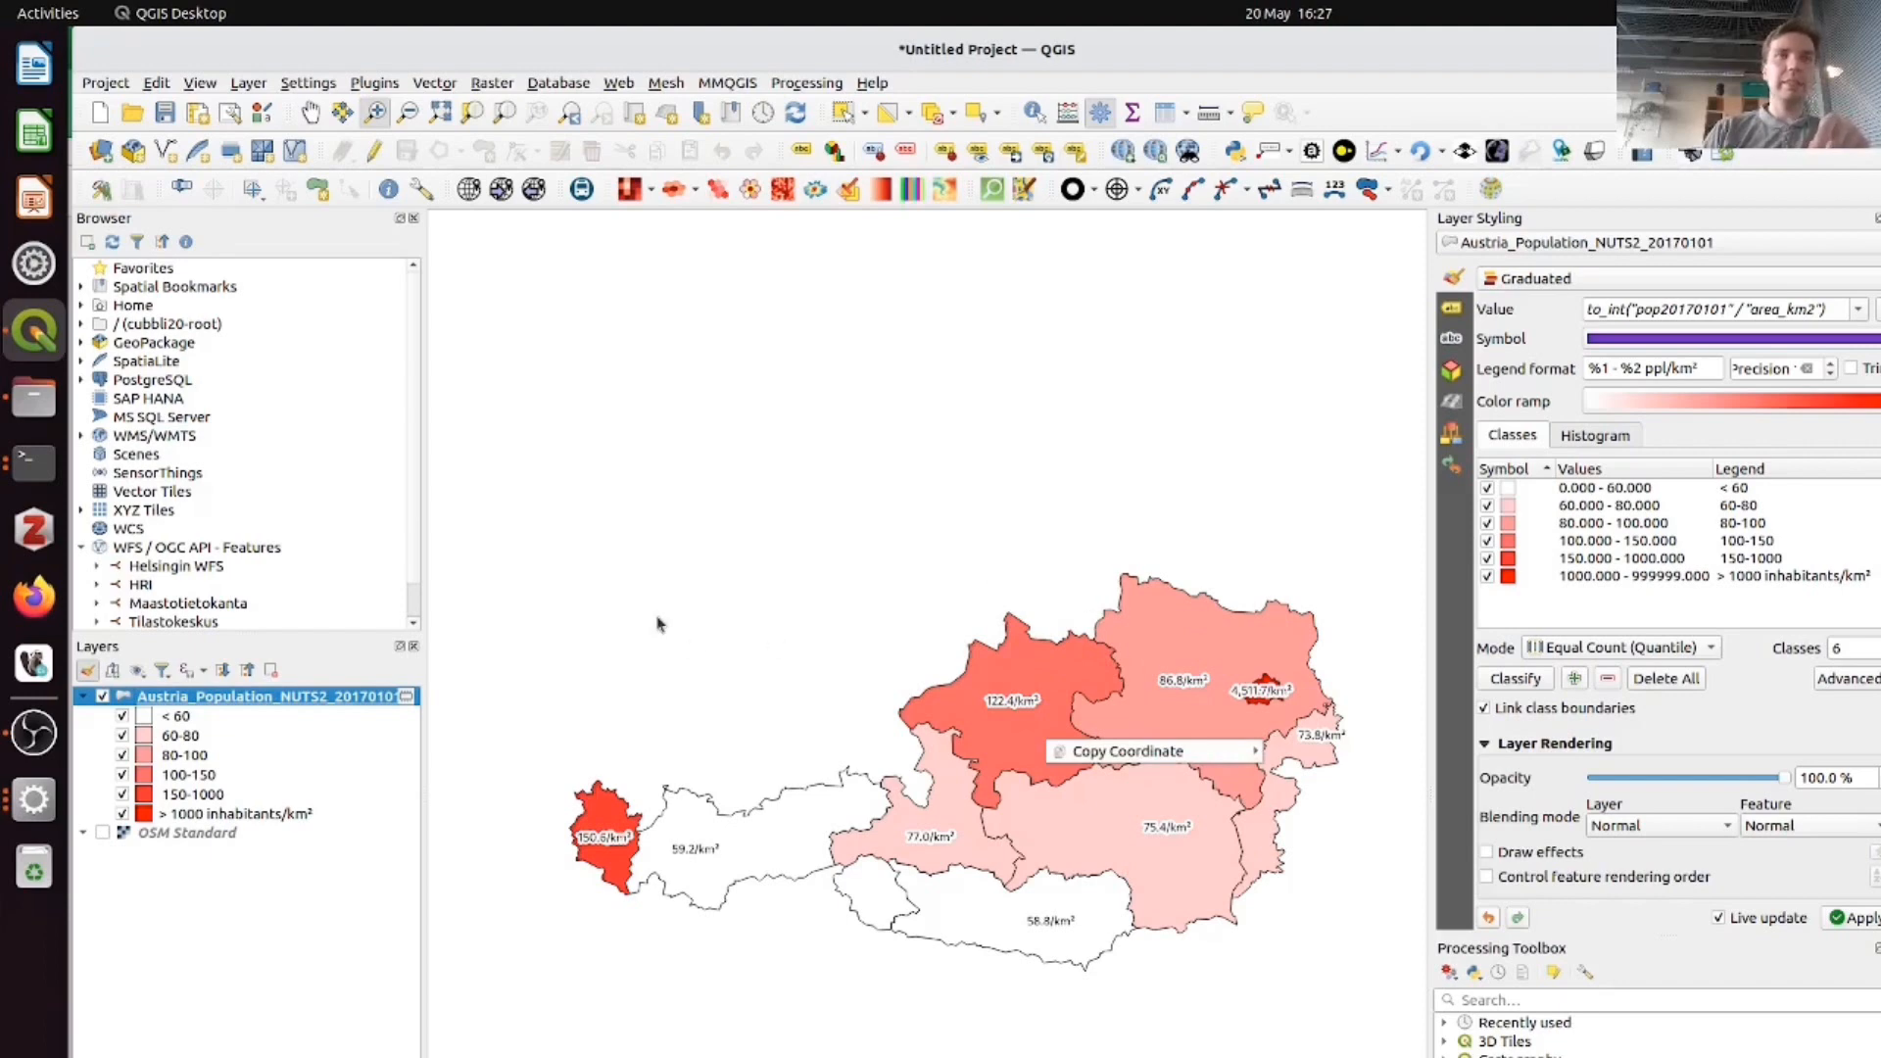
pyautogui.click(627, 572)
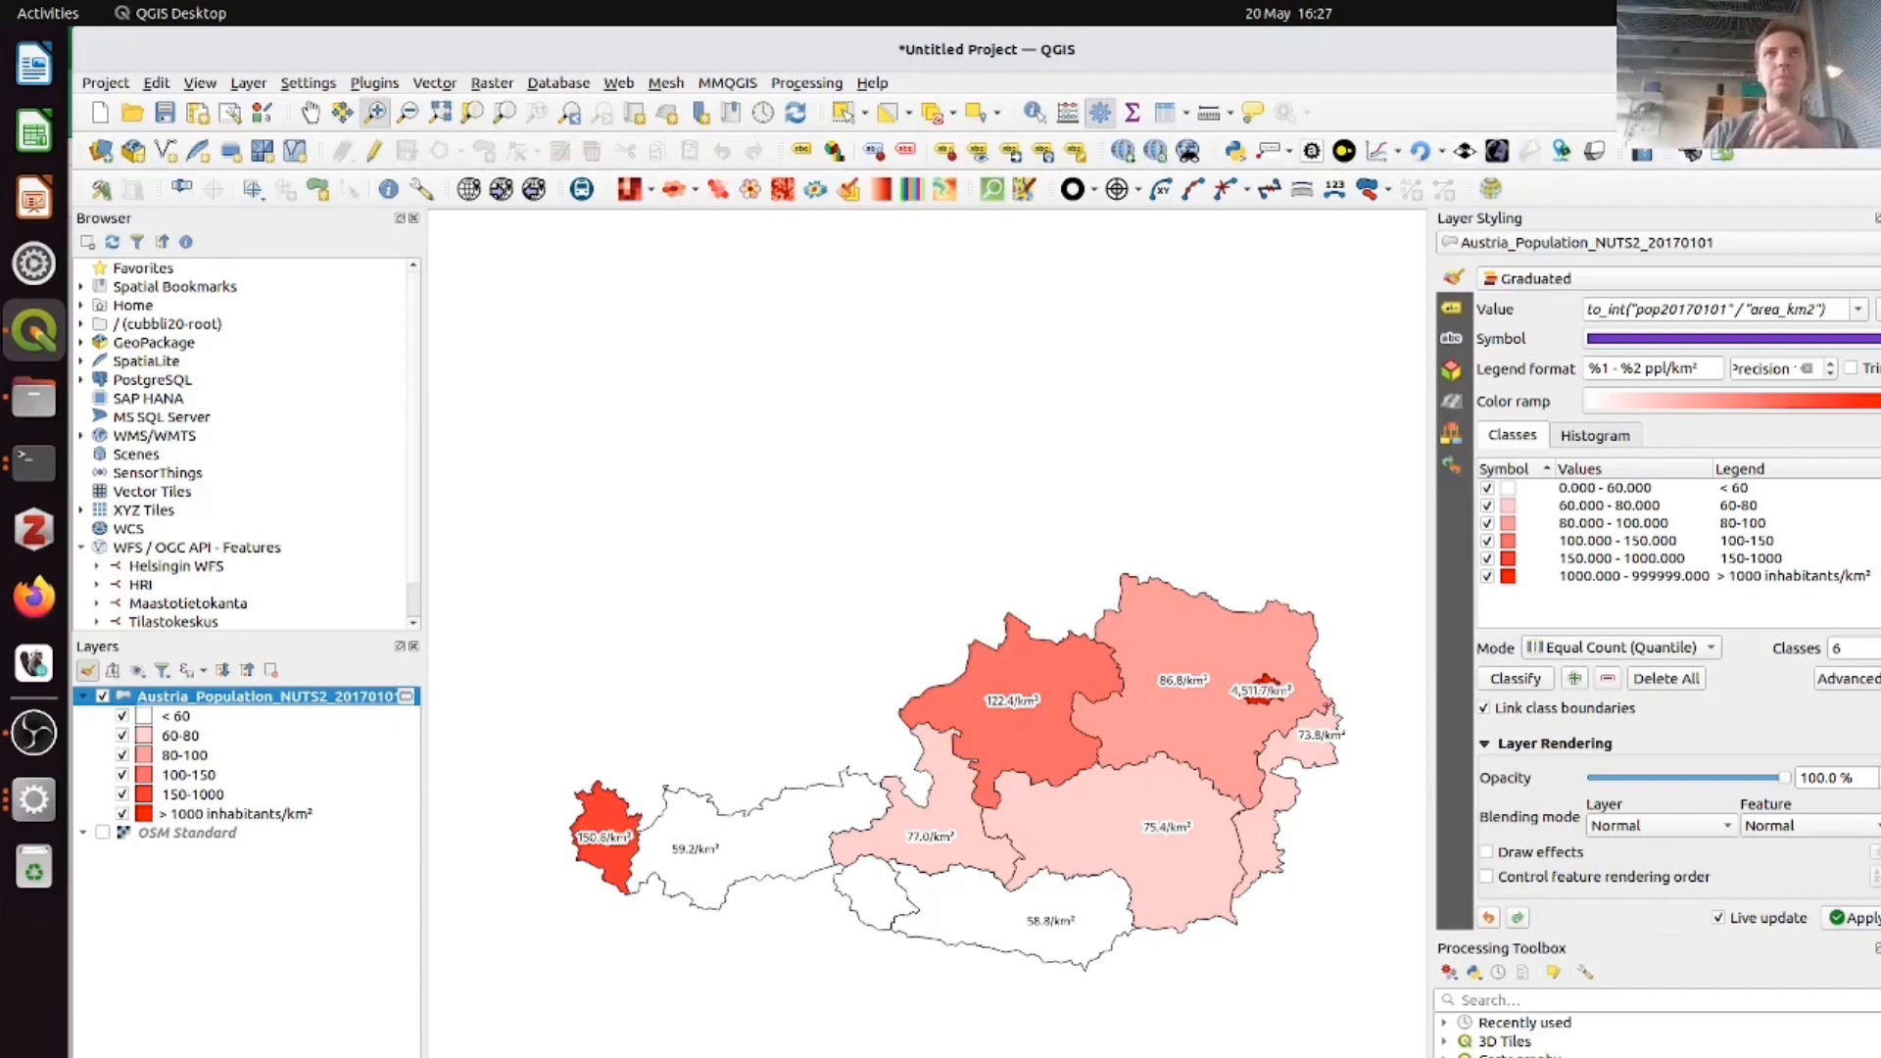
# - Switch to the browser and read the cartograms-QGIS notebook from the Data section to the non-contiguous cartogram section
pyautogui.click(1807, 49)
pyautogui.scroll(-4, 1014, 676)
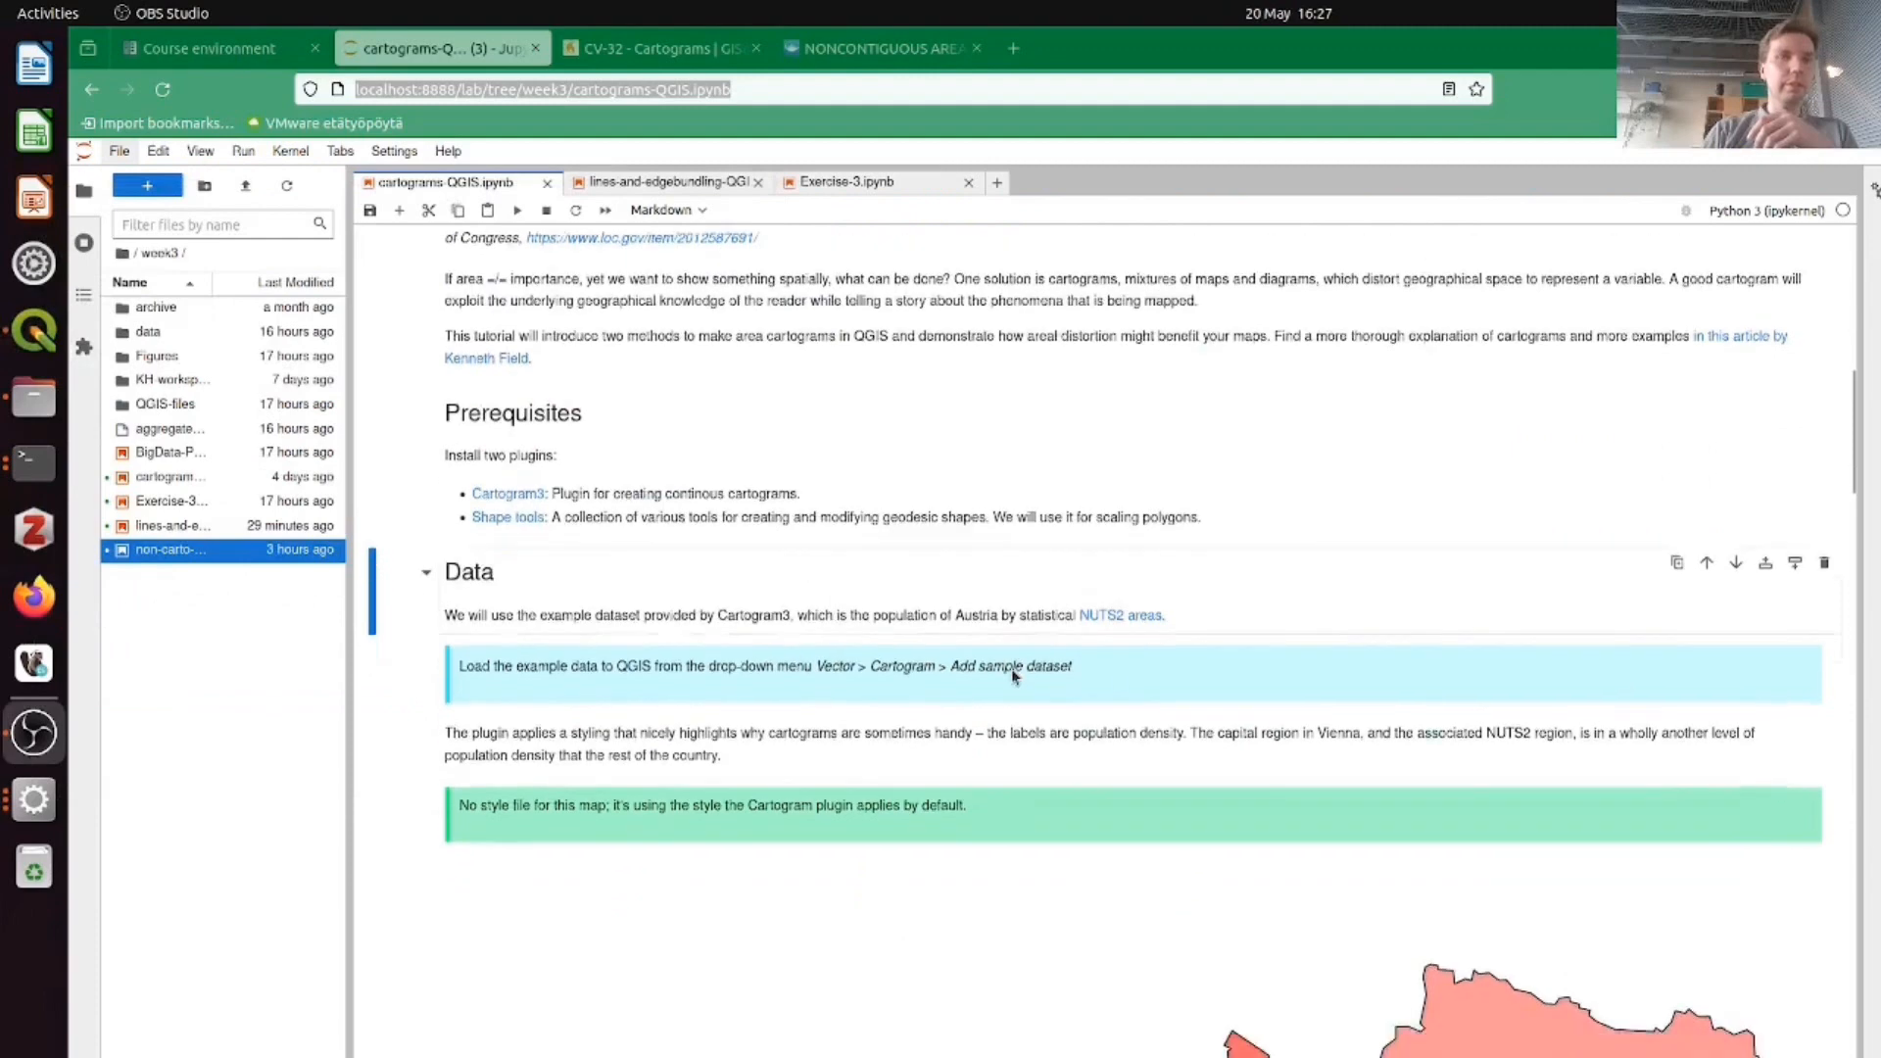
pyautogui.scroll(-5, 1014, 676)
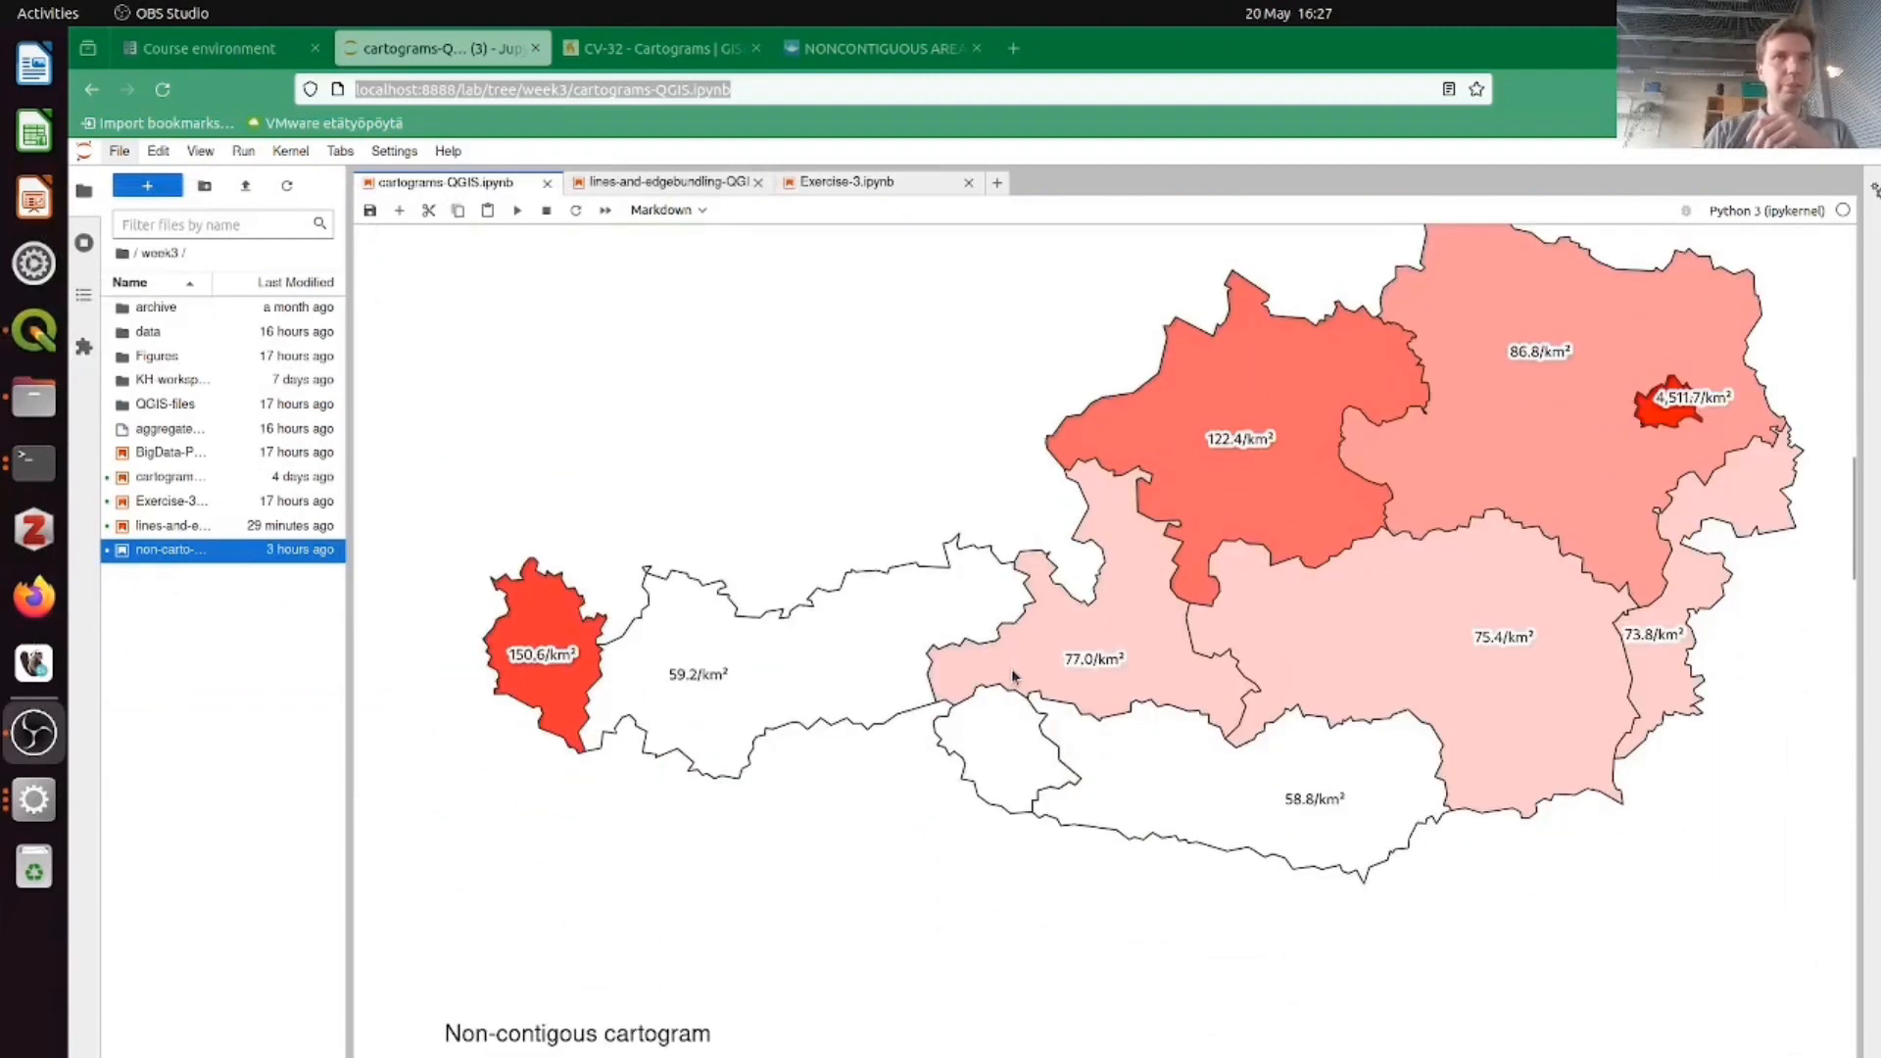
pyautogui.scroll(-5, 955, 706)
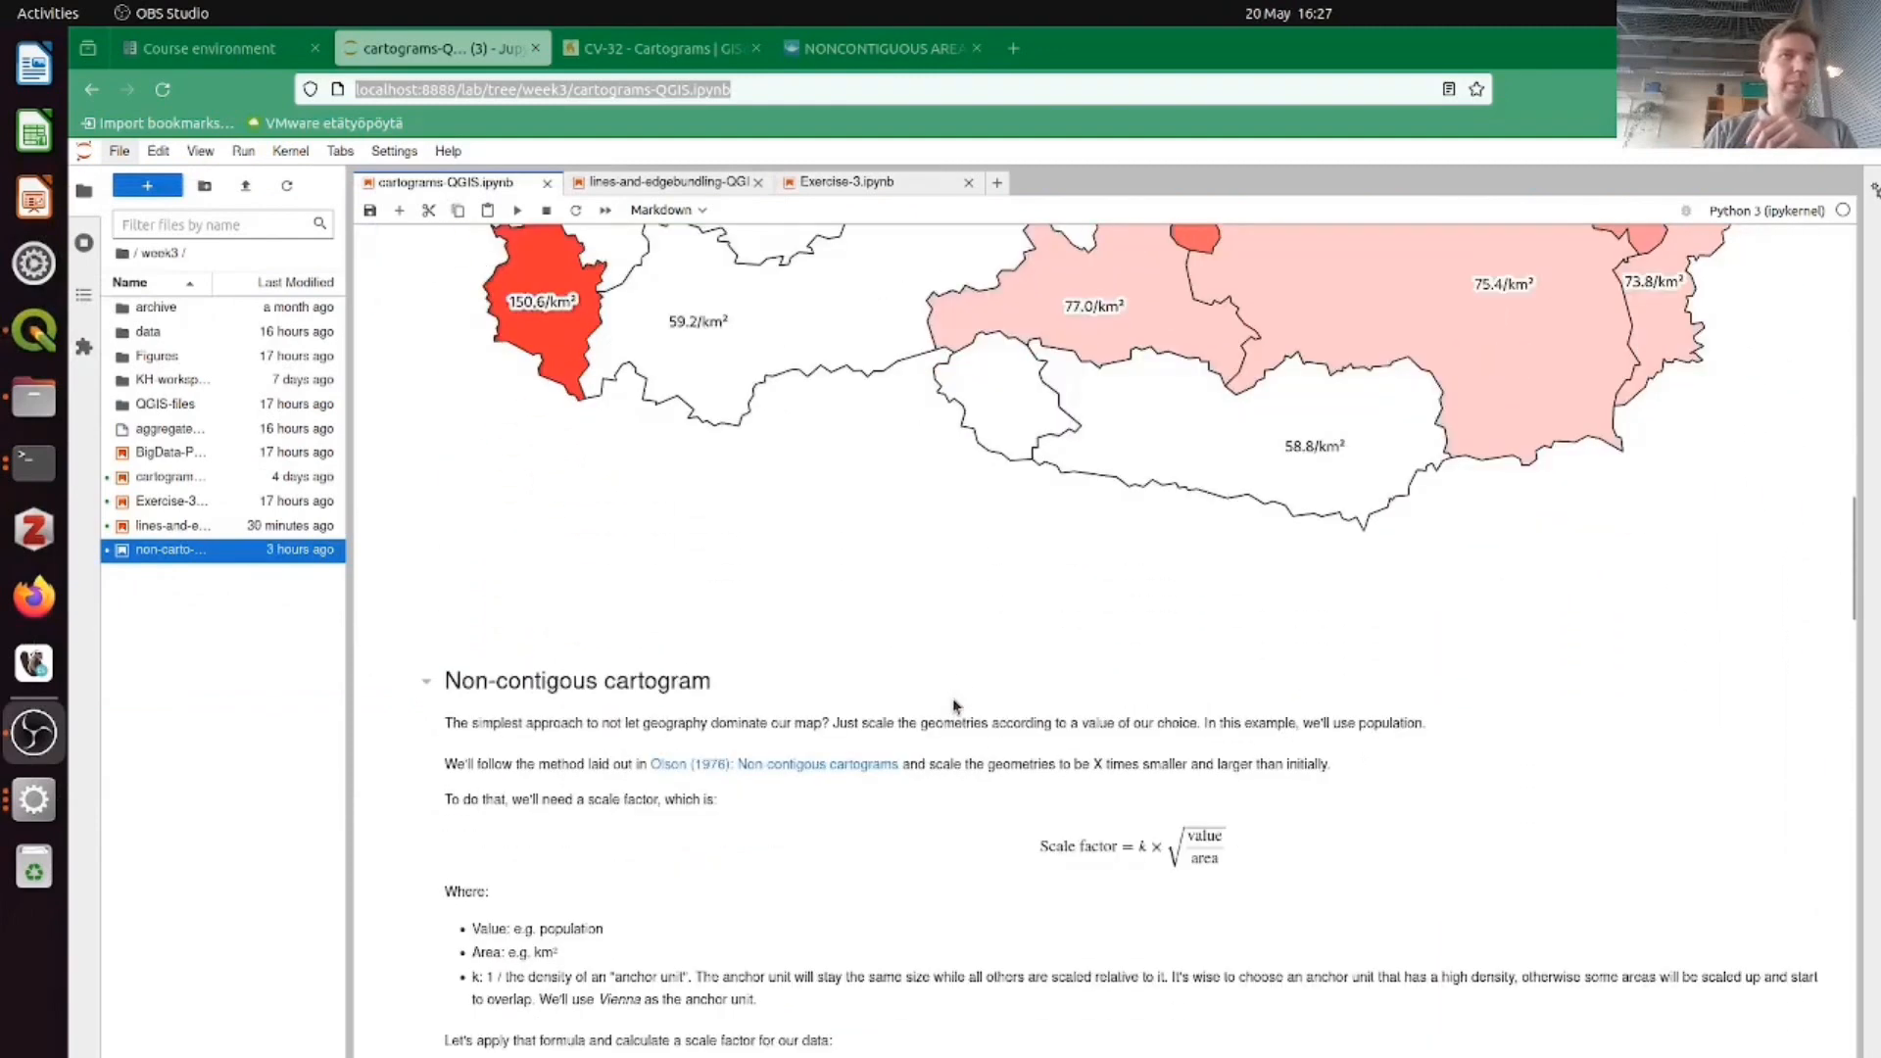
pyautogui.scroll(-1, 955, 705)
pyautogui.scroll(-1, 955, 705)
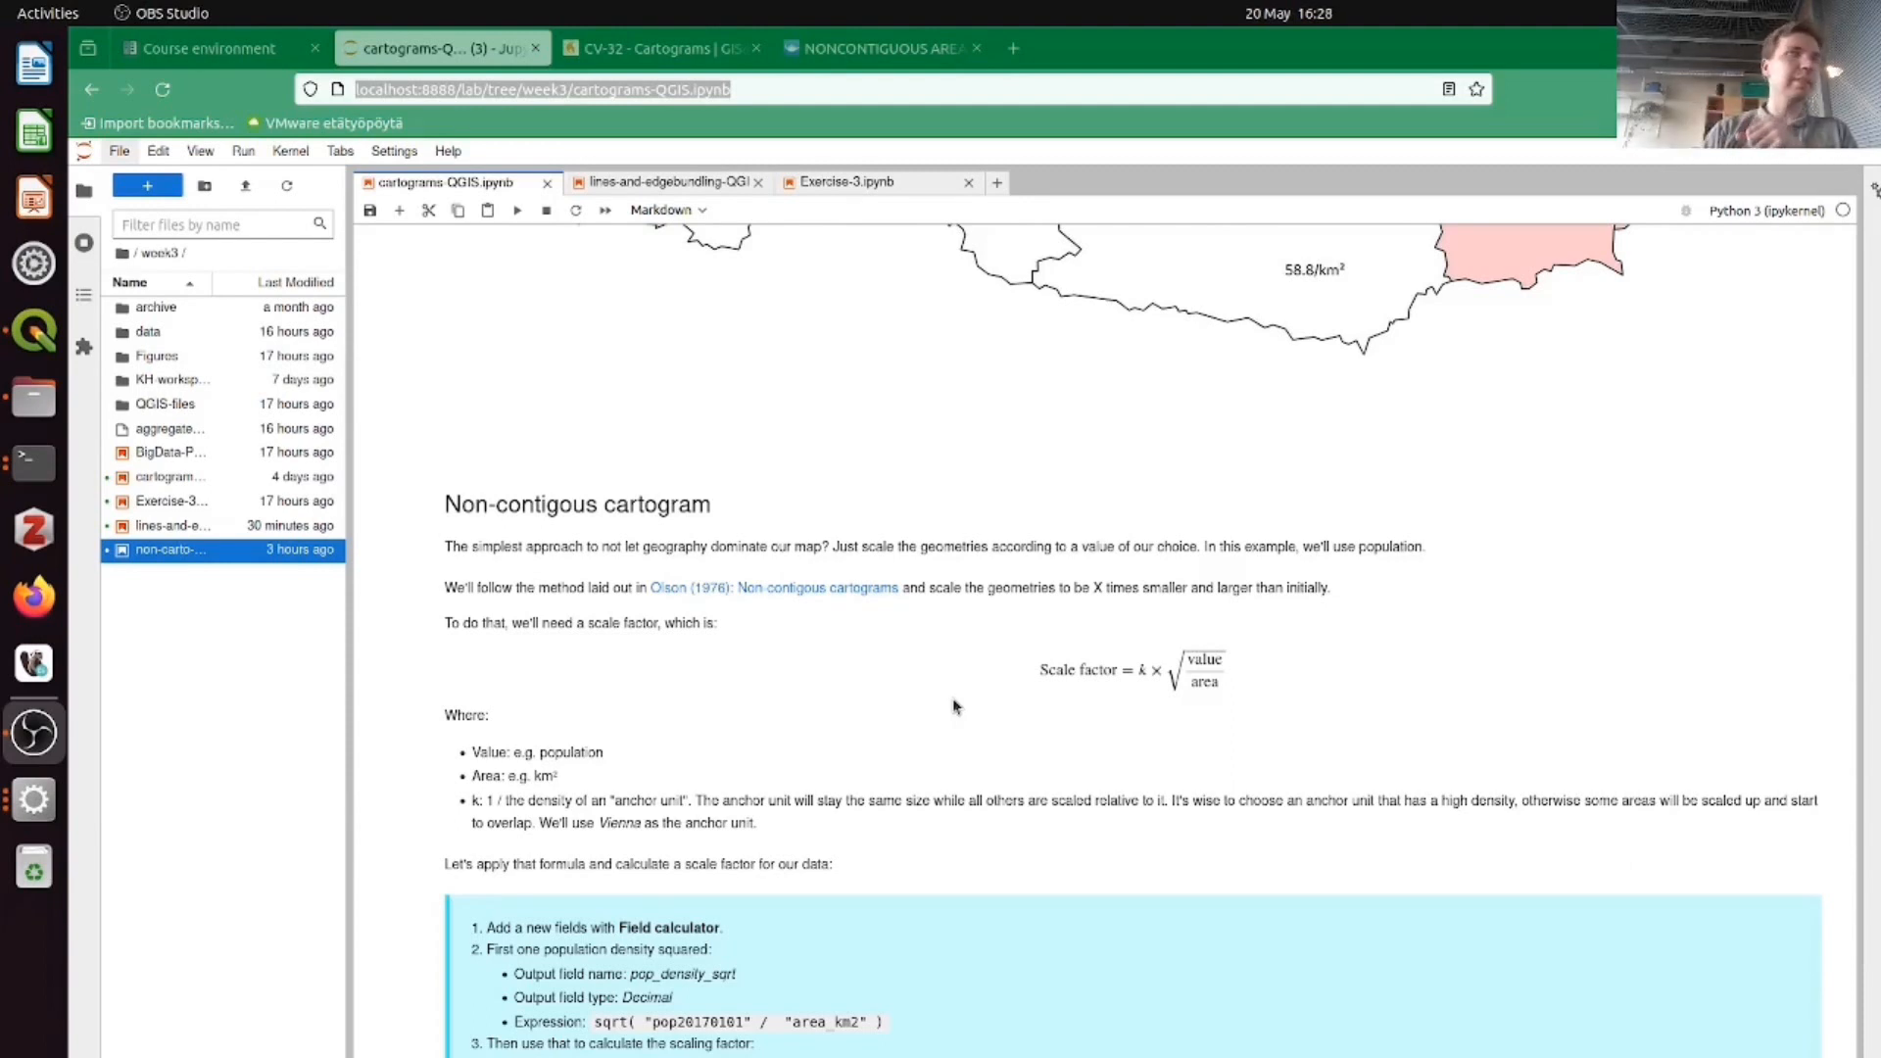
# - Look through the "Noncontiguous Area Cartograms" article on Taylor & Francis Online and return to the cartograms notebook
pyautogui.click(851, 49)
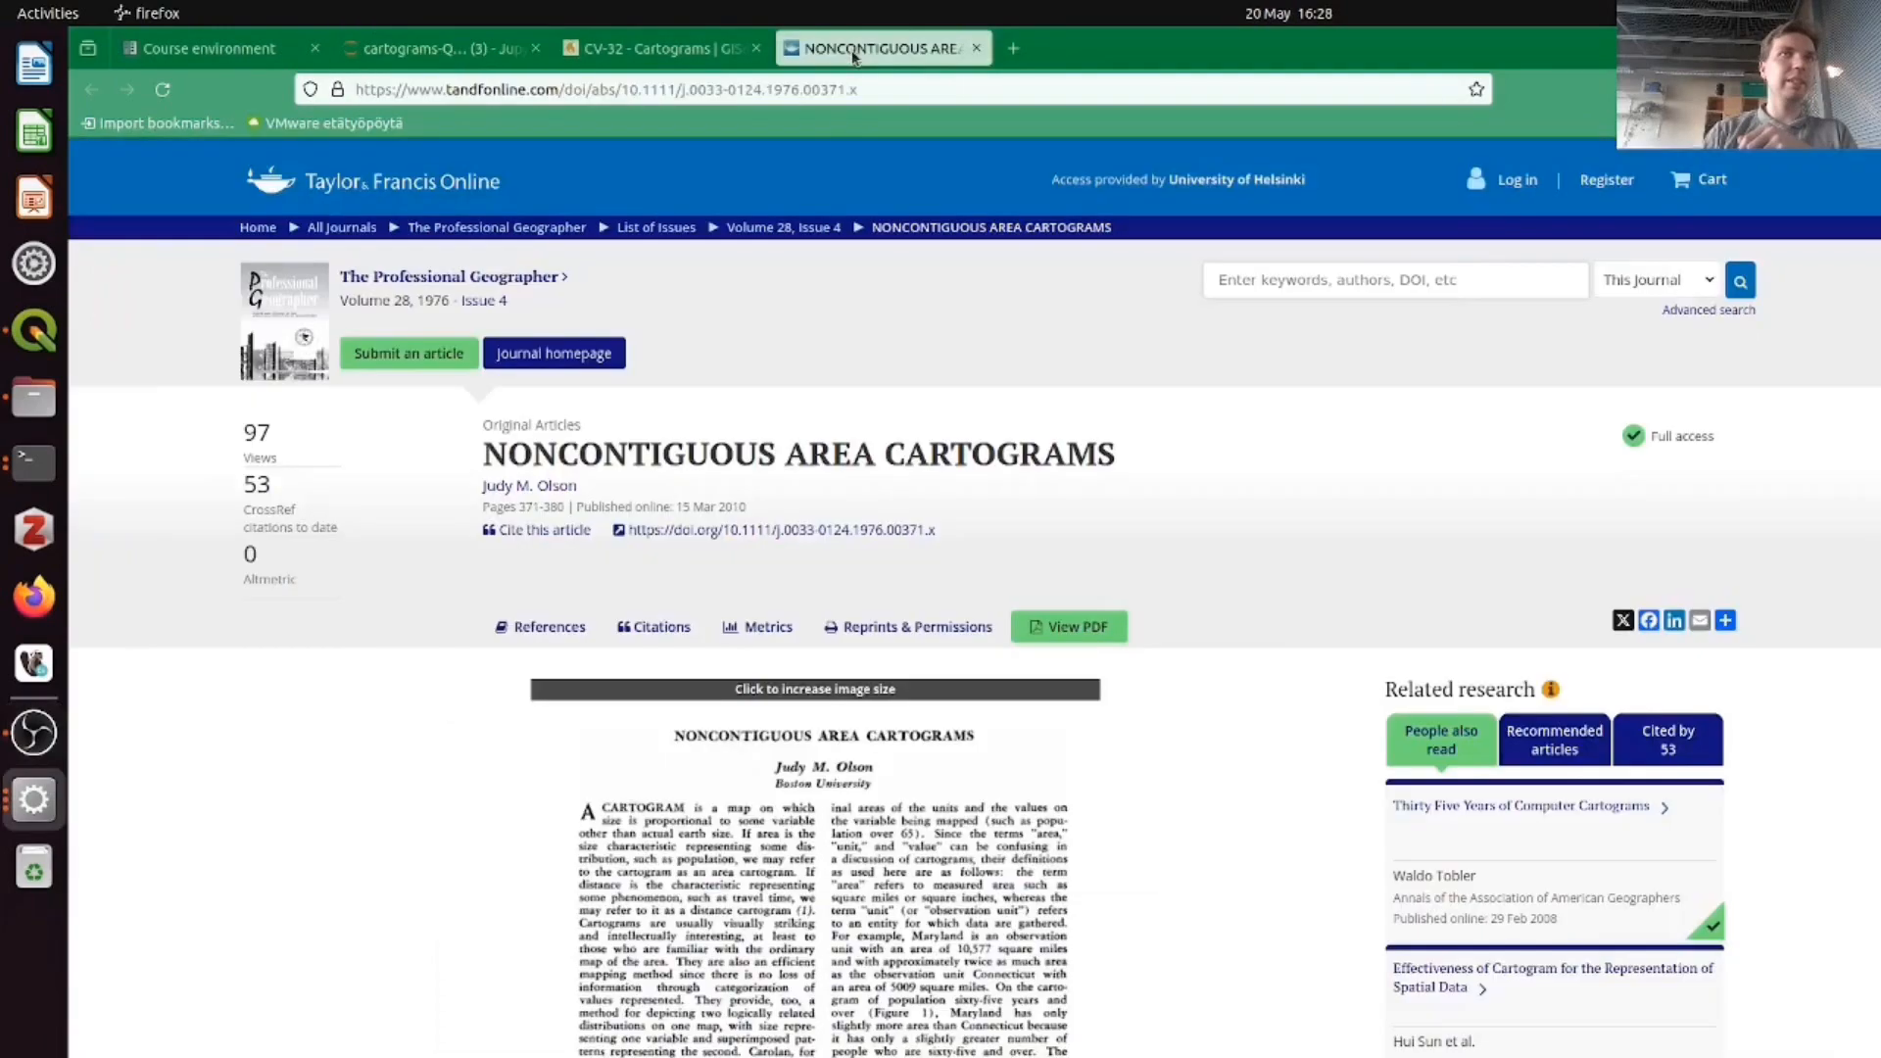
pyautogui.scroll(-10, 627, 705)
pyautogui.scroll(8, 692, 776)
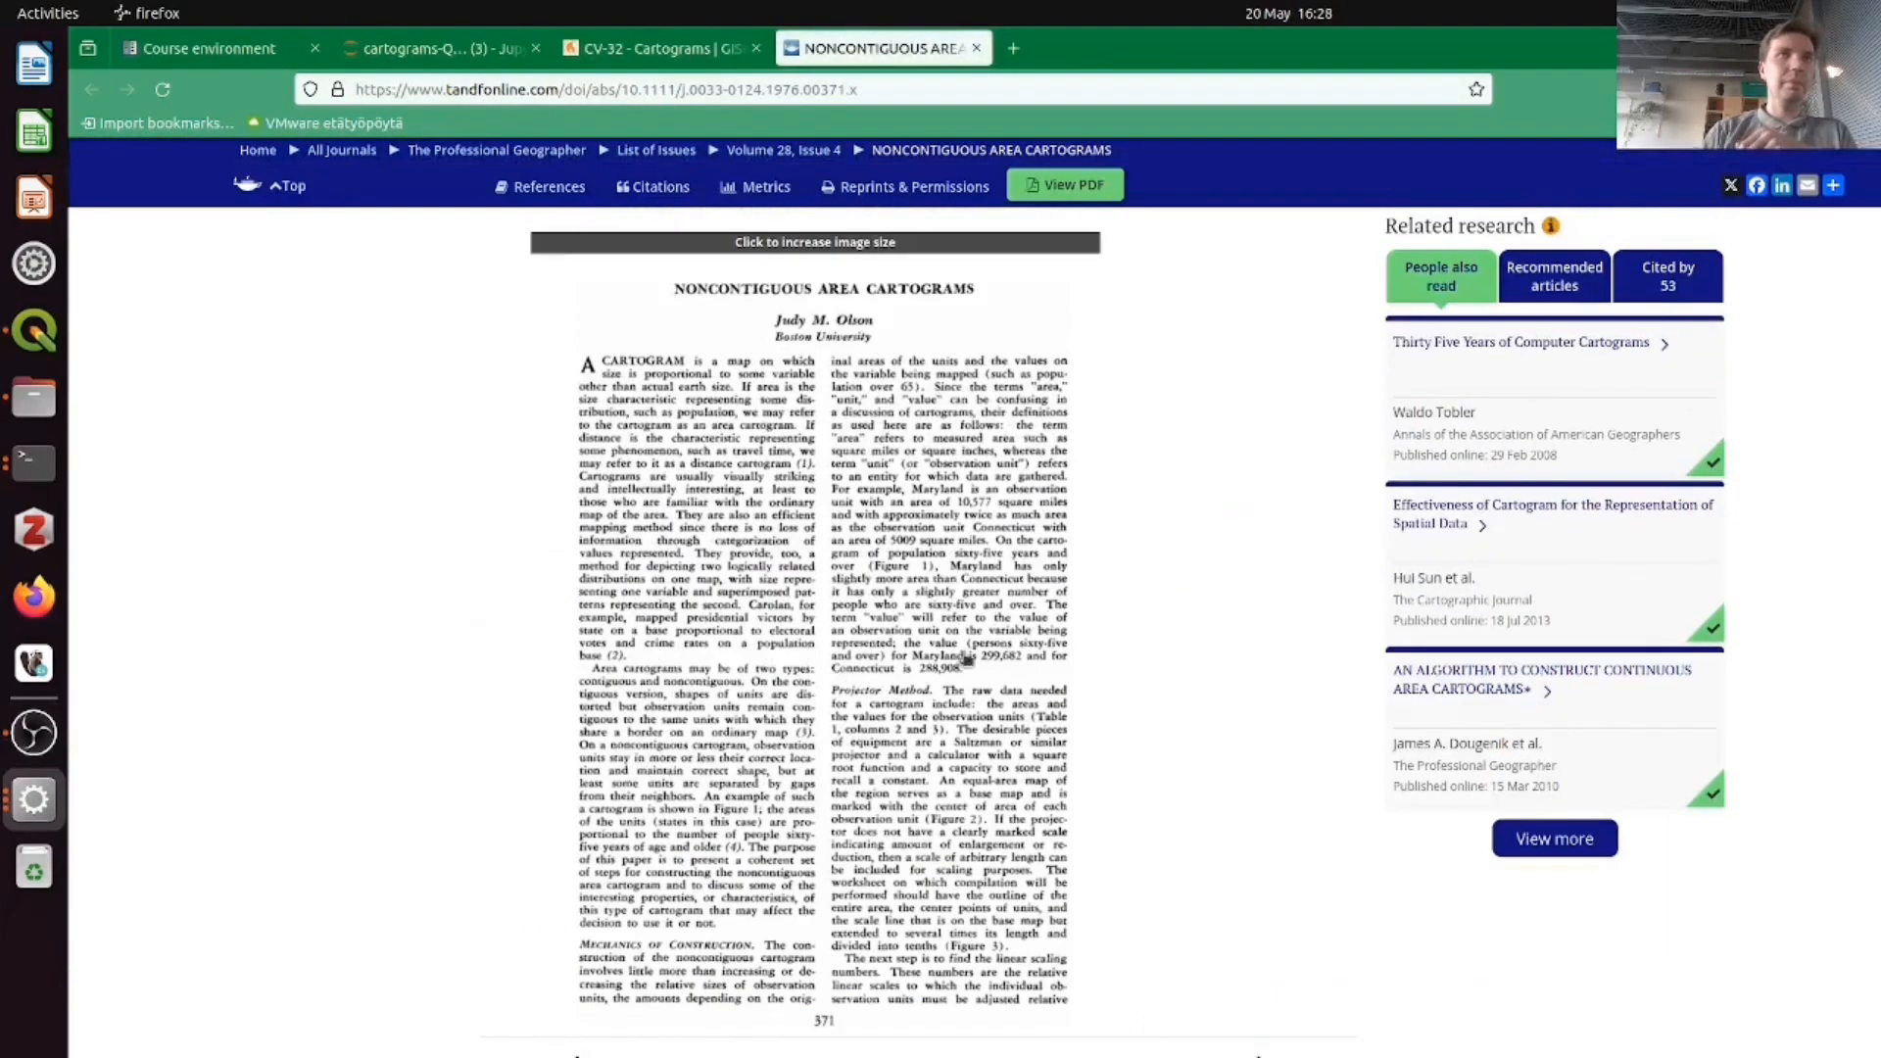
pyautogui.scroll(5, 1005, 720)
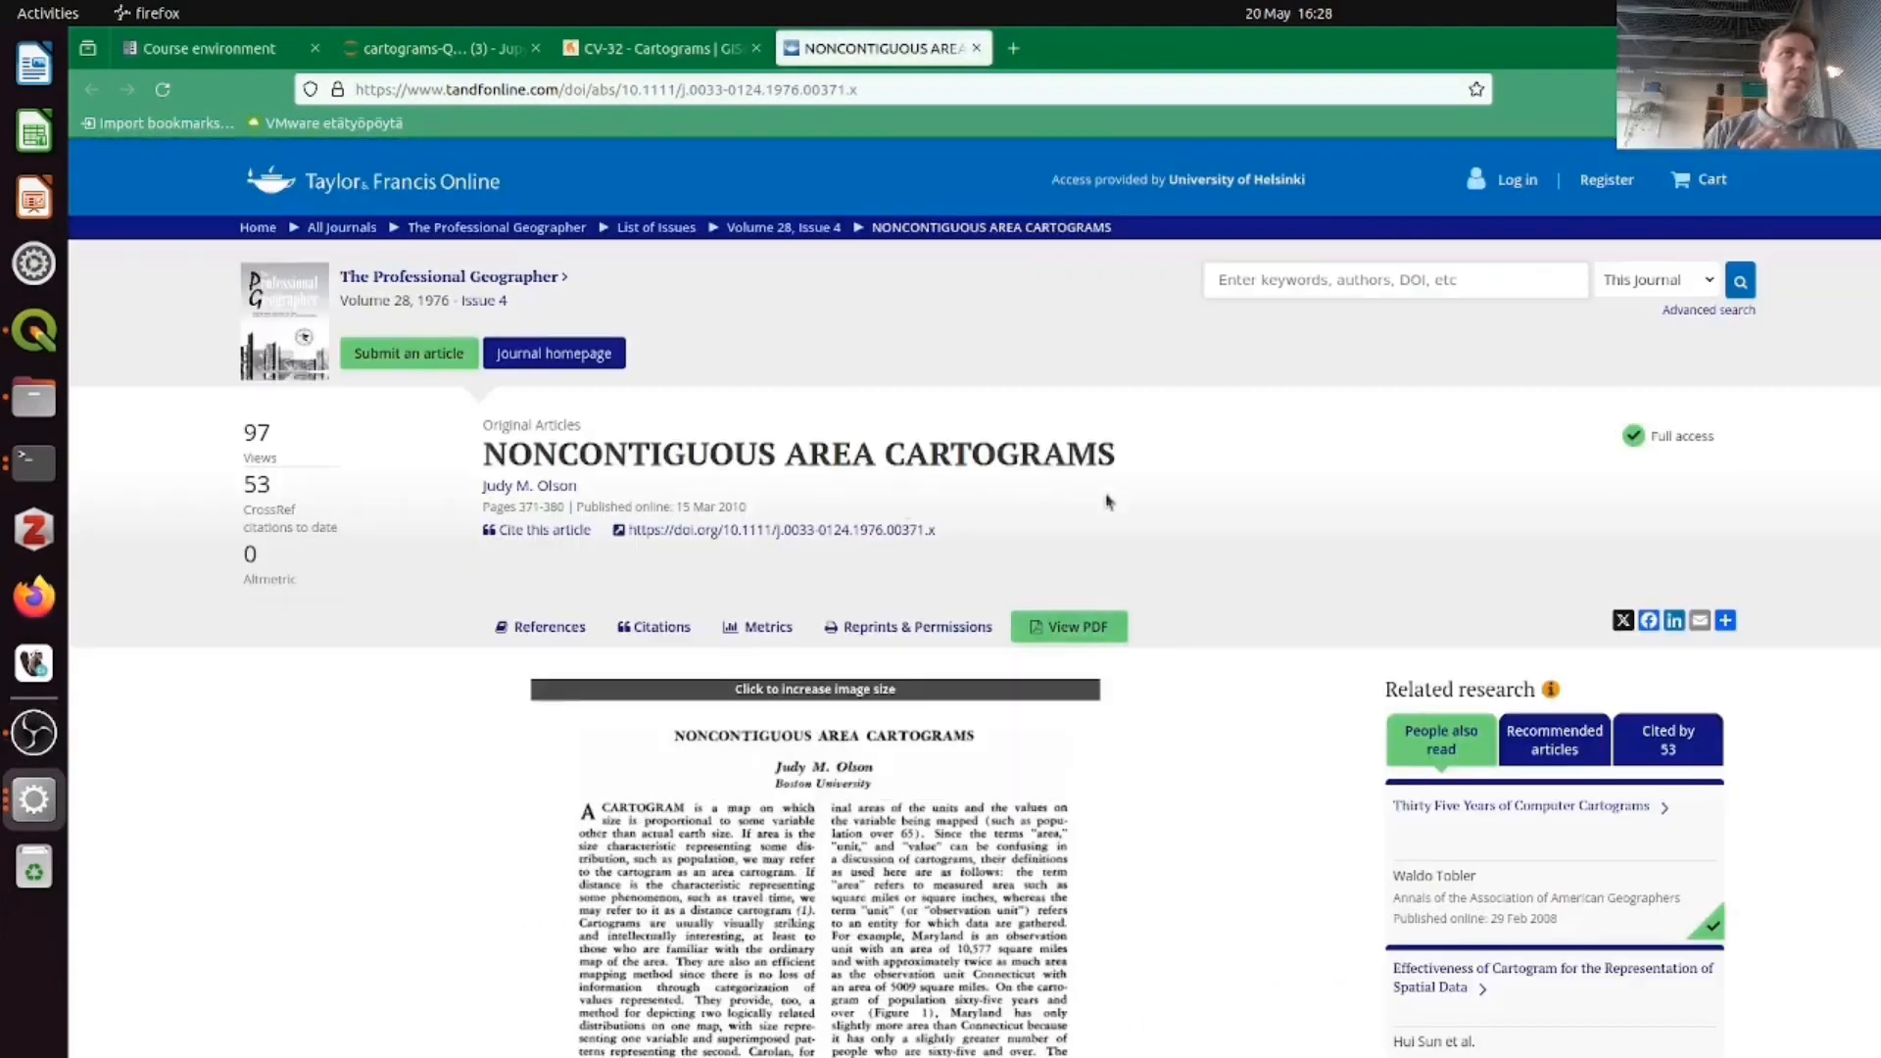
pyautogui.click(442, 54)
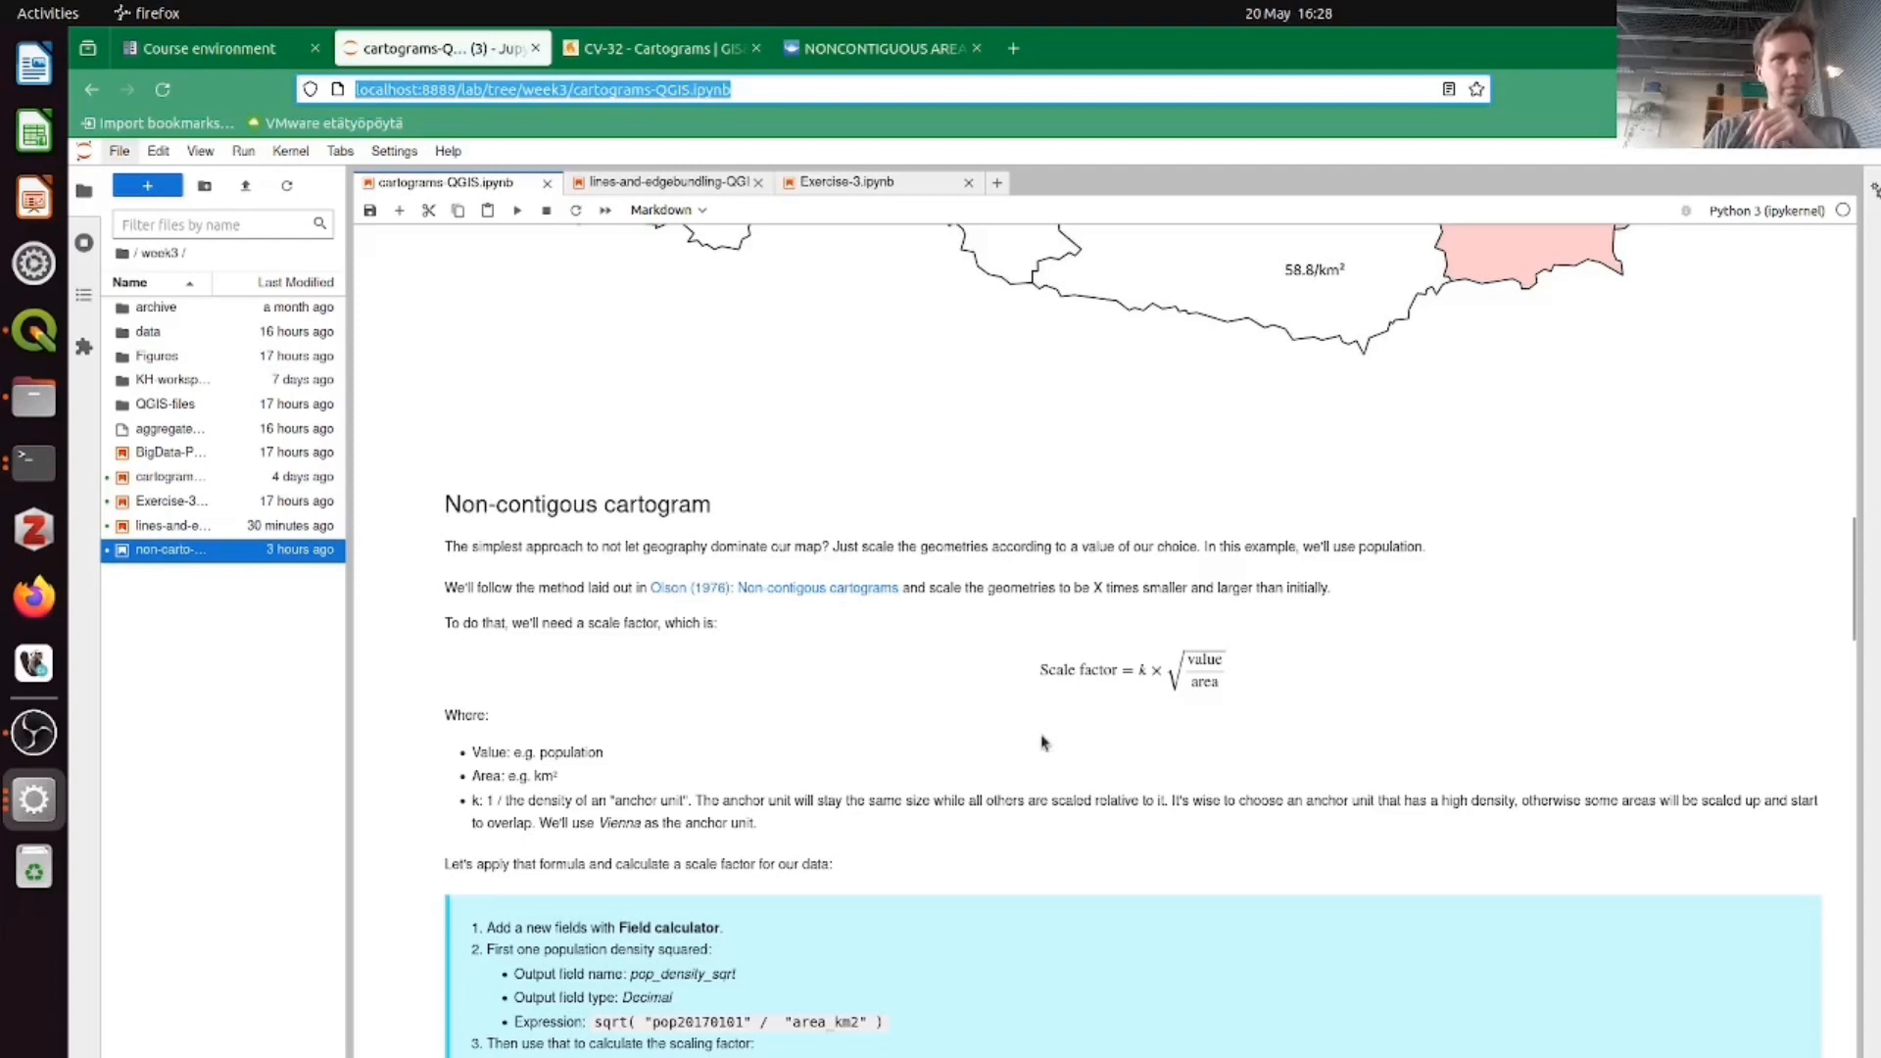
# - Read the notebook's scale factor formula and its Field Calculator instructions for the non-contiguous cartogram
pyautogui.scroll(-3, 973, 729)
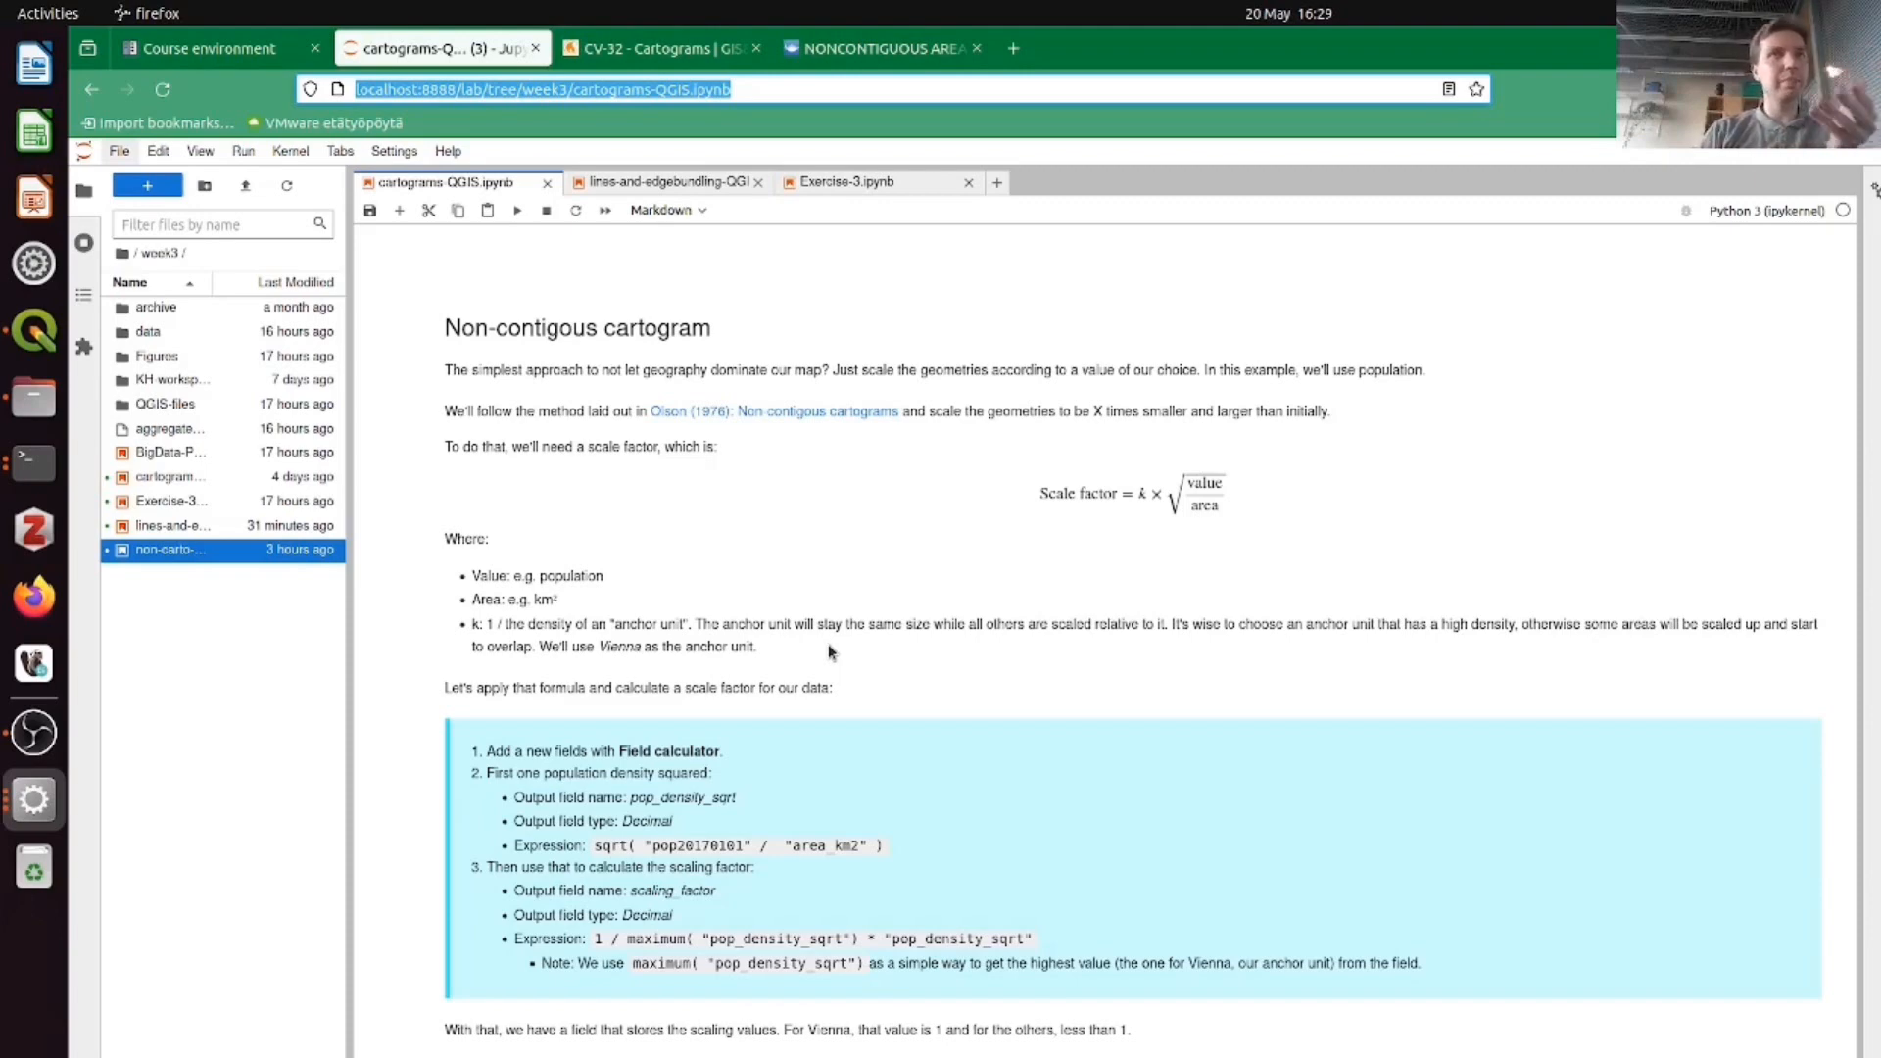
pyautogui.click(35, 333)
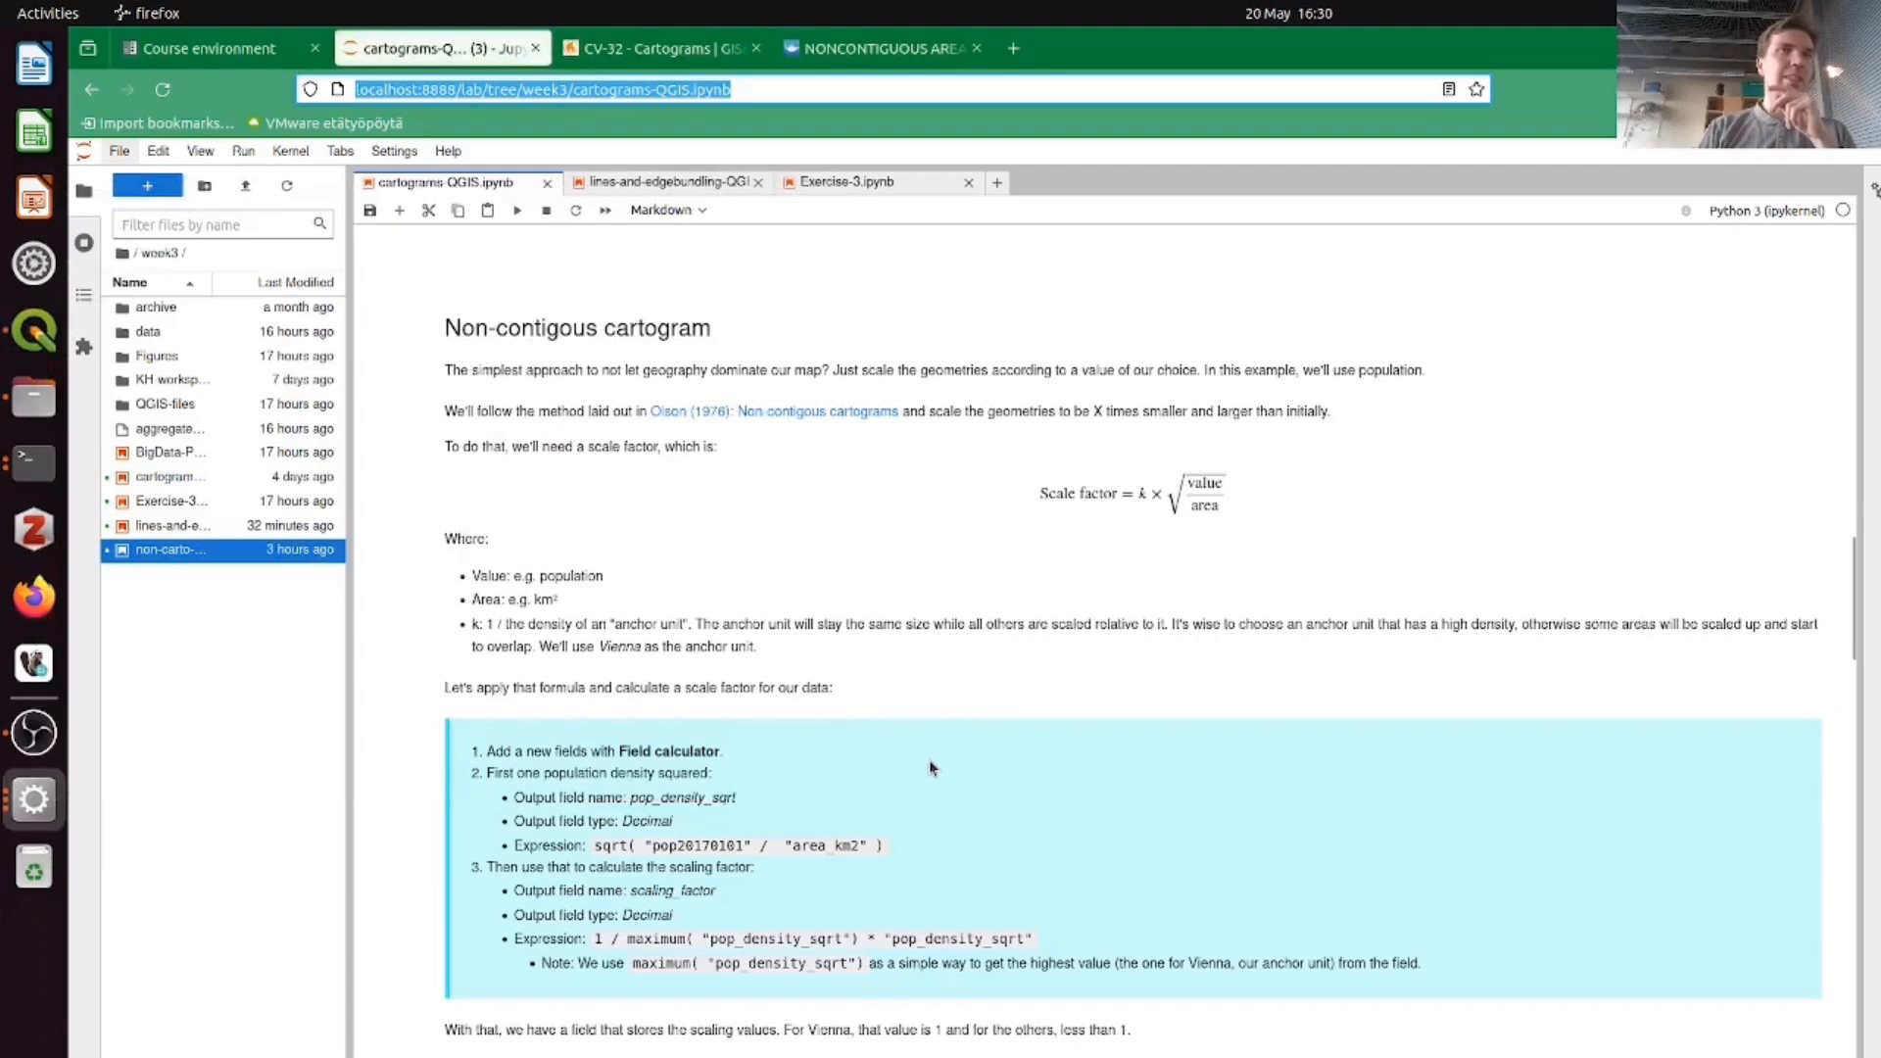
pyautogui.scroll(-3, 929, 760)
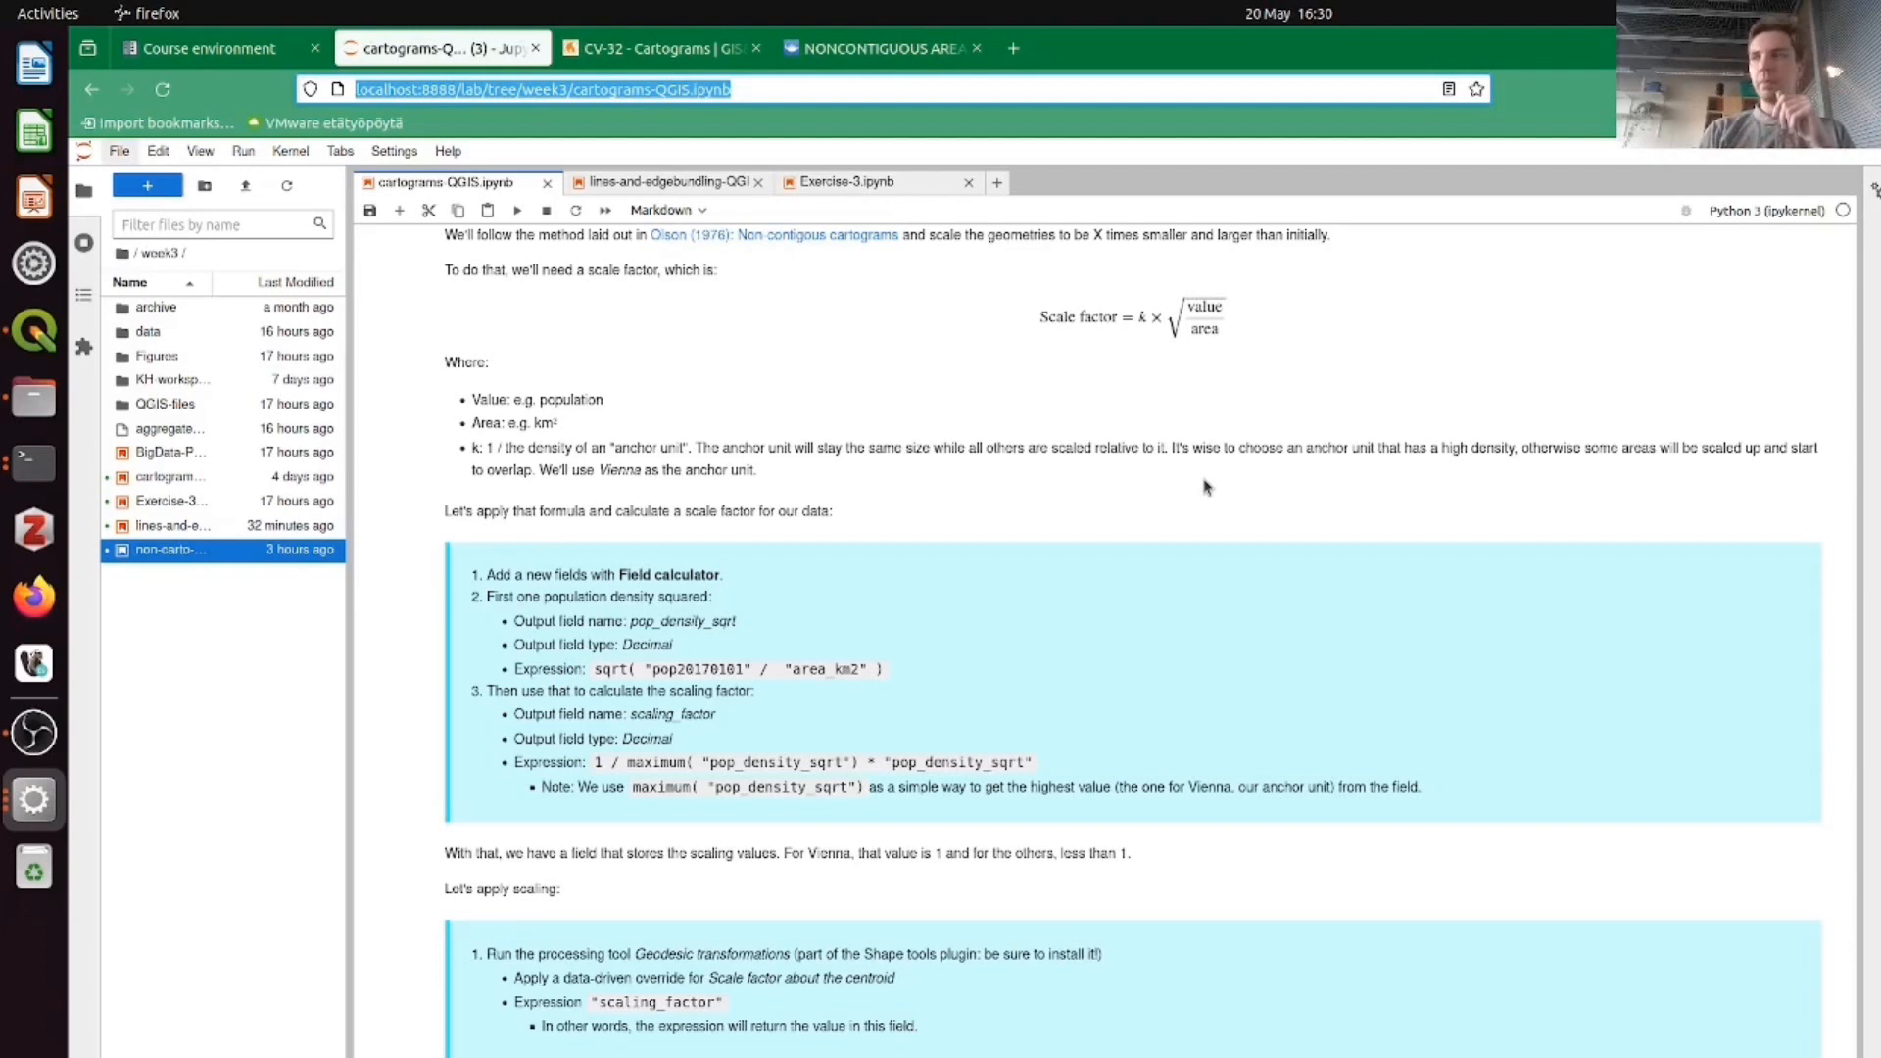
pyautogui.scroll(-3, 1206, 486)
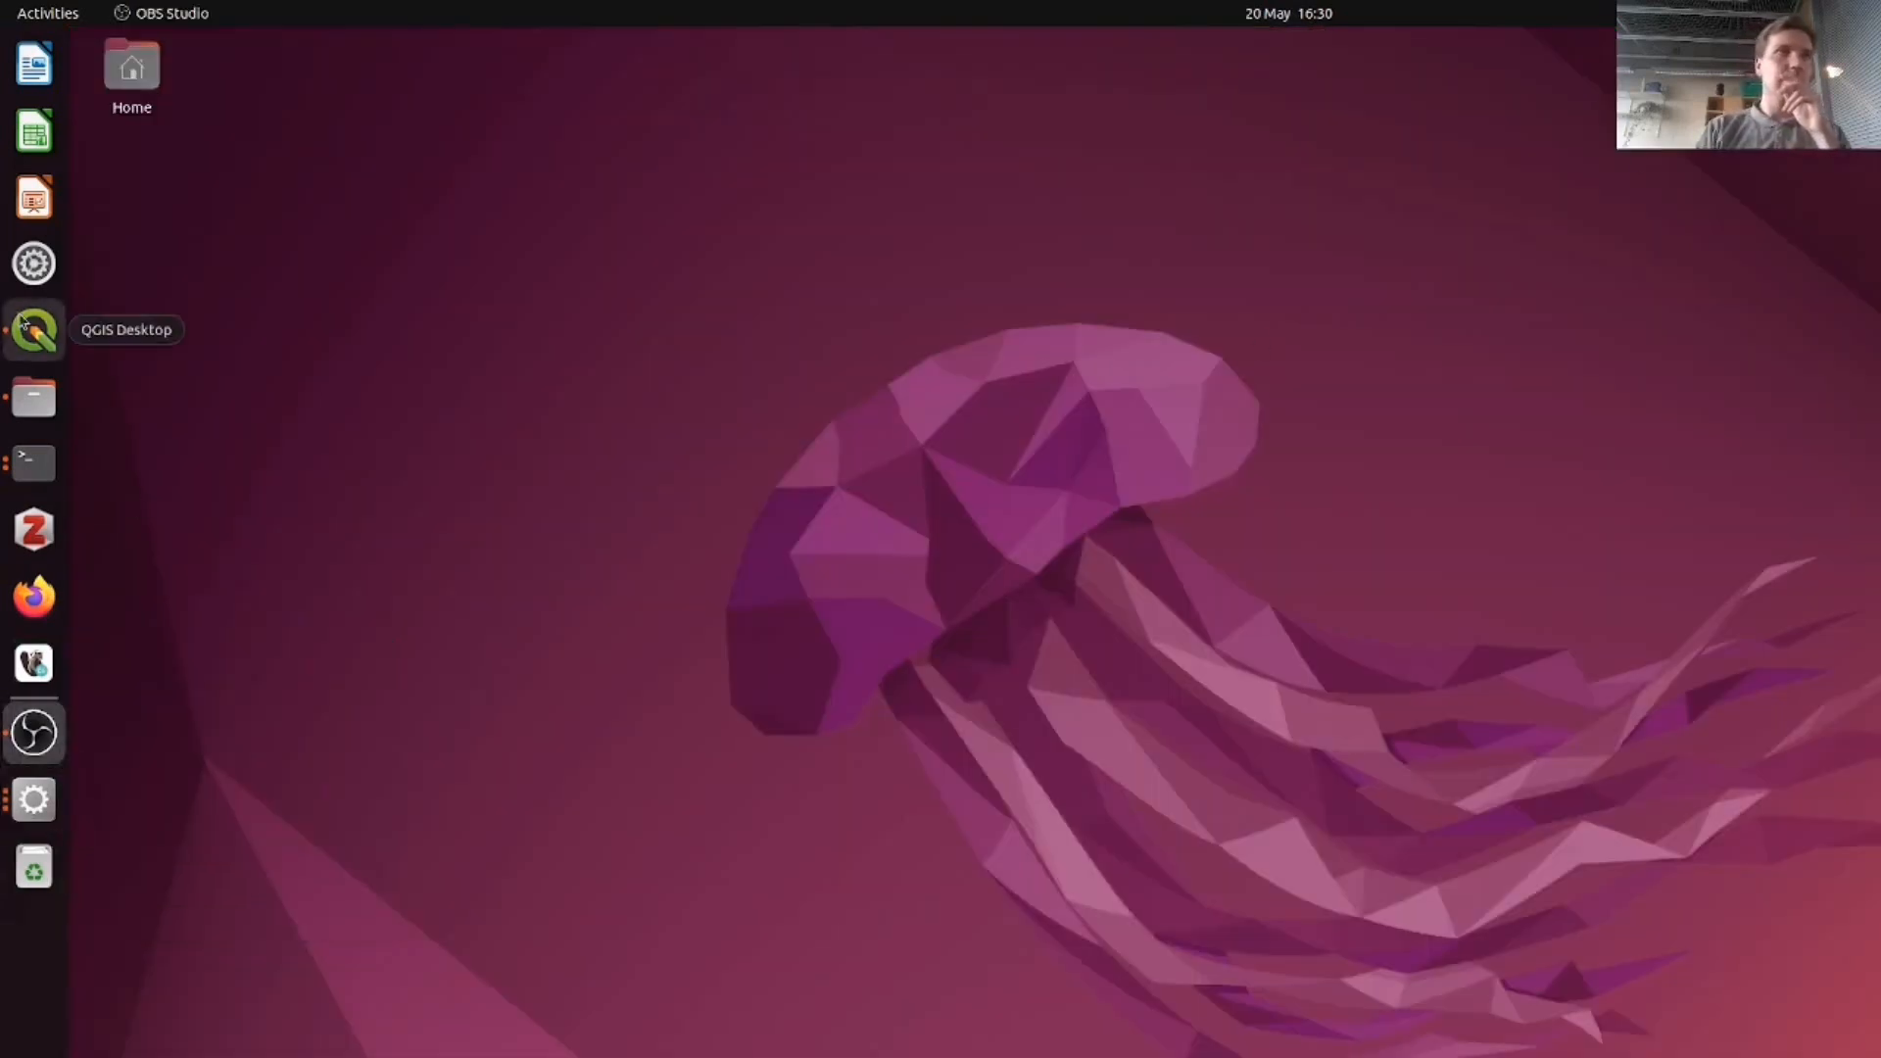
# - Switch to QGIS and open the Field Calculator from the Austria_Population_NUTS2_20170101 layer's attribute table
pyautogui.click(34, 331)
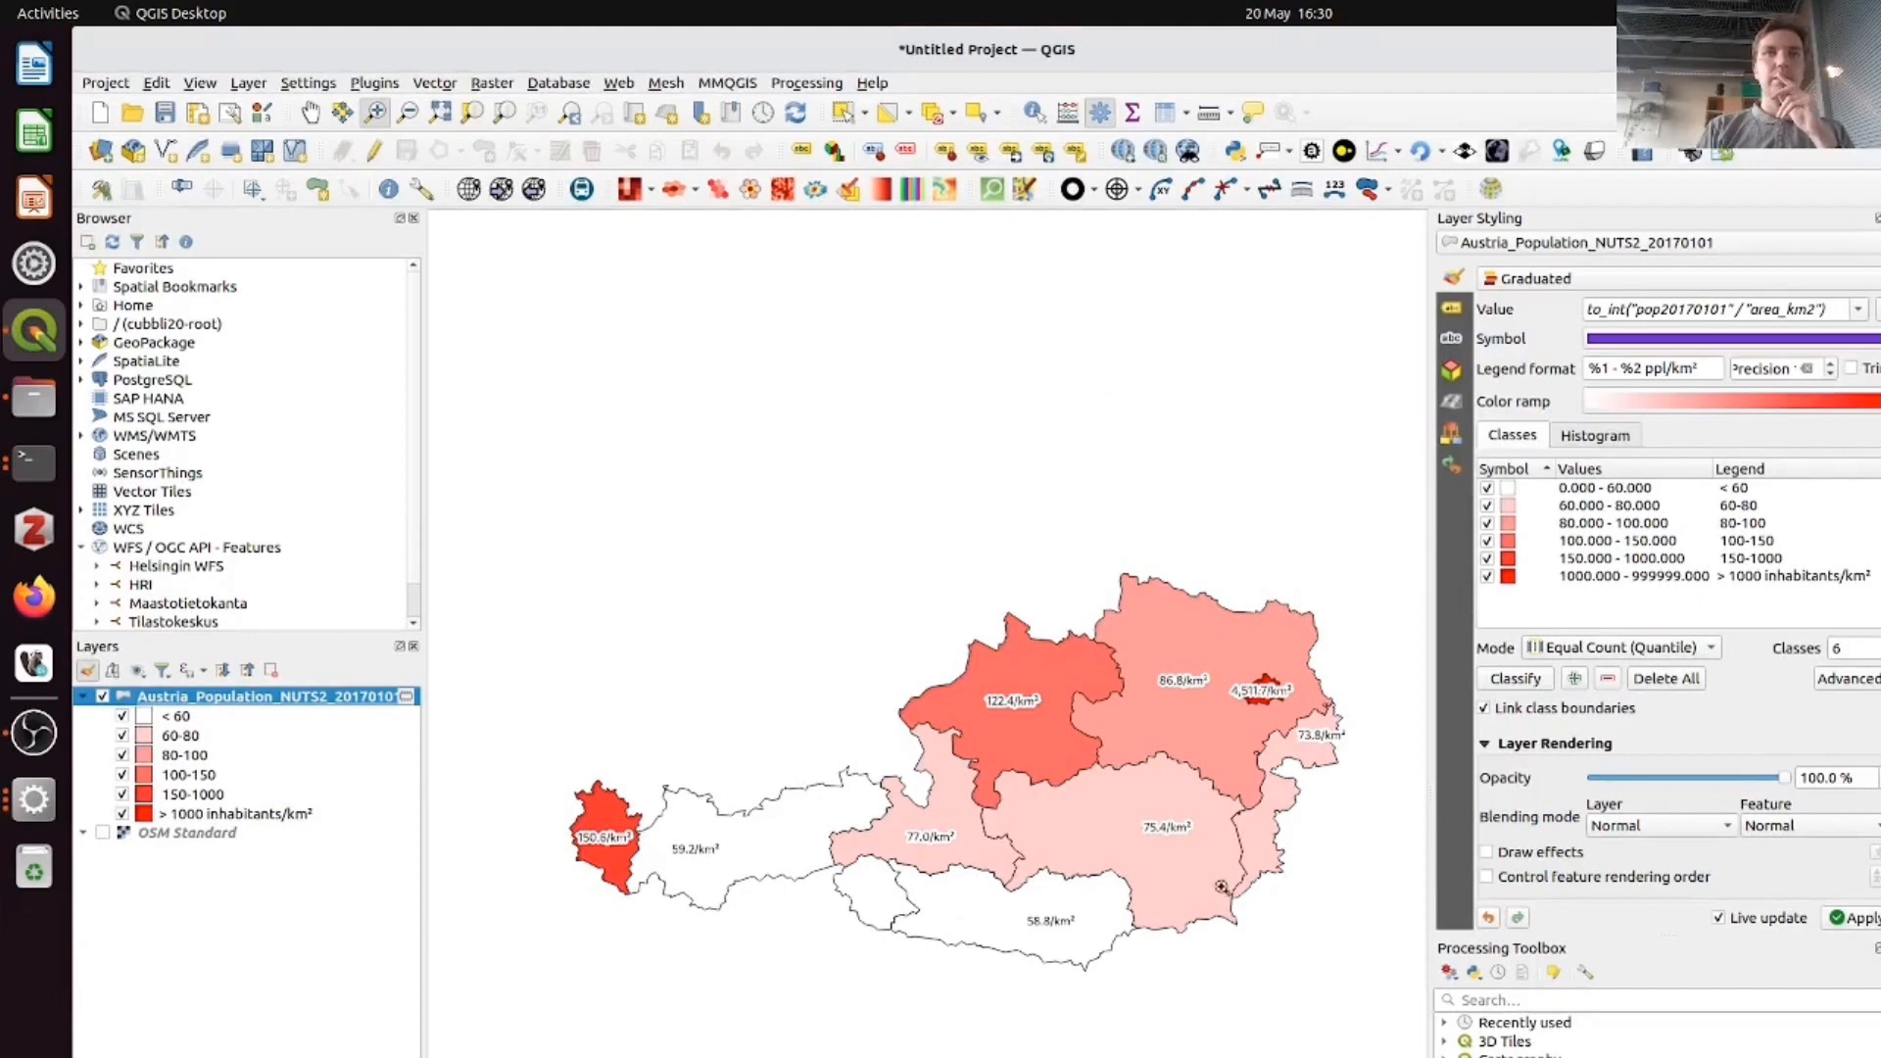
pyautogui.rightClick(286, 696)
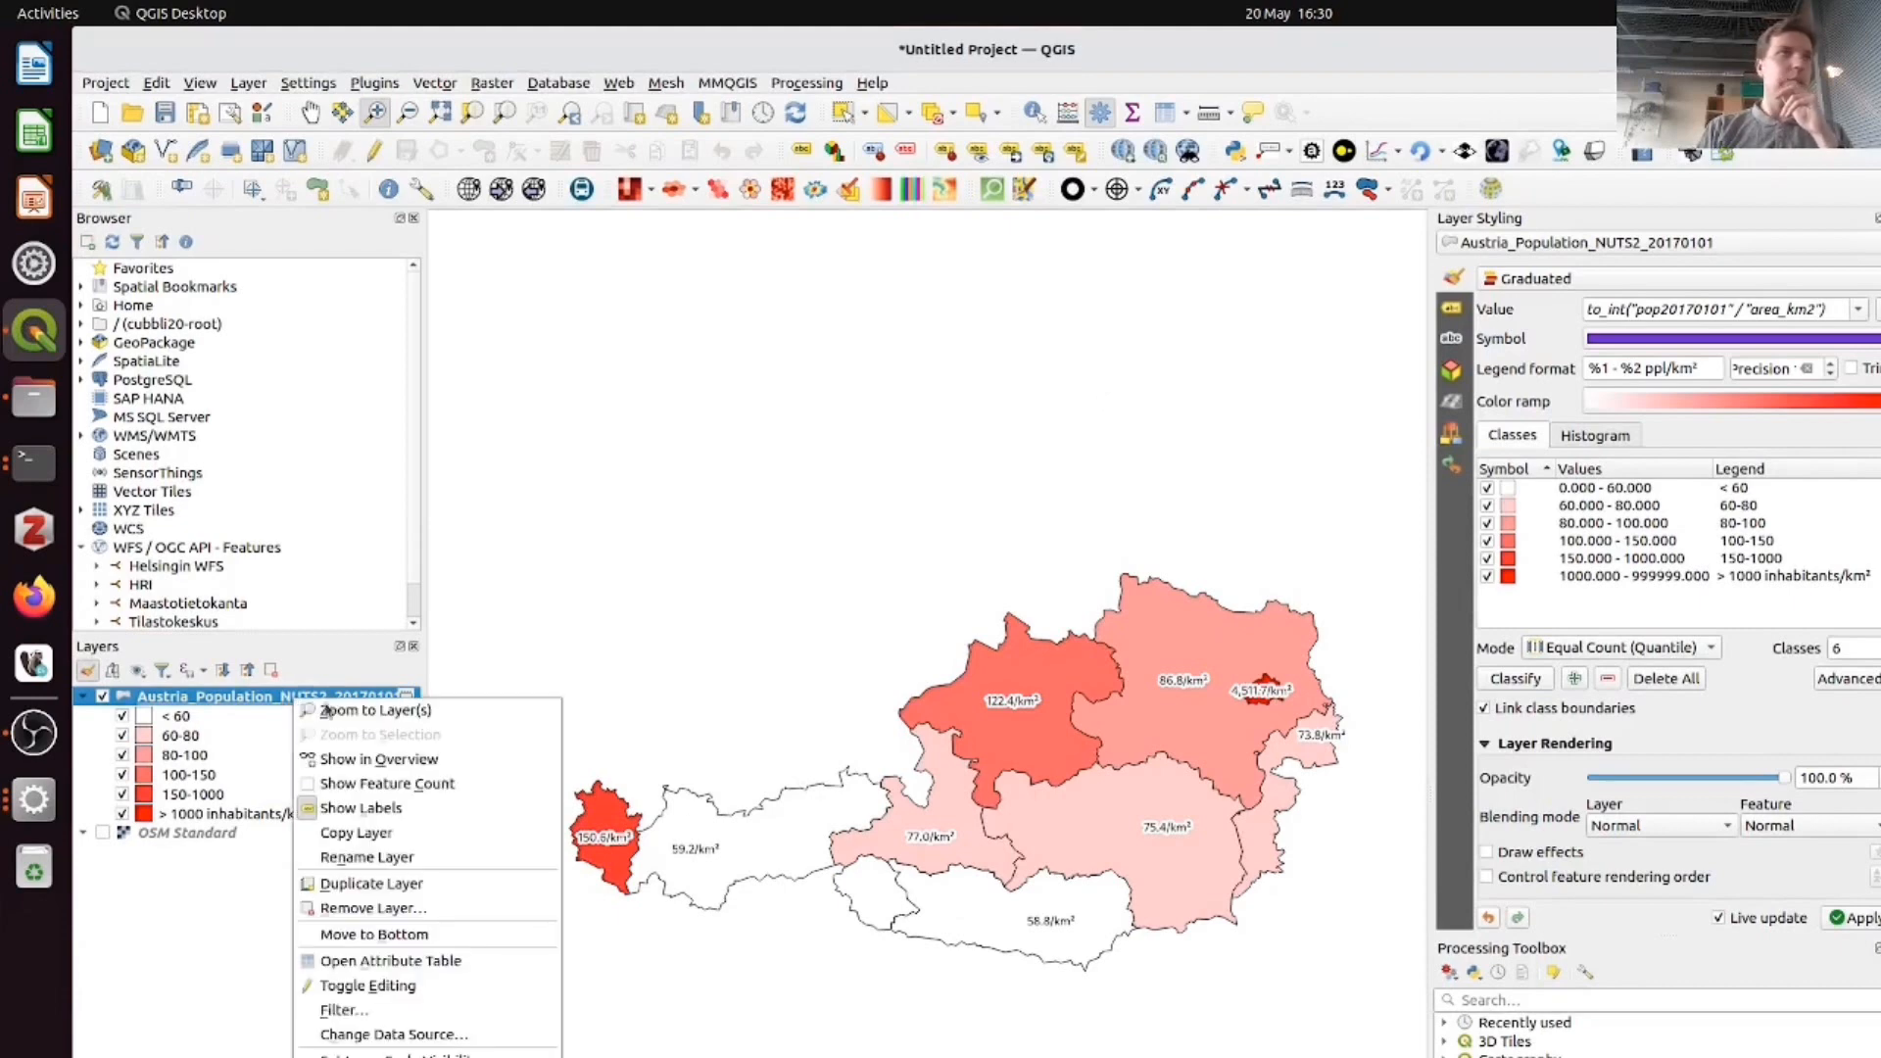
pyautogui.click(452, 970)
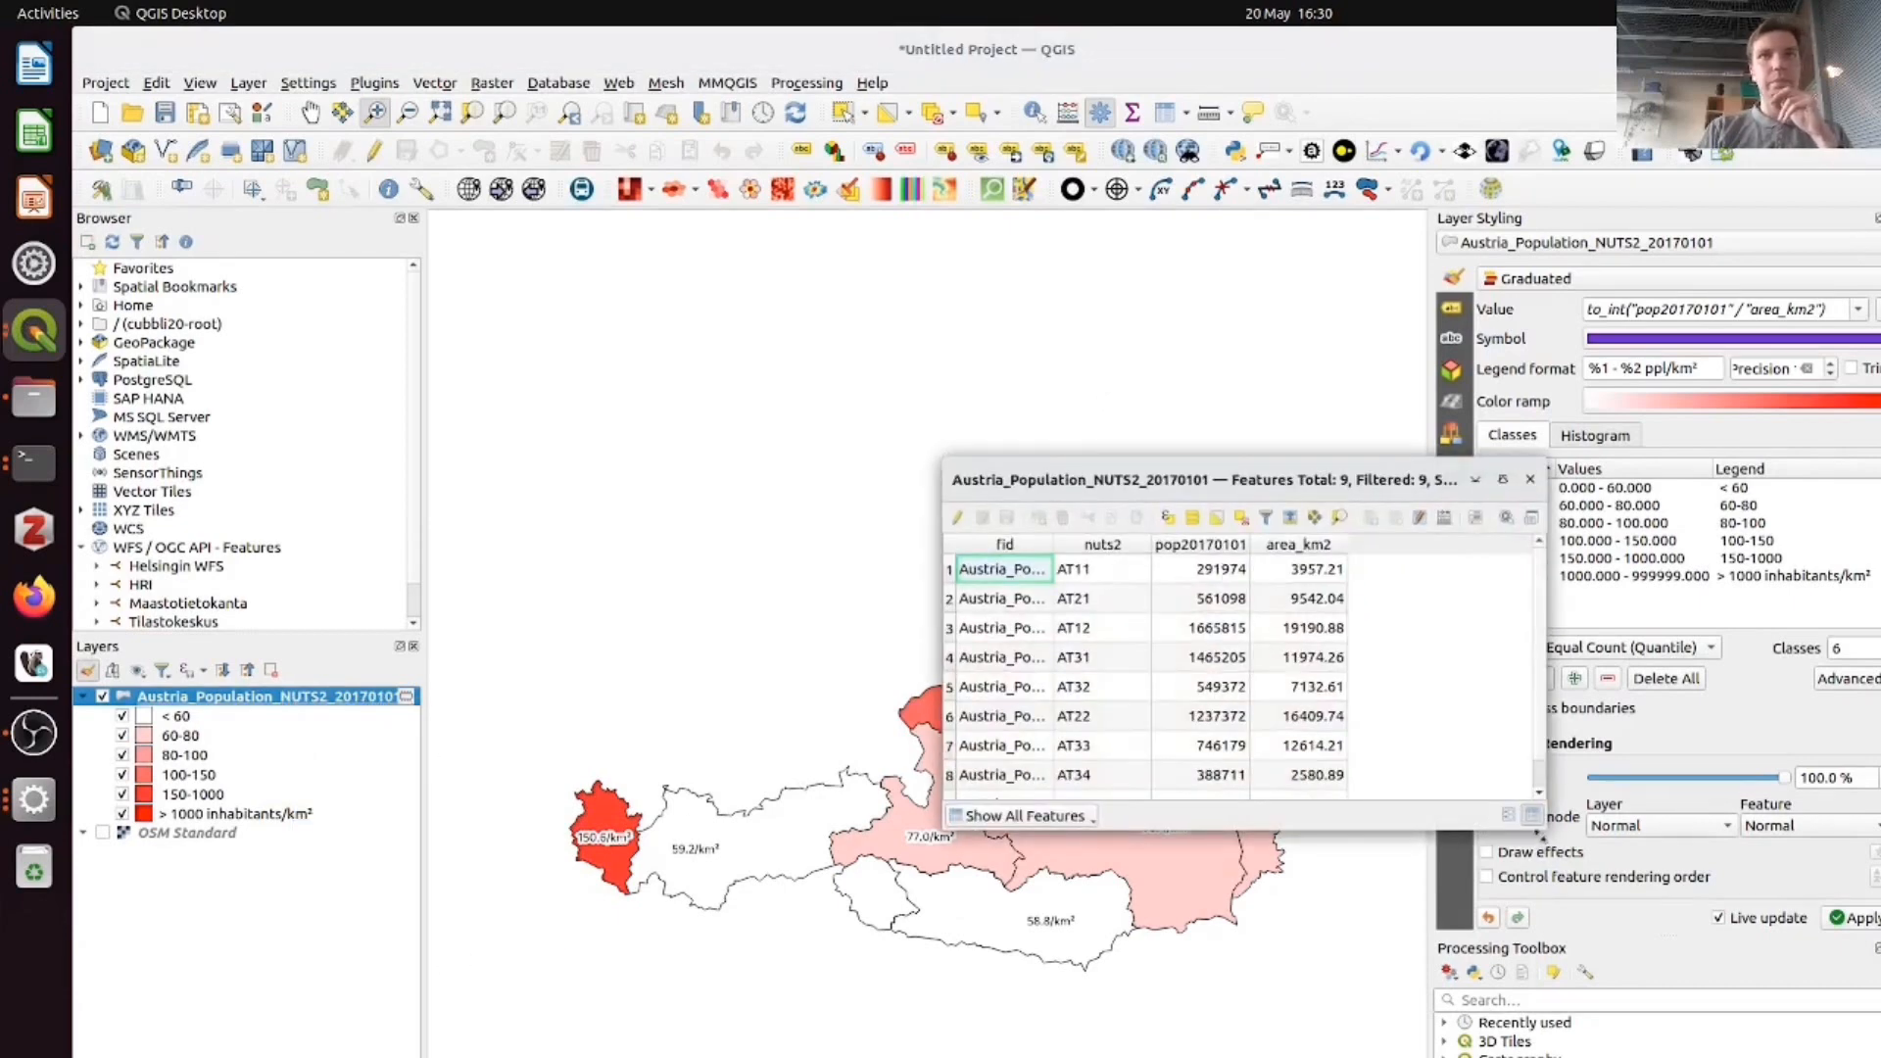
pyautogui.click(1444, 517)
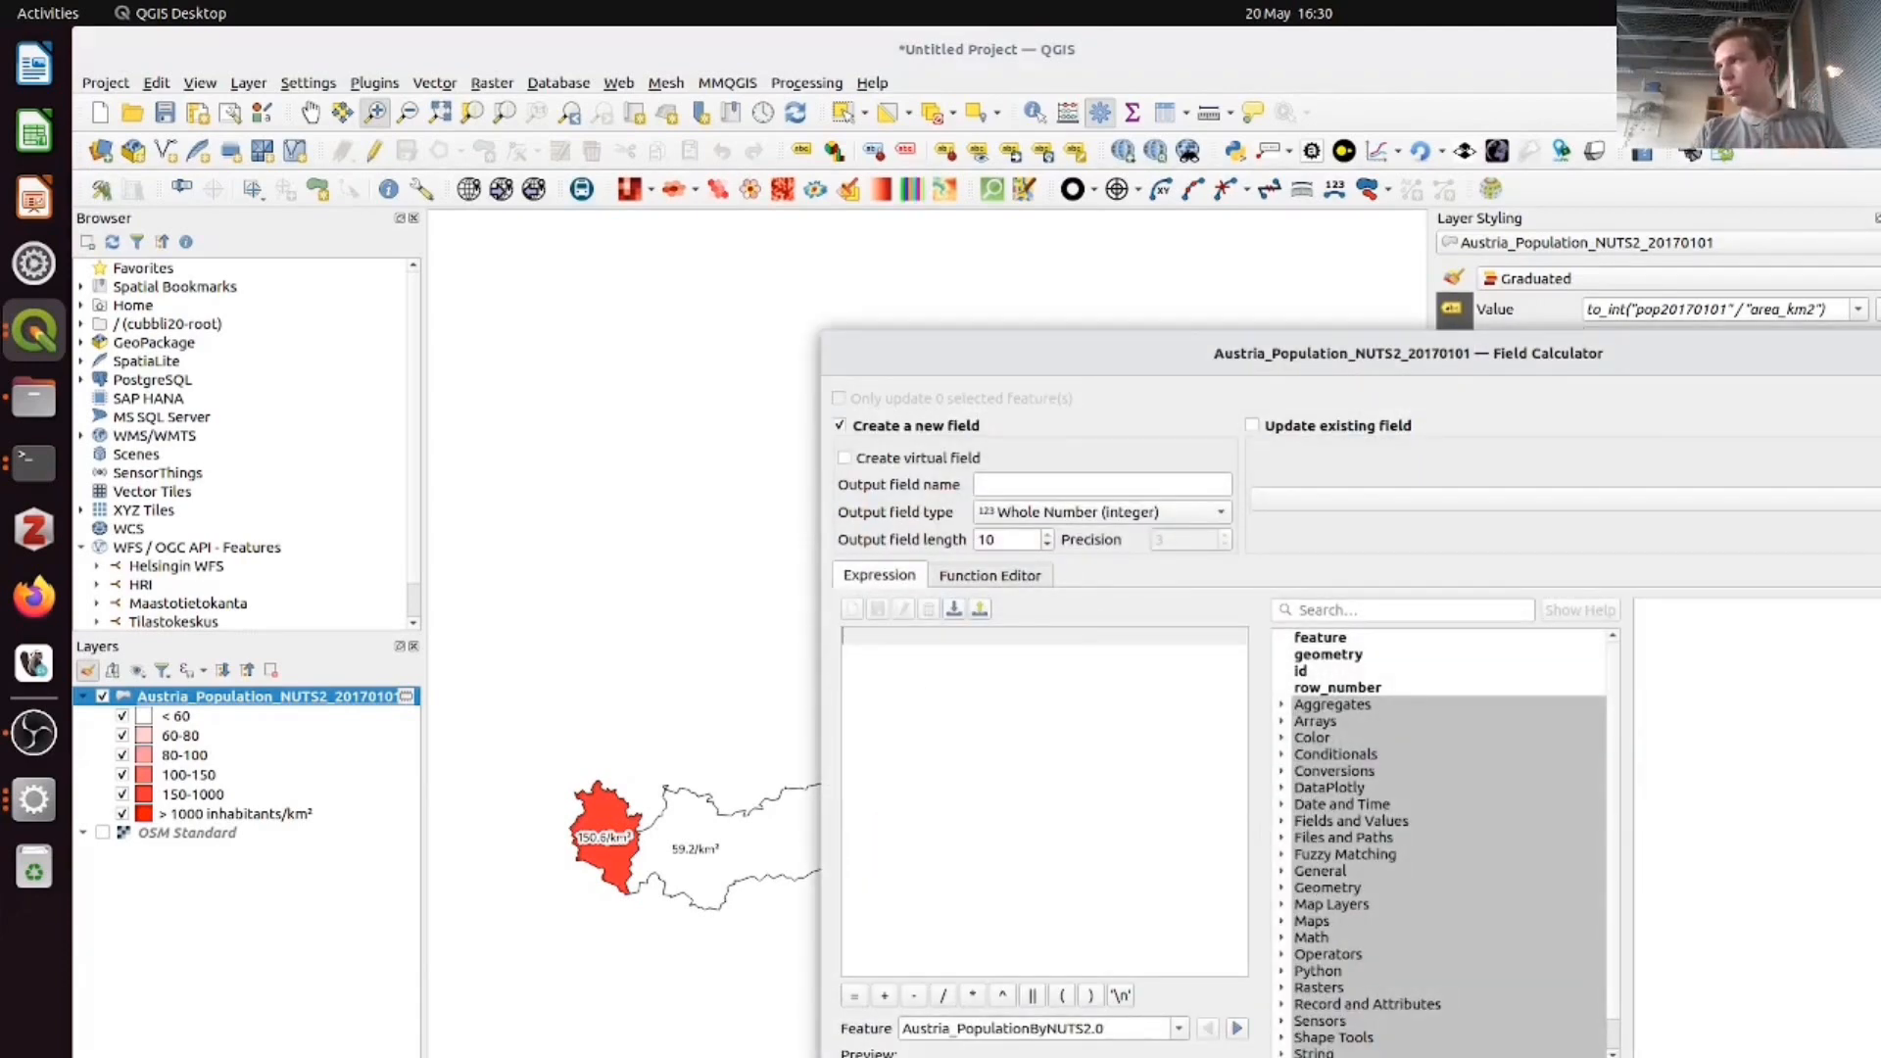
# - Name the new output field pop_density_sqrt and set its type to Decimal Number (real)
pyautogui.hotkey('alt', 'Tab')
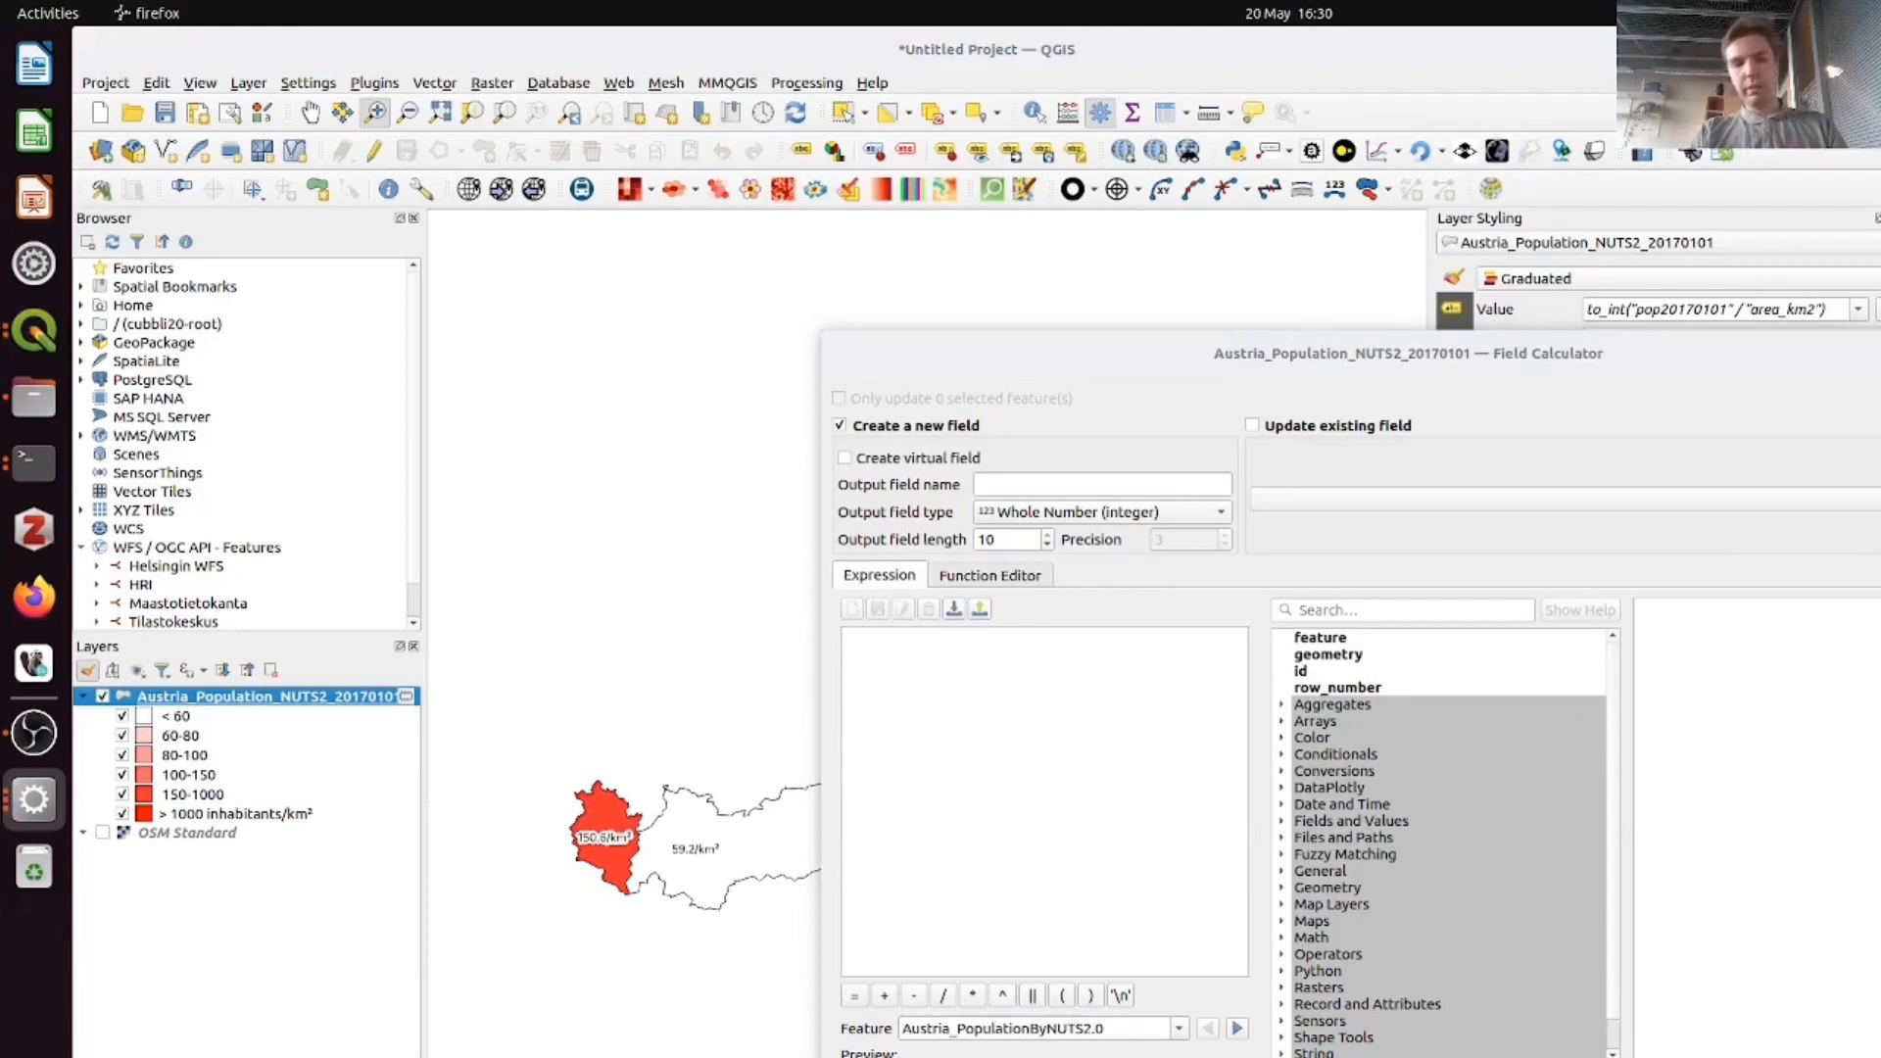
pyautogui.click(1005, 482)
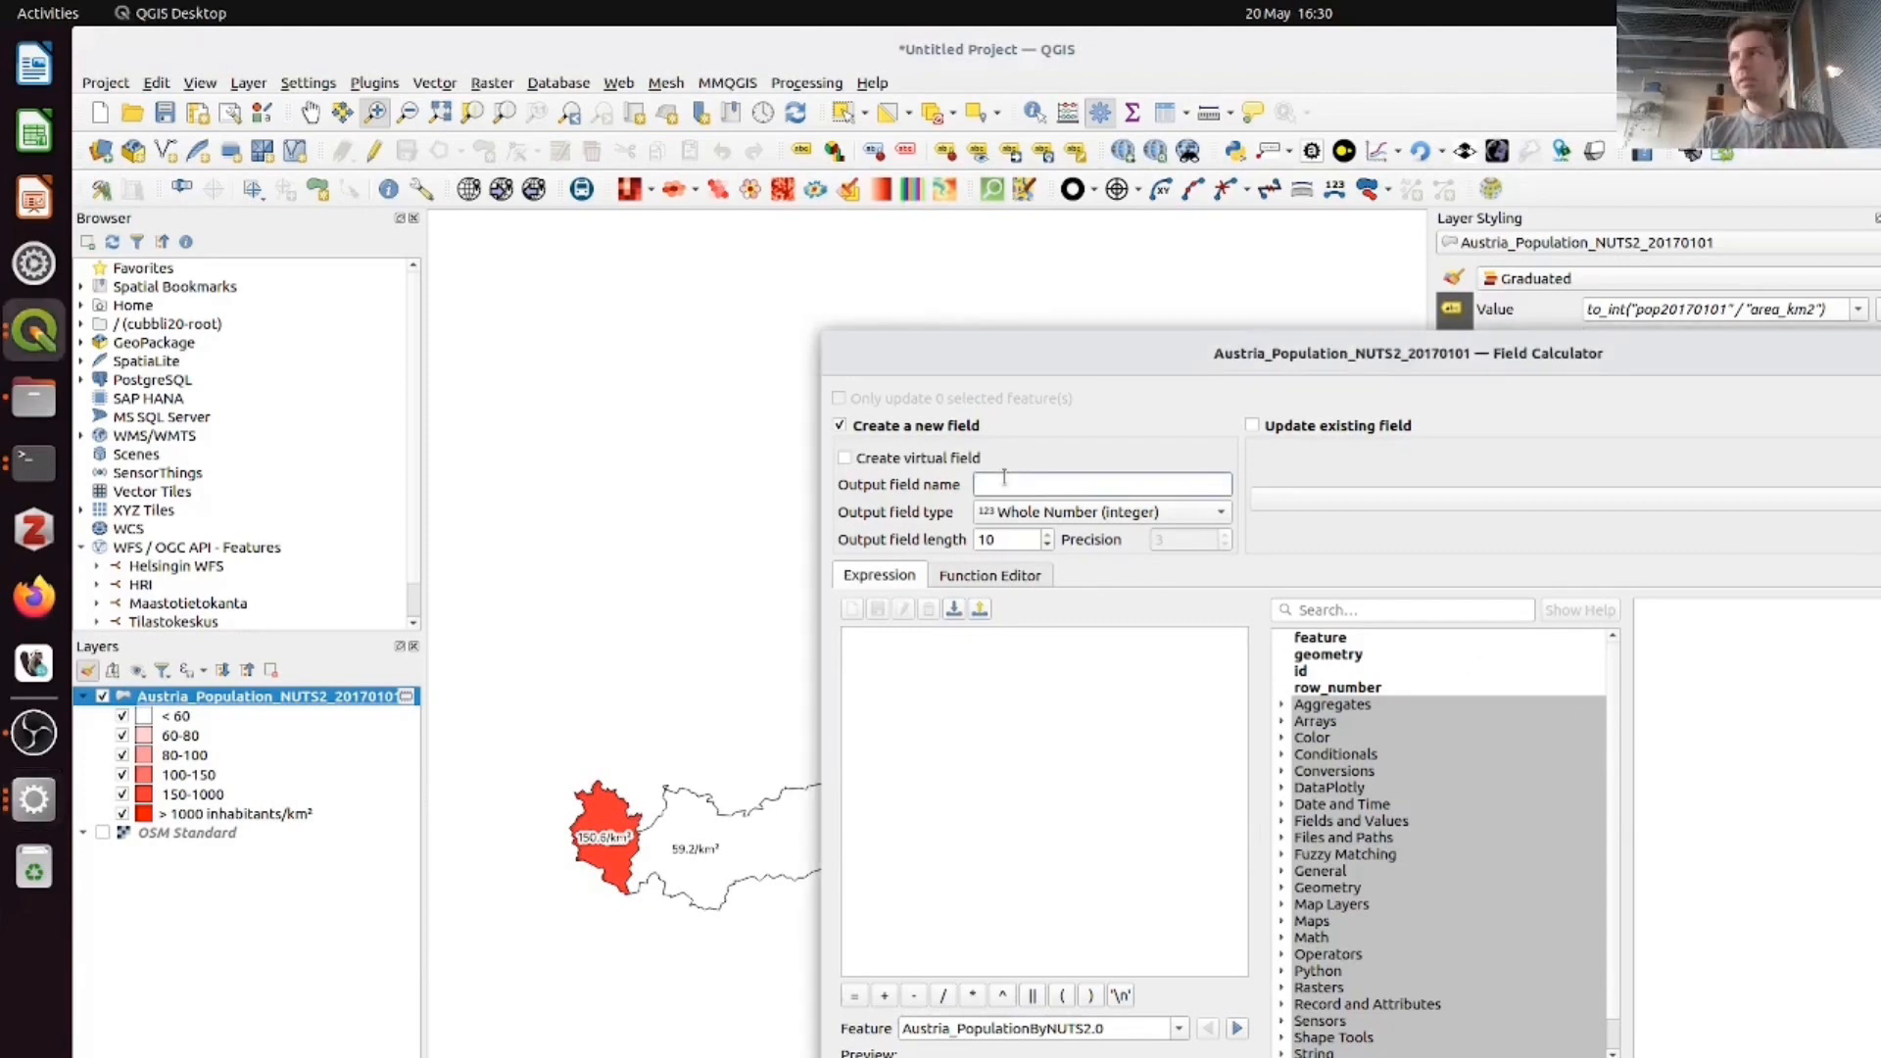
pyautogui.write('pop_density_sqrt')
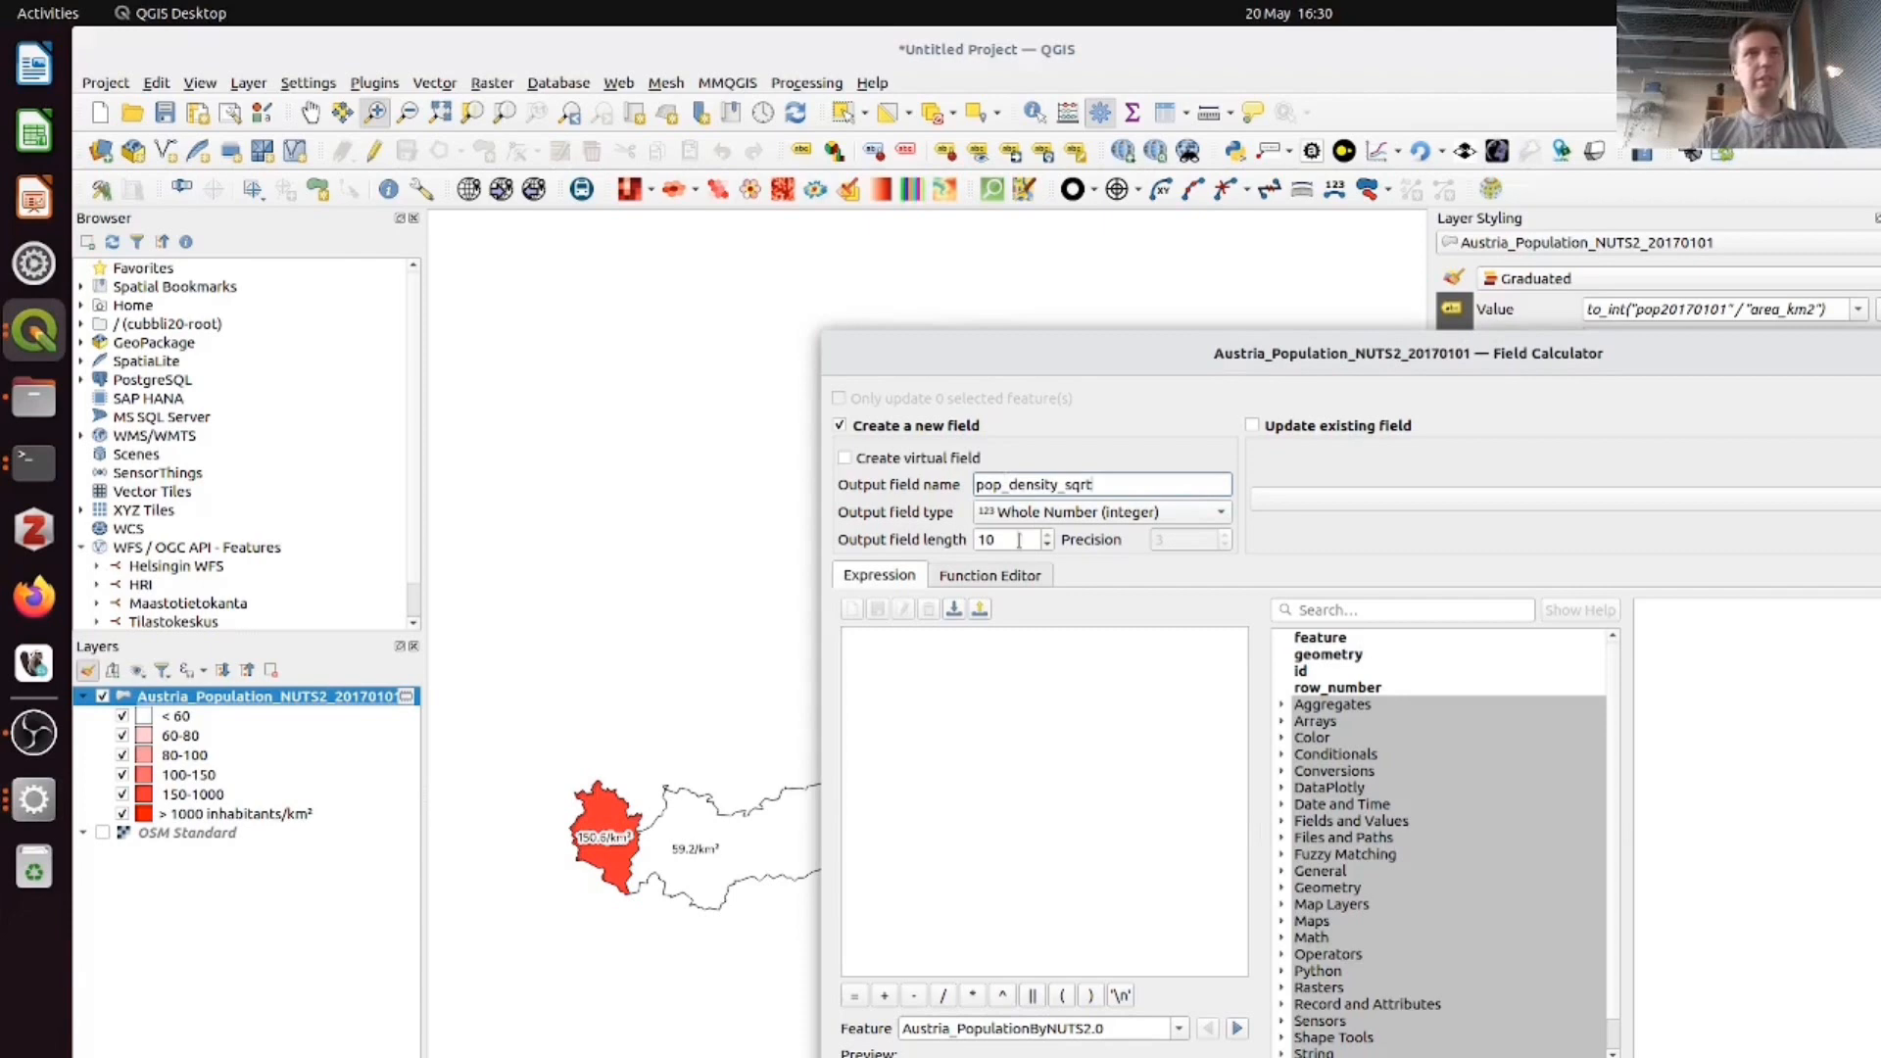
pyautogui.click(1031, 650)
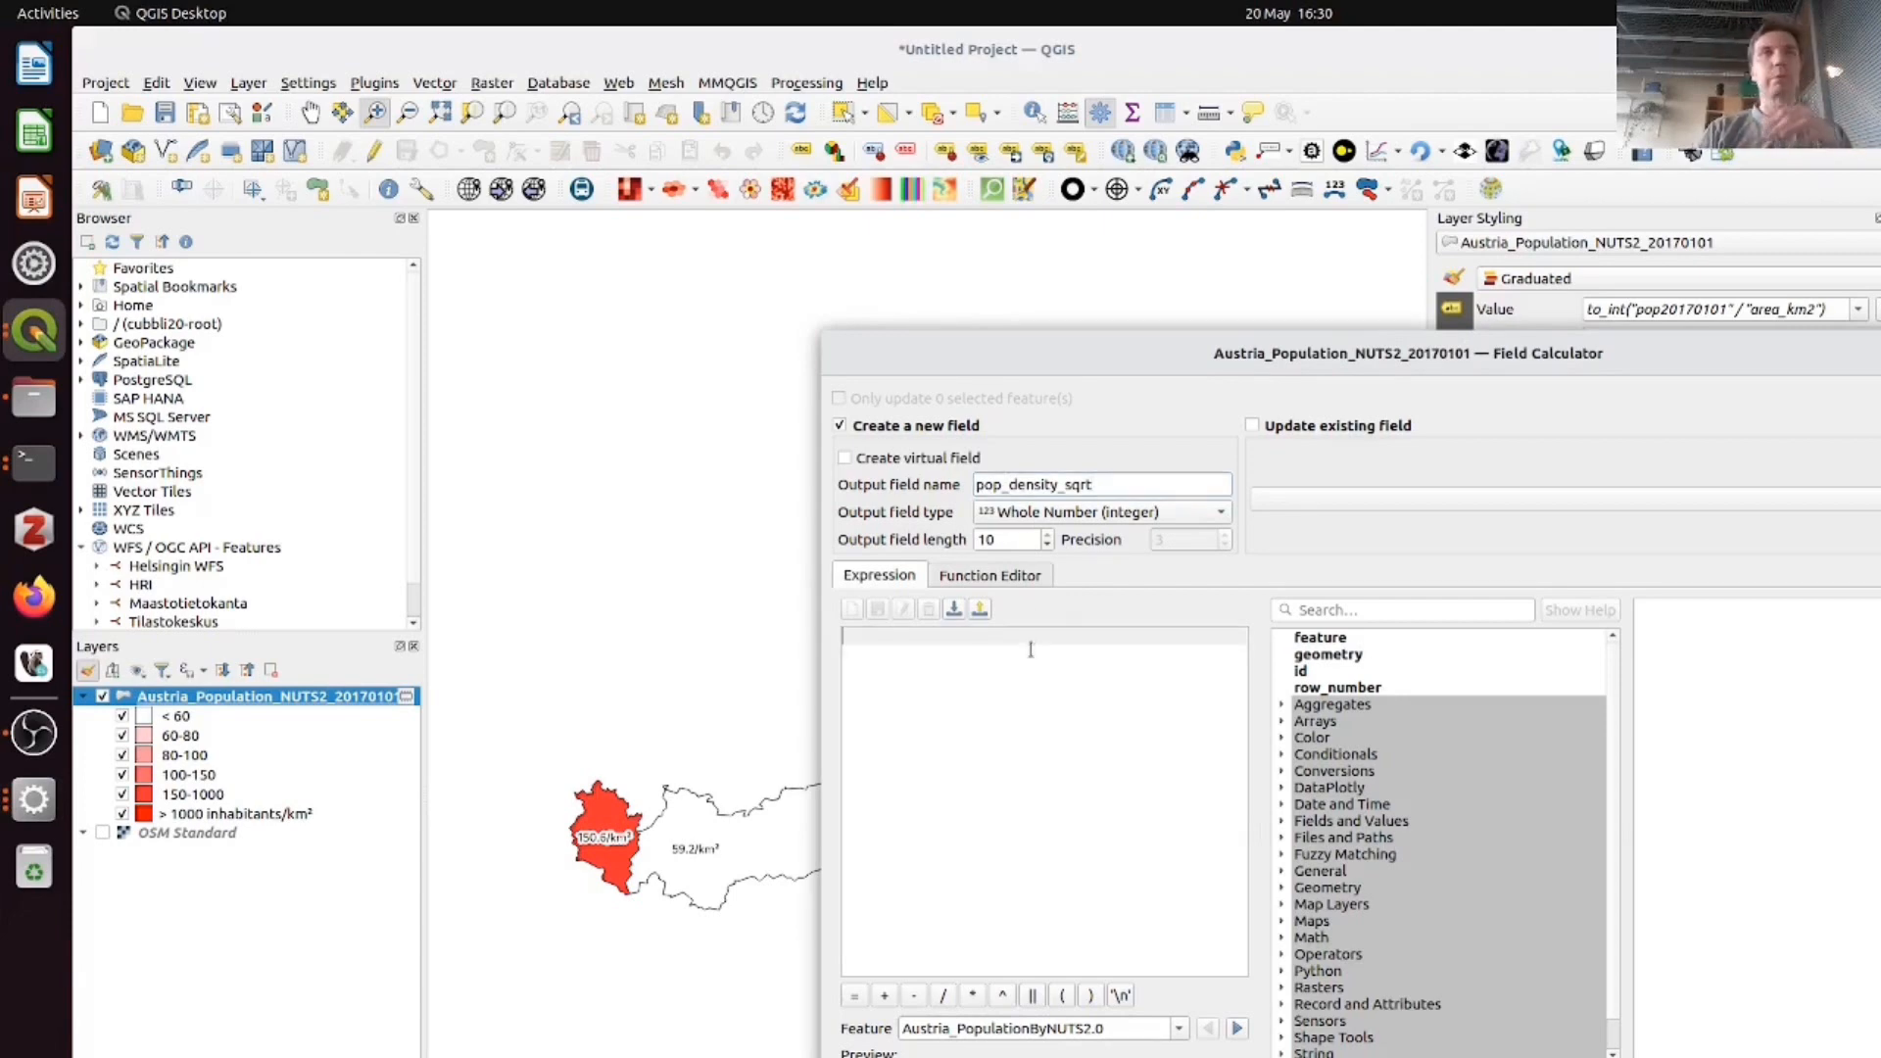
pyautogui.click(1151, 511)
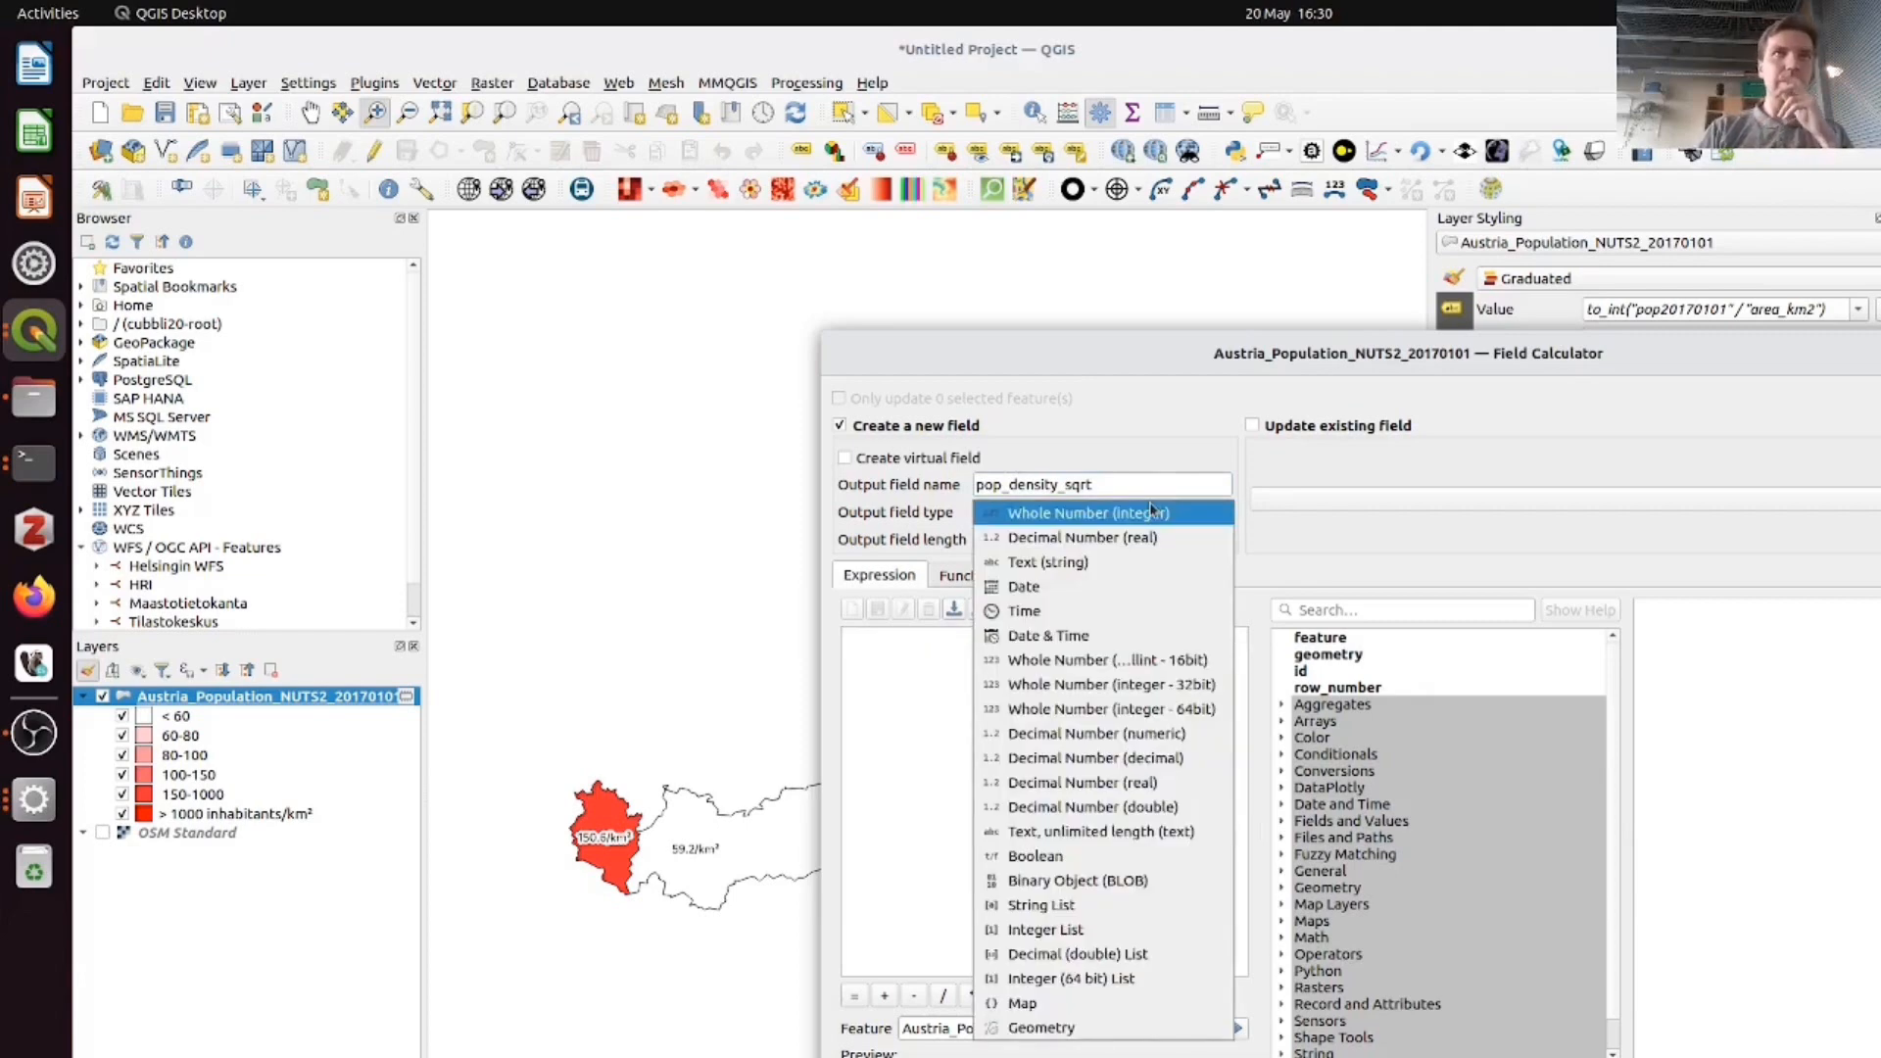
pyautogui.click(1148, 548)
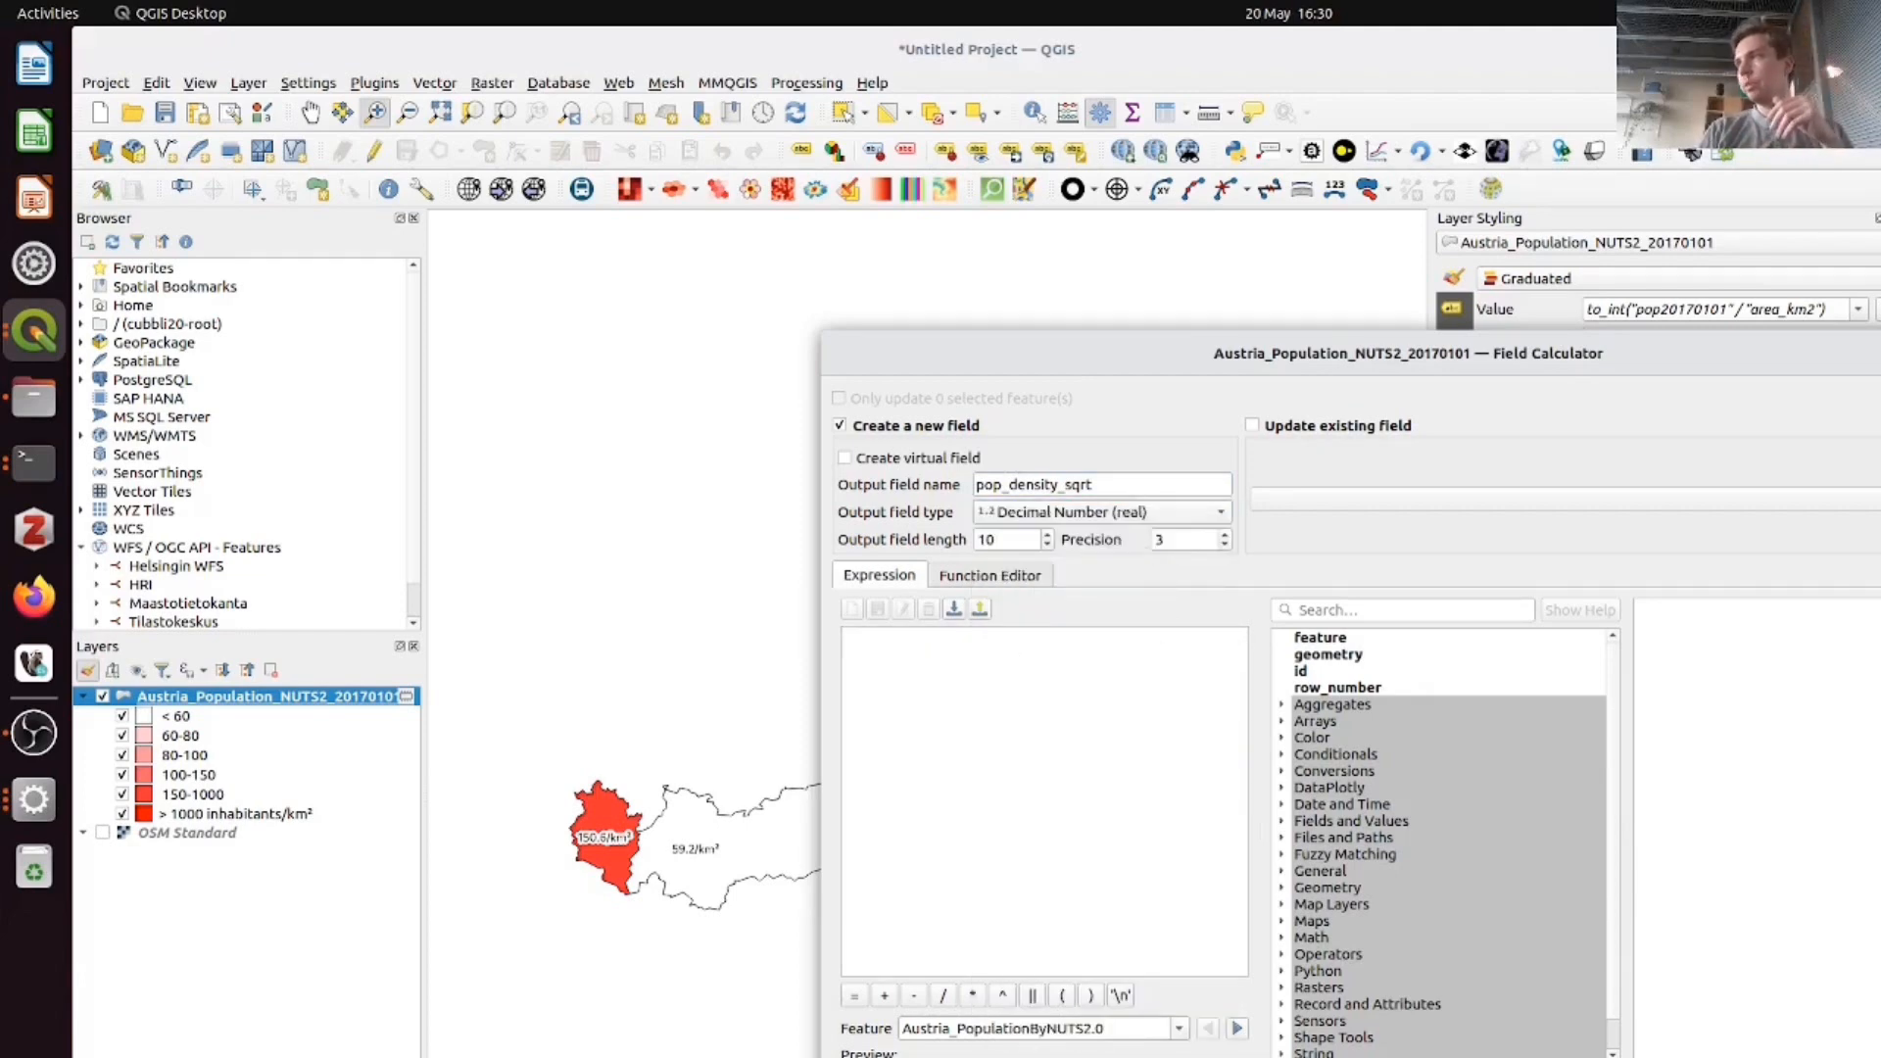
# - Enter the notebook's expression sqrt( "pop20170101" / "area_km2" ) for the pop_density_sqrt field
pyautogui.hotkey('alt', 'Tab')
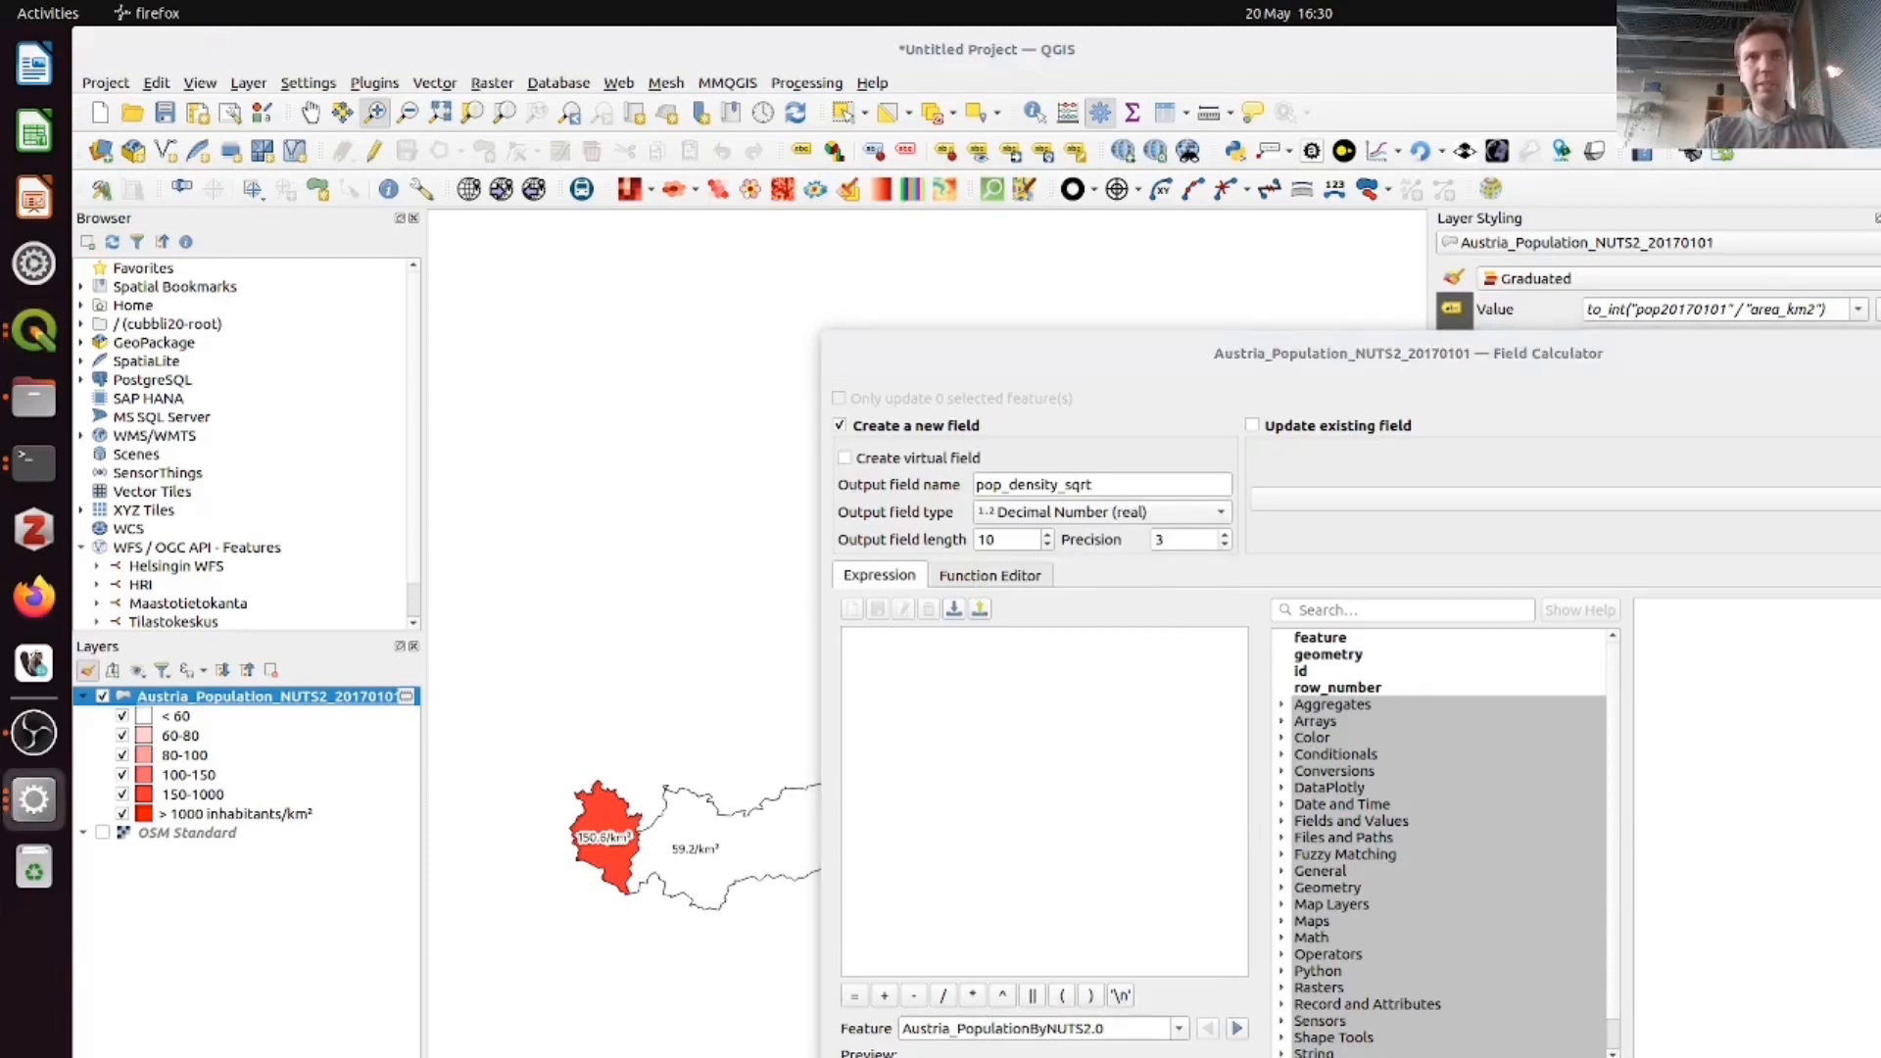
pyautogui.click(973, 634)
pyautogui.write('sqrt( "pop20170101" / "area_km2" )')
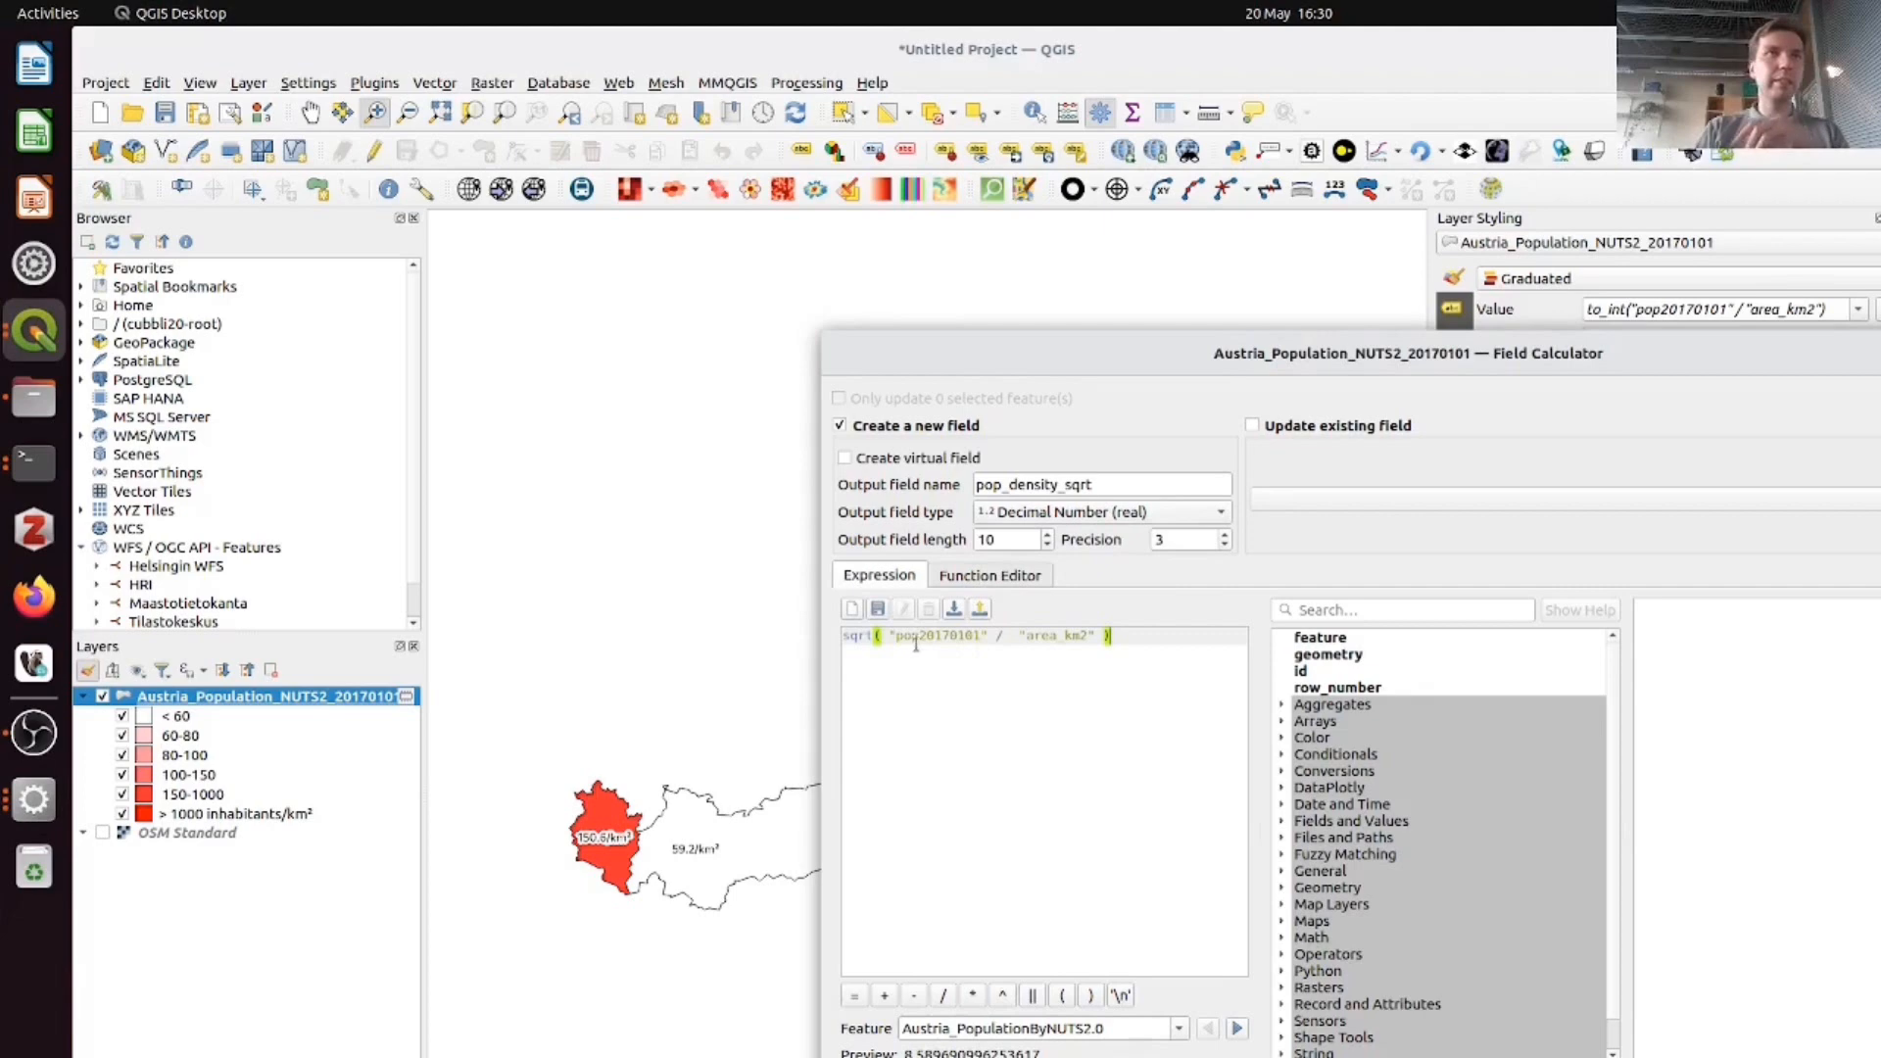
# - Review the square-root density expression and run the calculation to add the pop_density_sqrt field
pyautogui.click(931, 634)
pyautogui.click(1074, 639)
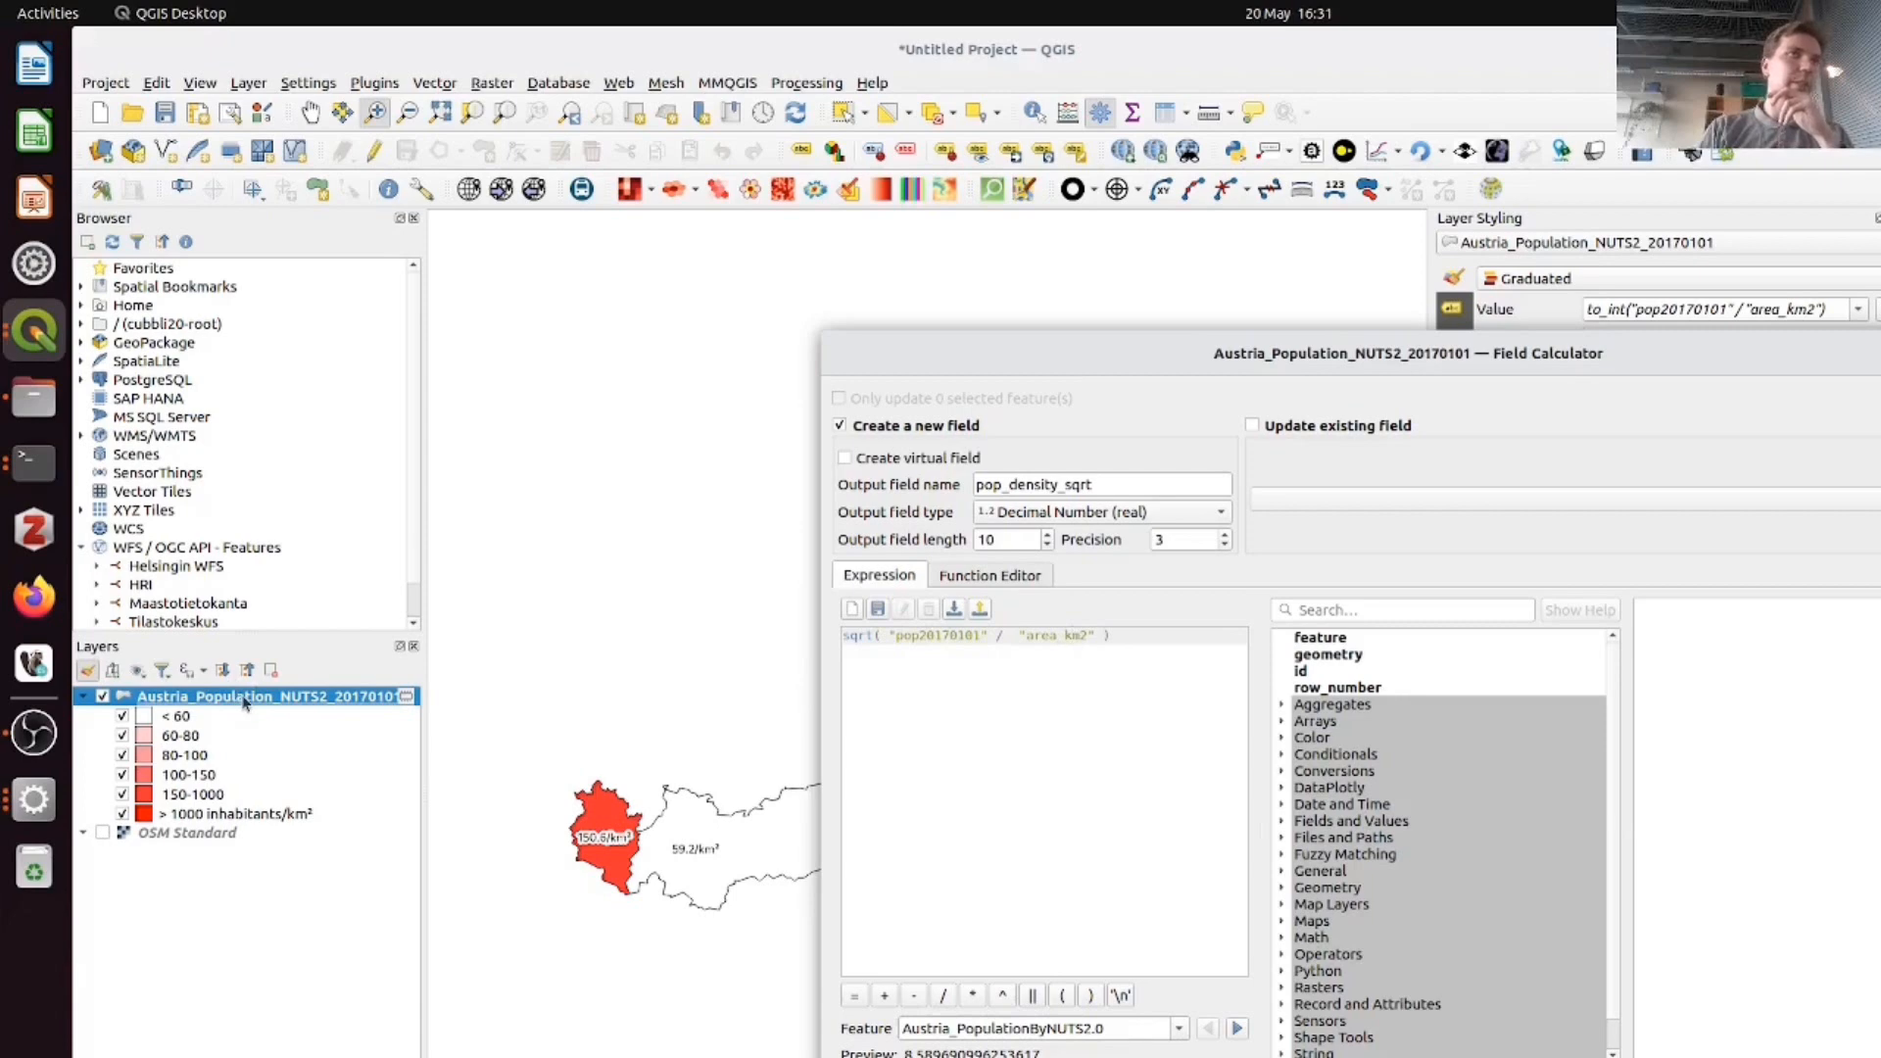
pyautogui.moveTo(887, 636); pyautogui.dragTo(843, 636)
pyautogui.click(1183, 634)
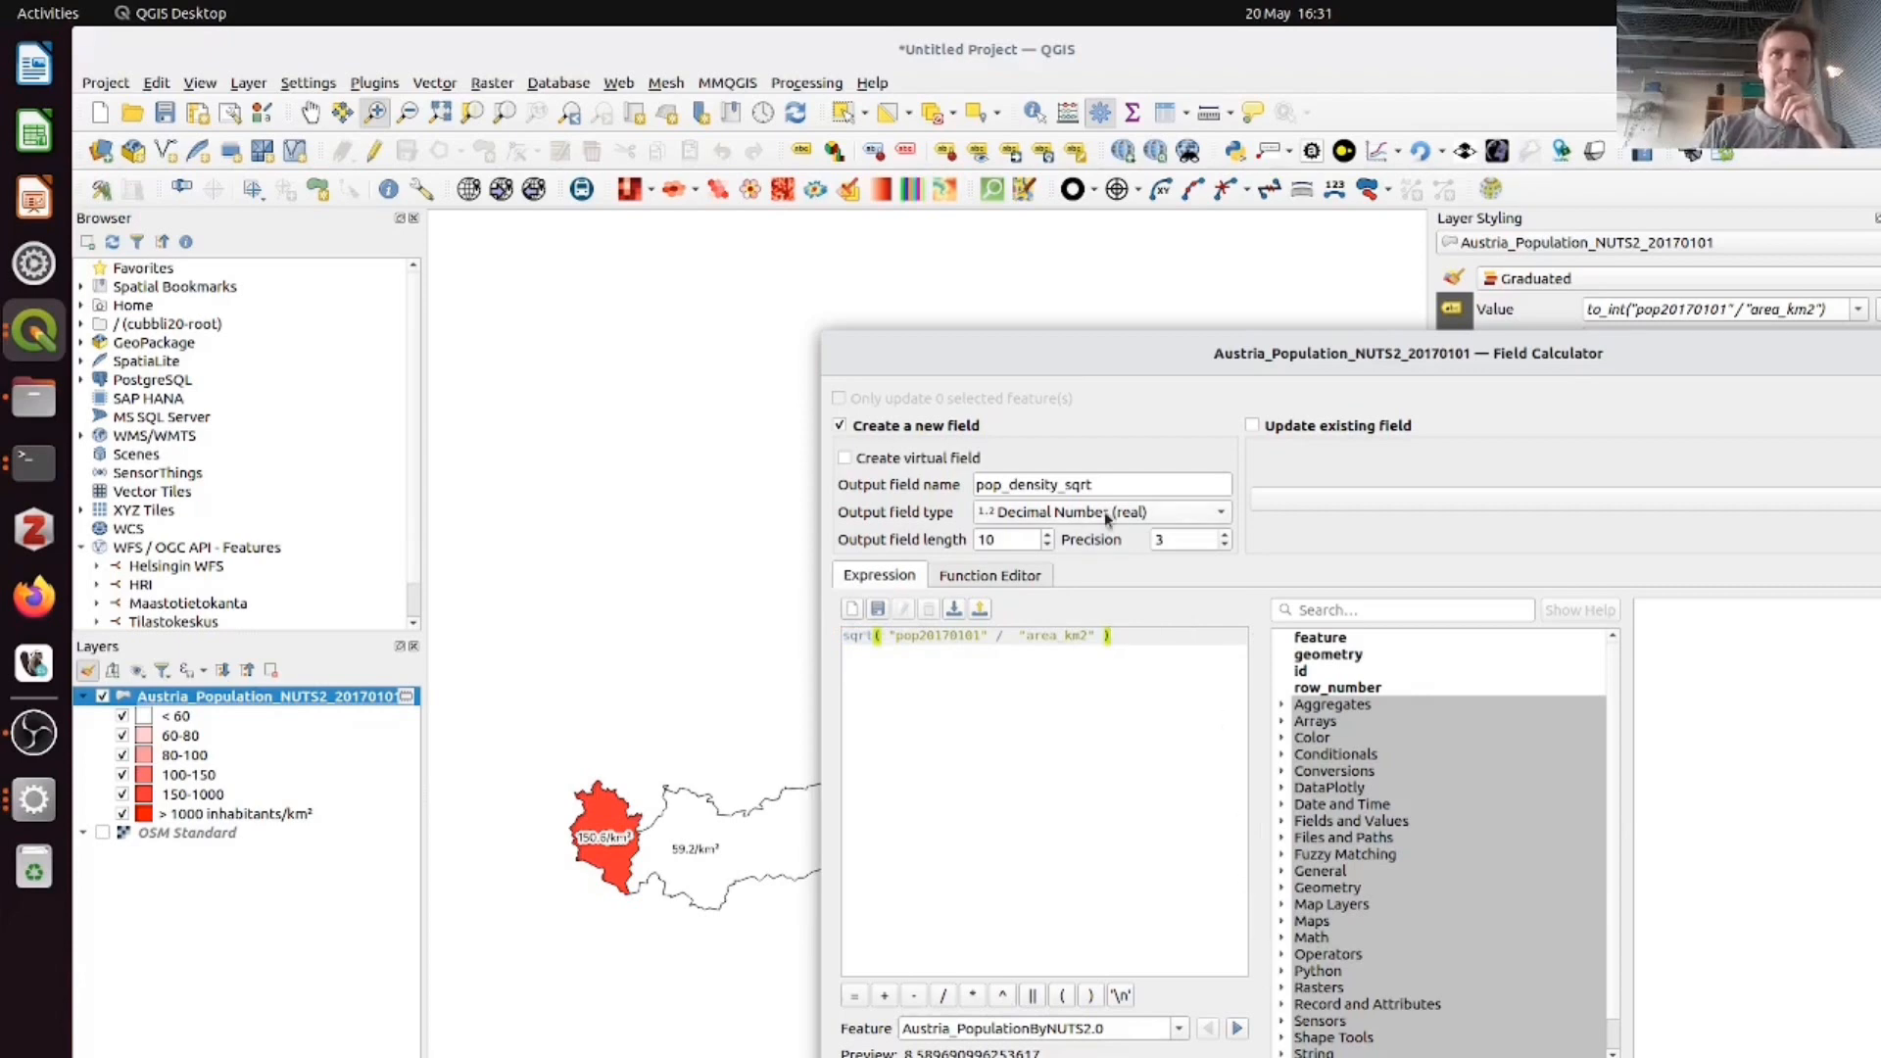
pyautogui.click(1764, 1056)
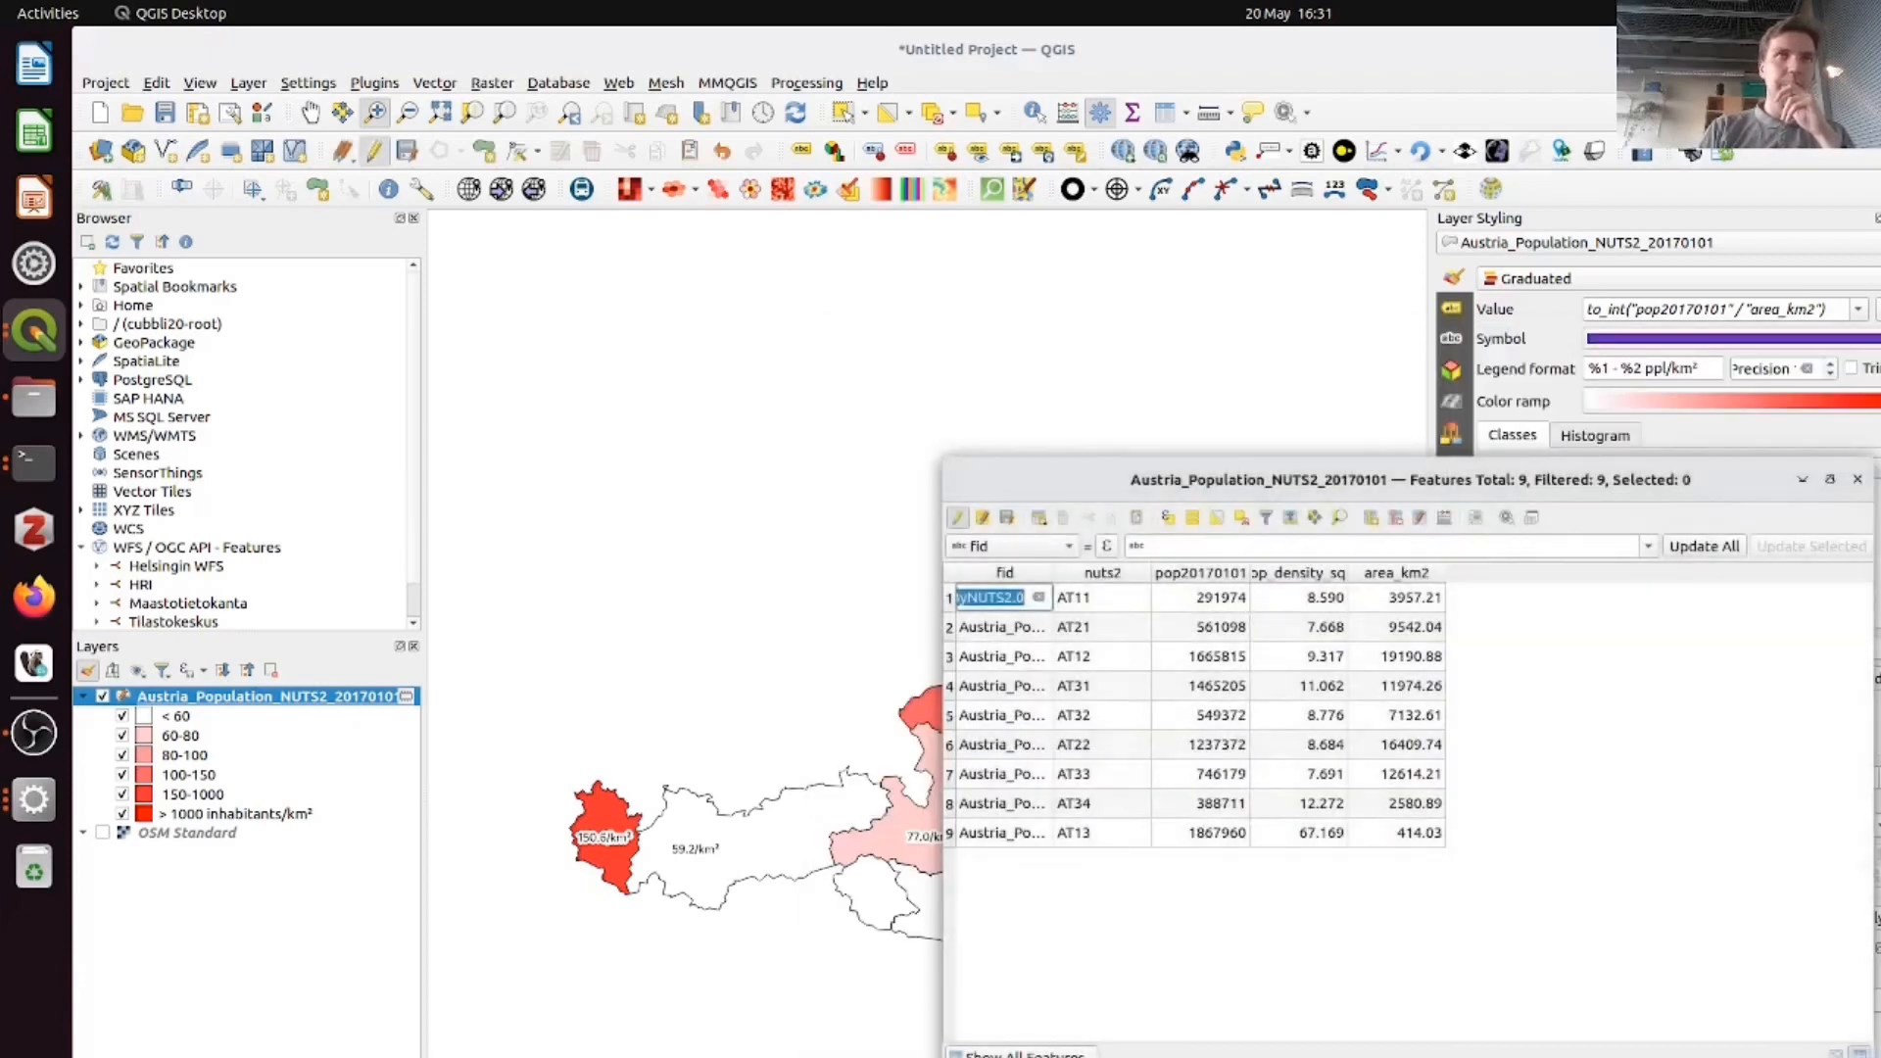
# - Open the Austria_Population_NUTS2_20170101 attribute table and widen the pop_density_sqrt and area_km2 columns
pyautogui.rightClick(319, 704)
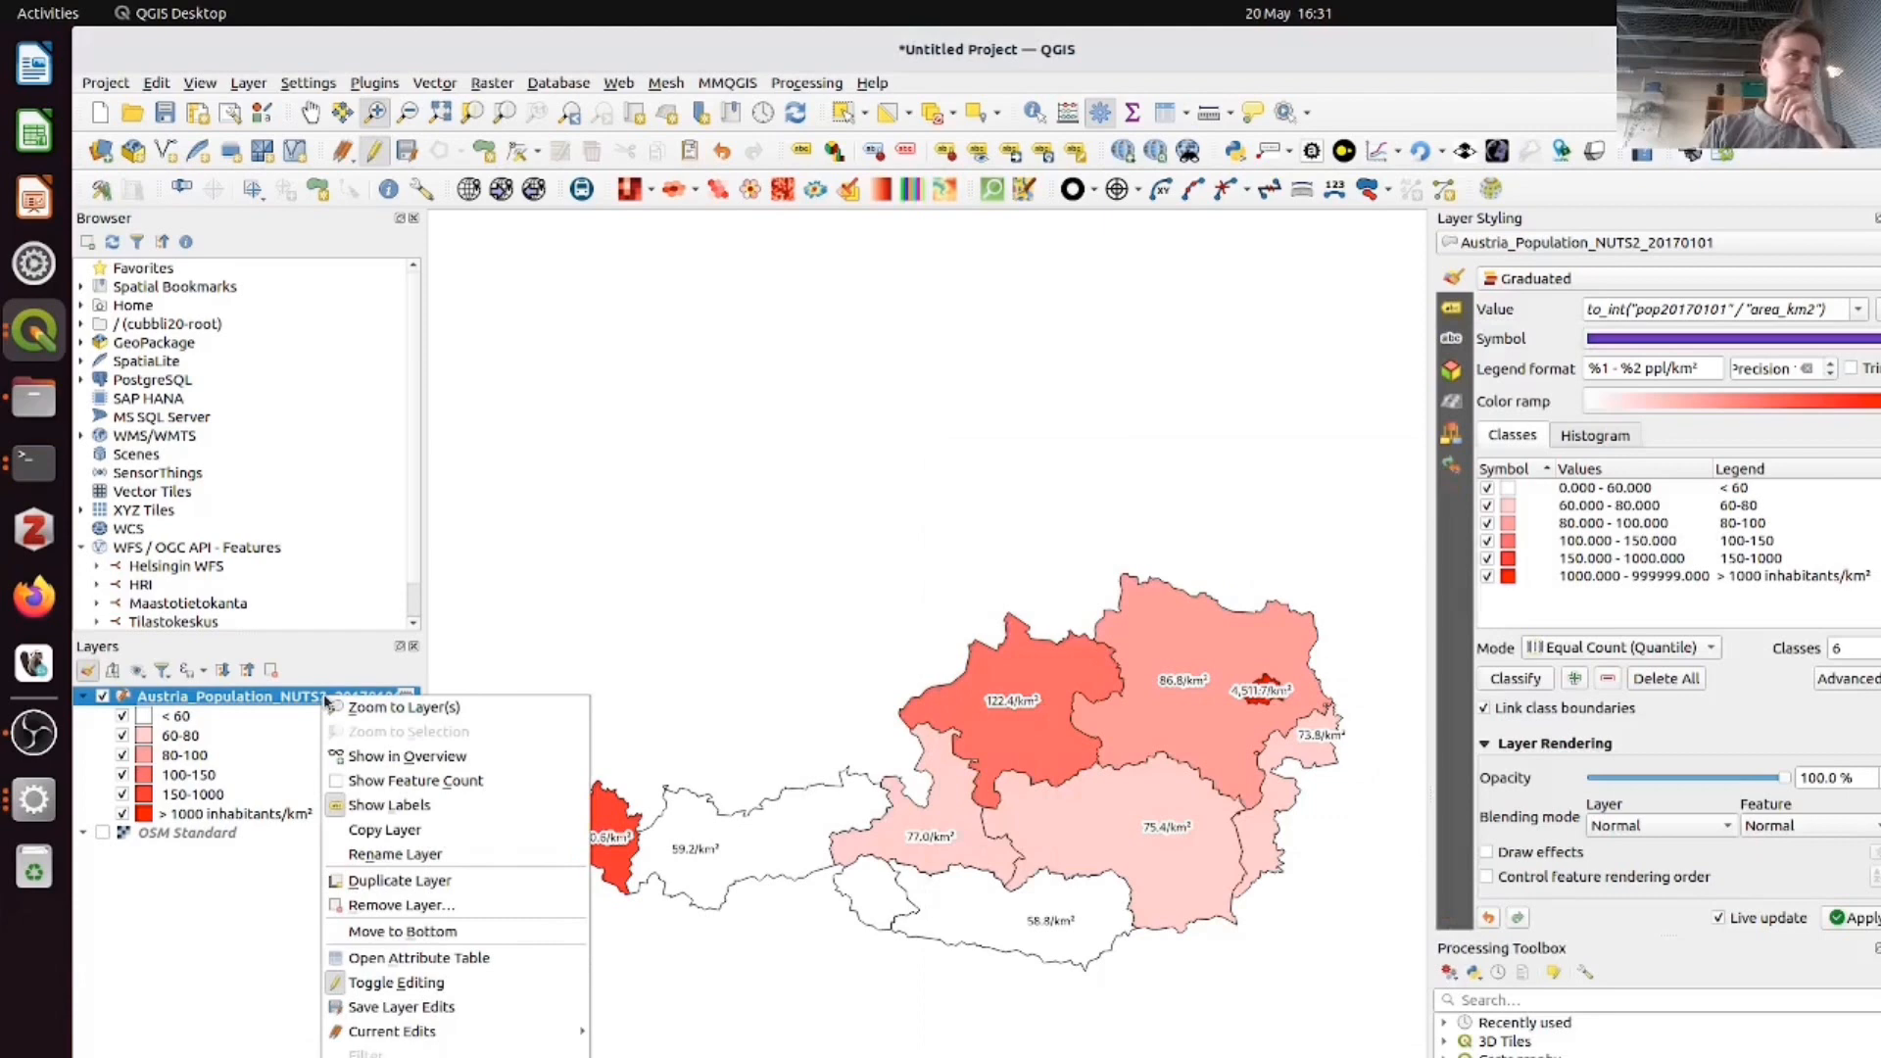
pyautogui.click(471, 970)
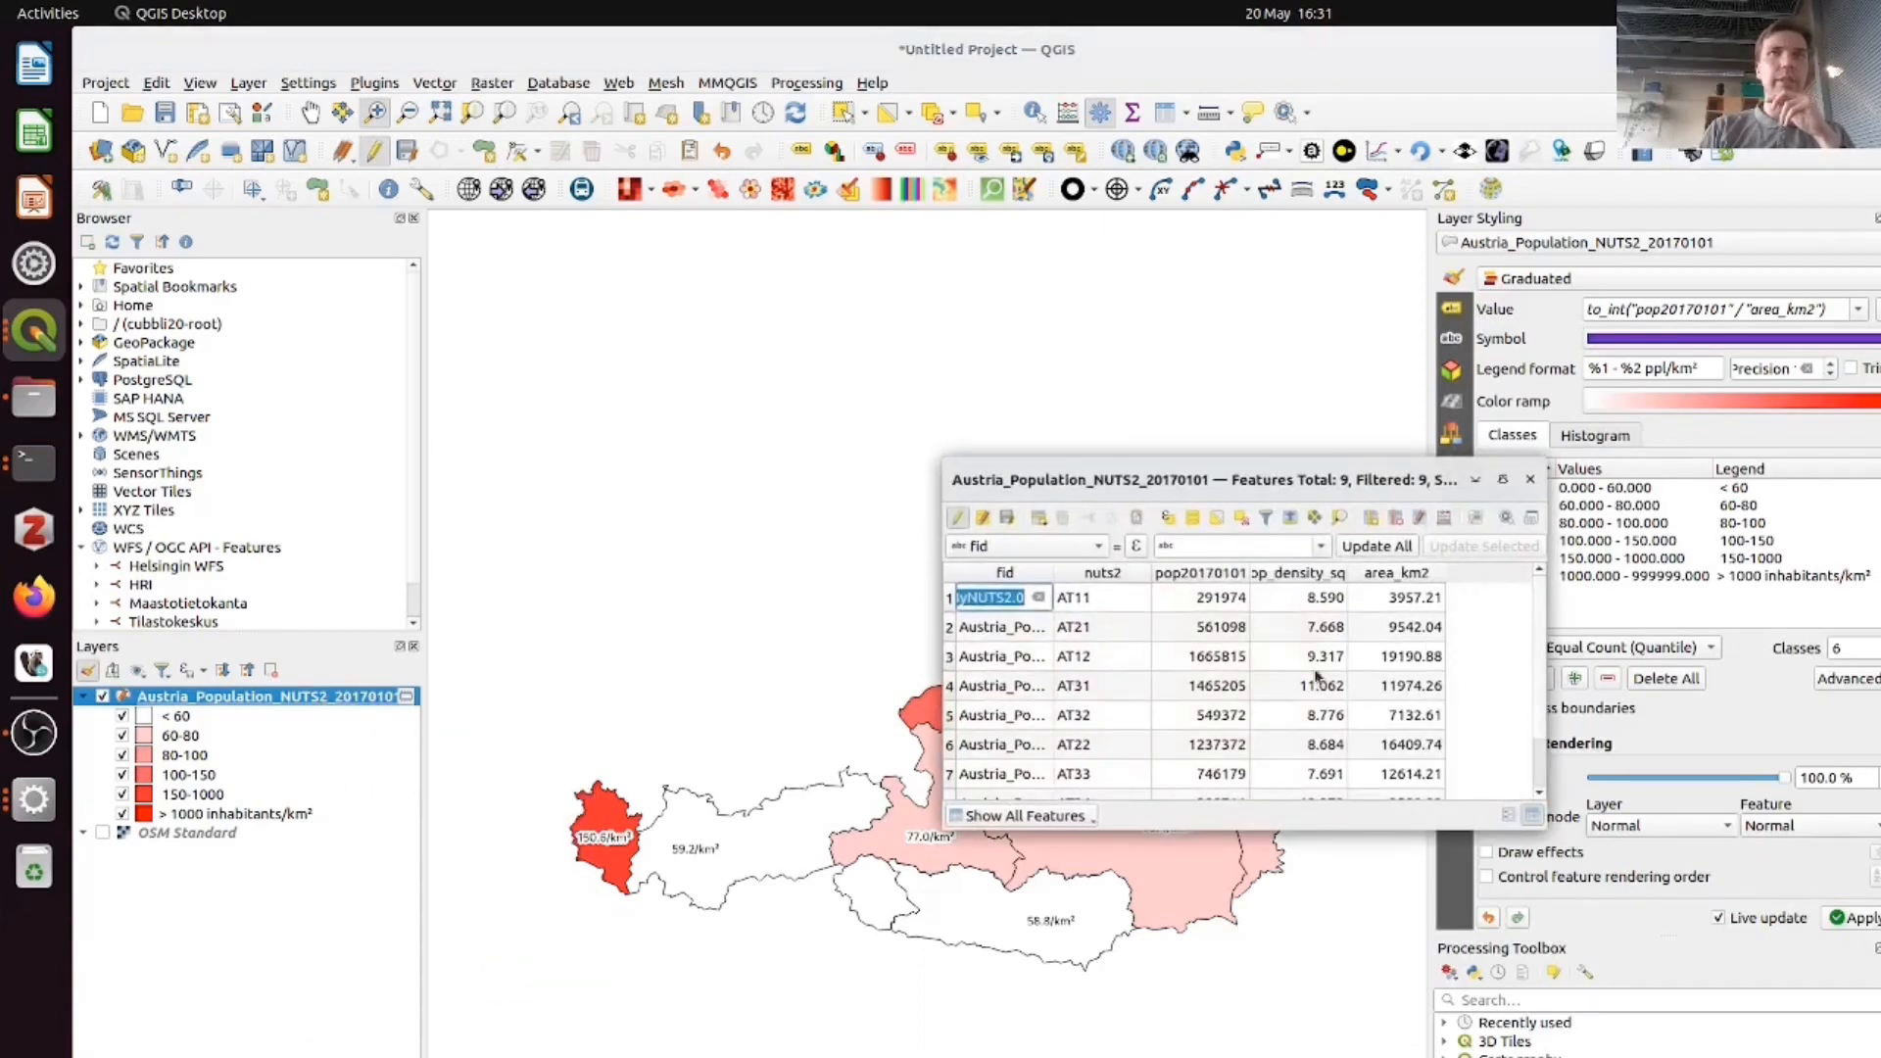
pyautogui.doubleClick(1349, 573)
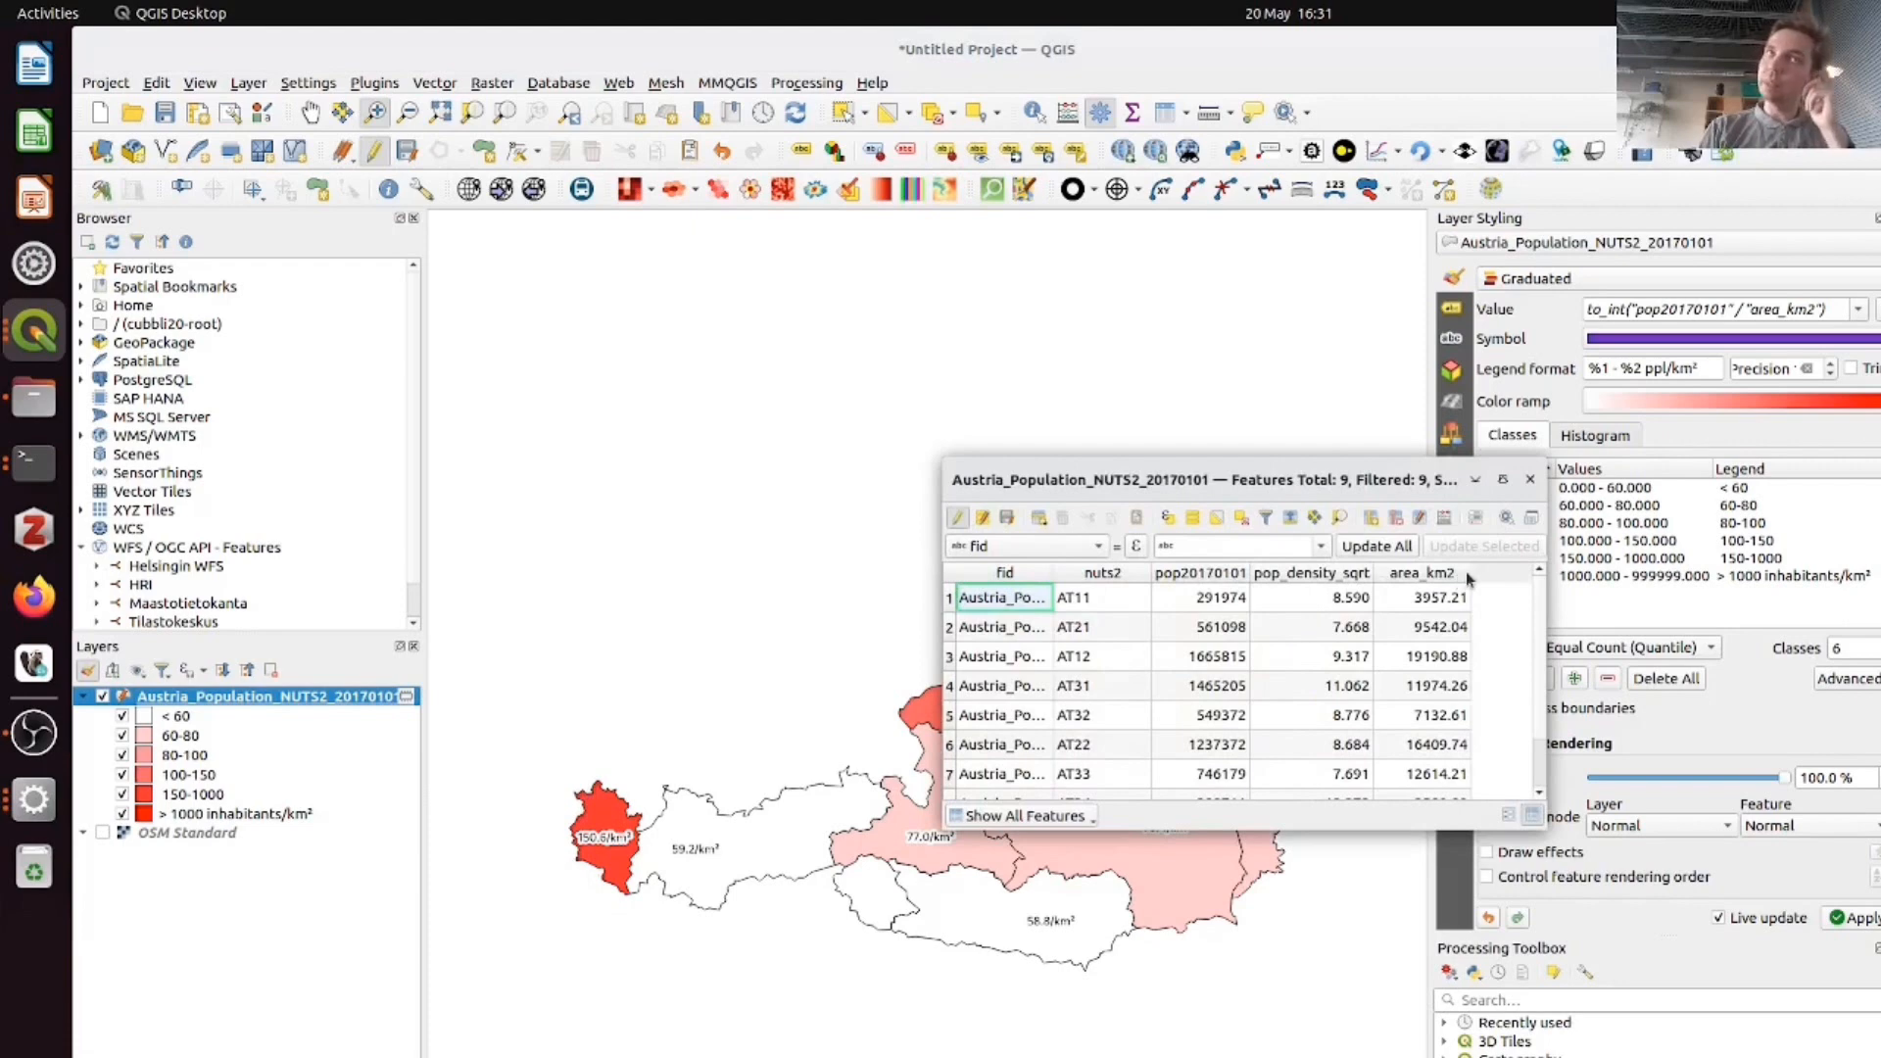
pyautogui.moveTo(1466, 573); pyautogui.dragTo(1484, 570)
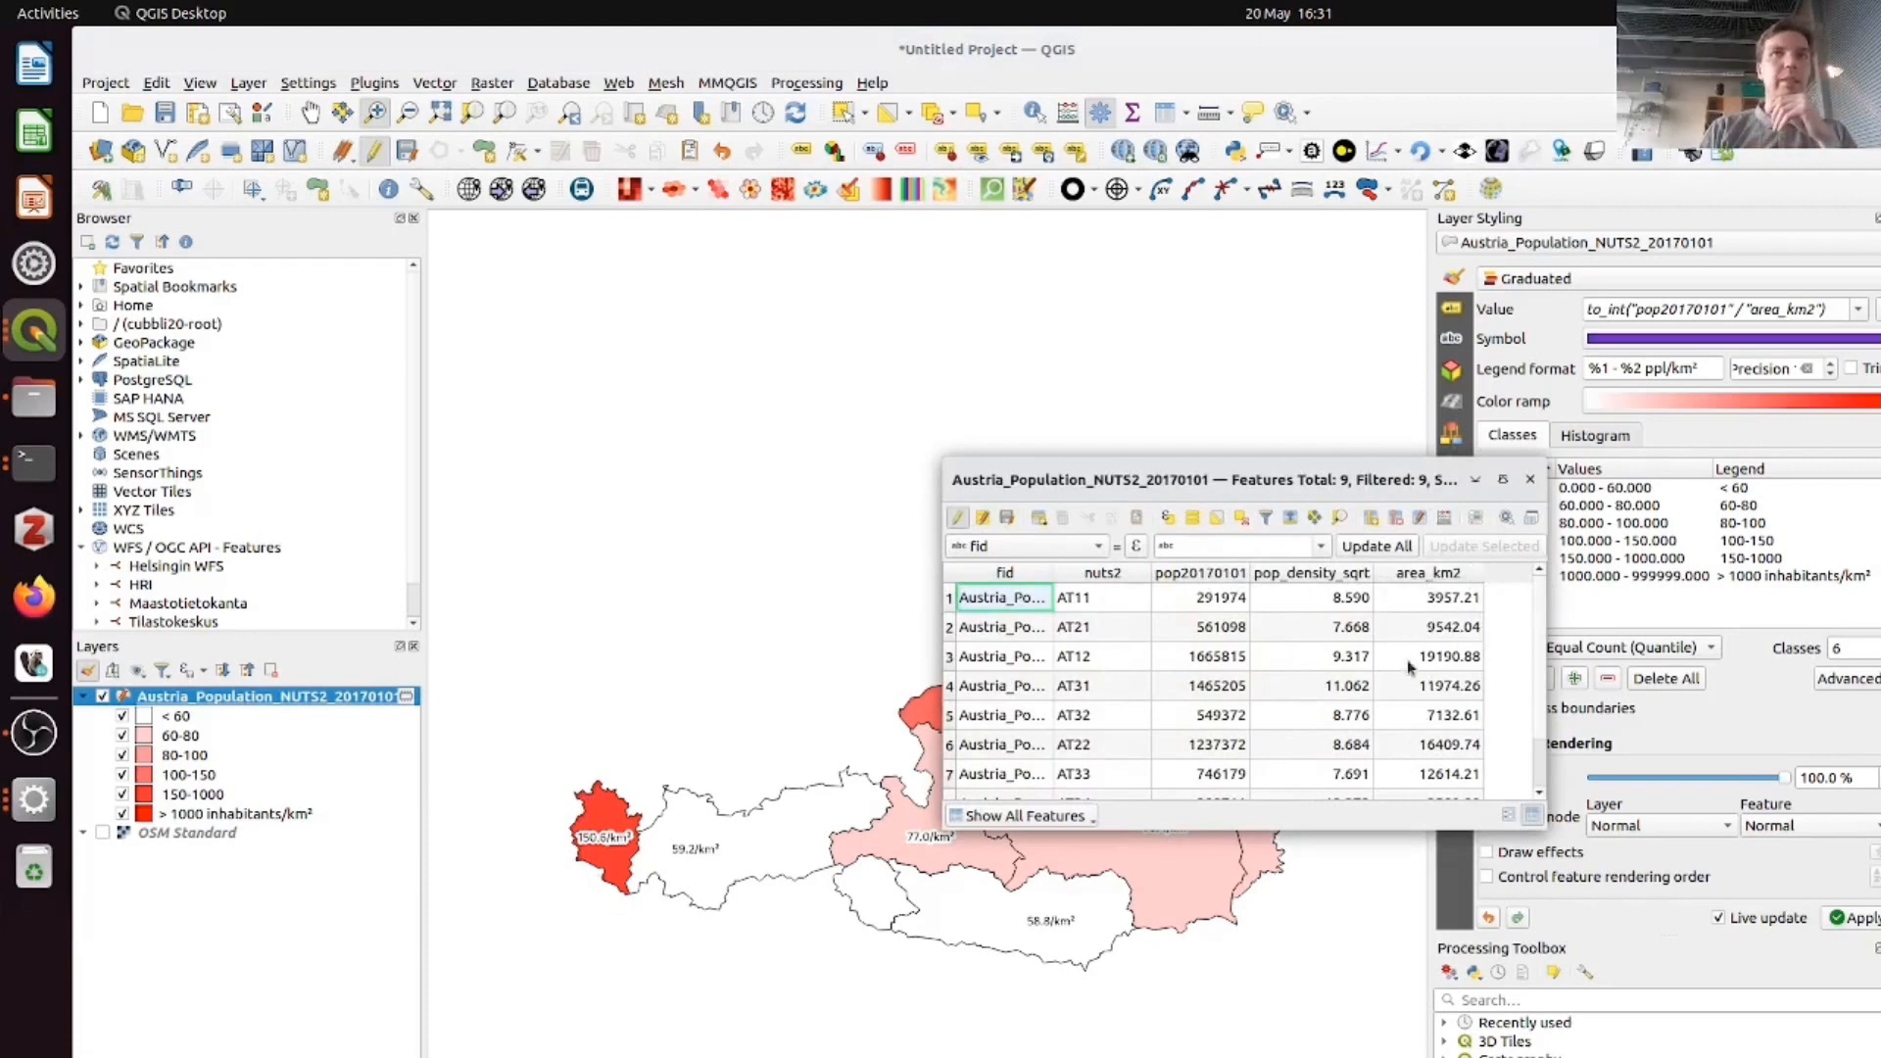
pyautogui.scroll(-1, 1411, 656)
pyautogui.scroll(1, 1411, 652)
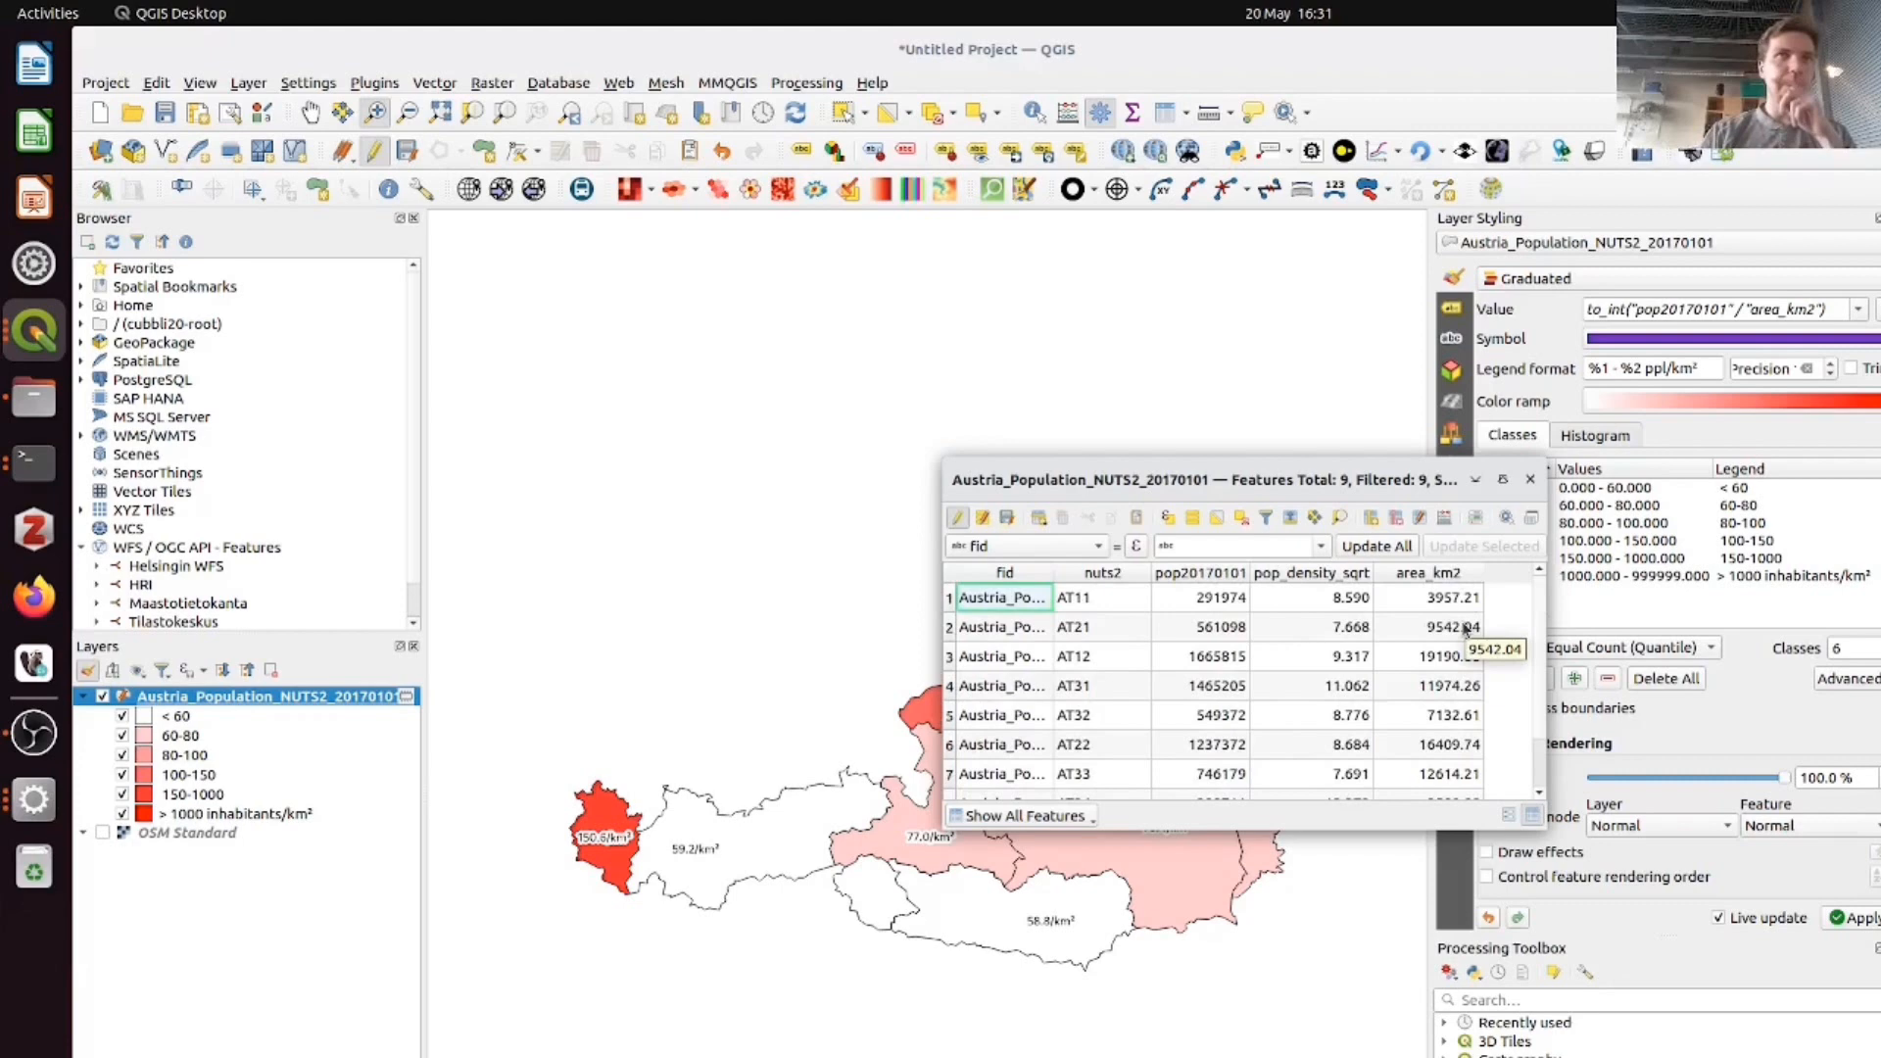
# - Sort the attribute table by pop_density_sqrt in descending order
pyautogui.doubleClick(1373, 578)
pyautogui.scroll(-1, 1344, 700)
pyautogui.scroll(1, 1344, 700)
pyautogui.click(1337, 575)
pyautogui.click(1337, 576)
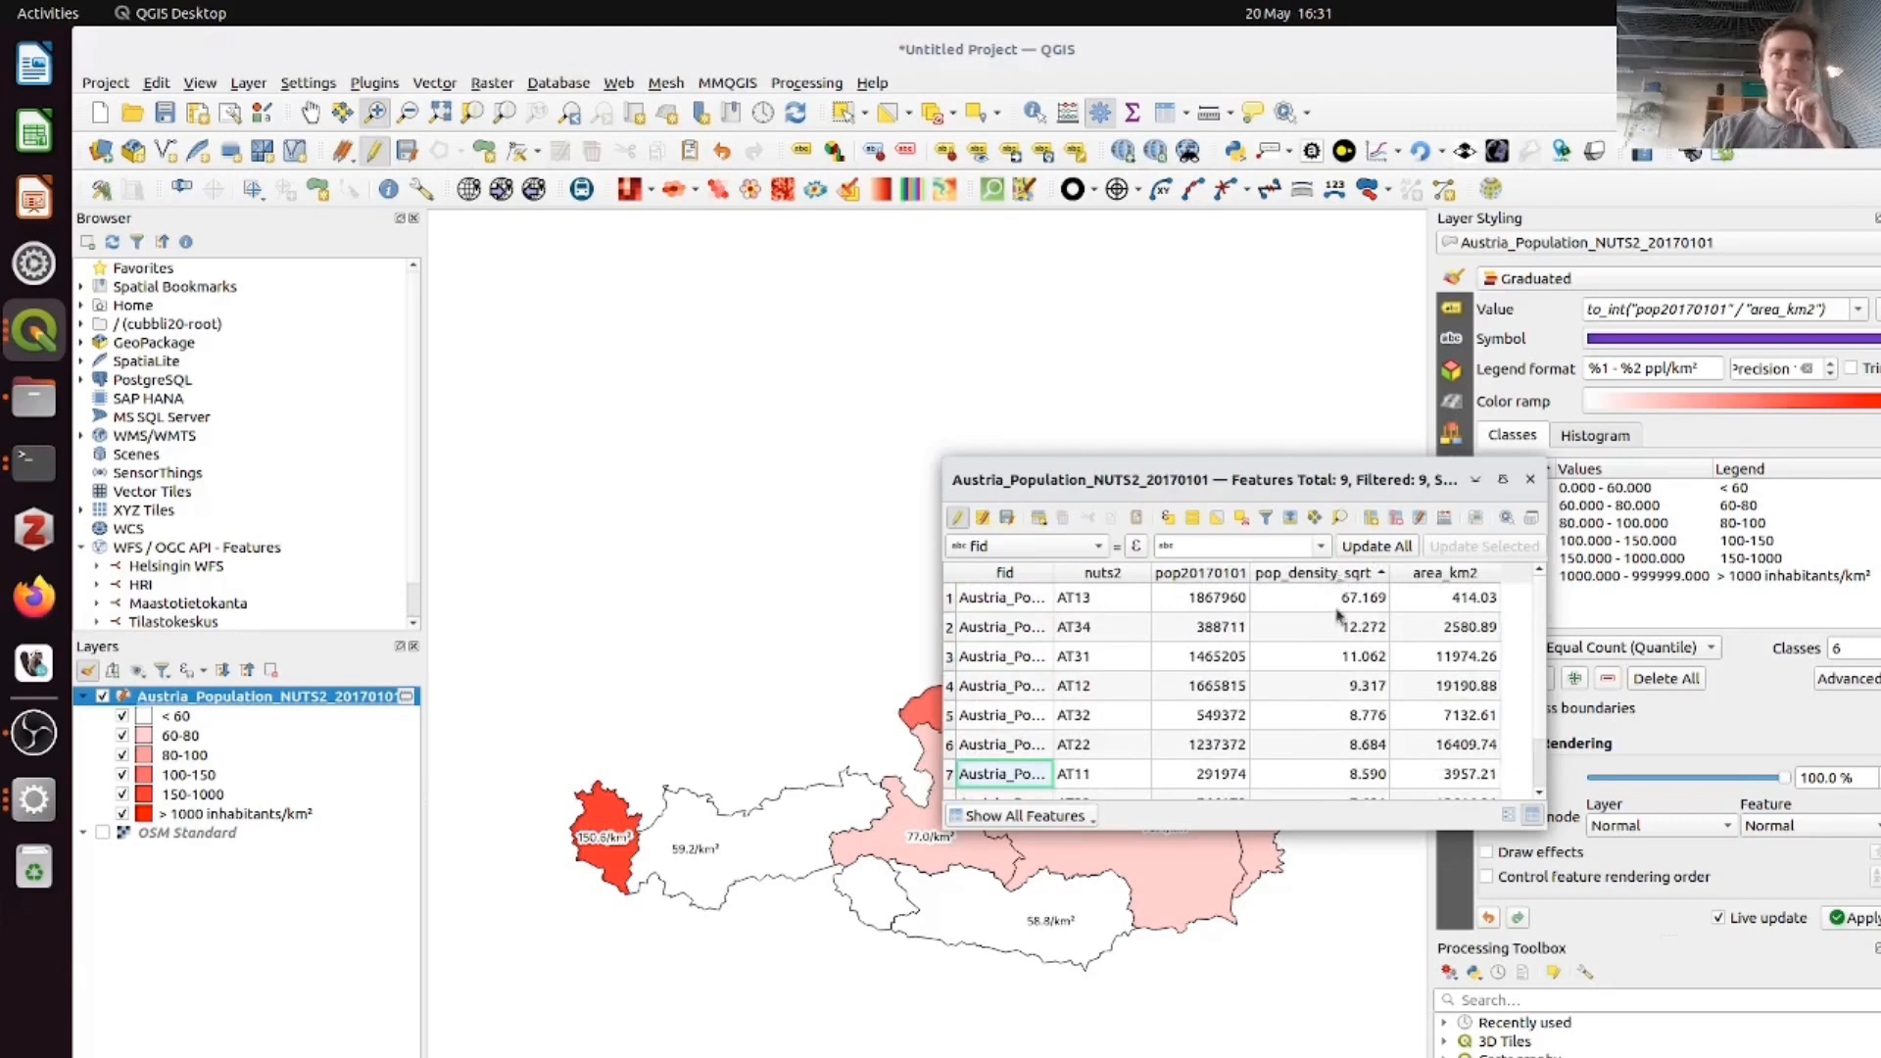
# - Close the attribute table and switch to the cartograms-QGIS notebook in Firefox to read the scaling_factor instructions
pyautogui.moveTo(1322, 480); pyautogui.dragTo(1832, 469)
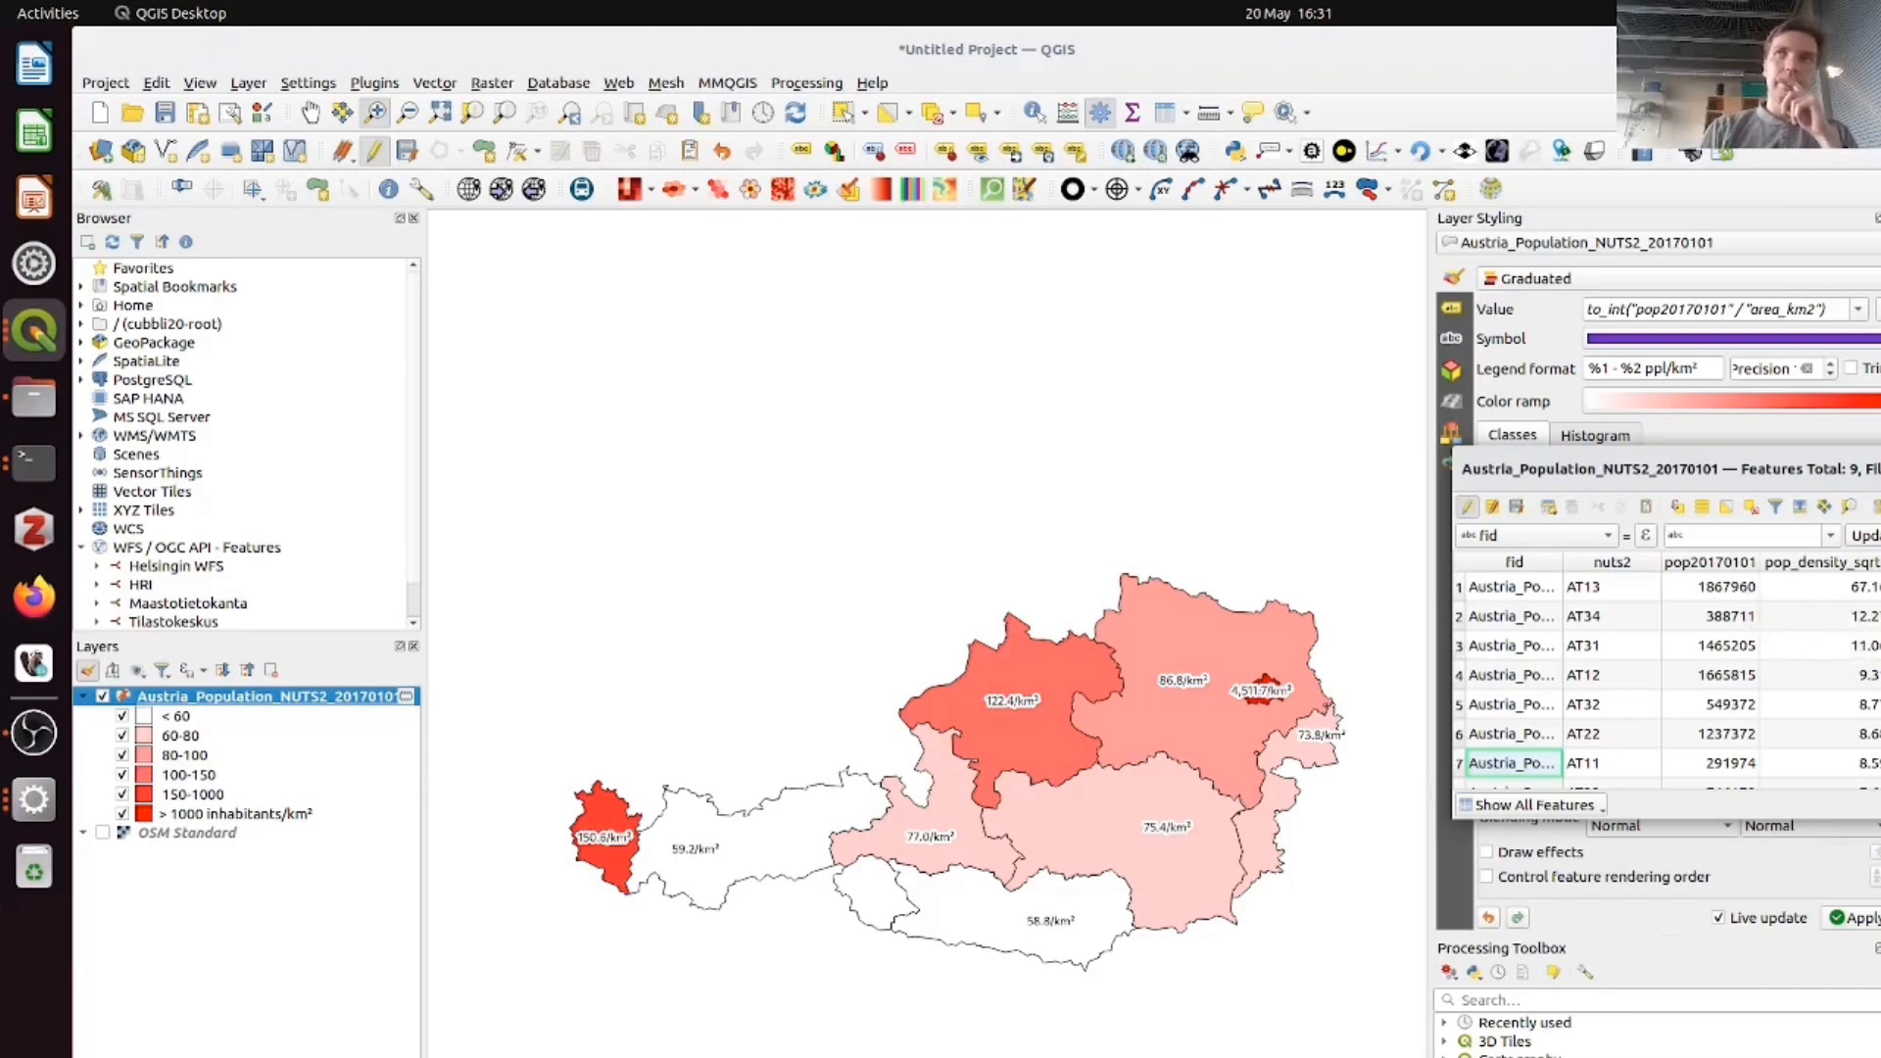
pyautogui.click(1880, 469)
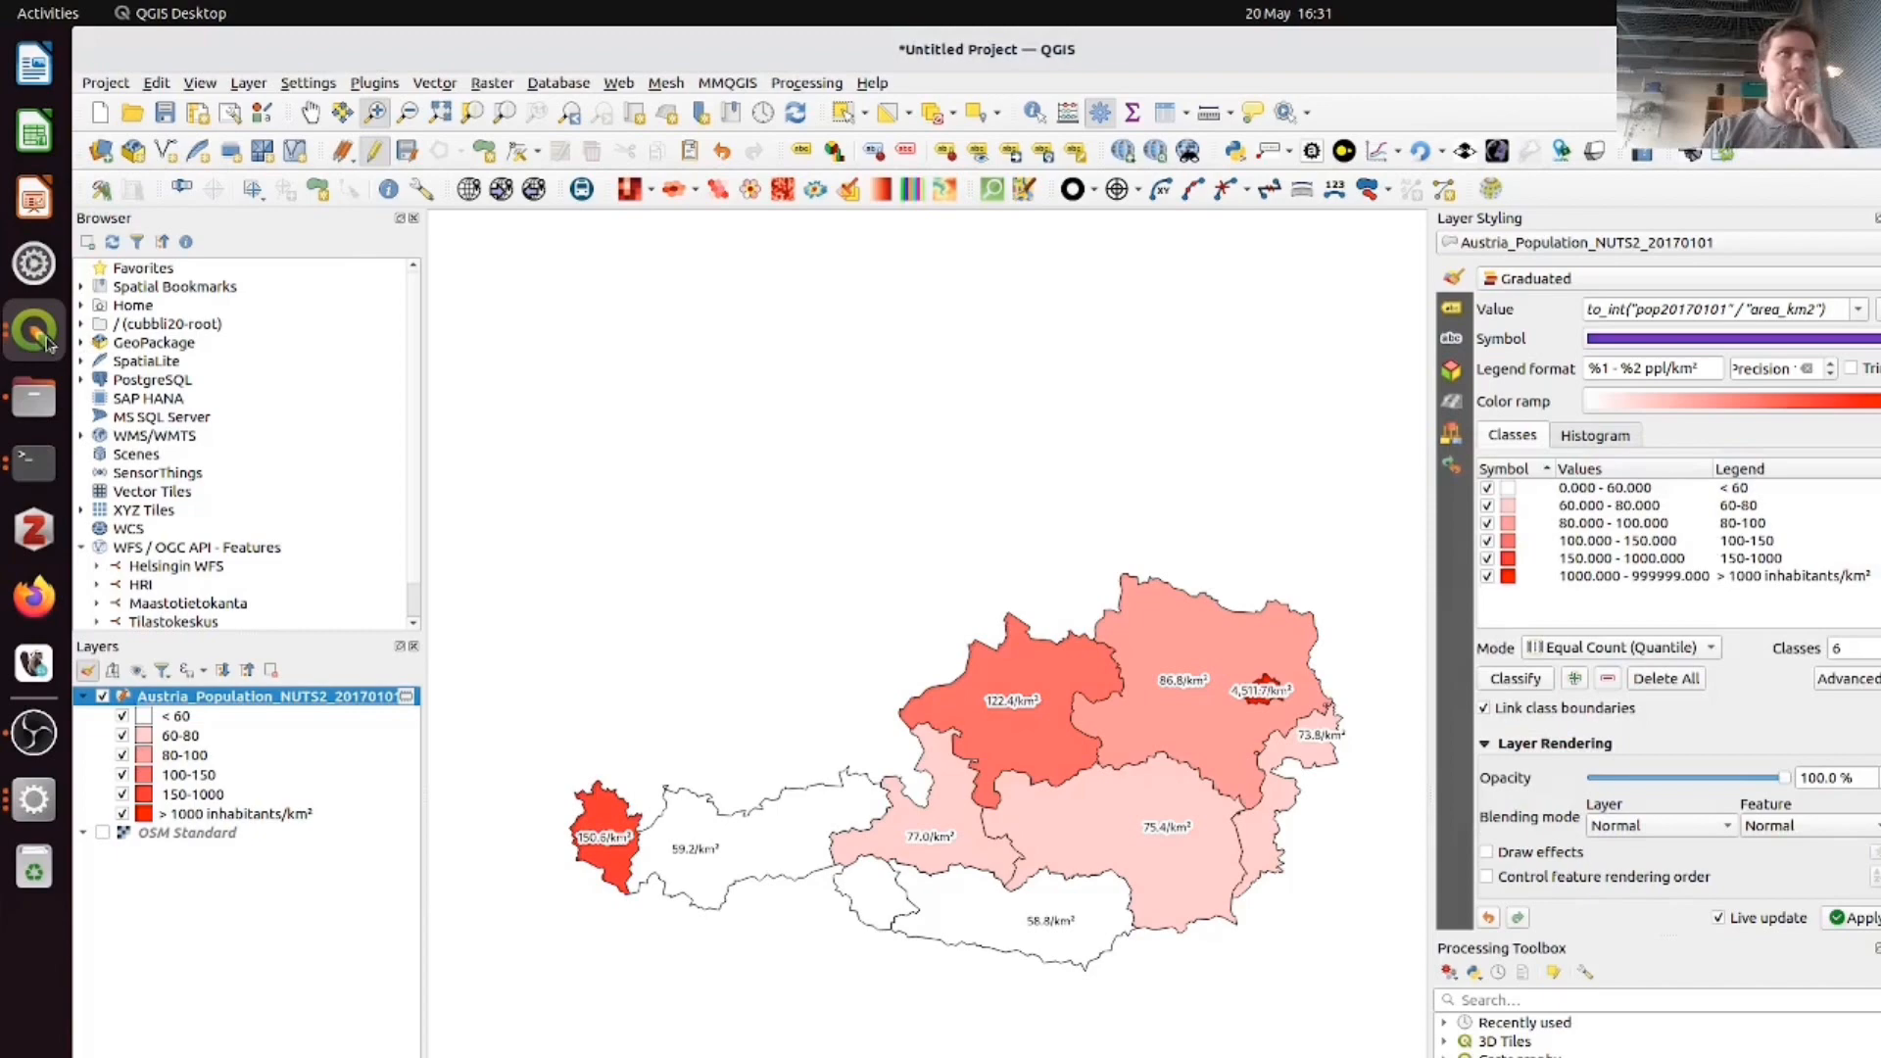
pyautogui.click(47, 341)
pyautogui.click(312, 364)
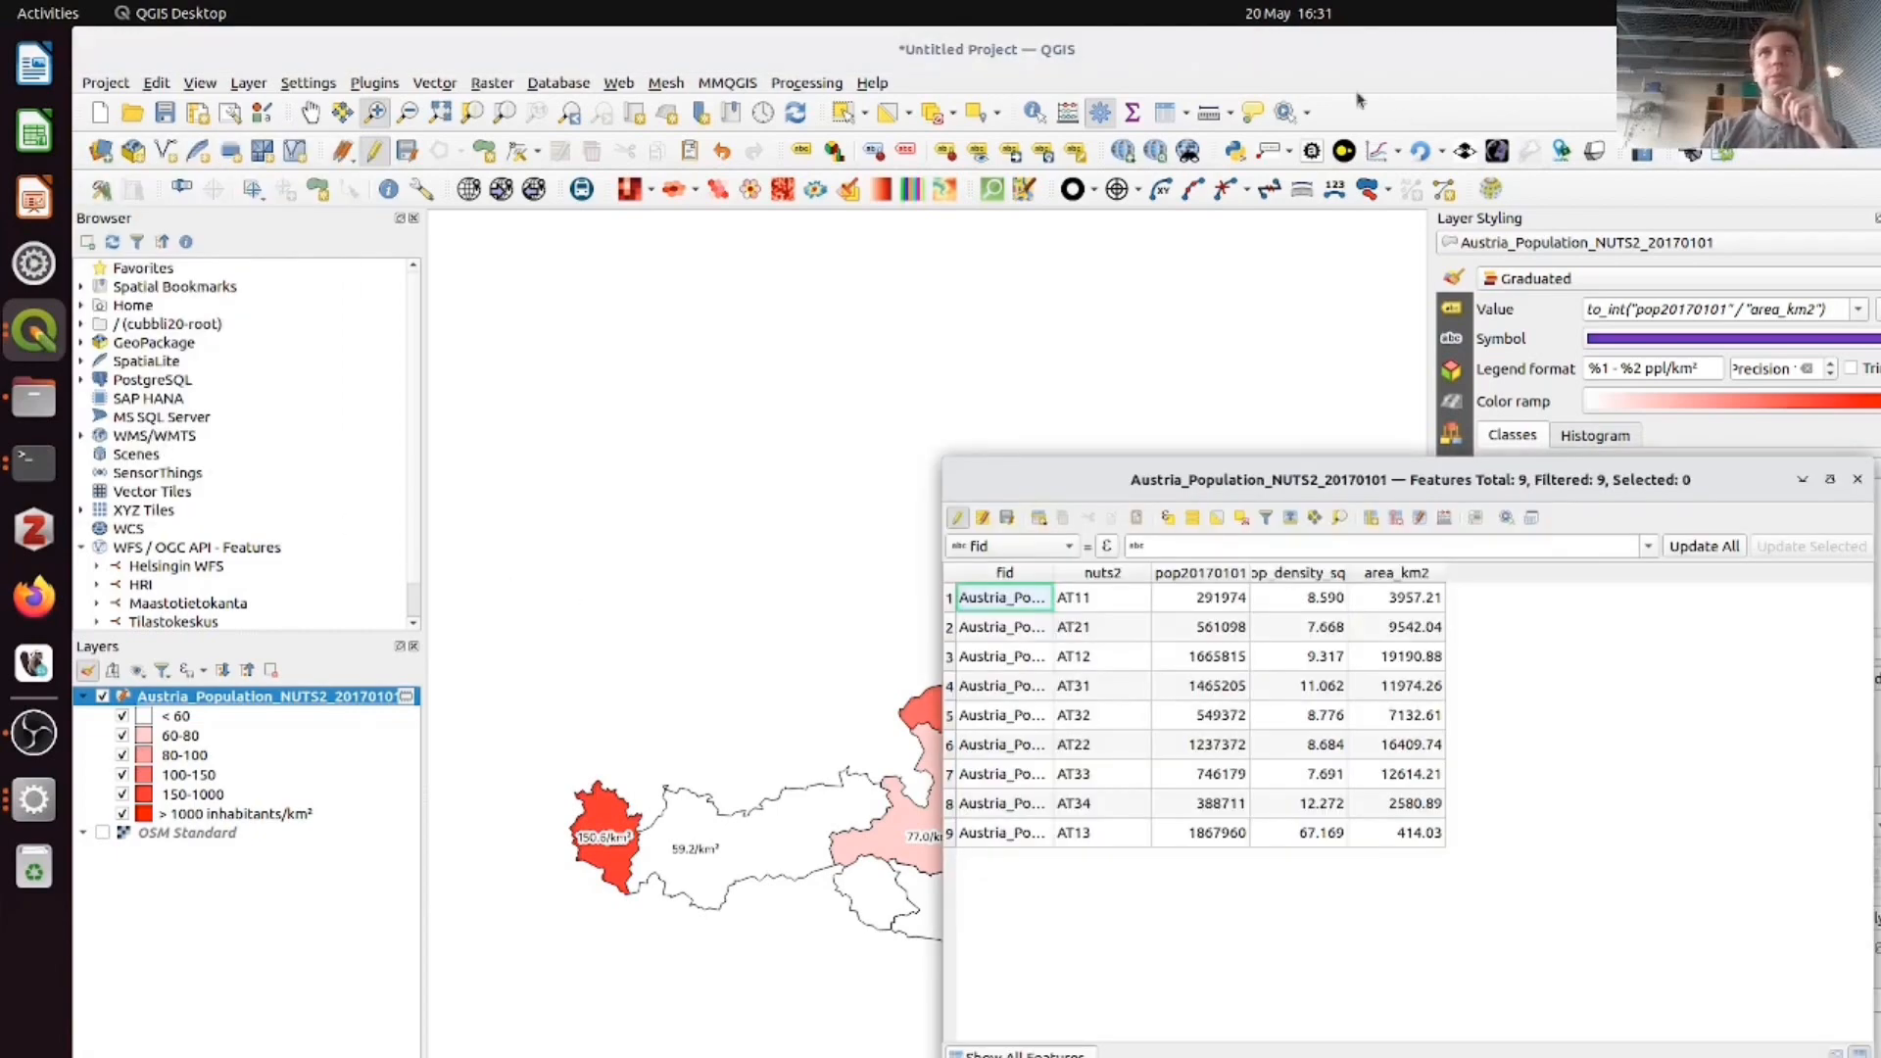
pyautogui.moveTo(1330, 51); pyautogui.dragTo(5, 274)
pyautogui.click(19, 781)
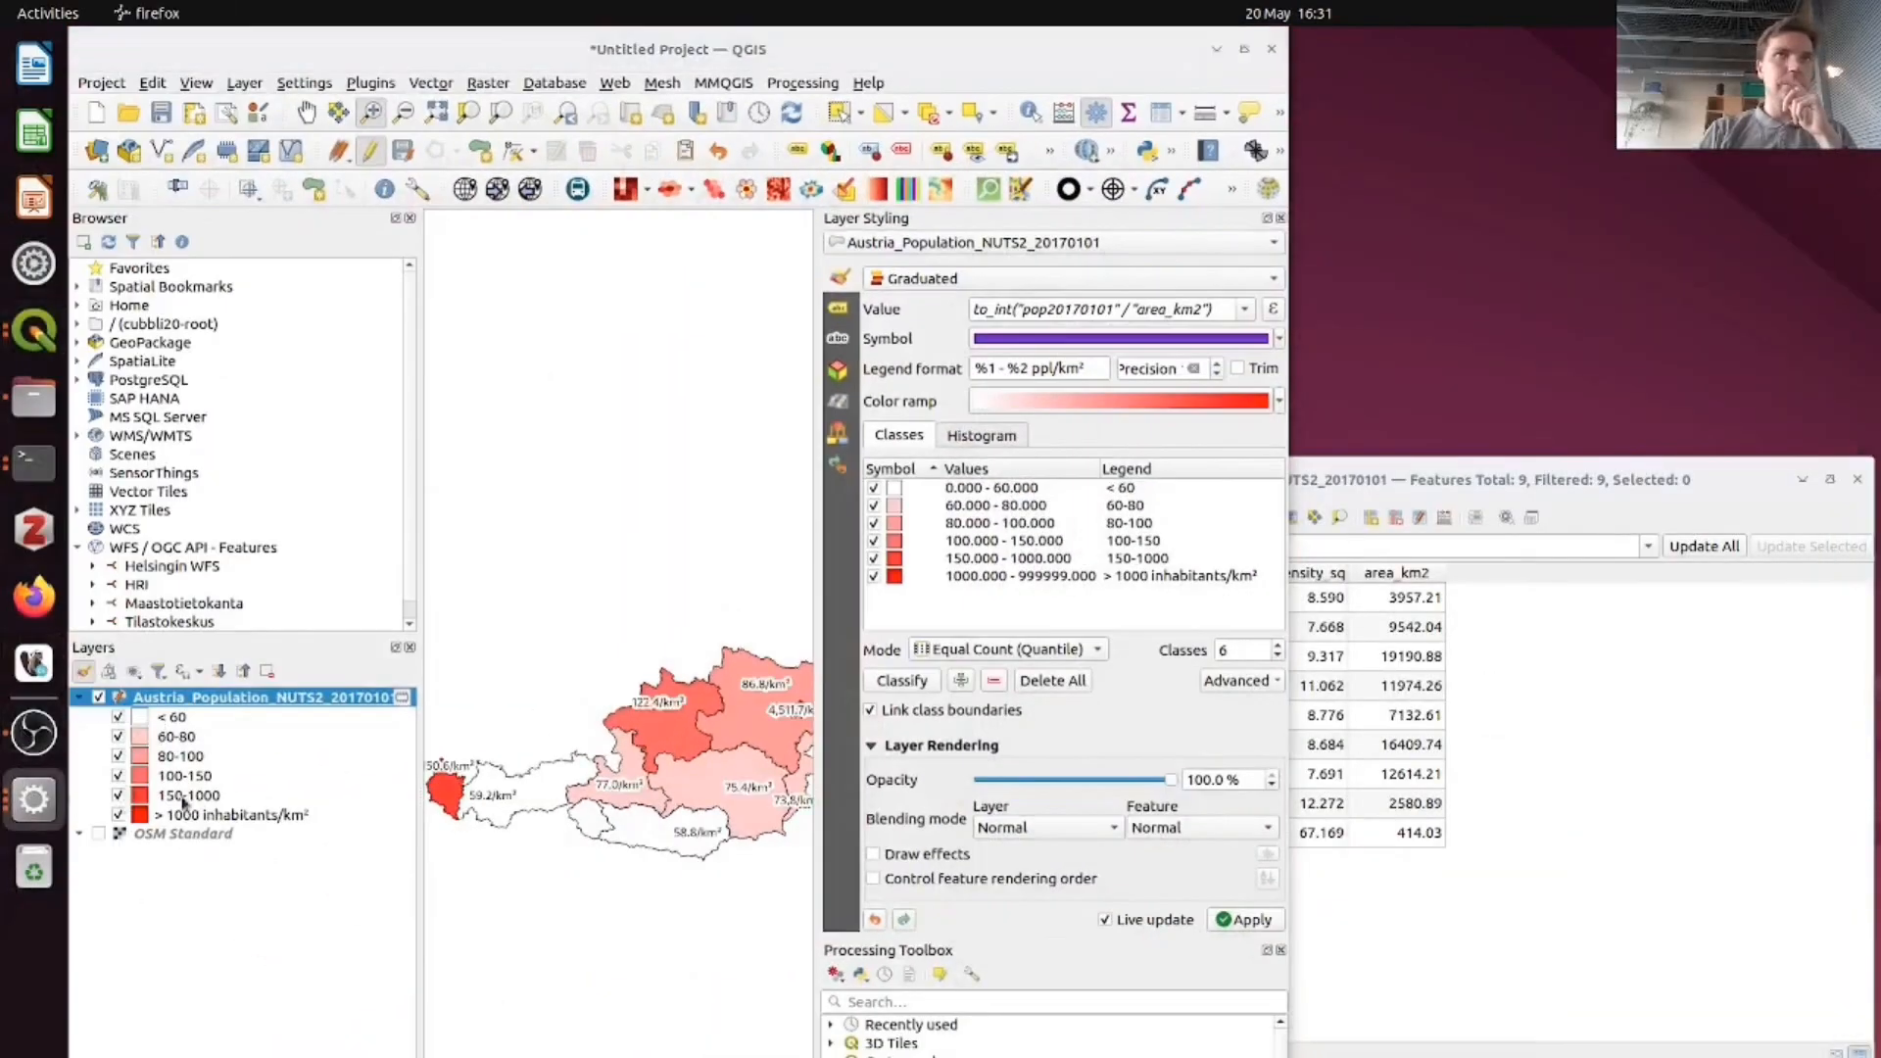
pyautogui.click(47, 799)
pyautogui.click(152, 811)
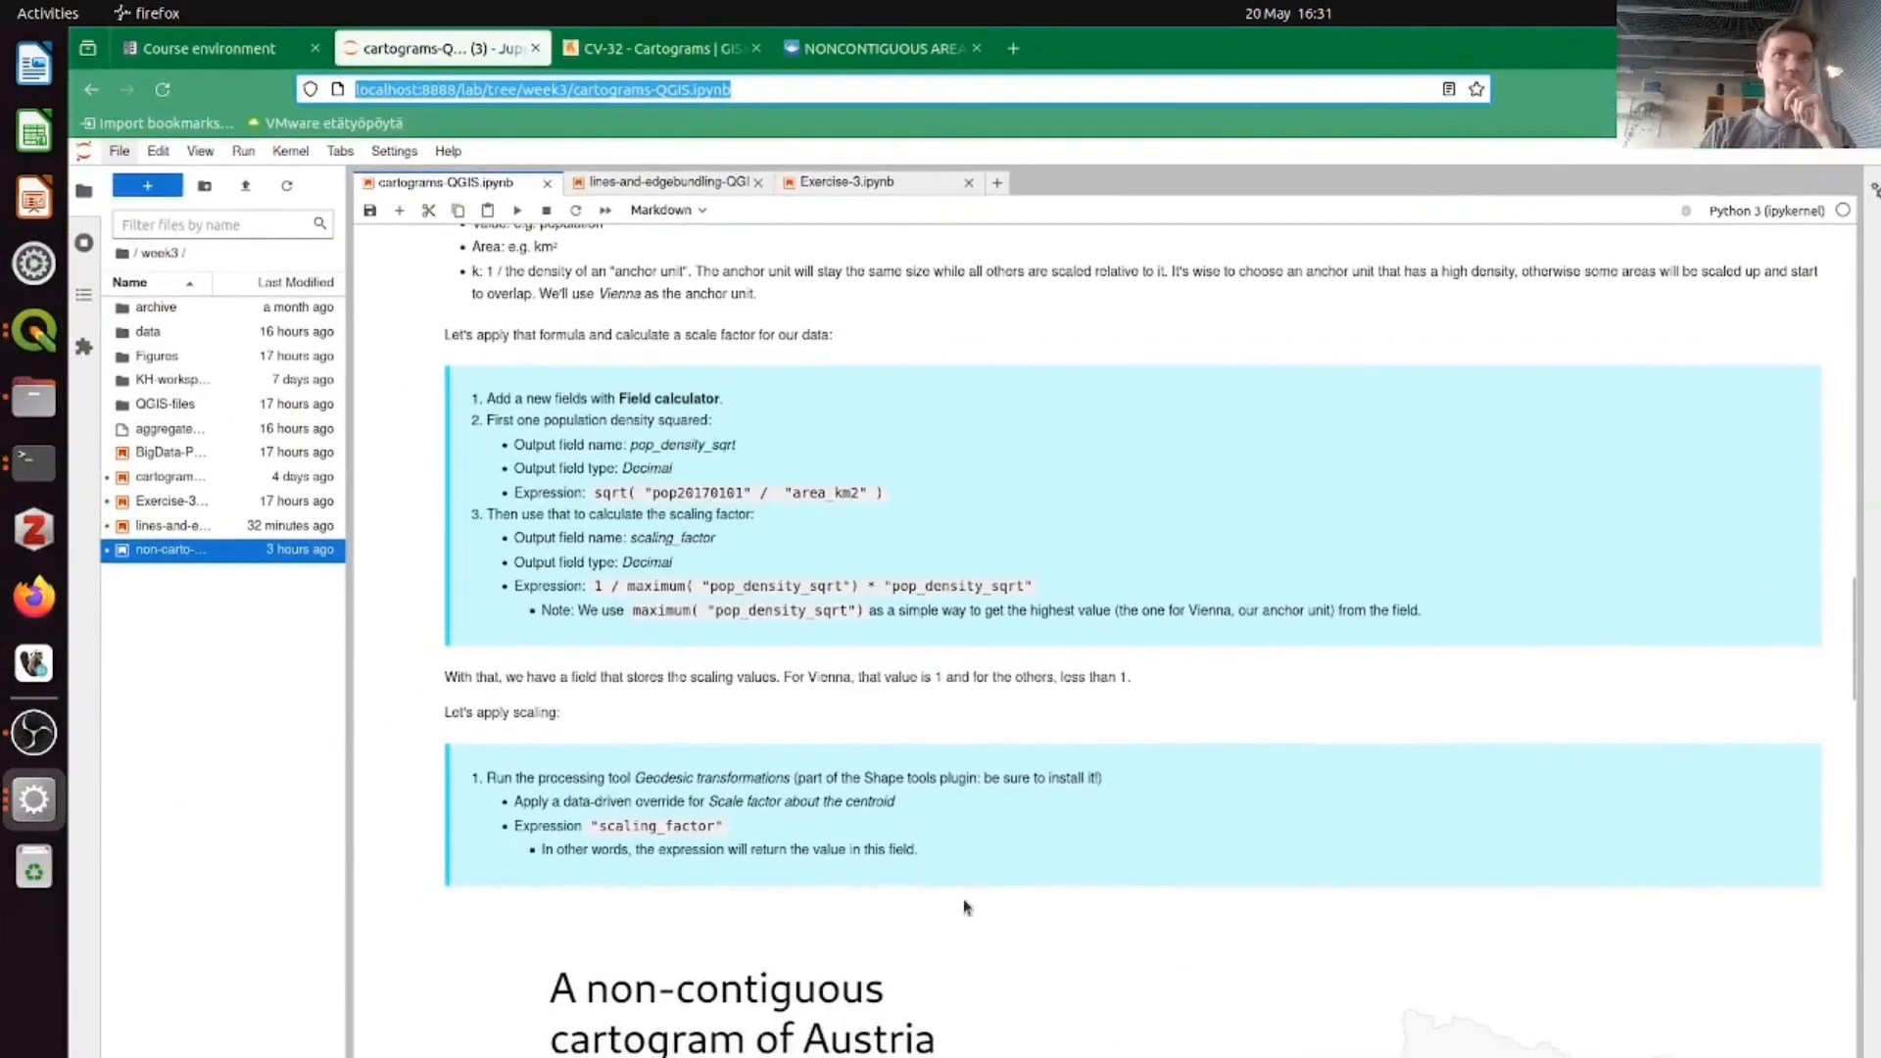
pyautogui.scroll(5, 872, 495)
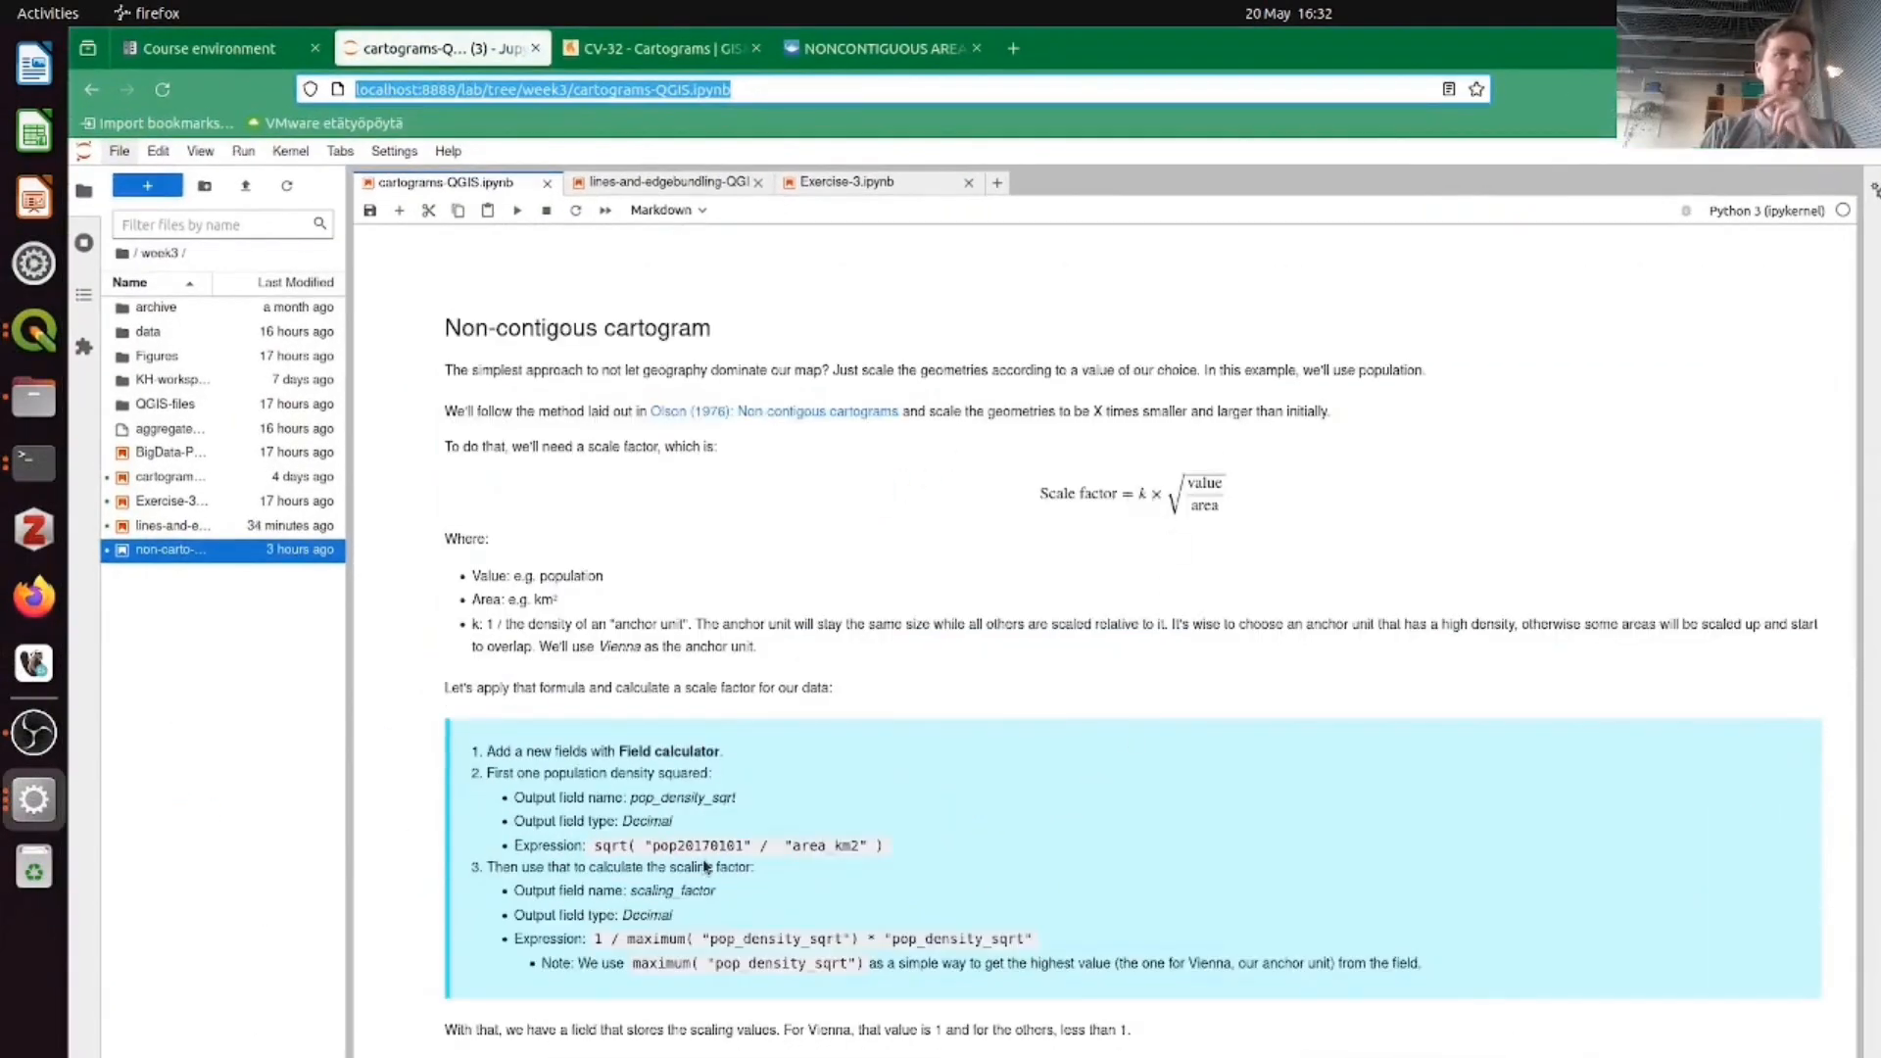
pyautogui.scroll(-2, 899, 967)
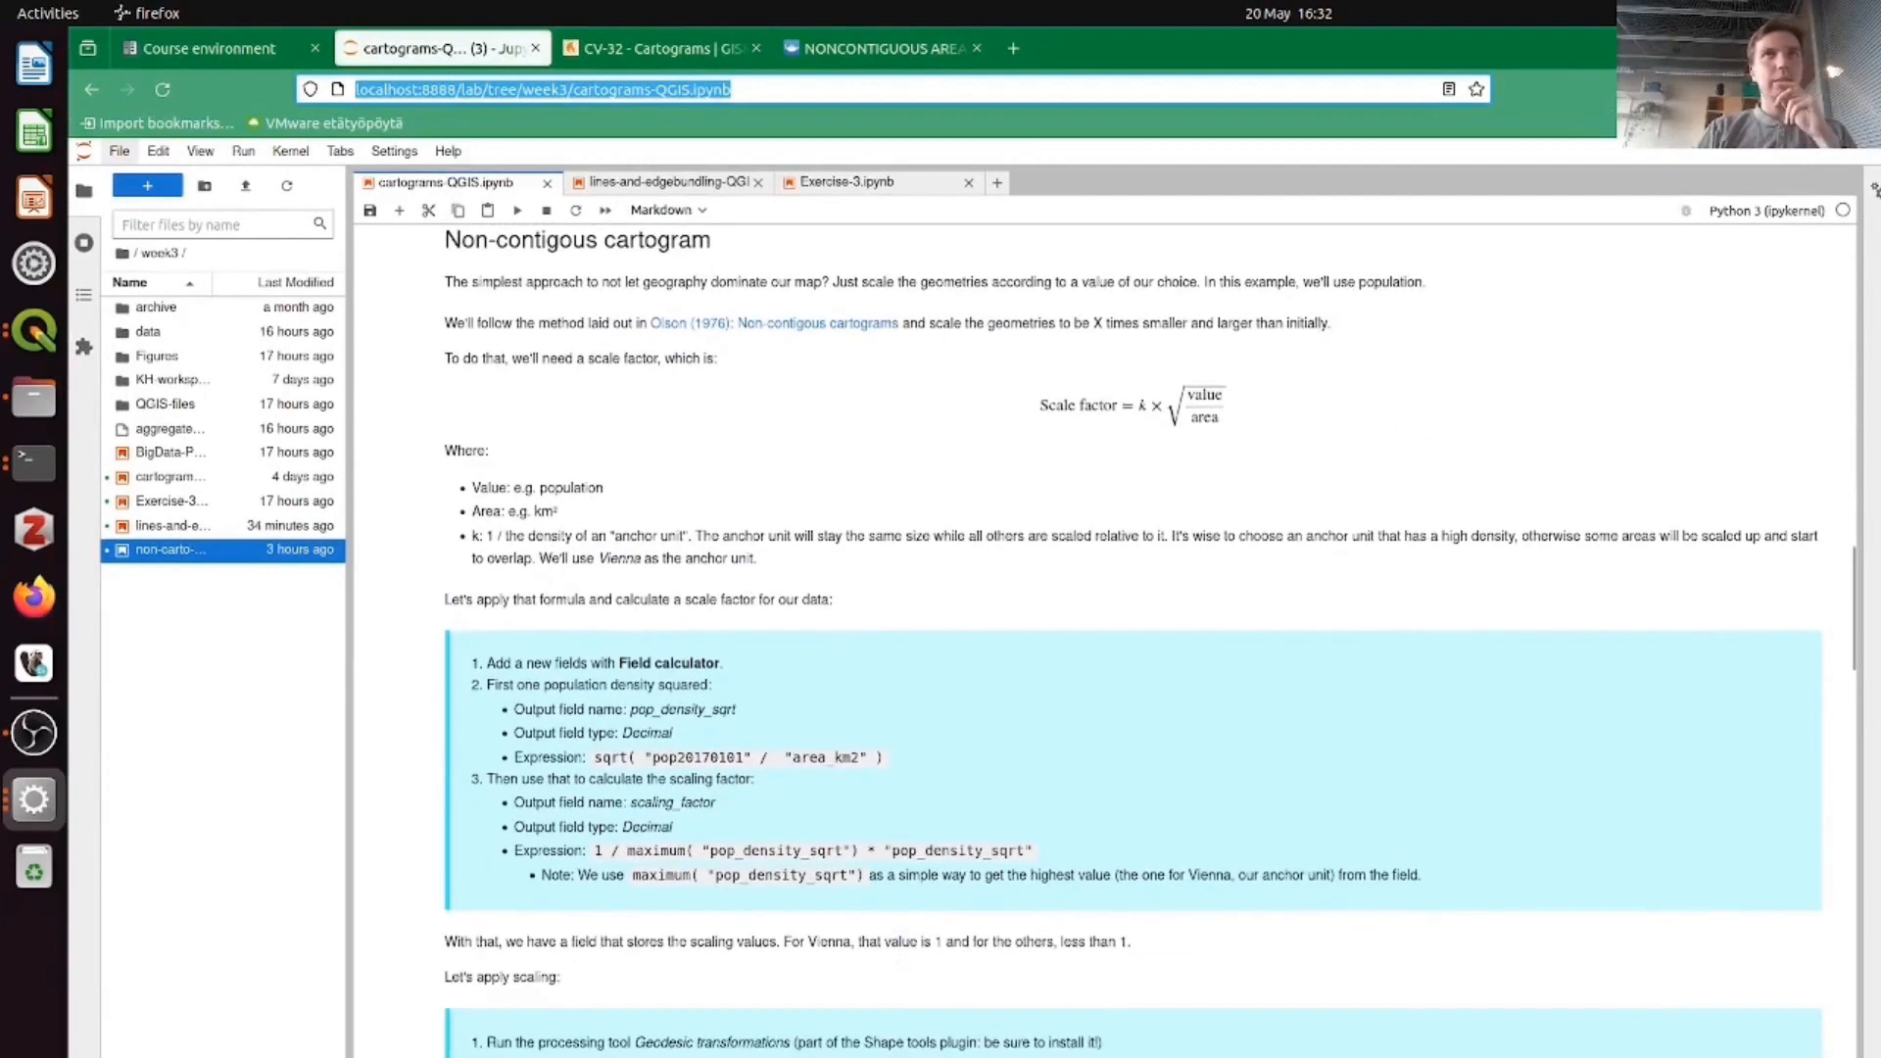
# - Switch back to QGIS, widen its window and open the Field Calculator from the population layer's attribute table
pyautogui.hotkey('alt', 'Tab')
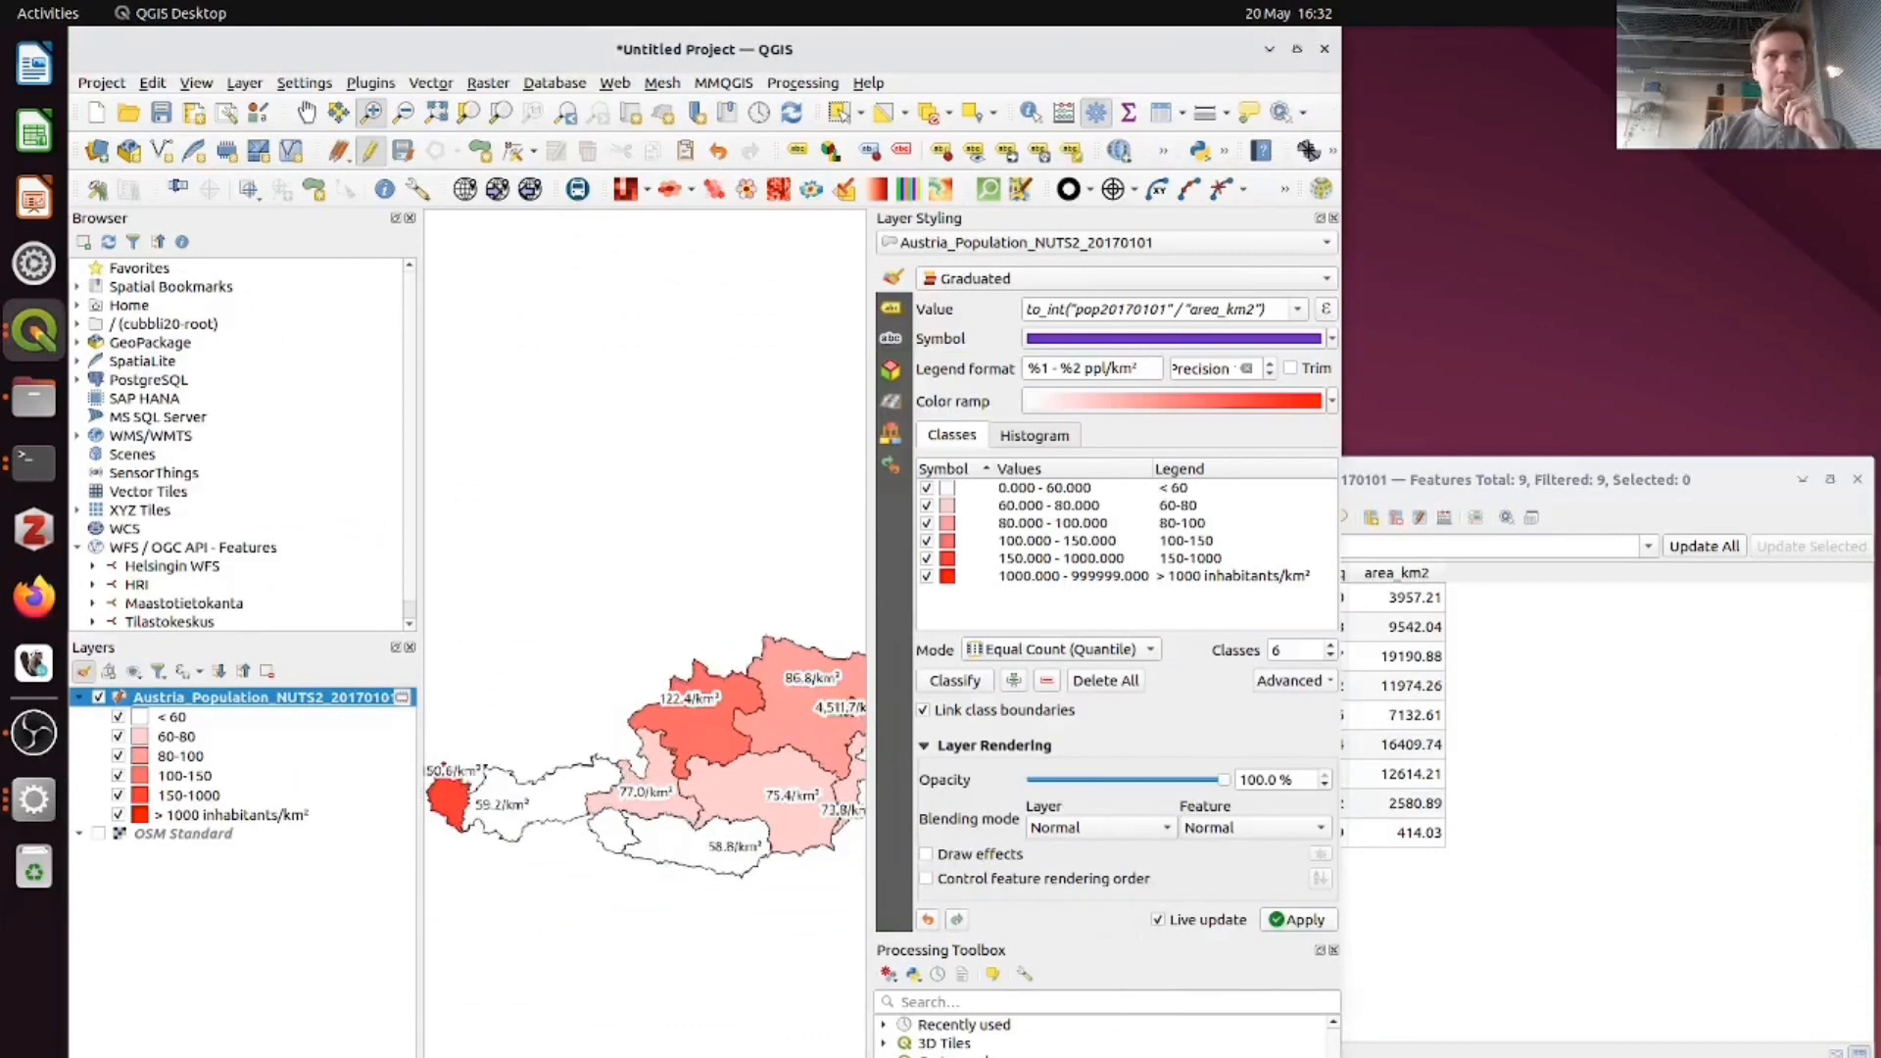
pyautogui.moveTo(1342, 421); pyautogui.dragTo(1880, 422)
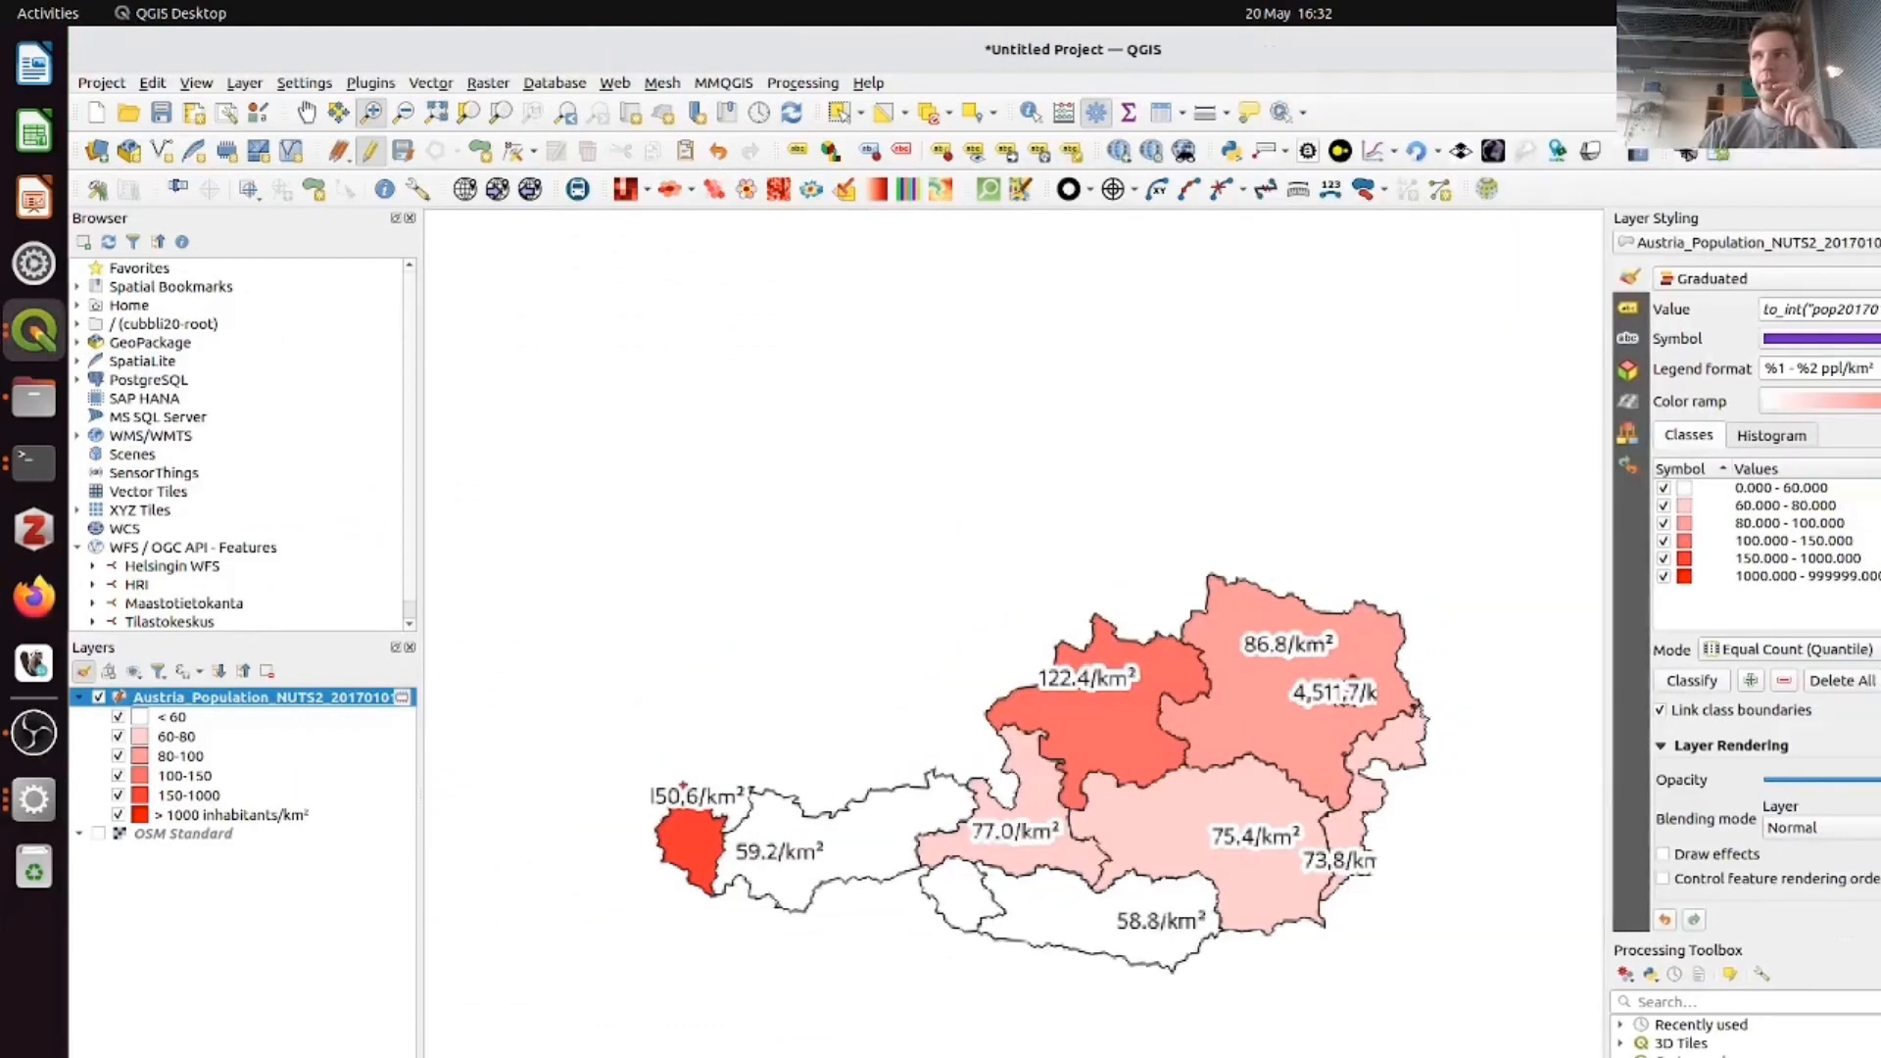
pyautogui.rightClick(333, 705)
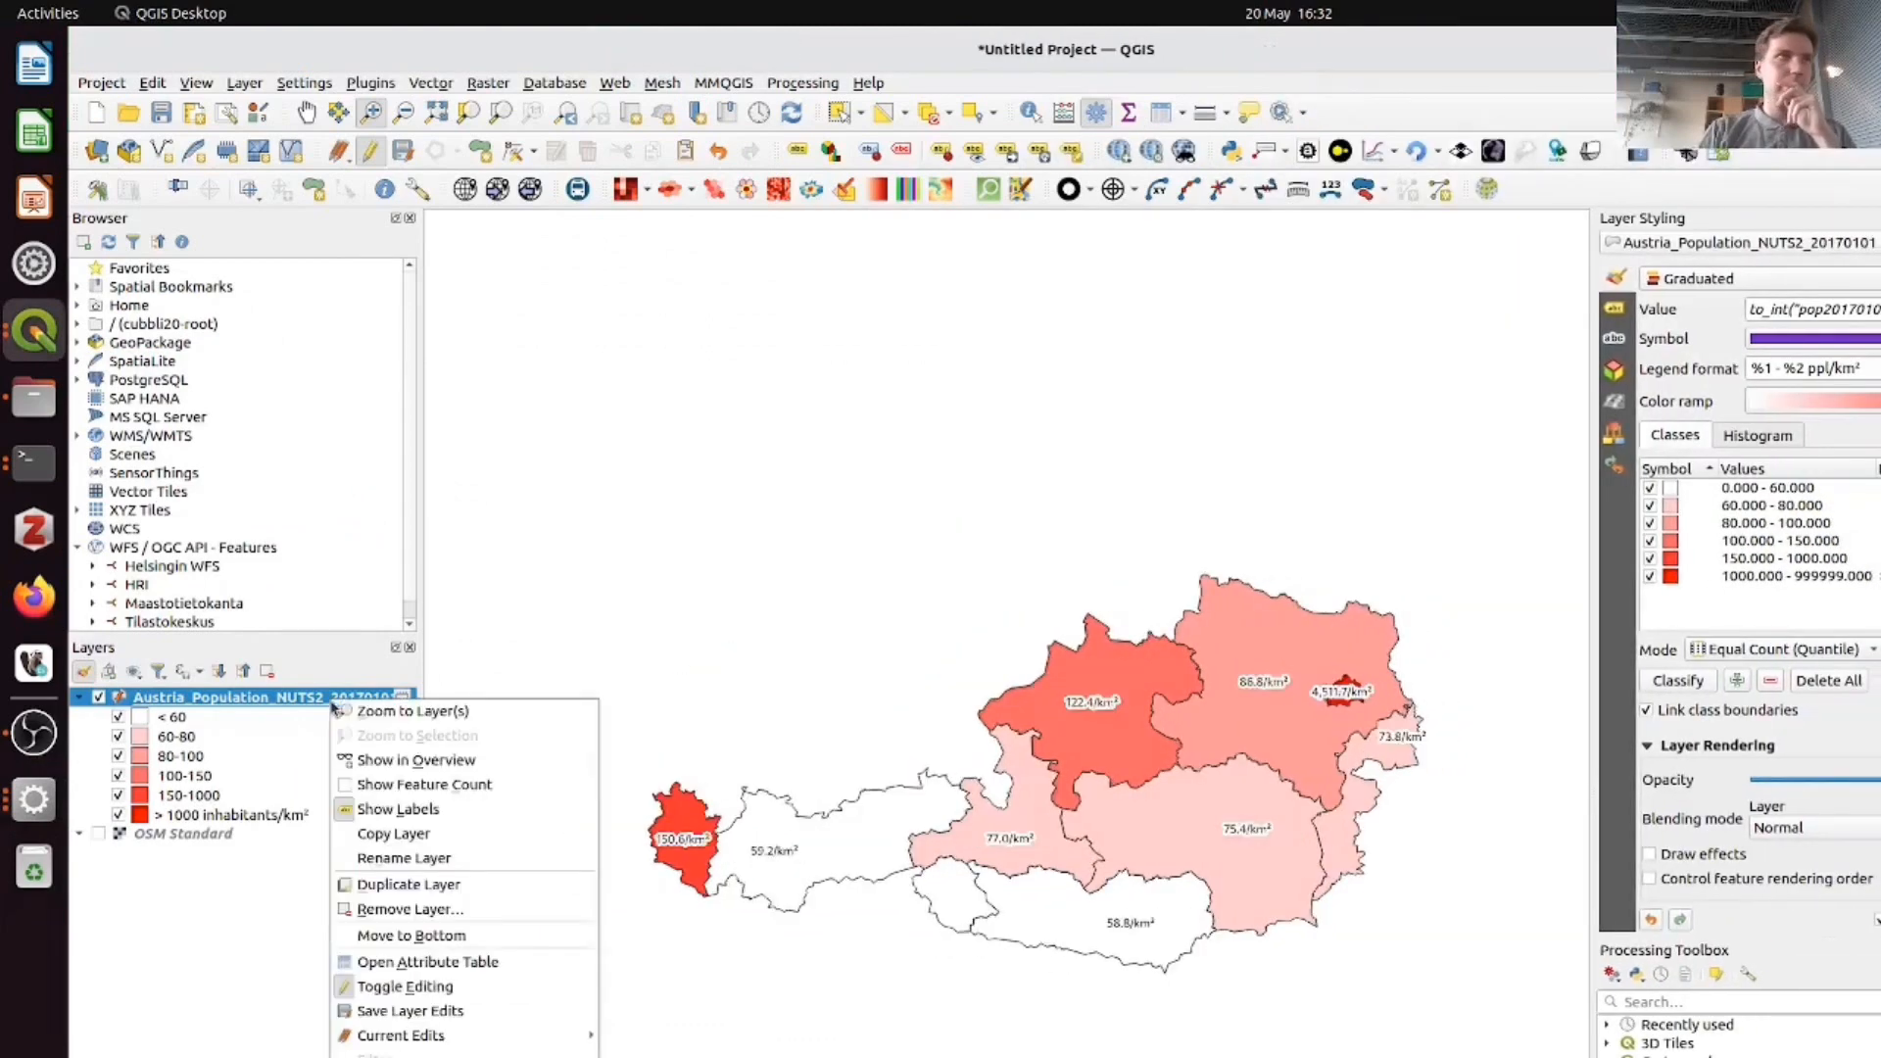
pyautogui.click(468, 966)
pyautogui.moveTo(1706, 477); pyautogui.dragTo(1050, 485)
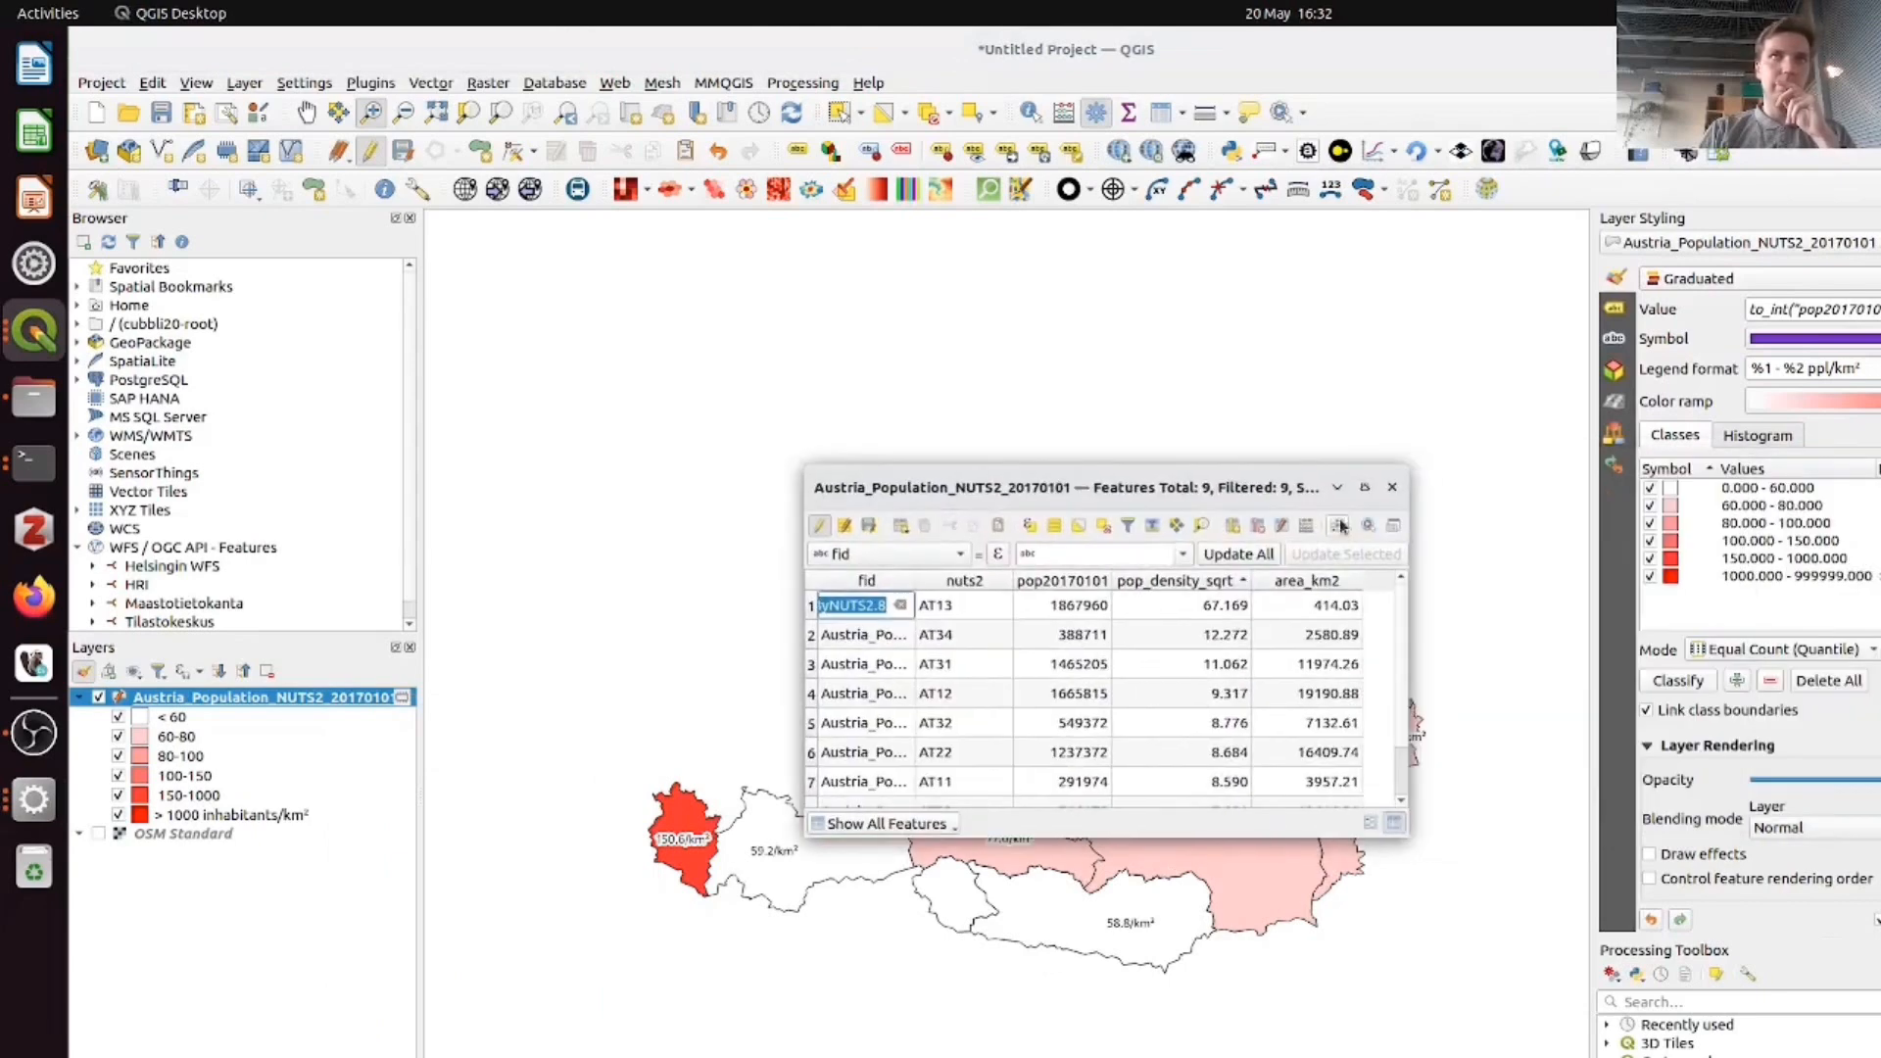
pyautogui.click(1306, 529)
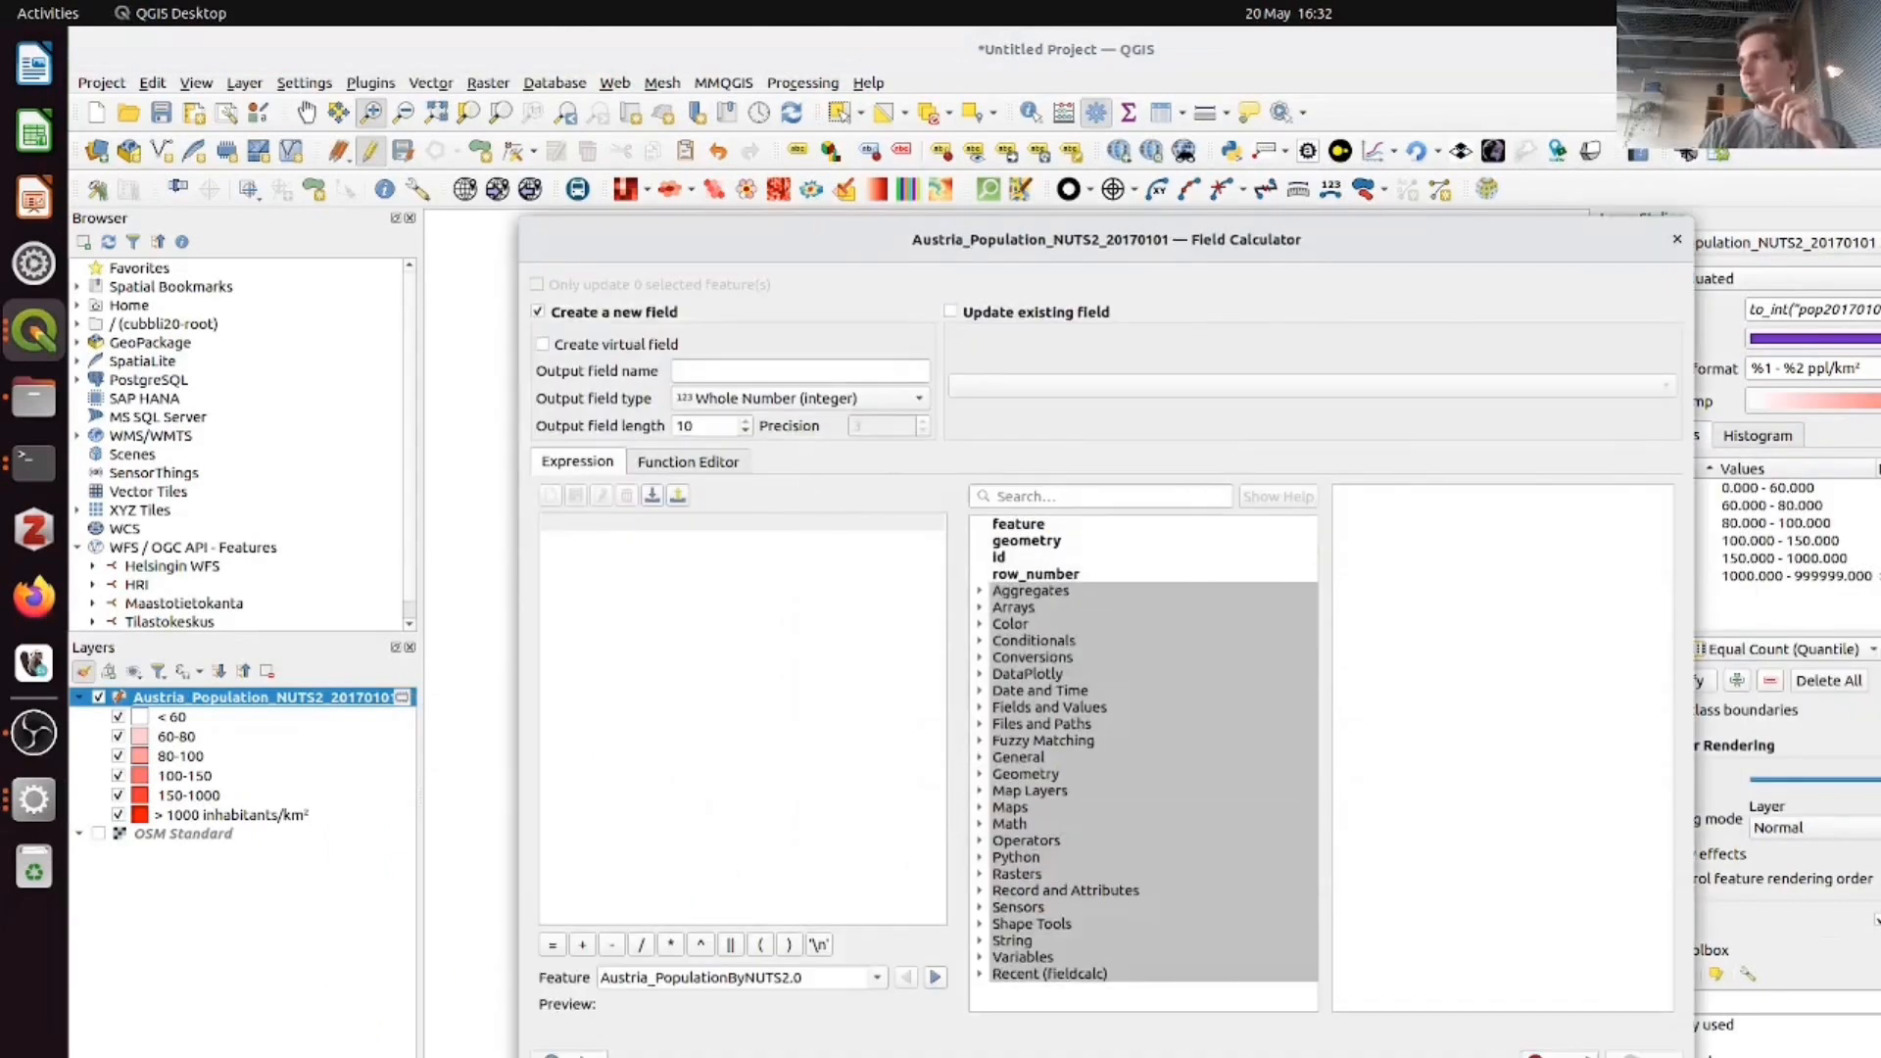
# - Name the new output field scaling_factor and set its type to Decimal Number (real)
pyautogui.hotkey('alt', 'Tab')
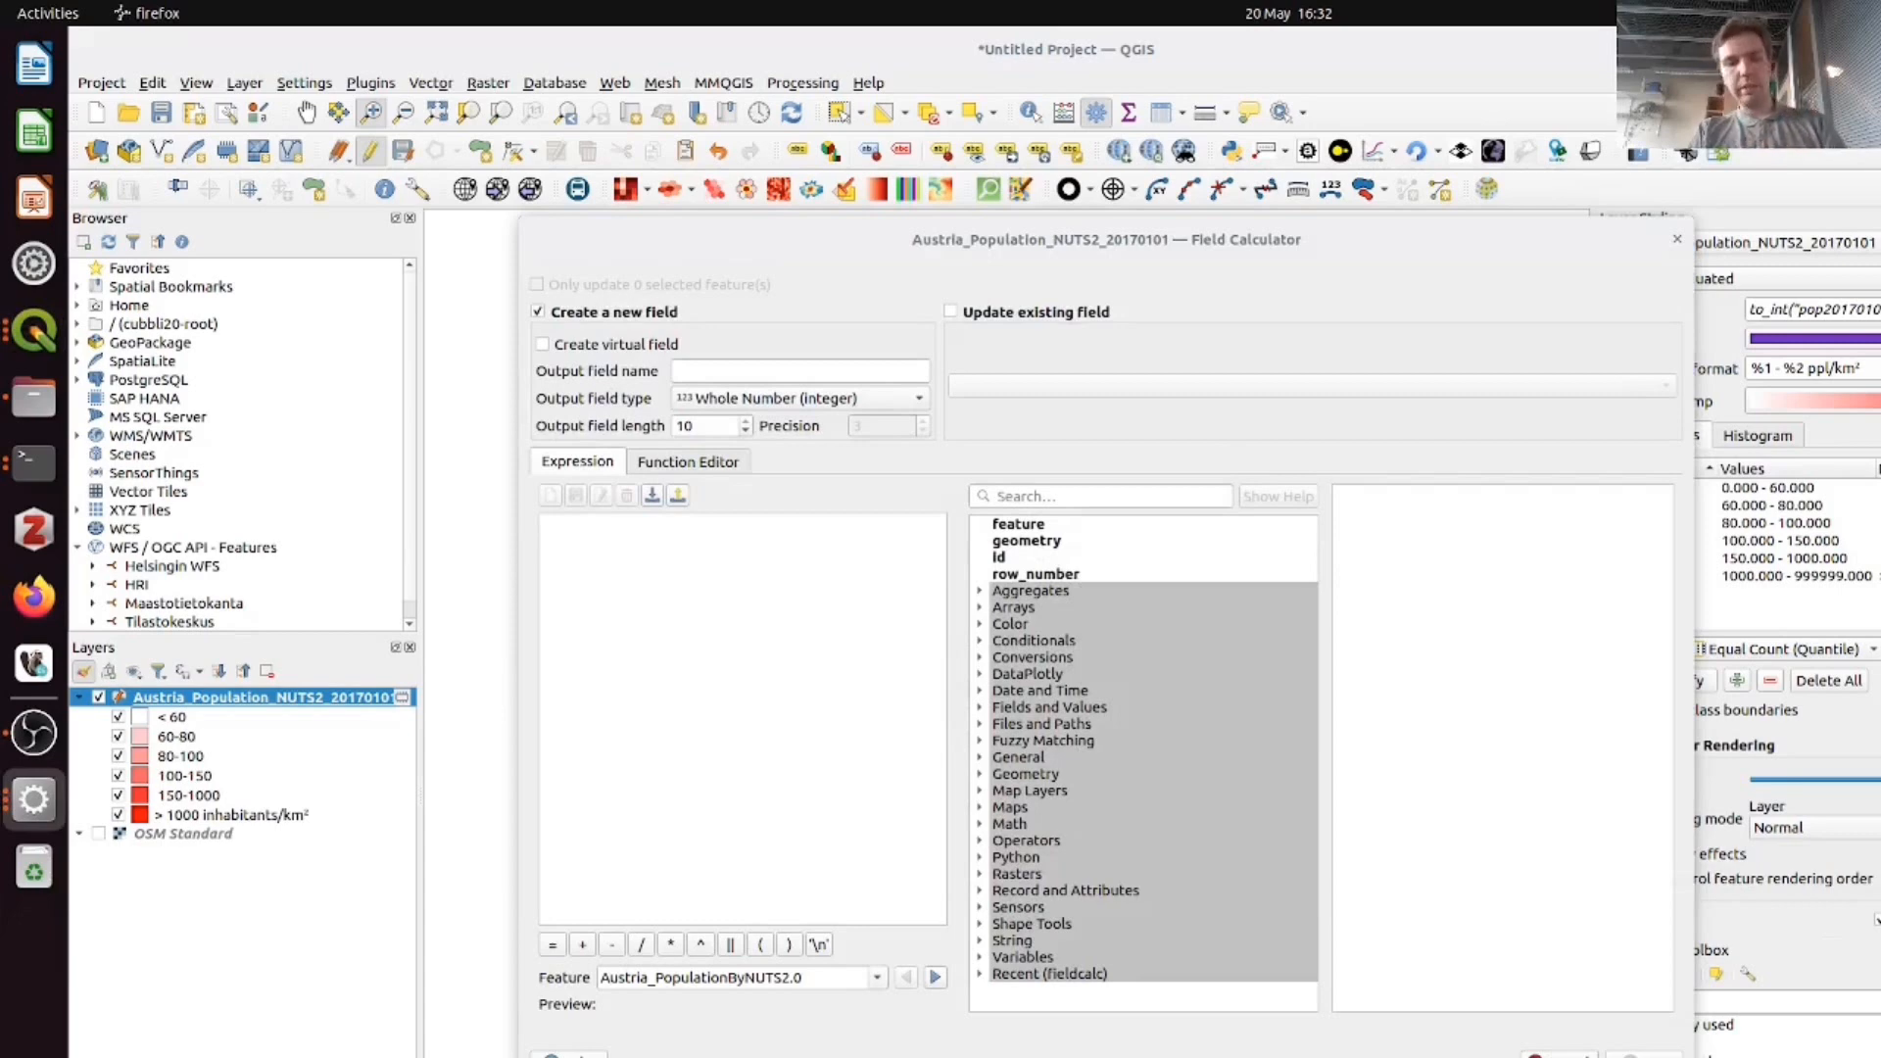
pyautogui.click(792, 370)
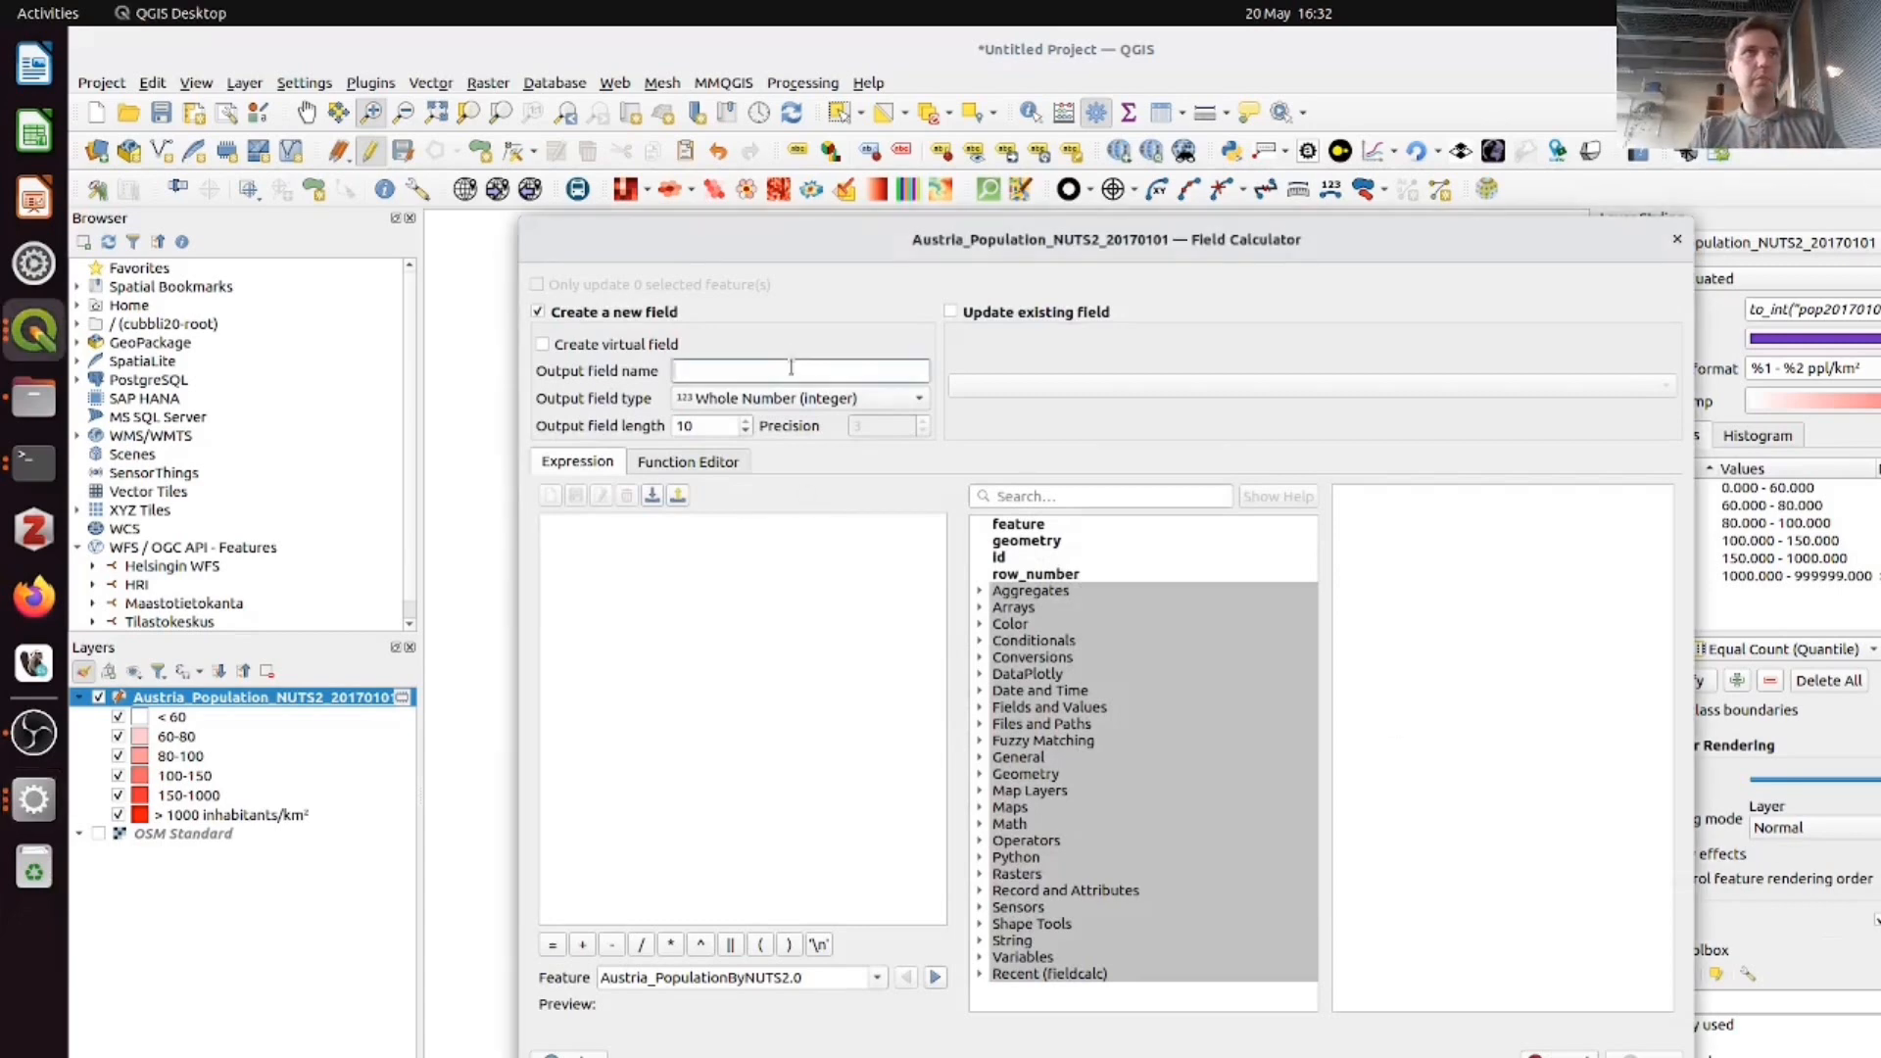
pyautogui.write('scaling_factor')
pyautogui.click(799, 397)
pyautogui.click(820, 424)
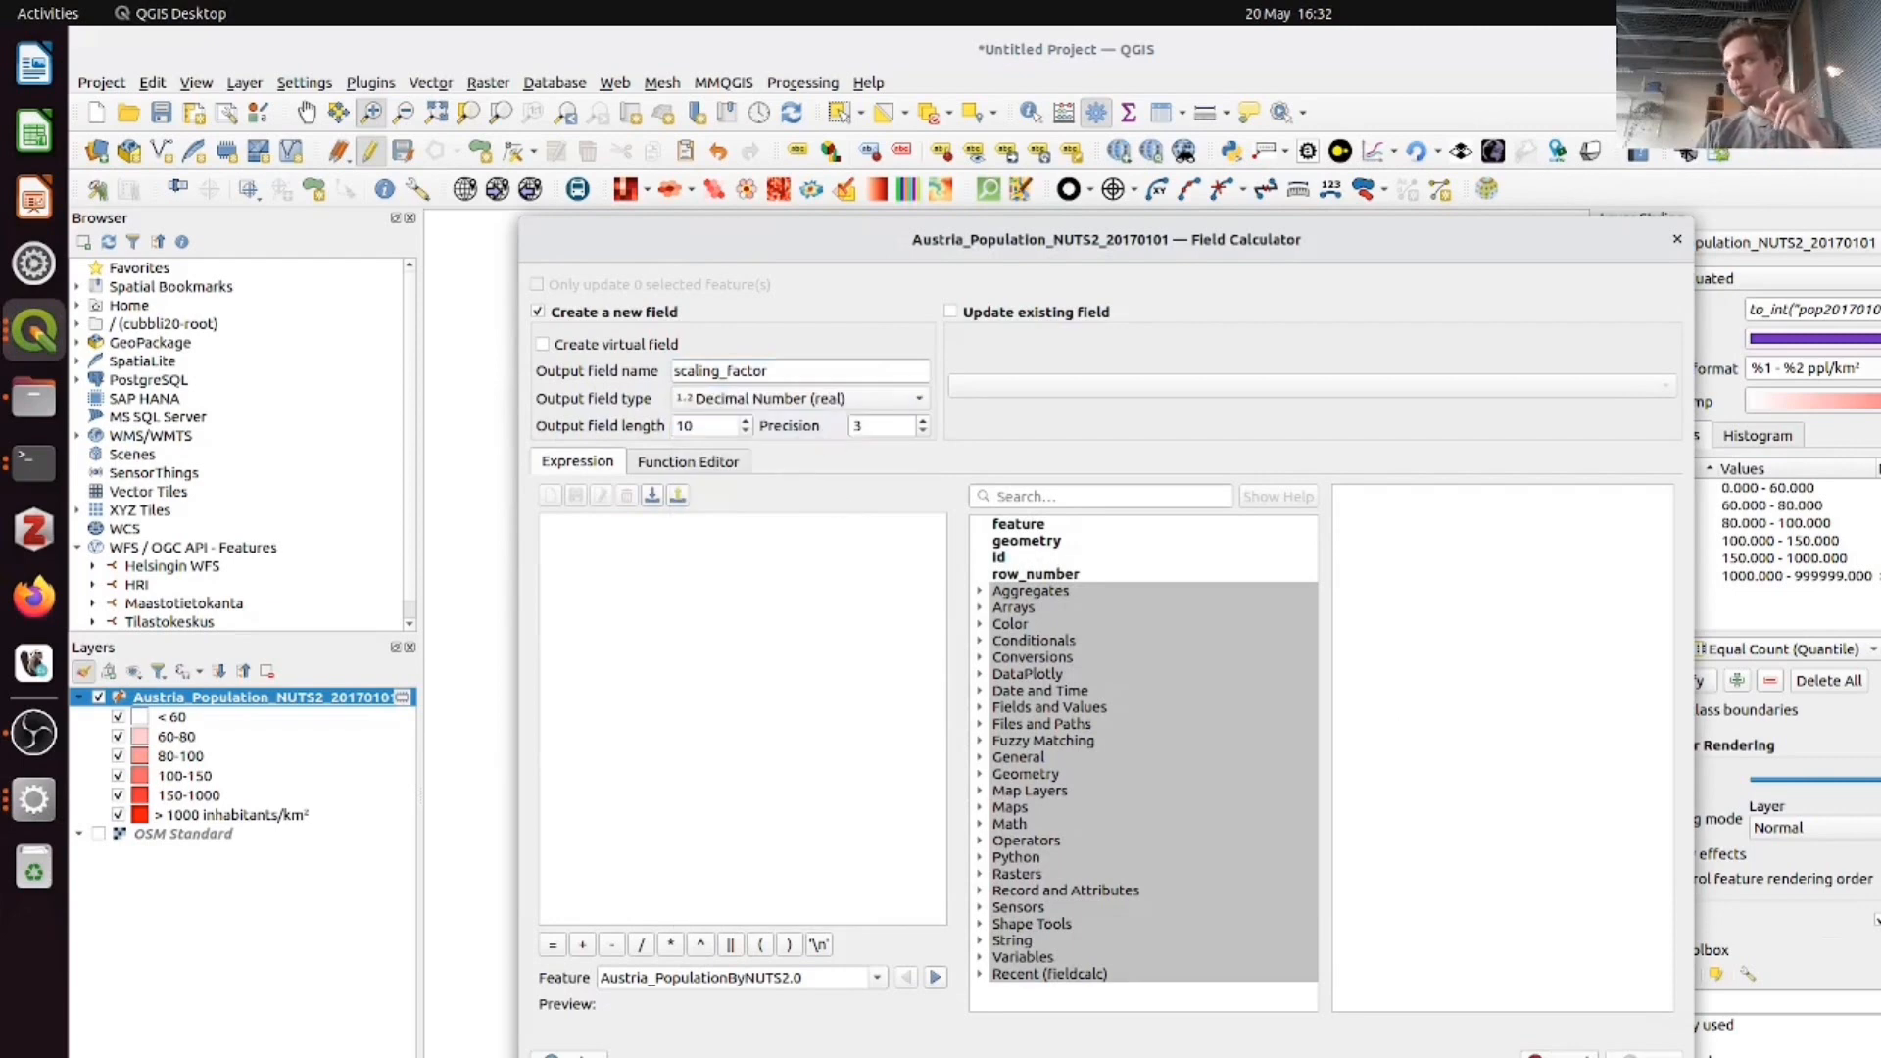
# - Enter the notebook's expression 1 / maximum( "pop_density_sqrt") * "pop_density_sqrt" for the scaling_factor field
pyautogui.hotkey('alt', 'Tab')
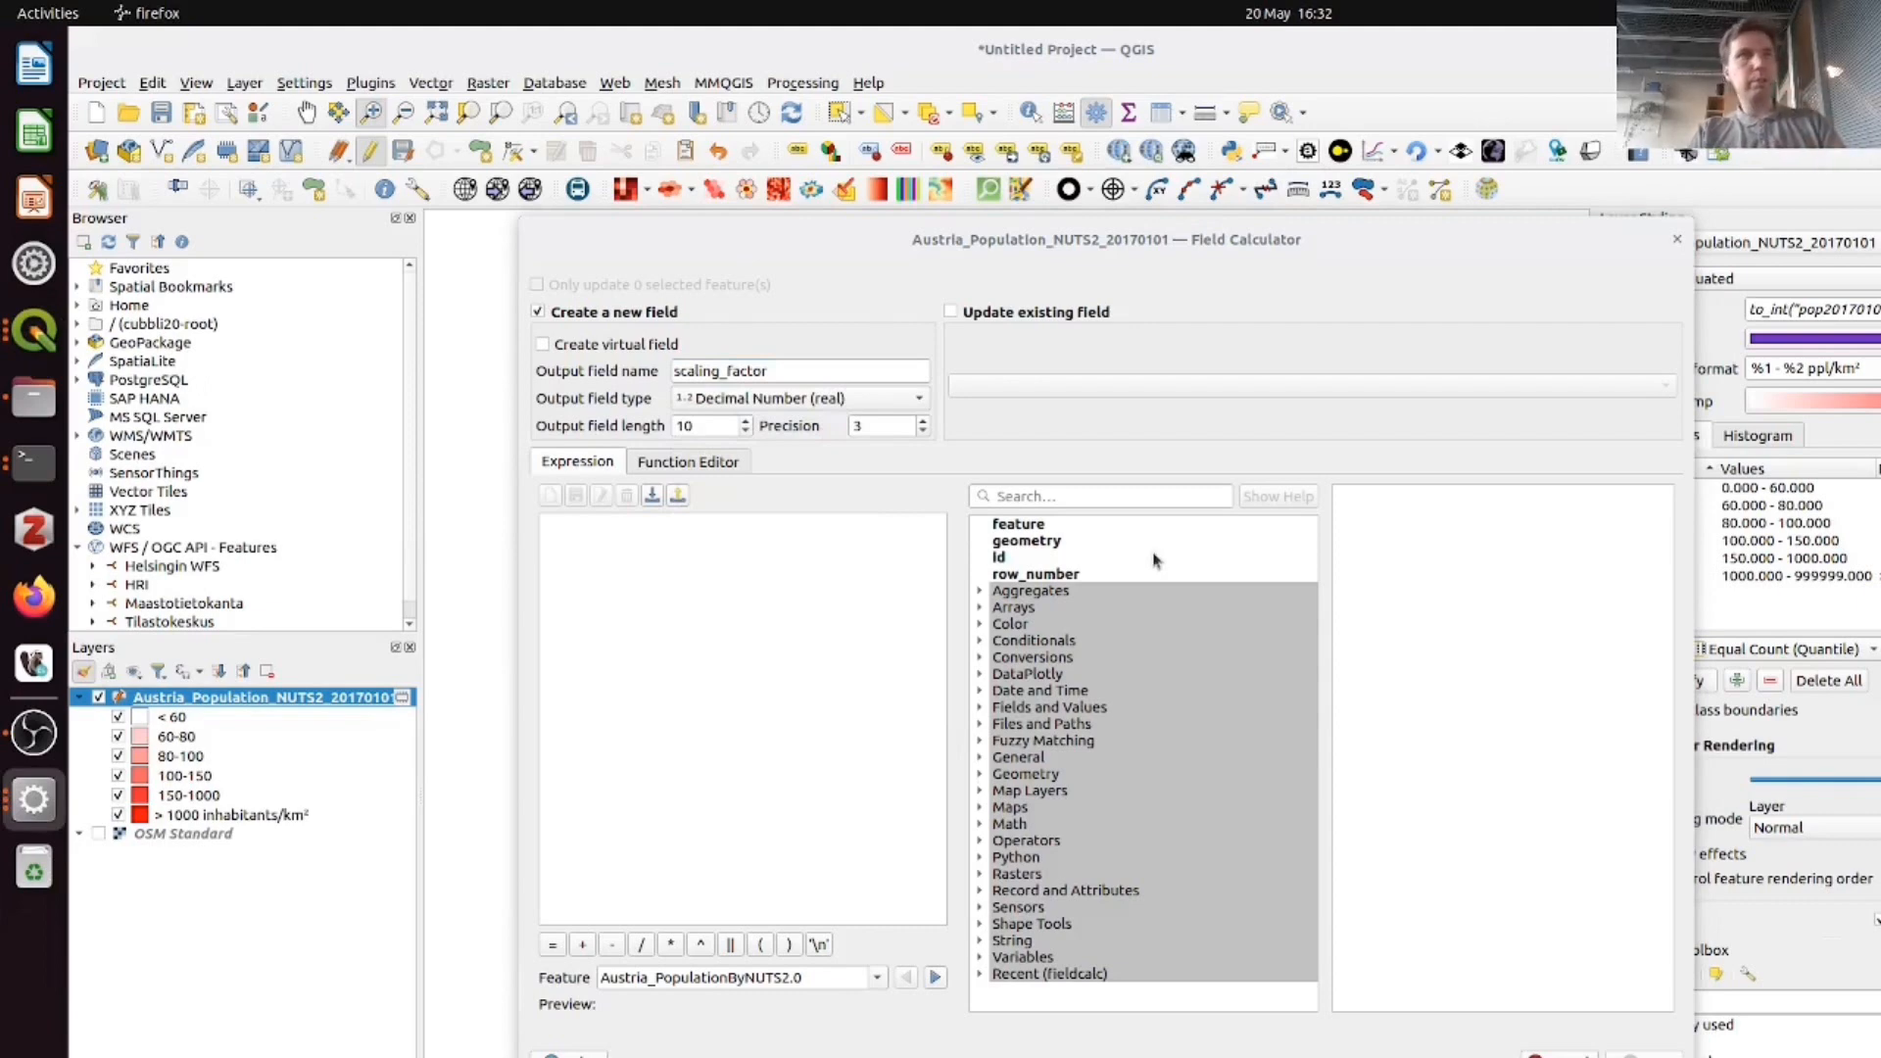
pyautogui.click(653, 545)
pyautogui.write('1 / maximum( "pop_density_sqrt") * "pop_density_sqrt"')
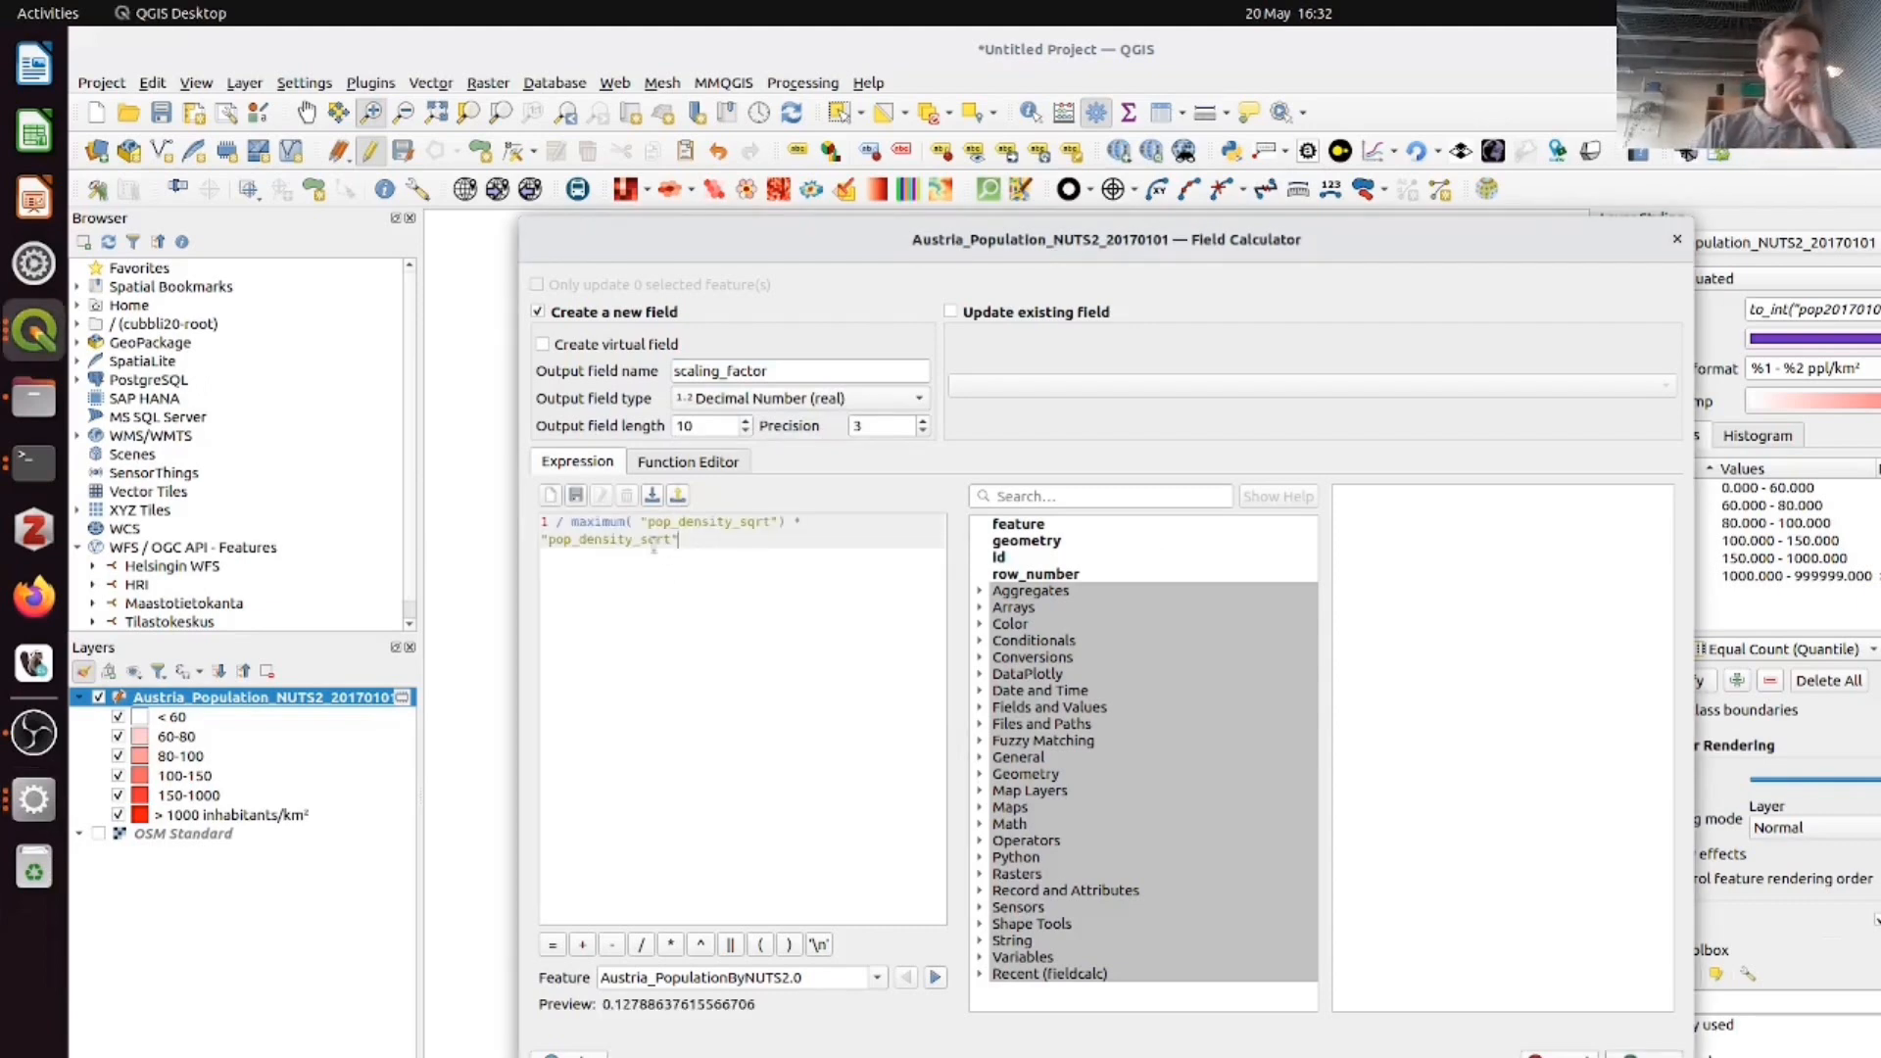
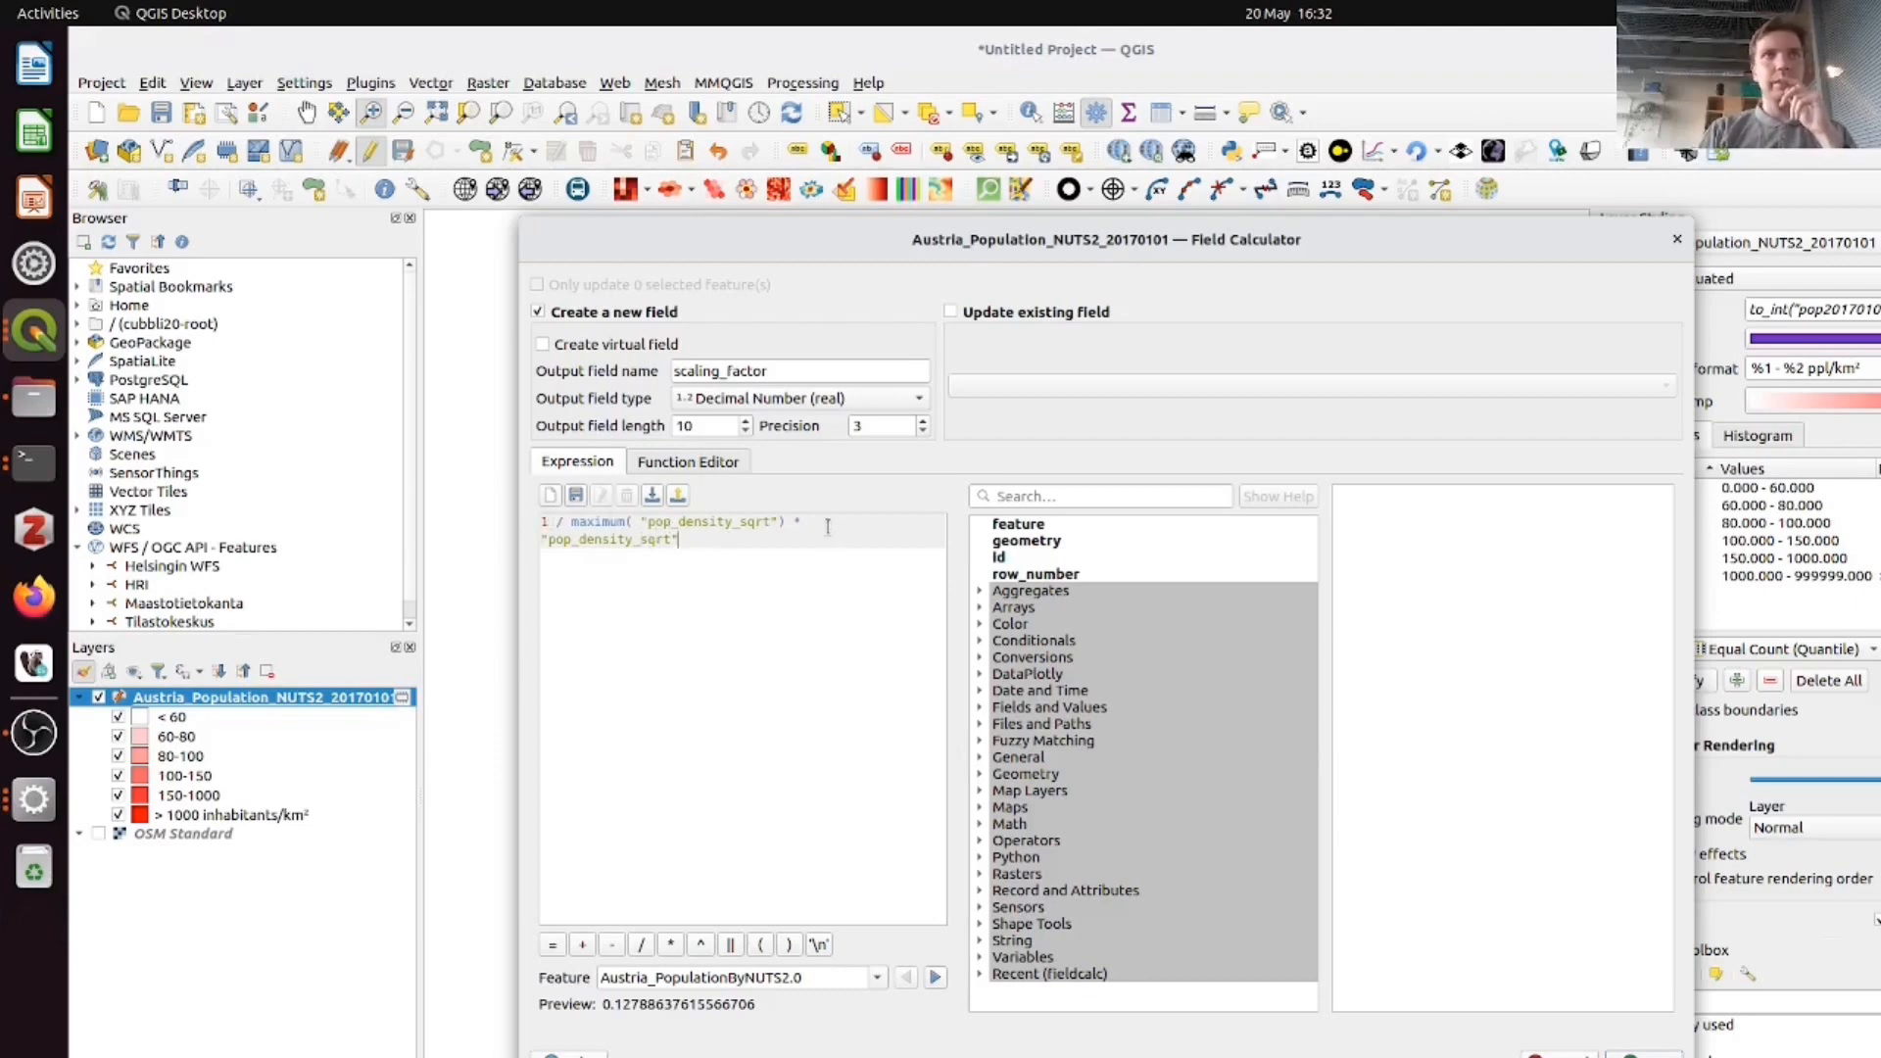
# - Examine the two parts of the scaling expression: the inverse of the maximum density root and the pop_density_sqrt multiplier
pyautogui.click(795, 525)
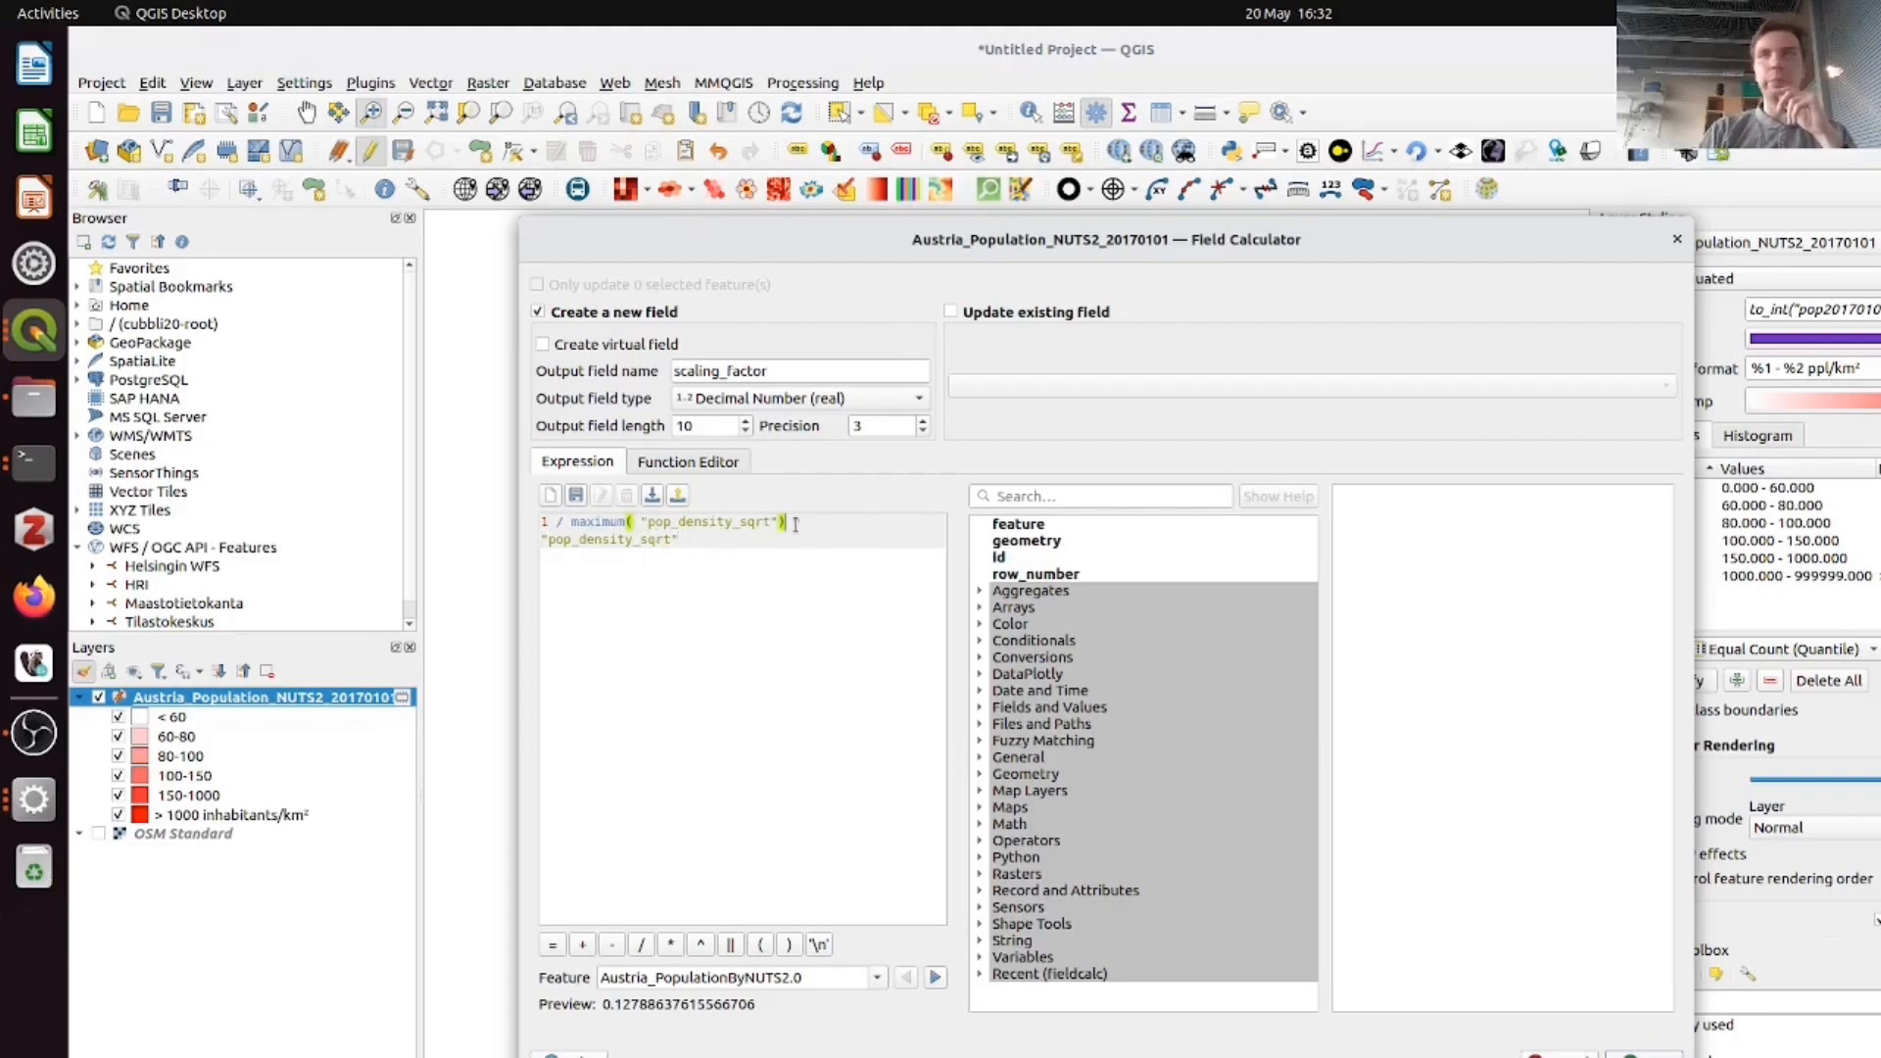
pyautogui.write('*')
pyautogui.press('Down')
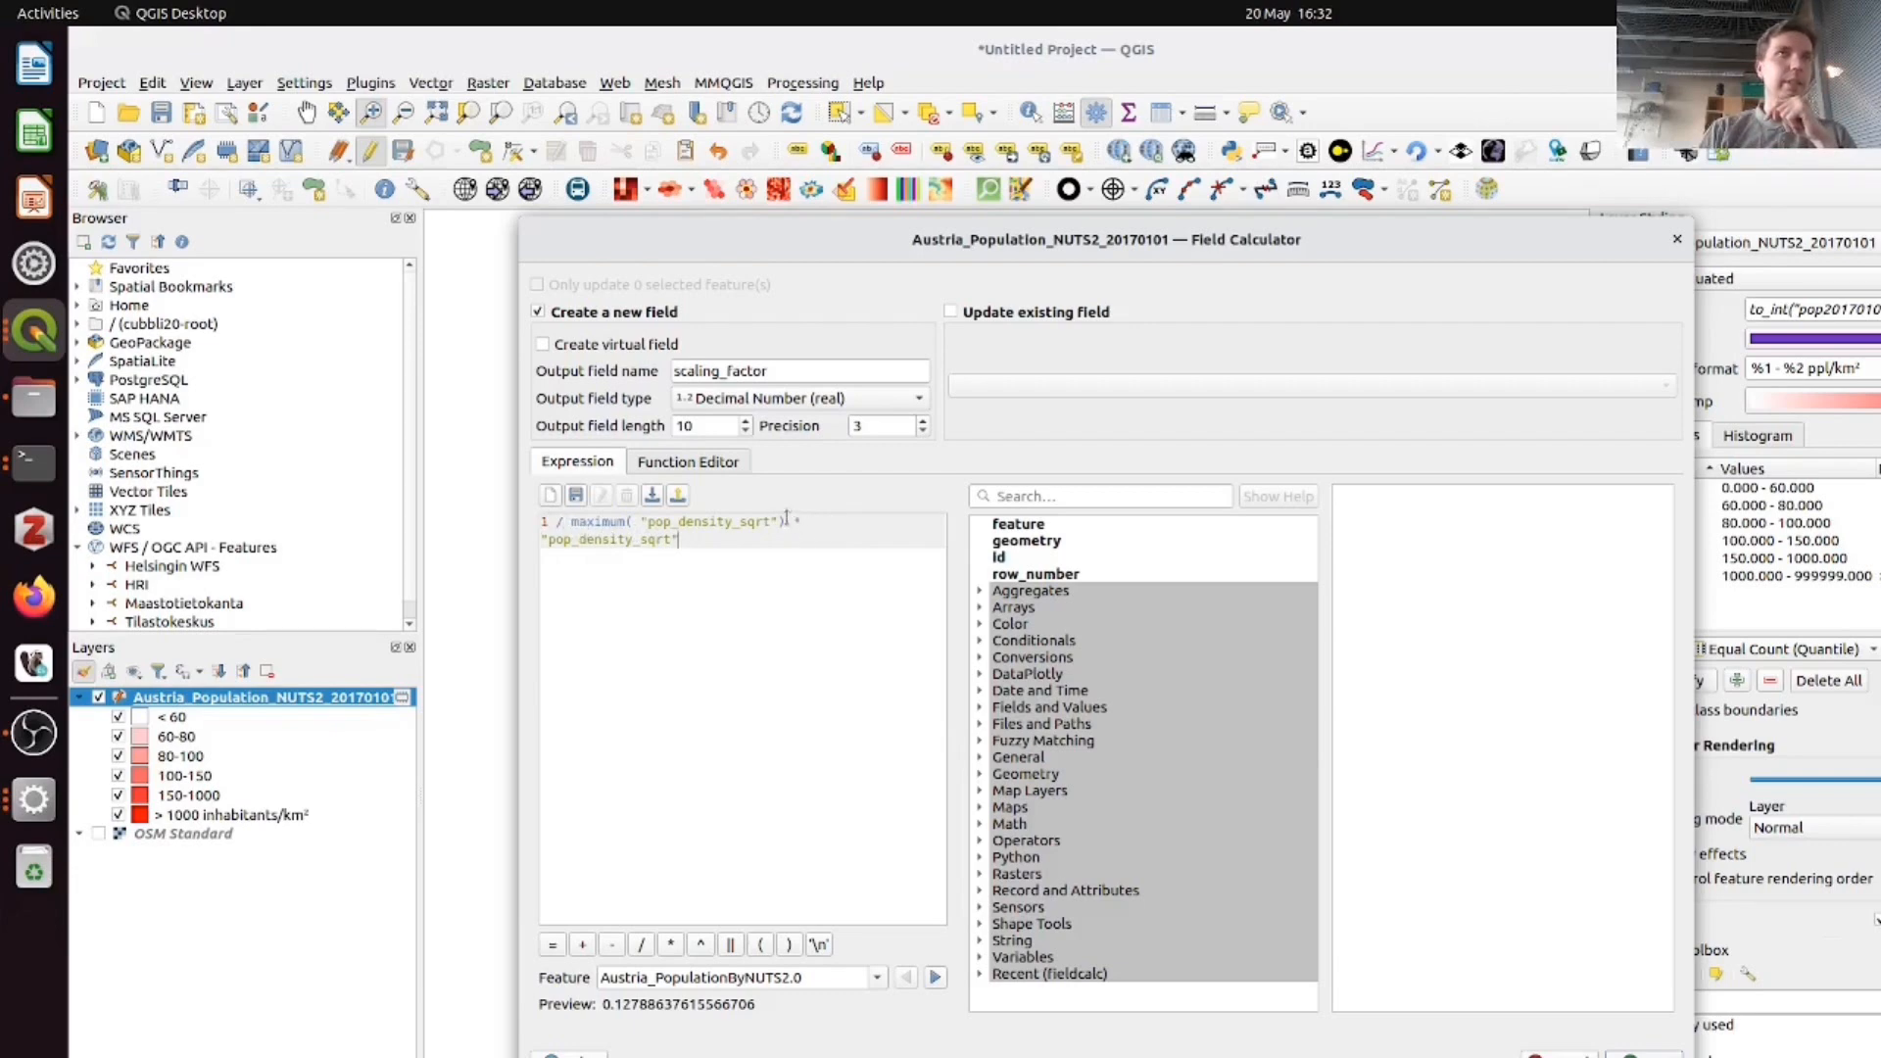
pyautogui.moveTo(787, 523); pyautogui.dragTo(514, 529)
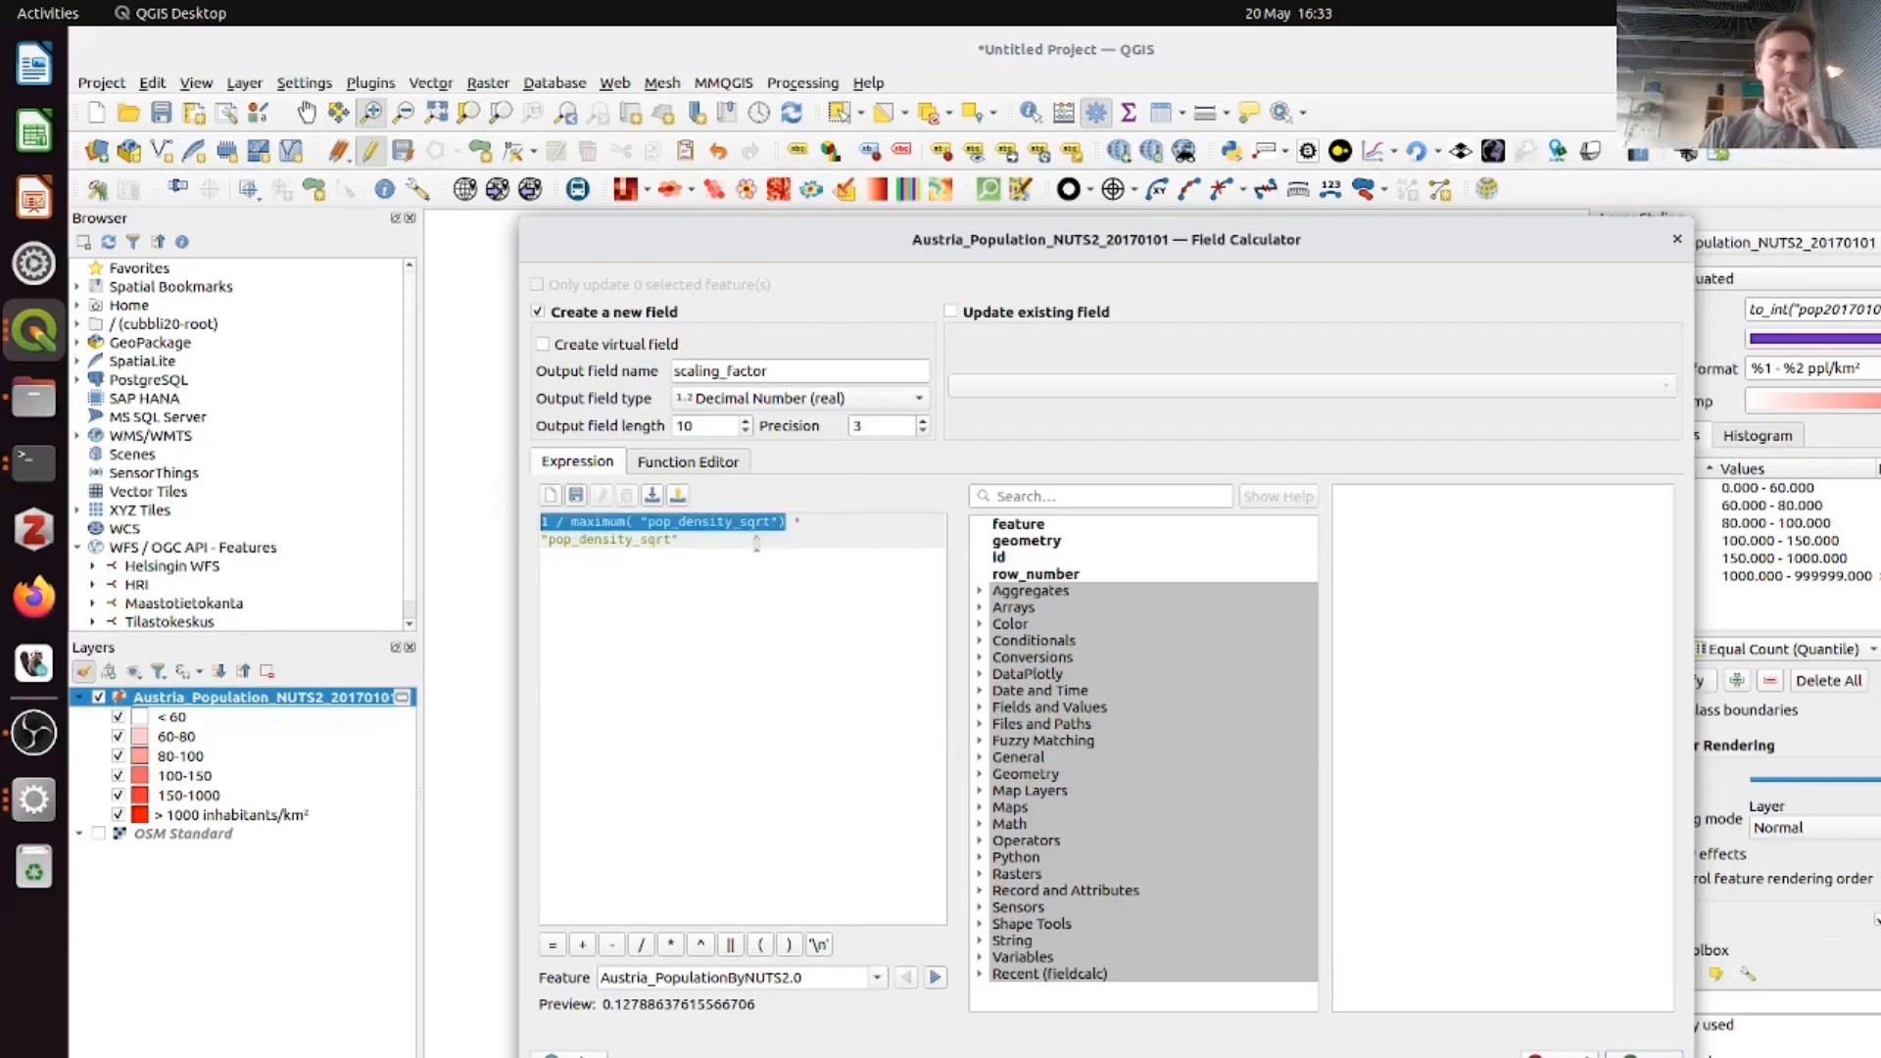
pyautogui.click(756, 545)
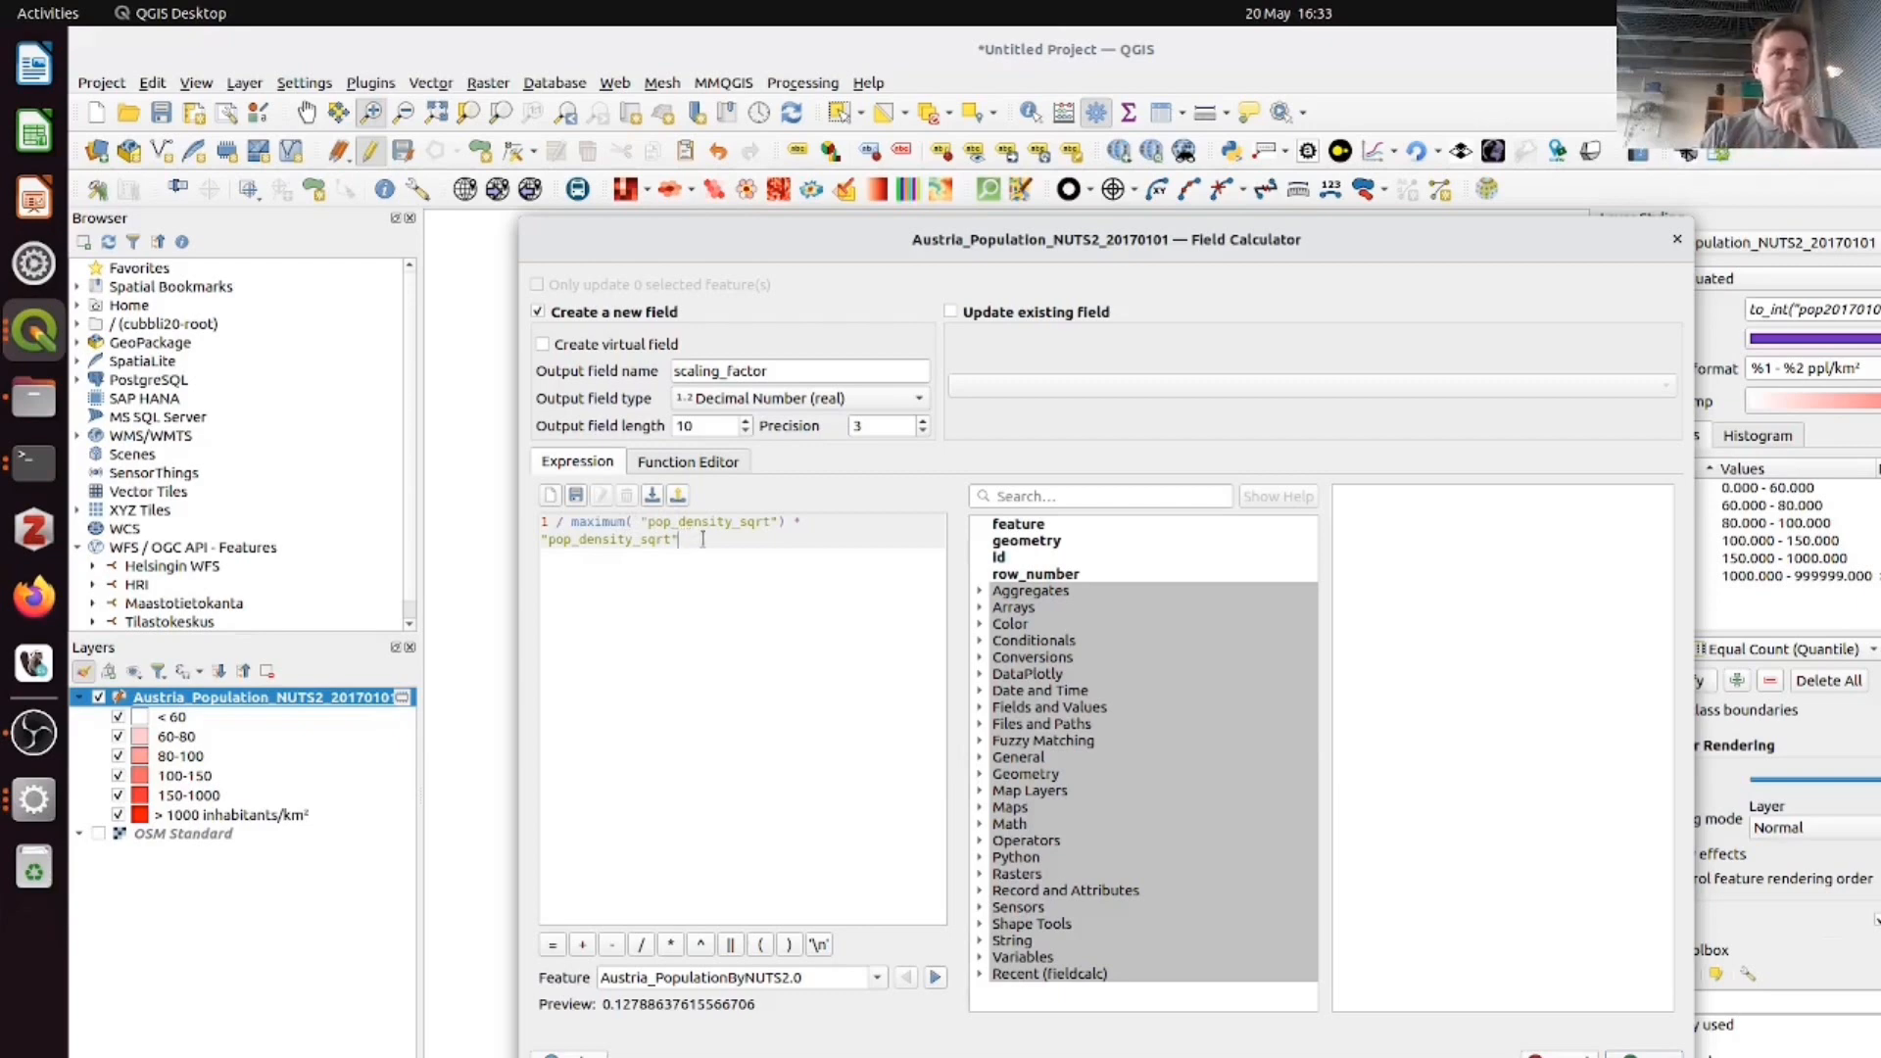
pyautogui.moveTo(703, 539); pyautogui.dragTo(531, 542)
pyautogui.click(712, 545)
# - Step the expression preview through the features up to Austria_PopulationByNUTS2.8 to check their scaling factors
pyautogui.click(935, 978)
pyautogui.click(934, 978)
pyautogui.click(935, 978)
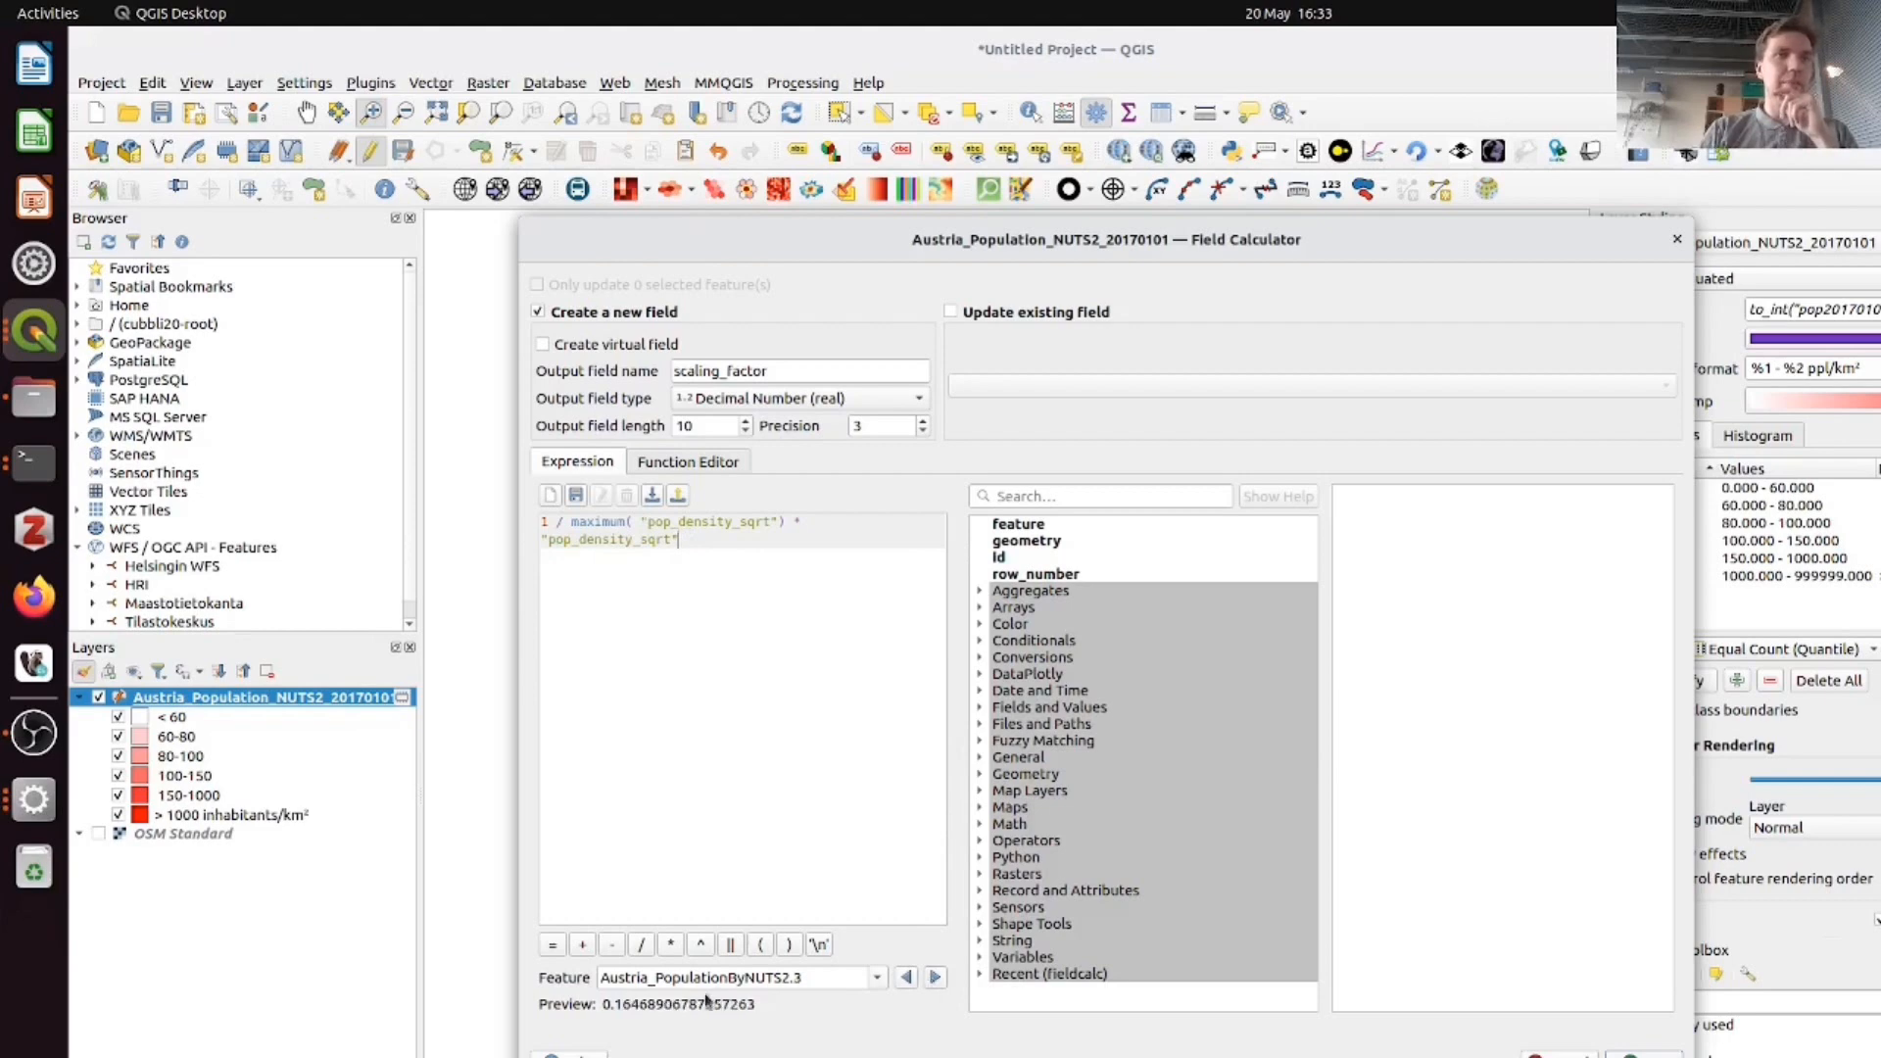
pyautogui.click(935, 978)
pyautogui.click(934, 978)
pyautogui.click(935, 978)
pyautogui.click(934, 978)
pyautogui.click(935, 978)
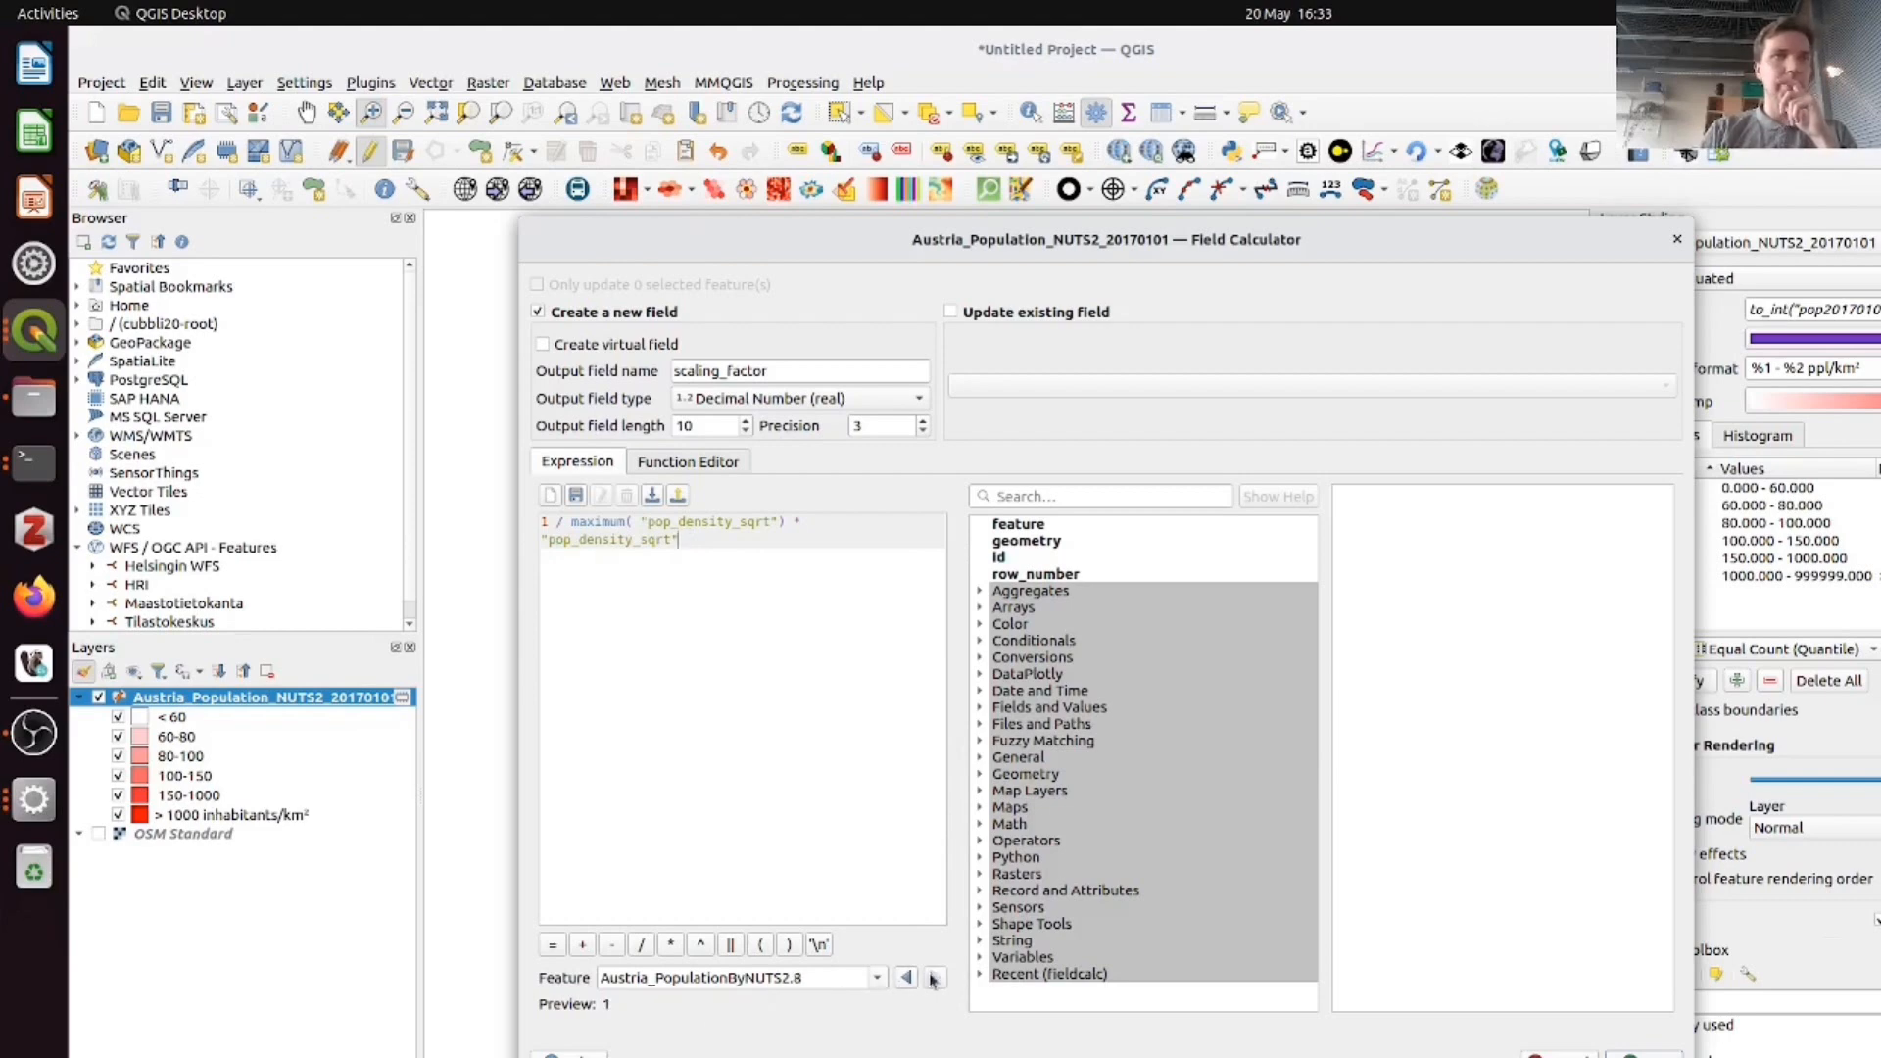
pyautogui.moveTo(620, 1009); pyautogui.dragTo(582, 1003)
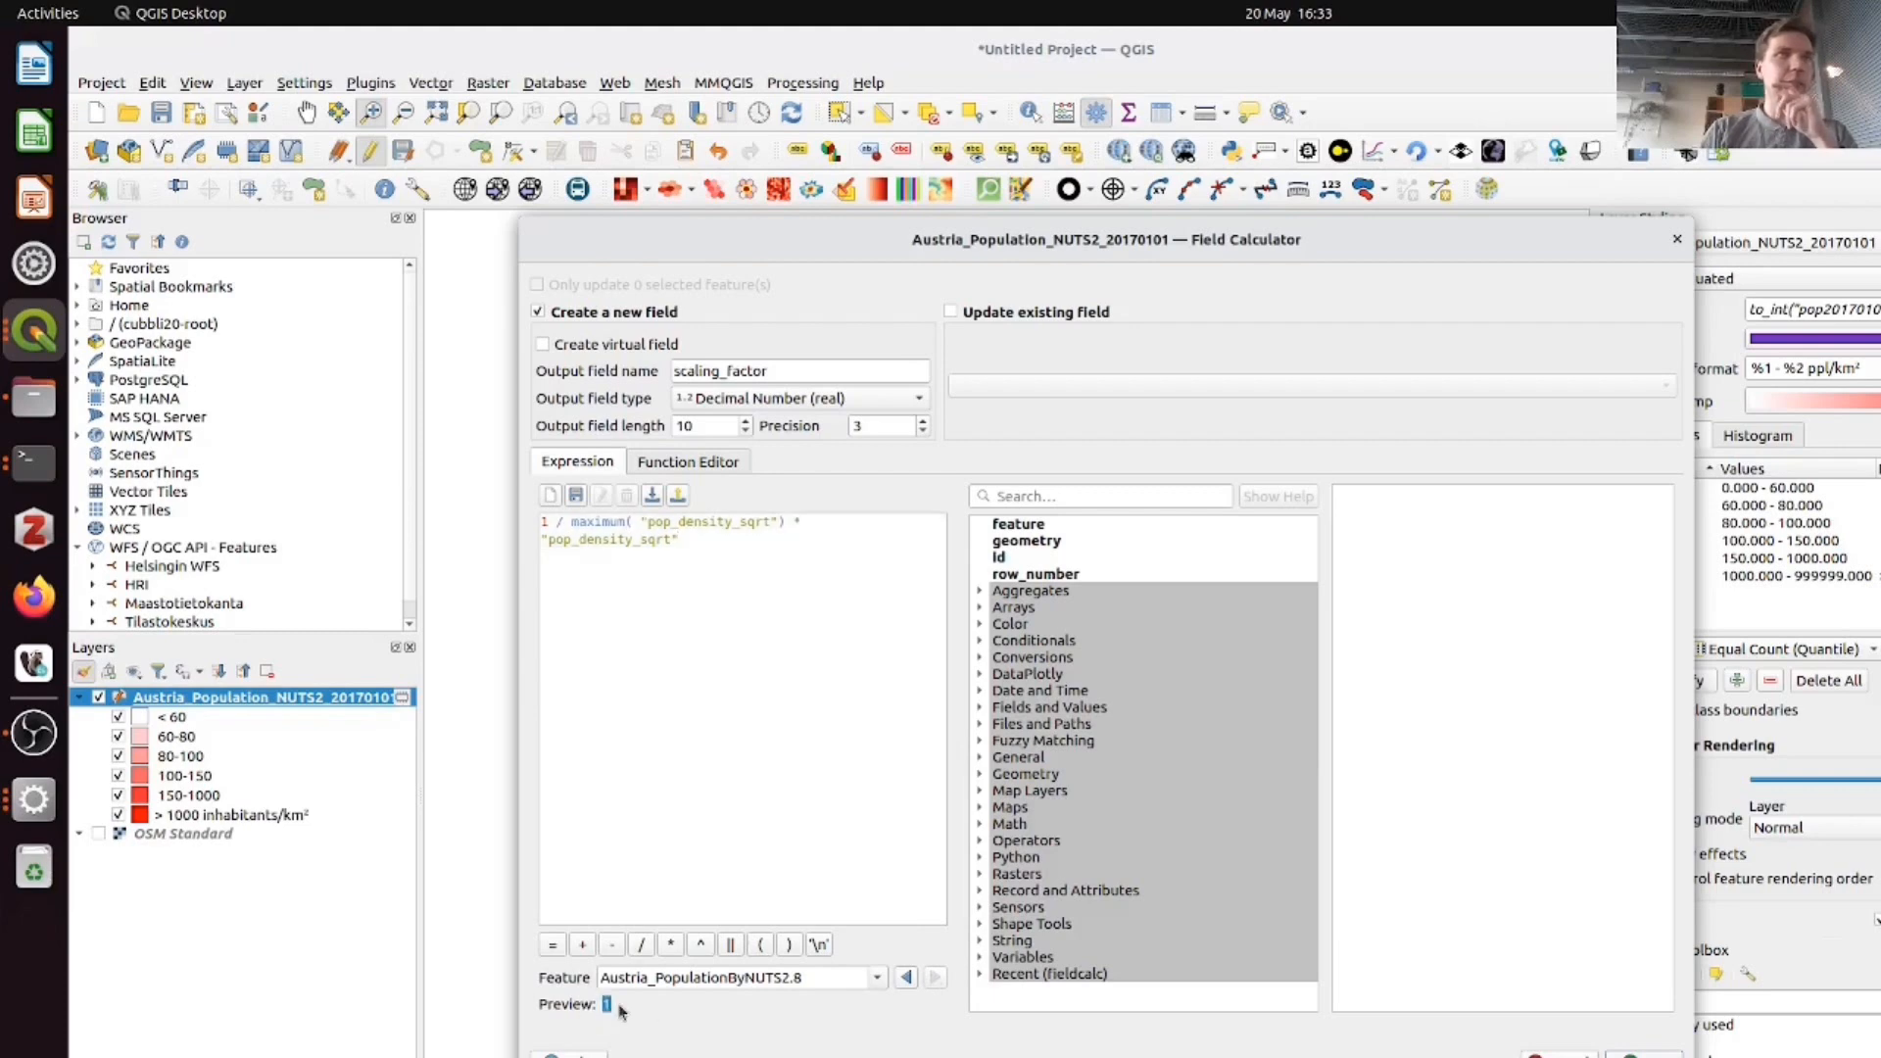
pyautogui.click(909, 977)
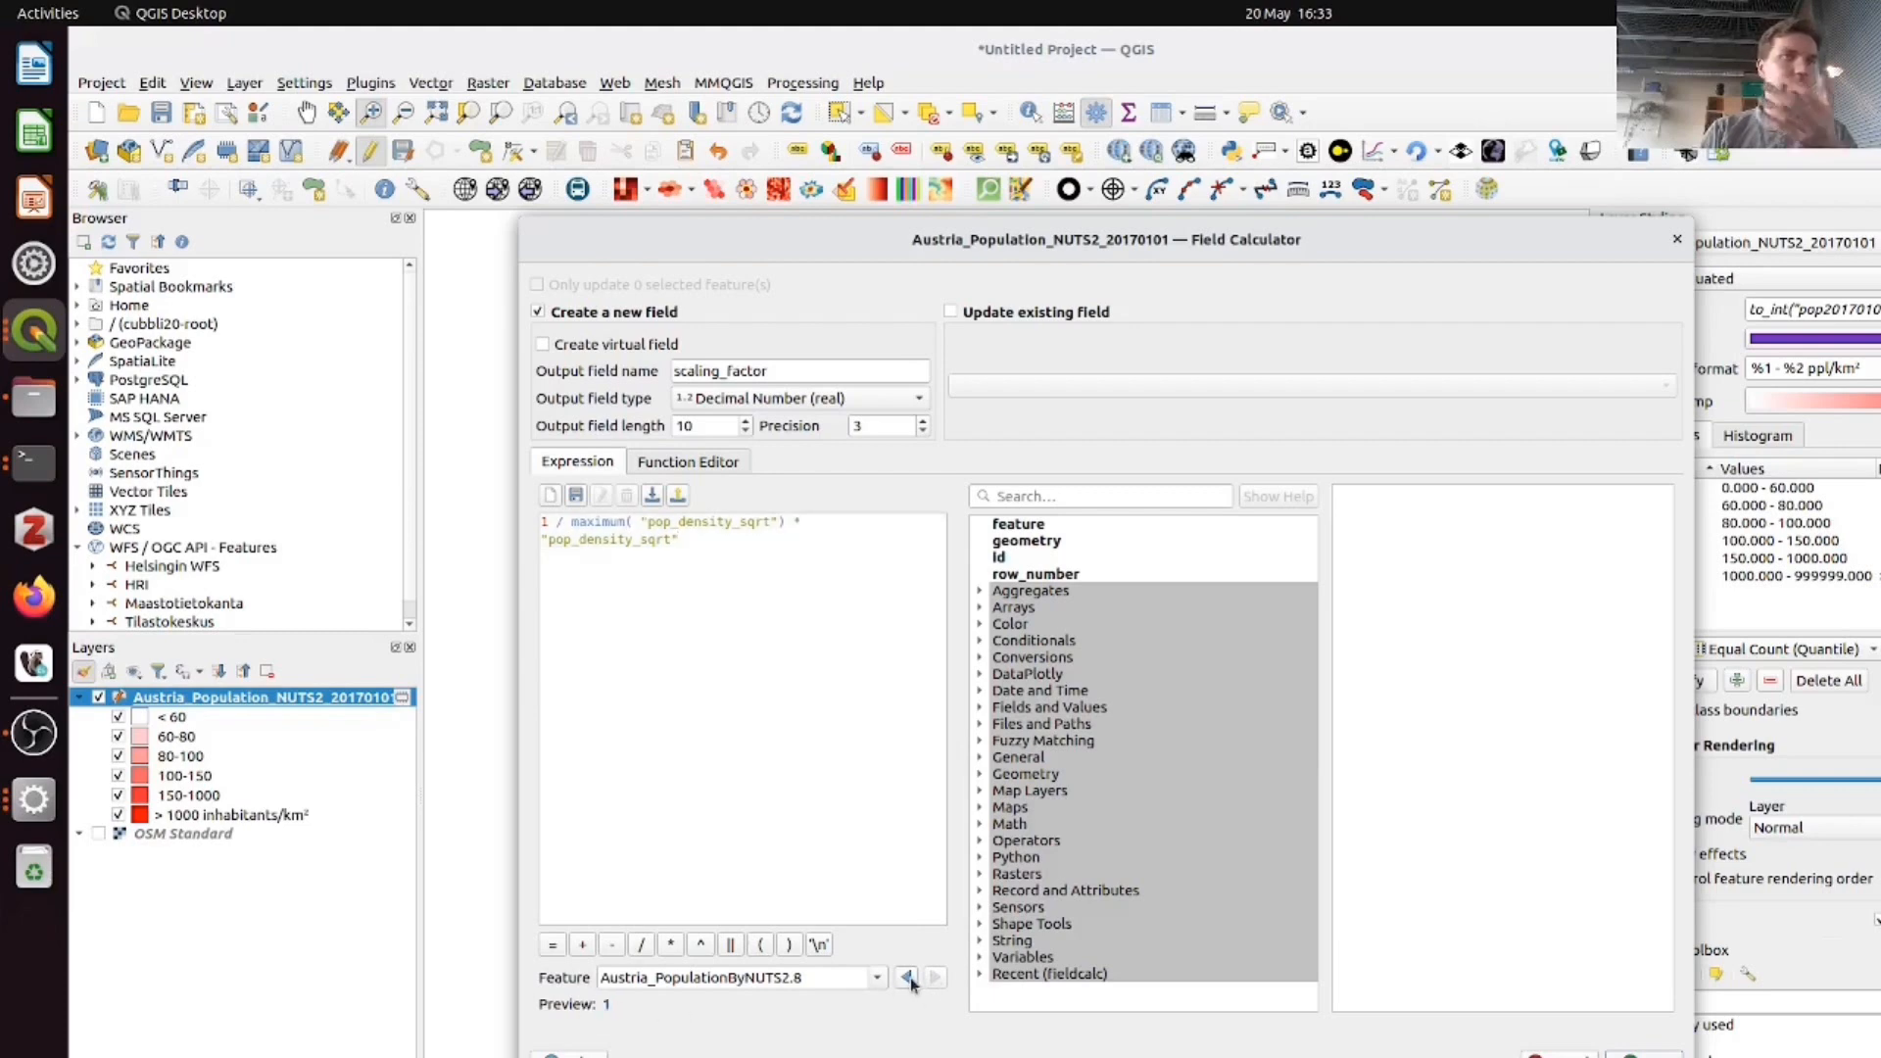
# - Step the expression preview back and forth through the features to compare their scaling factors
pyautogui.click(909, 978)
pyautogui.click(909, 978)
pyautogui.click(909, 978)
pyautogui.click(910, 978)
pyautogui.click(909, 978)
pyautogui.click(909, 978)
pyautogui.click(909, 978)
pyautogui.click(930, 977)
pyautogui.click(931, 978)
pyautogui.click(931, 978)
pyautogui.click(931, 978)
pyautogui.click(931, 978)
pyautogui.click(931, 978)
pyautogui.click(930, 978)
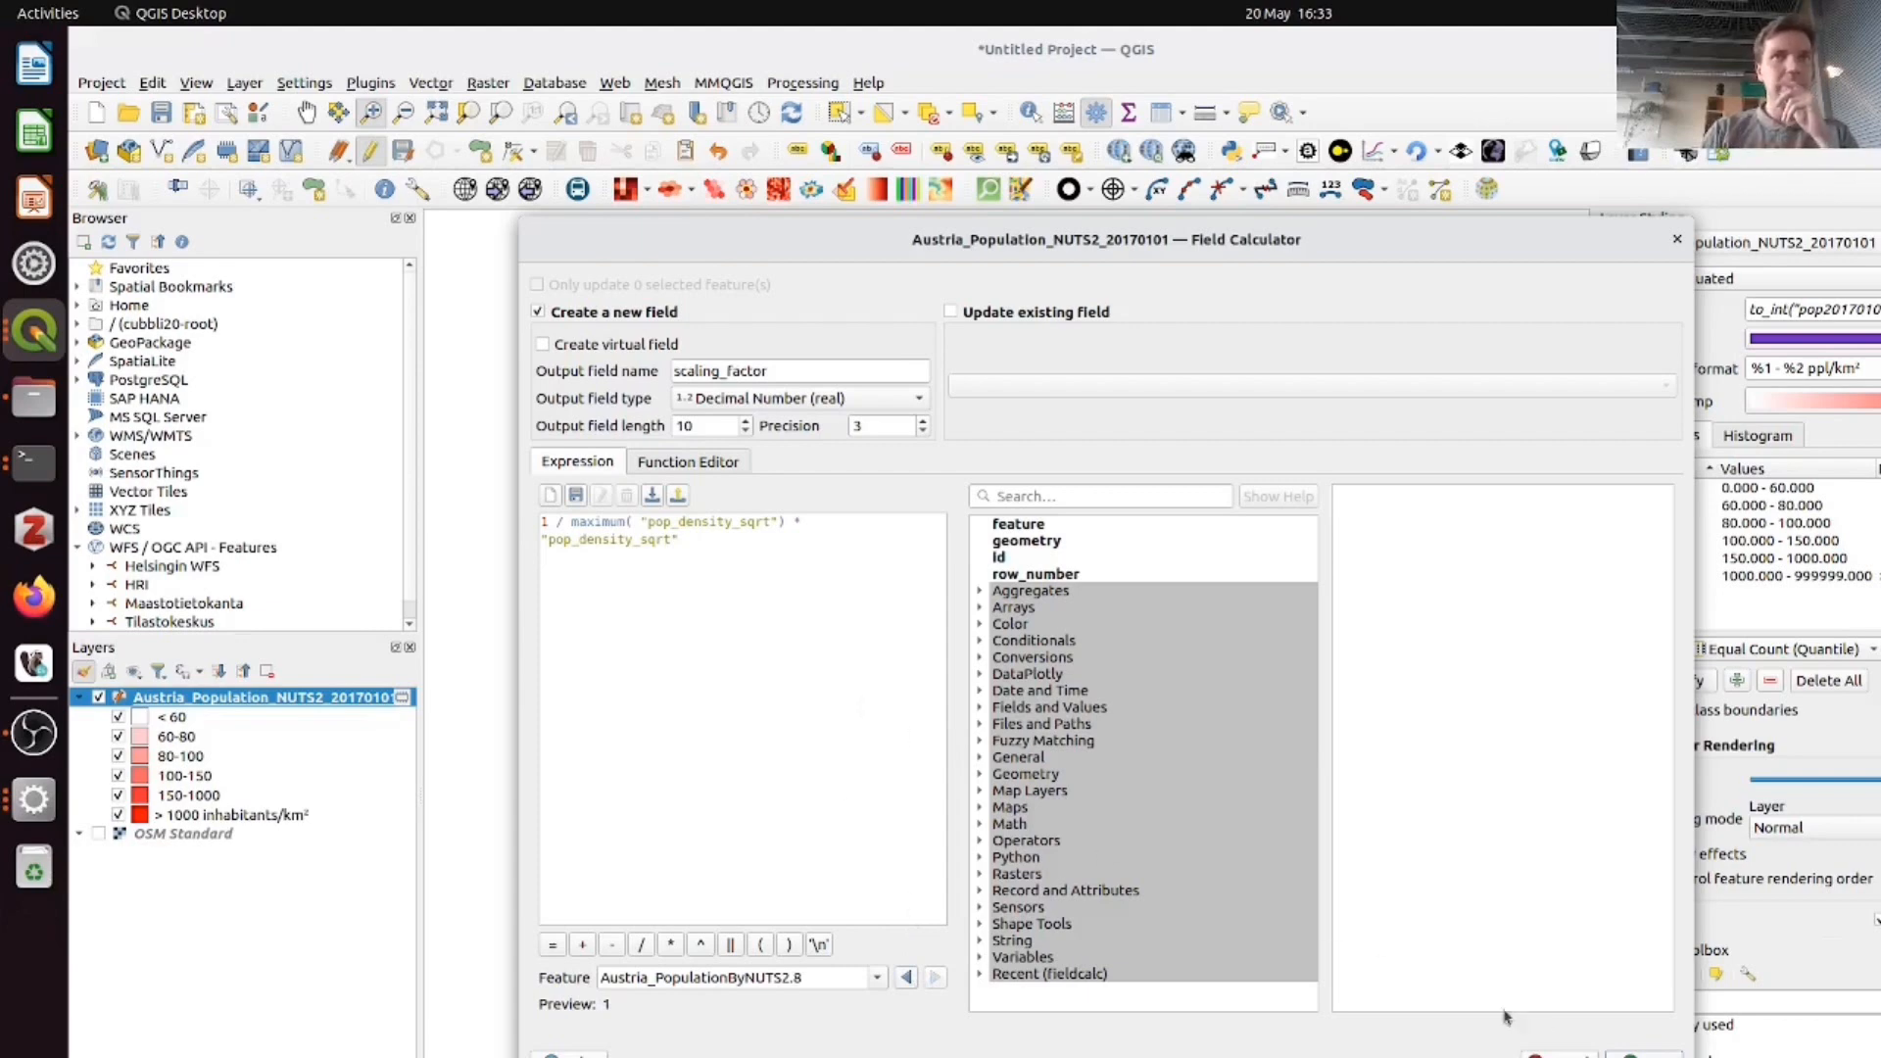
# - Calculate the scaling_factor field, save the edits to the Austria population layer and put its attribute table away
pyautogui.click(1648, 1052)
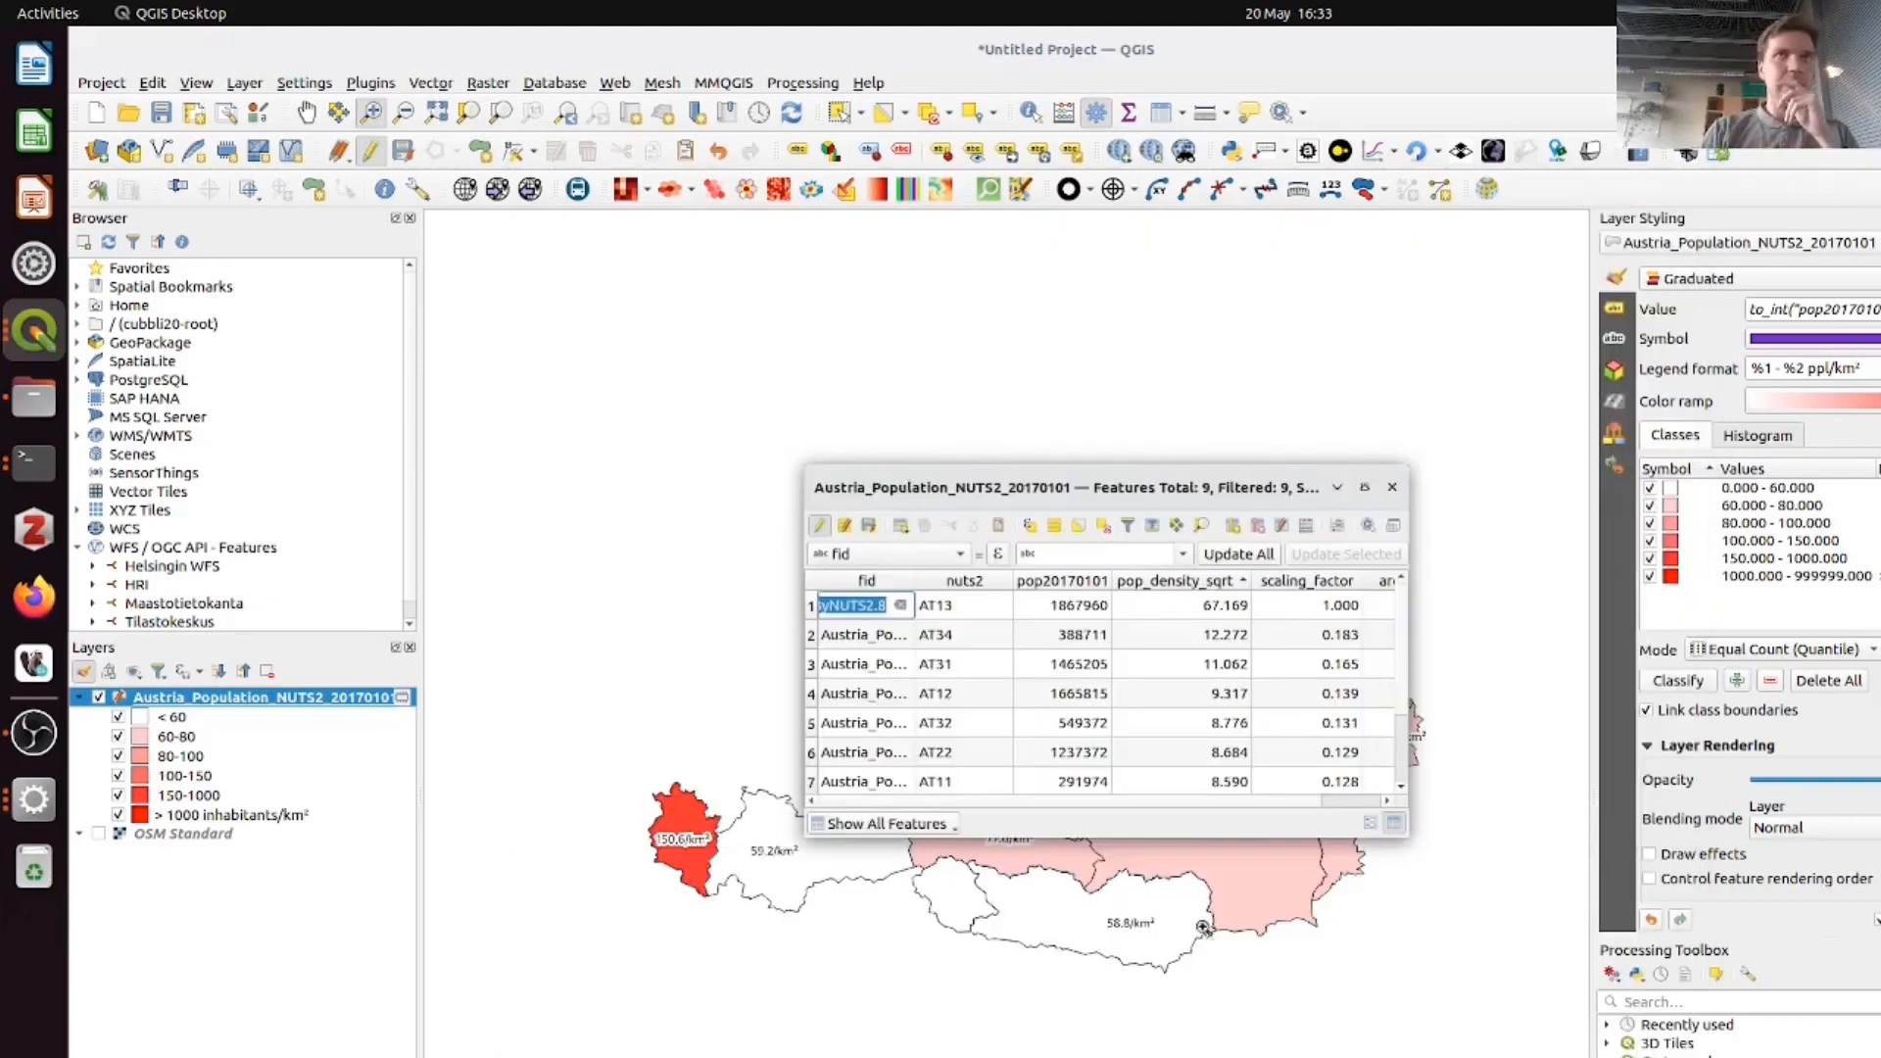
pyautogui.moveTo(1196, 802); pyautogui.dragTo(1284, 791)
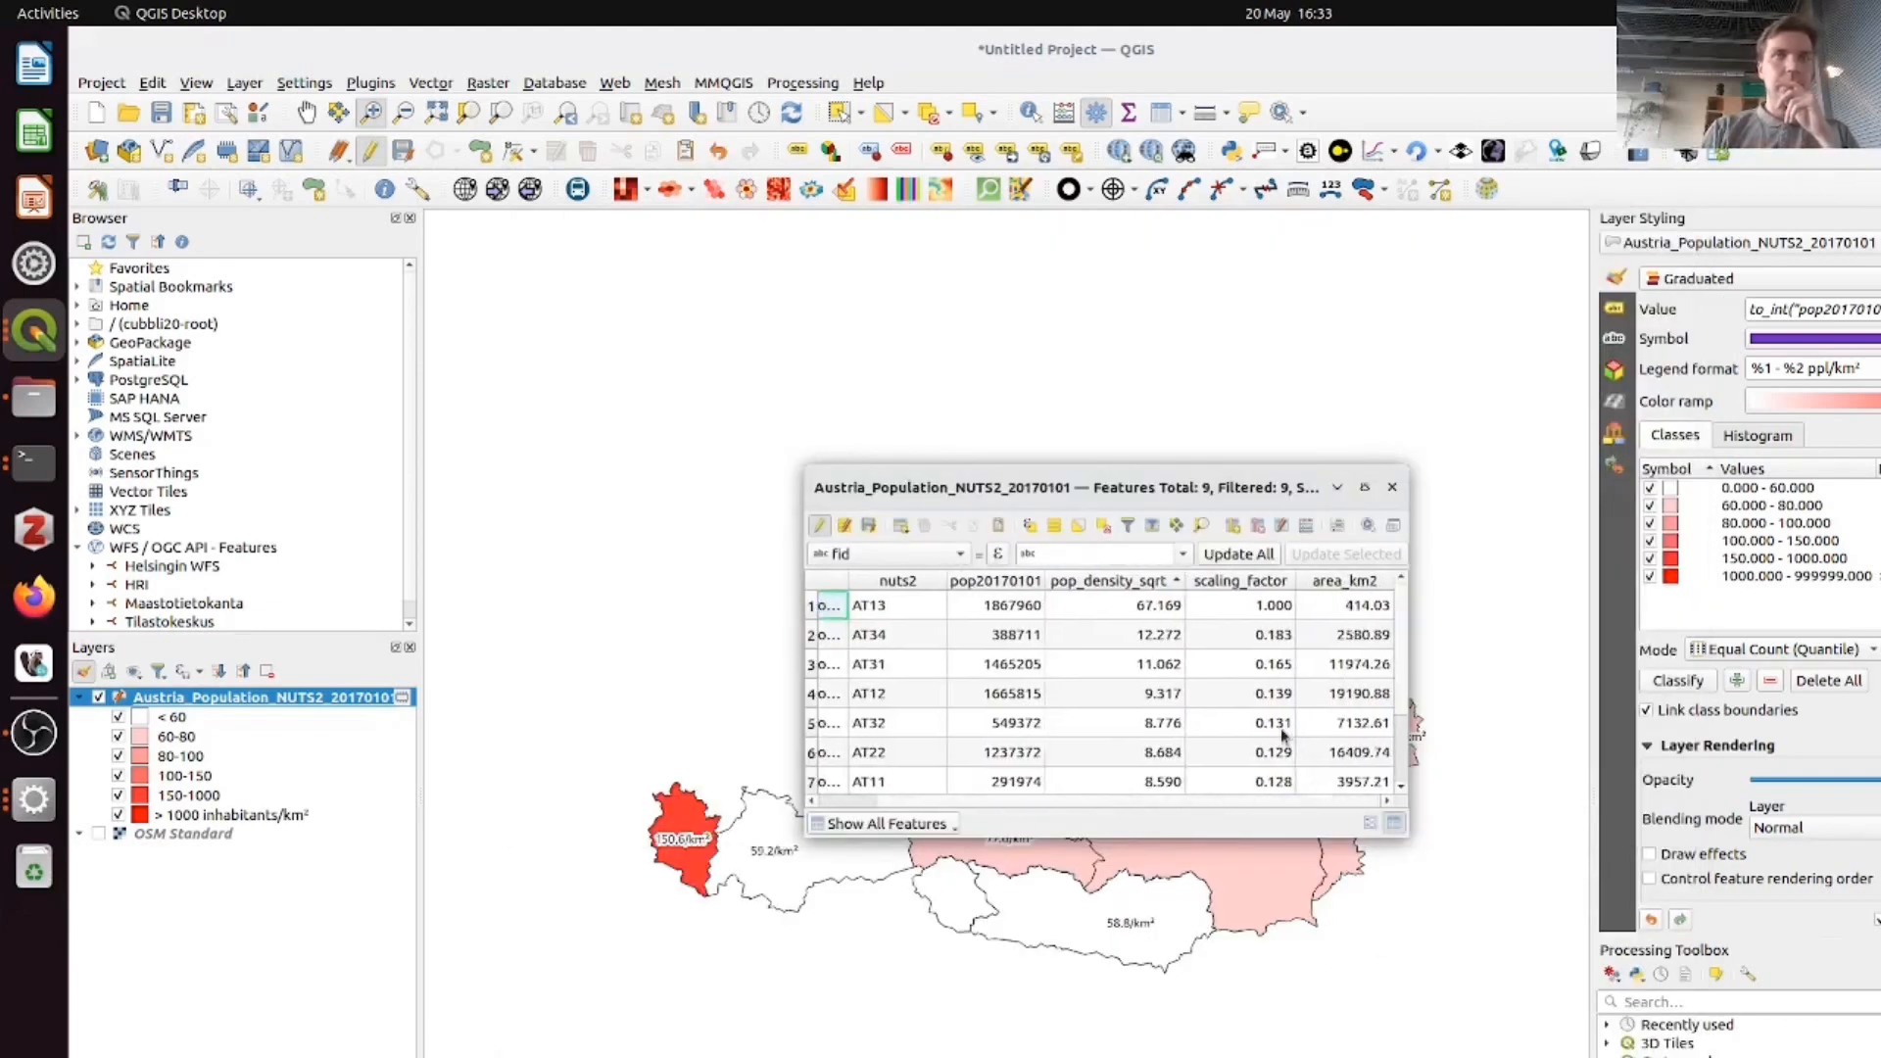
pyautogui.click(820, 526)
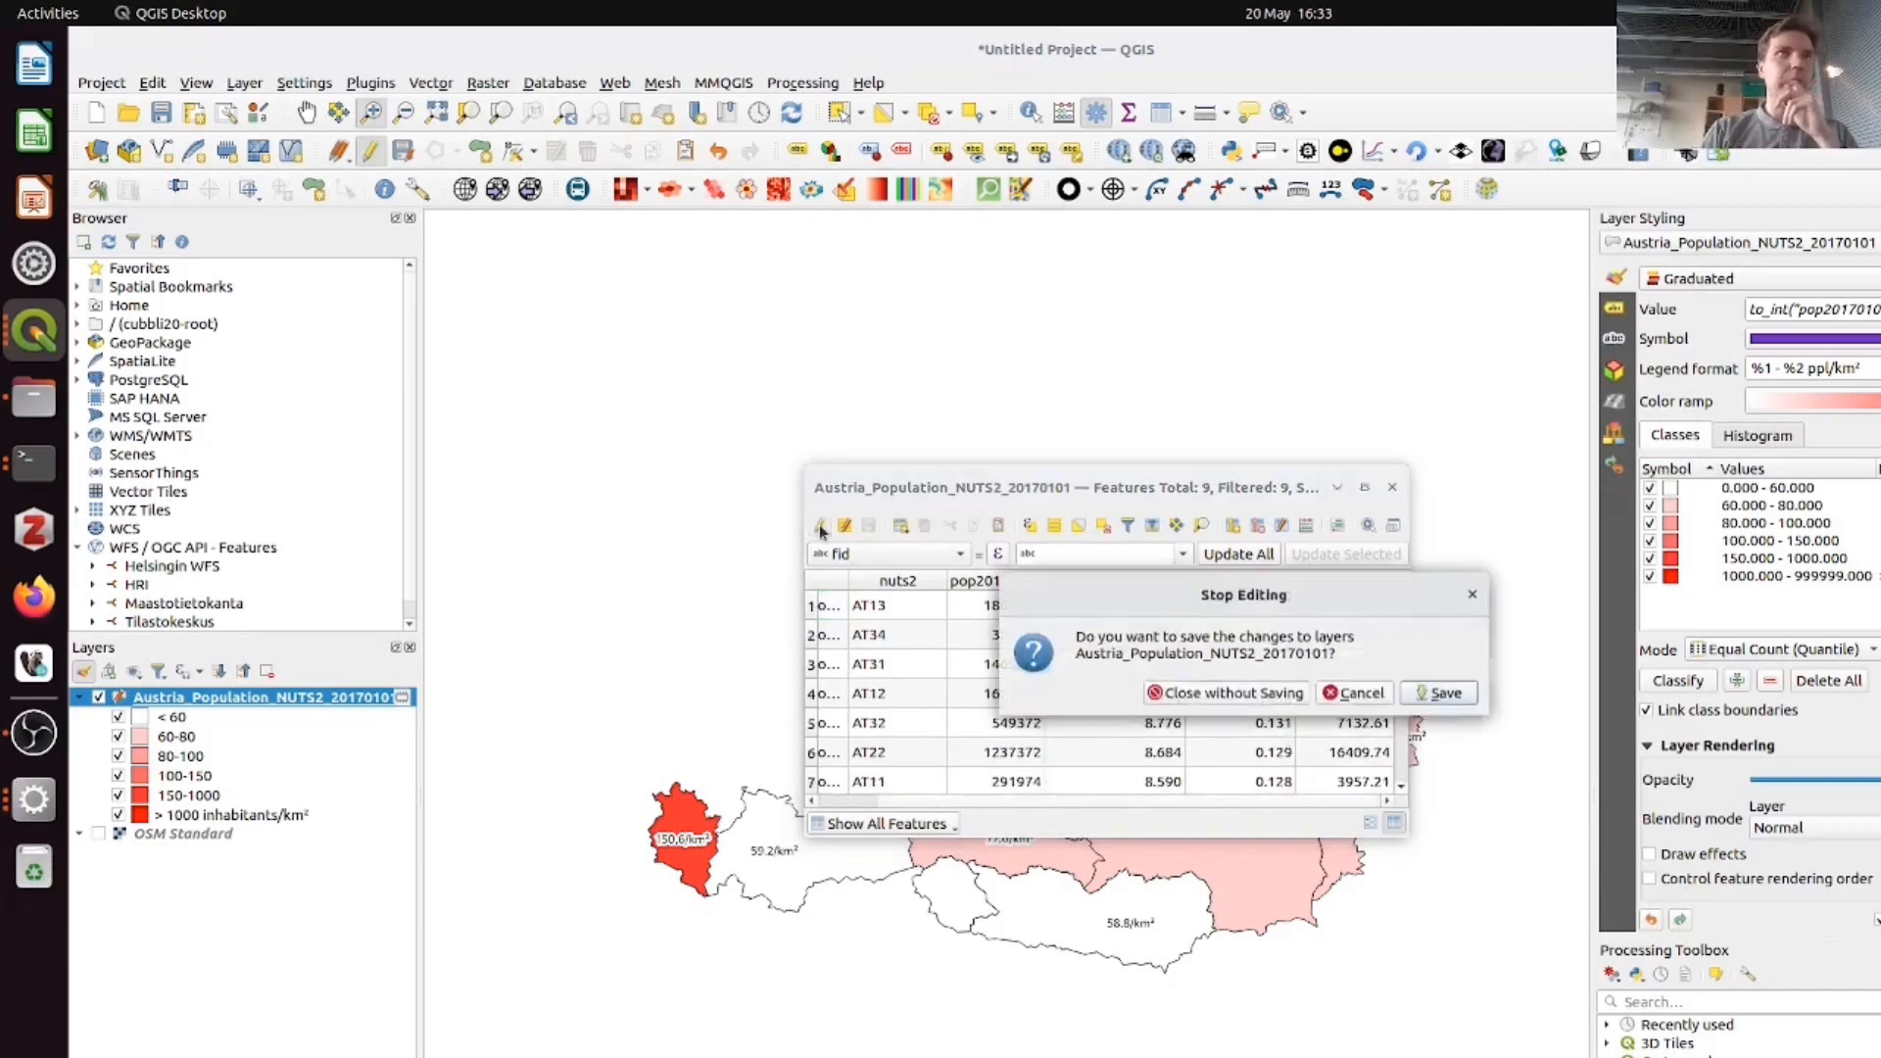
pyautogui.click(1437, 692)
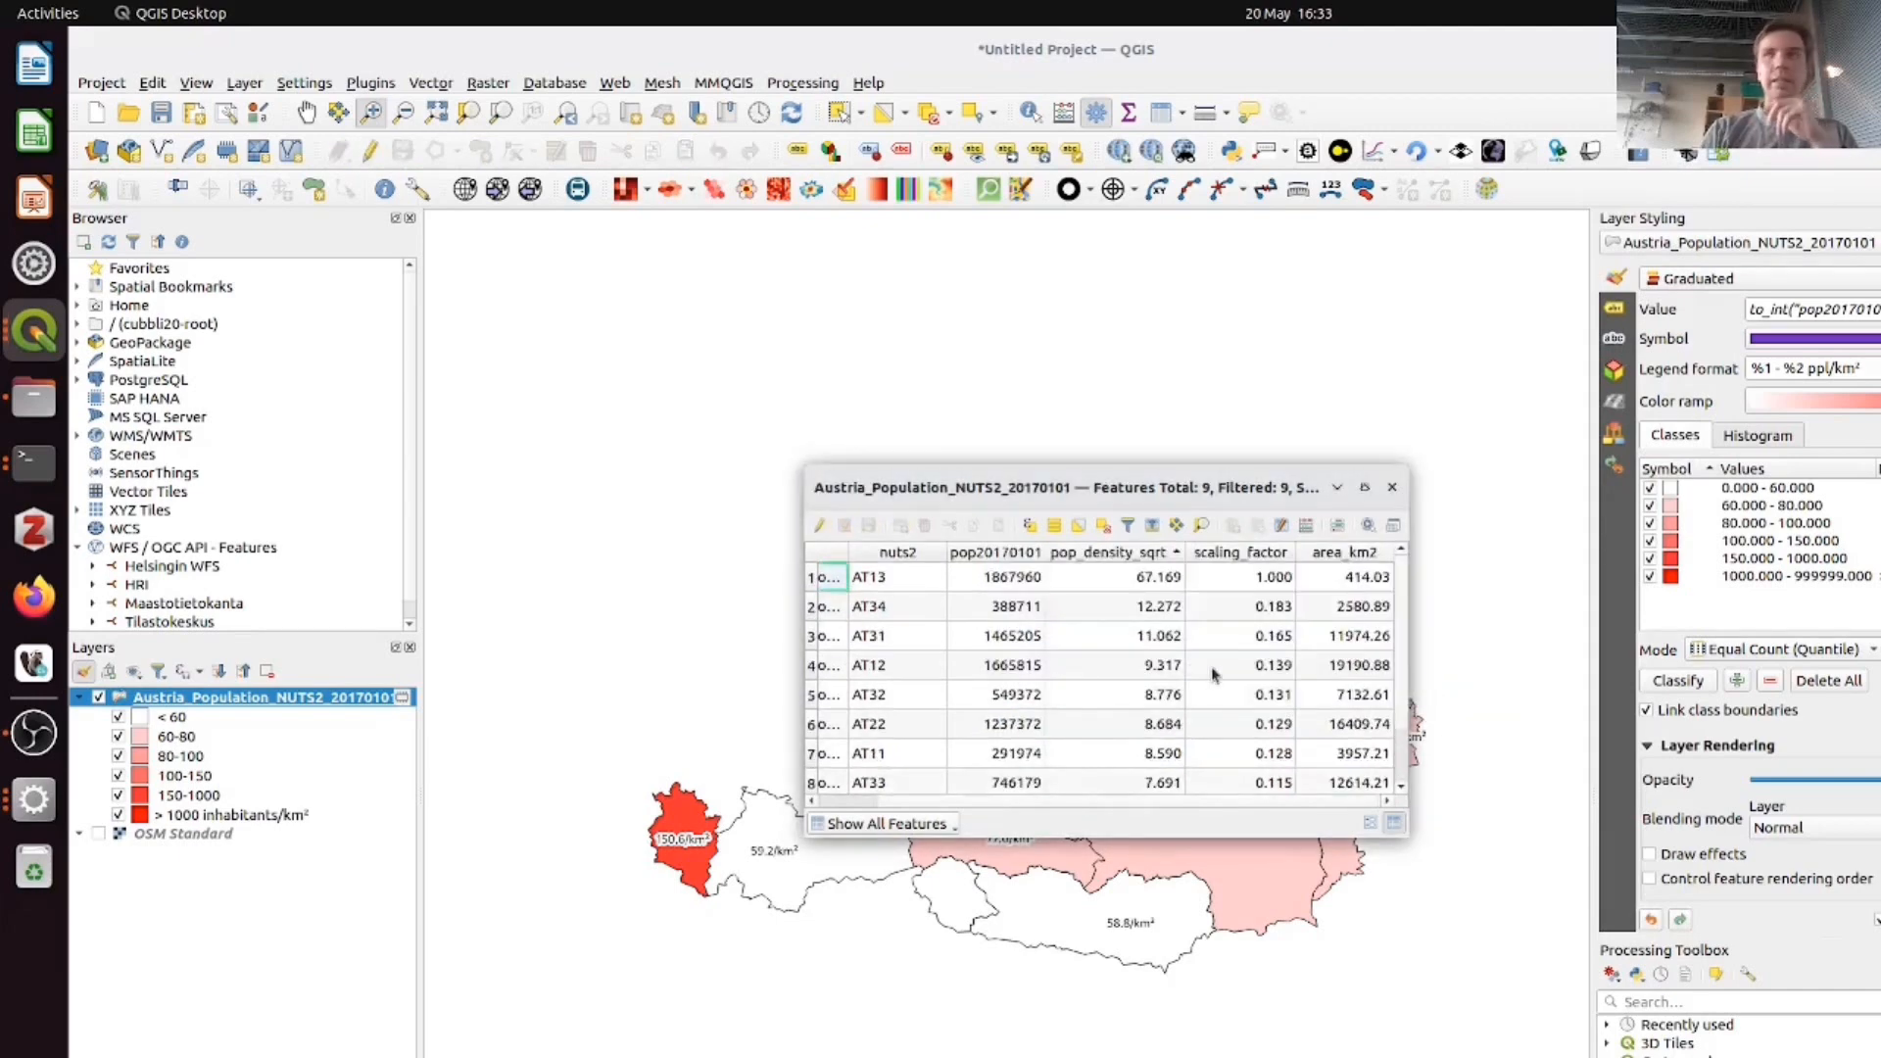
pyautogui.click(1339, 488)
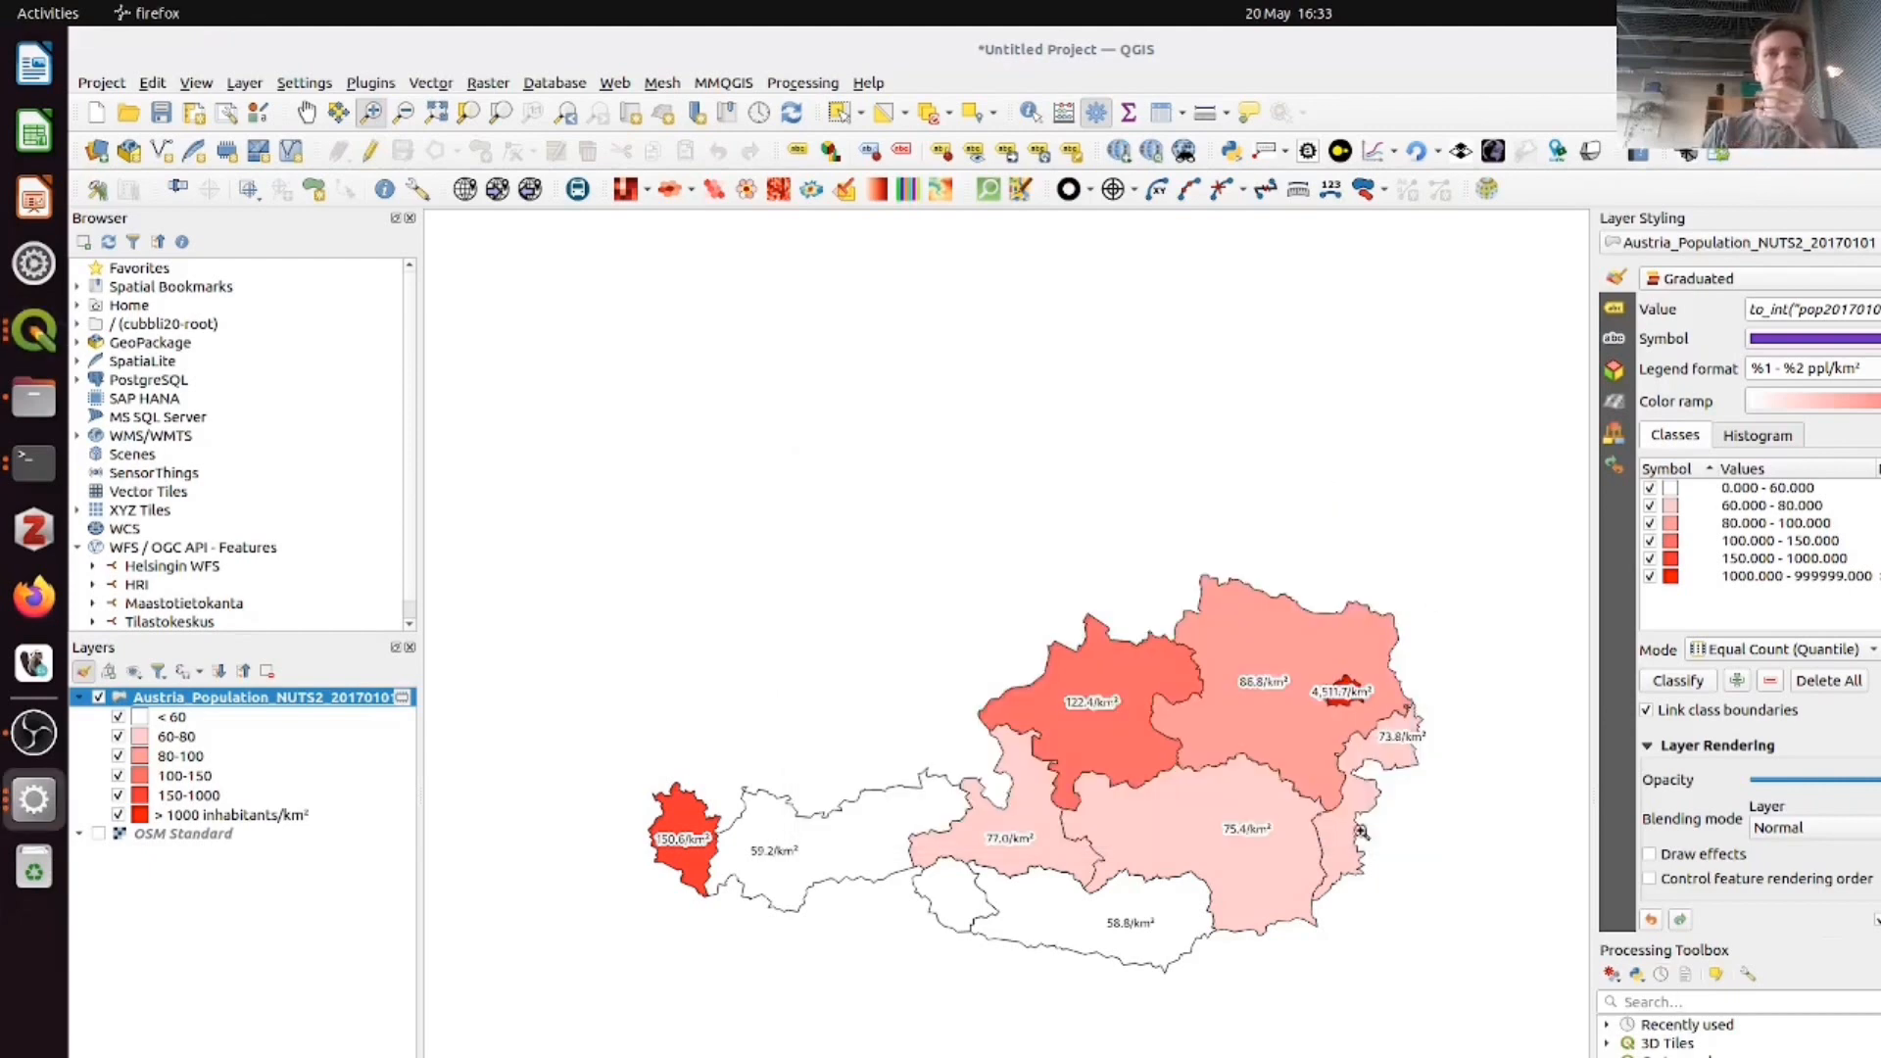
# - Search the processing tools for transformat and open the Geodesic transformations tool for the Austria population layer
pyautogui.click(1722, 999)
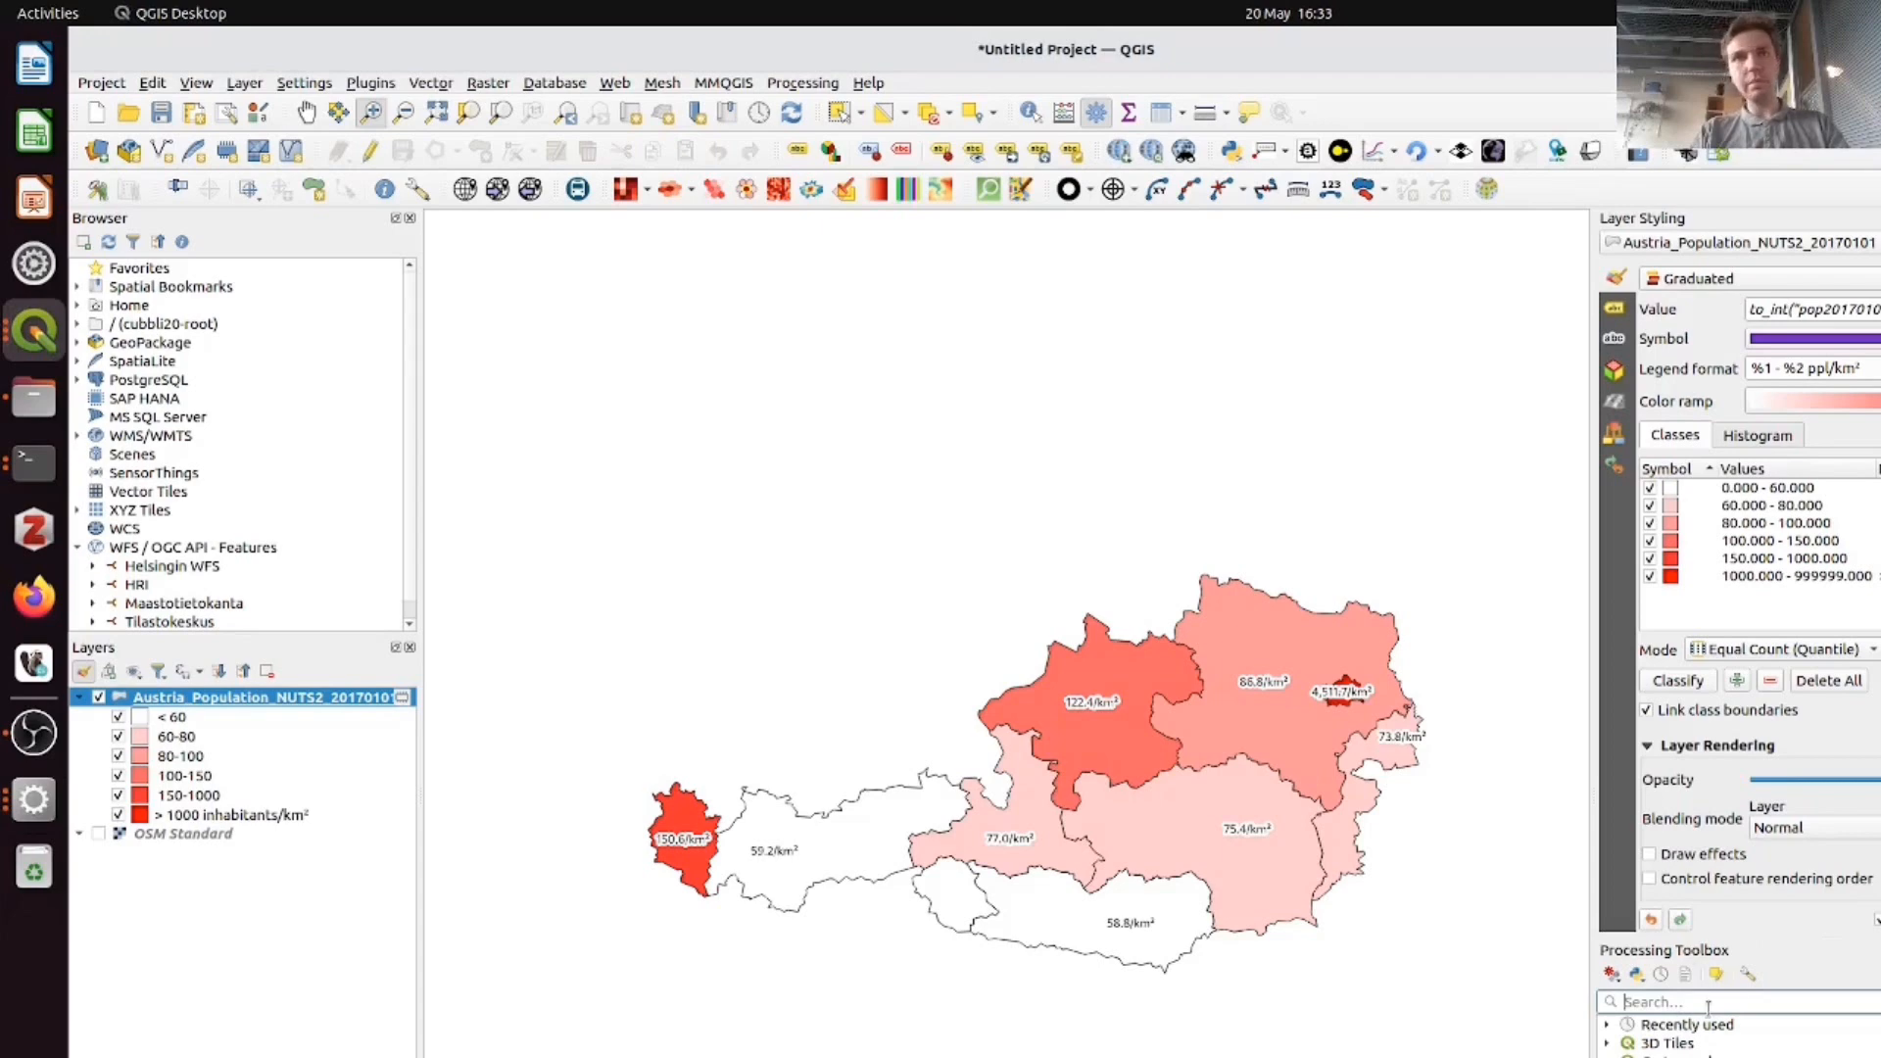
pyautogui.write('geo')
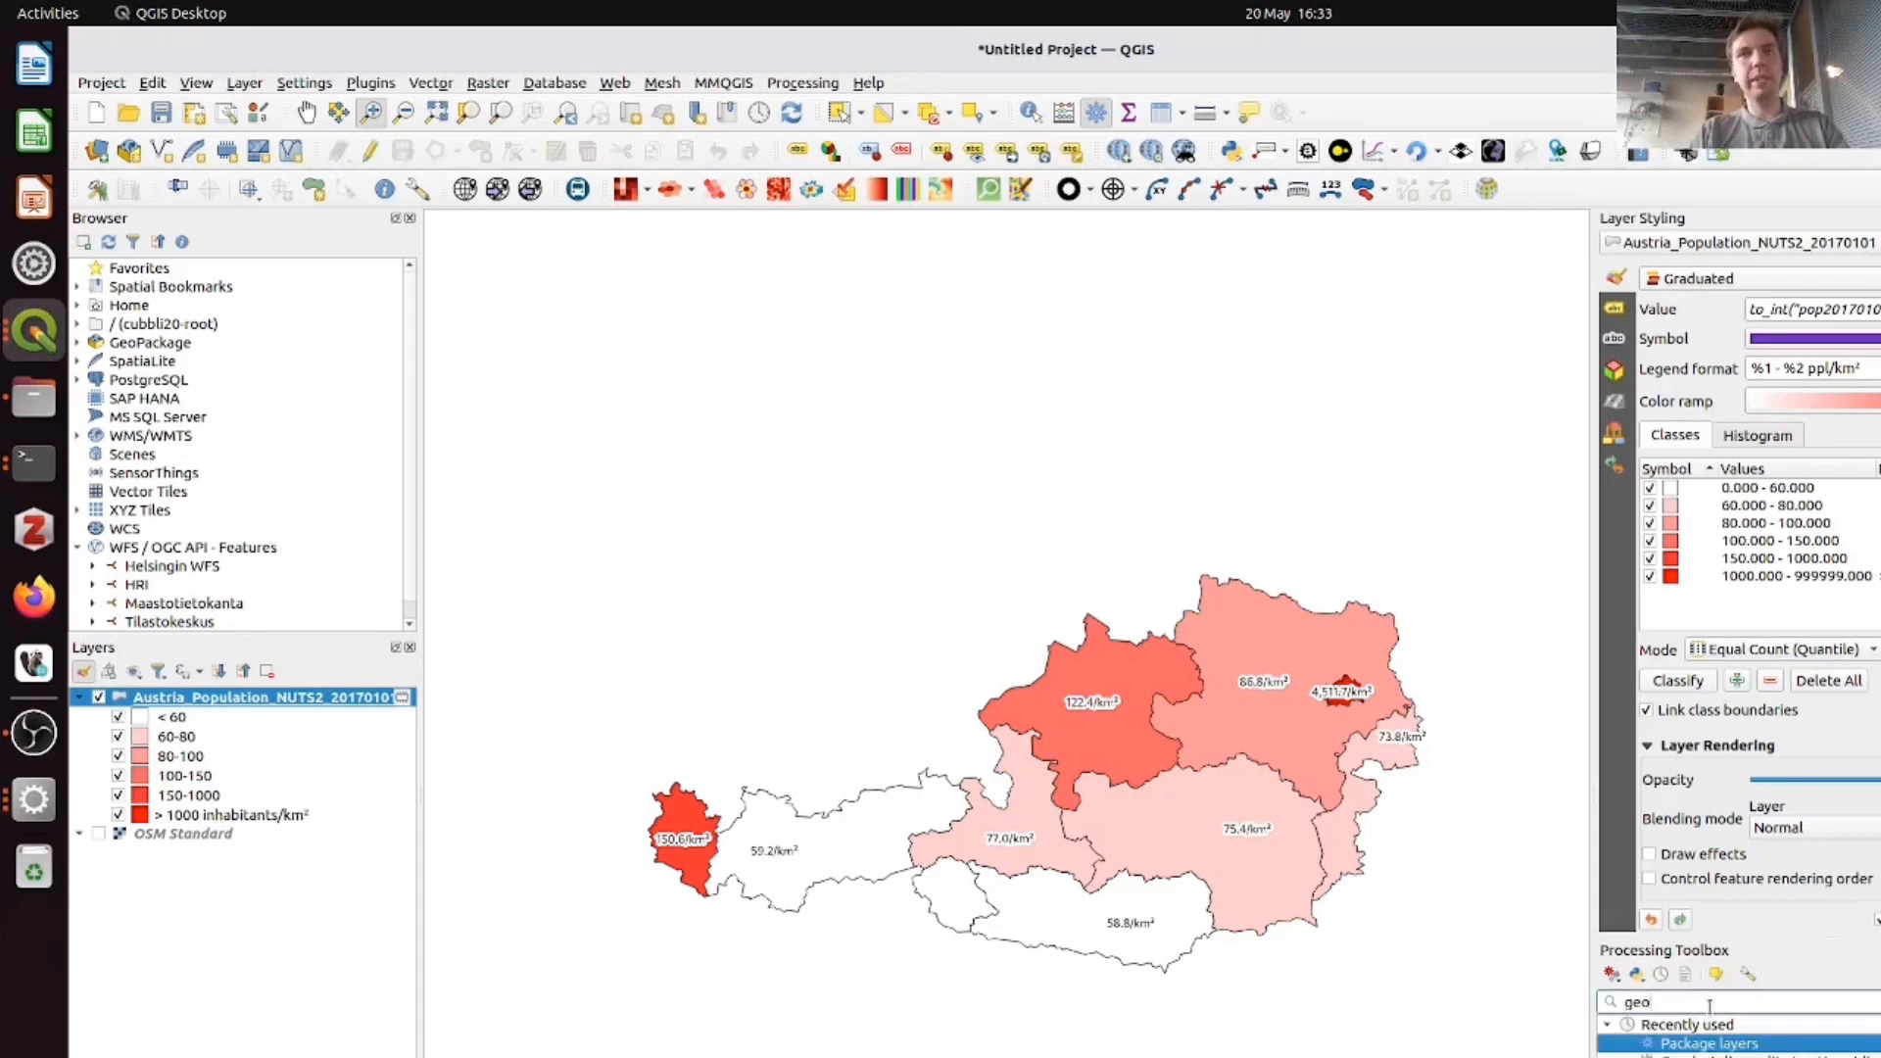
pyautogui.write('de')
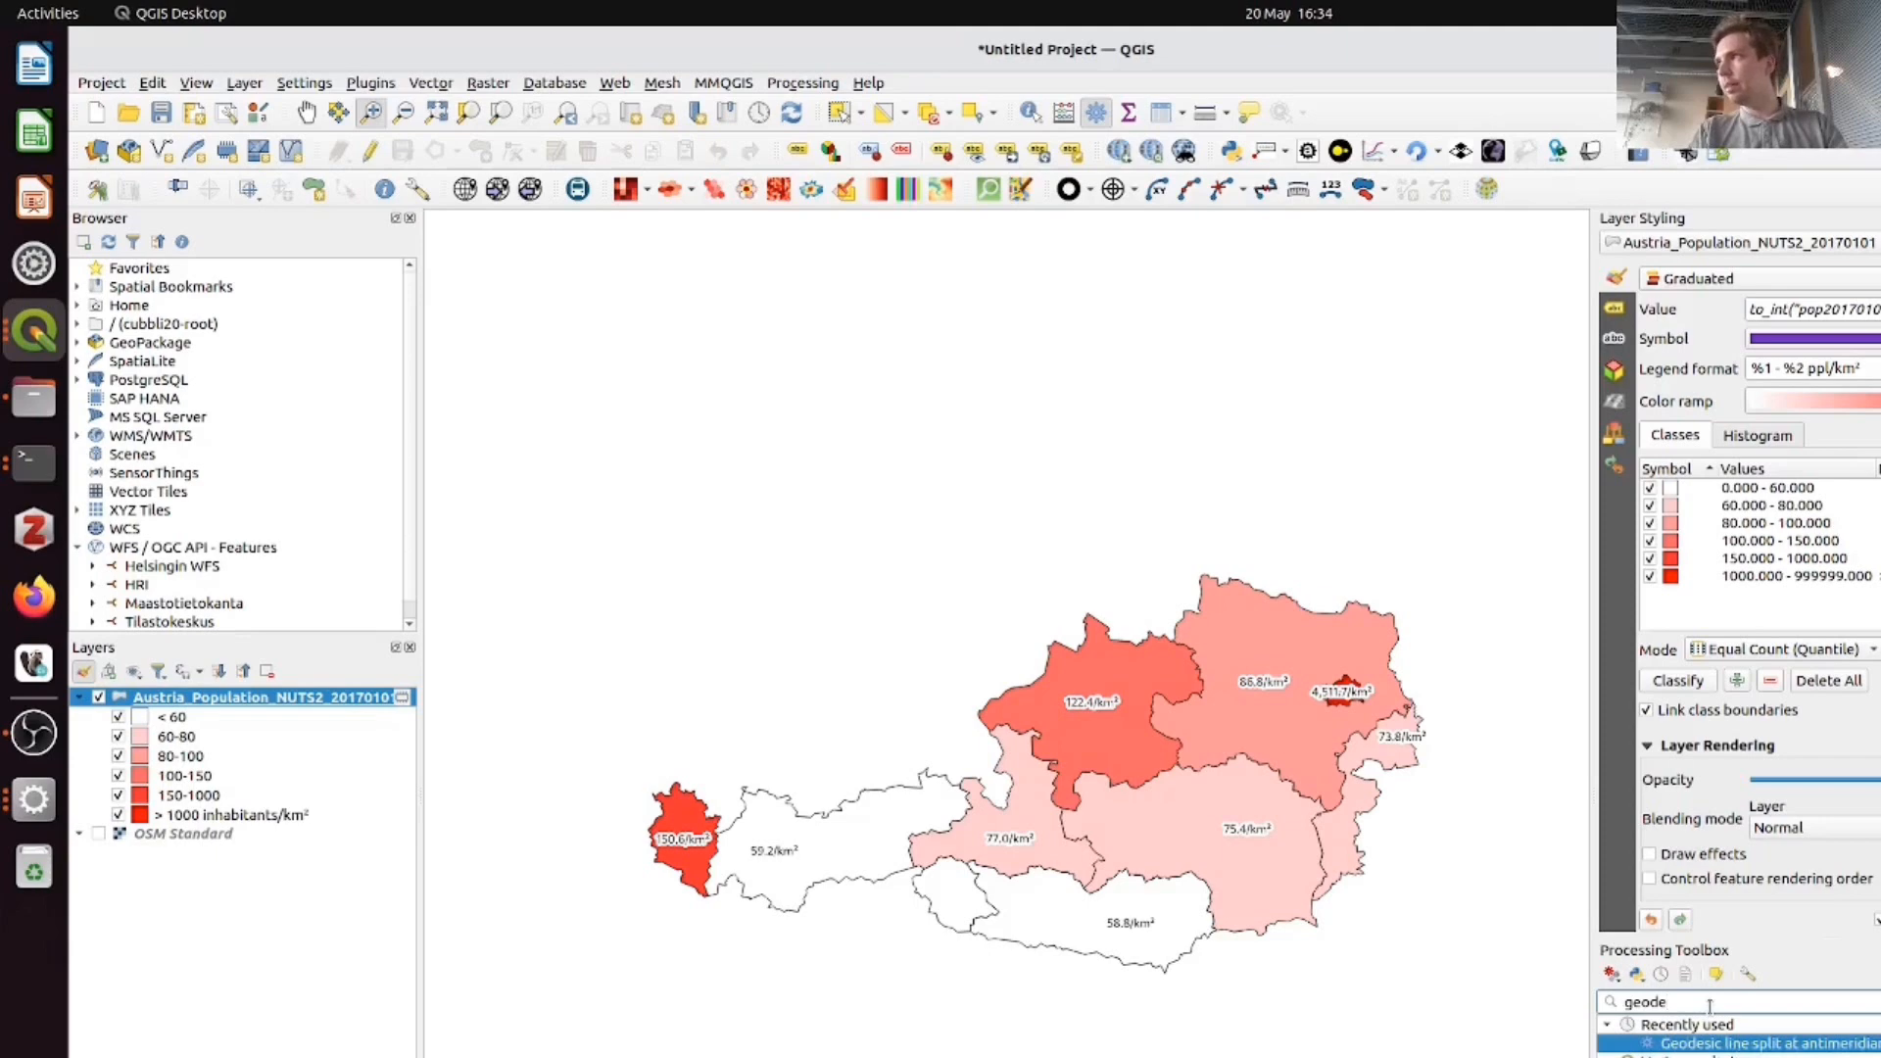
pyautogui.scroll(-5, 1740, 1038)
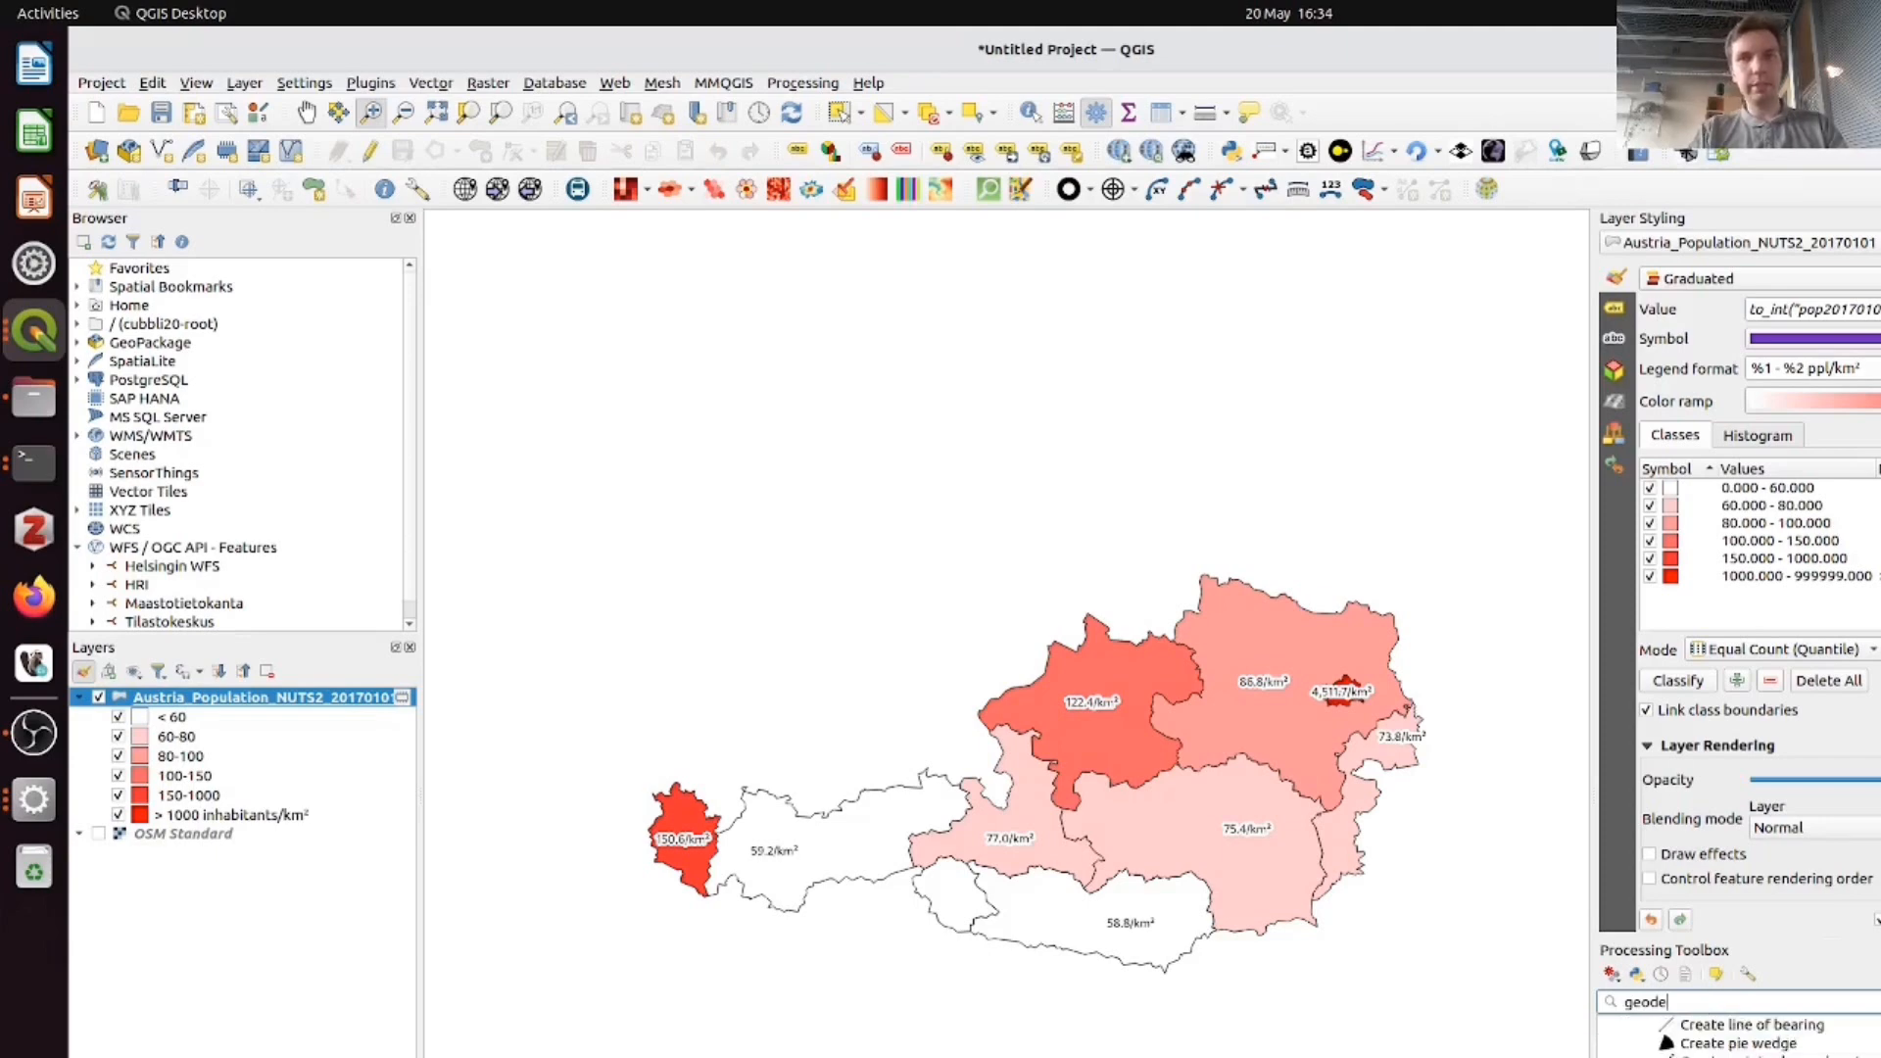
pyautogui.scroll(5, 1739, 1039)
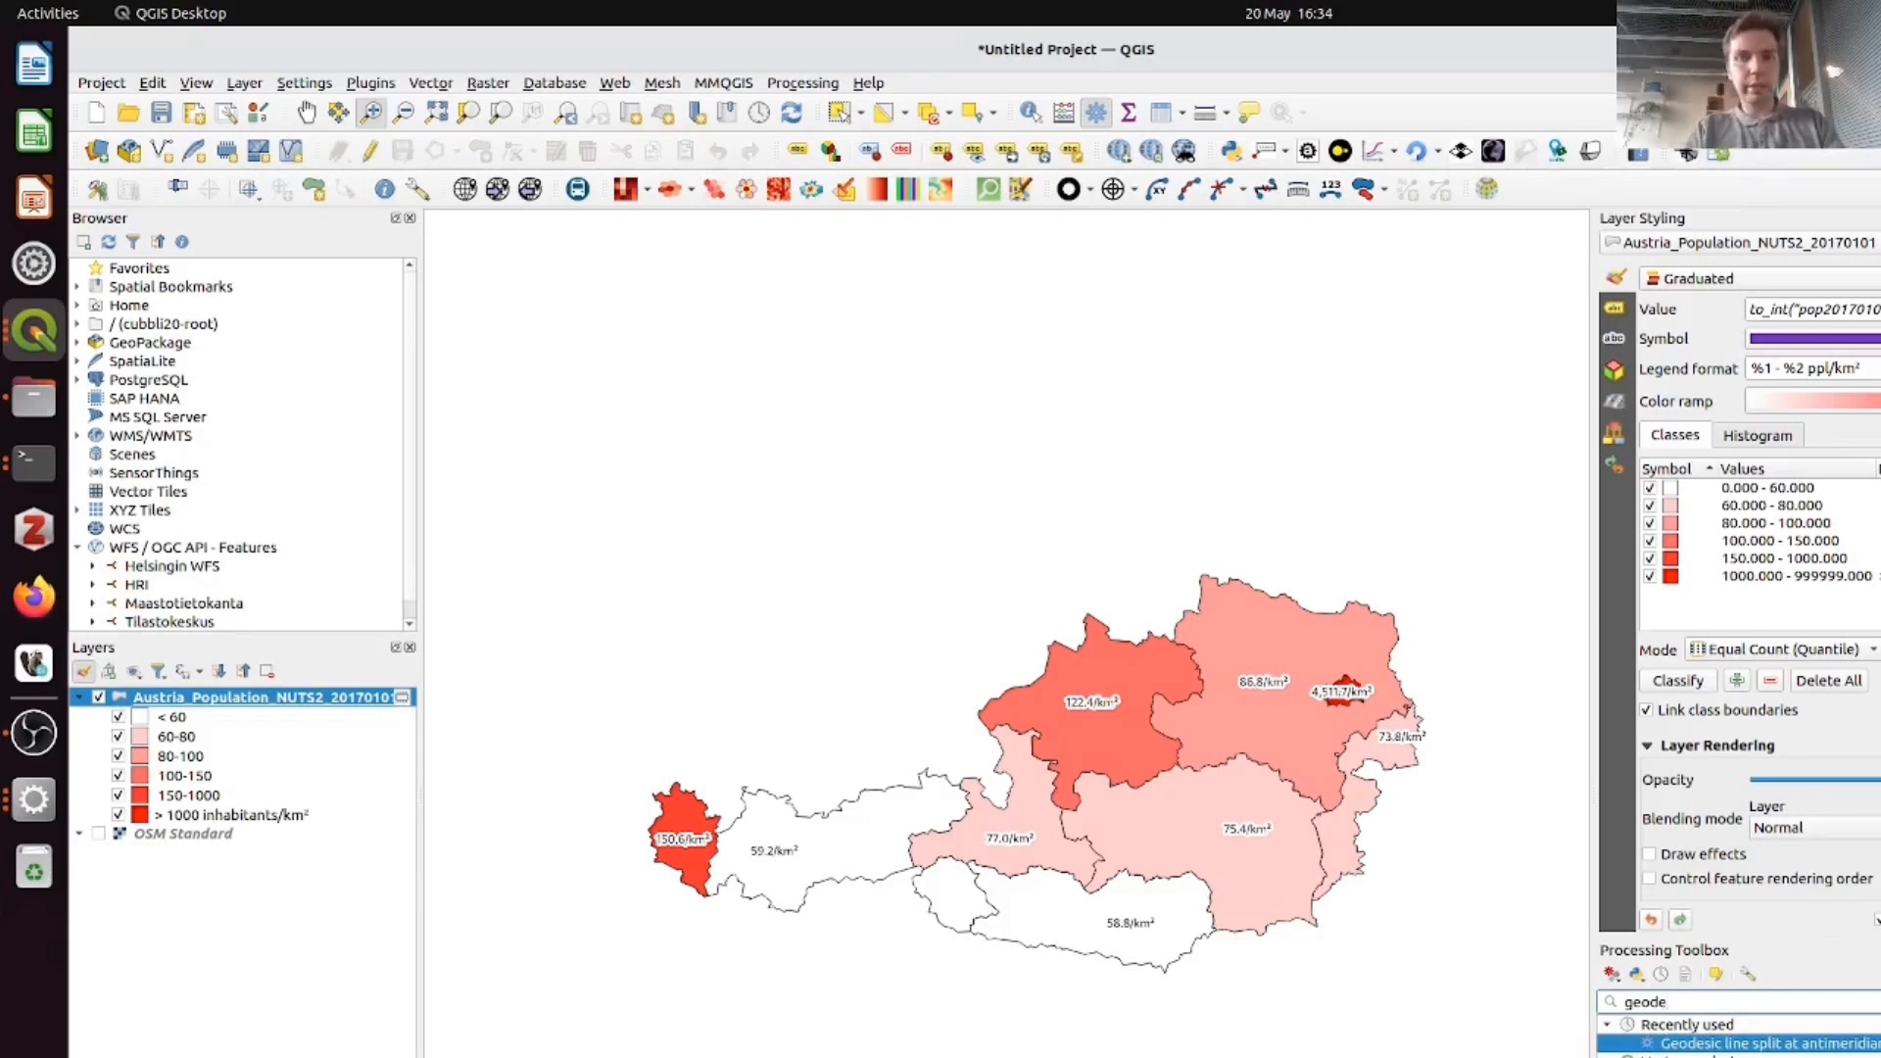
pyautogui.press('BackSpace')
pyautogui.press('BackSpace')
pyautogui.press('BackSpace')
pyautogui.press('BackSpace')
pyautogui.write('transformat')
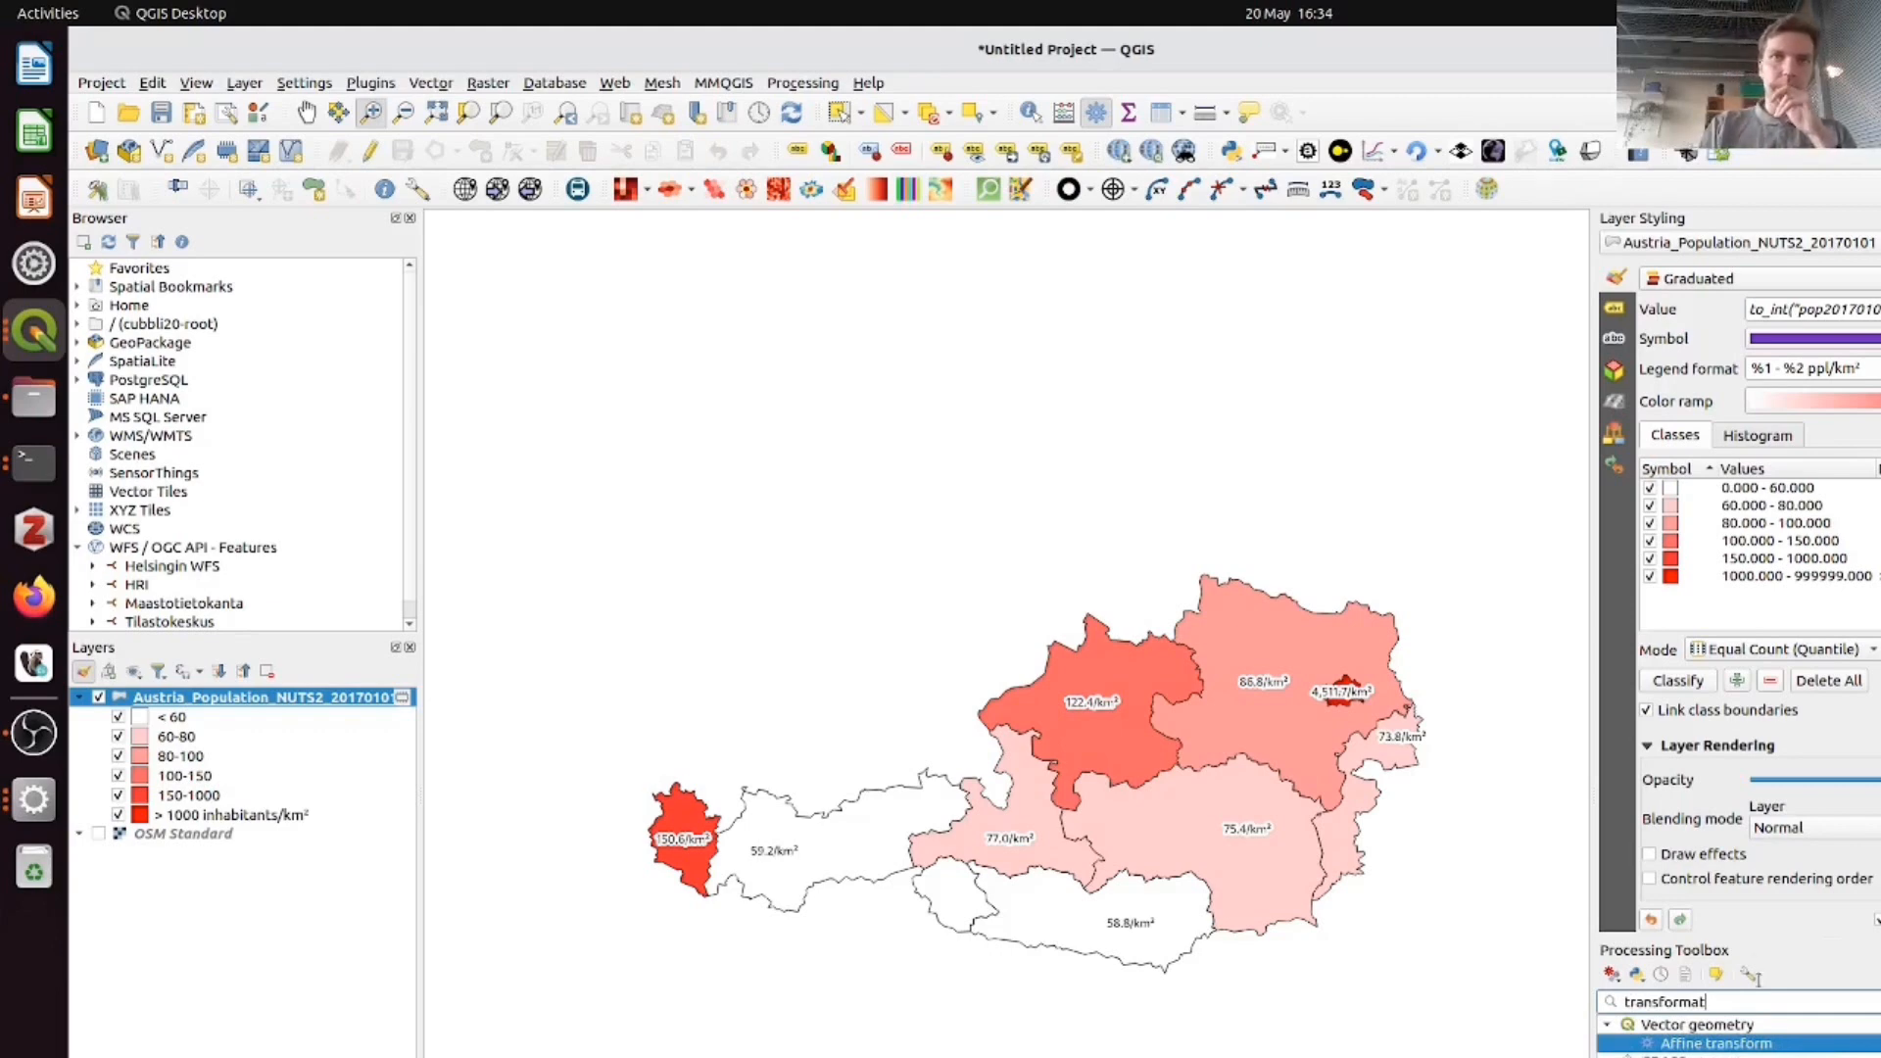
pyautogui.doubleClick(1753, 1044)
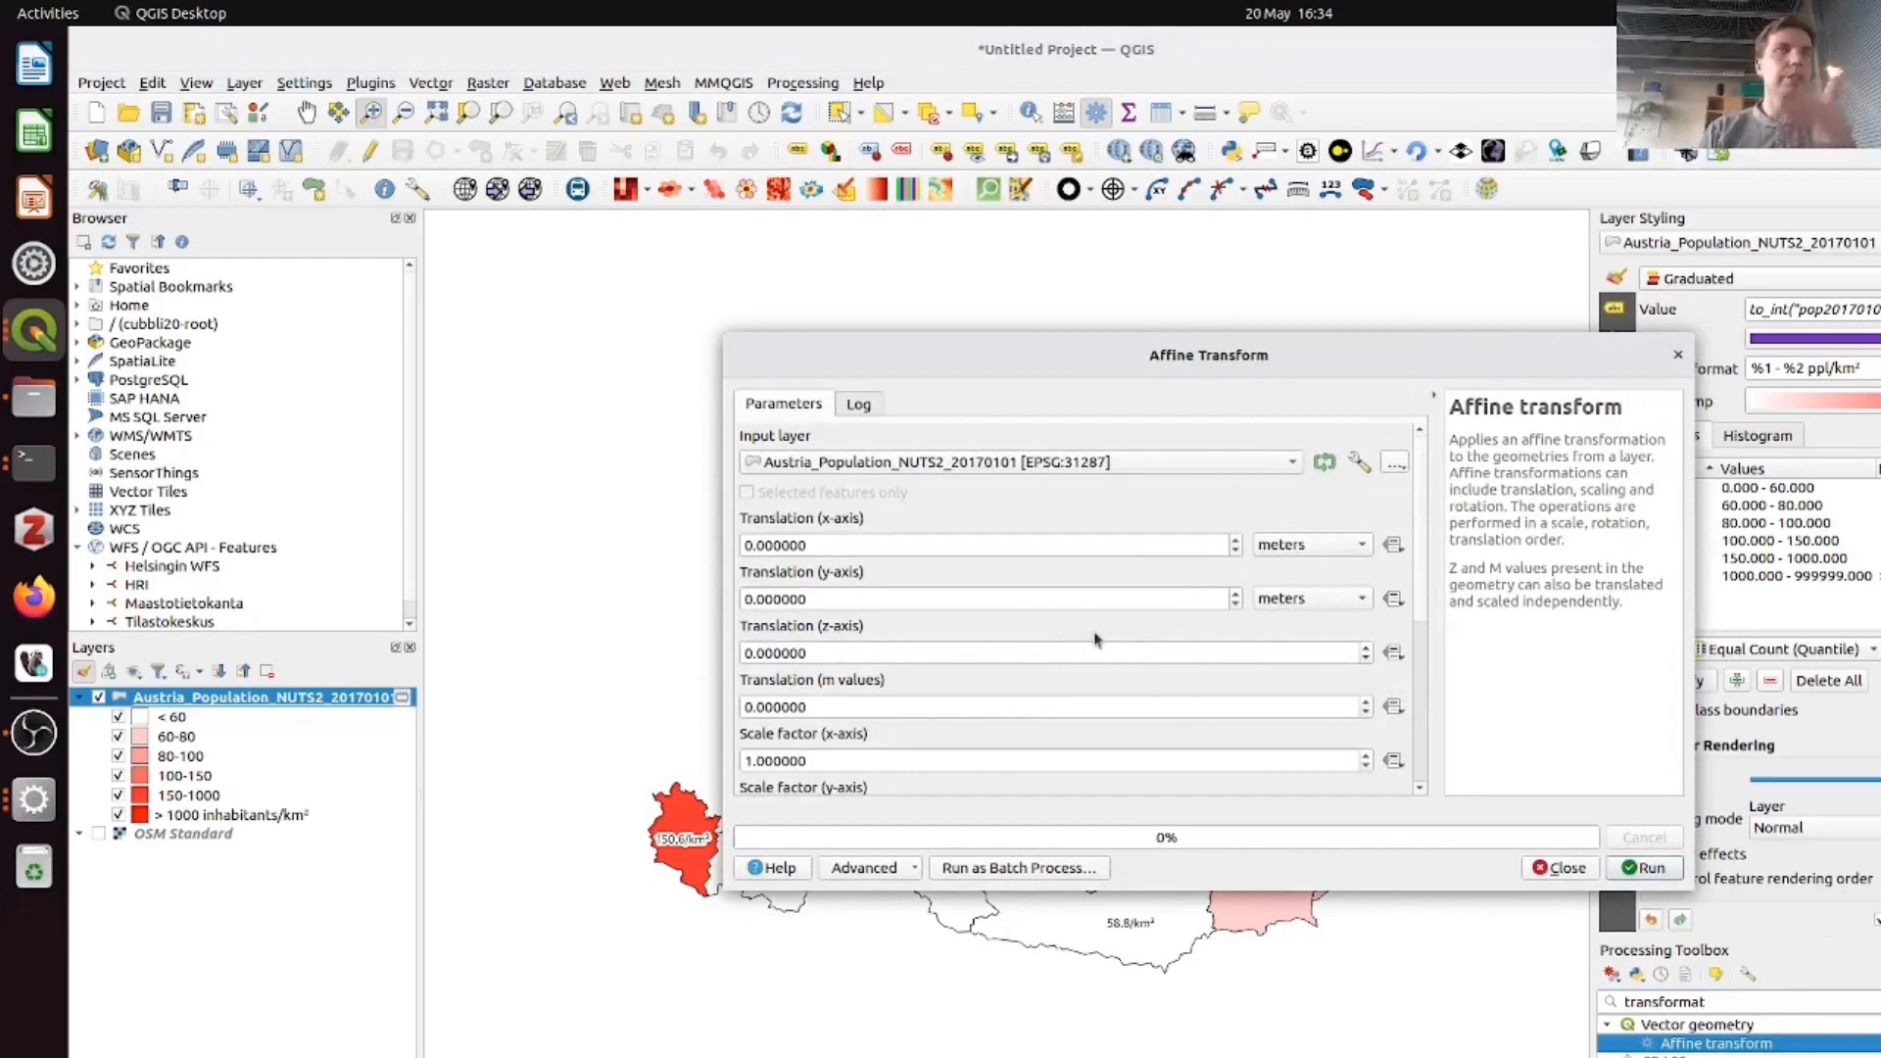
pyautogui.click(1678, 354)
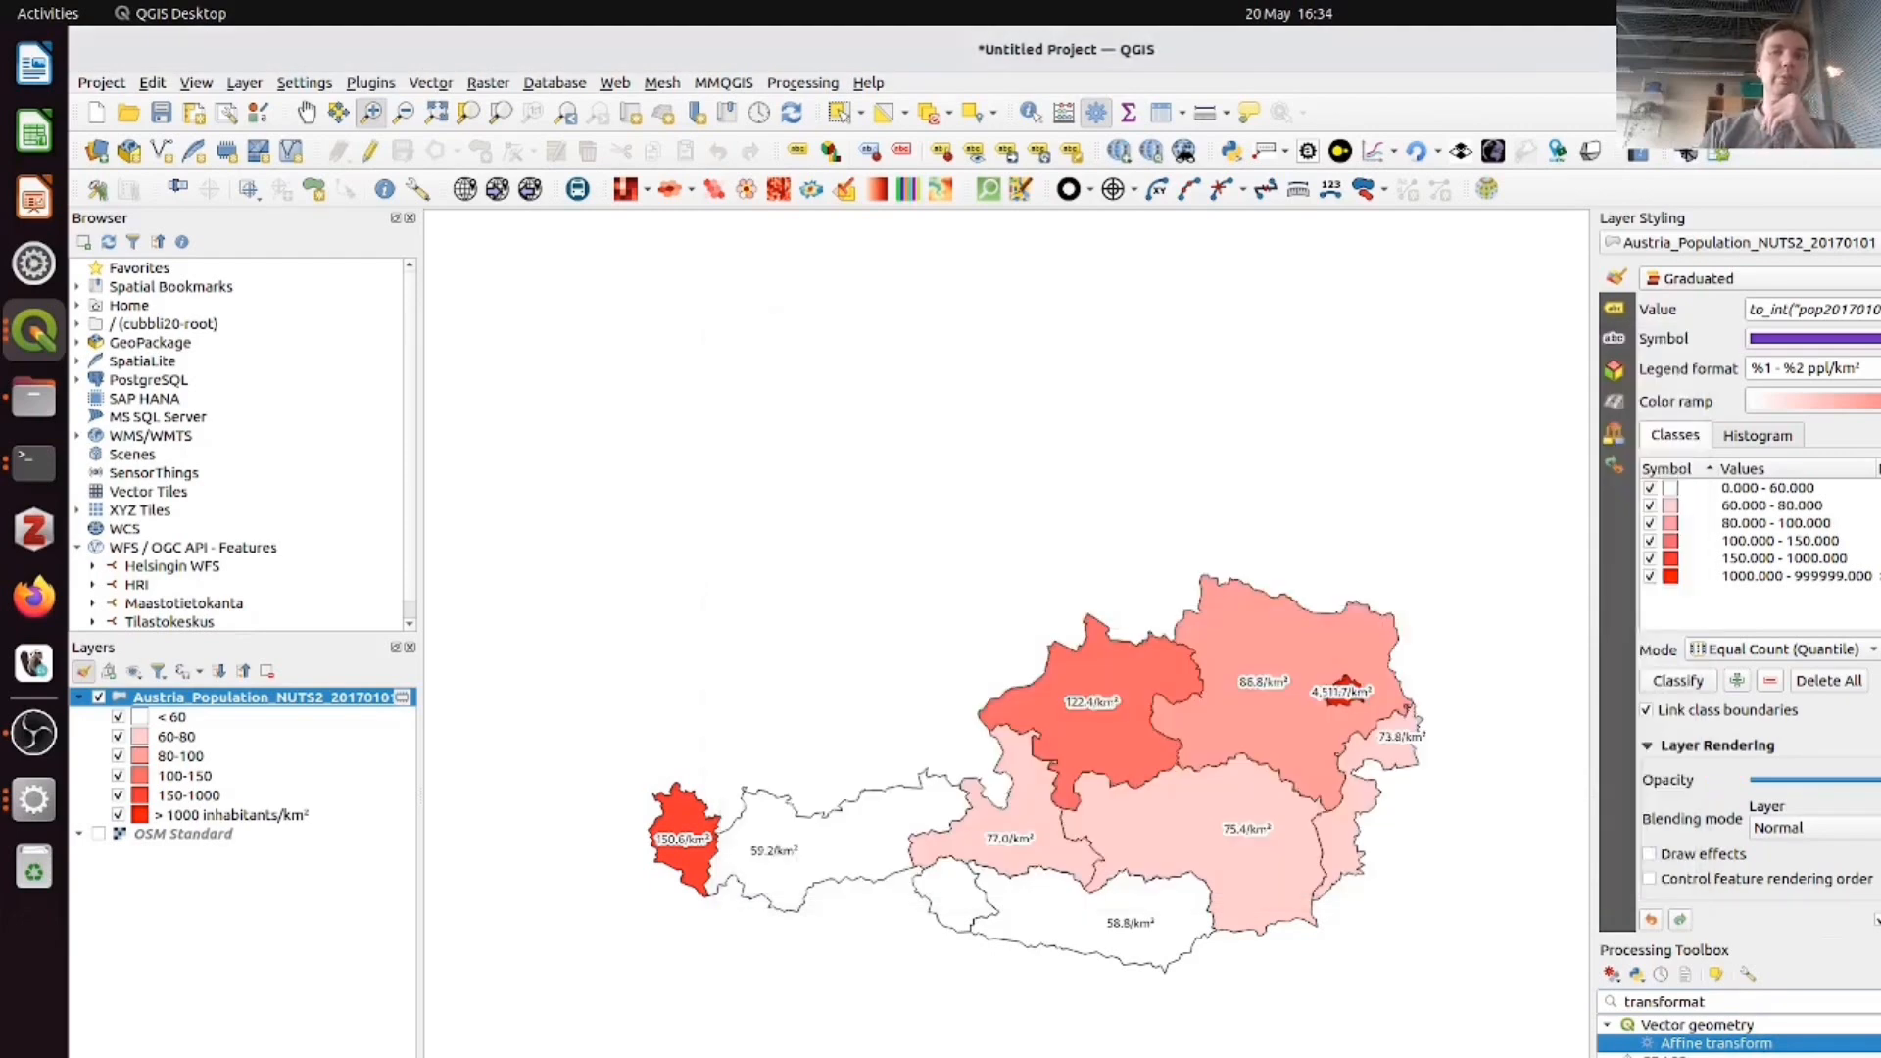
pyautogui.doubleClick(1744, 1056)
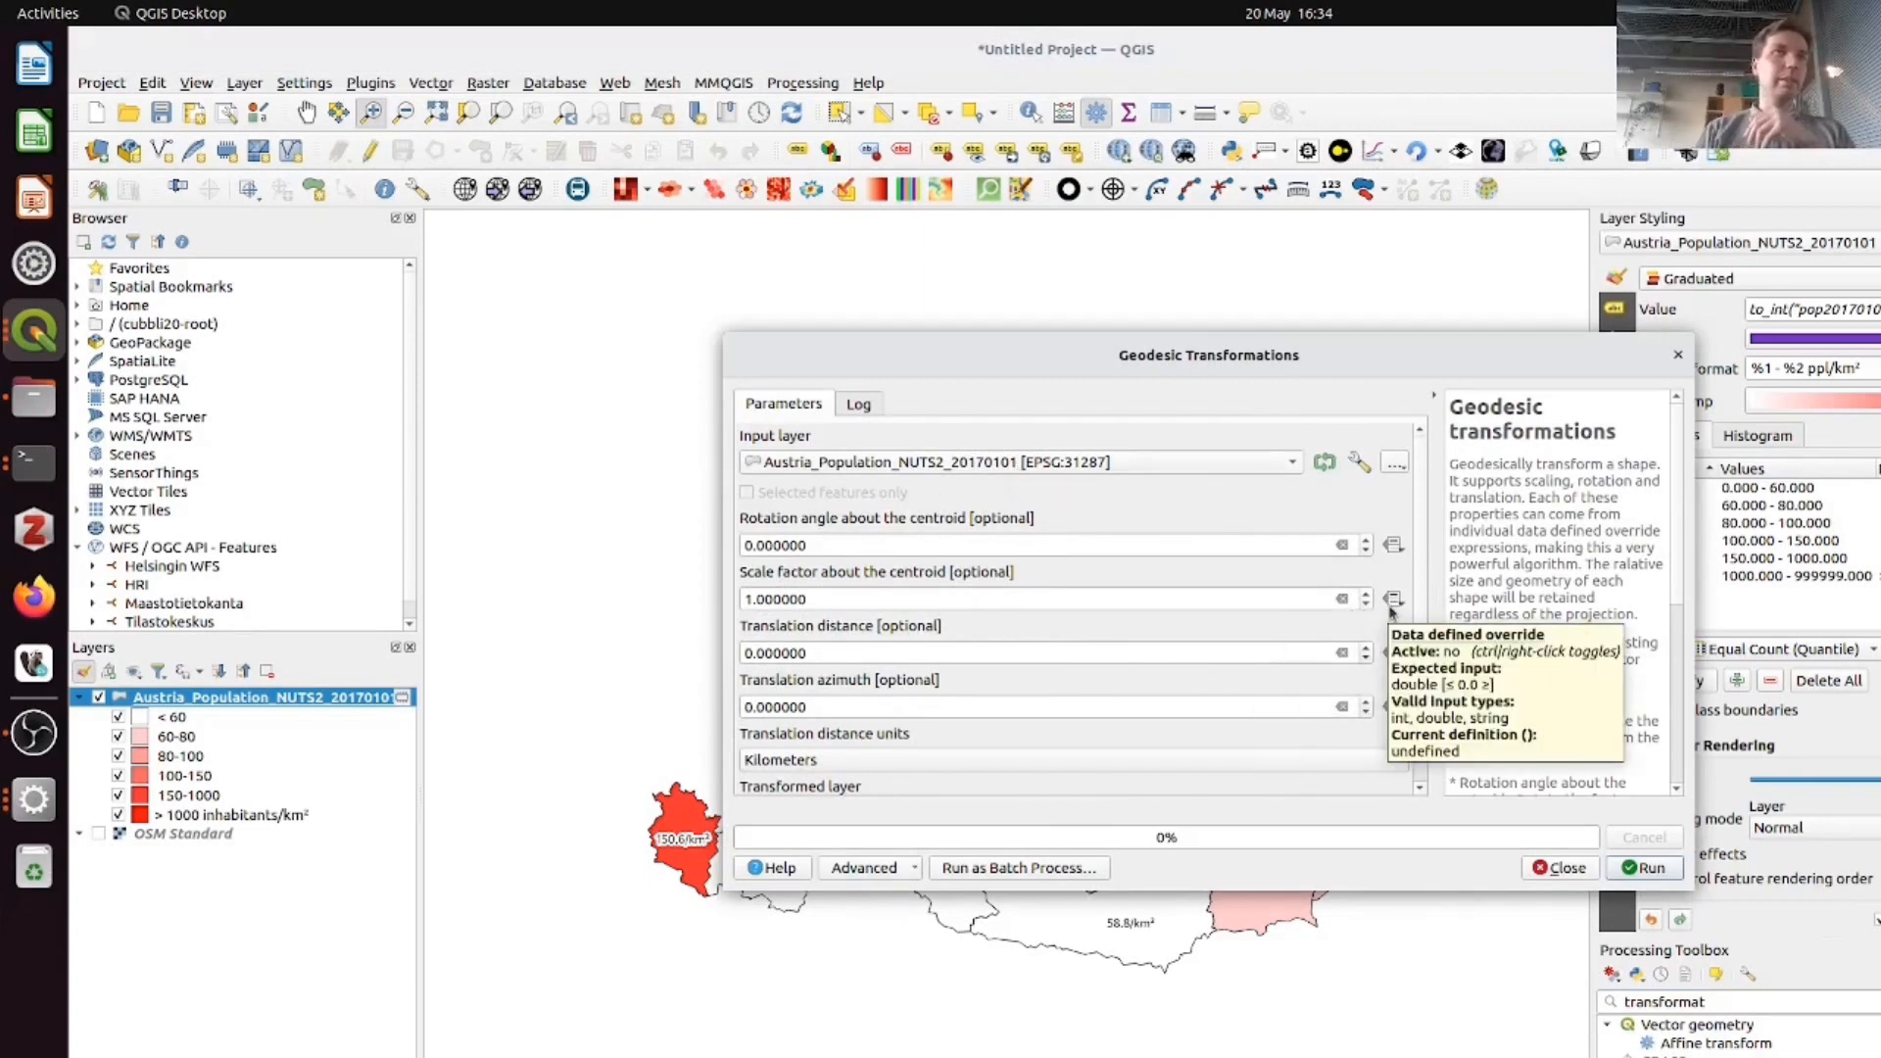
# - Override the scale factor about the centroid with the expression "scaling_factor"
pyautogui.moveTo(1420, 532)
pyautogui.mouseDown()
pyautogui.moveTo(1417, 612)
pyautogui.moveTo(1415, 502)
pyautogui.mouseUp()
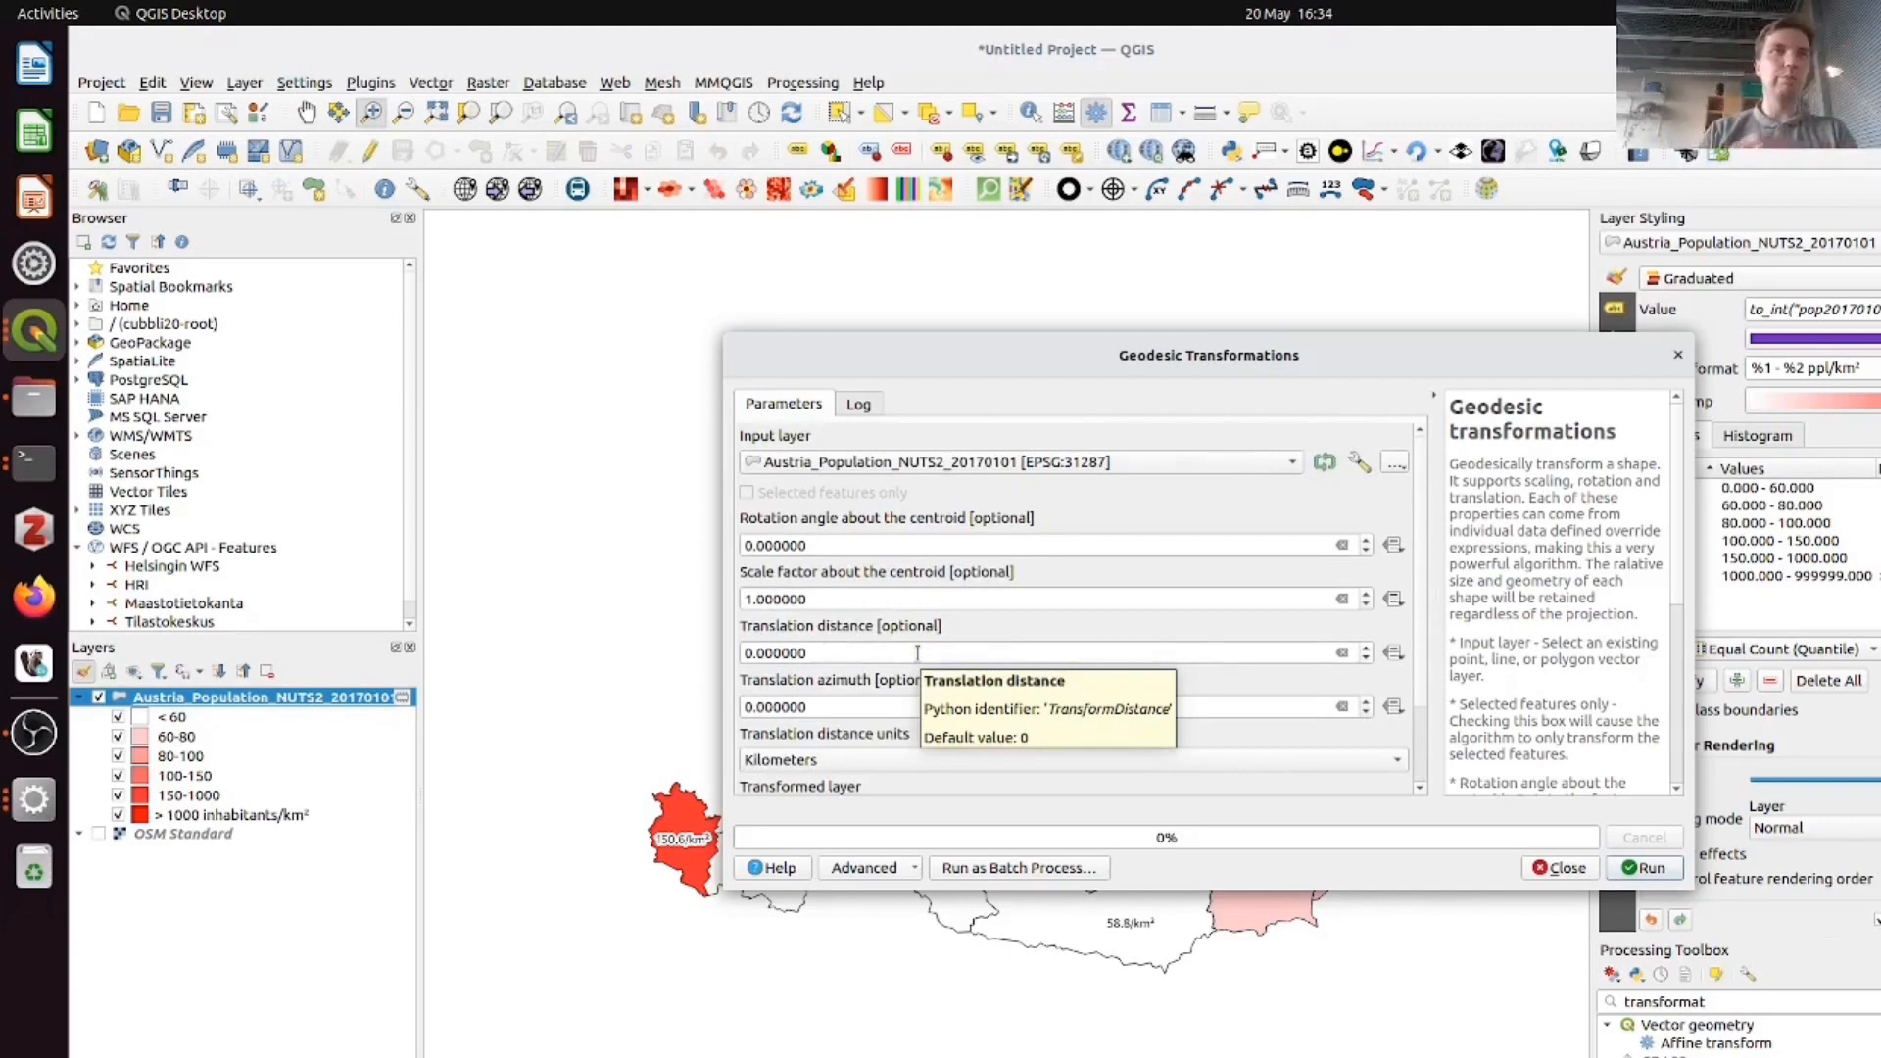
pyautogui.click(1395, 600)
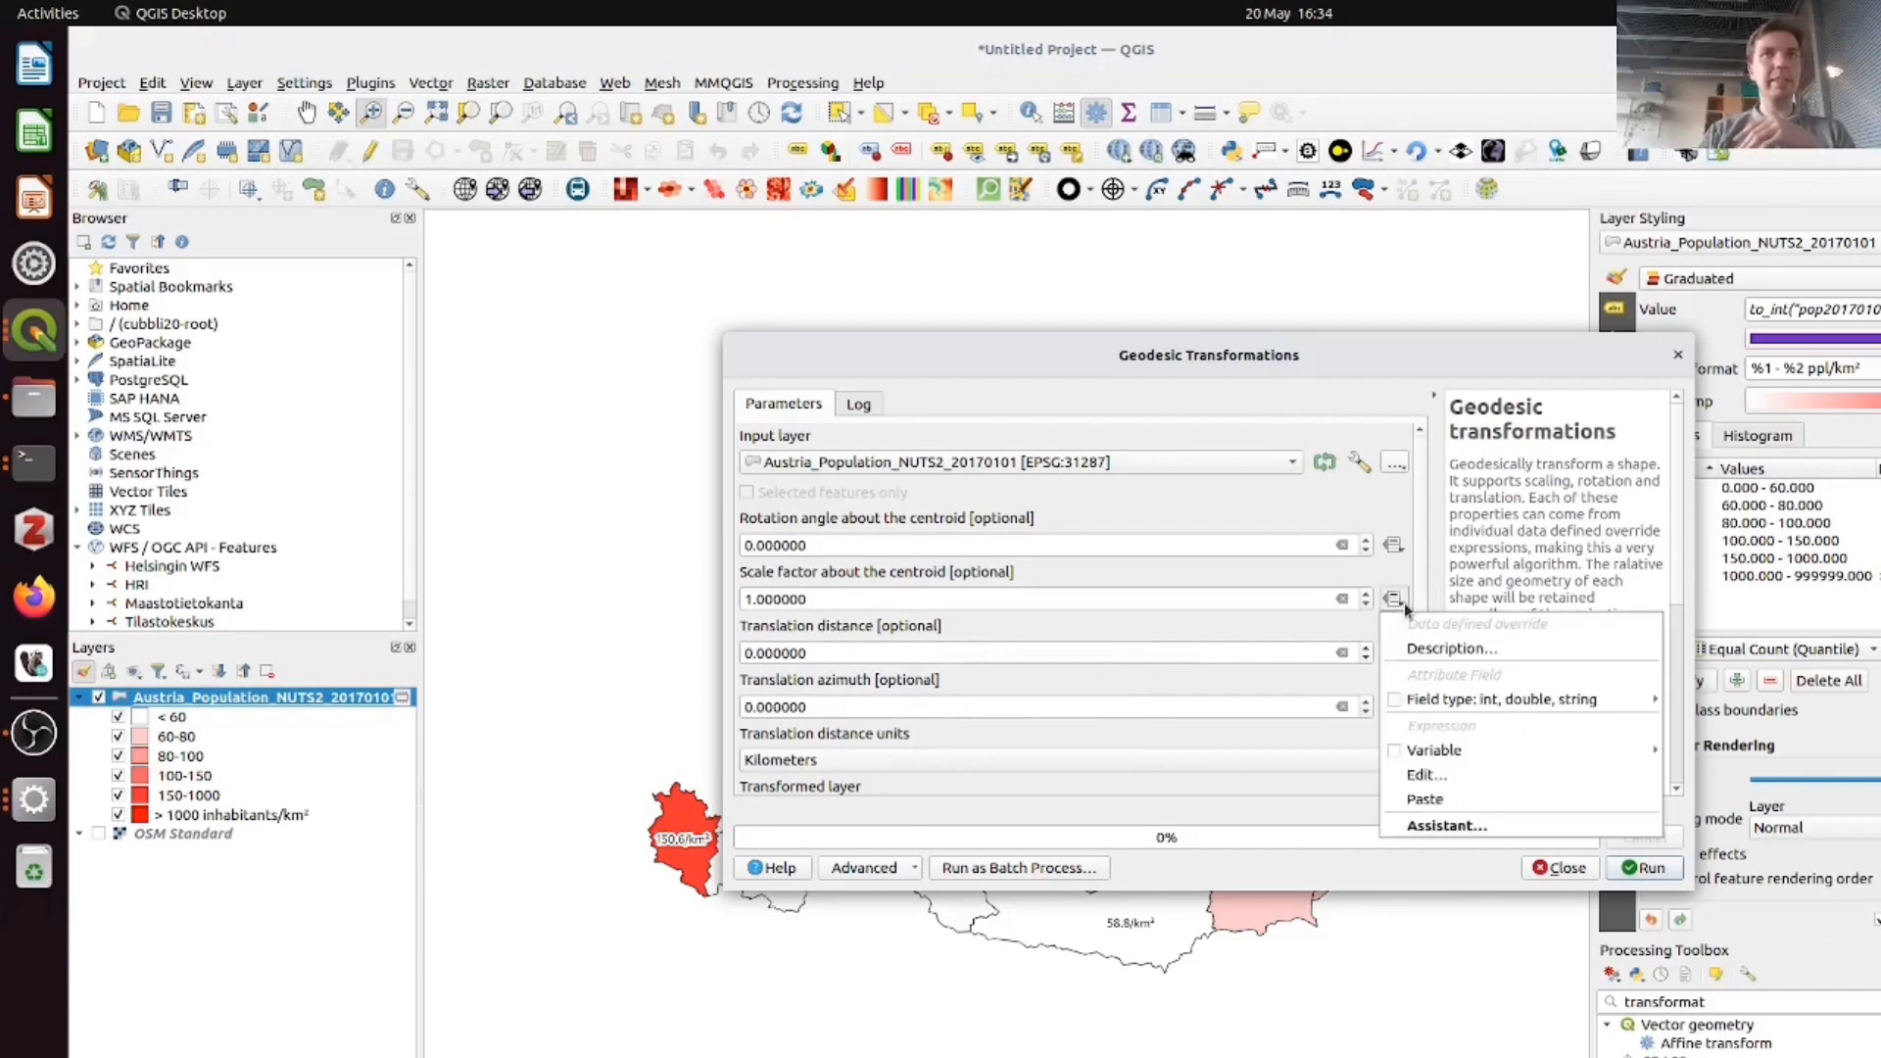
pyautogui.click(829, 599)
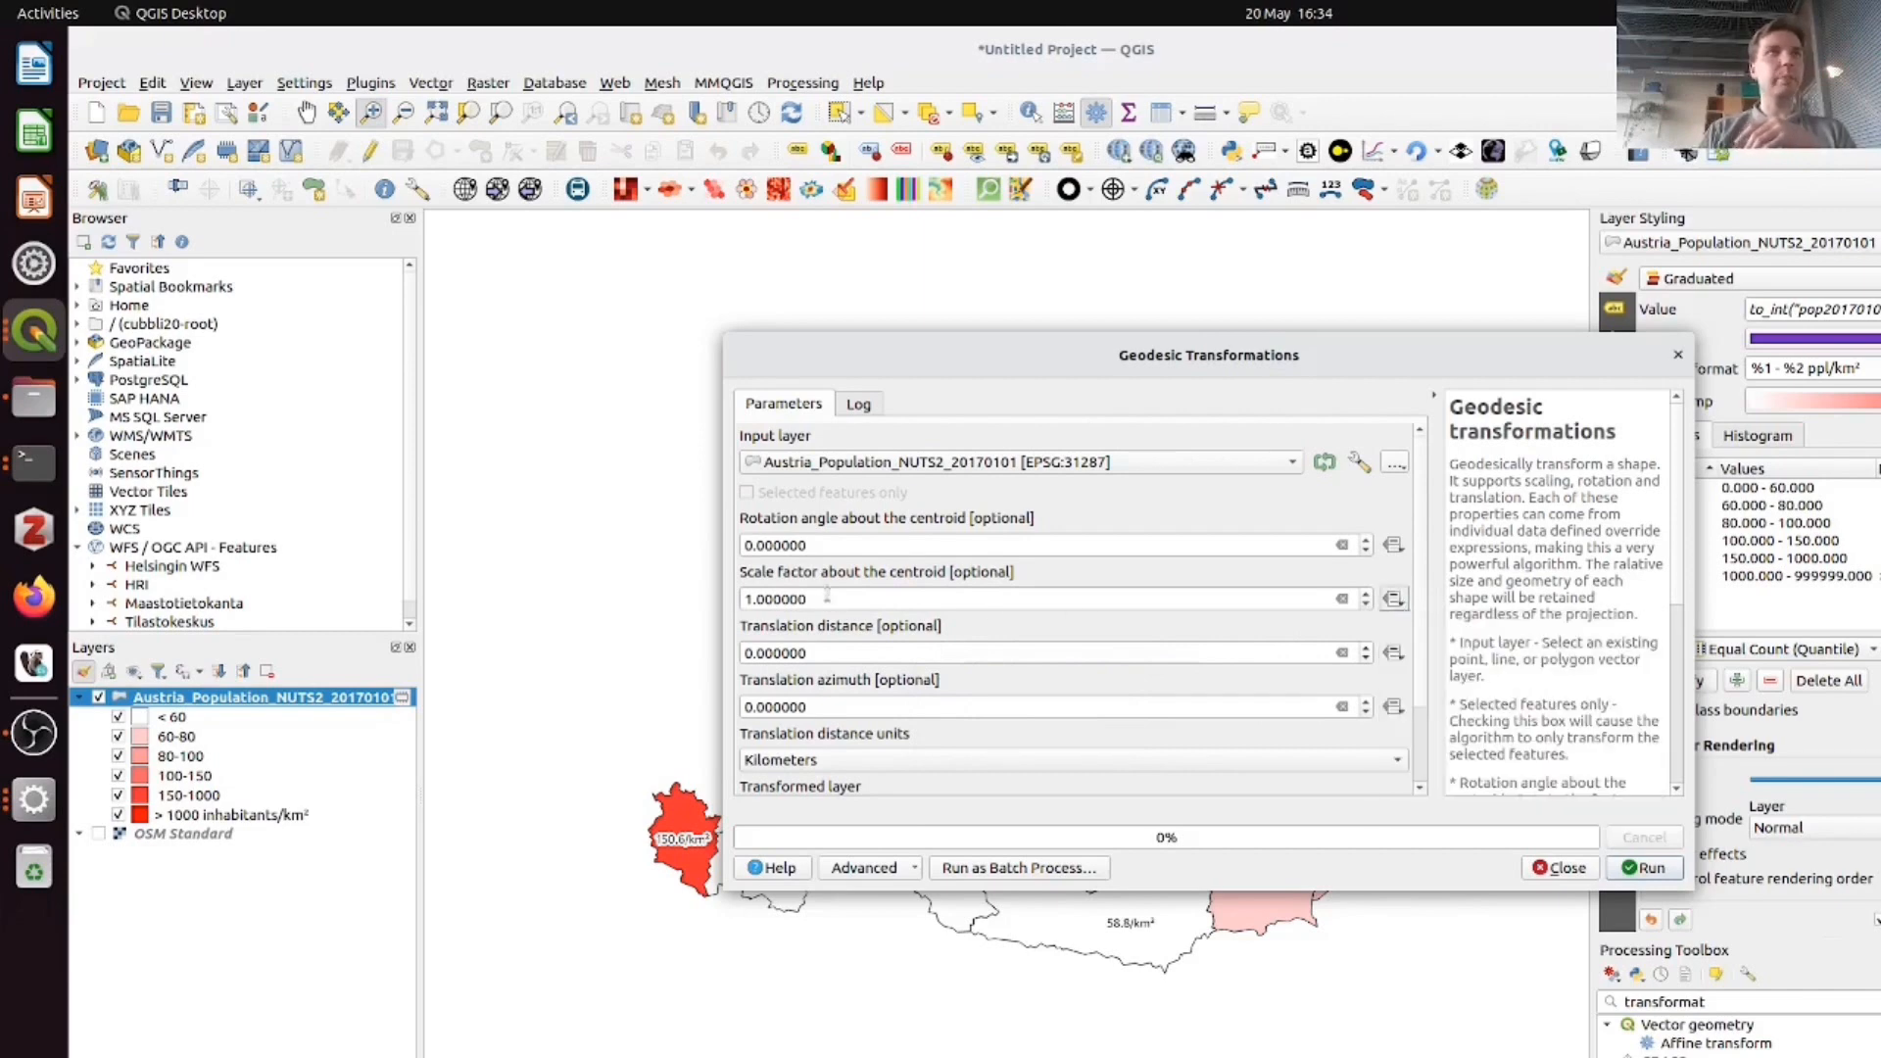
pyautogui.click(1395, 600)
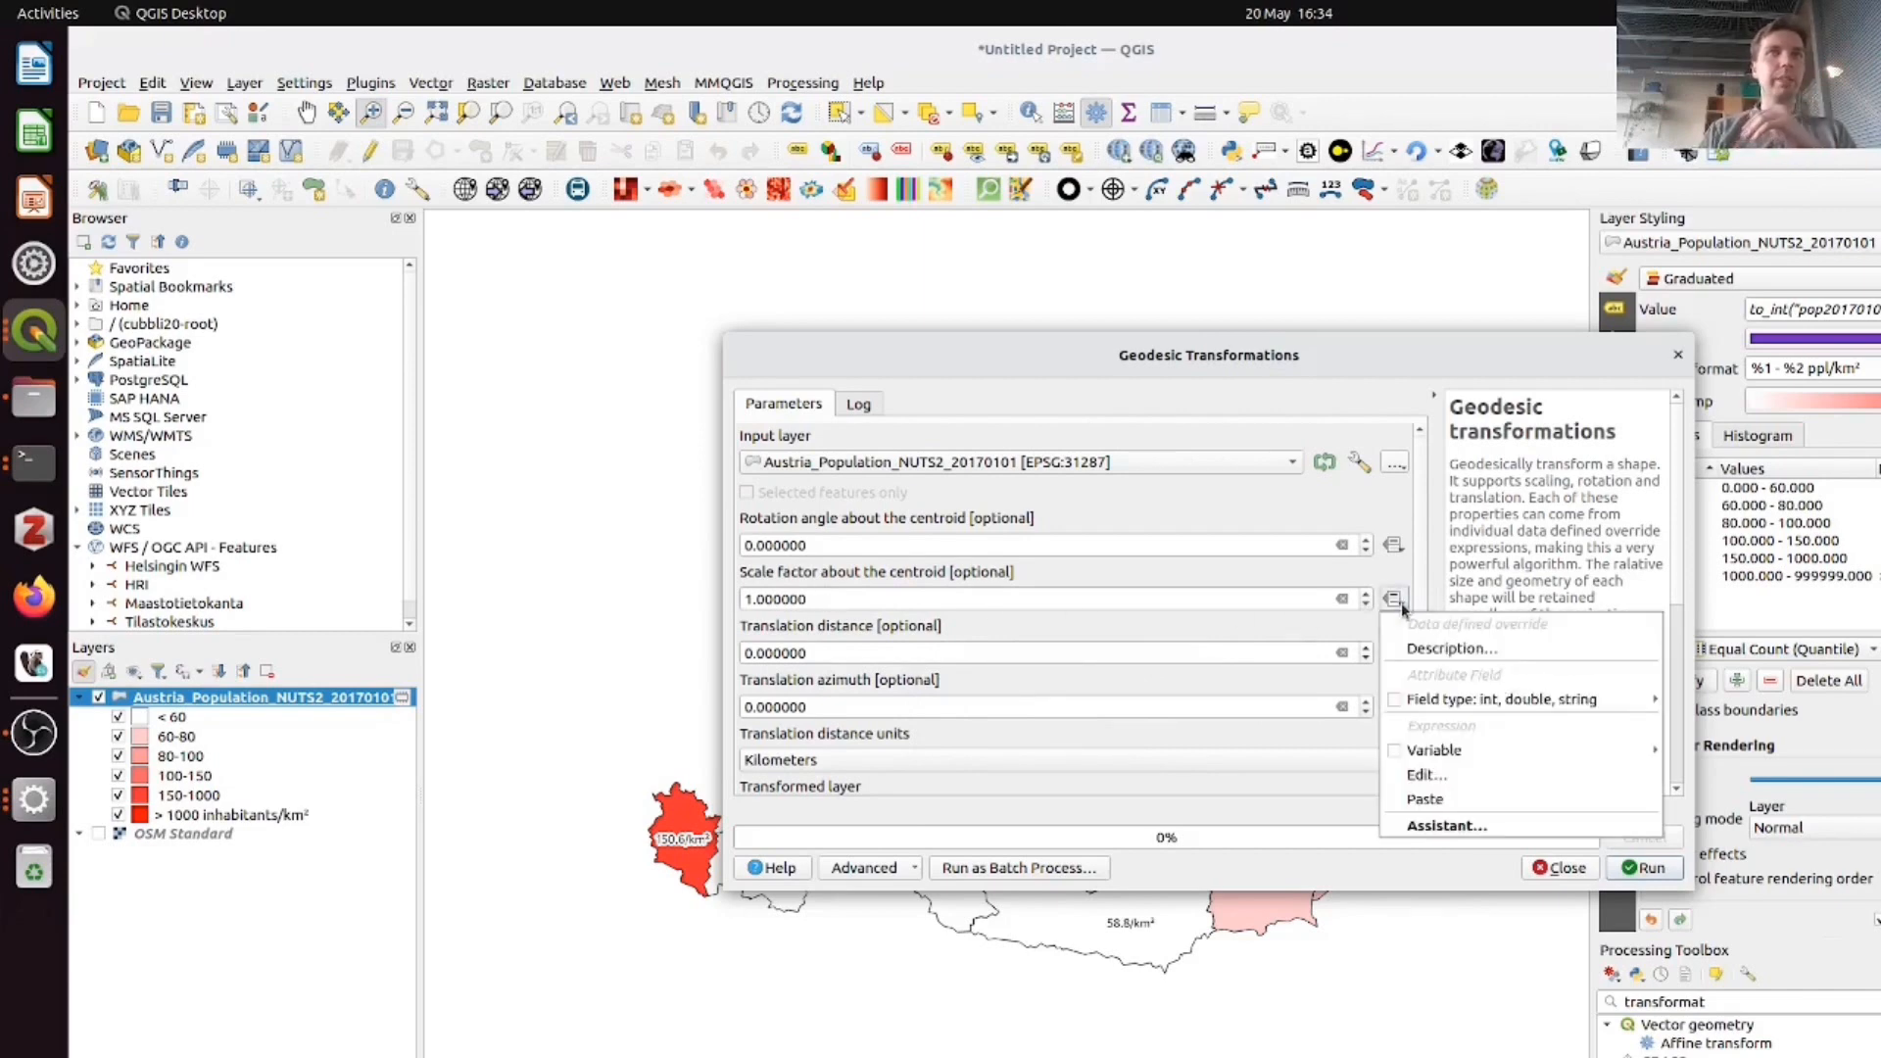
pyautogui.click(1470, 777)
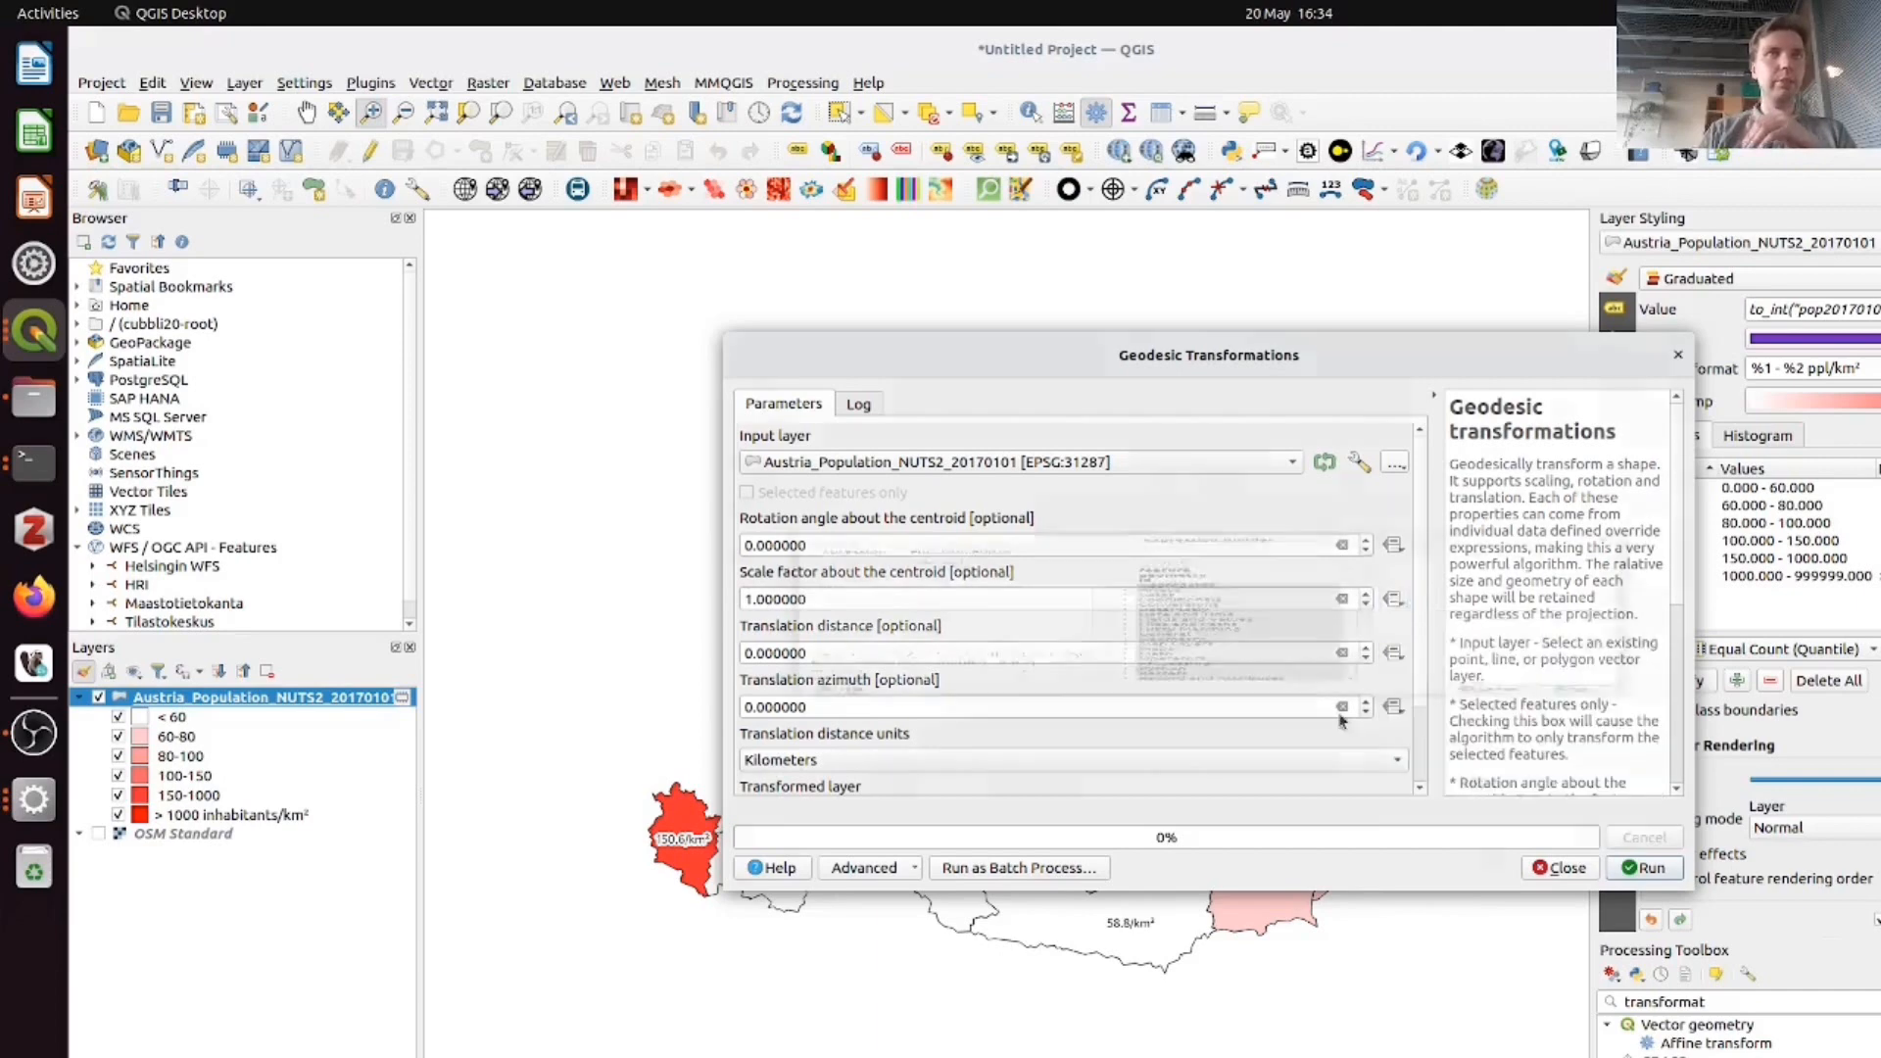
pyautogui.scroll(-2, 1149, 669)
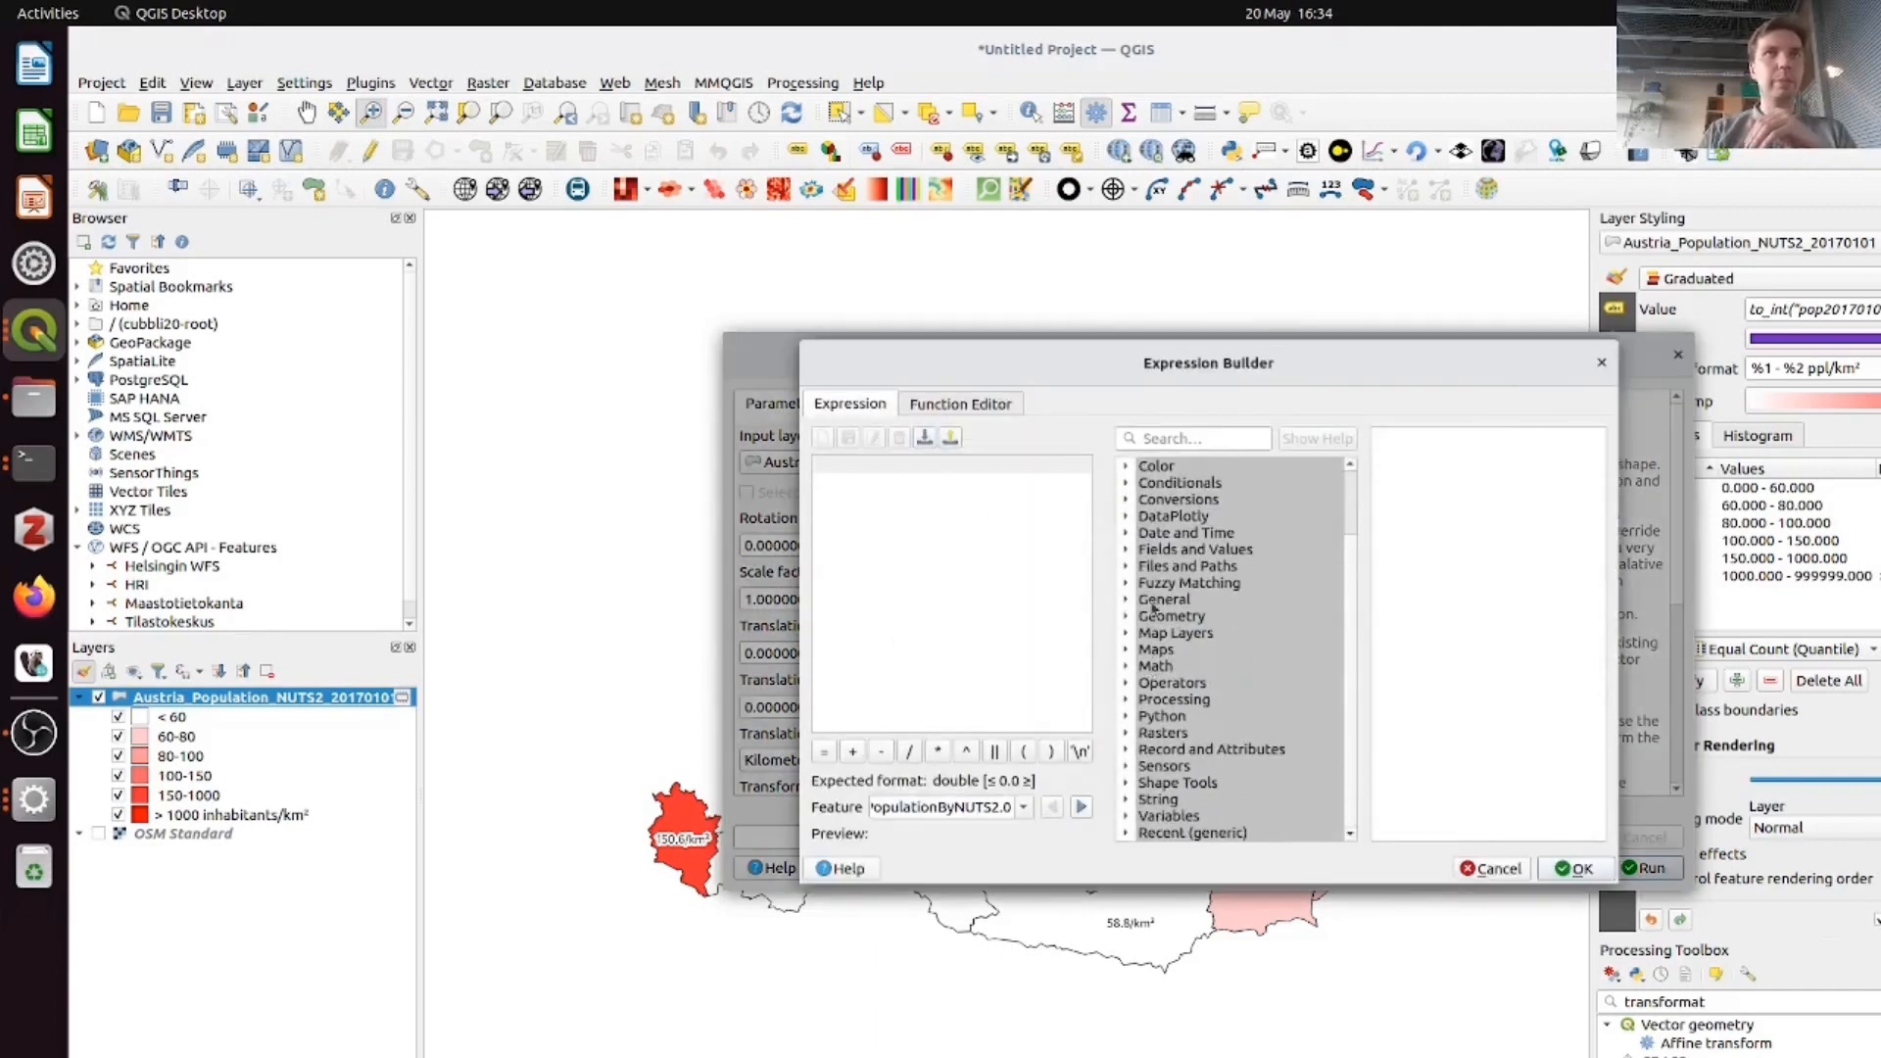
pyautogui.click(1126, 551)
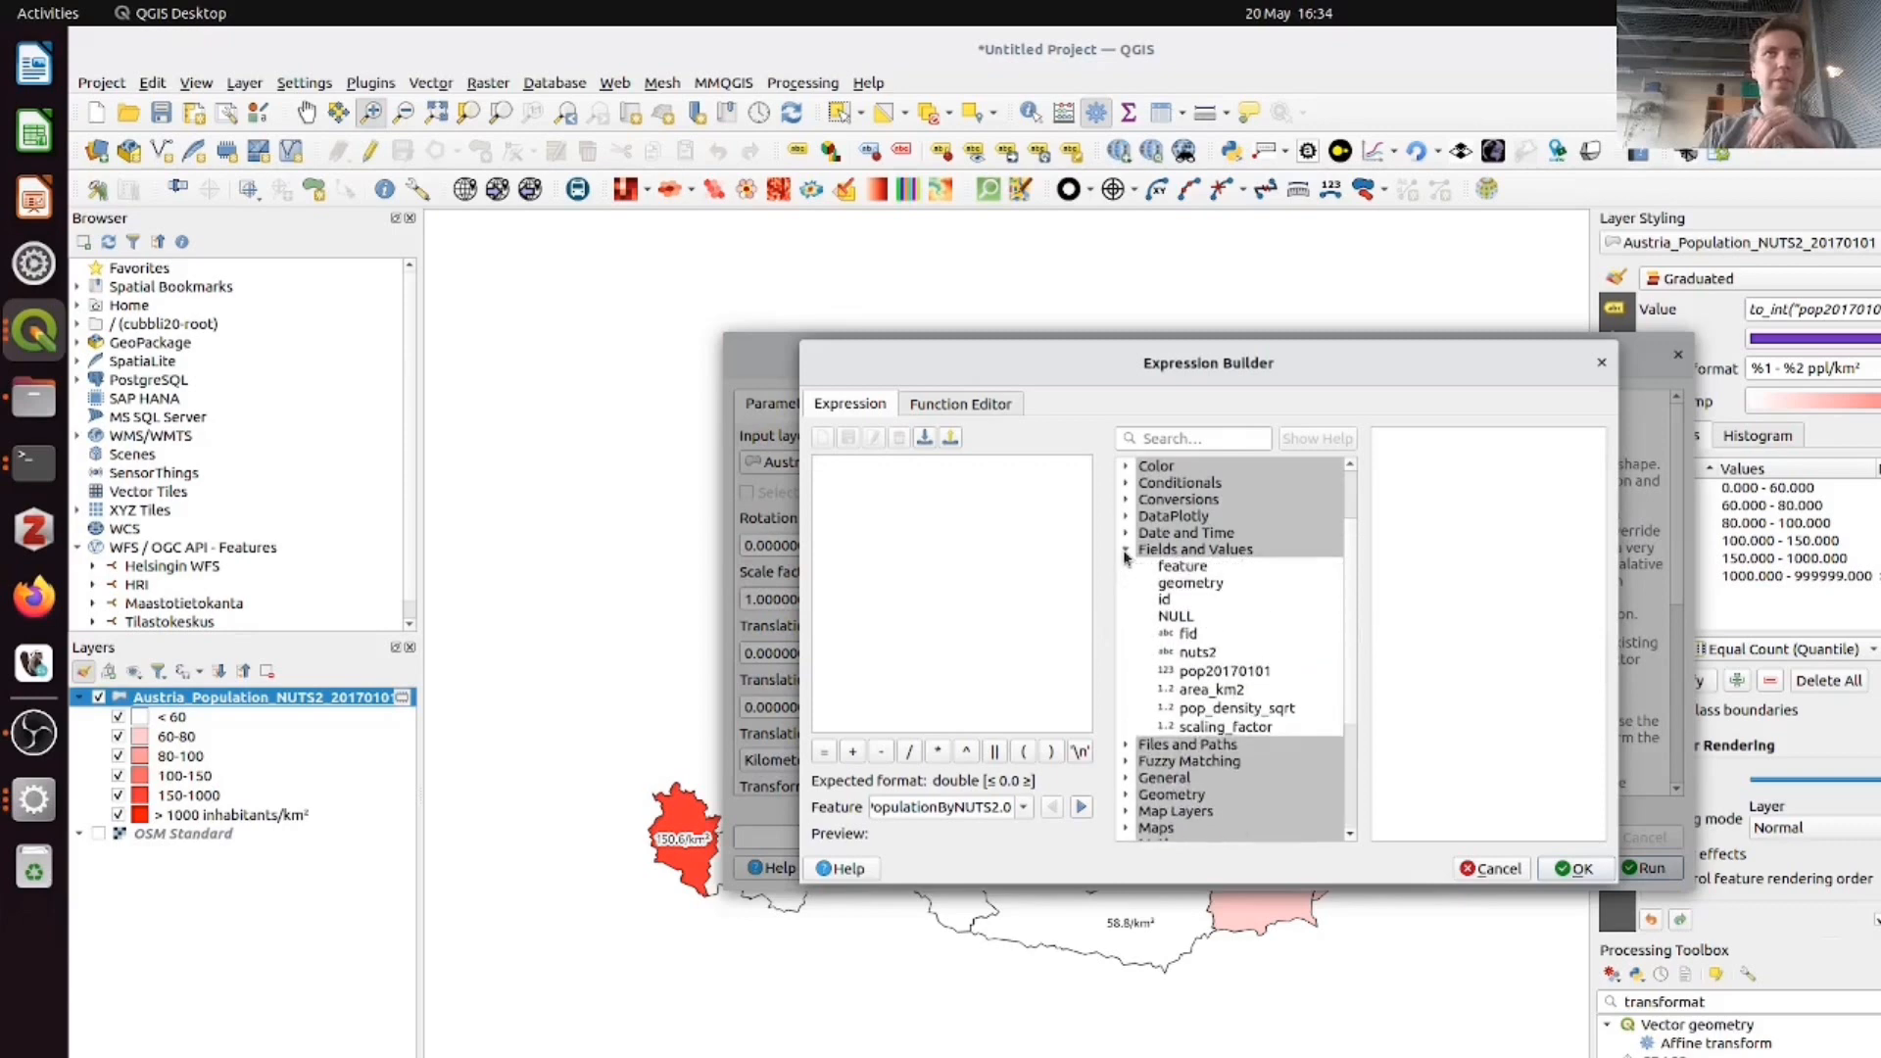
pyautogui.doubleClick(1225, 727)
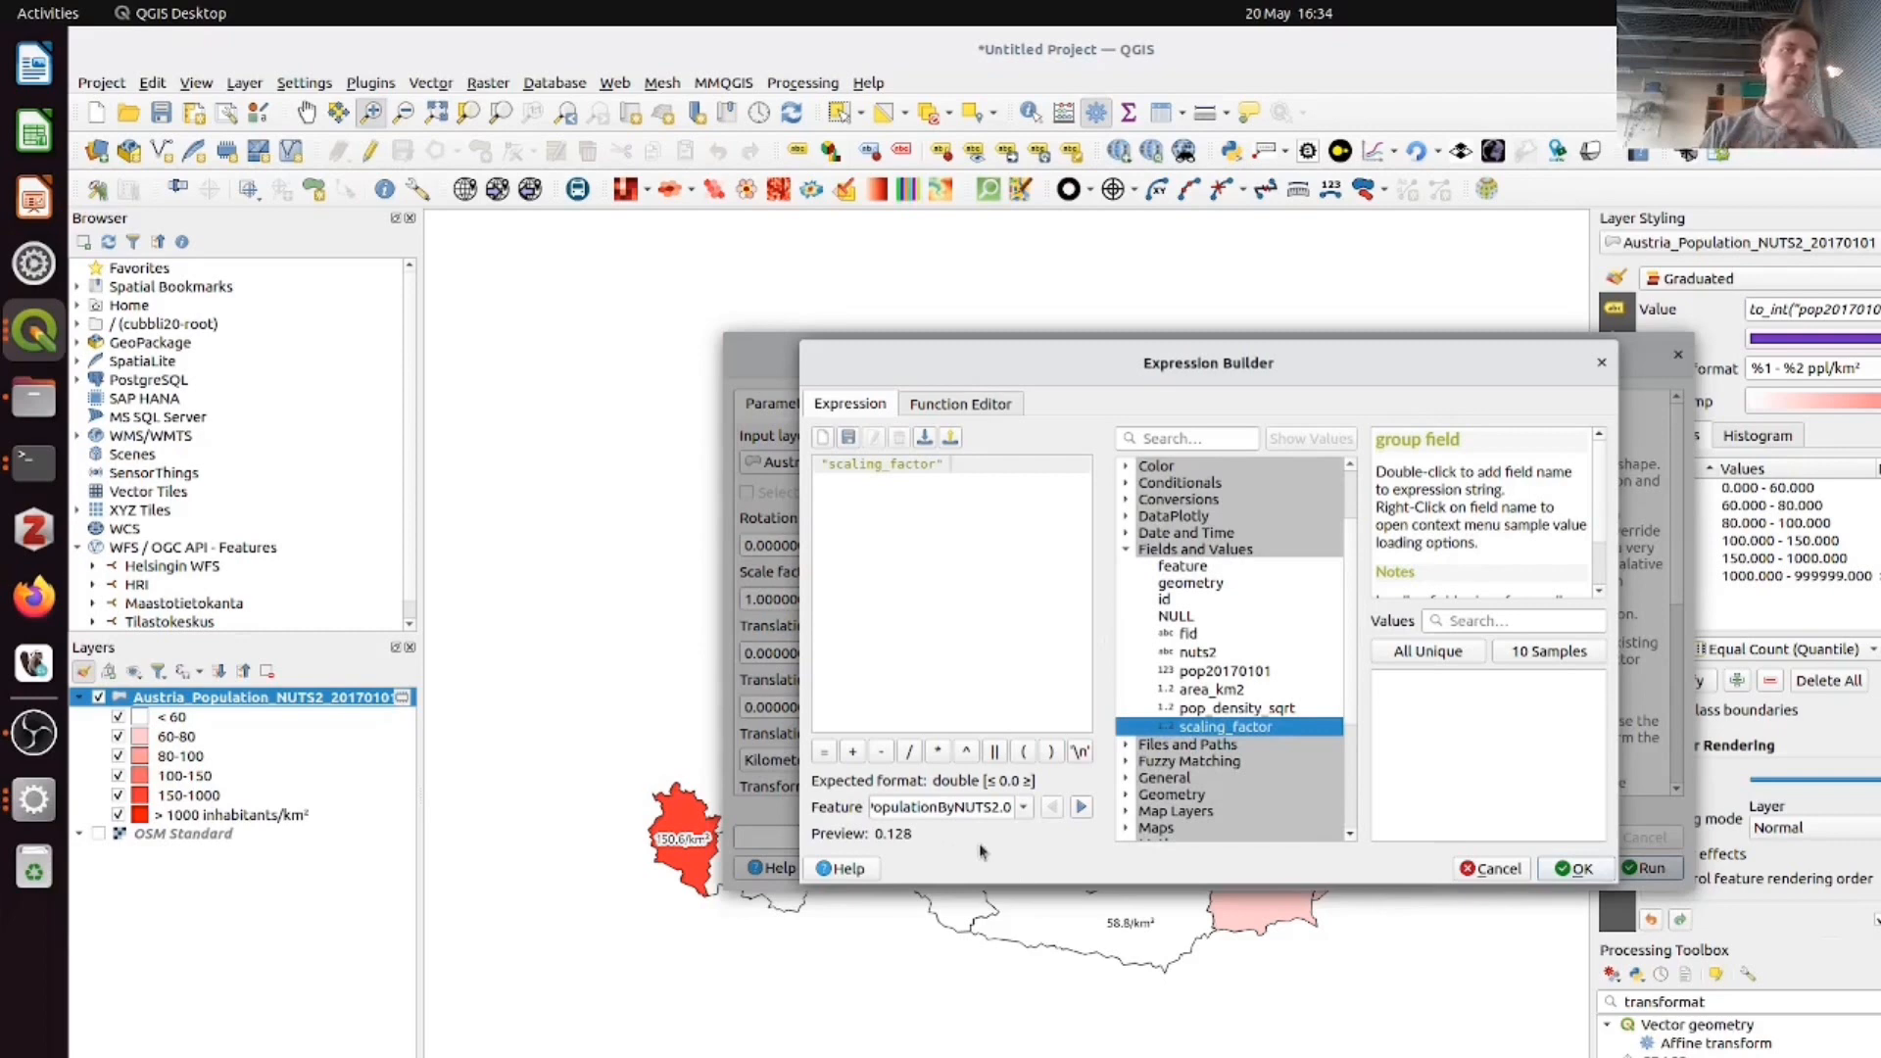
pyautogui.click(1579, 871)
pyautogui.click(1399, 600)
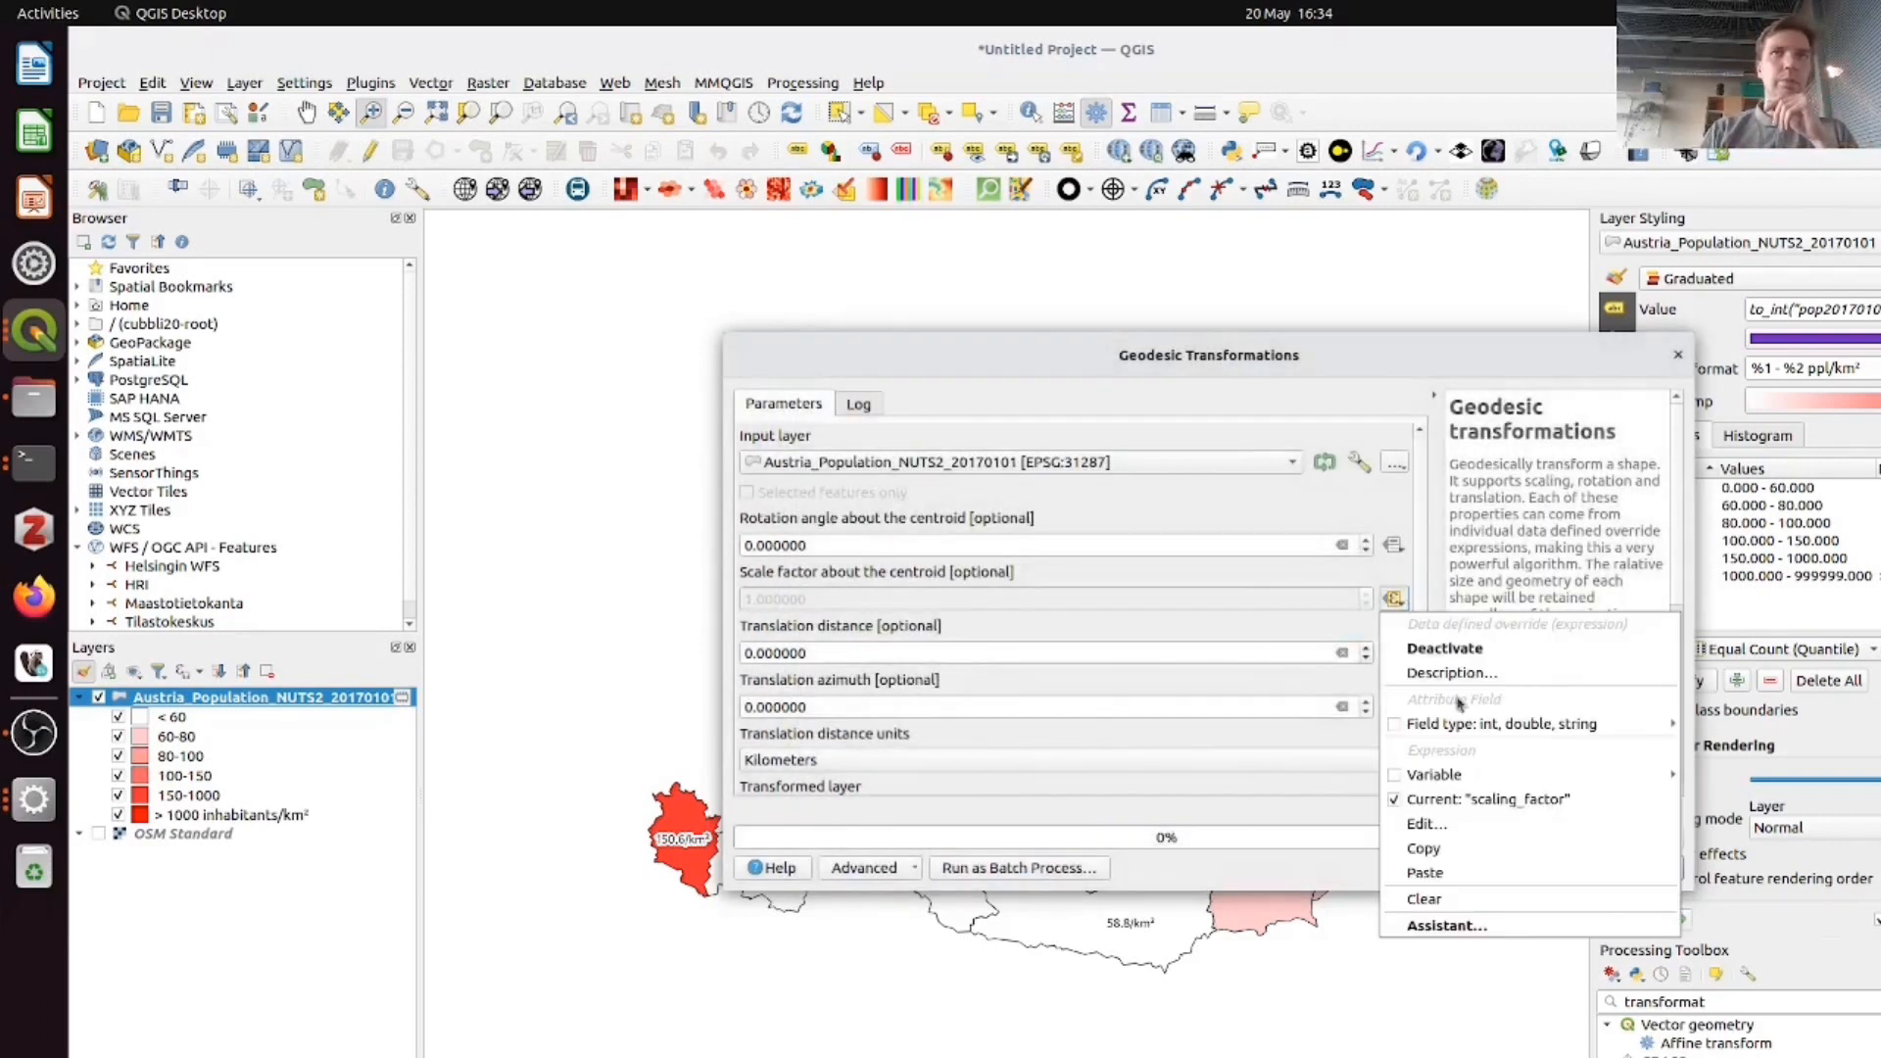
pyautogui.click(1490, 551)
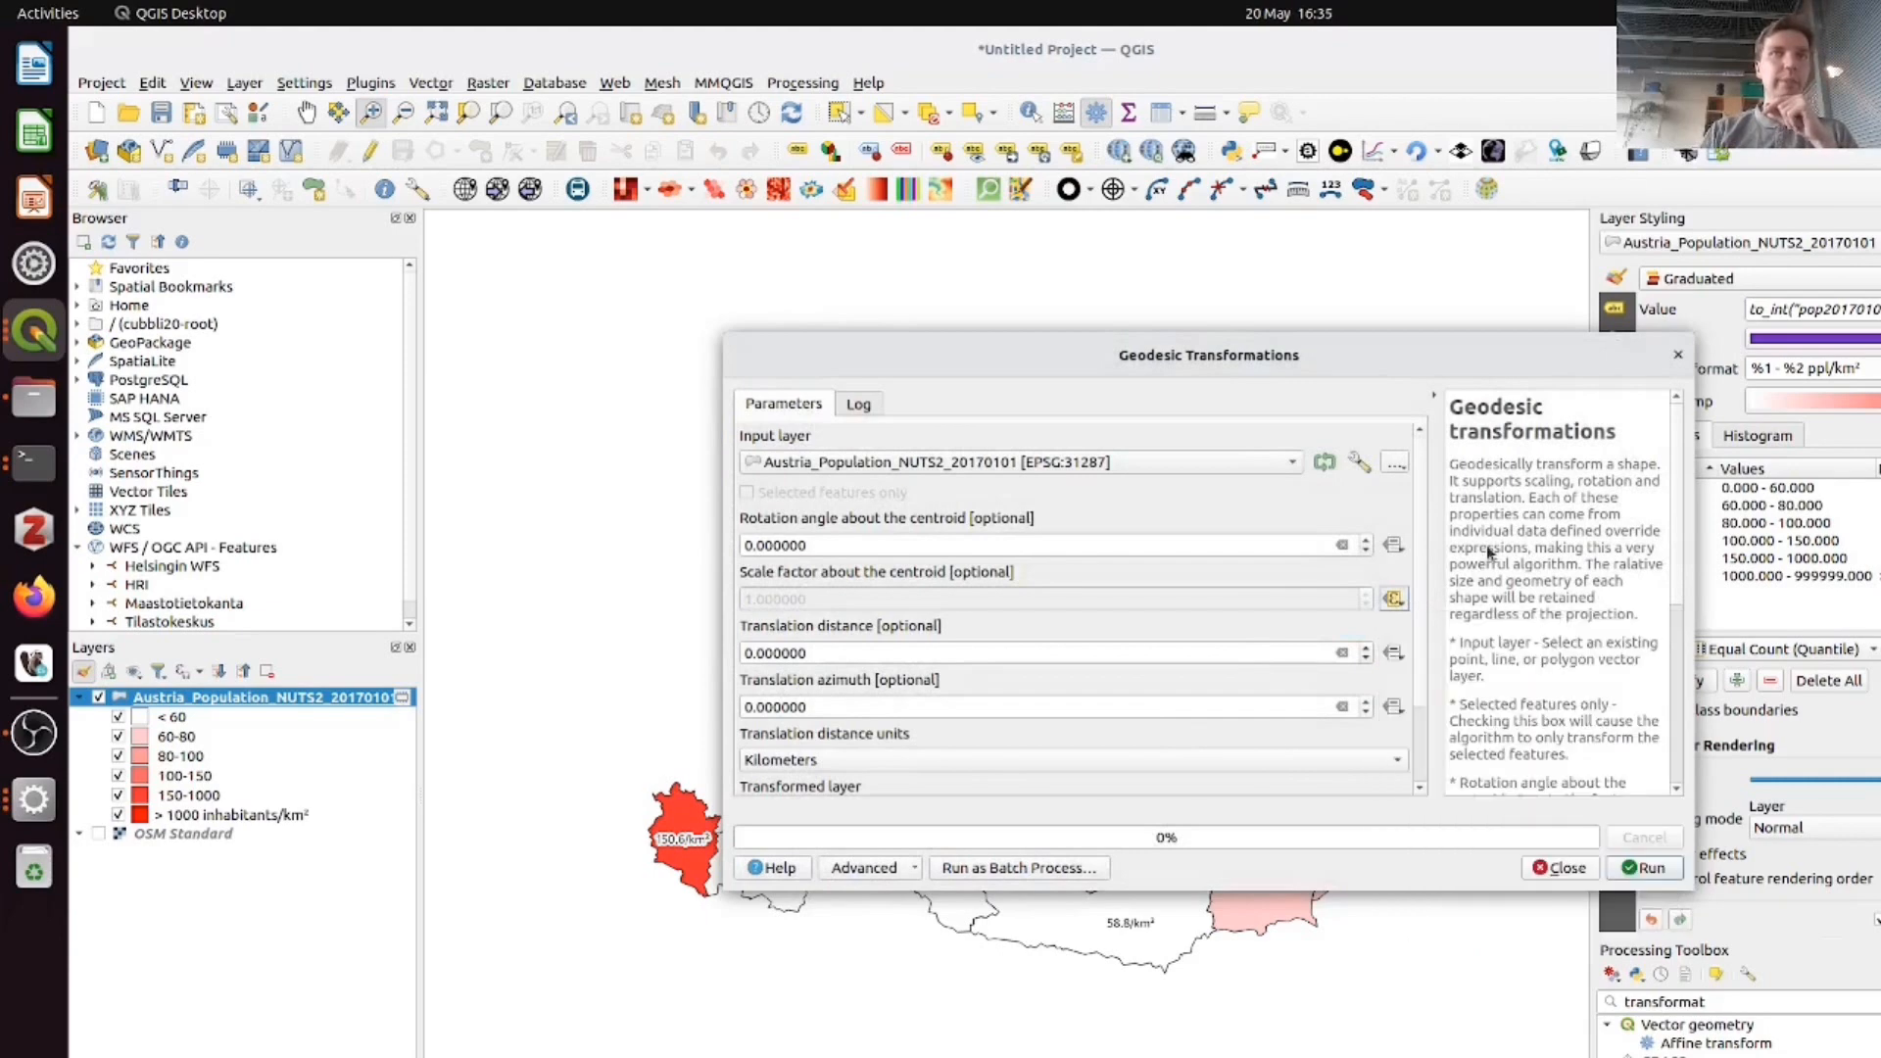
# - Run the geodesic transformation with a temporary output layer and close the tool
pyautogui.moveTo(1420, 548); pyautogui.dragTo(1421, 650)
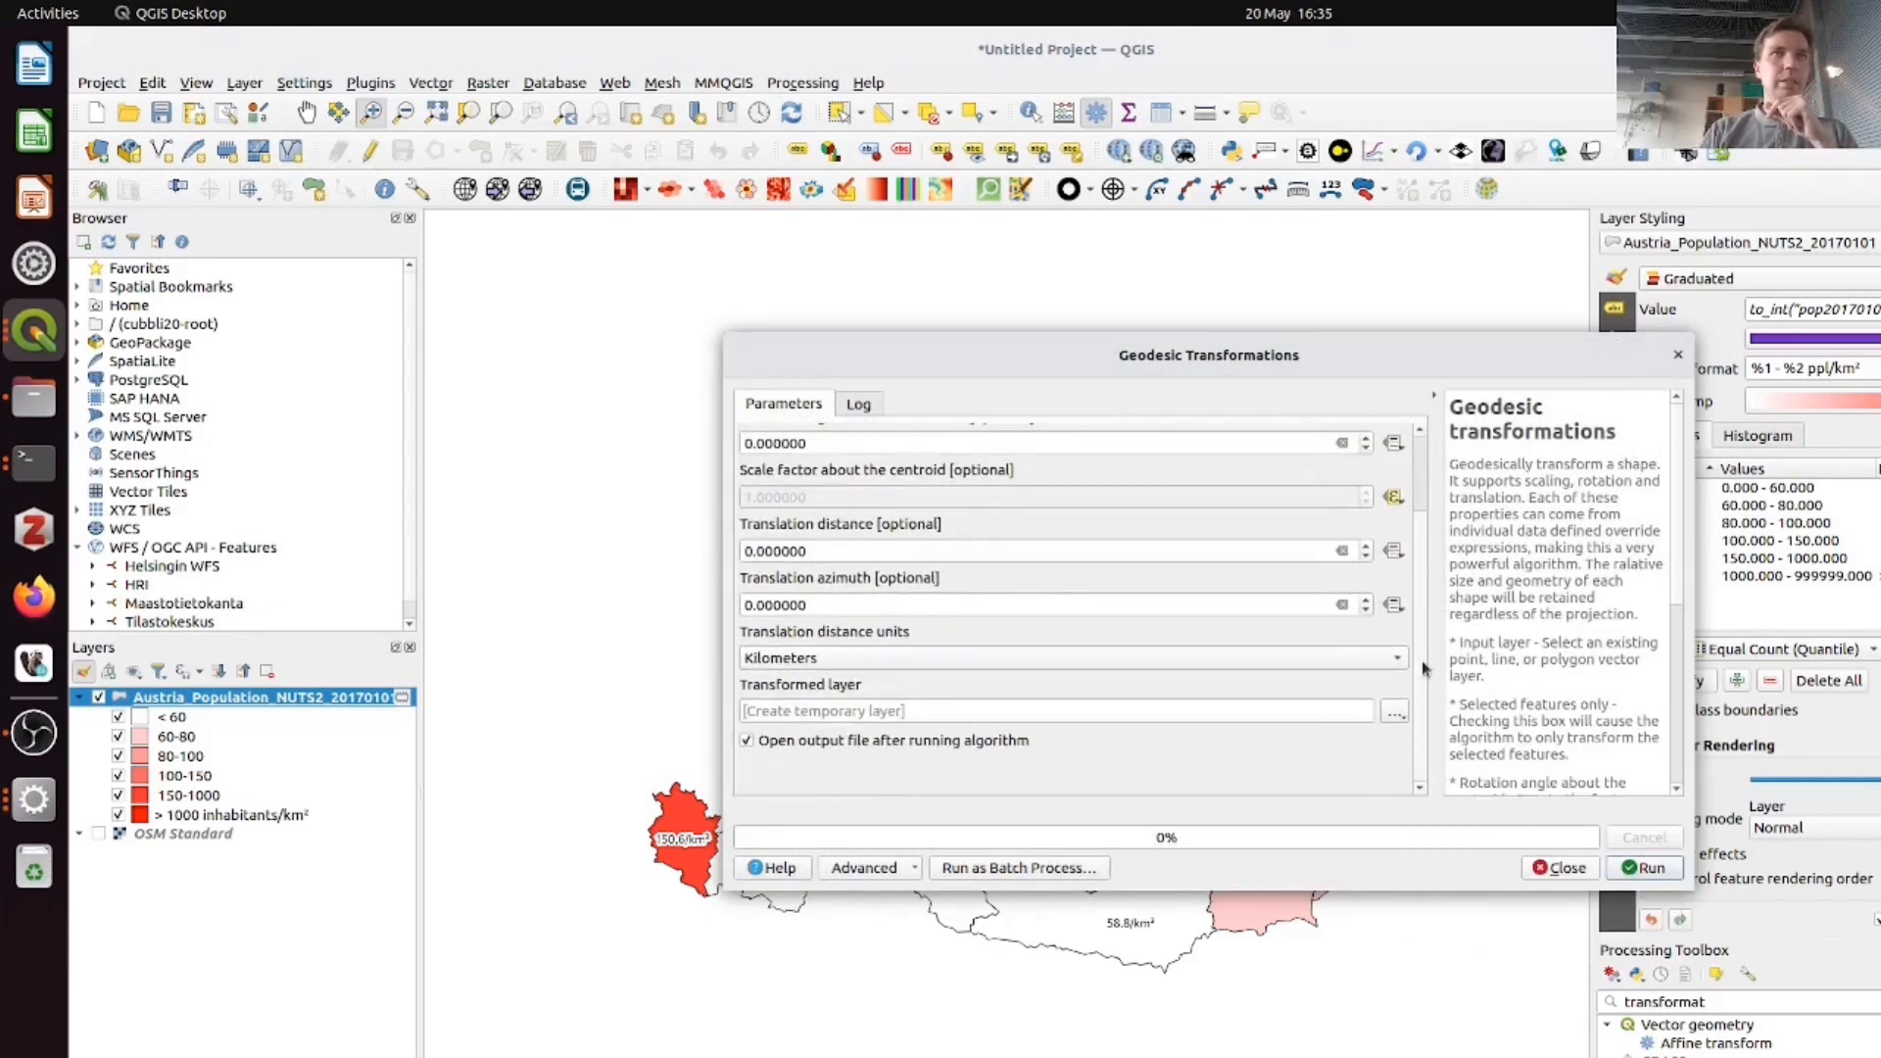
pyautogui.click(1647, 870)
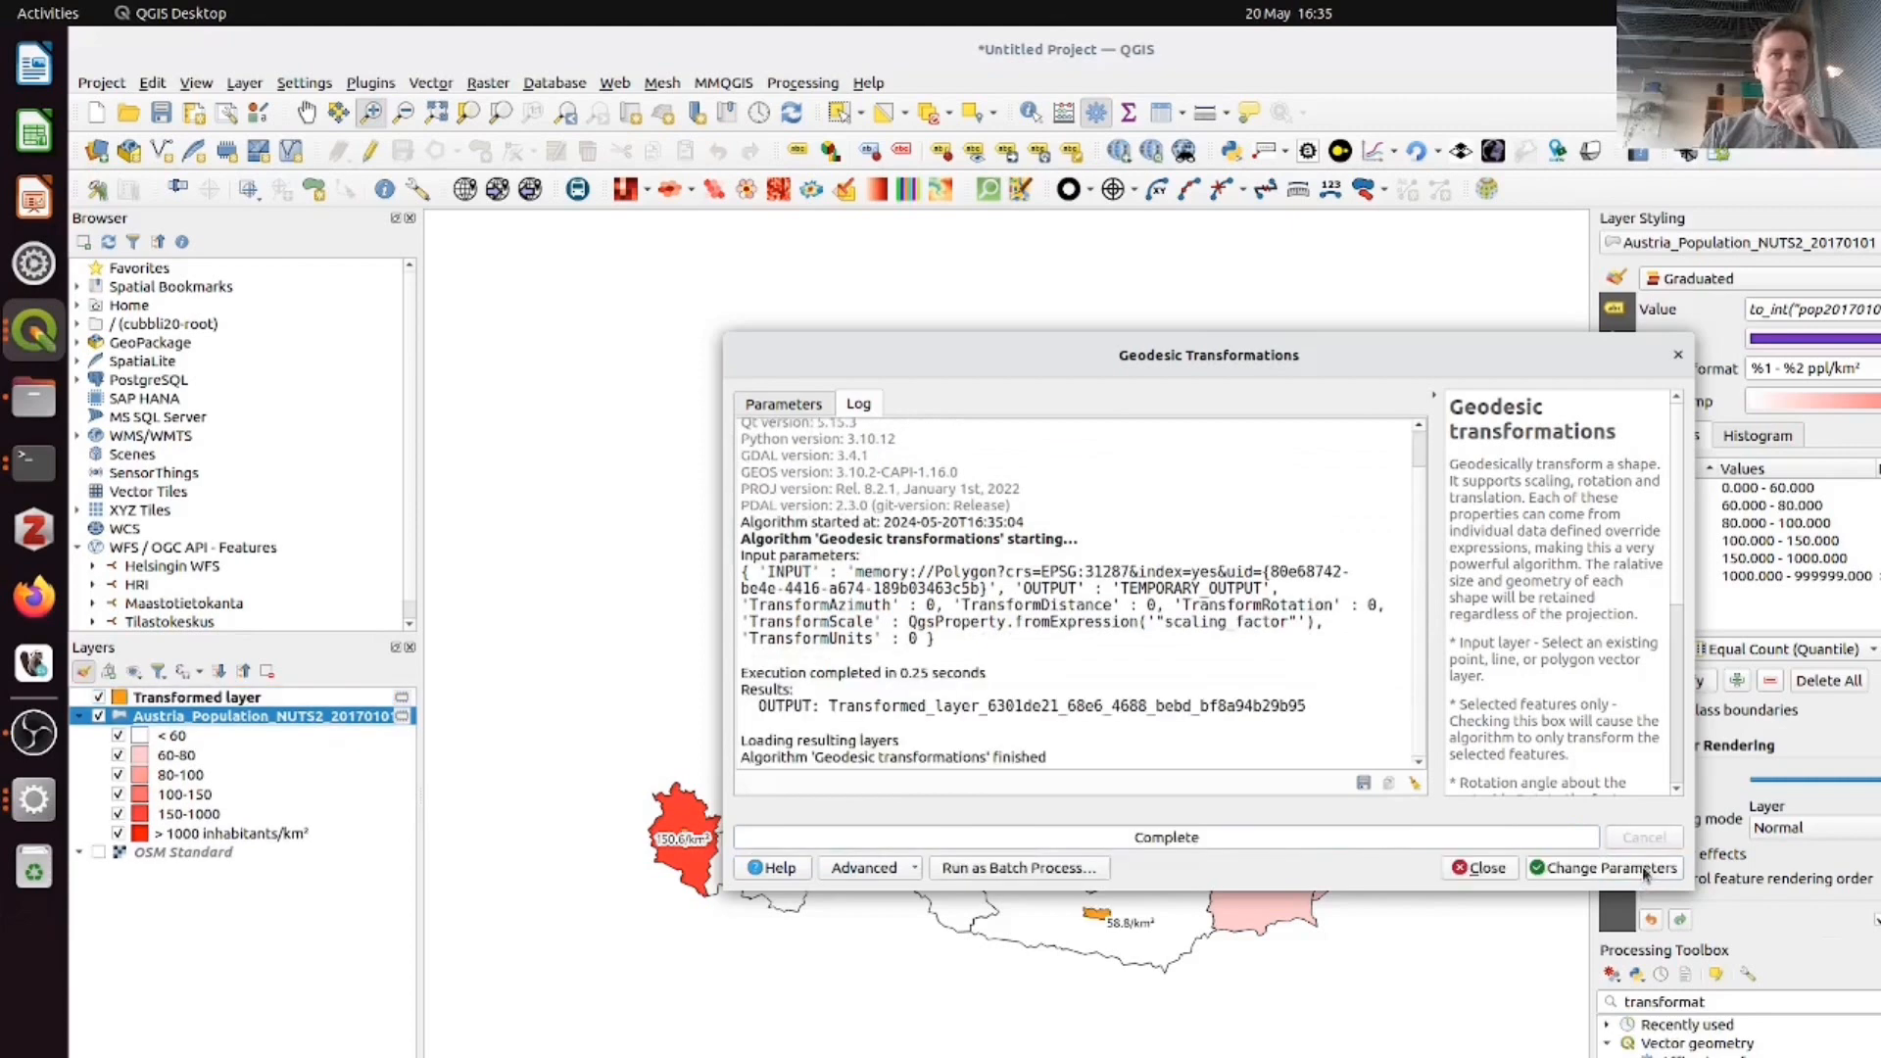
pyautogui.click(1499, 870)
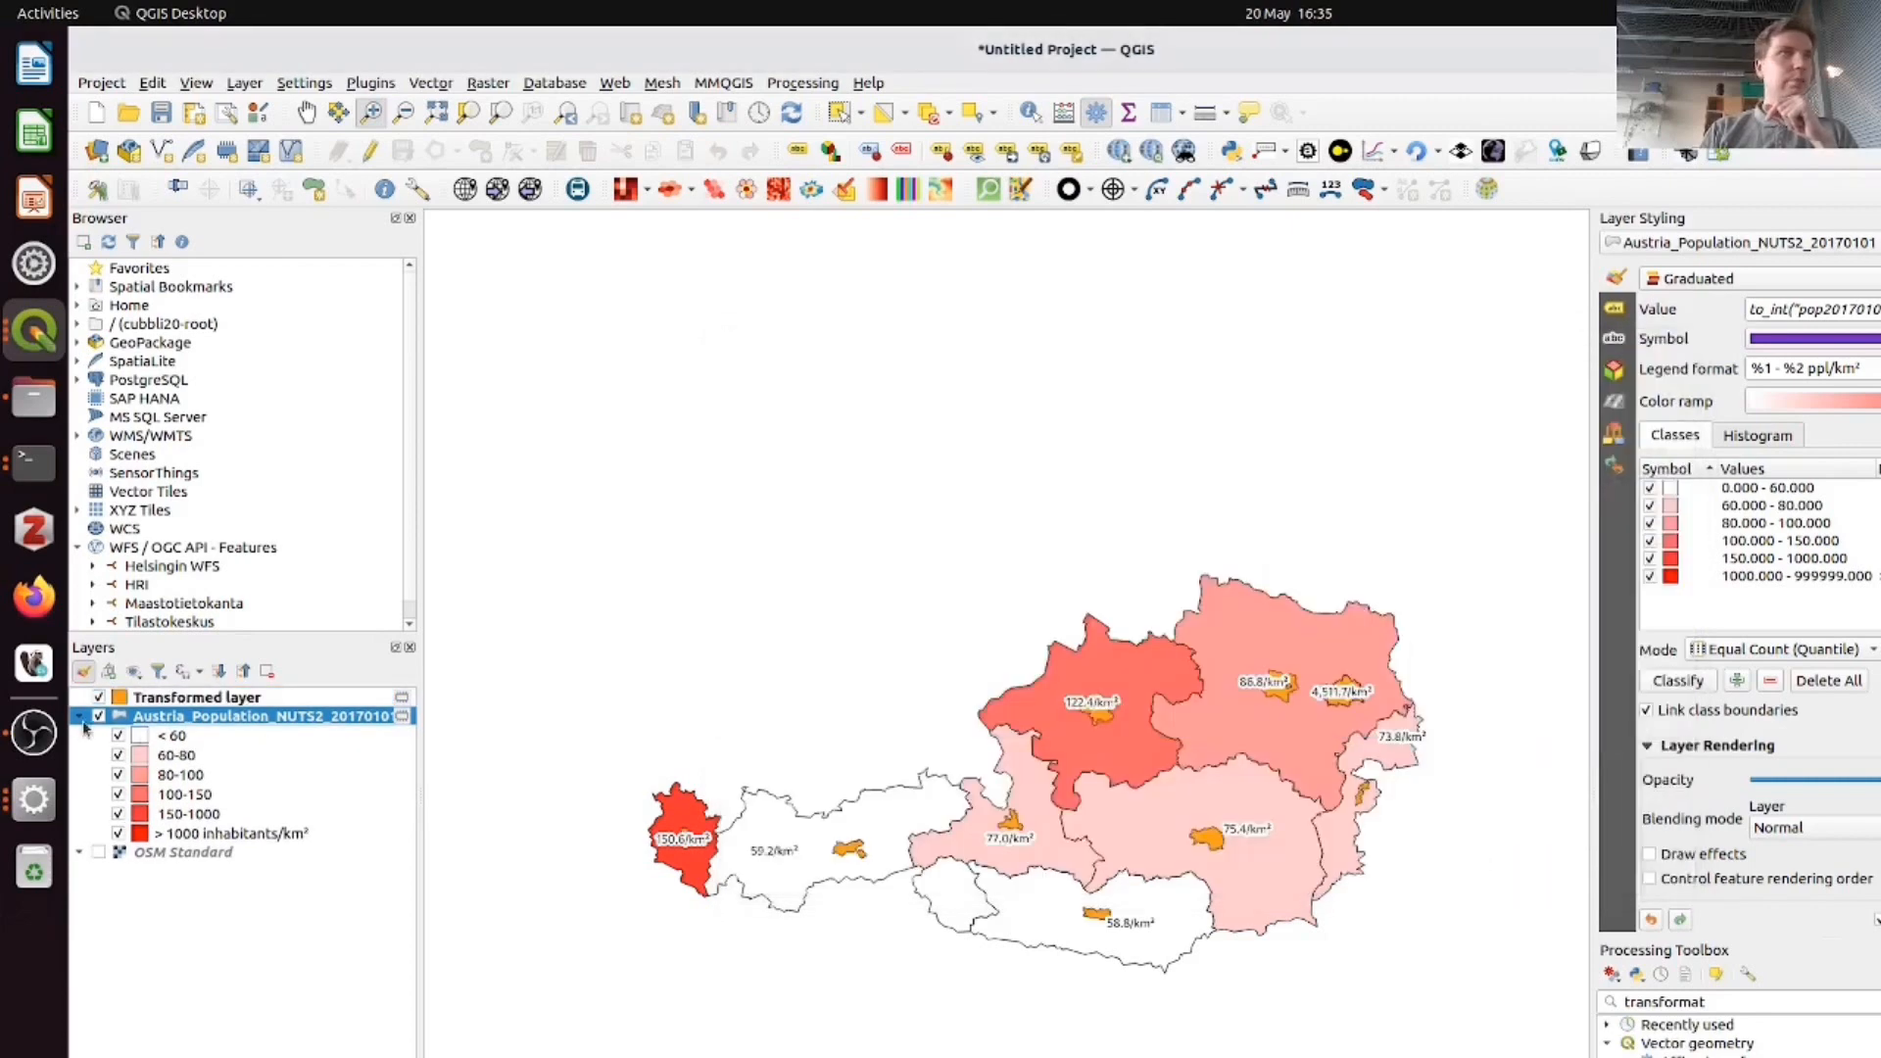
# - Toggle the original Austria population layer's visibility to compare its regions with the scaled ones
pyautogui.click(98, 716)
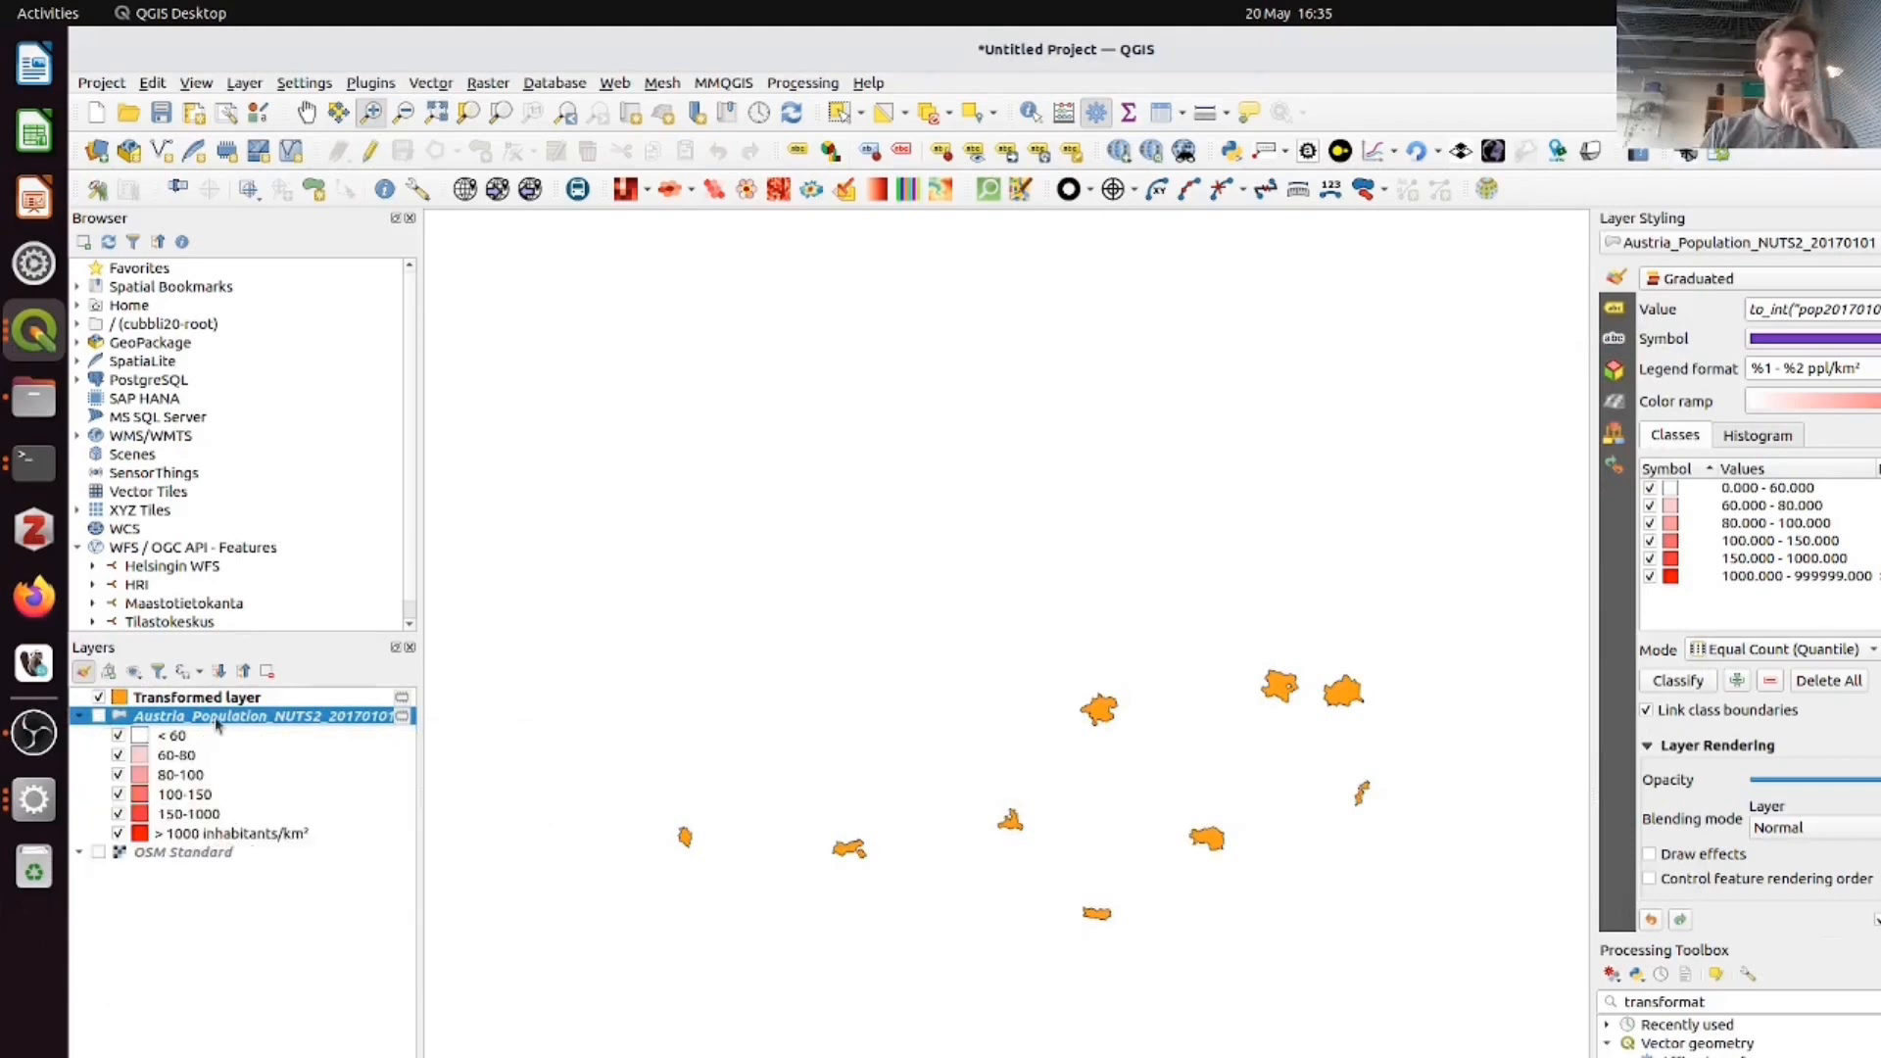
pyautogui.click(99, 716)
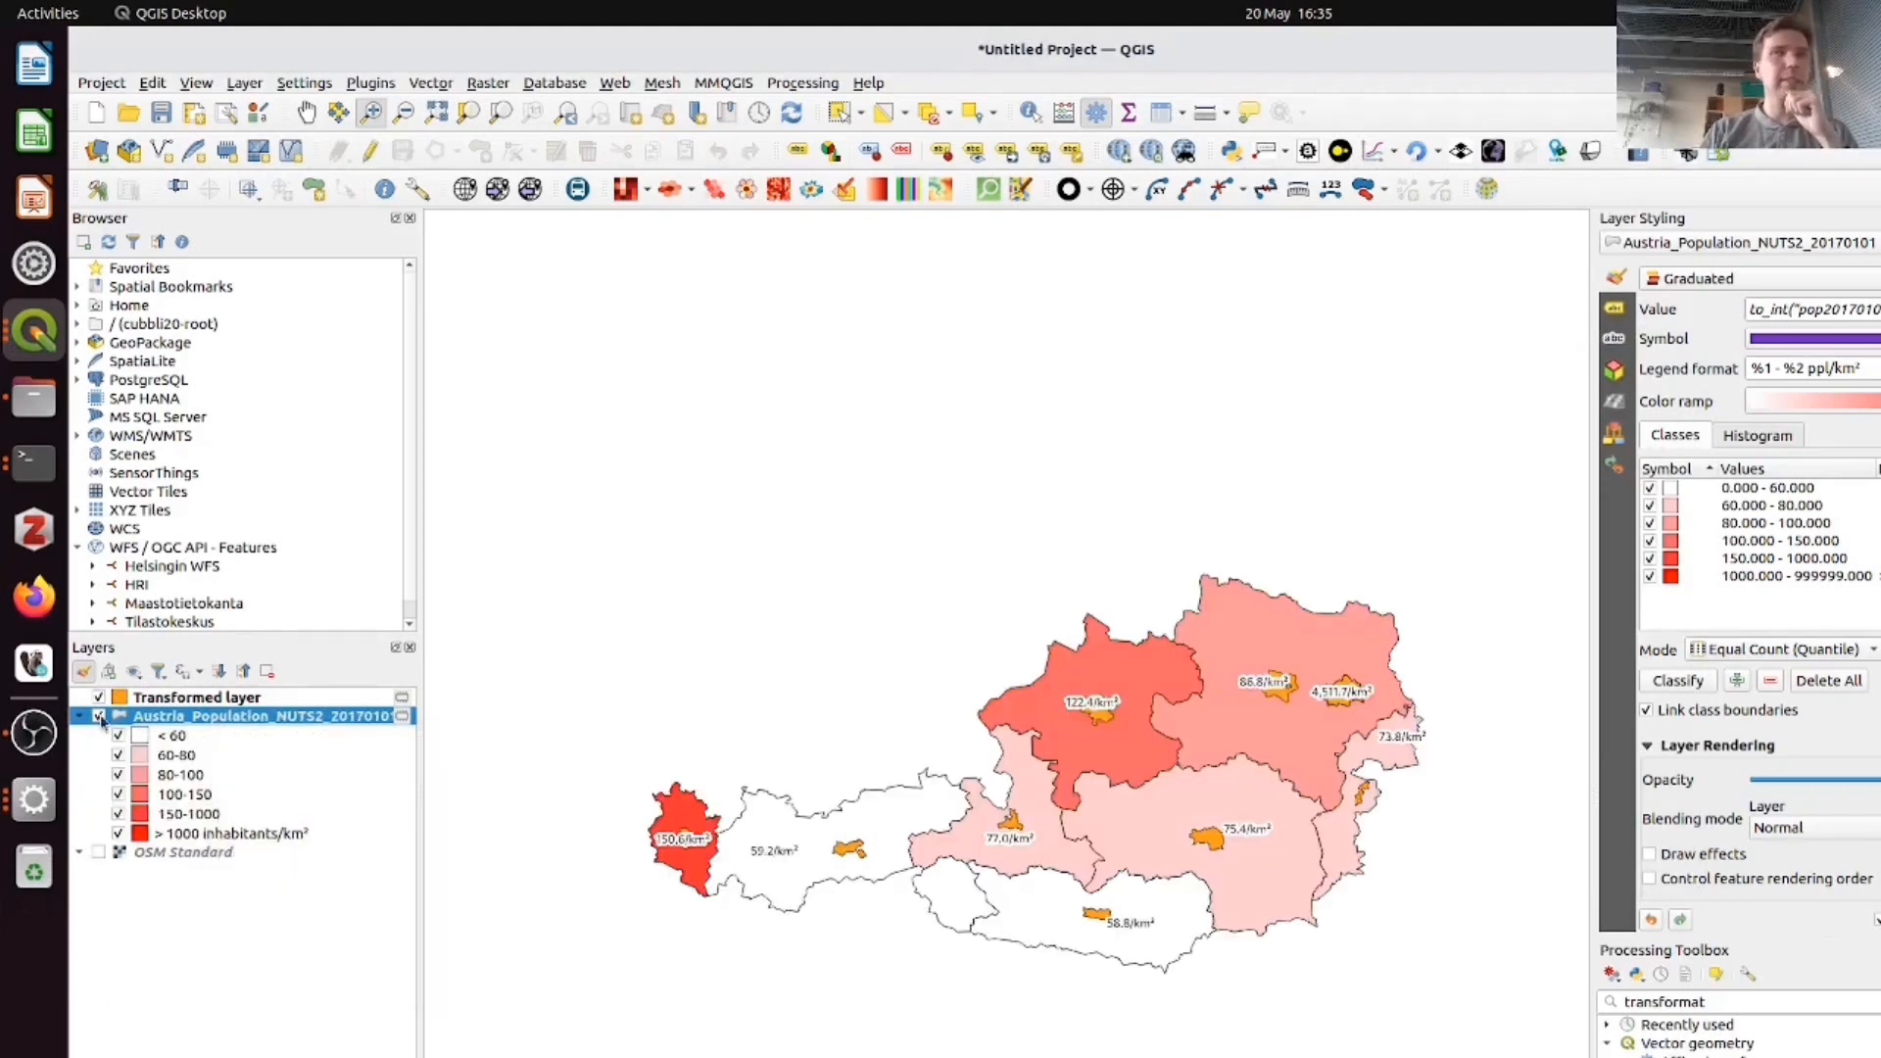
pyautogui.click(99, 717)
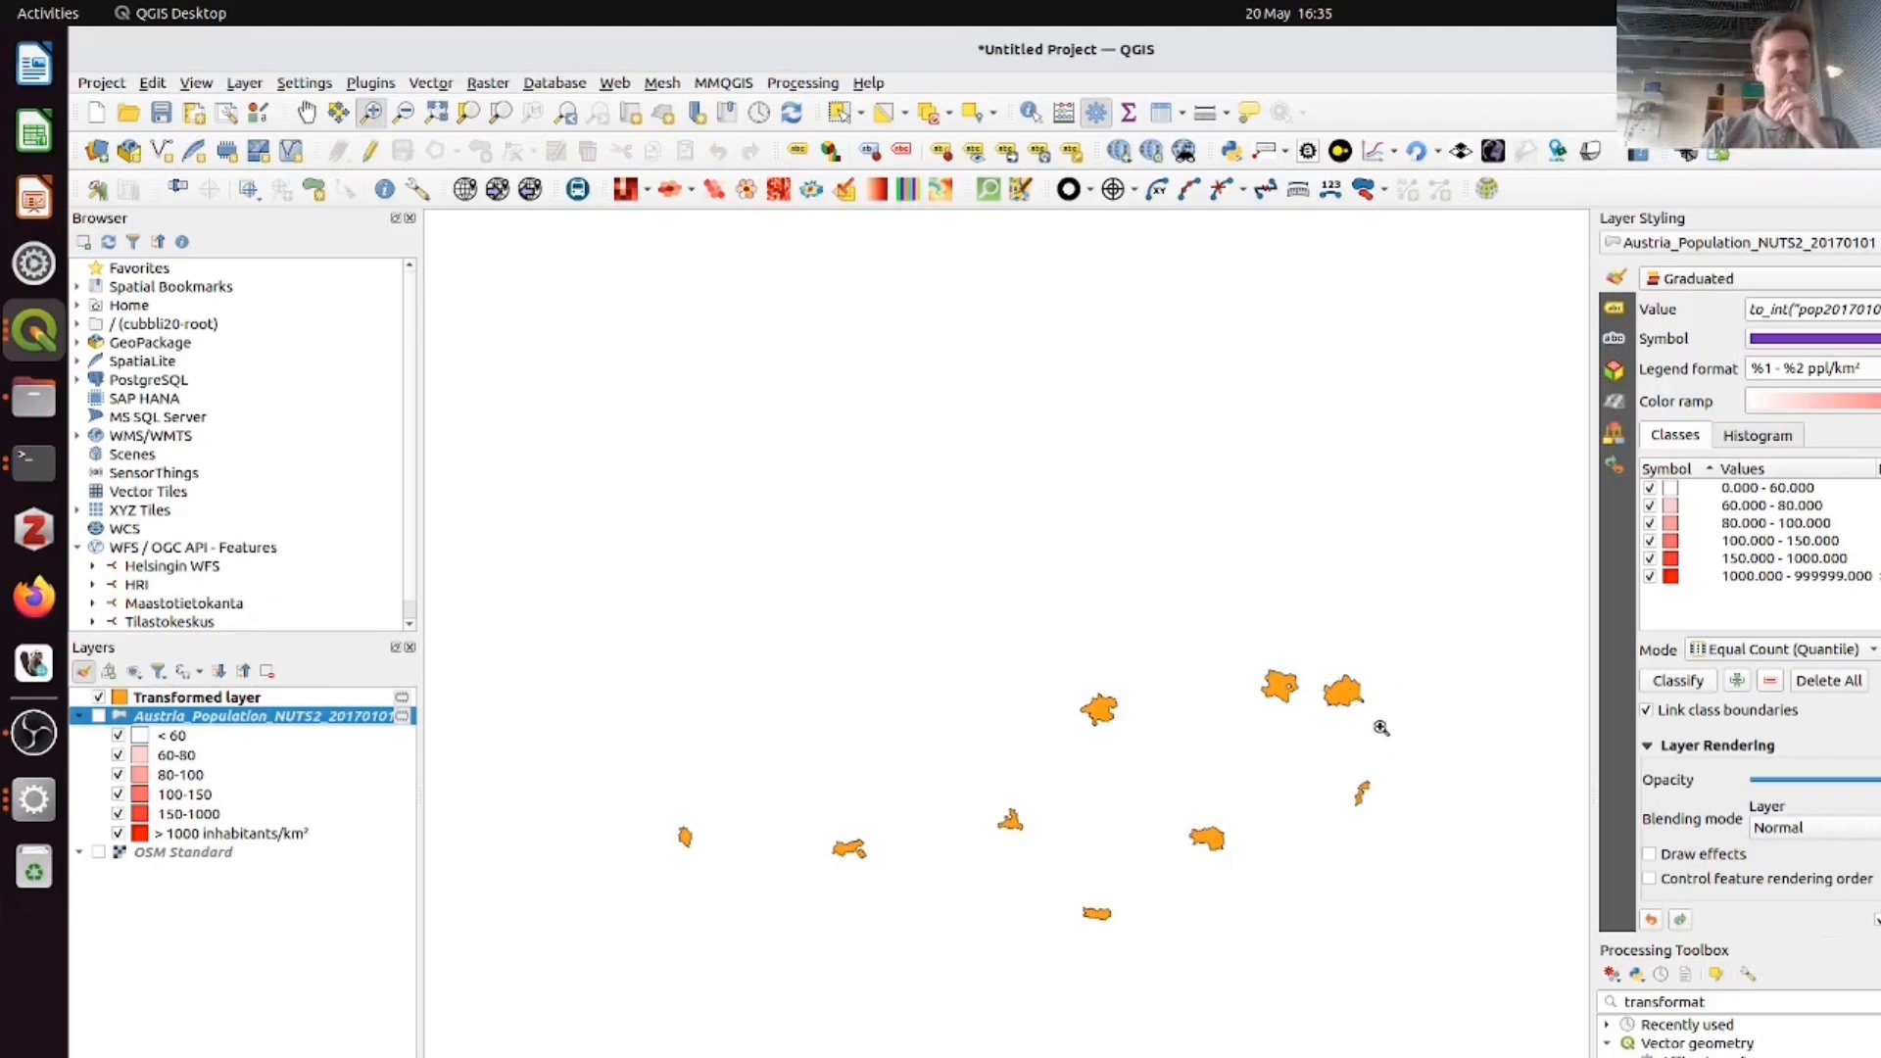
pyautogui.click(99, 717)
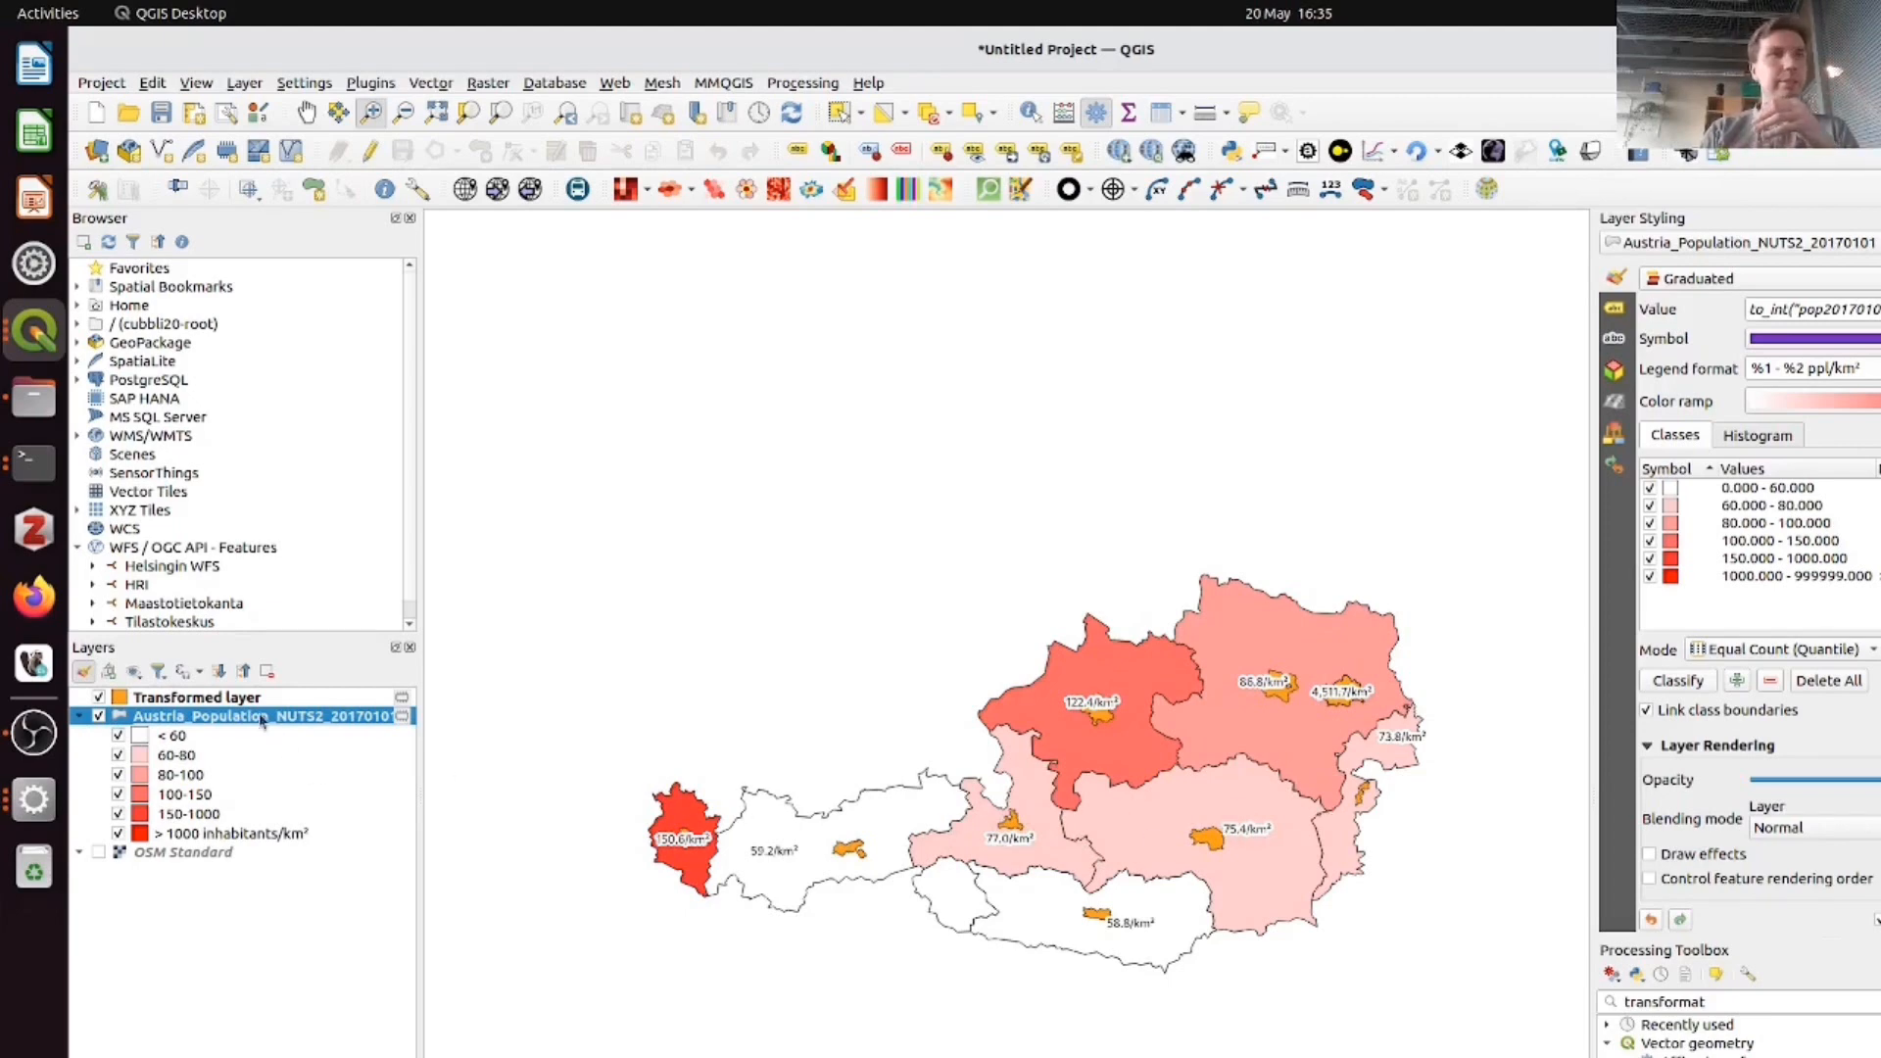
# - Duplicate the Austria_Population_NUTS2_20170101 layer
pyautogui.moveTo(262, 720)
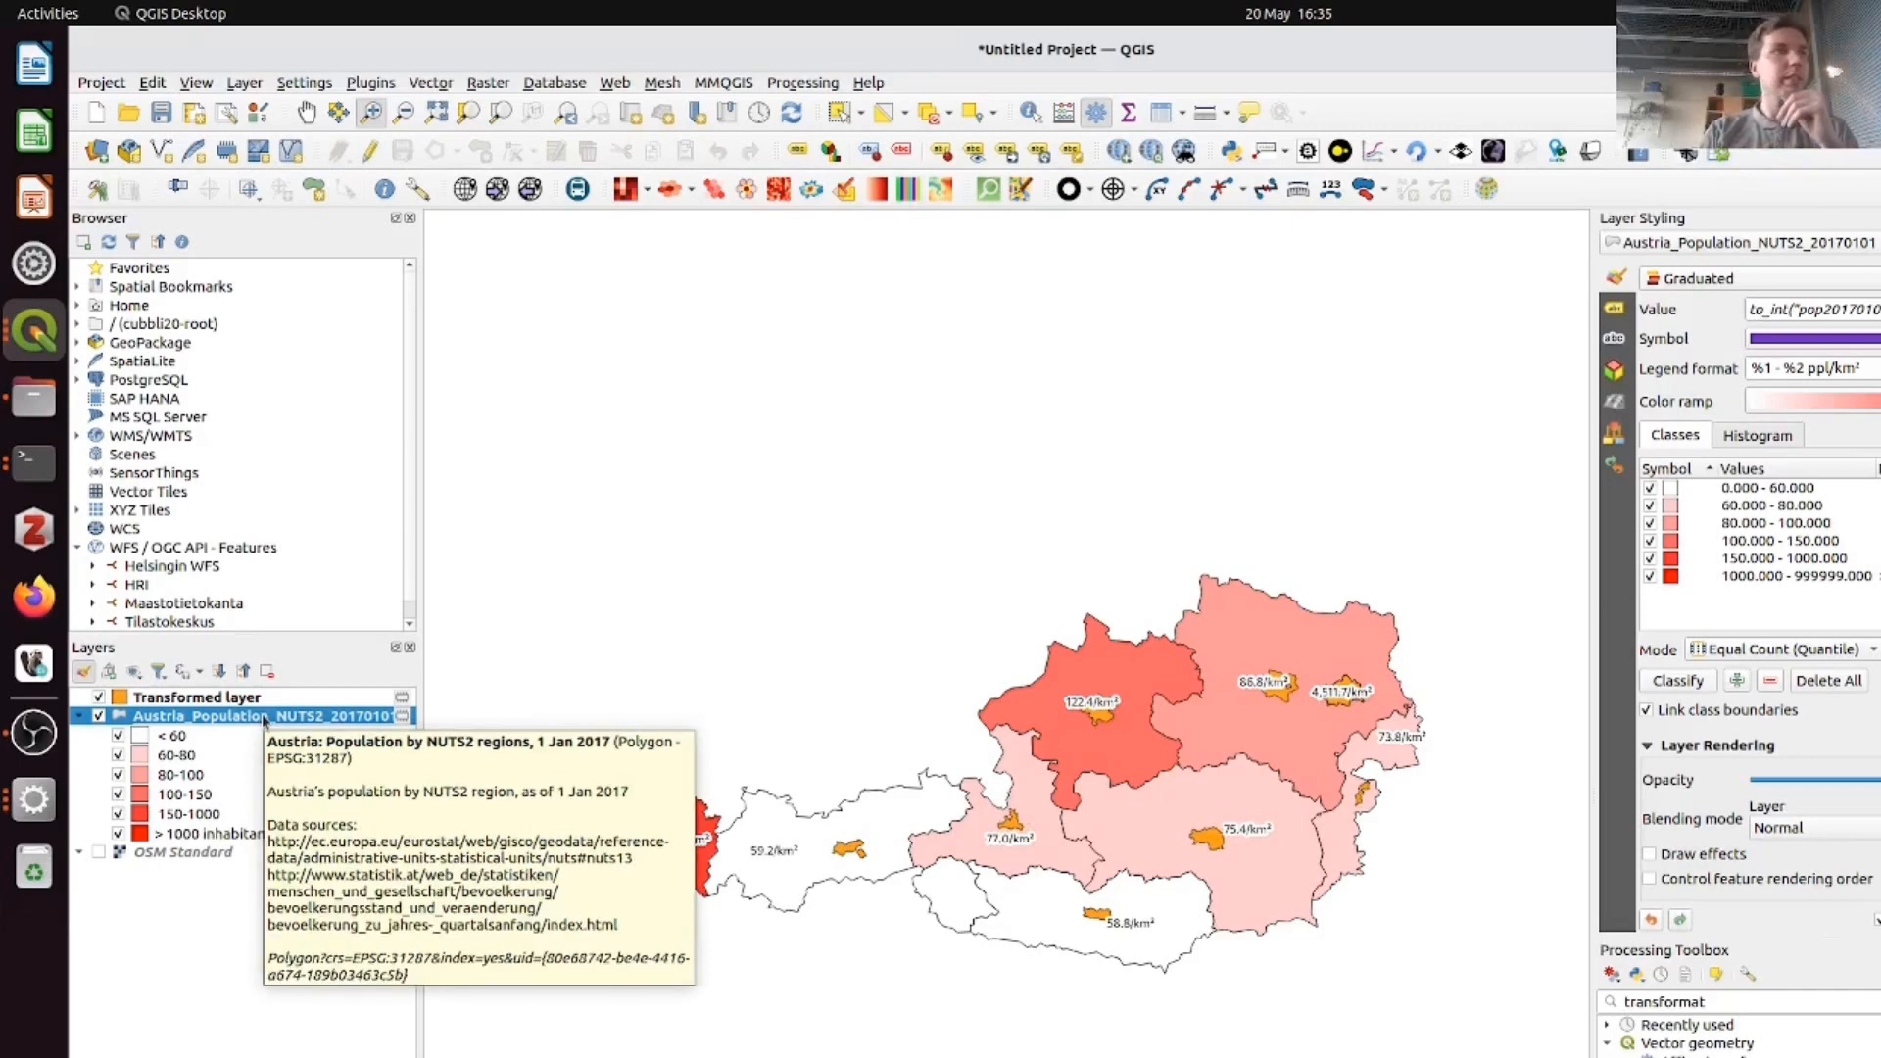
pyautogui.rightClick(264, 721)
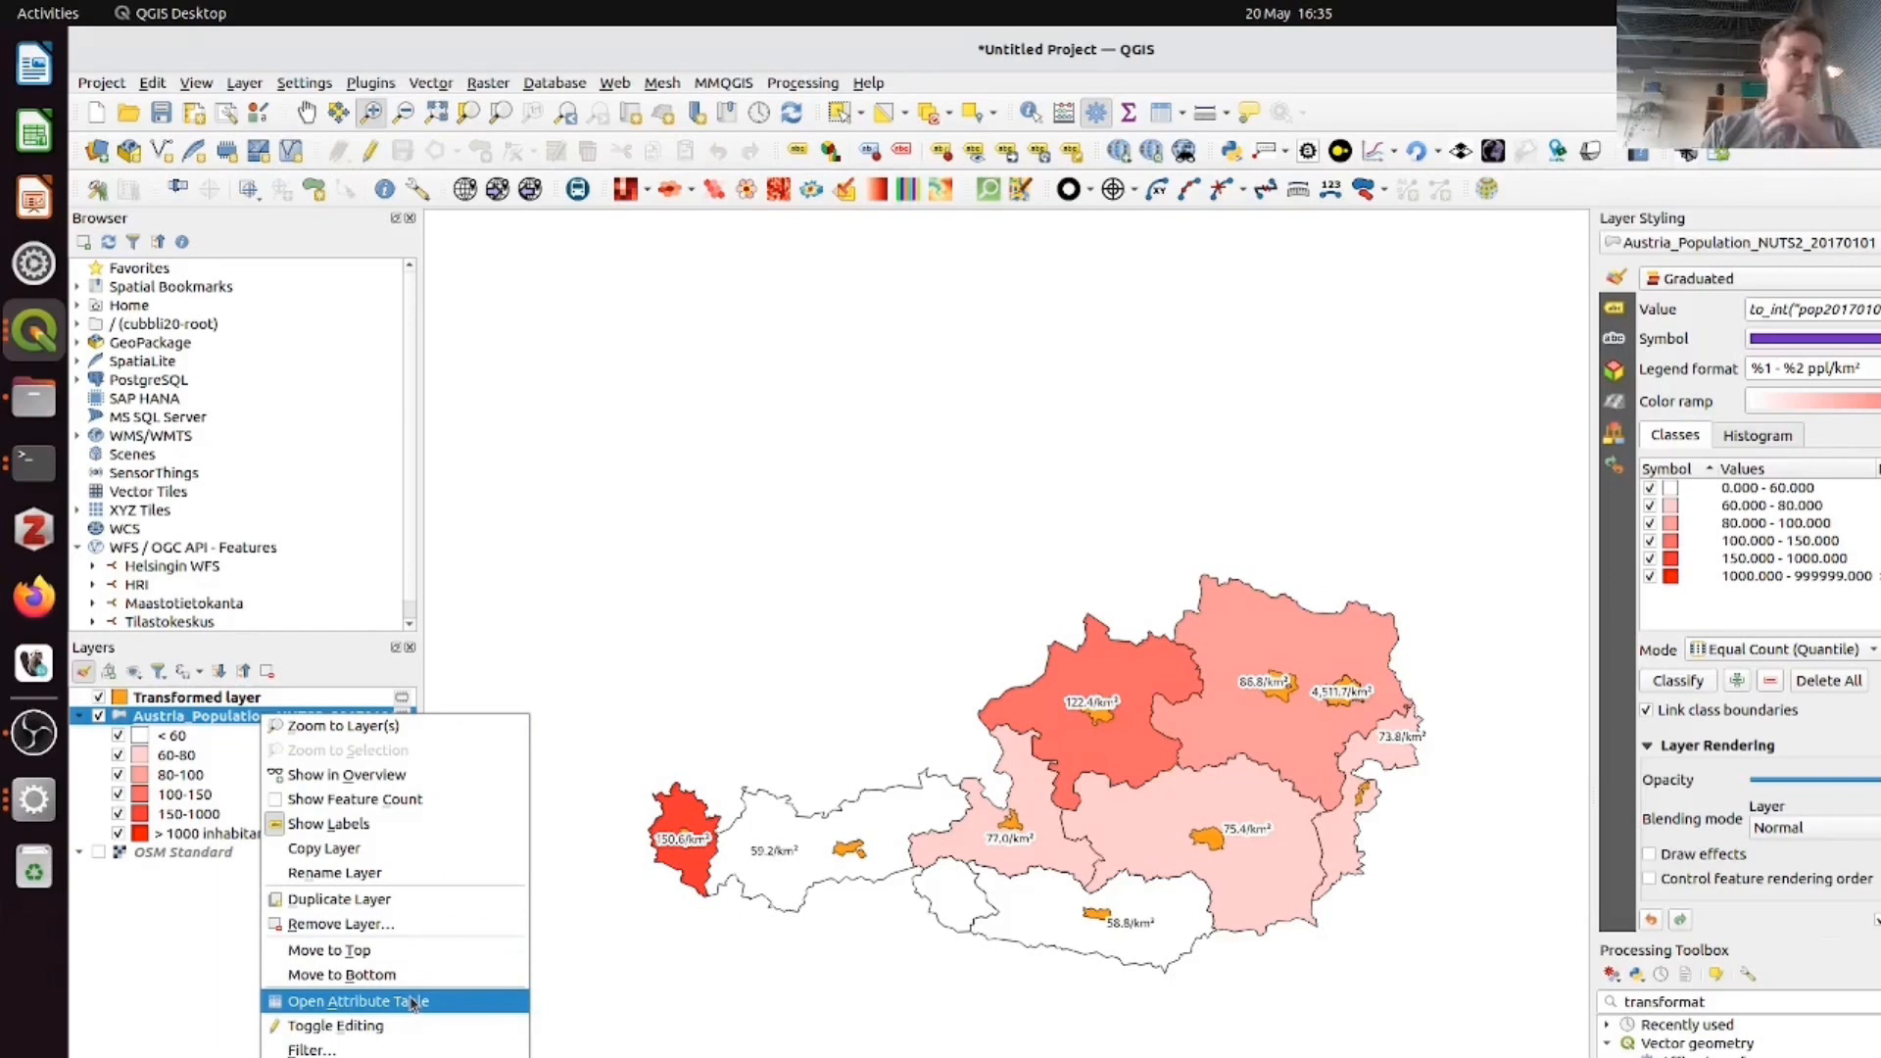
pyautogui.click(392, 899)
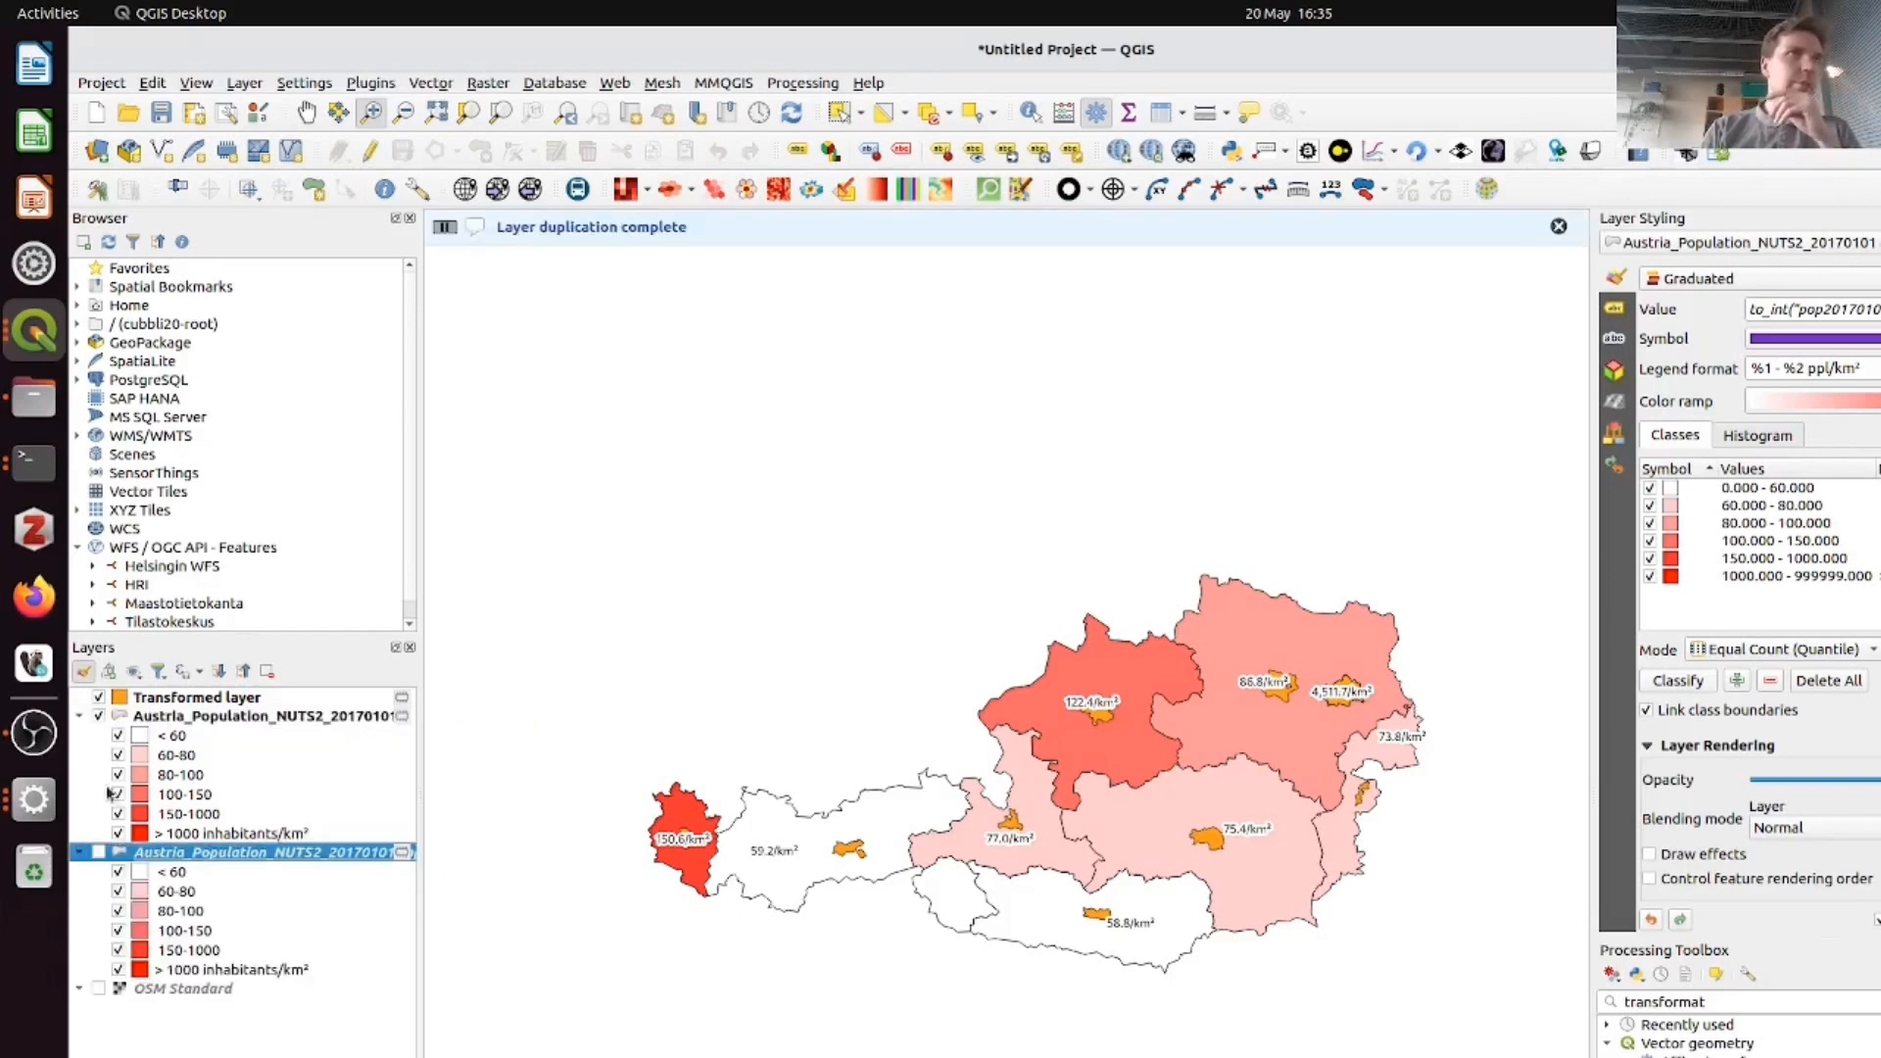
# - Remove the visible duplicate of the Austria_Population_NUTS2_20170101 layer from the project
pyautogui.moveTo(174, 854); pyautogui.dragTo(155, 707)
pyautogui.click(99, 716)
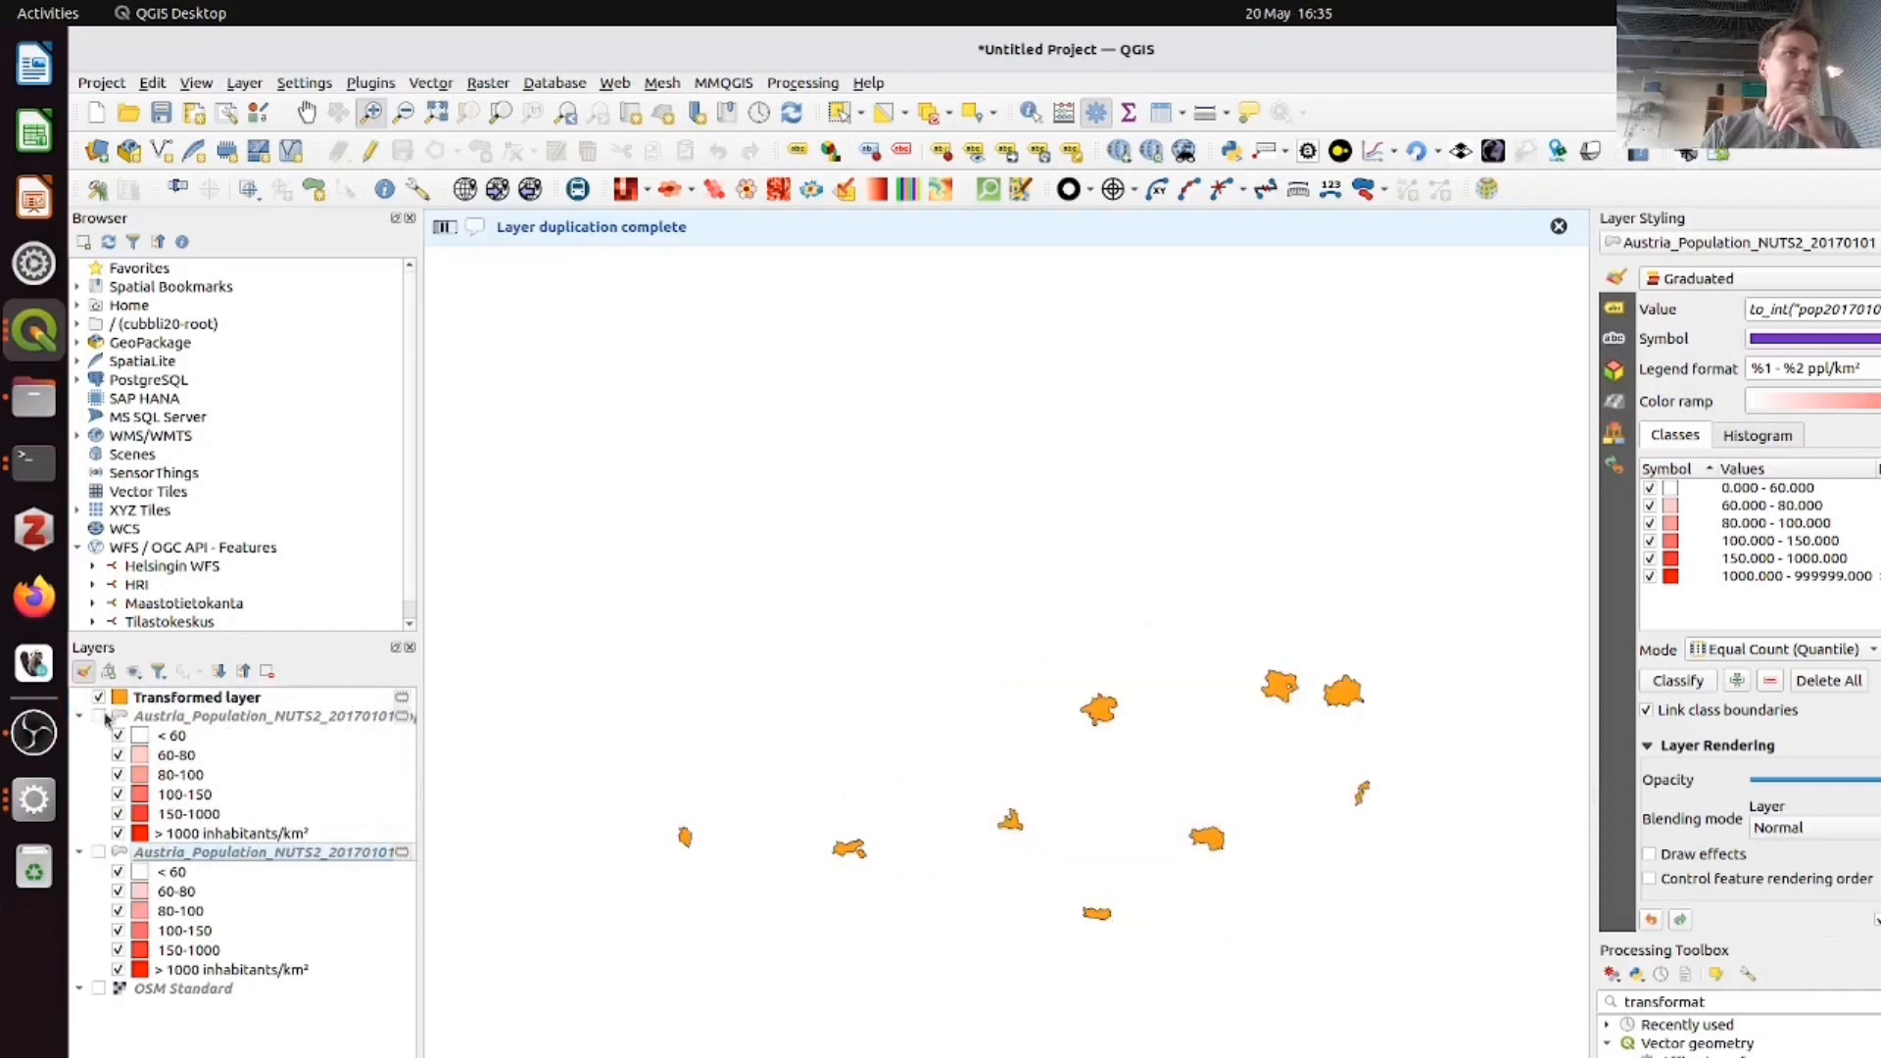
pyautogui.click(101, 716)
pyautogui.click(164, 720)
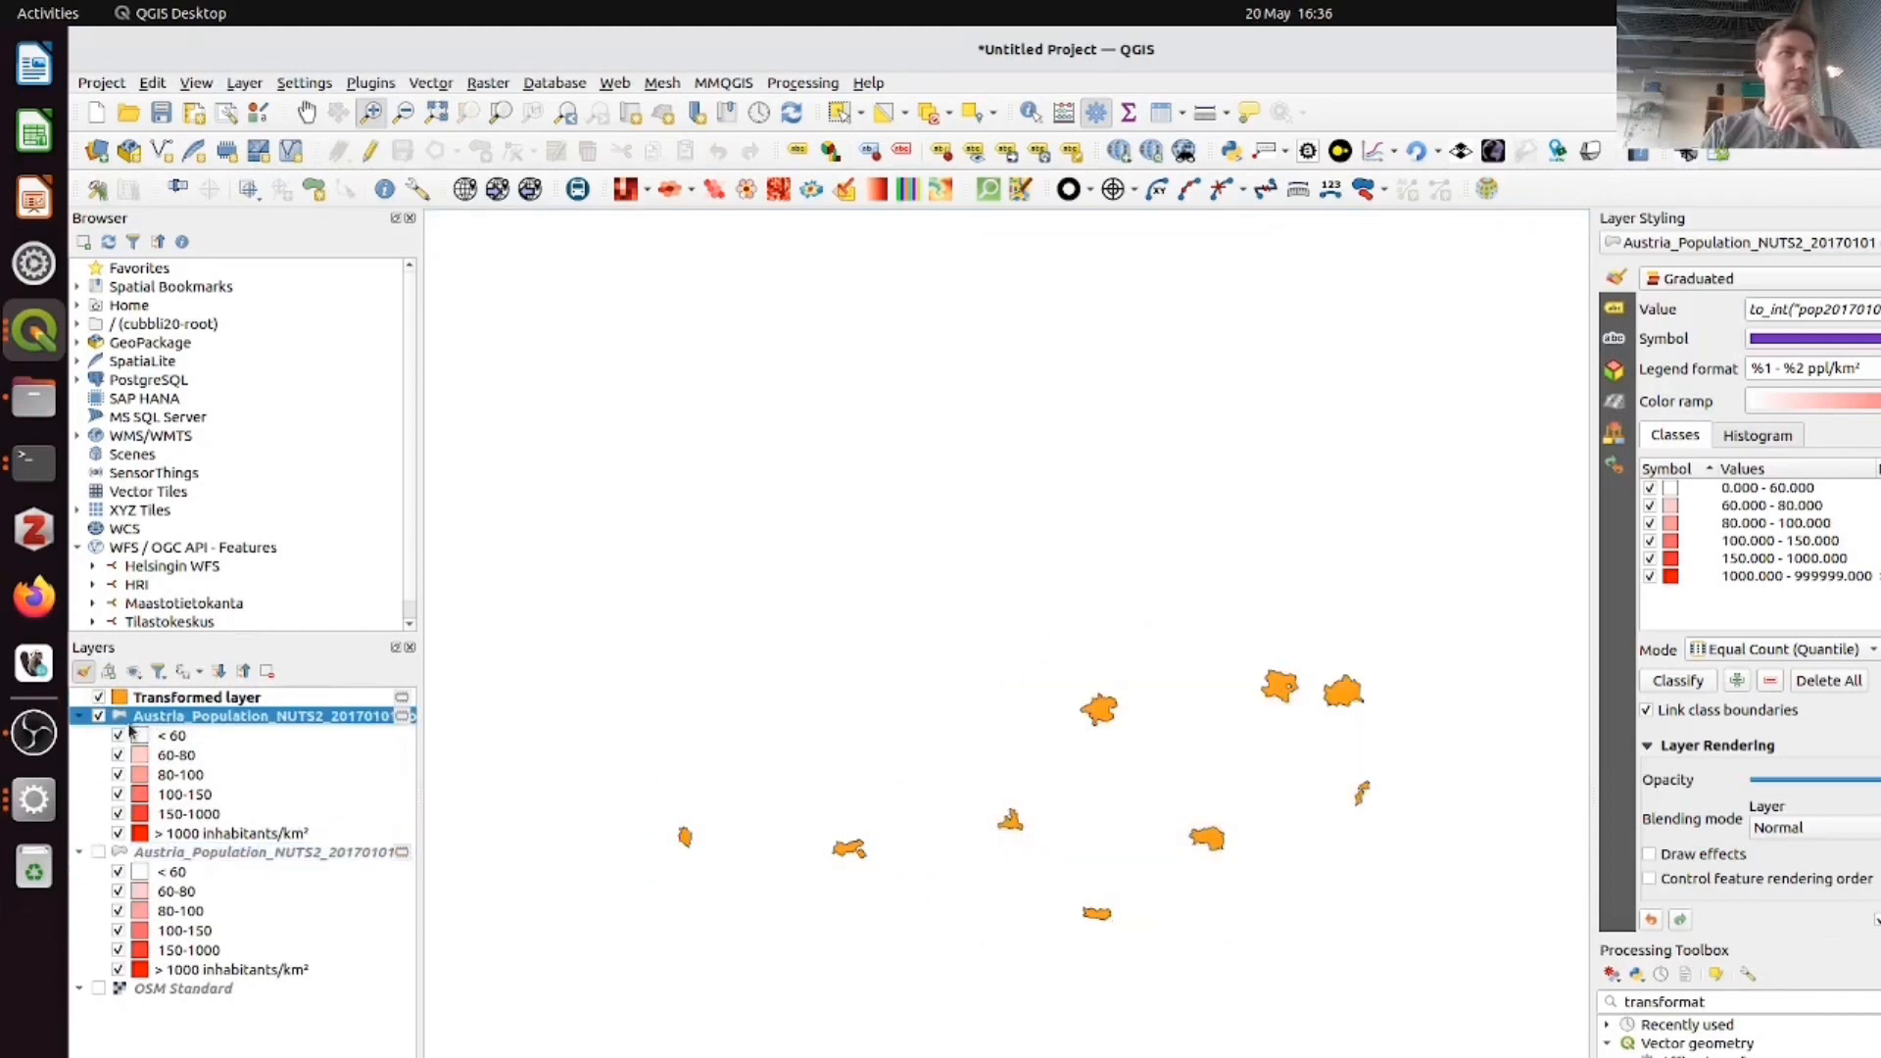
pyautogui.rightClick(155, 722)
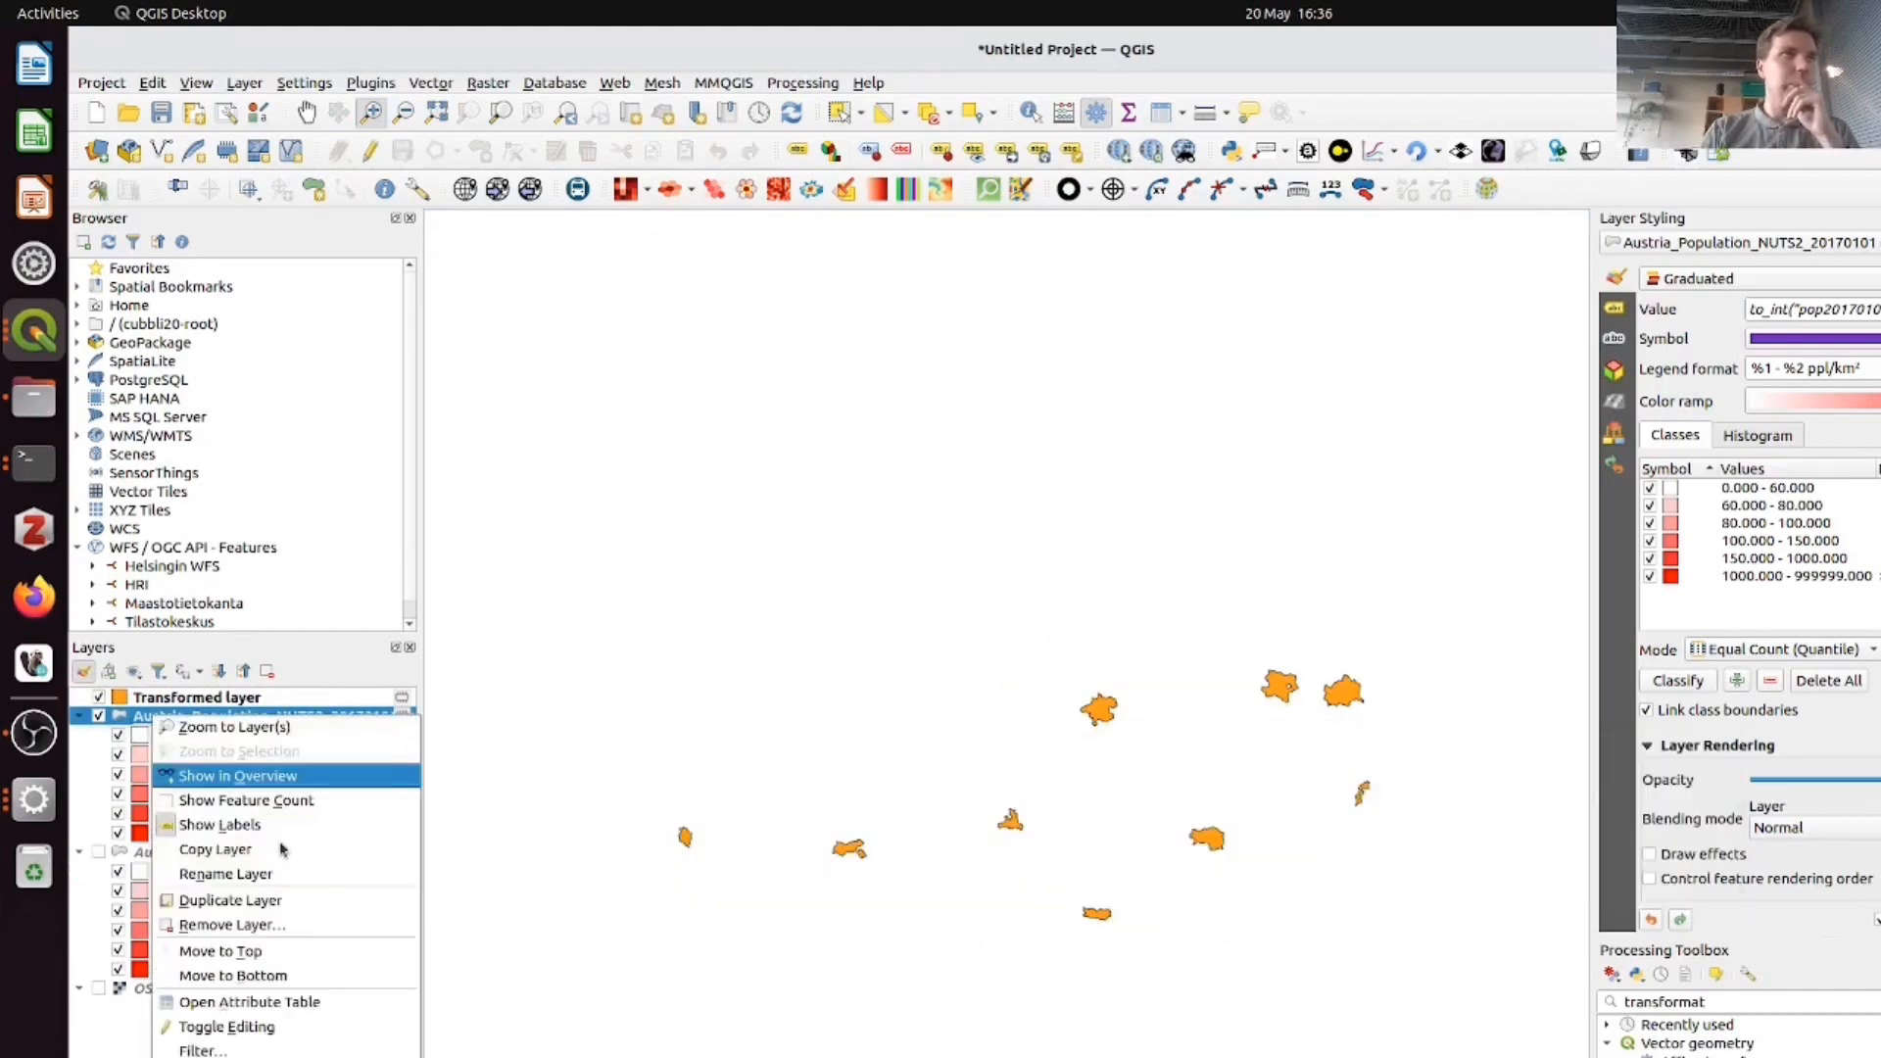
pyautogui.click(288, 931)
pyautogui.click(1143, 770)
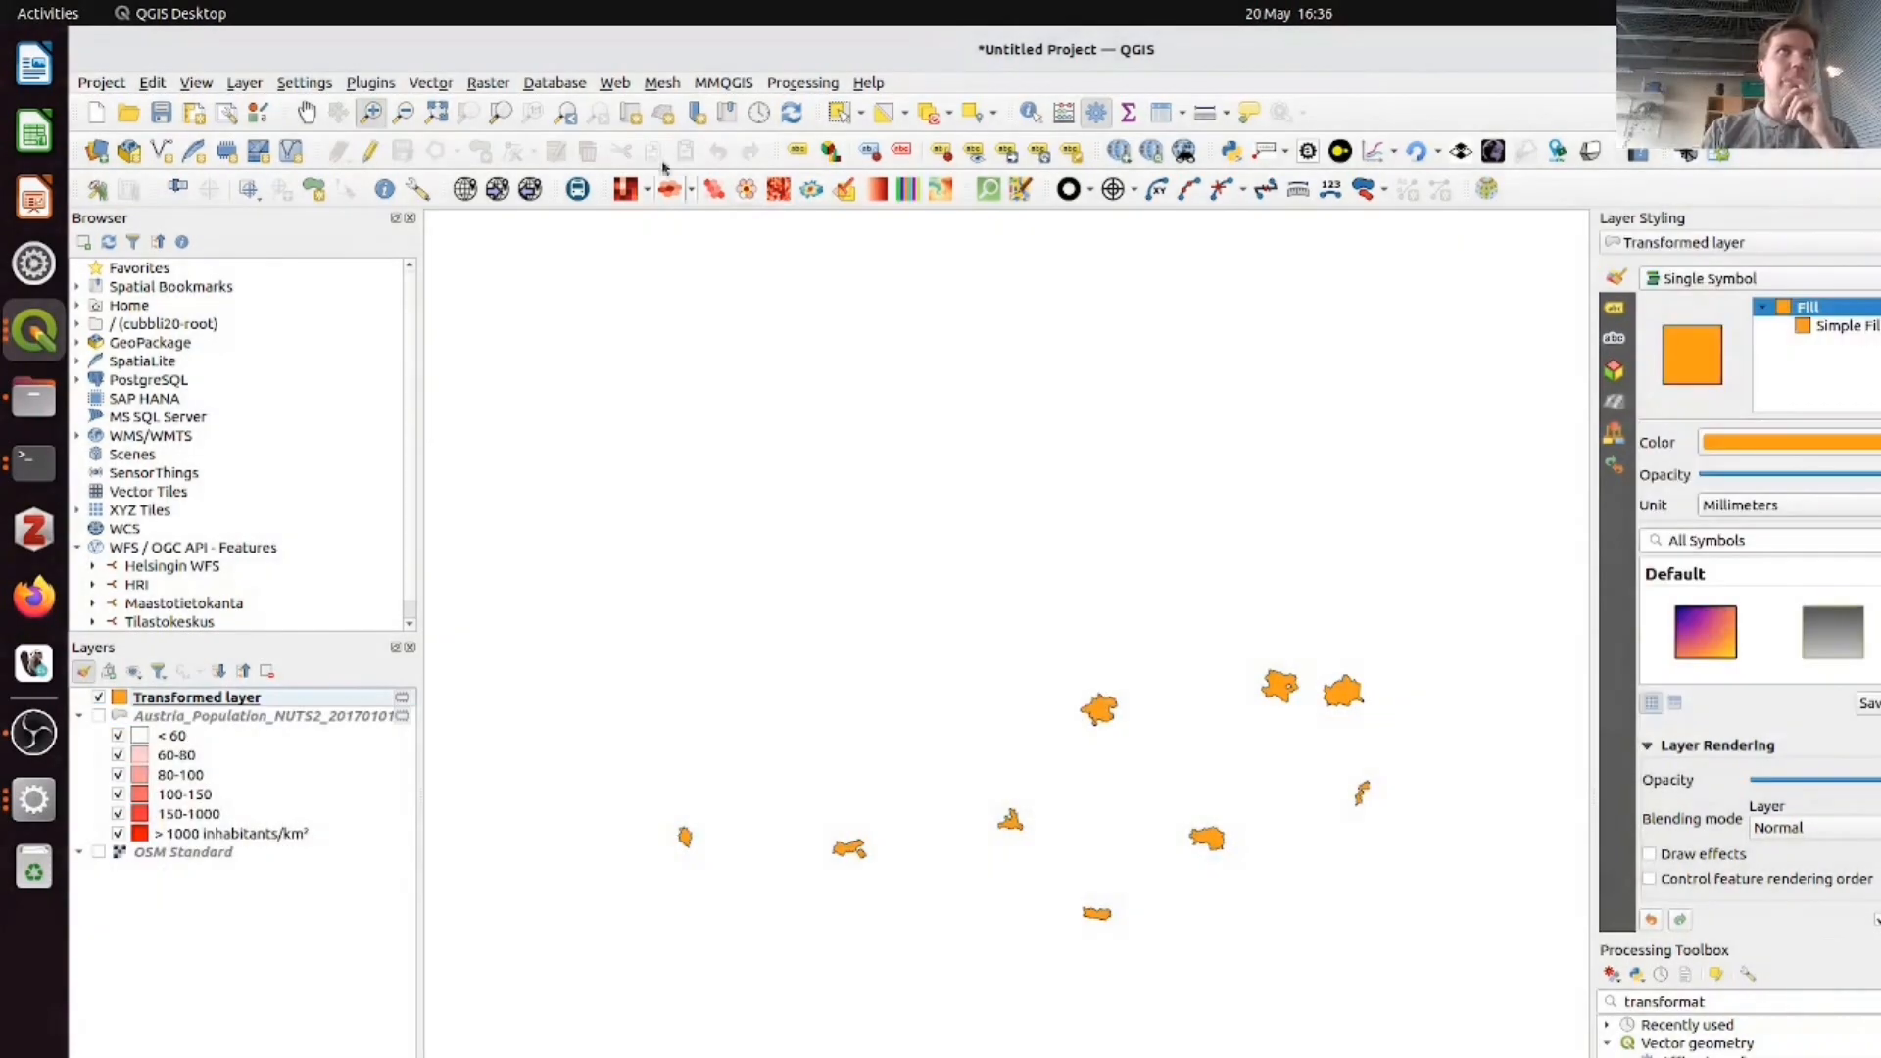
# - Add the Cartogram plugin's sample dataset and place its layer directly below the Transformed layer
pyautogui.click(438, 86)
pyautogui.moveTo(468, 108)
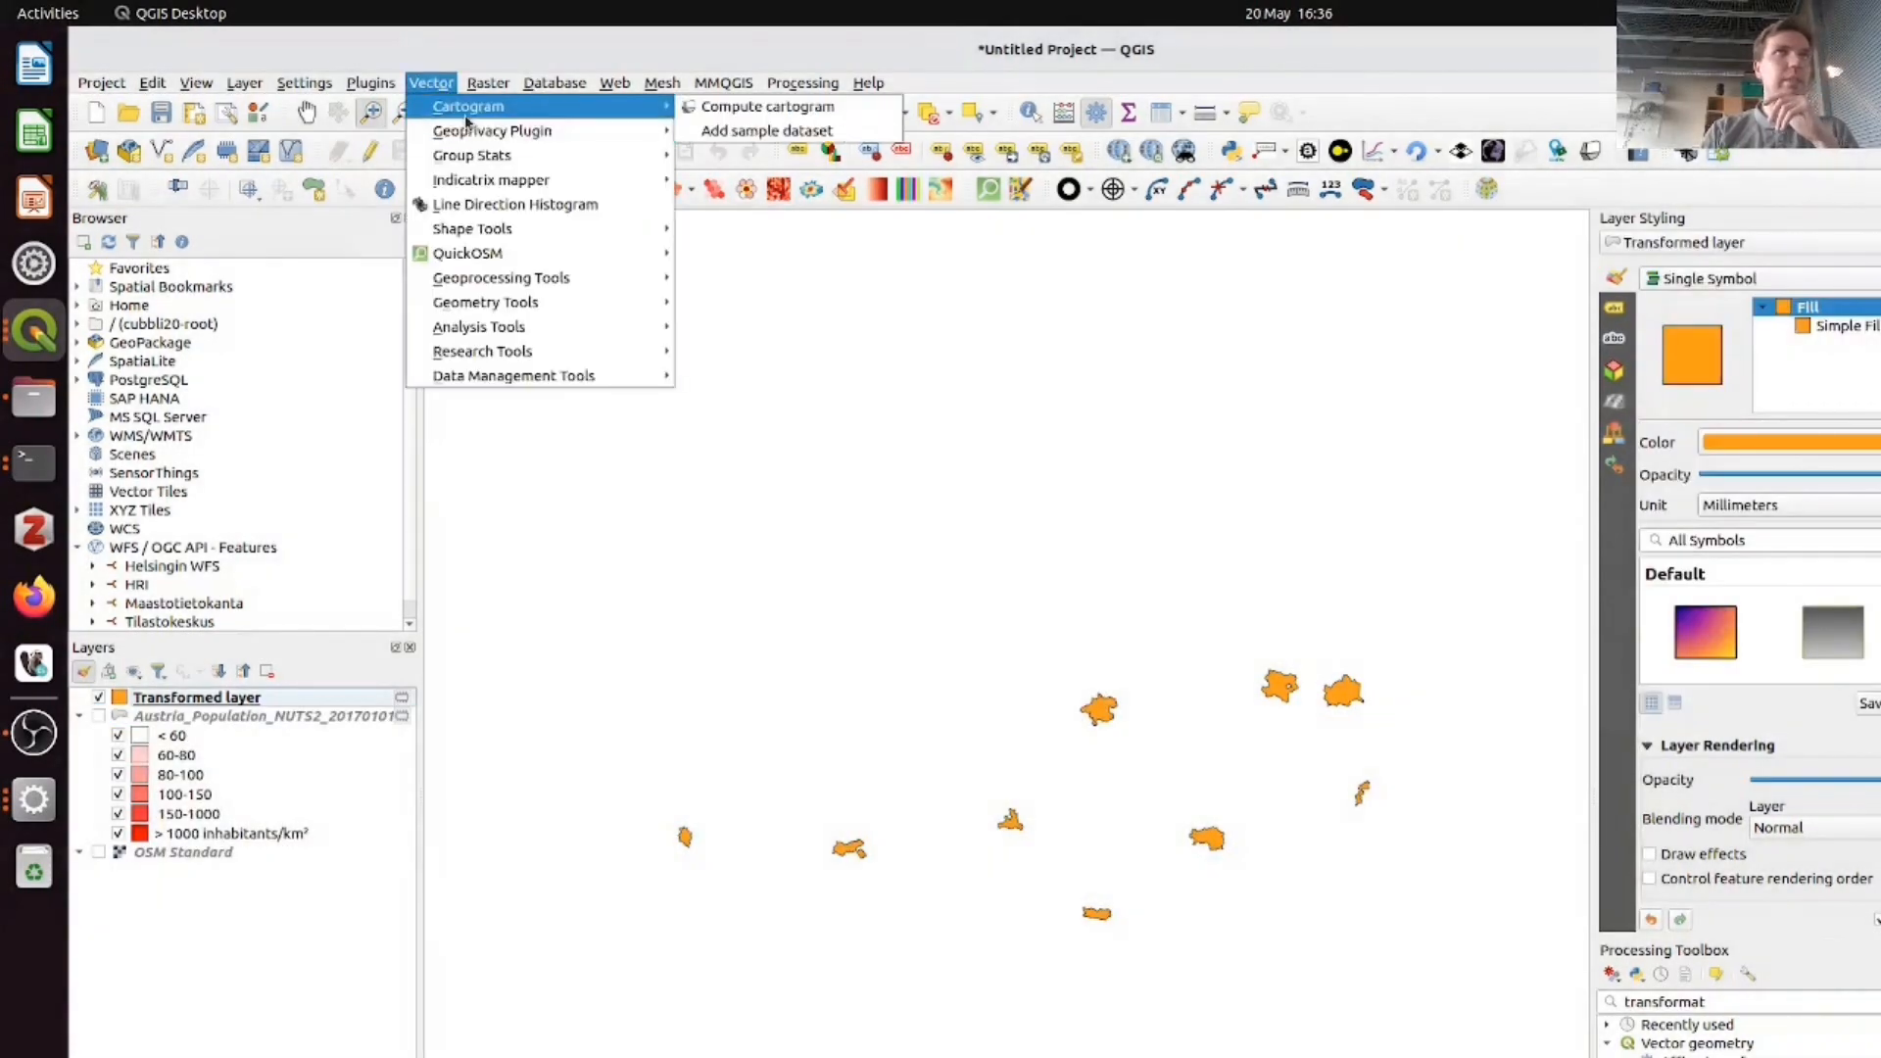
pyautogui.click(784, 134)
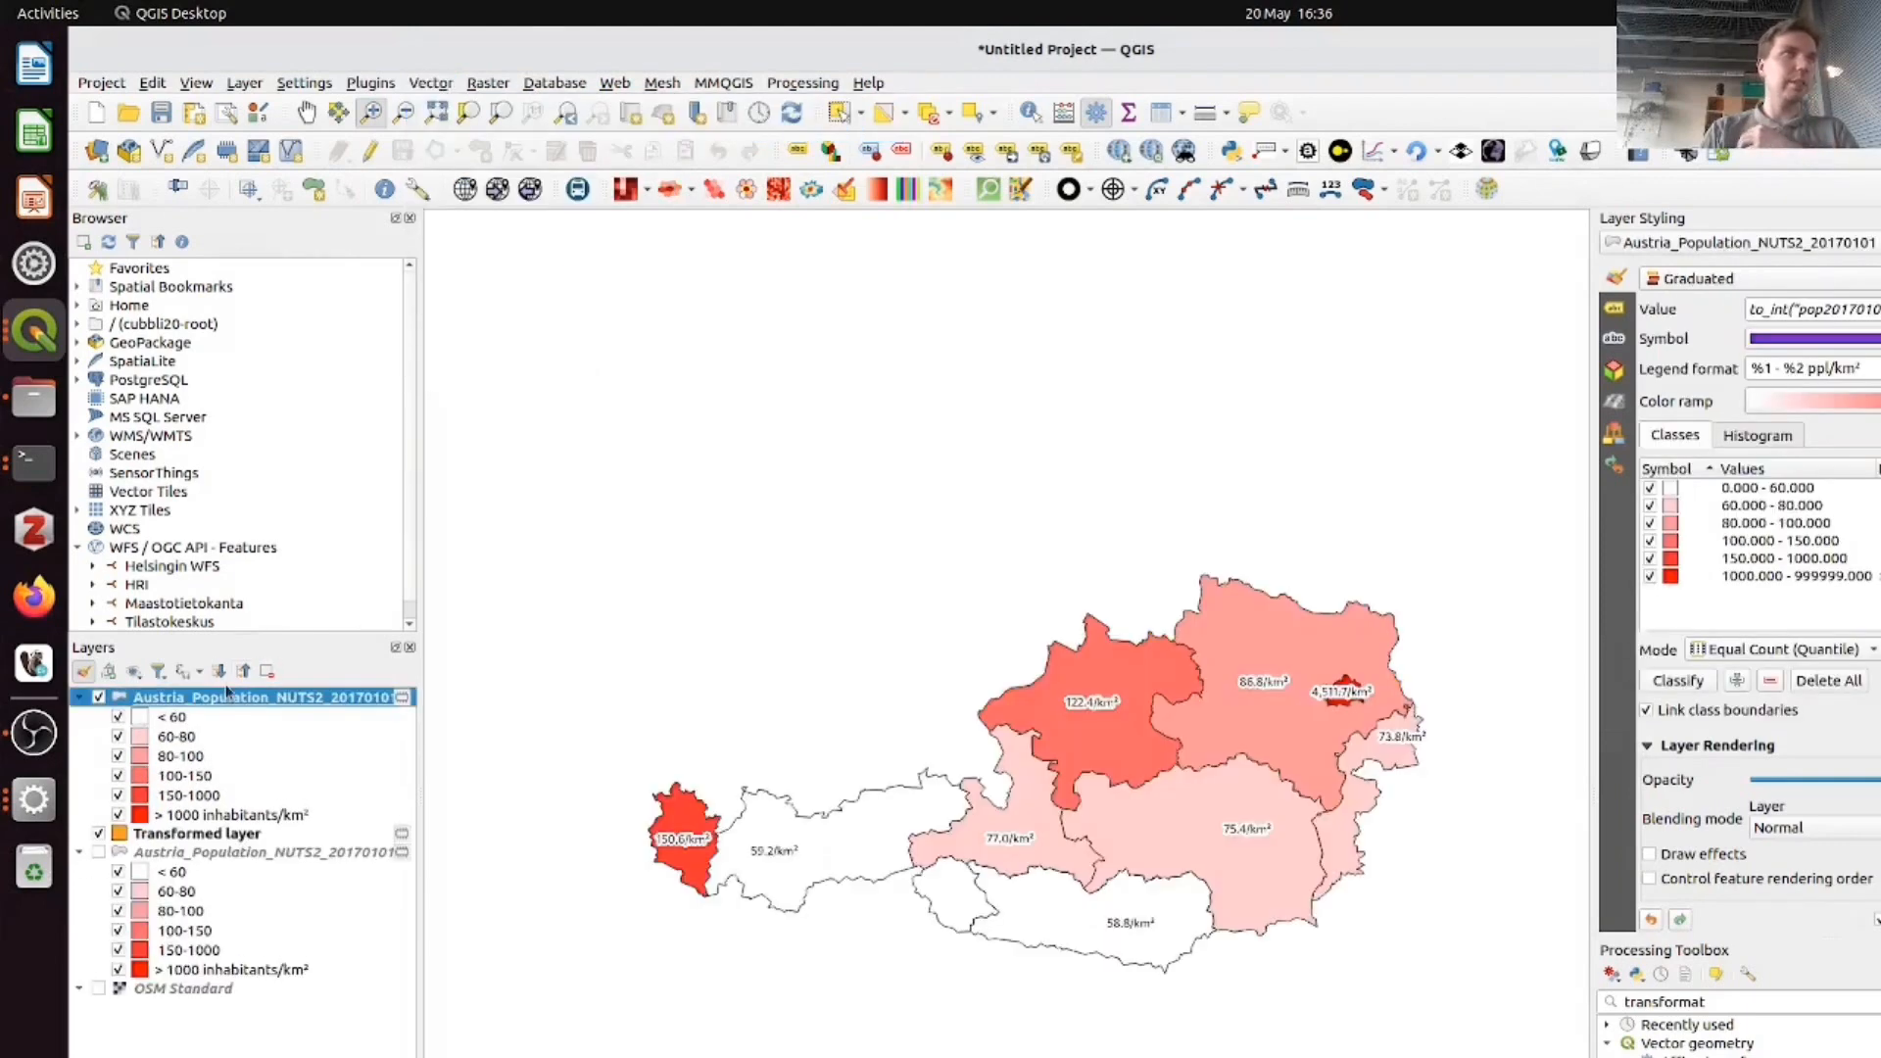
pyautogui.moveTo(225, 697); pyautogui.dragTo(194, 847)
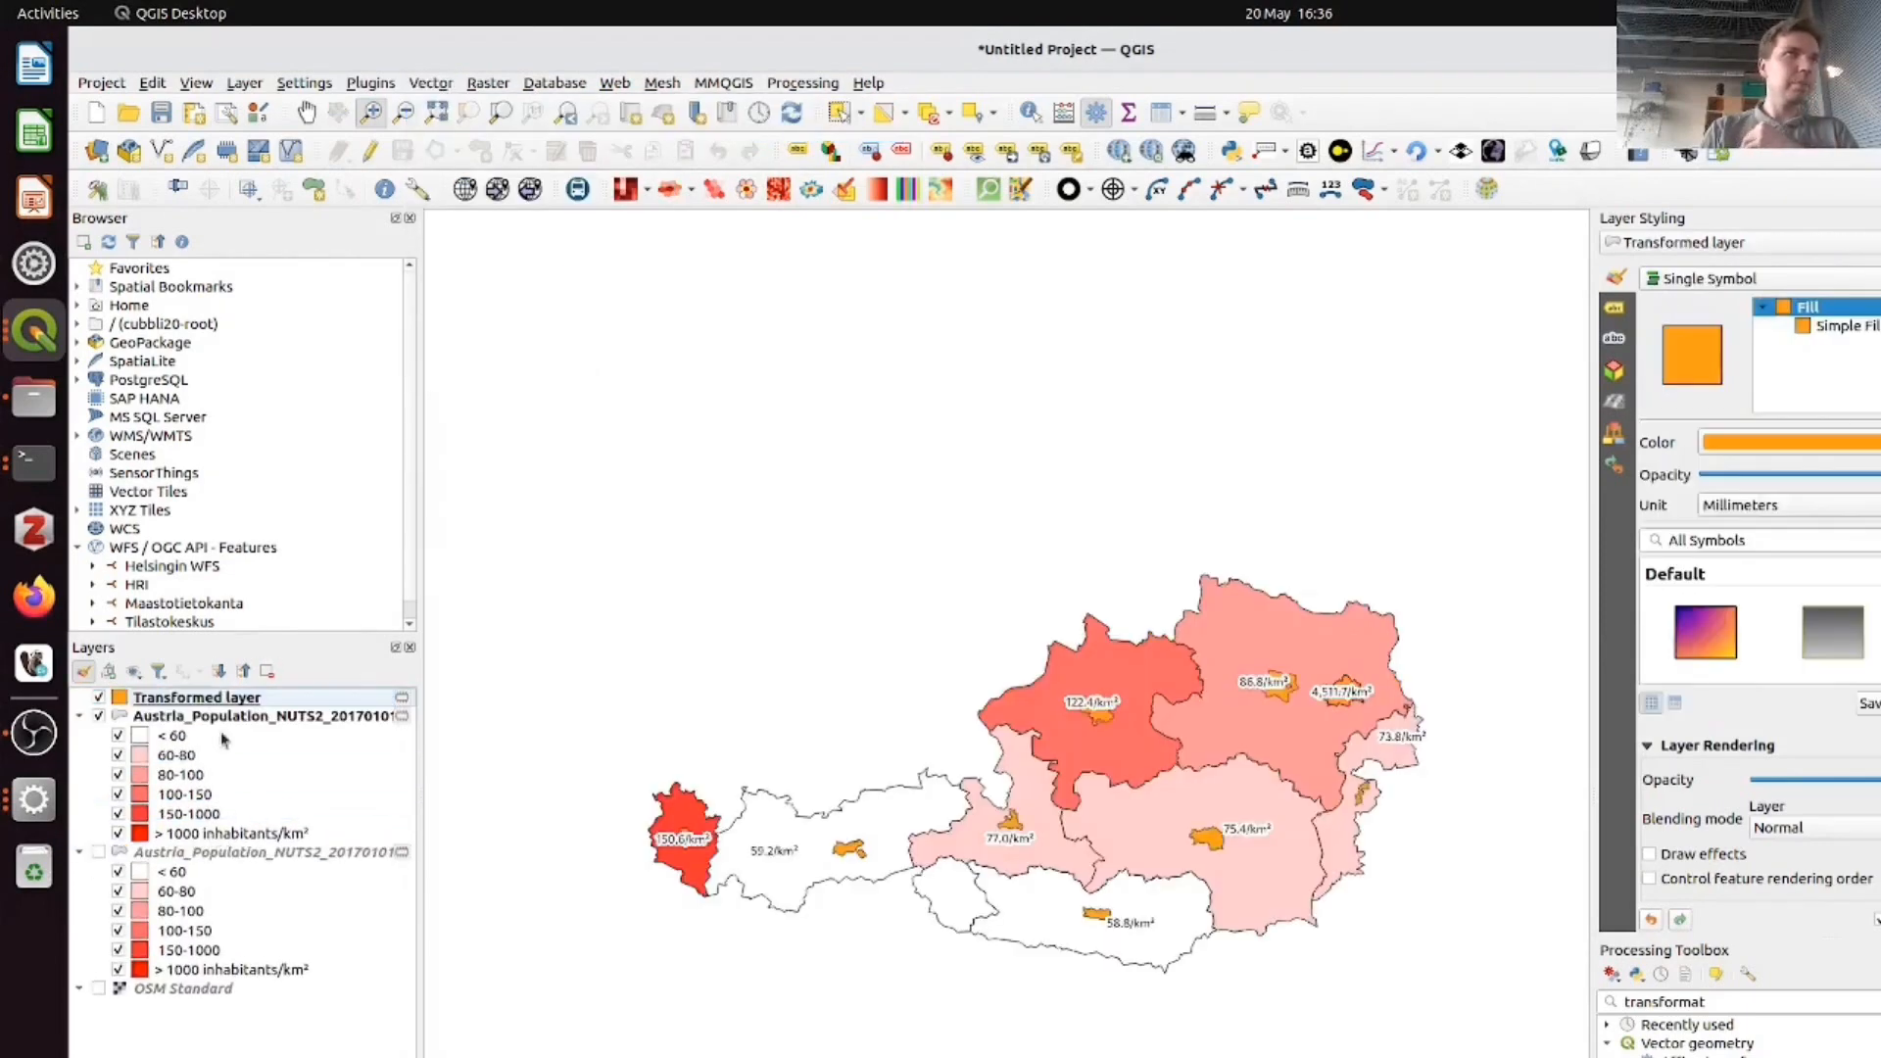
# - Style the newly added Austria population layer with a Single Symbol and turn its labels off
pyautogui.click(224, 717)
pyautogui.click(1746, 281)
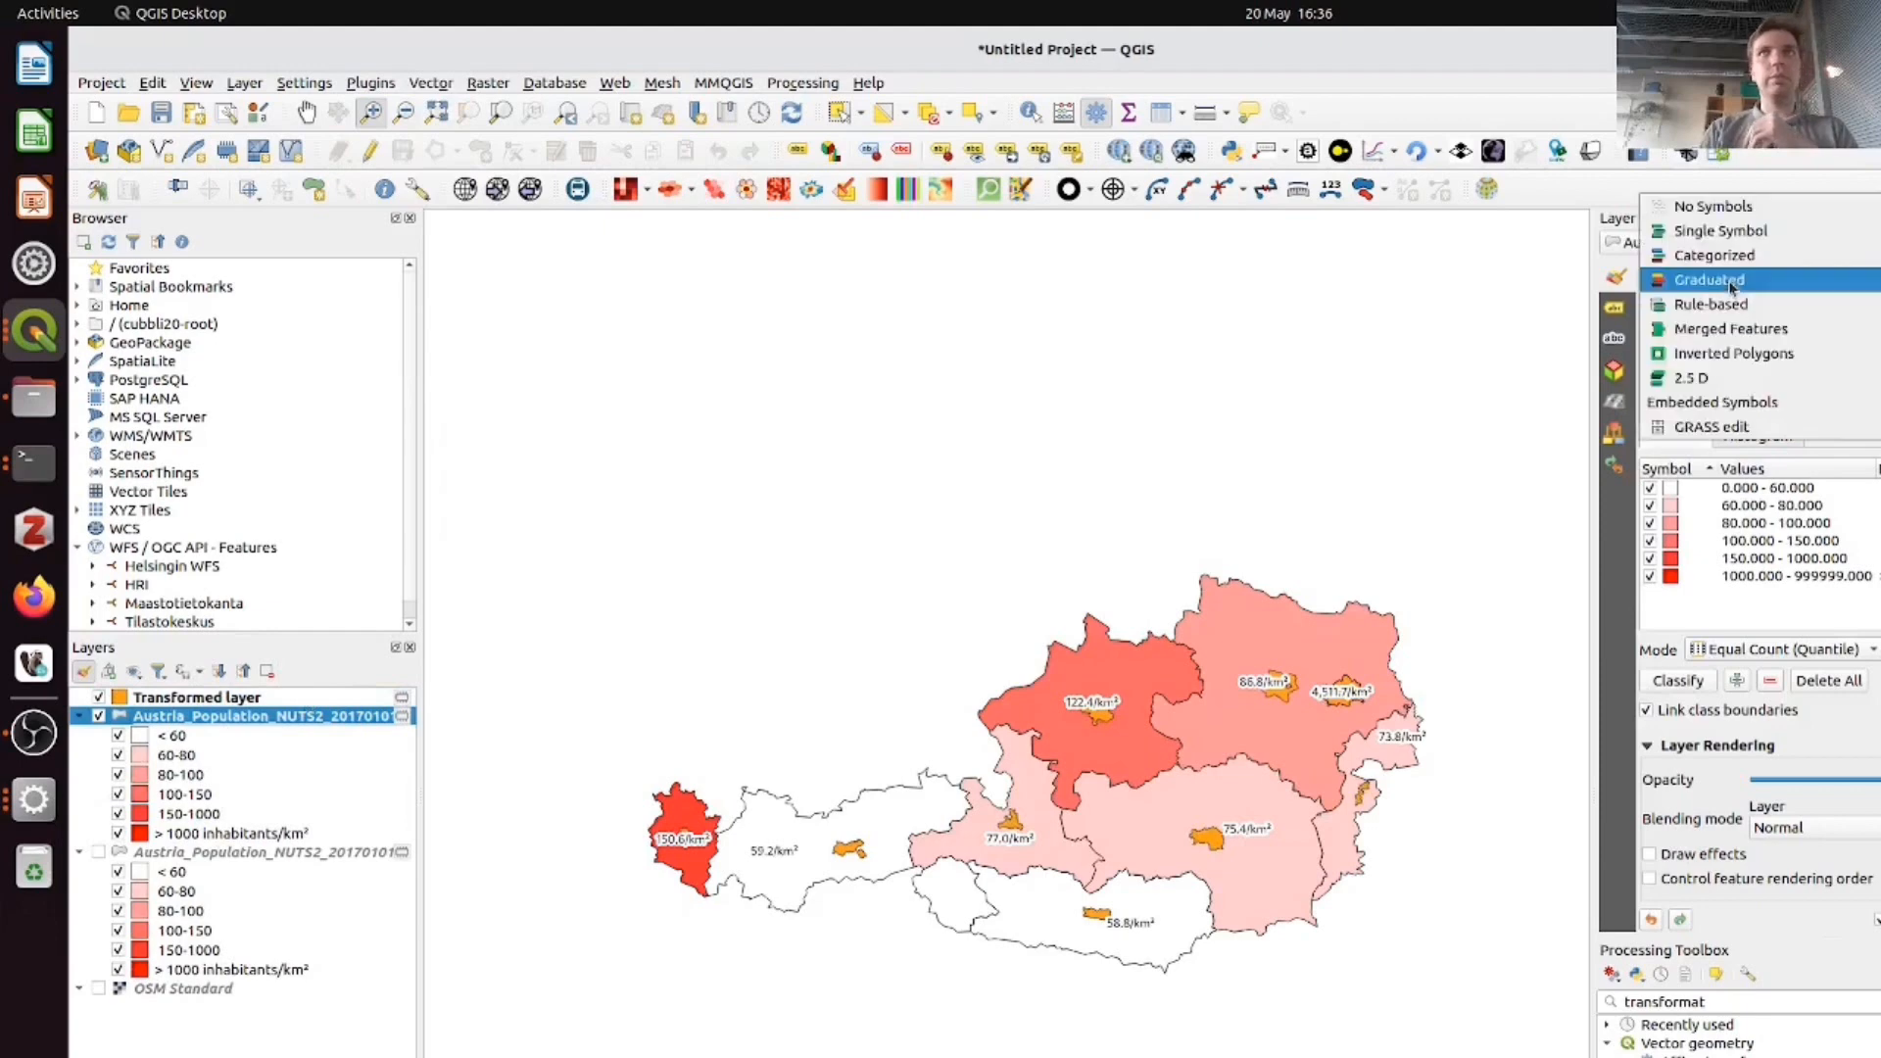
pyautogui.click(1740, 232)
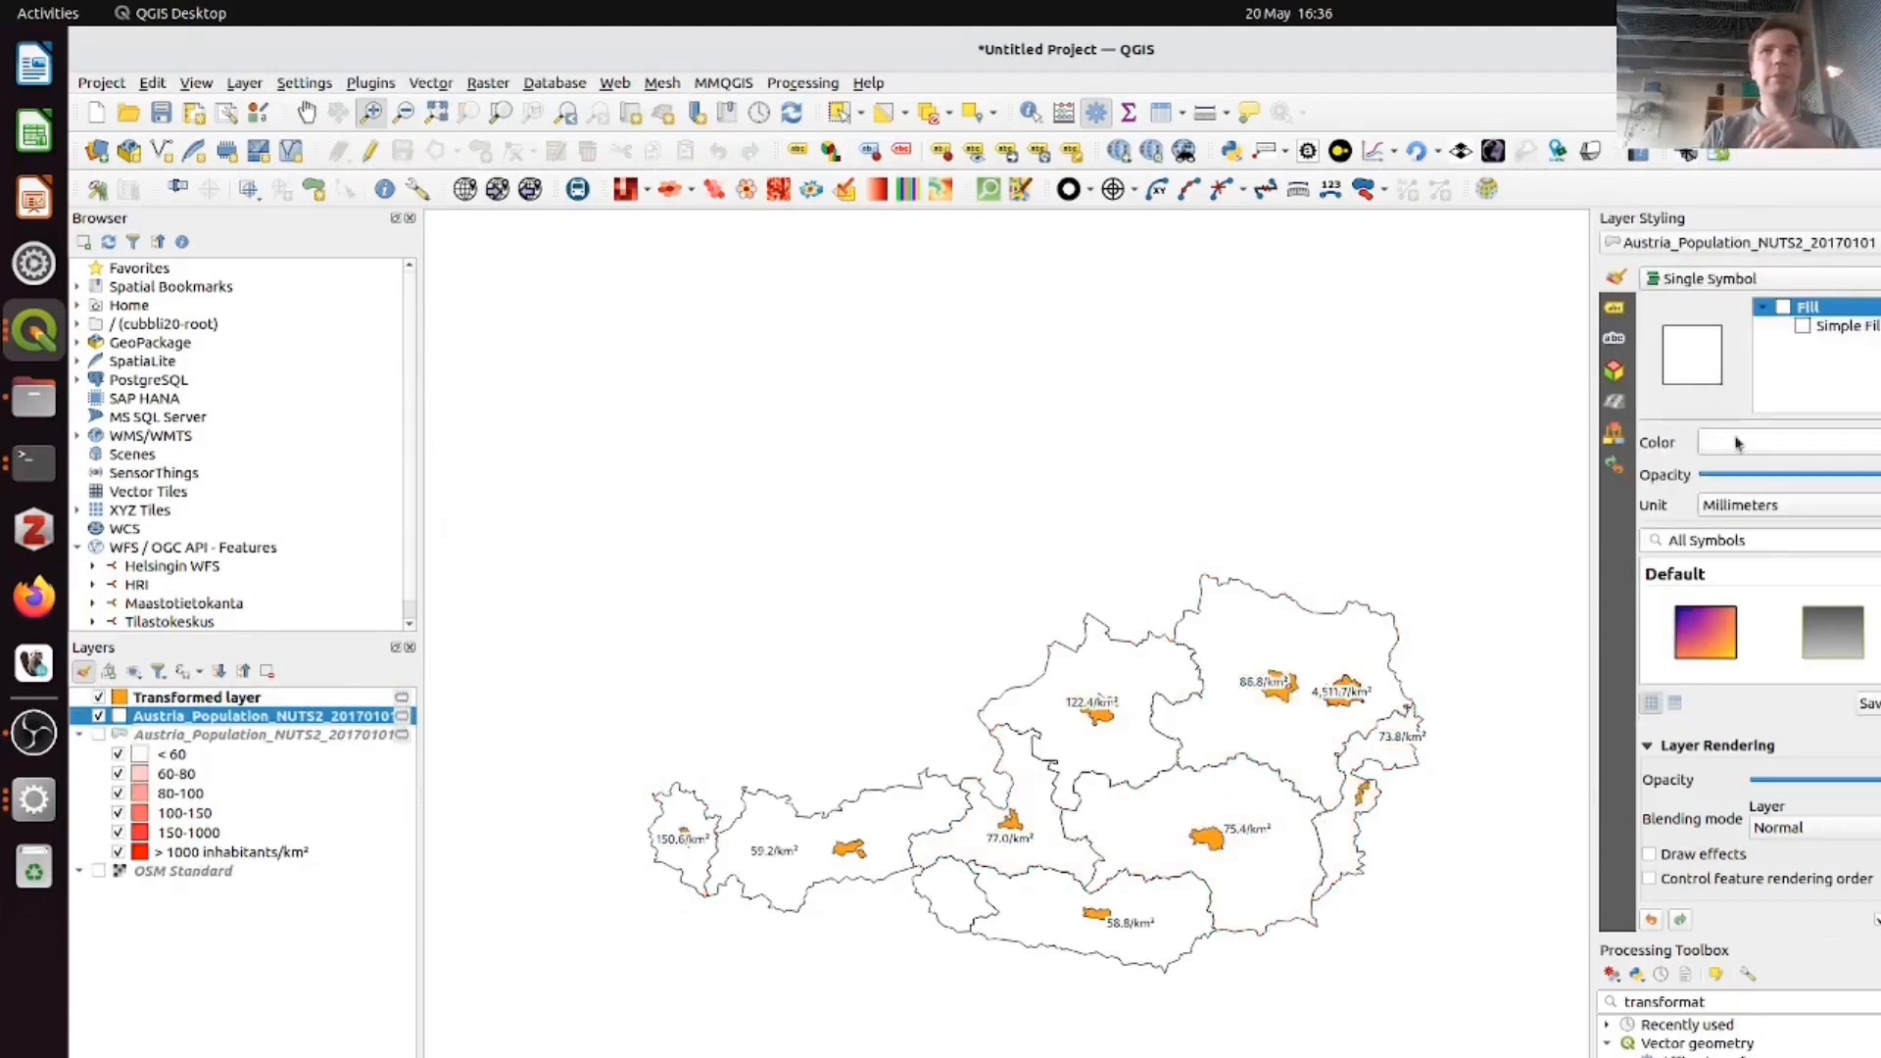
pyautogui.click(1615, 309)
pyautogui.click(1724, 278)
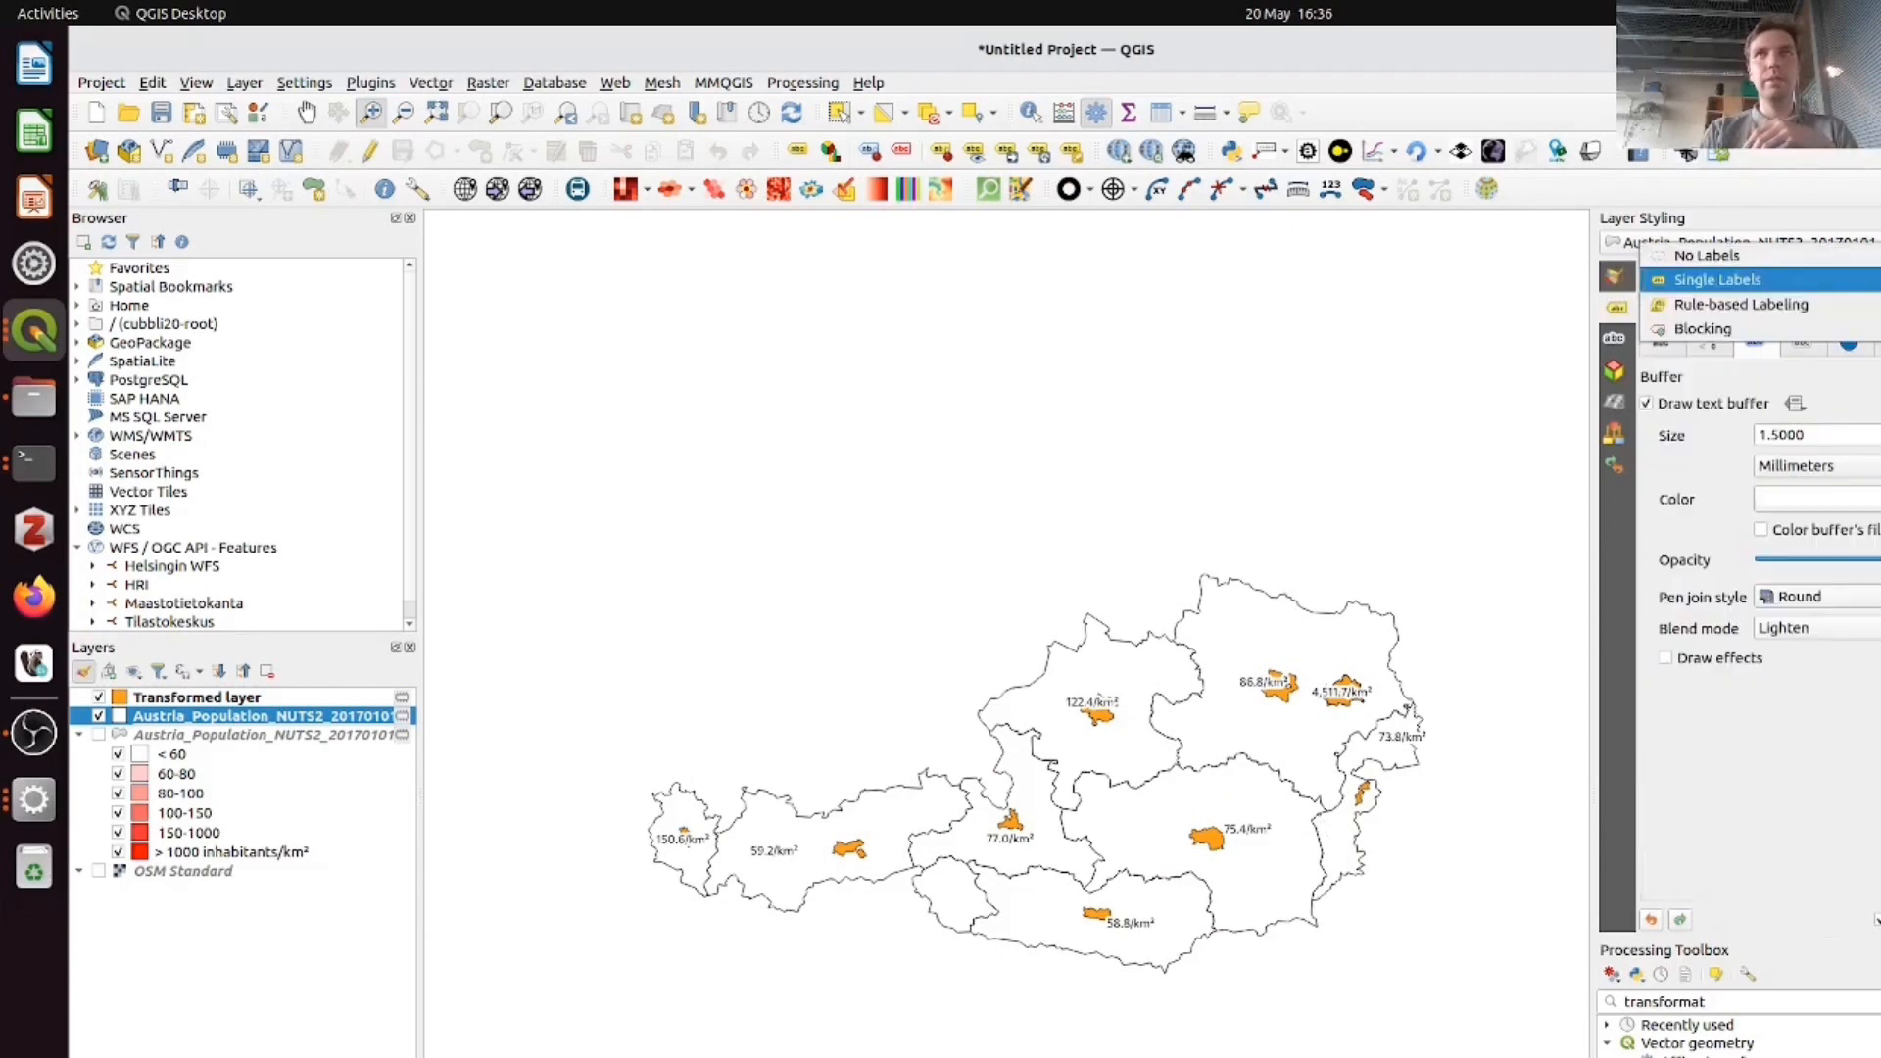
pyautogui.click(1701, 254)
pyautogui.click(1611, 284)
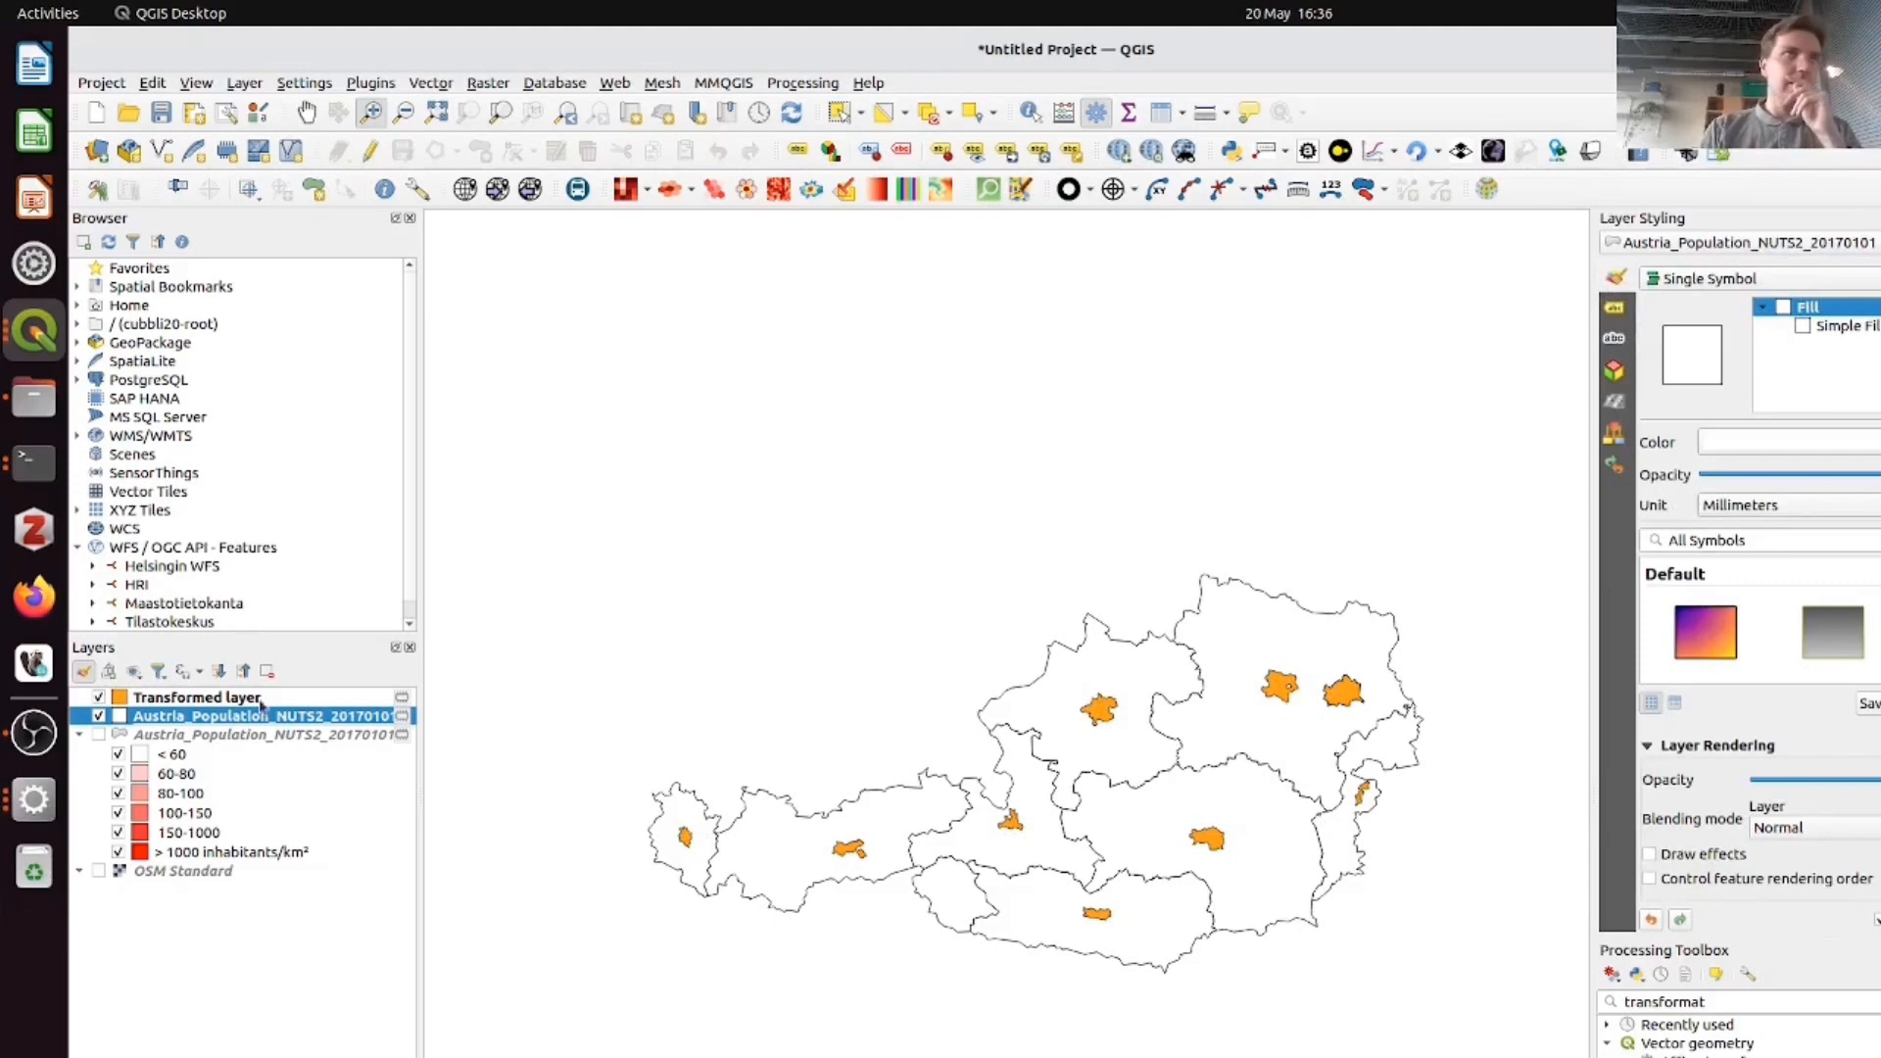
# - Switch to the cartograms-QGIS notebook in Firefox and examine the example non-contiguous cartogram of Austria
pyautogui.click(33, 596)
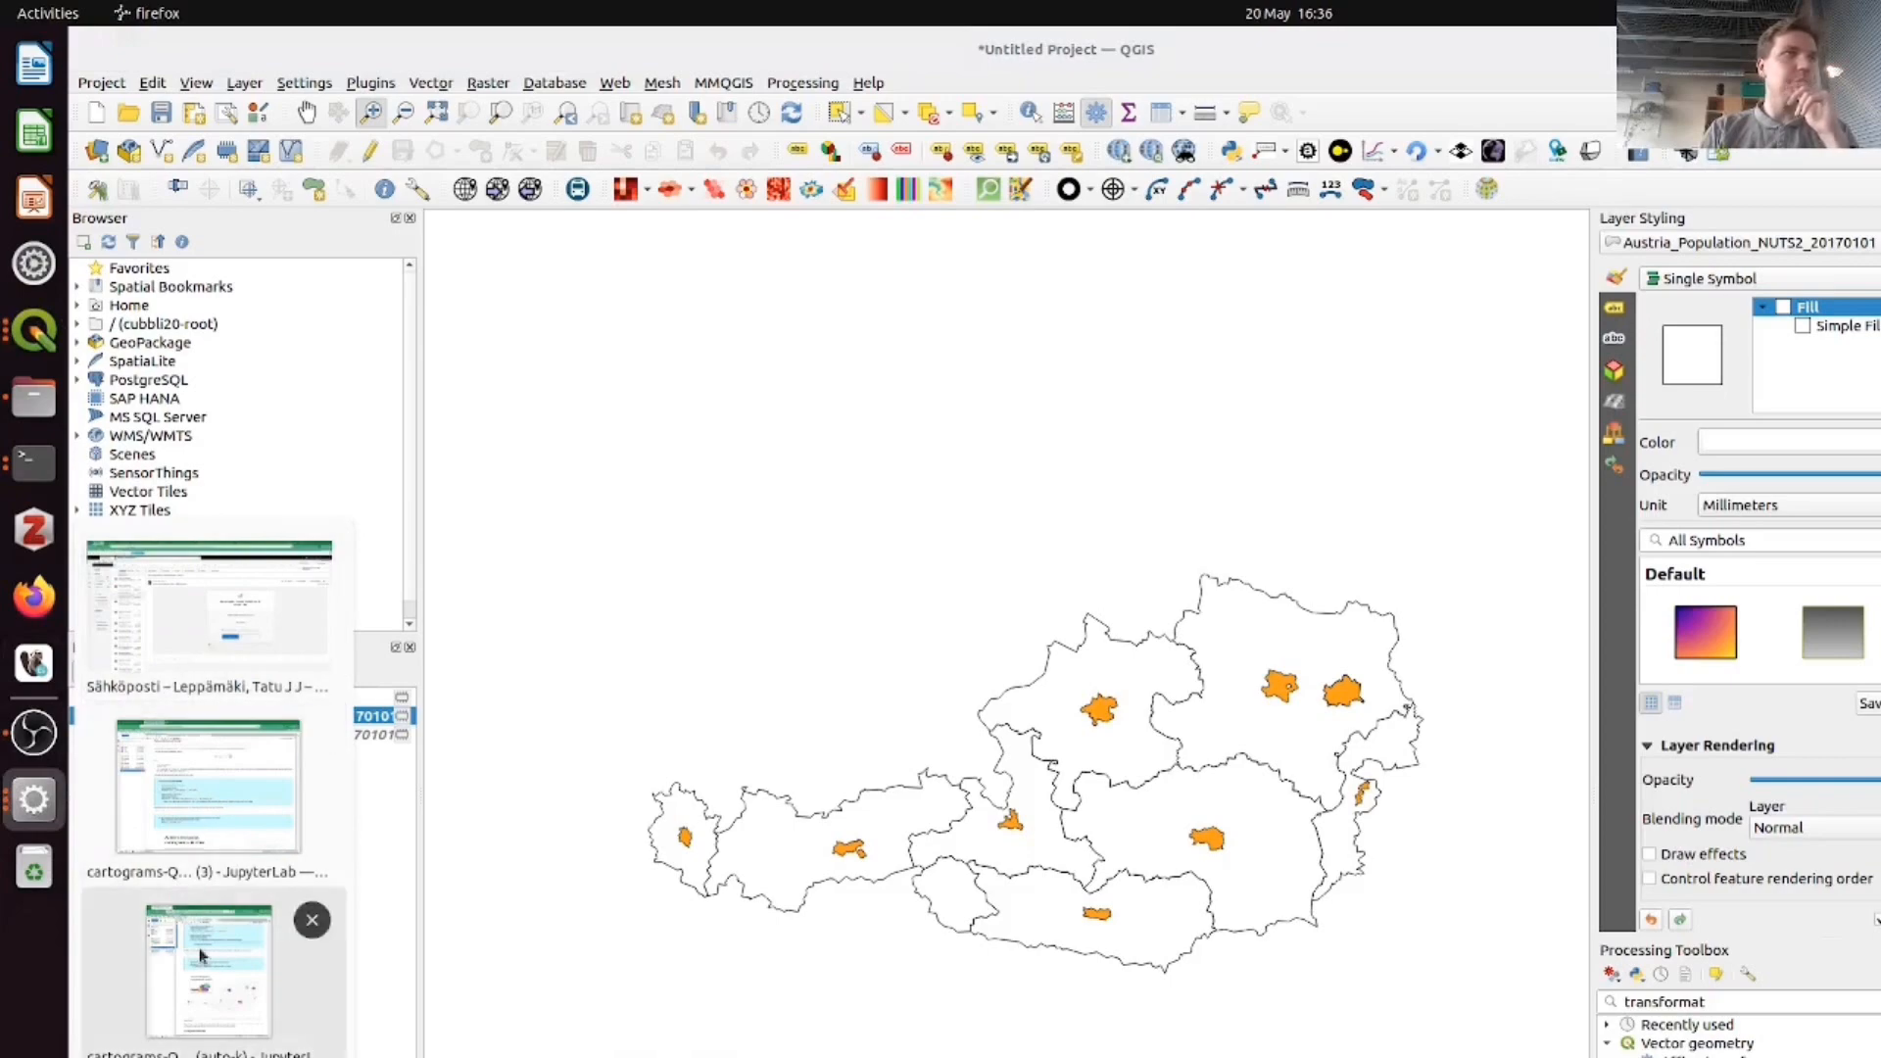
pyautogui.click(194, 831)
pyautogui.scroll(-6, 651, 875)
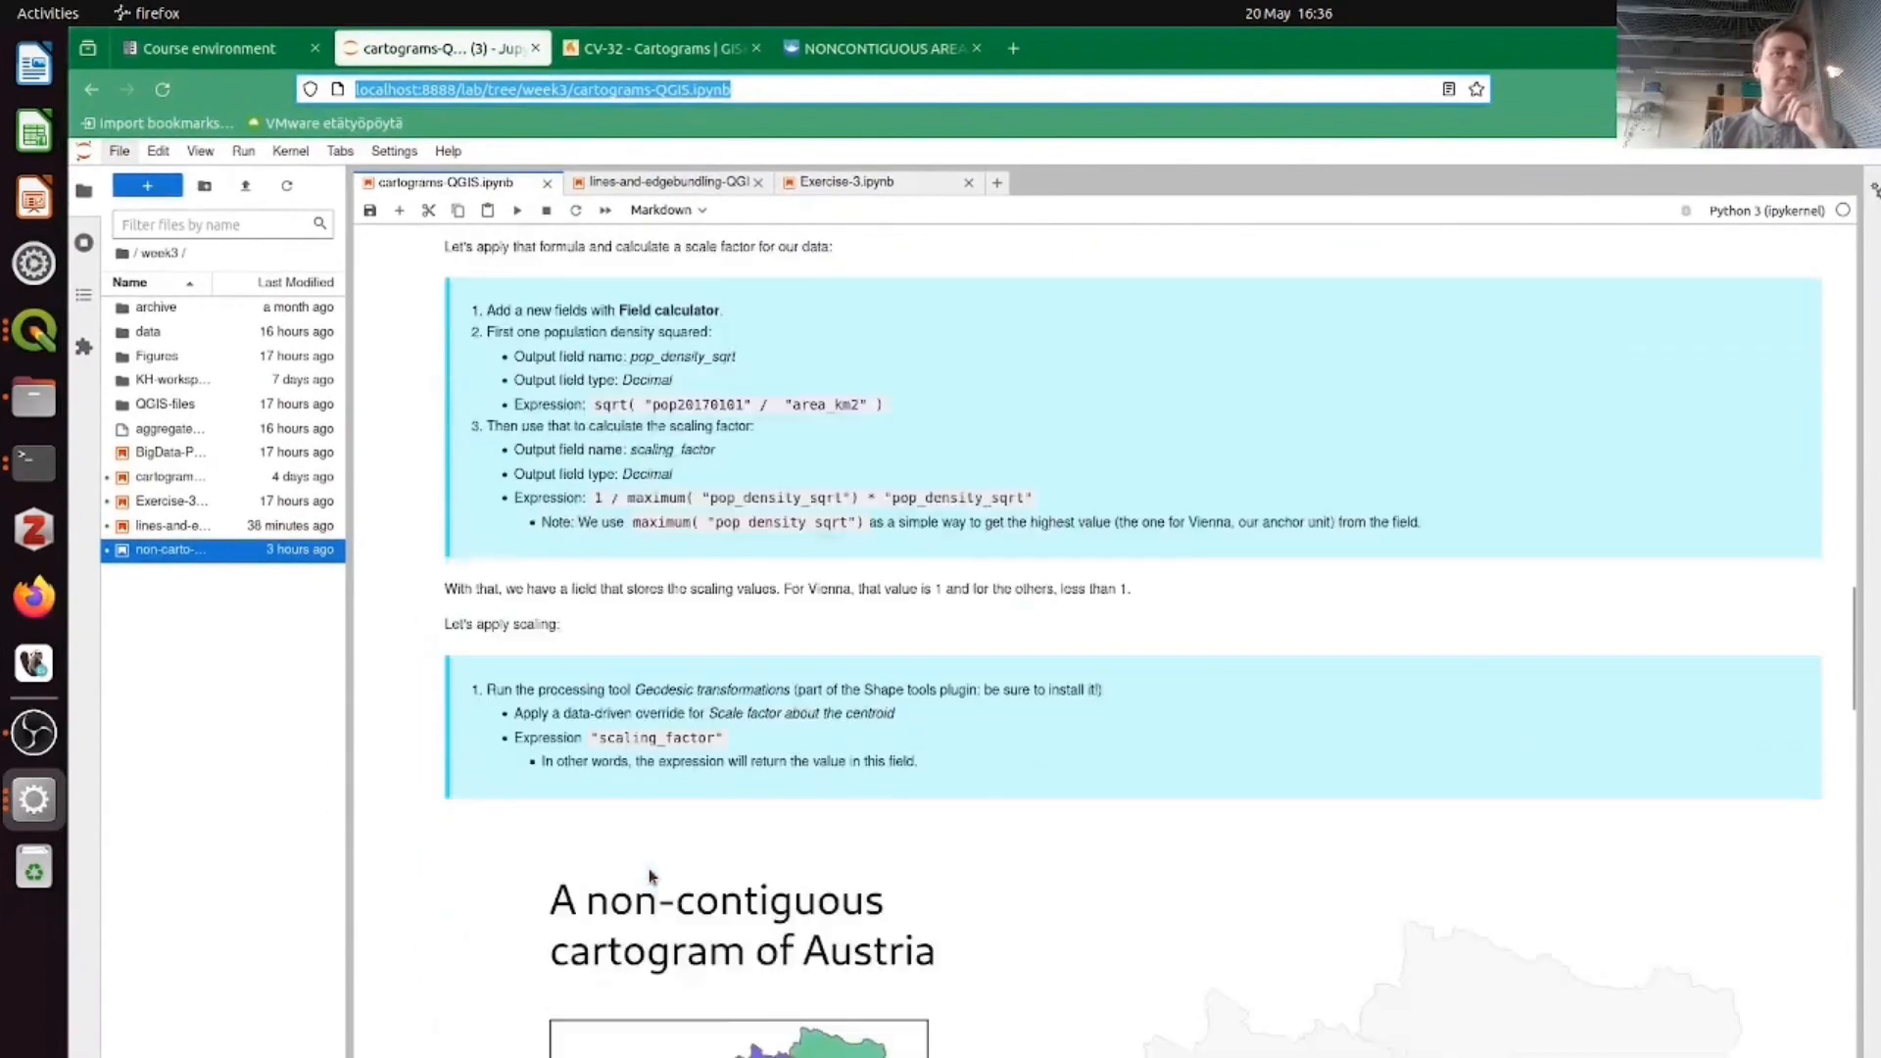
pyautogui.scroll(-3, 652, 875)
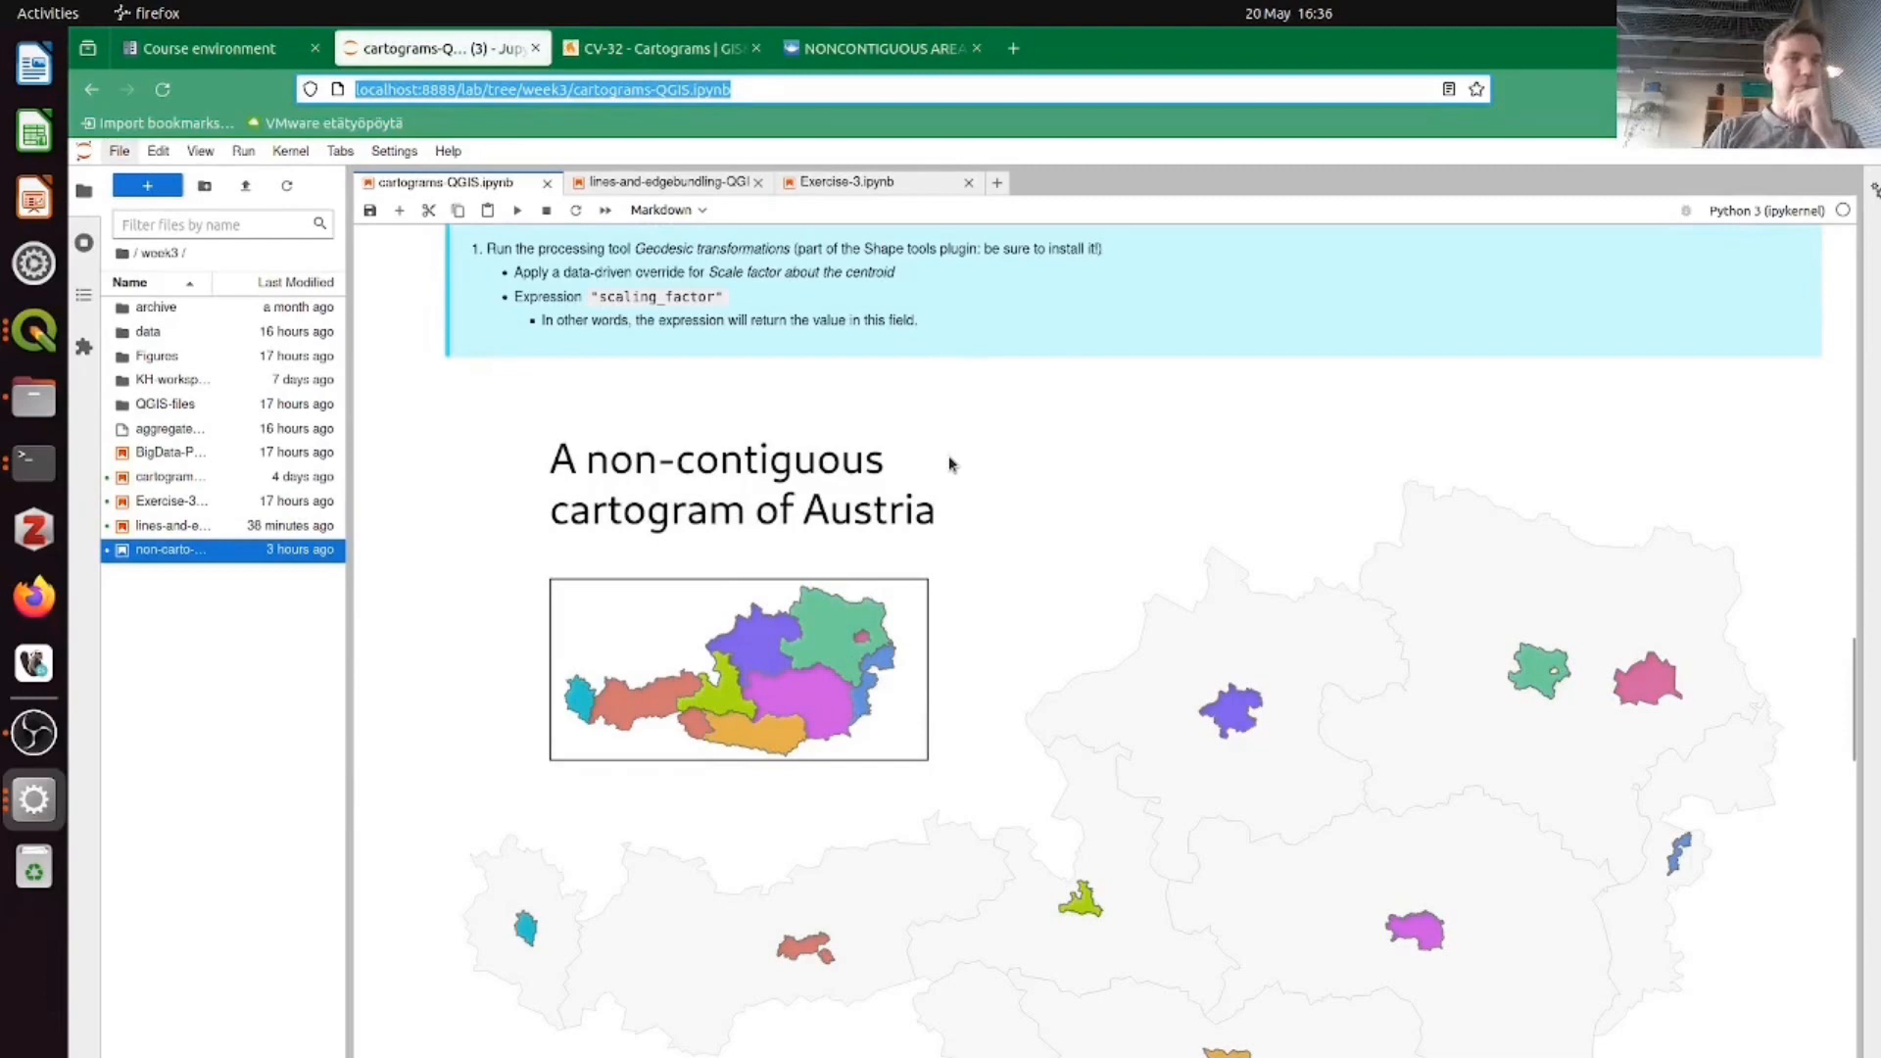
pyautogui.scroll(-1, 948, 464)
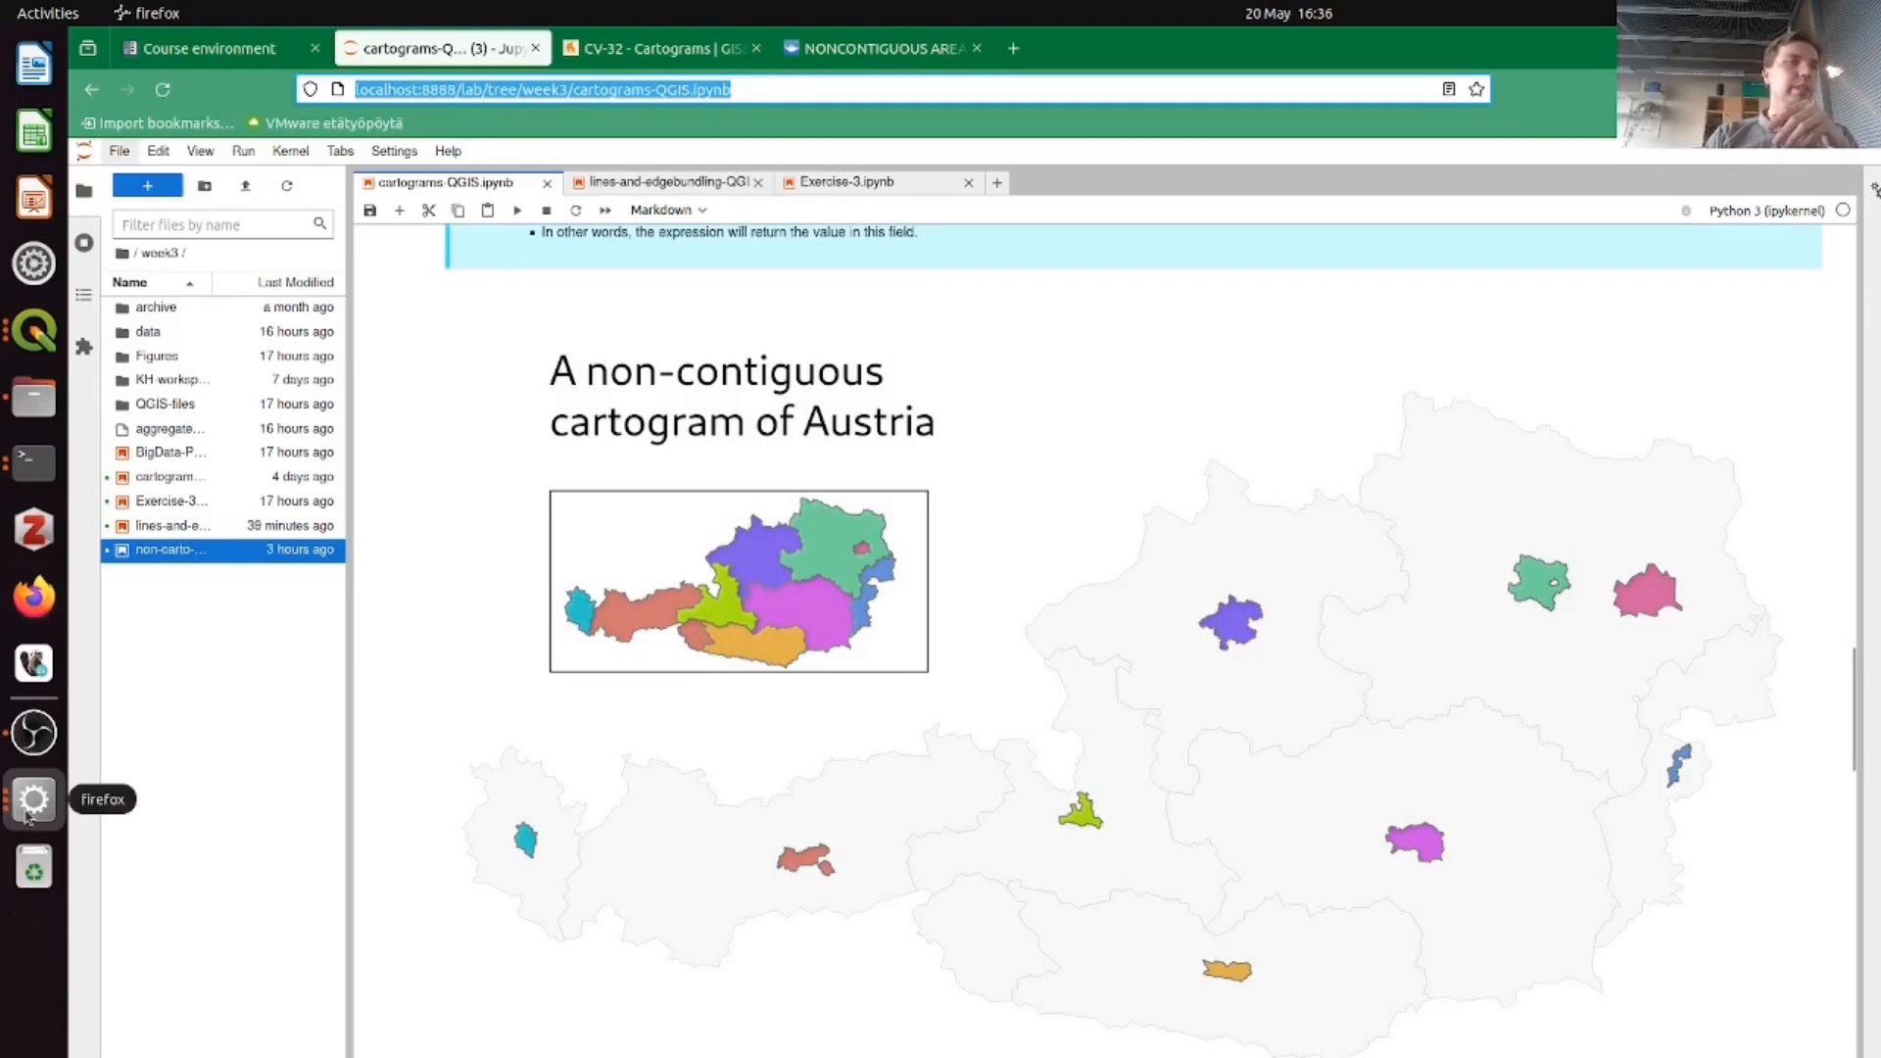
pyautogui.click(29, 809)
pyautogui.click(196, 781)
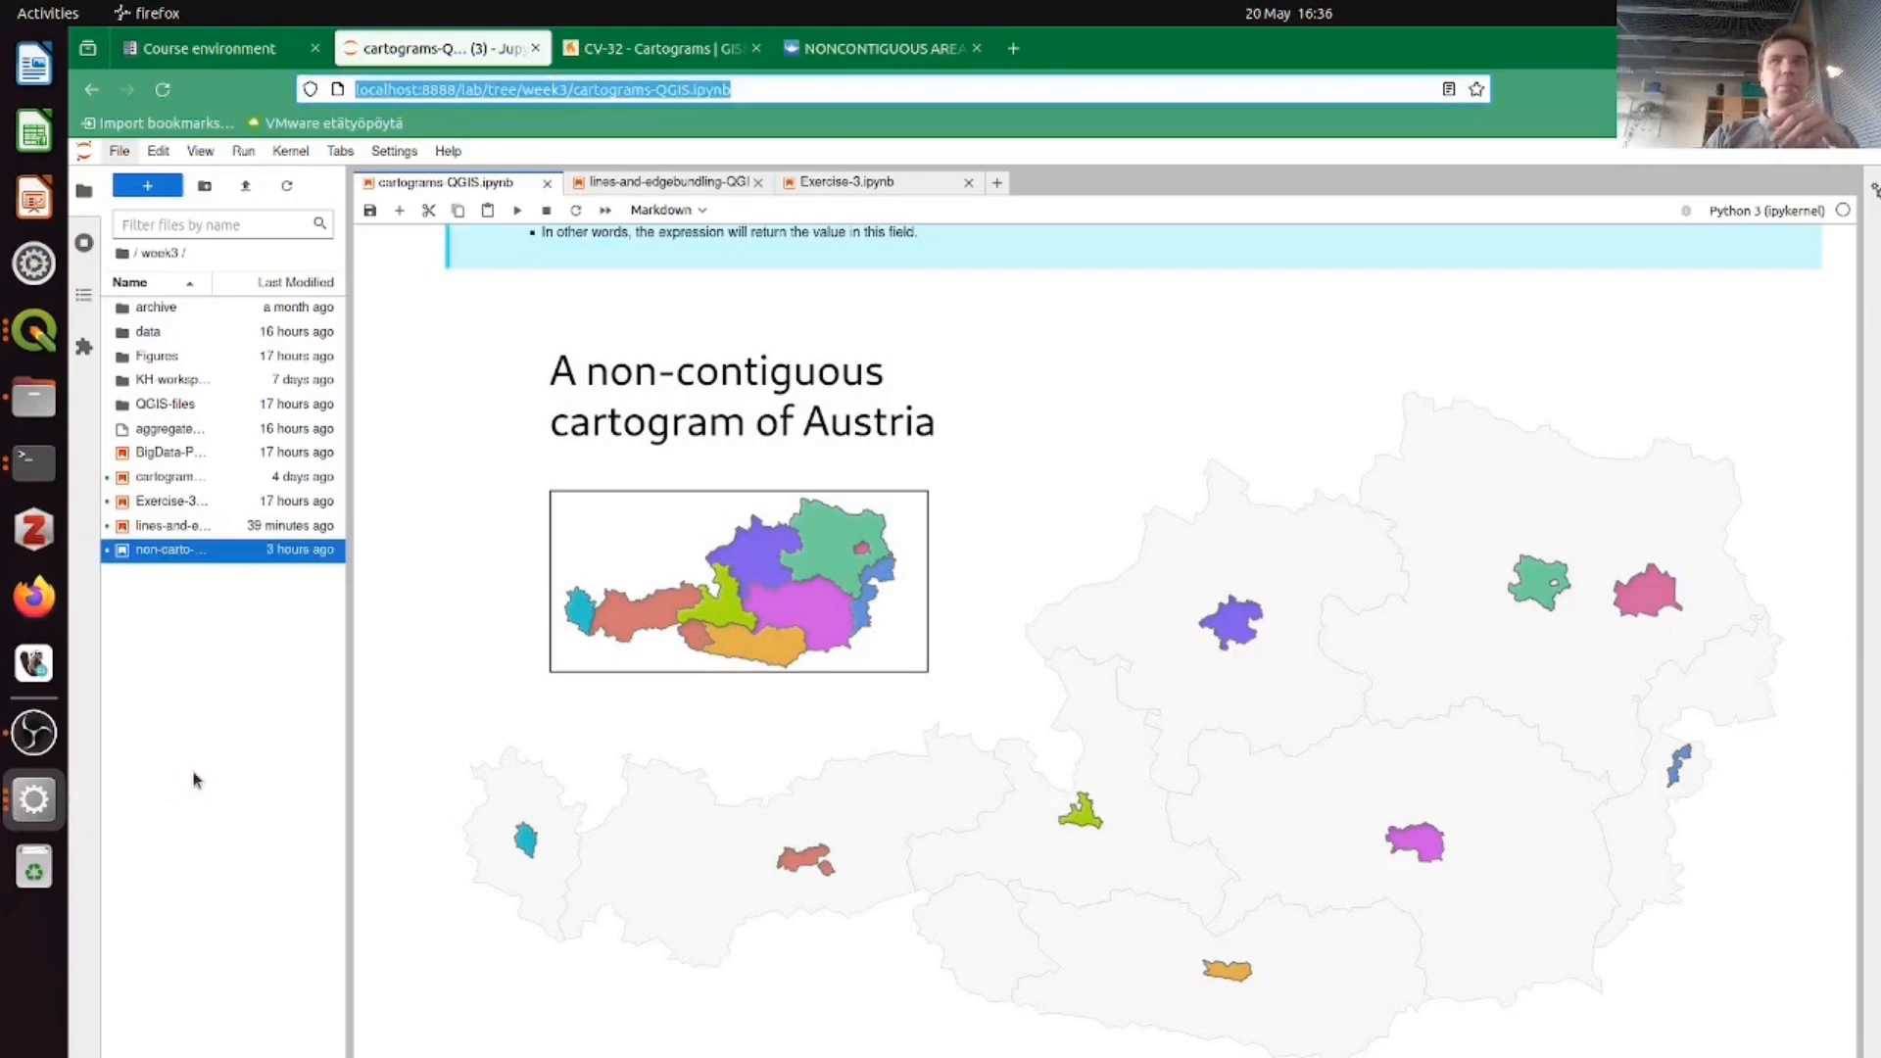
pyautogui.click(24, 798)
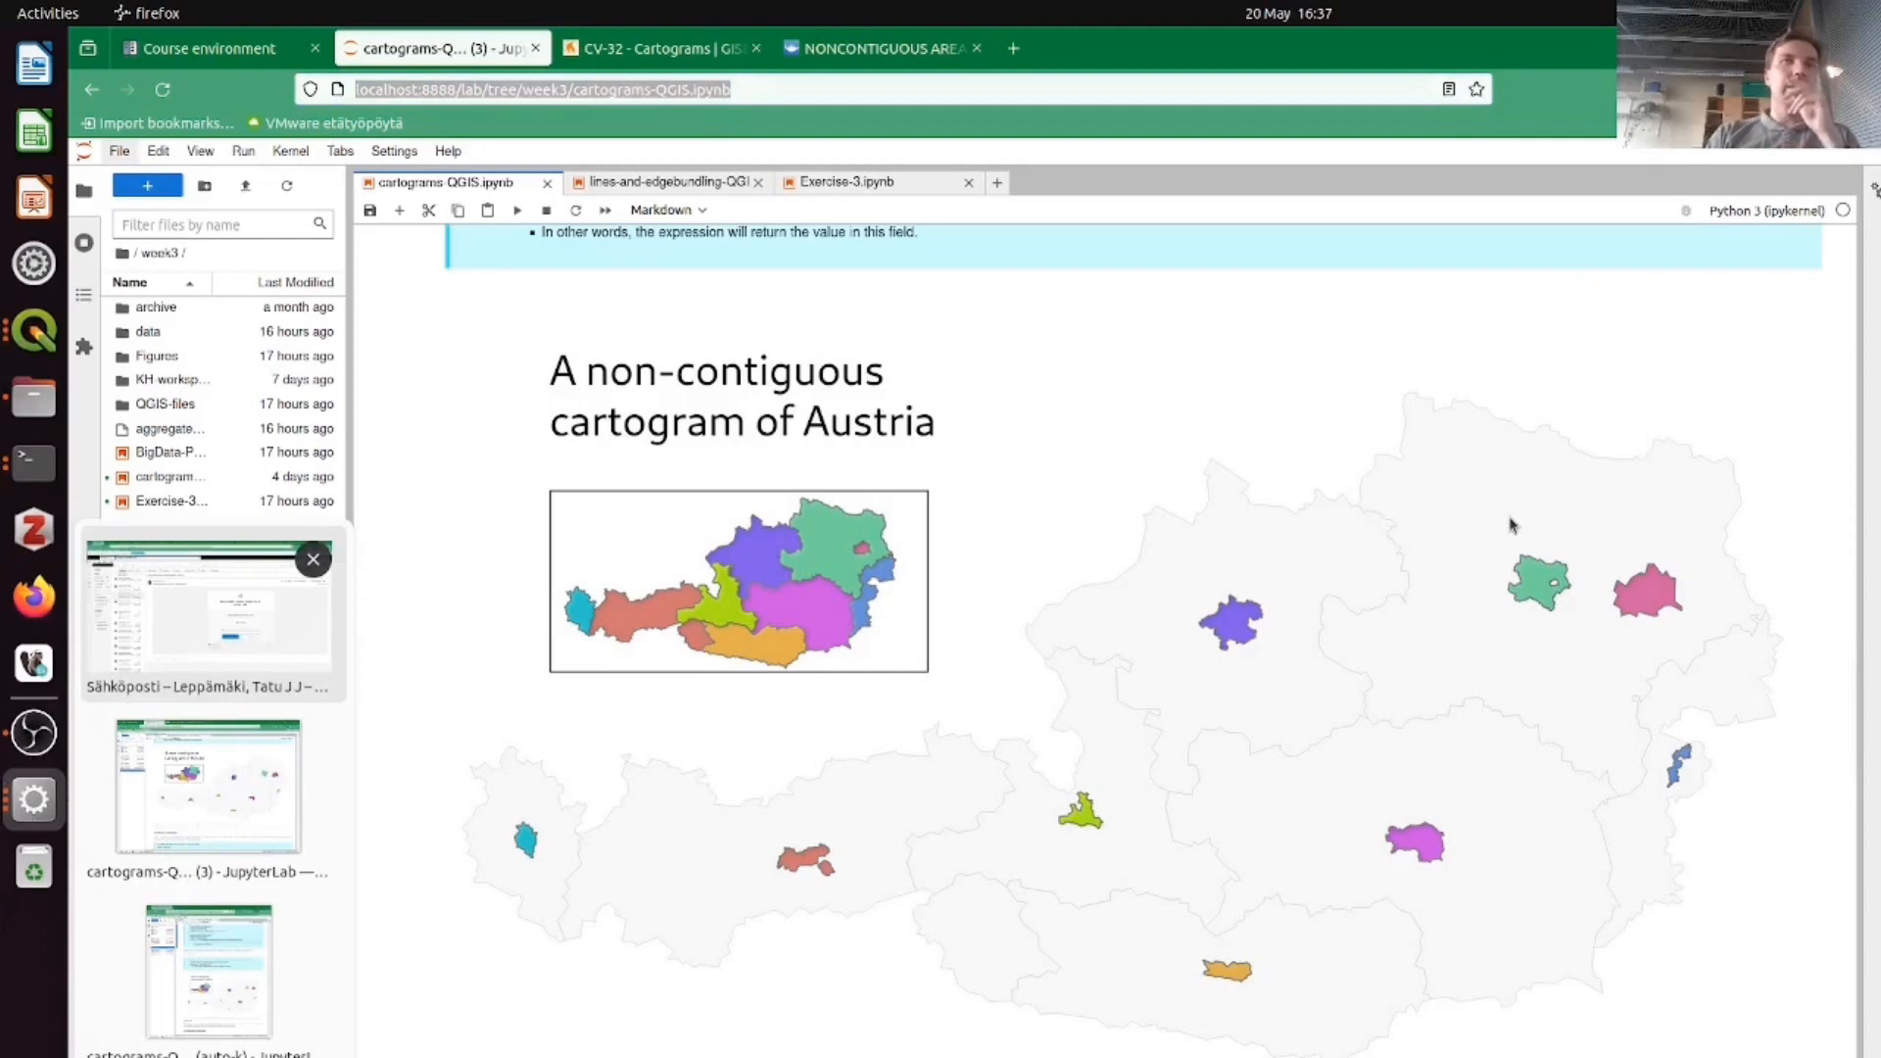
pyautogui.click(1446, 576)
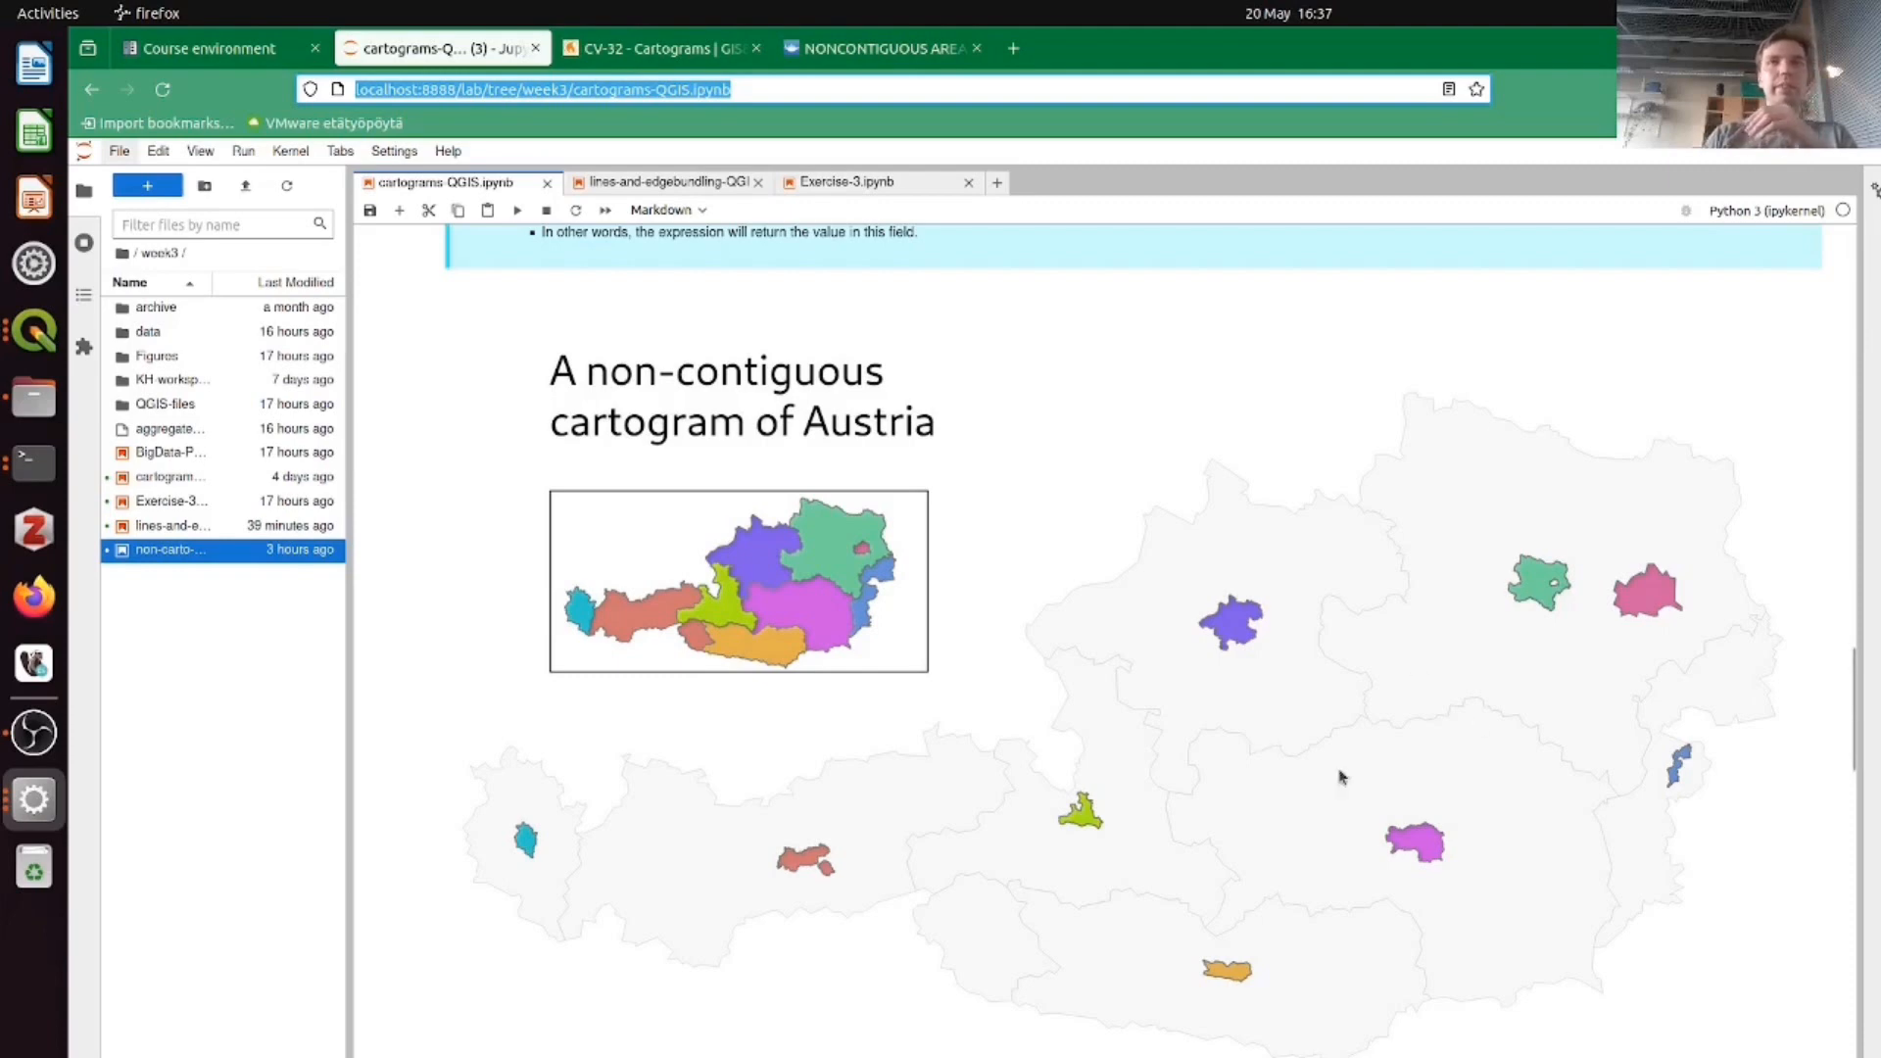
# - Read the notebook's contiguous cartogram instructions and switch back to QGIS
pyautogui.scroll(-3, 1436, 916)
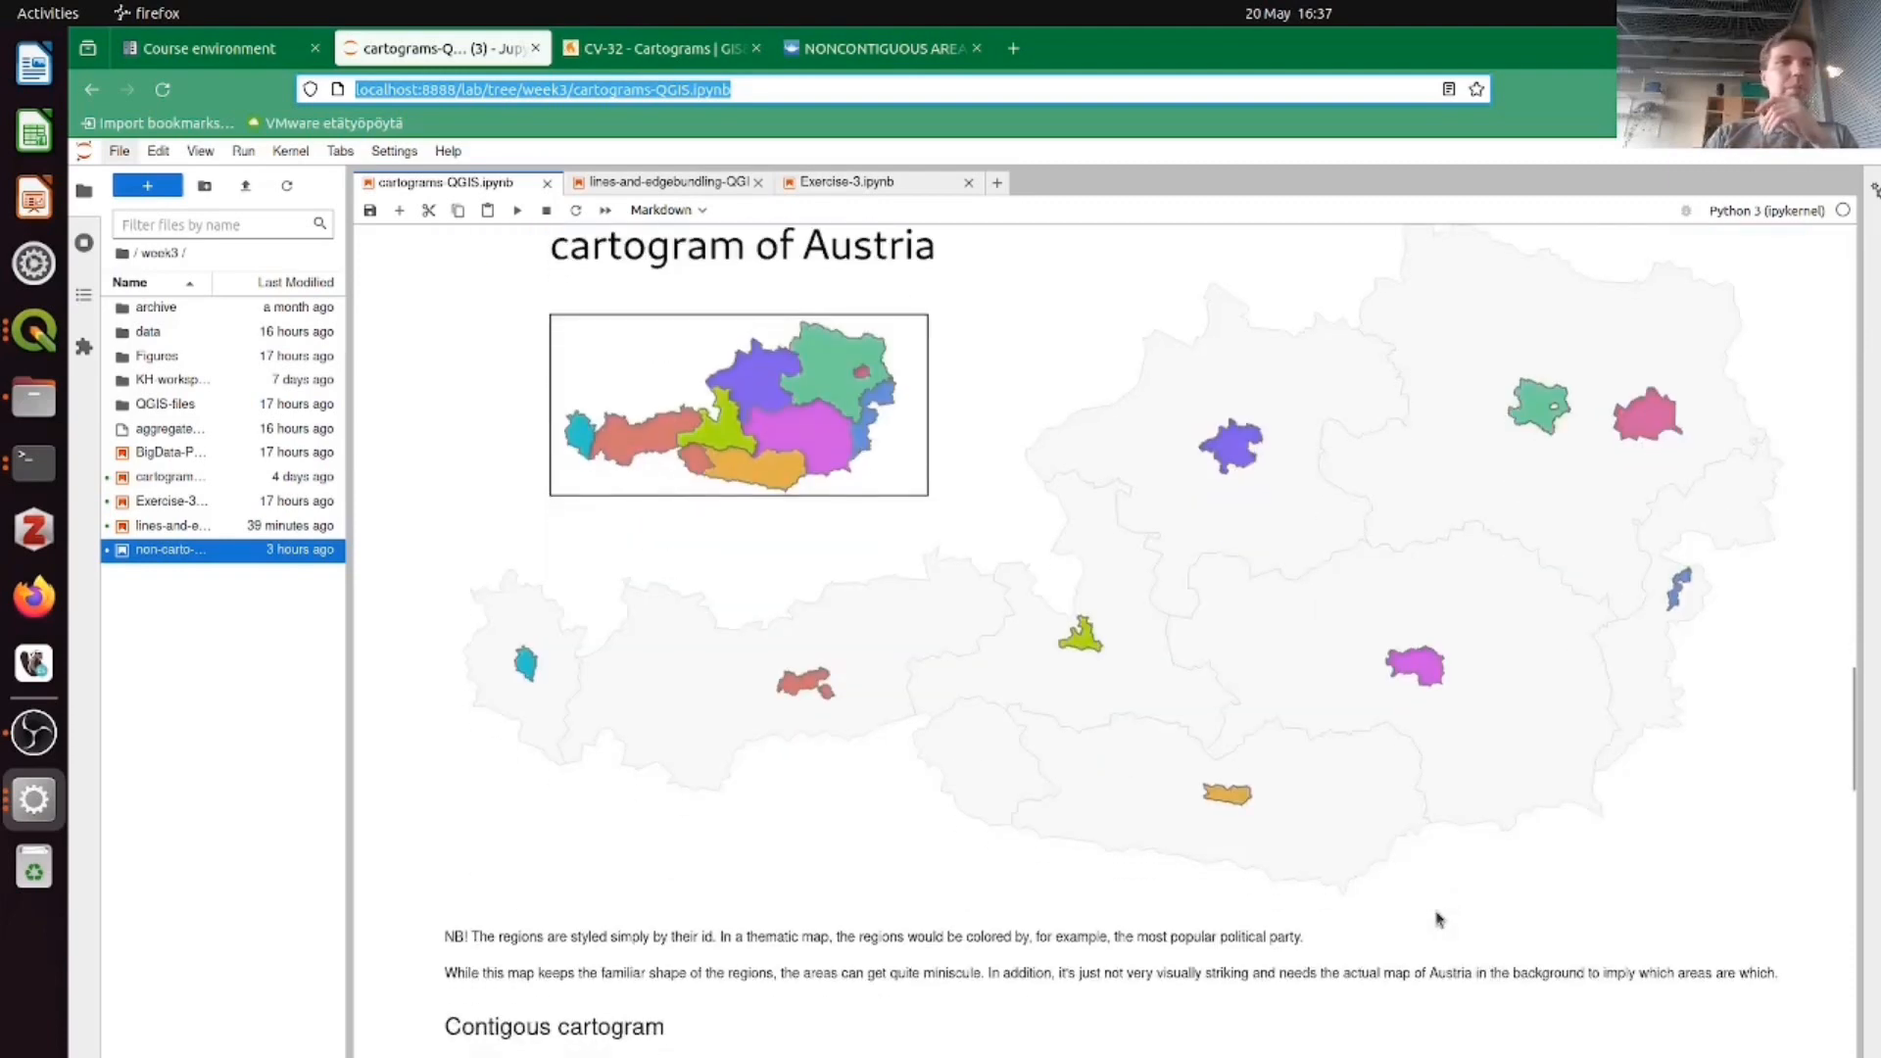
pyautogui.scroll(-5, 1362, 905)
pyautogui.scroll(-2, 1362, 905)
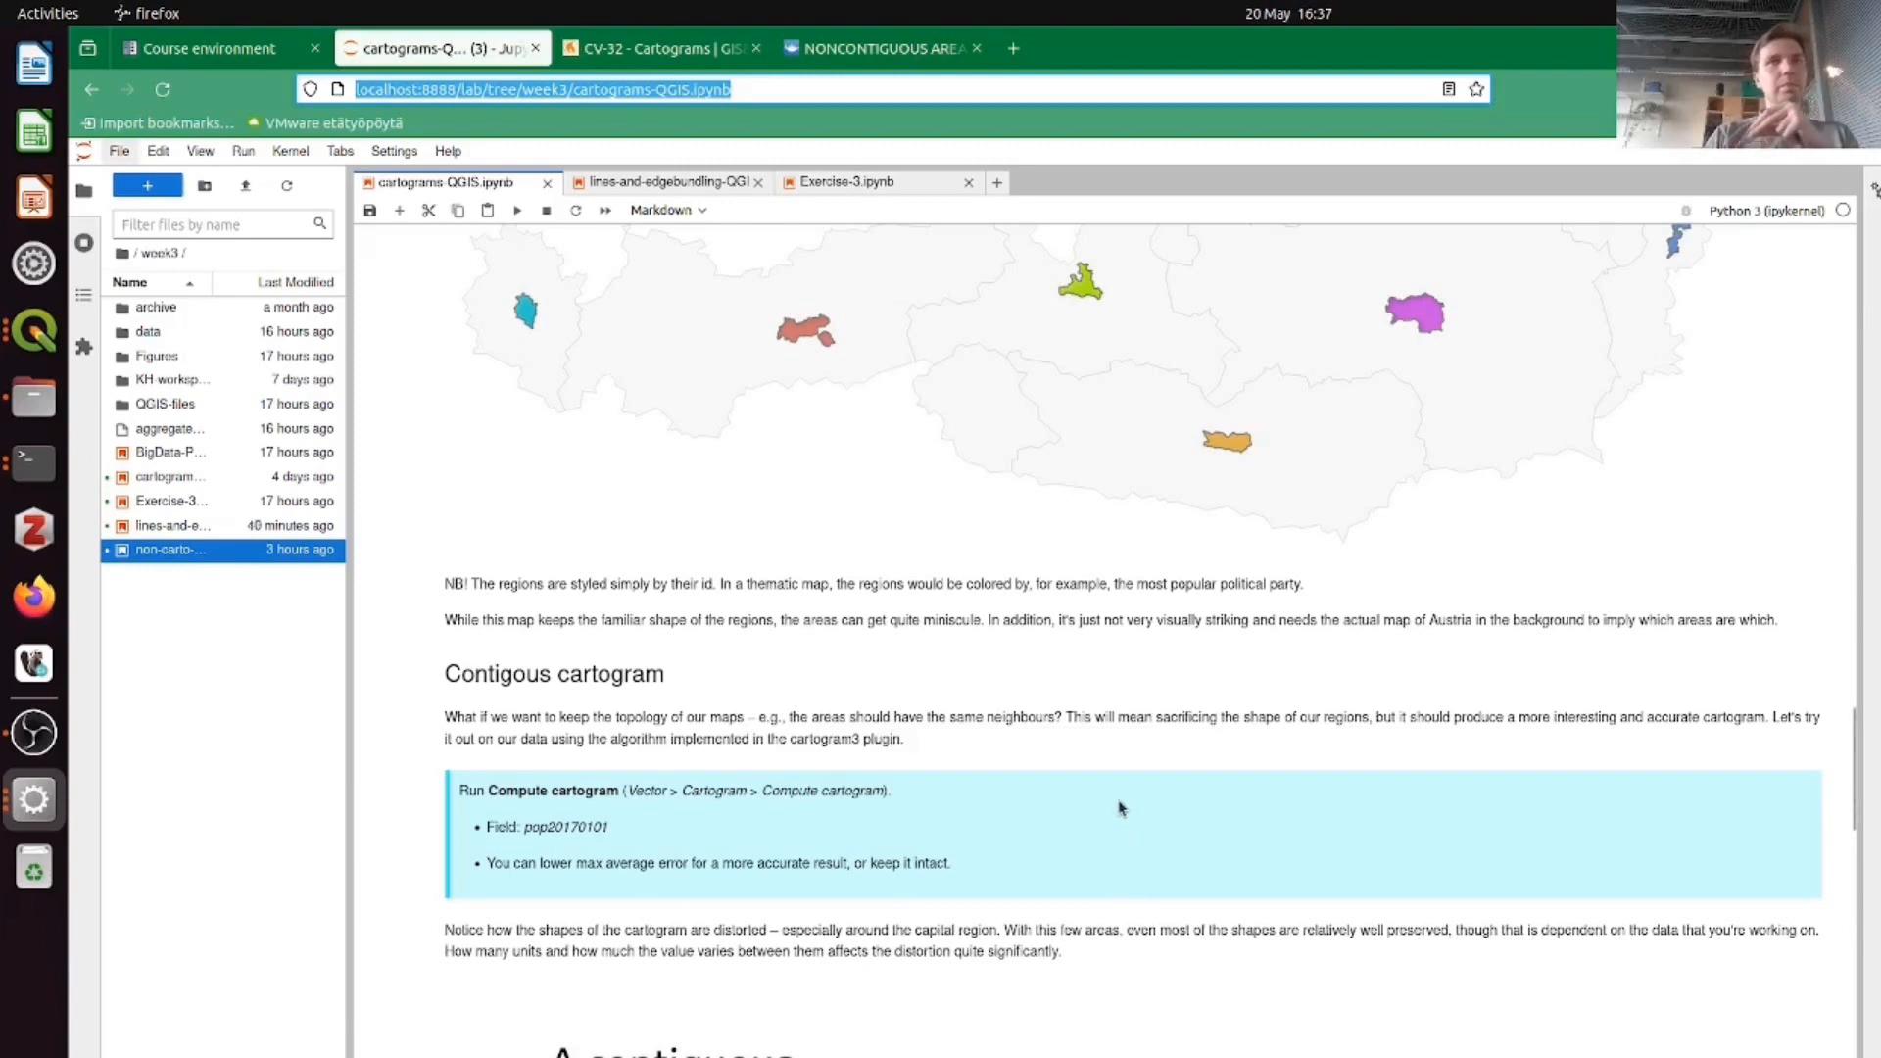
pyautogui.scroll(-2, 1120, 809)
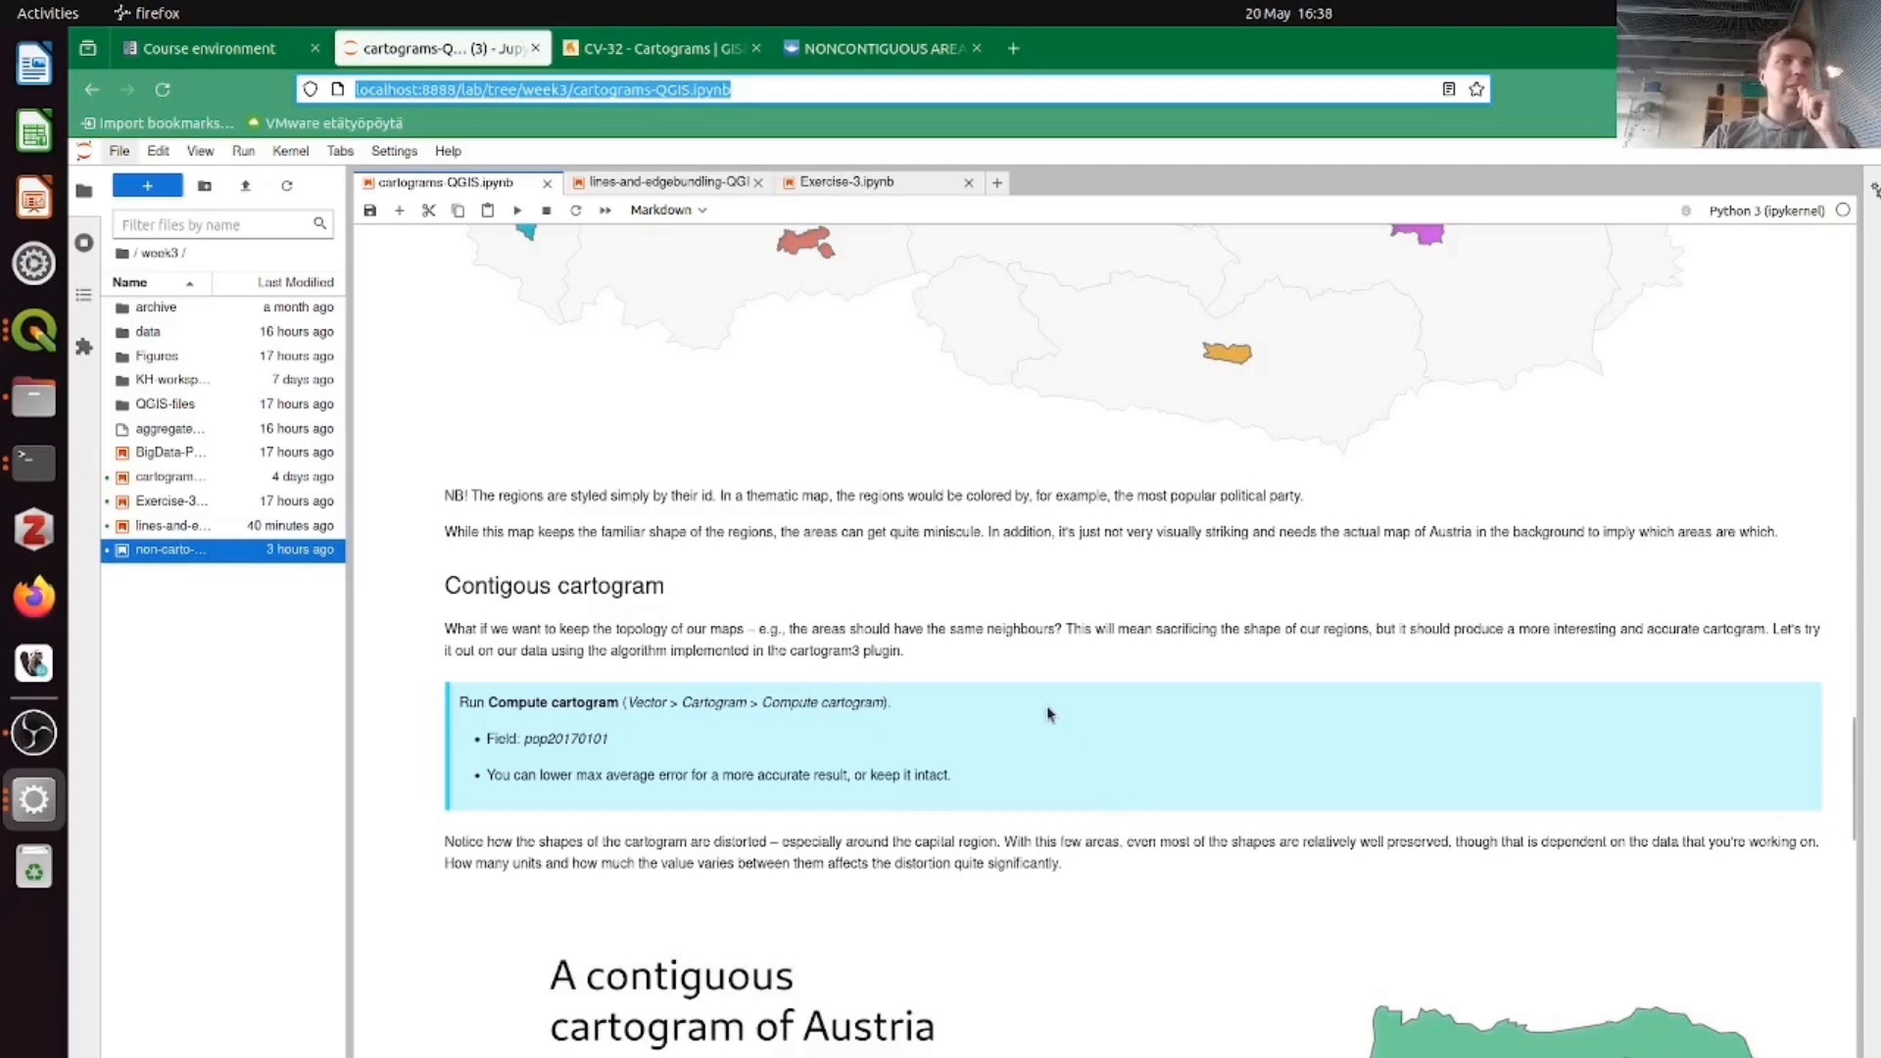
pyautogui.scroll(-2, 1048, 715)
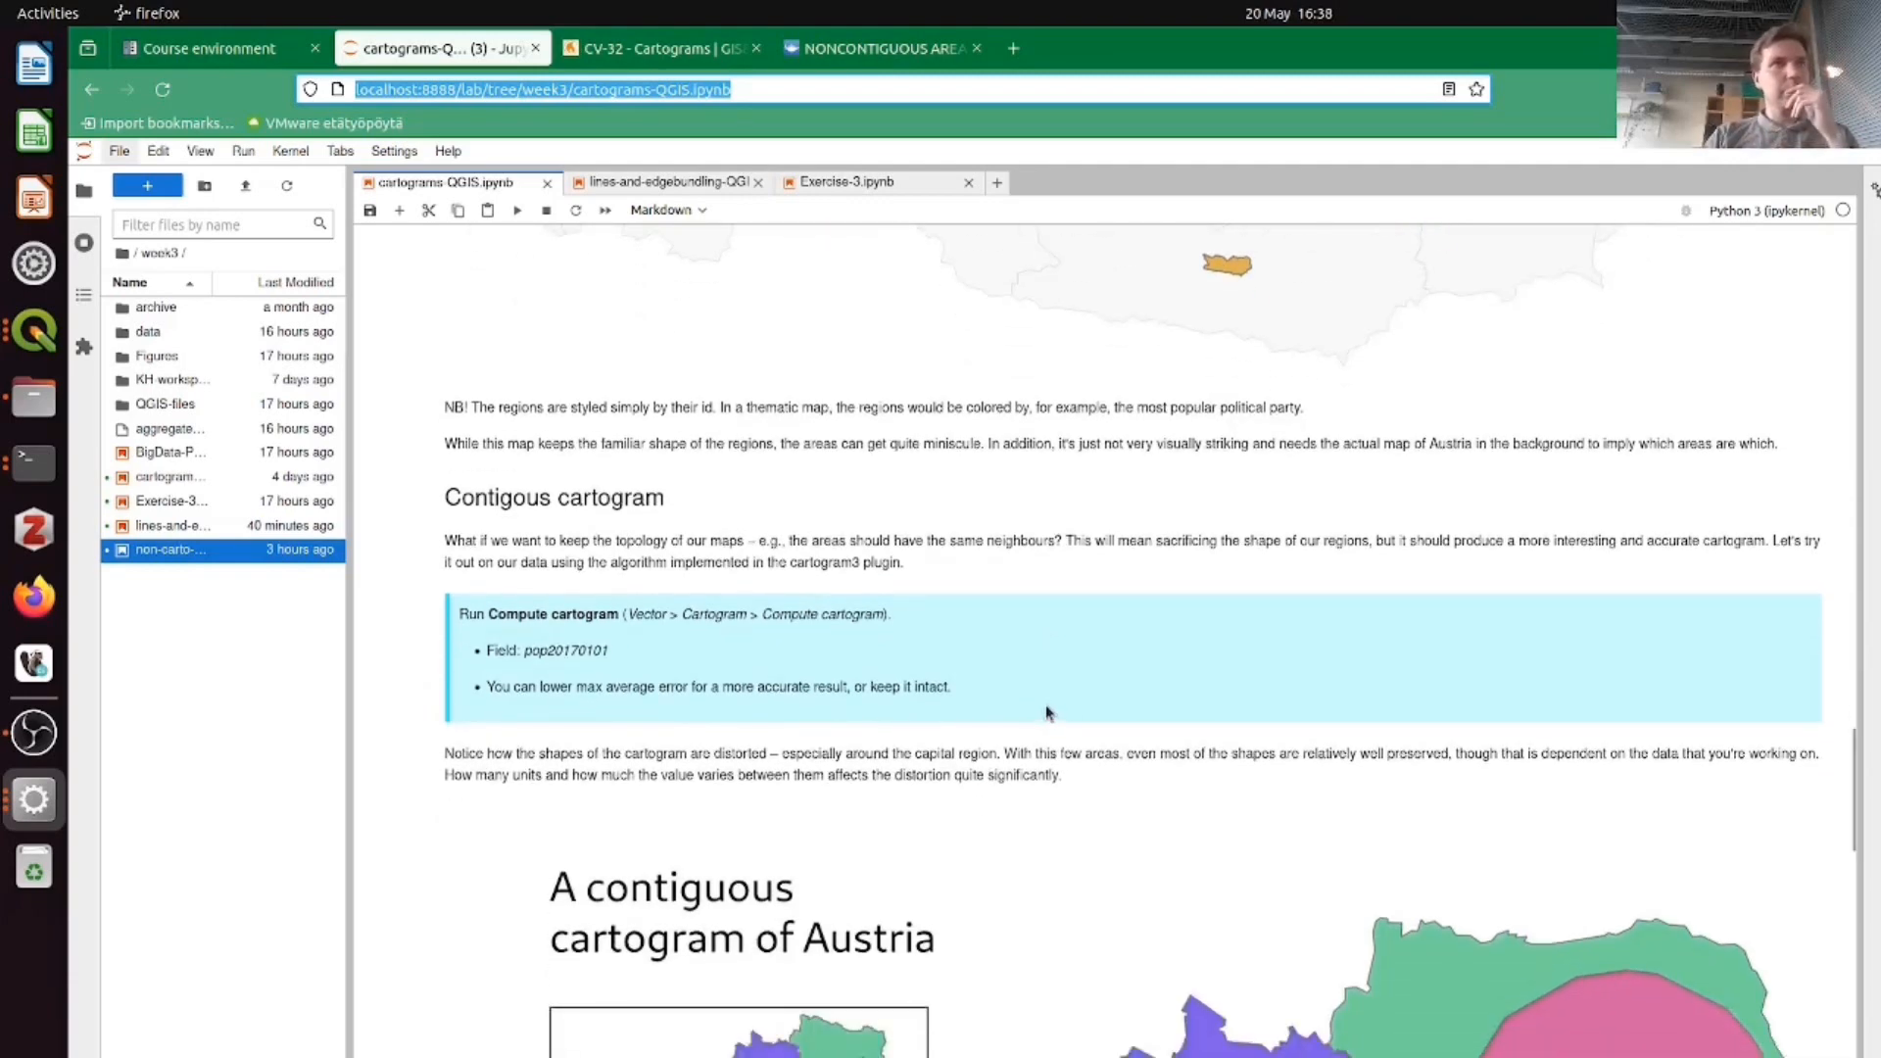
pyautogui.scroll(-4, 1048, 714)
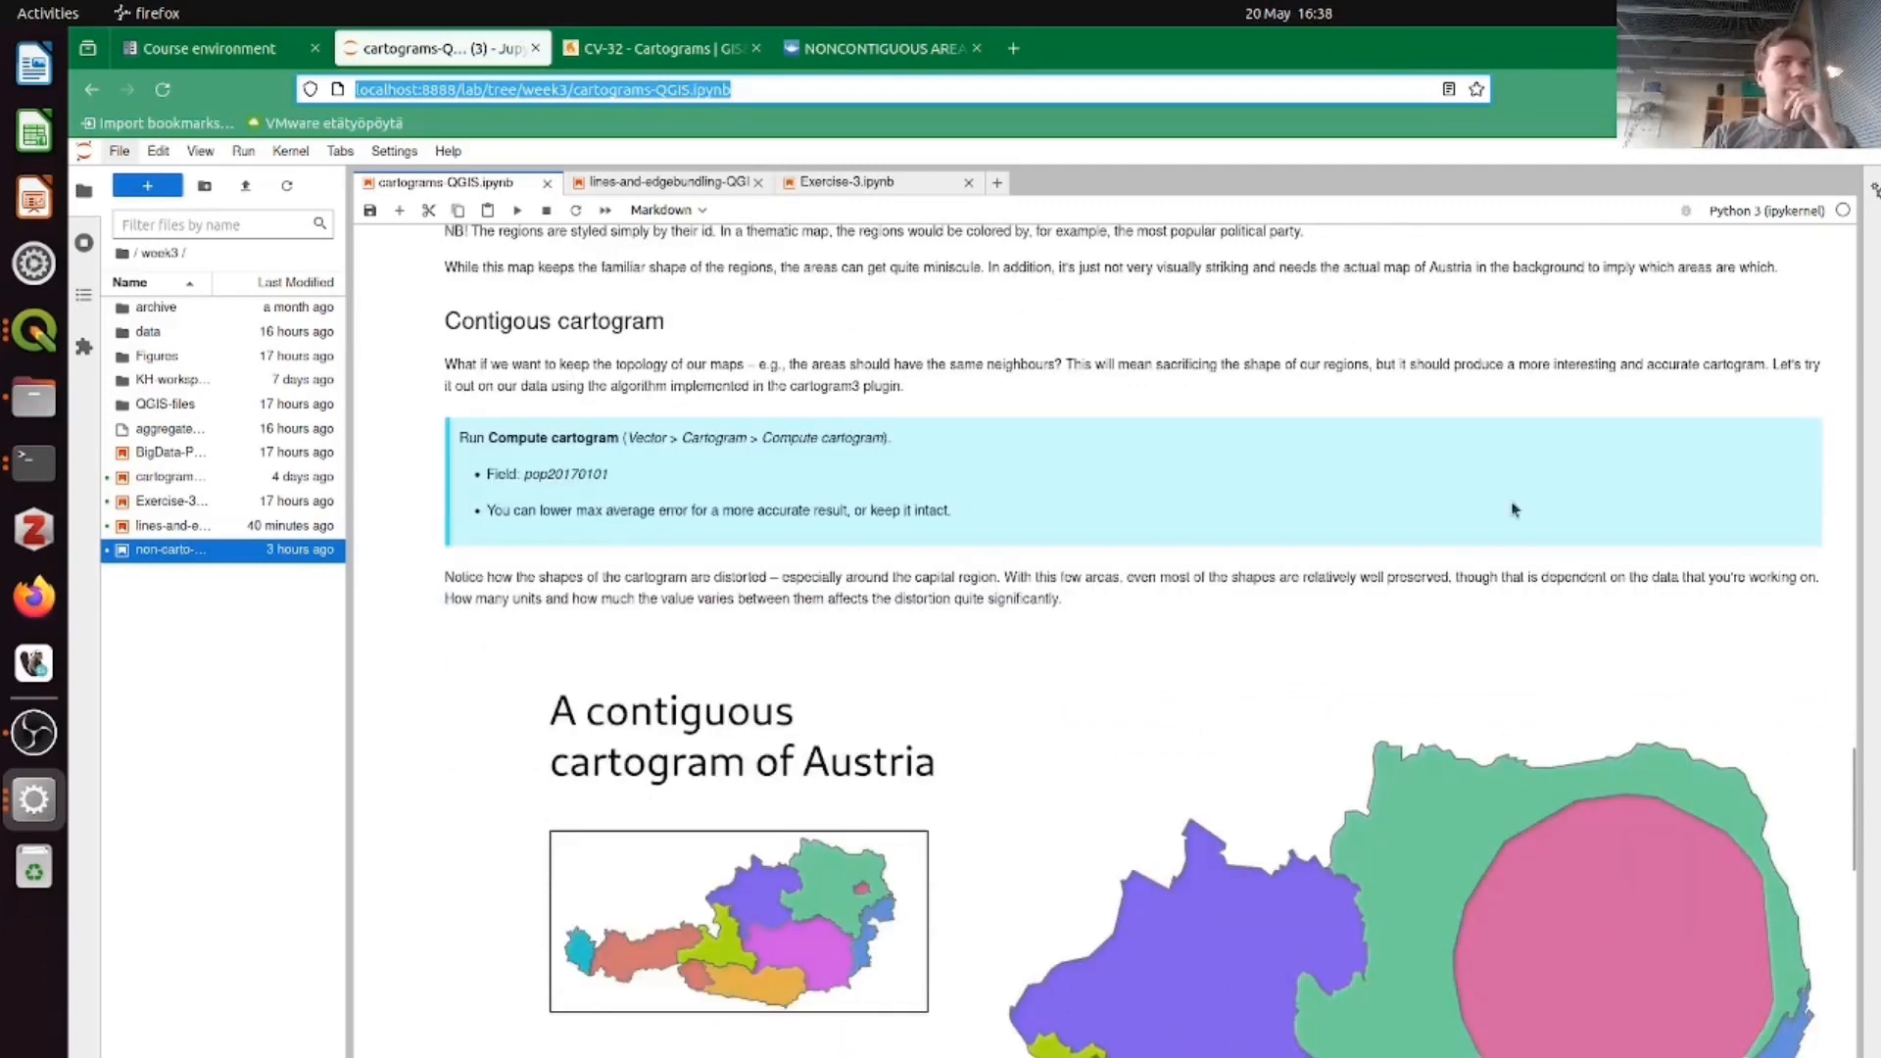
pyautogui.hotkey('alt', 'Tab')
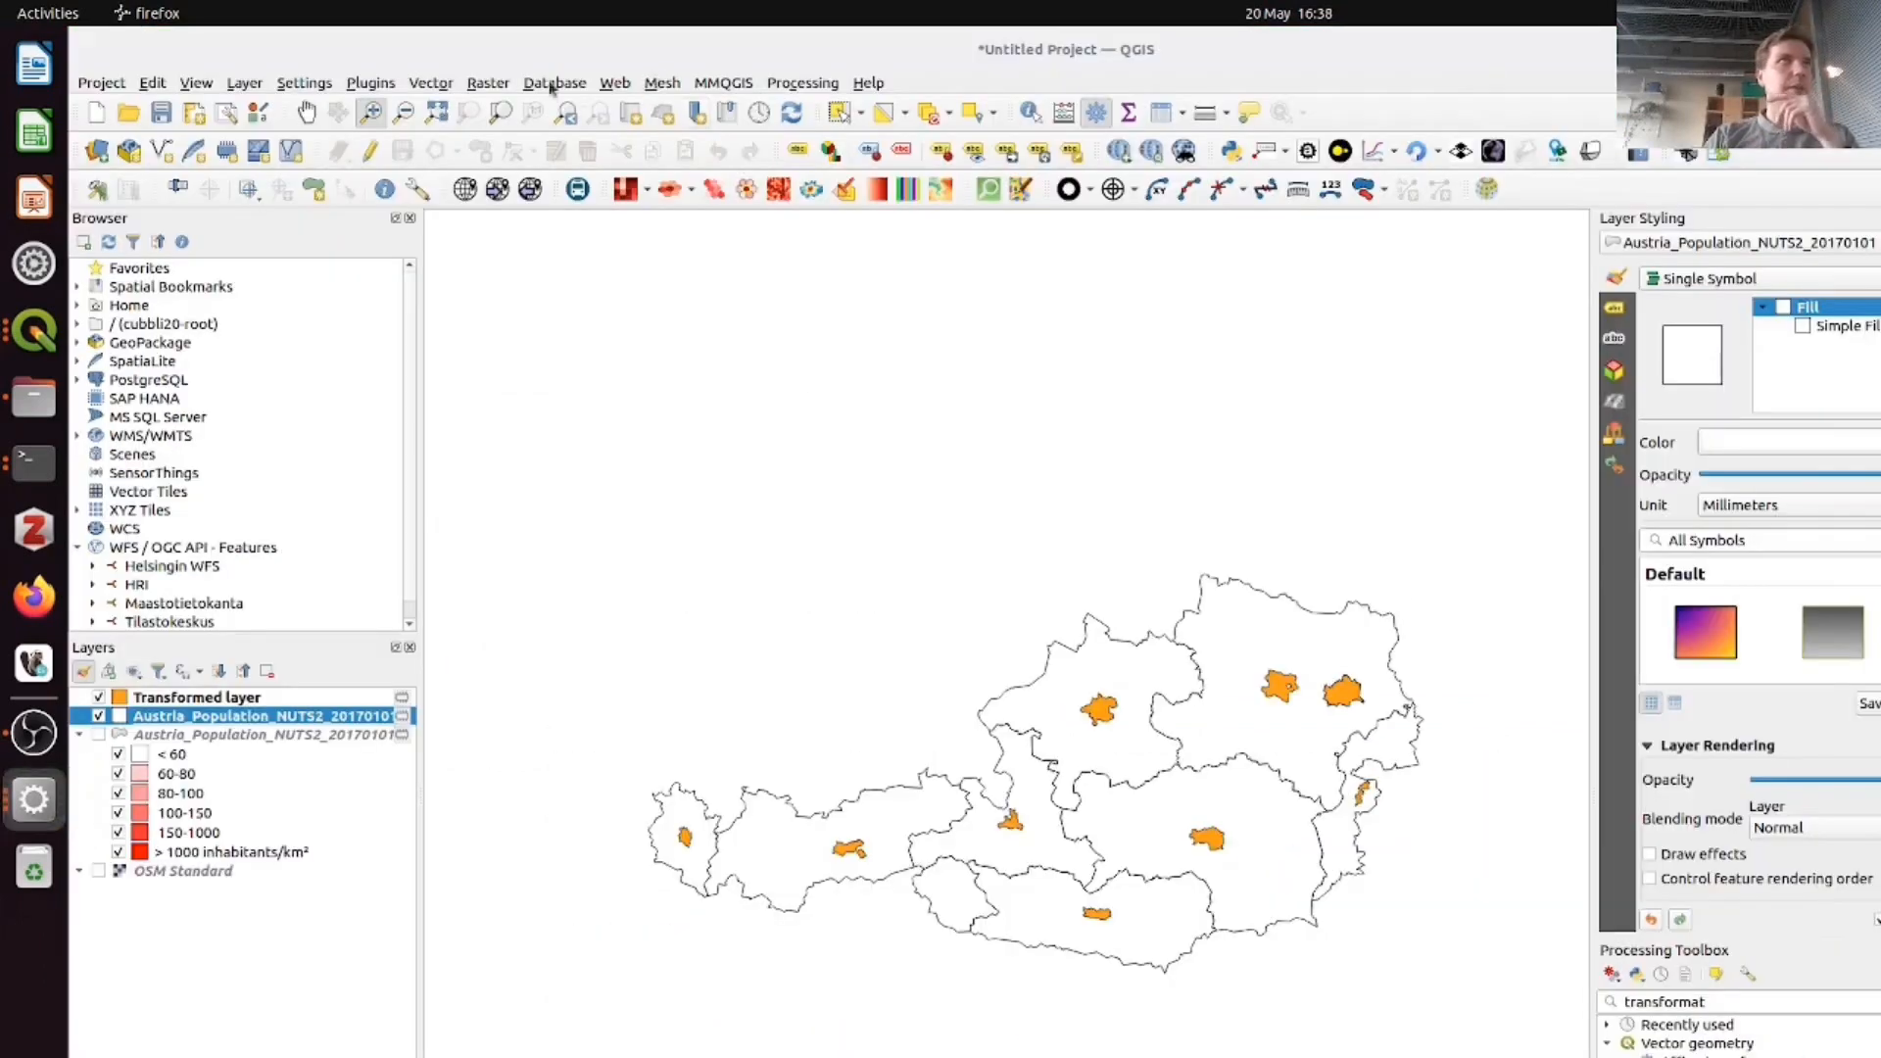
pyautogui.click(432, 83)
pyautogui.moveTo(468, 106)
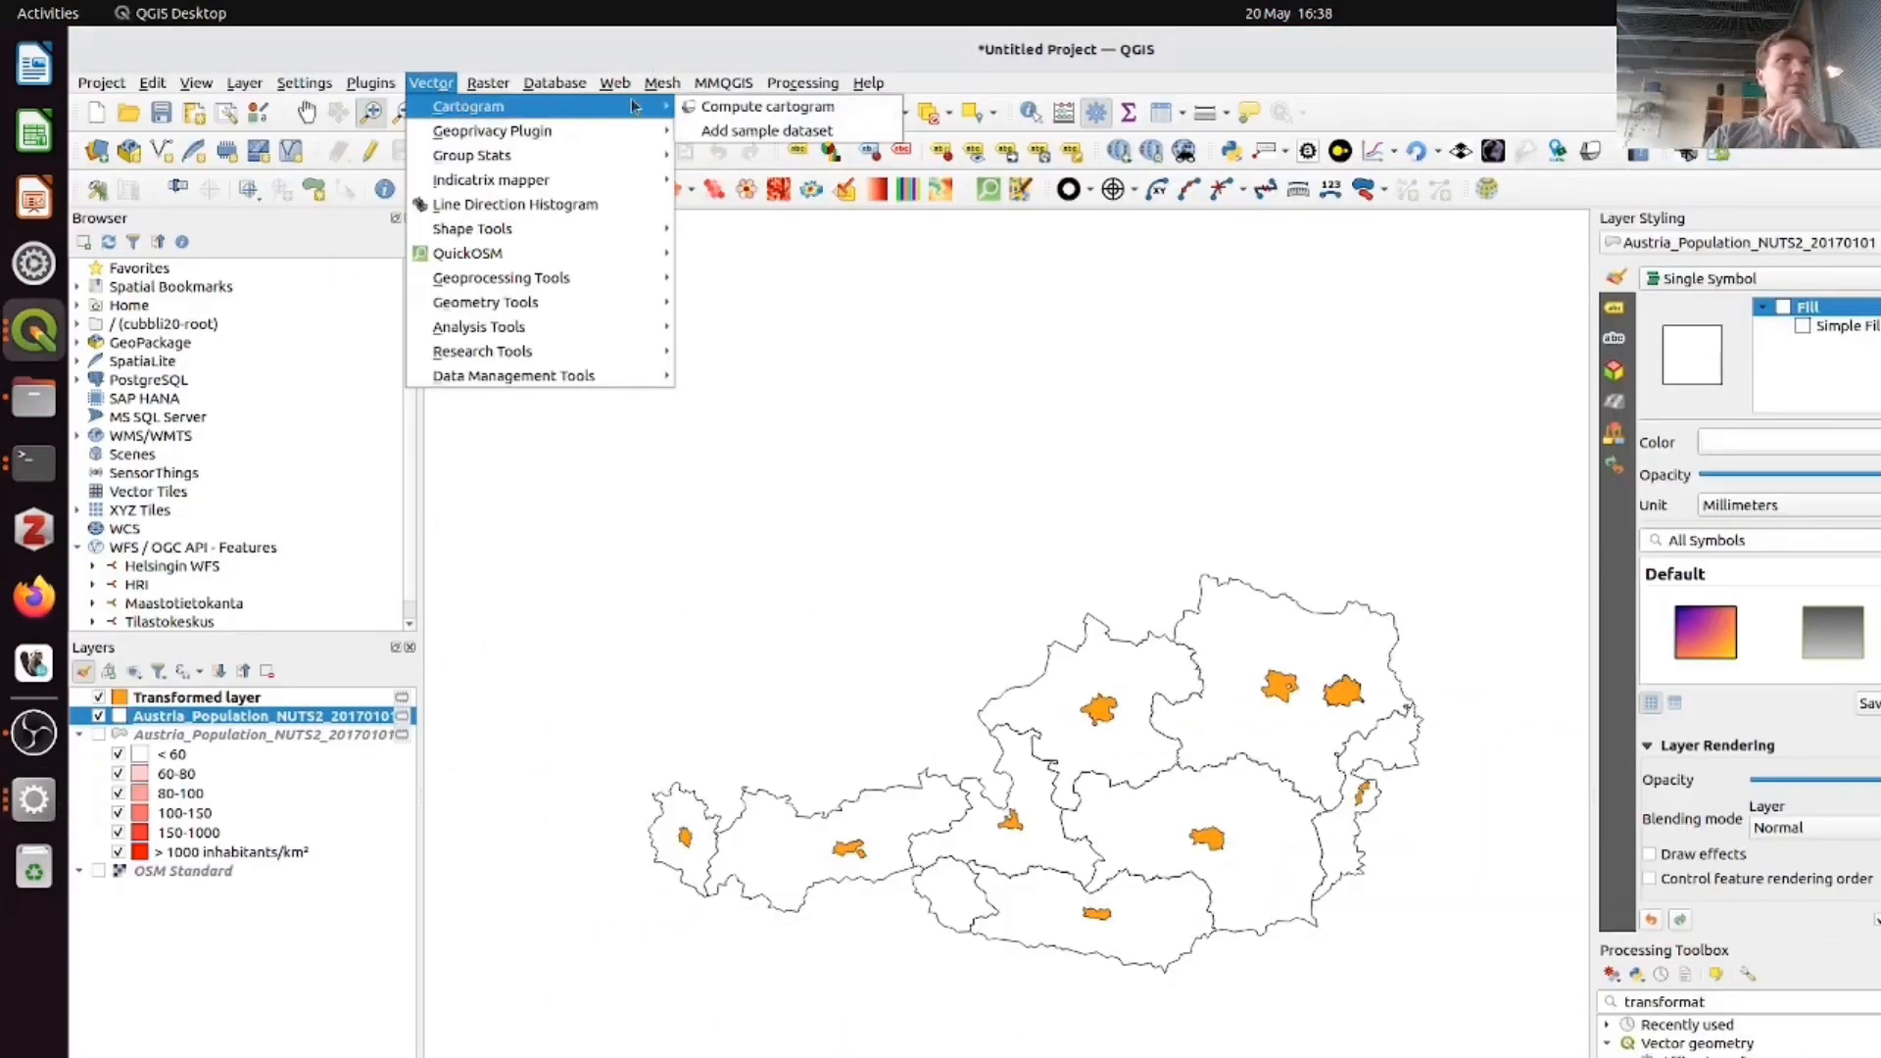
pyautogui.click(748, 110)
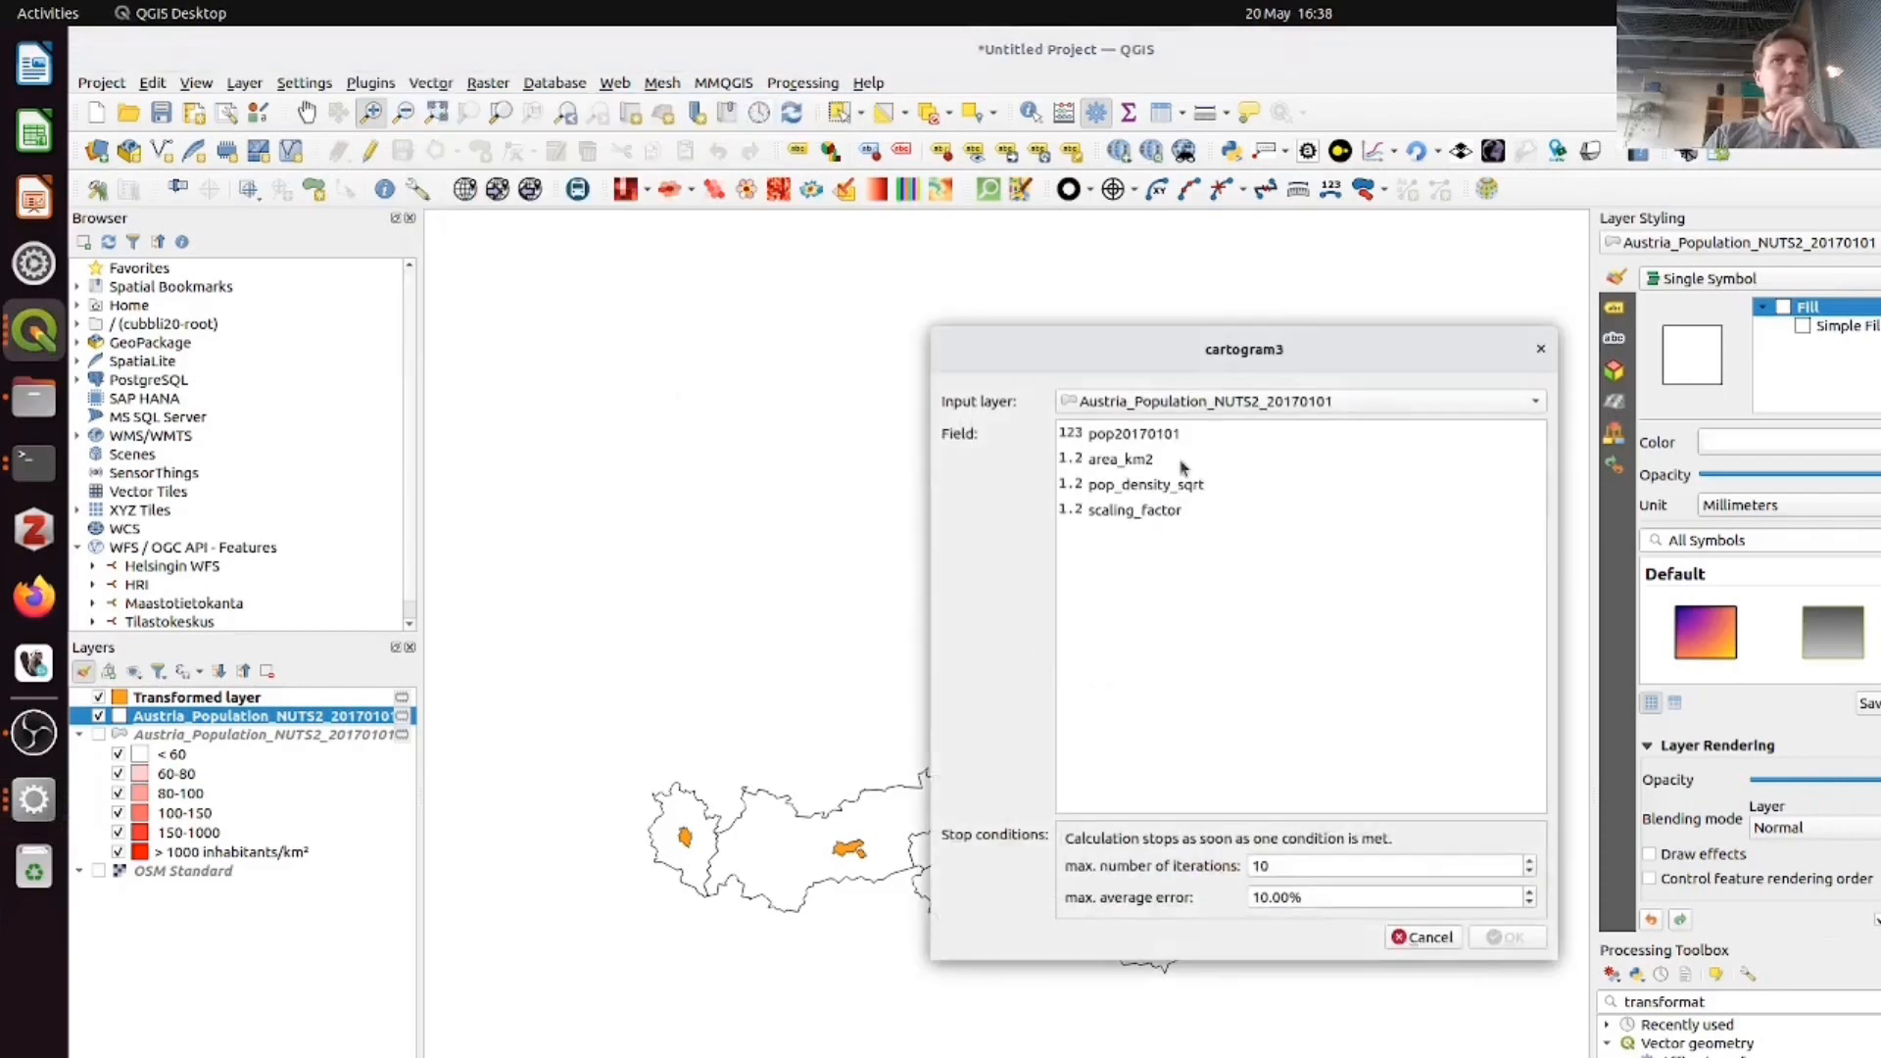
pyautogui.click(1258, 404)
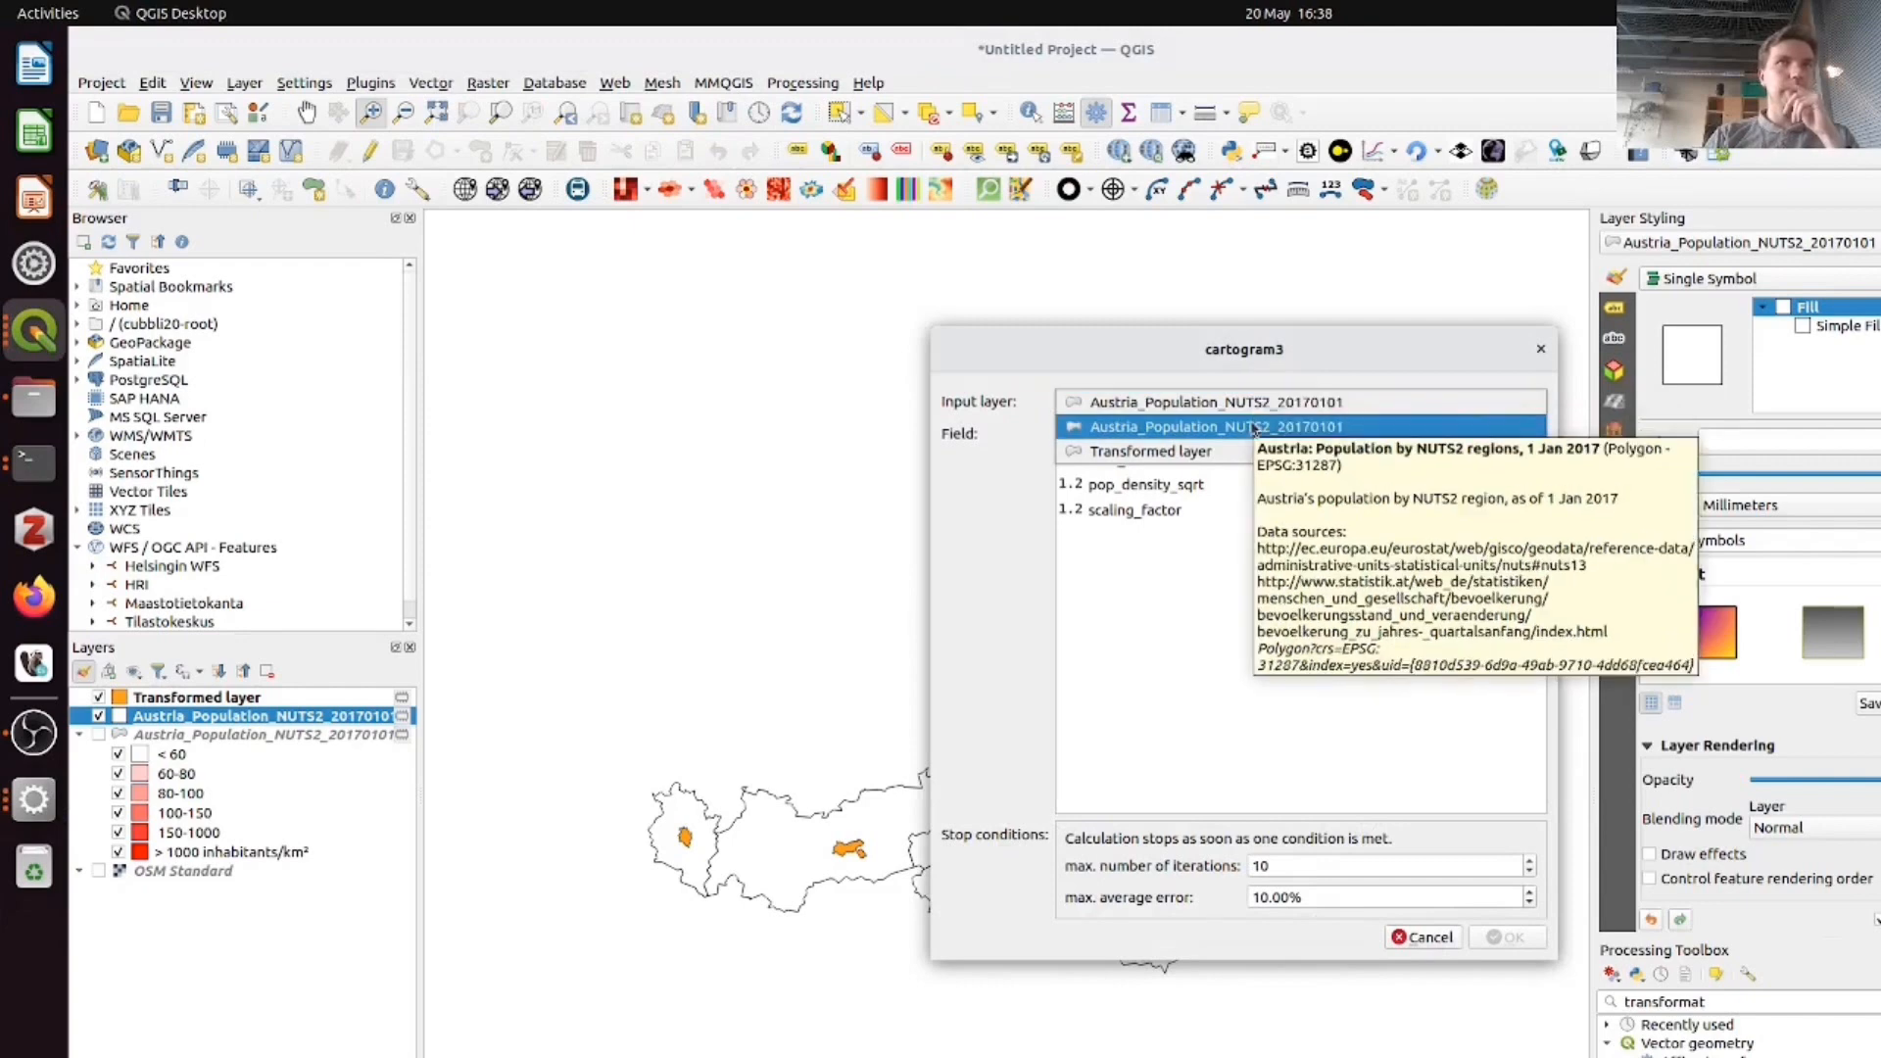
pyautogui.click(1253, 404)
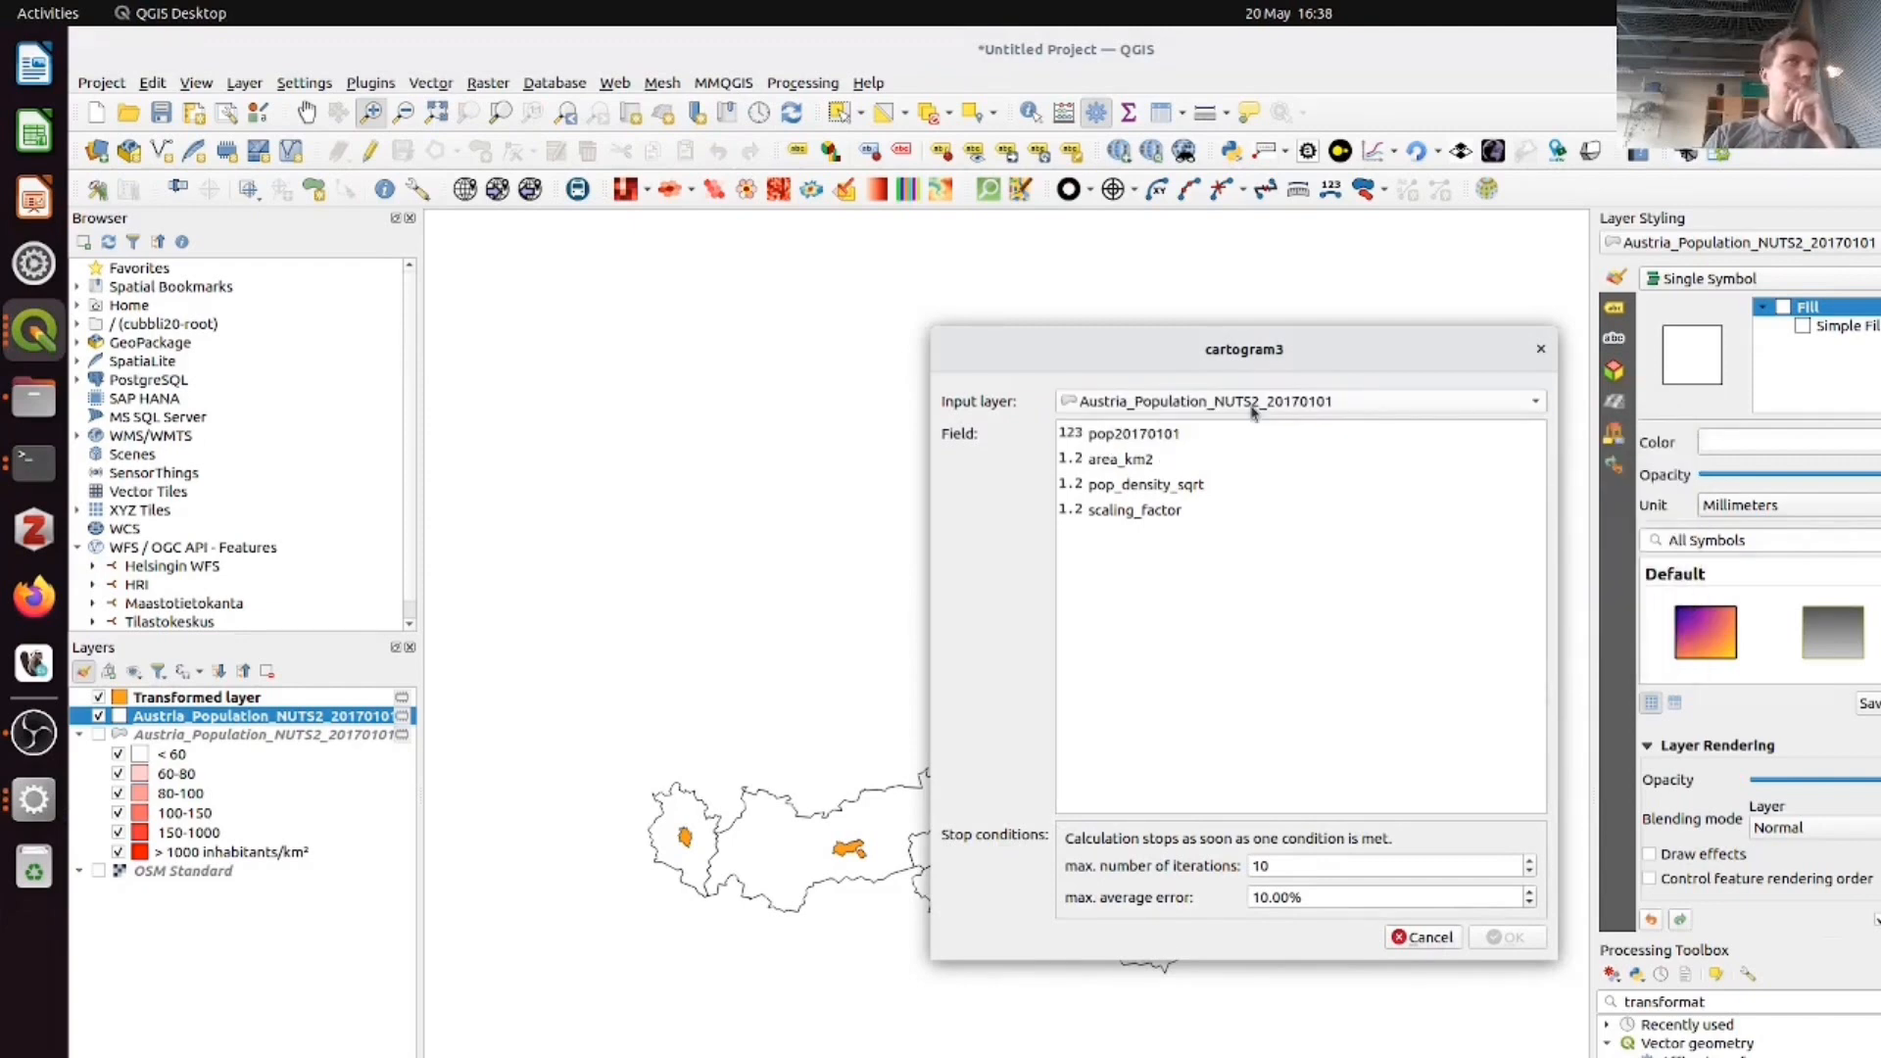
pyautogui.click(1540, 350)
# - Rename the white single-symbol Austria population layer as "background"
pyautogui.rightClick(233, 717)
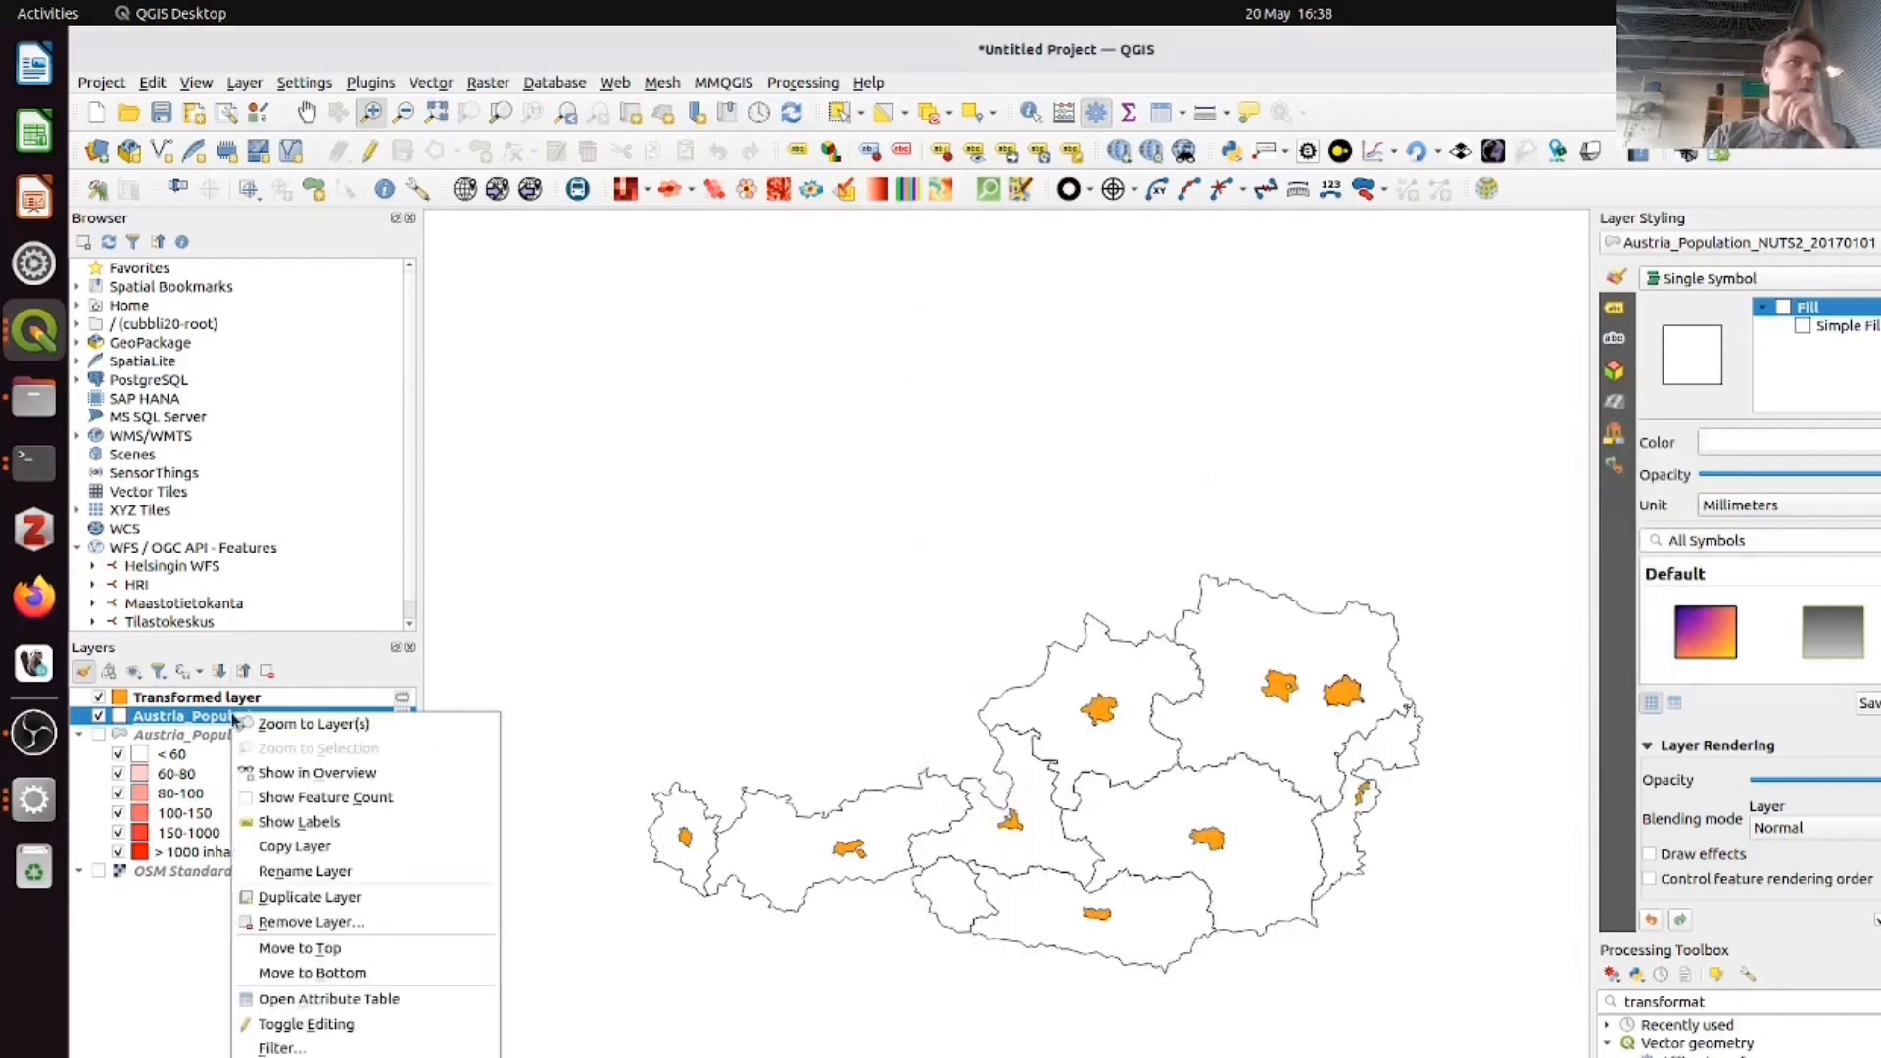
pyautogui.click(379, 870)
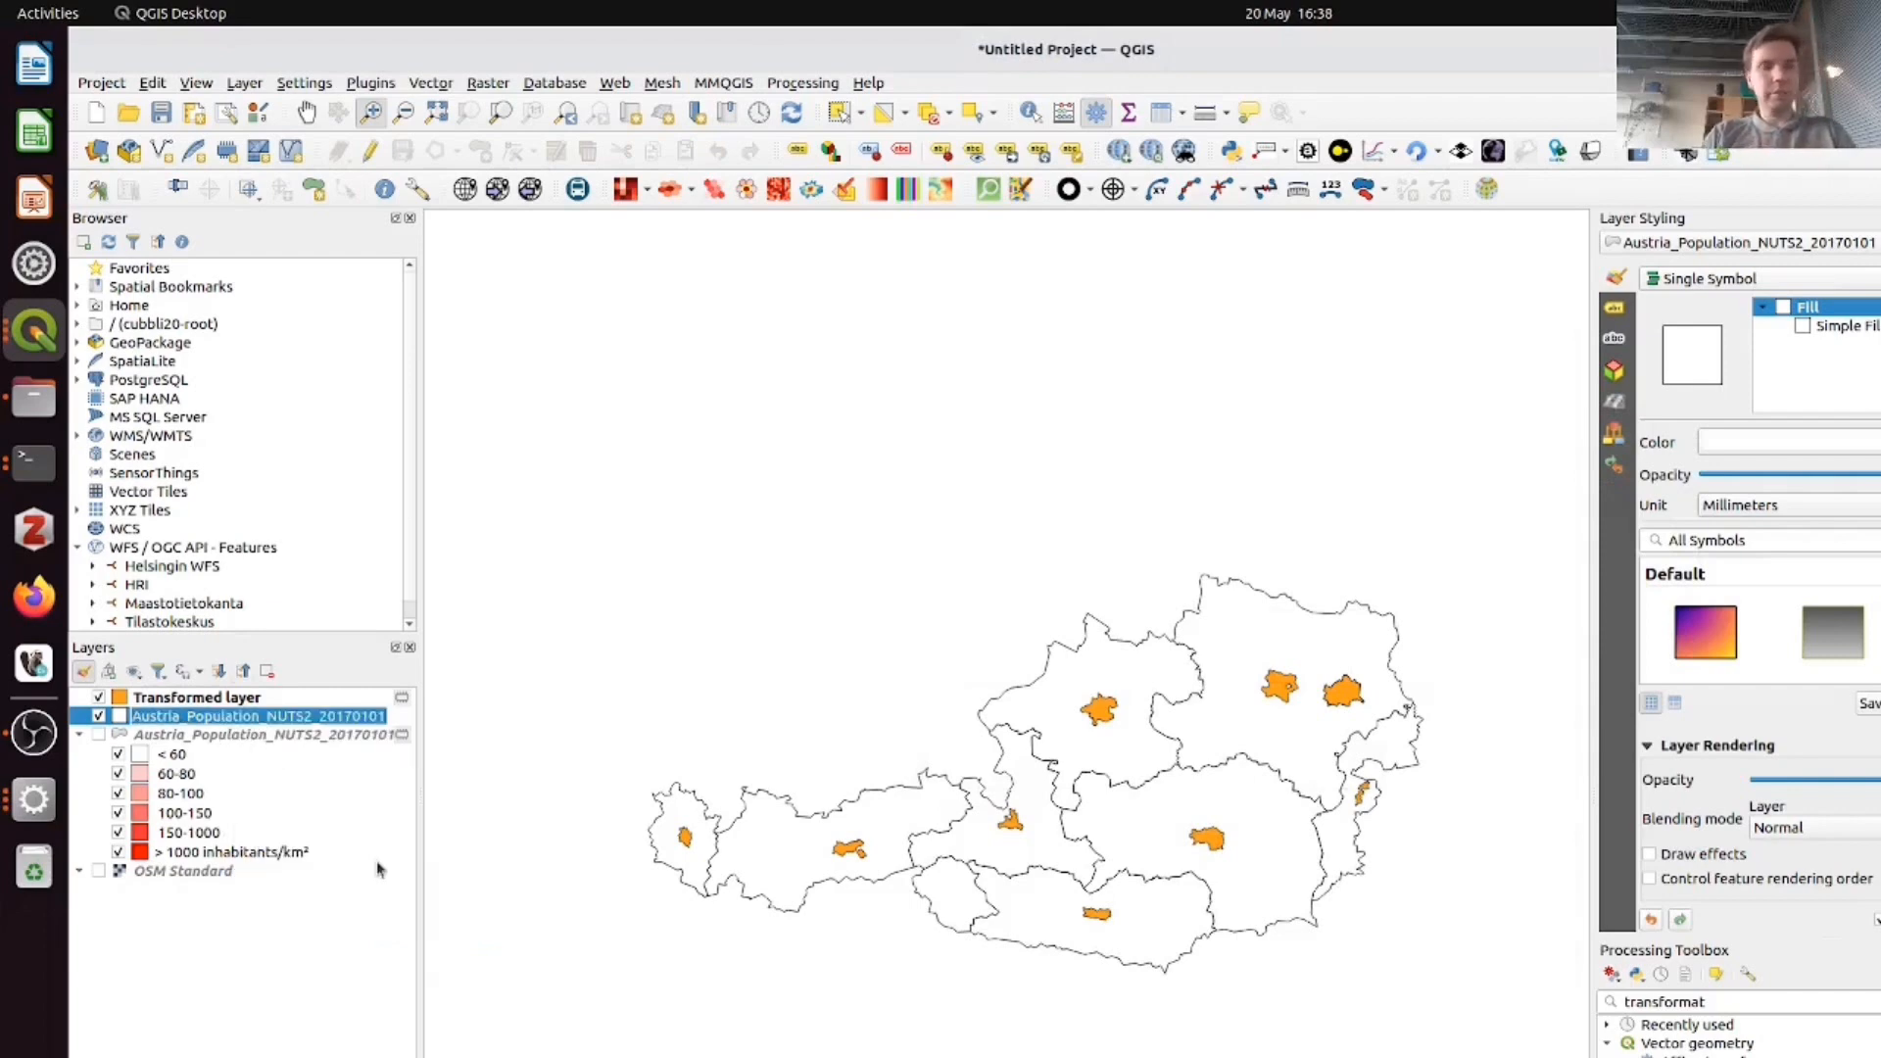
pyautogui.write('backgeou')
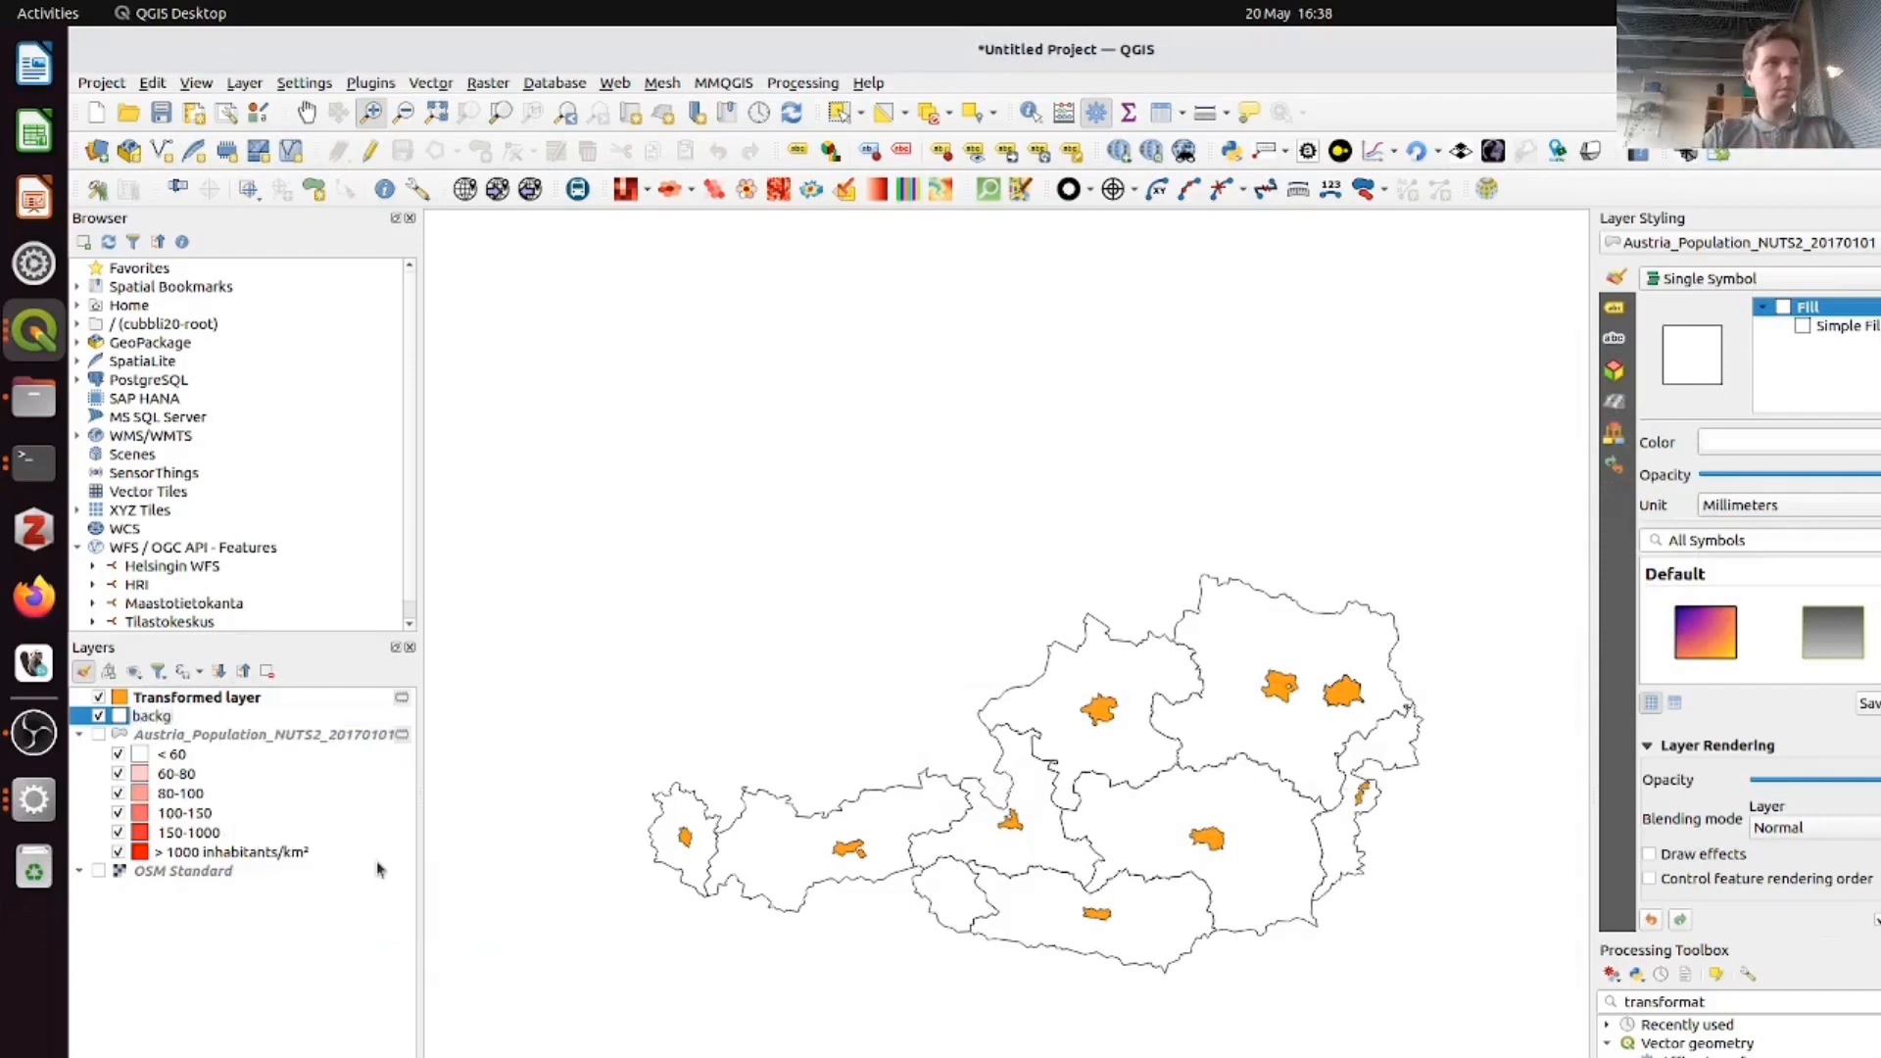
pyautogui.press('BackSpace')
pyautogui.press('BackSpace')
pyautogui.press('BackSpace')
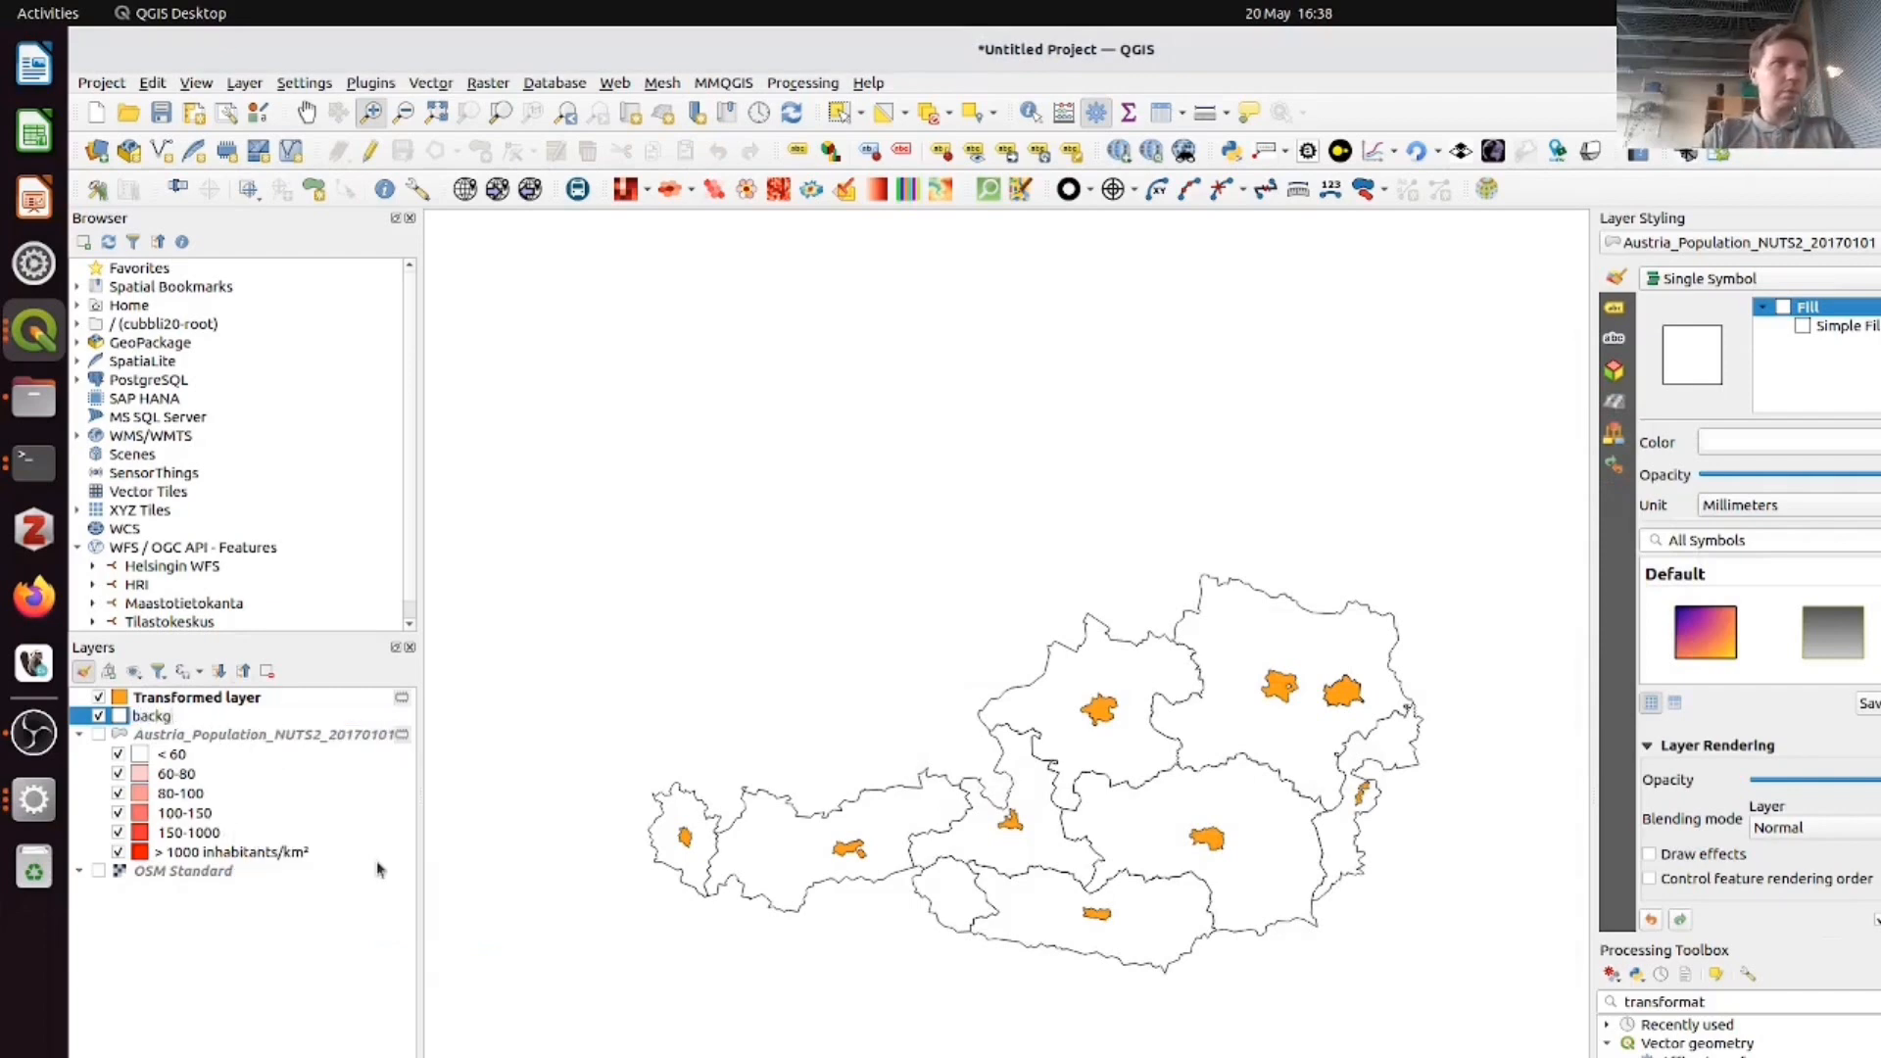
pyautogui.write('round')
pyautogui.press('Return')
# - Compute a contiguous cartogram of the Austria_Population_NUTS2_20170101 layer using the pop20170101 field
pyautogui.click(431, 83)
pyautogui.moveTo(627, 121)
pyautogui.click(767, 106)
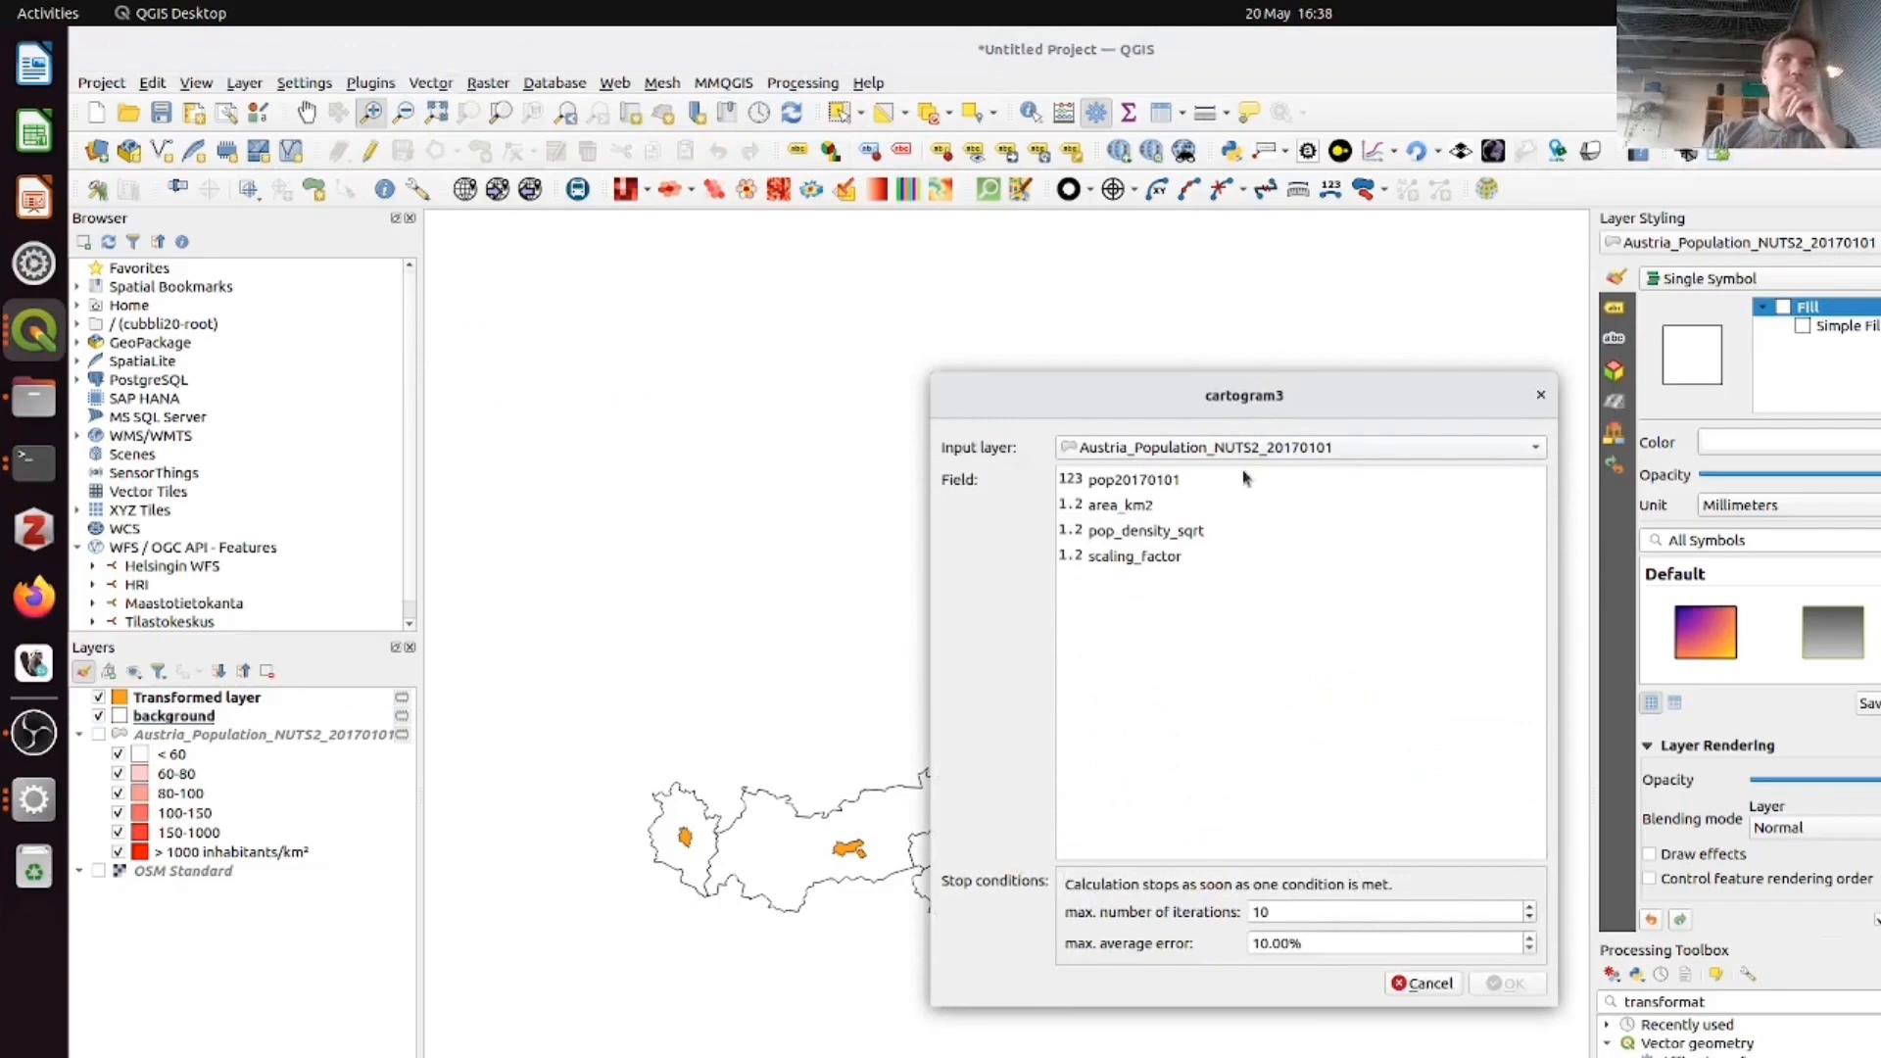
pyautogui.click(1200, 449)
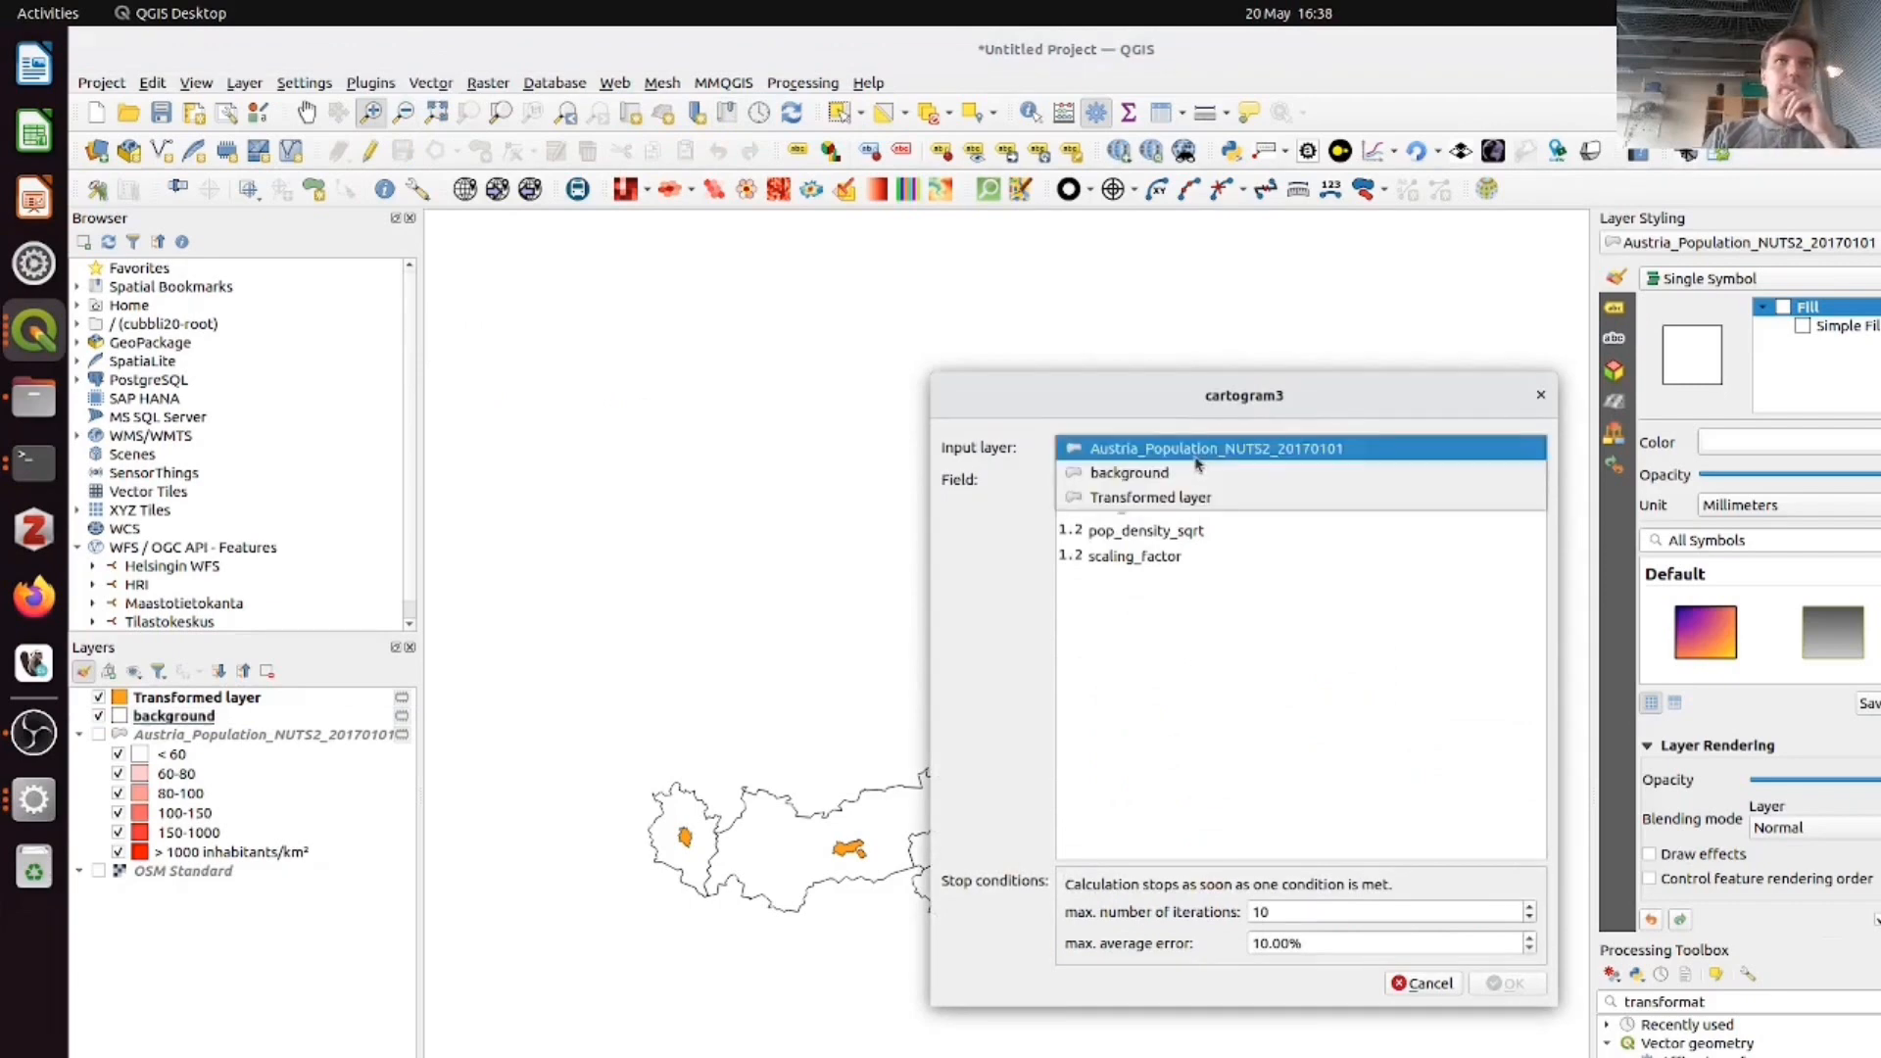
pyautogui.click(1187, 431)
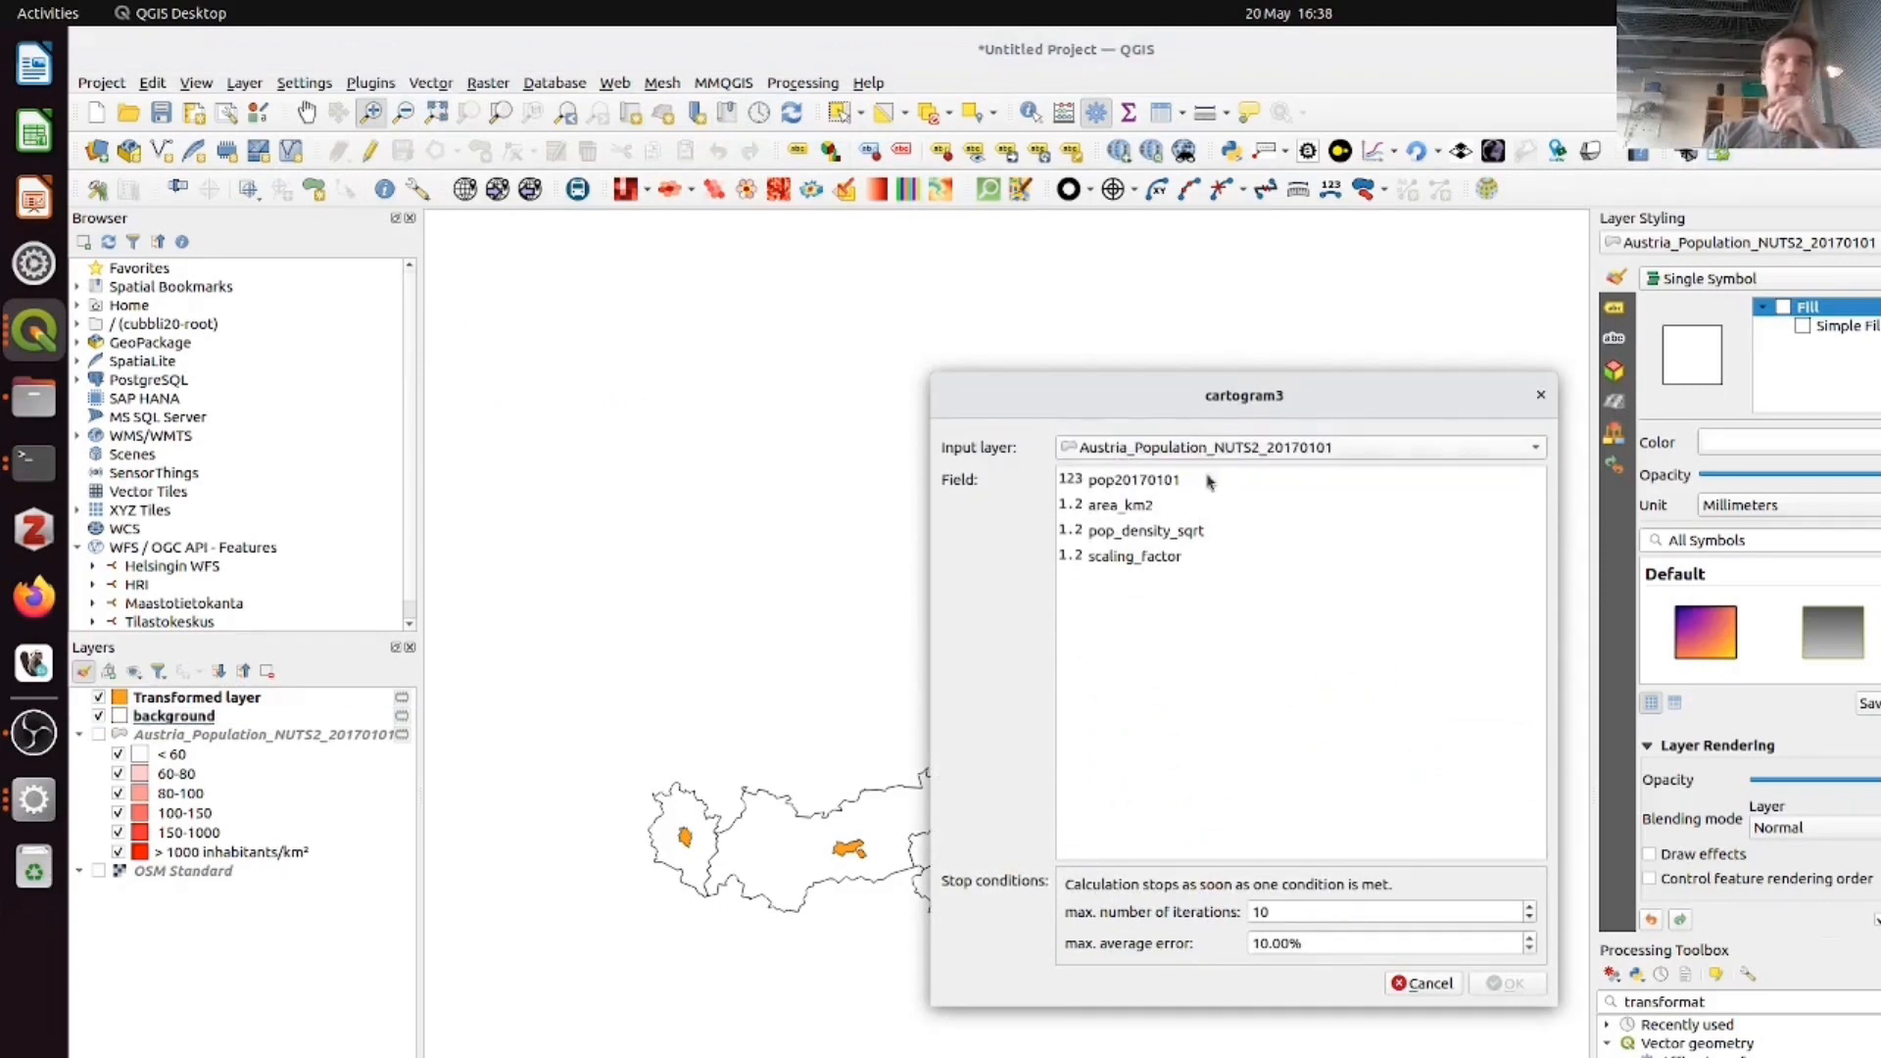
pyautogui.click(1195, 479)
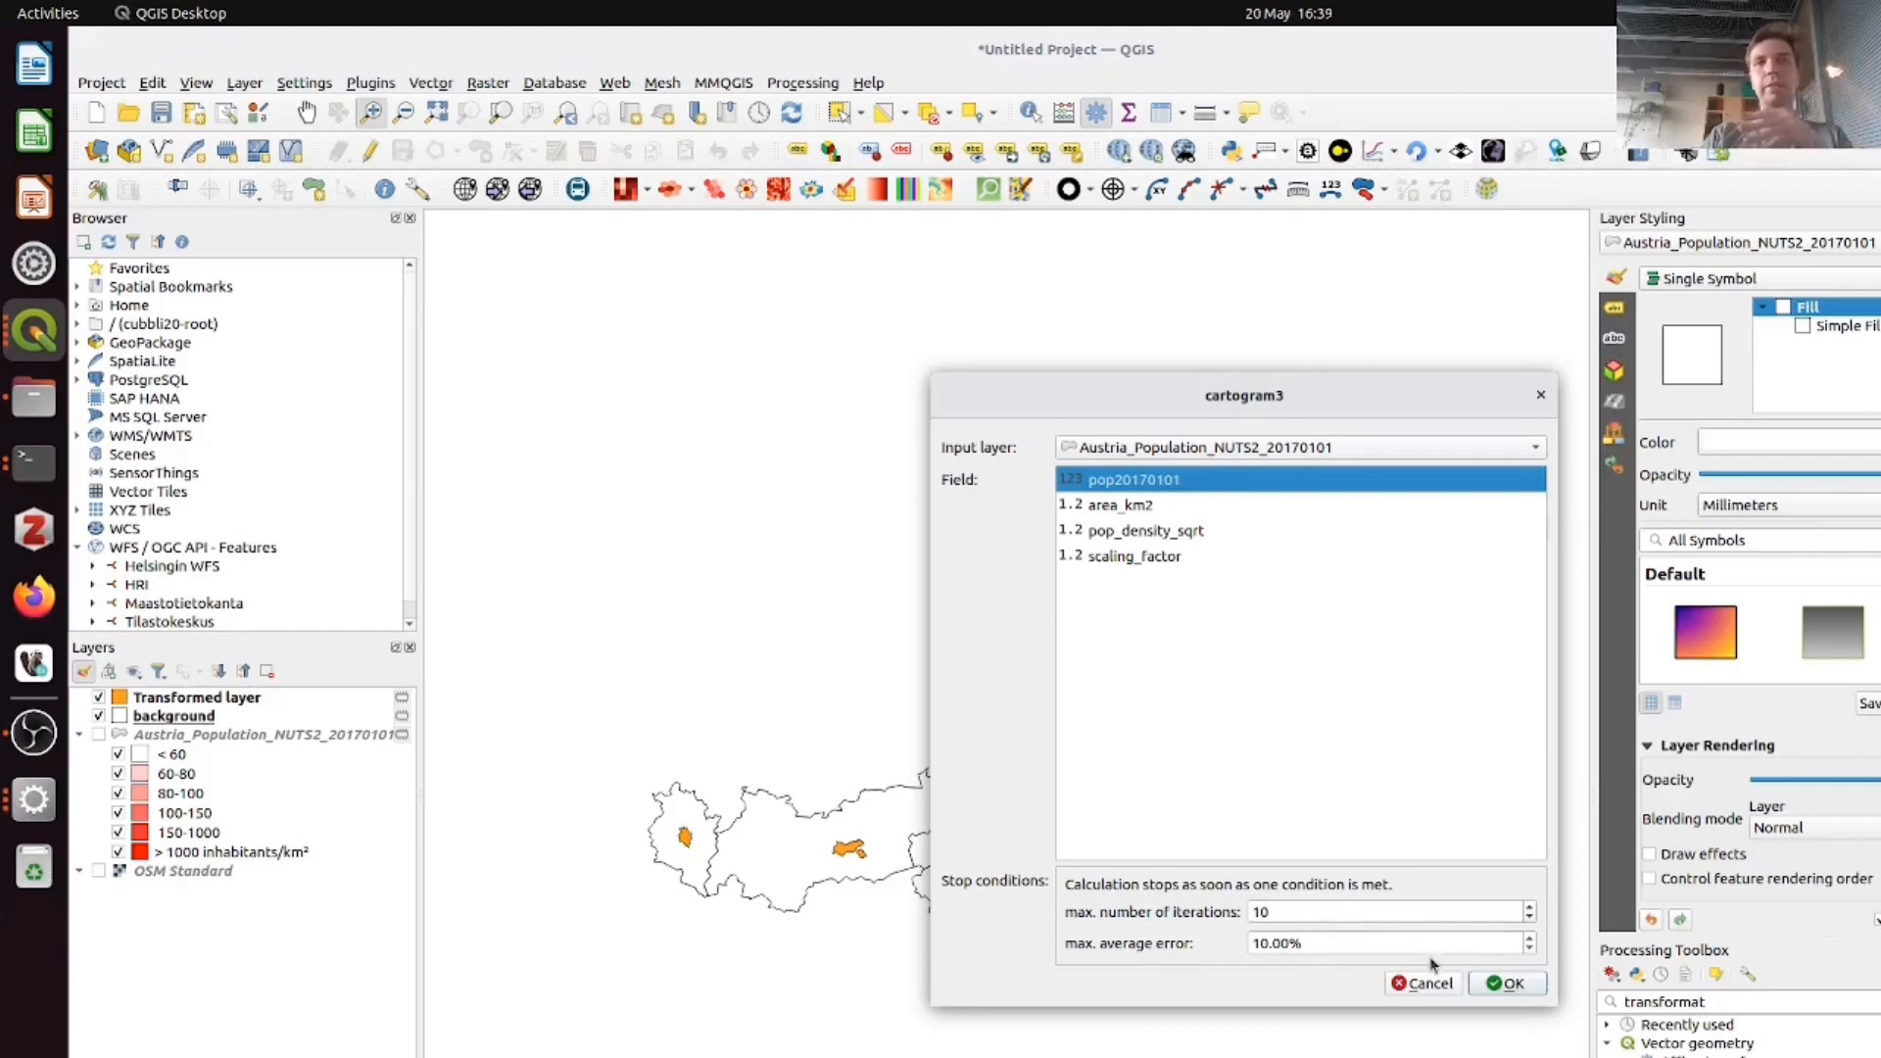
pyautogui.click(1512, 982)
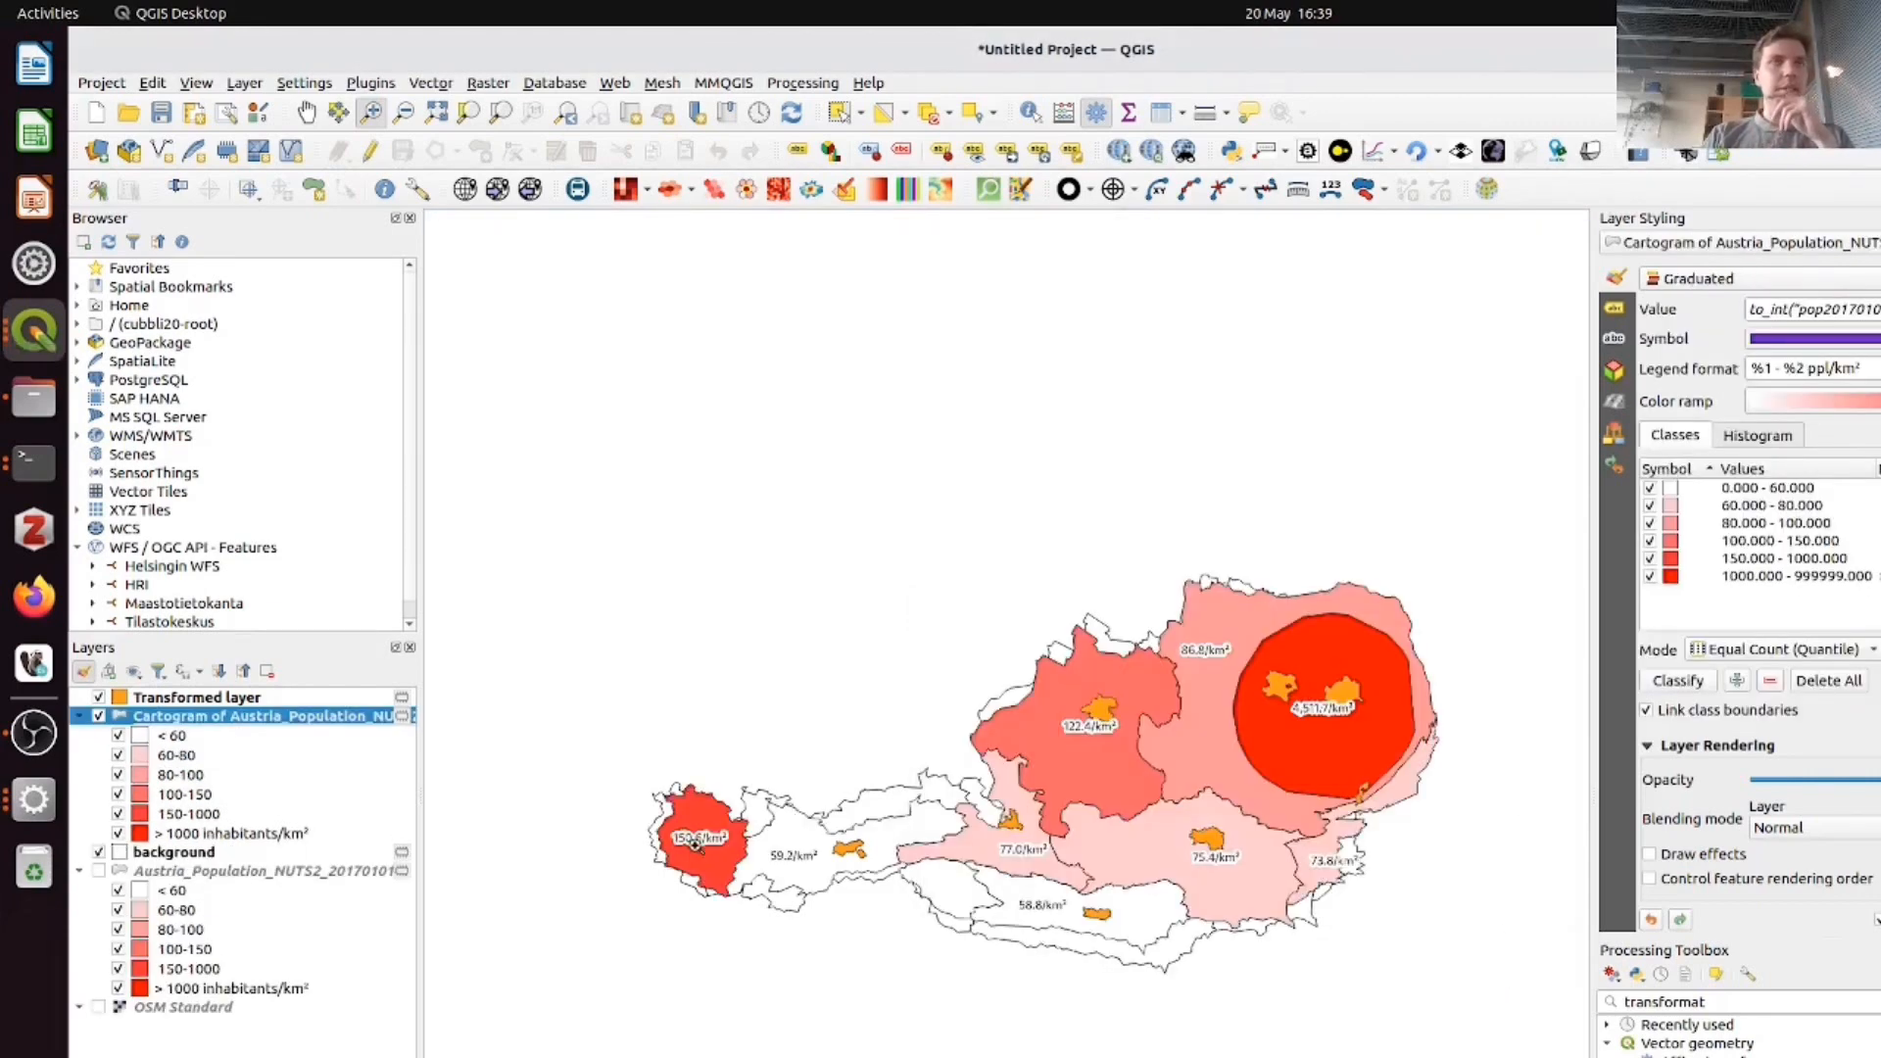
# - Hide the Transformed layer and put the new cartogram layer at the top of the layer order
pyautogui.click(99, 698)
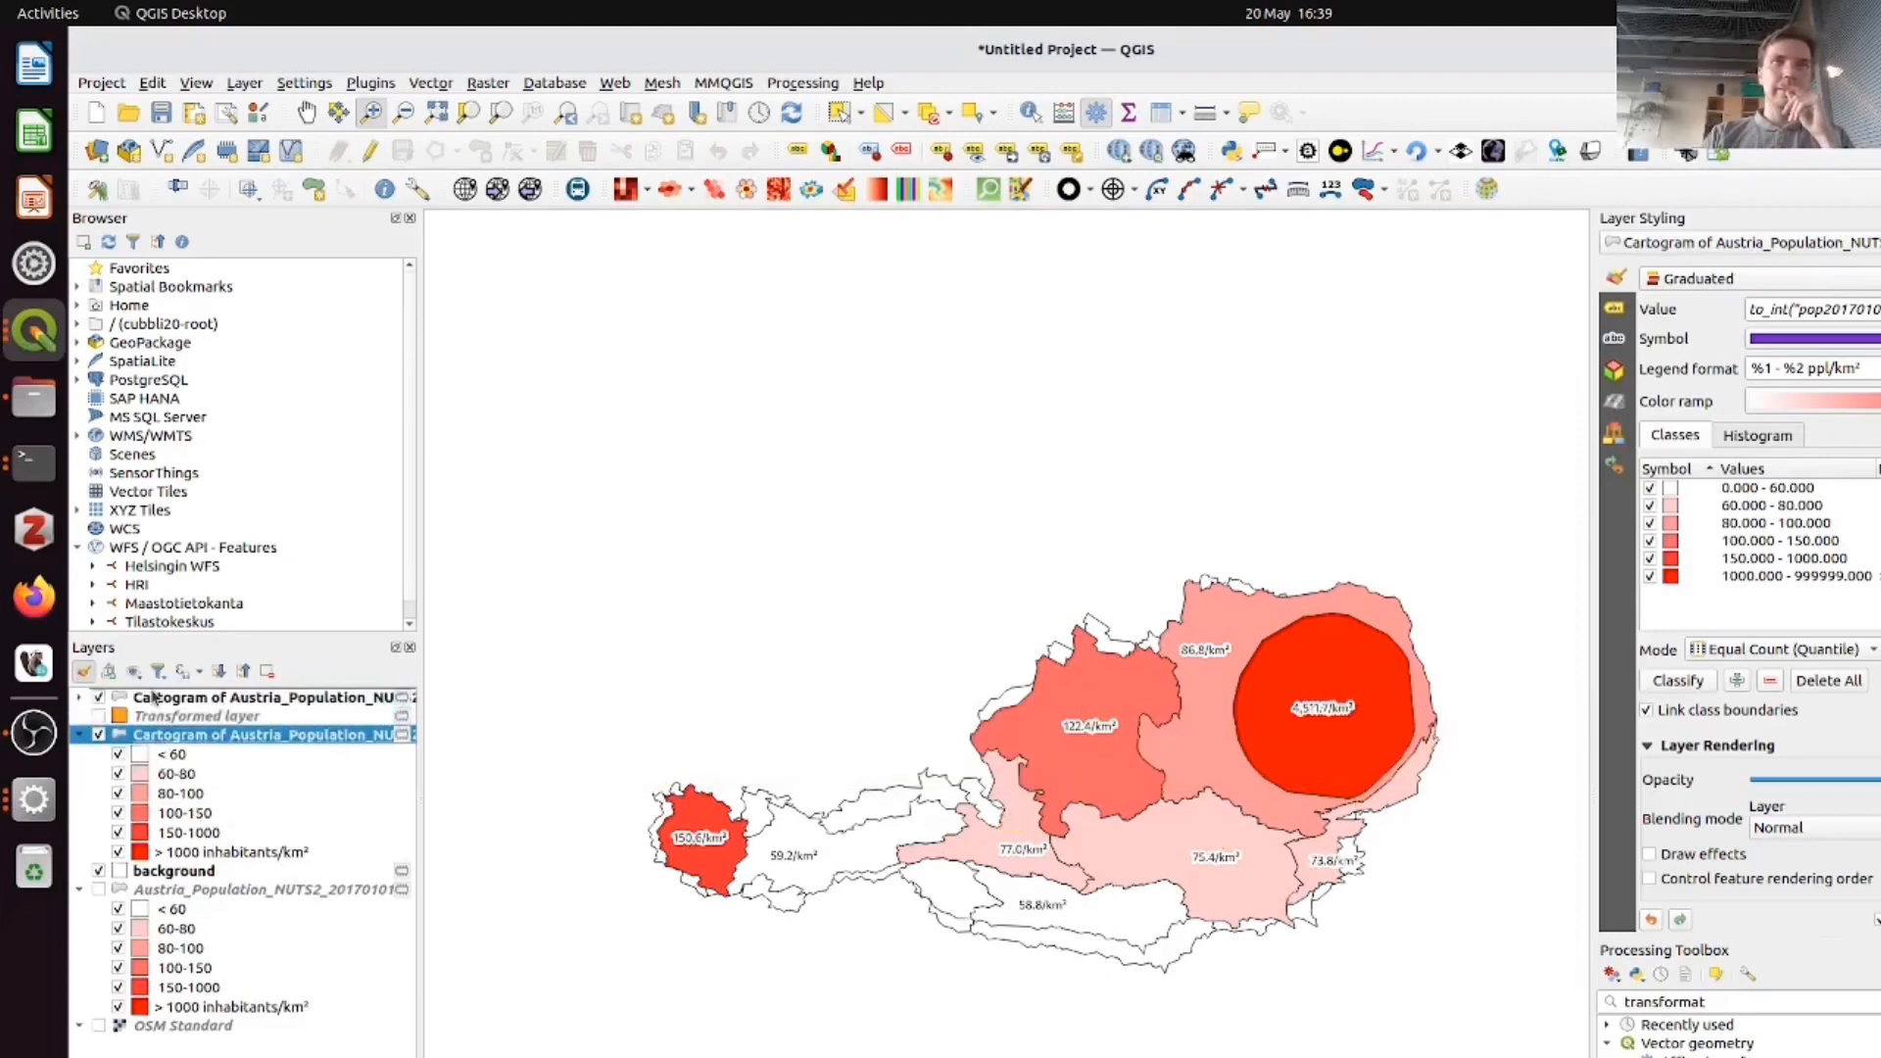
pyautogui.click(100, 860)
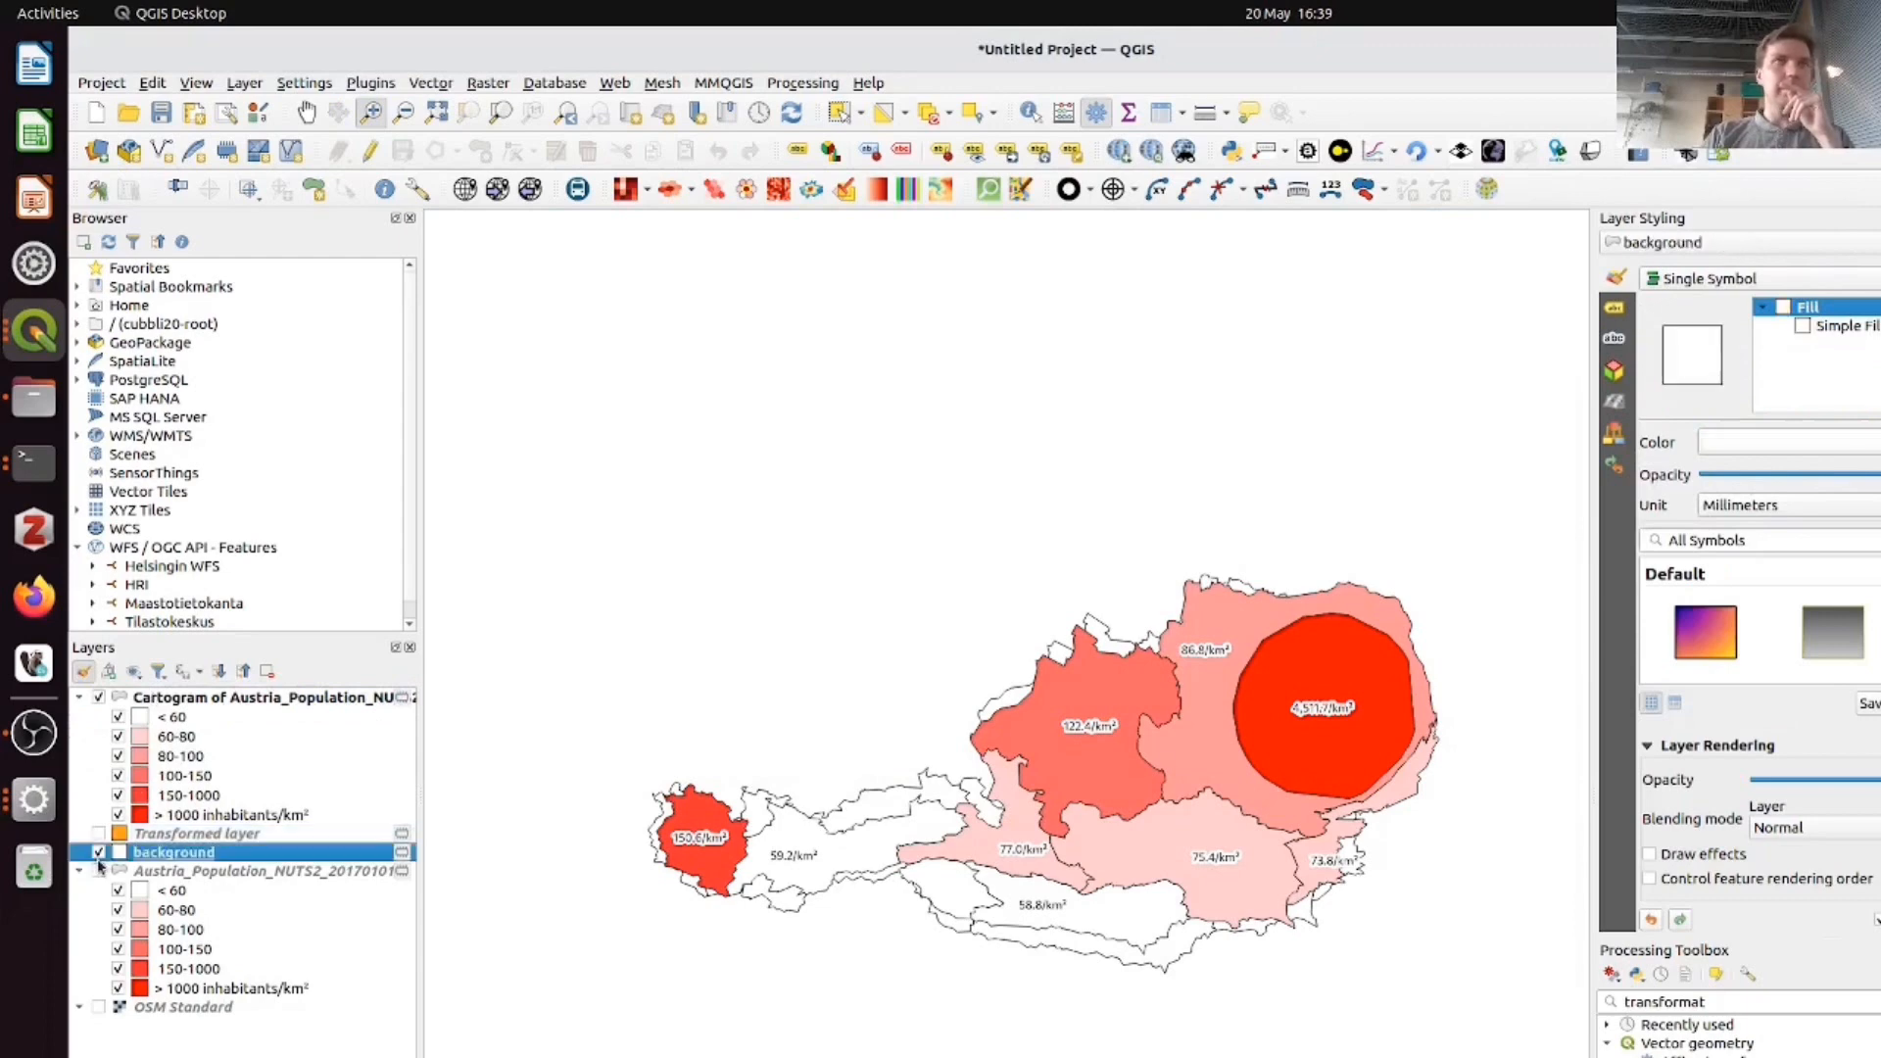
# - Toggle the cartogram and background layers to compare the distorted regions with the original outlines, leaving only the cartogram displayed
pyautogui.click(97, 857)
pyautogui.click(97, 853)
pyautogui.click(100, 700)
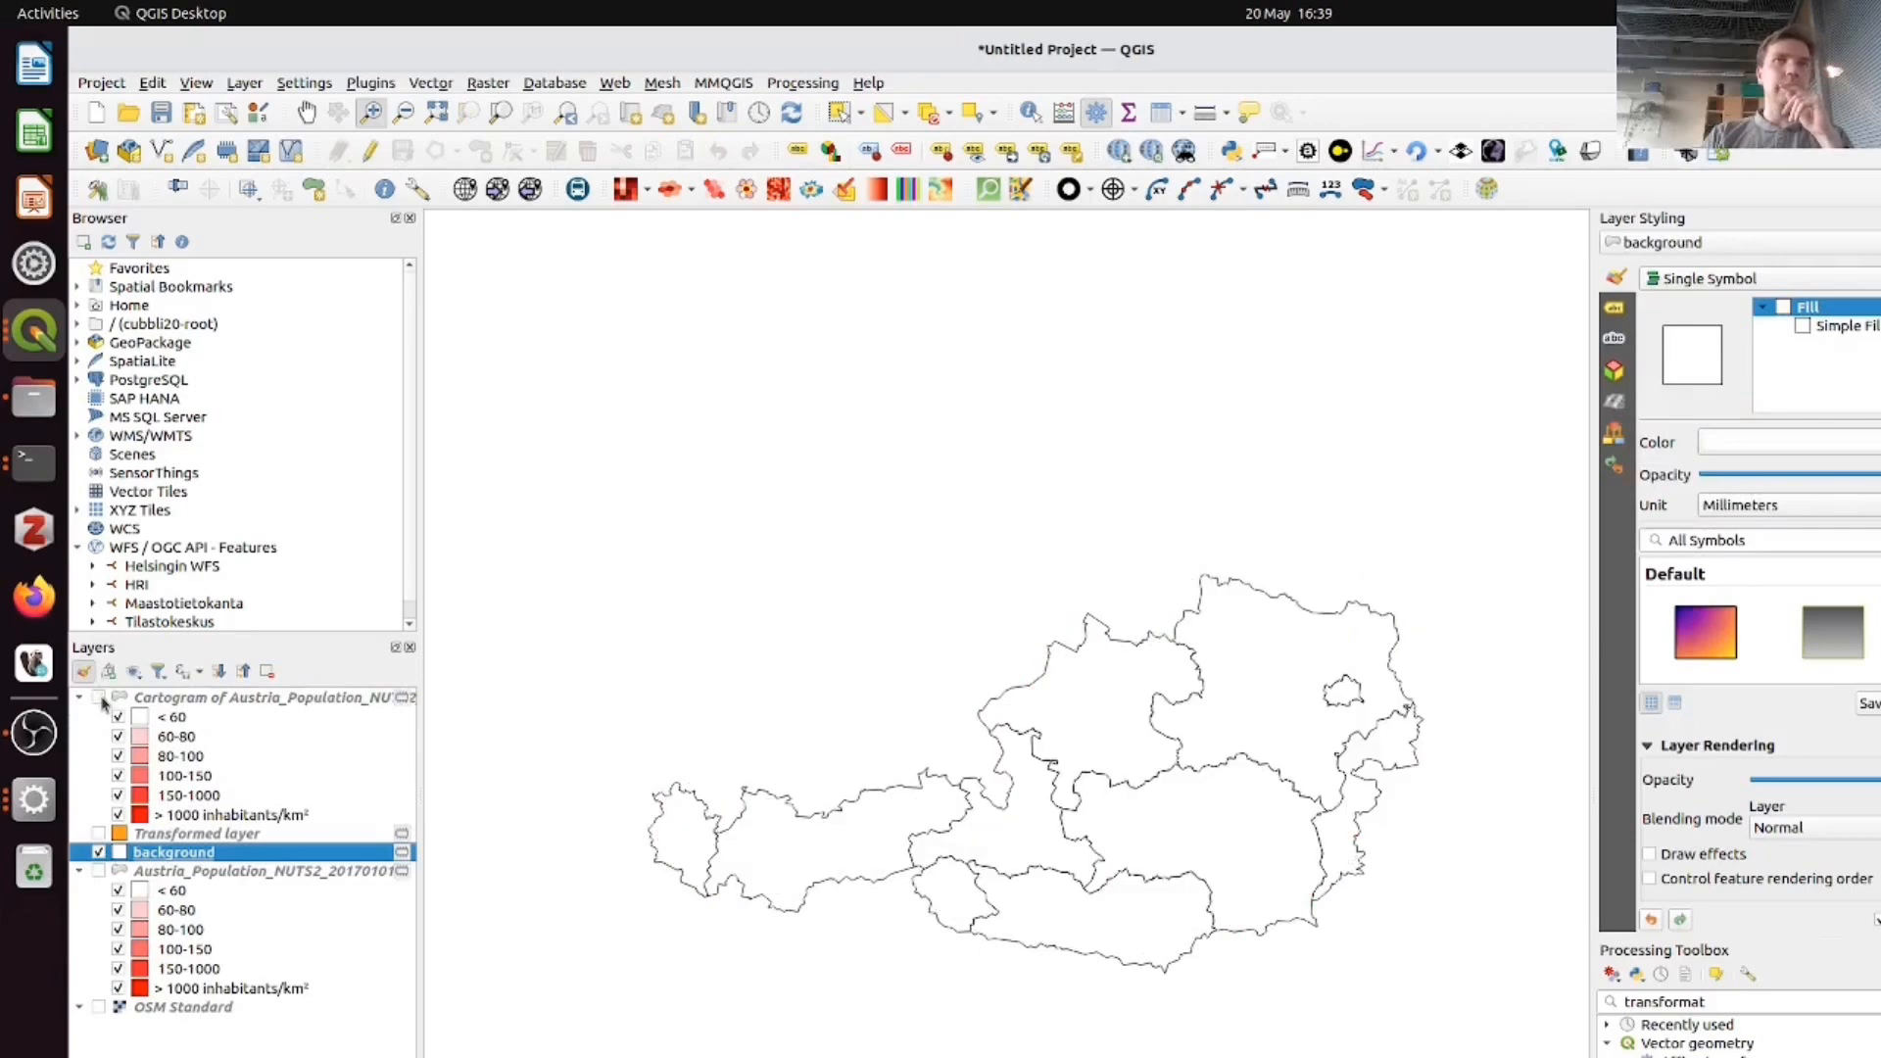
pyautogui.click(100, 700)
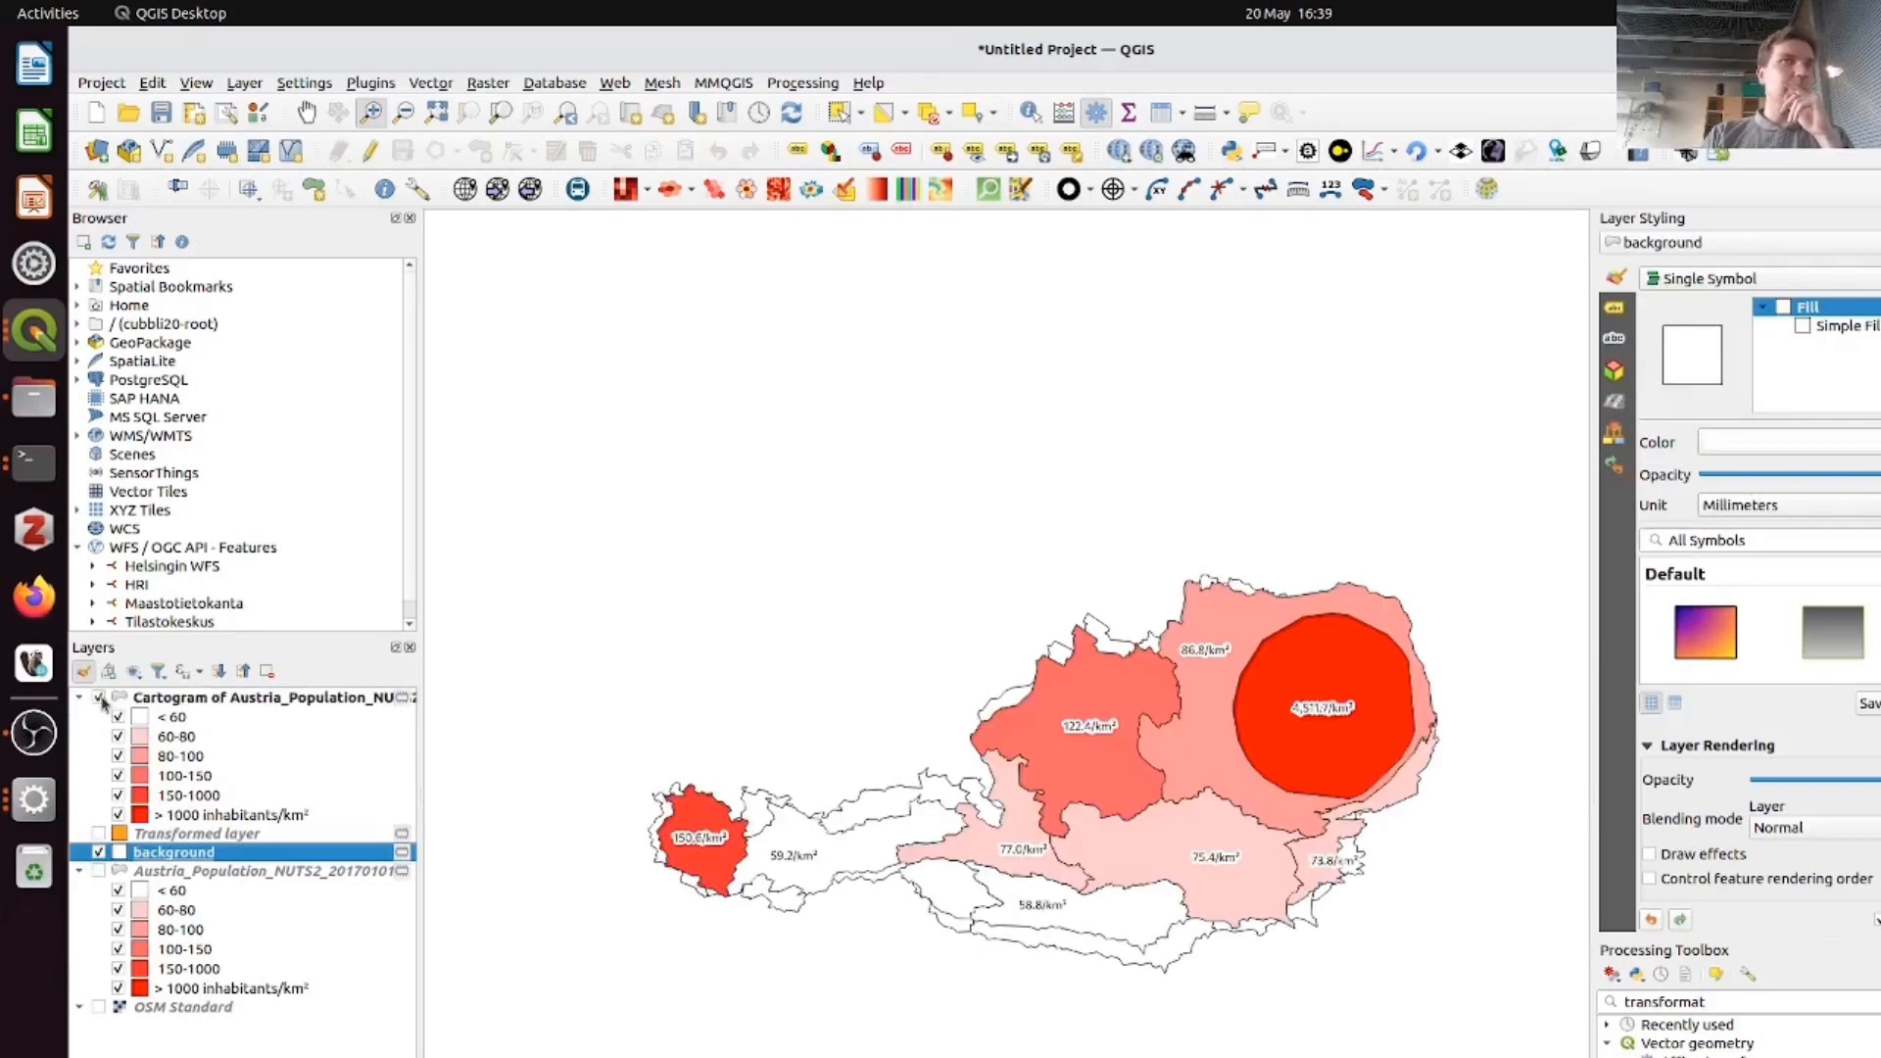
pyautogui.click(98, 853)
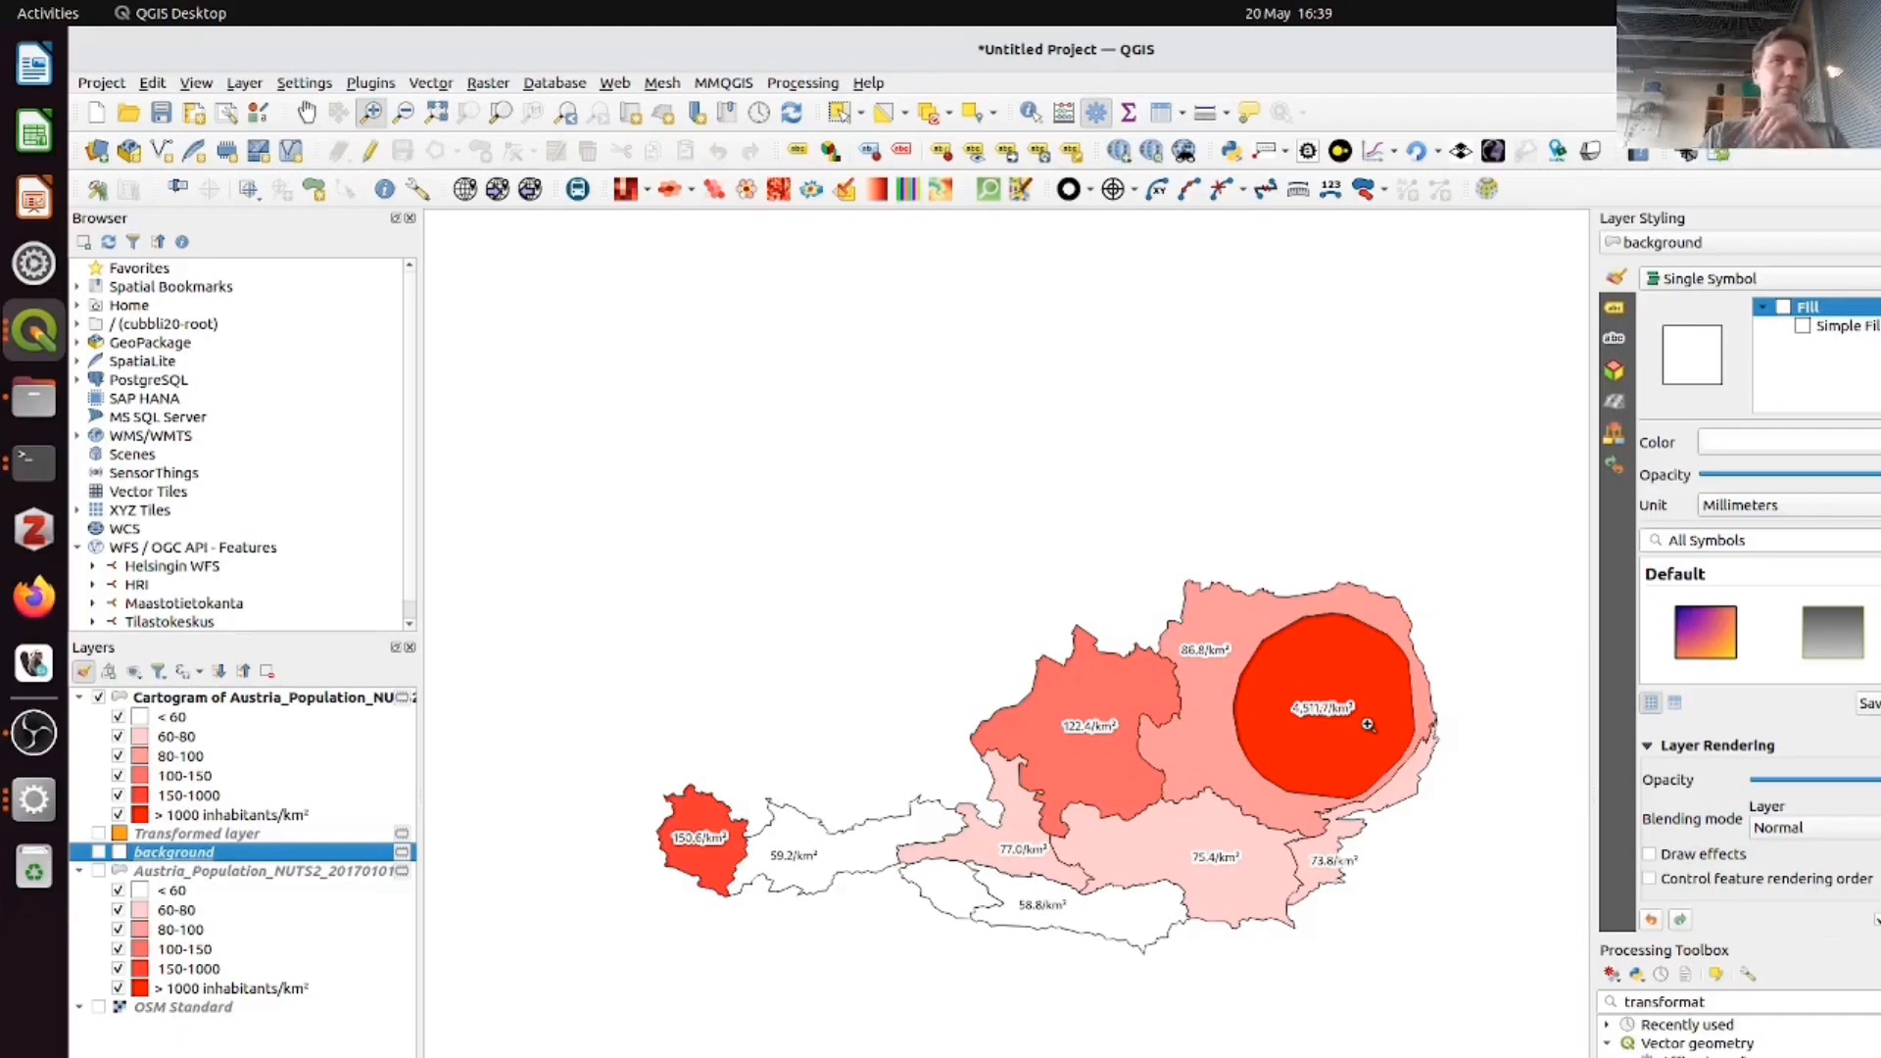
# - Switch to the cartograms-QGIS notebook in Firefox and review the contiguous cartogram section with its example map of Austria
pyautogui.click(46, 806)
pyautogui.scroll(-5, 770, 794)
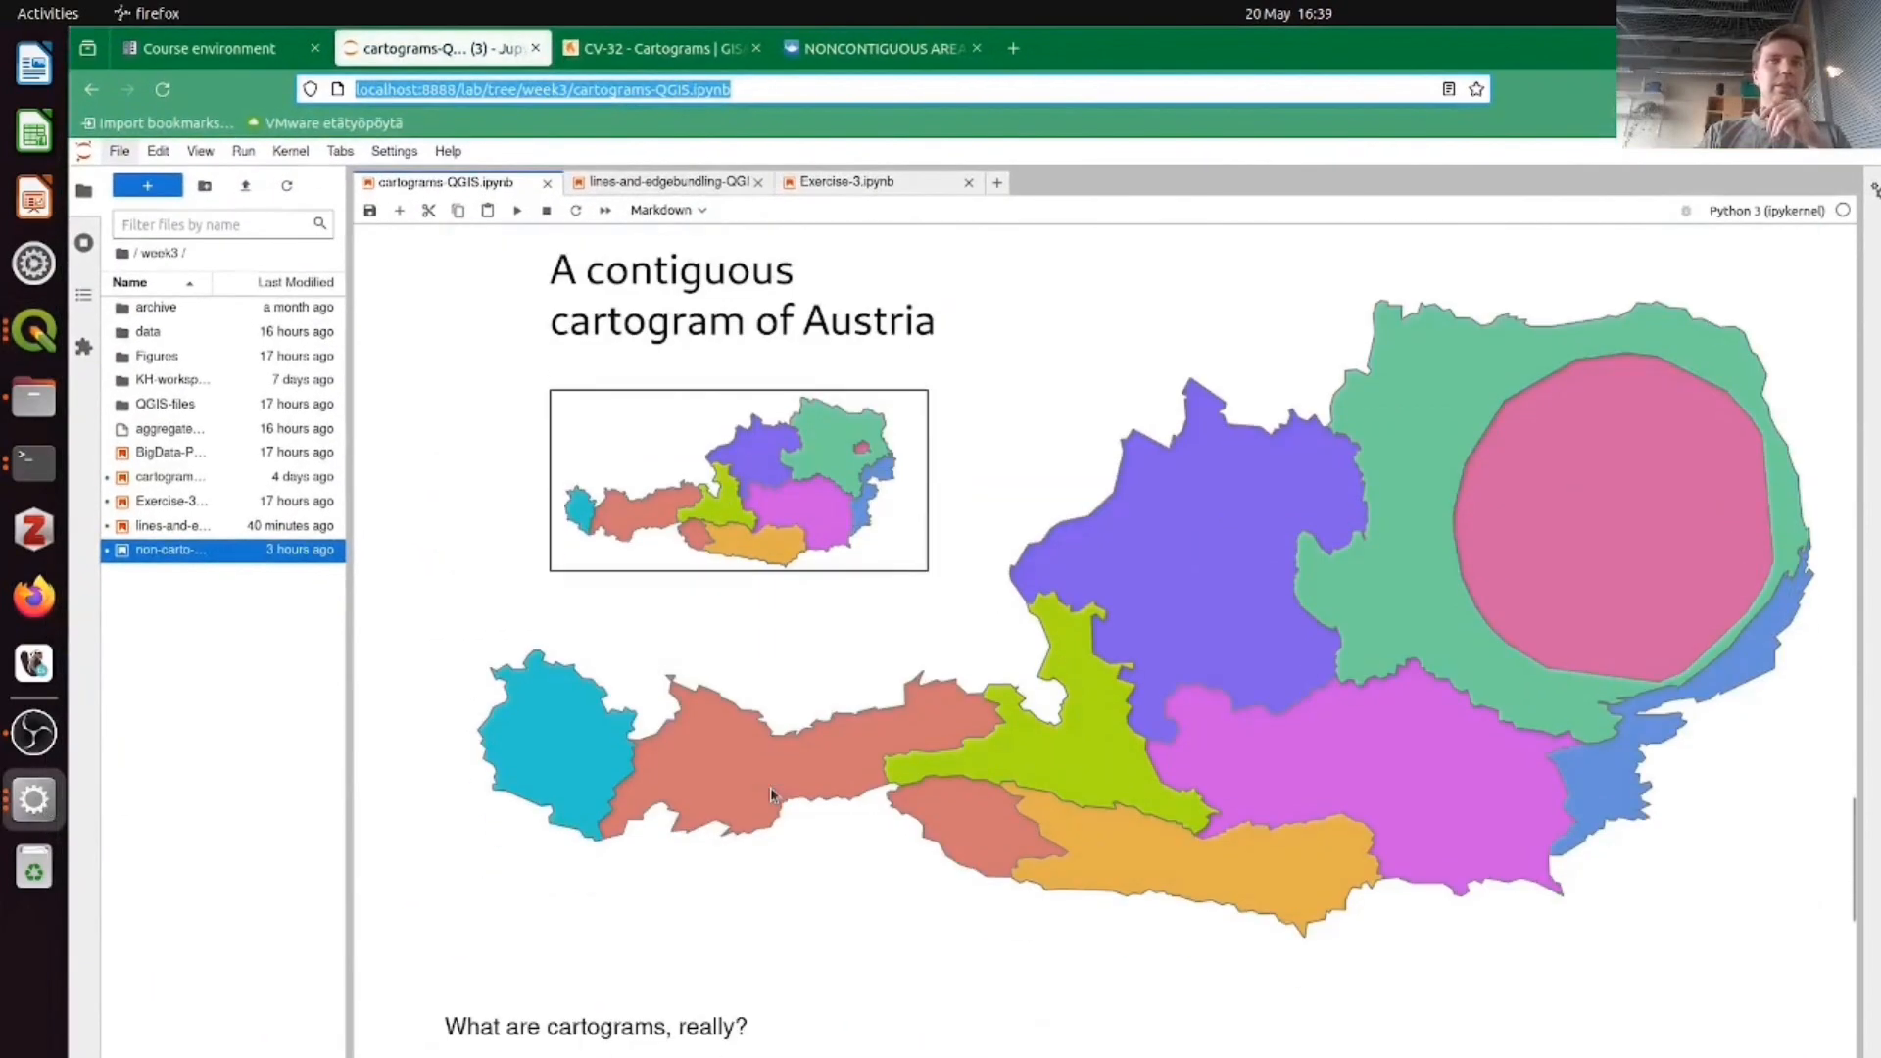
pyautogui.scroll(5, 771, 793)
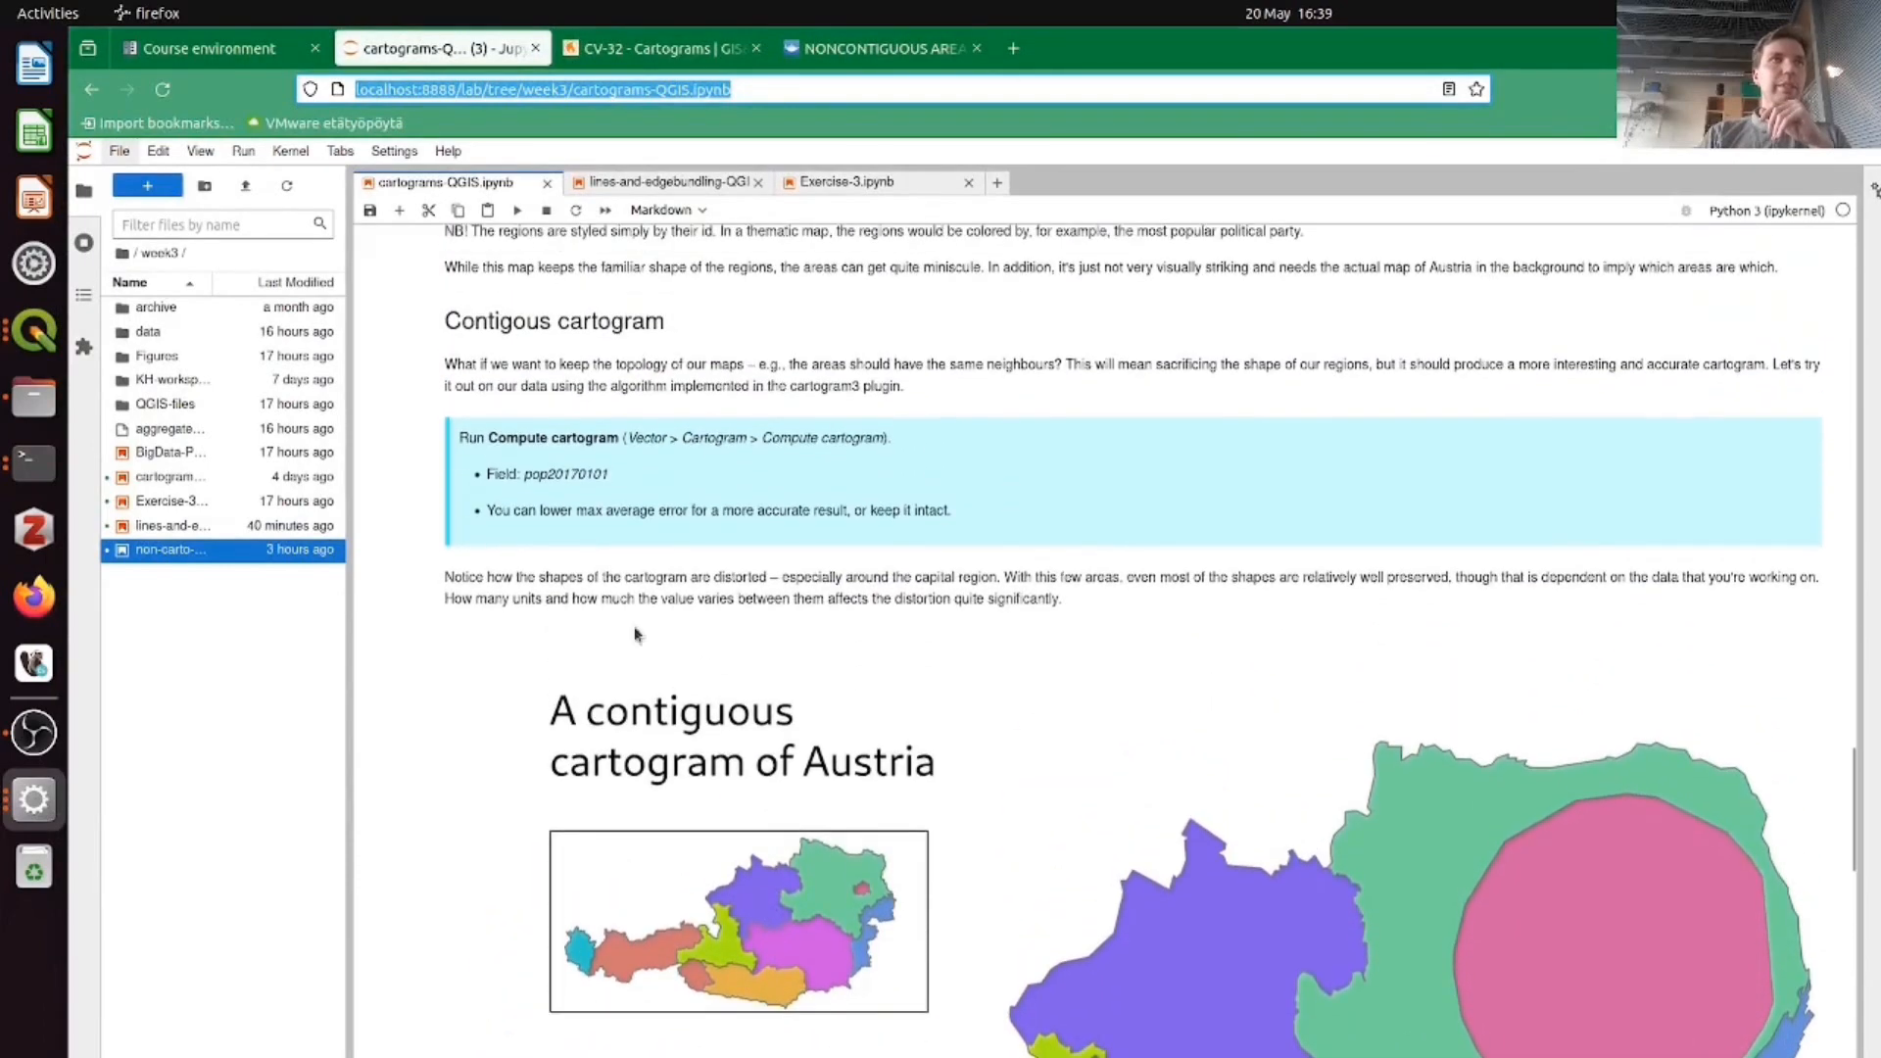
pyautogui.scroll(-1, 779, 831)
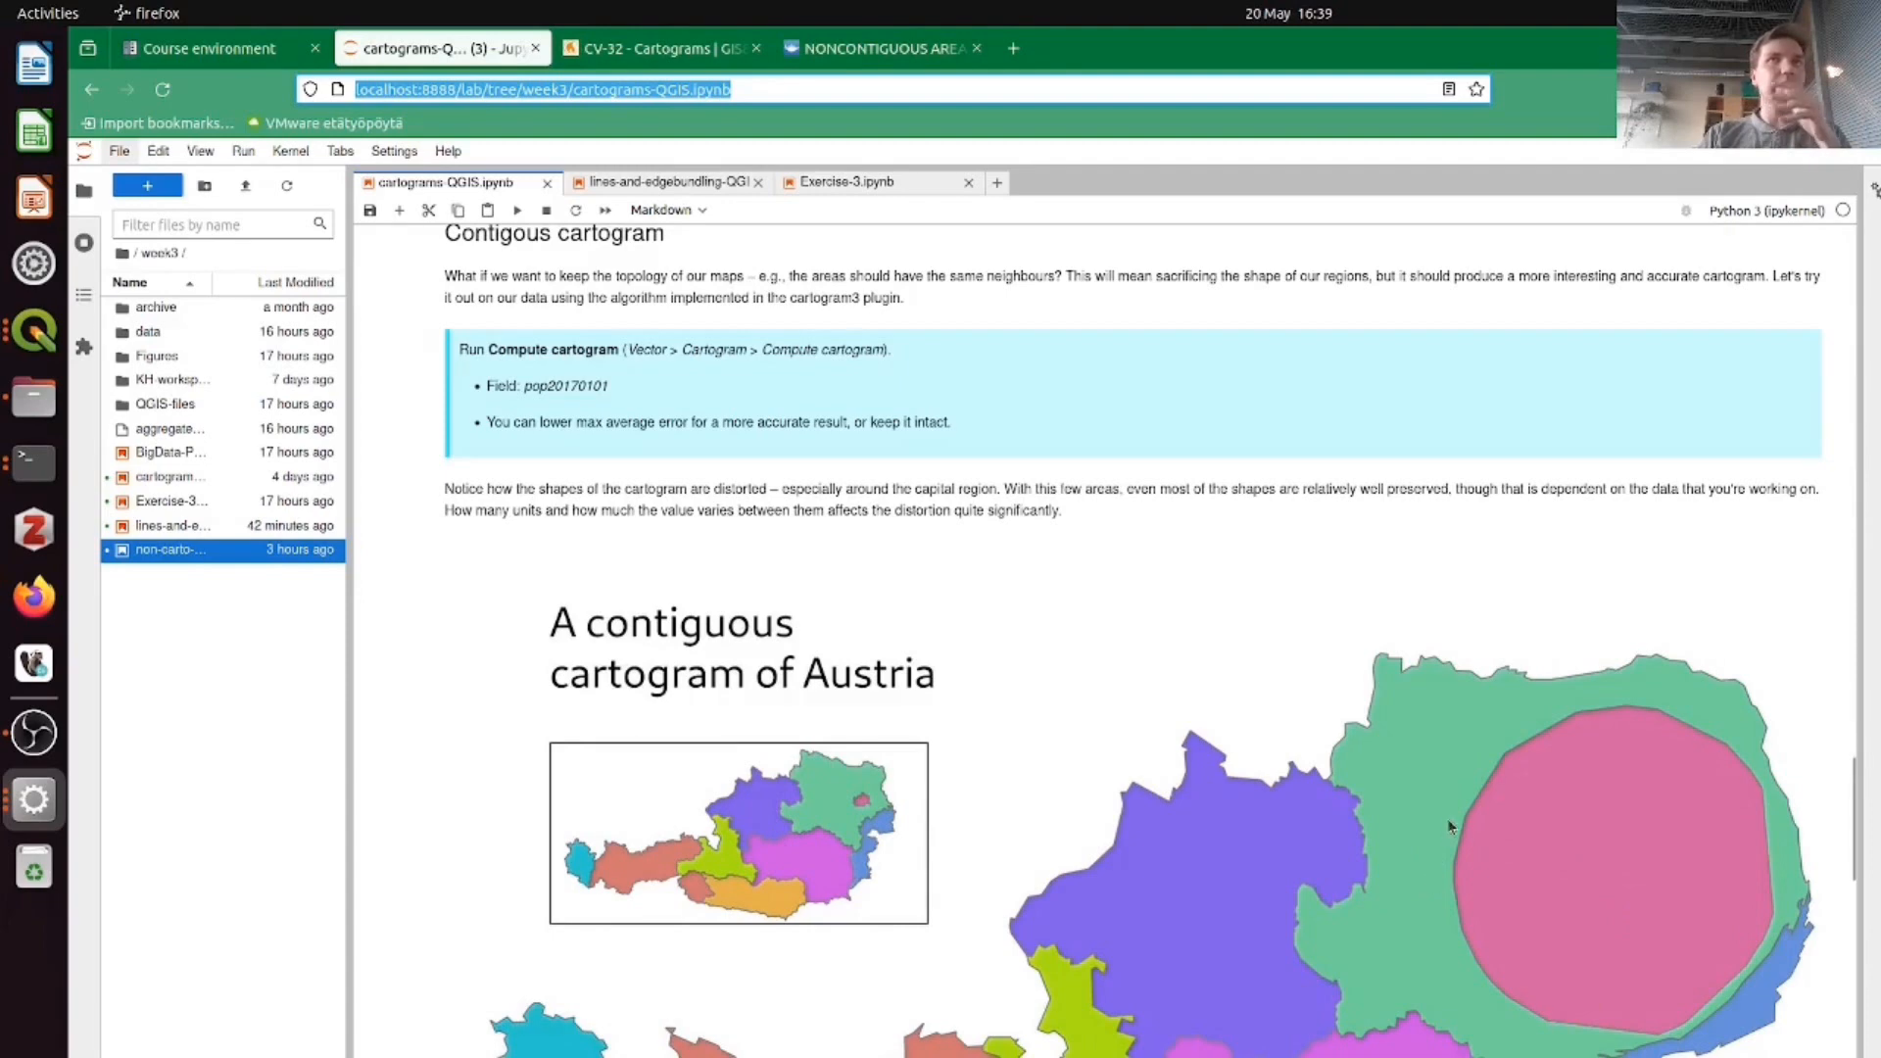
pyautogui.scroll(8, 1450, 826)
pyautogui.scroll(-7, 1450, 826)
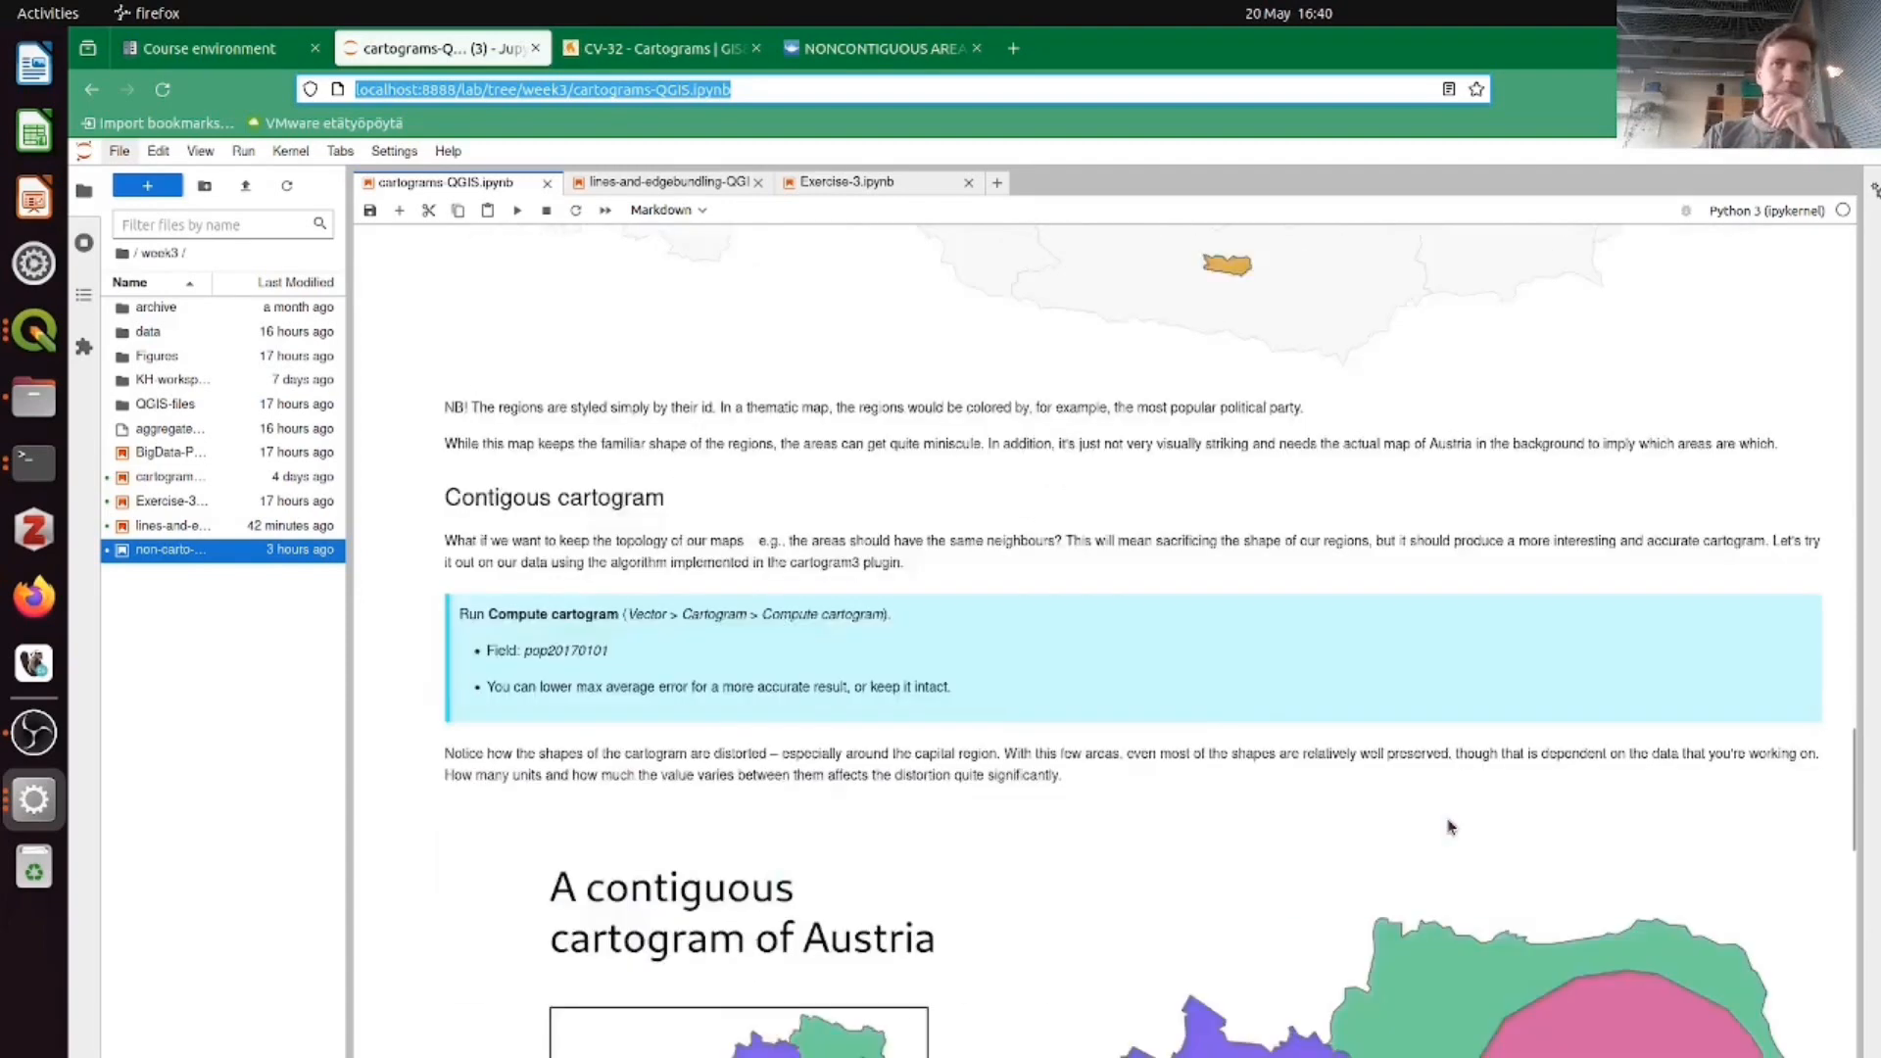
pyautogui.scroll(-3, 1450, 826)
pyautogui.scroll(-3, 1450, 826)
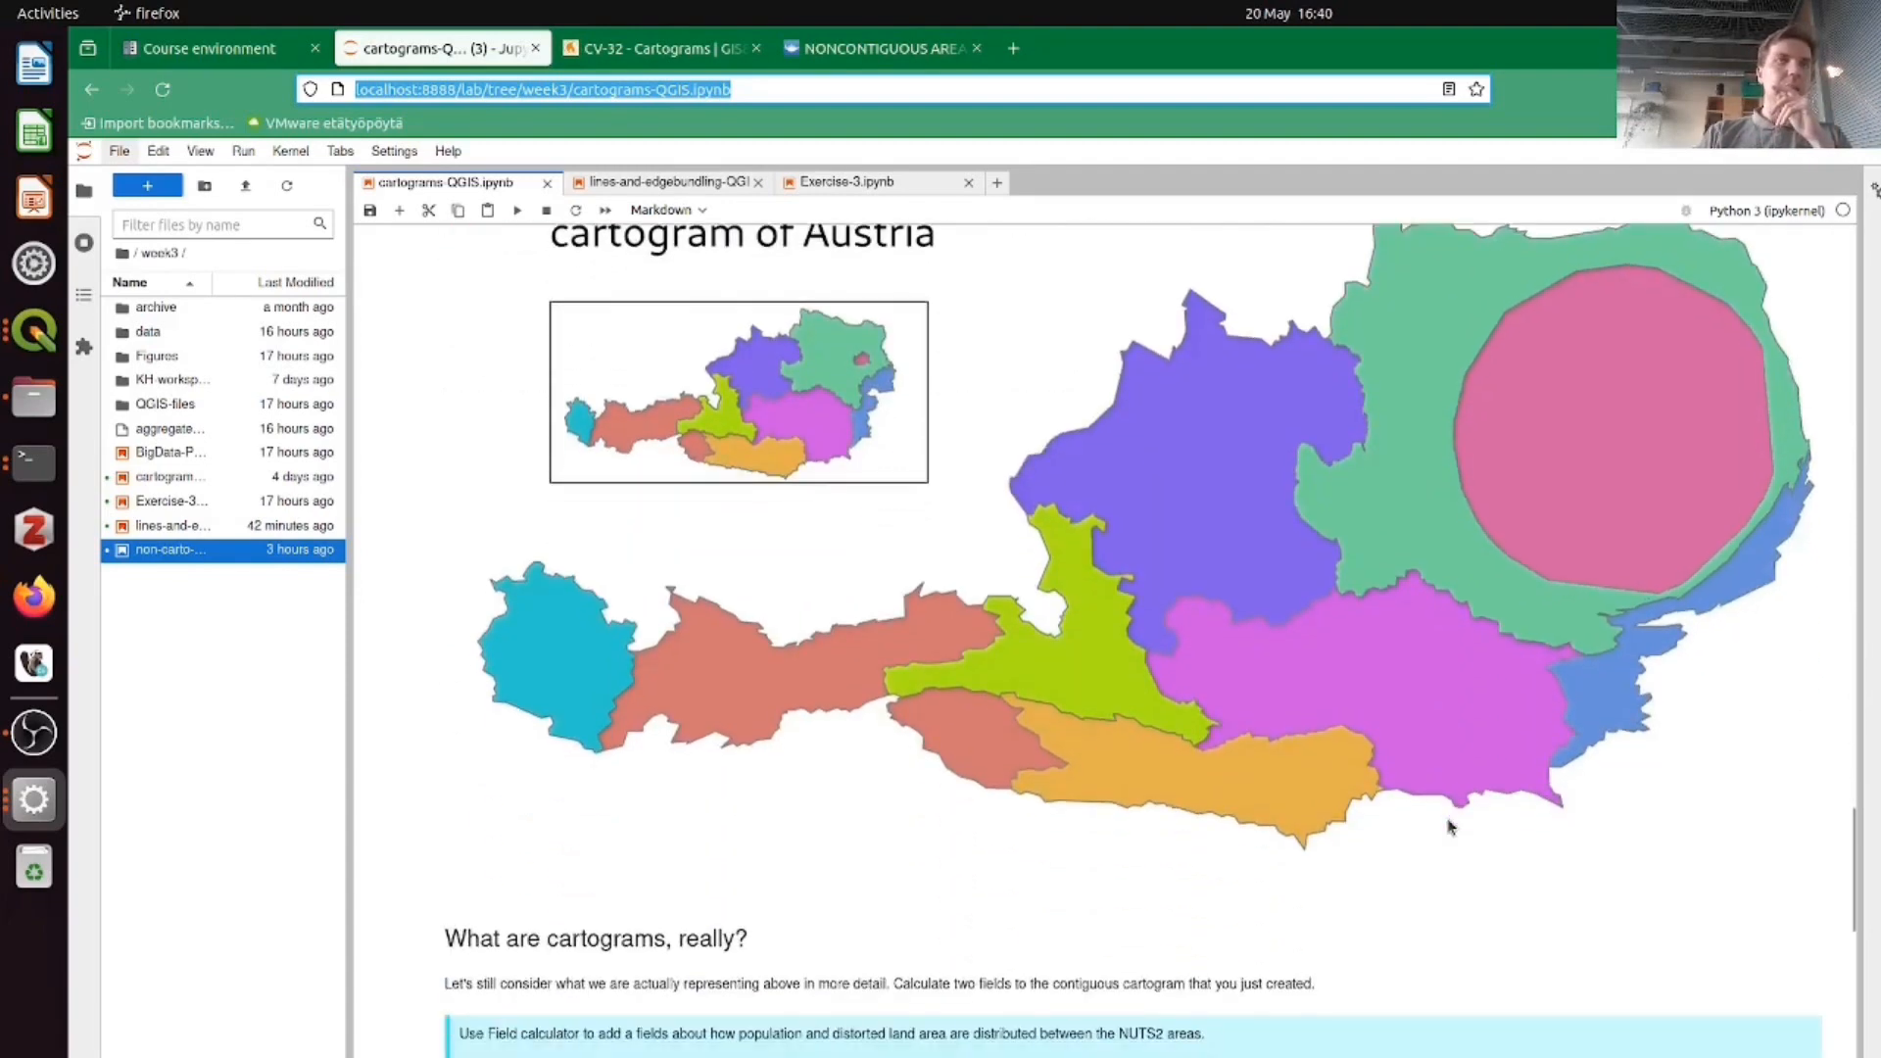
# - Read the Field calculator instructions for pop_proportion and distorted_area_proportion, relating them to the Austria cartogram above
pyautogui.scroll(-1, 1451, 826)
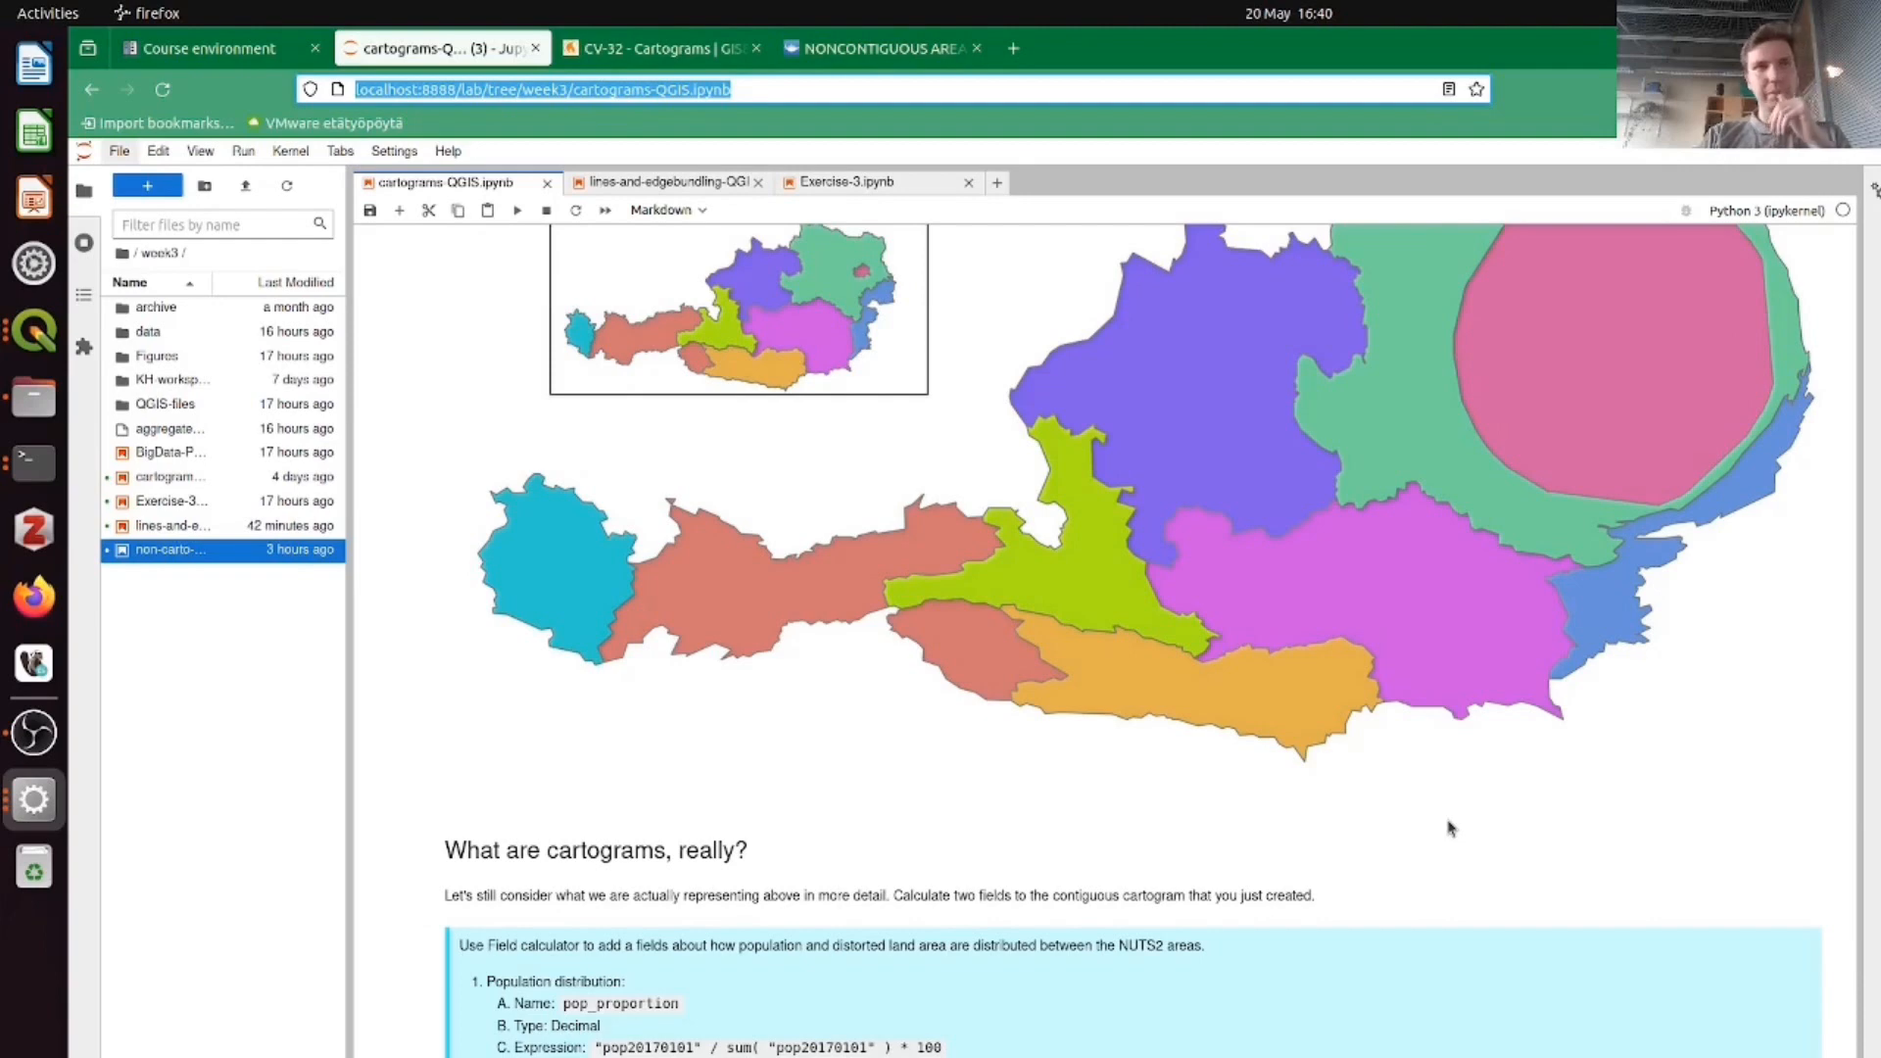
pyautogui.scroll(-1, 1451, 828)
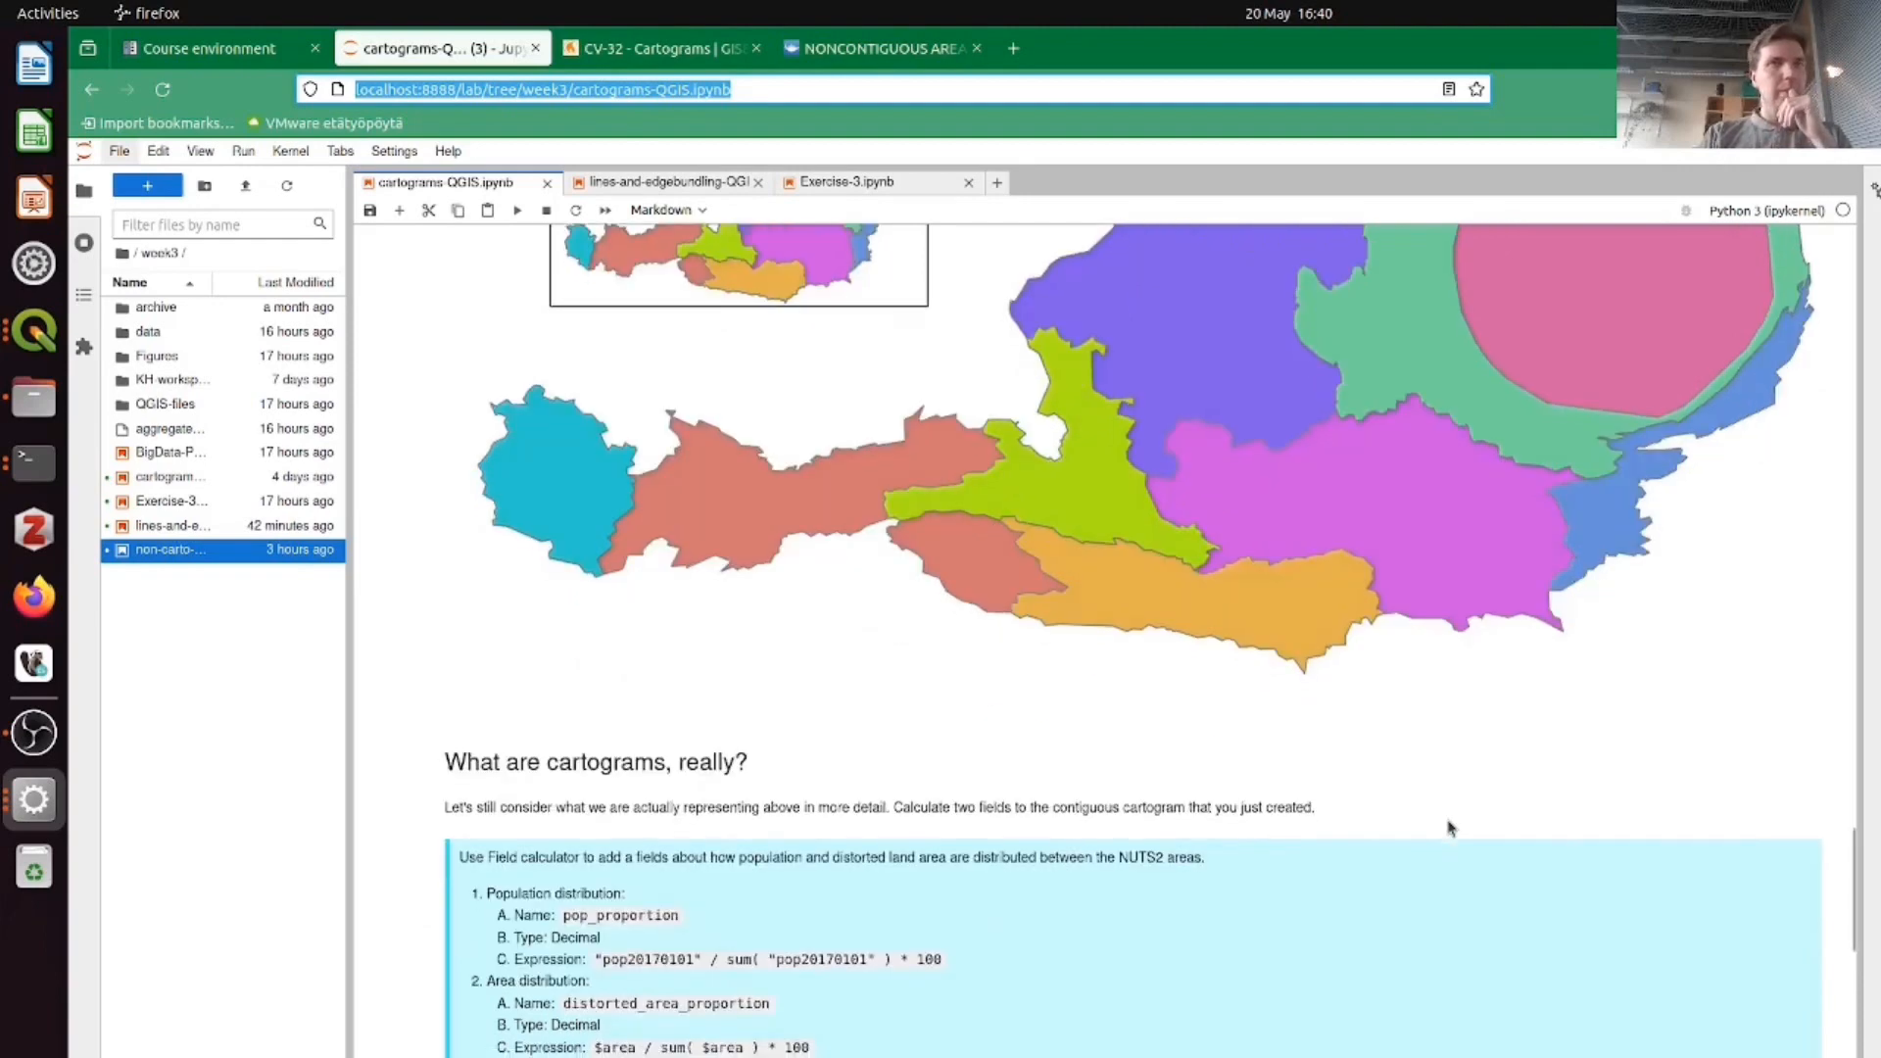
pyautogui.scroll(-1, 1451, 827)
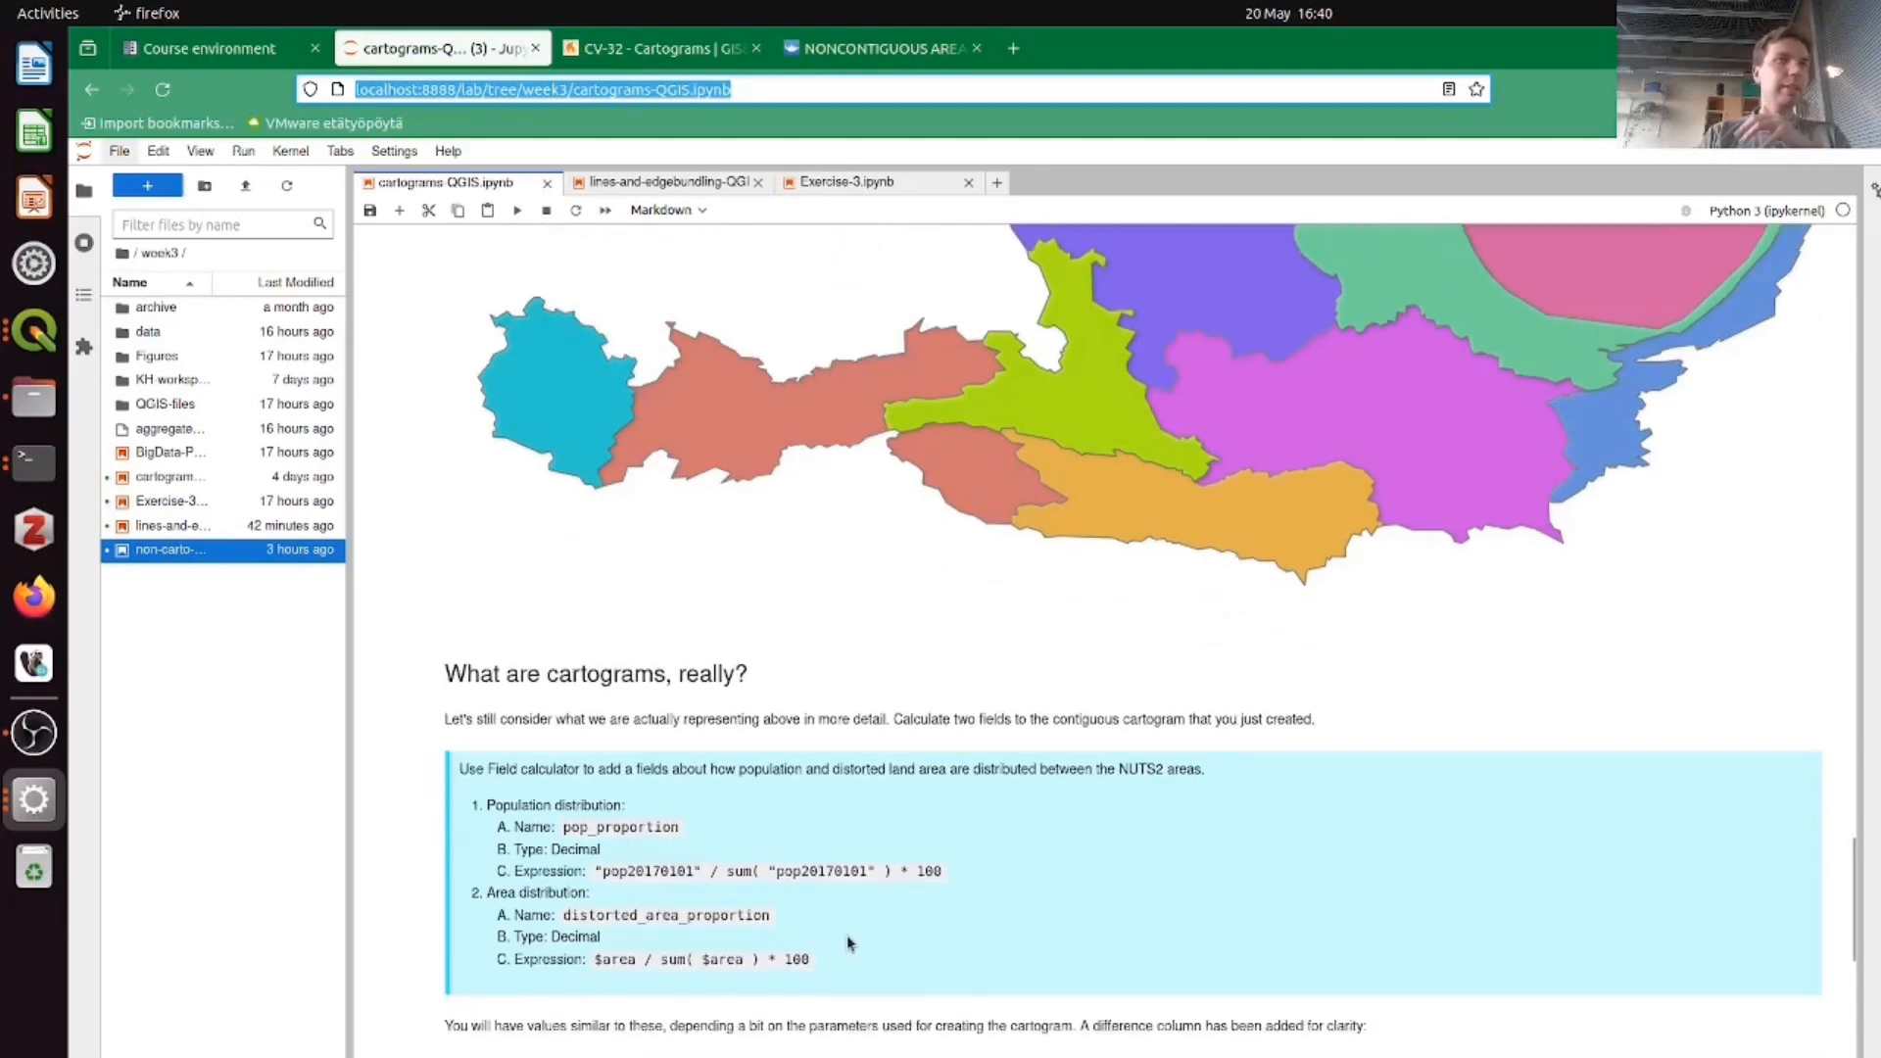
pyautogui.click(688, 858)
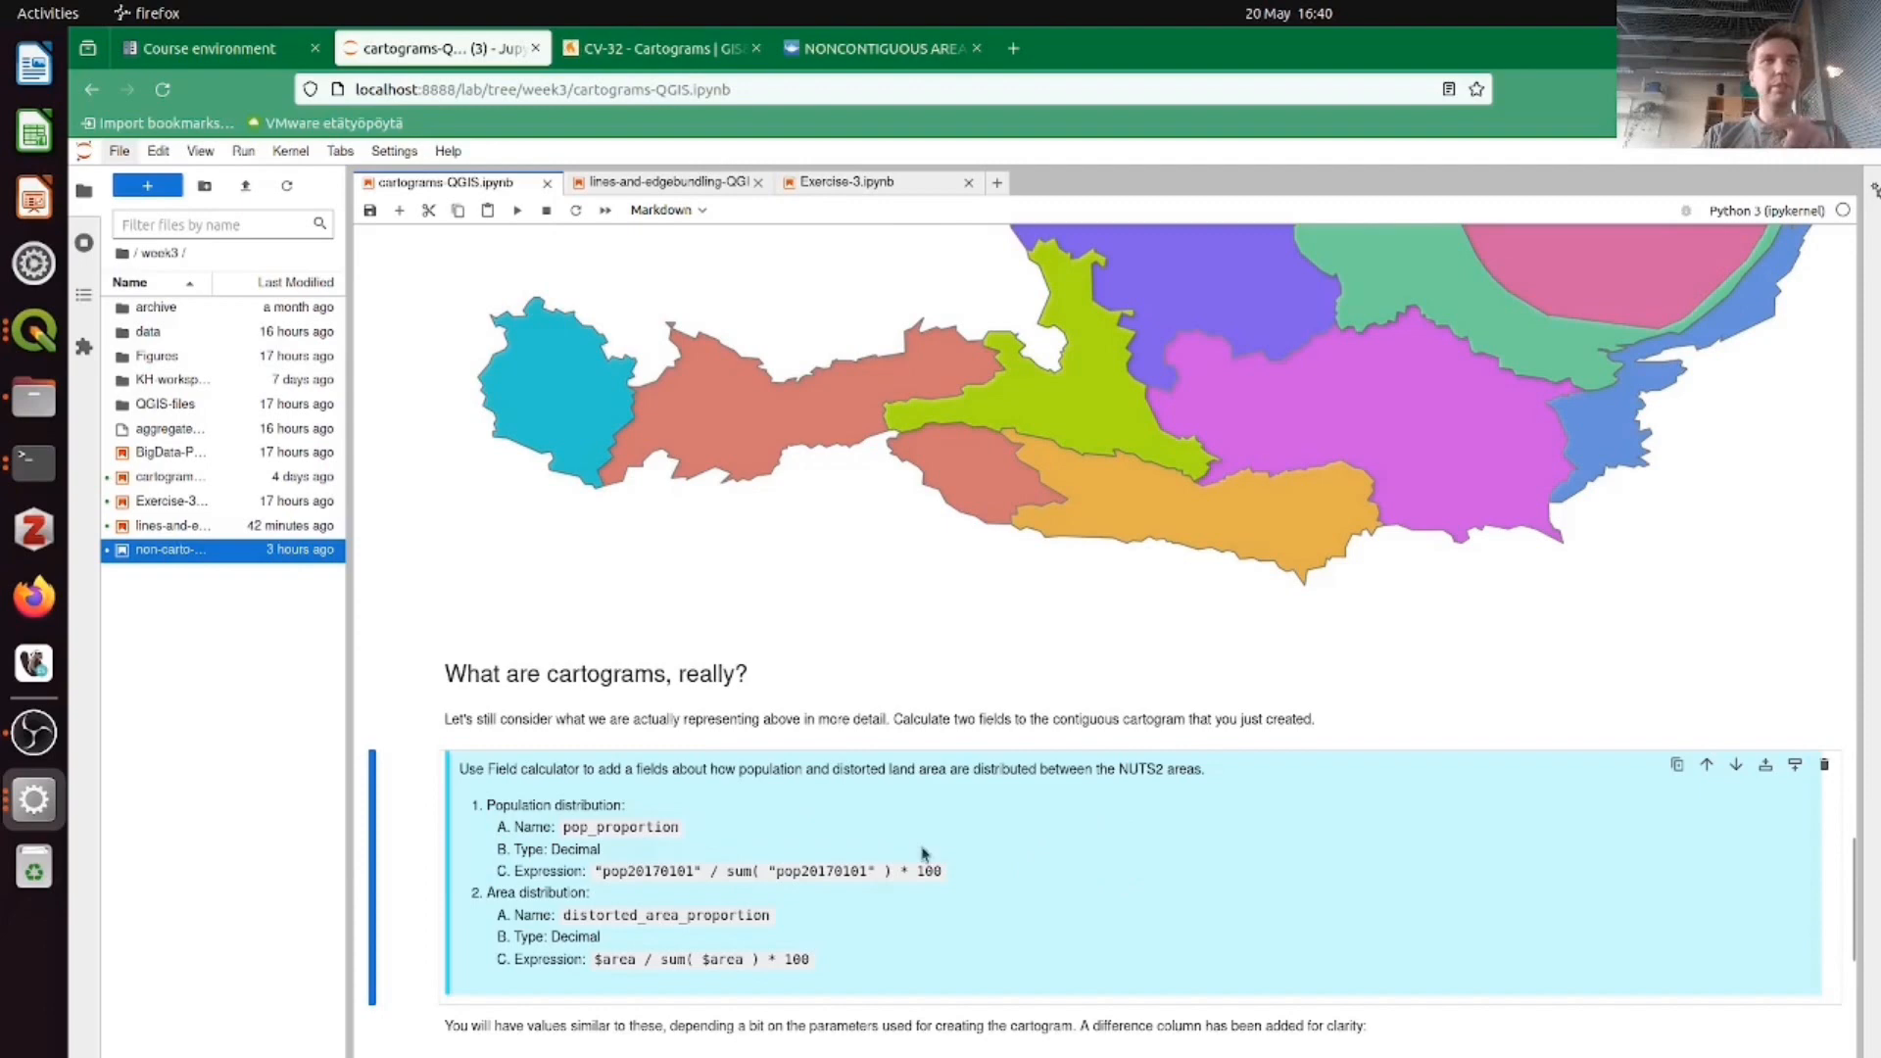
pyautogui.scroll(2, 911, 889)
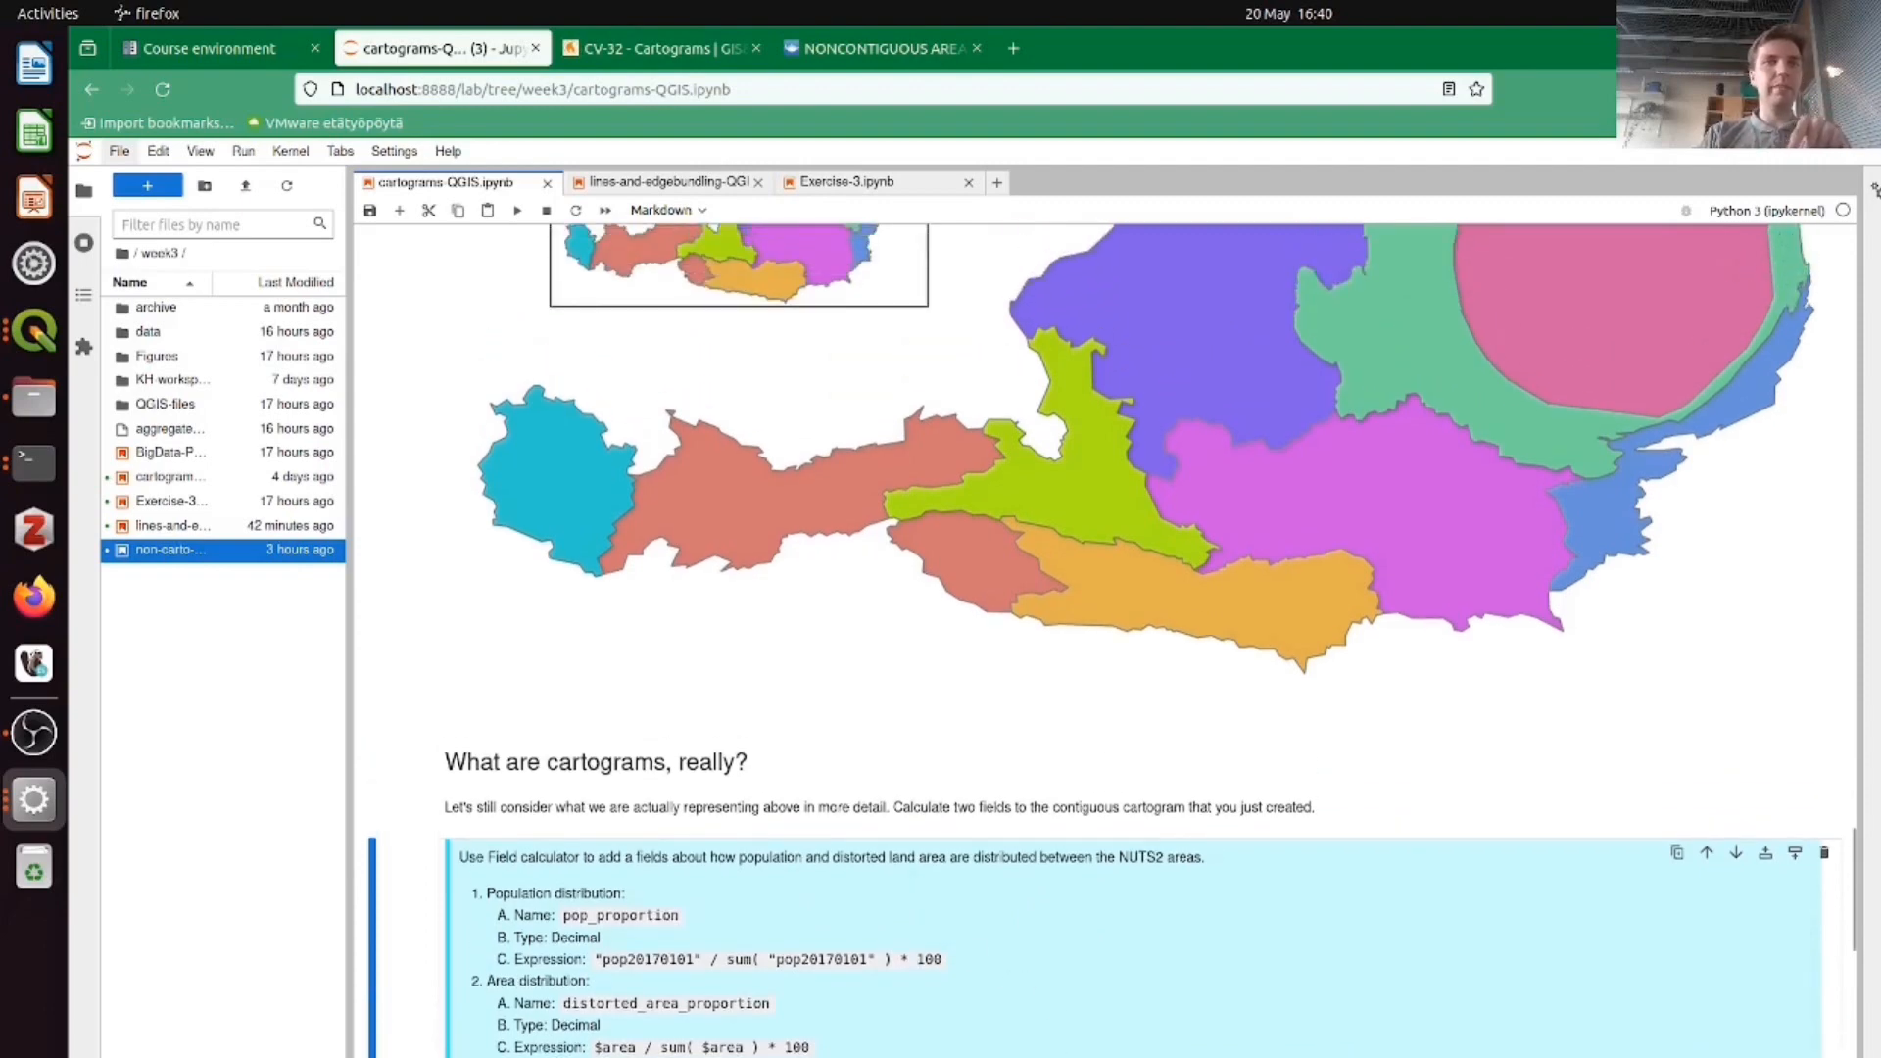
pyautogui.scroll(4, 1583, 494)
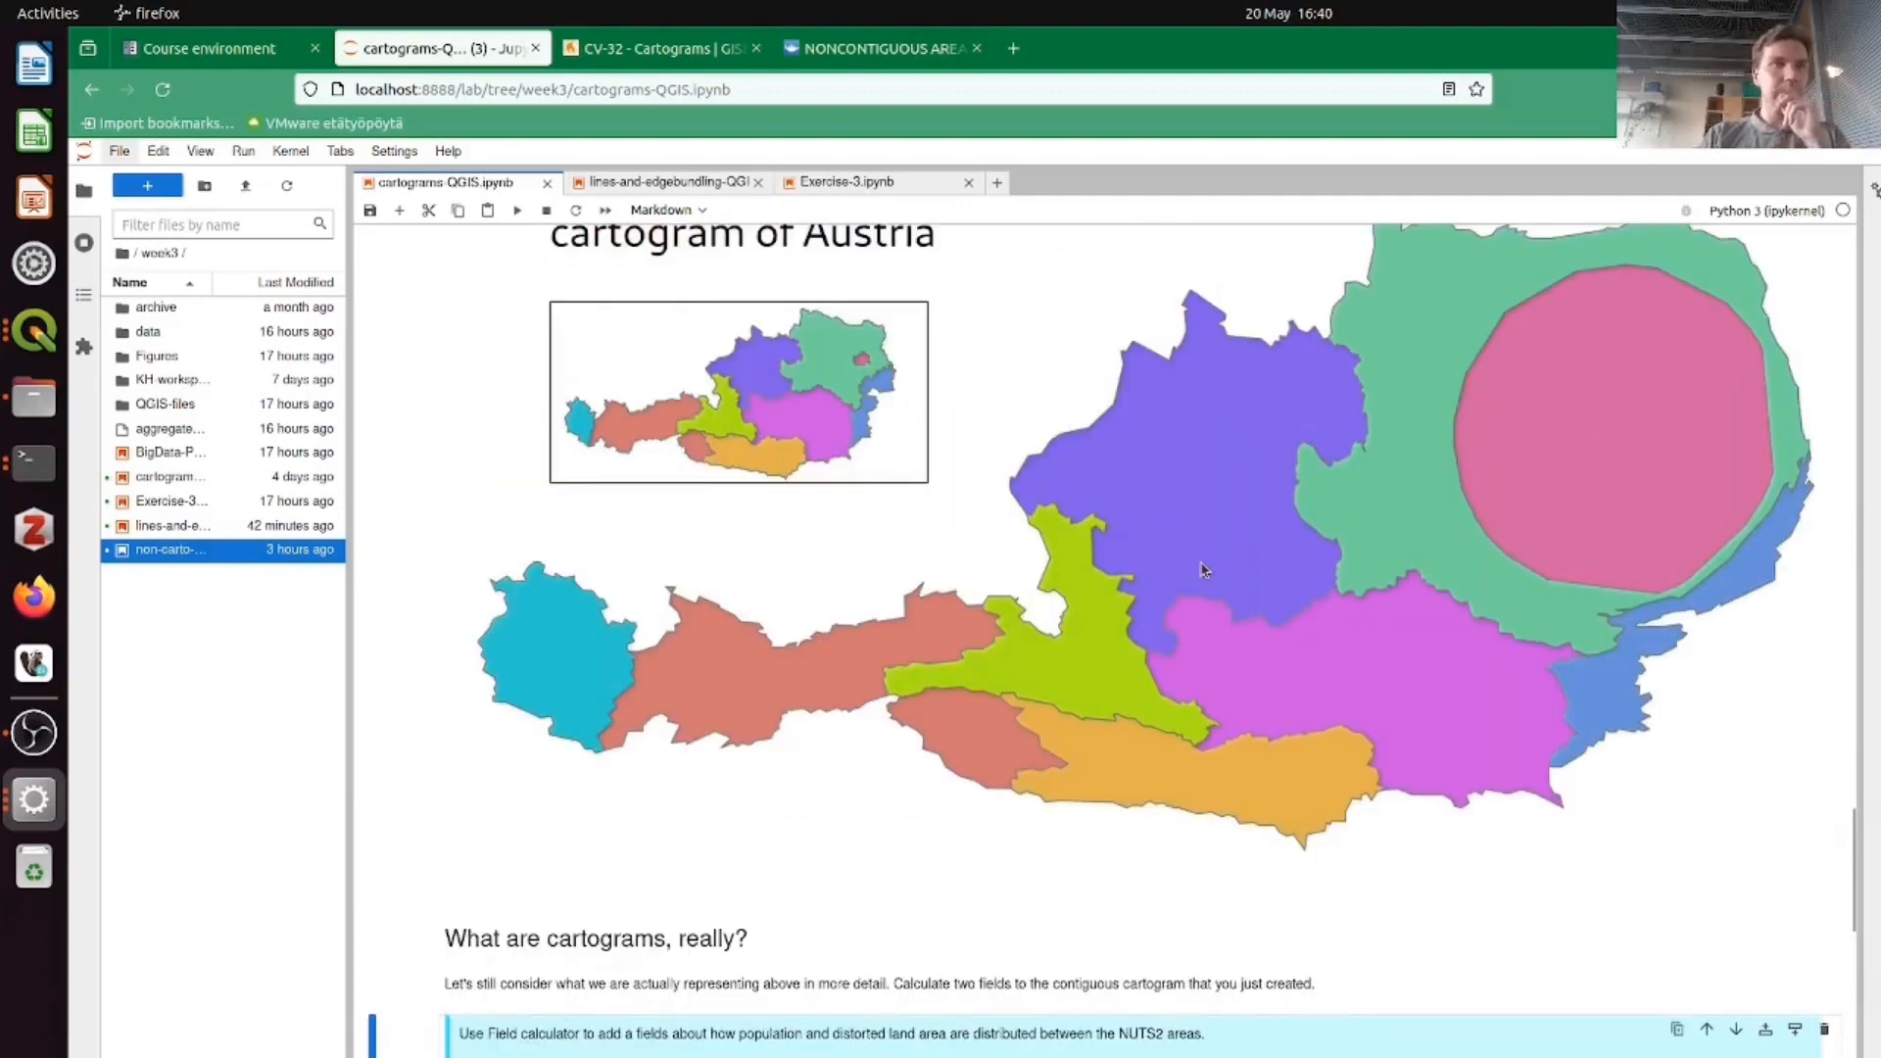
pyautogui.scroll(-4, 1204, 570)
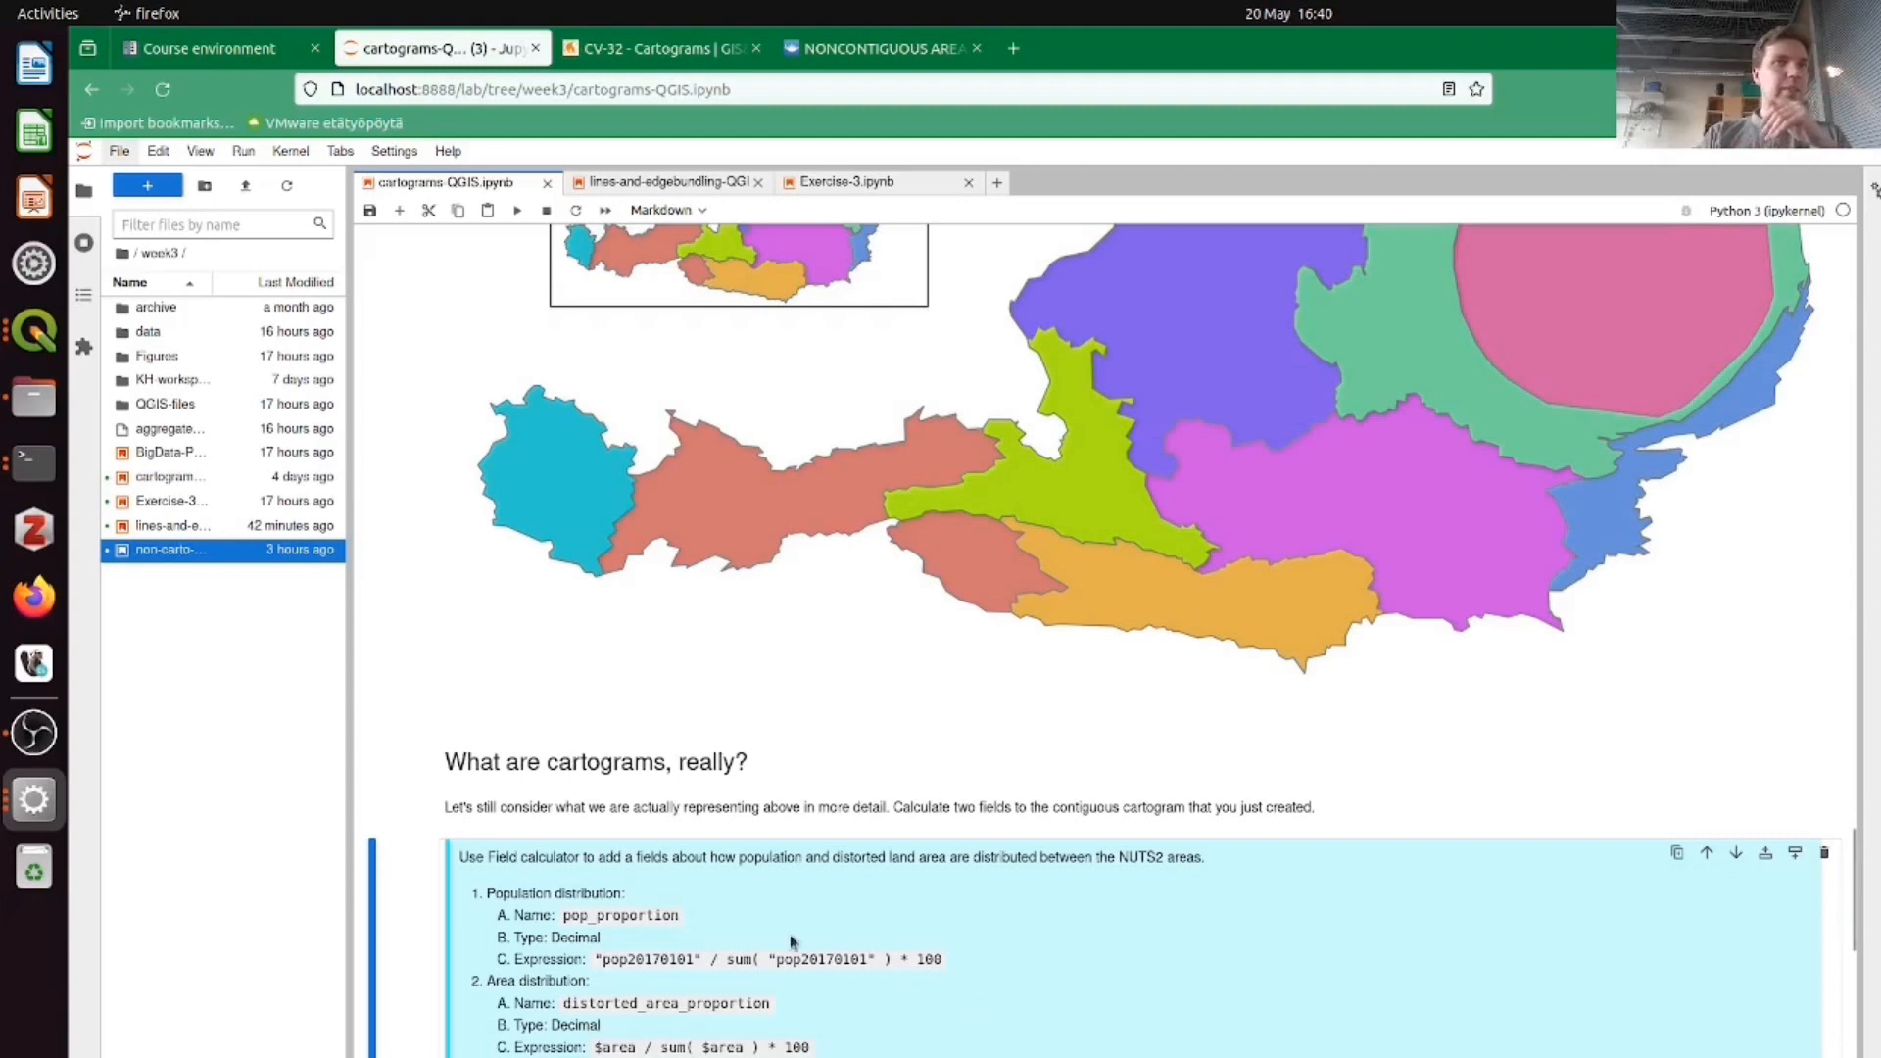
pyautogui.scroll(-2, 790, 932)
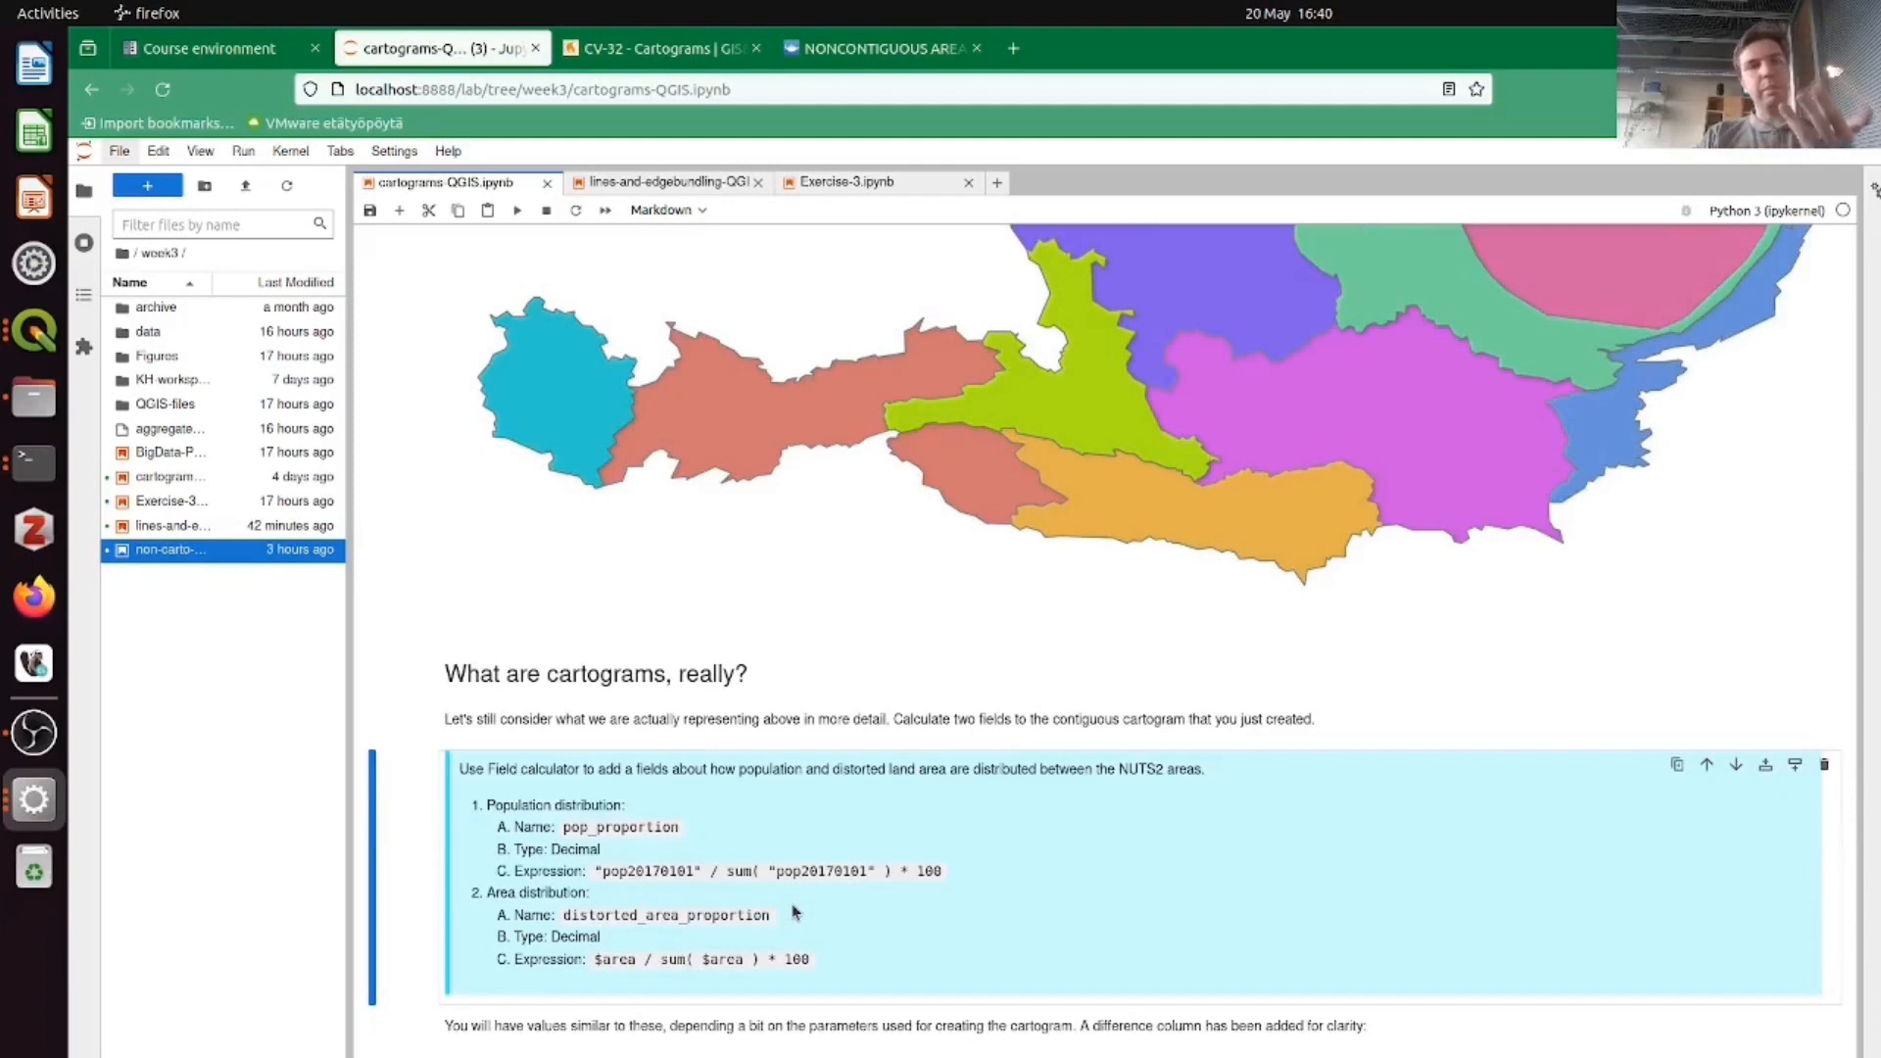
pyautogui.scroll(3, 795, 913)
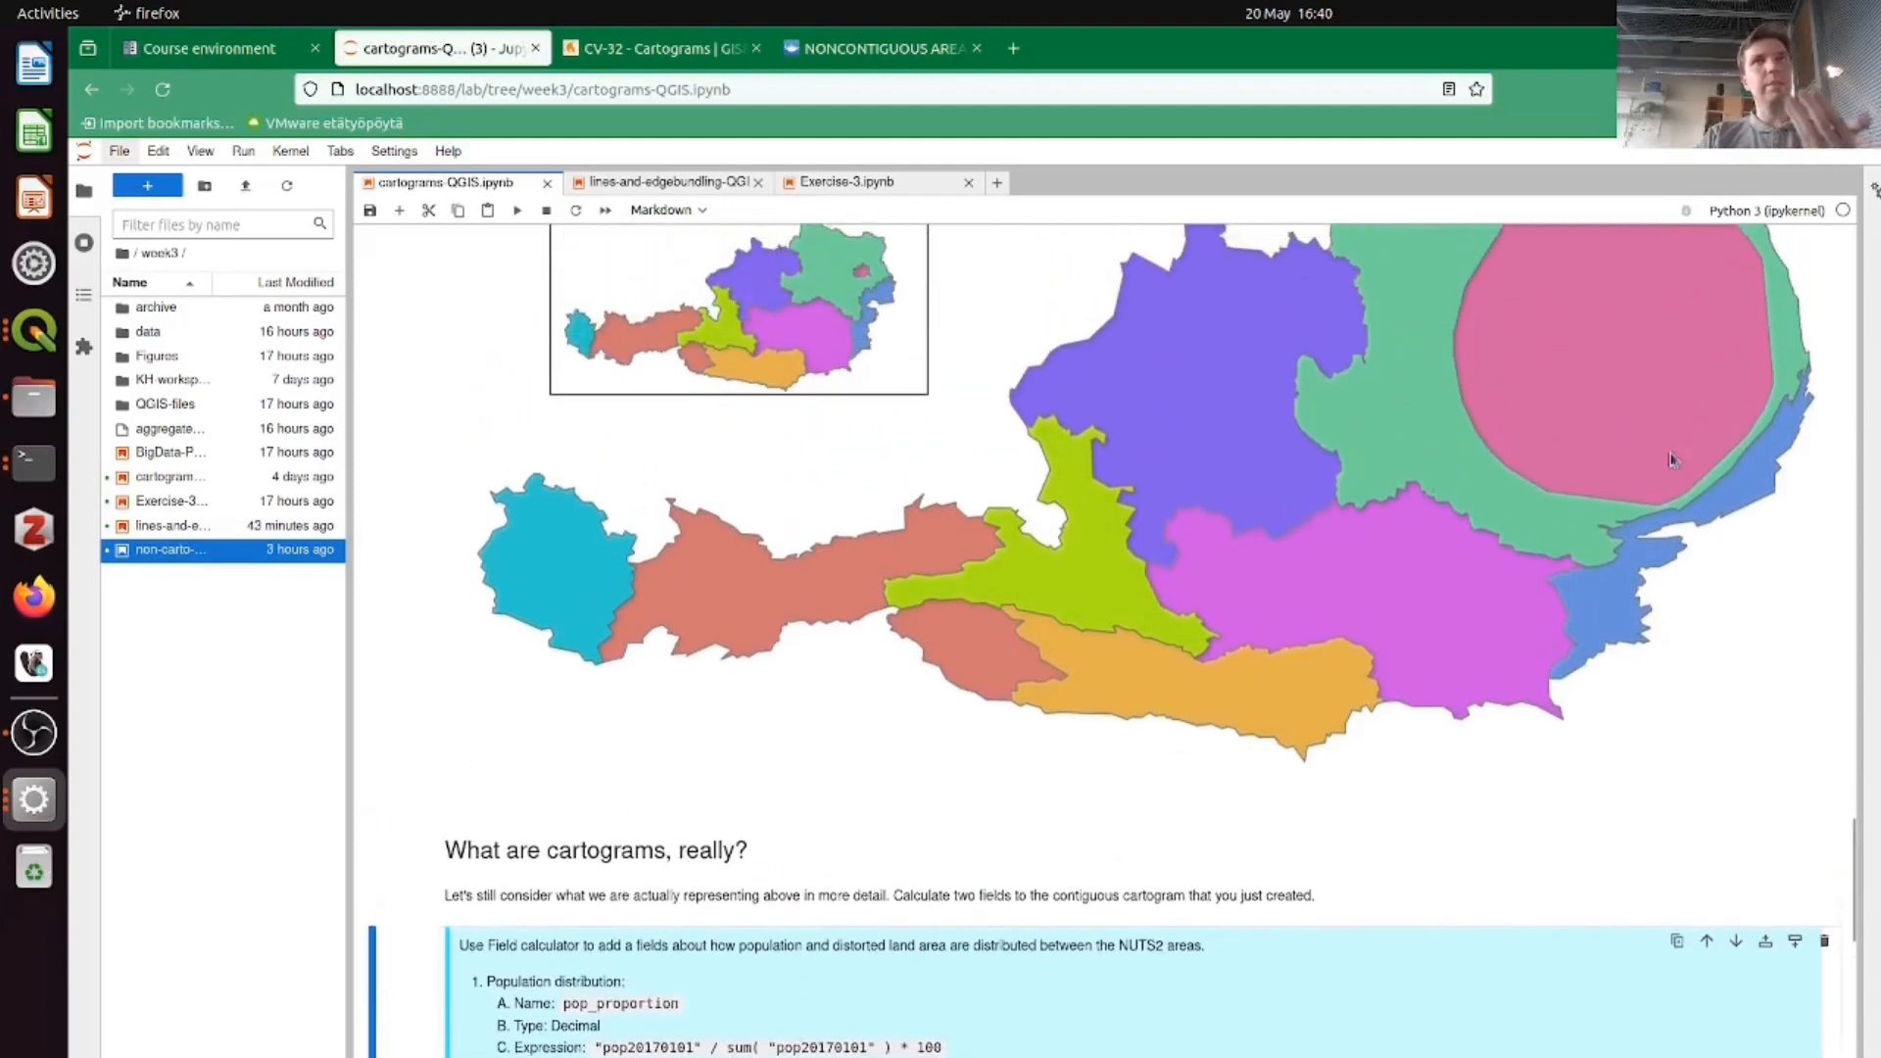
pyautogui.scroll(2, 1551, 434)
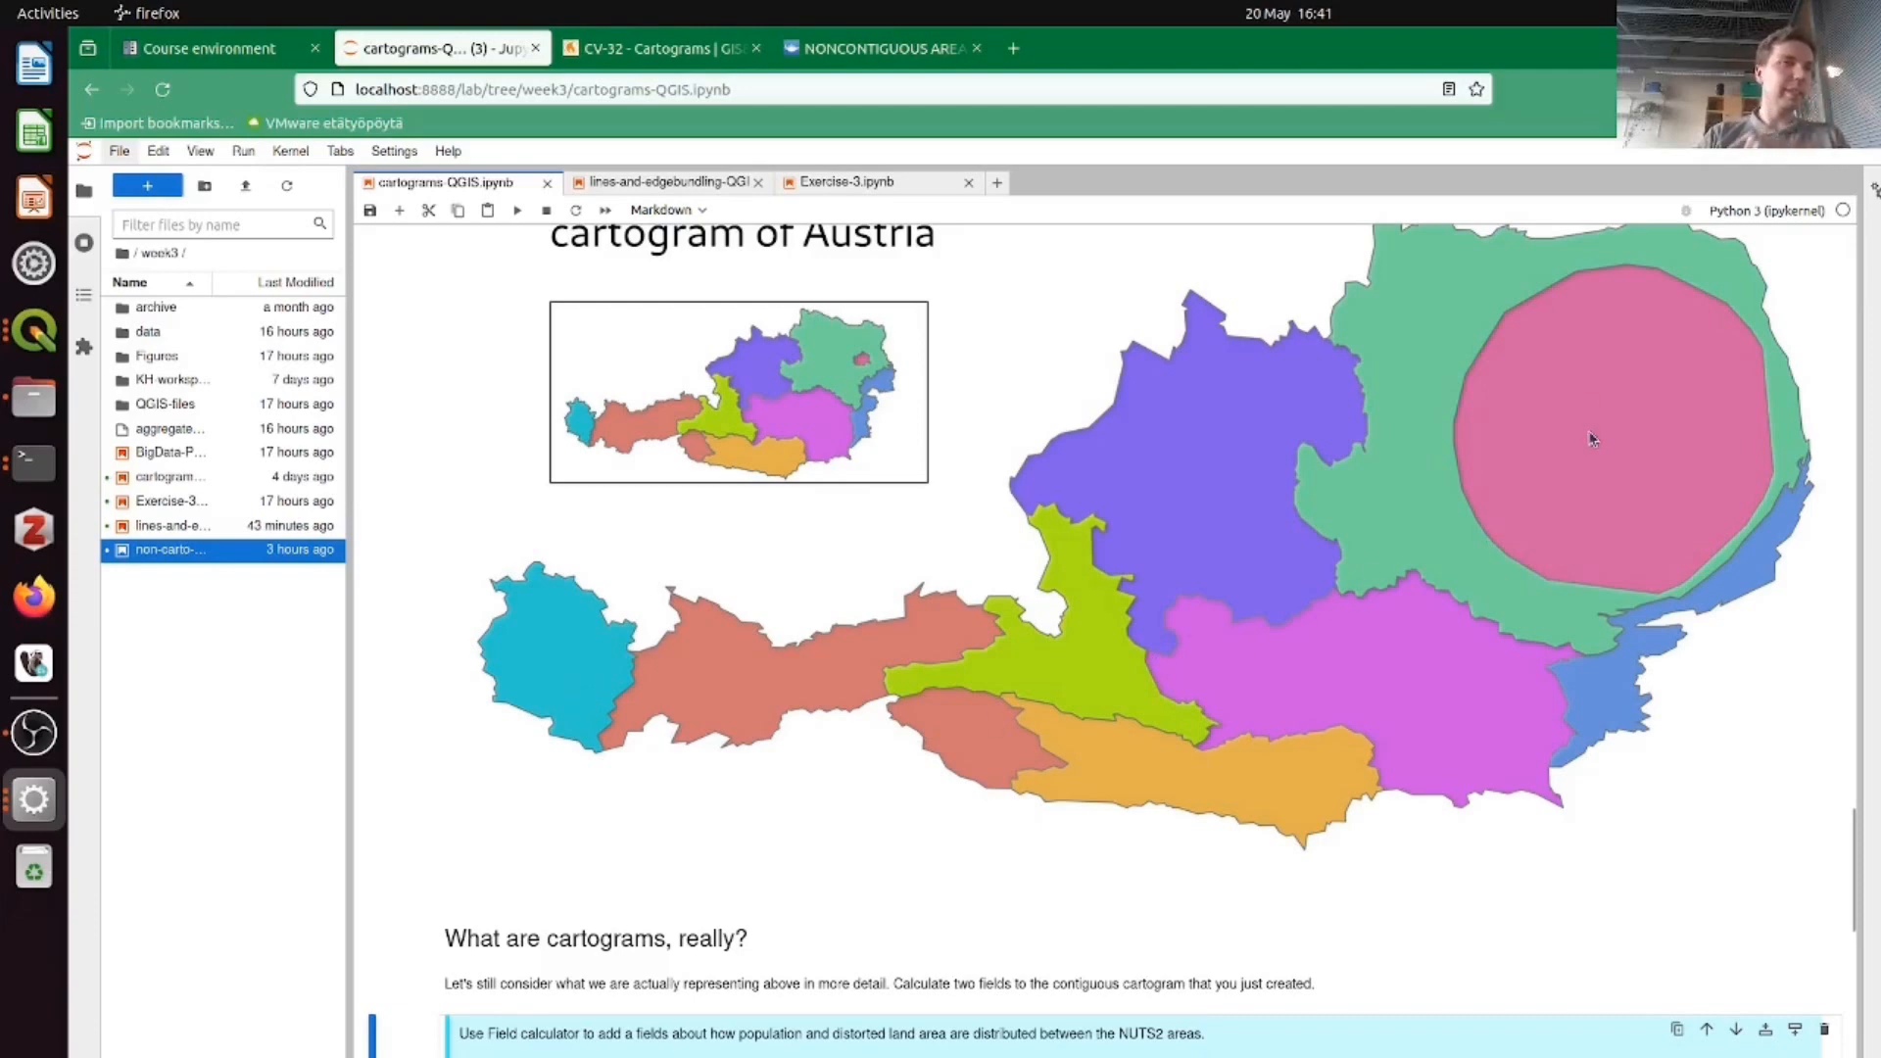
pyautogui.scroll(-3, 1592, 439)
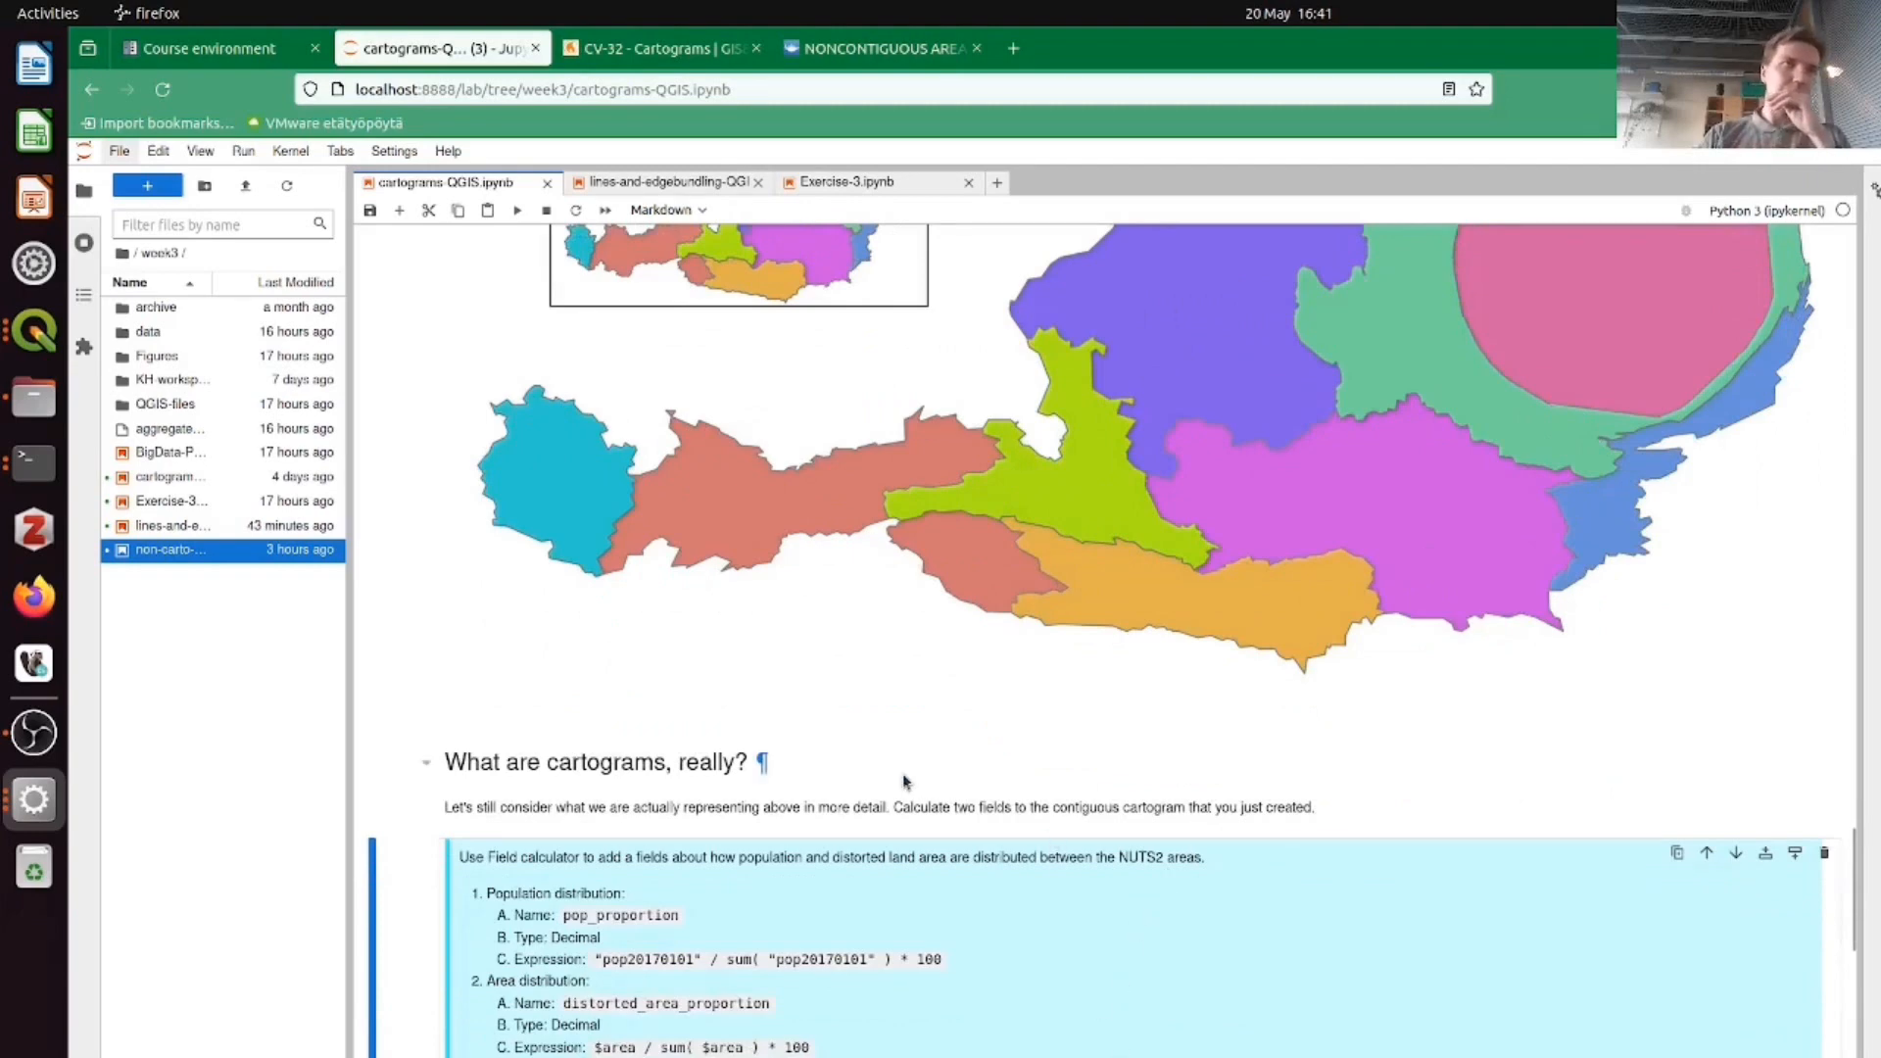
pyautogui.scroll(-2, 906, 780)
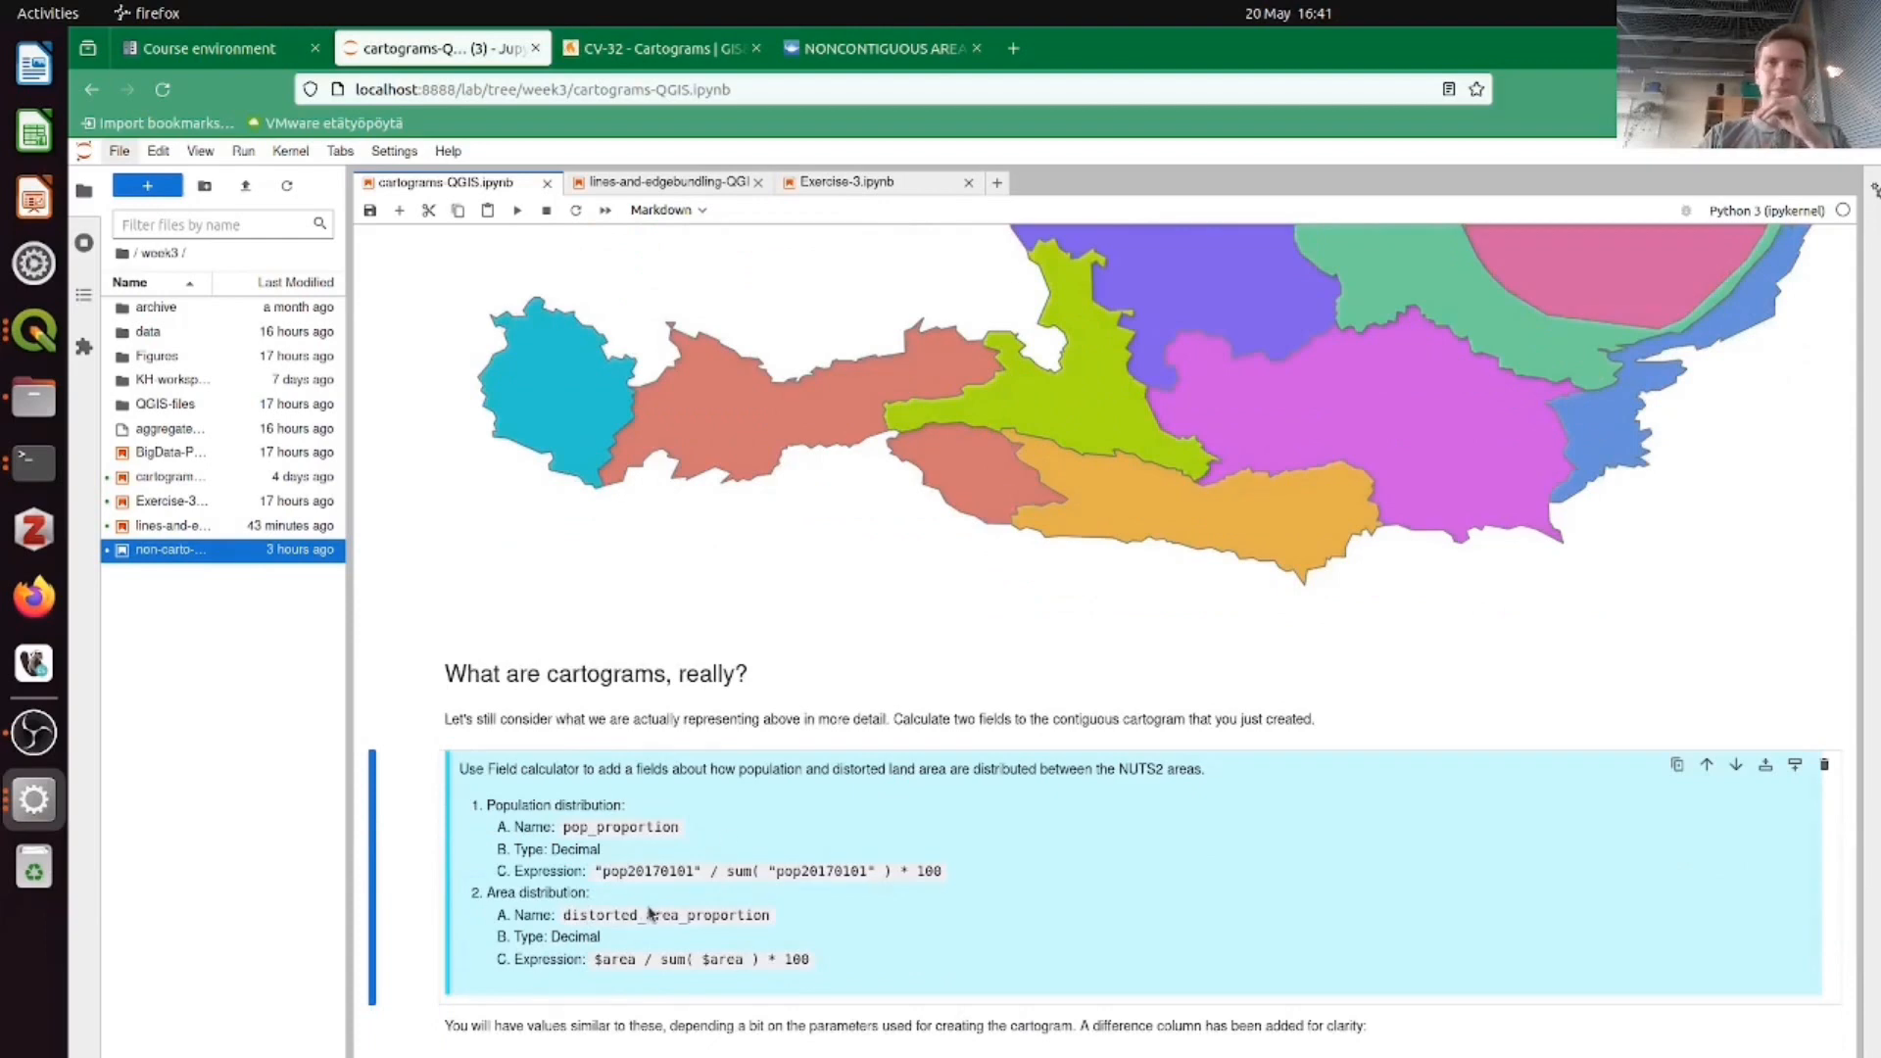
# - Examine the table comparing distorted area and population proportions per NUTS2 region, checking it against the cartogram
pyautogui.scroll(-4, 676, 916)
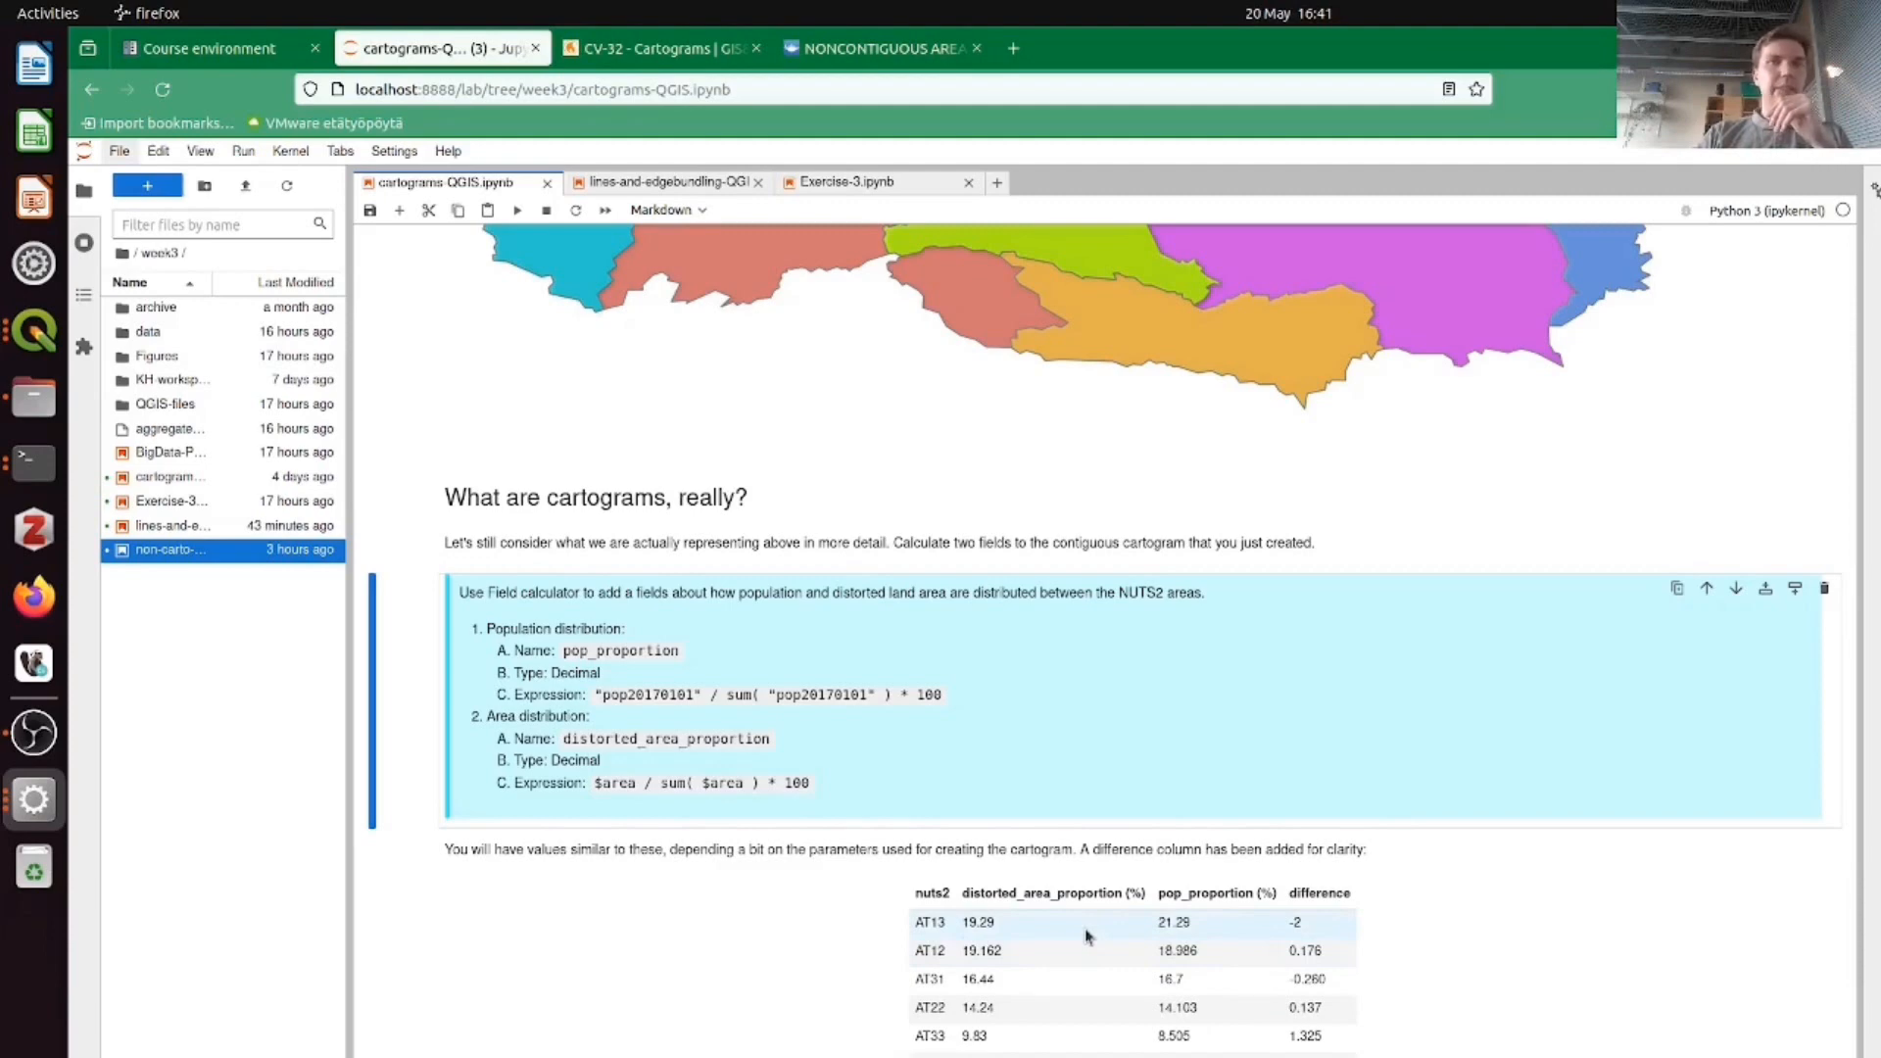
pyautogui.click(1187, 931)
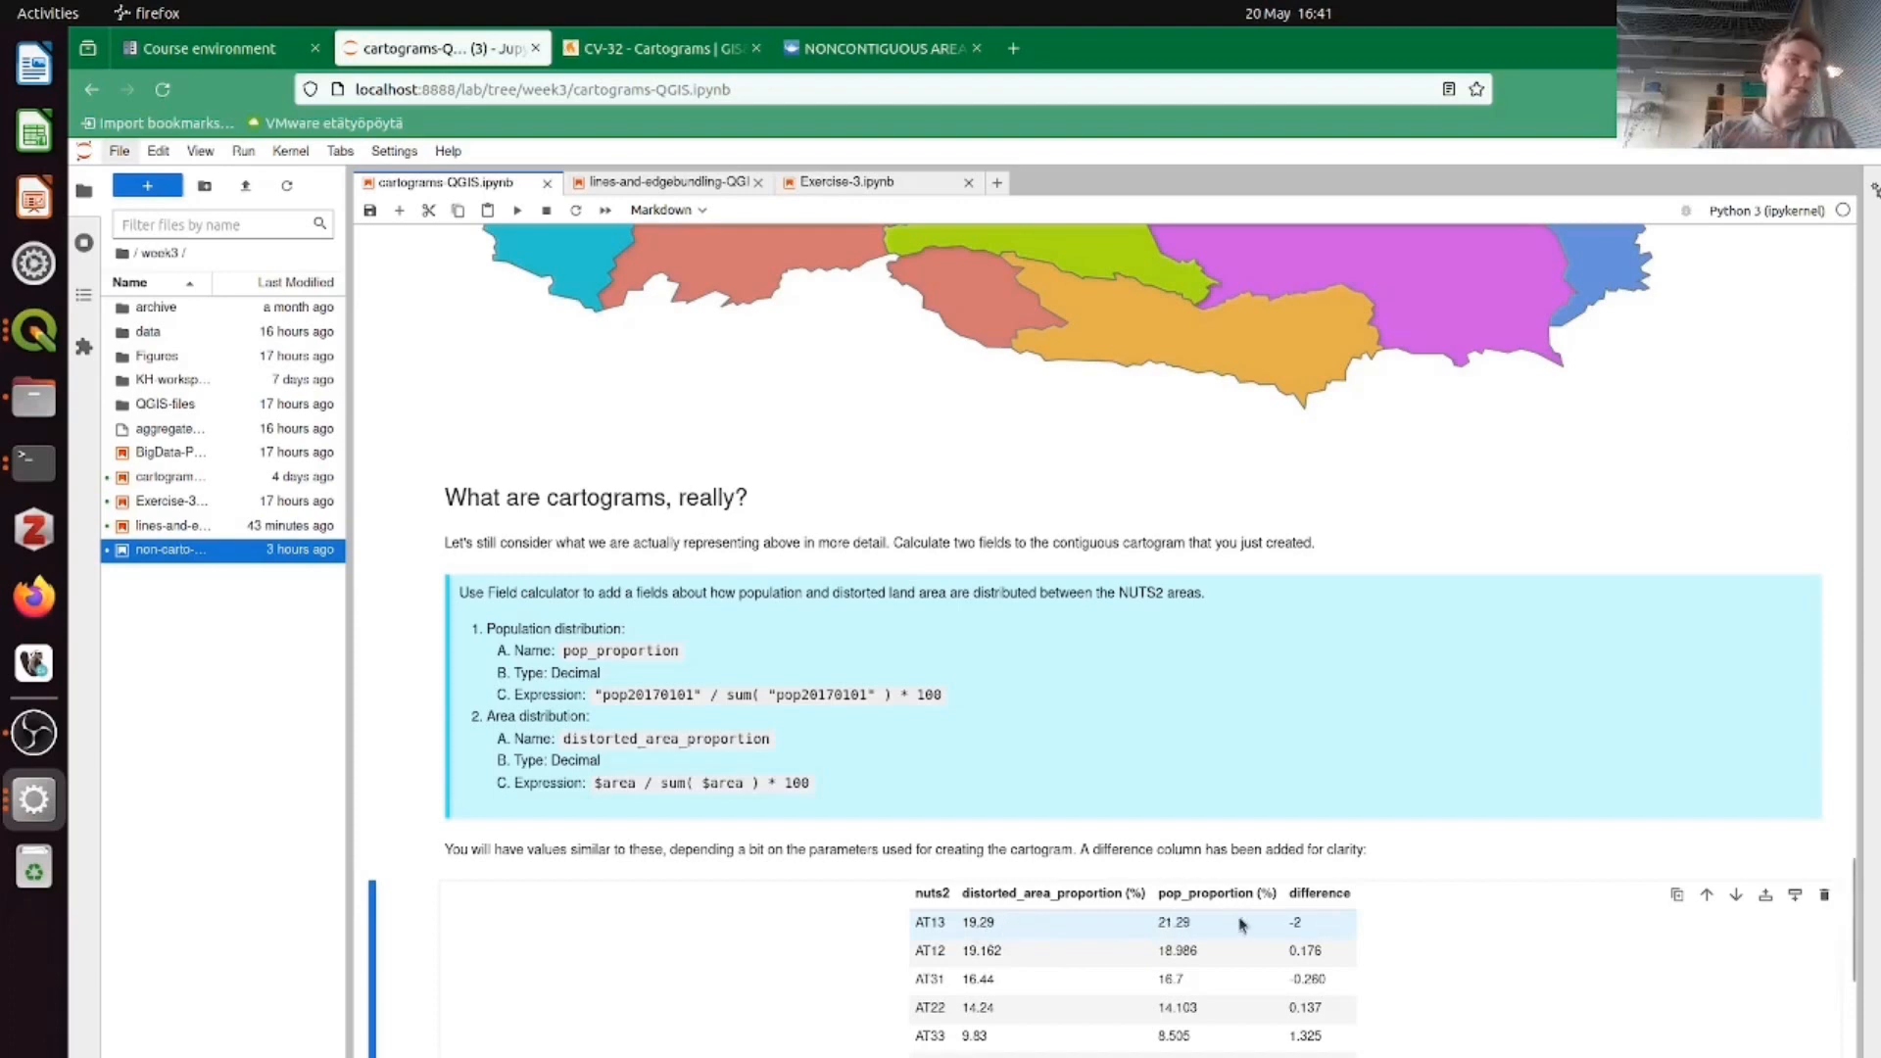
pyautogui.scroll(5, 1222, 932)
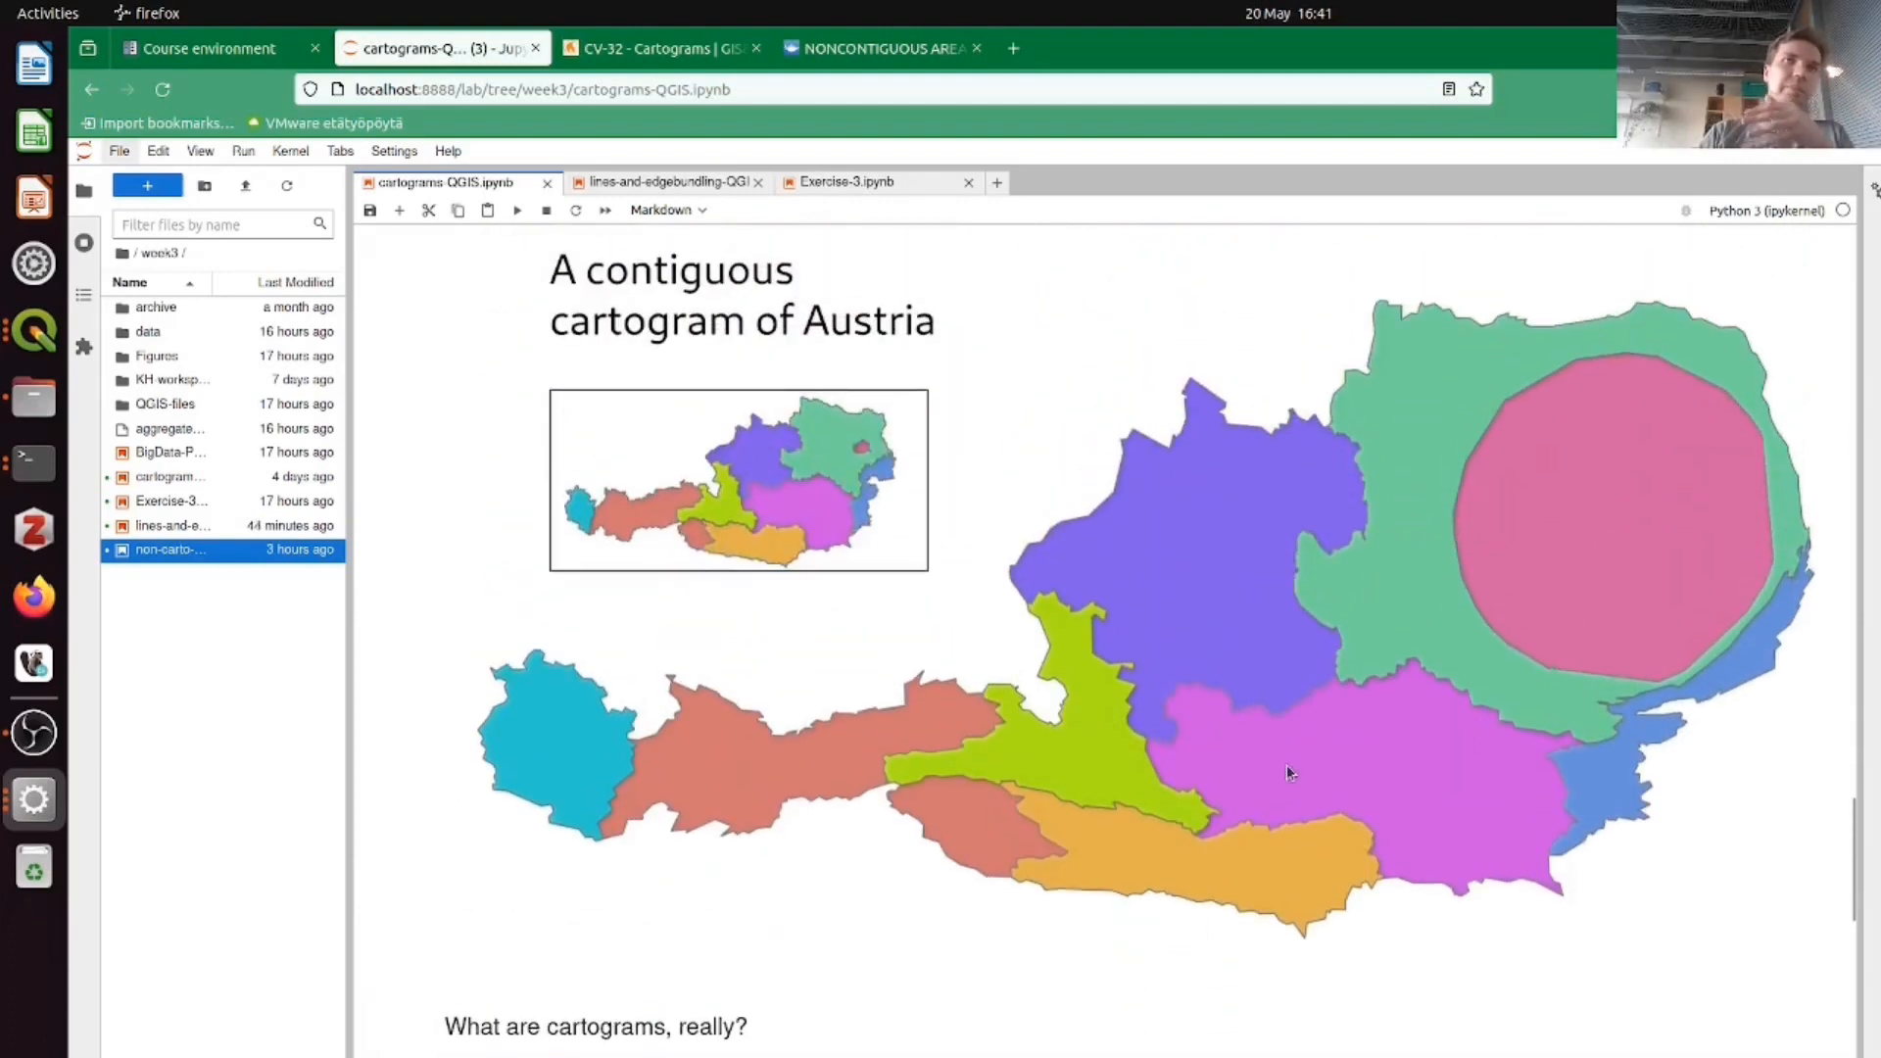
pyautogui.scroll(-2, 1245, 824)
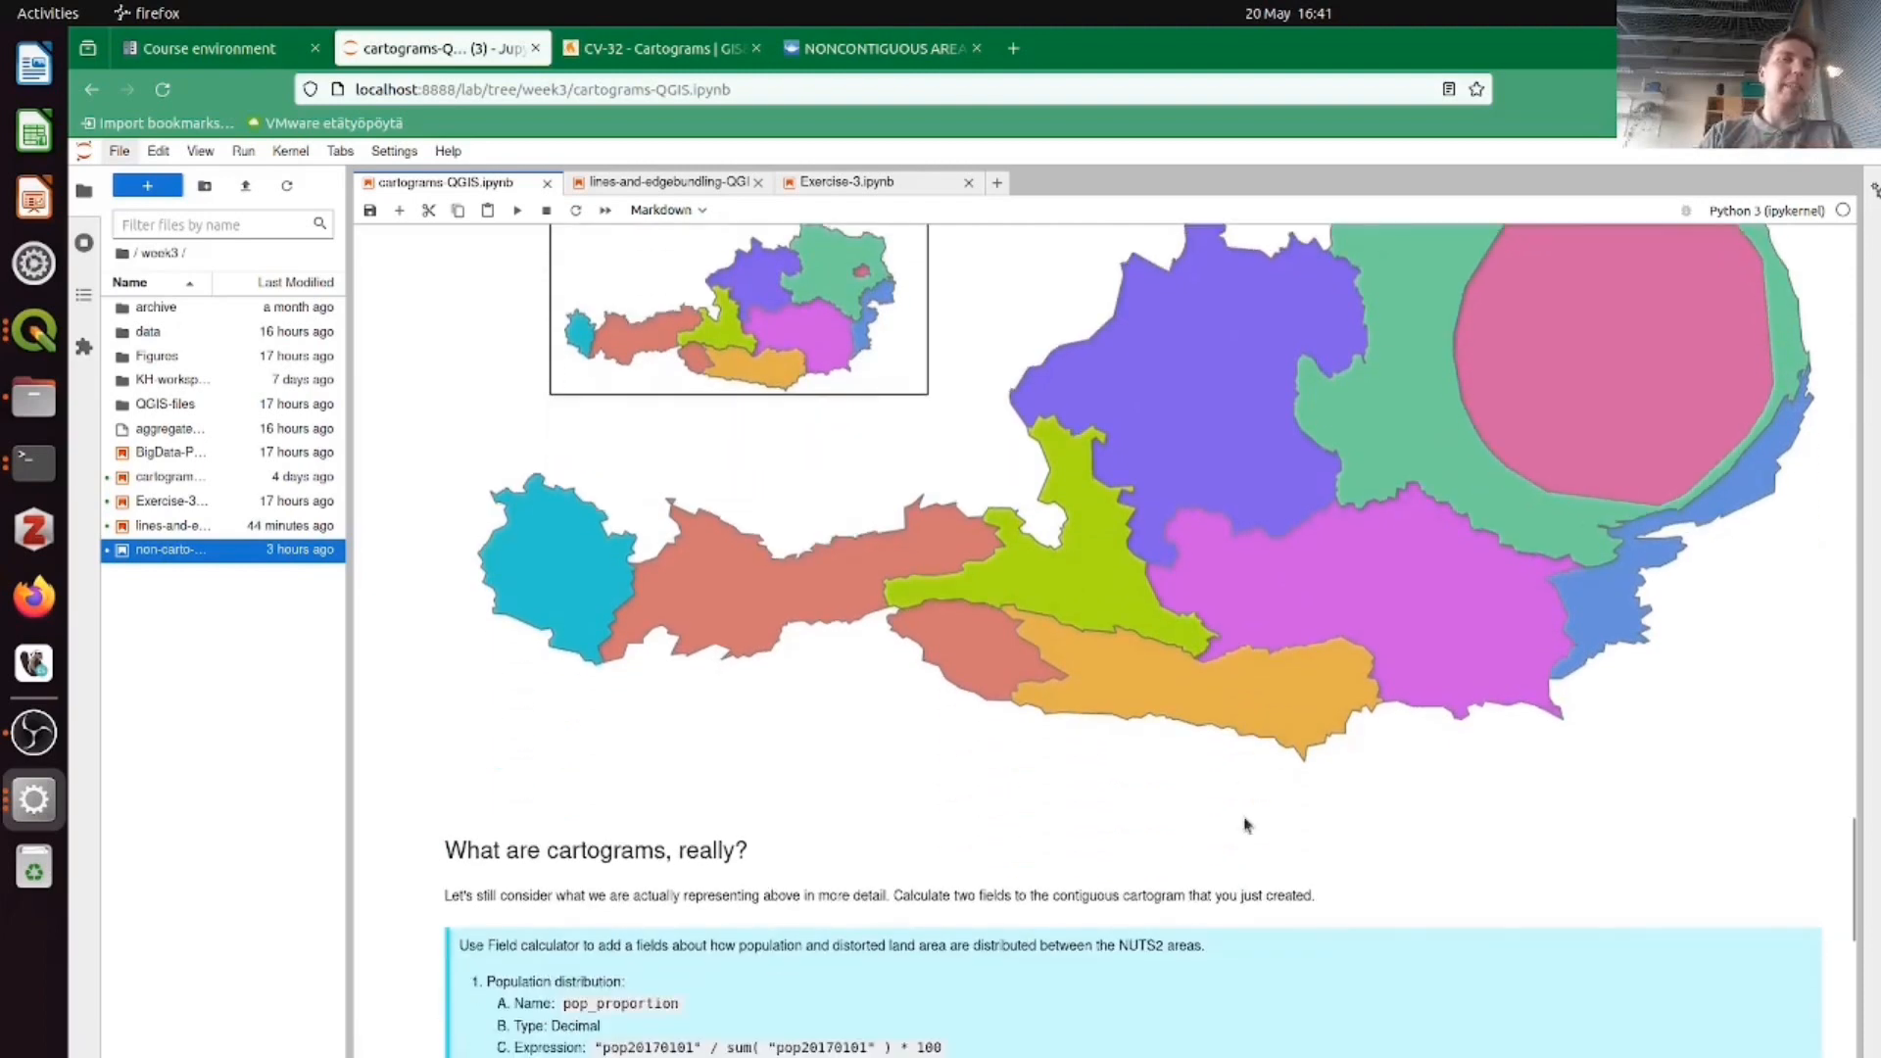
pyautogui.scroll(-3, 1244, 824)
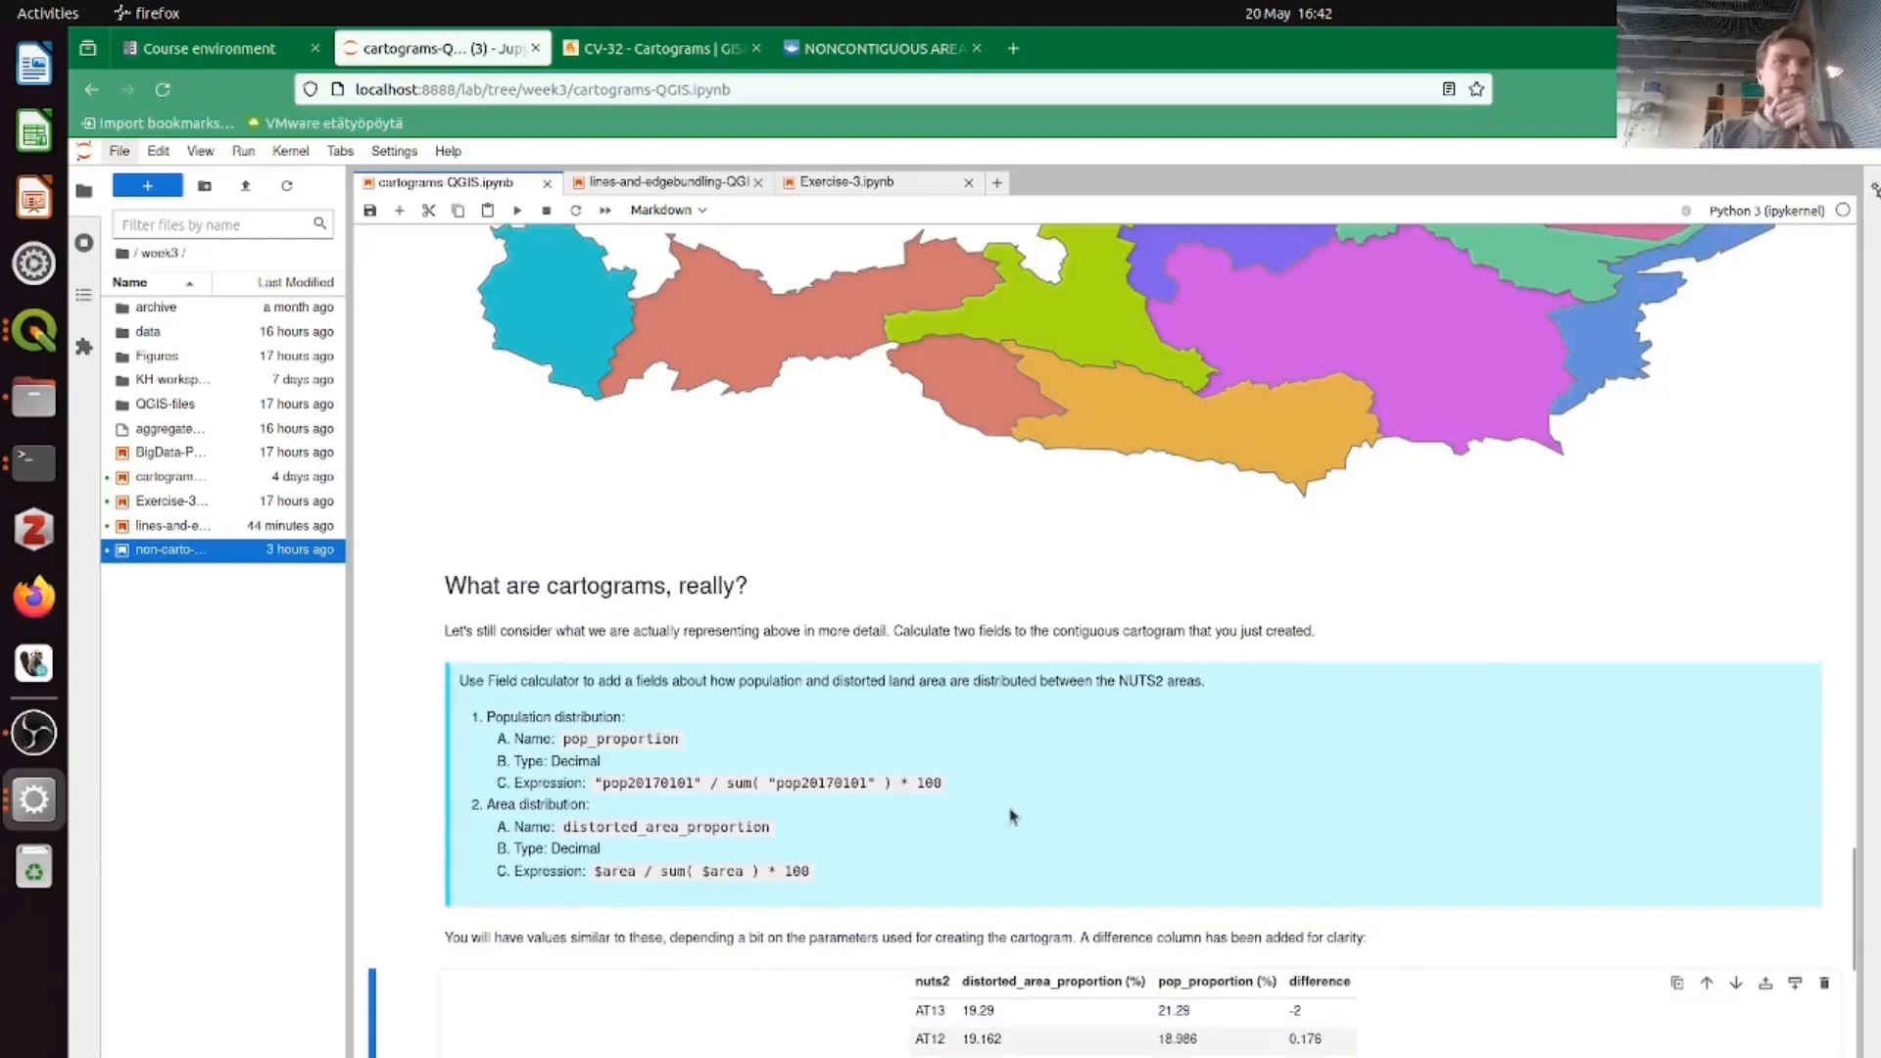
pyautogui.scroll(-1, 1012, 816)
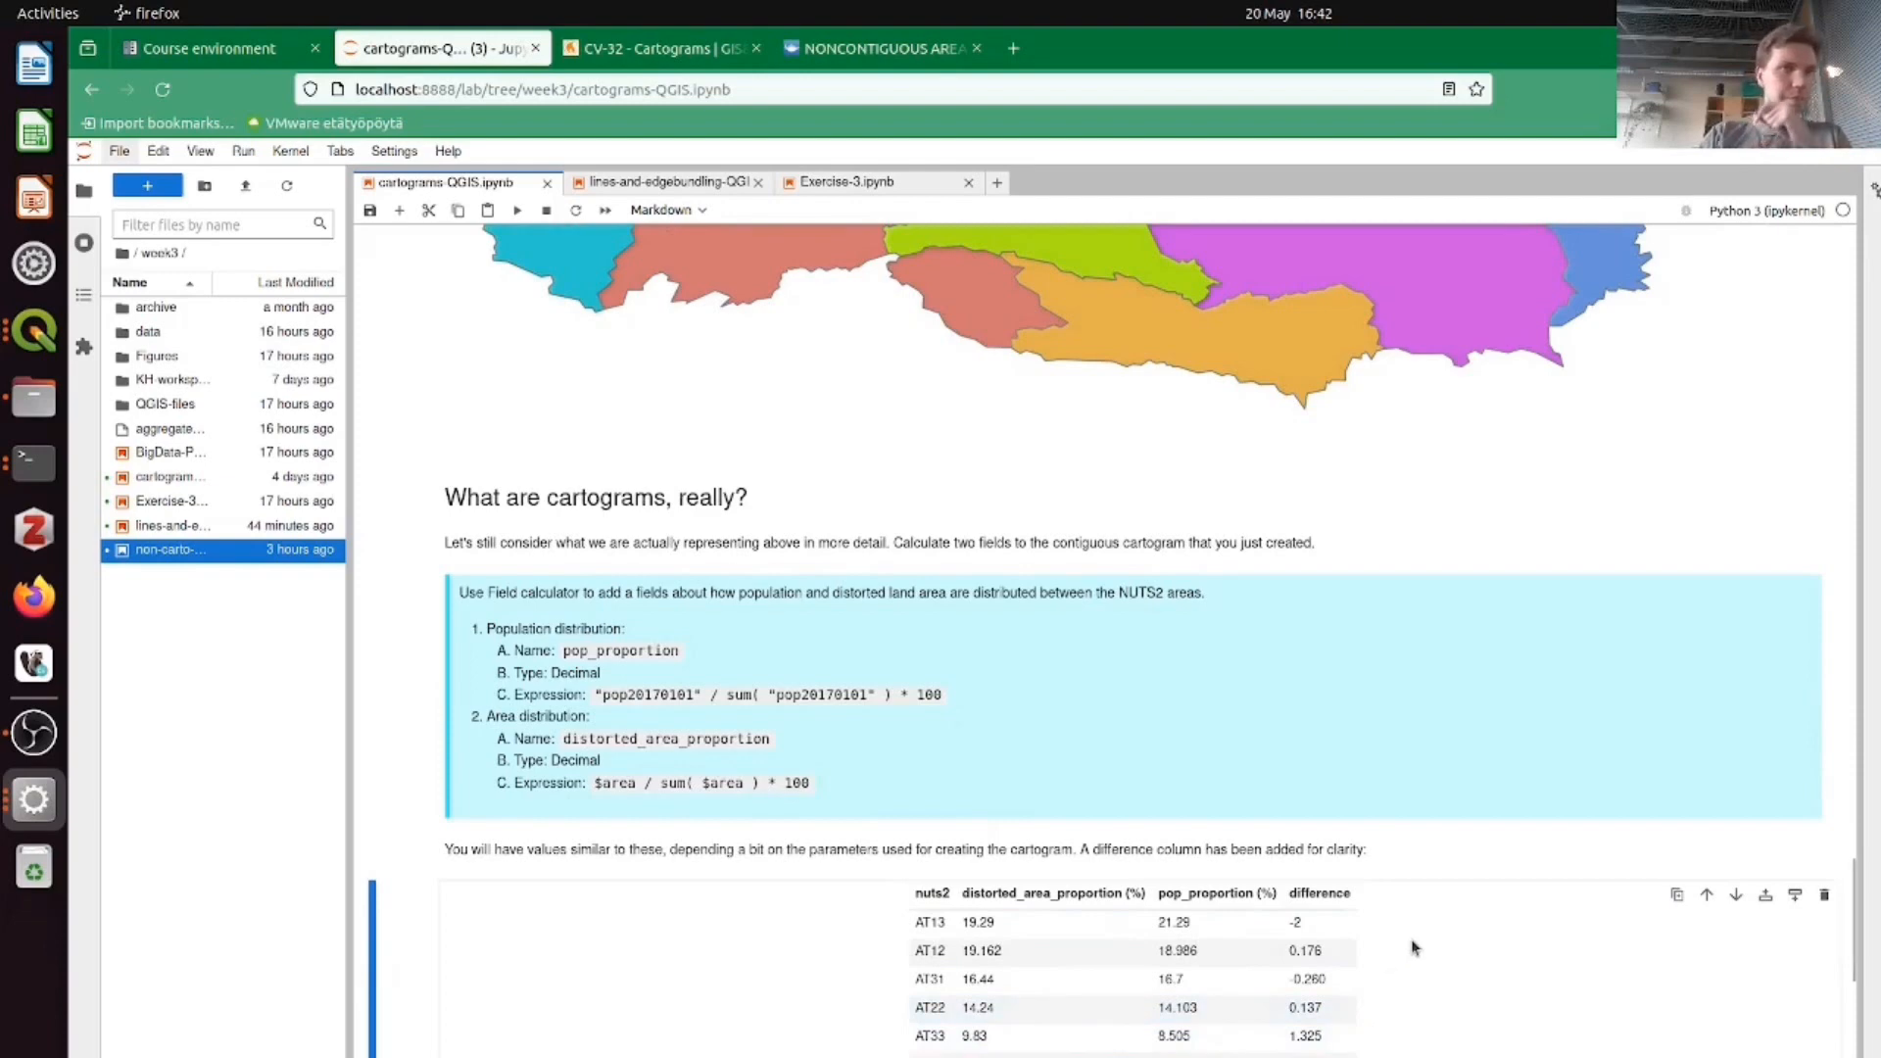
pyautogui.scroll(-5, 1412, 947)
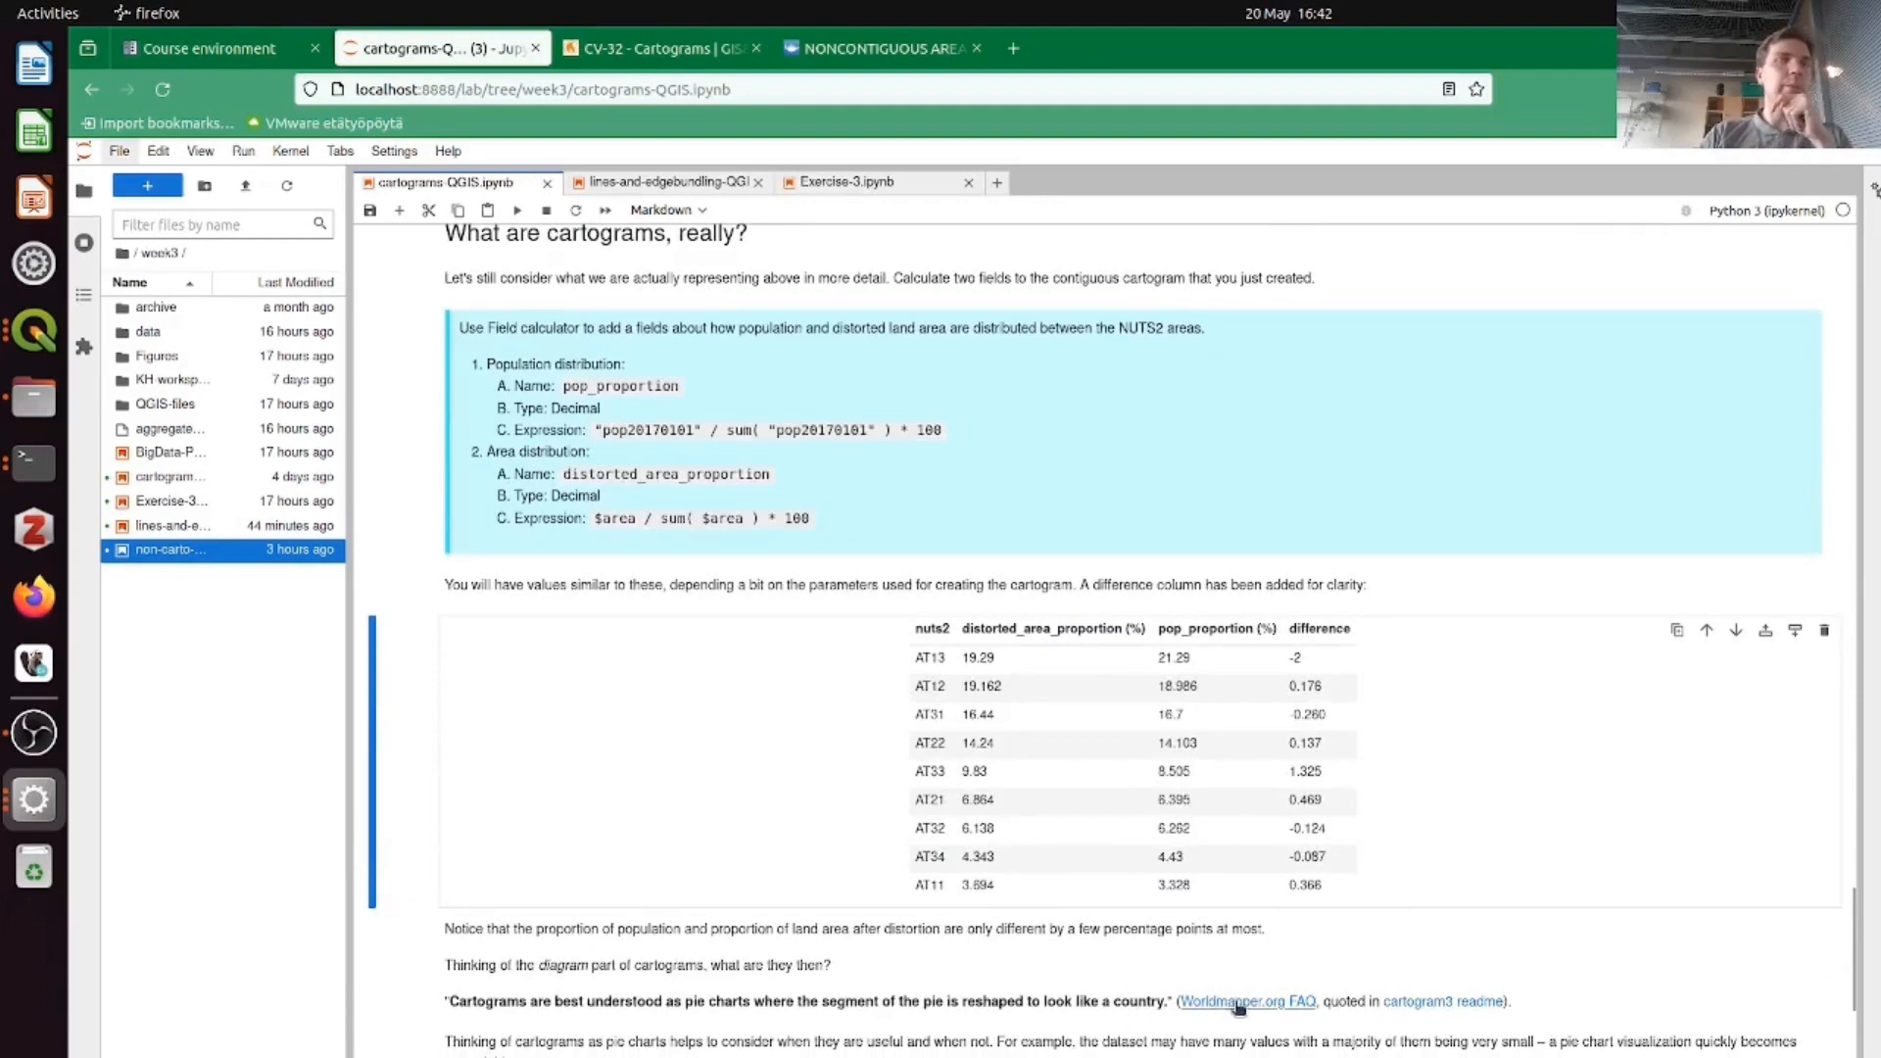
# - Open the linked Worldmapper FAQ in a separate tab and go to the site's home page to view its cartograms
pyautogui.middleClick(1240, 1004)
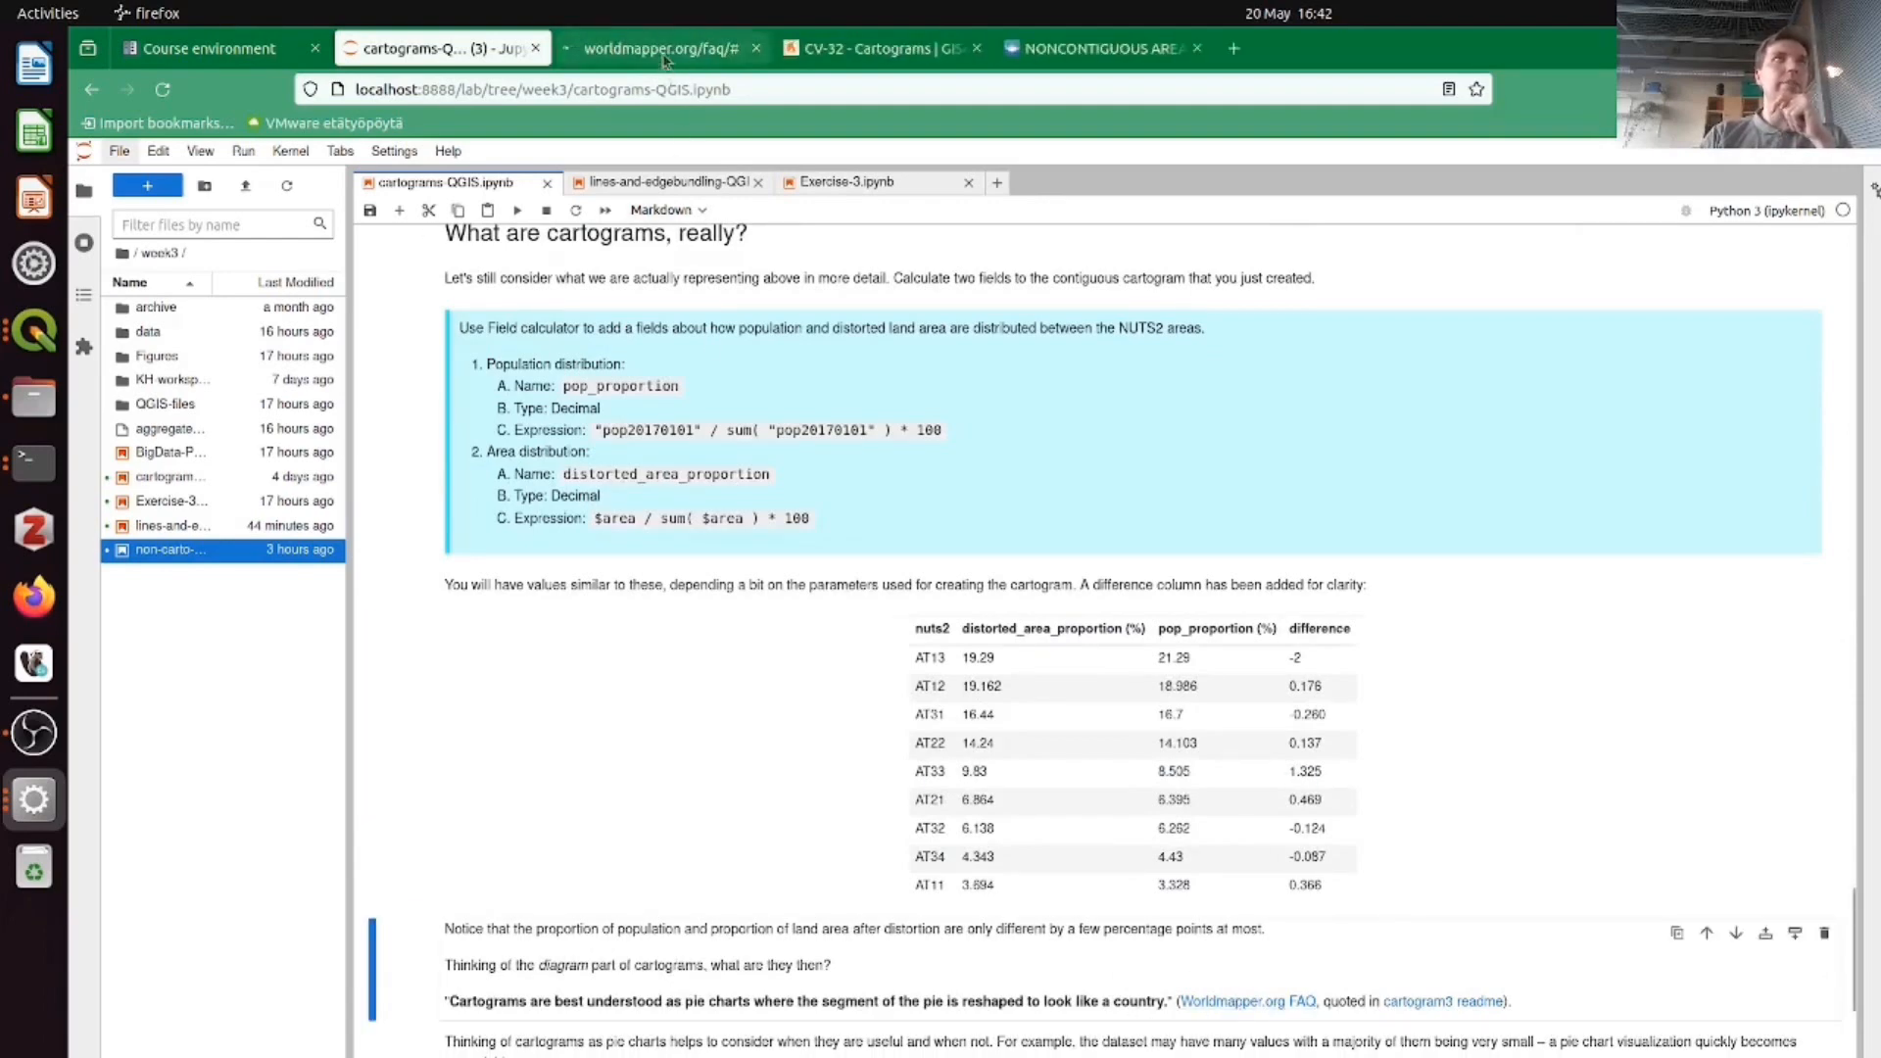
pyautogui.click(664, 61)
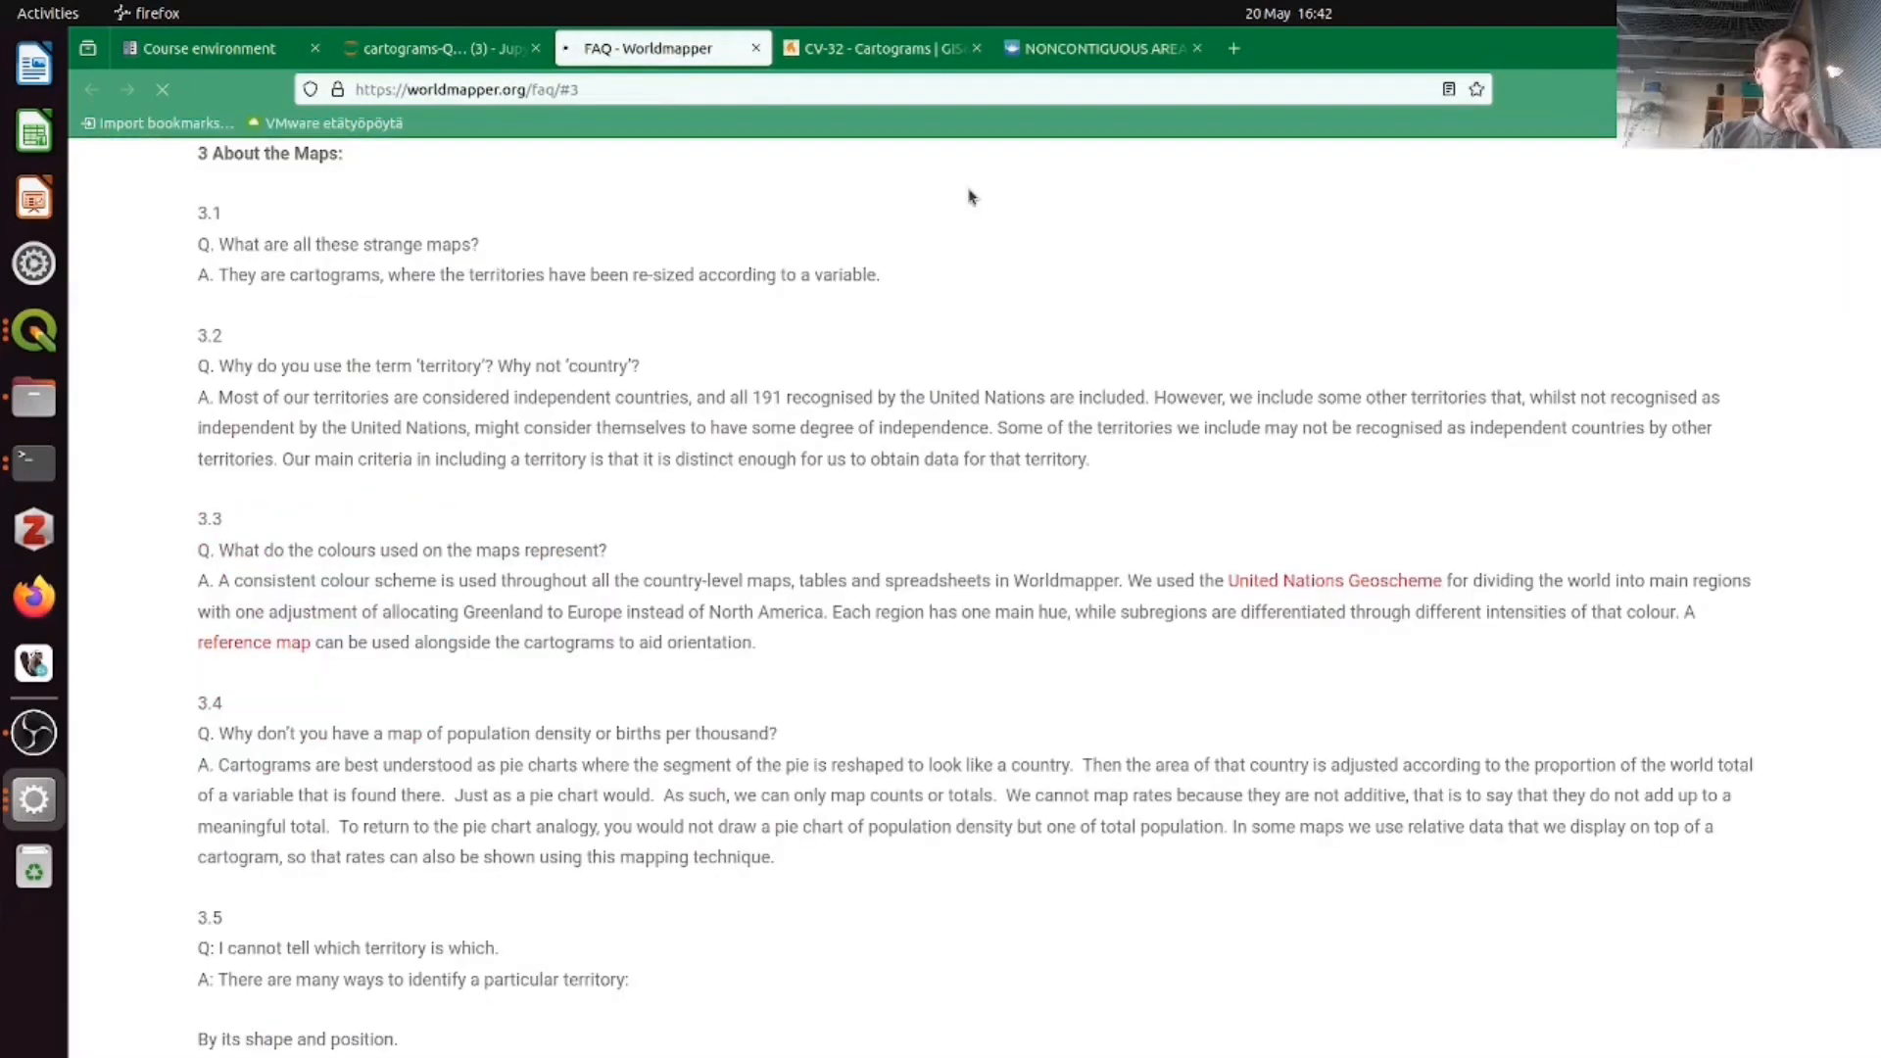
pyautogui.scroll(10, 970, 295)
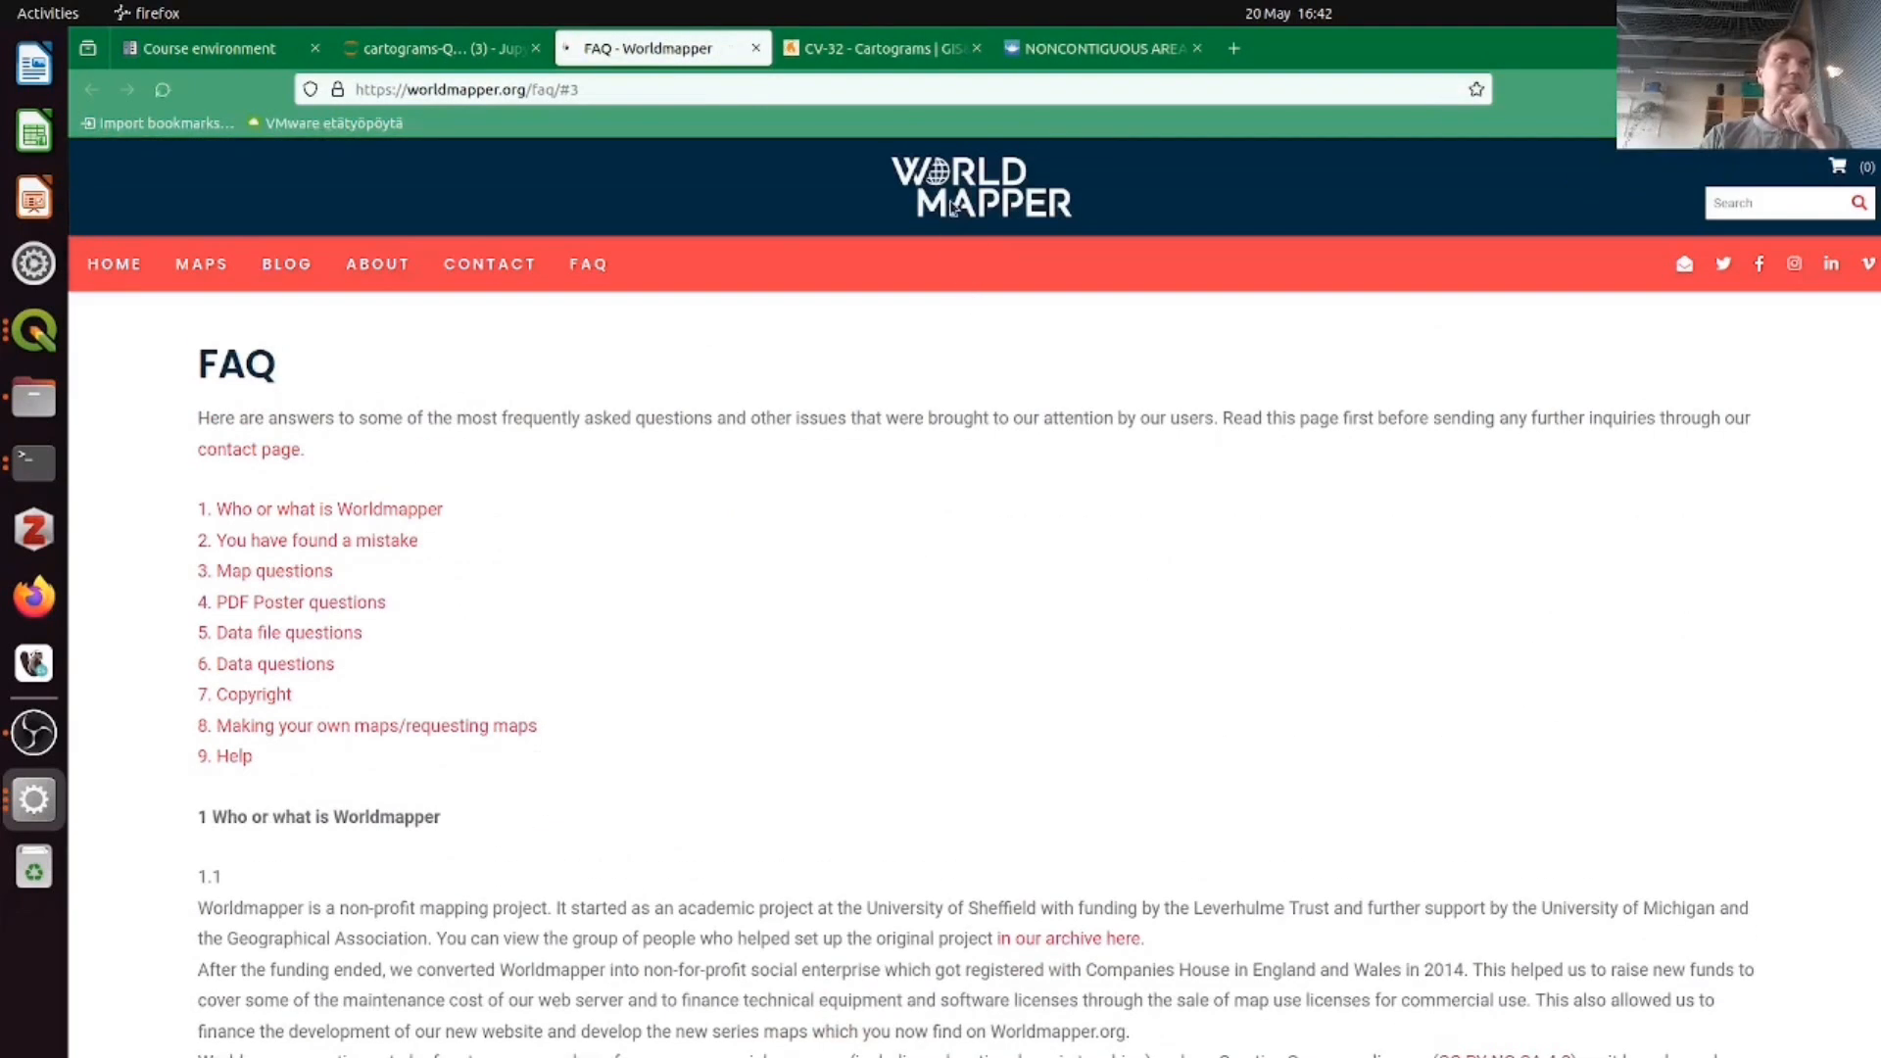
pyautogui.click(952, 204)
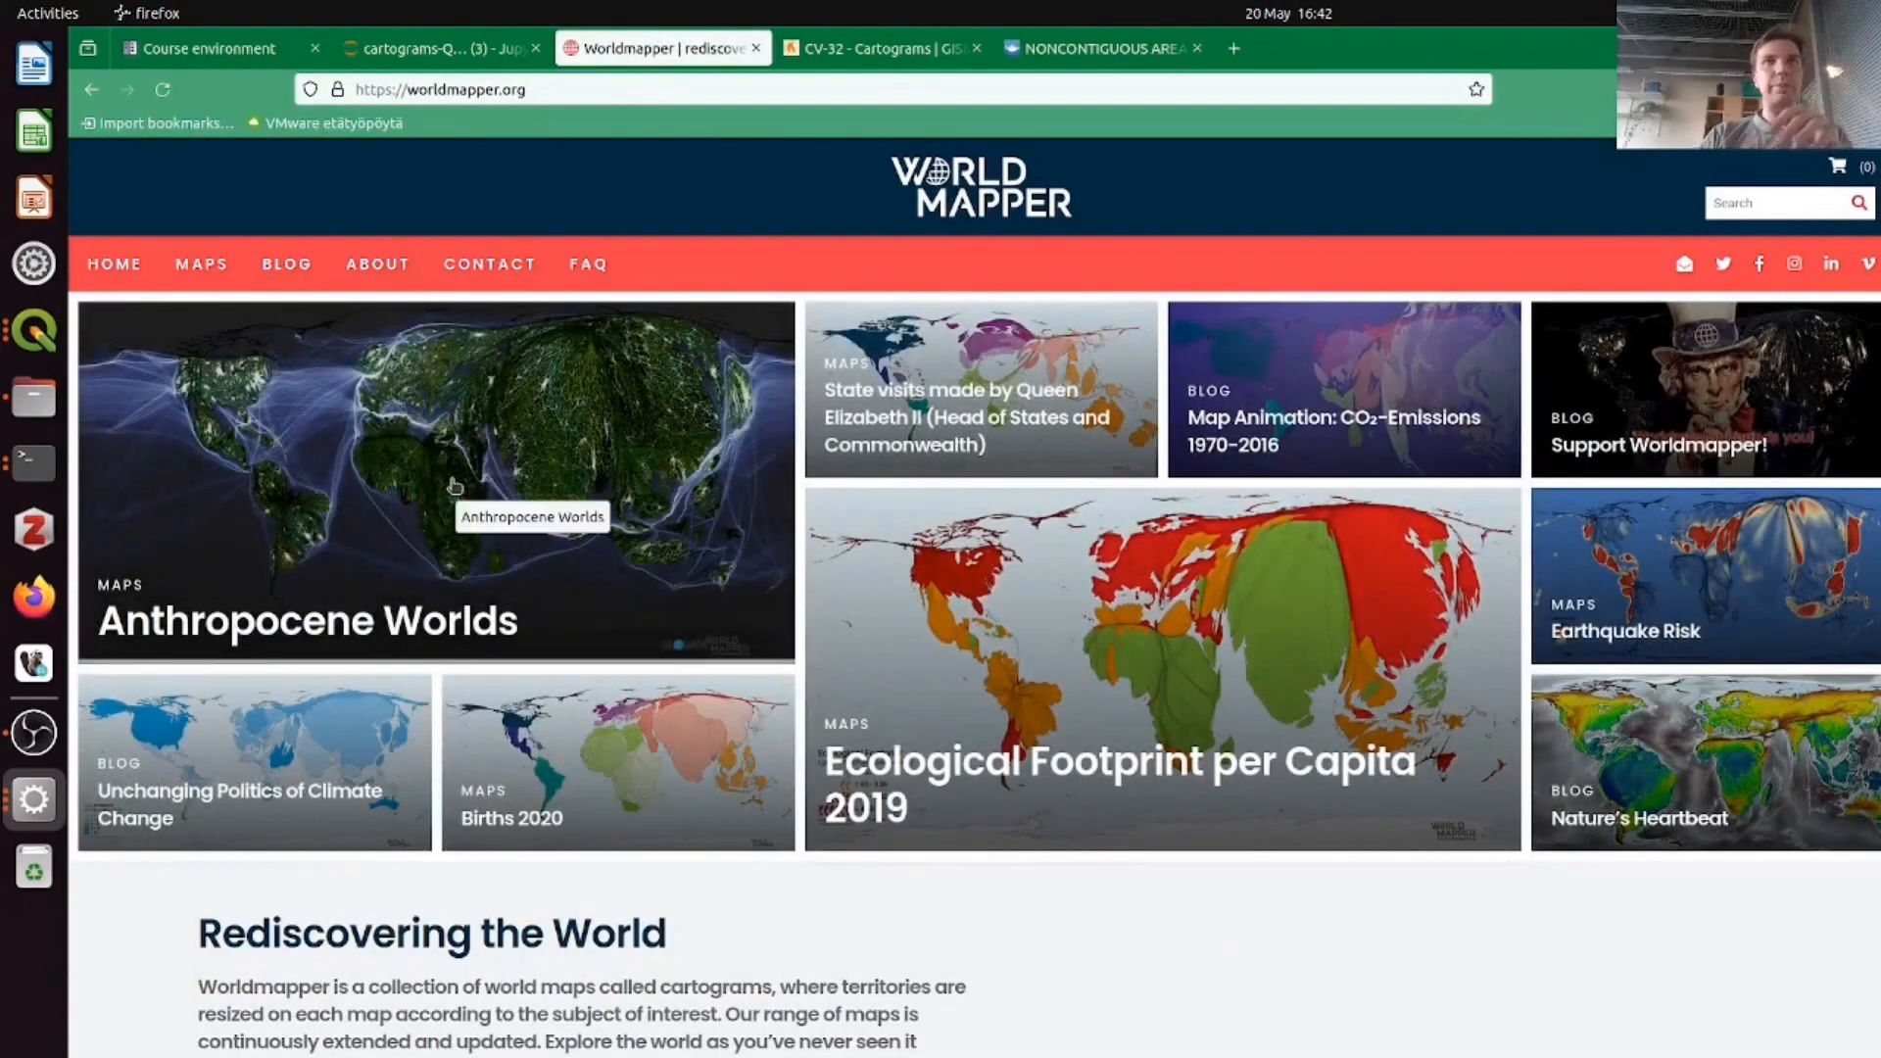
# - Return to the cartograms-QGIS notebook and read the closing notes on cartograms as pie charts and the Finnish municipalities question
pyautogui.click(431, 48)
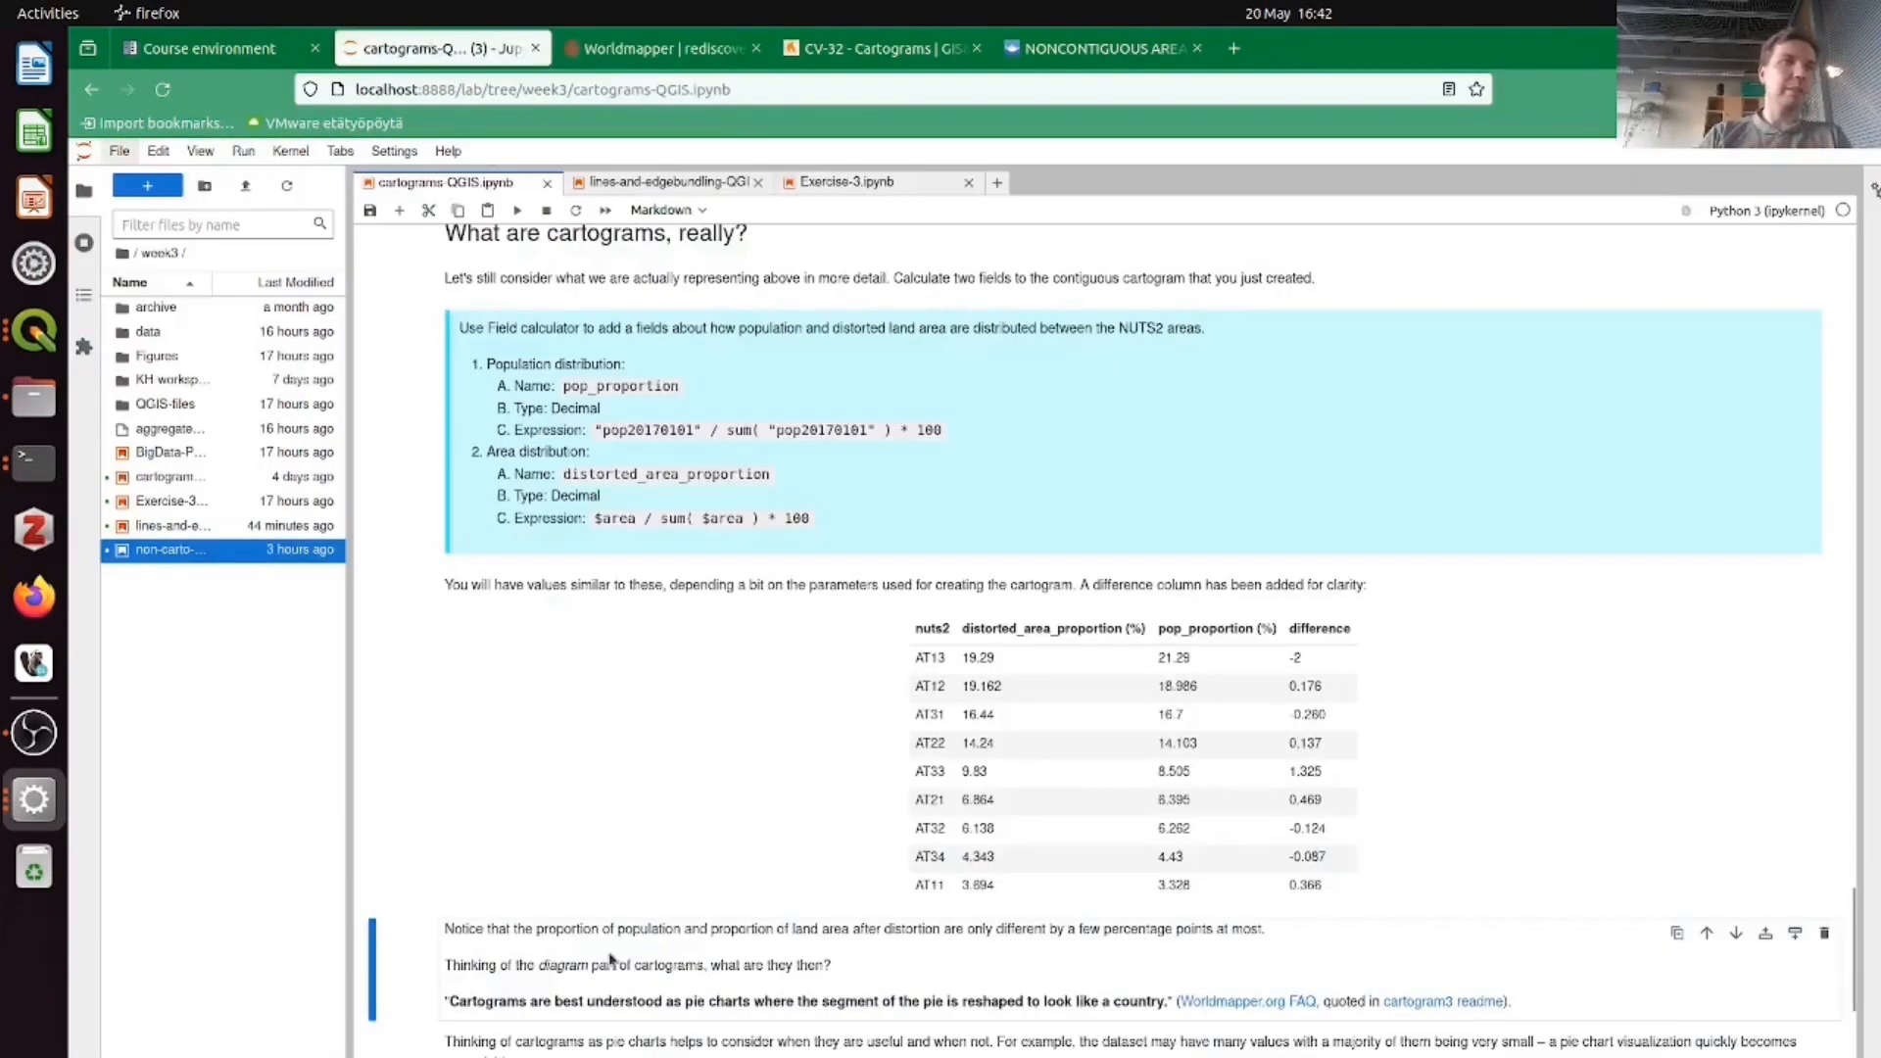
pyautogui.scroll(-2, 461, 811)
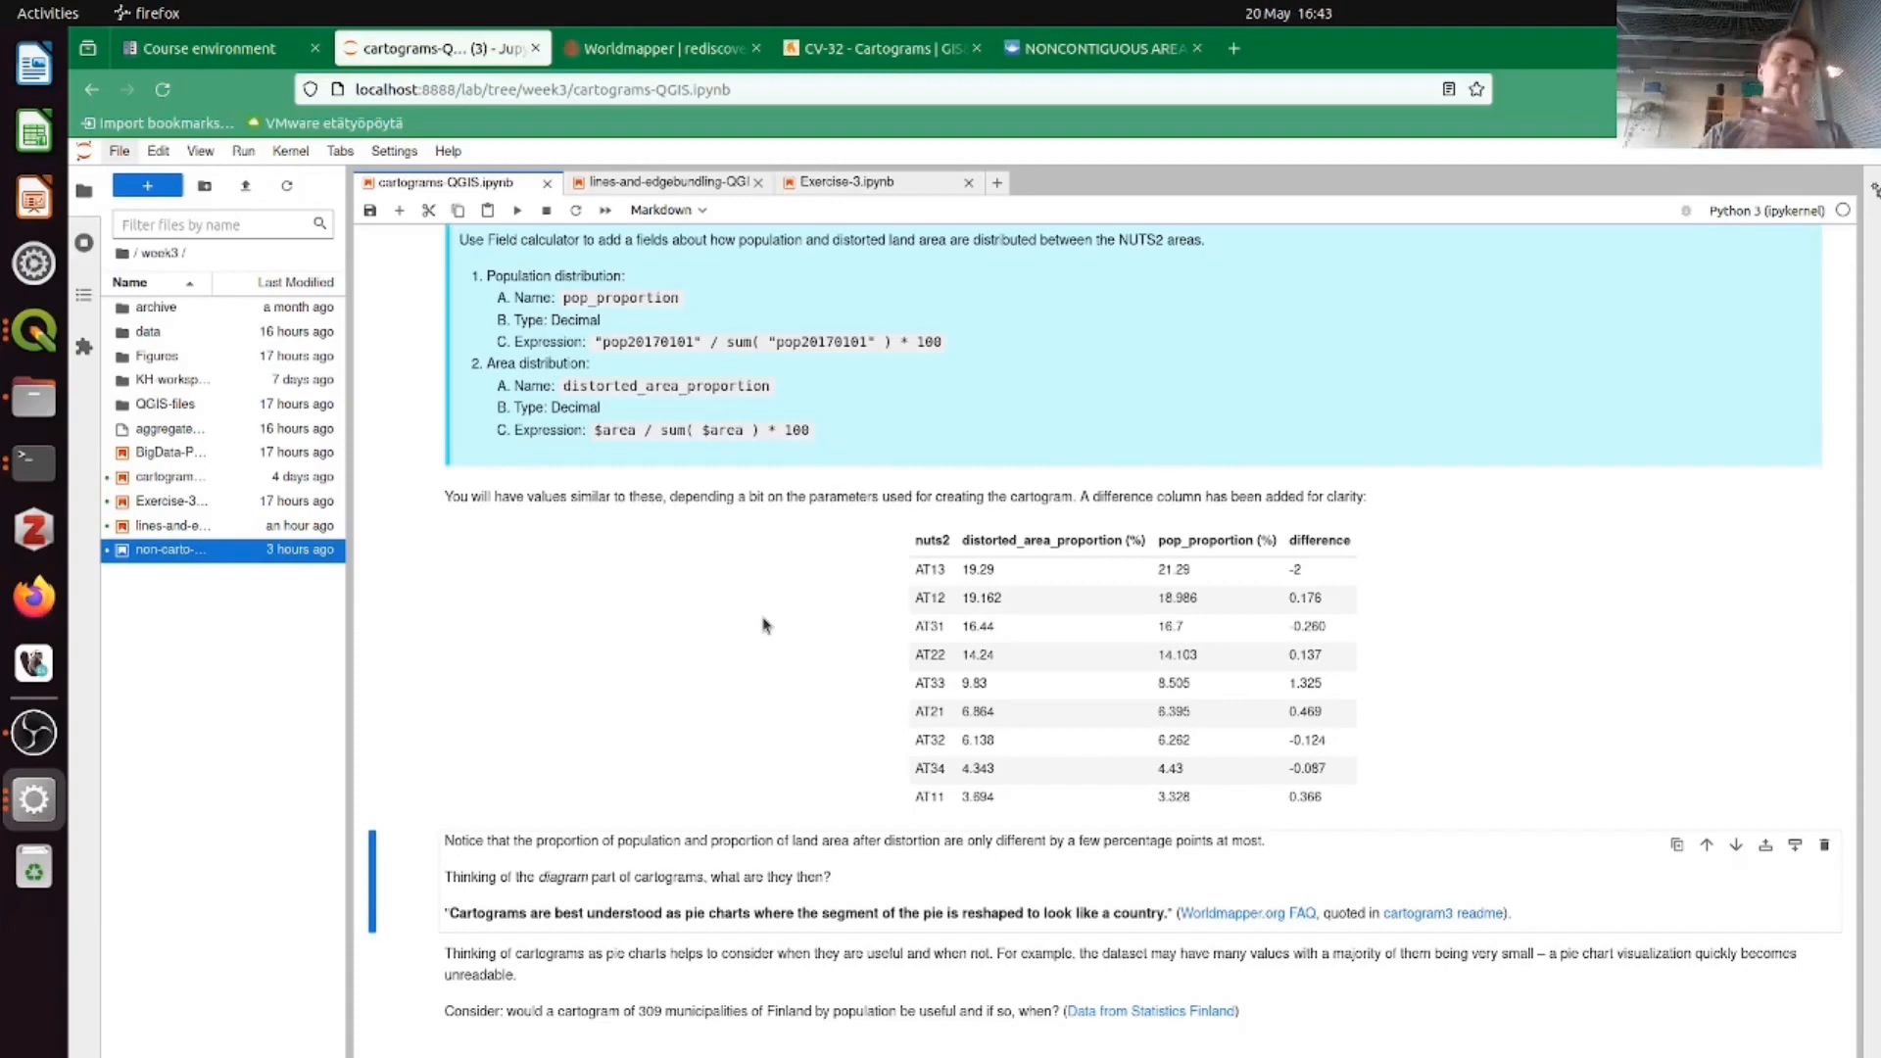
pyautogui.scroll(-1, 765, 625)
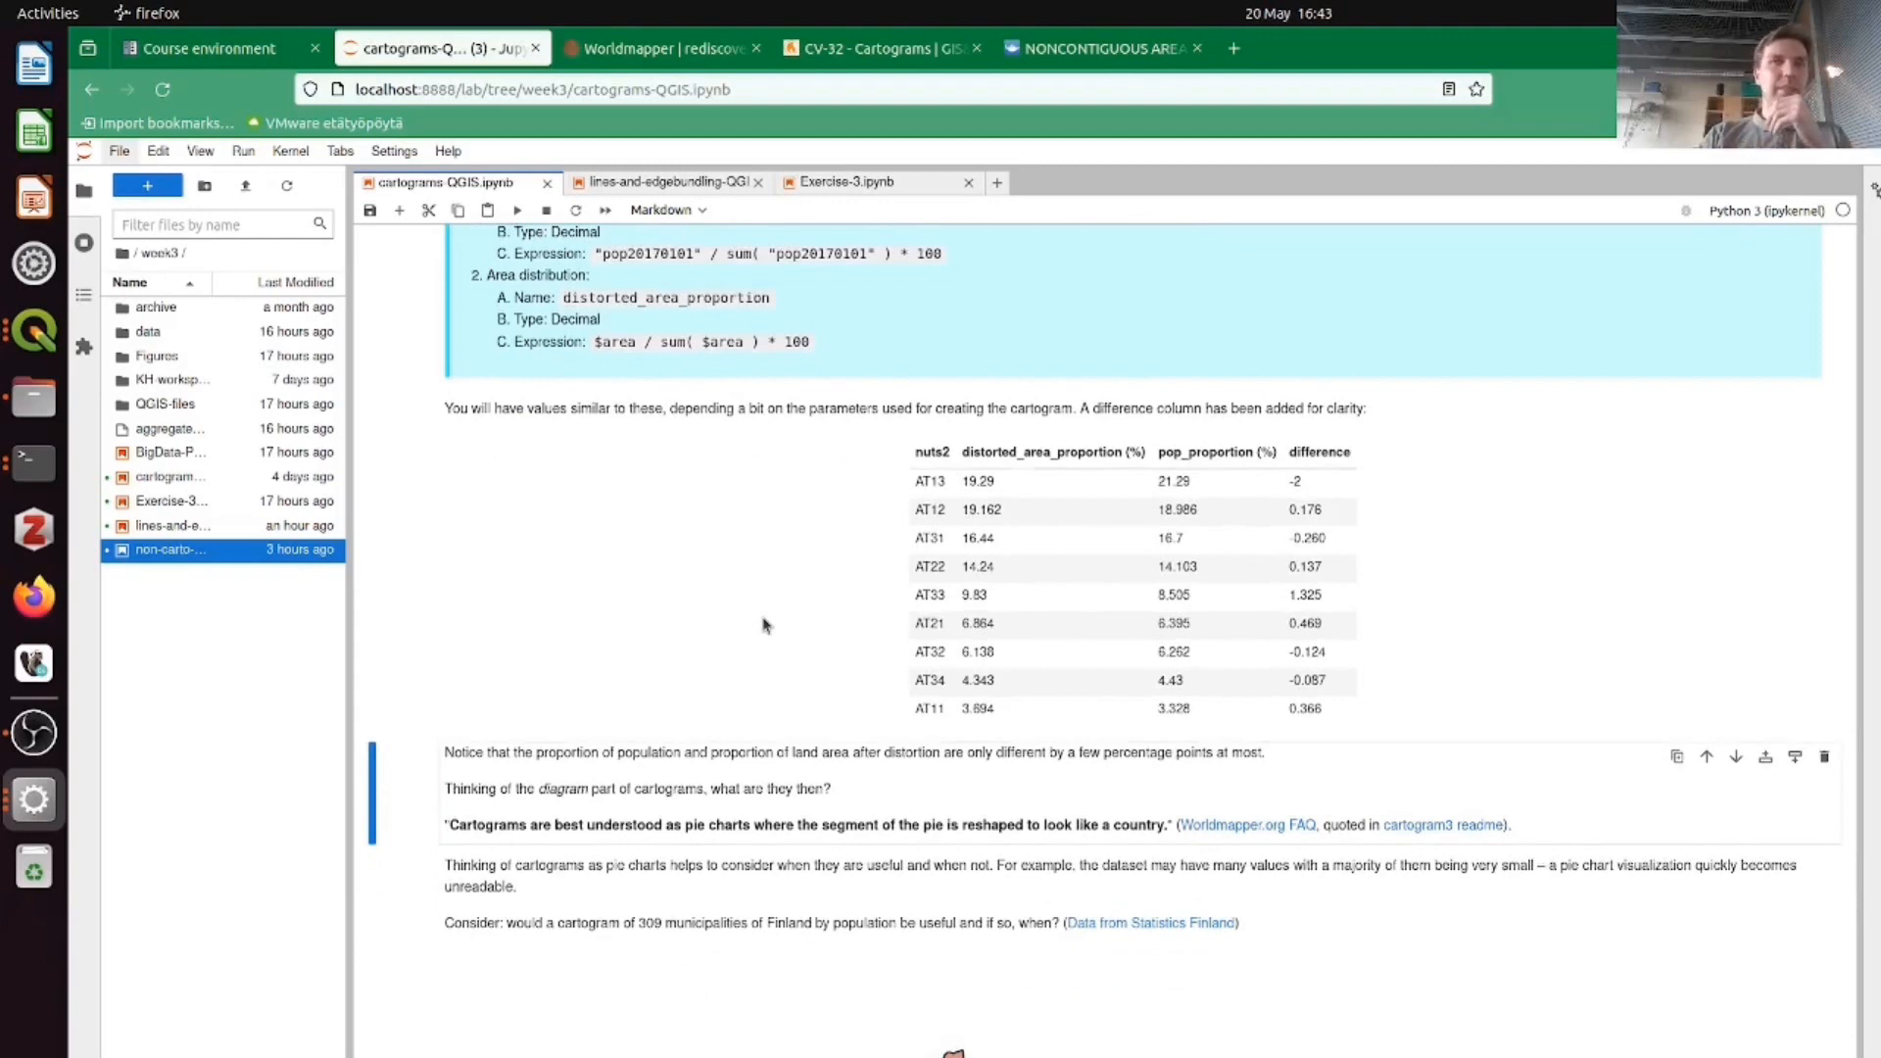
pyautogui.scroll(-2, 765, 626)
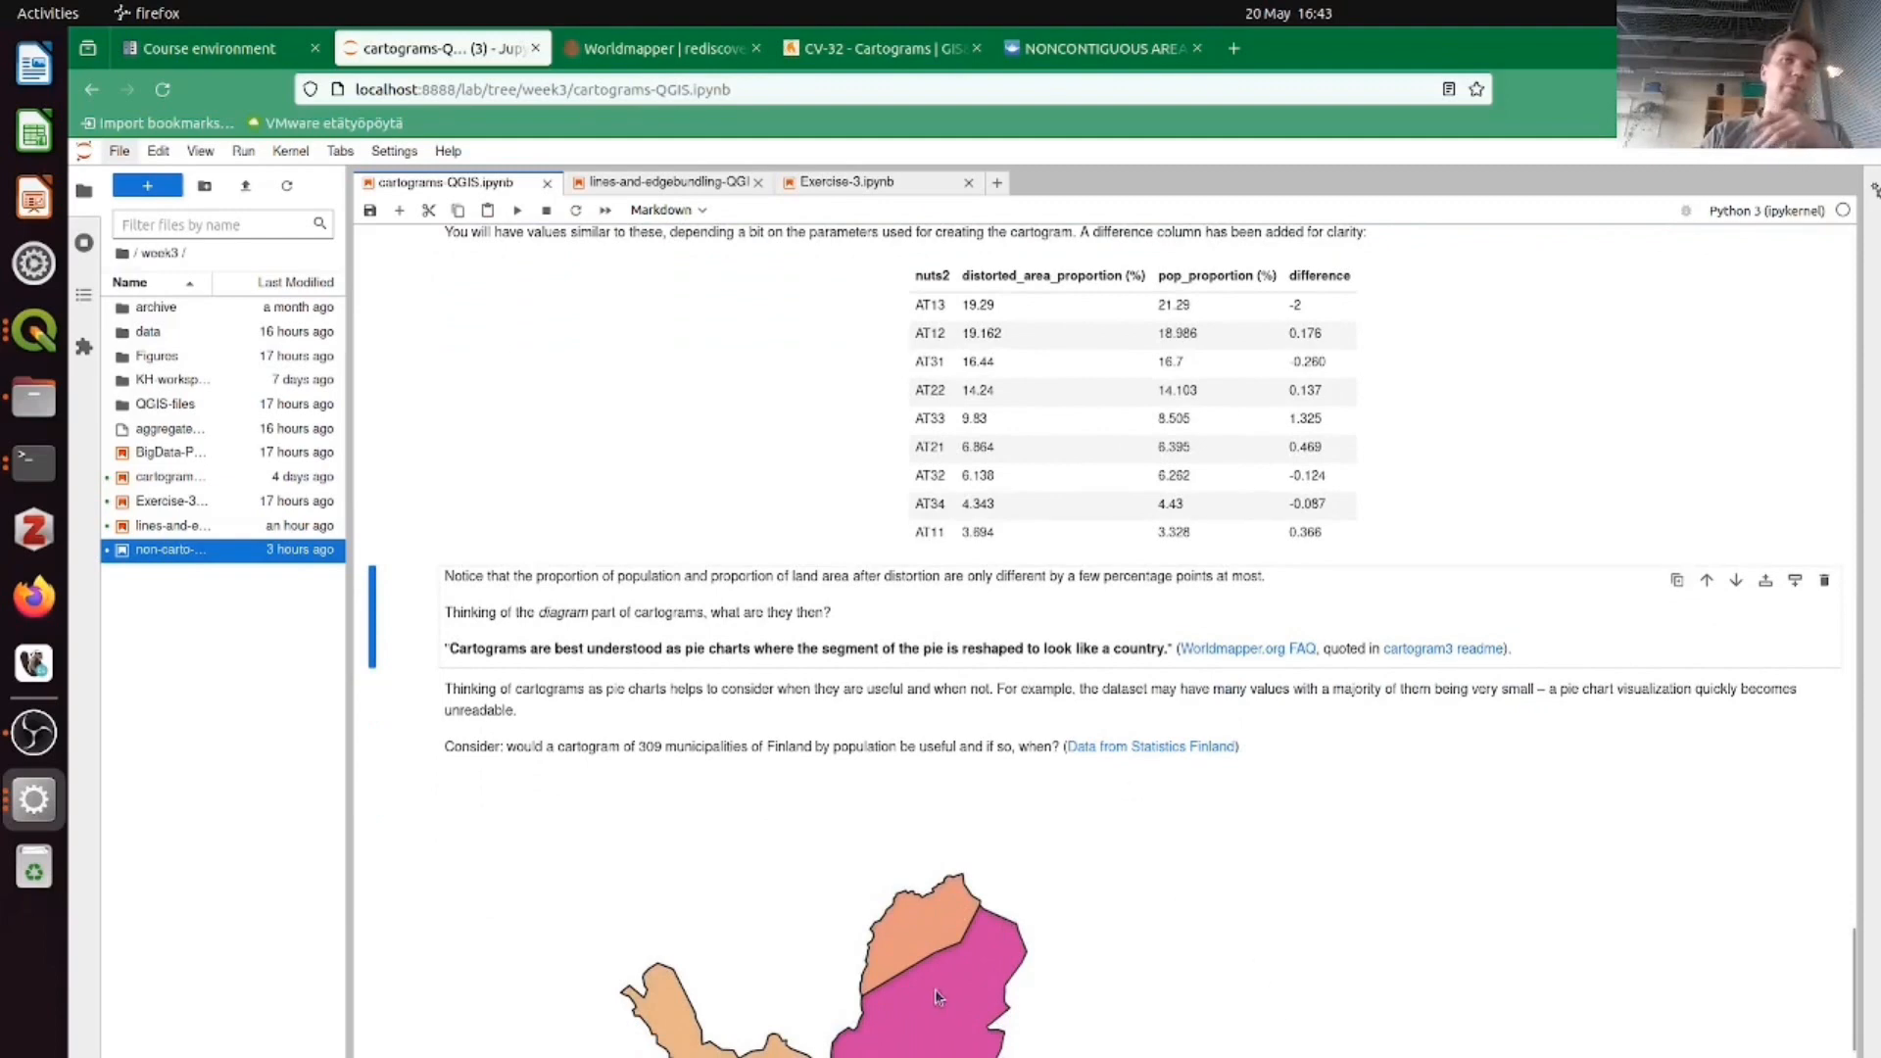
# - Compare the Finnish municipalities map with its distorted population cartogram, and read the notes below on graphical or gridded cartograms and replicating the workflow
pyautogui.scroll(-6, 923, 946)
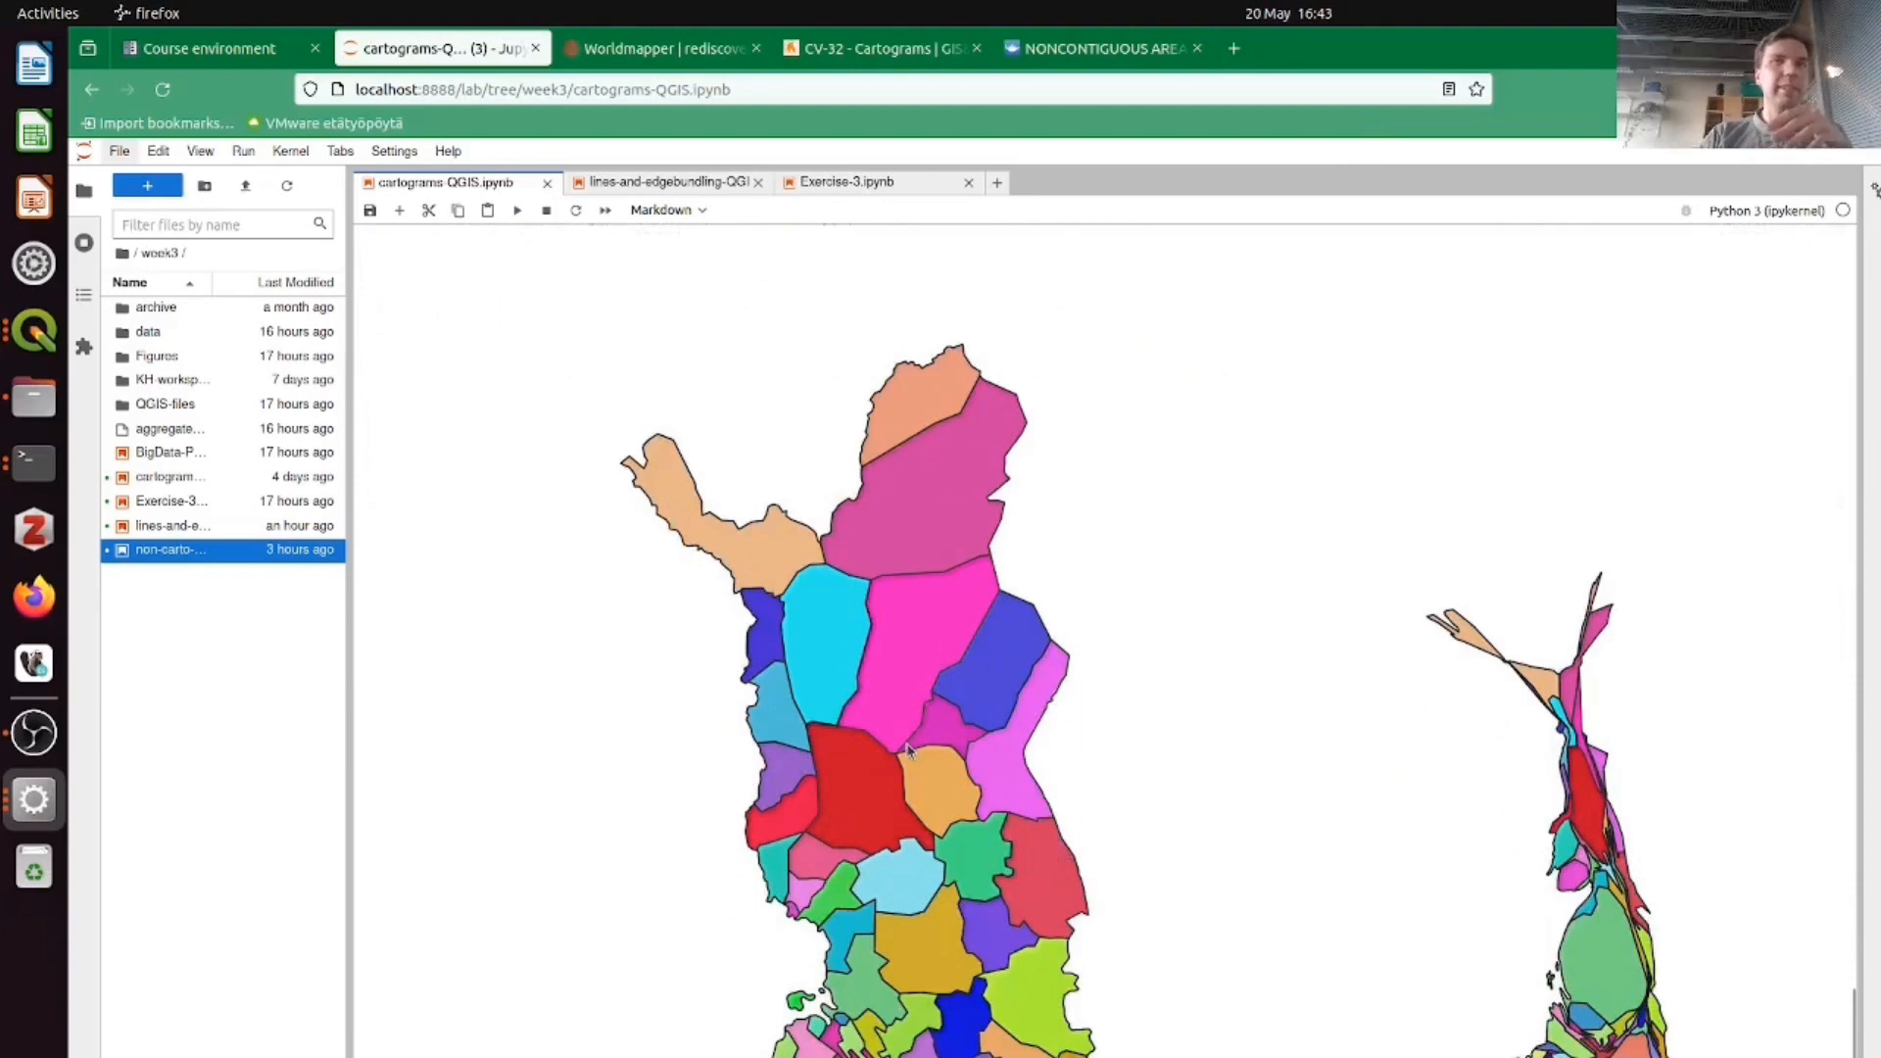
pyautogui.scroll(-3, 908, 751)
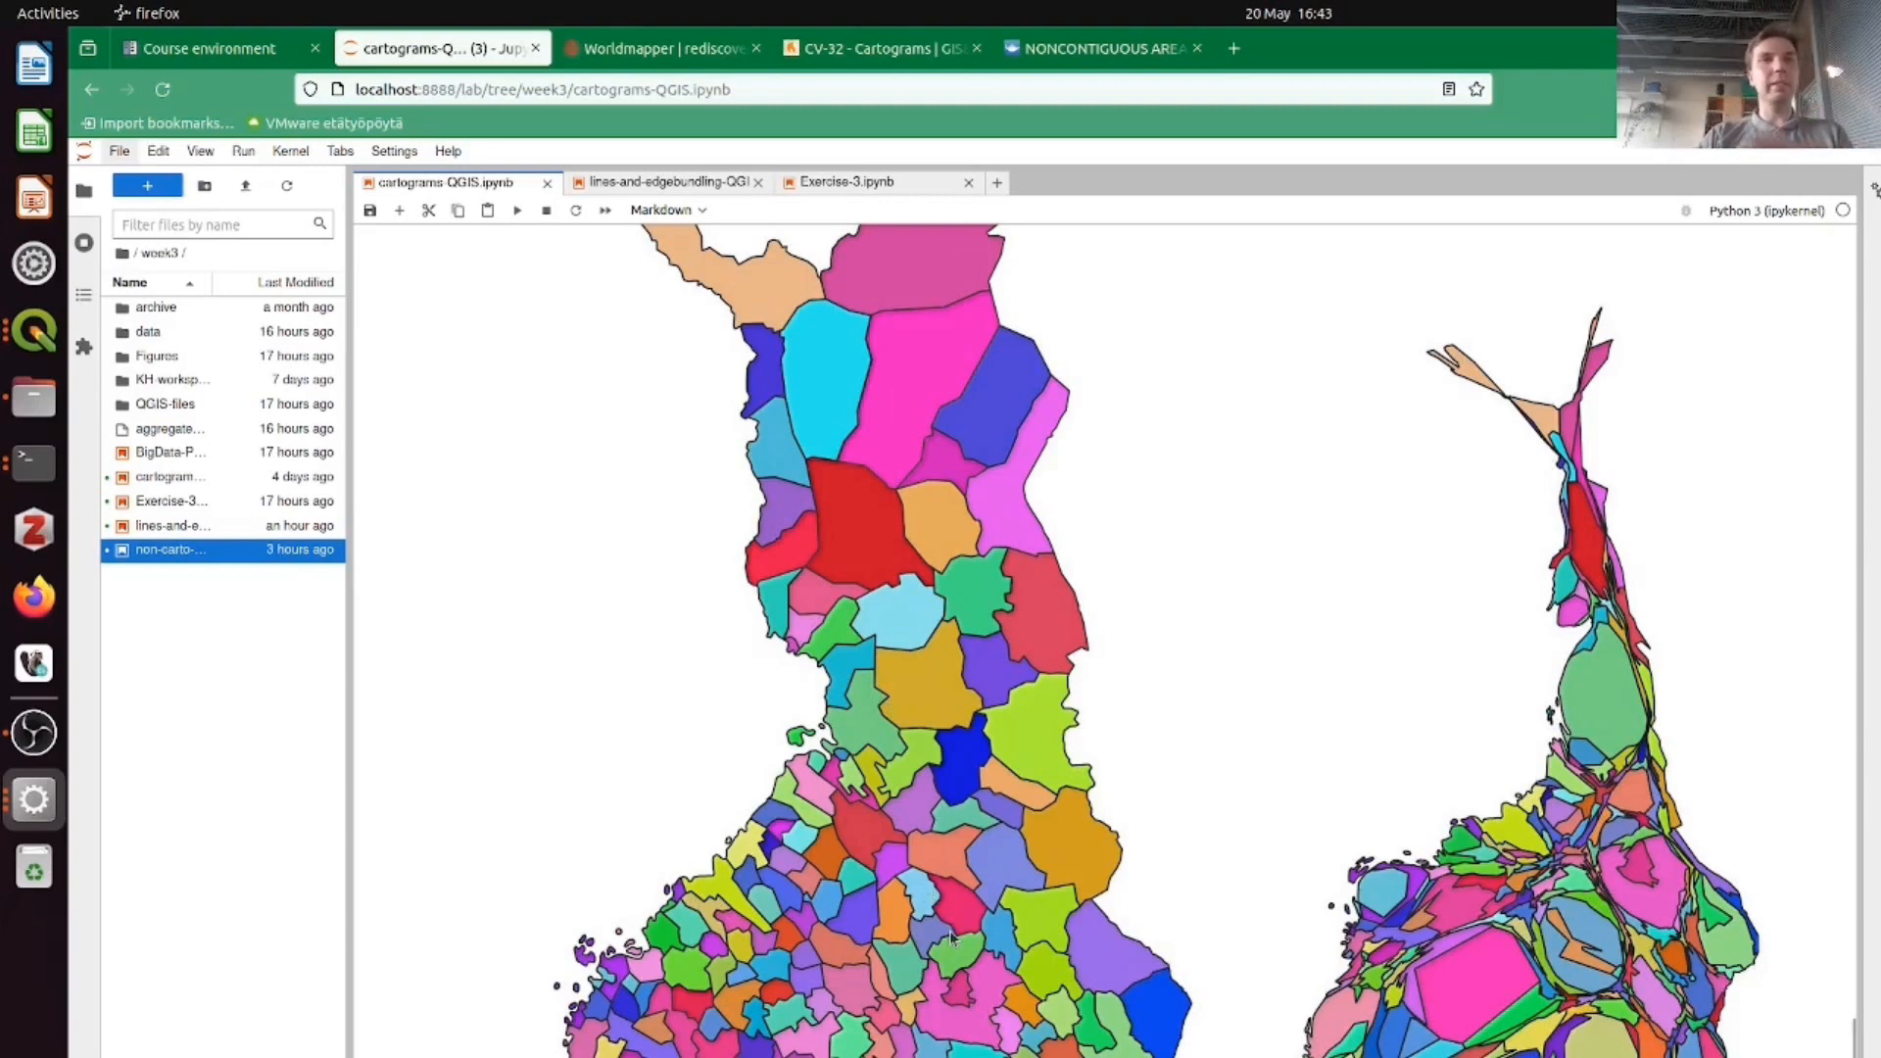
pyautogui.scroll(-2, 951, 935)
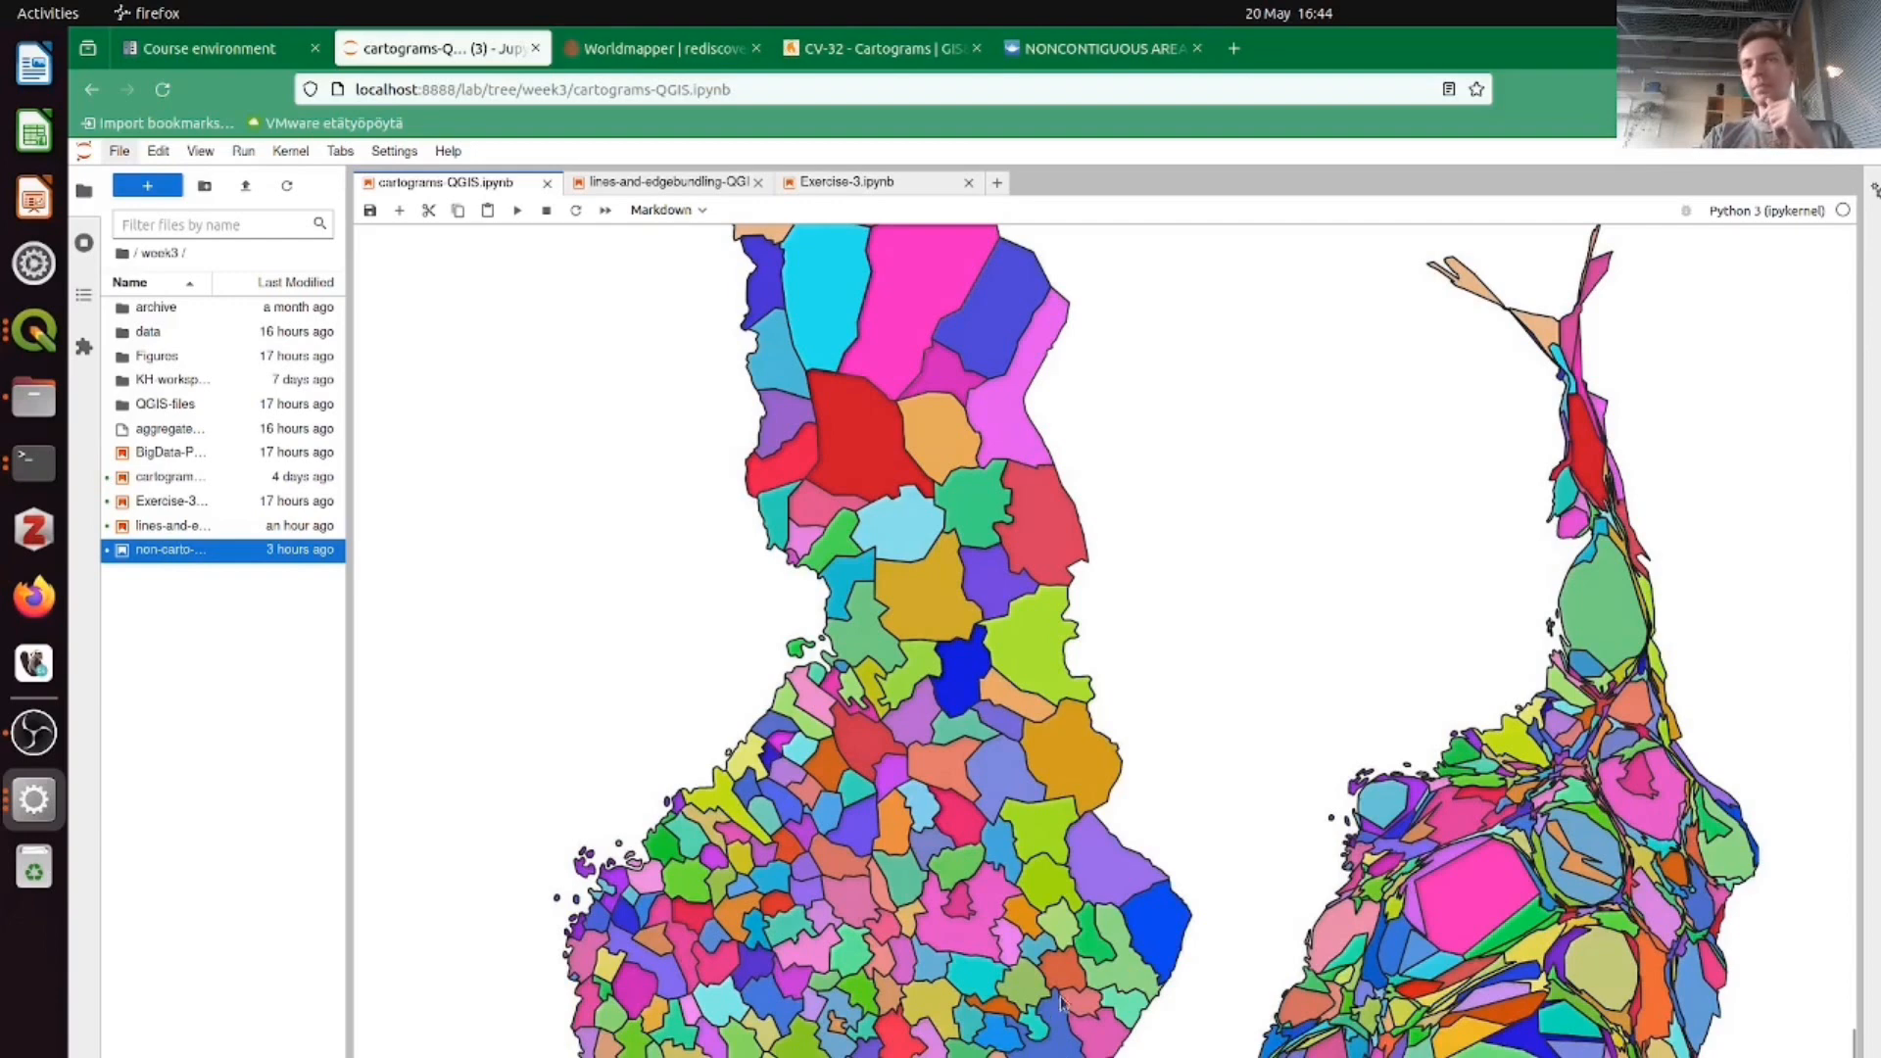
pyautogui.scroll(-2, 1065, 990)
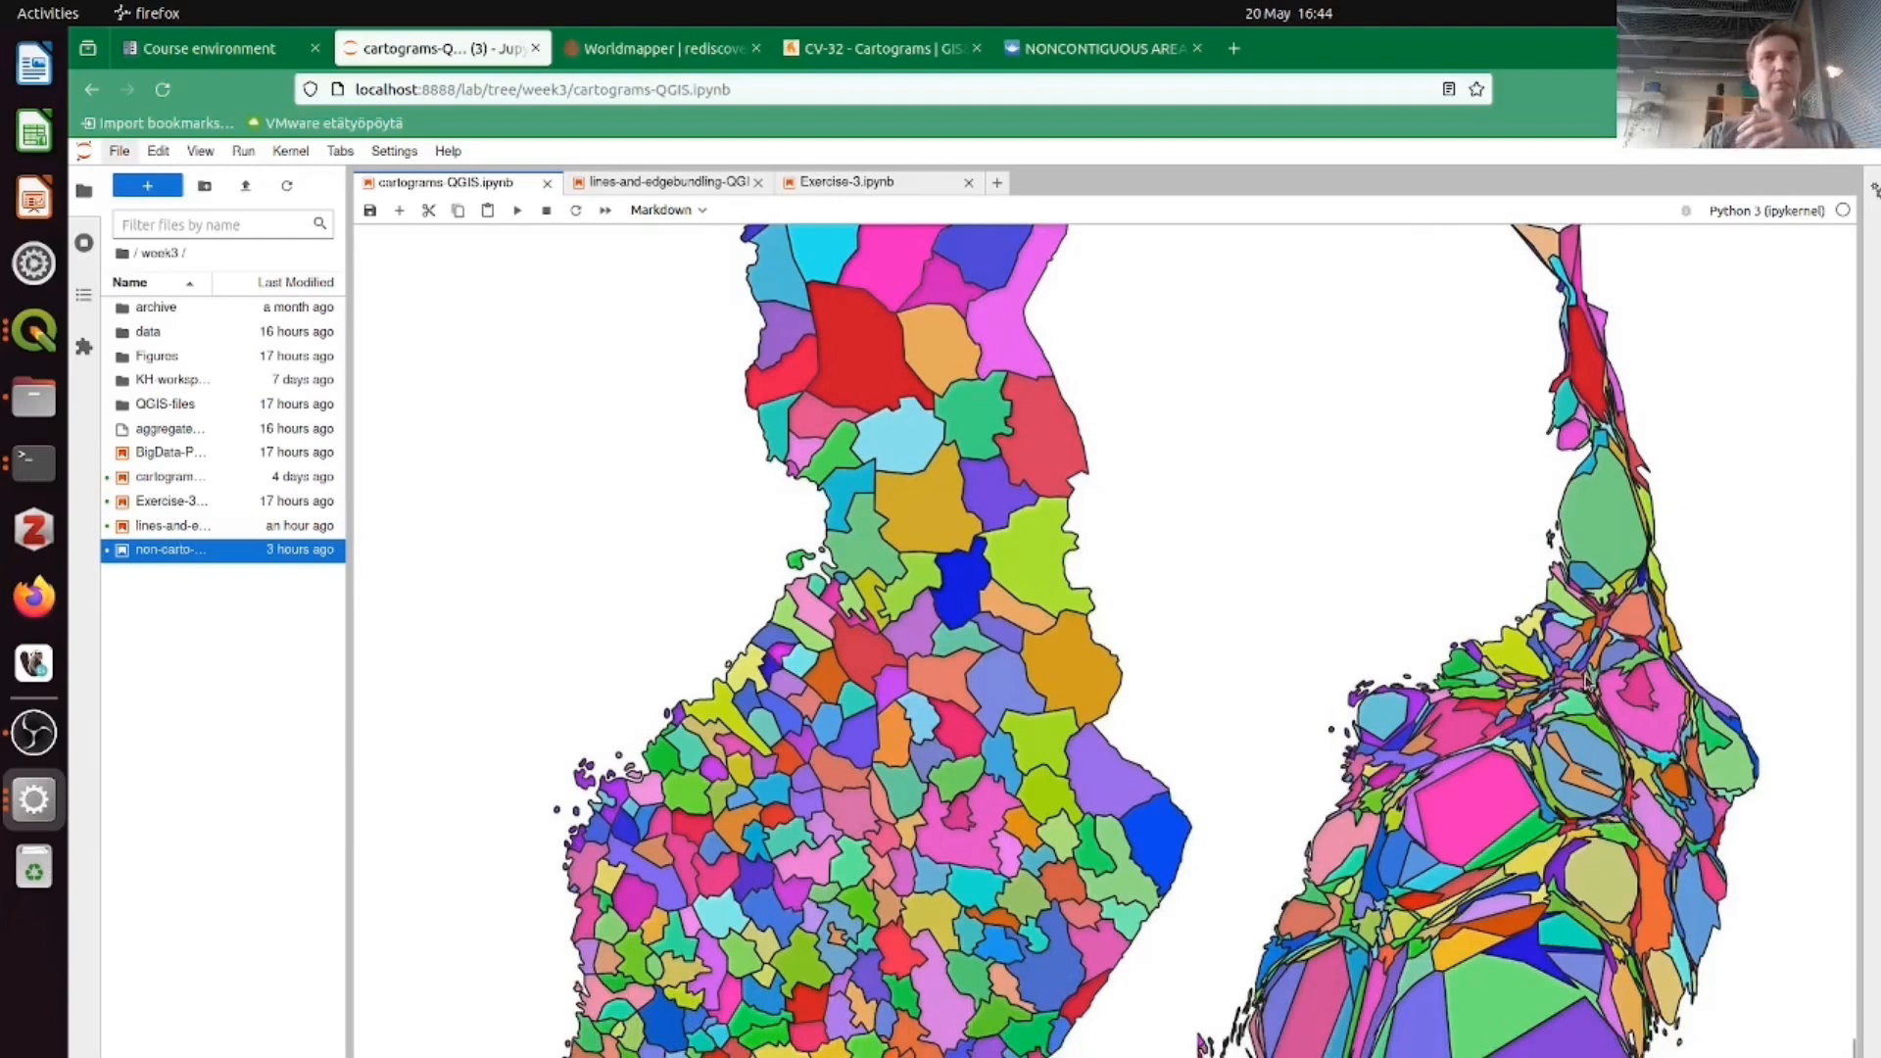
pyautogui.scroll(3, 1606, 674)
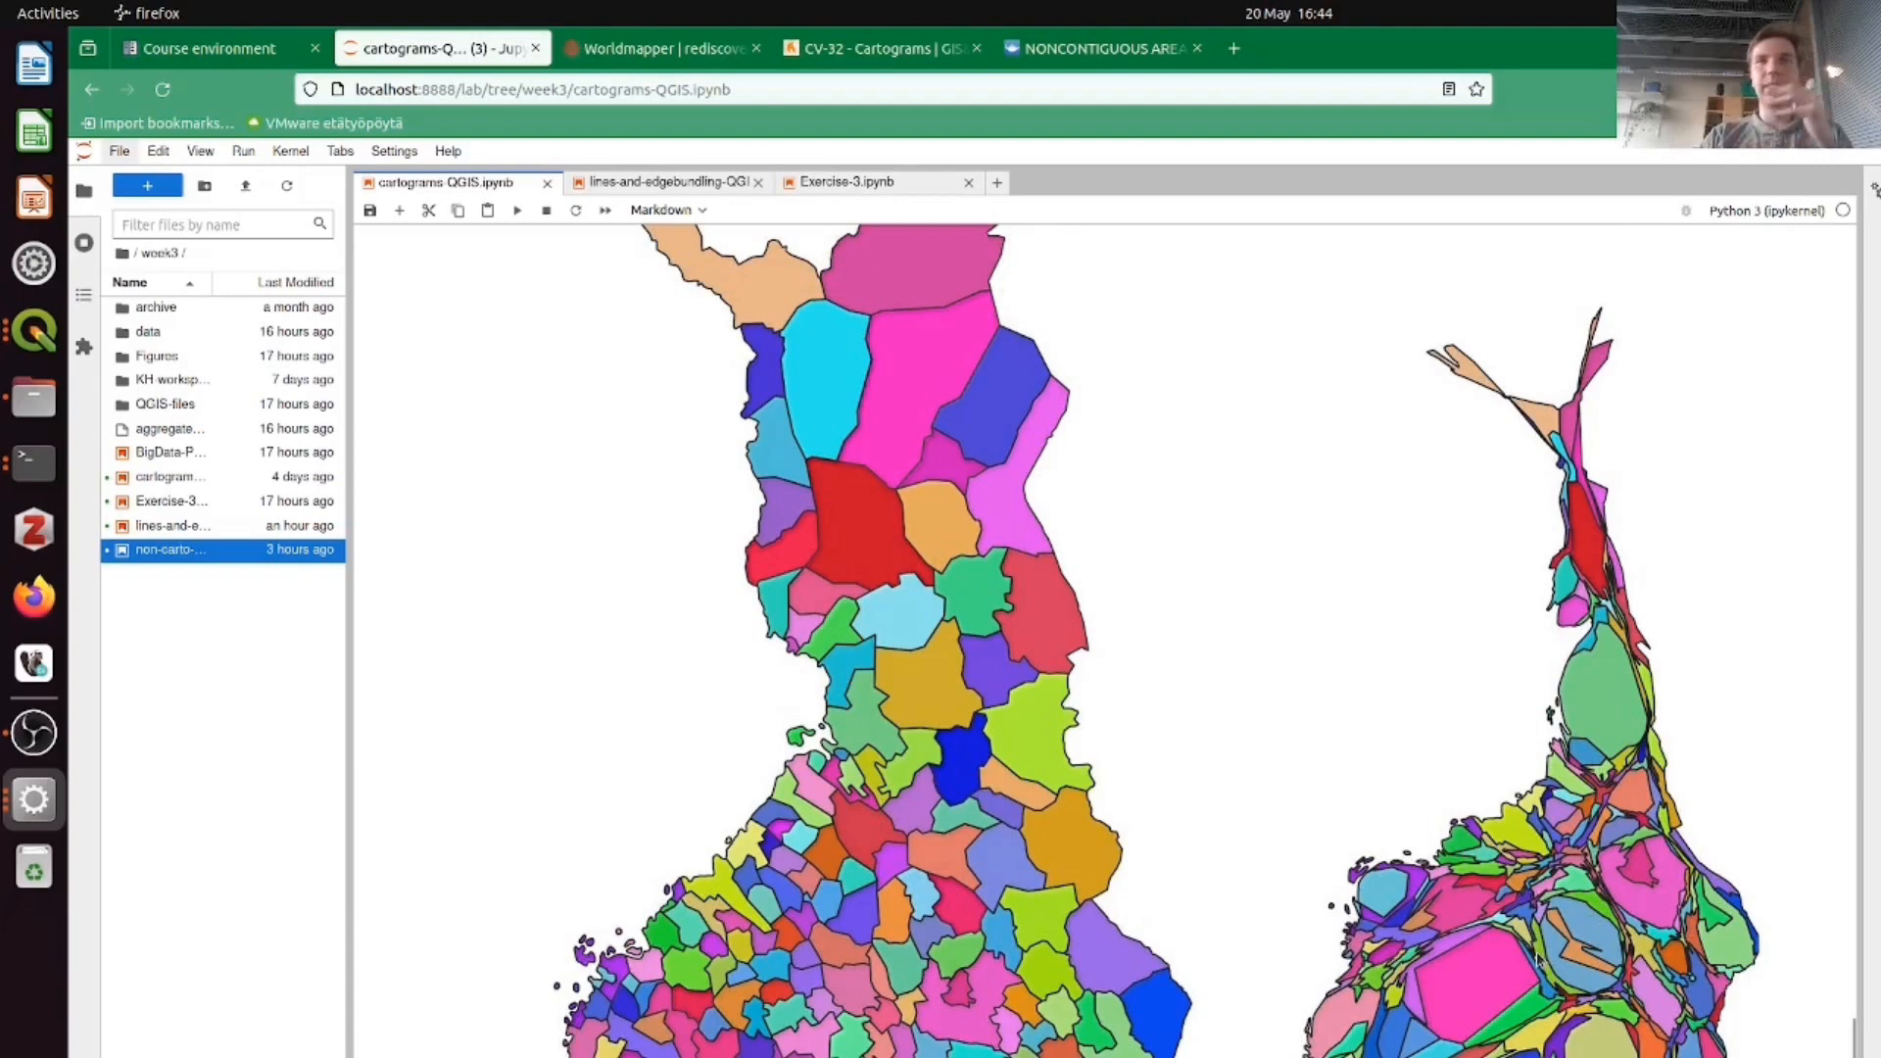
pyautogui.scroll(-2, 1539, 960)
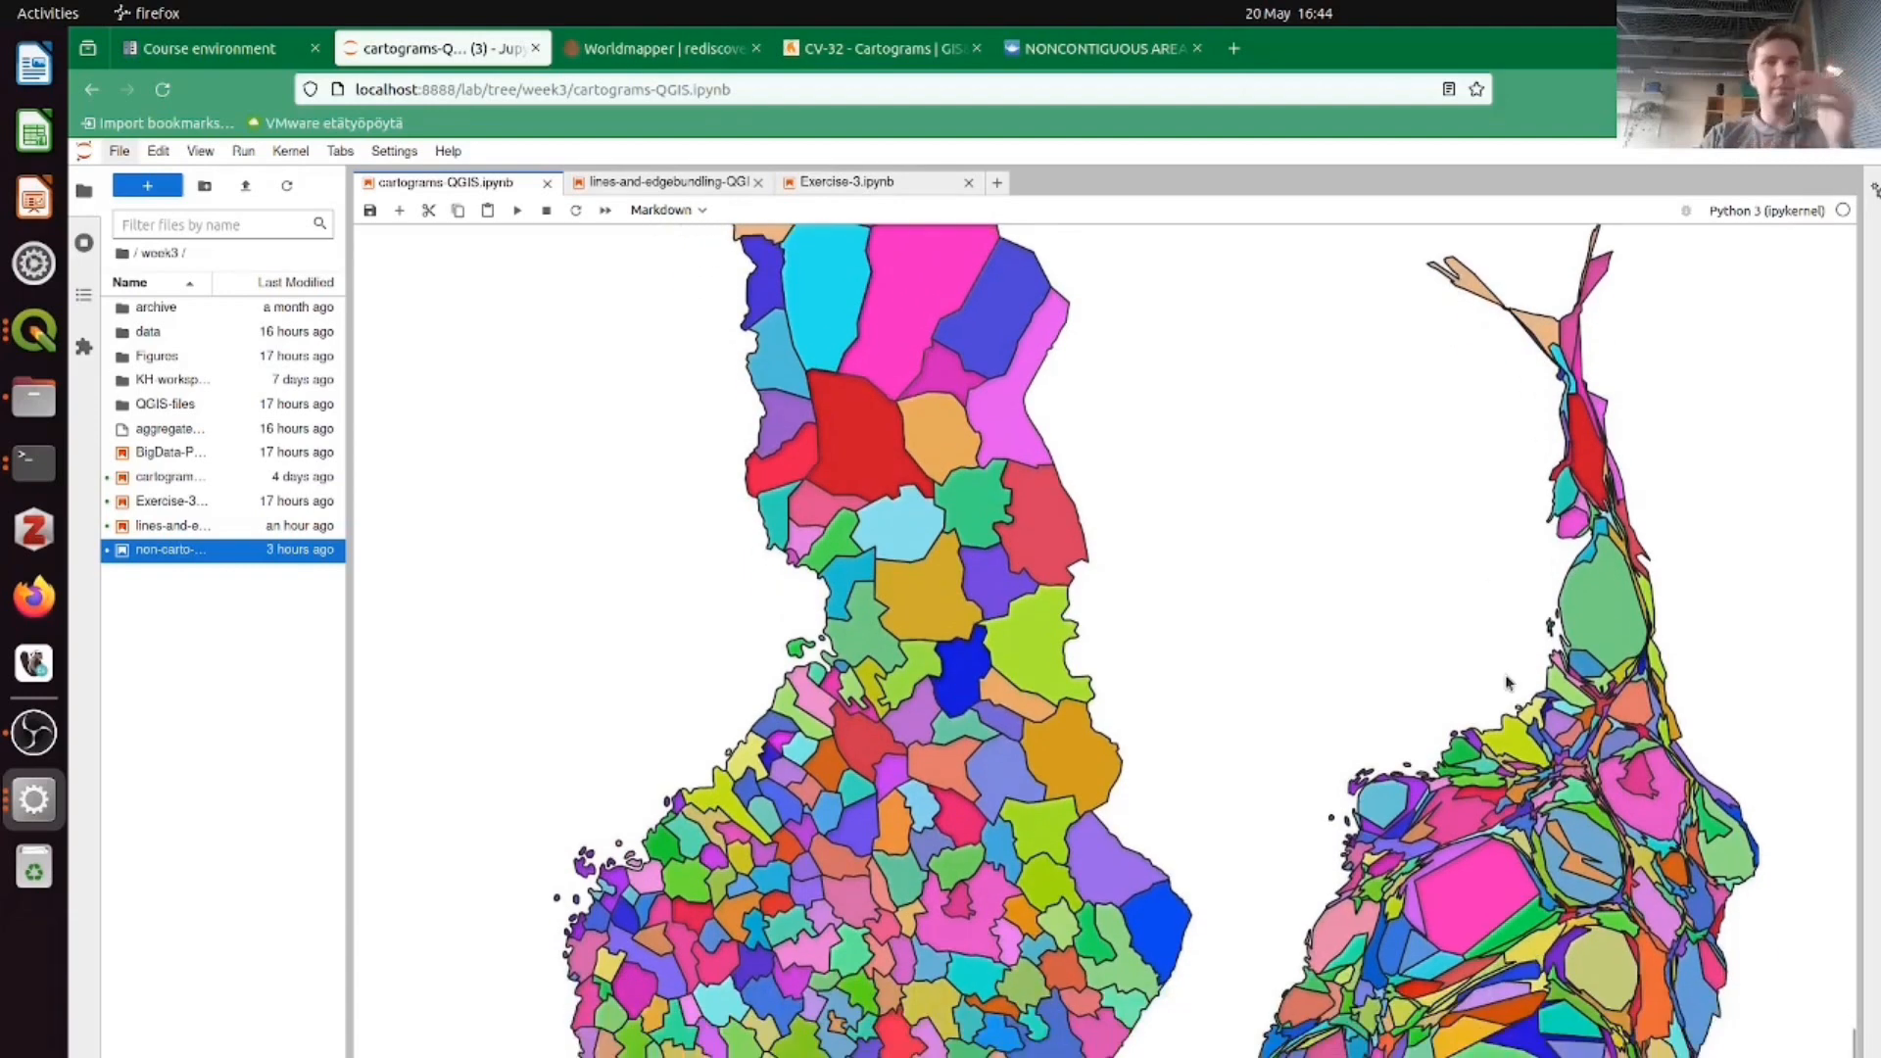
pyautogui.scroll(-5, 1506, 681)
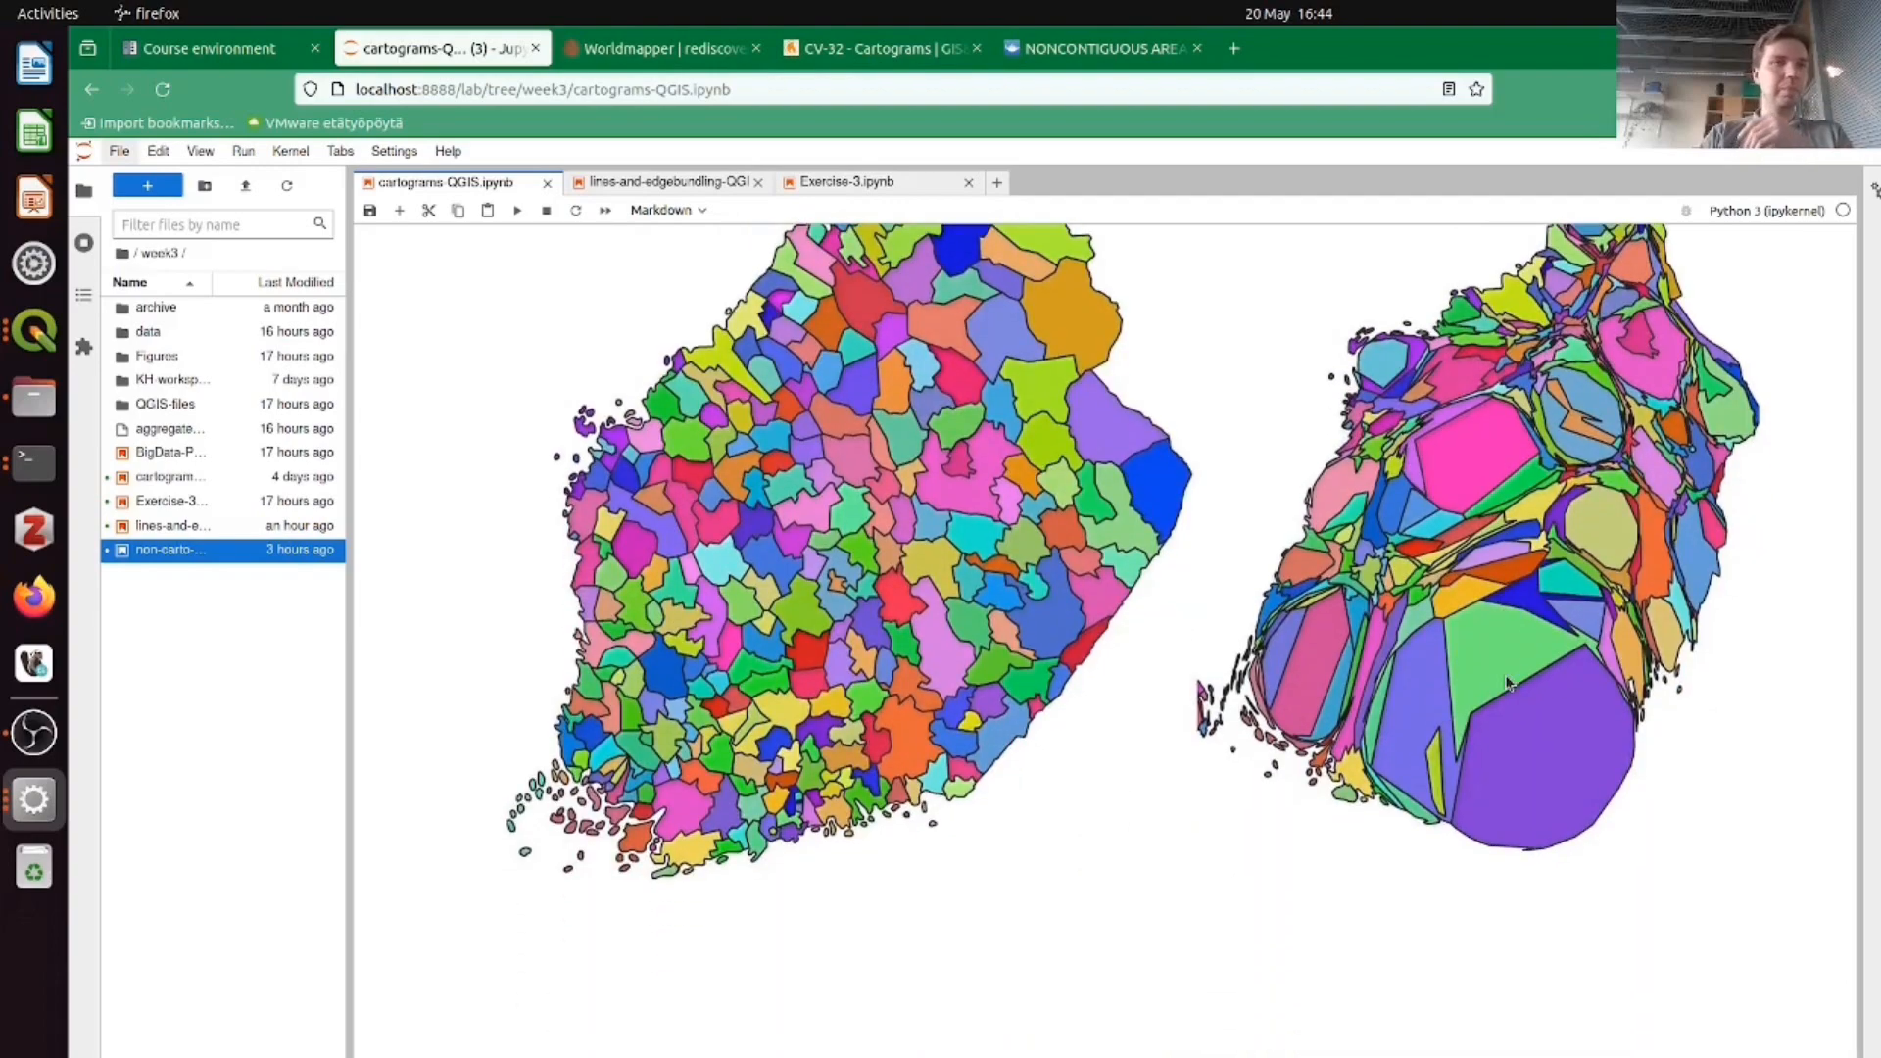
pyautogui.scroll(-2, 1507, 683)
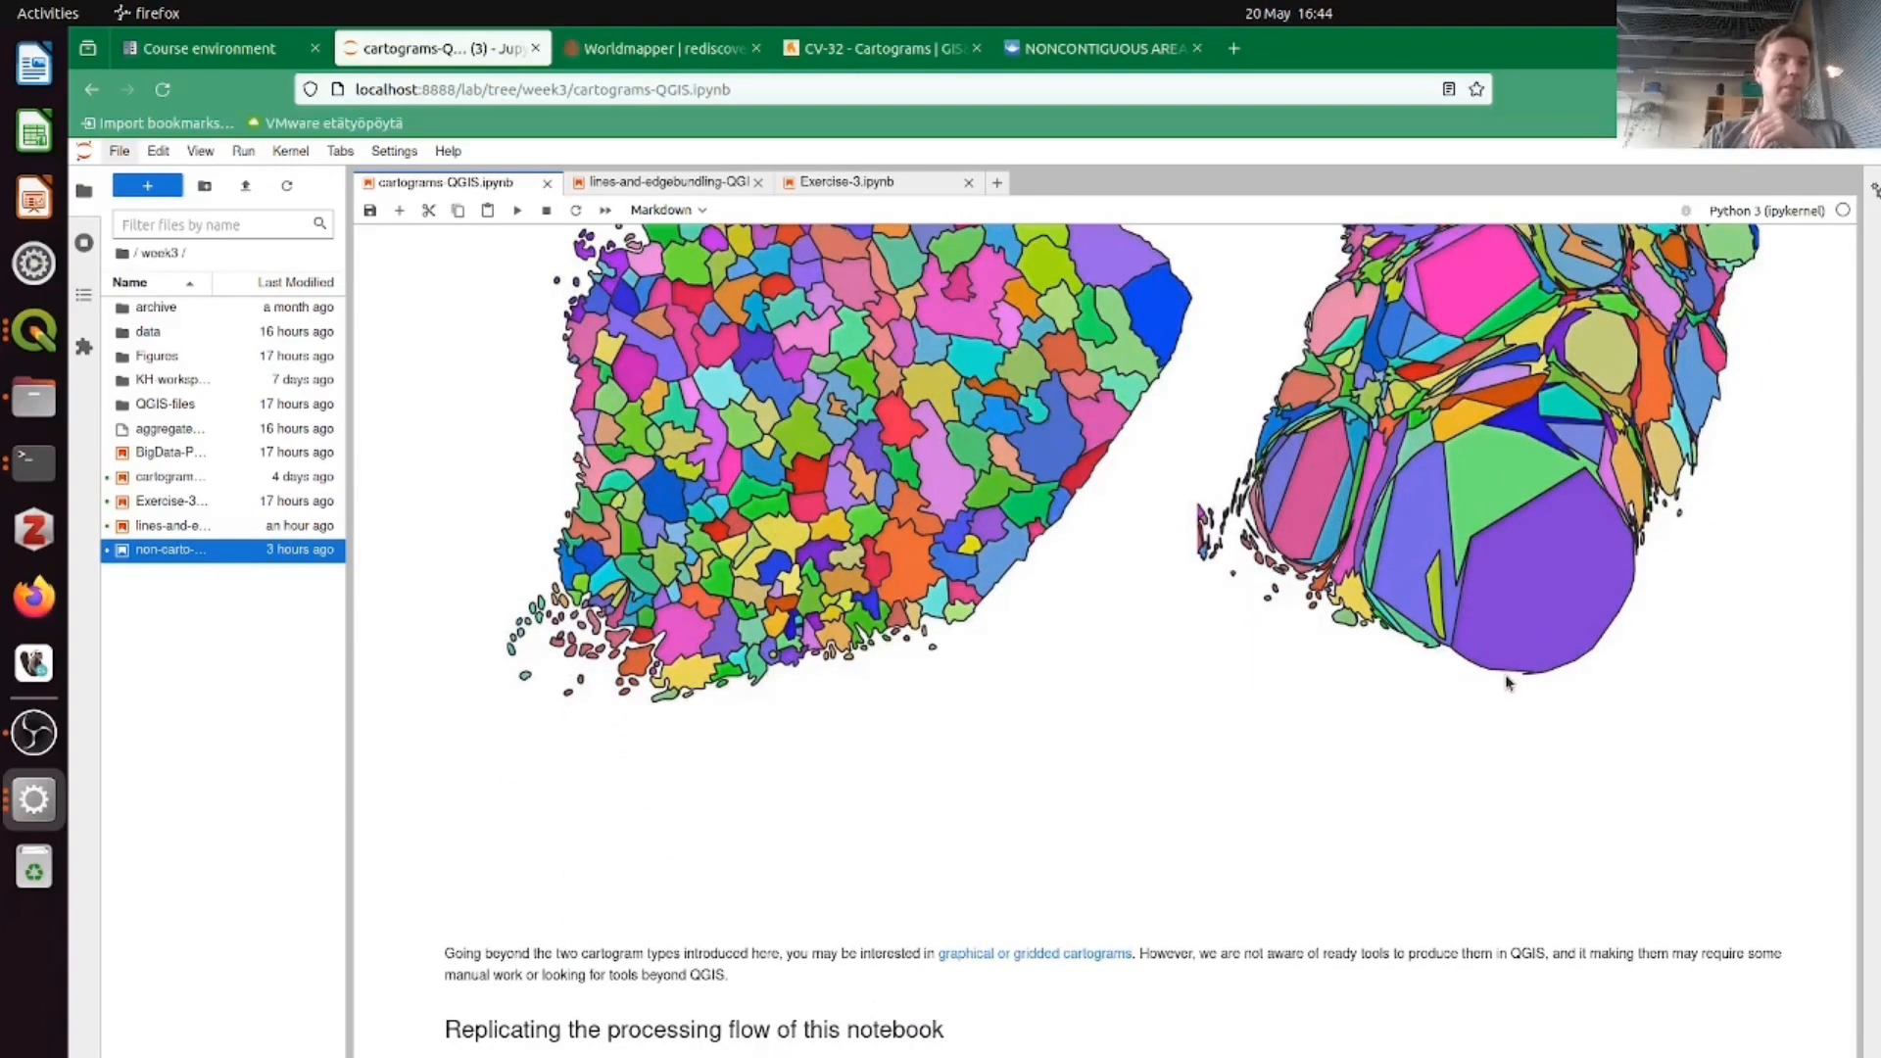
pyautogui.scroll(-1, 1507, 683)
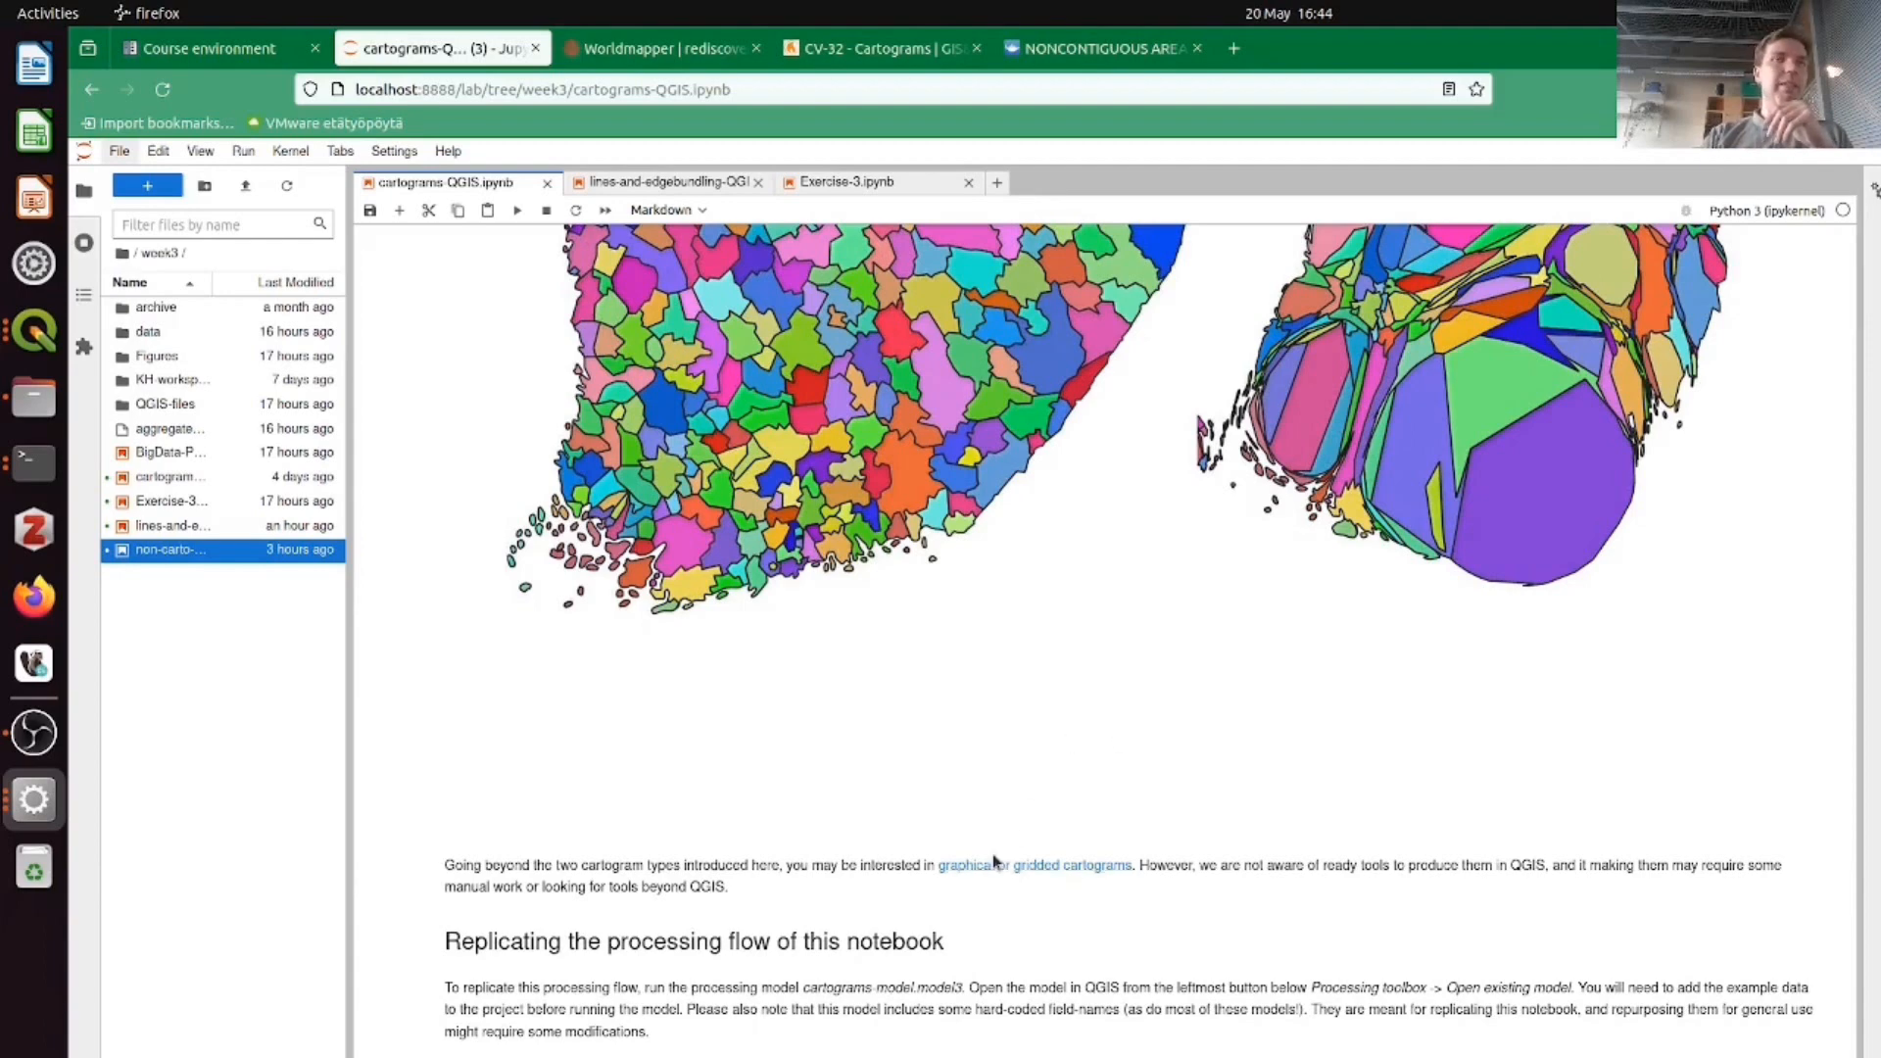
pyautogui.scroll(-2, 929, 780)
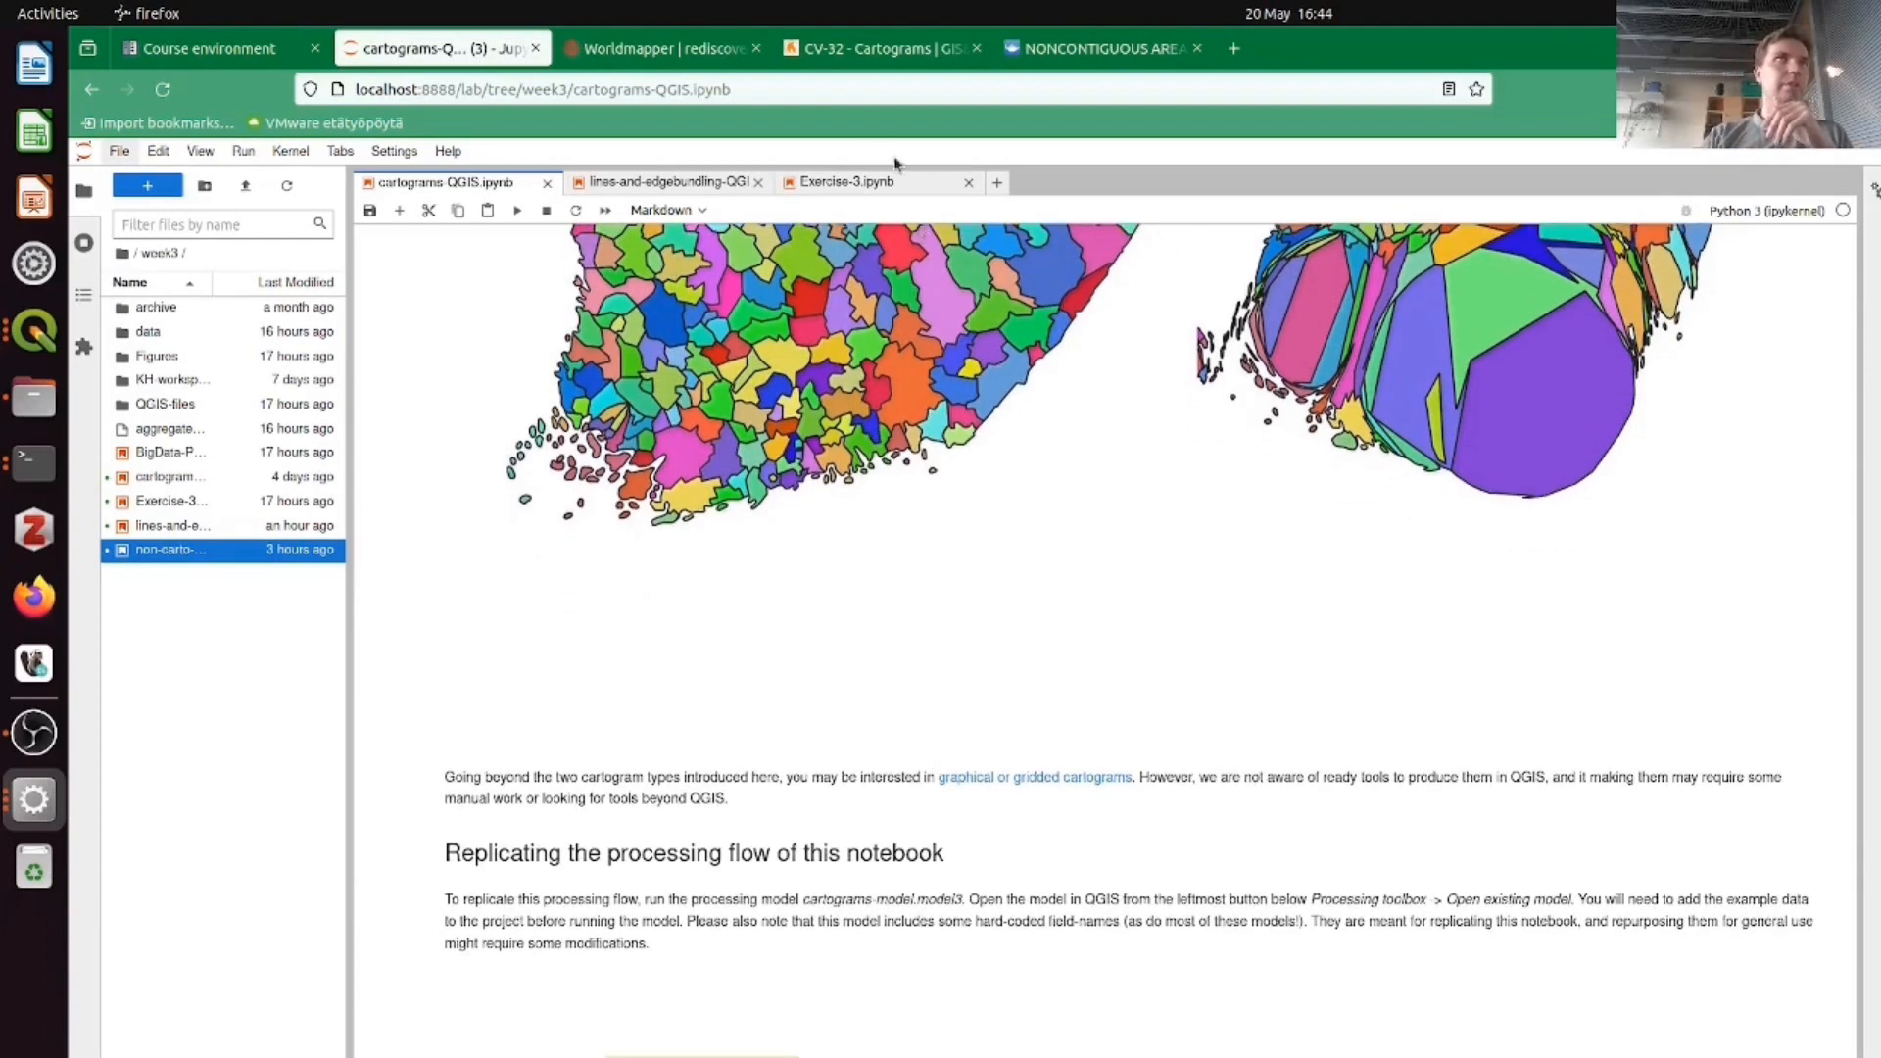
# - Switch to the CV-32 Cartograms article and look through its graphical and gridded cartogram examples of U.S. election results
pyautogui.click(869, 49)
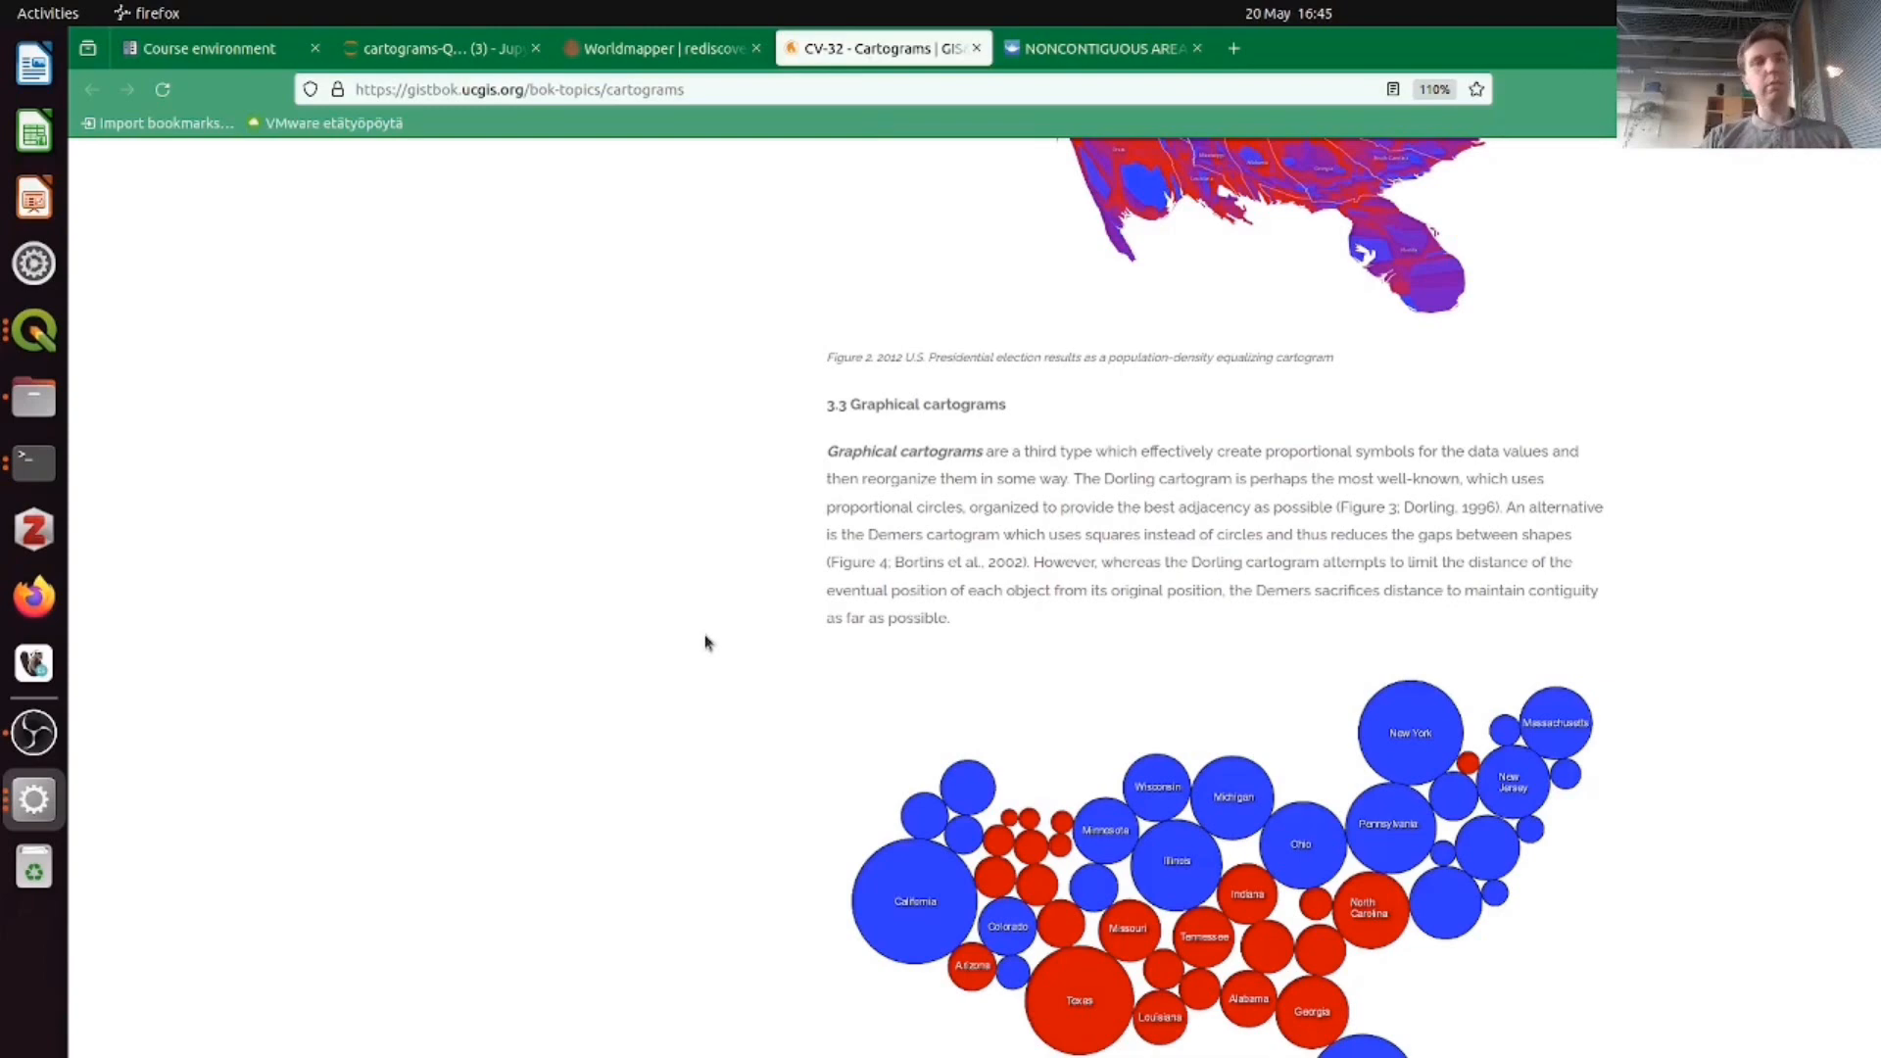
pyautogui.scroll(-5, 742, 651)
pyautogui.scroll(-3, 743, 652)
pyautogui.scroll(7, 743, 651)
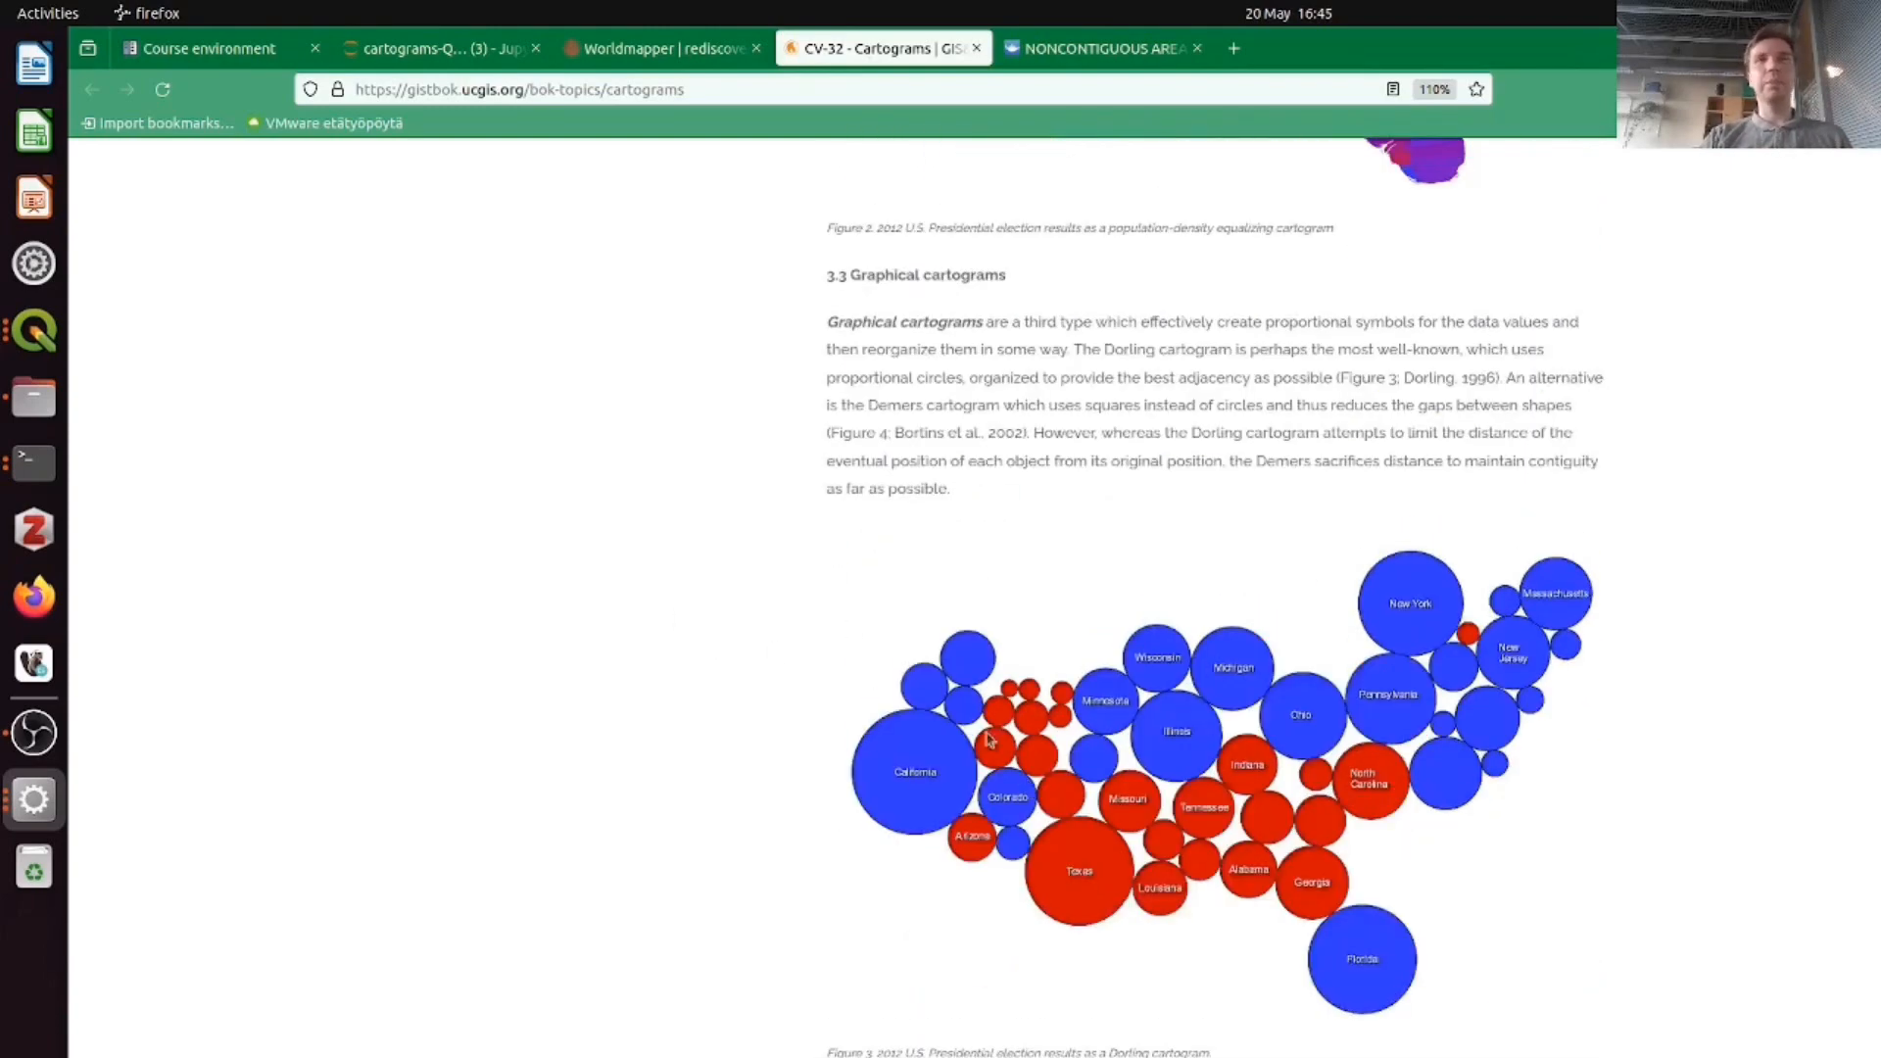
pyautogui.scroll(-11, 722, 705)
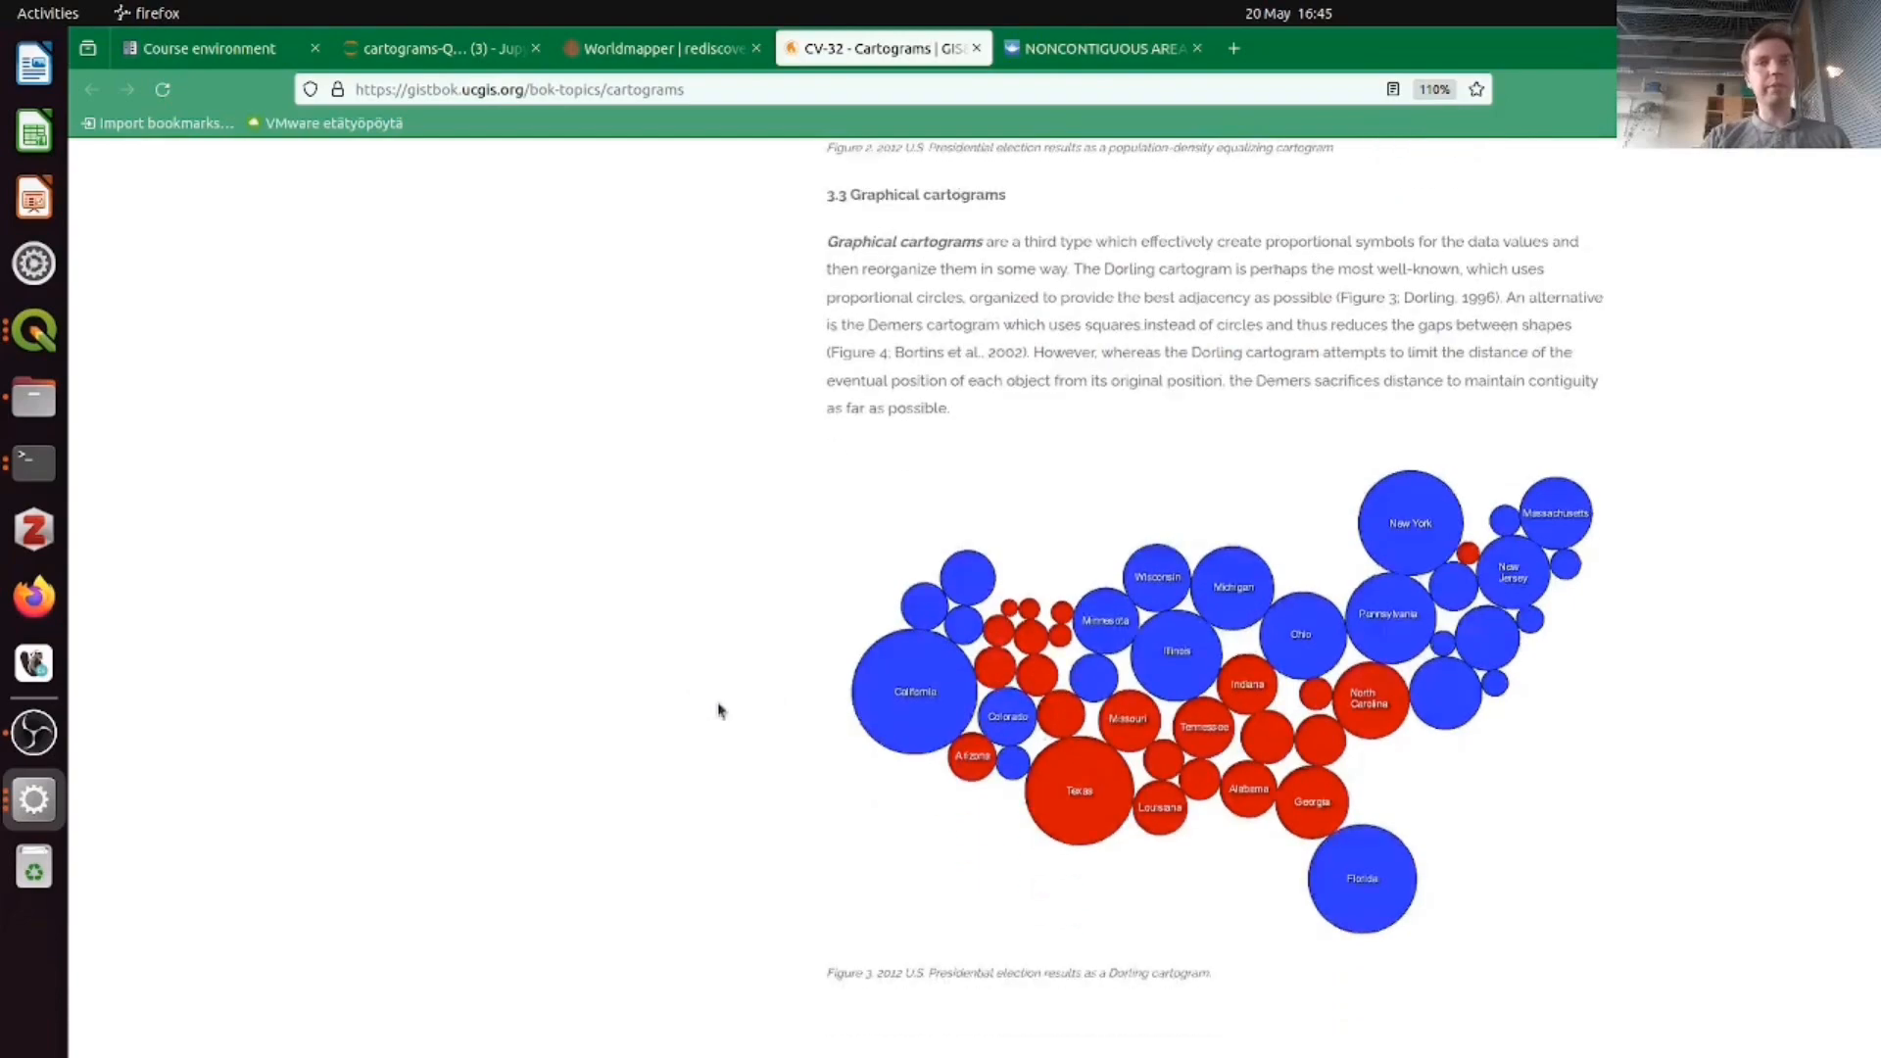
pyautogui.scroll(-13, 720, 709)
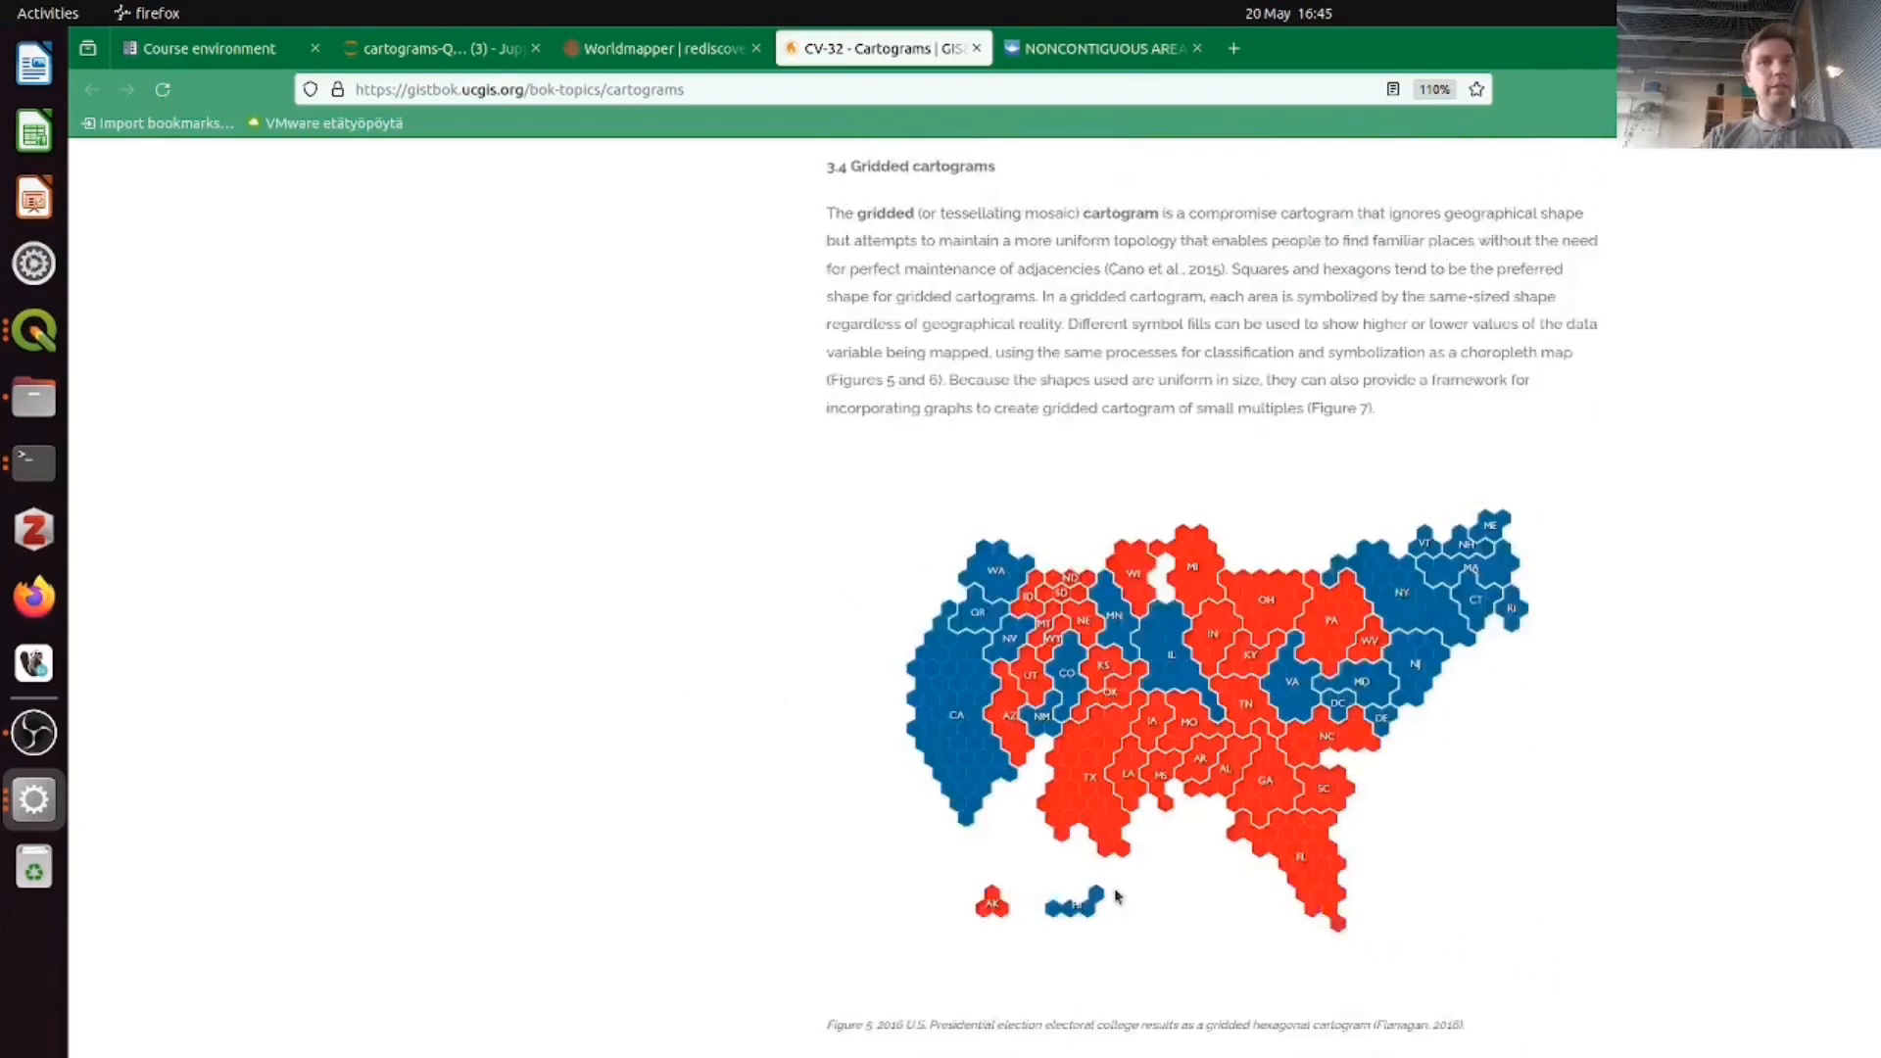
pyautogui.scroll(-11, 789, 821)
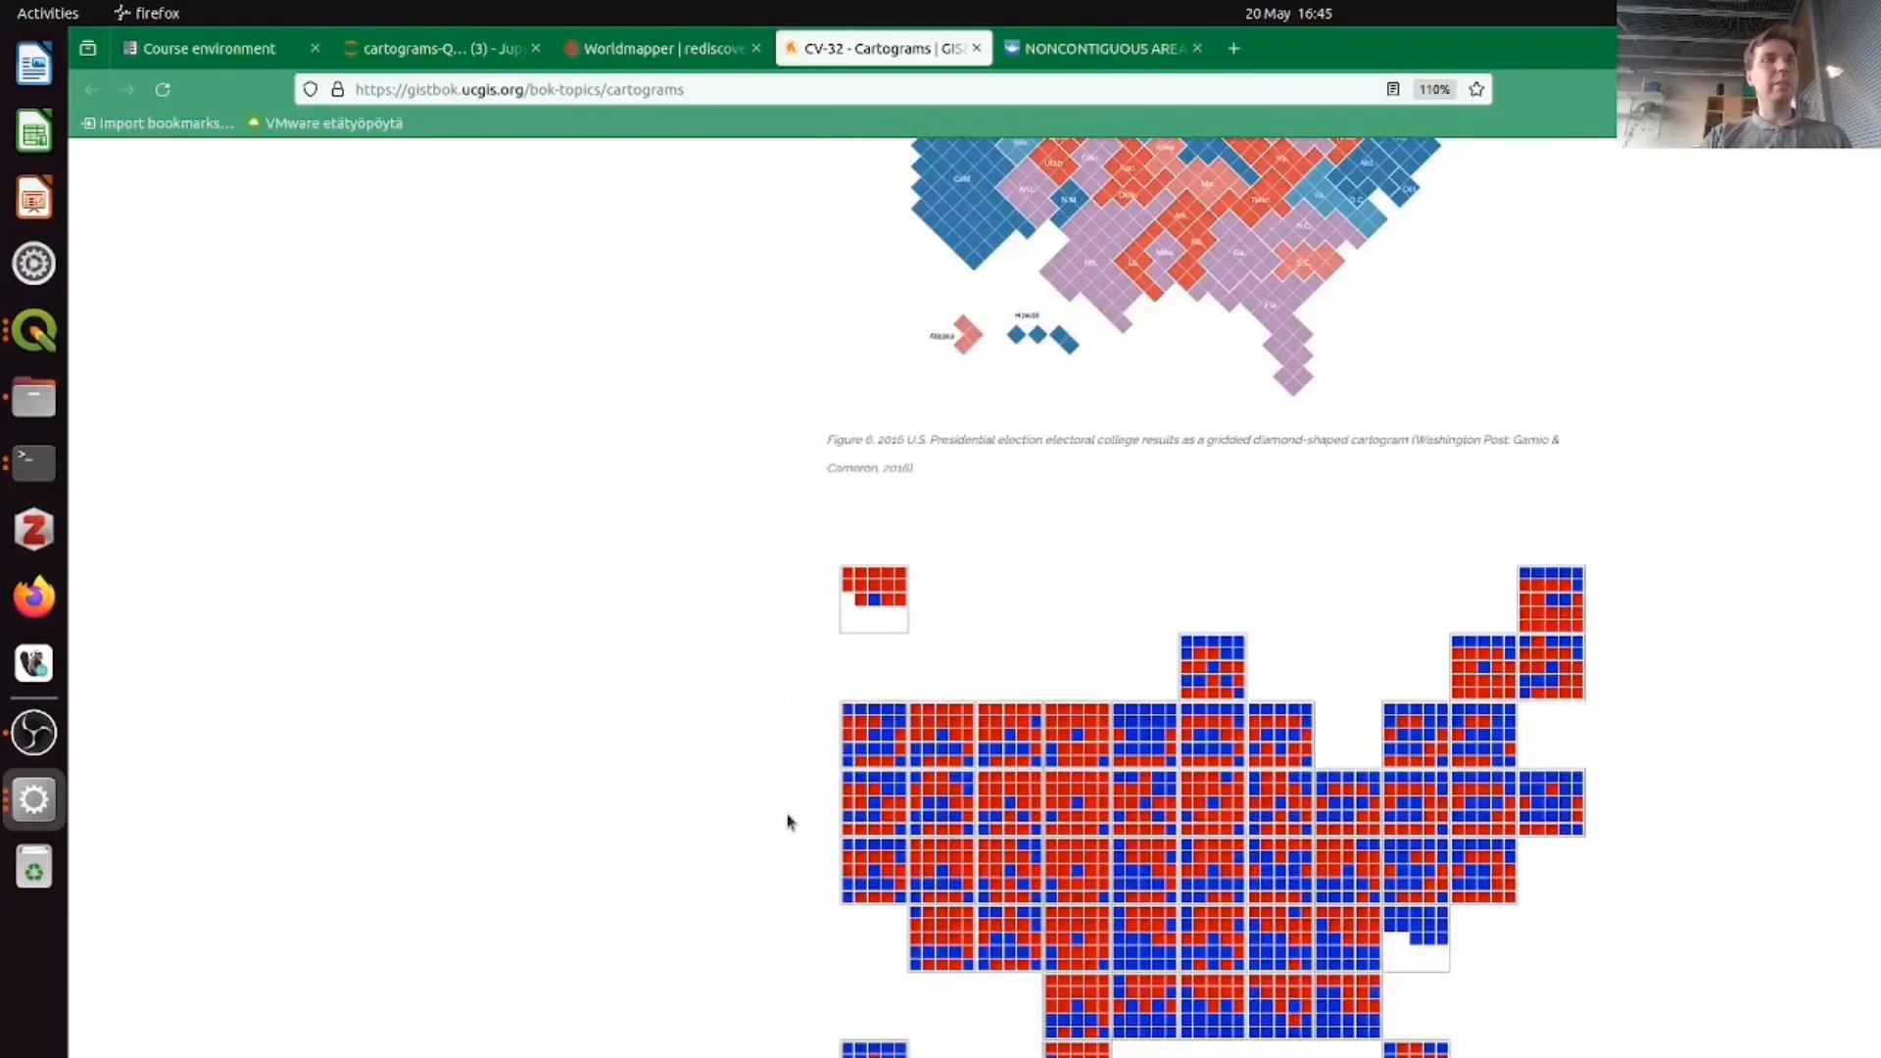
# - Read the article's comparison table of pros, cons and tools for non-contiguous, contiguous, graphical and gridded cartograms
pyautogui.scroll(-2, 789, 821)
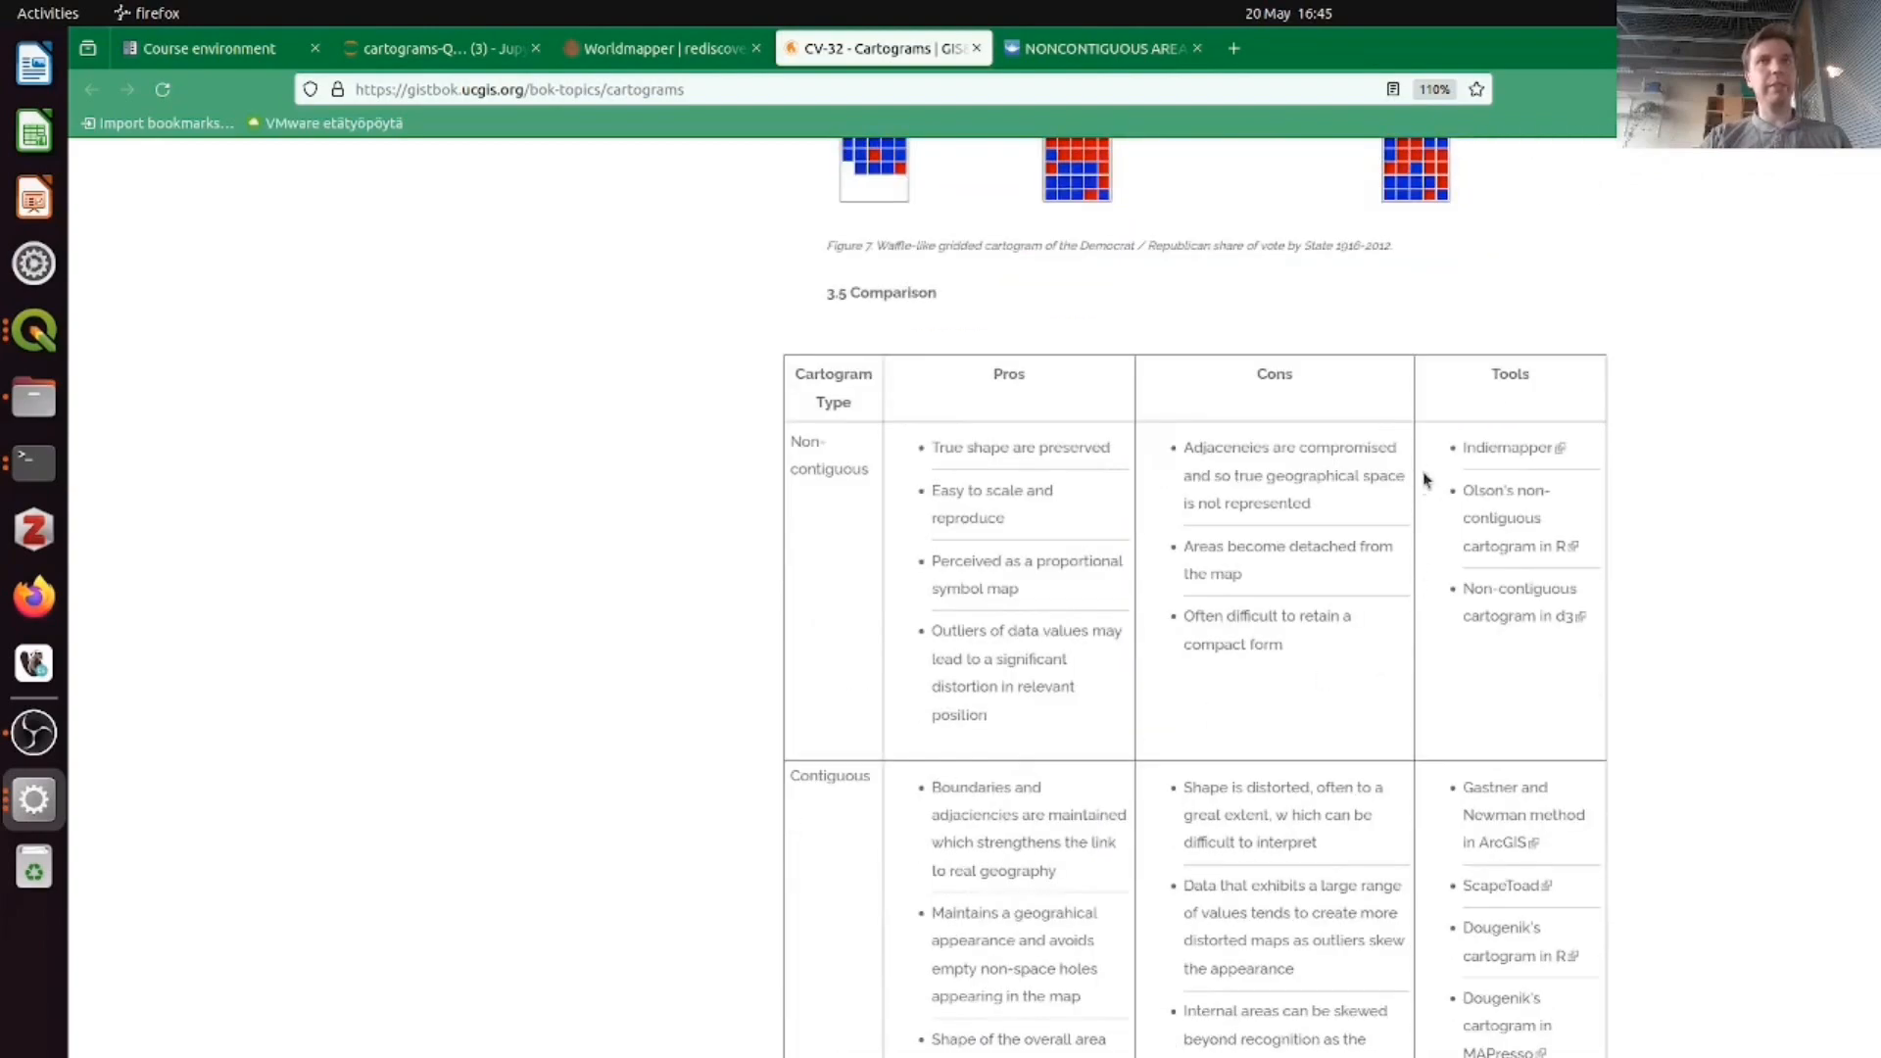
pyautogui.scroll(-3, 1427, 697)
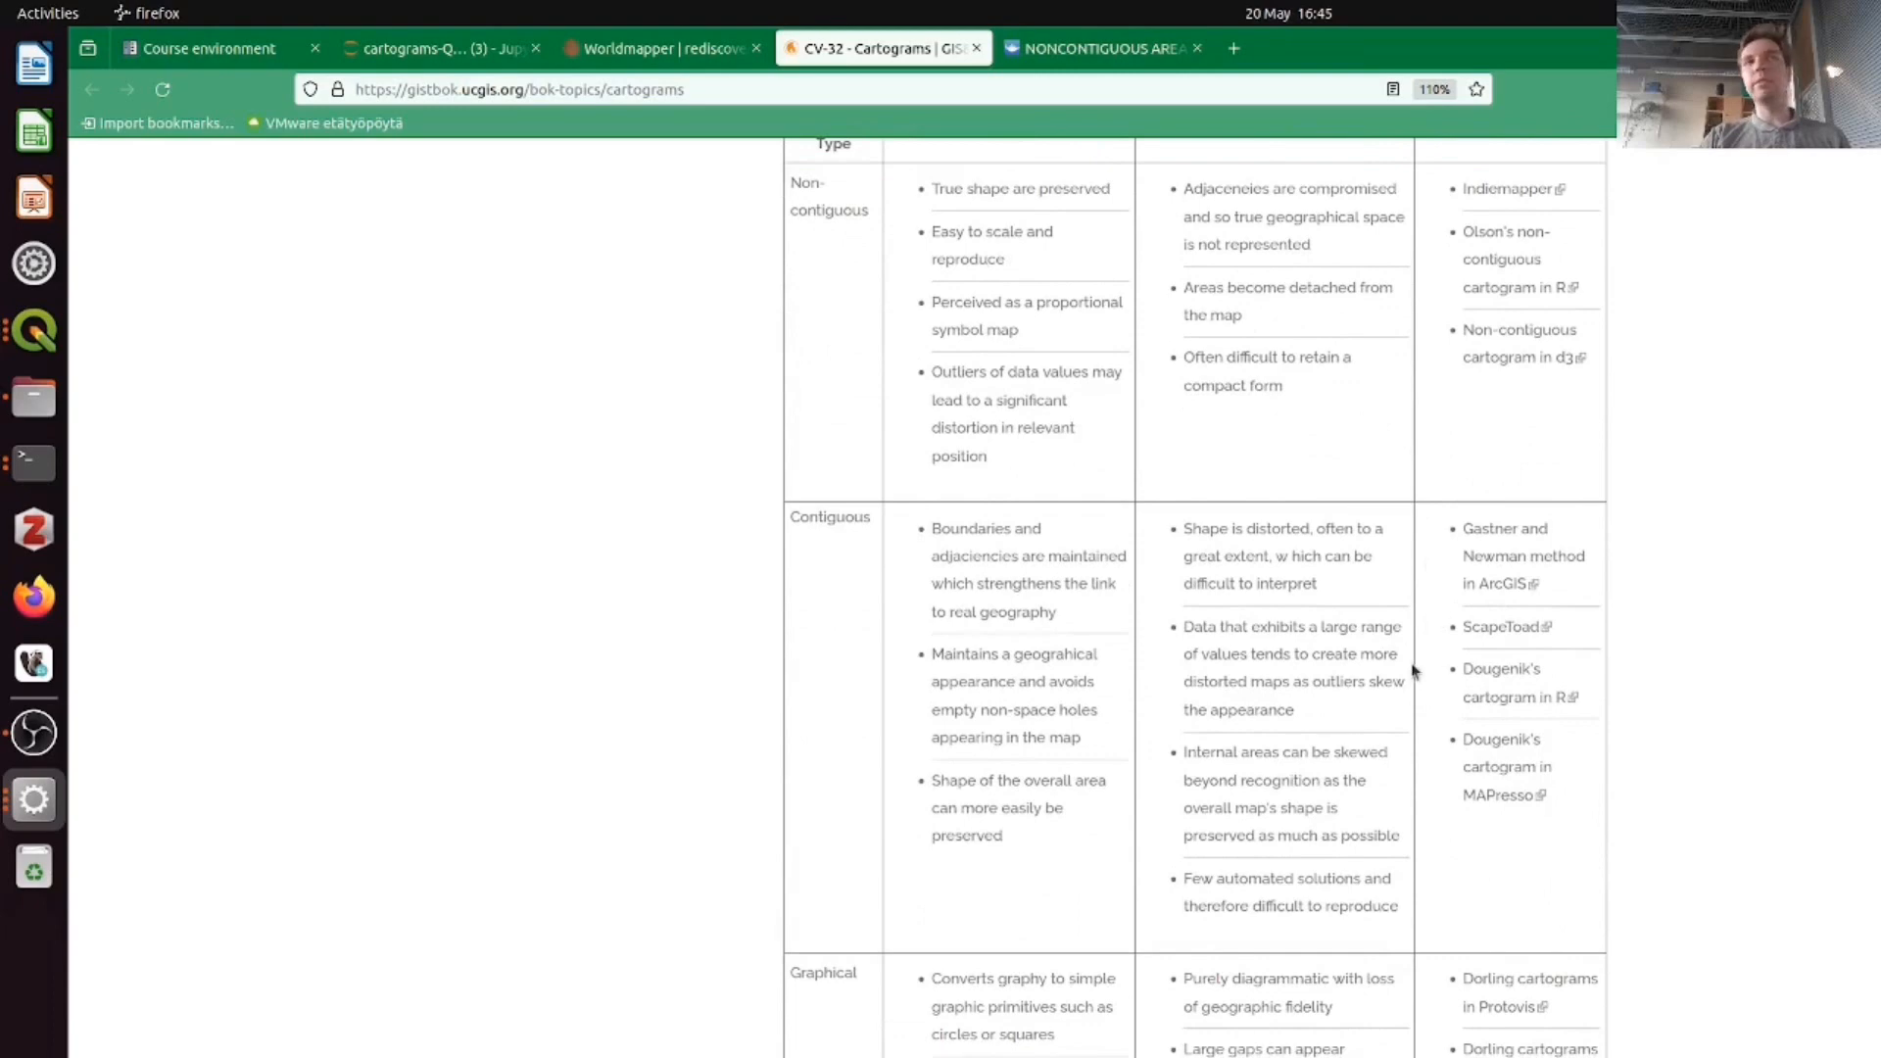
pyautogui.scroll(-3, 1417, 671)
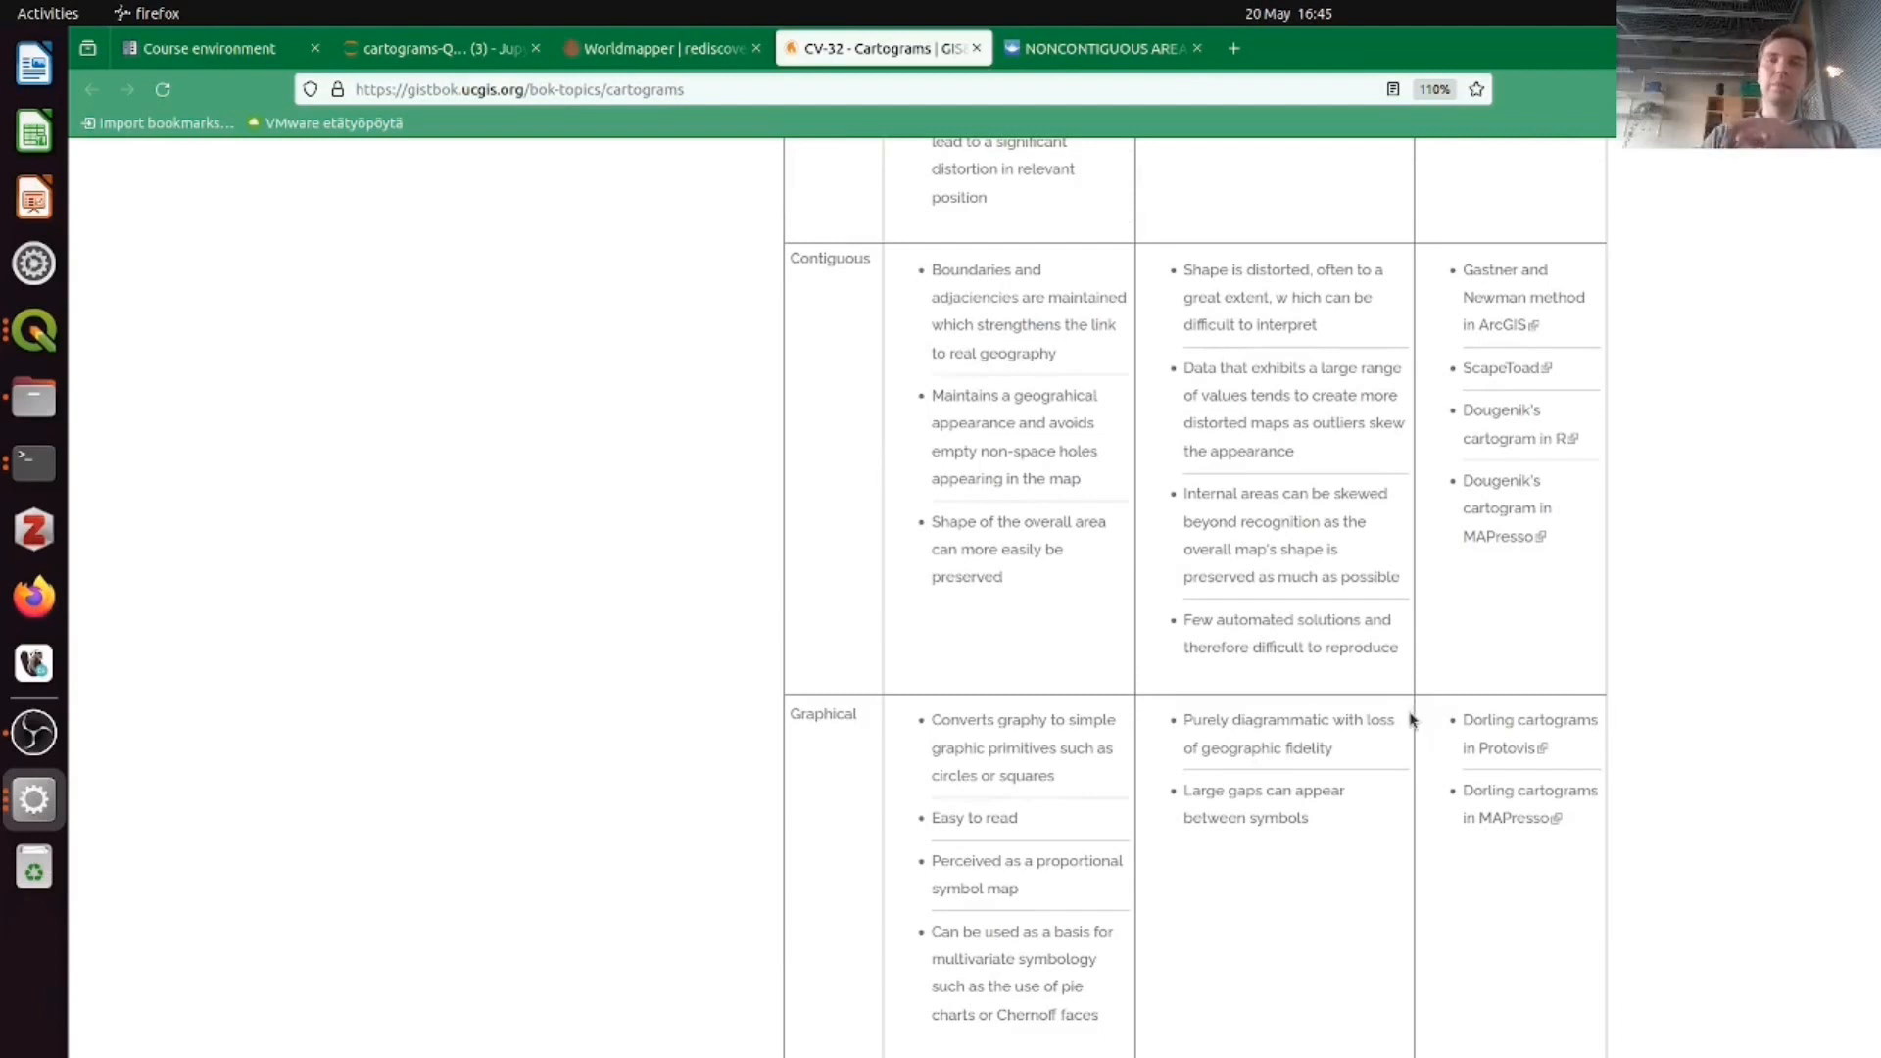
pyautogui.scroll(-4, 1411, 720)
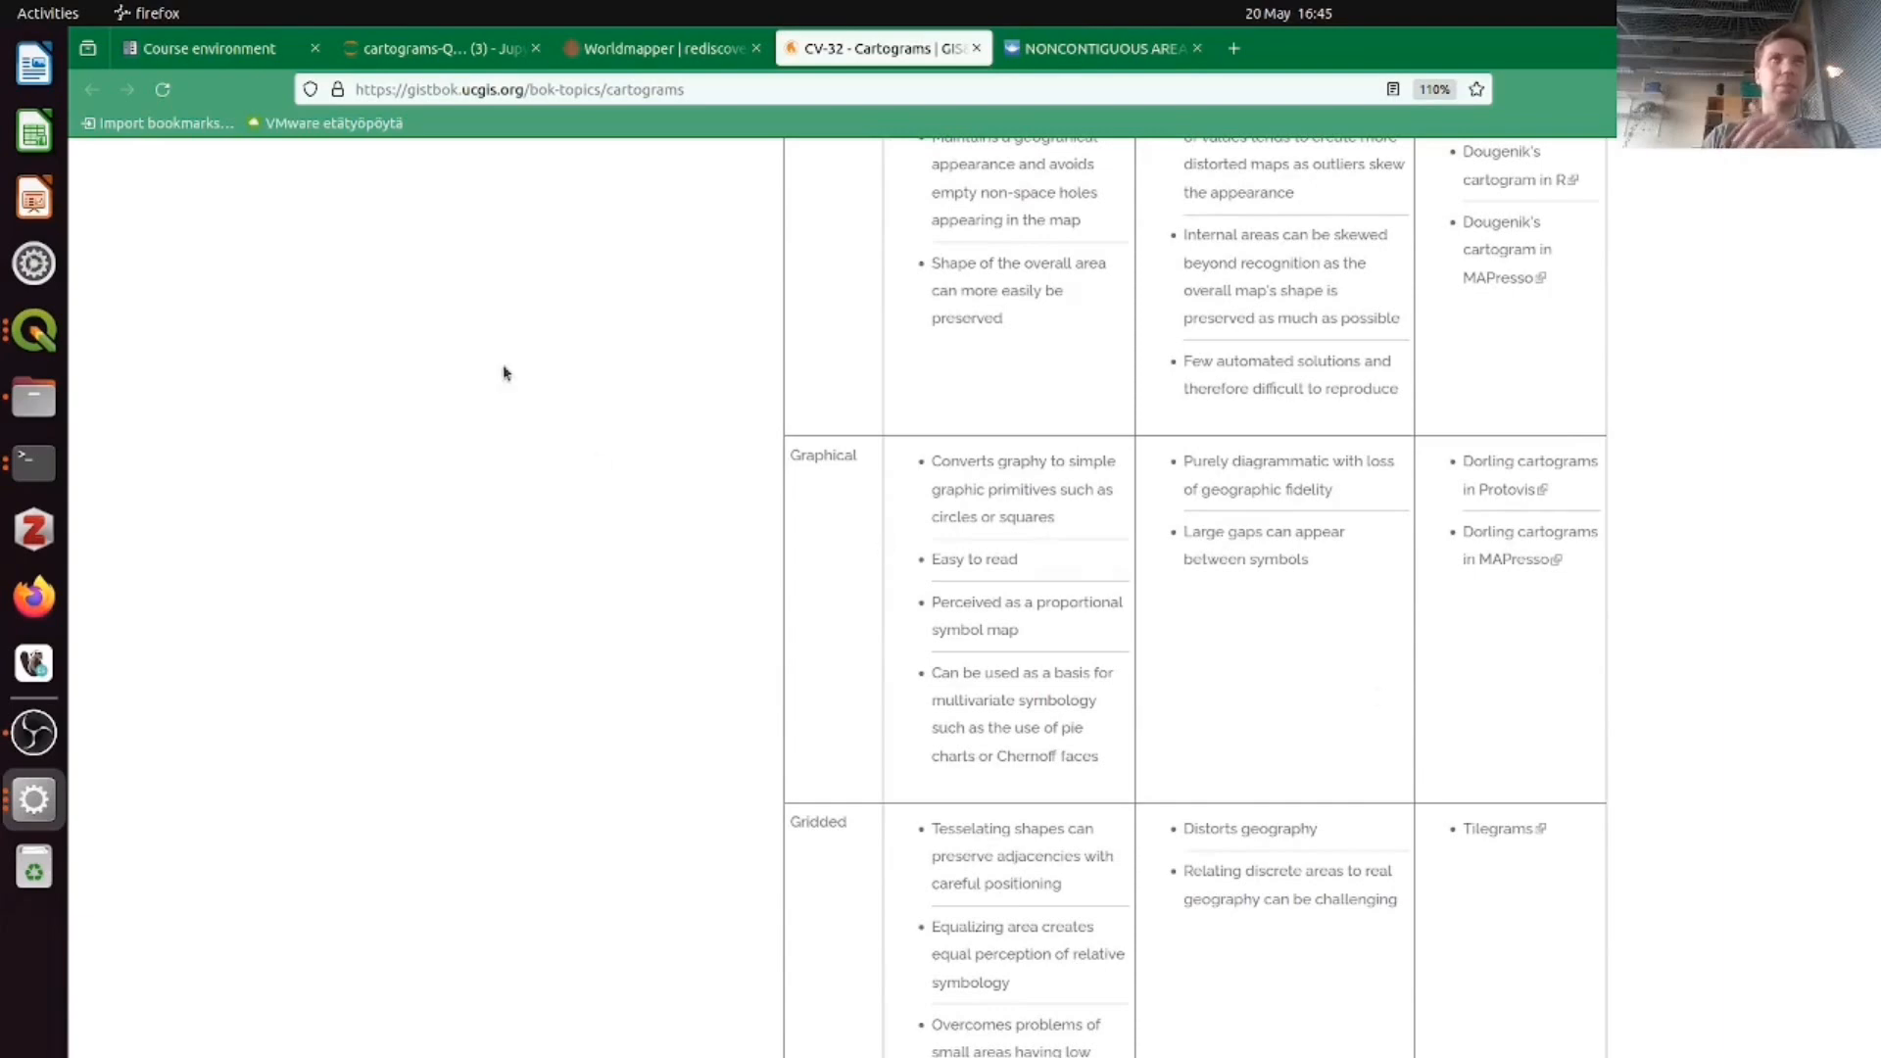
# - Return to the cartograms-QGIS notebook and download cartogram-model.model3 from the week3 QGIS-files folder, widening the file browser to show full names
pyautogui.click(441, 51)
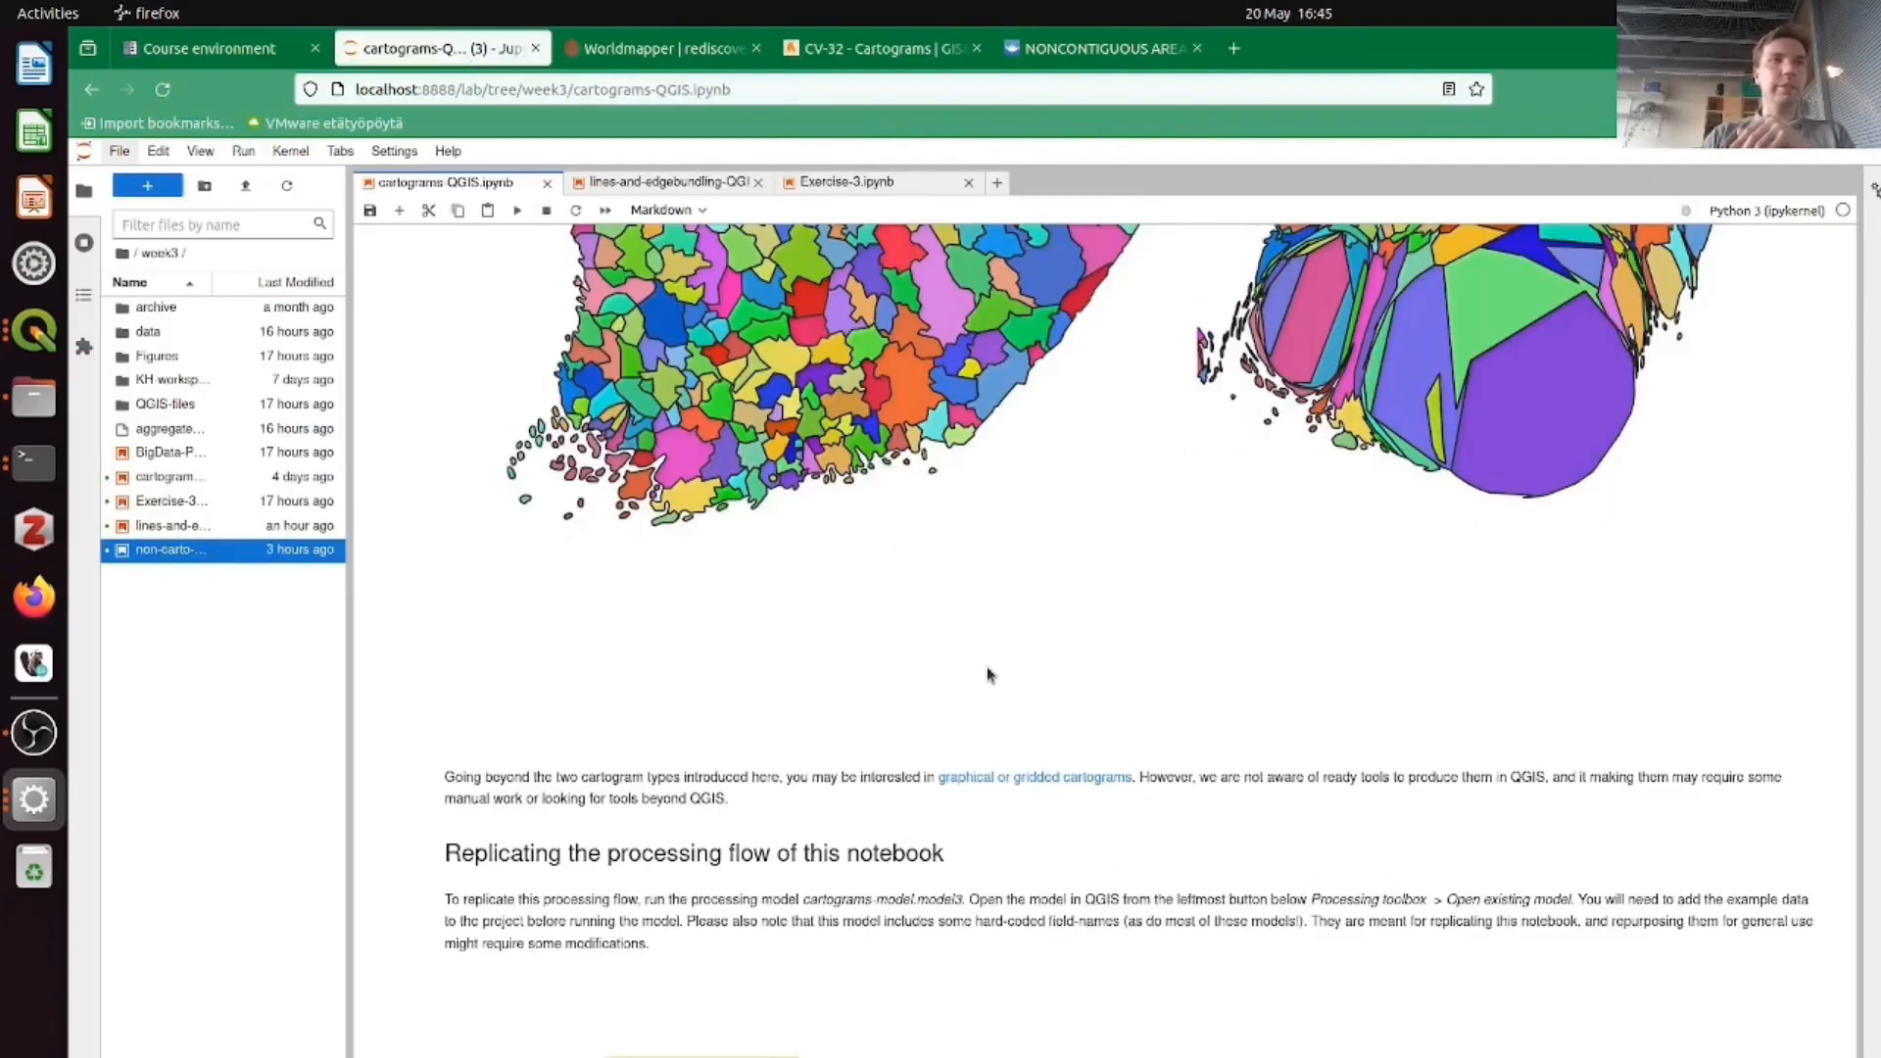
pyautogui.scroll(-5, 988, 674)
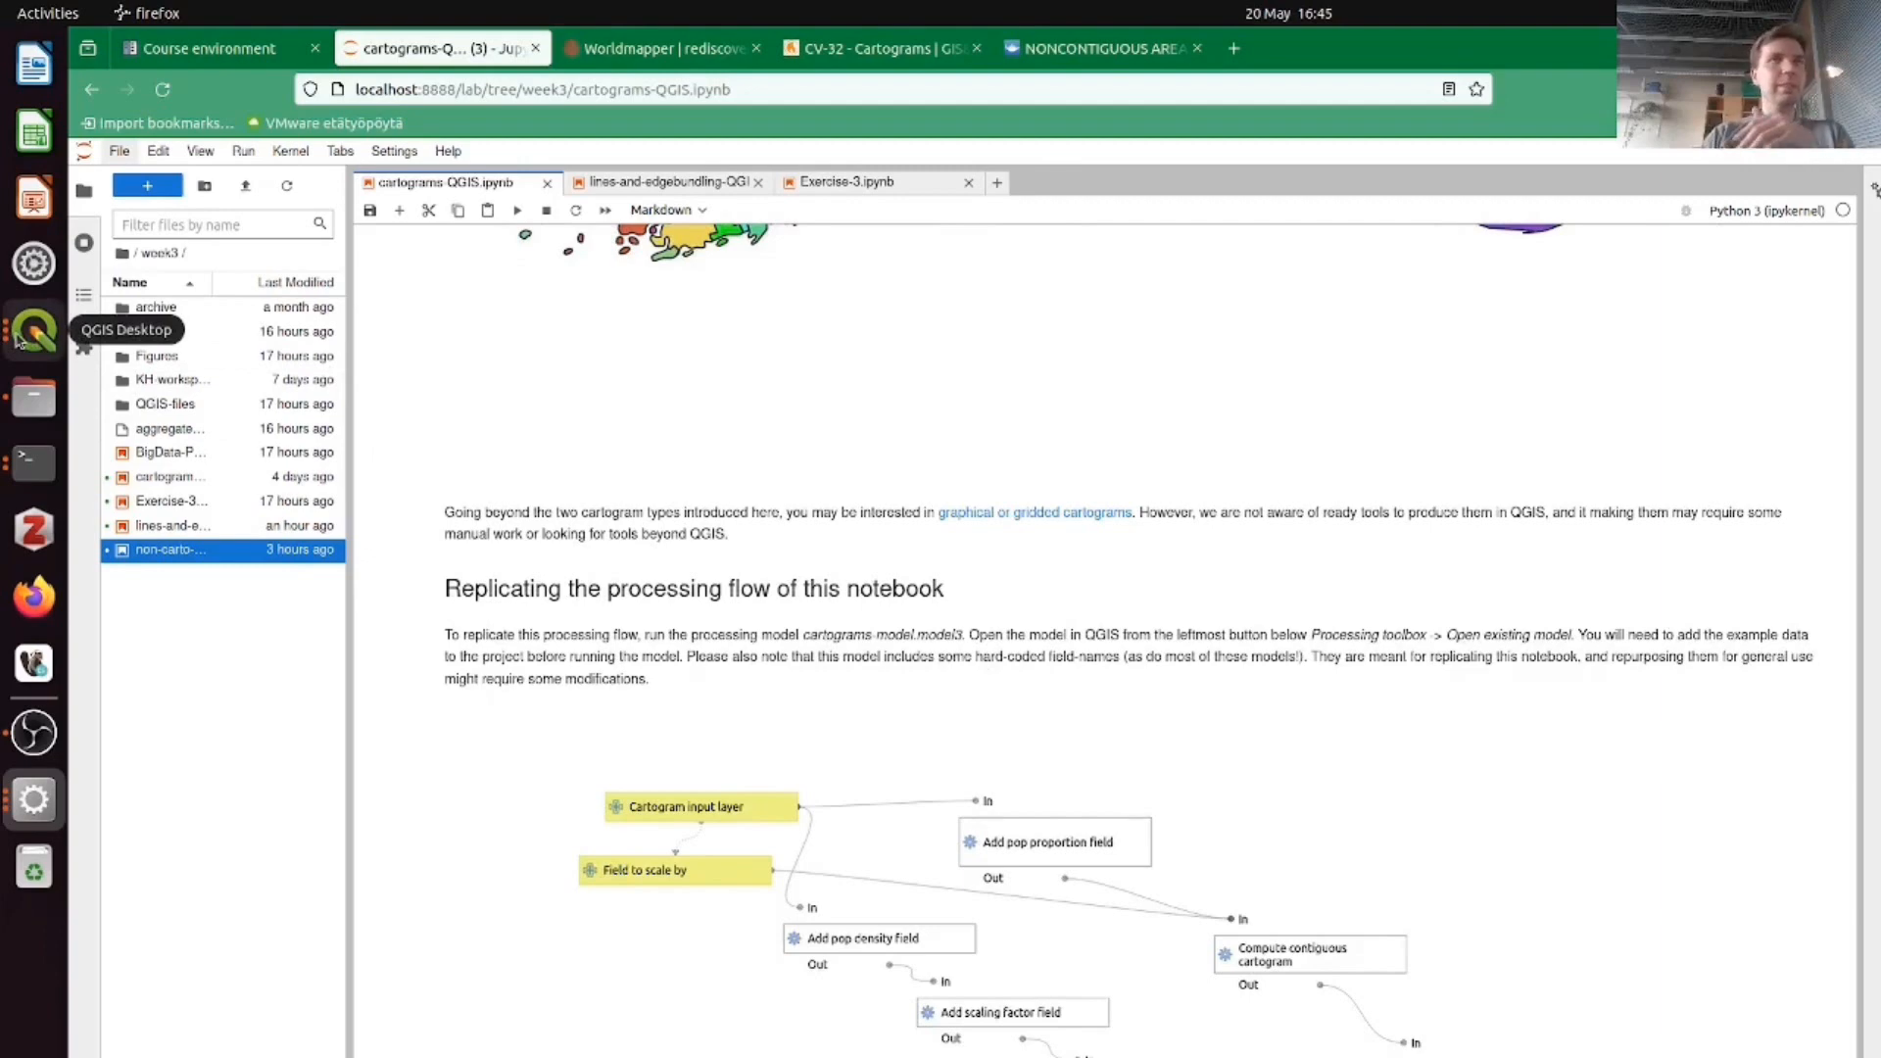
pyautogui.doubleClick(206, 411)
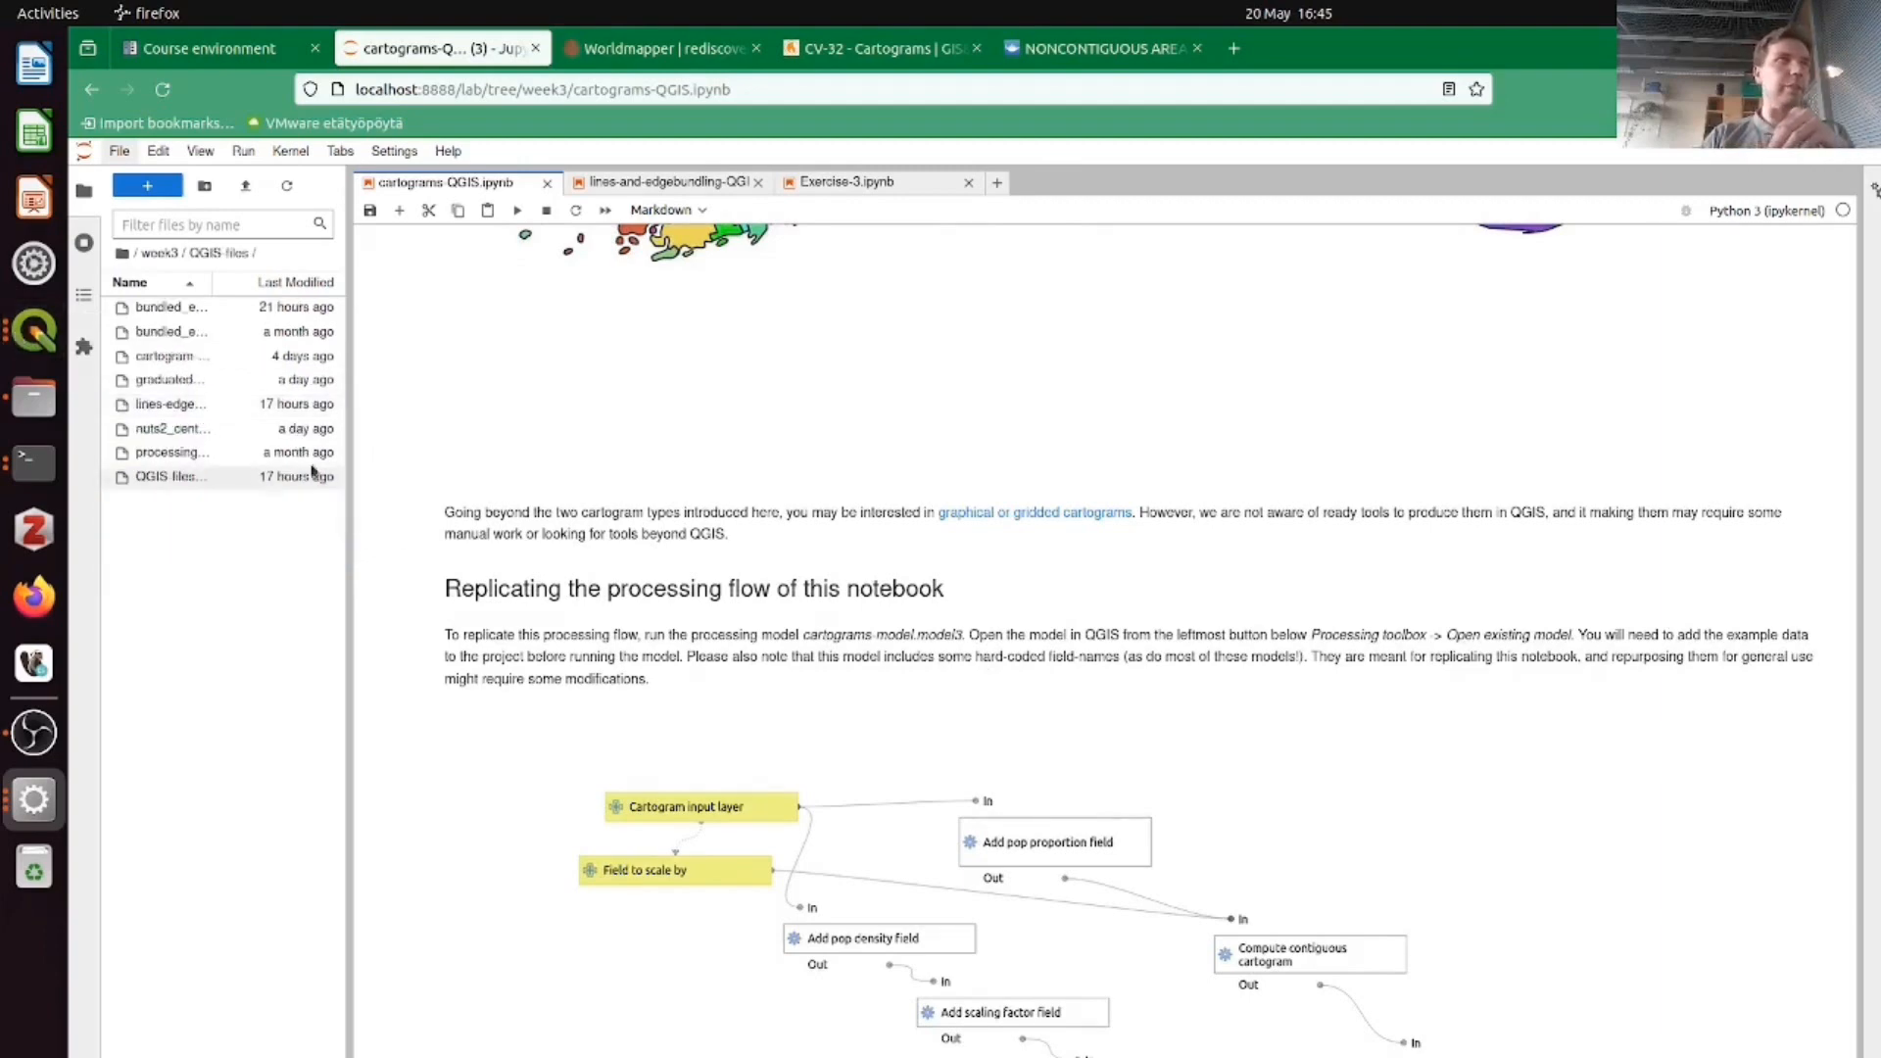
pyautogui.moveTo(347, 452); pyautogui.dragTo(472, 449)
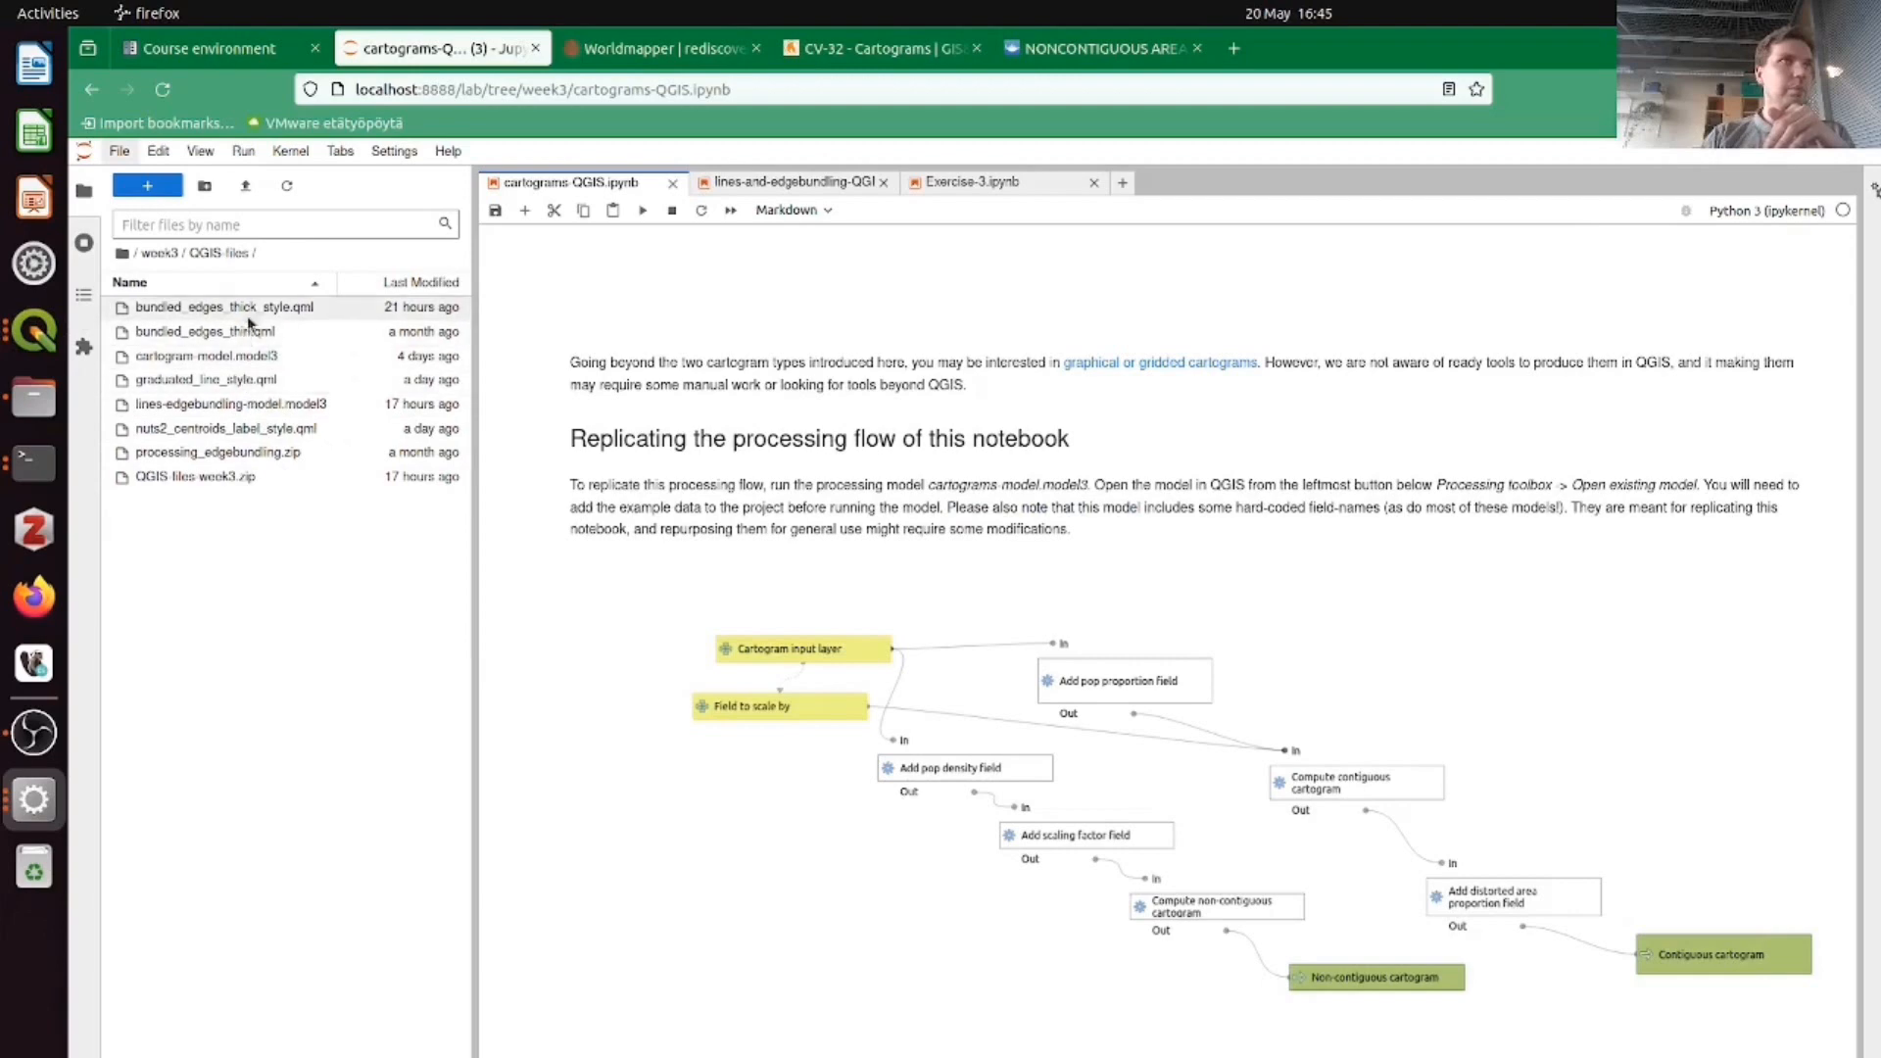
pyautogui.click(254, 359)
pyautogui.rightClick(254, 359)
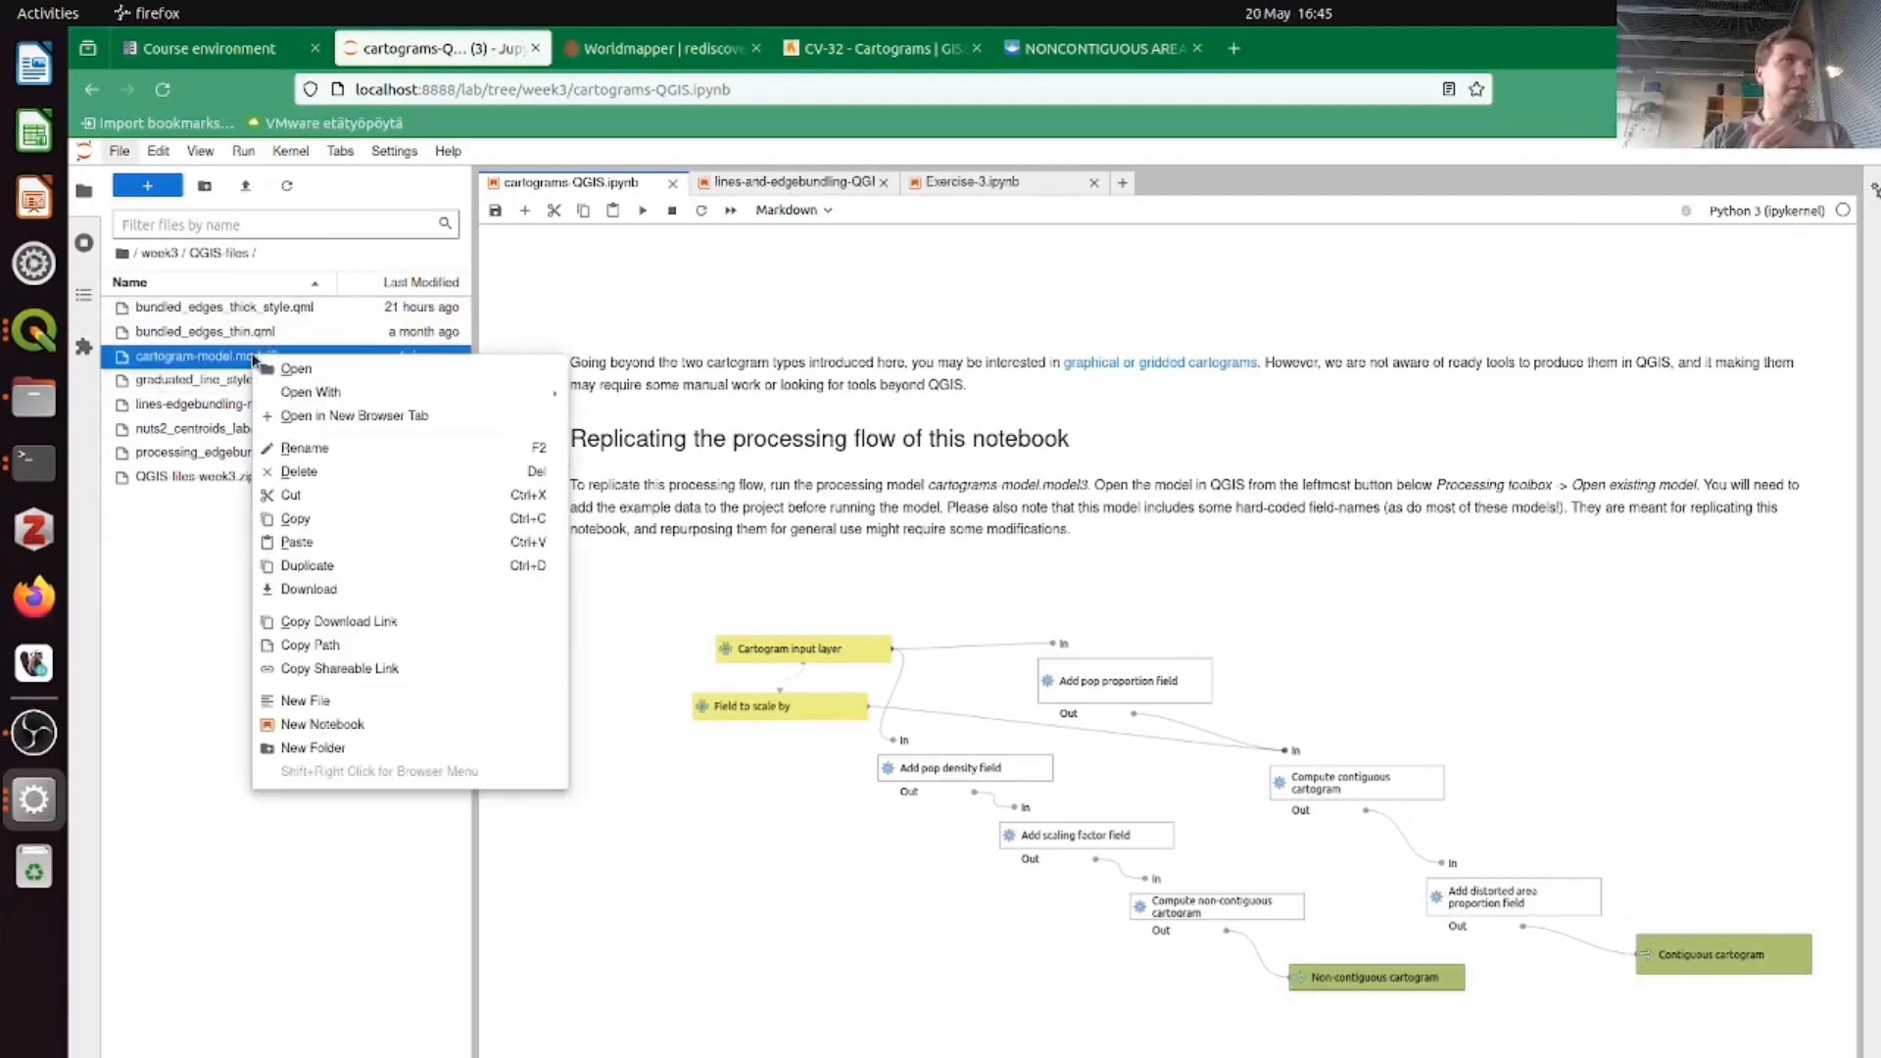
pyautogui.click(332, 588)
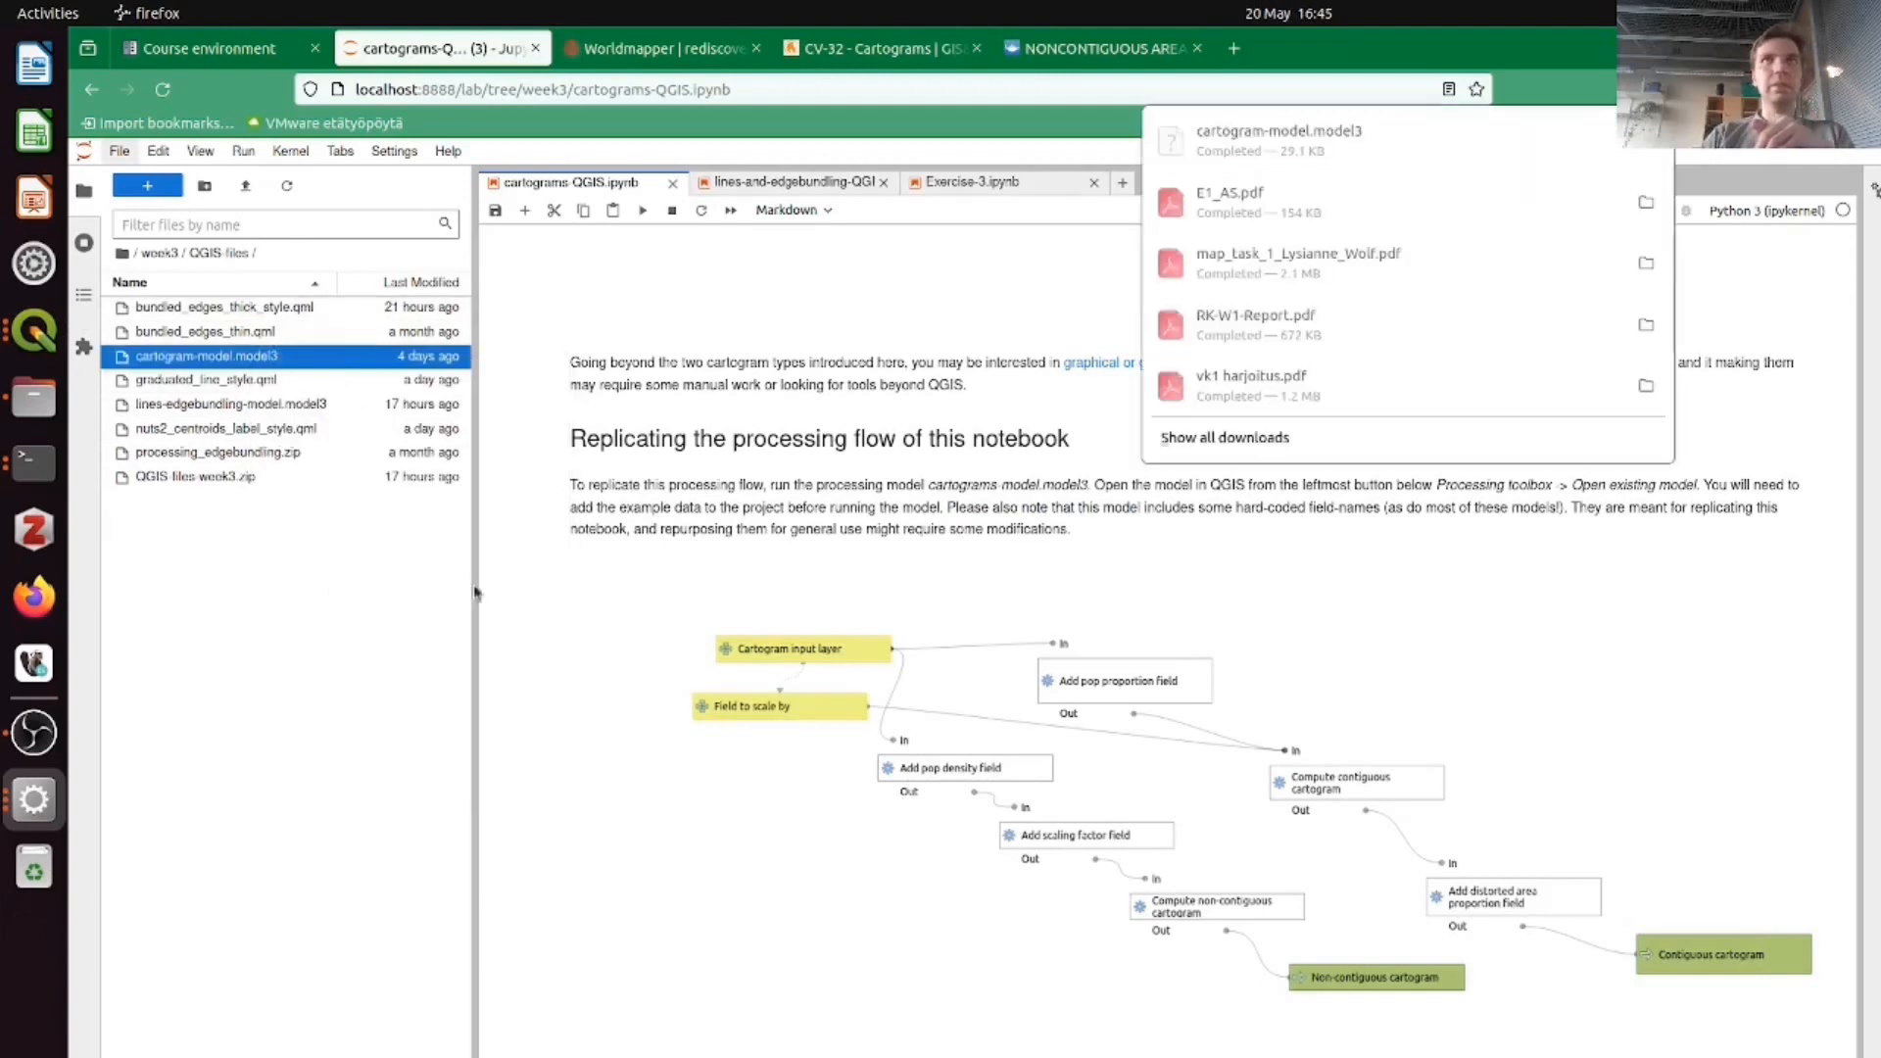
# - Switch to QGIS and open the existing processing model cartogram-model.model3 from practicals/week3/QGIS-files in the Model Designer
pyautogui.click(36, 333)
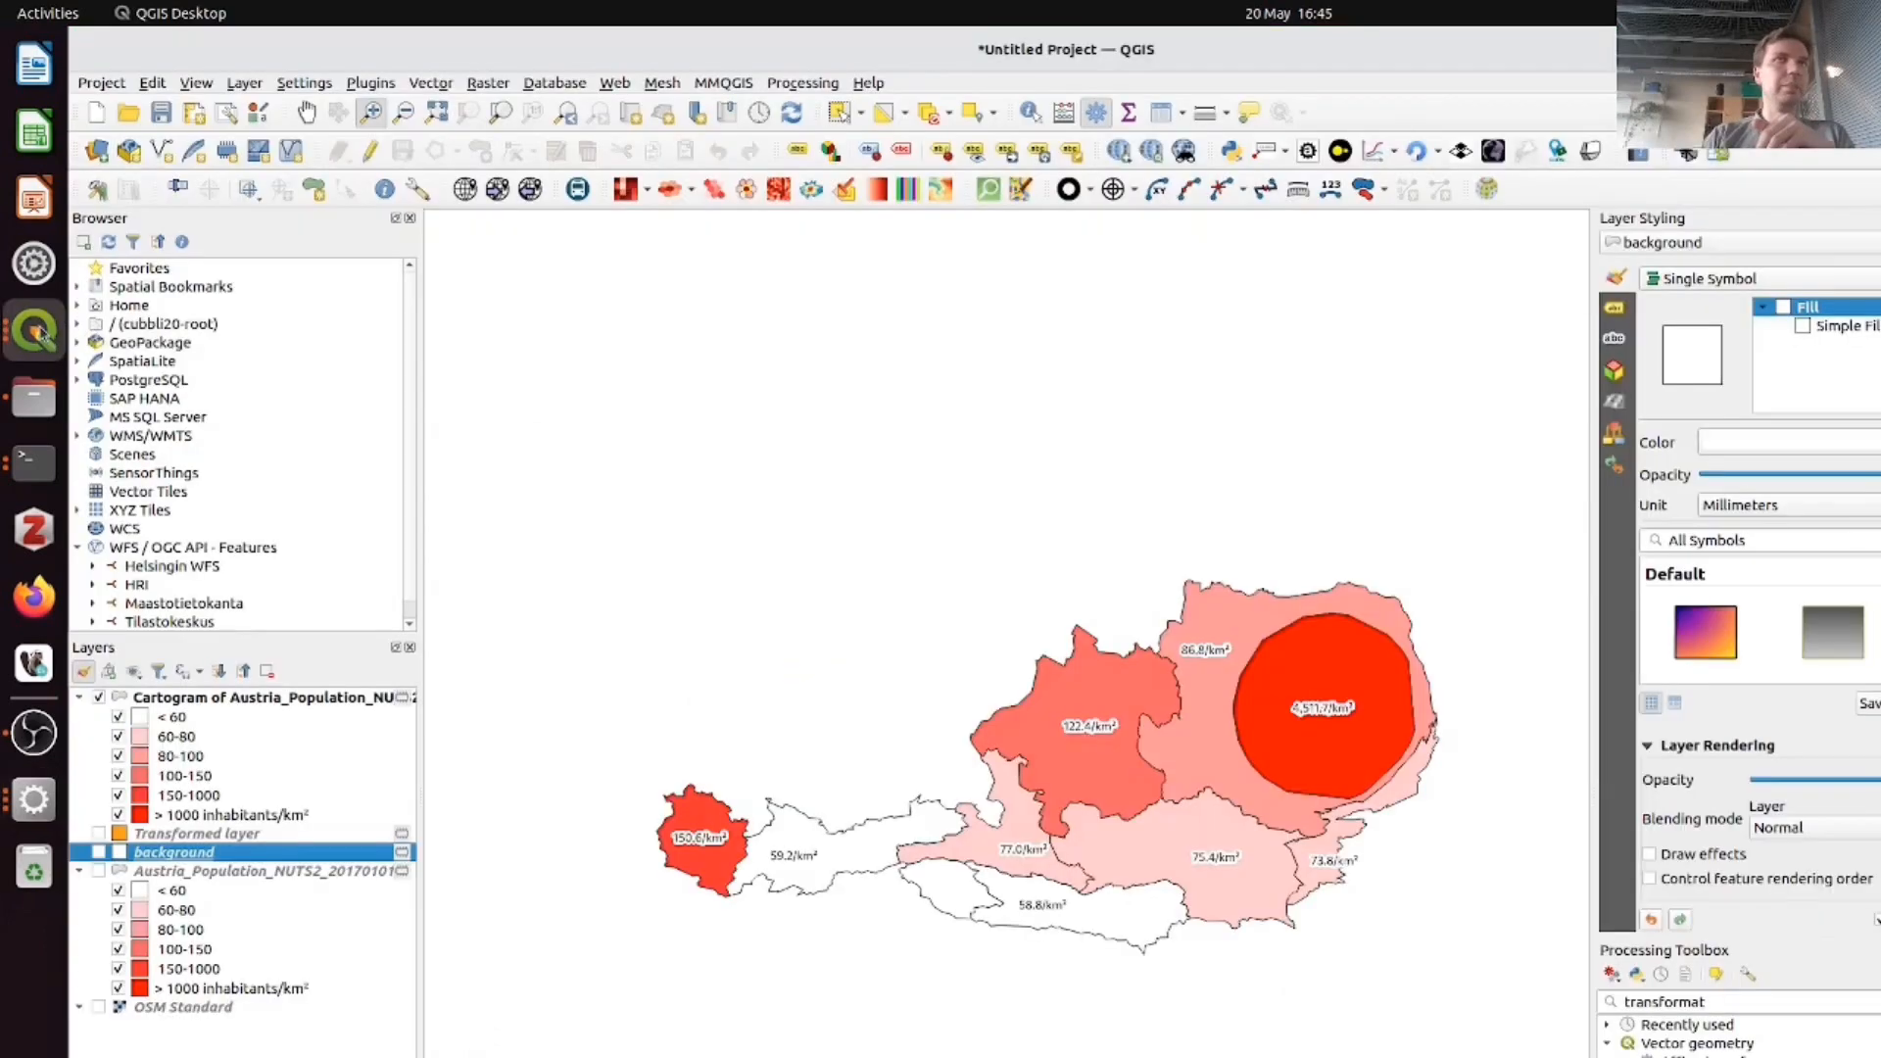
pyautogui.click(1612, 975)
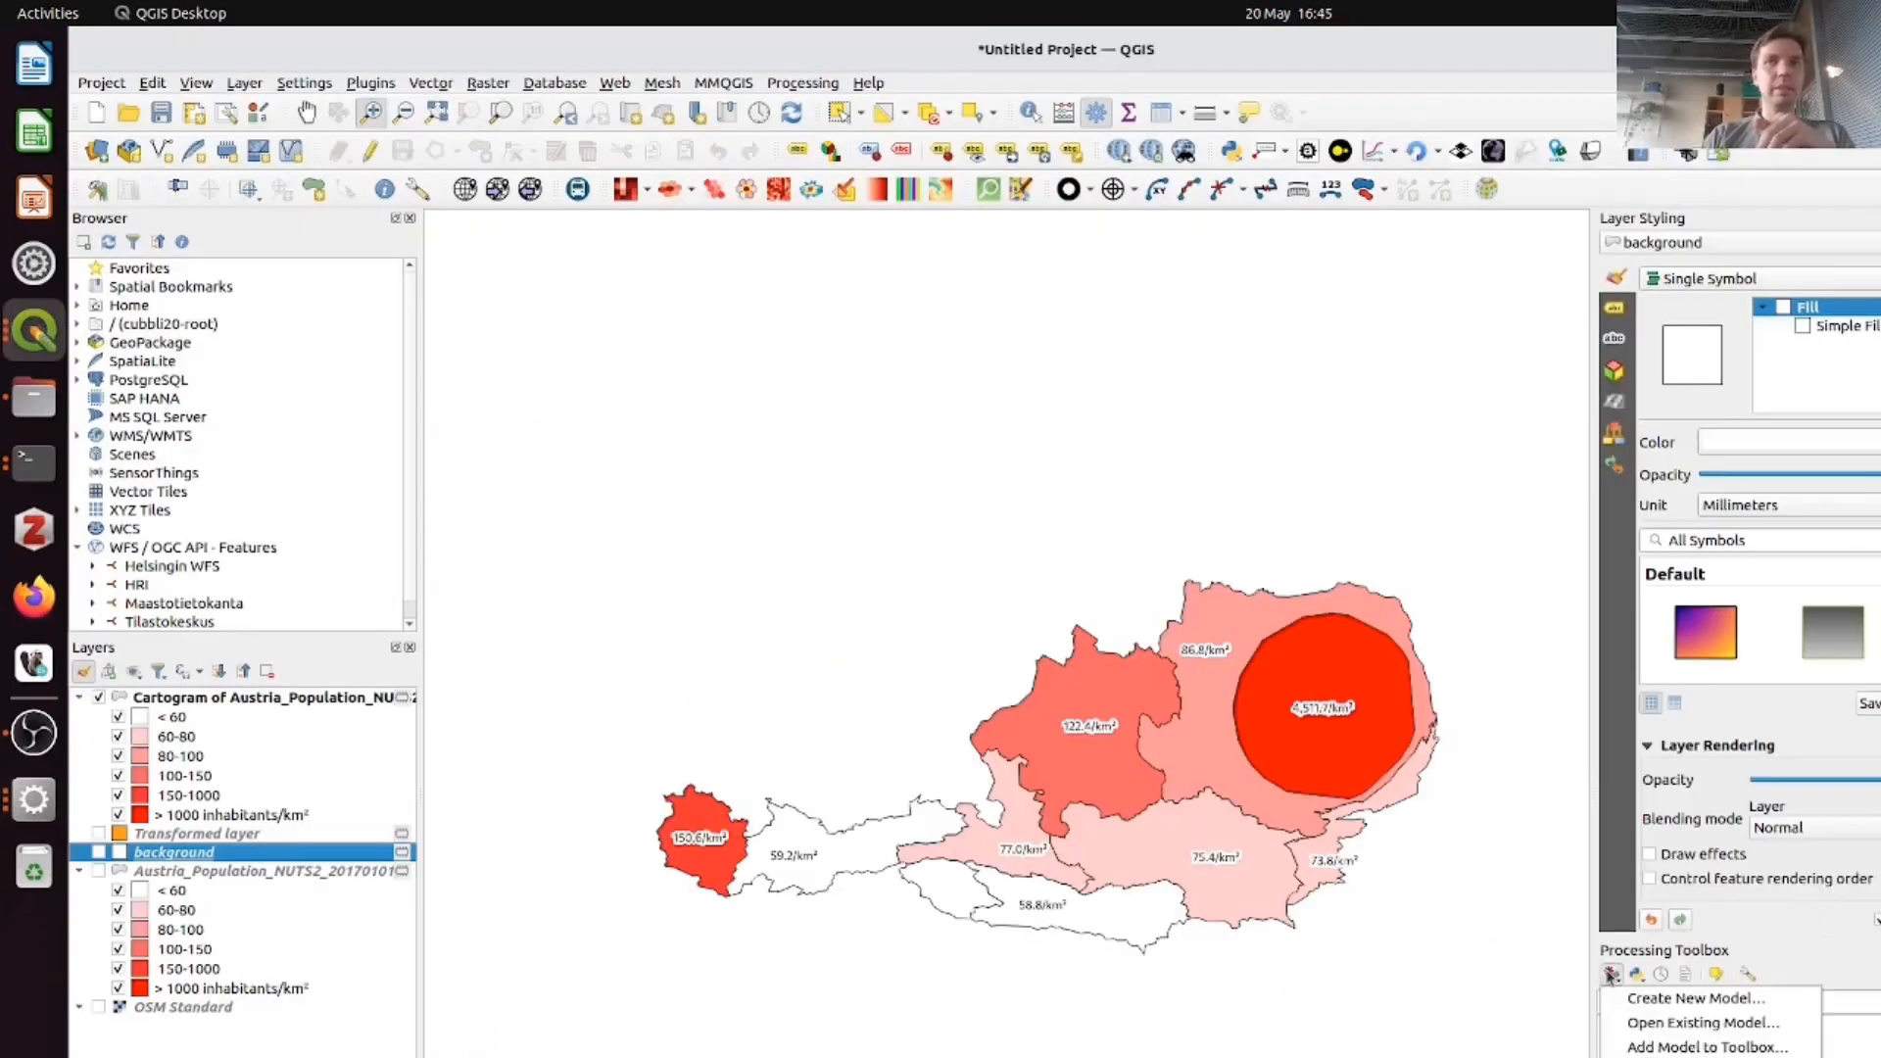
pyautogui.click(1666, 1022)
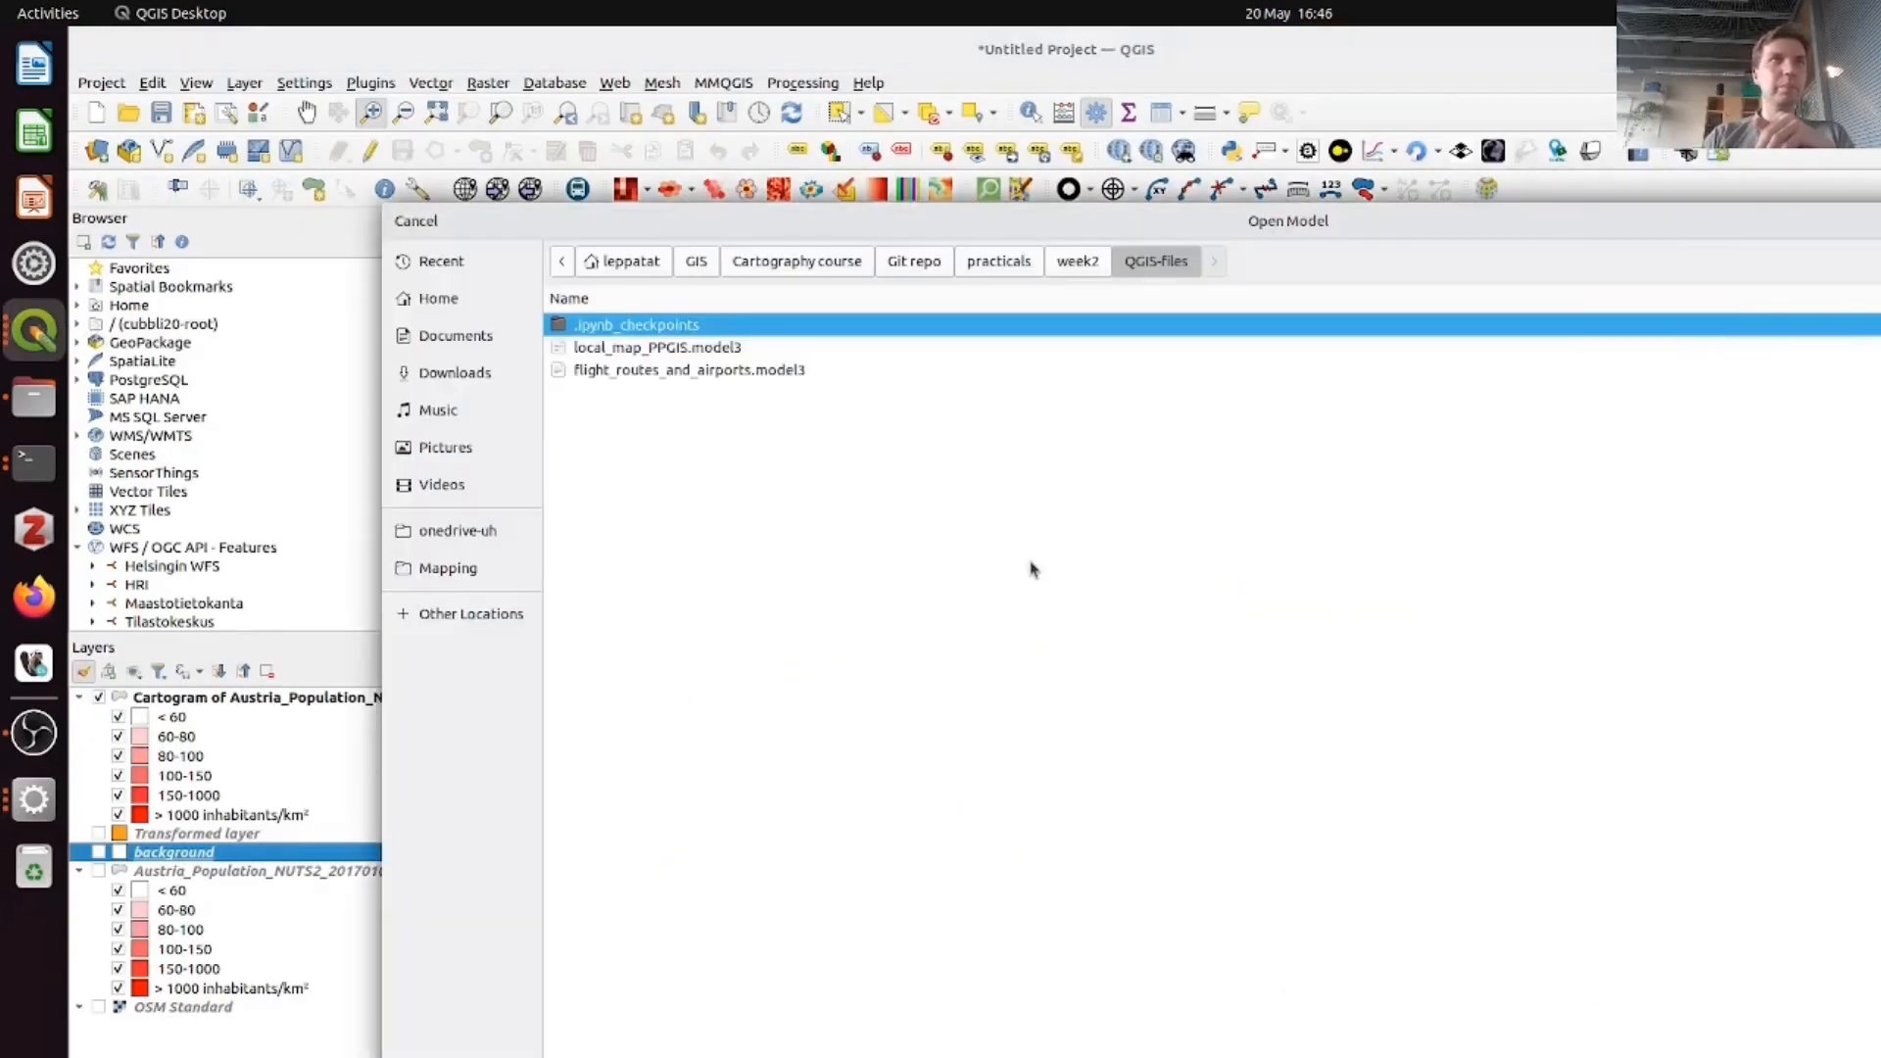
pyautogui.click(1006, 265)
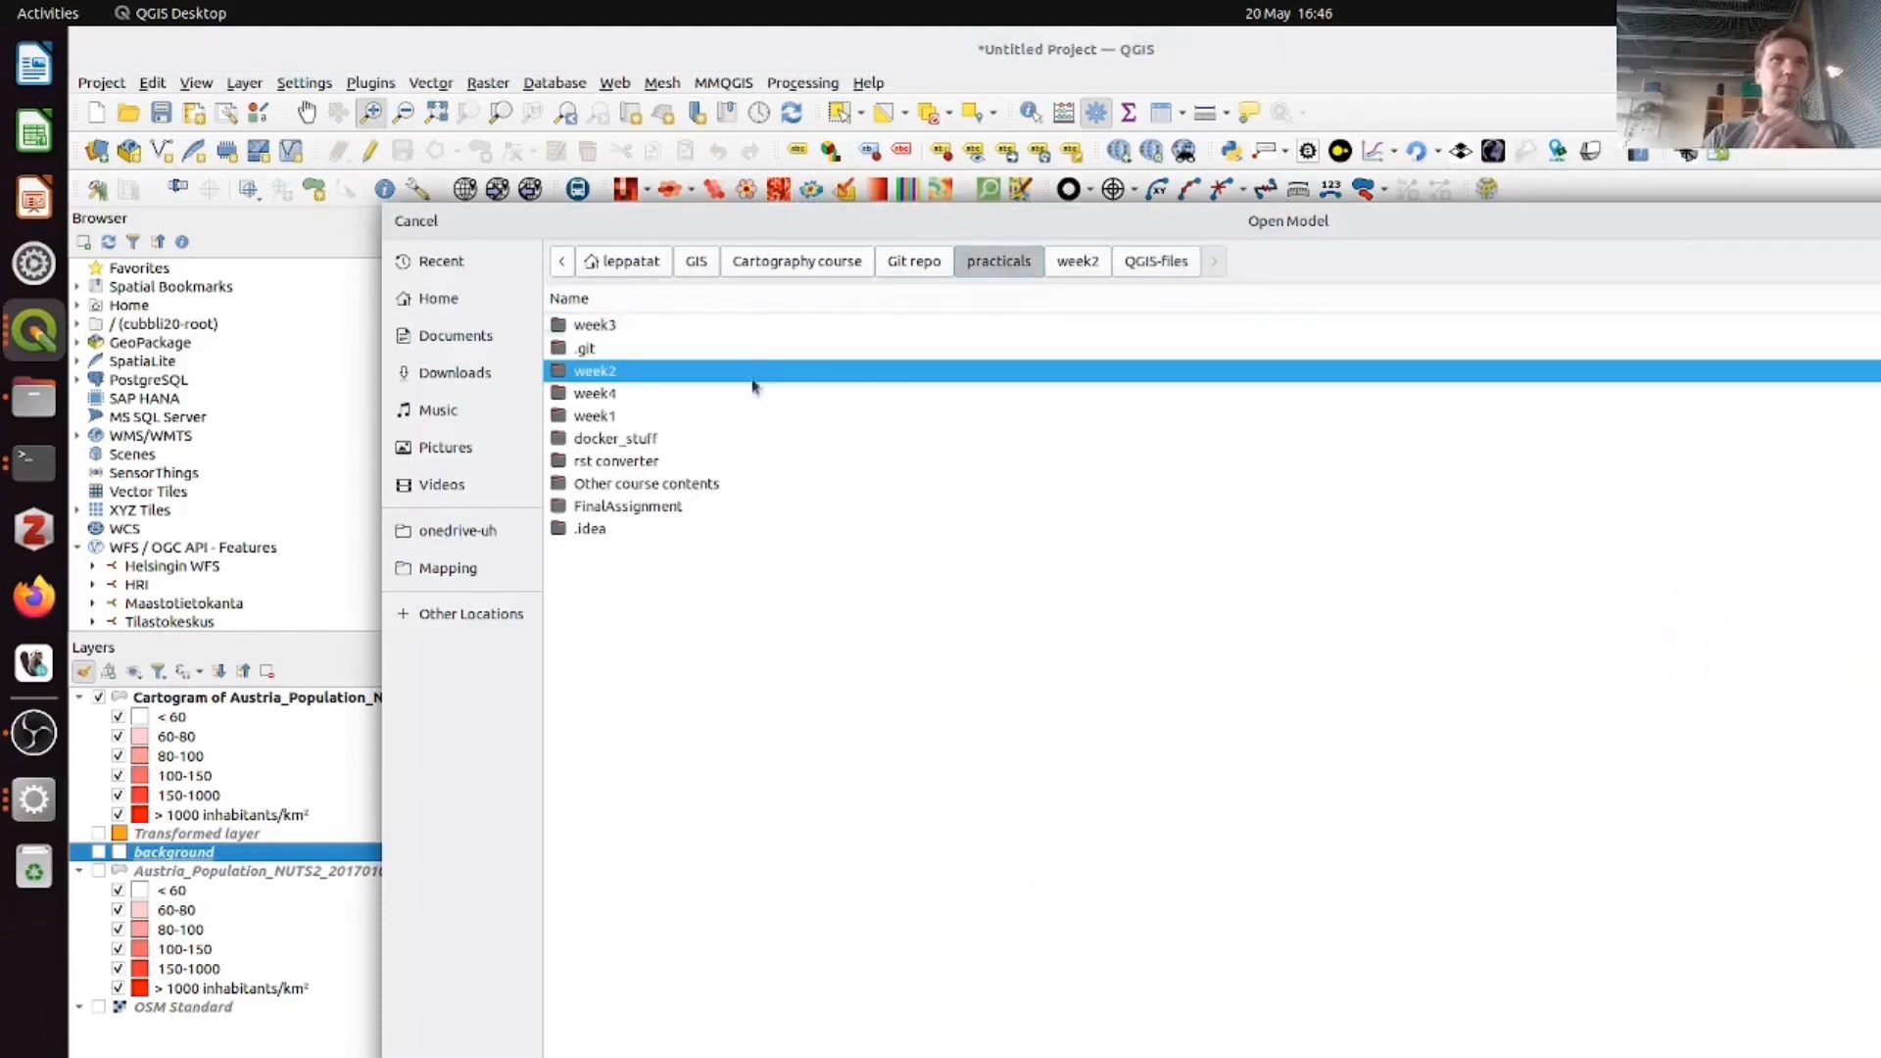
pyautogui.doubleClick(699, 348)
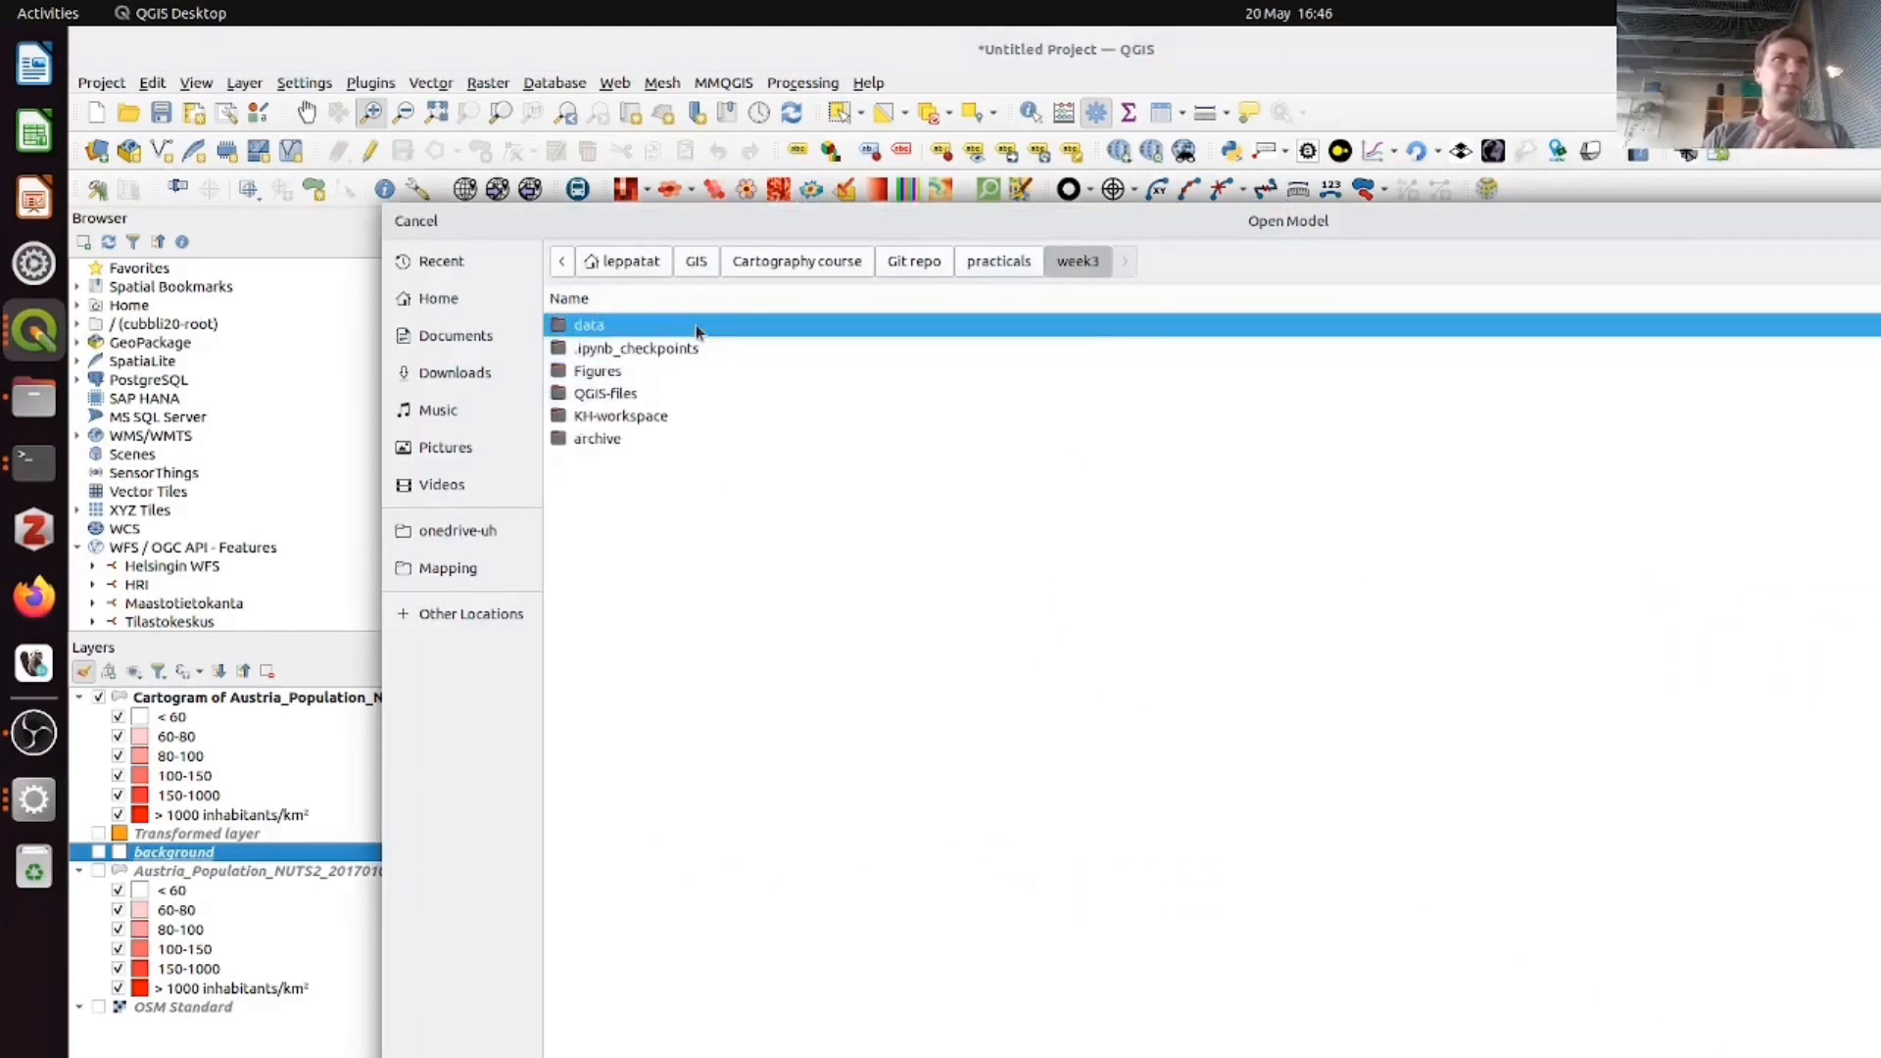
pyautogui.doubleClick(672, 395)
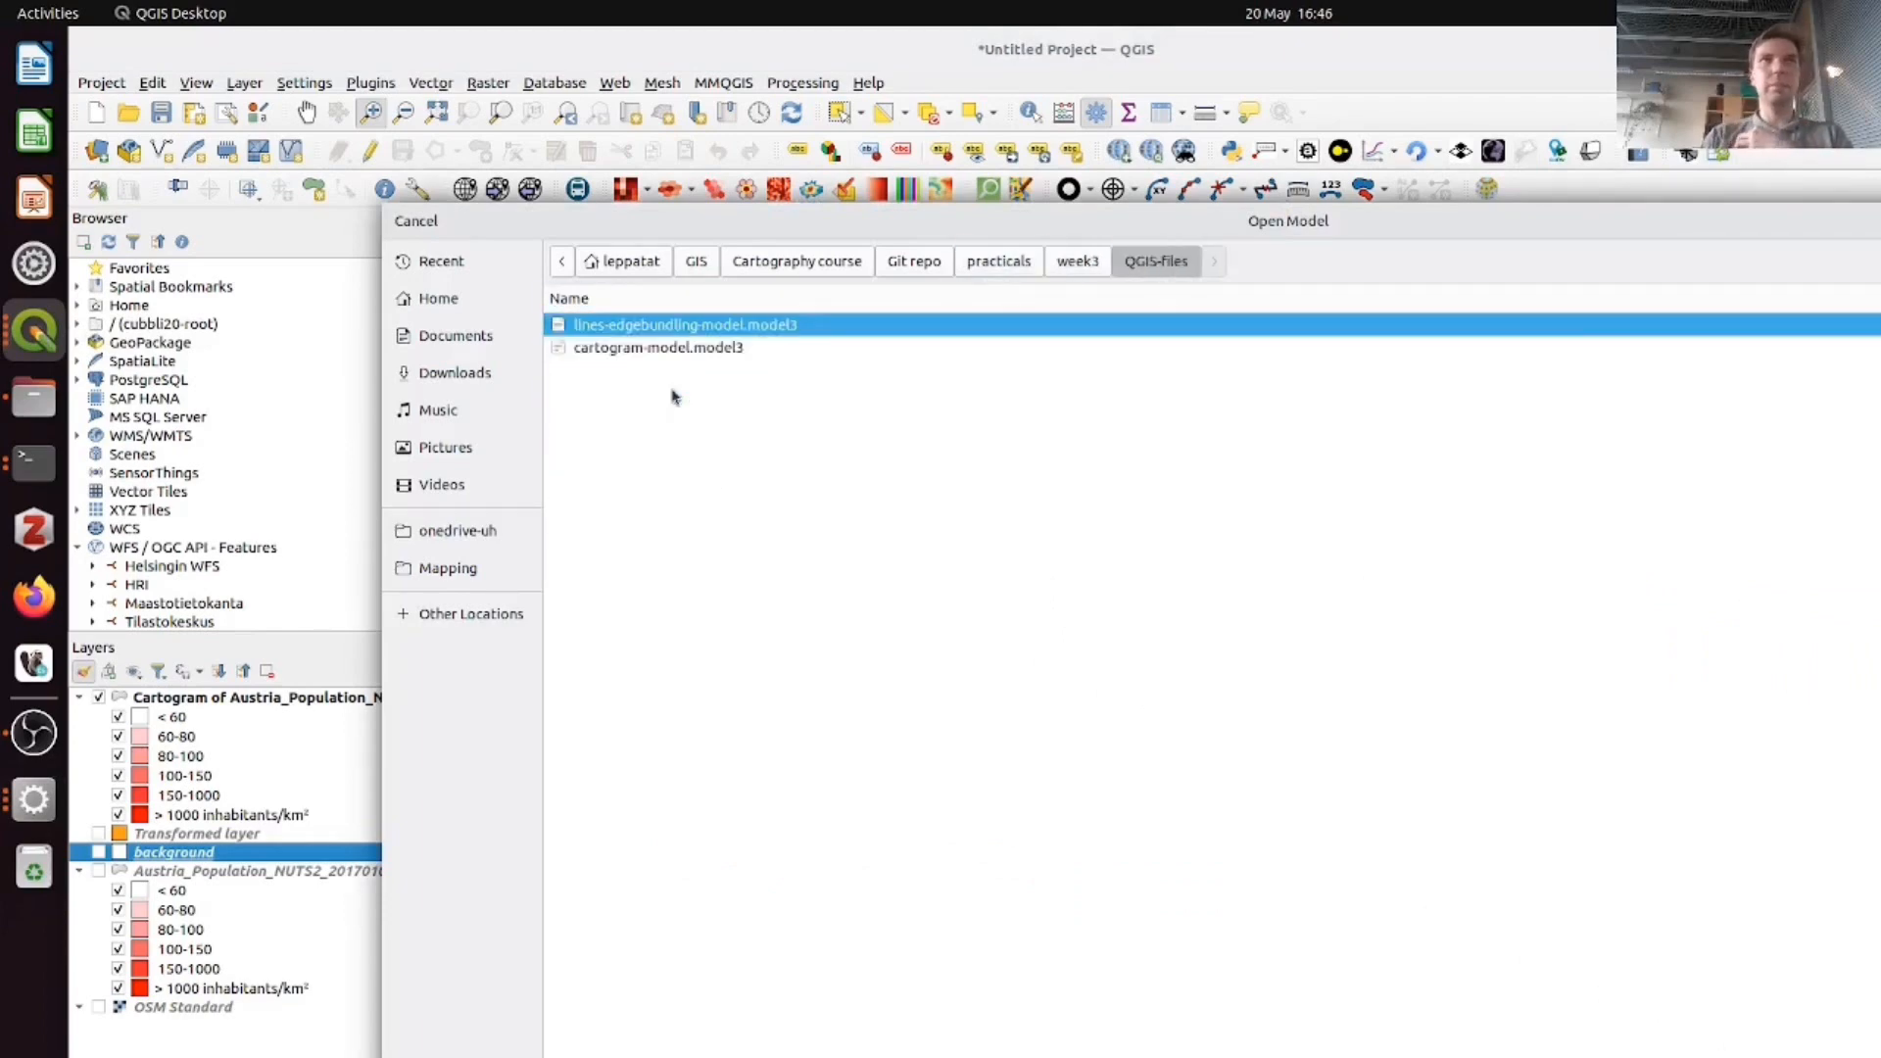
pyautogui.click(756, 349)
pyautogui.press('Return')
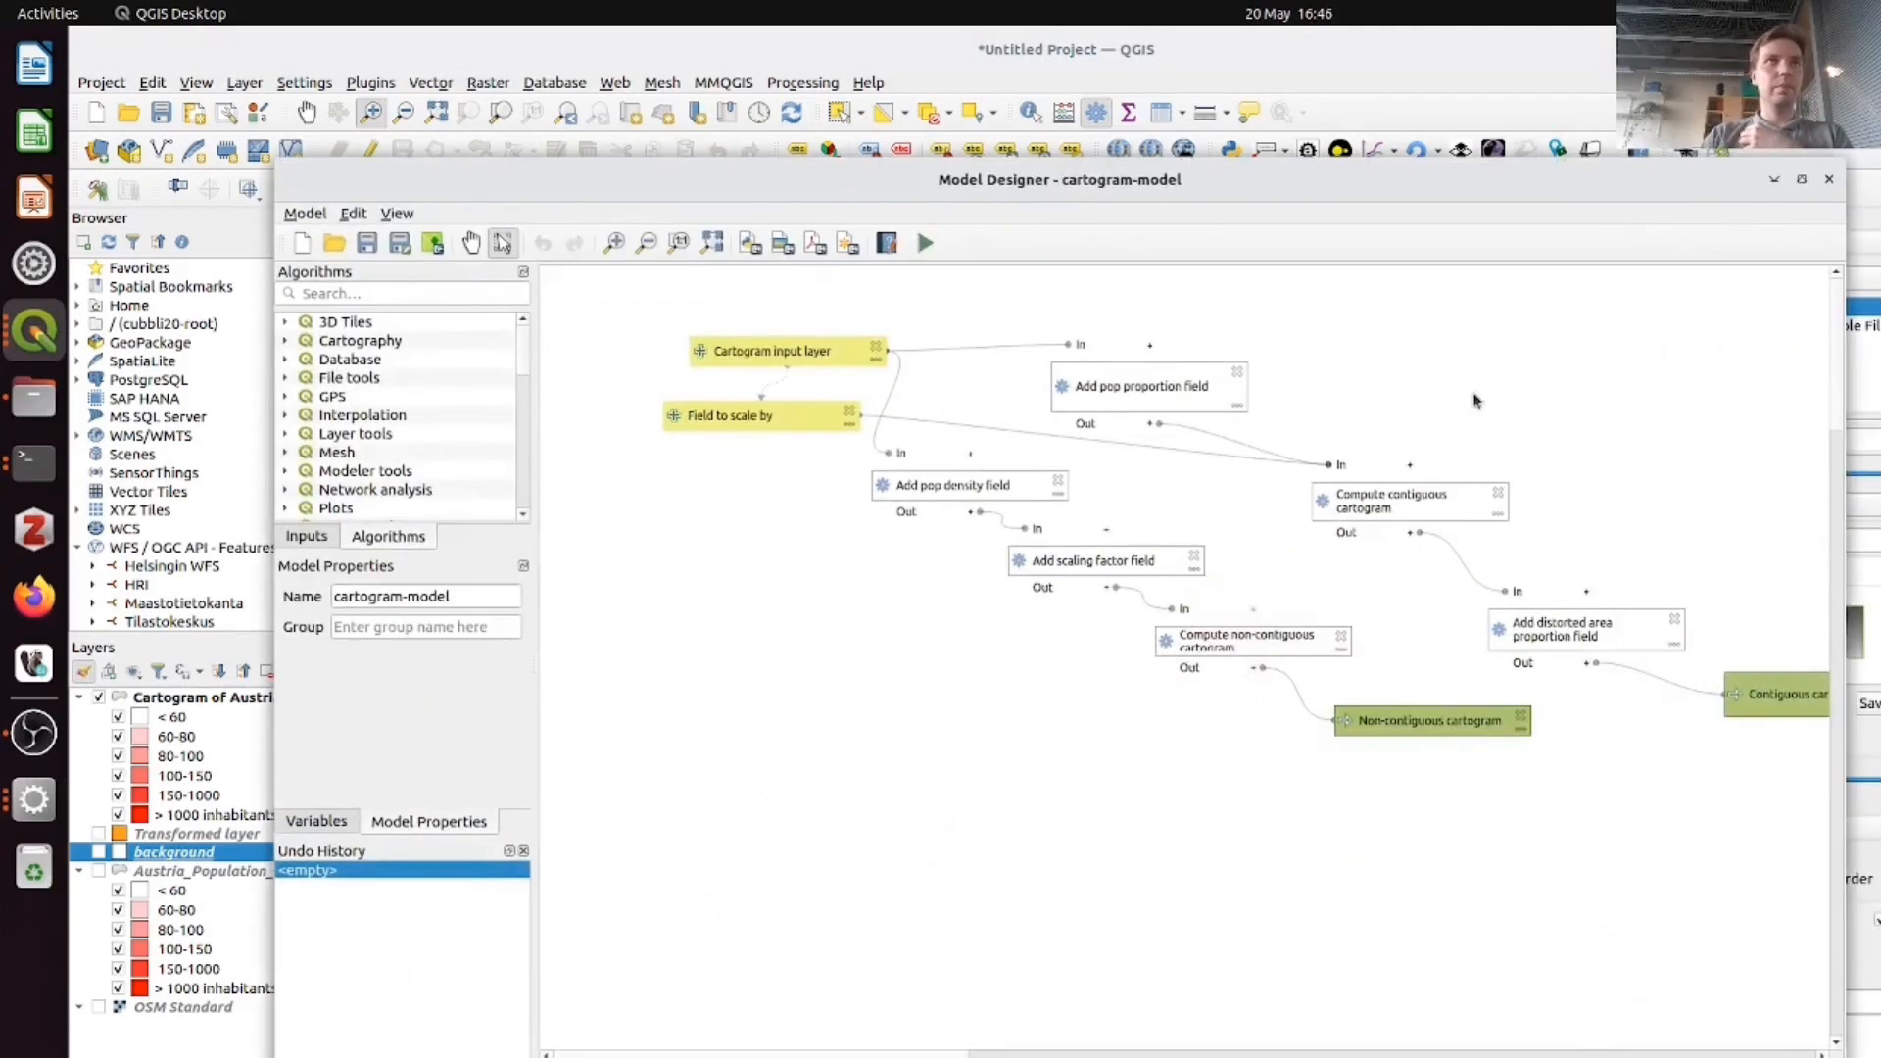
# - Run the cartogram model on the Austria_Population_NUTS2_20170101 layer, scaling by pop20170101 with temporary output layers, and close its dialog
pyautogui.moveTo(919, 1056); pyautogui.dragTo(982, 1041)
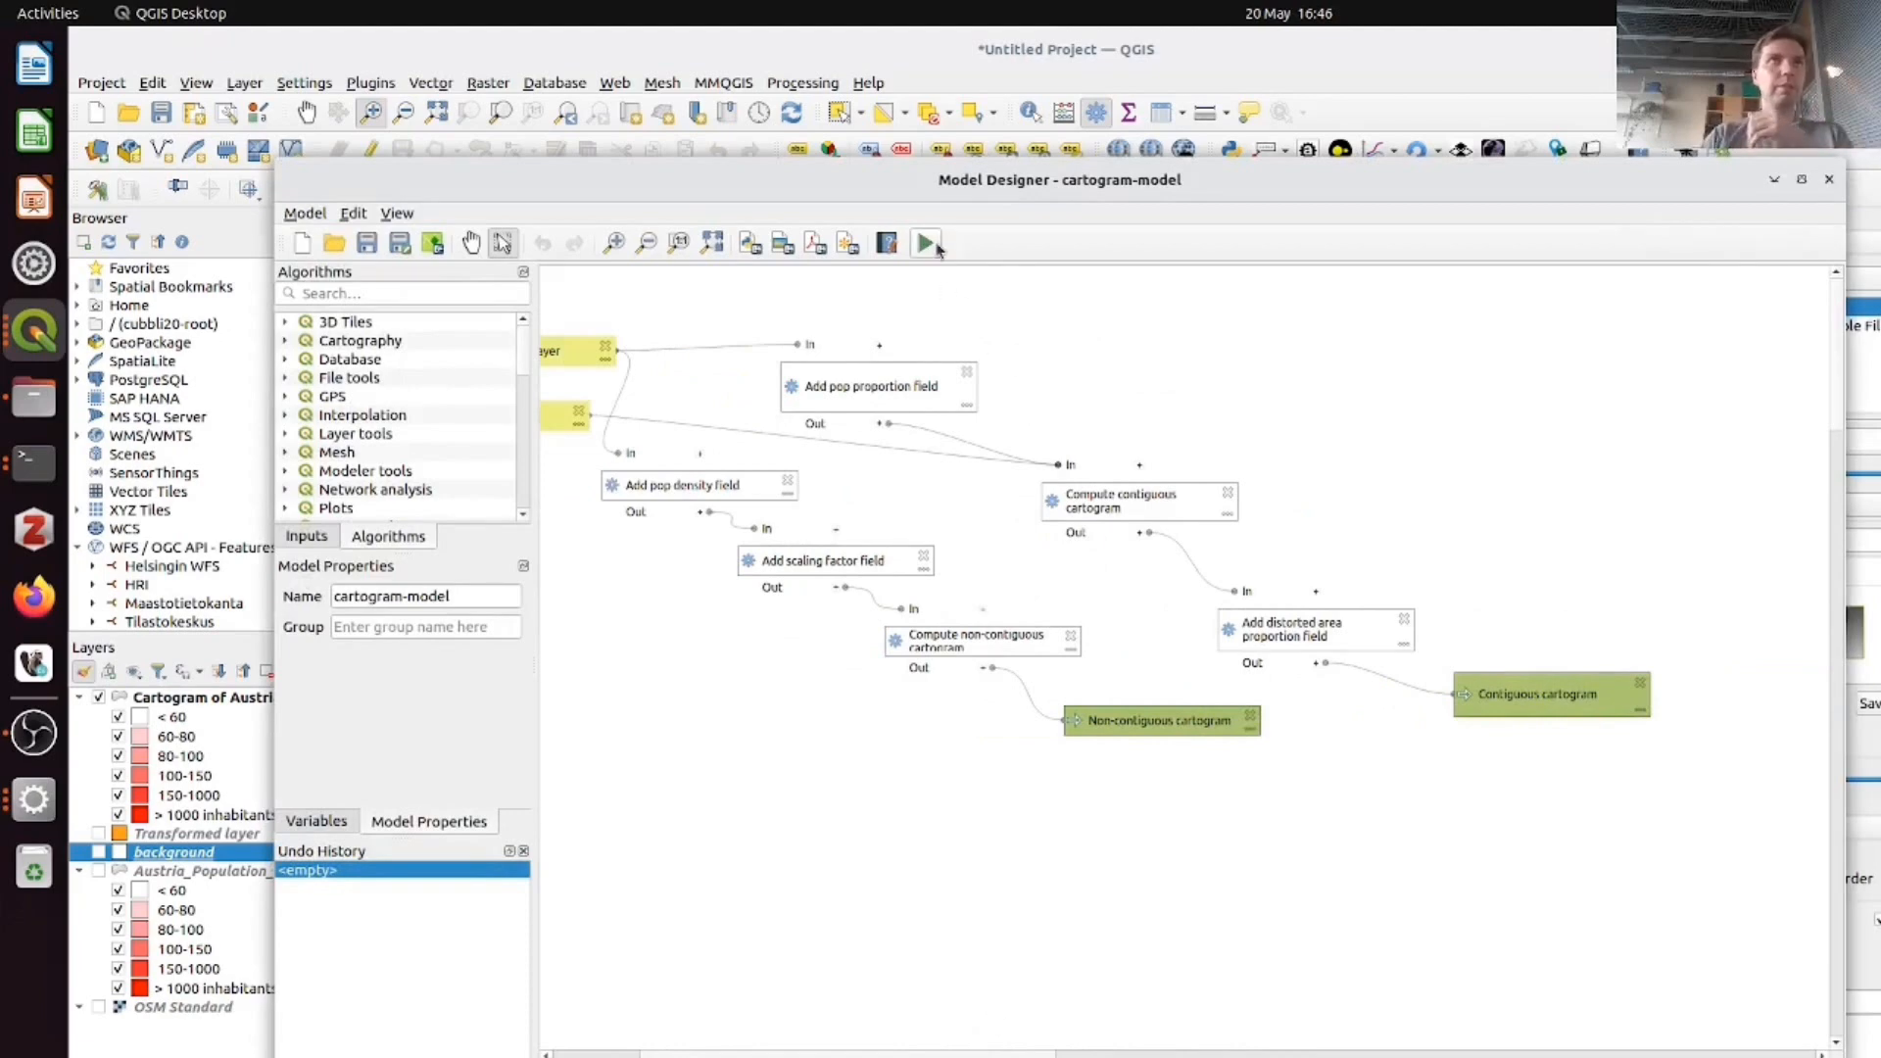
pyautogui.click(926, 243)
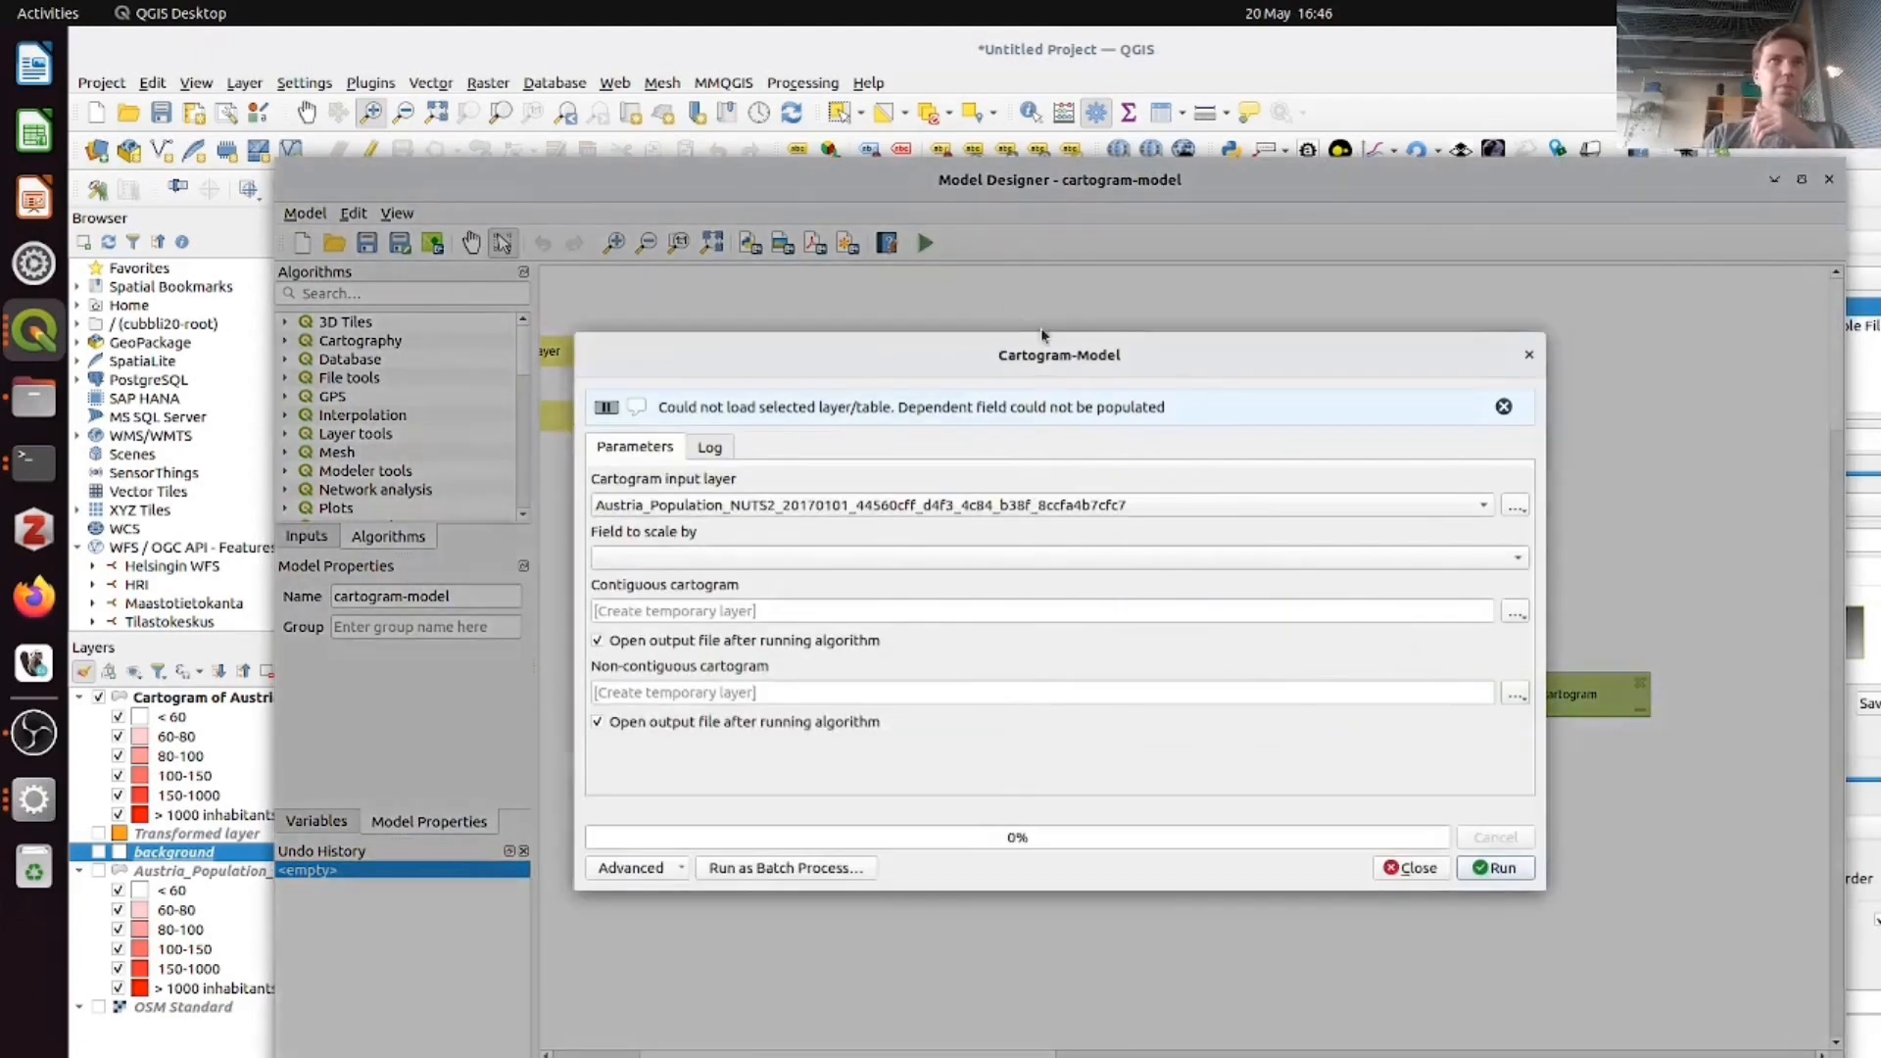
pyautogui.click(1003, 511)
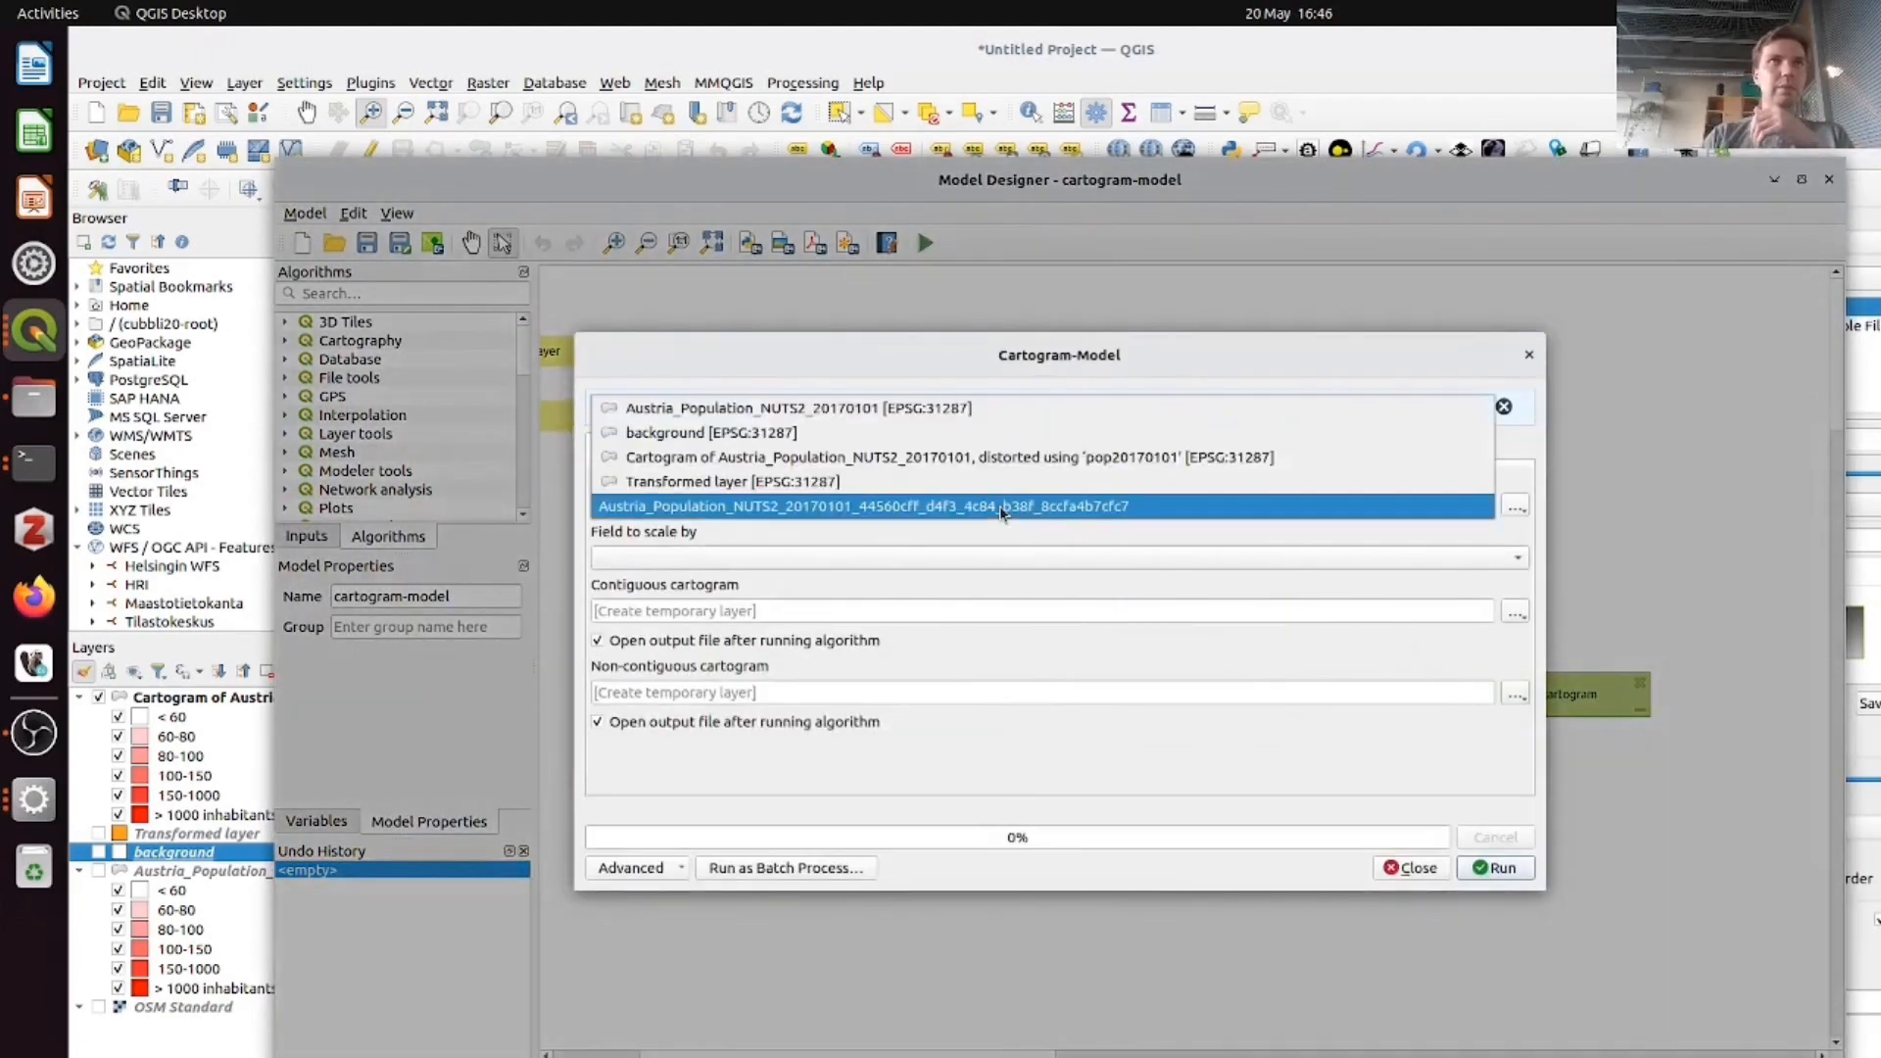
pyautogui.click(965, 410)
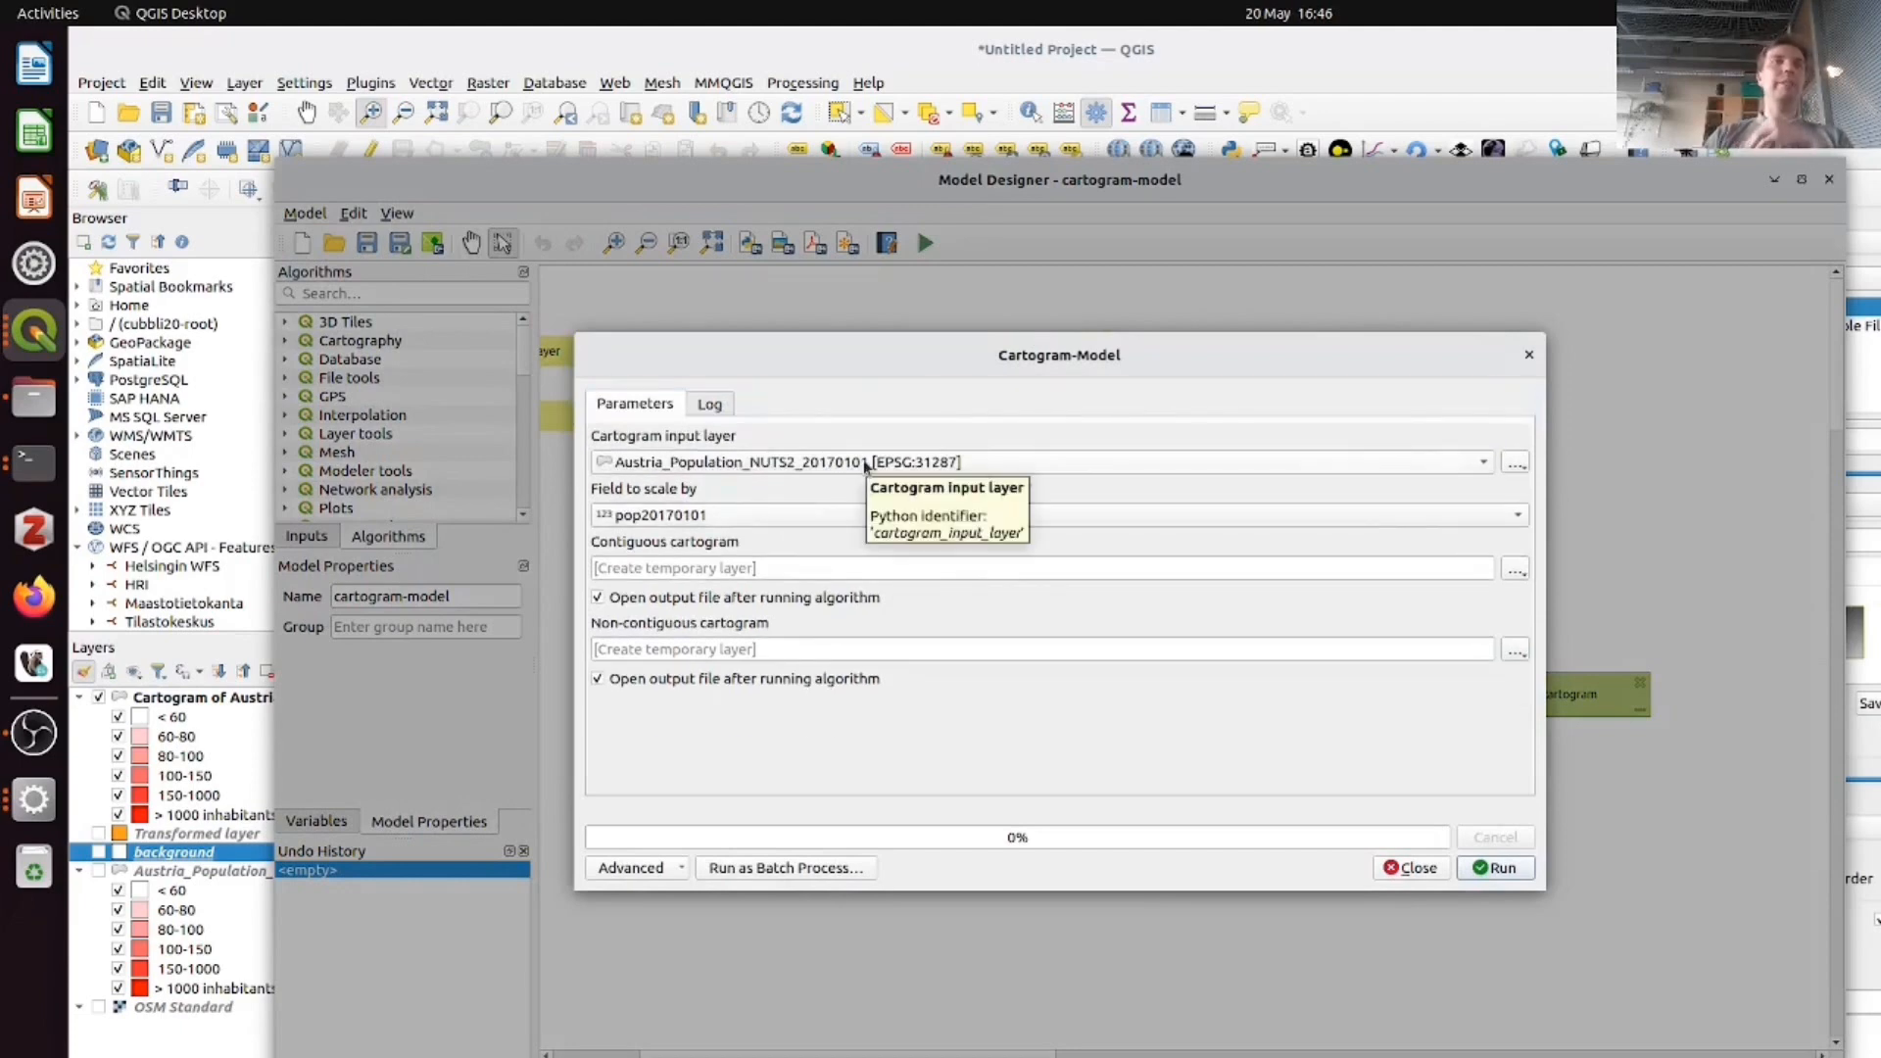
pyautogui.click(1481, 871)
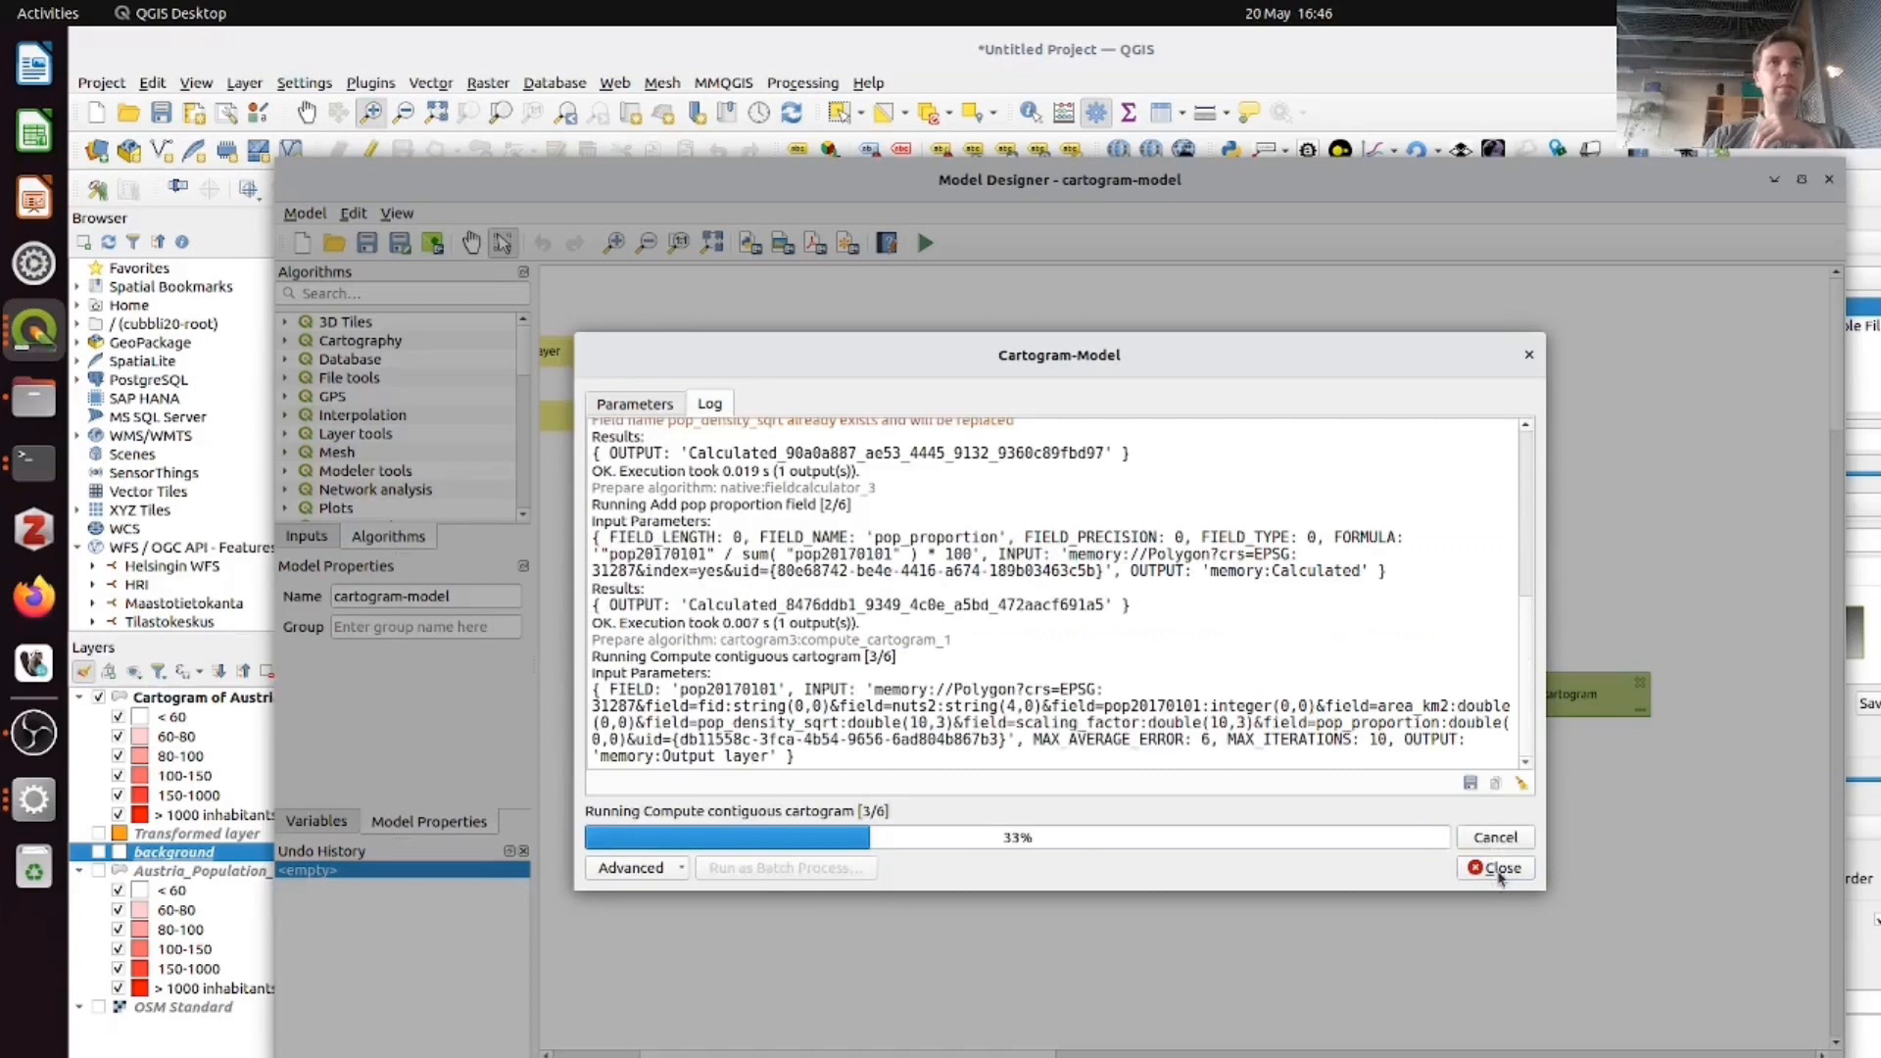
pyautogui.click(1336, 869)
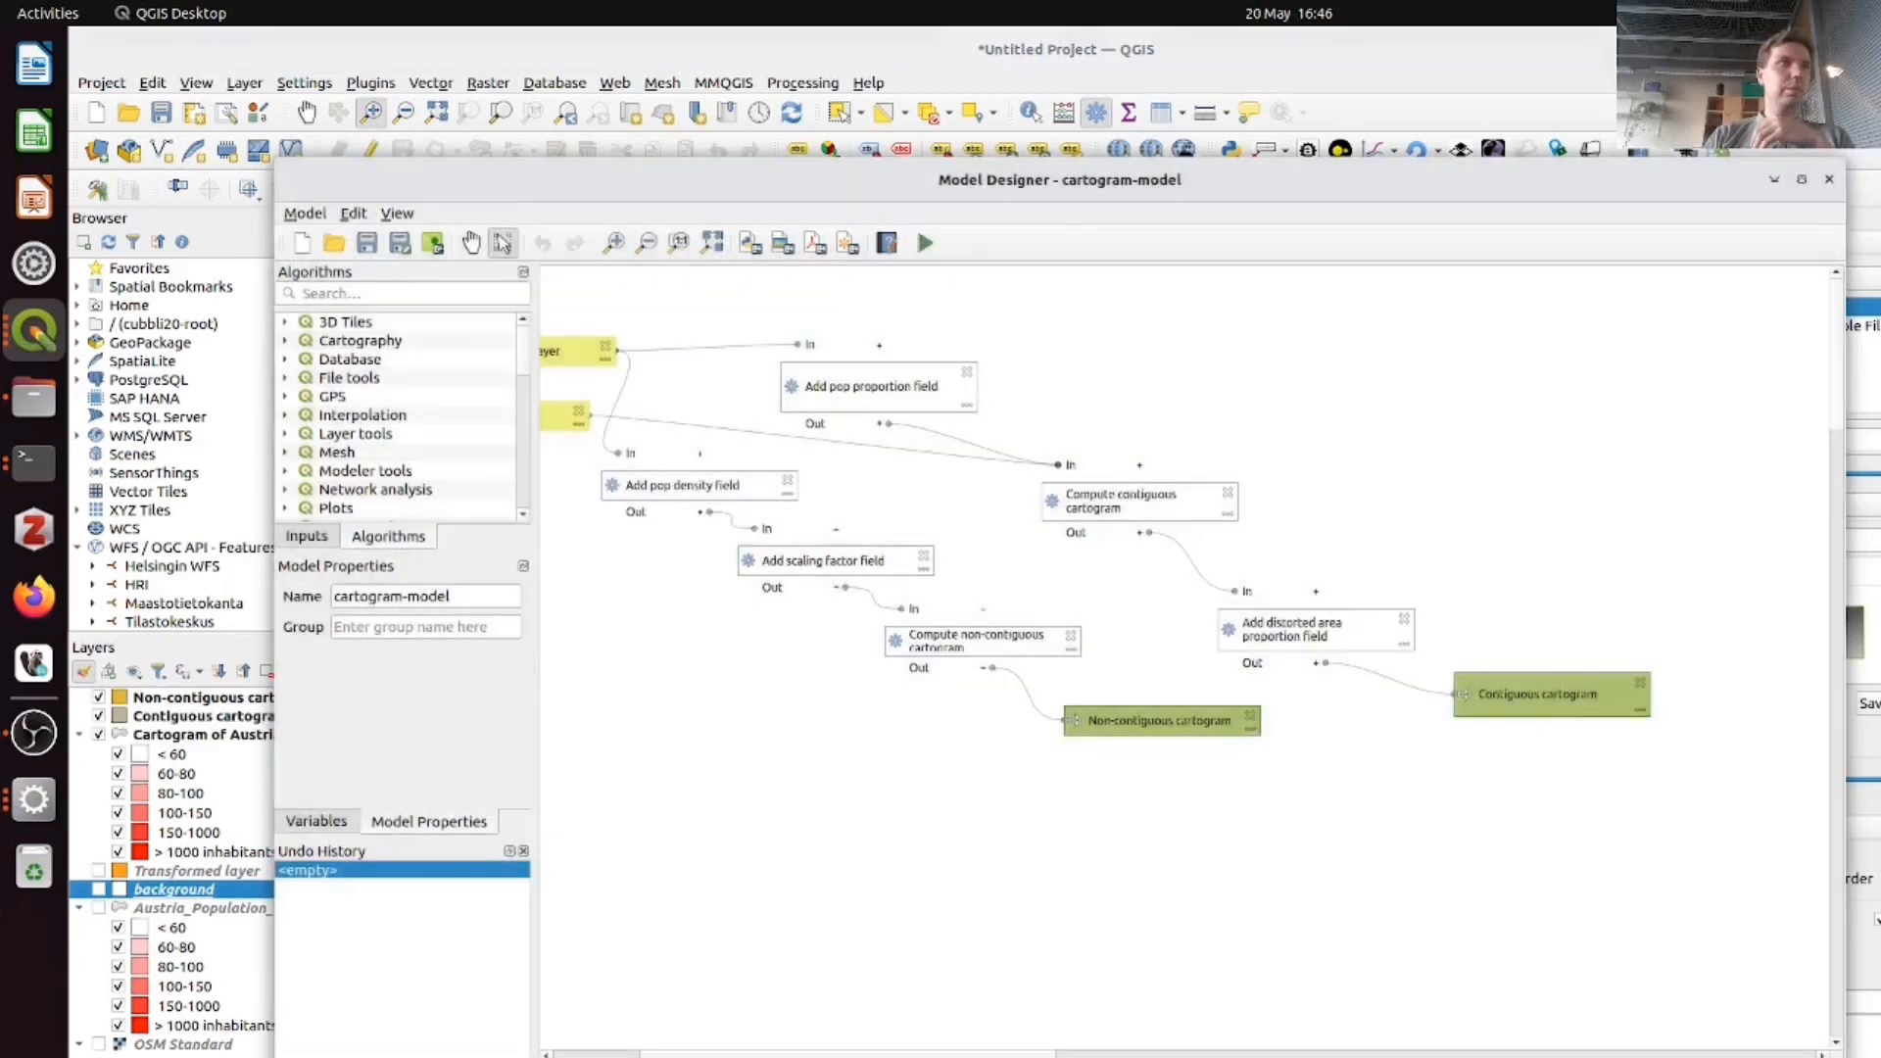
# - Return to the main map window, hide the earlier Cartogram of Austria layer and inspect the new contiguous and non-contiguous cartograms
pyautogui.click(201, 786)
pyautogui.click(99, 734)
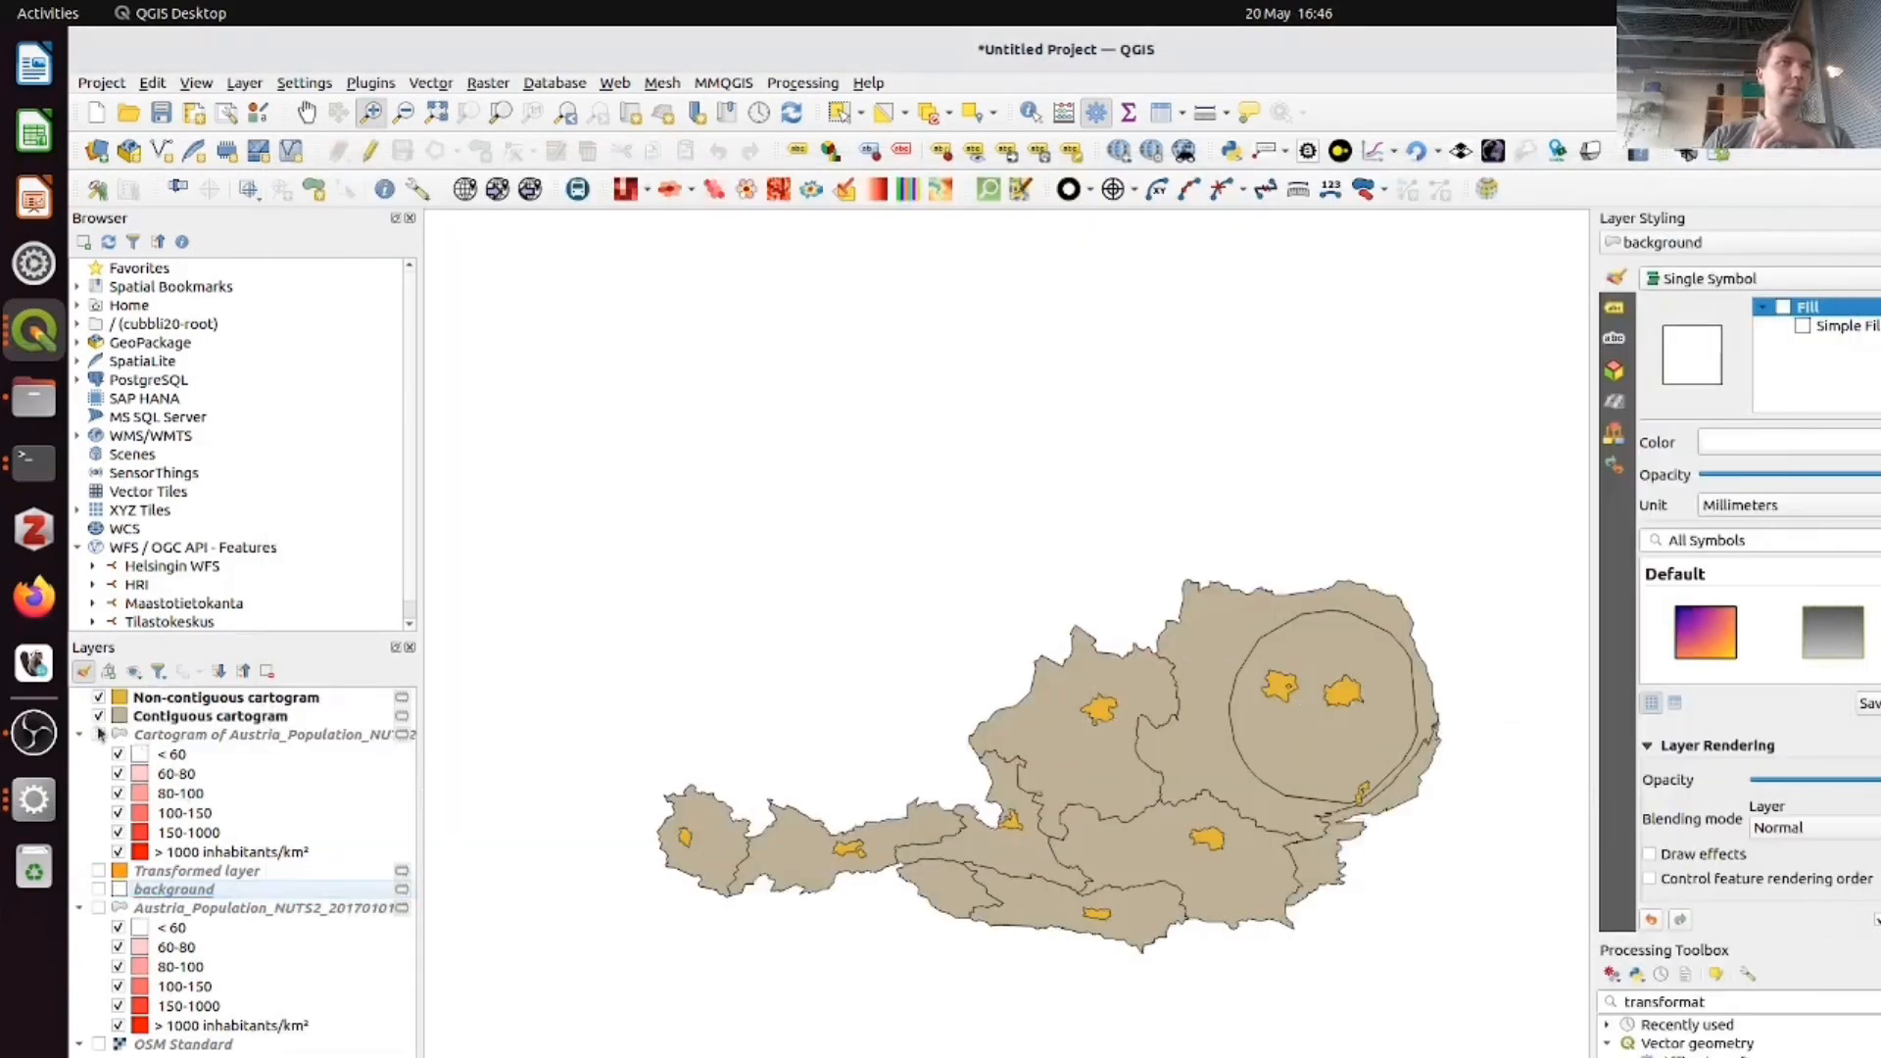
pyautogui.click(99, 716)
pyautogui.click(99, 716)
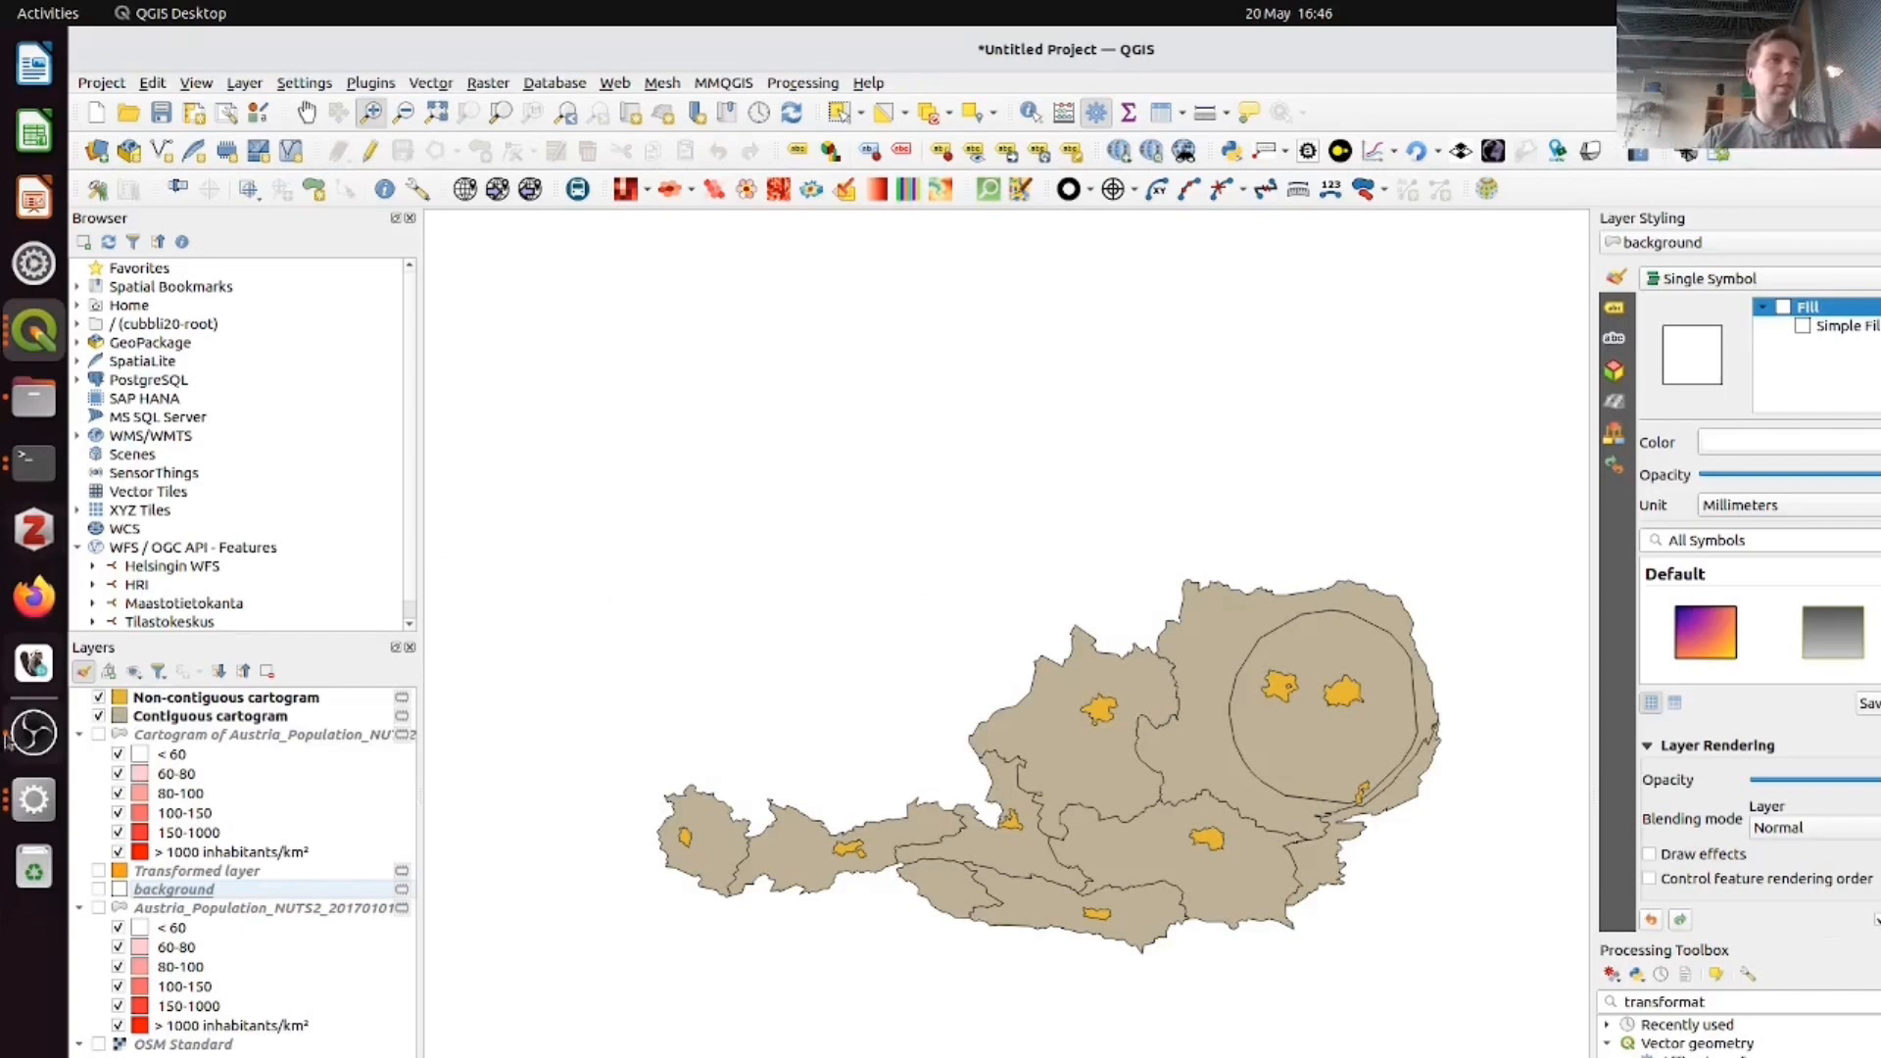
pyautogui.click(34, 331)
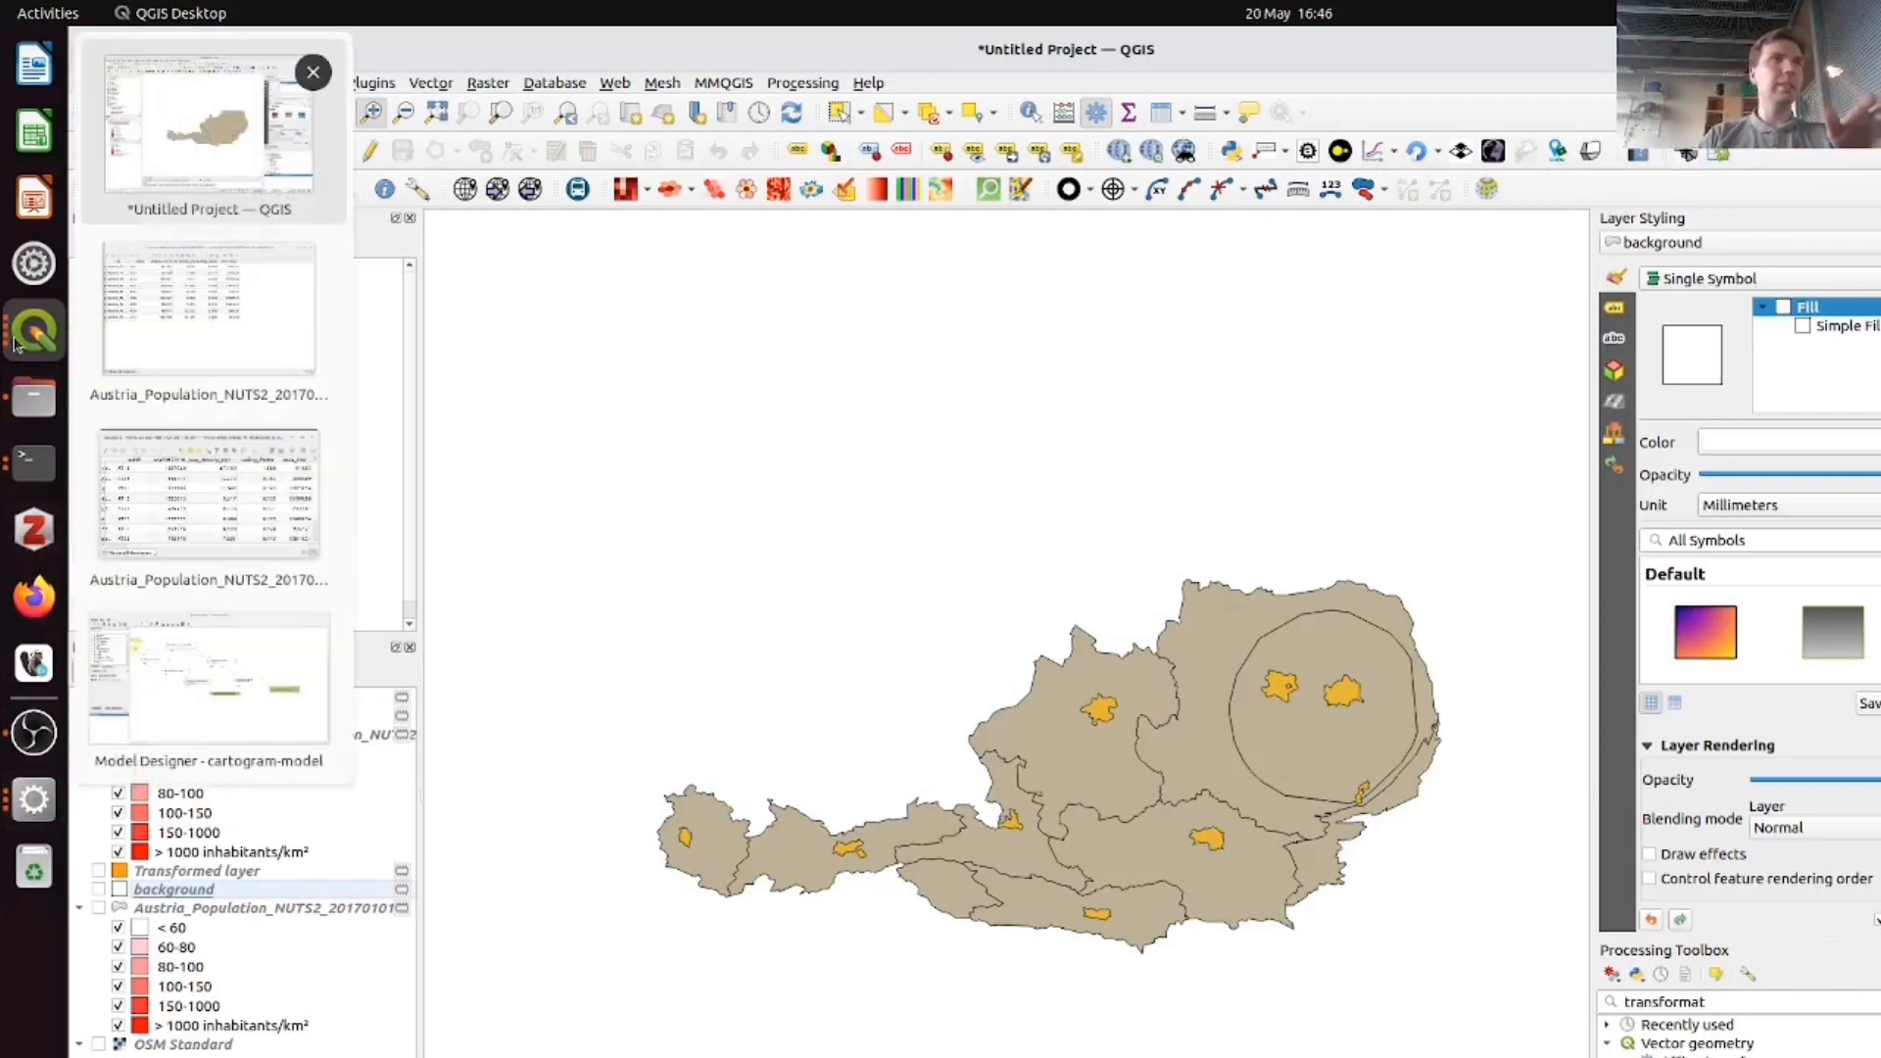
# - Switch to Firefox and look back through the contiguous and non-contiguous cartogram sections of the cartograms-QGIS notebook
pyautogui.click(33, 802)
pyautogui.scroll(15, 828, 844)
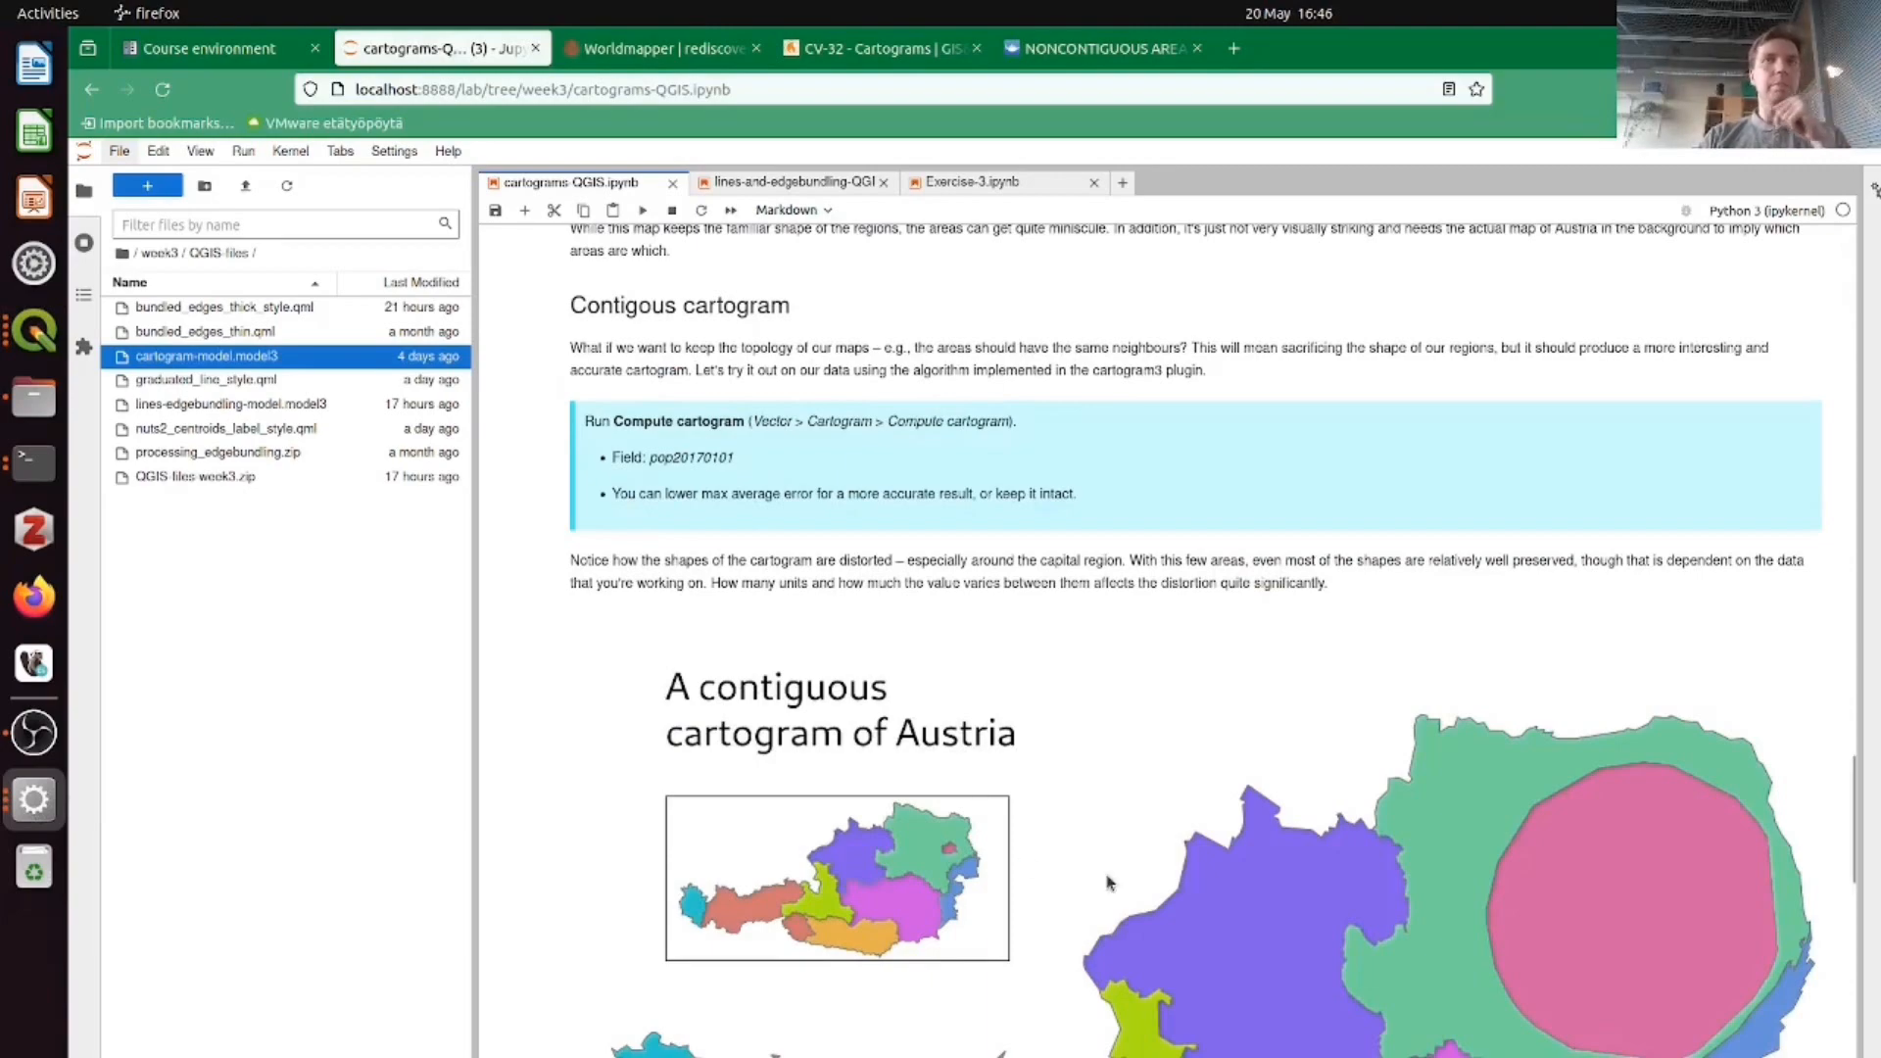
pyautogui.scroll(8, 1110, 883)
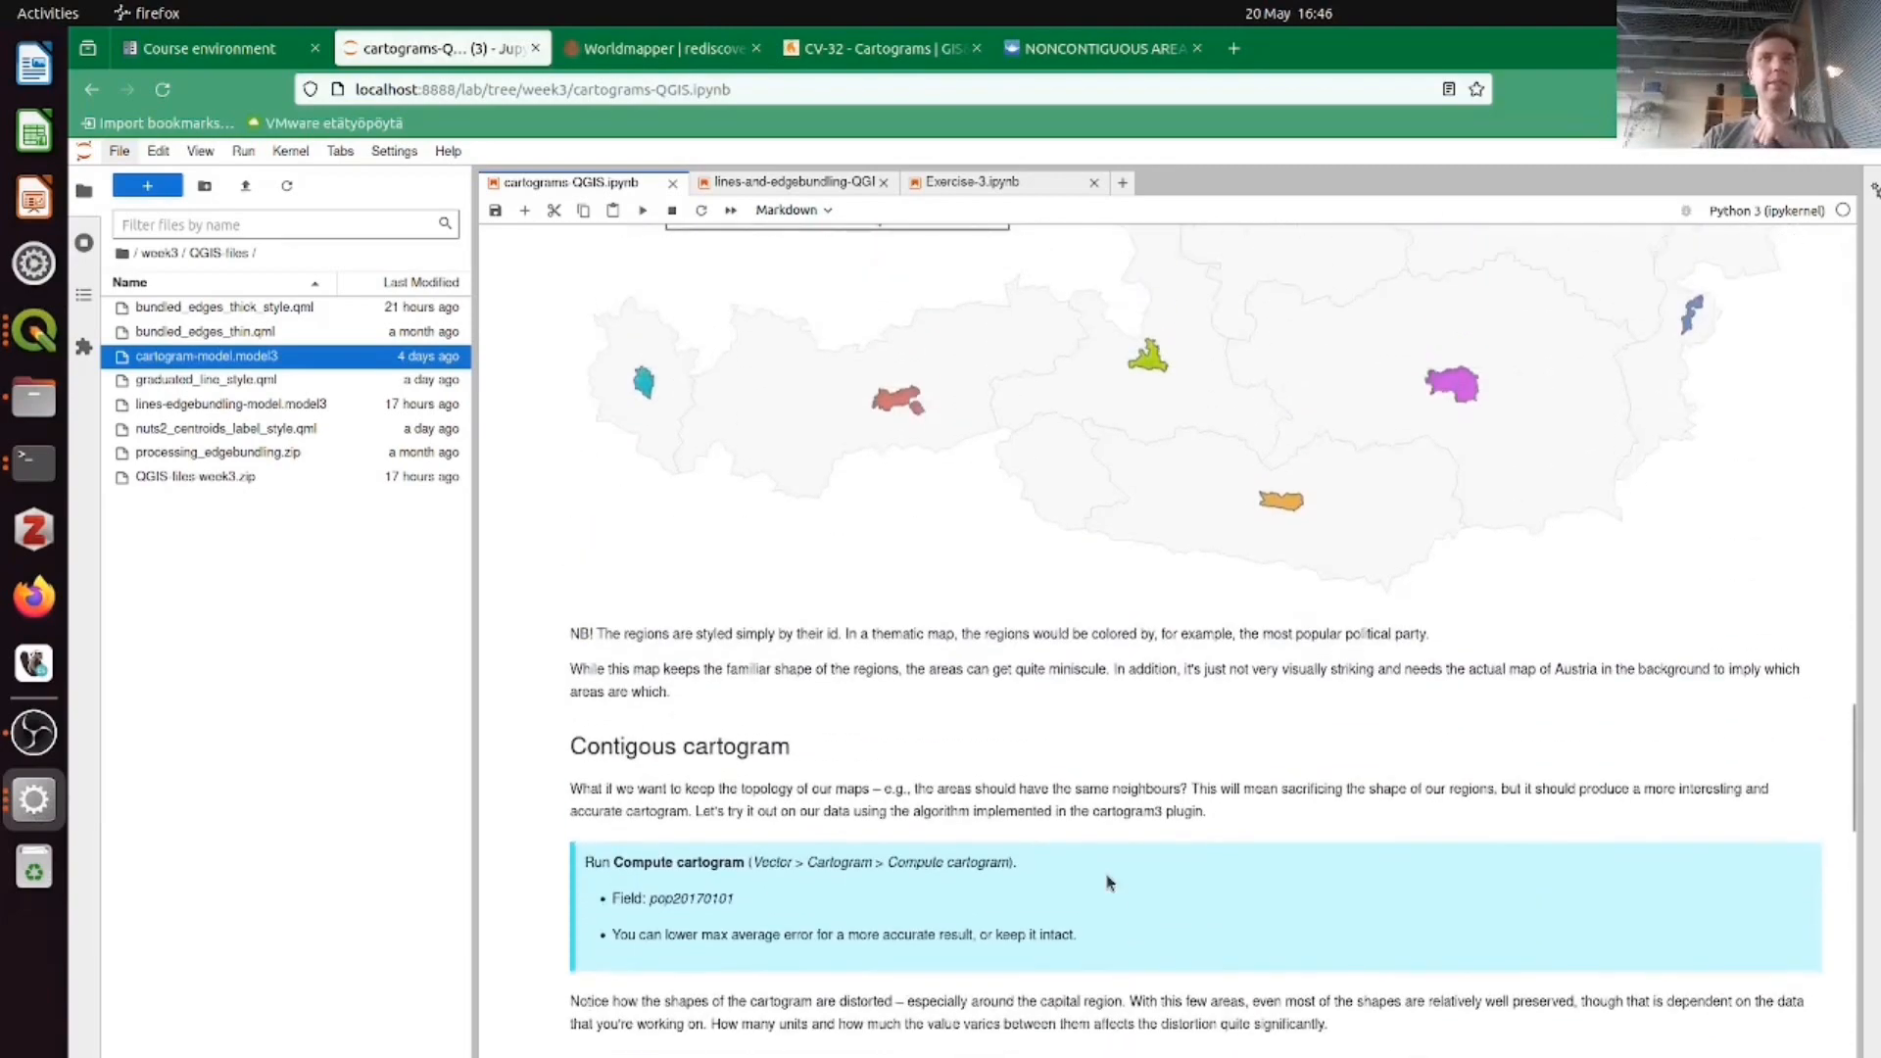
pyautogui.scroll(20, 1110, 884)
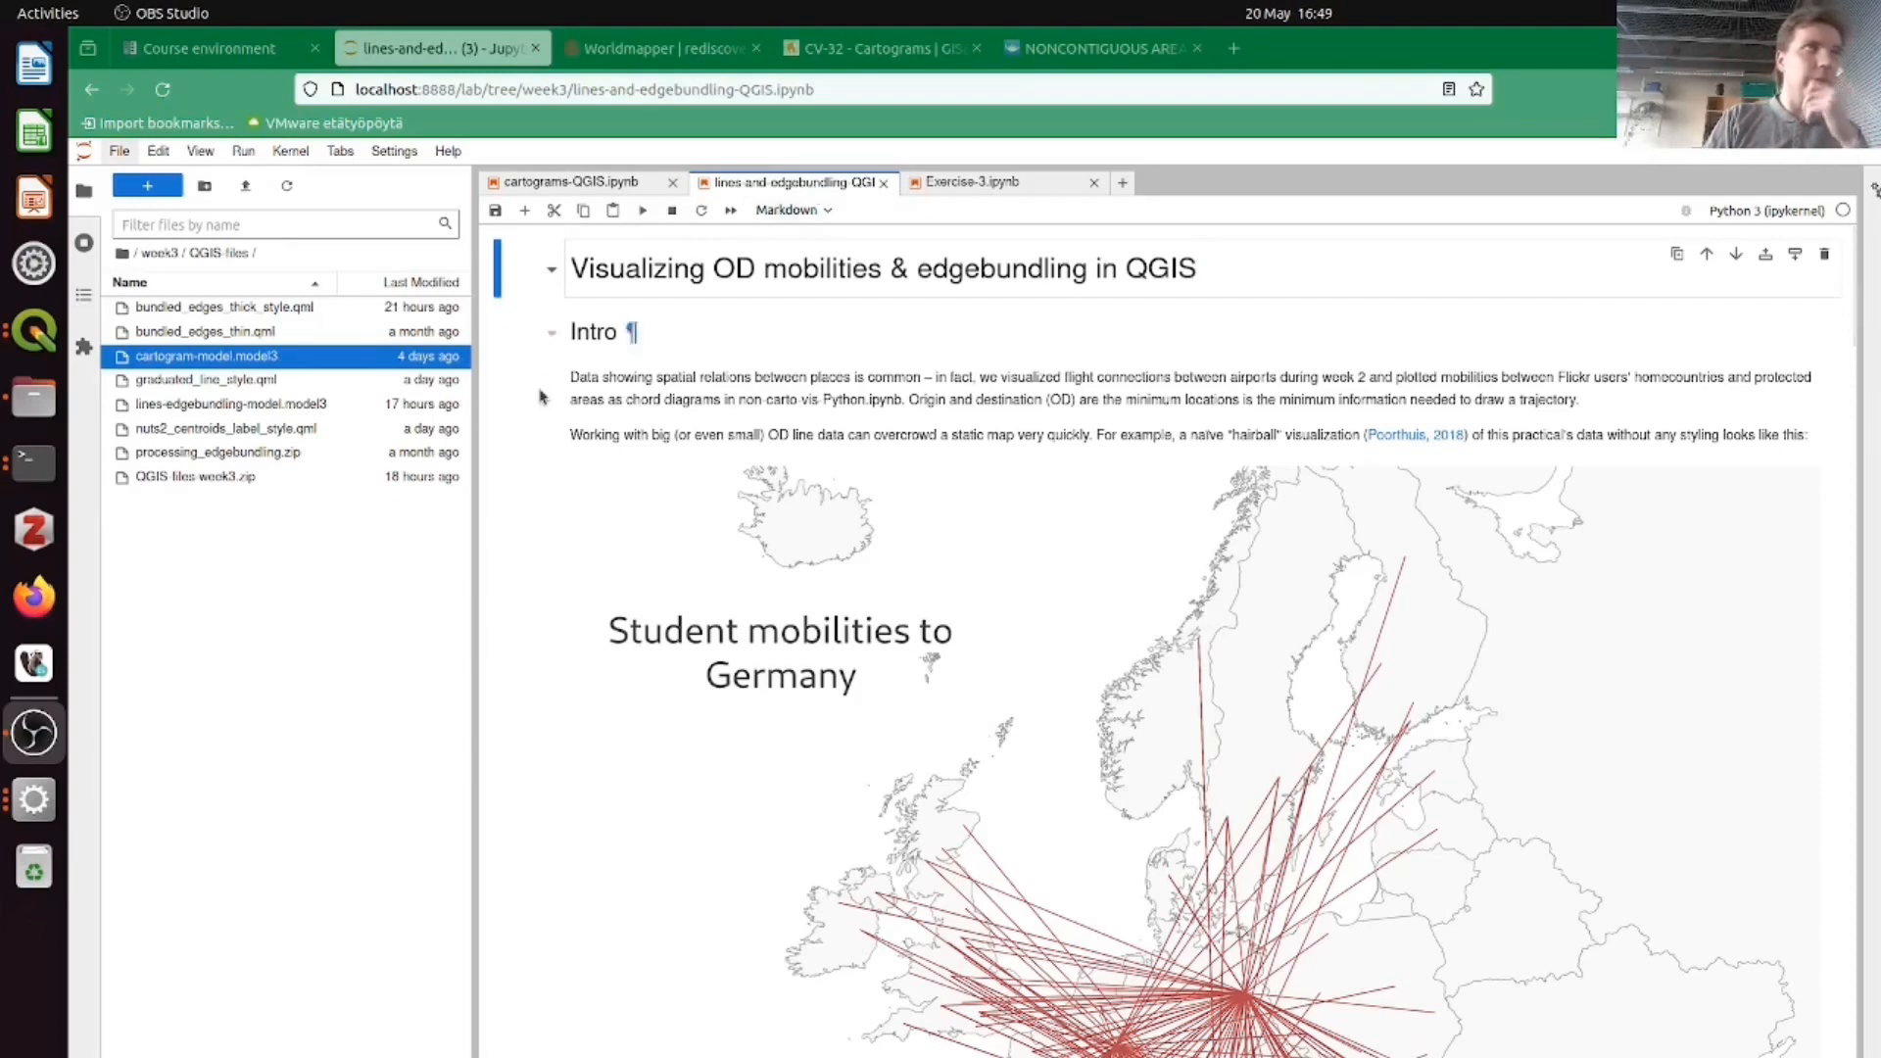
# - Go up to the week3 folder and read the lines-and-edgebundling-QGIS notebook from its student mobilities map to the plugin prerequisites
pyautogui.click(157, 253)
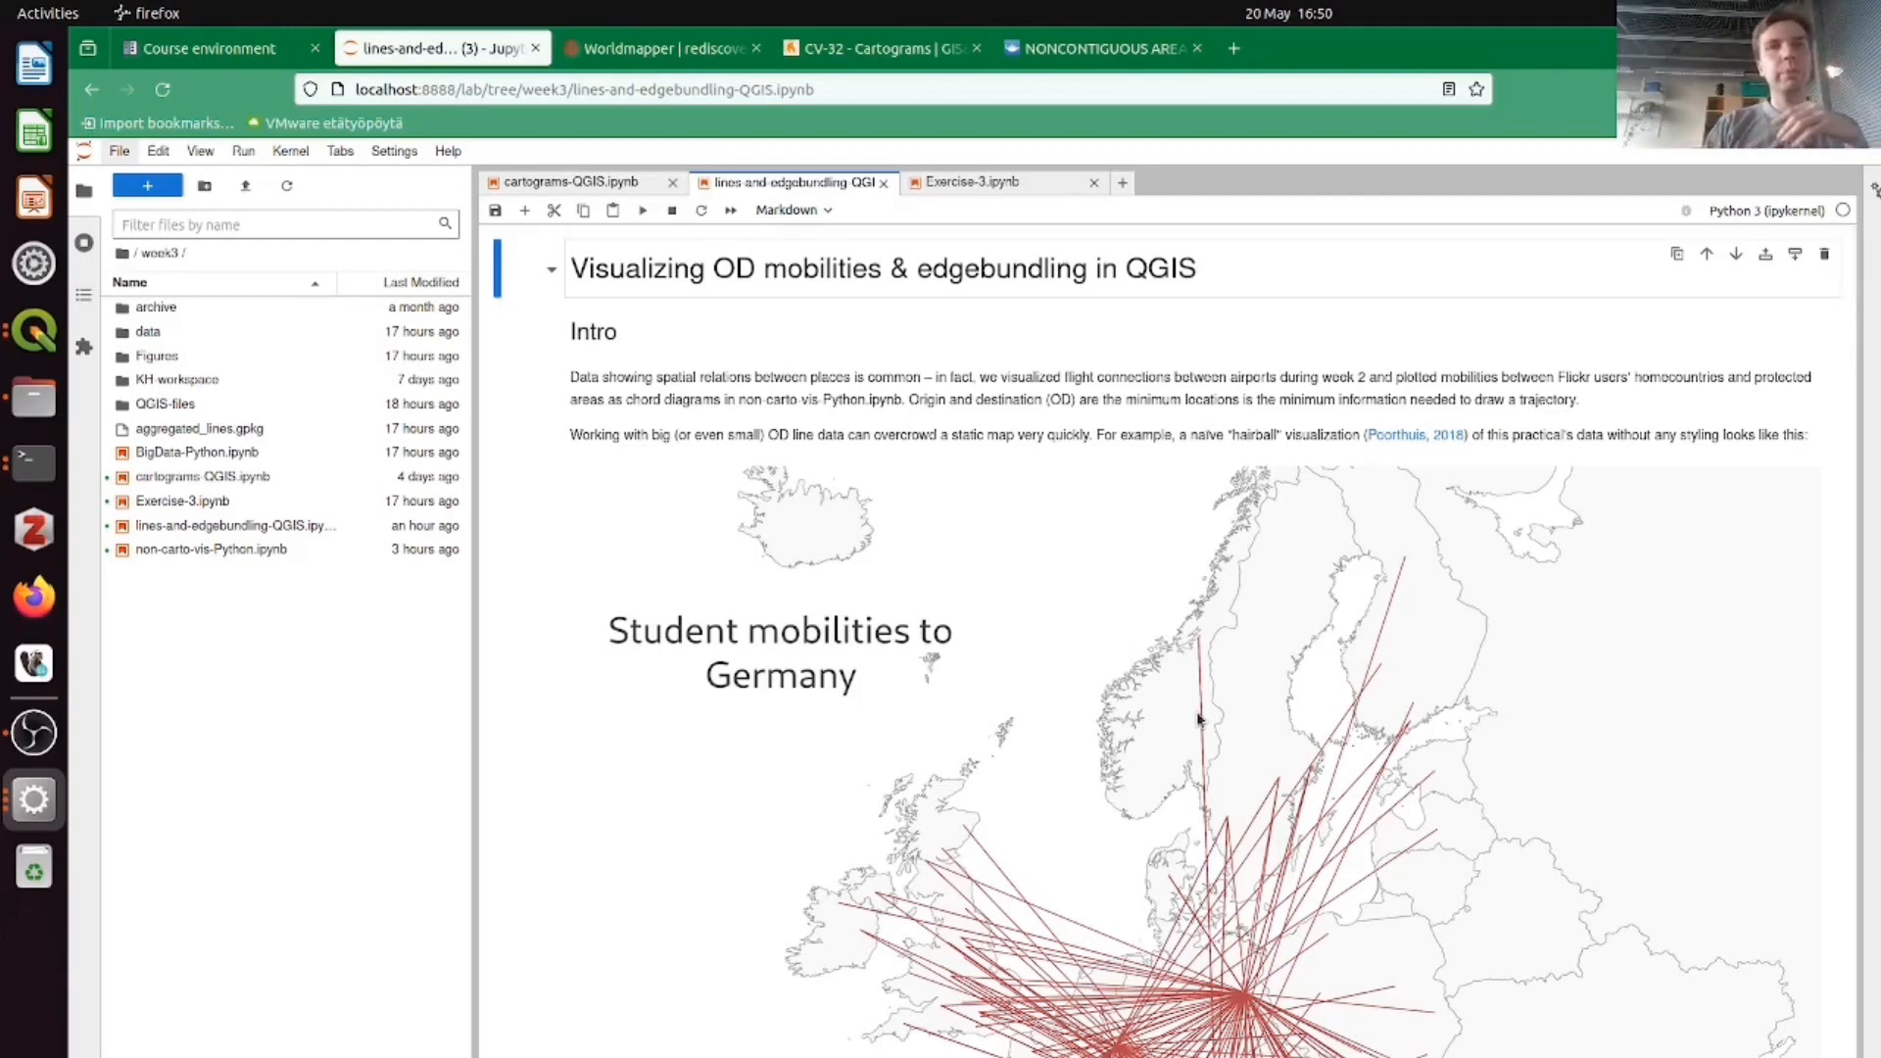
pyautogui.scroll(-3, 1362, 722)
pyautogui.scroll(-2, 1371, 665)
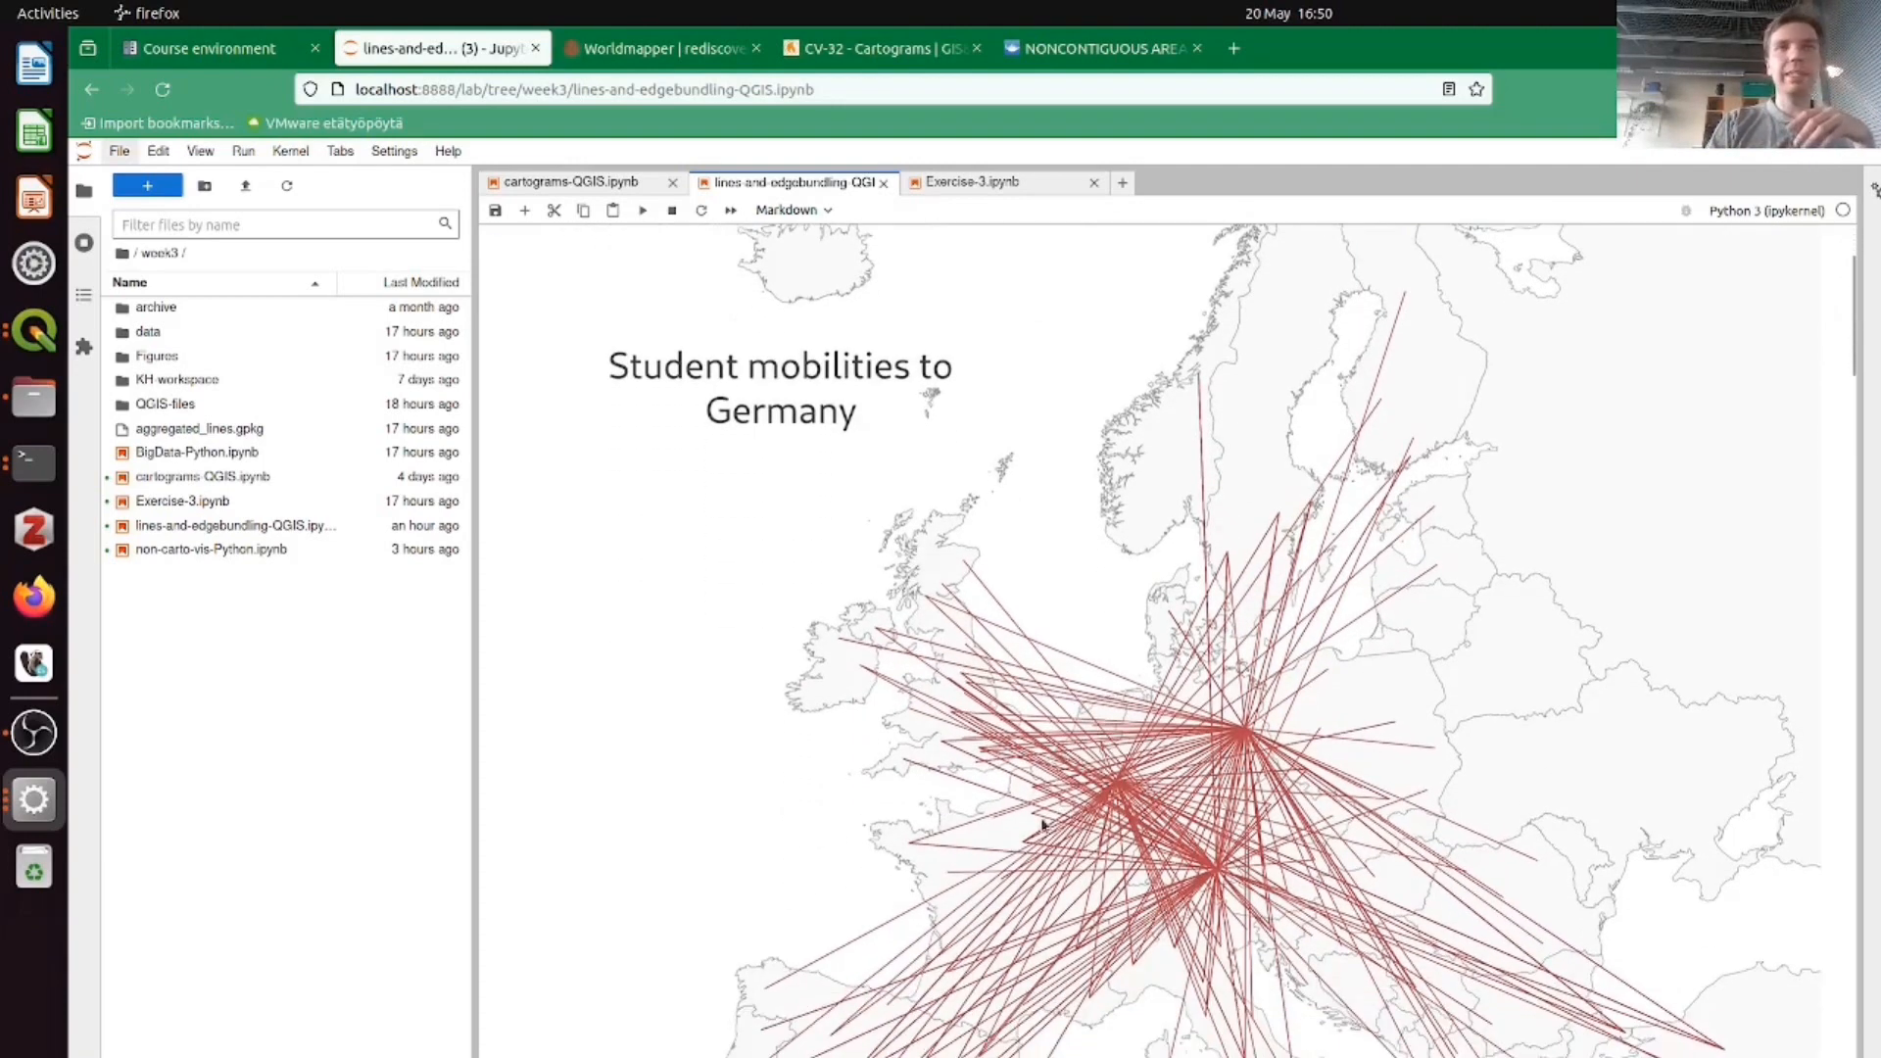
pyautogui.scroll(3, 1176, 646)
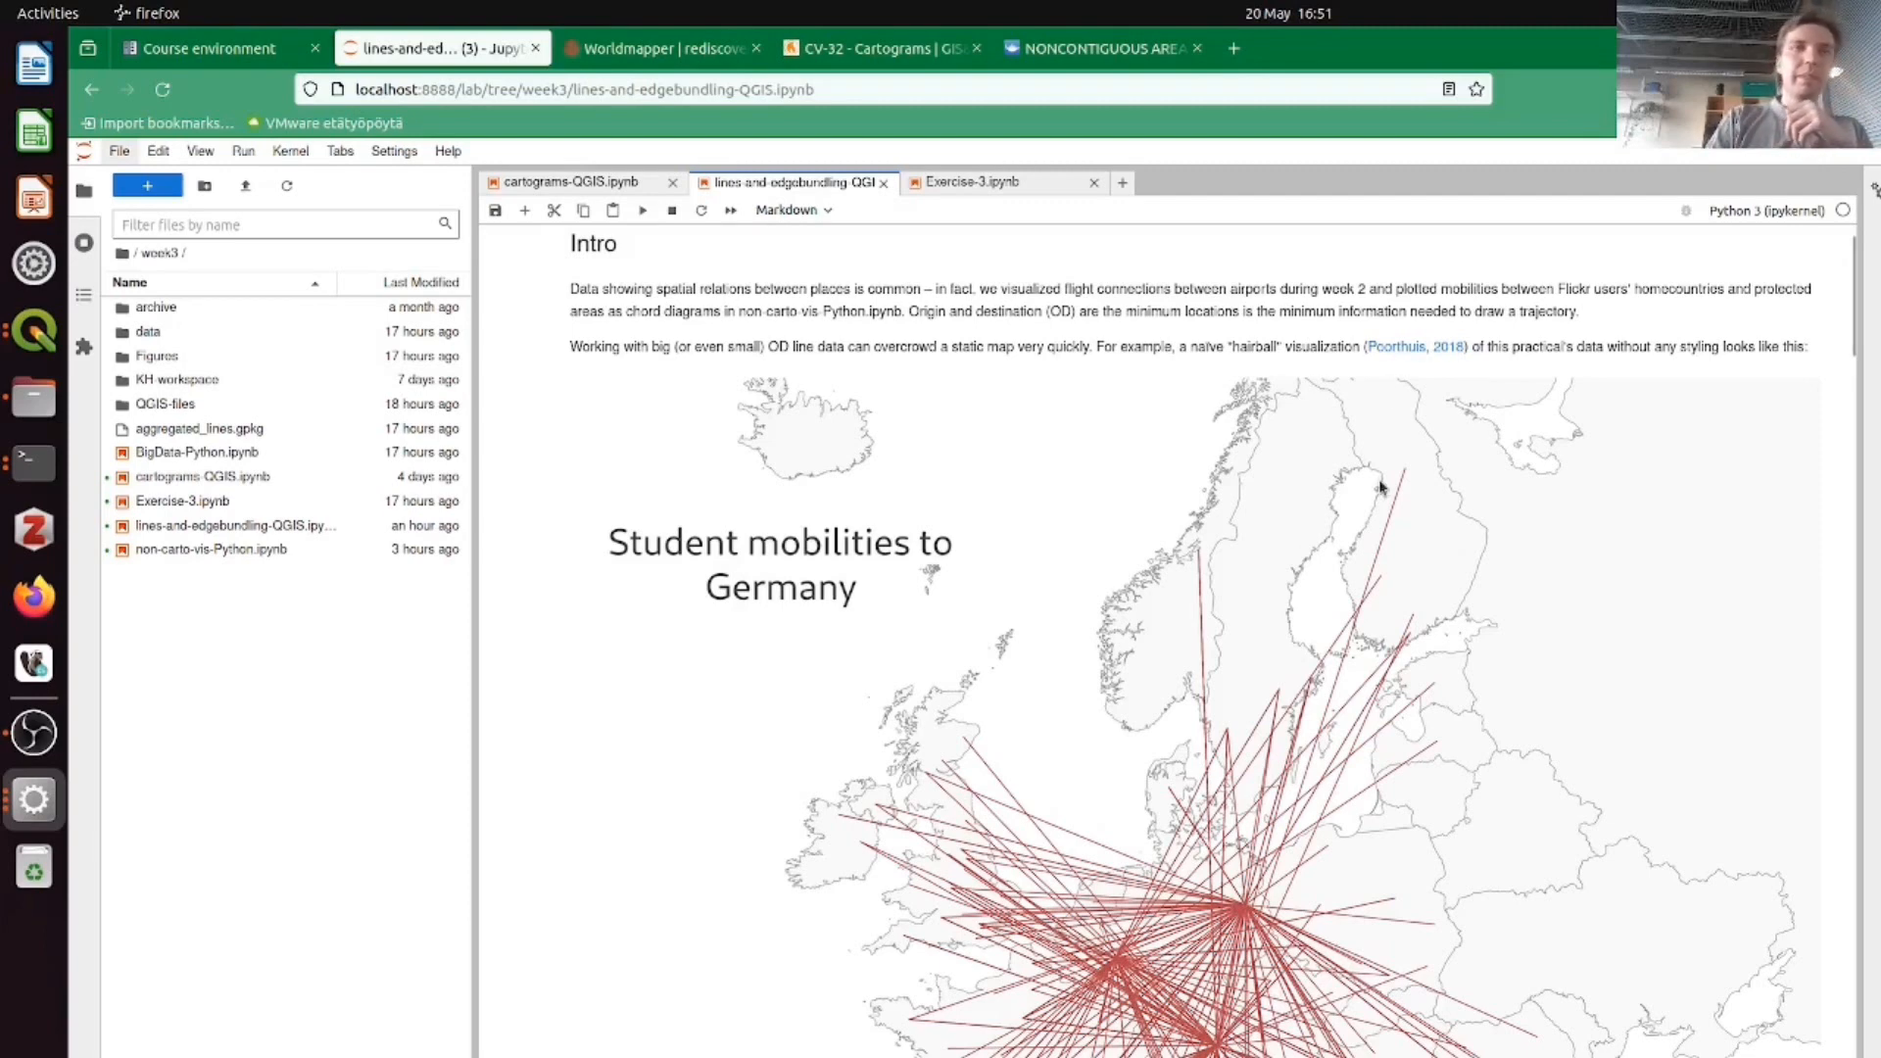
pyautogui.scroll(-3, 1381, 487)
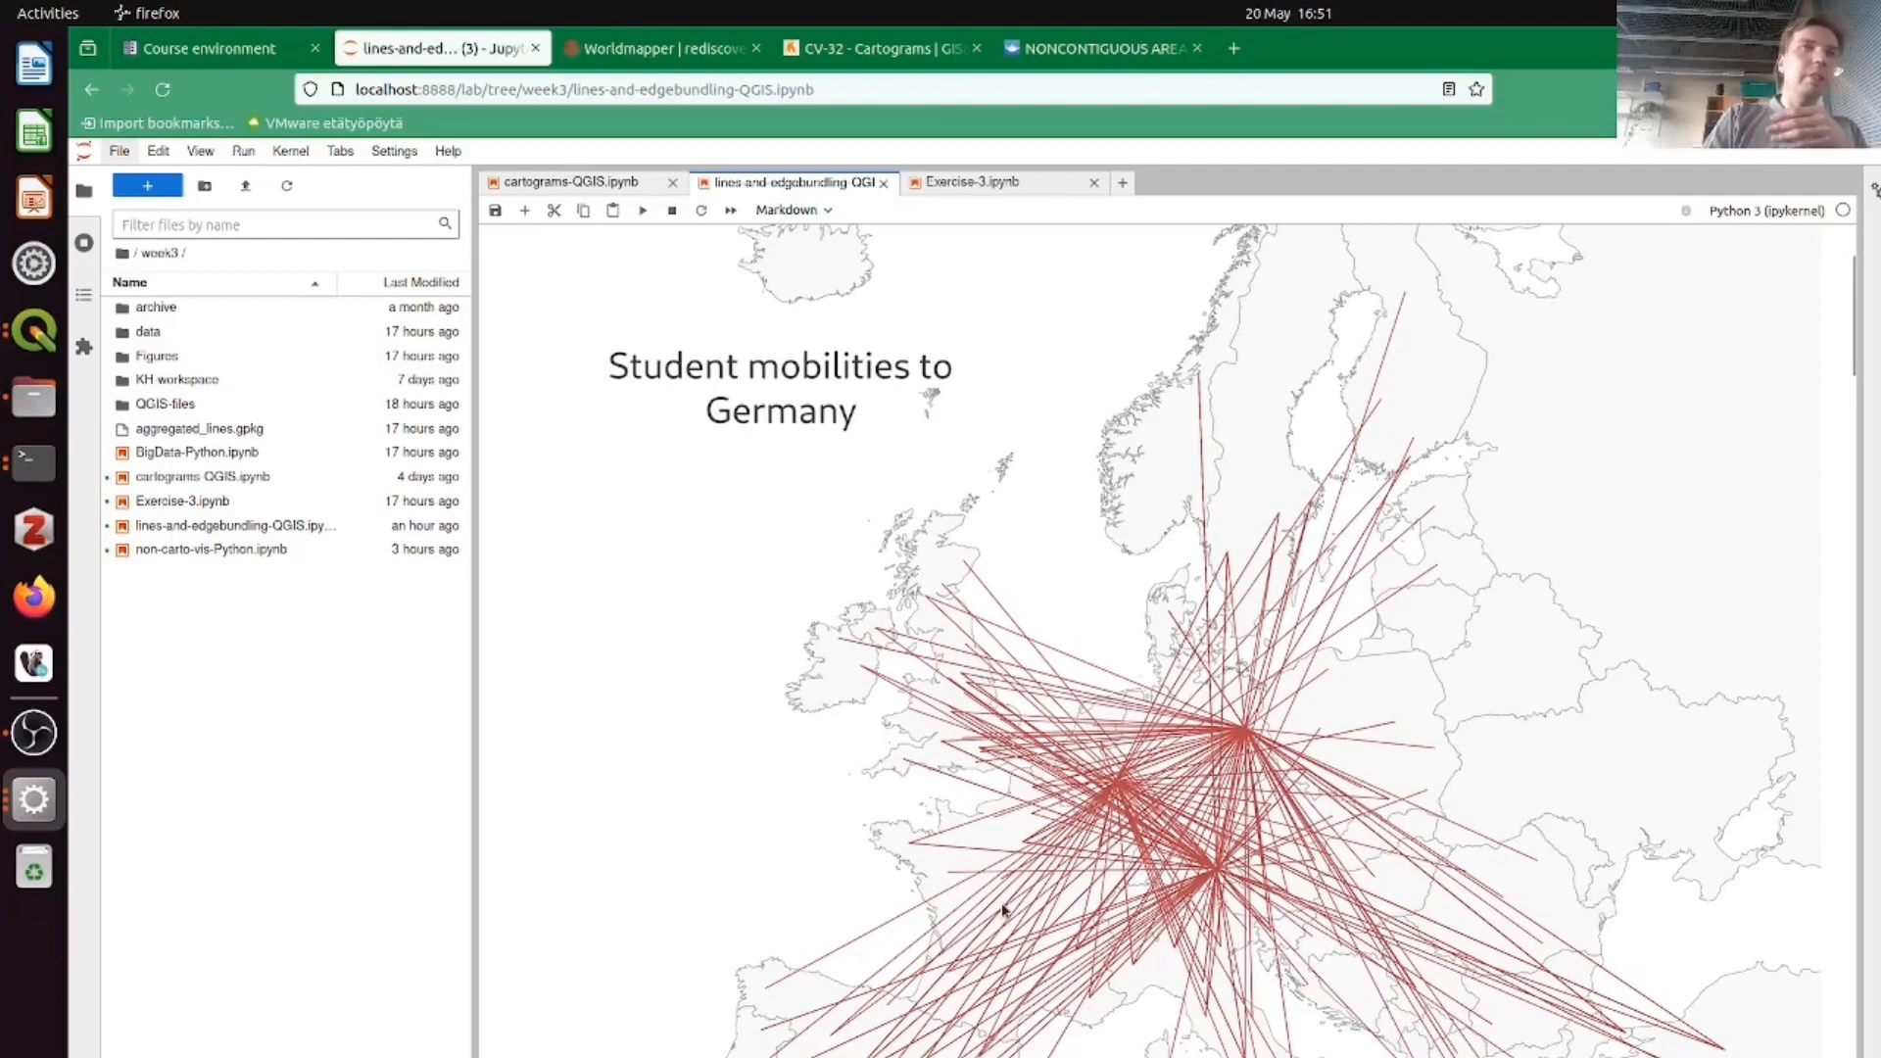
pyautogui.scroll(-2, 1004, 910)
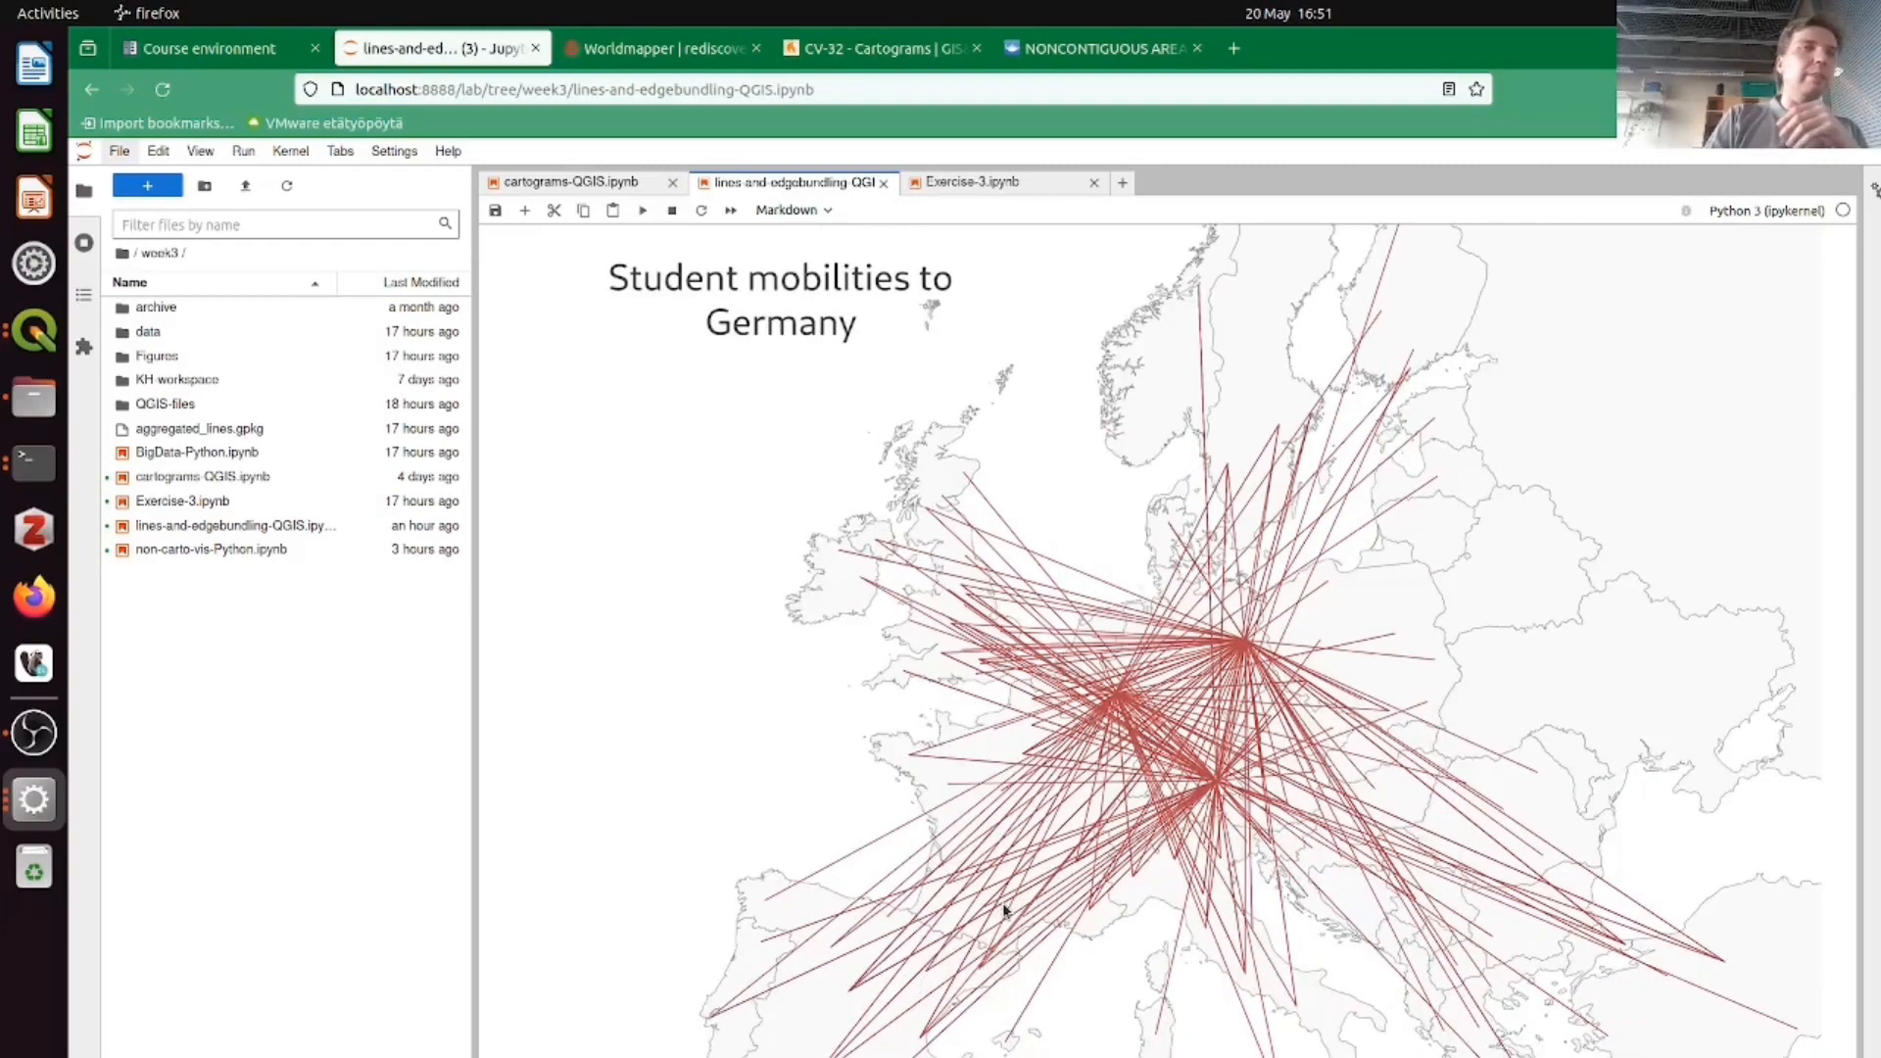
pyautogui.scroll(-5, 1004, 910)
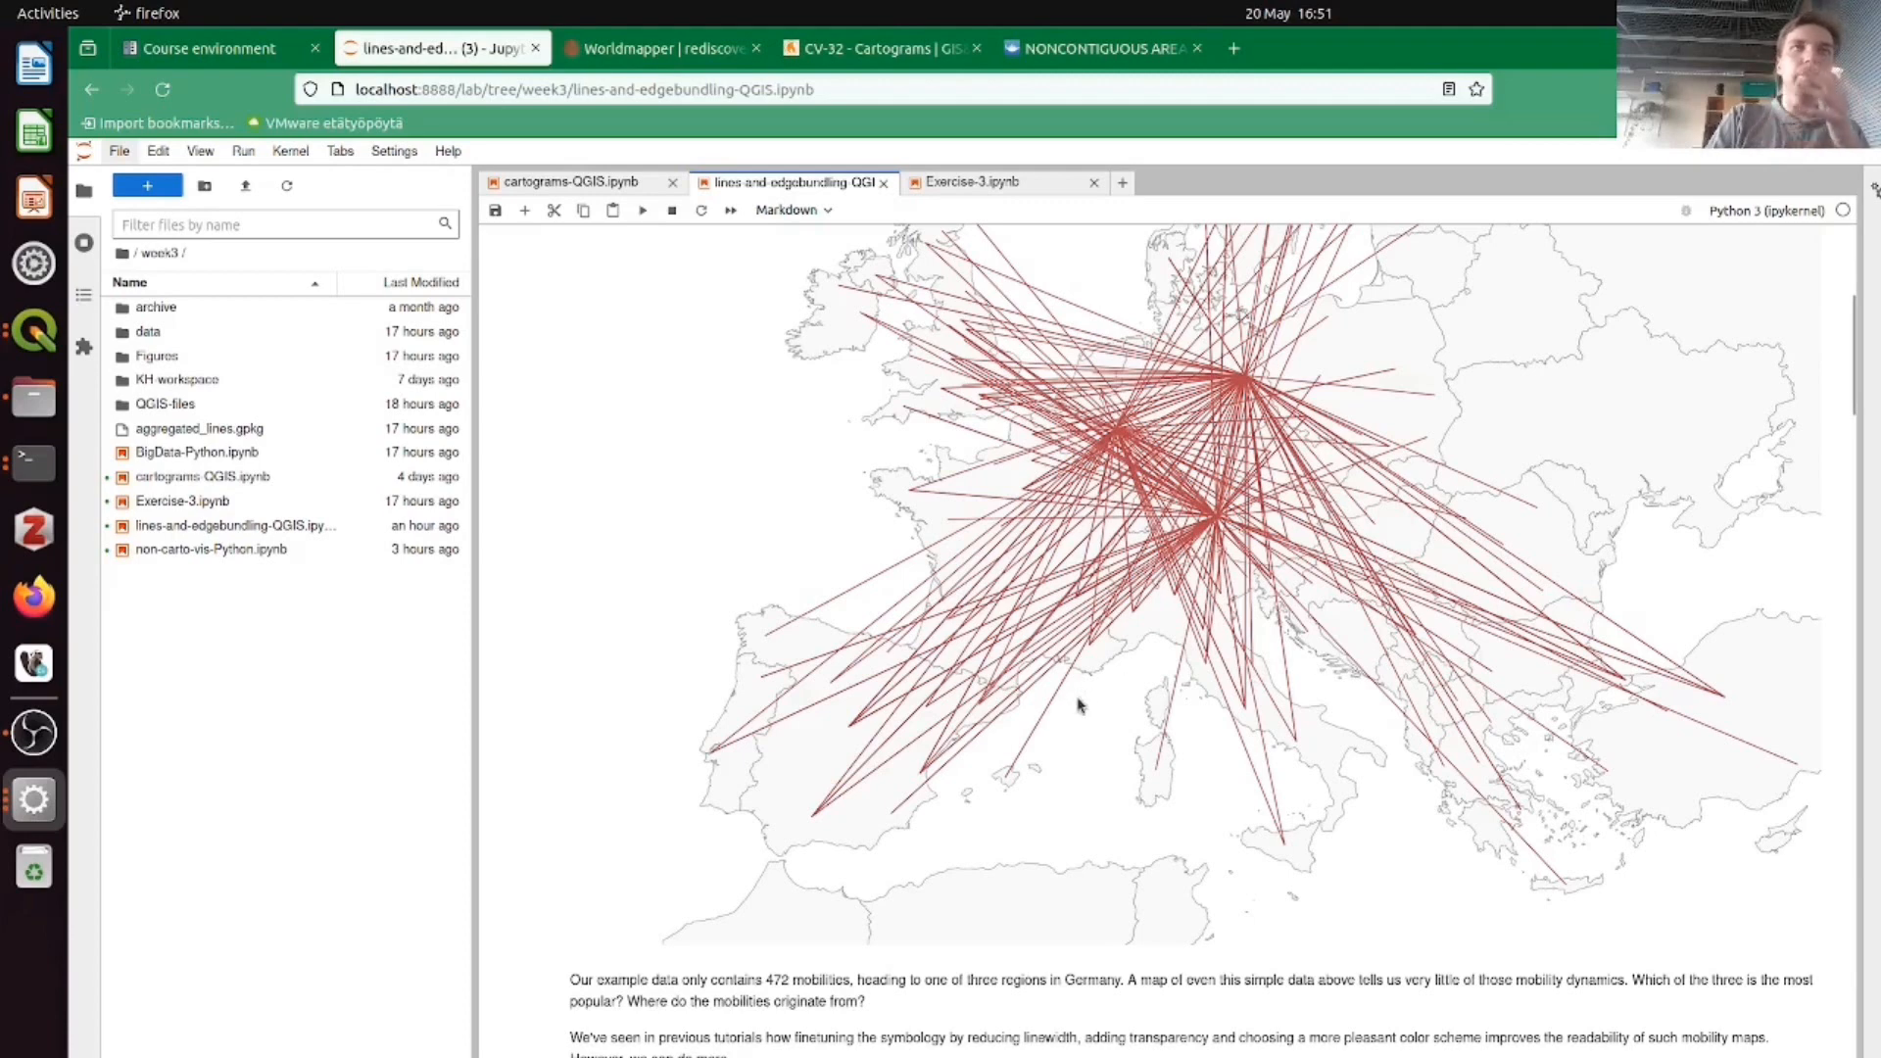
pyautogui.scroll(4, 1078, 703)
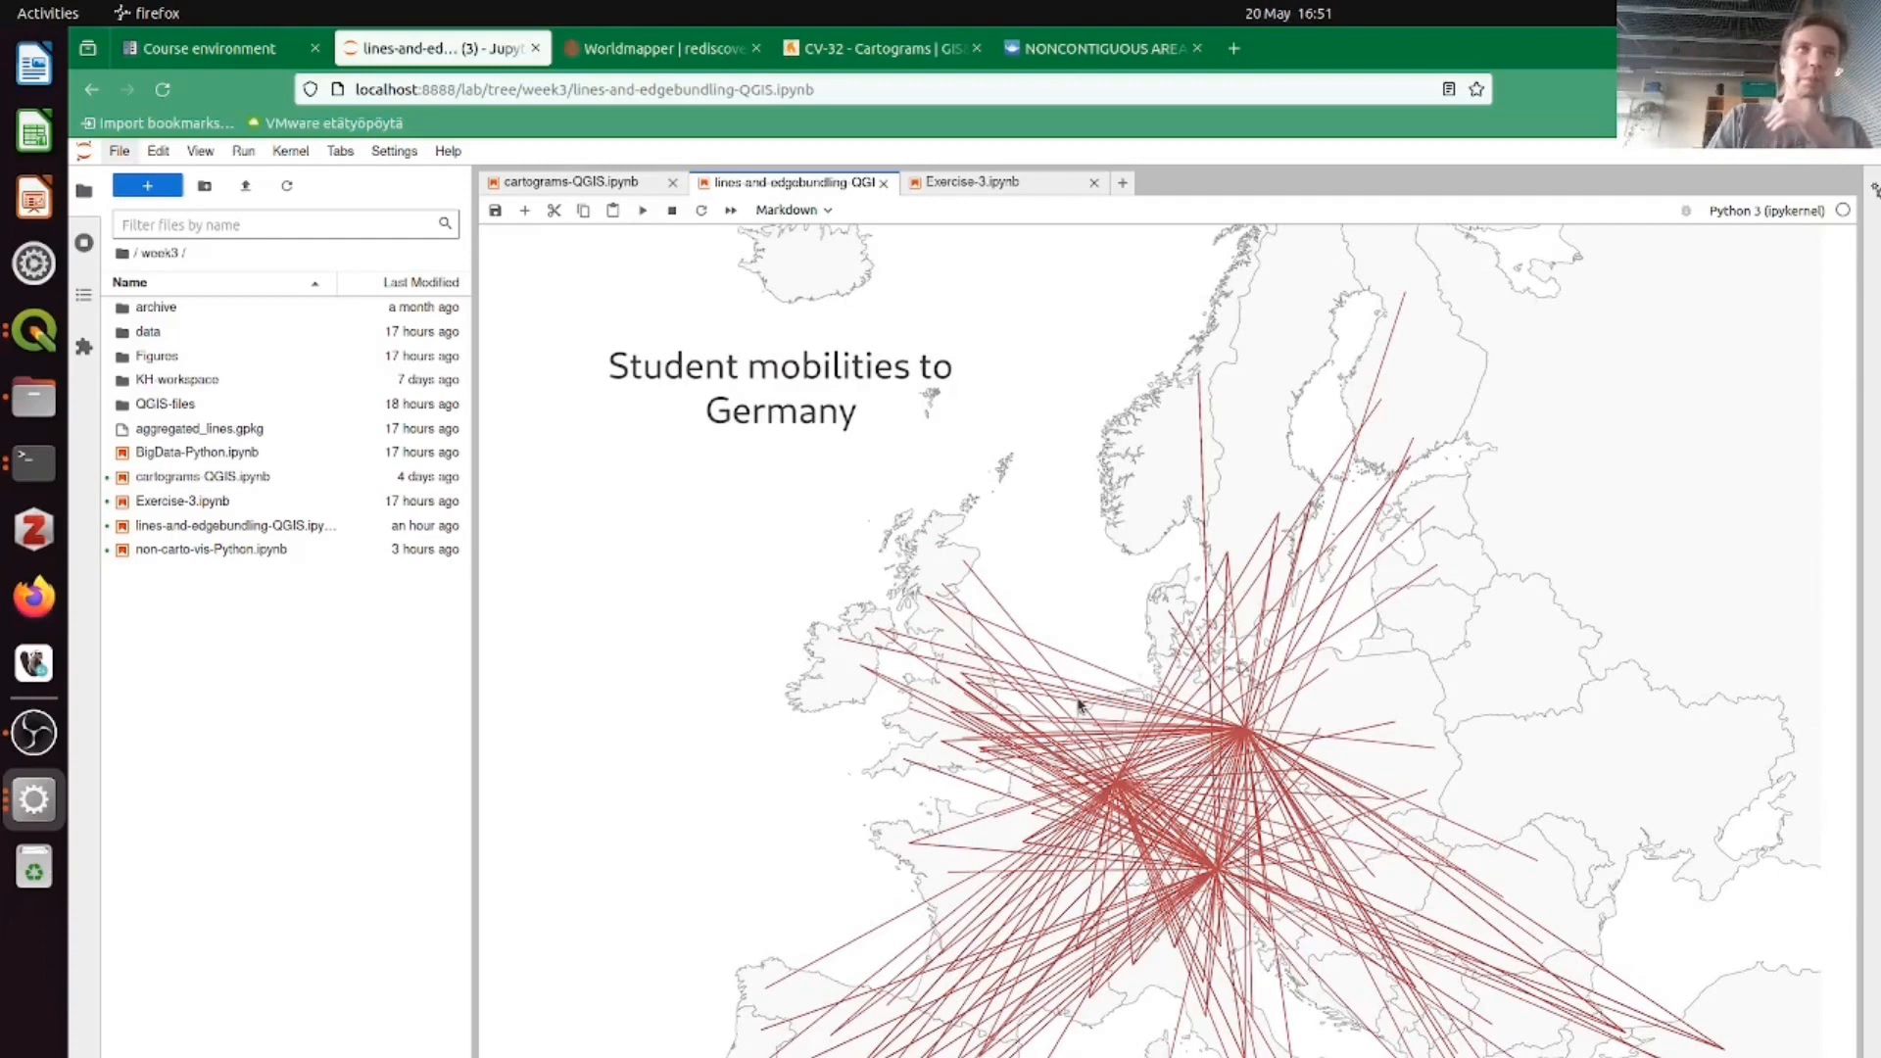
pyautogui.scroll(-1, 1007, 737)
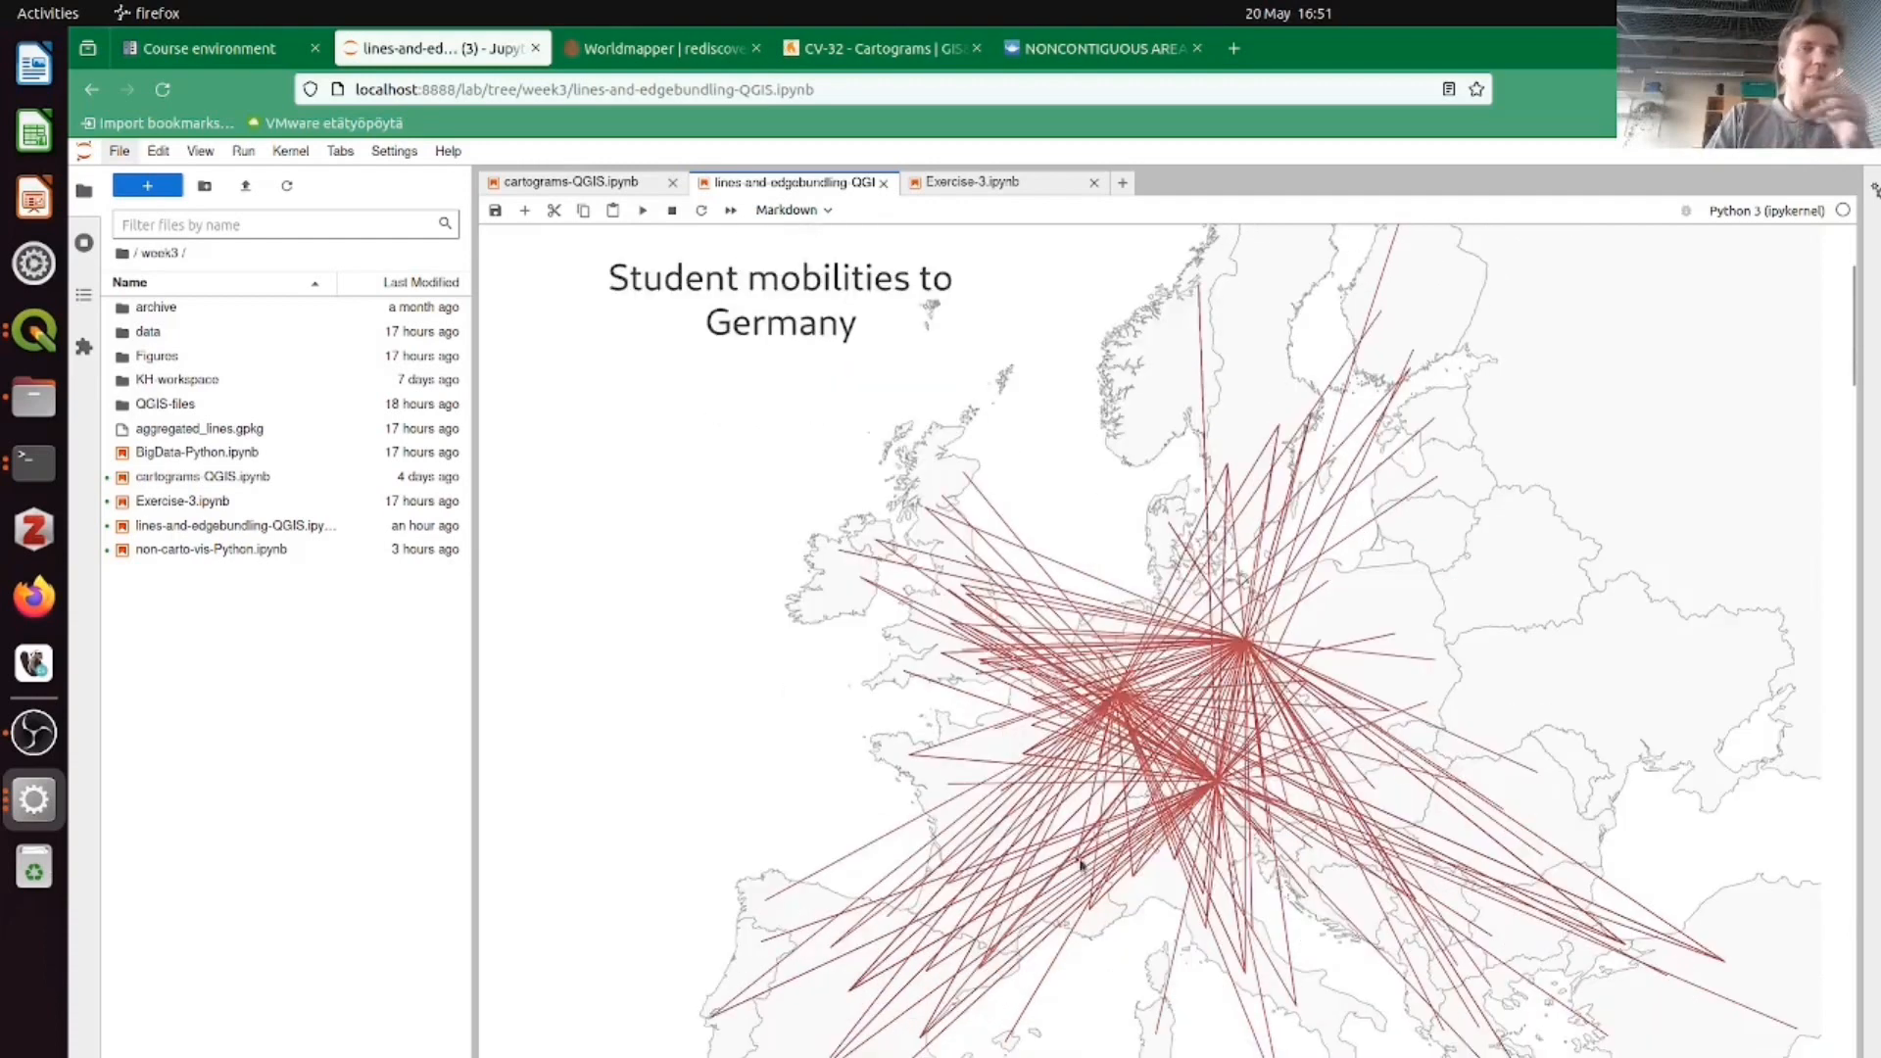
pyautogui.scroll(-1, 1078, 866)
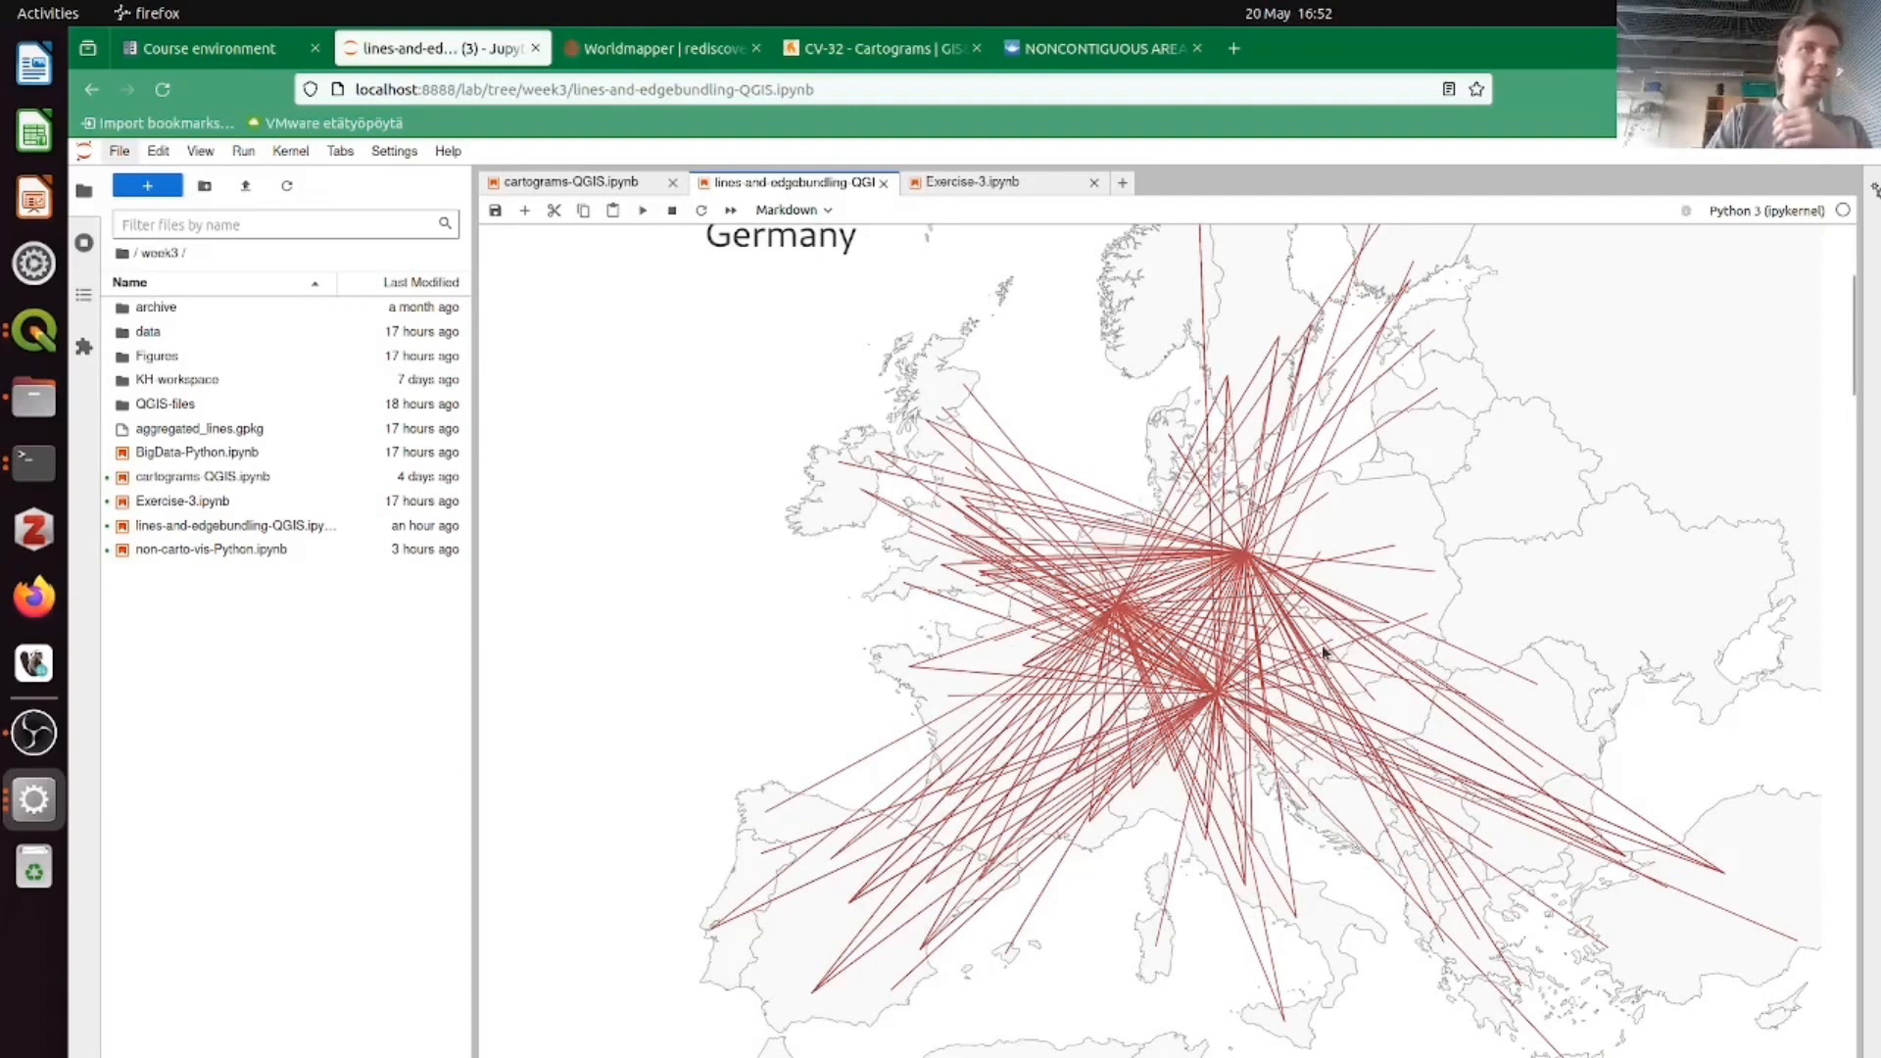
pyautogui.scroll(-3, 1323, 651)
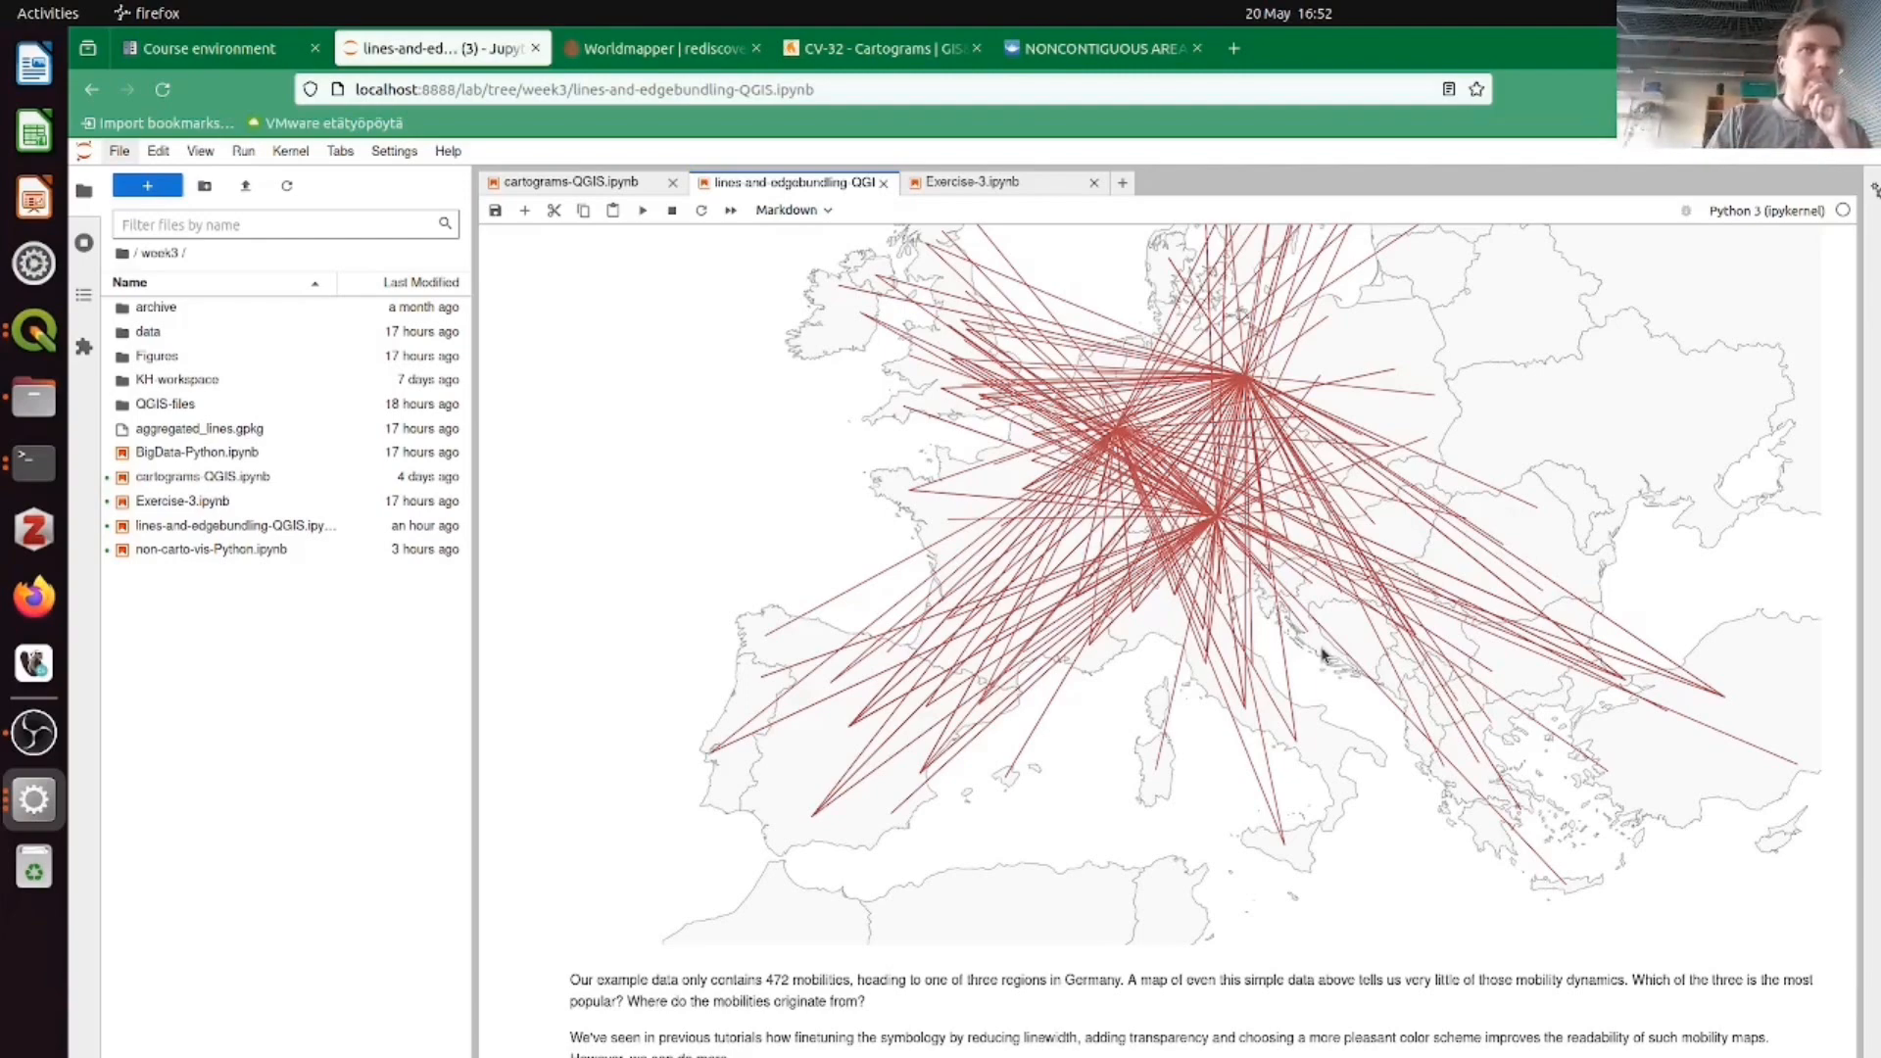
pyautogui.scroll(-4, 1322, 655)
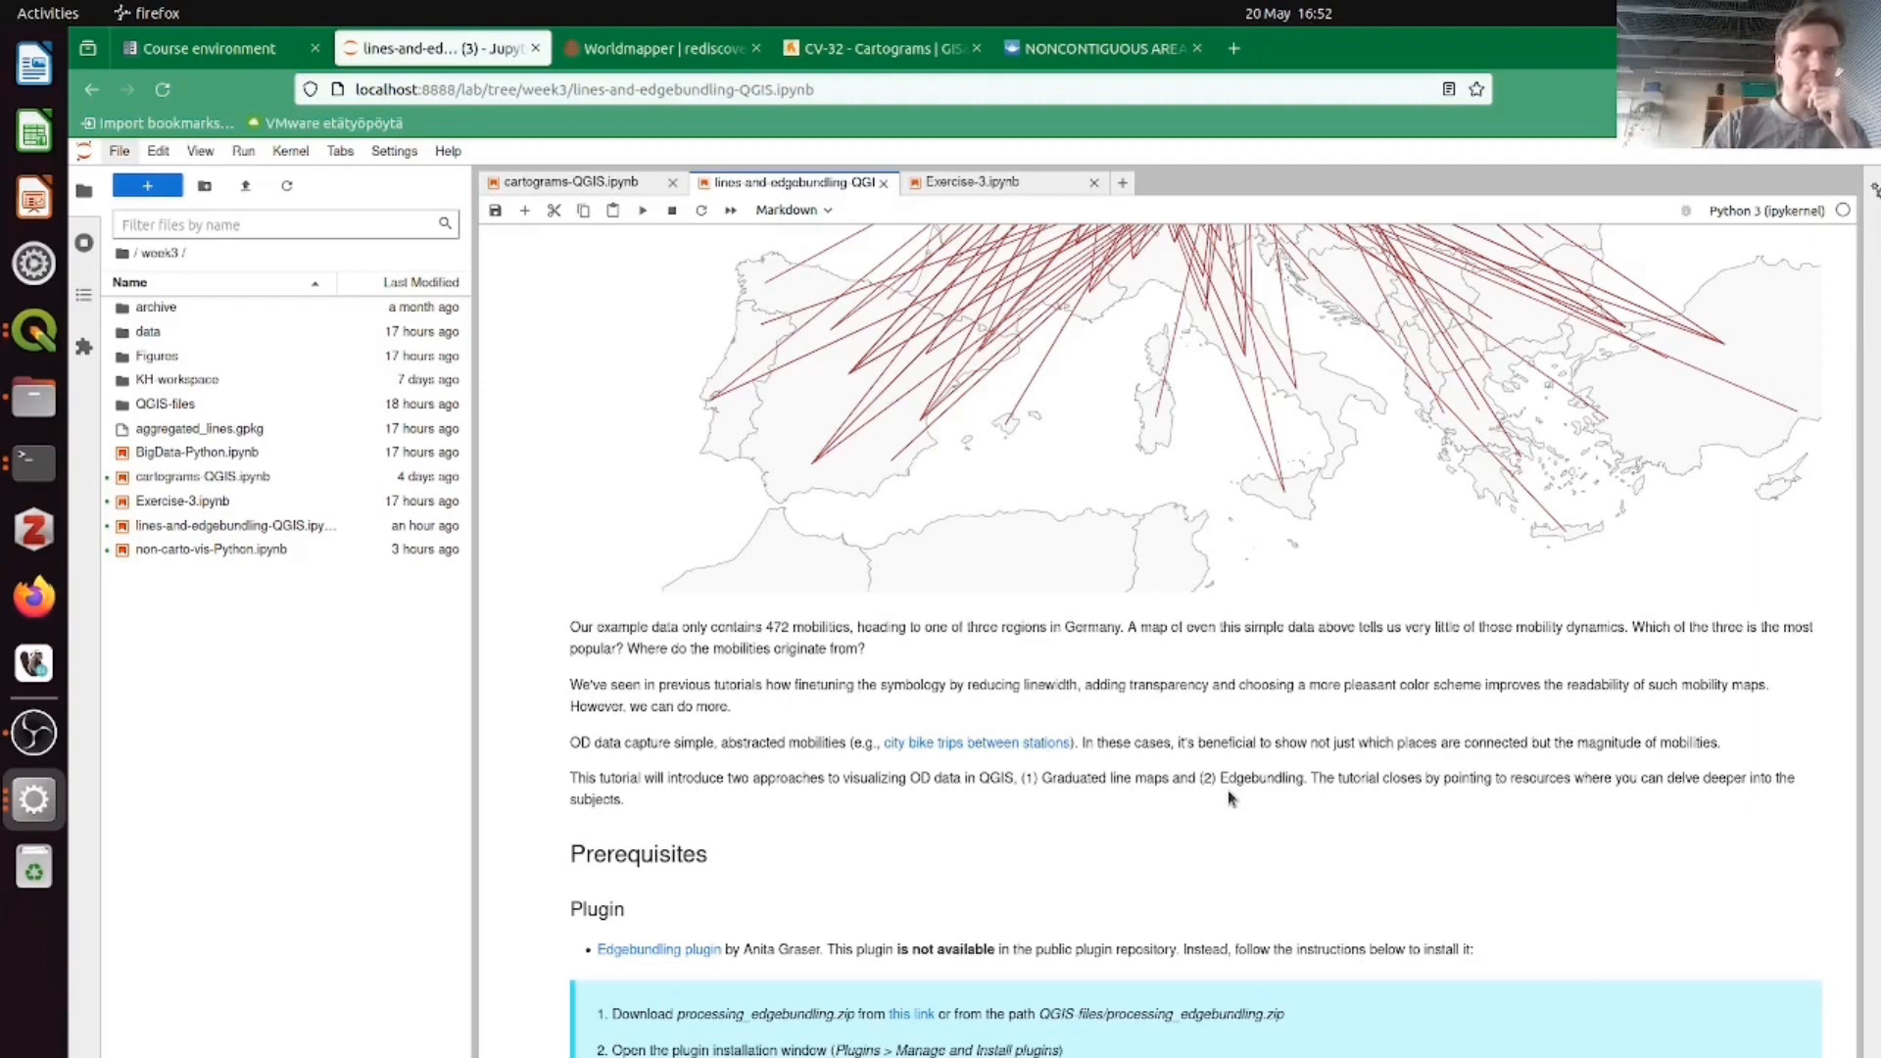
pyautogui.scroll(-3, 1181, 810)
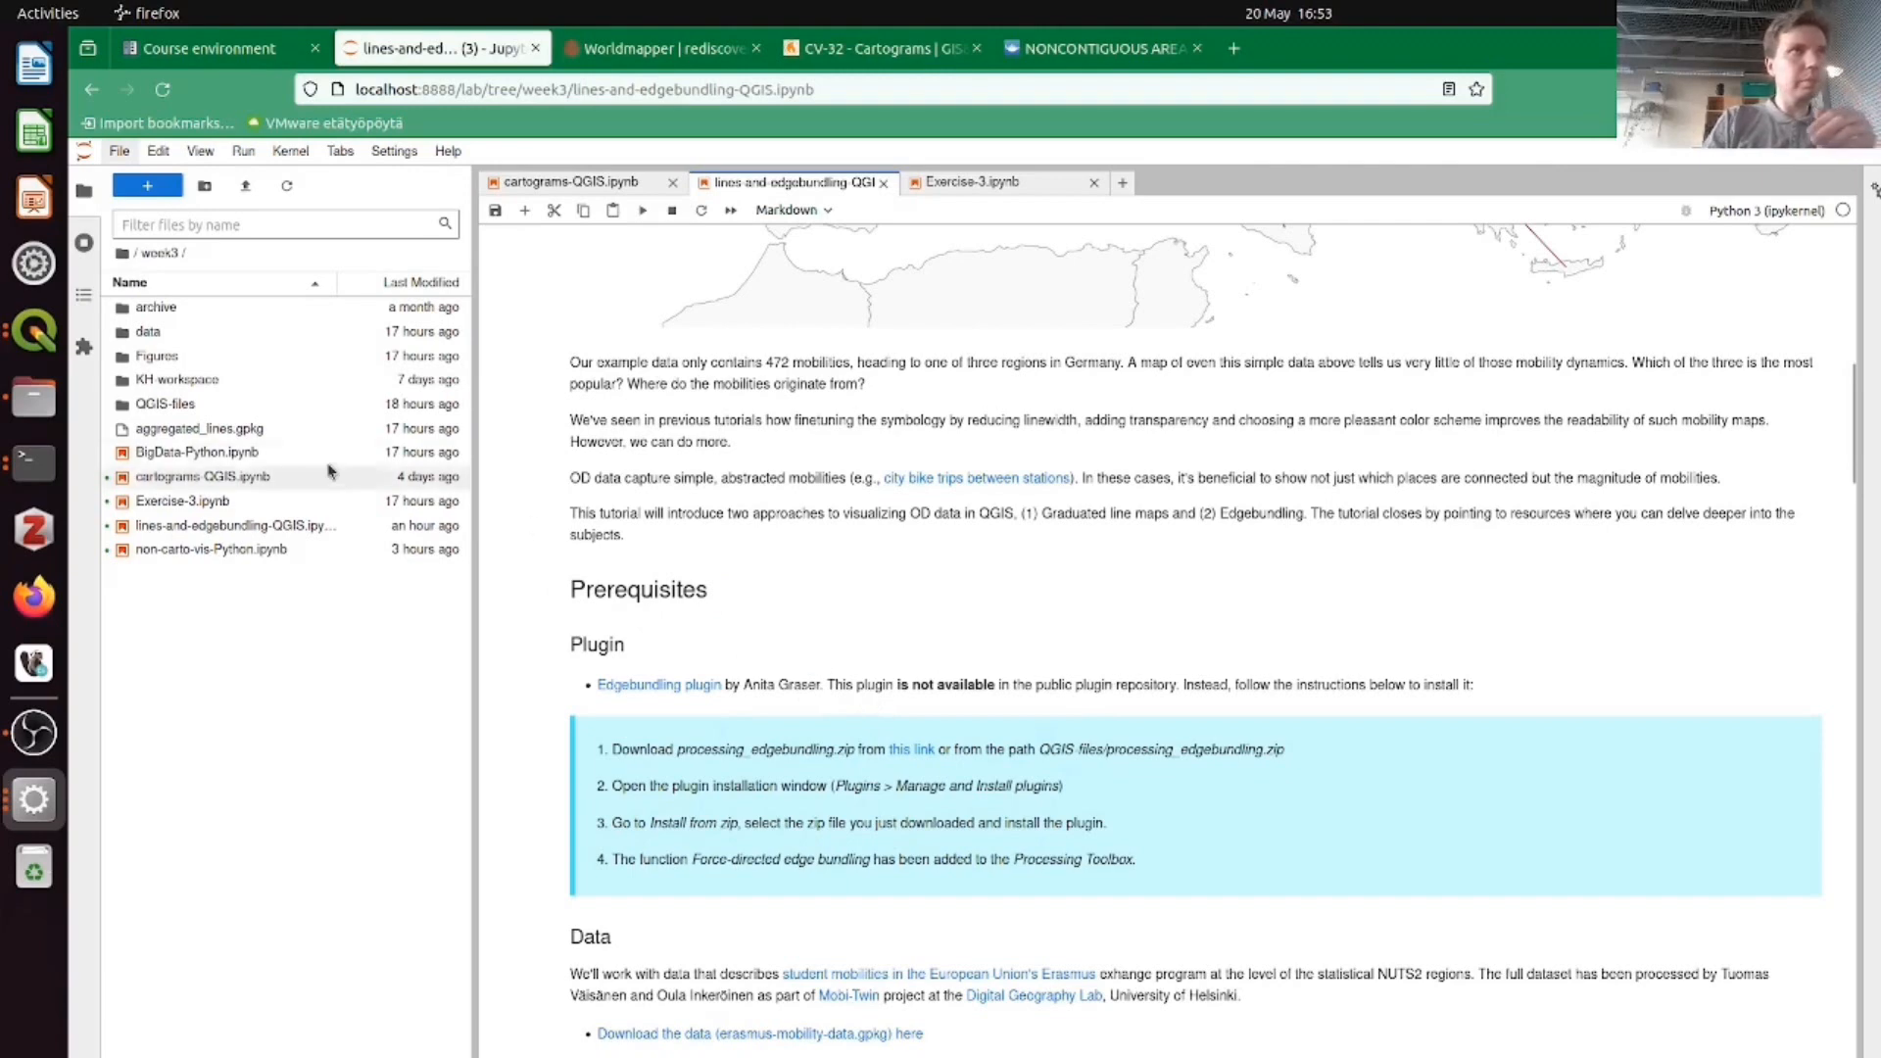
# - Locate processing_edgebundling.zip in the QGIS-files folder and save it to Downloads from the link in the notebook's plugin instructions
pyautogui.doubleClick(264, 405)
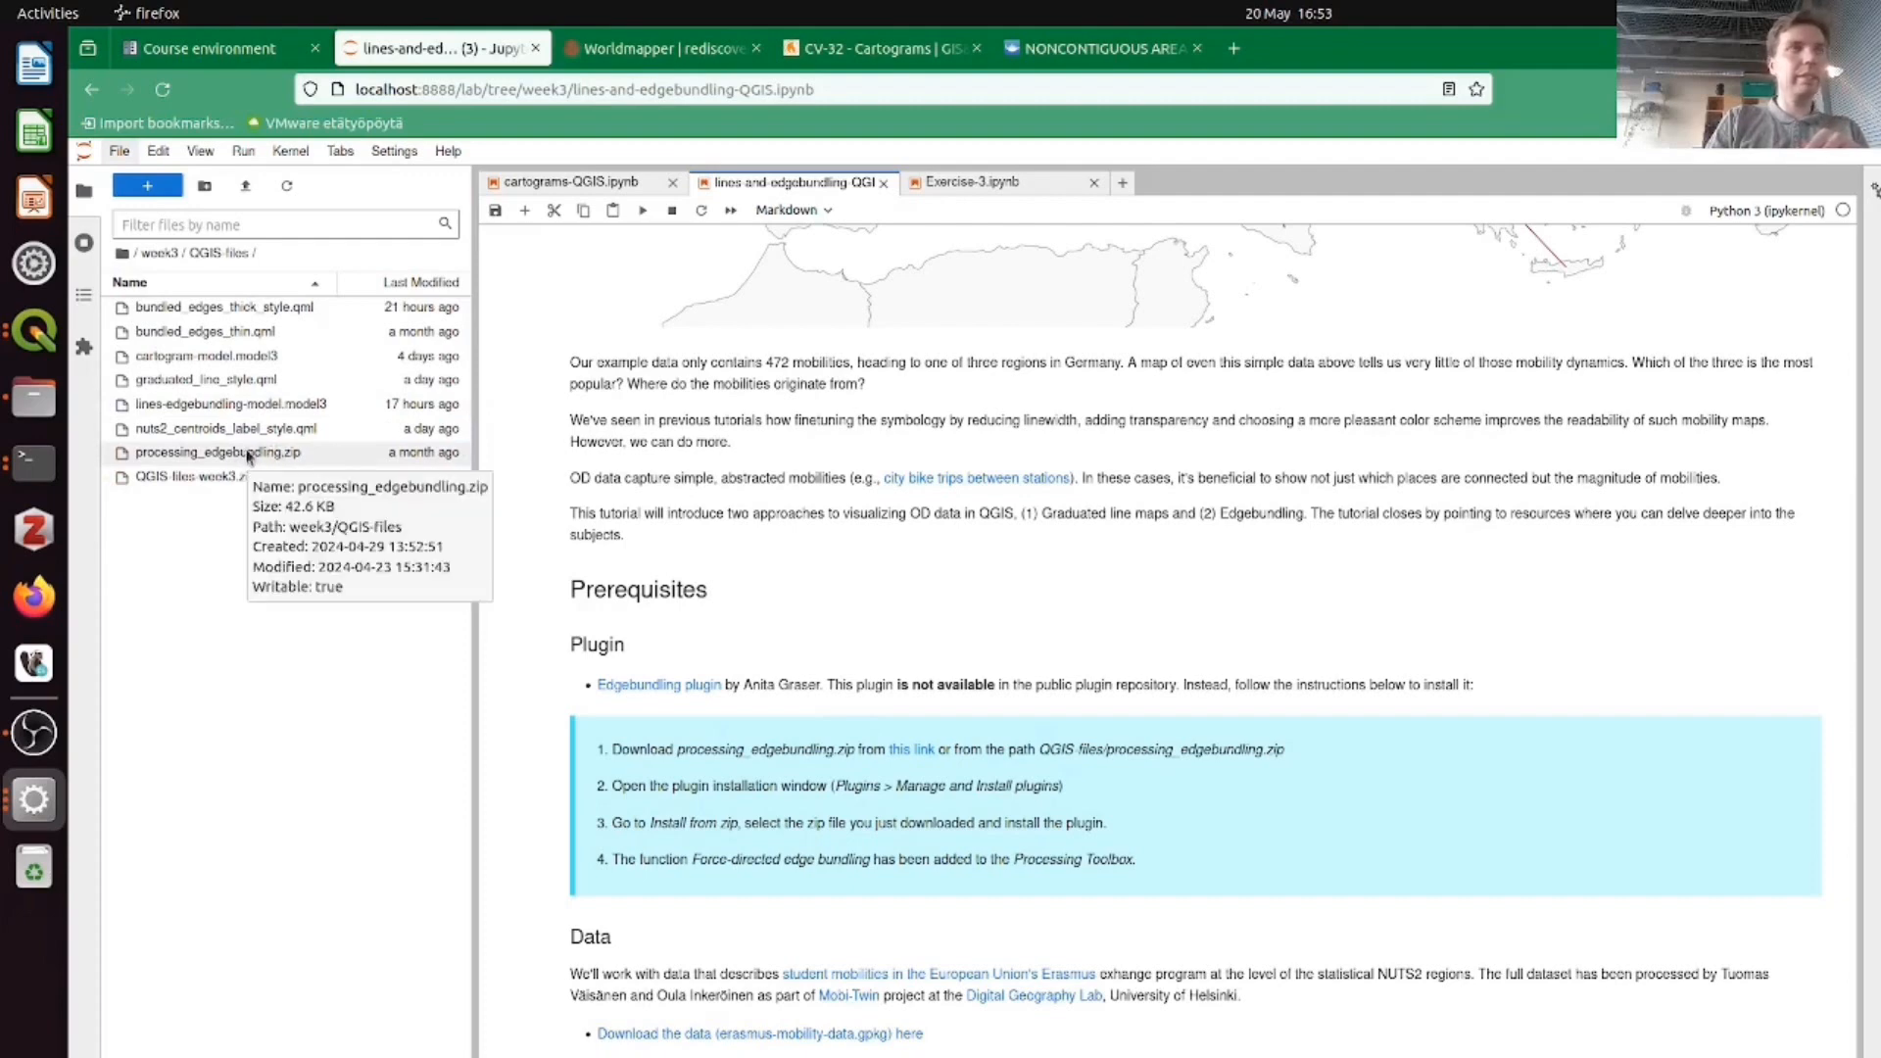
pyautogui.click(260, 457)
pyautogui.rightClick(260, 457)
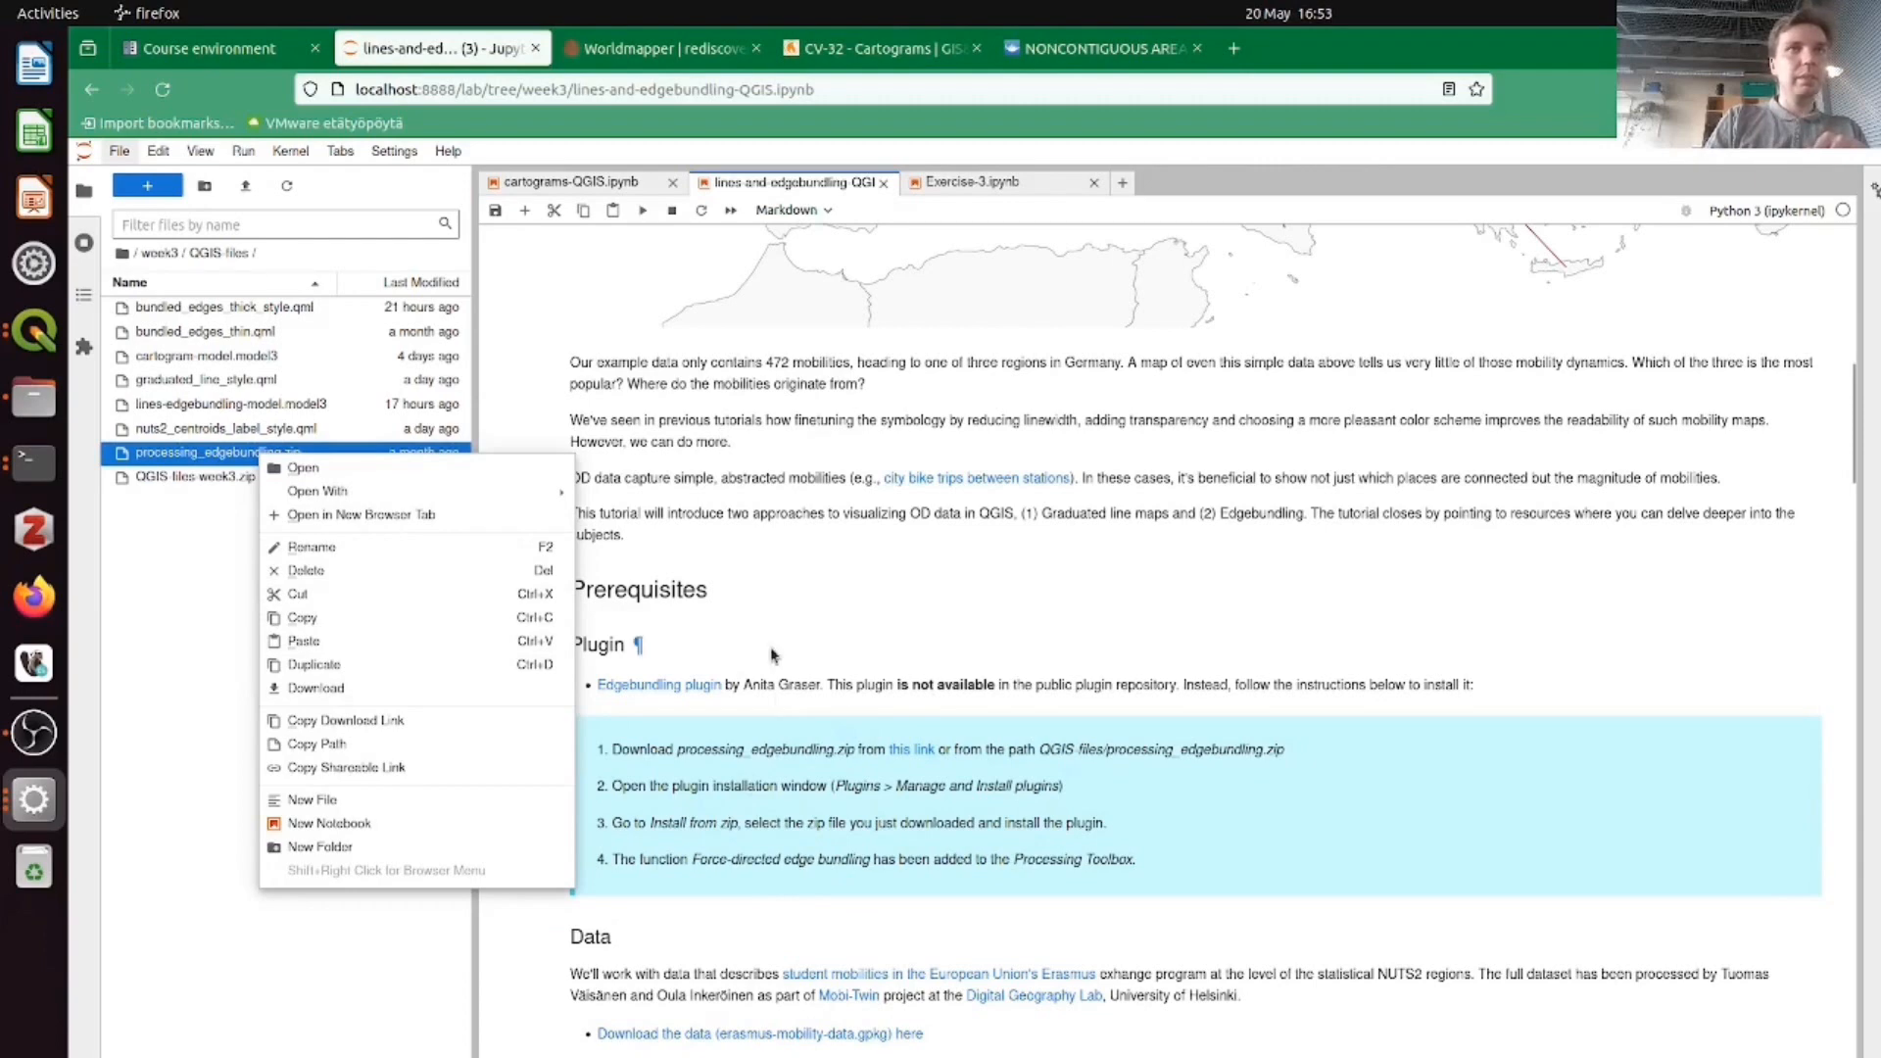
pyautogui.click(914, 742)
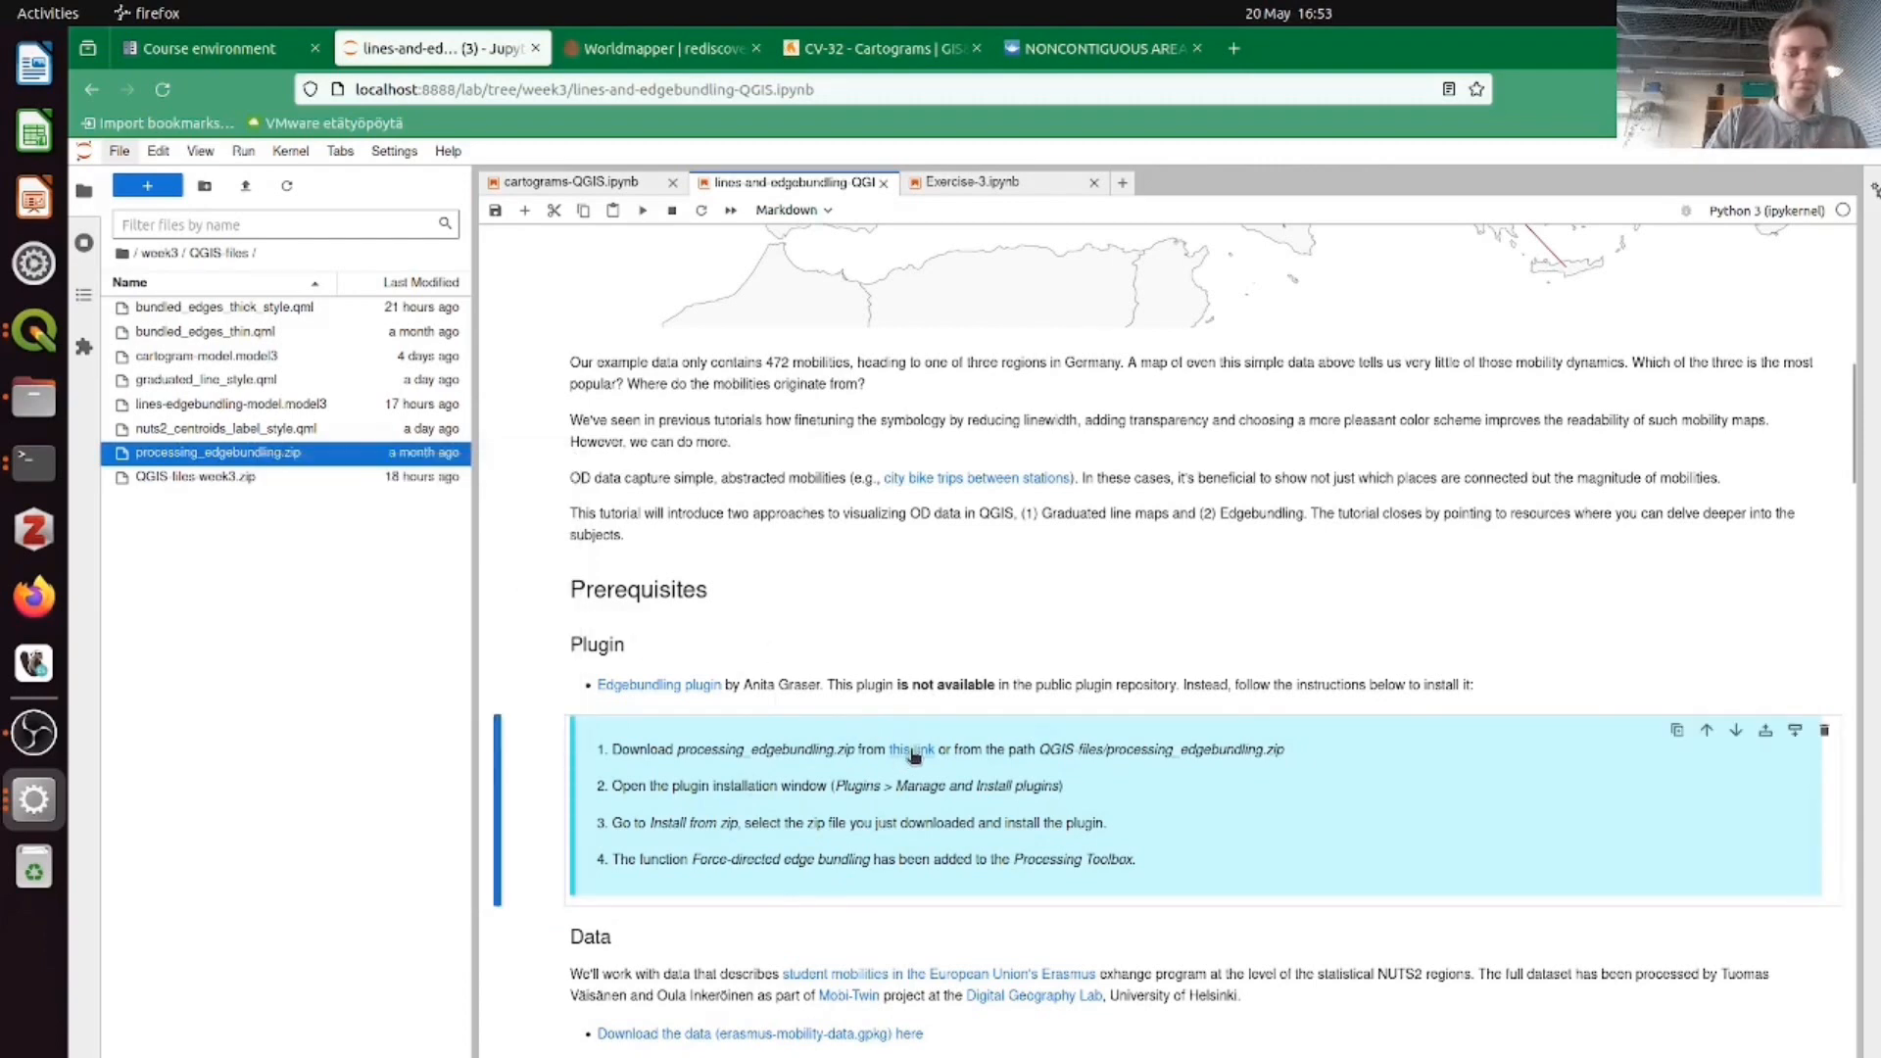
pyautogui.rightClick(912, 750)
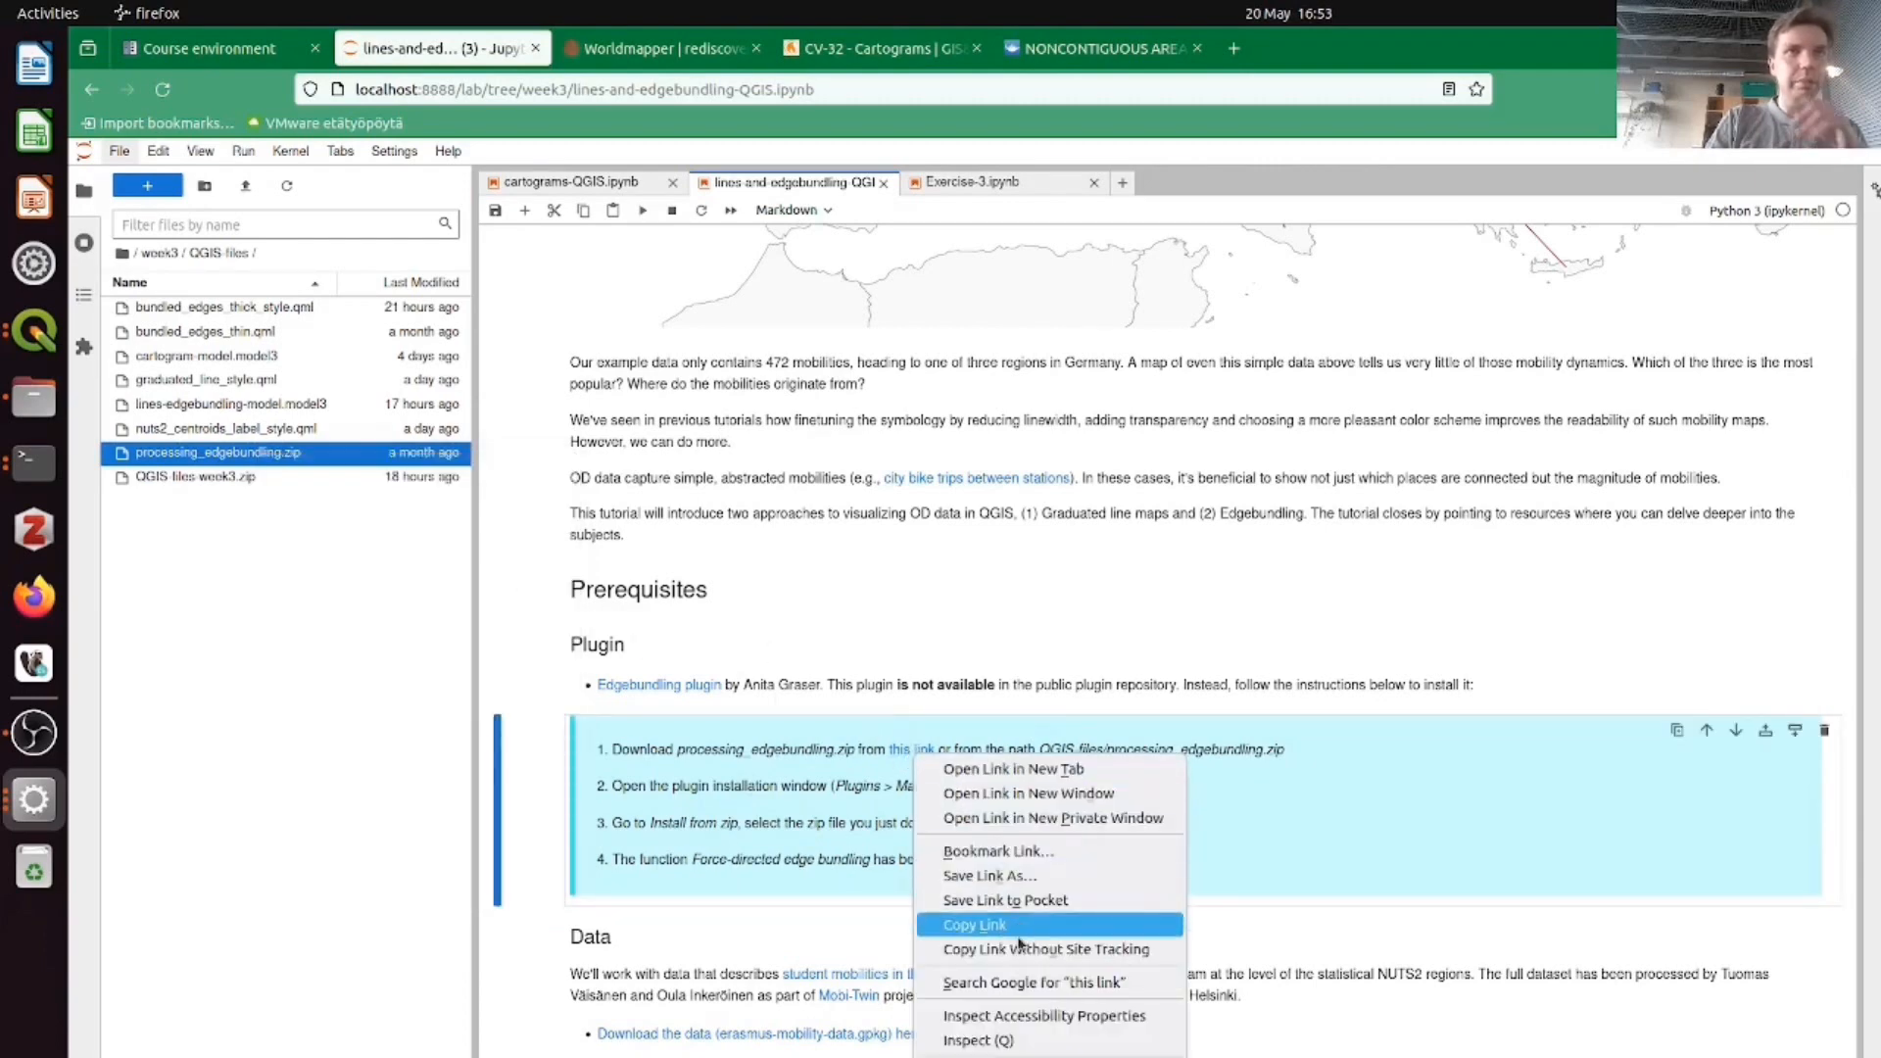
pyautogui.click(1028, 876)
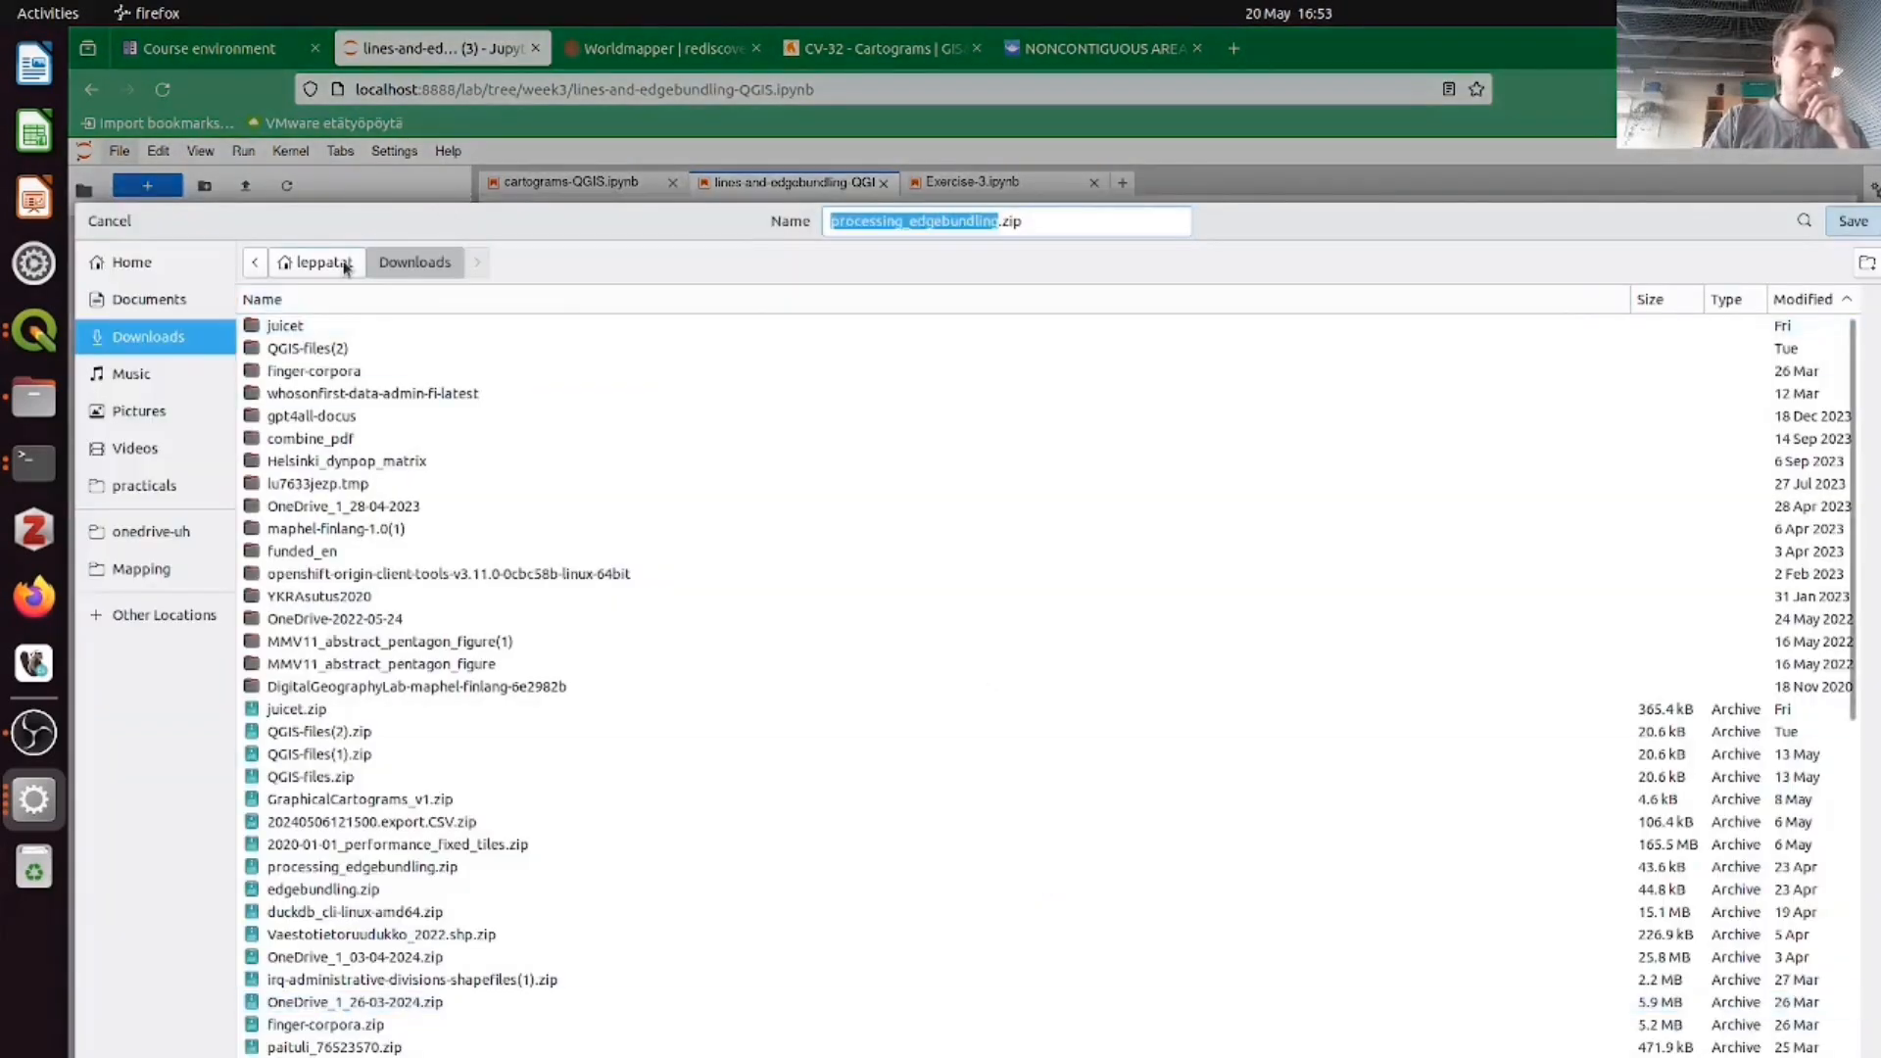
pyautogui.click(1853, 222)
pyautogui.click(1103, 783)
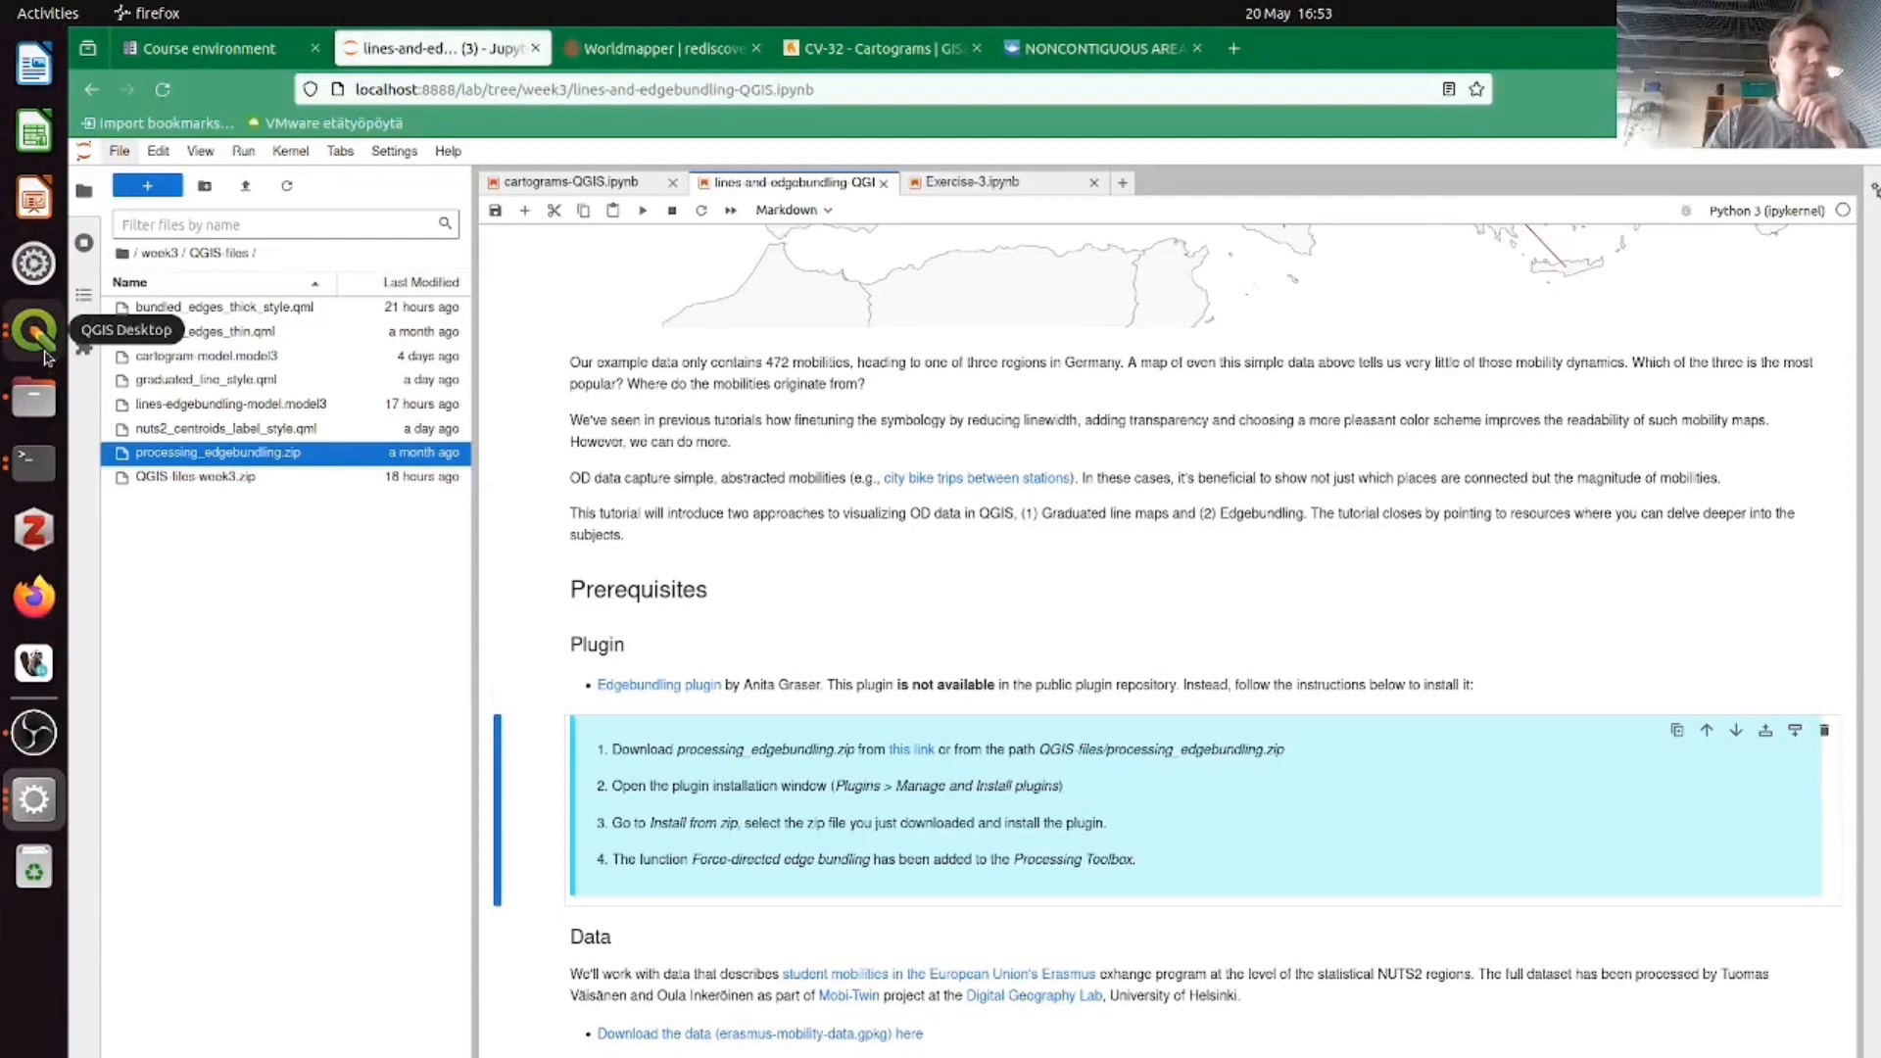
# - Switch to QGIS, open the plugin manager, clear the old plugin search and go to installing from a ZIP file
pyautogui.click(44, 353)
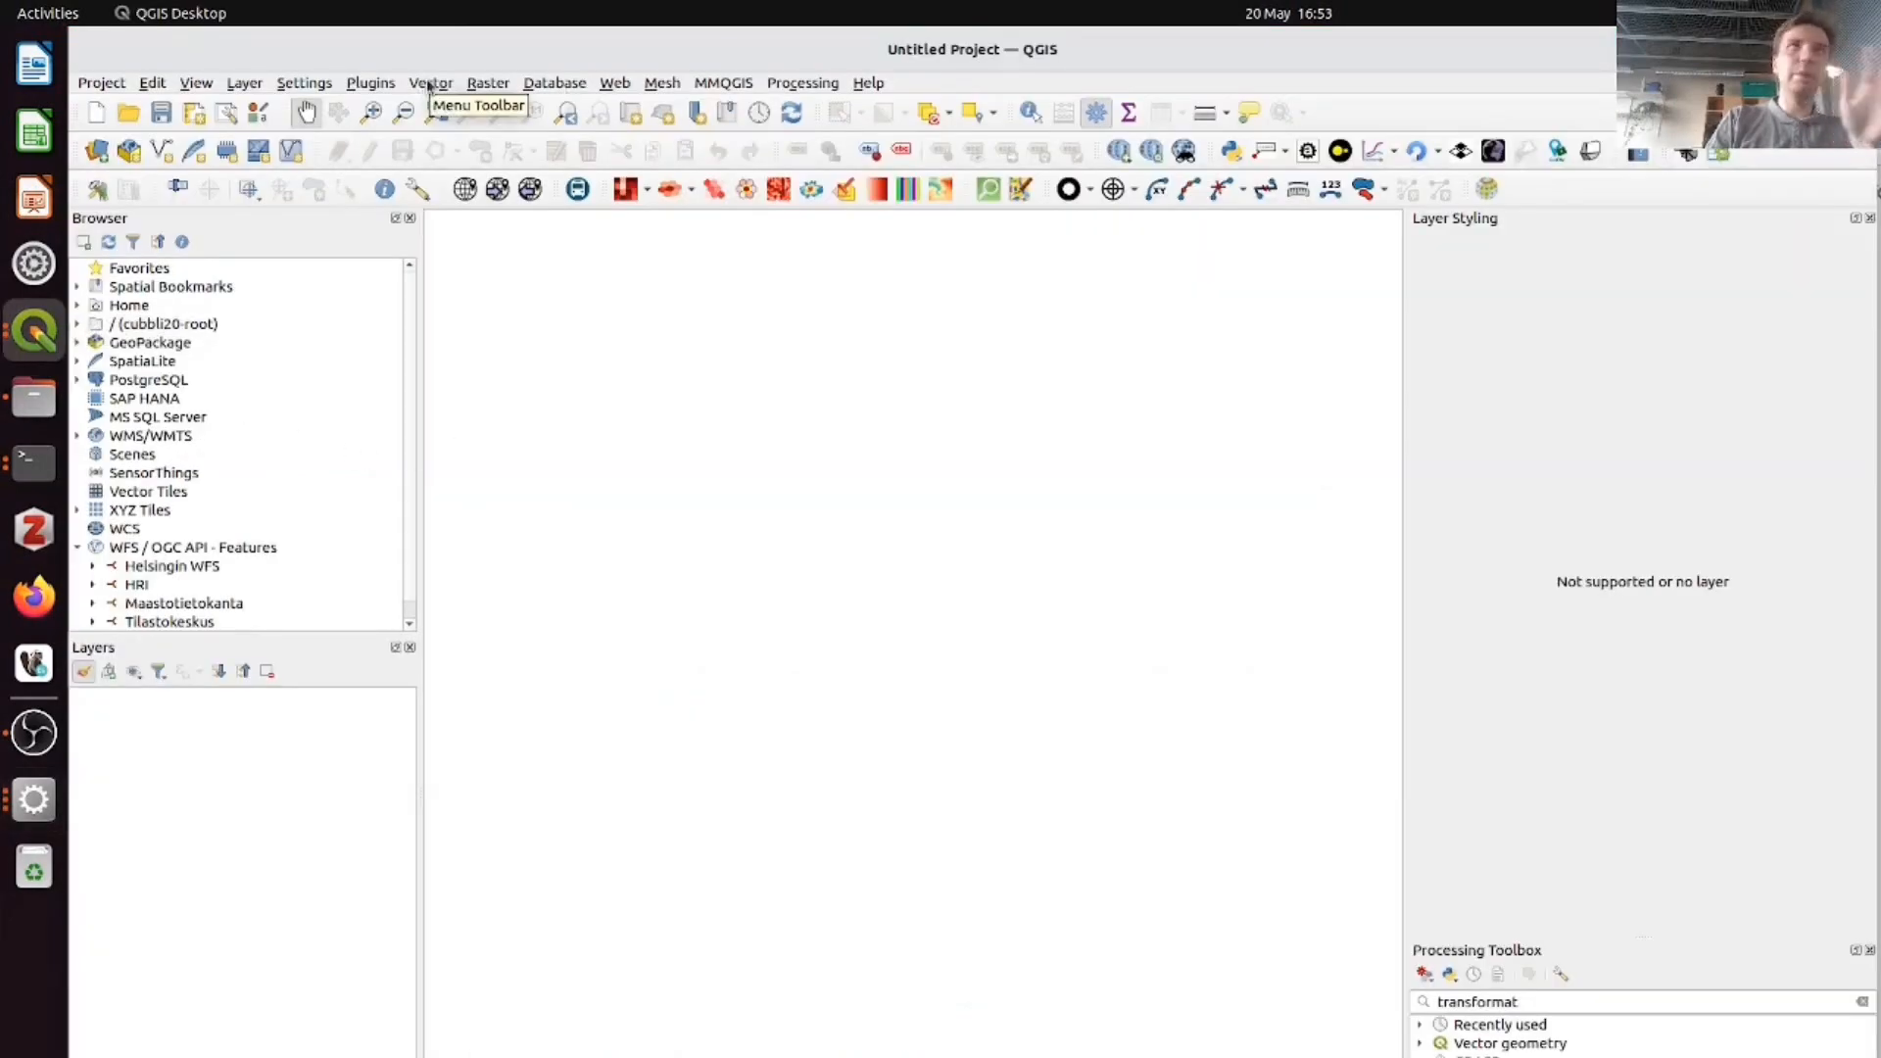
pyautogui.click(428, 84)
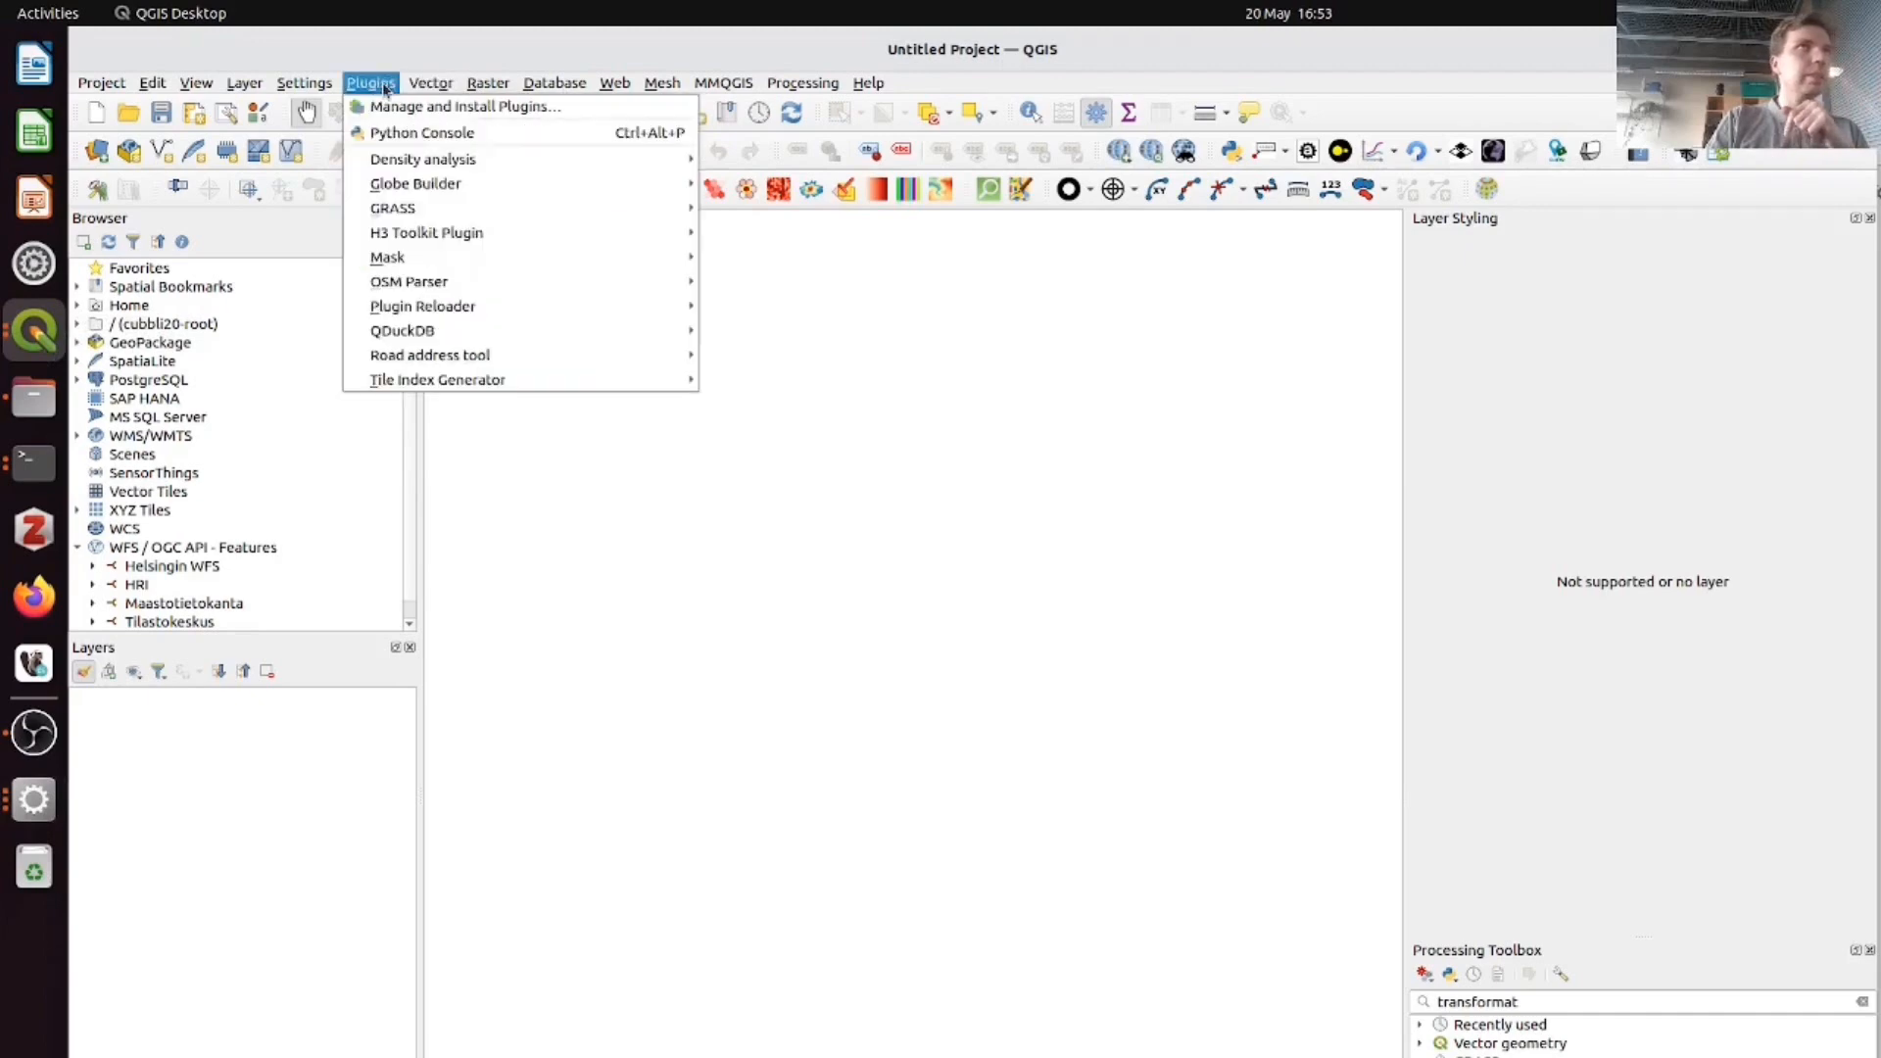
pyautogui.press('Escape')
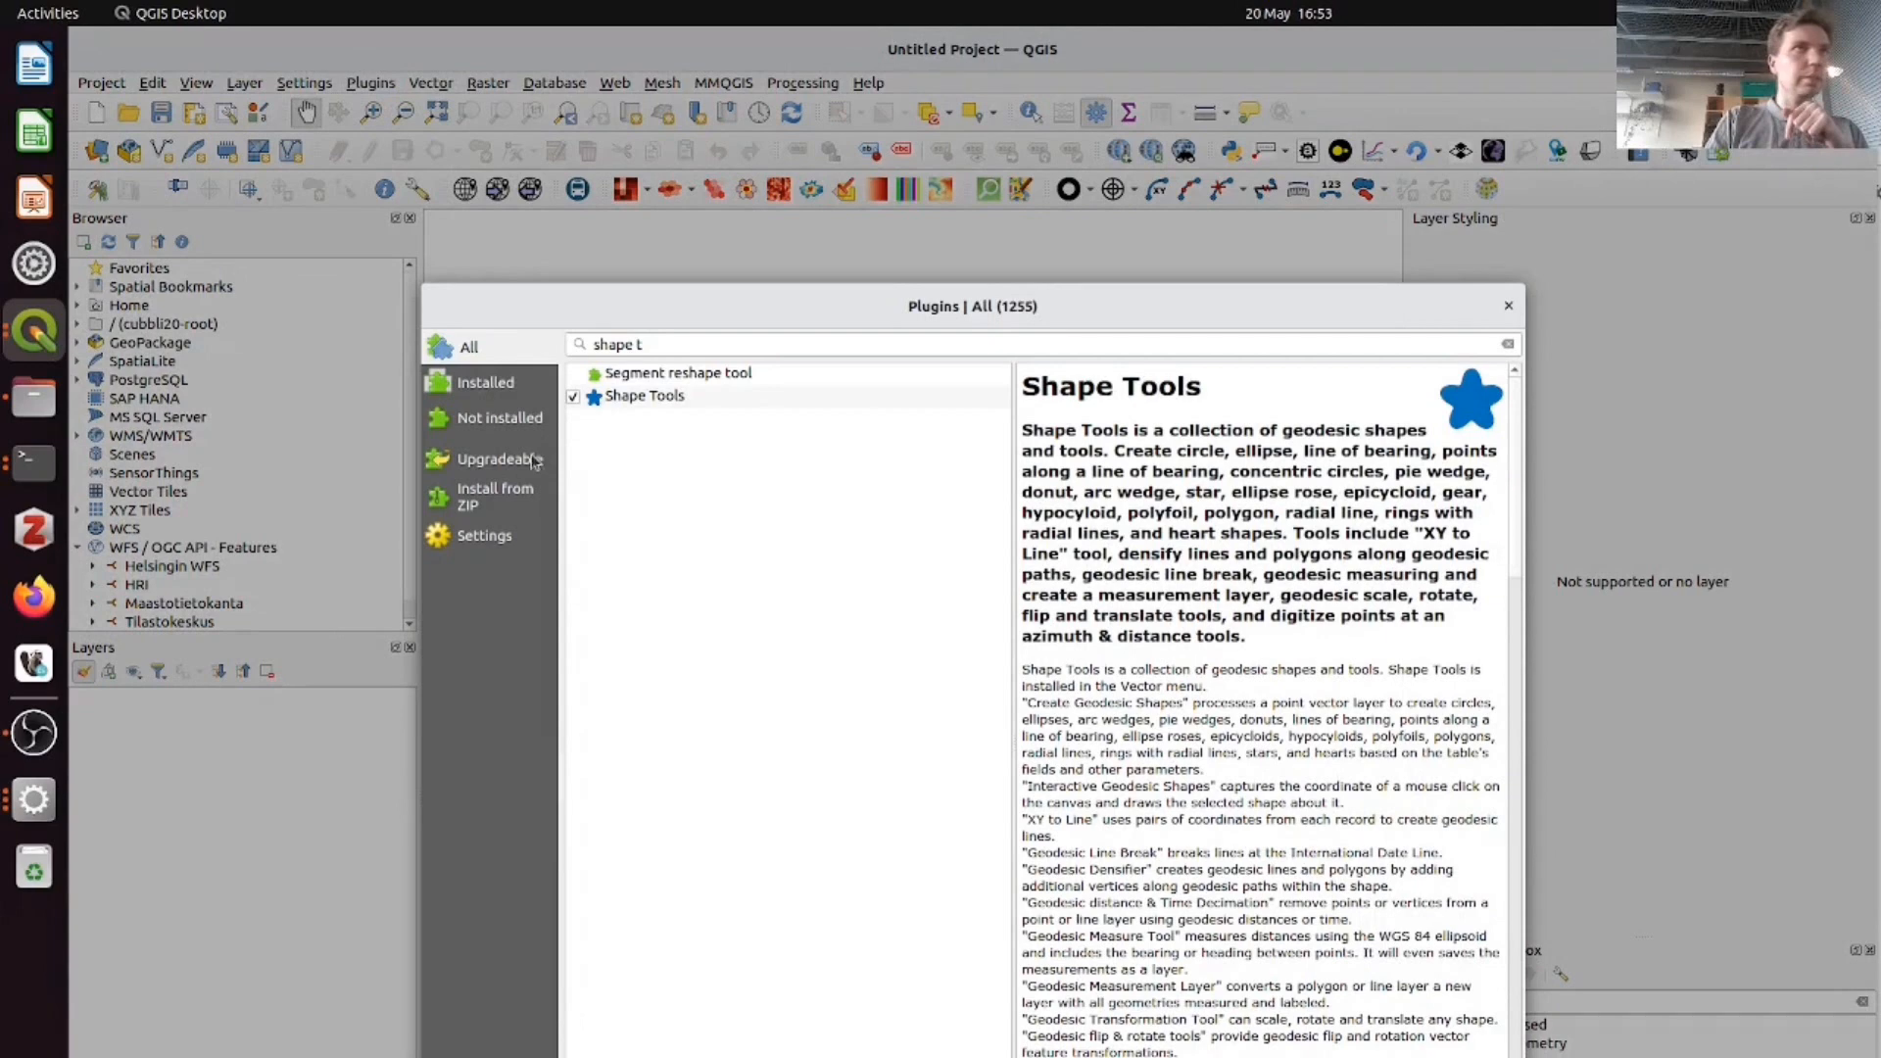
pyautogui.doubleClick(673, 343)
pyautogui.tripleClick(672, 343)
pyautogui.press('BackSpace')
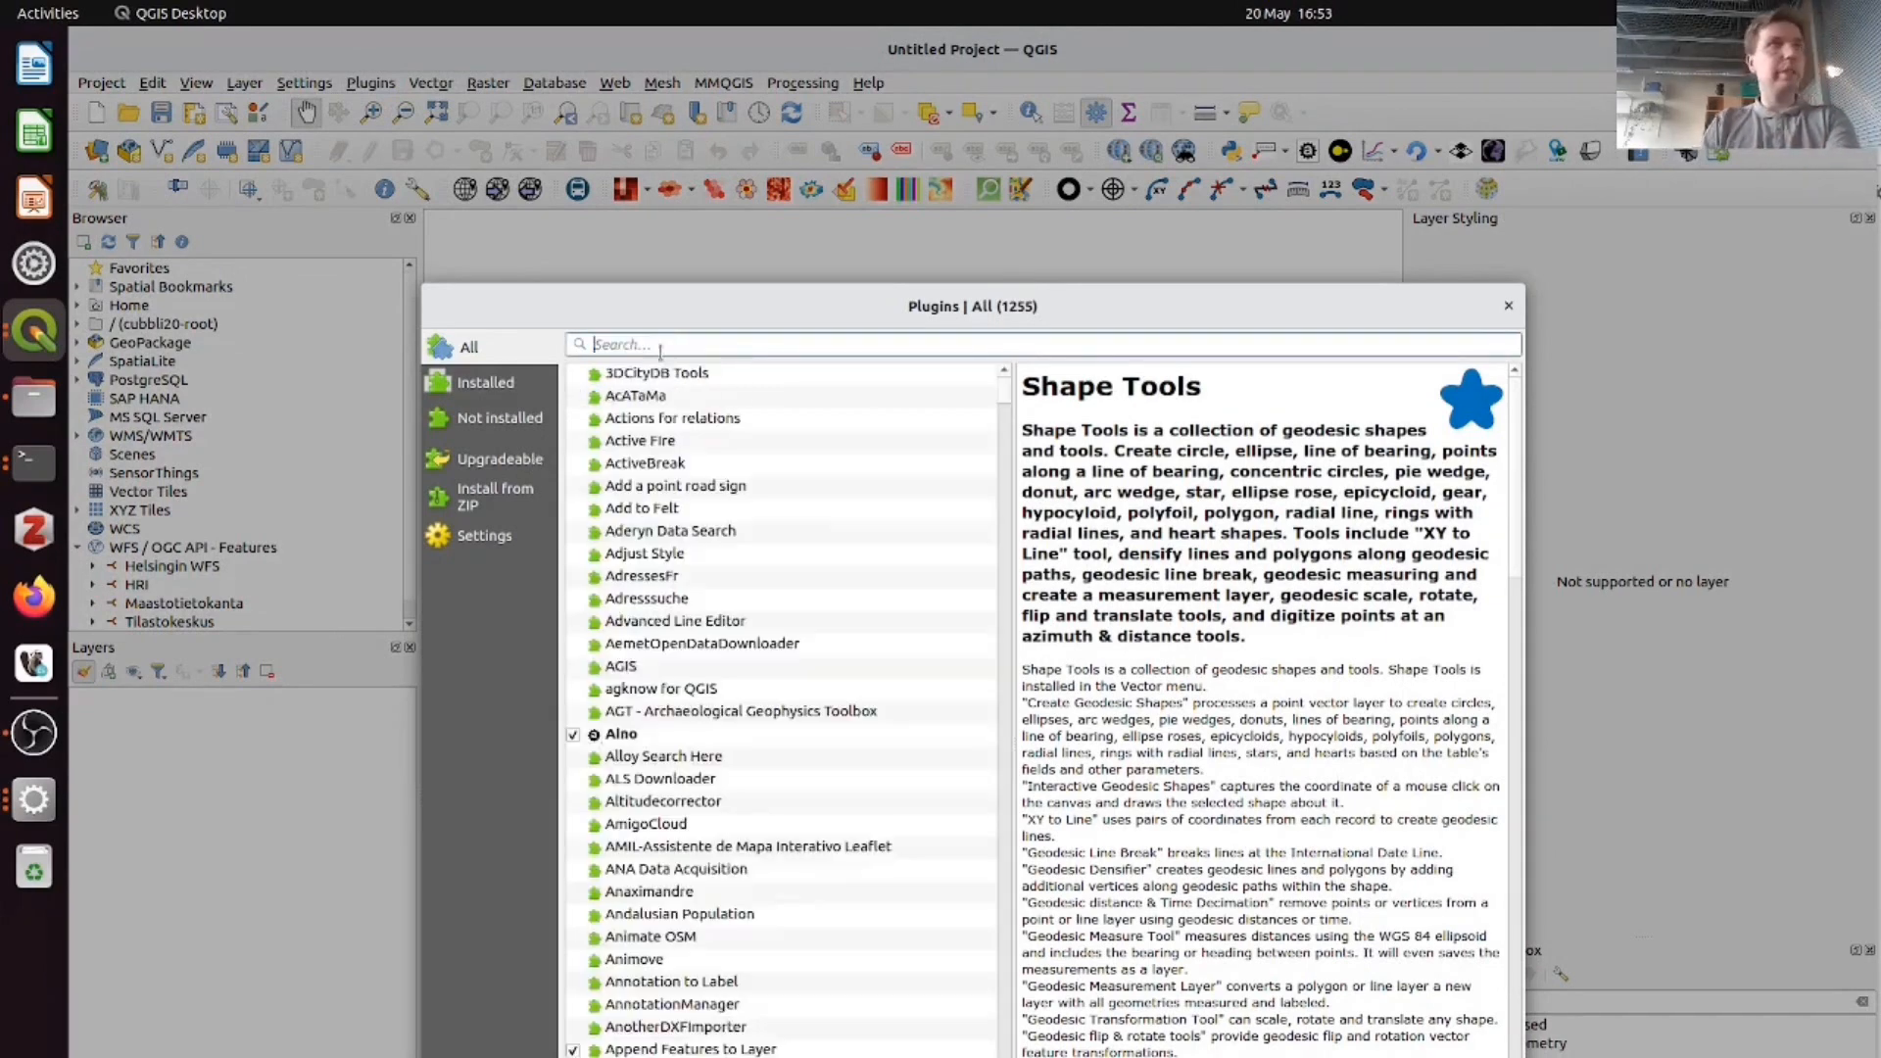
pyautogui.click(511, 509)
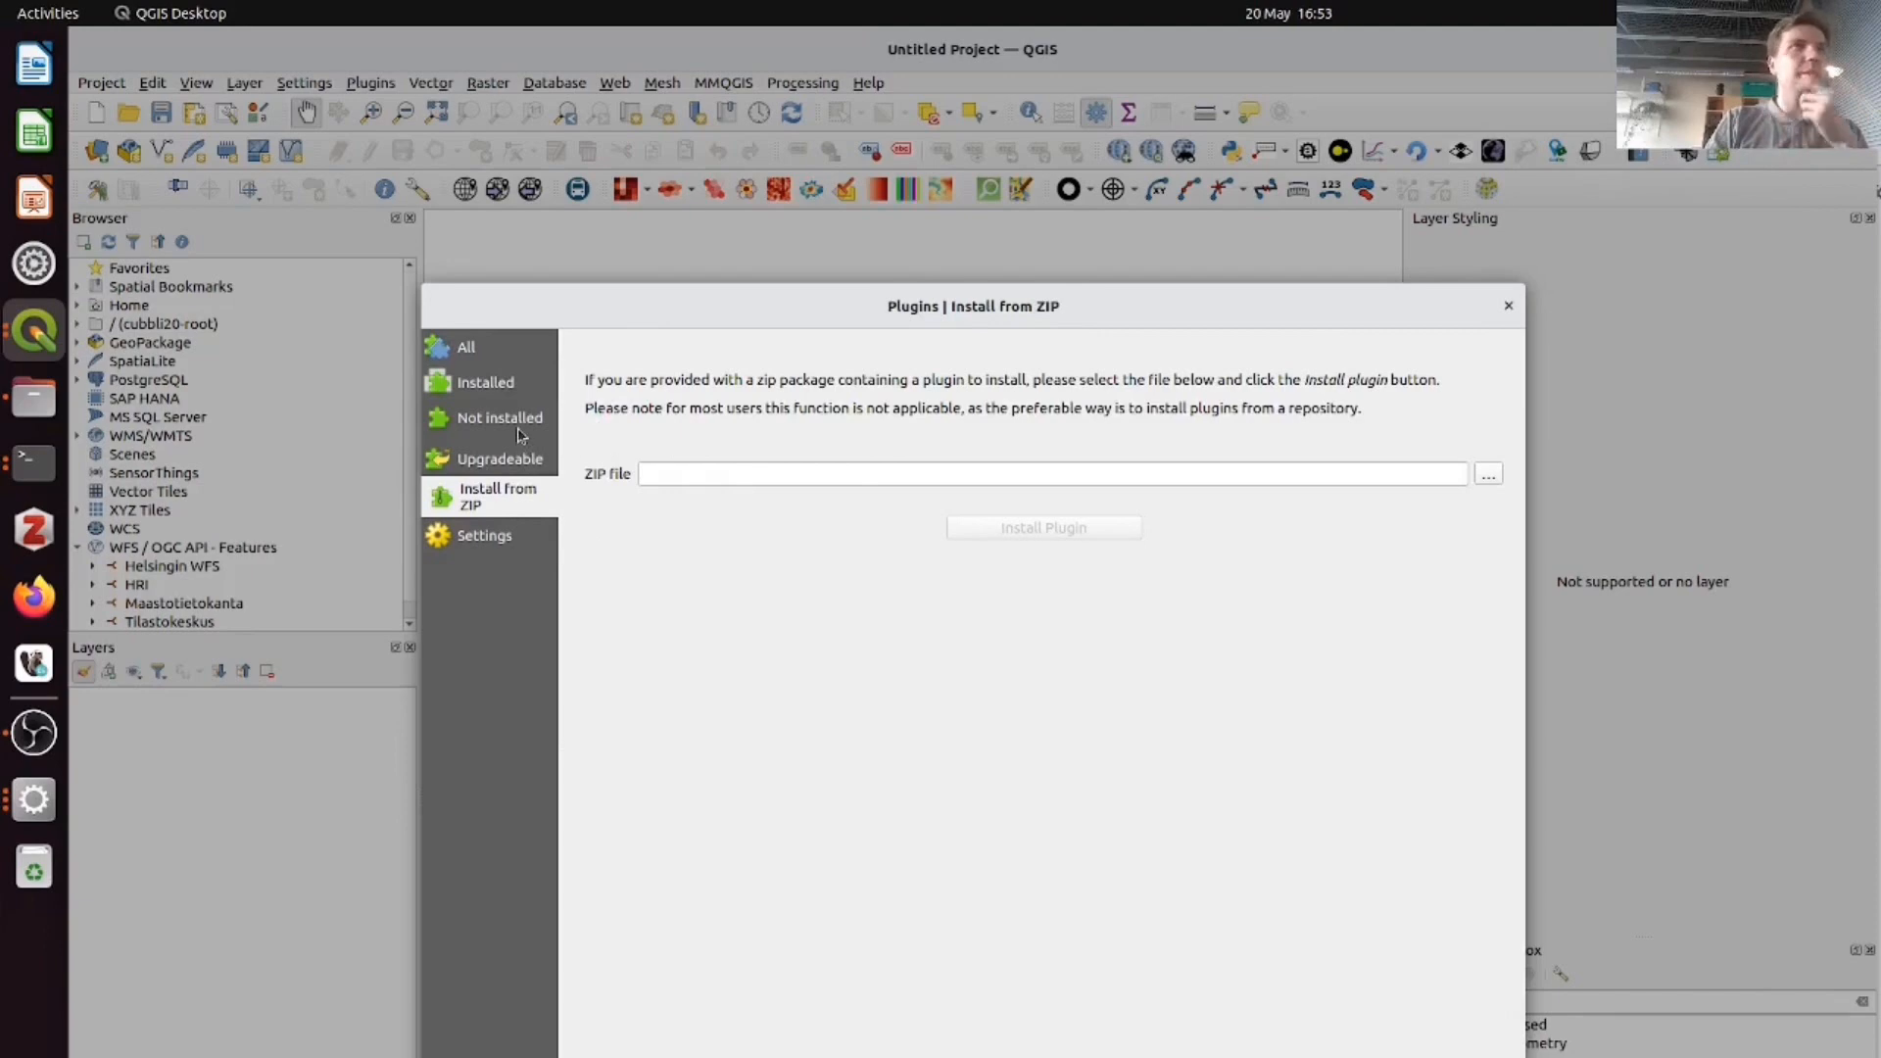
# - Search the installed plugins for "edge" and uninstall the existing Edge bundling for Processing plugin
pyautogui.click(511, 392)
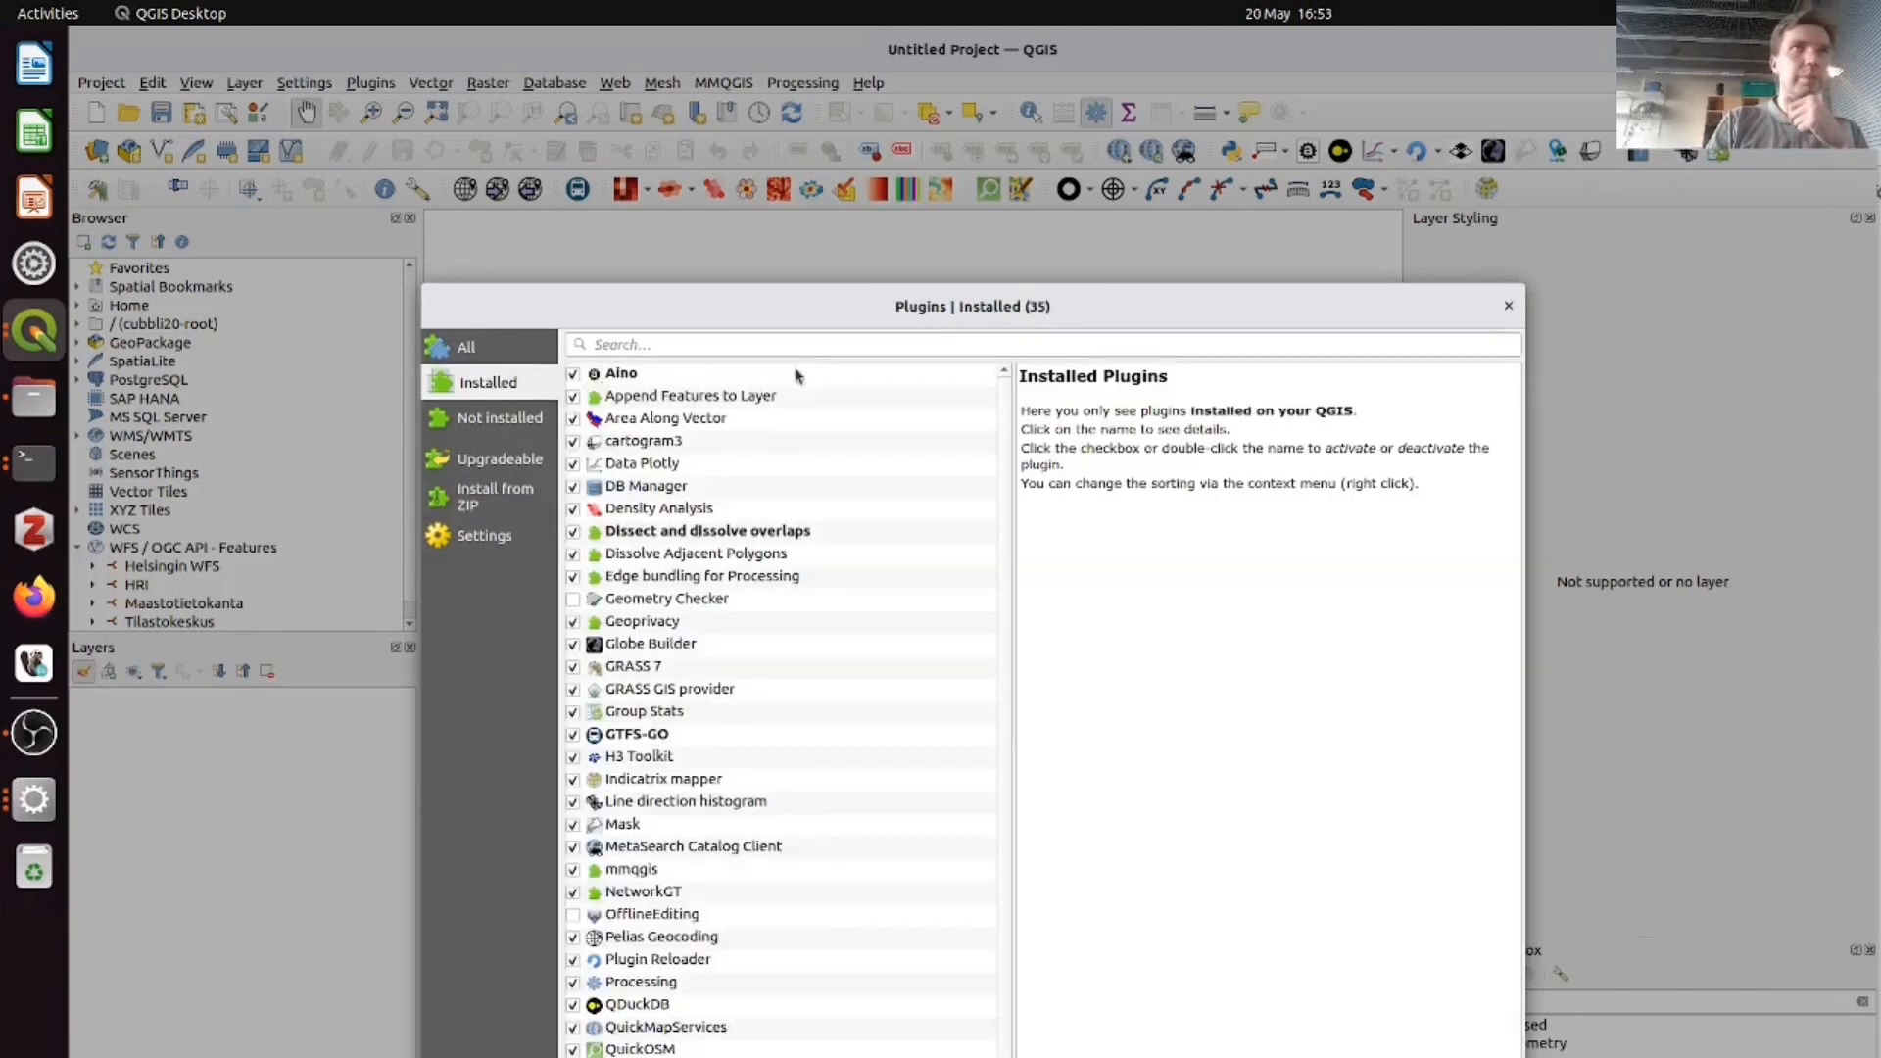
pyautogui.write('poc')
pyautogui.press('BackSpace')
pyautogui.press('BackSpace')
pyautogui.write('ro')
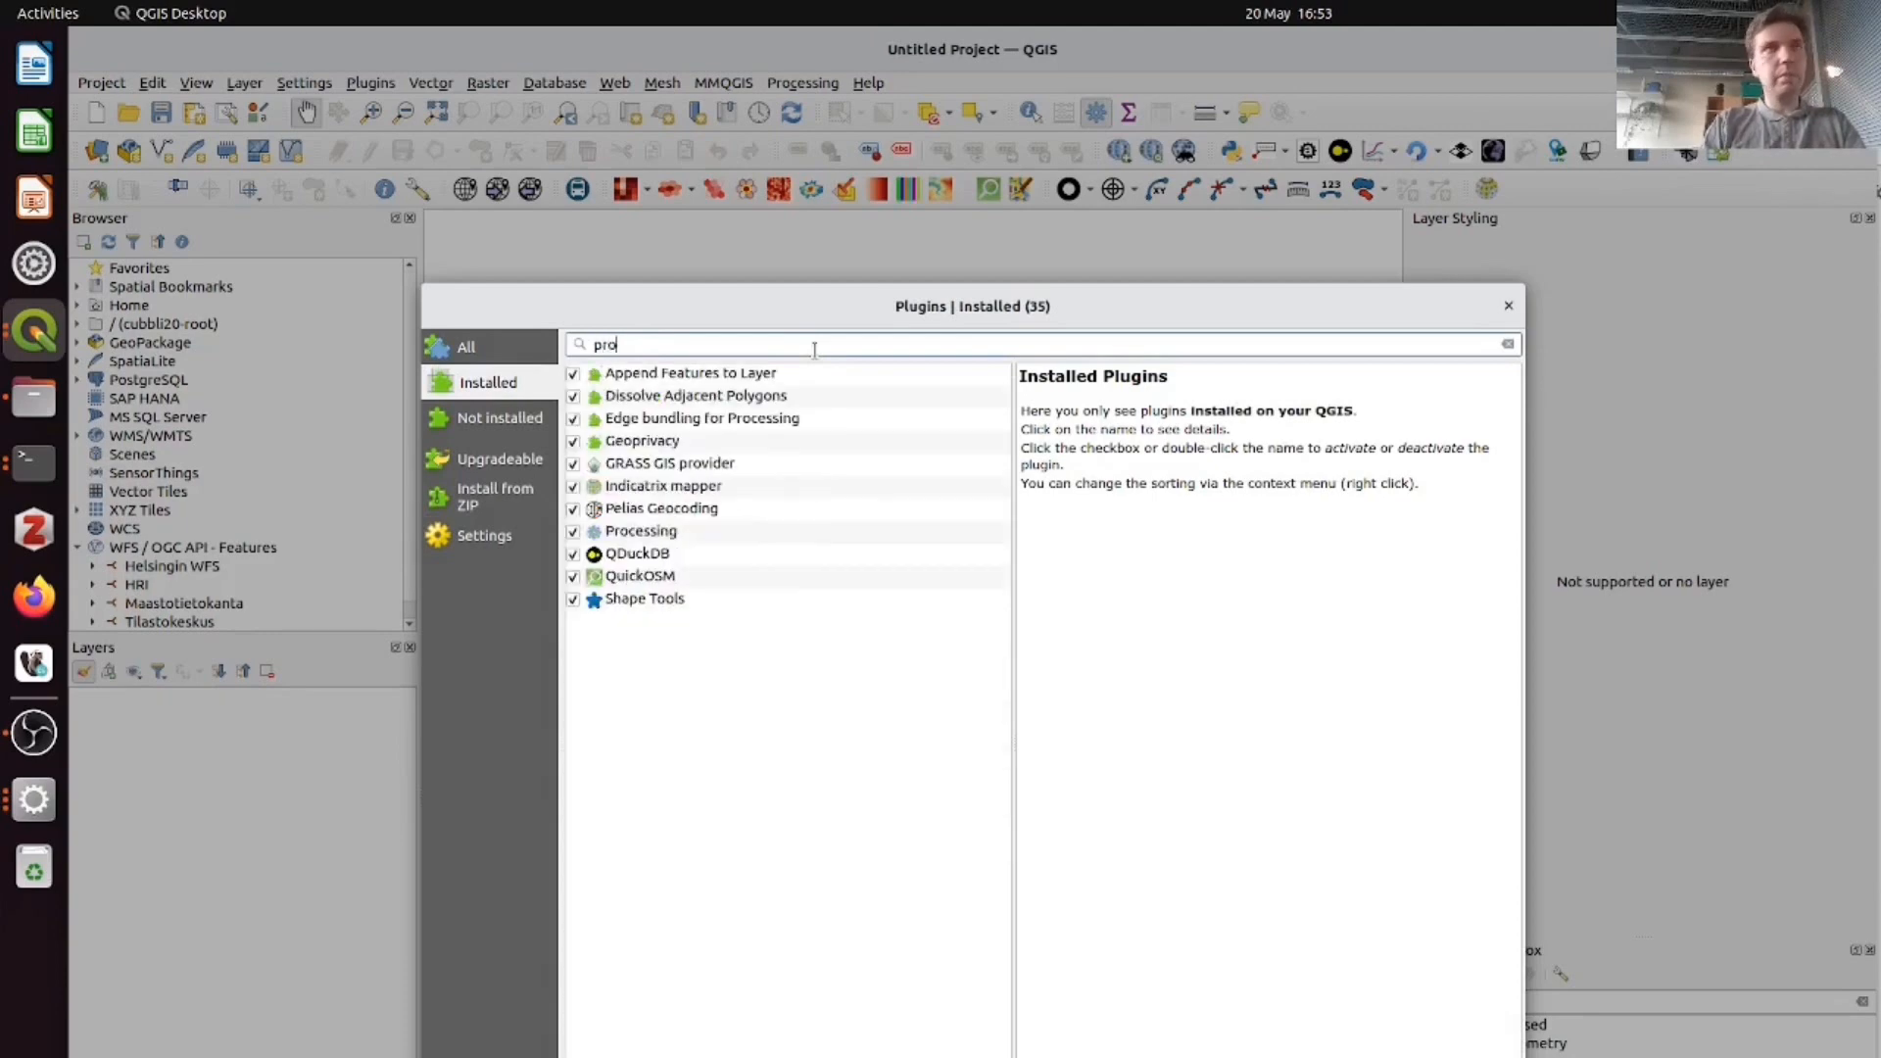
pyautogui.write('ce')
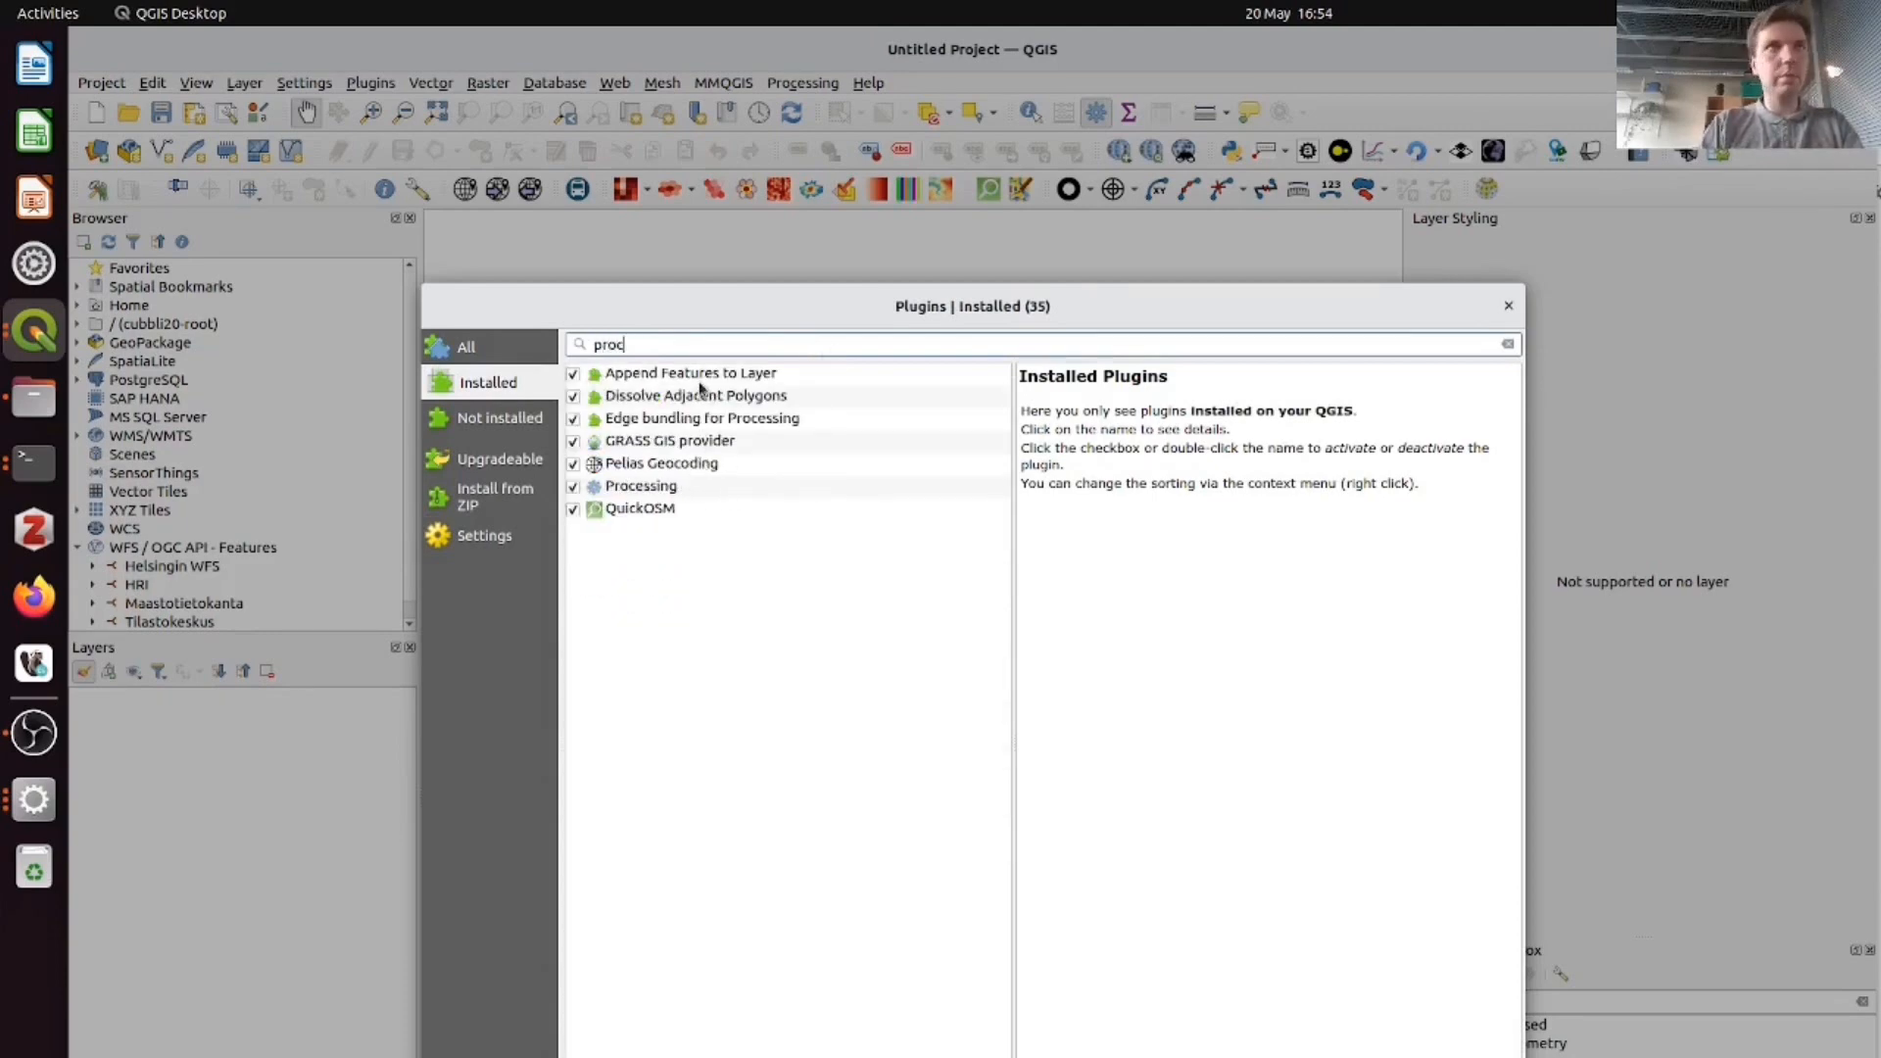
pyautogui.press('BackSpace')
pyautogui.press('BackSpace')
pyautogui.press('BackSpace')
pyautogui.press('BackSpace')
pyautogui.write('edge')
pyautogui.click(701, 382)
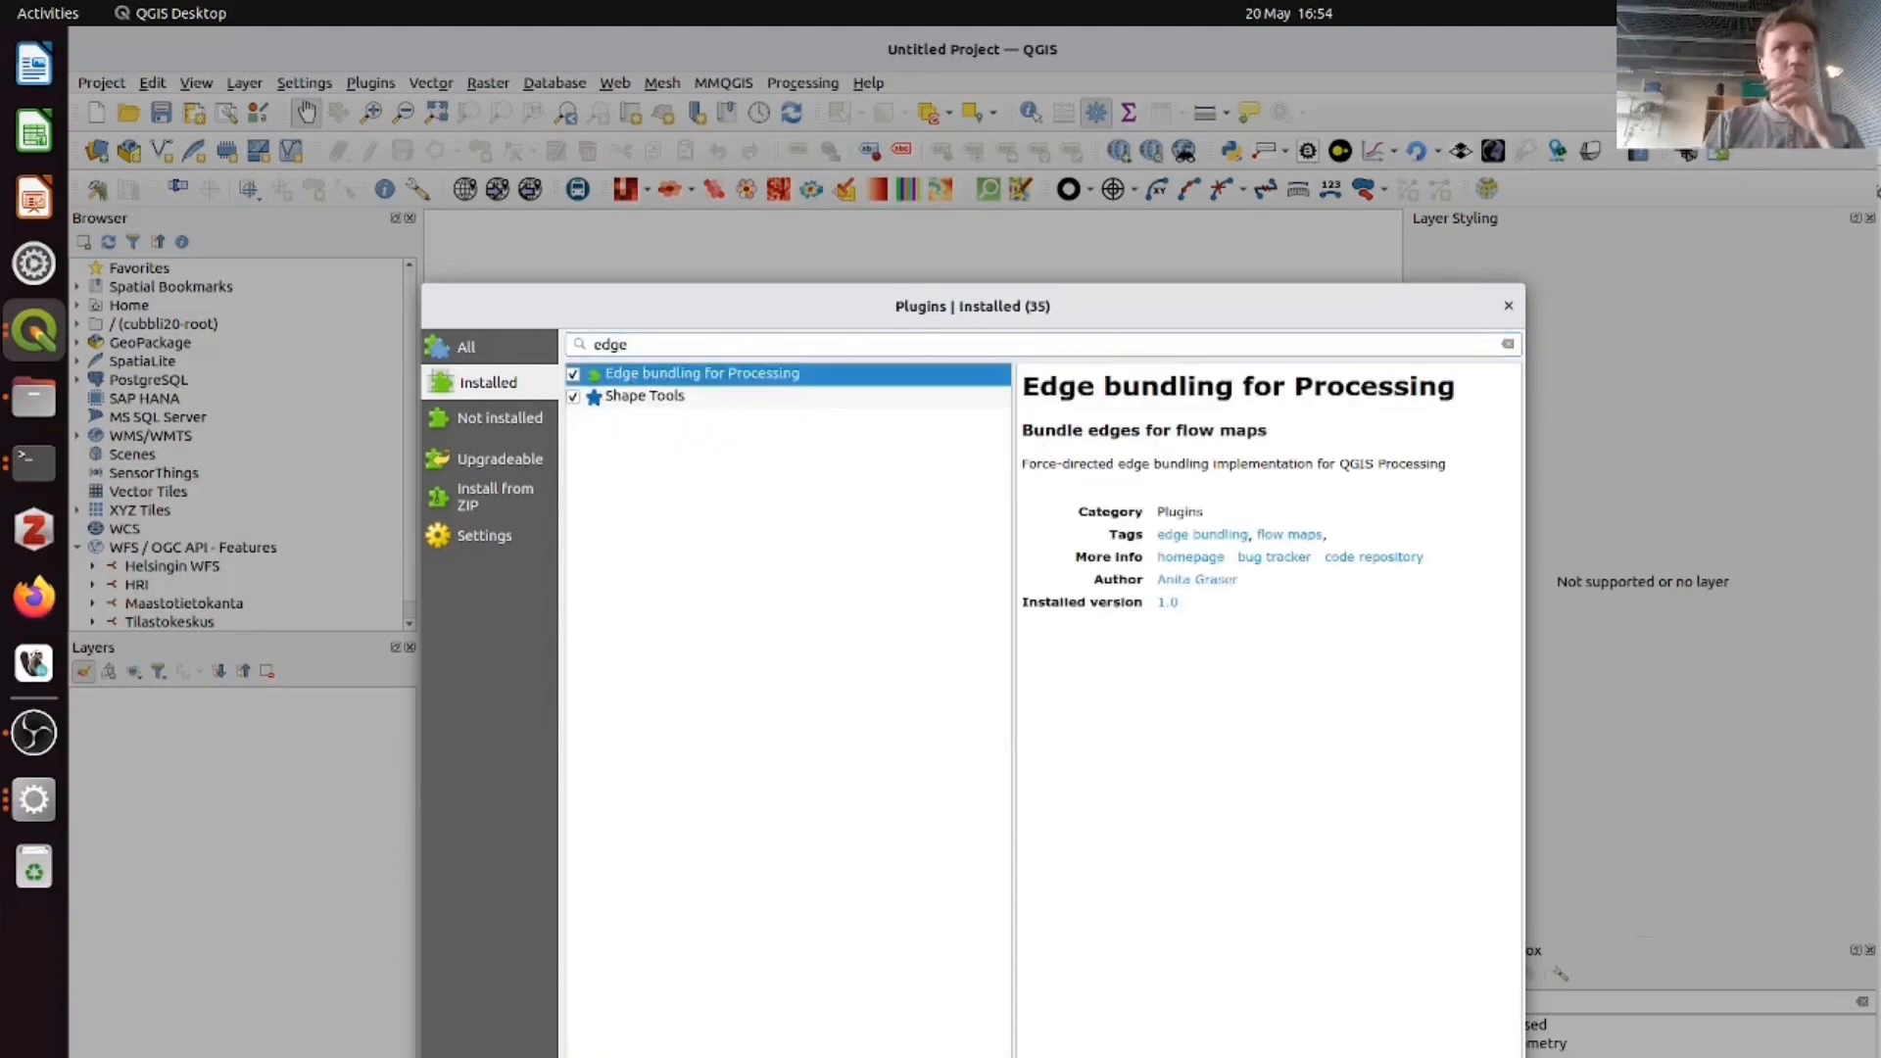
pyautogui.click(1188, 794)
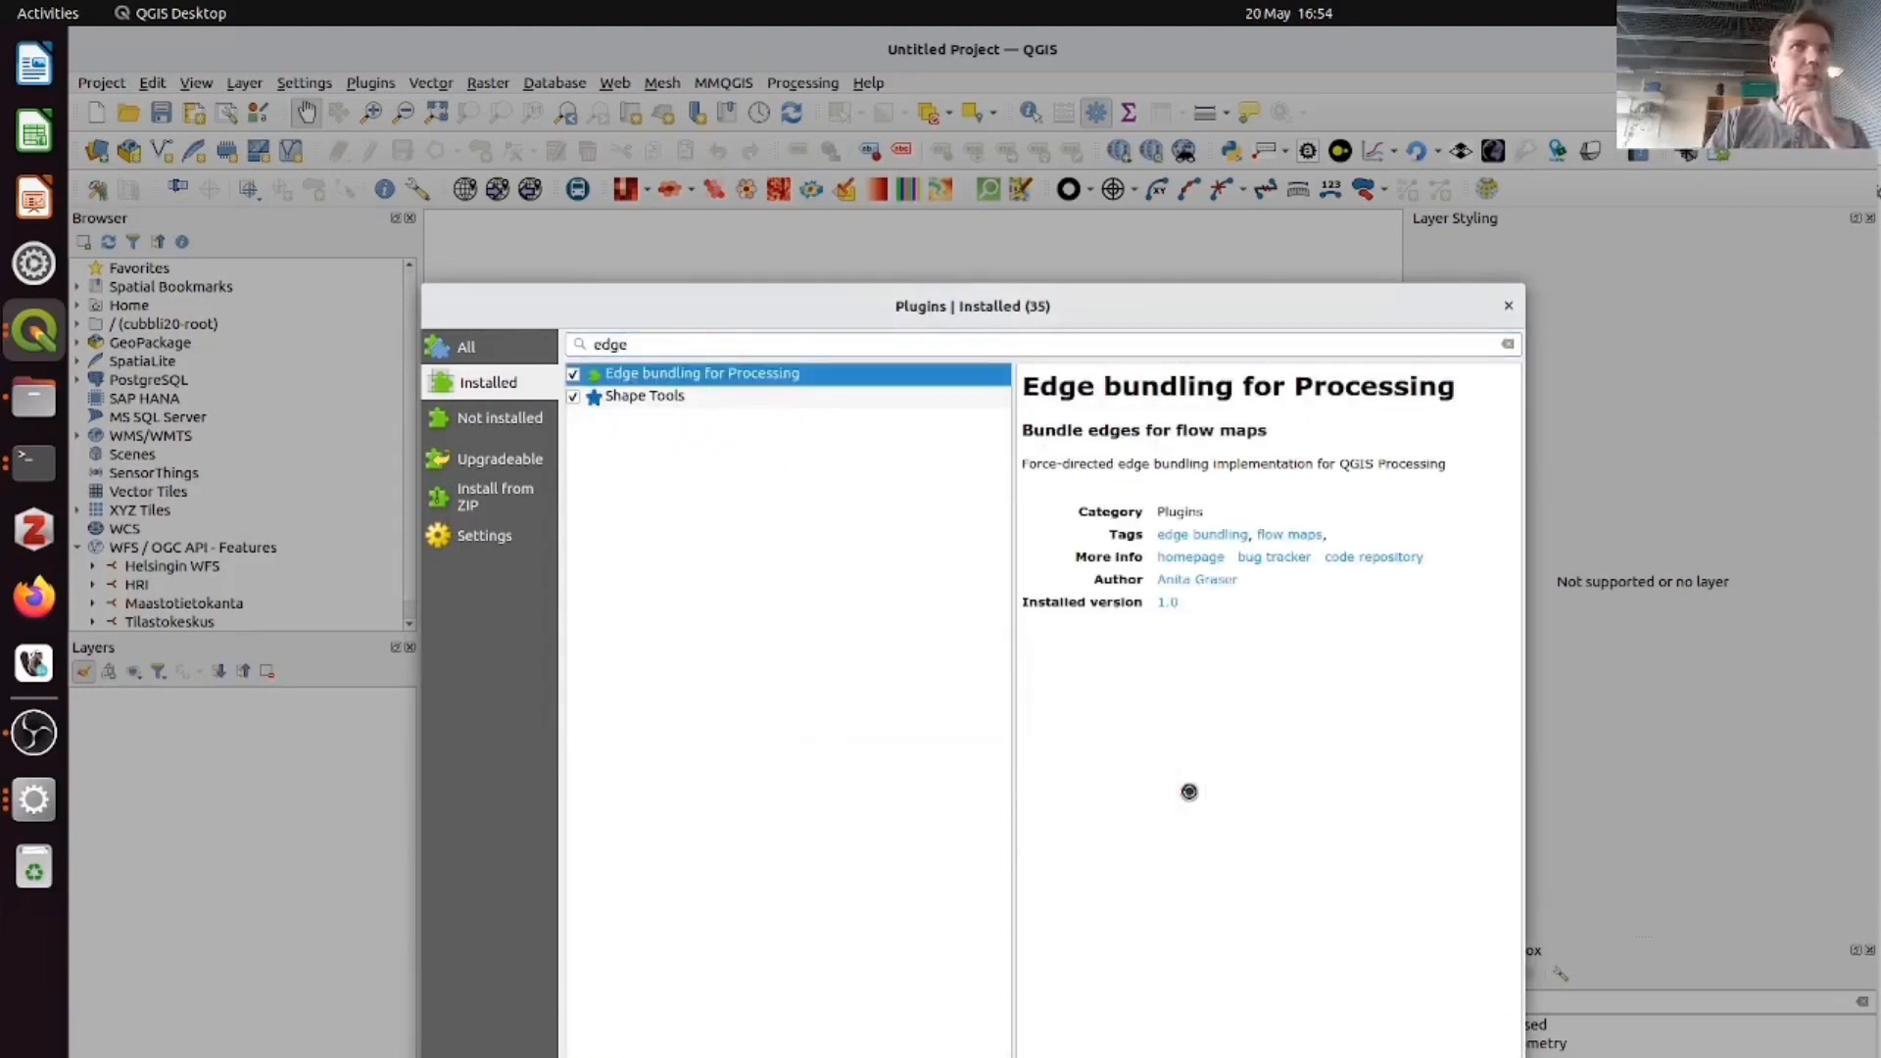
# - Install the plugin from processing_edgebundling.zip in Downloads, check it among the installed plugins and close the plugin manager
pyautogui.click(500, 506)
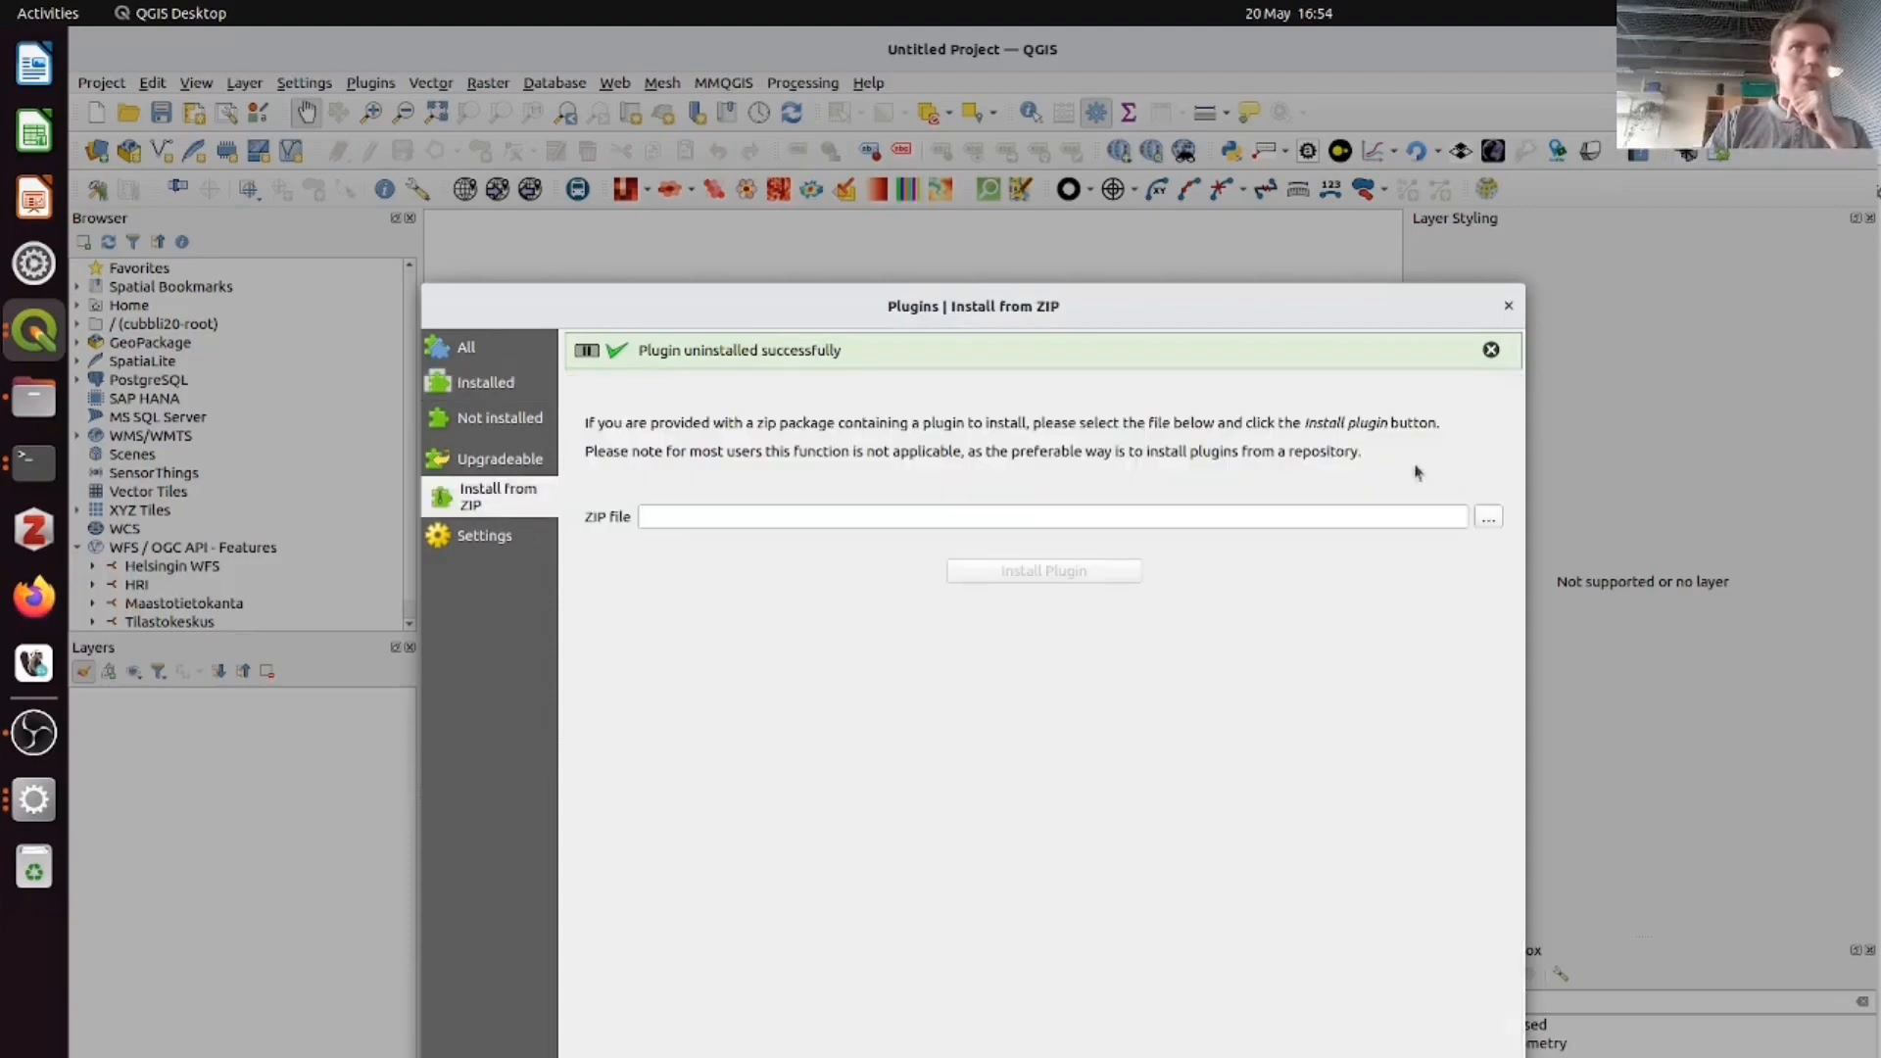
pyautogui.click(1490, 520)
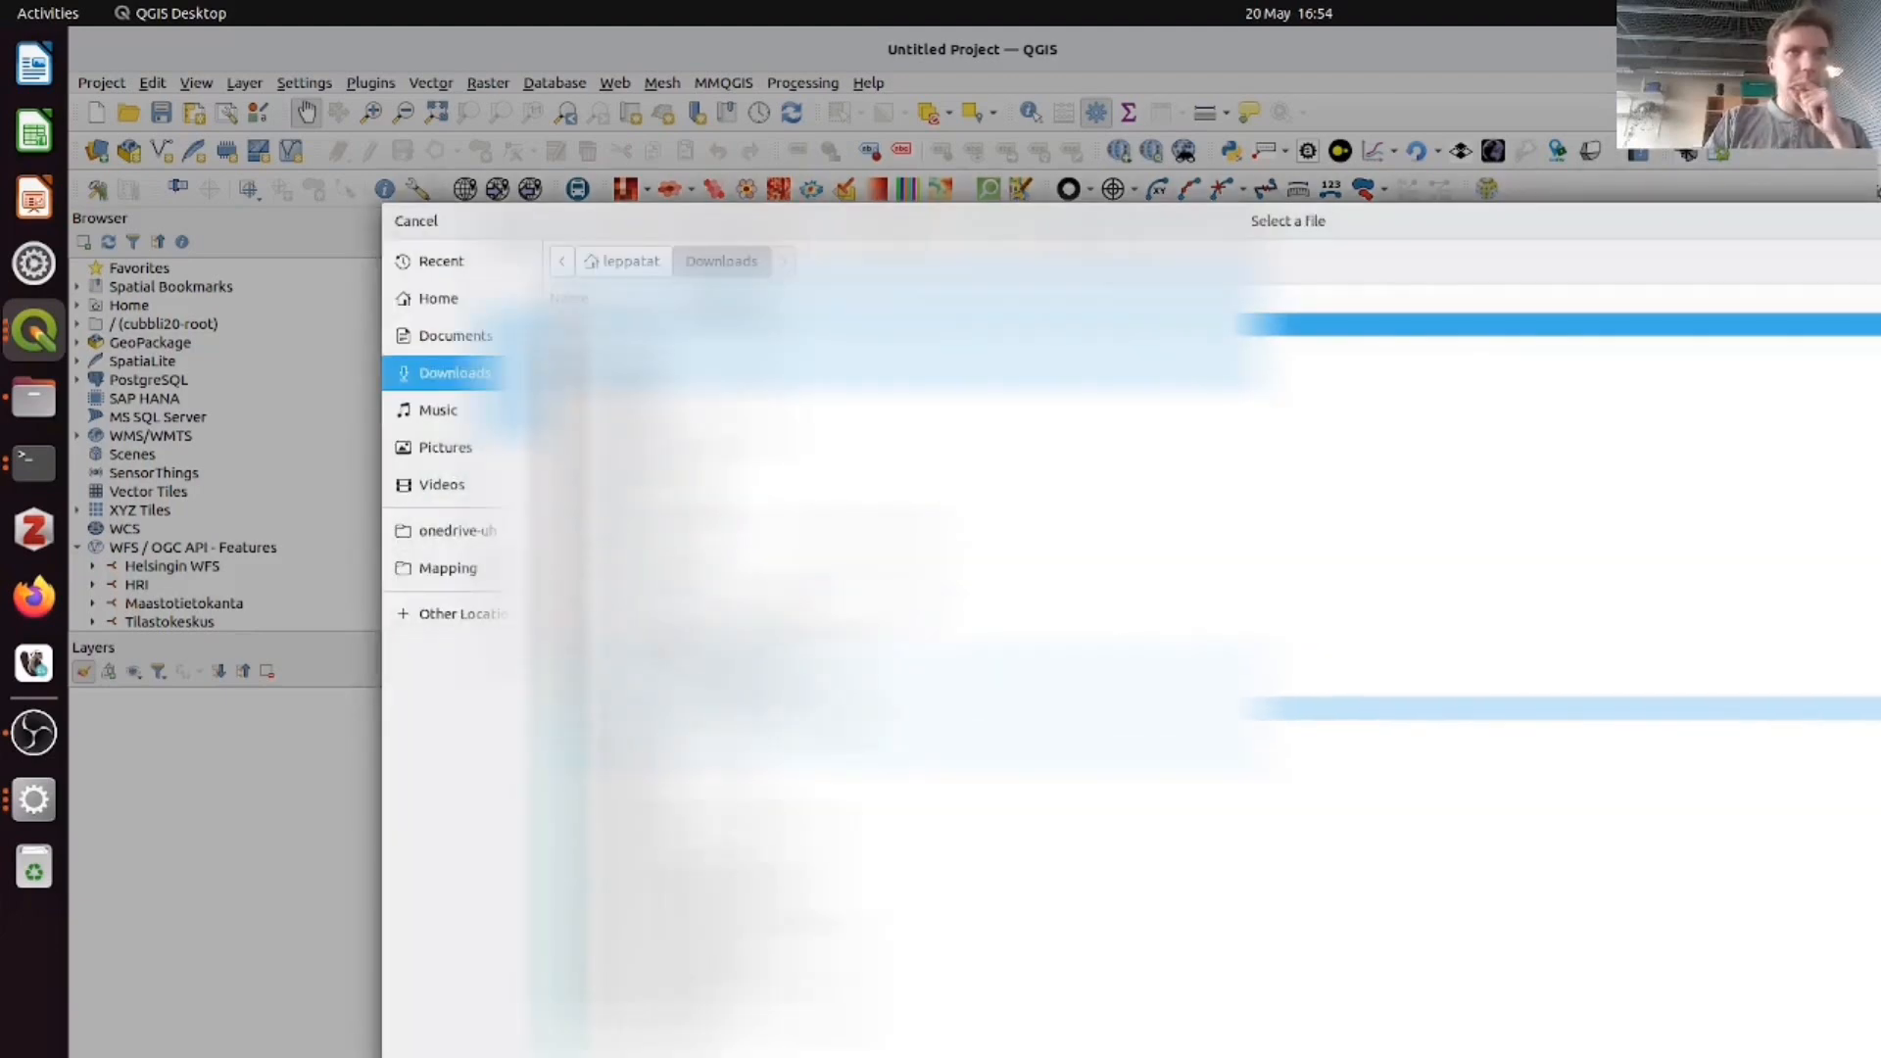
pyautogui.click(1273, 707)
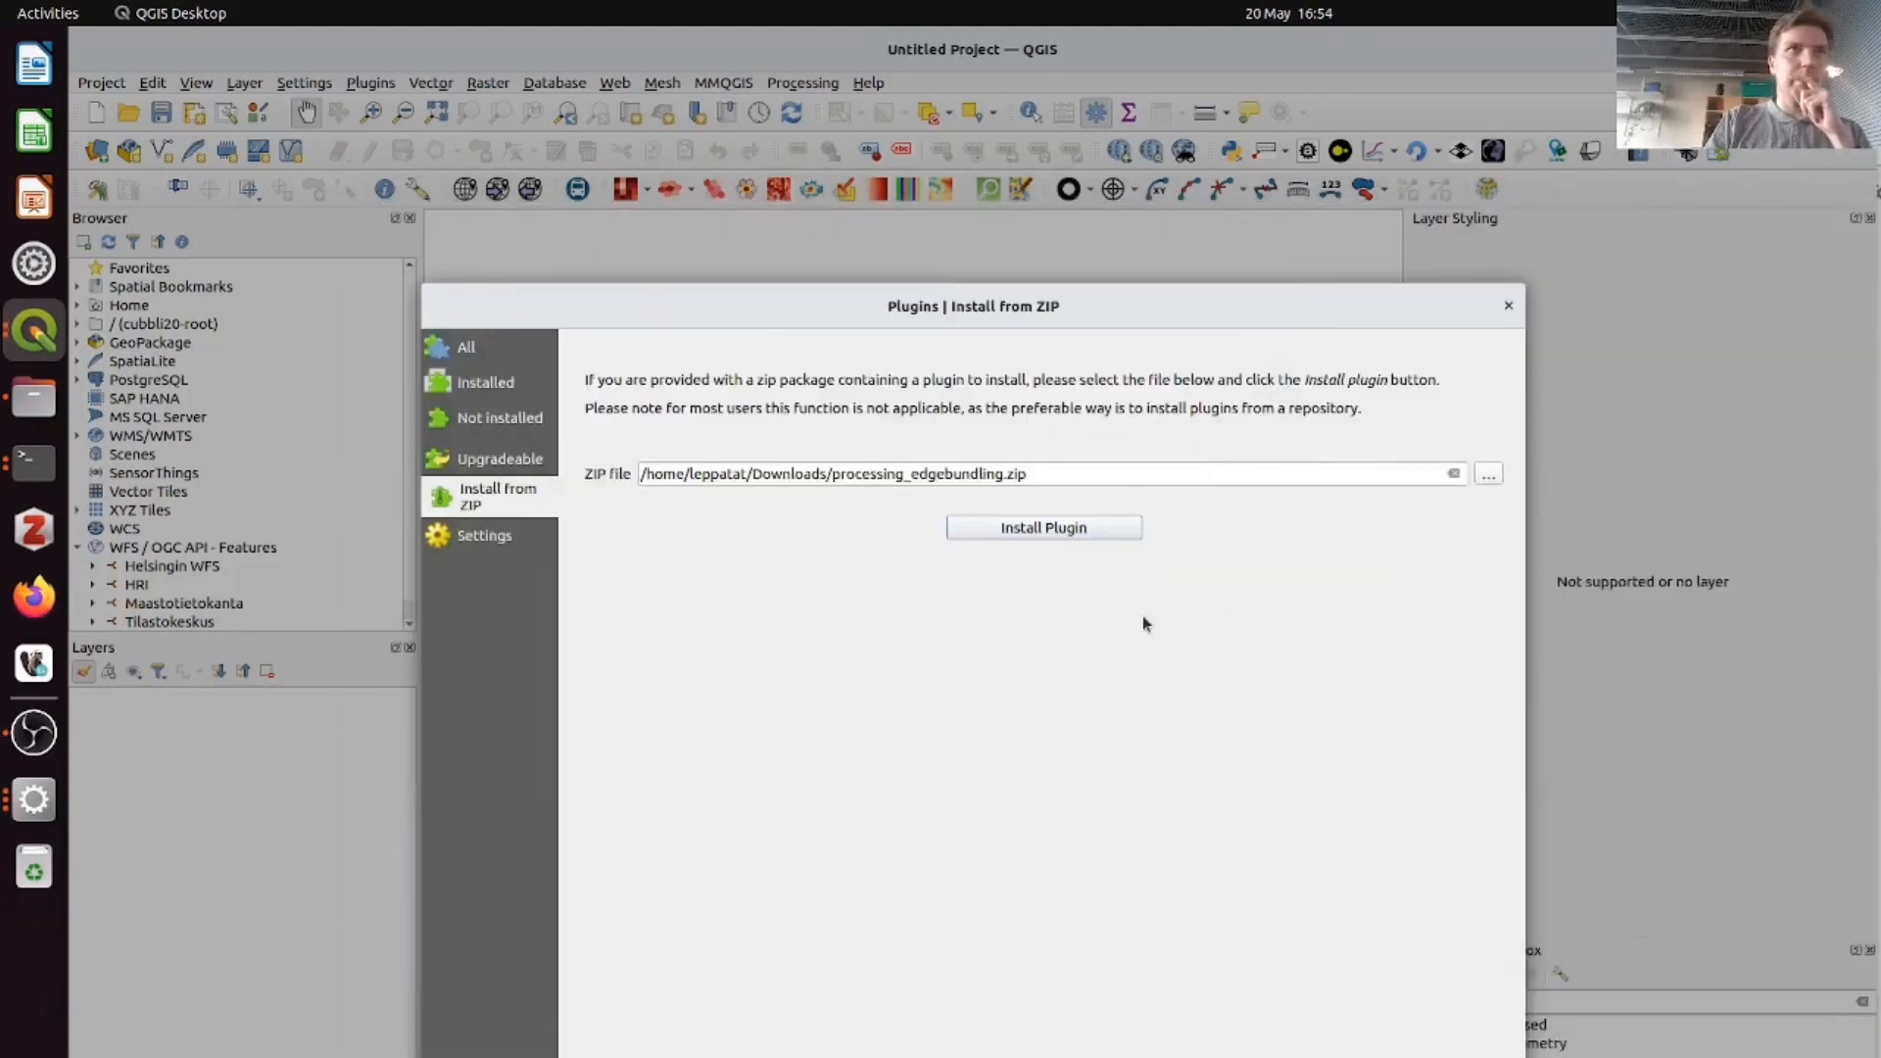
pyautogui.click(1061, 527)
pyautogui.click(1443, 714)
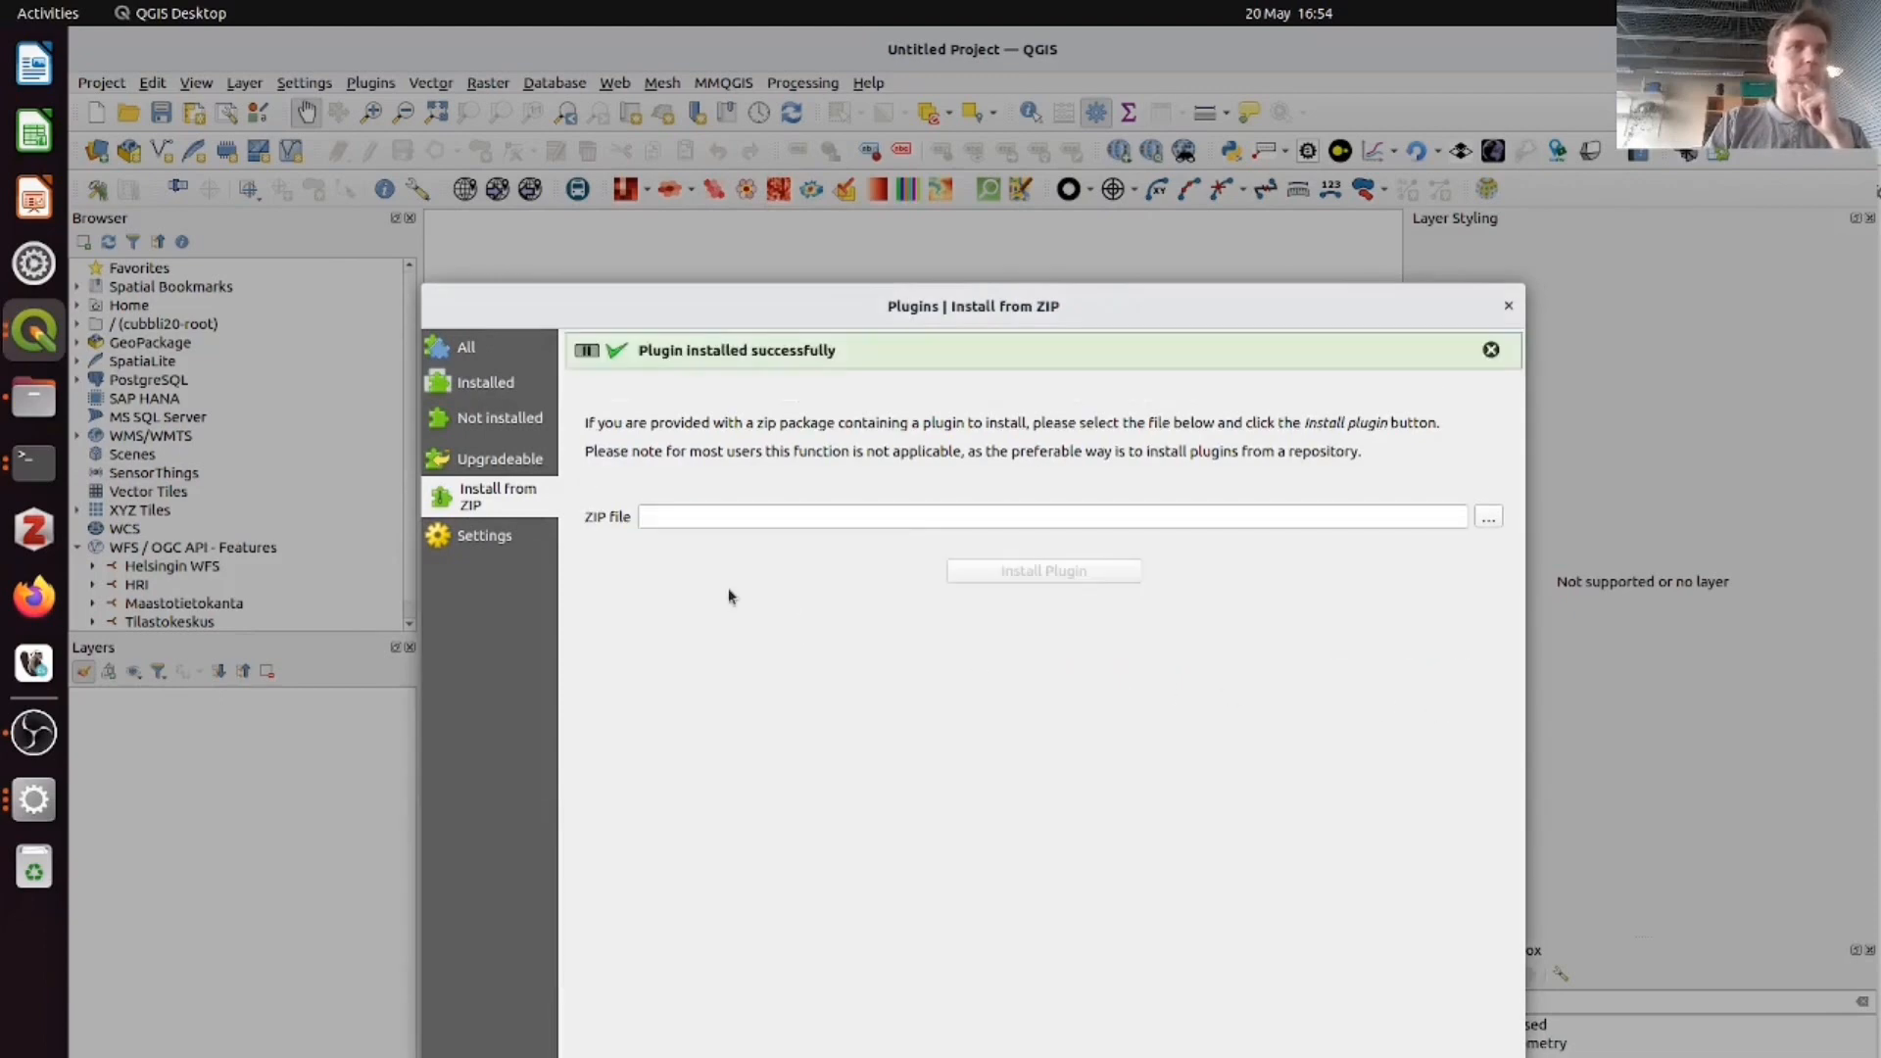
pyautogui.click(495, 382)
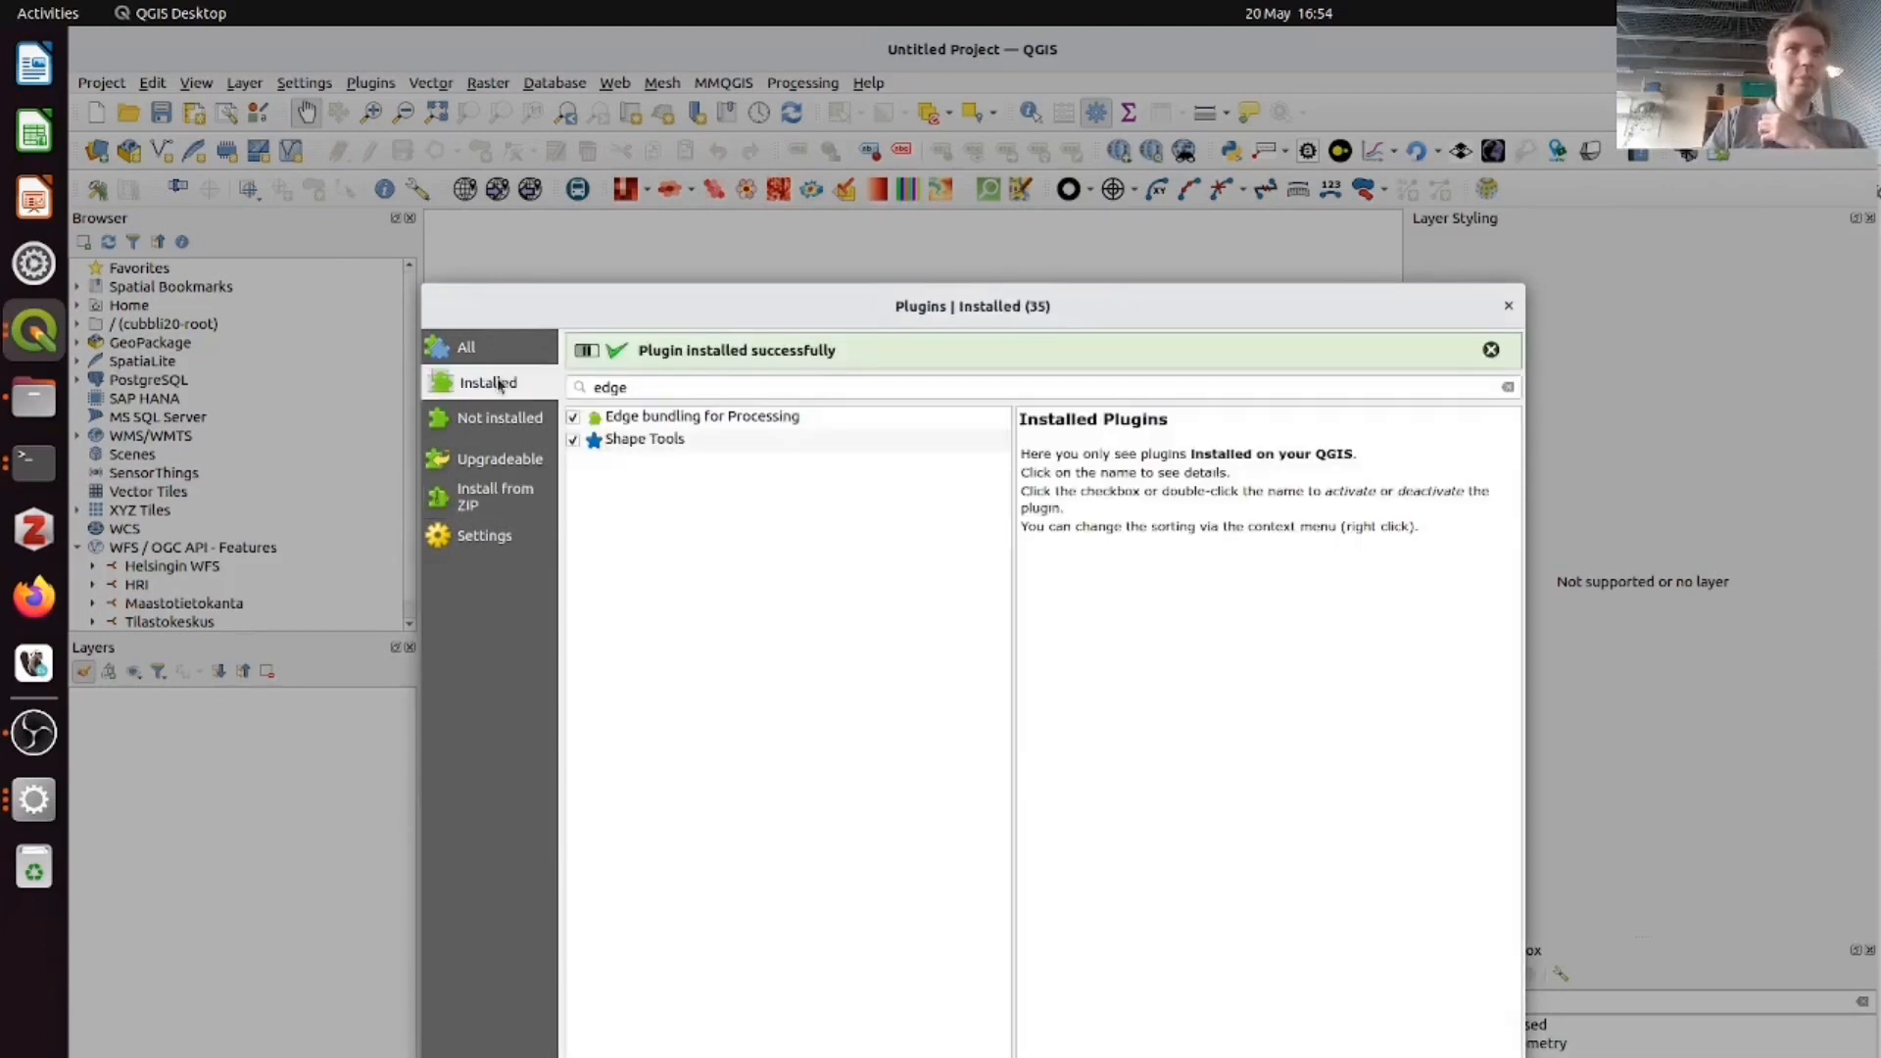
pyautogui.click(1507, 307)
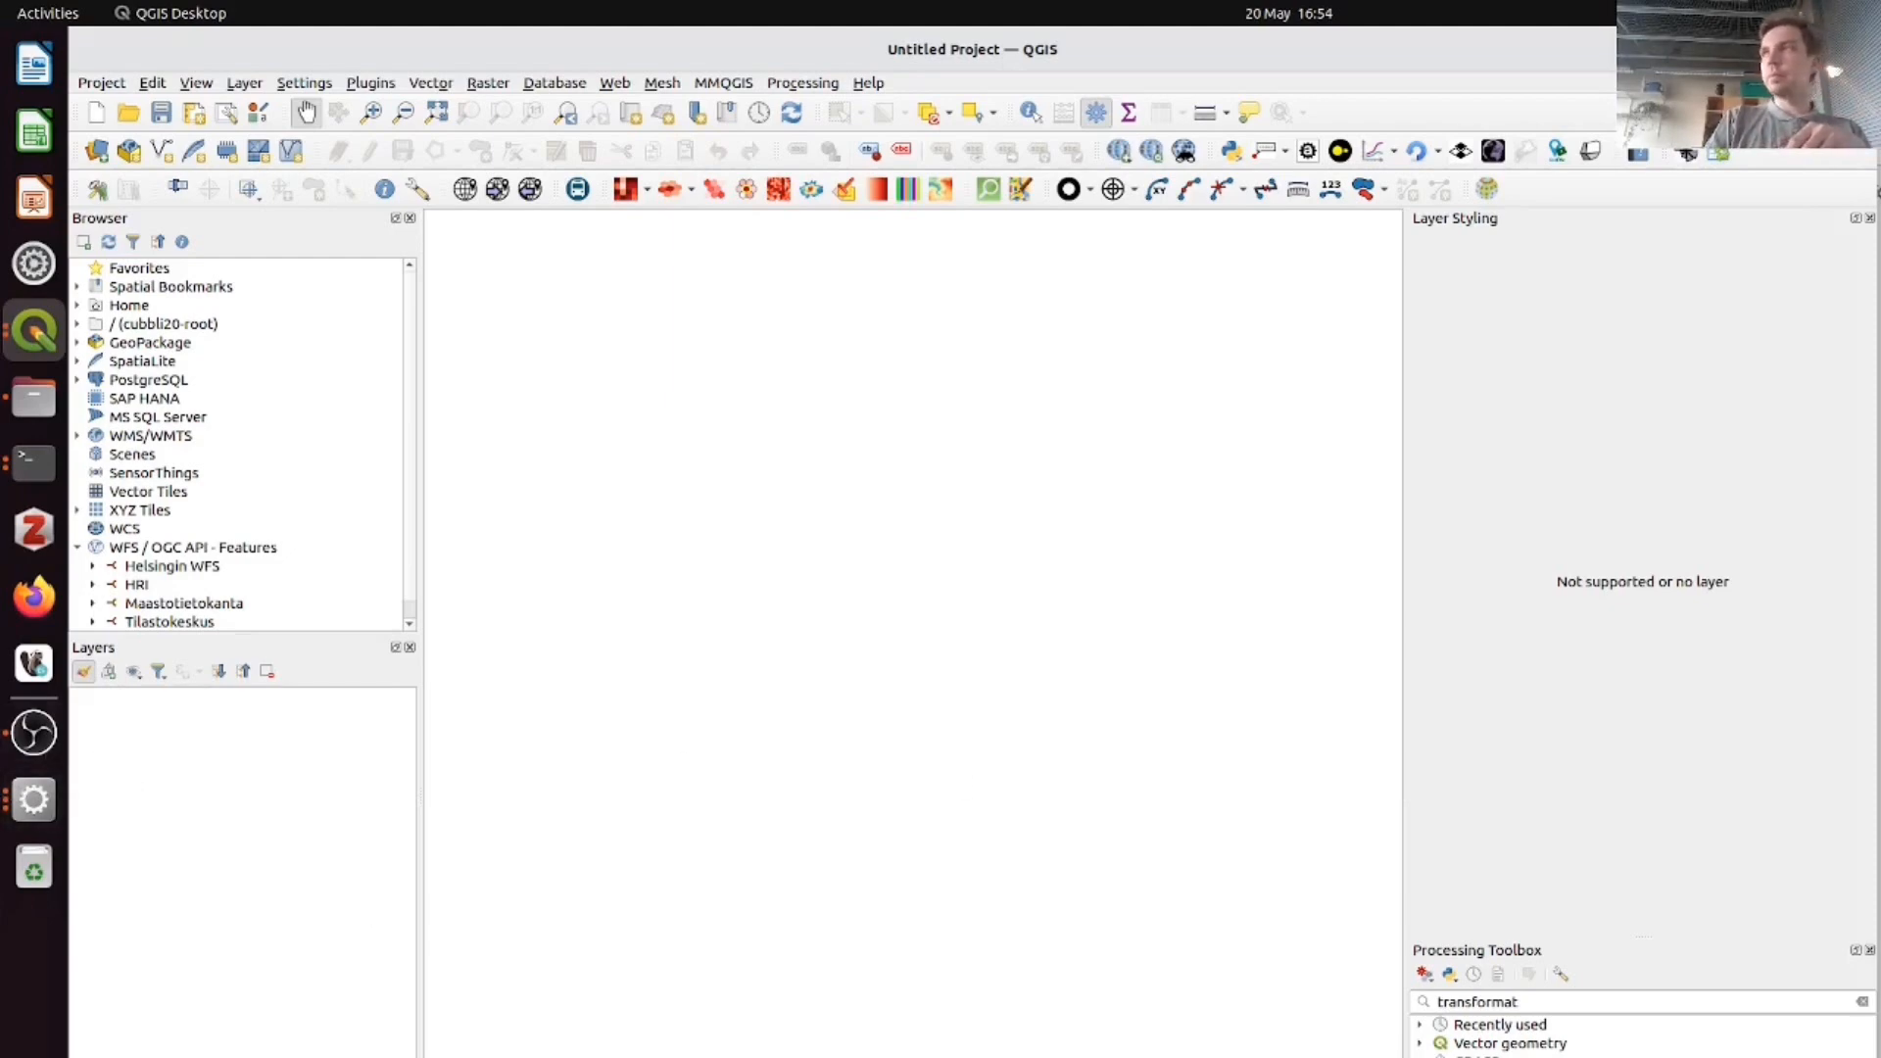
# - Switch to Firefox and examine the Erasmus mobility statistics dataset page linked in the notebook's Data section, returning to the notebook
pyautogui.hotkey('alt', 'Tab')
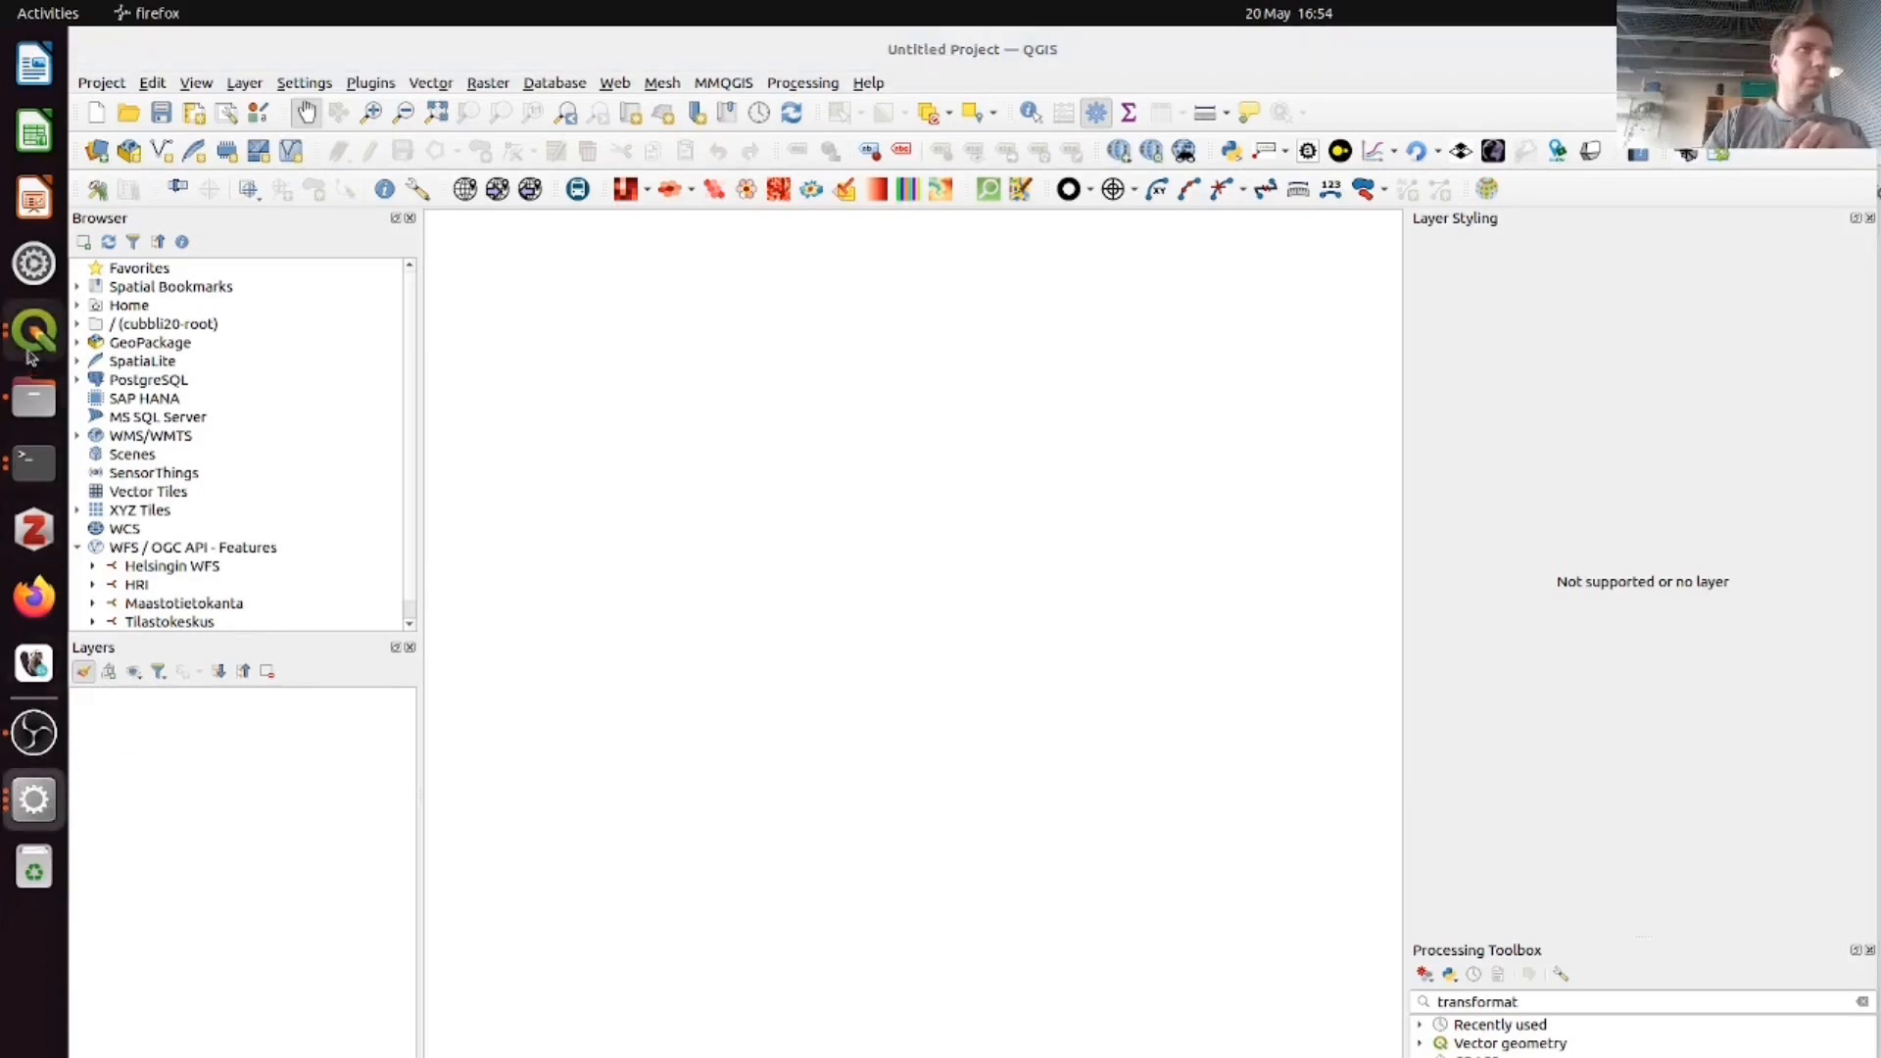
pyautogui.click(34, 597)
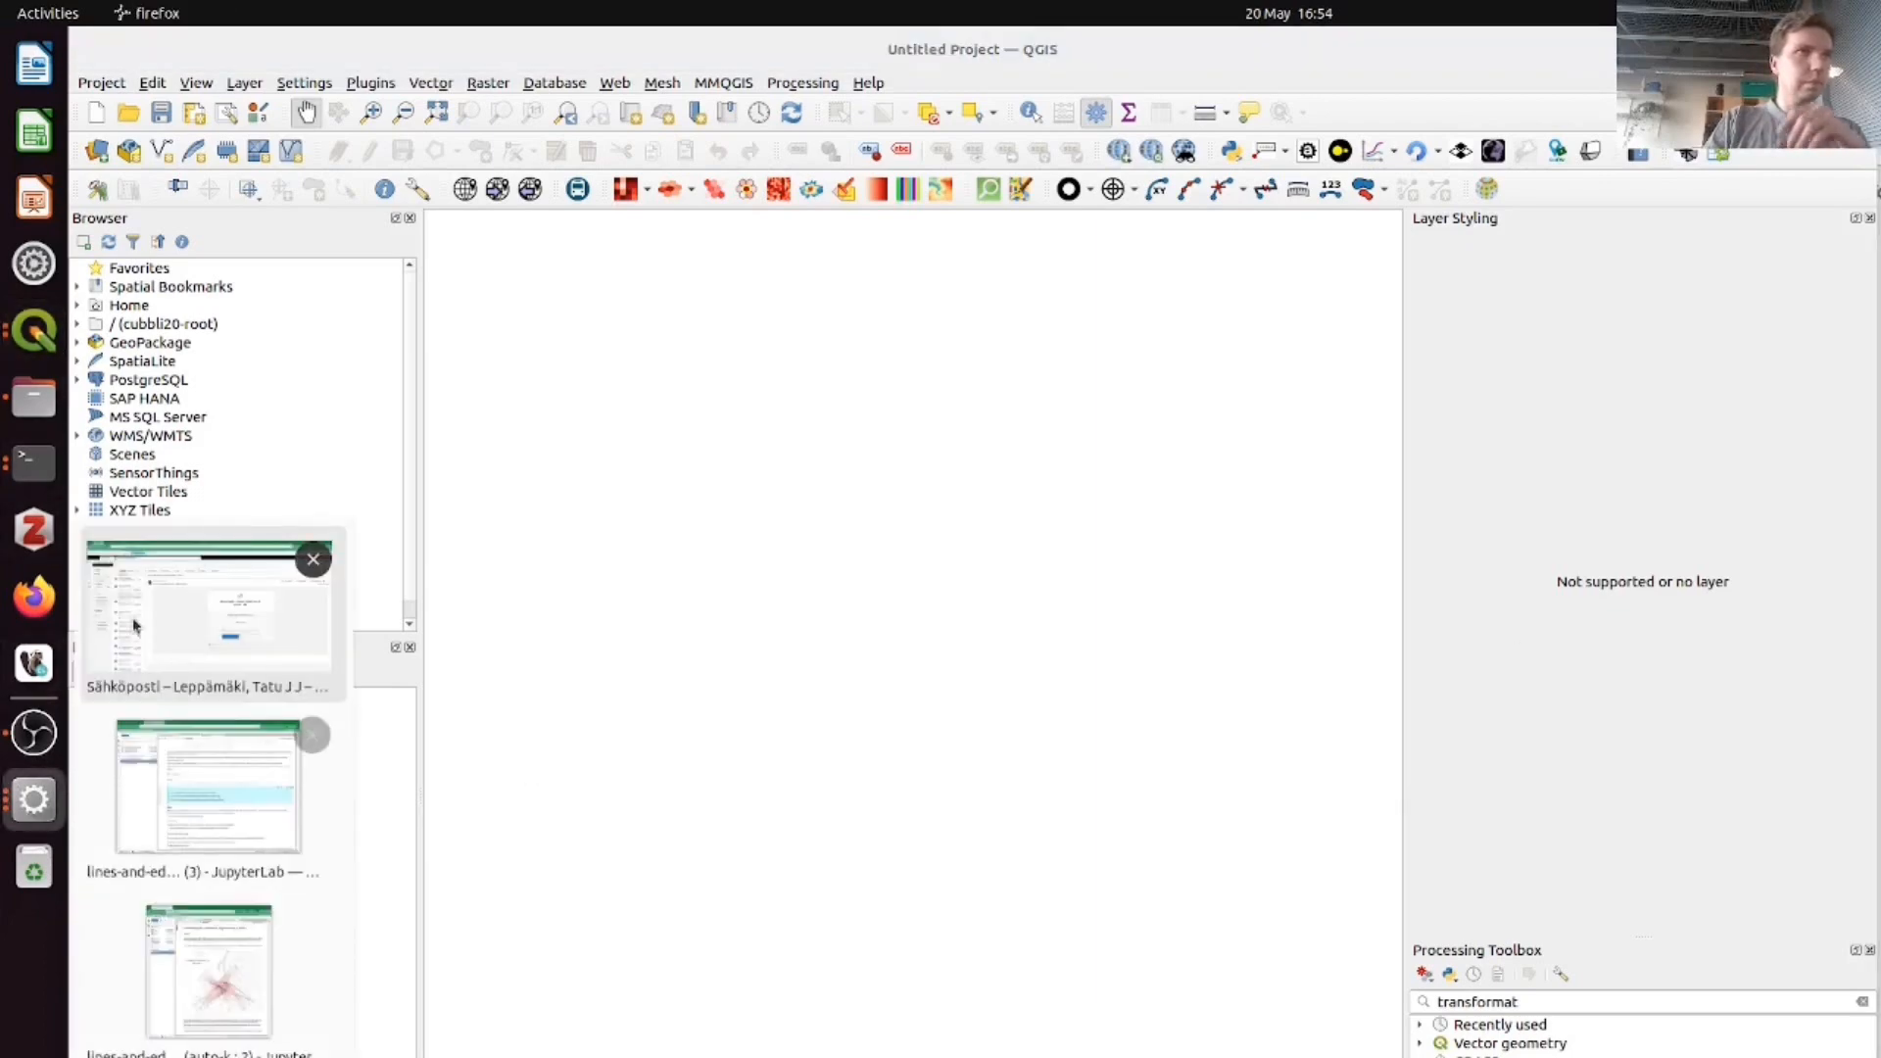
pyautogui.click(202, 828)
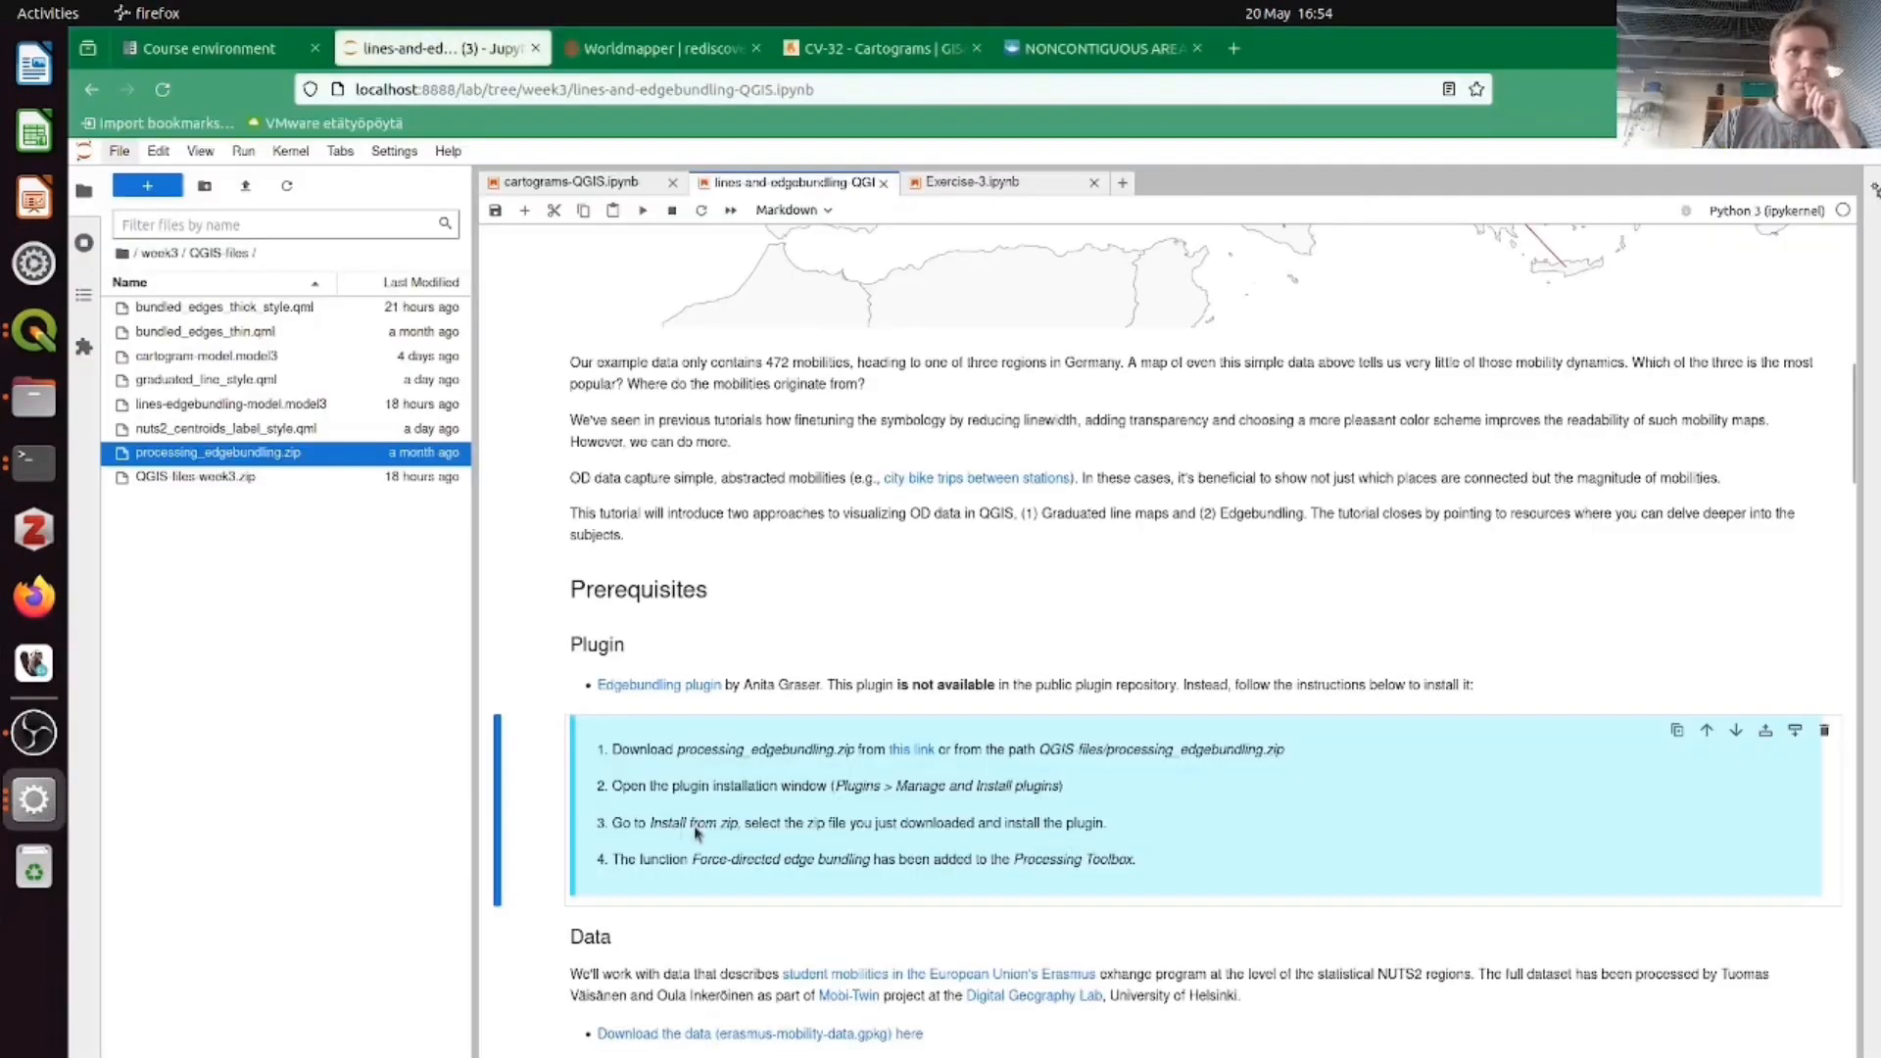
pyautogui.scroll(-3, 556, 795)
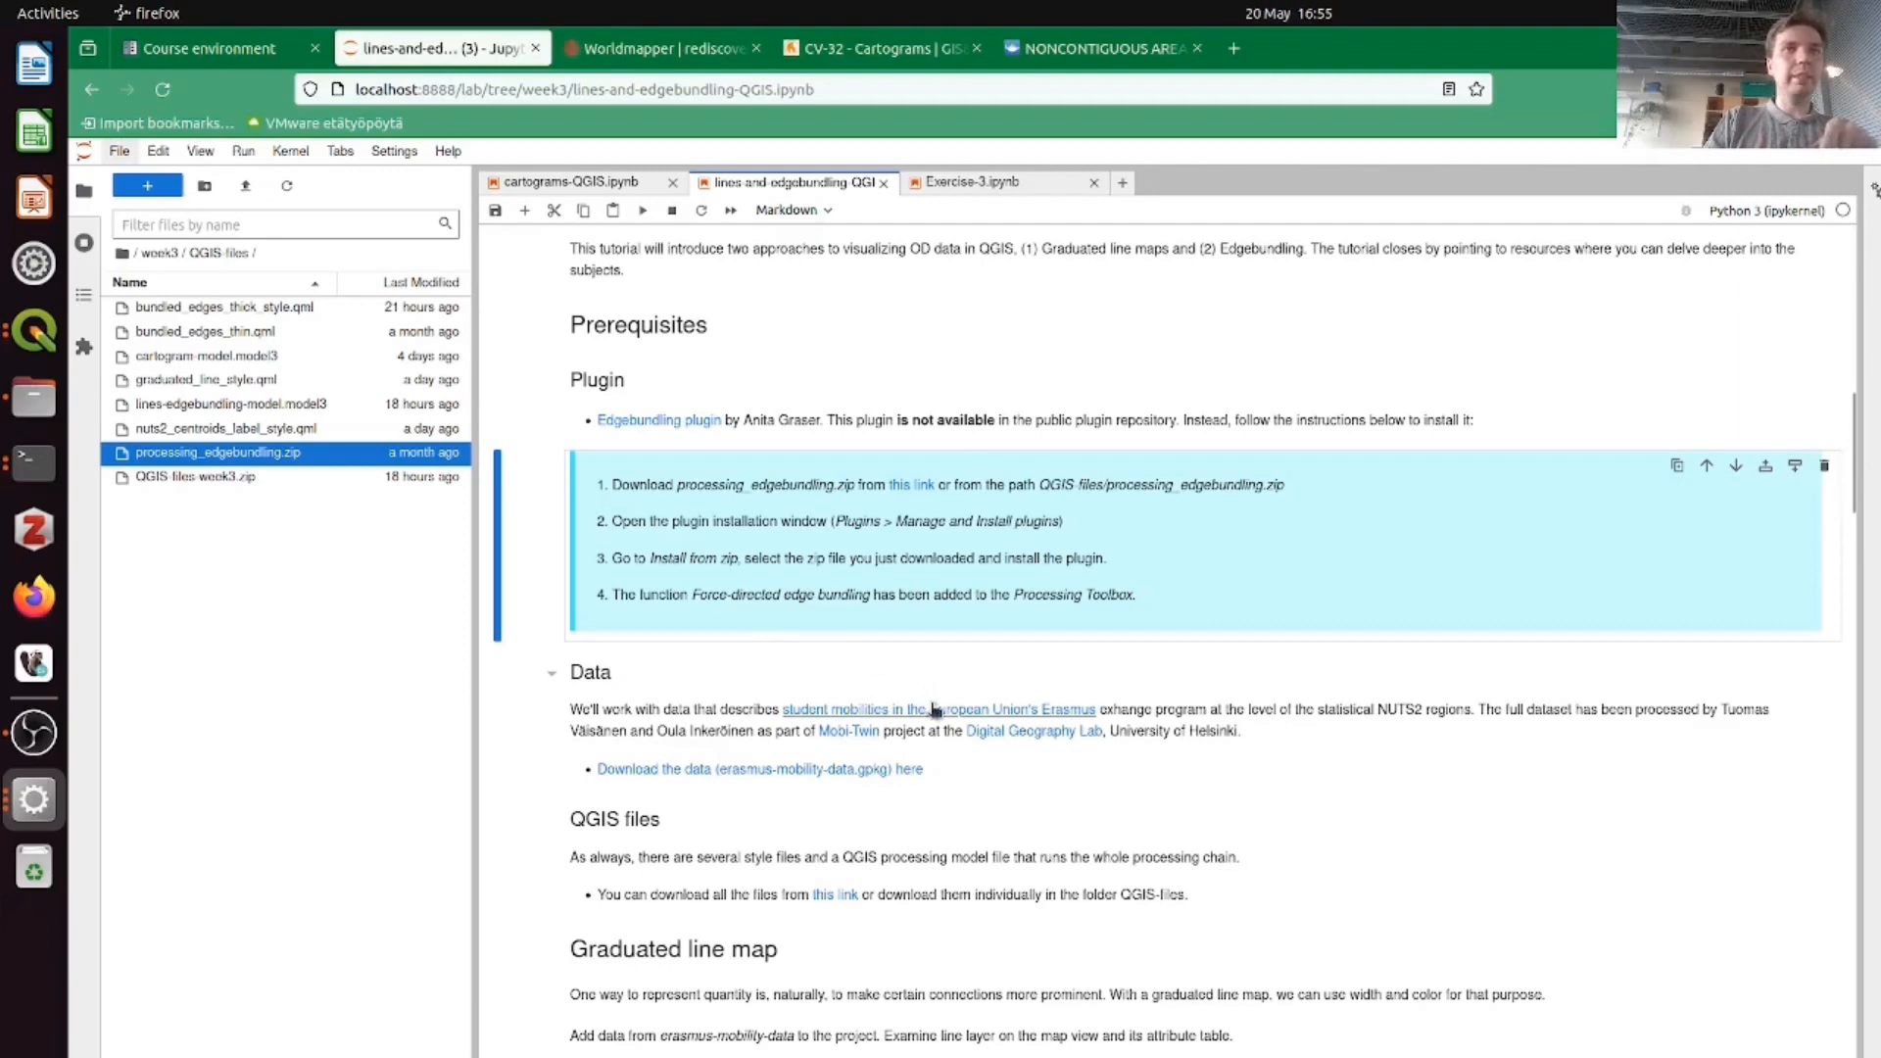
pyautogui.middleClick(938, 716)
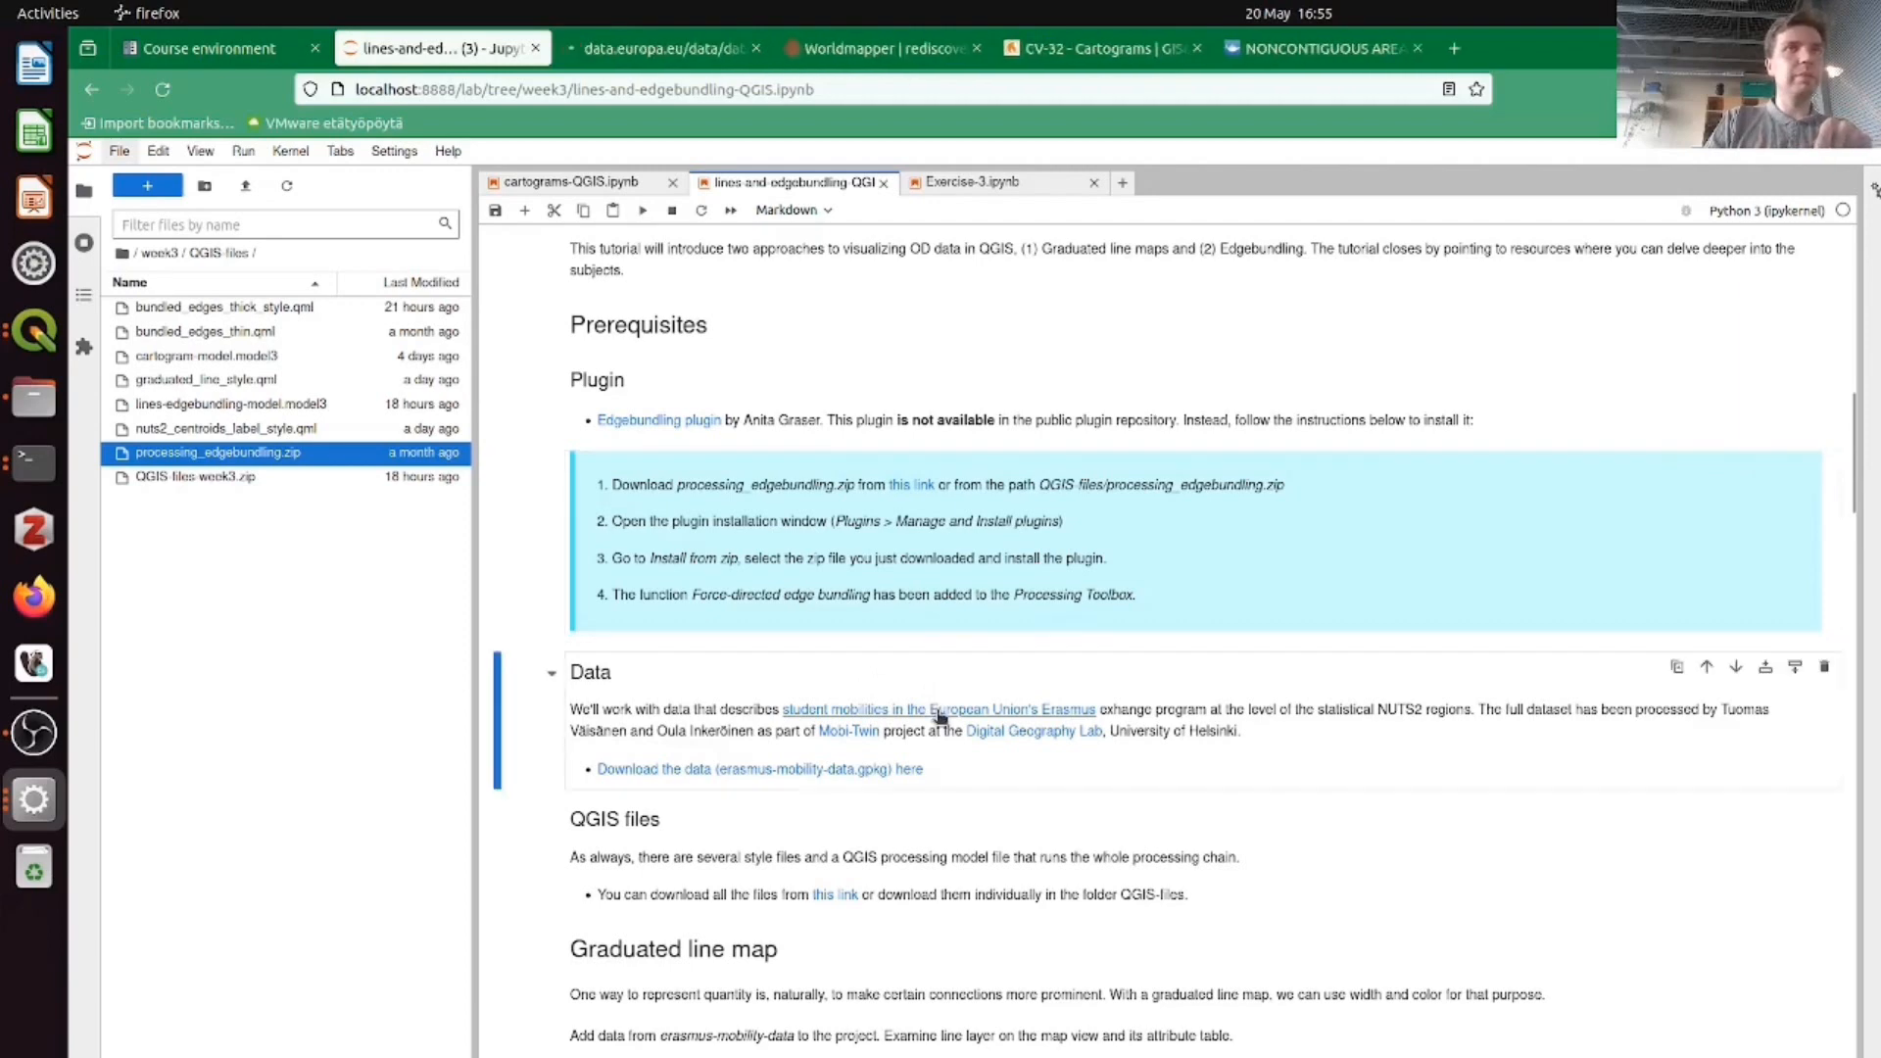
pyautogui.click(697, 58)
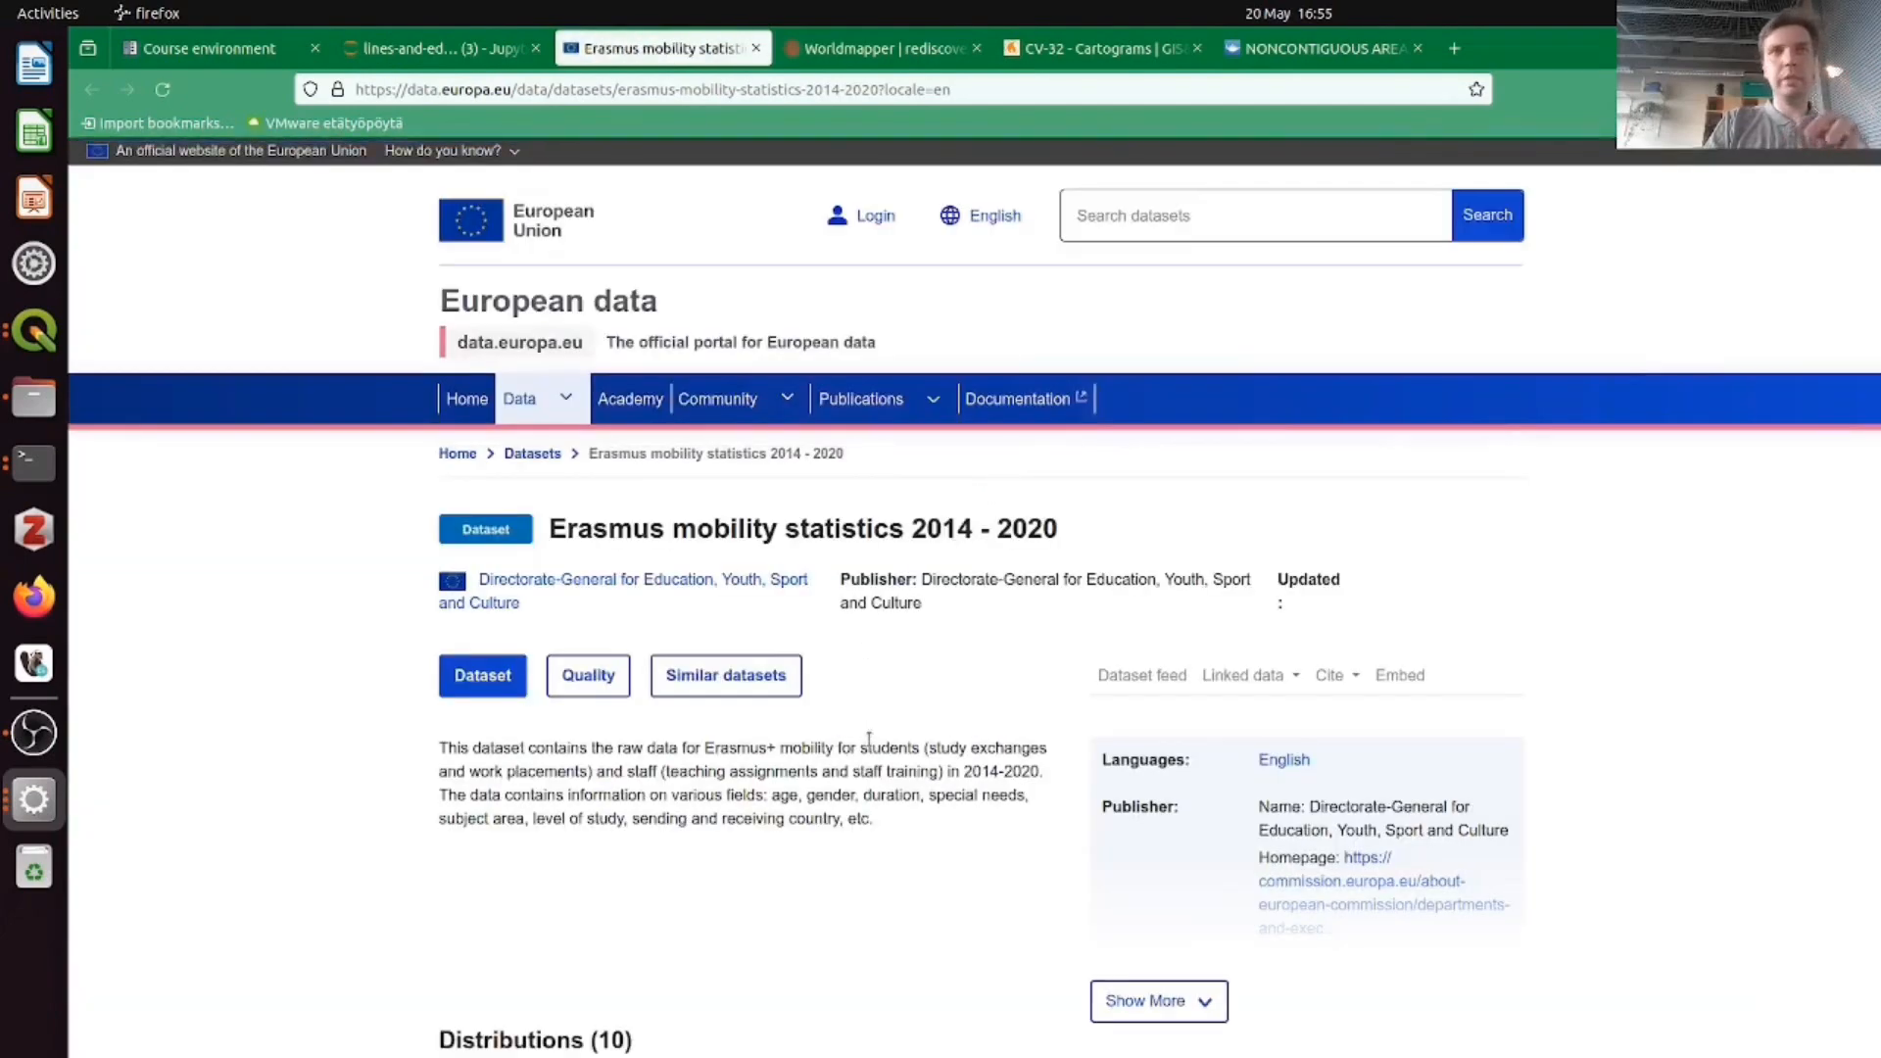
pyautogui.scroll(-3, 867, 745)
pyautogui.scroll(-1, 868, 748)
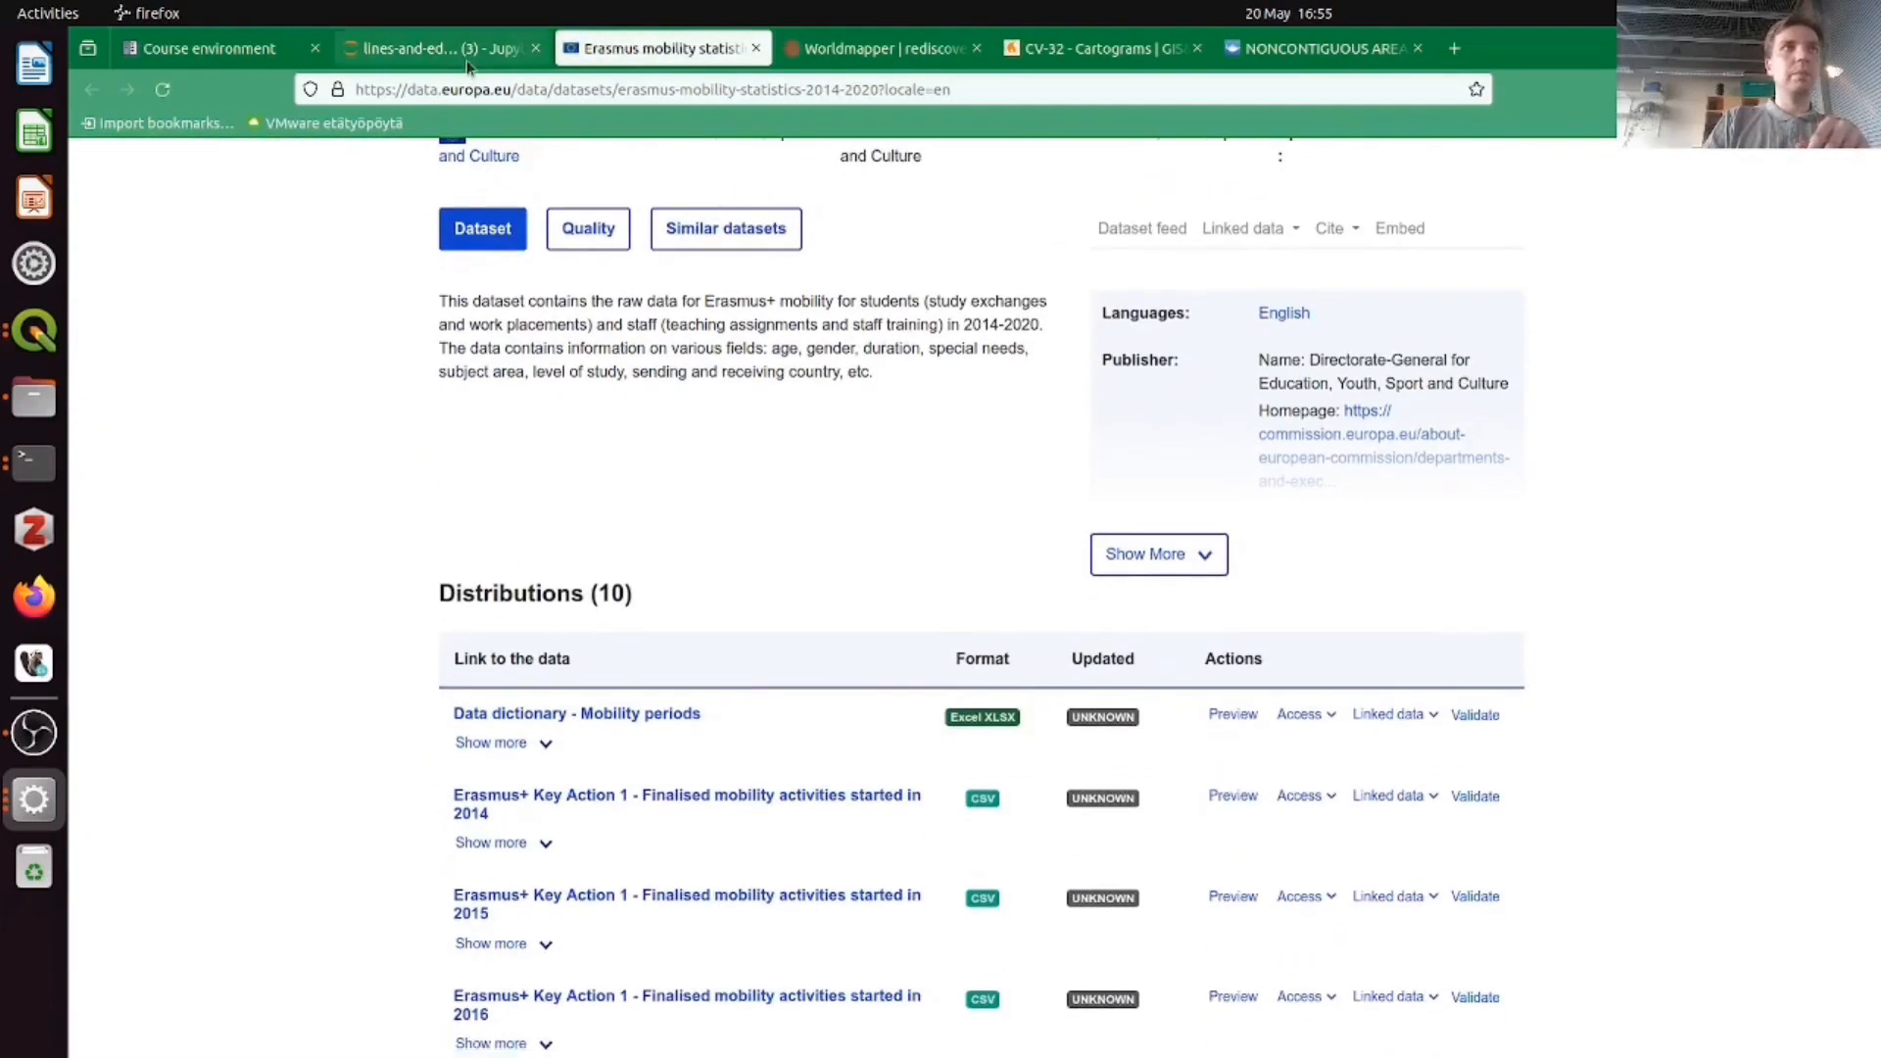
pyautogui.hotkey('ctrl', 'pageup')
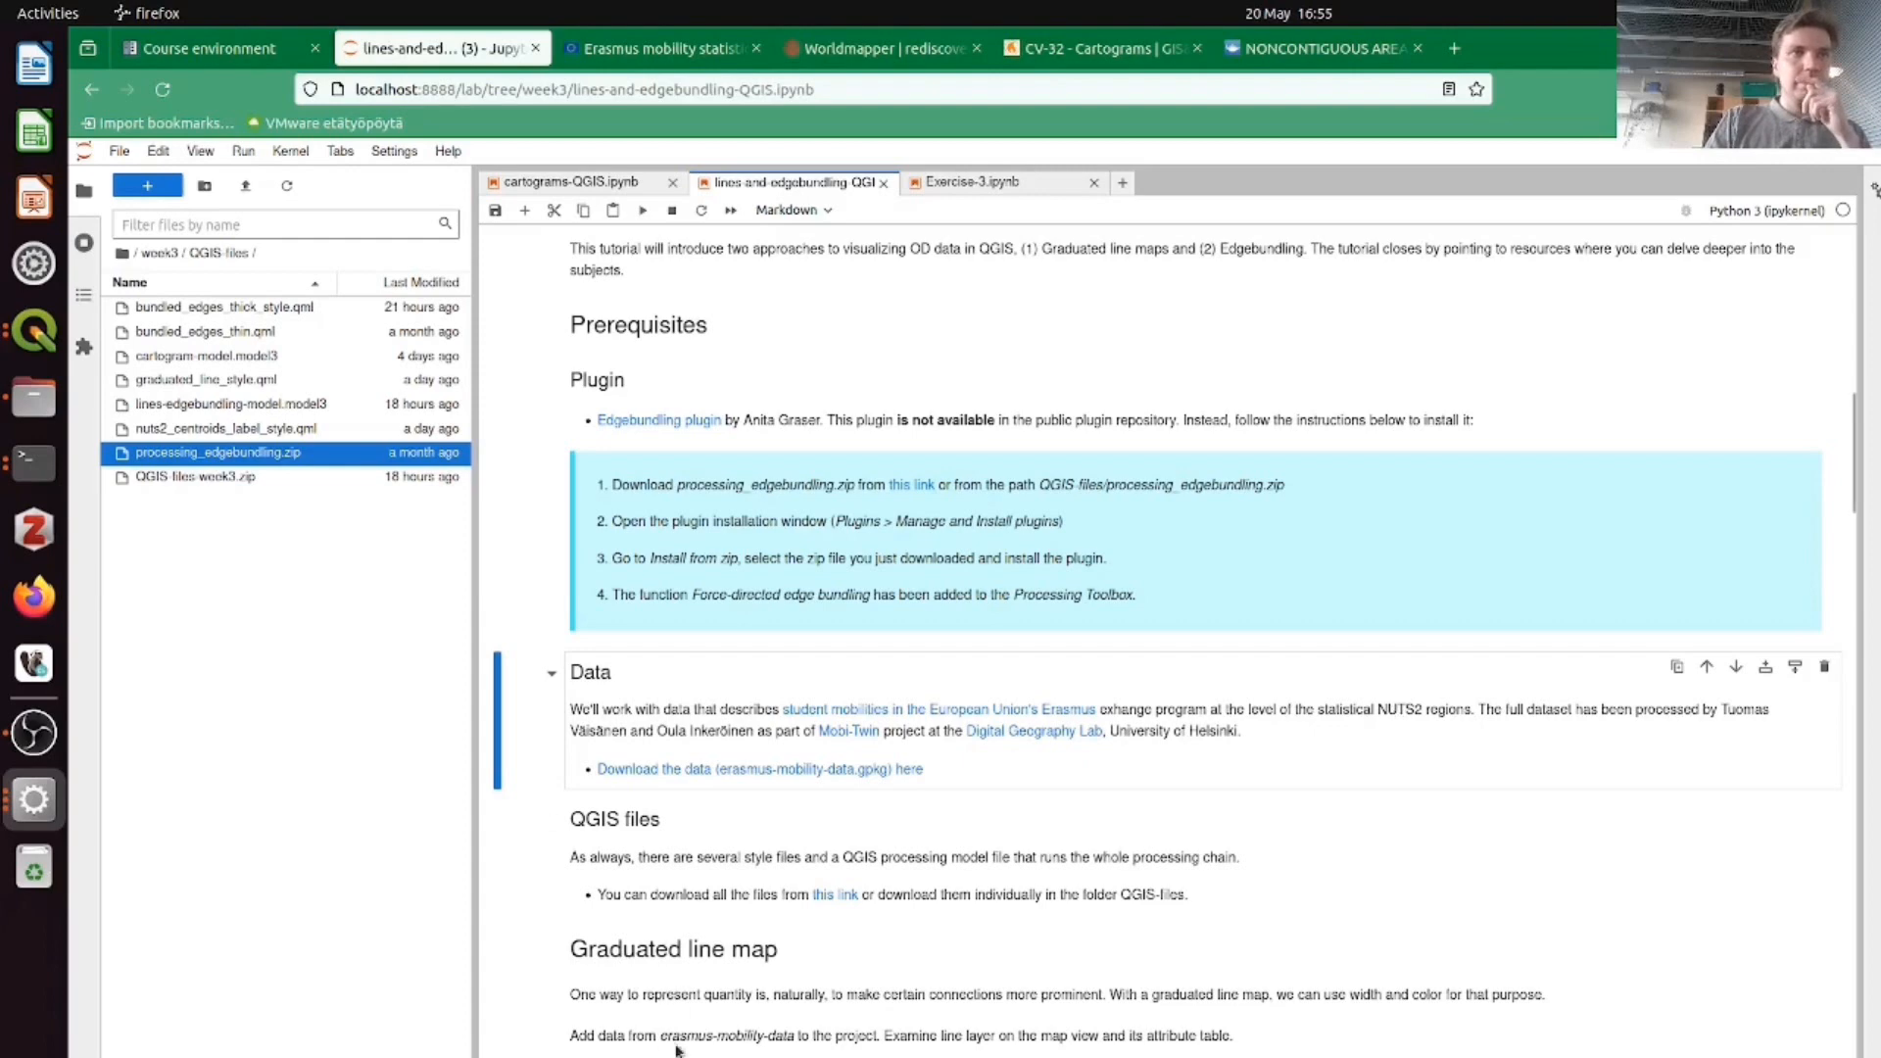
# - Open the notebook's link on NUTS2 areas in Germany, examine the NUTS levels and codes on Wikipedia, and return to the notebook
pyautogui.scroll(-2, 946, 869)
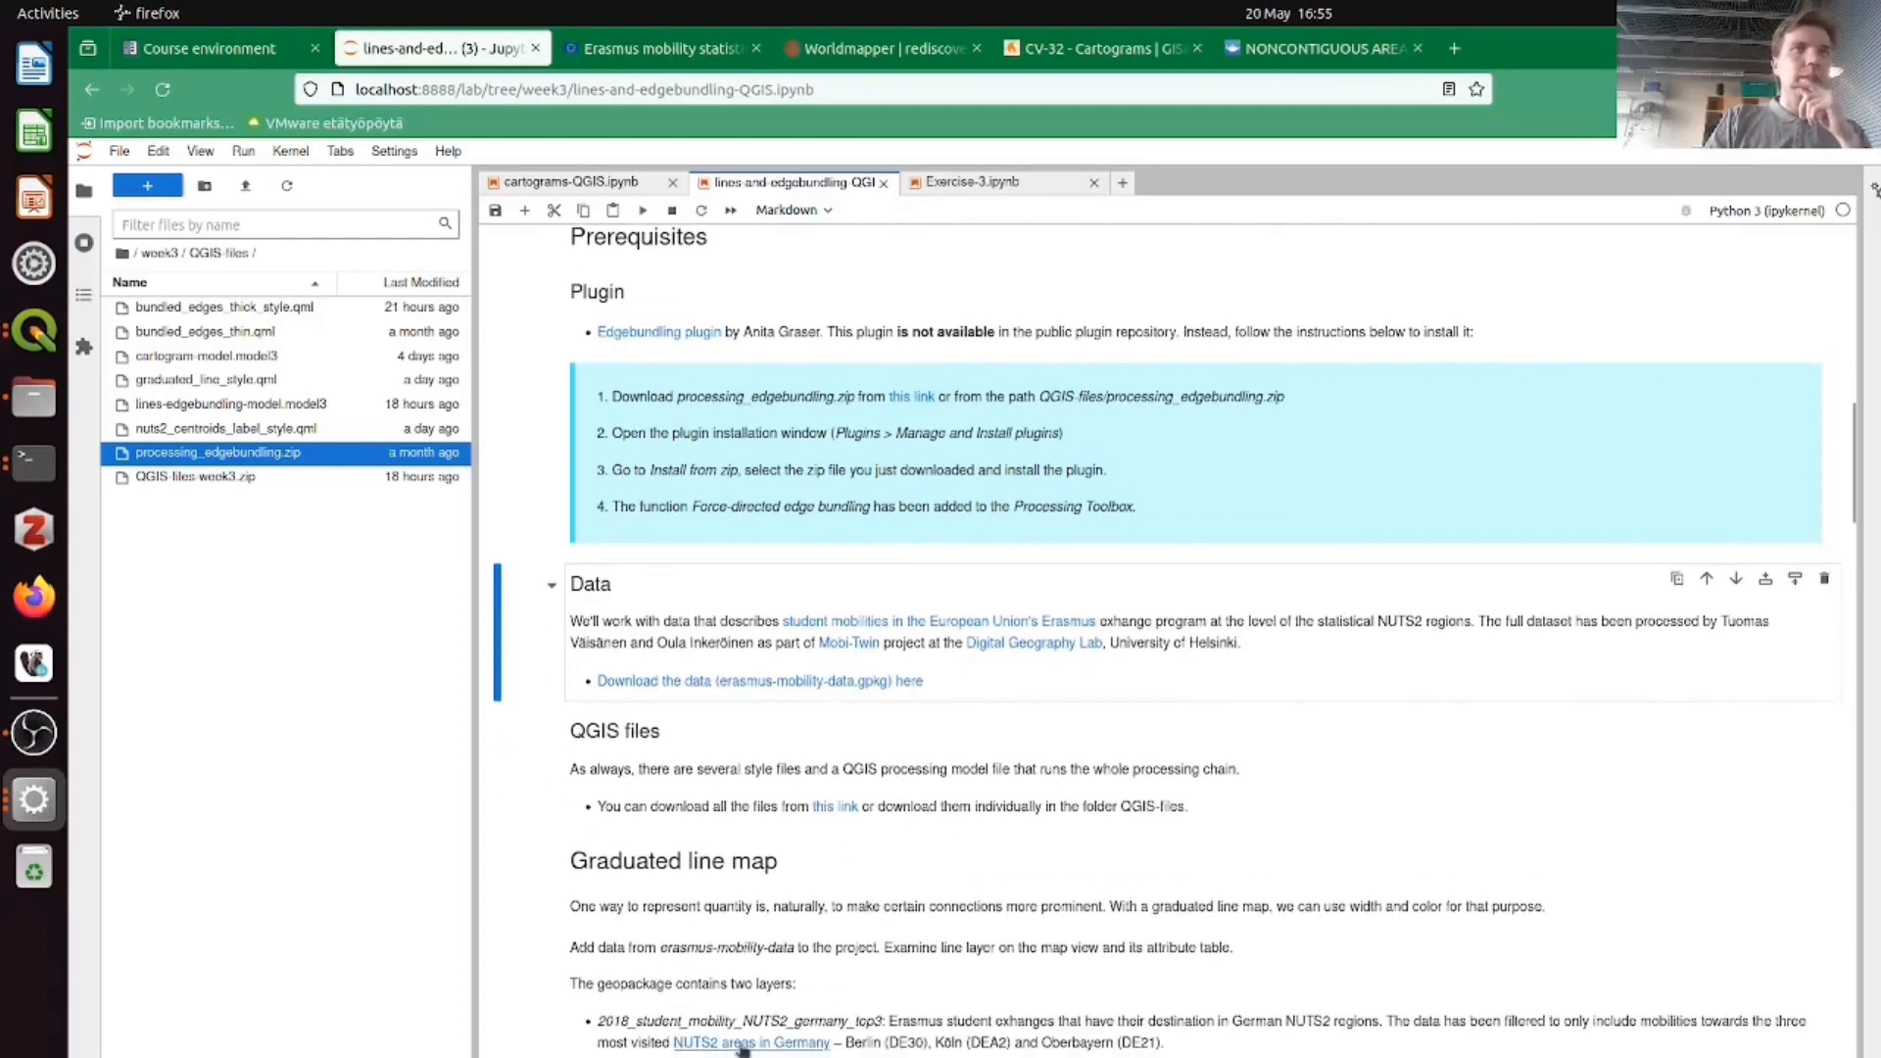
pyautogui.middleClick(751, 1042)
pyautogui.click(666, 49)
pyautogui.scroll(-15, 1083, 639)
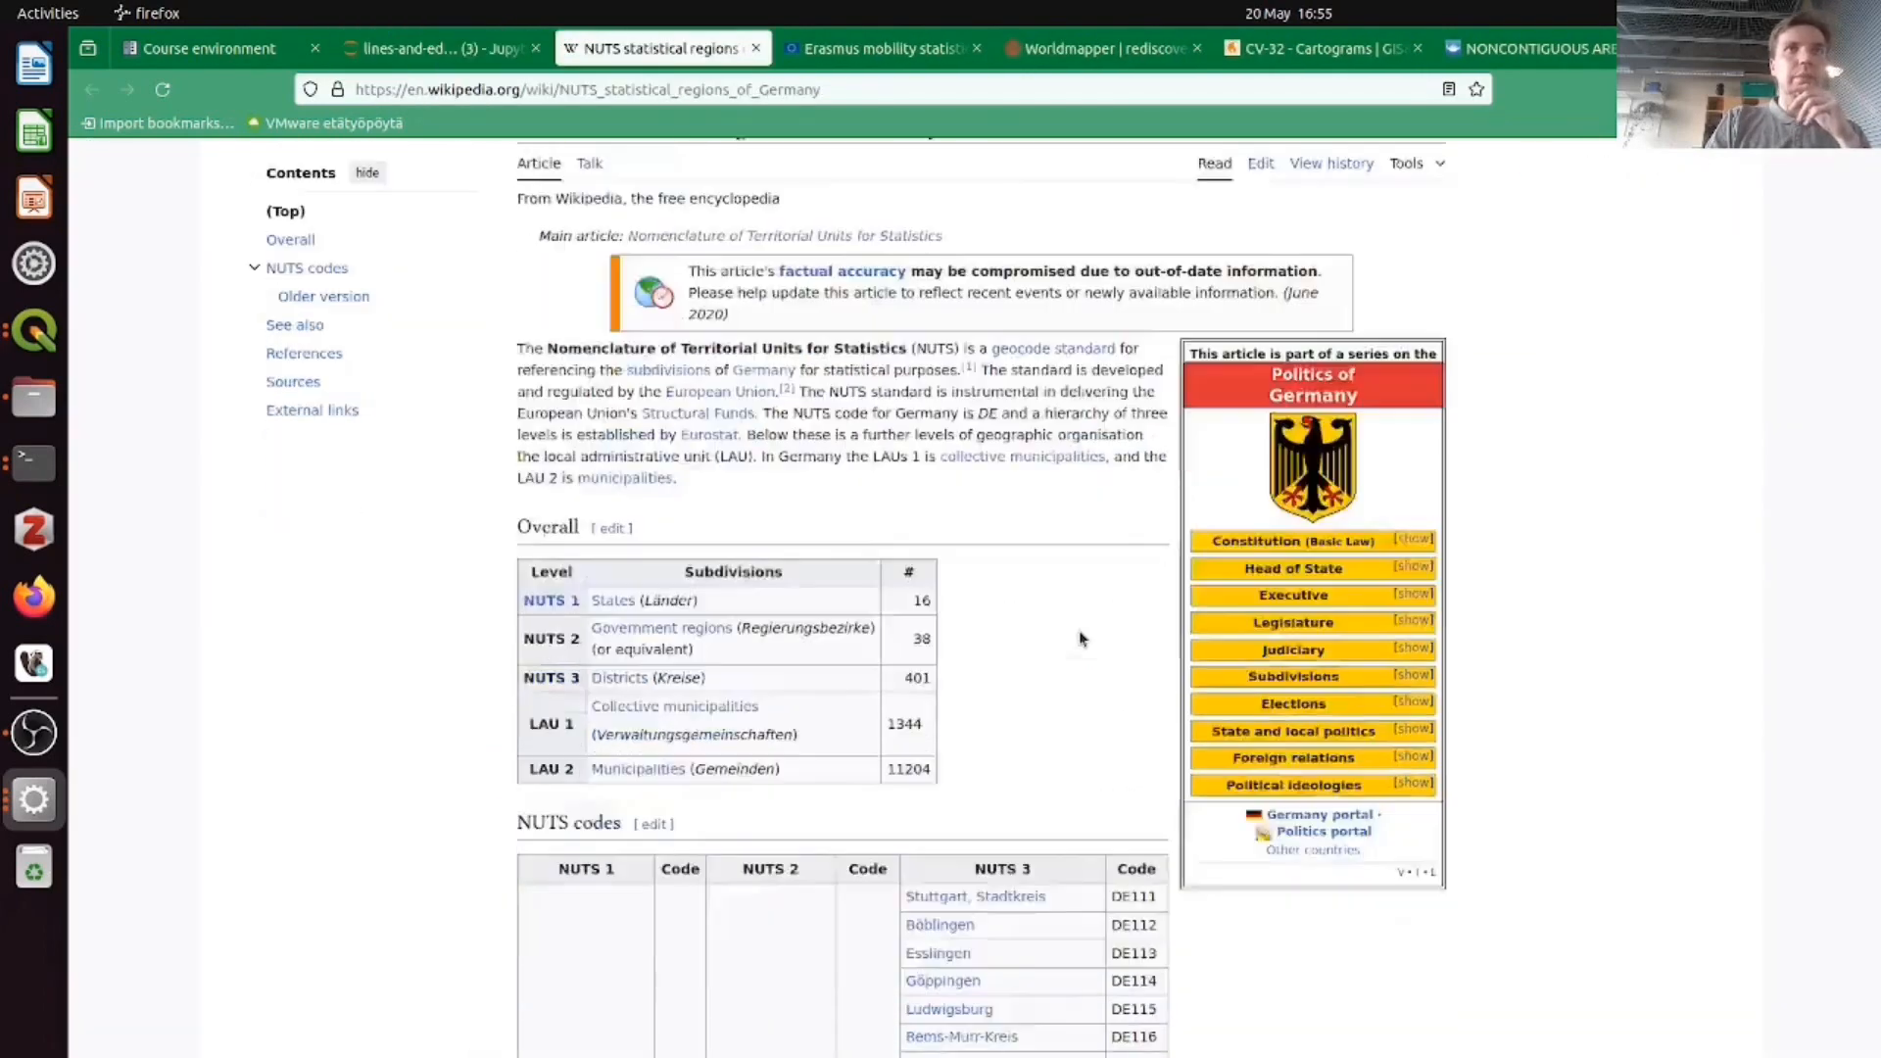
pyautogui.scroll(-8, 1470, 639)
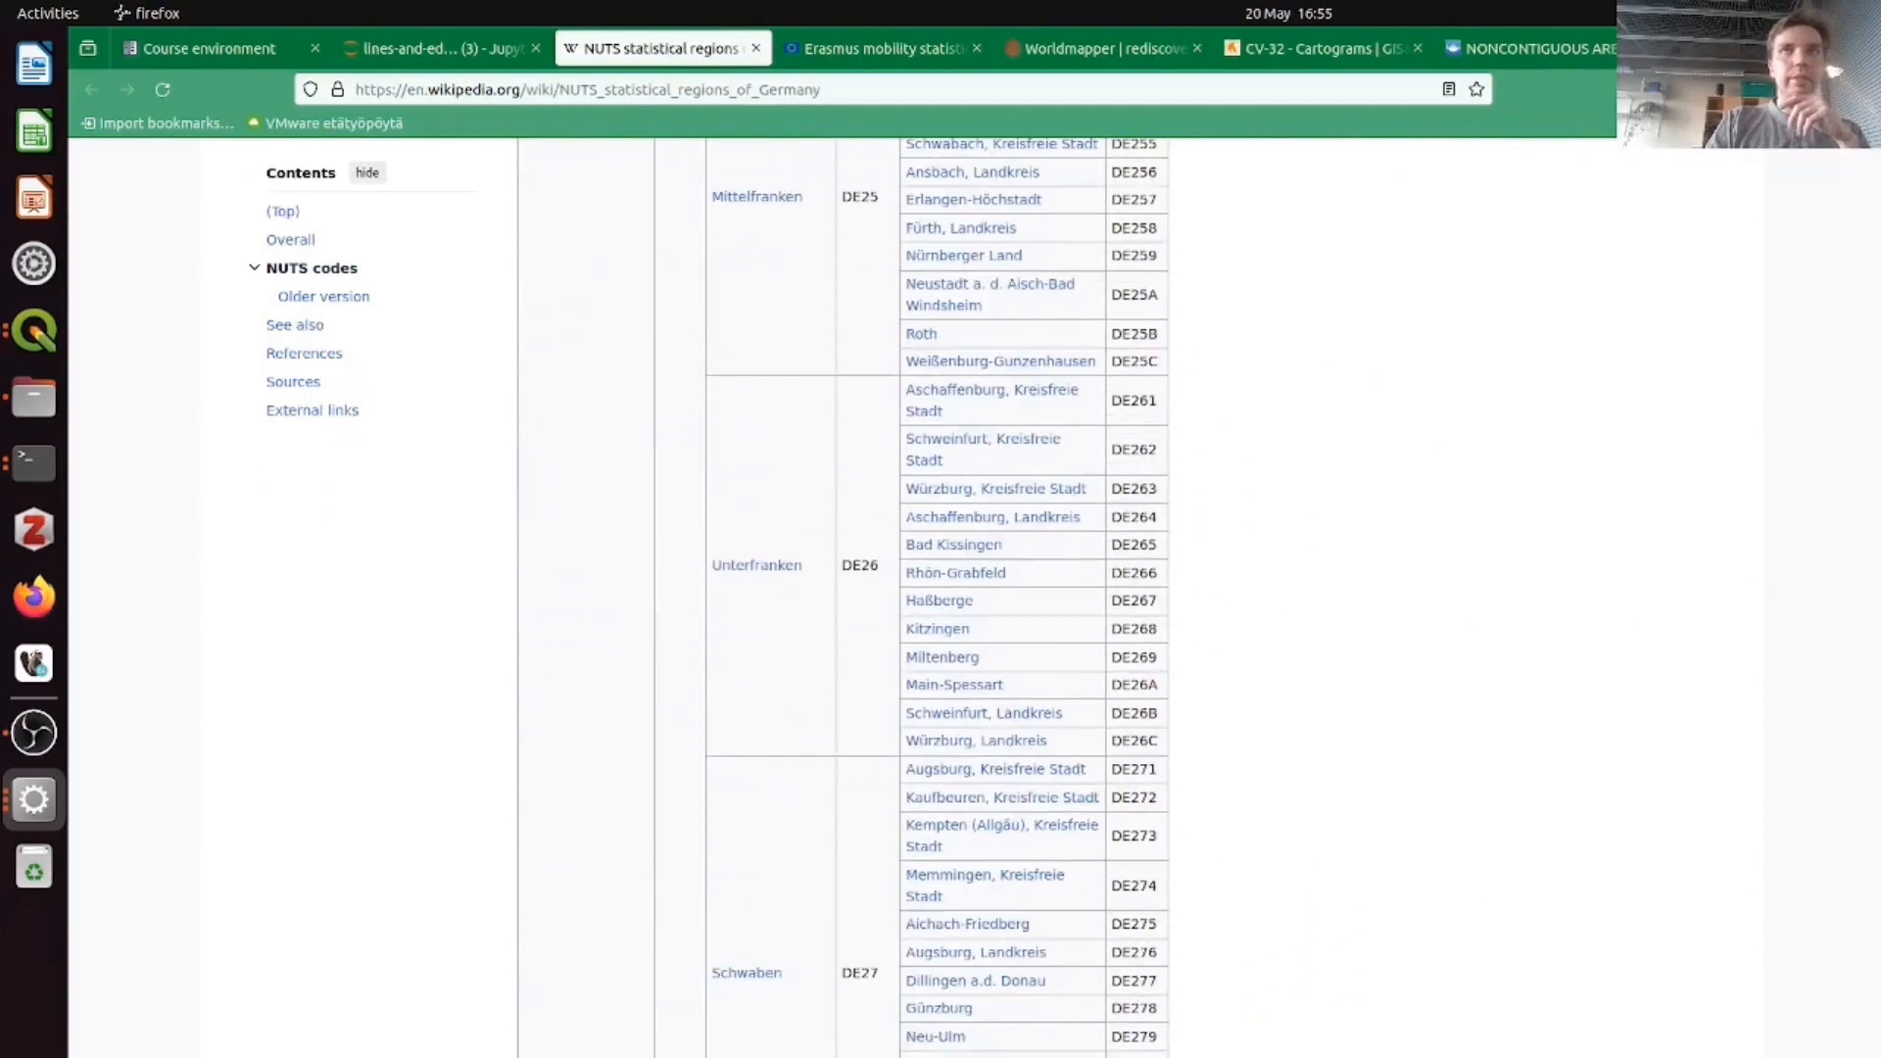
pyautogui.scroll(20, 1462, 409)
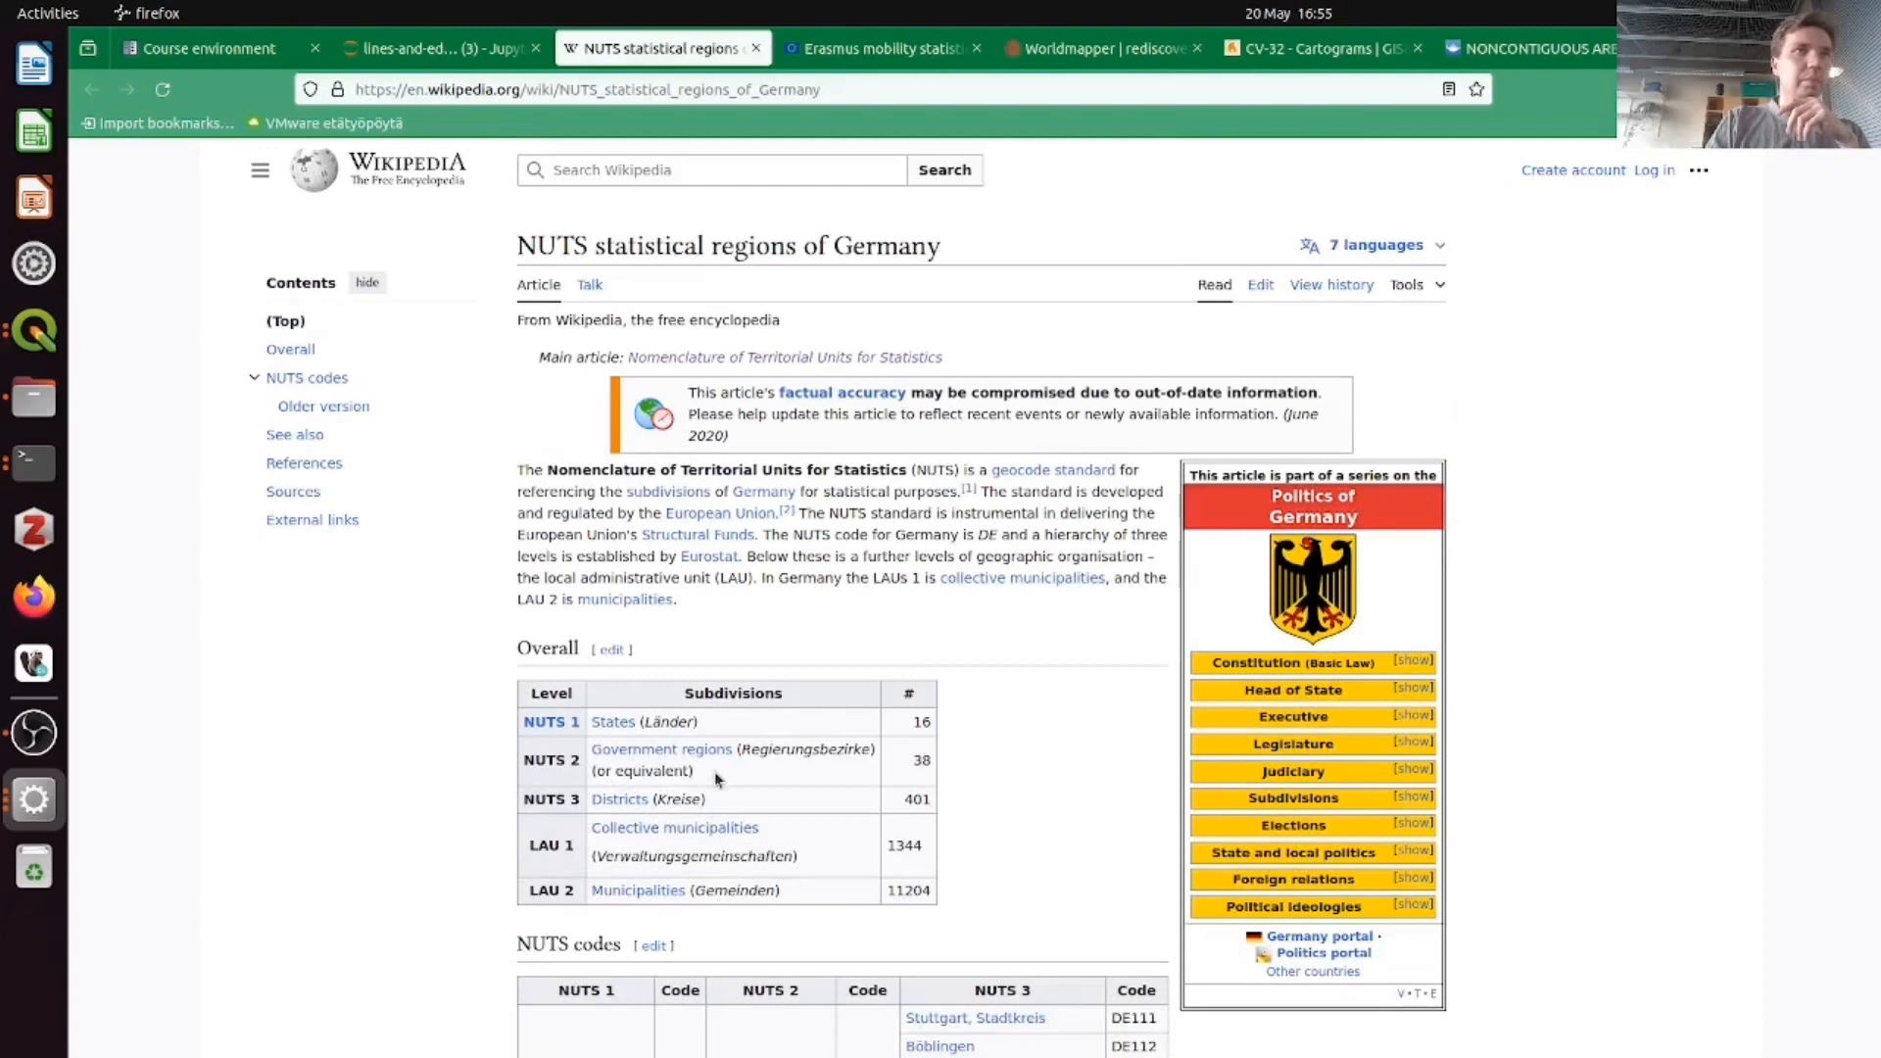
pyautogui.moveTo(715, 772); pyautogui.dragTo(527, 742)
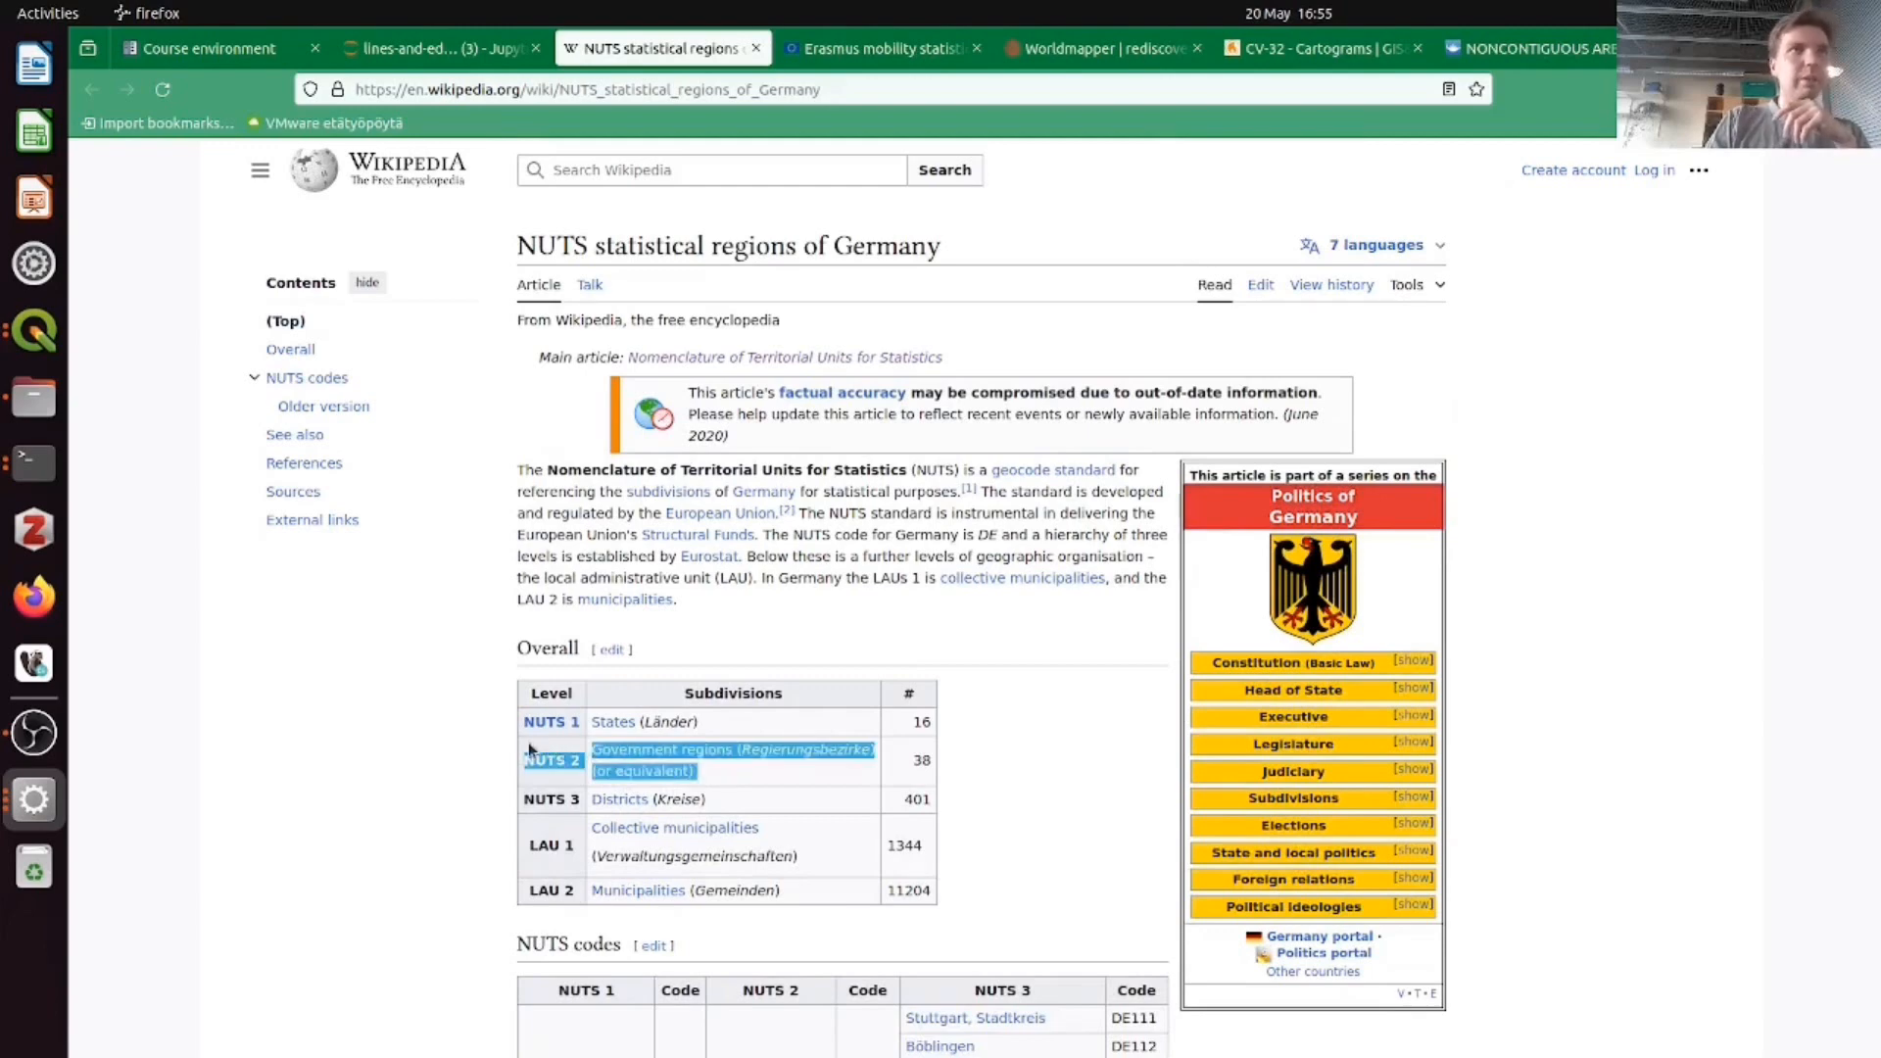
pyautogui.click(472, 754)
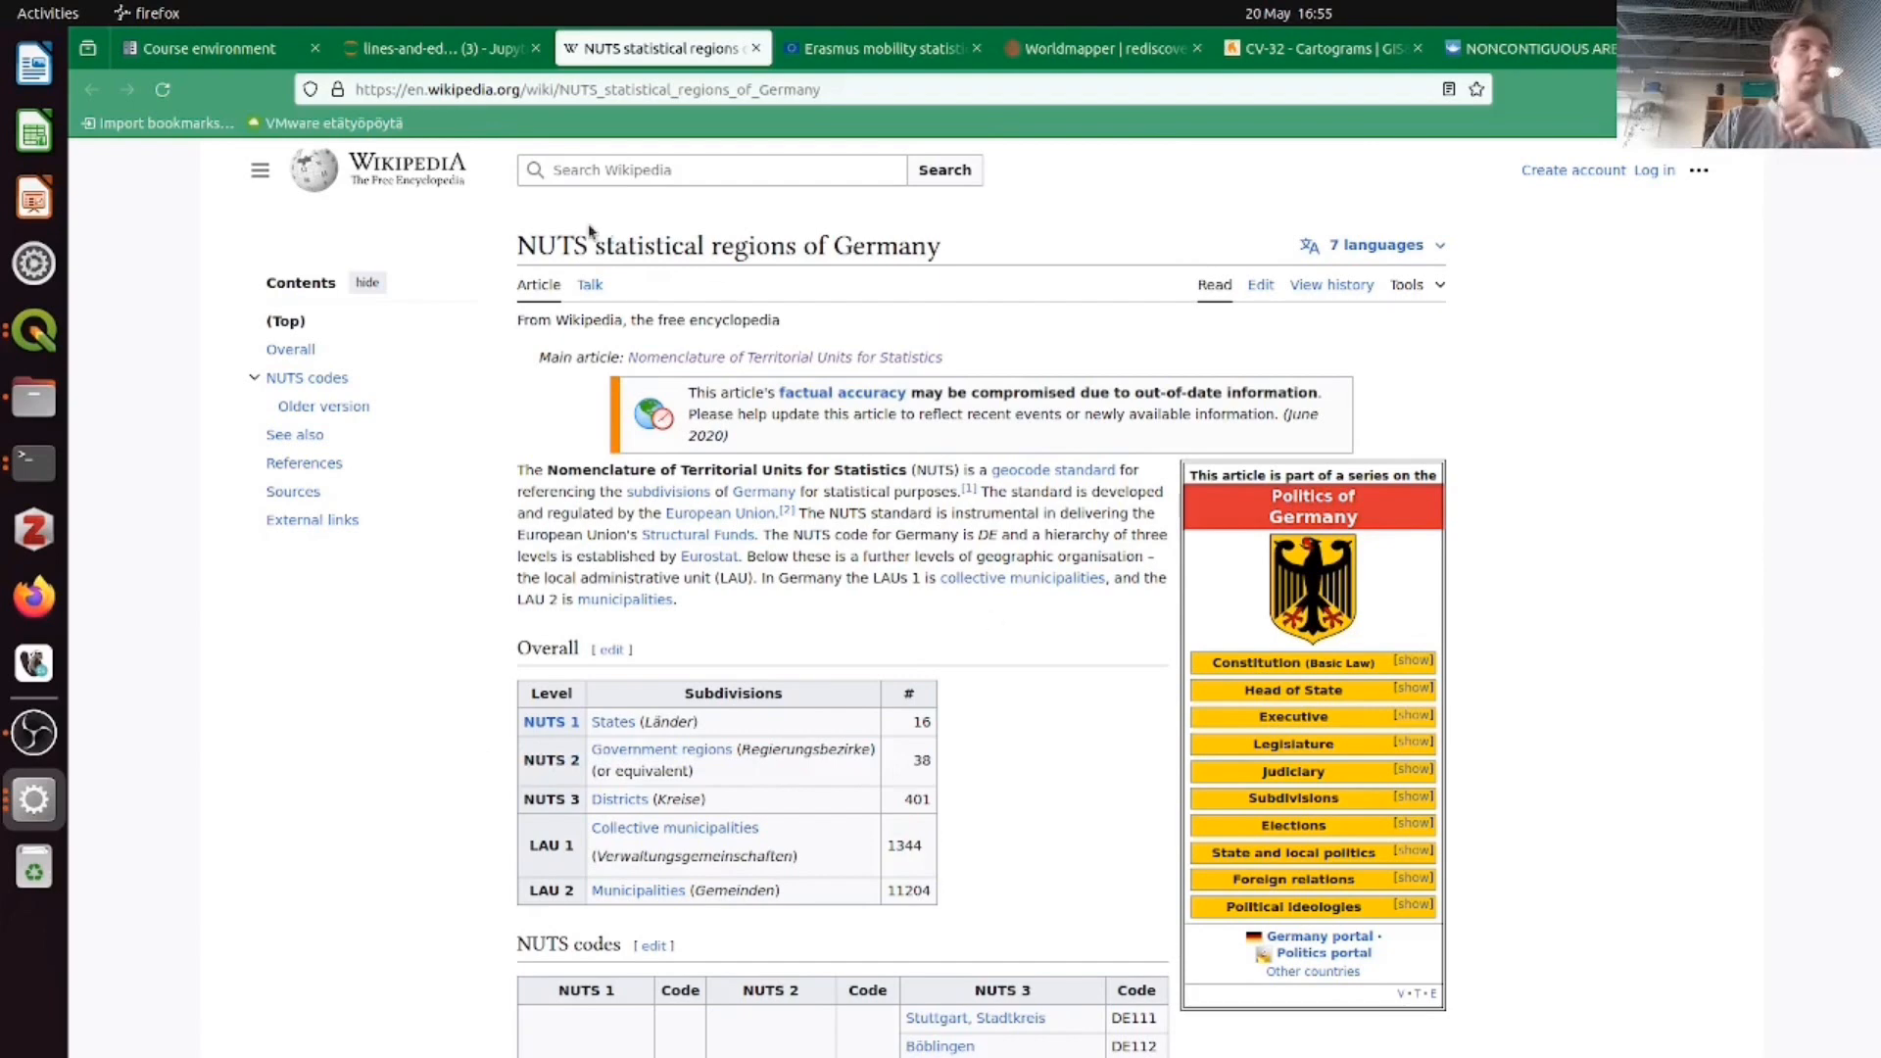
pyautogui.click(451, 51)
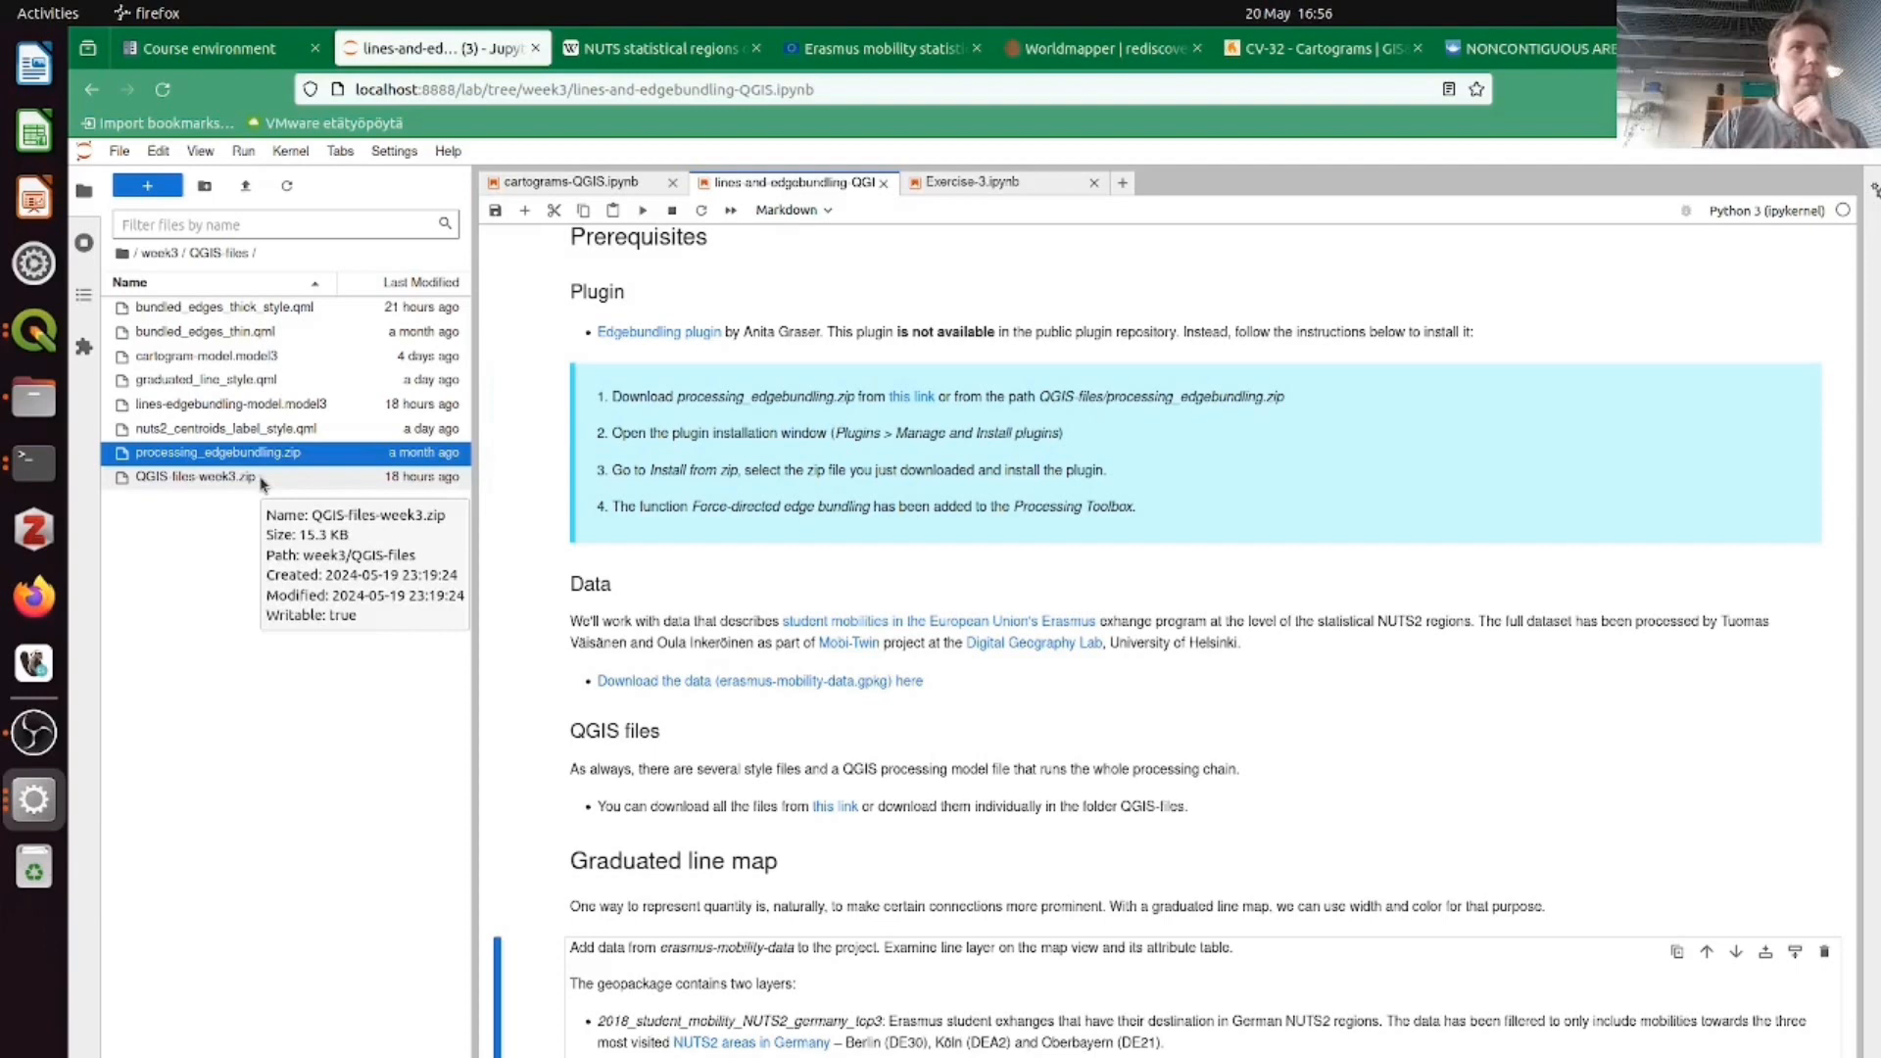
# - Select QGIS-files-week3.zip, go up to the week3 folder and read the notebook's Graduated line map section through the Aggregate parameters
pyautogui.click(263, 480)
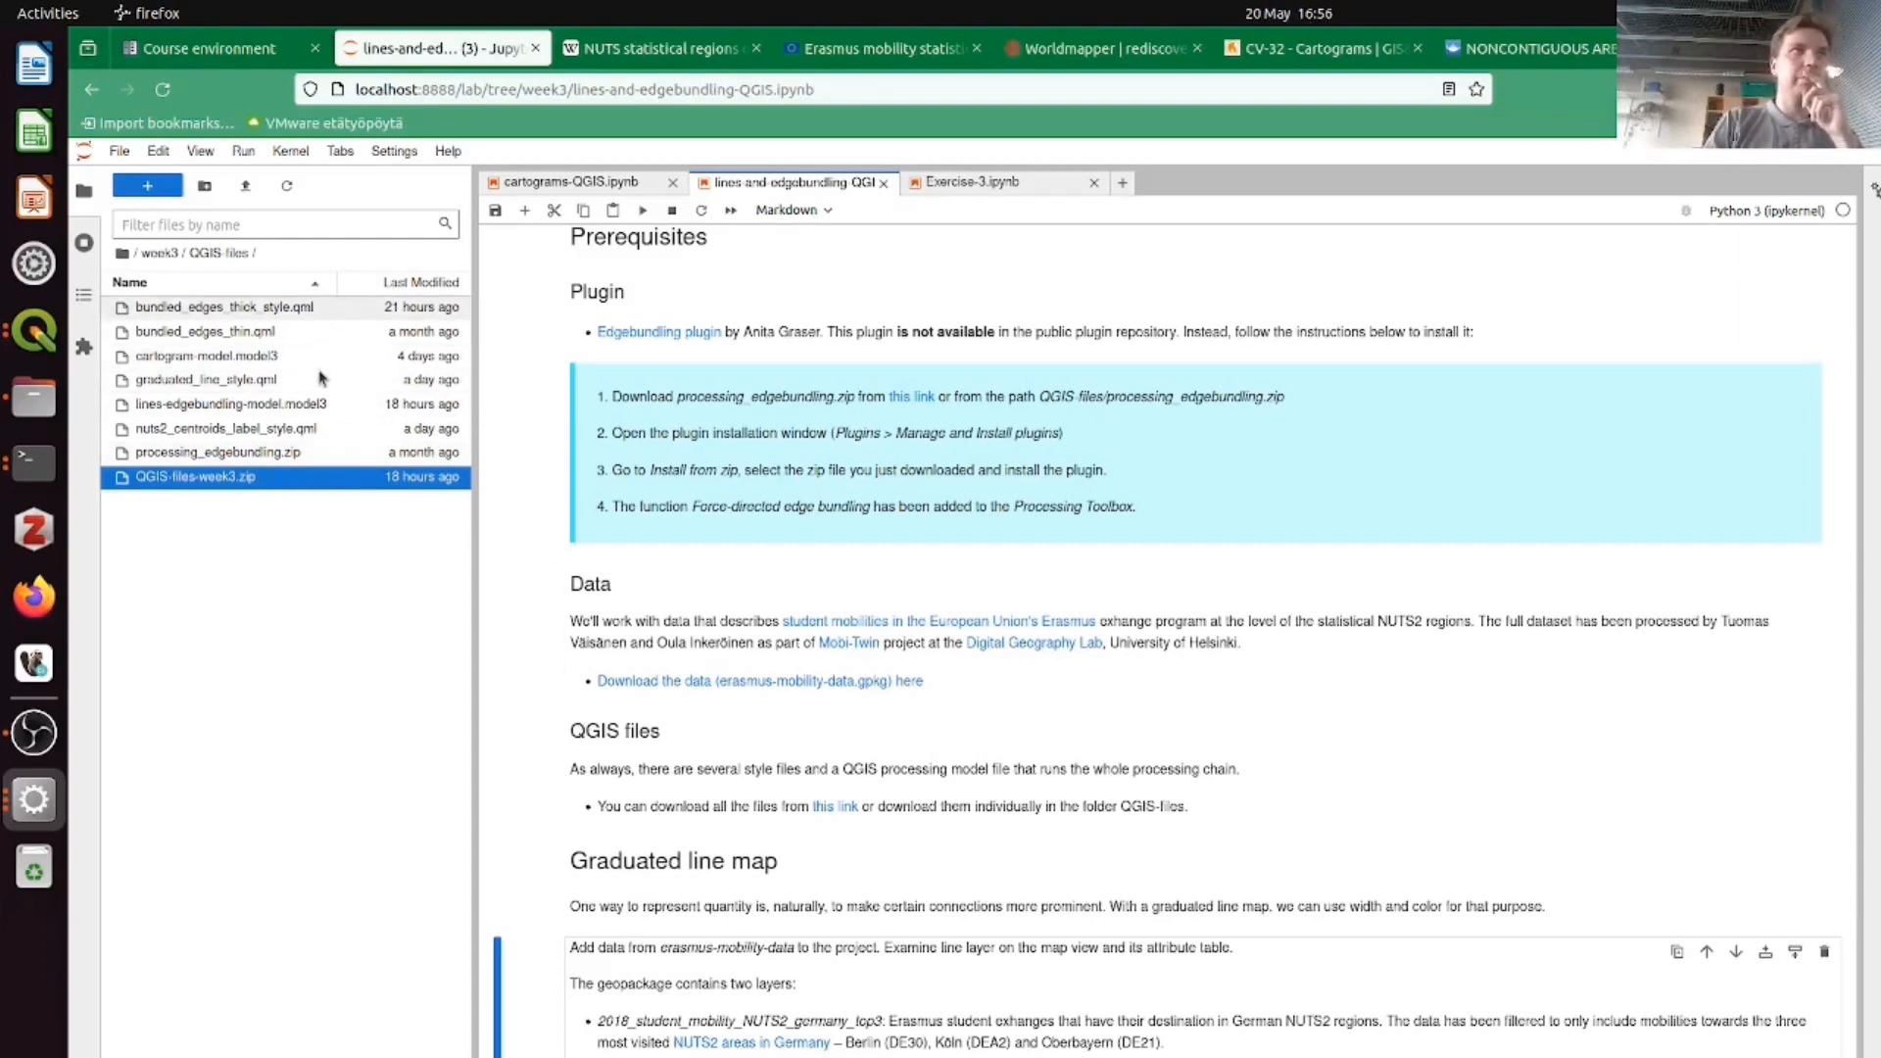
pyautogui.click(159, 253)
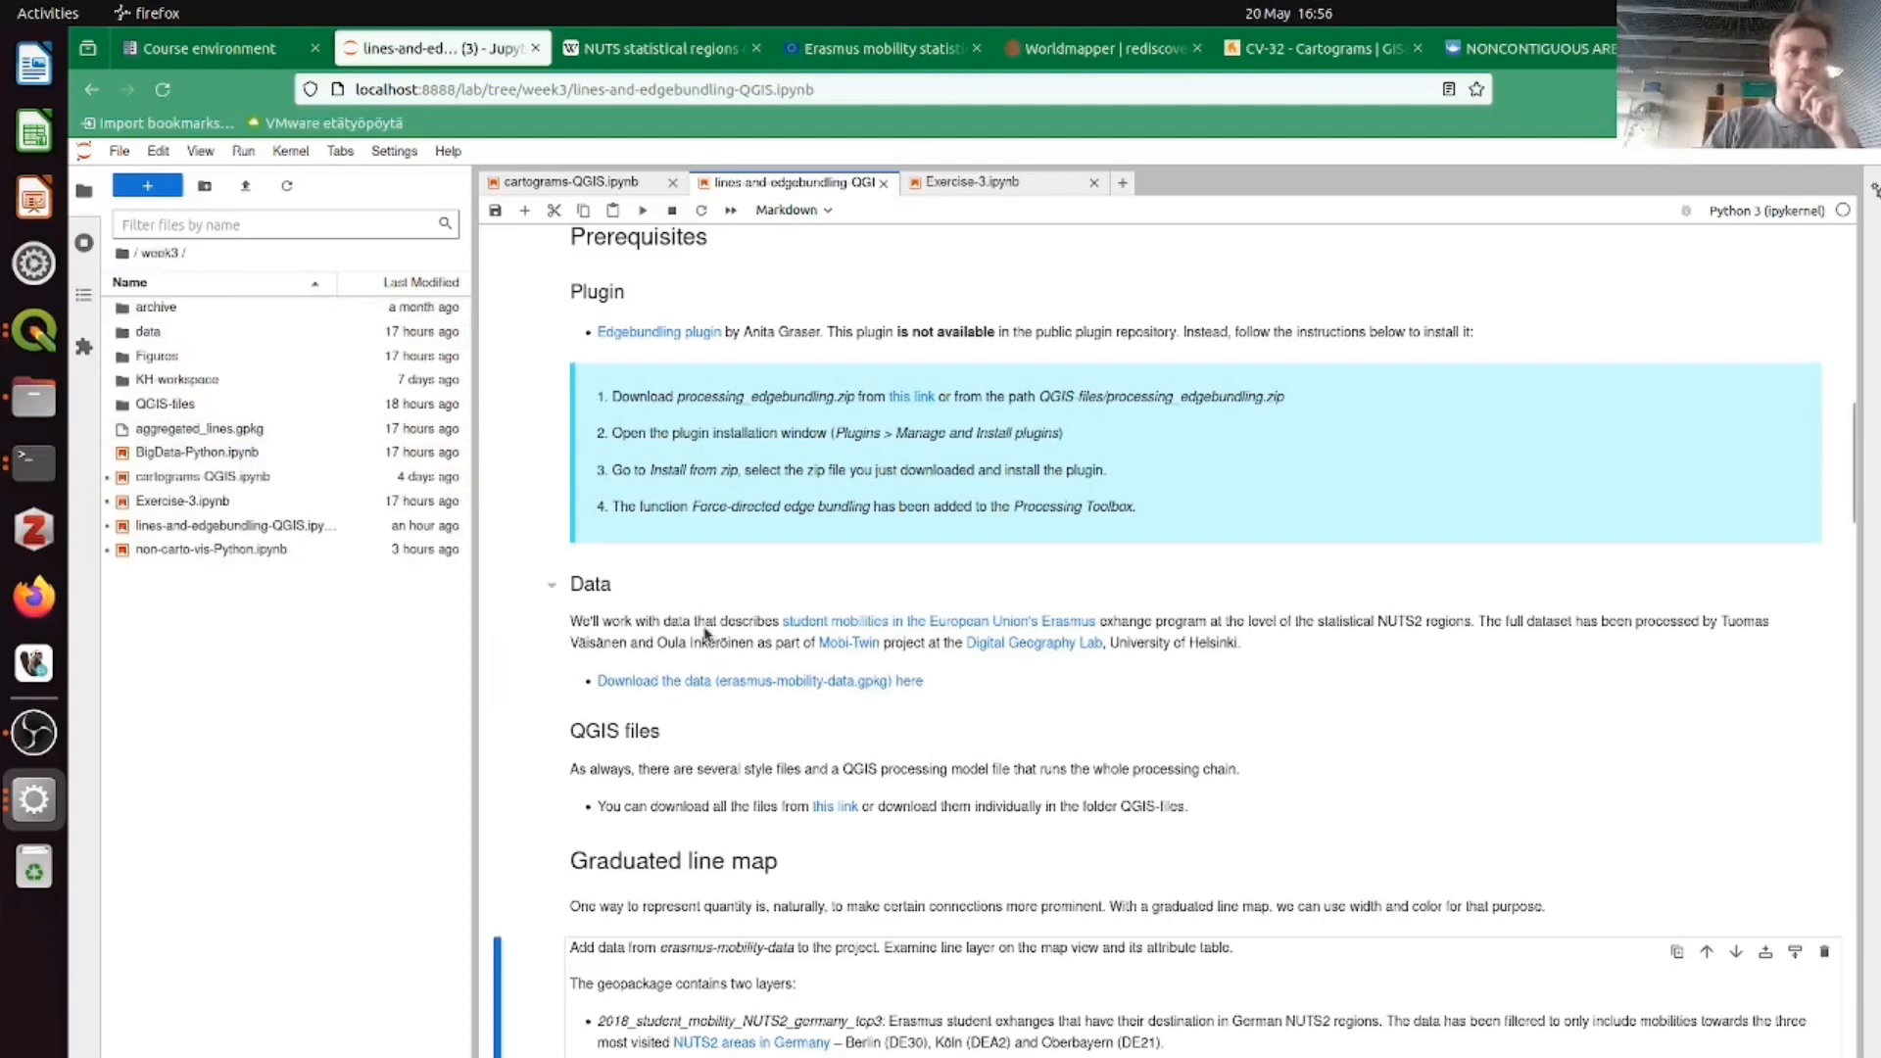
pyautogui.scroll(-3, 529, 728)
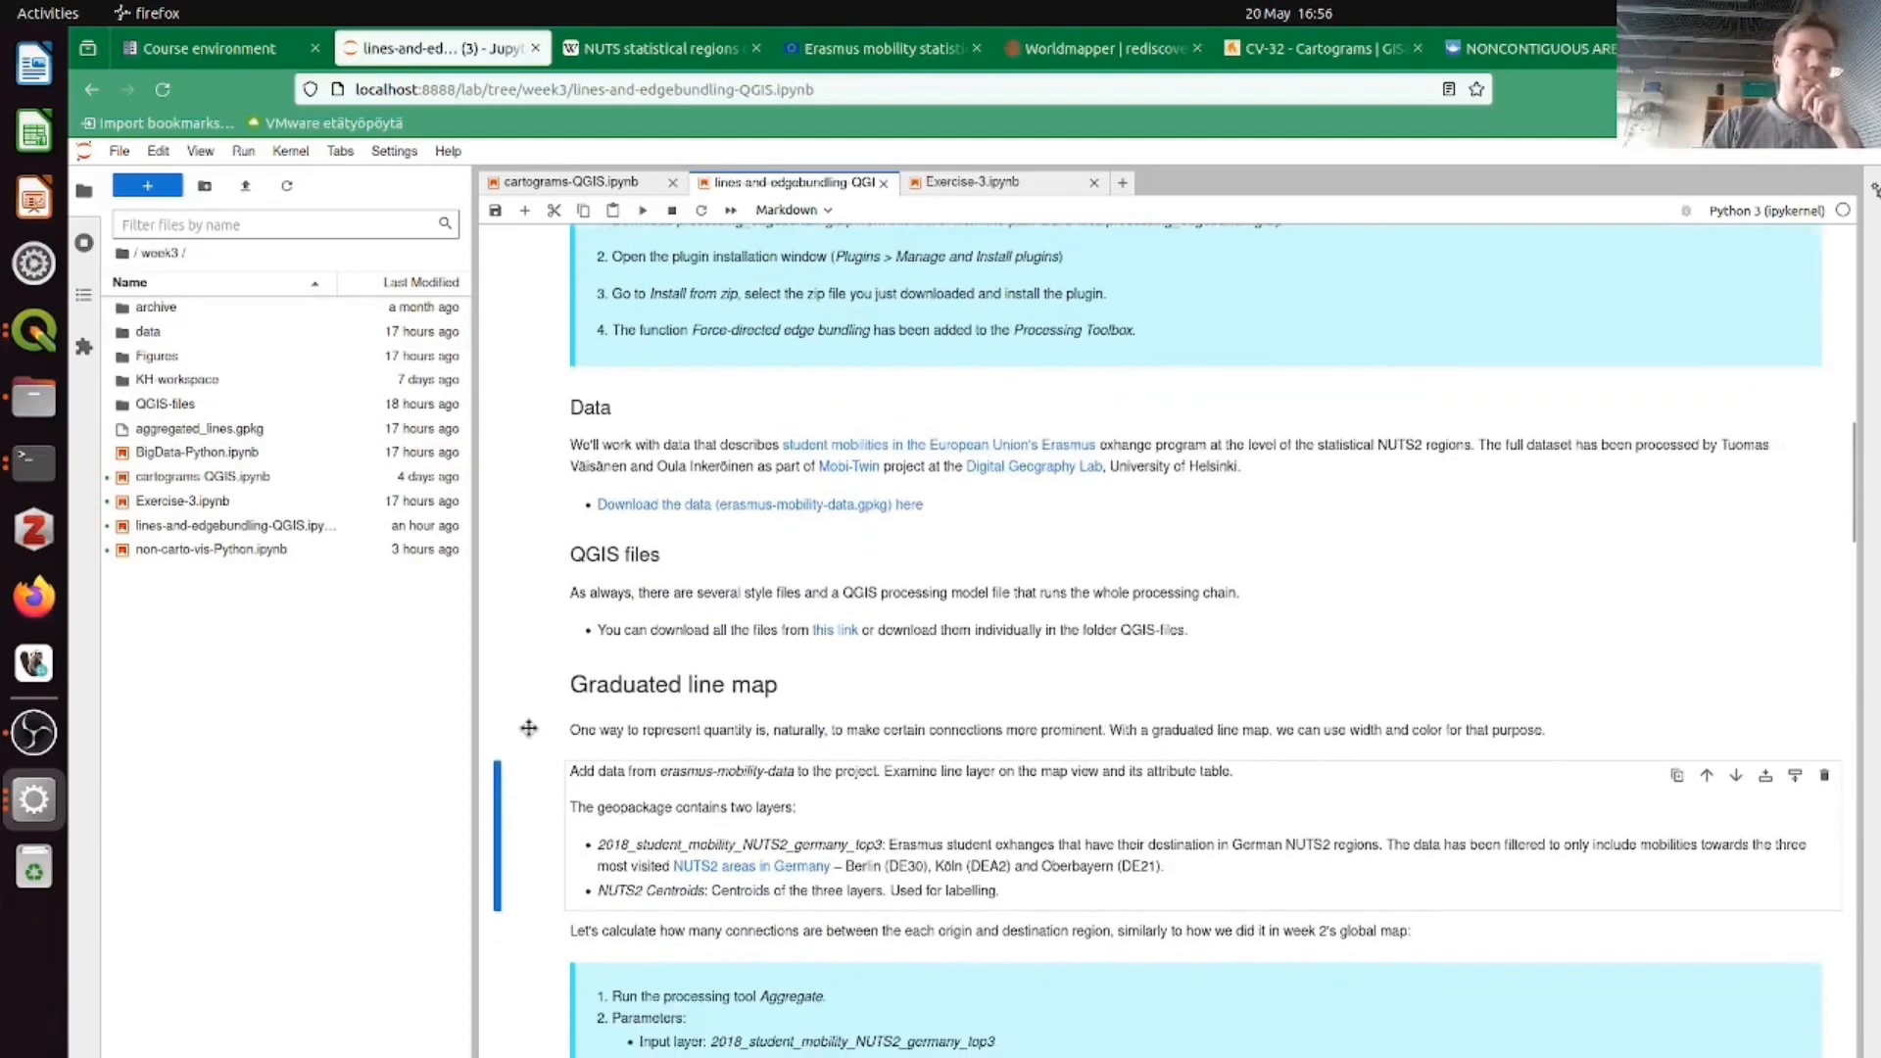
pyautogui.scroll(-5, 529, 728)
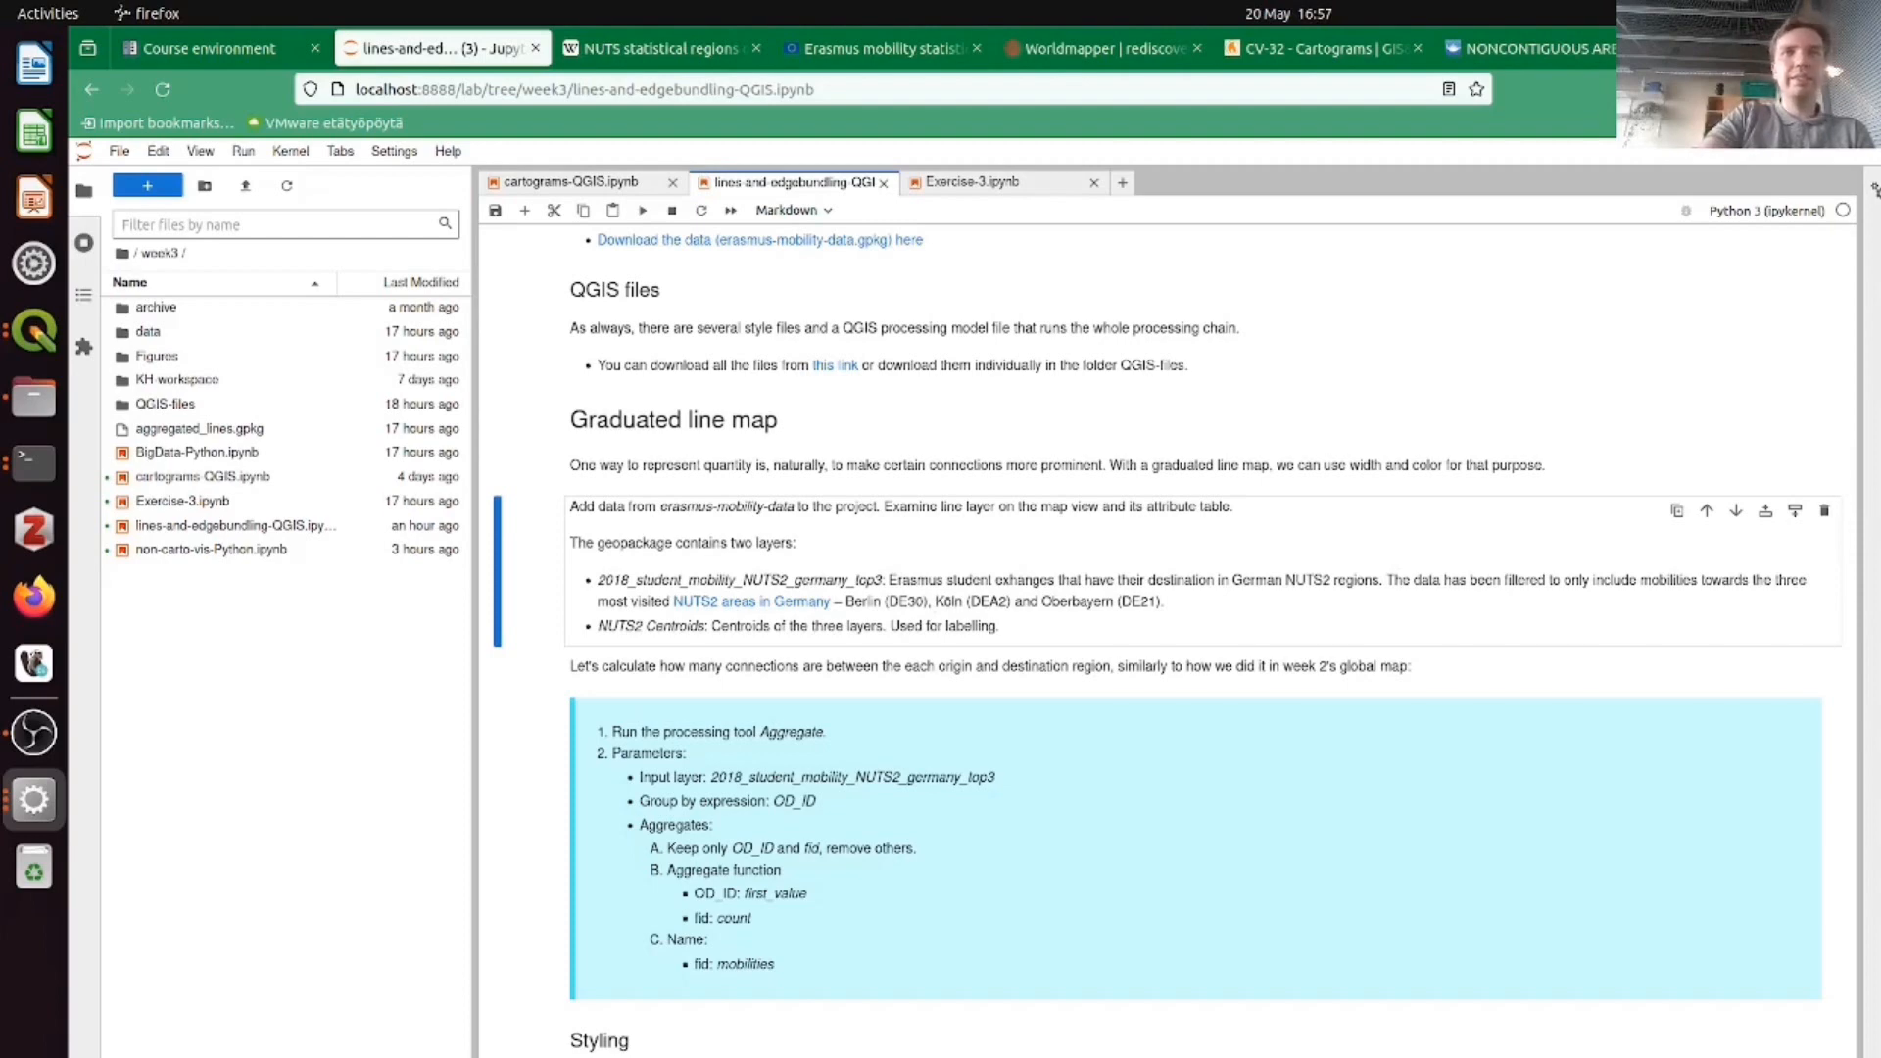
# - Return to the notebook window in Firefox and open the week3 data folder in its file browser
pyautogui.hotkey('alt', 'Tab')
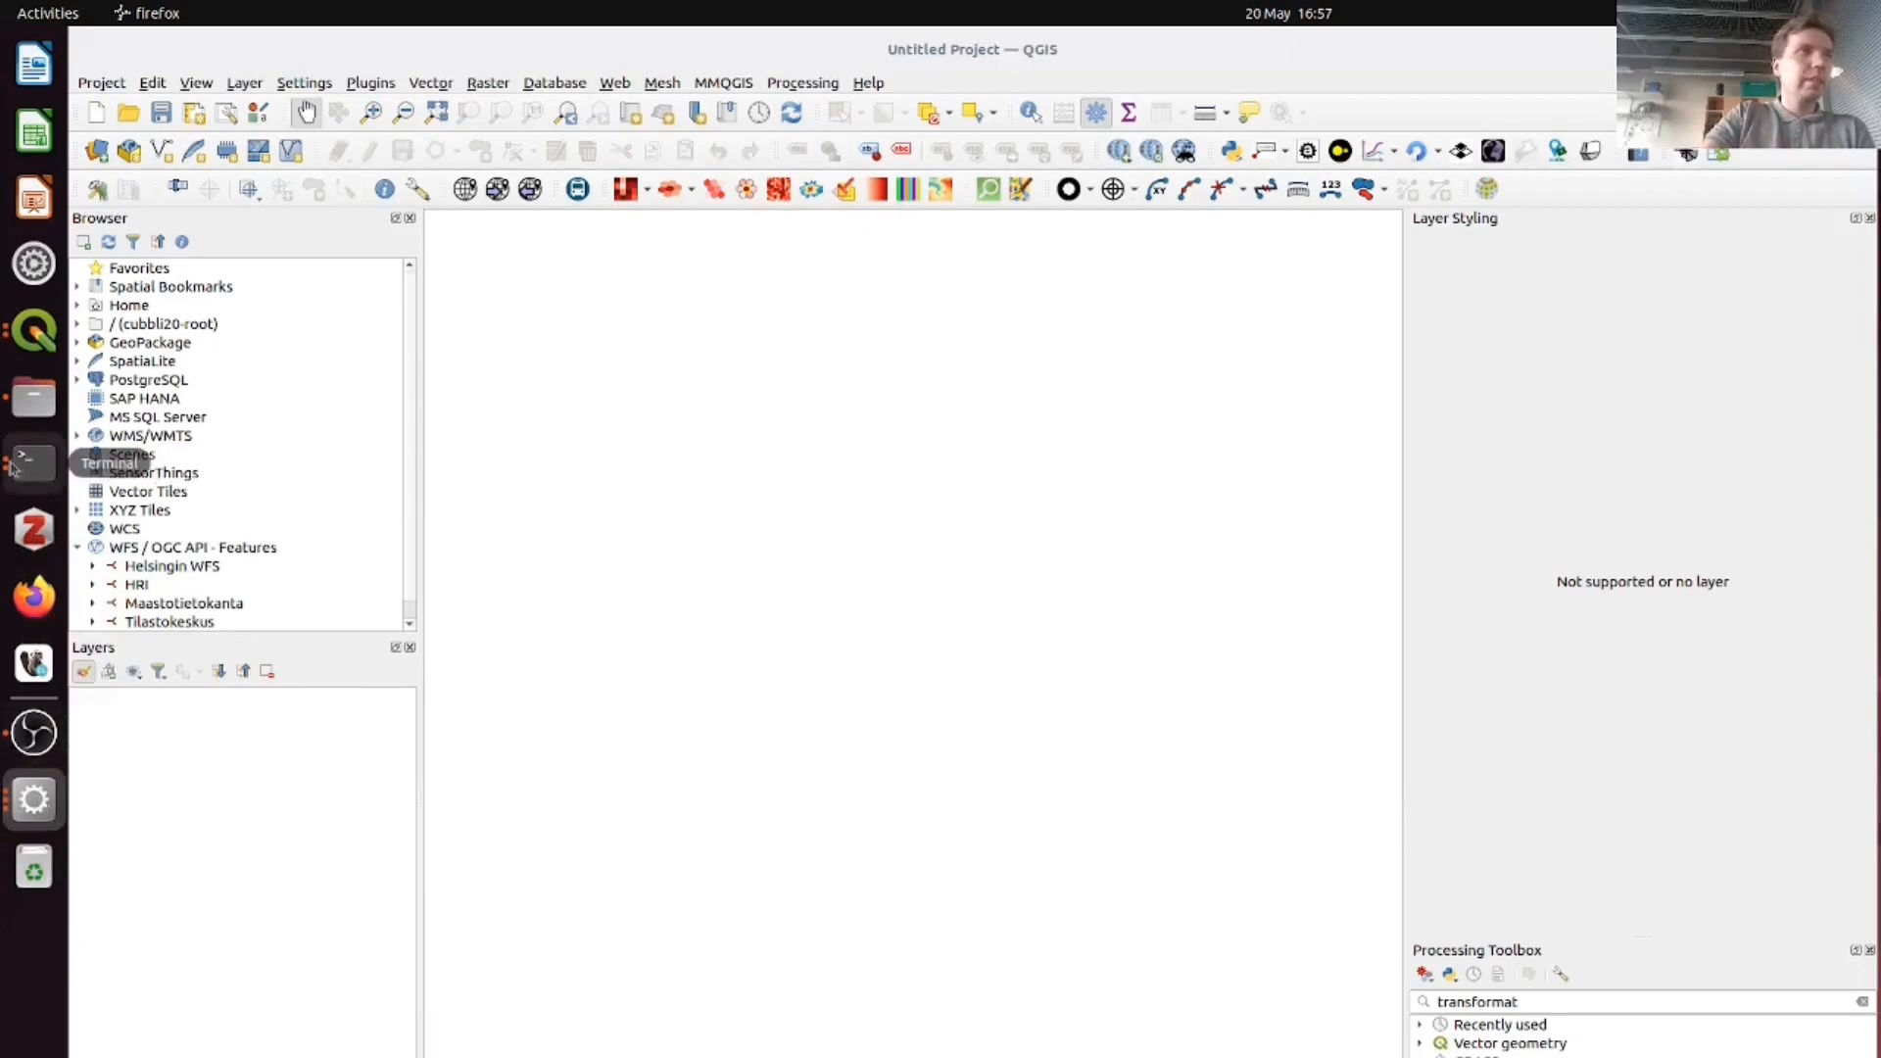
pyautogui.click(51, 803)
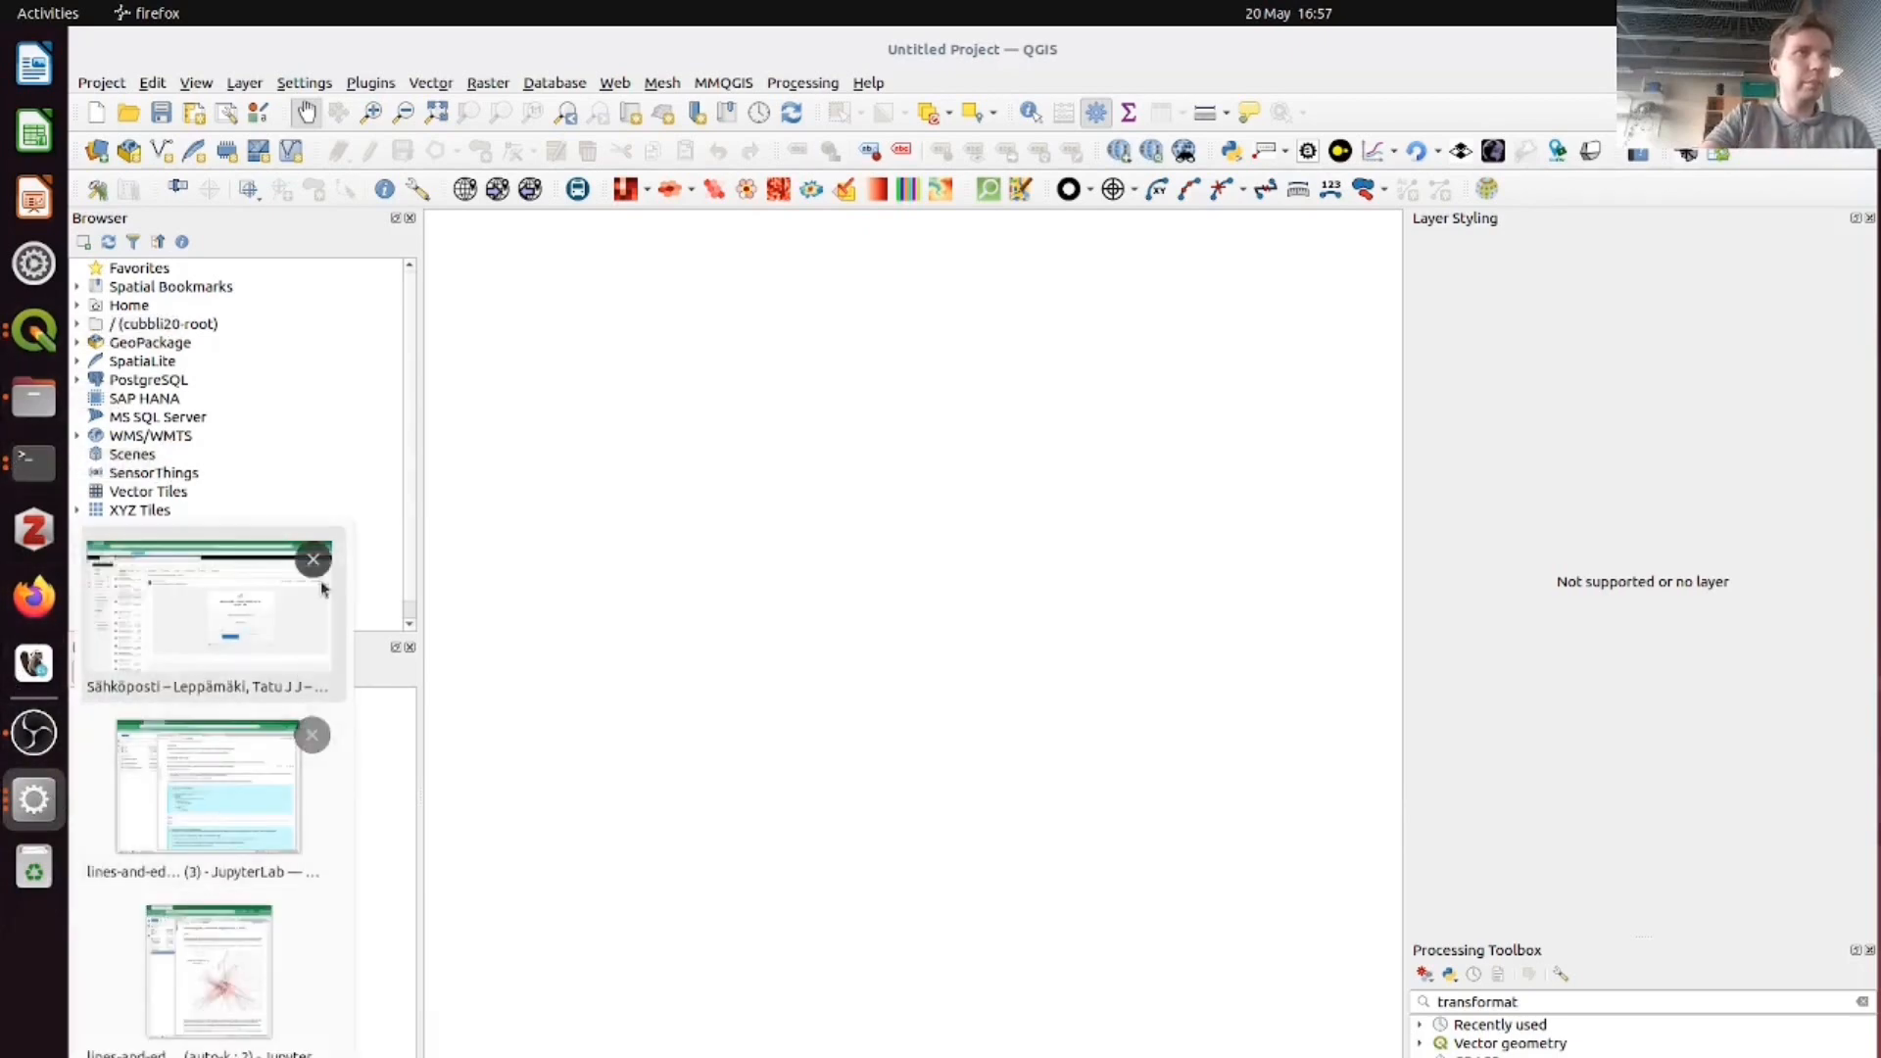
pyautogui.click(37, 801)
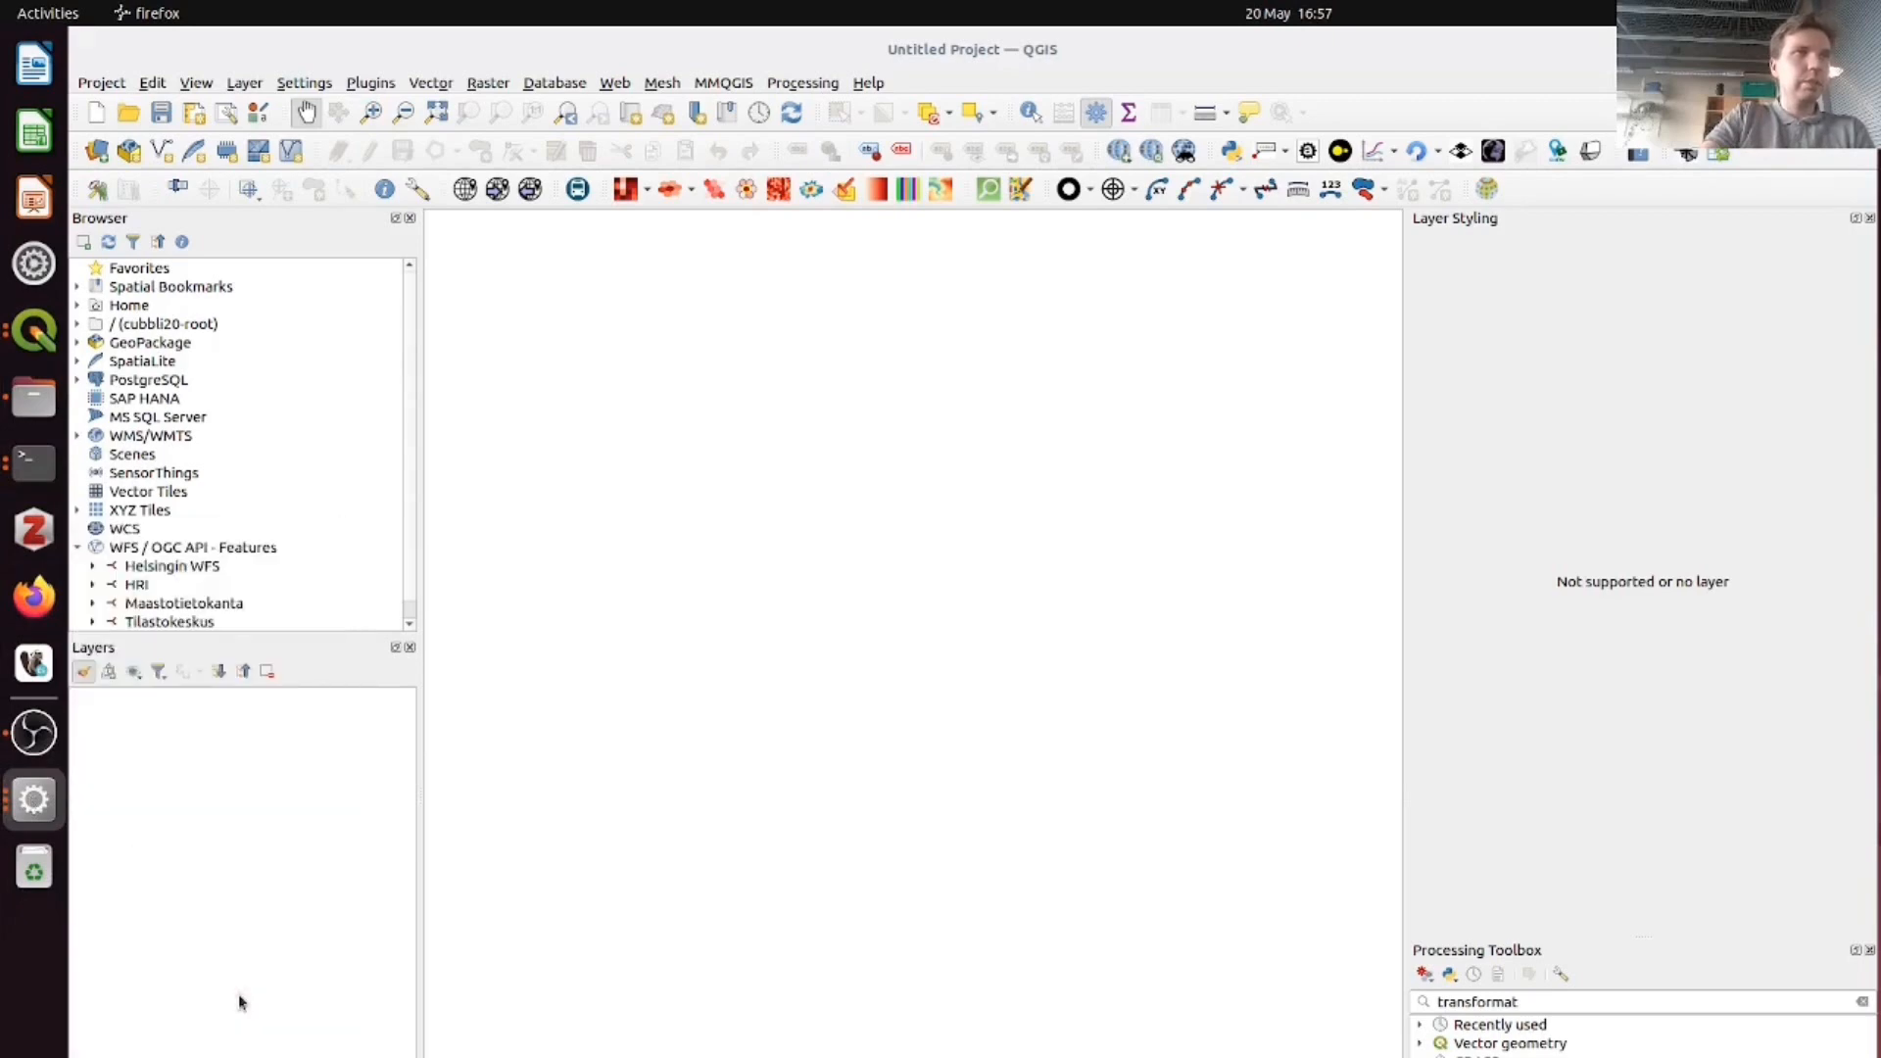
pyautogui.click(35, 811)
pyautogui.click(168, 792)
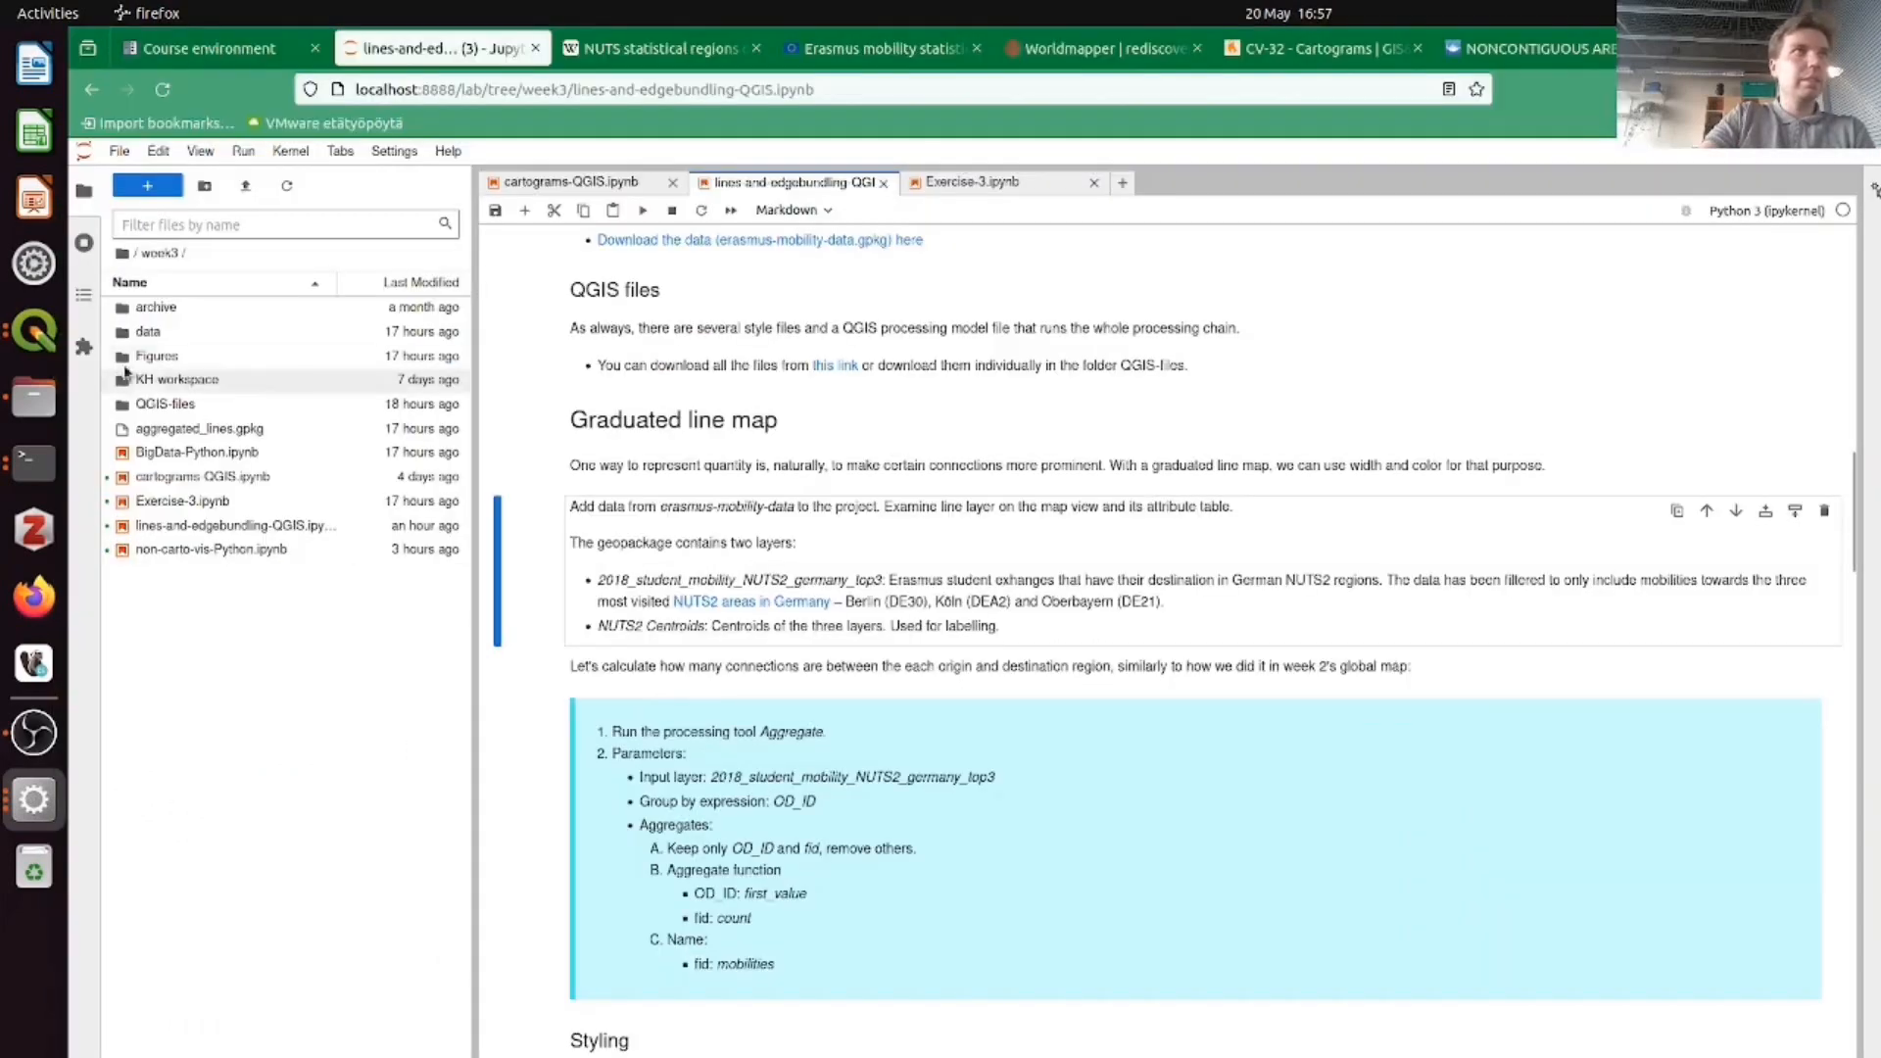
pyautogui.doubleClick(154, 331)
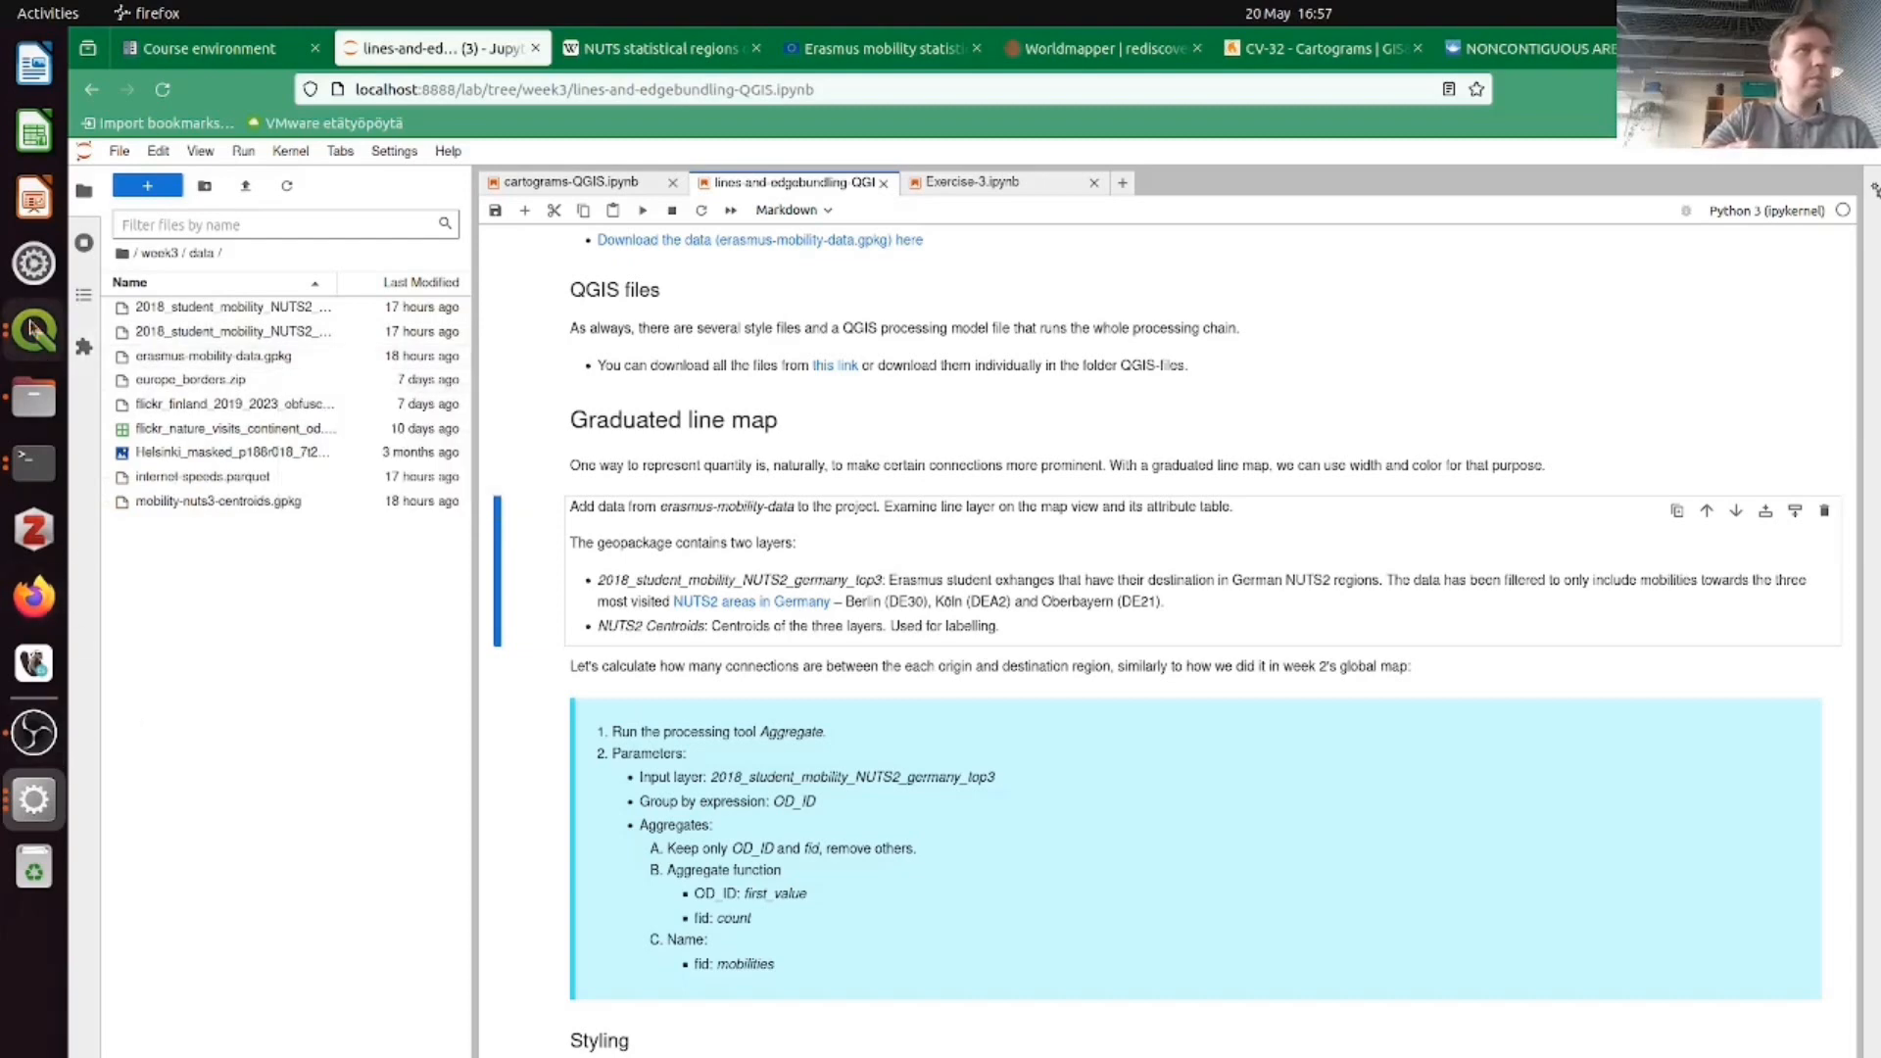
# - Add both layers of erasmus-mobility-data.gpkg from the data folder to the QGIS project, accepting the Inverse of Europe Equal Area 2001 + ETRS89 to WGS 84 (1) transformation
pyautogui.click(34, 331)
pyautogui.click(34, 397)
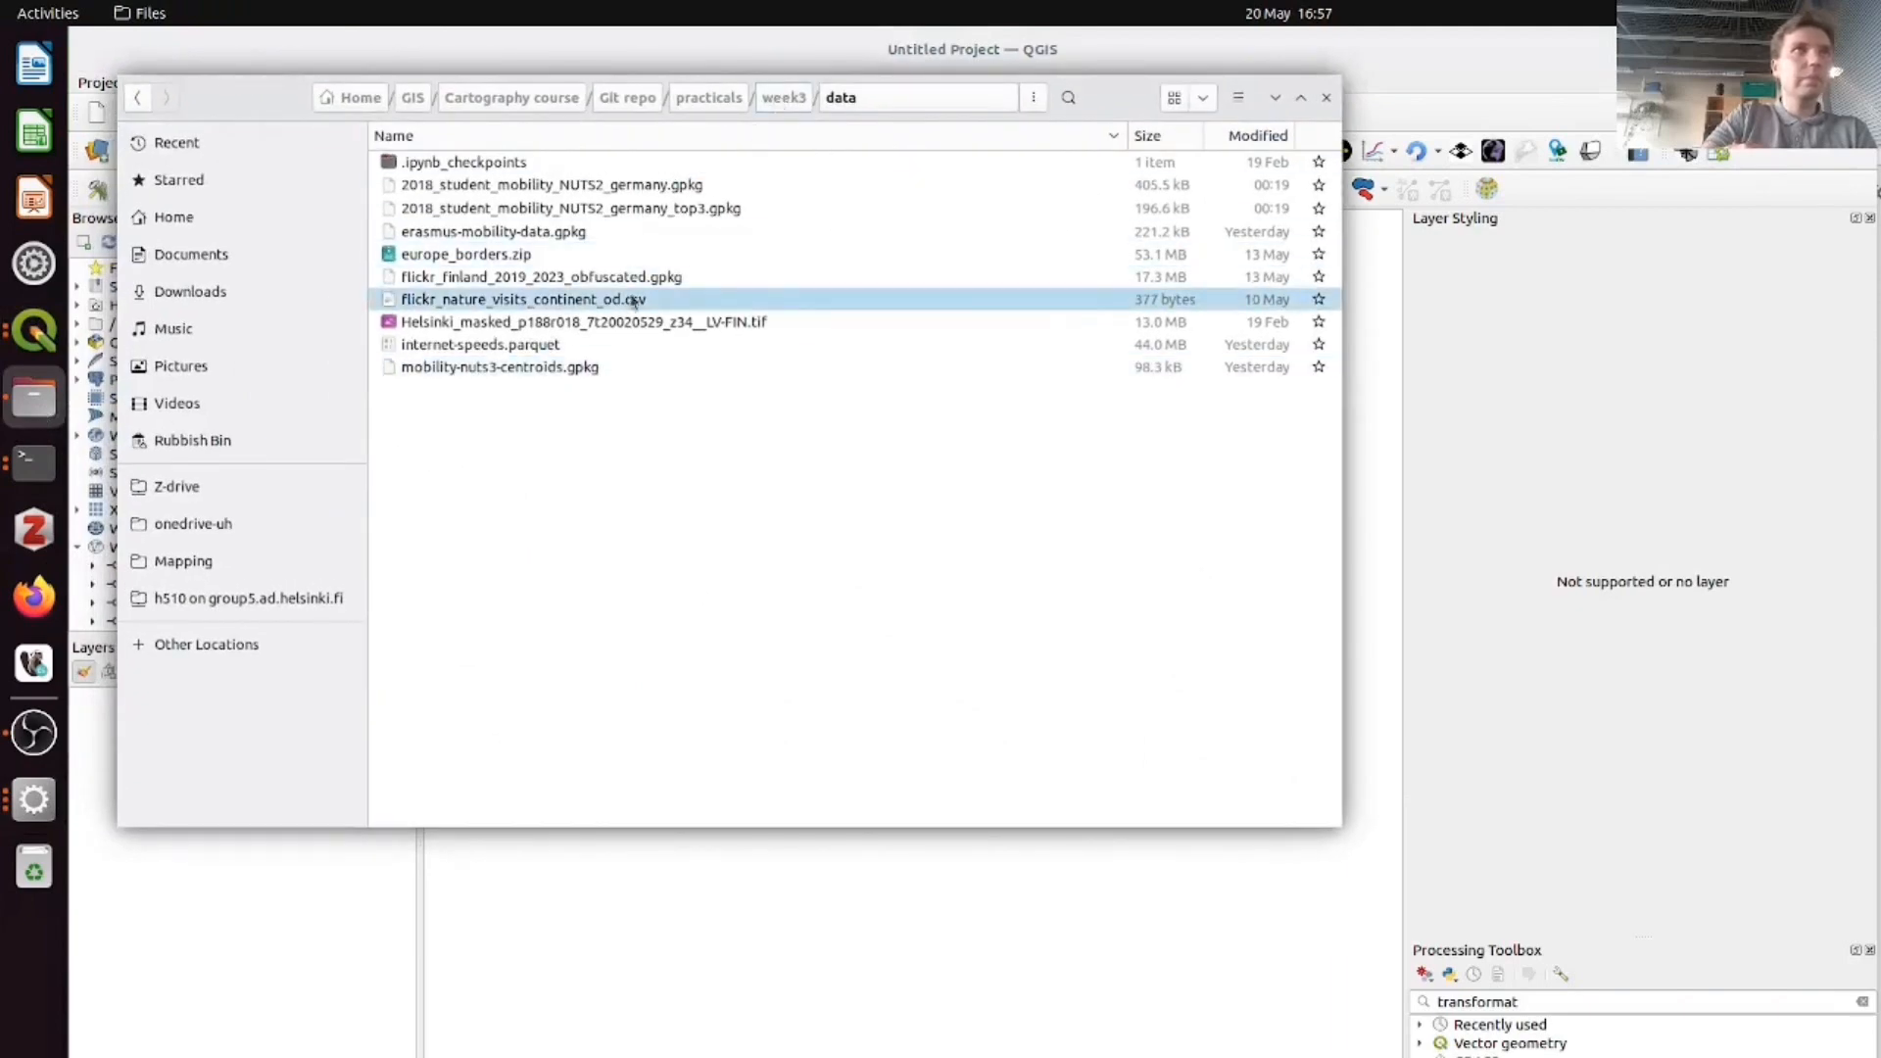
pyautogui.moveTo(608, 233)
pyautogui.mouseDown()
pyautogui.moveTo(752, 465)
pyautogui.moveTo(920, 1012)
pyautogui.moveTo(920, 995)
pyautogui.mouseUp()
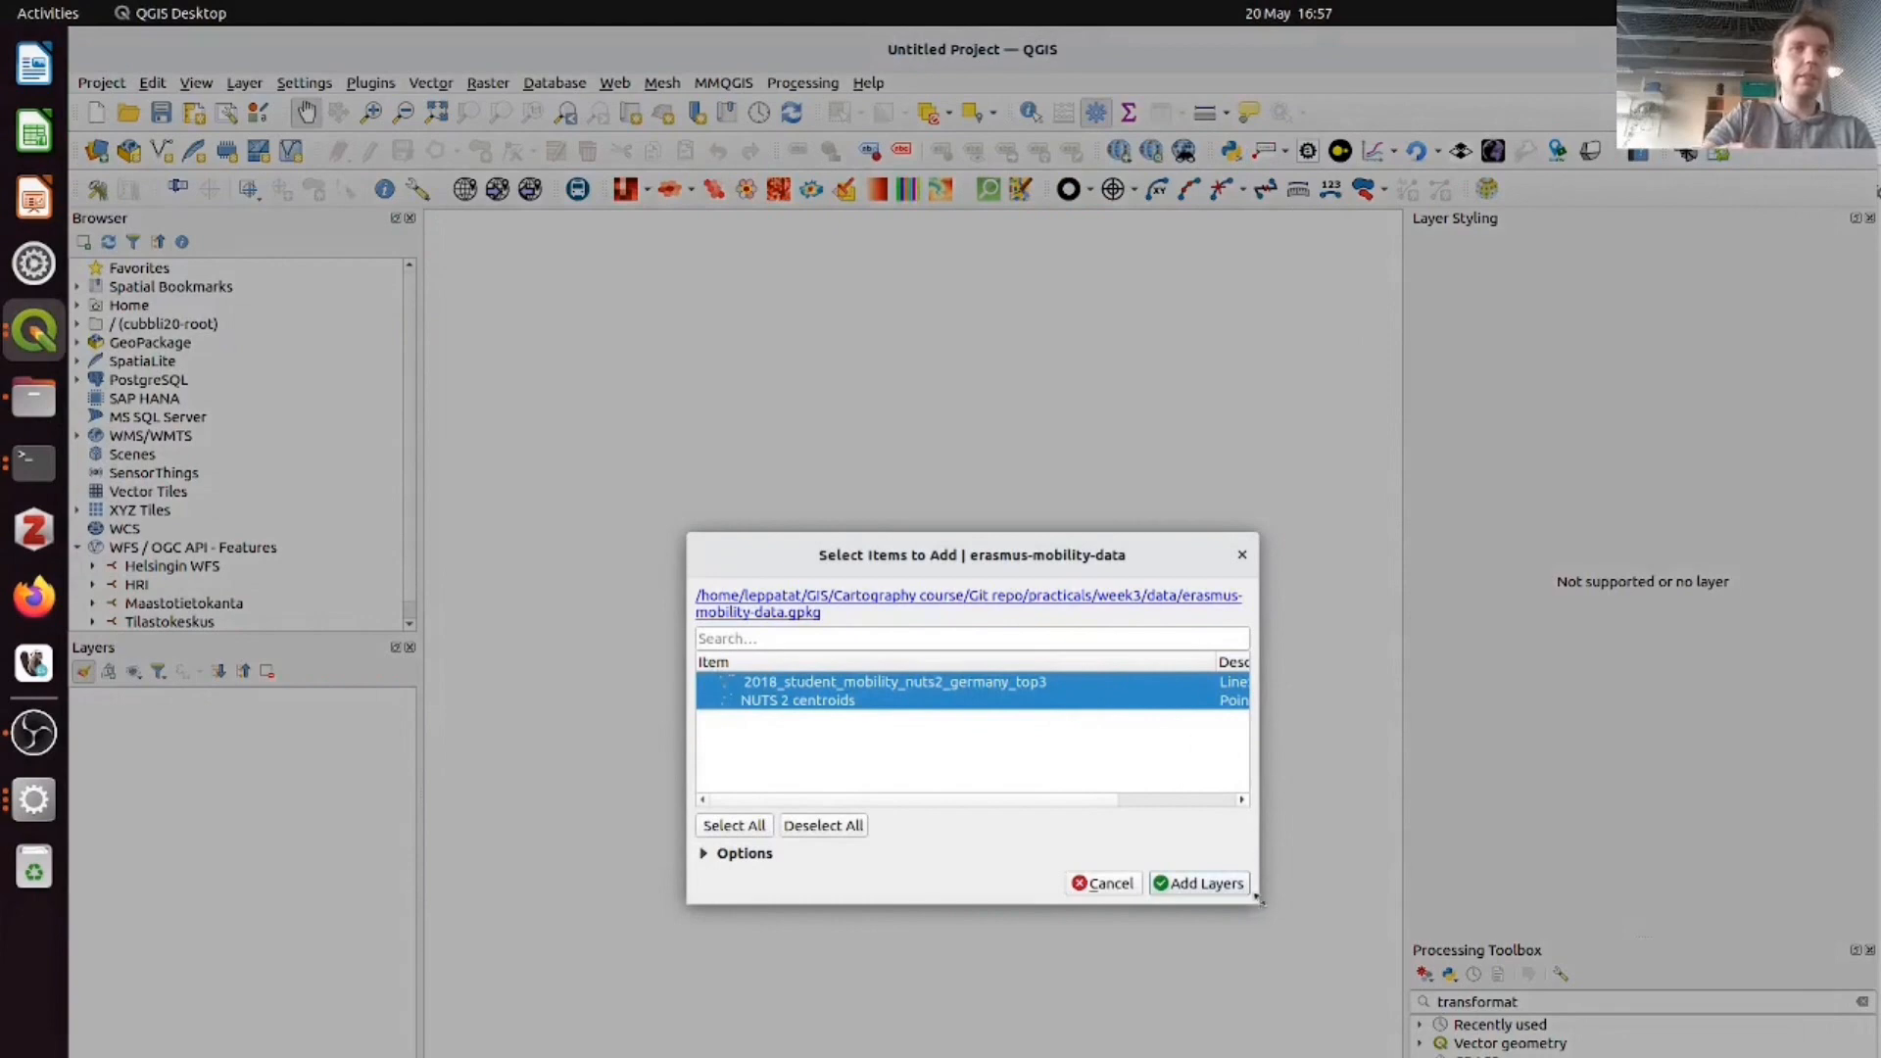
pyautogui.moveTo(1264, 913); pyautogui.dragTo(1383, 911)
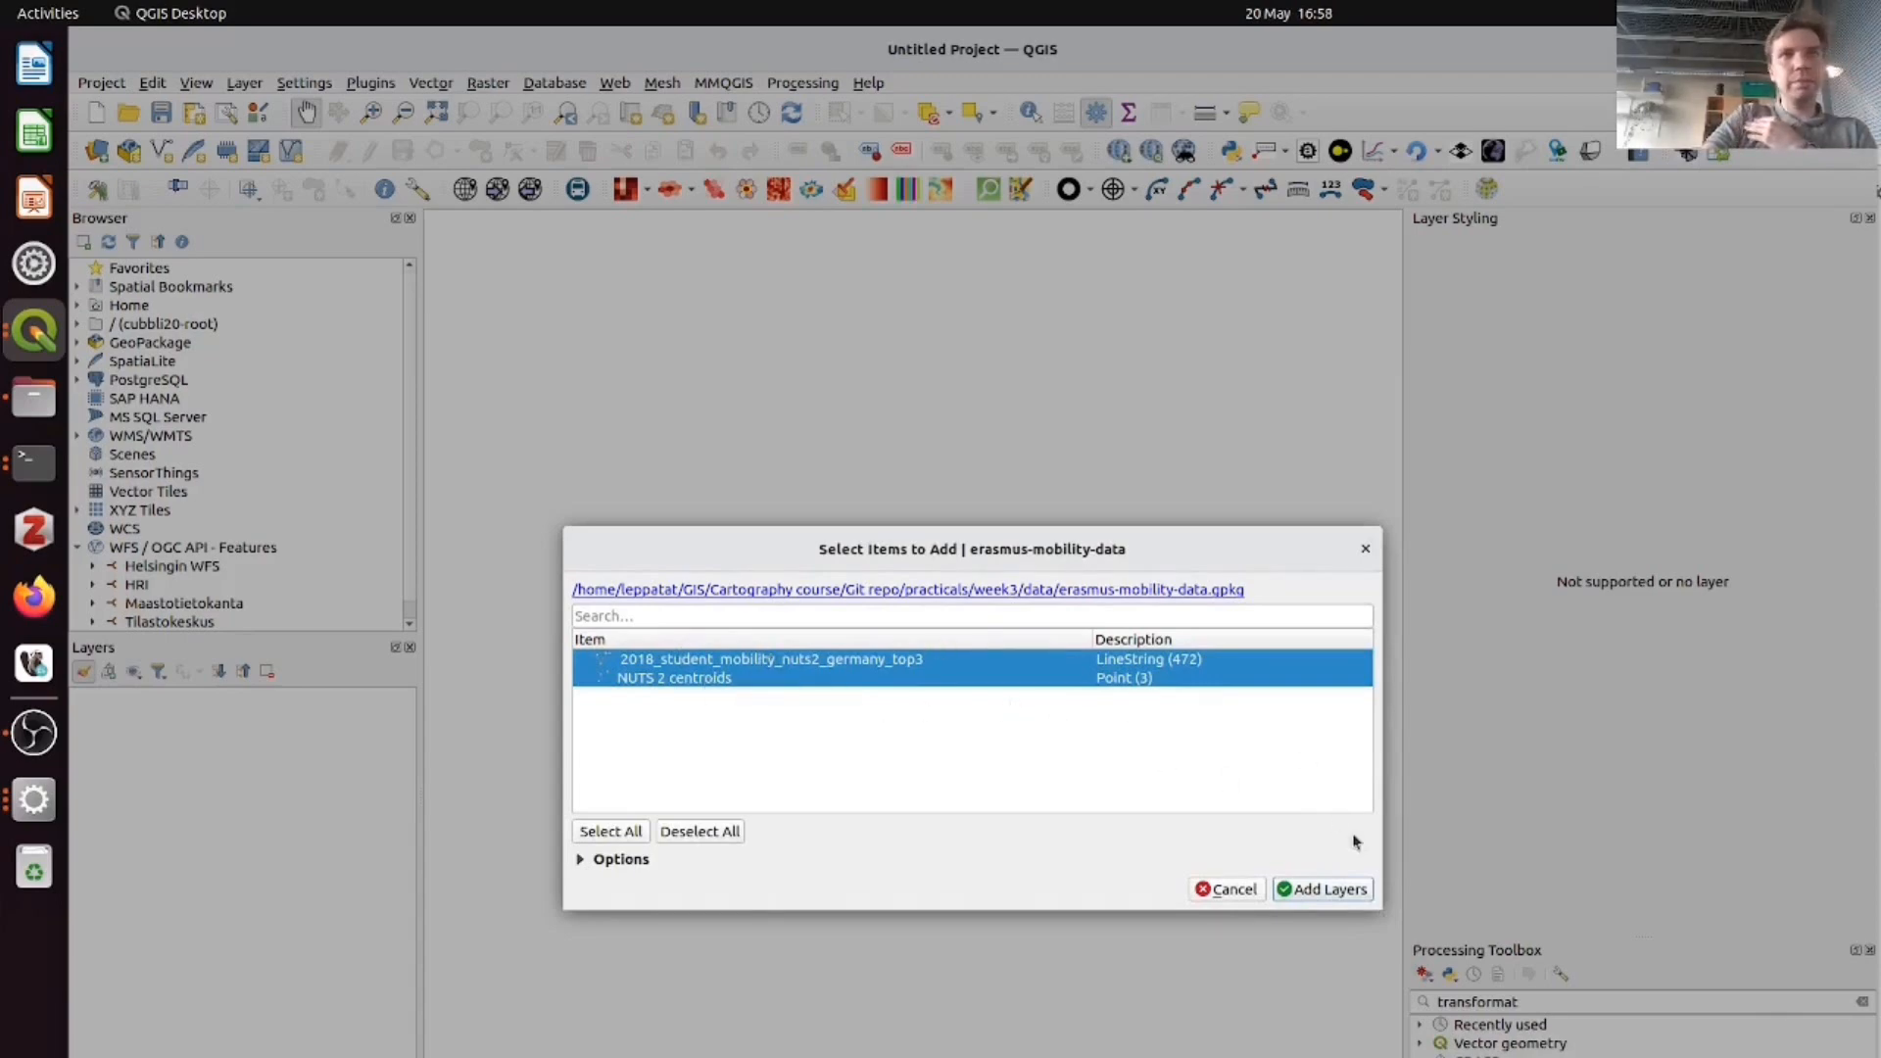
pyautogui.click(1335, 889)
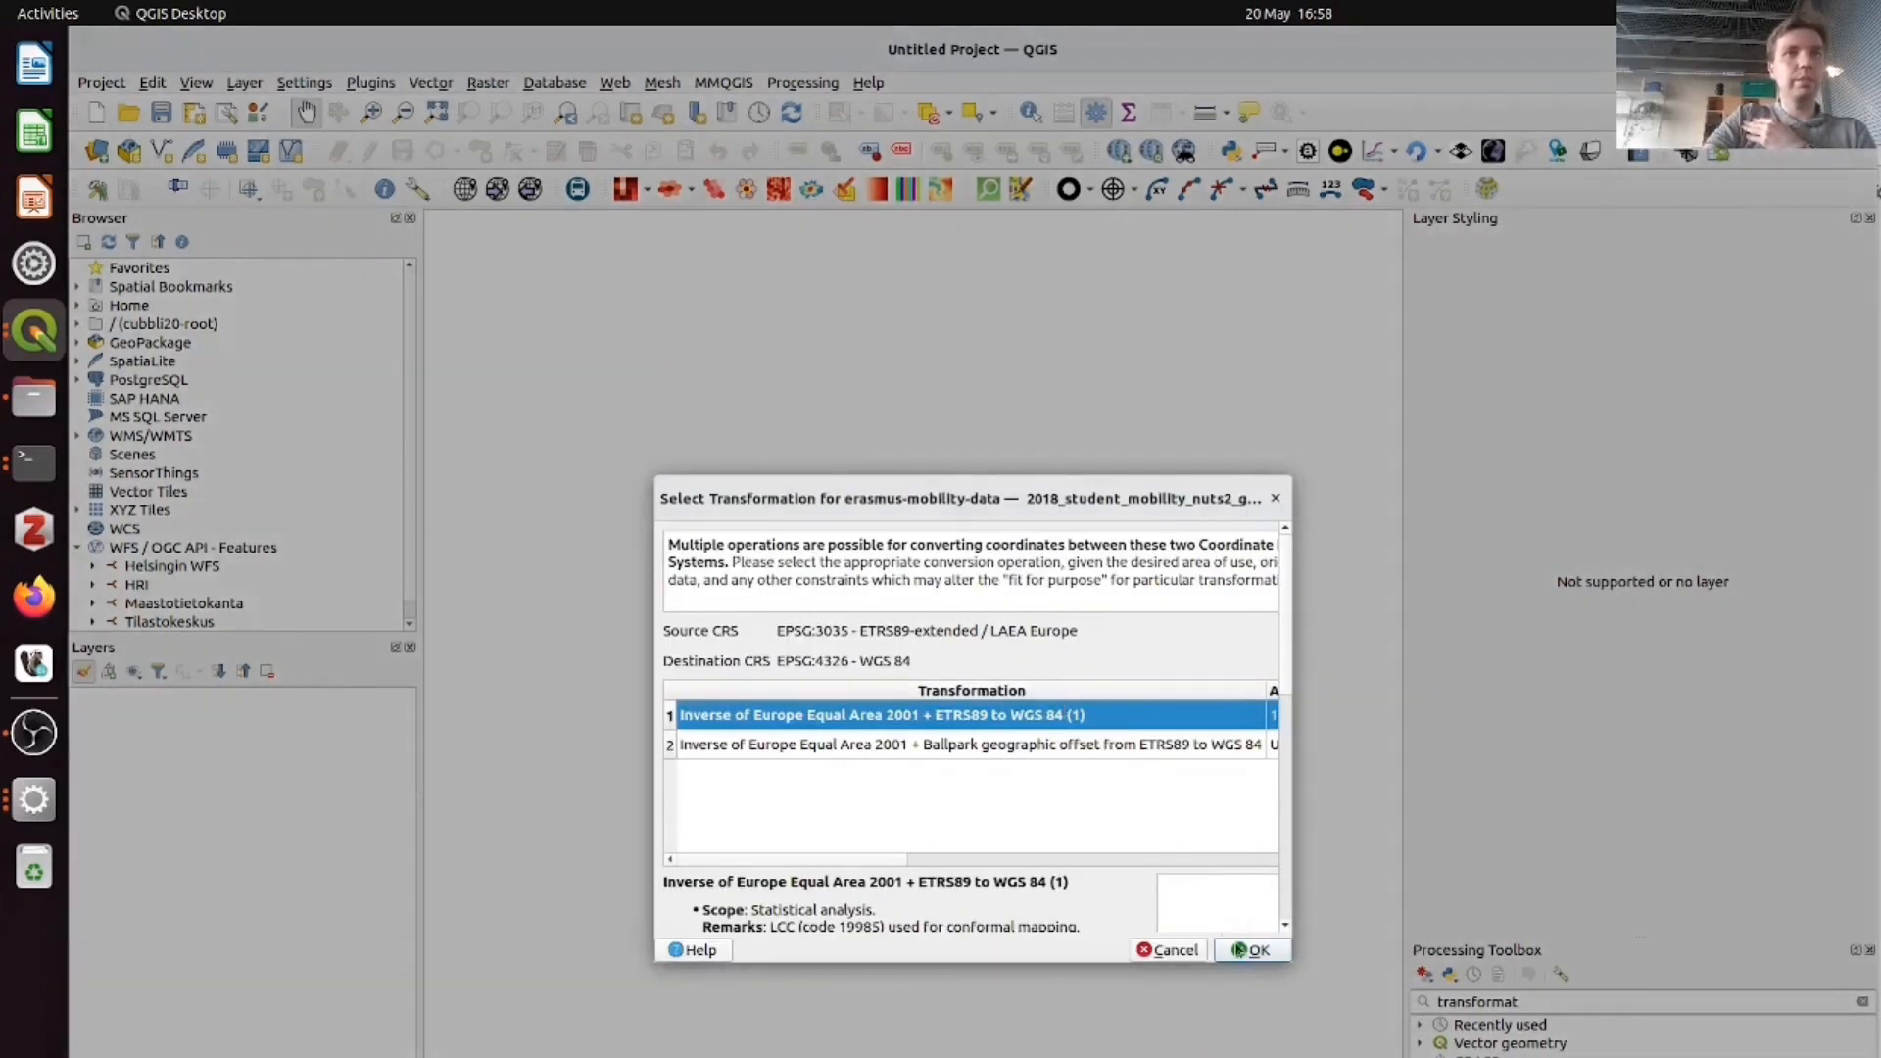
pyautogui.click(1253, 952)
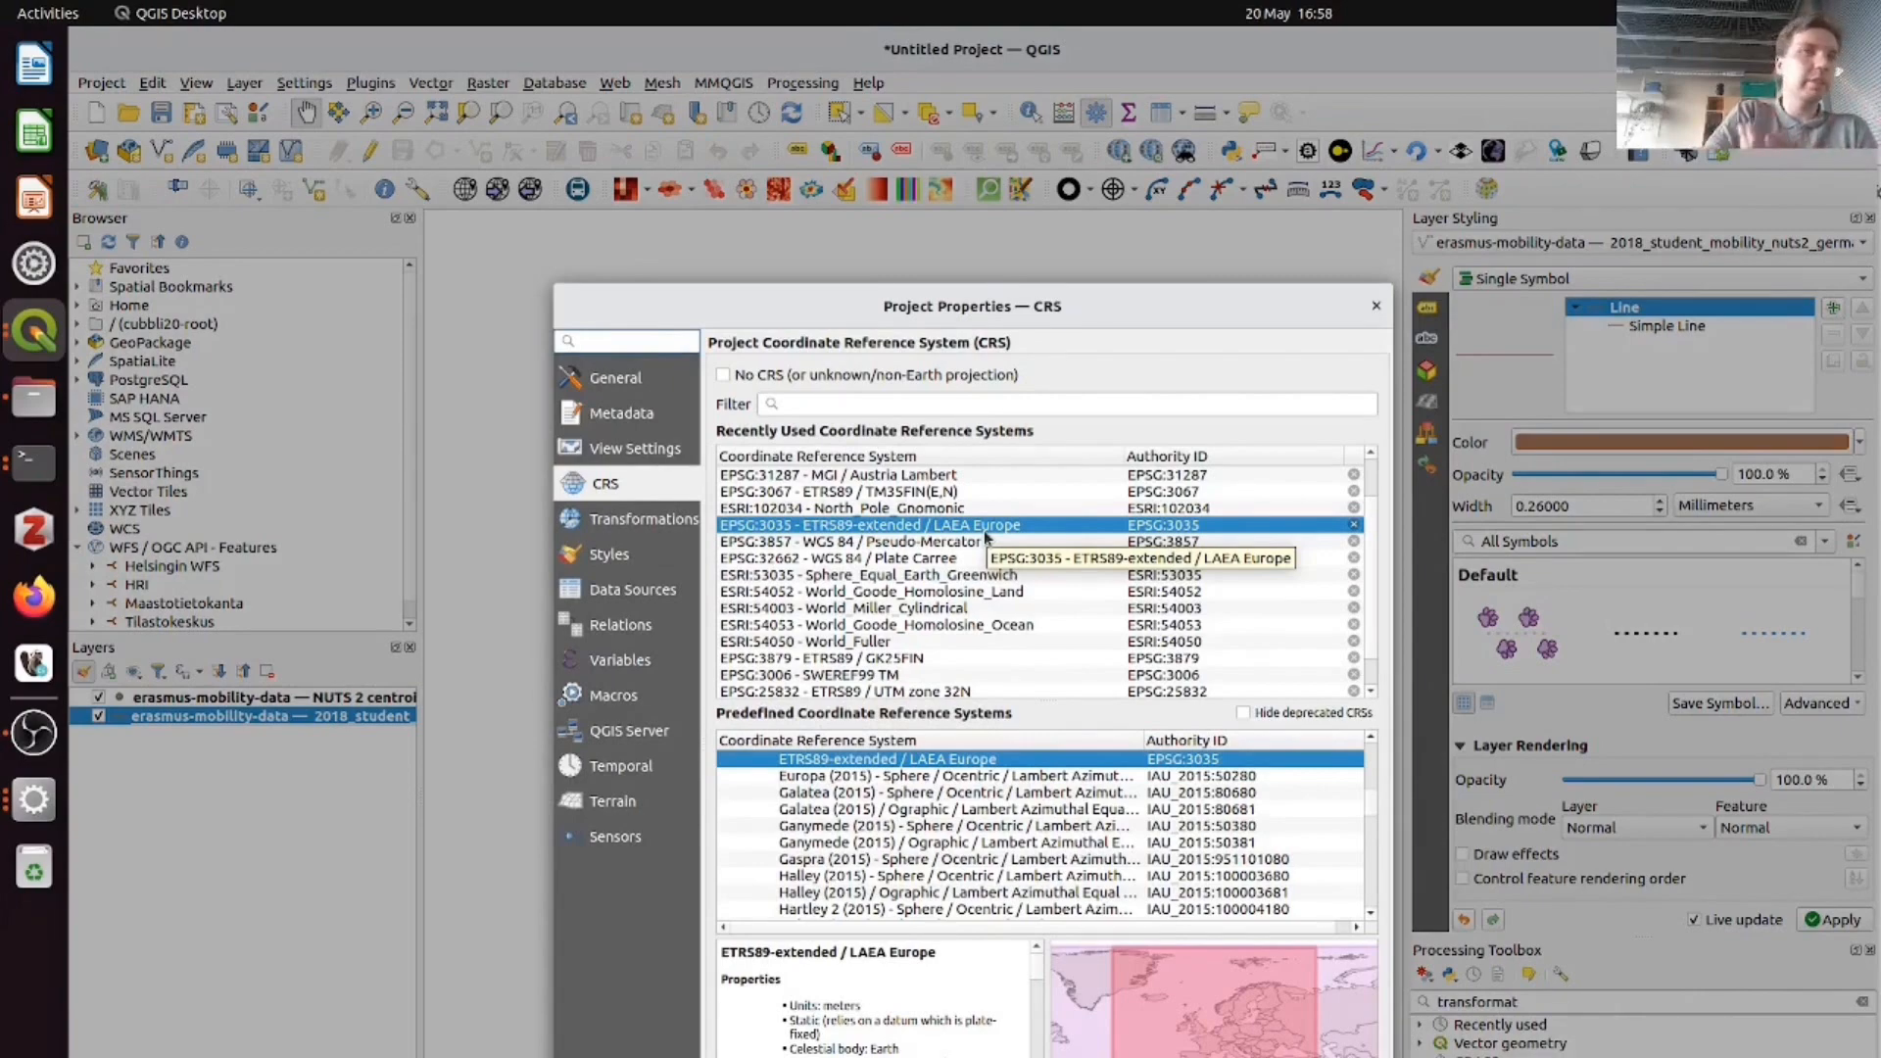
# - Set the project CRS to EPSG:3035 - ETRS89-extended / LAEA Europe and fit the QGIS window to the recorded screen area
pyautogui.press('Return')
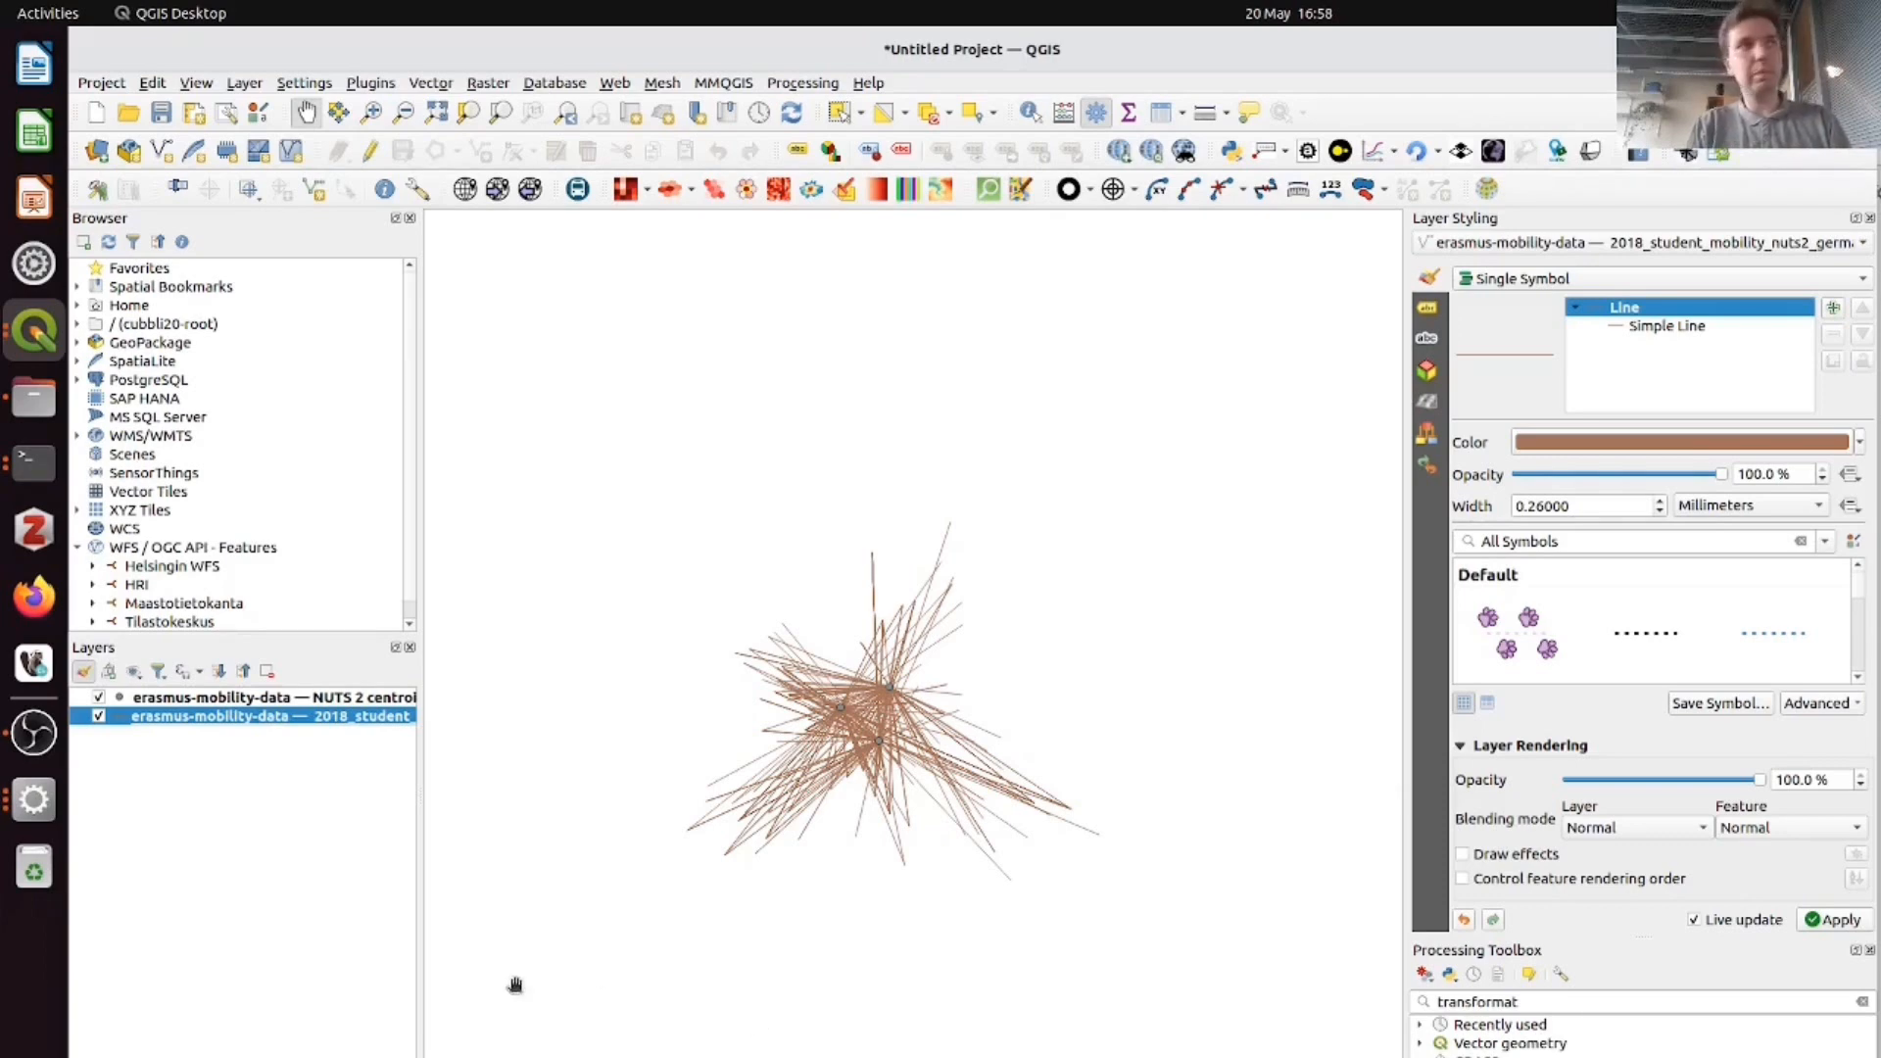
pyautogui.click(34, 733)
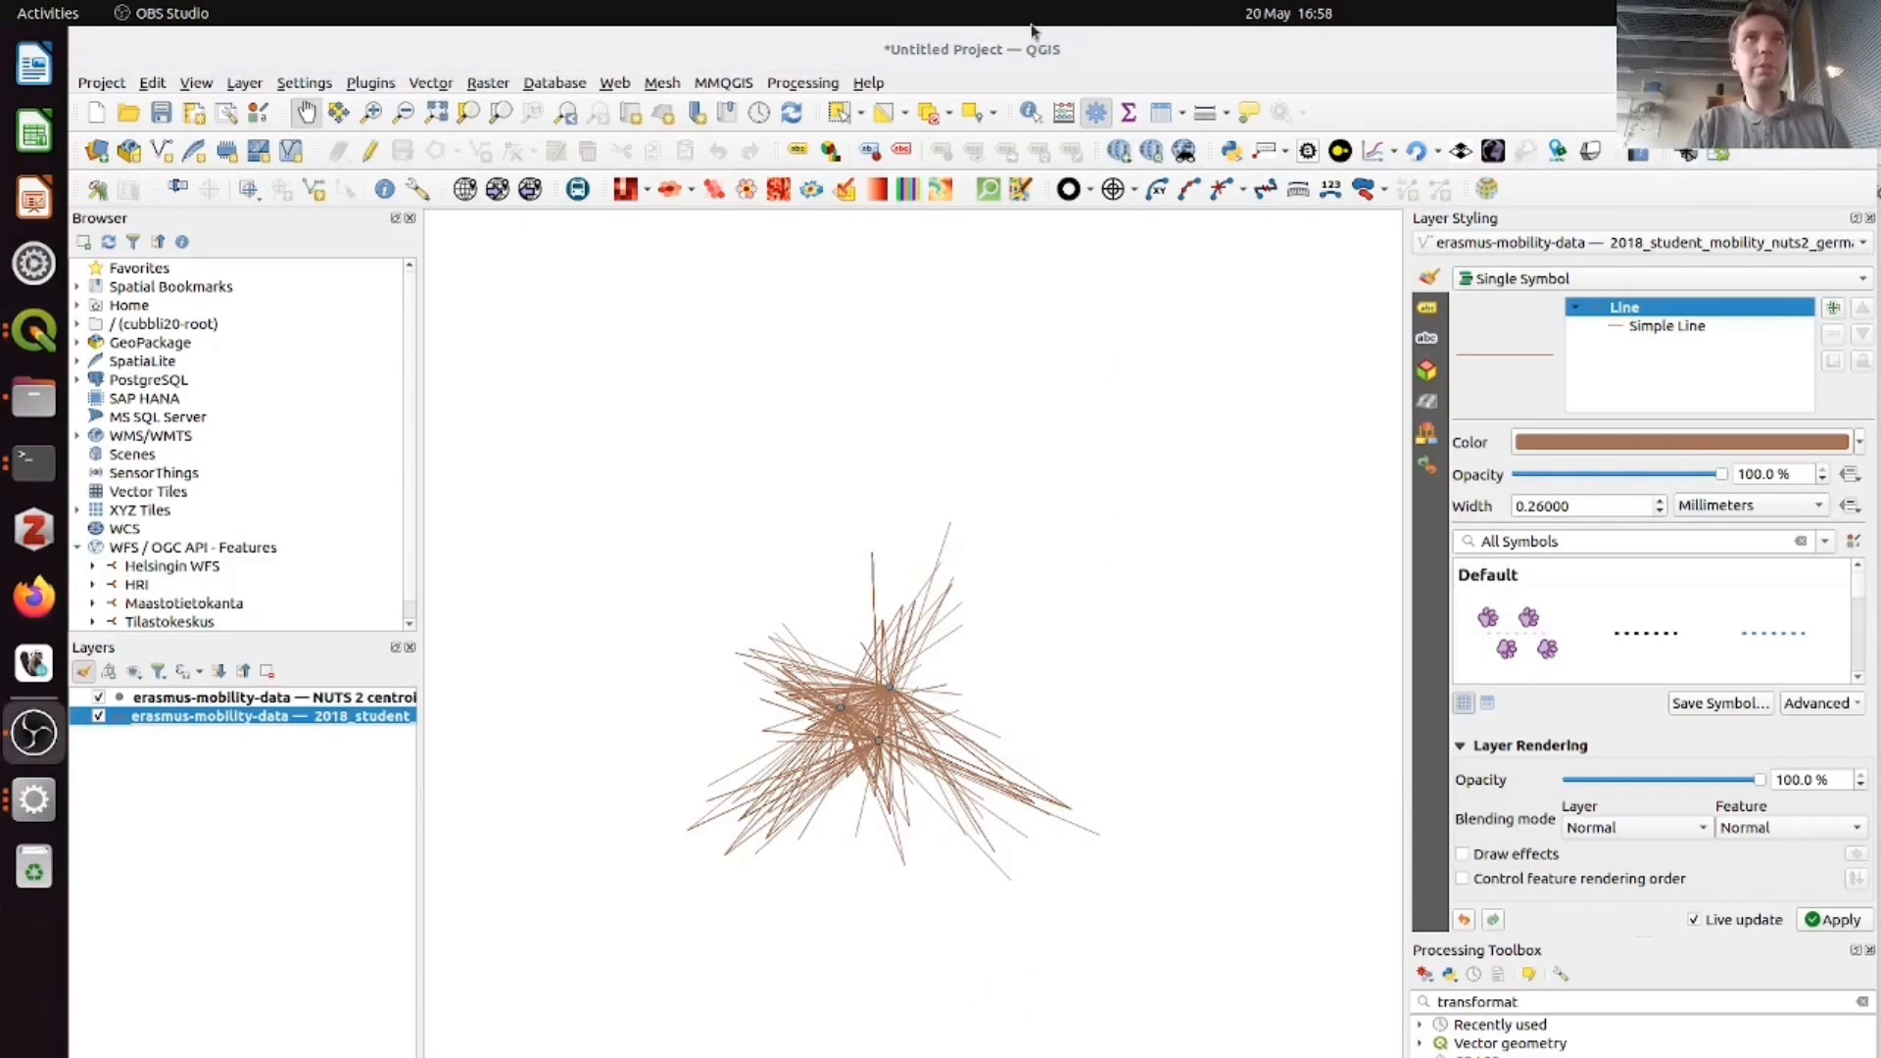
pyautogui.moveTo(1049, 45)
pyautogui.mouseDown()
pyautogui.moveTo(1019, 102)
pyautogui.moveTo(1029, 124)
pyautogui.moveTo(1029, 39)
pyautogui.moveTo(1026, 126)
pyautogui.moveTo(1062, 50)
pyautogui.moveTo(1083, 348)
pyautogui.moveTo(1114, 163)
pyautogui.moveTo(1100, 83)
pyautogui.moveTo(1062, 44)
pyautogui.mouseUp()
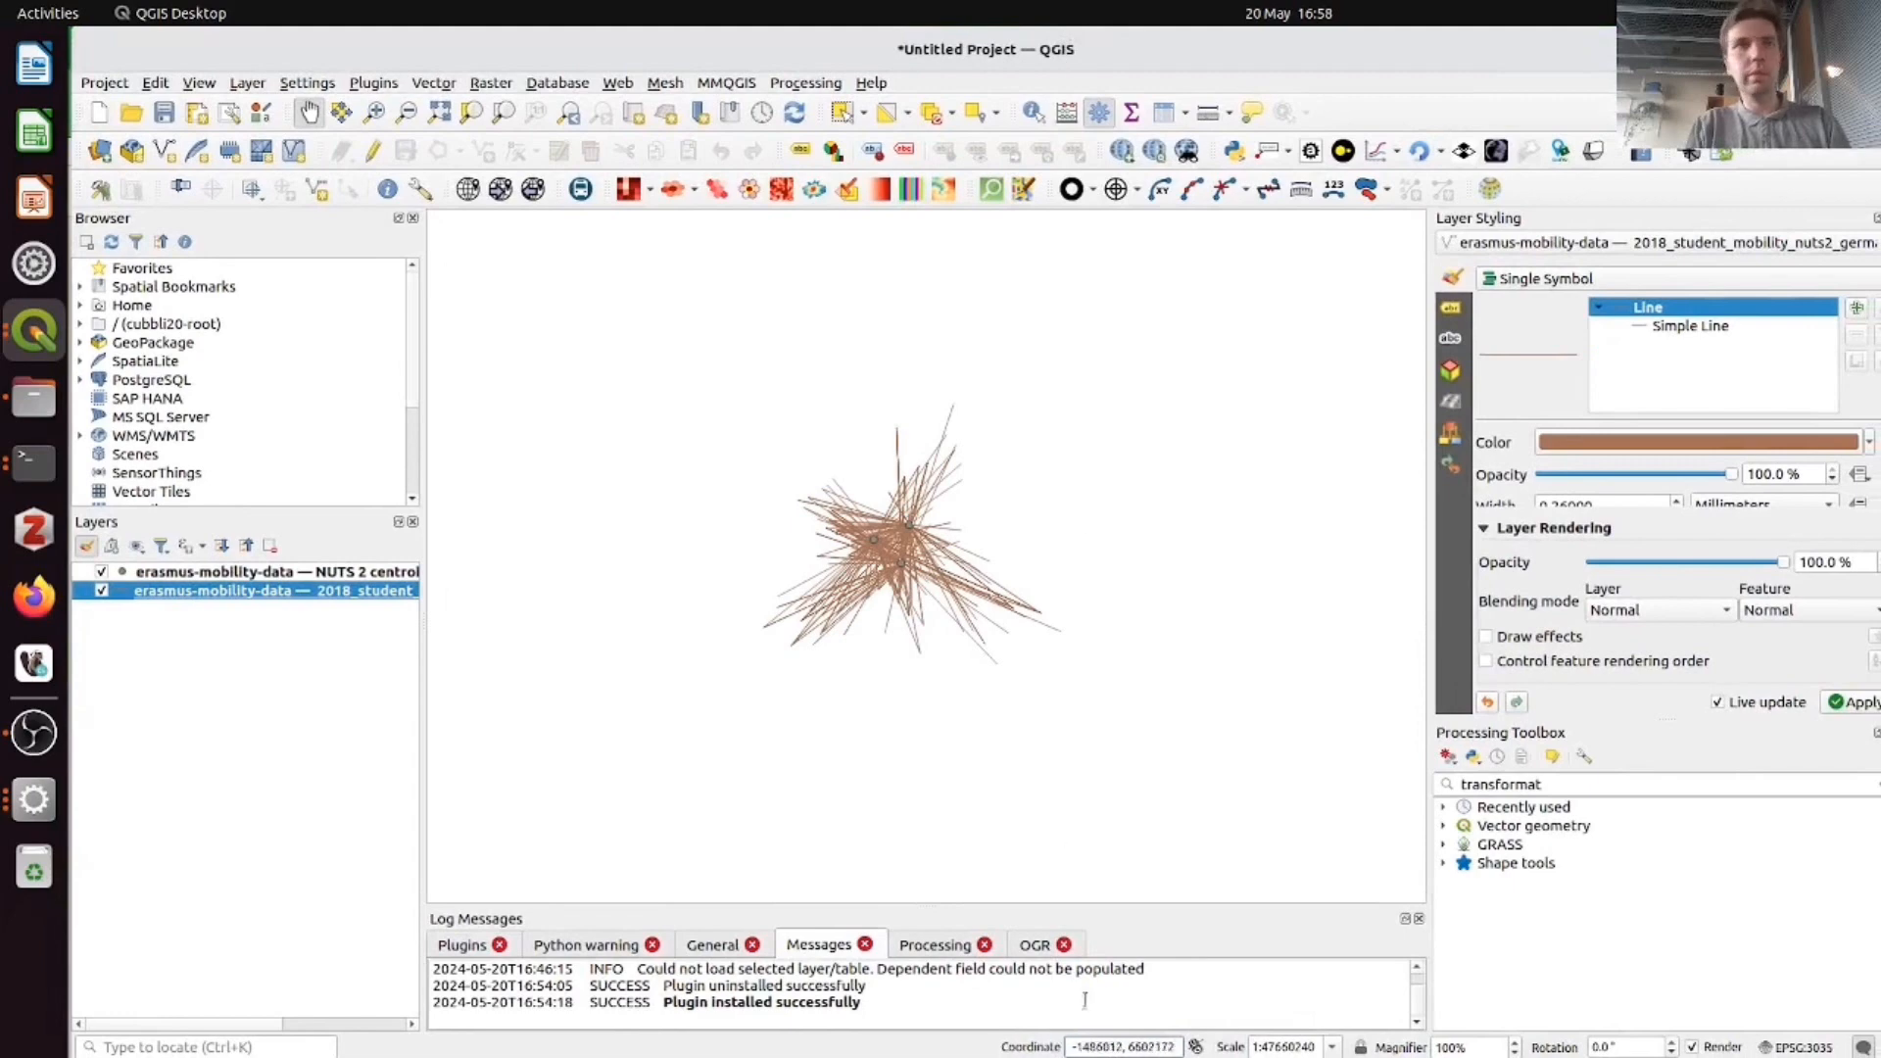
# - Load the built-in World Map using the coordinate keyword "world" and place it below the student mobility line layer
pyautogui.tripleClick(1134, 1046)
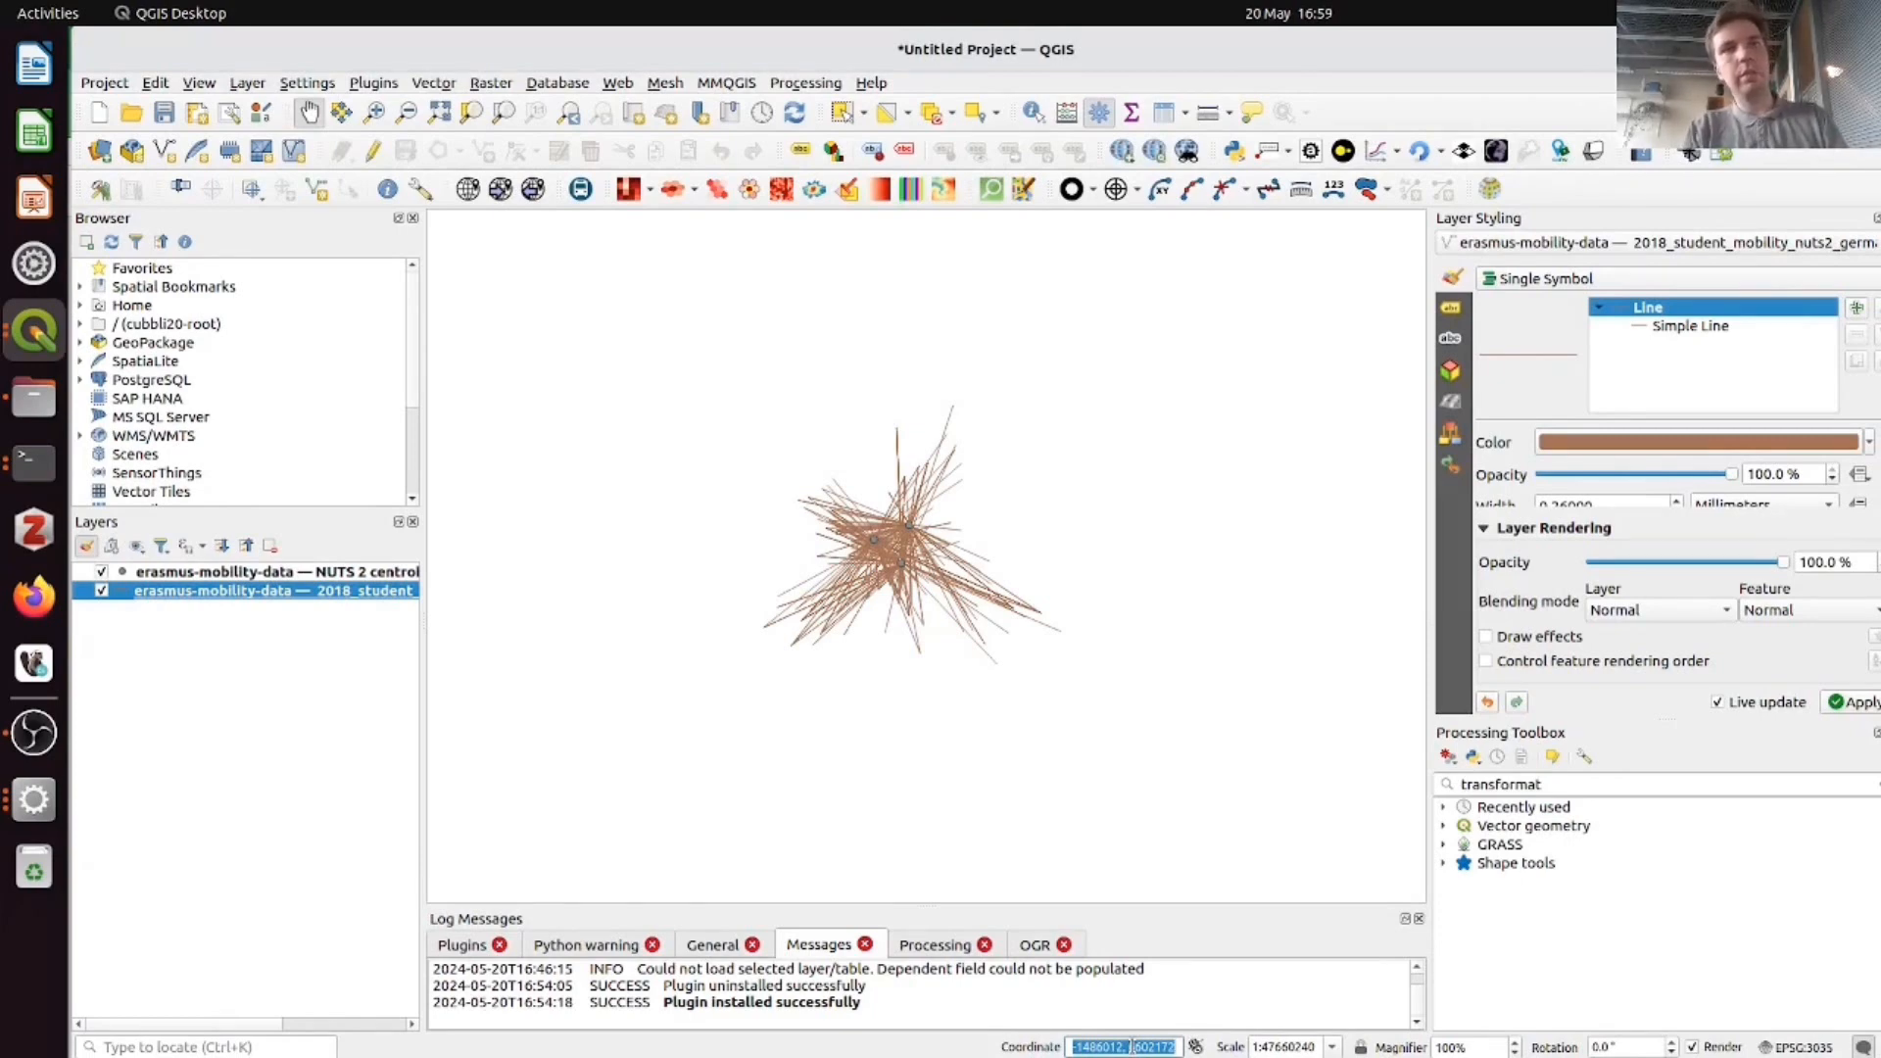
pyautogui.write('q')
pyautogui.write('orld')
pyautogui.press('Return')
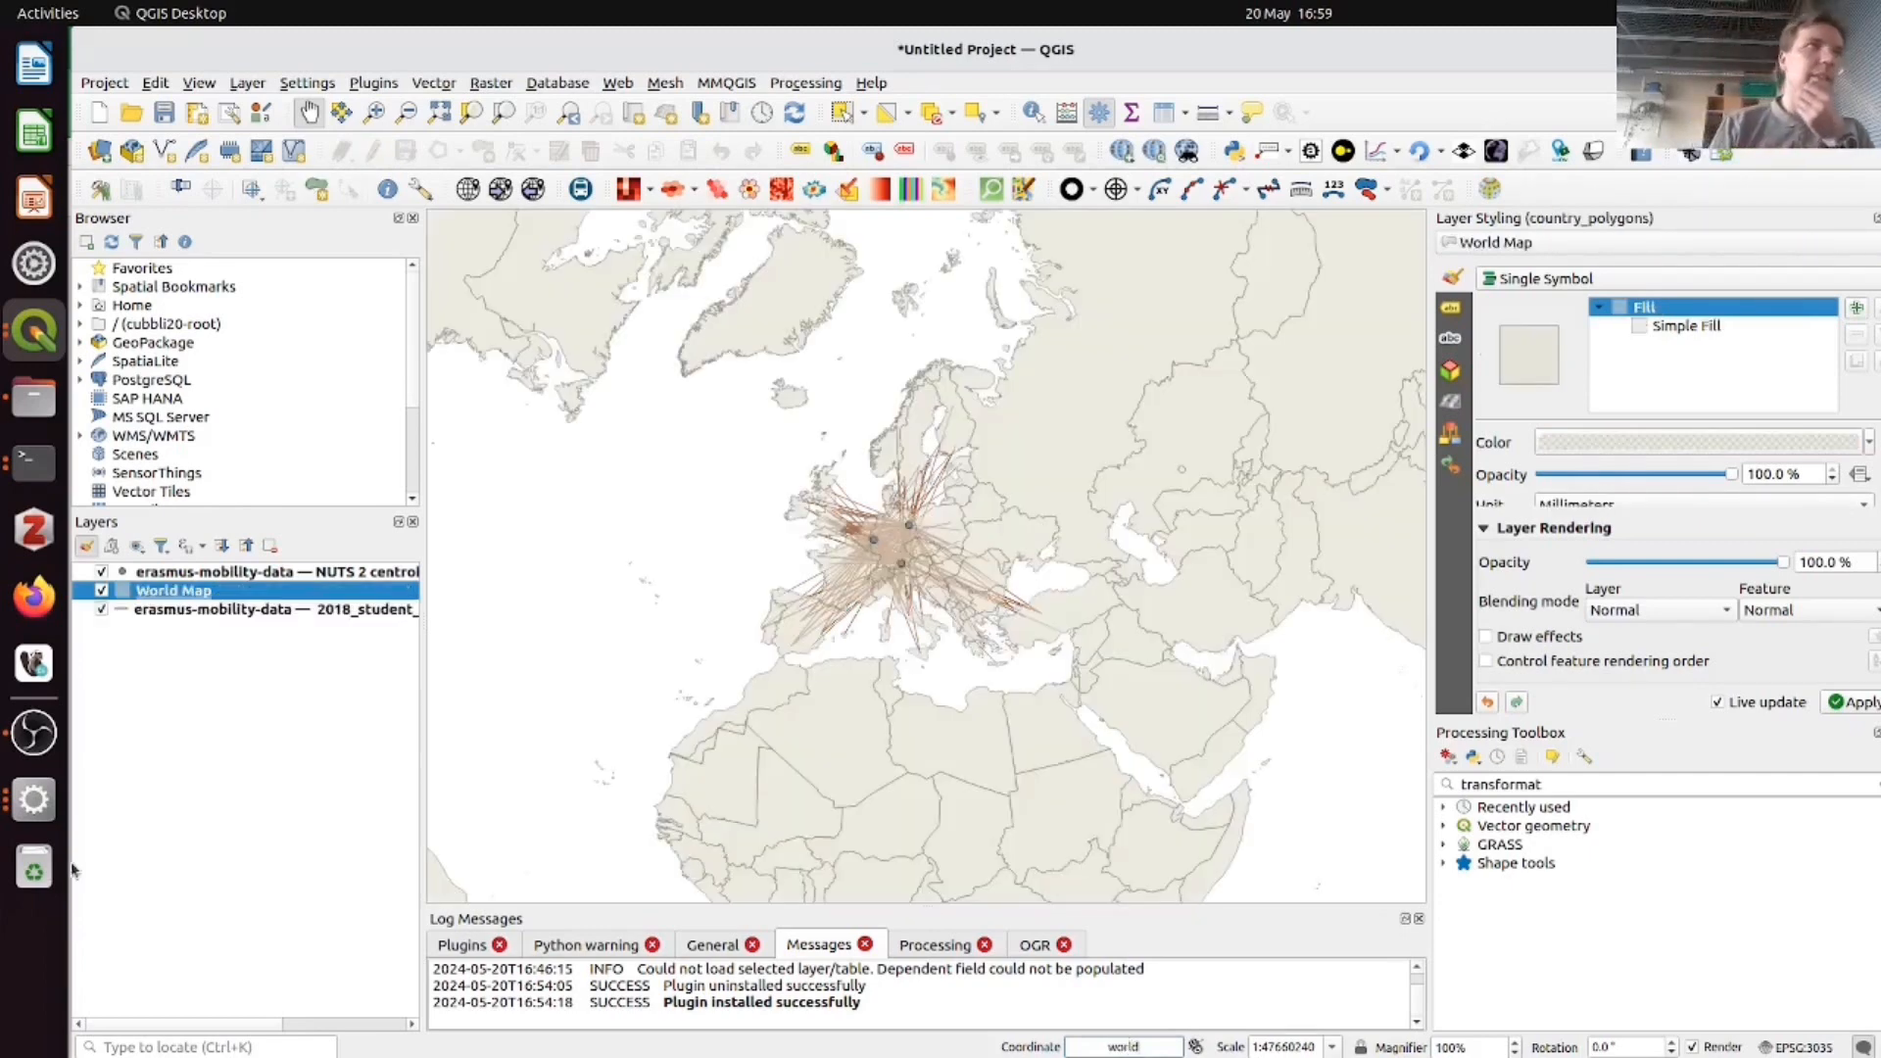
pyautogui.moveTo(155, 589); pyautogui.dragTo(155, 625)
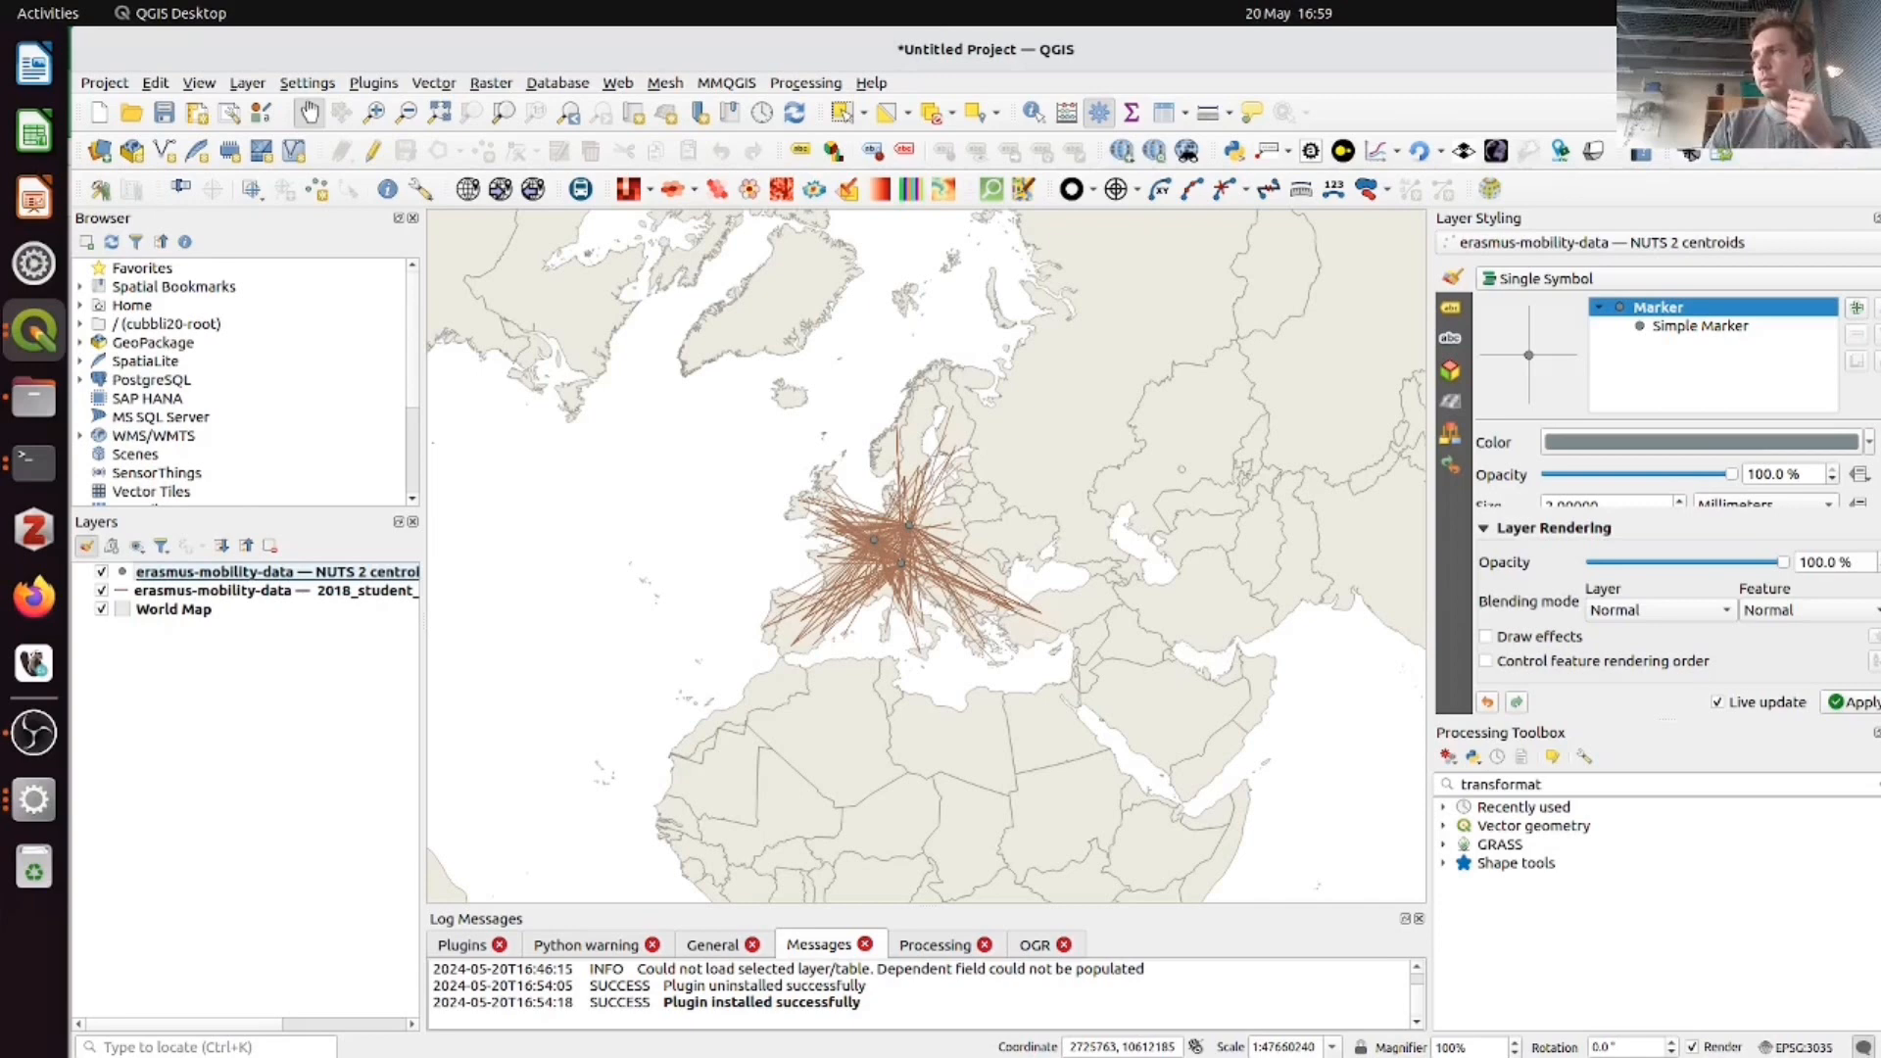
# - Examine the attribute tables of the student mobility line layer and the NUTS 2 centroids layer, closing each one
pyautogui.rightClick(196, 592)
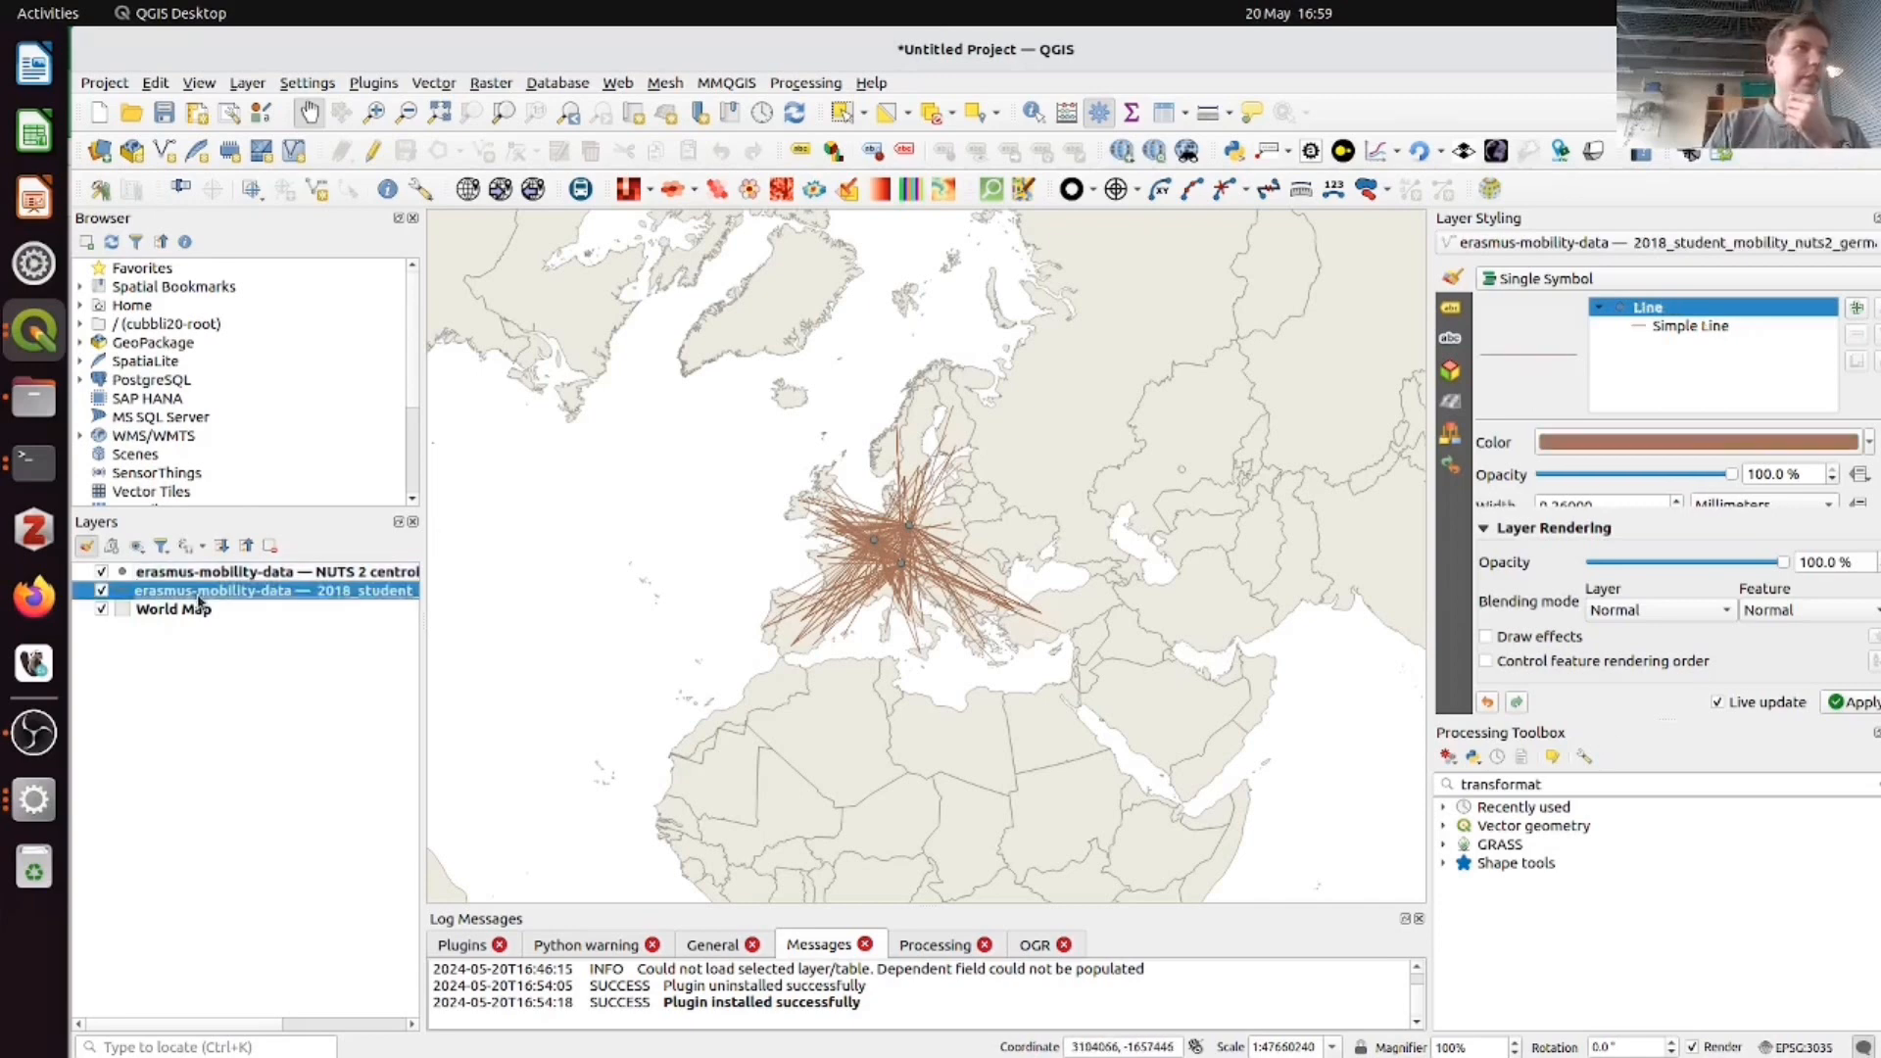
pyautogui.click(390, 882)
pyautogui.moveTo(1009, 481); pyautogui.dragTo(707, 311)
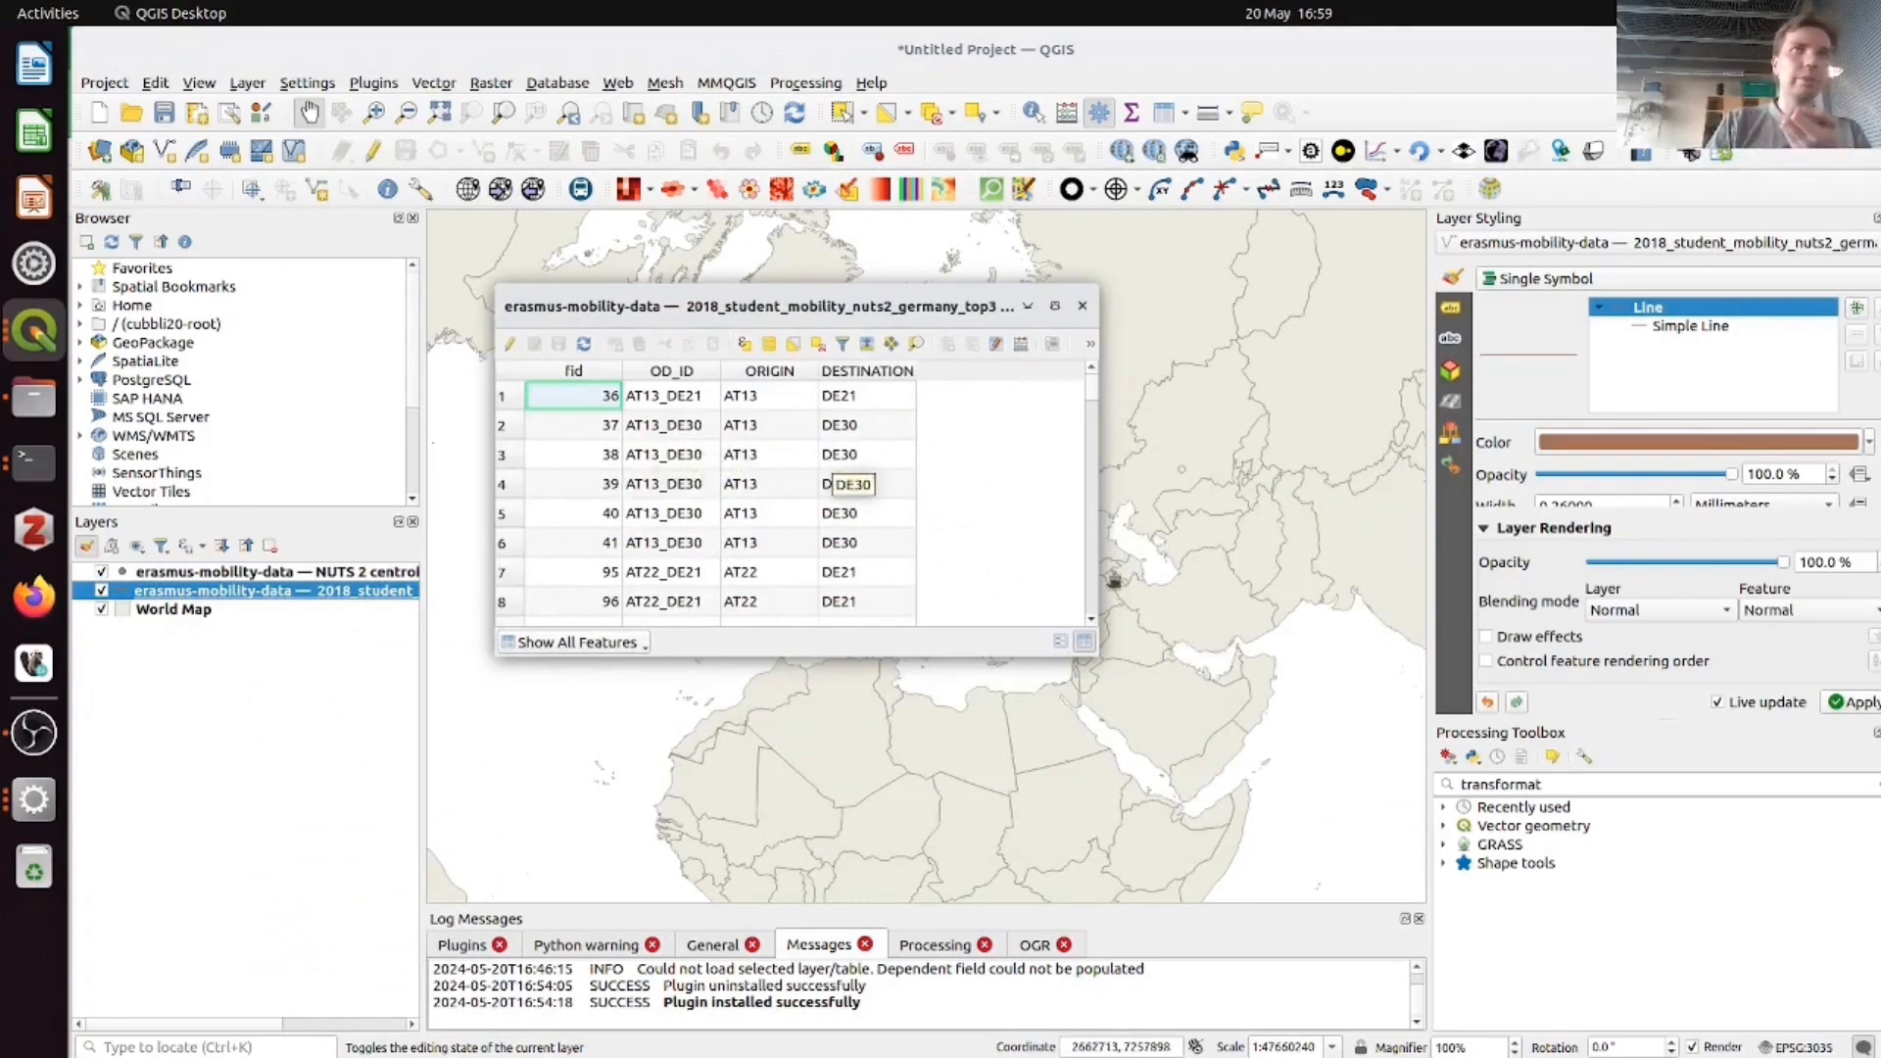
pyautogui.moveTo(800, 310); pyautogui.dragTo(1293, 341)
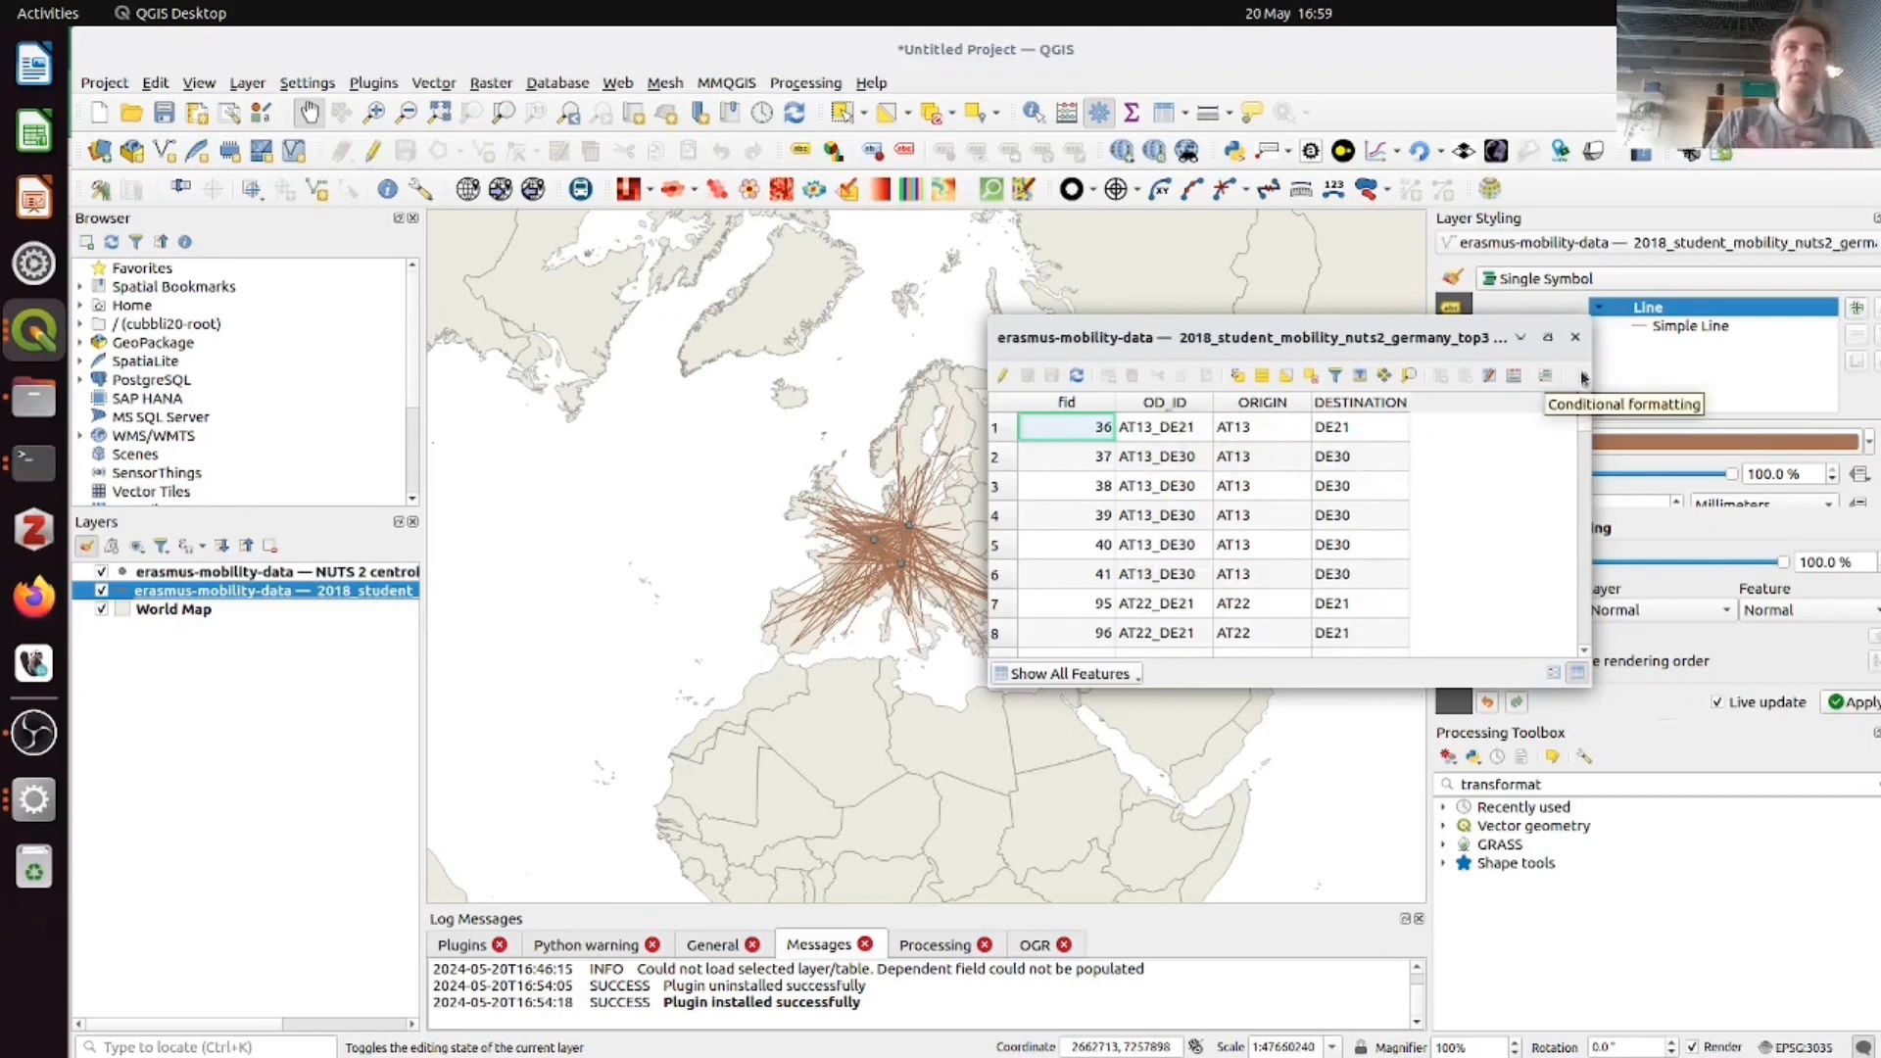
pyautogui.click(1571, 338)
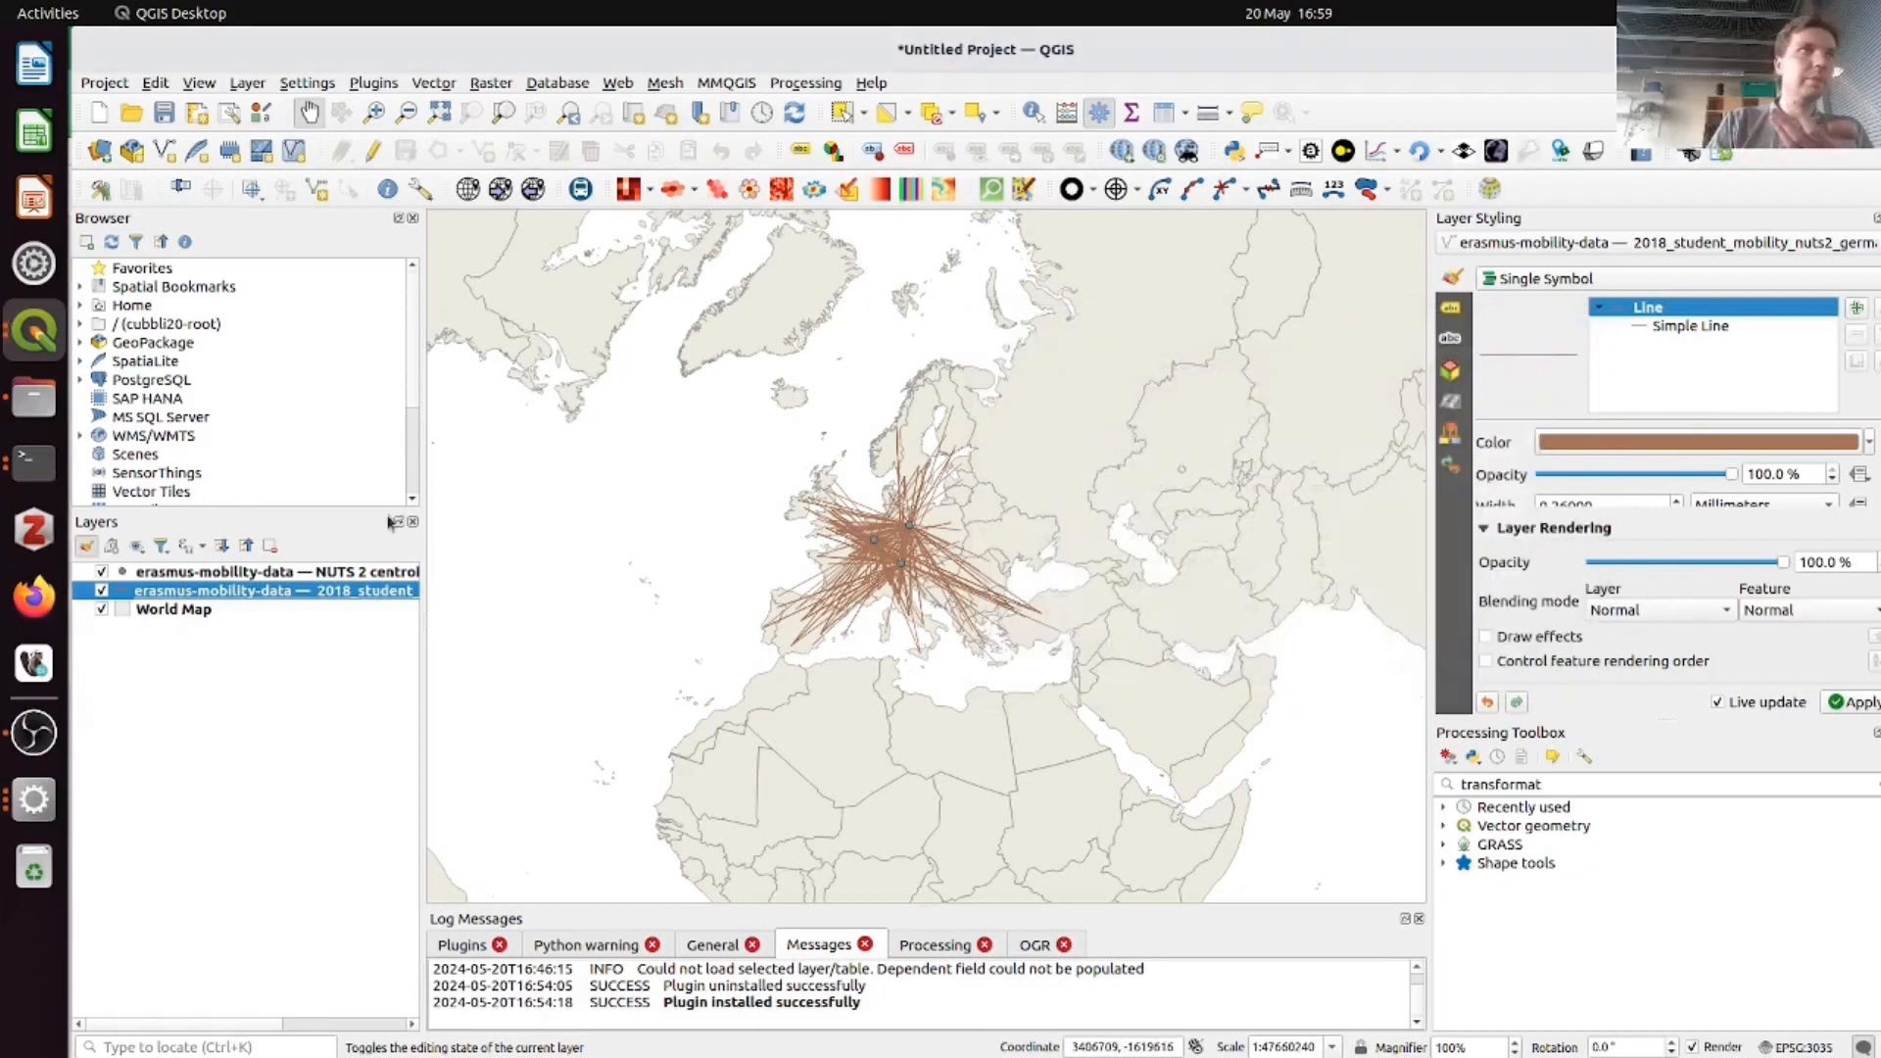
pyautogui.rightClick(286, 572)
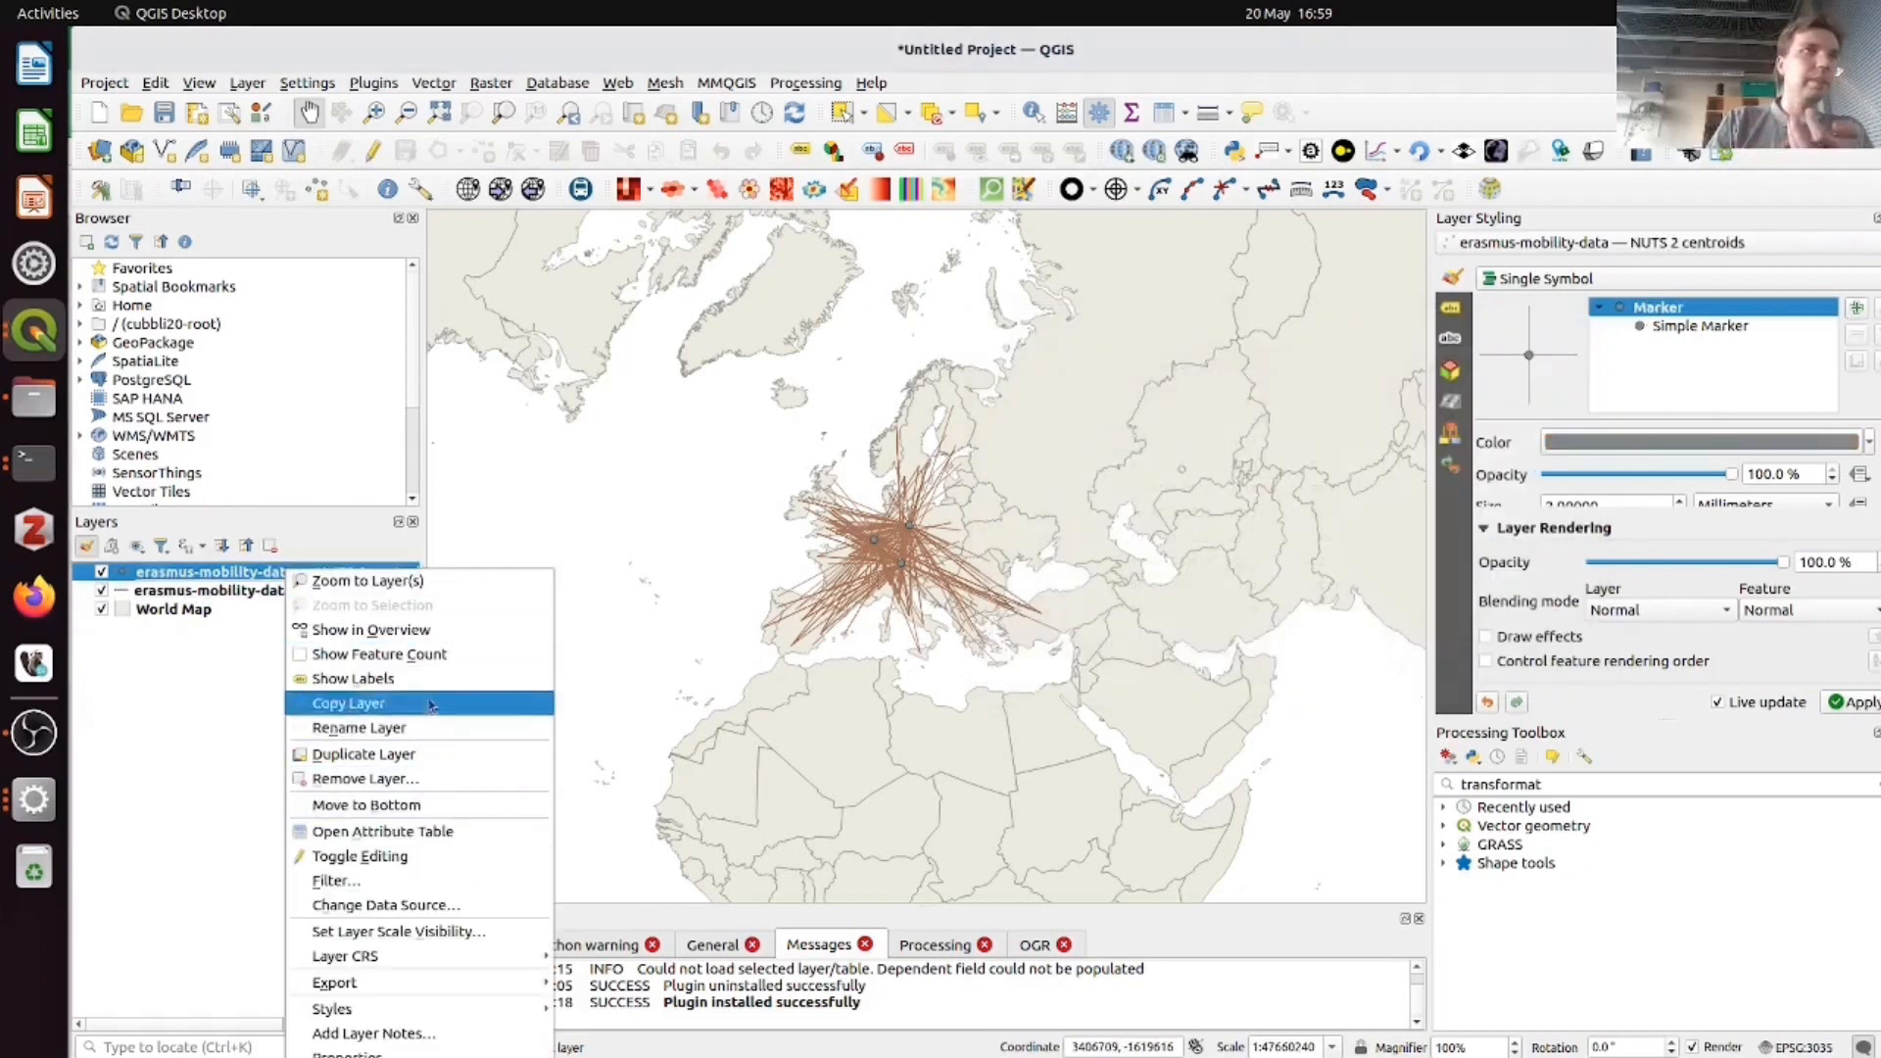
pyautogui.click(444, 833)
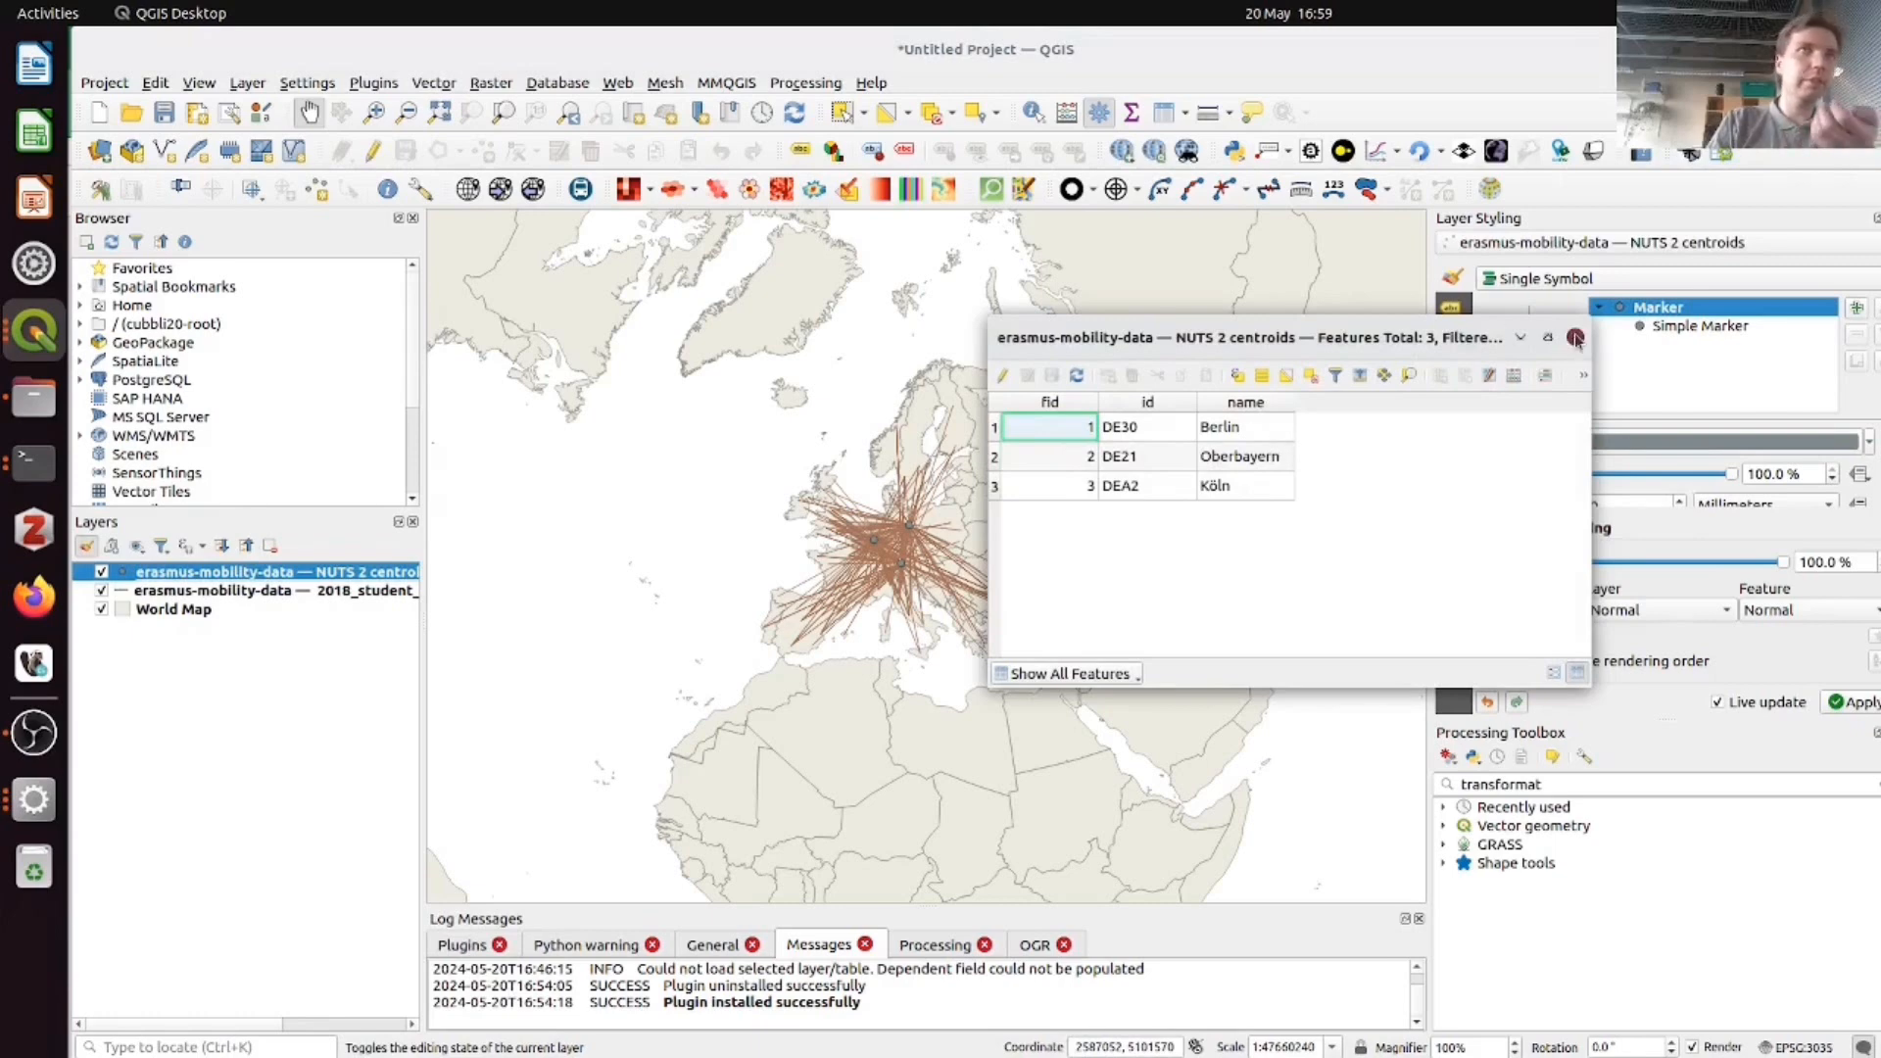
pyautogui.click(1574, 337)
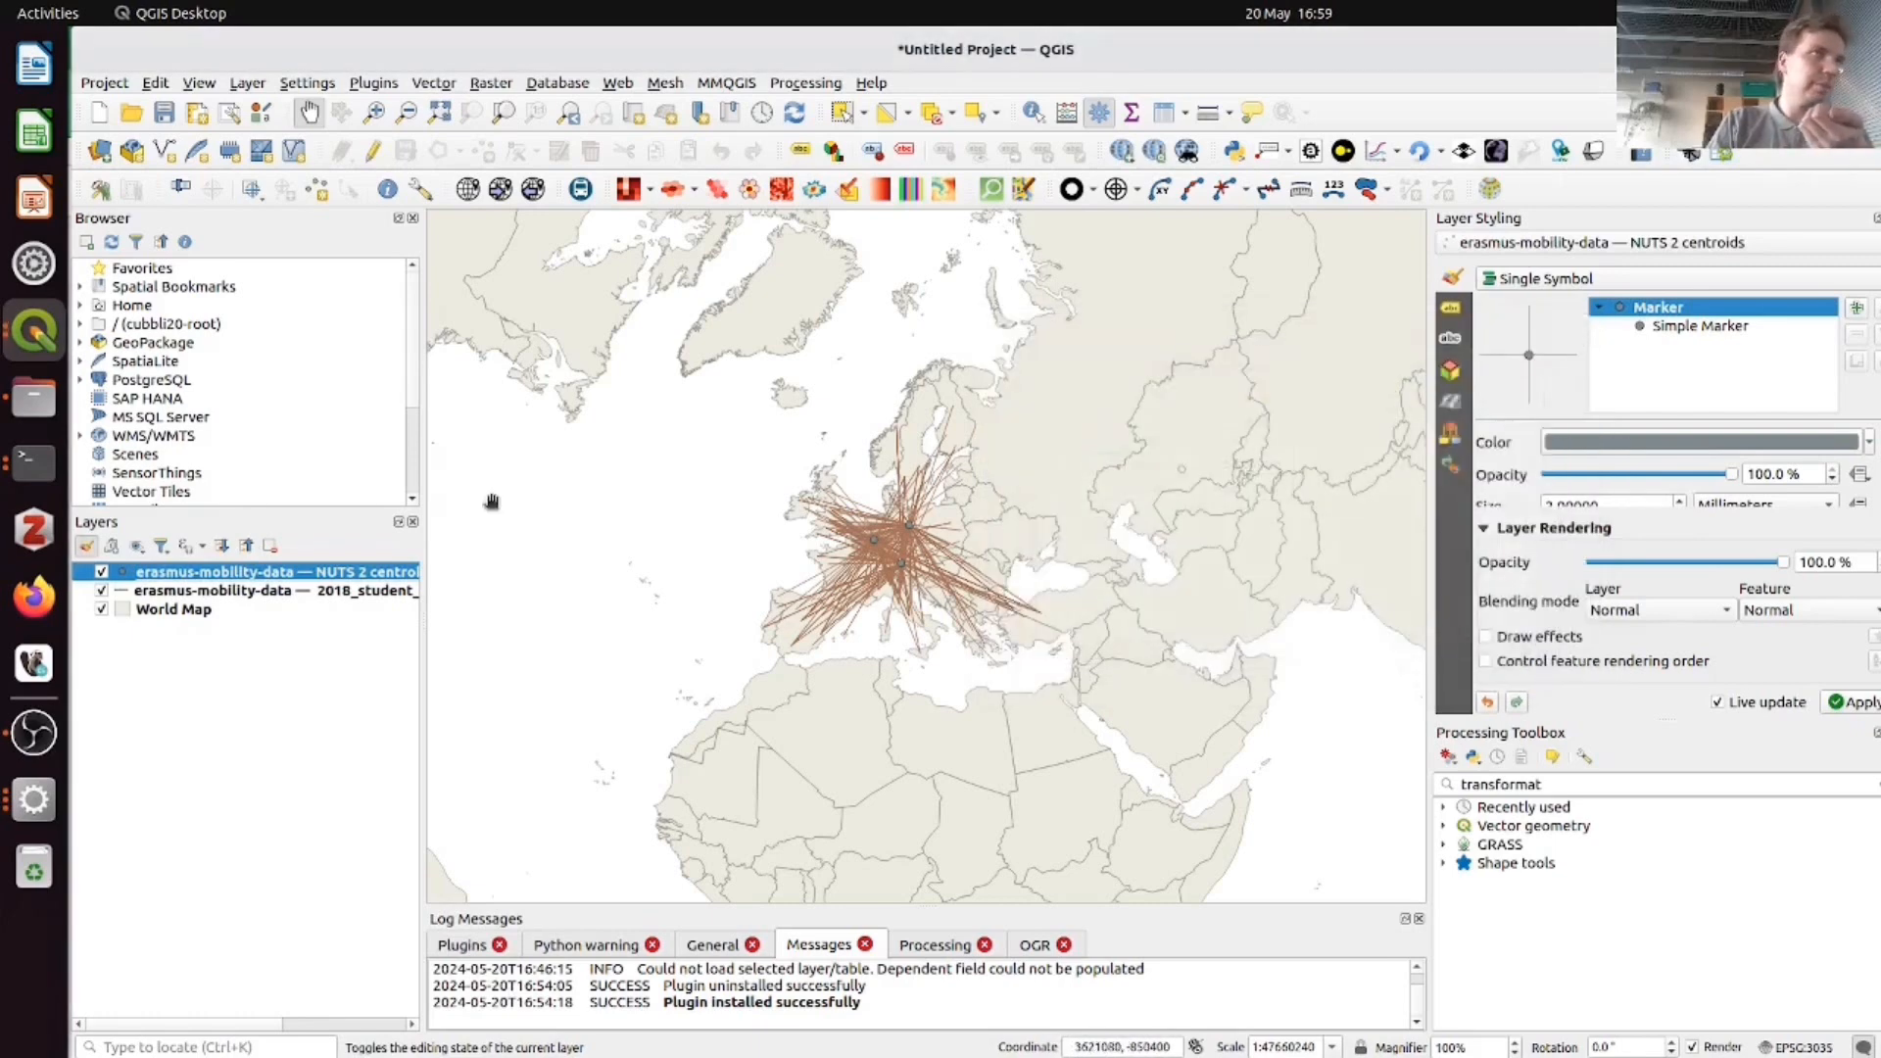
# - Switch to the notebook in Firefox and read the Aggregate parameters and the start of the Styling section
pyautogui.hotkey('alt', 'Tab')
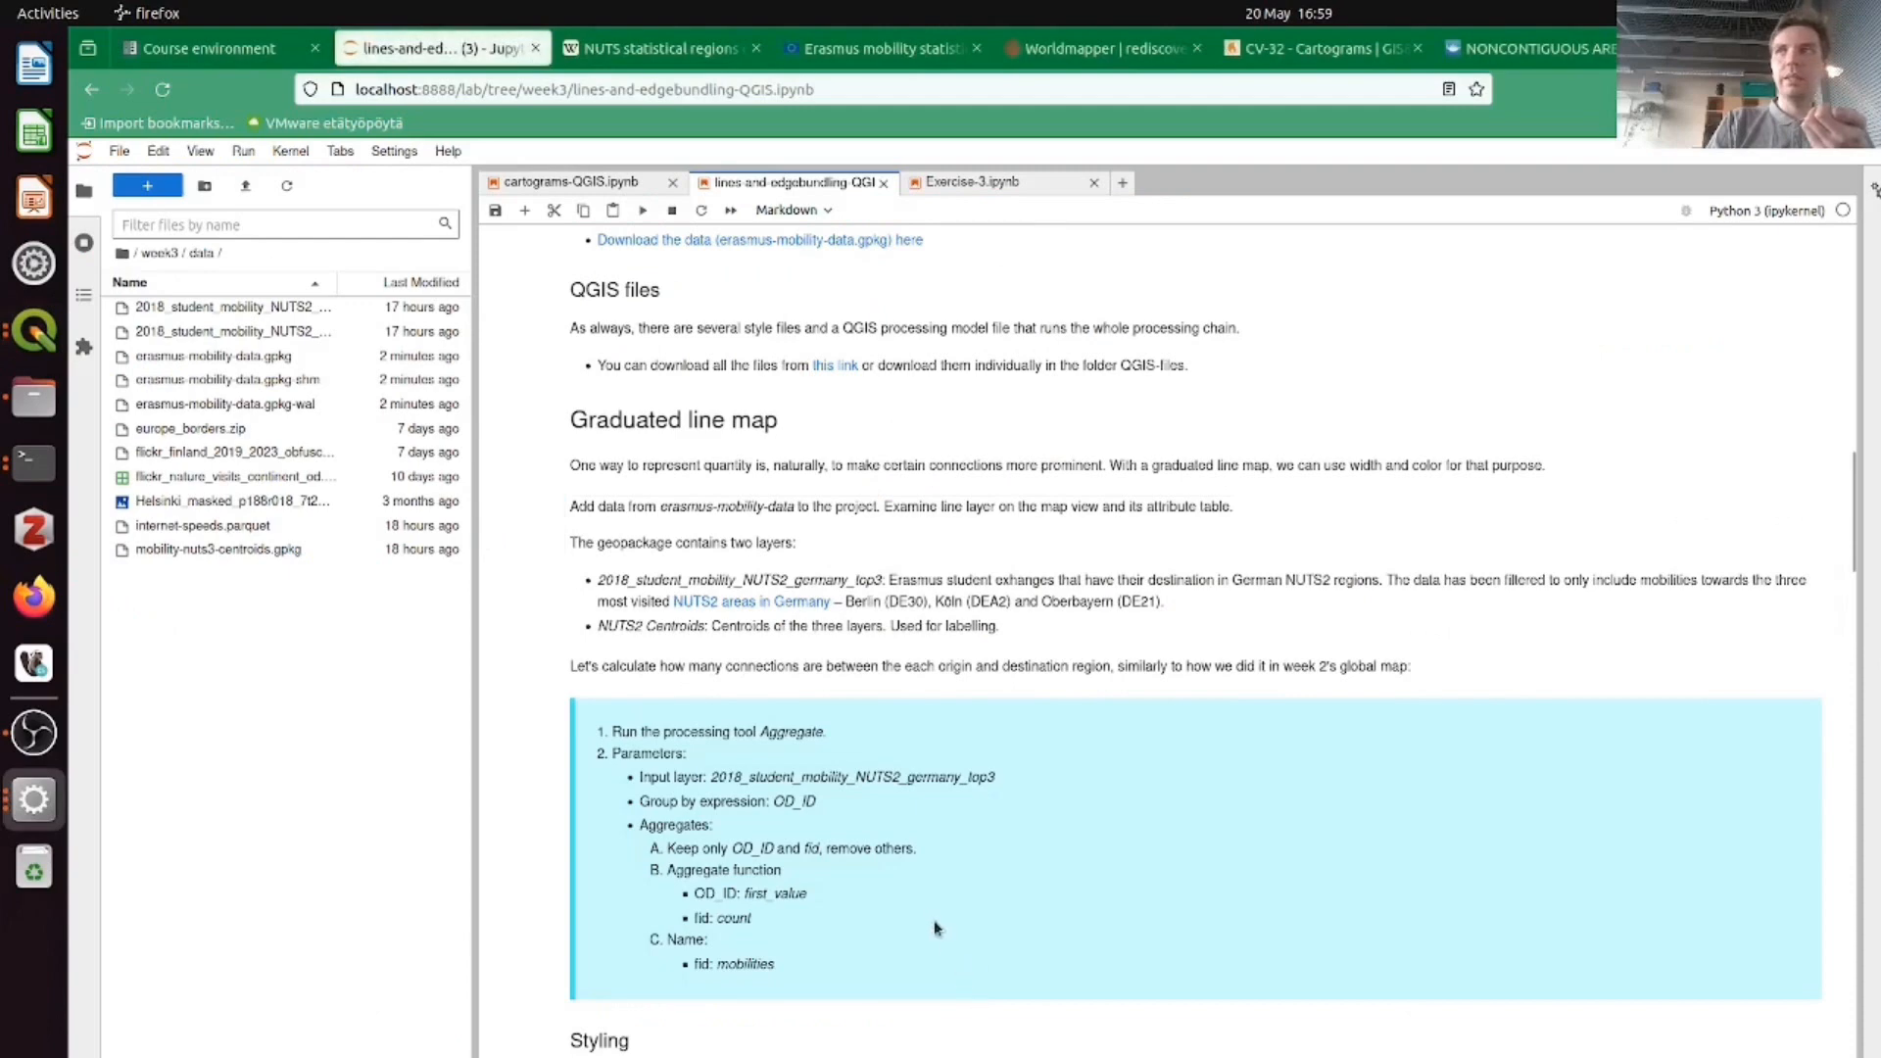
pyautogui.scroll(-2, 926, 884)
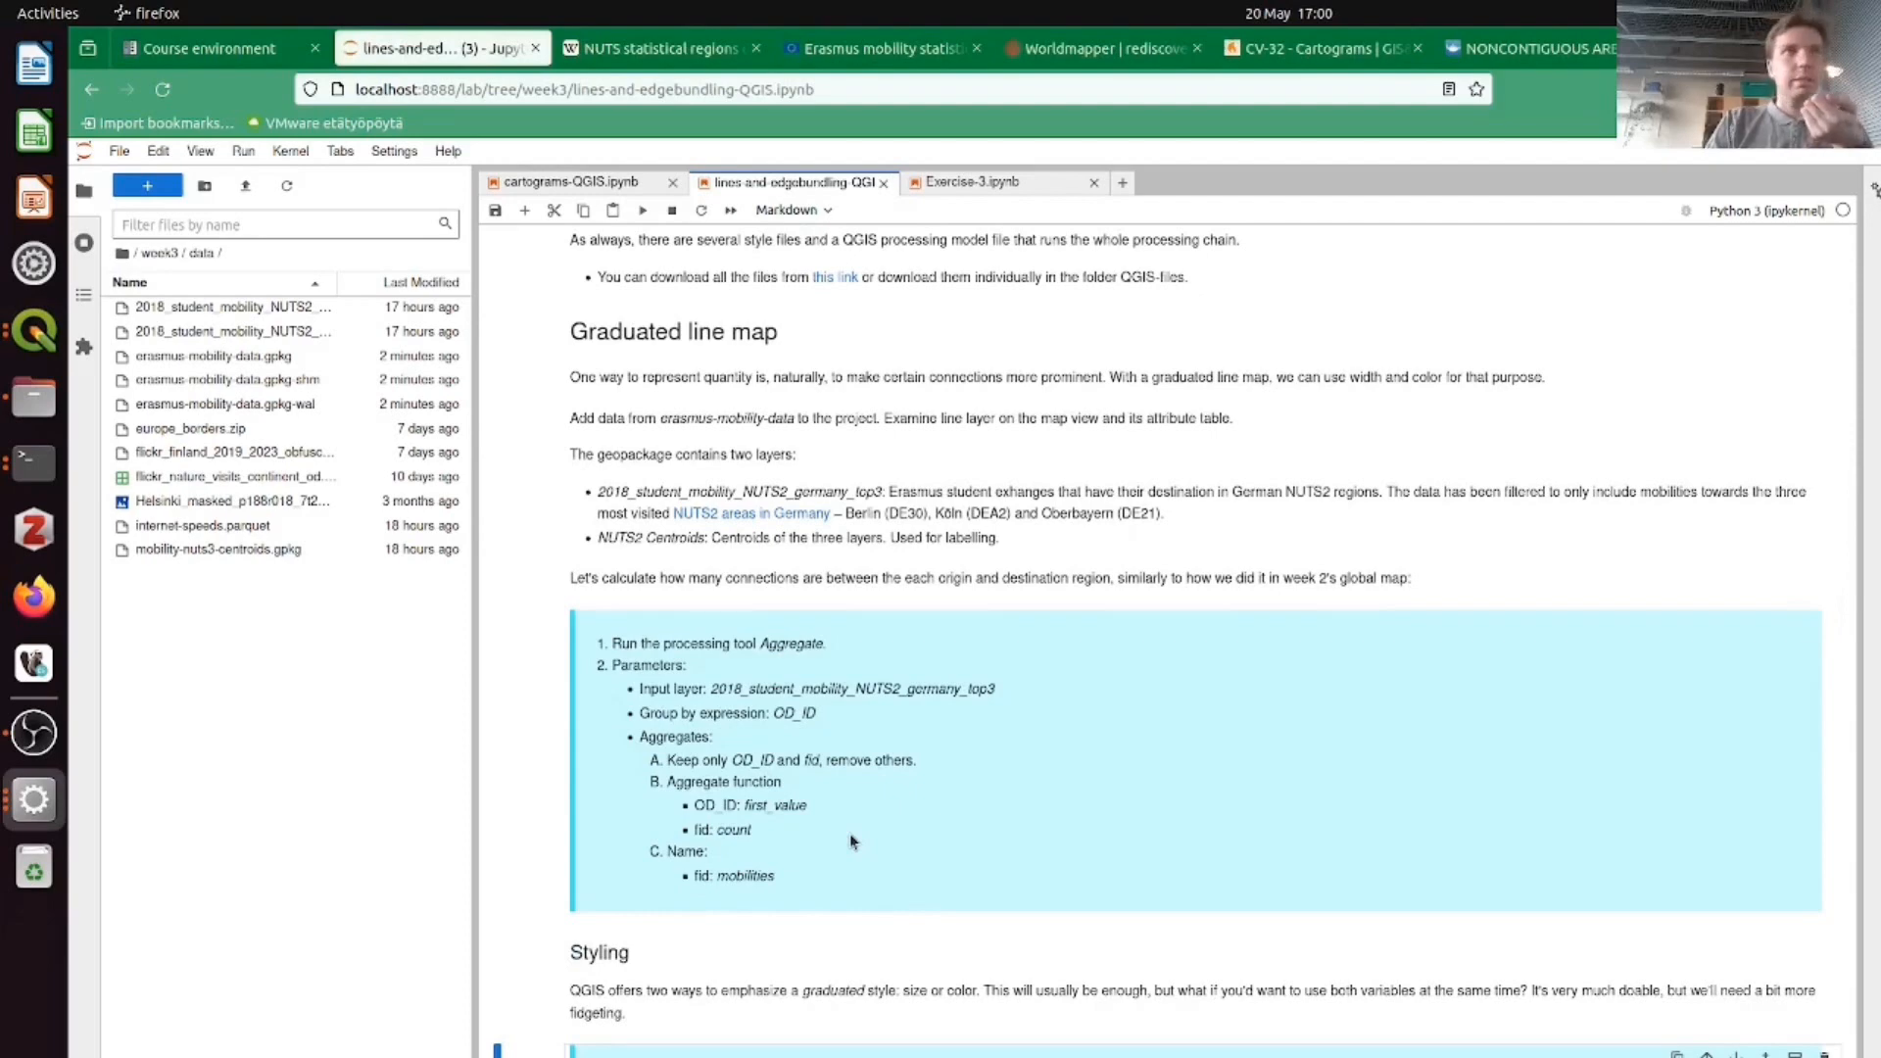
pyautogui.scroll(-2, 852, 842)
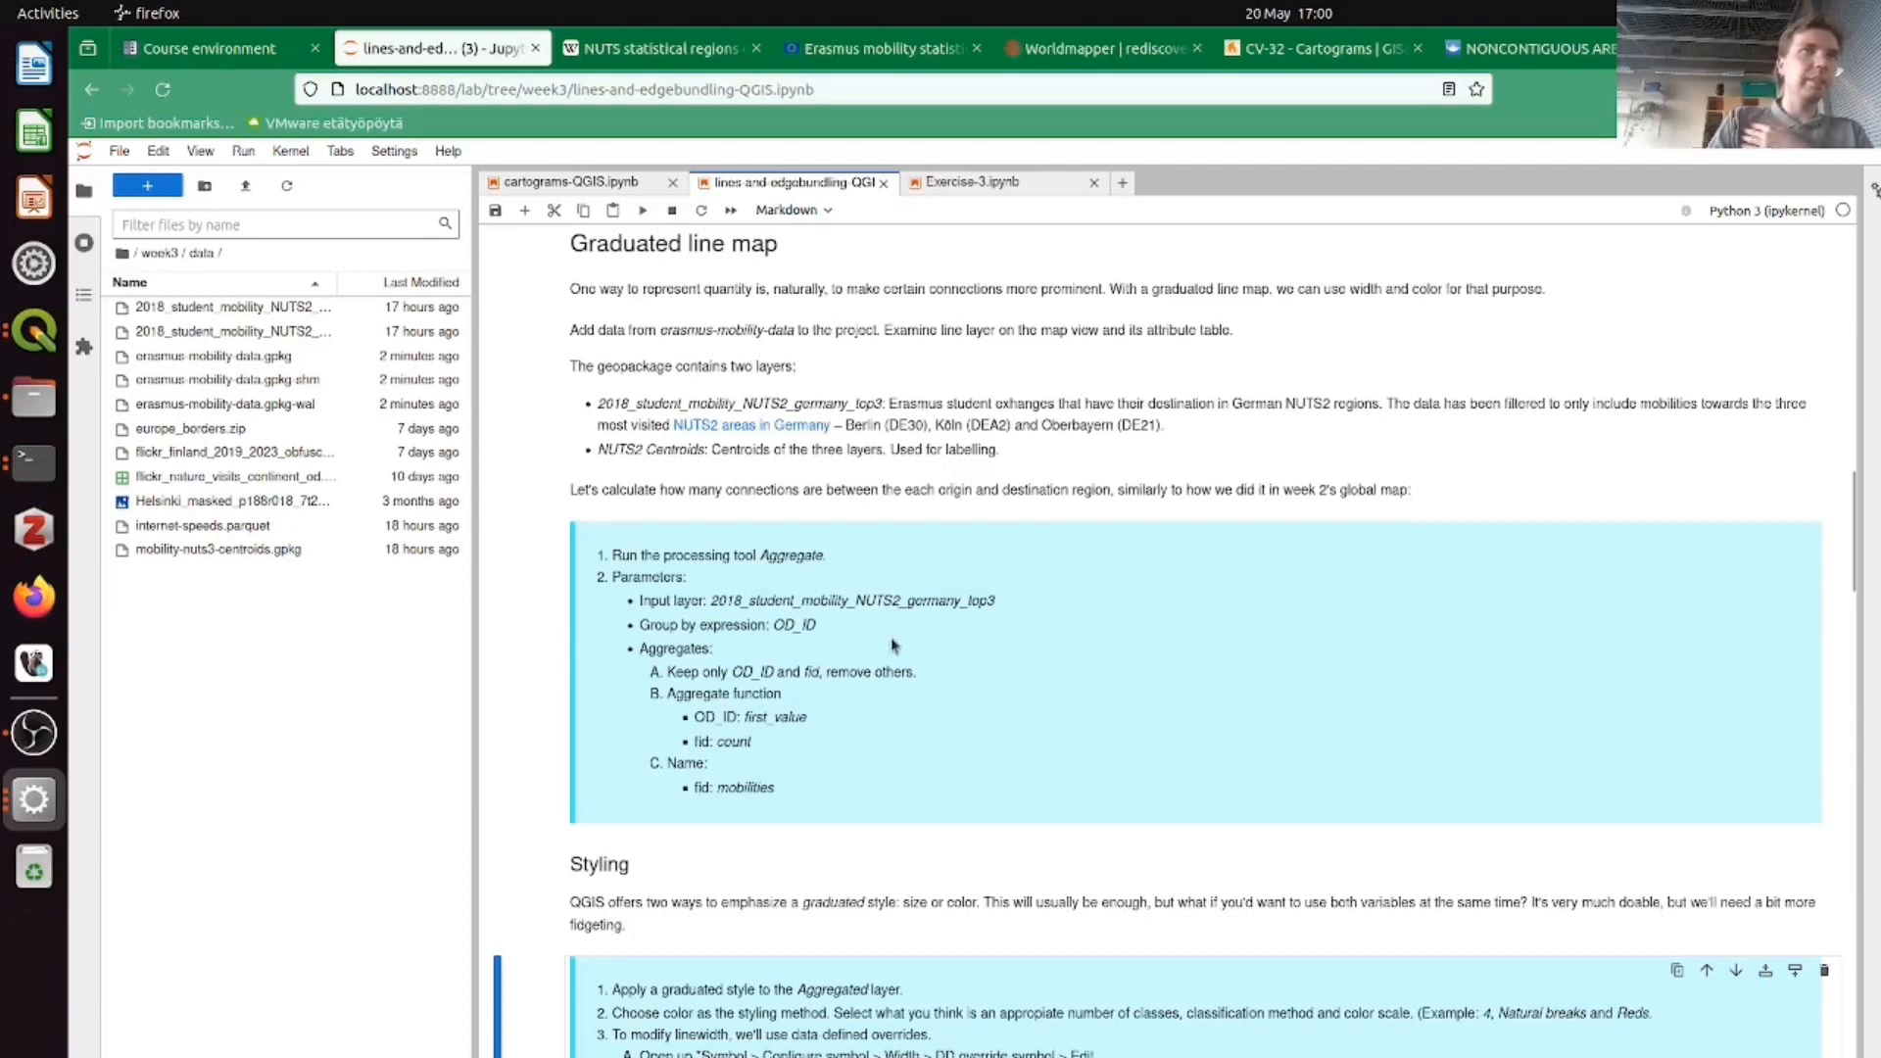
pyautogui.scroll(-2, 893, 646)
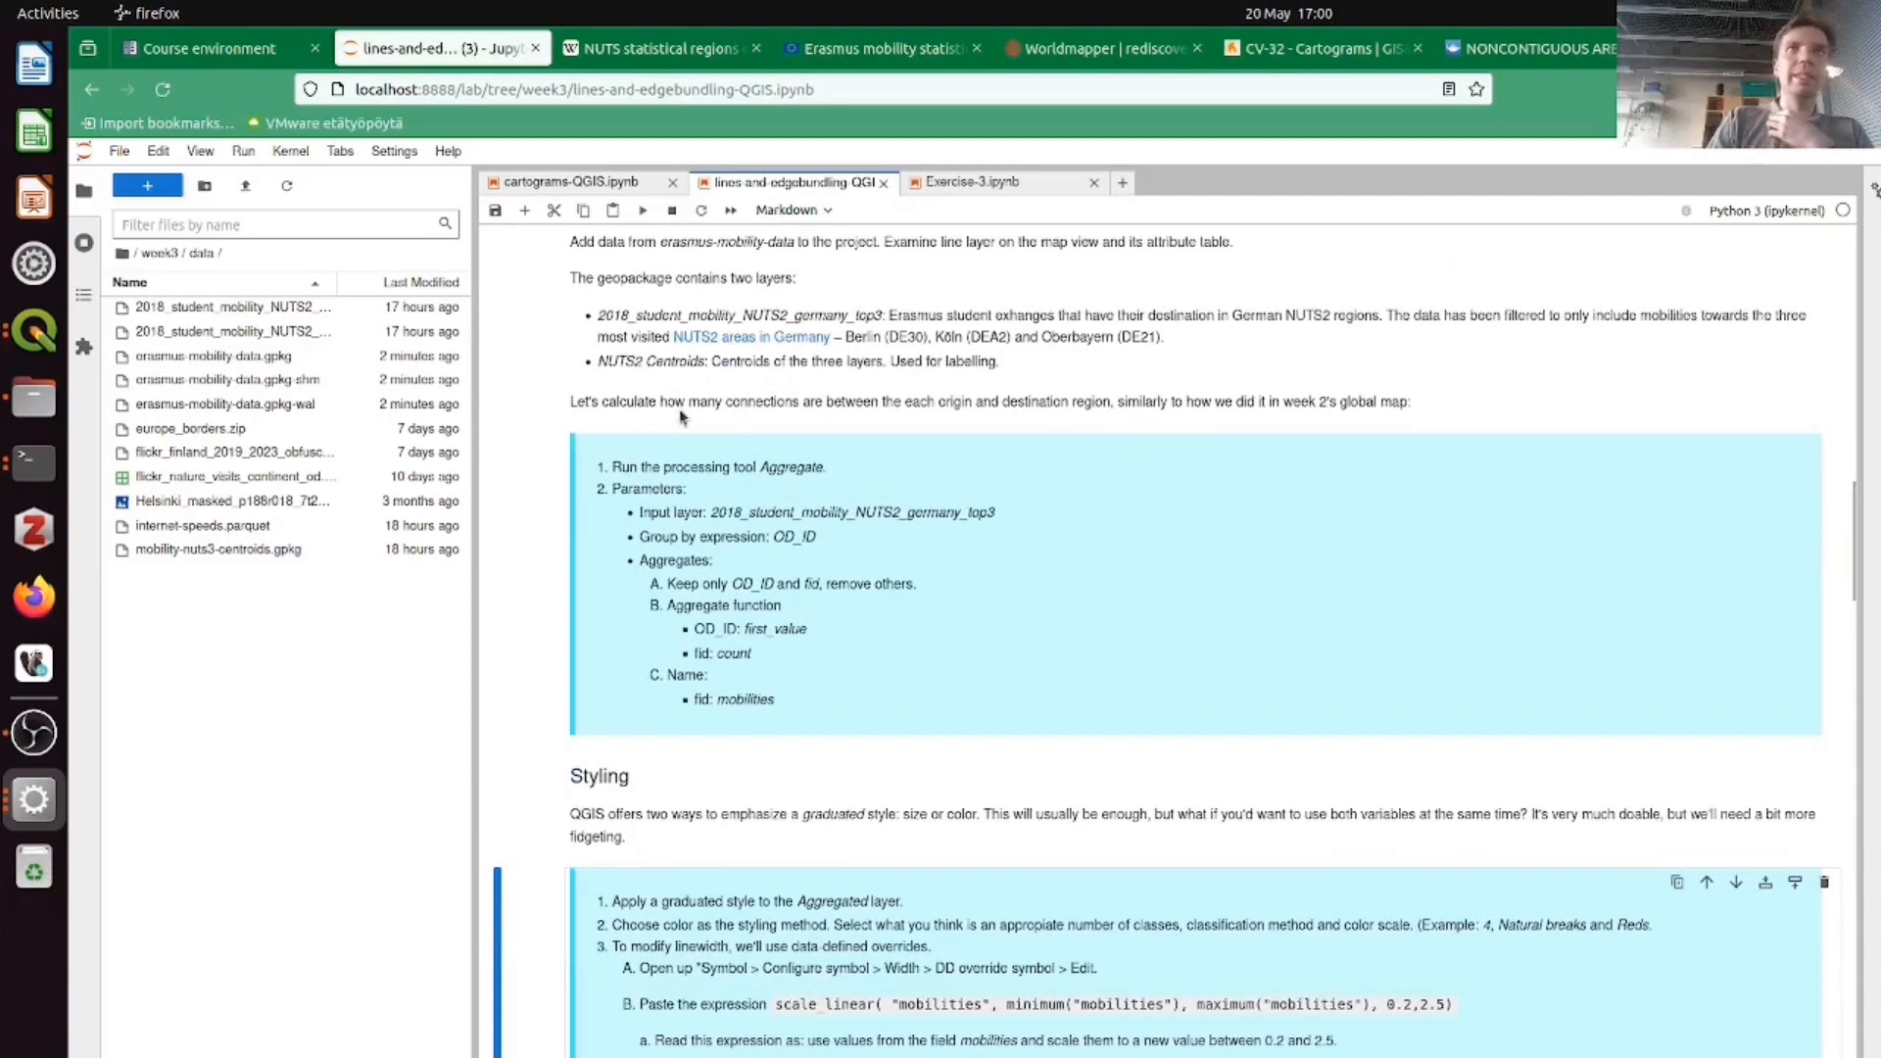
# - Back in QGIS, examine the repeated AT13_DE30 rows and their origin and destination codes in the line layer's attribute table, closing it
pyautogui.hotkey('alt', 'Tab')
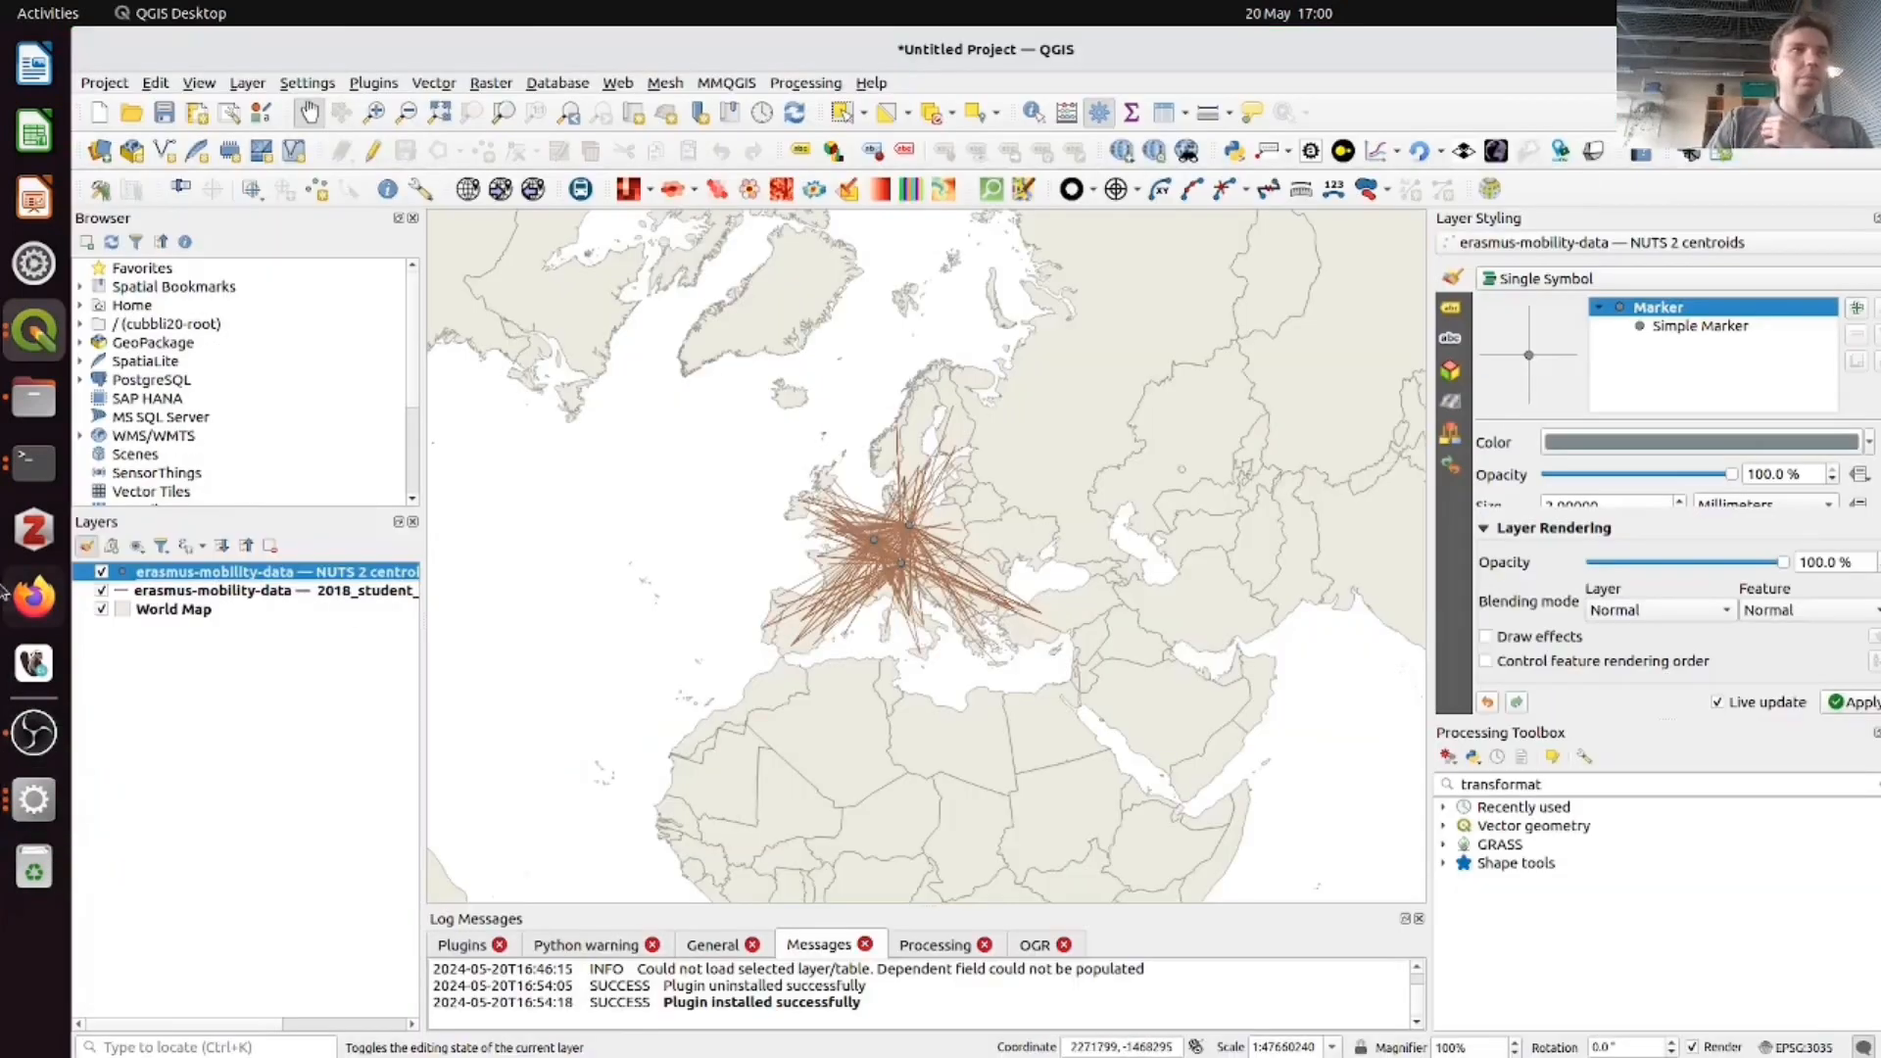
pyautogui.rightClick(239, 592)
pyautogui.click(359, 872)
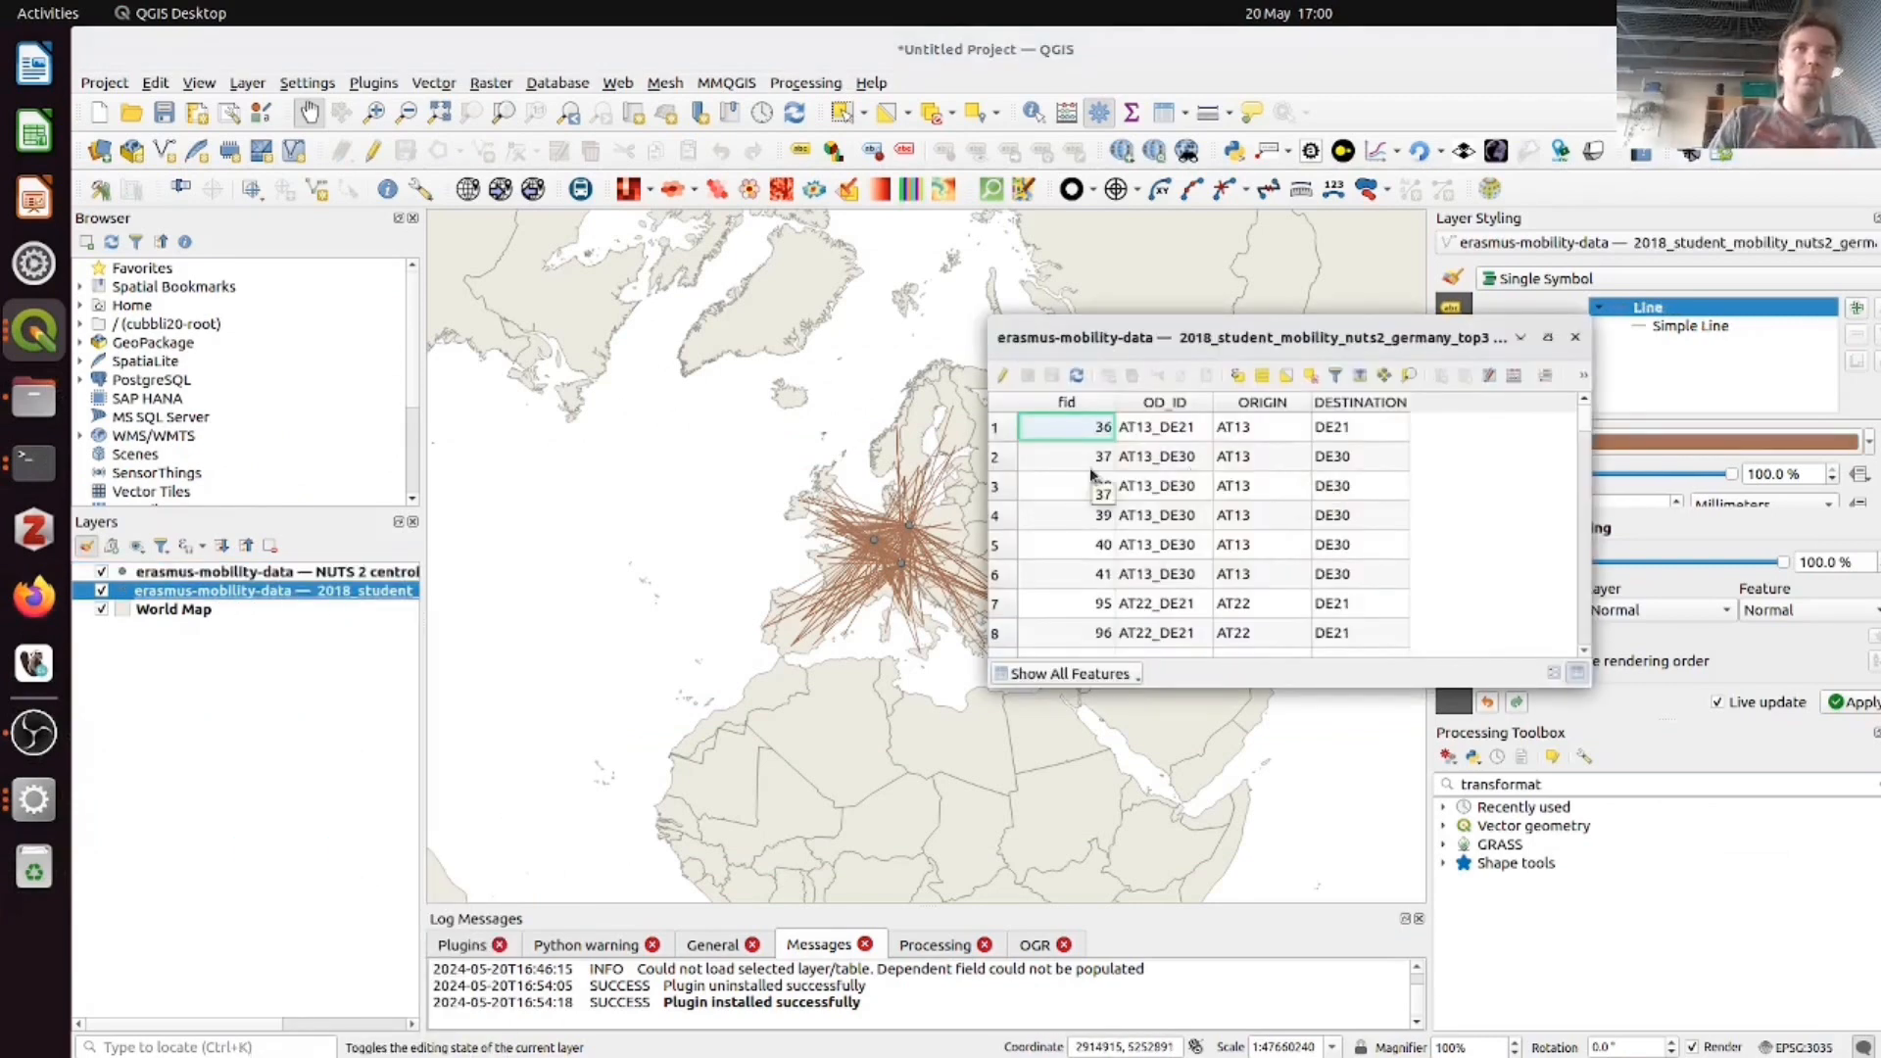
pyautogui.click(1187, 551)
pyautogui.click(1189, 574)
pyautogui.click(1186, 516)
pyautogui.click(1184, 492)
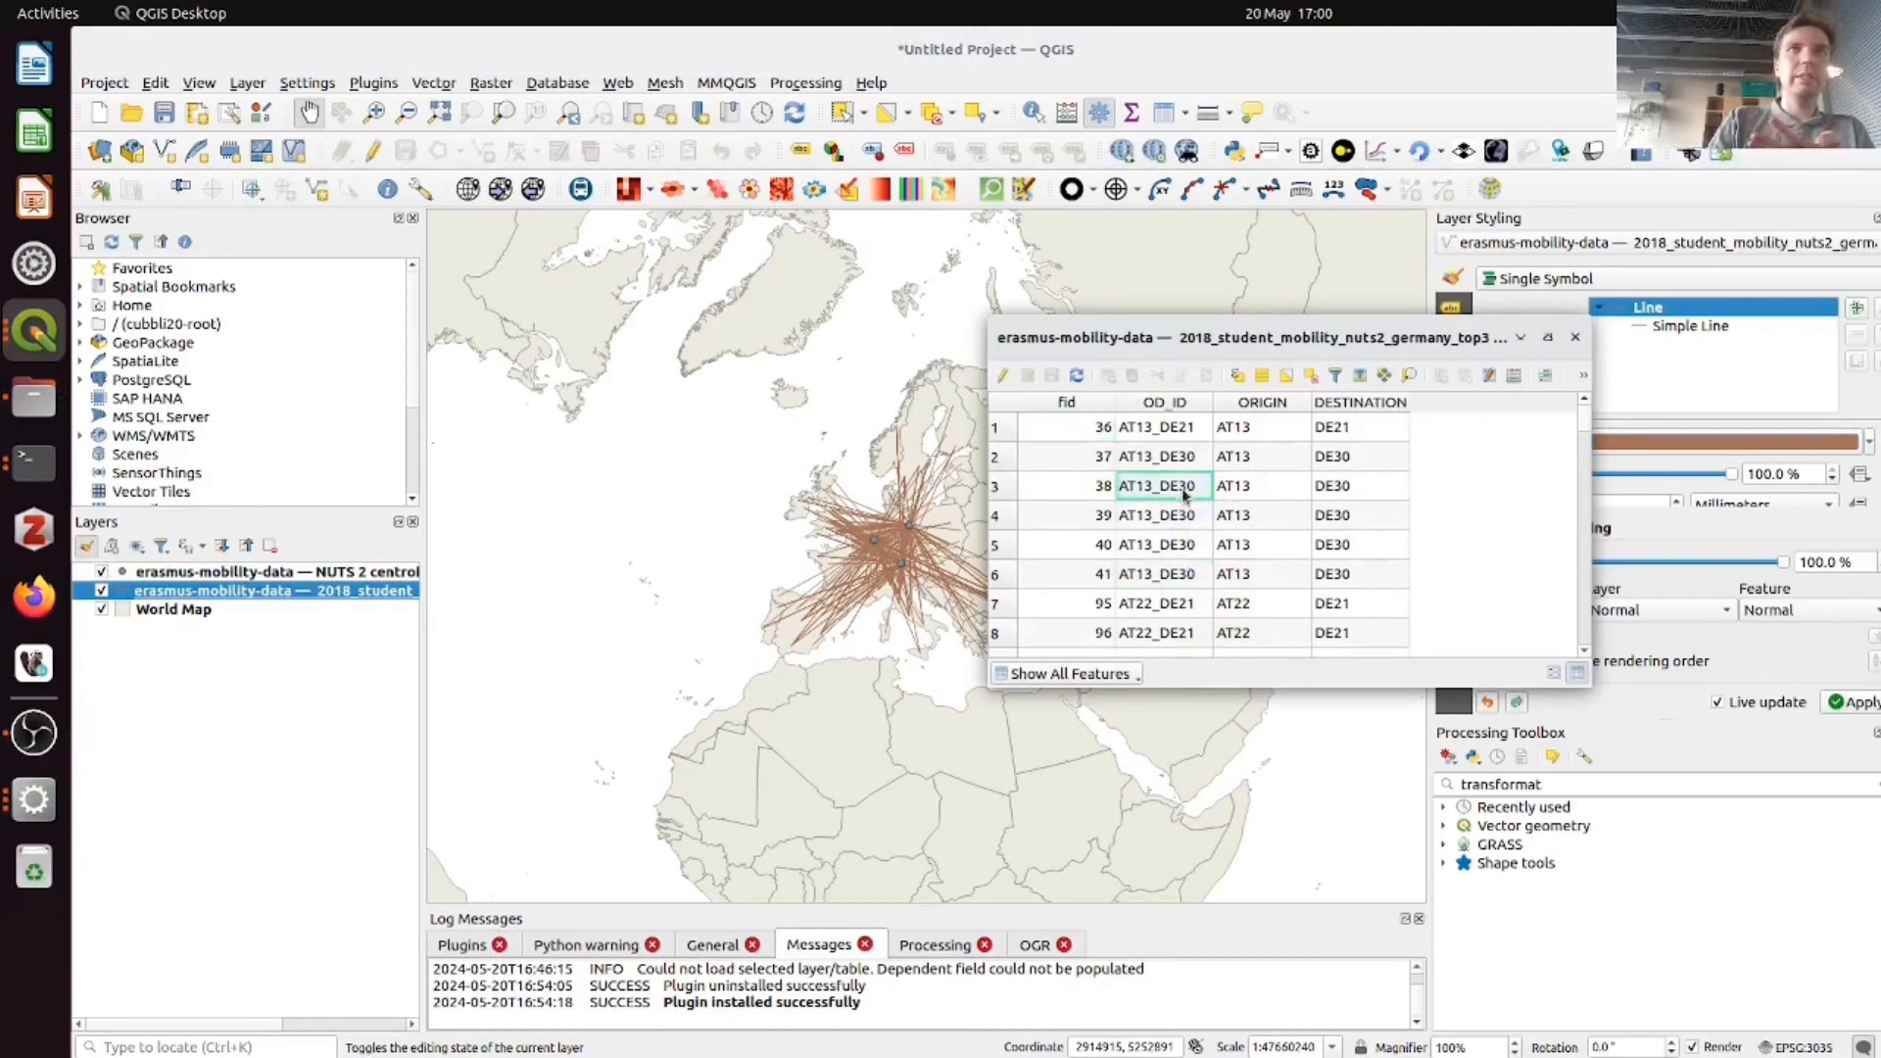
pyautogui.click(1240, 490)
pyautogui.click(1357, 580)
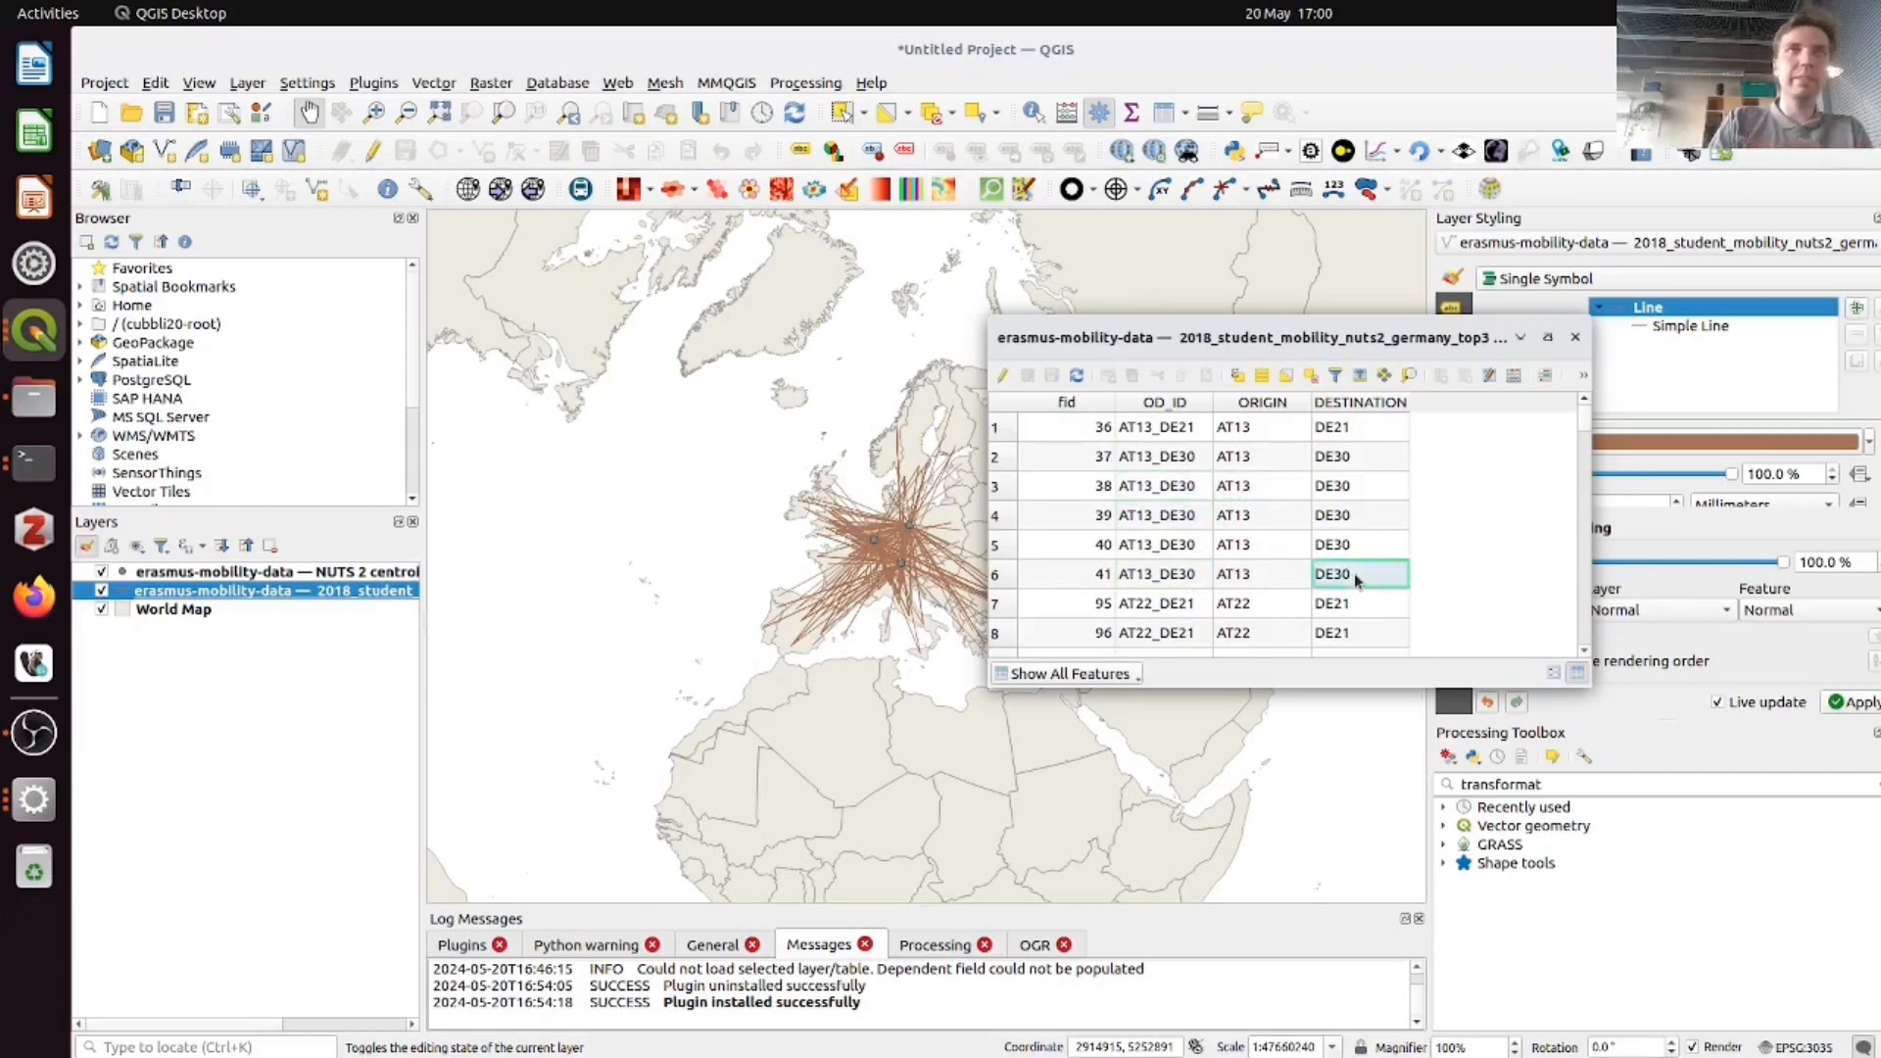
pyautogui.click(1203, 586)
pyautogui.click(1158, 551)
pyautogui.click(1159, 521)
pyautogui.click(1175, 481)
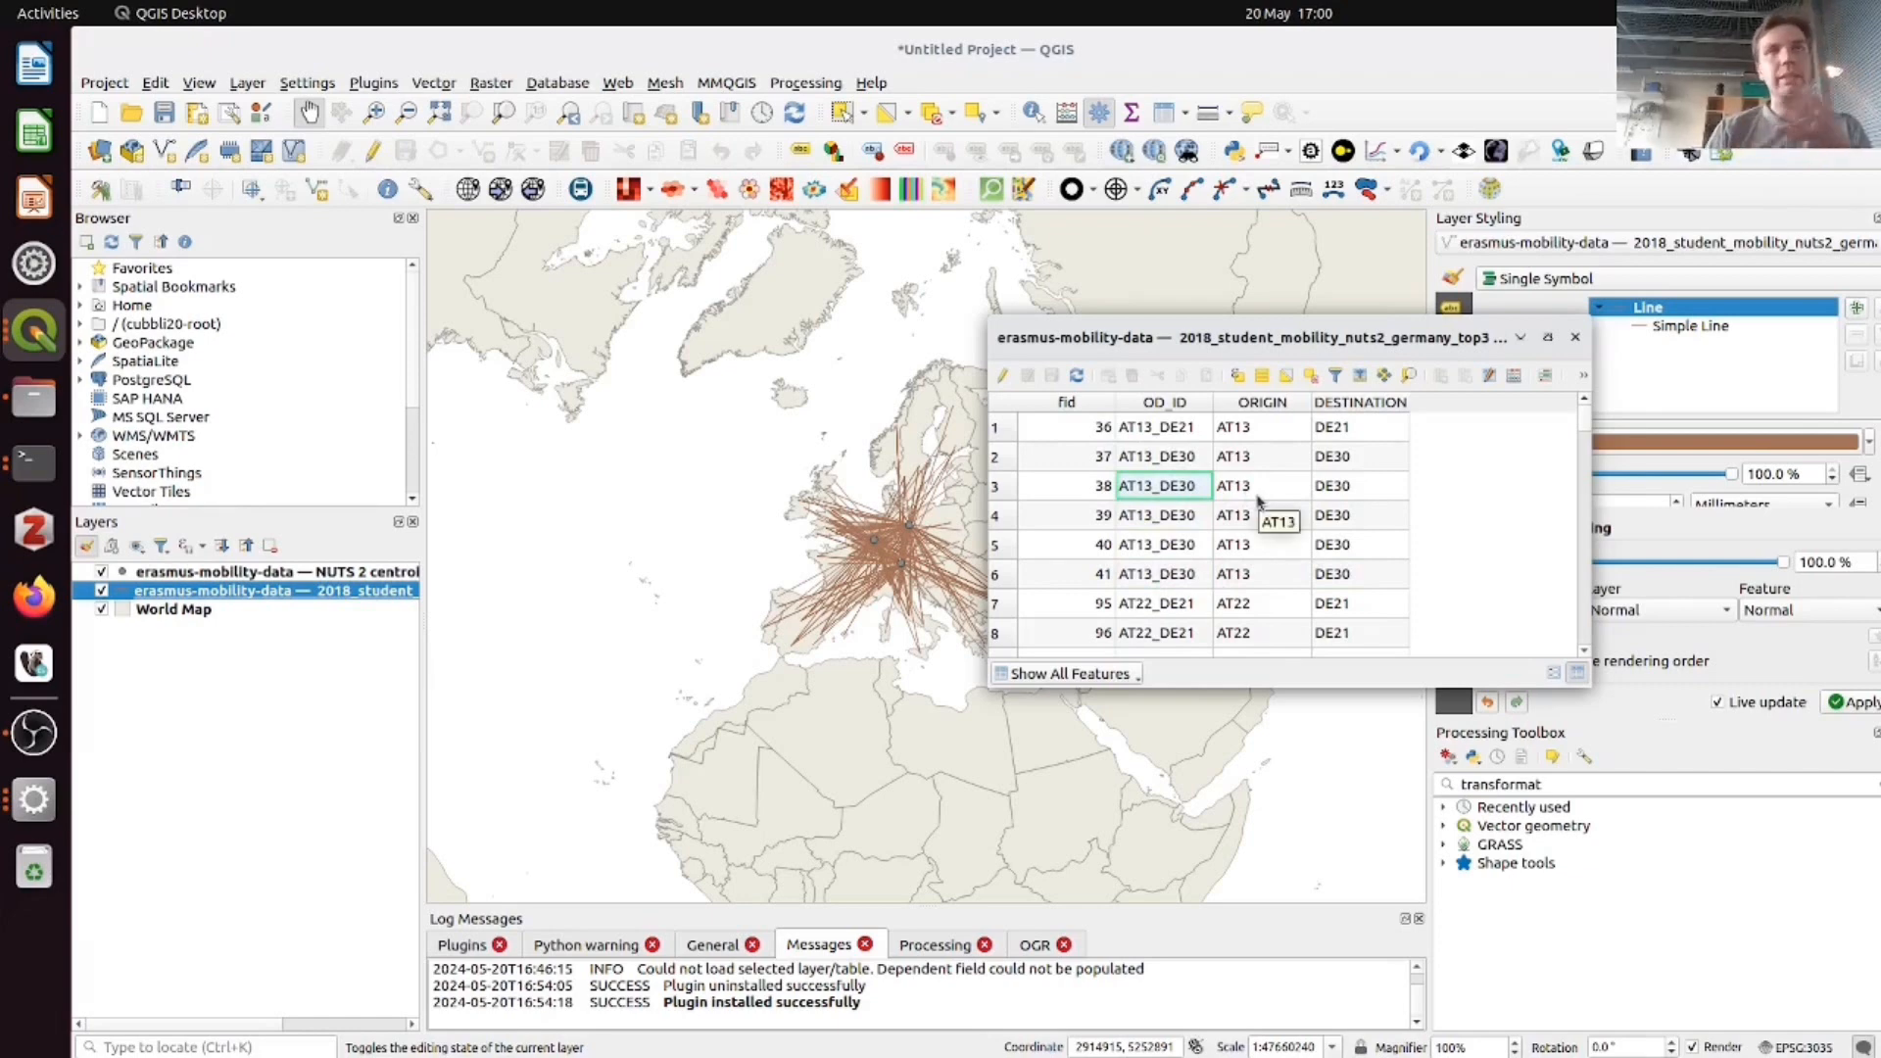
pyautogui.click(1576, 337)
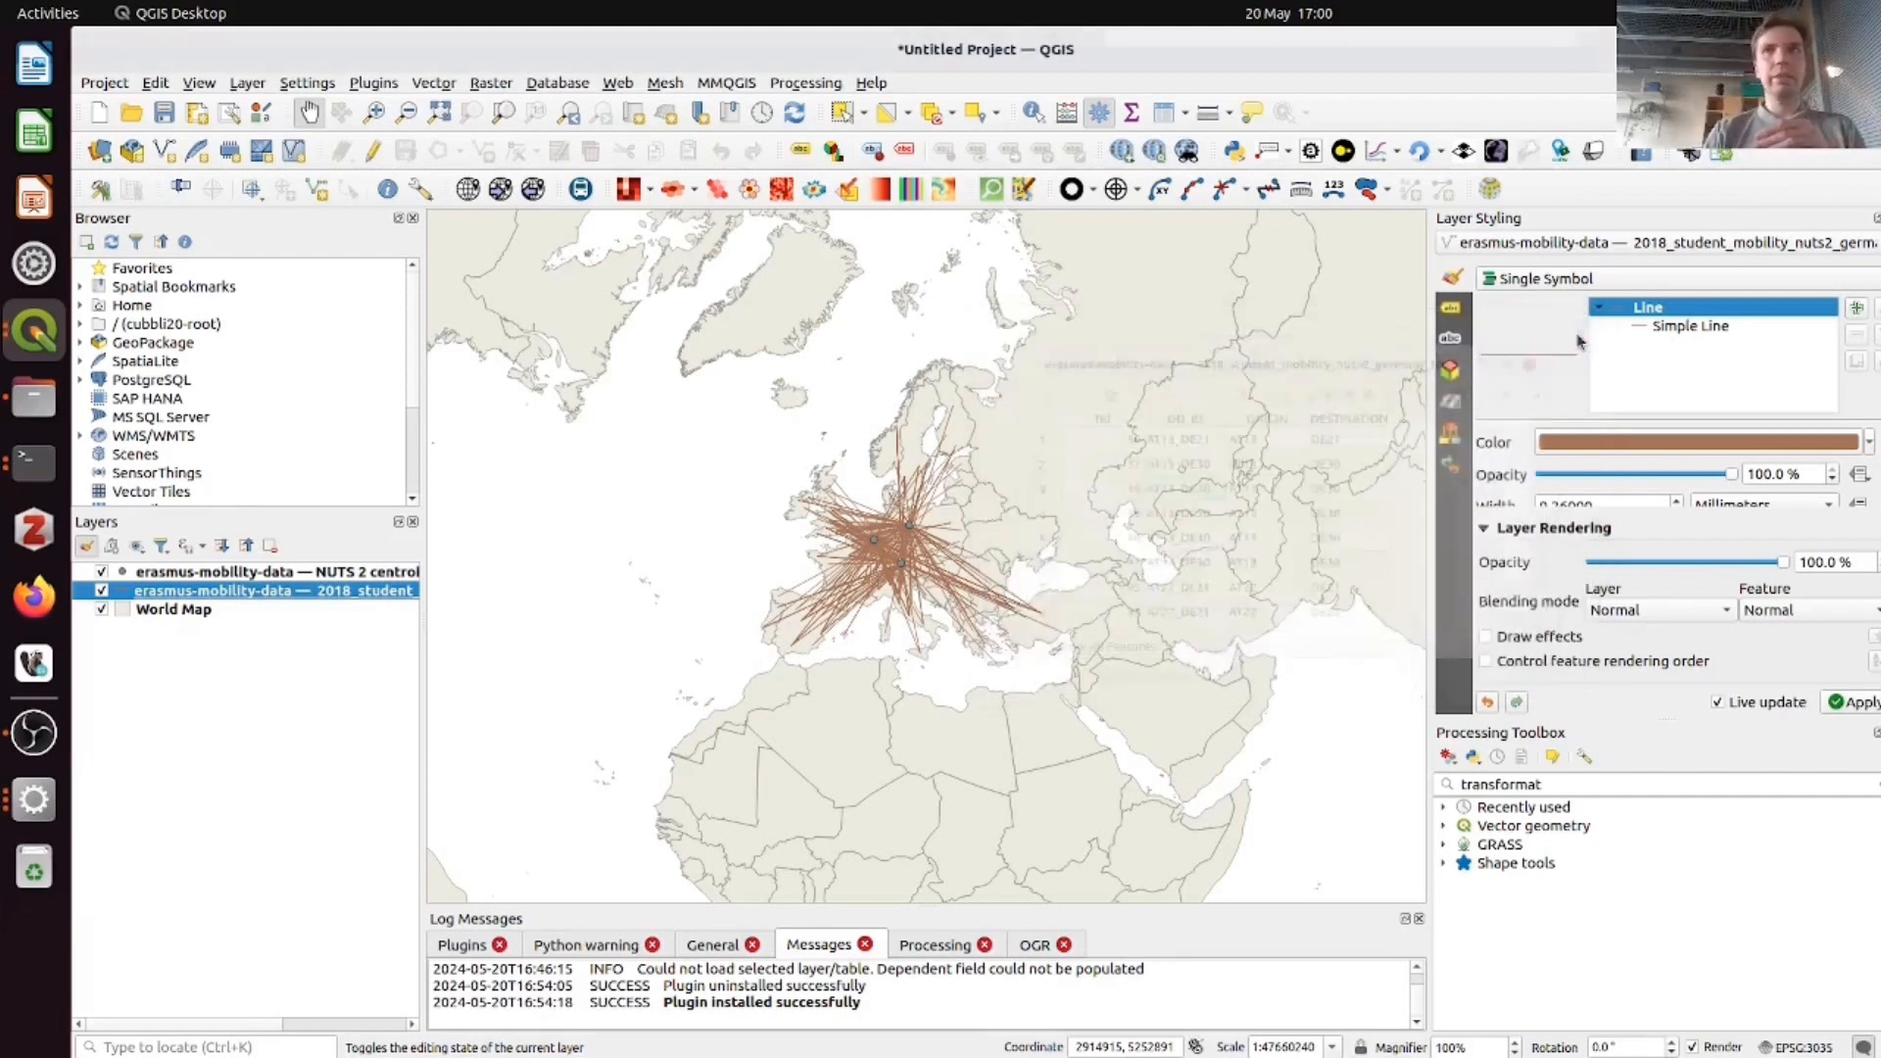
# - Open the Aggregate tool for the student mobility line layer and remove the ORIGIN and DESTINATION fields from its aggregates
pyautogui.doubleClick(1553, 785)
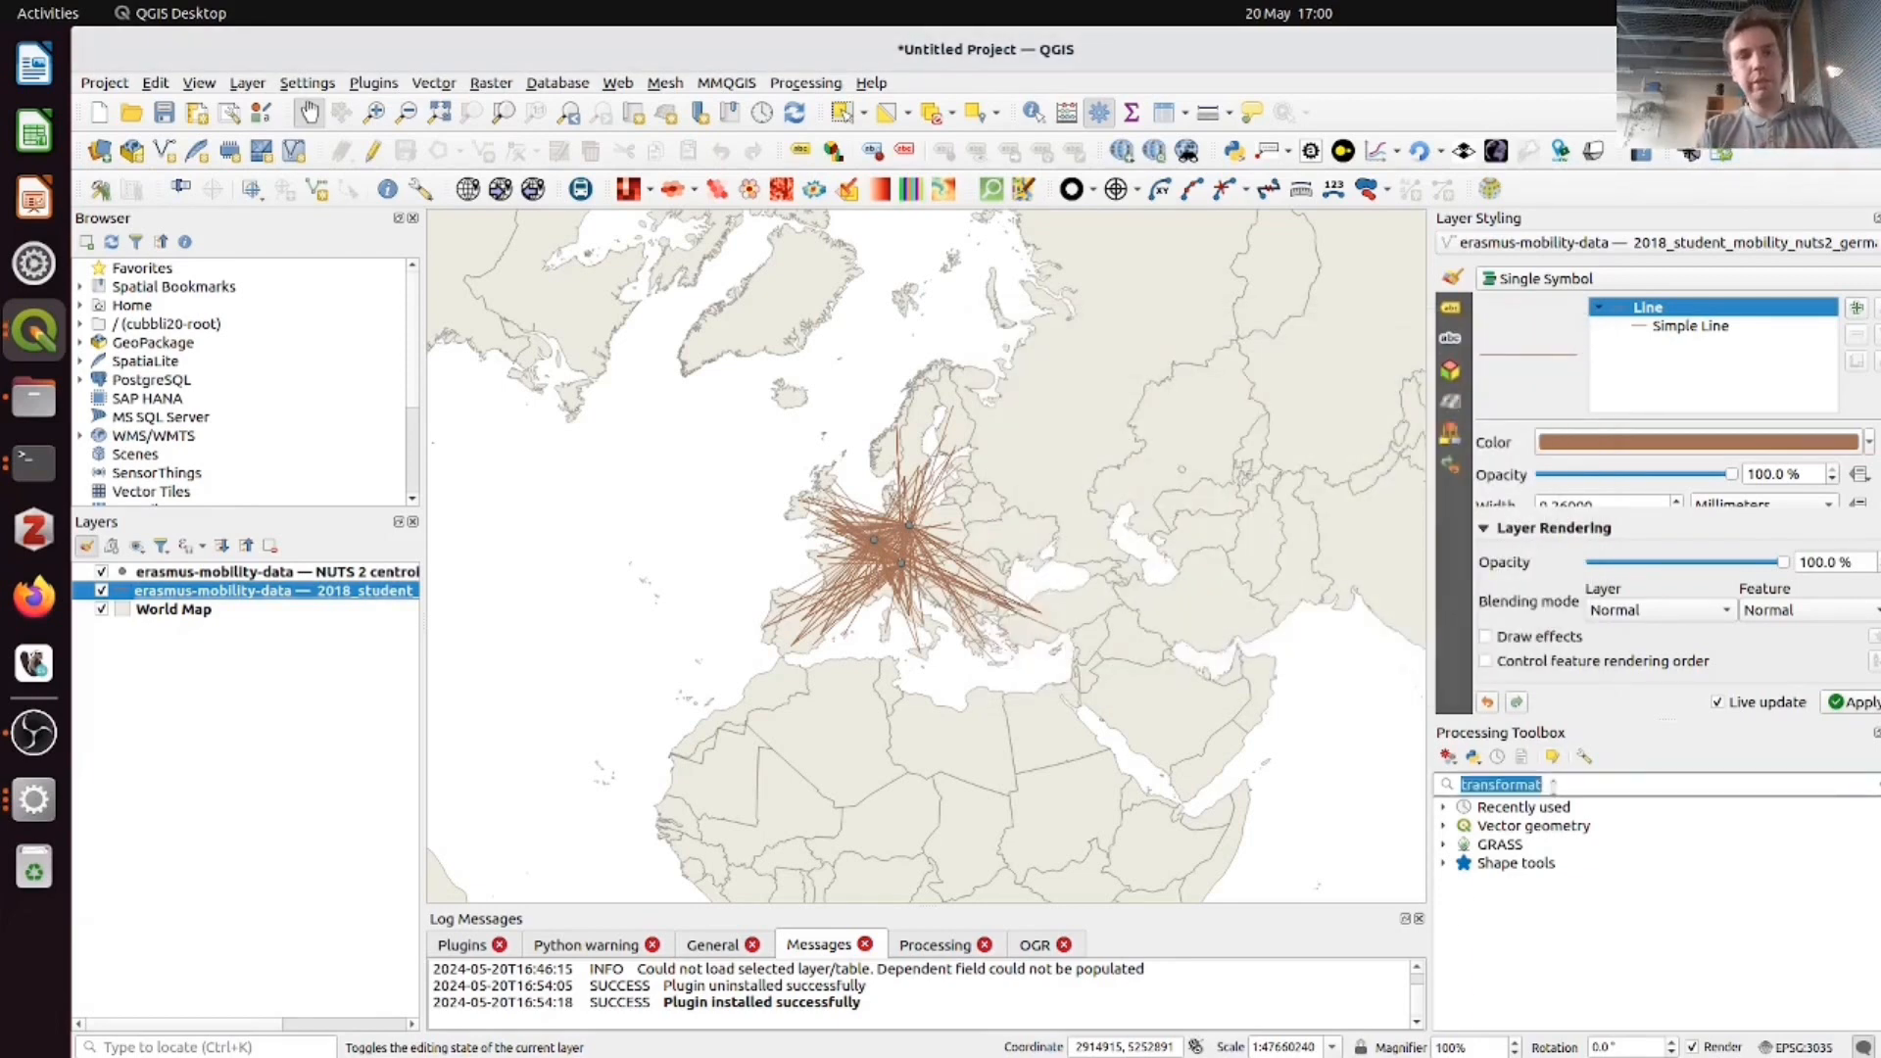
pyautogui.write('aggre')
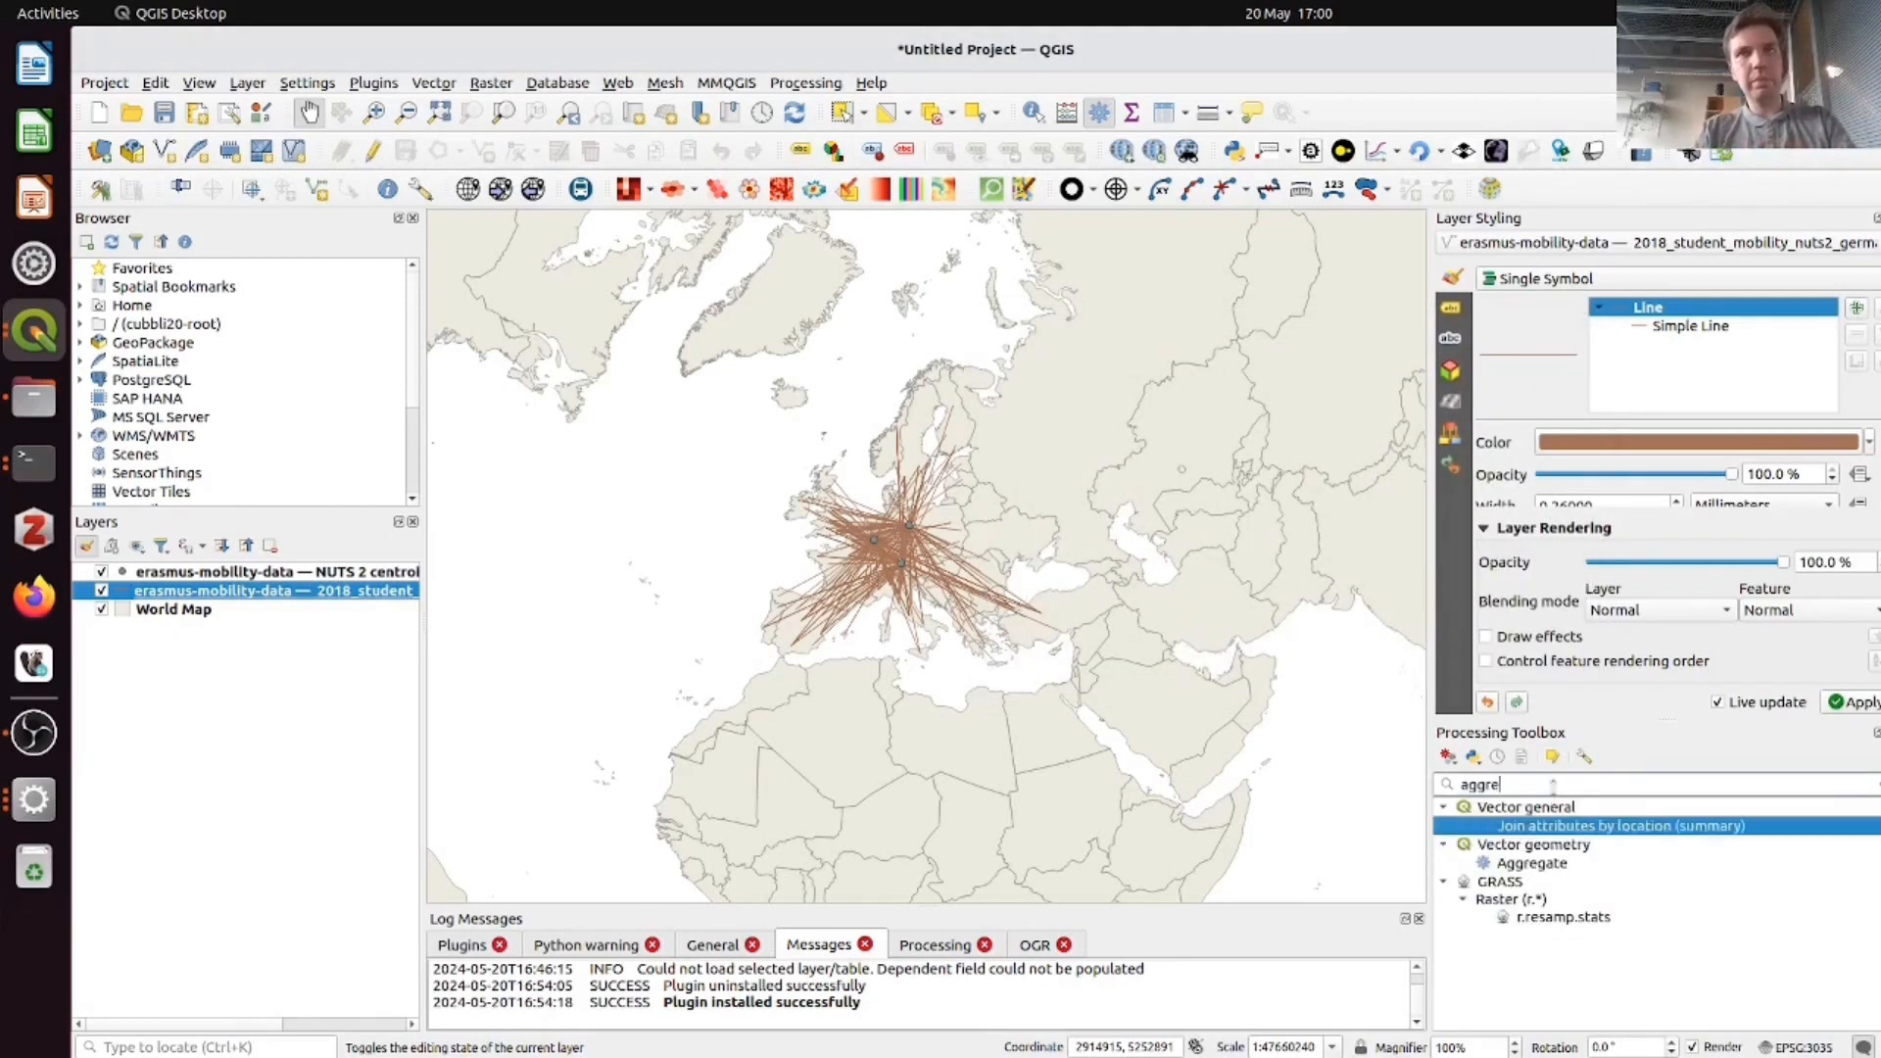
pyautogui.doubleClick(1556, 862)
pyautogui.moveTo(975, 390); pyautogui.dragTo(880, 238)
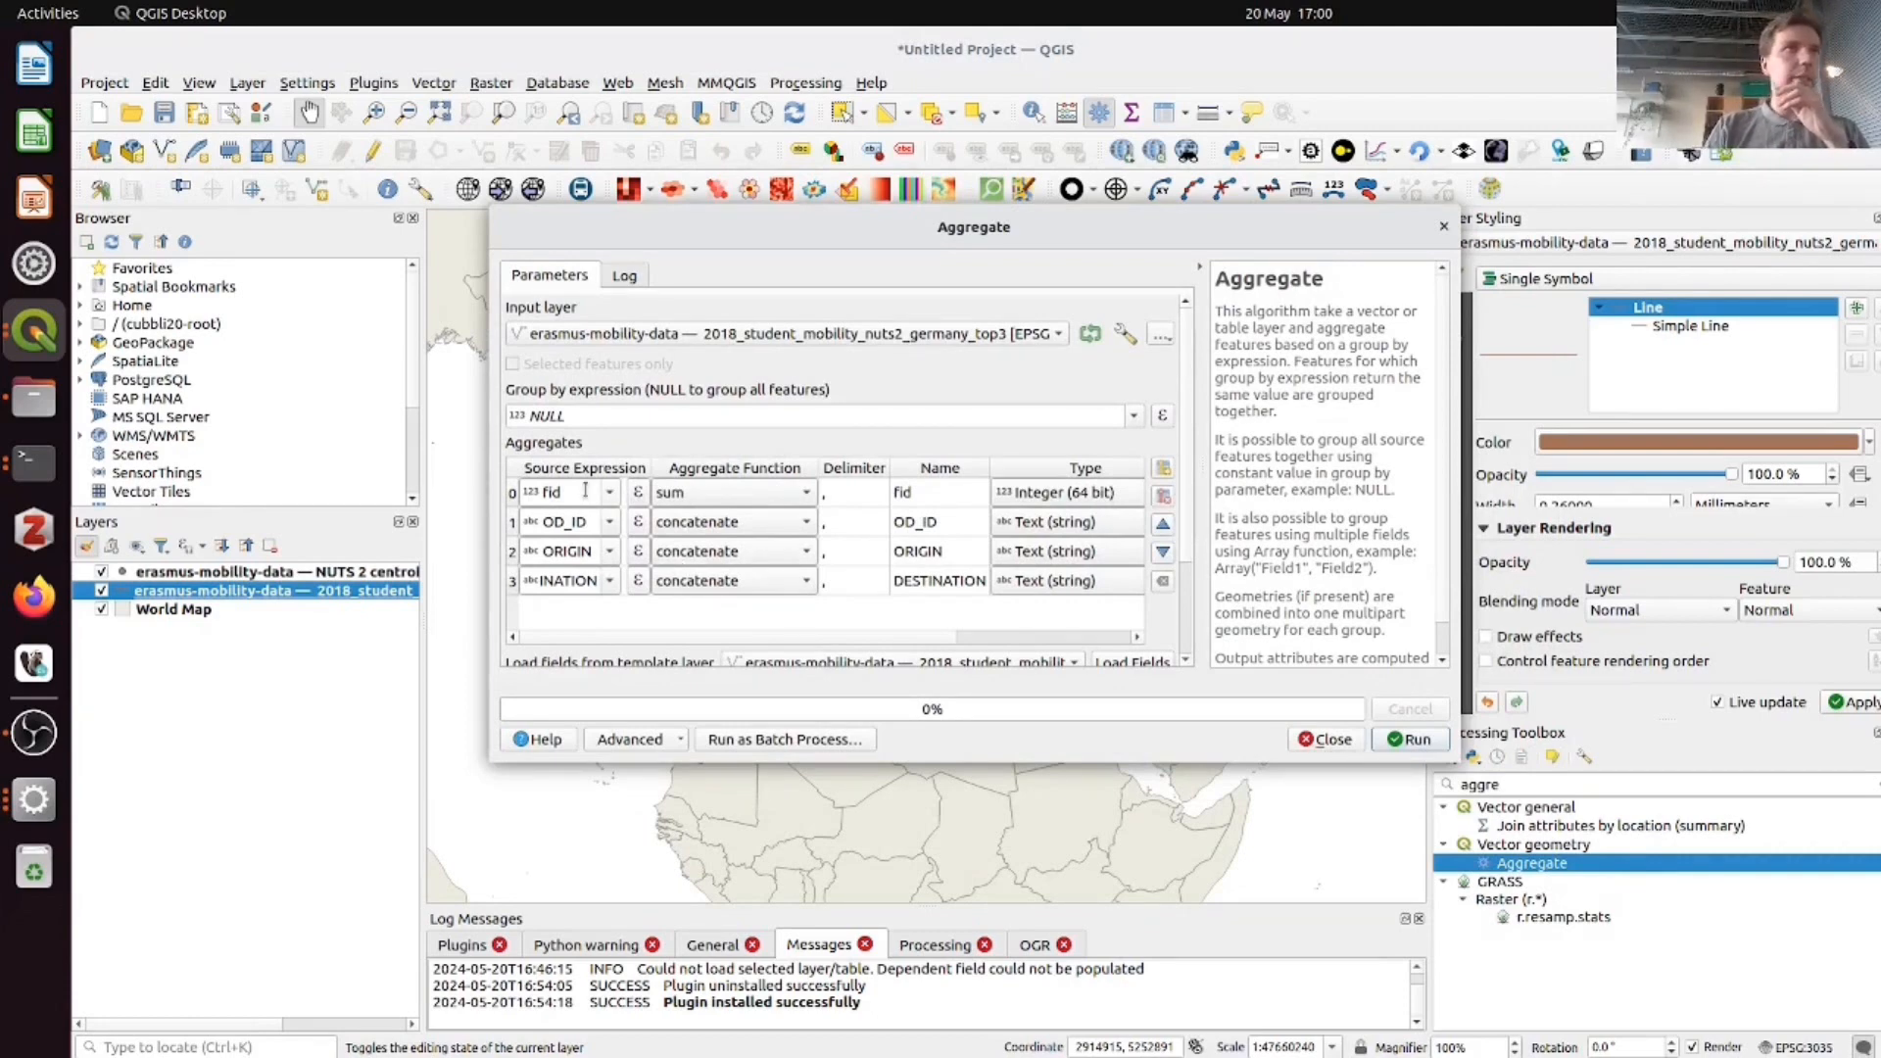
pyautogui.click(511, 555)
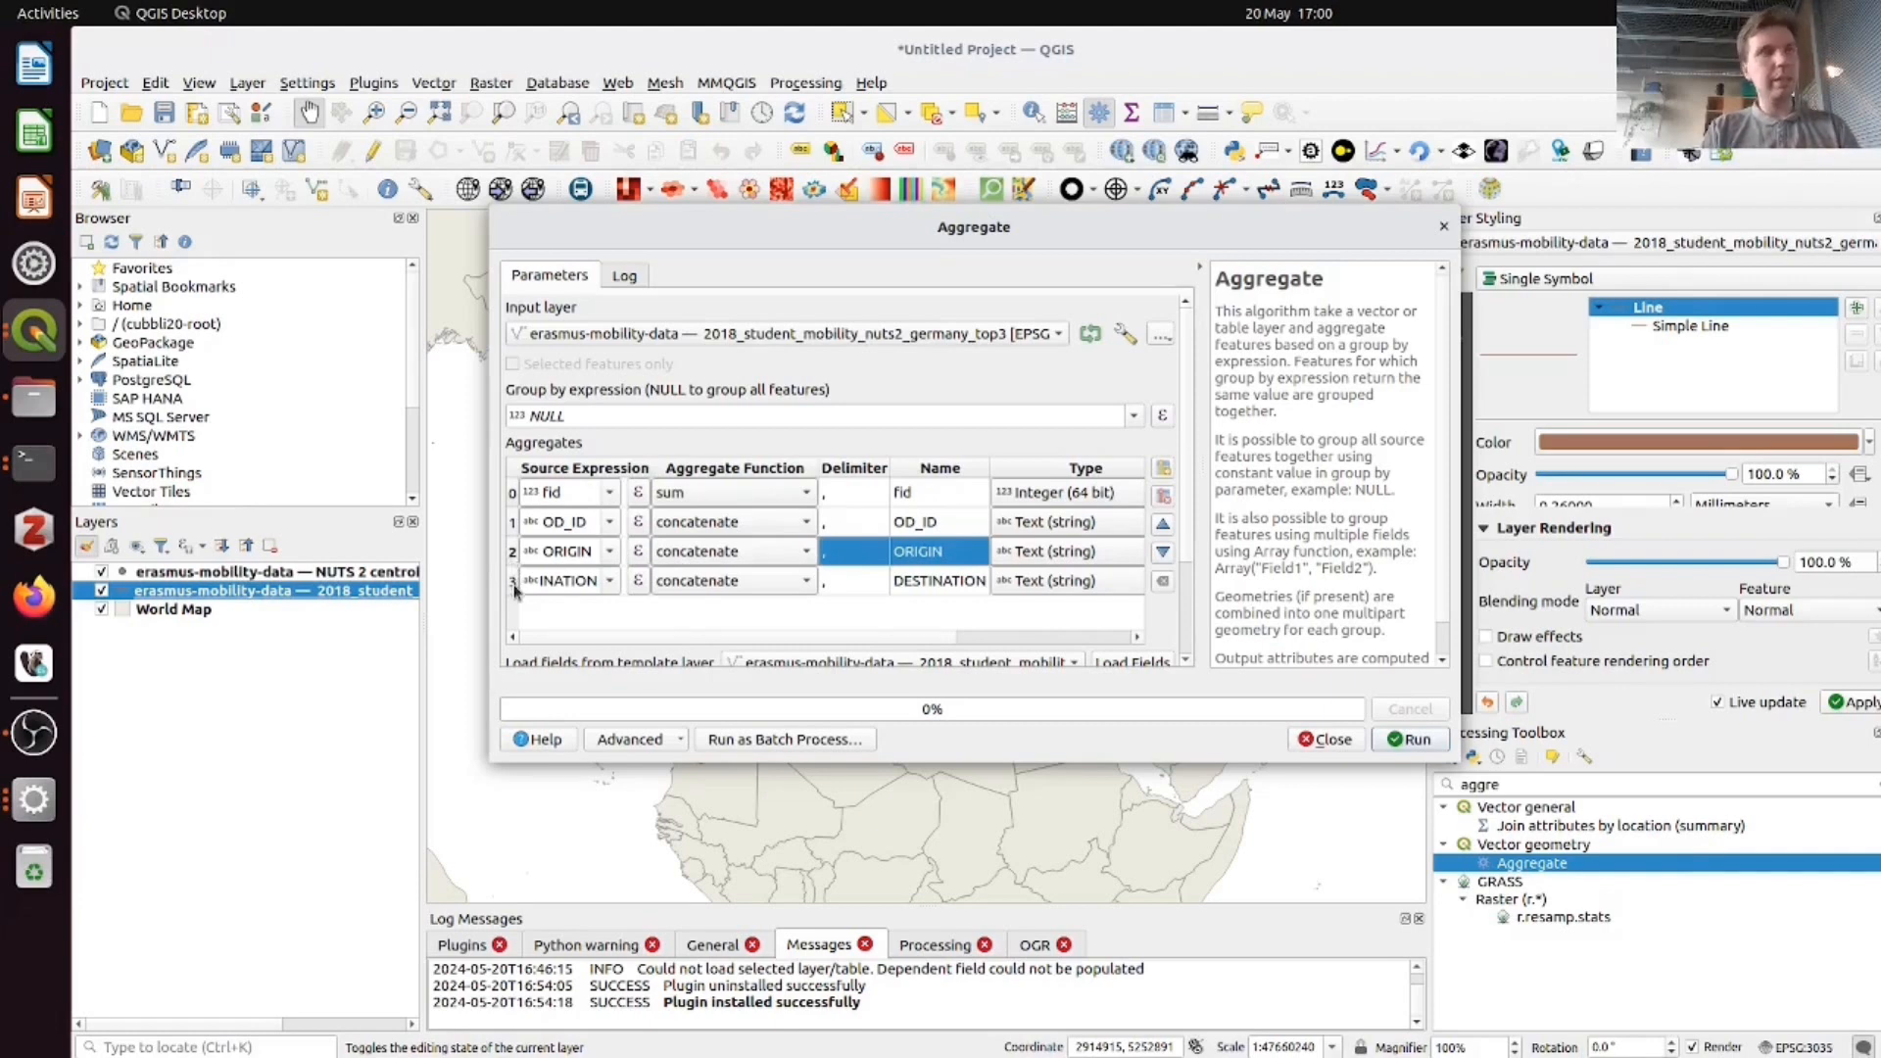
pyautogui.keyDown('shift'); pyautogui.click(512, 584); pyautogui.keyUp('shift')
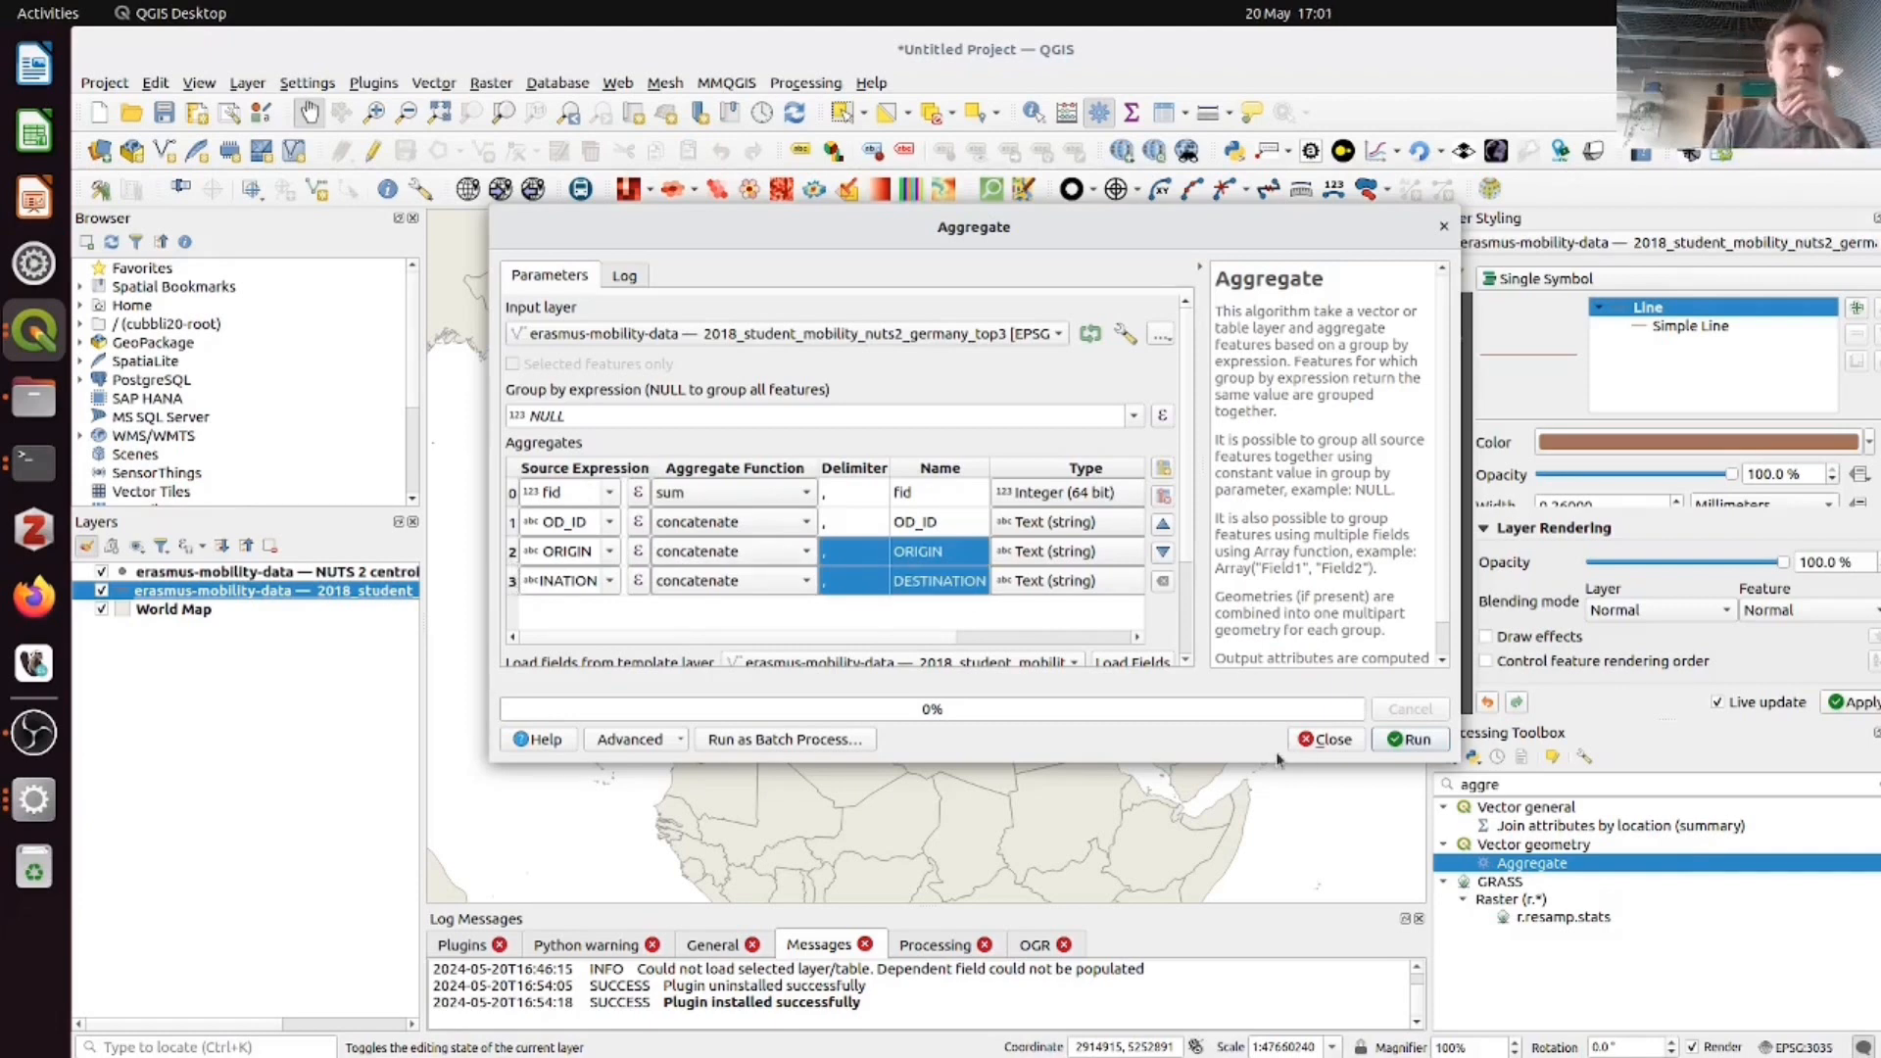
pyautogui.moveTo(1237, 762); pyautogui.dragTo(1243, 890)
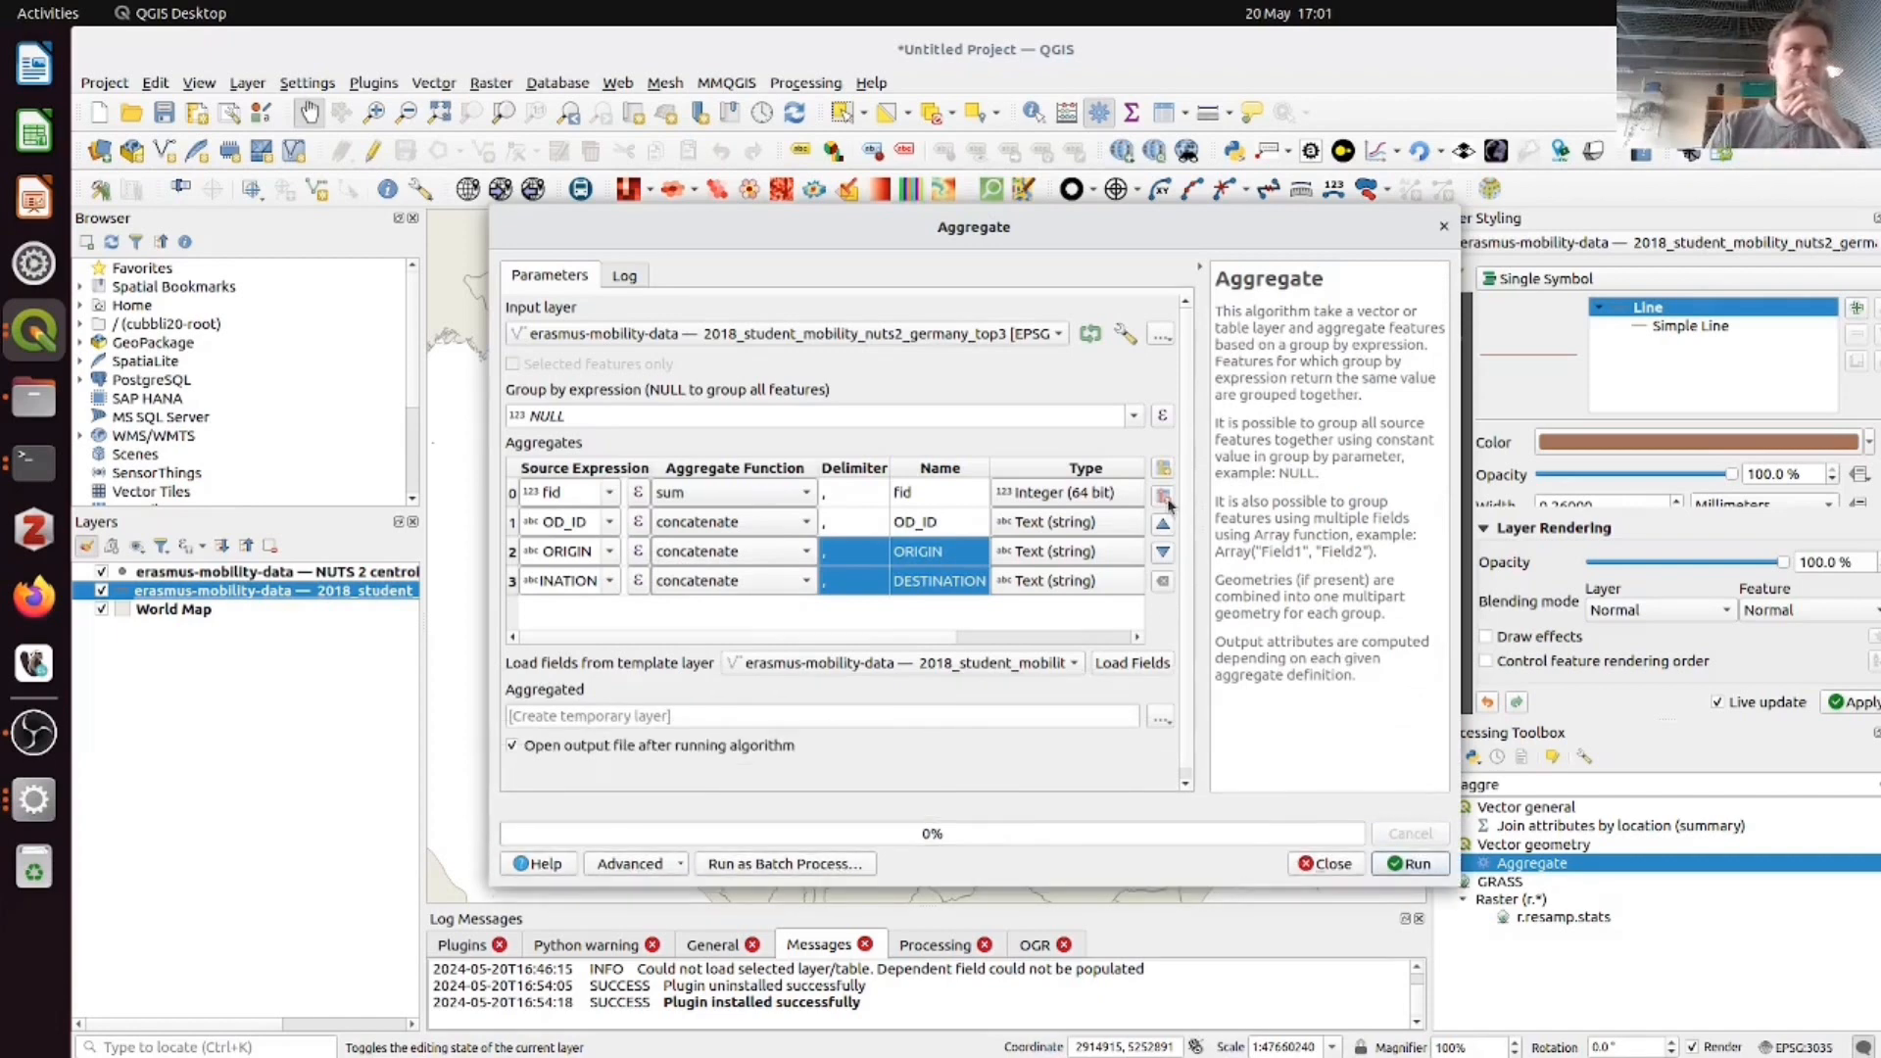
pyautogui.click(1165, 499)
# - Group the features by OD_ID and aggregate fid with the count function under the output name "mobilities"
pyautogui.click(1133, 416)
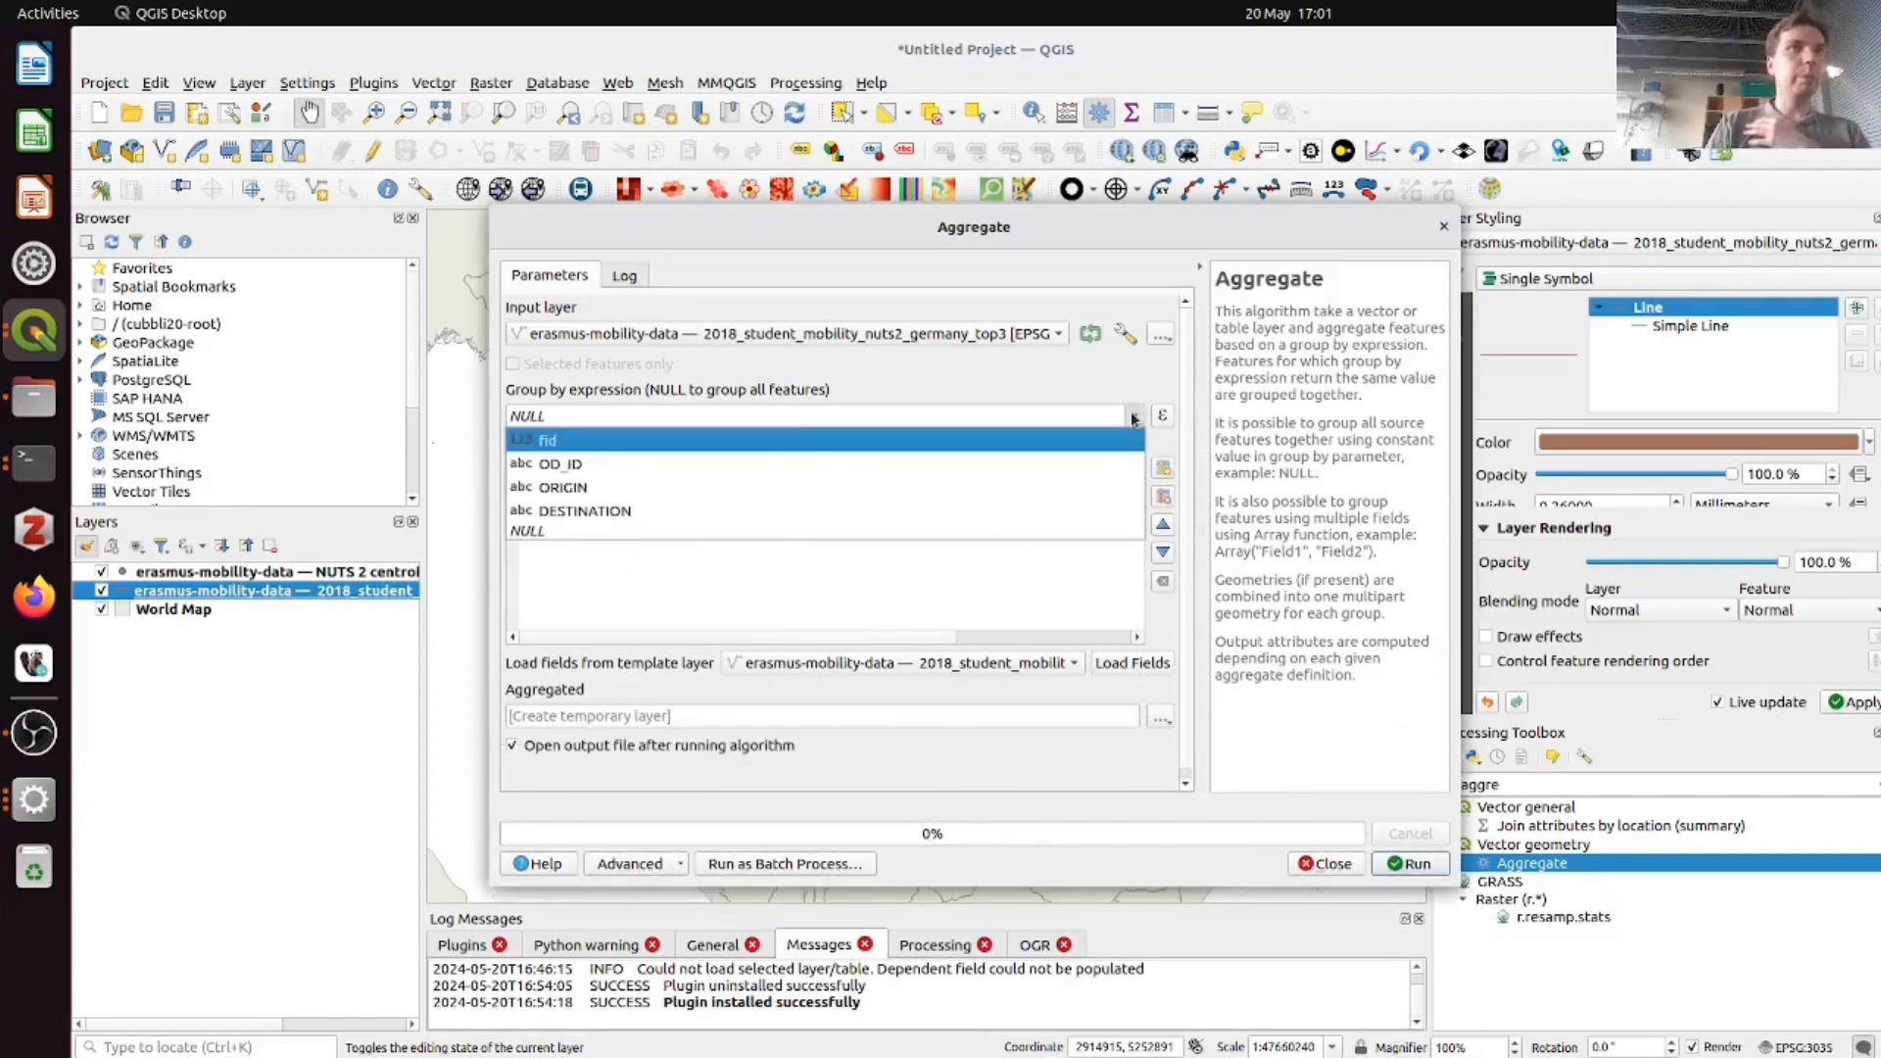
pyautogui.click(855, 468)
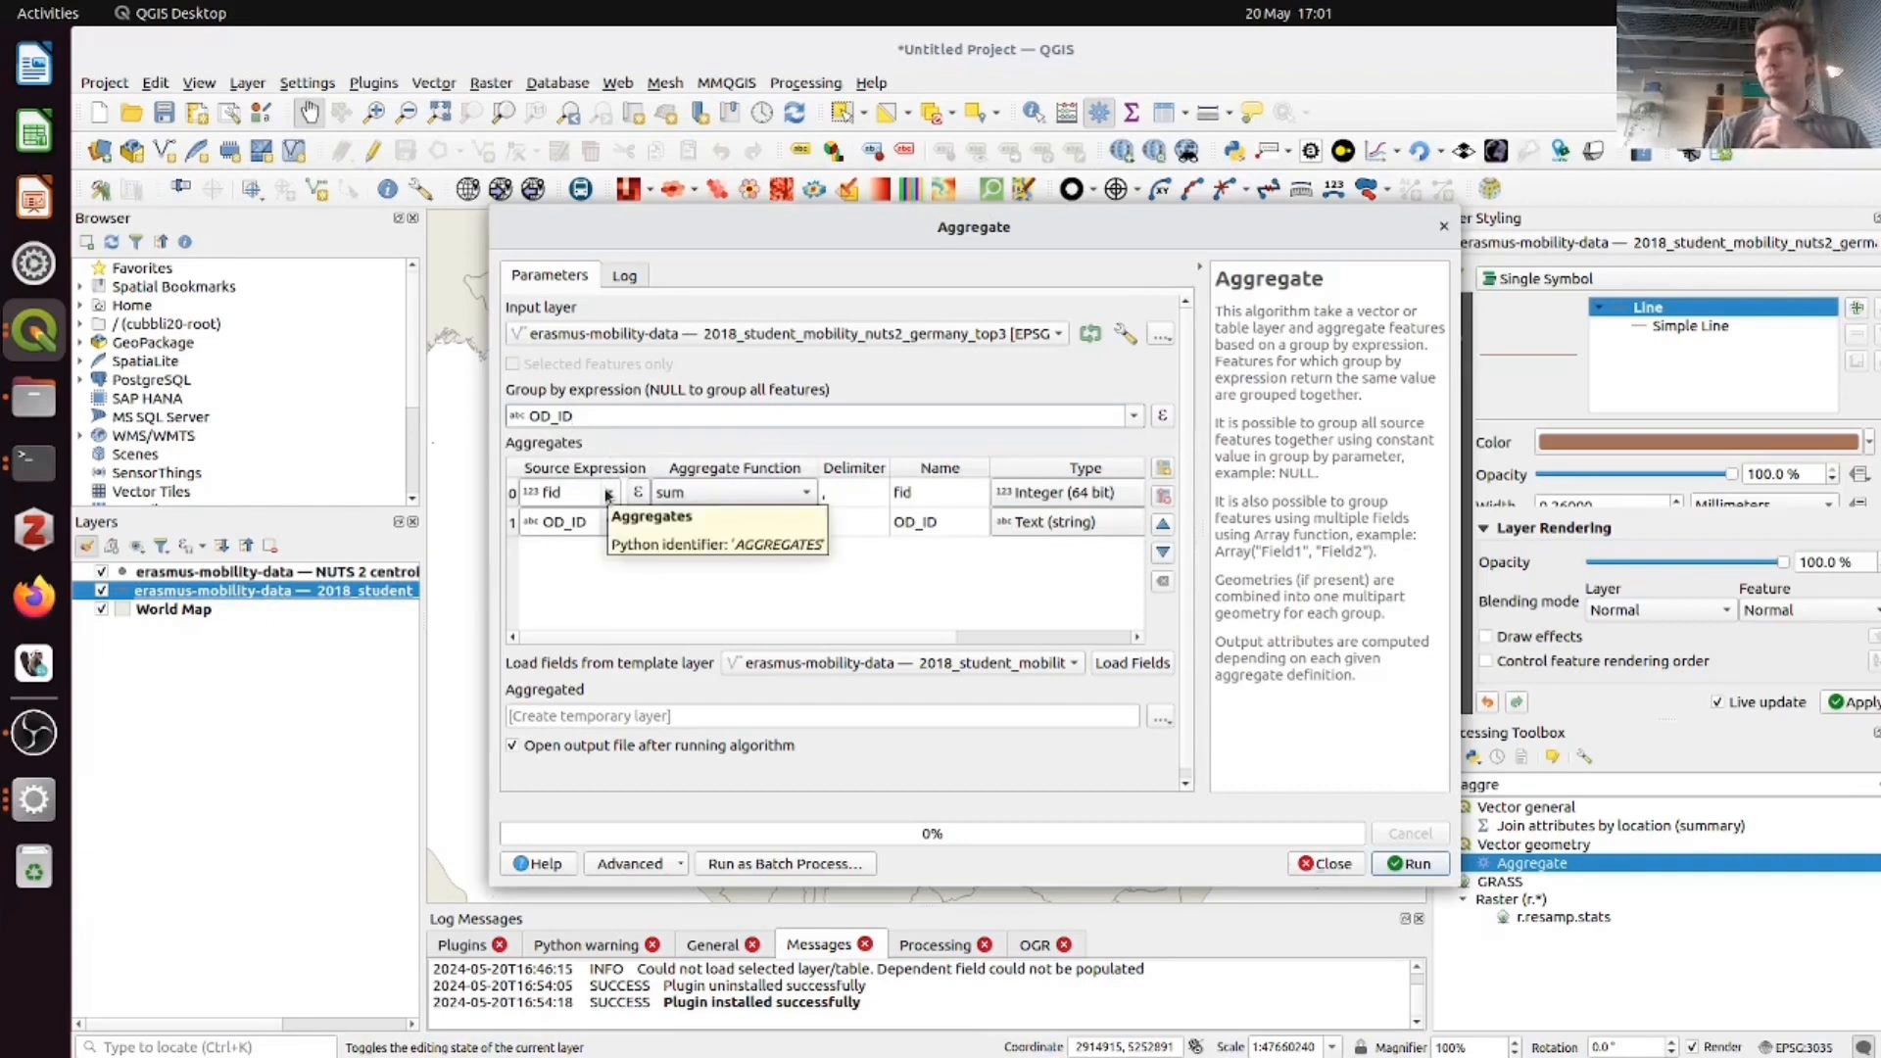
pyautogui.click(753, 501)
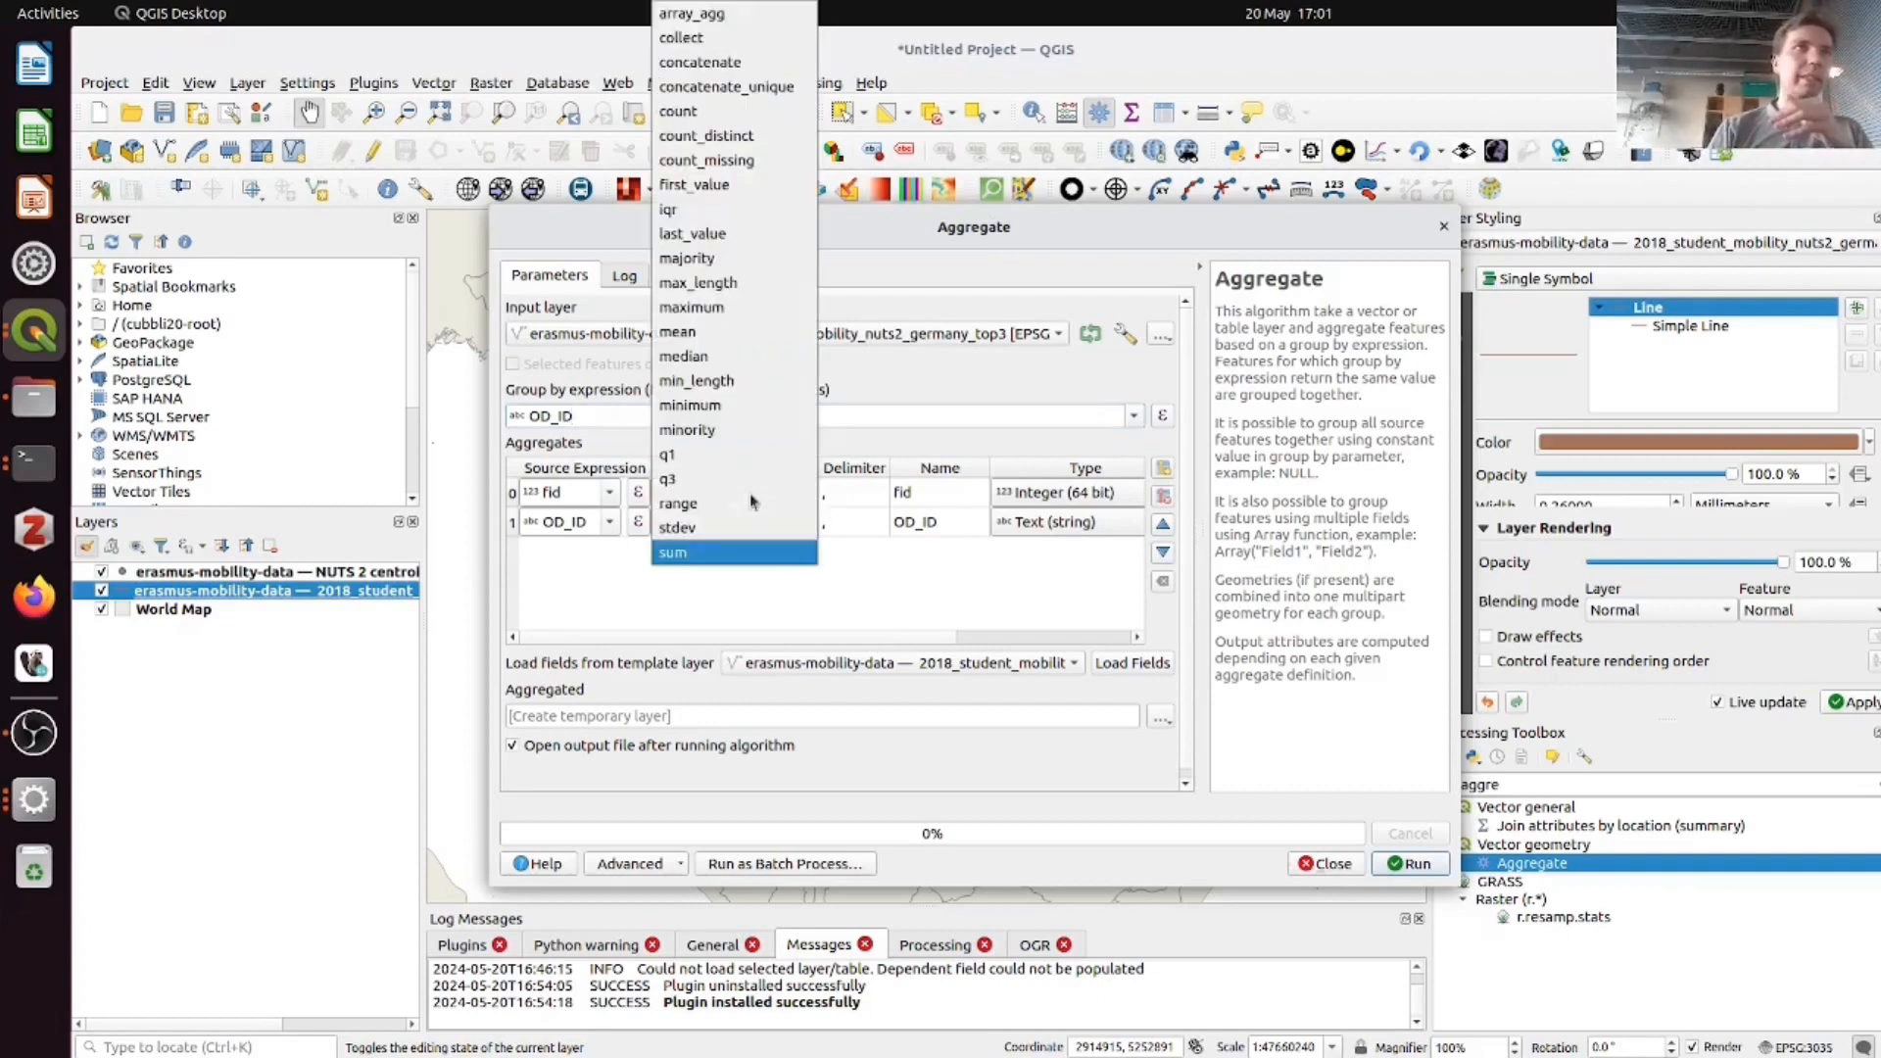
pyautogui.click(763, 115)
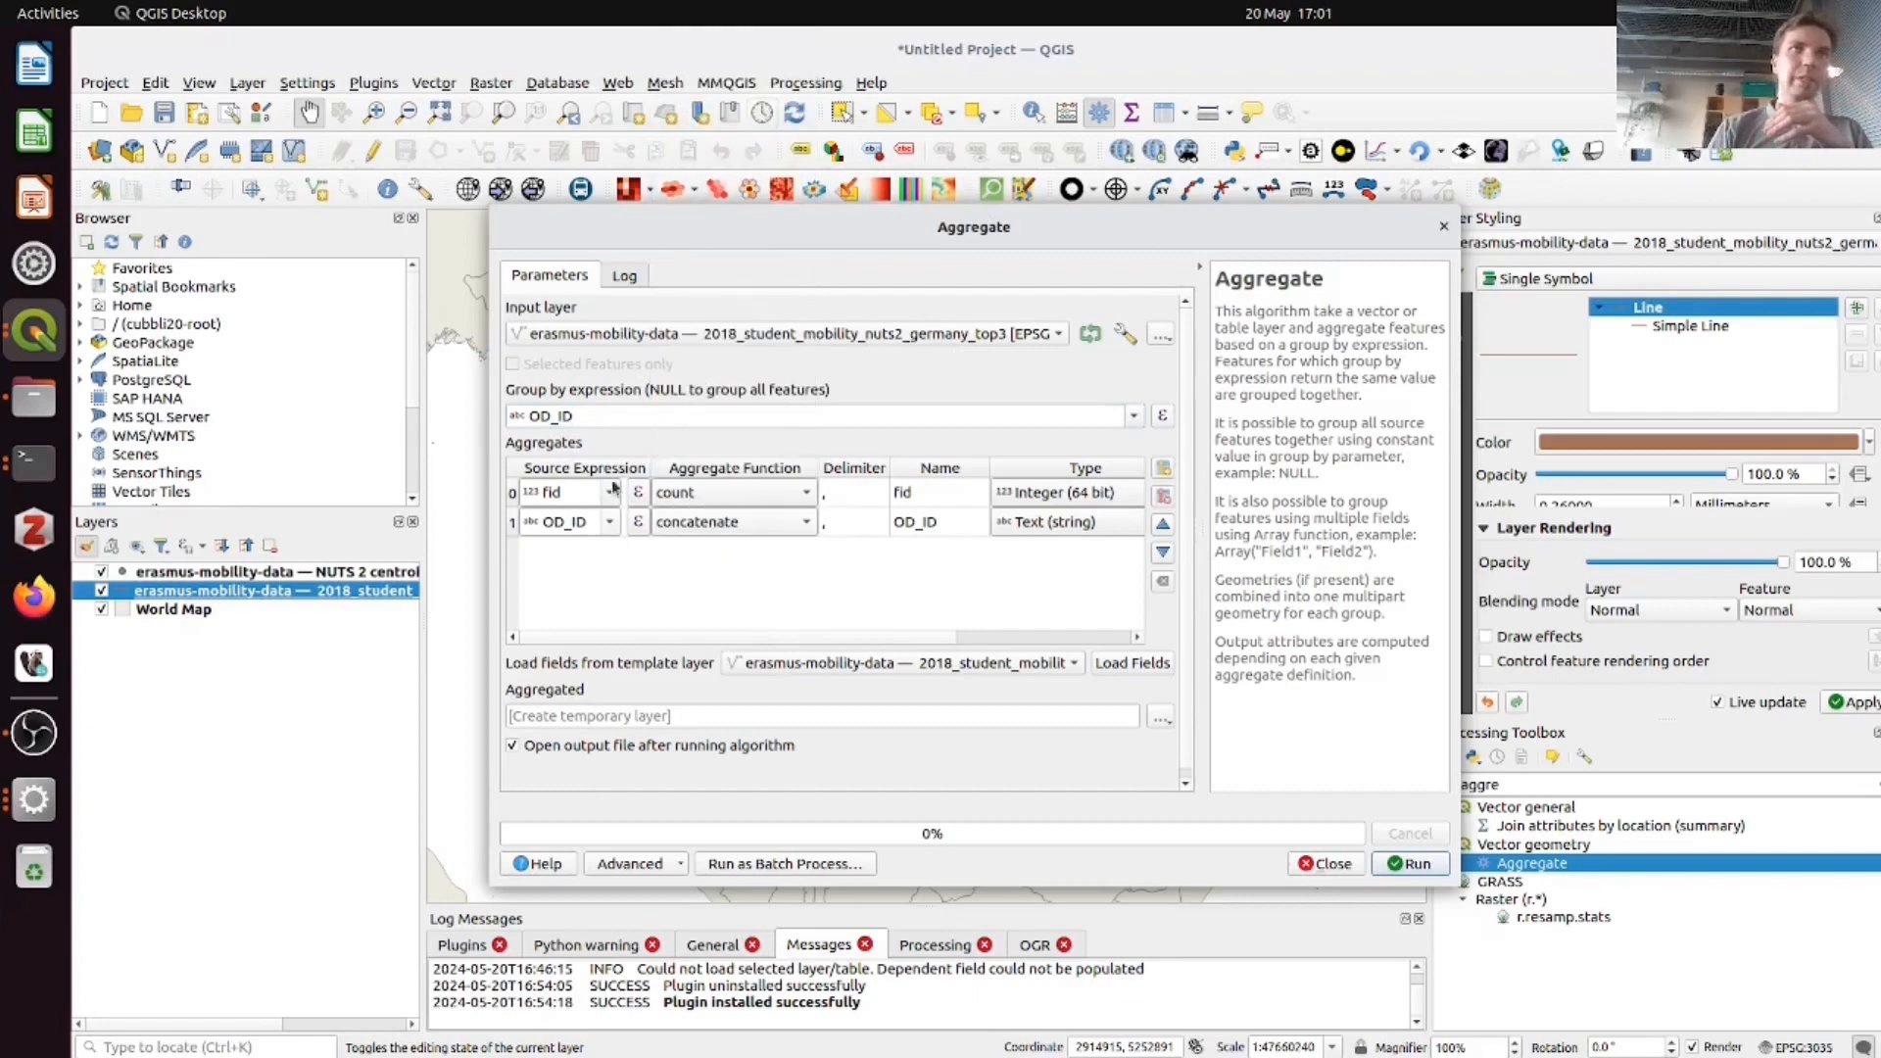
pyautogui.doubleClick(950, 491)
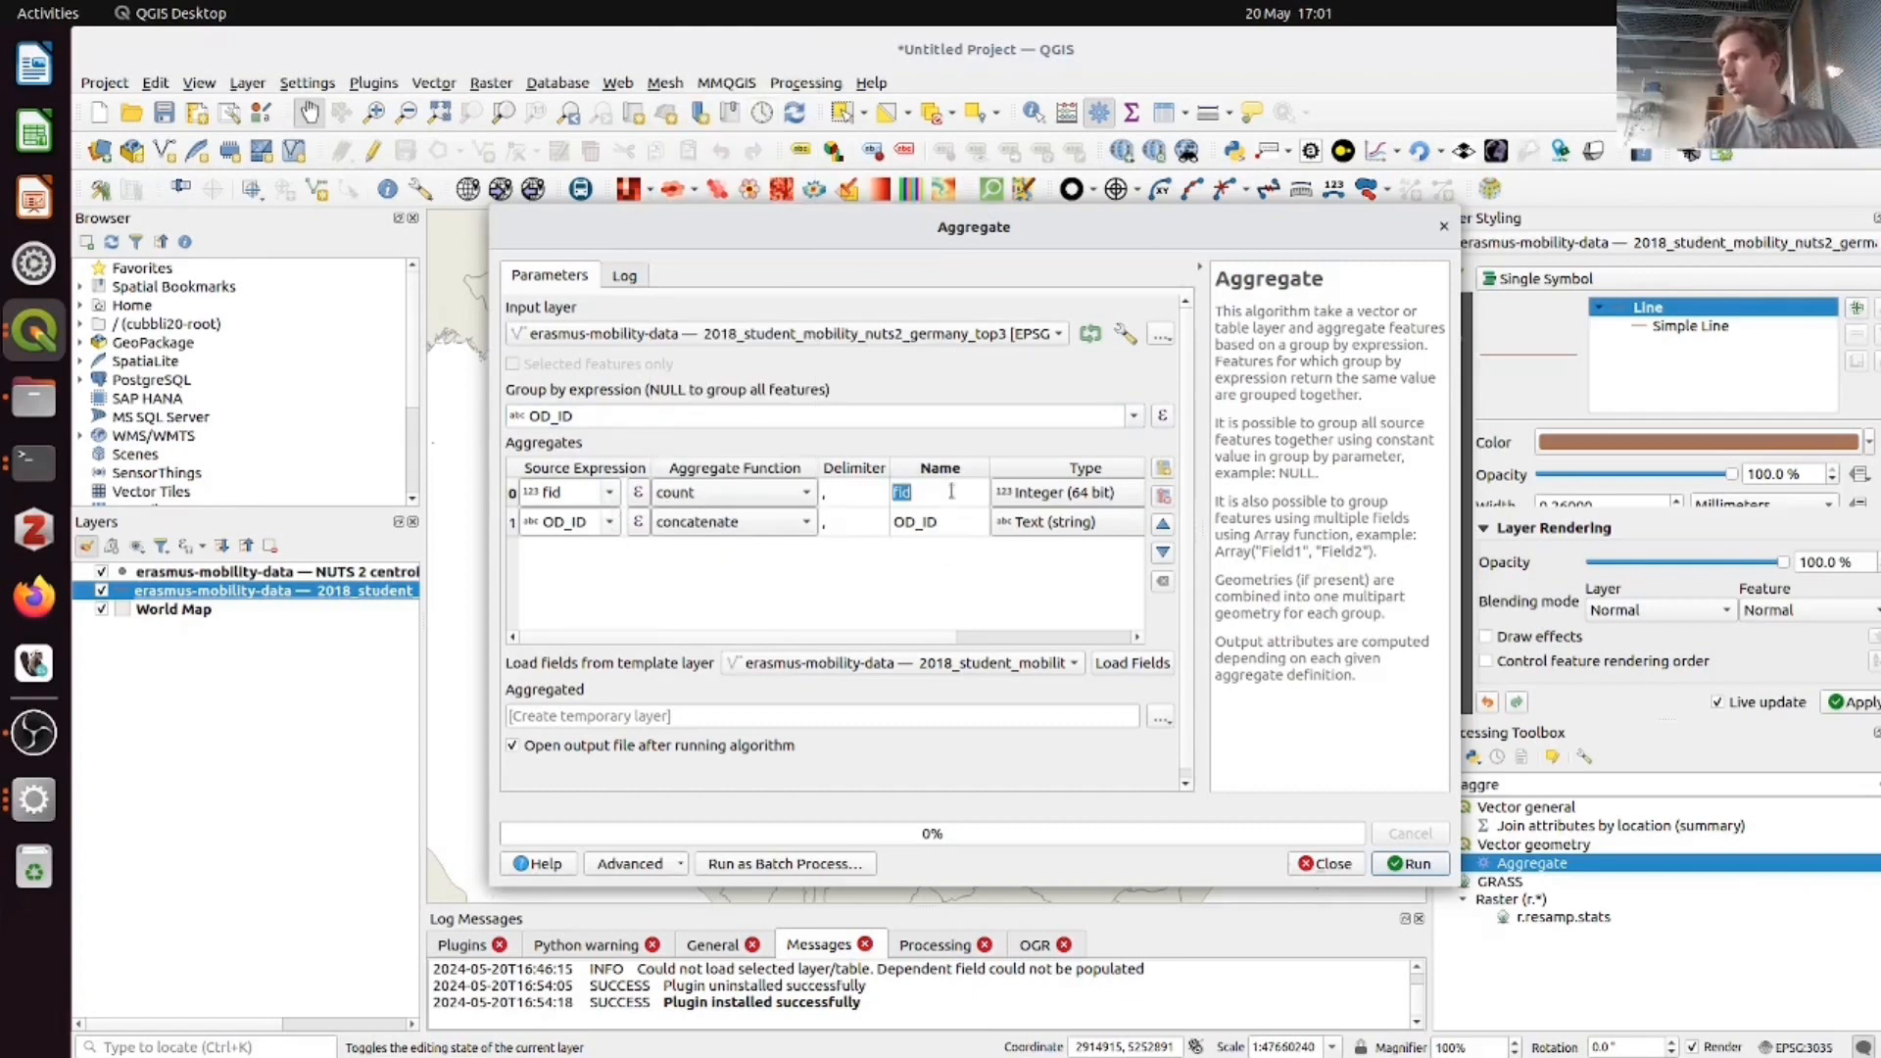
pyautogui.write('mob')
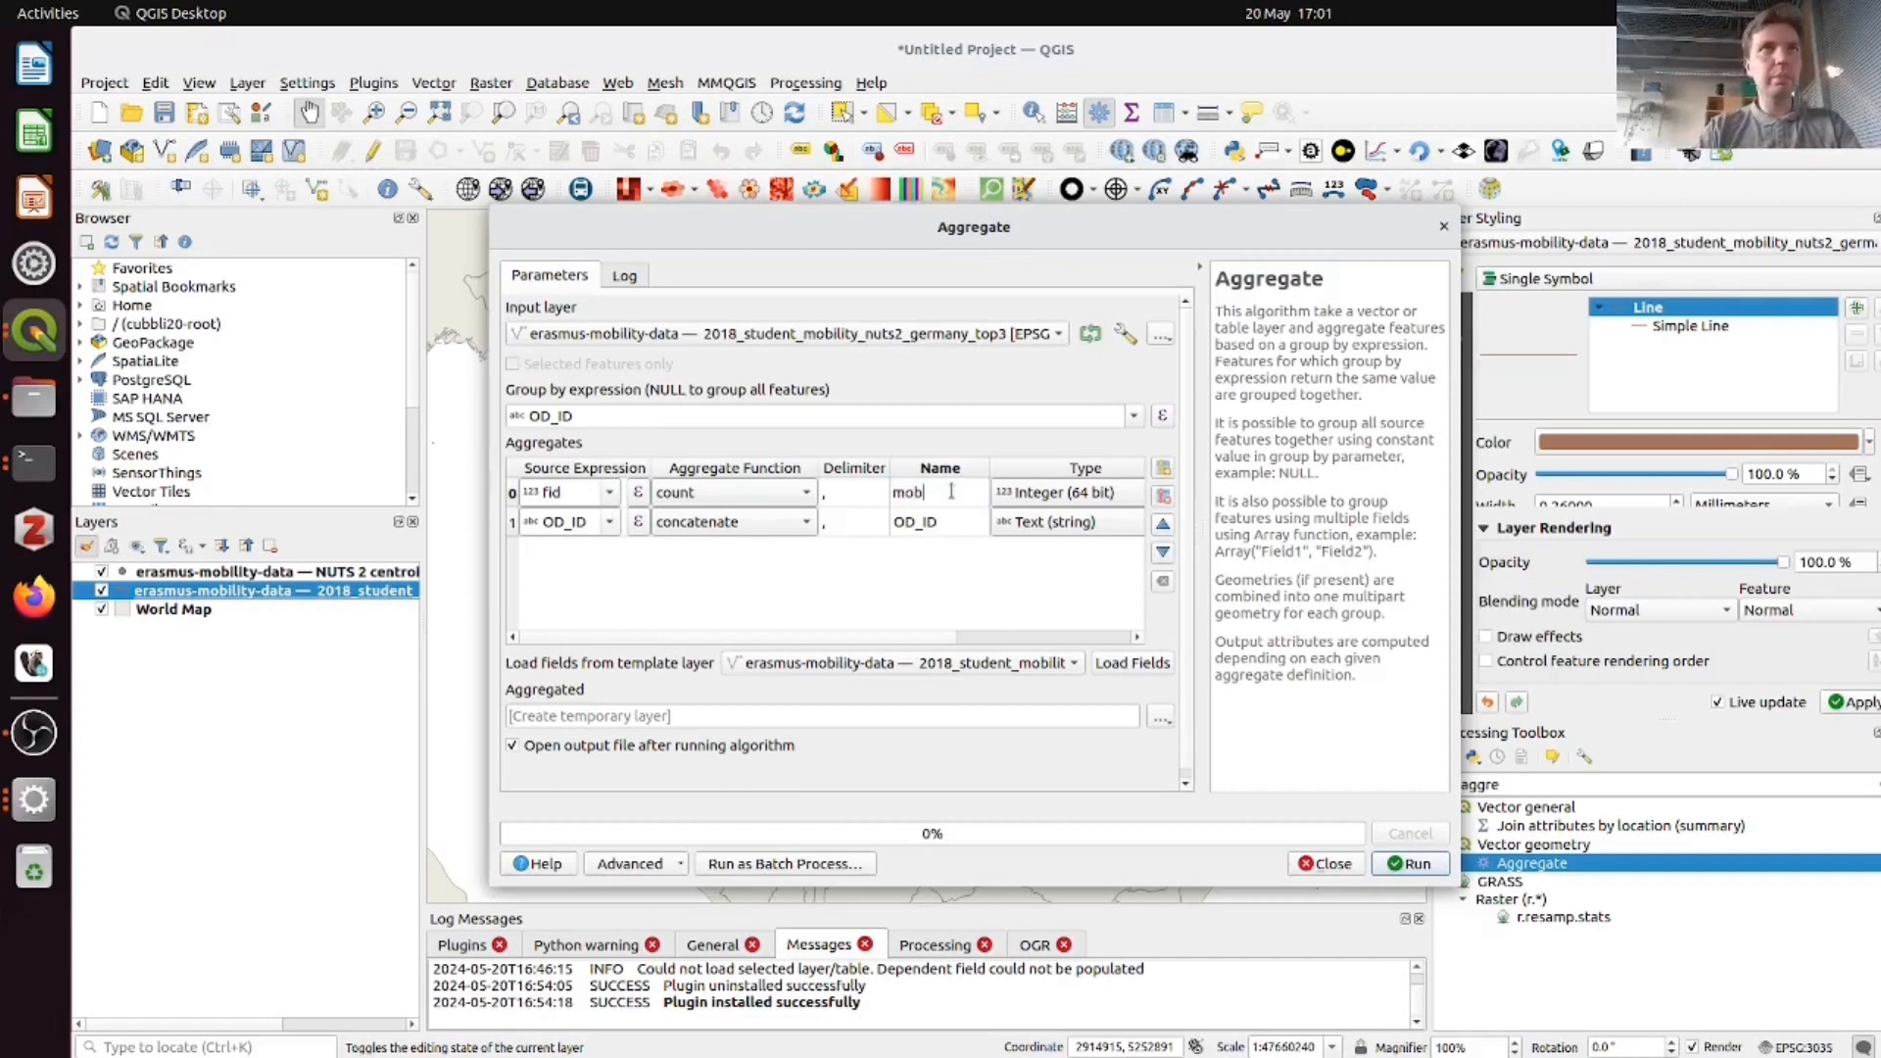
pyautogui.write('ilities')
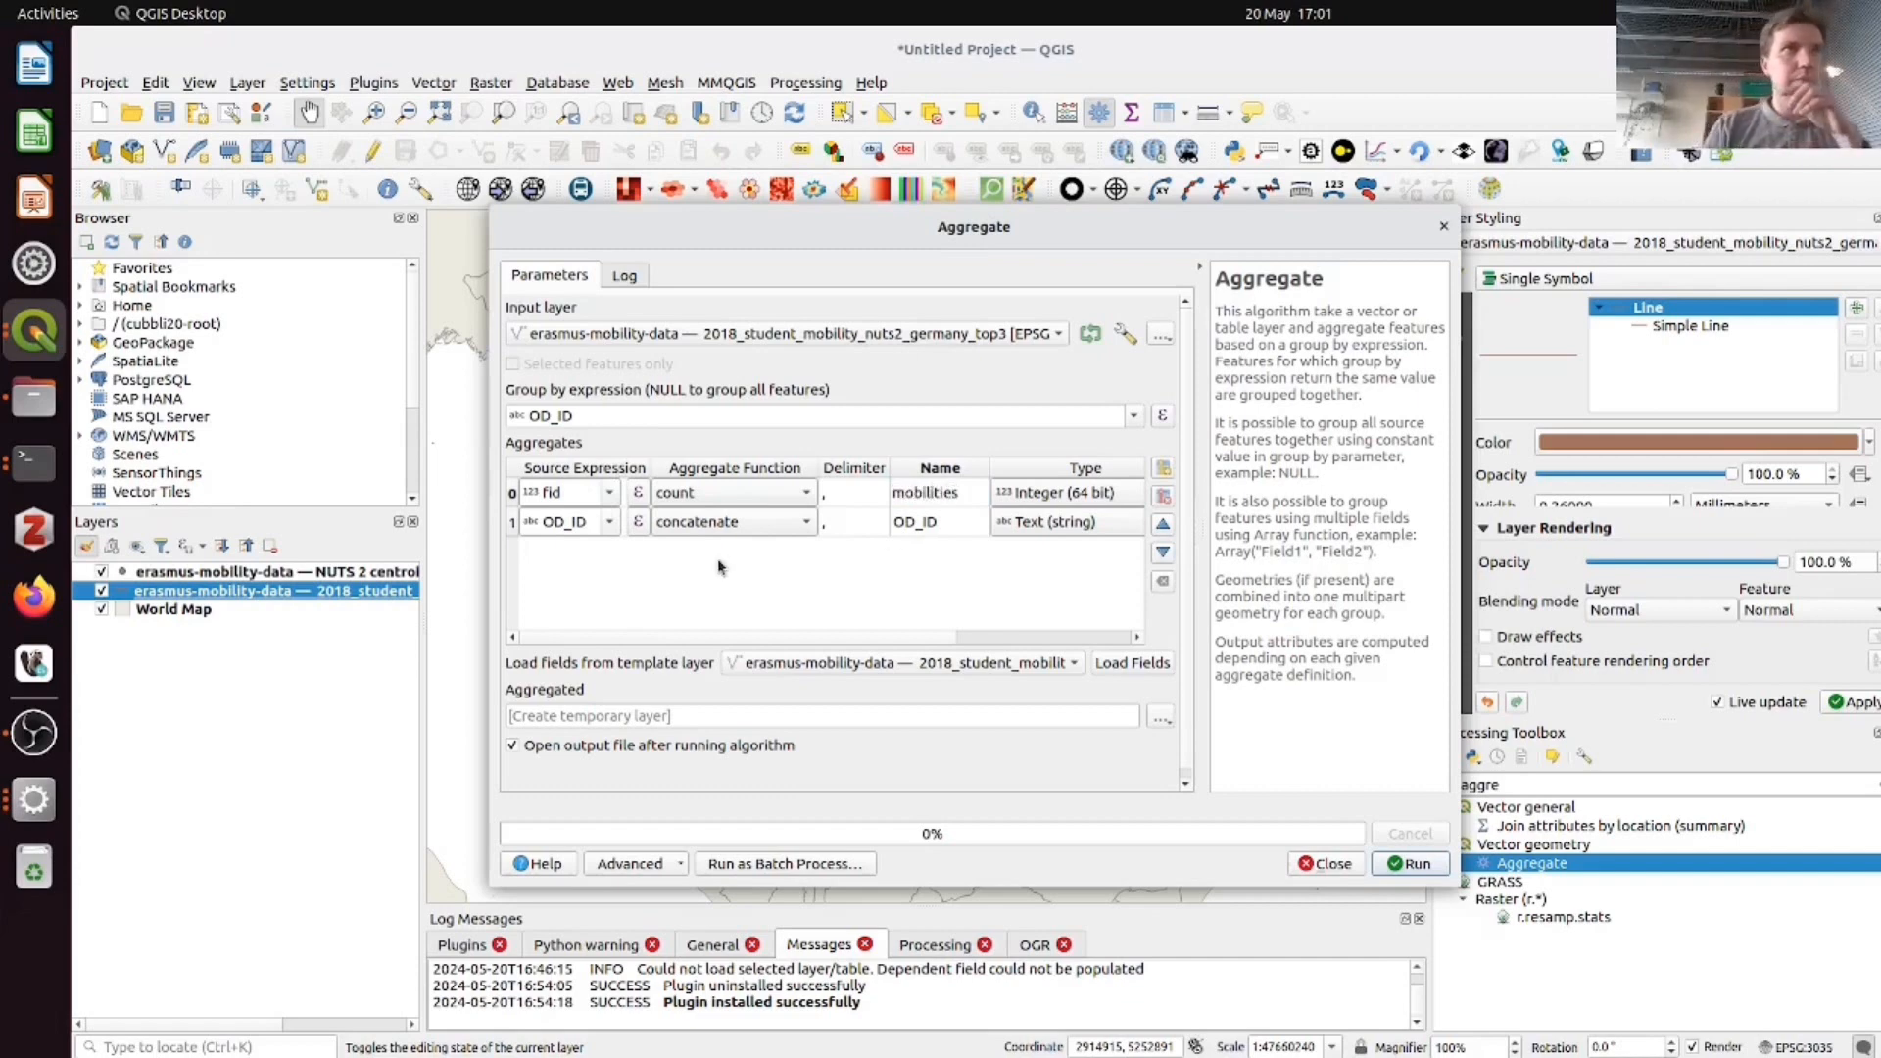
# - Set the OD_ID aggregate function to first_value and run the aggregation on the student mobility lines into a temporary layer
pyautogui.click(770, 532)
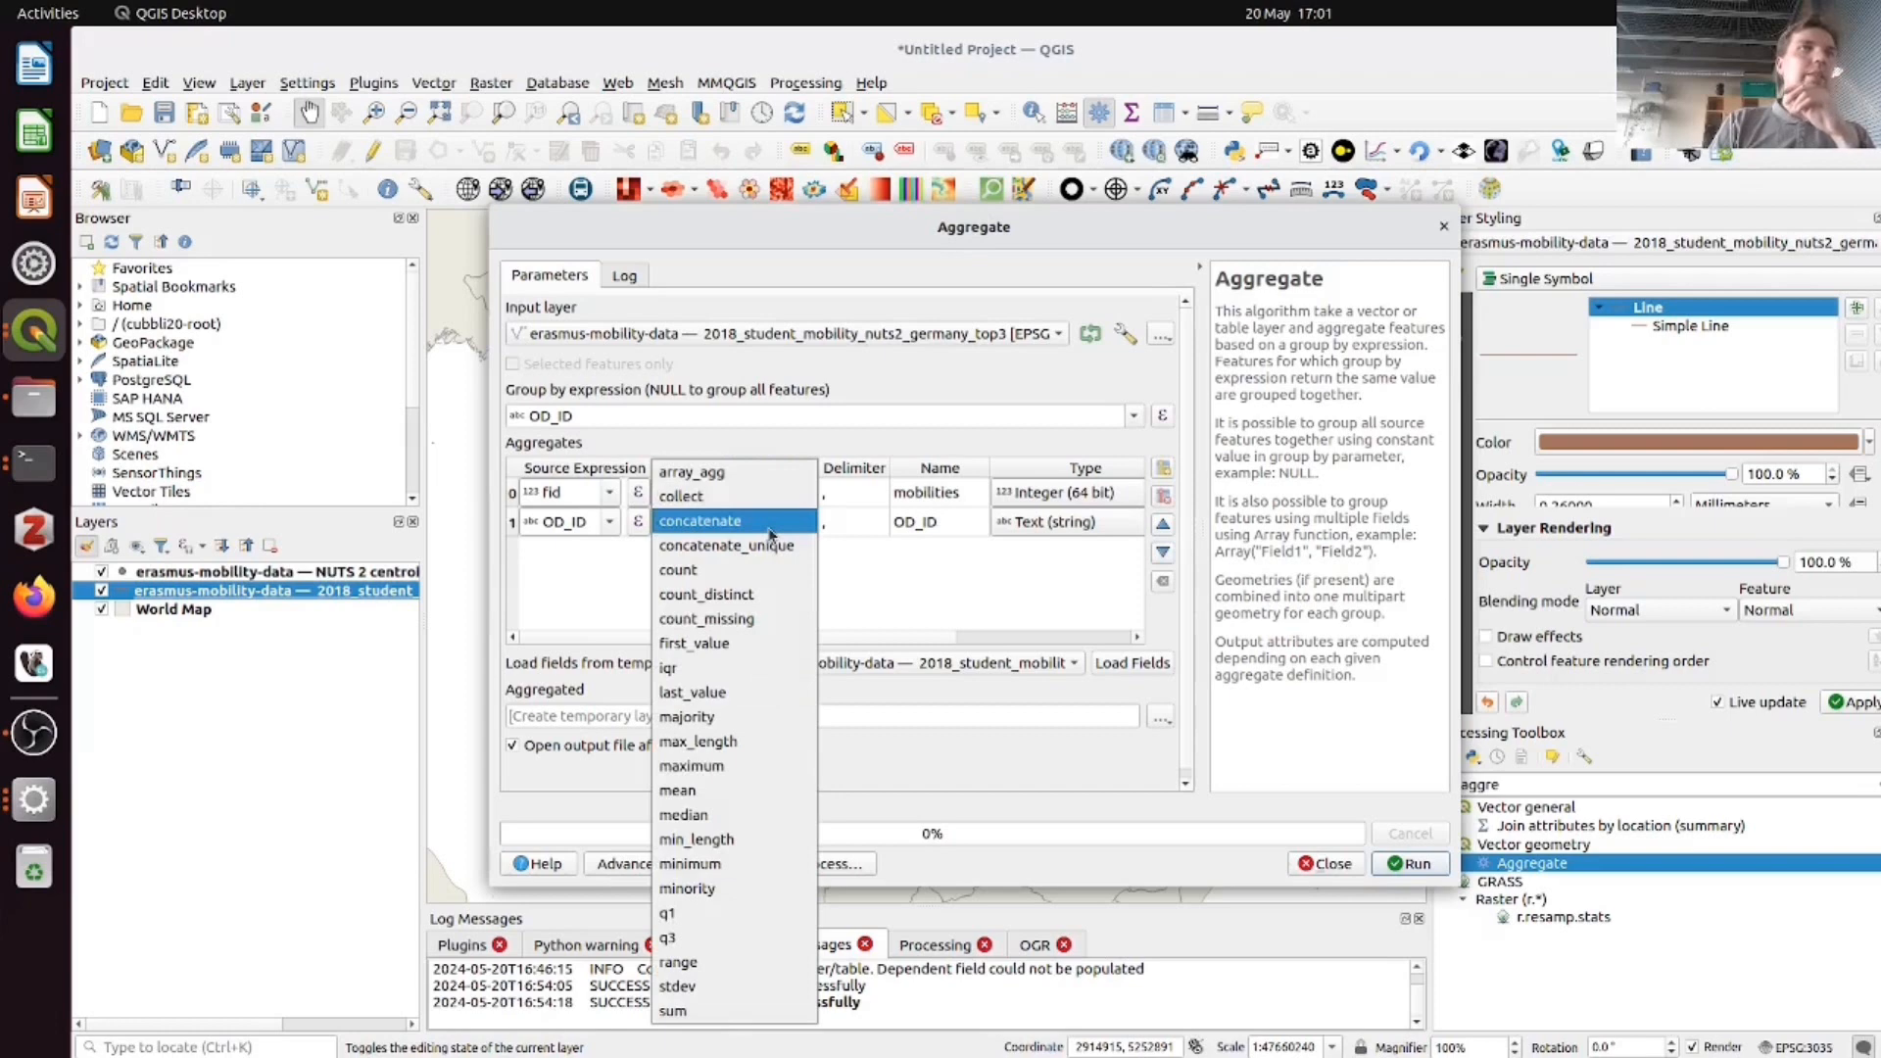
pyautogui.click(745, 645)
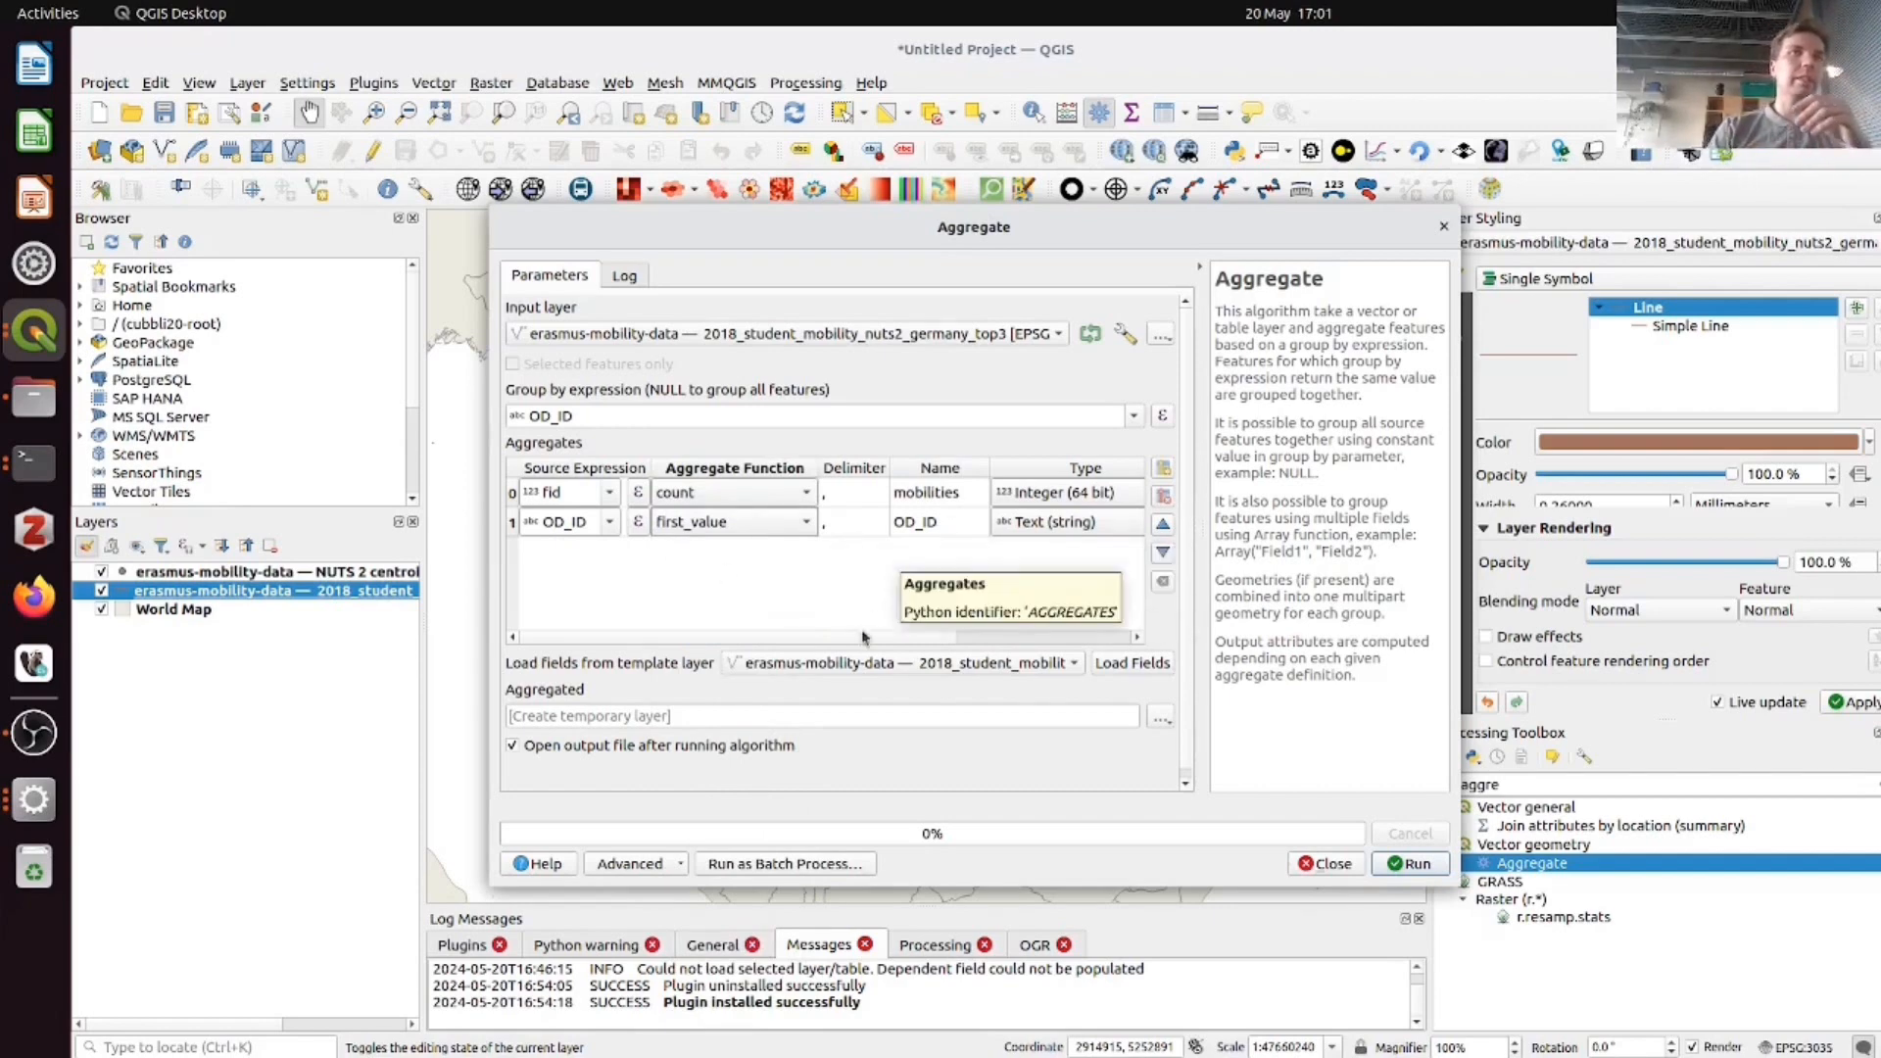
pyautogui.moveTo(855, 648); pyautogui.dragTo(647, 636)
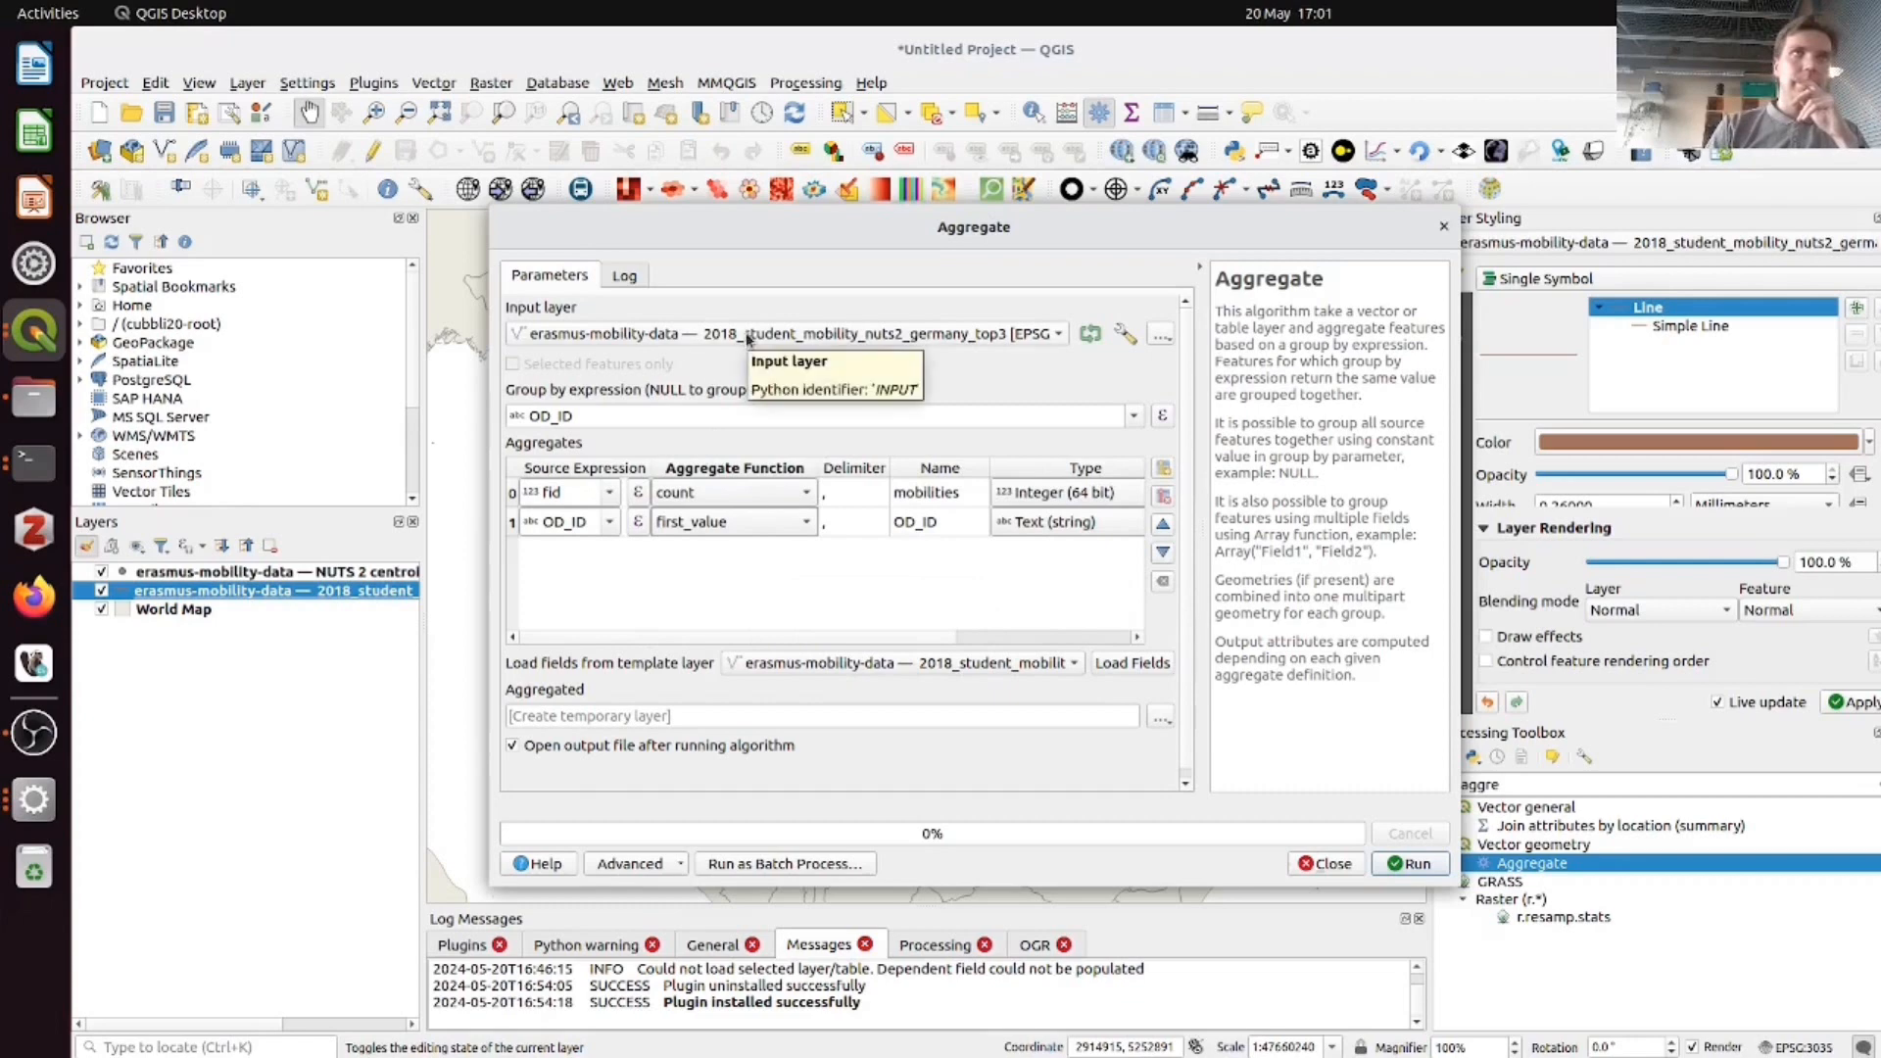
pyautogui.click(779, 339)
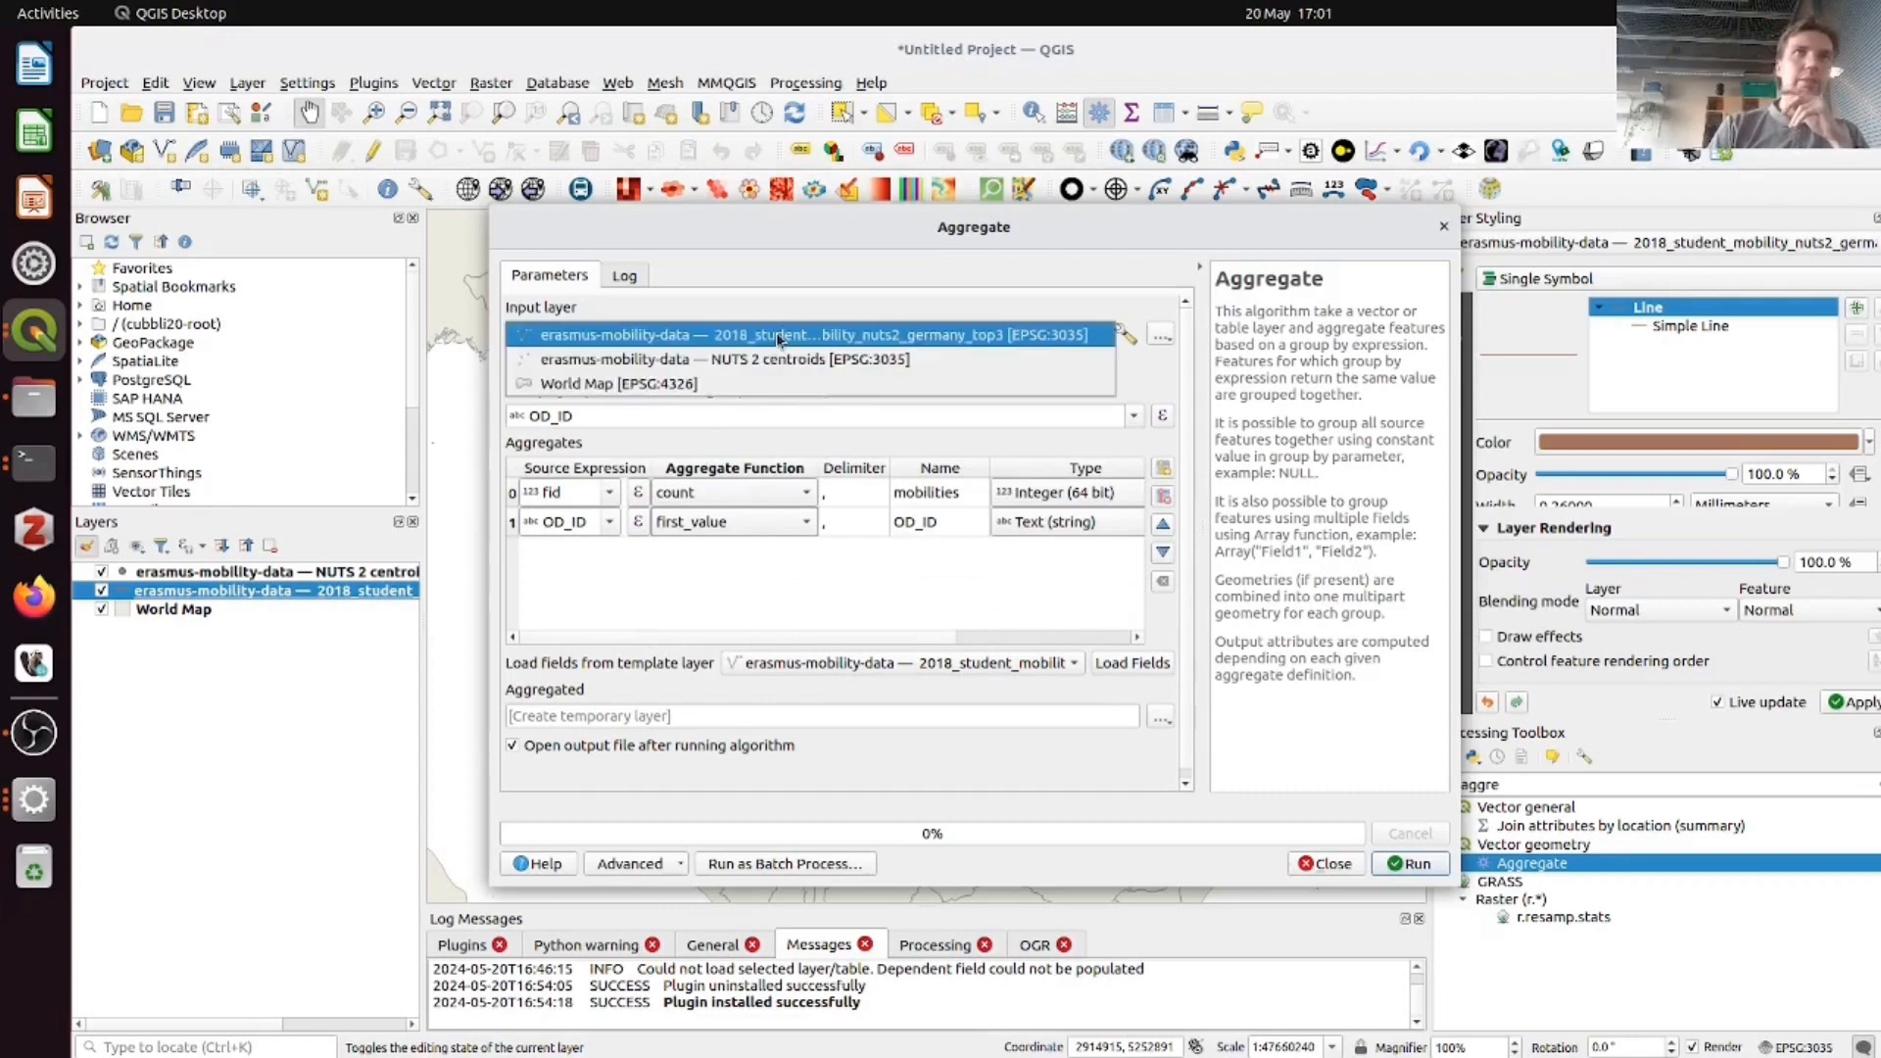
pyautogui.click(779, 336)
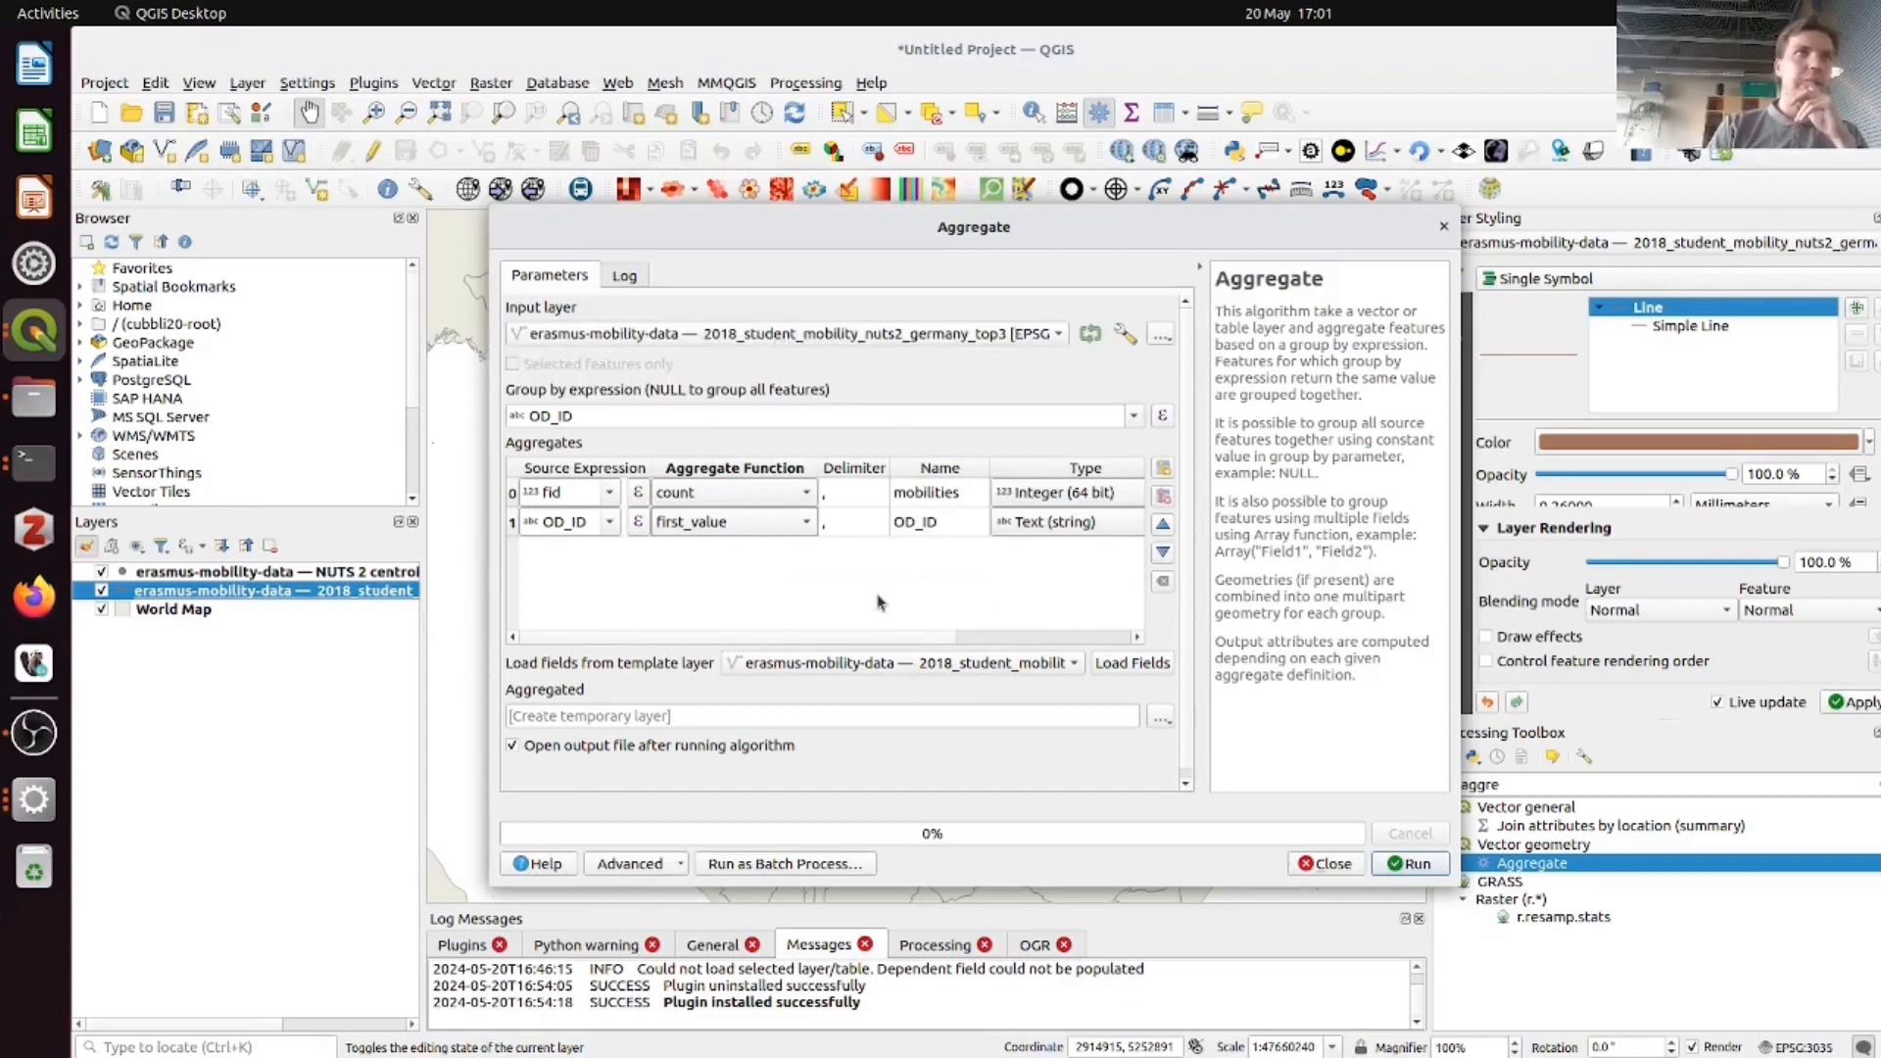
pyautogui.click(1409, 863)
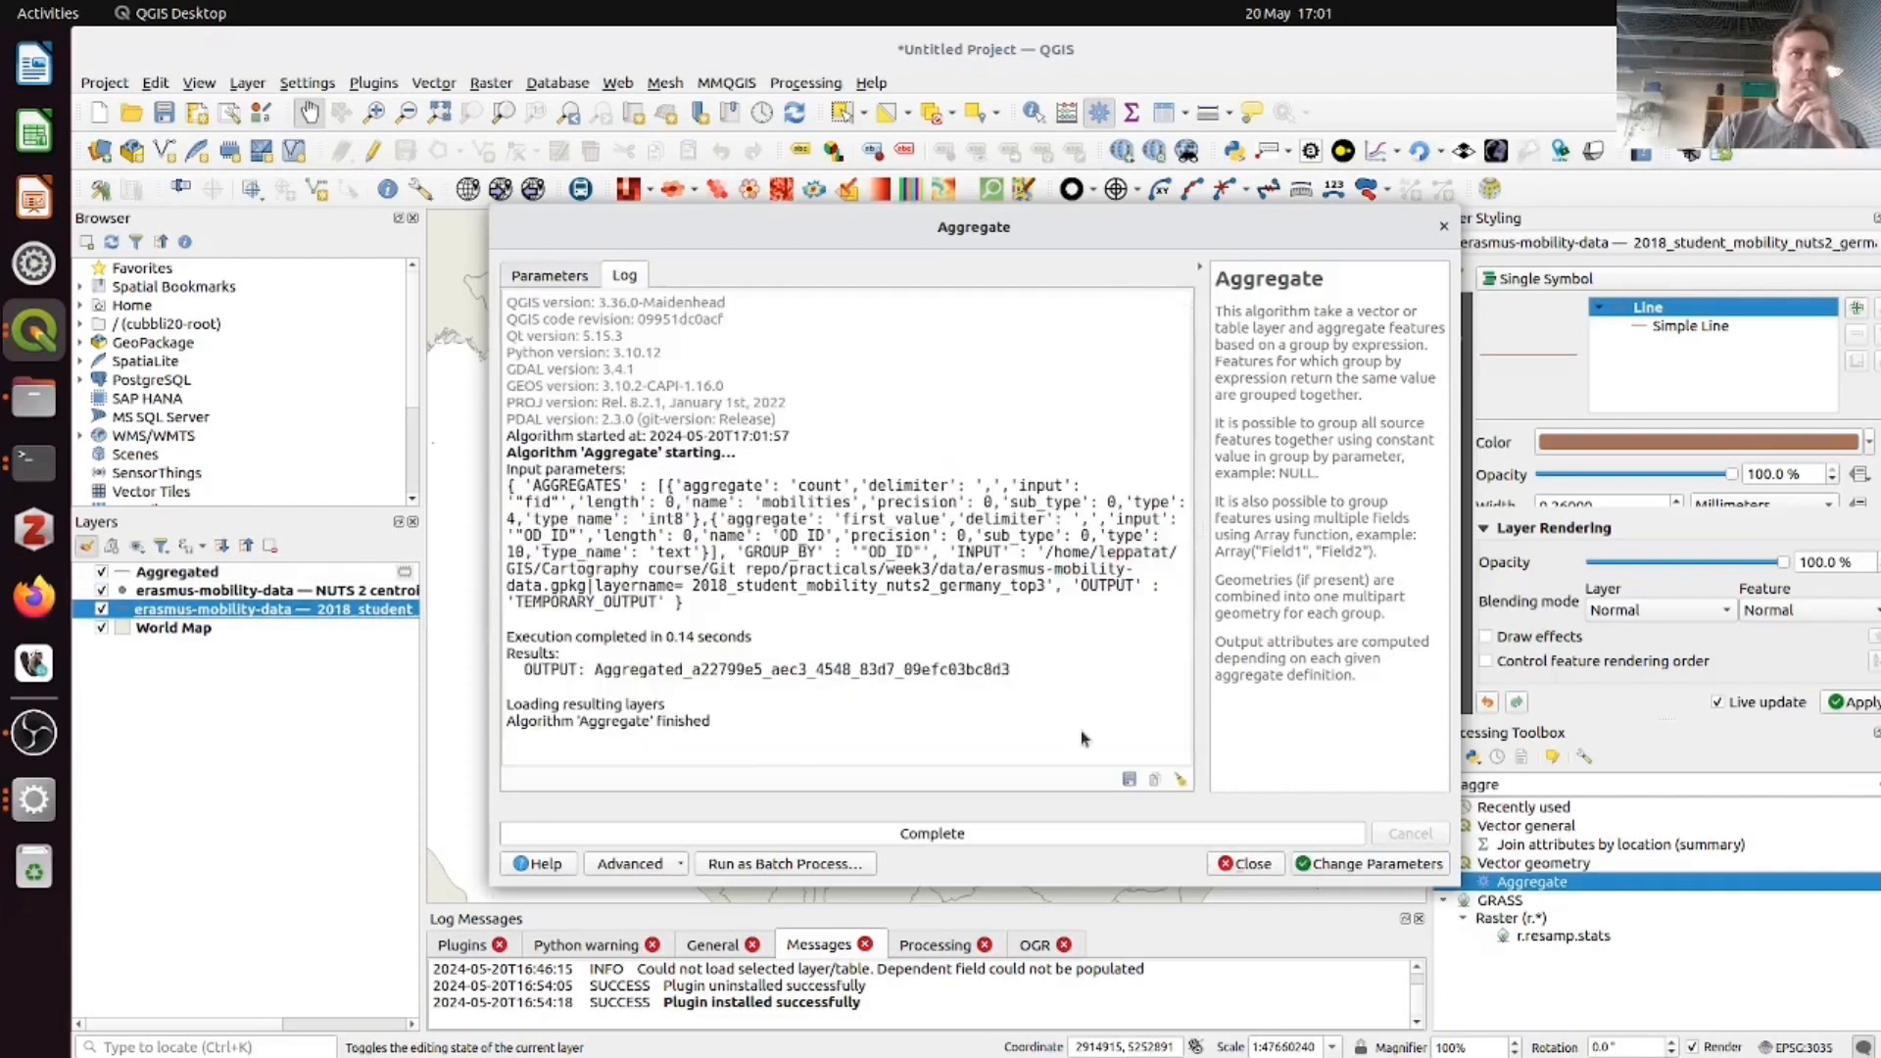
pyautogui.click(1264, 865)
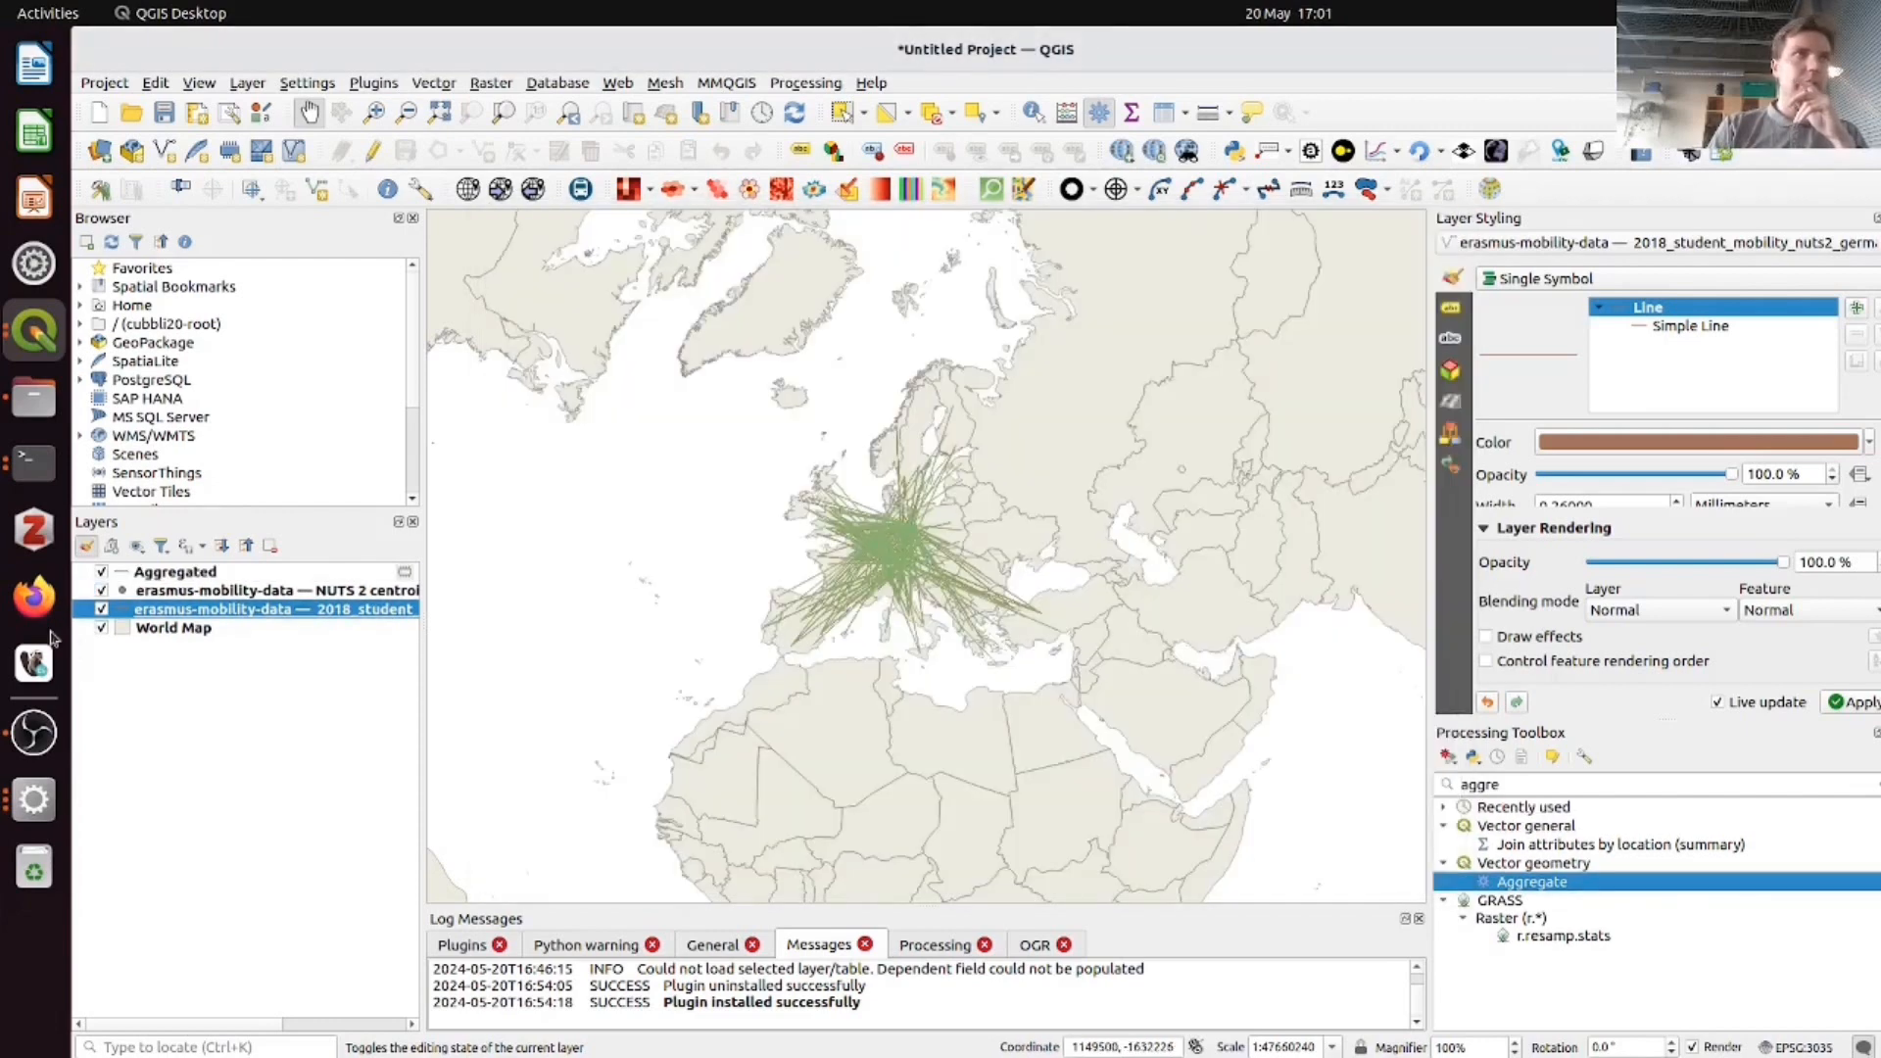
# - Hide the original student mobility line layer and examine the Aggregated layer's attribute table sorted by mobilities in descending order, closing it
pyautogui.click(102, 610)
pyautogui.scroll(1, 943, 557)
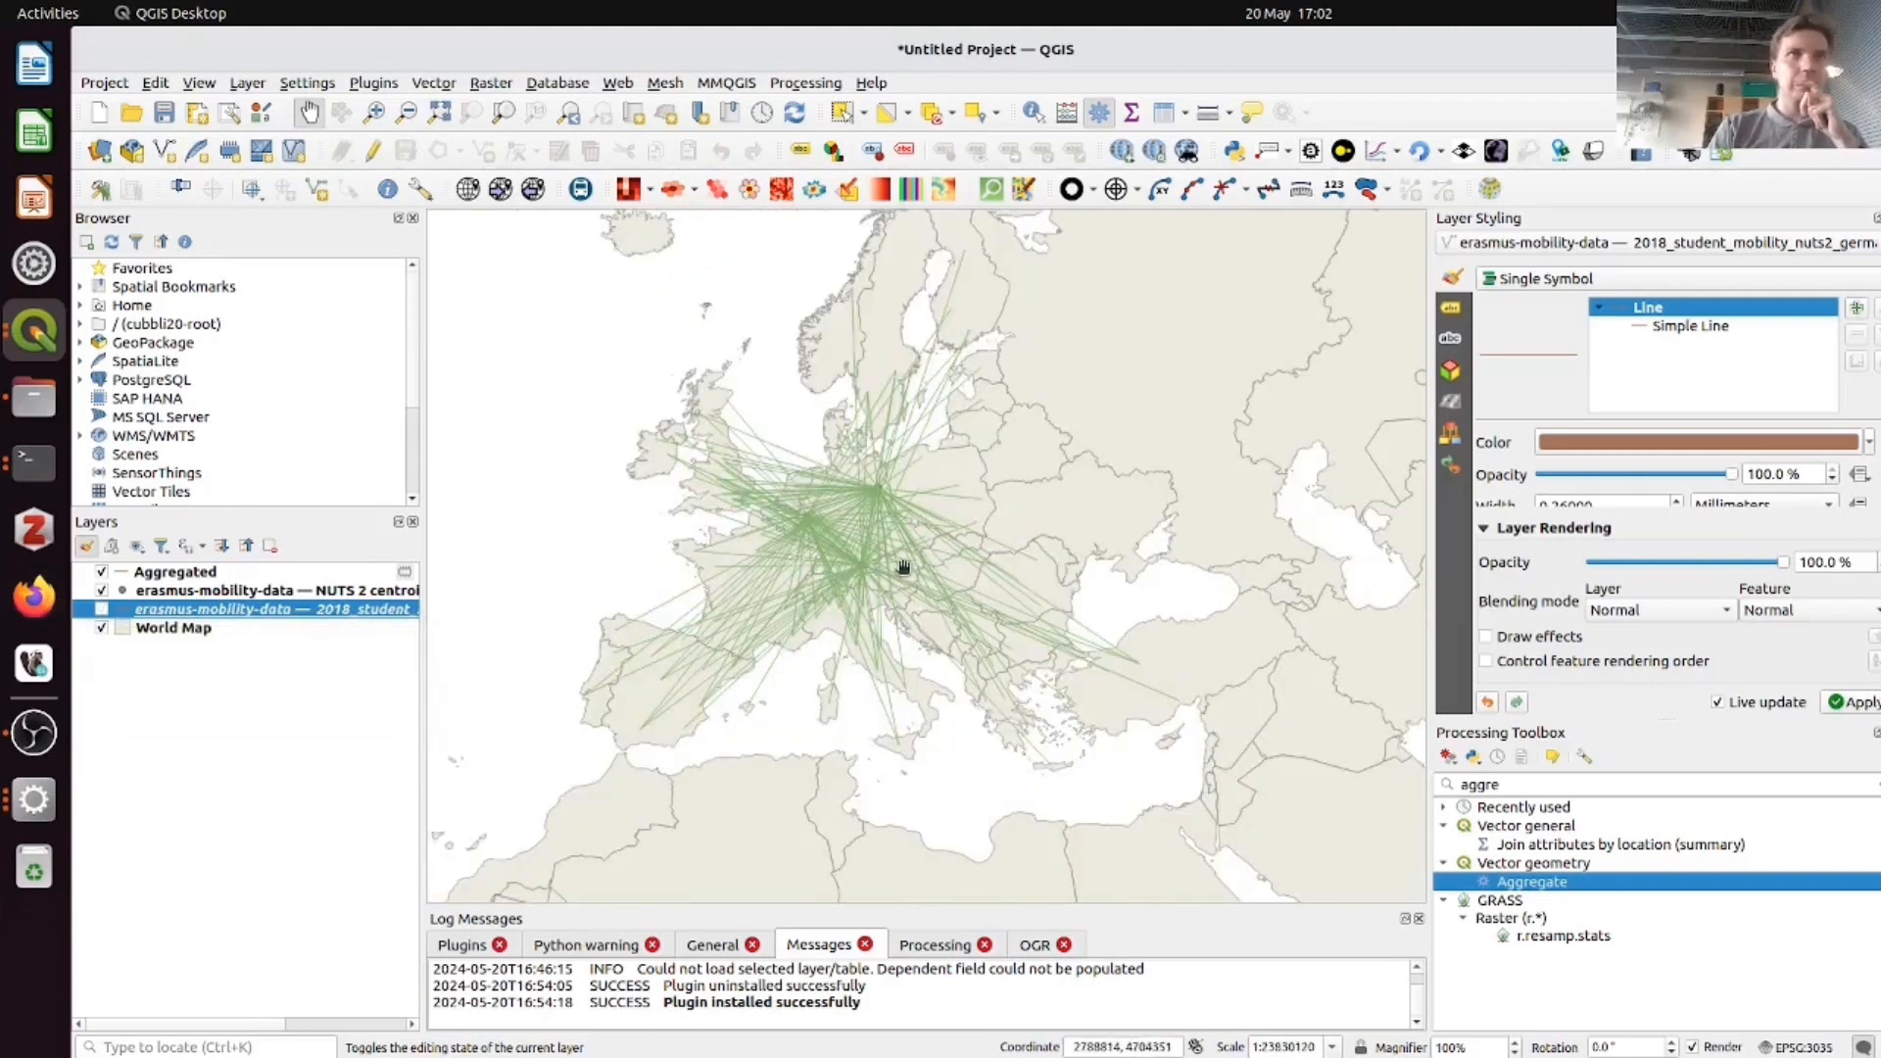
pyautogui.rightClick(171, 572)
pyautogui.click(300, 833)
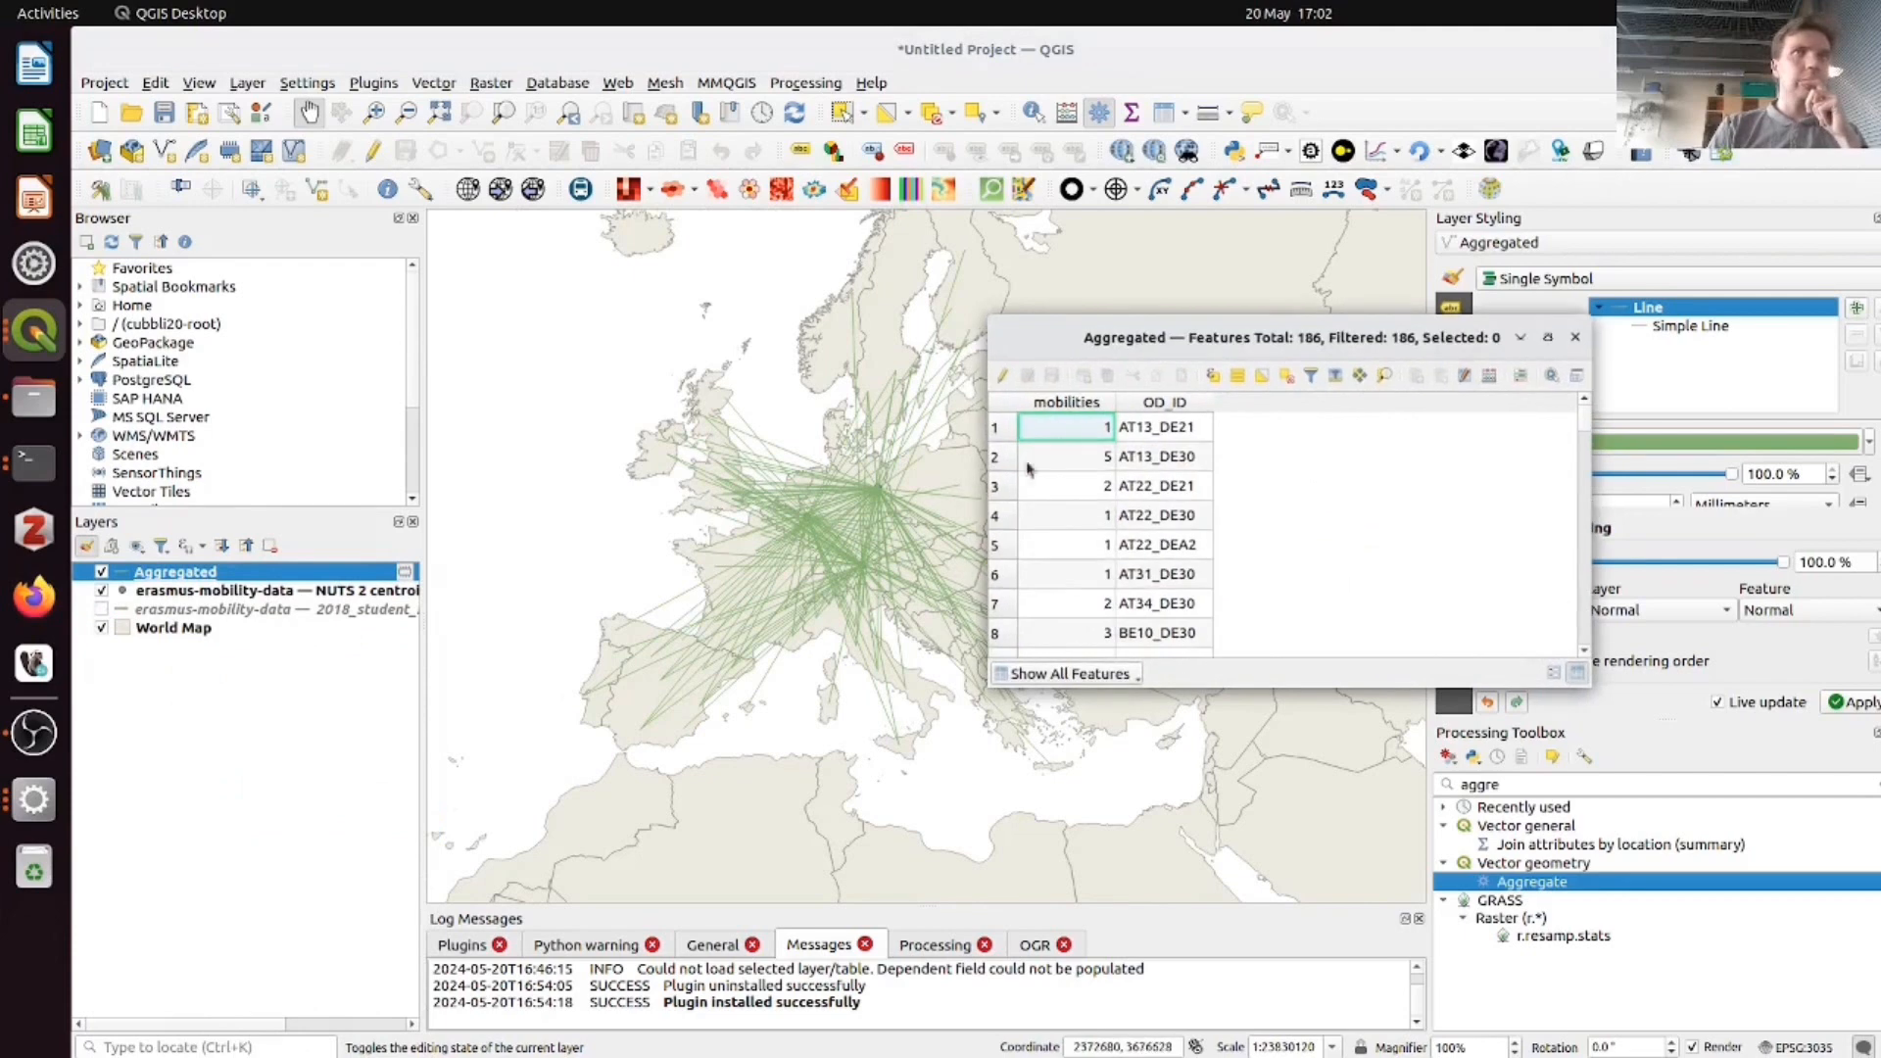
pyautogui.click(1143, 404)
pyautogui.click(1113, 405)
pyautogui.click(1075, 412)
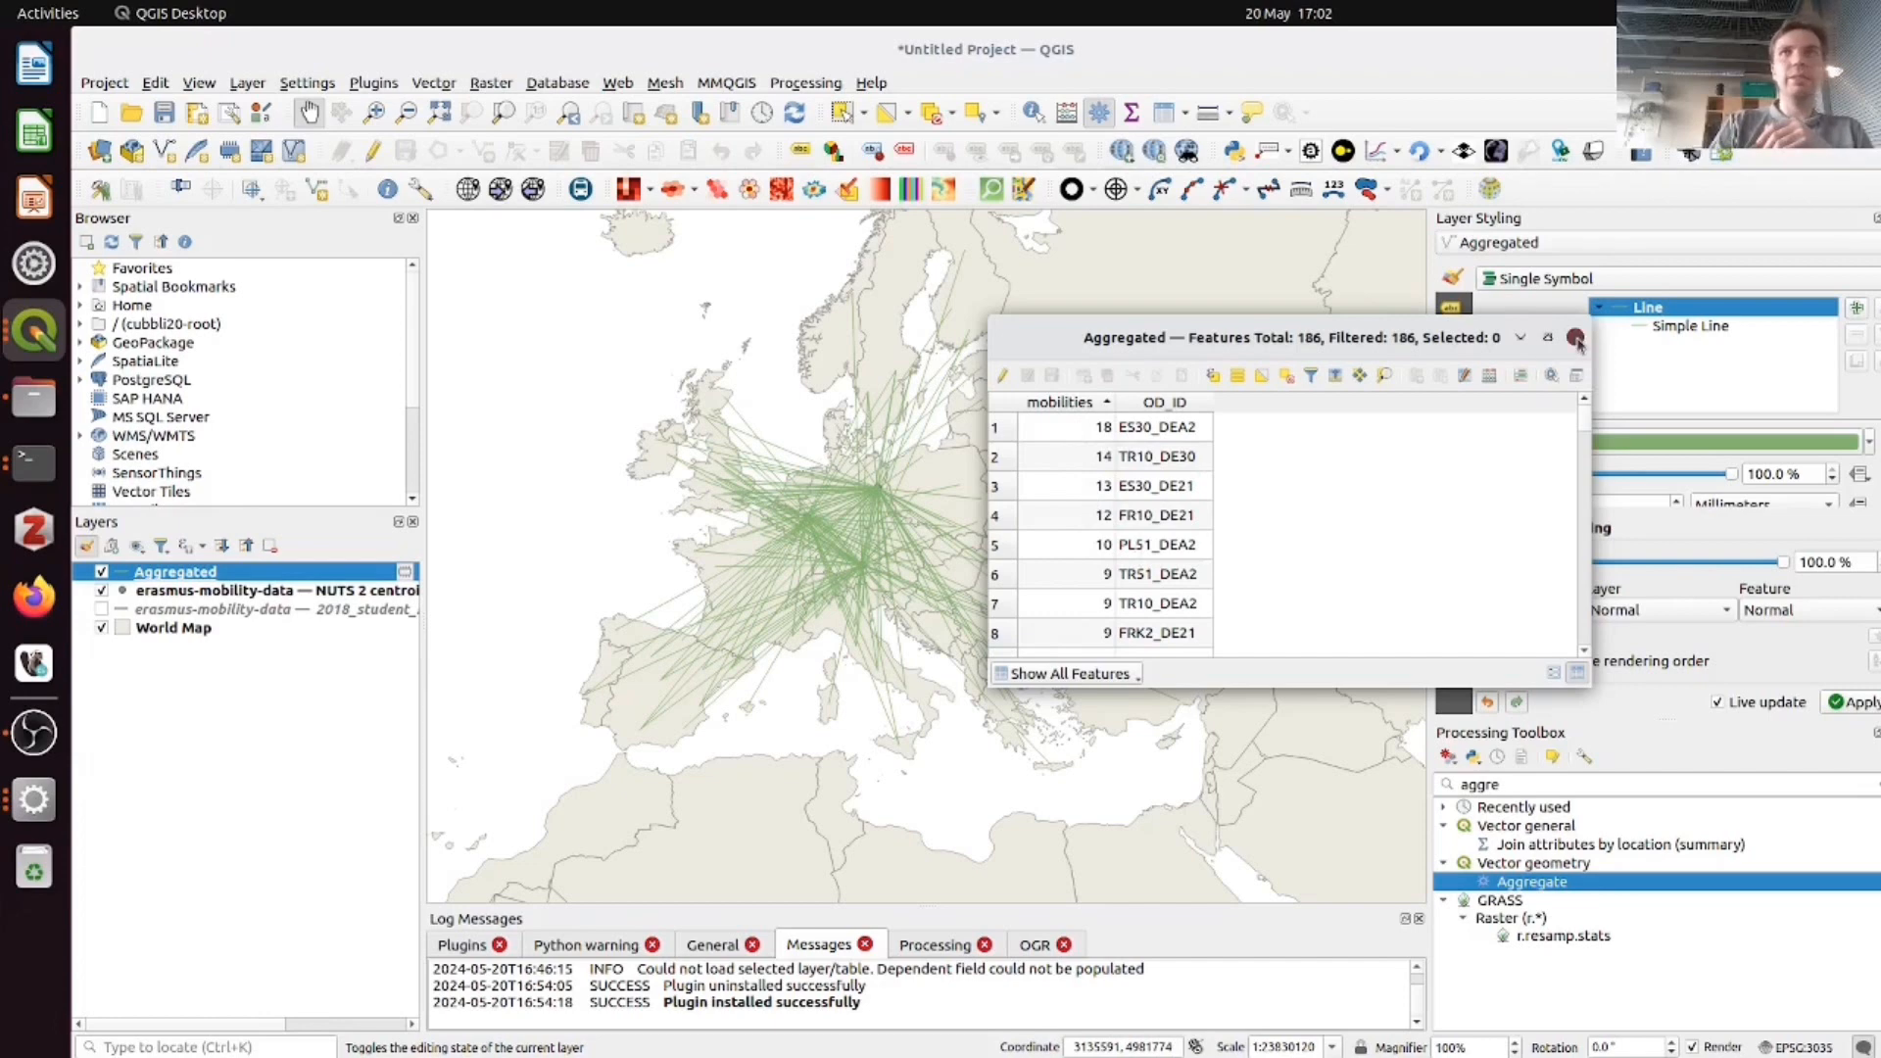
pyautogui.click(1574, 338)
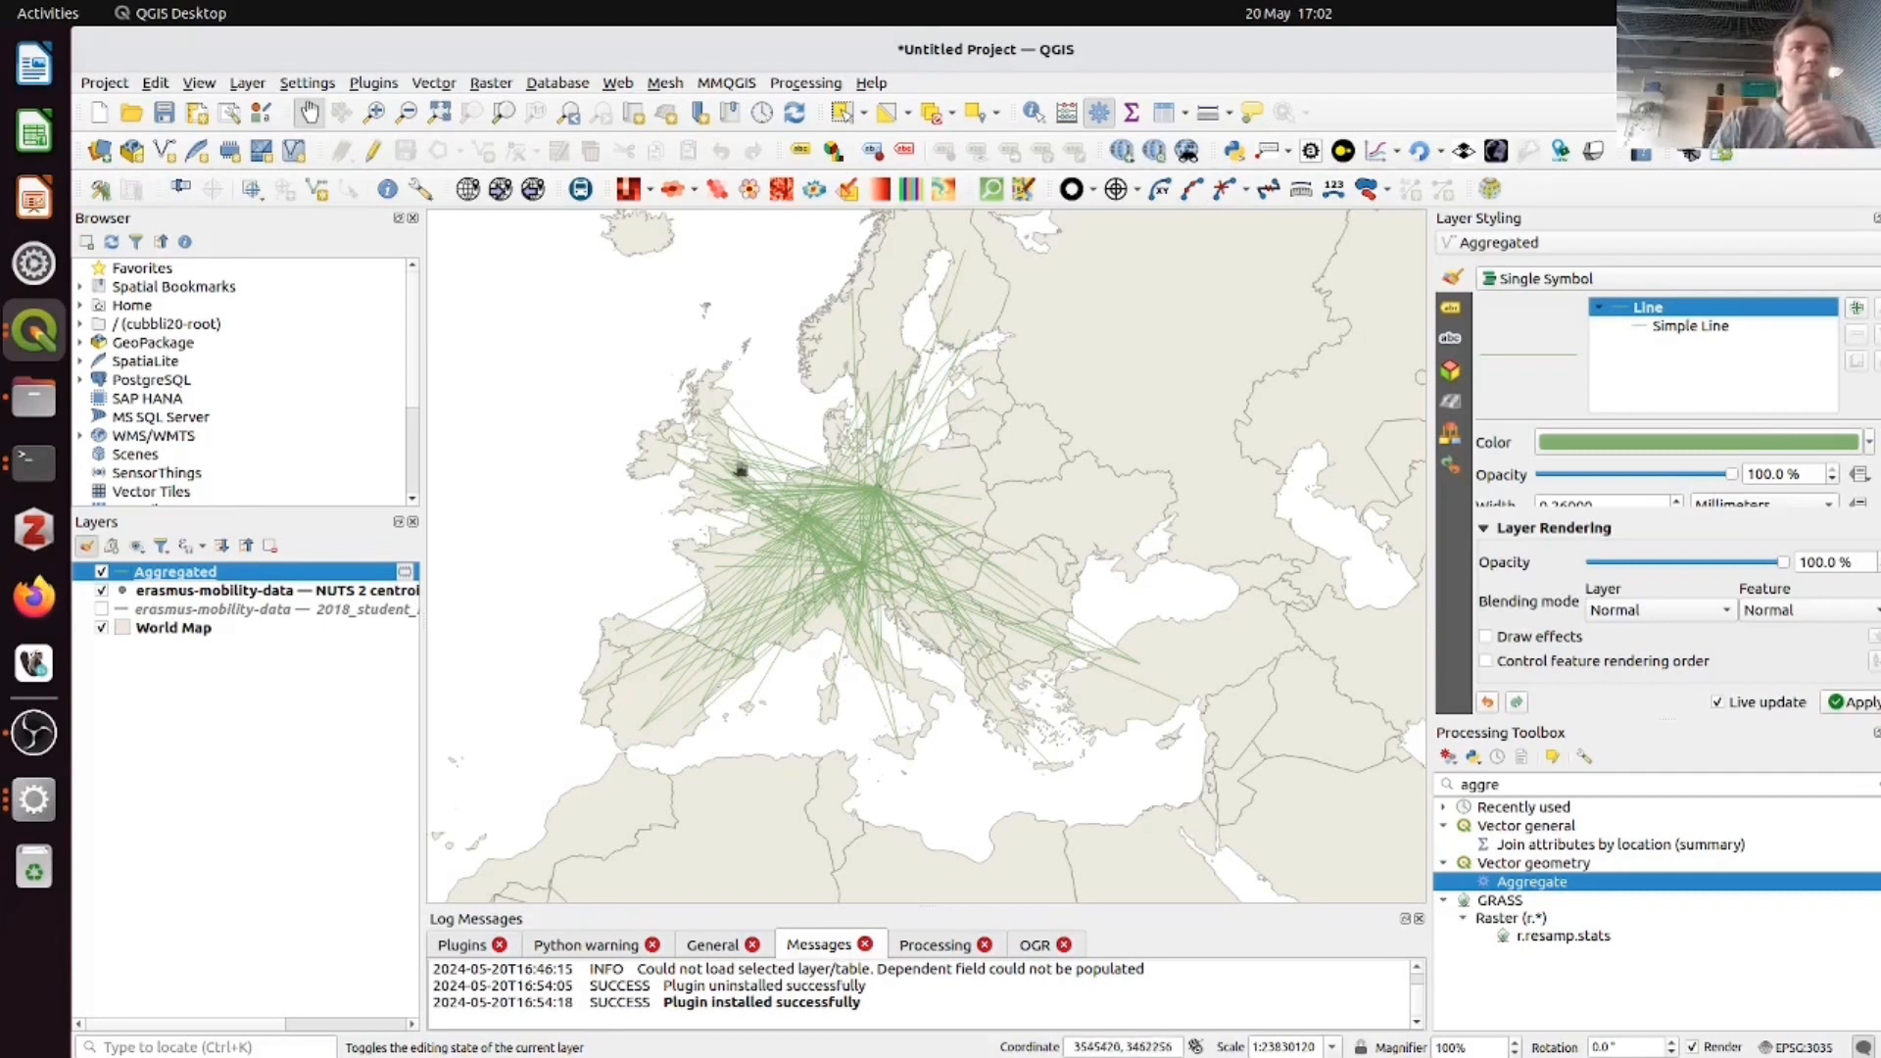
# - Style the Aggregated layer as Graduated by the mobilities field, classified with Natural Breaks (Jenks)
pyautogui.click(1558, 281)
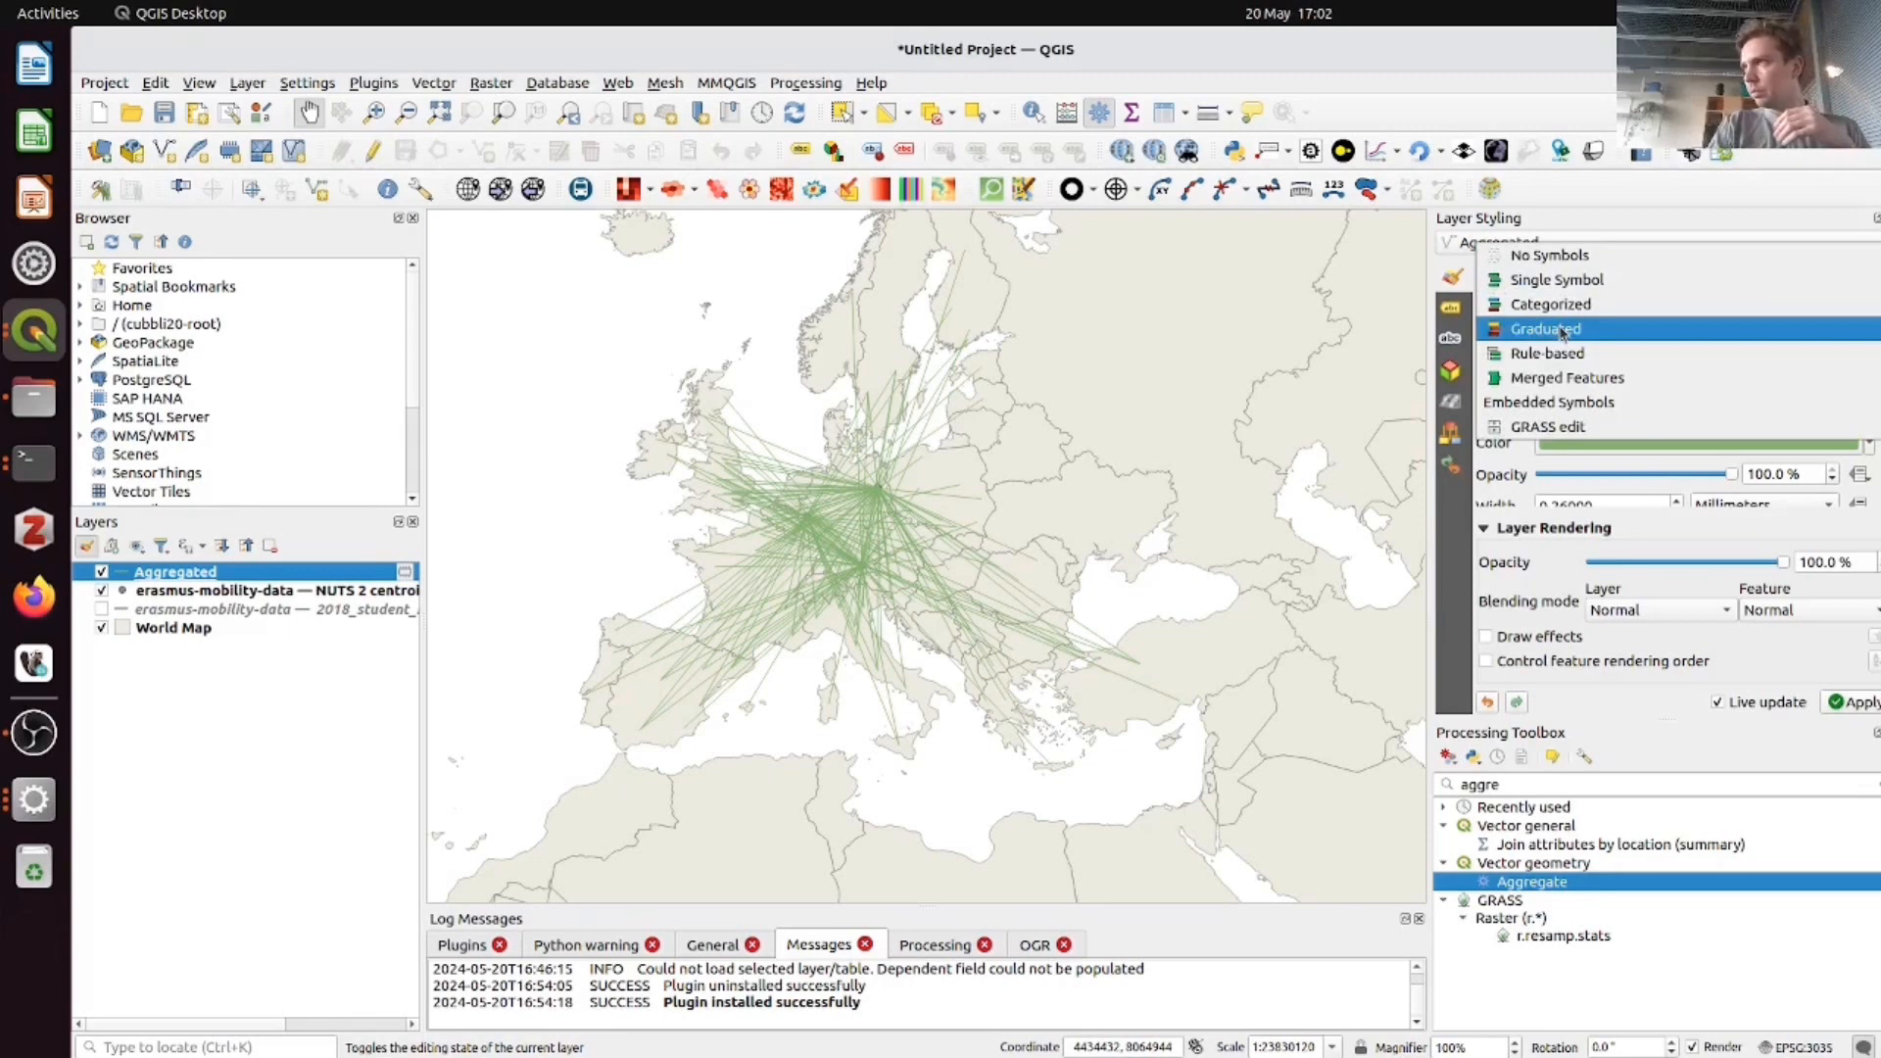
pyautogui.click(1563, 331)
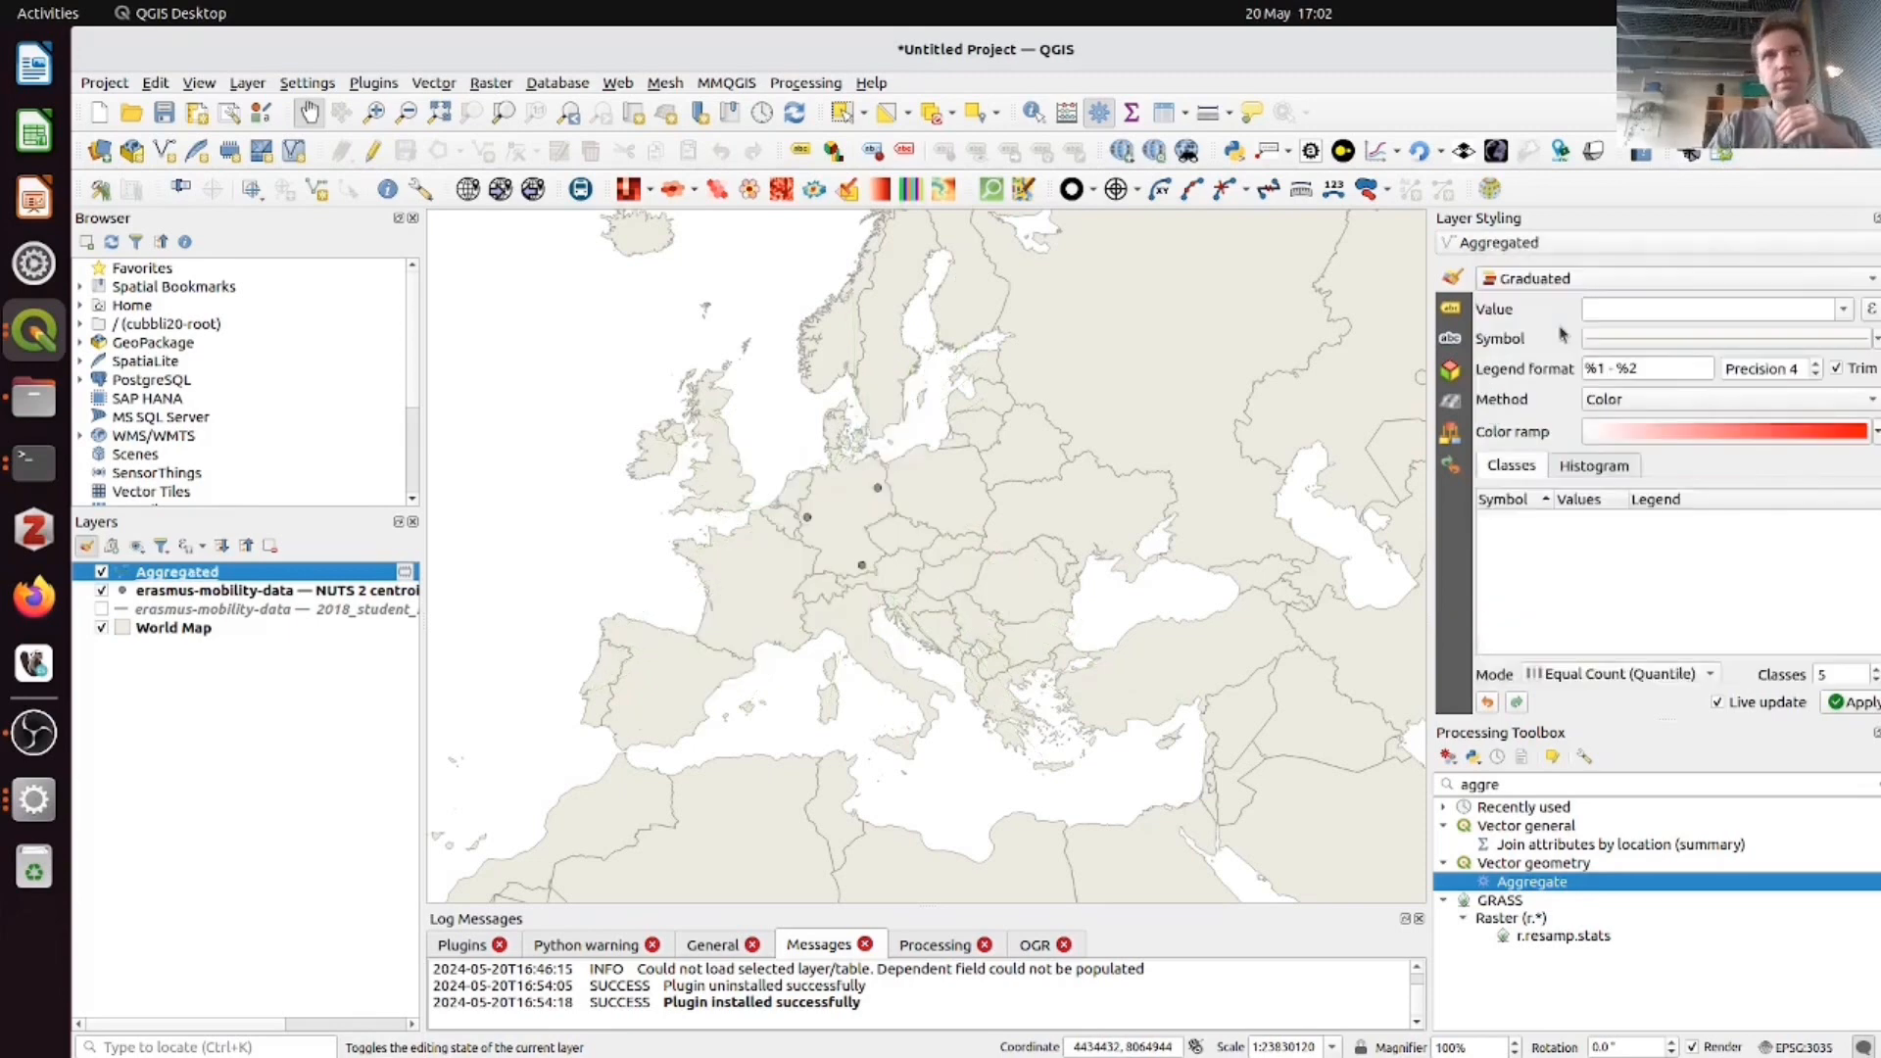
pyautogui.click(1844, 310)
pyautogui.click(1700, 334)
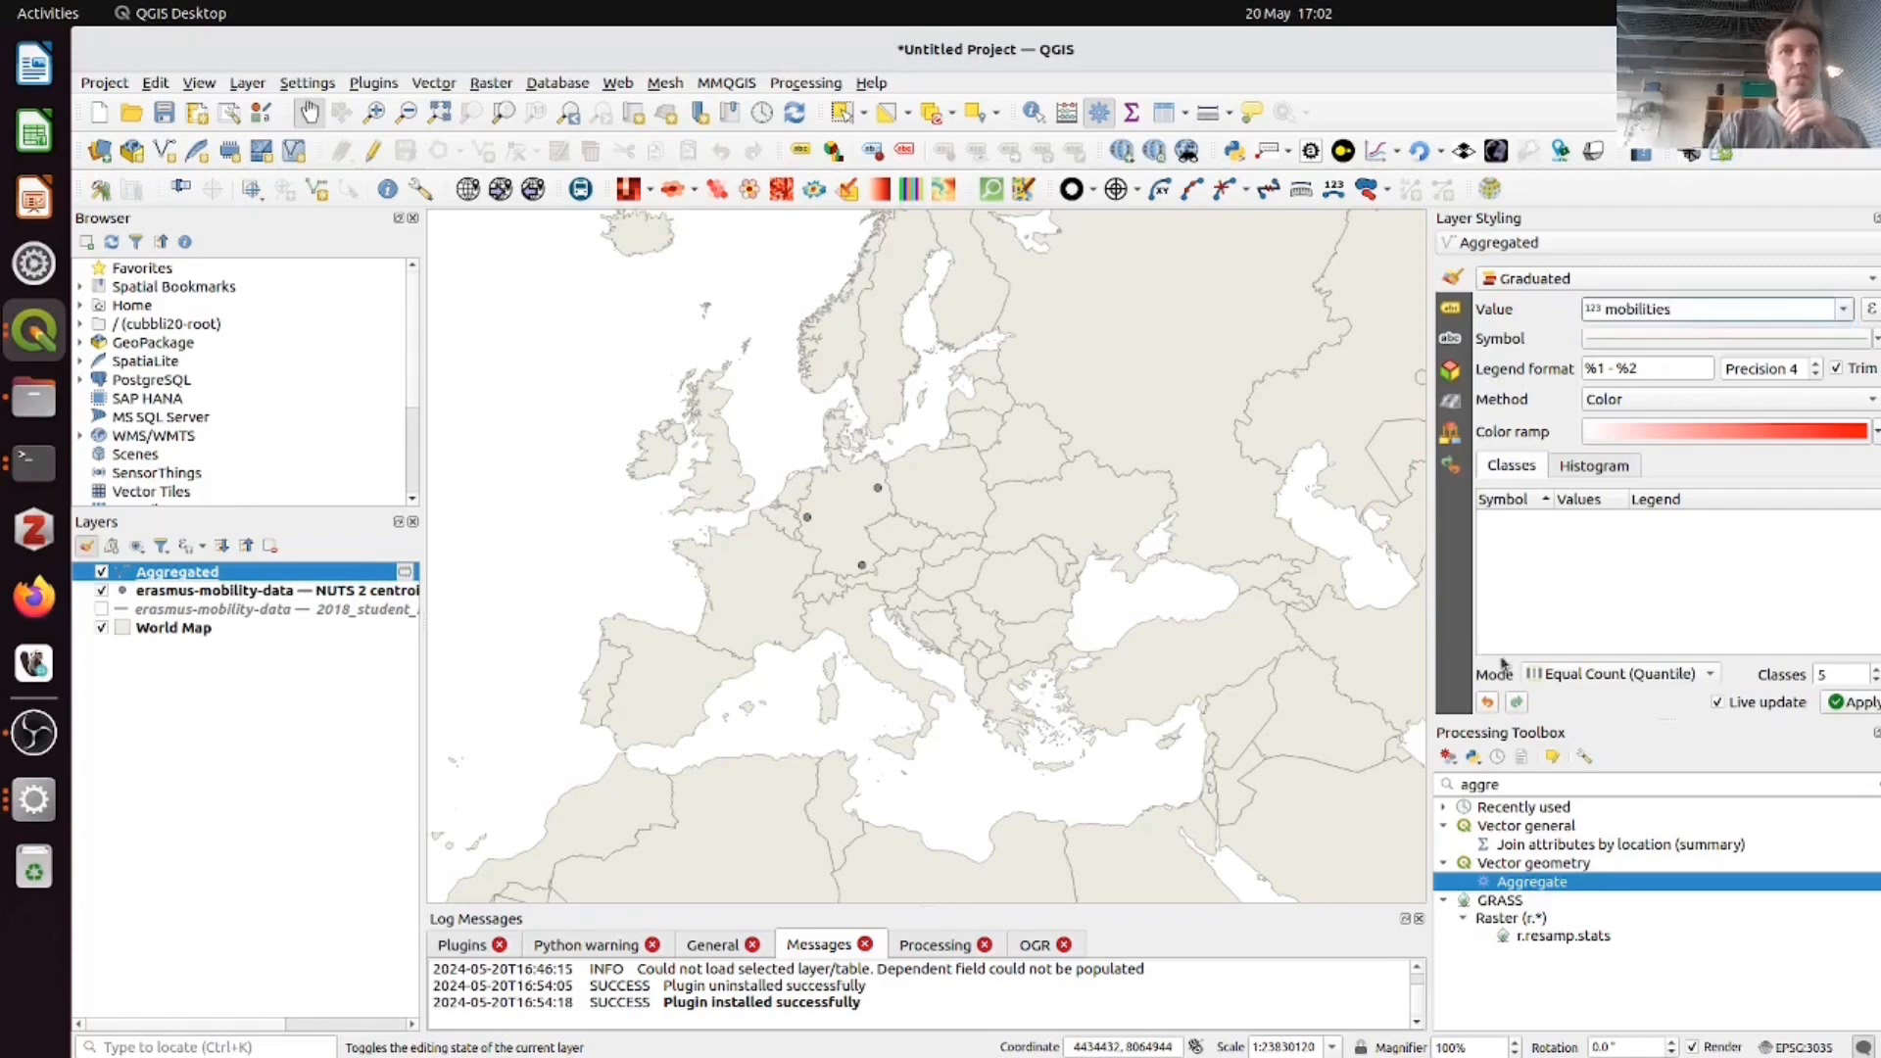
pyautogui.click(1692, 681)
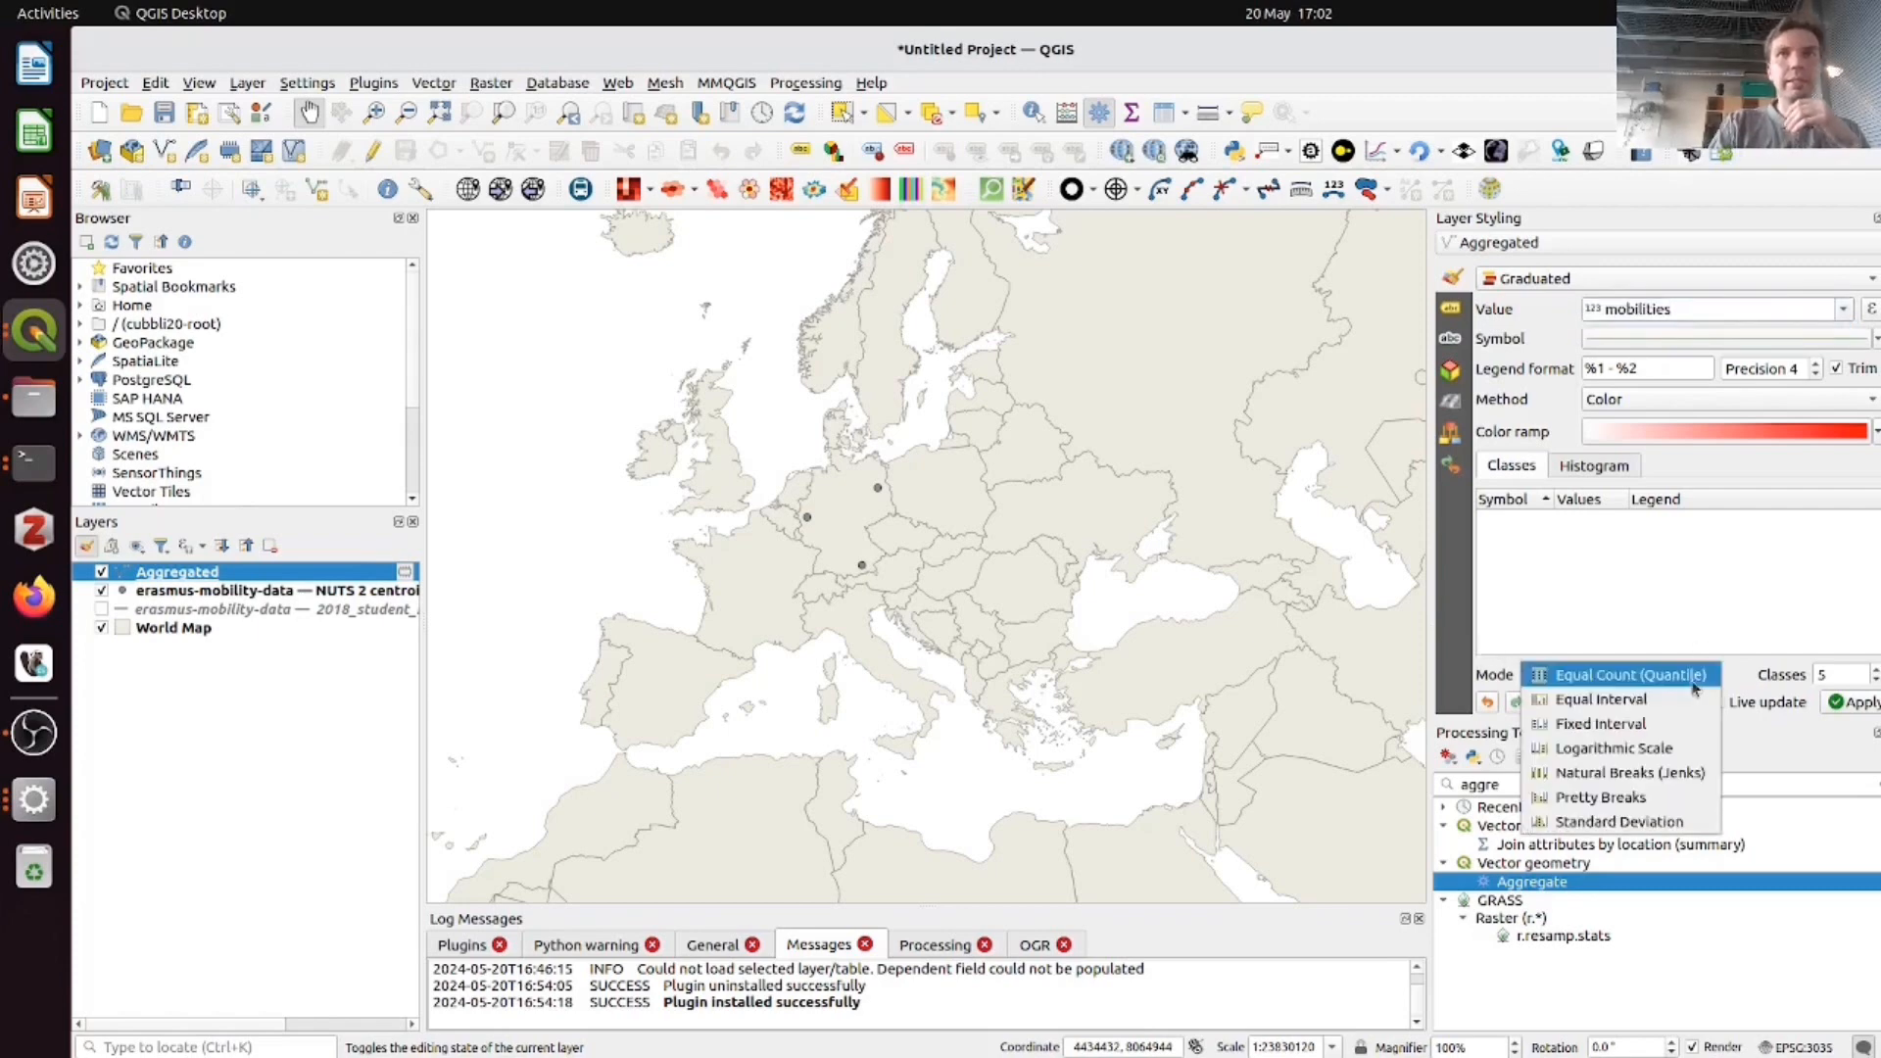
pyautogui.click(1652, 774)
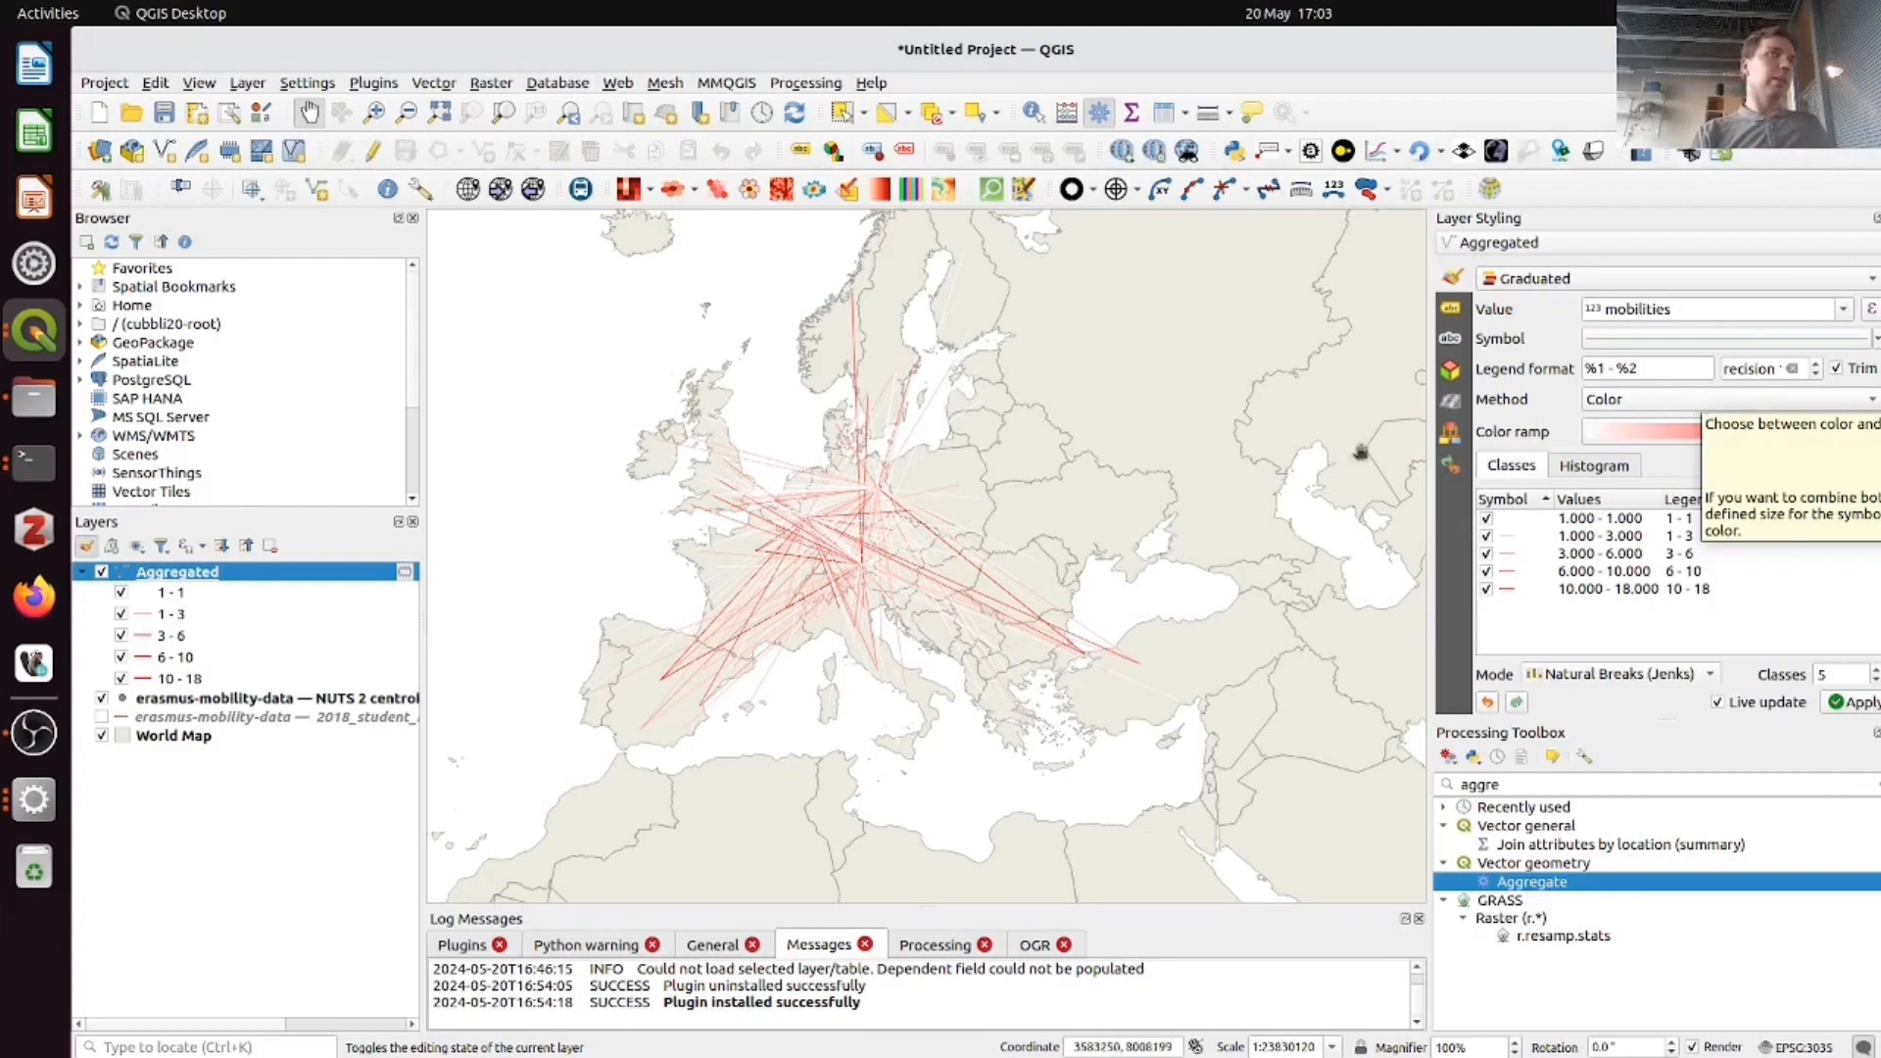
# - Set the line symbol width of the graduated Aggregated layer to 1 millimetre, trying 2 first
pyautogui.click(1857, 339)
pyautogui.click(1614, 506)
pyautogui.moveTo(1615, 506); pyautogui.dragTo(1488, 513)
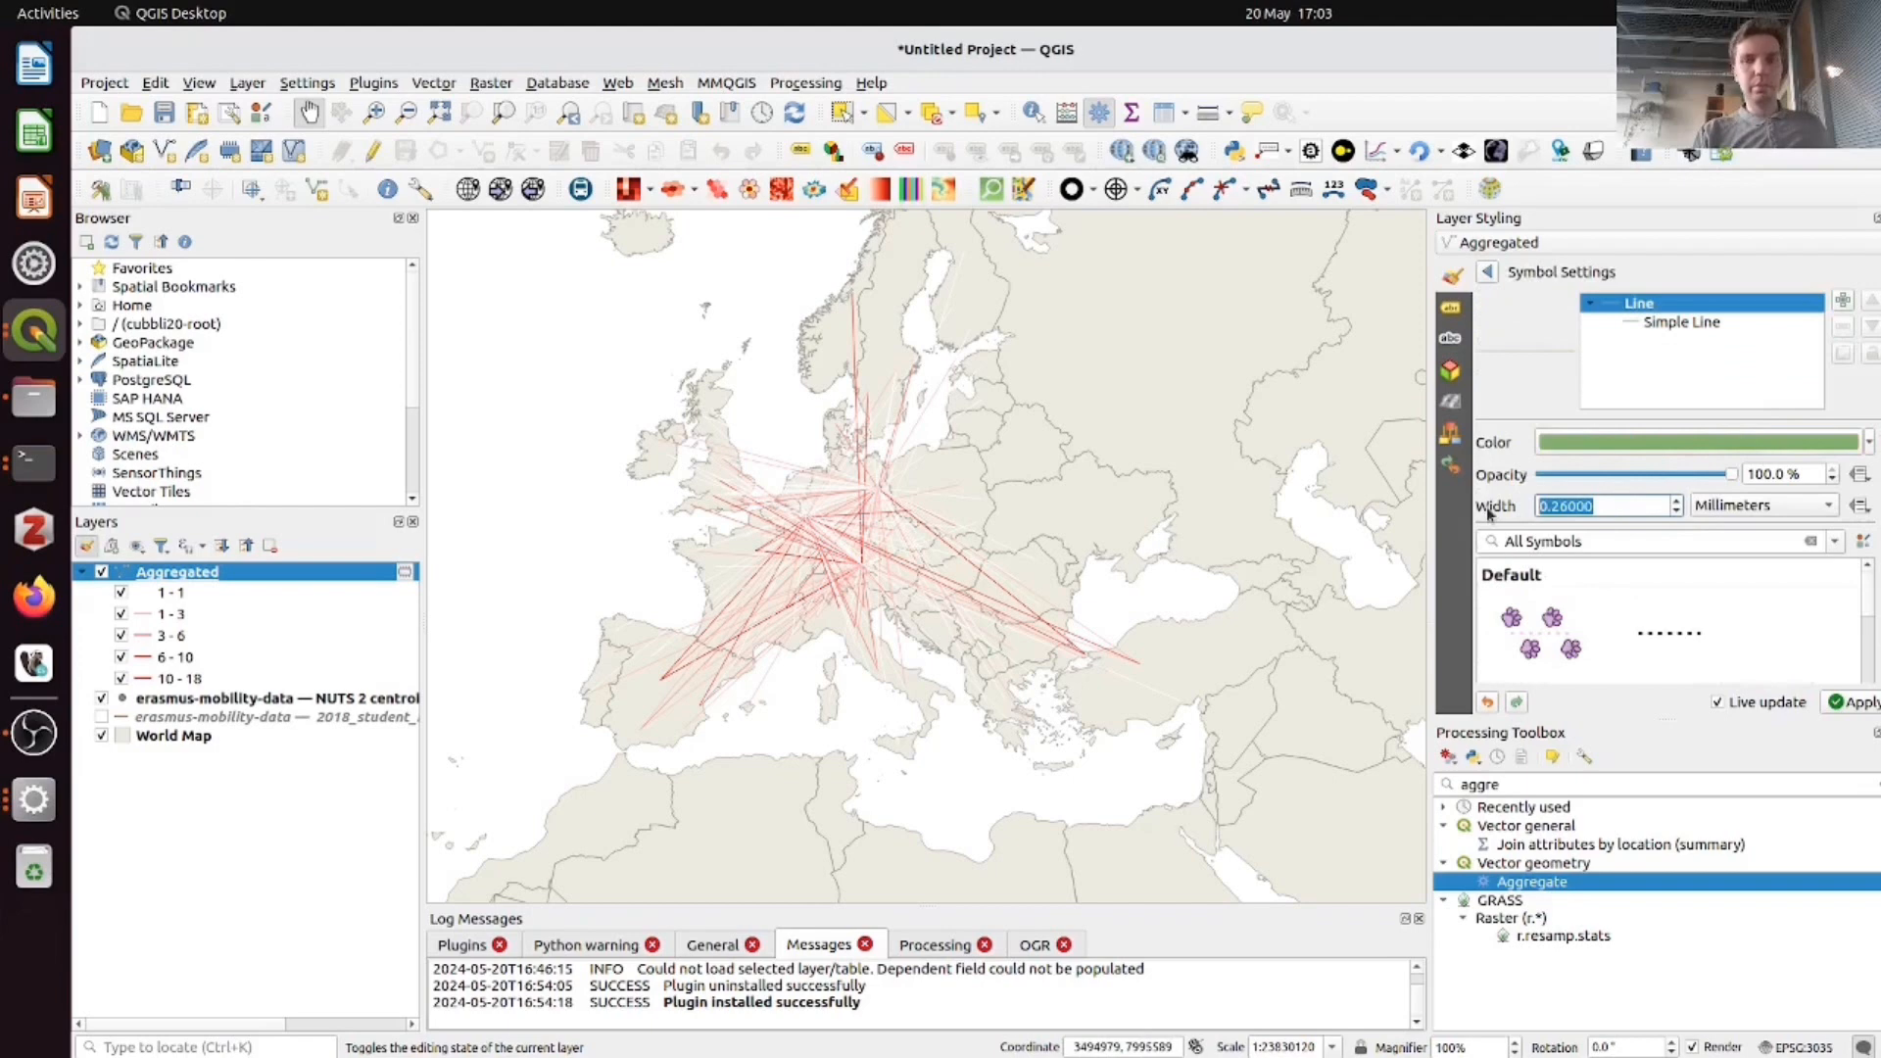
pyautogui.write('2')
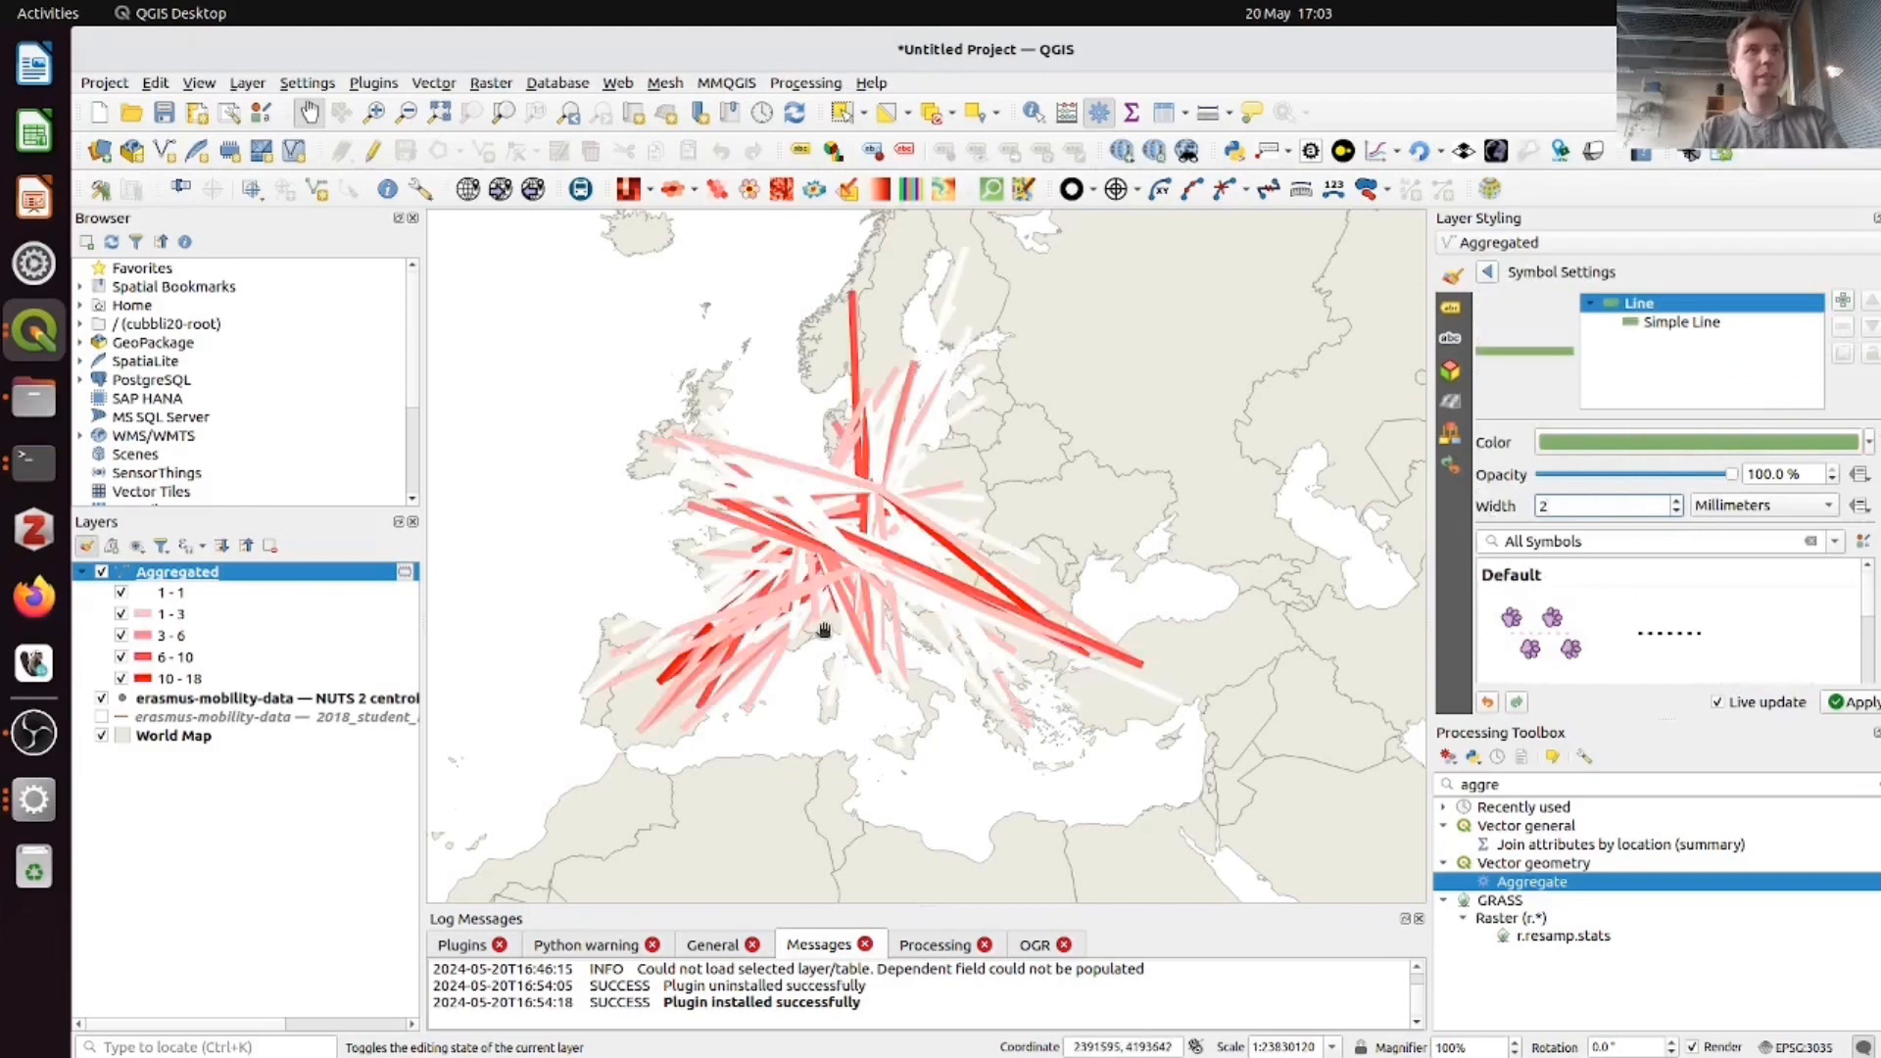
pyautogui.press('BackSpace')
pyautogui.write('1')
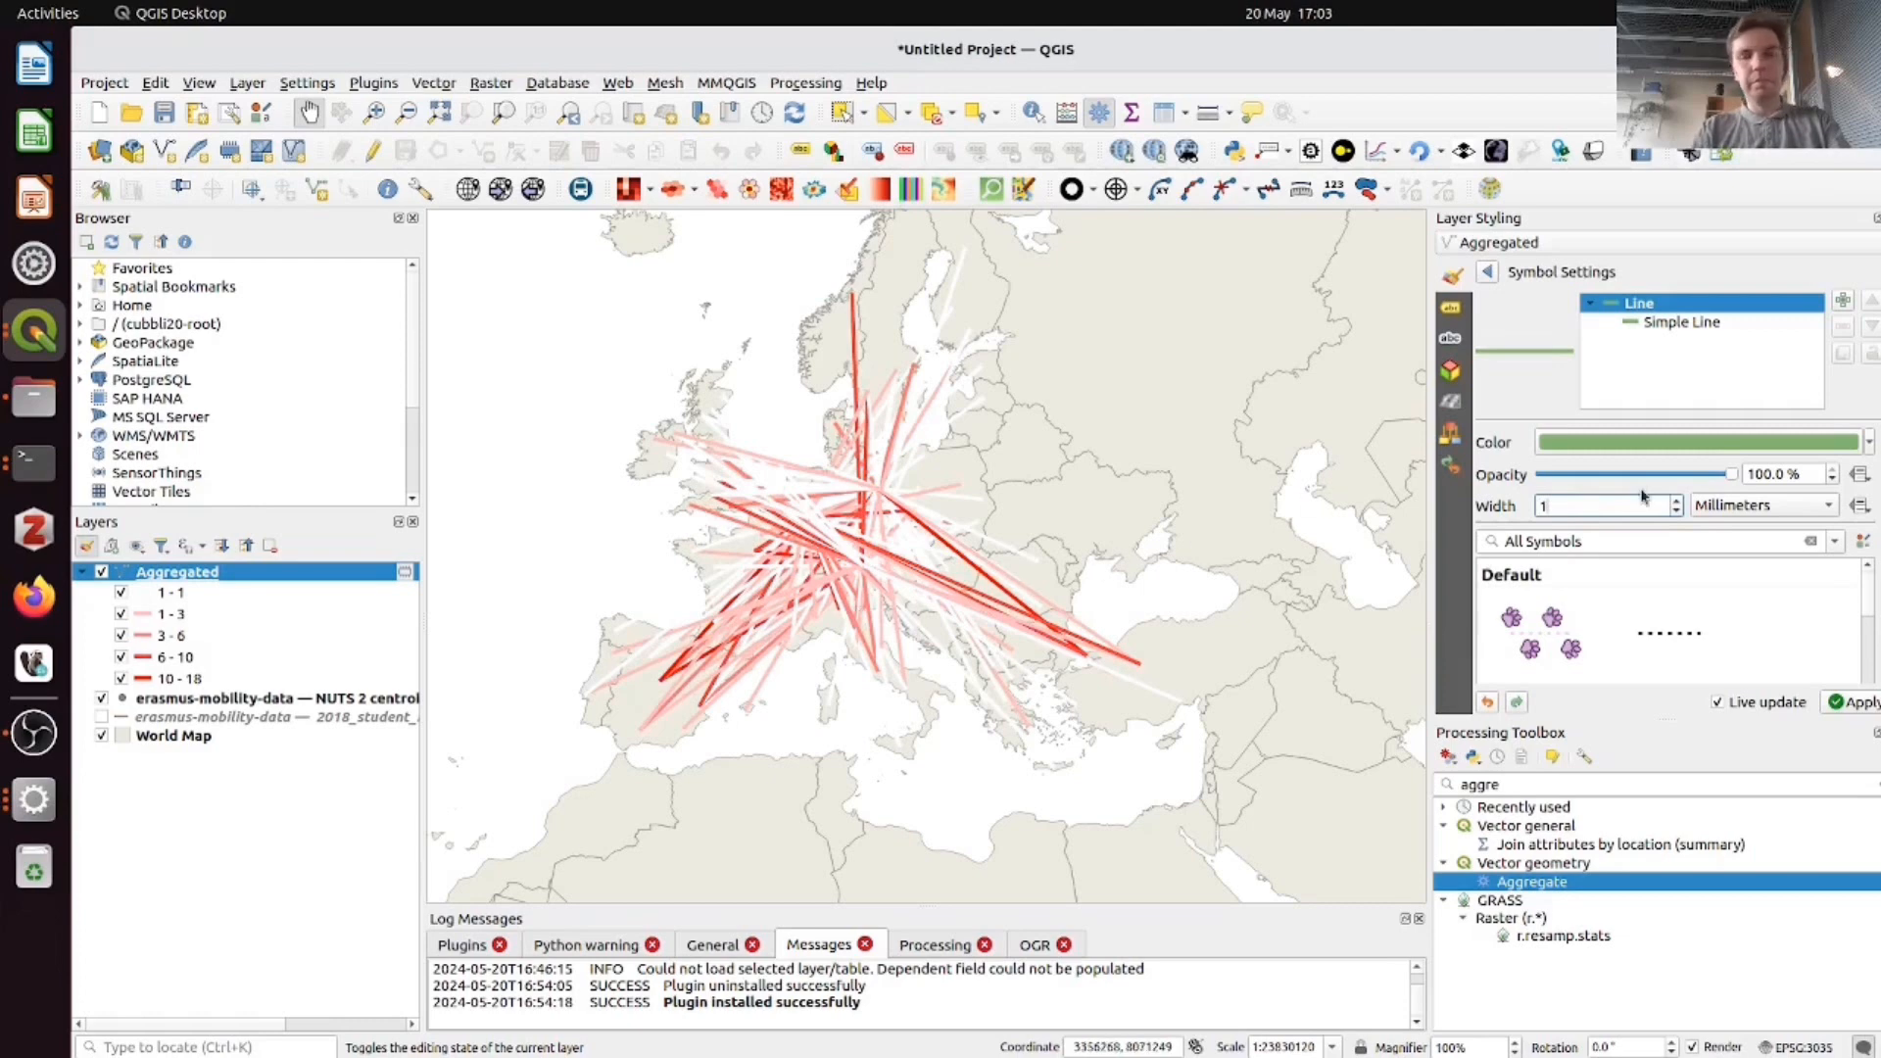
pyautogui.click(1488, 272)
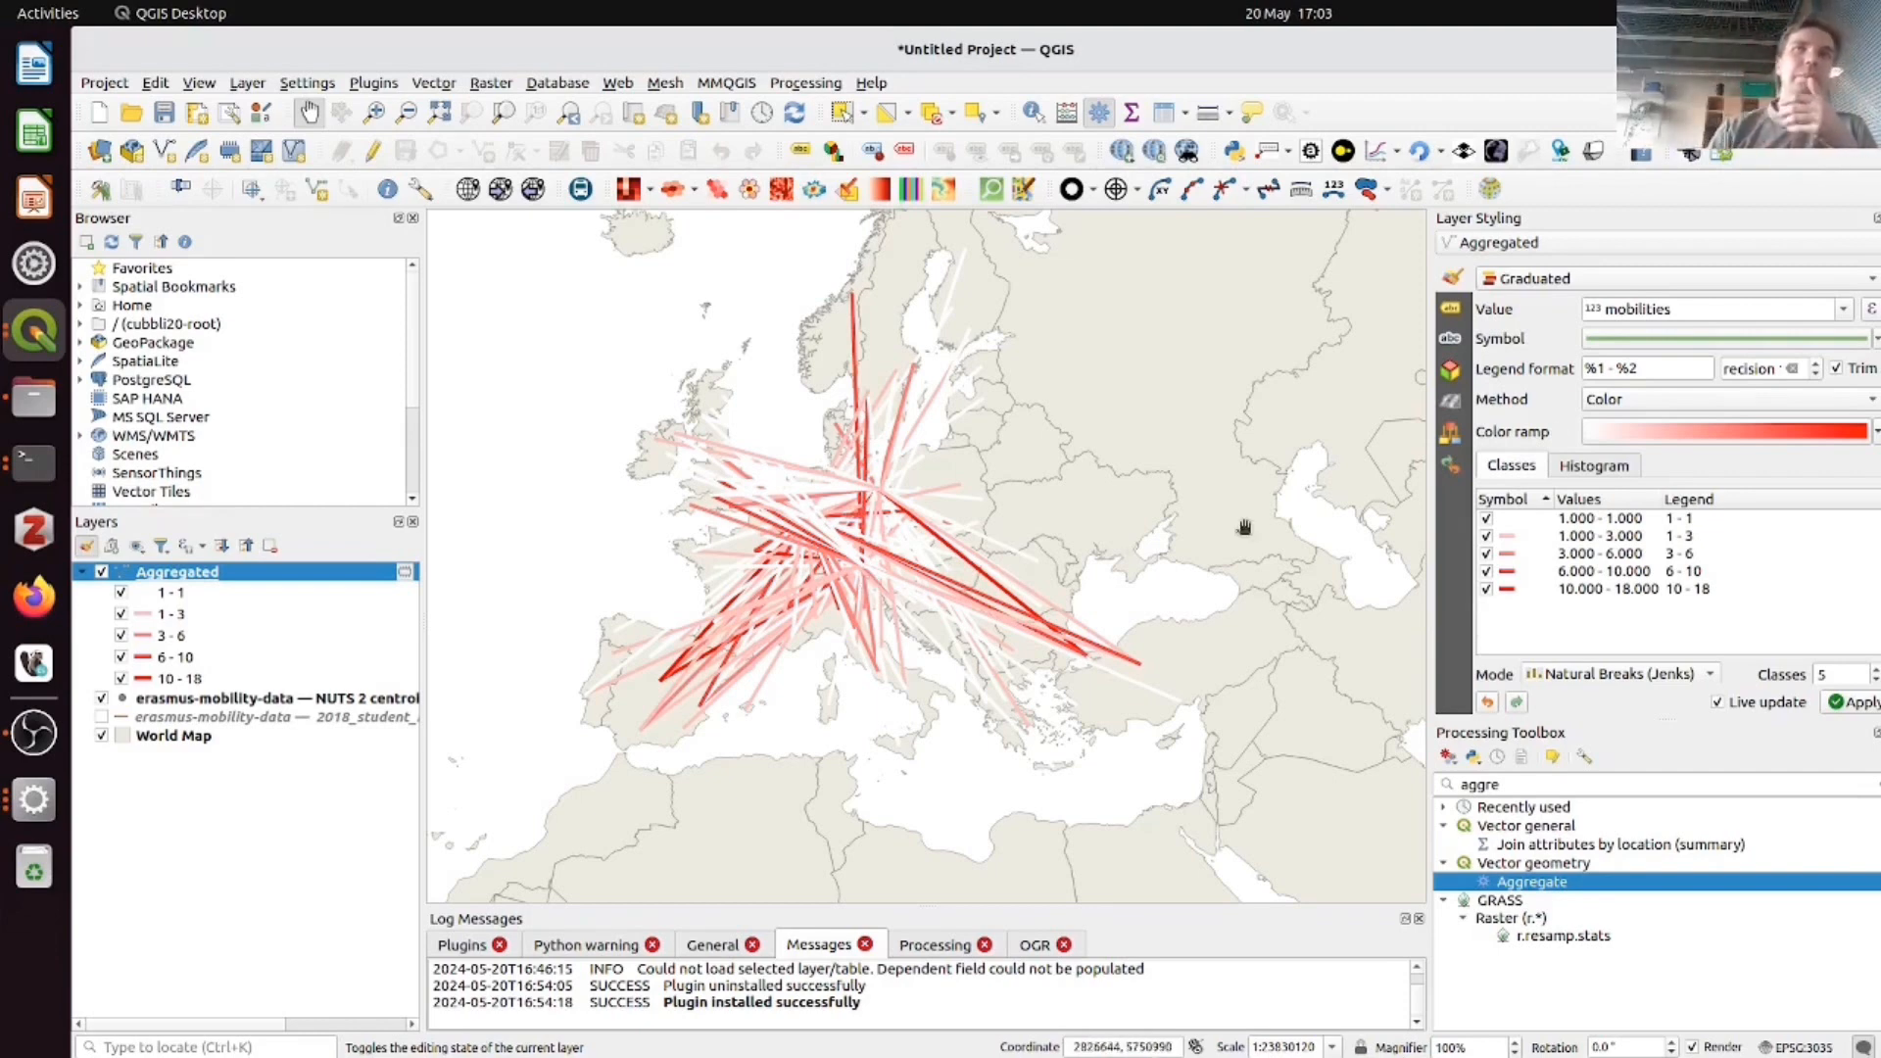
# - Check the graduated method options, keep Color, and reduce the number of classes to 4
pyautogui.click(1726, 406)
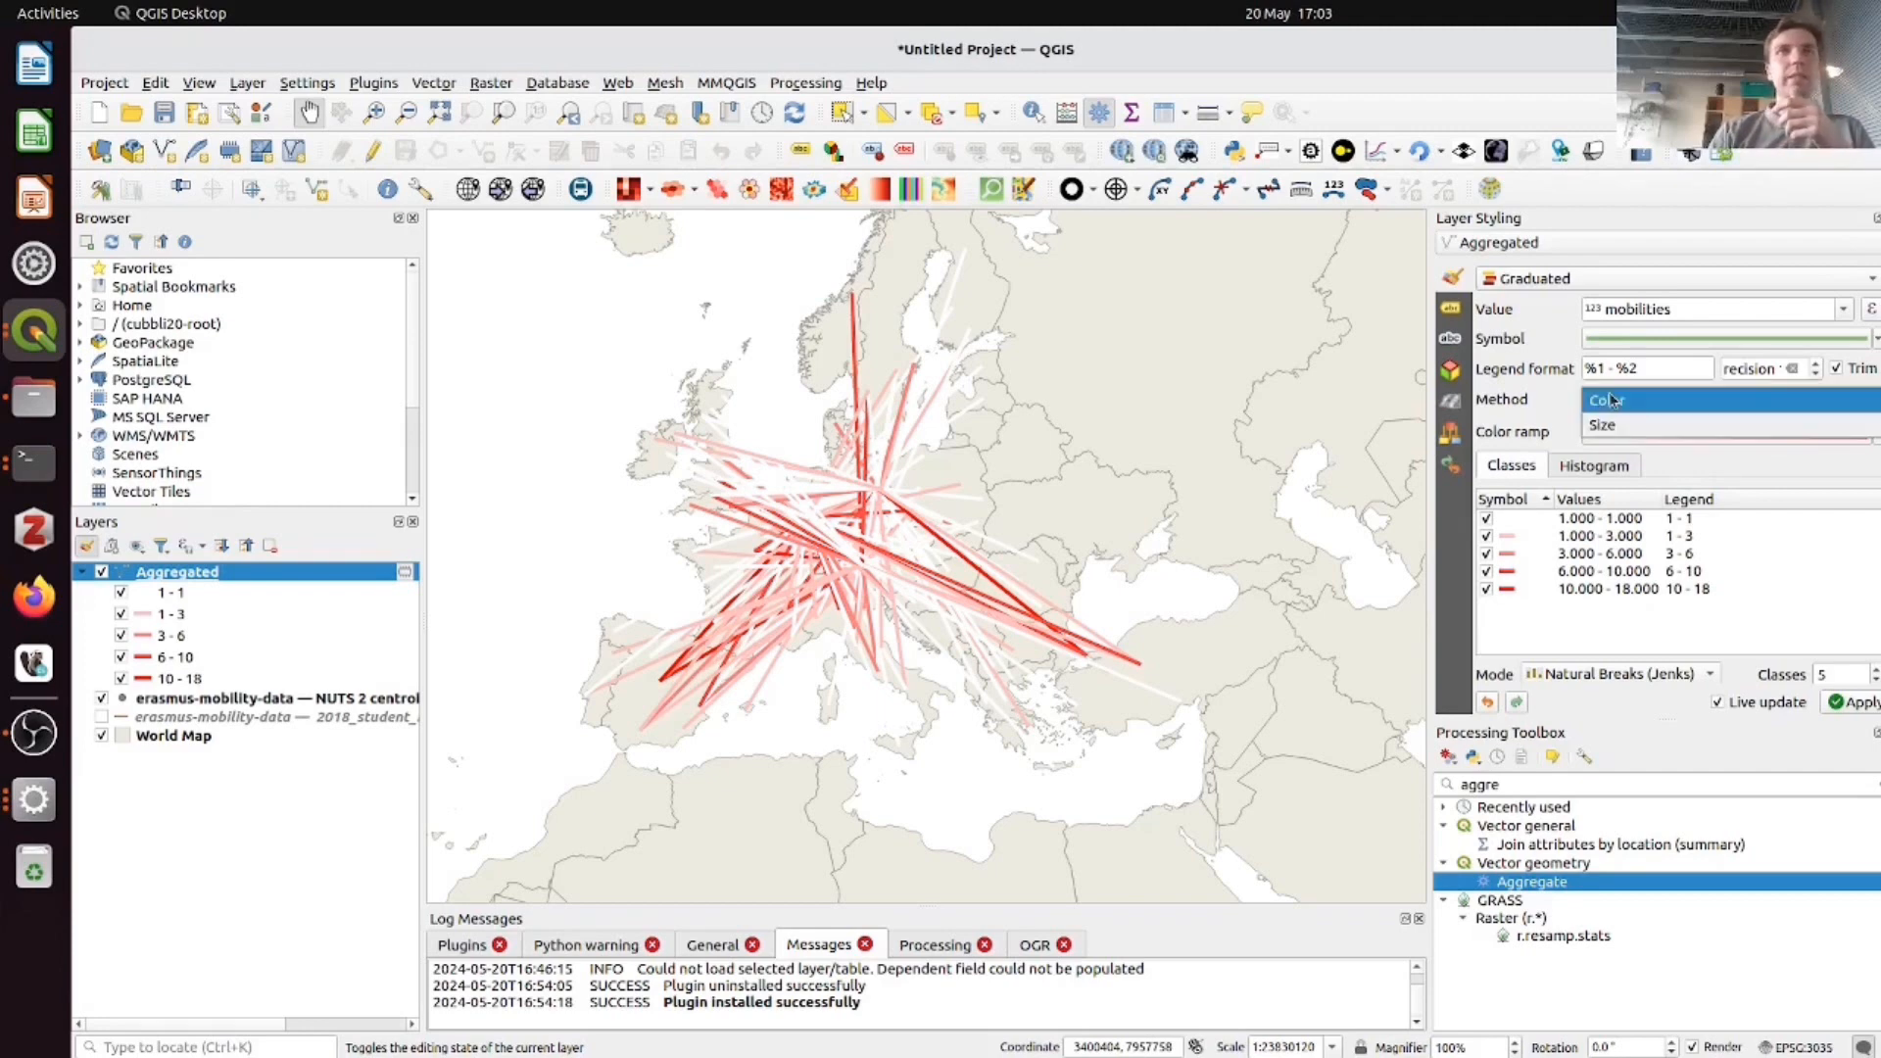
pyautogui.click(1545, 403)
pyautogui.click(1875, 682)
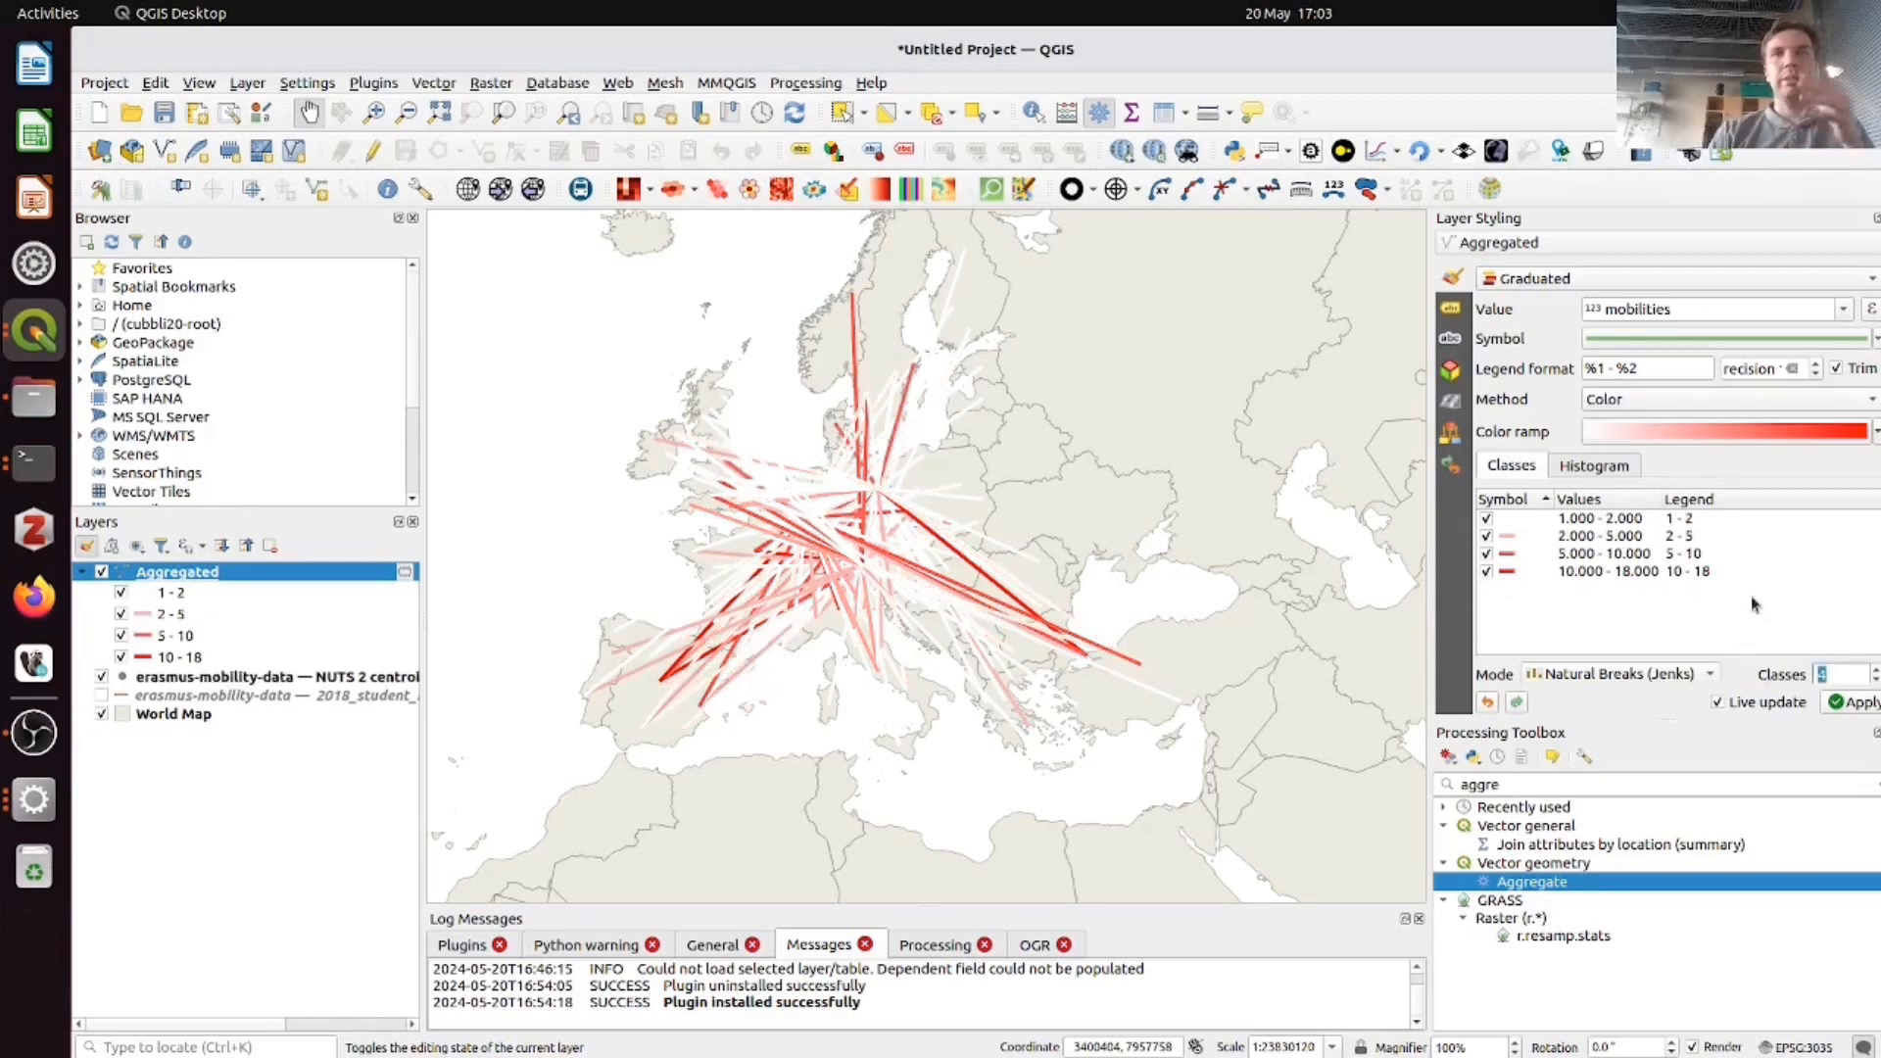
# - Enter scale_linear( "mobilities", minimum("mobilities"), maximum("mobilities"), 0.2,2.5) as the data-defined width expression of the Aggregated line symbol
pyautogui.scroll(-1, 1754, 605)
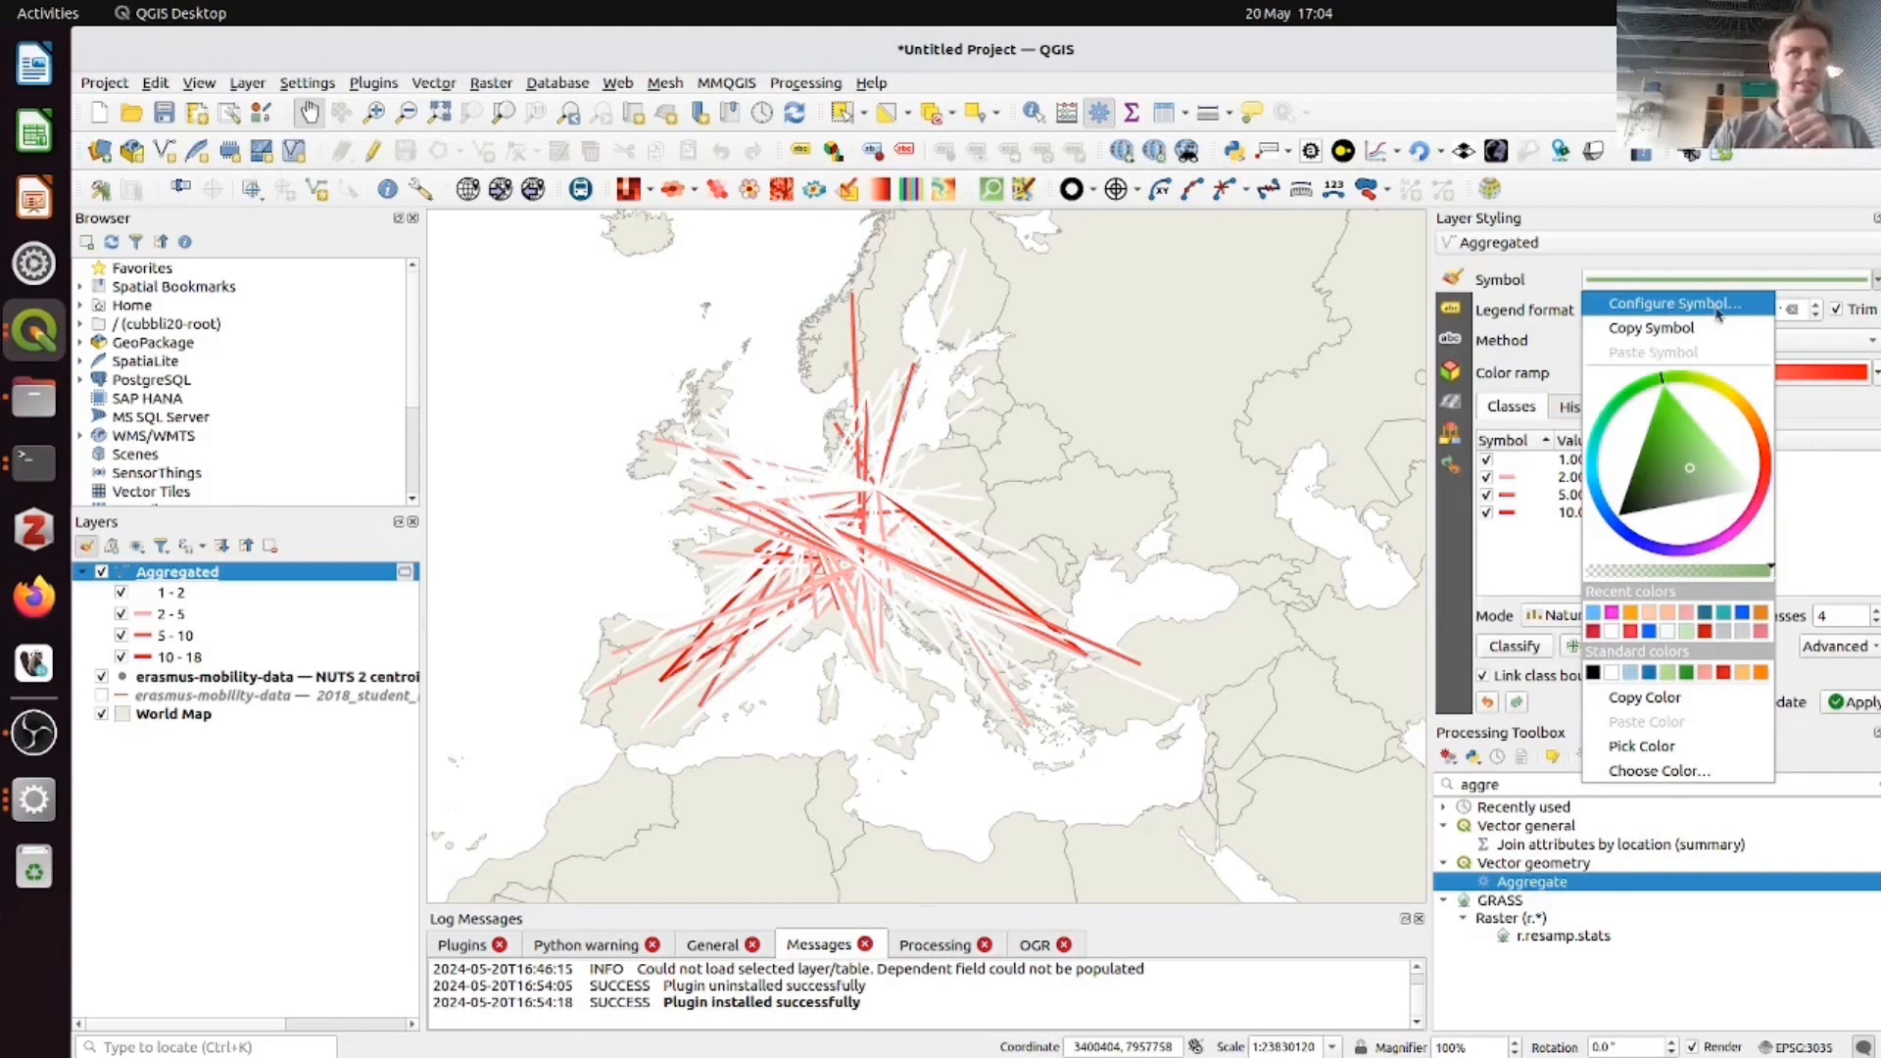
pyautogui.click(1716, 313)
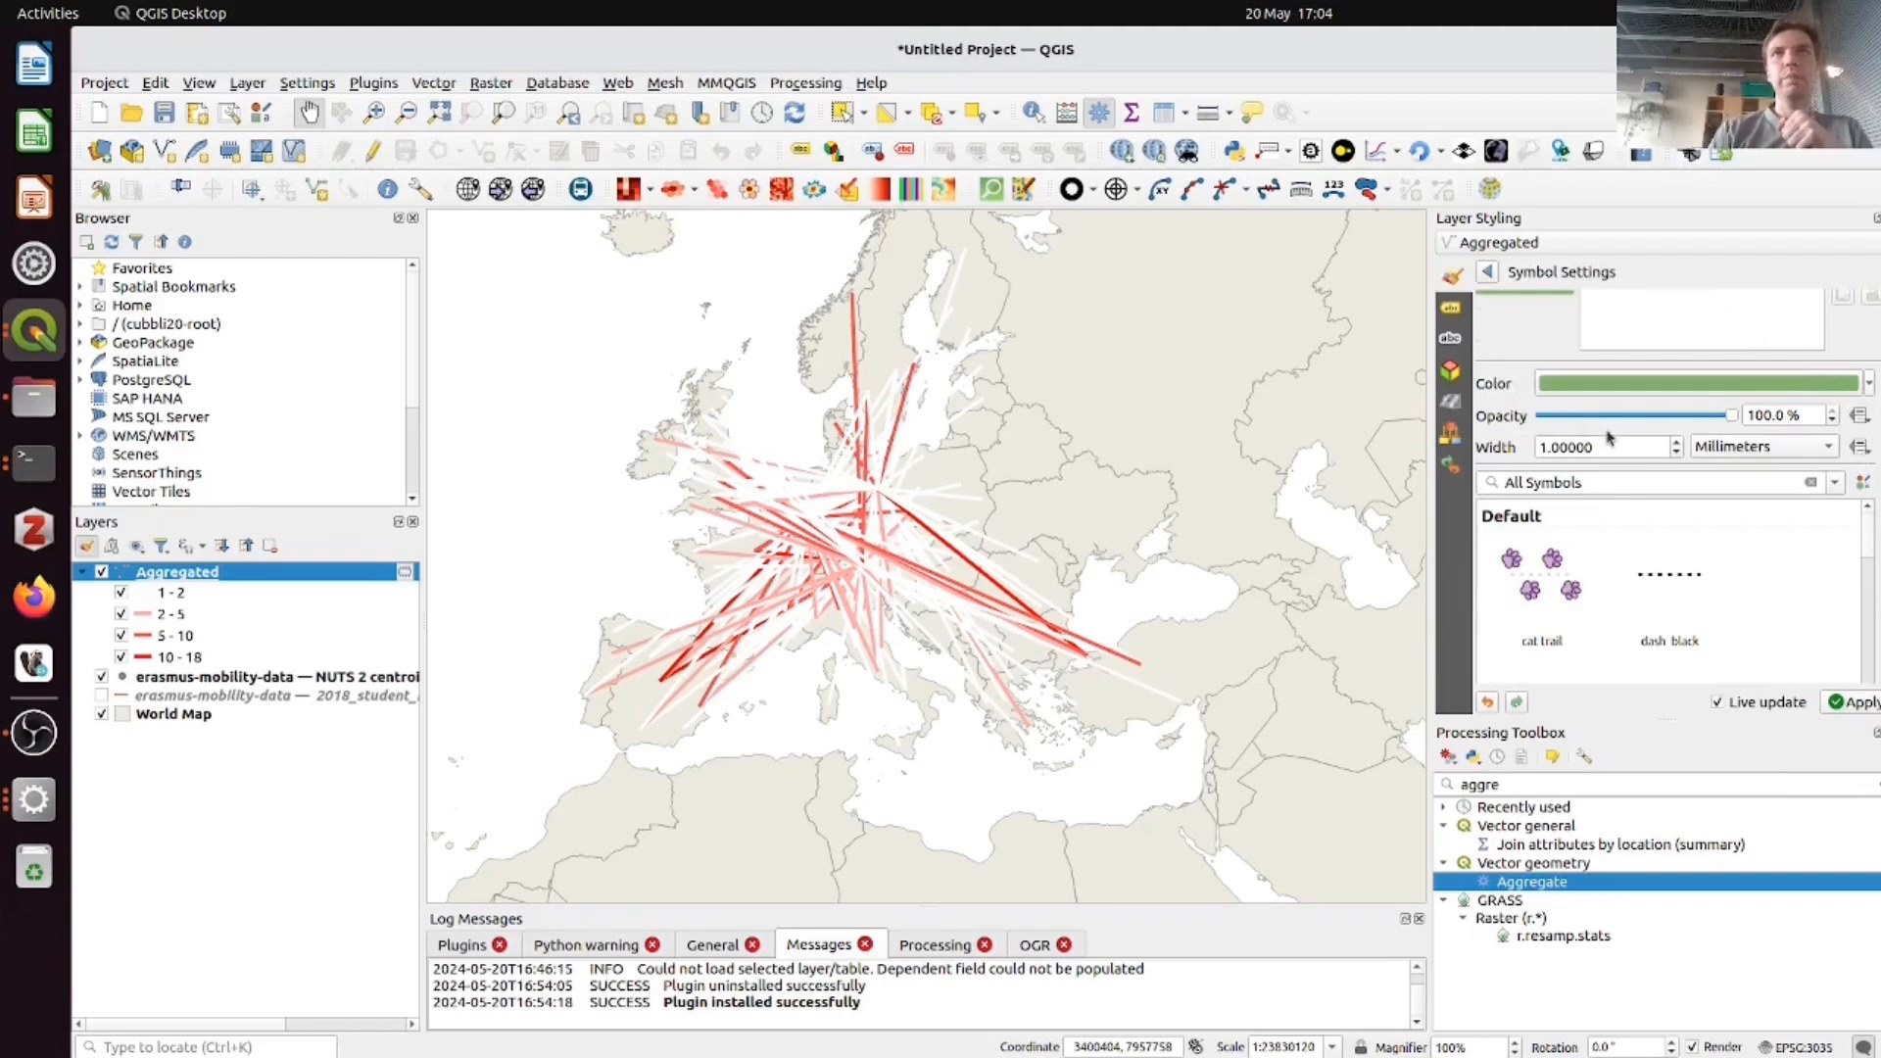
pyautogui.click(1860, 446)
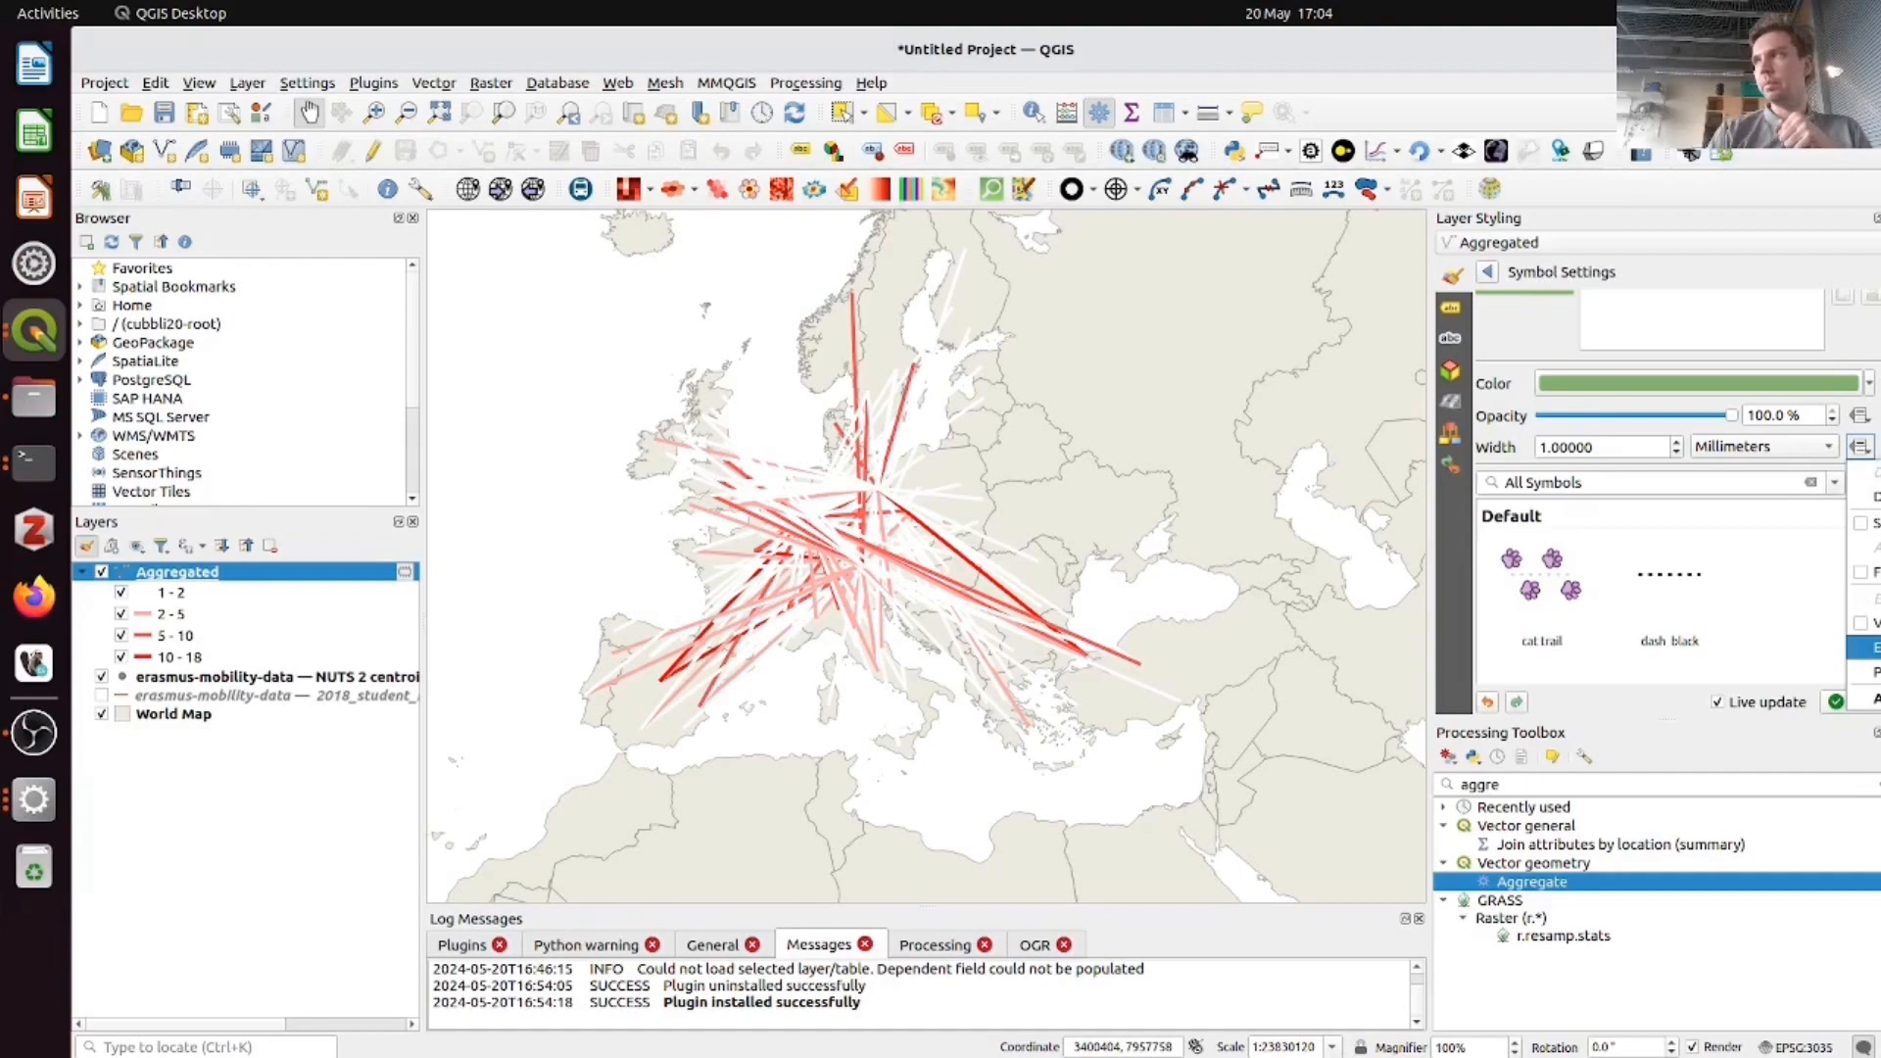
pyautogui.click(1863, 647)
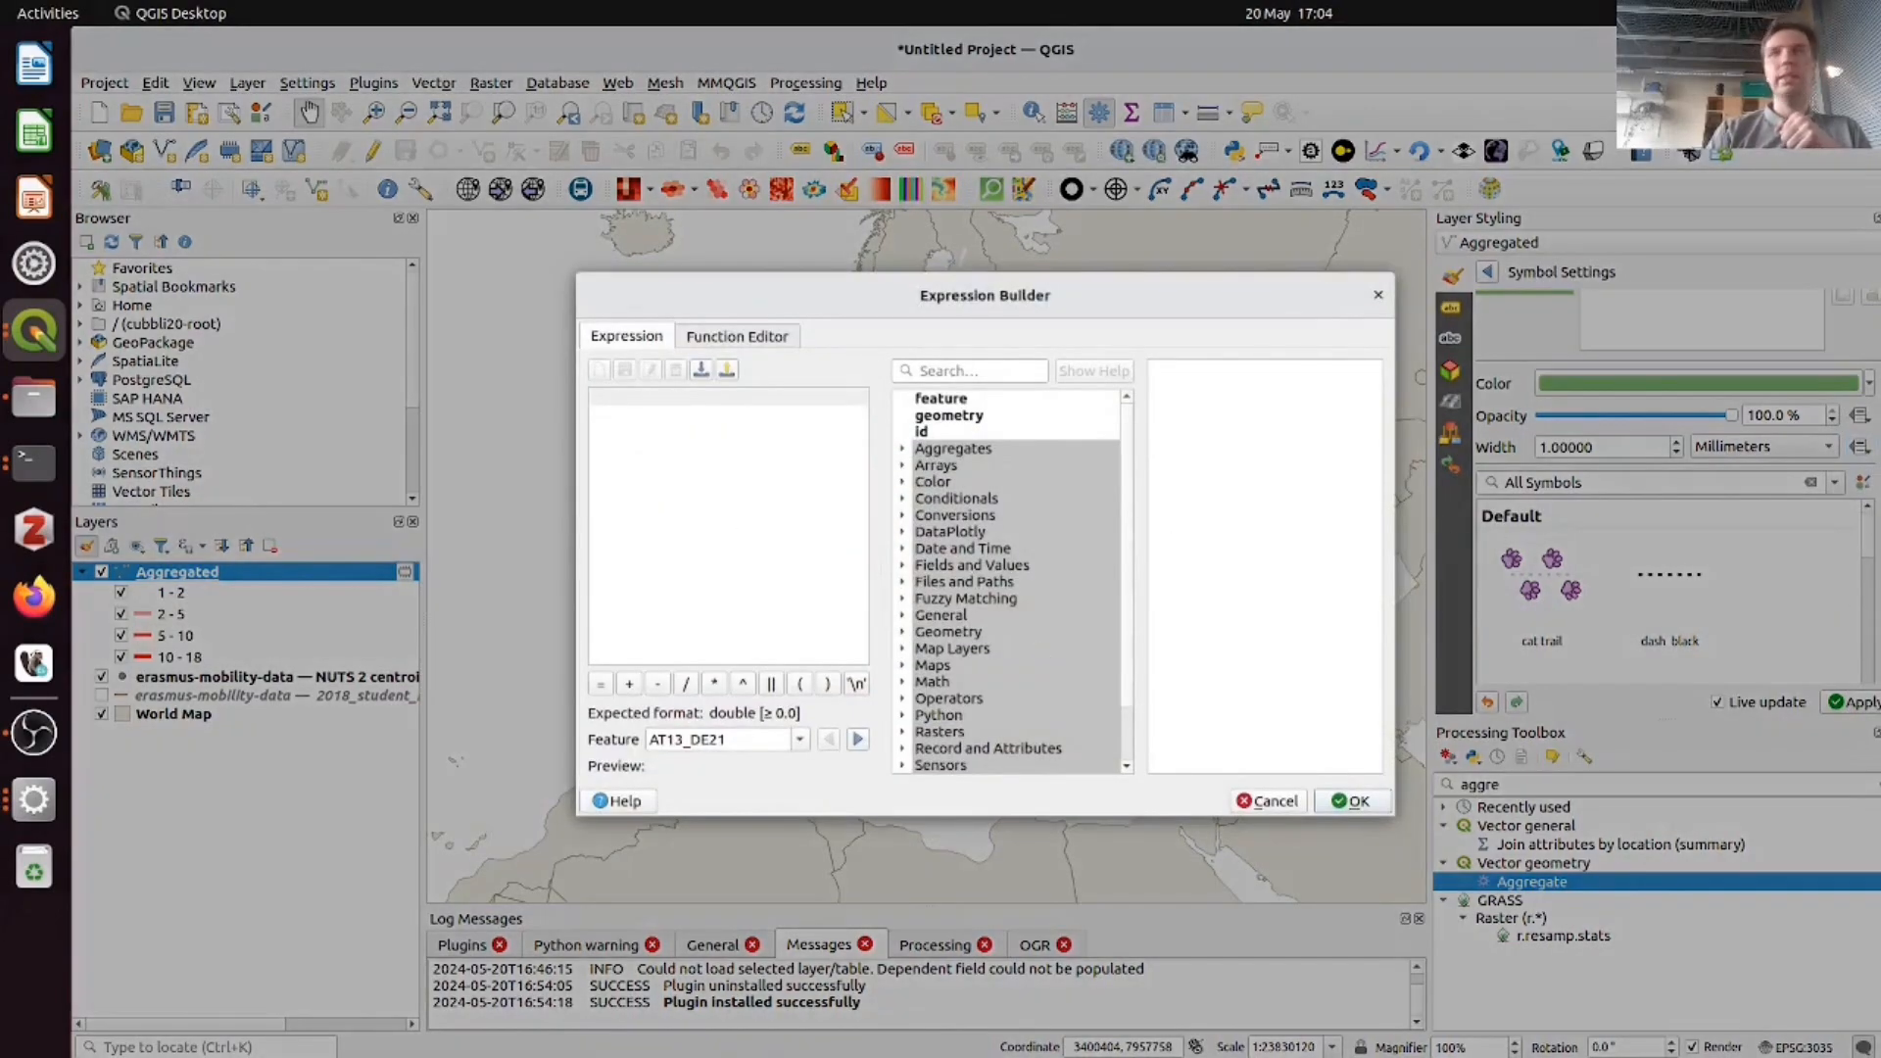
pyautogui.hotkey('alt', 'Tab')
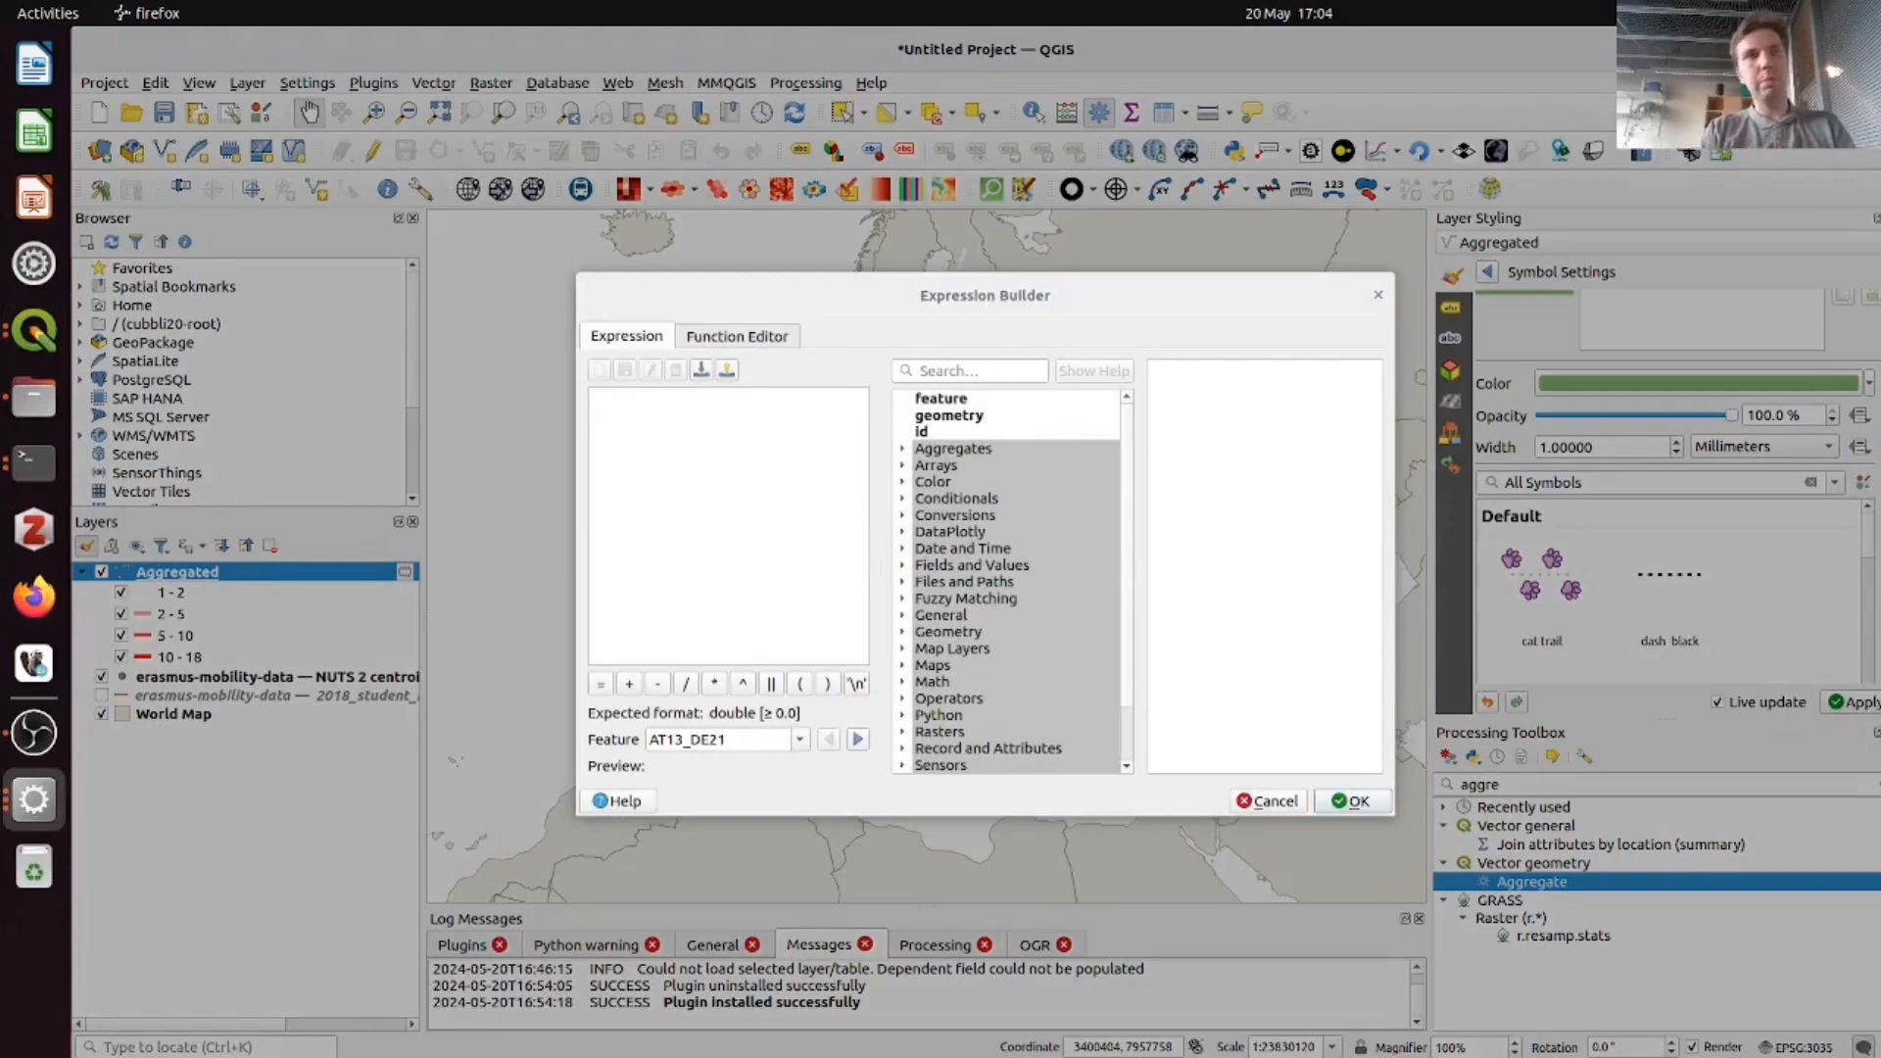
pyautogui.click(672, 407)
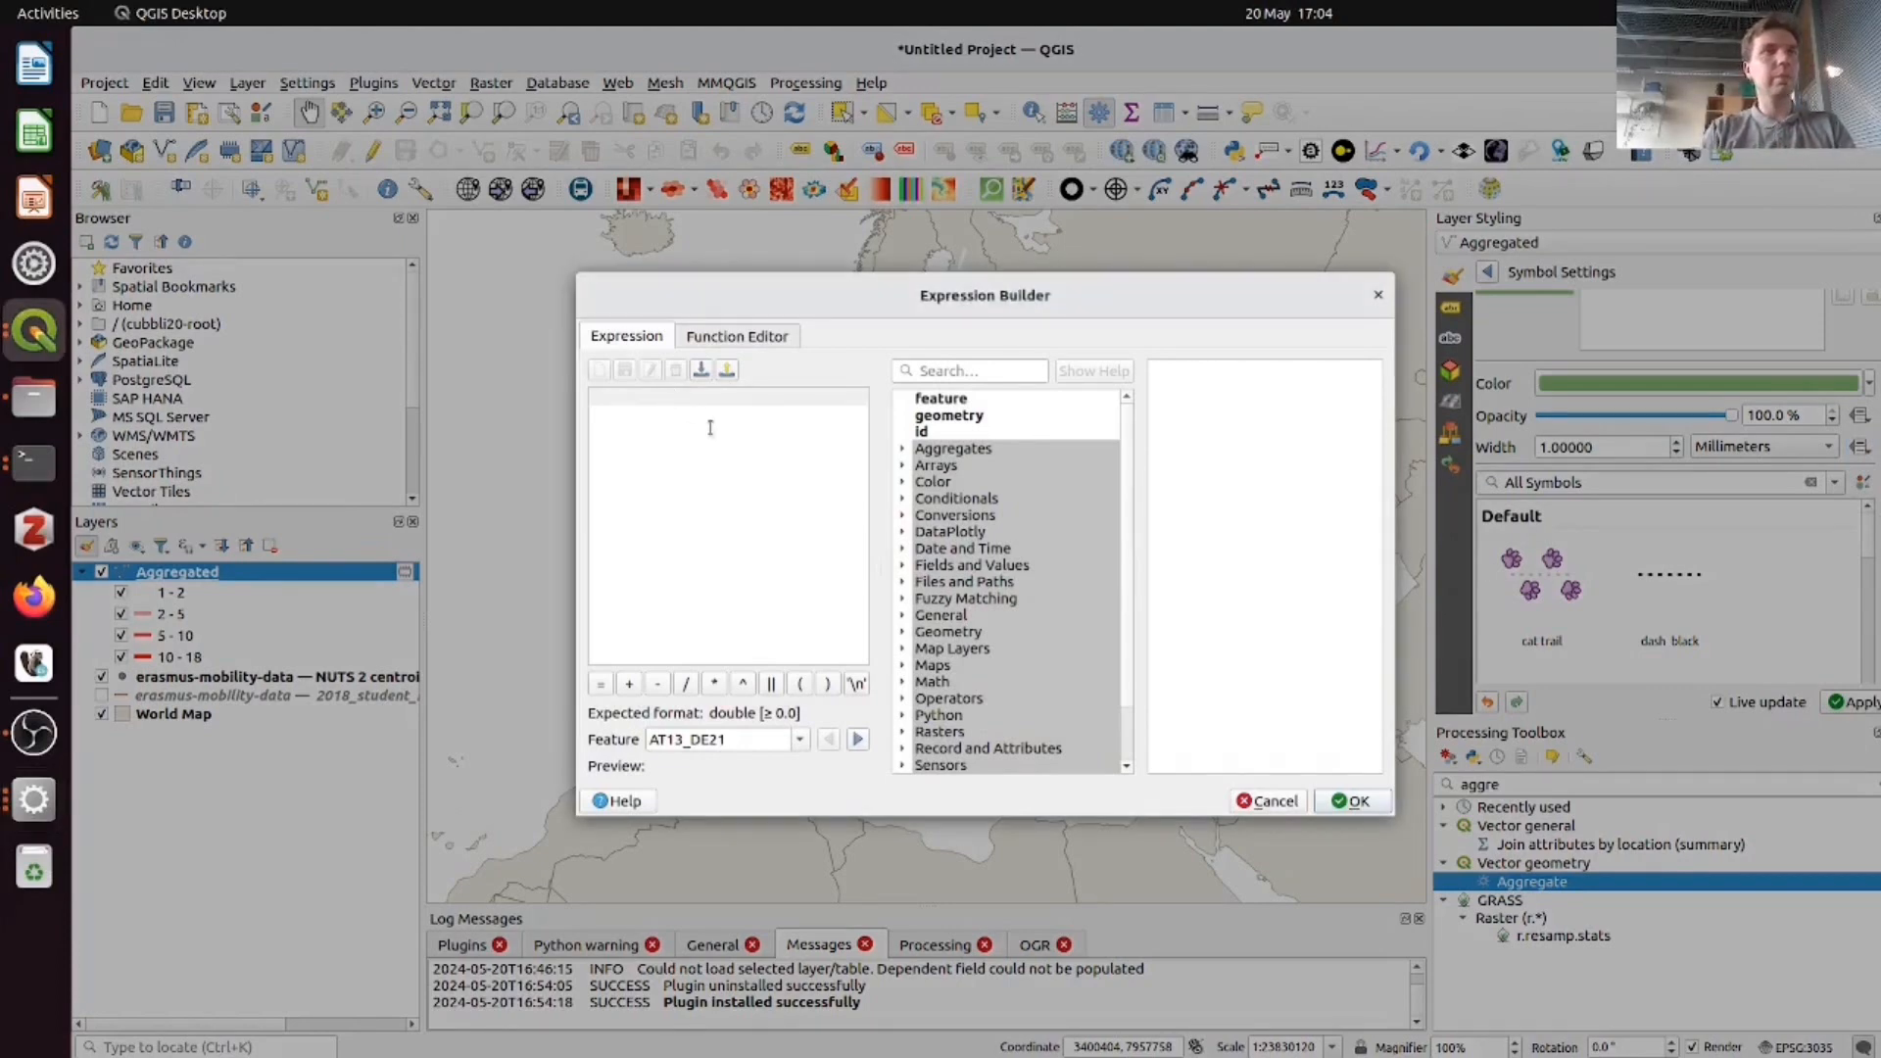
pyautogui.write('scale_linear( "mobilities", minimum("mobilities"), maximum("mobilities"), 0.2,2.5)')
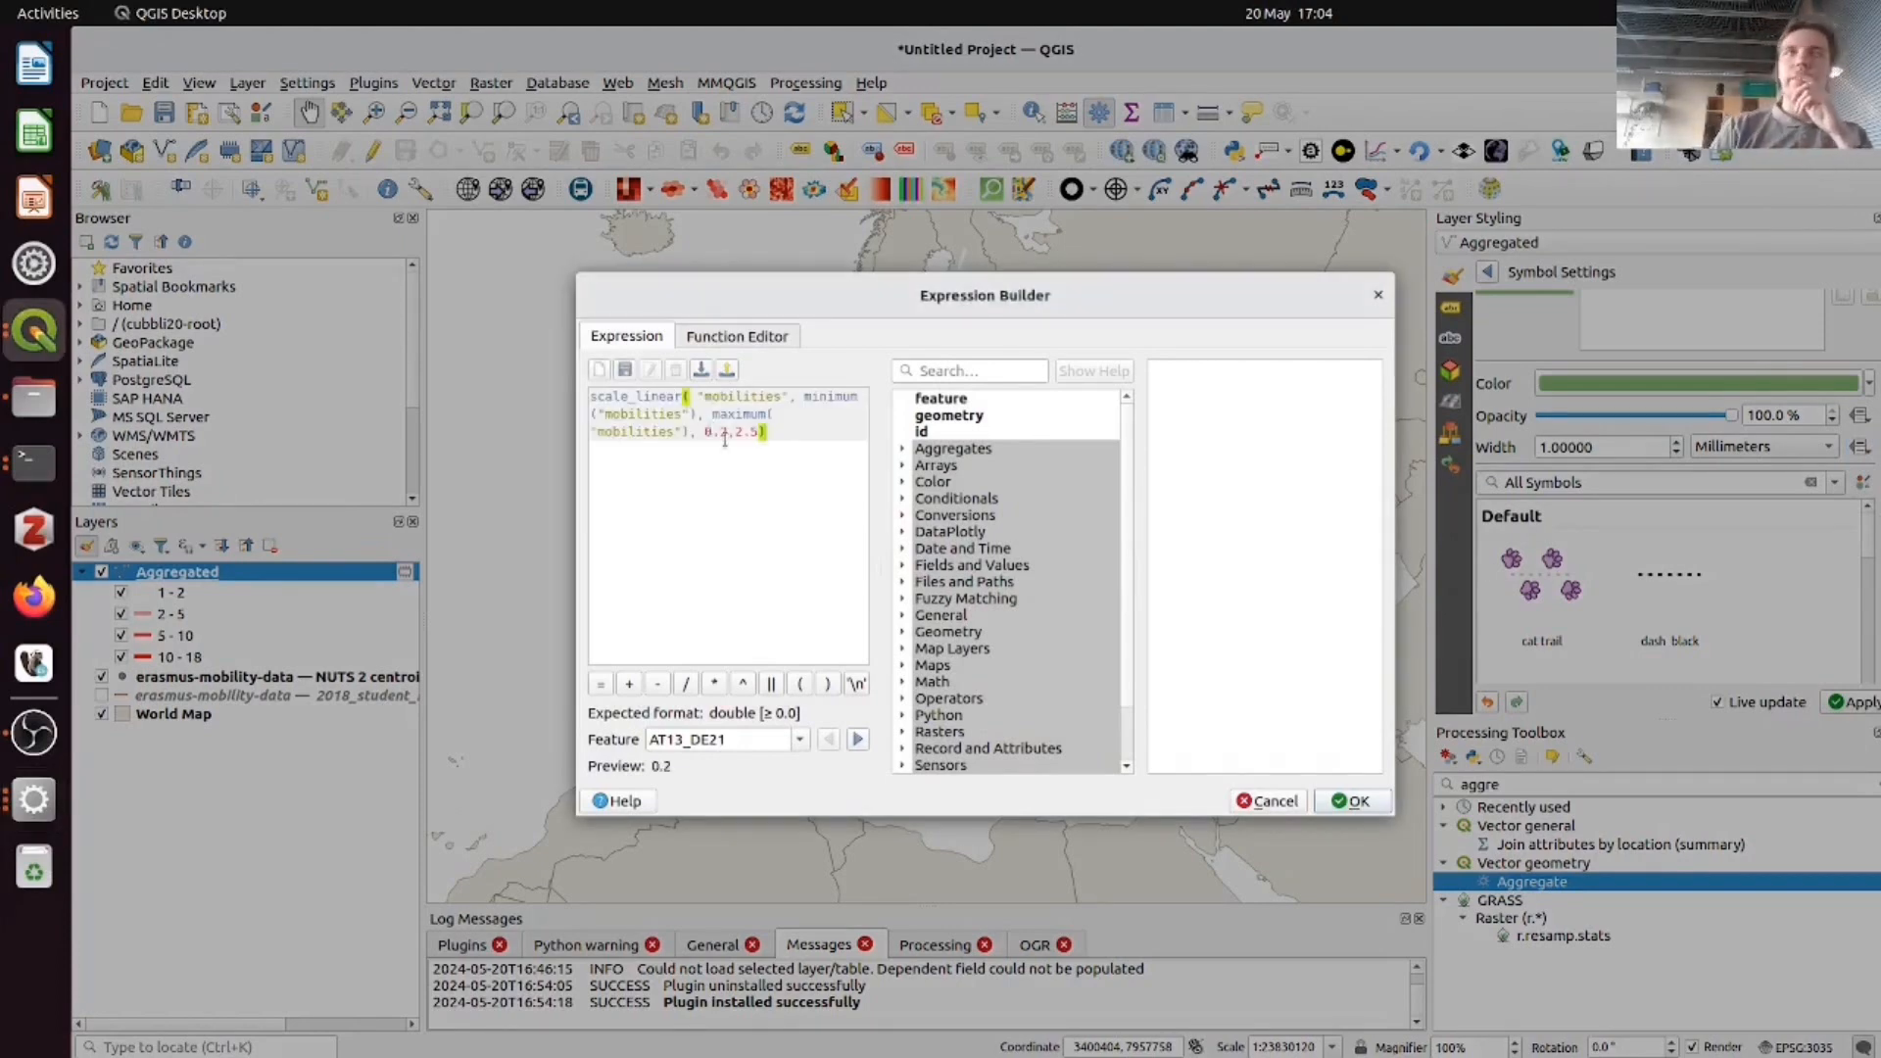
# - Switch to the lines-and-edgebundling notebook in Firefox and read how the scale_linear linewidth expression works, then return to QGIS
pyautogui.hotkey('alt', 'Tab')
pyautogui.click(36, 806)
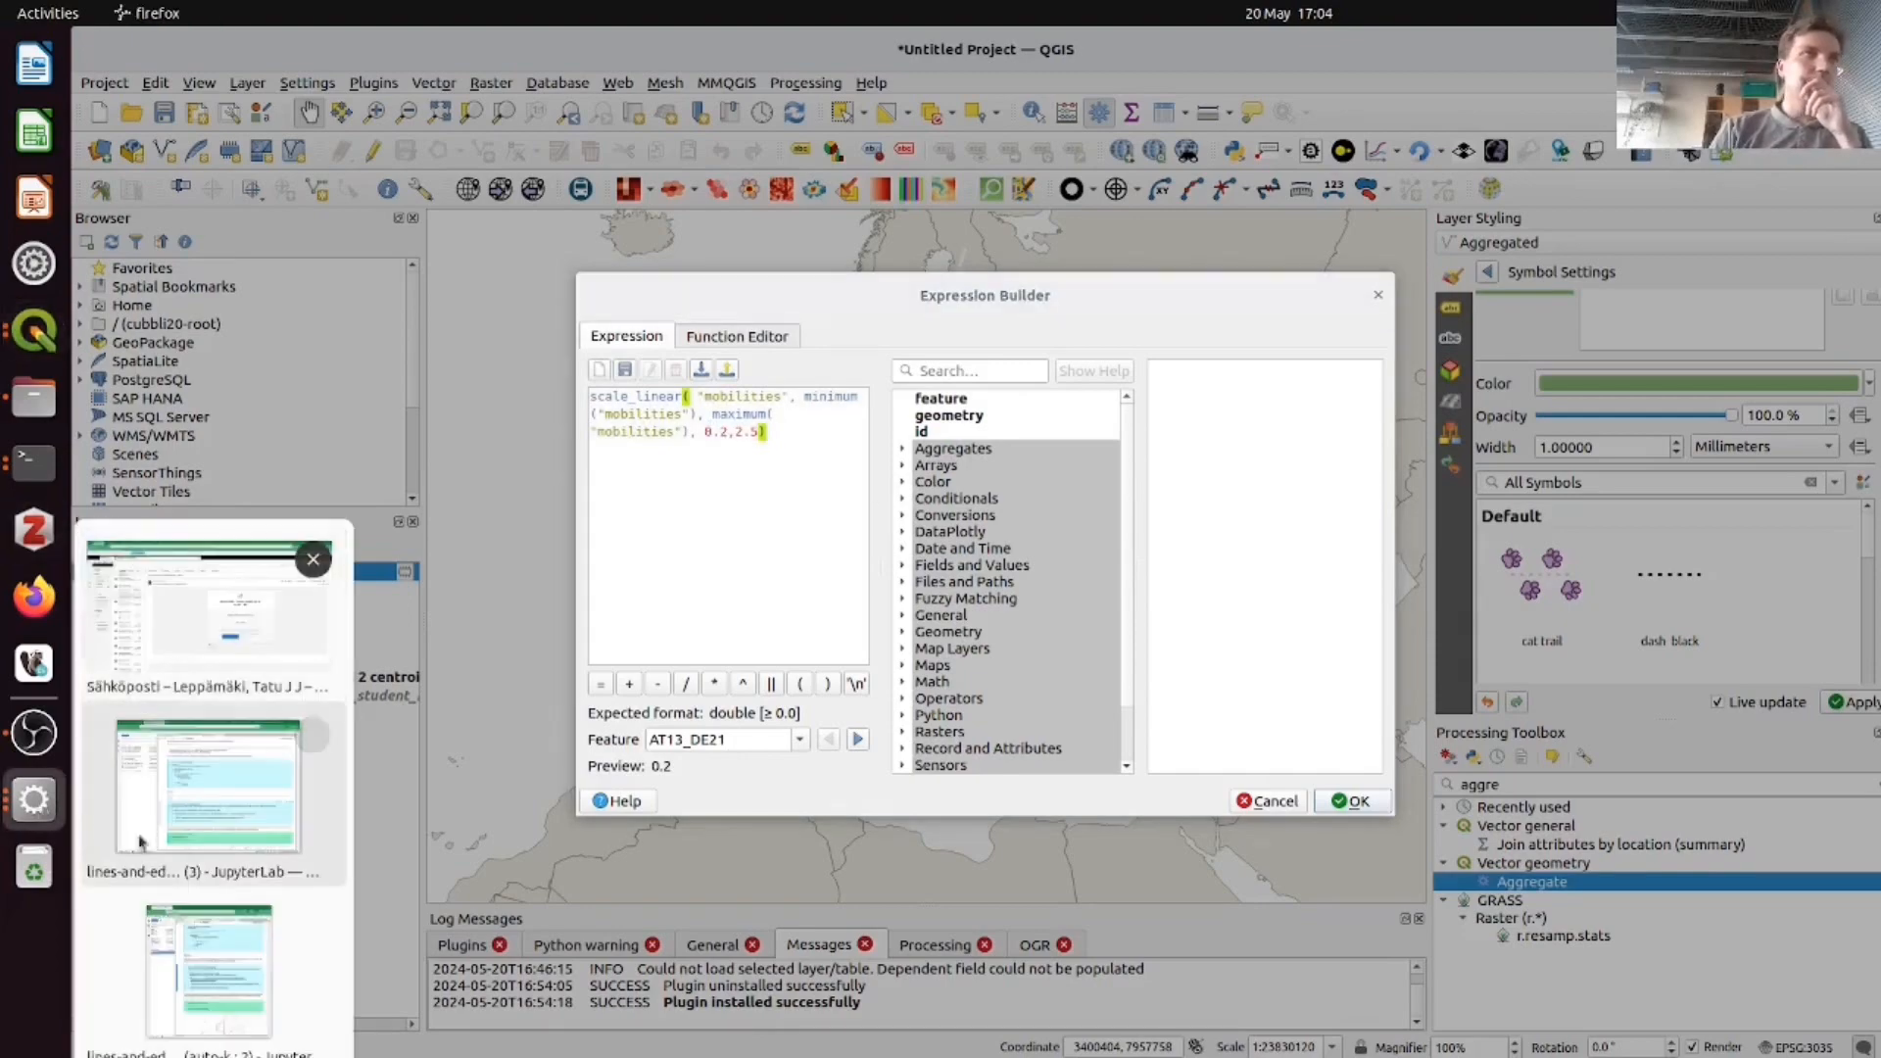
pyautogui.click(191, 815)
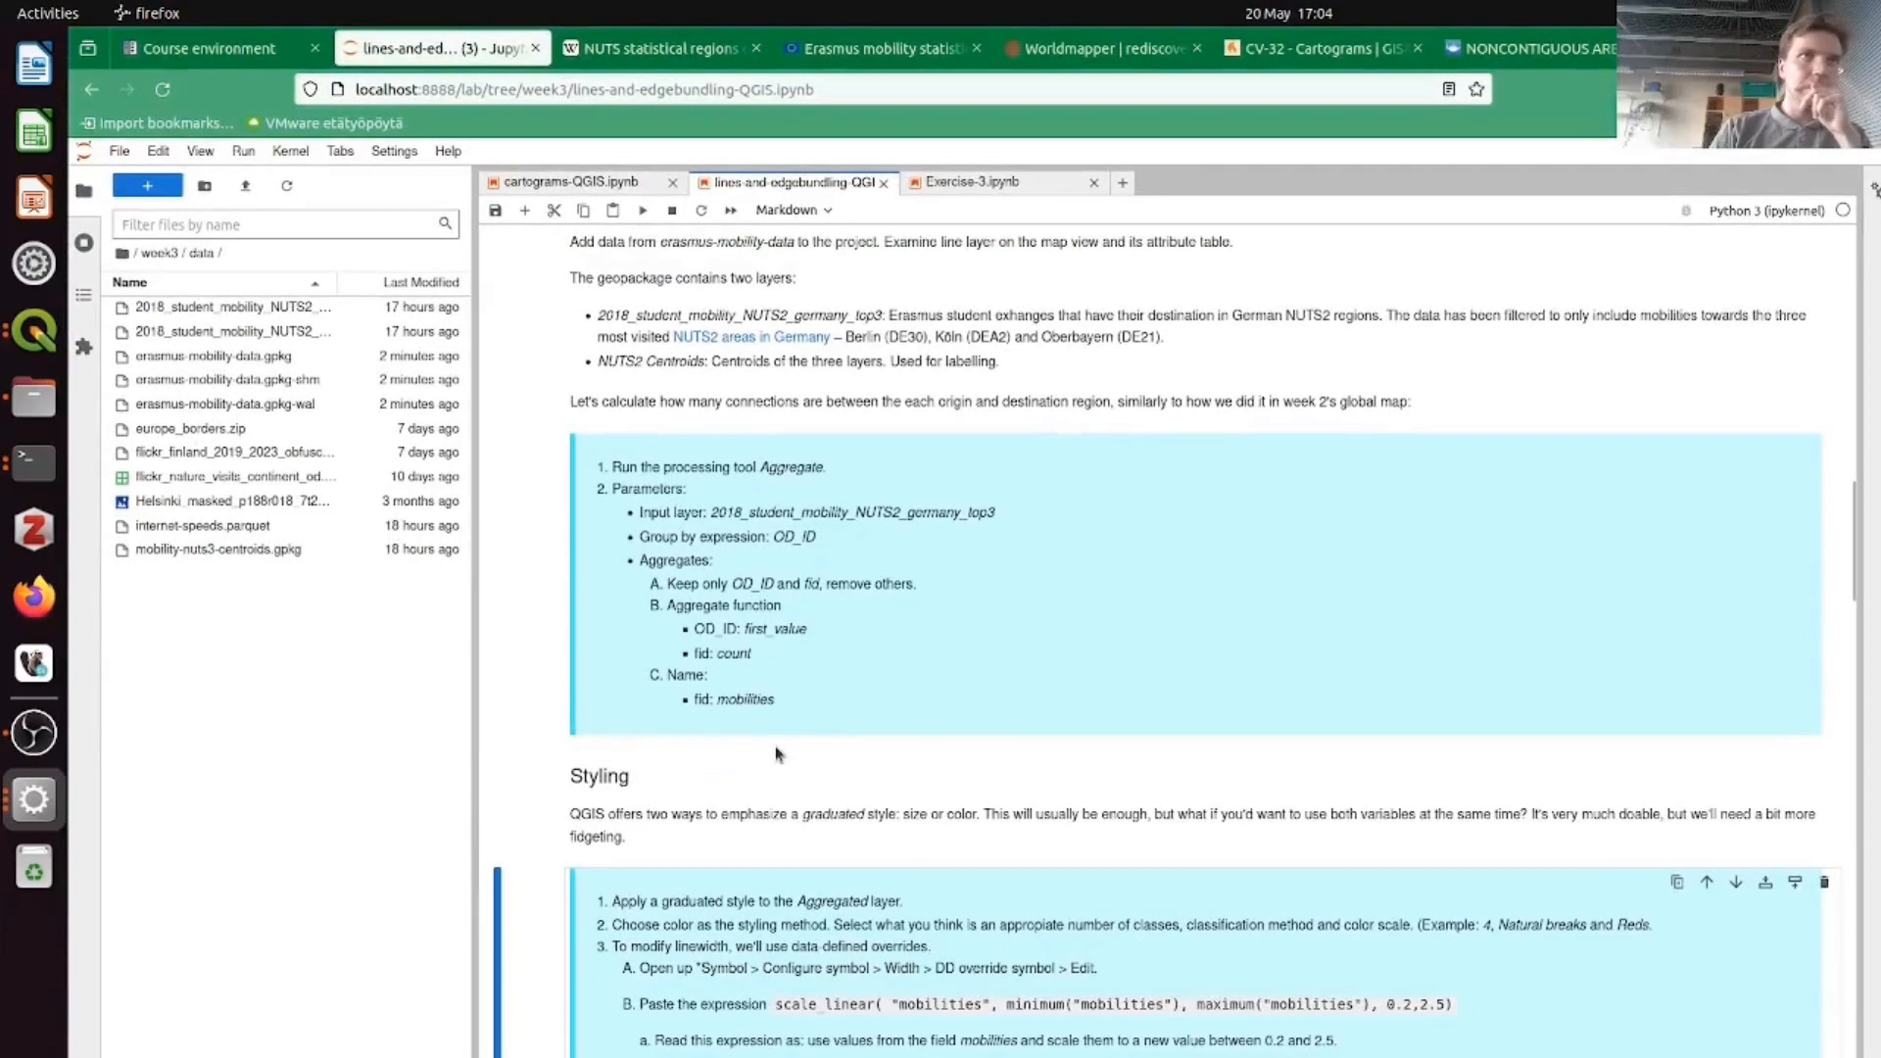
pyautogui.scroll(-3, 809, 773)
pyautogui.scroll(-1, 809, 773)
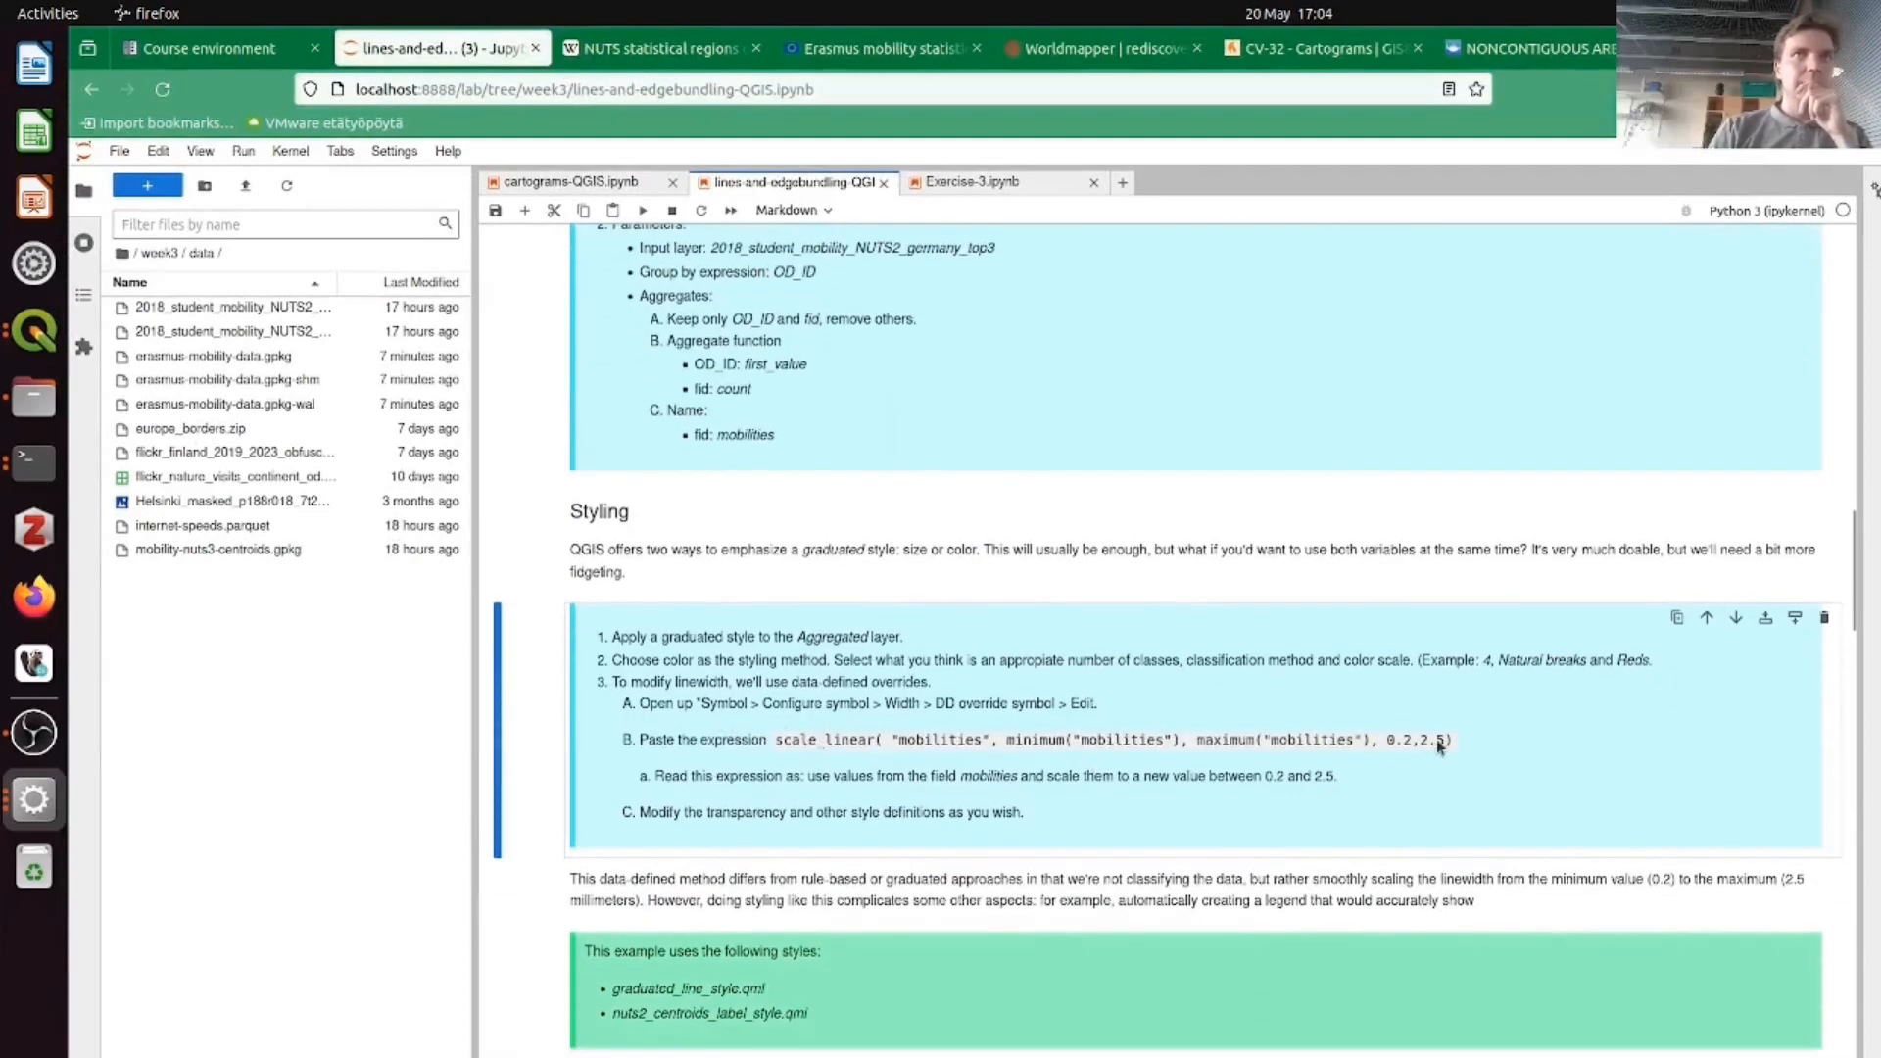
pyautogui.scroll(-1, 1466, 745)
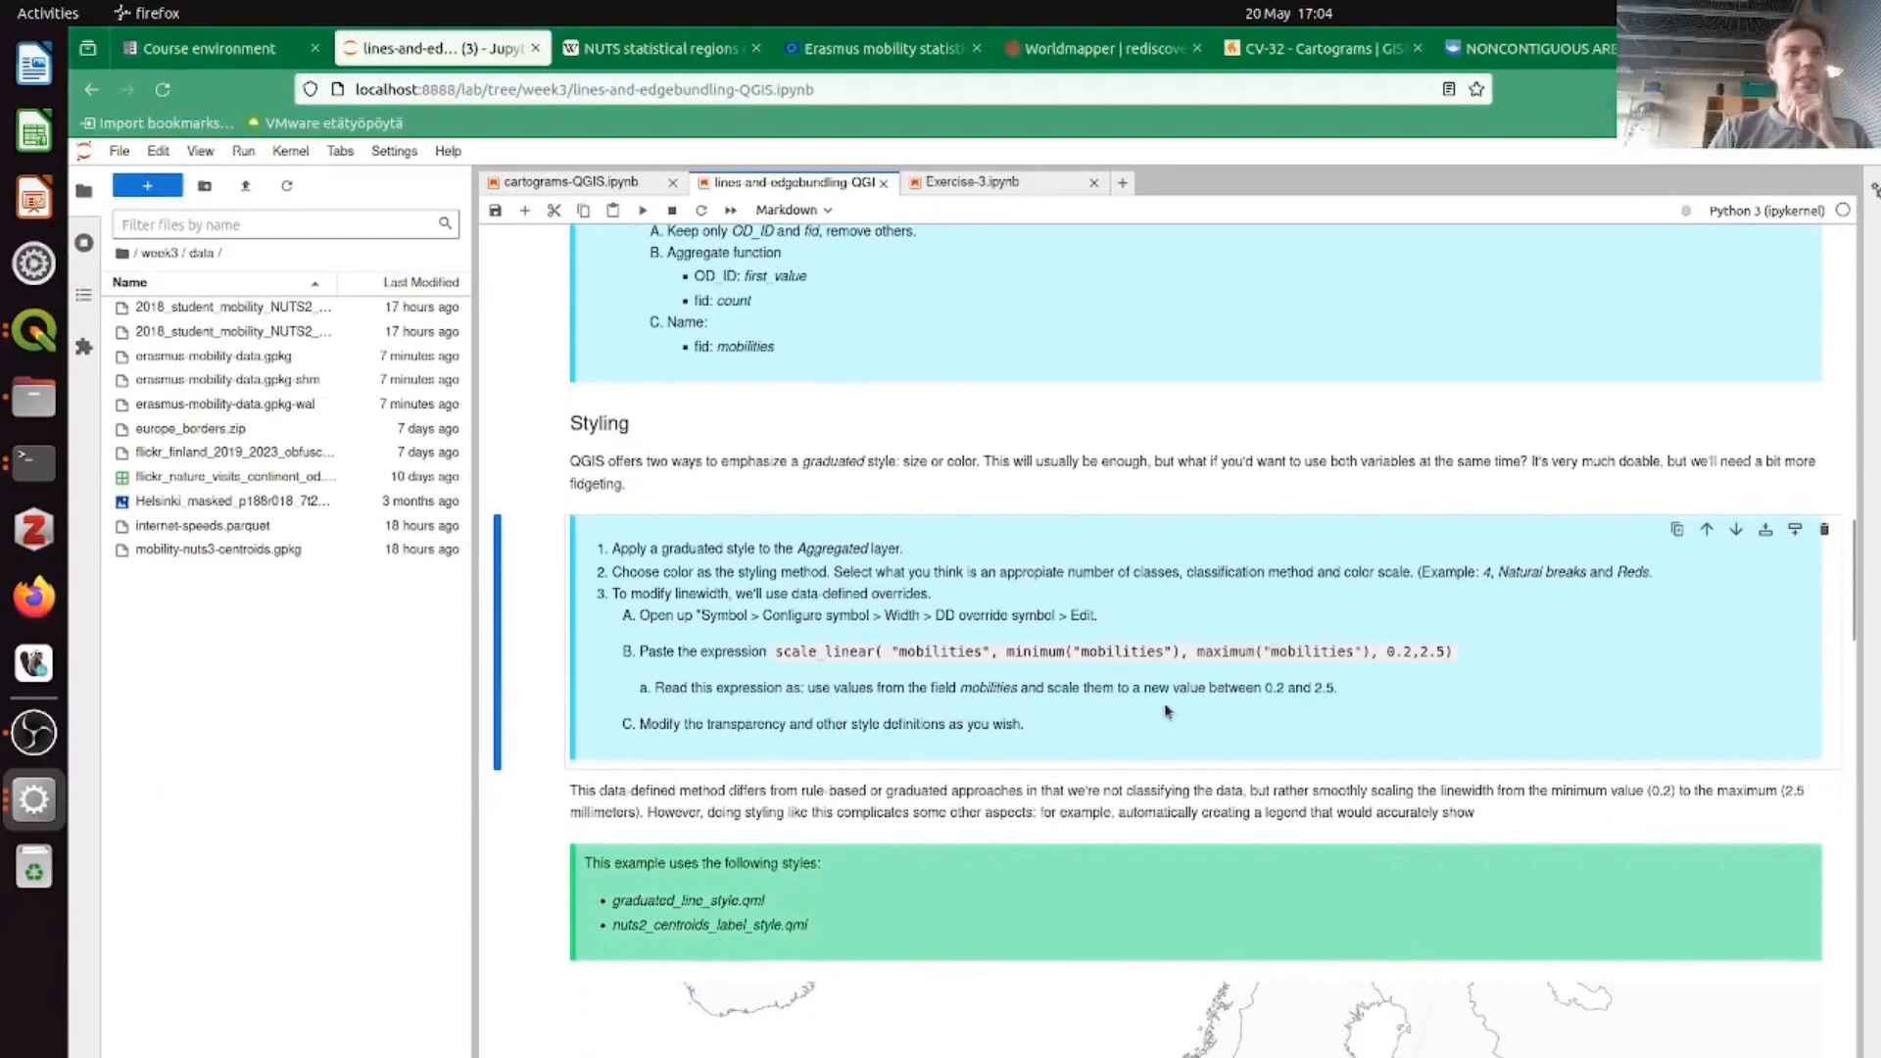
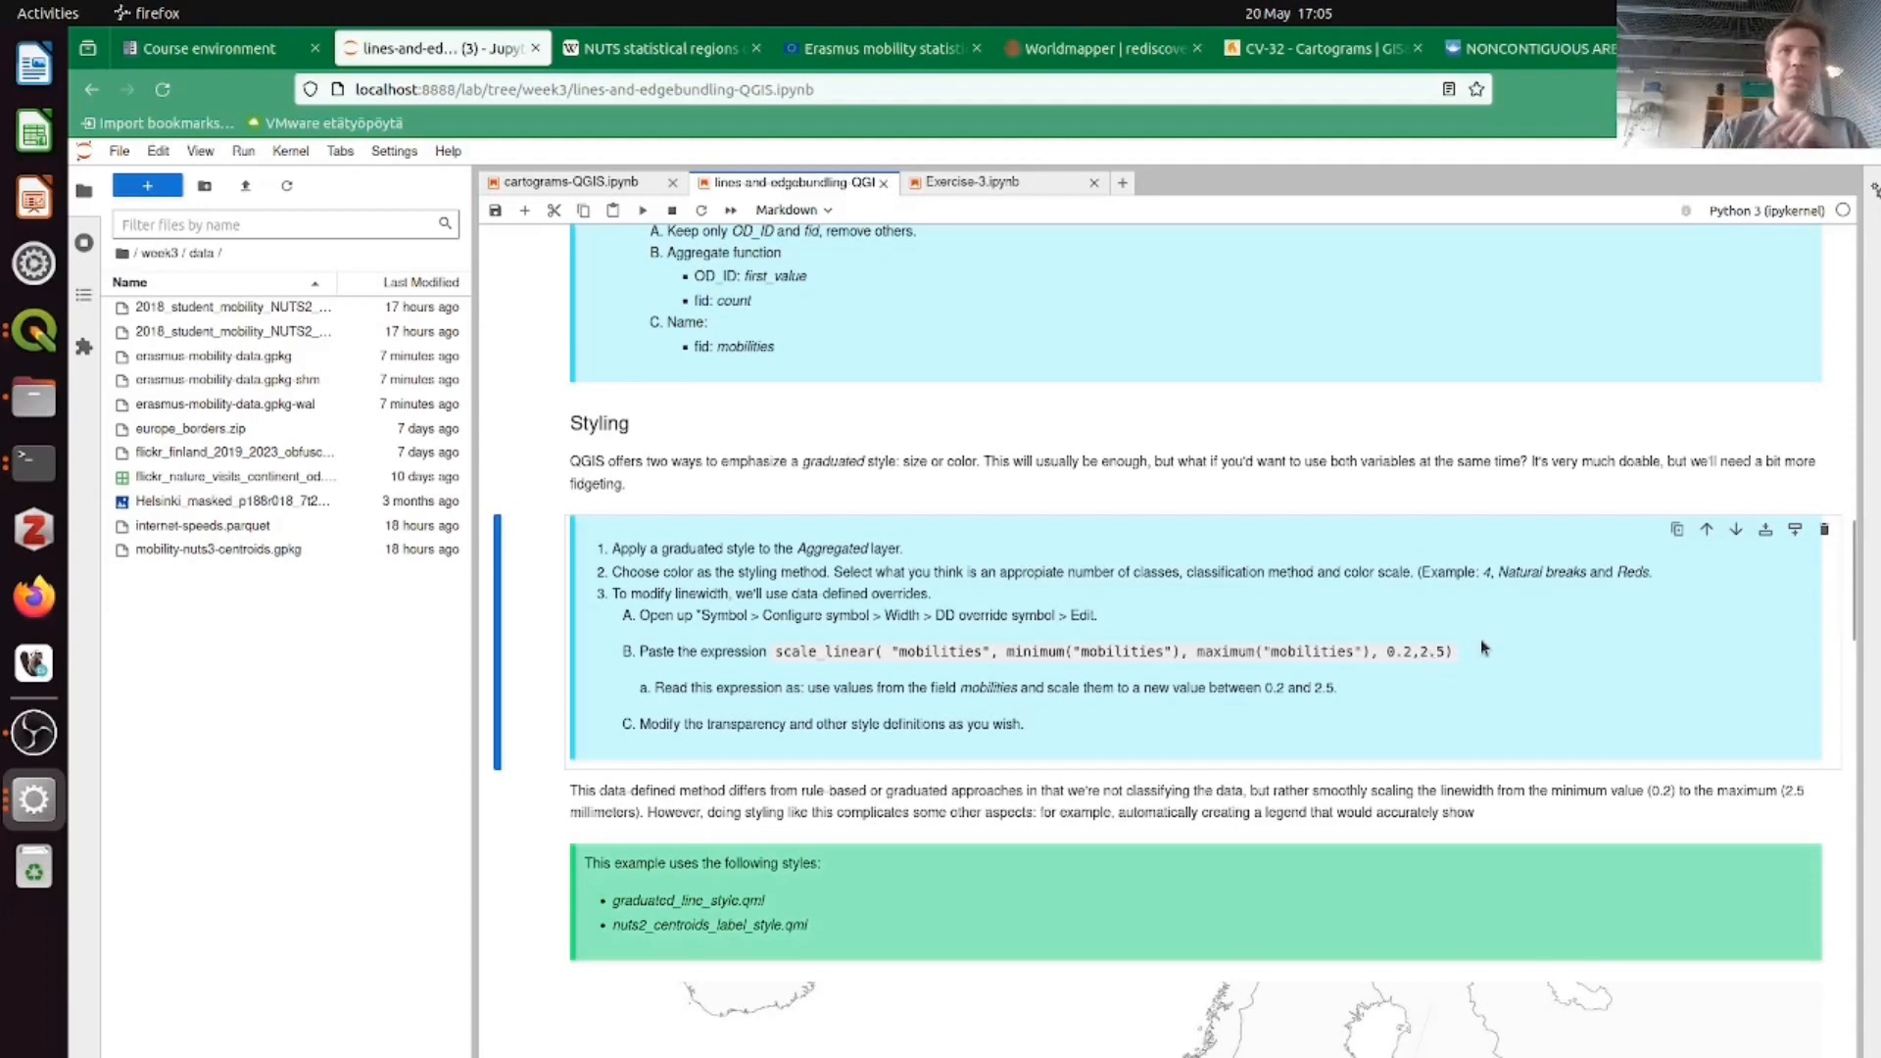
pyautogui.click(1808, 48)
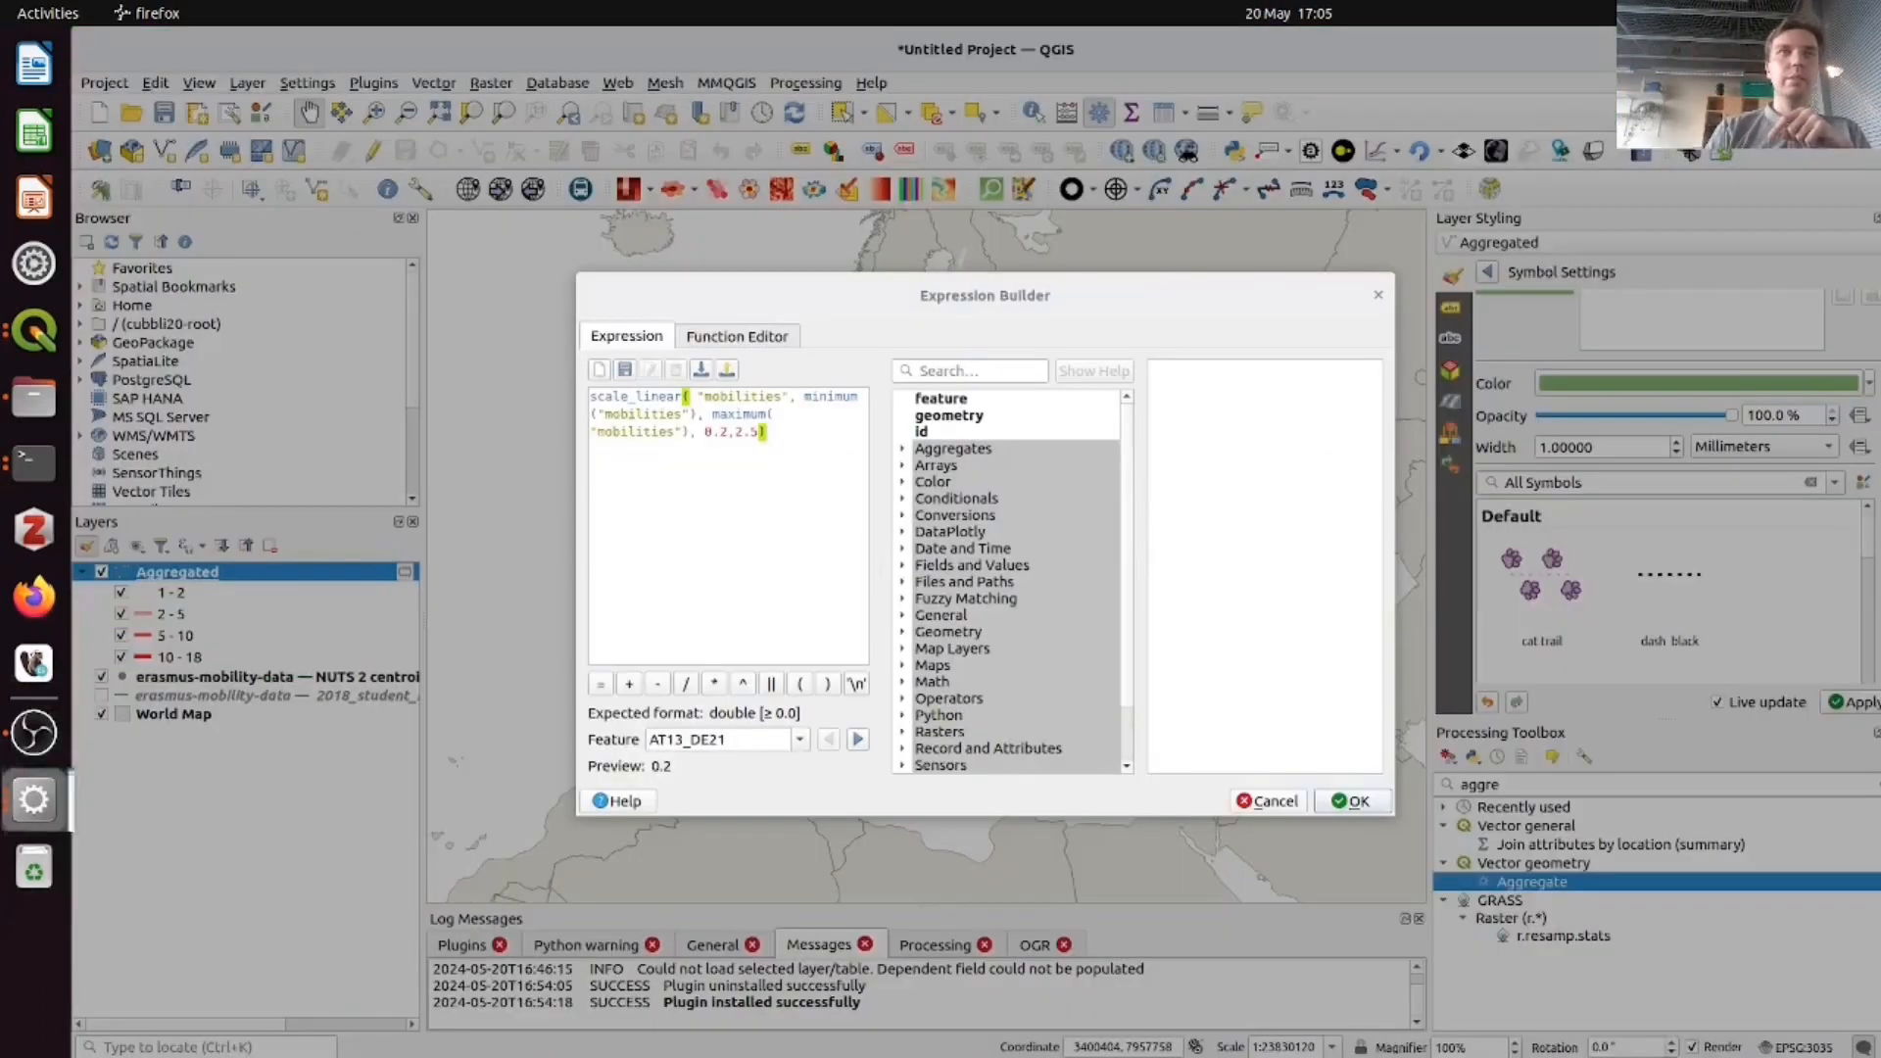
# - Apply the linewidth expression to the Aggregated layer and inspect the scaled lines on the map around Germany
pyautogui.click(809, 439)
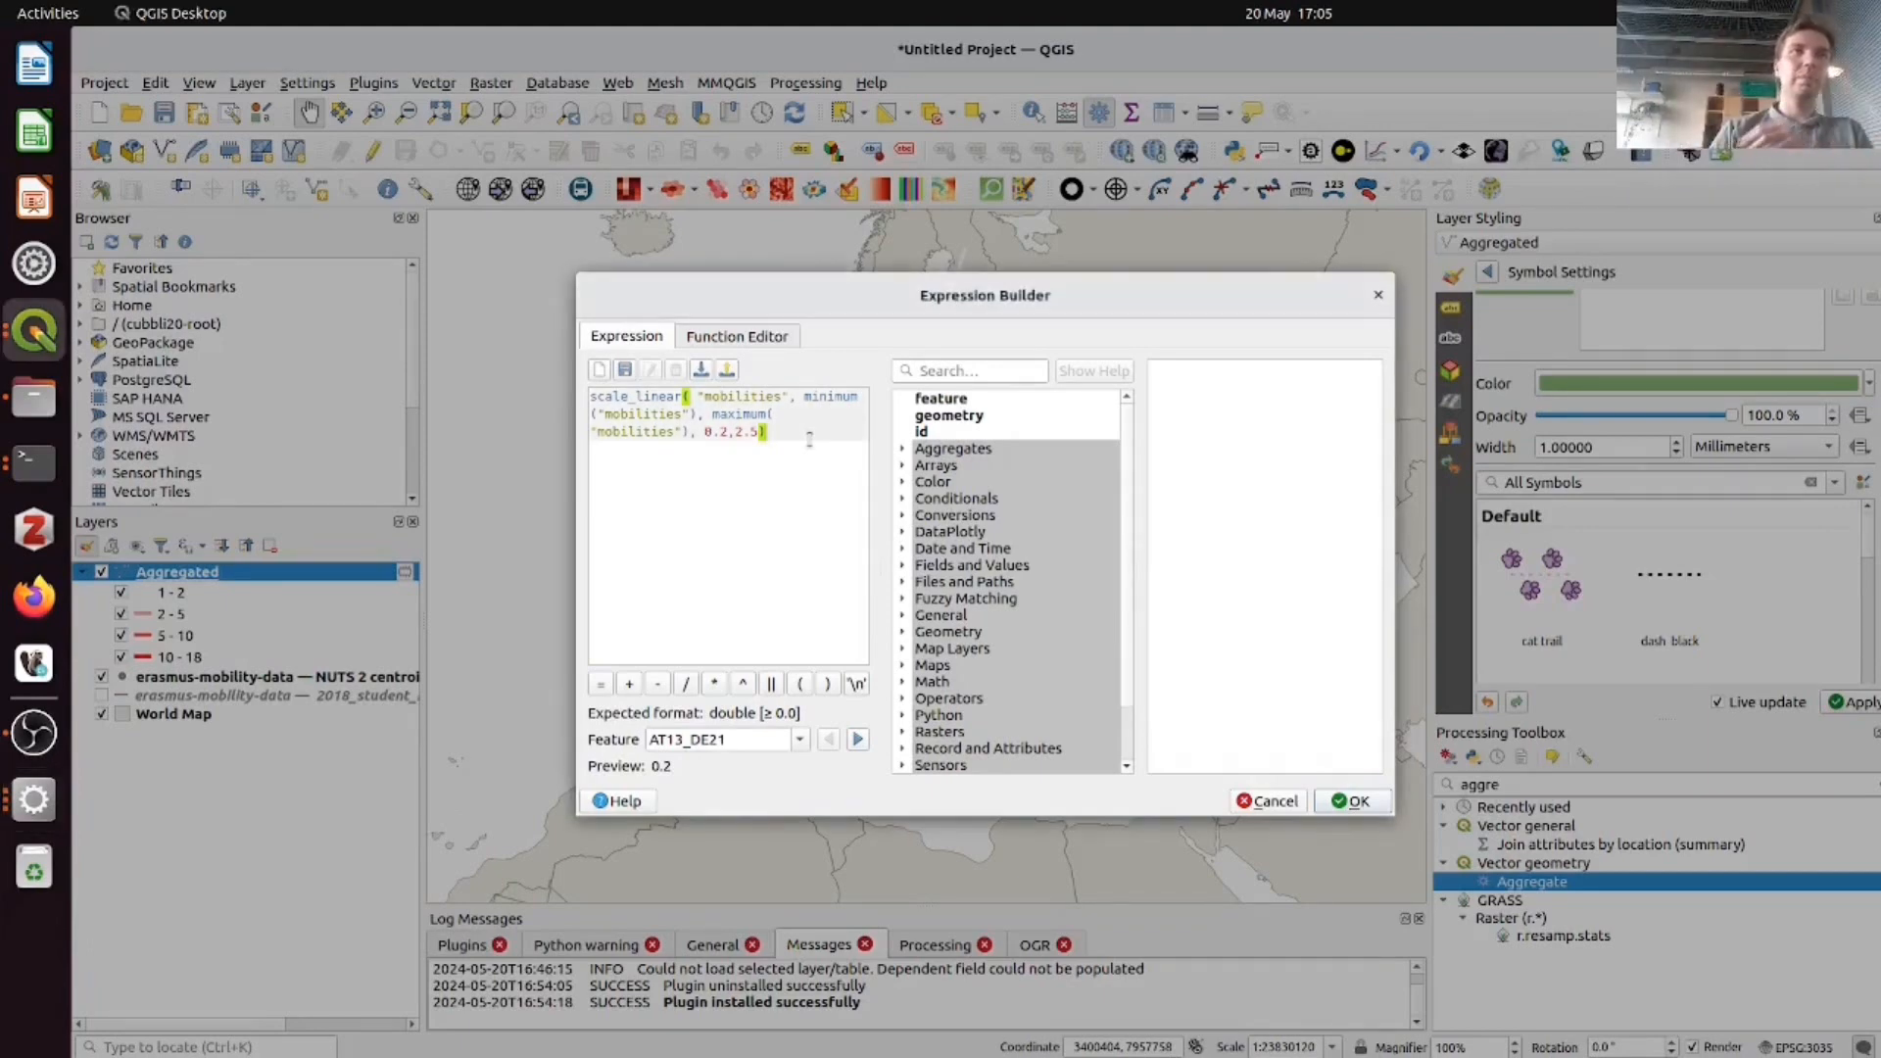
pyautogui.click(1360, 802)
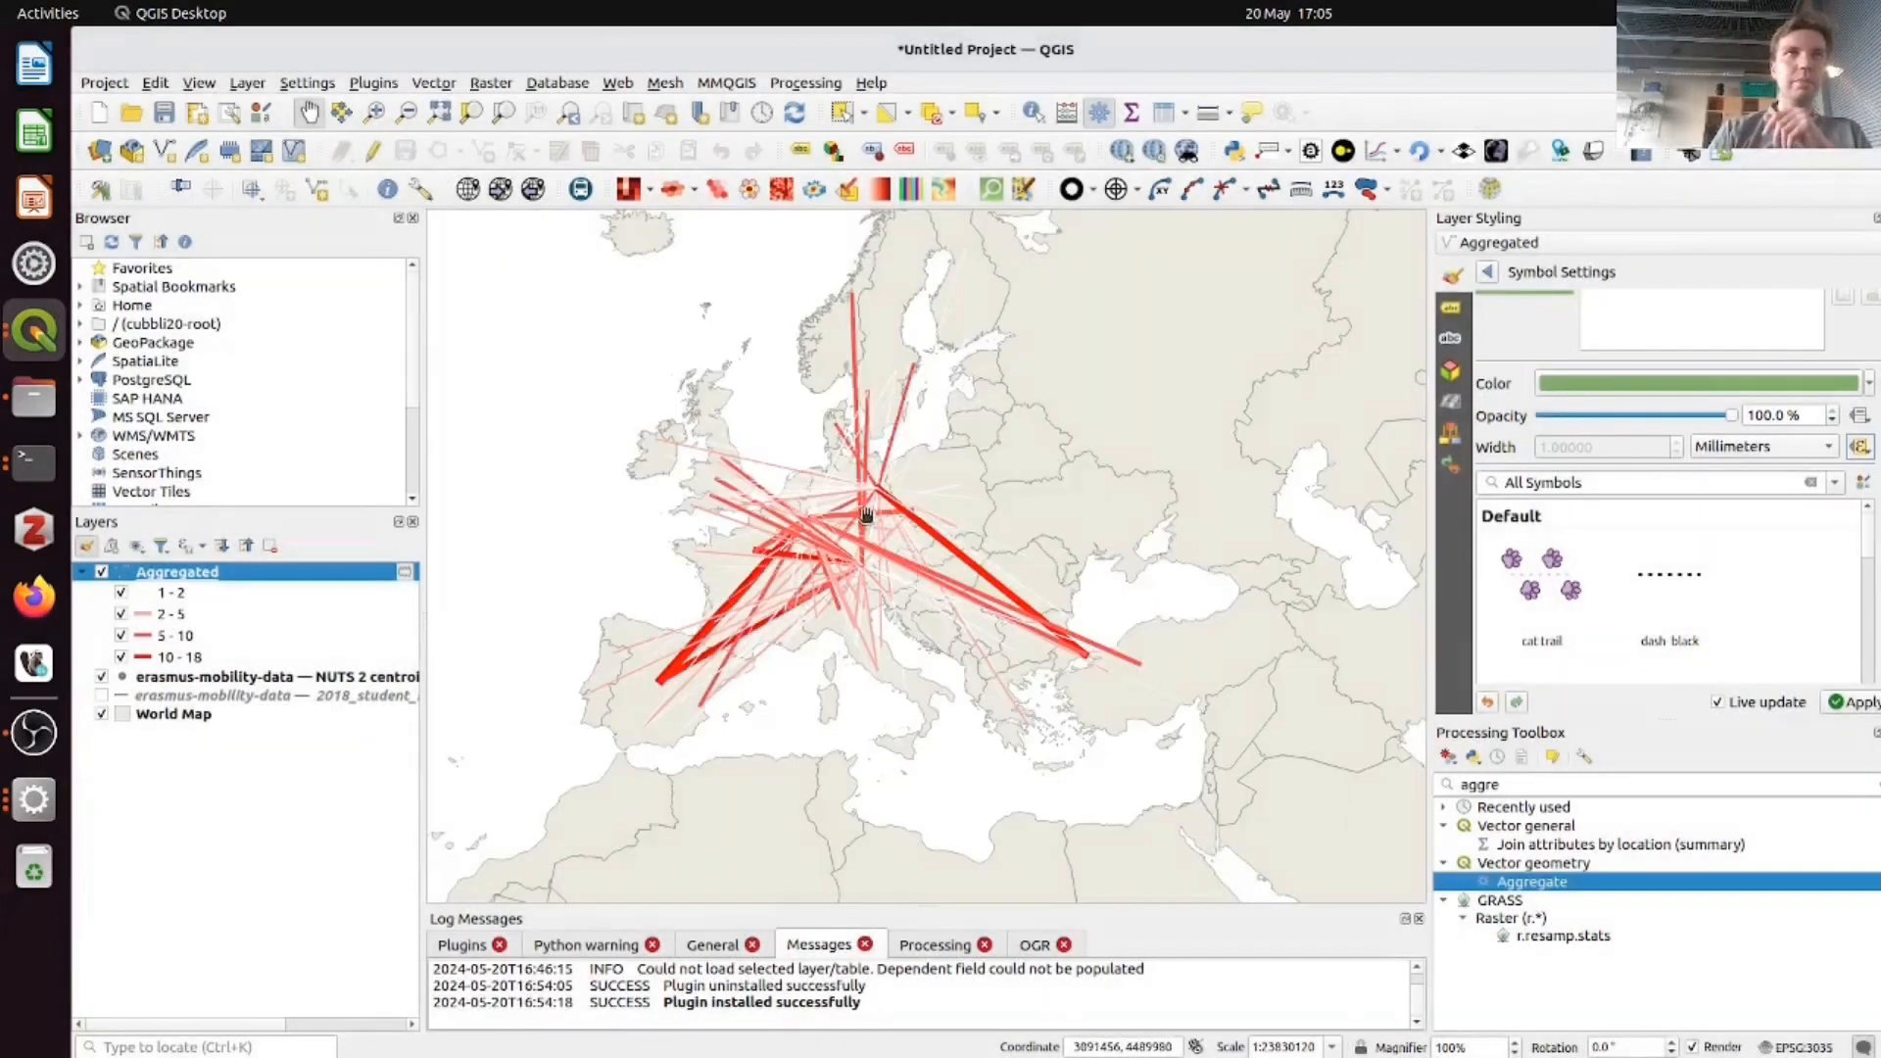
pyautogui.scroll(1, 866, 514)
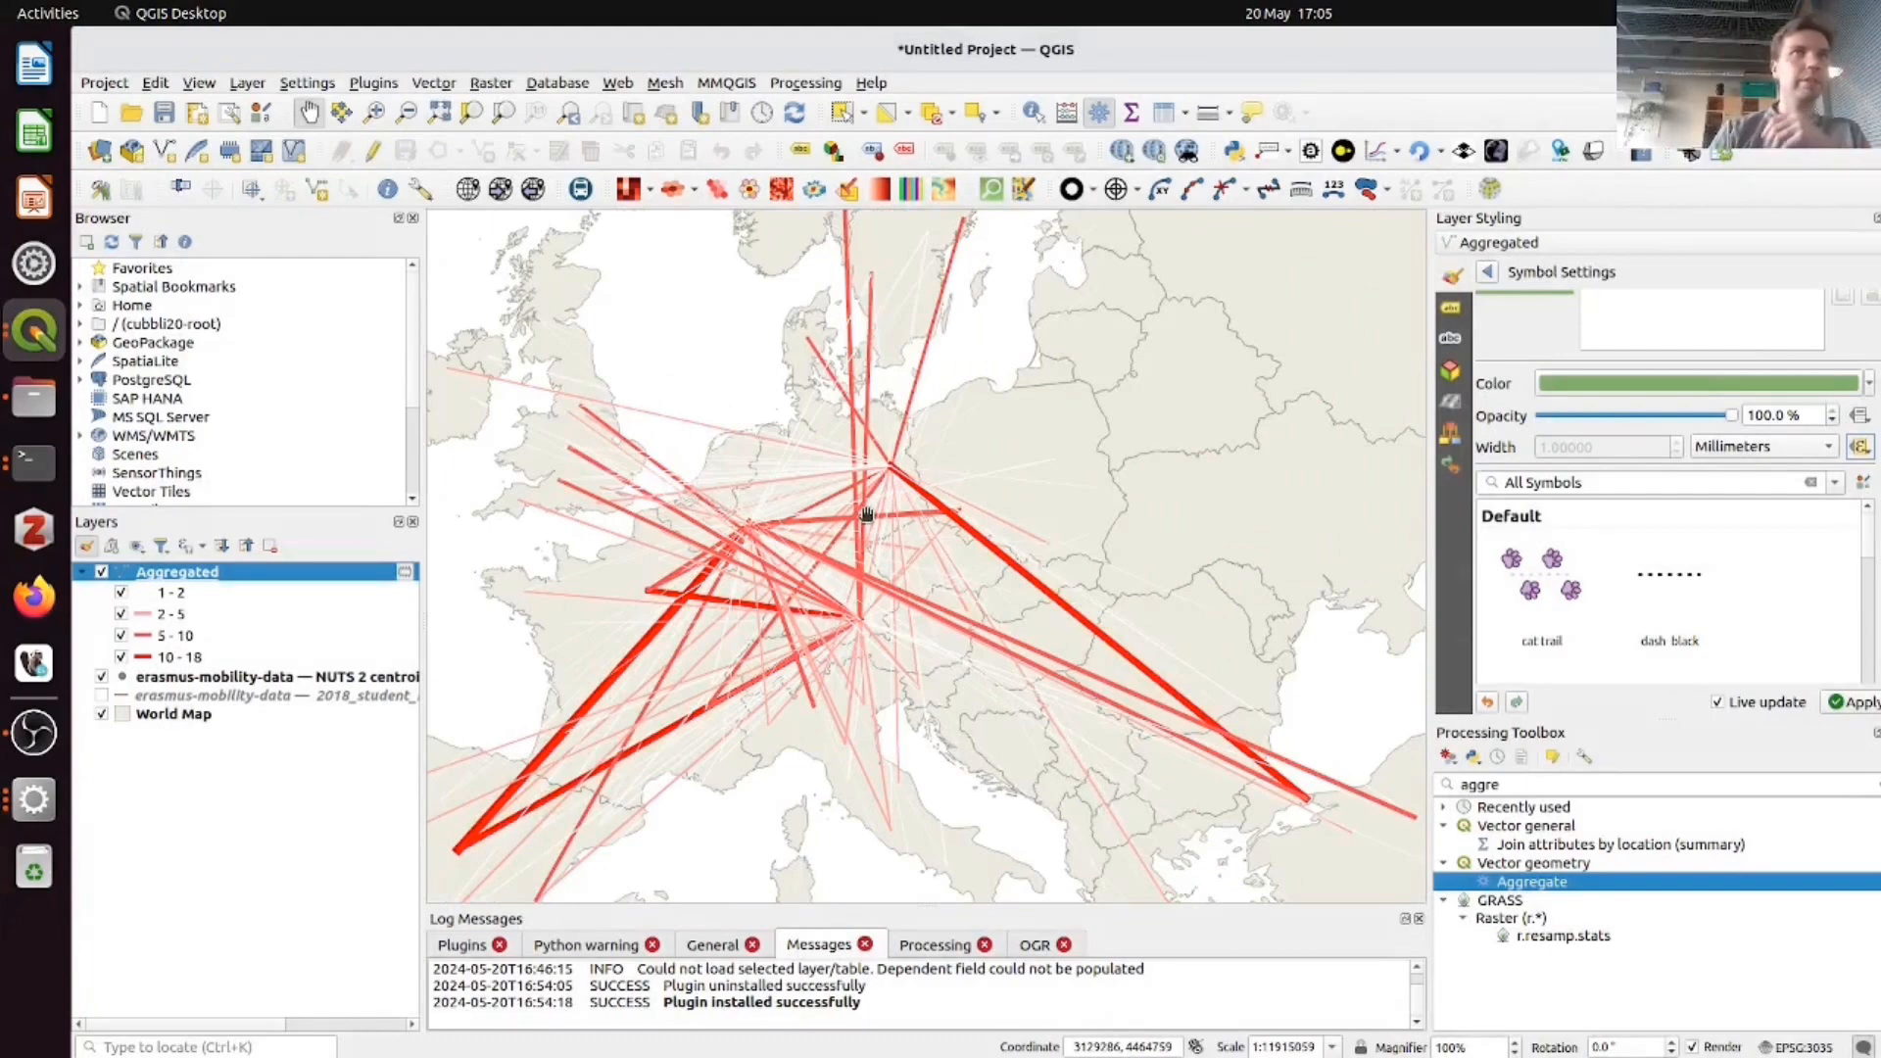
pyautogui.scroll(-1, 866, 514)
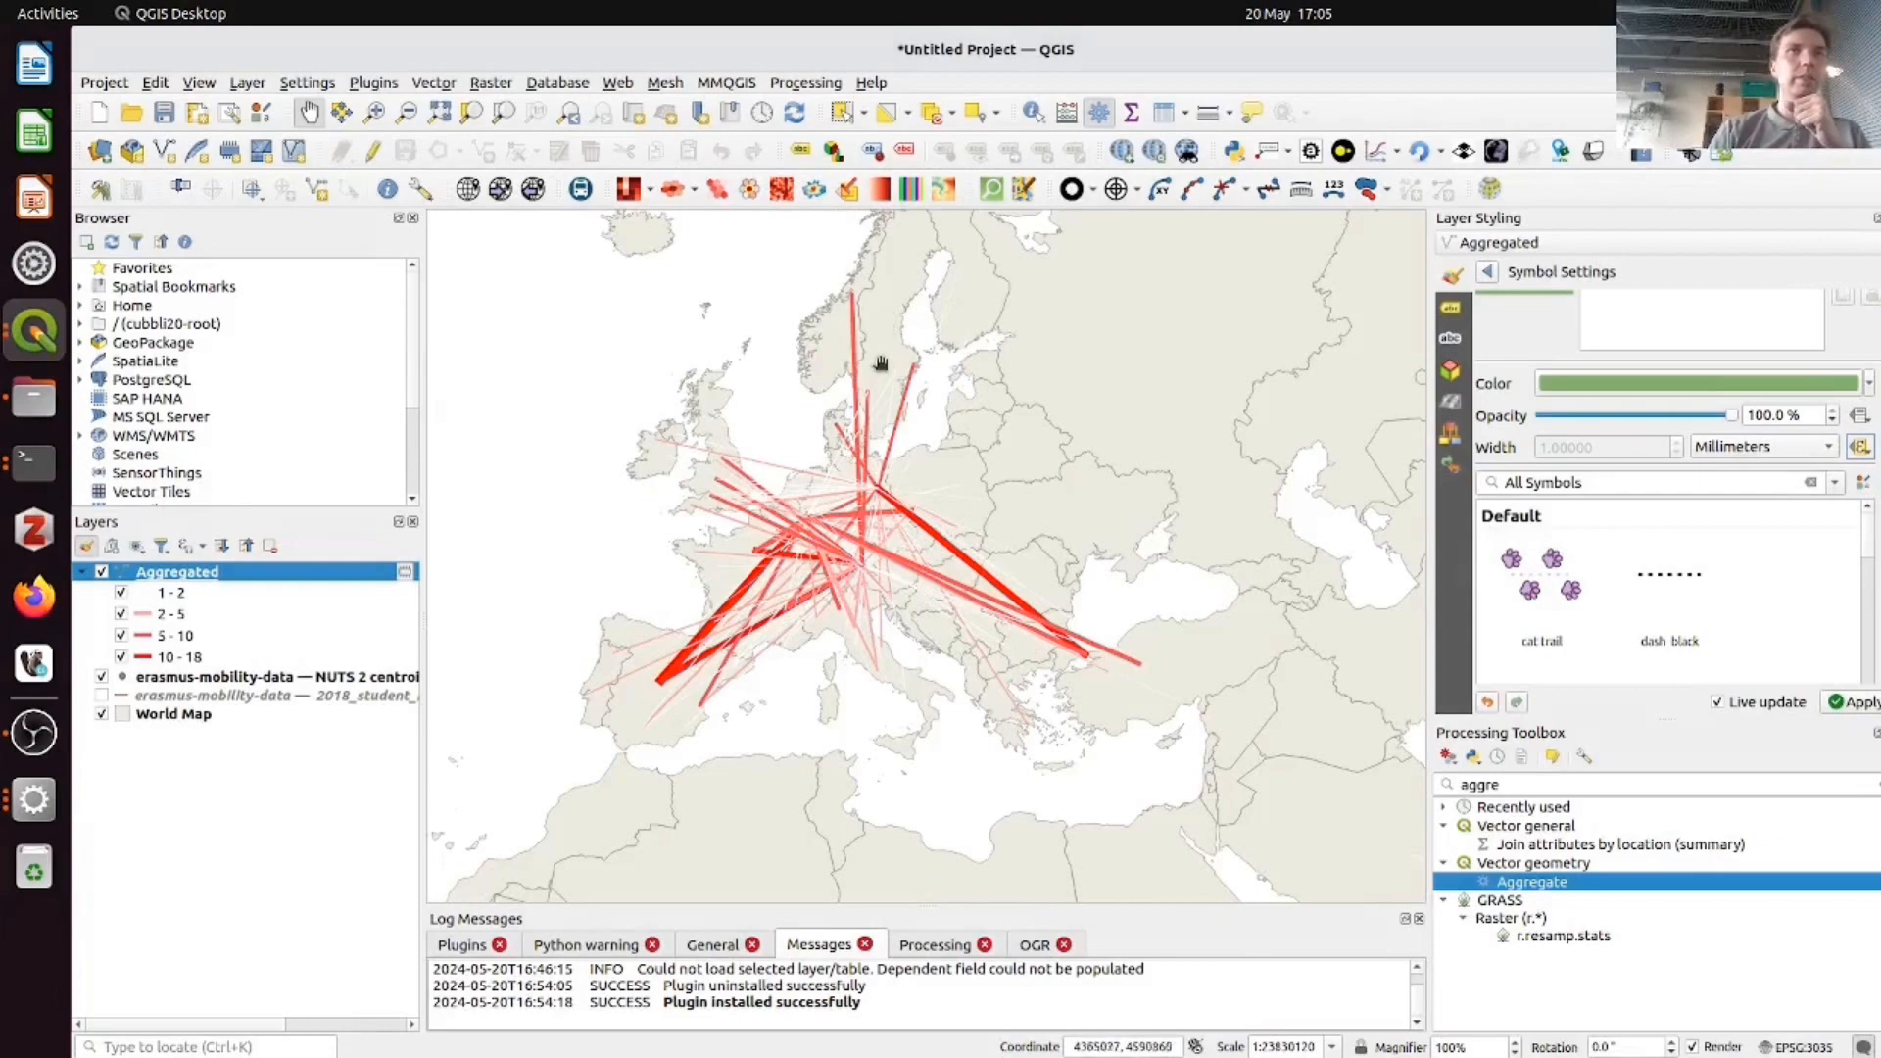
pyautogui.scroll(1, 875, 432)
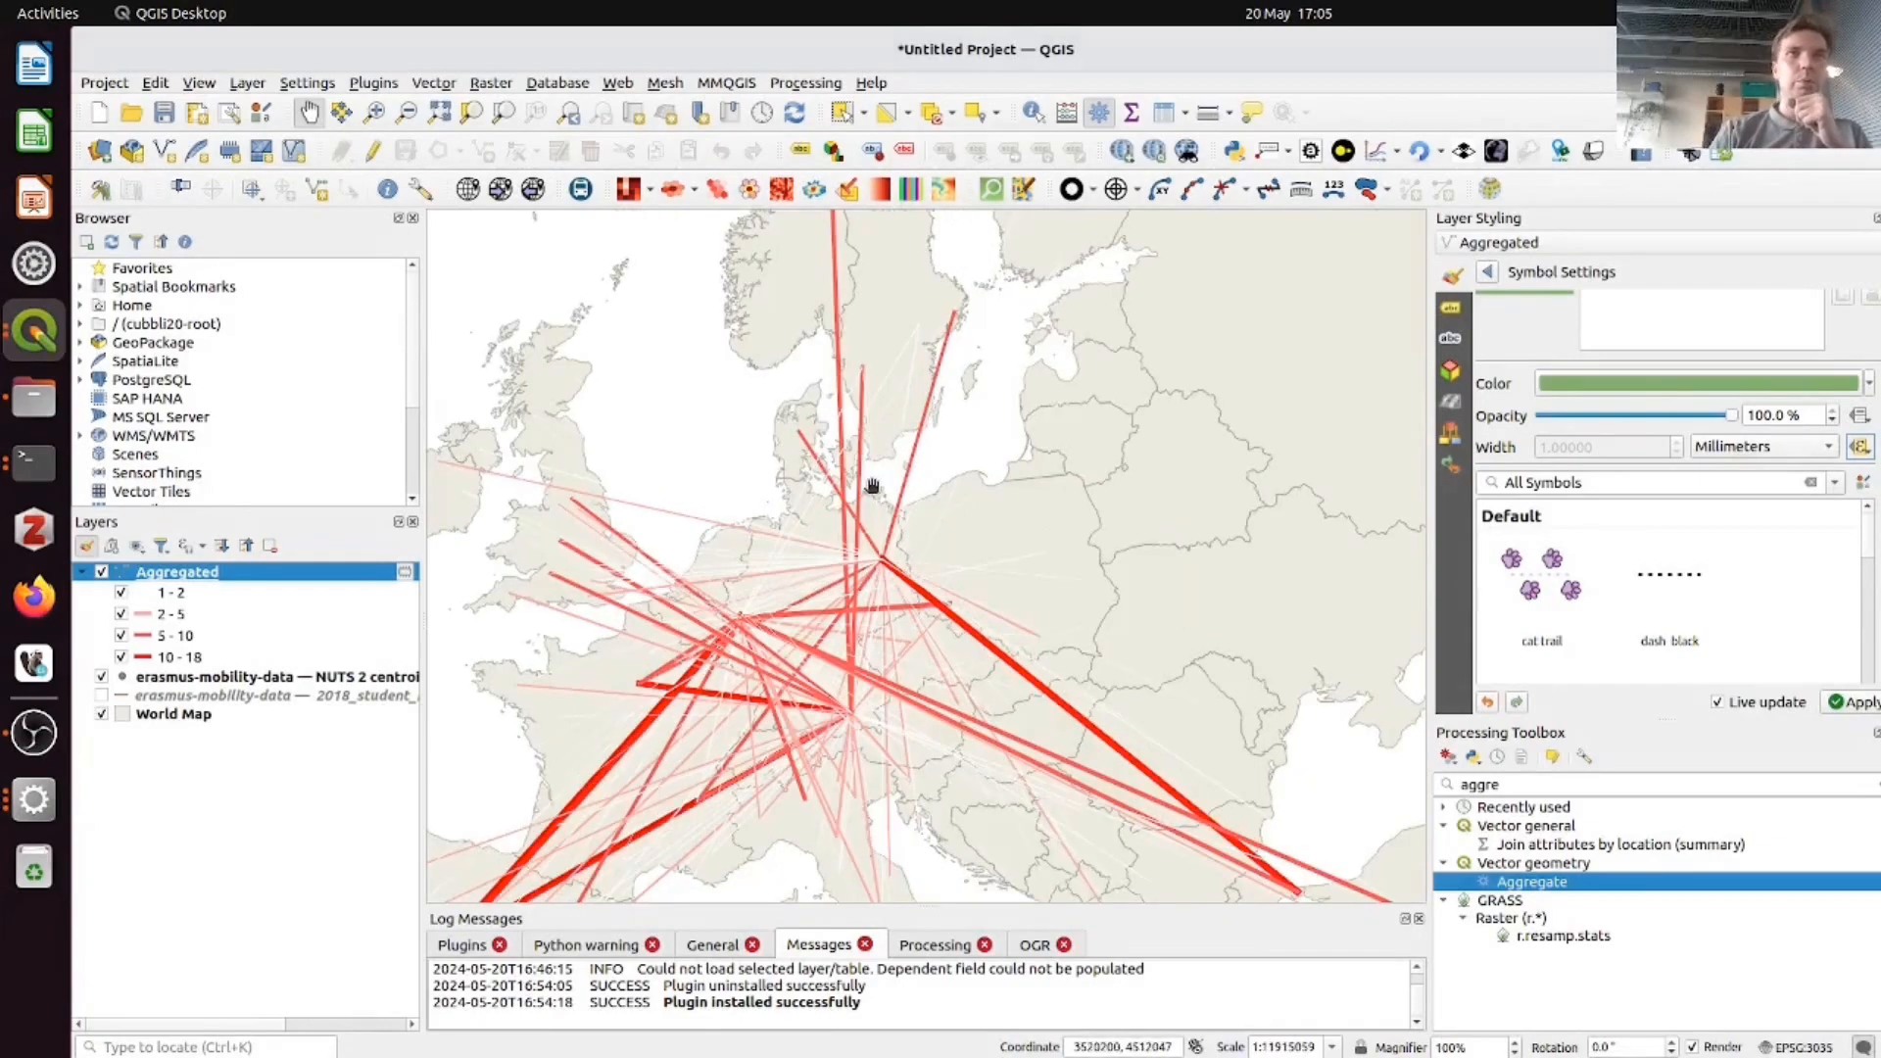
pyautogui.scroll(-1, 872, 487)
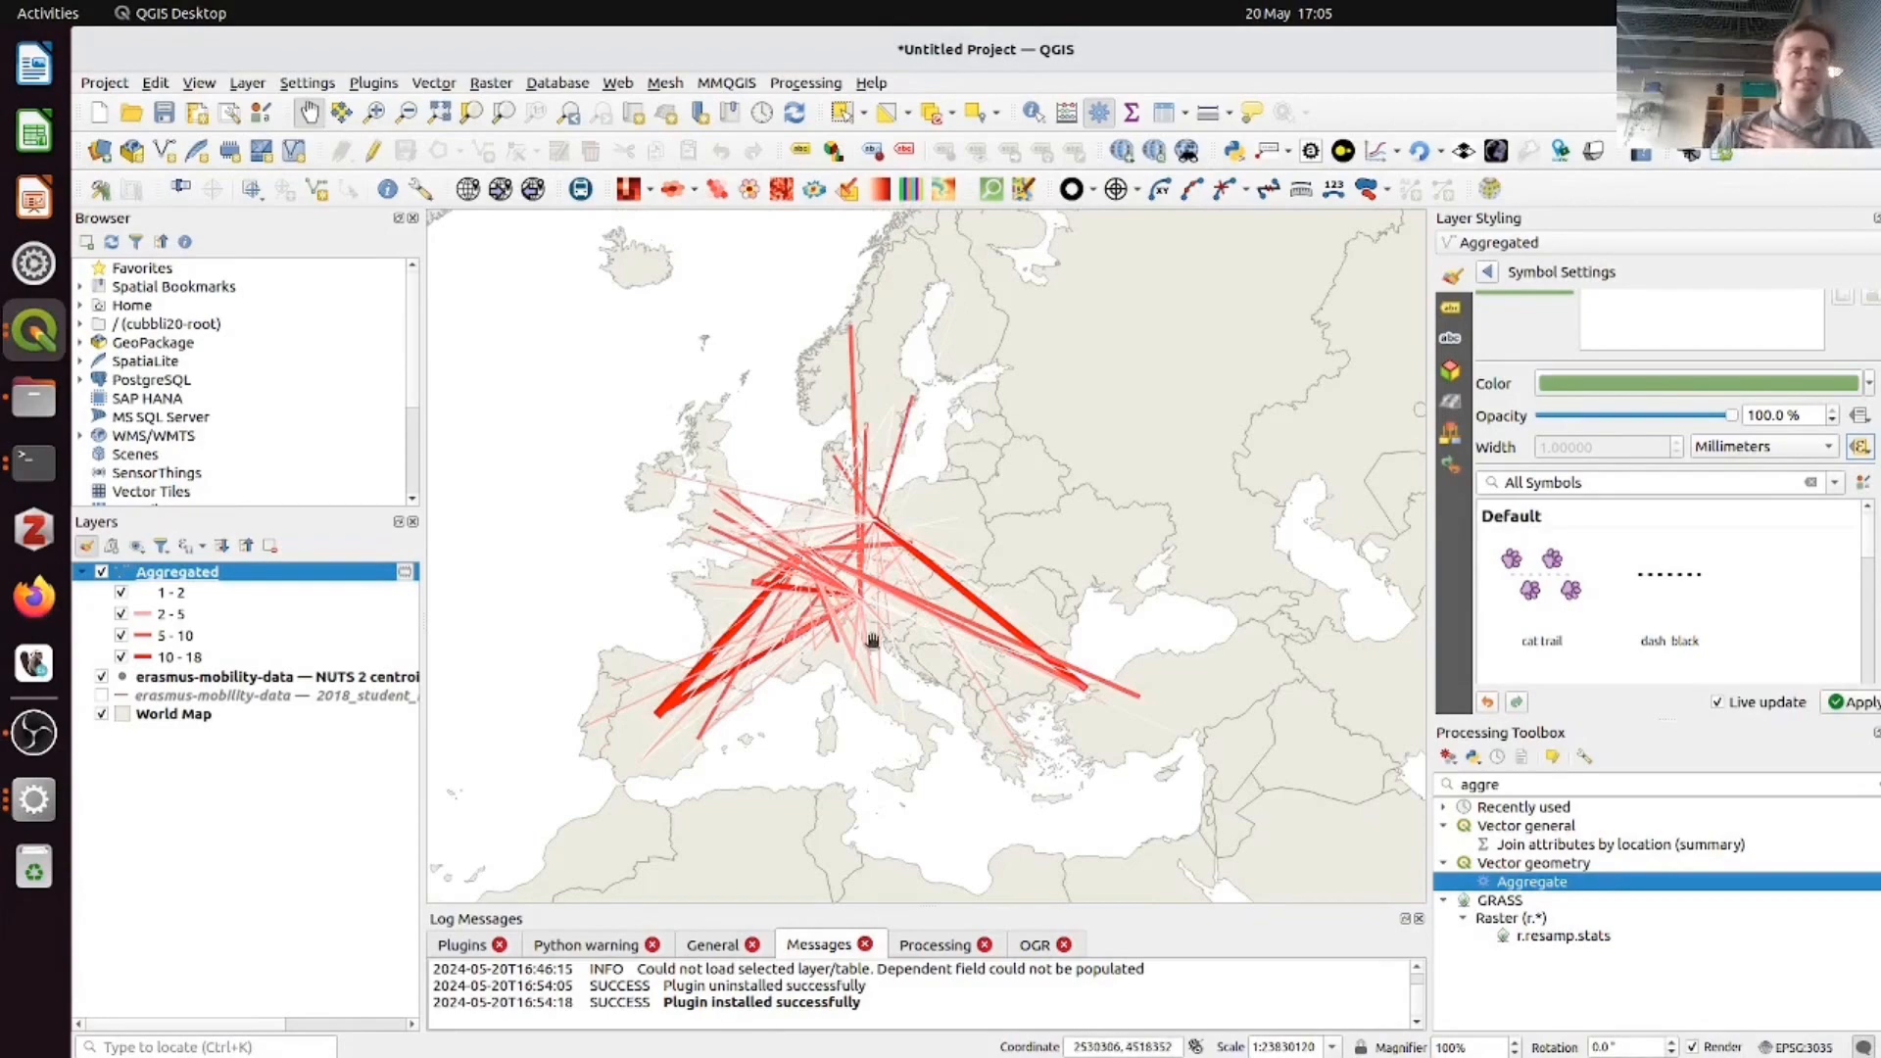
pyautogui.scroll(1, 902, 679)
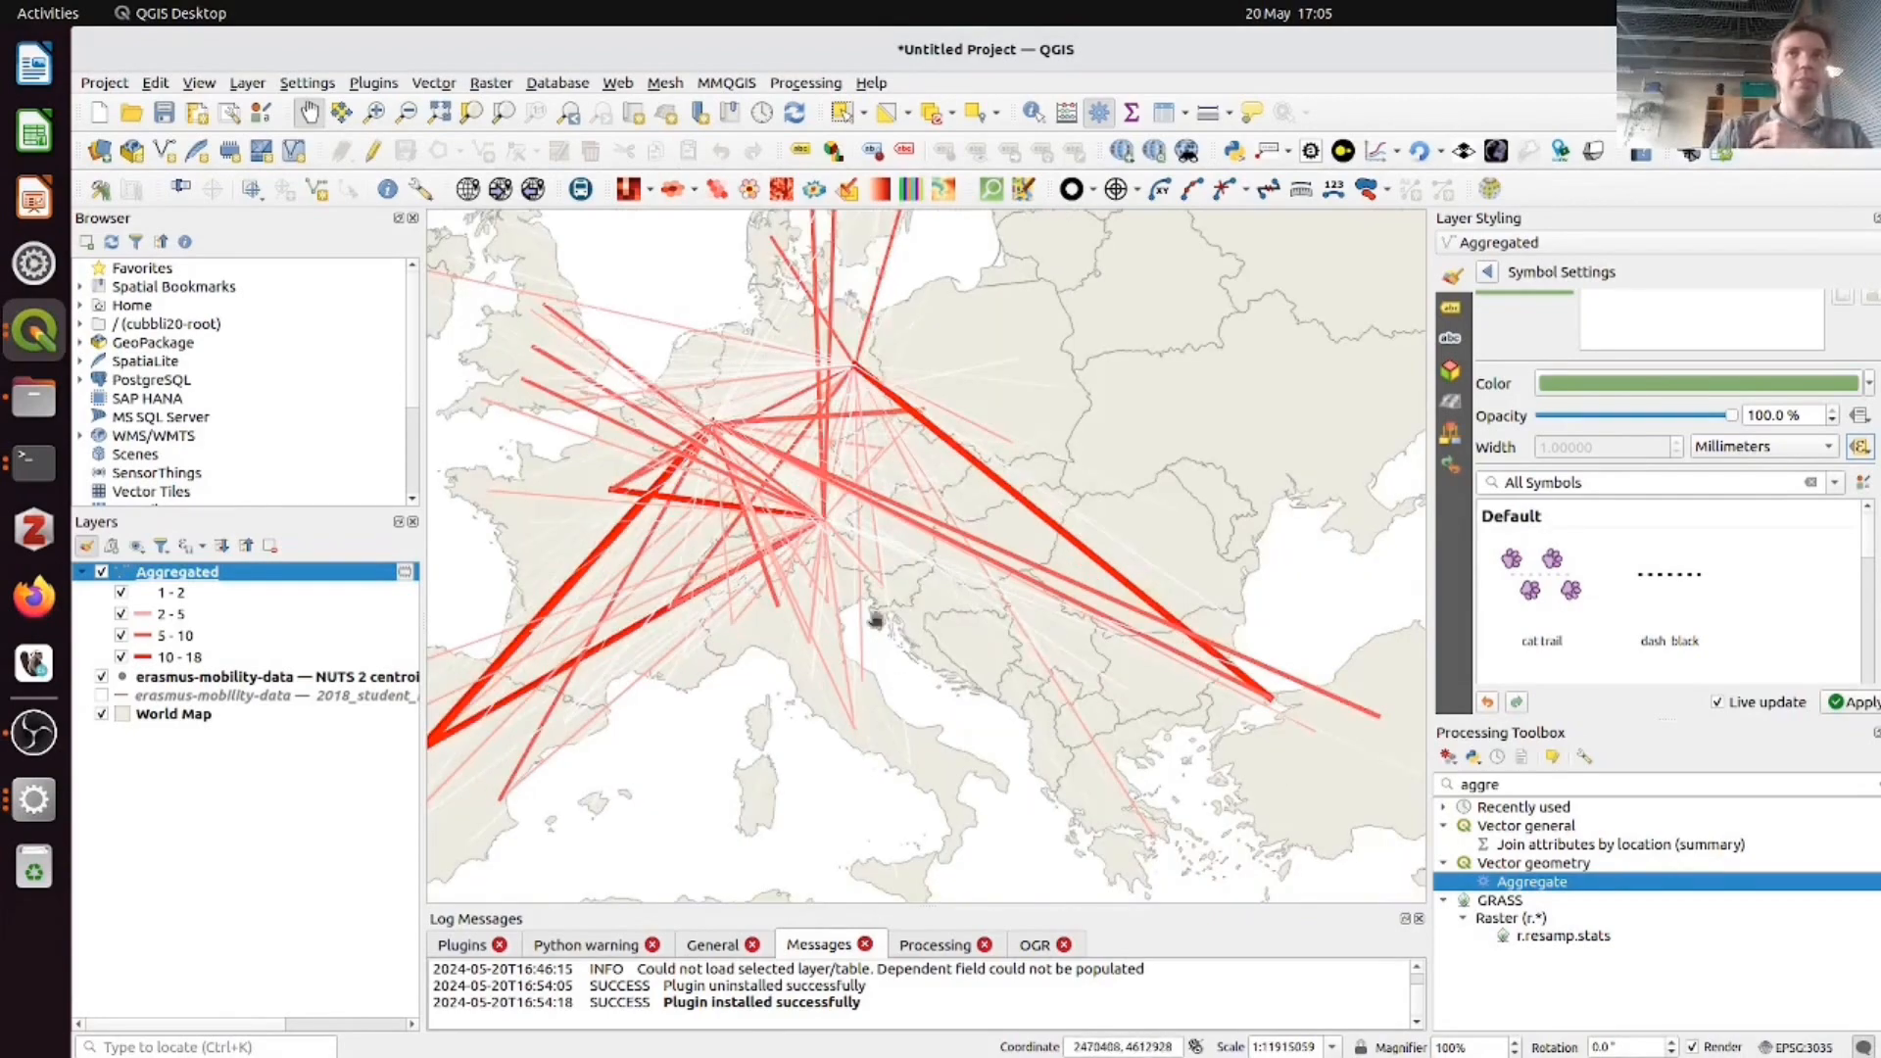
pyautogui.scroll(-1, 877, 618)
# - Set the Aggregated line symbol's opacity to 50% and return to the graduated style settings
pyautogui.doubleClick(1780, 415)
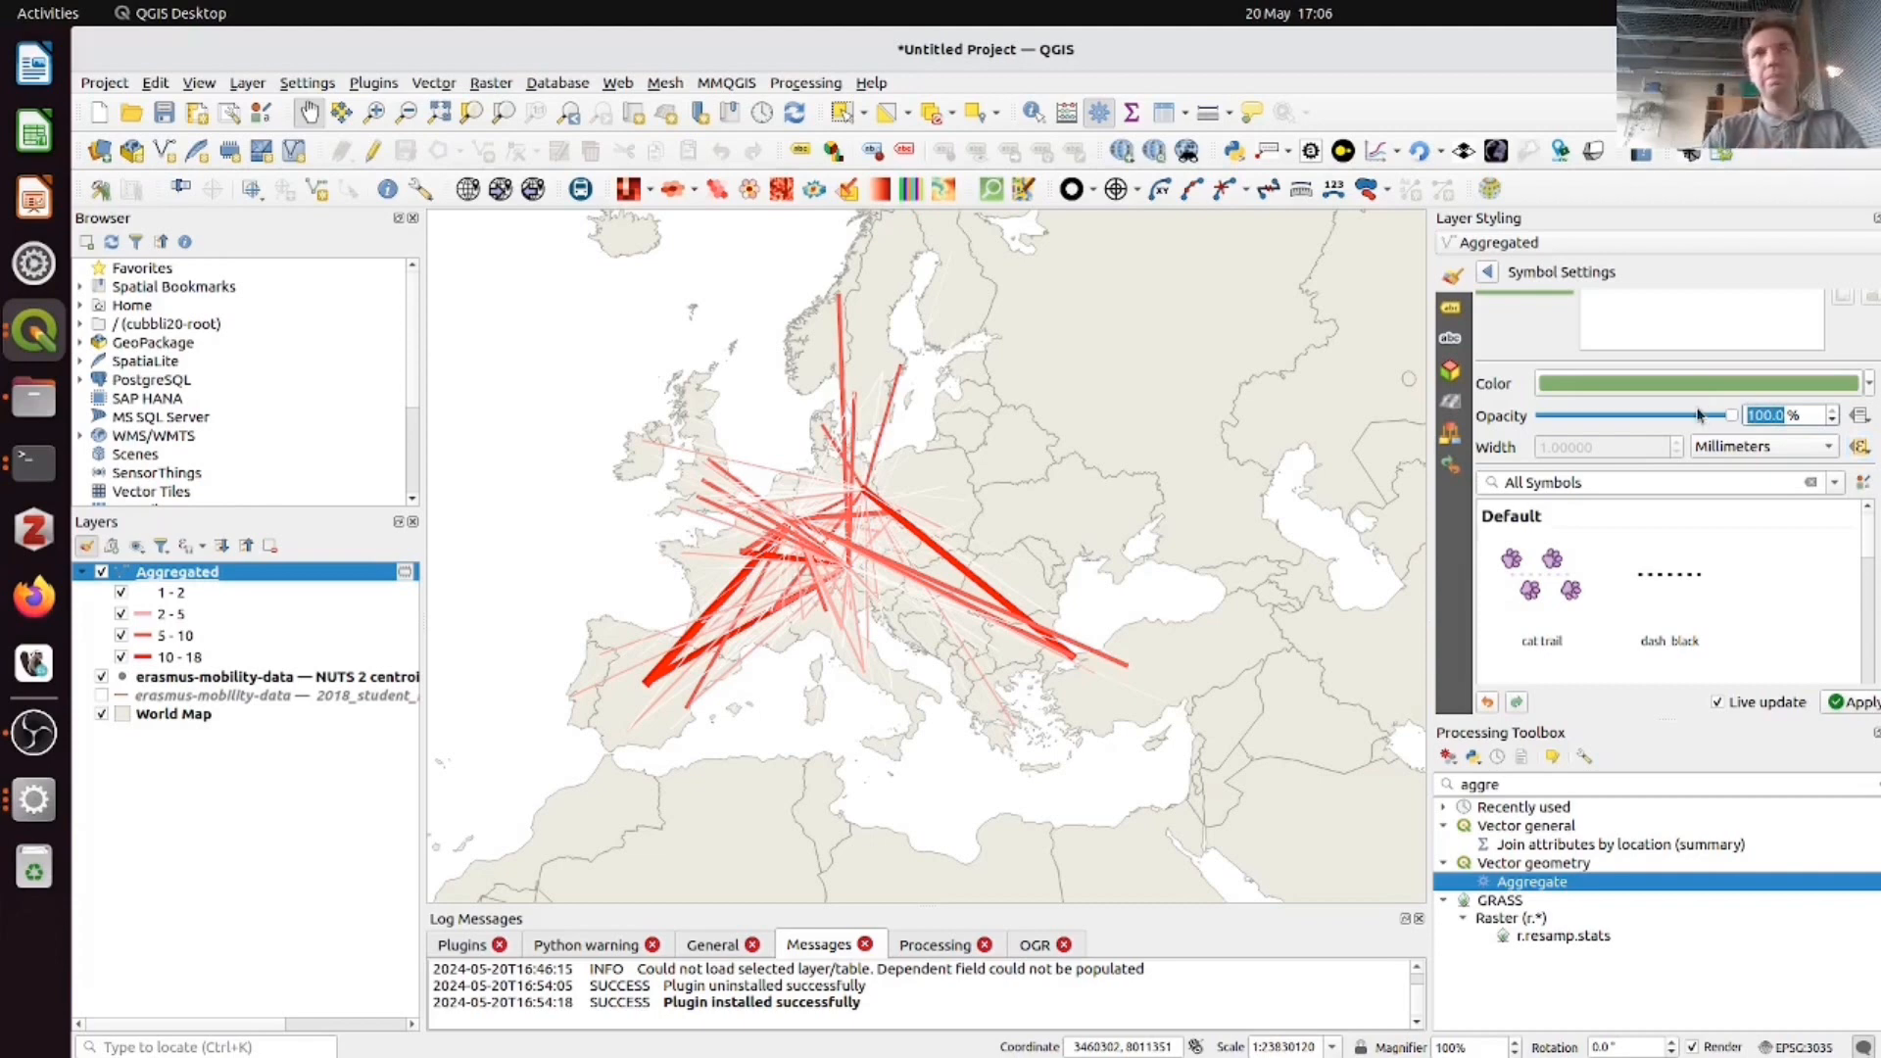
pyautogui.write('50')
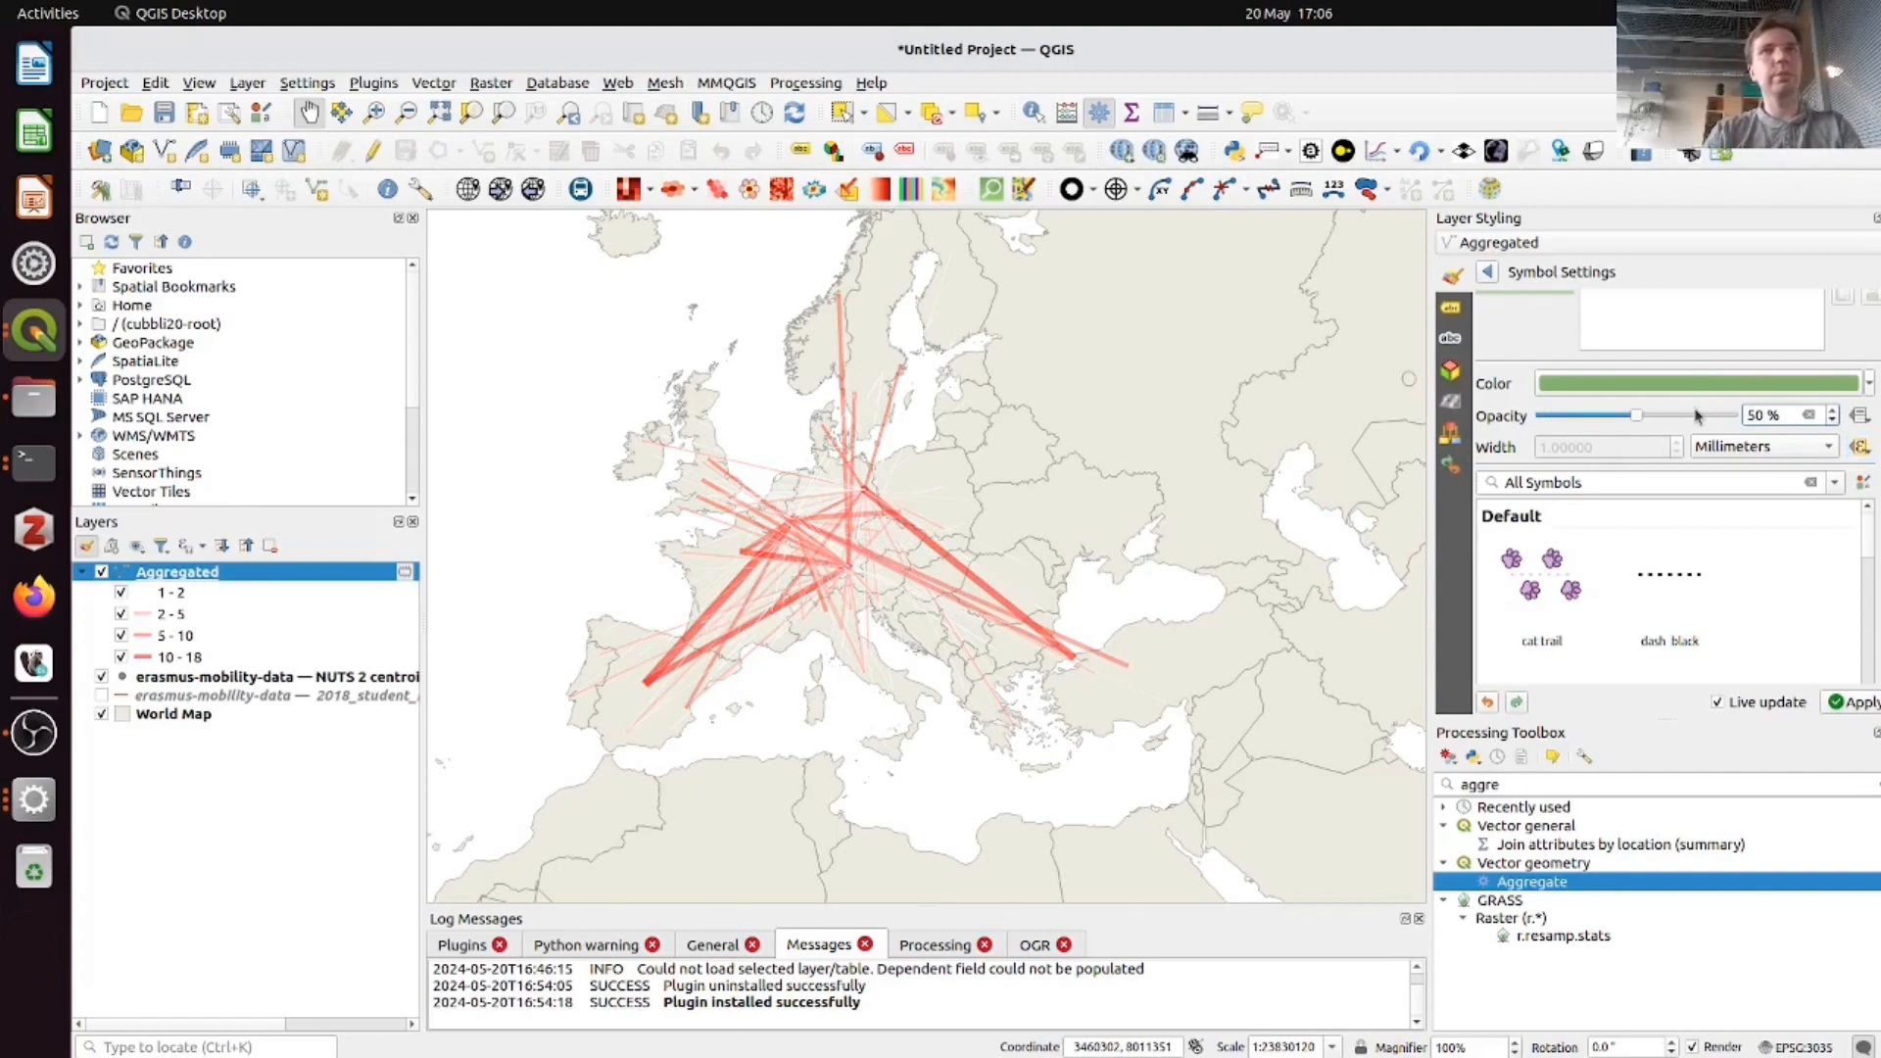
pyautogui.click(1487, 276)
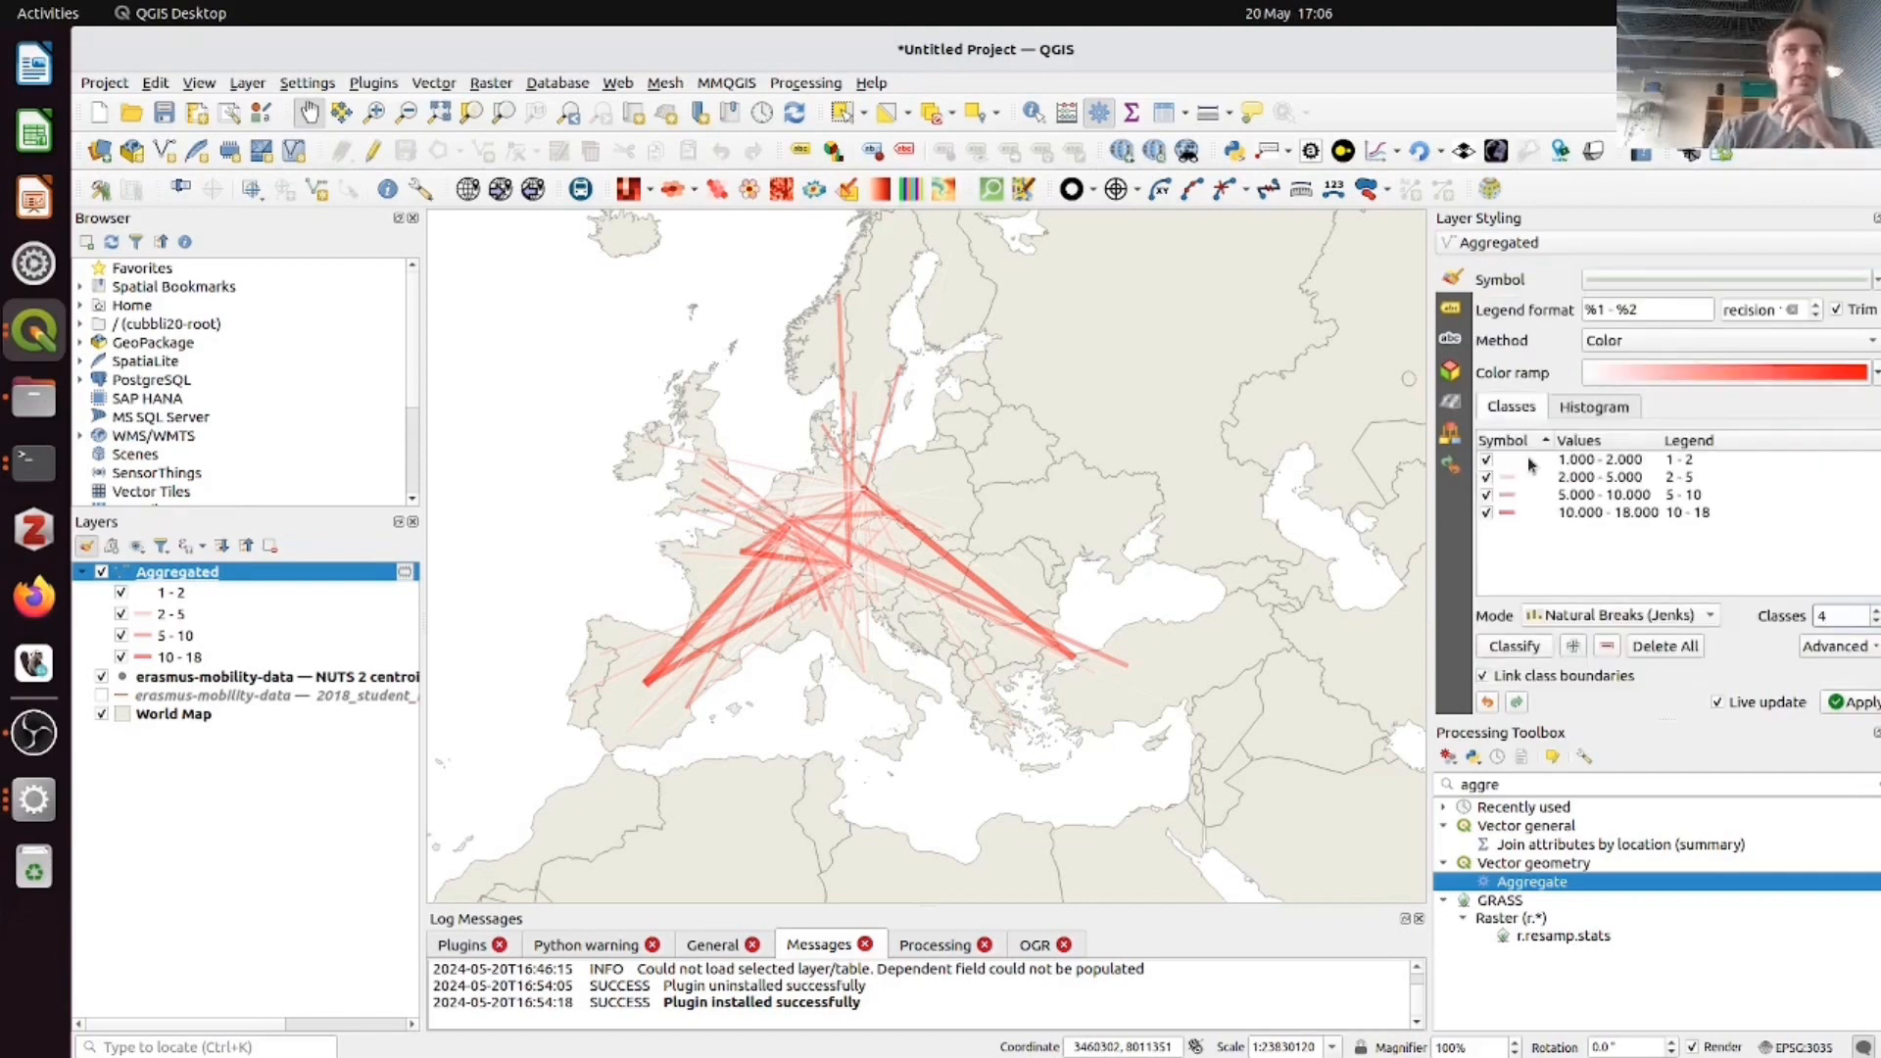
# - Edit the graduated color ramp so that its start color is a light pink instead of white
pyautogui.click(1625, 374)
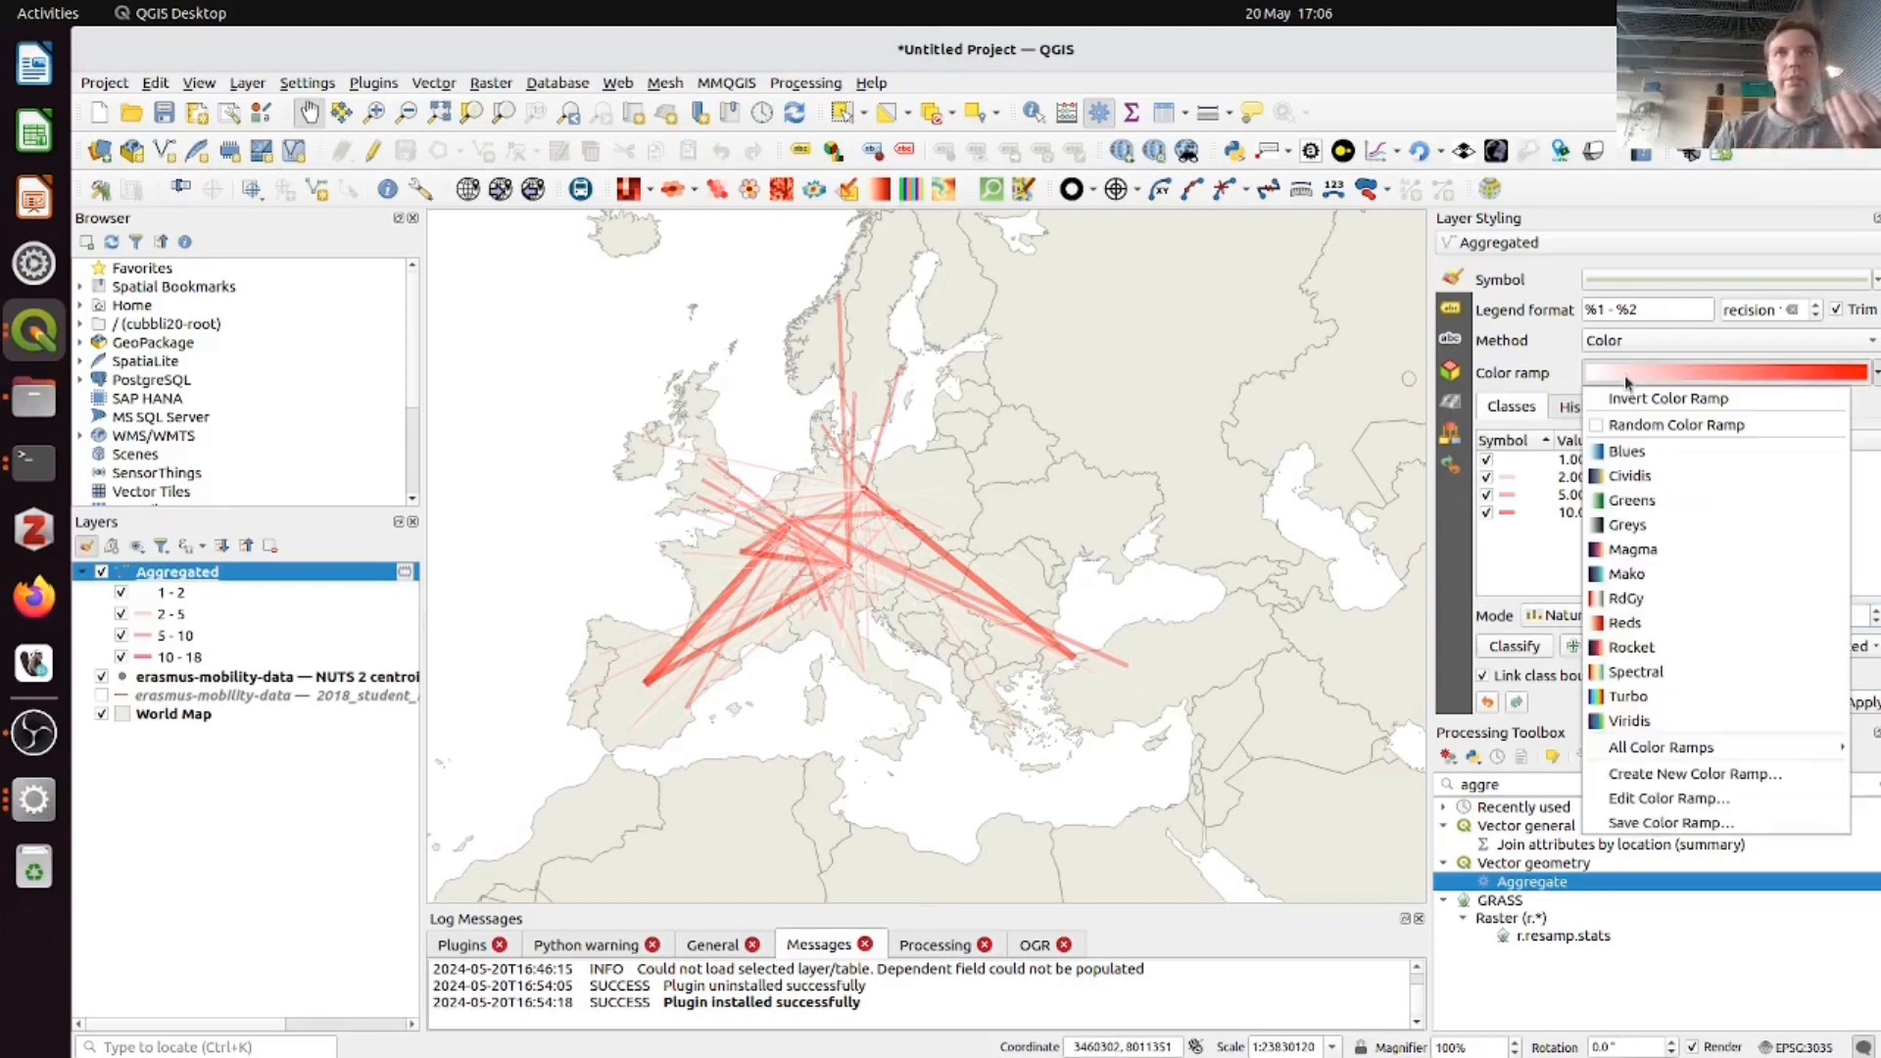
pyautogui.click(1721, 814)
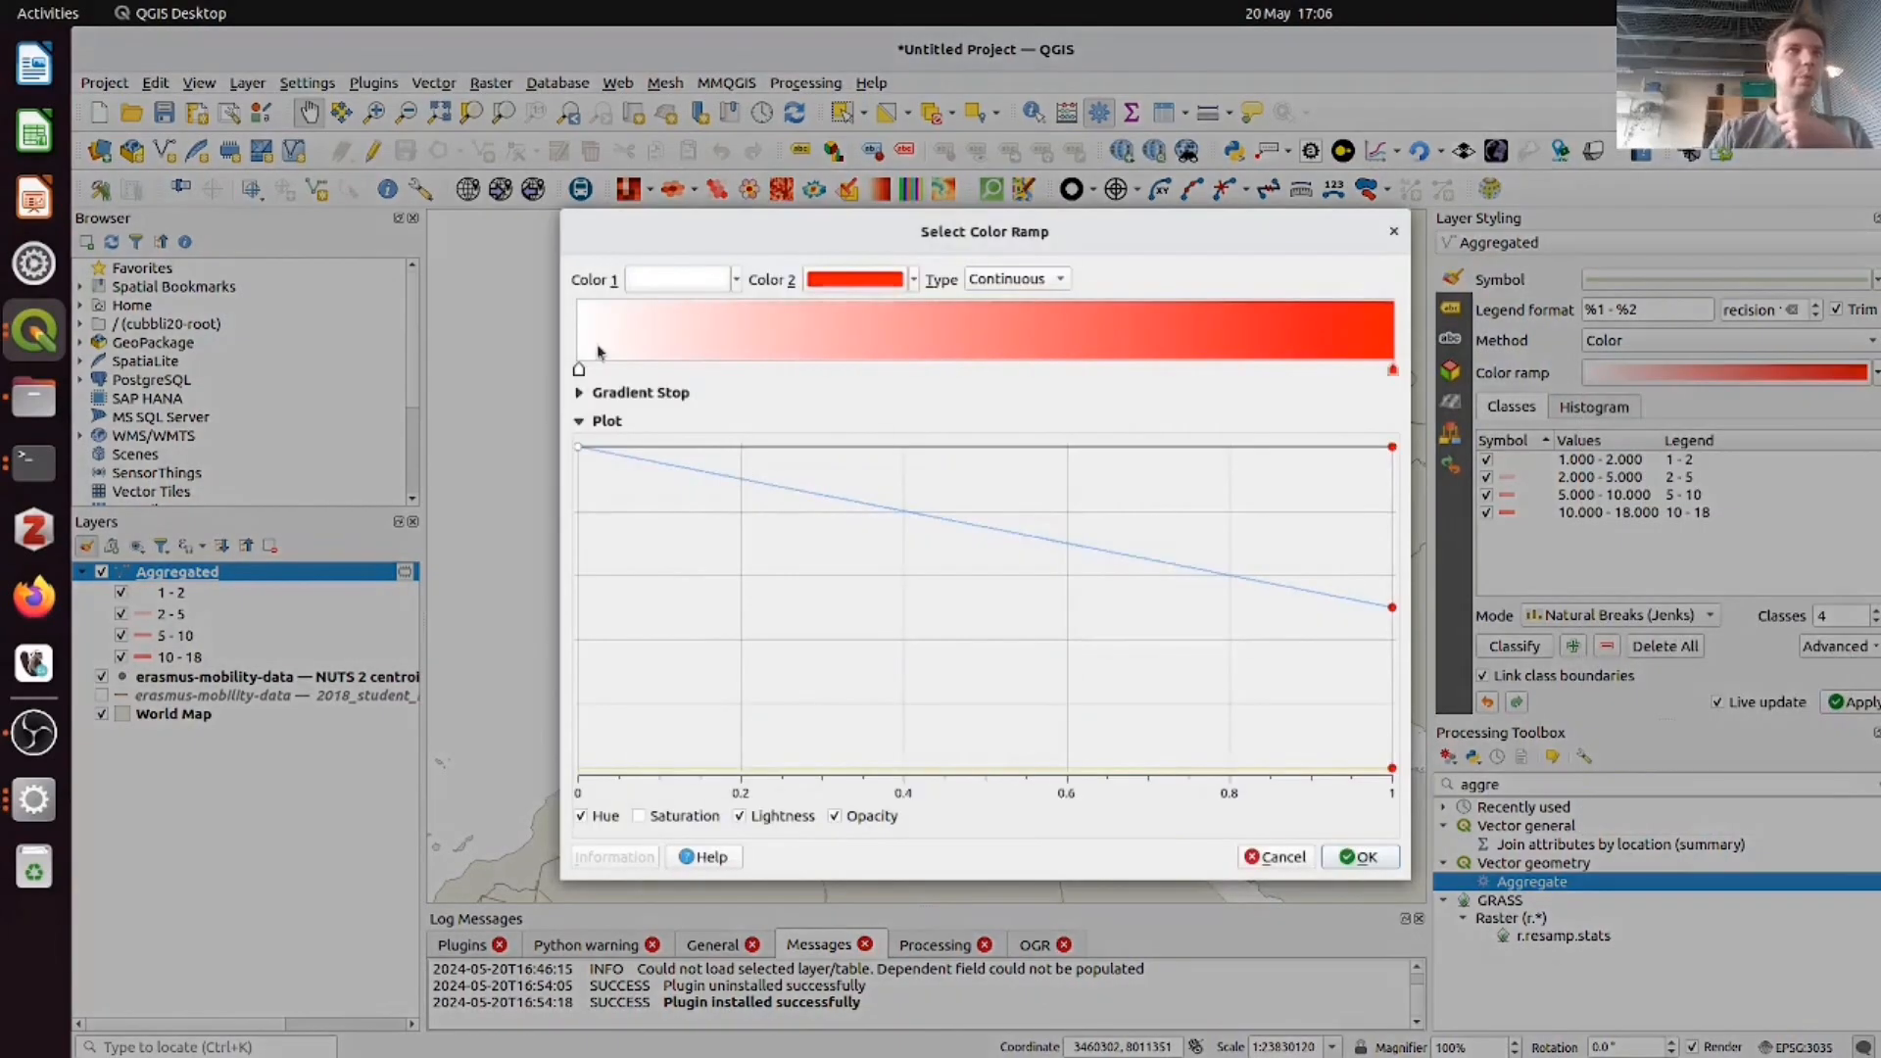
pyautogui.click(739, 283)
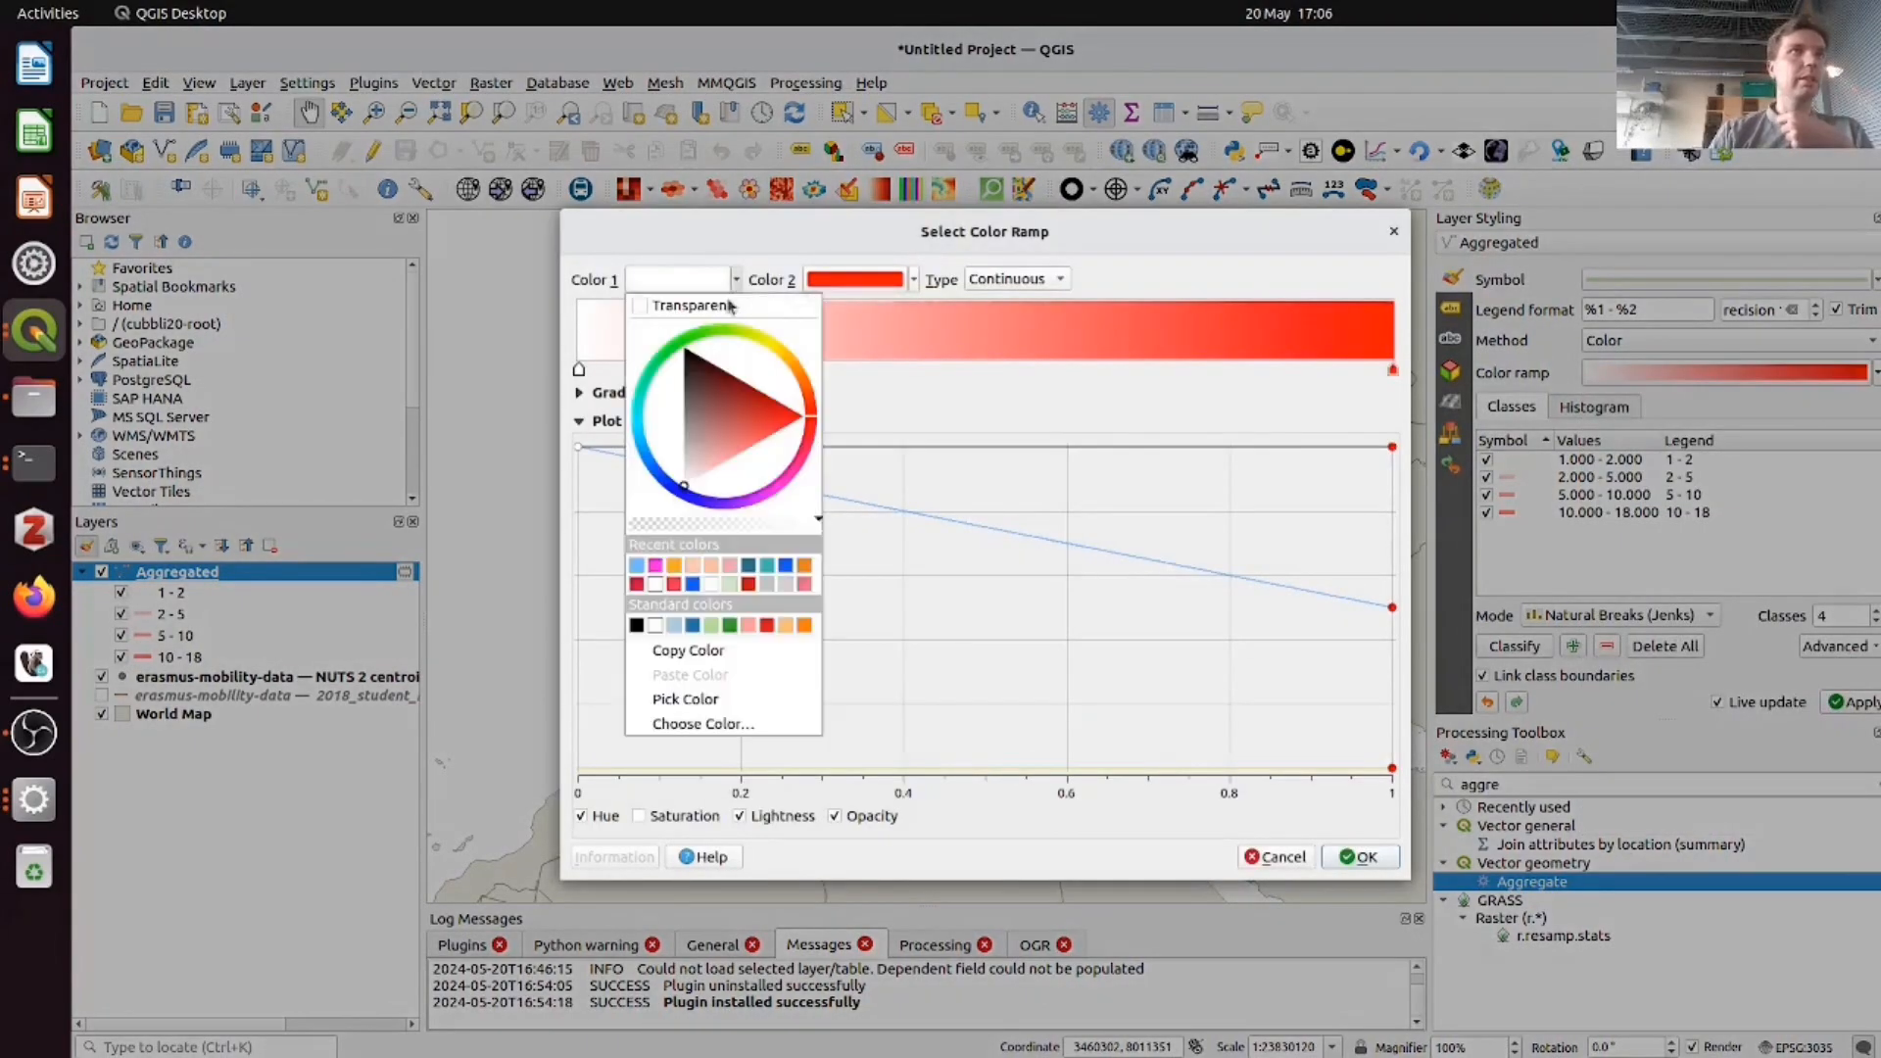
pyautogui.click(700, 477)
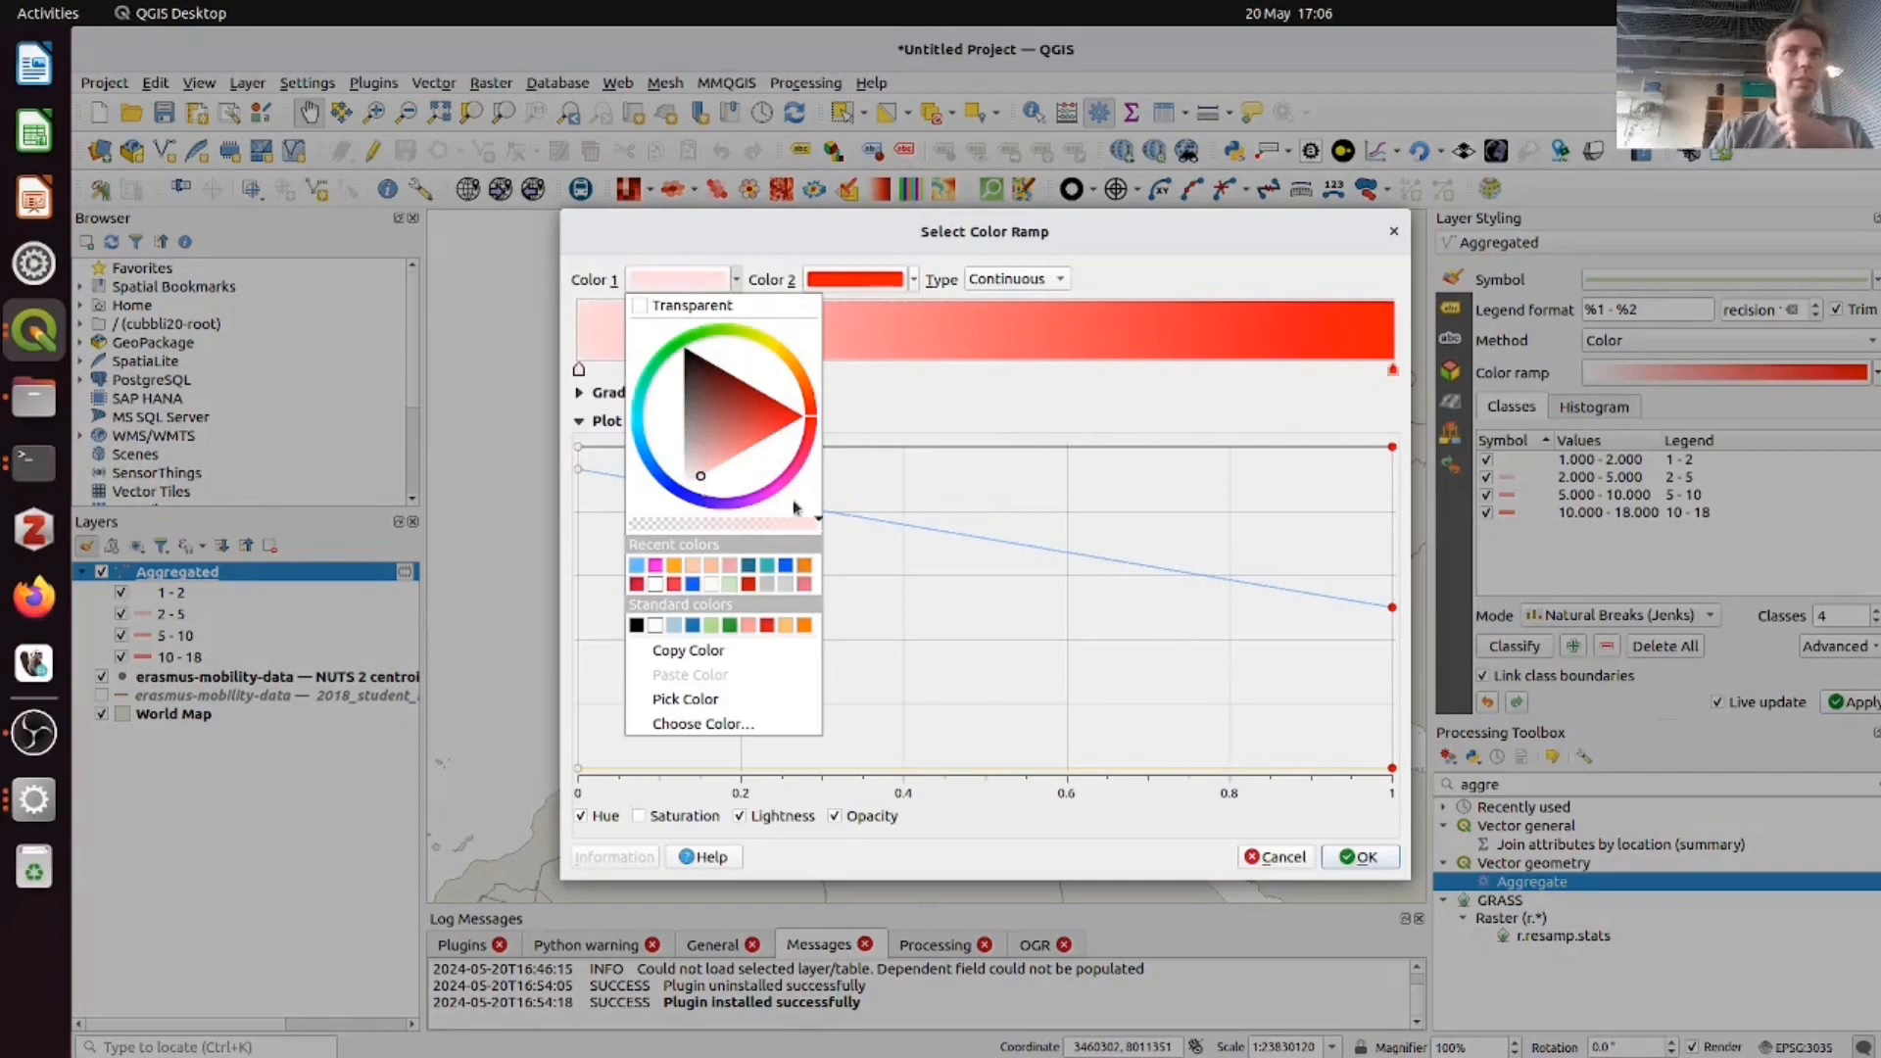
pyautogui.click(1372, 852)
pyautogui.click(1364, 858)
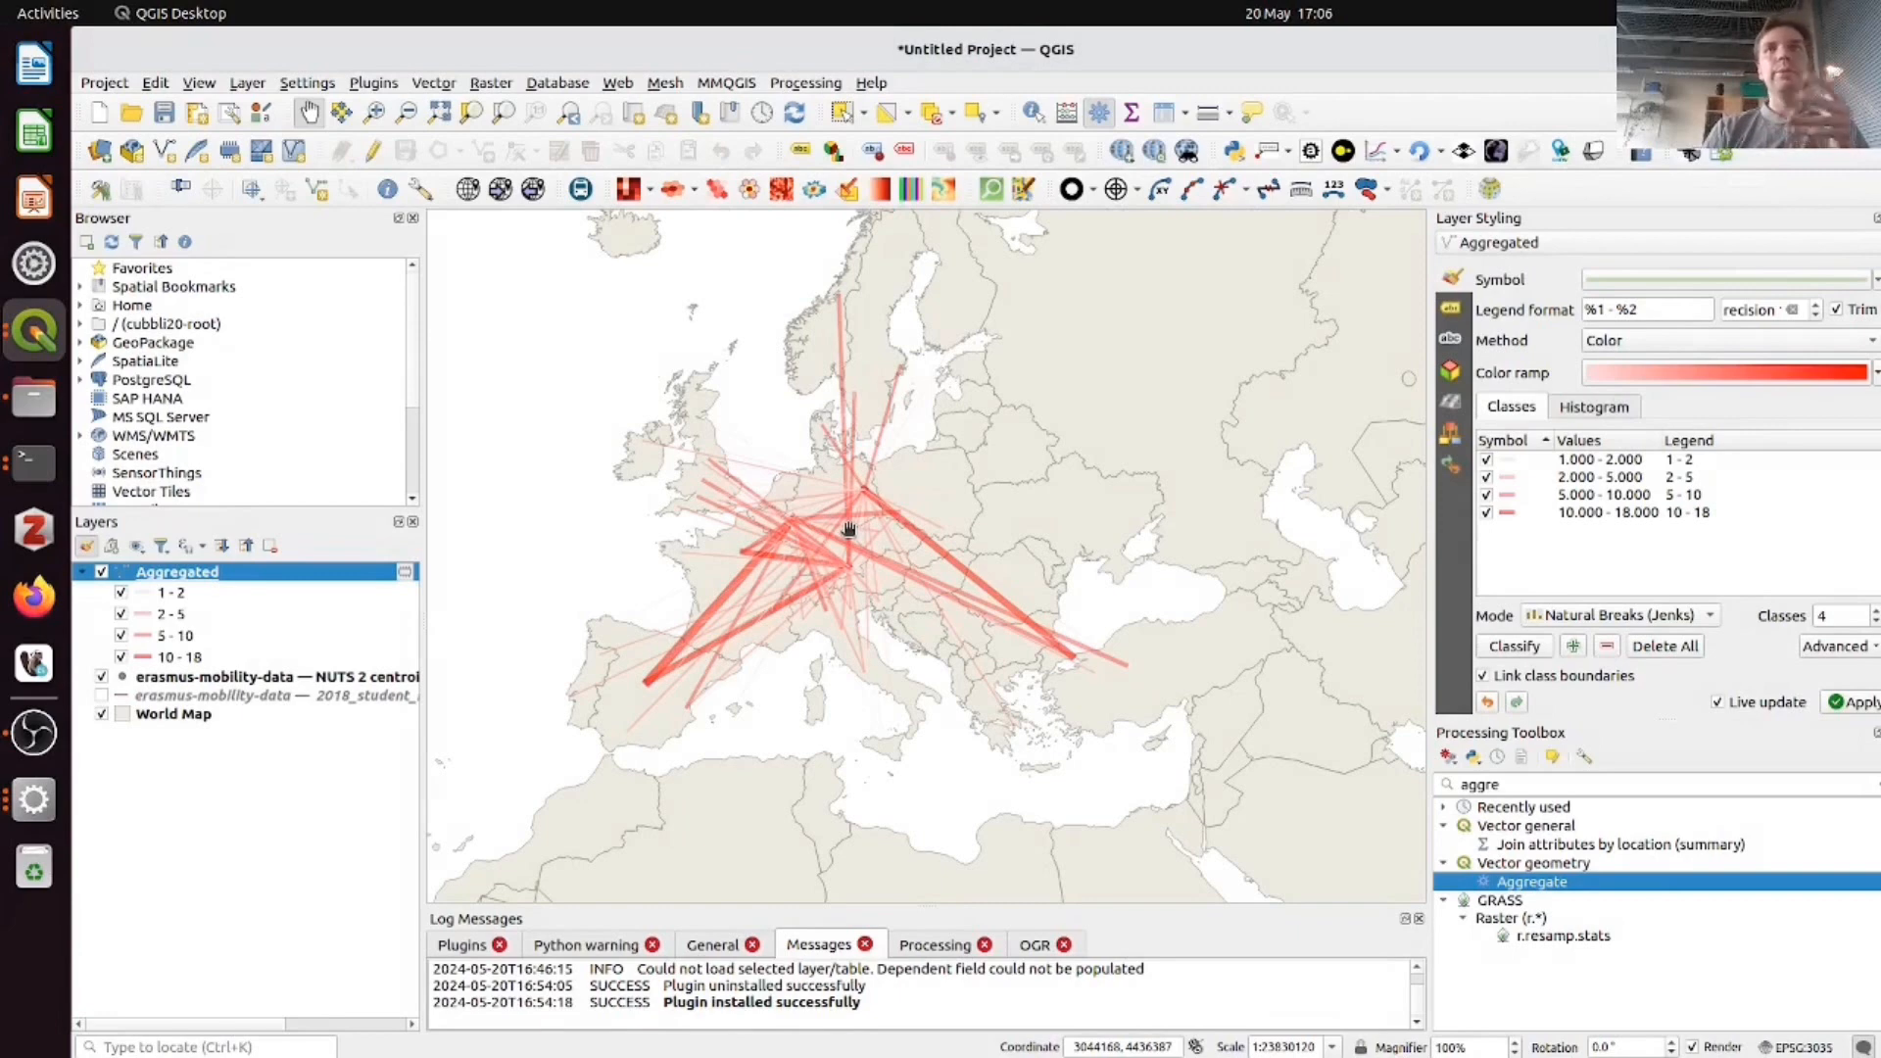
# - Switch to the notebook in Firefox and examine the remaining styling notes, the example style files and the example mobility map
pyautogui.hotkey('alt', 'Tab')
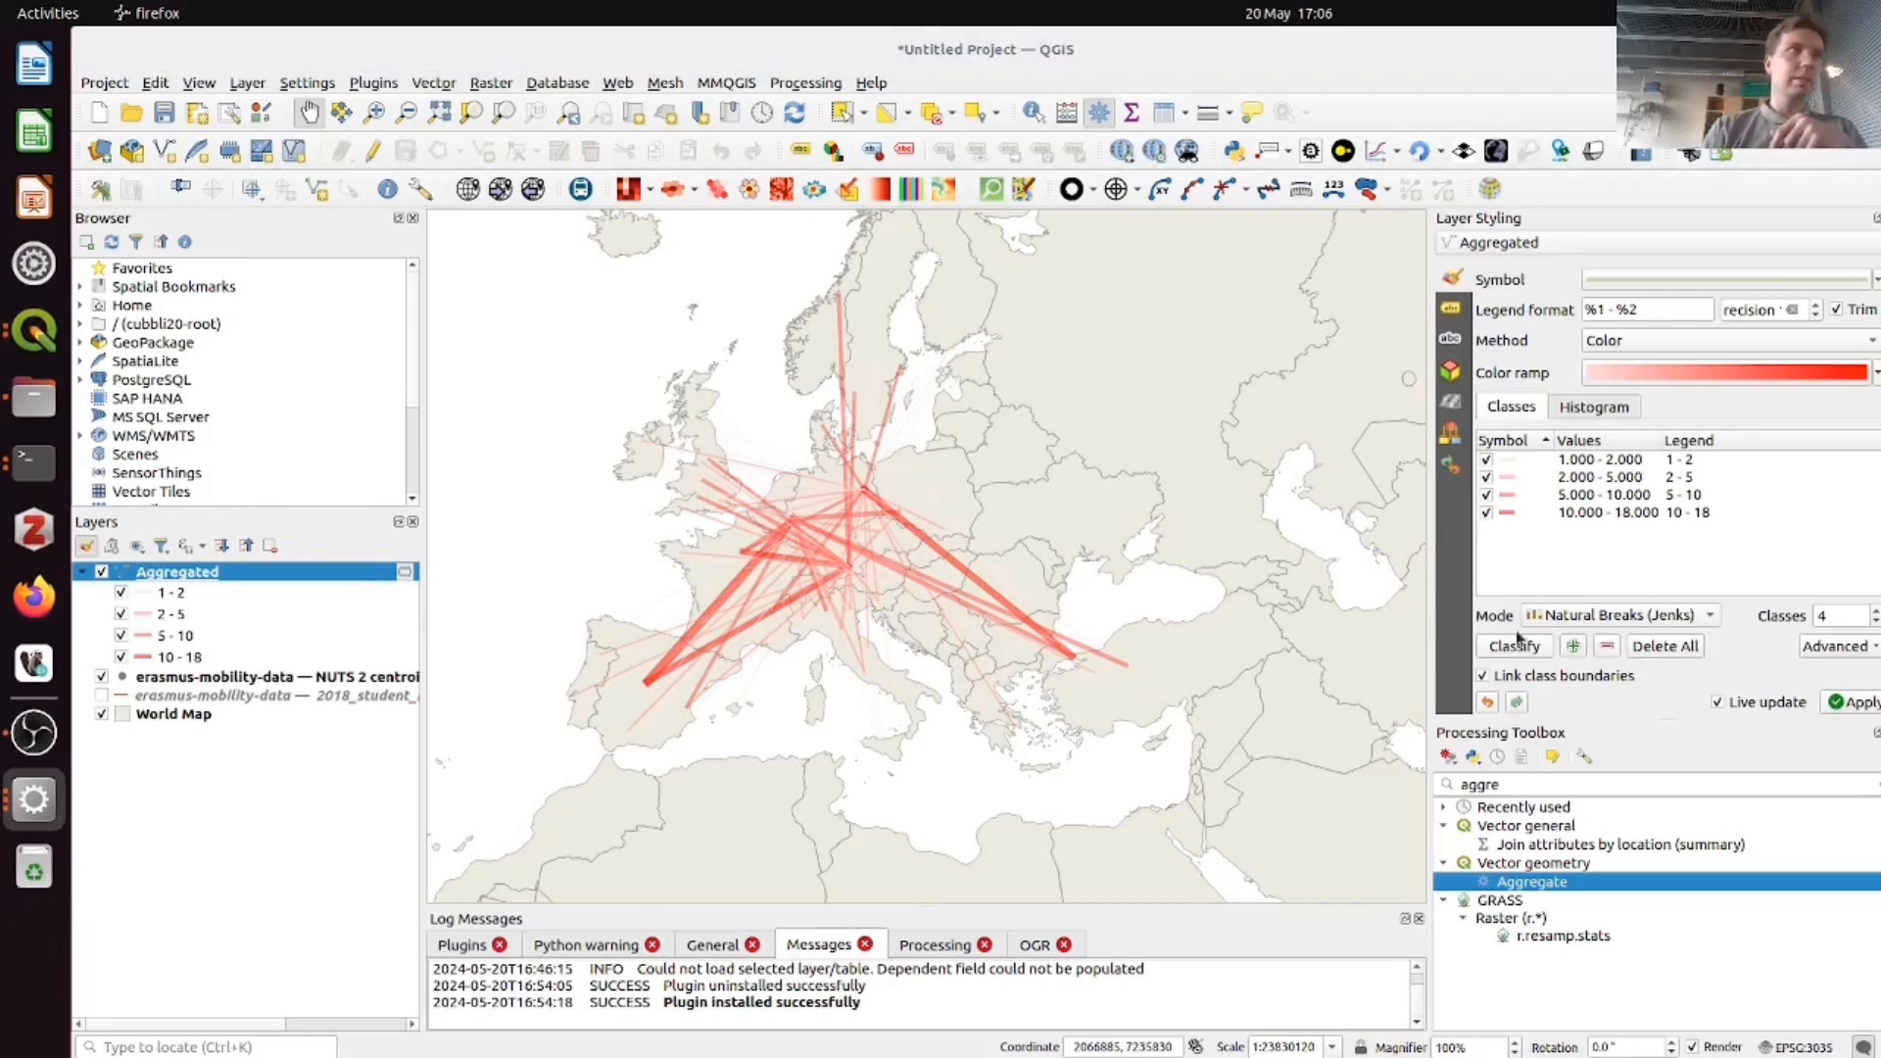
pyautogui.click(37, 797)
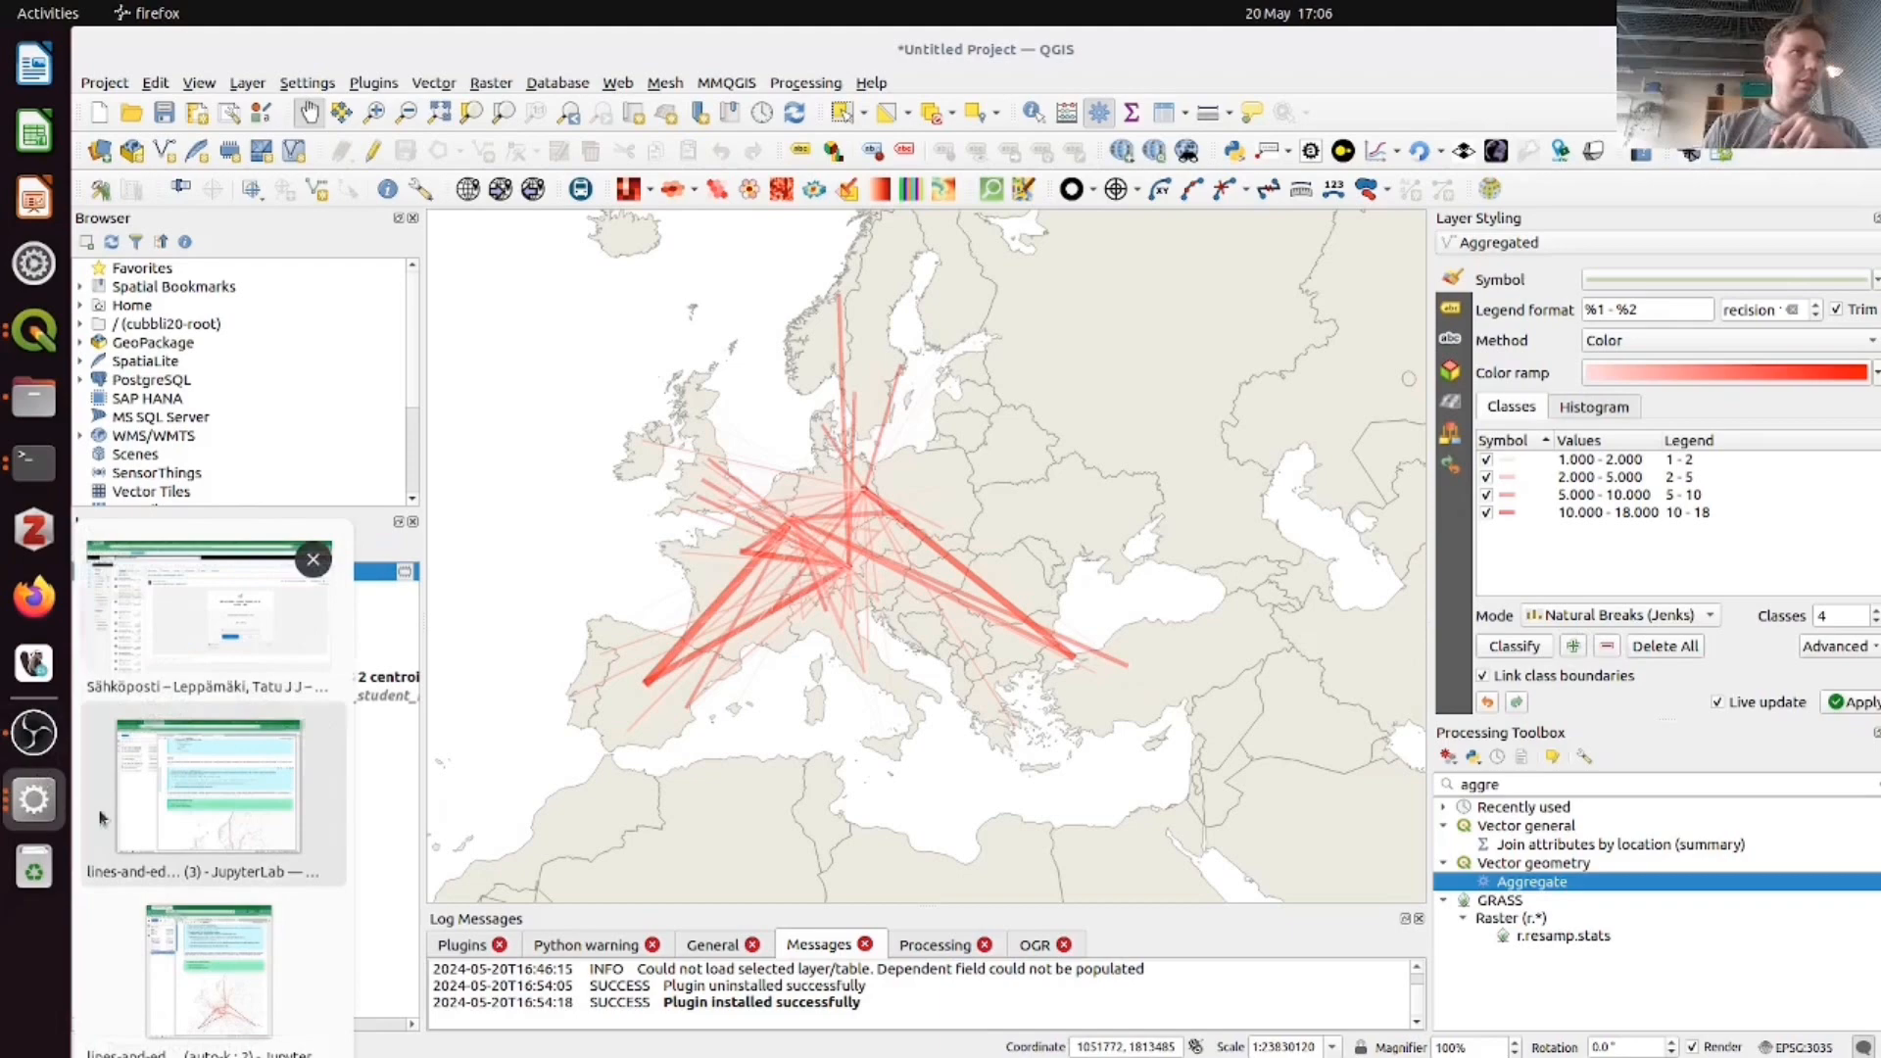
pyautogui.click(211, 795)
pyautogui.scroll(-3, 849, 667)
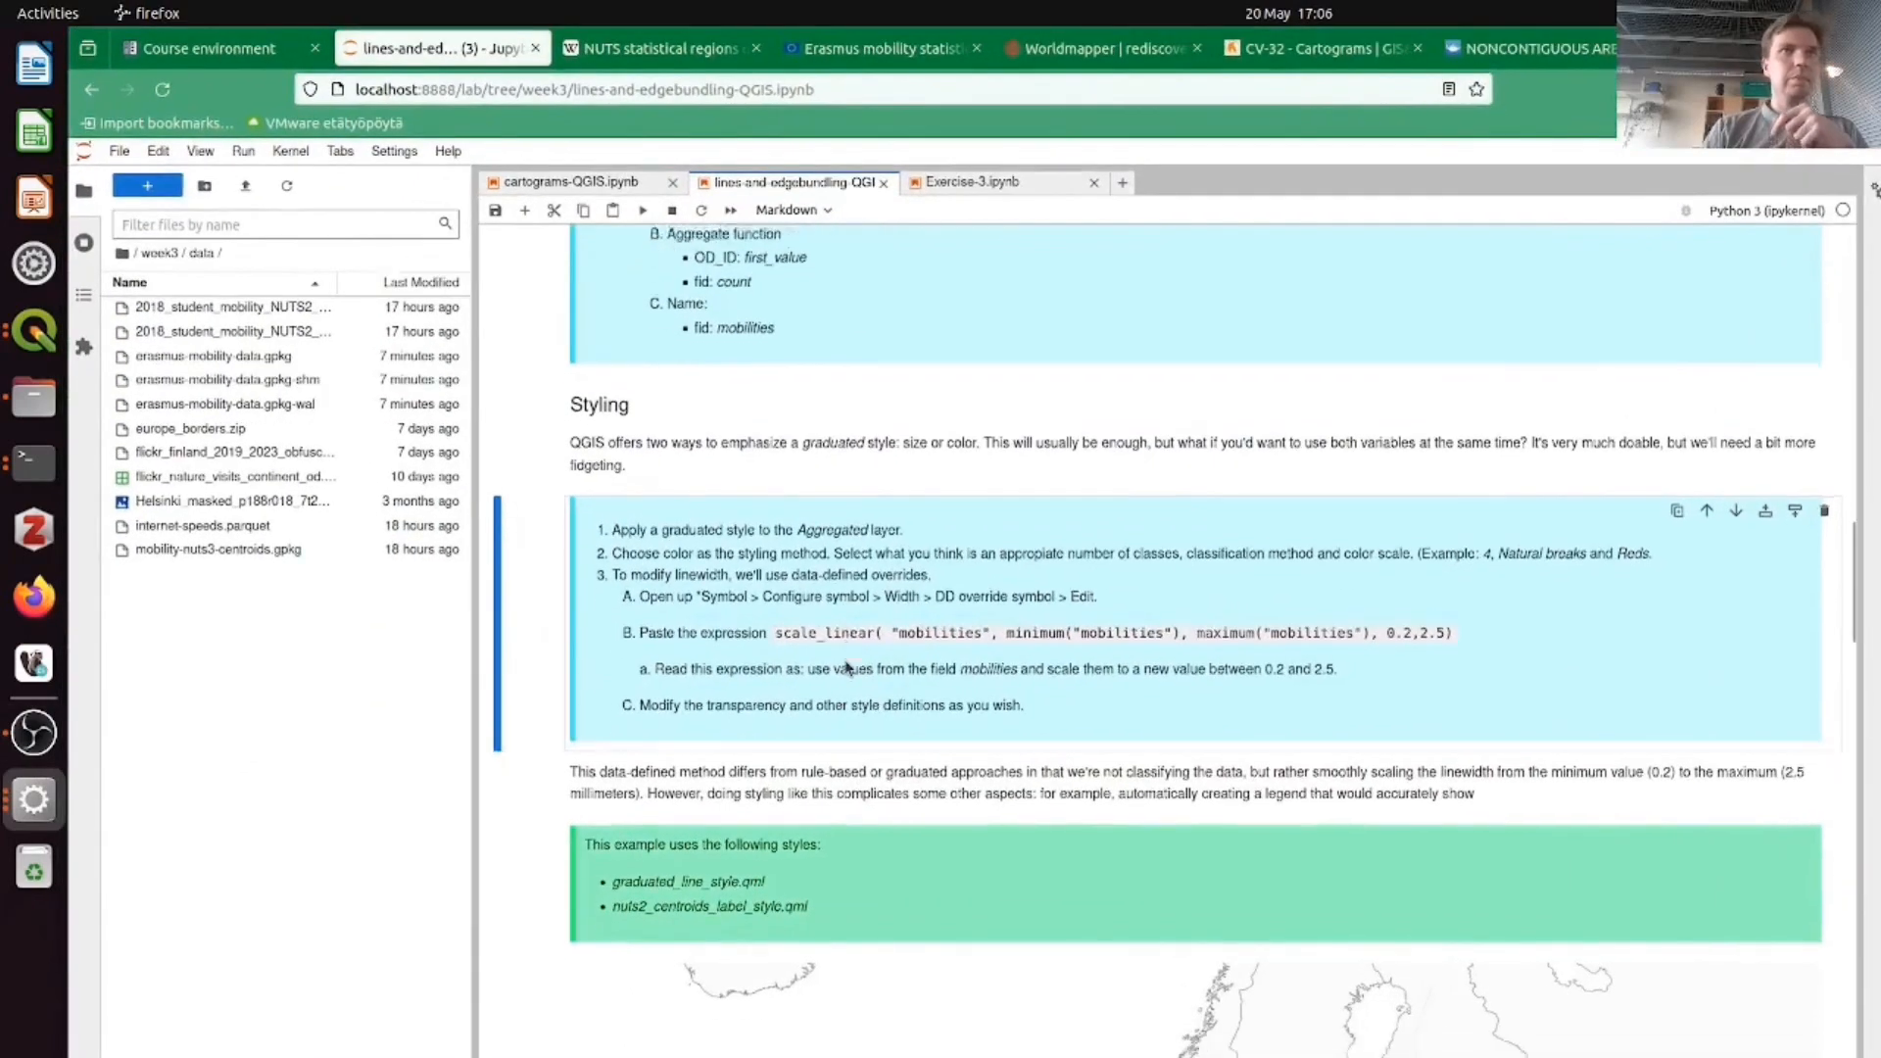
pyautogui.scroll(-2, 849, 666)
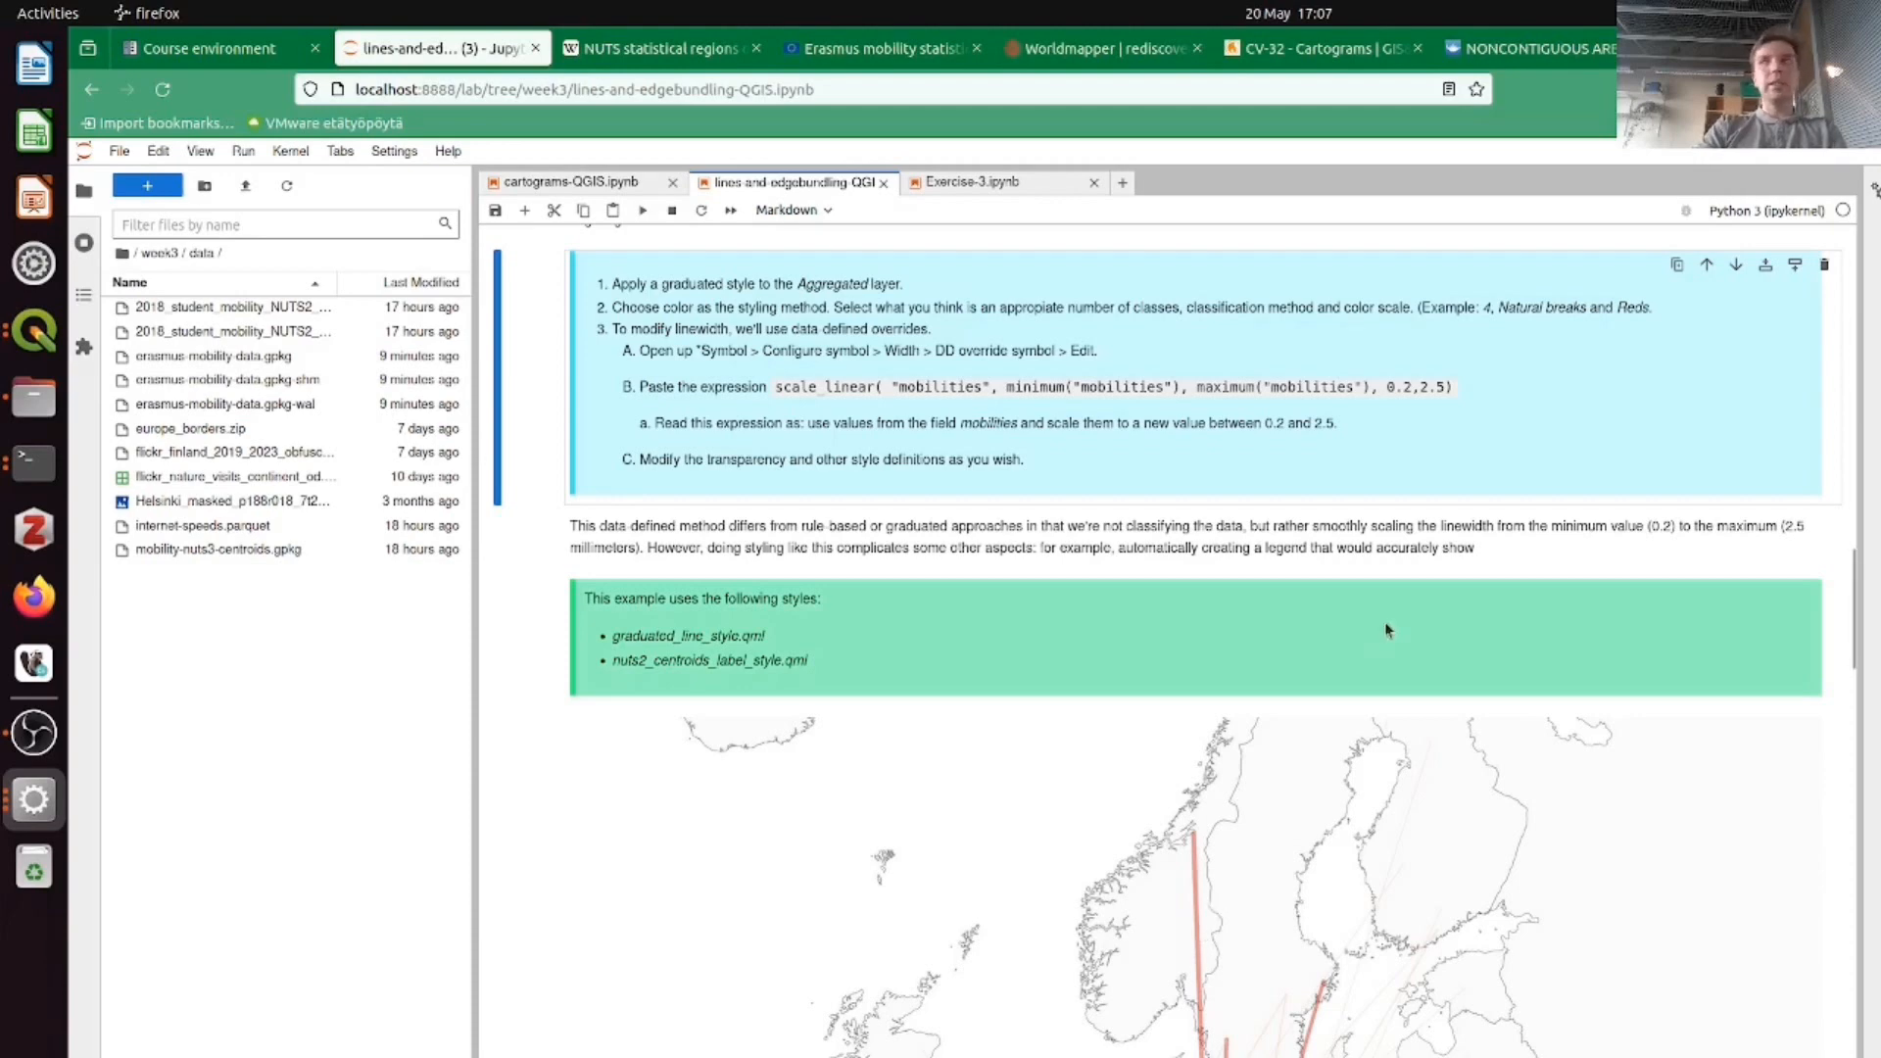
pyautogui.scroll(-2, 1181, 627)
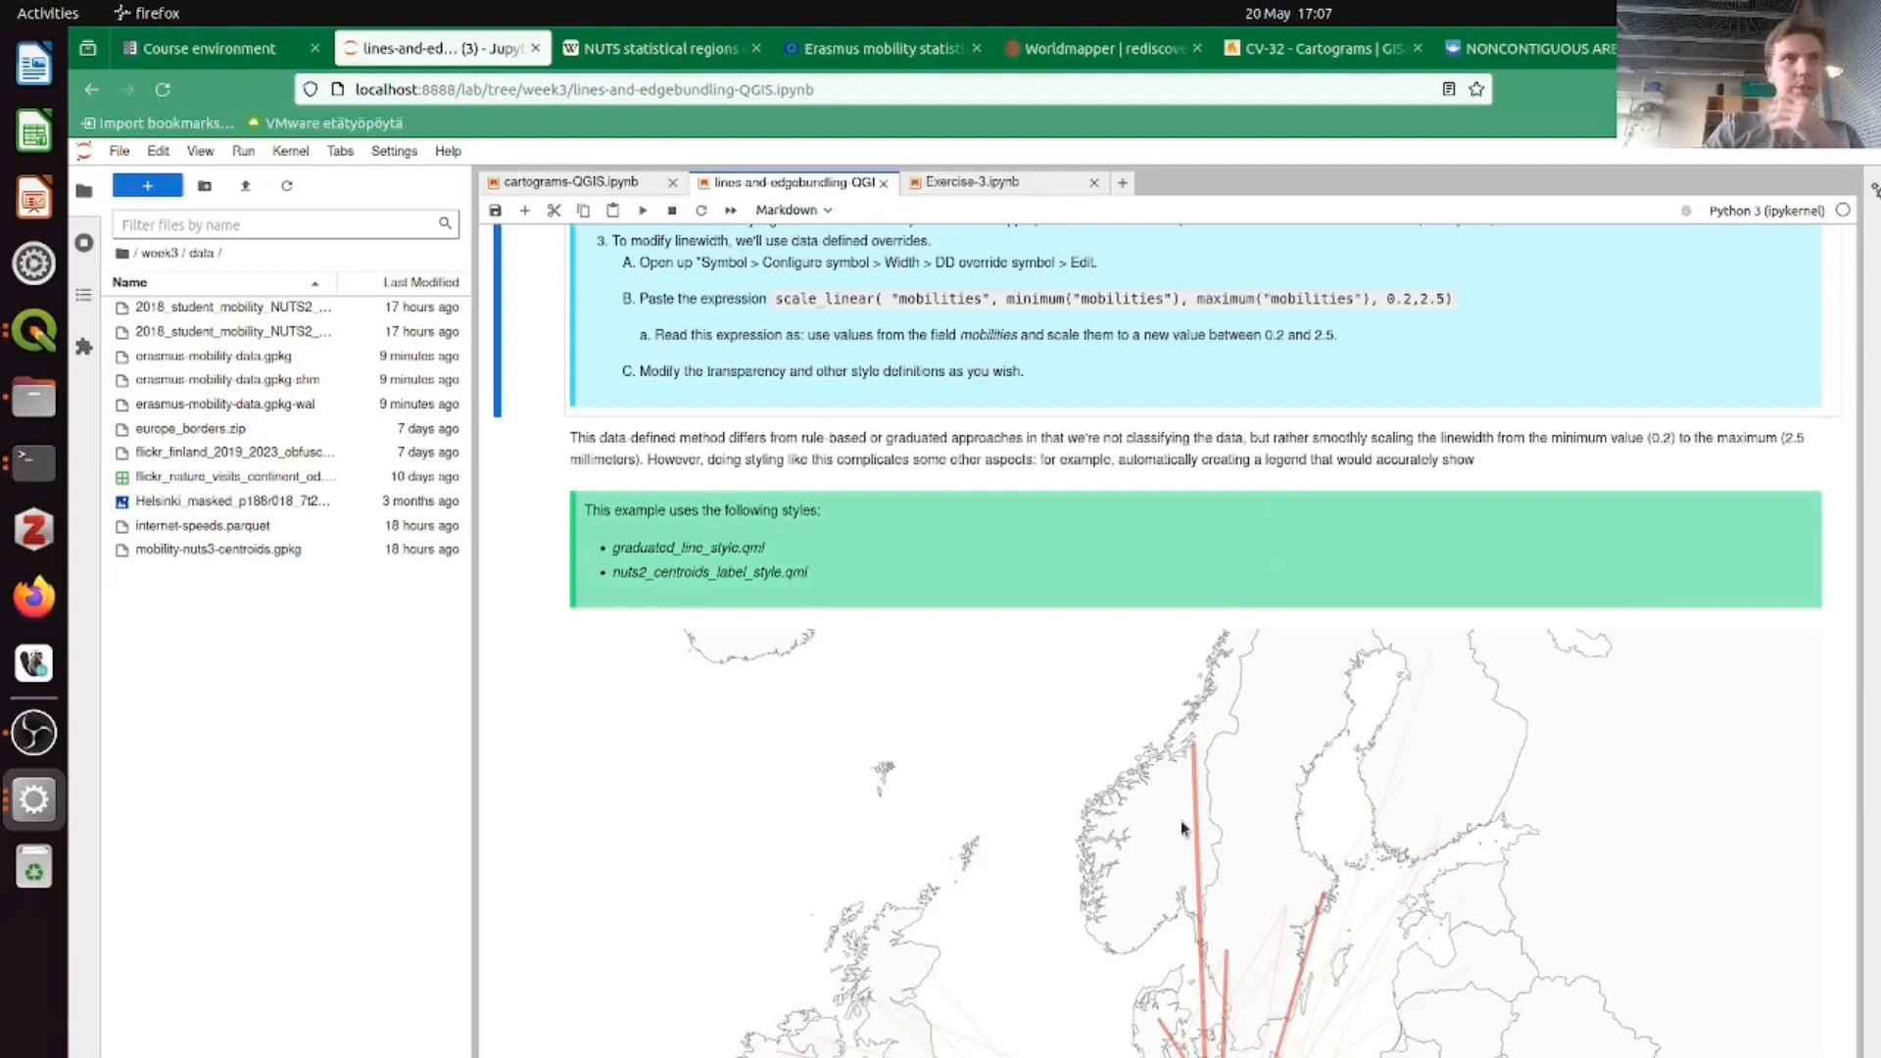
pyautogui.scroll(-5, 1179, 820)
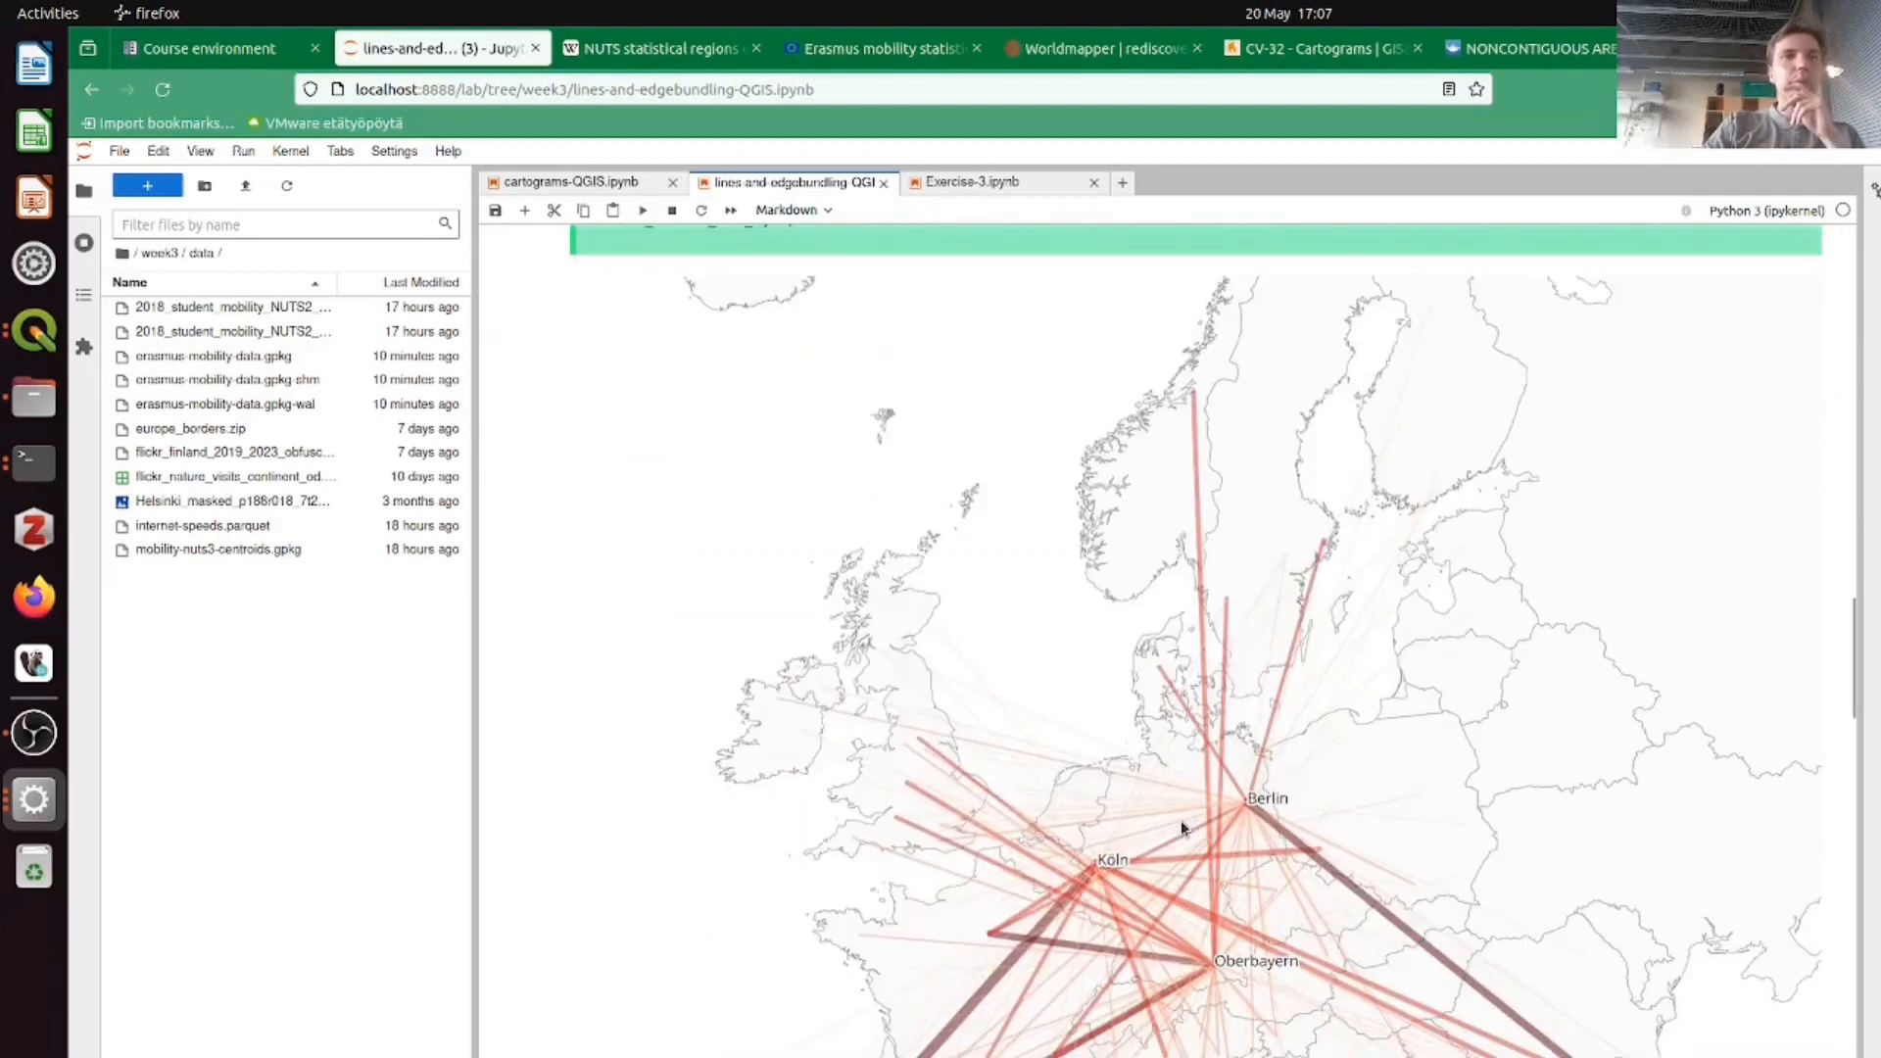
pyautogui.scroll(-6, 1179, 820)
pyautogui.scroll(1, 1179, 821)
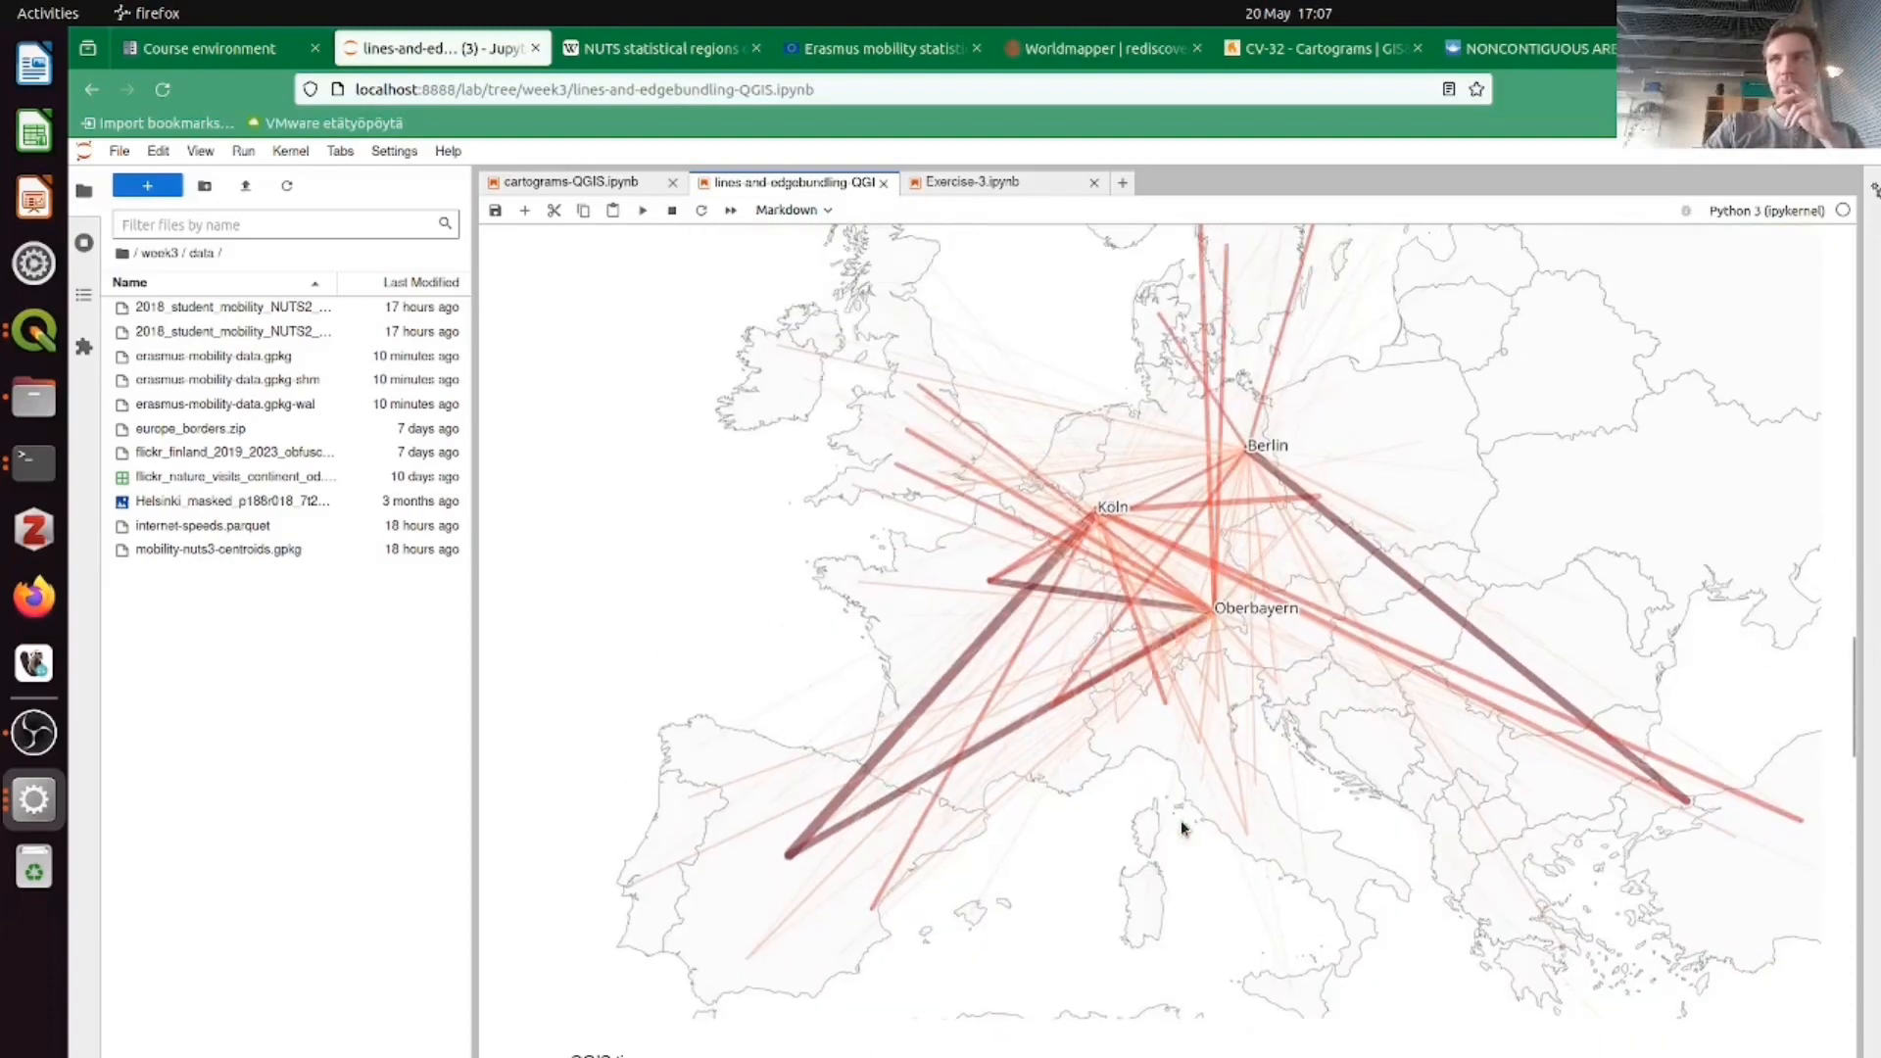
# - Review the example mobility map and its style files, graduated_line_style.qml and nuts2_centroids_label_style.qml, in the notebook
pyautogui.scroll(5, 1182, 828)
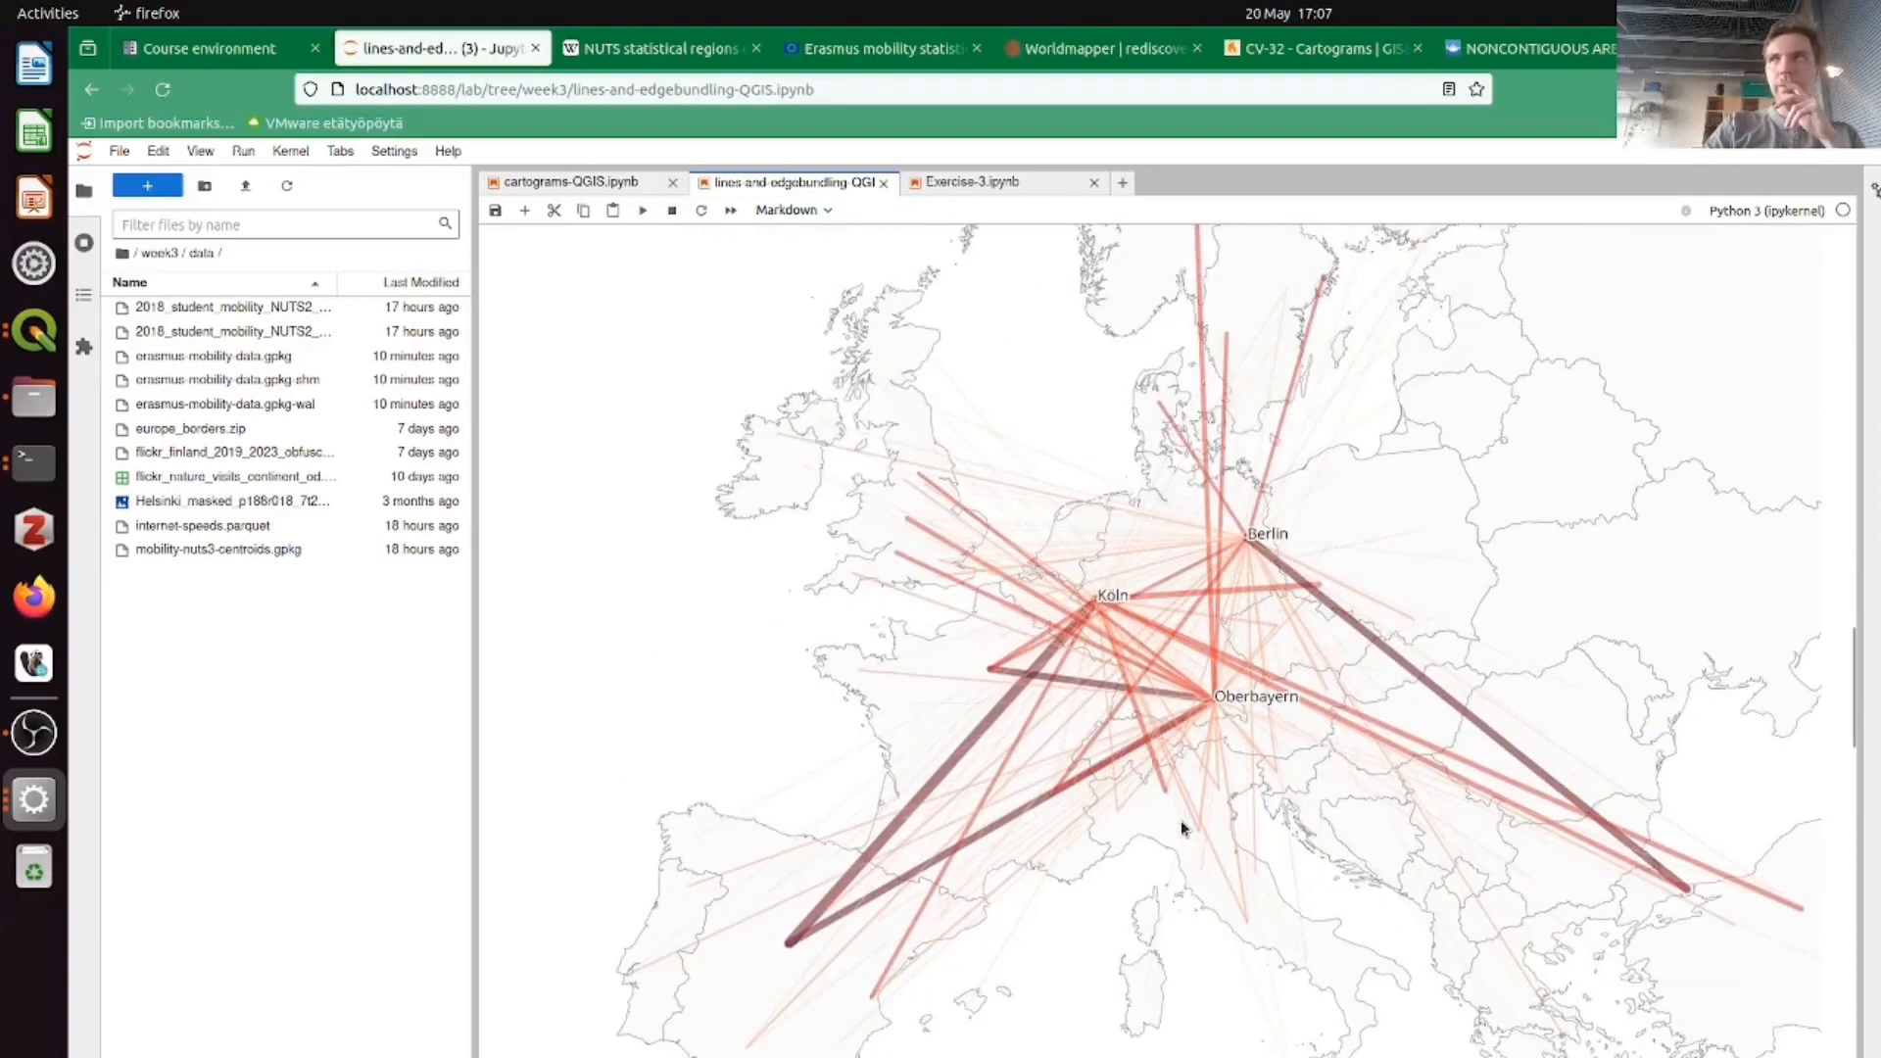
pyautogui.scroll(6, 1182, 828)
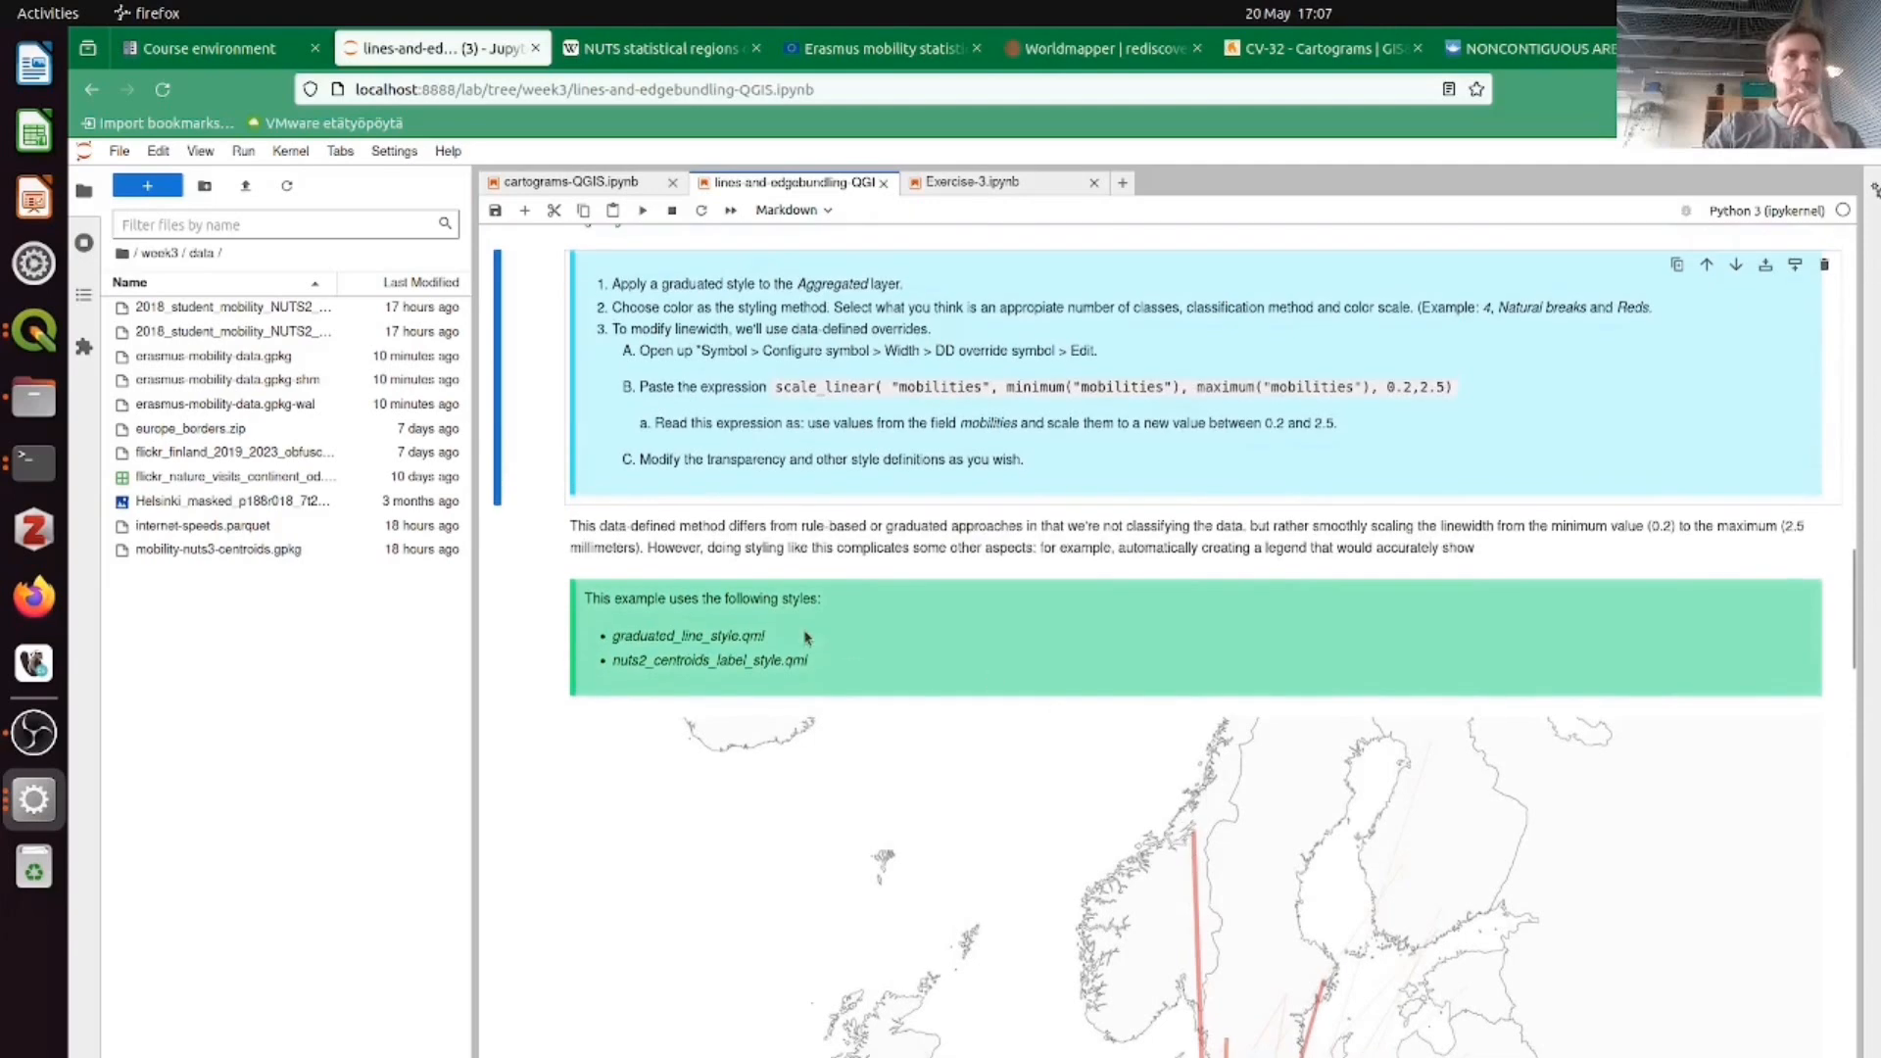
pyautogui.moveTo(774, 637); pyautogui.dragTo(611, 642)
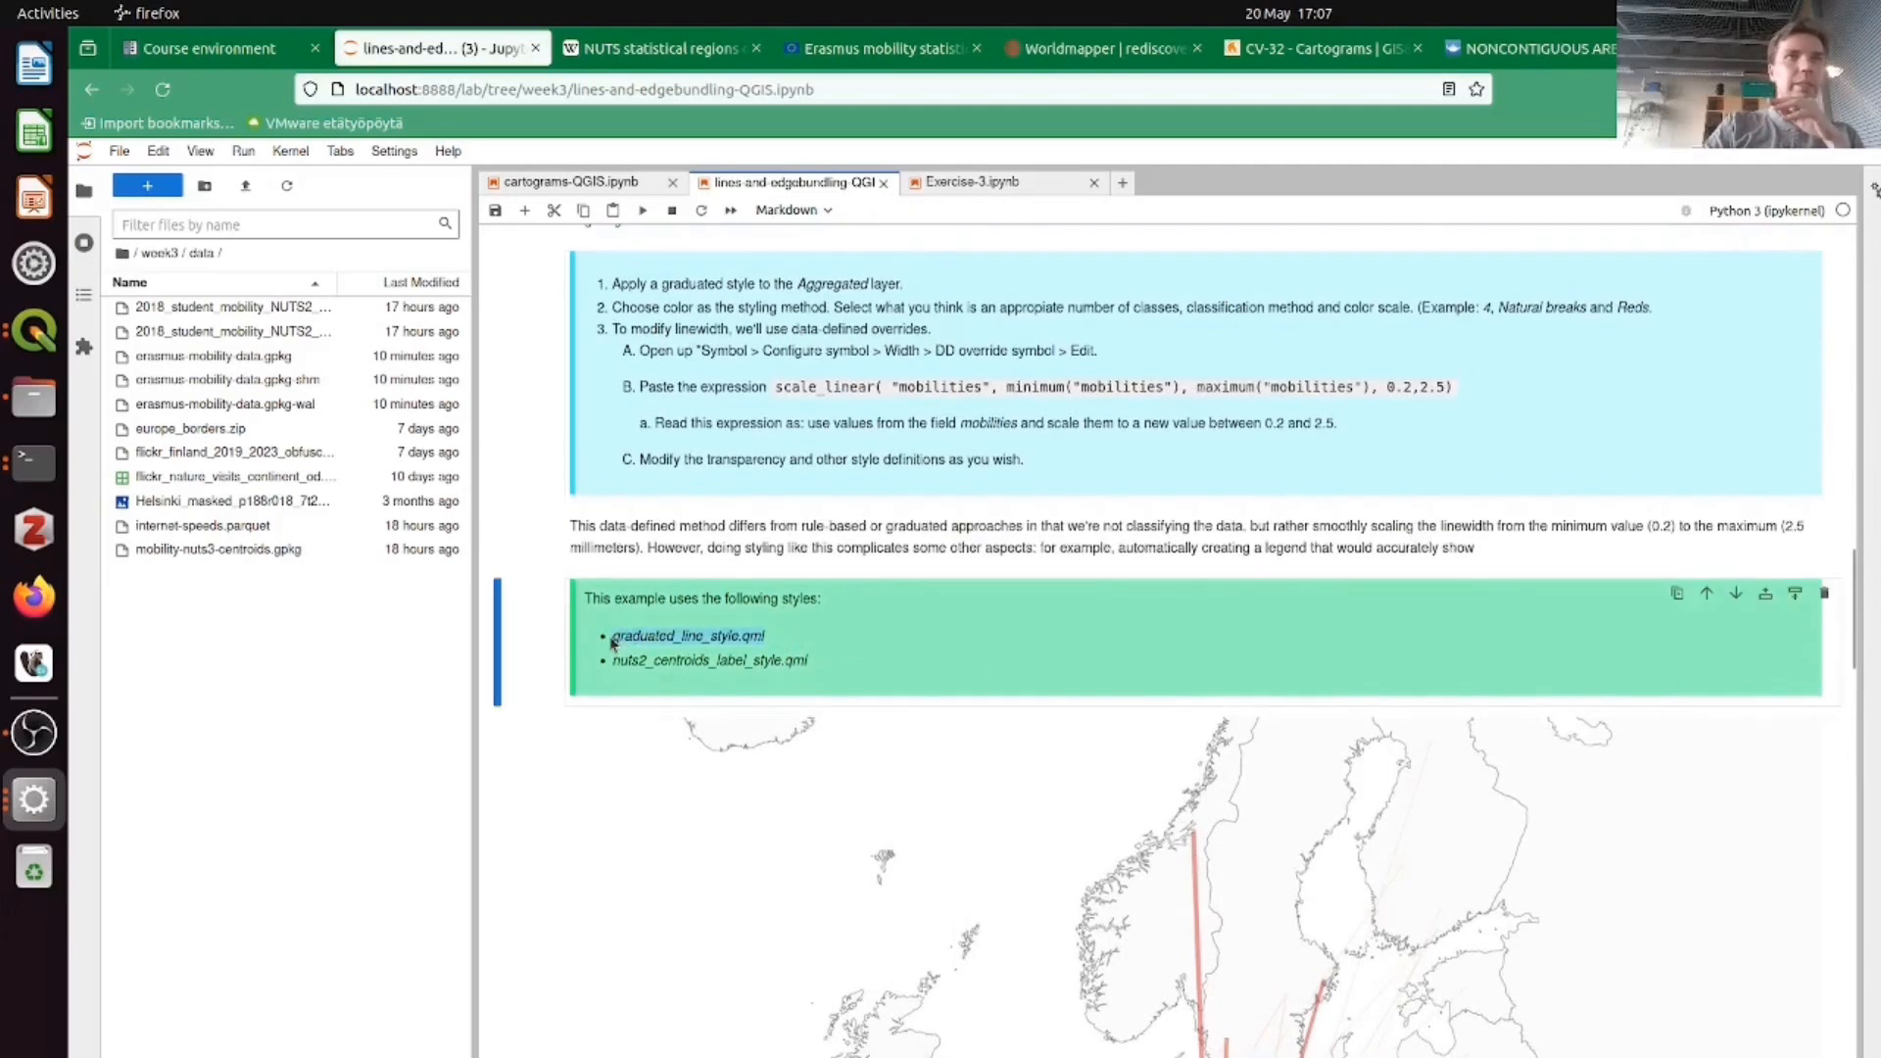
pyautogui.click(637, 638)
pyautogui.moveTo(772, 635); pyautogui.dragTo(570, 635)
pyautogui.click(862, 643)
pyautogui.moveTo(842, 673); pyautogui.dragTo(601, 661)
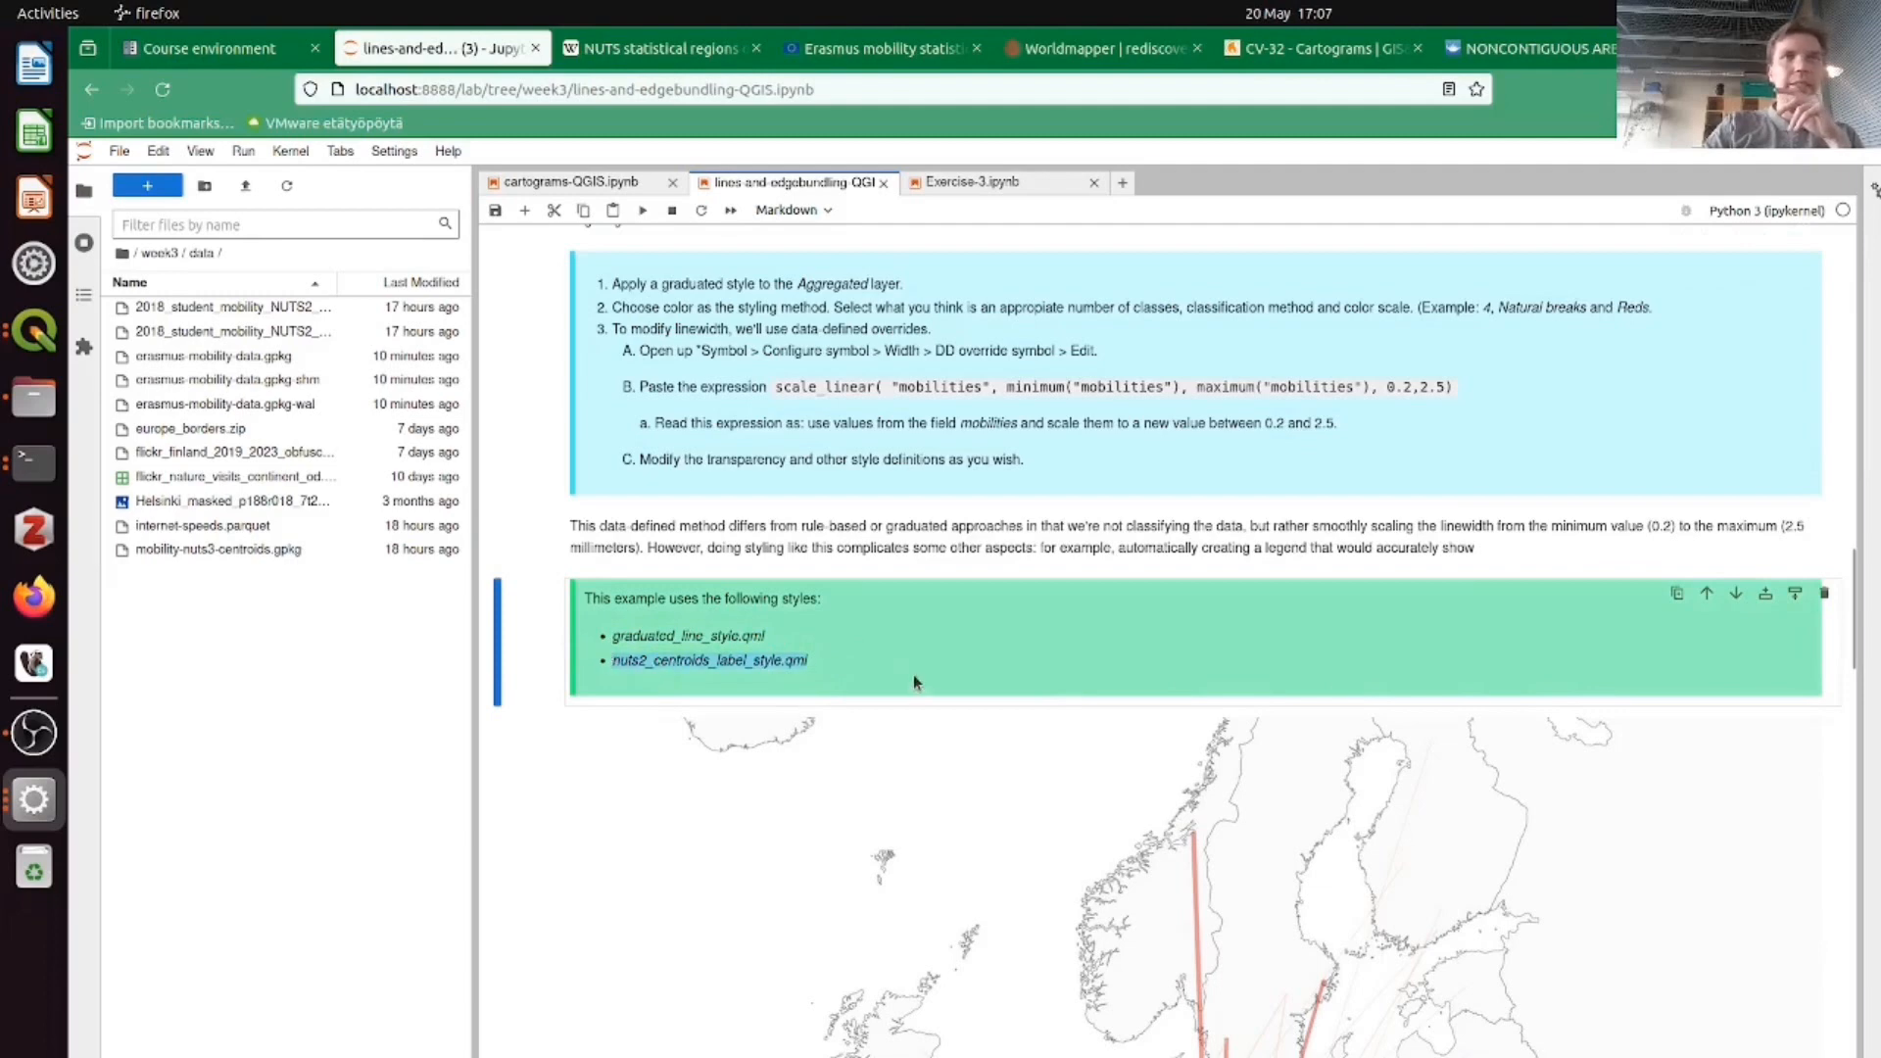
pyautogui.scroll(-3, 916, 683)
pyautogui.scroll(-1, 914, 683)
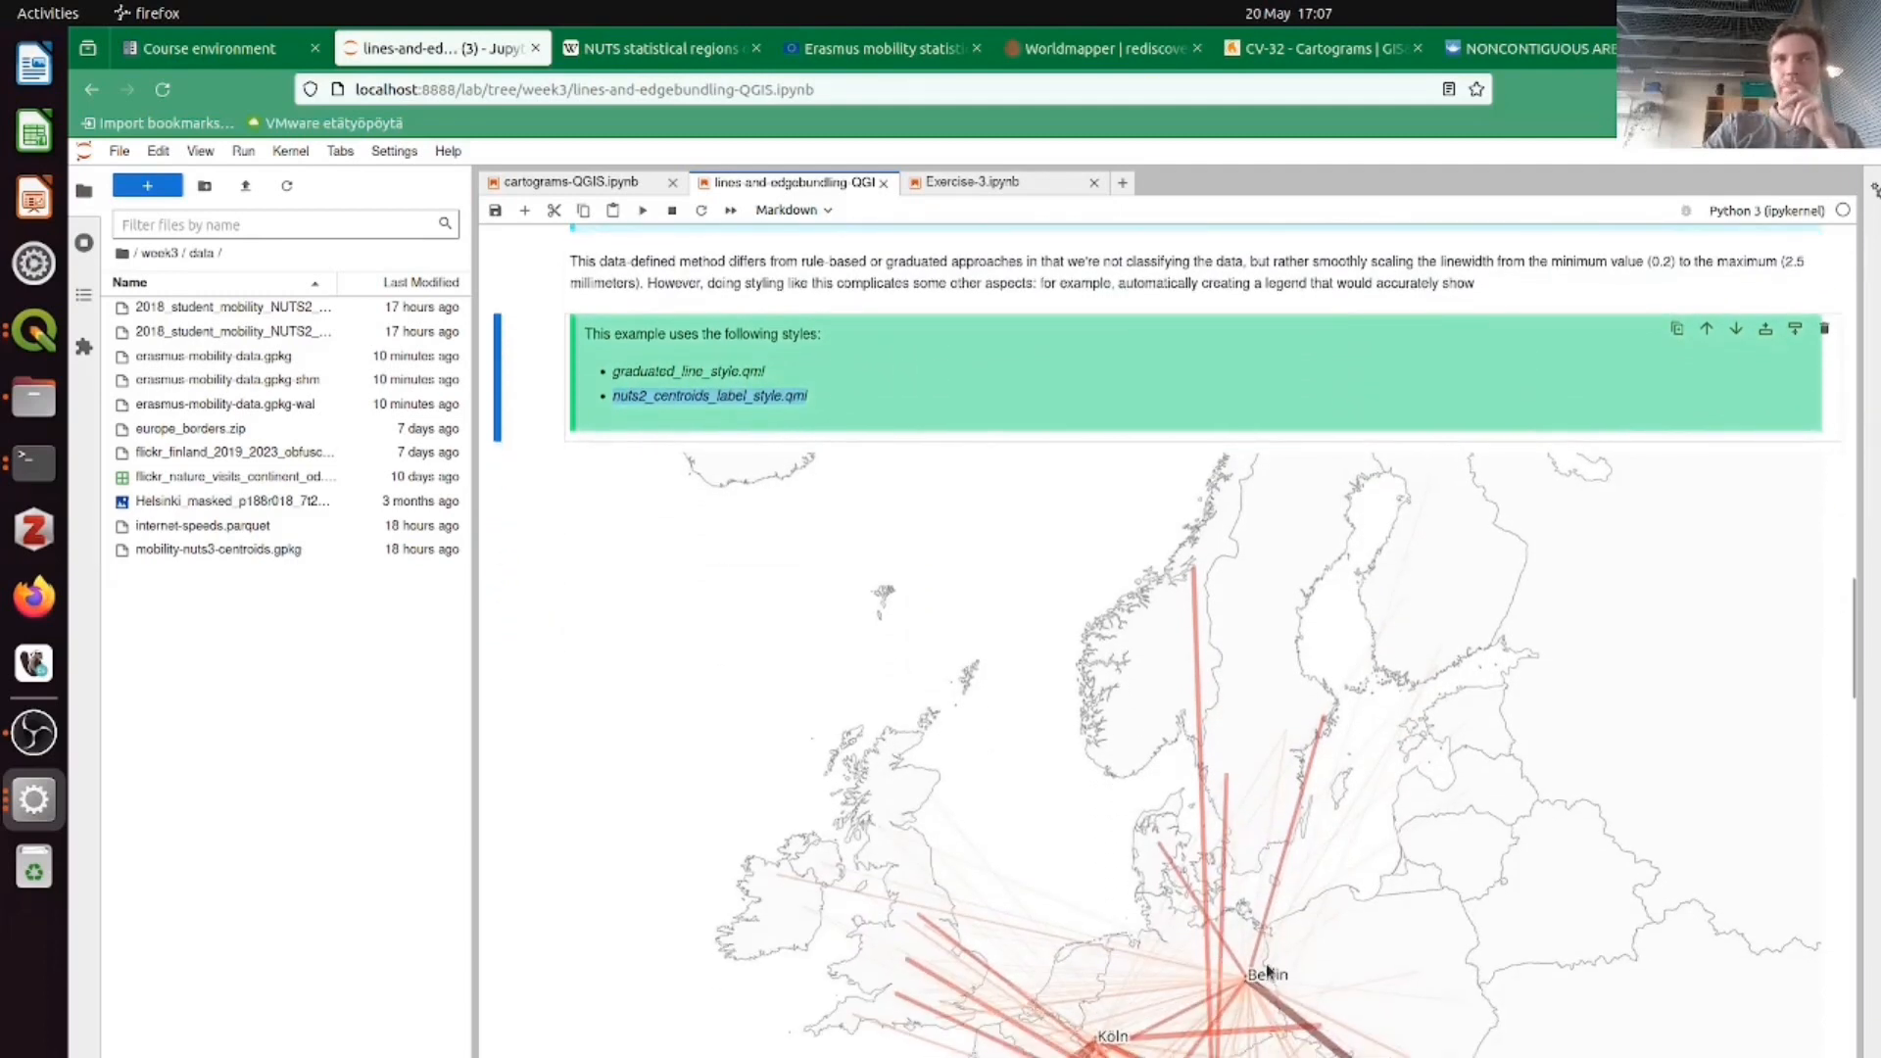
pyautogui.click(948, 408)
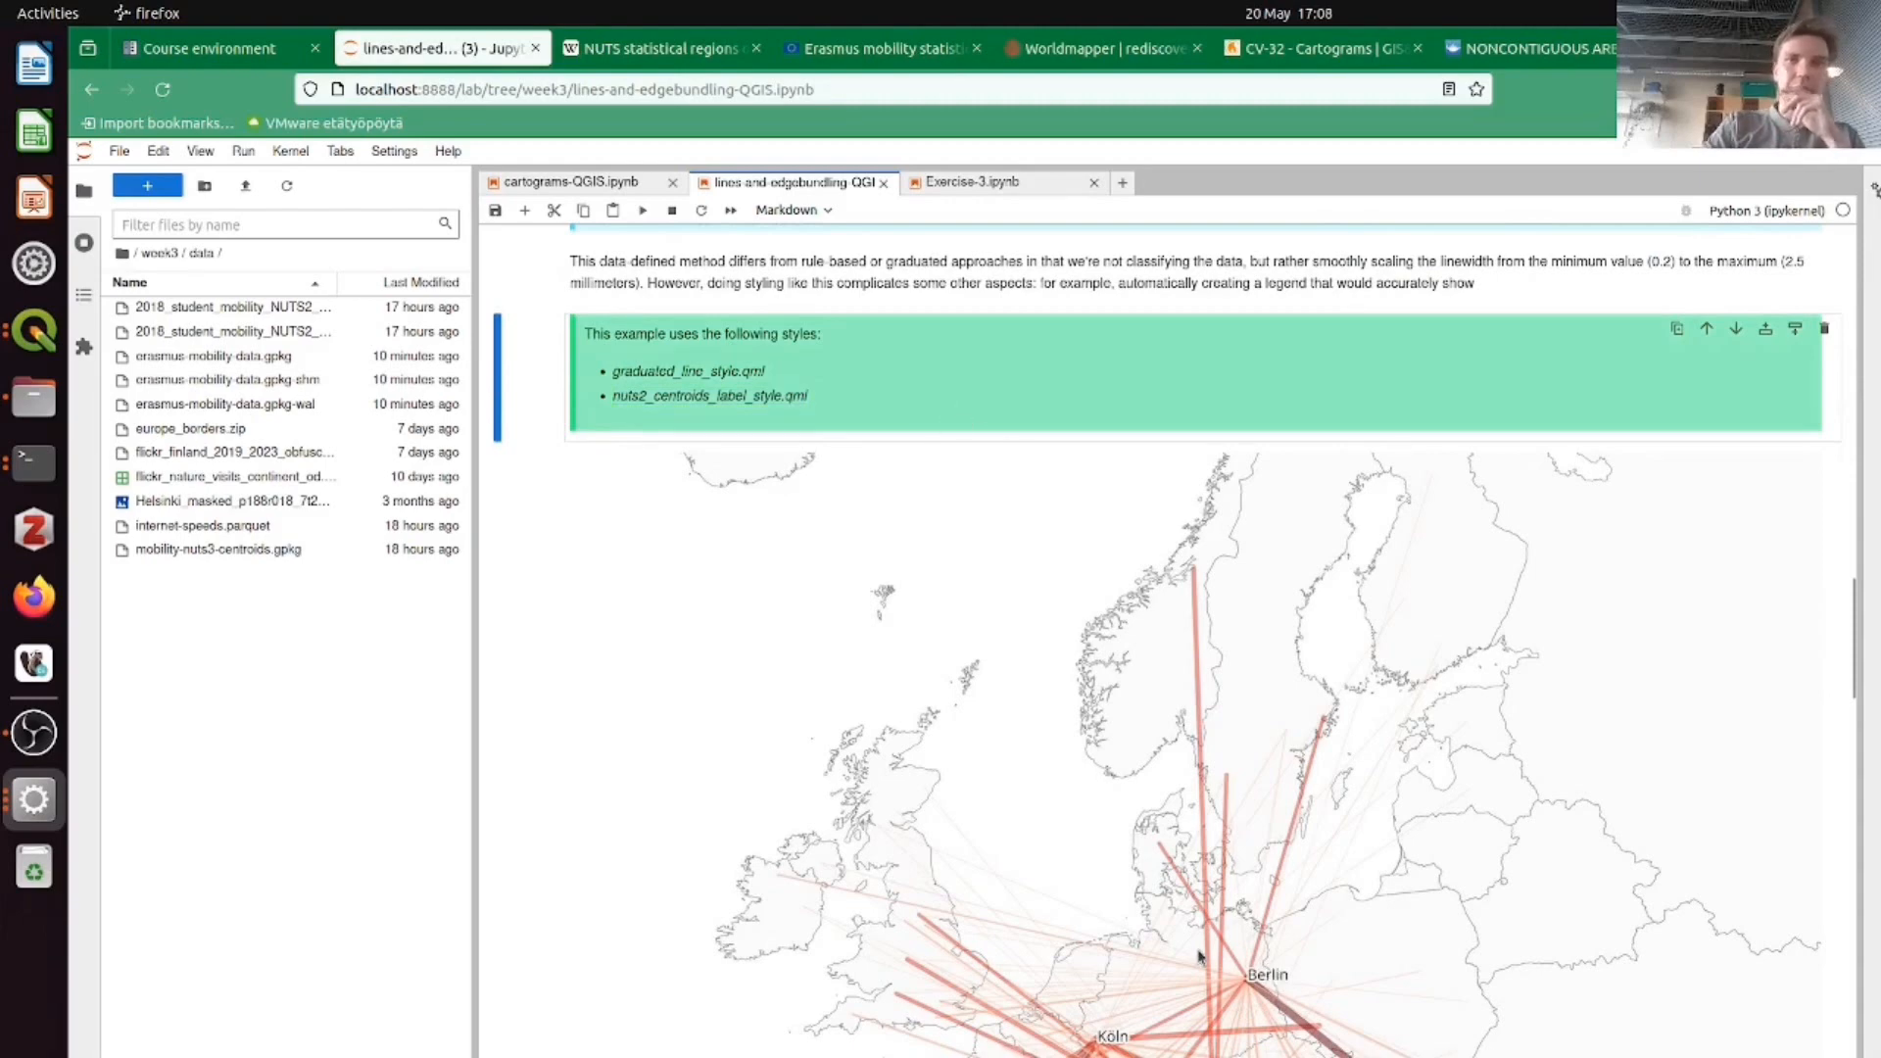
# - Examine the rest of the example map, the Edgebundling section's instructions and the parameter descriptions below it
pyautogui.scroll(-3, 1199, 956)
pyautogui.scroll(-6, 1199, 955)
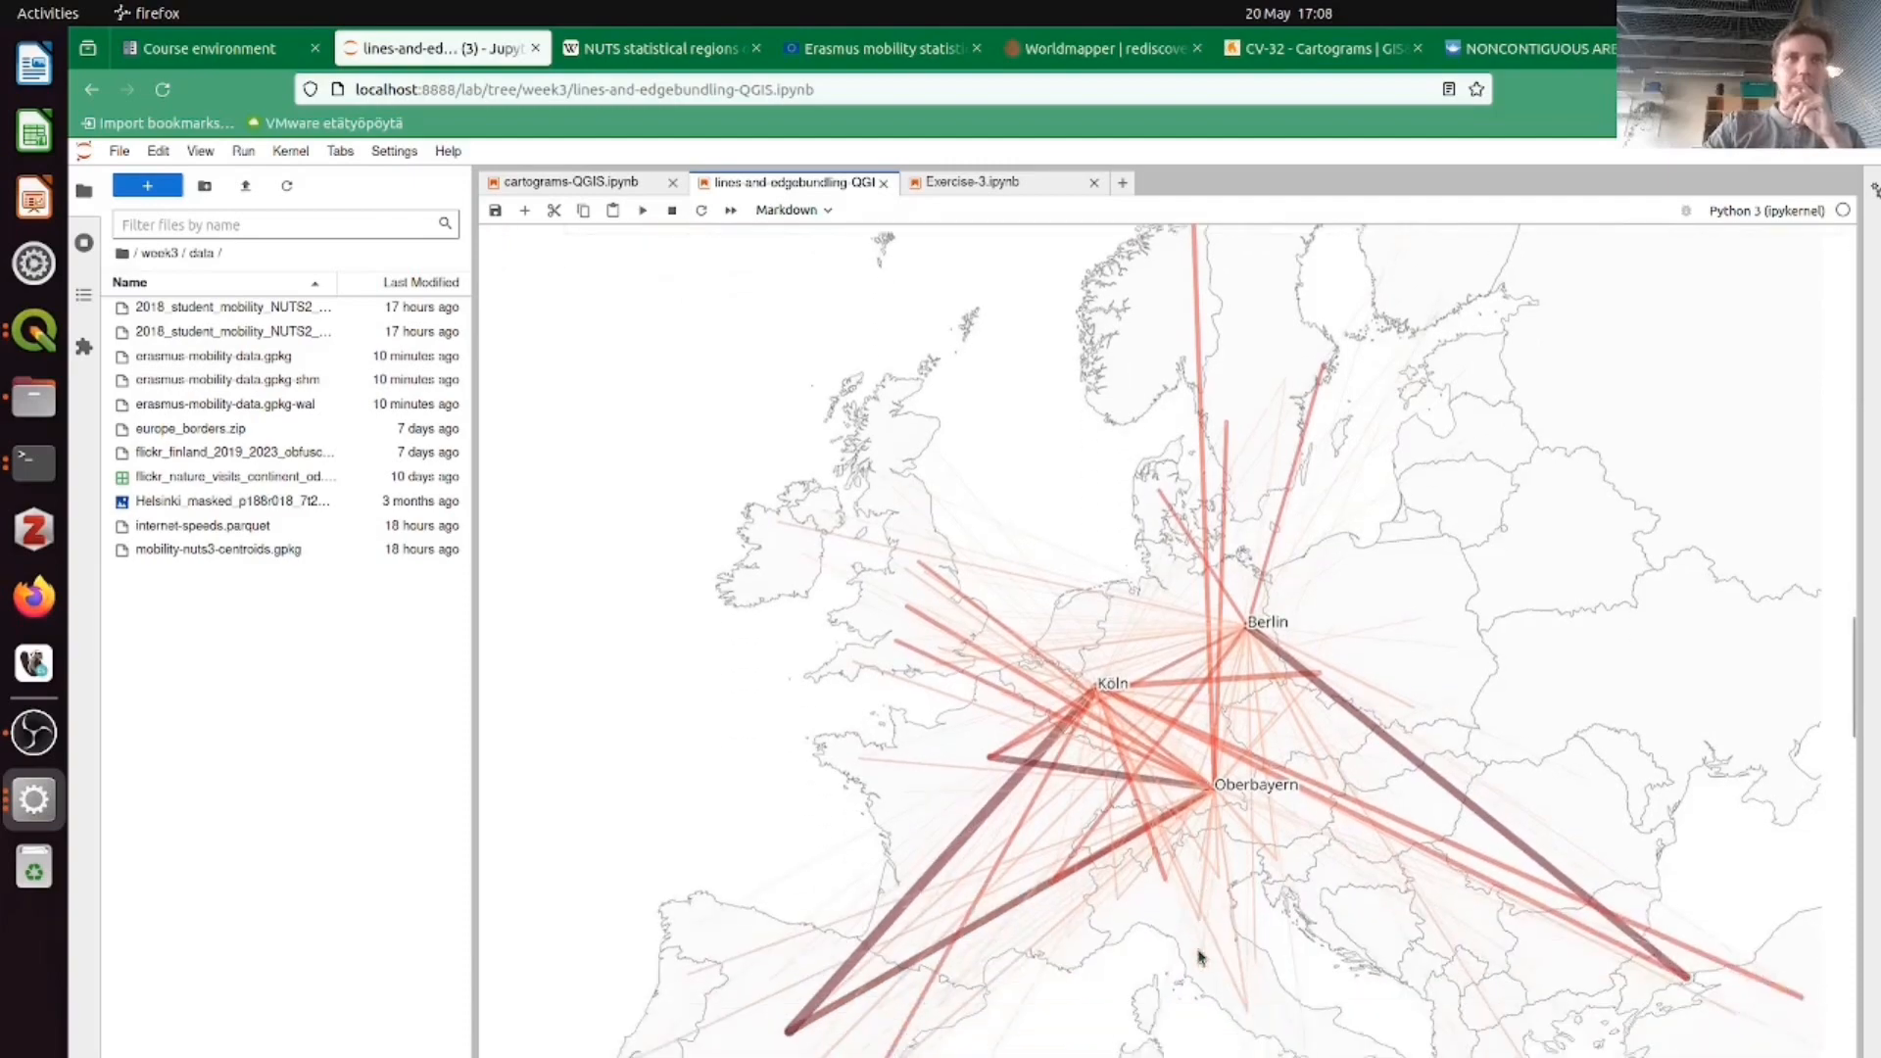
pyautogui.scroll(-9, 1199, 956)
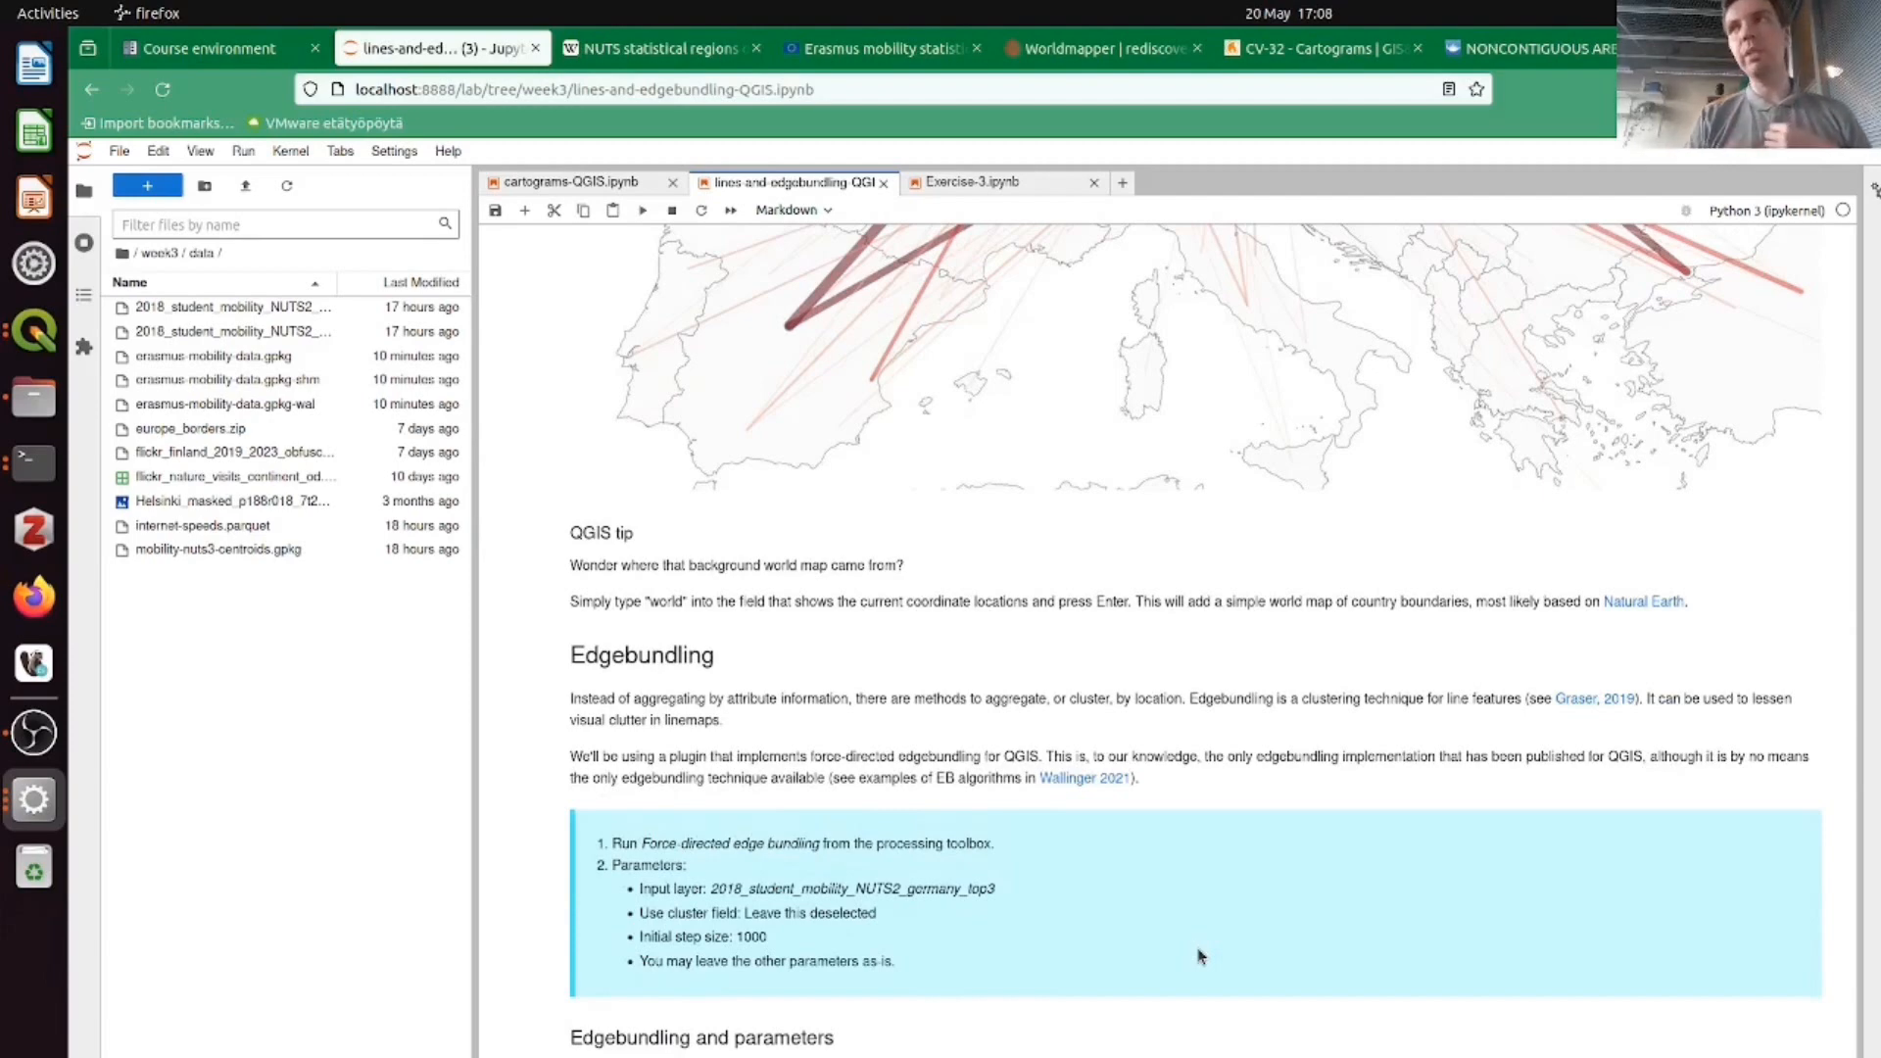
pyautogui.scroll(-2, 1199, 955)
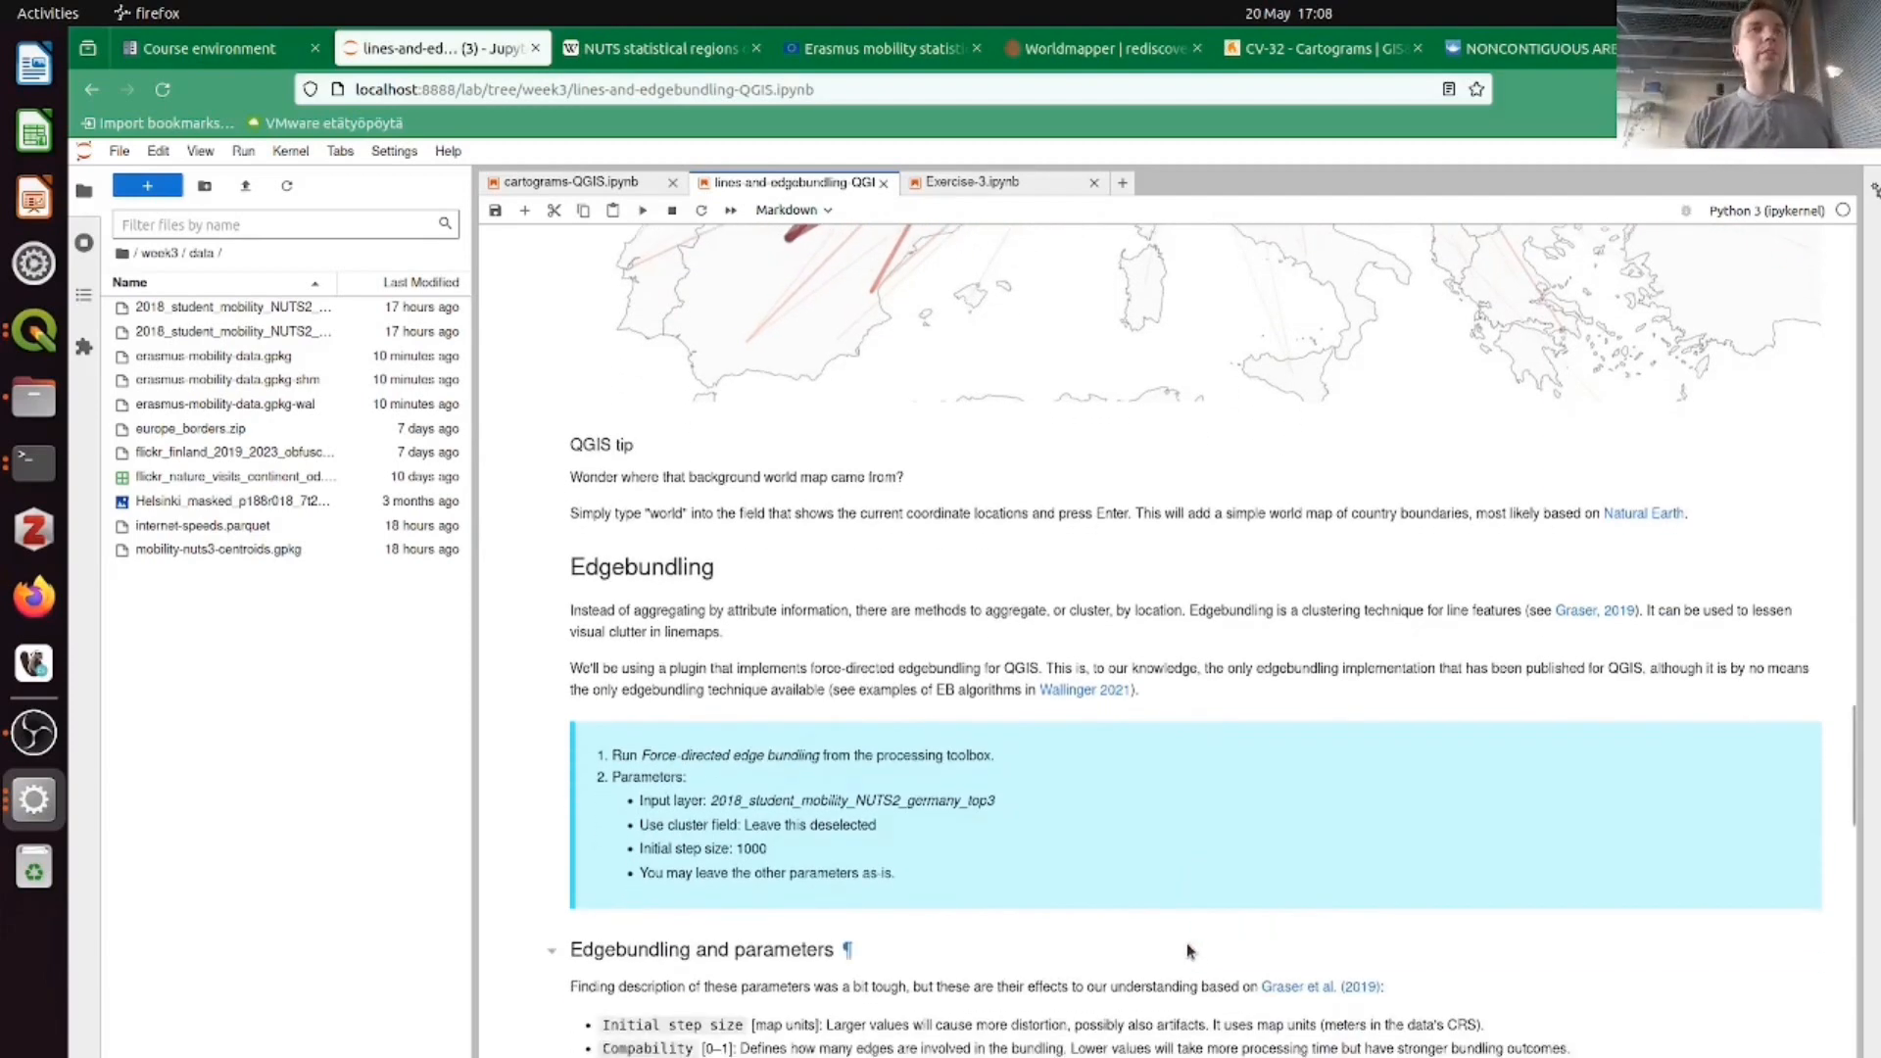
pyautogui.scroll(6, 1186, 943)
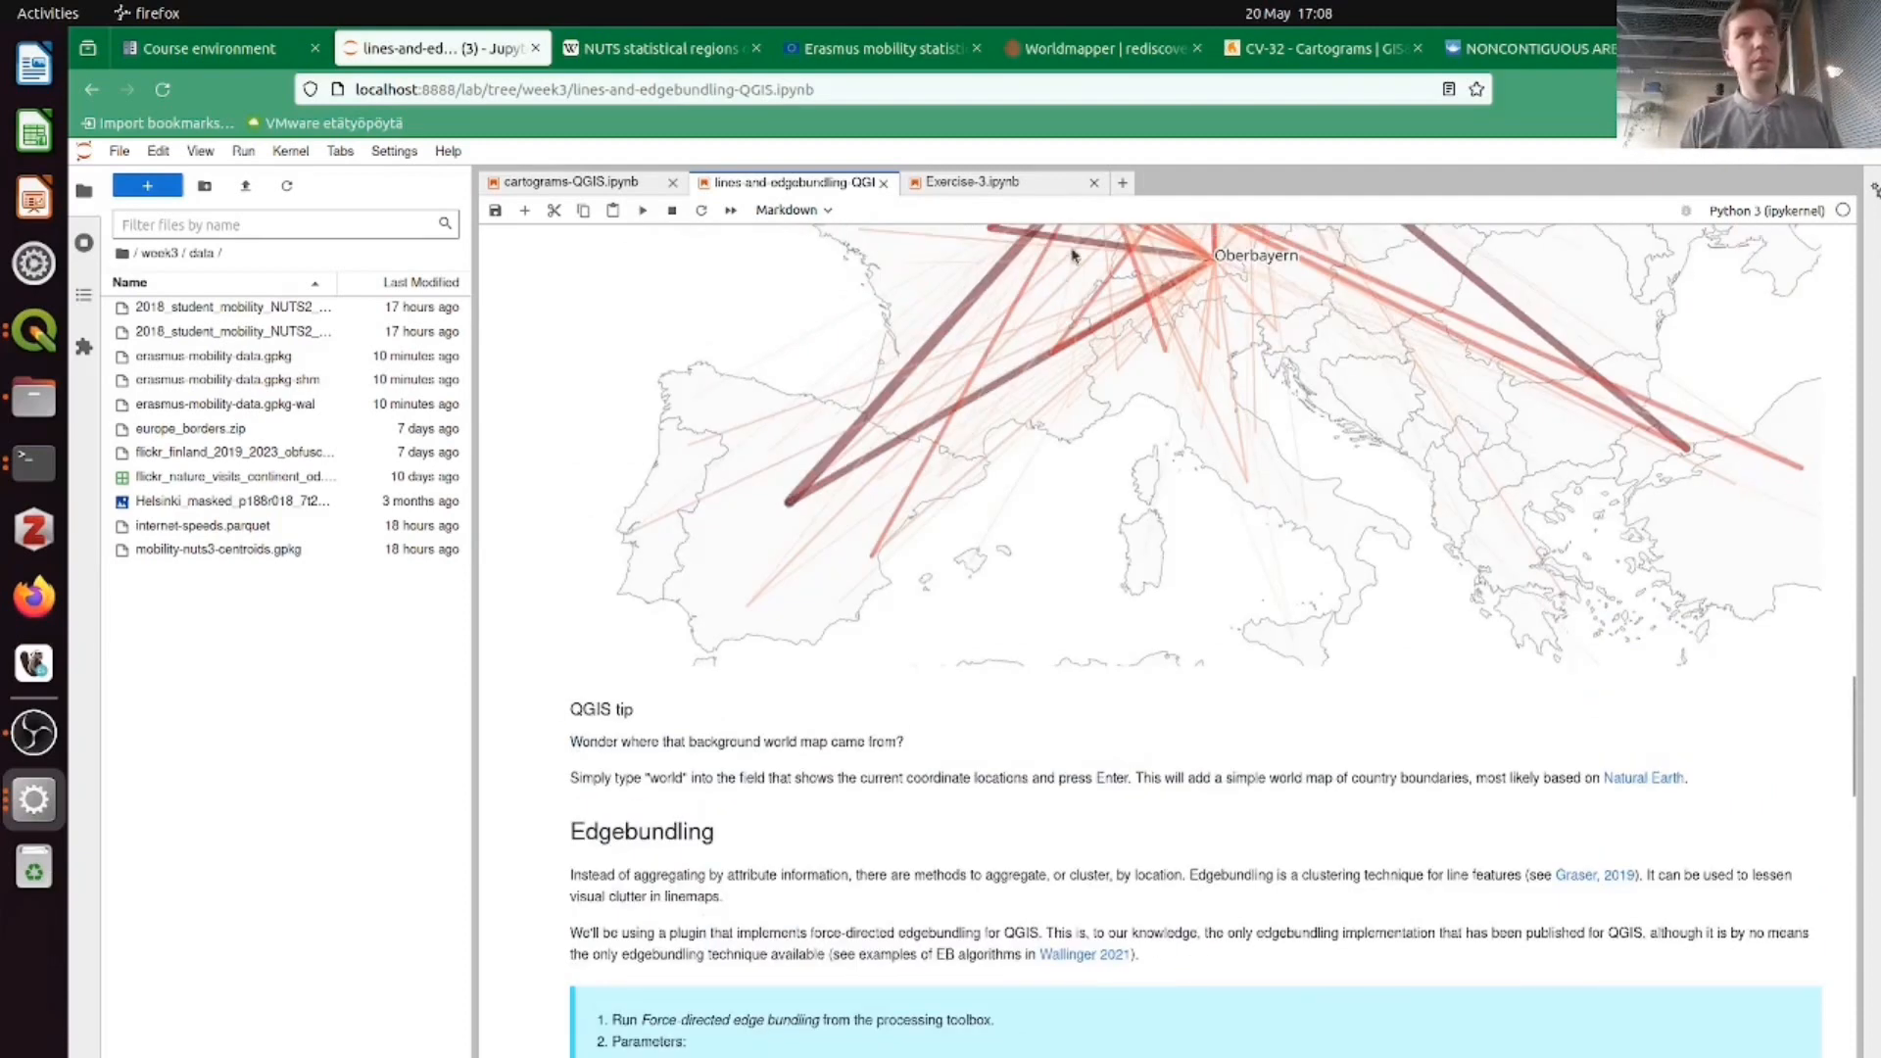
pyautogui.scroll(6, 1028, 436)
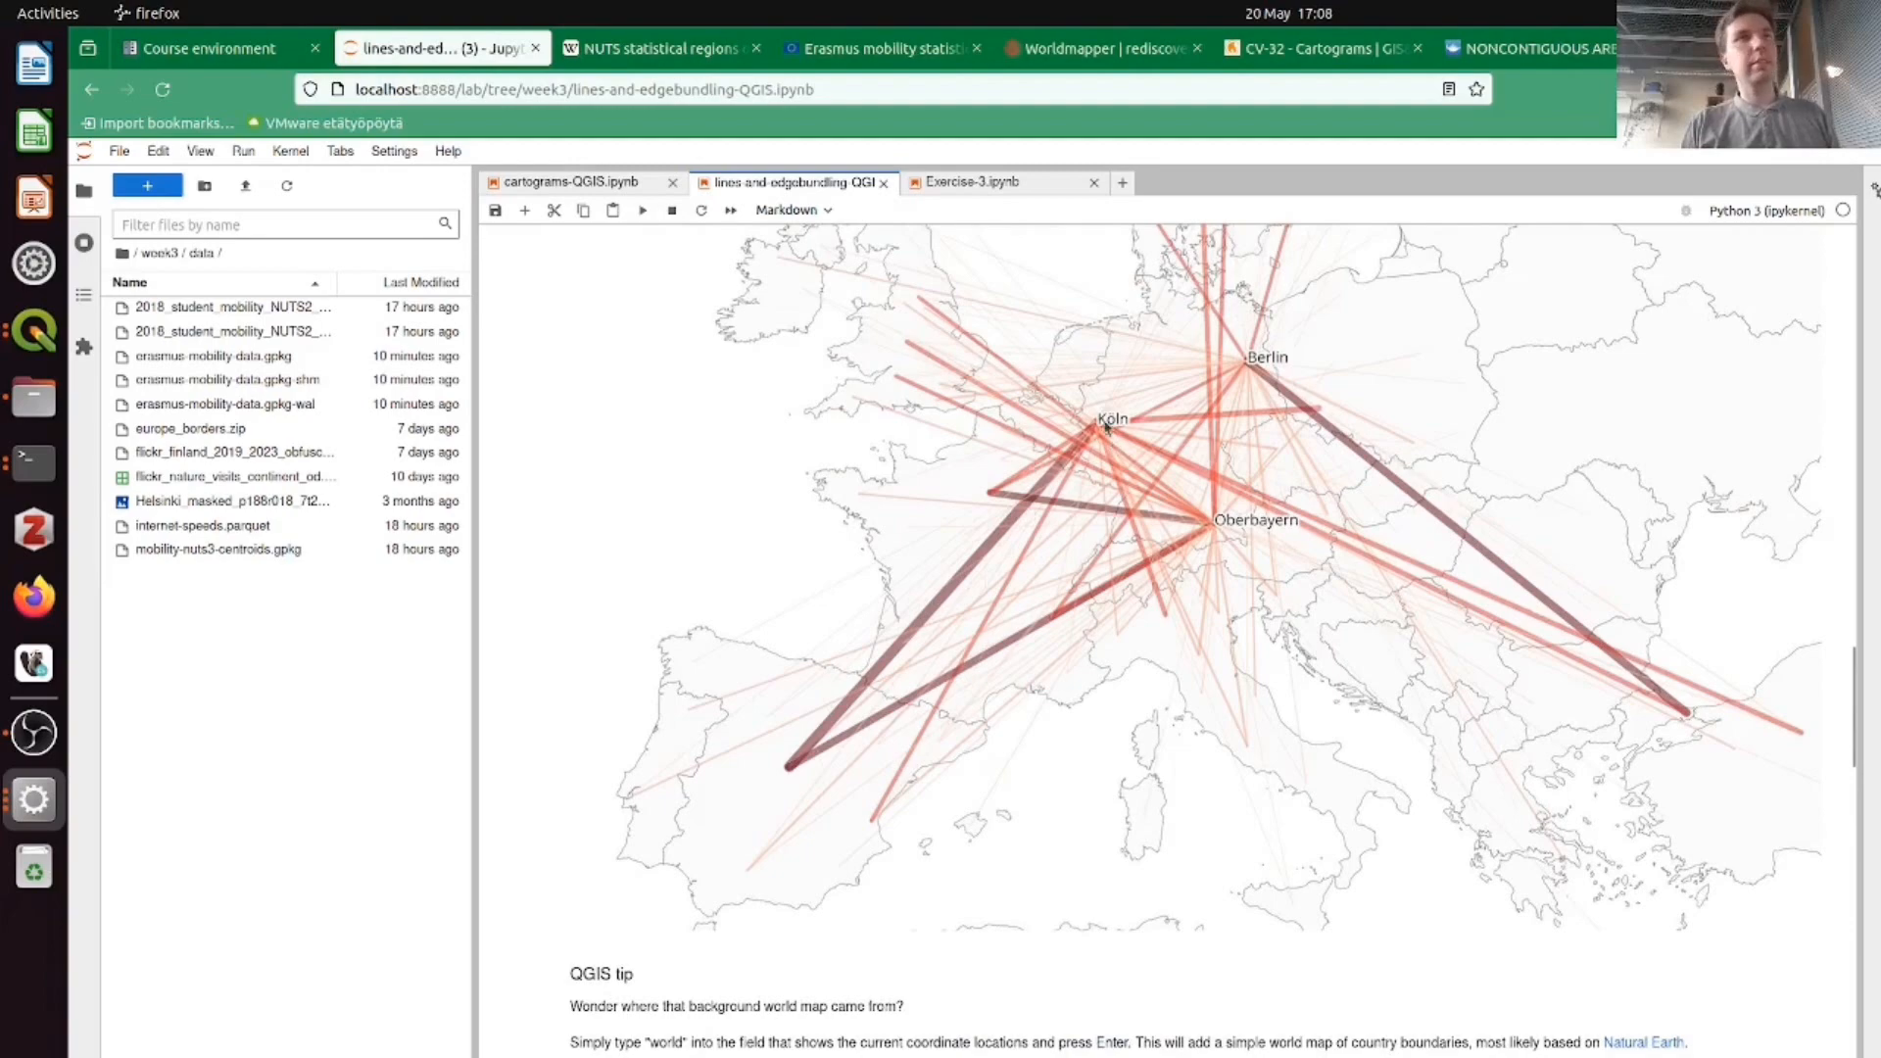
pyautogui.scroll(-6, 1082, 747)
pyautogui.scroll(-4, 1082, 746)
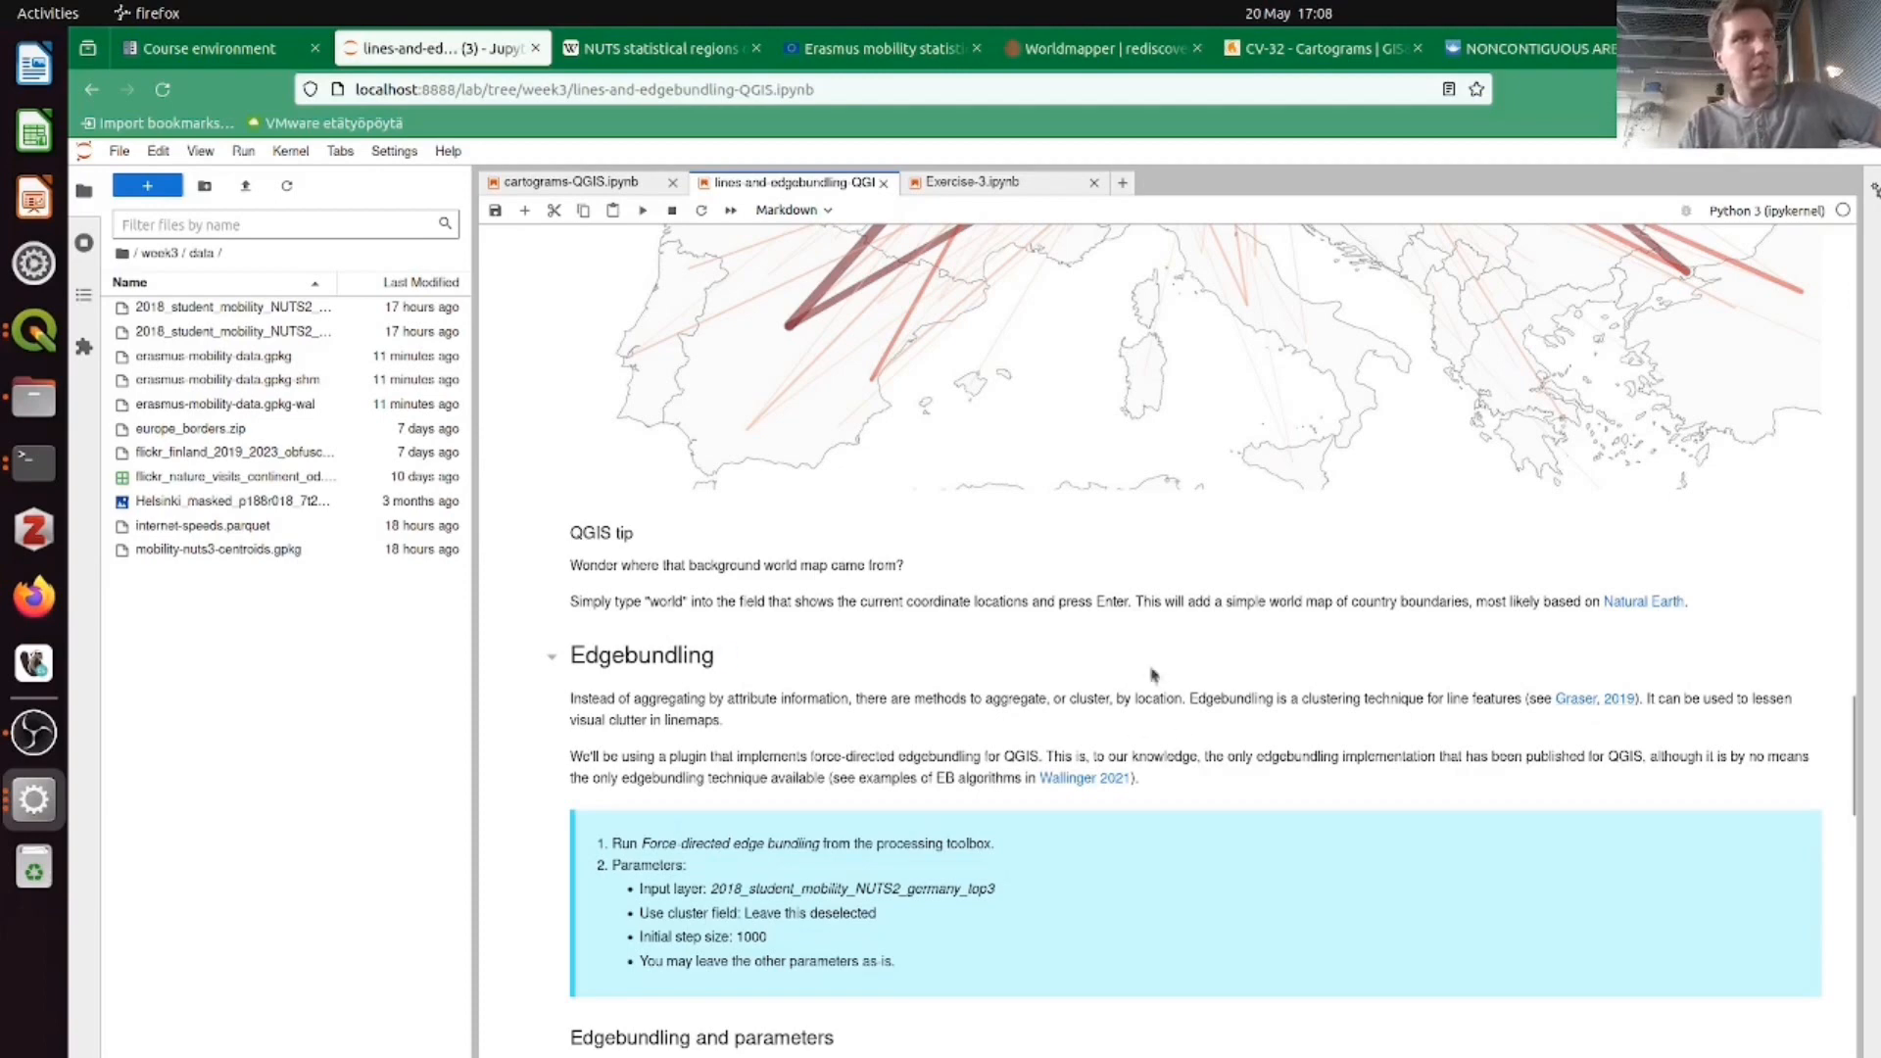
pyautogui.scroll(-3, 1168, 644)
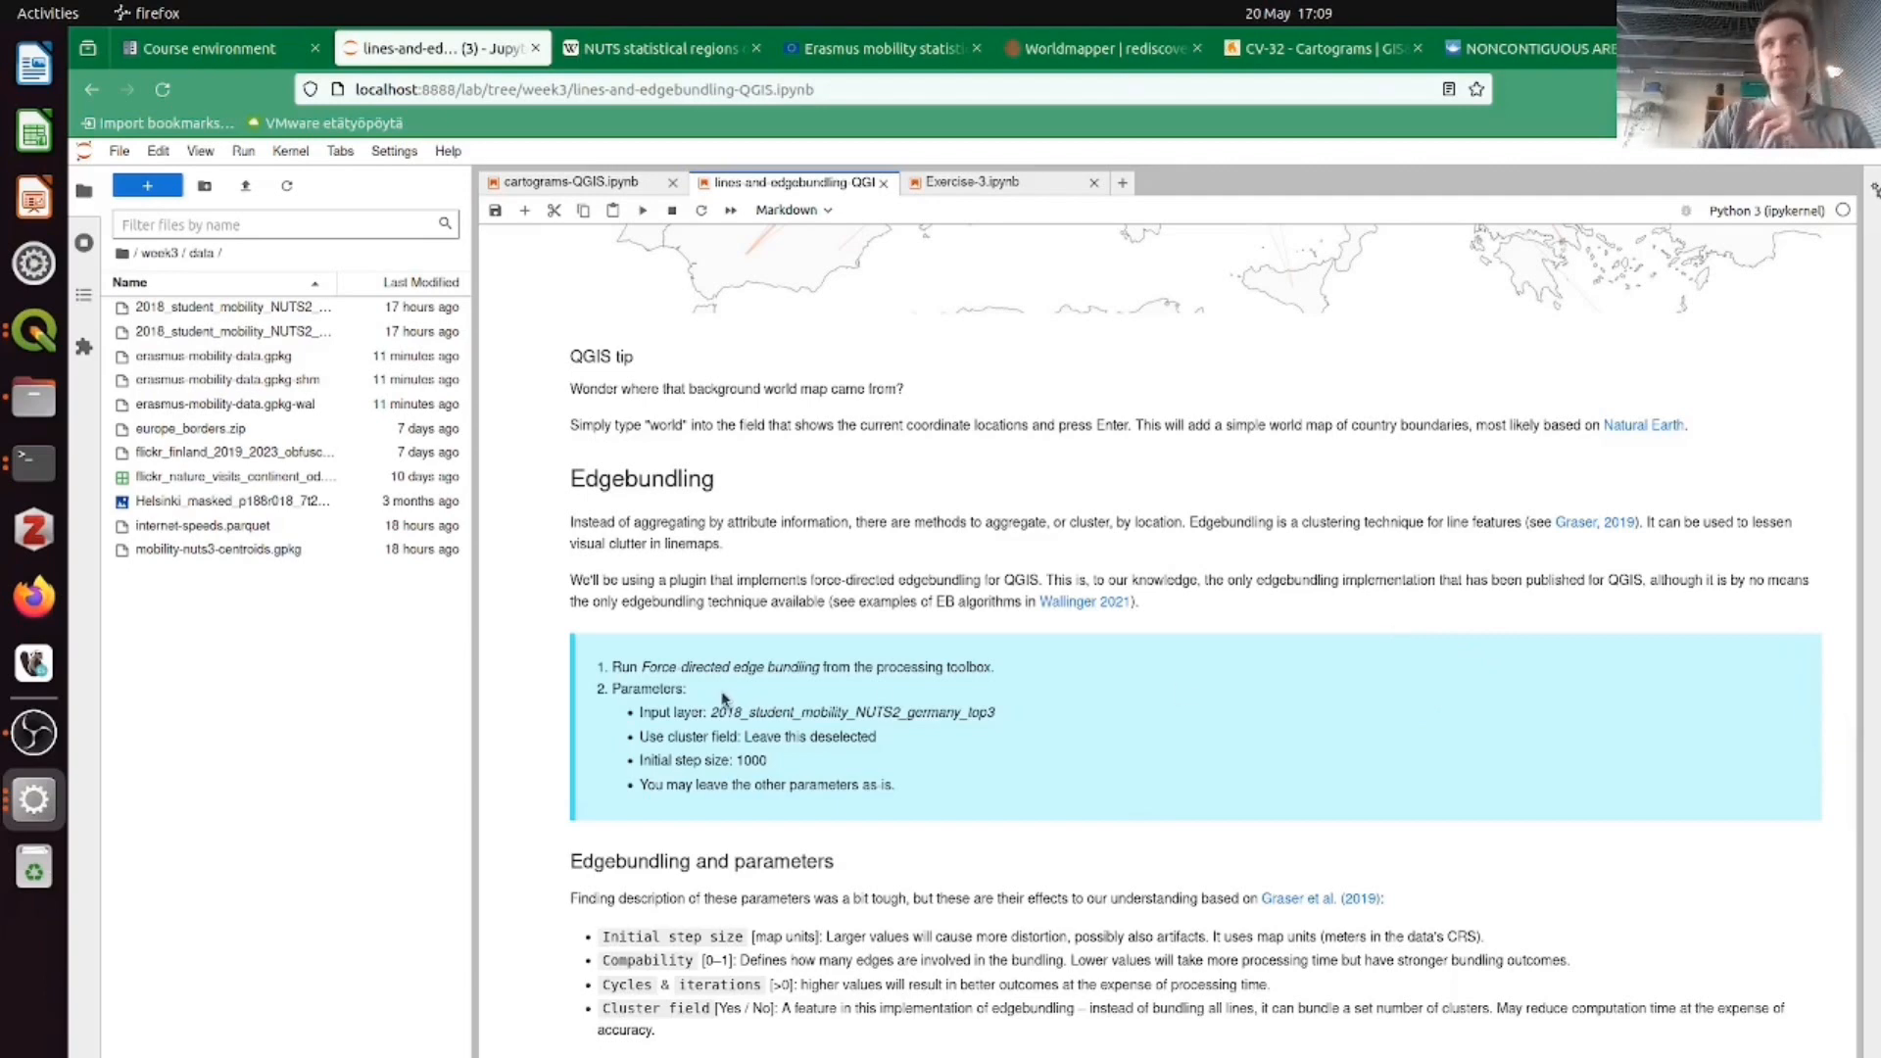
pyautogui.scroll(-2, 725, 698)
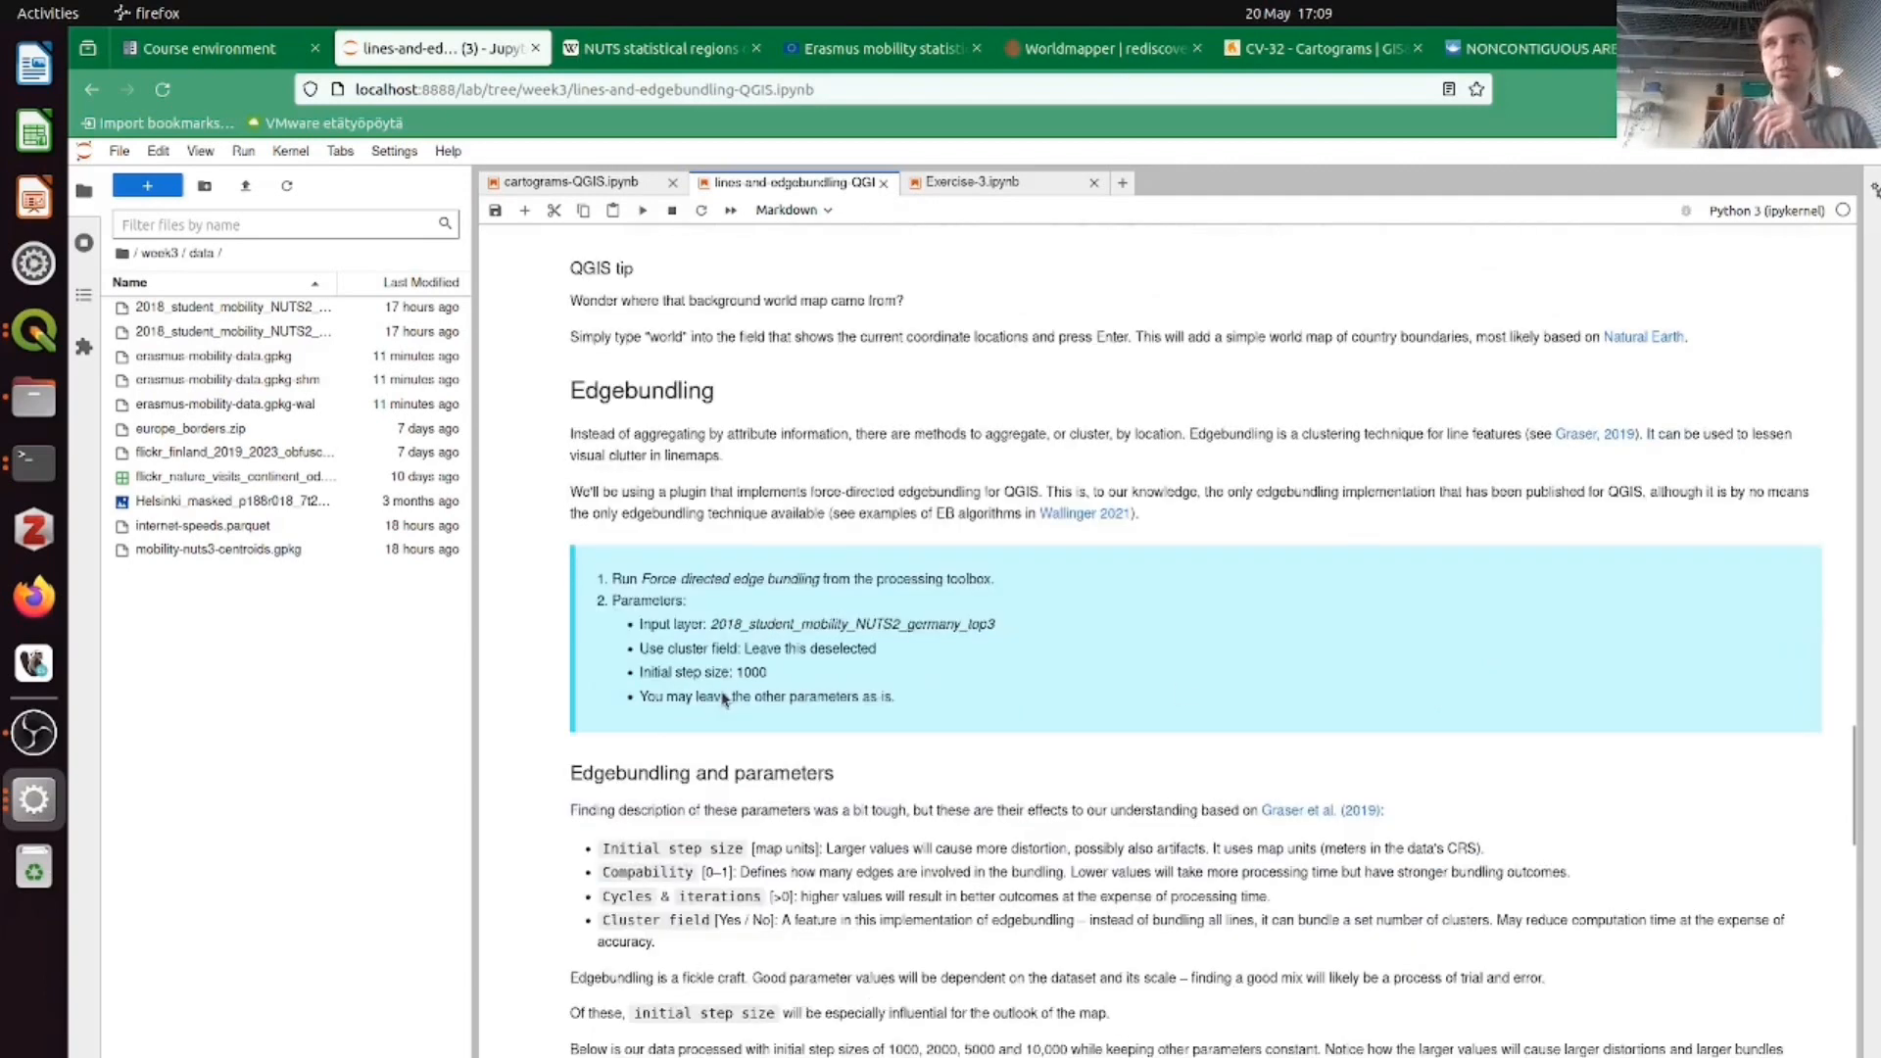
pyautogui.scroll(-2, 725, 698)
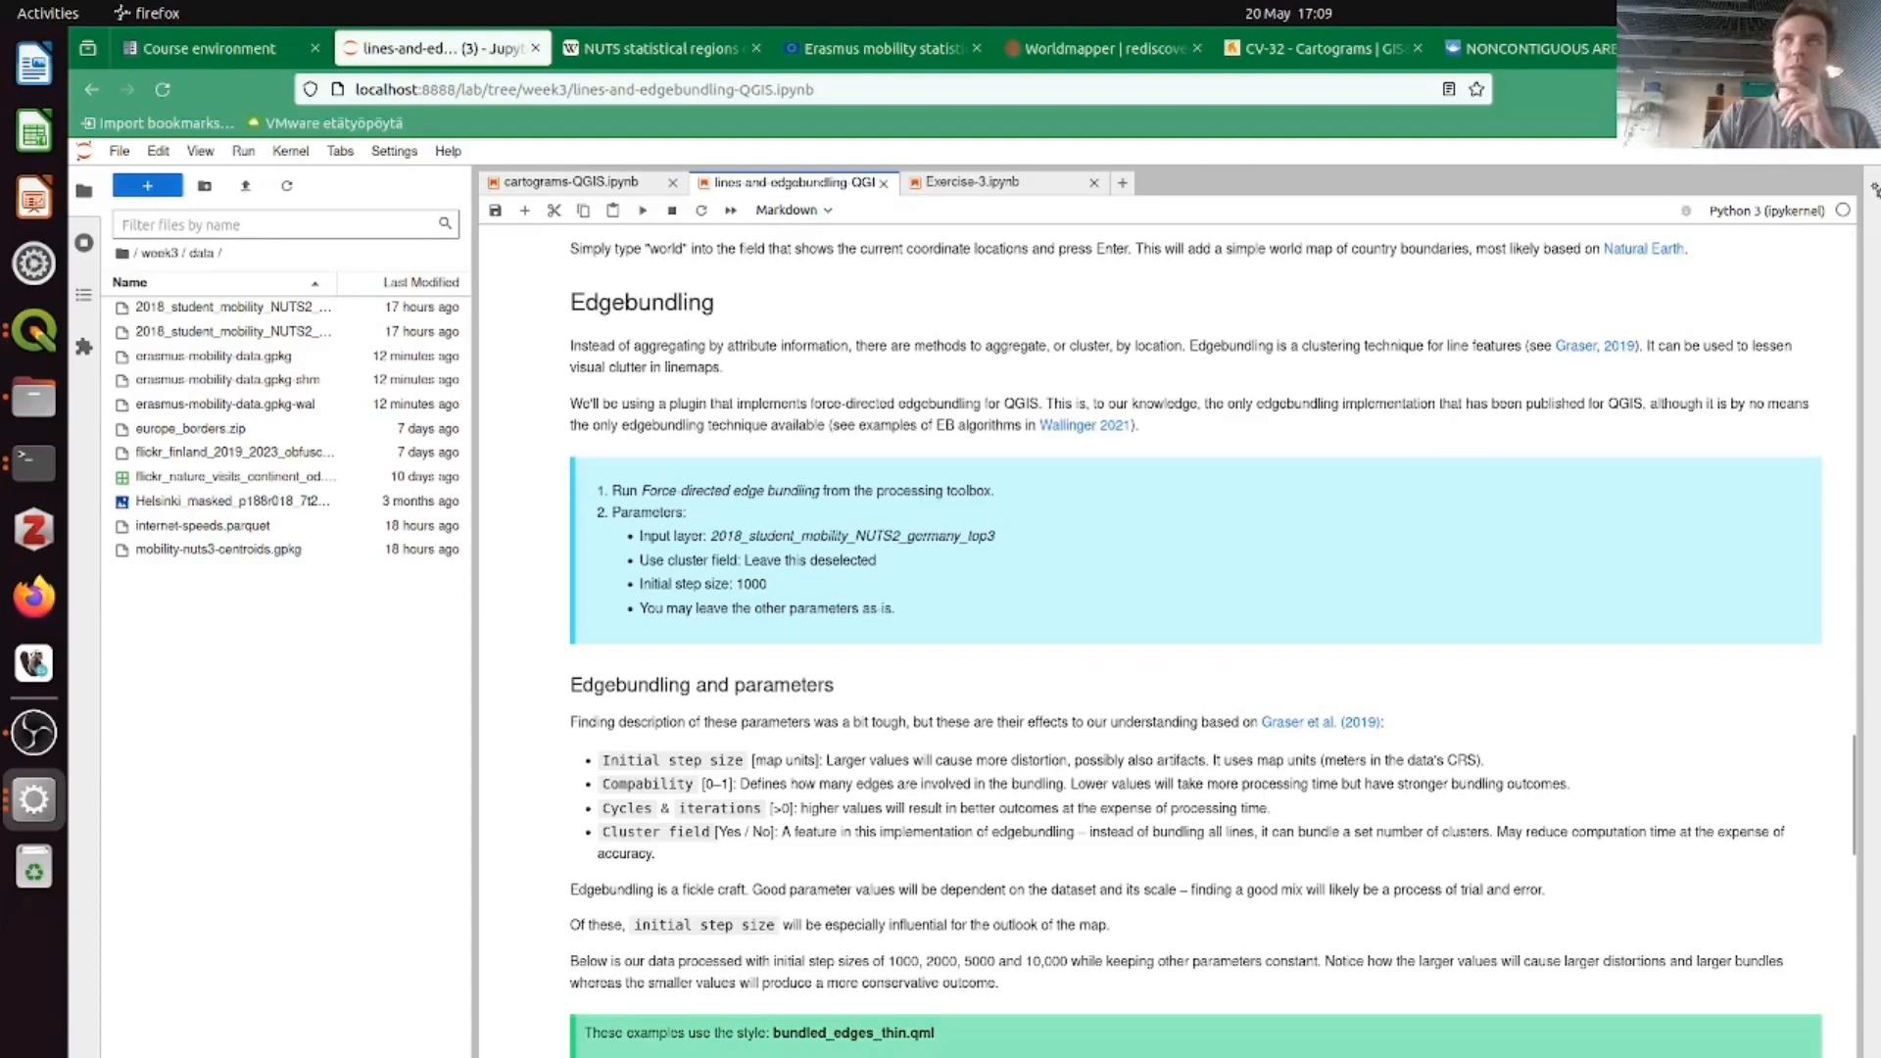
# - Switch to QGIS, search the processing algorithms for "force" and open Force-directed edge bundling
pyautogui.click(1809, 49)
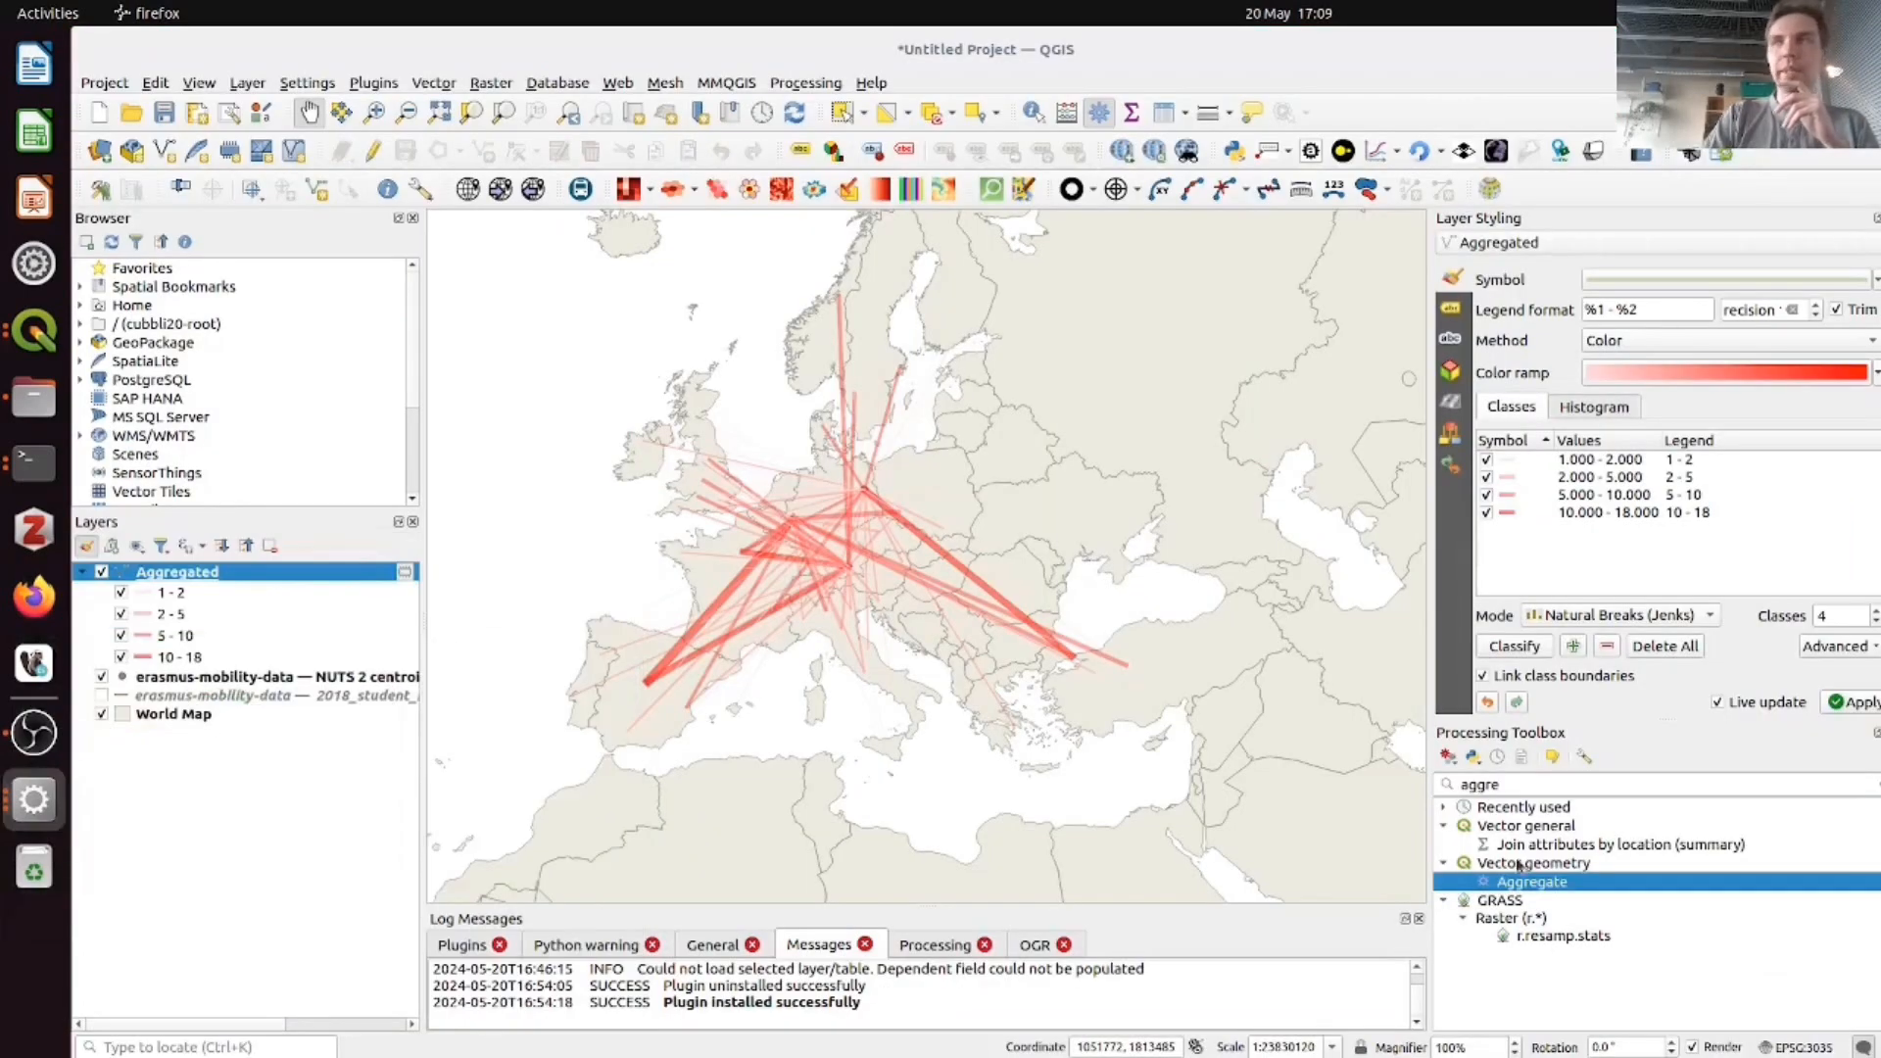
pyautogui.click(1535, 784)
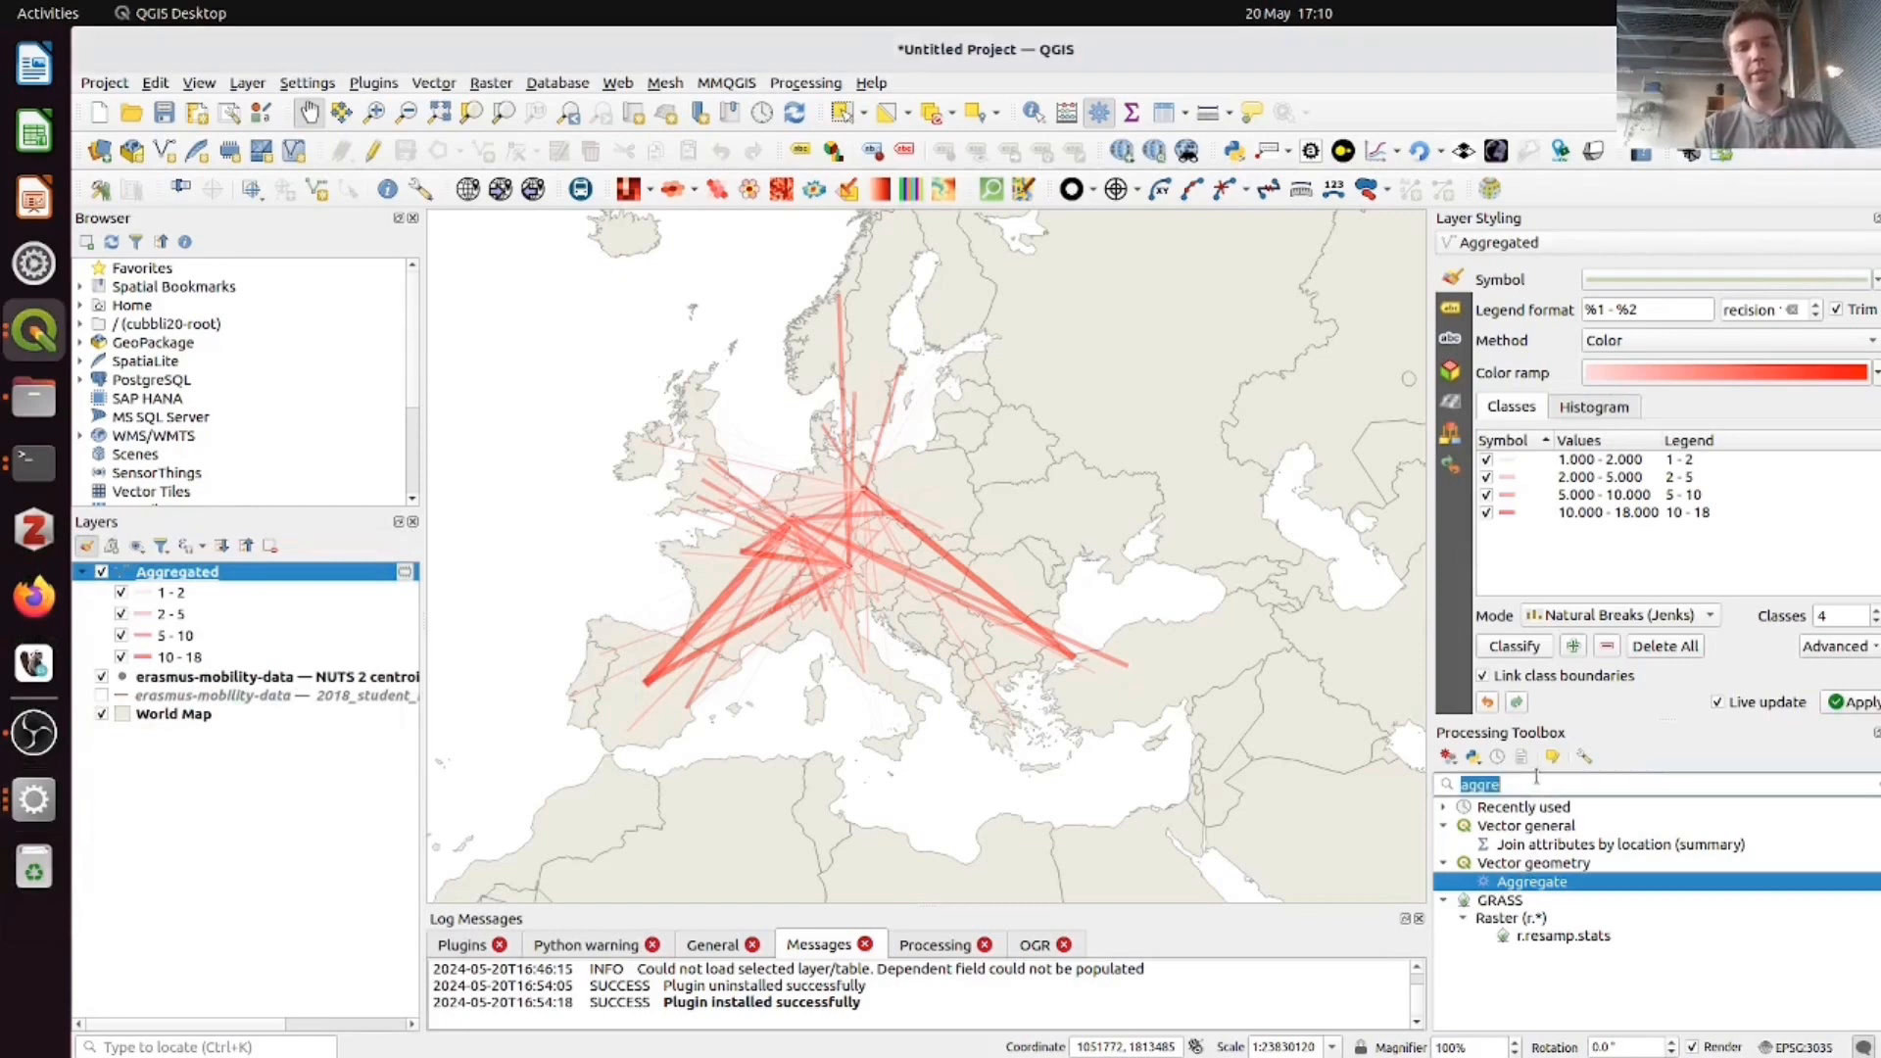
pyautogui.hotkey('ctrl', 'a')
pyautogui.write('for')
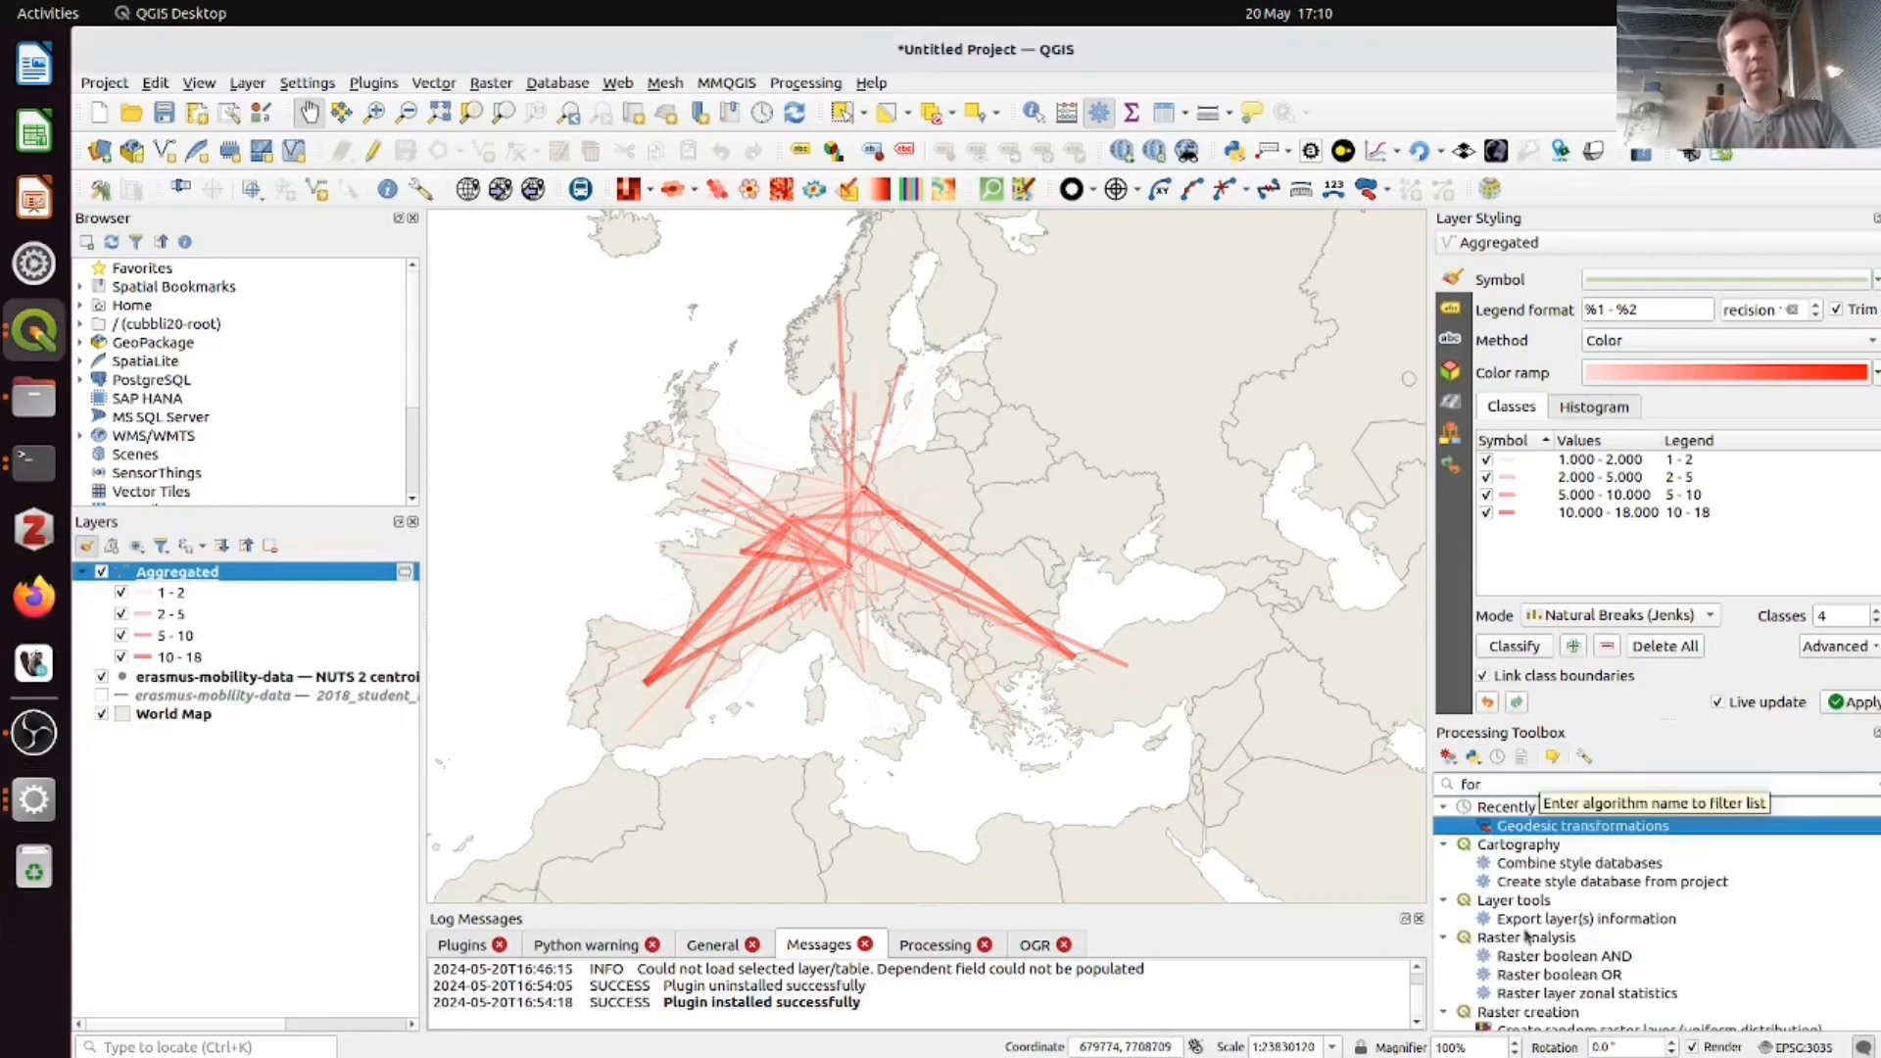
pyautogui.write('ce')
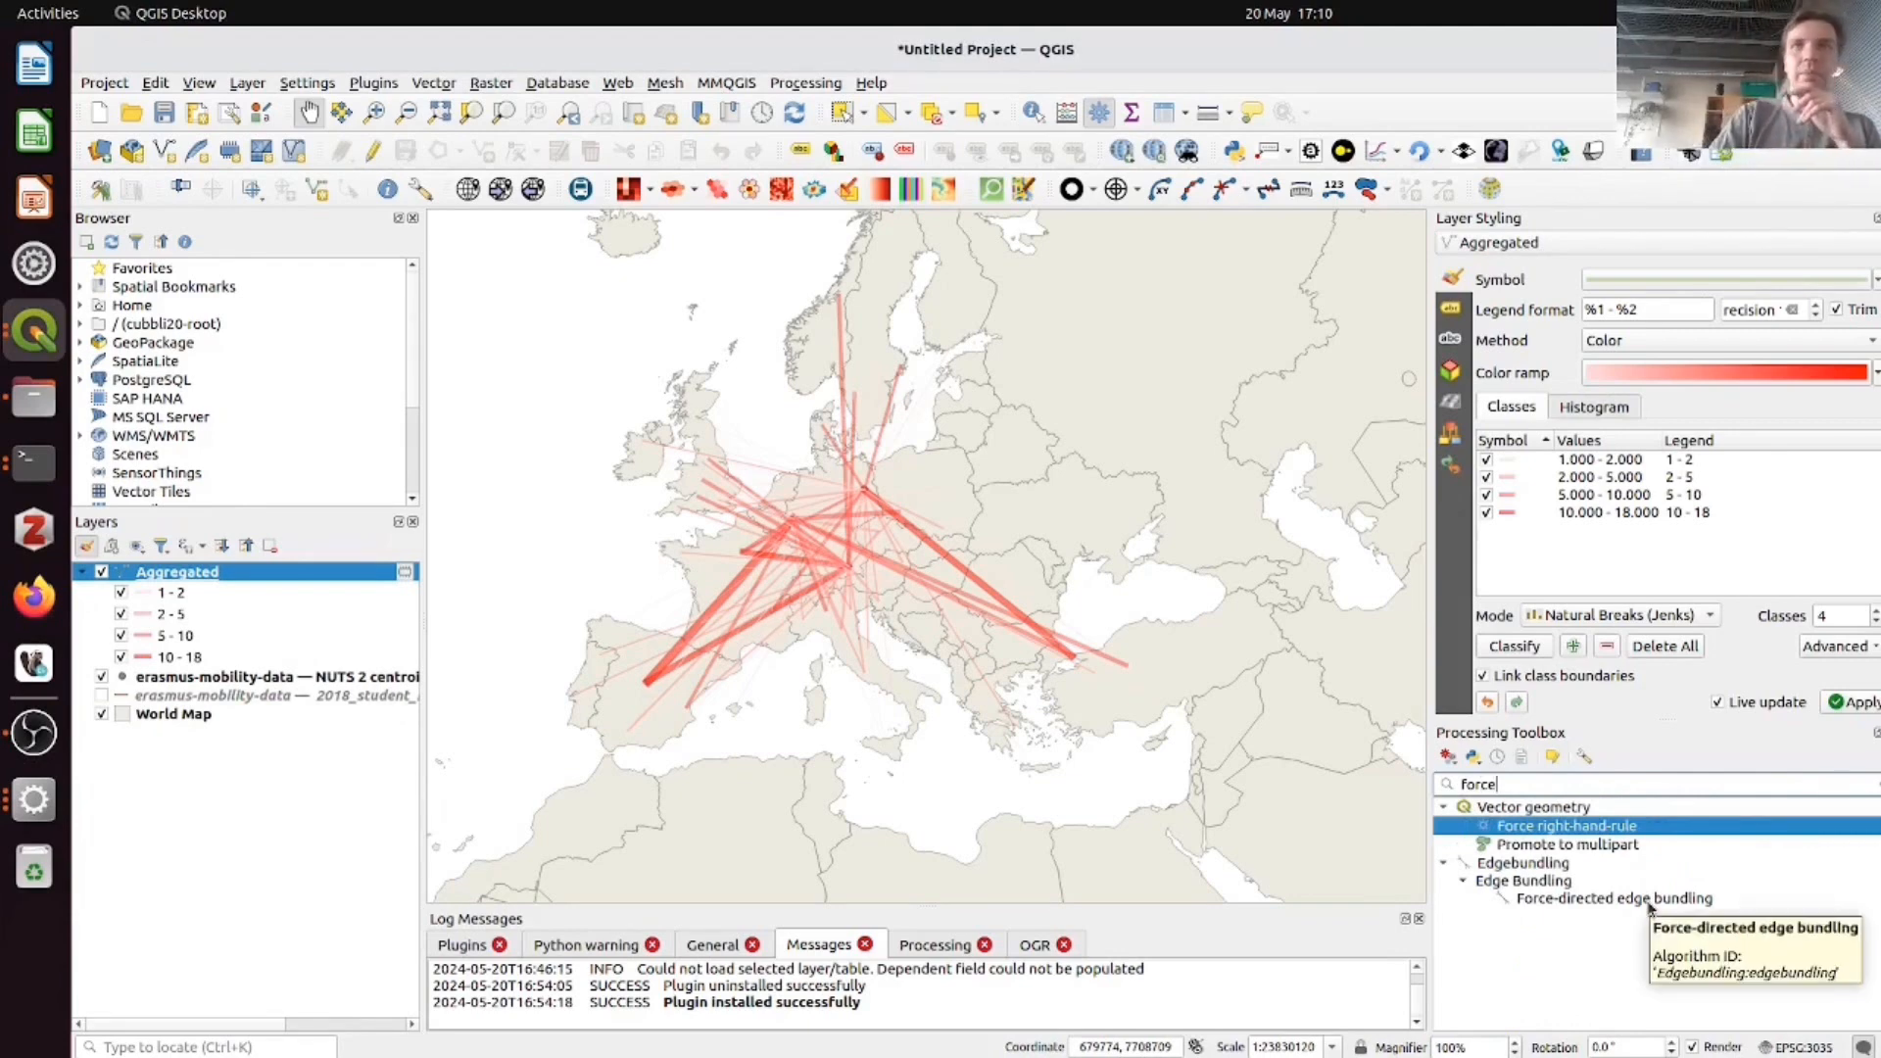
pyautogui.doubleClick(1650, 899)
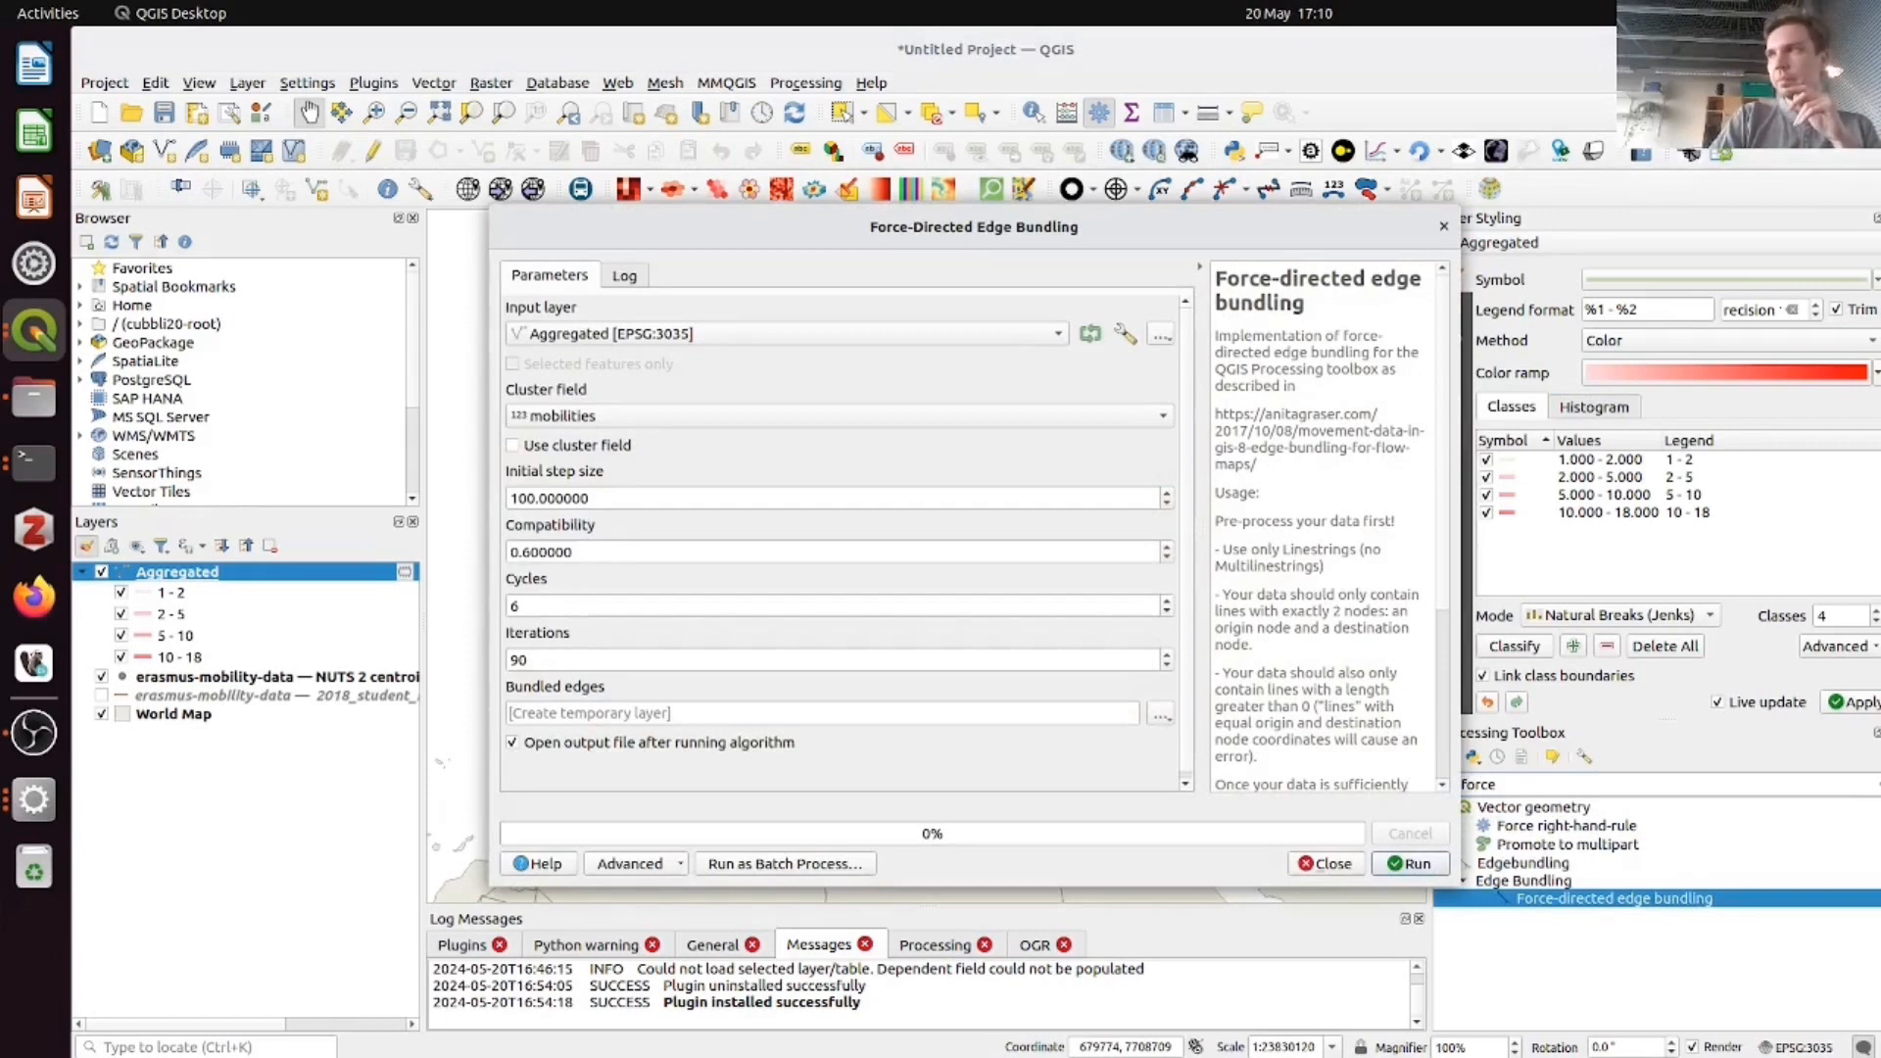
# - Run edge bundling on the 2018_student_mobility_nuts2_germany_top3 layer with an initial step size of 1000, check the execution log and close the dialog
pyautogui.click(680, 335)
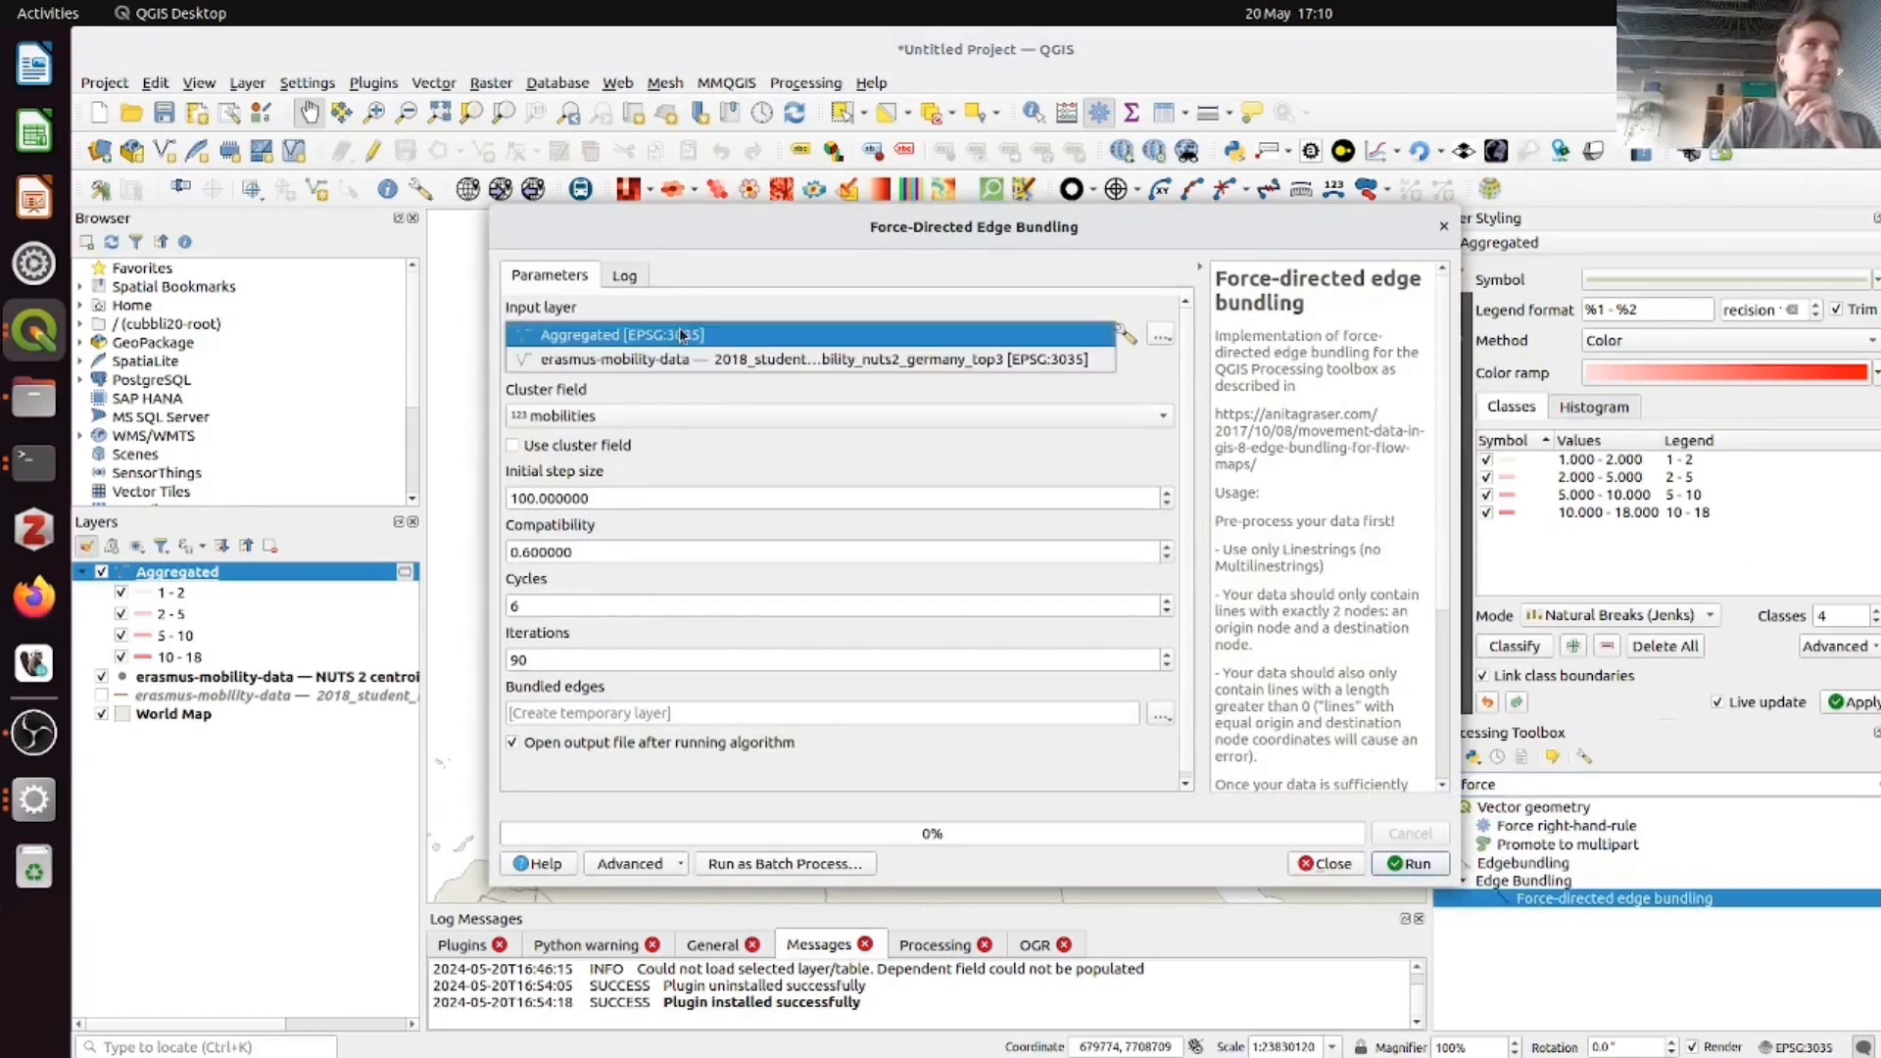
pyautogui.click(725, 359)
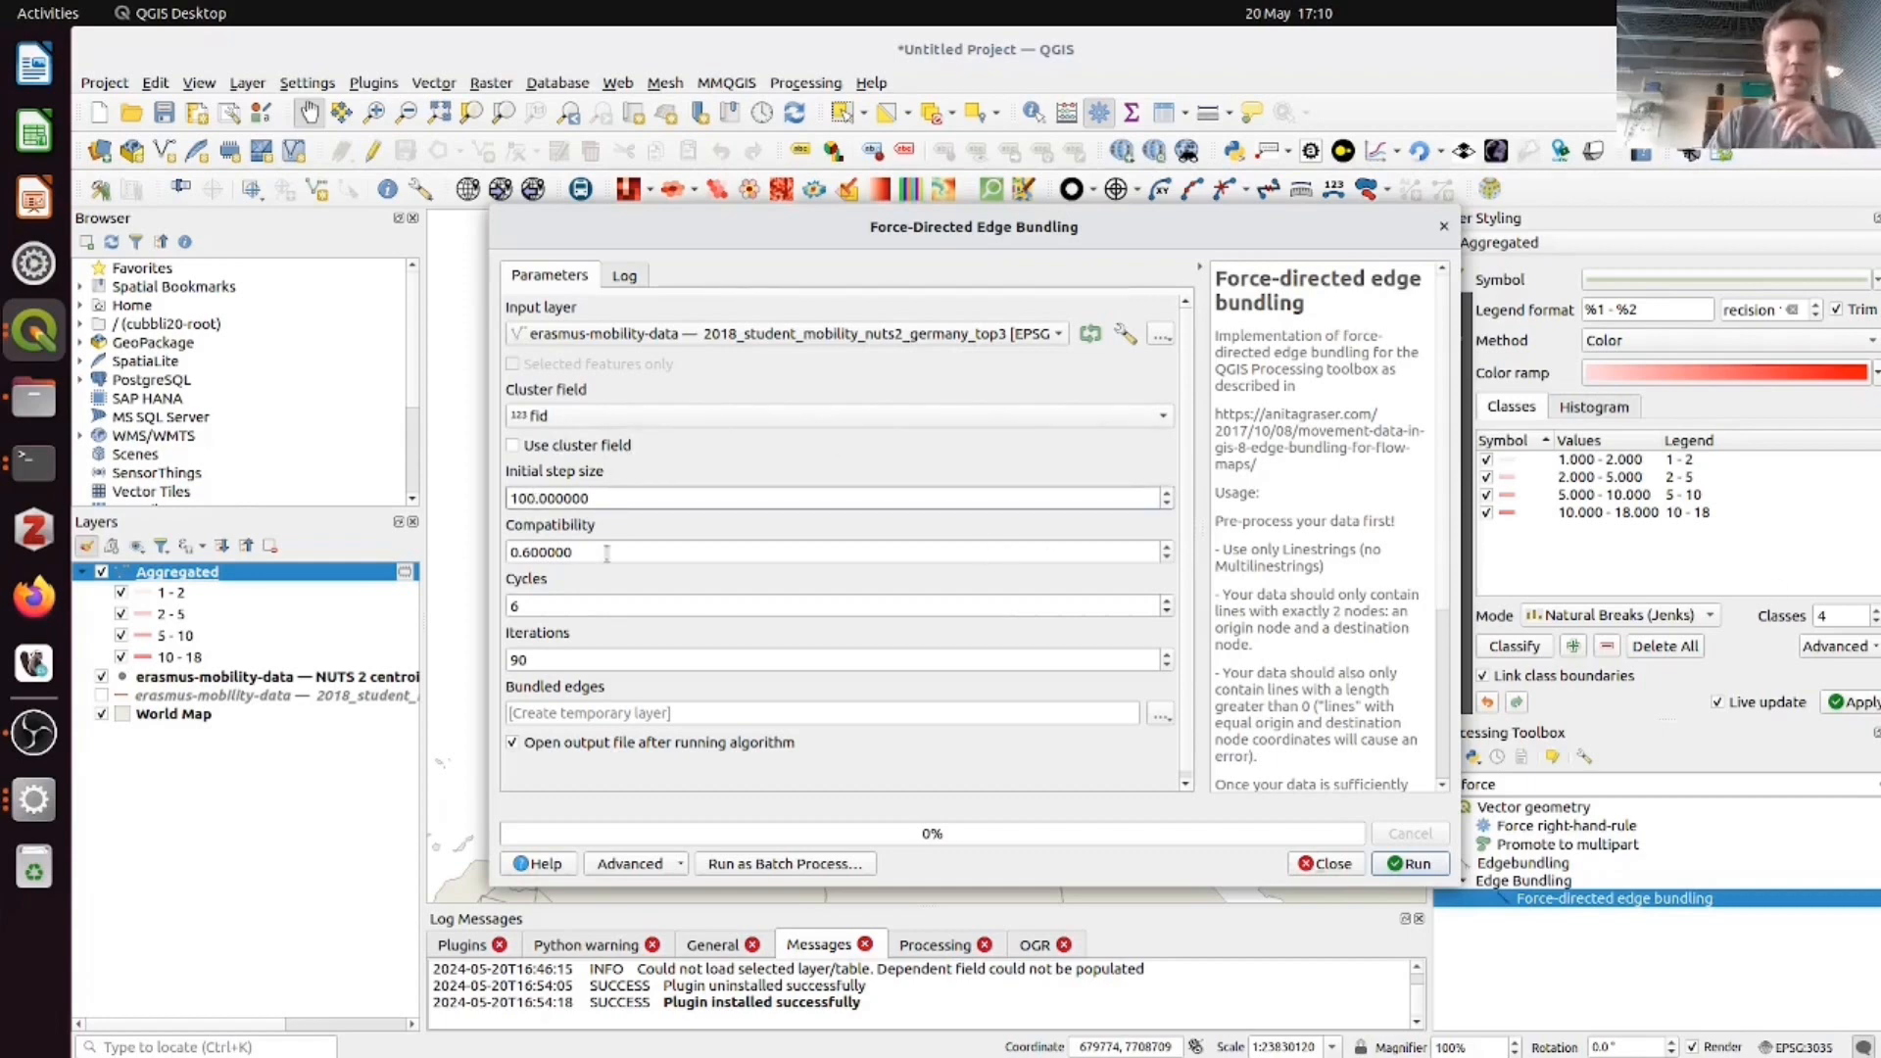
pyautogui.write('0')
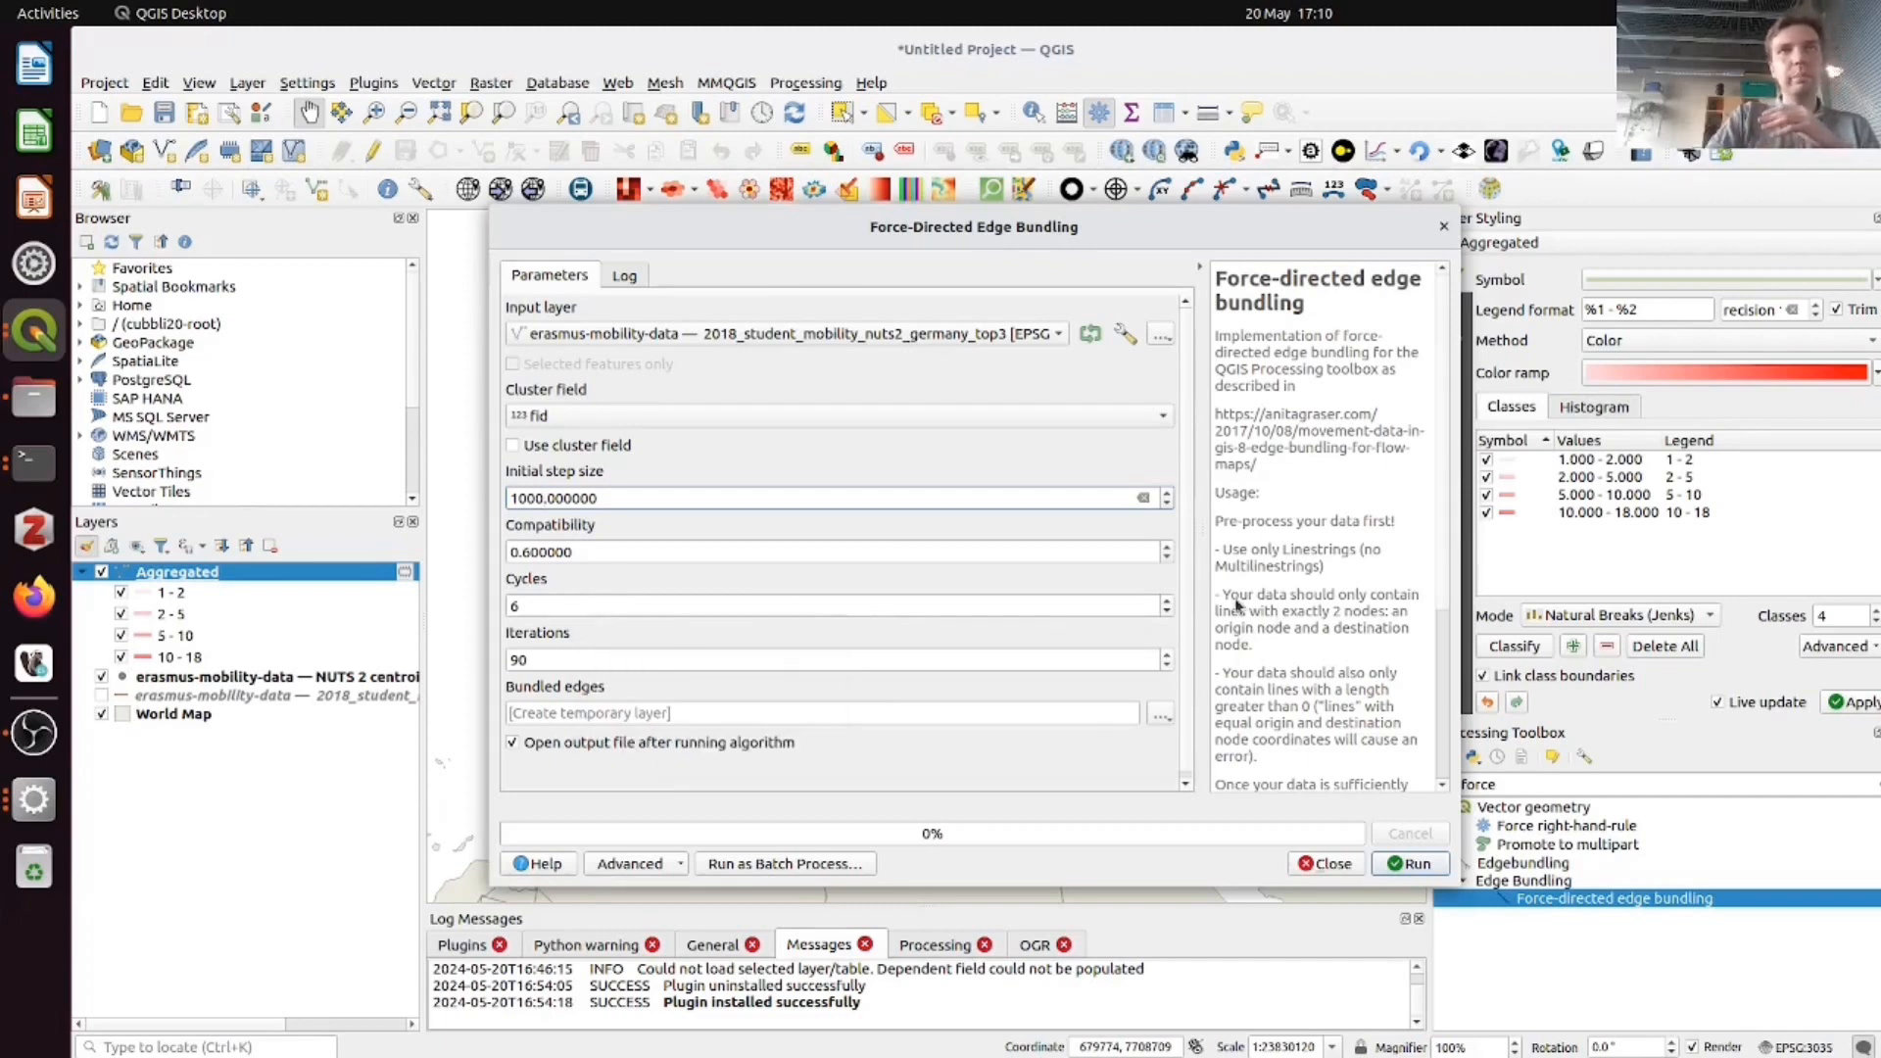
pyautogui.scroll(-1, 1191, 580)
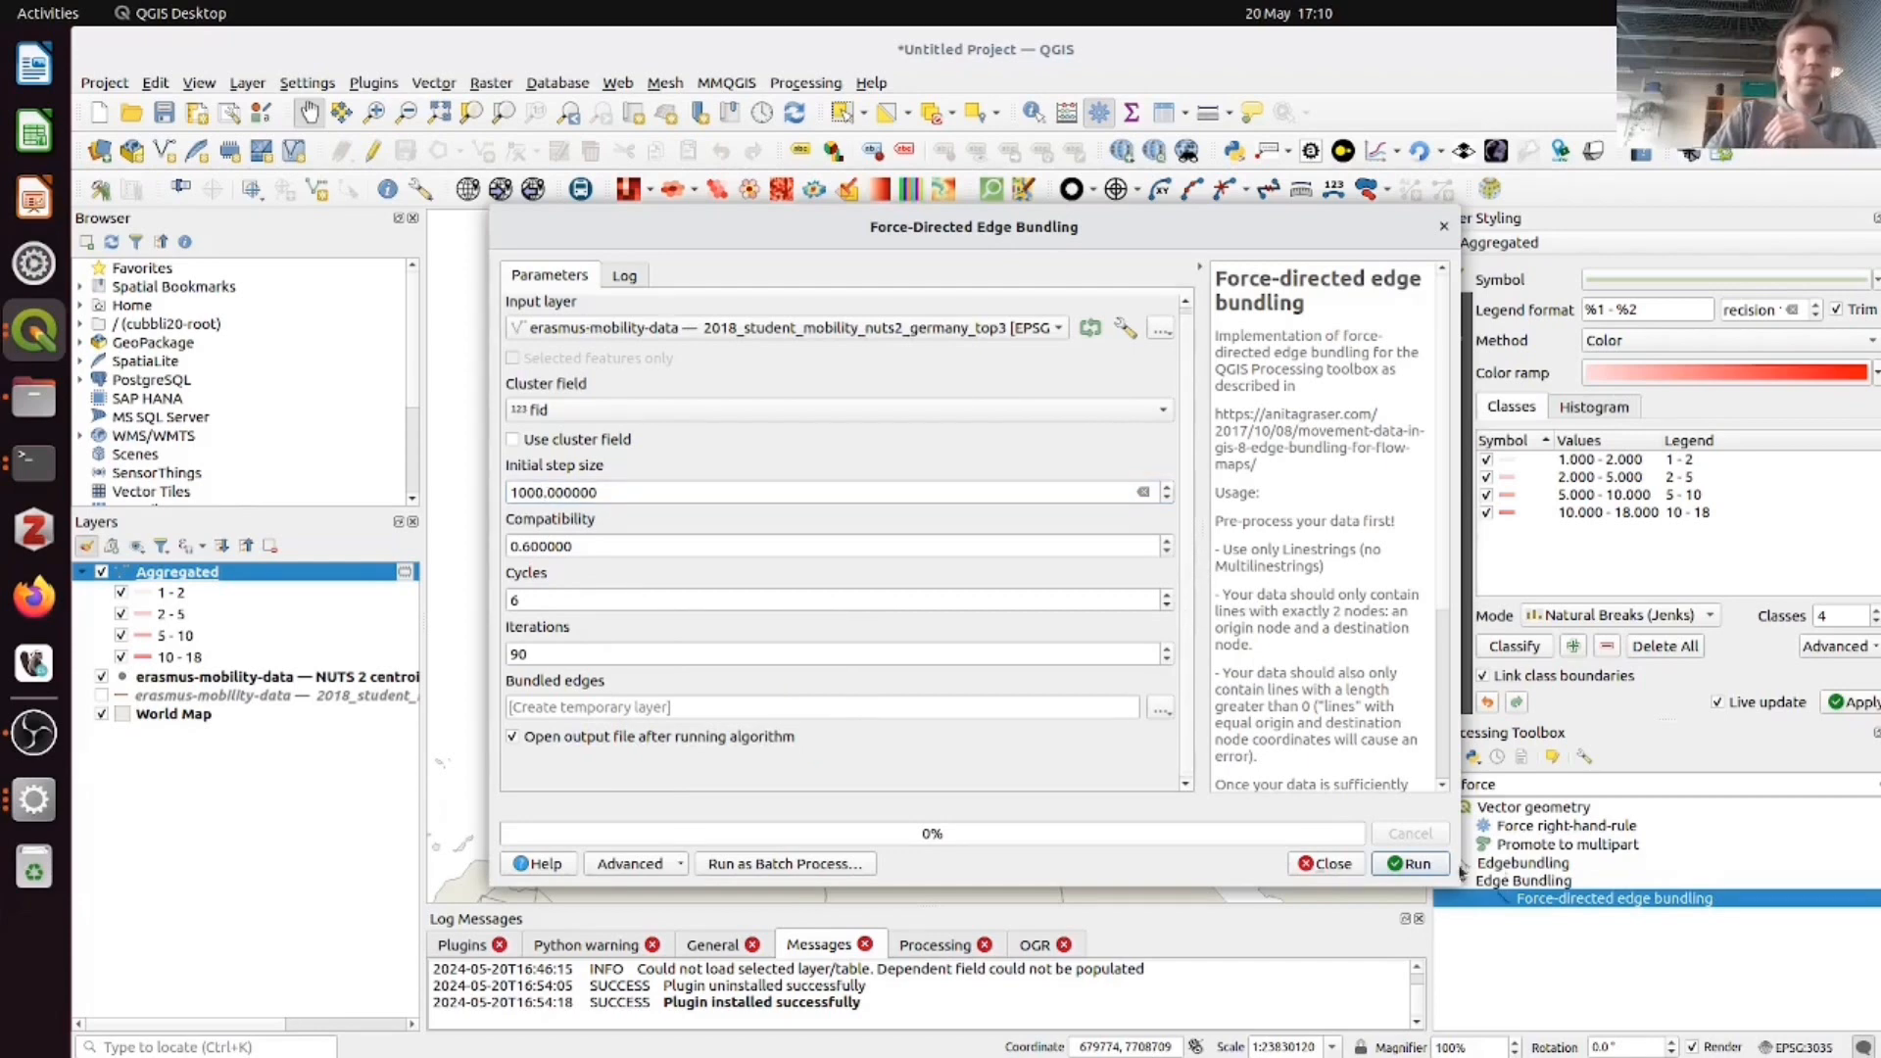
pyautogui.click(1412, 864)
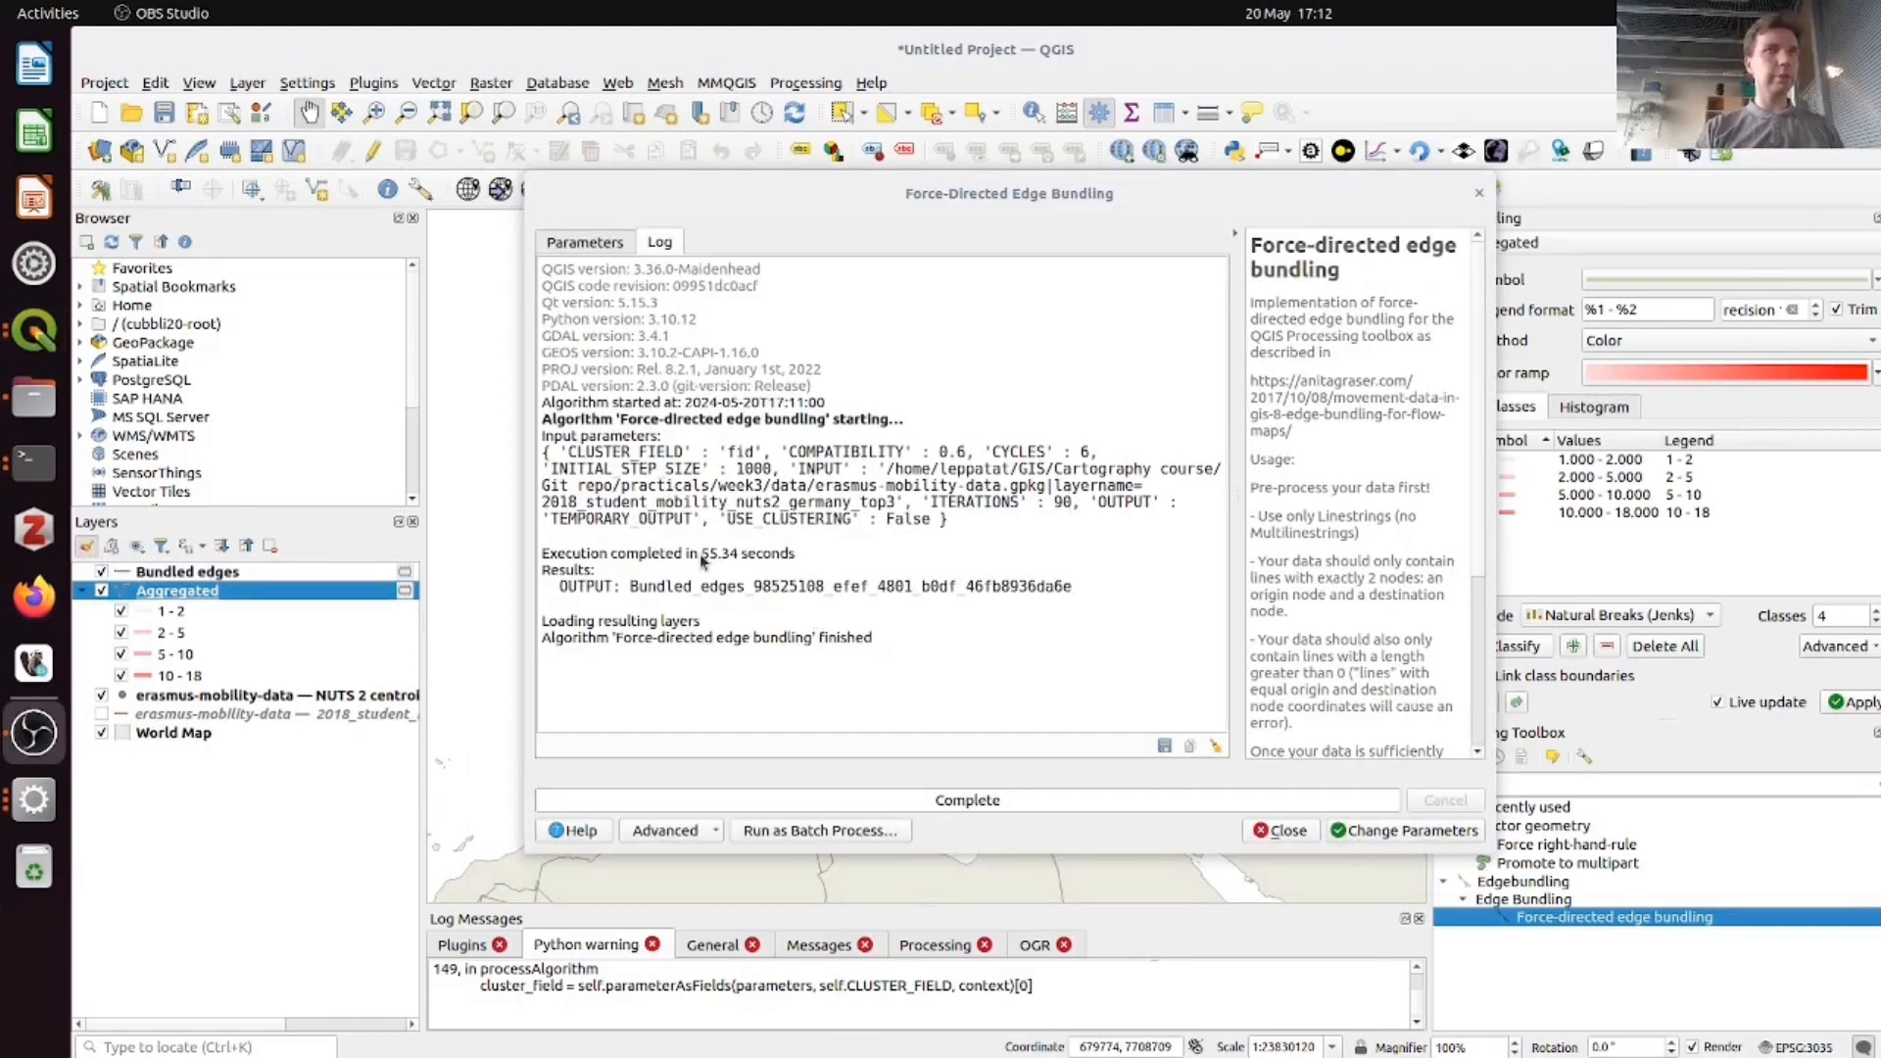
pyautogui.moveTo(705, 557); pyautogui.dragTo(816, 554)
pyautogui.click(806, 555)
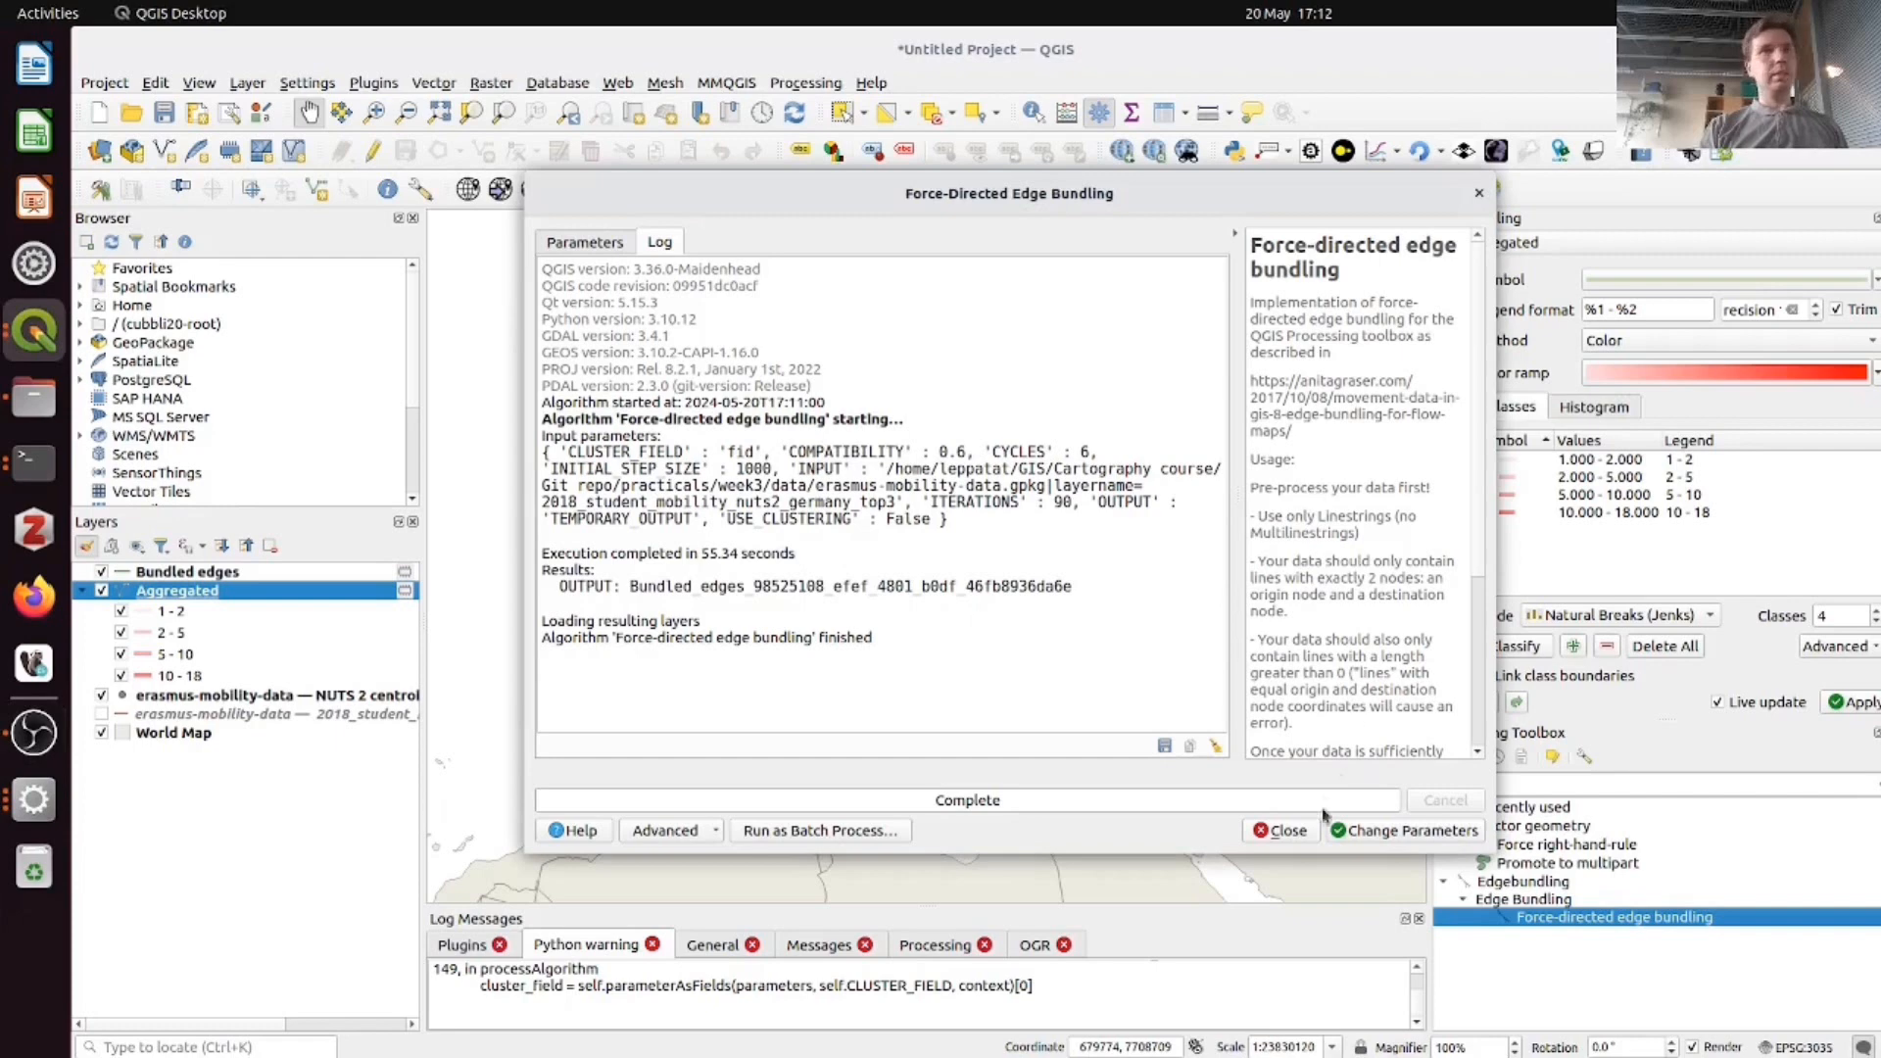
pyautogui.click(1289, 833)
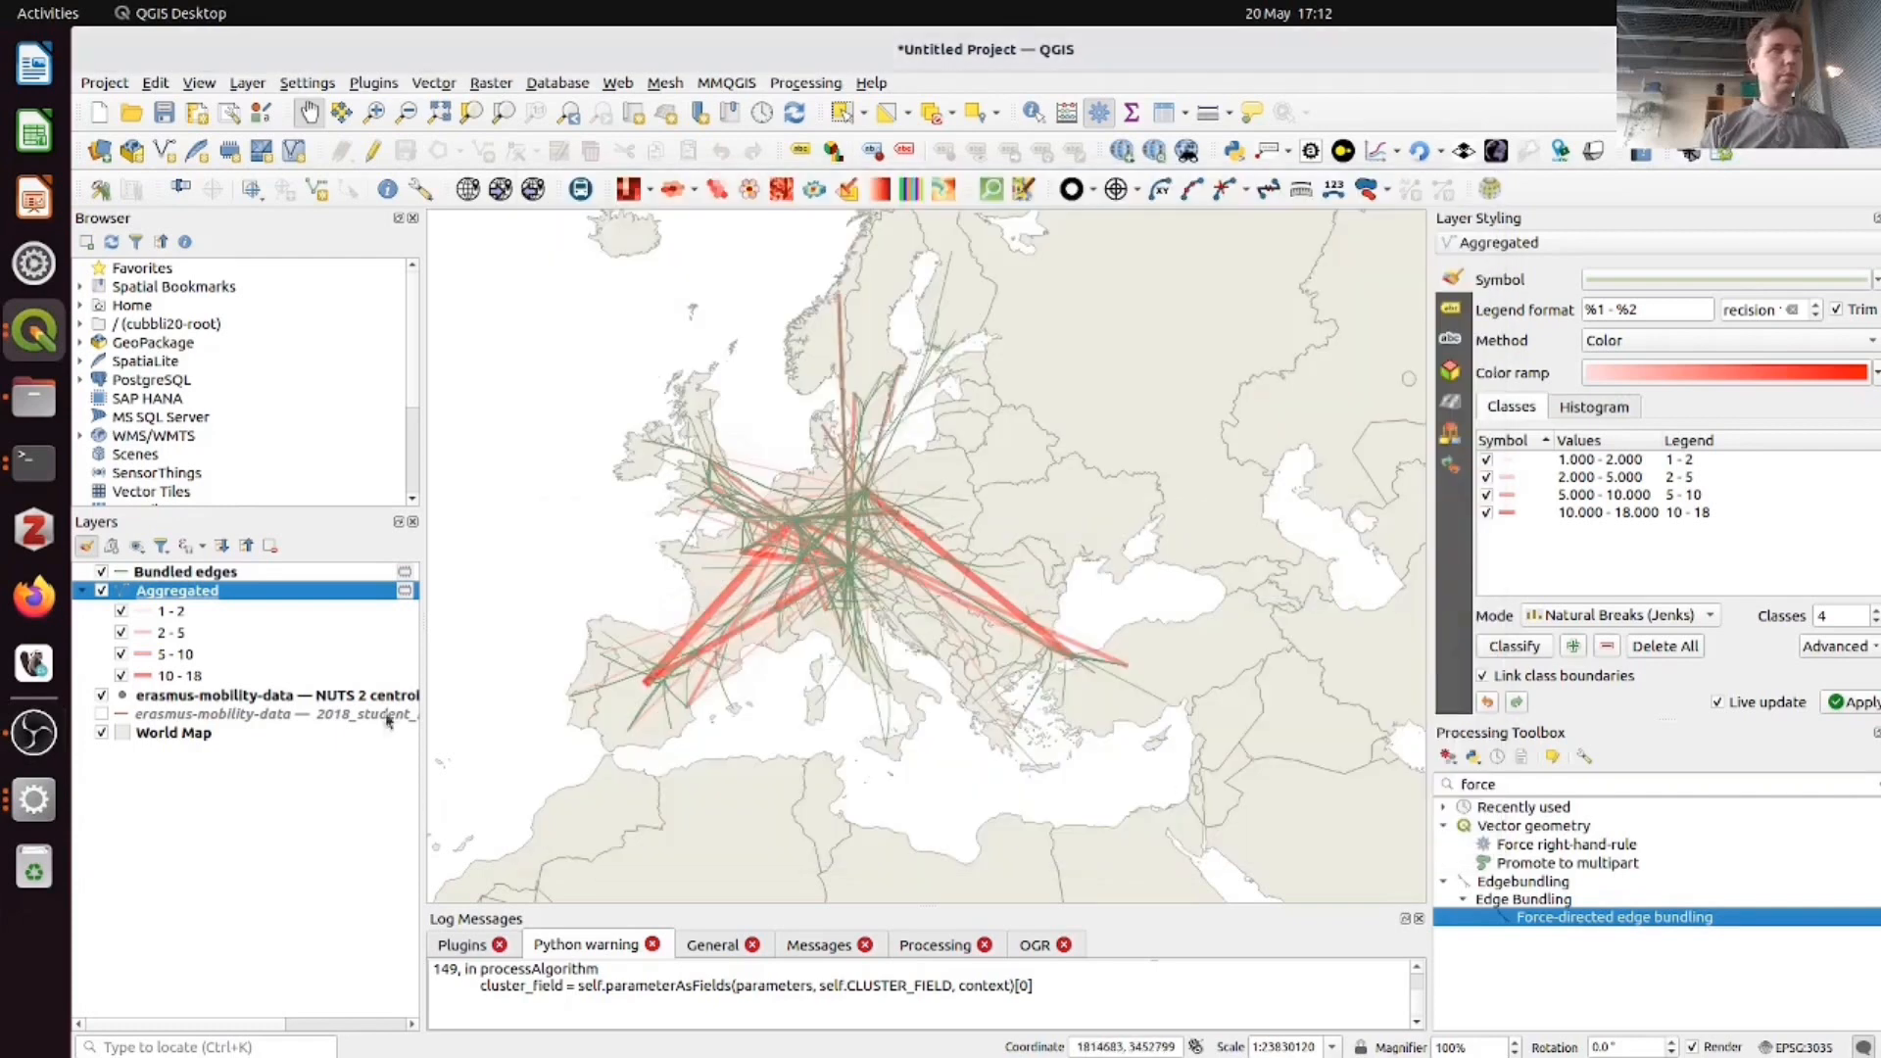
# - Hide the Aggregated layer and compare Bundled edges with the original mobility lines by toggling their visibility, leaving only the bundled lines shown
pyautogui.click(102, 591)
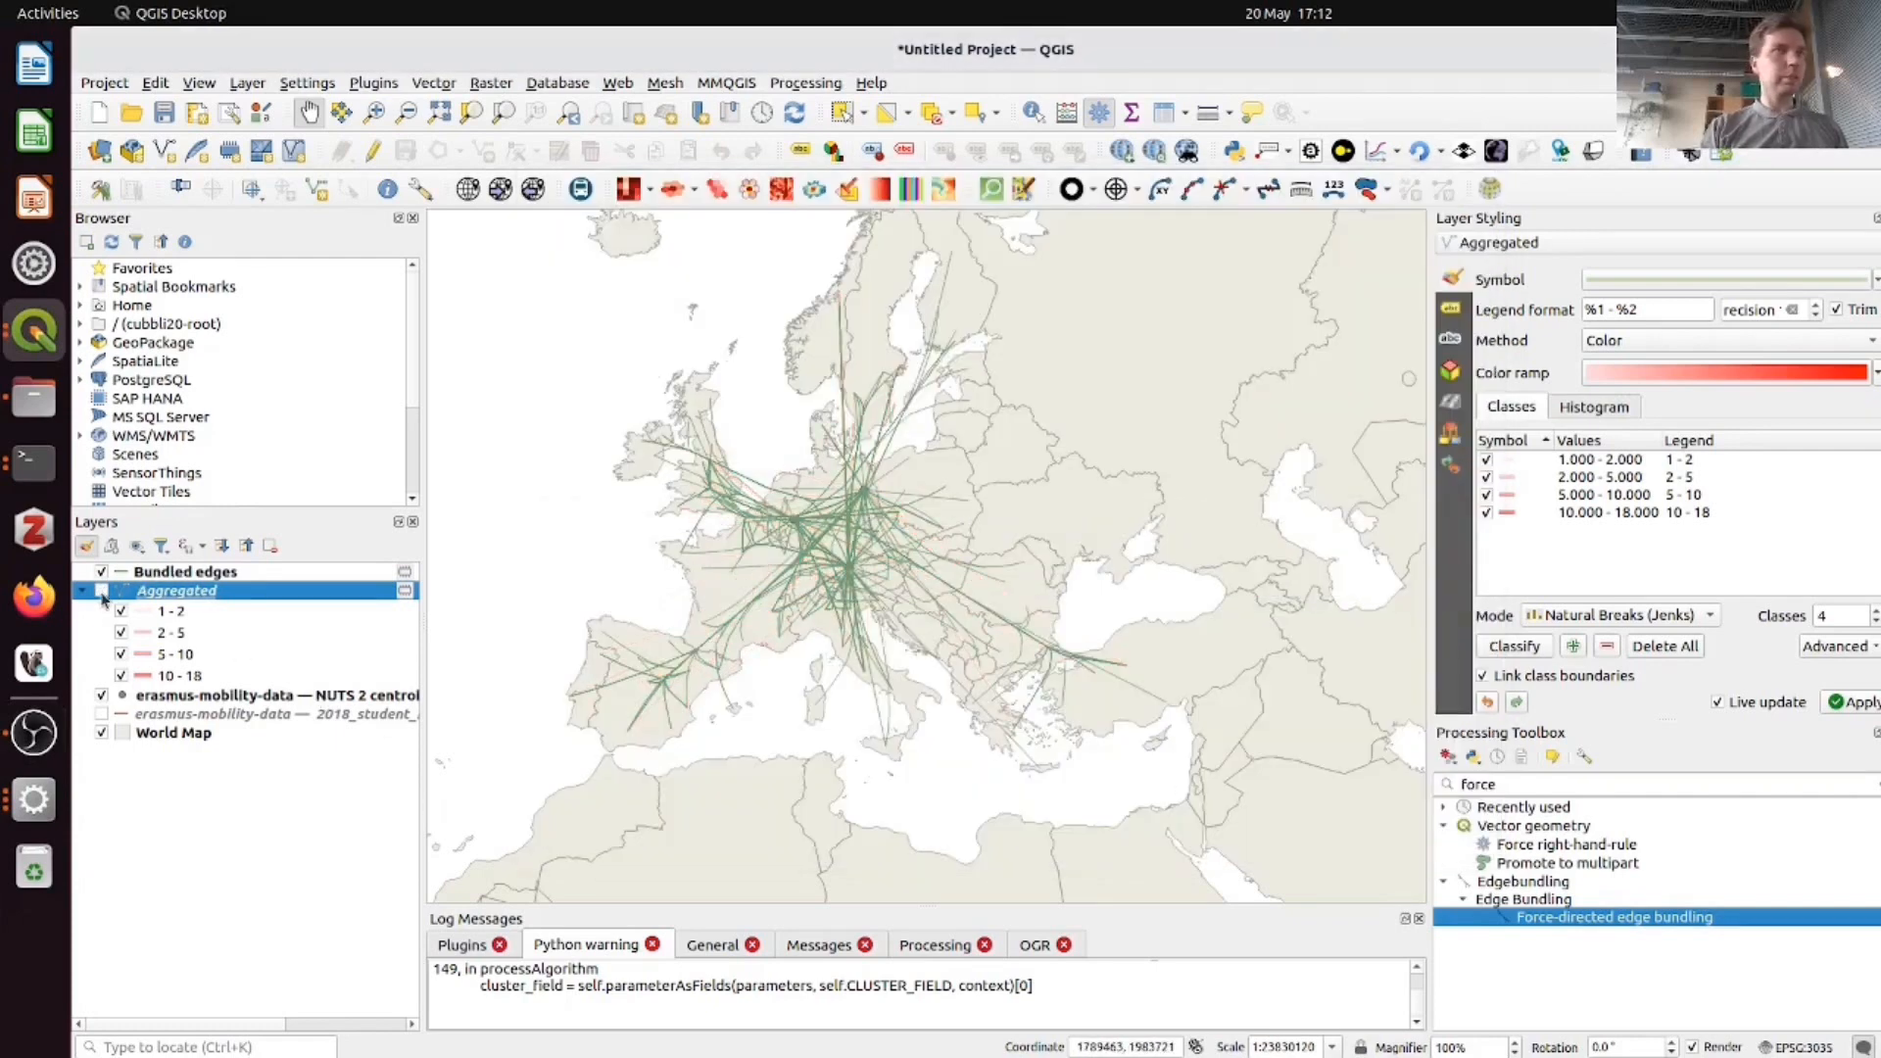
pyautogui.click(101, 714)
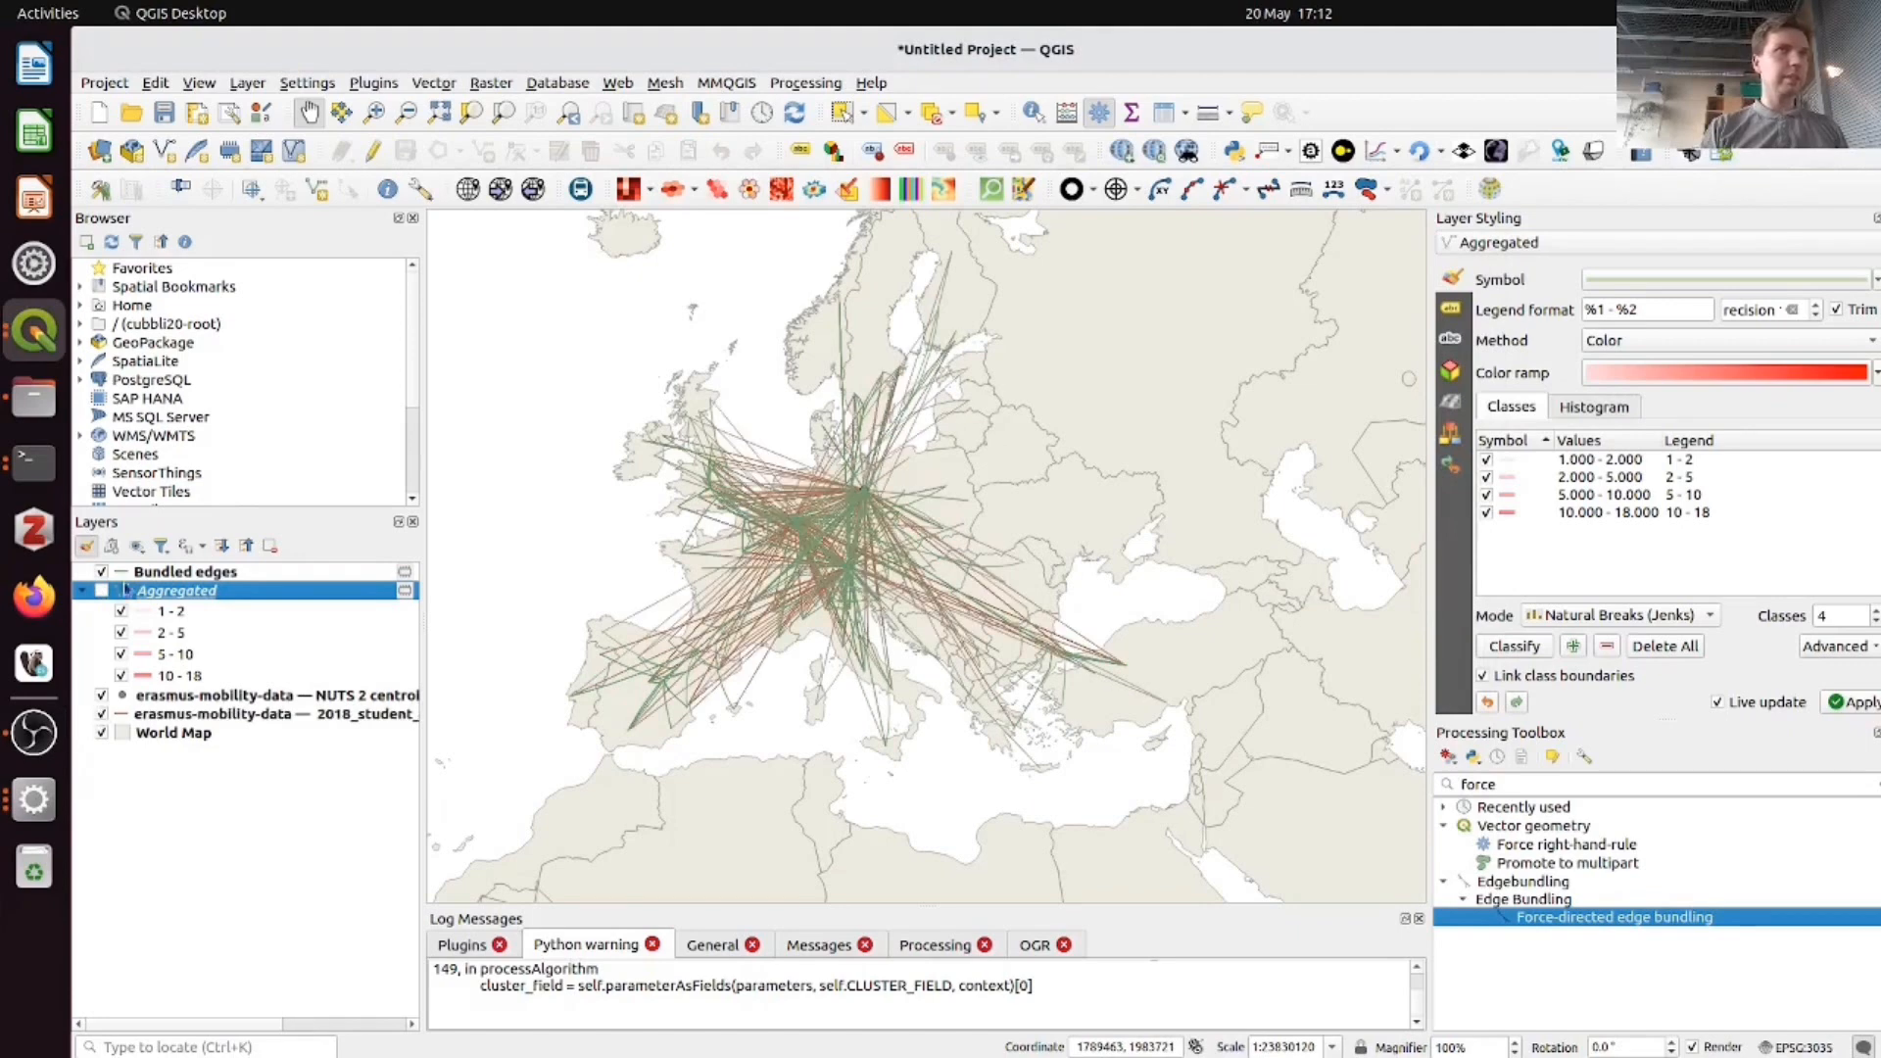
pyautogui.click(102, 572)
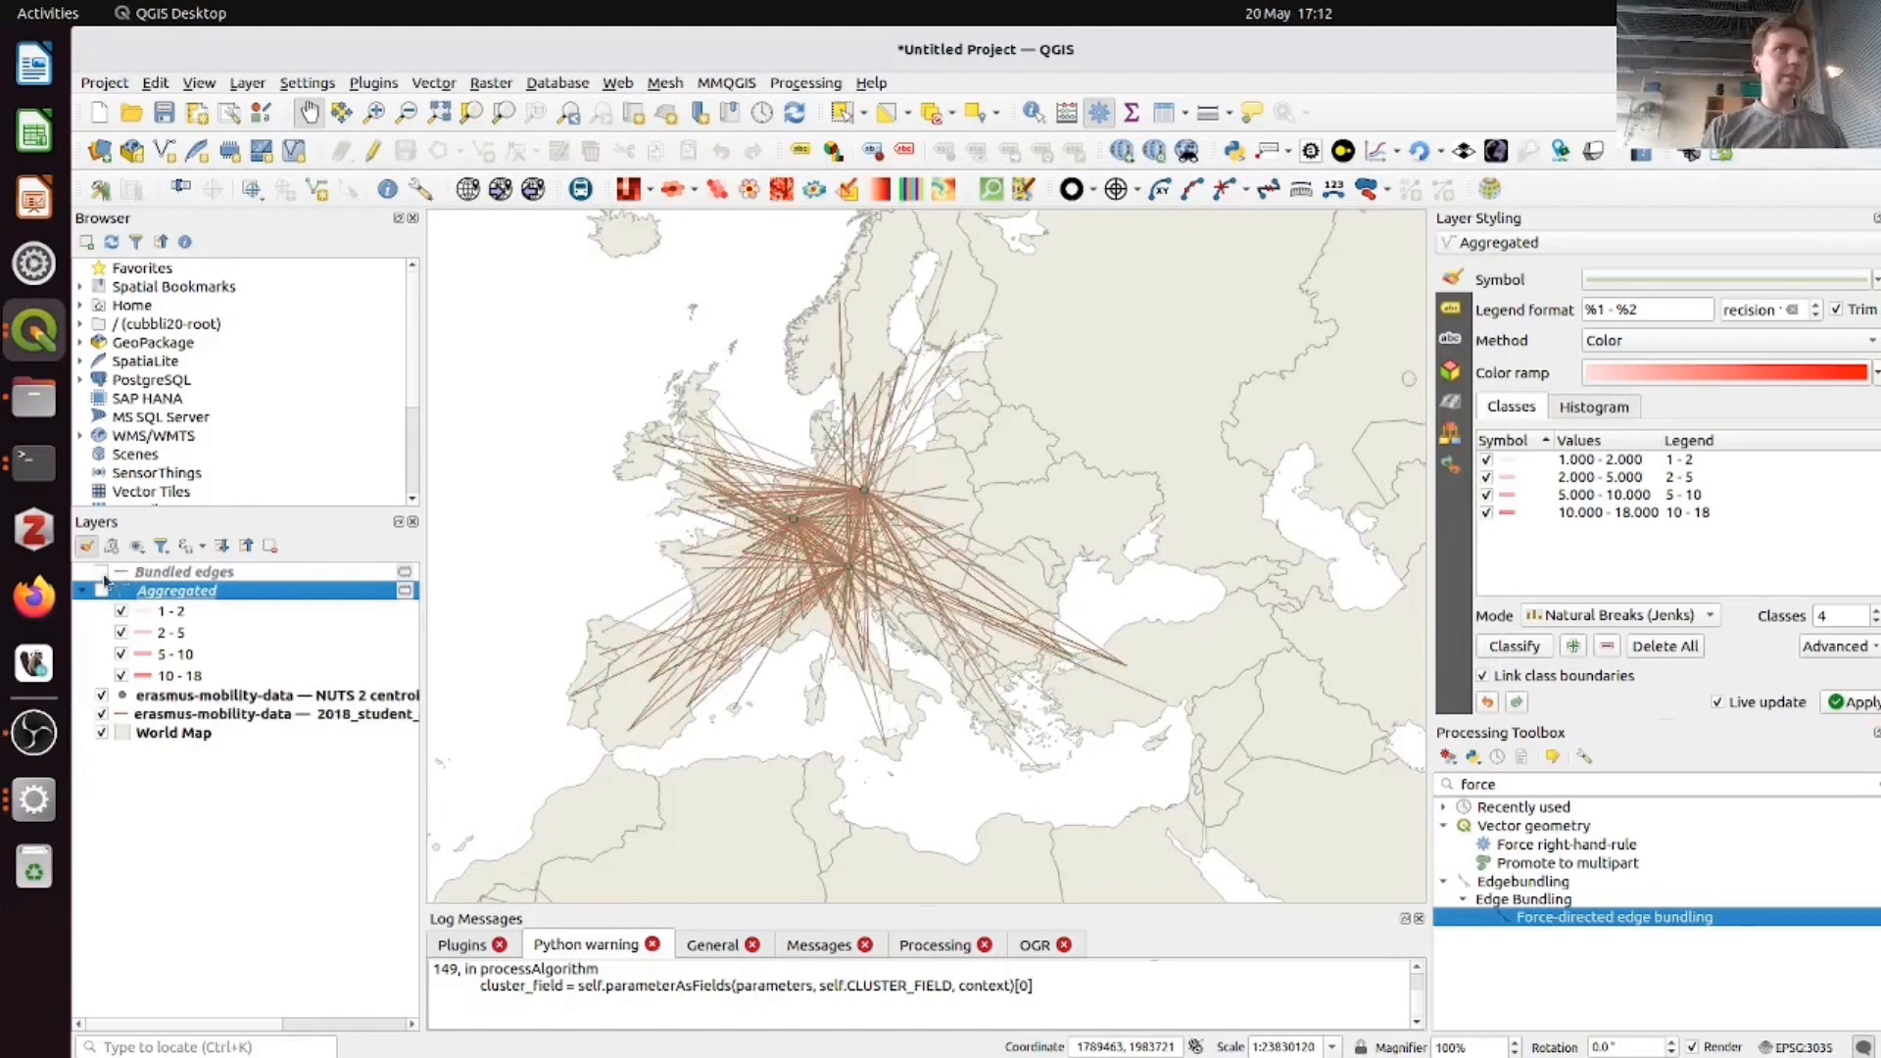
pyautogui.click(102, 572)
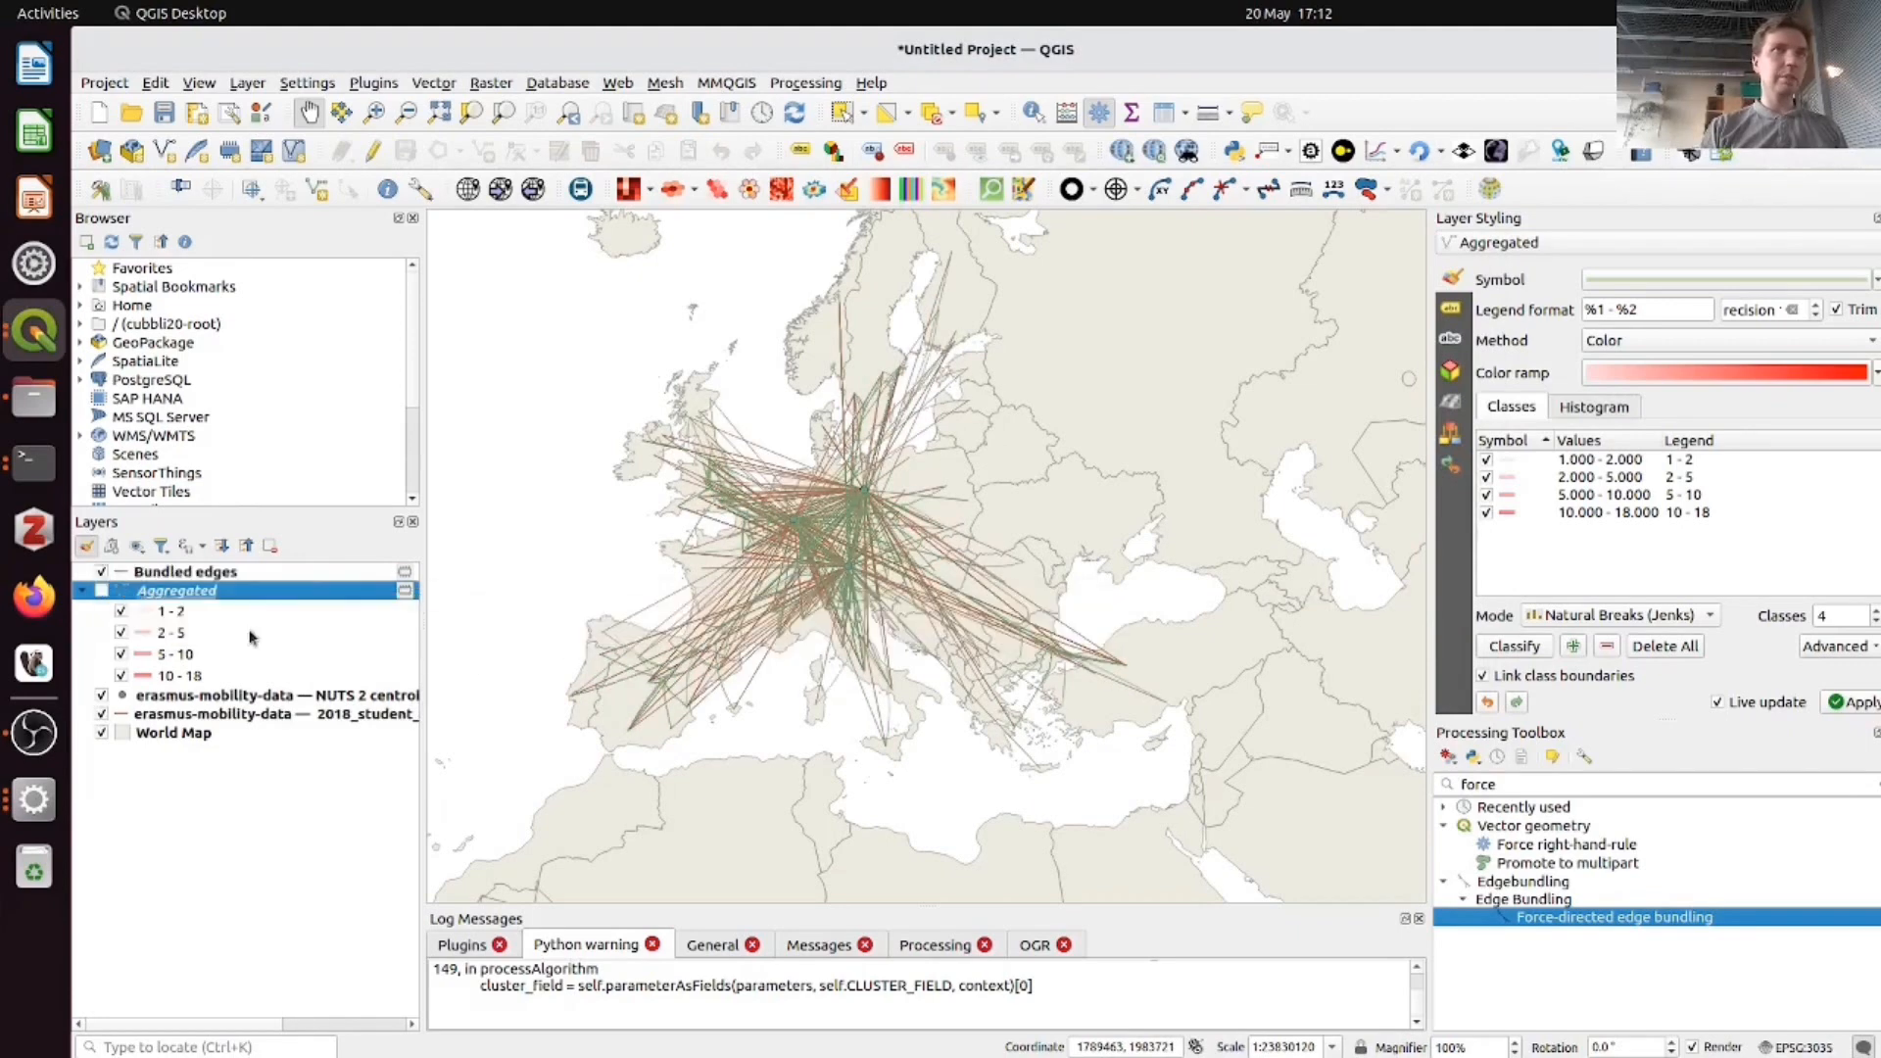
pyautogui.click(101, 714)
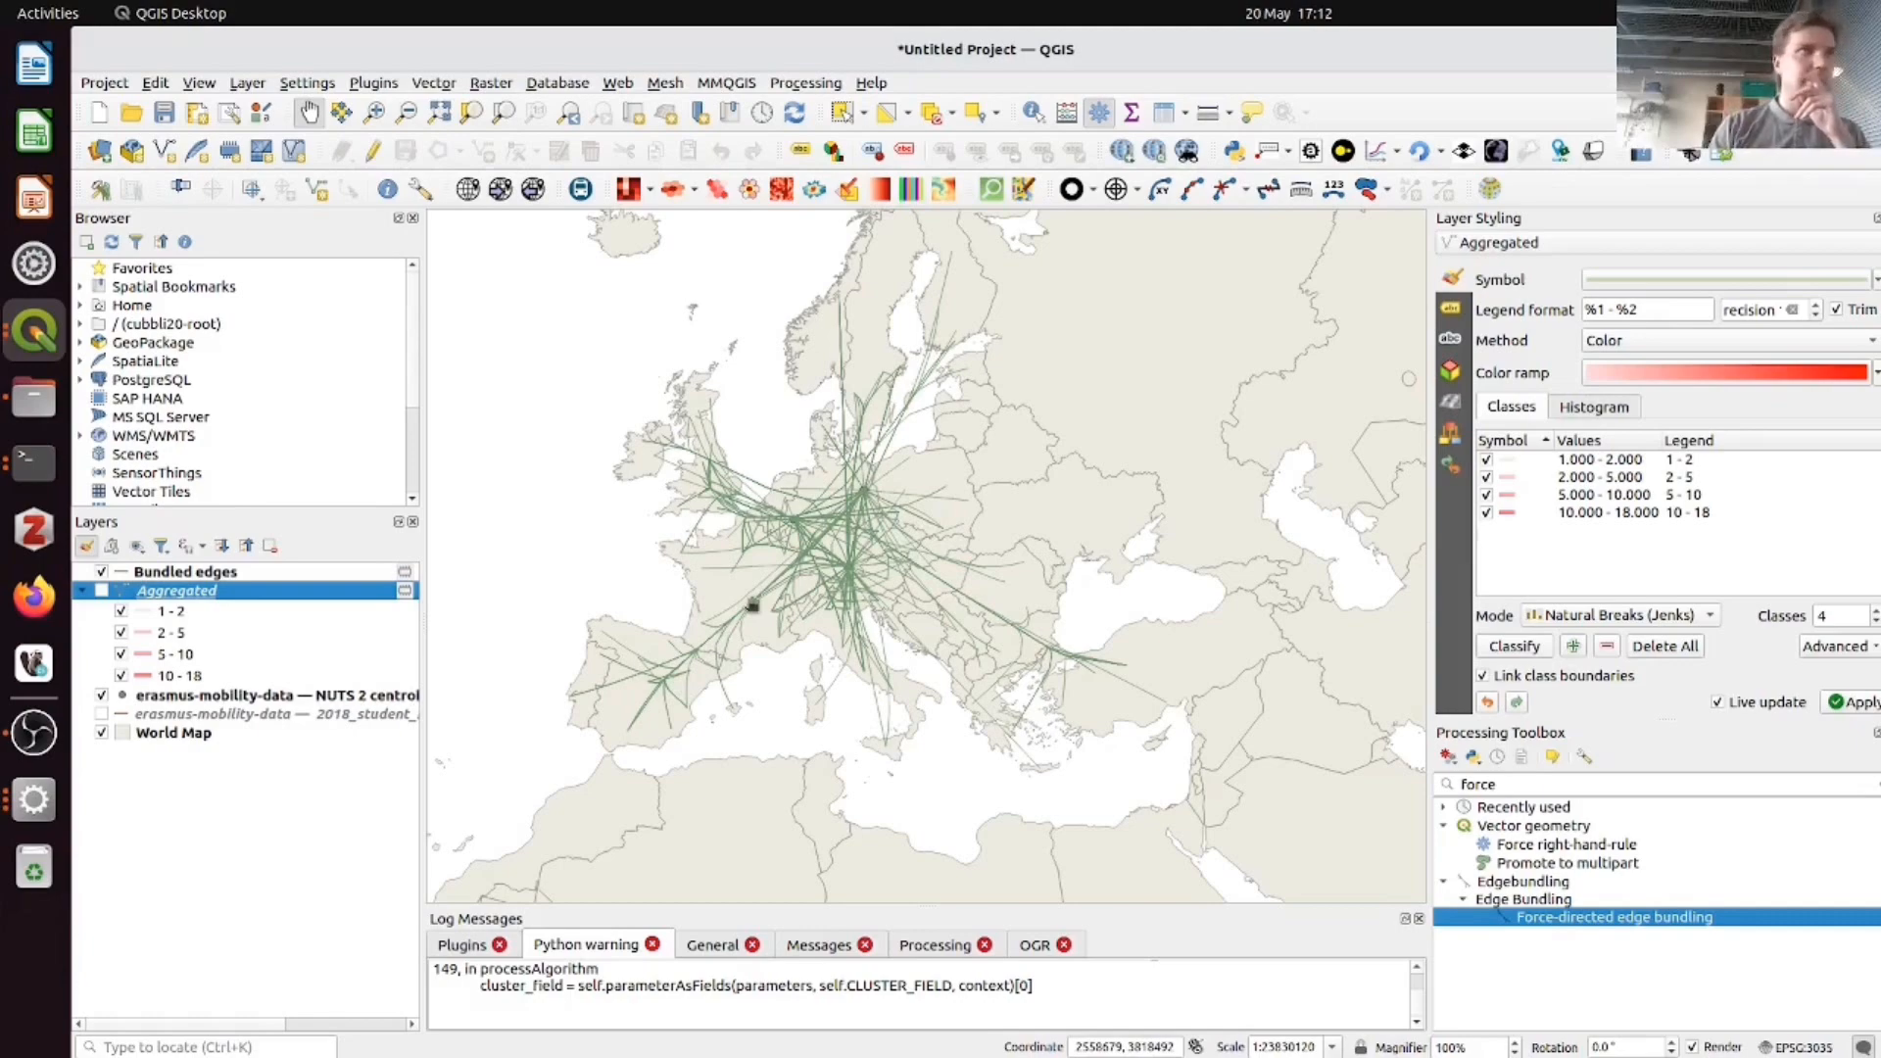
# - Switch to the notebook in Firefox and read the edge bundling parameter explanations and the step size comparison examples
pyautogui.click(34, 798)
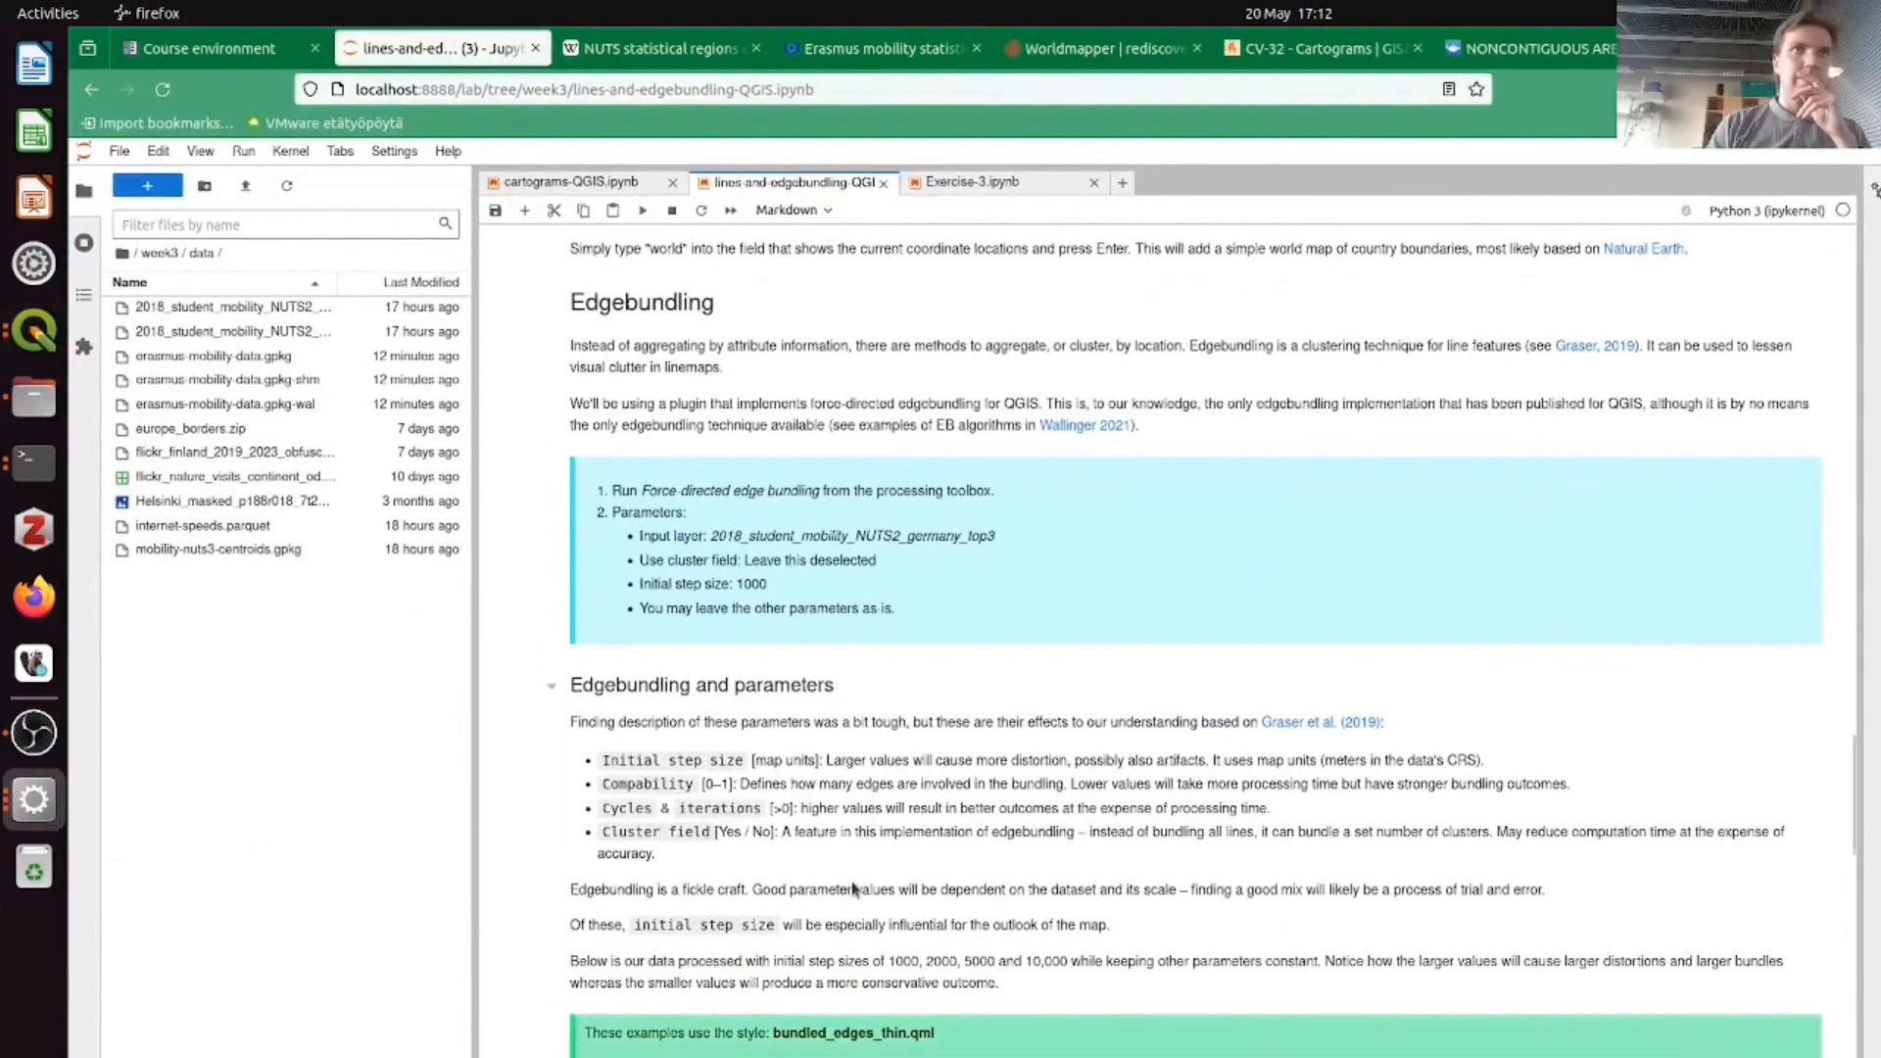
pyautogui.scroll(-5, 853, 889)
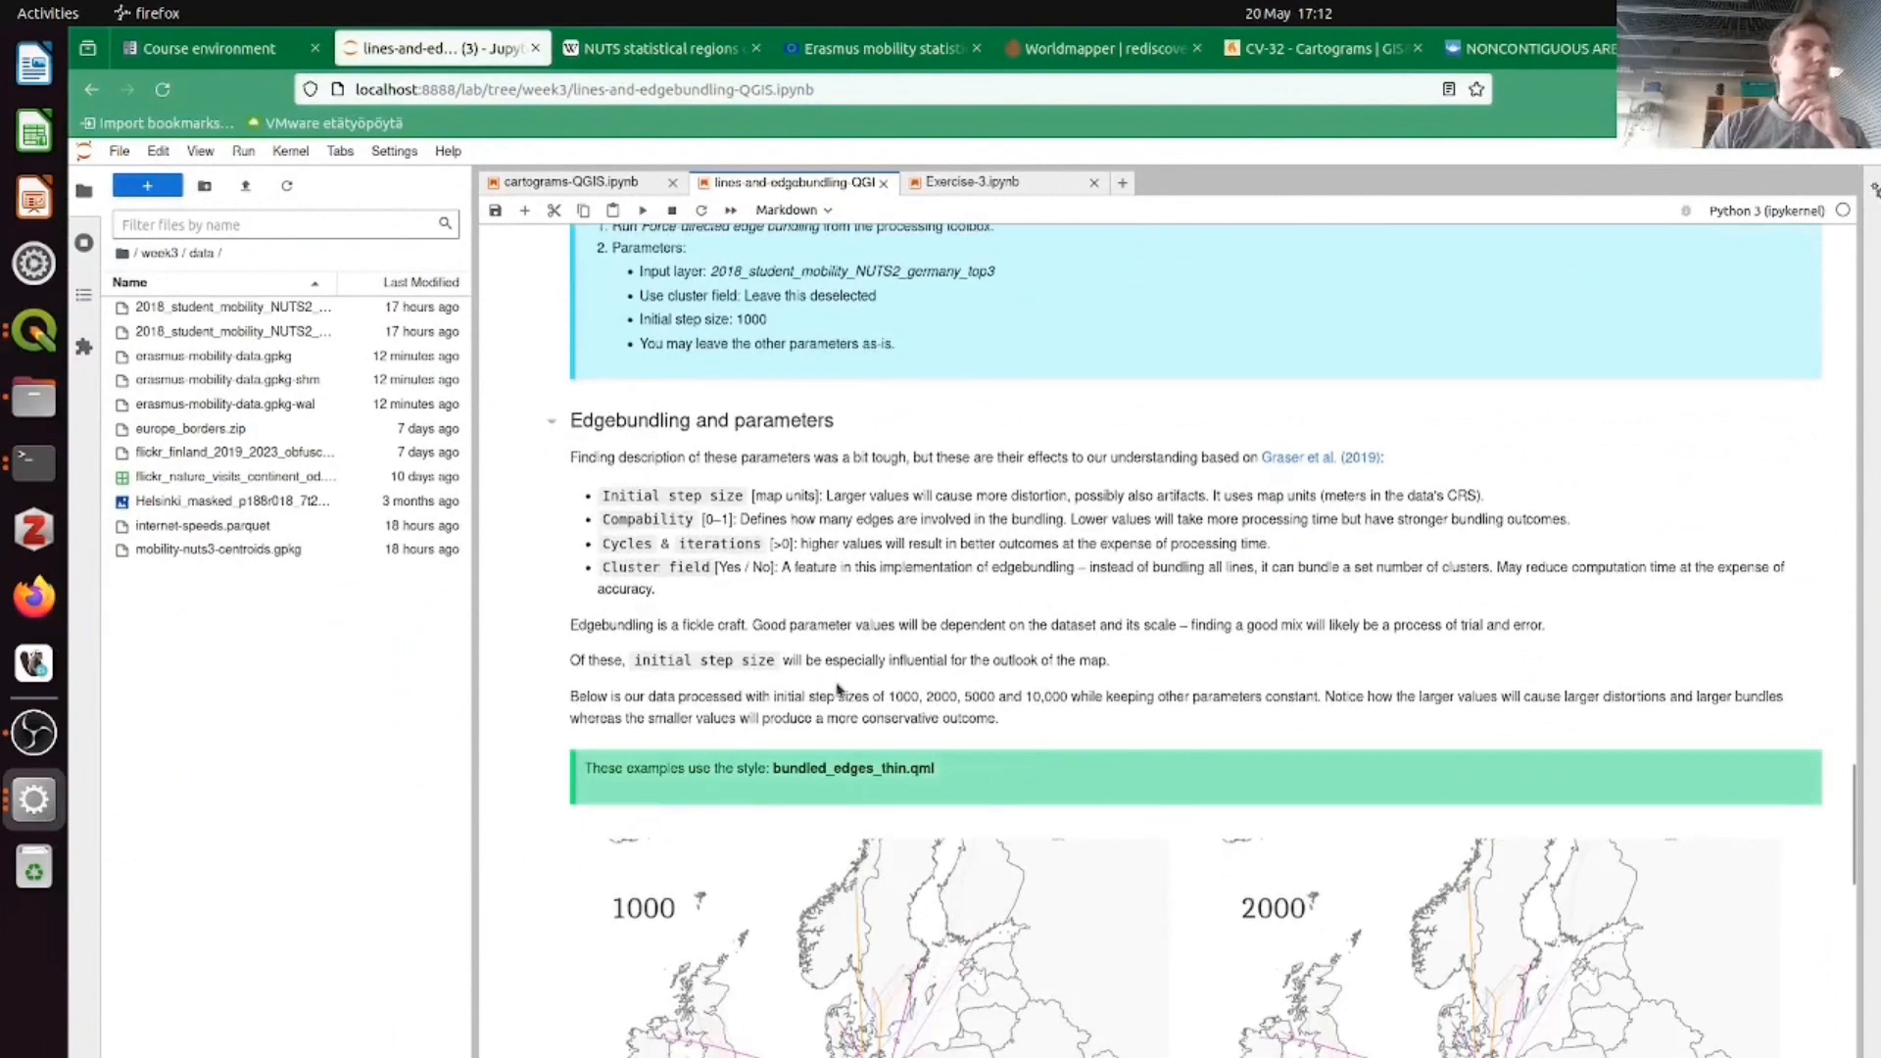
pyautogui.scroll(-3, 837, 689)
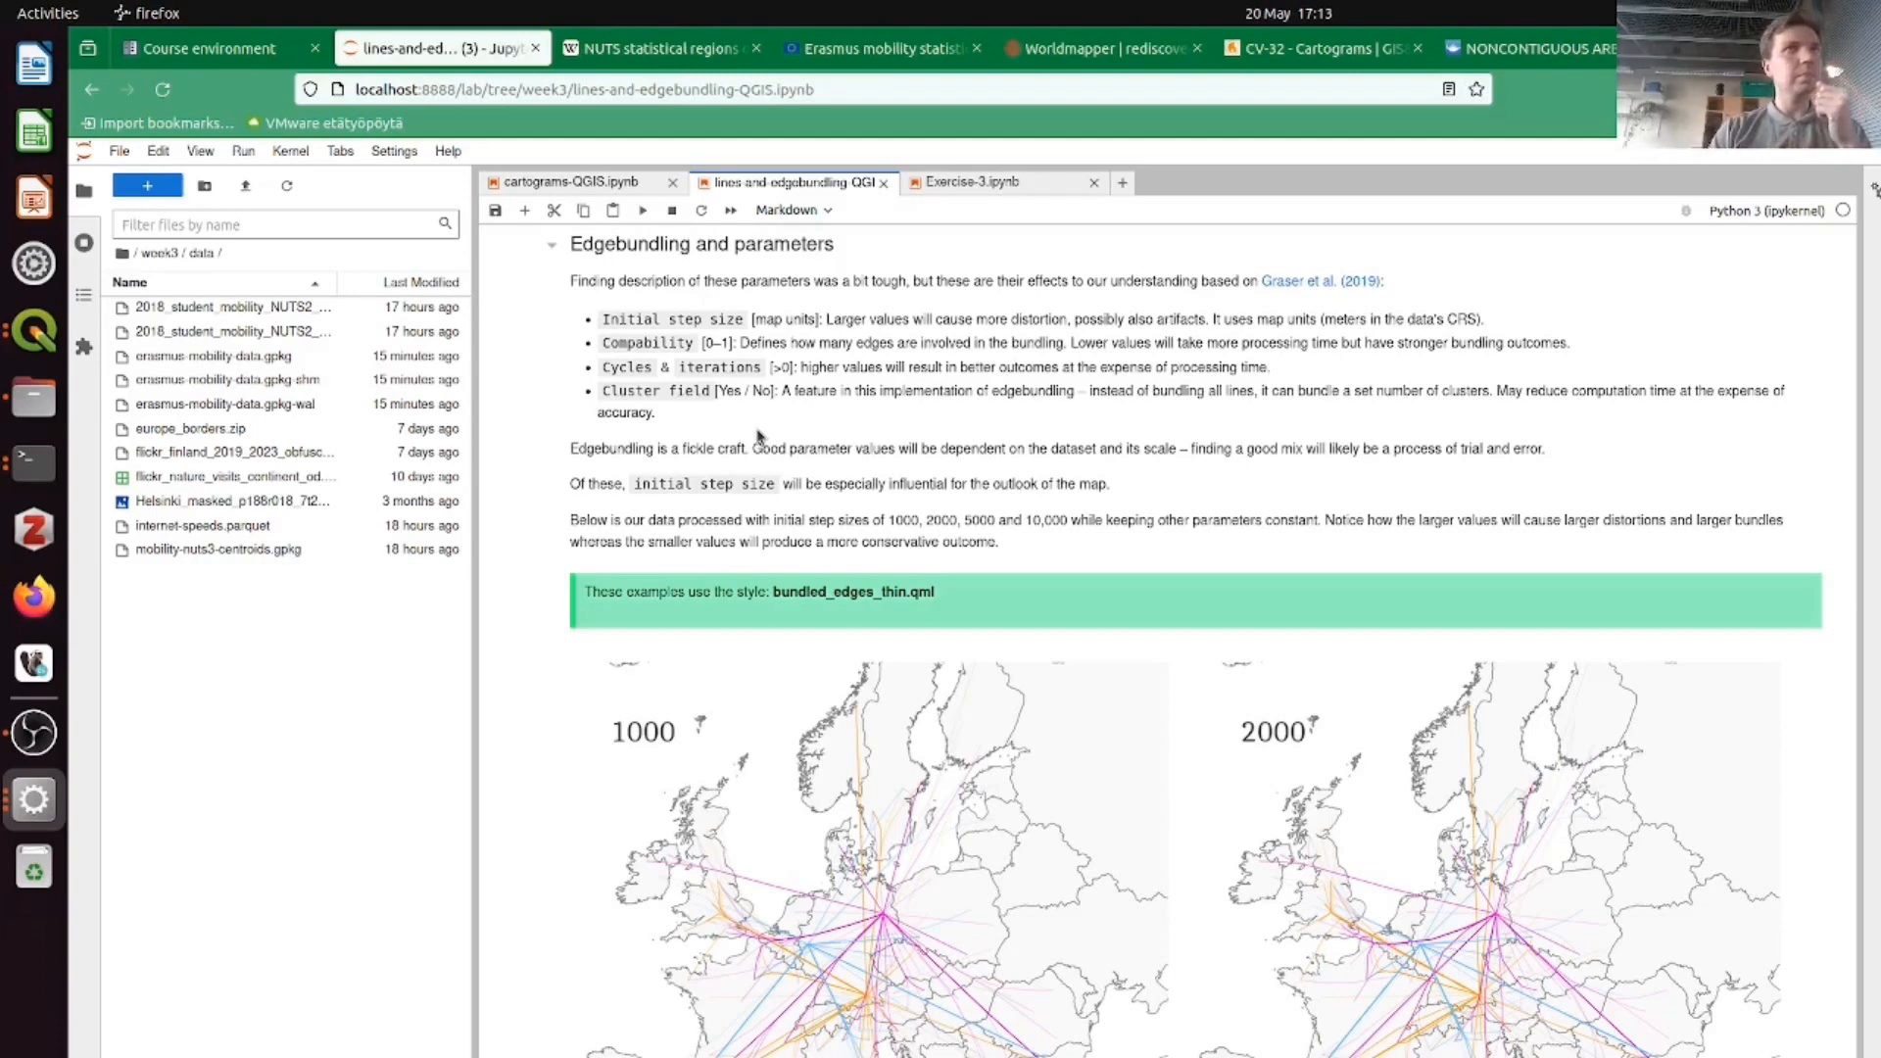
# - Read the notebook's explanation of initial step size and the note on the bundled_edges_thin.qml style above the example maps
pyautogui.scroll(-2, 757, 435)
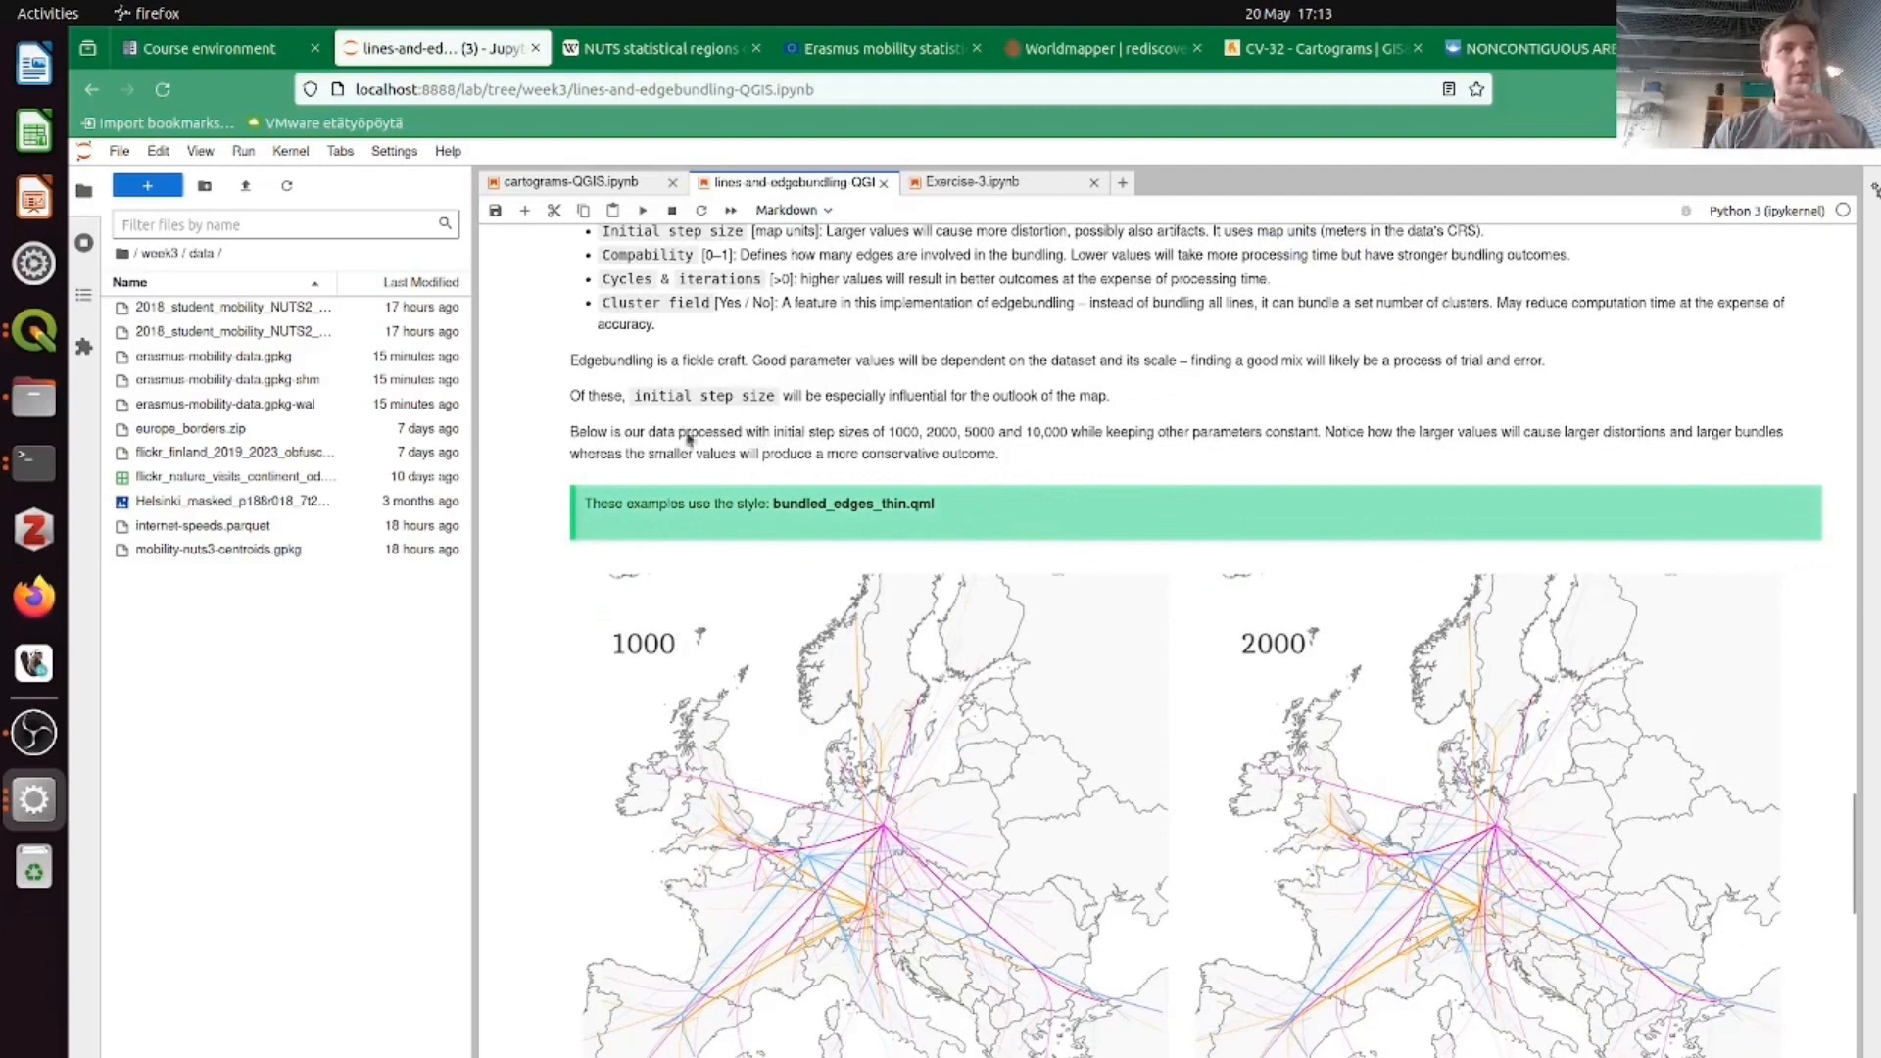
pyautogui.scroll(-4, 878, 546)
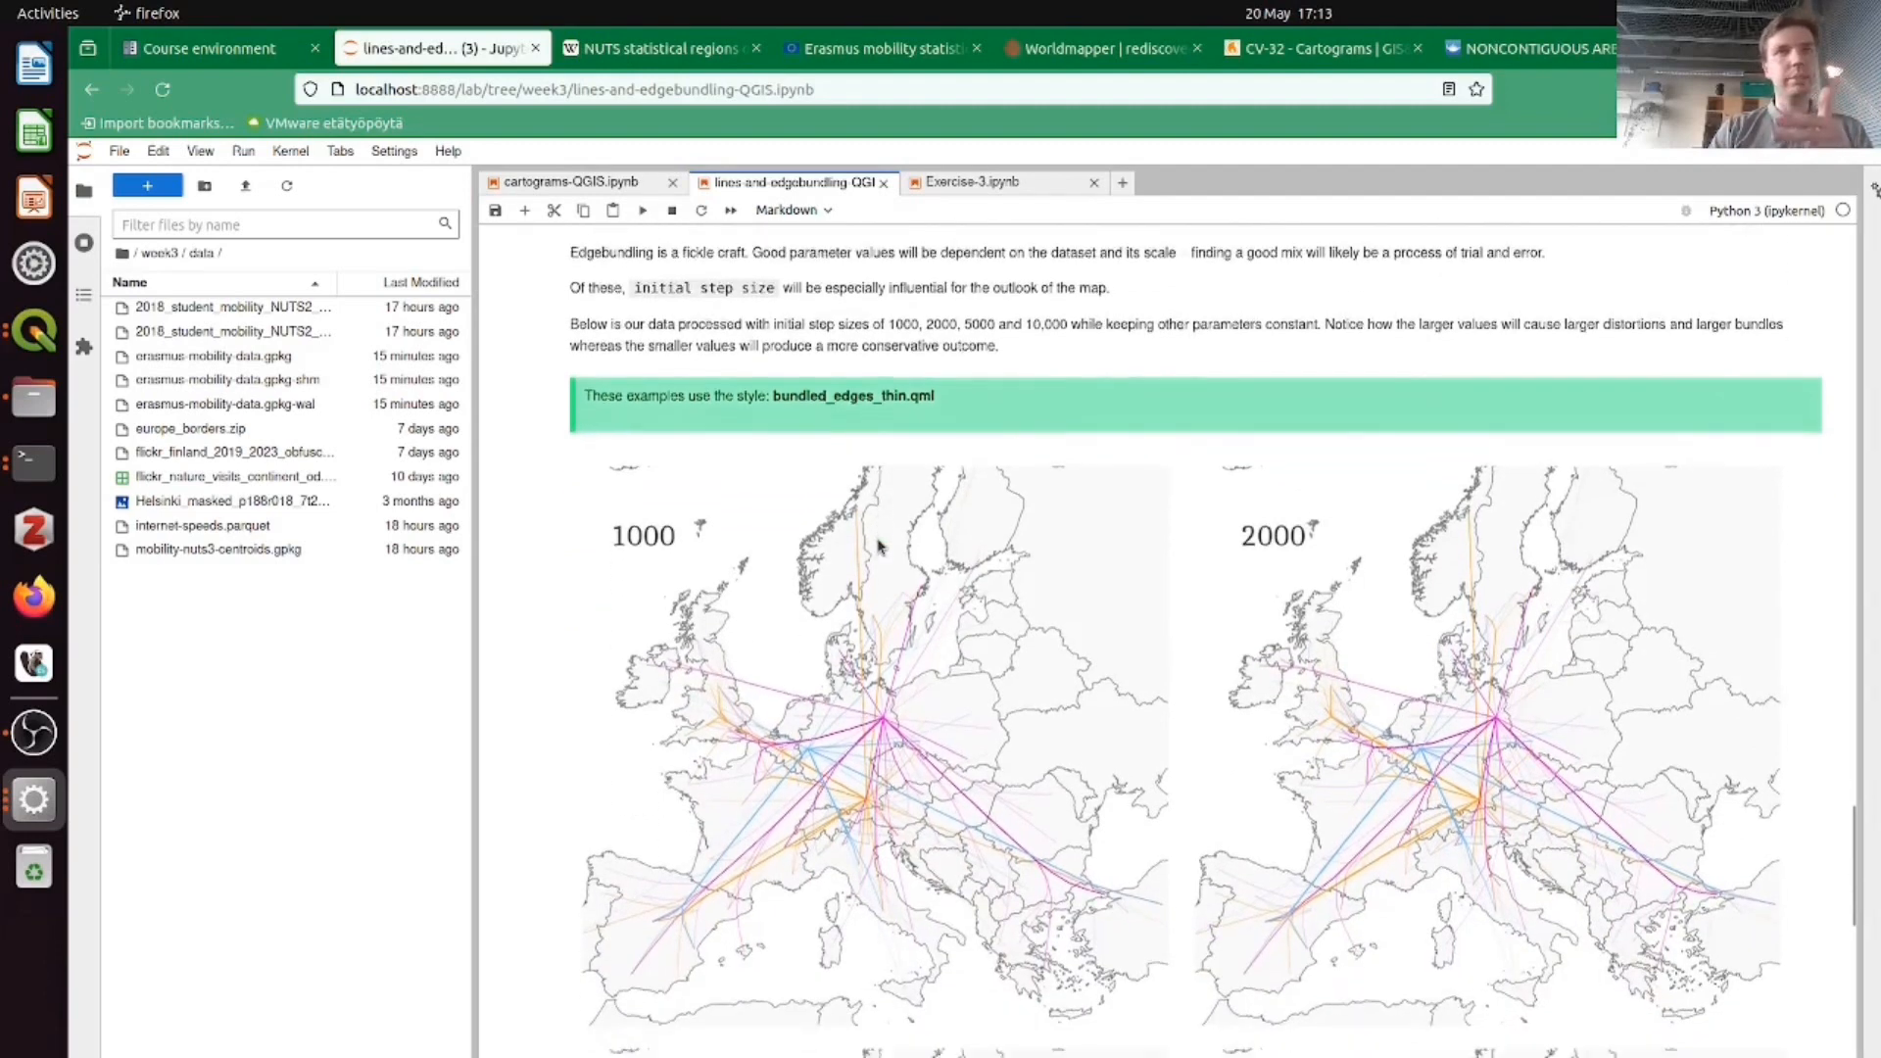
pyautogui.scroll(2, 861, 412)
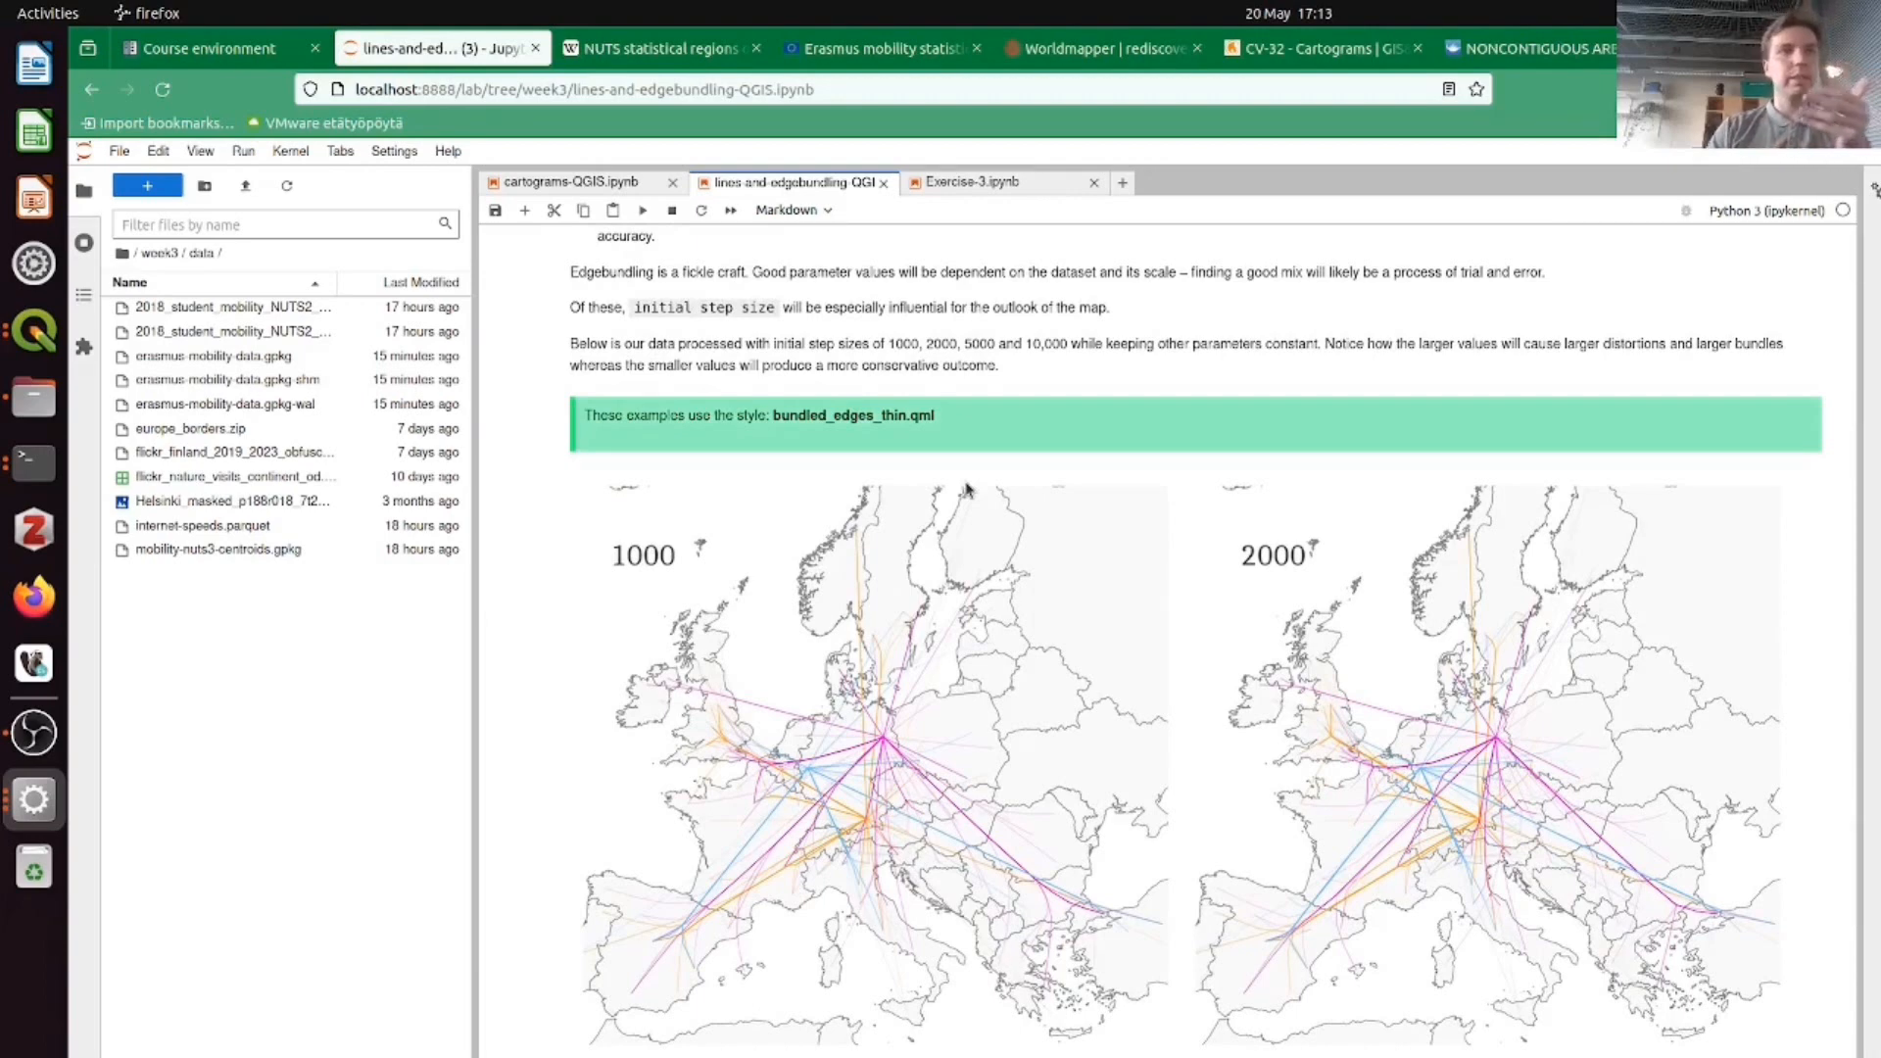
pyautogui.scroll(-2, 967, 489)
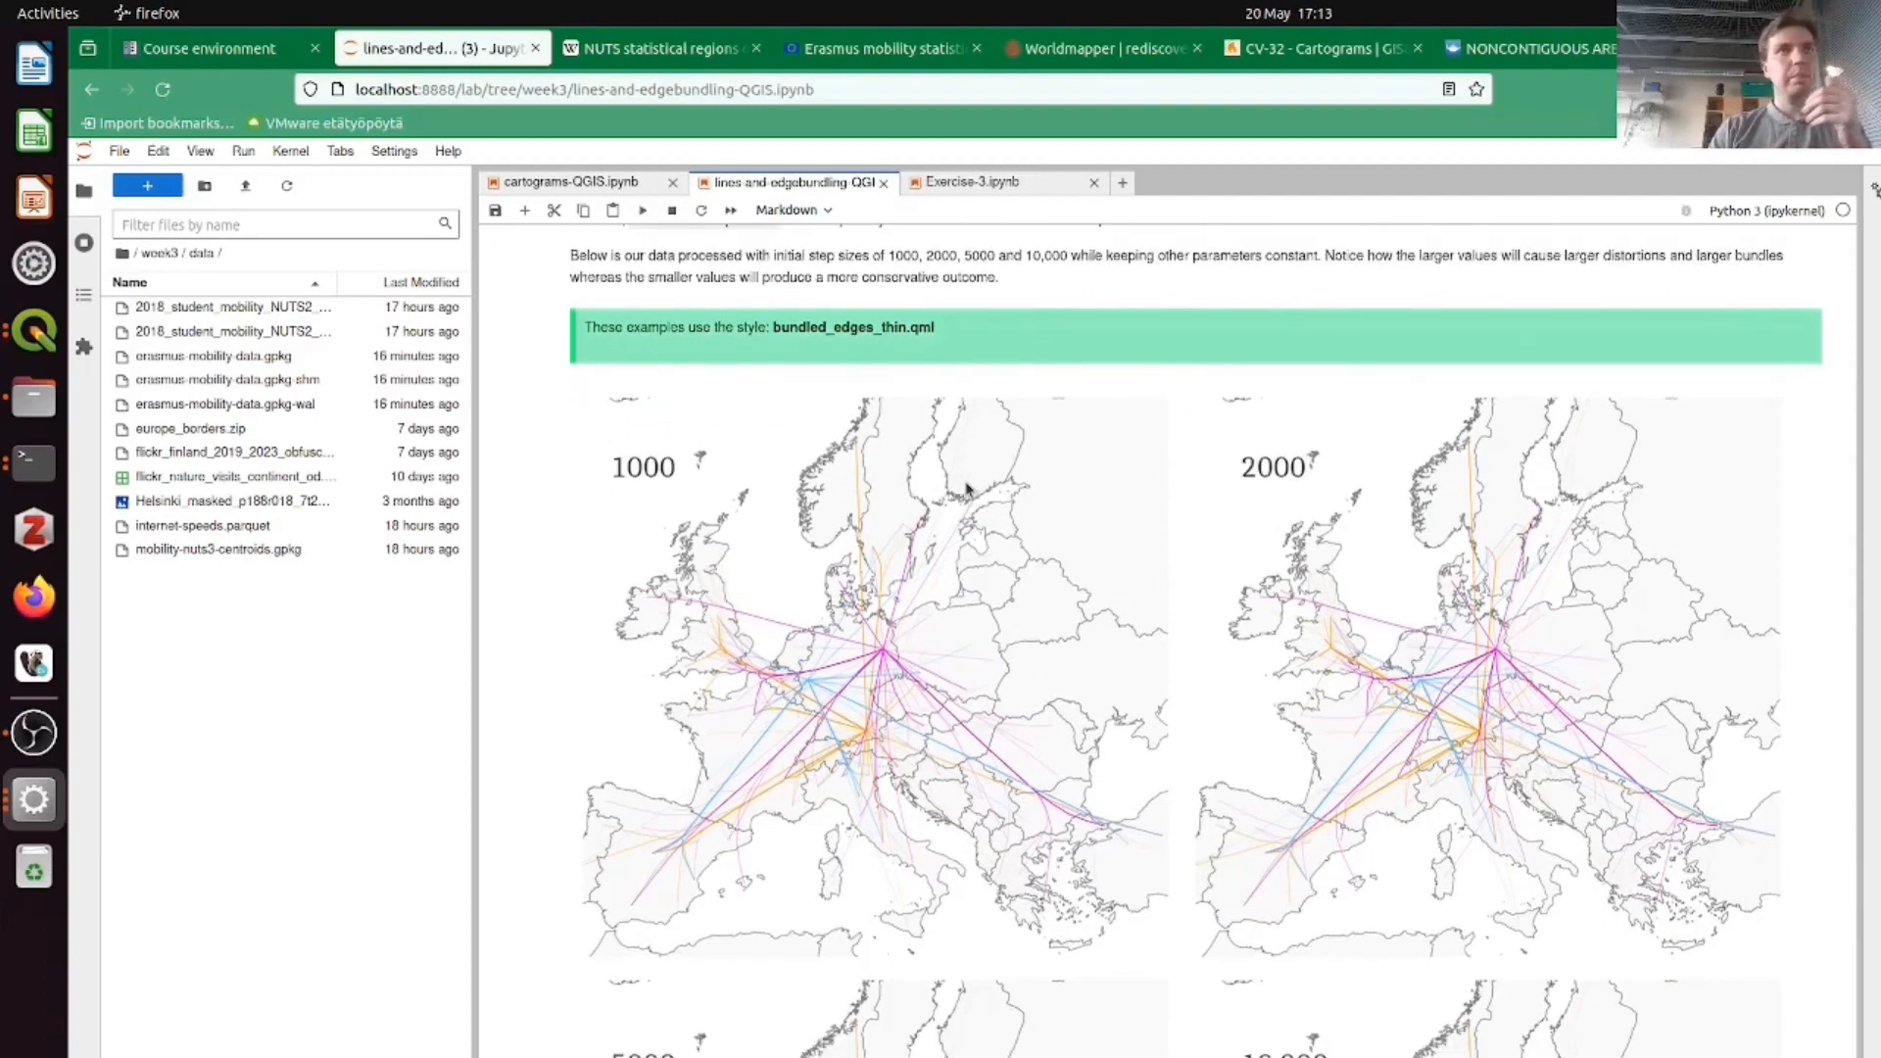
pyautogui.scroll(-2, 966, 489)
pyautogui.scroll(-2, 966, 489)
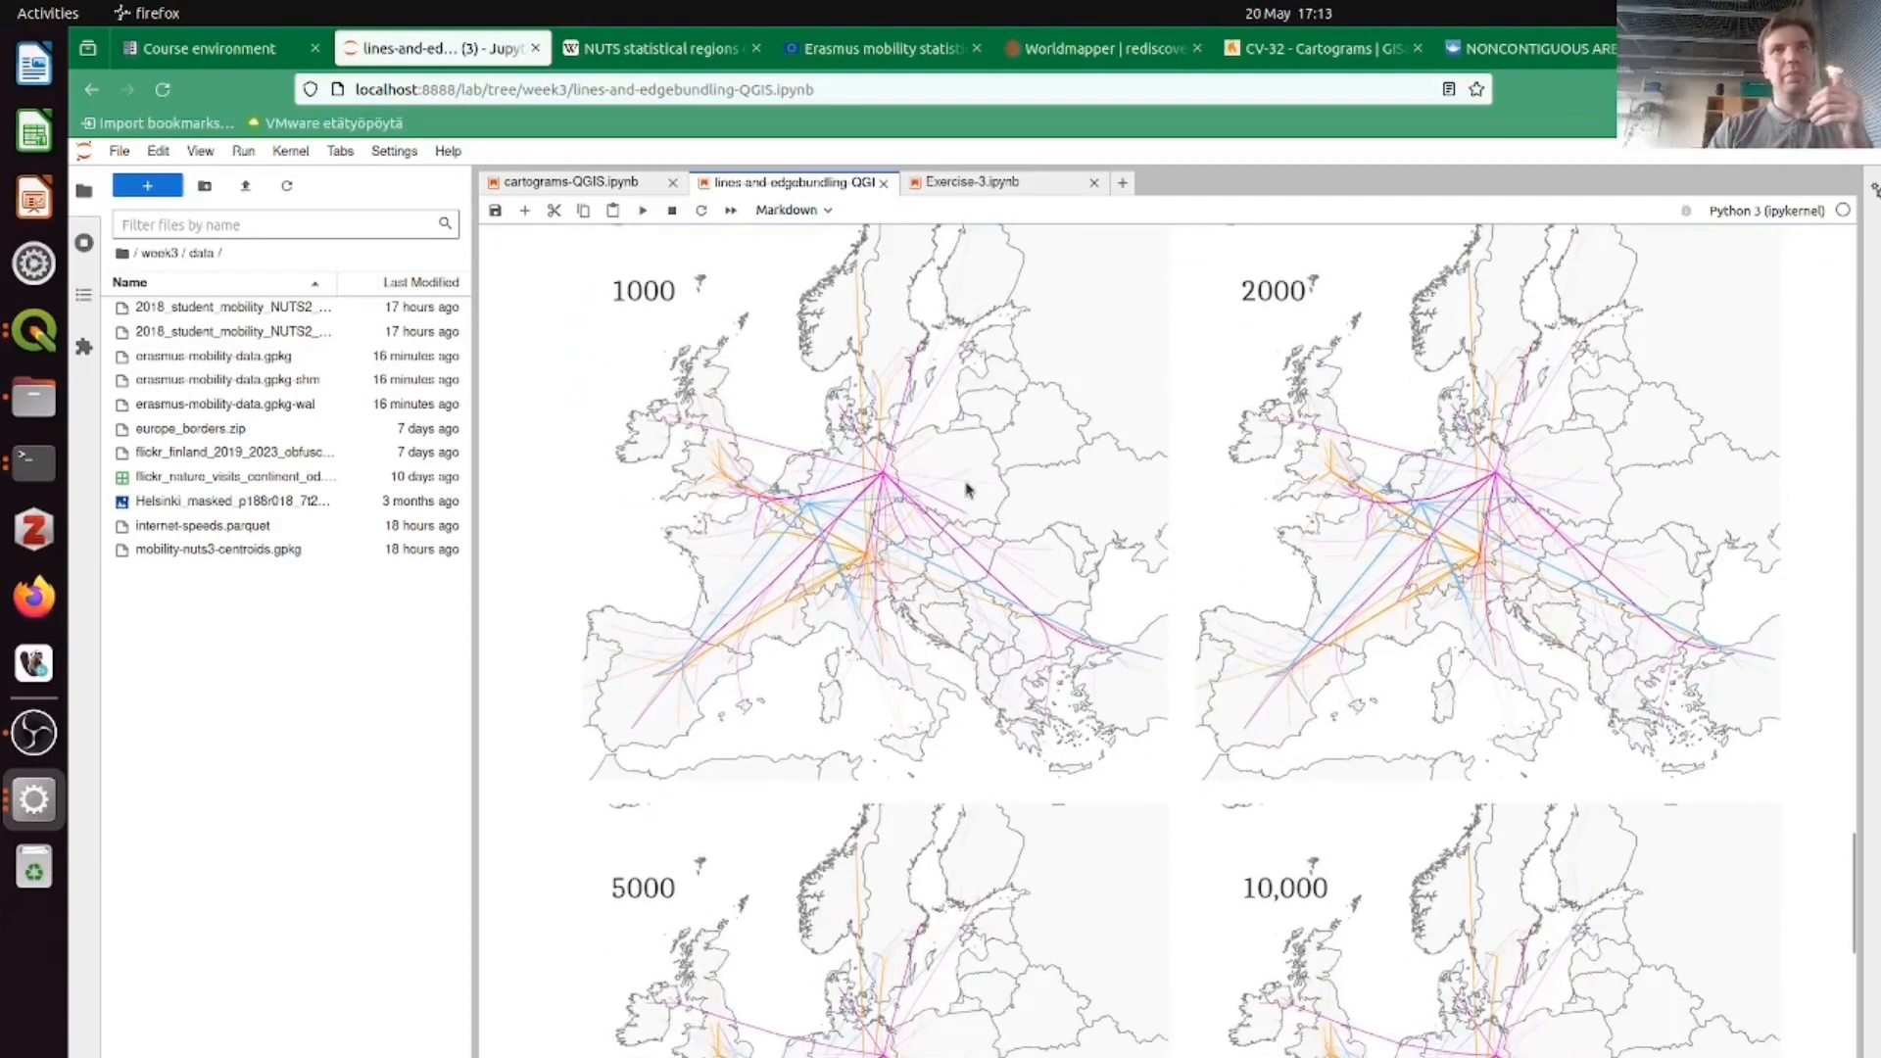
pyautogui.scroll(4, 862, 534)
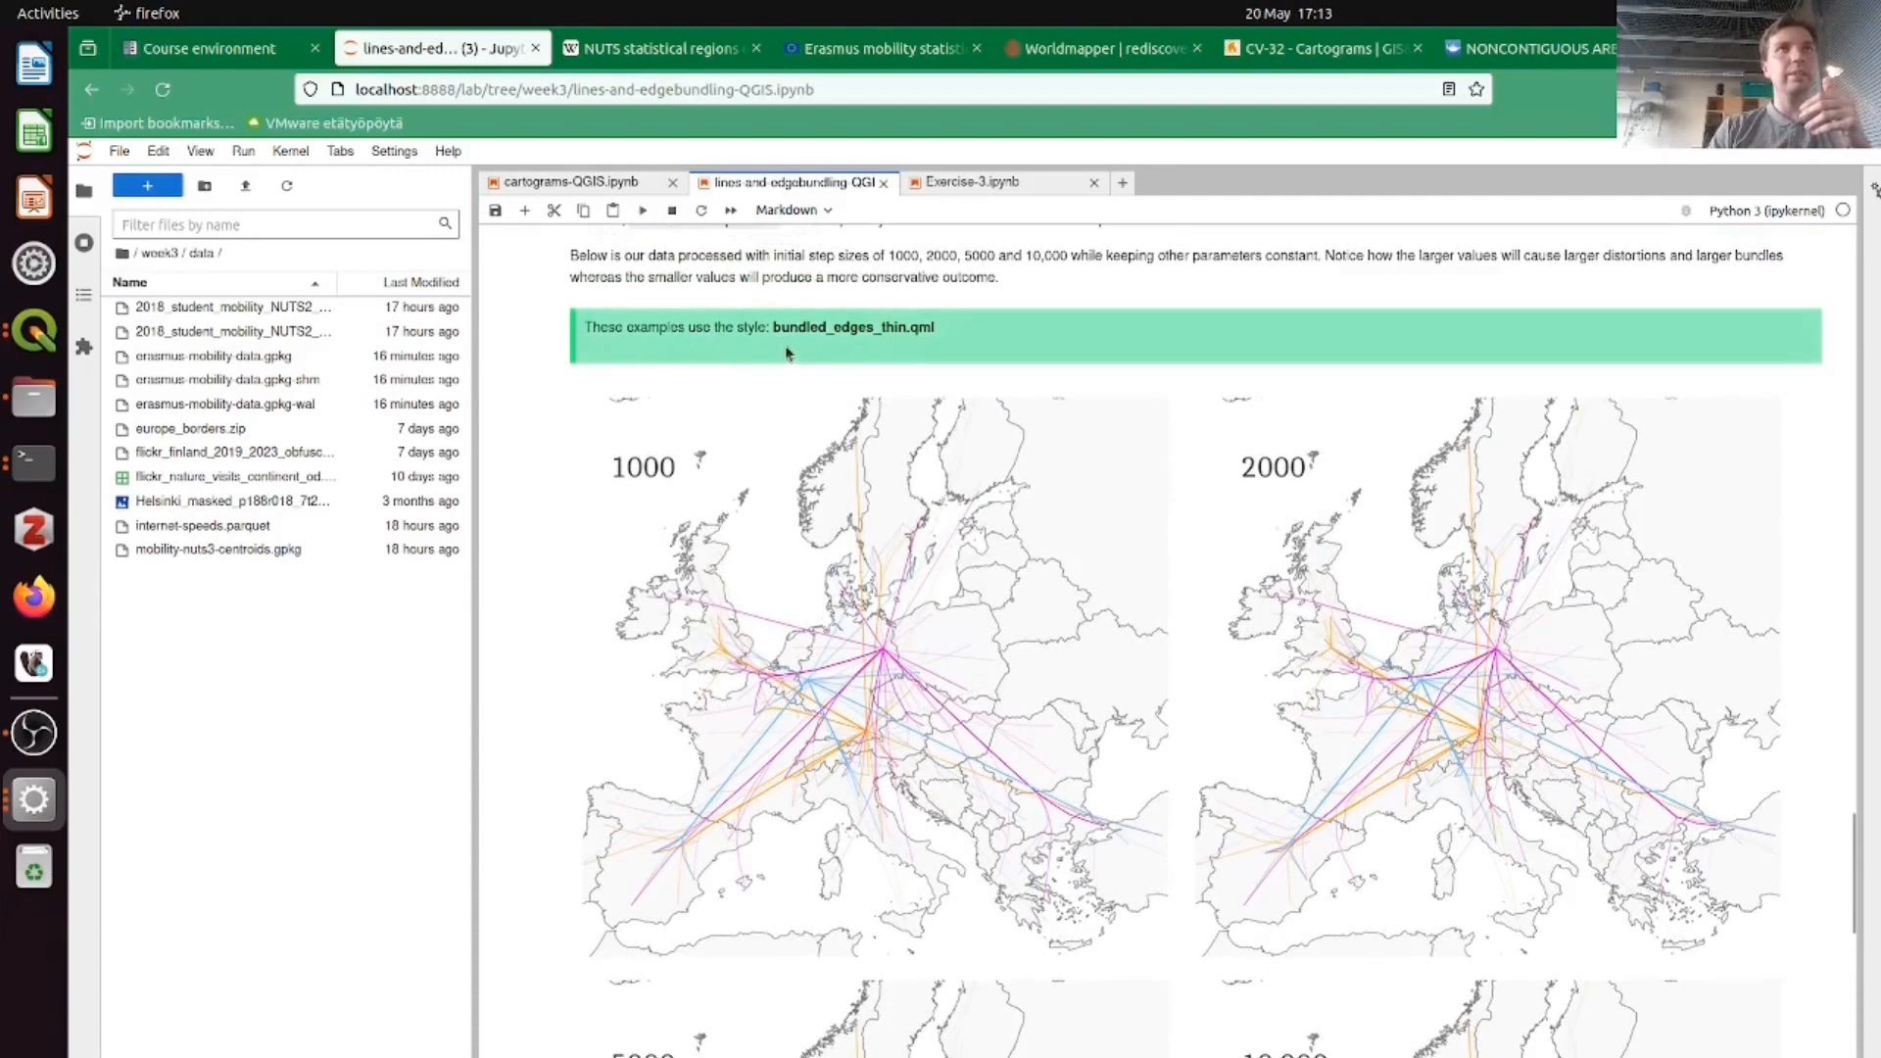
pyautogui.click(789, 338)
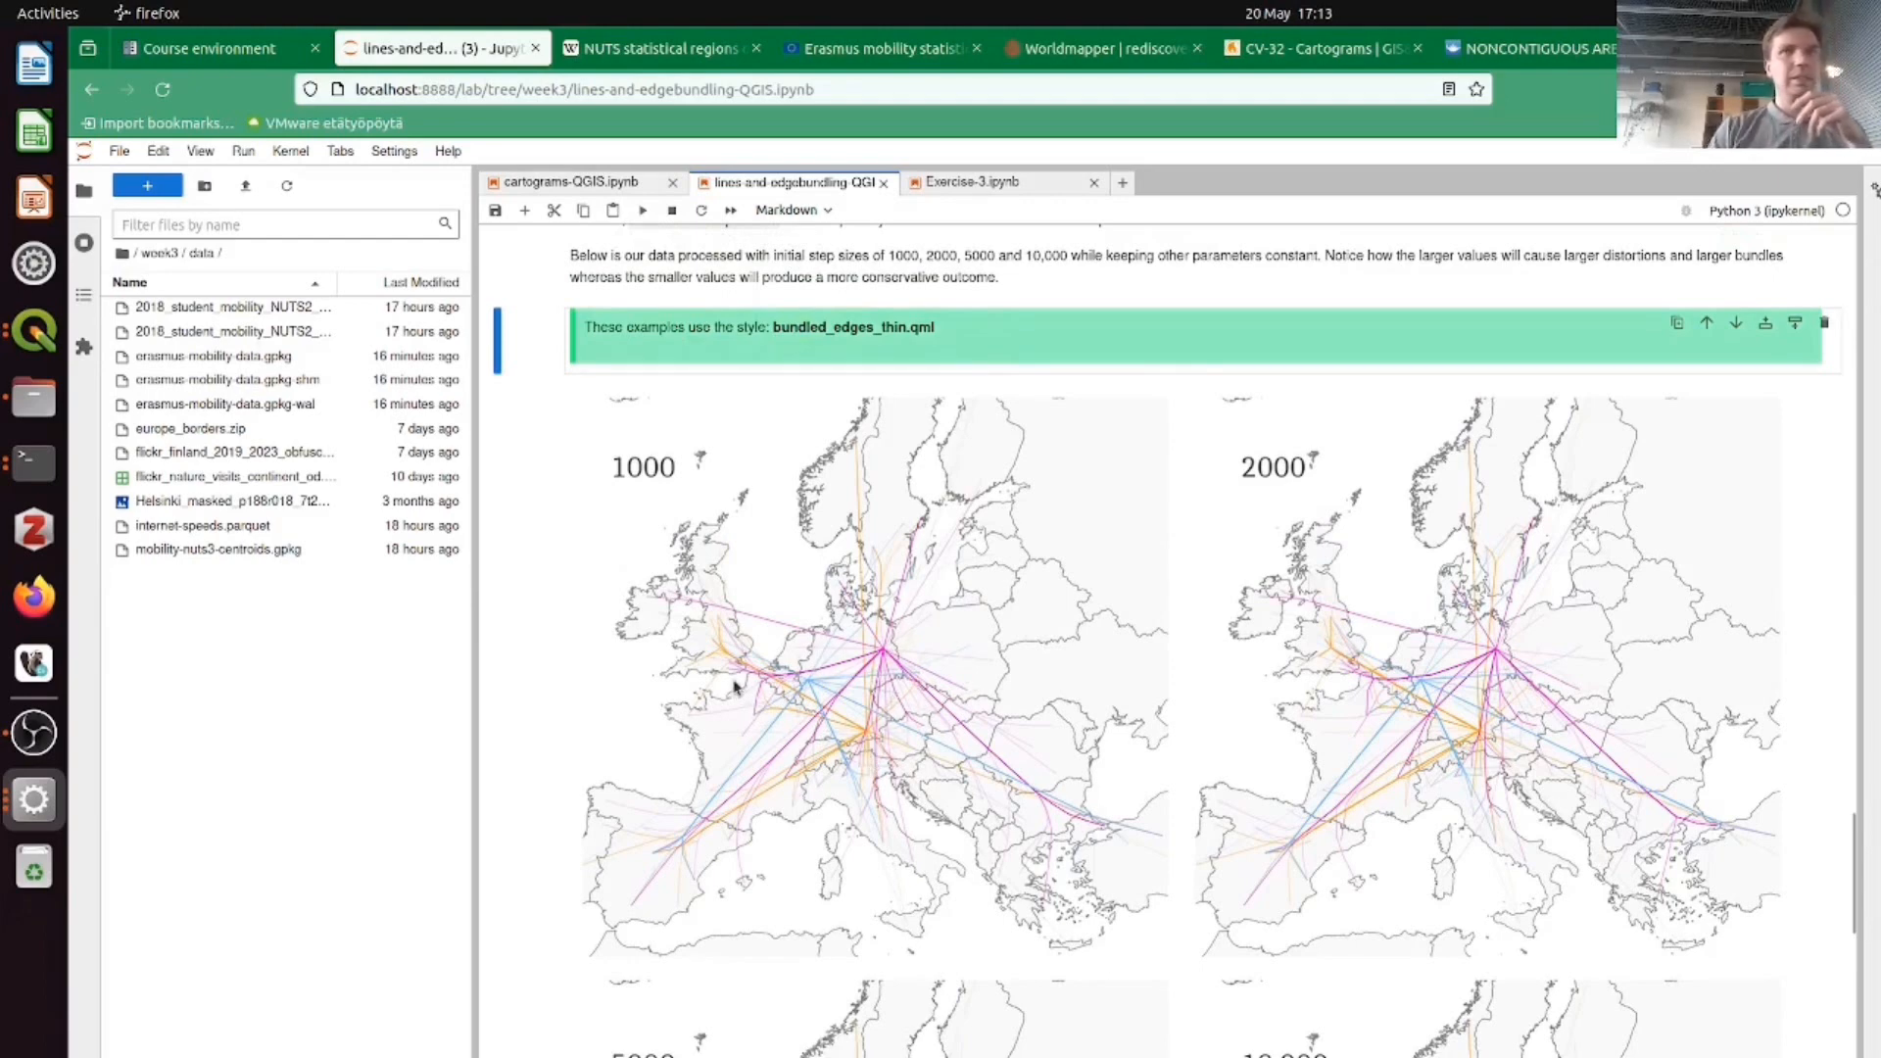
# - Compare the example bundling maps for initial step sizes of 1000, 2000, 5000 and 10,000
pyautogui.scroll(-3, 742, 683)
pyautogui.scroll(-2, 742, 683)
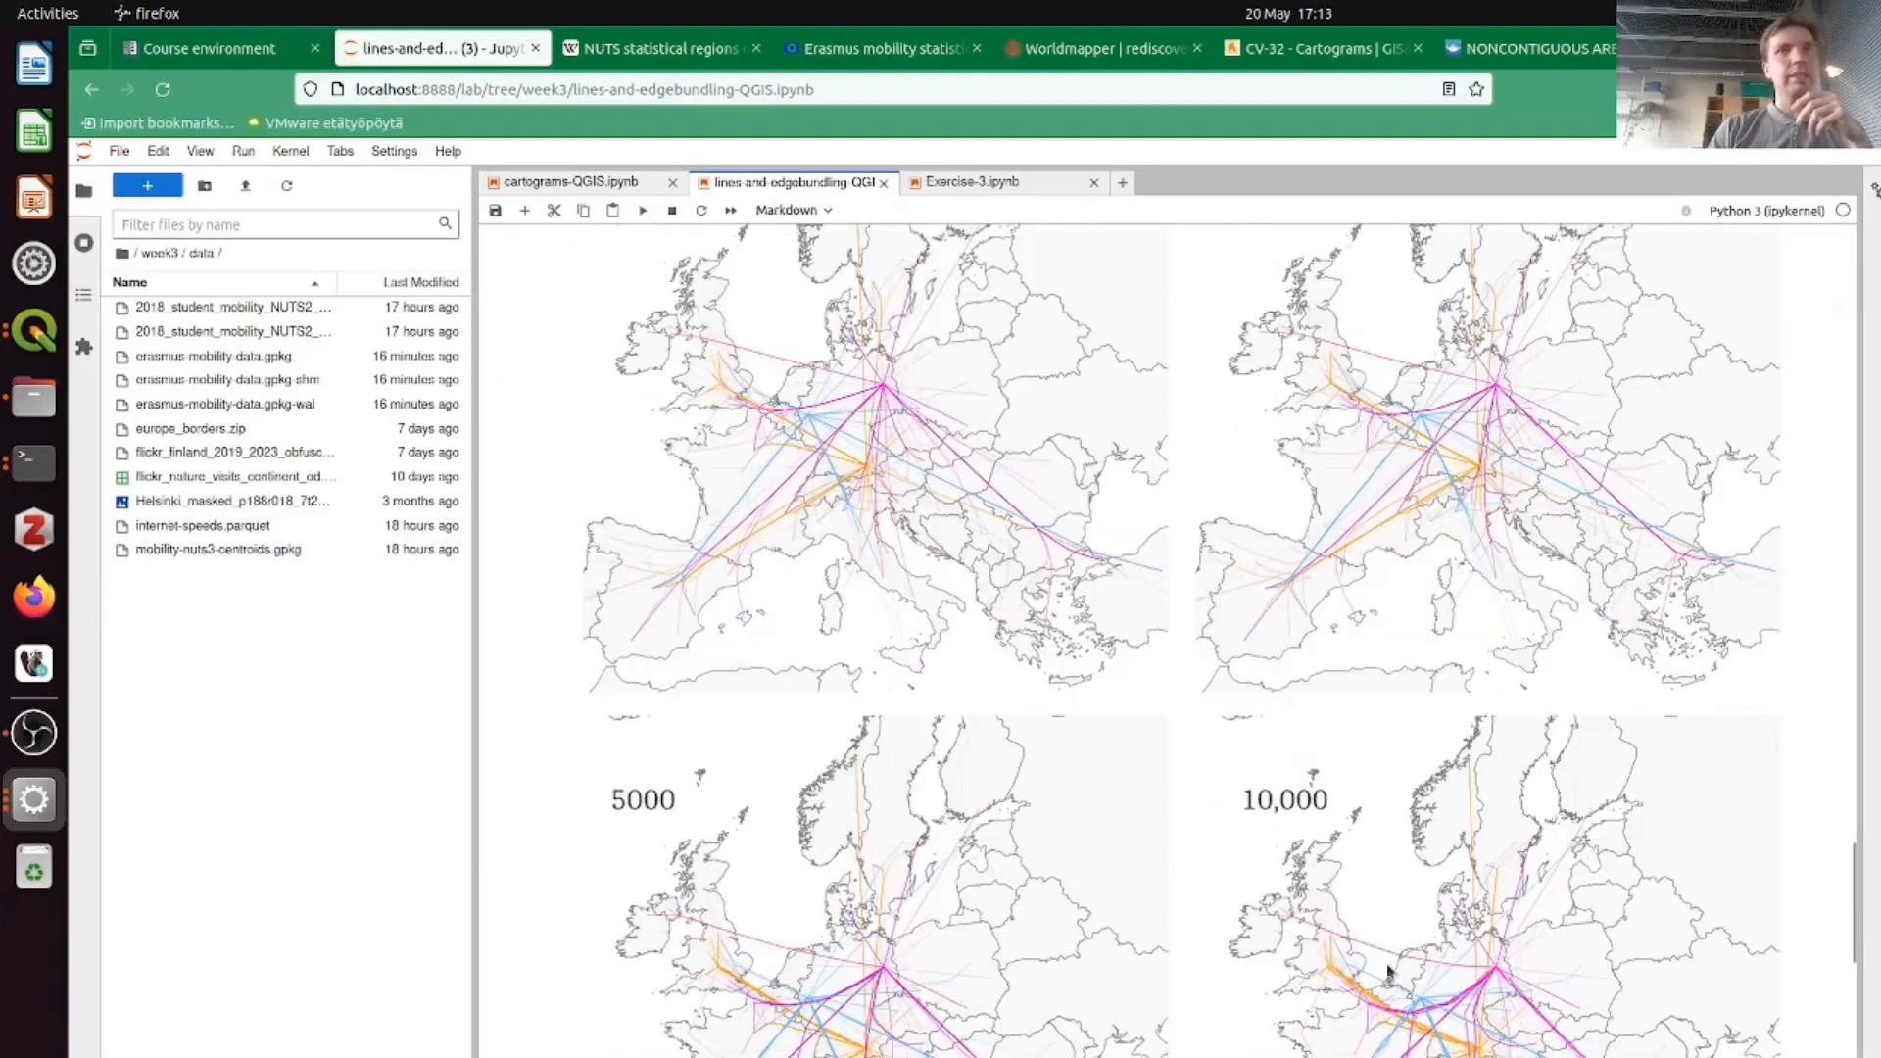
pyautogui.scroll(2, 1179, 765)
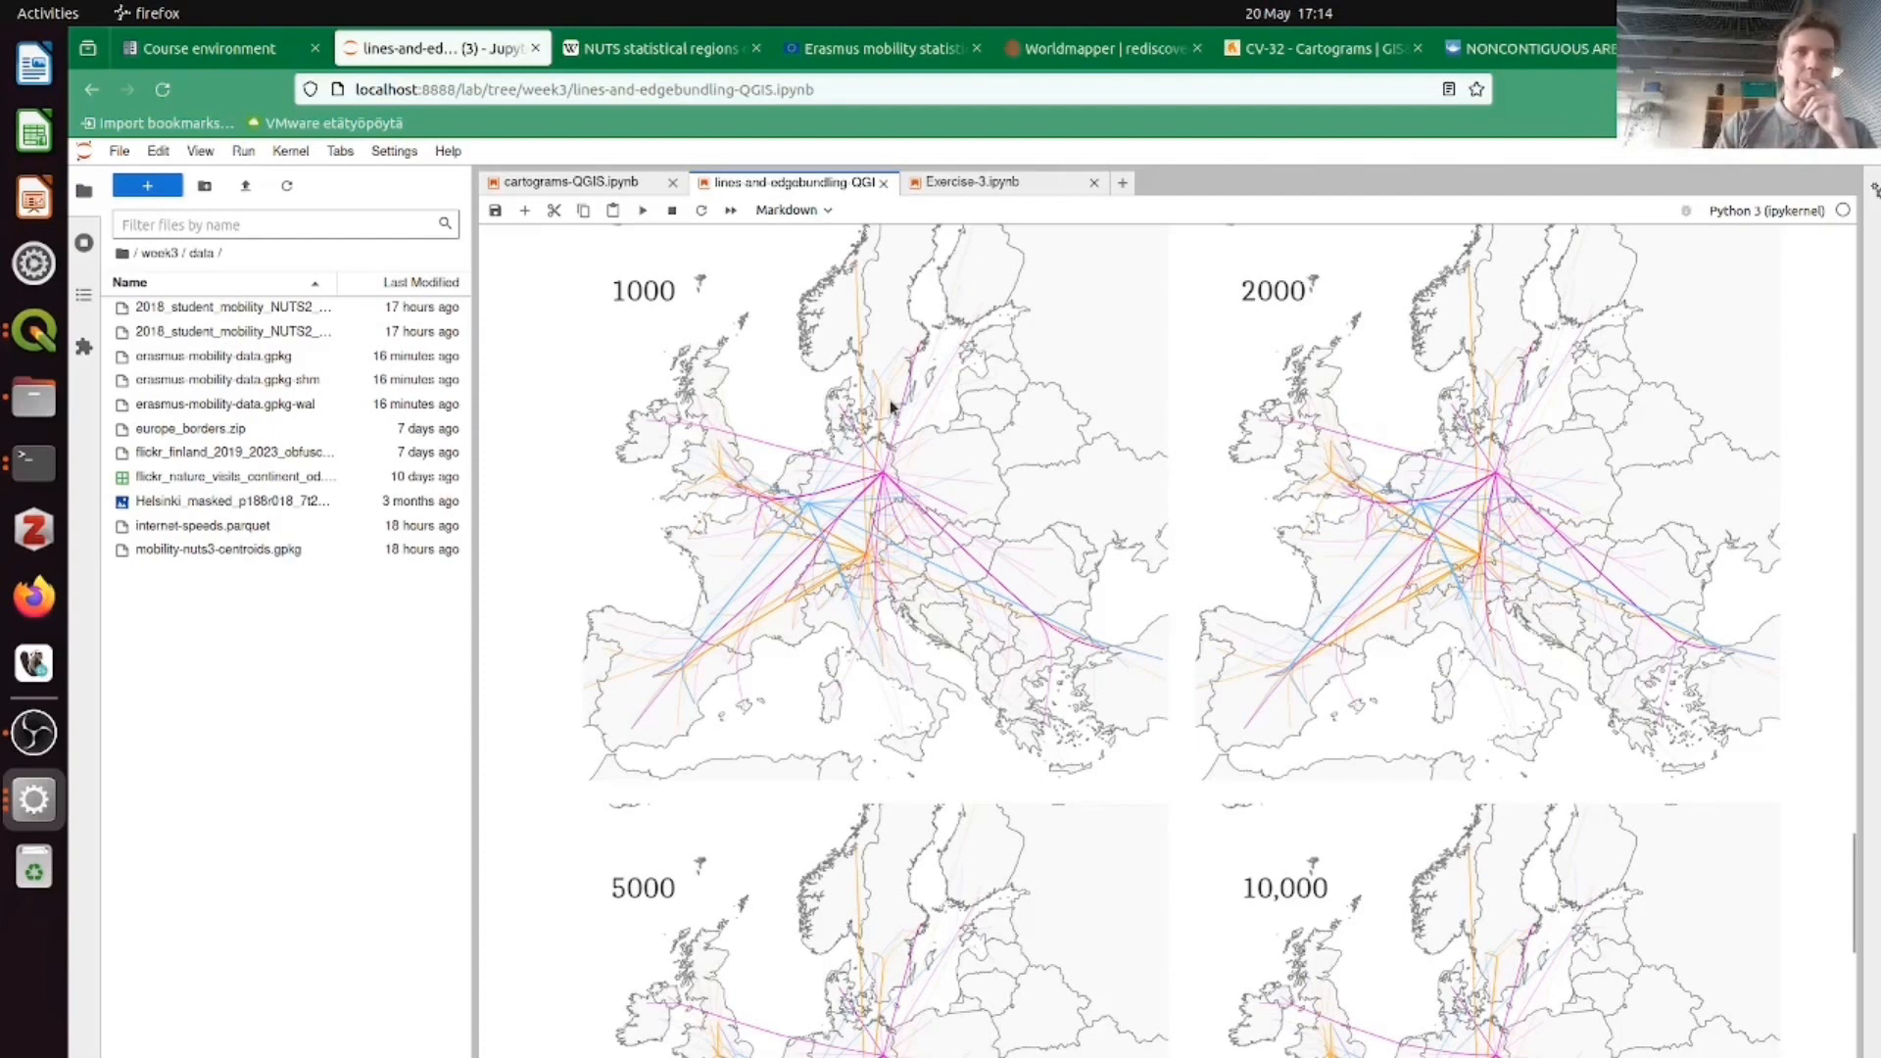
pyautogui.scroll(-2, 982, 512)
pyautogui.scroll(3, 983, 507)
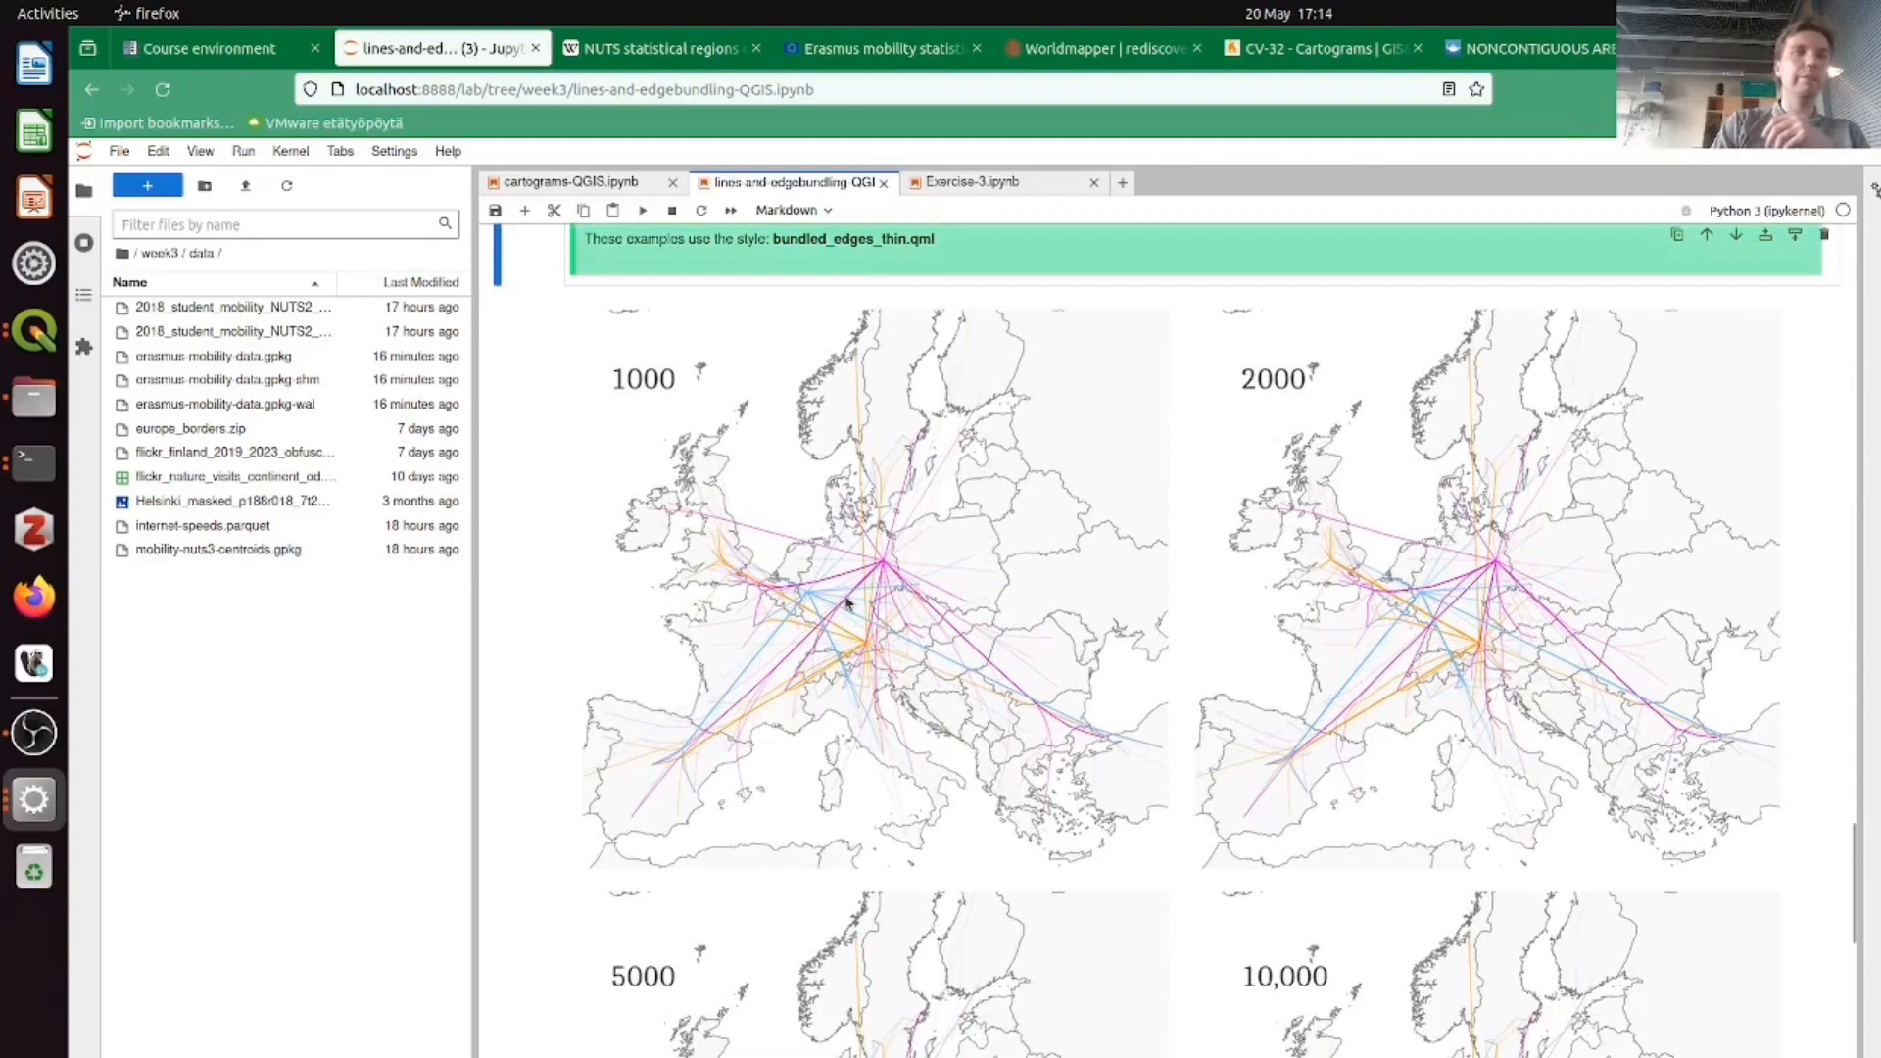
pyautogui.scroll(-2, 1203, 598)
pyautogui.scroll(-1, 1203, 598)
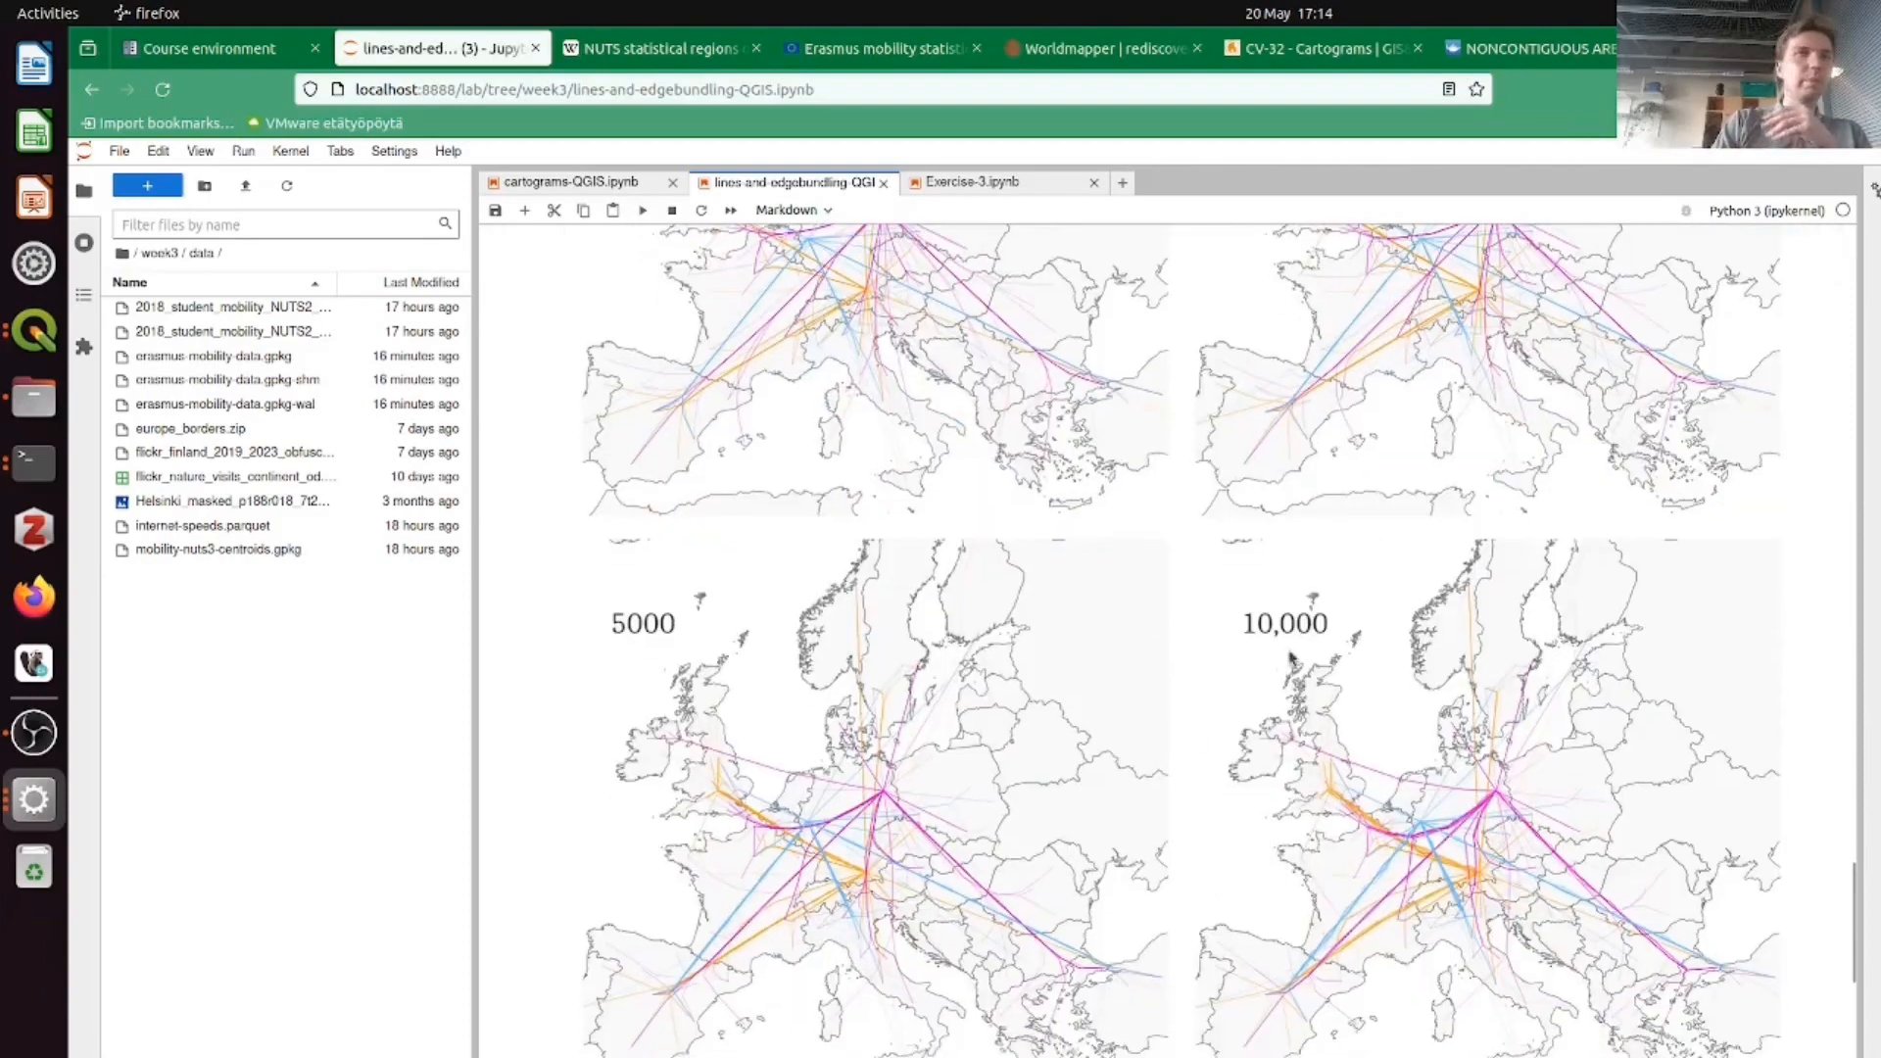
pyautogui.scroll(-2, 1279, 701)
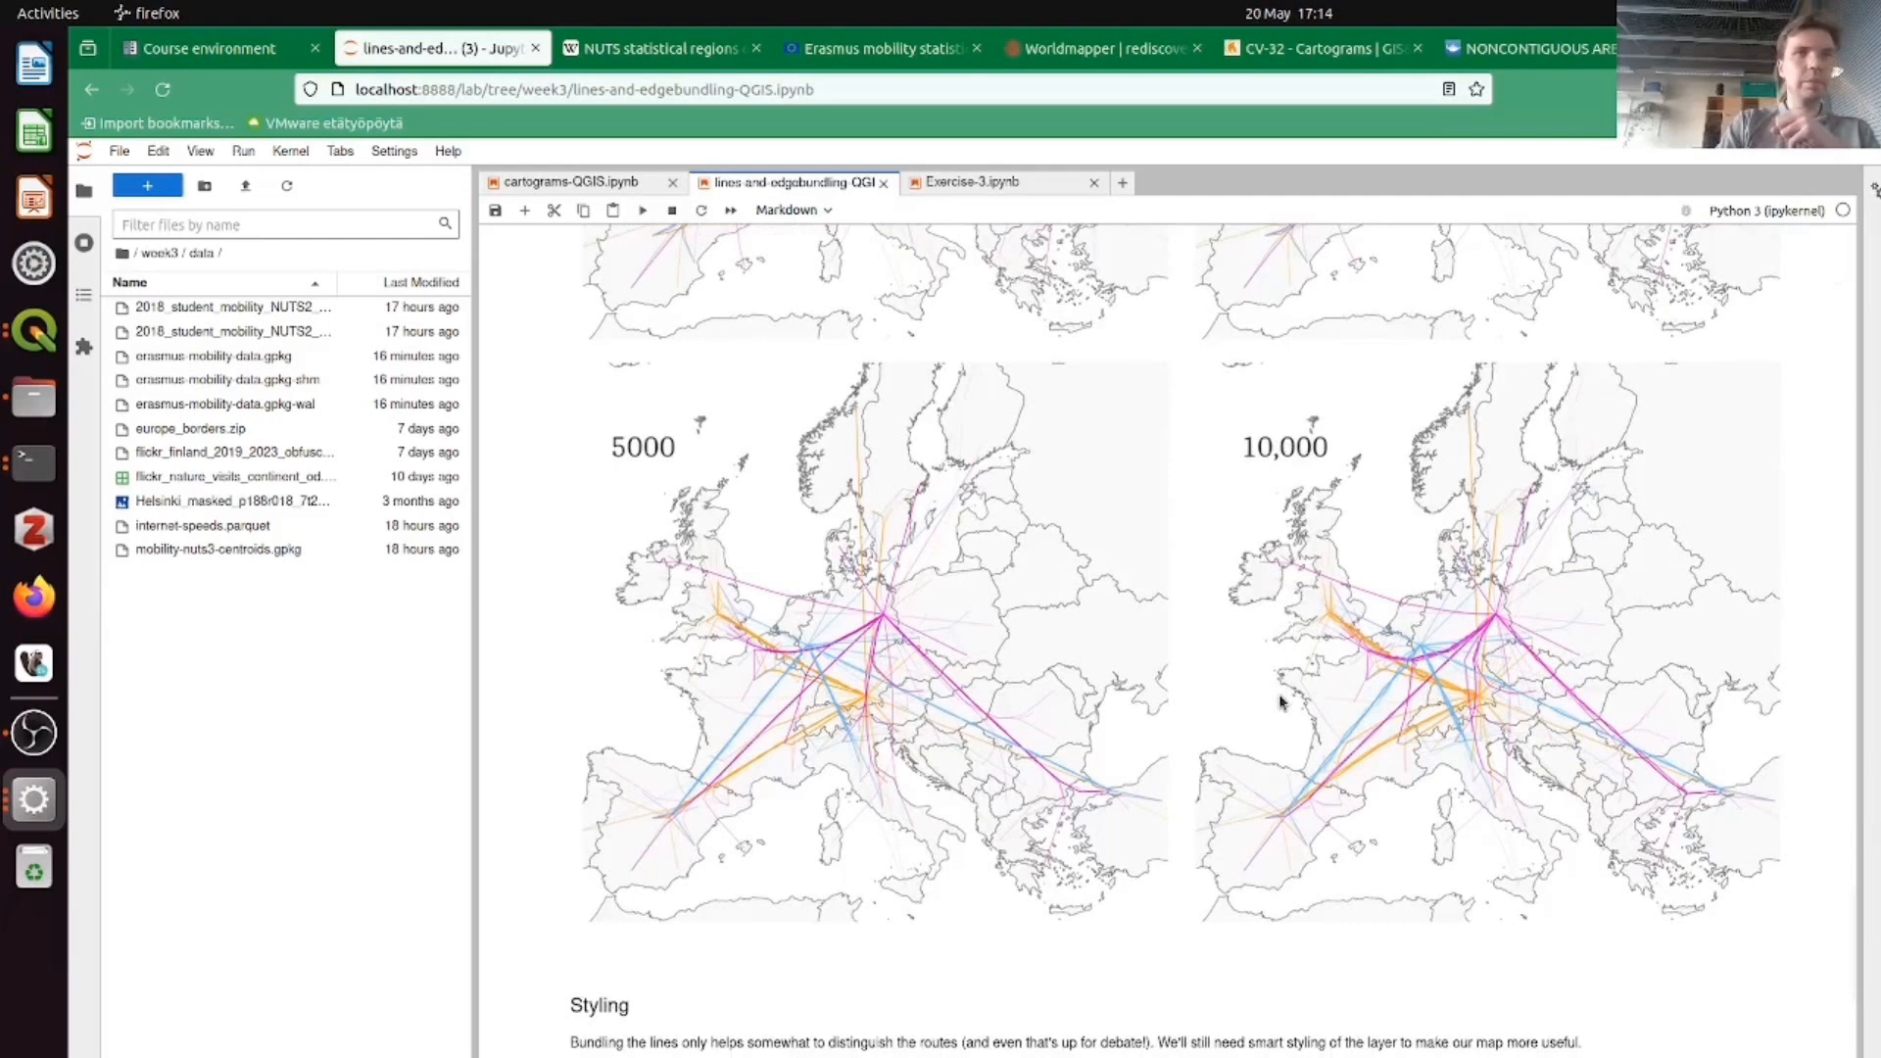
# - Glance at the bundled edges in QGIS and return to the notebook in Firefox to read the Styling section's suggestions
pyautogui.scroll(-3, 1279, 700)
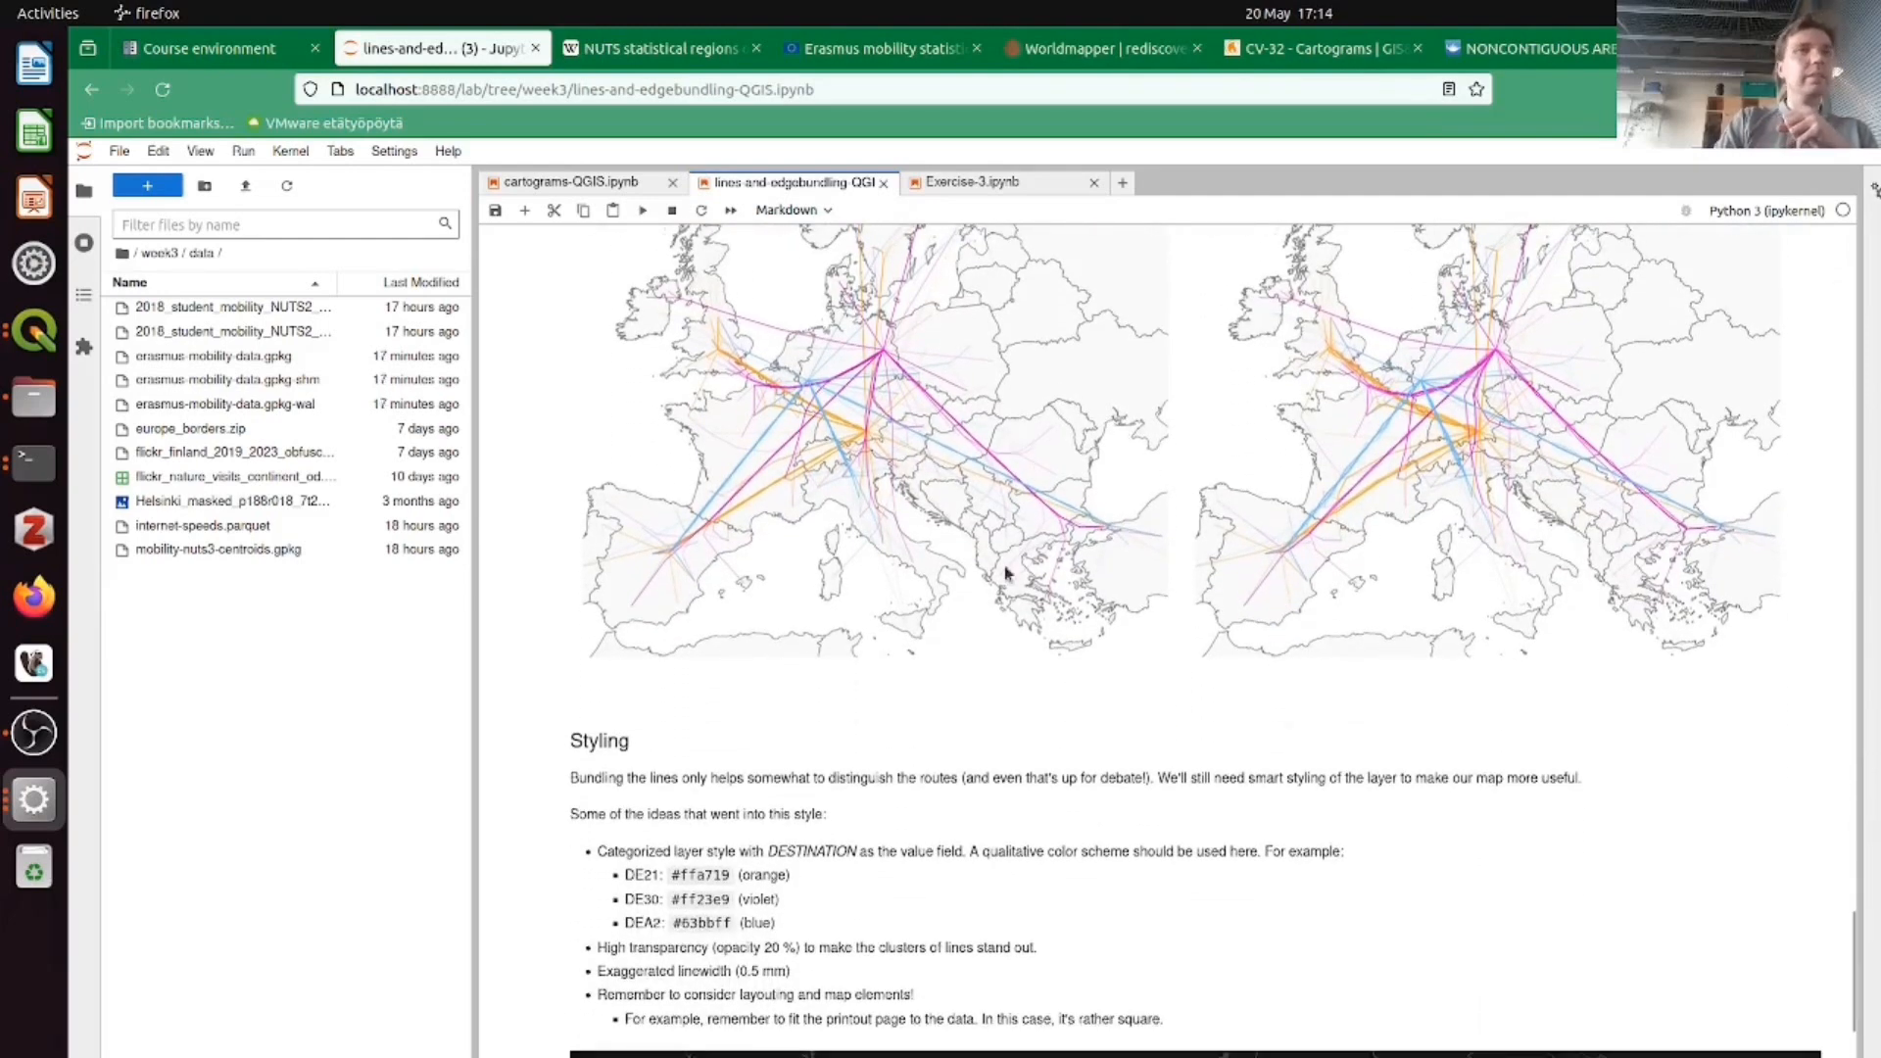
pyautogui.click(33, 330)
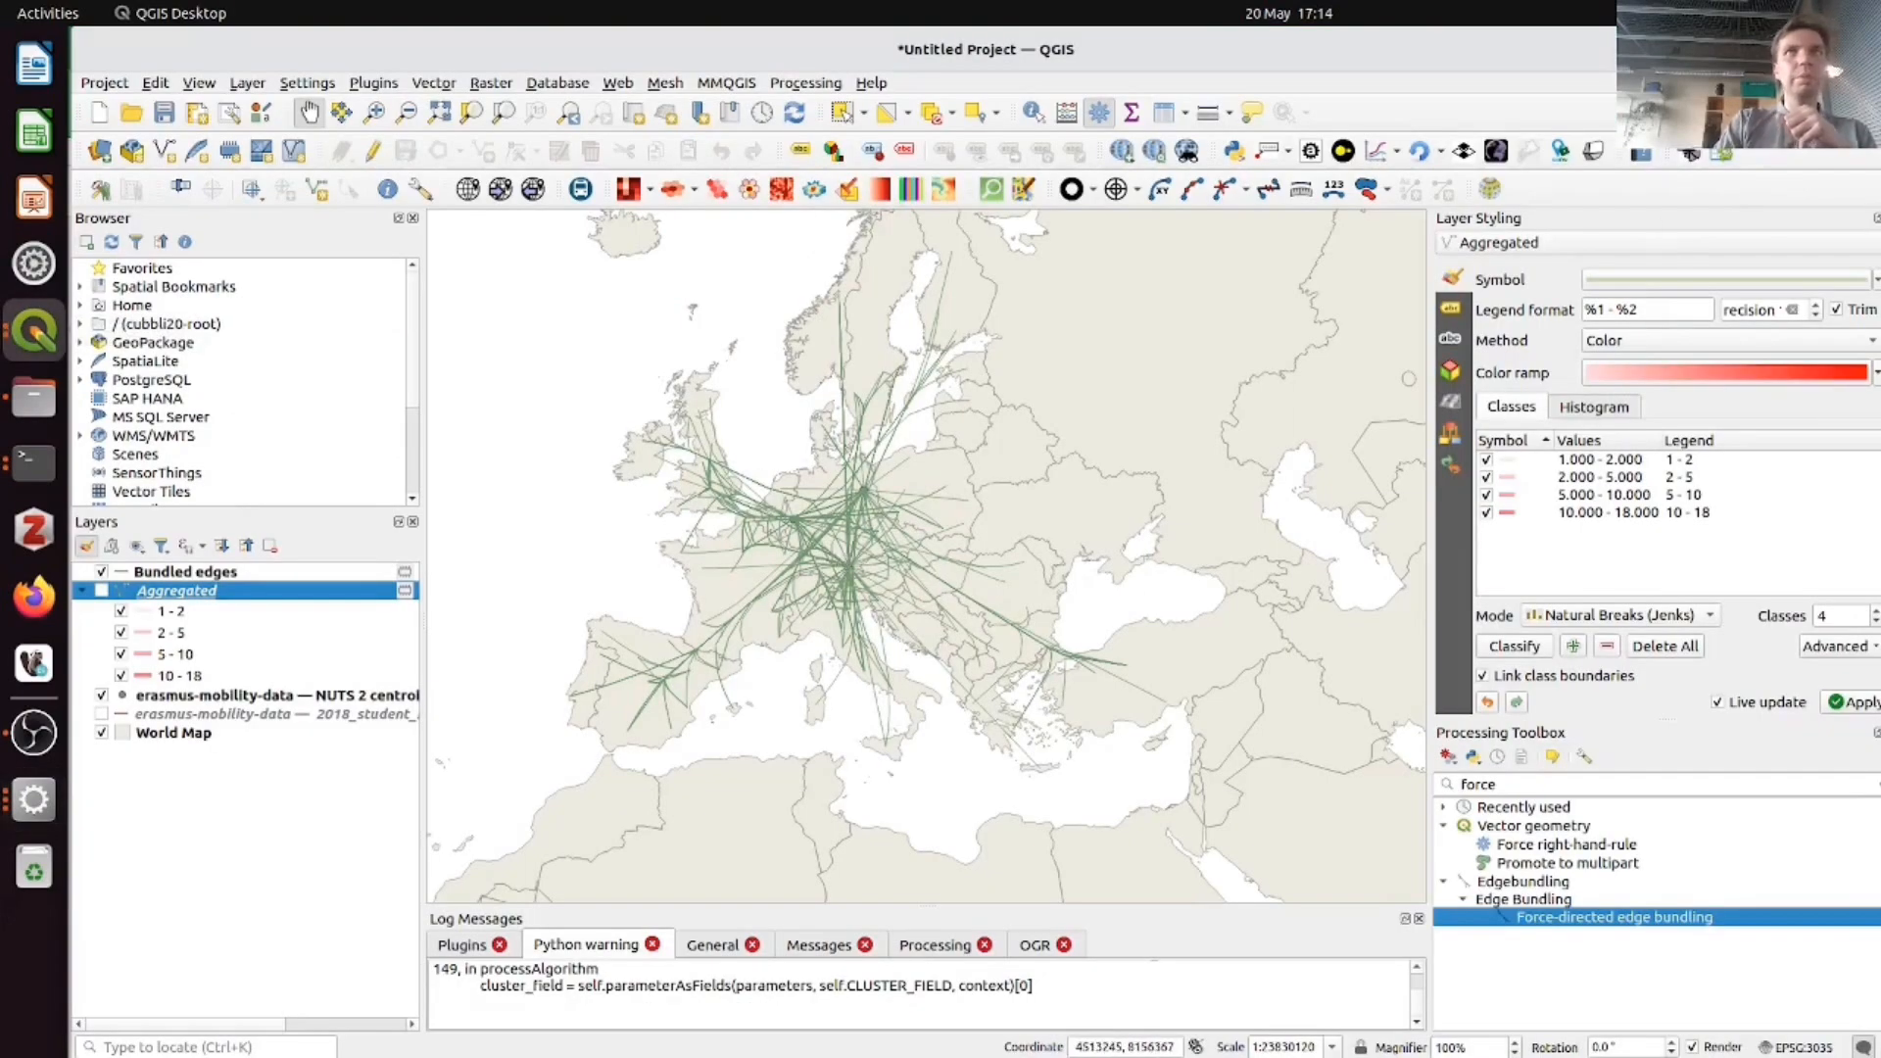
pyautogui.click(1785, 49)
pyautogui.scroll(-2, 1028, 758)
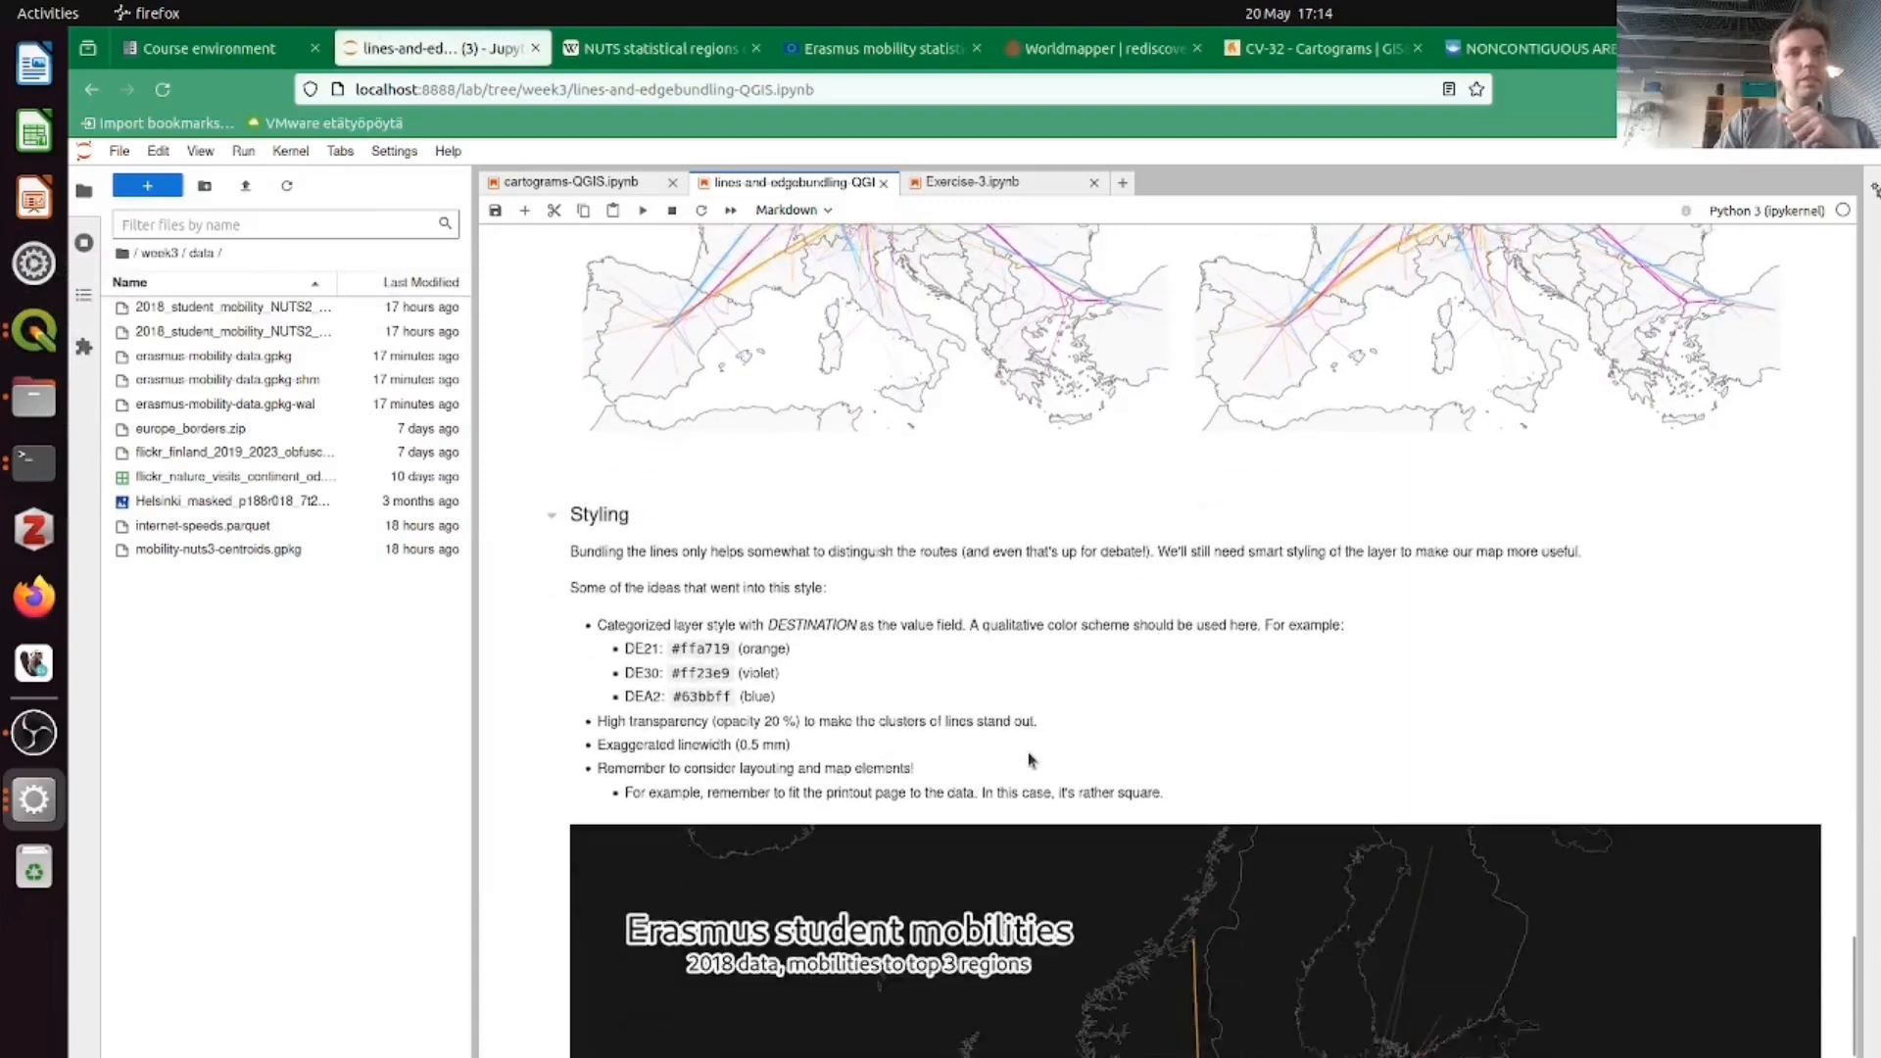
pyautogui.scroll(-1, 1029, 756)
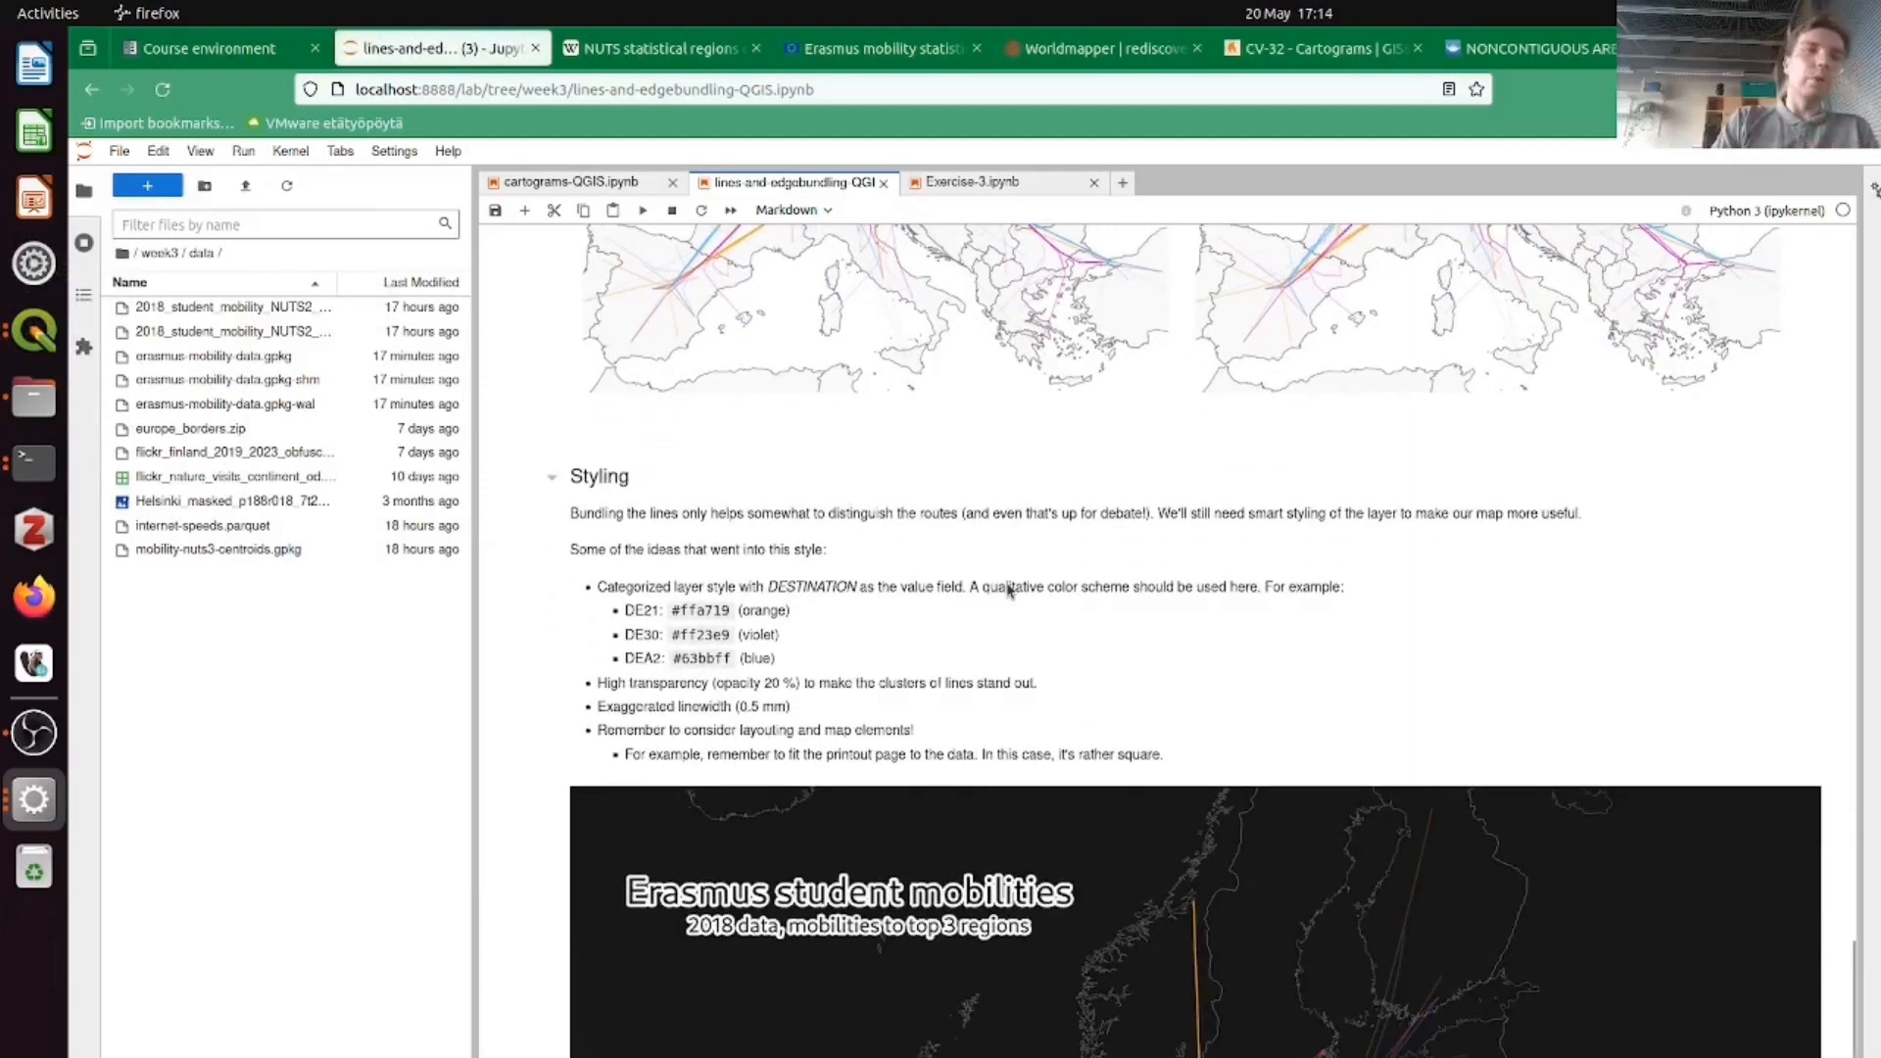
pyautogui.scroll(-3, 1009, 588)
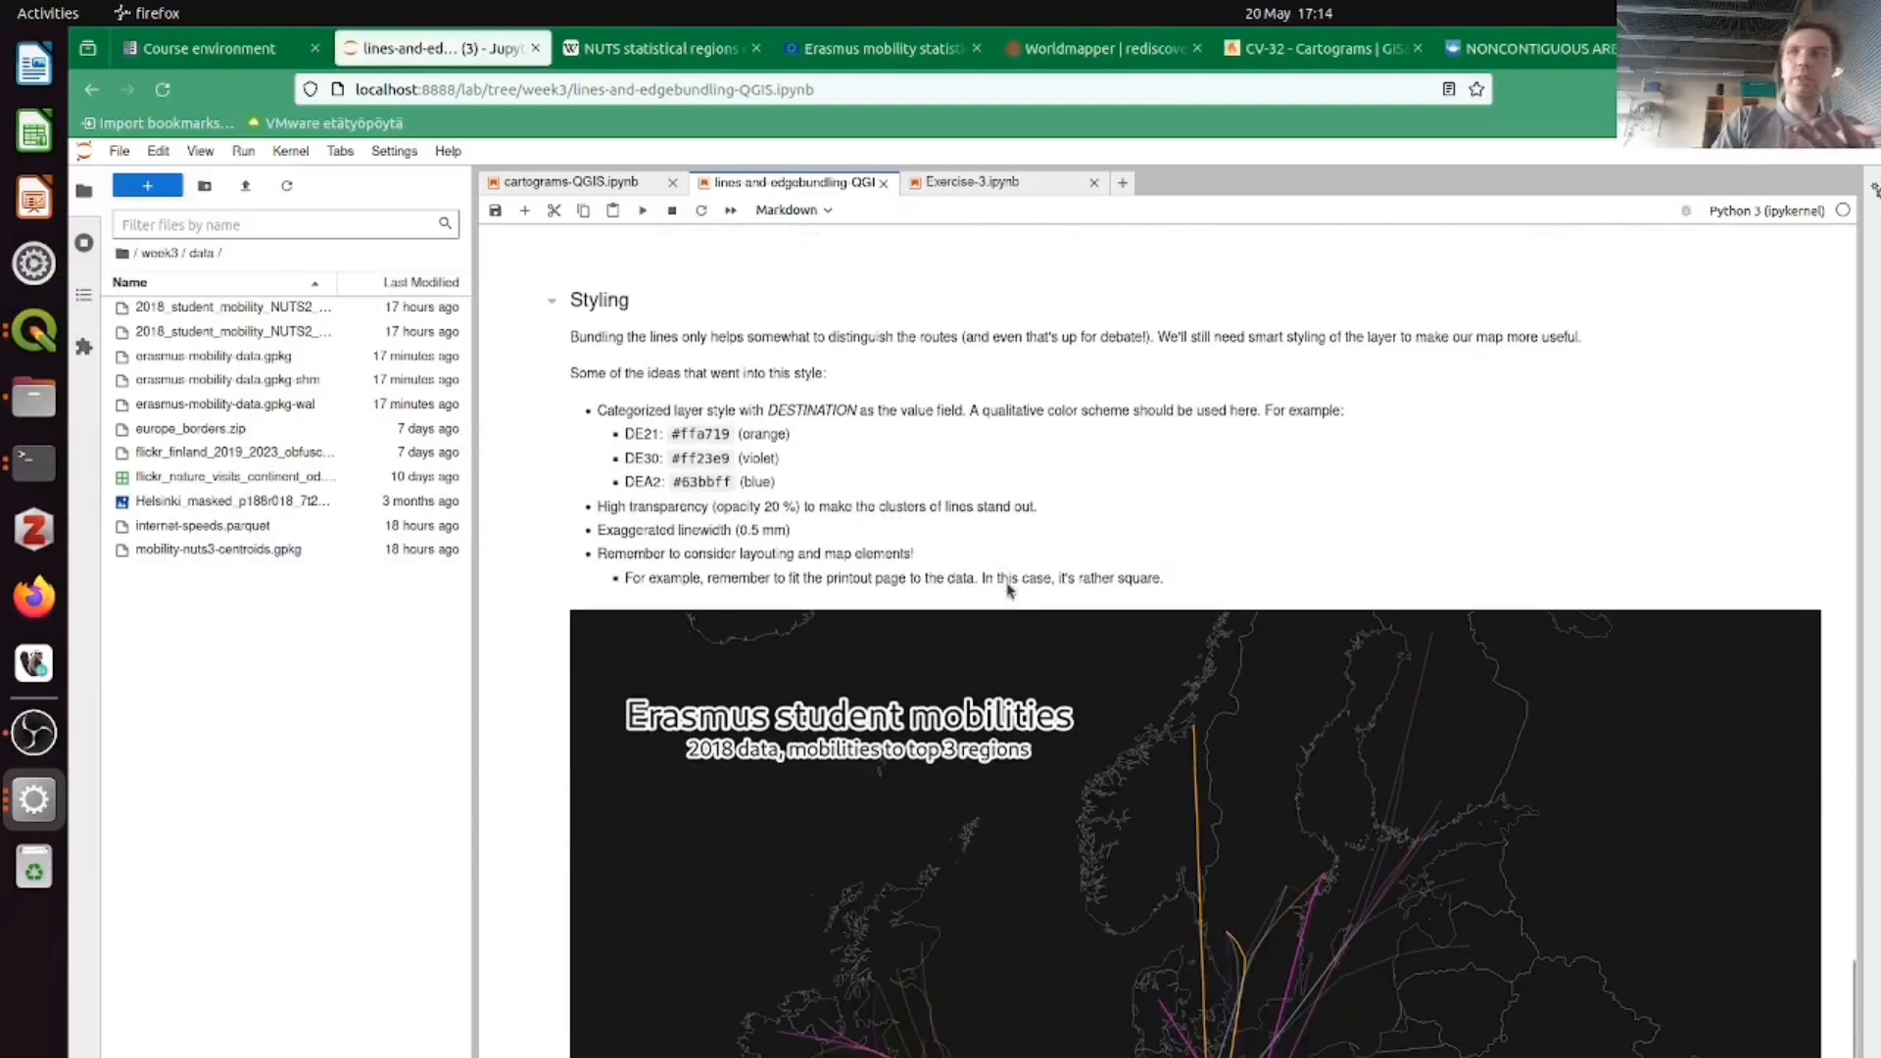
# - Examine the finished Erasmus student mobilities example map from its title to the data credit
pyautogui.scroll(-8, 1009, 588)
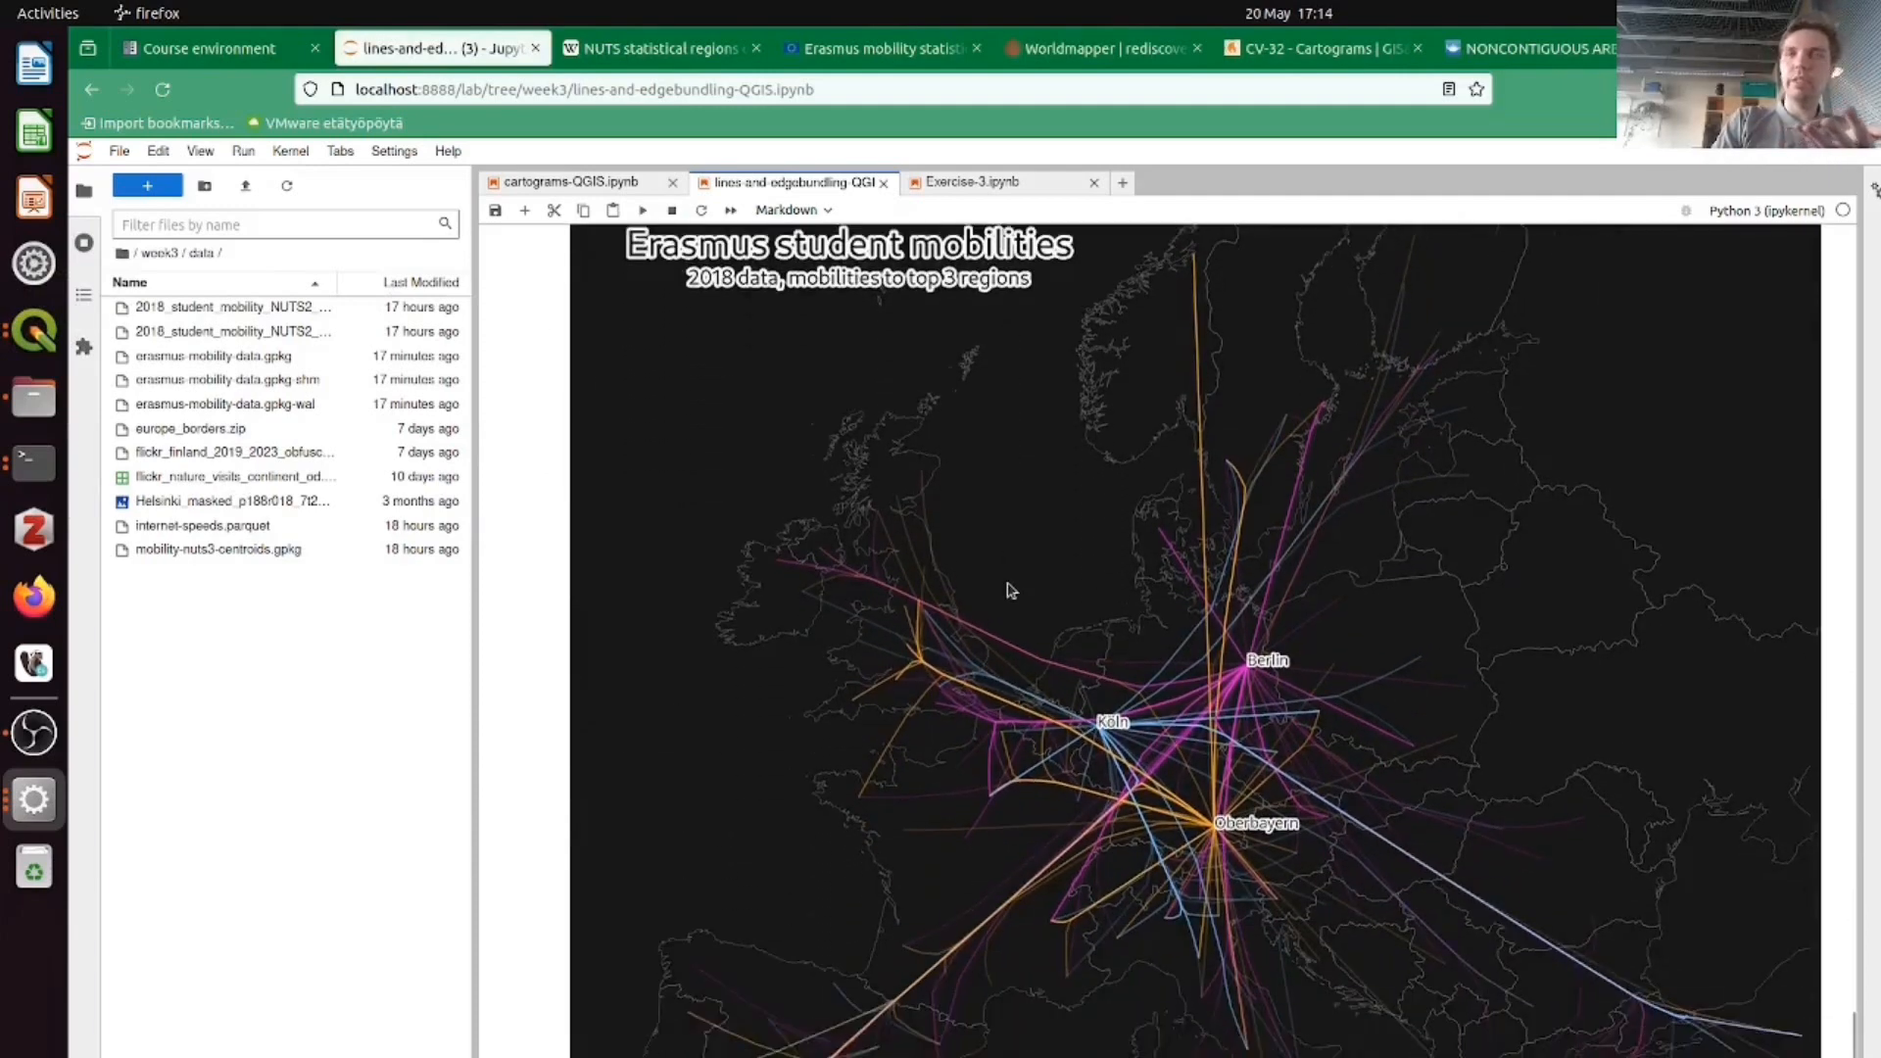
pyautogui.scroll(-3, 1011, 590)
pyautogui.scroll(-3, 1011, 589)
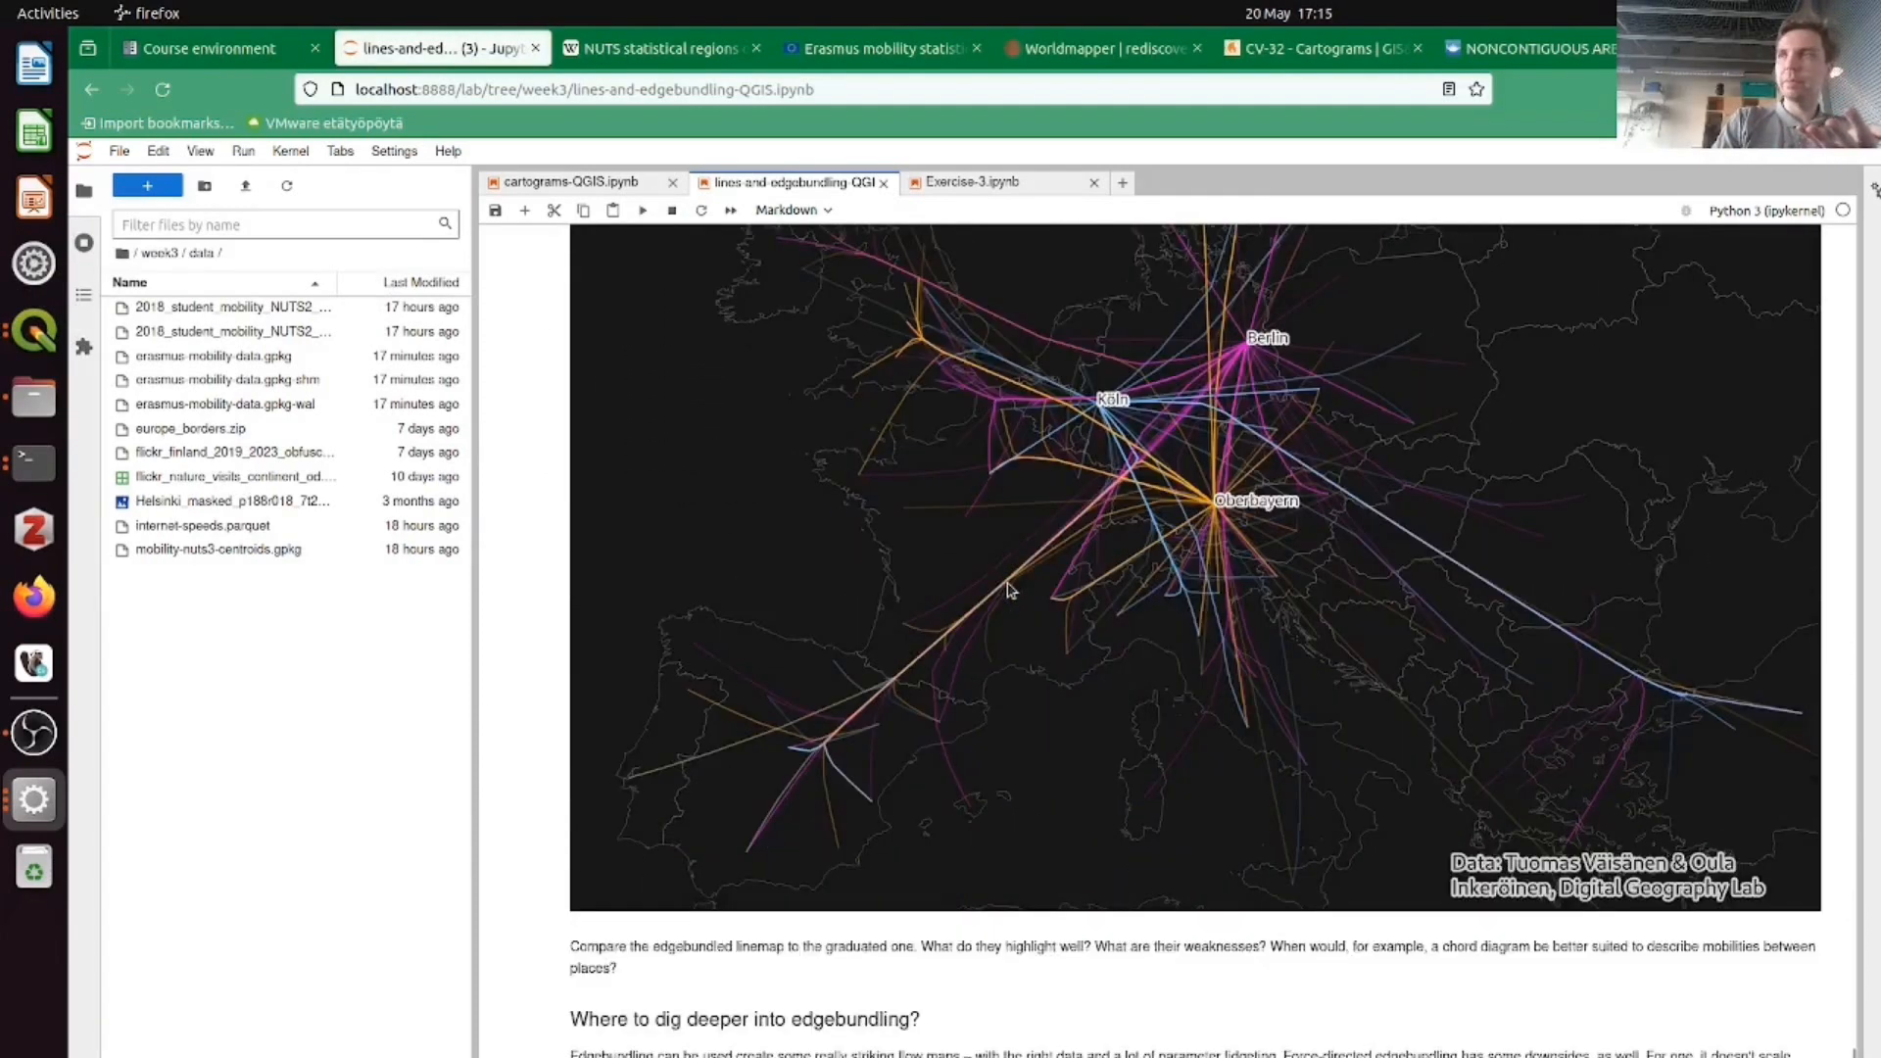
pyautogui.scroll(6, 1012, 590)
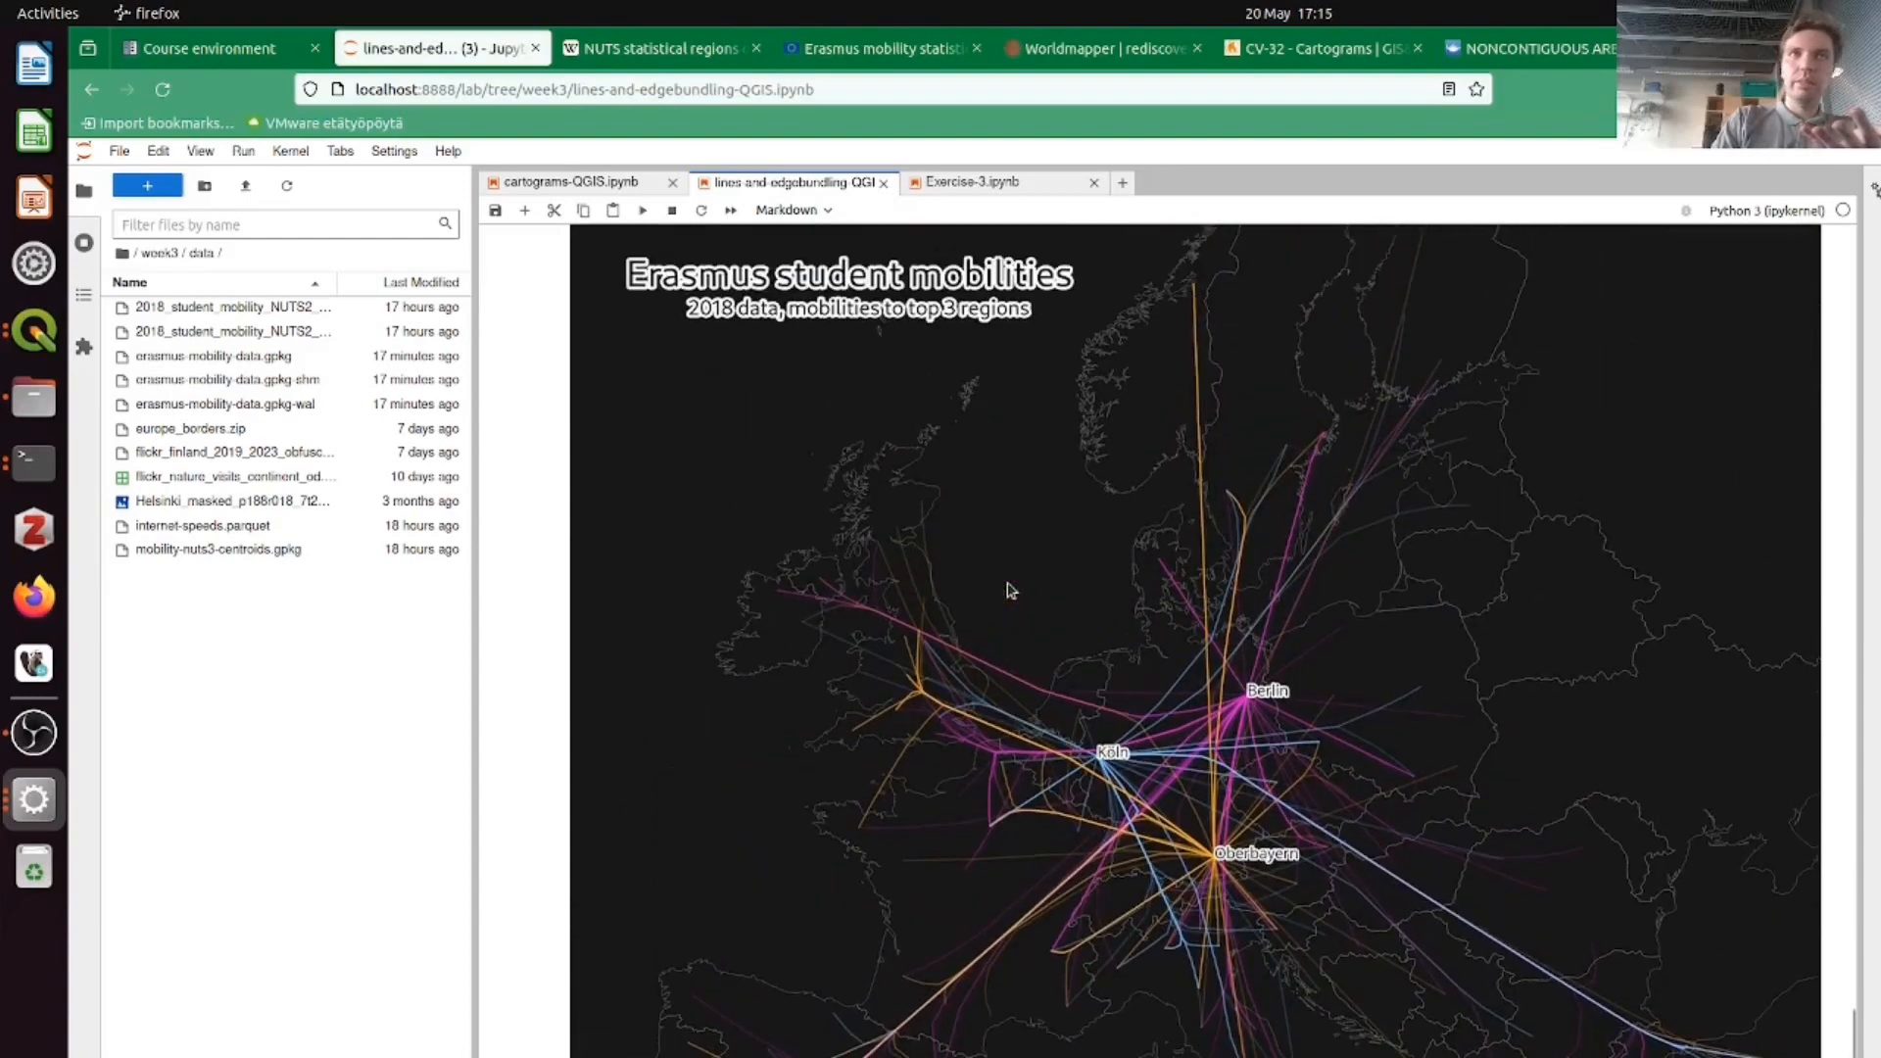
pyautogui.scroll(2, 1011, 590)
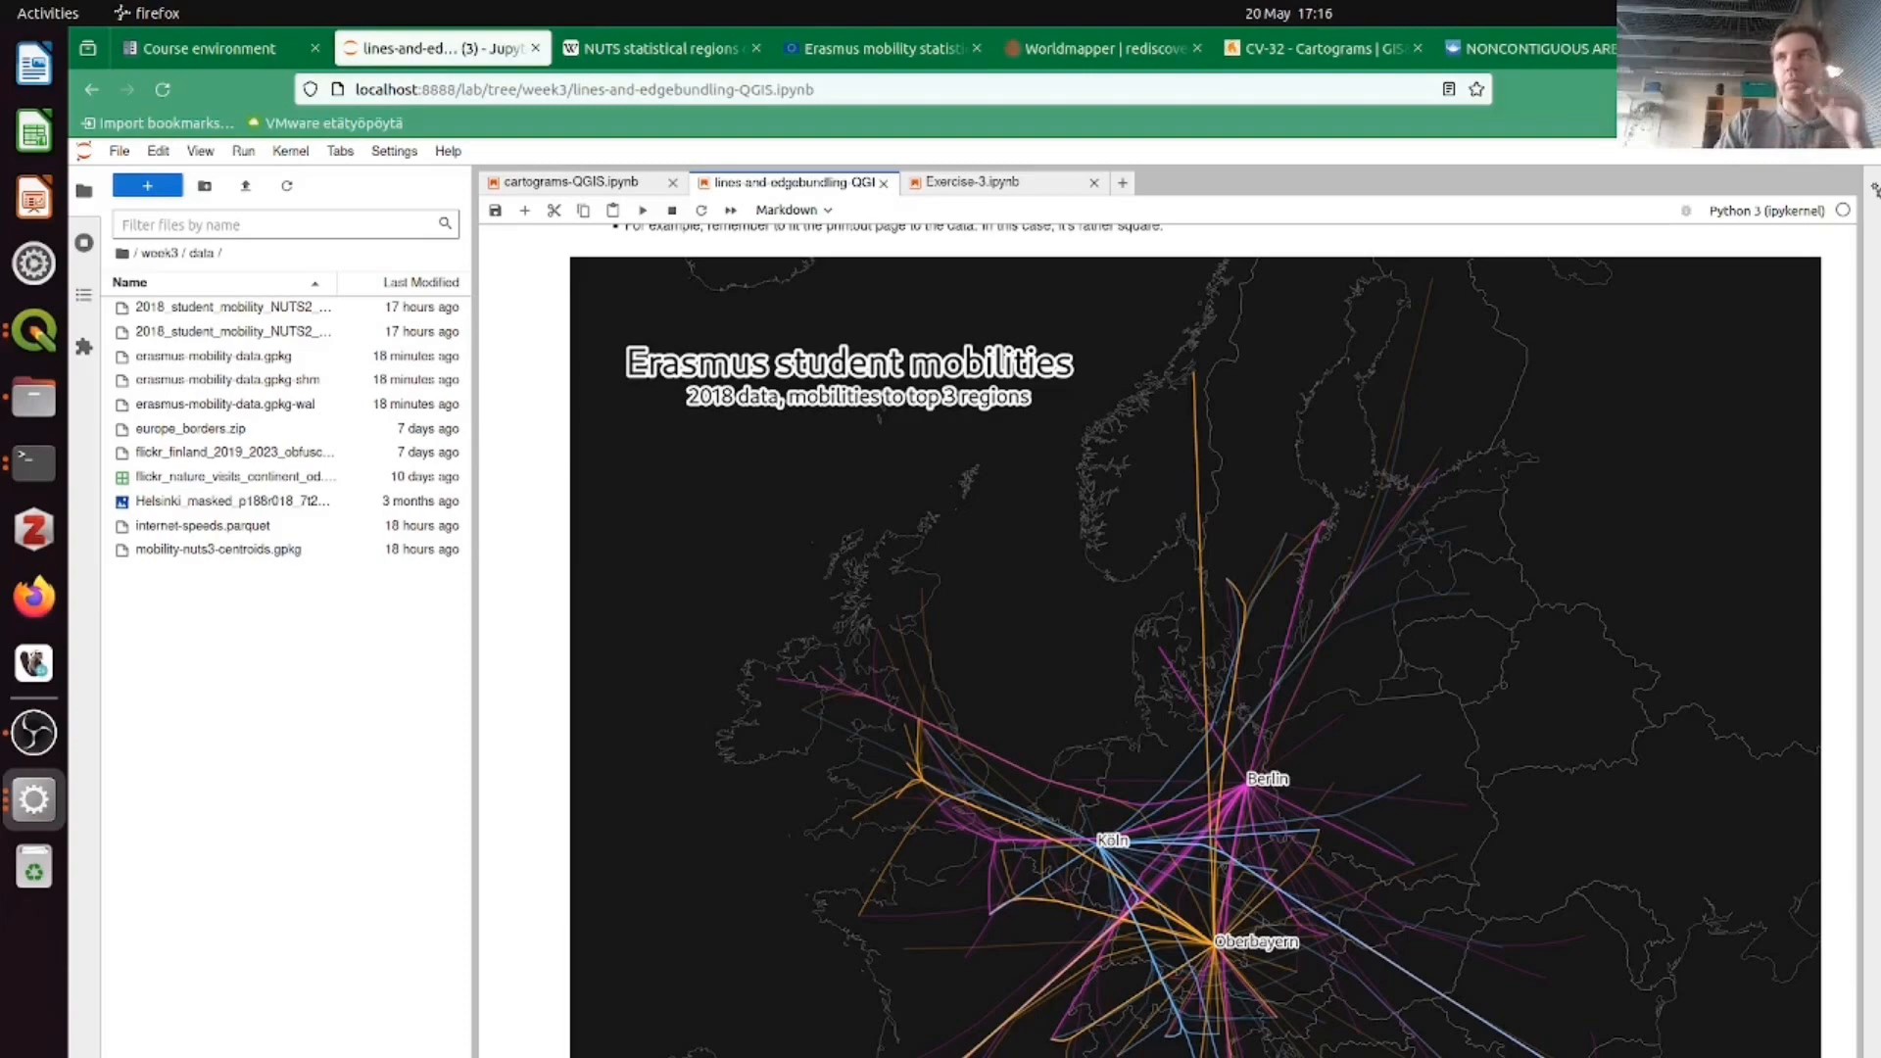
pyautogui.scroll(-6, 1449, 676)
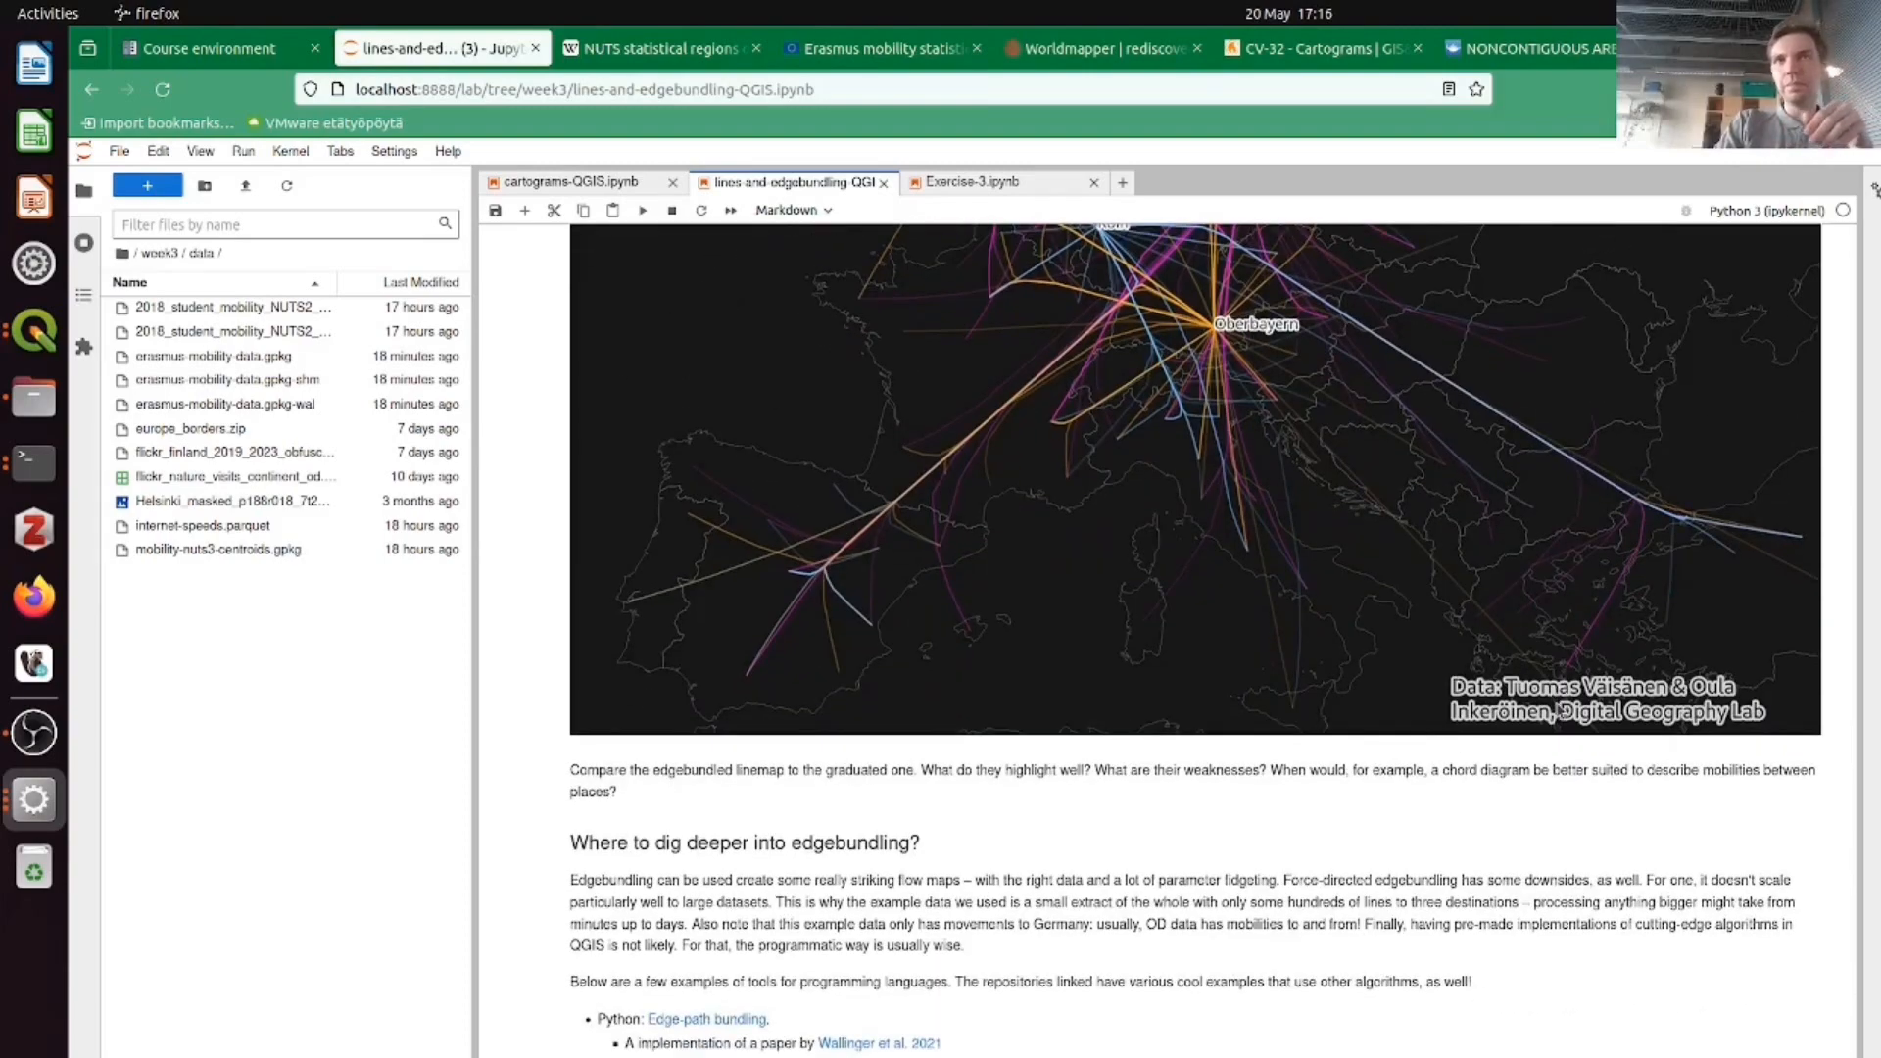
pyautogui.scroll(3, 1558, 712)
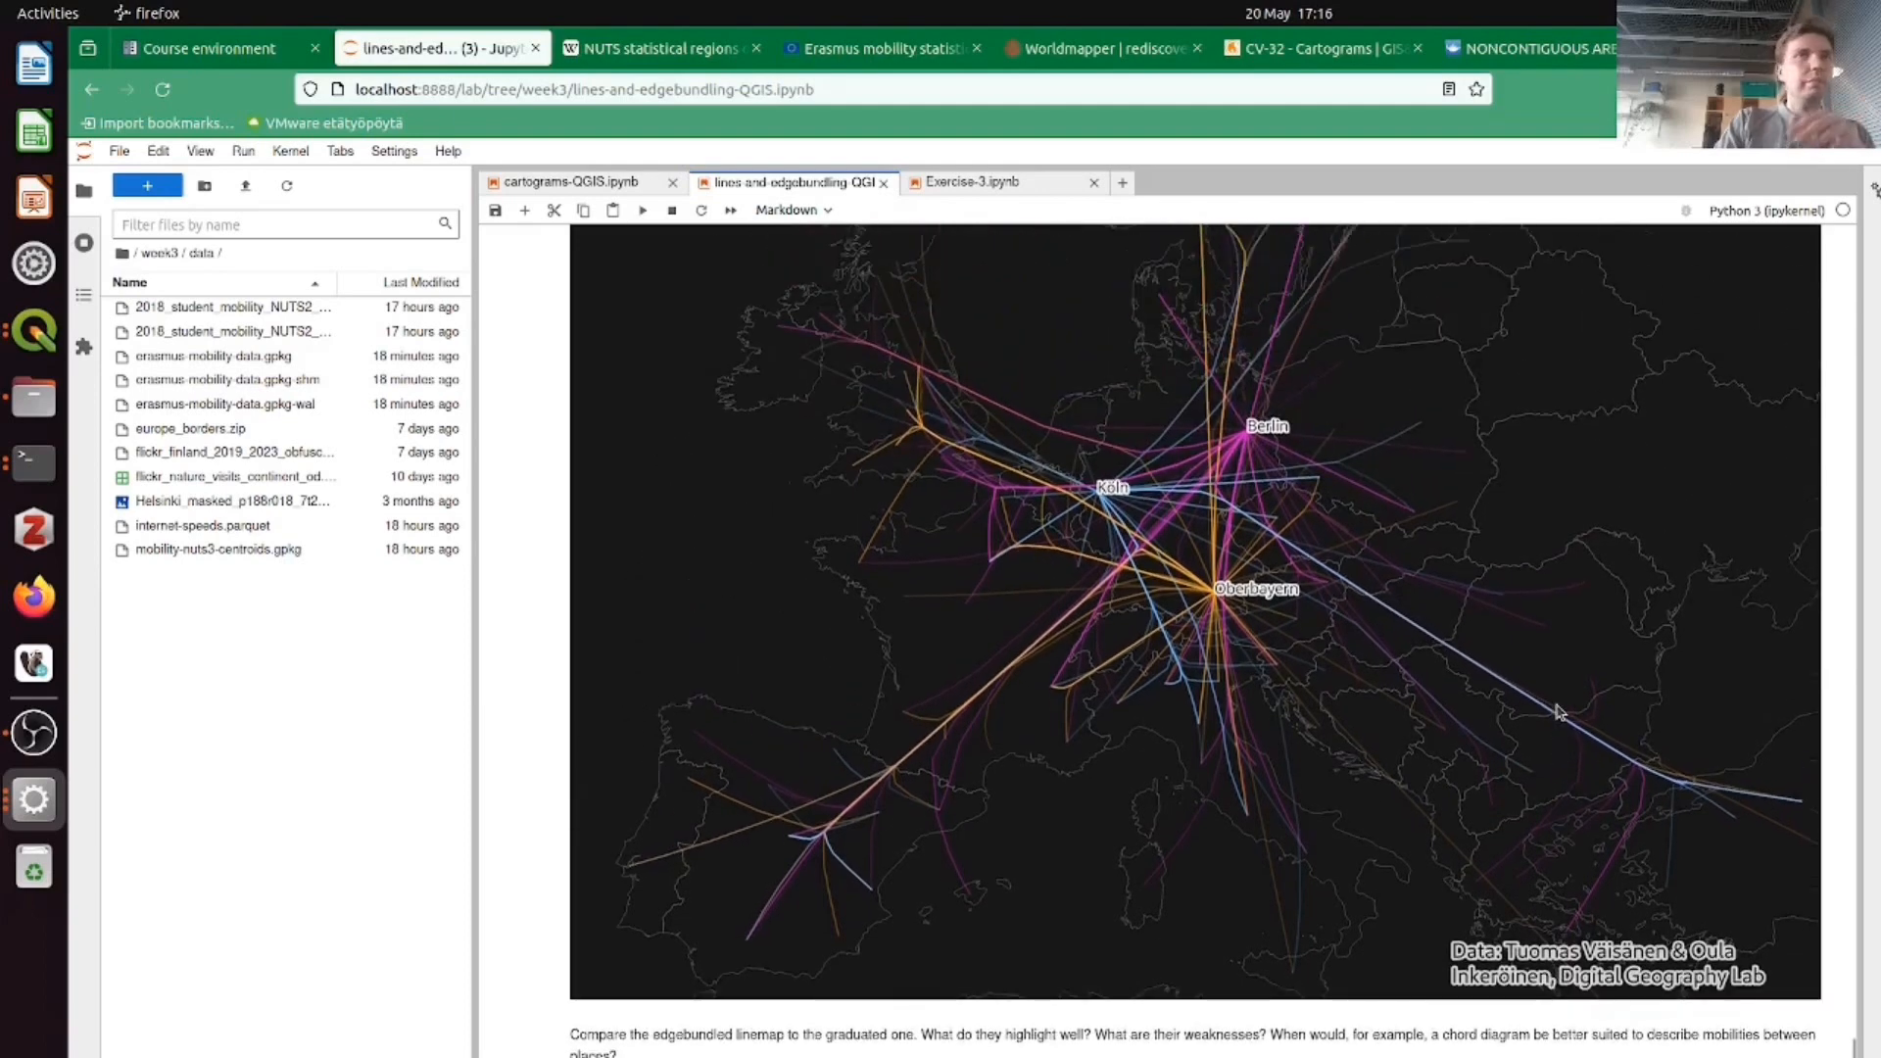
pyautogui.scroll(4, 1558, 713)
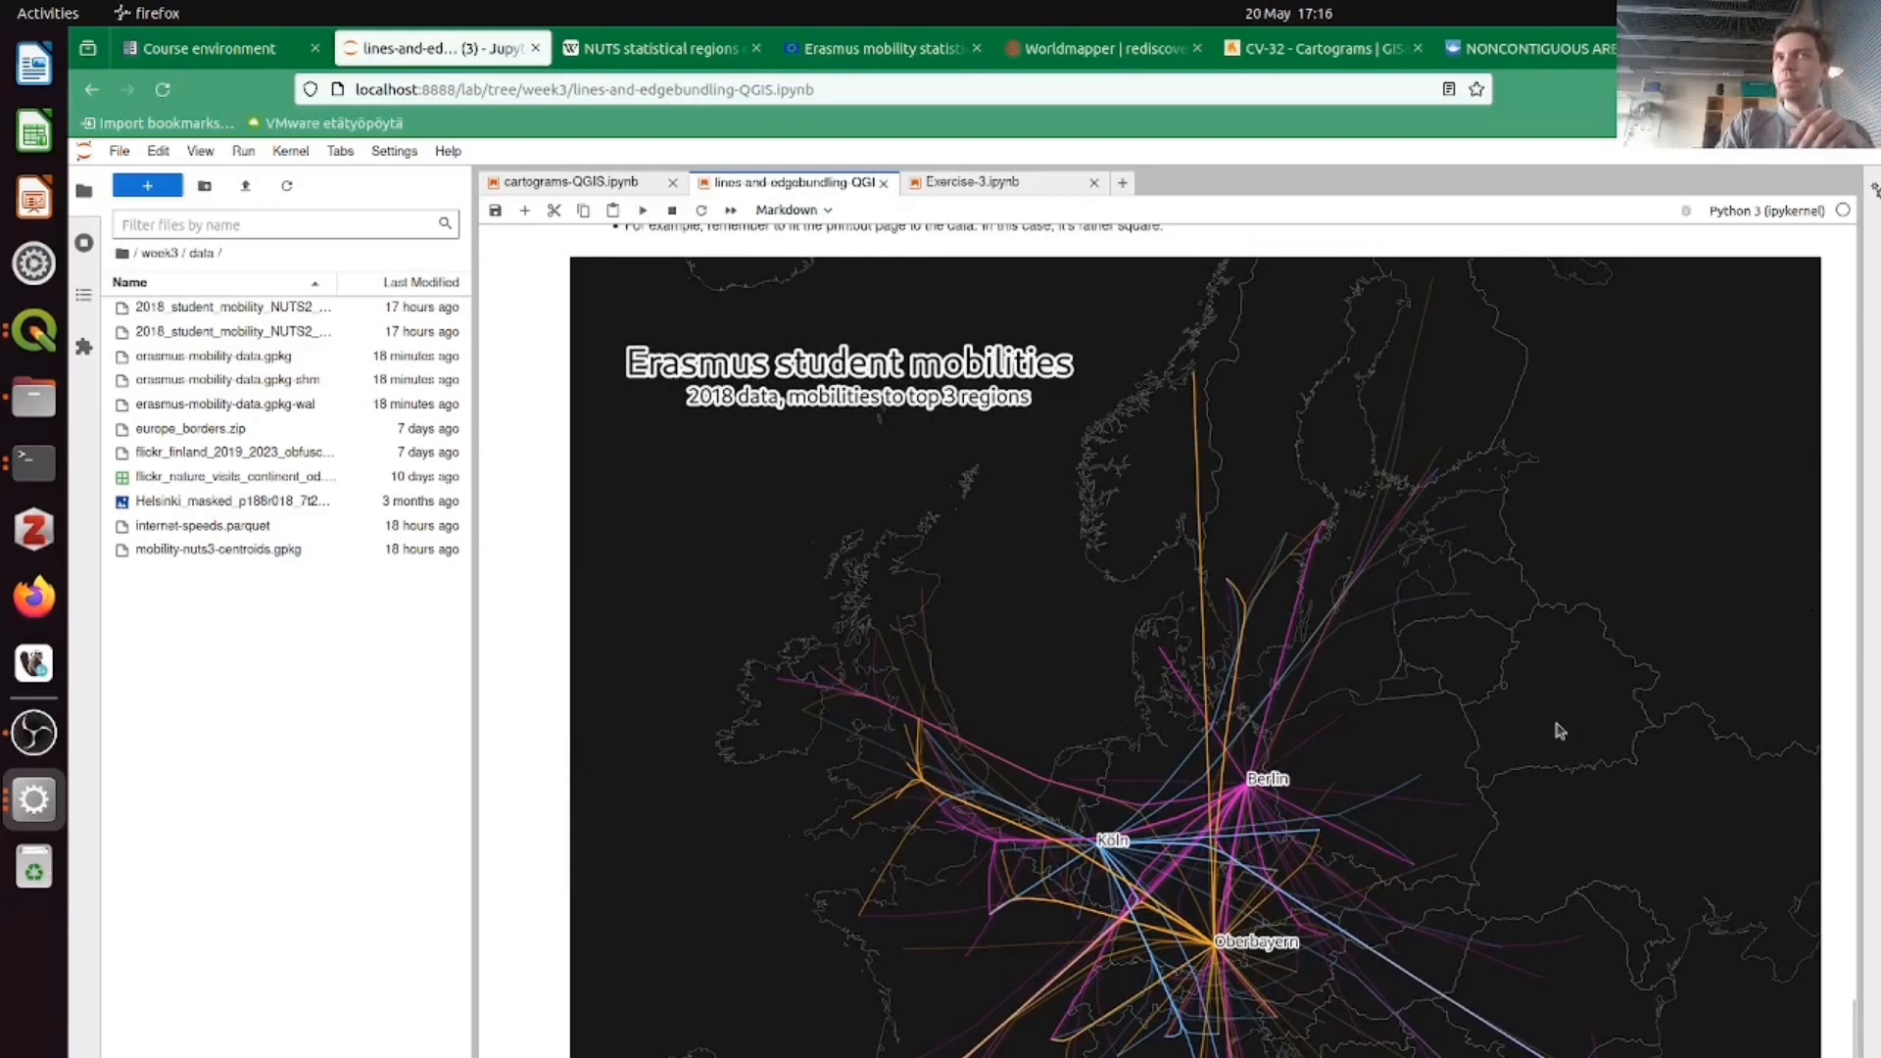
pyautogui.scroll(-2, 1322, 768)
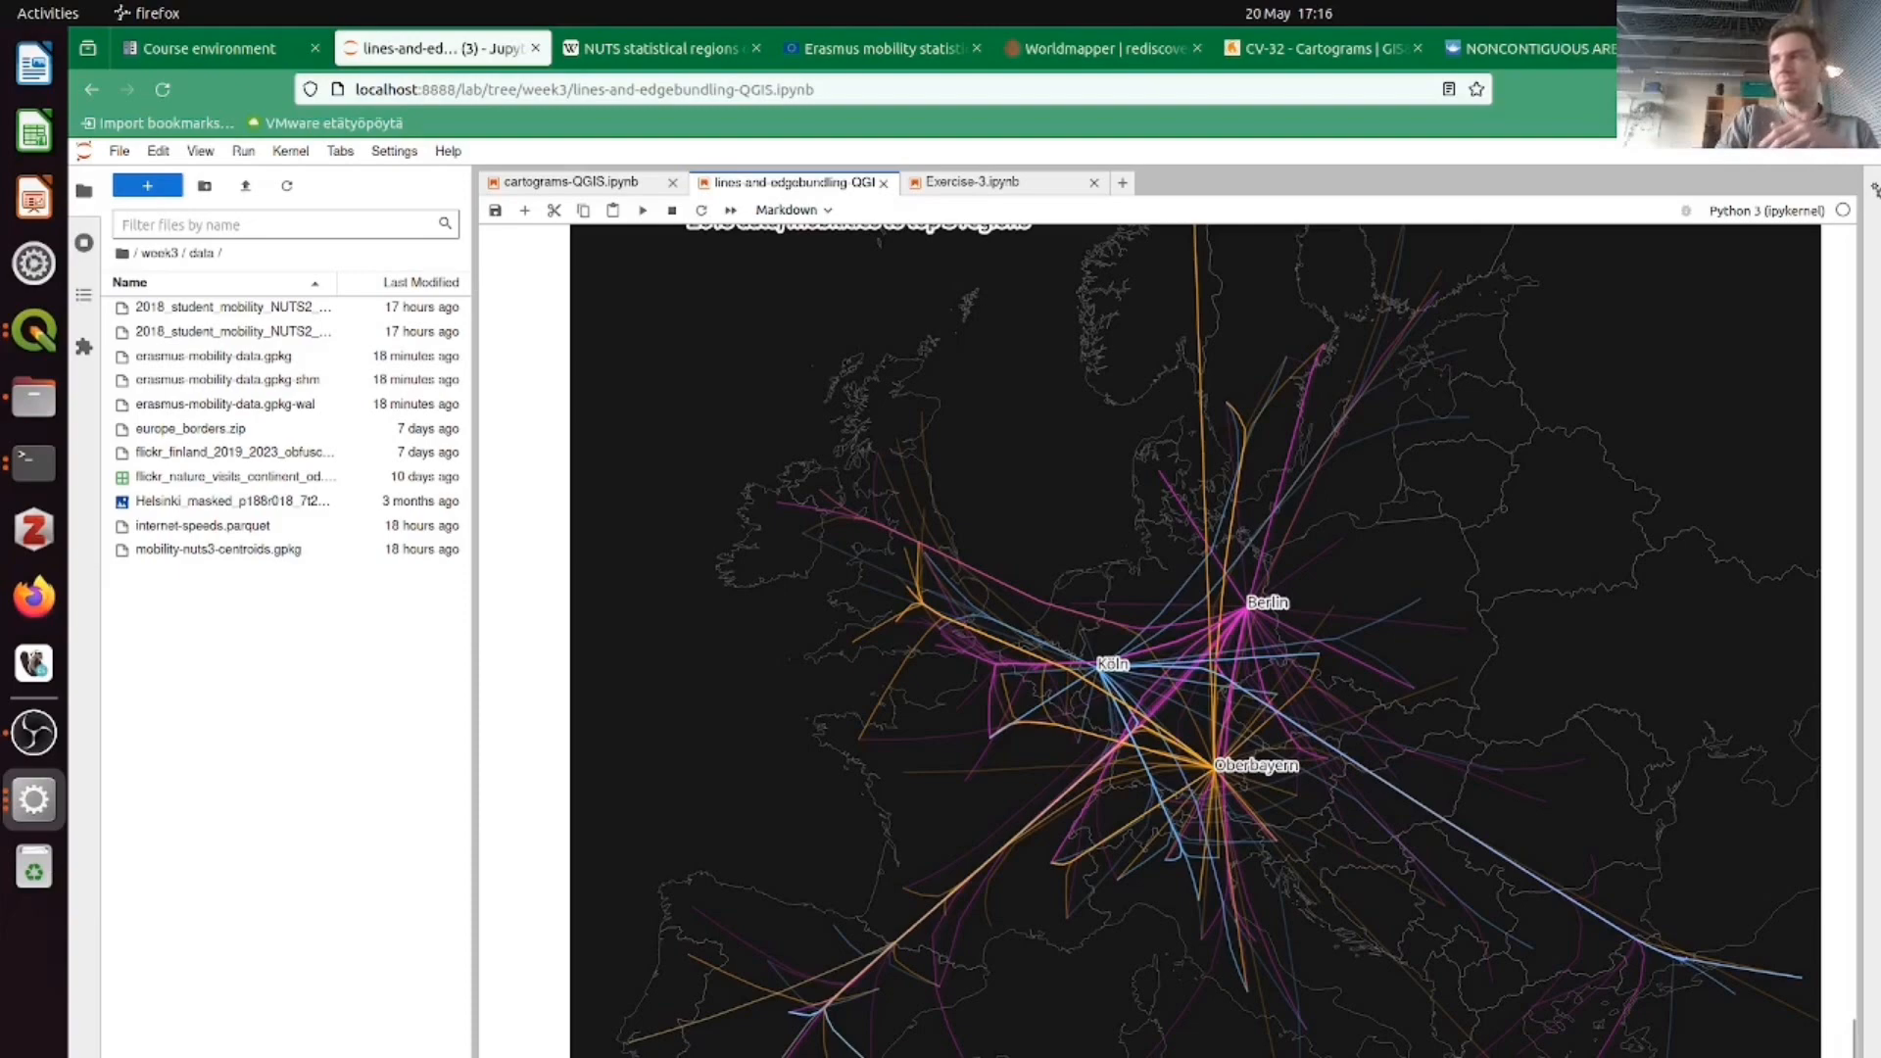
# - Review the styling suggestions against the example map and read on to the comparison question and the section on digging deeper into edgebundling
pyautogui.scroll(5, 1425, 942)
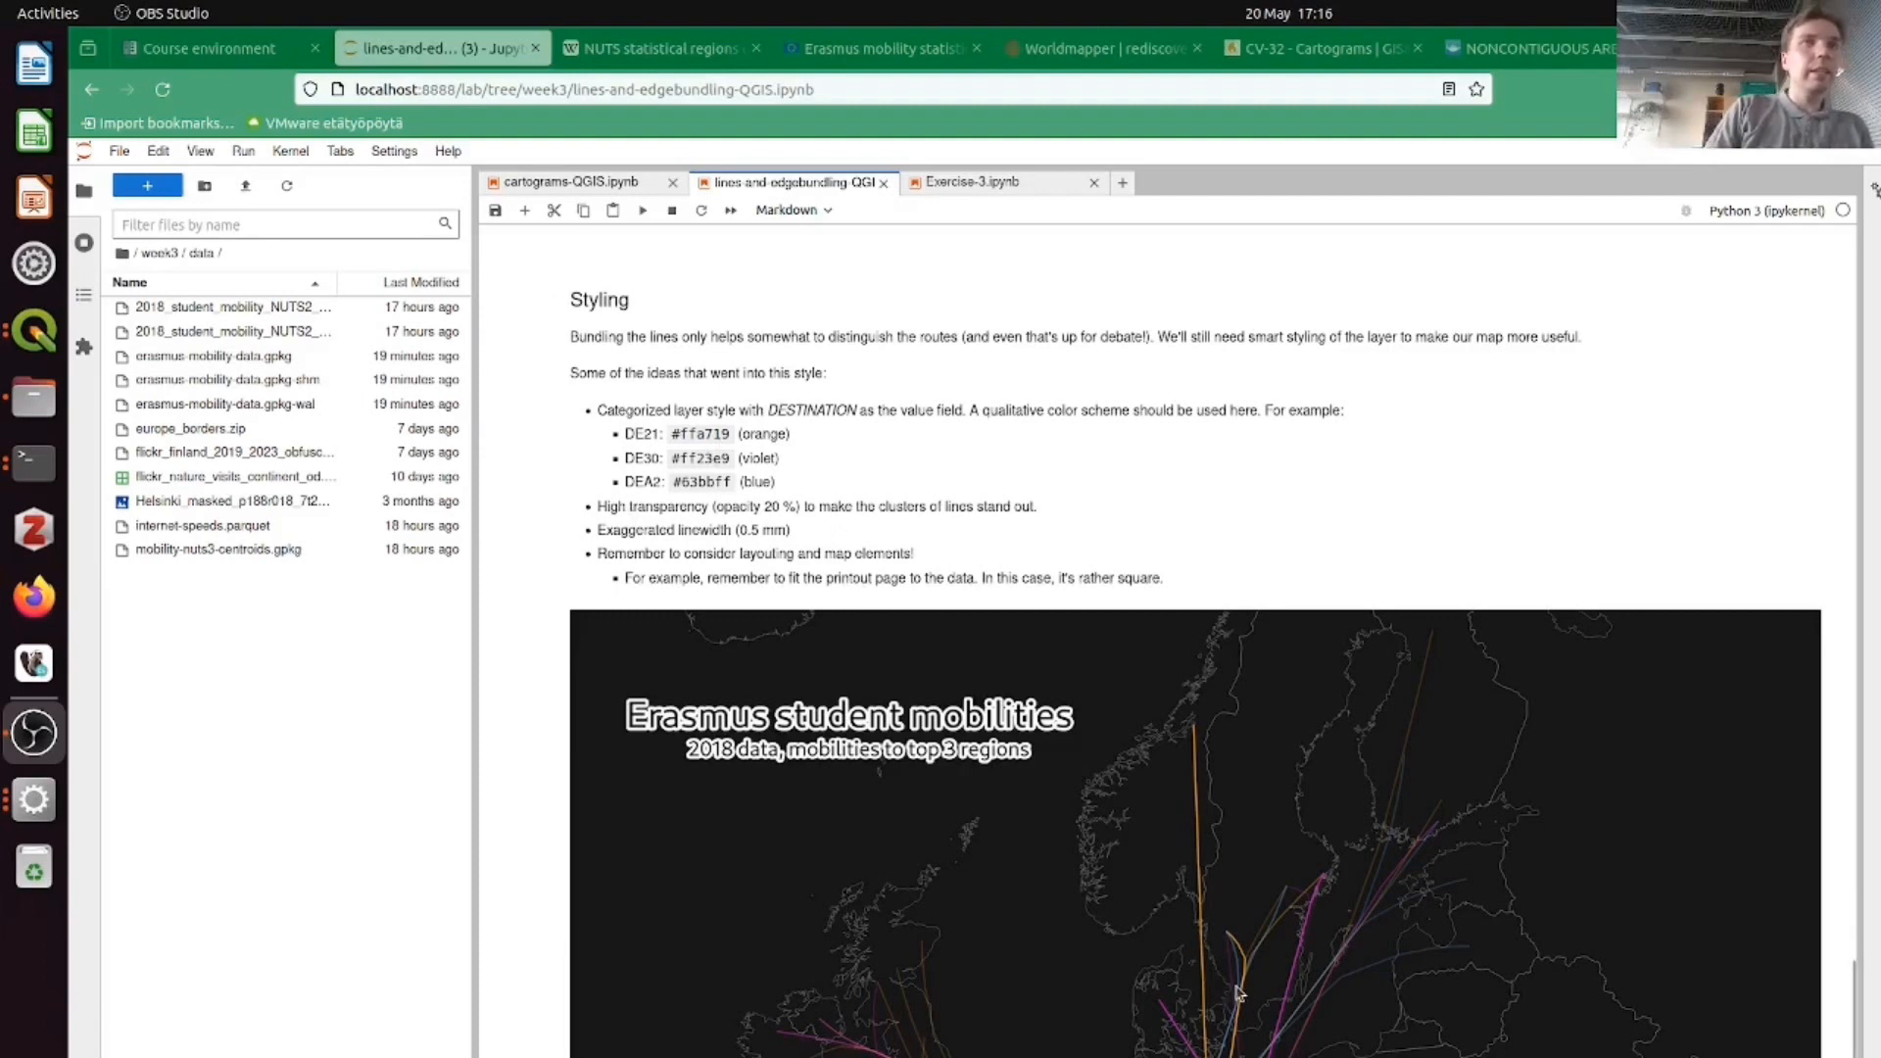
pyautogui.scroll(-2, 1237, 992)
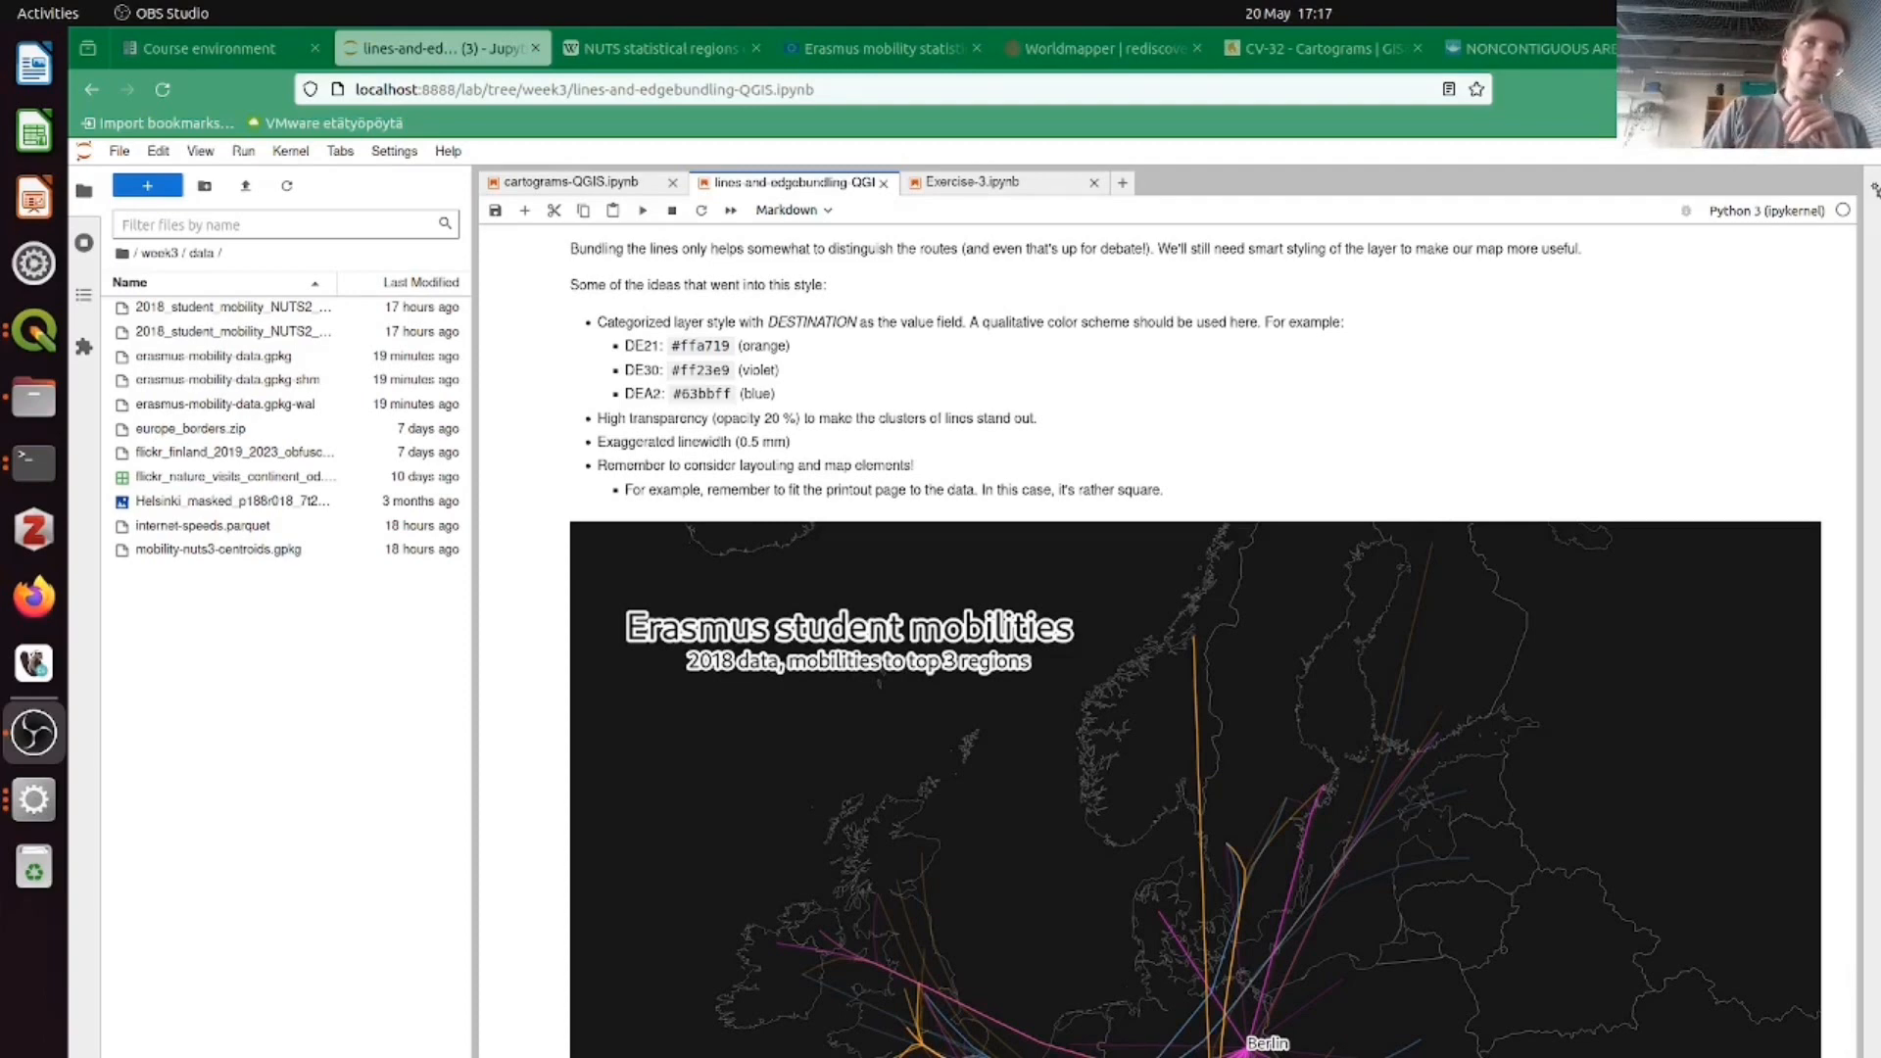
pyautogui.scroll(-2, 1212, 642)
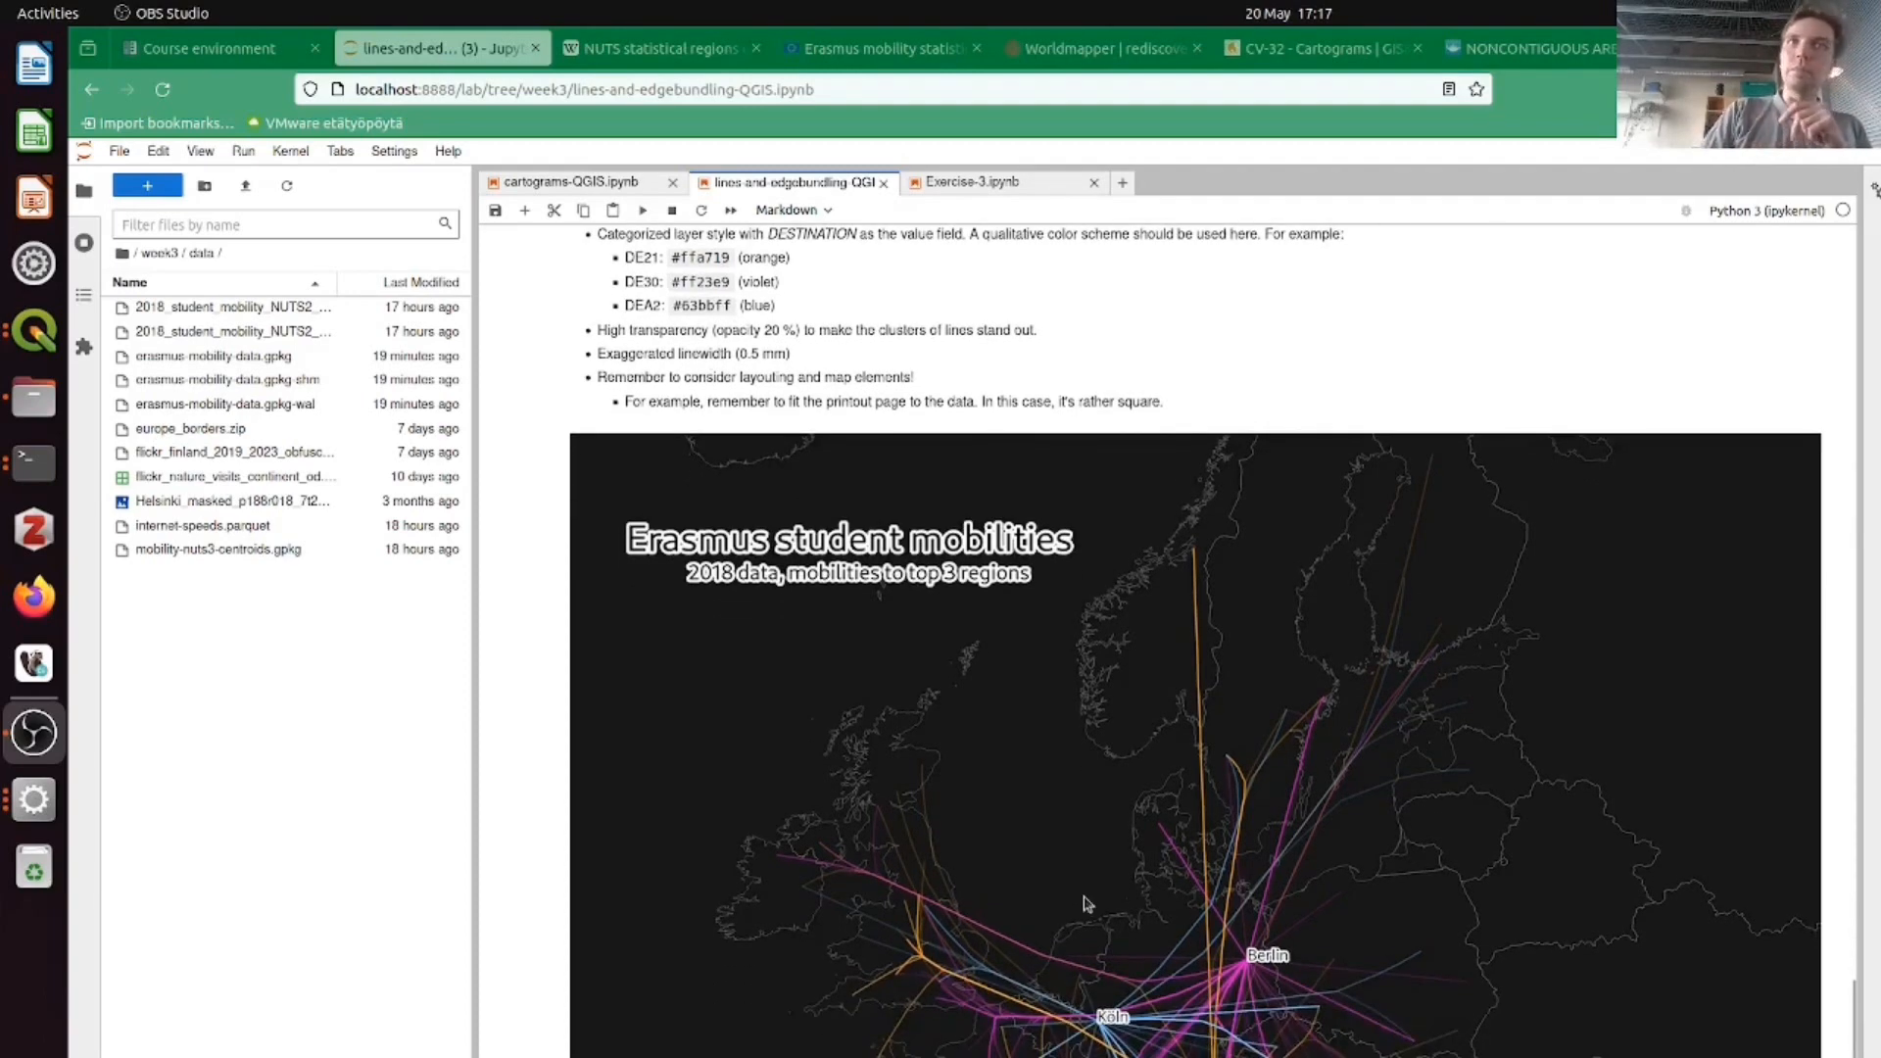
pyautogui.scroll(-4, 1087, 901)
pyautogui.scroll(4, 981, 416)
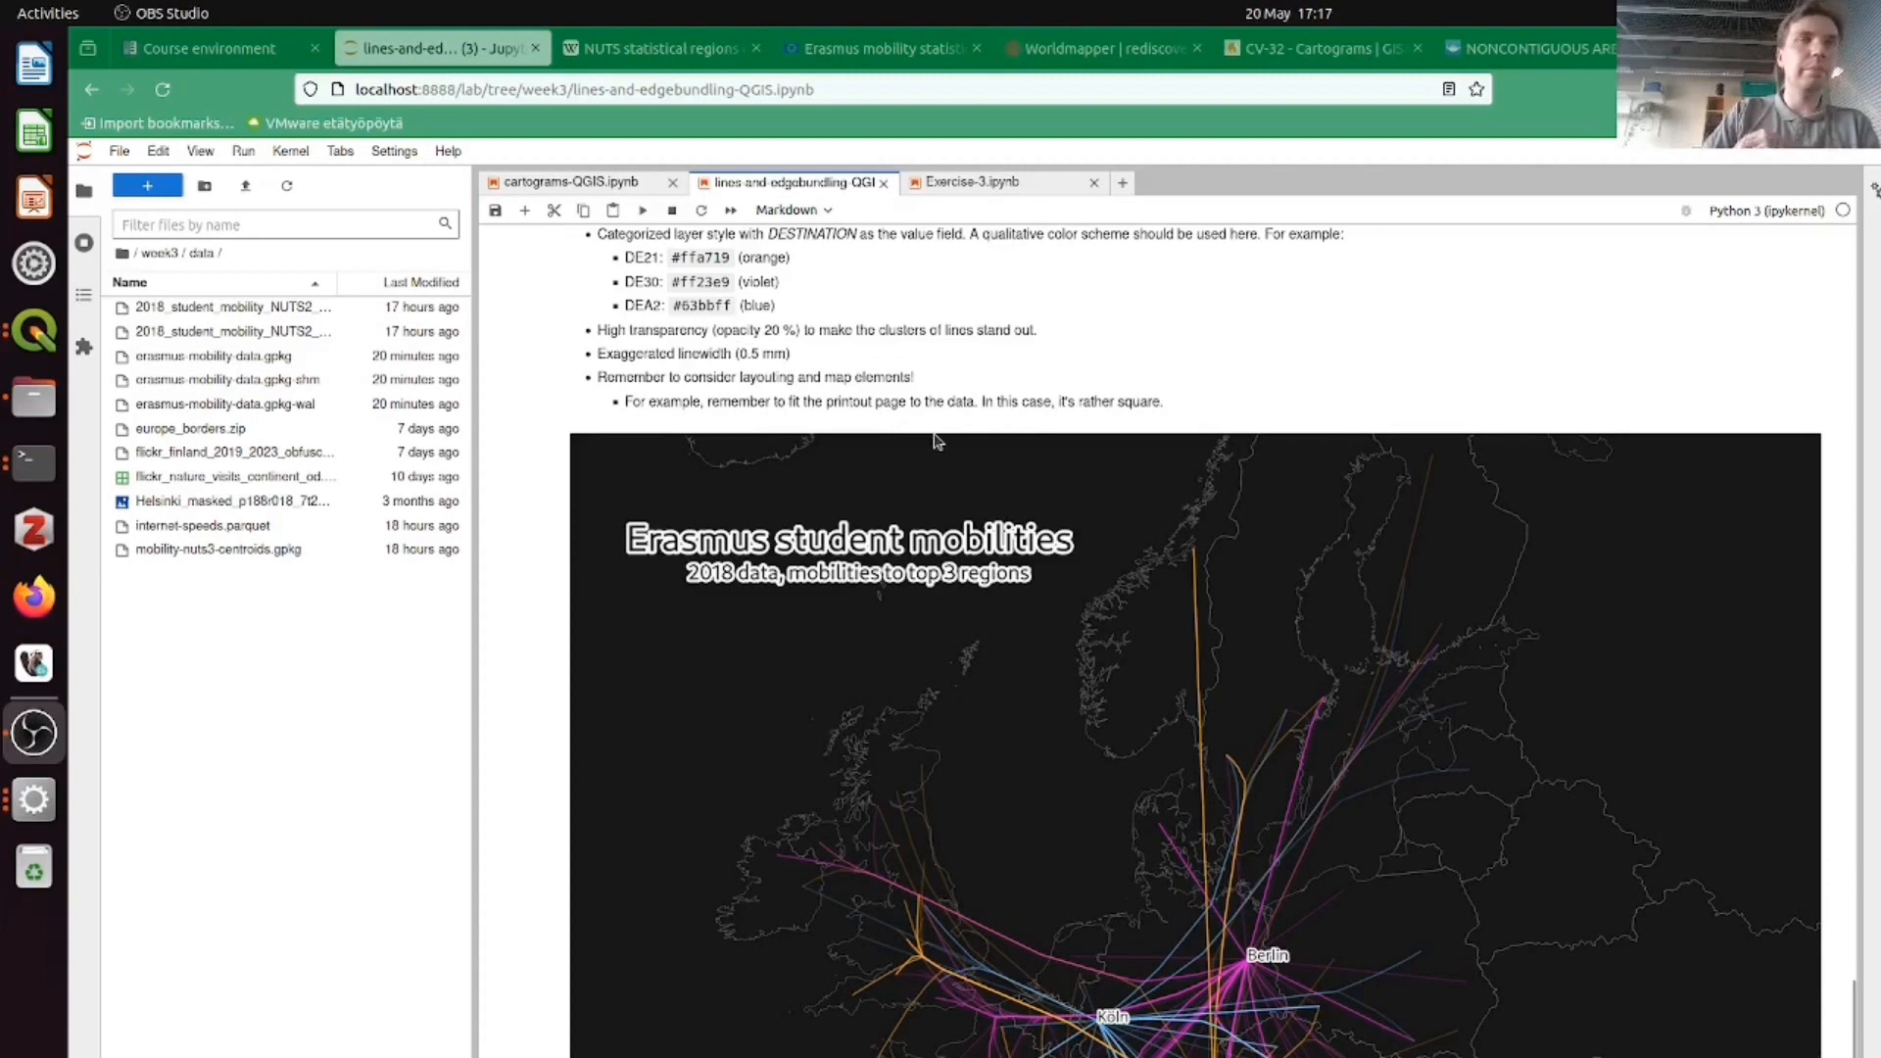
pyautogui.scroll(-3, 1303, 835)
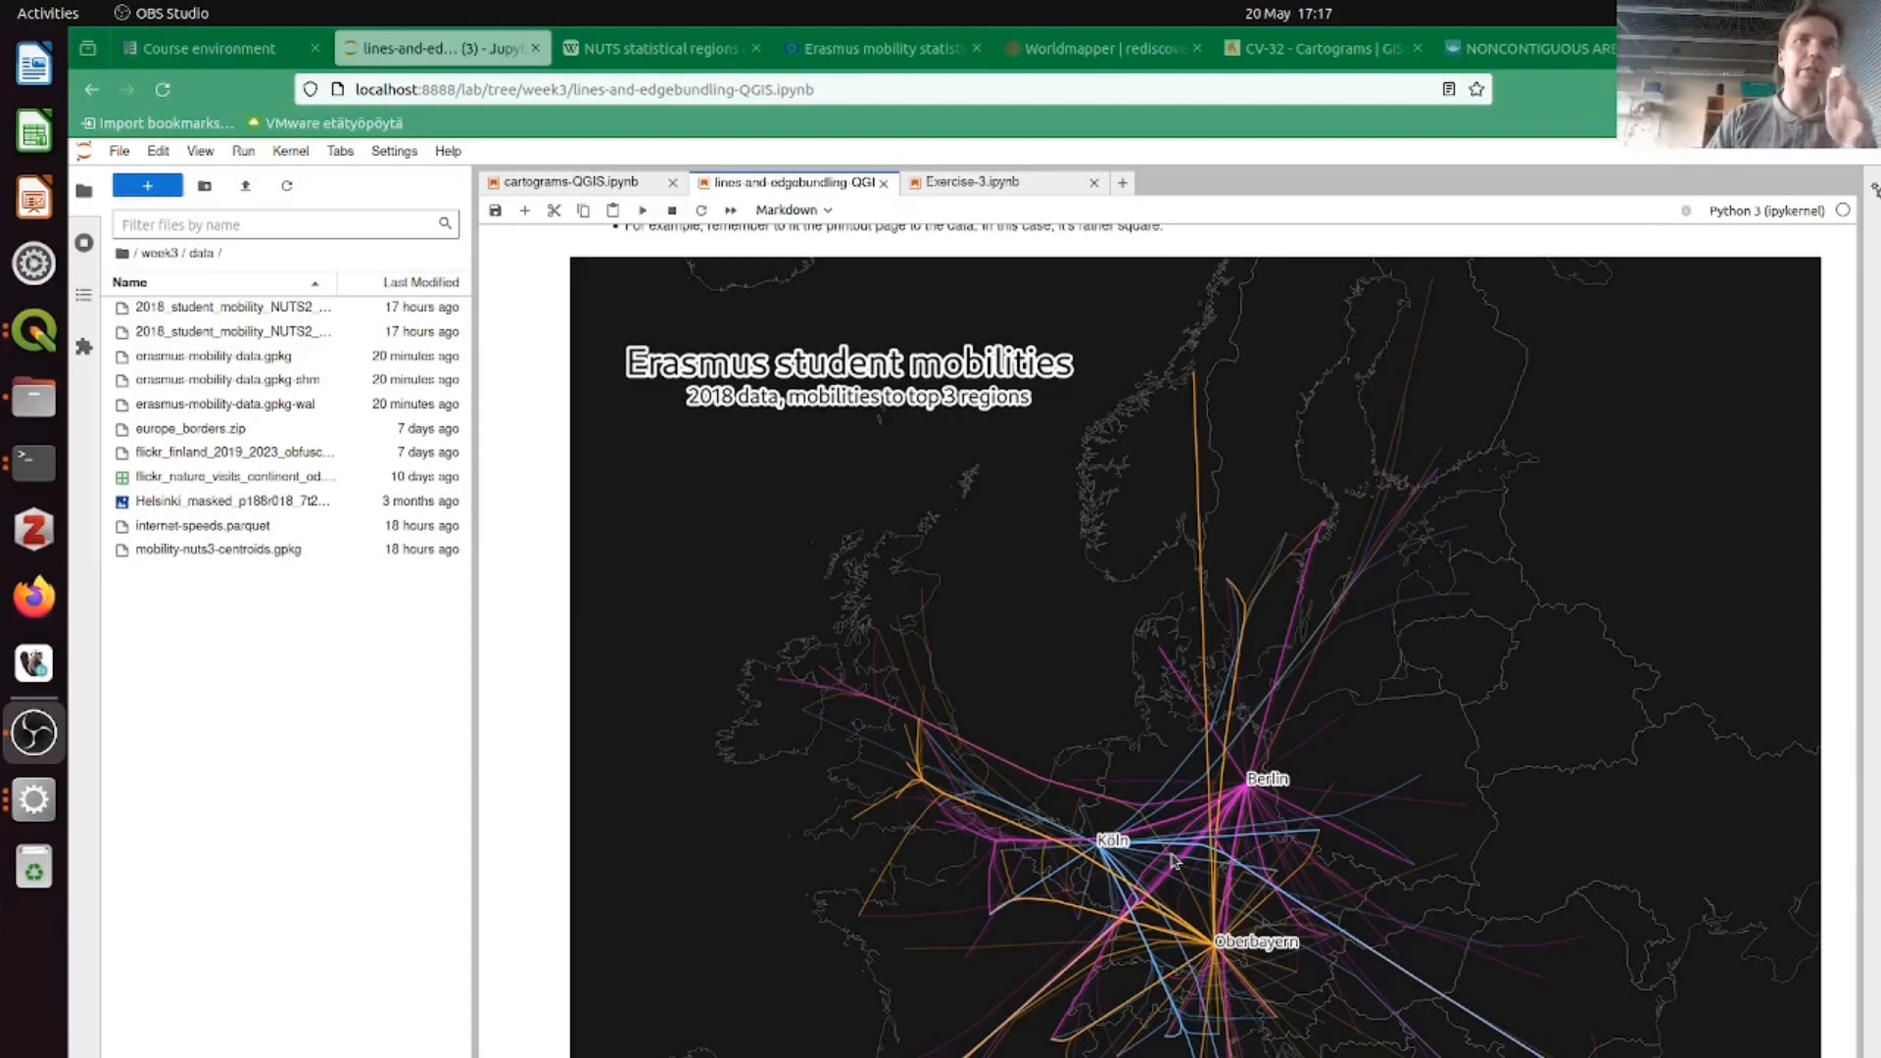
pyautogui.scroll(-1, 1289, 802)
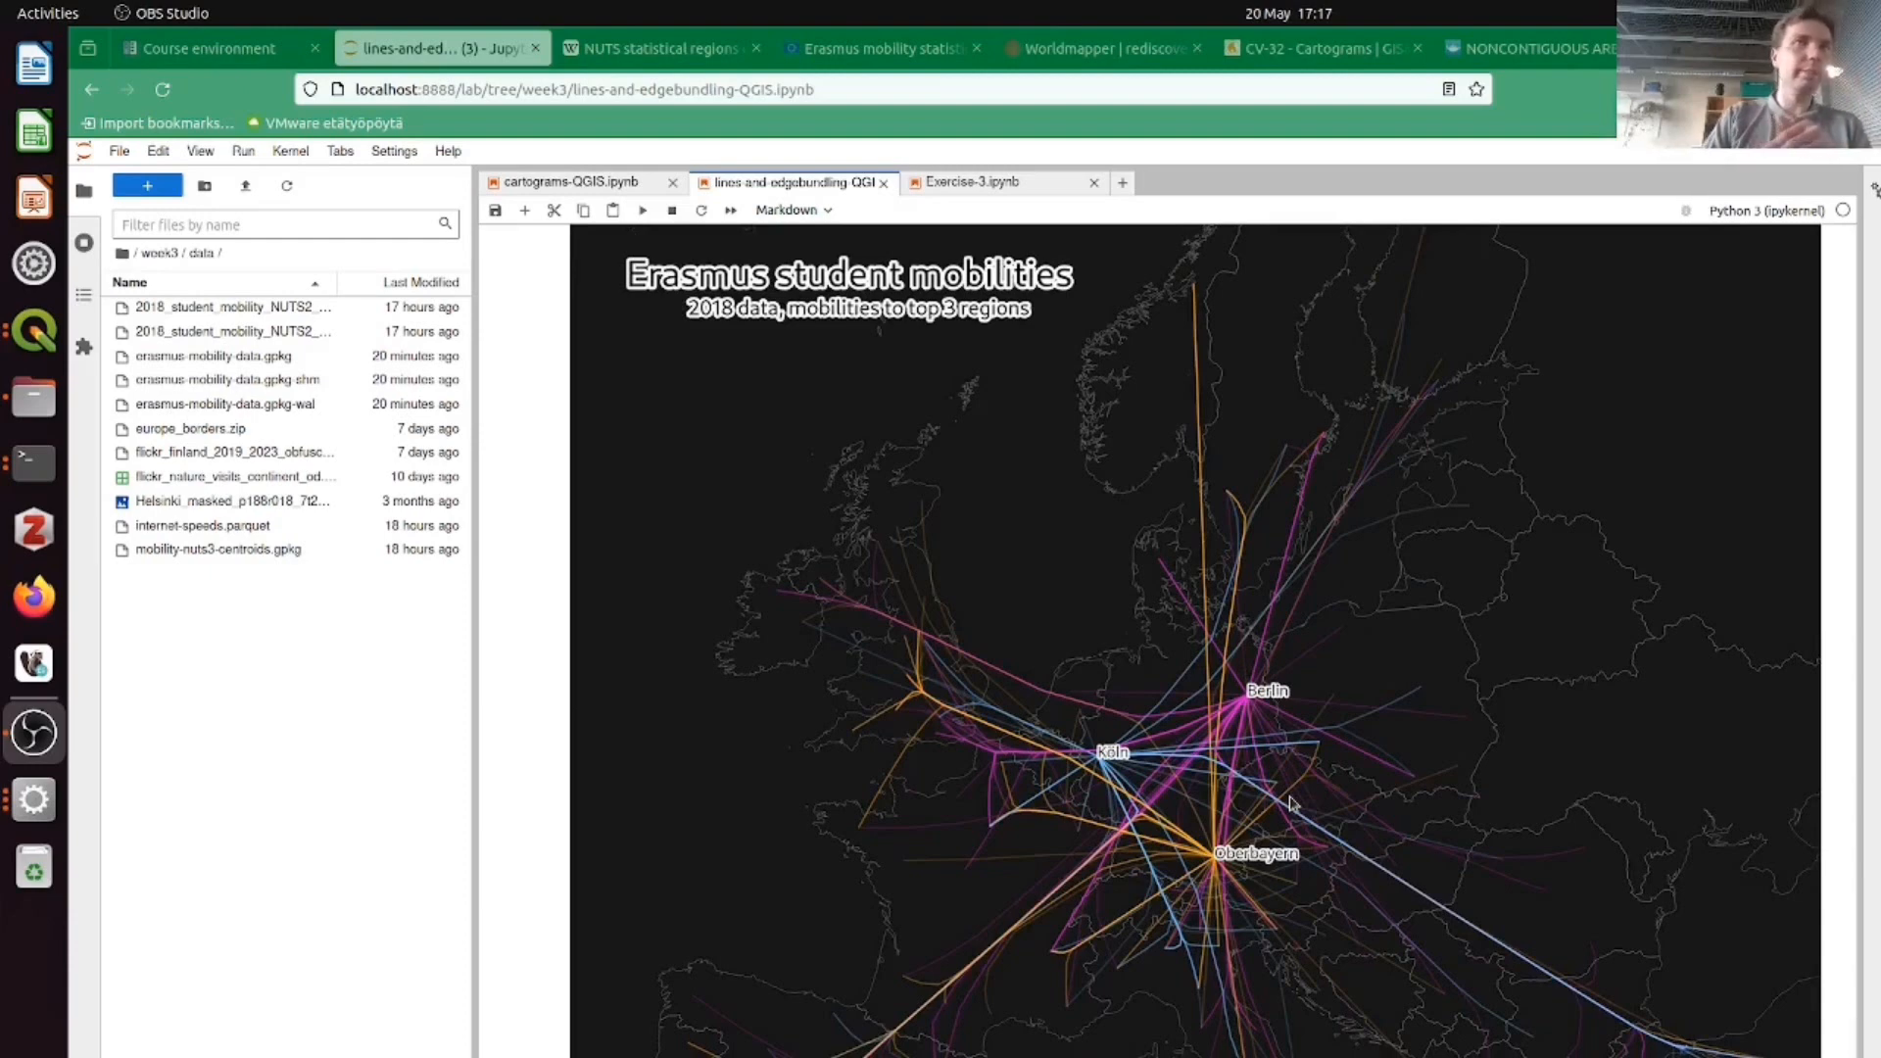
pyautogui.scroll(2, 1289, 802)
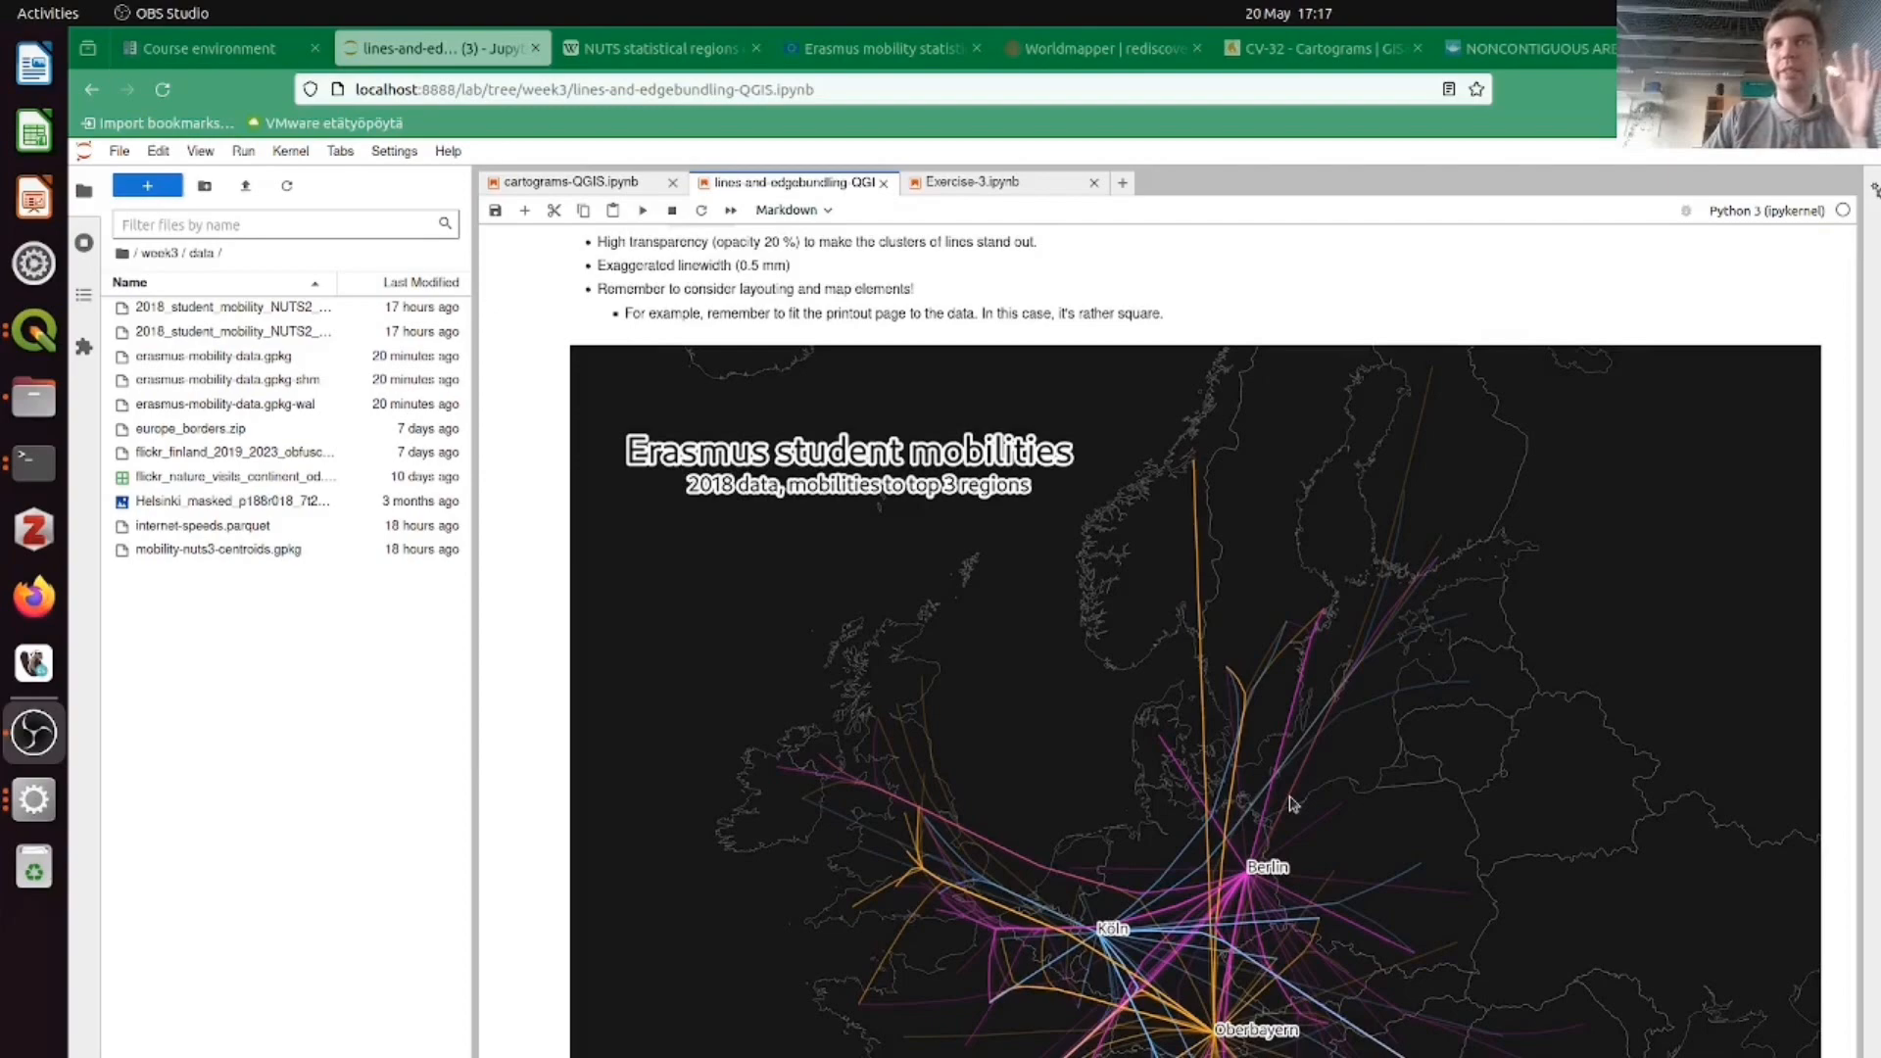
pyautogui.scroll(-3, 1289, 802)
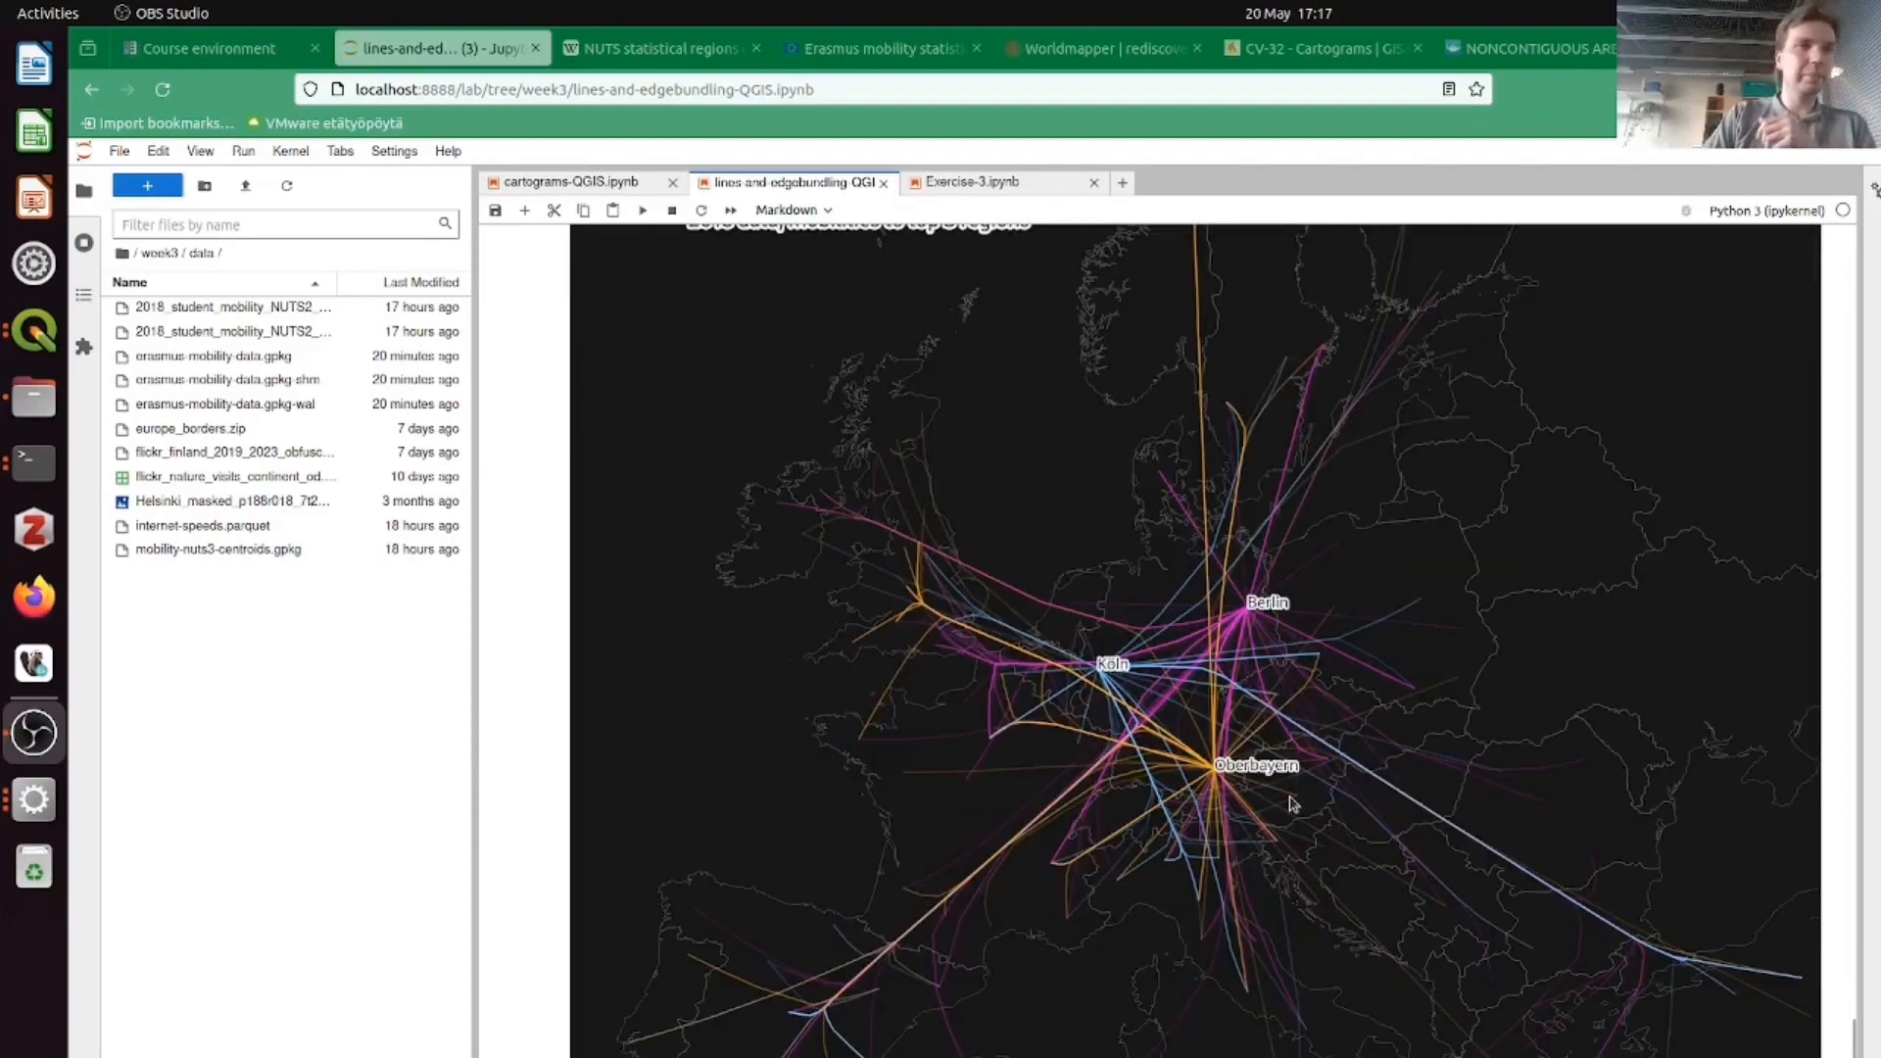
pyautogui.scroll(-3, 1289, 802)
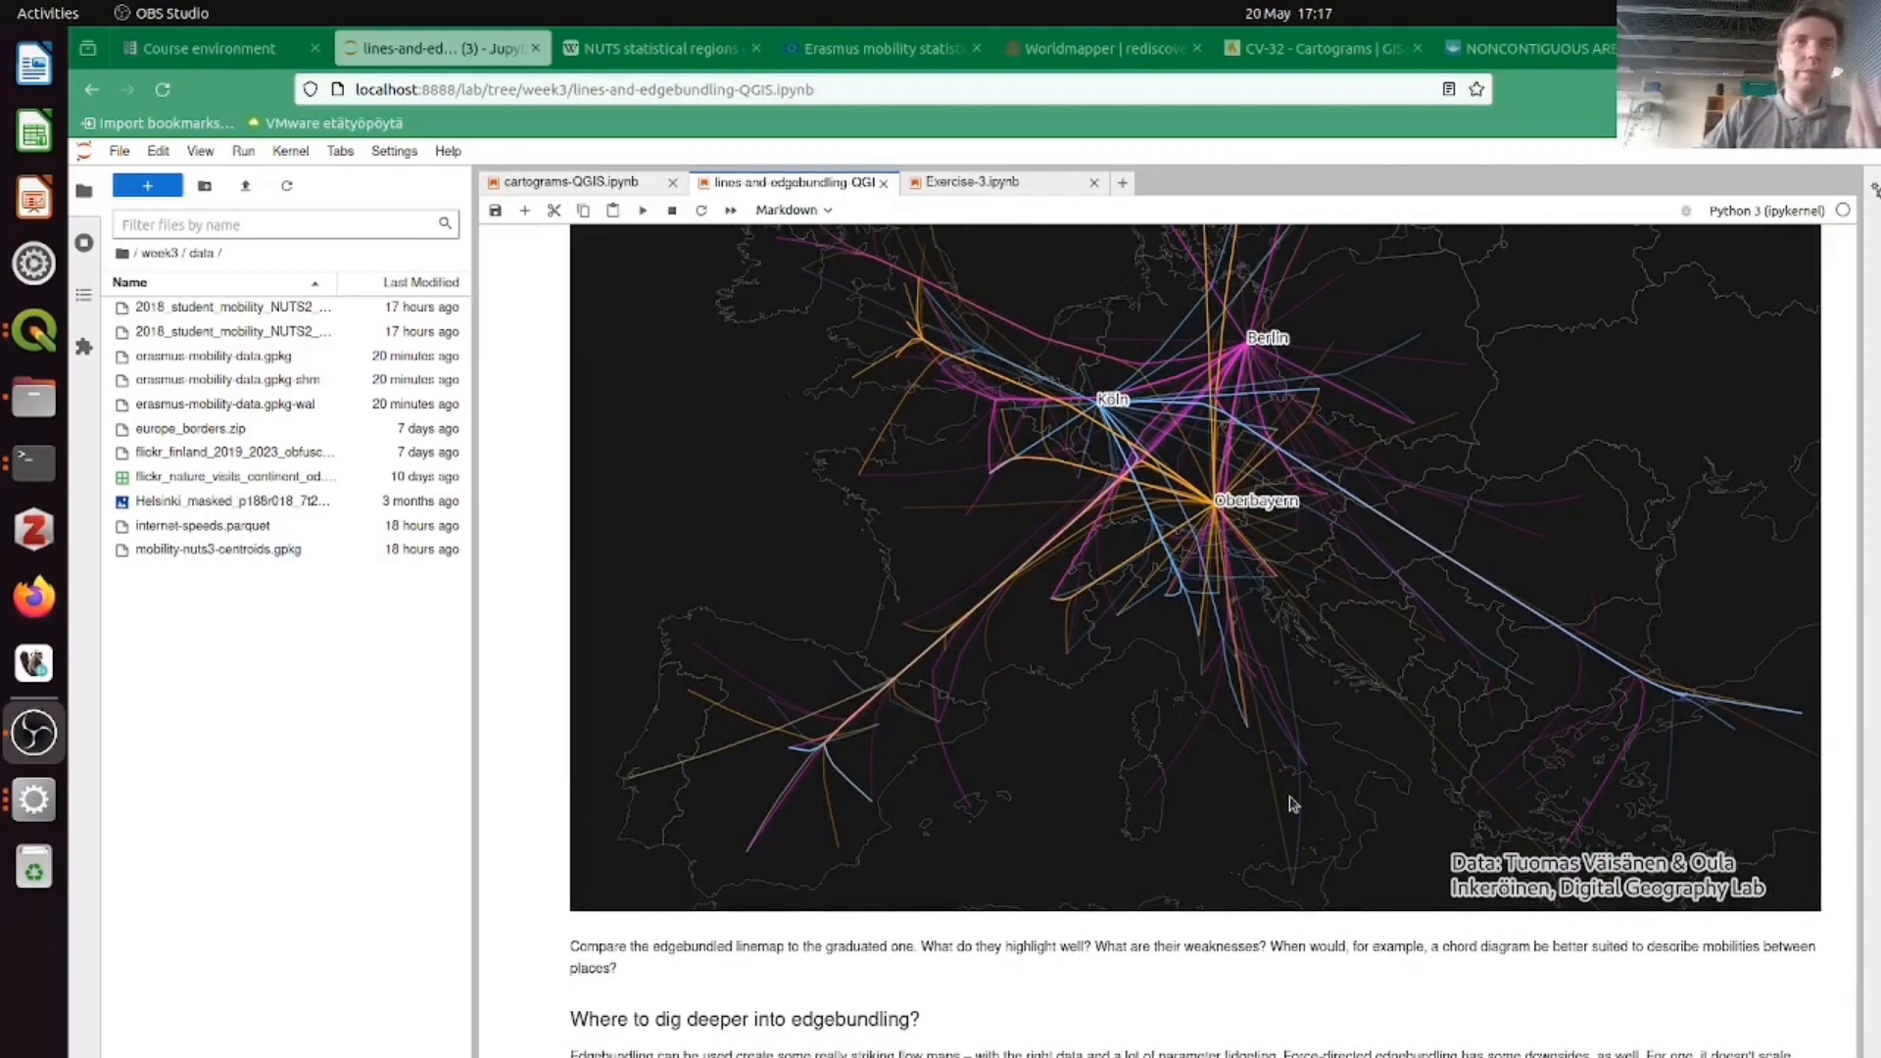
pyautogui.scroll(-3, 1289, 802)
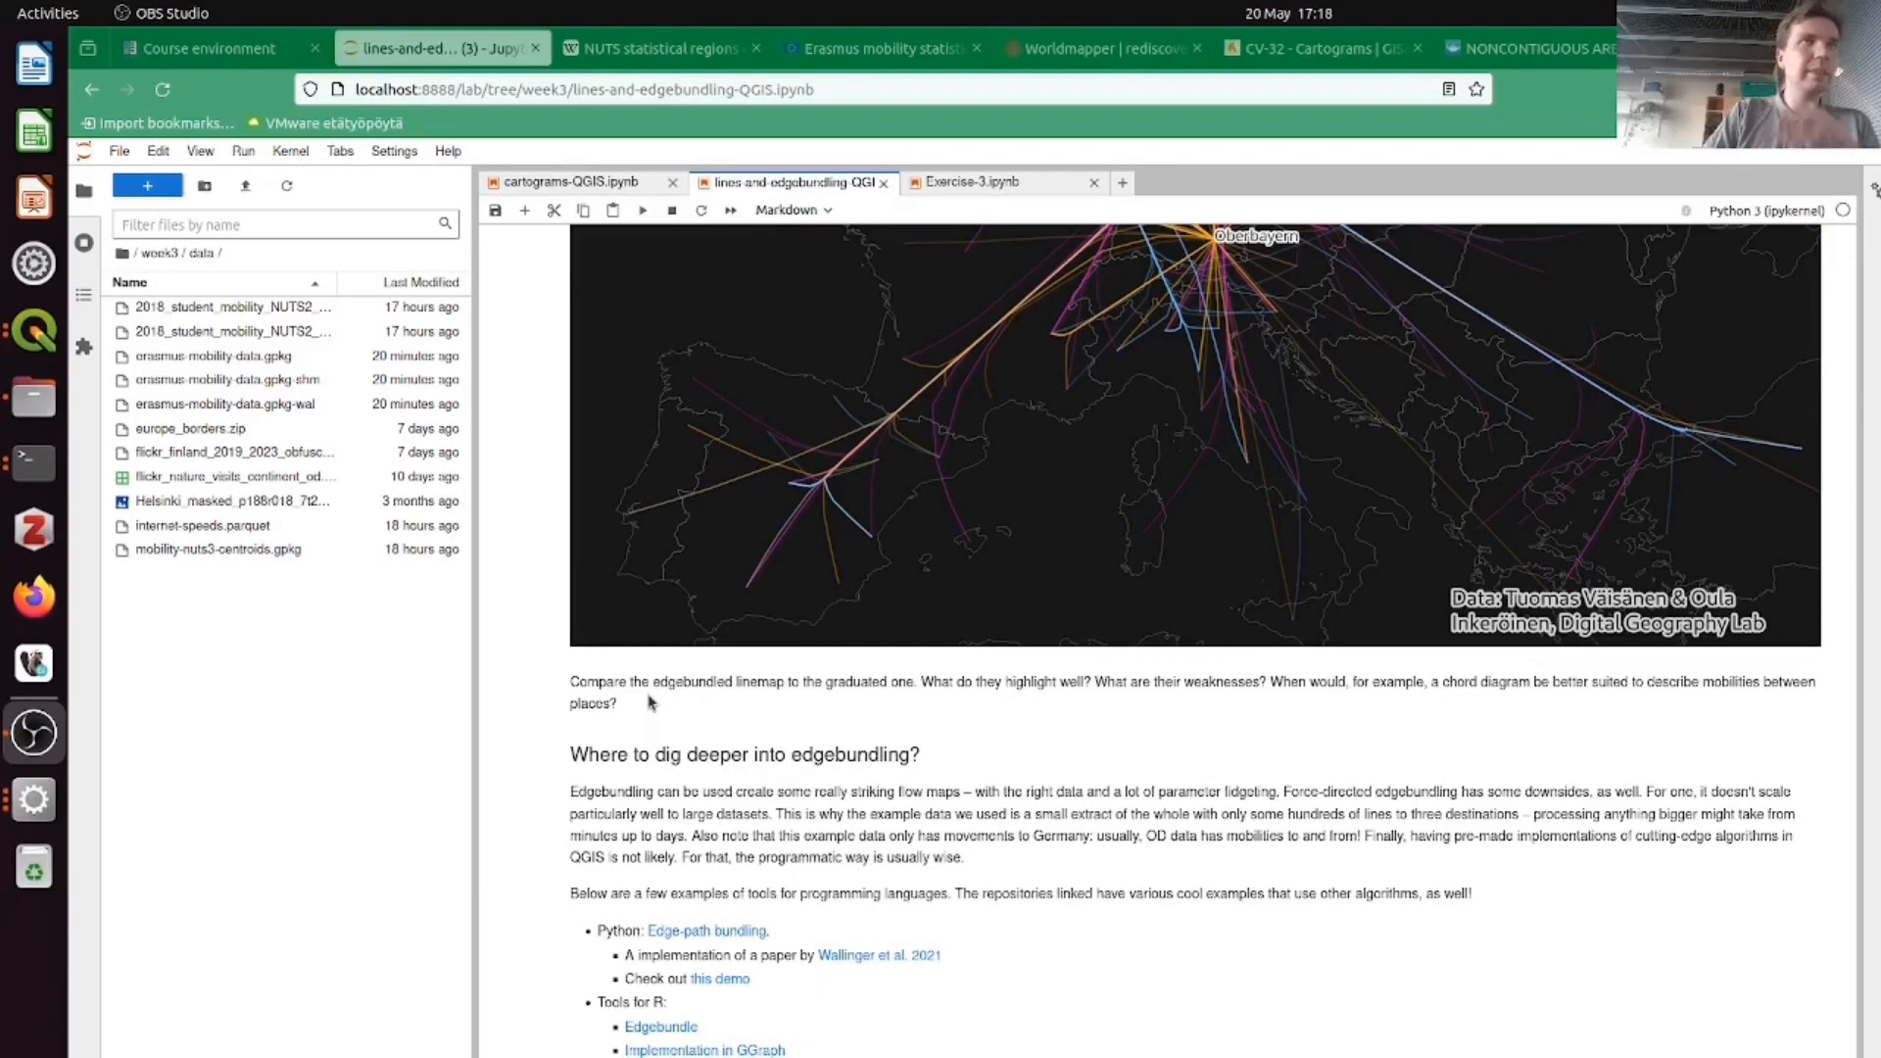
# - Compare the finished Erasmus mobility map with the notebook's comparison question and read the section on digging deeper into edgebundling
pyautogui.scroll(6, 1038, 568)
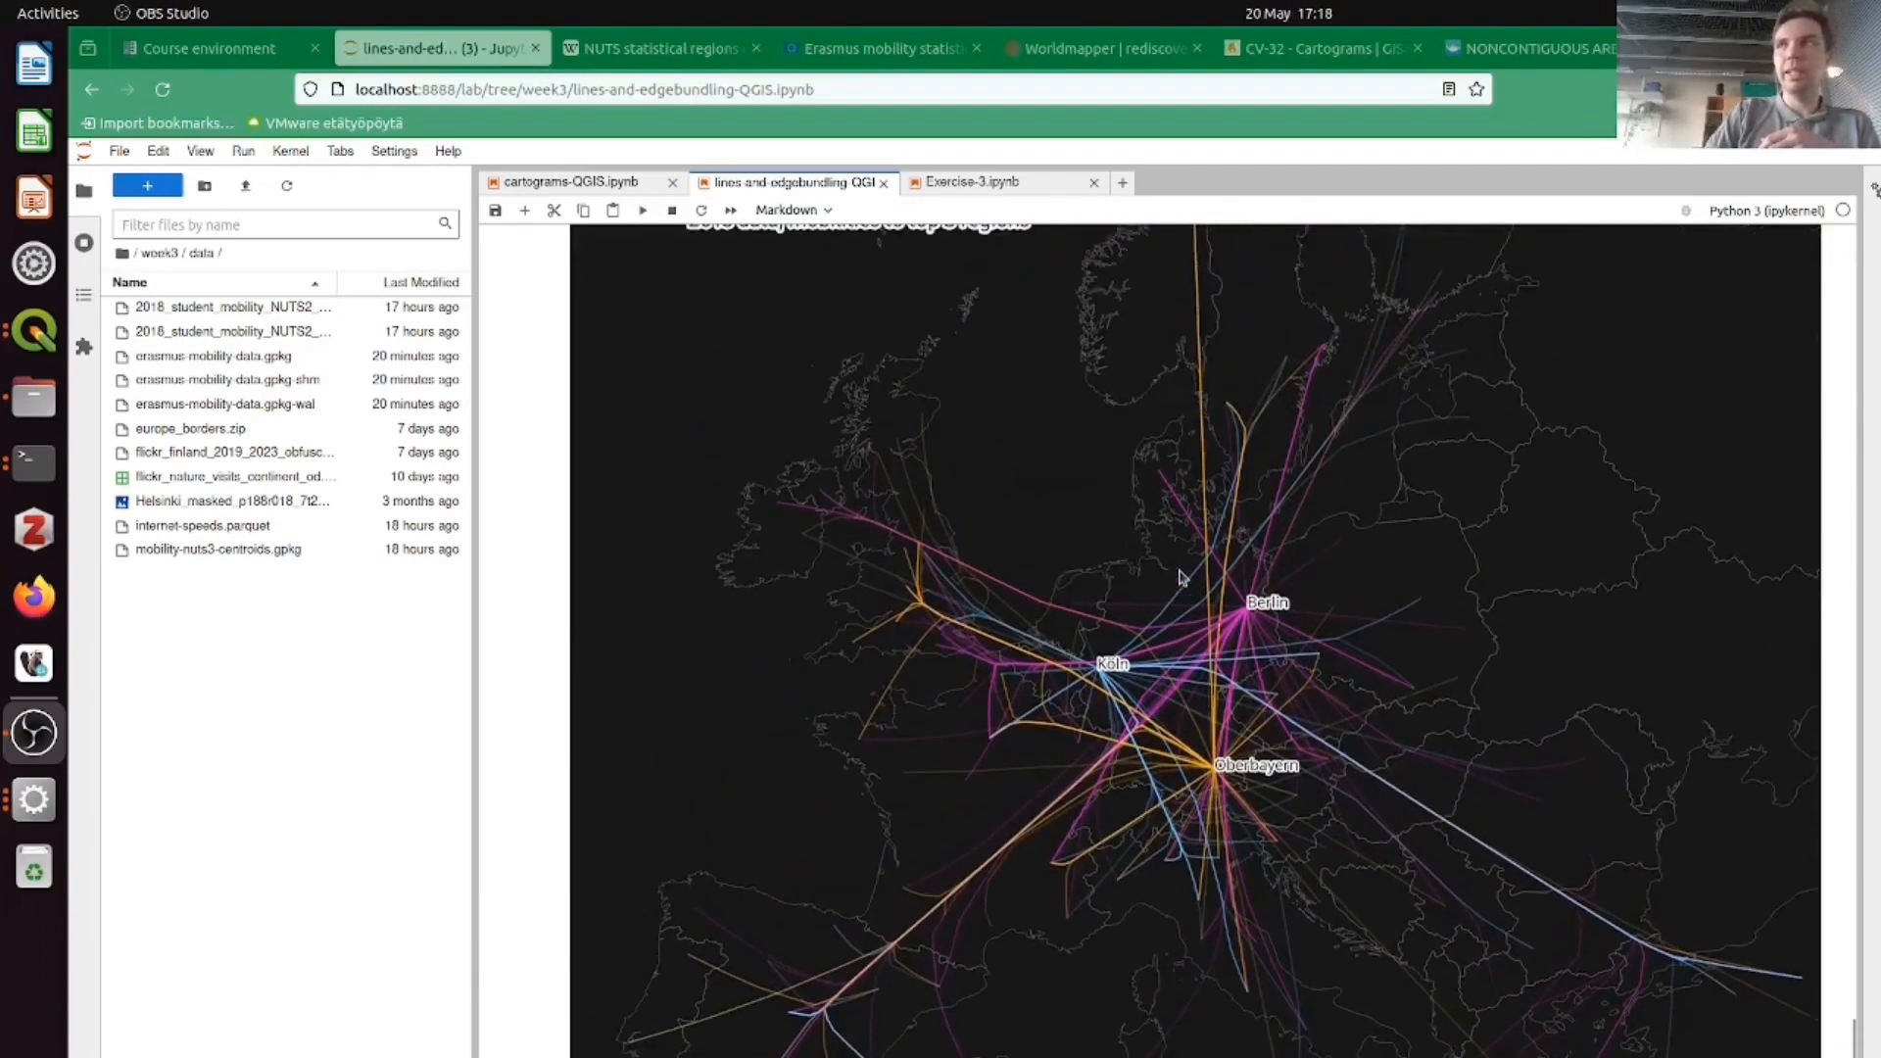
pyautogui.scroll(-4, 1181, 579)
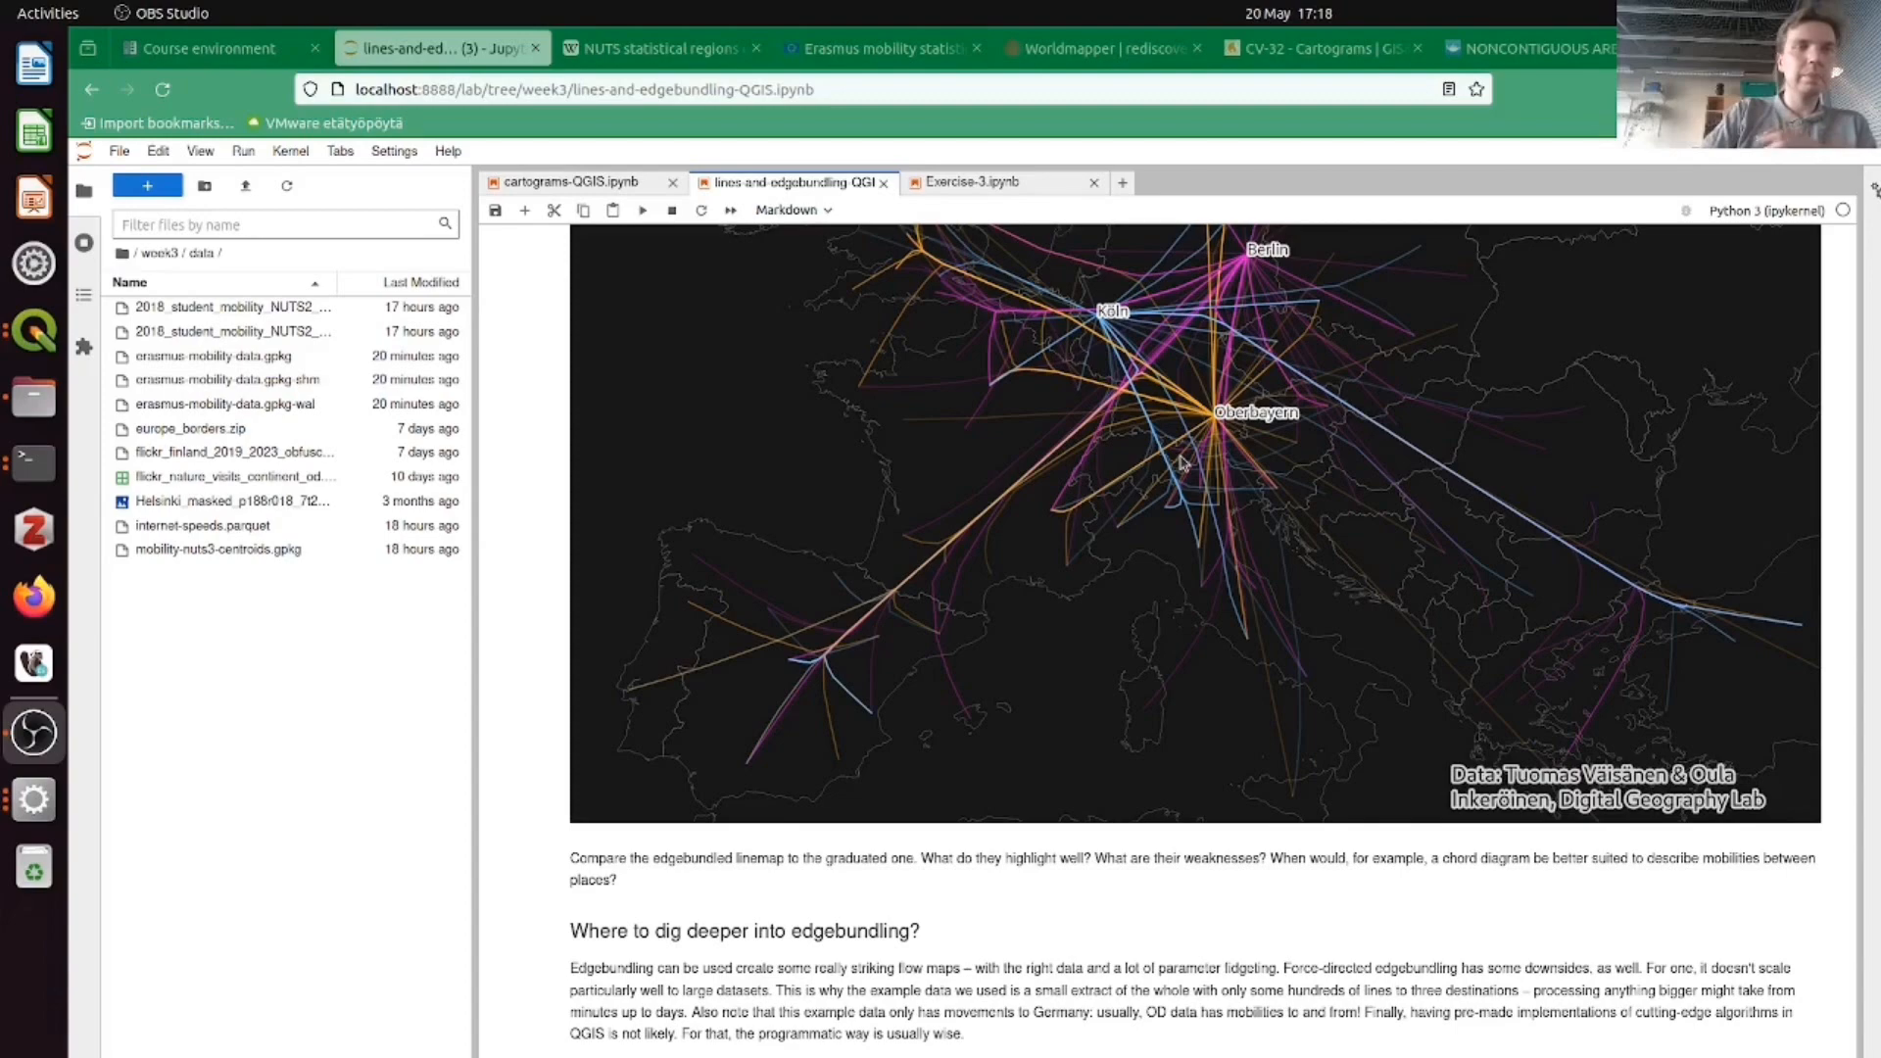
pyautogui.scroll(-3, 1181, 462)
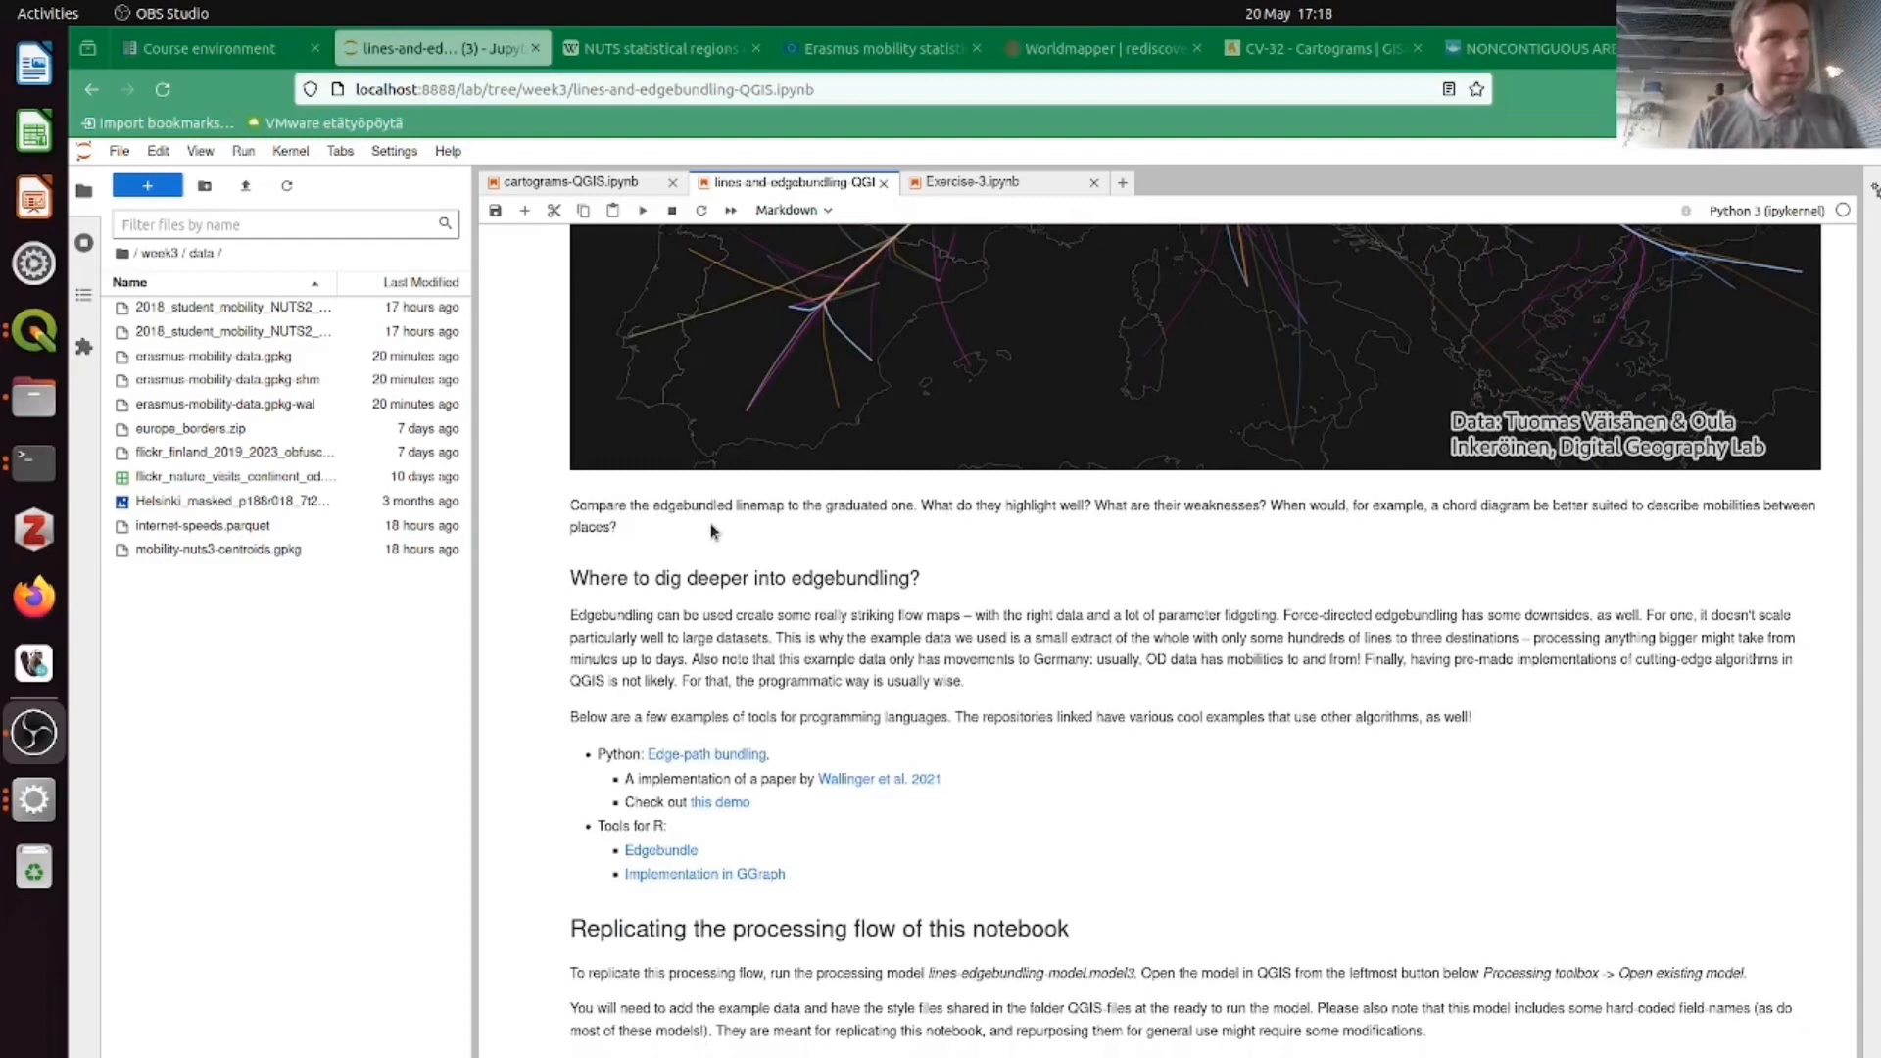
pyautogui.scroll(-1, 711, 532)
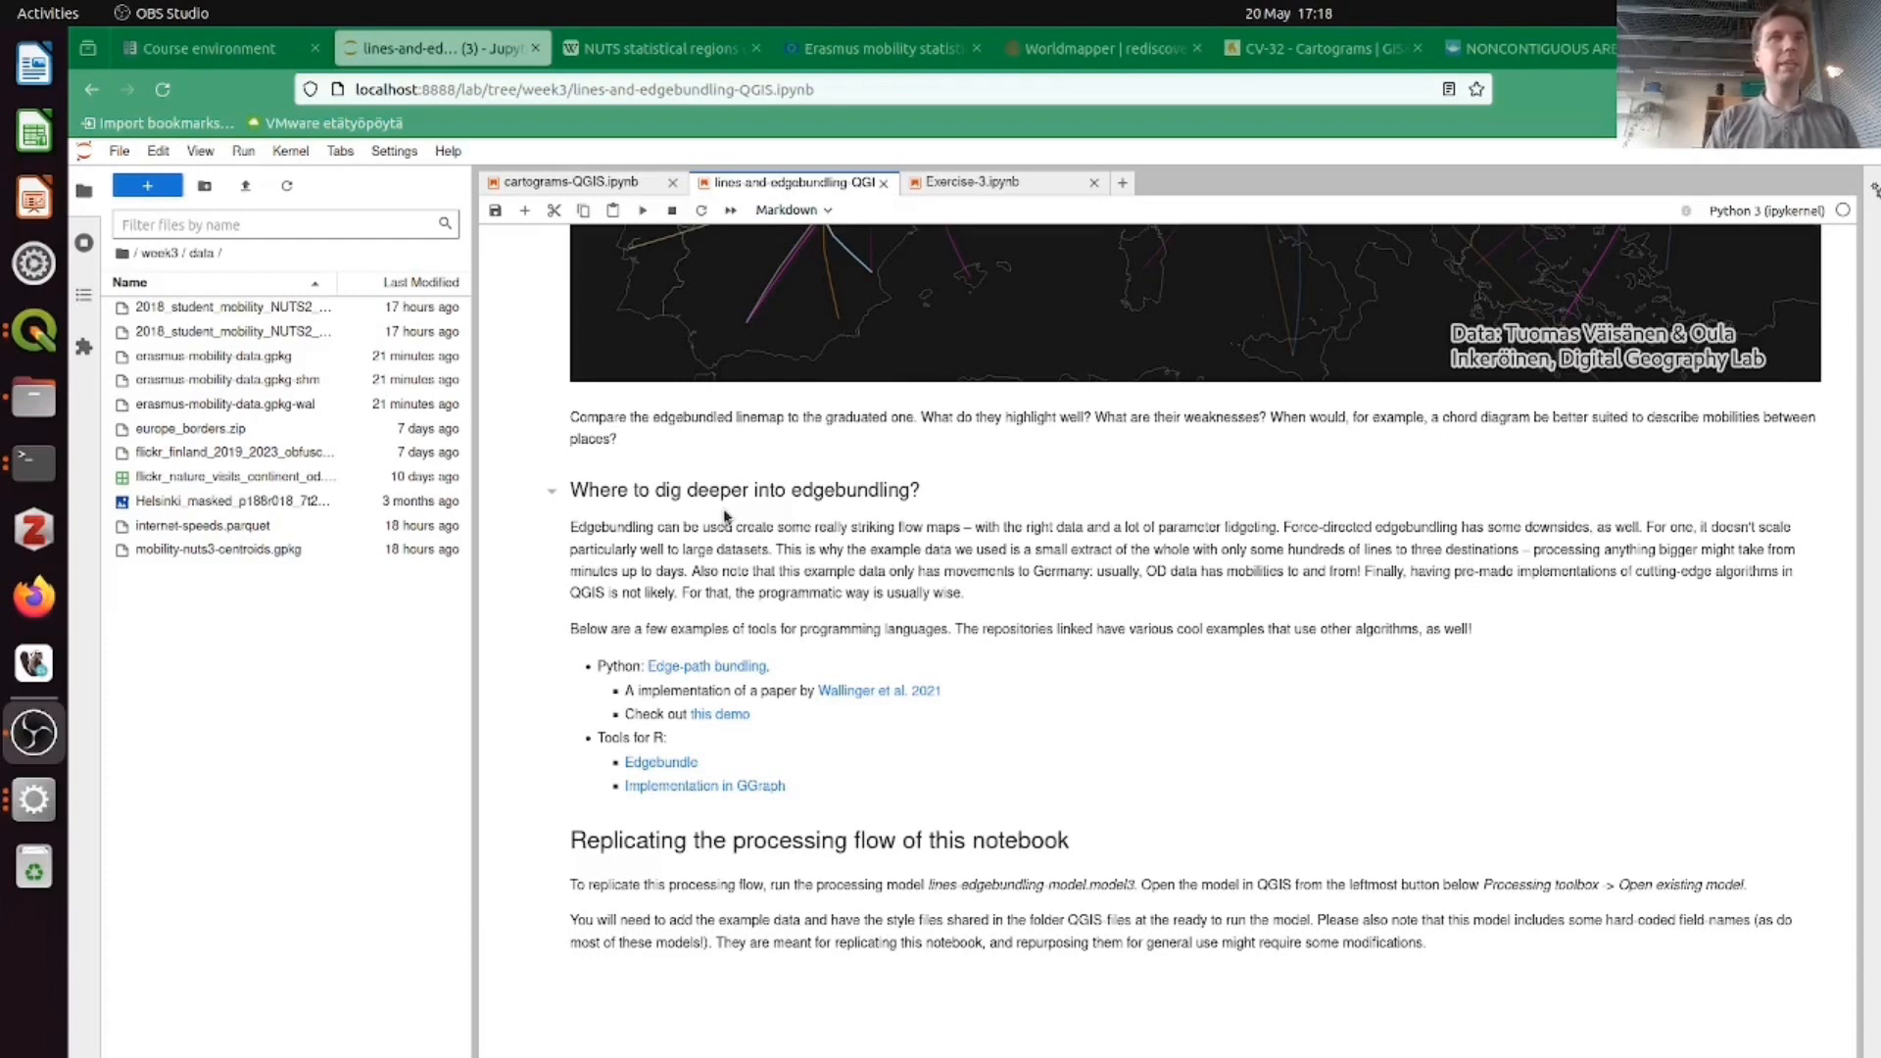
pyautogui.scroll(10, 725, 516)
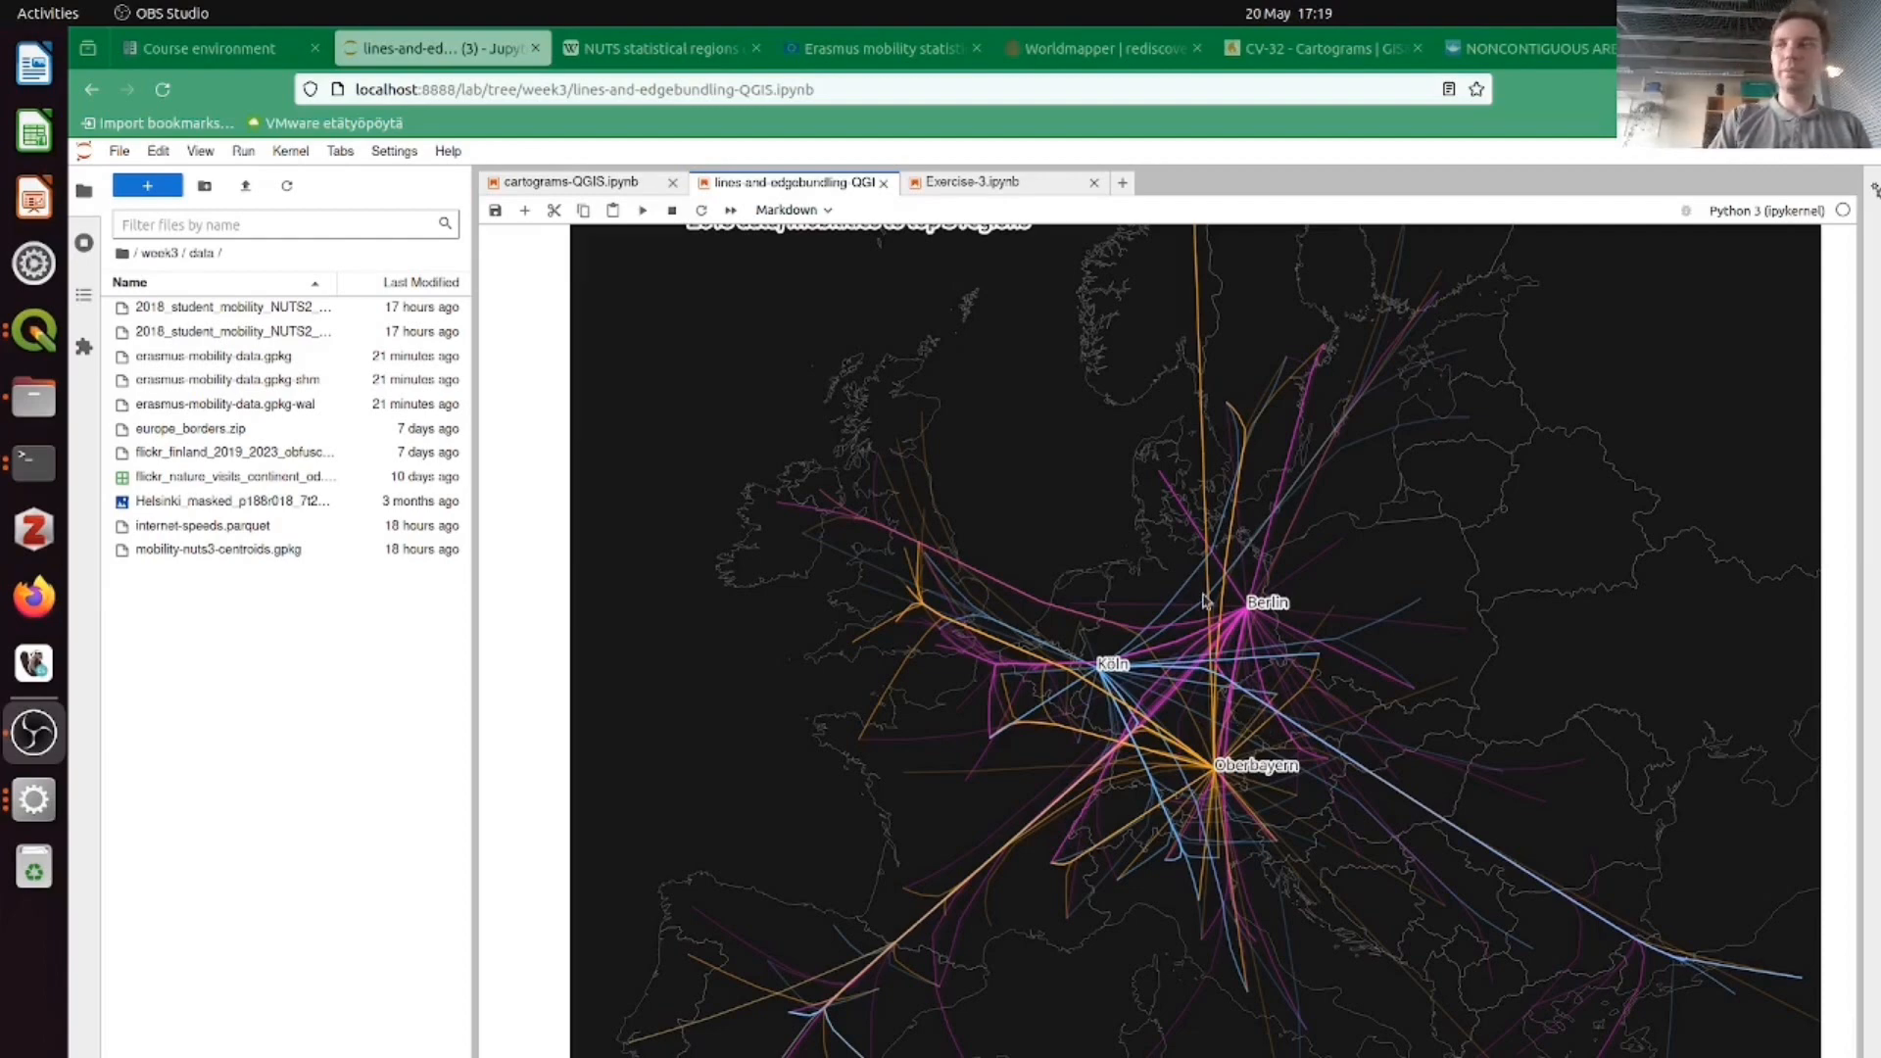
pyautogui.scroll(-5, 1204, 601)
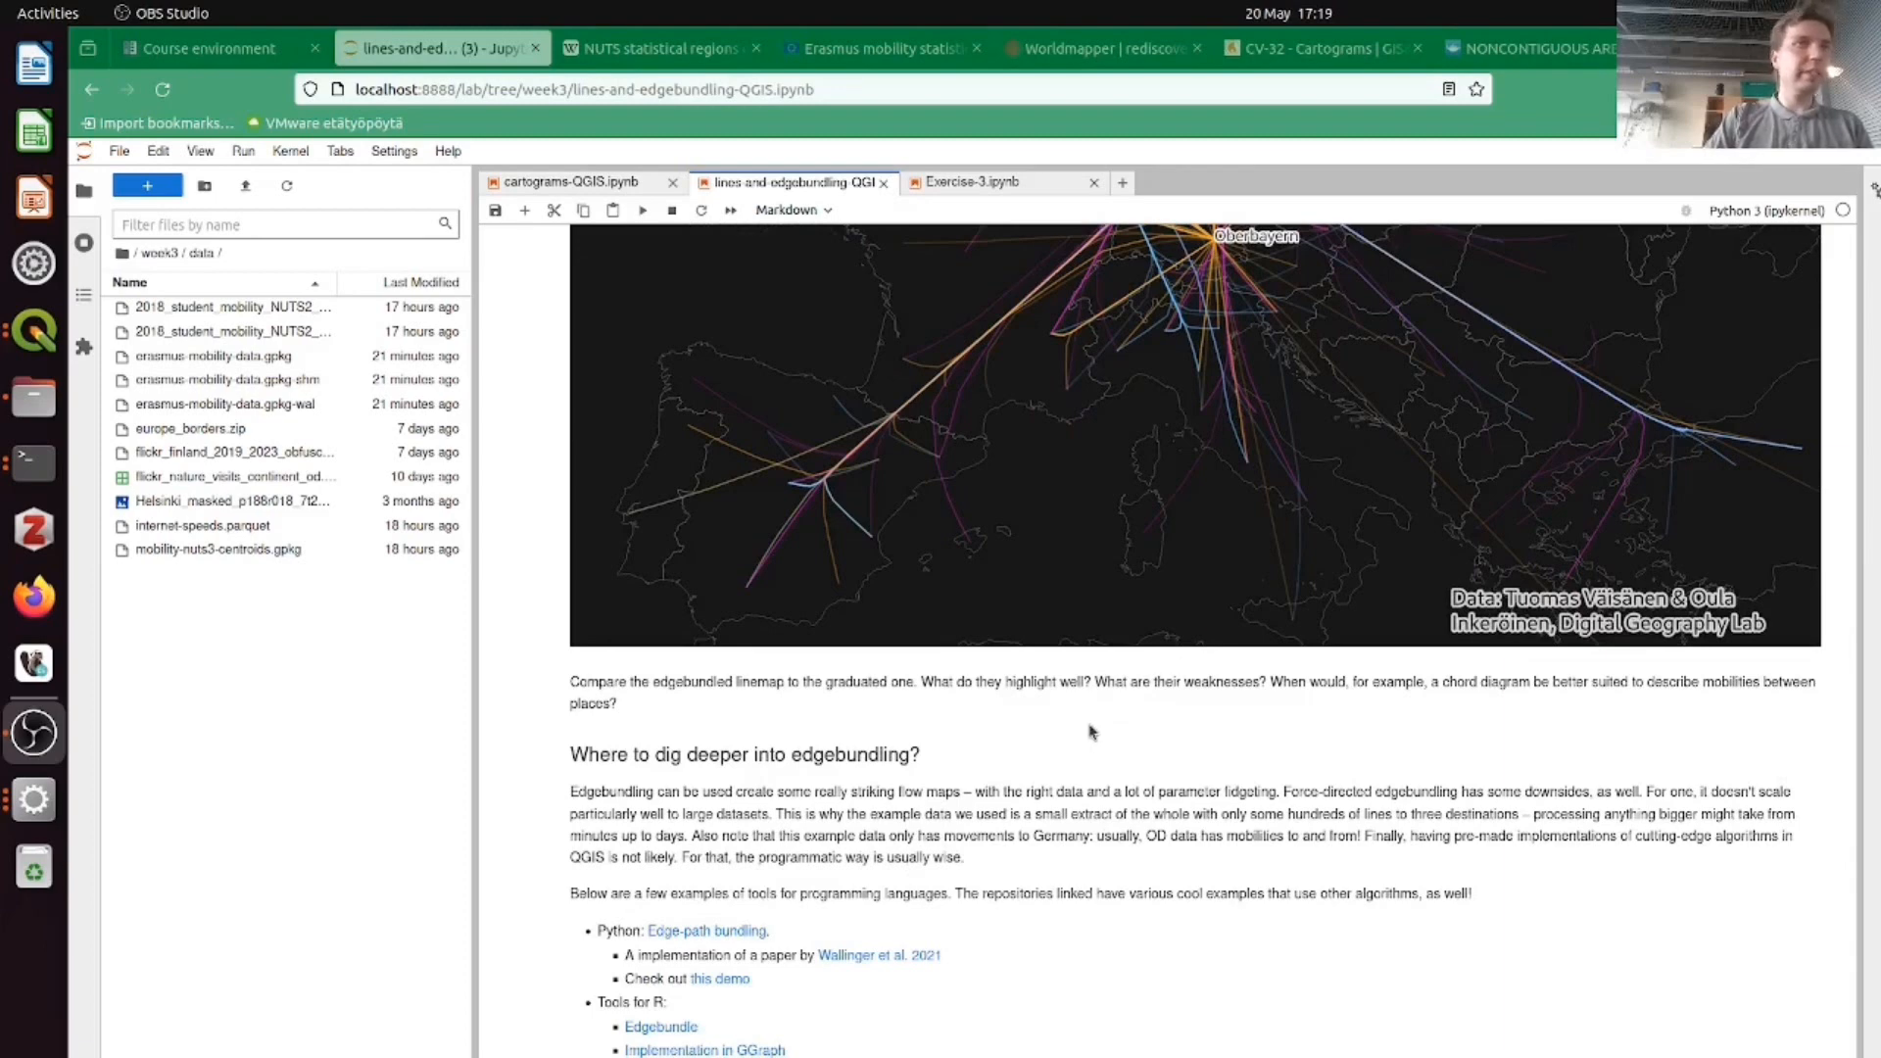
pyautogui.scroll(-2, 1091, 732)
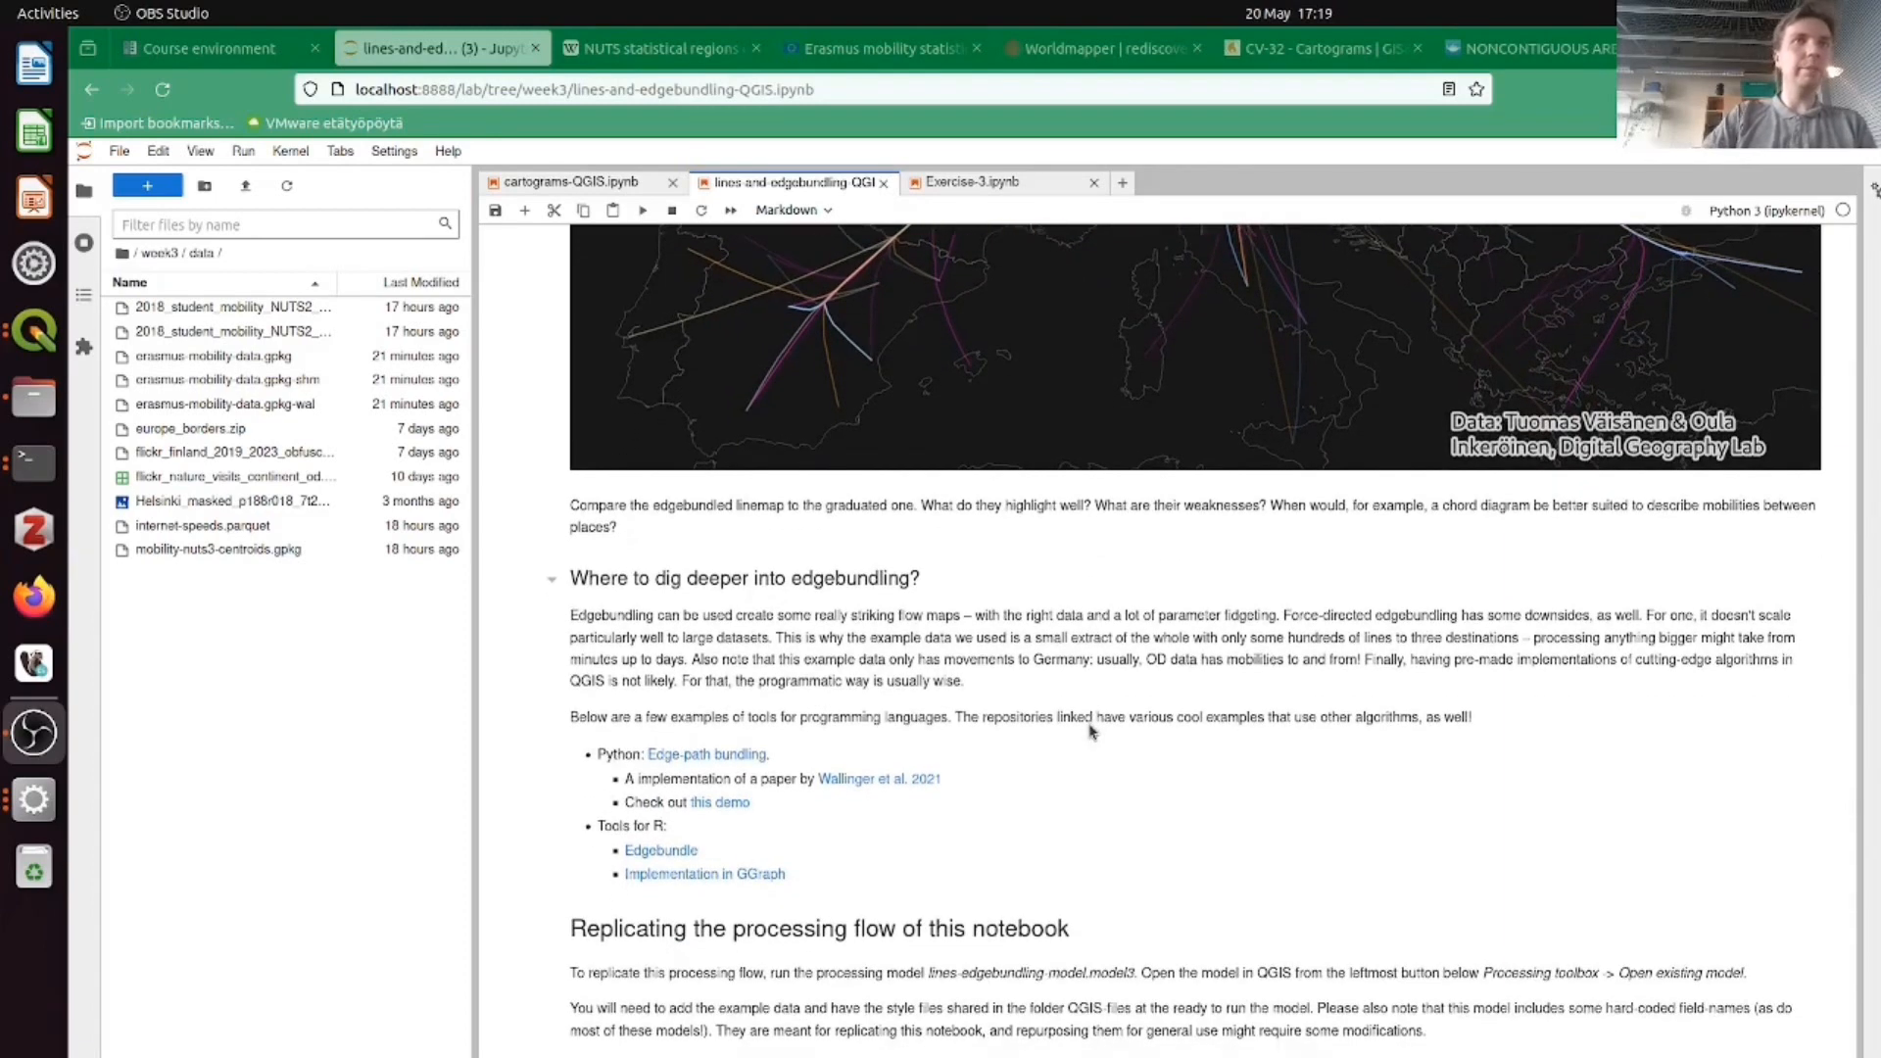
# - Open the Python Edge-path bundling repository linked in the notebook and skim its README from the introduction to the user guide
pyautogui.click(707, 757)
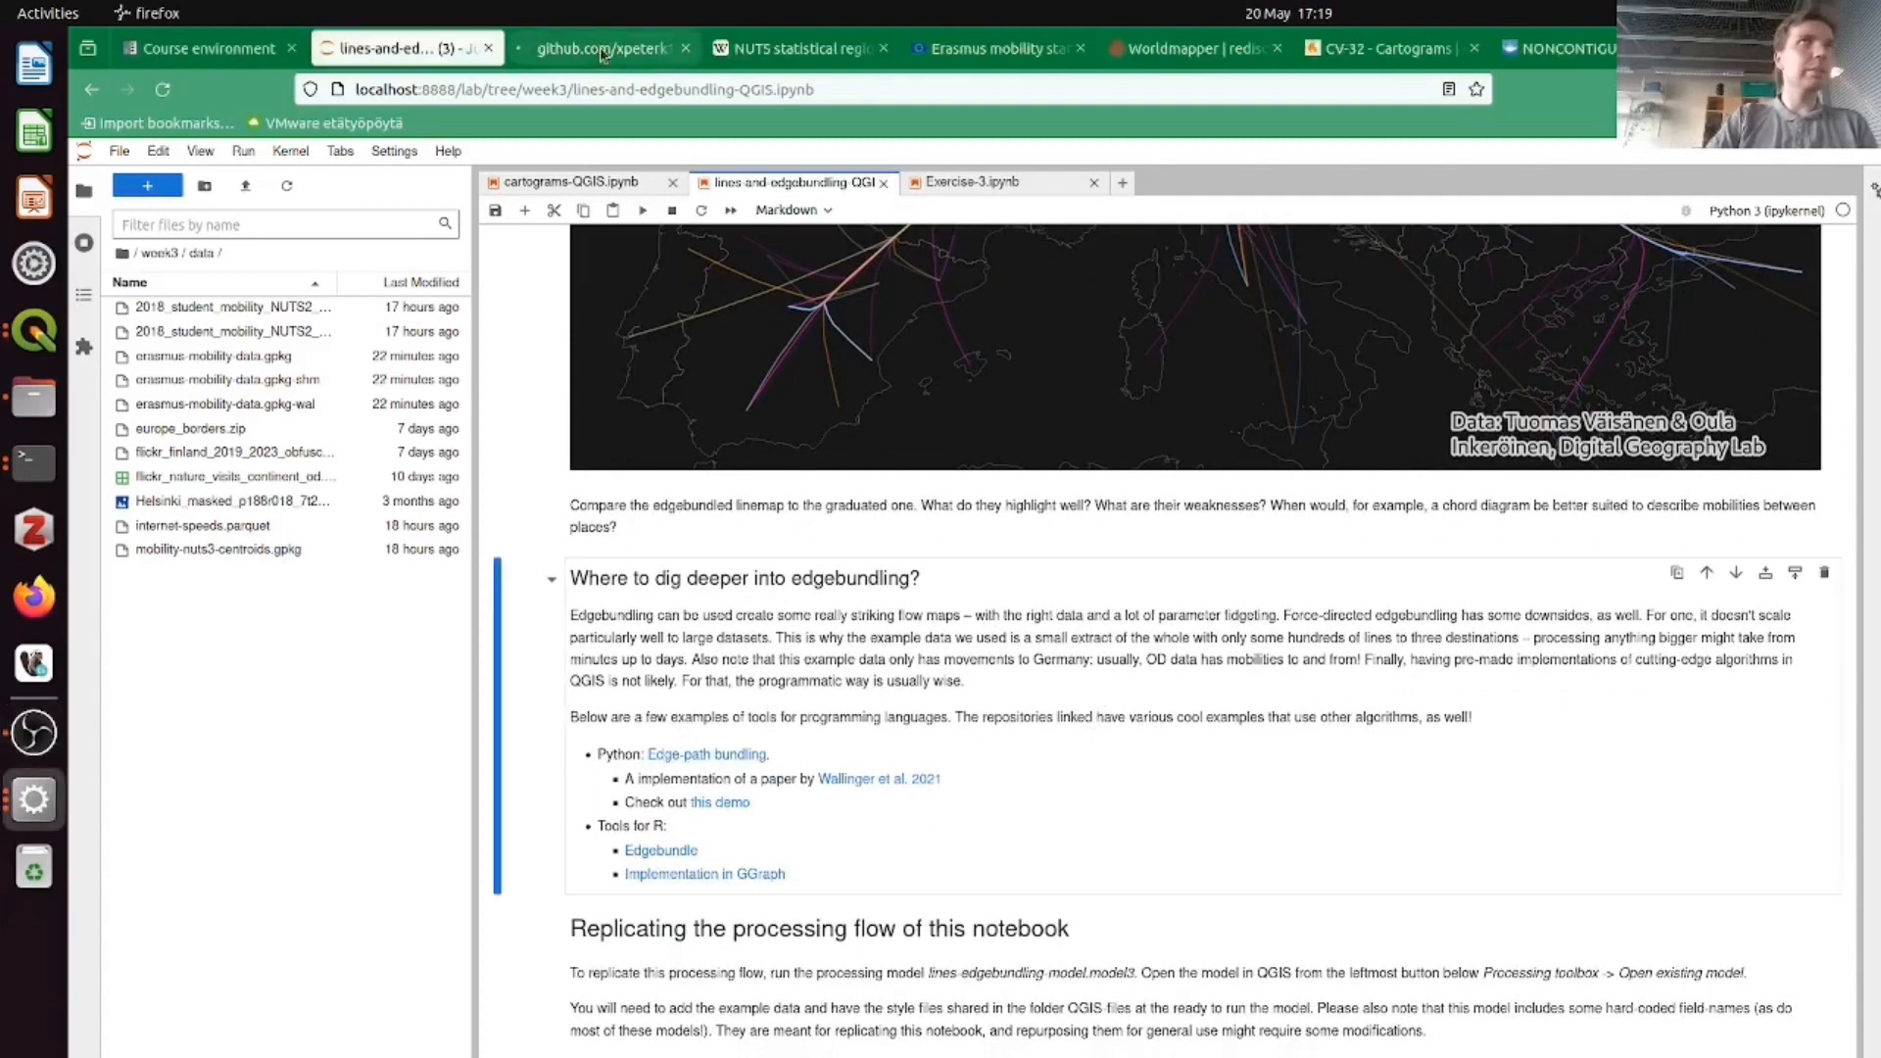
pyautogui.scroll(-3, 384, 750)
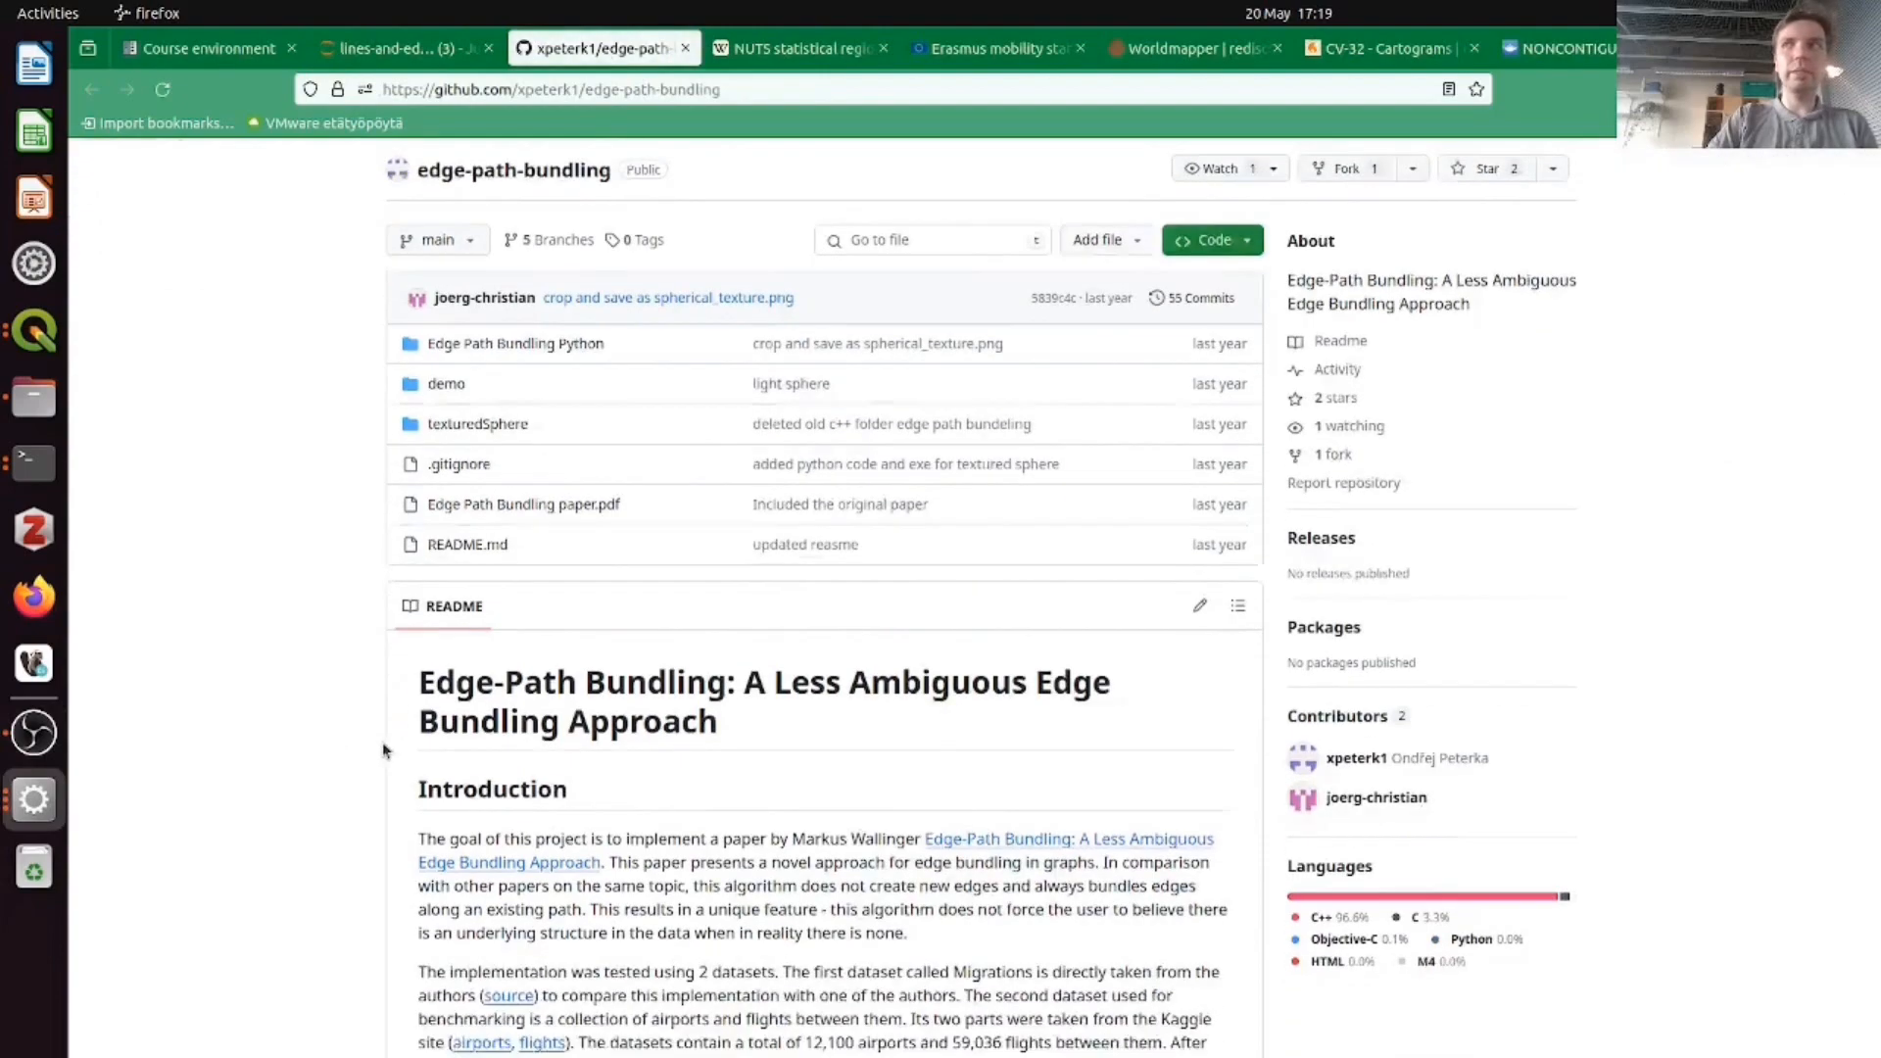
pyautogui.scroll(-3, 384, 751)
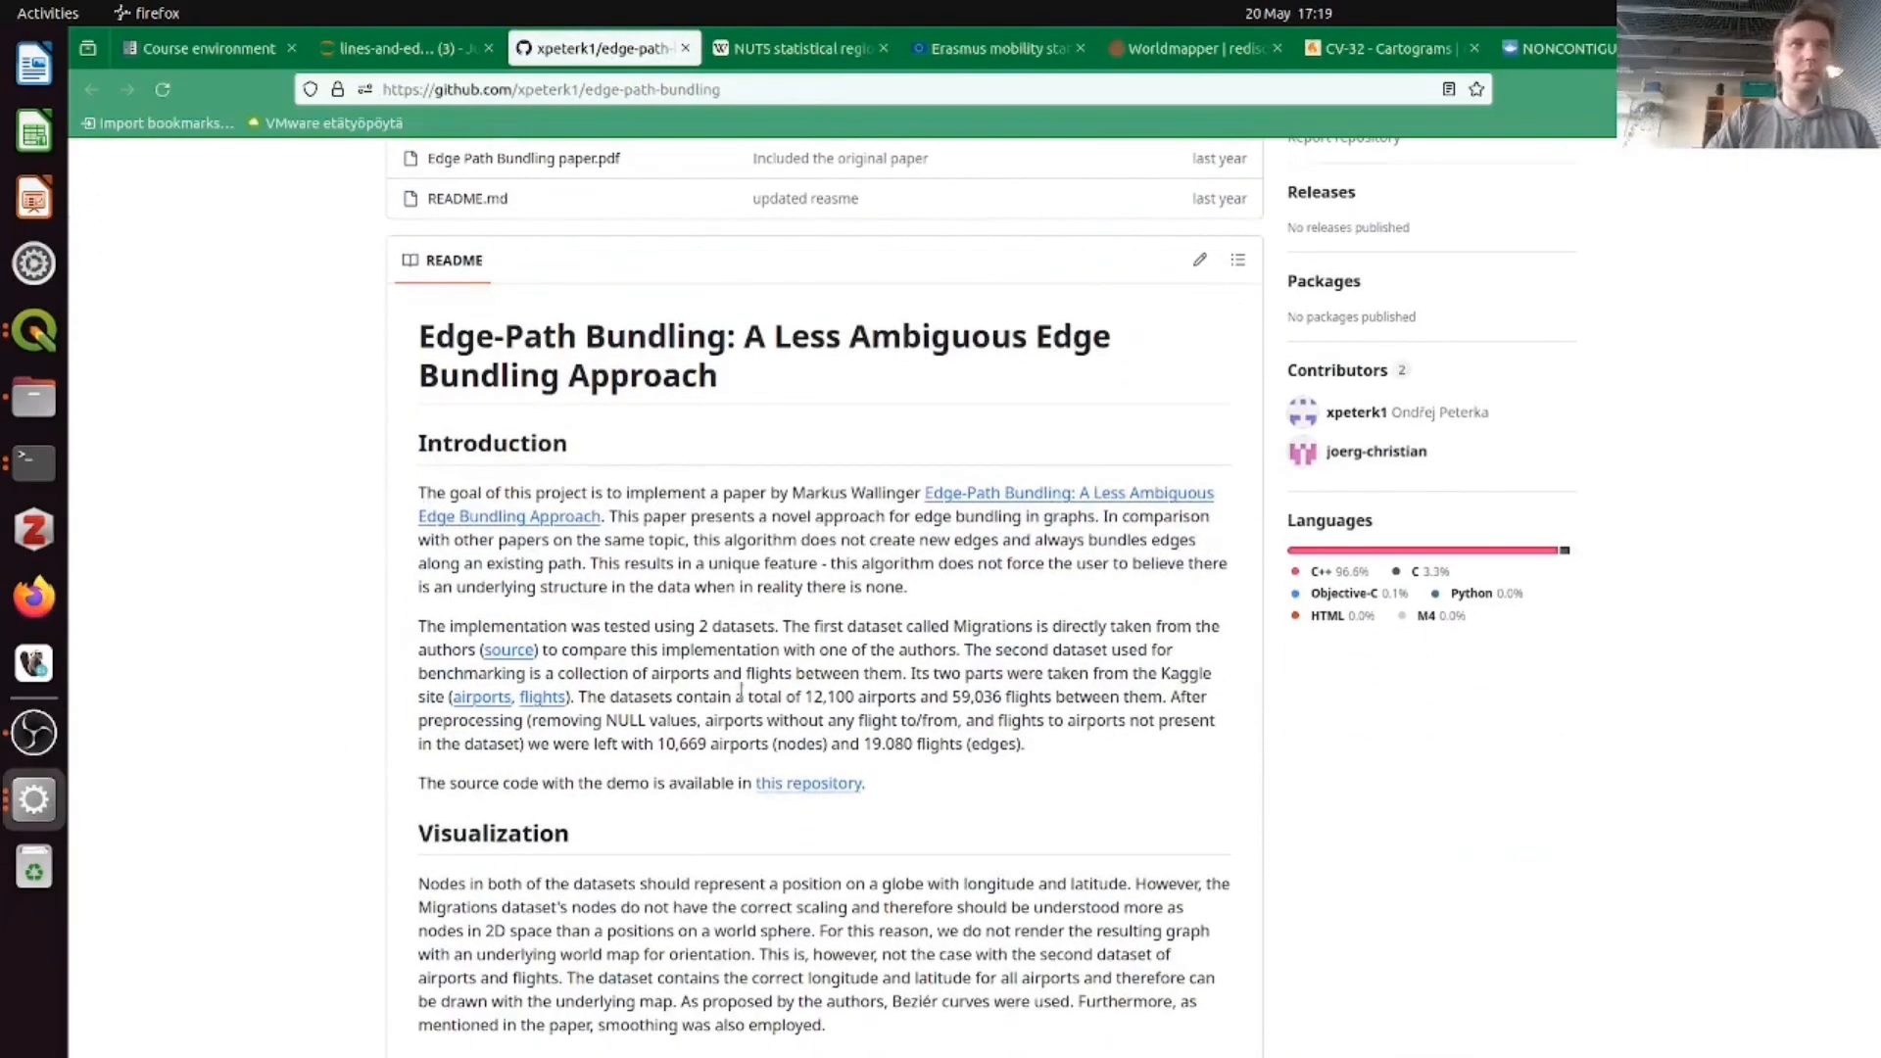
pyautogui.scroll(2, 655, 581)
pyautogui.scroll(3, 656, 581)
pyautogui.scroll(-9, 414, 637)
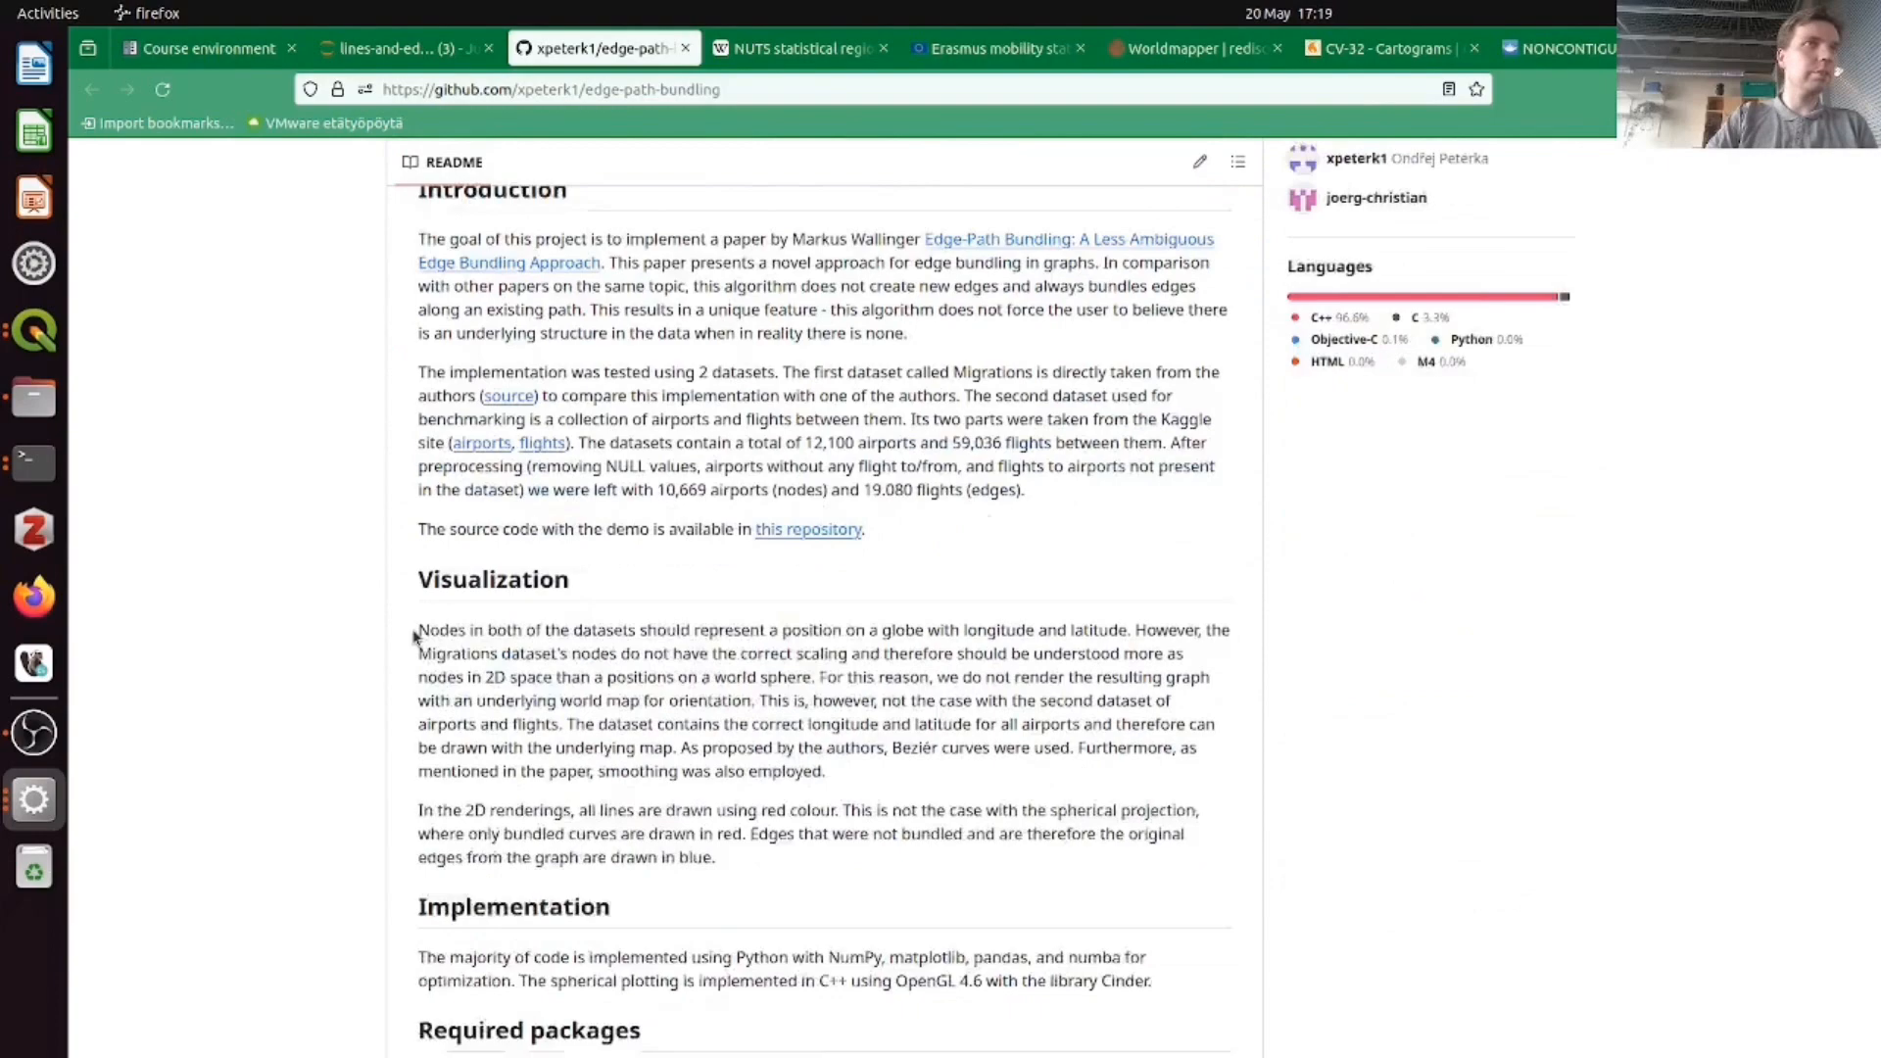
pyautogui.scroll(-5, 414, 637)
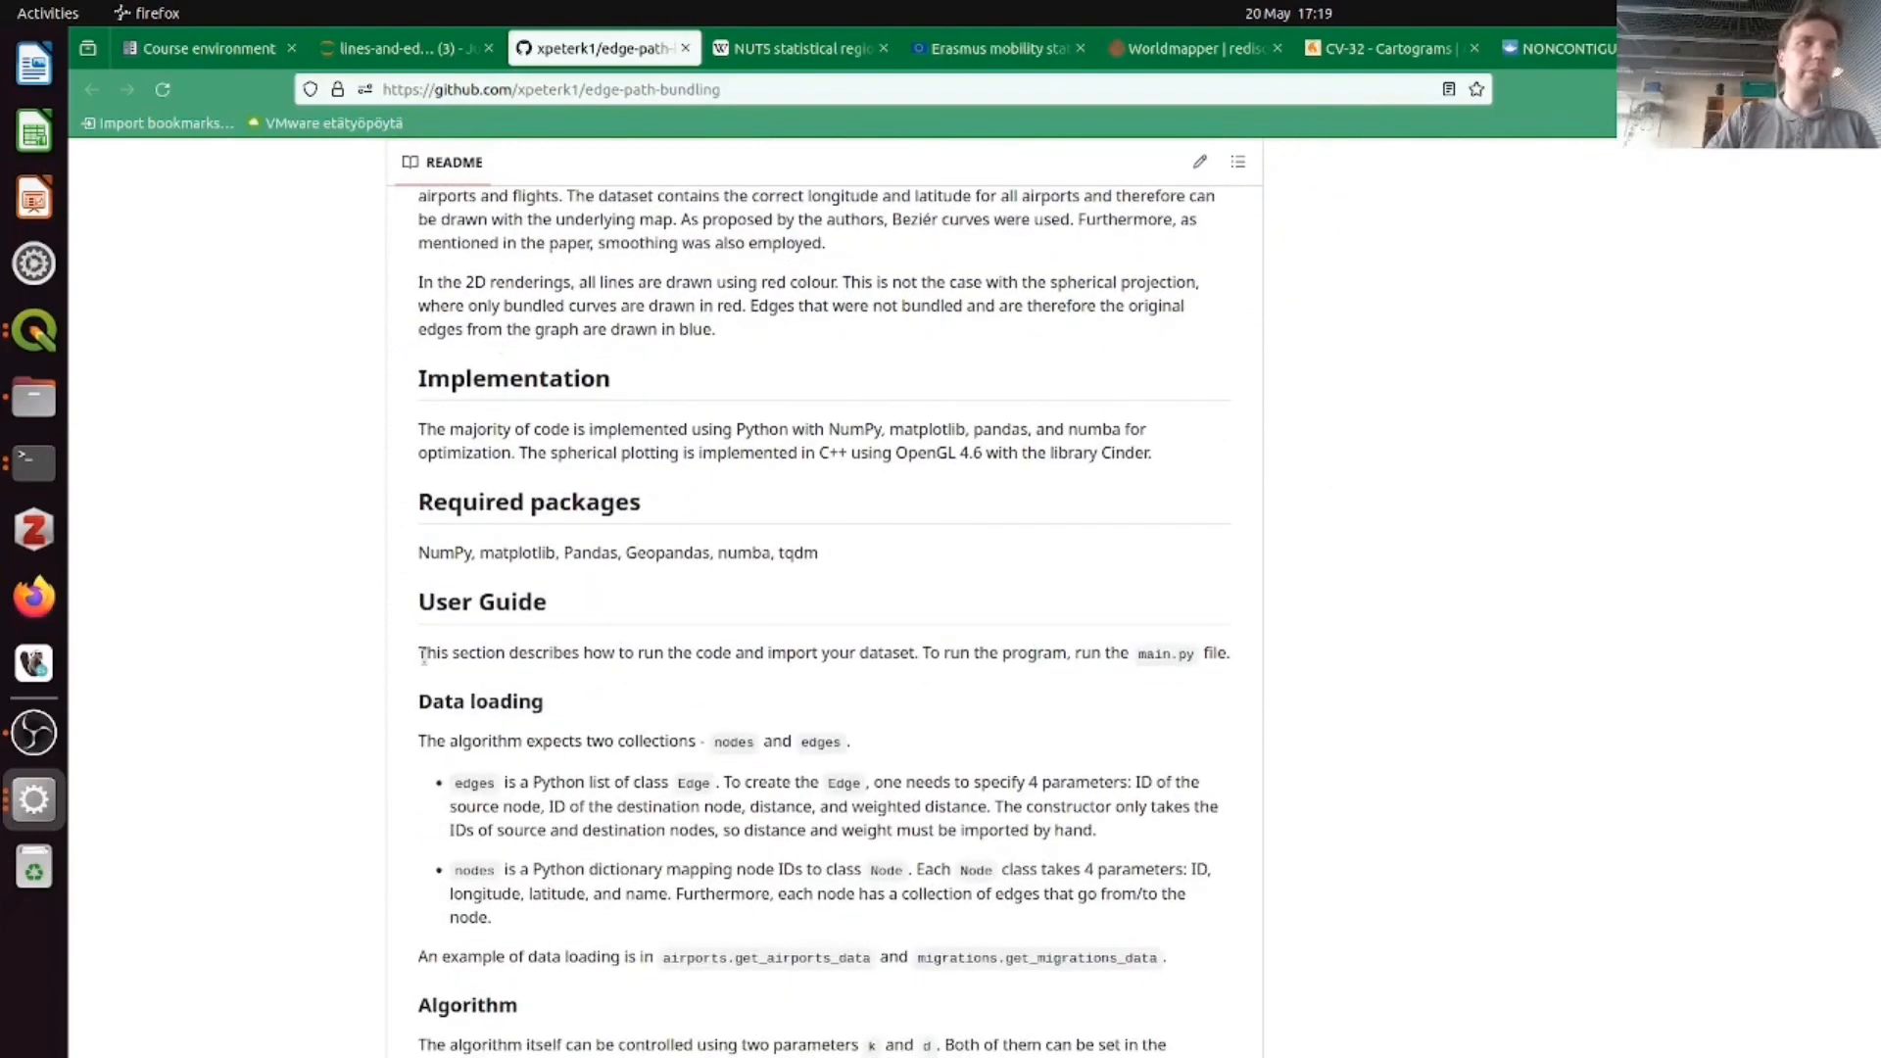
pyautogui.scroll(10, 422, 651)
pyautogui.scroll(3, 426, 663)
# - Return to the notebook and open the edge-path bundling demo linked under the Python tools
pyautogui.click(396, 48)
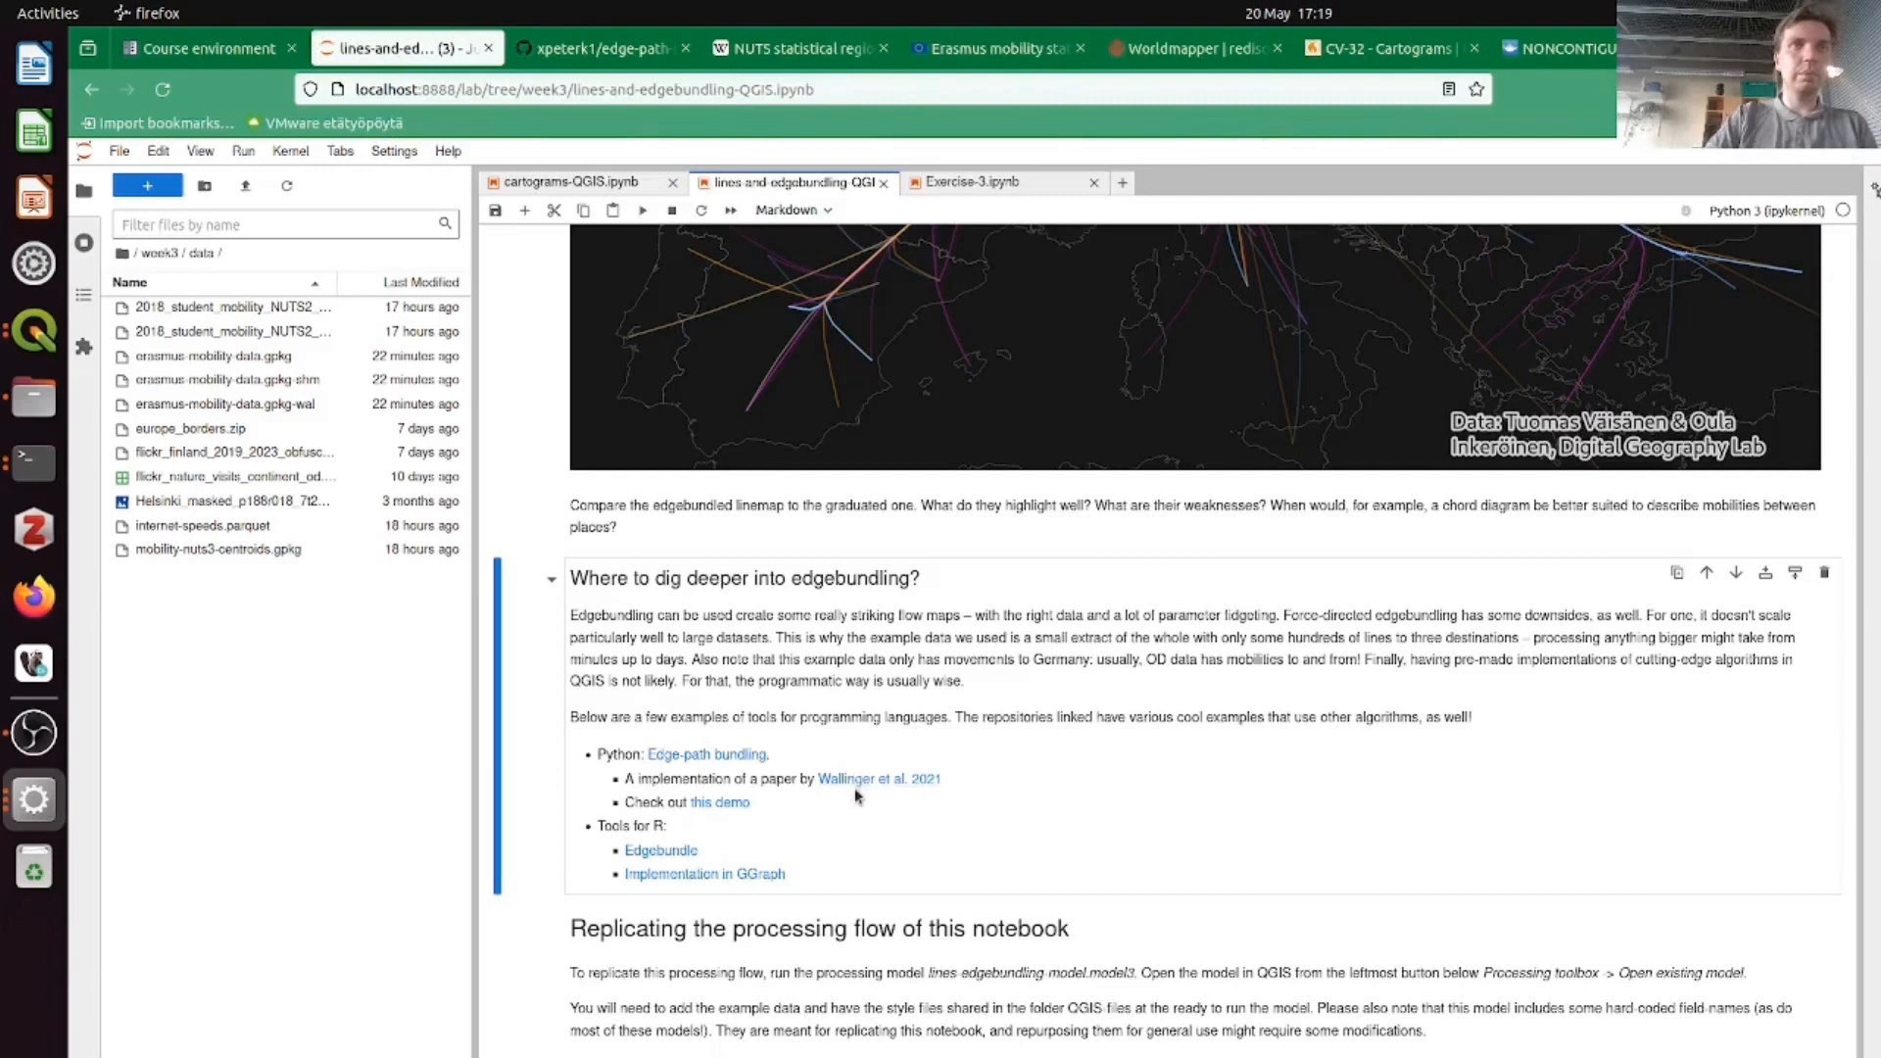
pyautogui.scroll(-2, 861, 784)
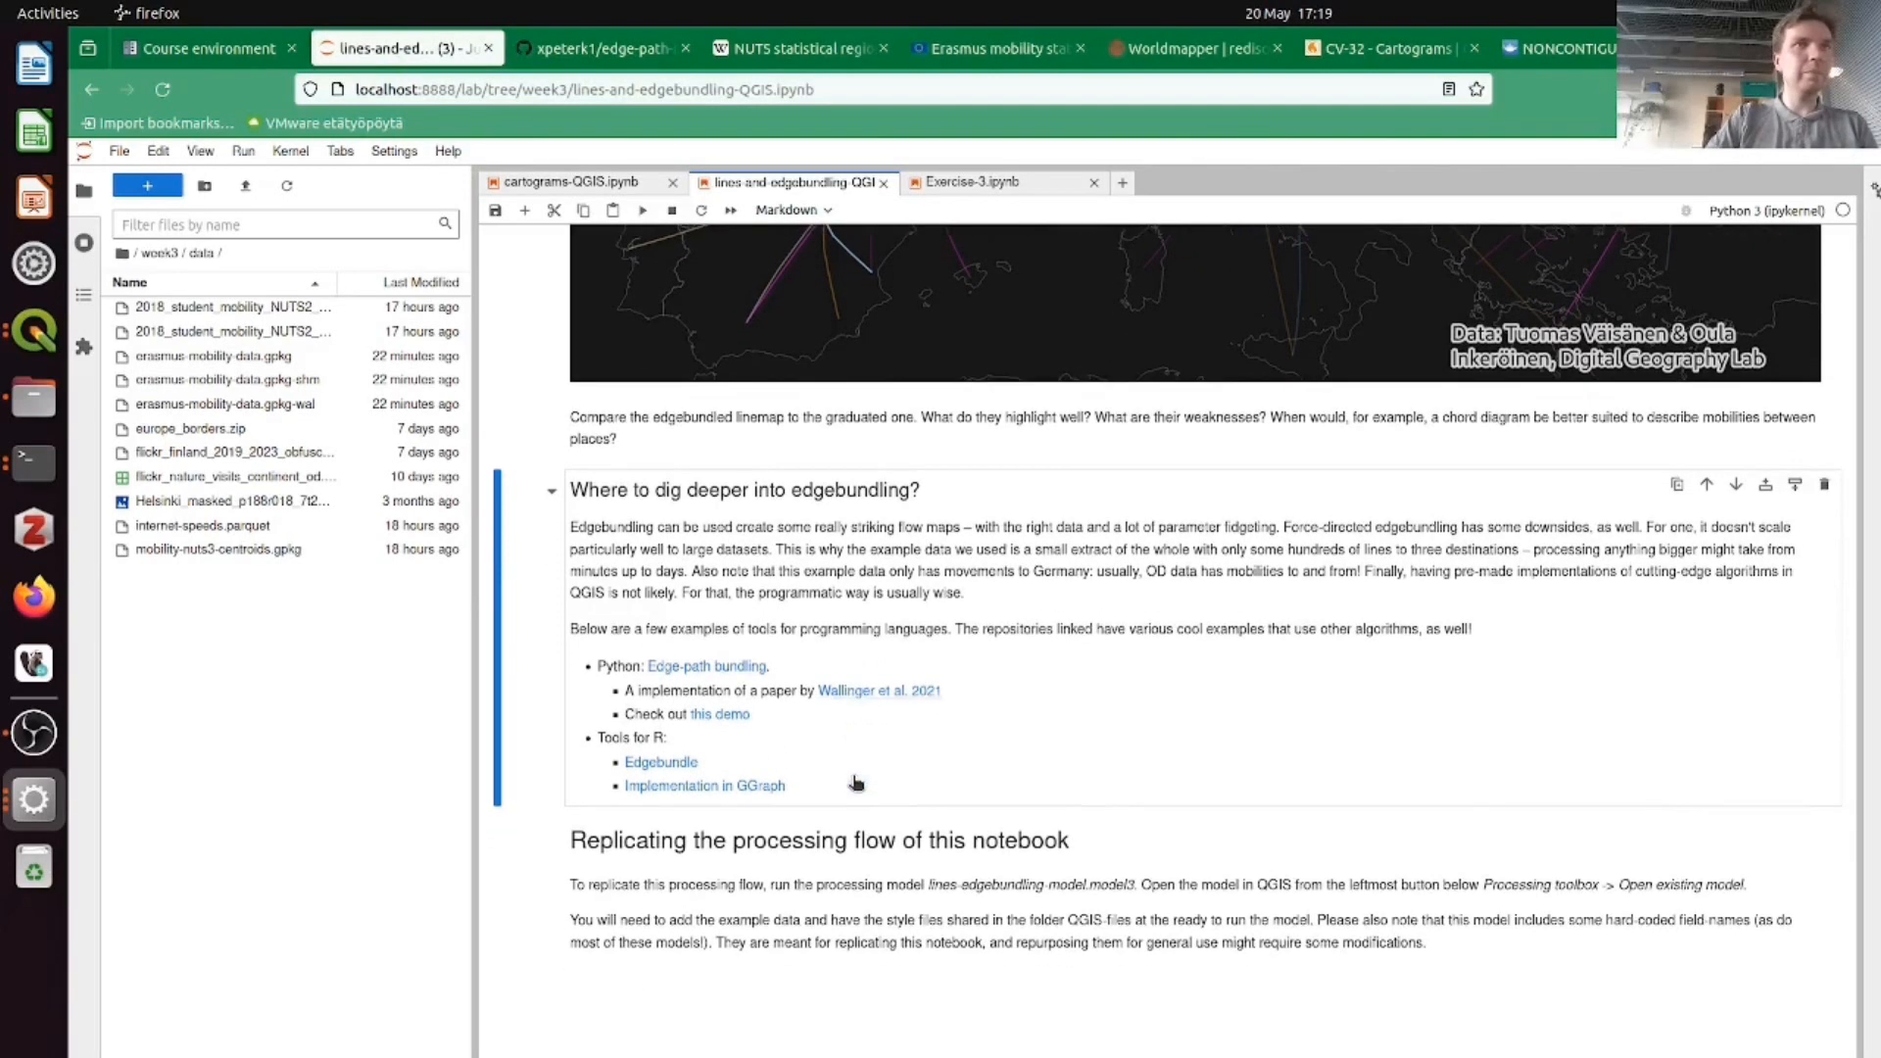
pyautogui.click(725, 716)
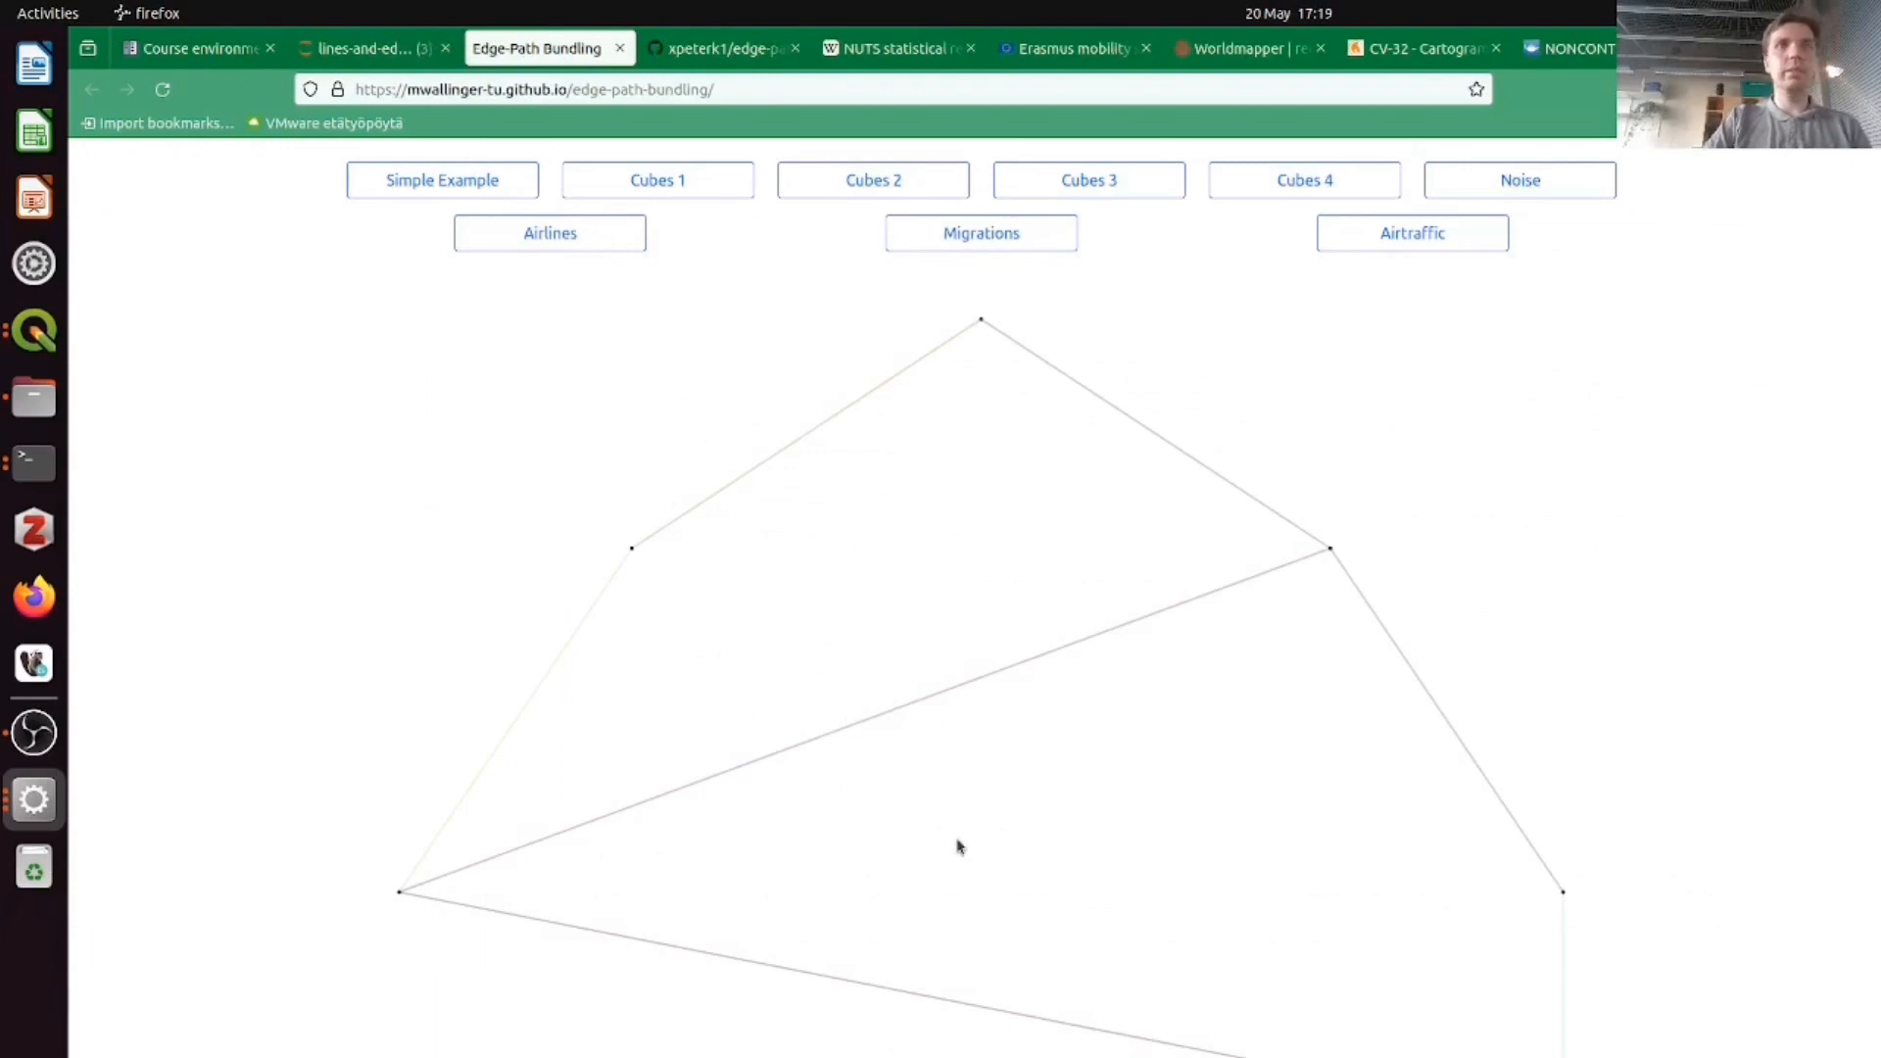
pyautogui.moveTo(1739, 49)
pyautogui.mouseDown()
pyautogui.moveTo(1622, 103)
pyautogui.moveTo(1715, 100)
pyautogui.moveTo(1731, 55)
pyautogui.mouseUp()
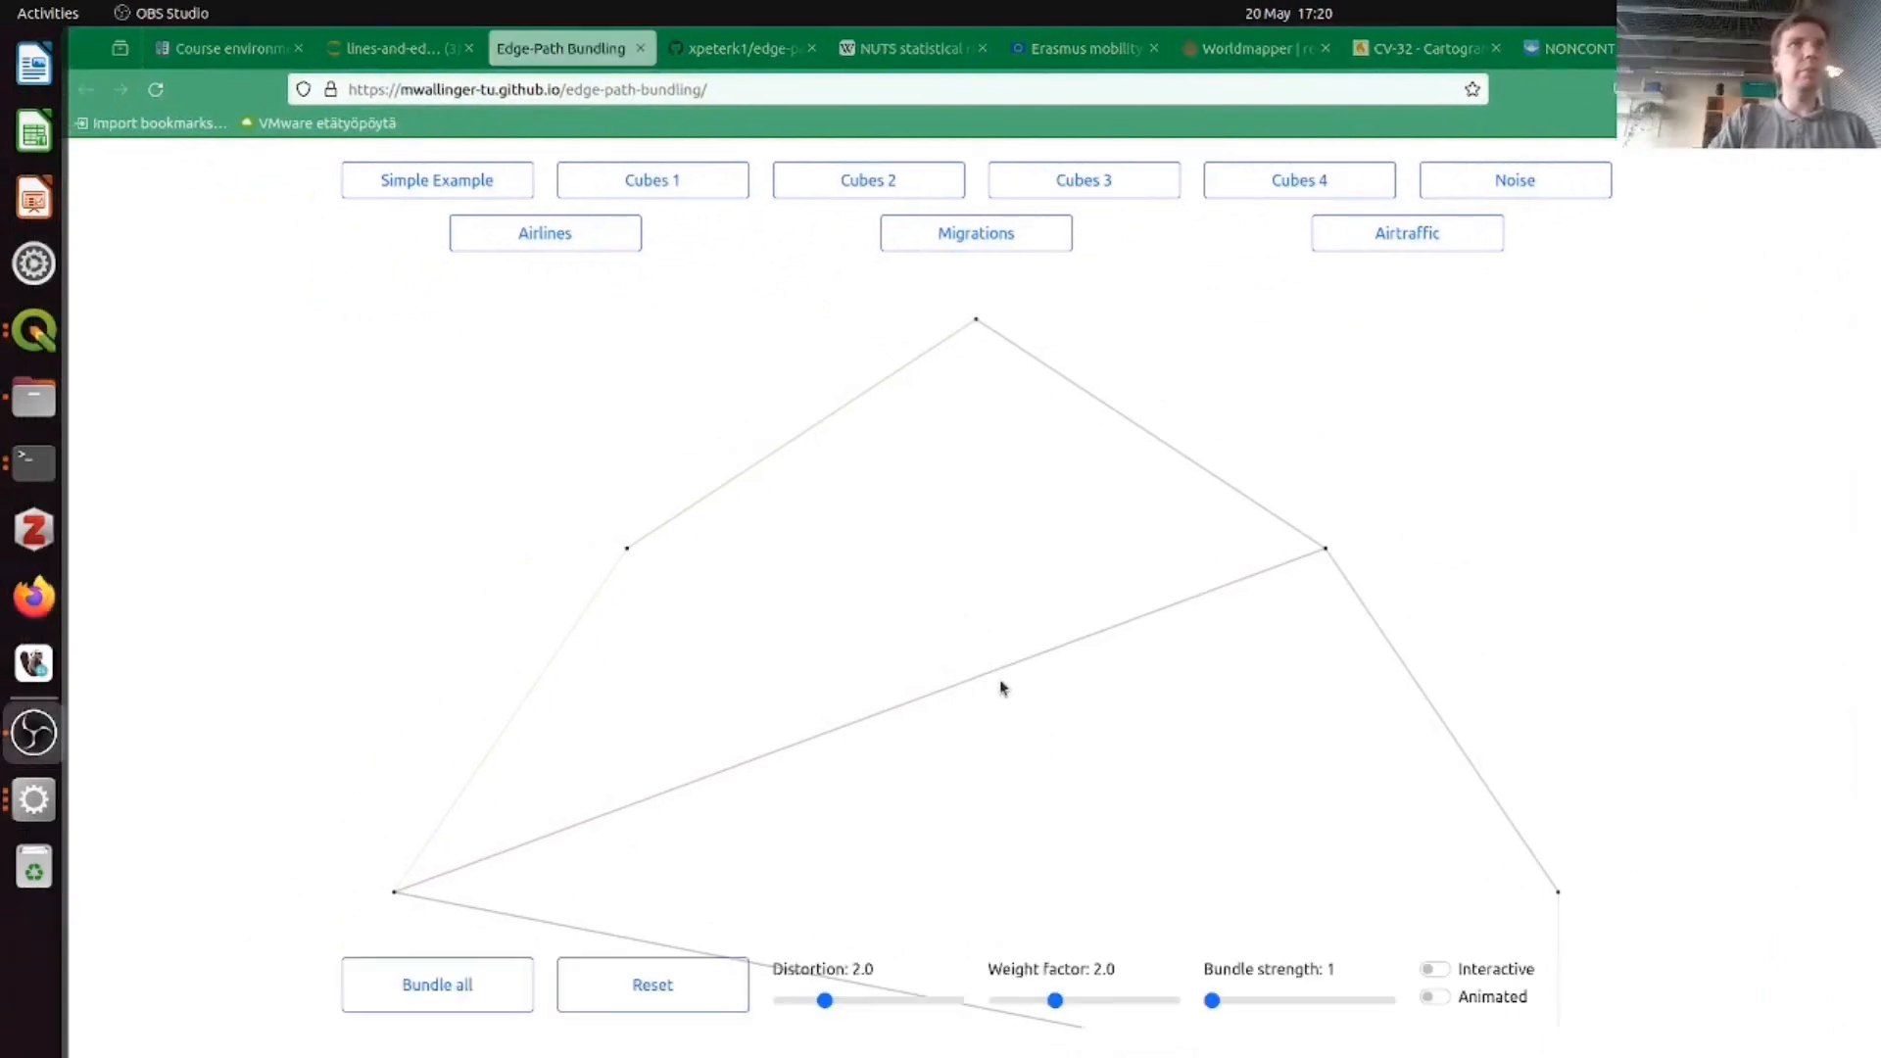
# - Bundle the demo's Airlines dataset with distortion 2.5, and bundle it again with weight factor 3
pyautogui.click(568, 237)
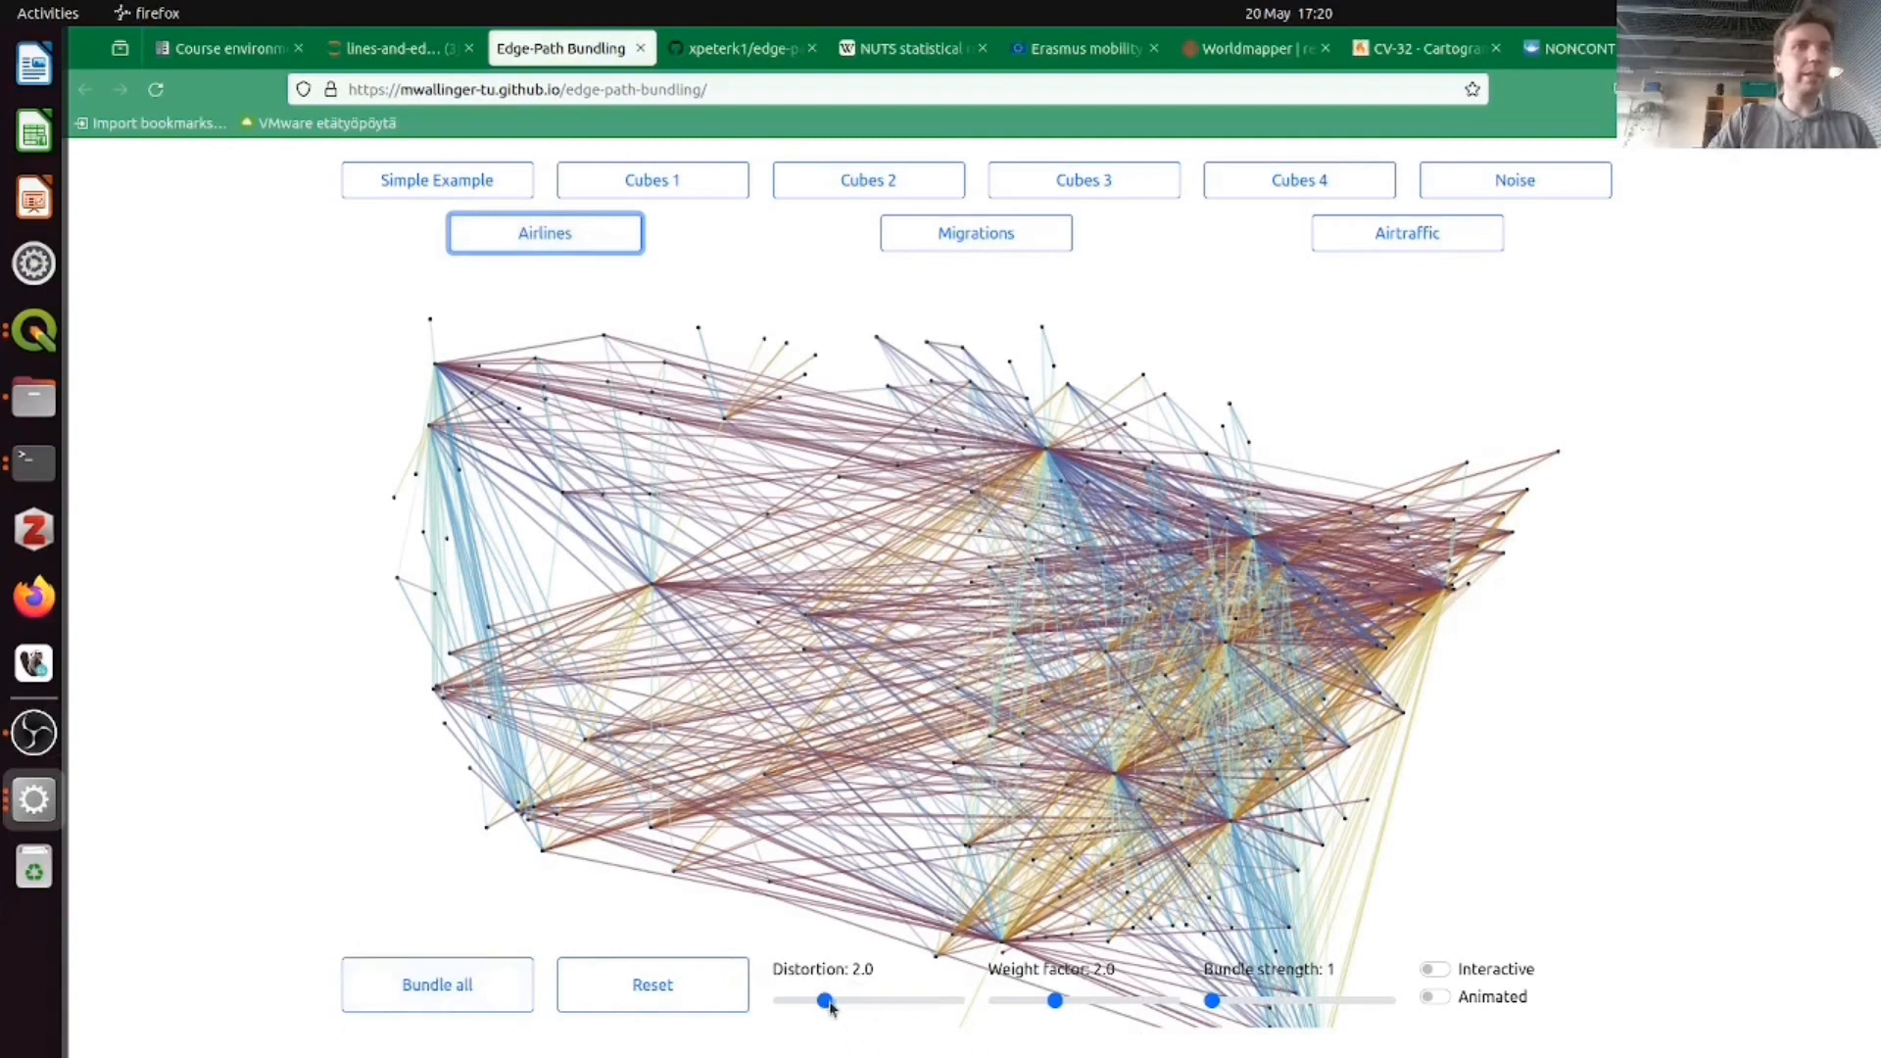
pyautogui.moveTo(870, 1007); pyautogui.dragTo(852, 1009)
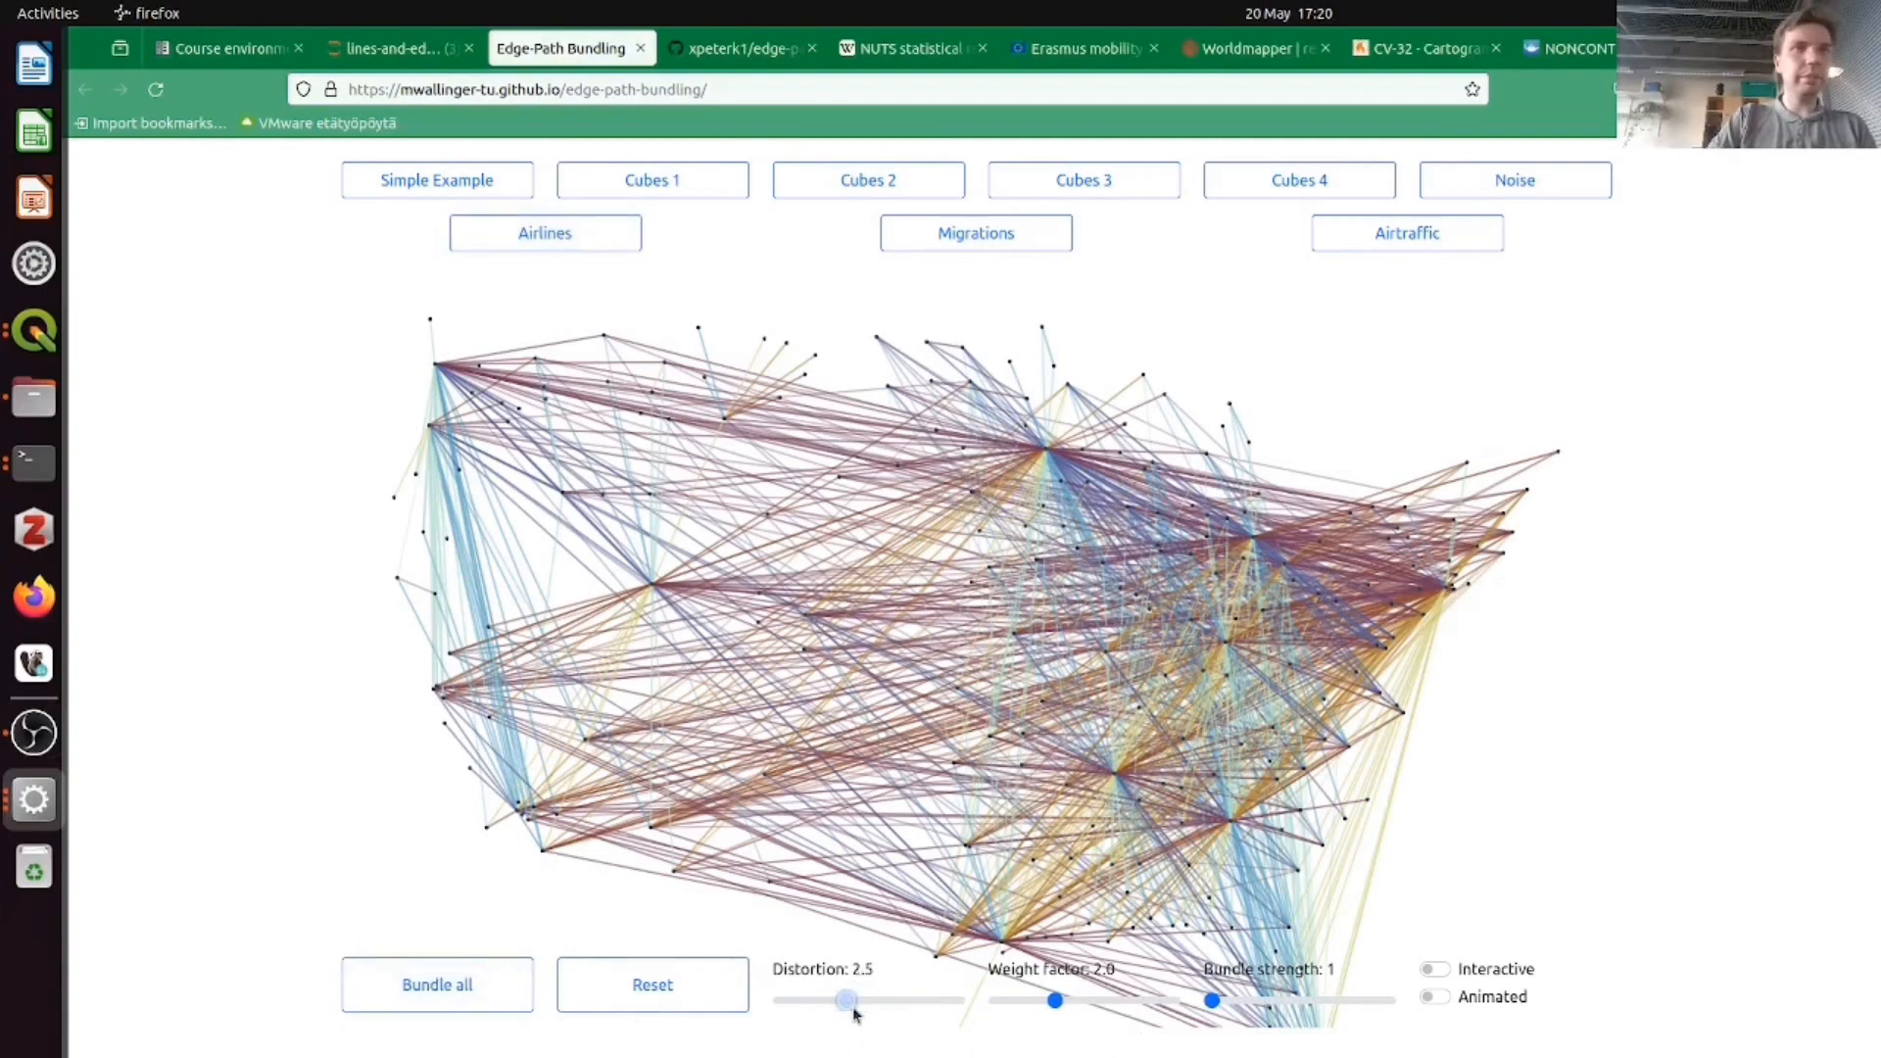
pyautogui.click(426, 987)
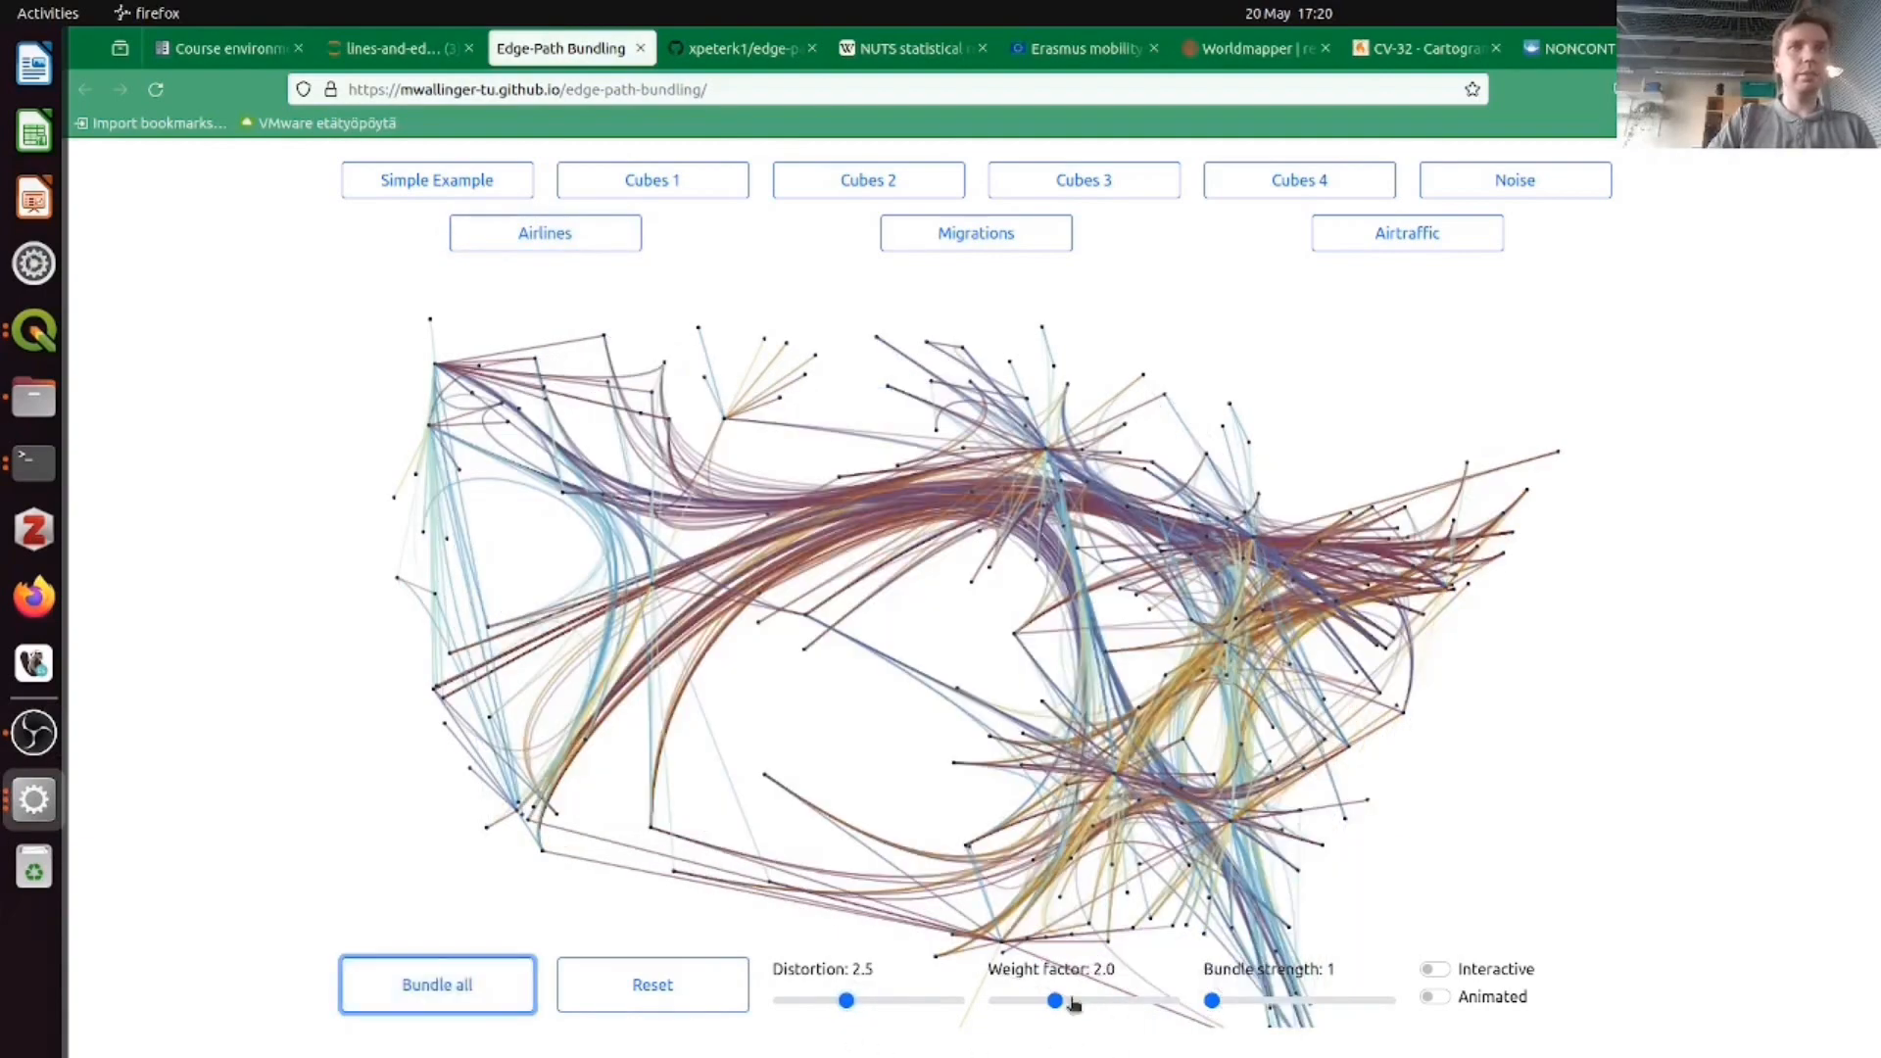
pyautogui.moveTo(1066, 1002); pyautogui.dragTo(1112, 1004)
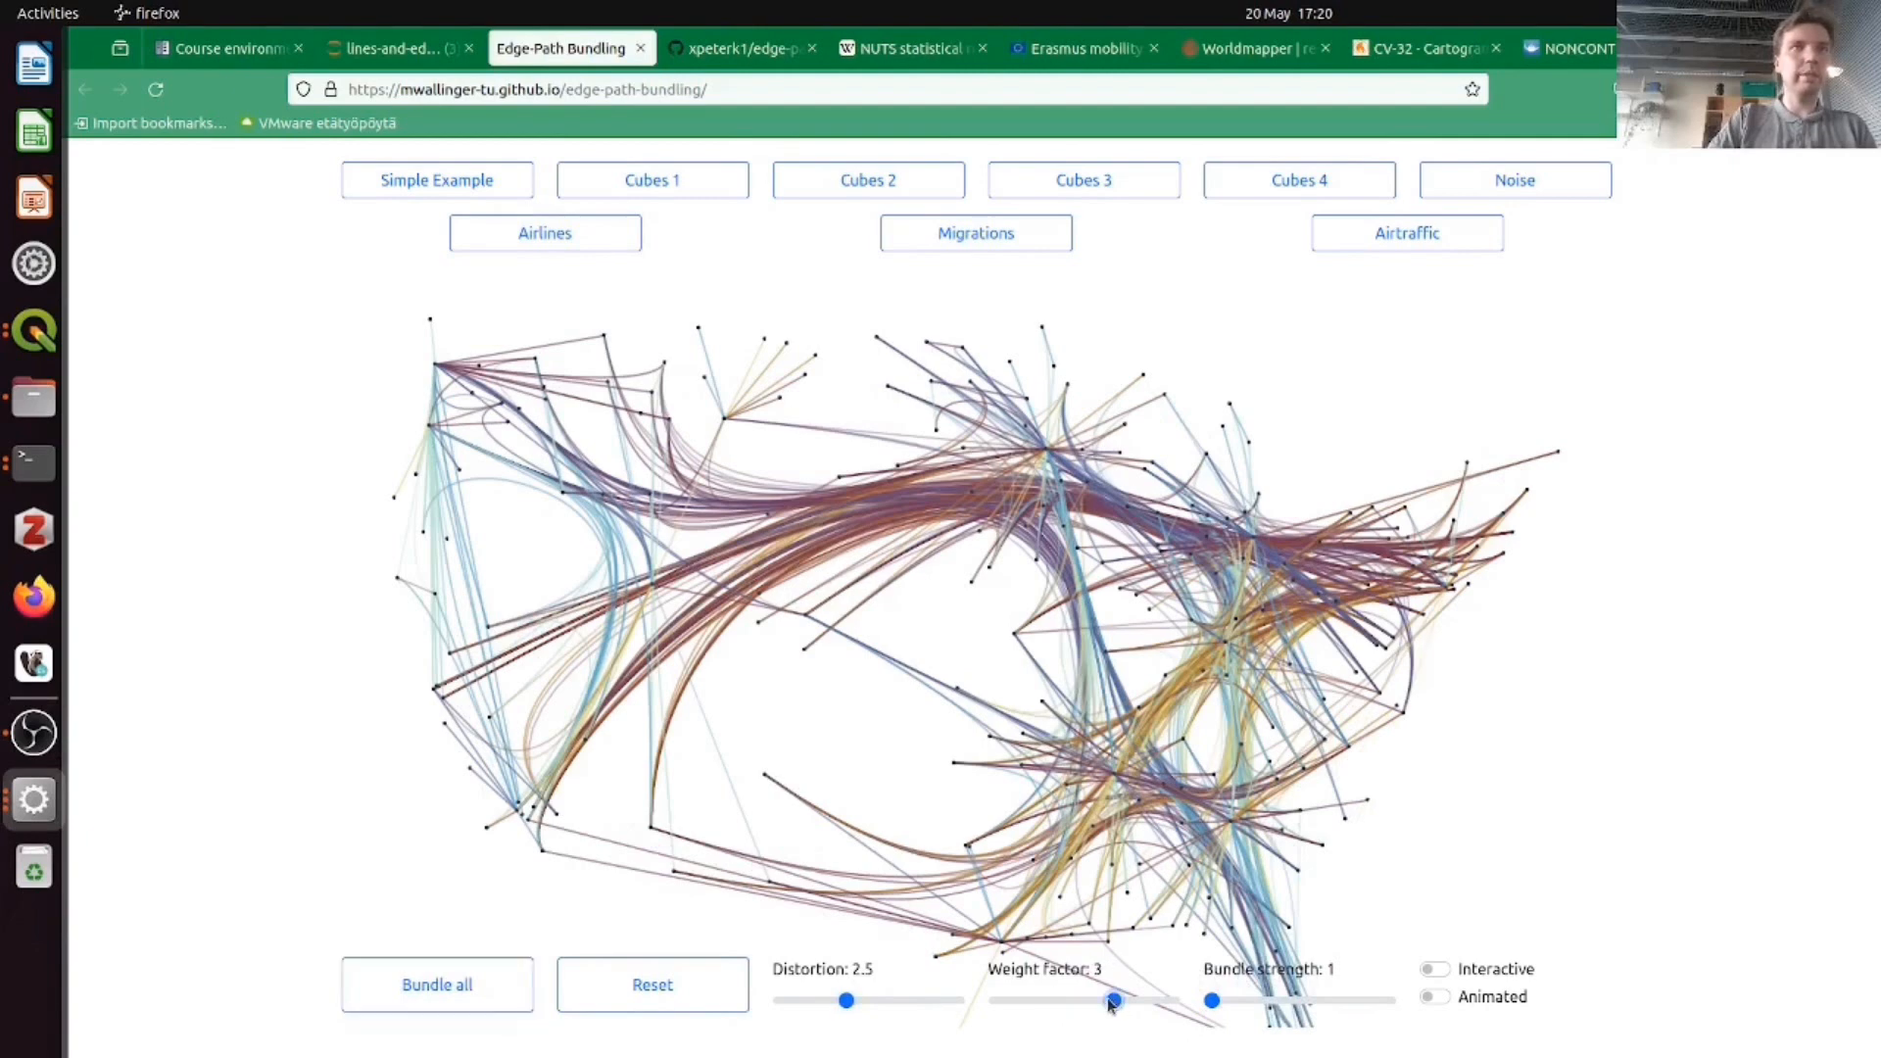
pyautogui.click(443, 1001)
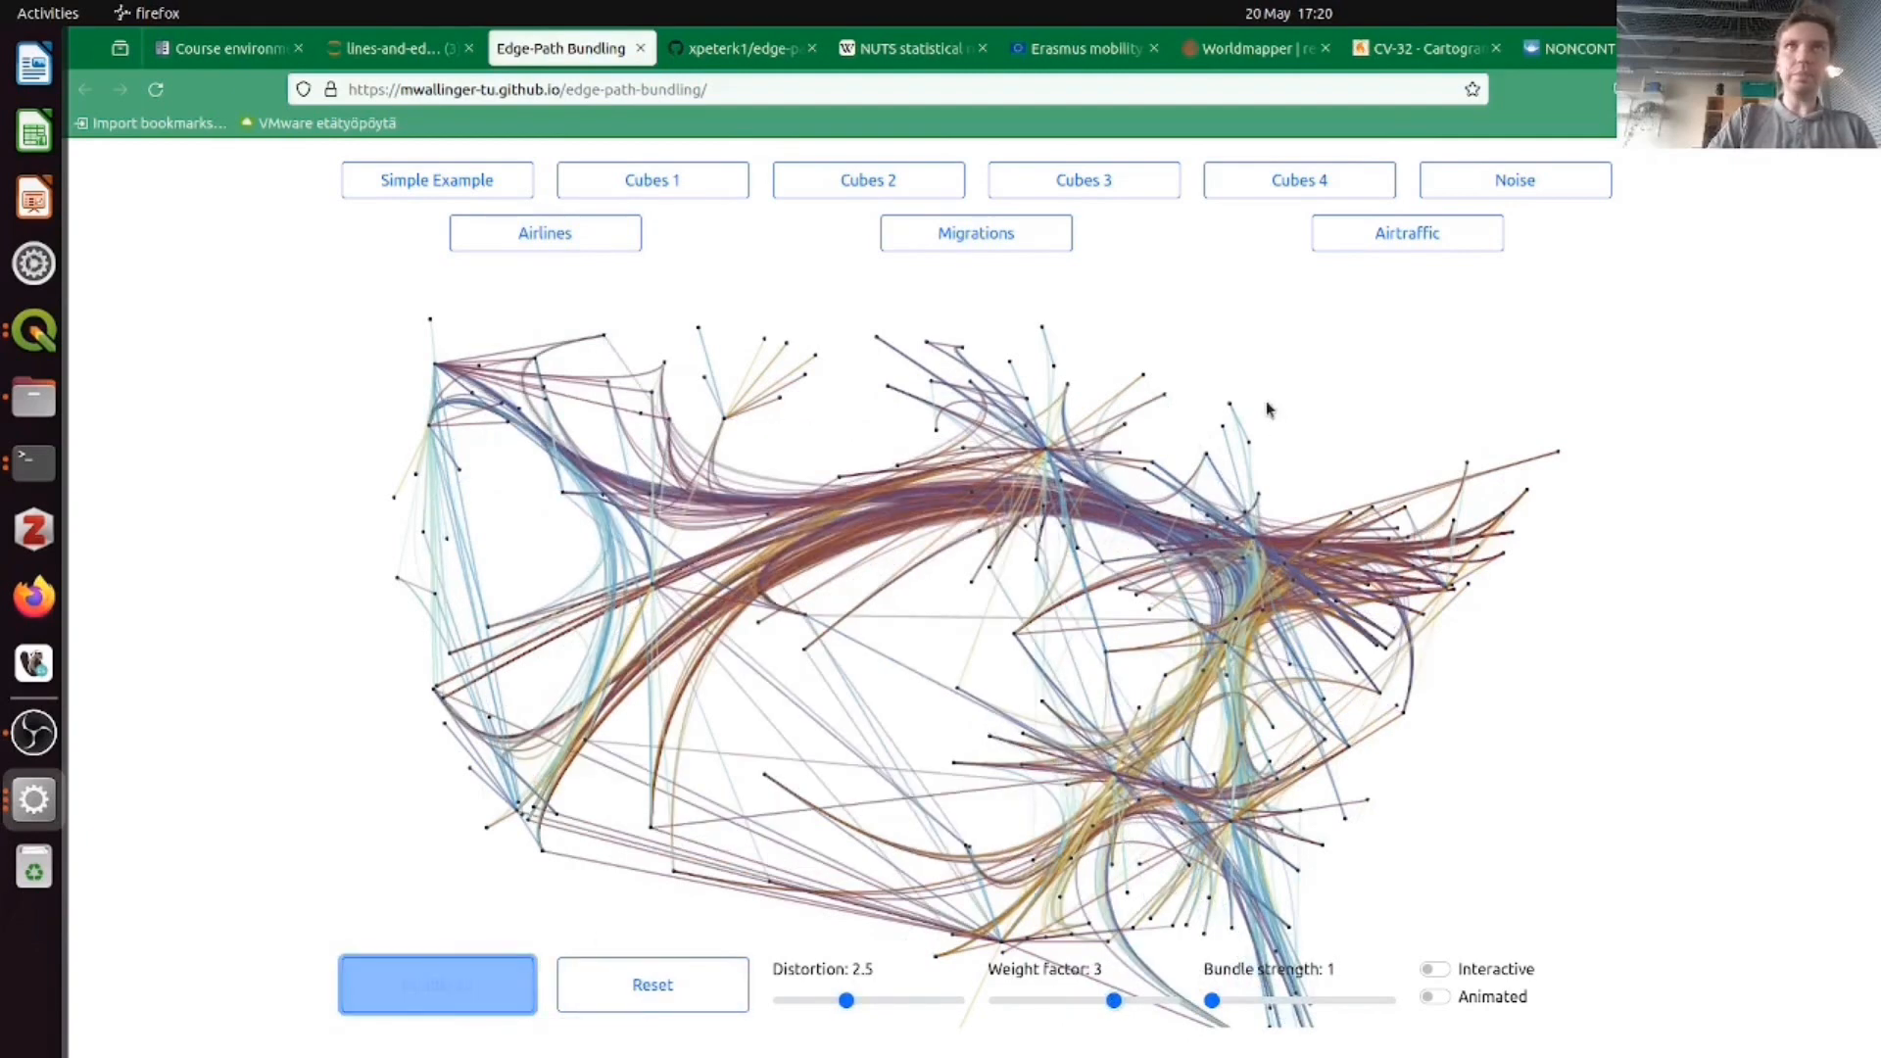
# - Load and bundle the demo's Migrations dataset, and set its bundle strength to 2 and weight factor to 2.5
pyautogui.click(985, 238)
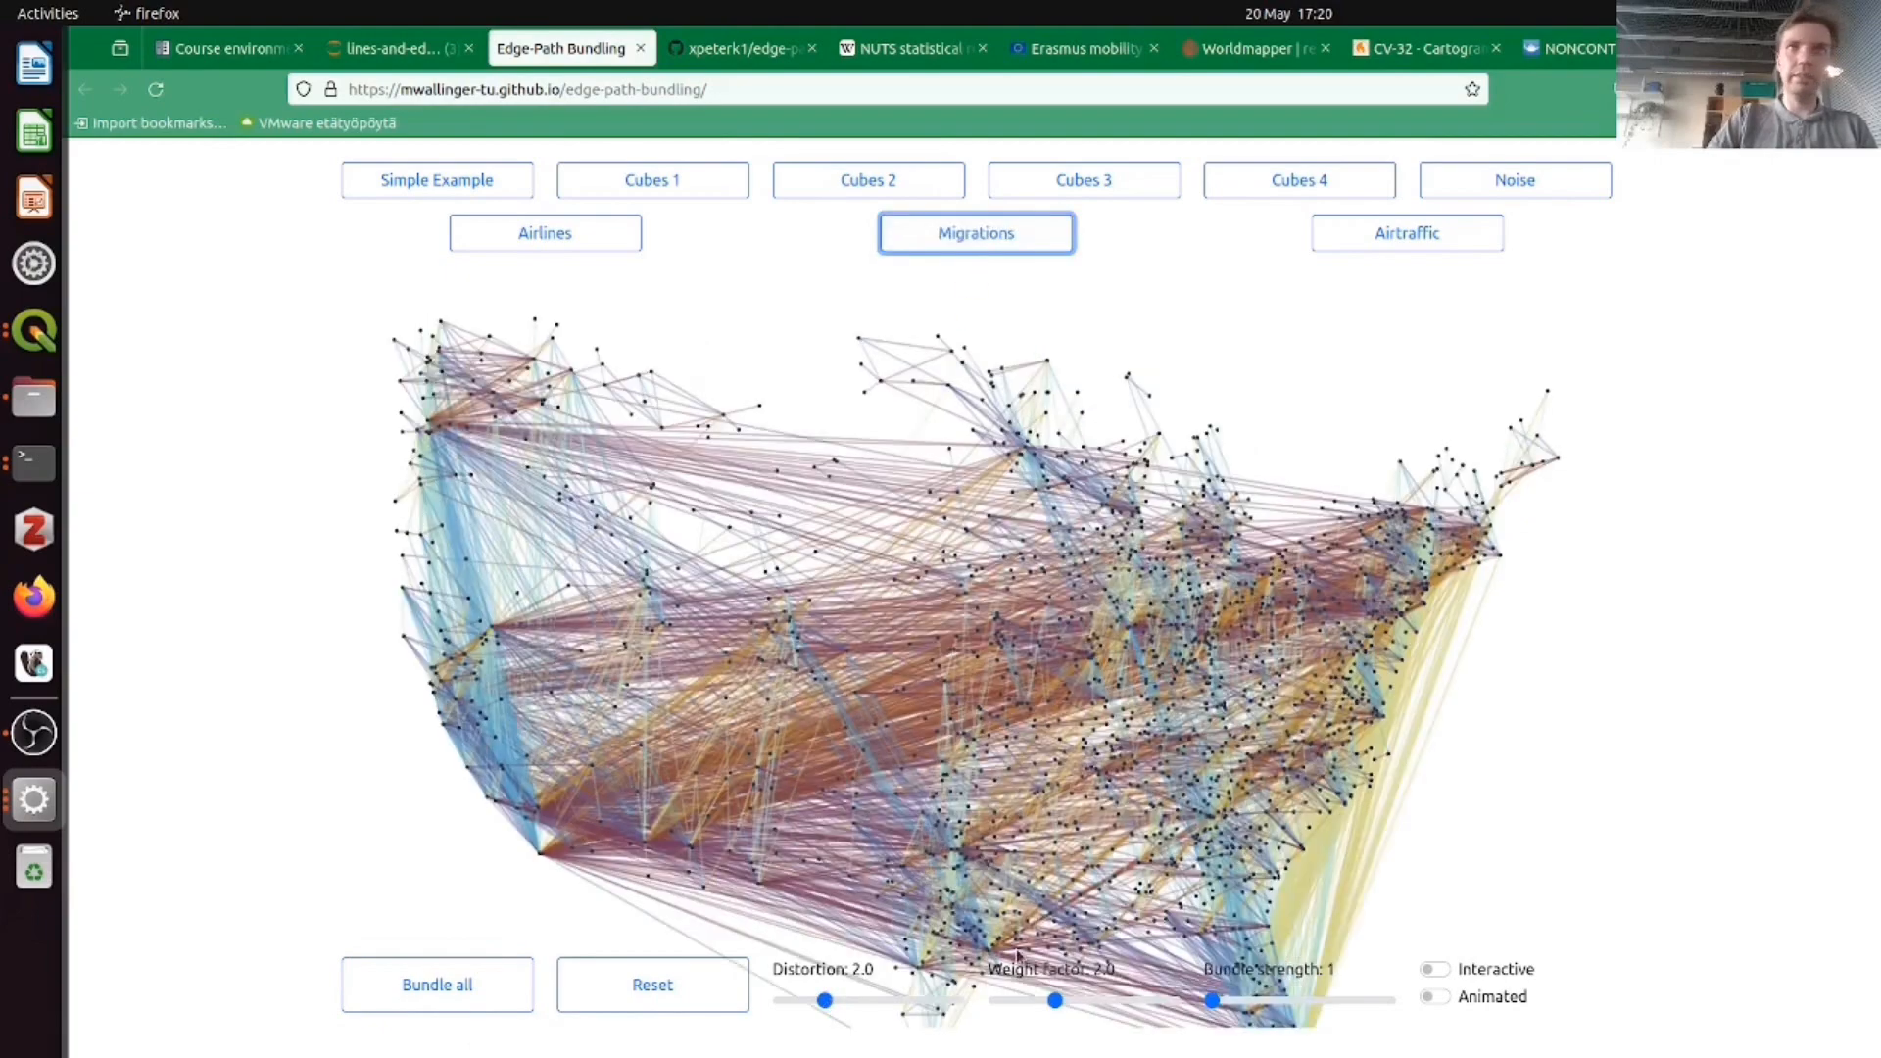
pyautogui.click(505, 991)
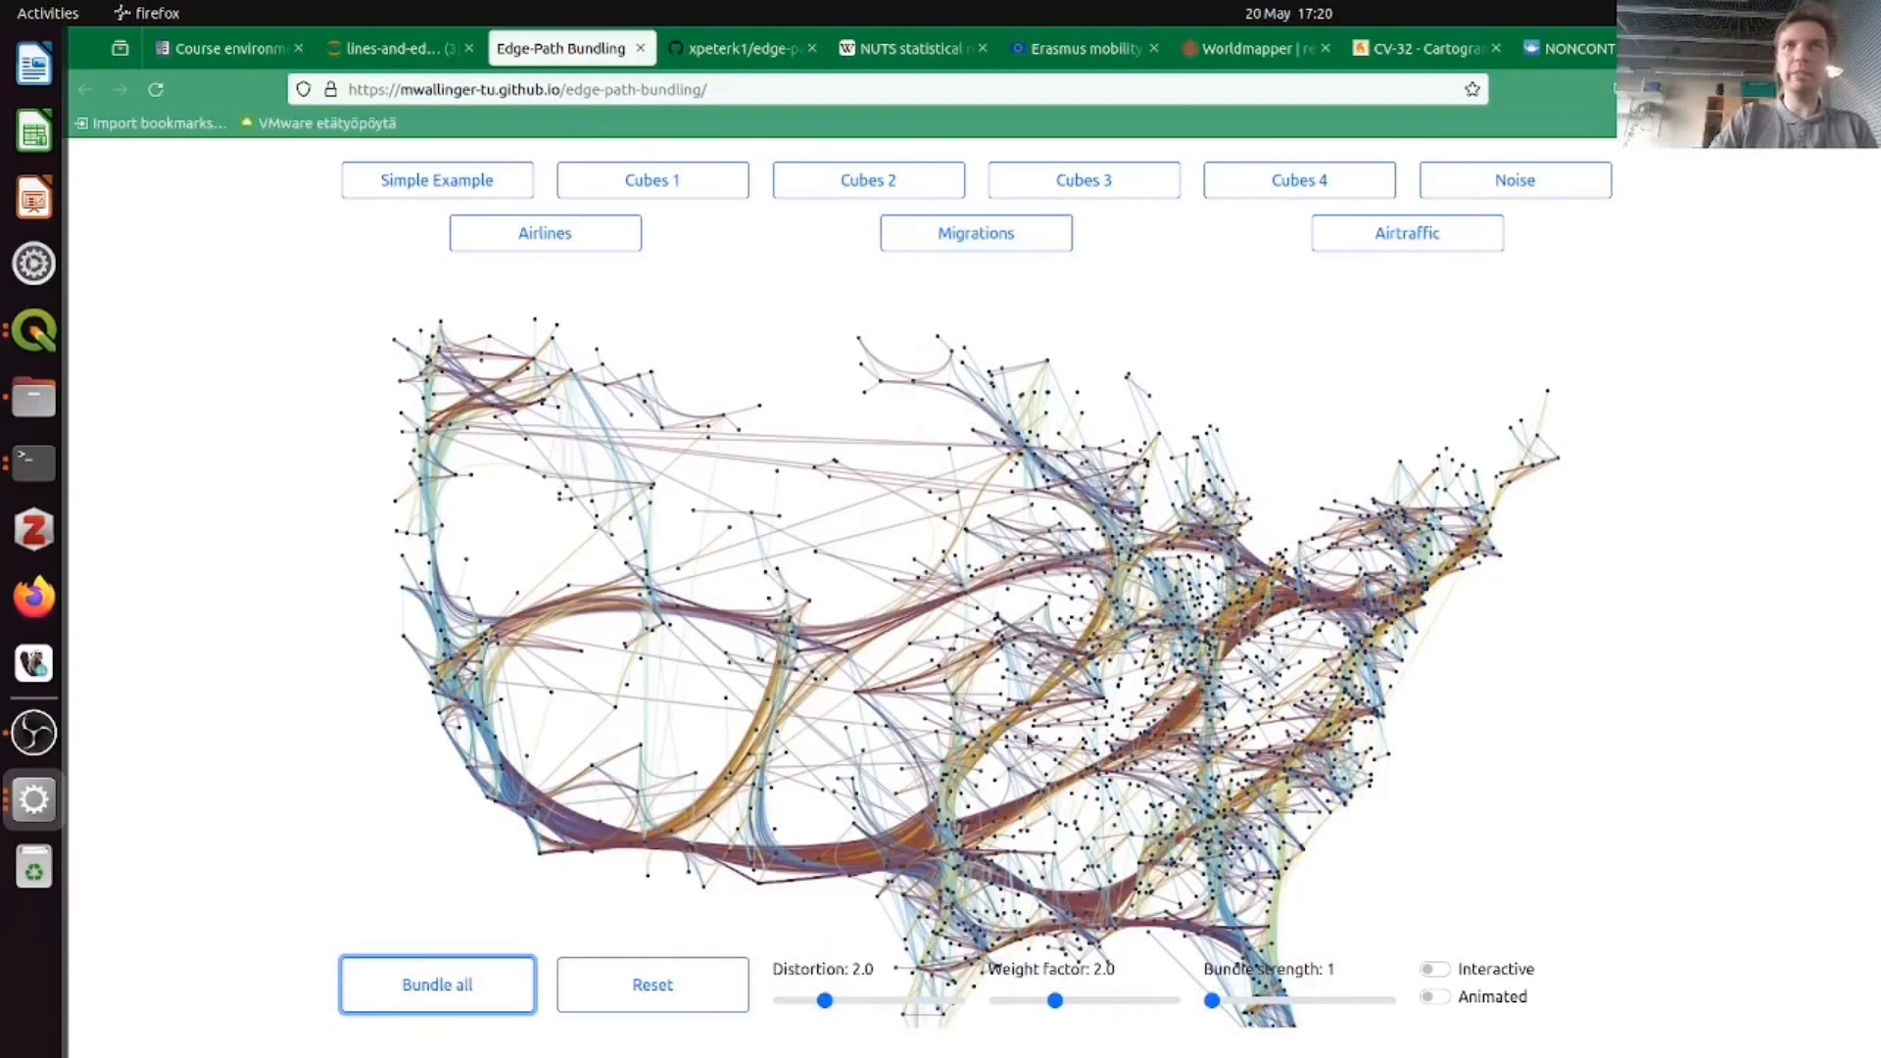
pyautogui.moveTo(1227, 1006); pyautogui.dragTo(1286, 1004)
pyautogui.moveTo(1073, 1006); pyautogui.dragTo(1088, 1002)
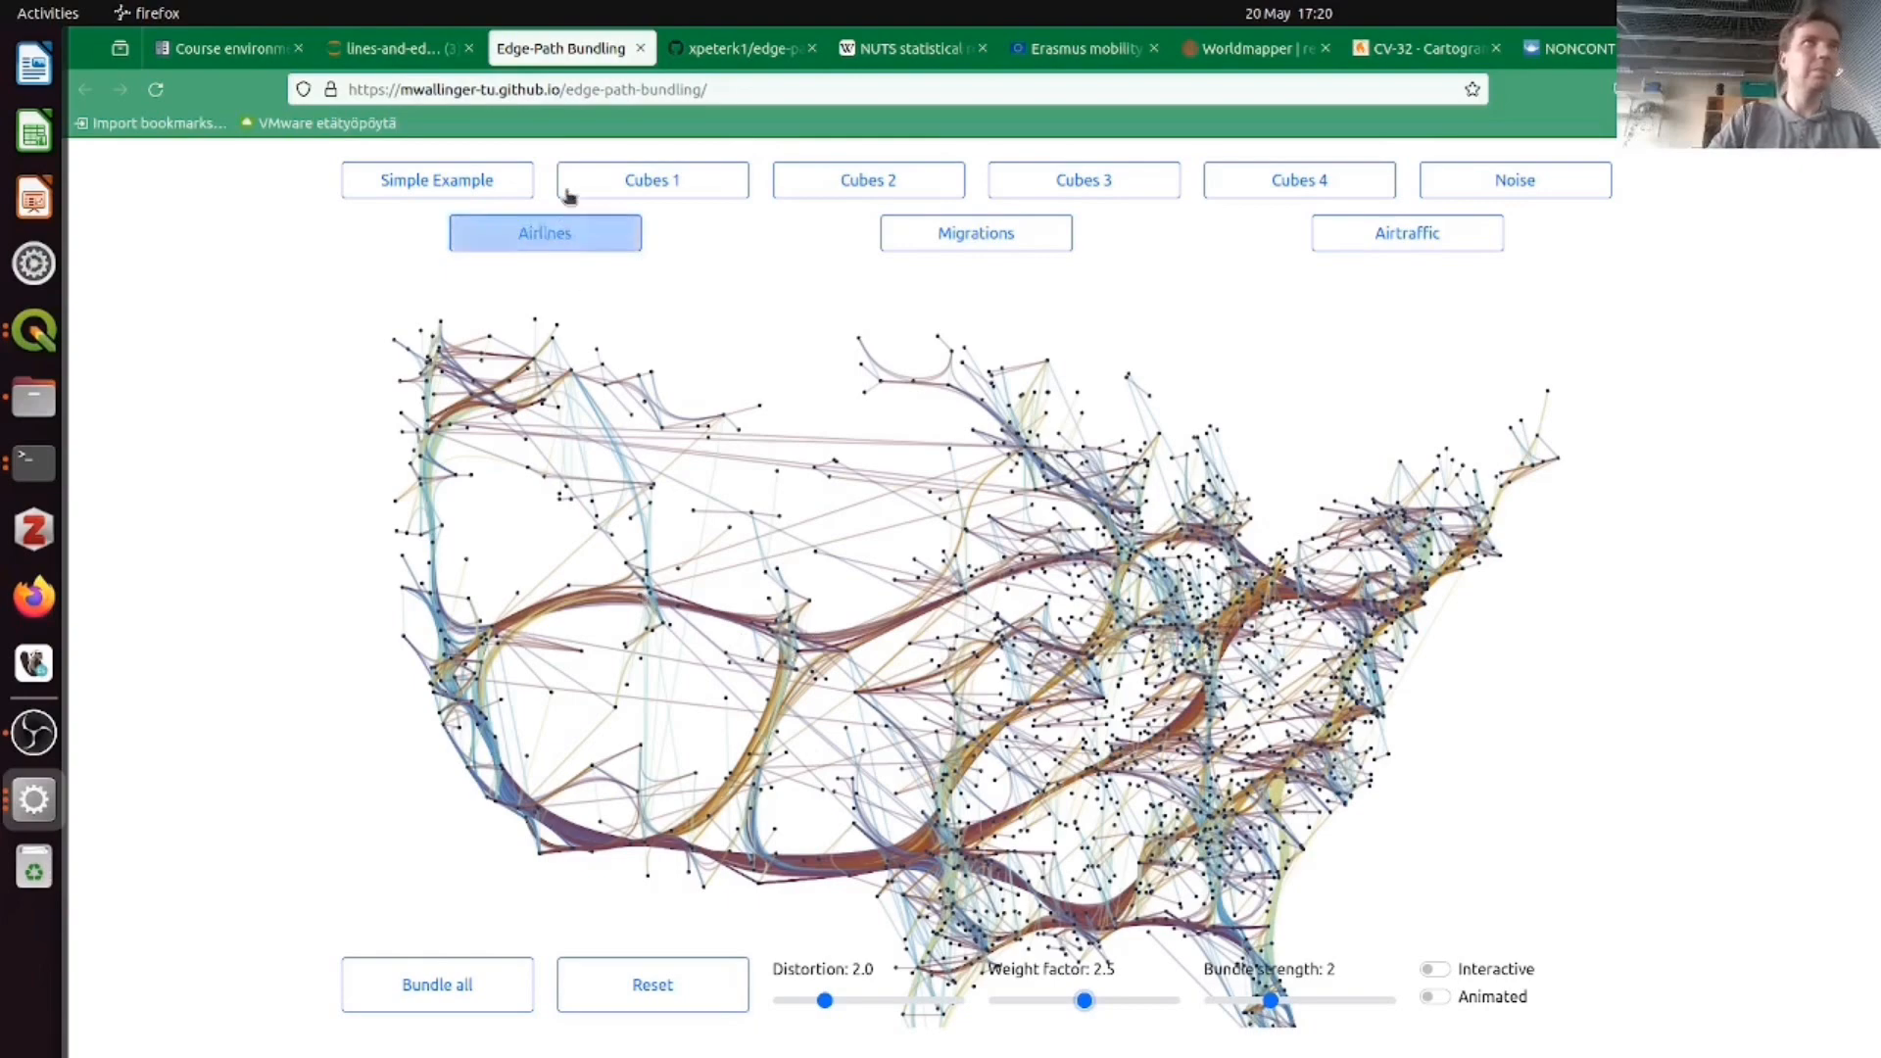
# - Go back to the notebook and read the section on replicating its processing flow
pyautogui.click(384, 52)
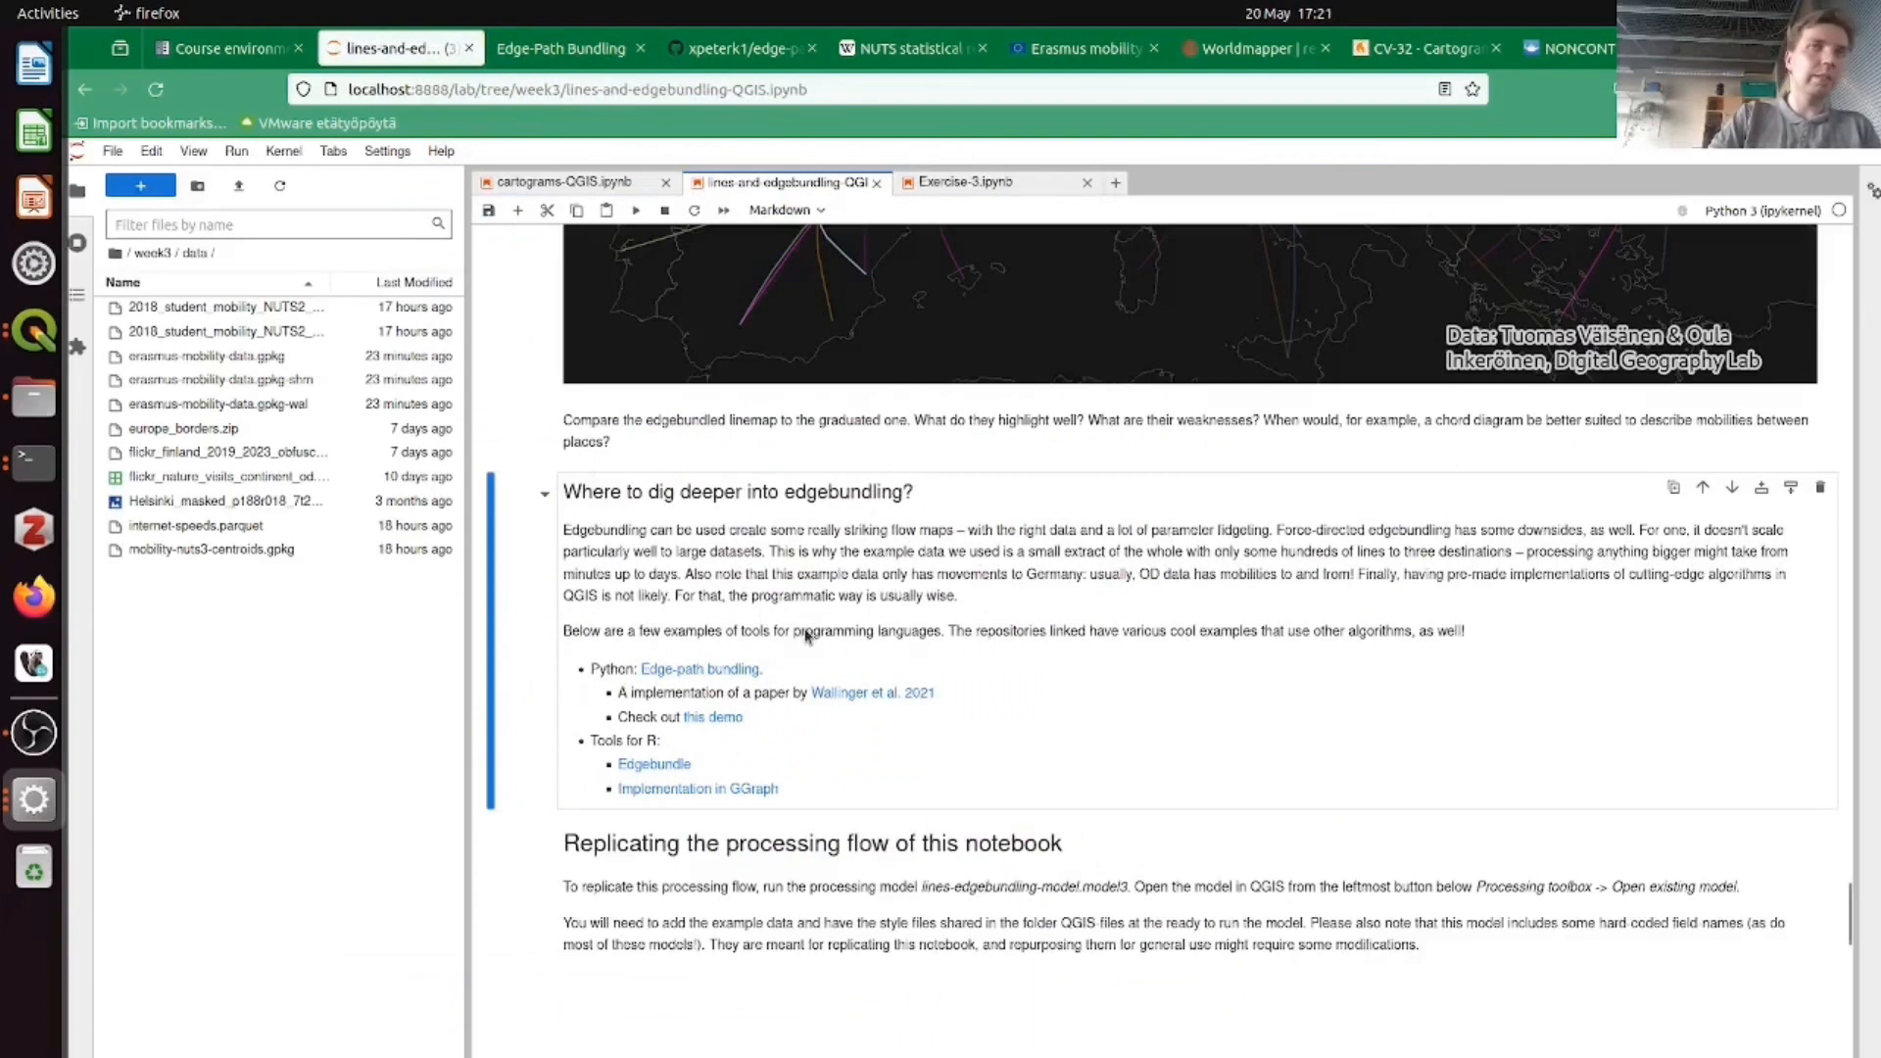
pyautogui.scroll(-2, 819, 642)
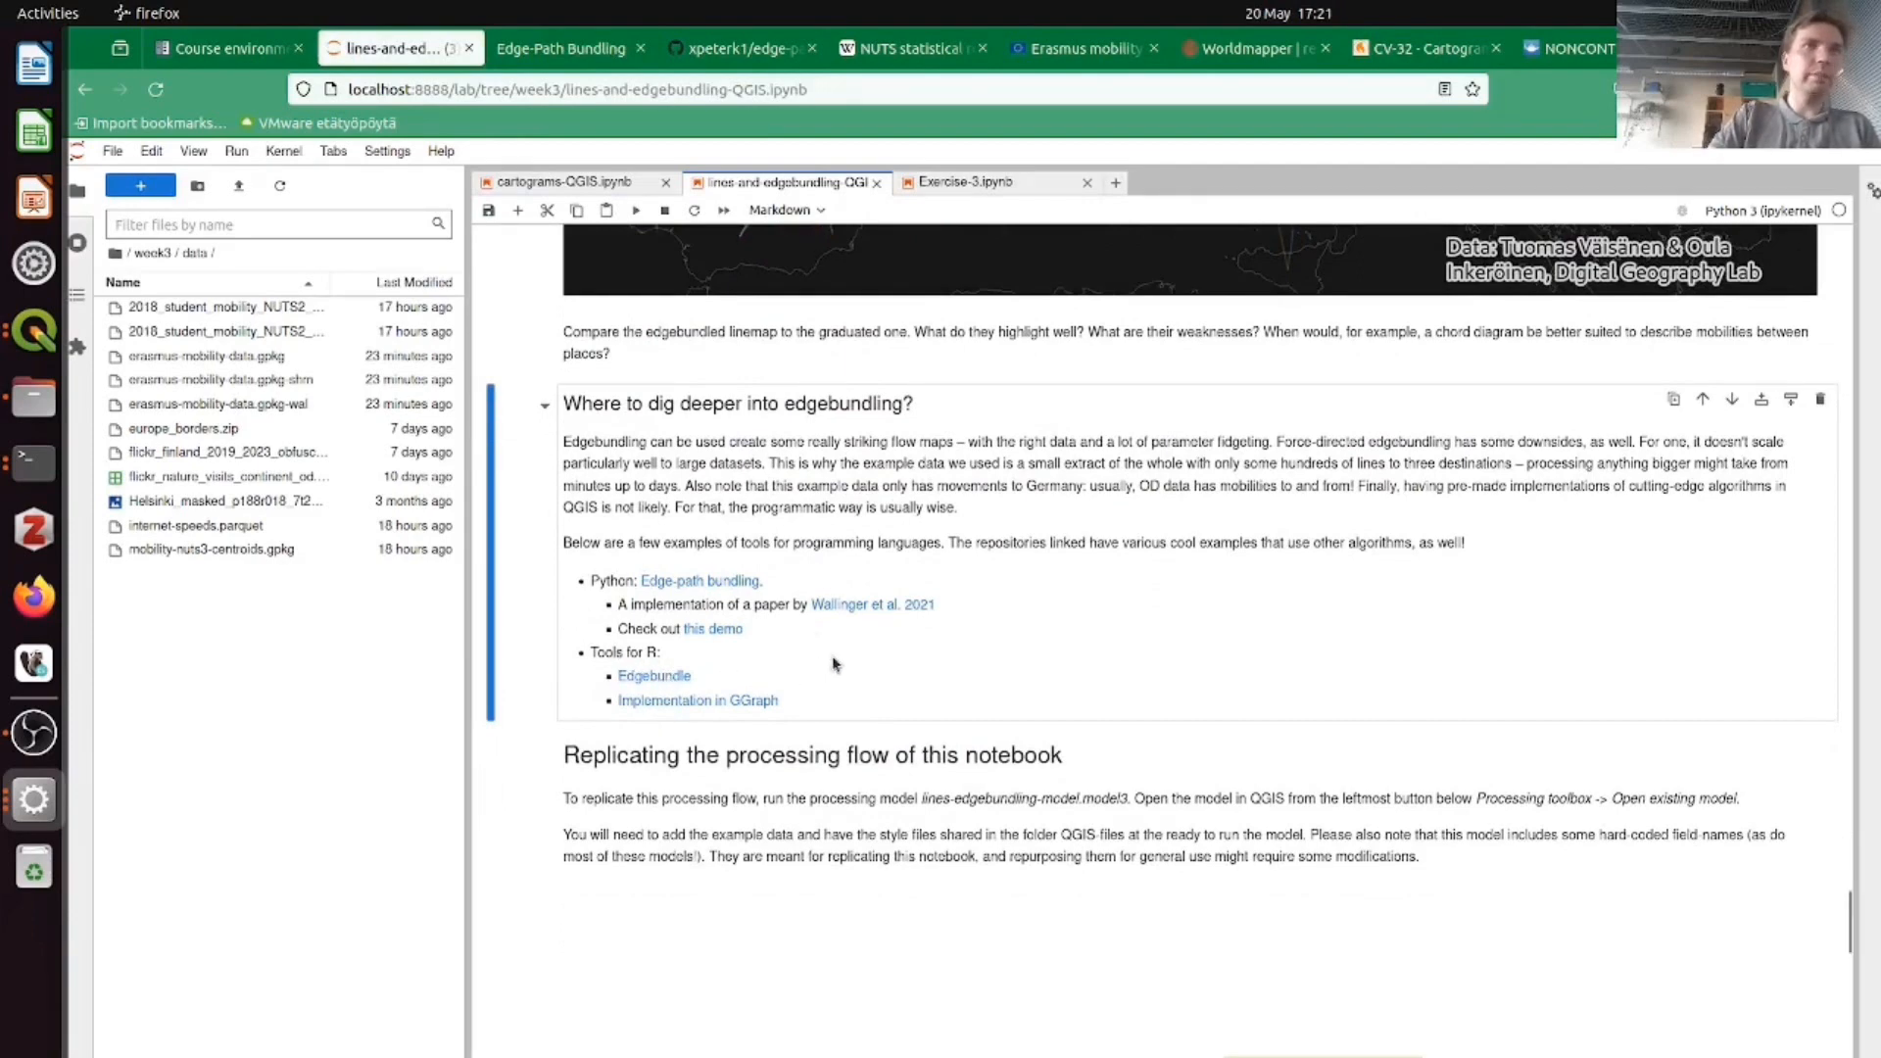
pyautogui.scroll(-3, 836, 665)
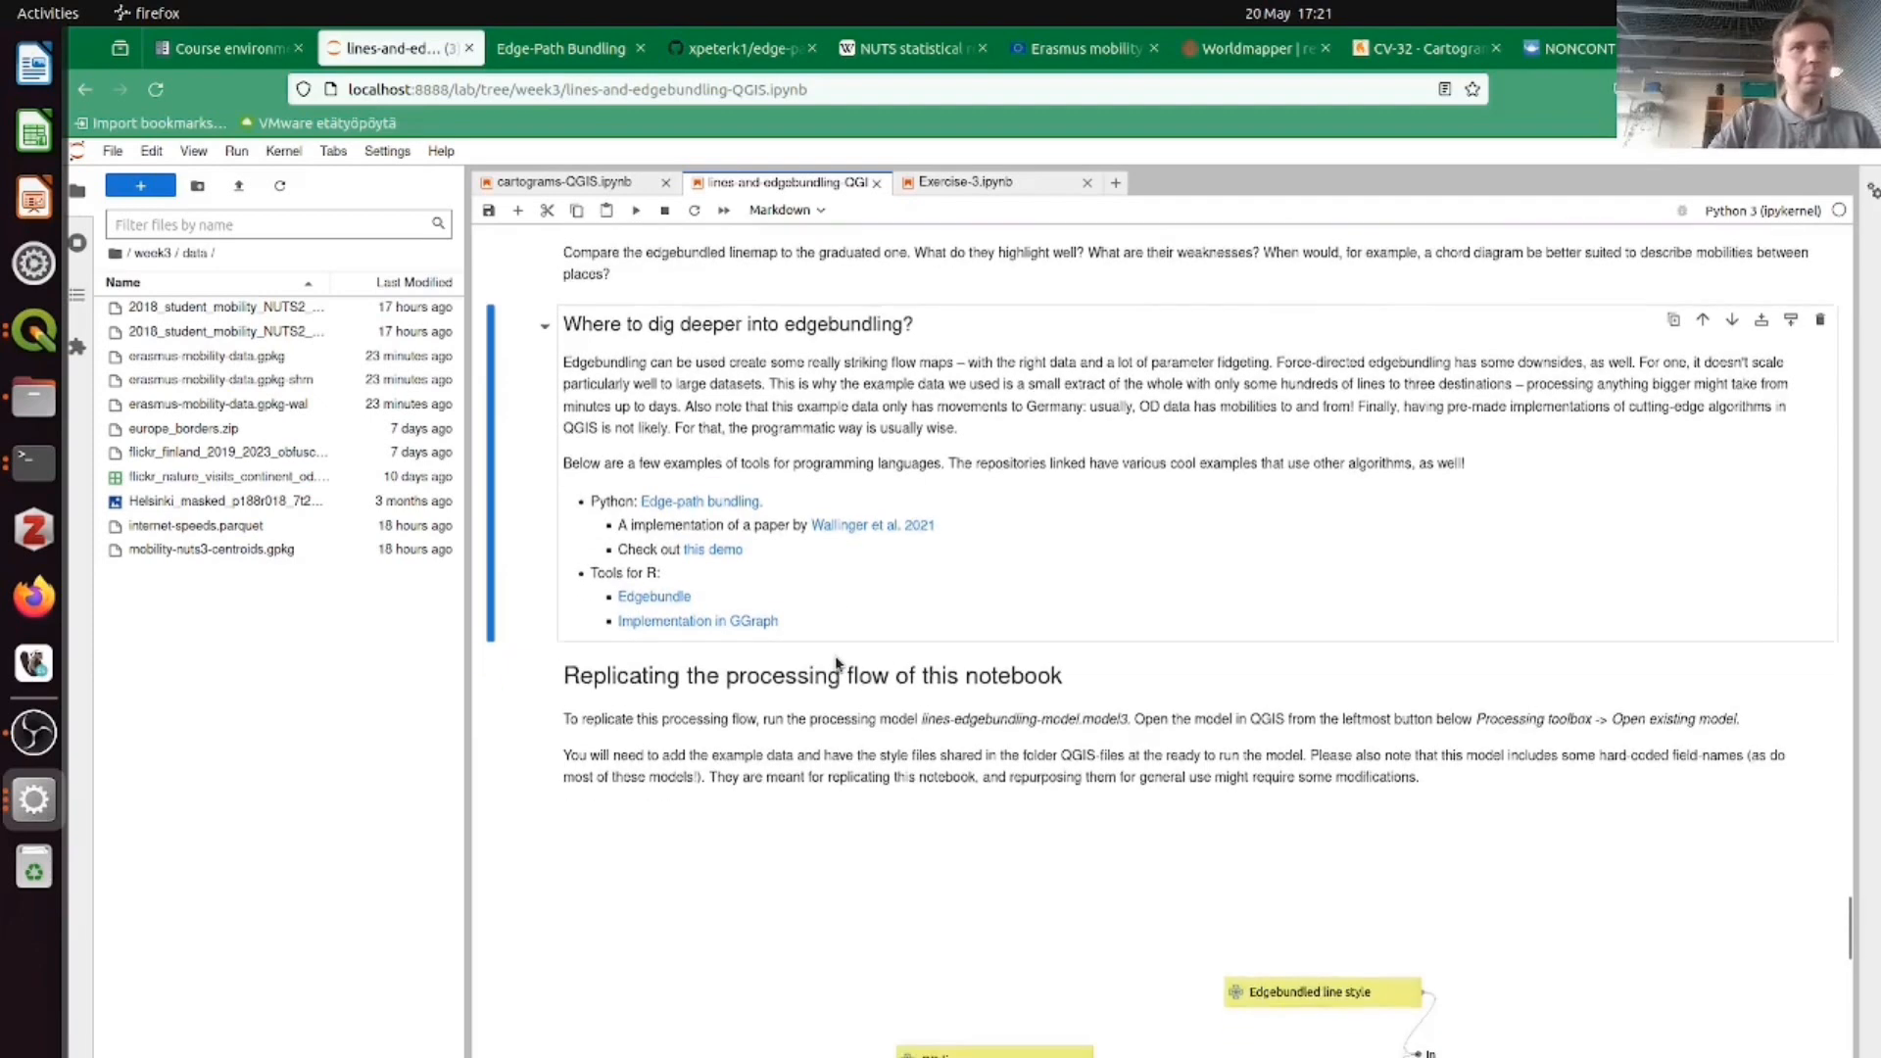
pyautogui.scroll(-5, 838, 664)
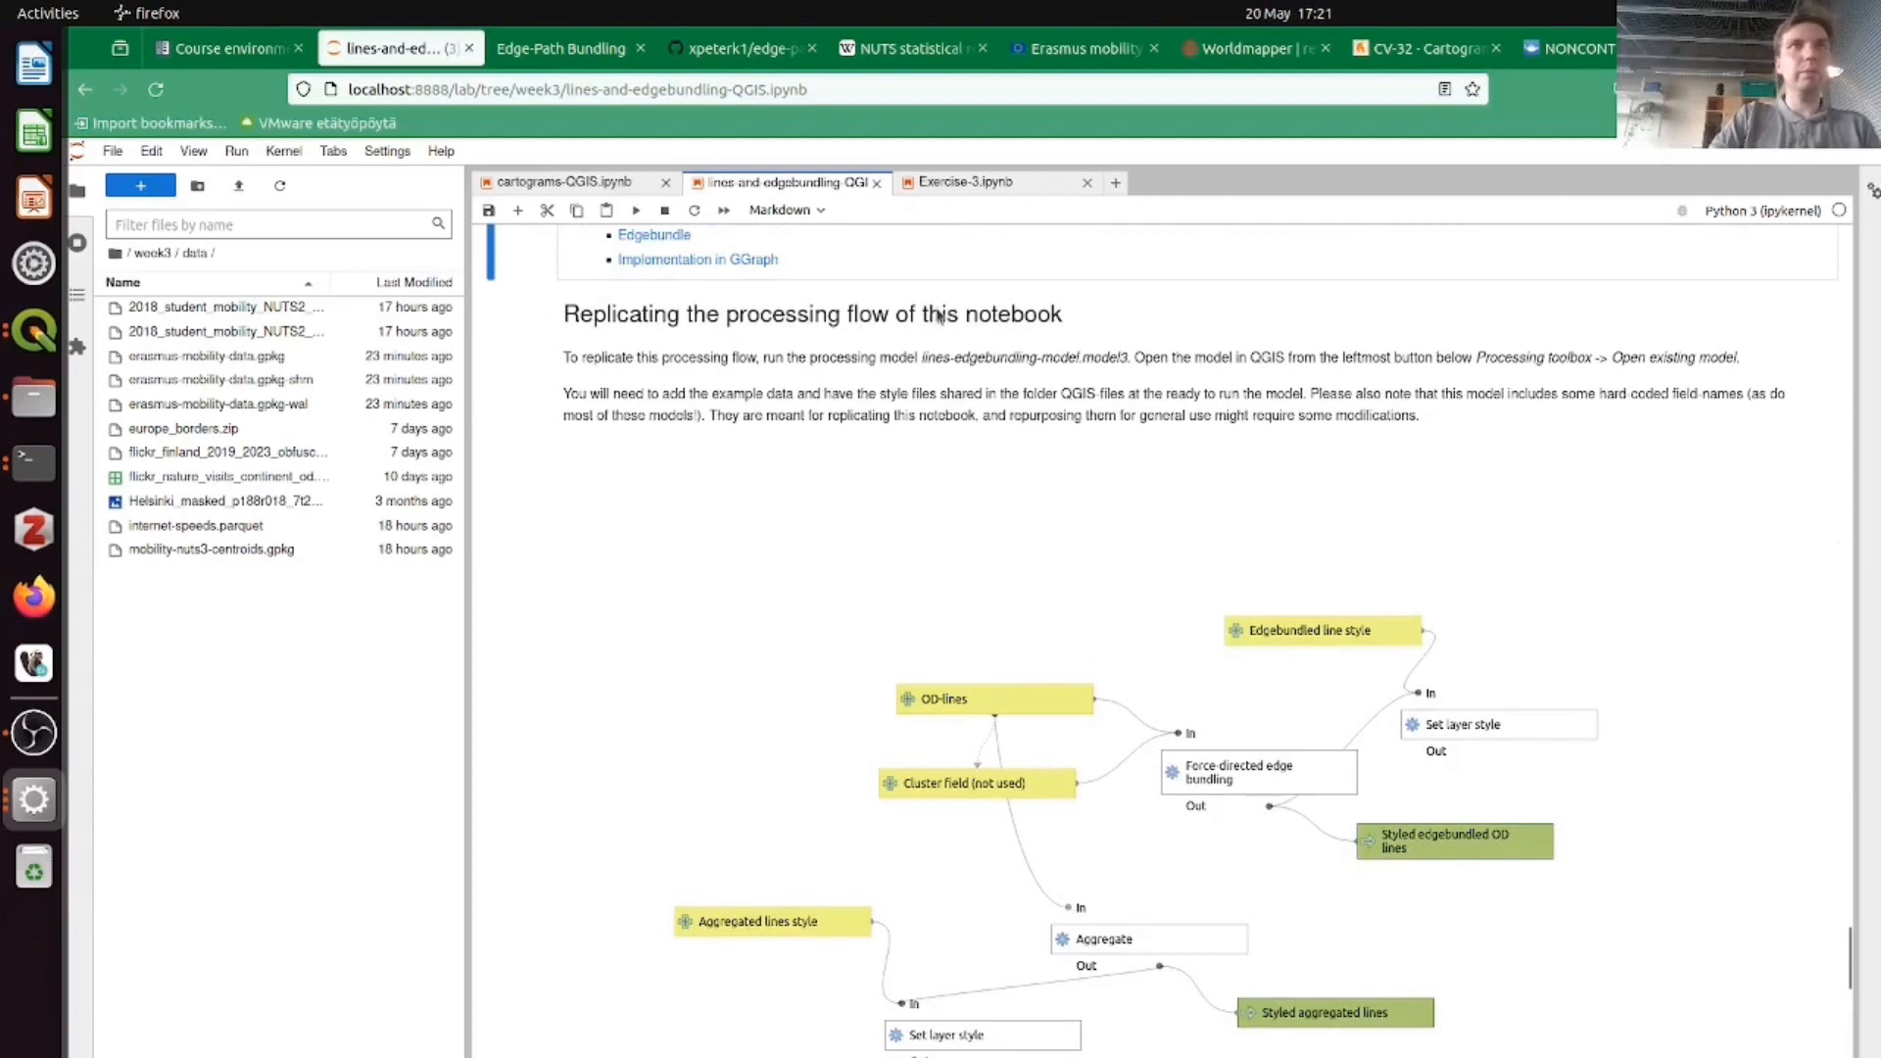
# - Open the QGIS-files folder within week3 and select the processing model lines-edgebundling-model.model3
pyautogui.click(151, 253)
pyautogui.click(186, 404)
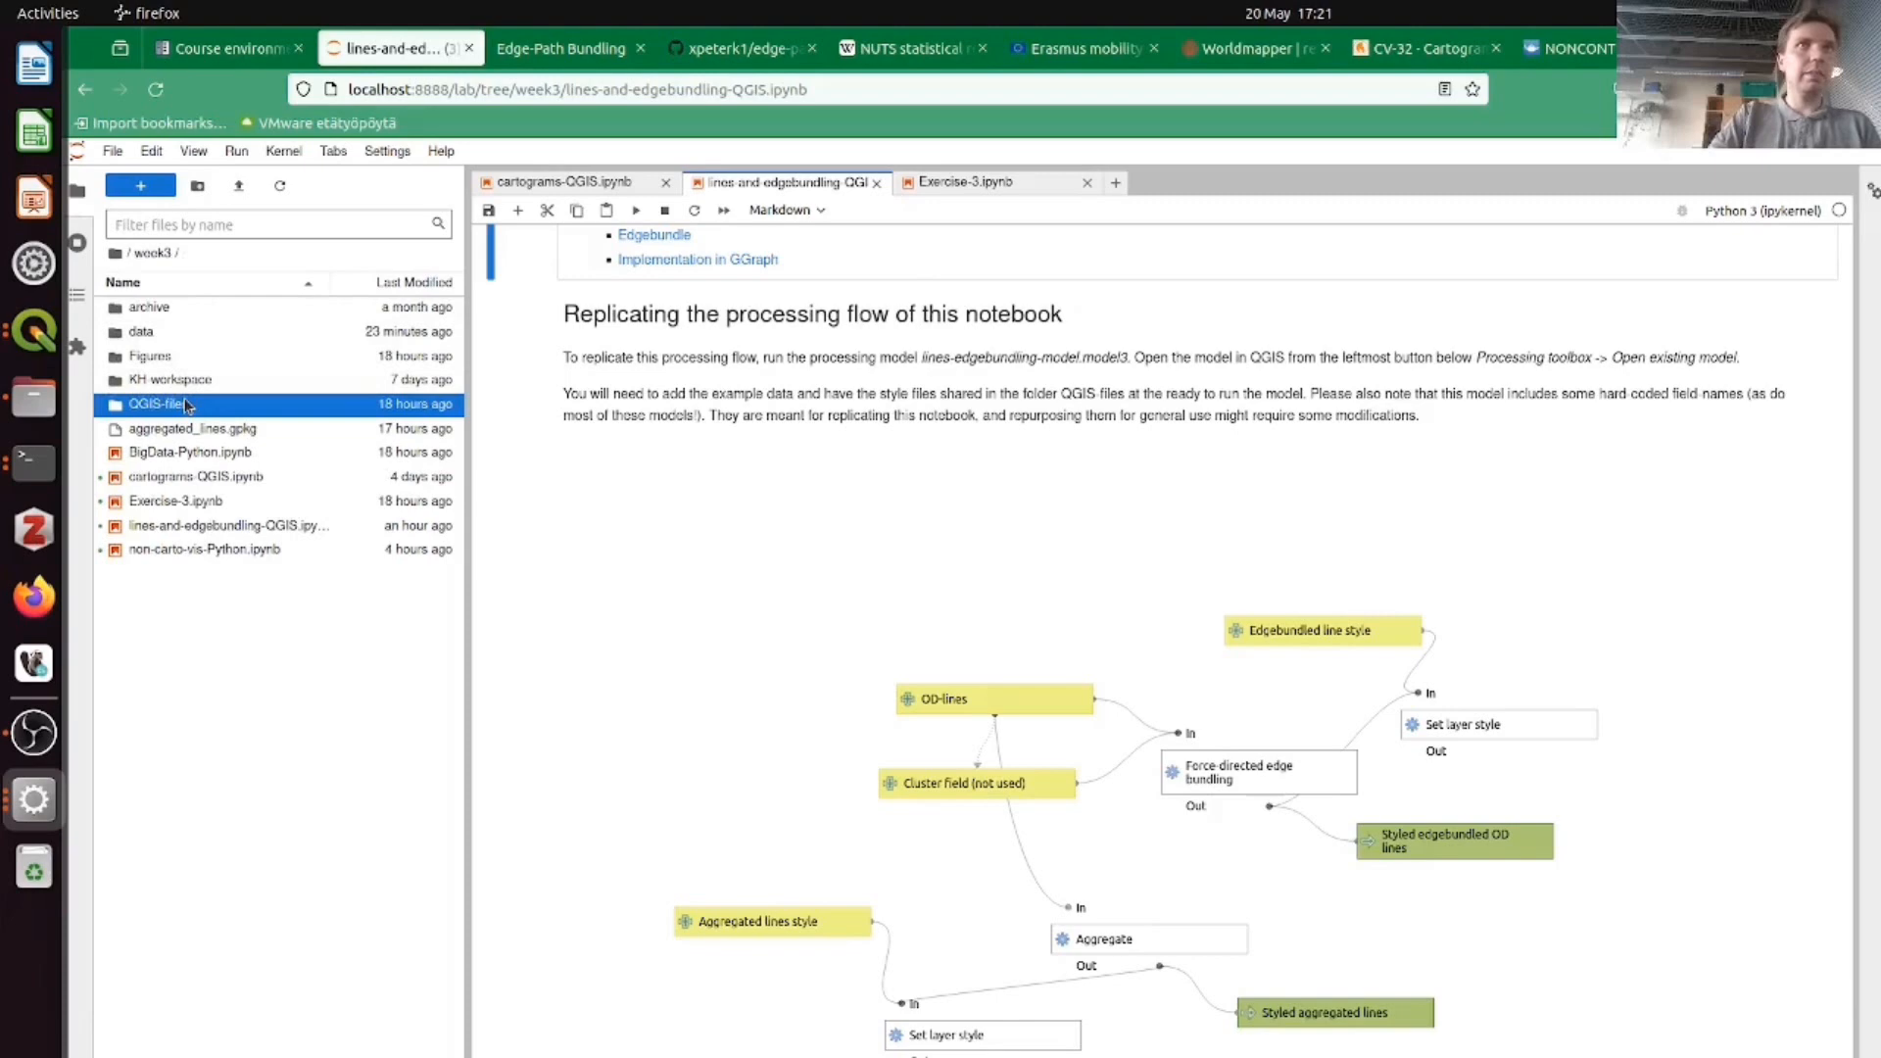
pyautogui.doubleClick(186, 405)
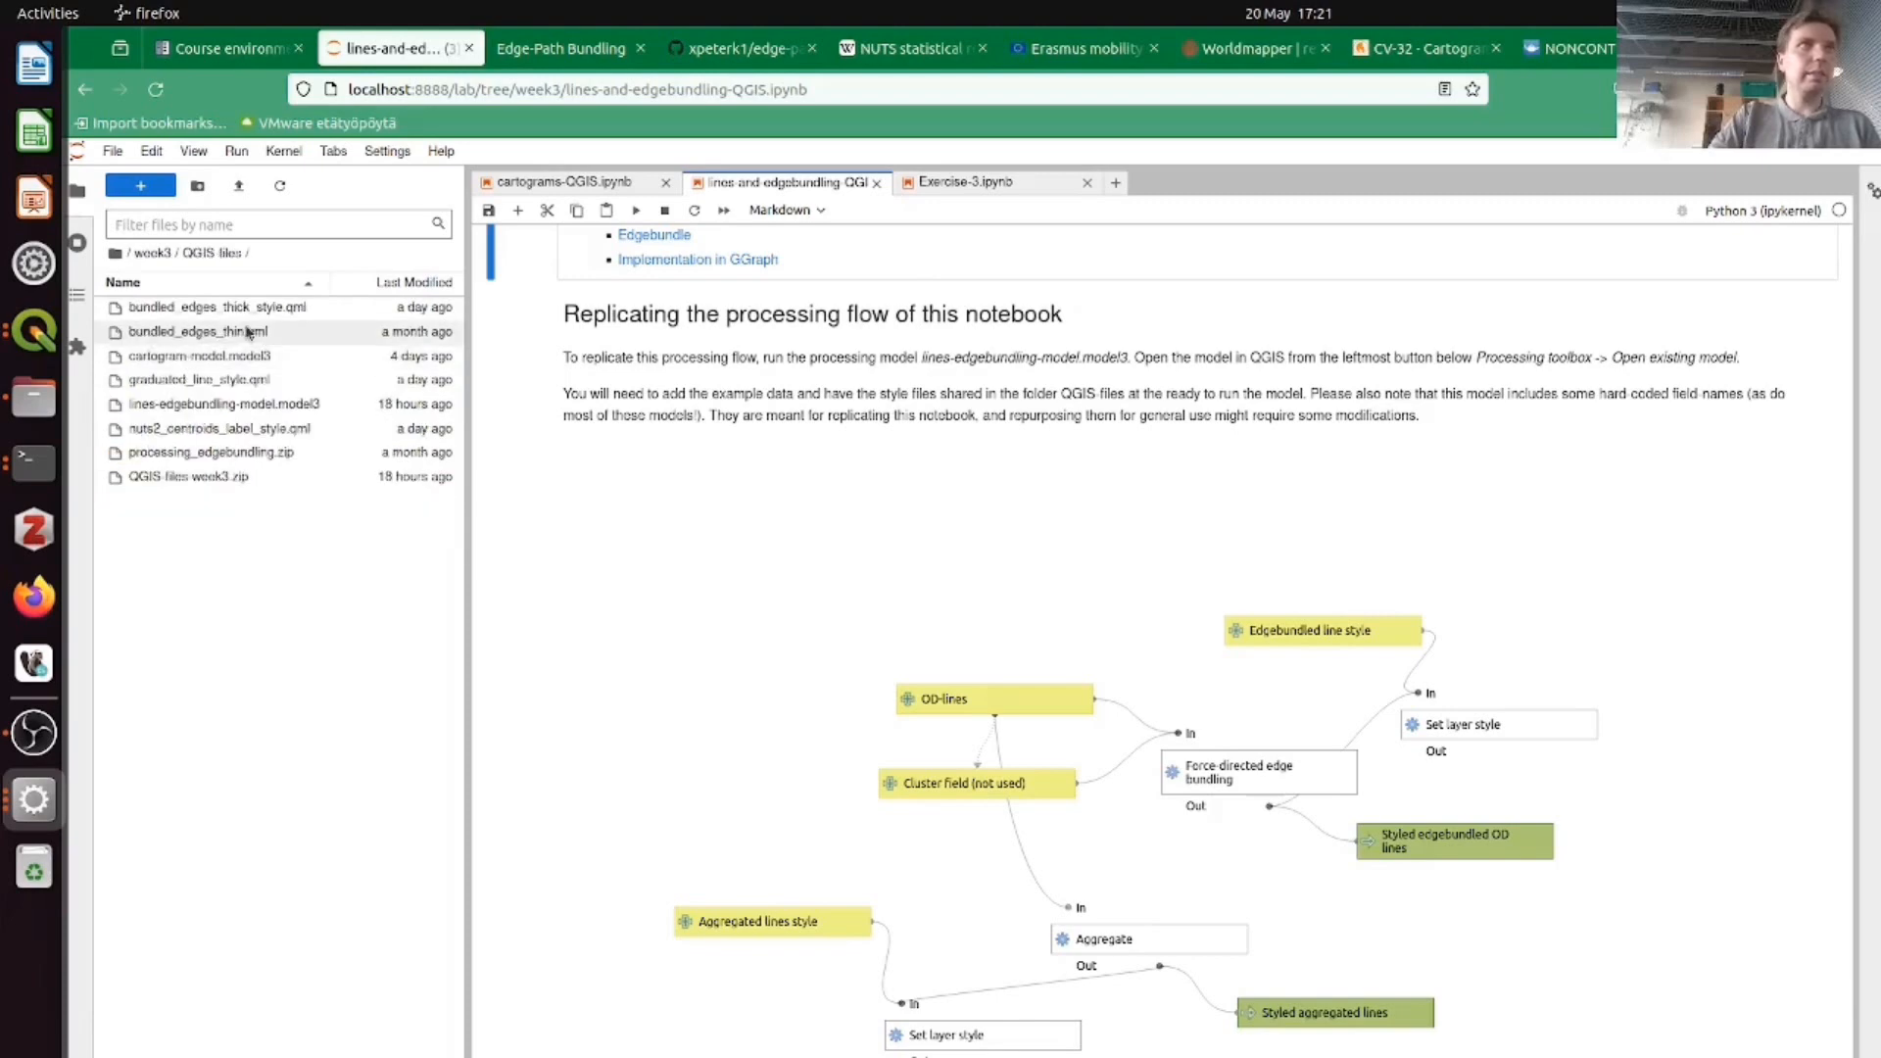
pyautogui.click(272, 409)
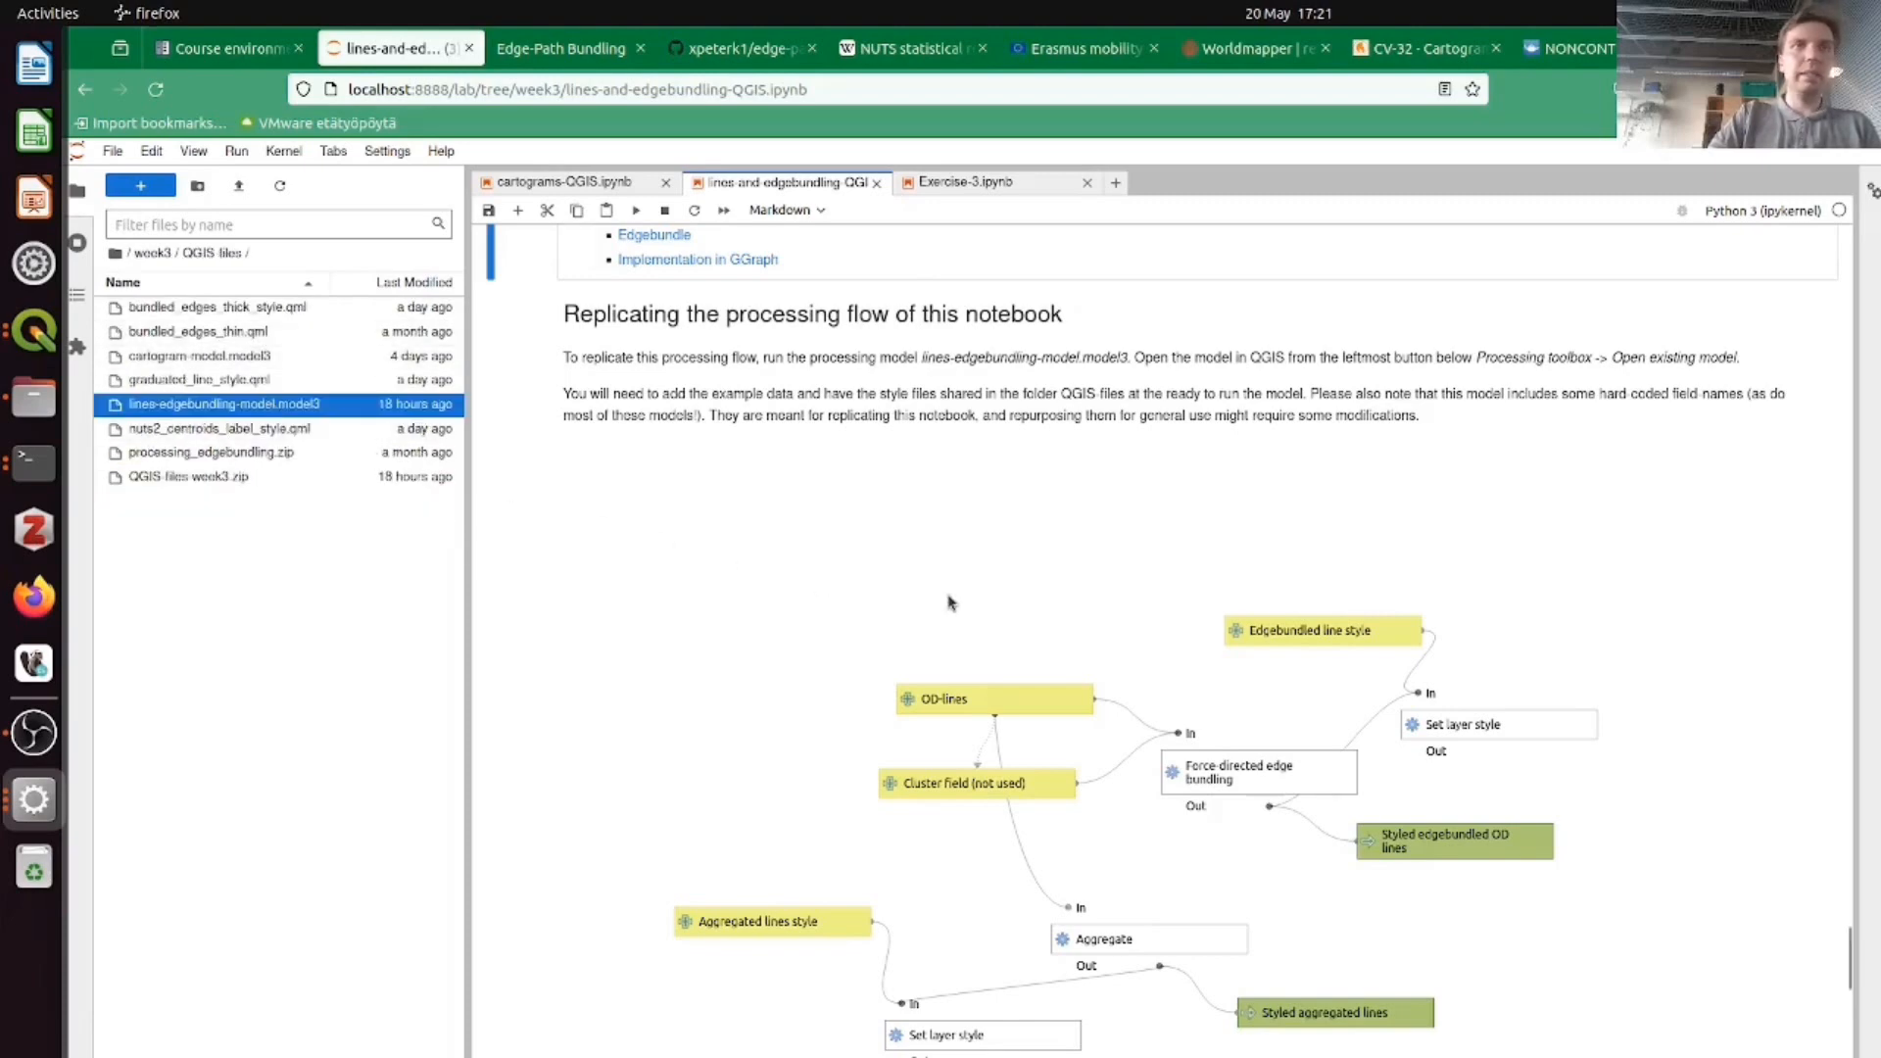
# - Examine the notebook's processing model diagram and return to the section on digging deeper into edgebundling
pyautogui.scroll(-3, 950, 605)
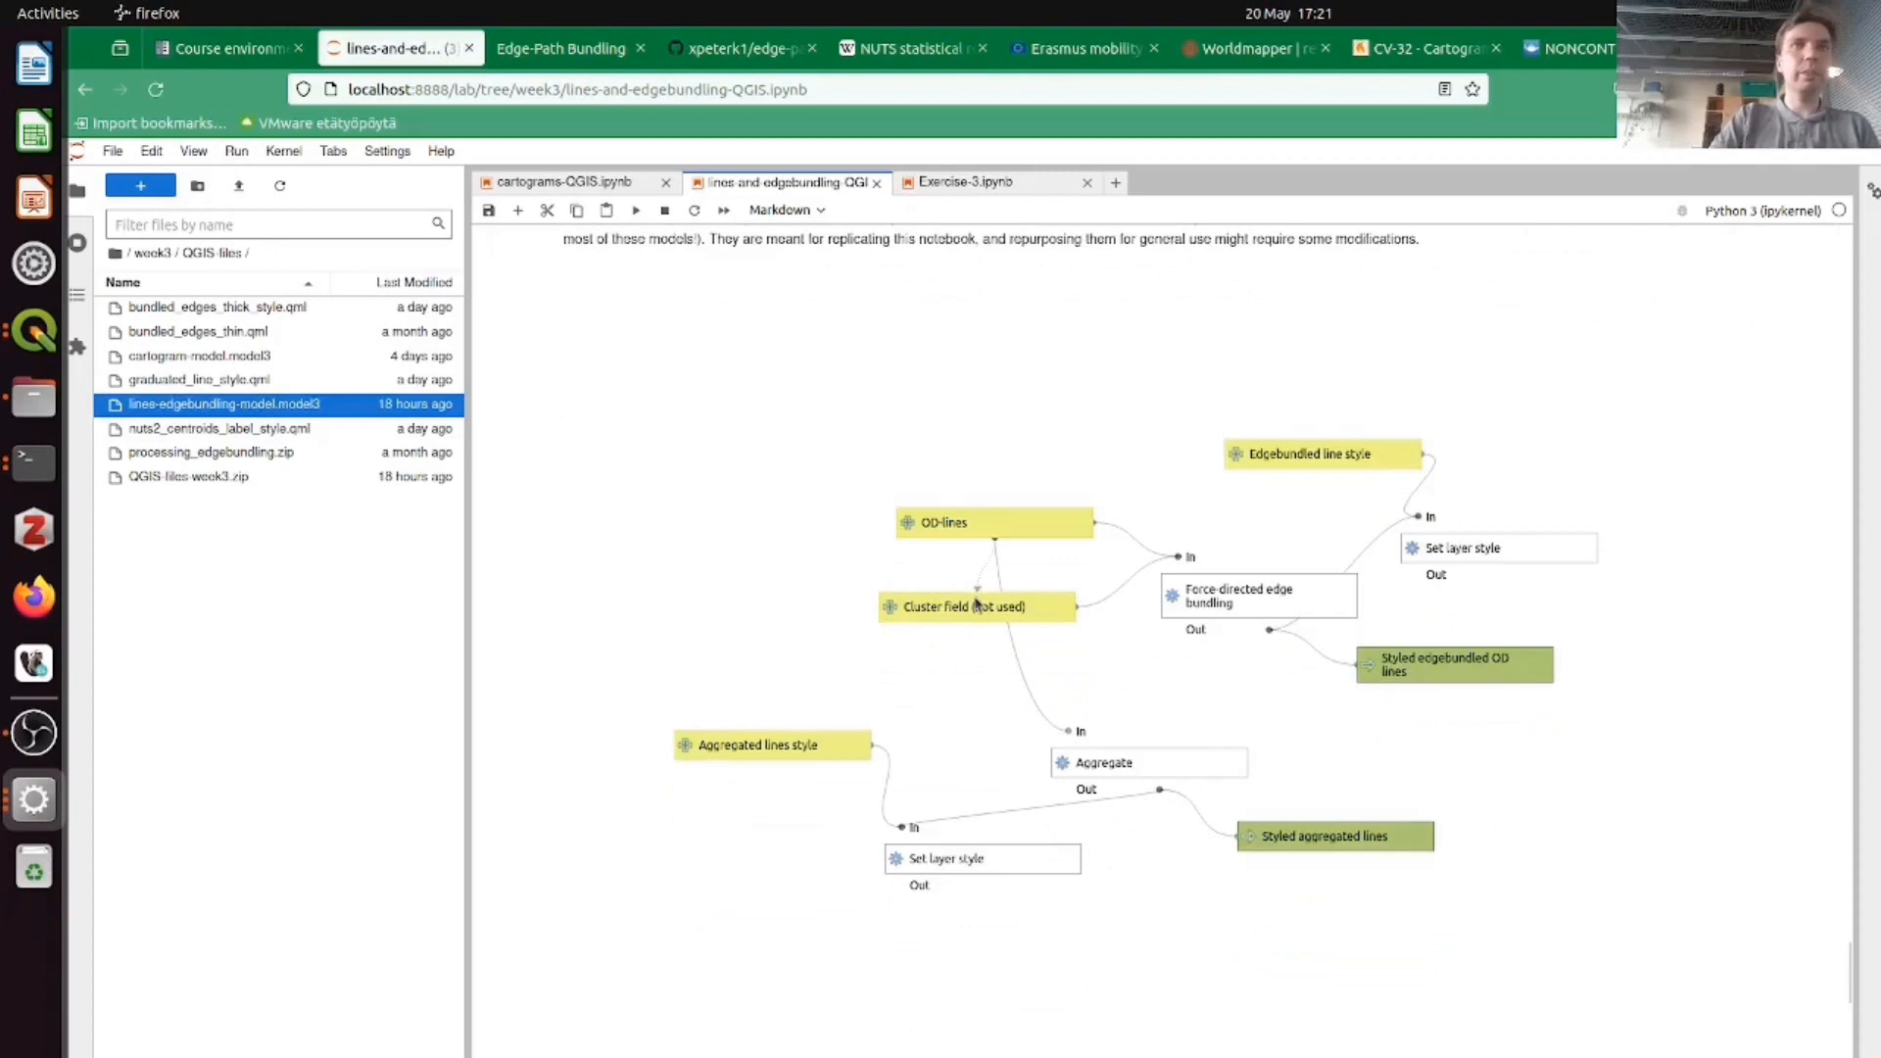
pyautogui.scroll(3, 1196, 520)
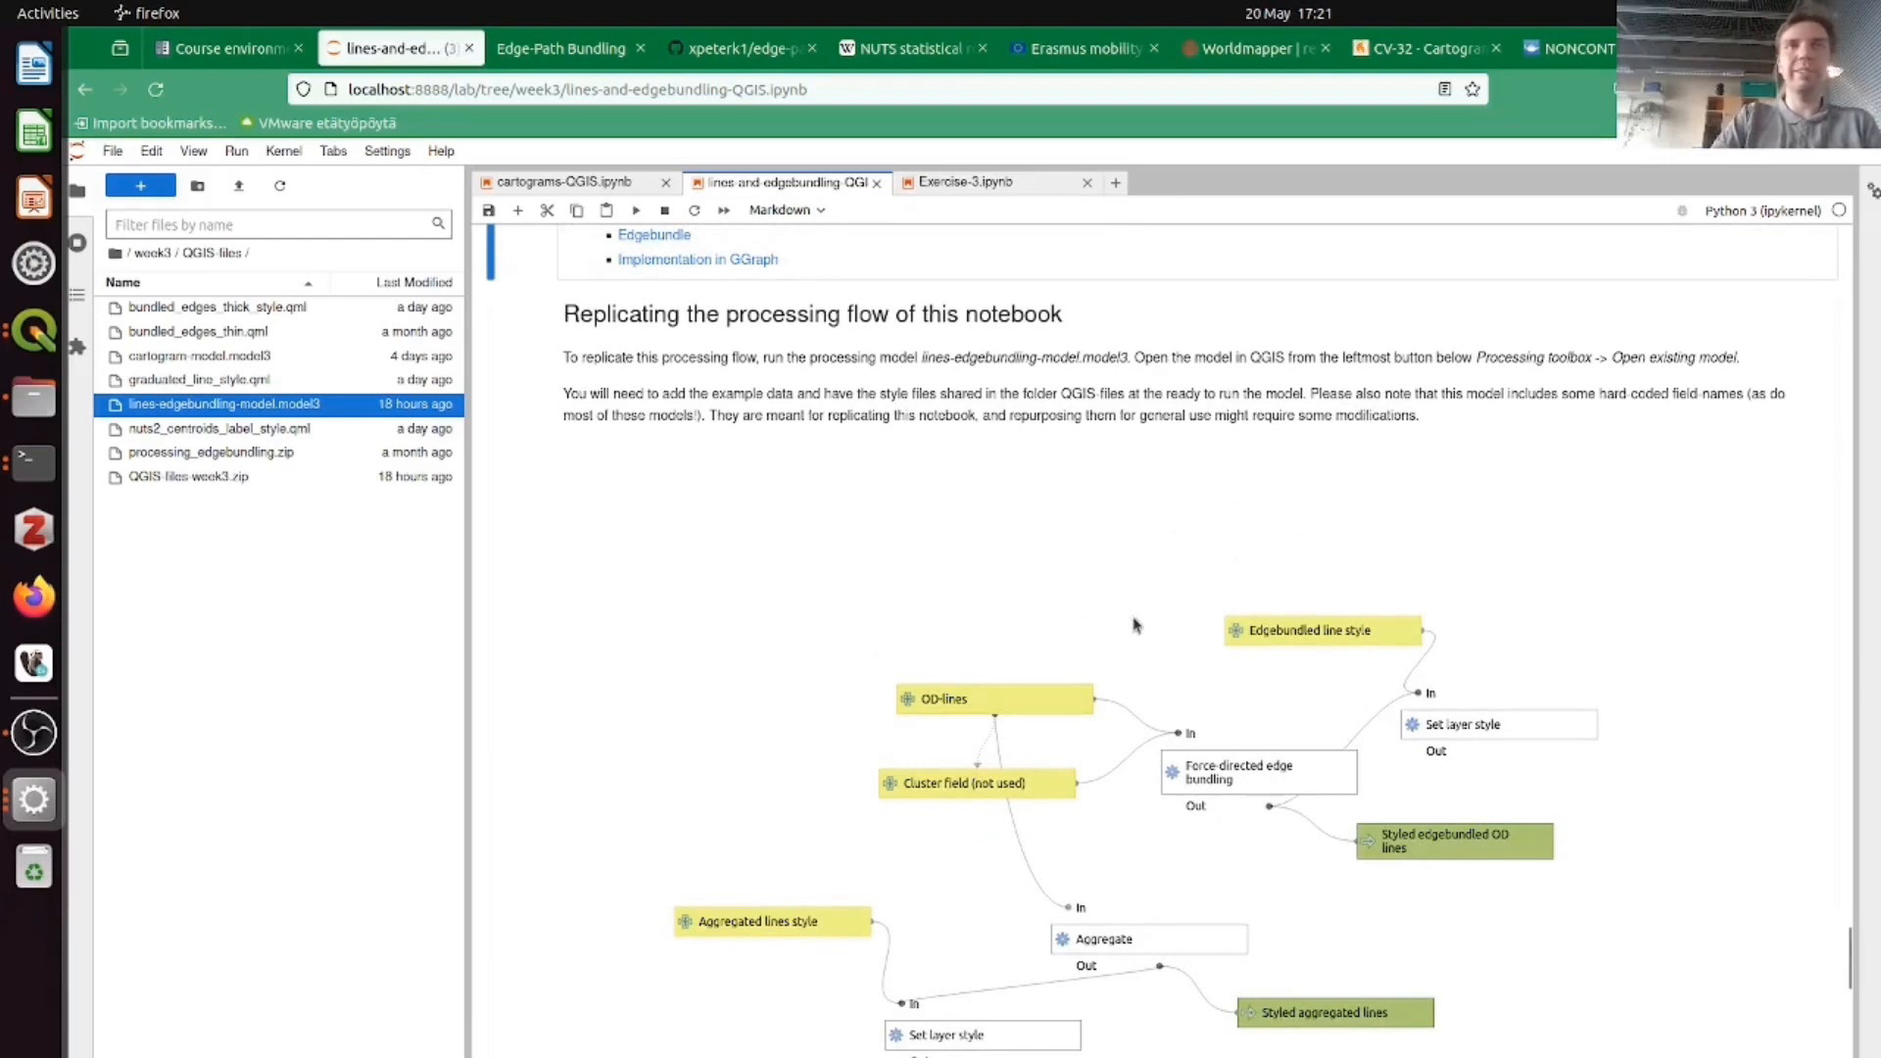
pyautogui.scroll(-2, 1134, 623)
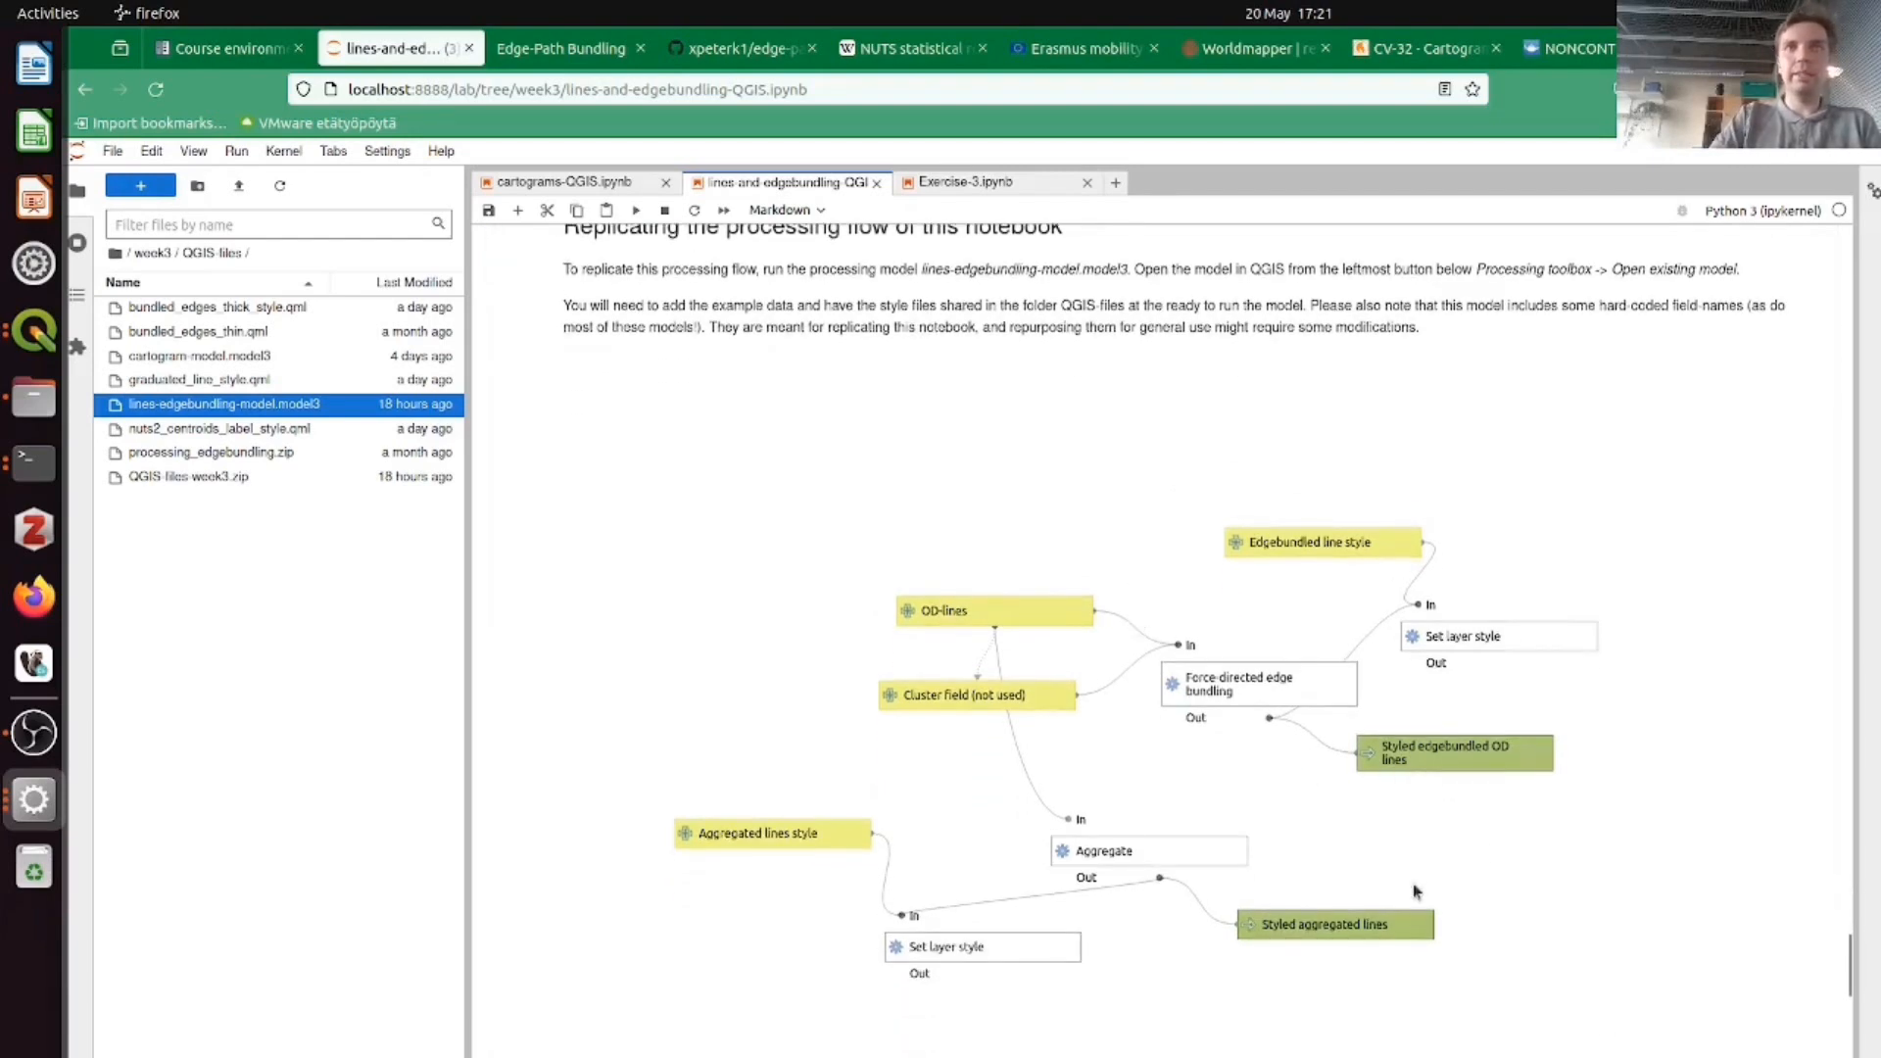
pyautogui.scroll(10, 980, 670)
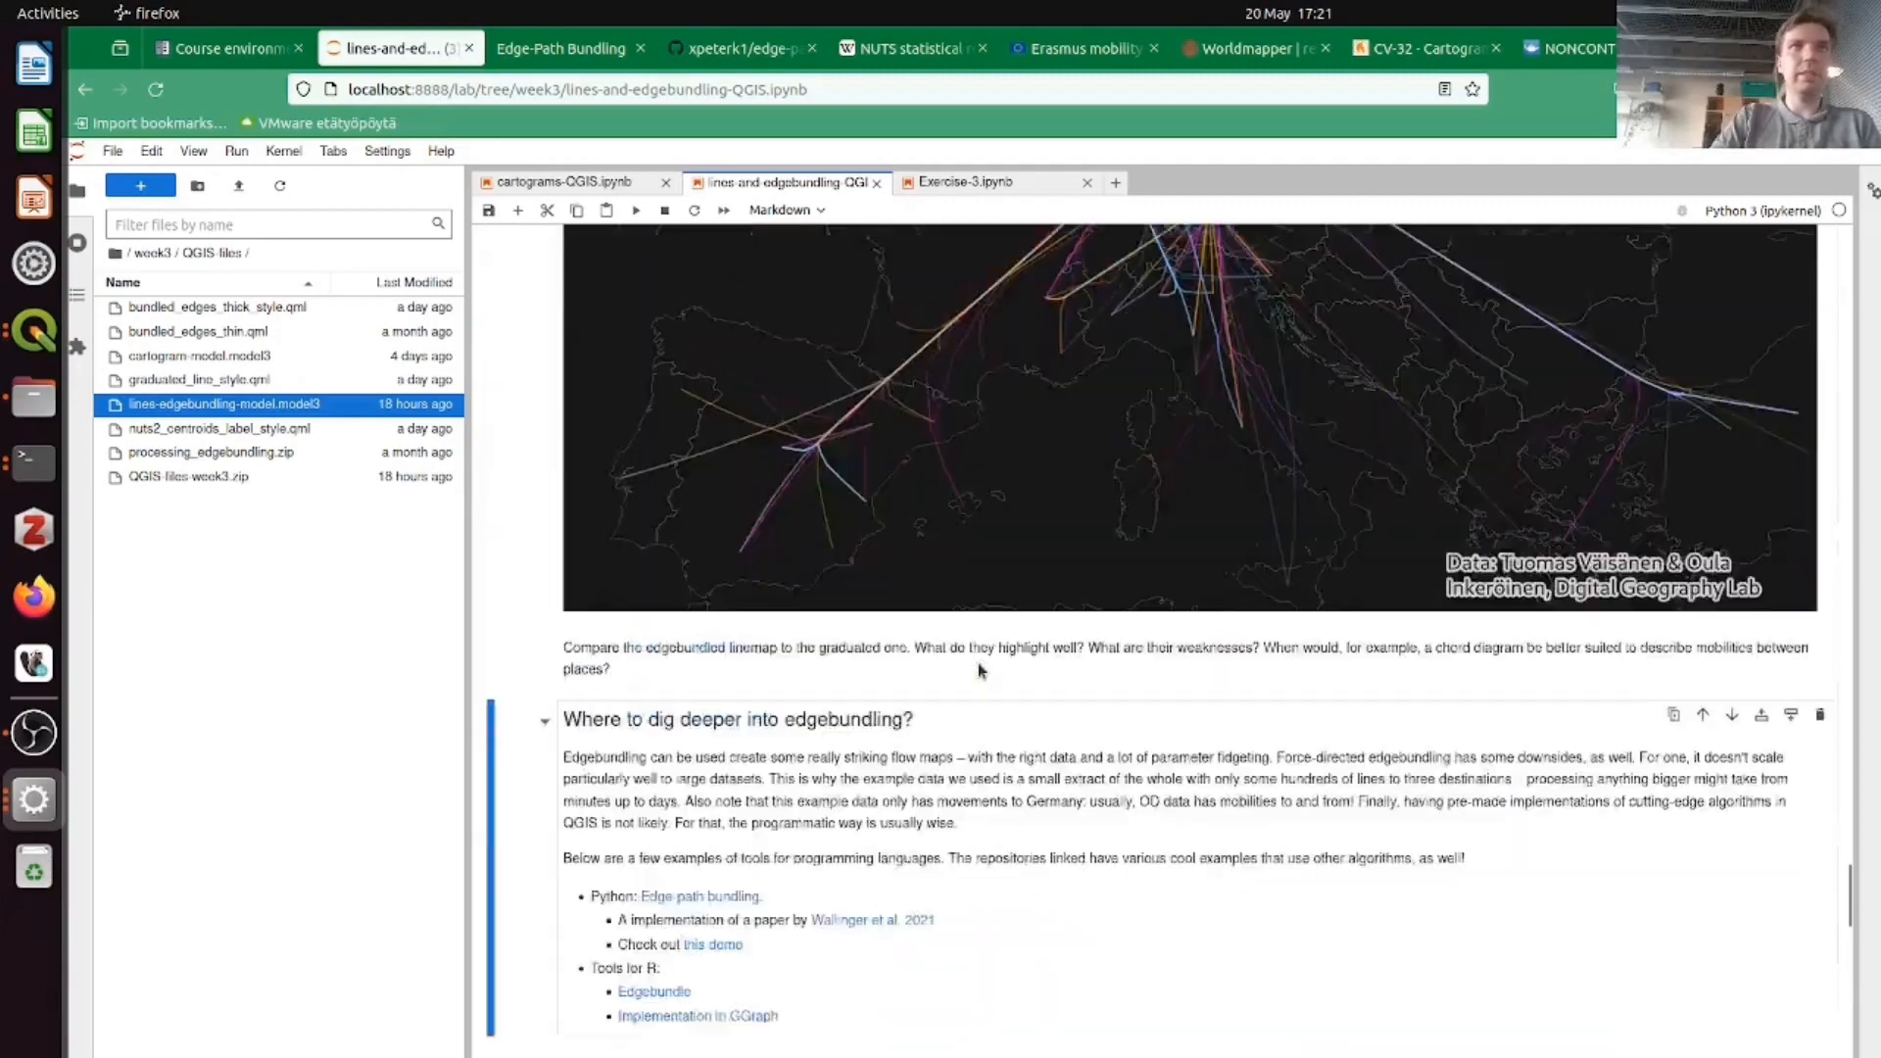
# - Look back through the edgebundling notebook, from the bundled line map past the step size examples to the graduated line map
pyautogui.scroll(2, 980, 670)
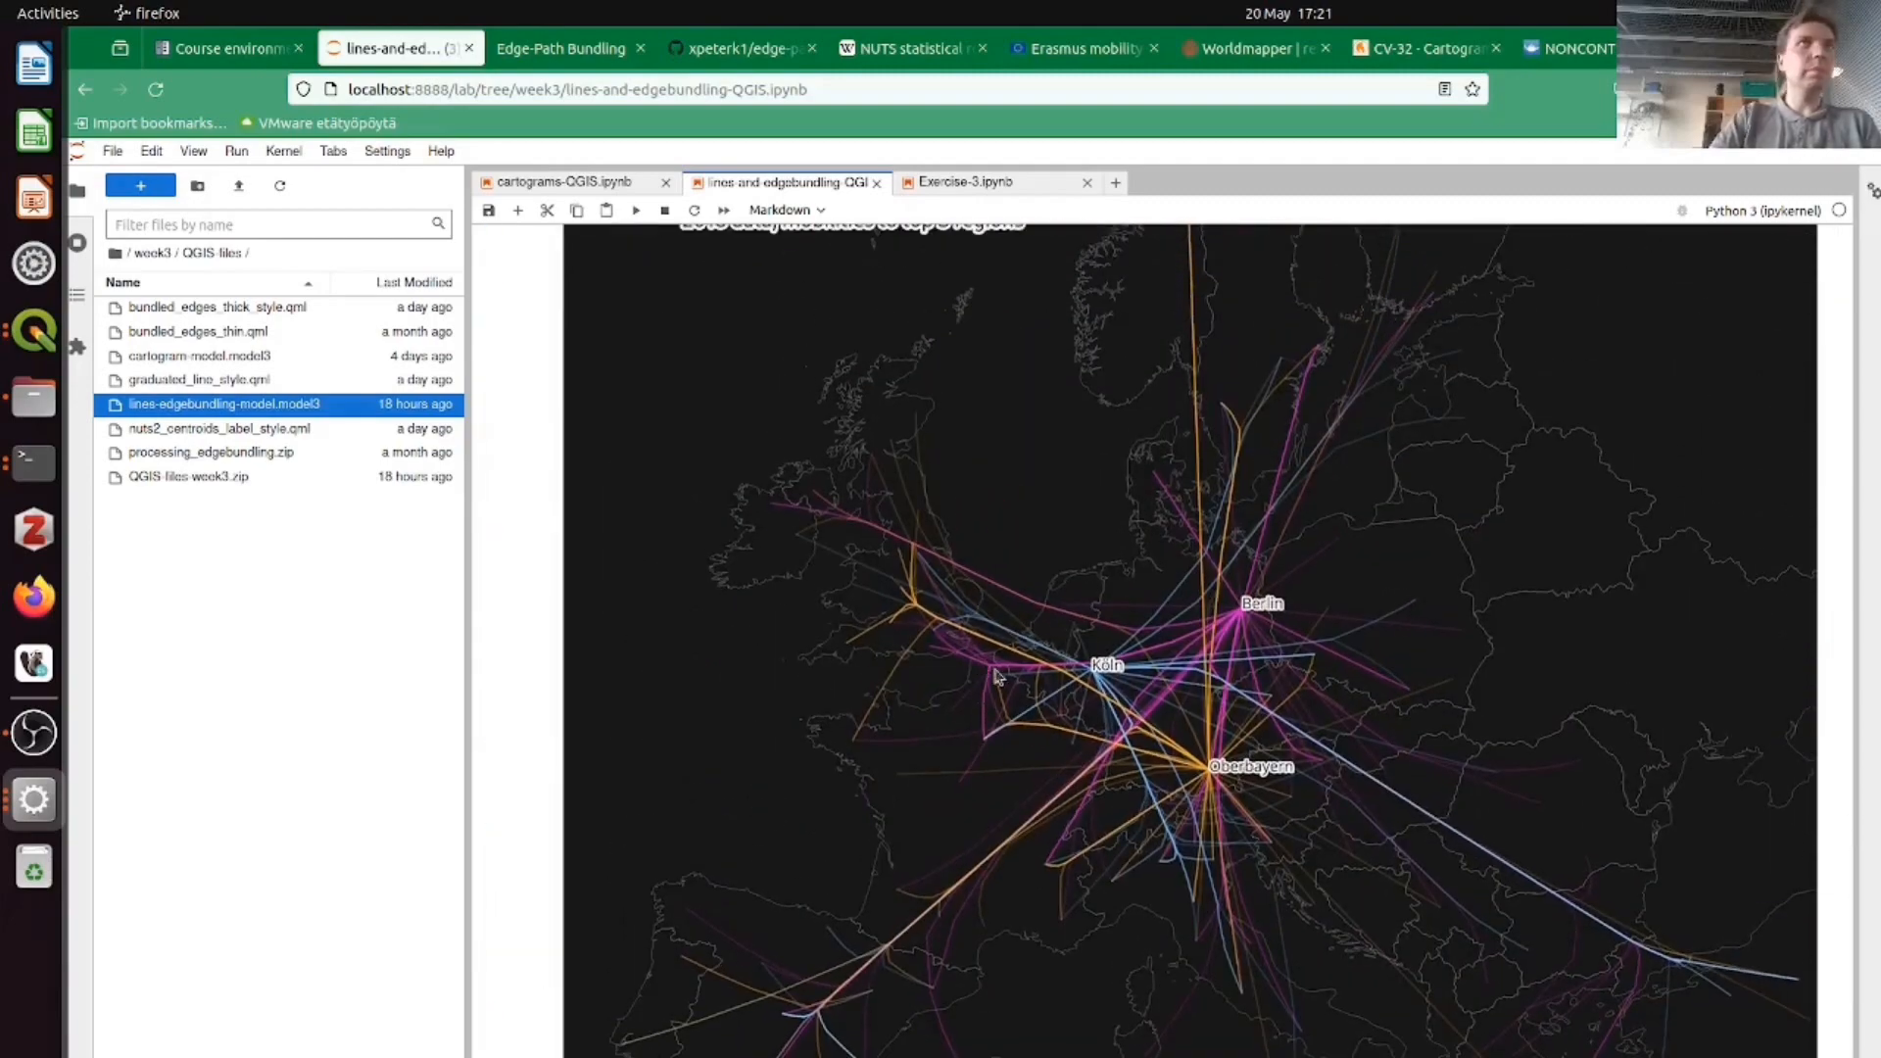
pyautogui.scroll(15, 1000, 674)
pyautogui.scroll(5, 1007, 674)
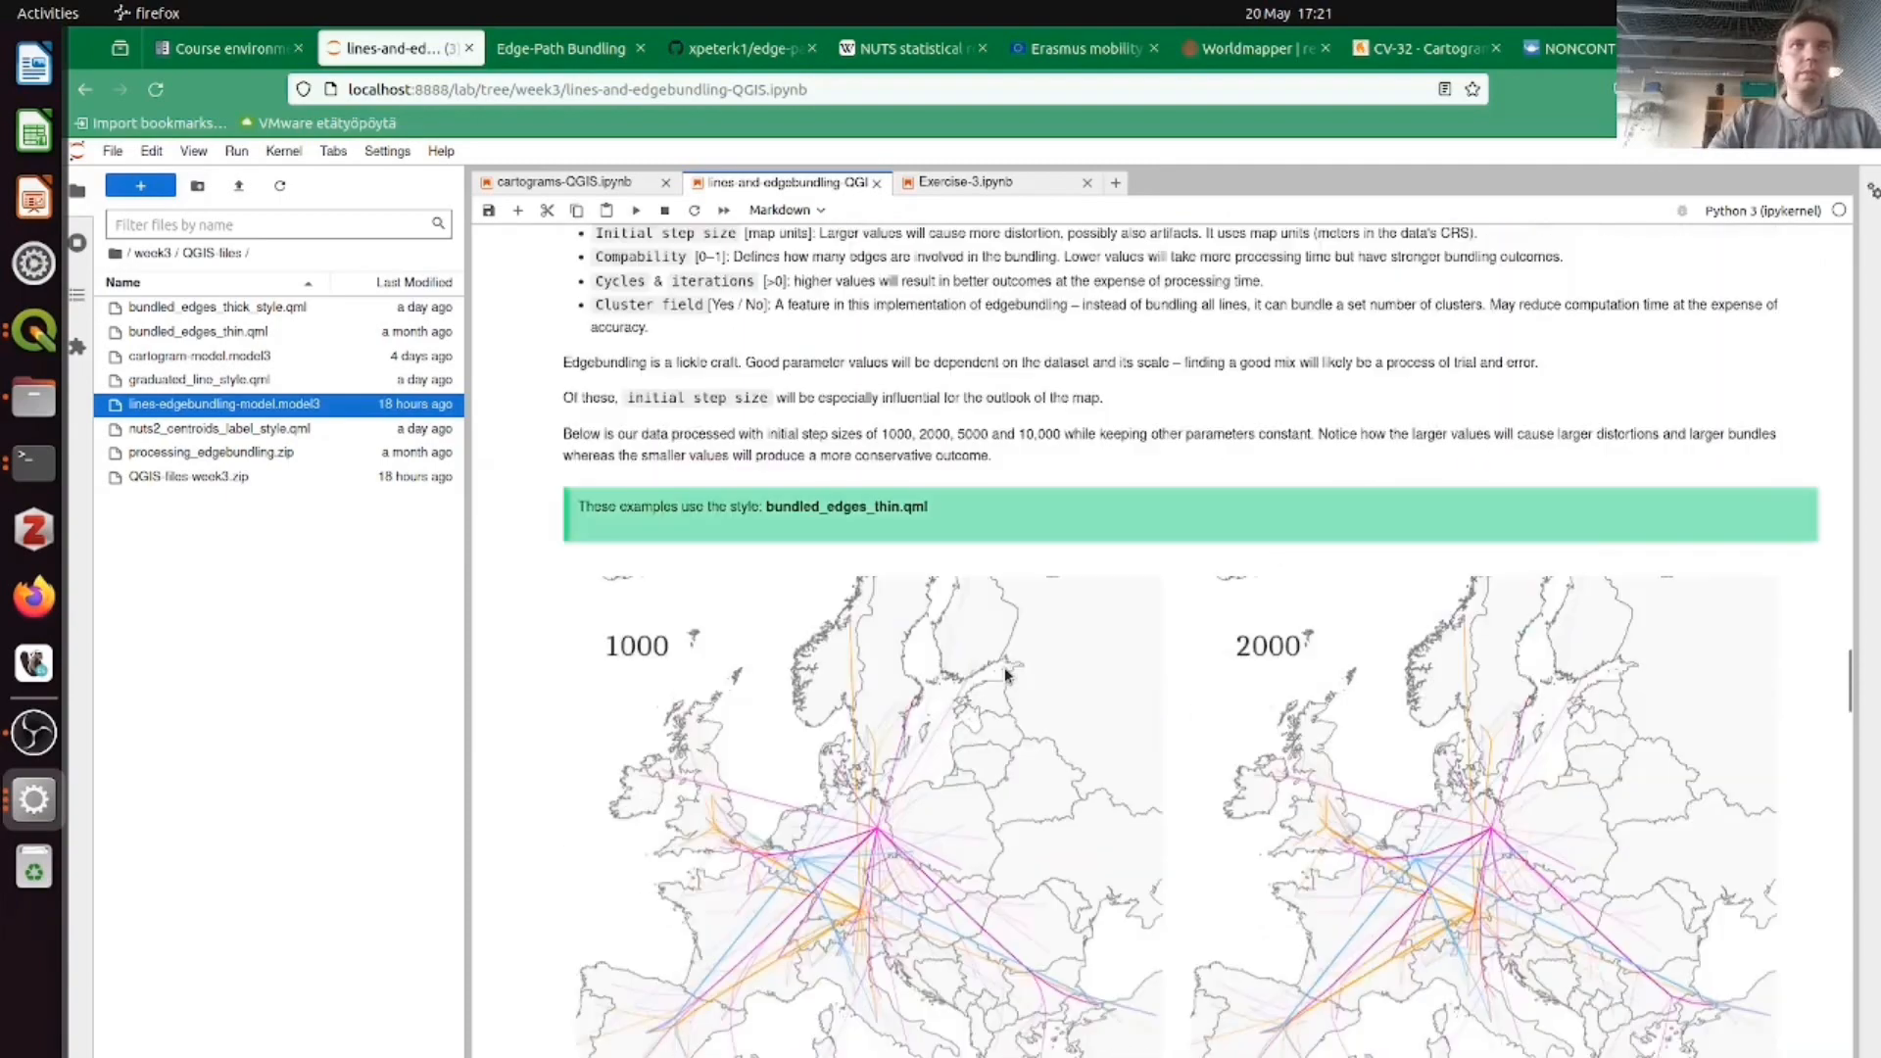
pyautogui.scroll(15, 1005, 674)
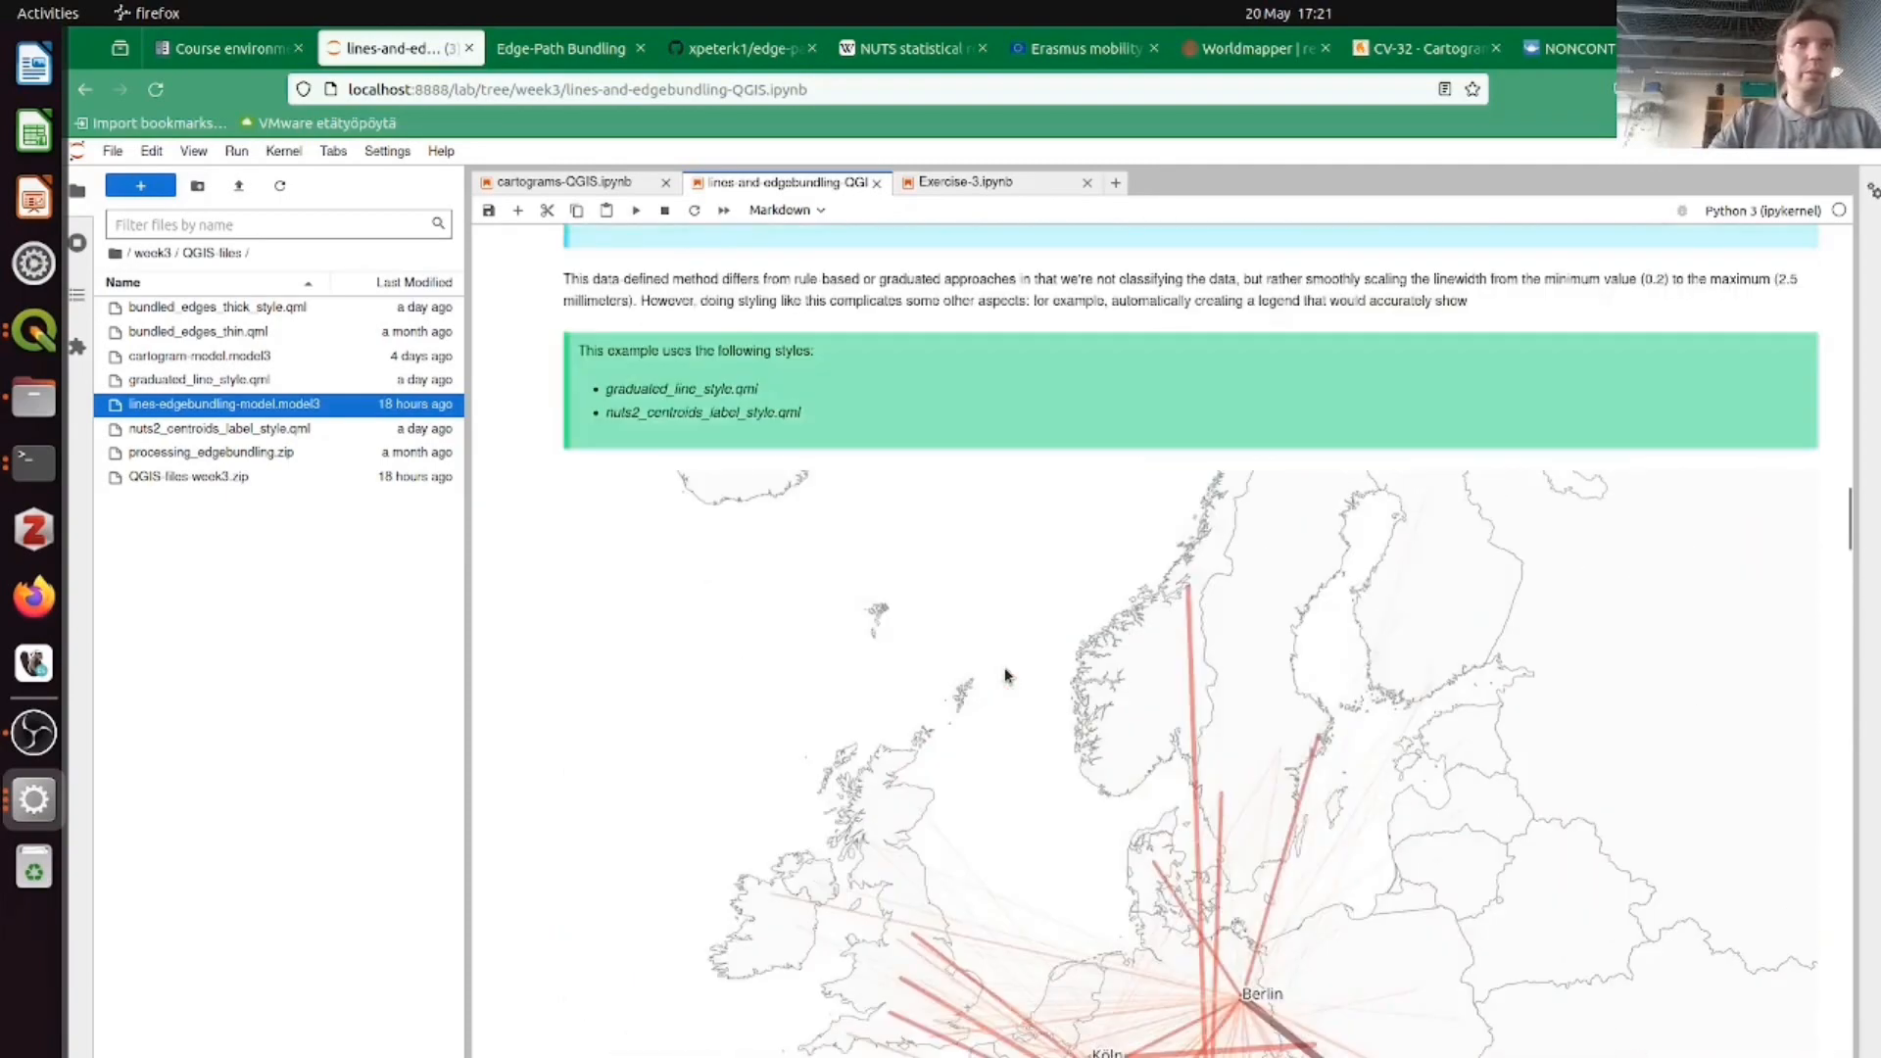
pyautogui.scroll(12, 1005, 674)
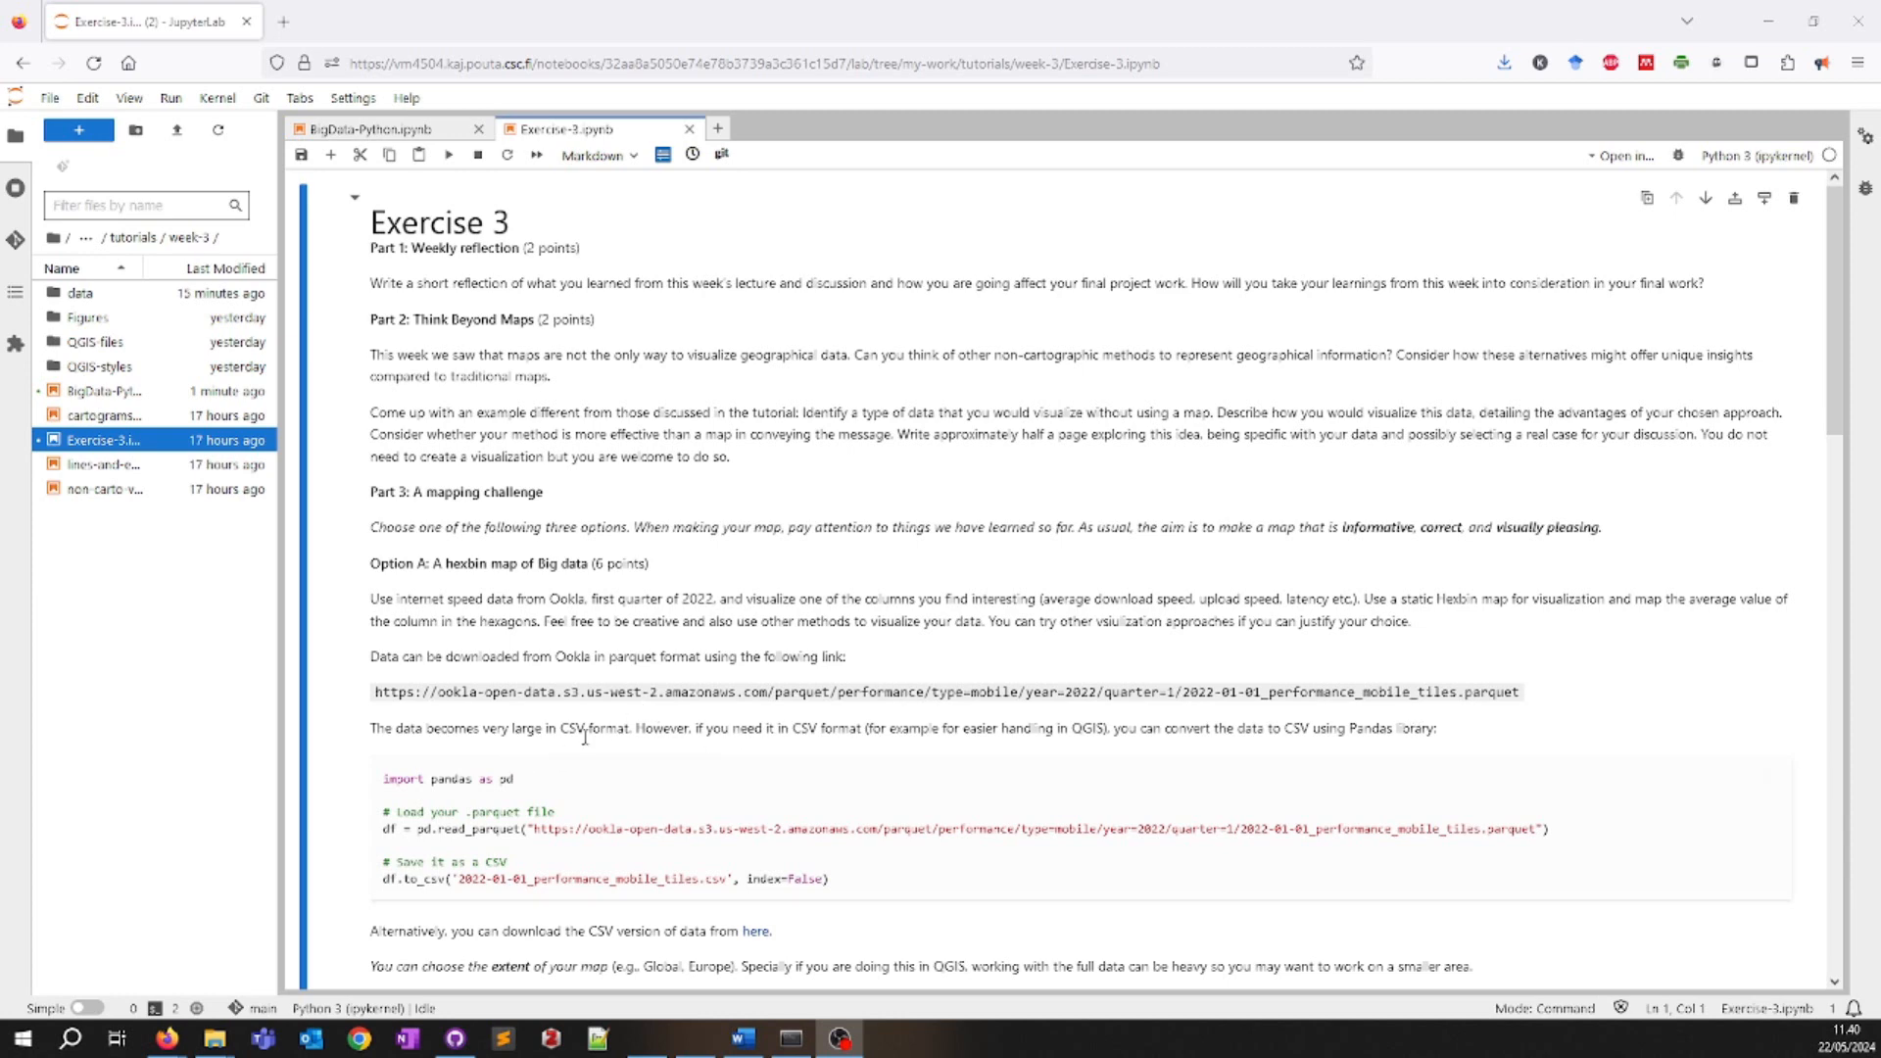
# - Read the Exercise 3 instructions, covering the hexbin, OD connection and cartogram mapping options and the submission details
pyautogui.scroll(-2, 537, 758)
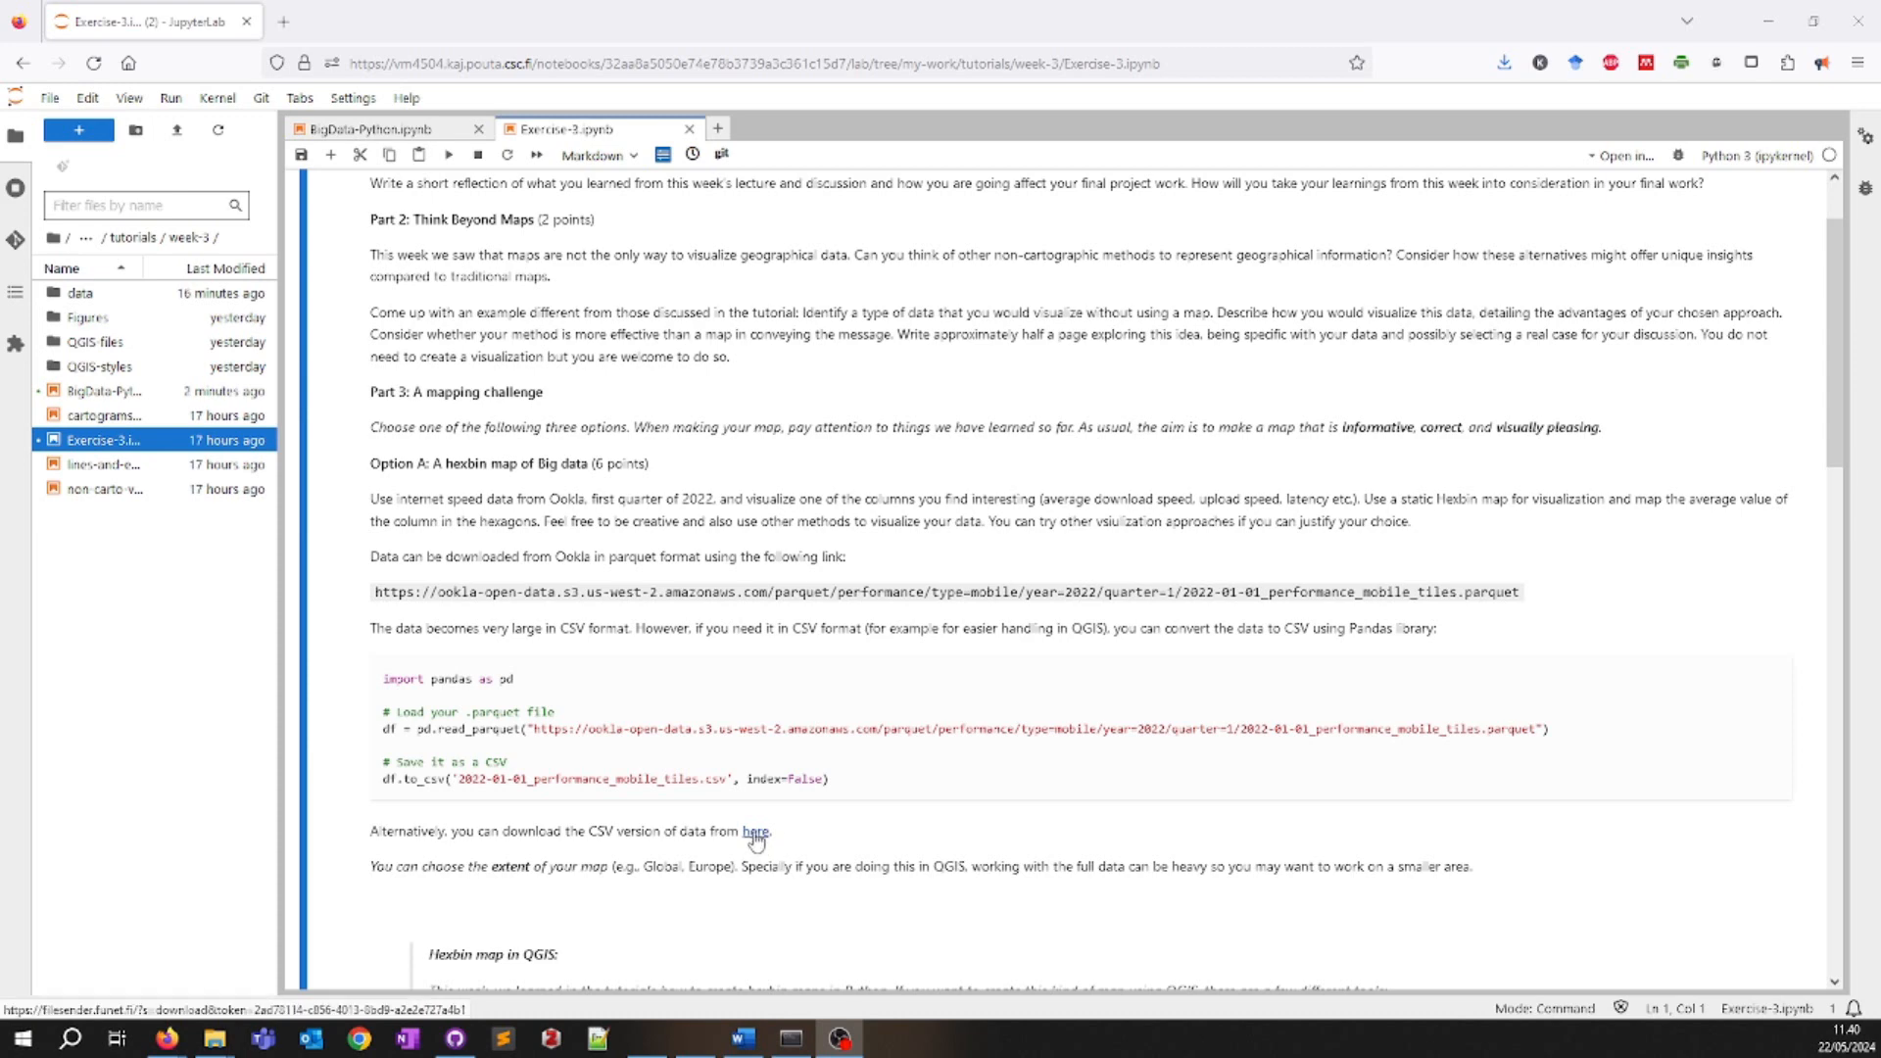
pyautogui.scroll(-3, 566, 645)
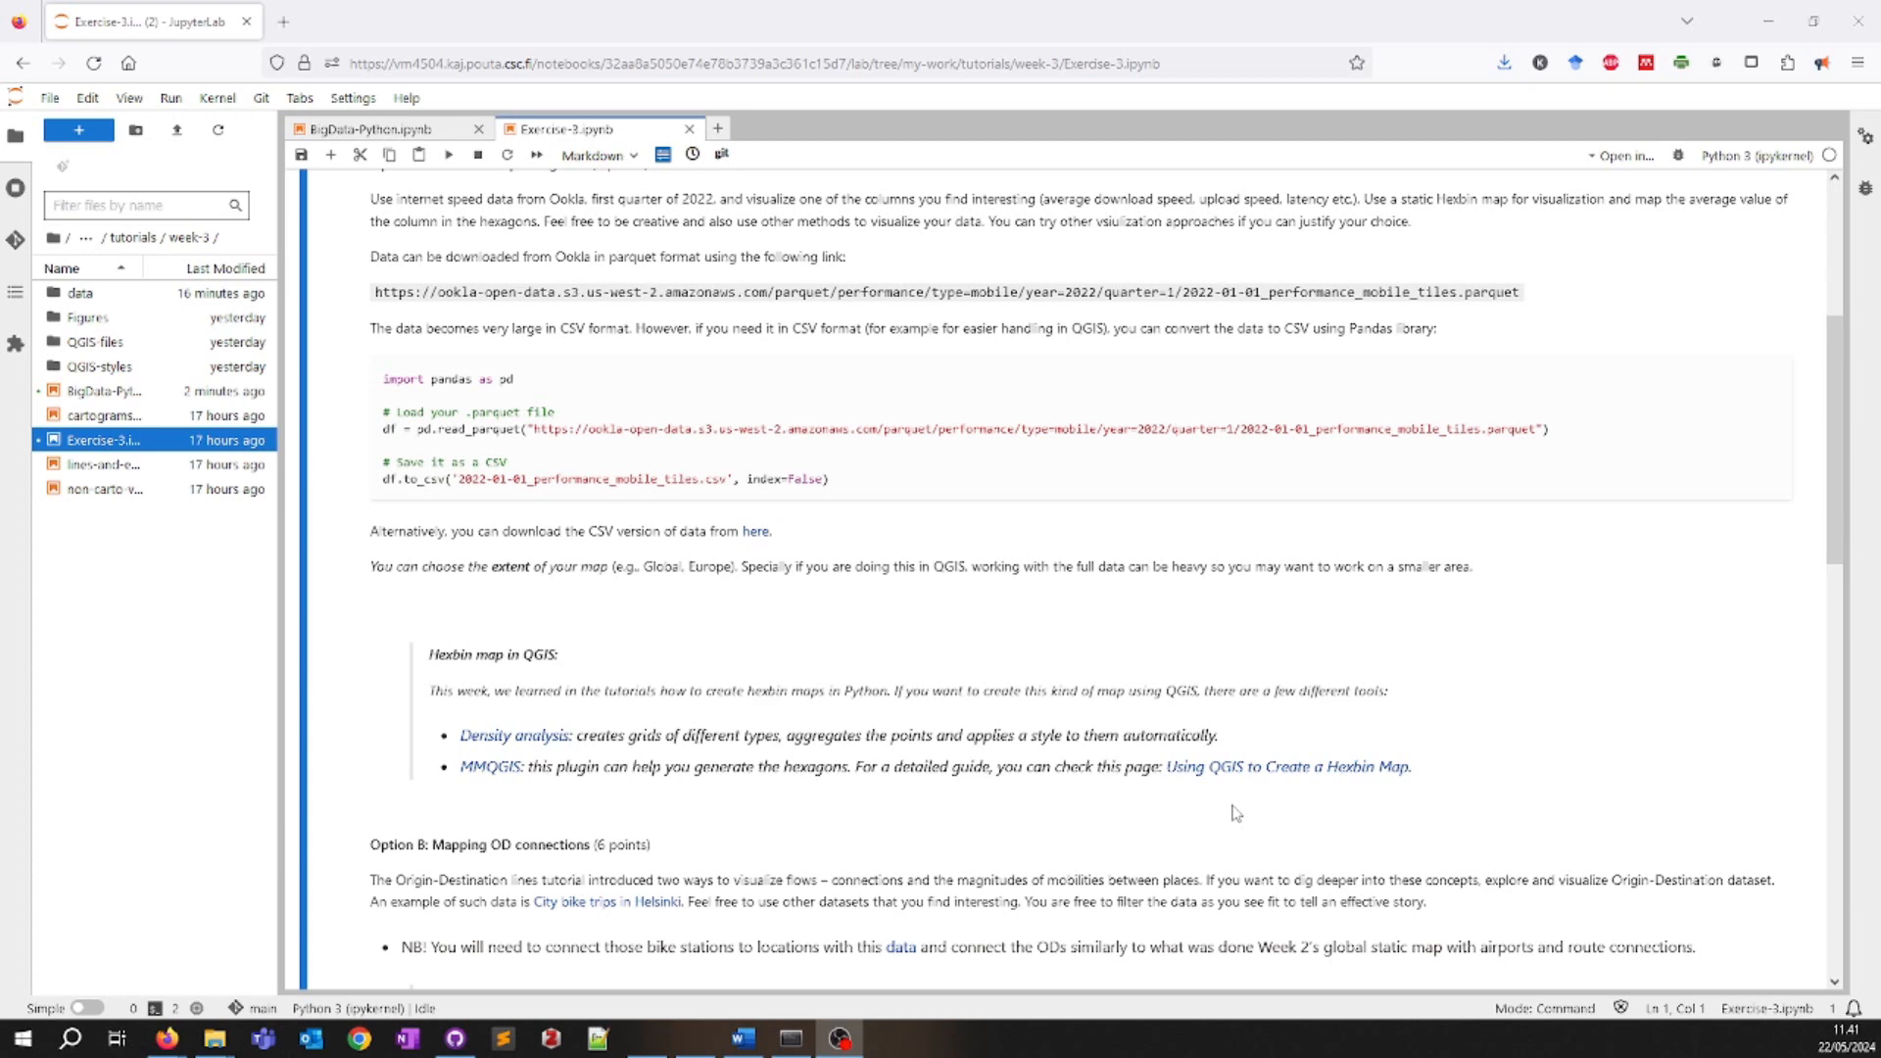
pyautogui.scroll(-2, 588, 774)
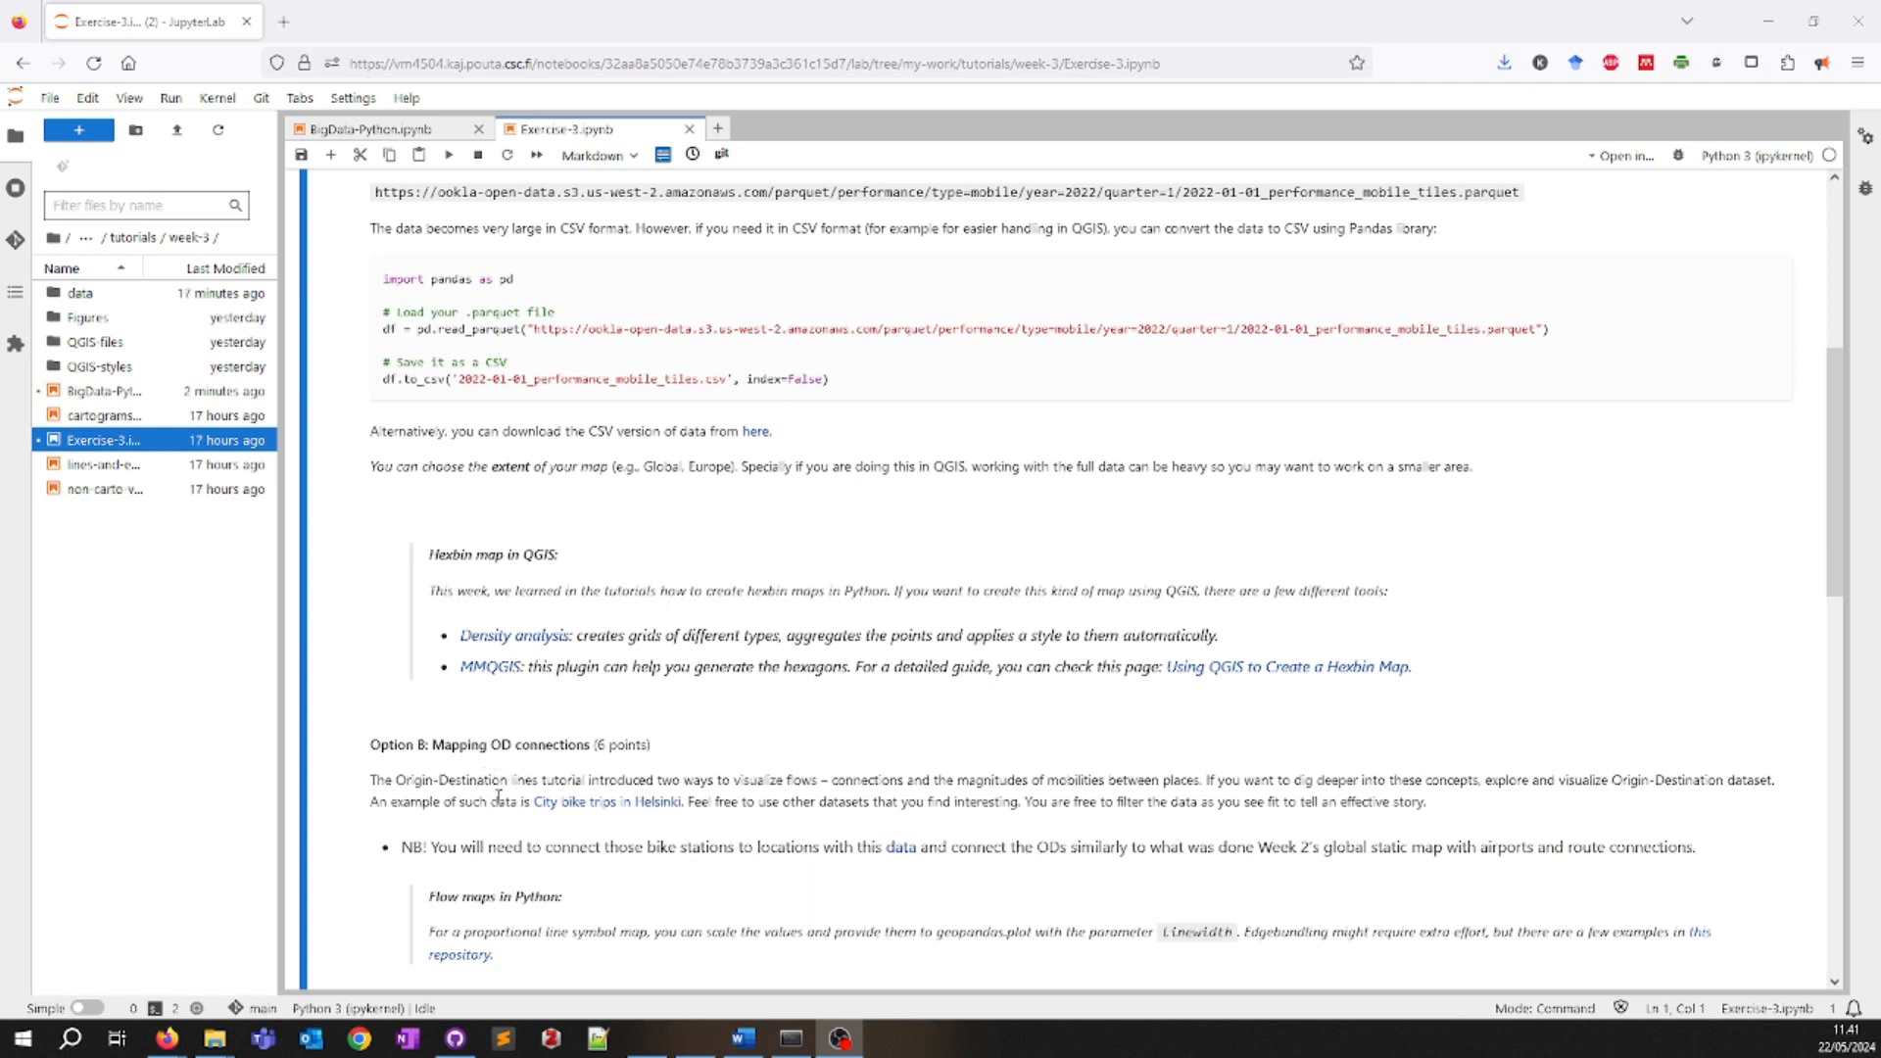
pyautogui.scroll(-3, 493, 826)
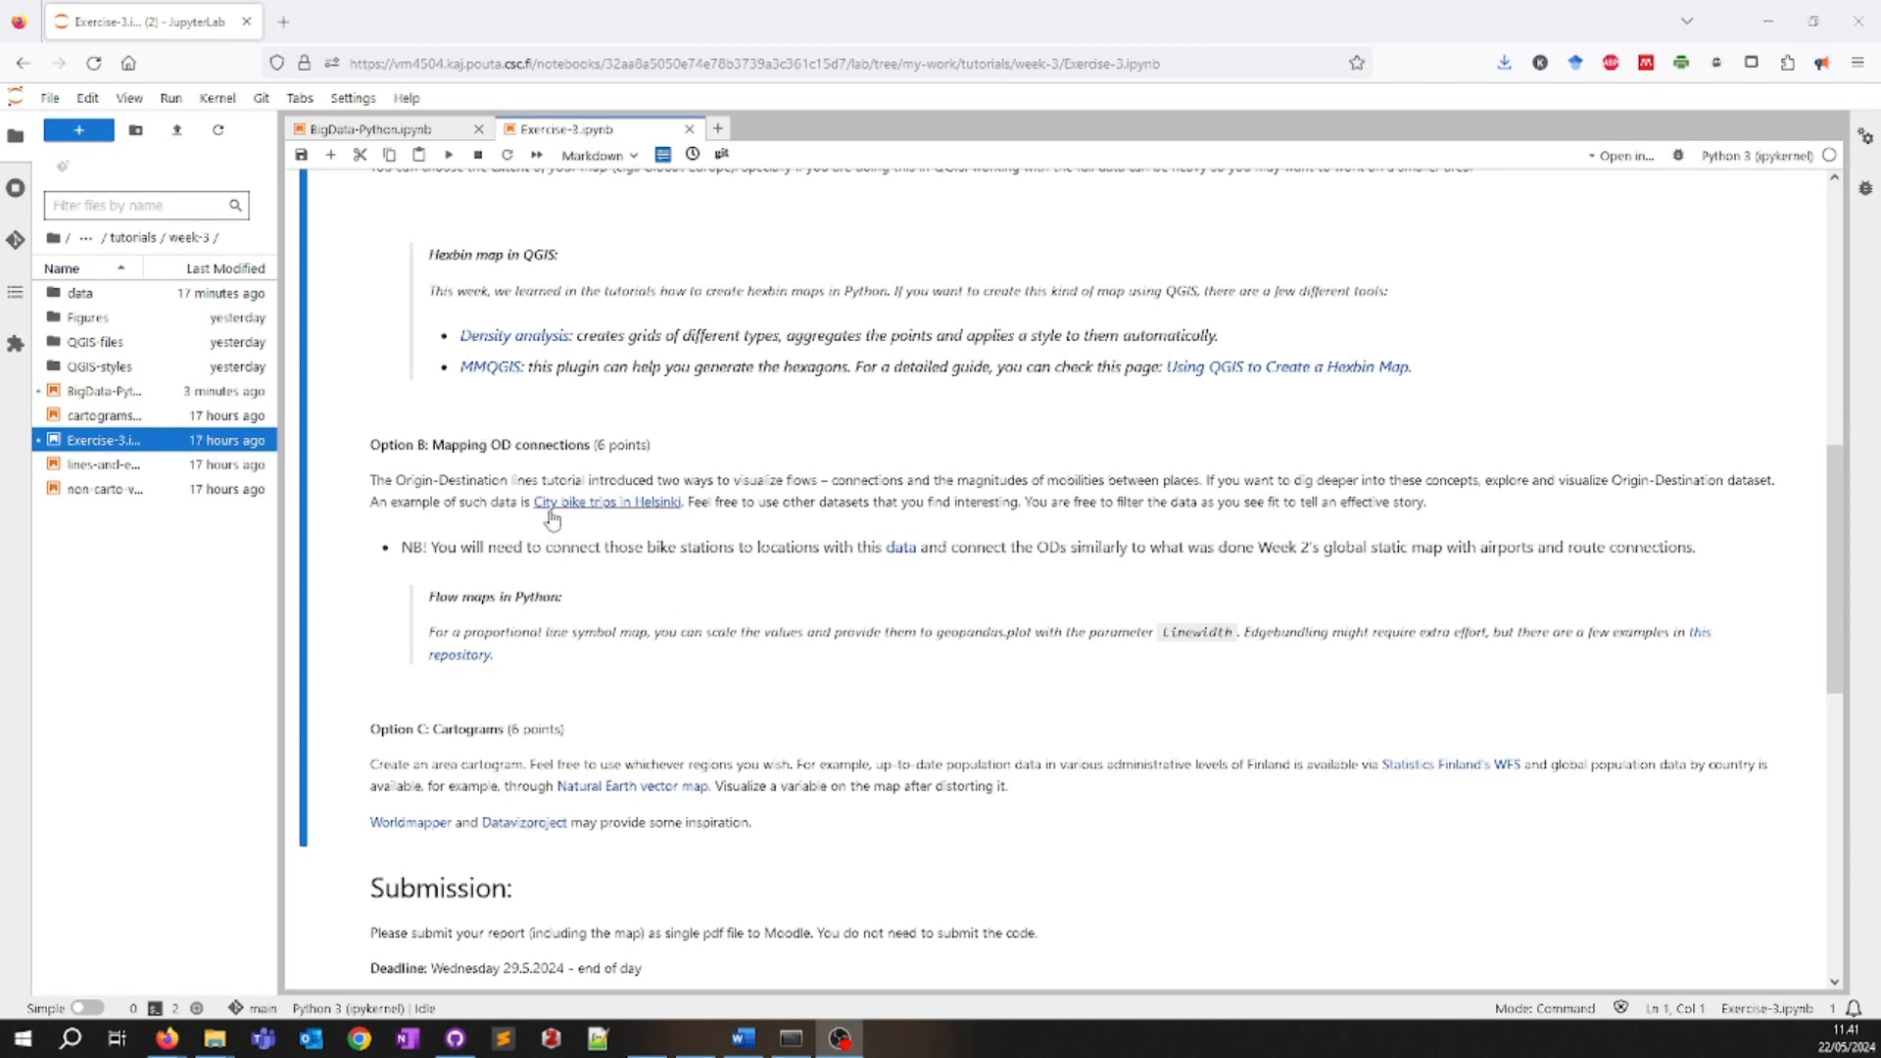
pyautogui.scroll(-1, 514, 819)
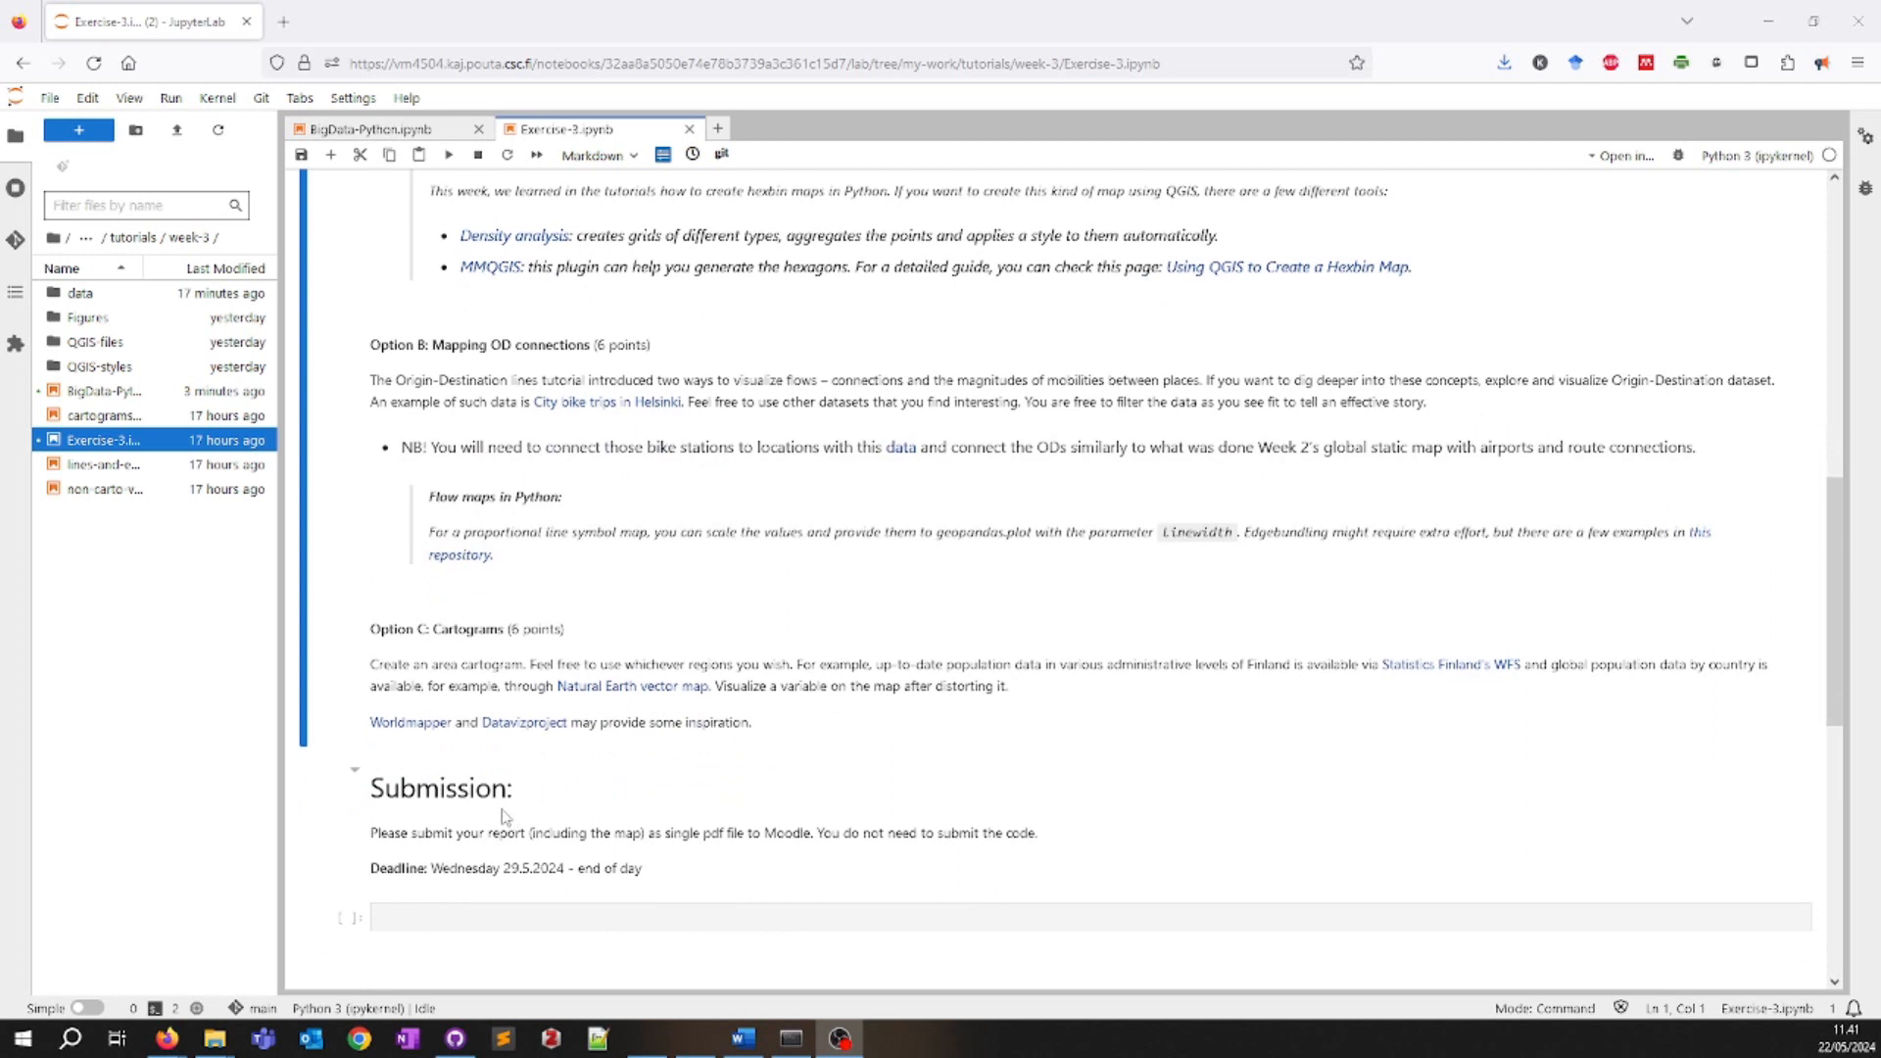